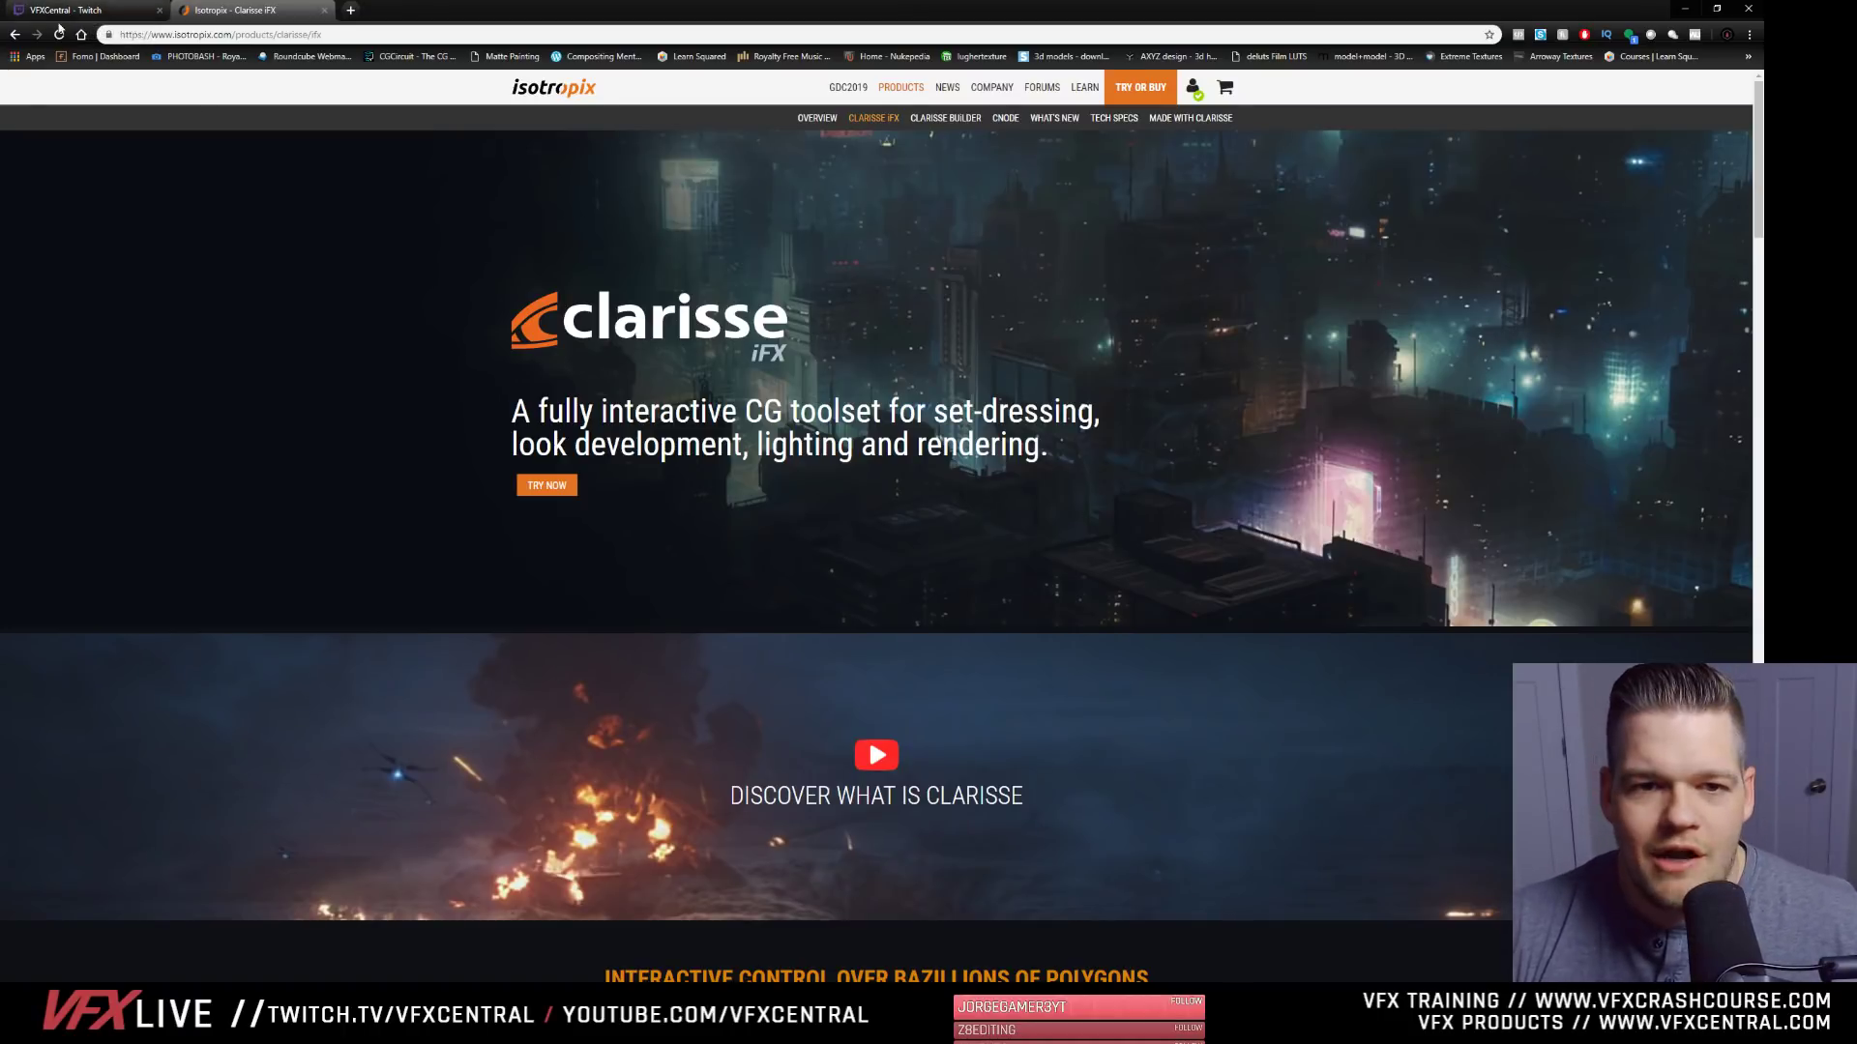
{"action": "left_click", "coordinate": [59, 11]}
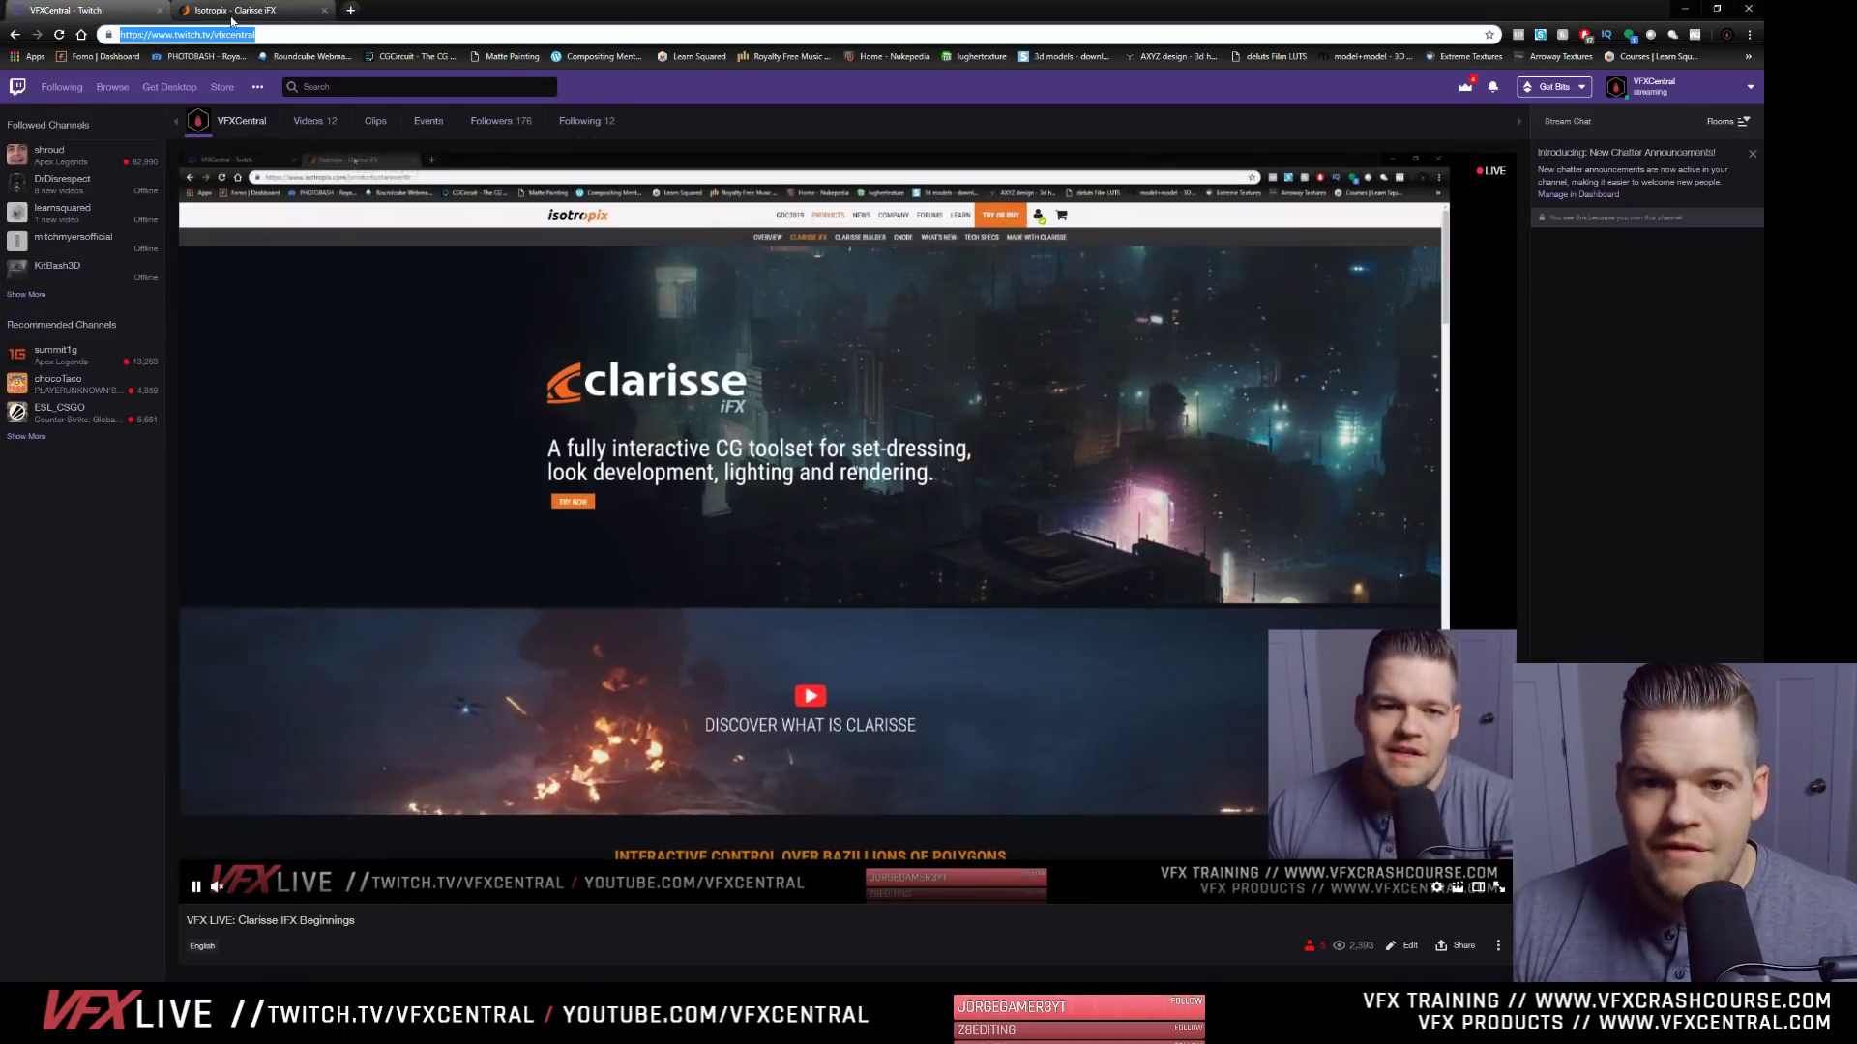
{"action": "left_click", "coordinate": [231, 11]}
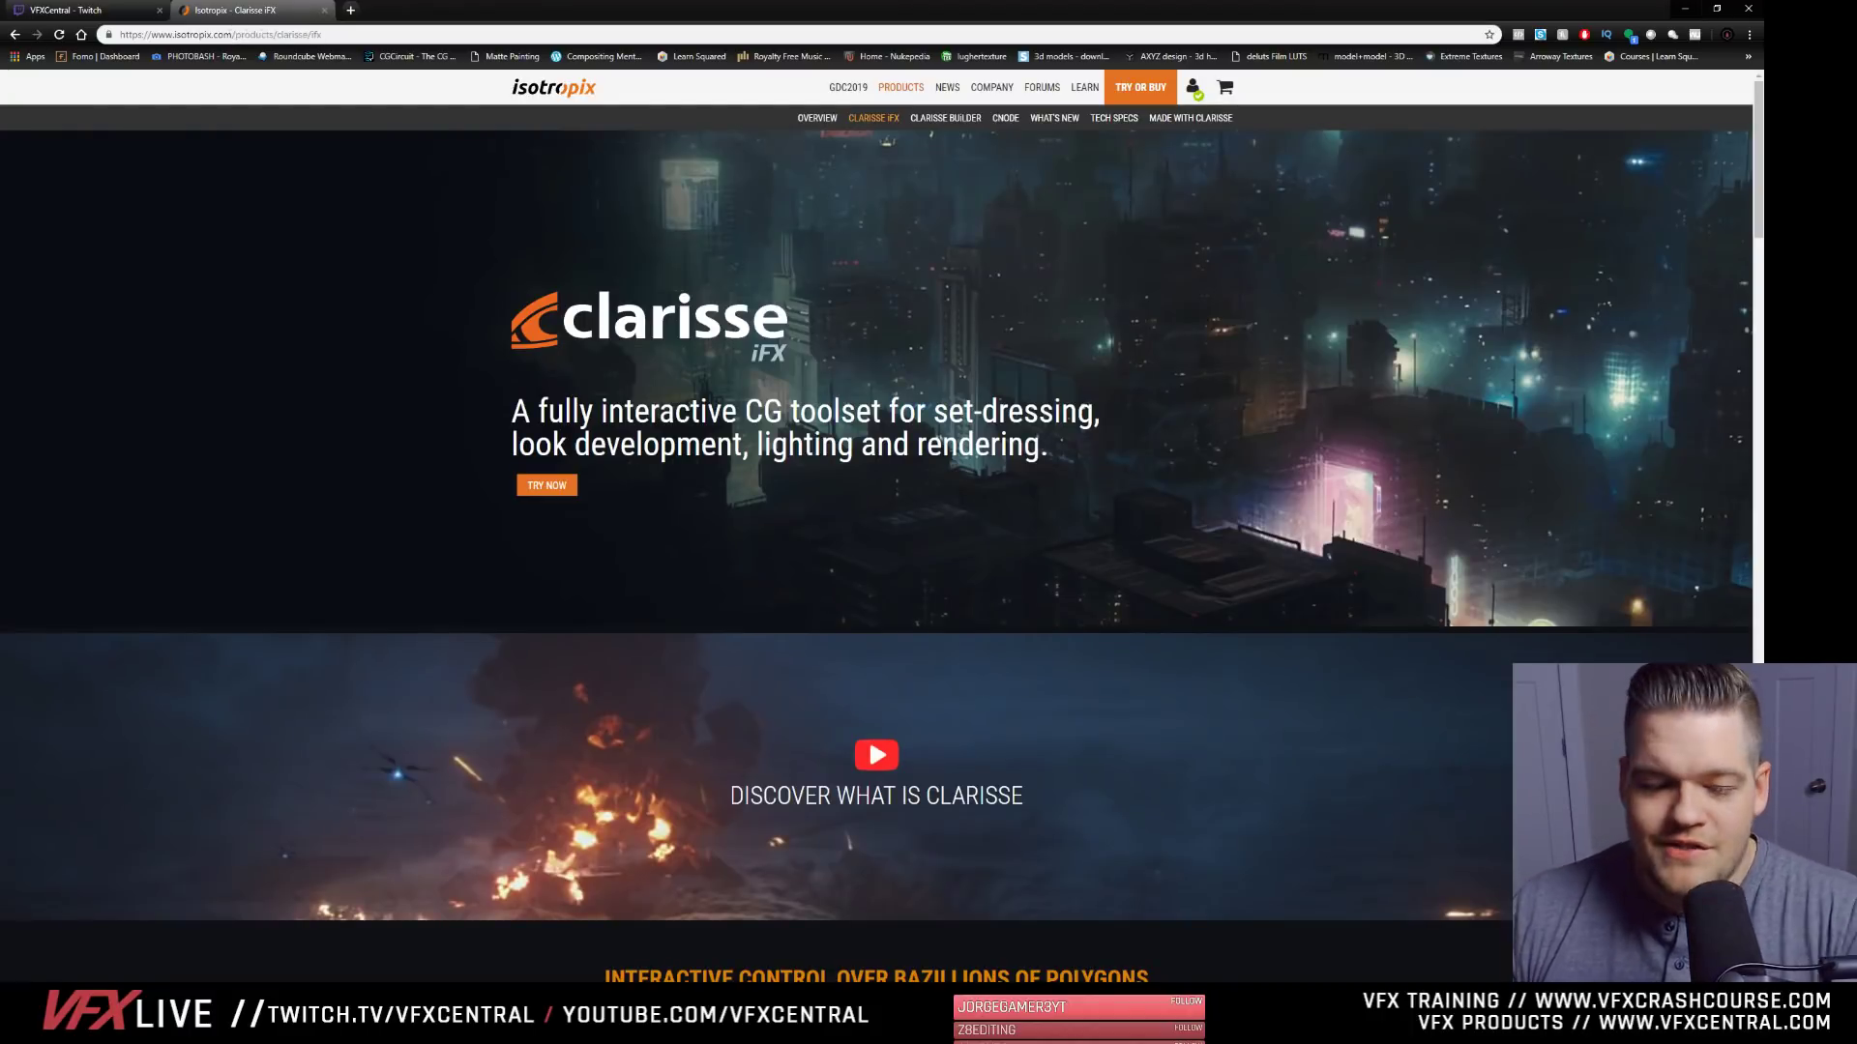
{"action": "key", "text": "alt+Tab"}
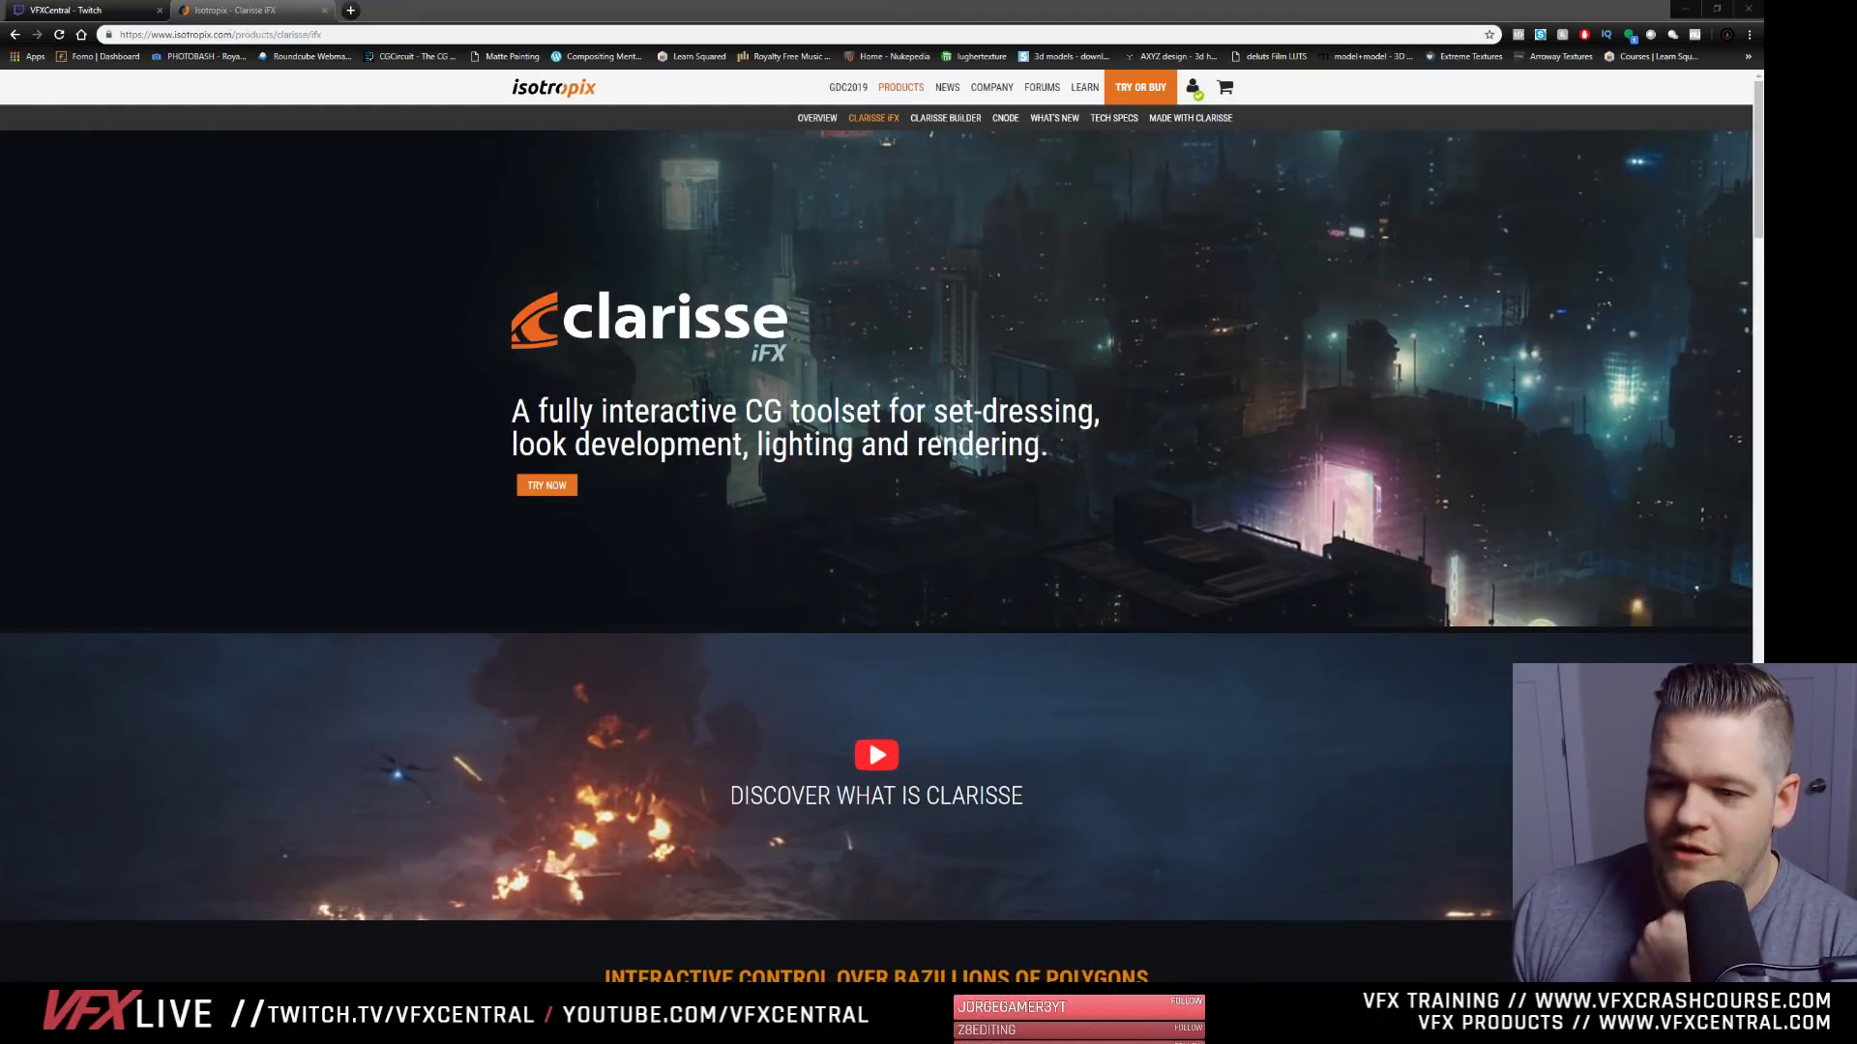
{"action": "left_click", "coordinate": [1023, 124]}
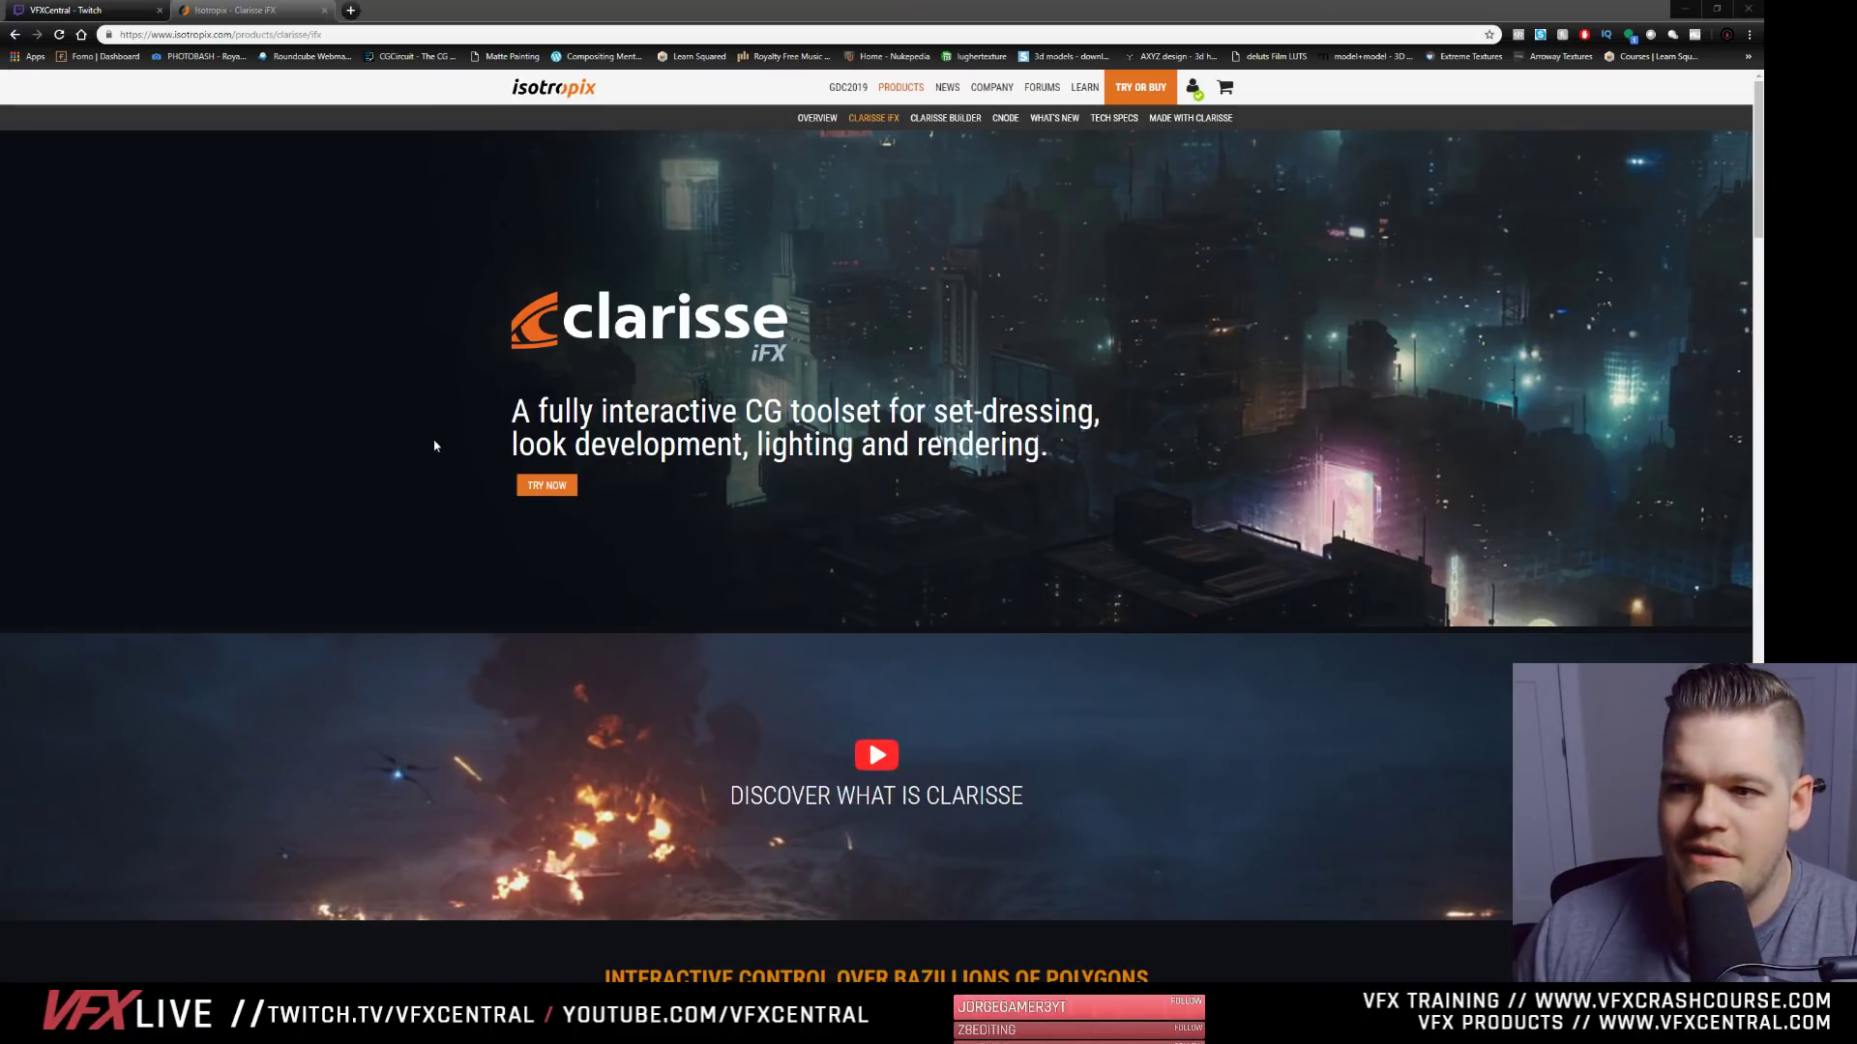
- Preview the "What's Clarisse?" video on the Clarisse iFX product page, skipping ahead to about 0:50, and close it
{"action": "scroll", "coordinate": [774, 735], "scroll_direction": "down", "scroll_amount": 2}
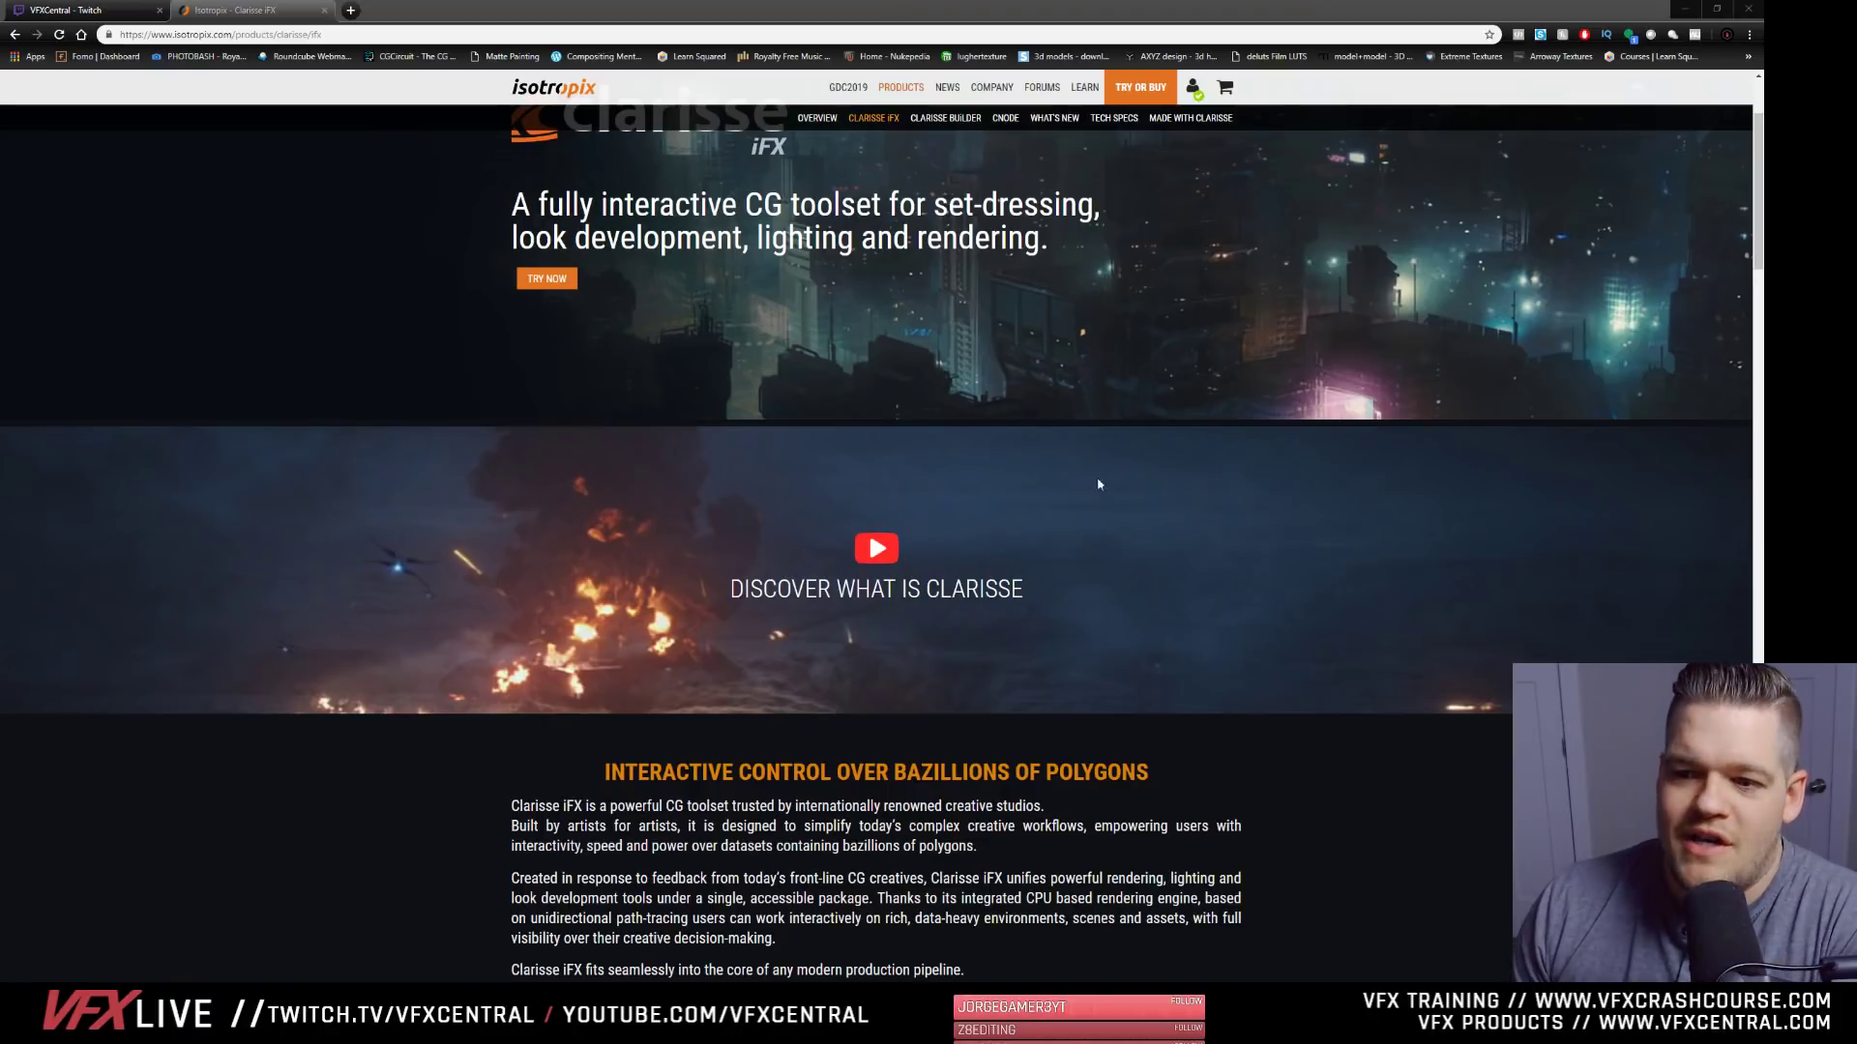
{"action": "left_click", "coordinate": [876, 549]}
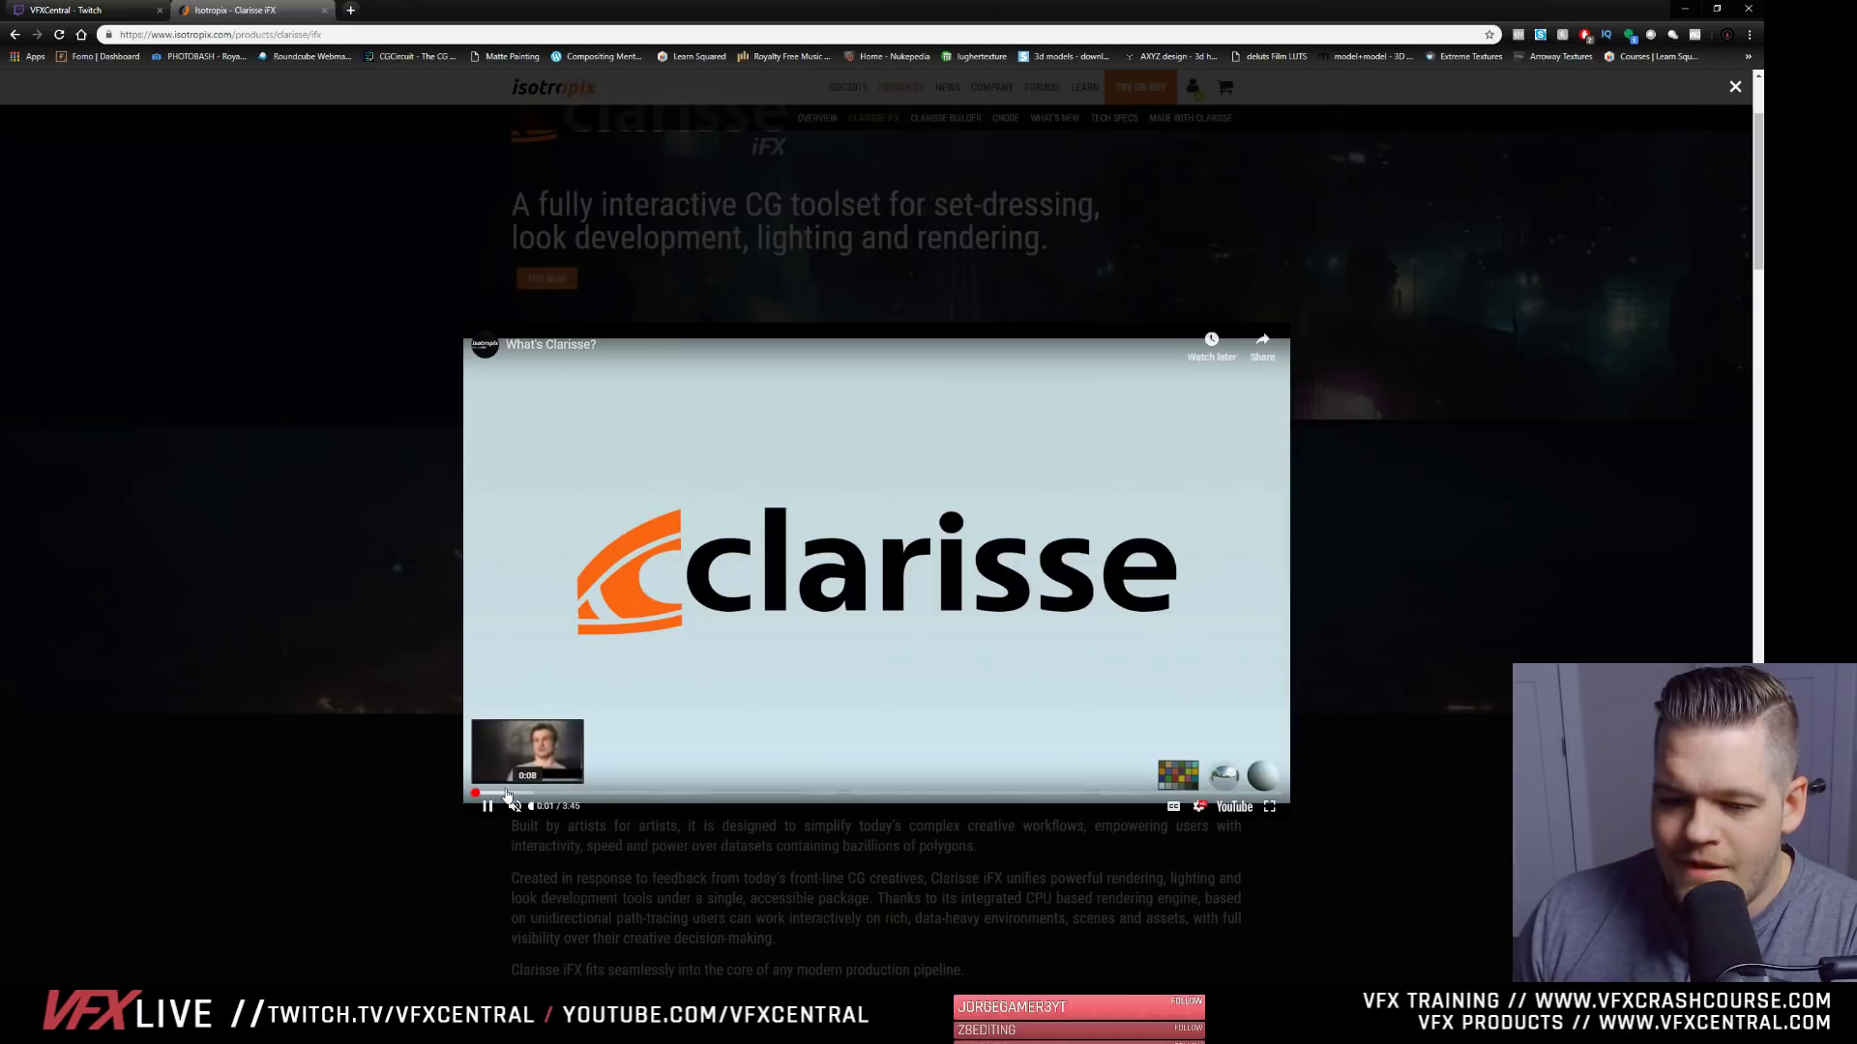
{"action": "left_click", "coordinate": [576, 793]}
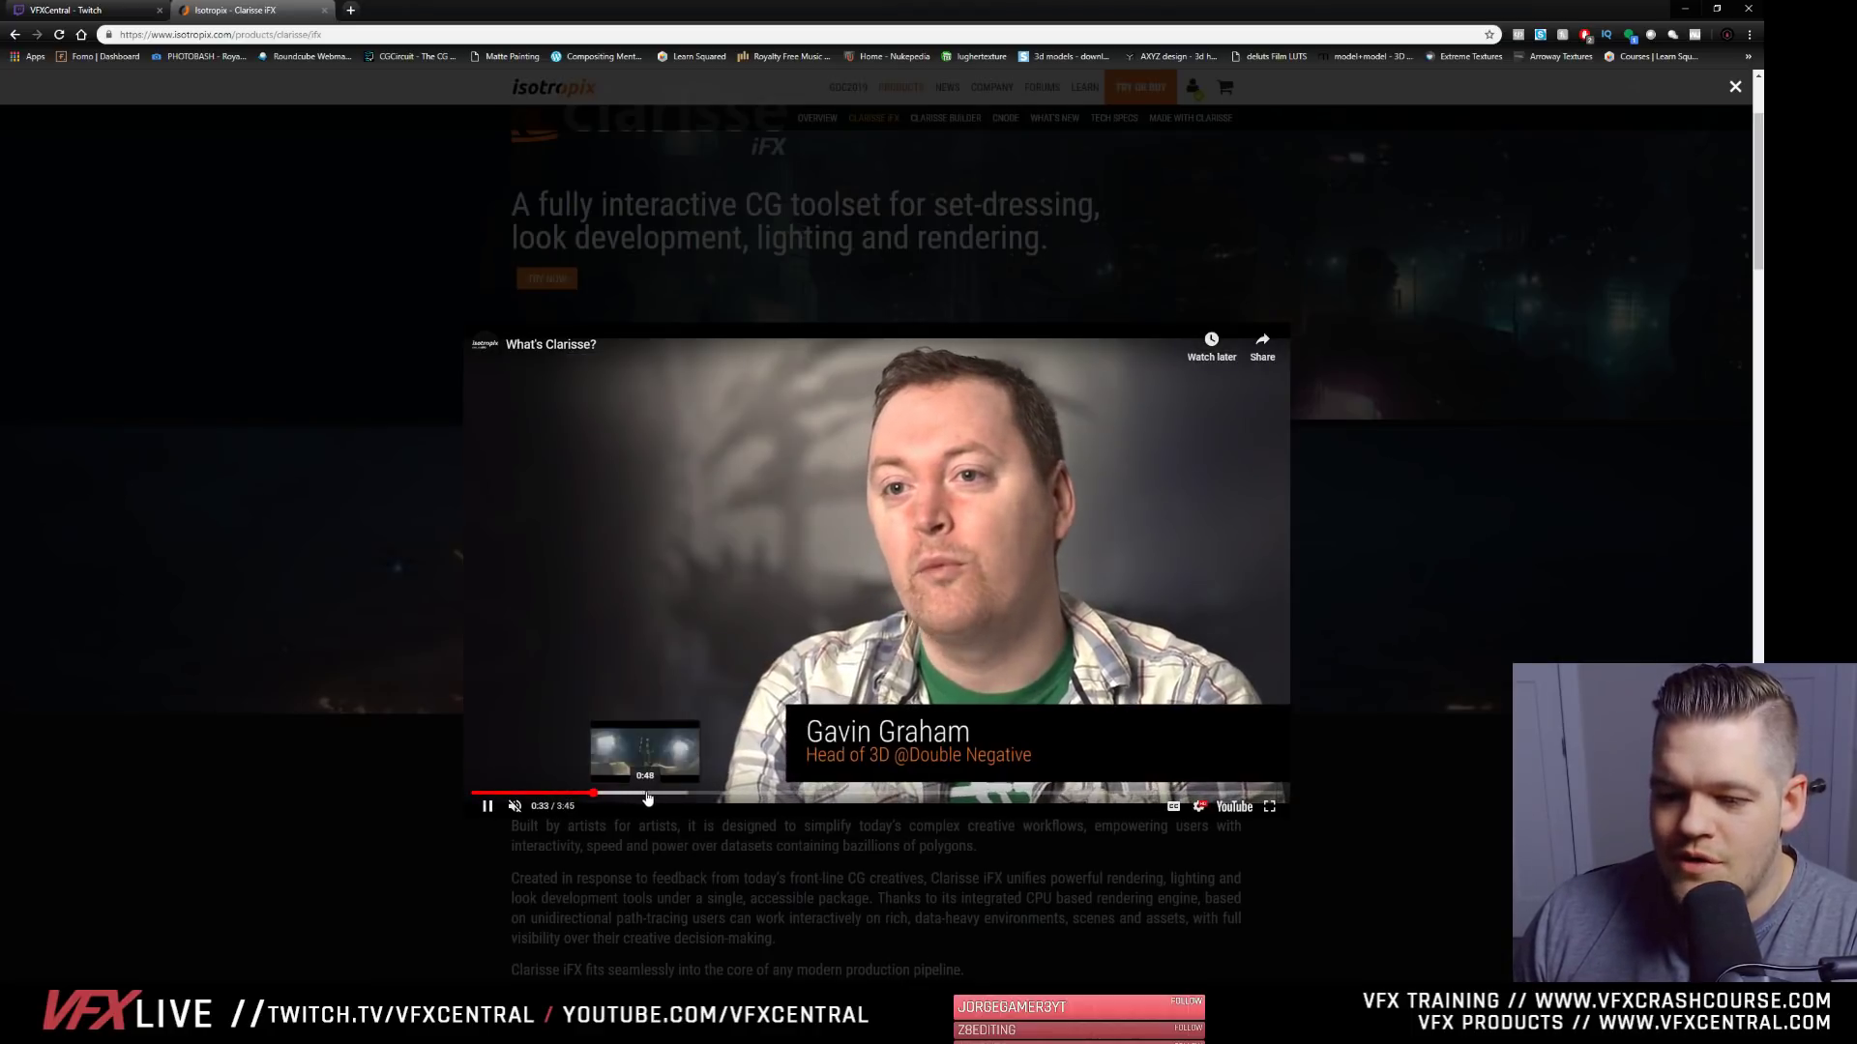
{"action": "left_click", "coordinate": [657, 794]}
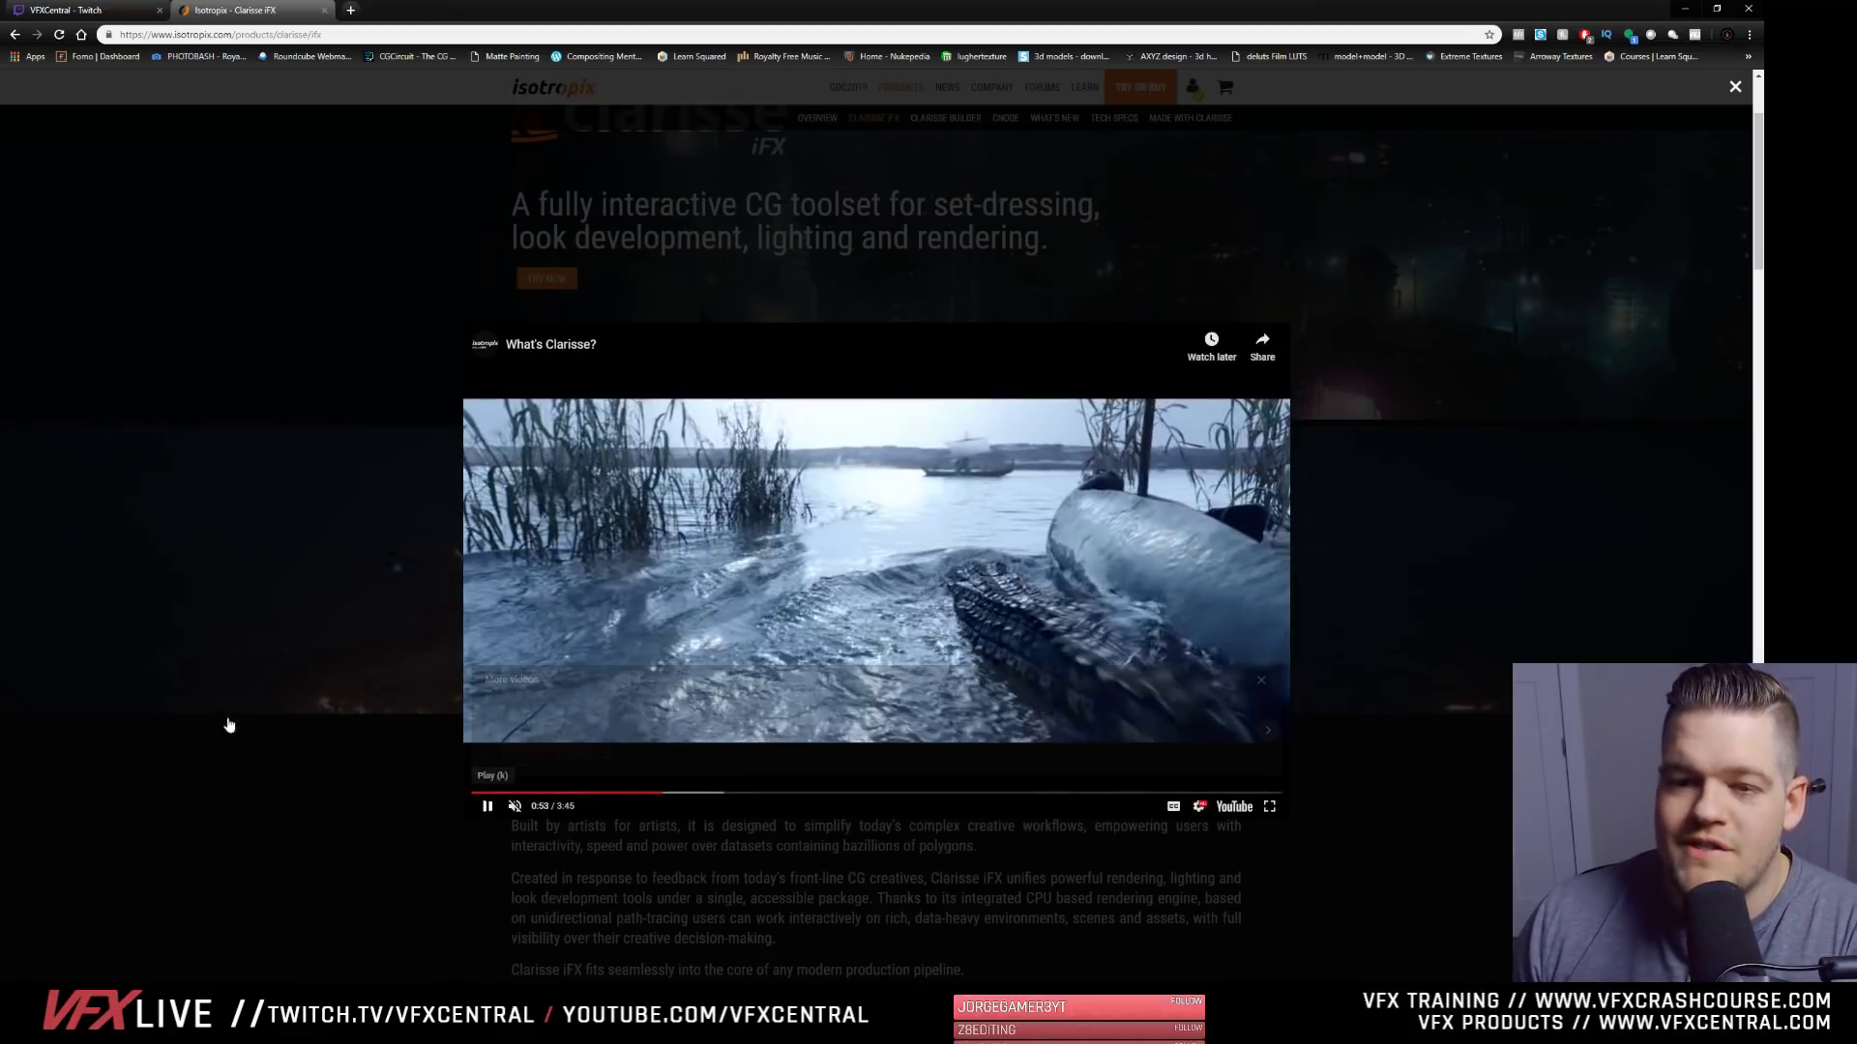
{"action": "left_click", "coordinate": [325, 815]}
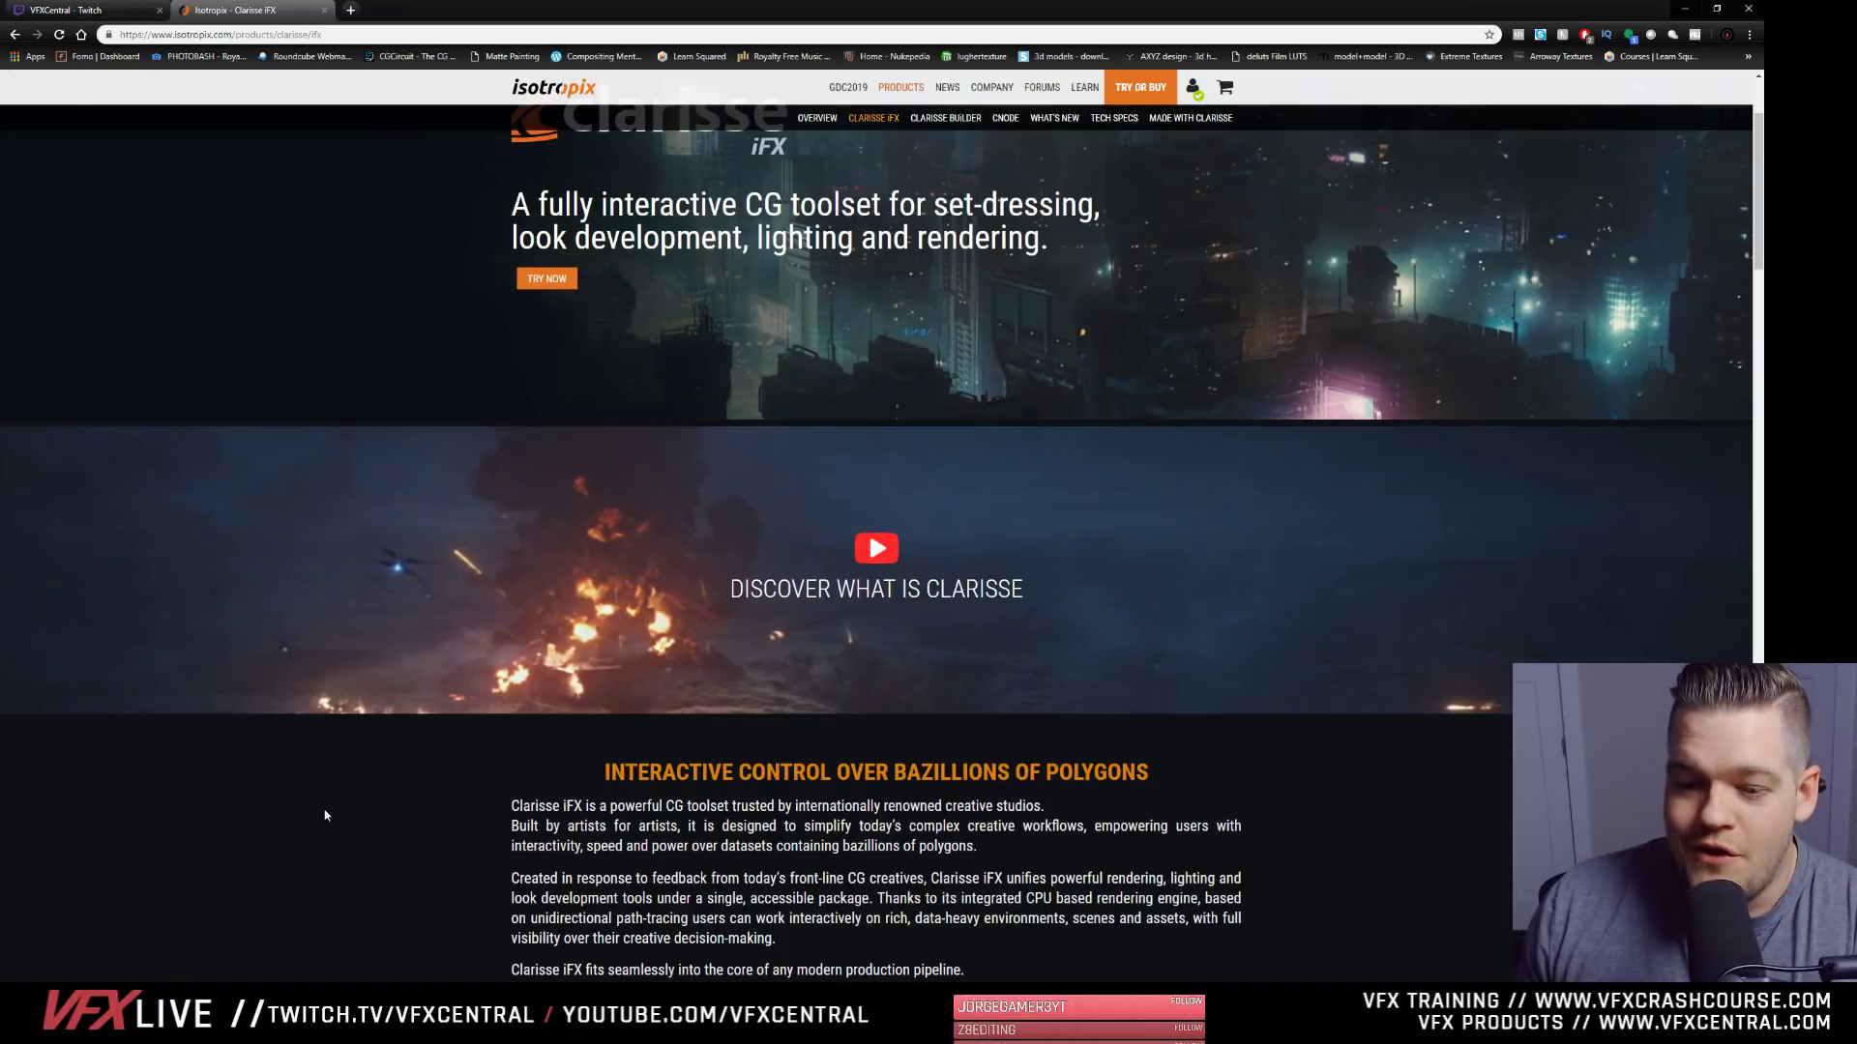
- Review the Clarisse iFX page's introduction and its sections on interactive rendering, referencing and the polygon barrier
{"action": "scroll", "coordinate": [387, 702], "scroll_direction": "down", "scroll_amount": 3}
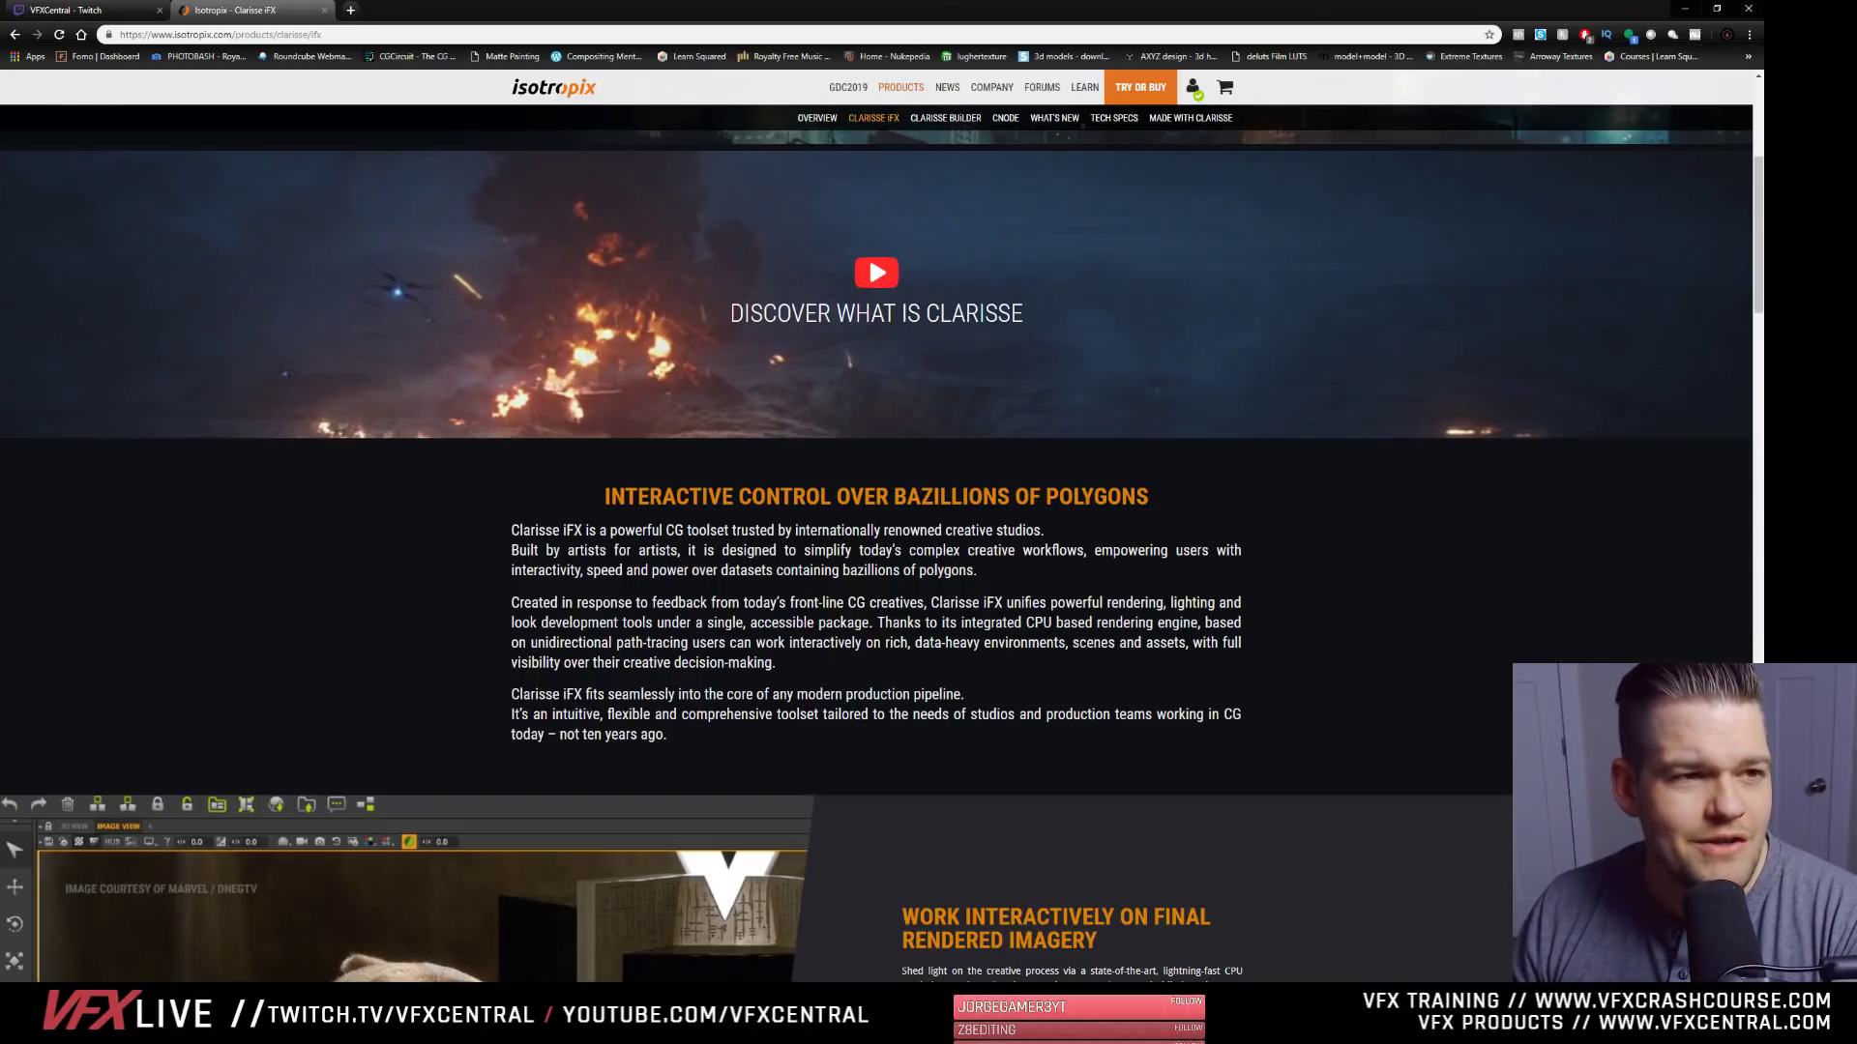
{"action": "scroll", "coordinate": [272, 768], "scroll_direction": "down", "scroll_amount": 5}
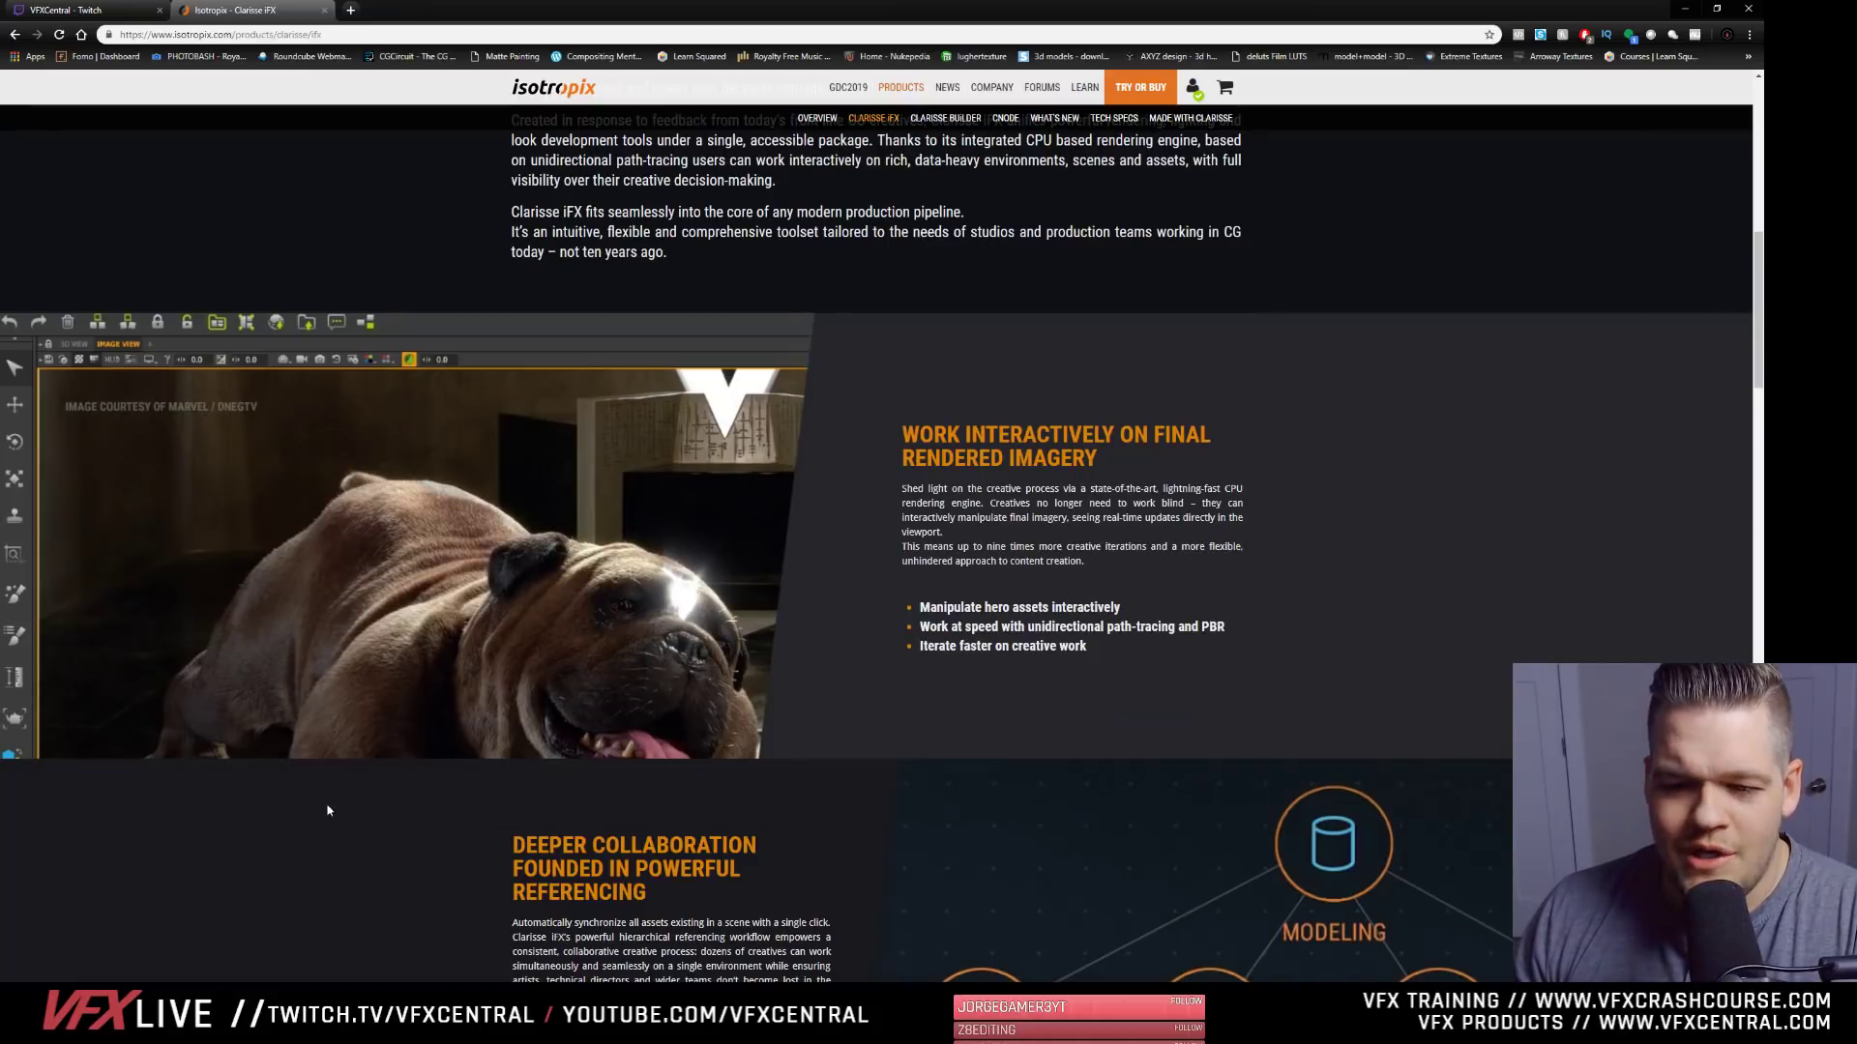
{"action": "scroll", "coordinate": [322, 808], "scroll_direction": "down", "scroll_amount": 8}
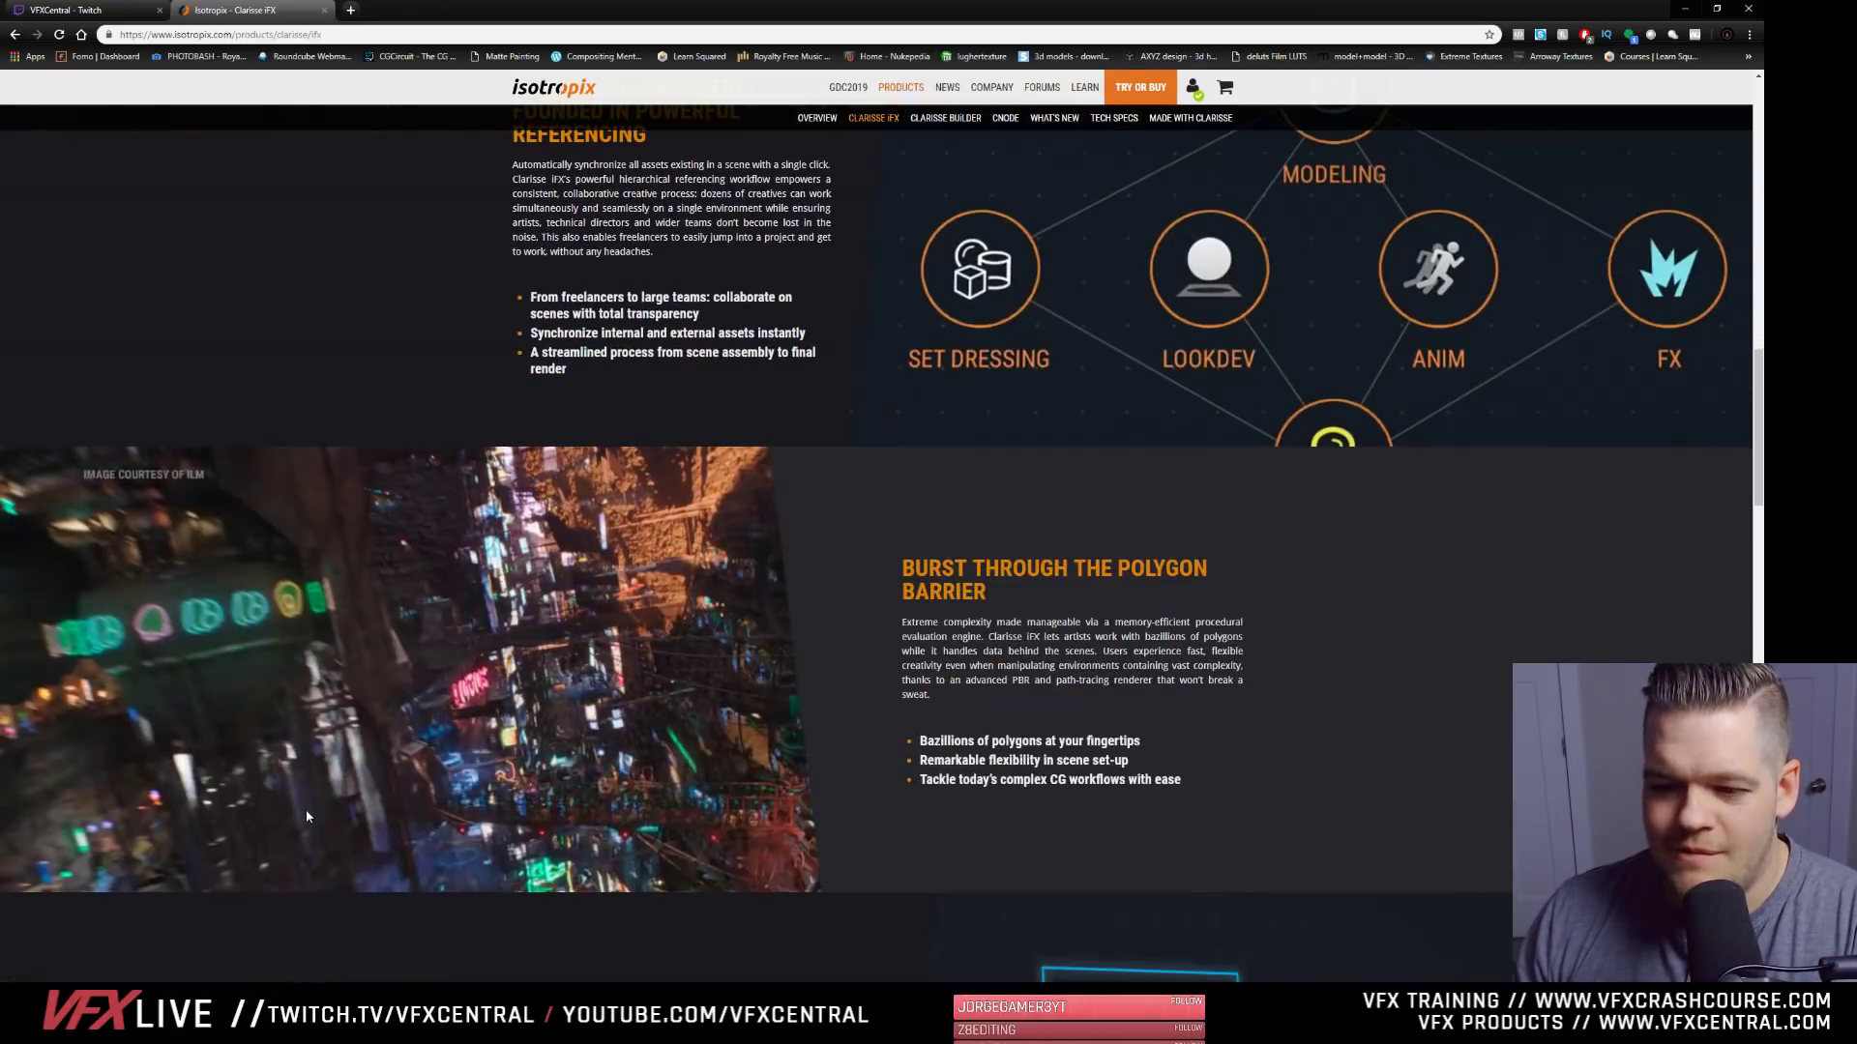
{"action": "scroll", "coordinate": [474, 757], "scroll_direction": "up", "scroll_amount": 12}
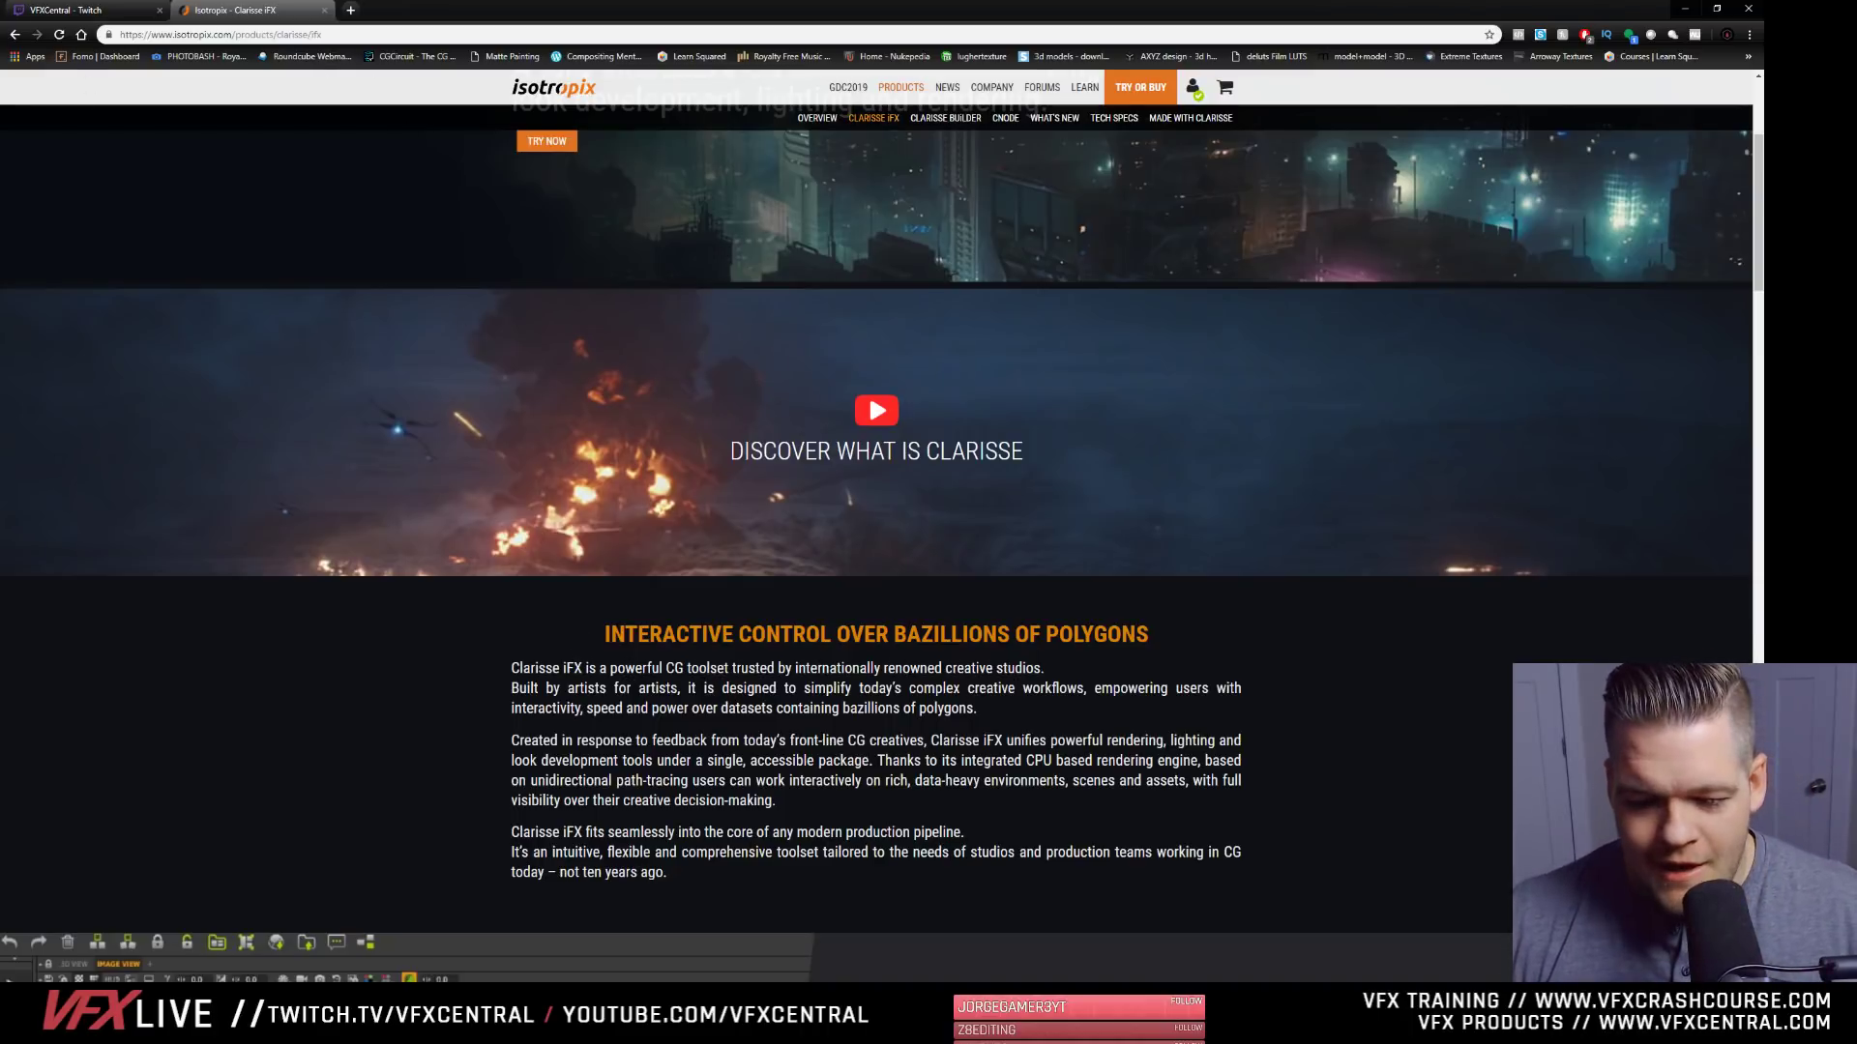
- Launch the Discord desktop app
{"action": "key", "text": "super"}
{"action": "type", "text": "dis"}
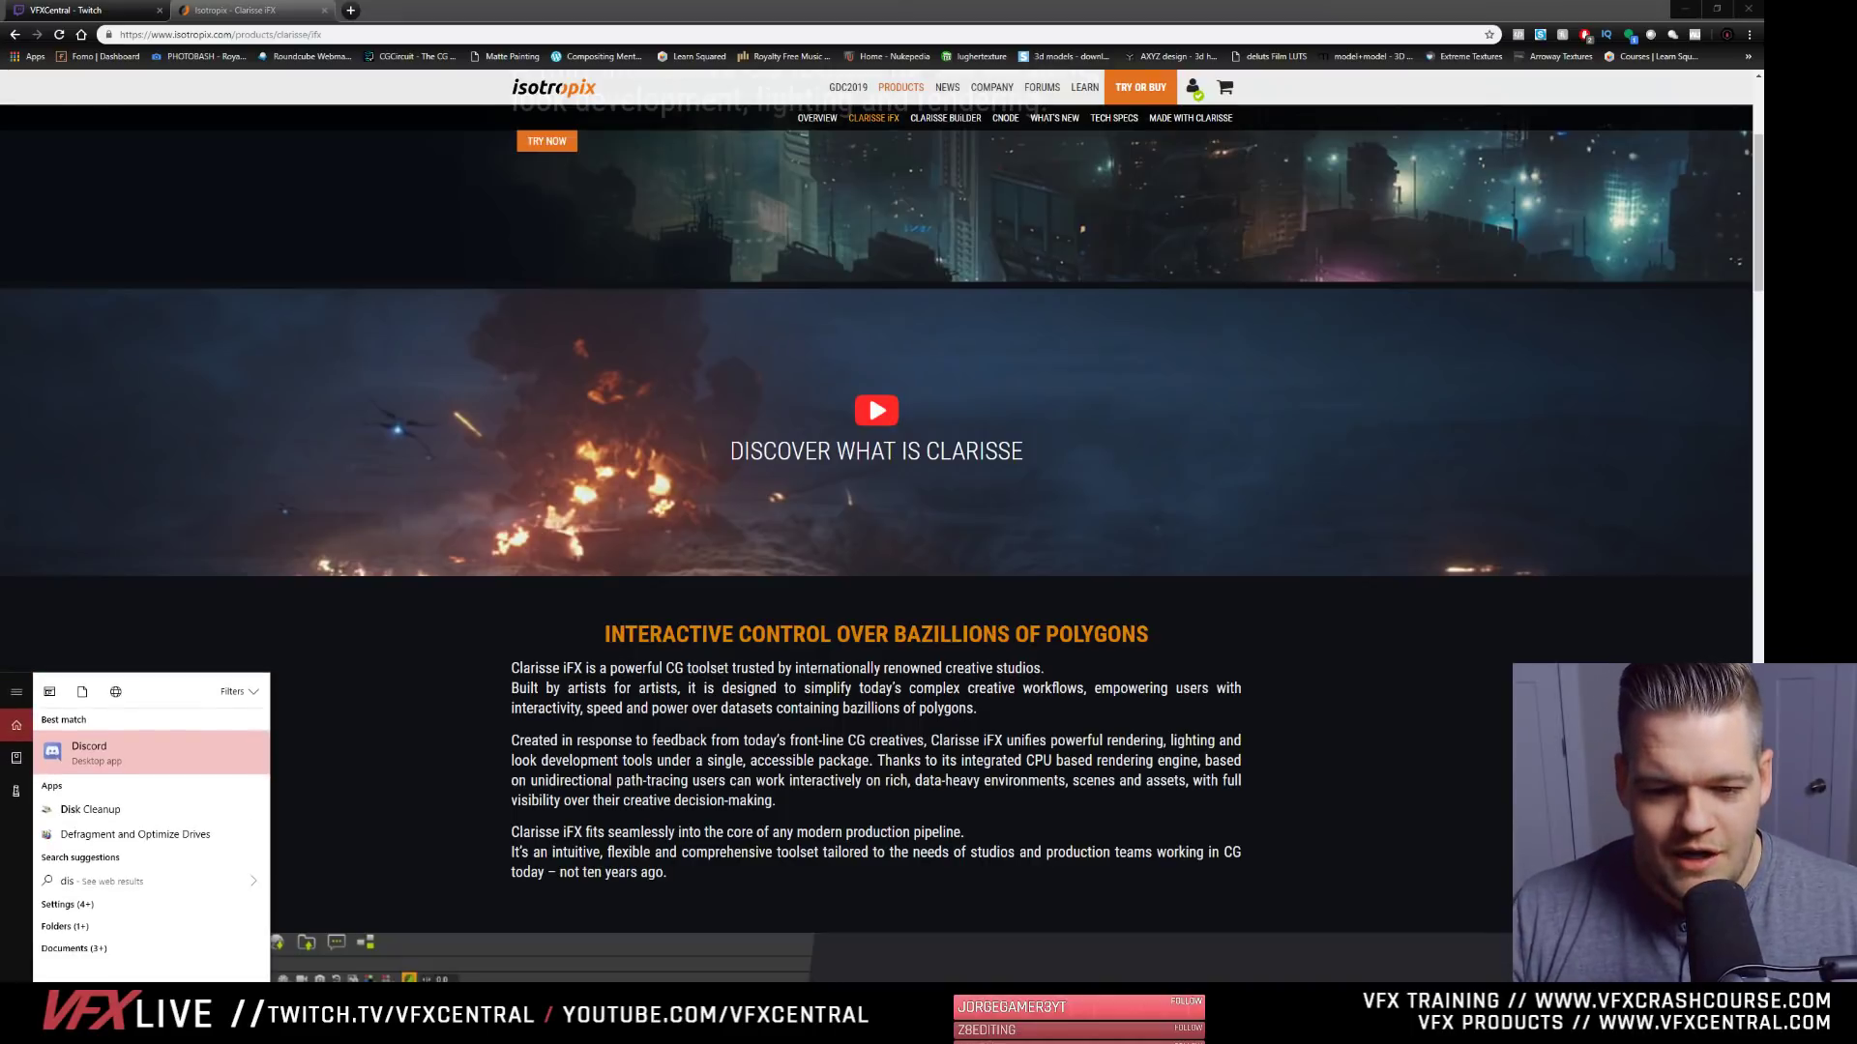
{"action": "key", "text": "Return"}
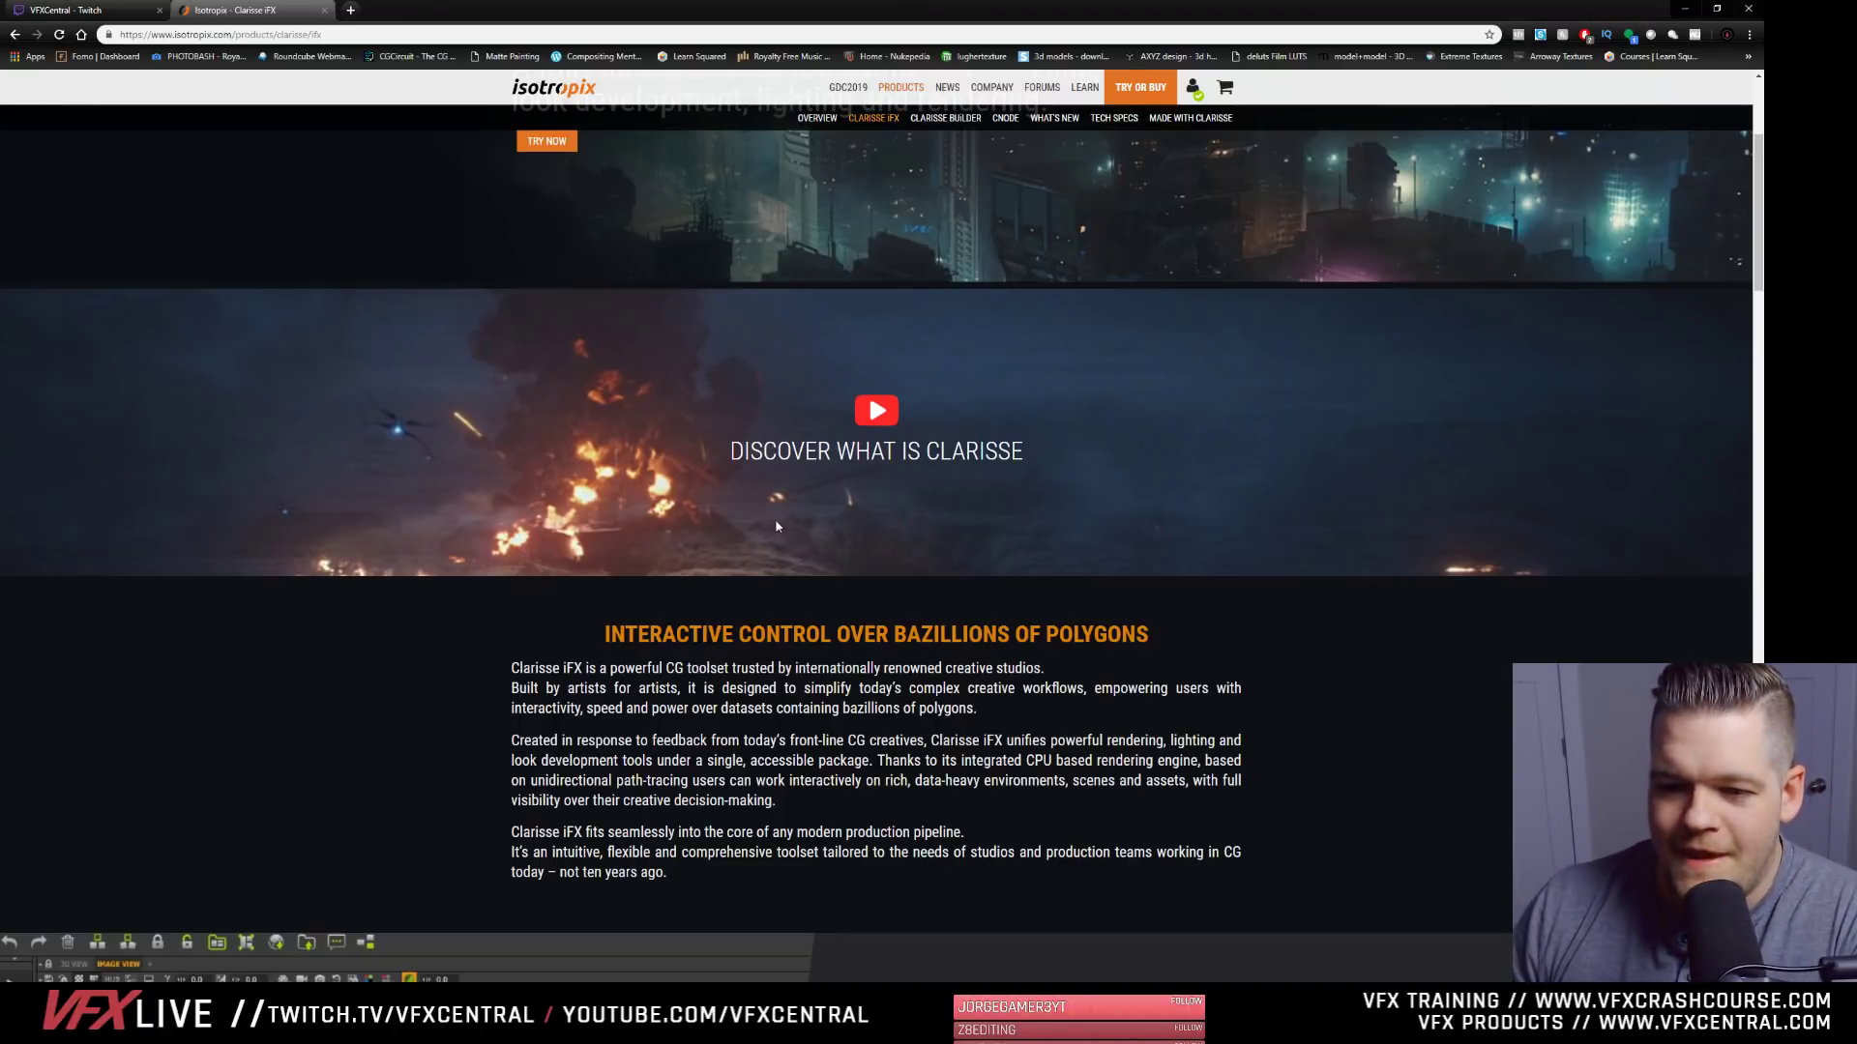
- Examine the Clarisse iFX page's feature sections, from collaboration and polygon handling through pipeline integration to the customer stories
{"action": "scroll", "coordinate": [877, 541], "scroll_direction": "down", "scroll_amount": 8}
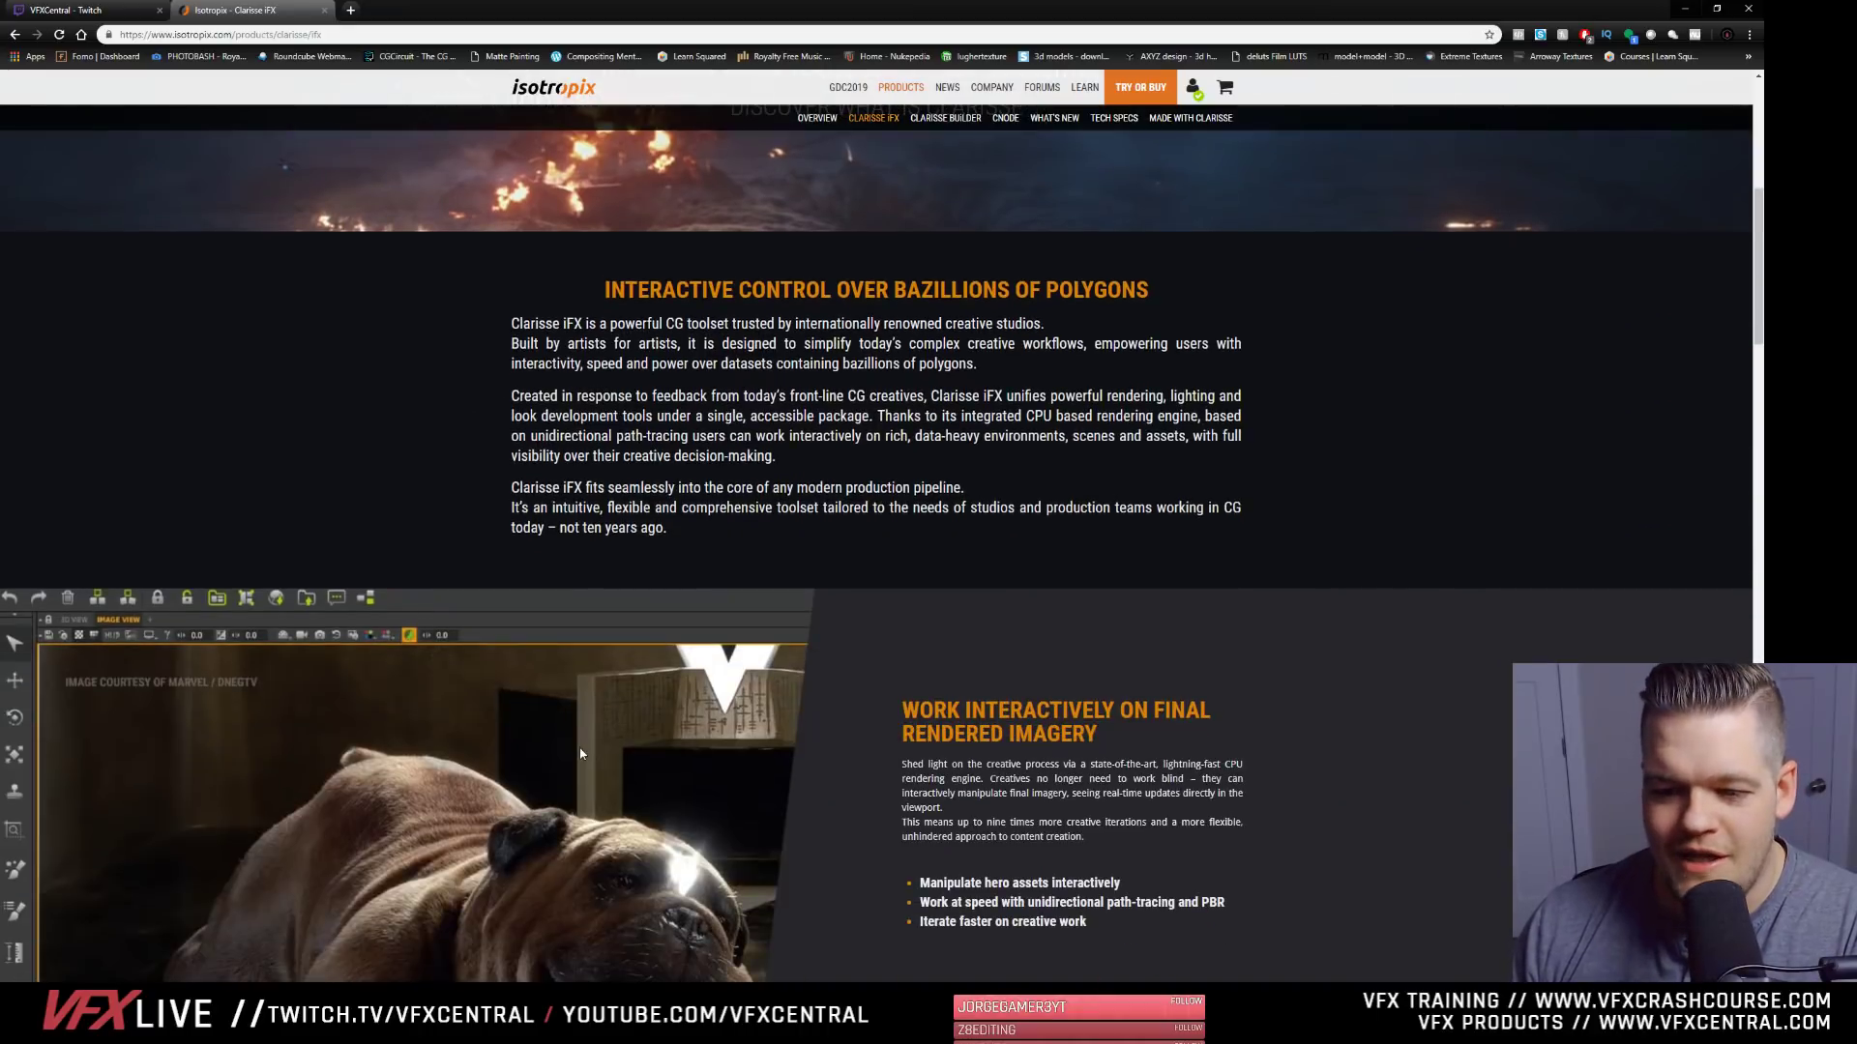
{"action": "scroll", "coordinate": [247, 796], "scroll_direction": "down", "scroll_amount": 4}
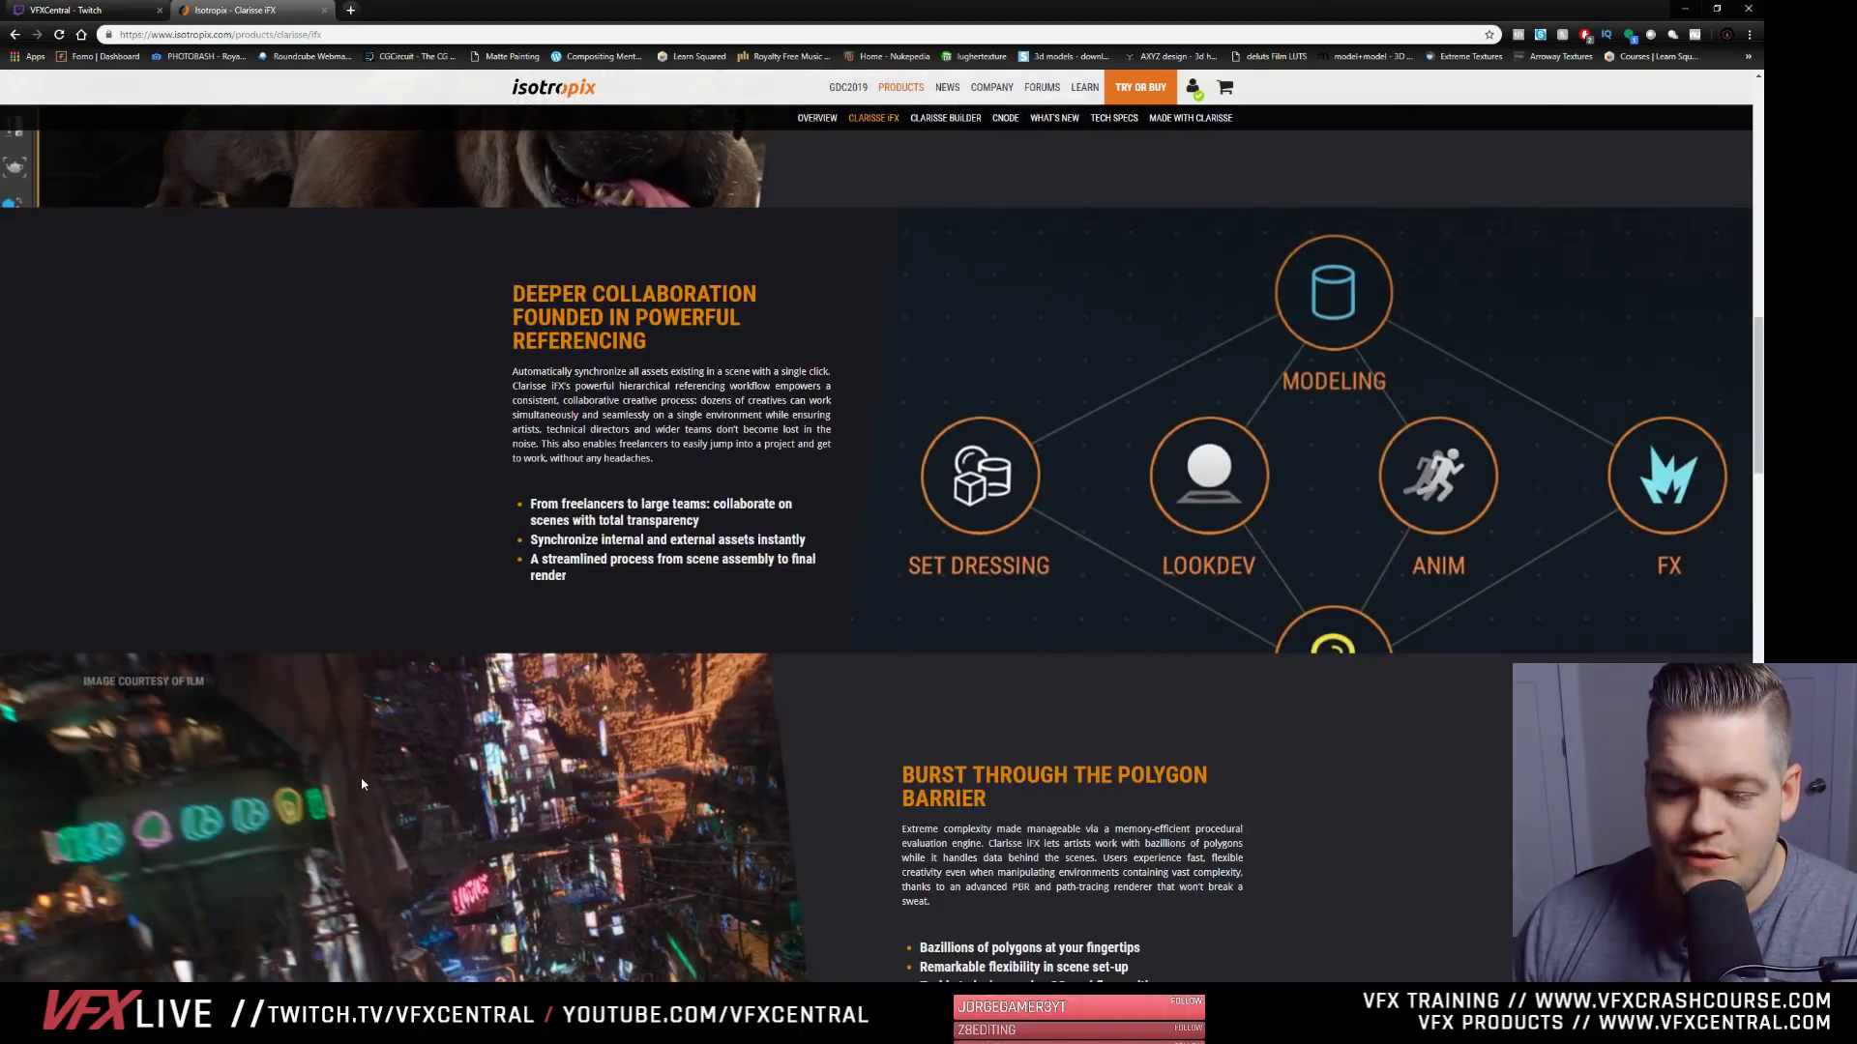
{"action": "scroll", "coordinate": [363, 784], "scroll_direction": "down", "scroll_amount": 3}
{"action": "scroll", "coordinate": [362, 784], "scroll_direction": "up", "scroll_amount": 4}
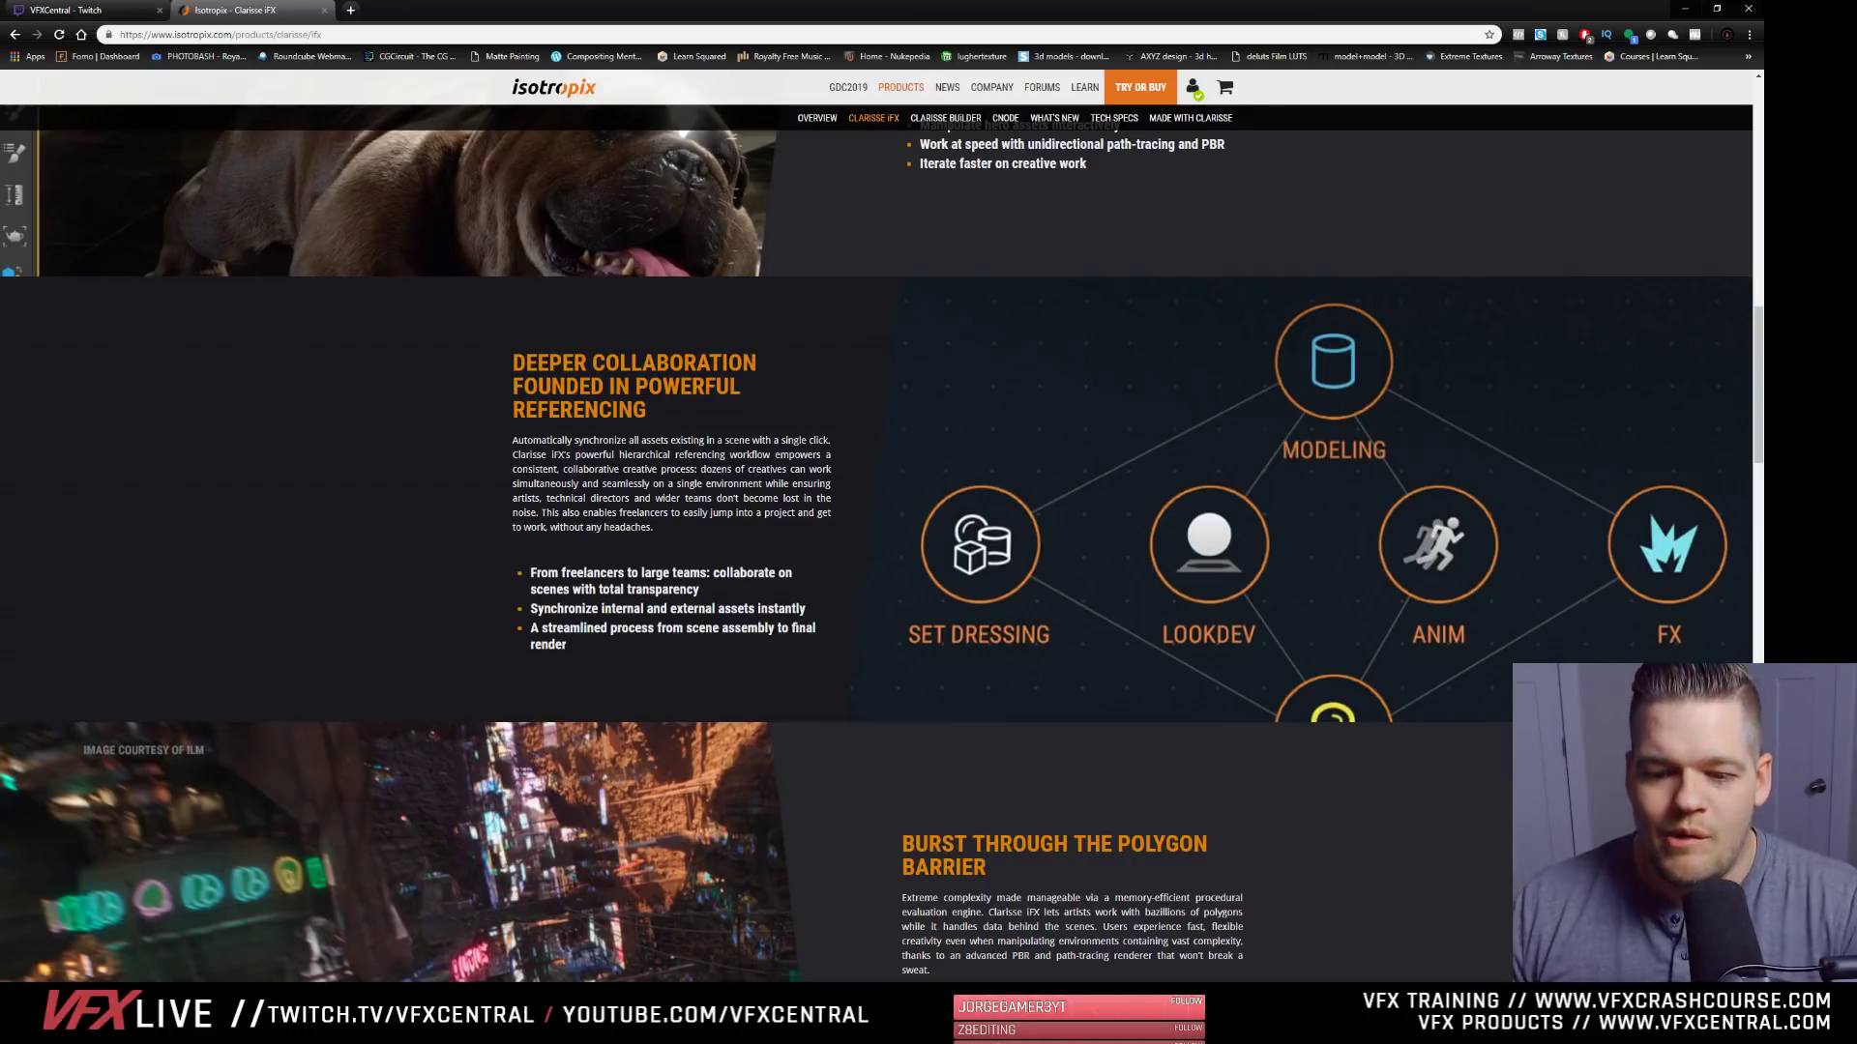
{"action": "scroll", "coordinate": [478, 732], "scroll_direction": "down", "scroll_amount": 2}
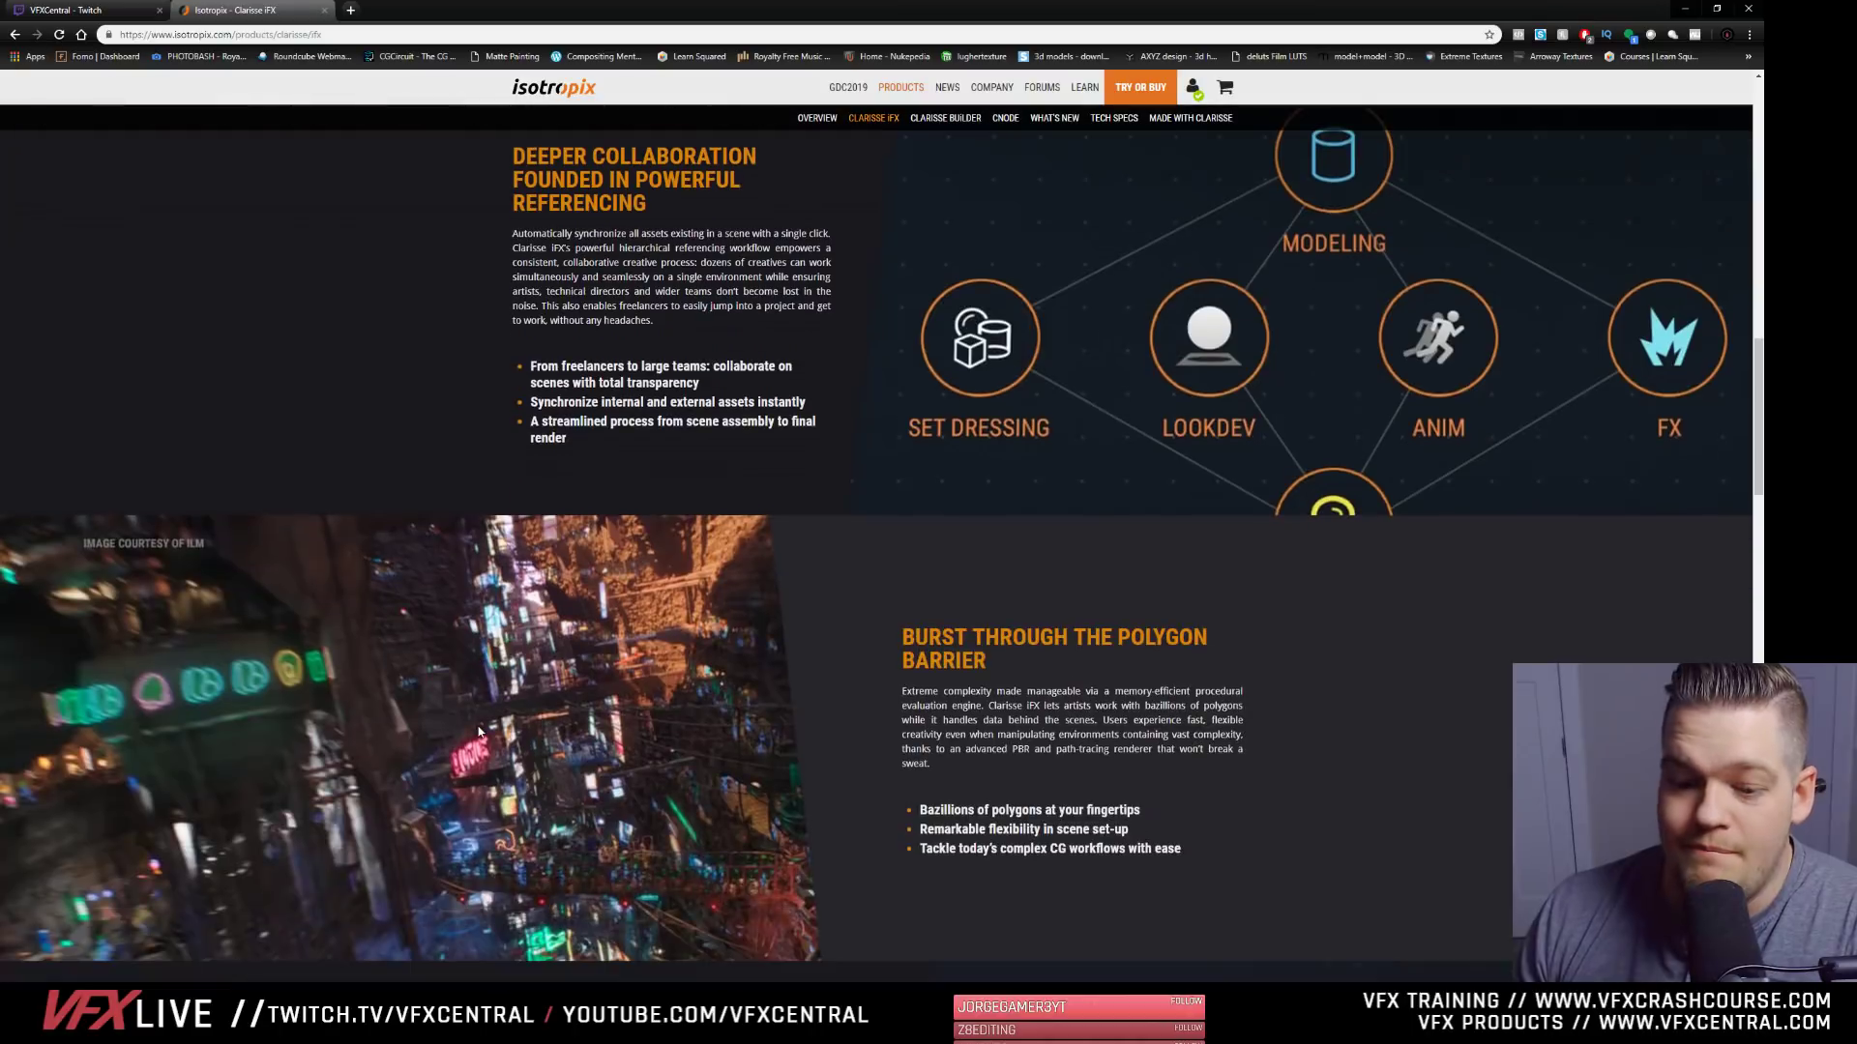
{"action": "scroll", "coordinate": [478, 732], "scroll_direction": "down", "scroll_amount": 6}
{"action": "scroll", "coordinate": [604, 824], "scroll_direction": "down", "scroll_amount": 3}
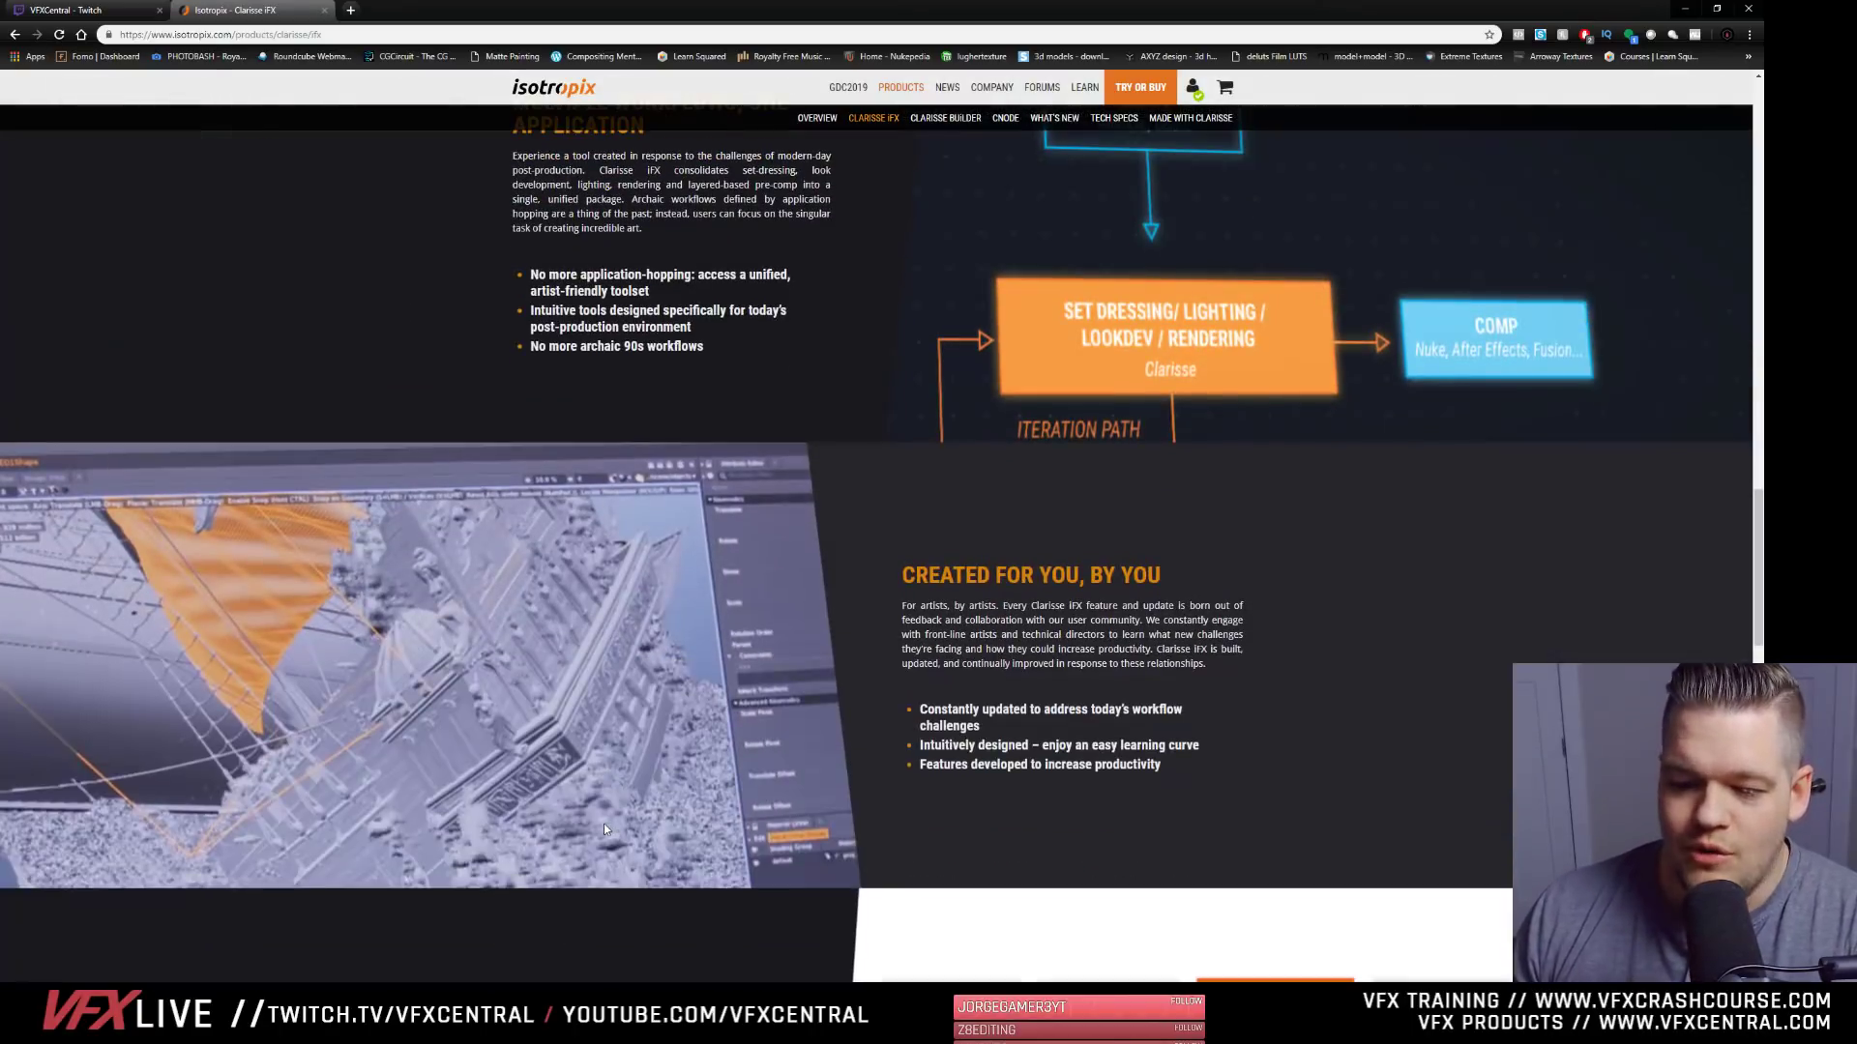
{"action": "scroll", "coordinate": [490, 788], "scroll_direction": "down", "scroll_amount": 11}
{"action": "scroll", "coordinate": [493, 784], "scroll_direction": "down", "scroll_amount": 8}
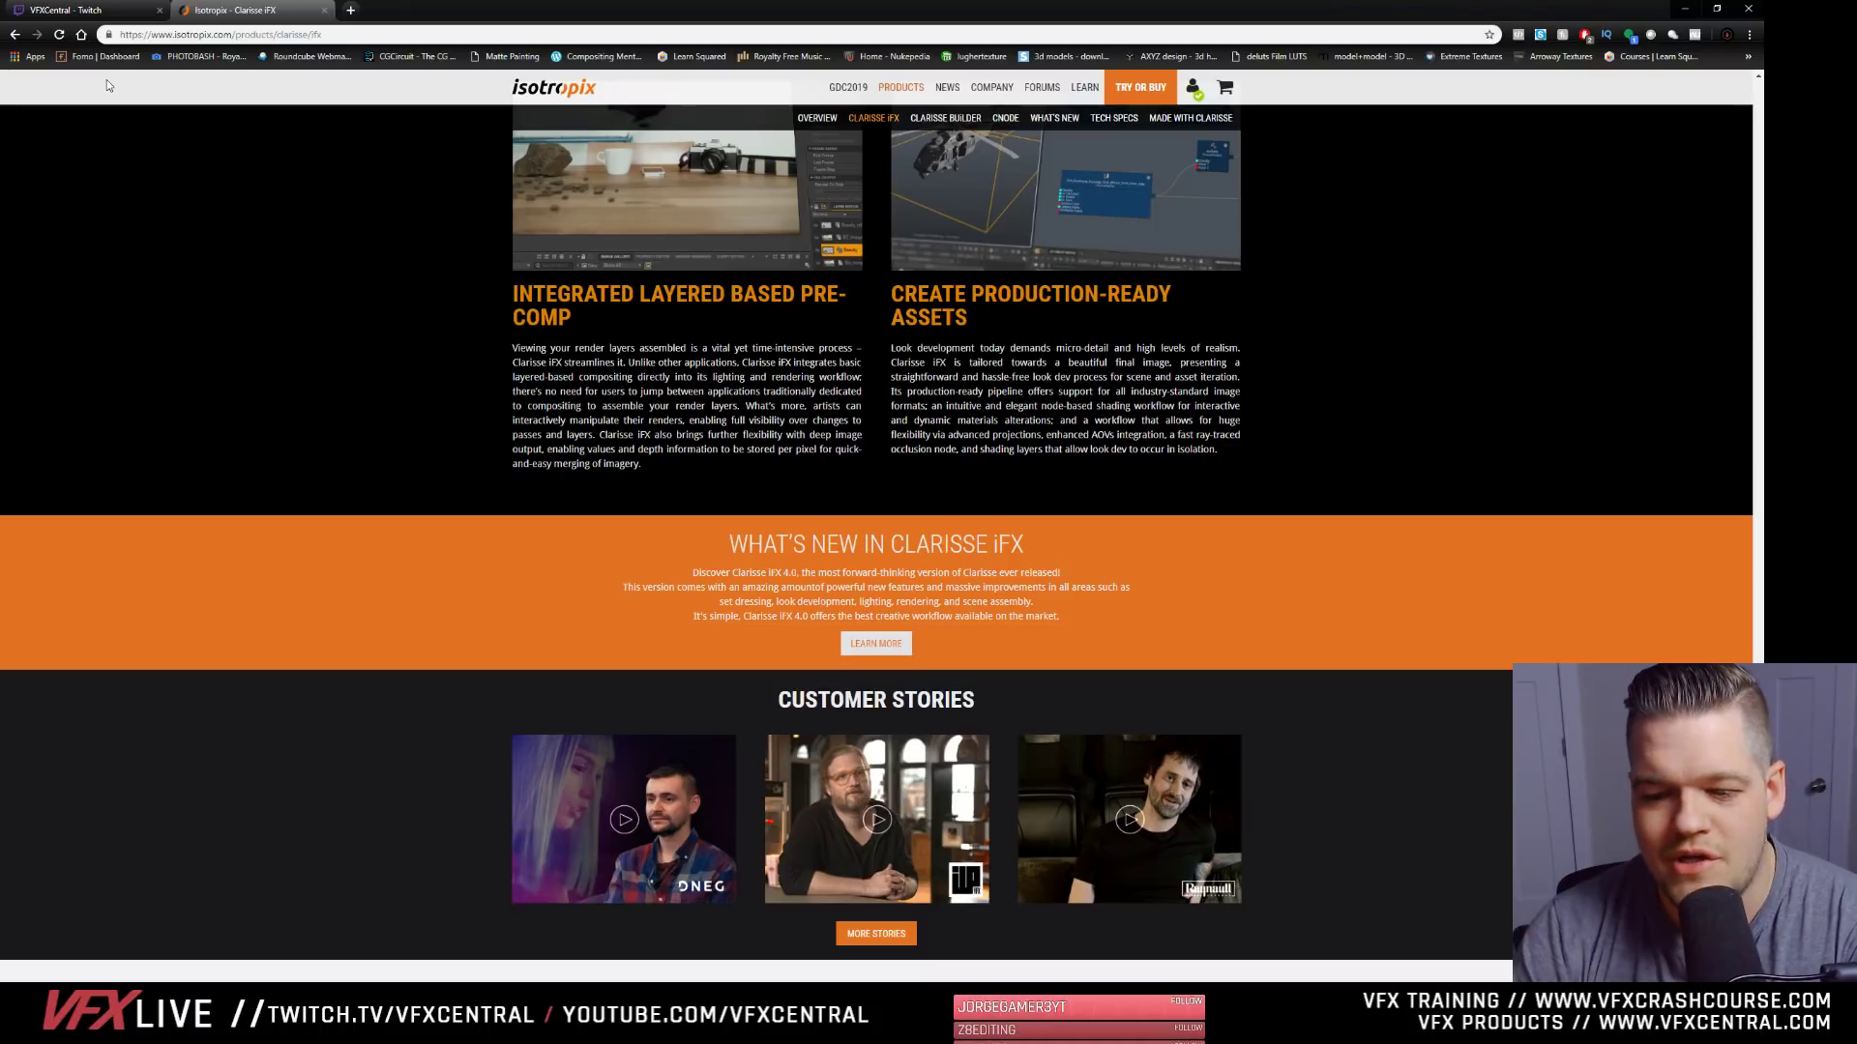
{"action": "scroll", "coordinate": [631, 493], "scroll_direction": "up", "scroll_amount": 15}
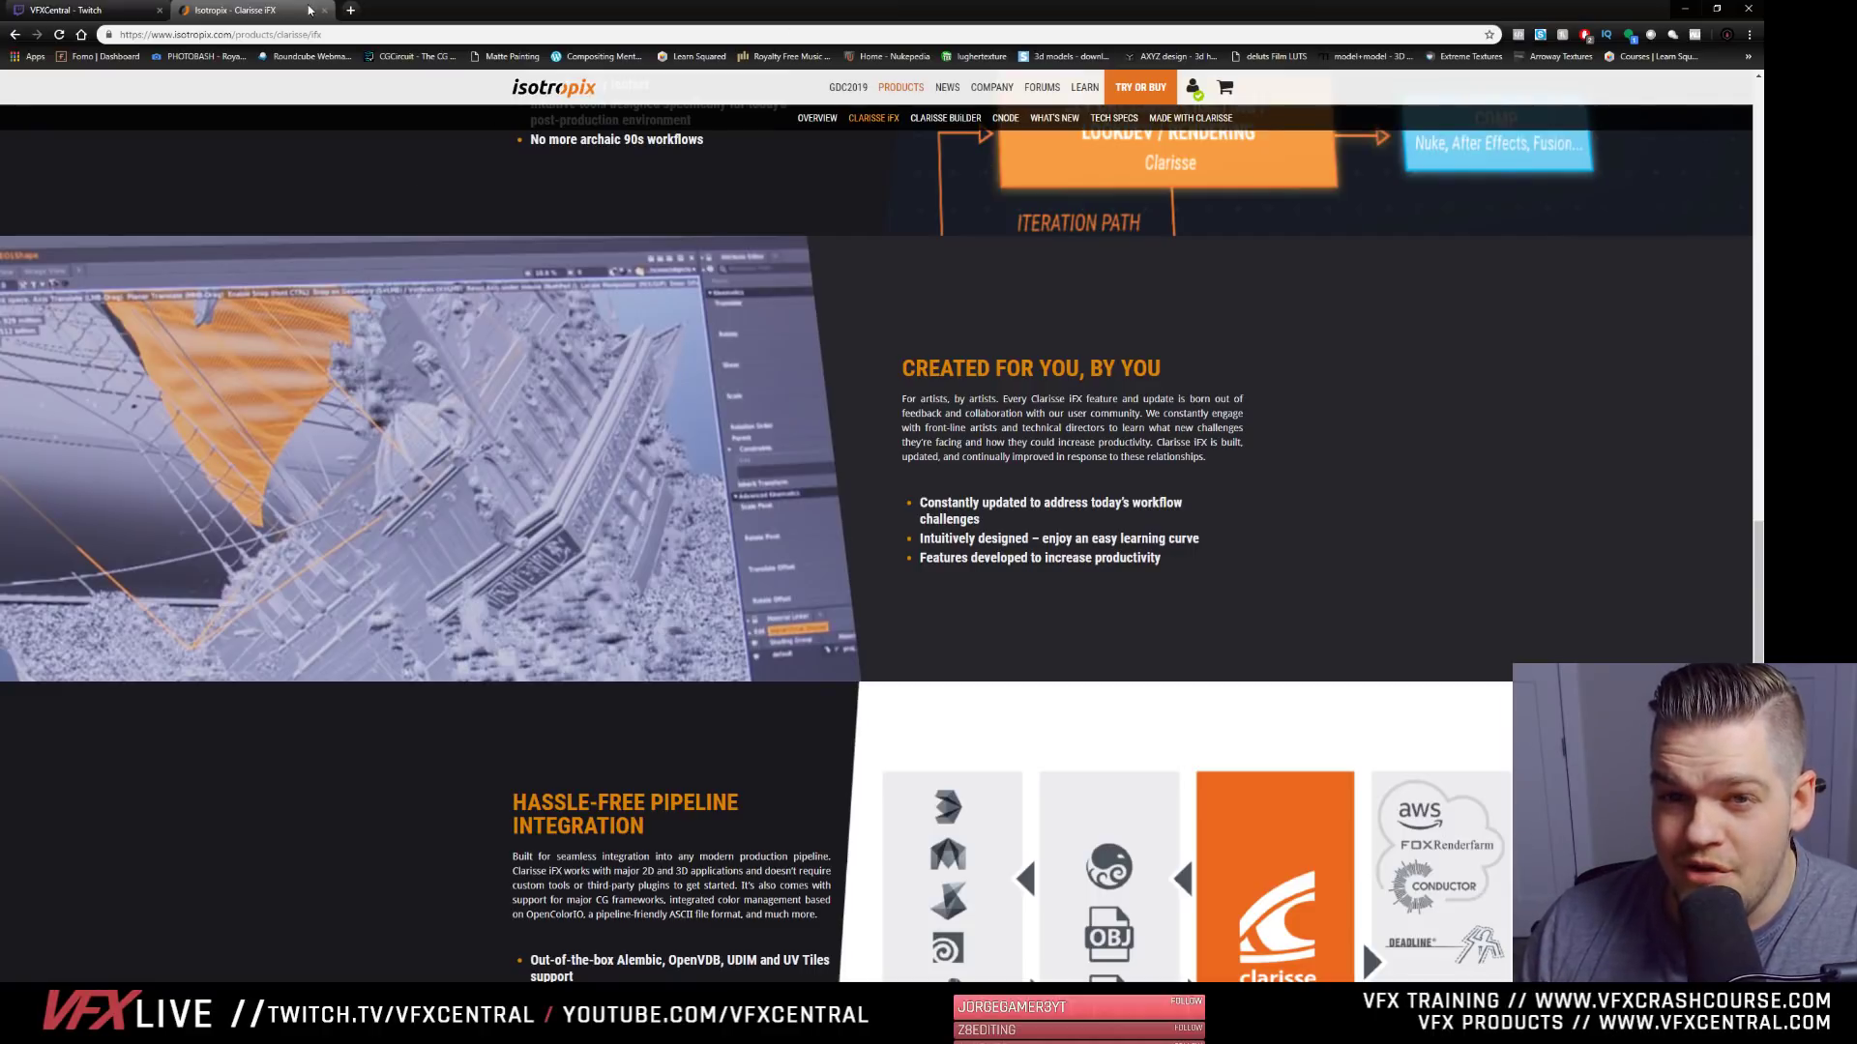
- Switch to Clarisse iFX and deselect the image item in the scene context
{"action": "left_click", "coordinate": [159, 11]}
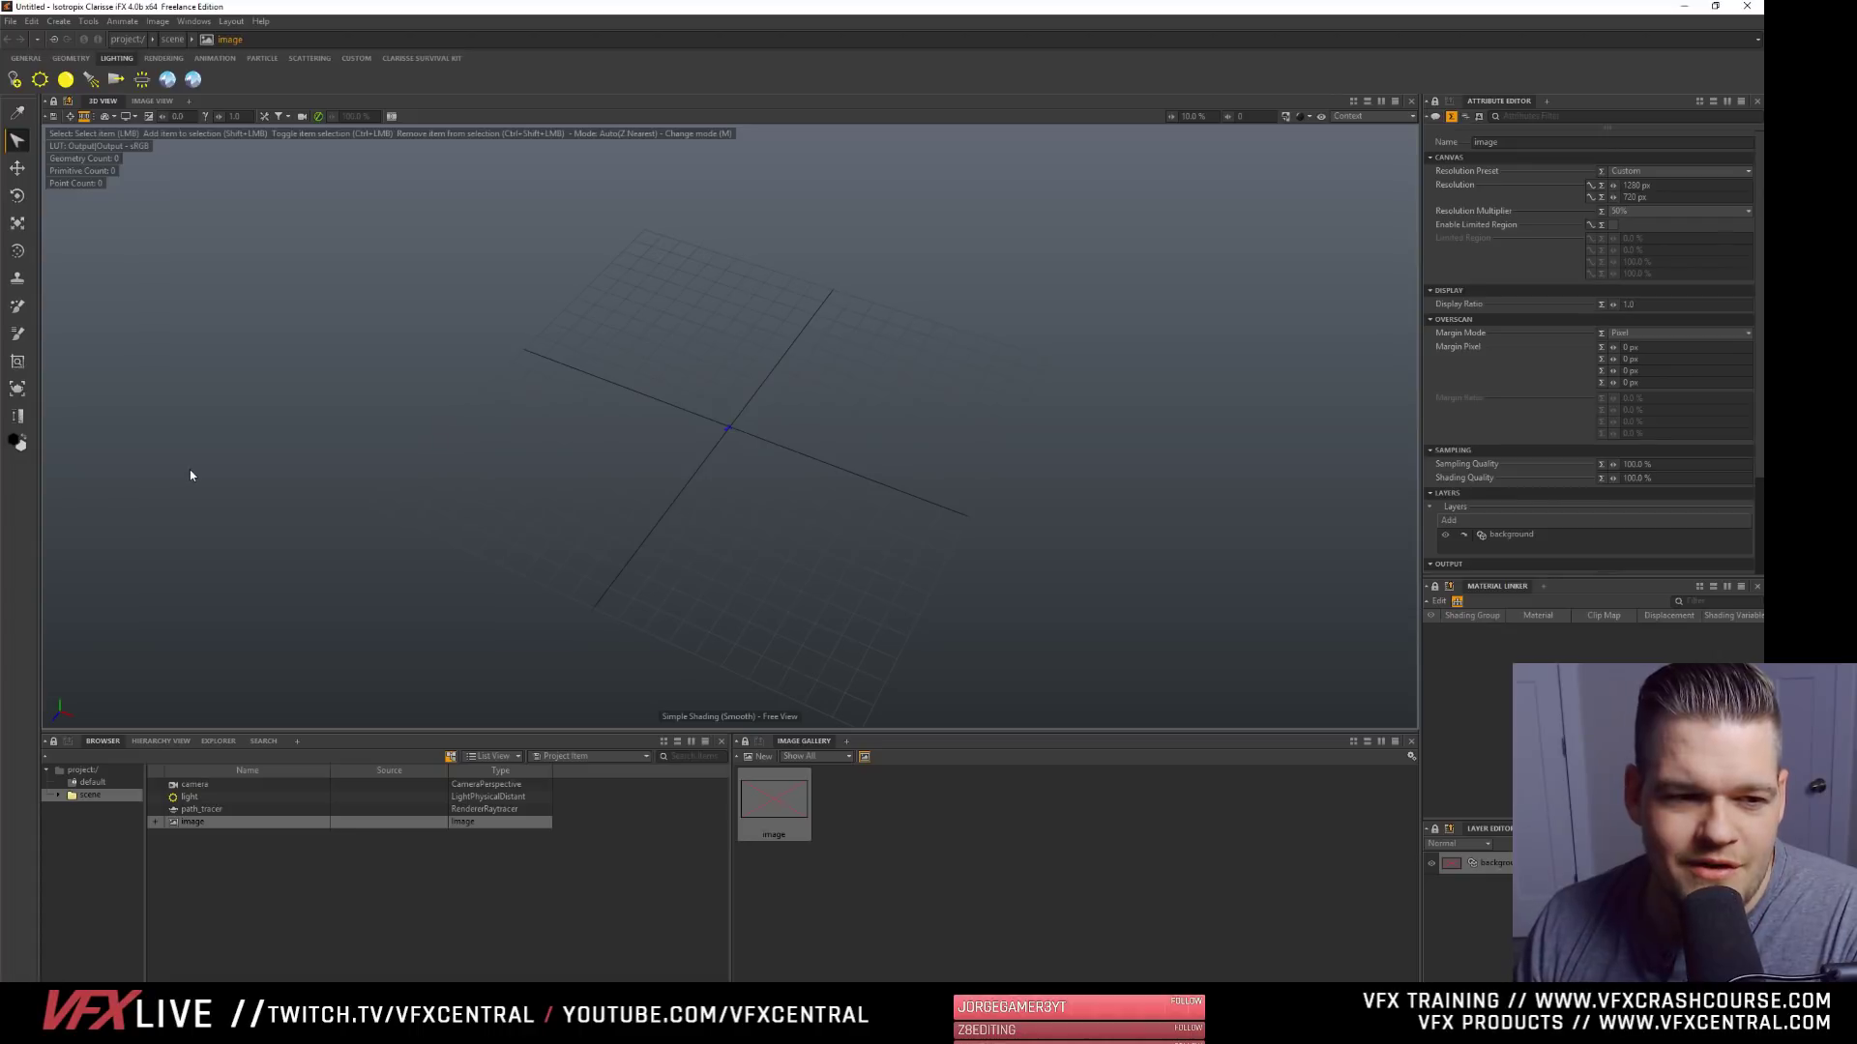
{"action": "left_click", "coordinate": [309, 903]}
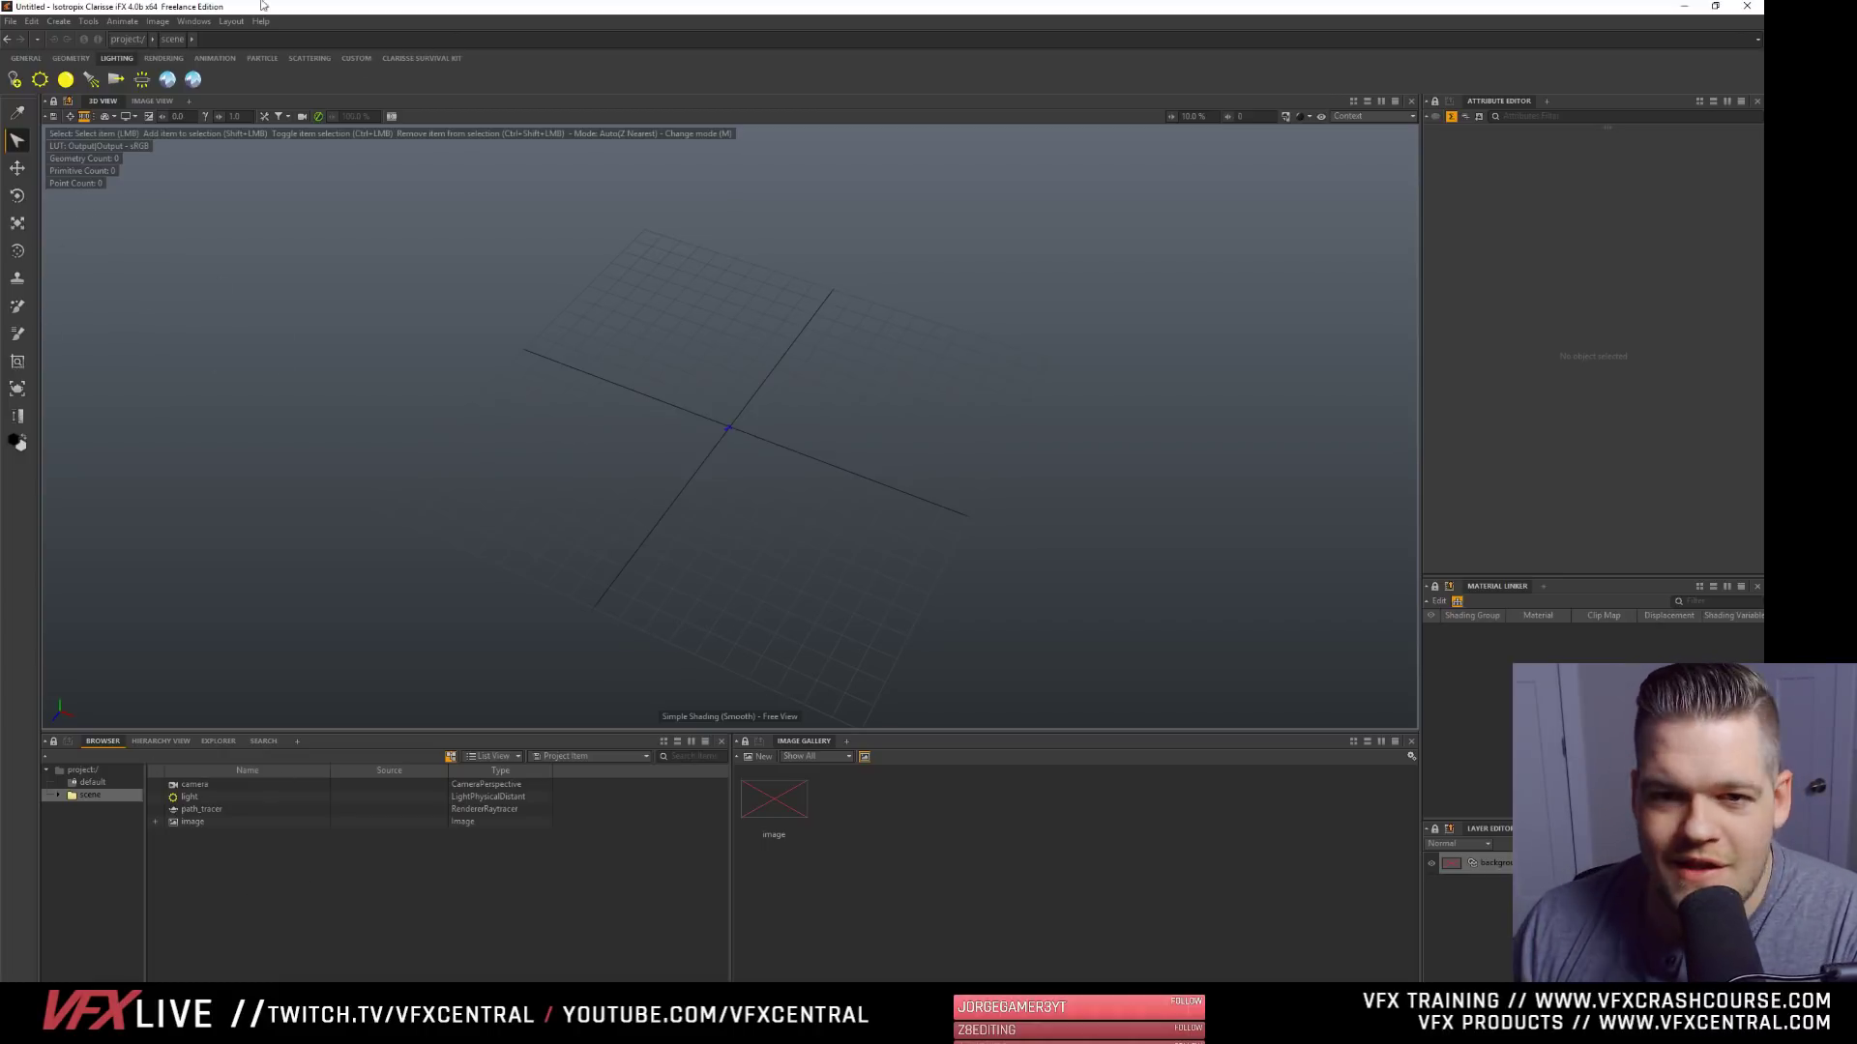
{"action": "left_click", "coordinate": [11, 22]}
{"action": "left_click", "coordinate": [11, 22]}
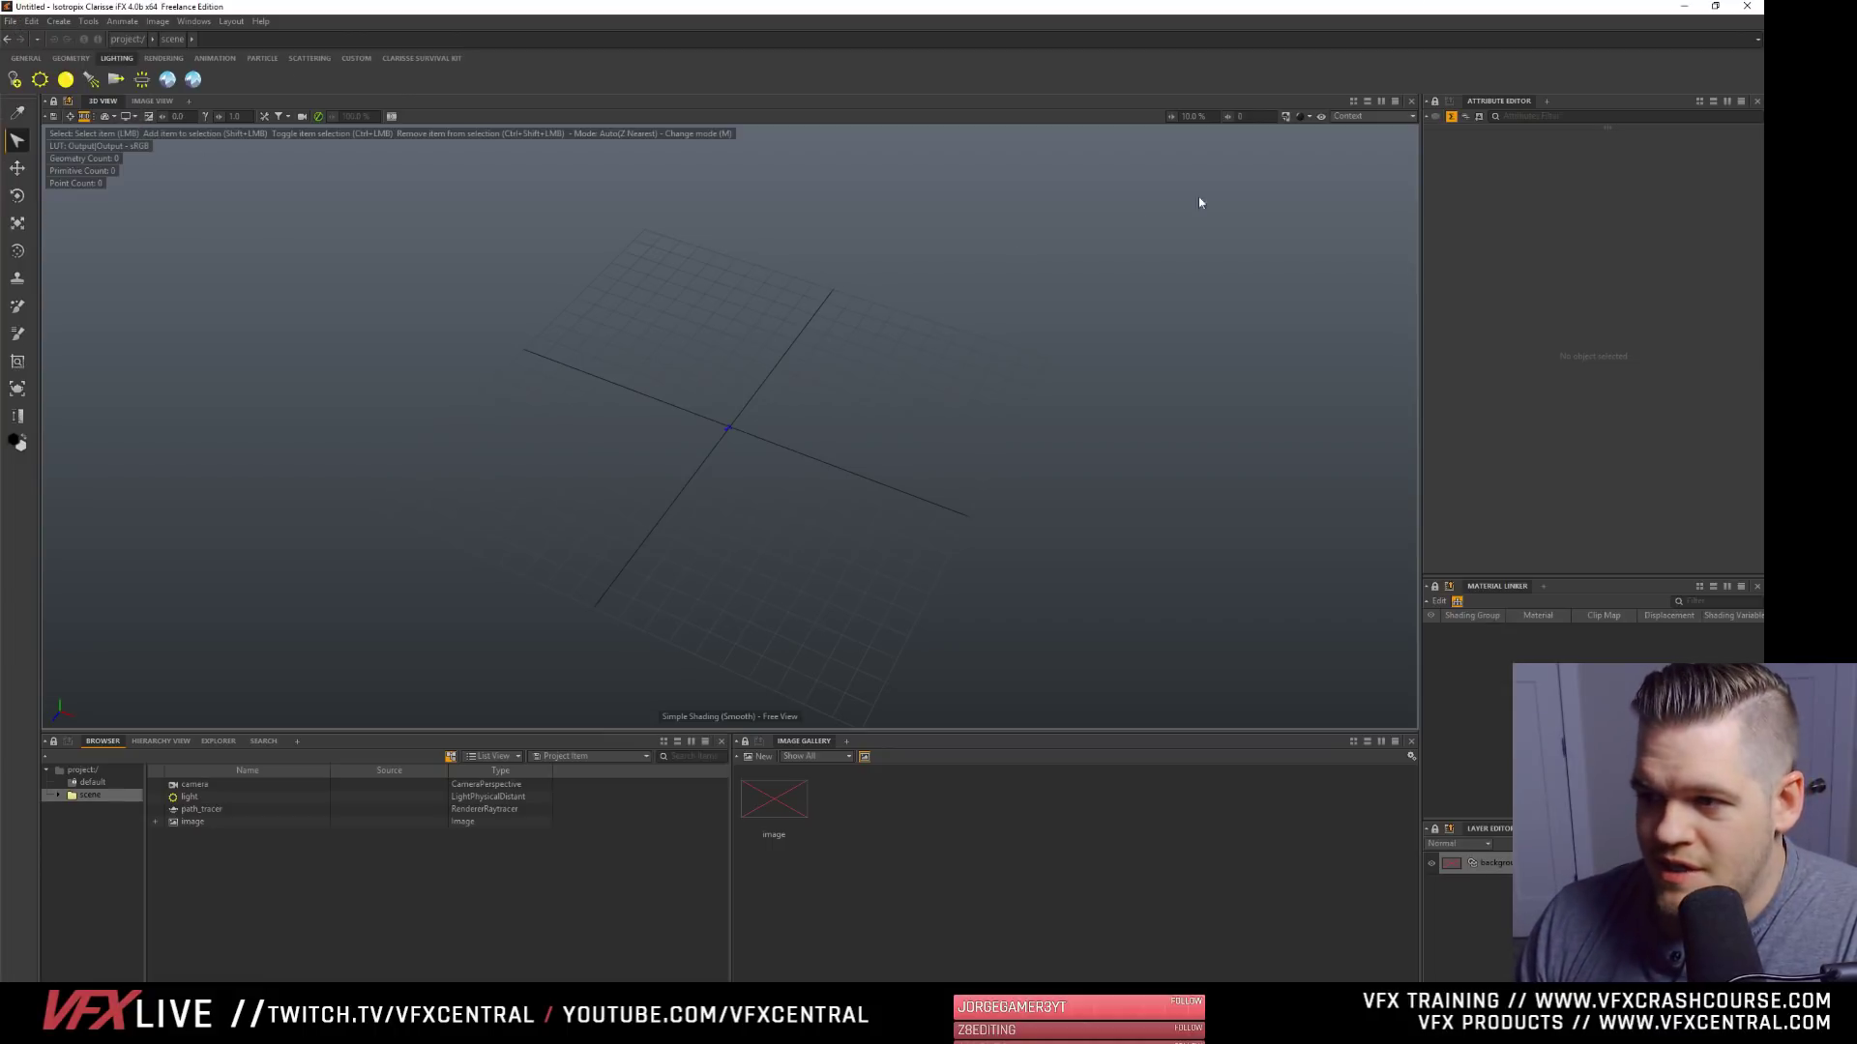
- Try Simple Shading (Smooth) + Wireframe in the 3D view, and switch back to Simple Shading (Smooth)
{"action": "left_click", "coordinate": [1301, 116]}
{"action": "left_click", "coordinate": [1343, 252]}
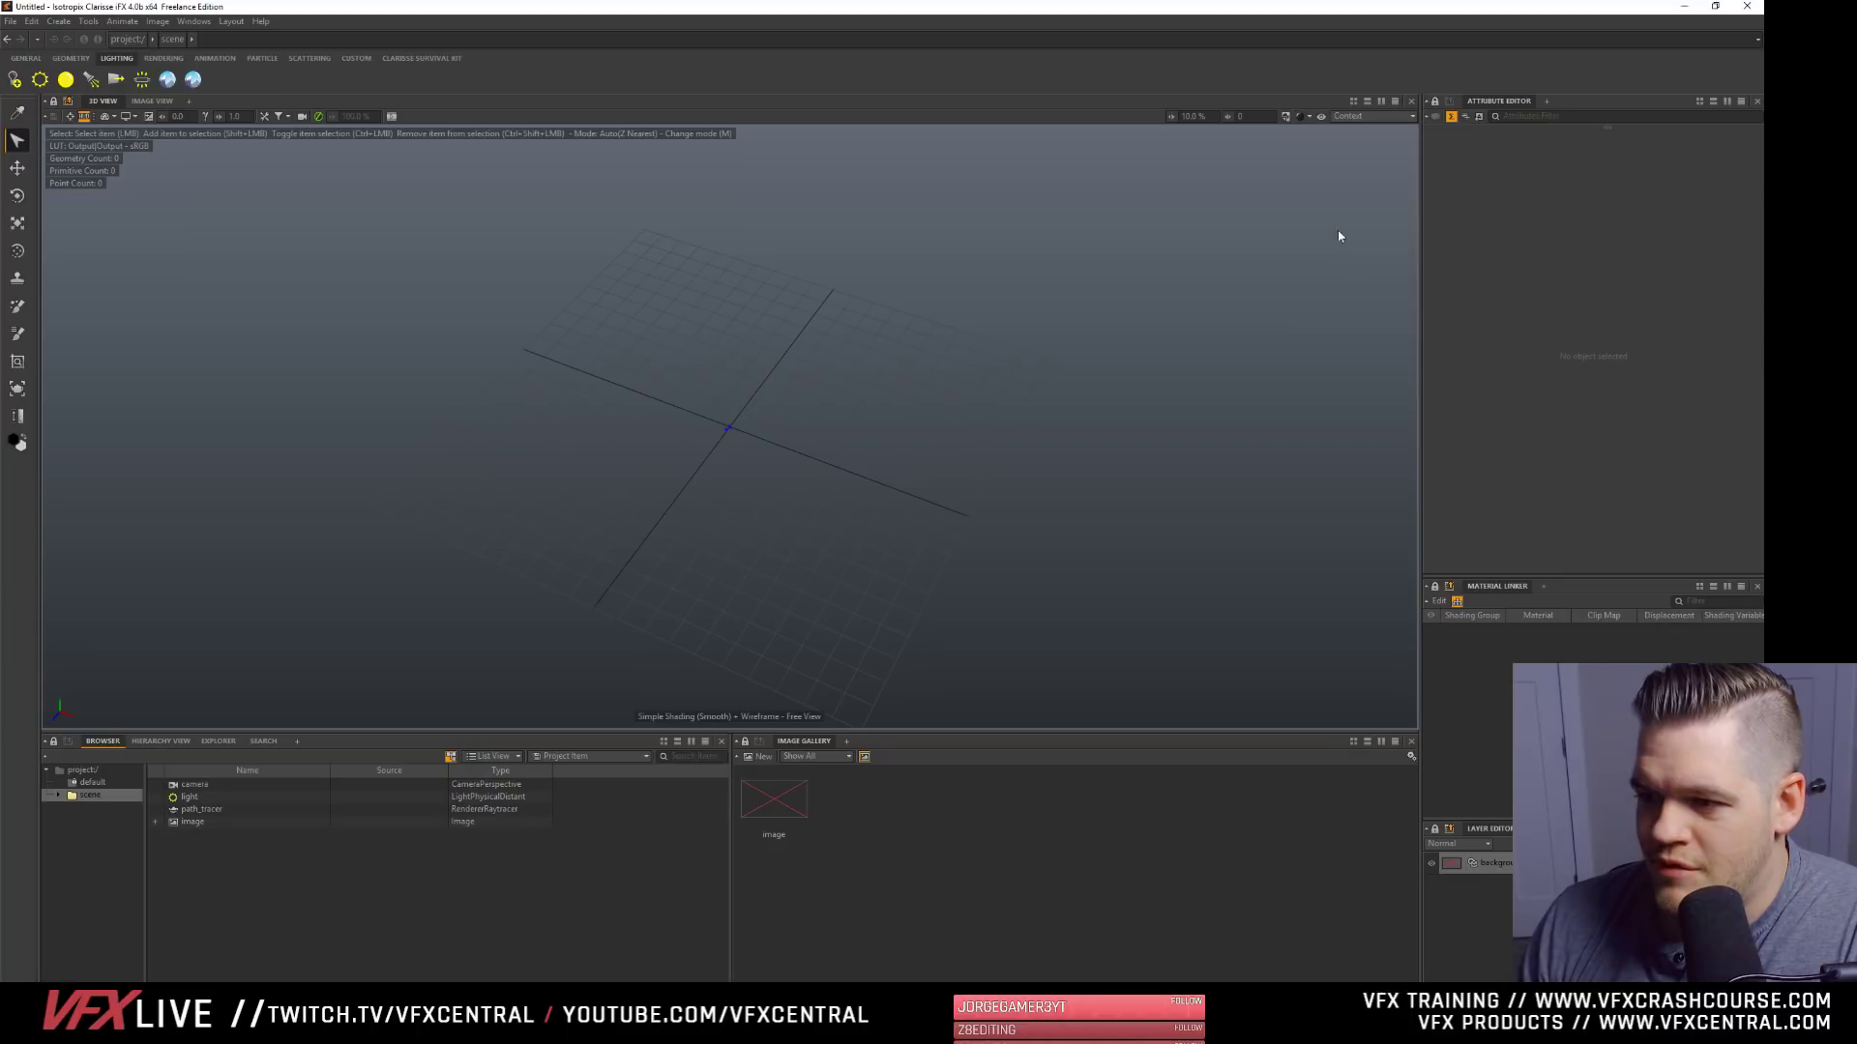
{"action": "left_click", "coordinate": [1300, 116]}
{"action": "left_click", "coordinate": [1343, 248]}
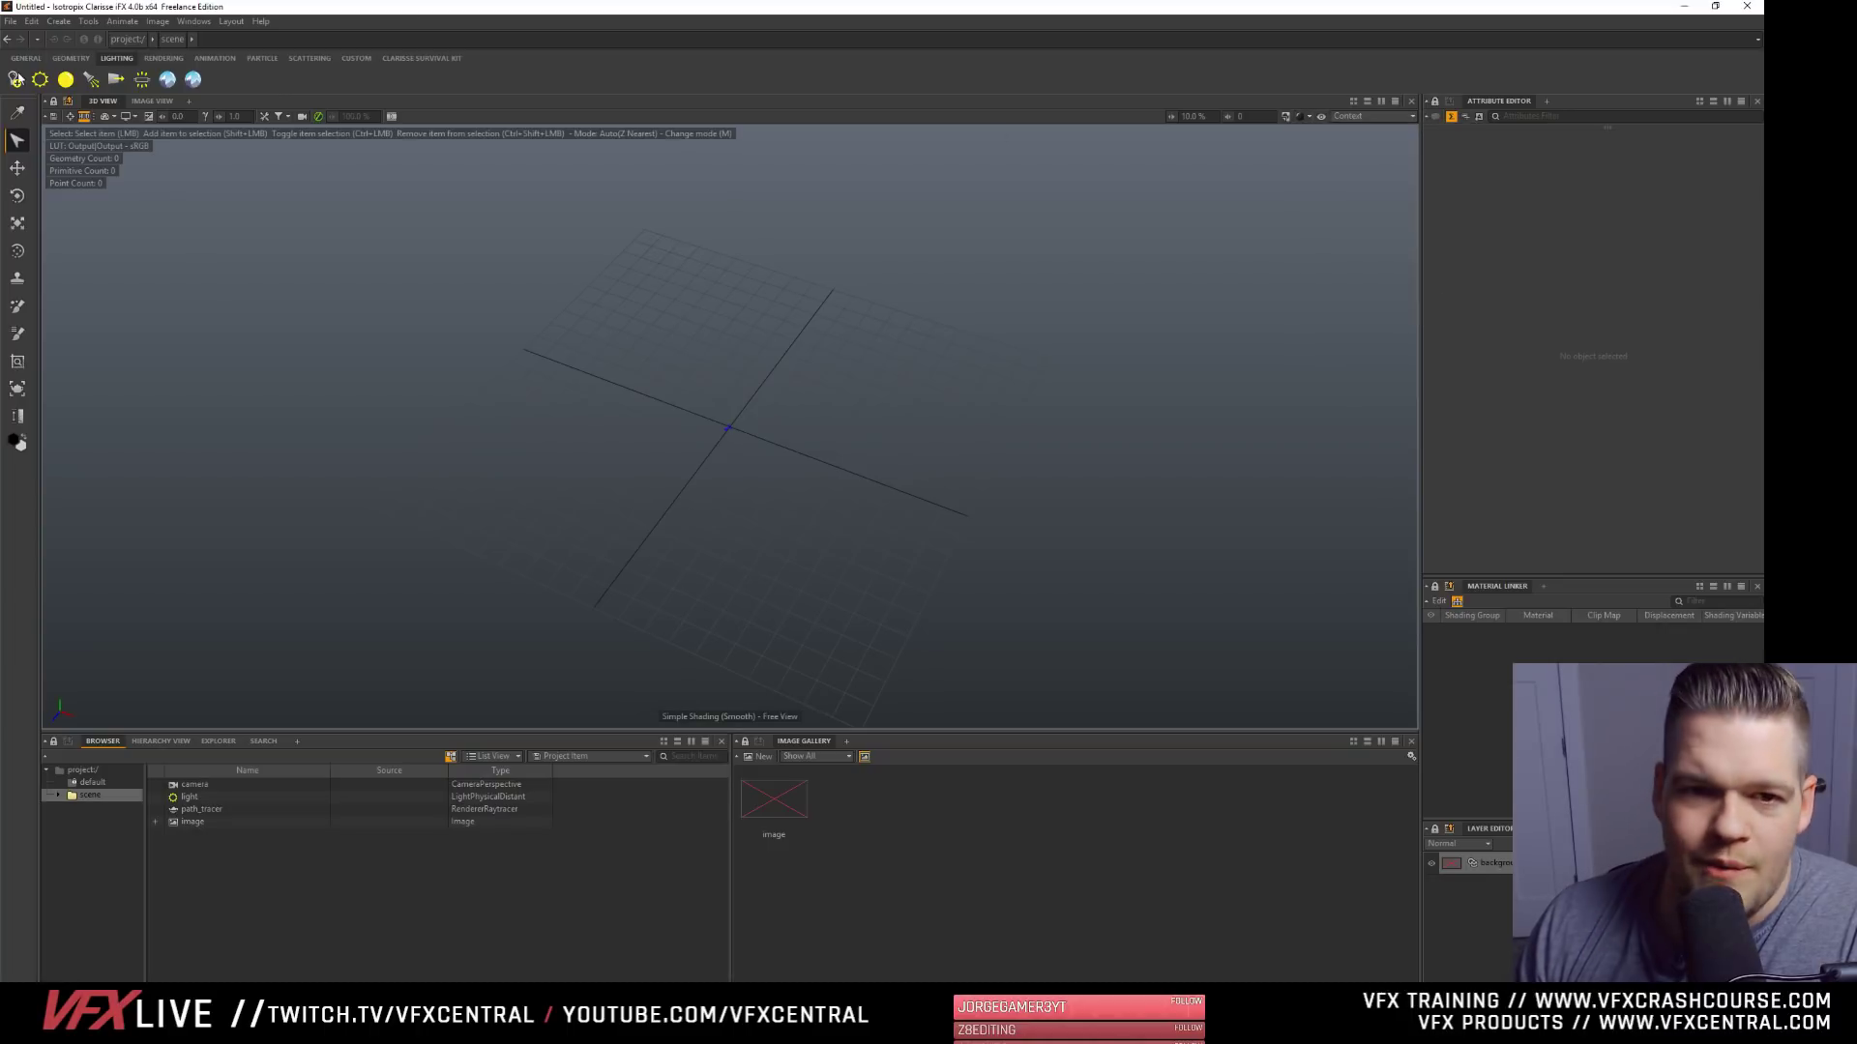
- Open the recent project firstclarisse.project and display its scene in the 3D view
{"action": "left_click", "coordinate": [13, 21]}
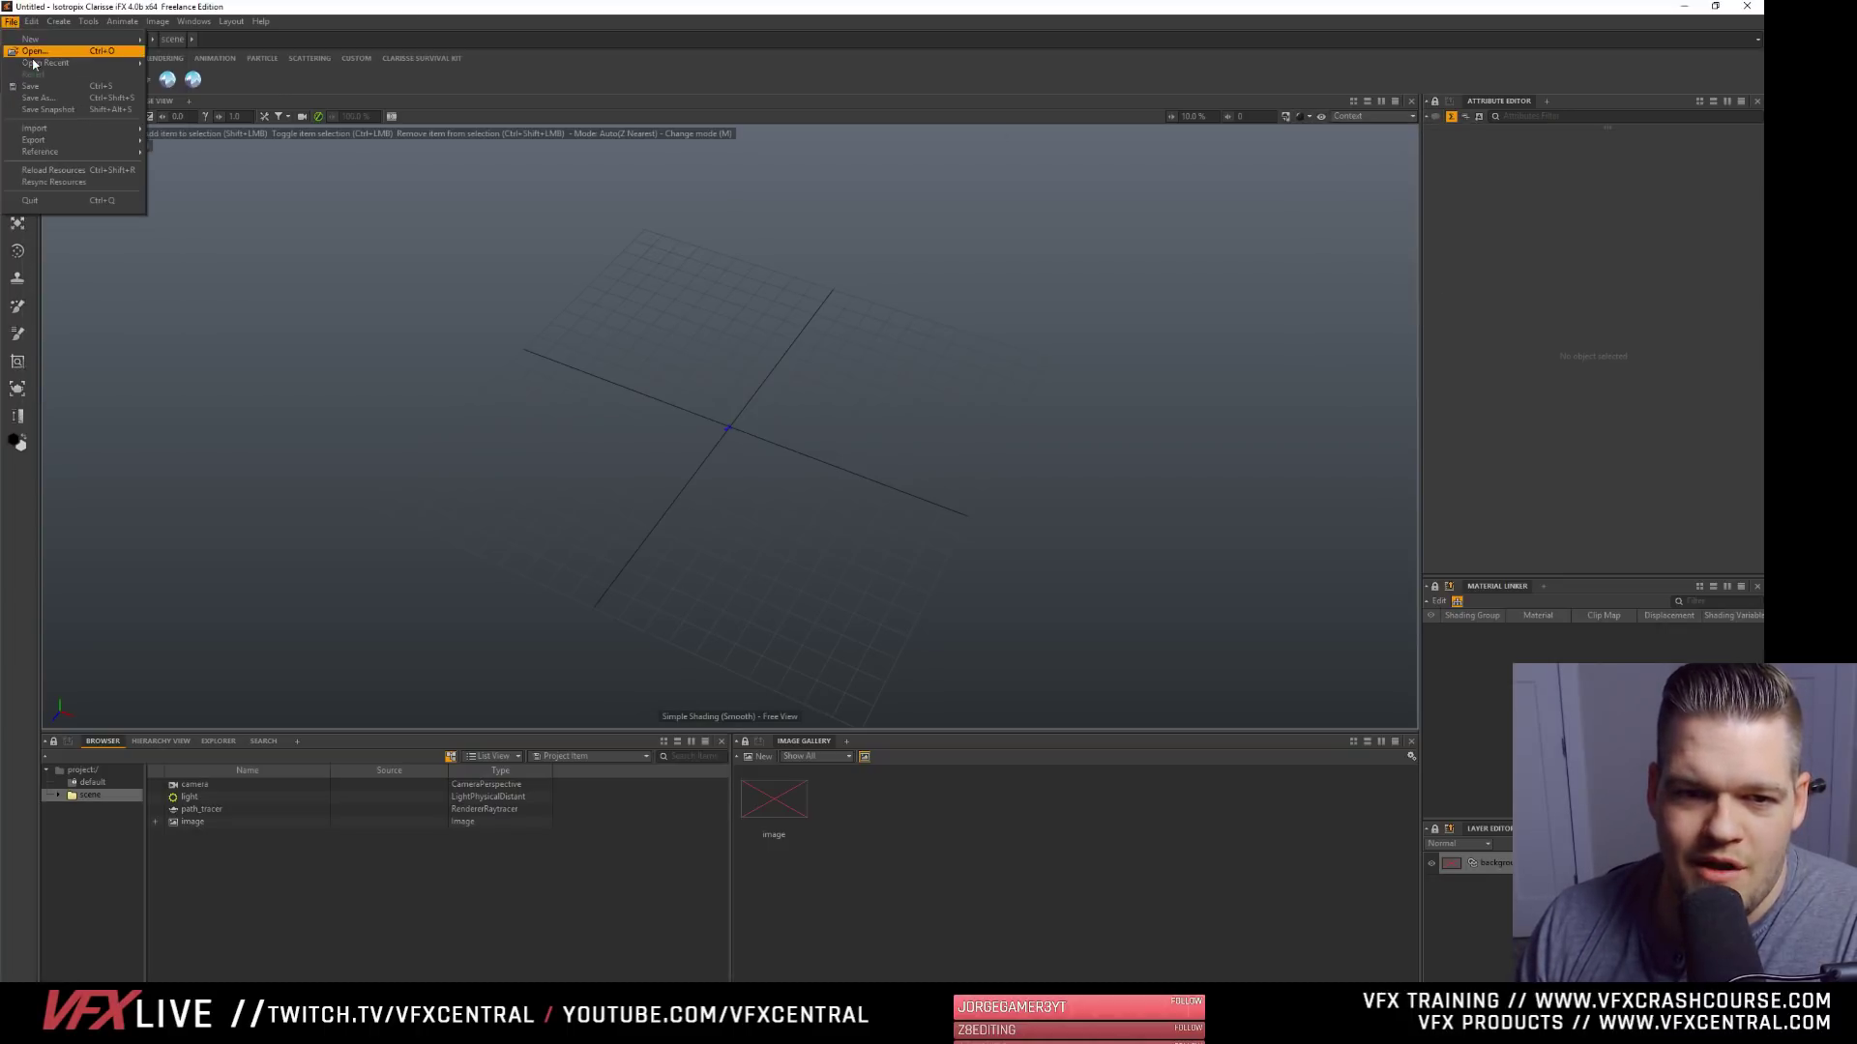
{"action": "mouse_move", "coordinate": [37, 66]}
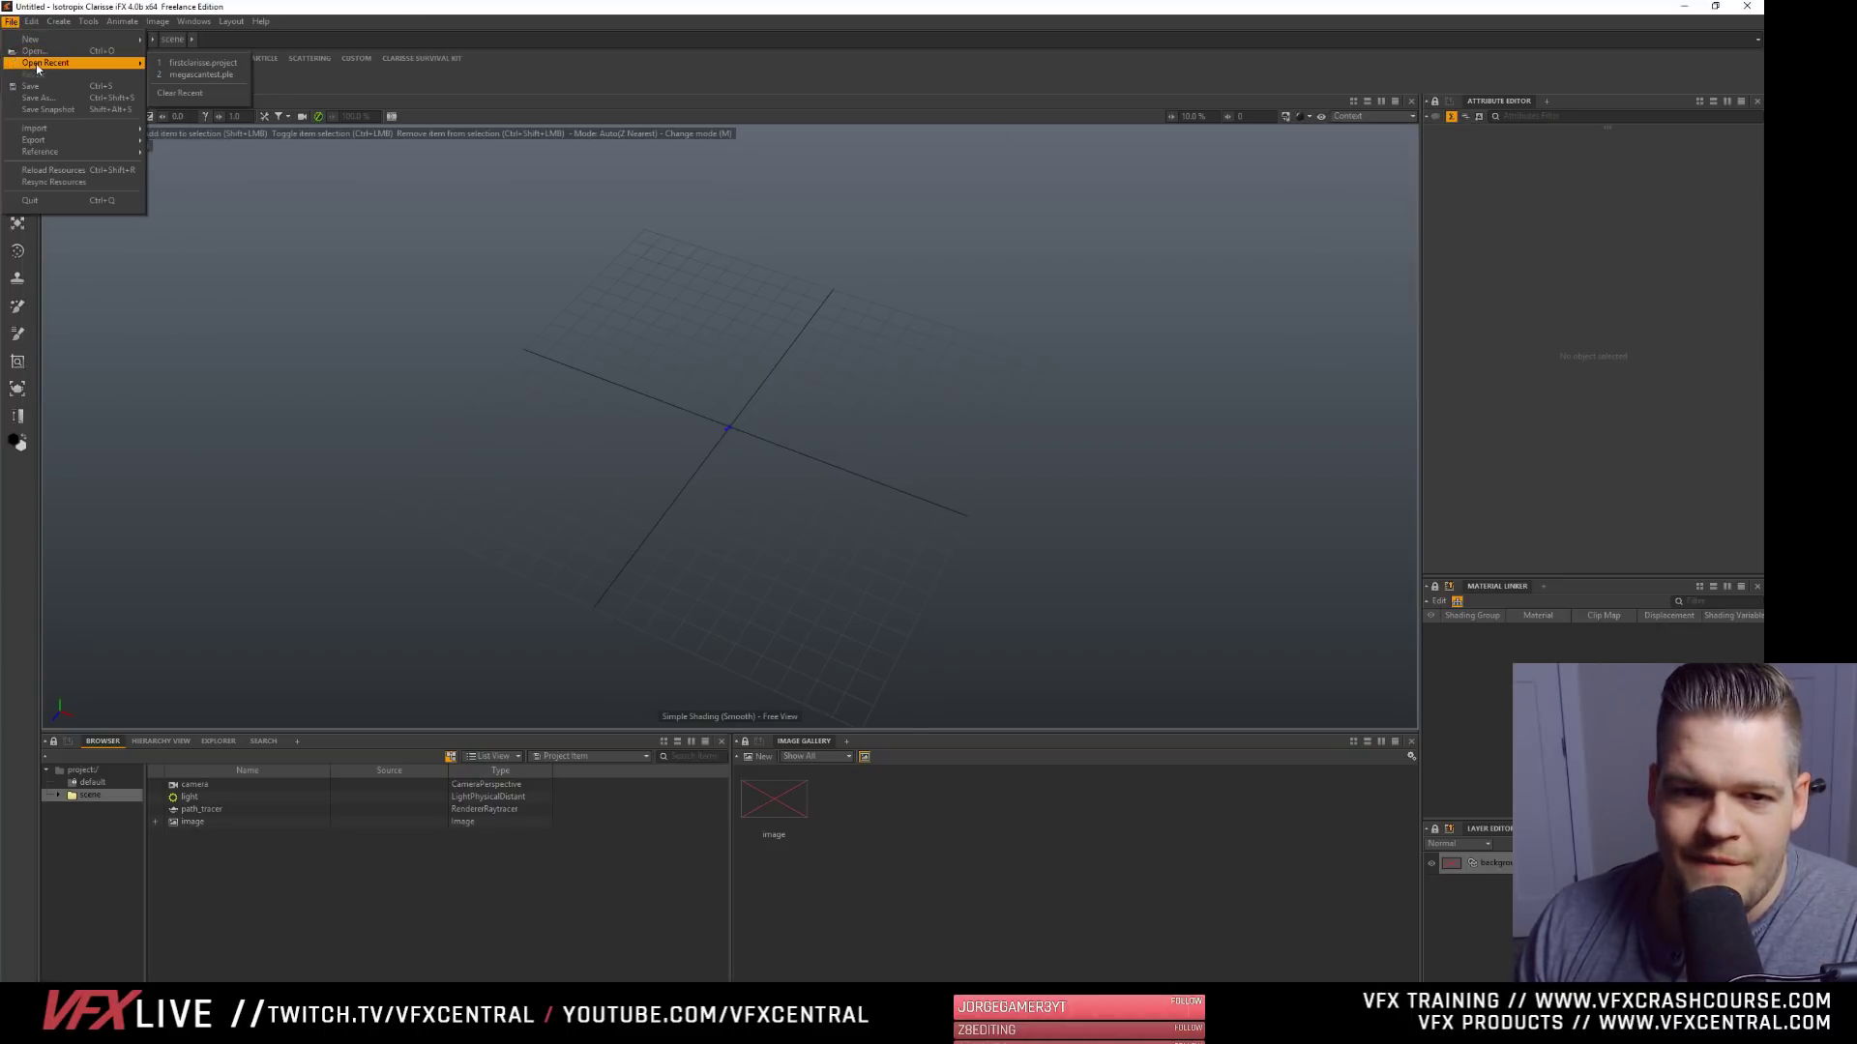
{"action": "left_click", "coordinate": [226, 63]}
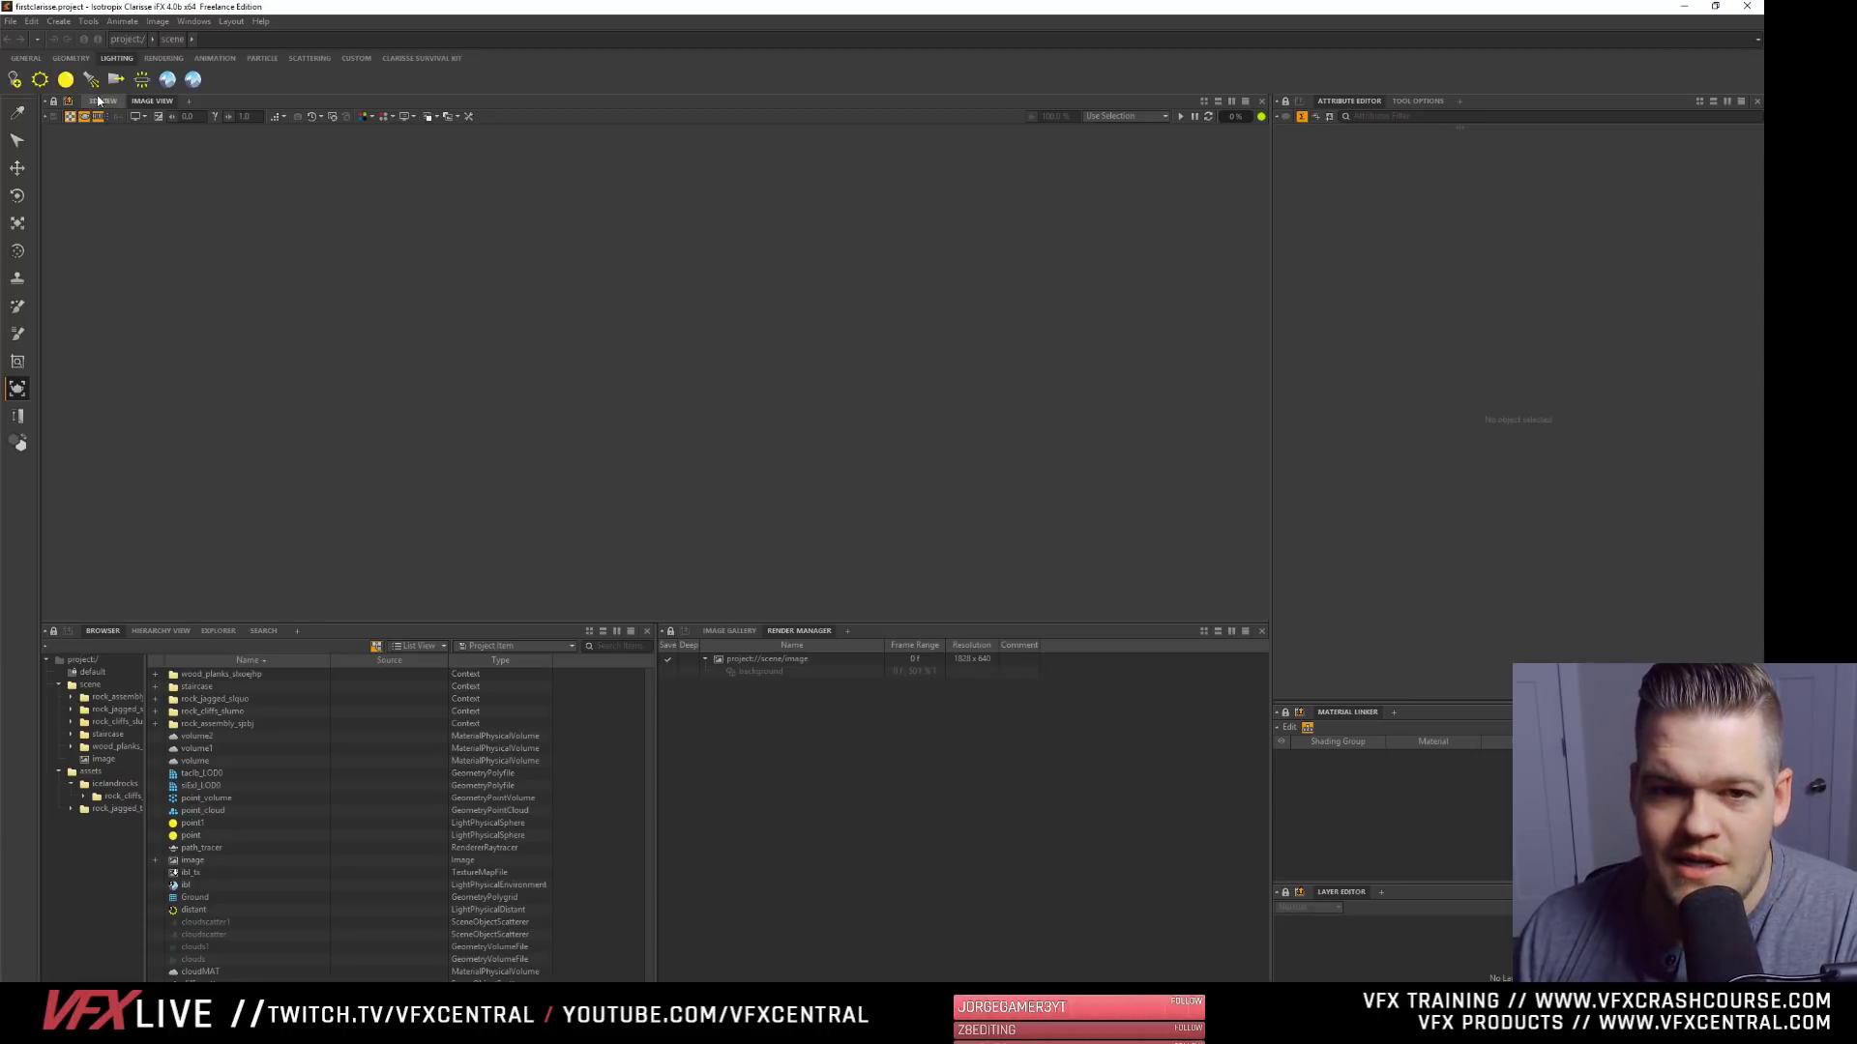
{"action": "left_click", "coordinate": [102, 100]}
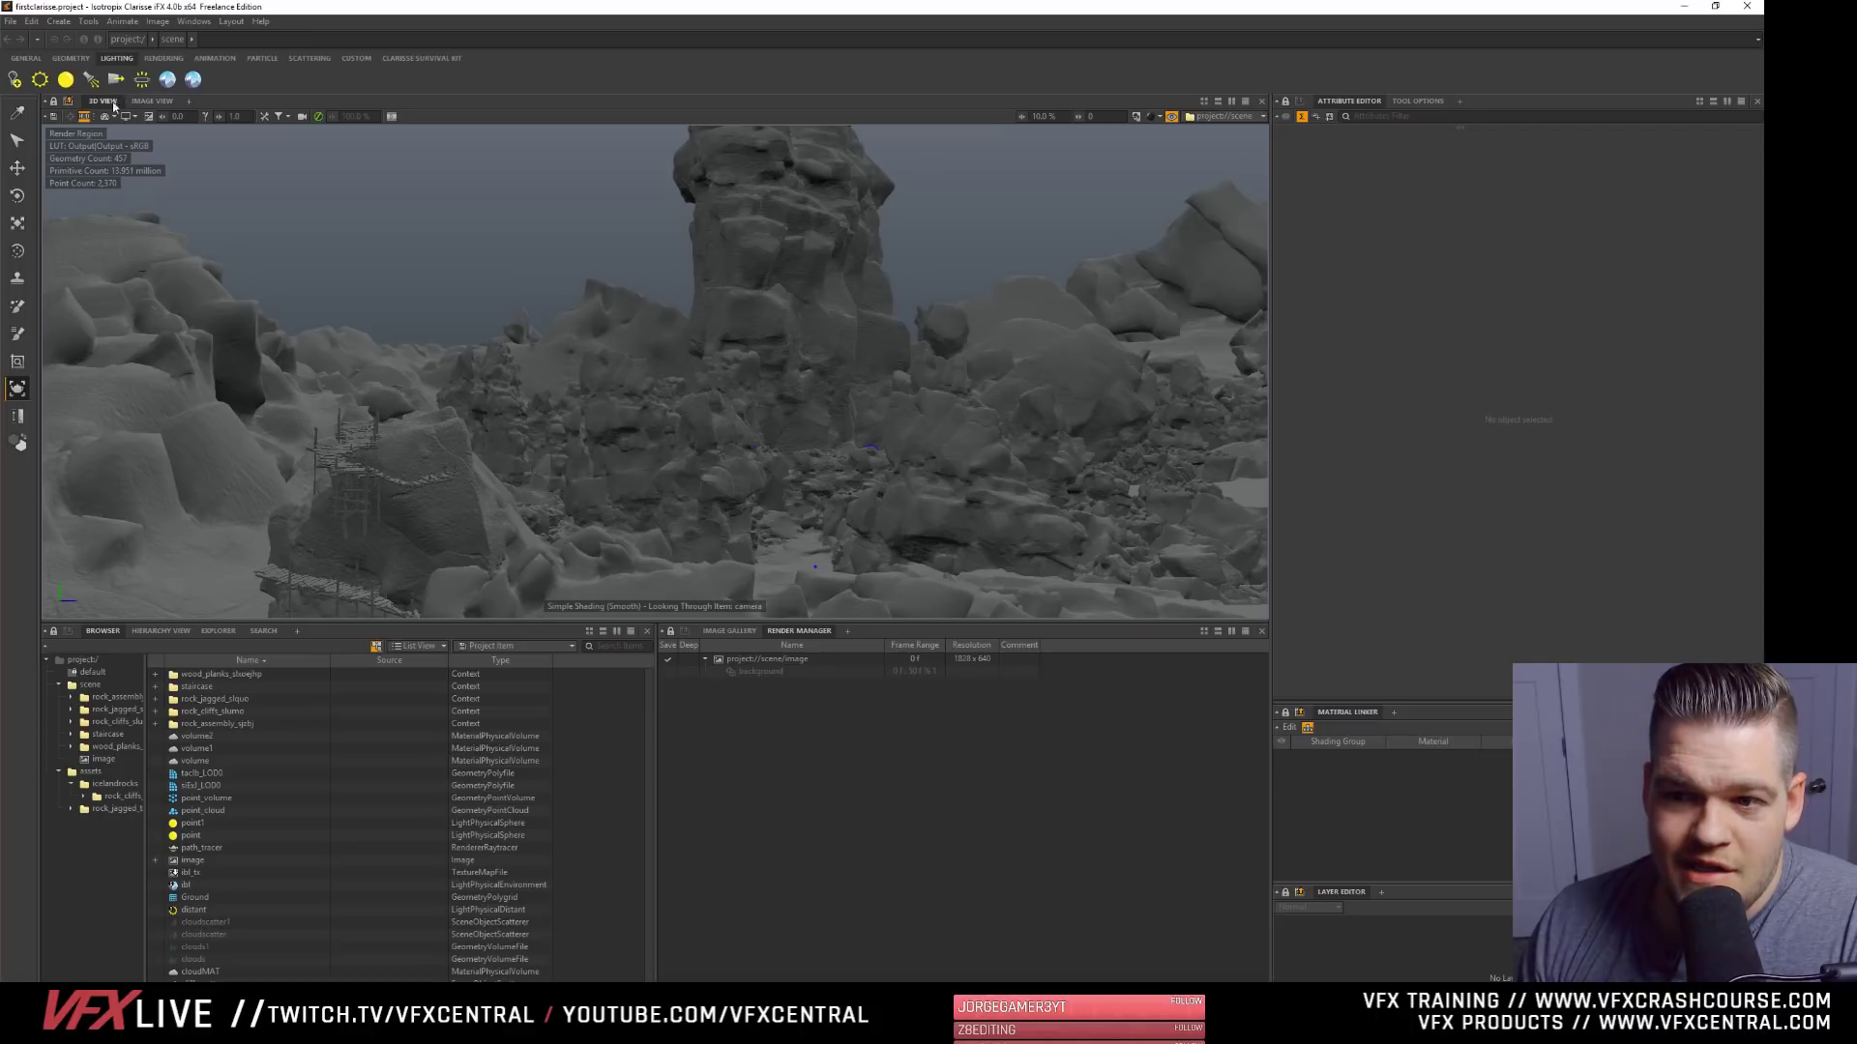
- Leave the camera view for the free view and inspect the rock tower, staircase and surrounding terrain
{"action": "left_click", "coordinate": [1171, 116]}
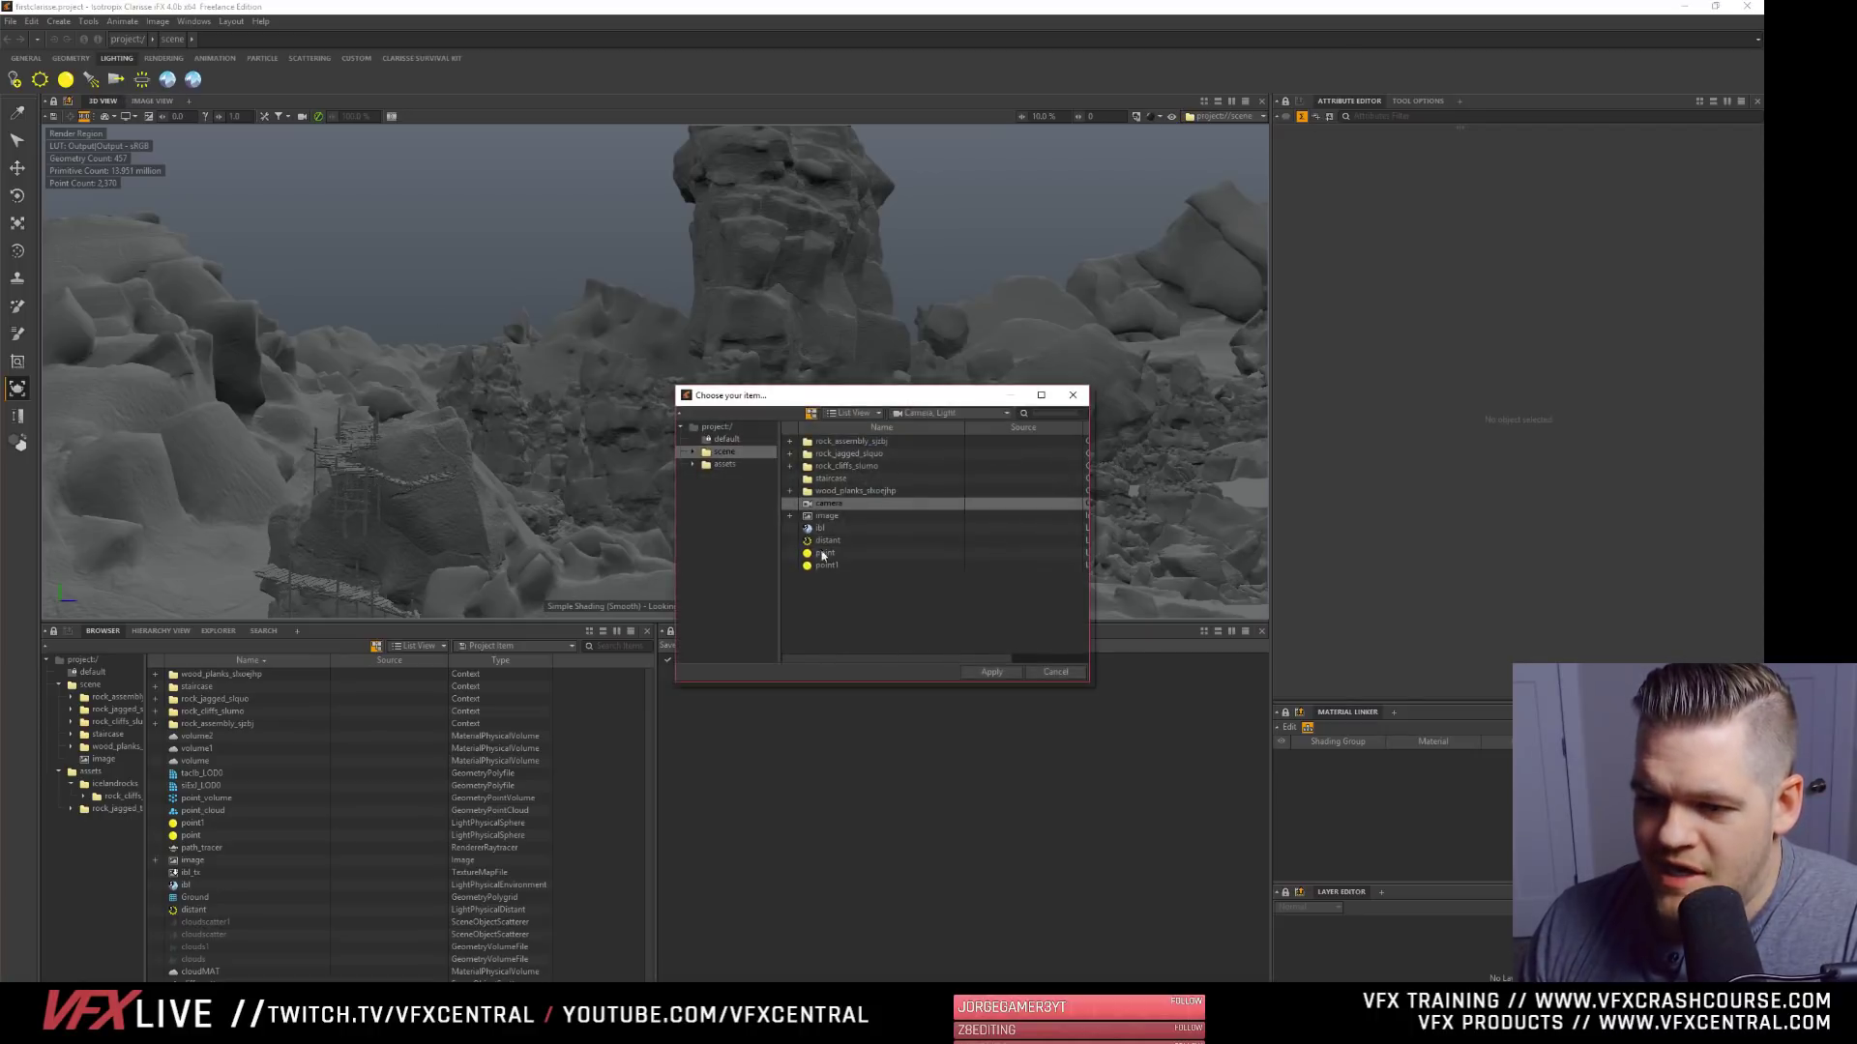
{"action": "left_click", "coordinate": [991, 672]}
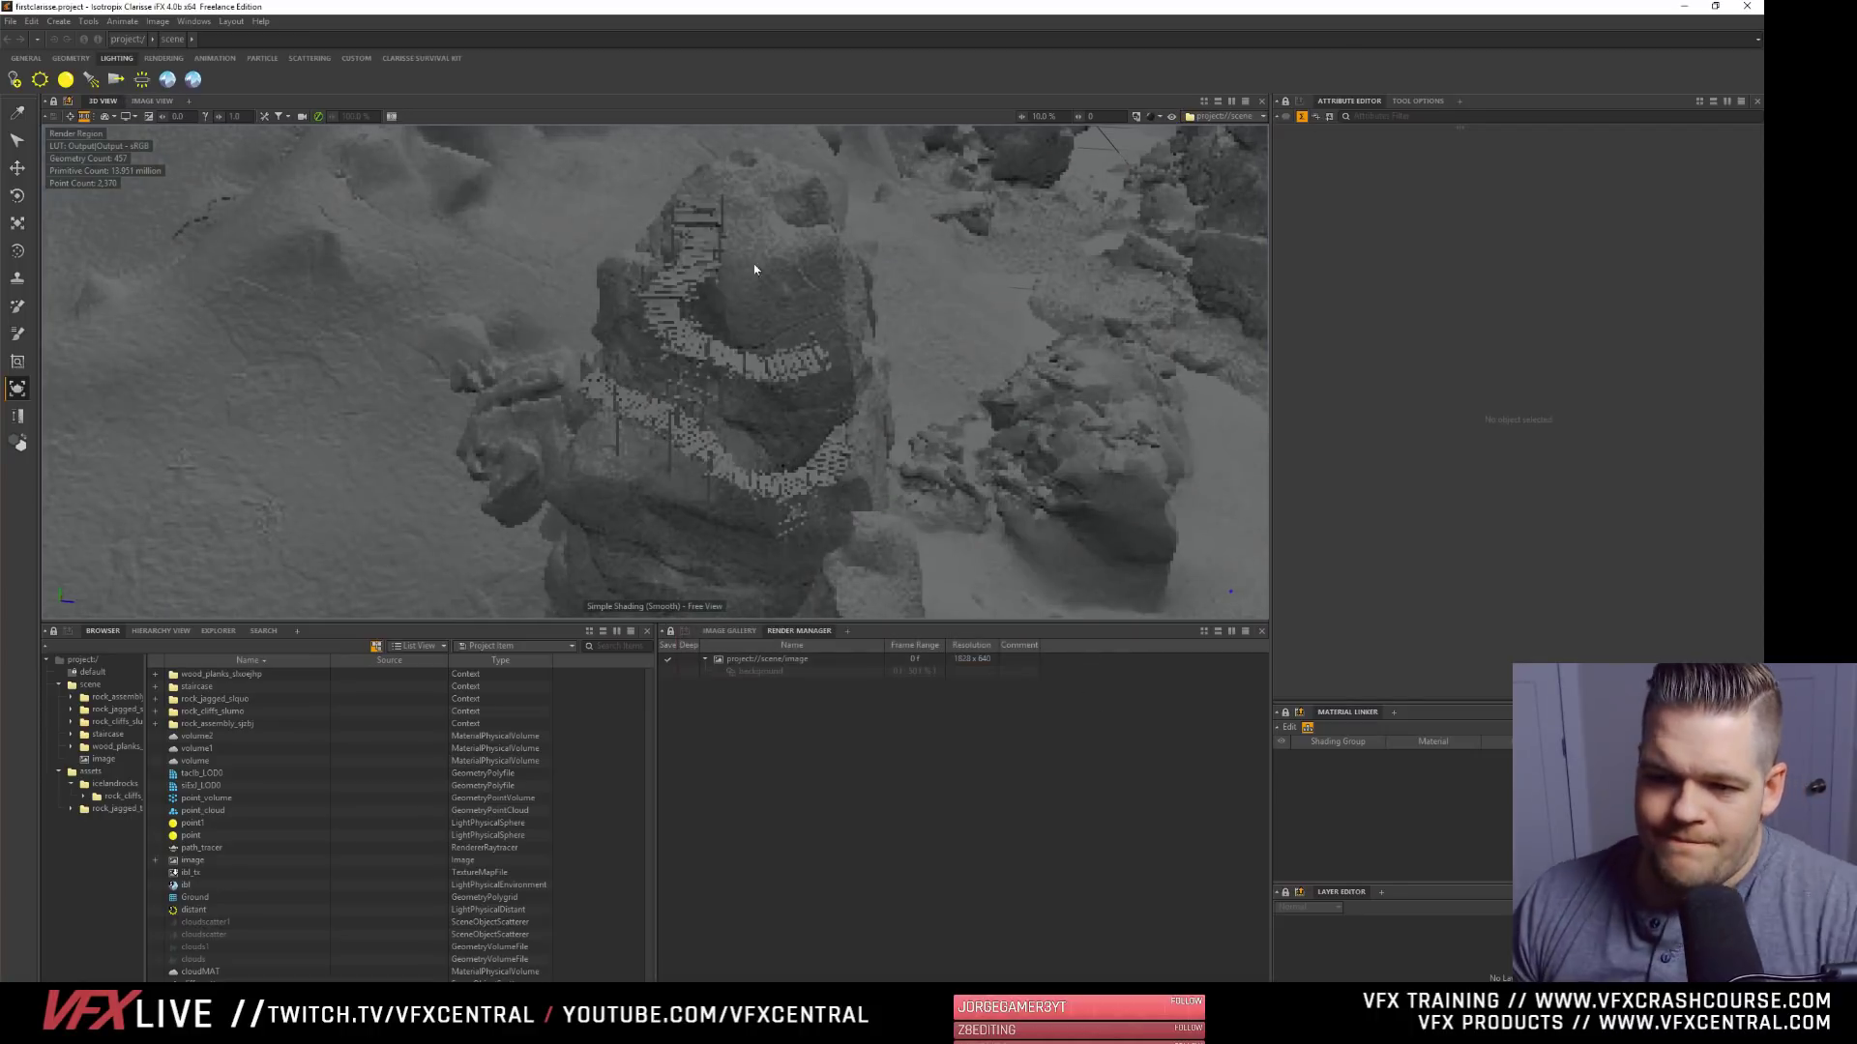
{"action": "scroll", "coordinate": [881, 256], "scroll_direction": "down", "scroll_amount": 7}
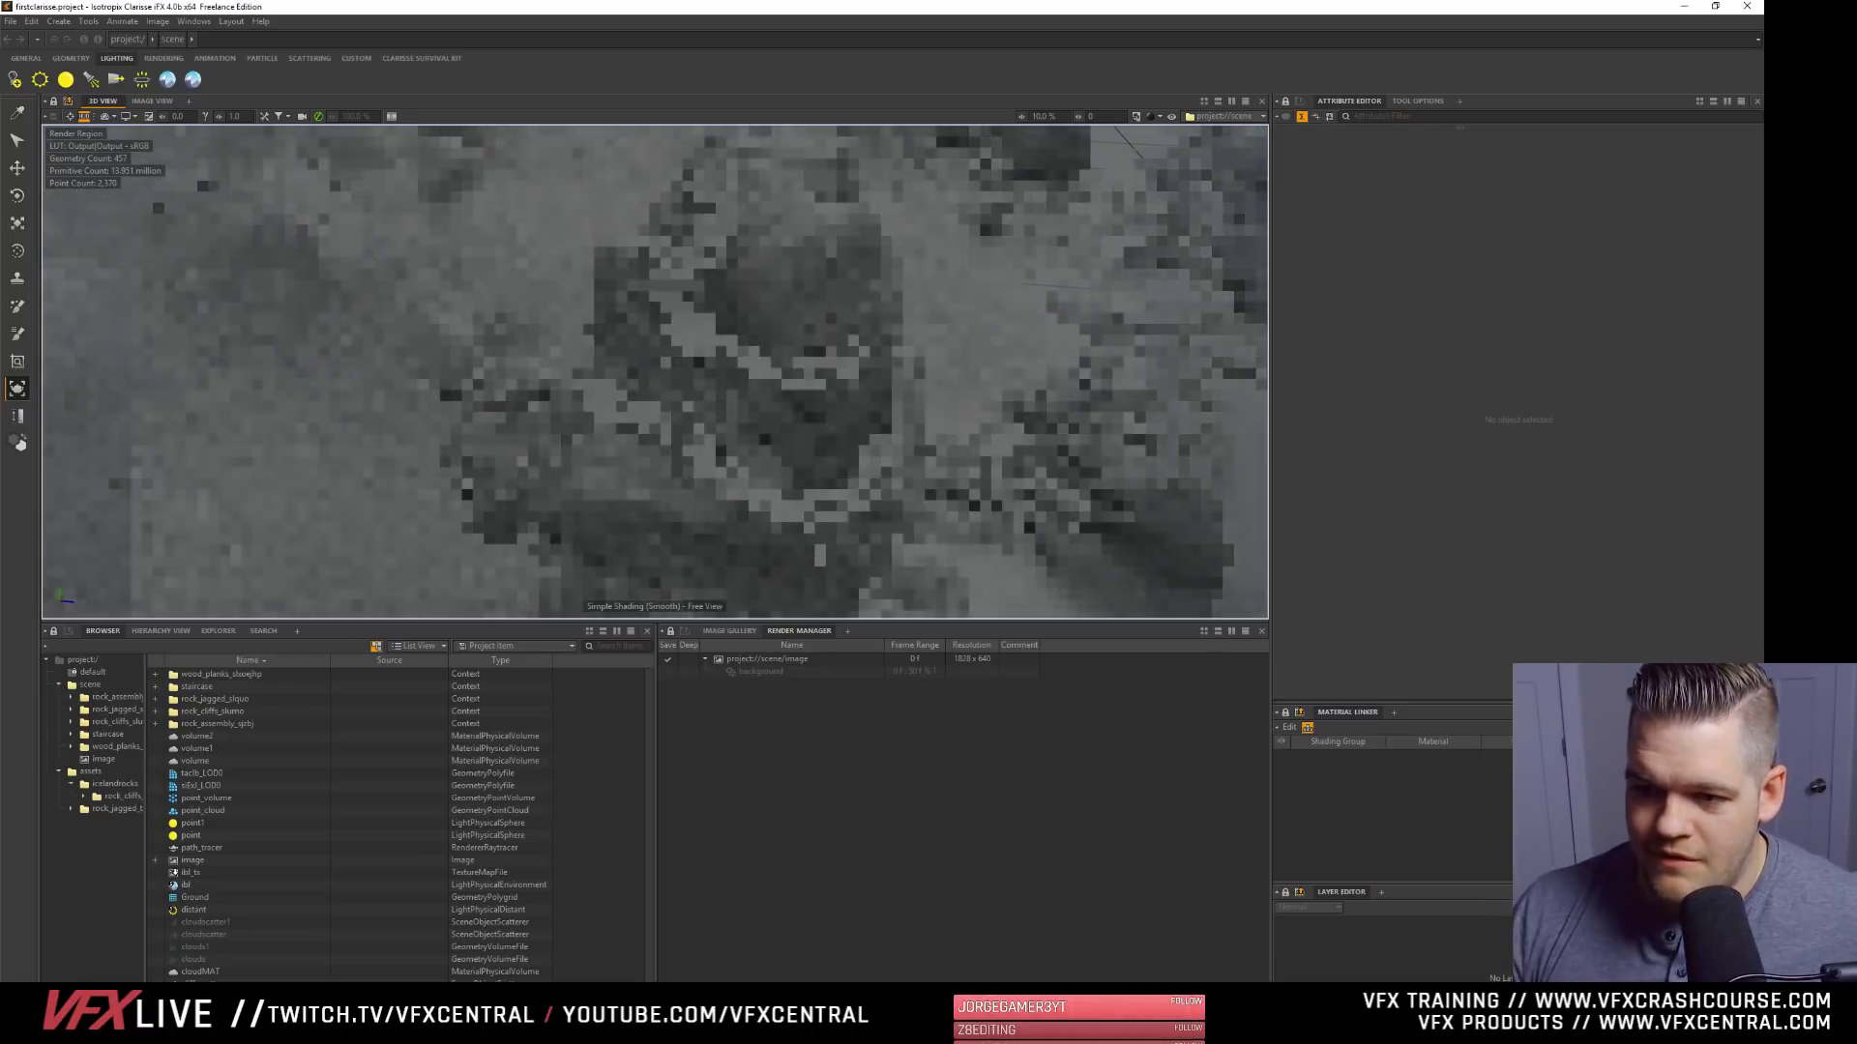
{"action": "scroll", "coordinate": [772, 258], "scroll_direction": "down", "scroll_amount": 7}
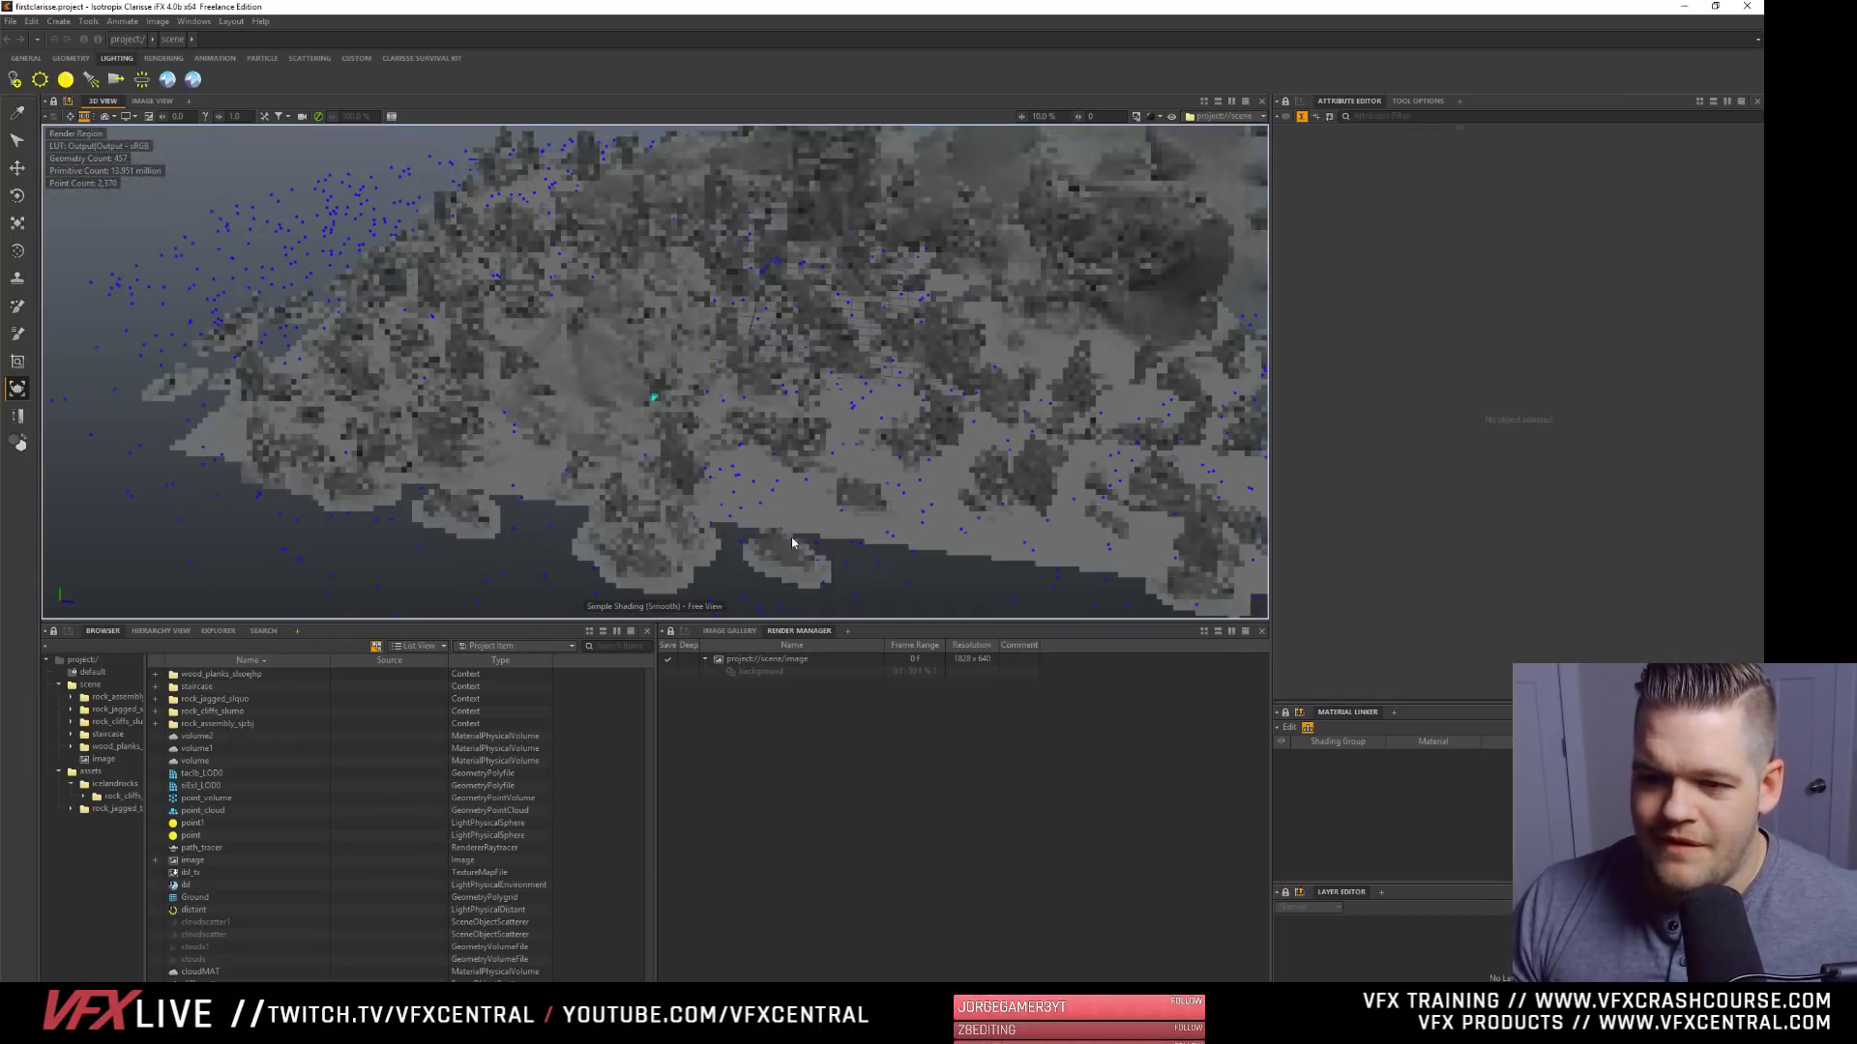
- Examine the scattered rocks, the rock tower and the surrounding terrain from several angles and distances in the 3D view
{"action": "left_click_drag", "start_coordinate": [792, 539], "coordinate": [883, 334], "text": "alt"}
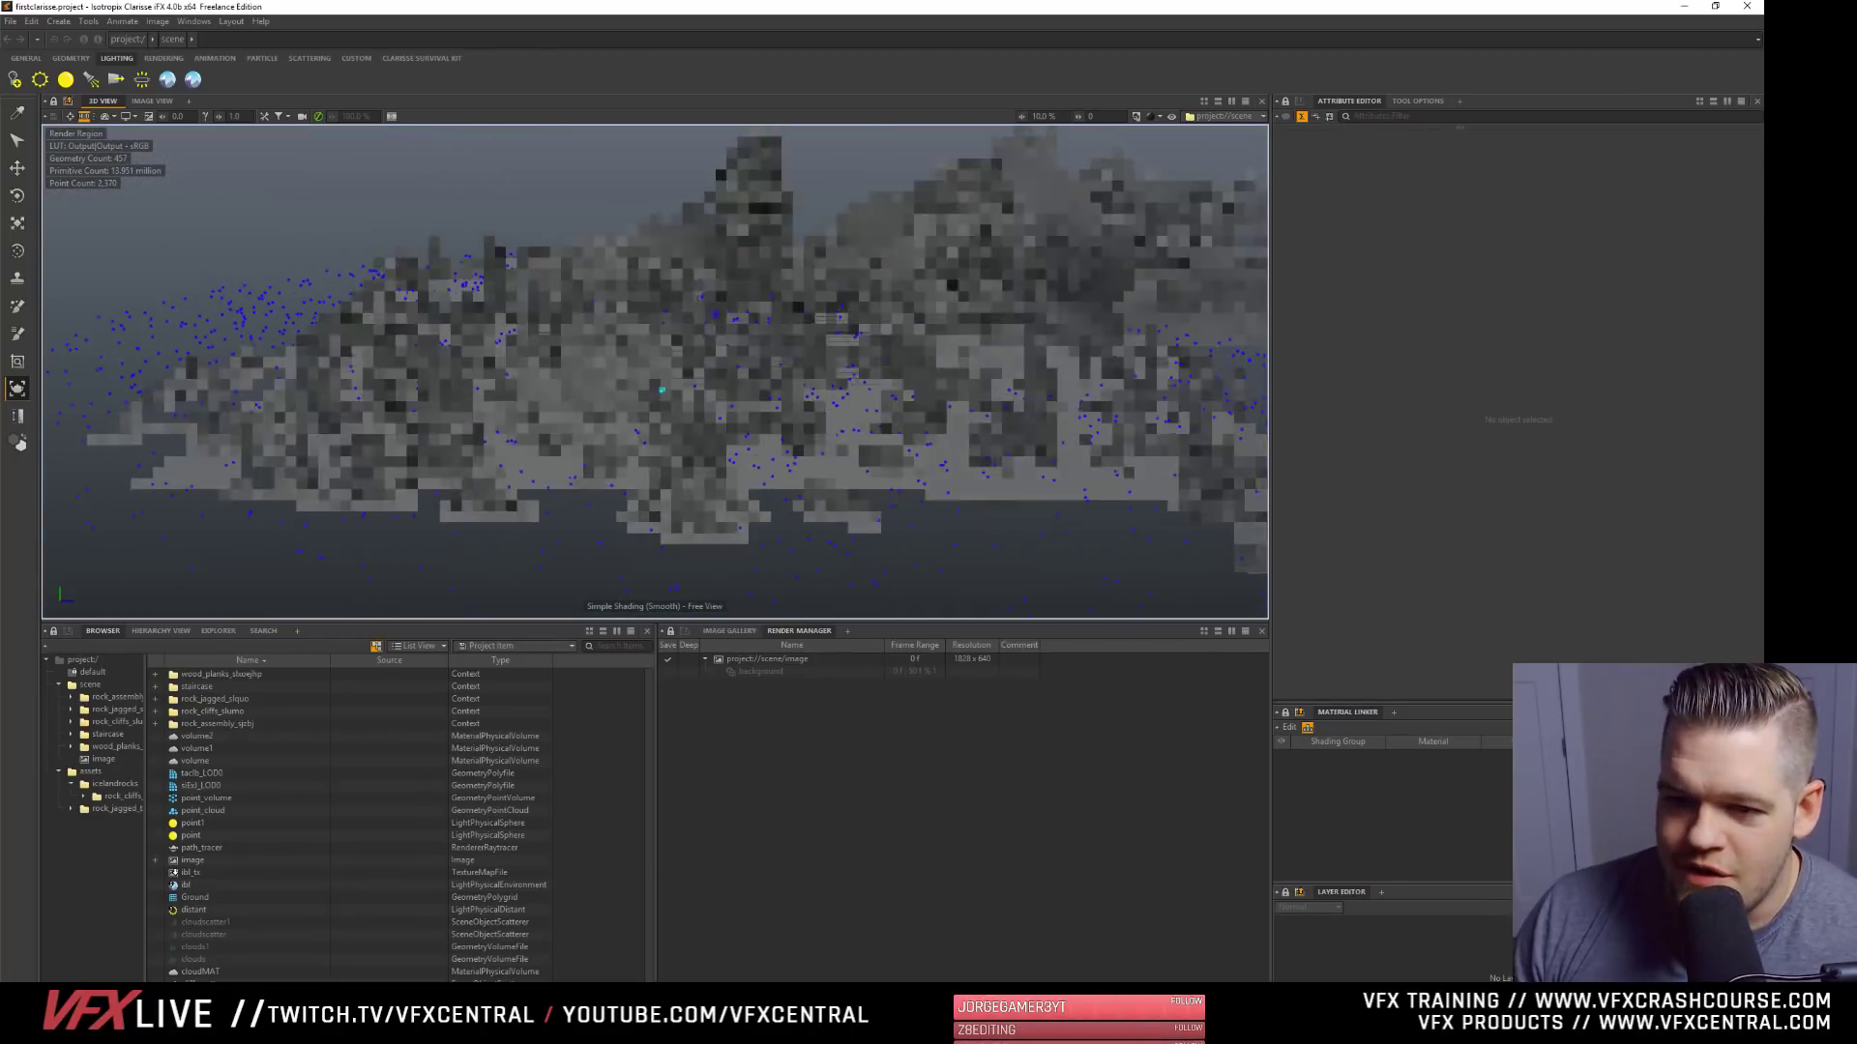
{"action": "middle_click_drag", "start_coordinate": [1016, 240], "coordinate": [926, 259], "text": "alt"}
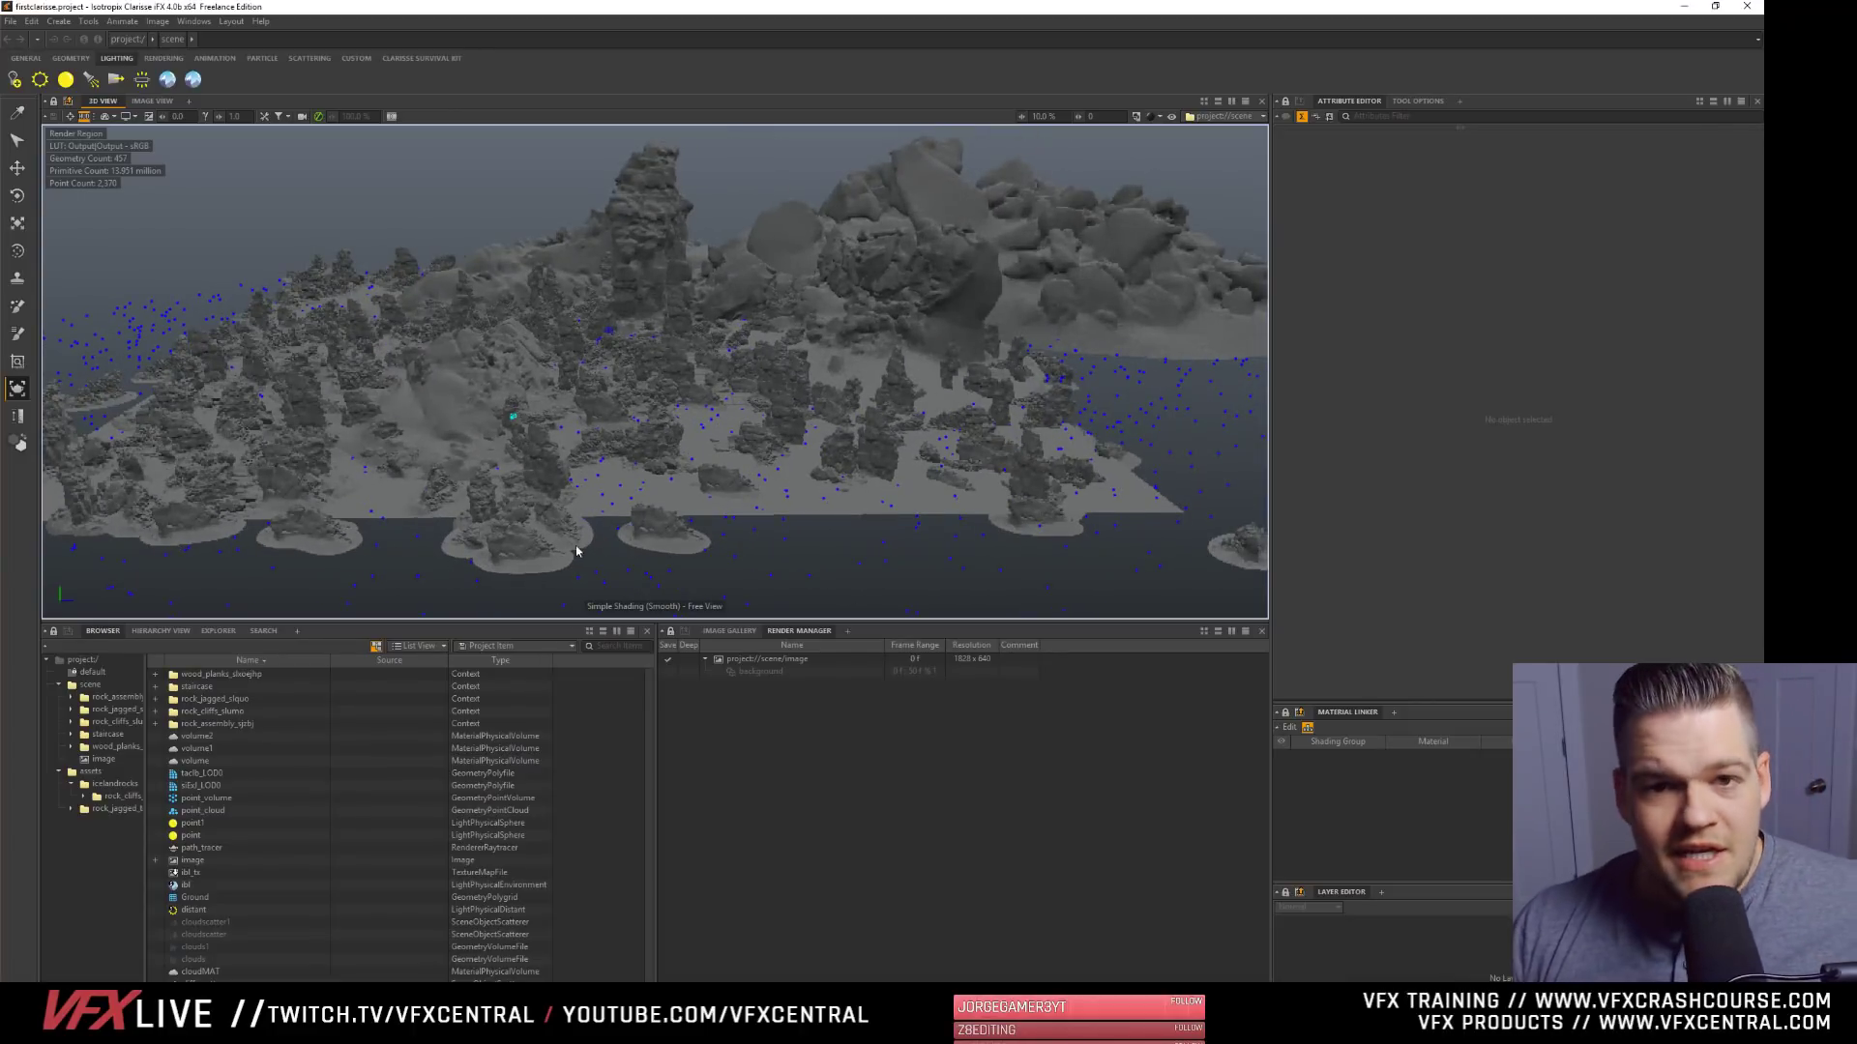
{"action": "mouse_move", "coordinate": [469, 290]}
{"action": "left_mouse_down", "text": "alt"}
{"action": "mouse_move", "coordinate": [520, 324]}
{"action": "mouse_move", "coordinate": [491, 294]}
{"action": "left_mouse_up", "text": "alt"}
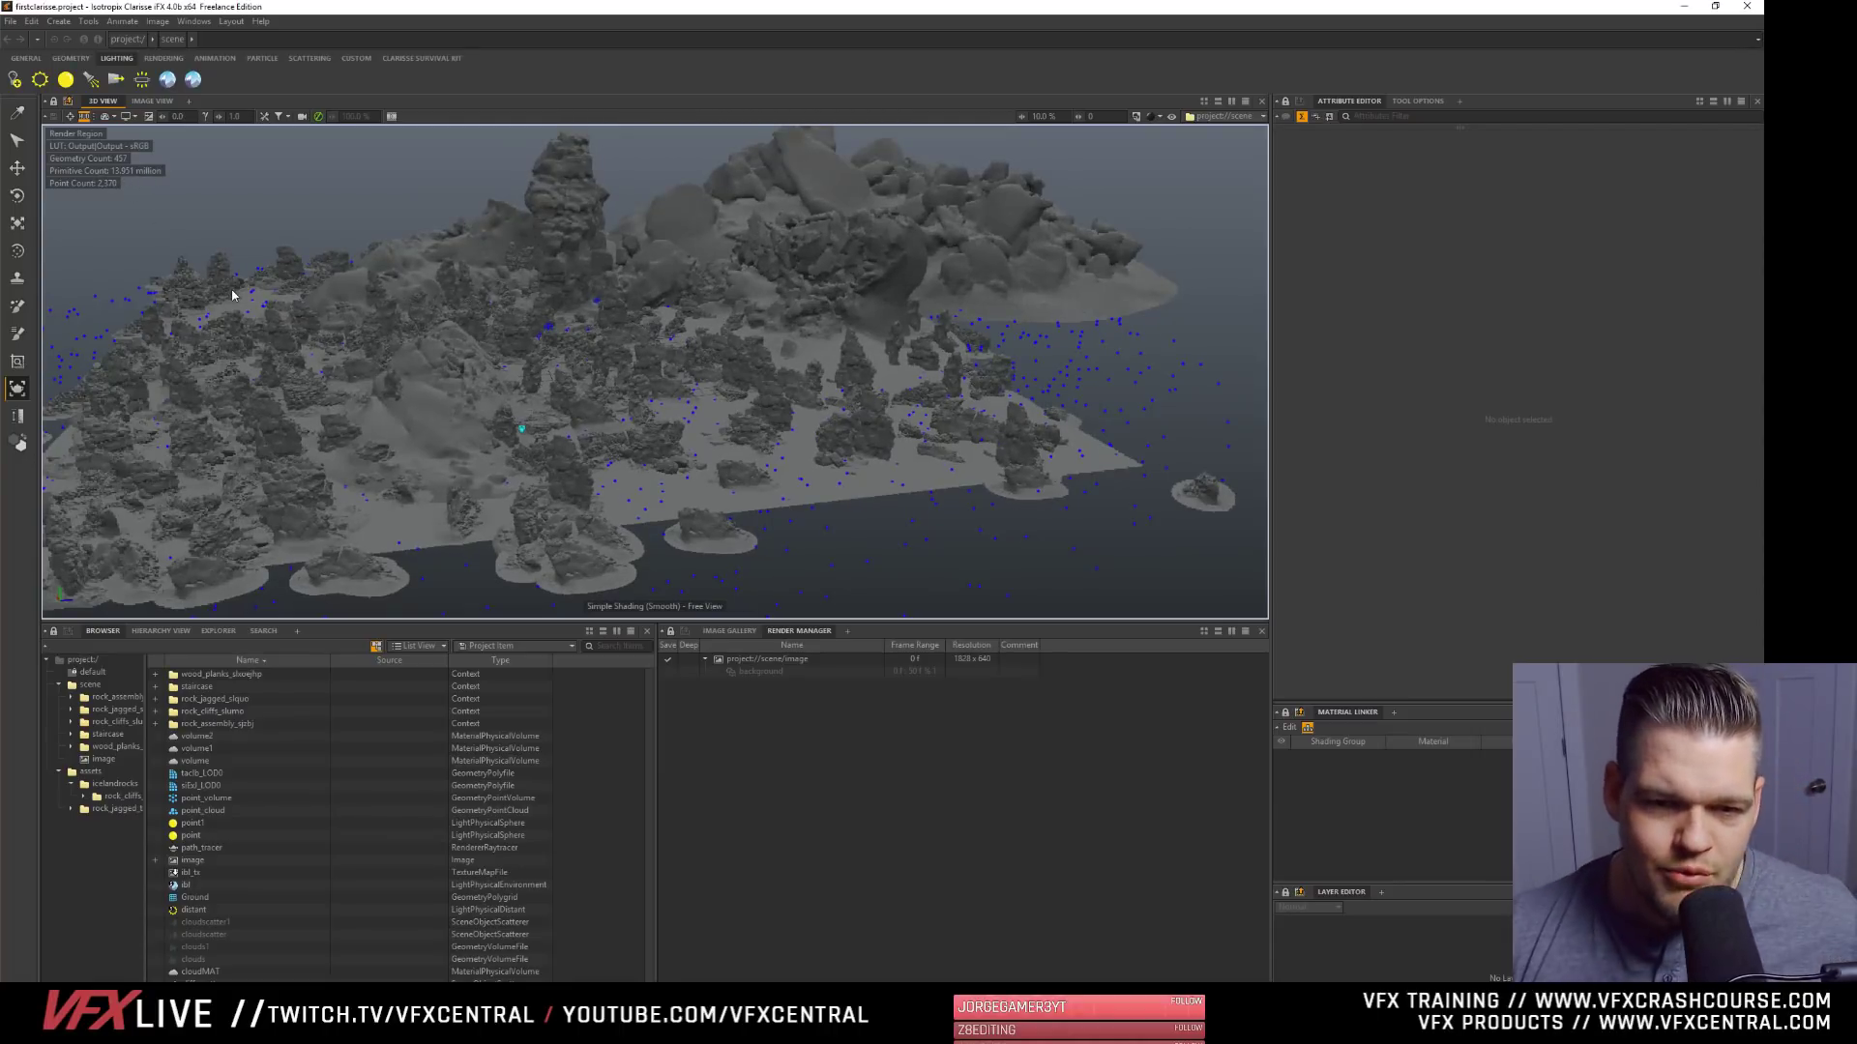
{"action": "left_click_drag", "start_coordinate": [553, 310], "coordinate": [560, 307], "text": "alt"}
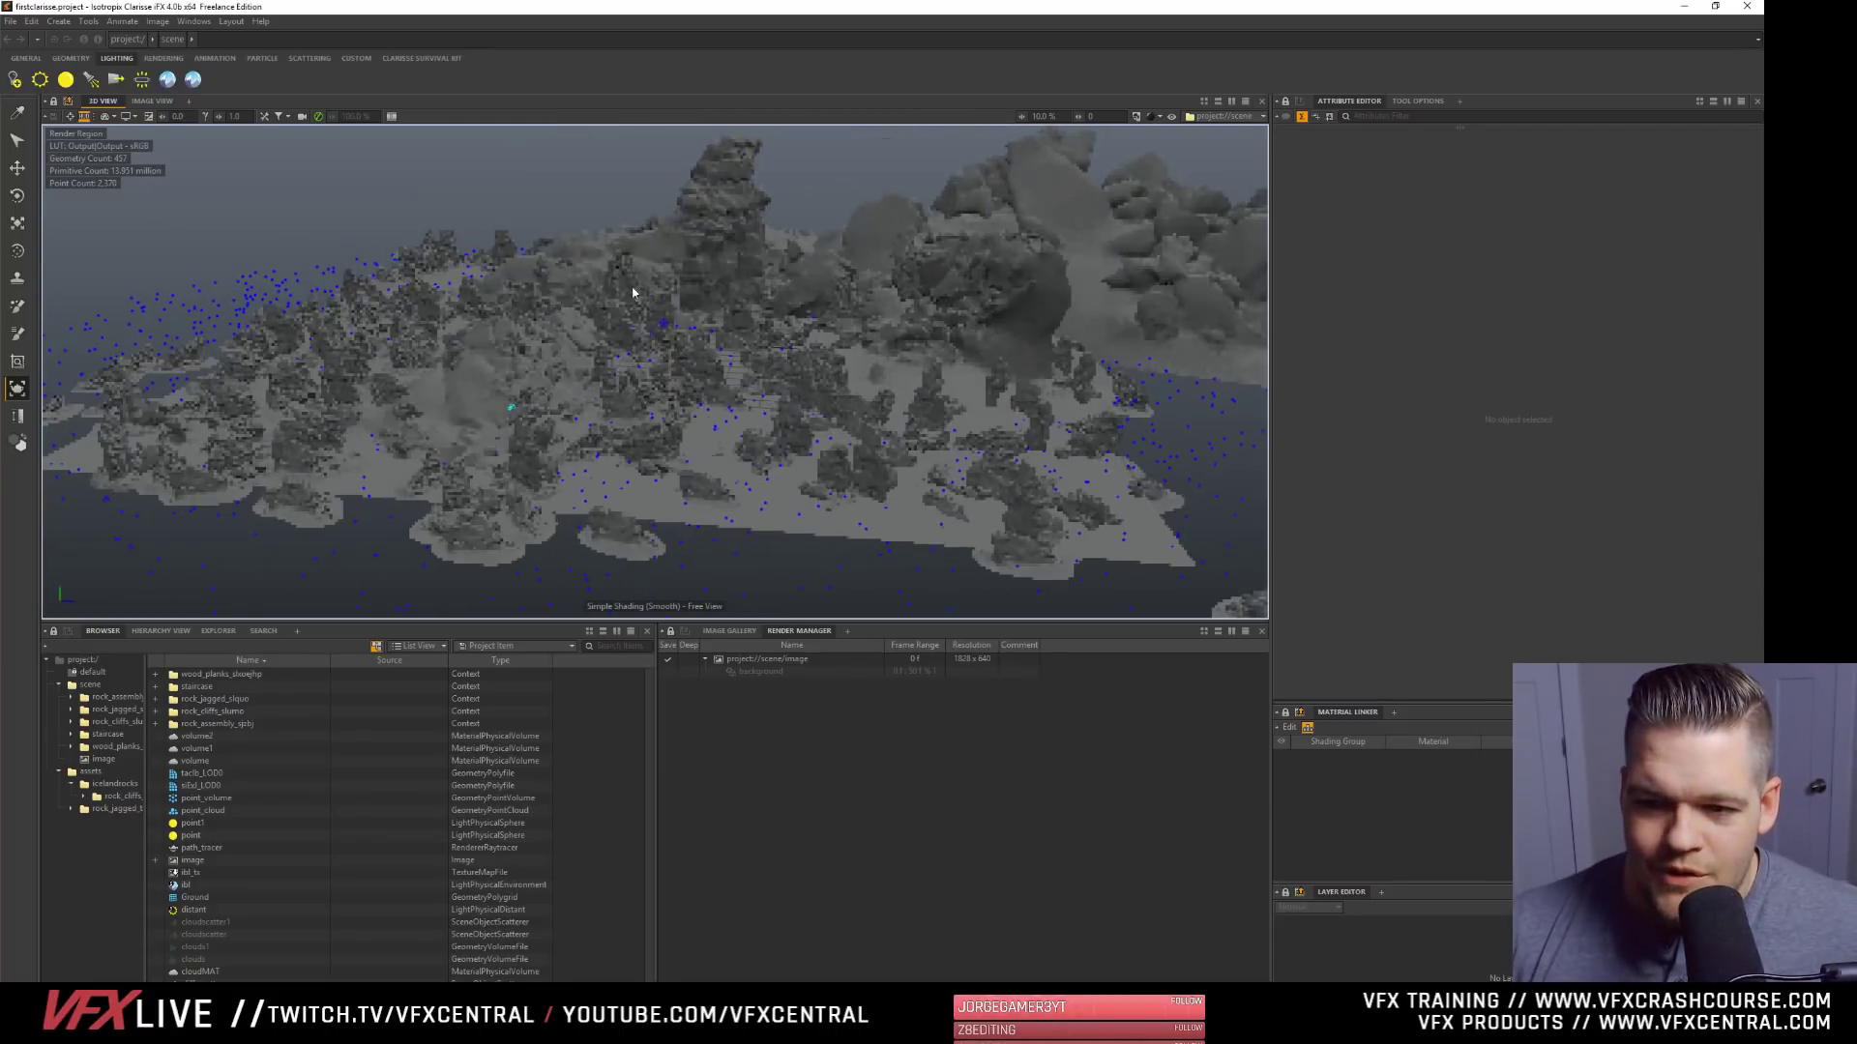
{"action": "right_click_drag", "start_coordinate": [634, 292], "coordinate": [585, 251], "text": "alt"}
{"action": "left_click_drag", "start_coordinate": [510, 259], "coordinate": [518, 356], "text": "alt"}
{"action": "left_click_drag", "start_coordinate": [605, 290], "coordinate": [628, 348], "text": "alt"}
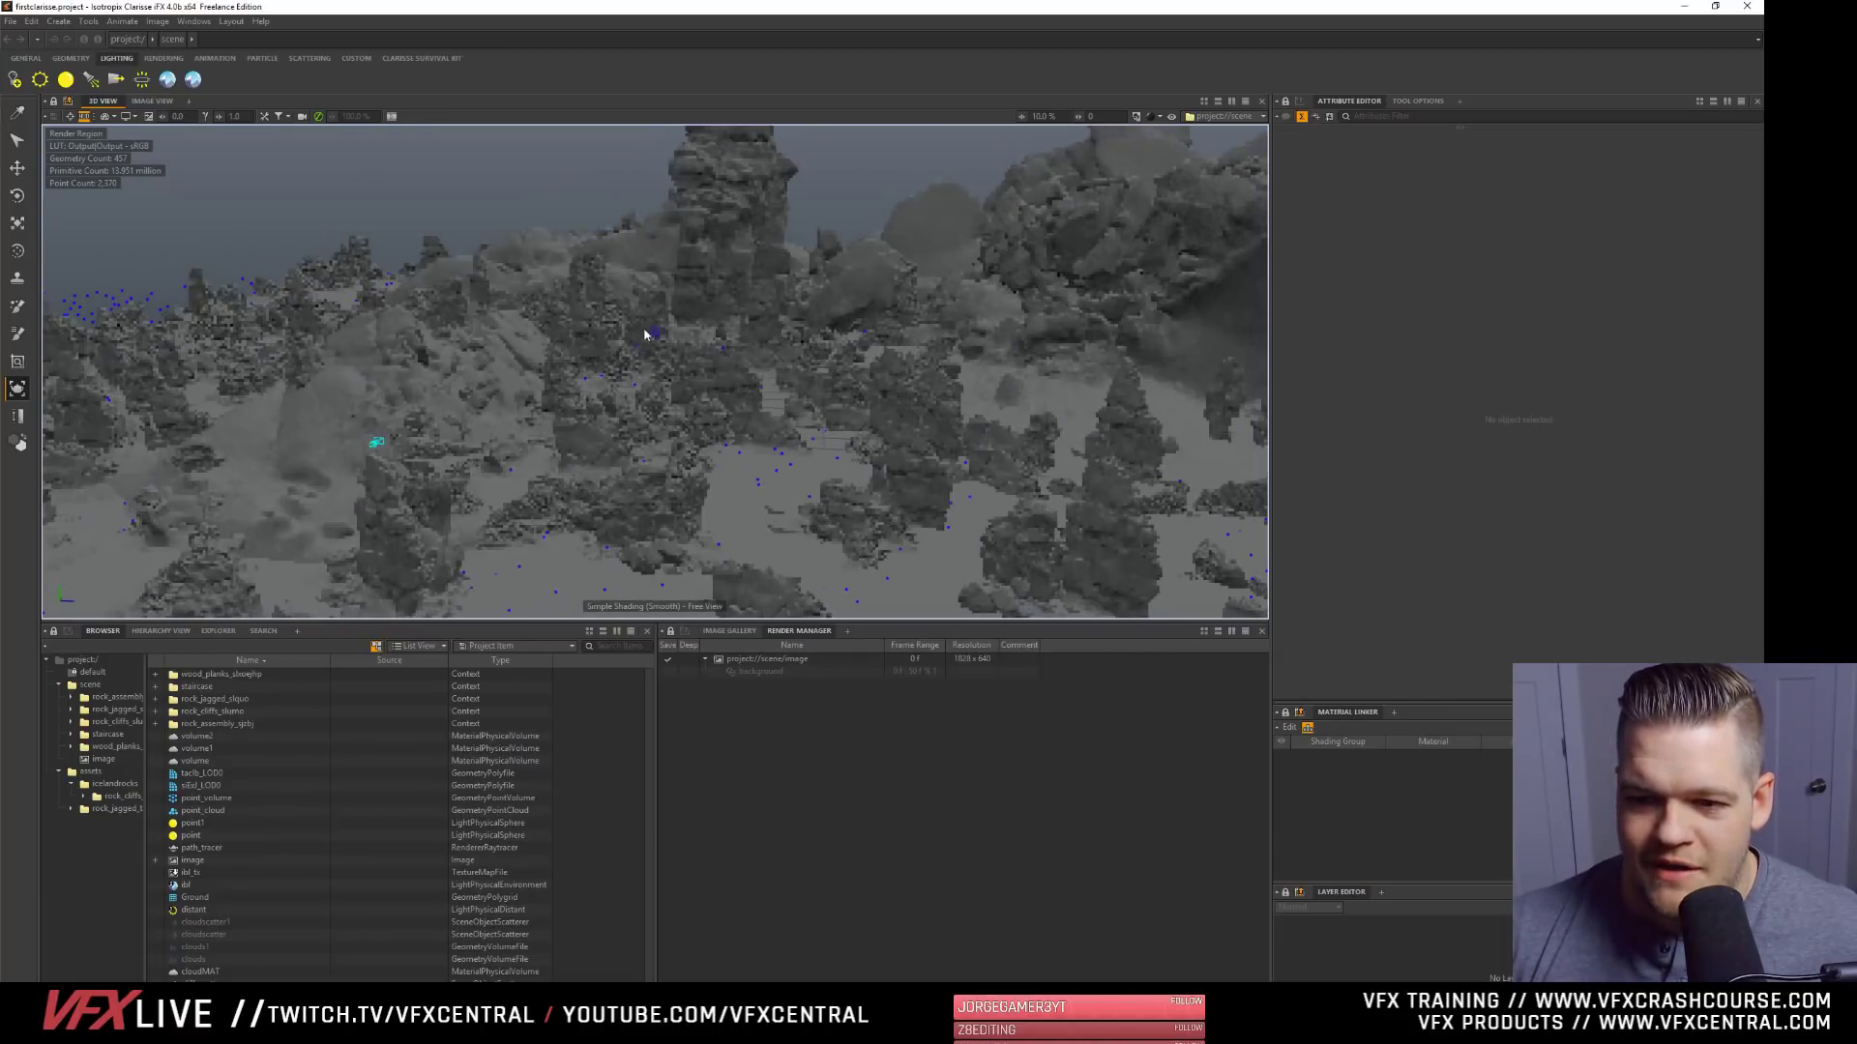
{"action": "mouse_move", "coordinate": [642, 336]}
{"action": "right_mouse_down", "text": "alt"}
{"action": "mouse_move", "coordinate": [713, 450]}
{"action": "mouse_move", "coordinate": [652, 341]}
{"action": "right_mouse_up", "text": "alt"}
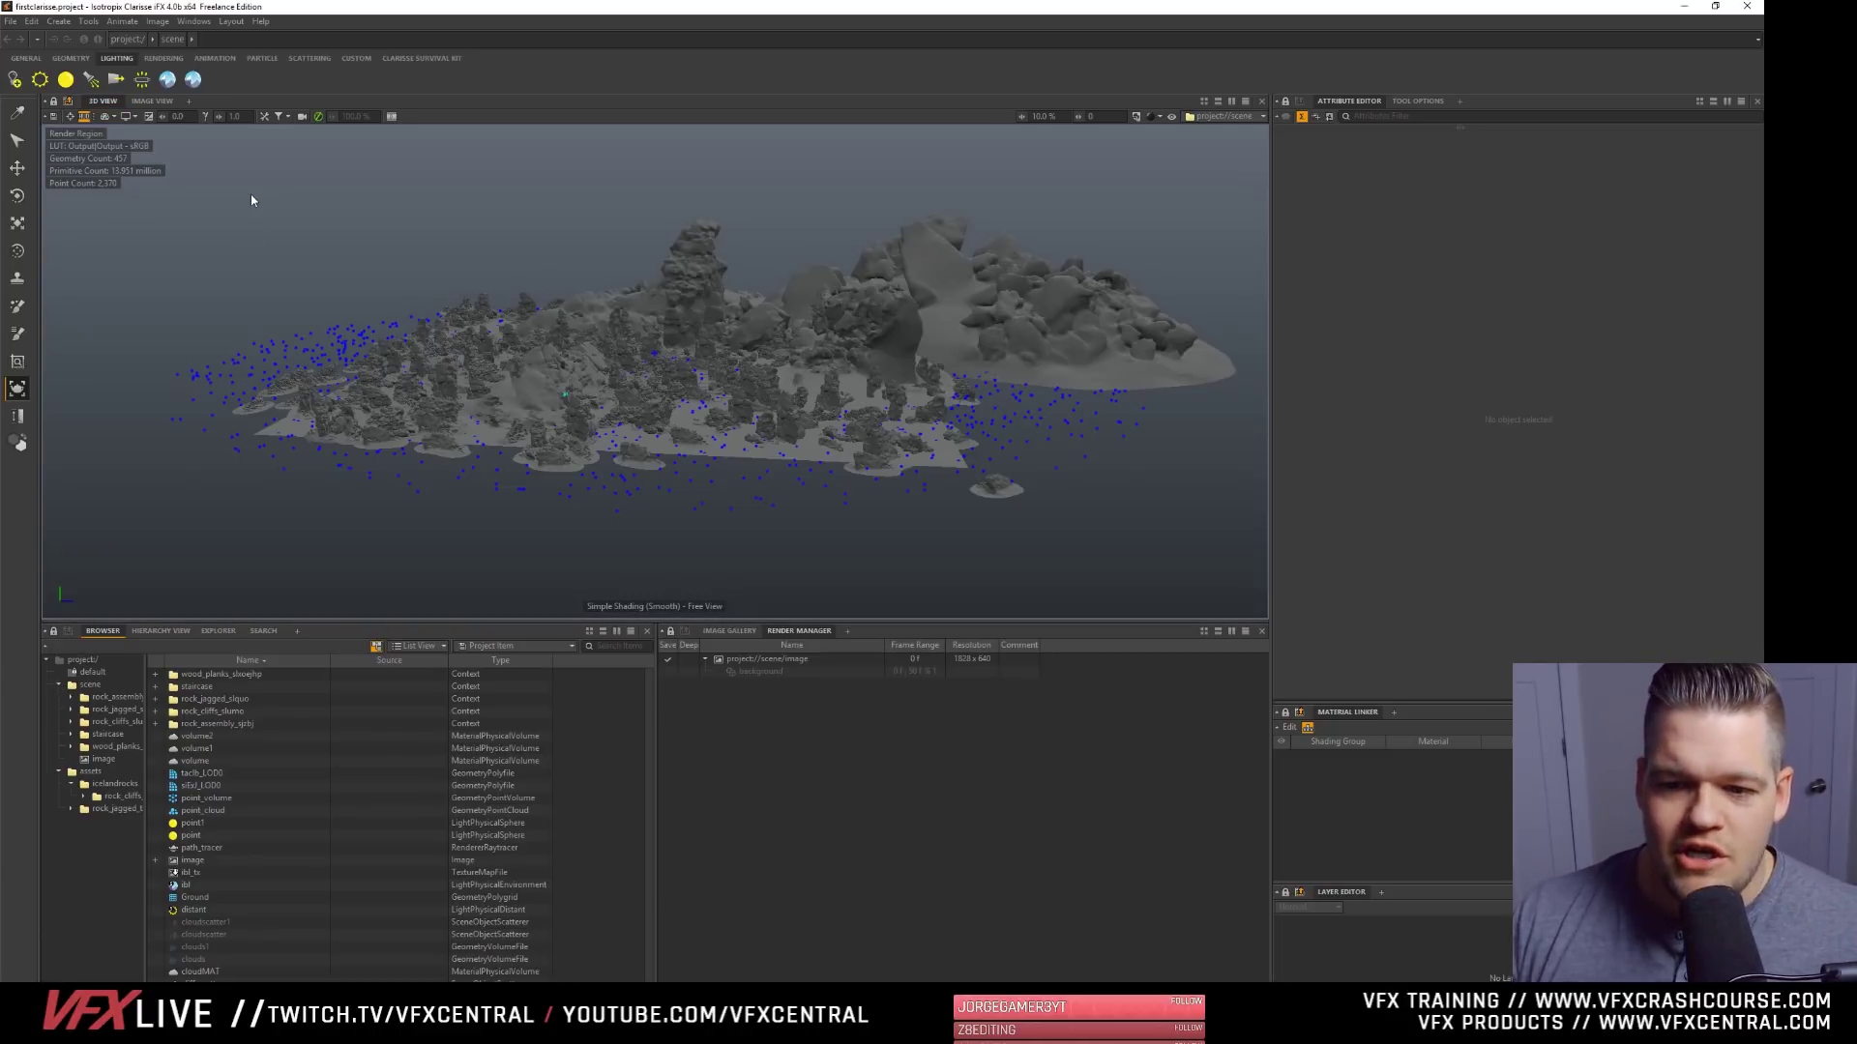
- Create a new empty project and show the Clarisse Survival Kit shelf
{"action": "left_click", "coordinate": [11, 21]}
{"action": "mouse_move", "coordinate": [43, 38]}
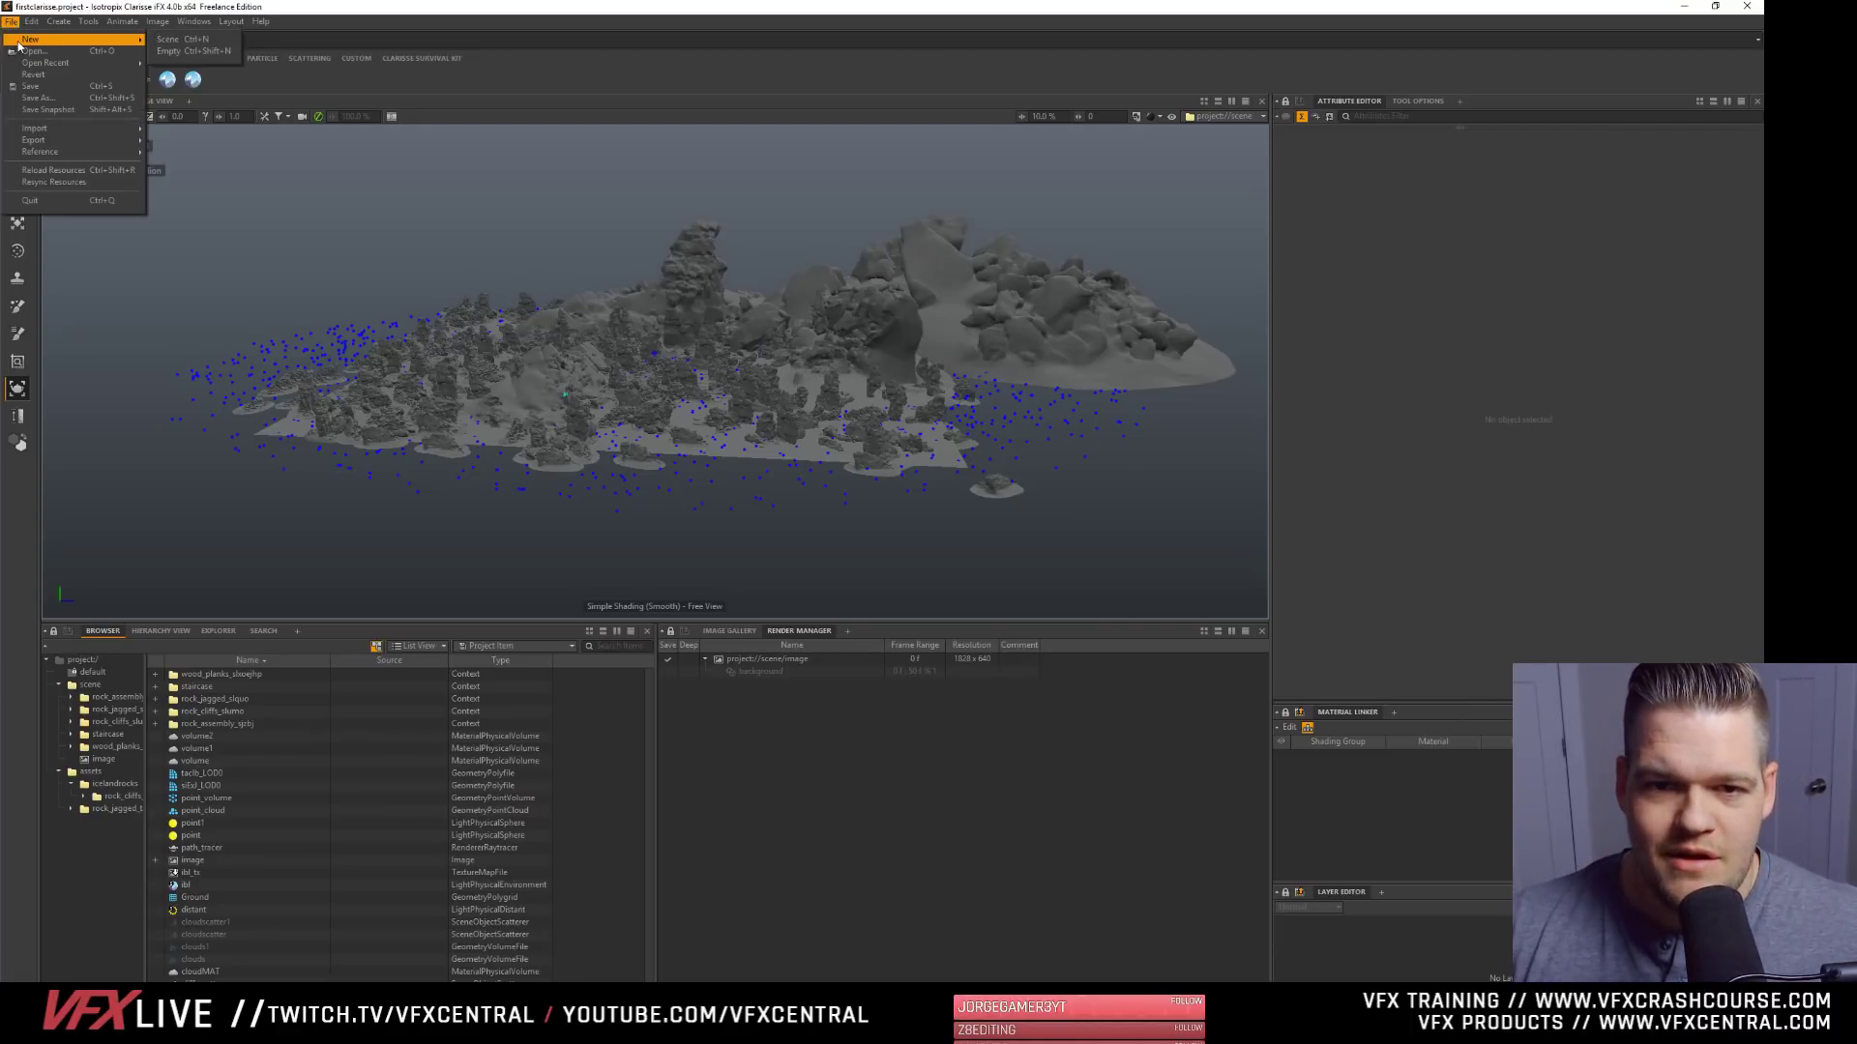
{"action": "left_click", "coordinate": [214, 53]}
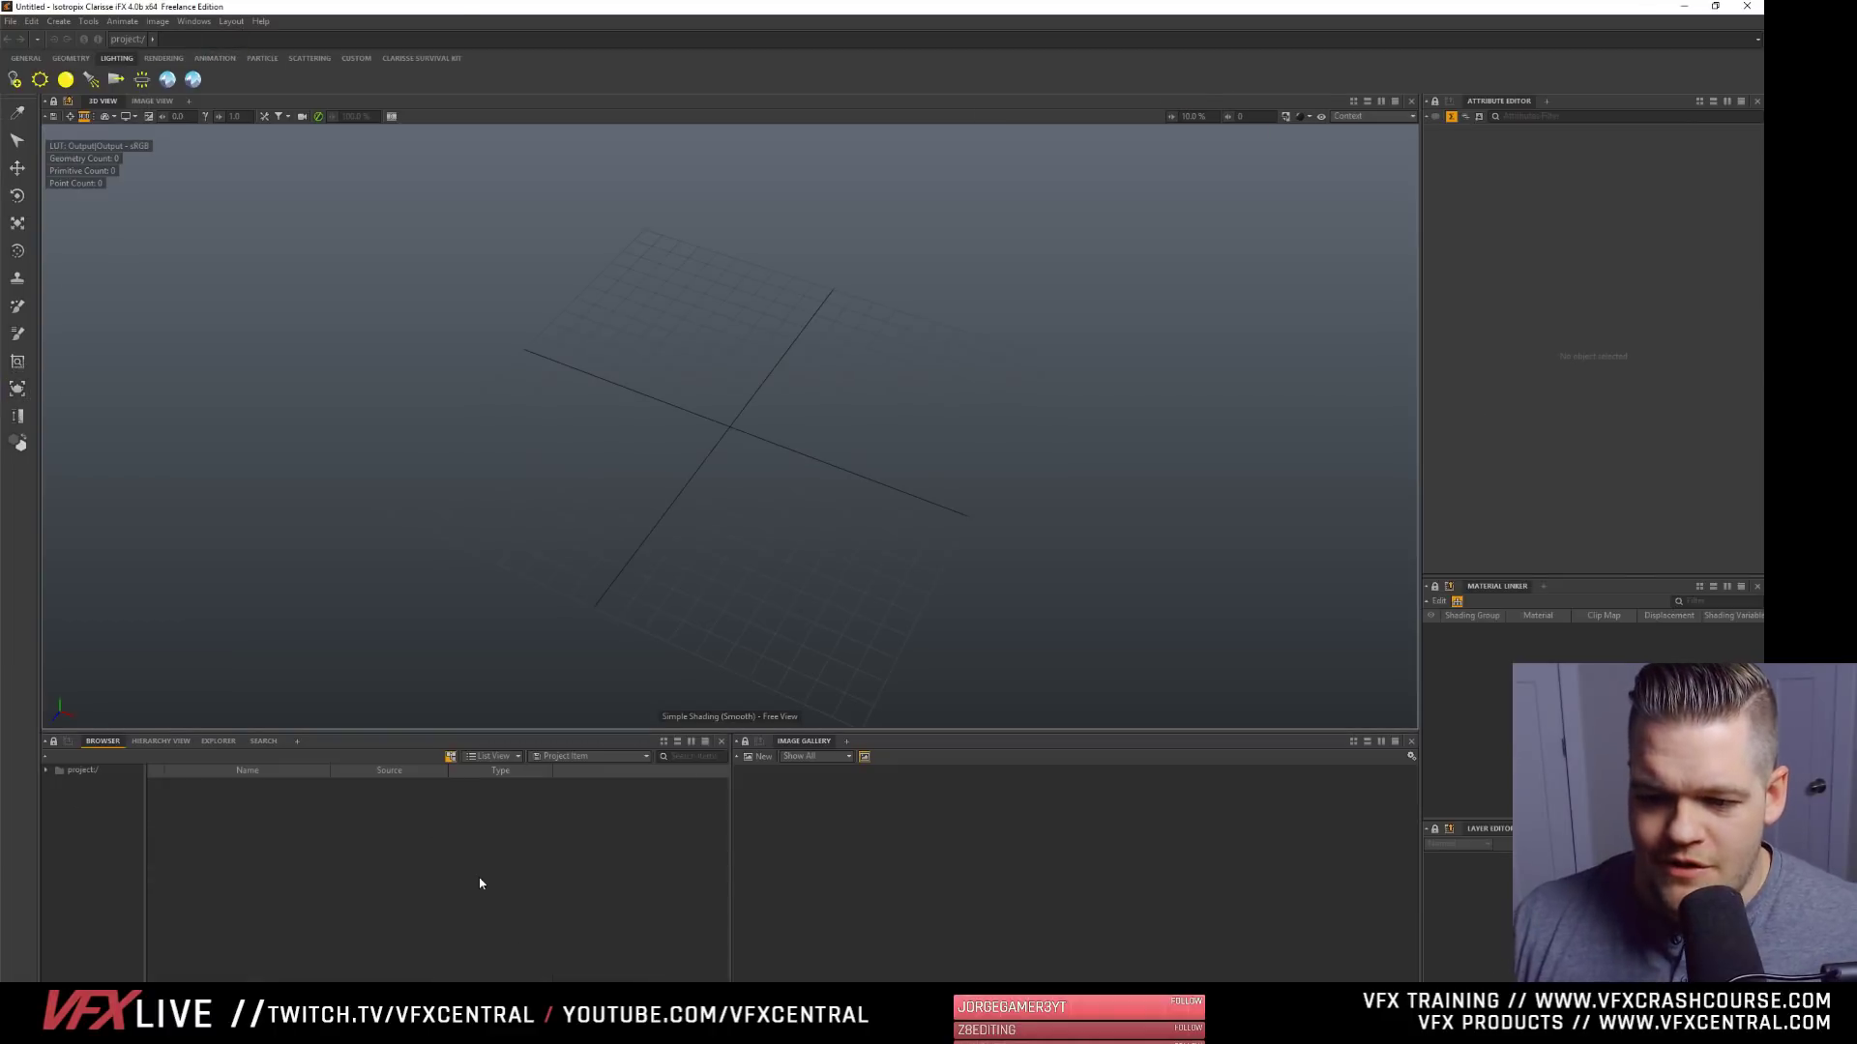
{"action": "left_click", "coordinate": [438, 58]}
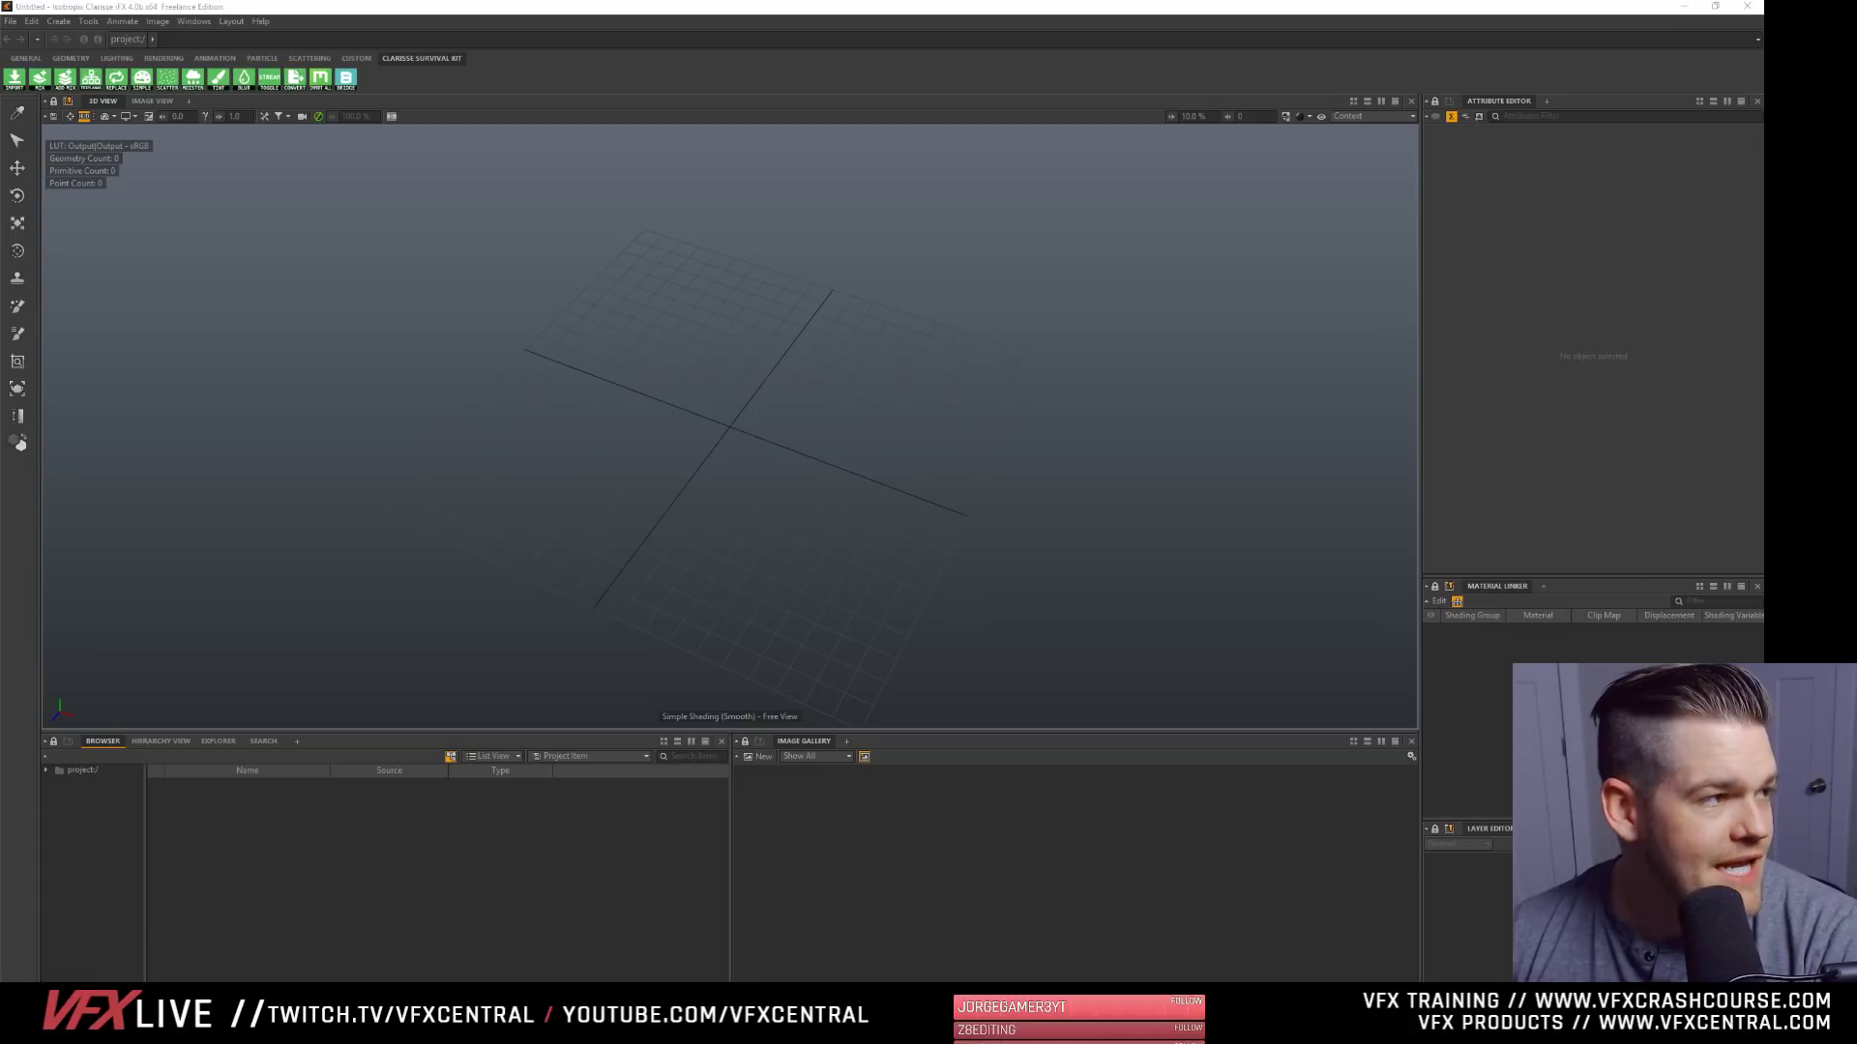
{"action": "left_click", "coordinate": [411, 7]}
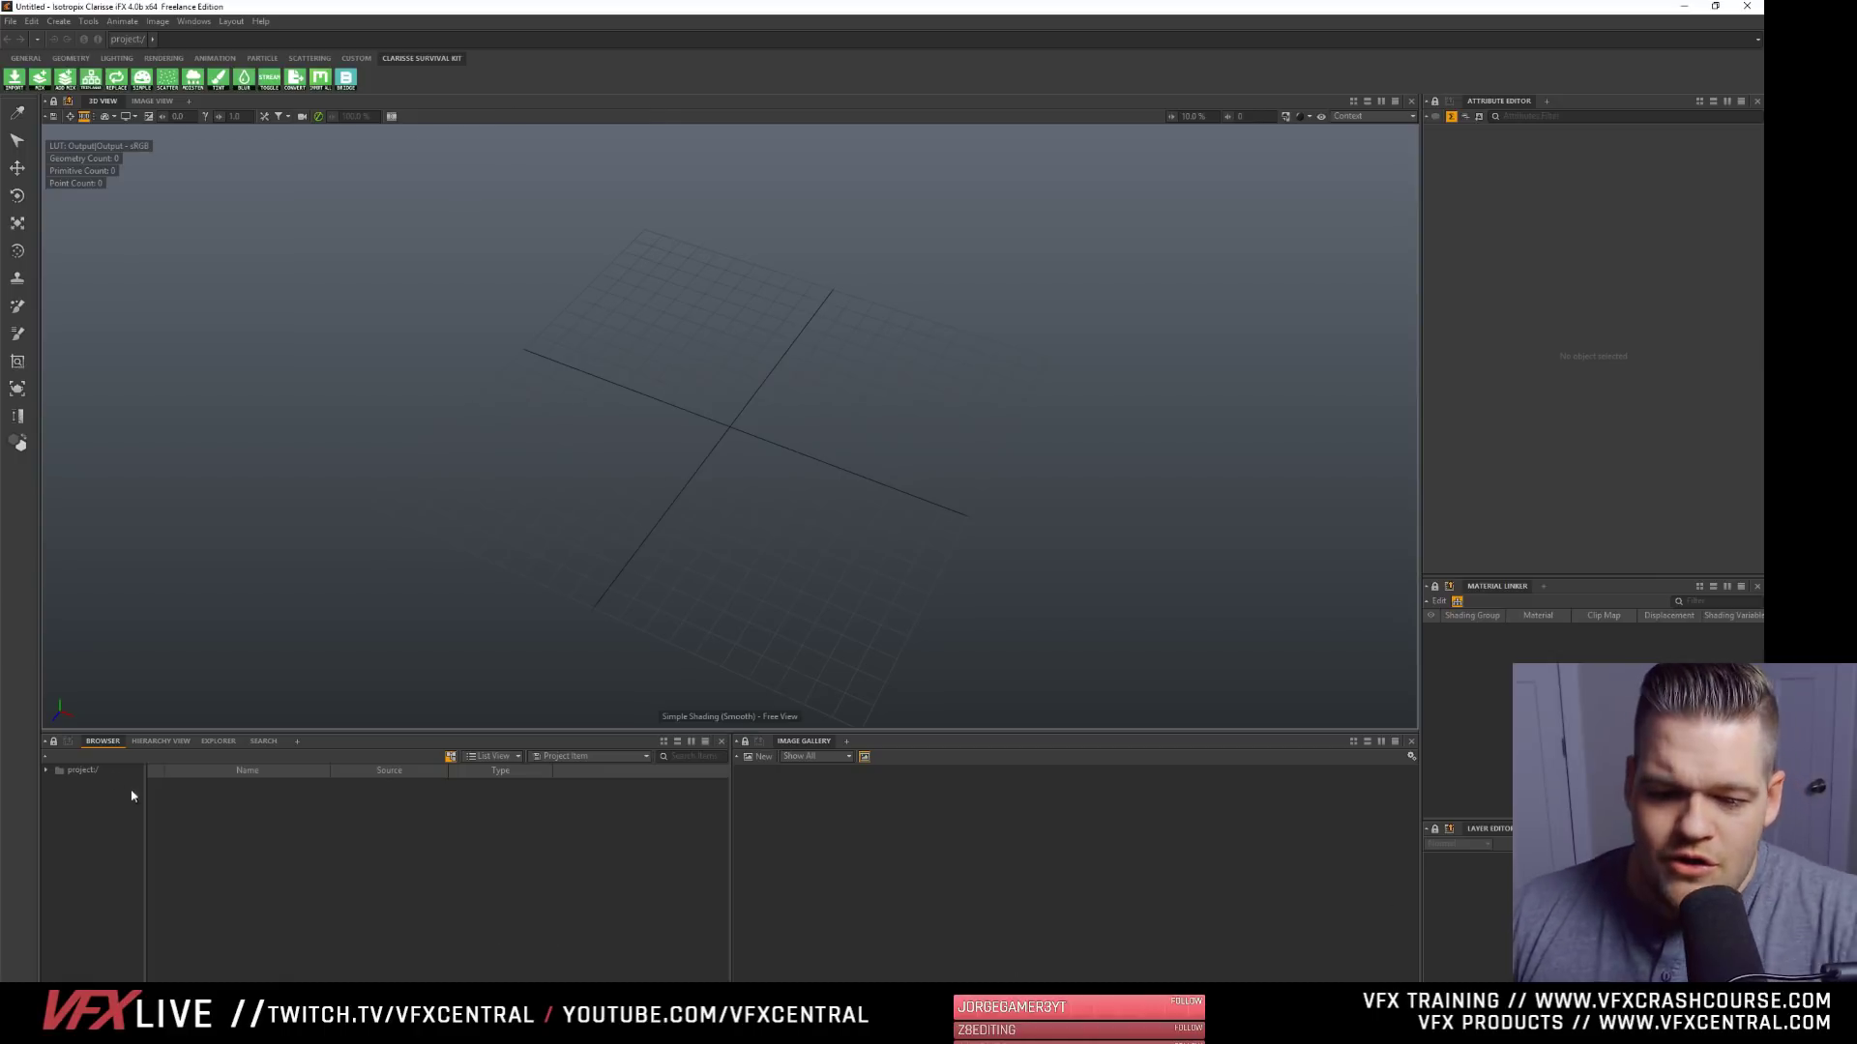
{"action": "right_click", "coordinate": [226, 814]}
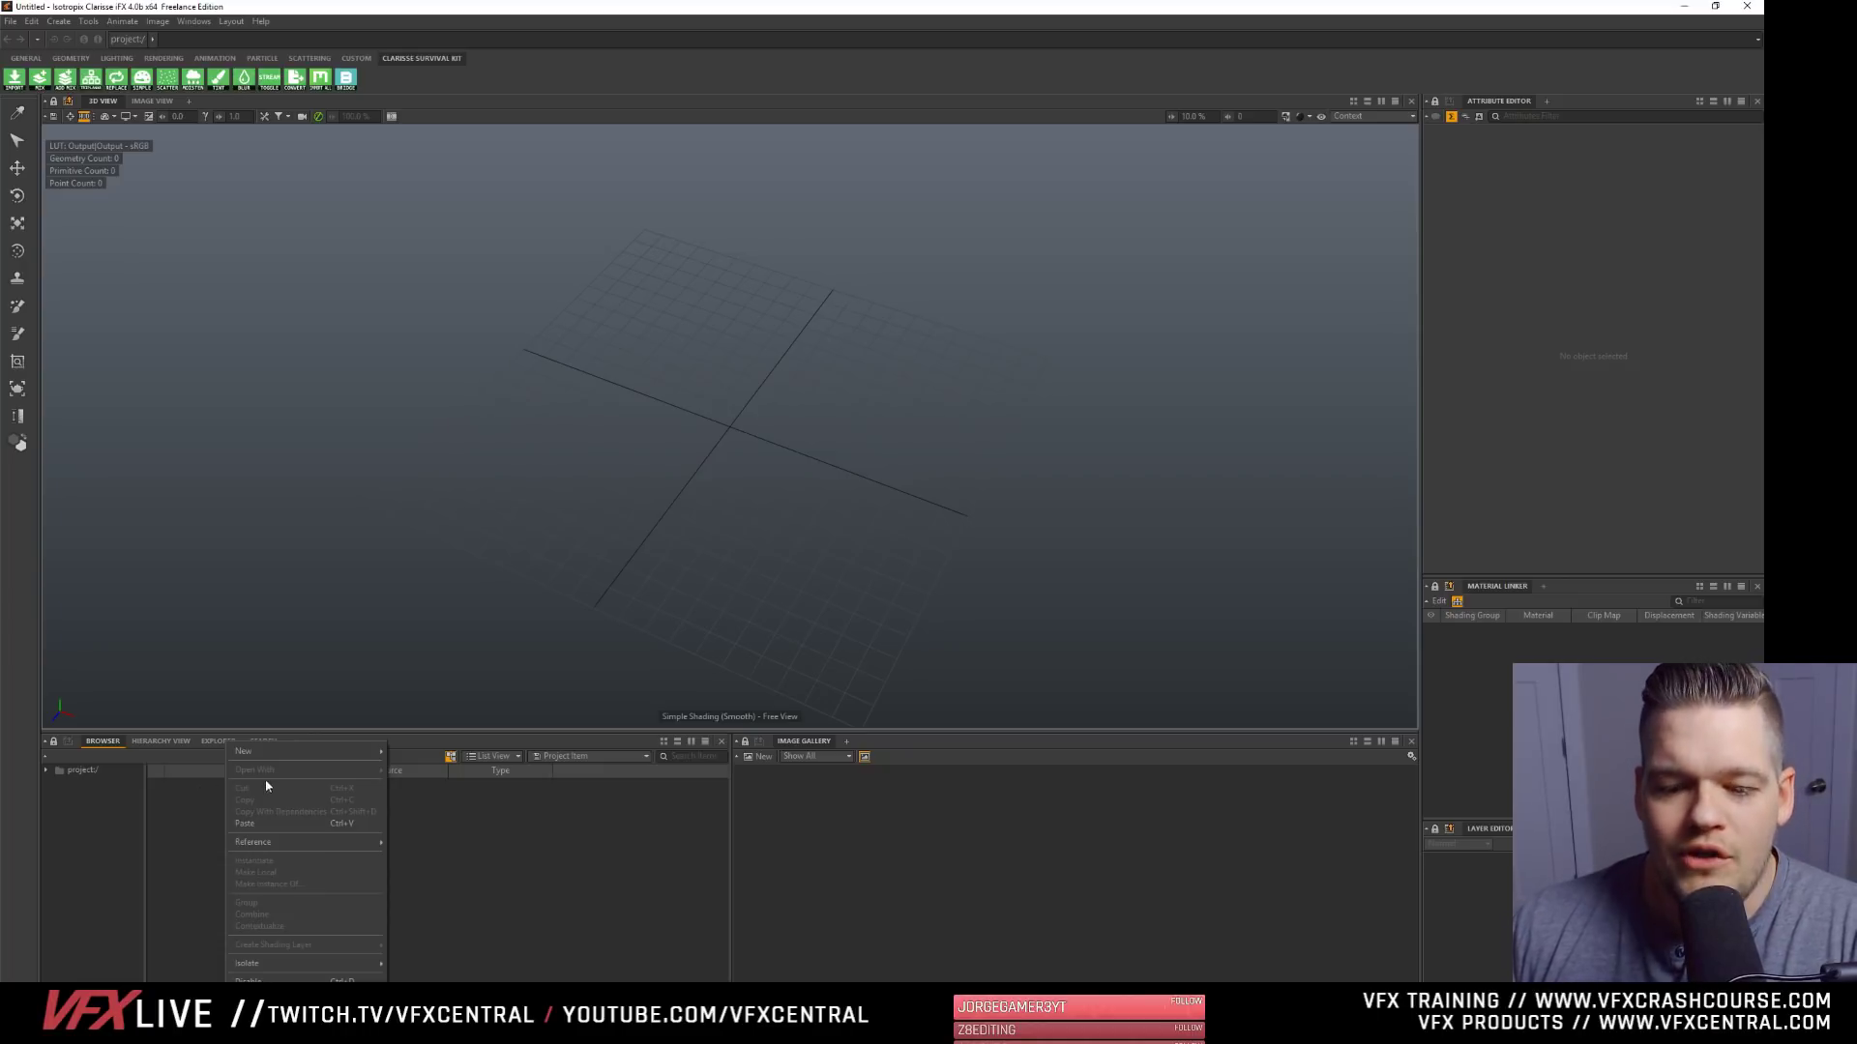
{"action": "mouse_move", "coordinate": [289, 751]}
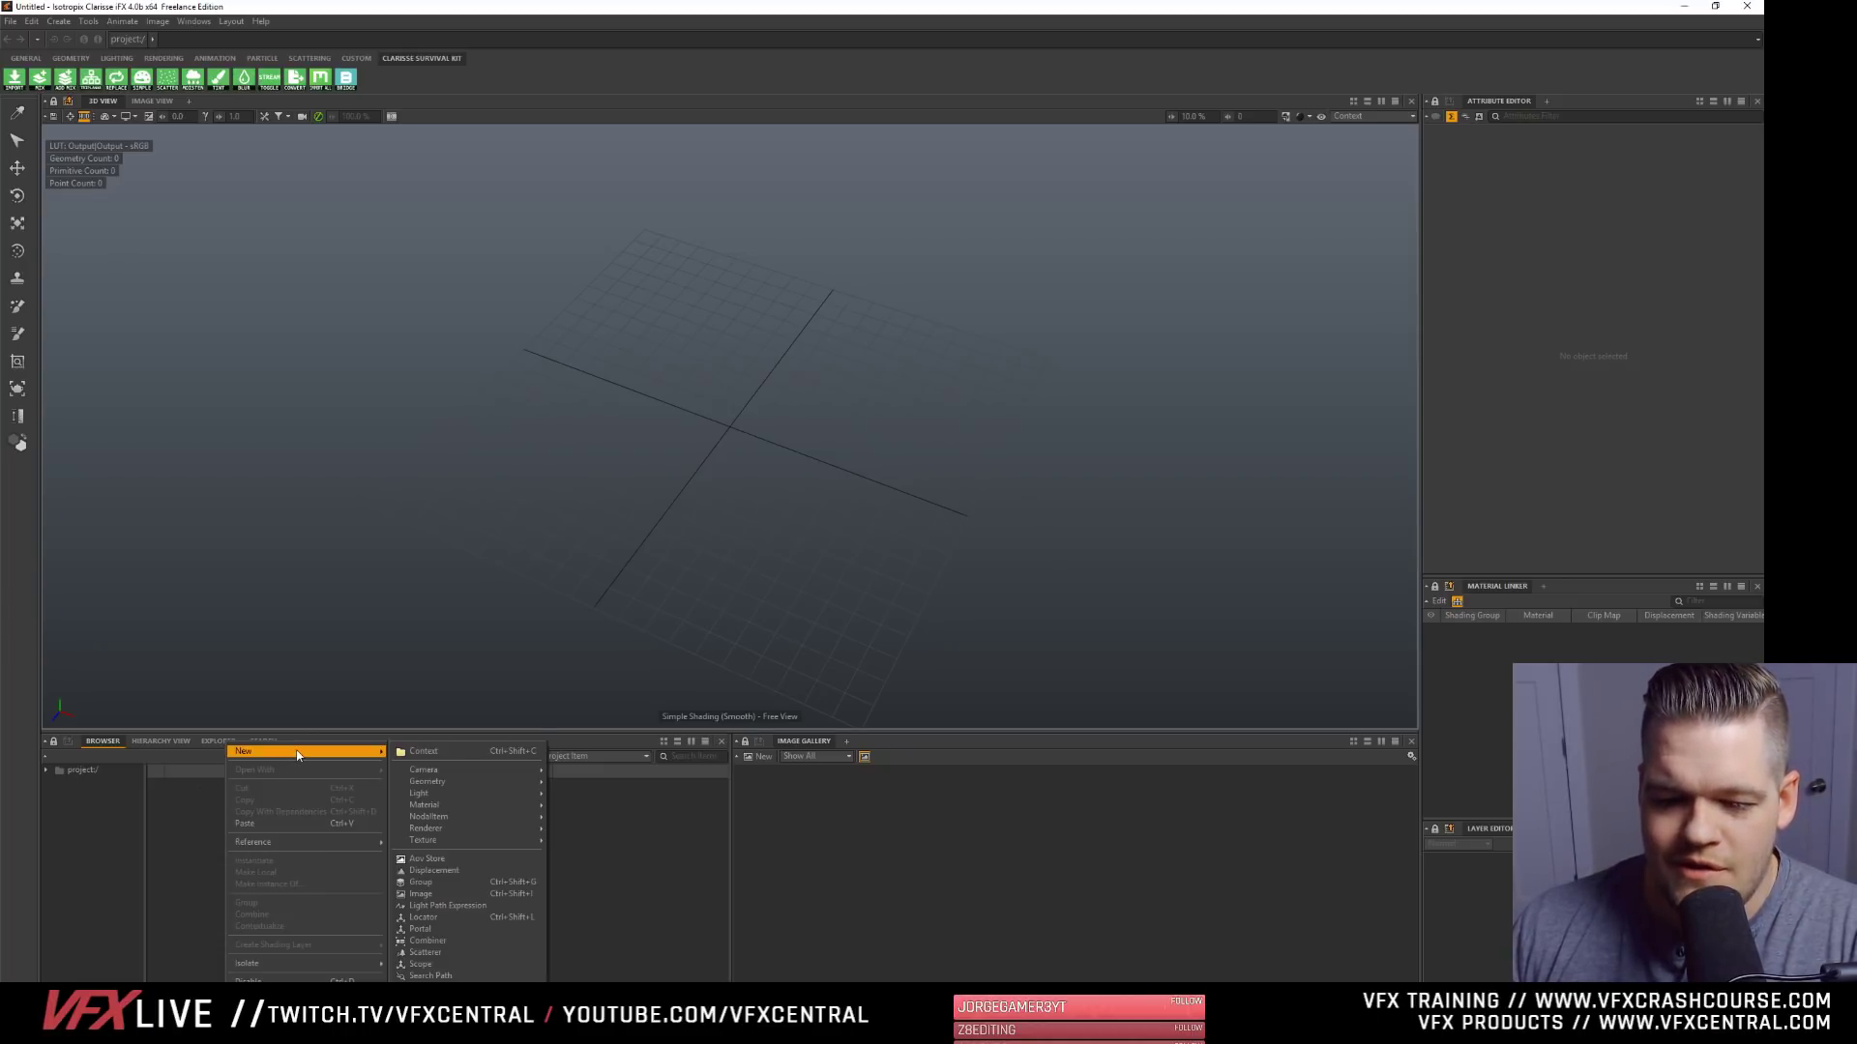
{"action": "left_click", "coordinate": [166, 870]}
- Enlarge the browser area and create a Polyfile geometry item in the project
{"action": "left_click_drag", "start_coordinate": [219, 732], "coordinate": [220, 528]}
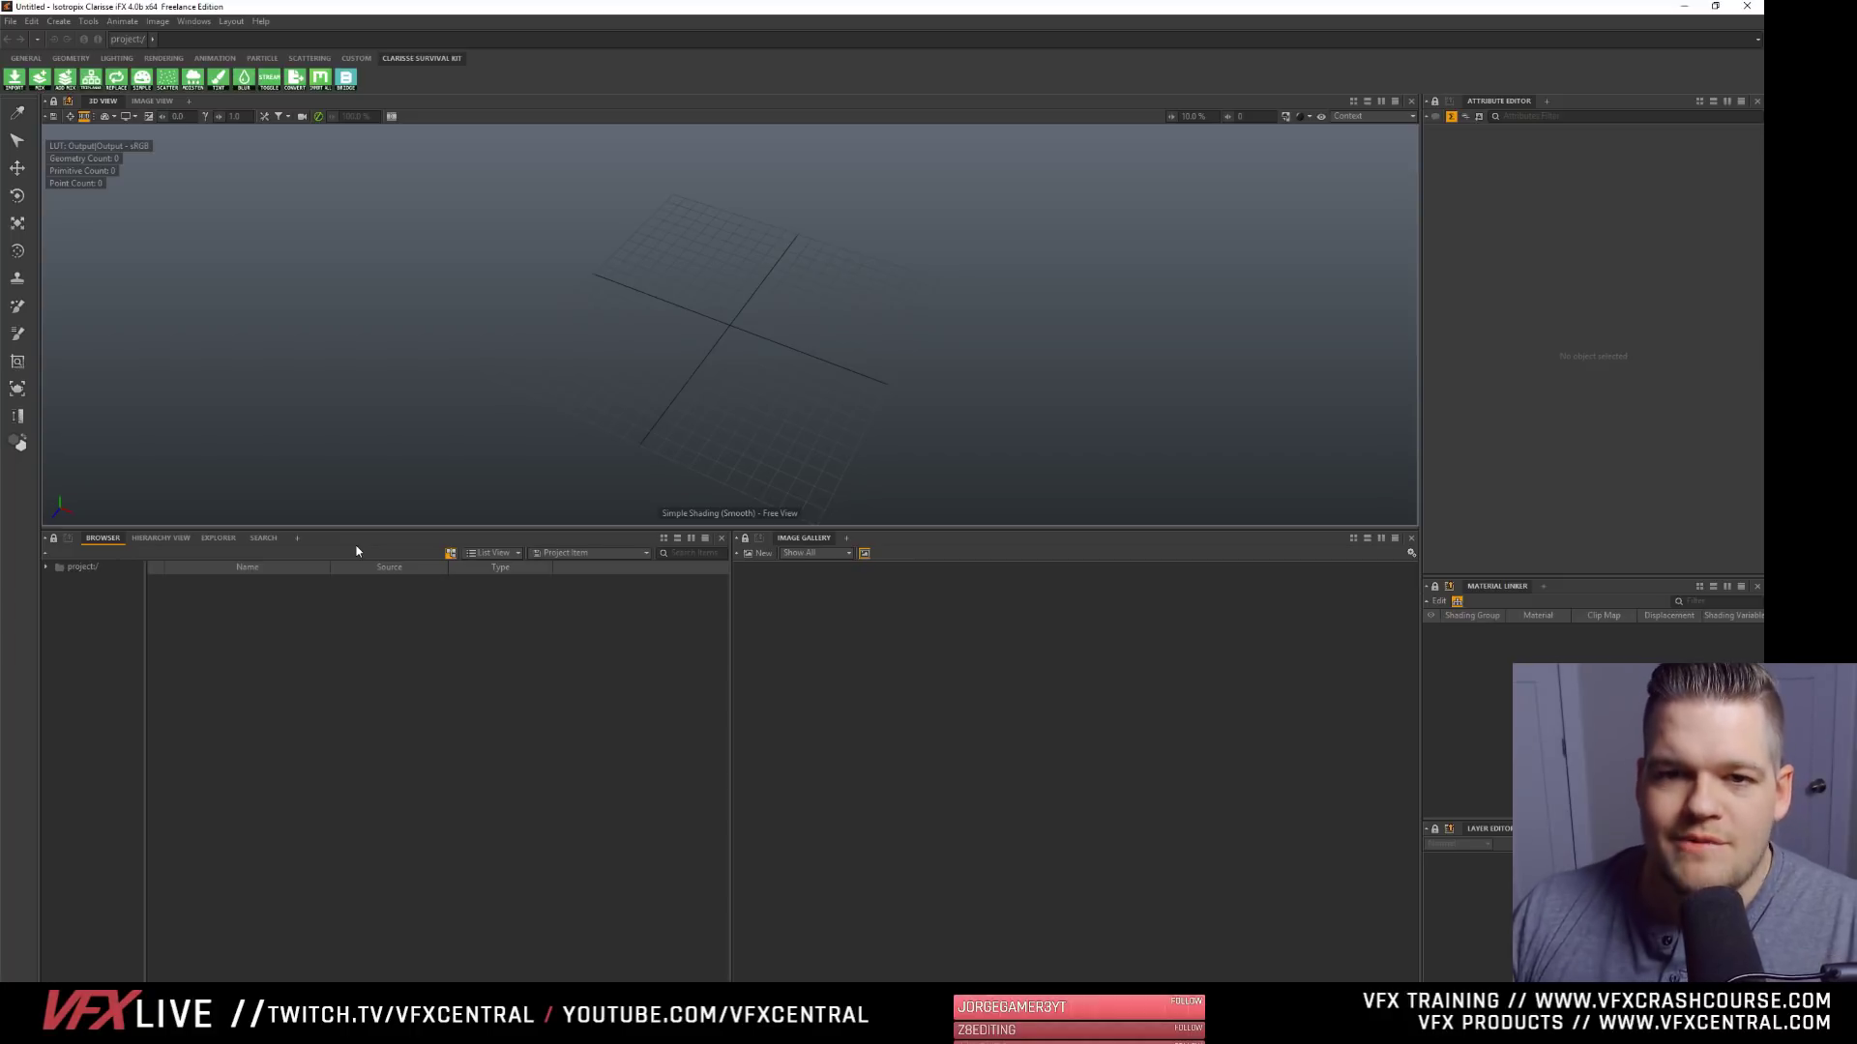
{"action": "right_click", "coordinate": [240, 619]}
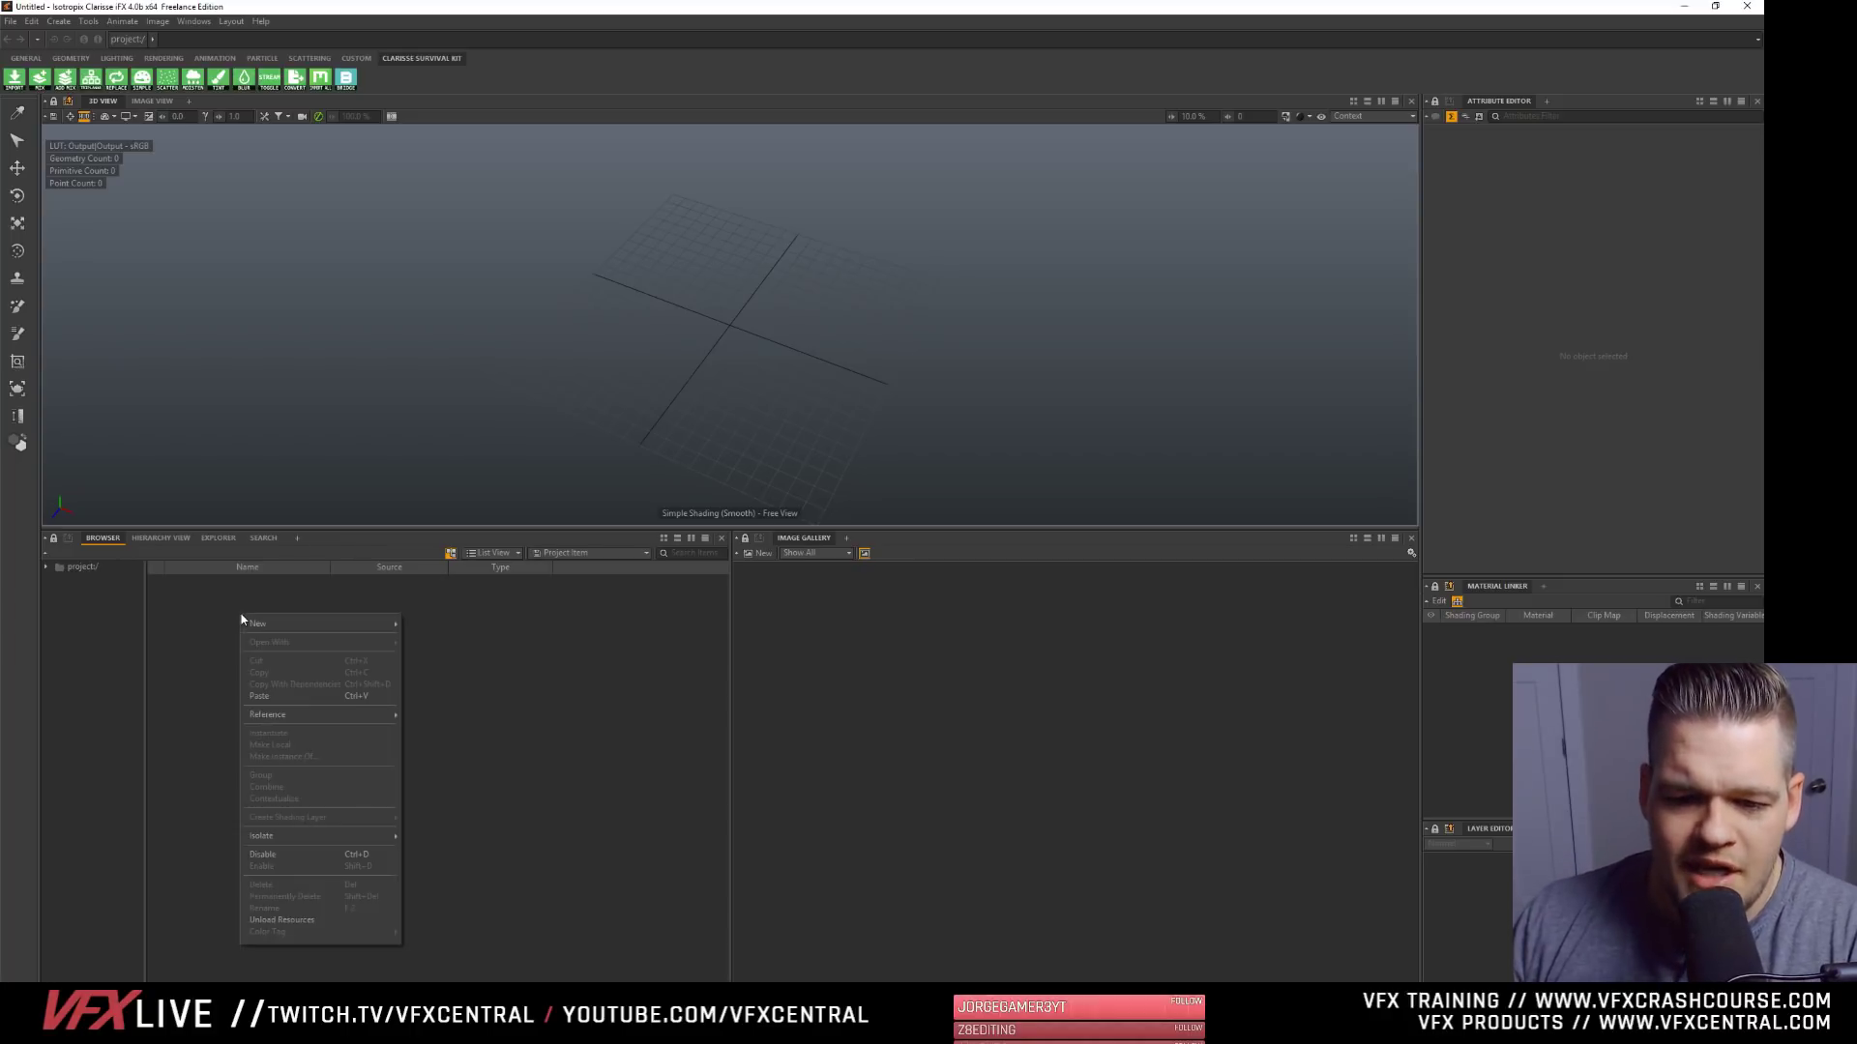
{"action": "mouse_move", "coordinate": [319, 624]}
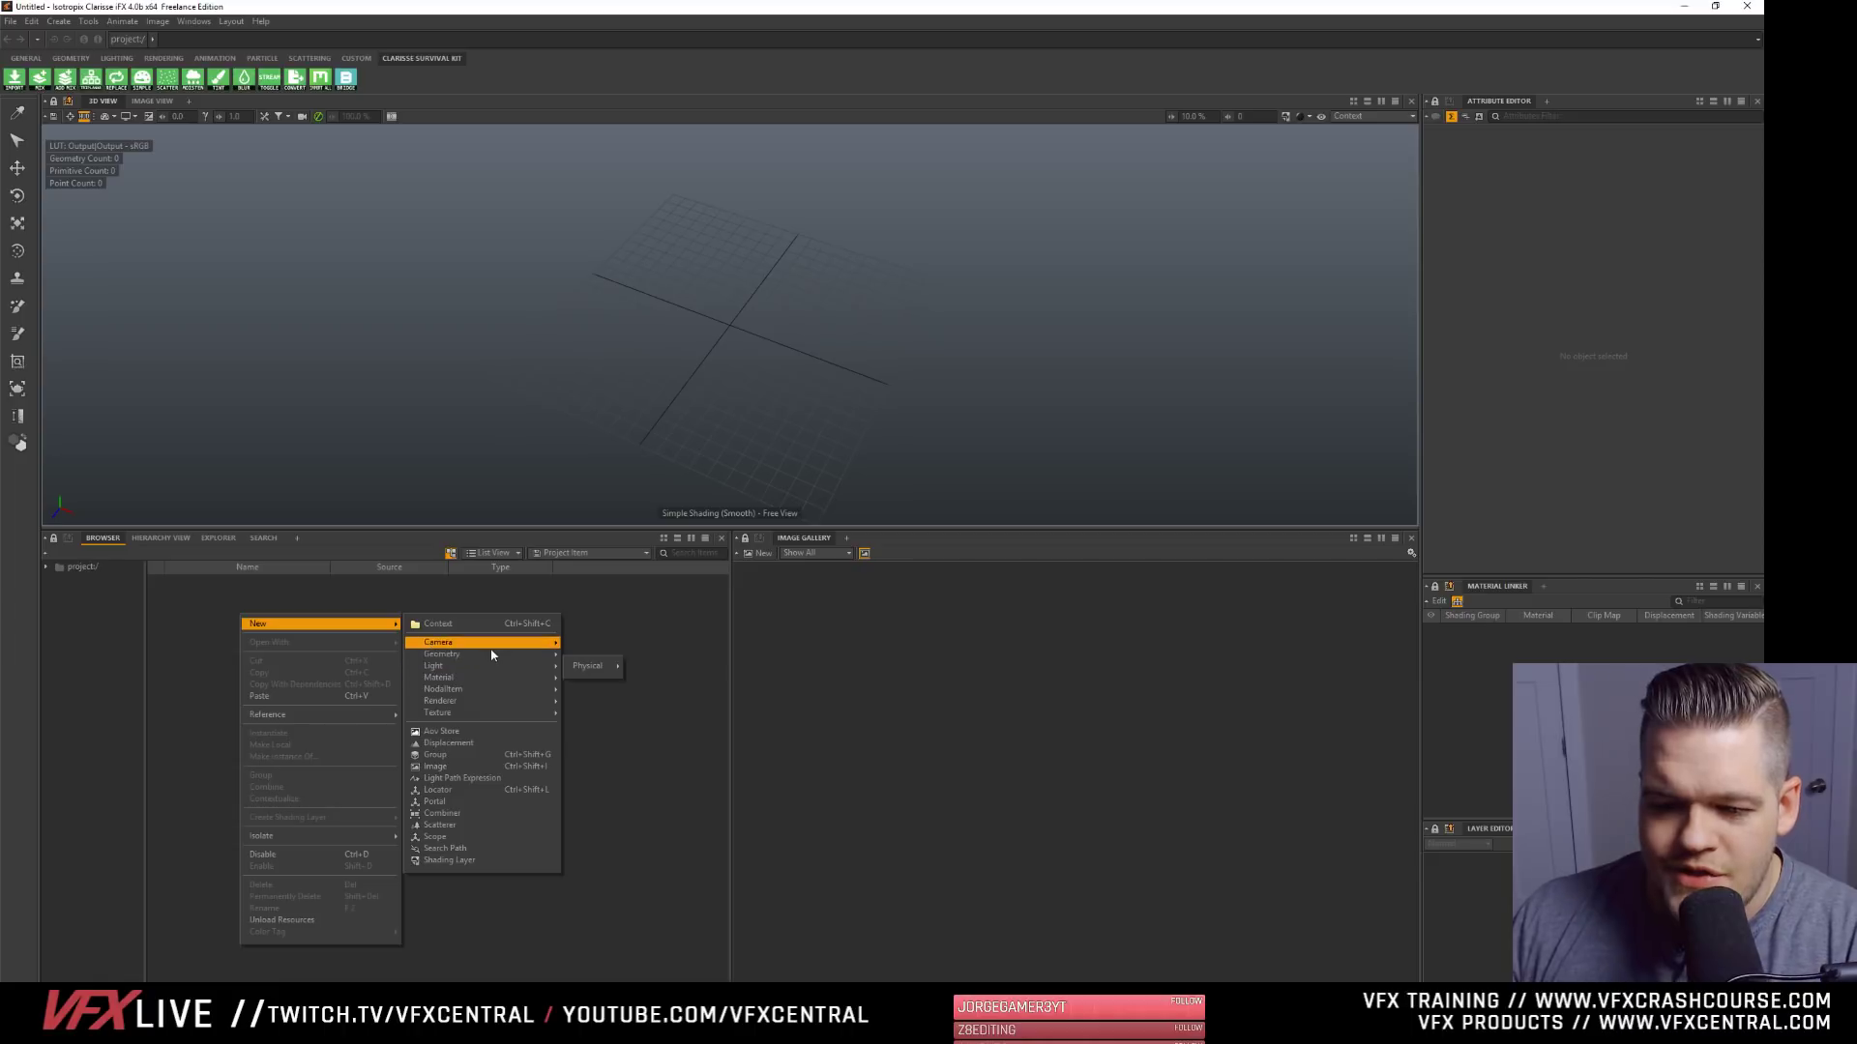
{"action": "mouse_move", "coordinate": [488, 644]}
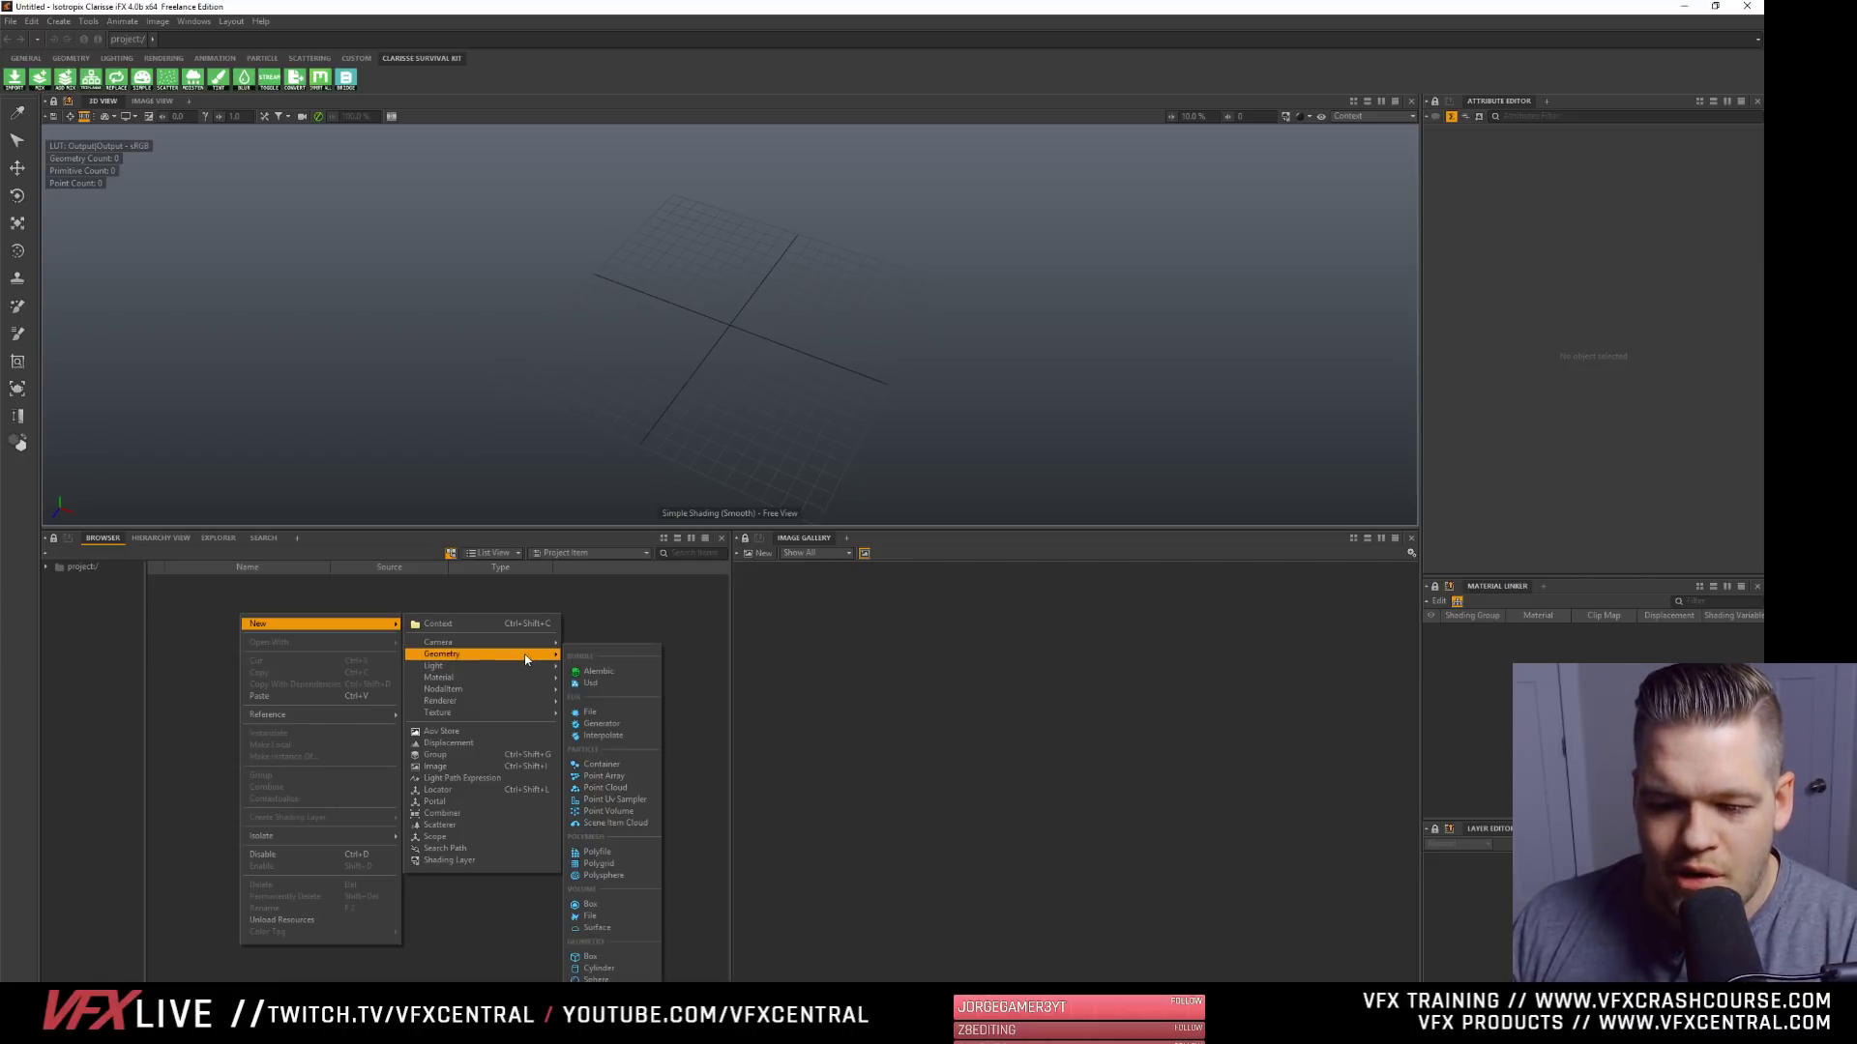
{"action": "left_click", "coordinate": [598, 852]}
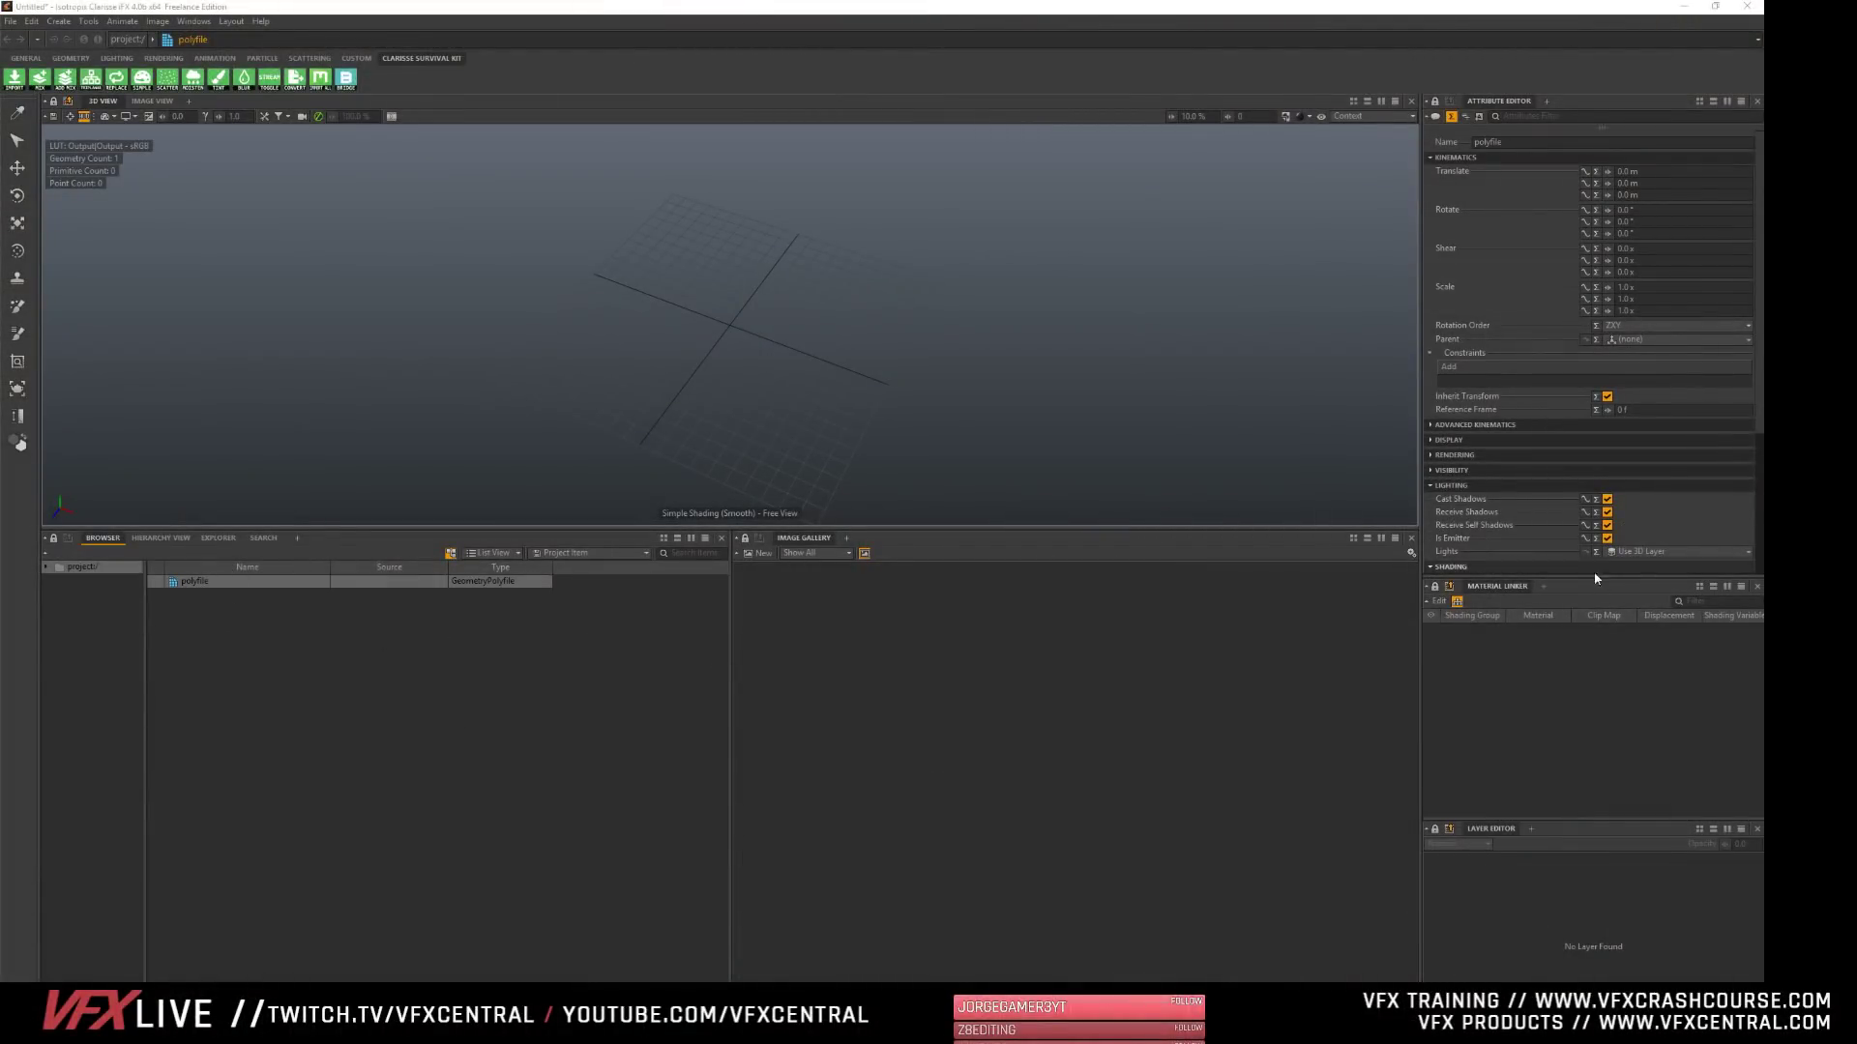
- Extend the attribute editor downwards and browse the Storage (D:) drive for the polyfile's geometry file
{"action": "mouse_move", "coordinate": [1593, 579]}
{"action": "left_mouse_down"}
{"action": "mouse_move", "coordinate": [1598, 899]}
{"action": "mouse_move", "coordinate": [1600, 801]}
{"action": "left_mouse_up"}
{"action": "left_click", "coordinate": [1607, 771]}
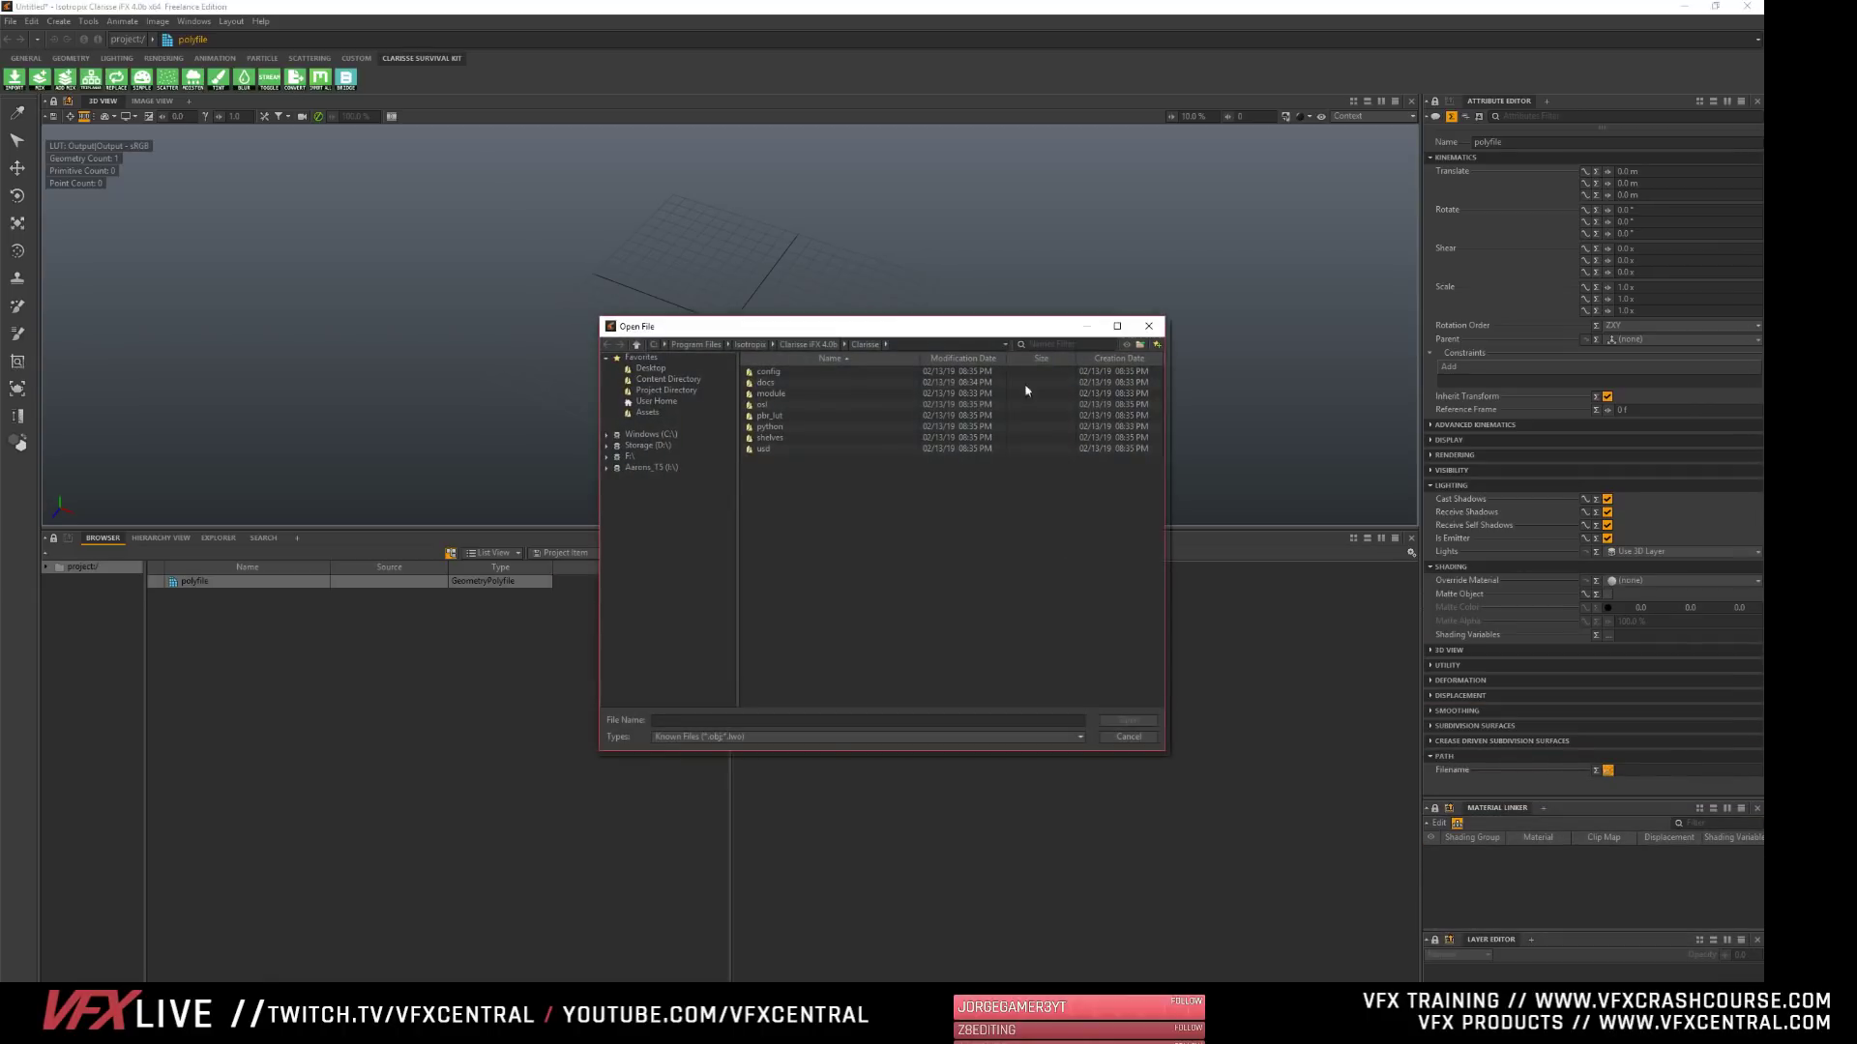
{"action": "left_click", "coordinate": [639, 445]}
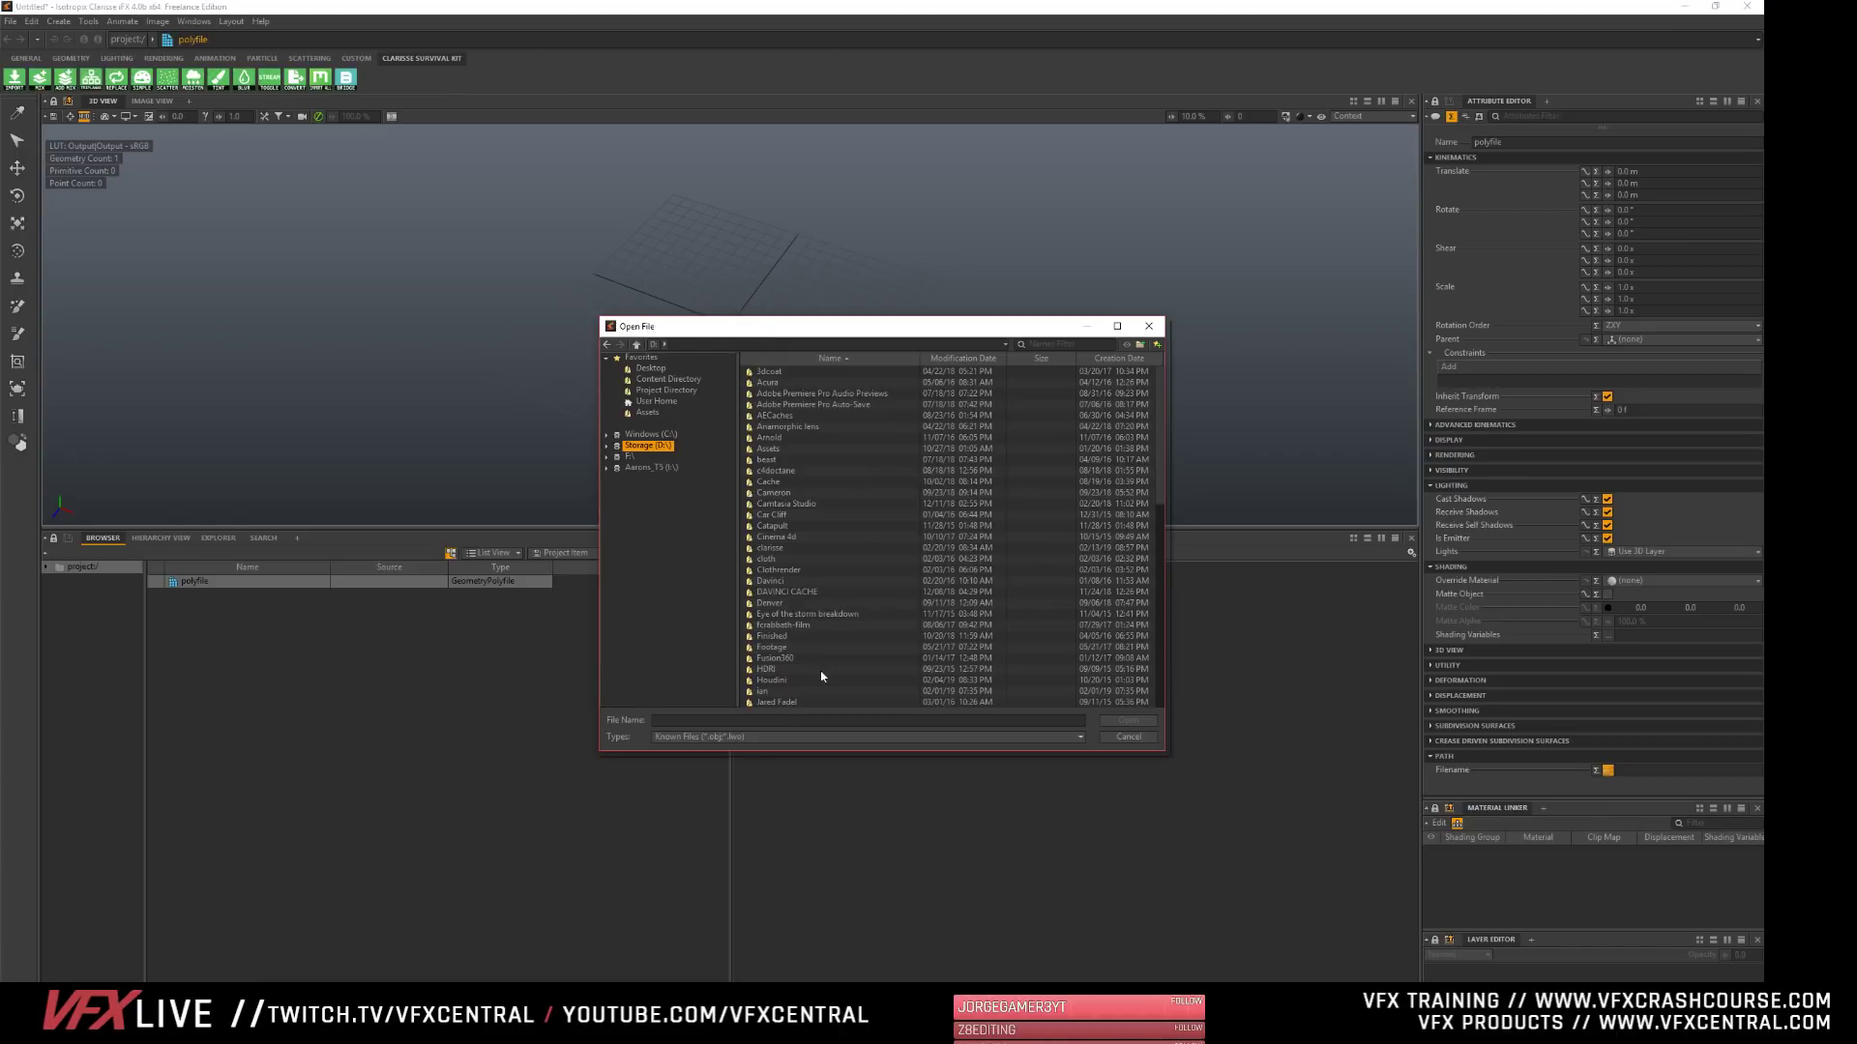
{"action": "scroll", "coordinate": [821, 676], "scroll_direction": "down", "scroll_amount": 15}
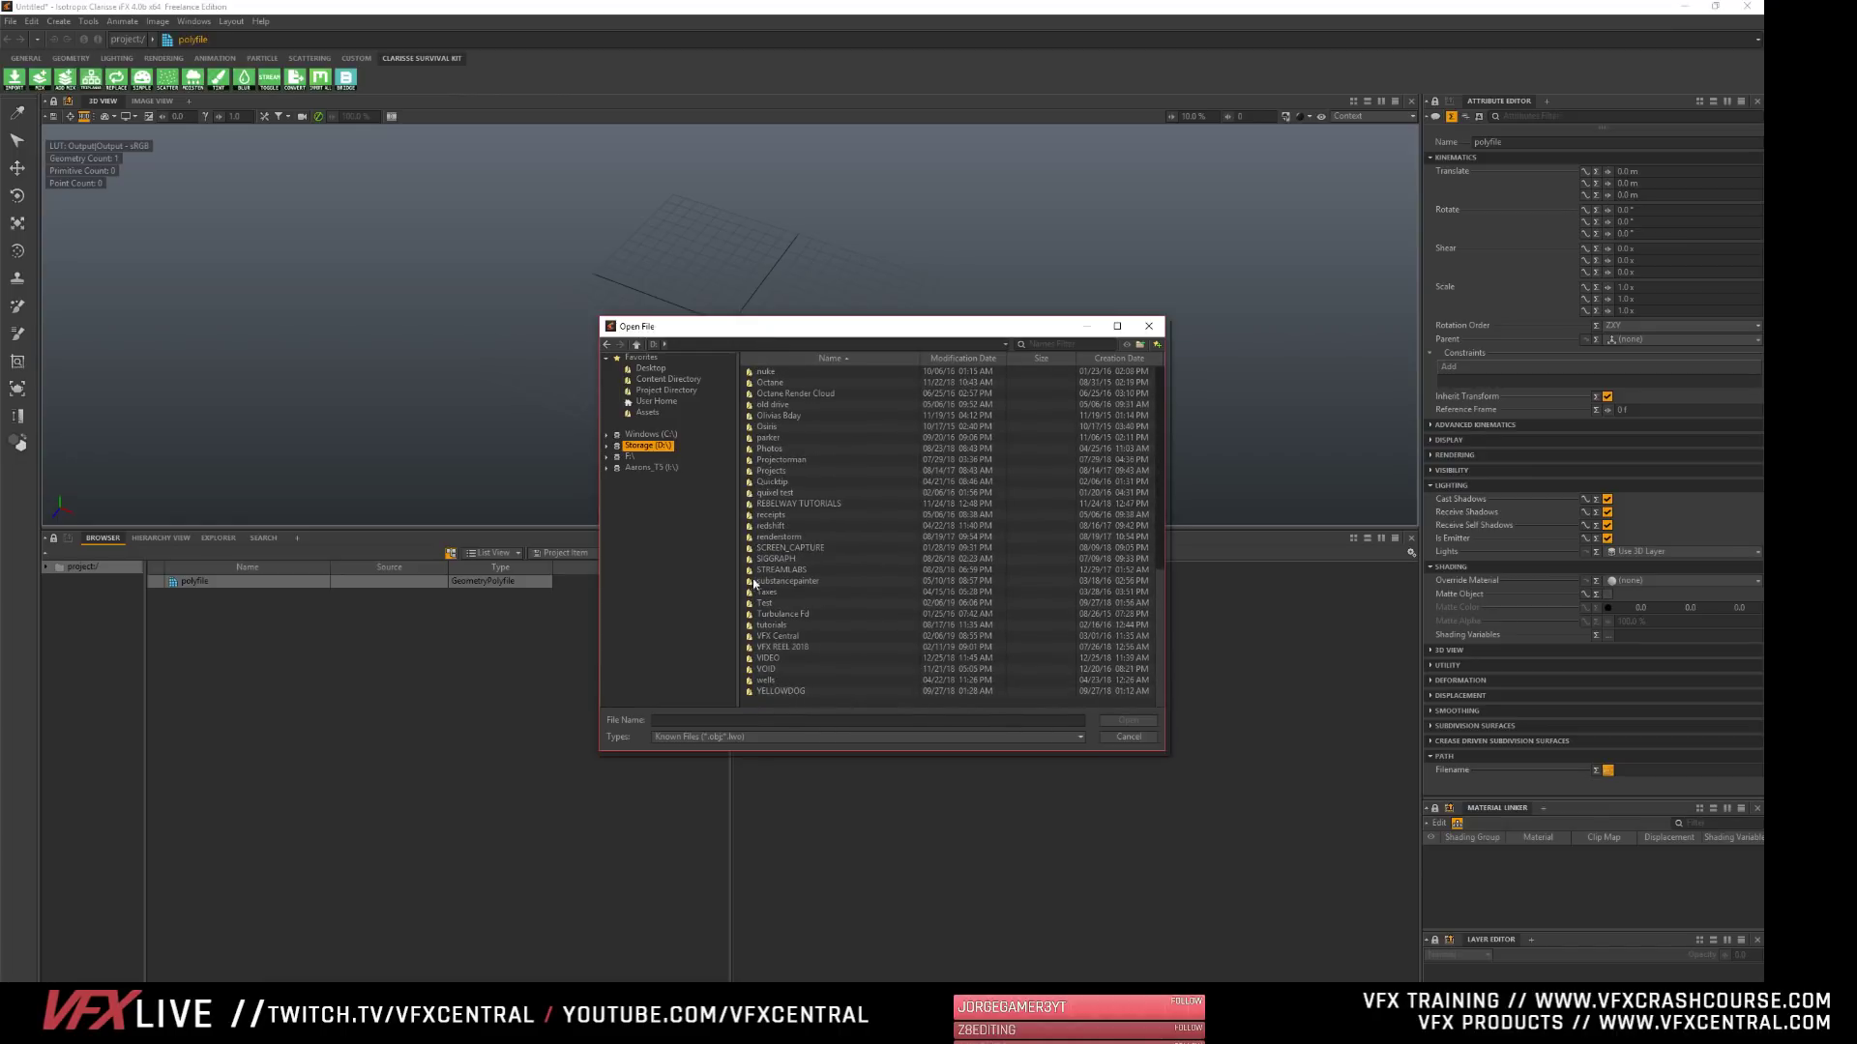
{"action": "scroll", "coordinate": [777, 568], "scroll_direction": "up", "scroll_amount": 3}
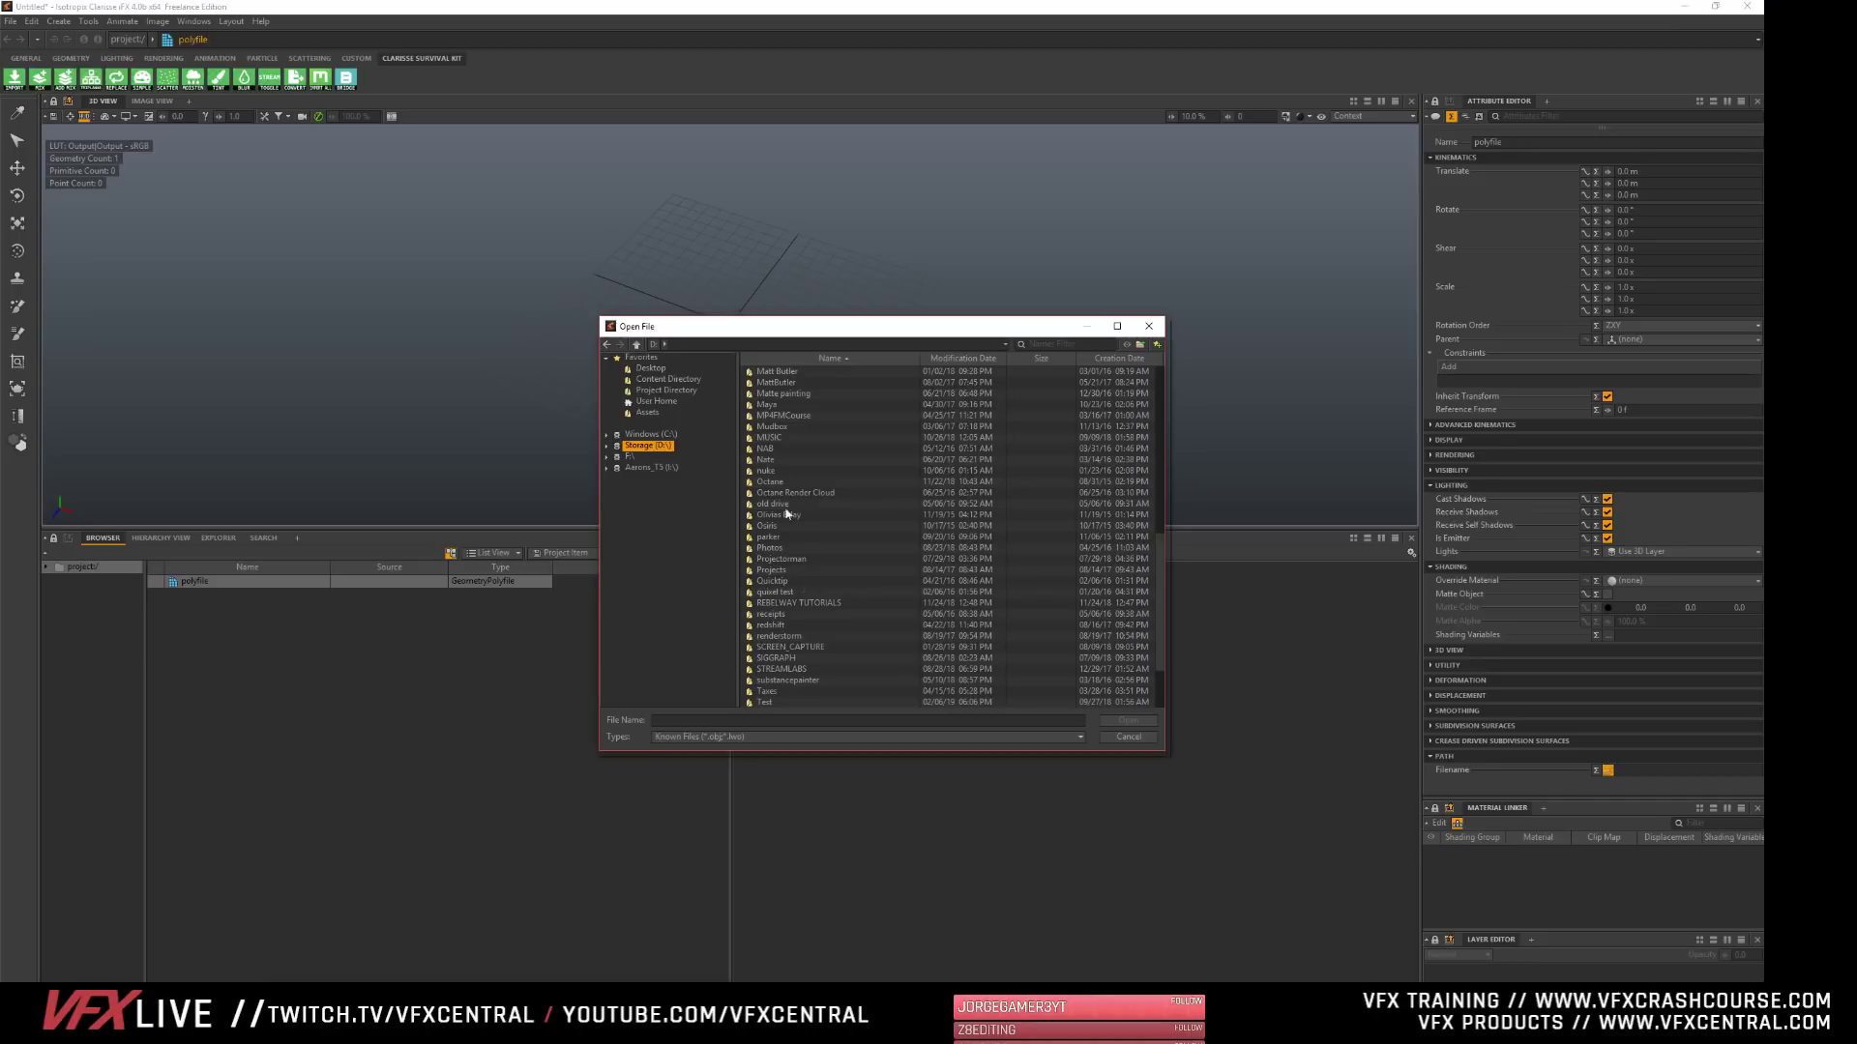
{"action": "scroll", "coordinate": [770, 614], "scroll_direction": "up", "scroll_amount": 12}
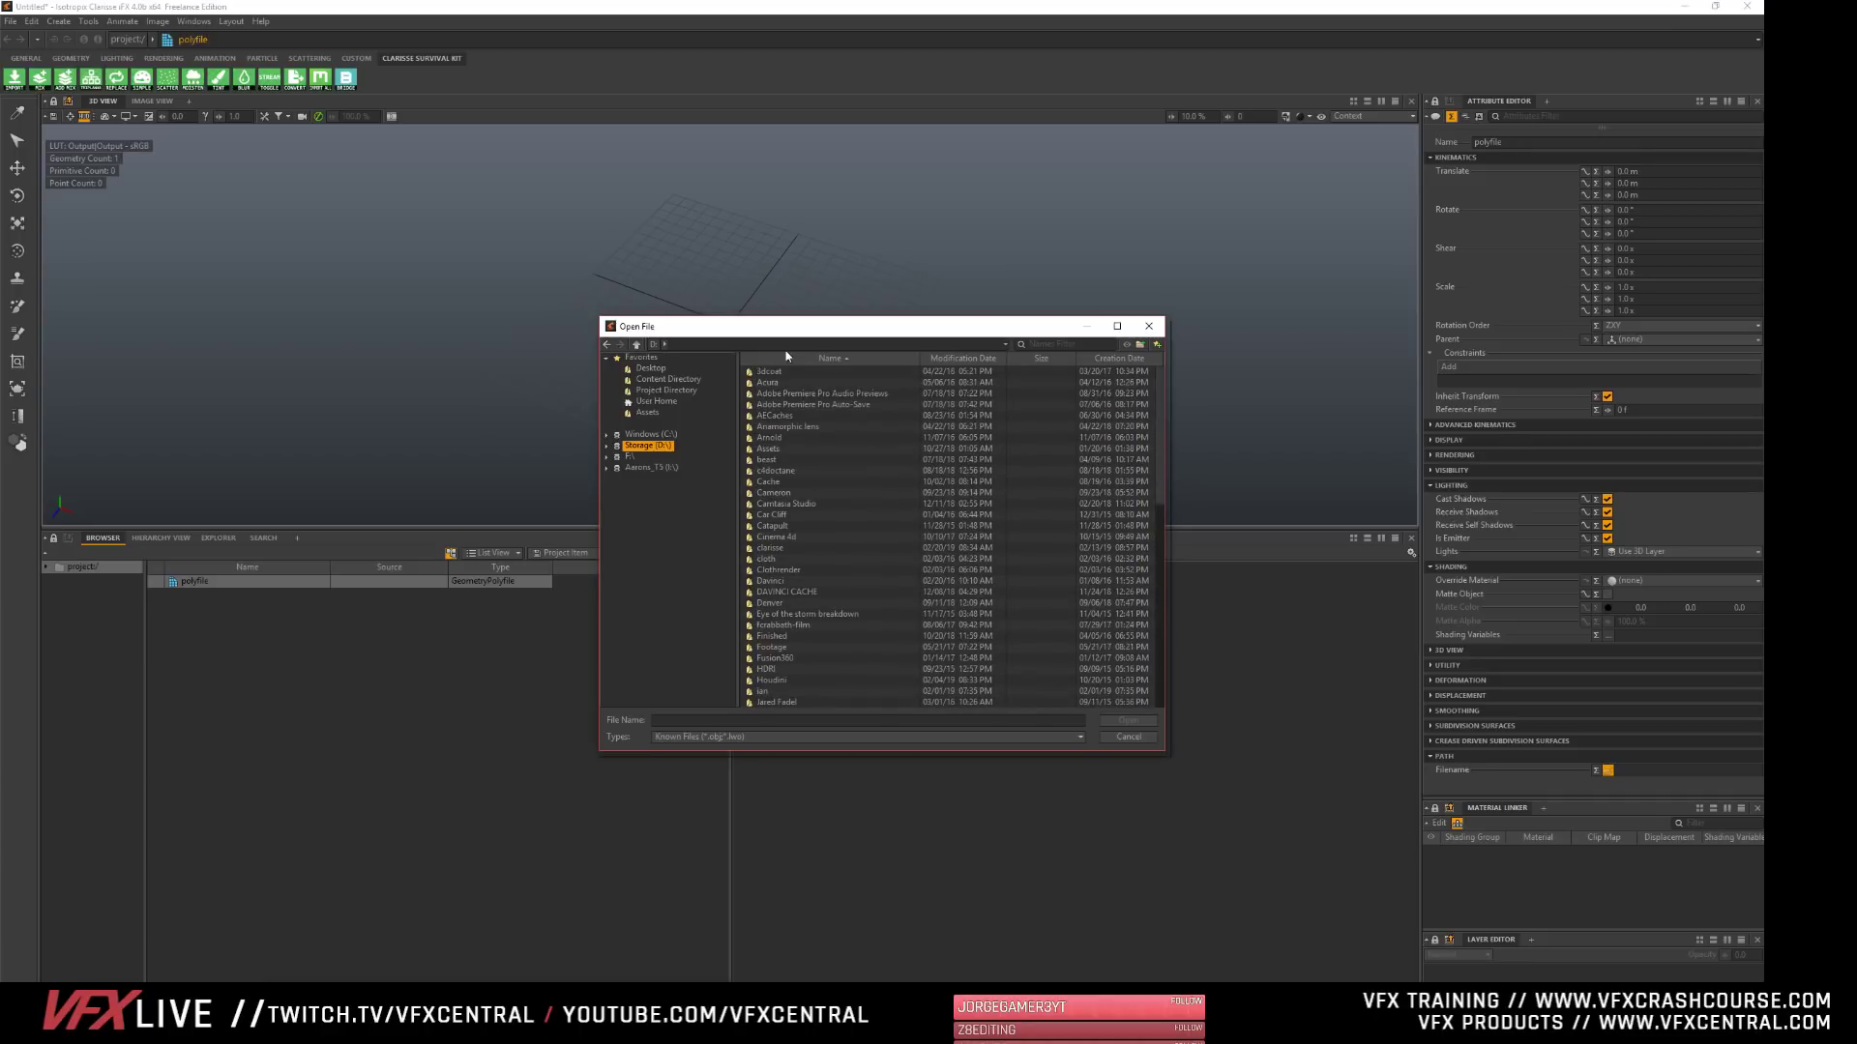
{"action": "double_click", "coordinate": [752, 373]}
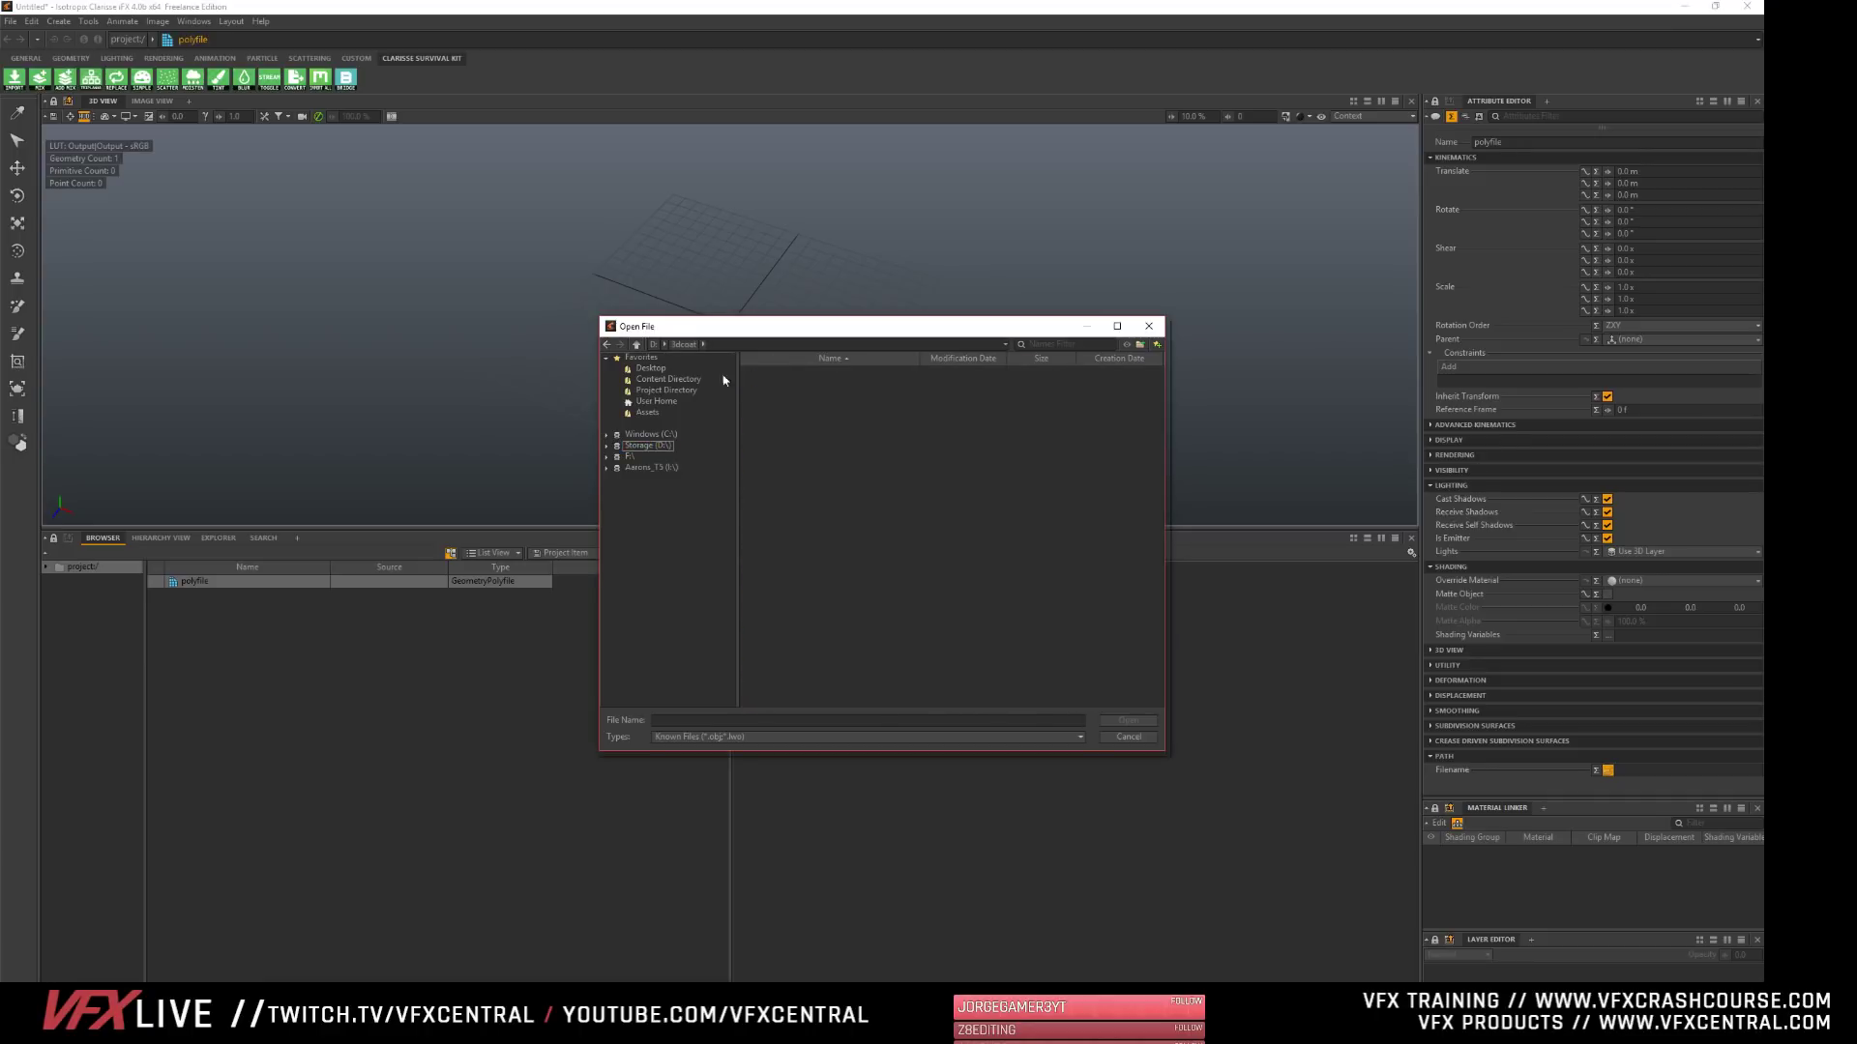
{"action": "left_click", "coordinate": [640, 450]}
{"action": "scroll", "coordinate": [786, 619], "scroll_direction": "down", "scroll_amount": 12}
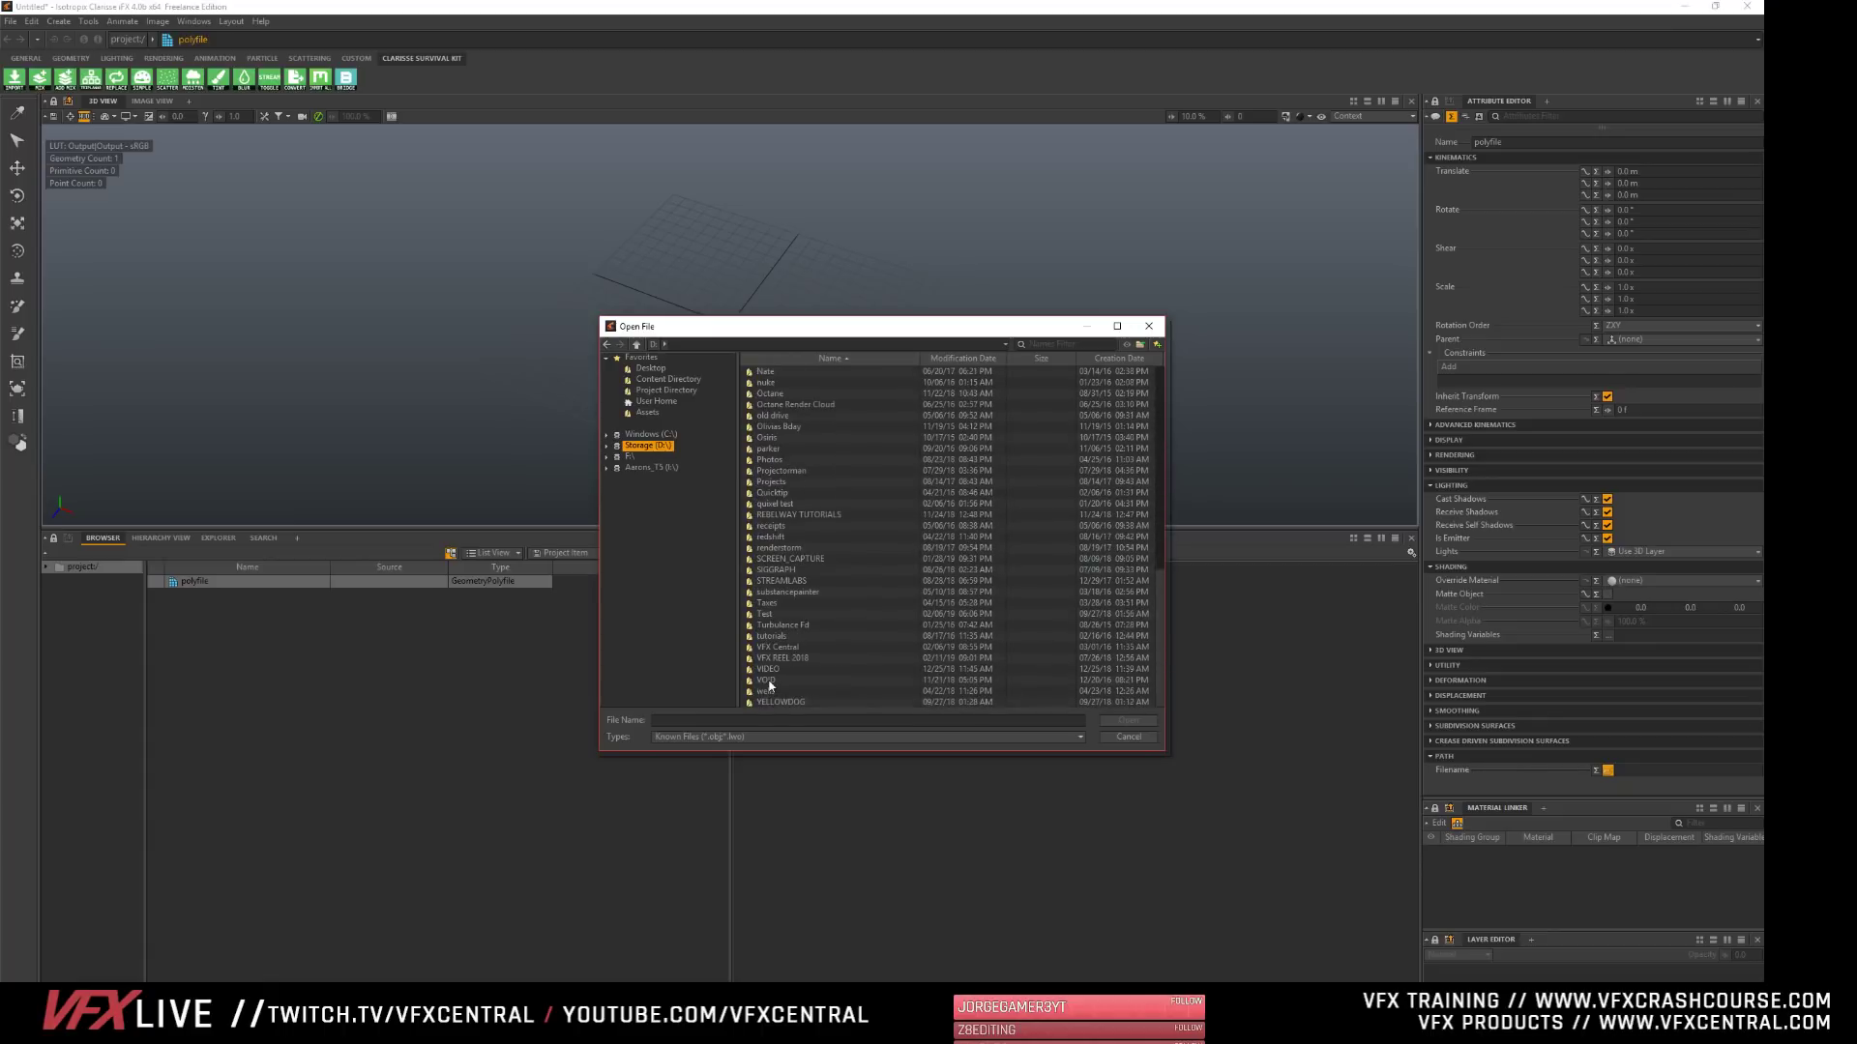
- Load 3dcoat_scifi_env.obj into the polyfile from VFX Central > VFXCrashCourse > Lessons > Lesson10 Sculpting Enviroment
{"action": "double_click", "coordinate": [778, 647]}
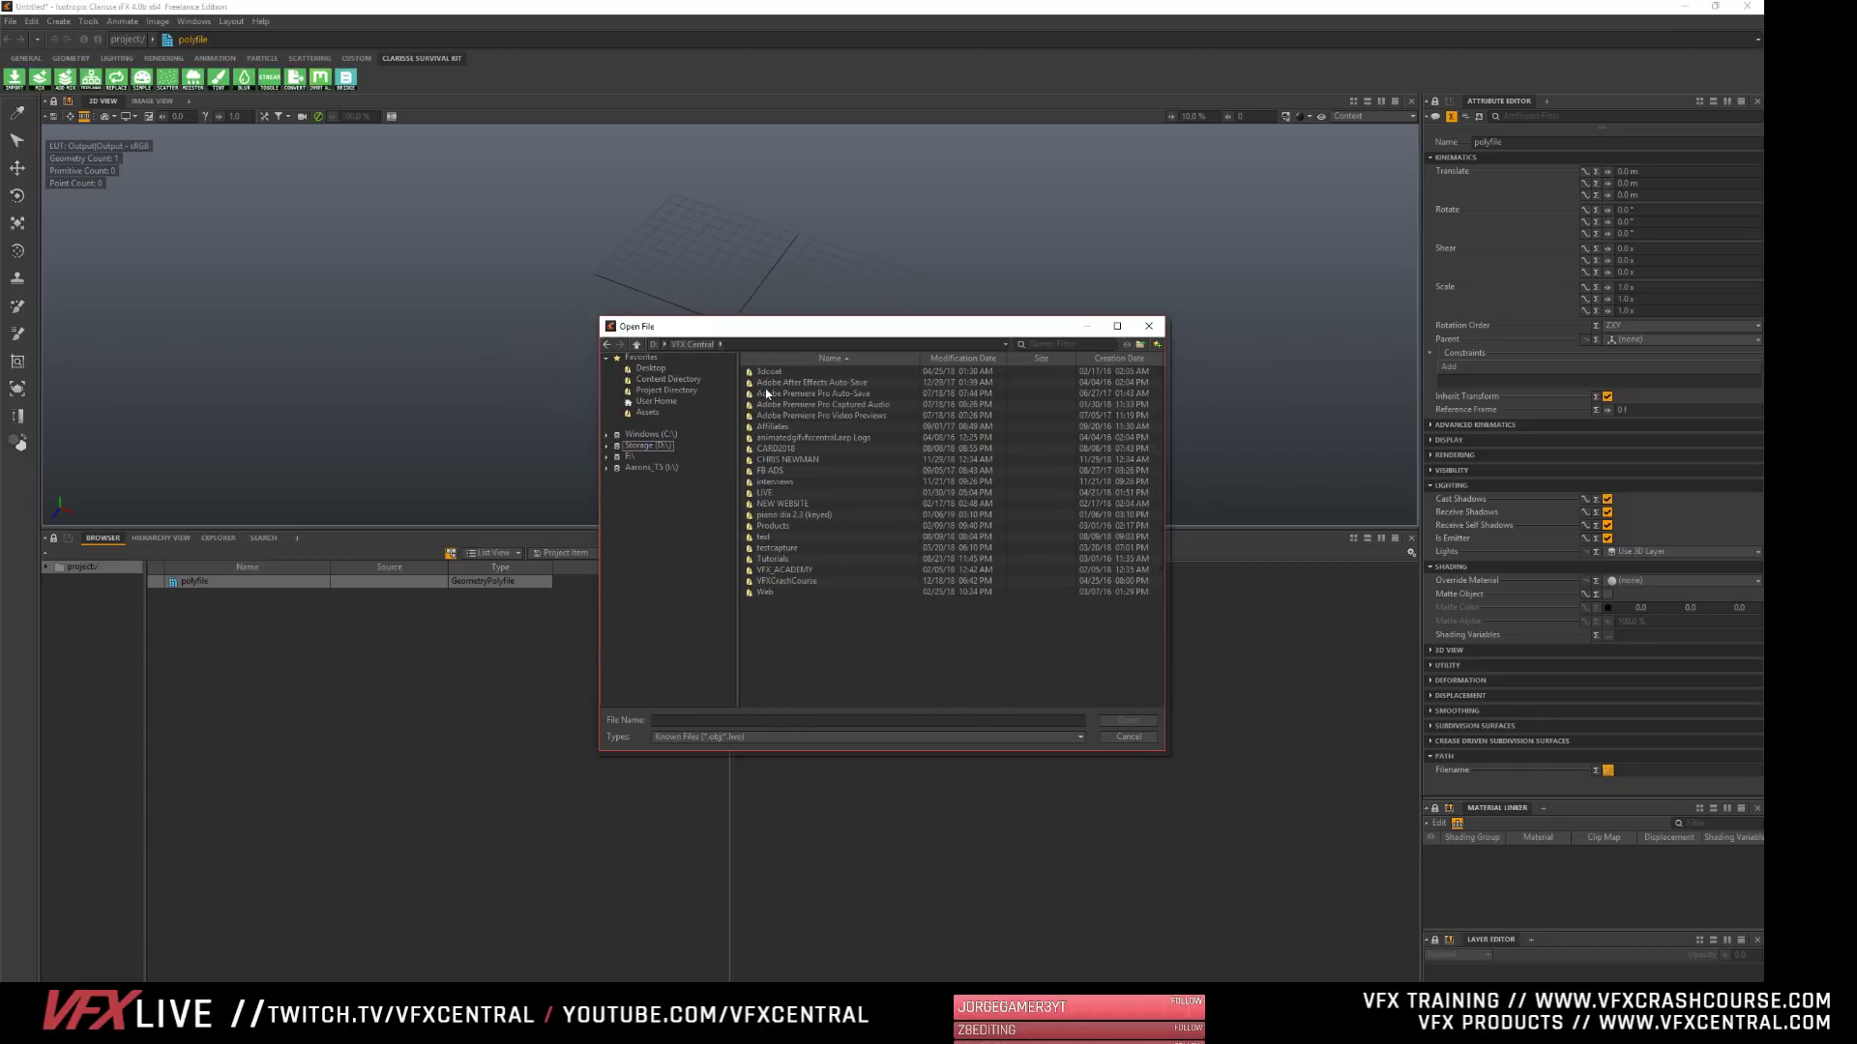
{"action": "double_click", "coordinate": [809, 581]}
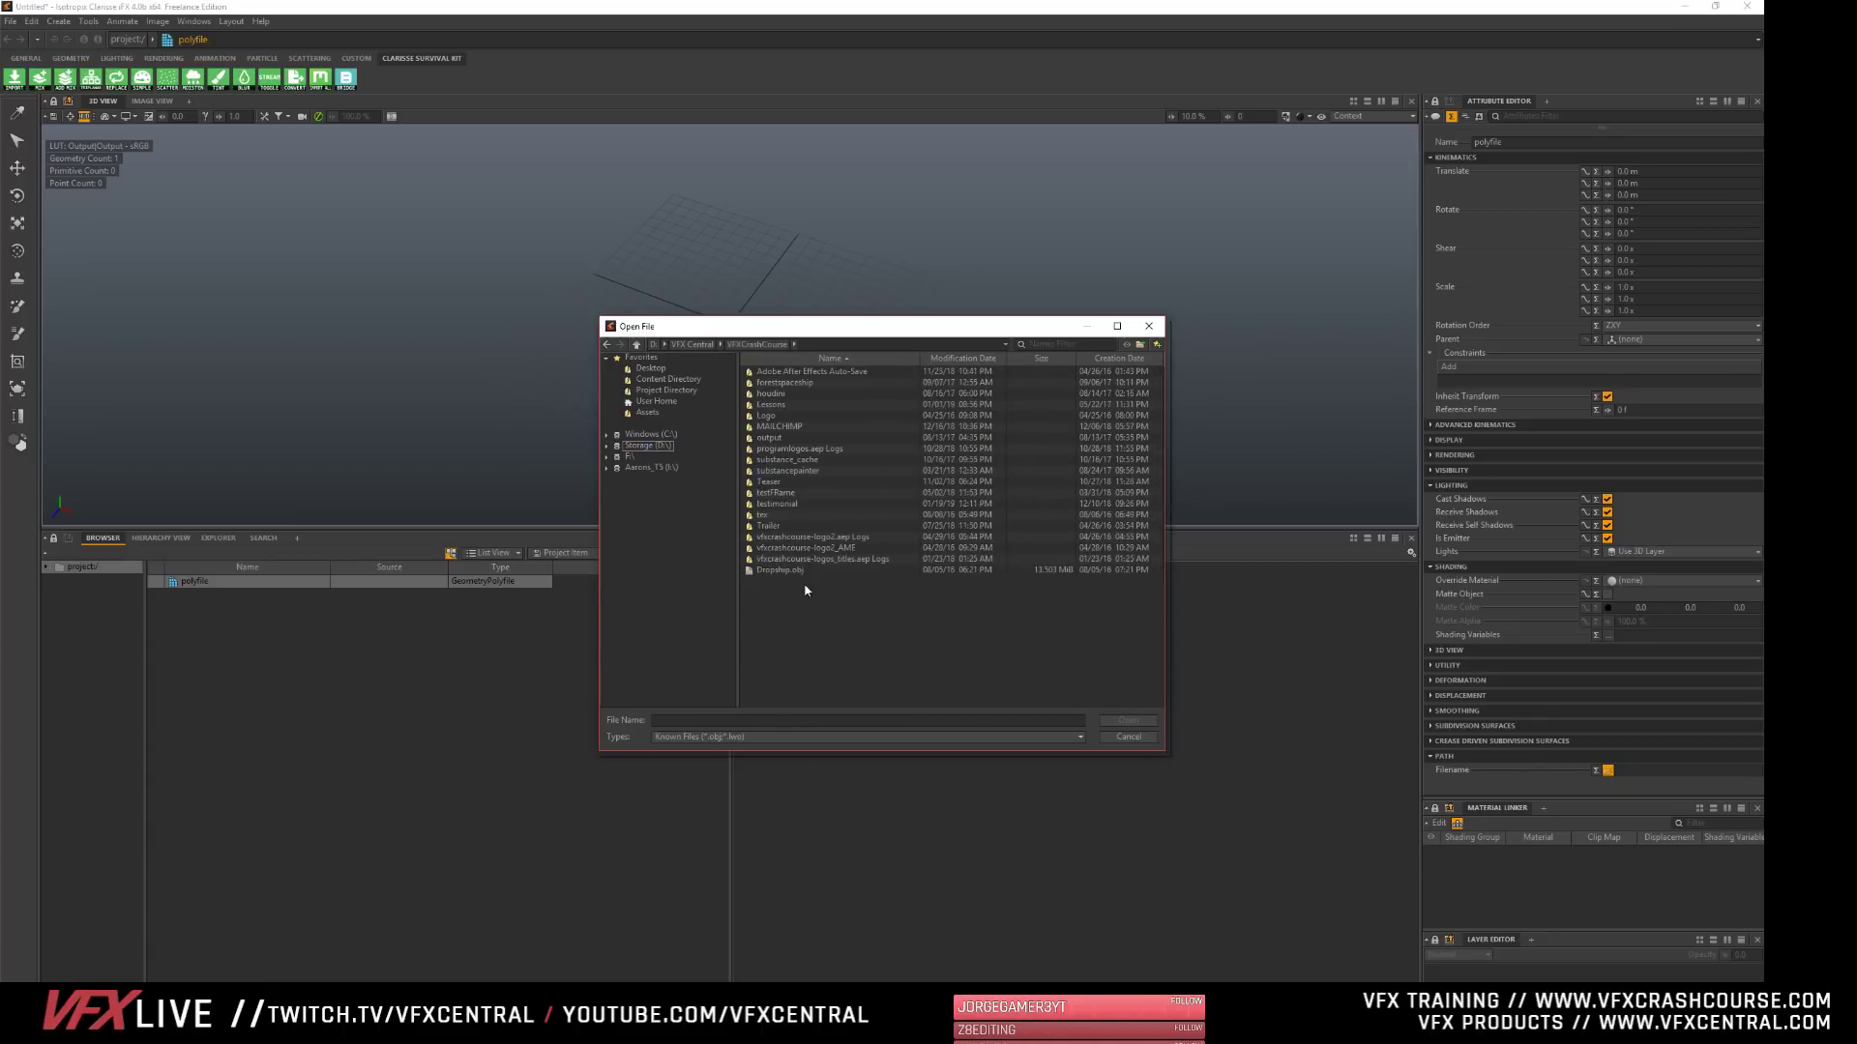
{"action": "left_click", "coordinate": [774, 571]}
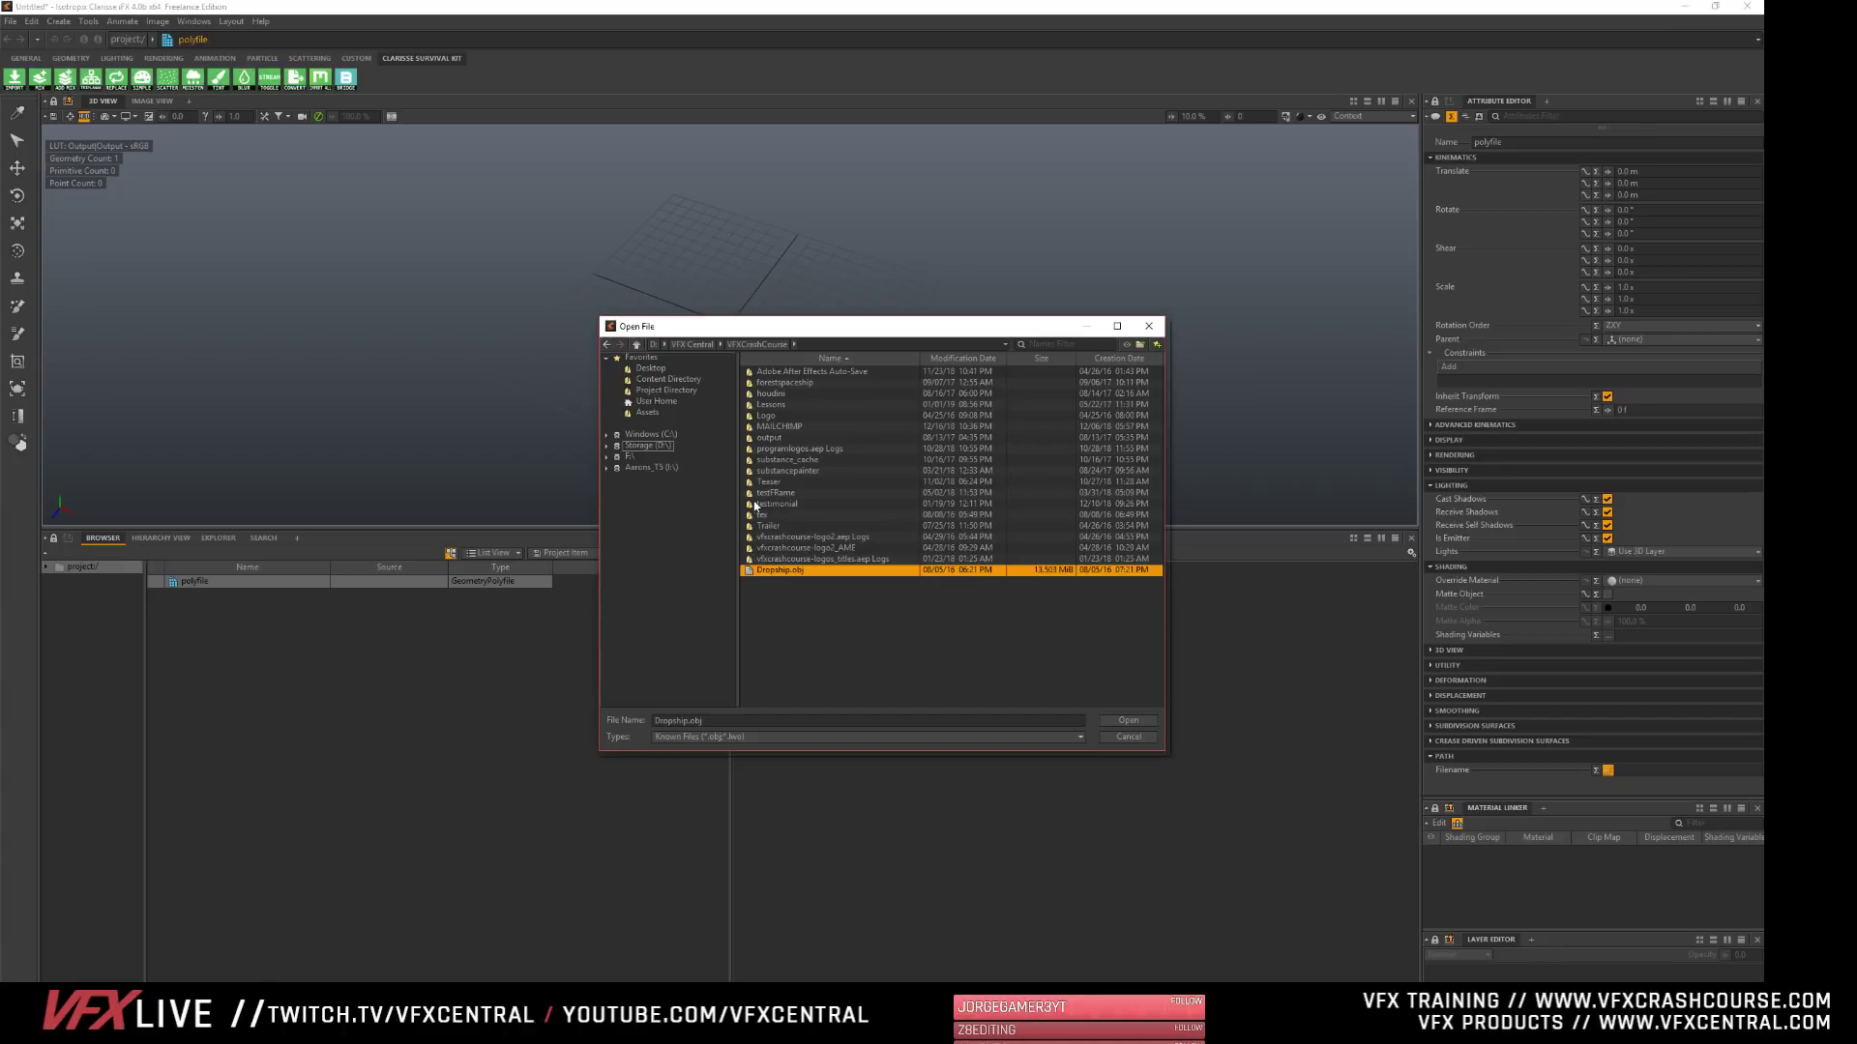
{"action": "double_click", "coordinate": [756, 405]}
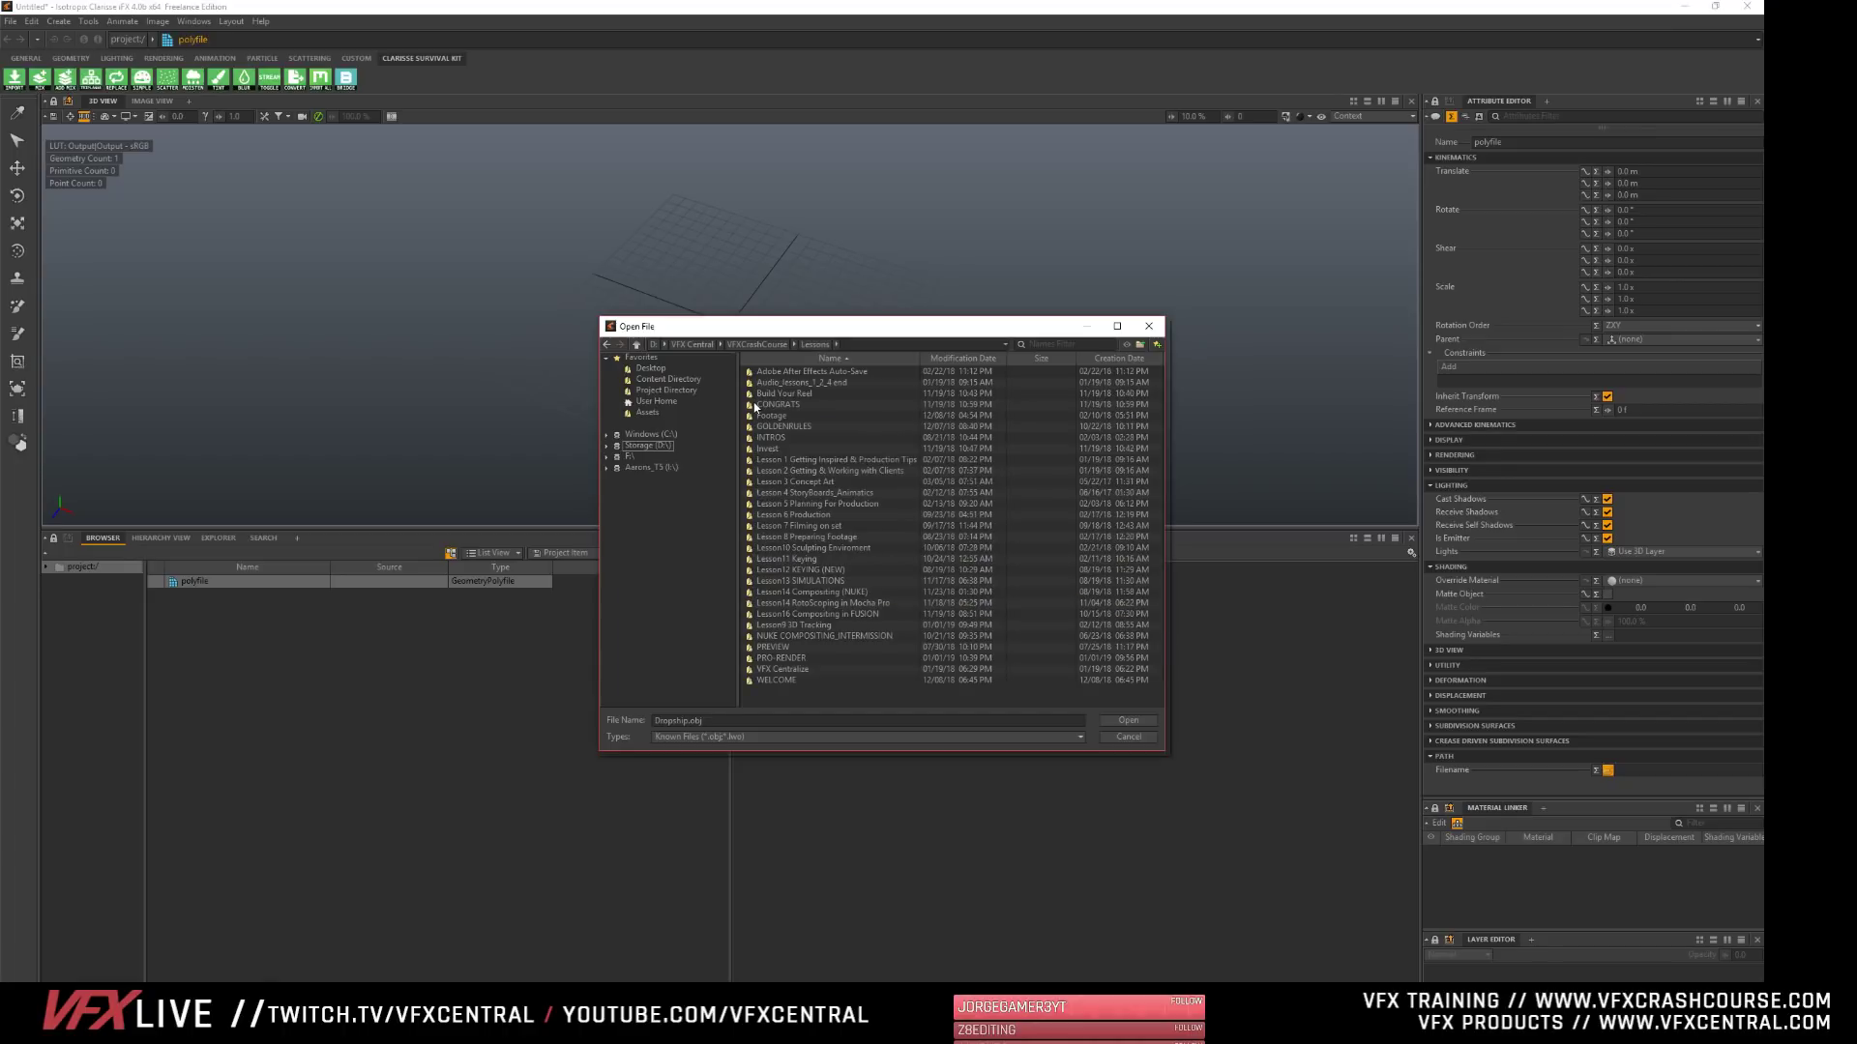
{"action": "double_click", "coordinate": [753, 548]}
{"action": "left_click", "coordinate": [785, 450]}
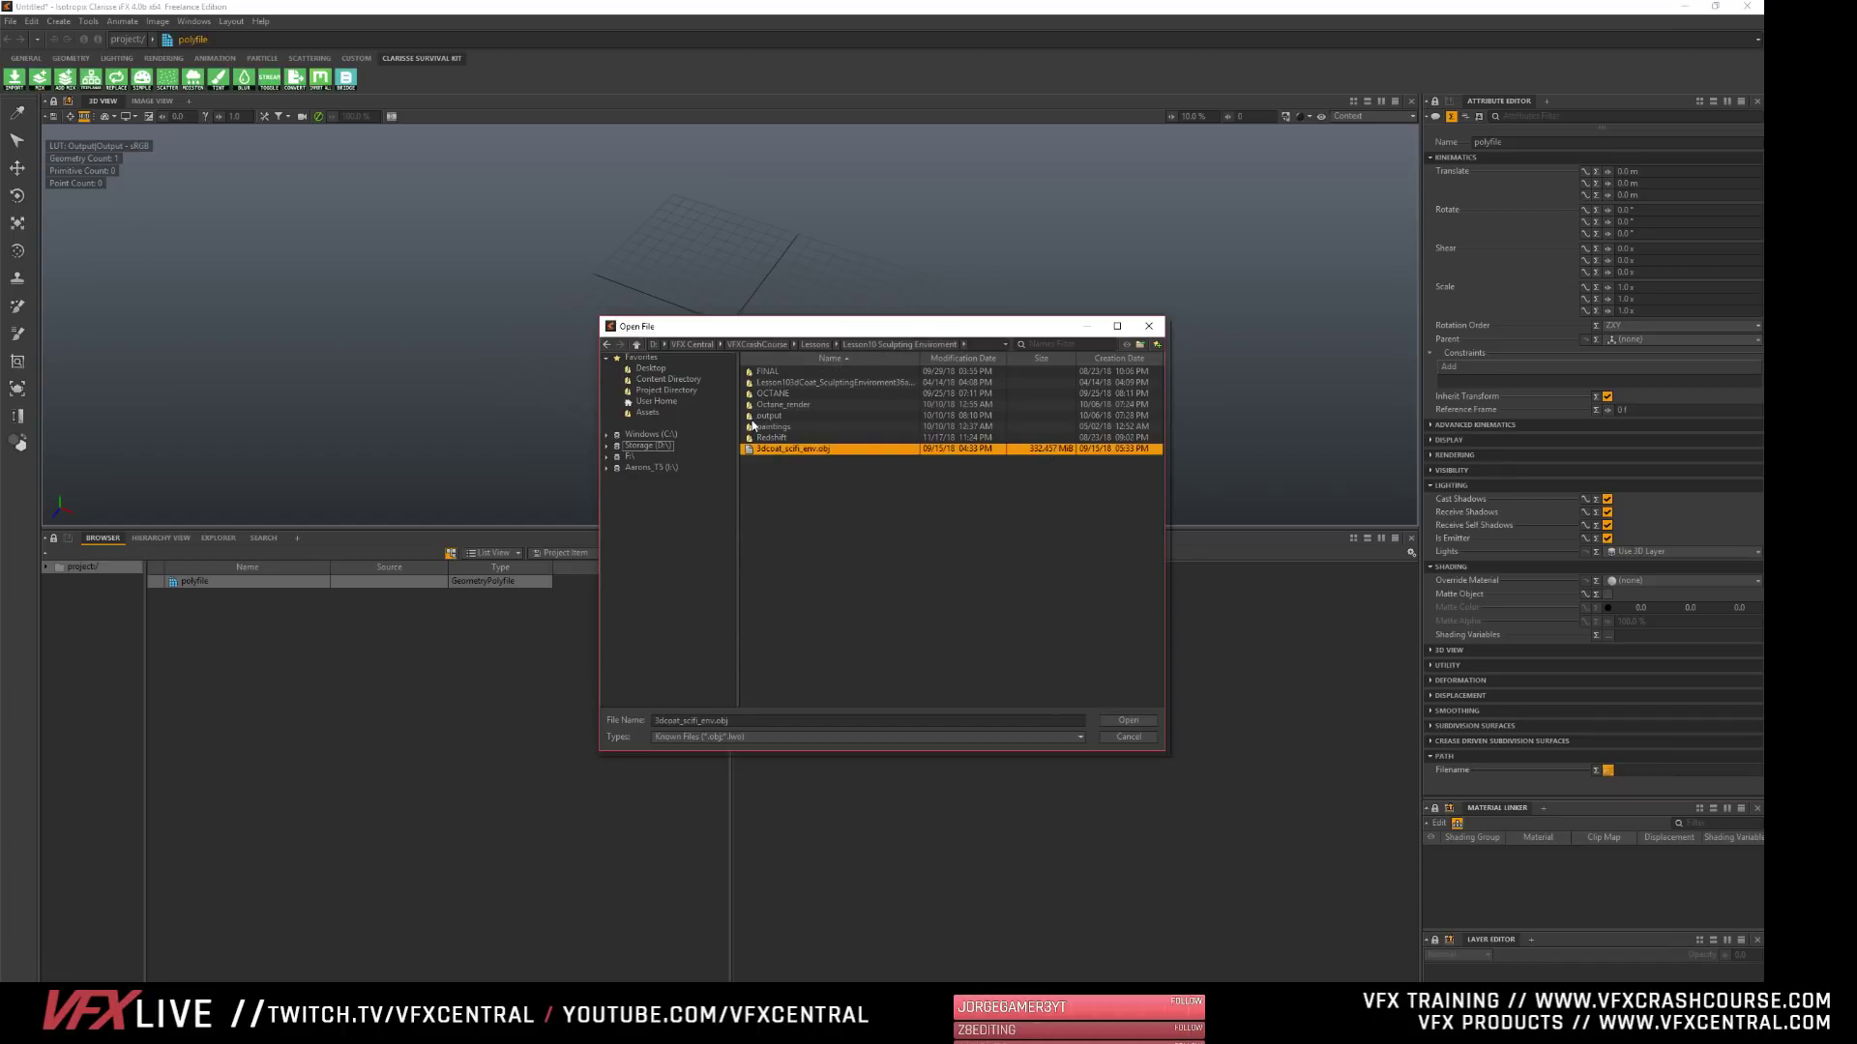
{"action": "left_click", "coordinate": [1129, 721]}
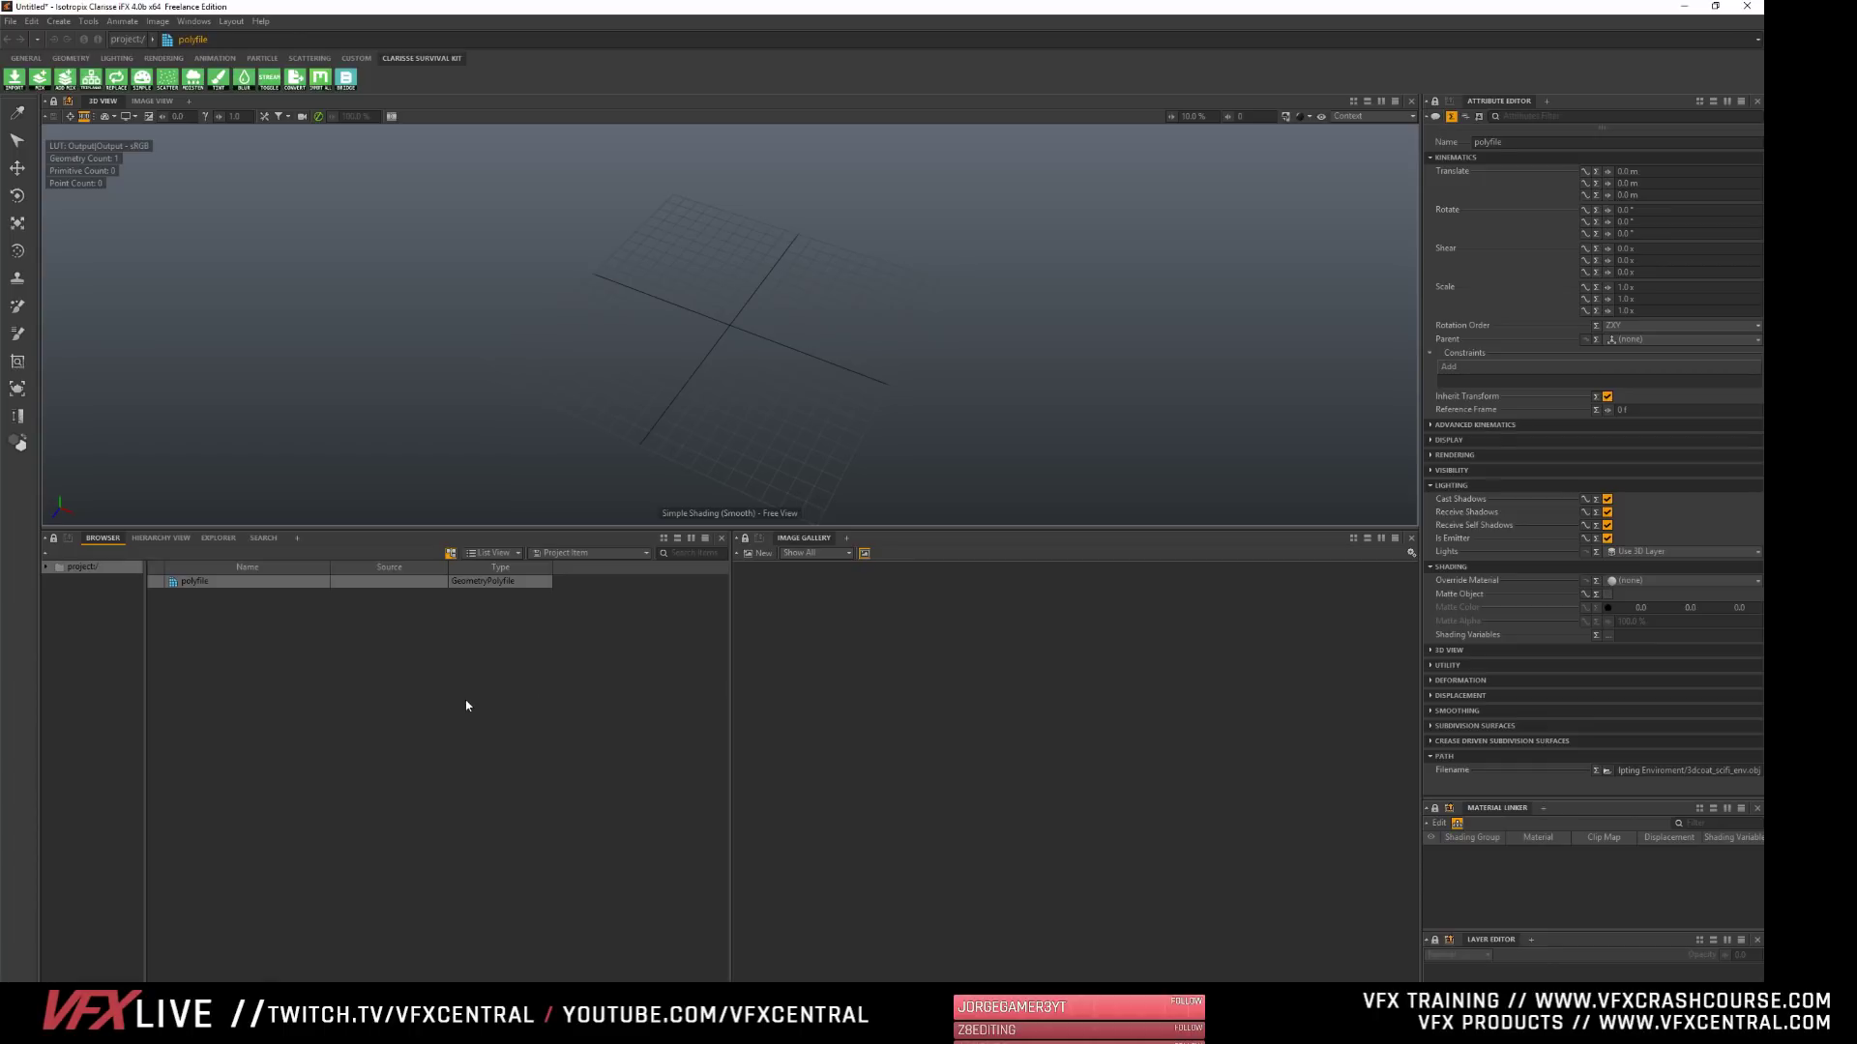
- Select the polyfile item and inspect the loaded environment mesh from several angles in the 3D view
{"action": "left_click", "coordinate": [205, 599]}
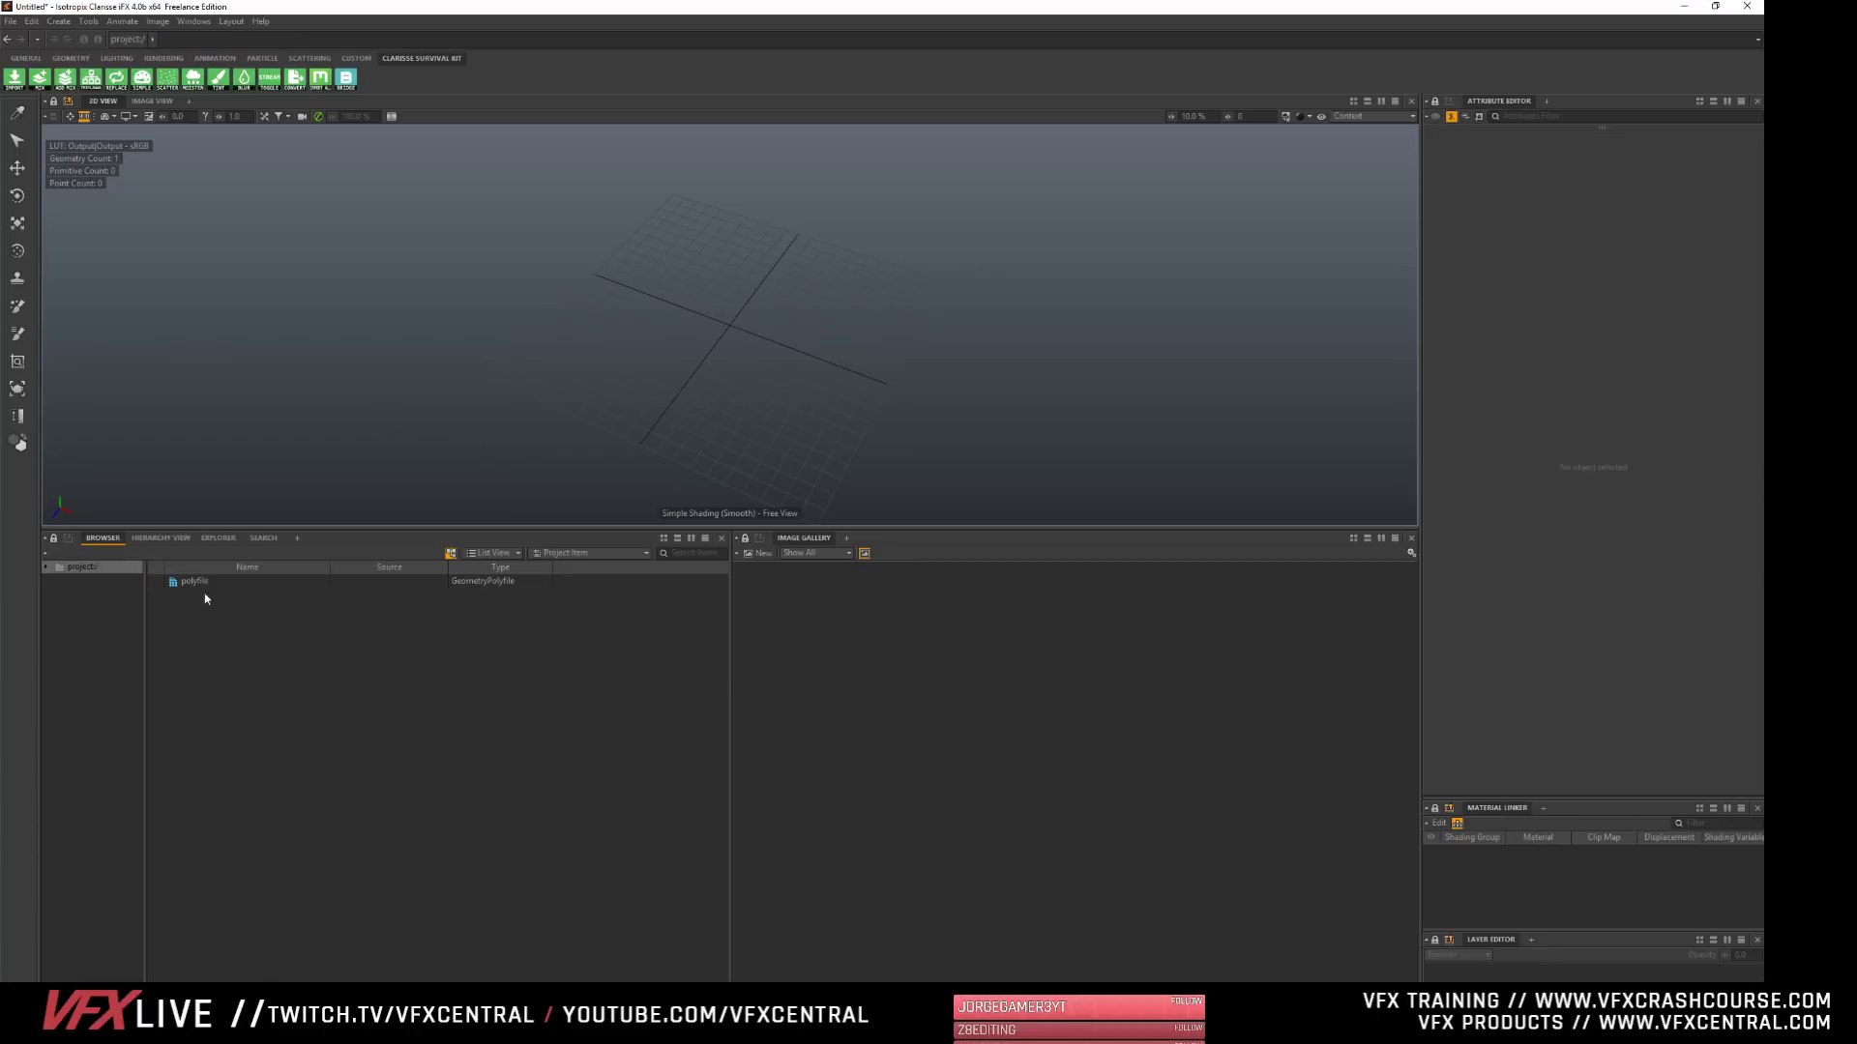
{"action": "left_click", "coordinate": [200, 583]}
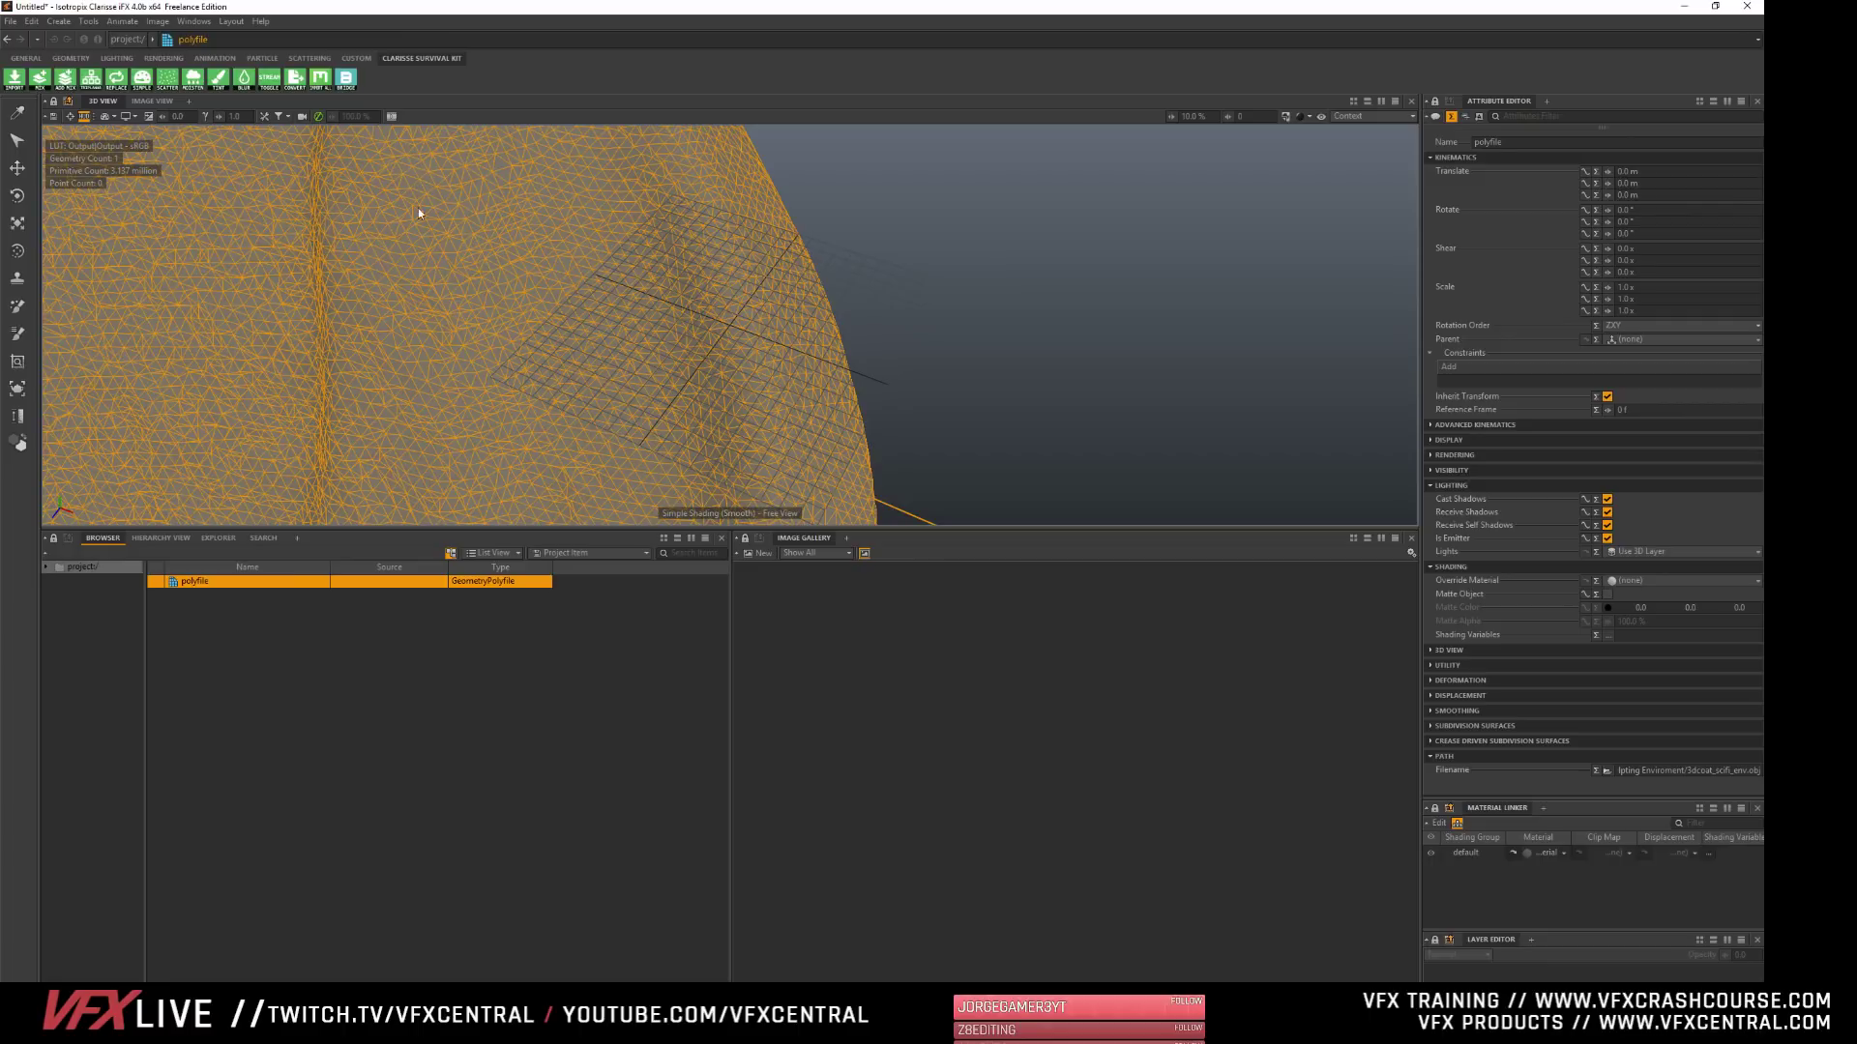
{"action": "right_click_drag", "start_coordinate": [418, 207], "coordinate": [658, 203], "text": "alt"}
{"action": "right_click_drag", "start_coordinate": [735, 397], "coordinate": [566, 394], "text": "alt"}
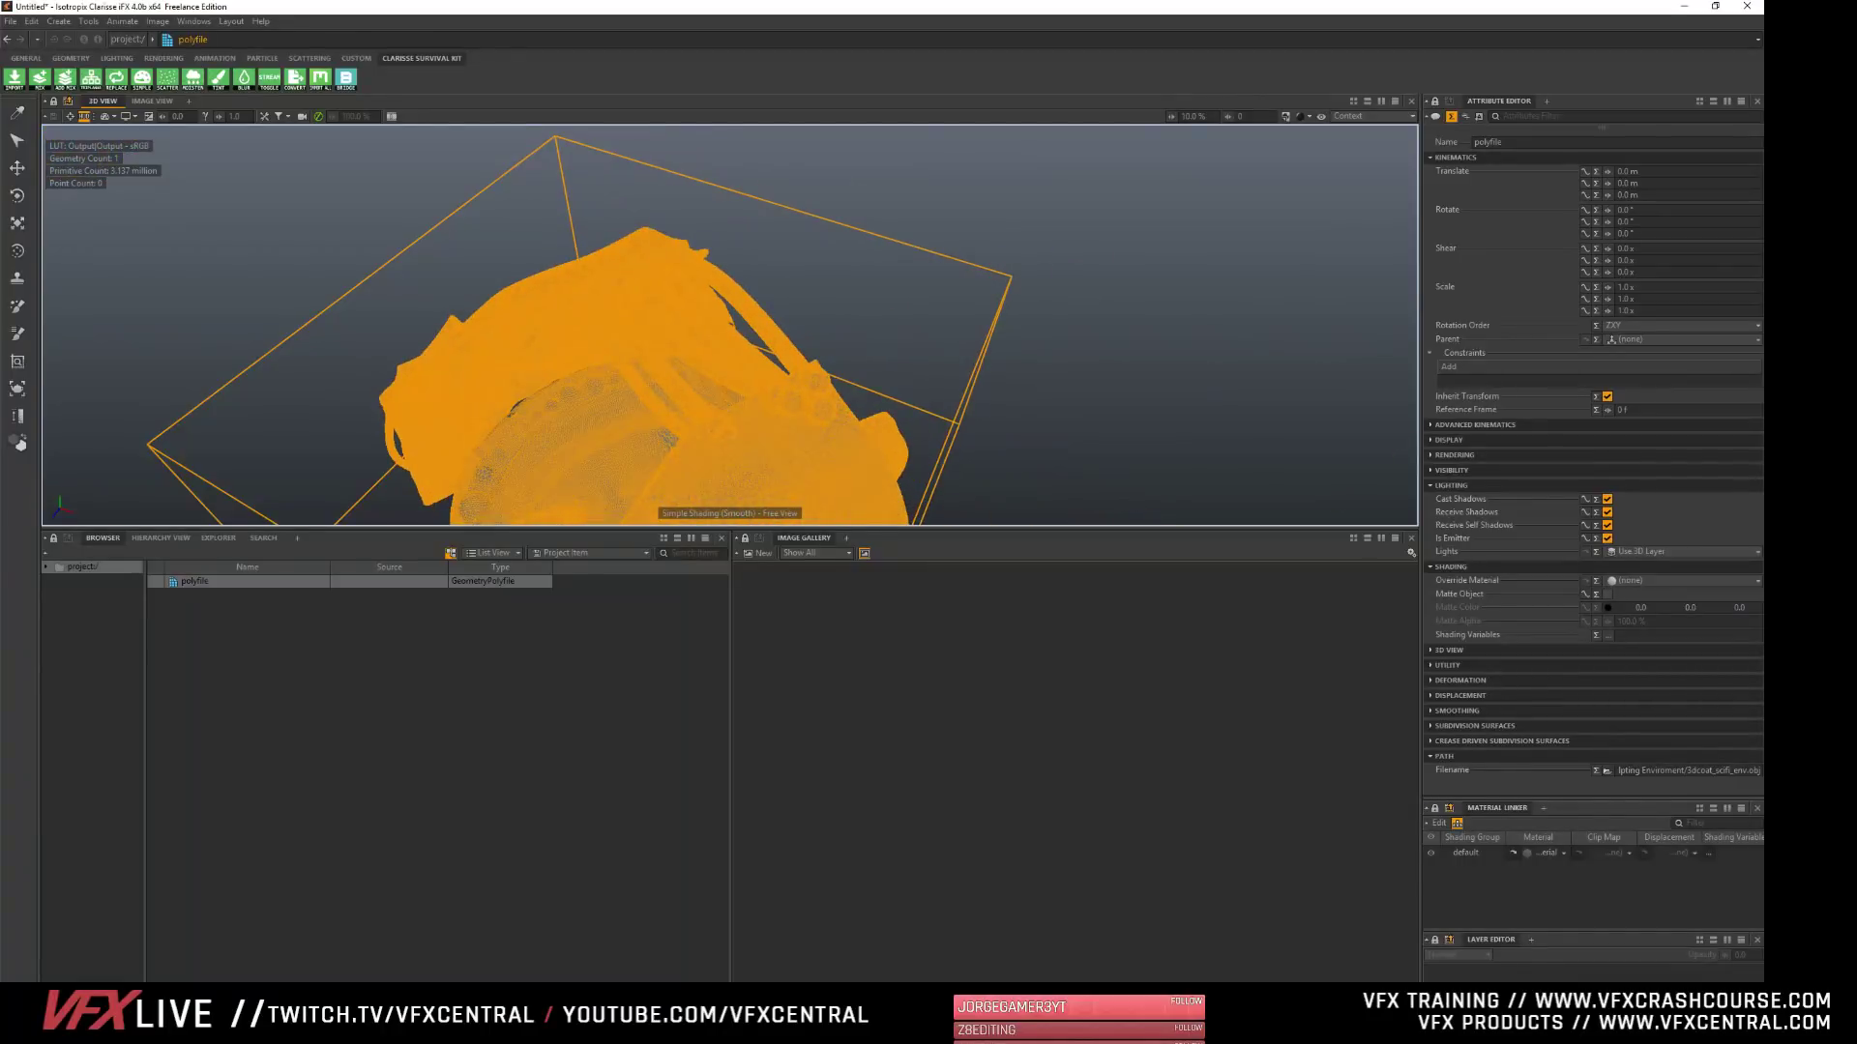
{"action": "left_click_drag", "start_coordinate": [582, 303], "coordinate": [684, 384], "text": "alt"}
{"action": "left_click_drag", "start_coordinate": [580, 222], "coordinate": [1016, 240], "text": "alt"}
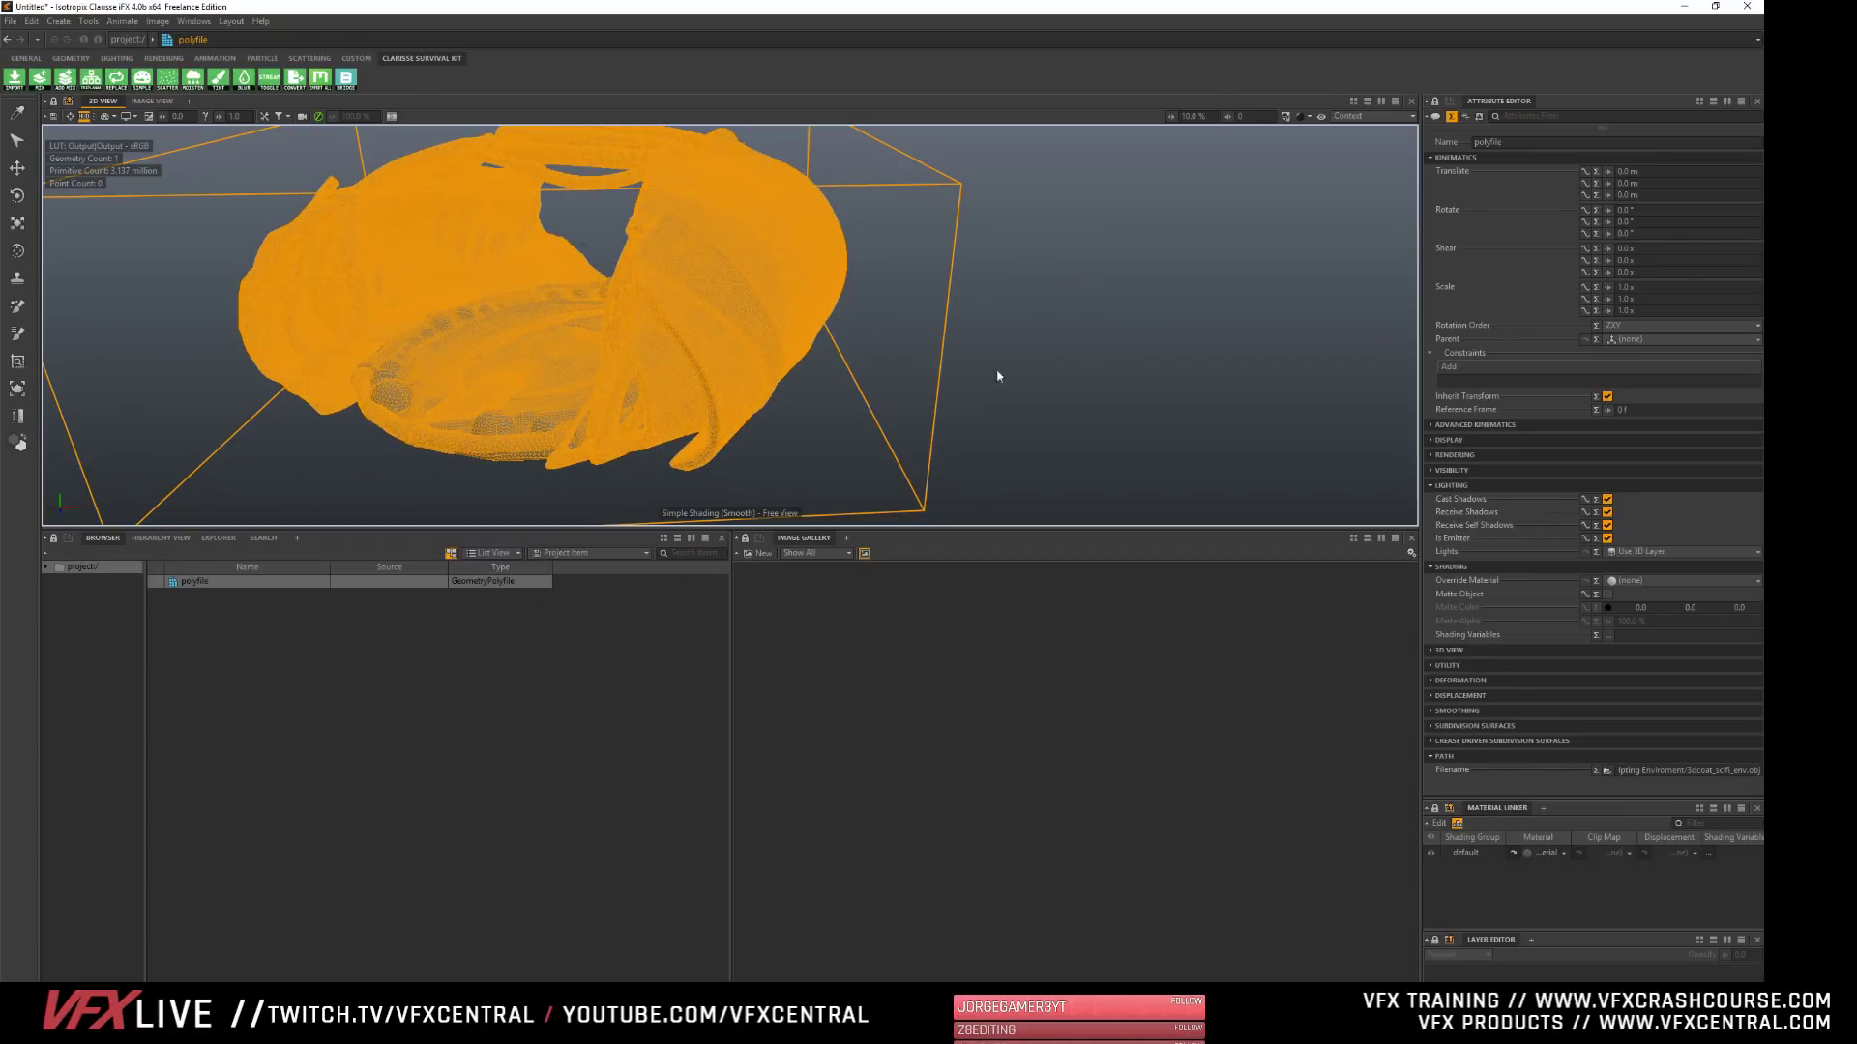
{"action": "left_click_drag", "start_coordinate": [905, 449], "coordinate": [837, 323], "text": "alt"}
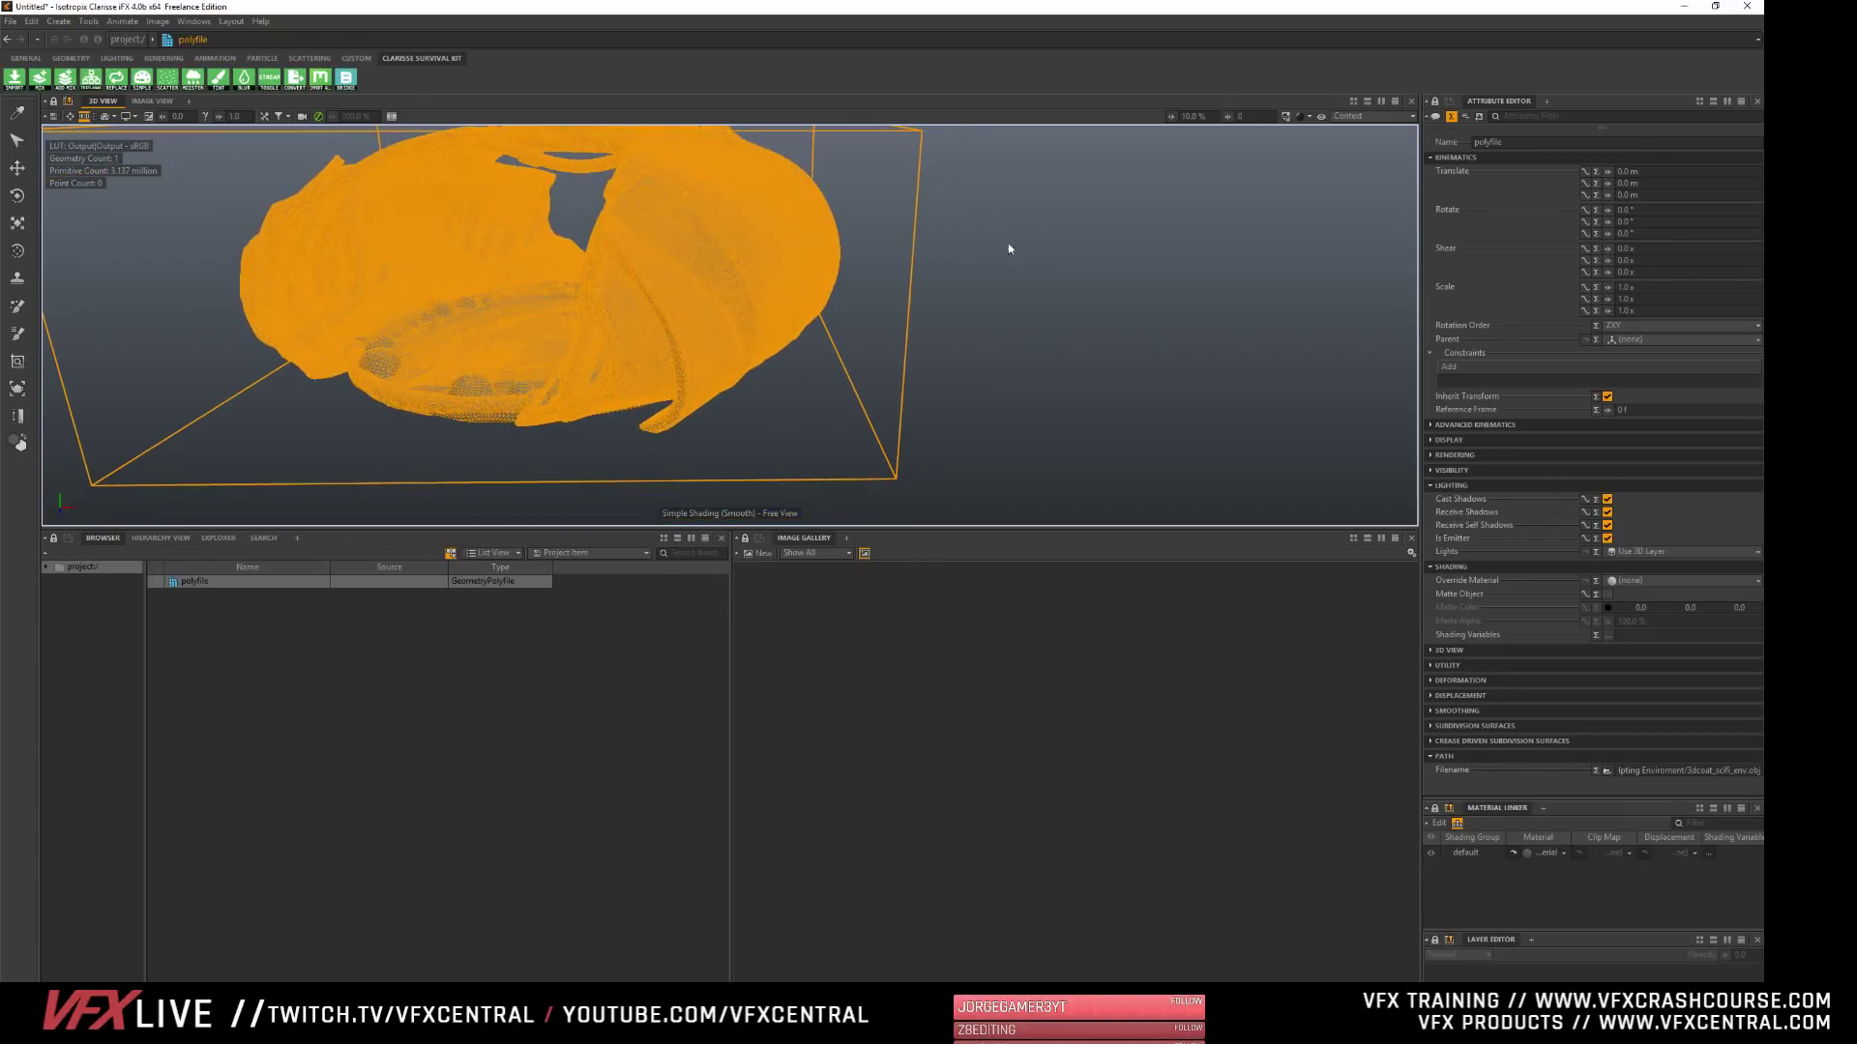
- Enlarge the 3D view area downwards and look over the environment mesh both with the polyfile selected and deselected
{"action": "middle_click_drag", "start_coordinate": [629, 425], "coordinate": [682, 465], "text": "alt"}
{"action": "left_click_drag", "start_coordinate": [688, 529], "coordinate": [687, 709]}
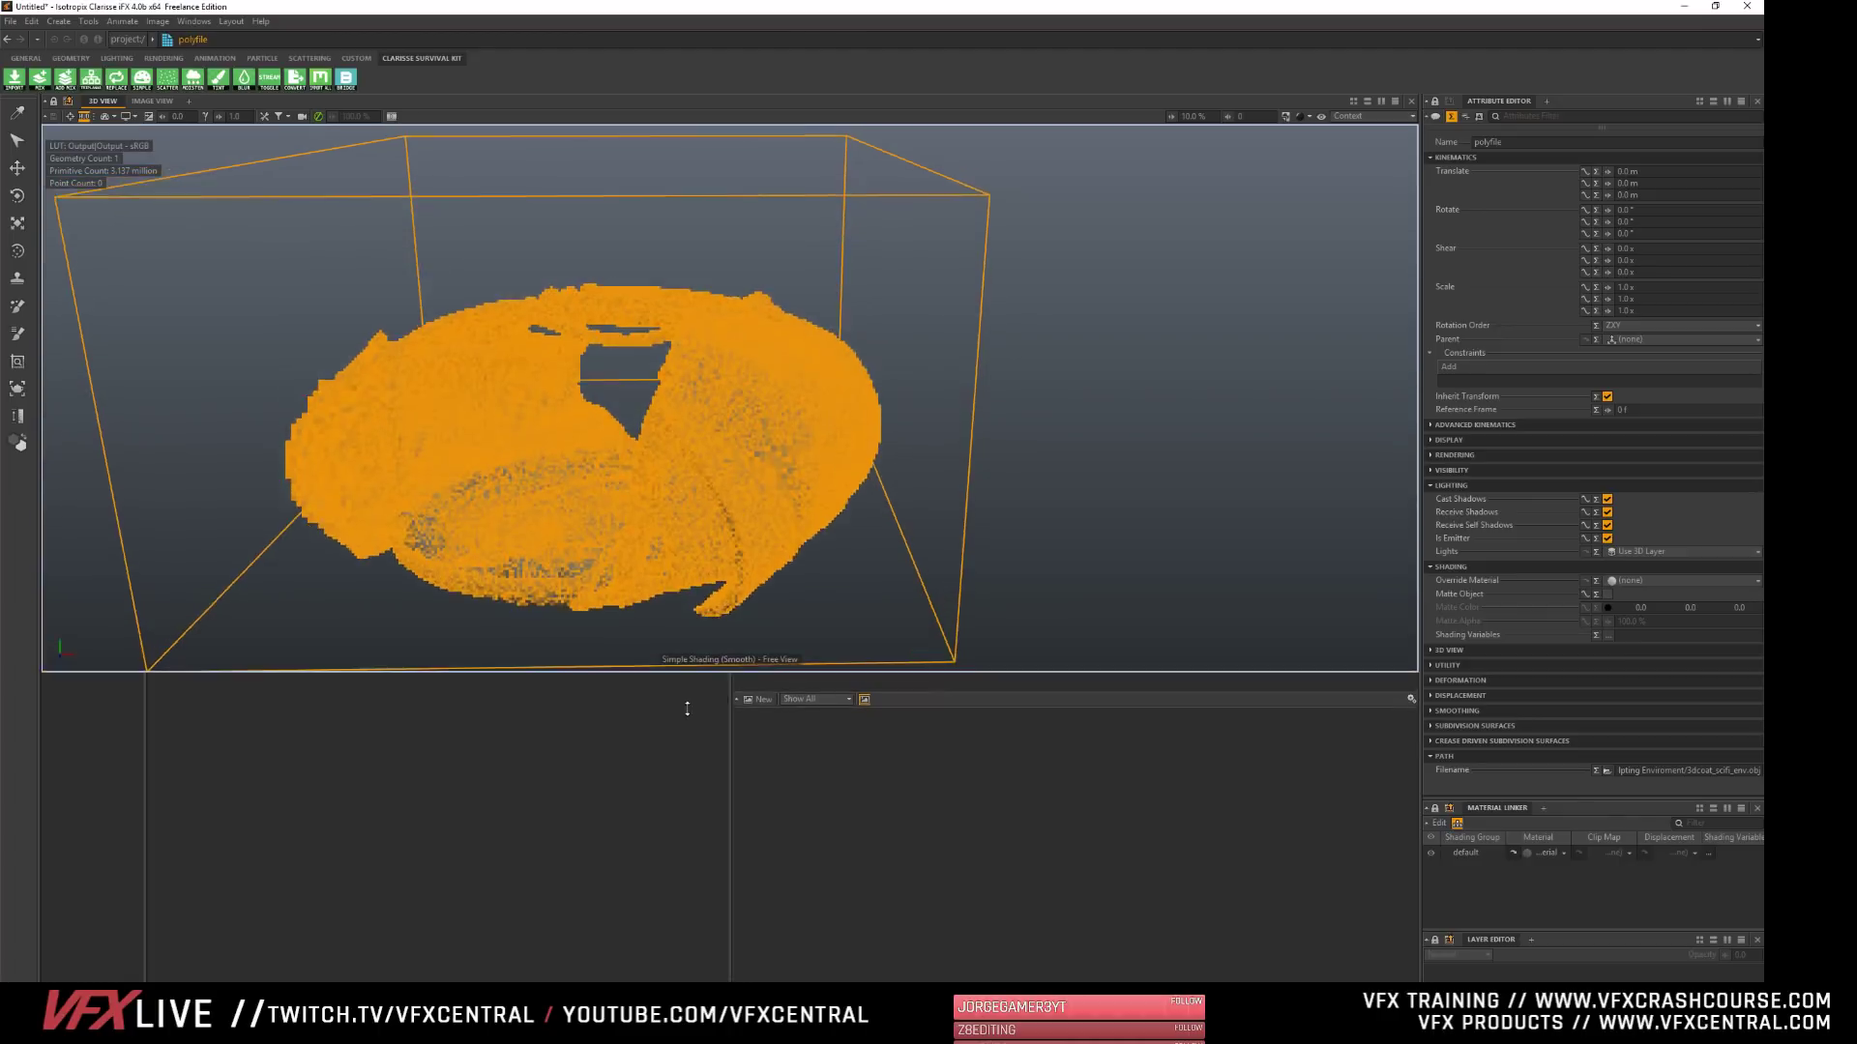
{"action": "left_click", "coordinate": [176, 843]}
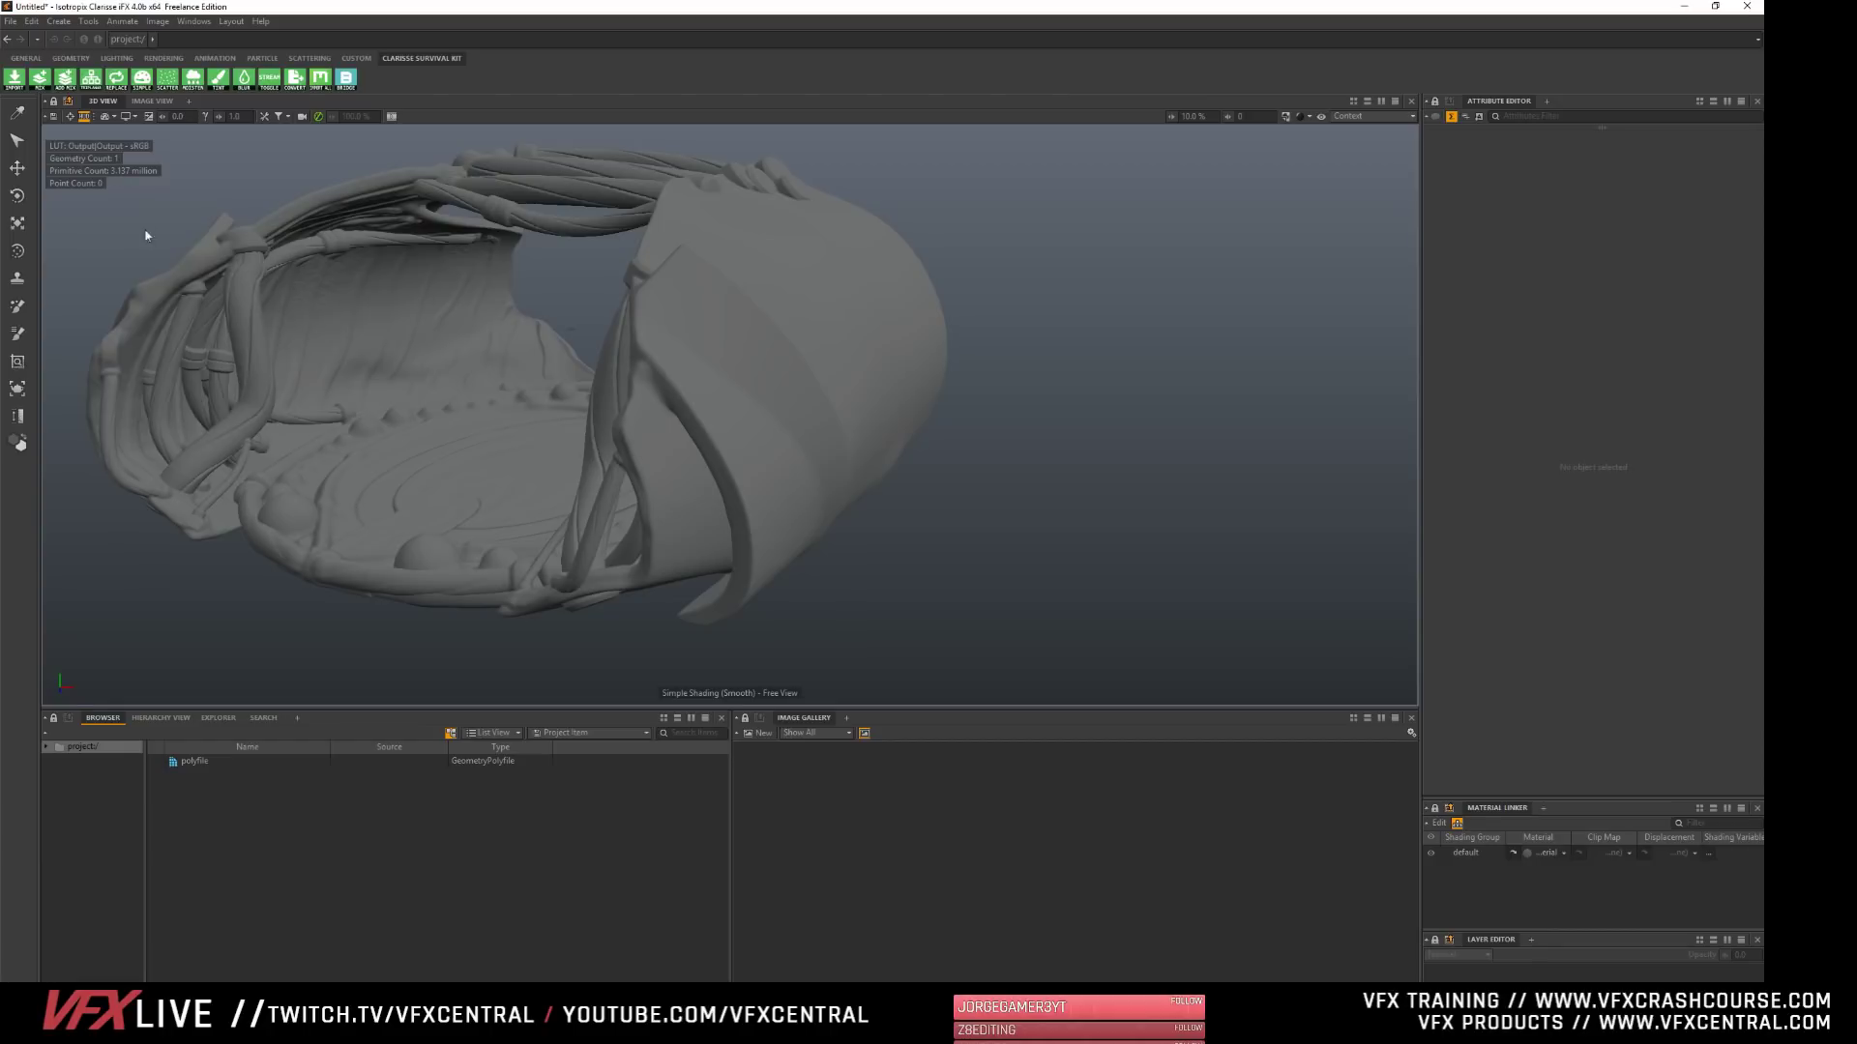
{"action": "left_click", "coordinate": [188, 762]}
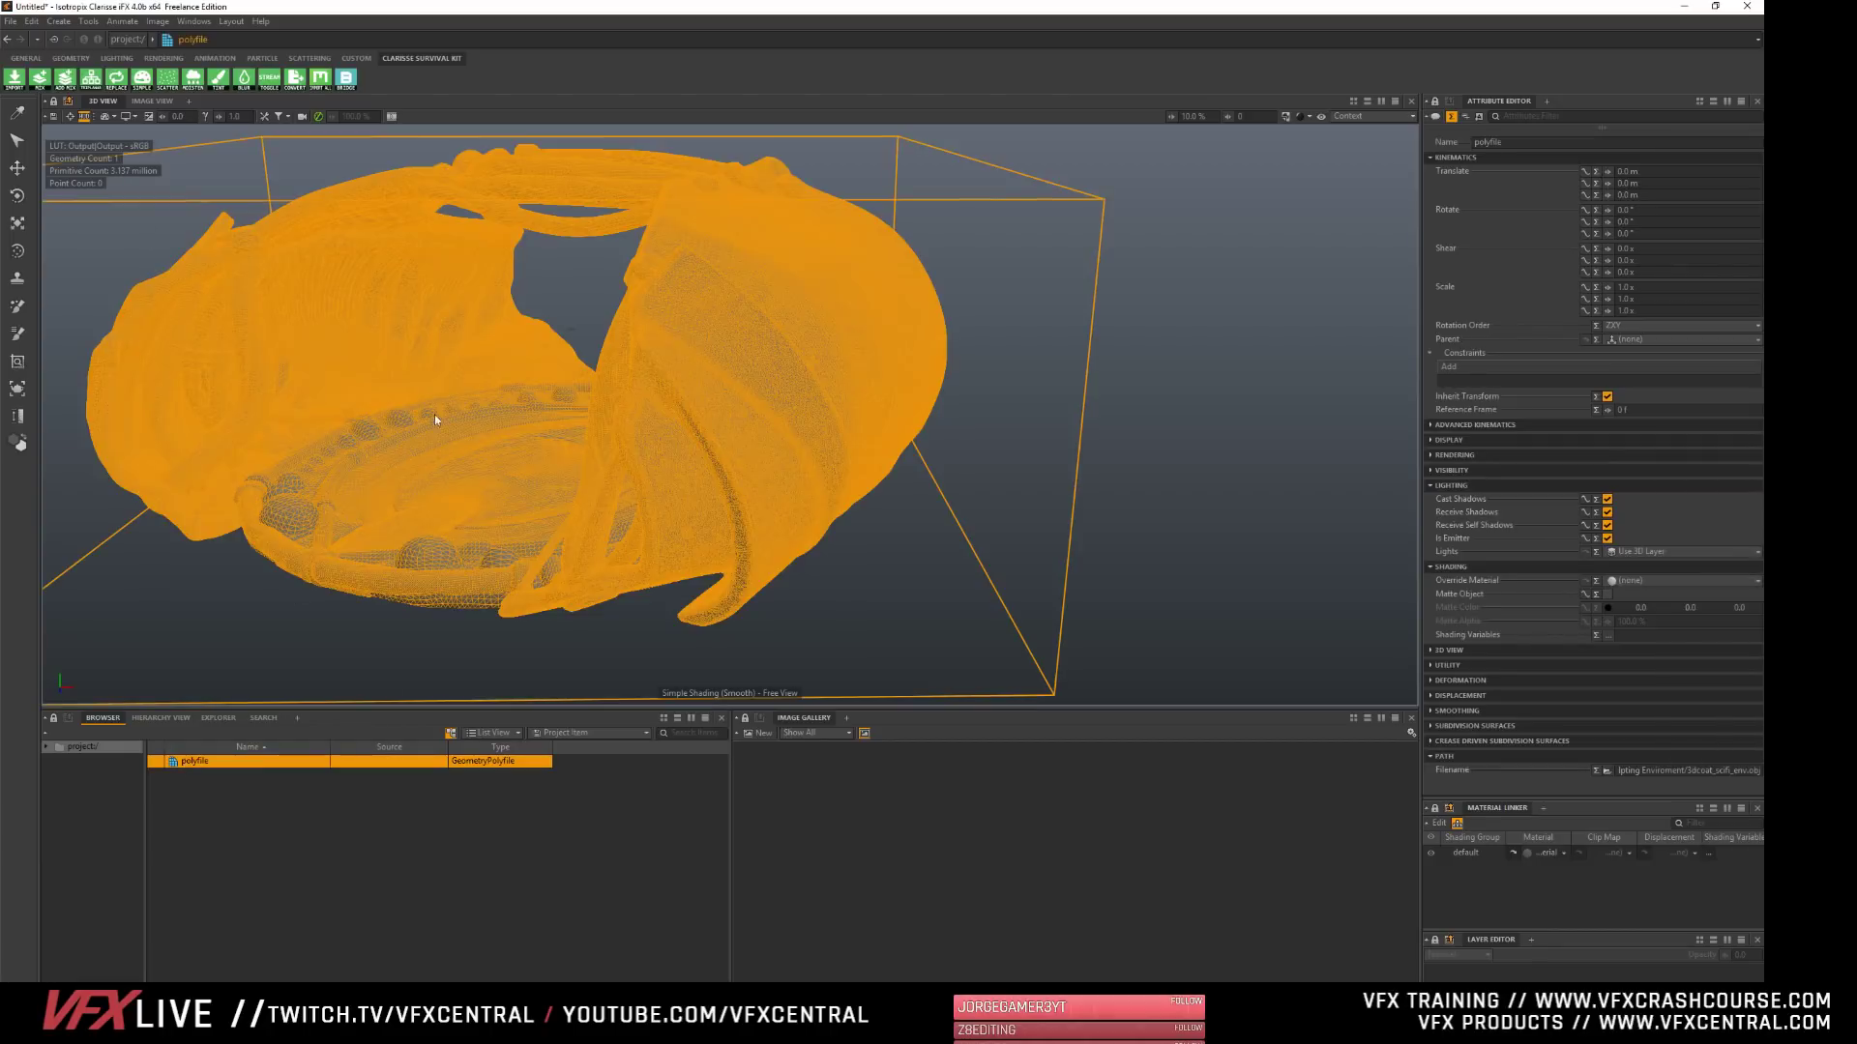
{"action": "left_click_drag", "start_coordinate": [580, 435], "coordinate": [710, 461], "text": "alt"}
{"action": "right_click_drag", "start_coordinate": [711, 461], "coordinate": [320, 375], "text": "alt"}
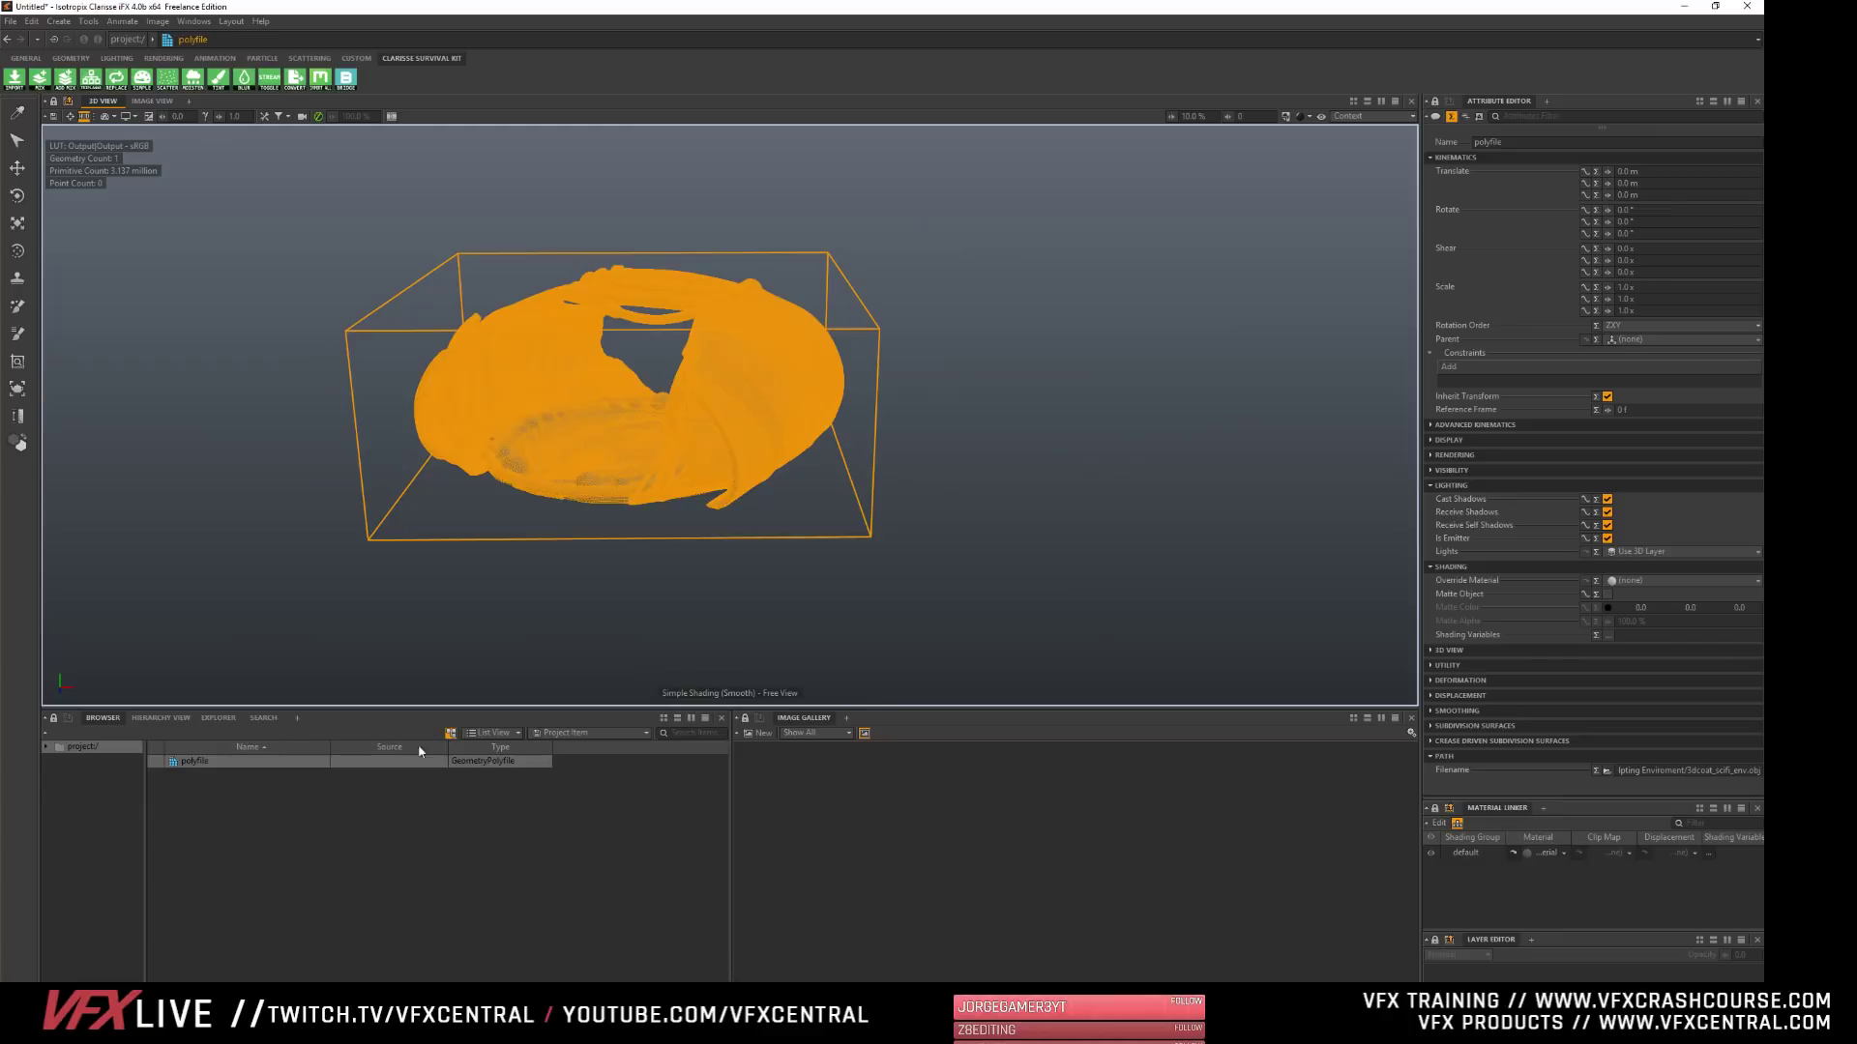
{"action": "left_click", "coordinate": [381, 843]}
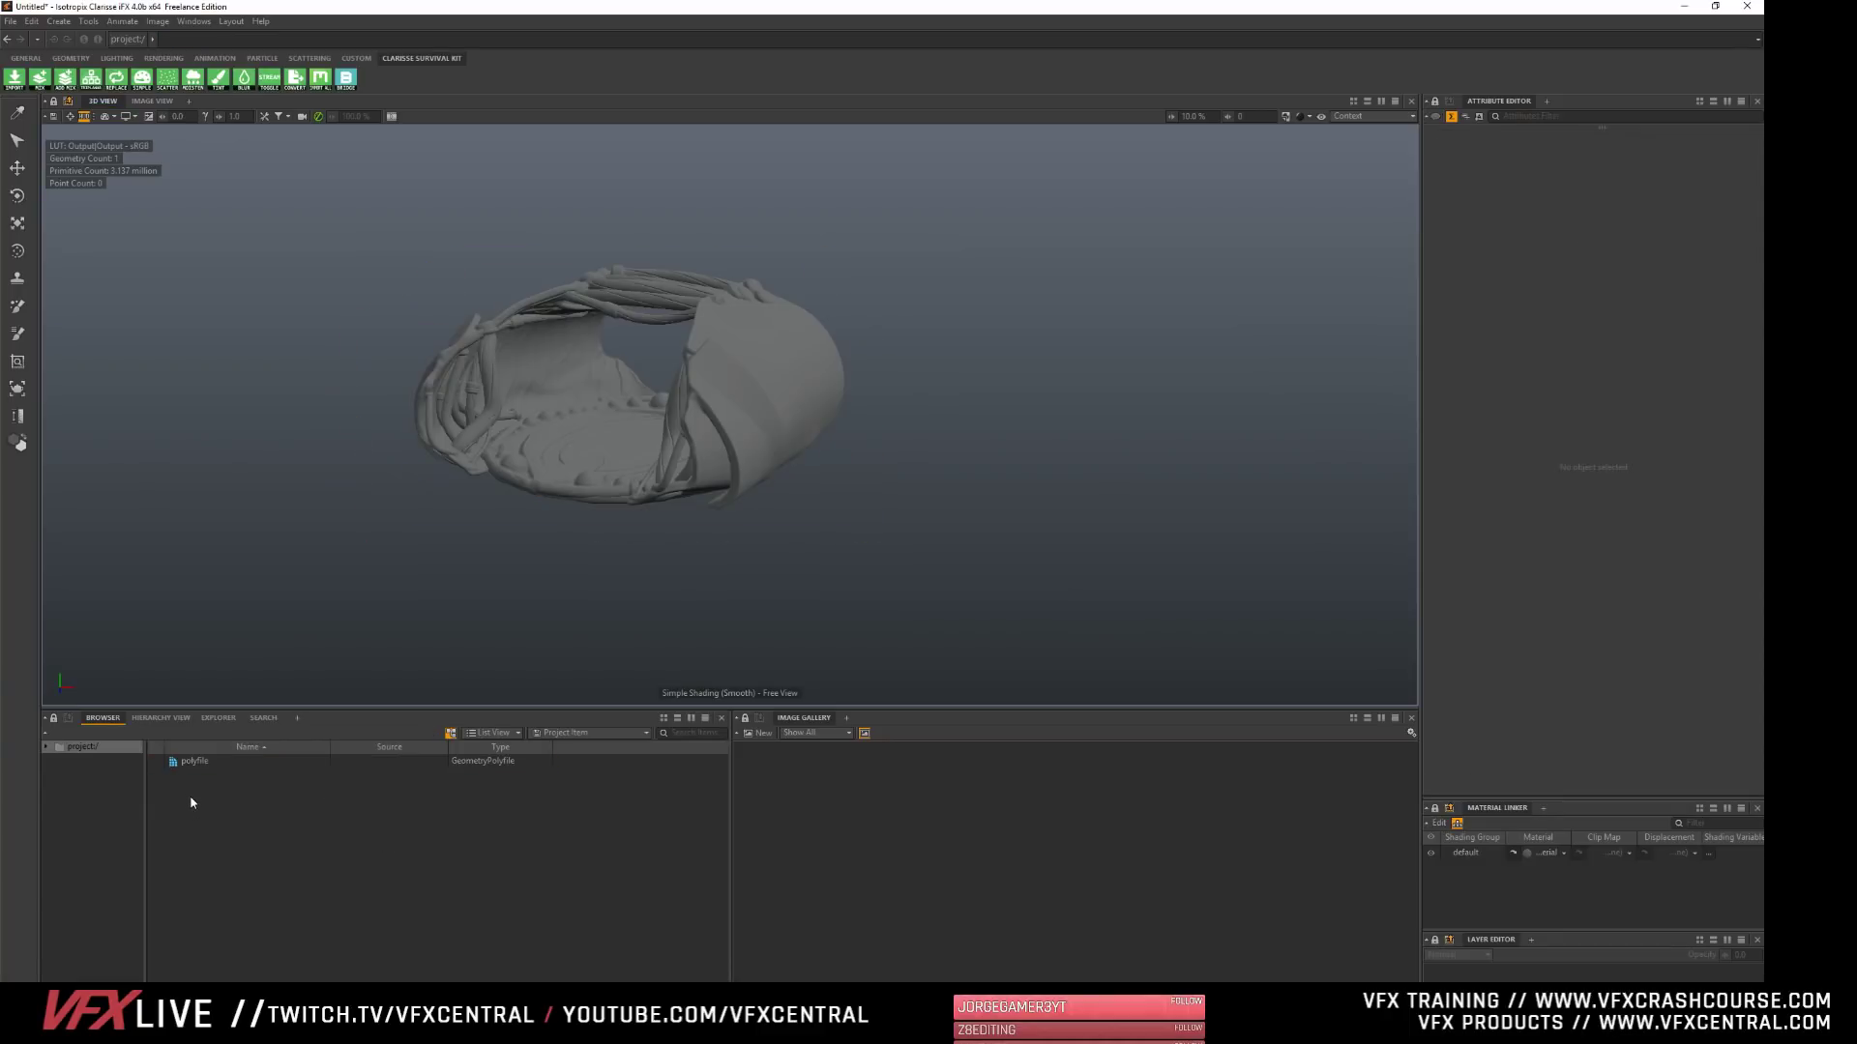
- Create a Point Array geometry item, widen its X size to over 1 km, and set its X and Z counts to 200
{"action": "right_click", "coordinate": [220, 803]}
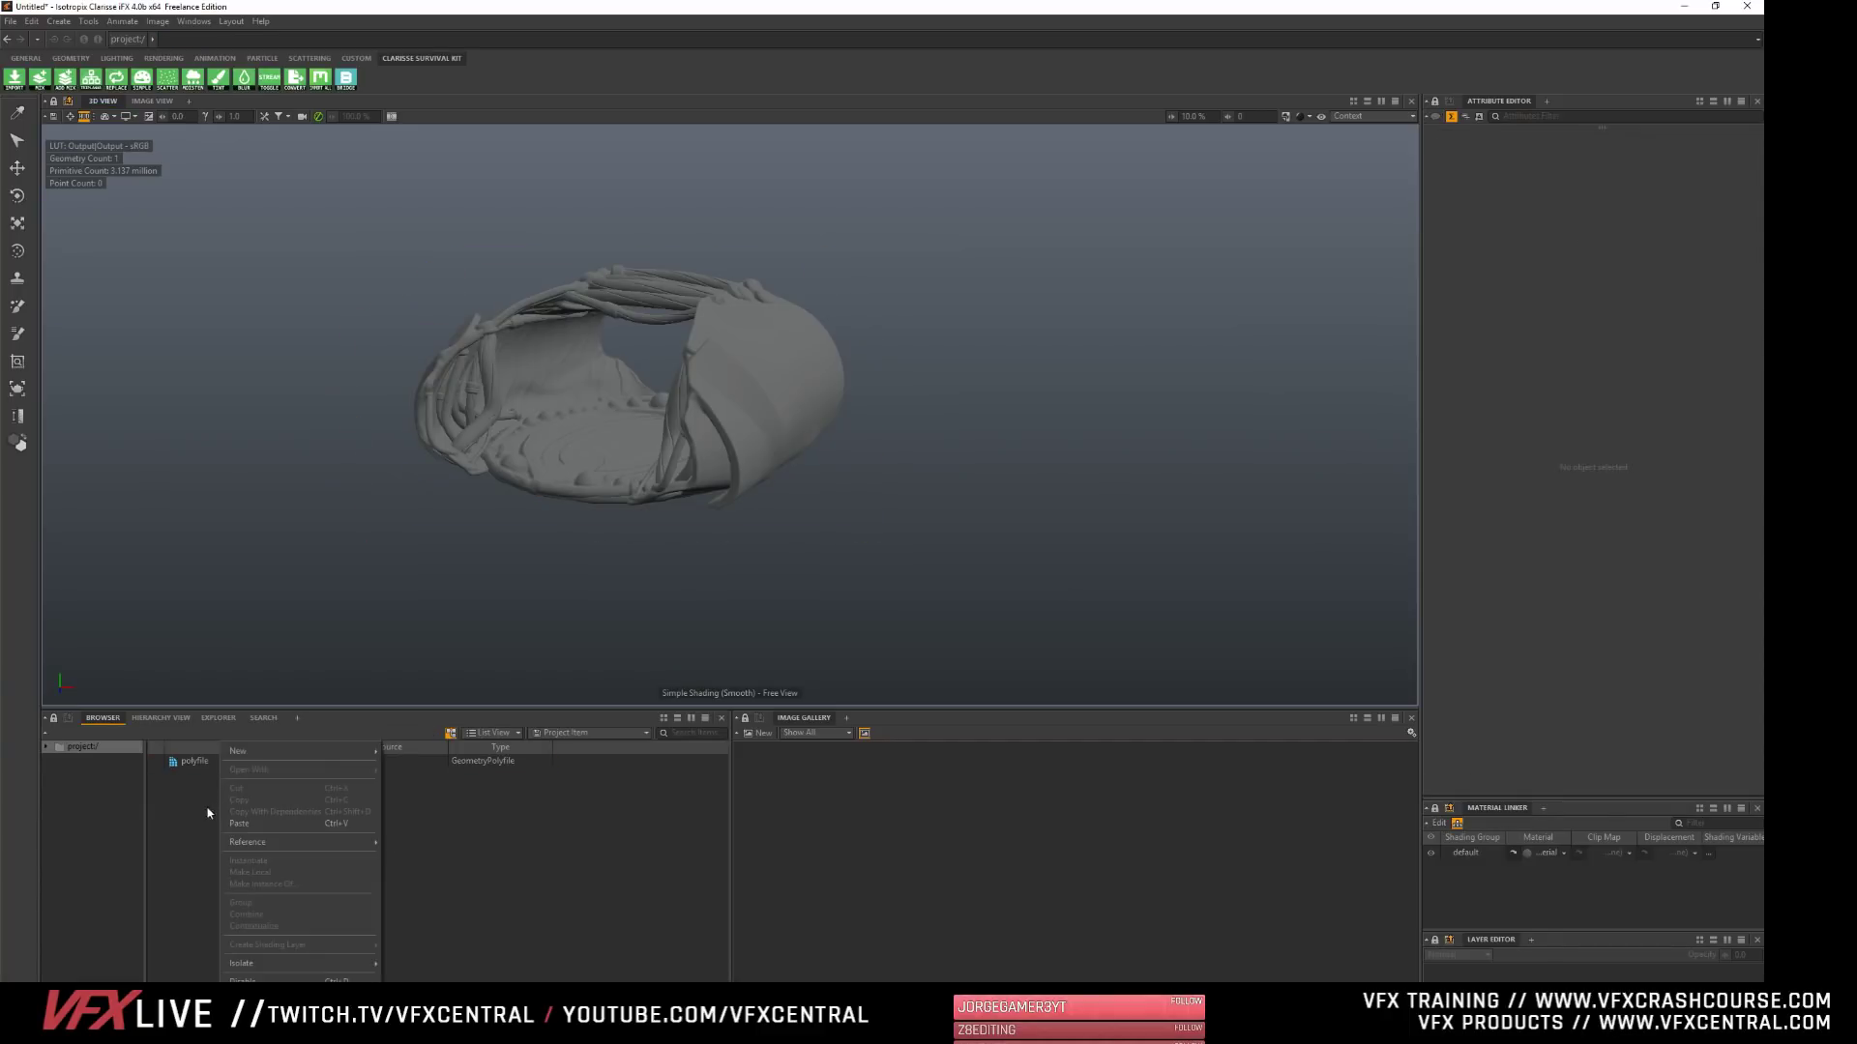
{"action": "mouse_move", "coordinate": [296, 760]}
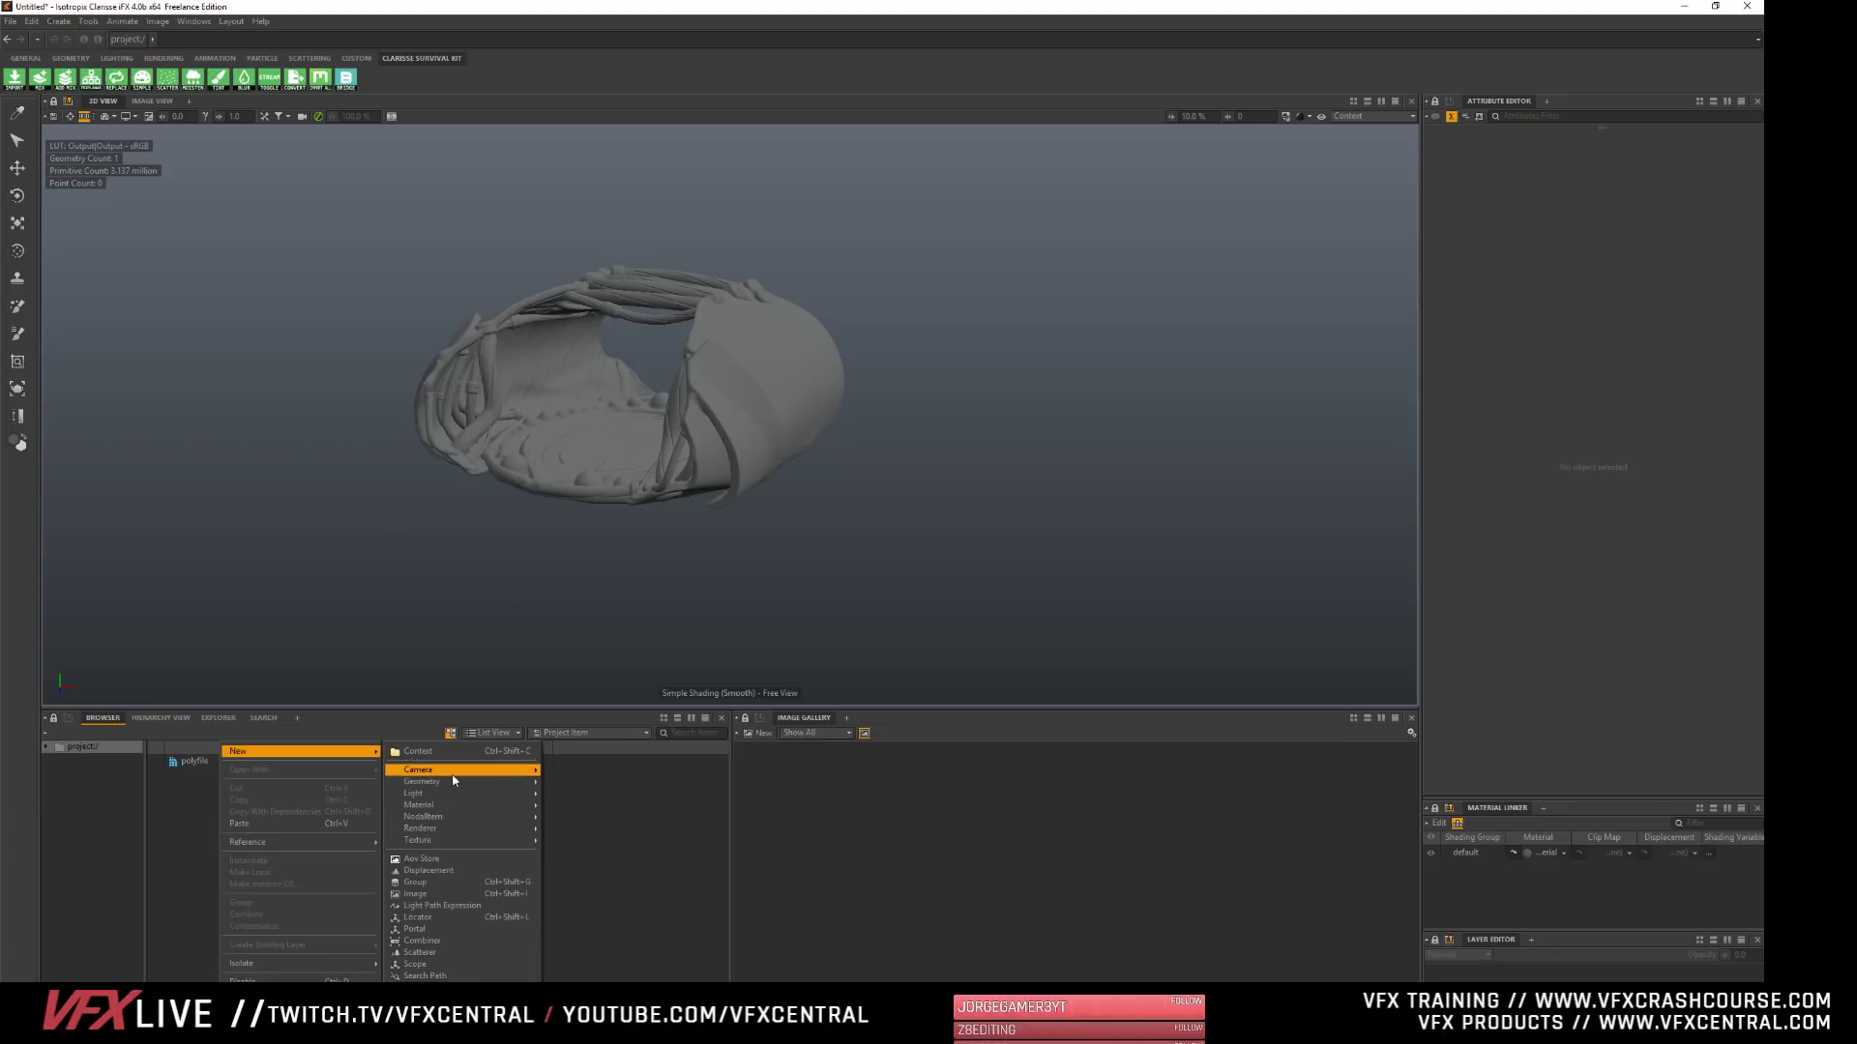
{"action": "mouse_move", "coordinate": [447, 783]}
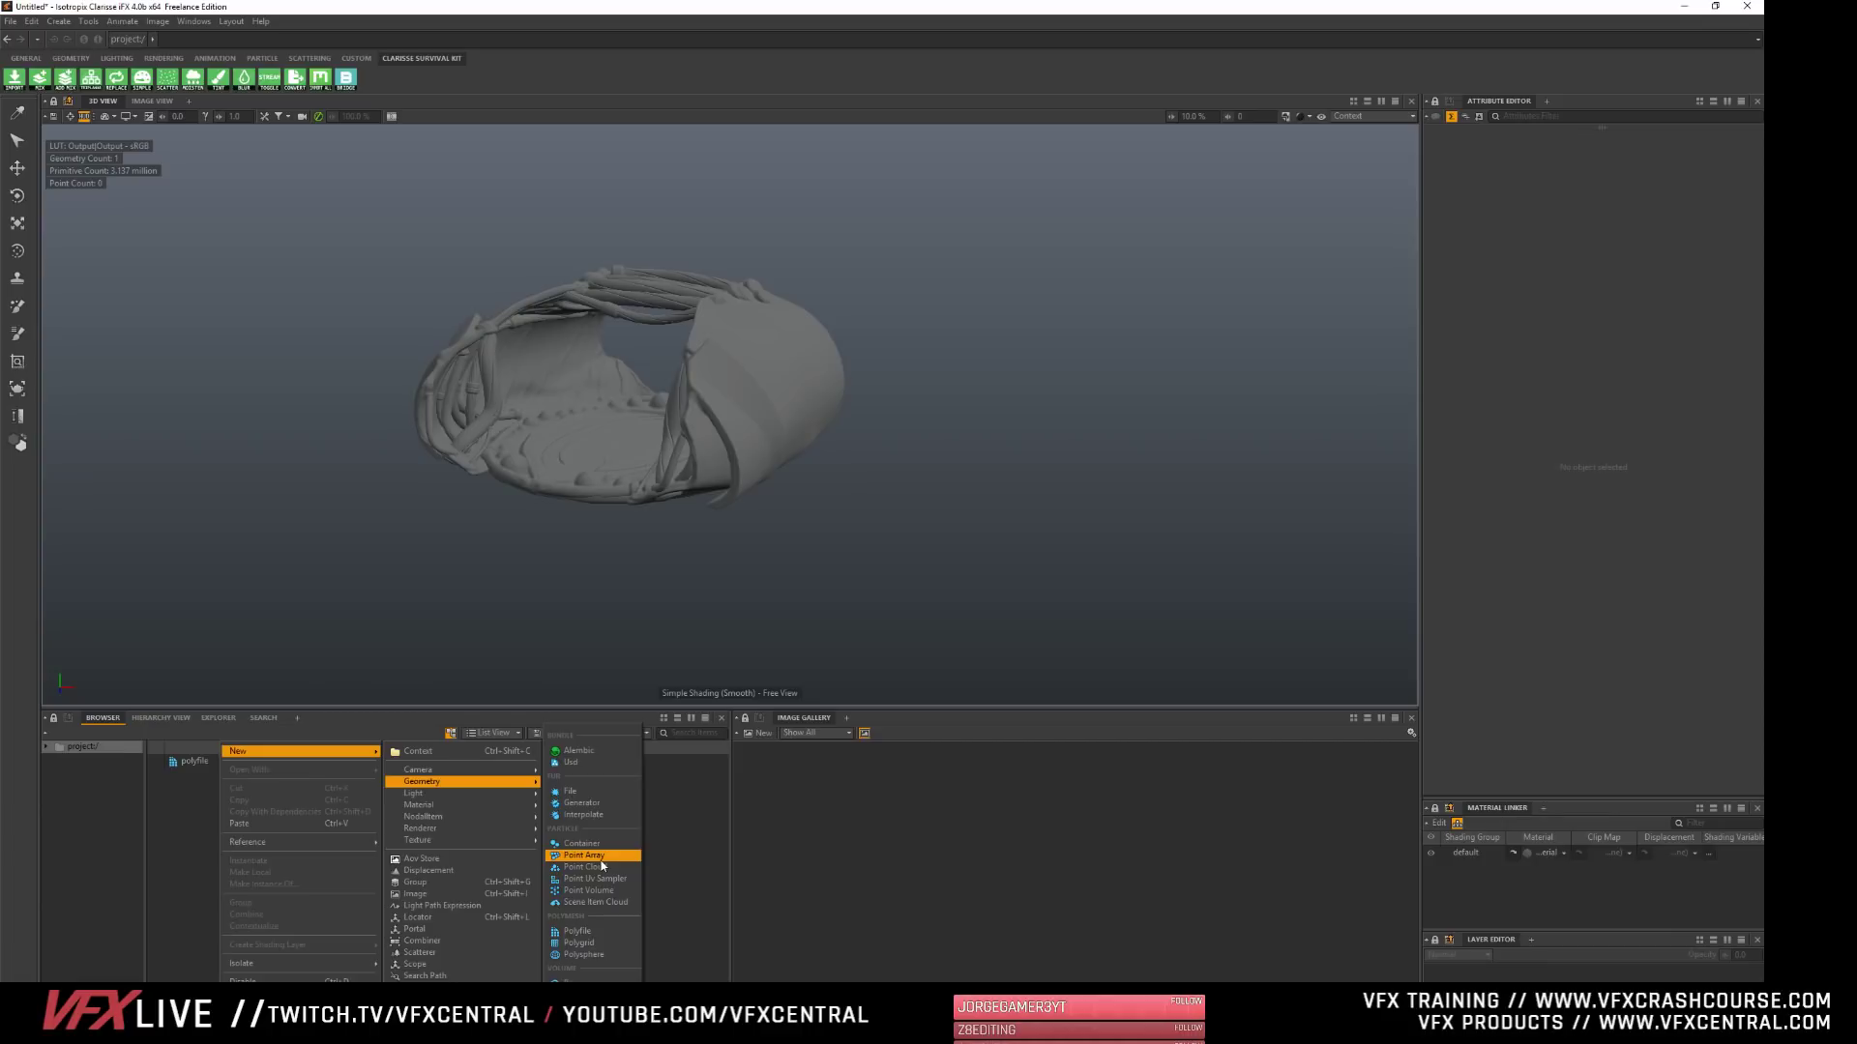
{"action": "left_click", "coordinate": [595, 856]}
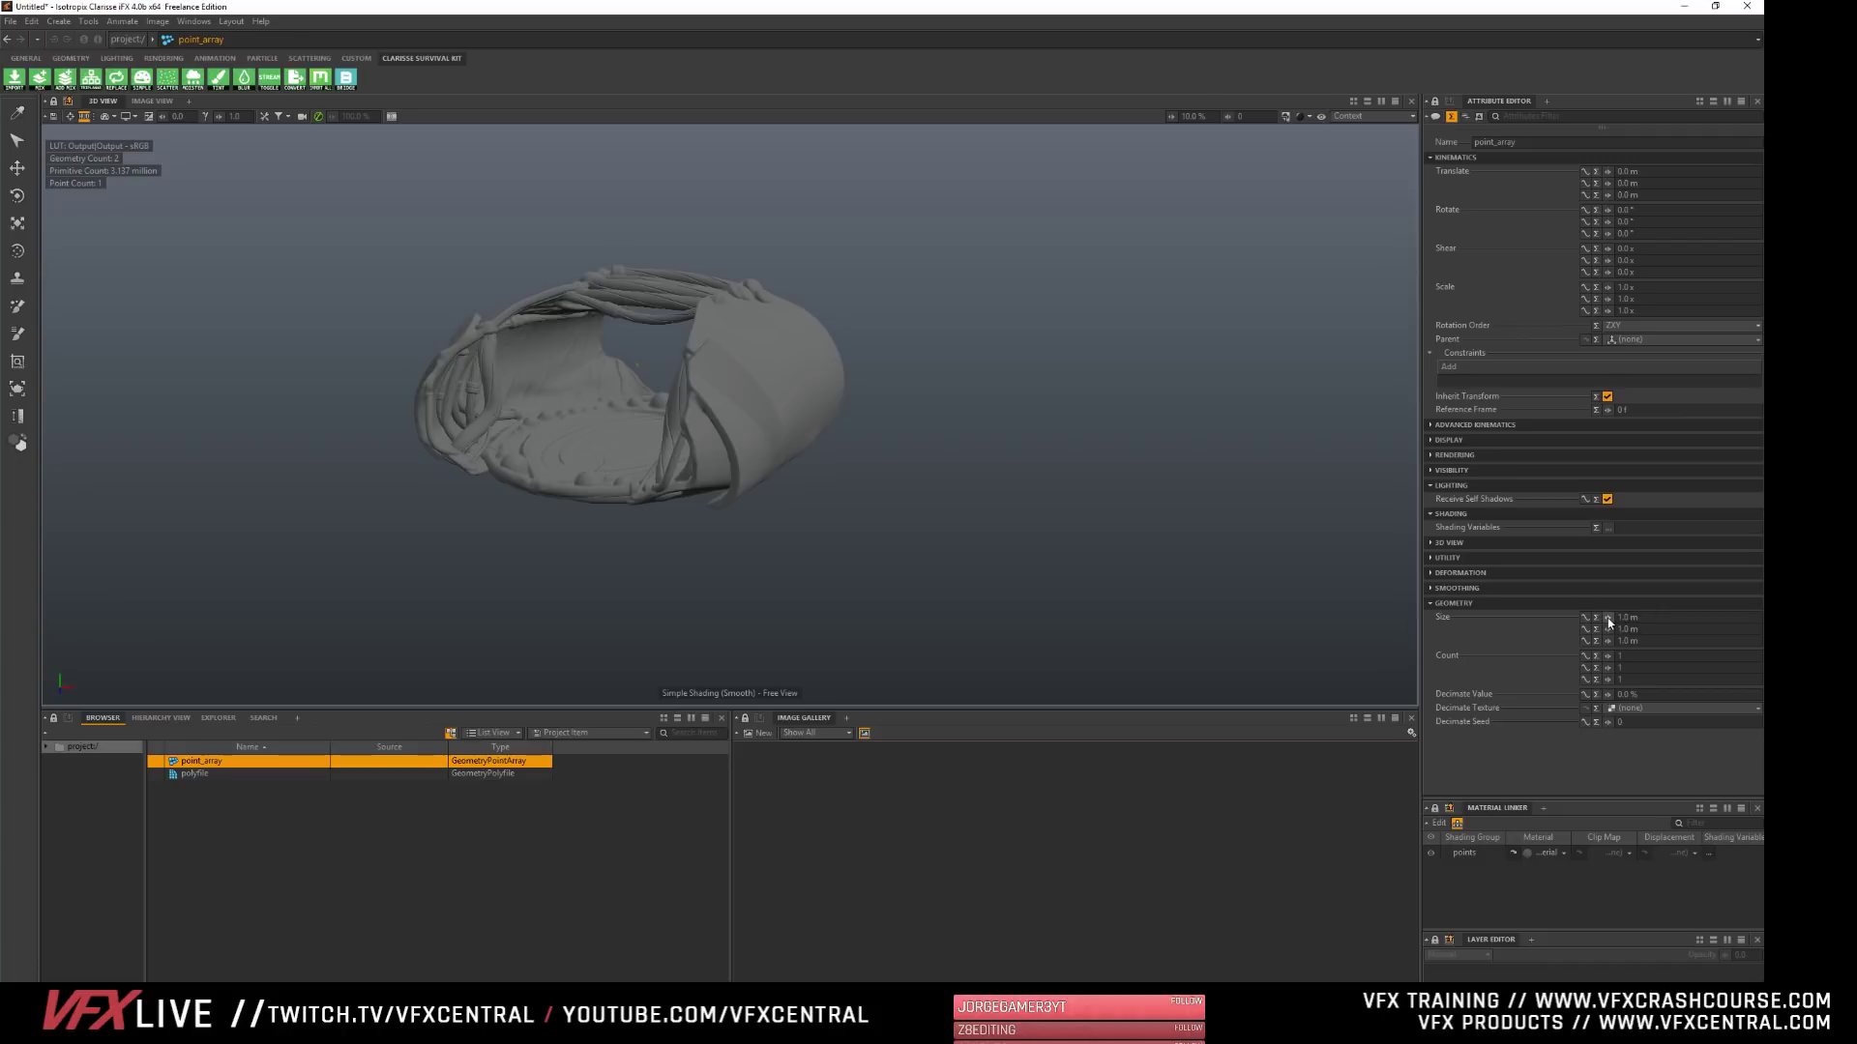
{"action": "left_click_drag", "start_coordinate": [1608, 618], "coordinate": [1740, 619]}
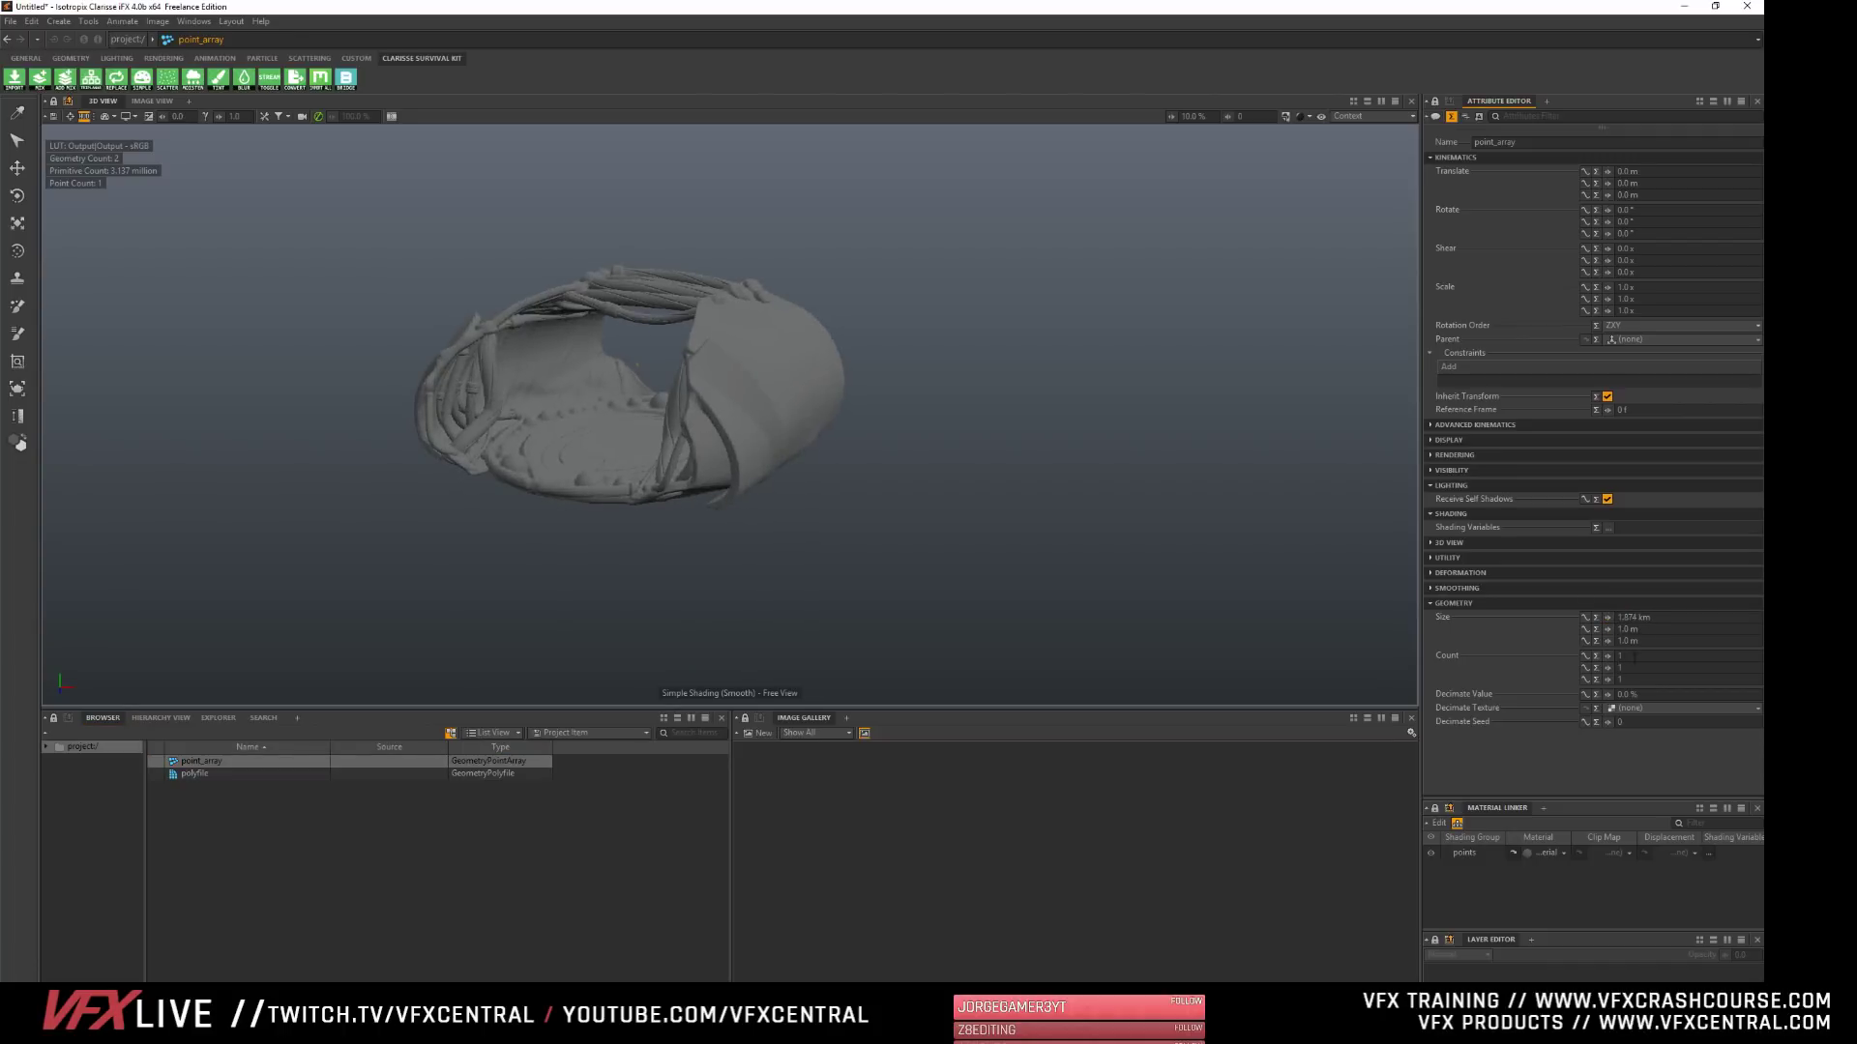
{"action": "type", "text": "200"}
{"action": "key", "text": "Tab"}
{"action": "type", "text": "200"}
{"action": "key", "text": "Tab"}
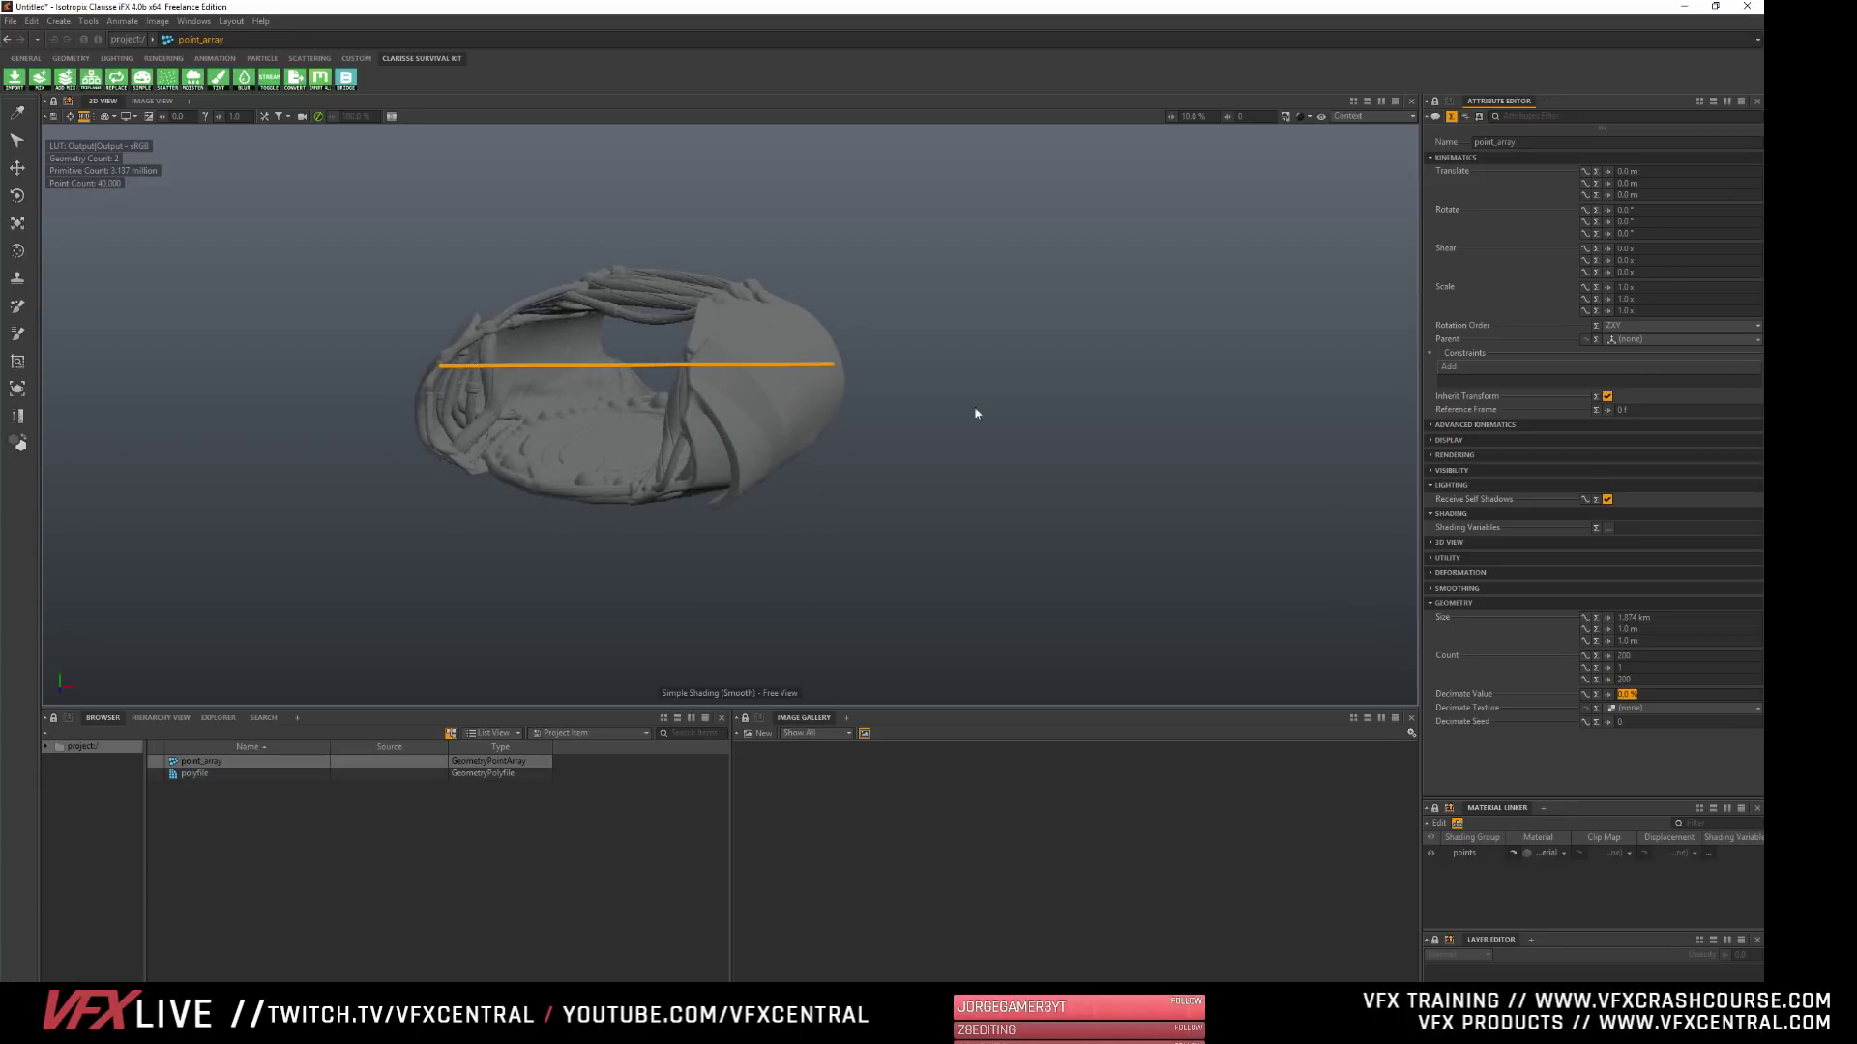
- Try X sizes of 5 m and 1.5 m for the point array, stretch it along X only, and undo the stretching
{"action": "left_click", "coordinate": [1668, 619]}
{"action": "type", "text": "5"}
{"action": "key", "text": "Tab"}
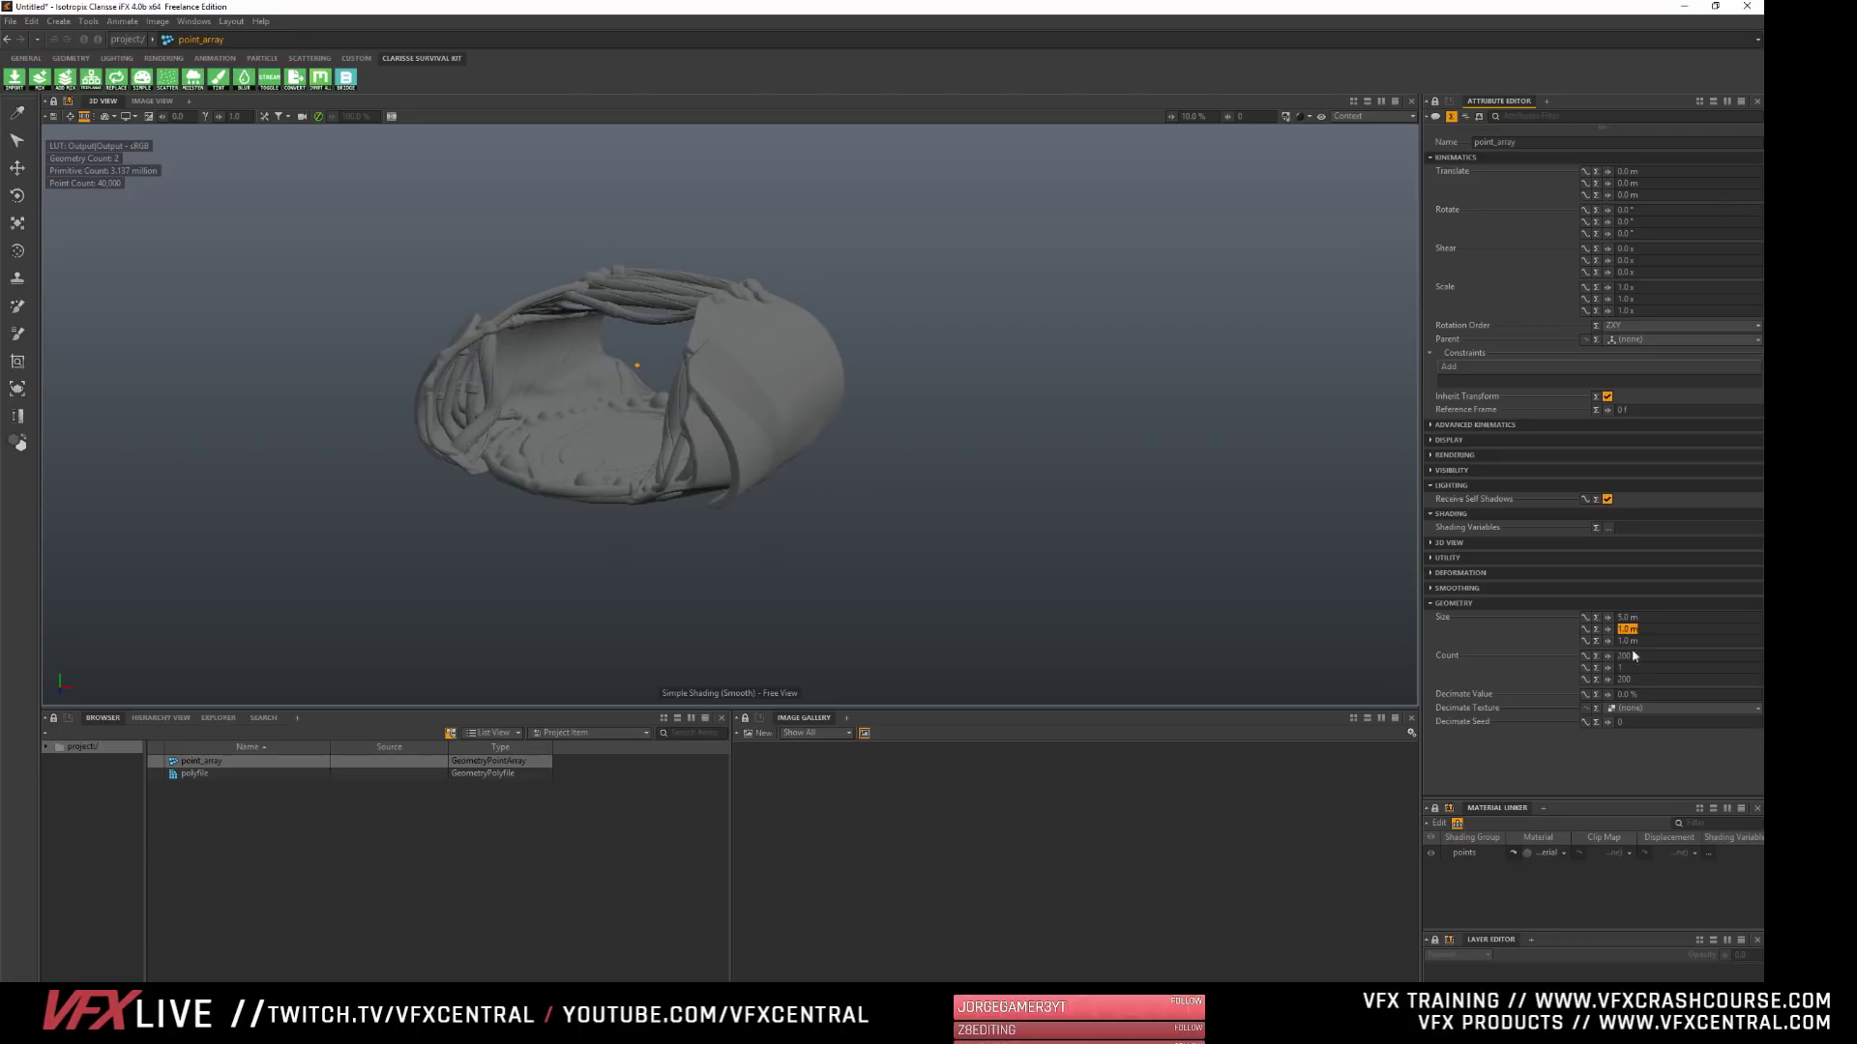
{"action": "key", "text": "shift+Tab"}
{"action": "type", "text": "1.5"}
{"action": "key", "text": "Tab"}
{"action": "left_click_drag", "start_coordinate": [1607, 618], "coordinate": [1723, 618]}
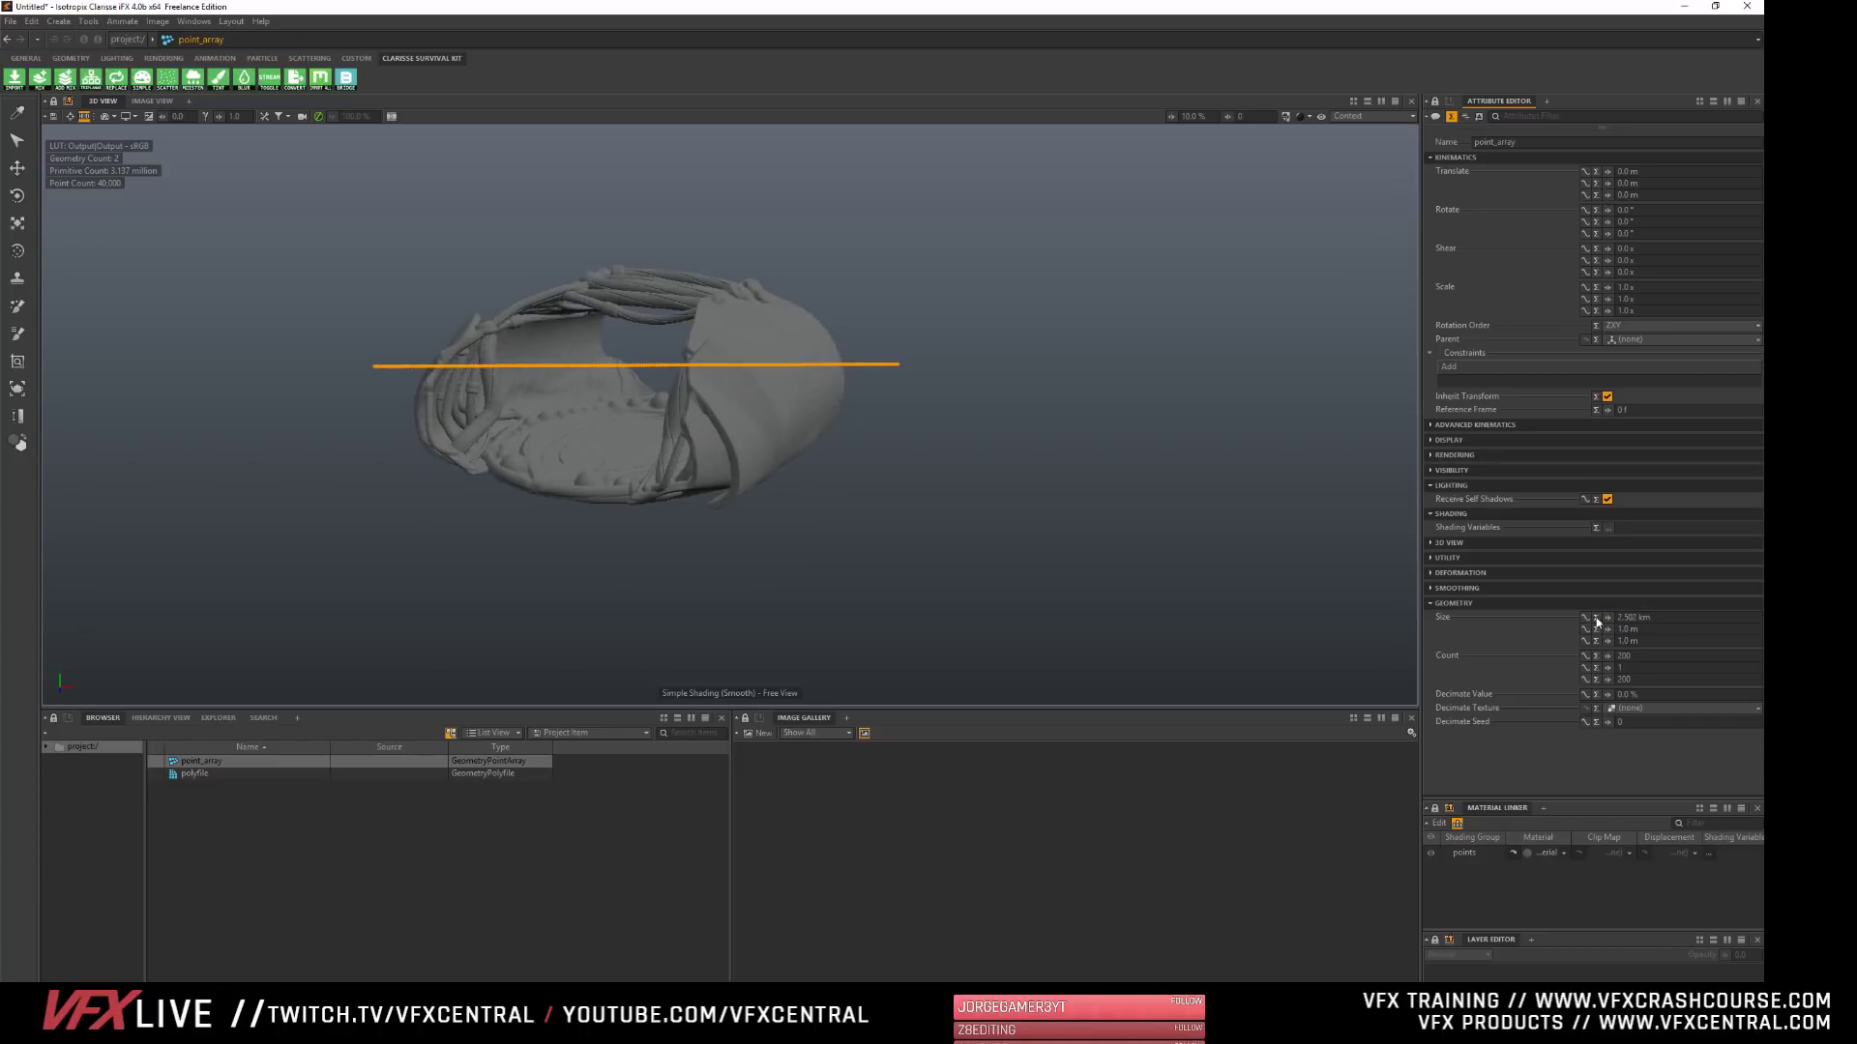
{"action": "left_click_drag", "start_coordinate": [1597, 619], "coordinate": [1697, 619]}
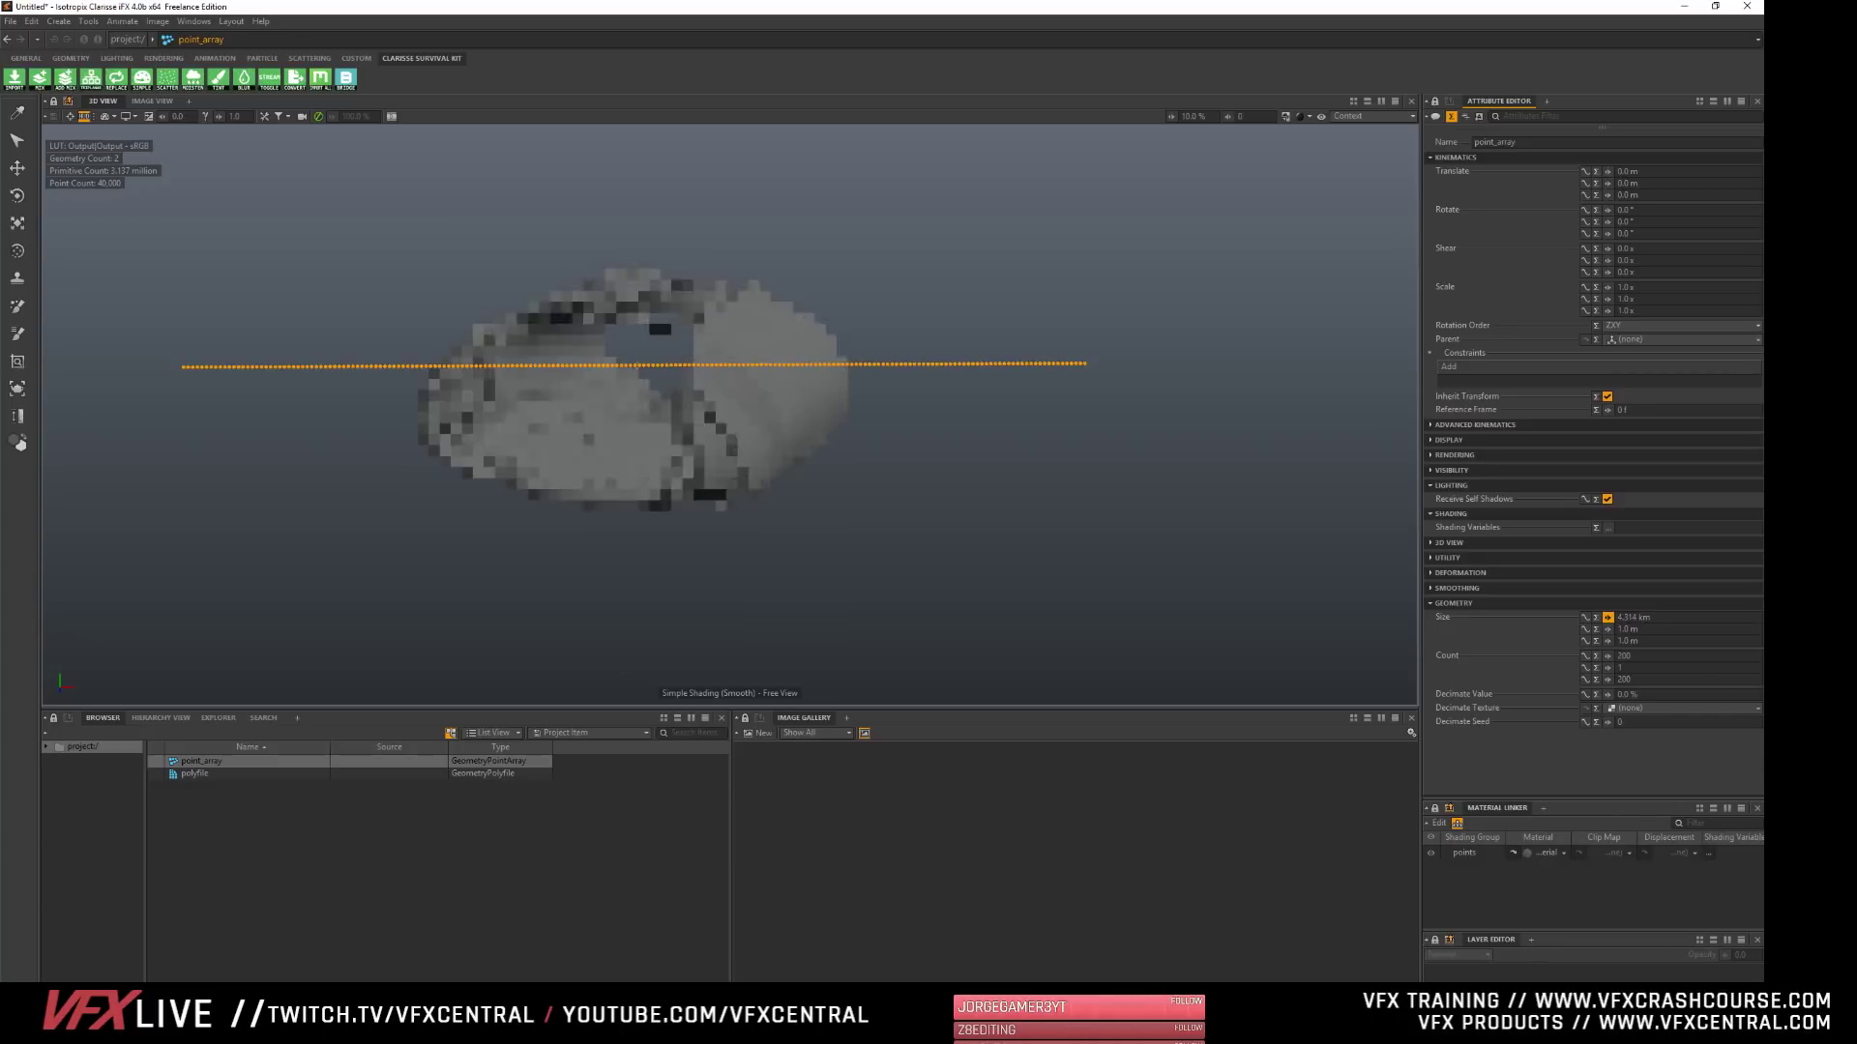
{"action": "key", "text": "ctrl+z"}
{"action": "key", "text": "ctrl+z"}
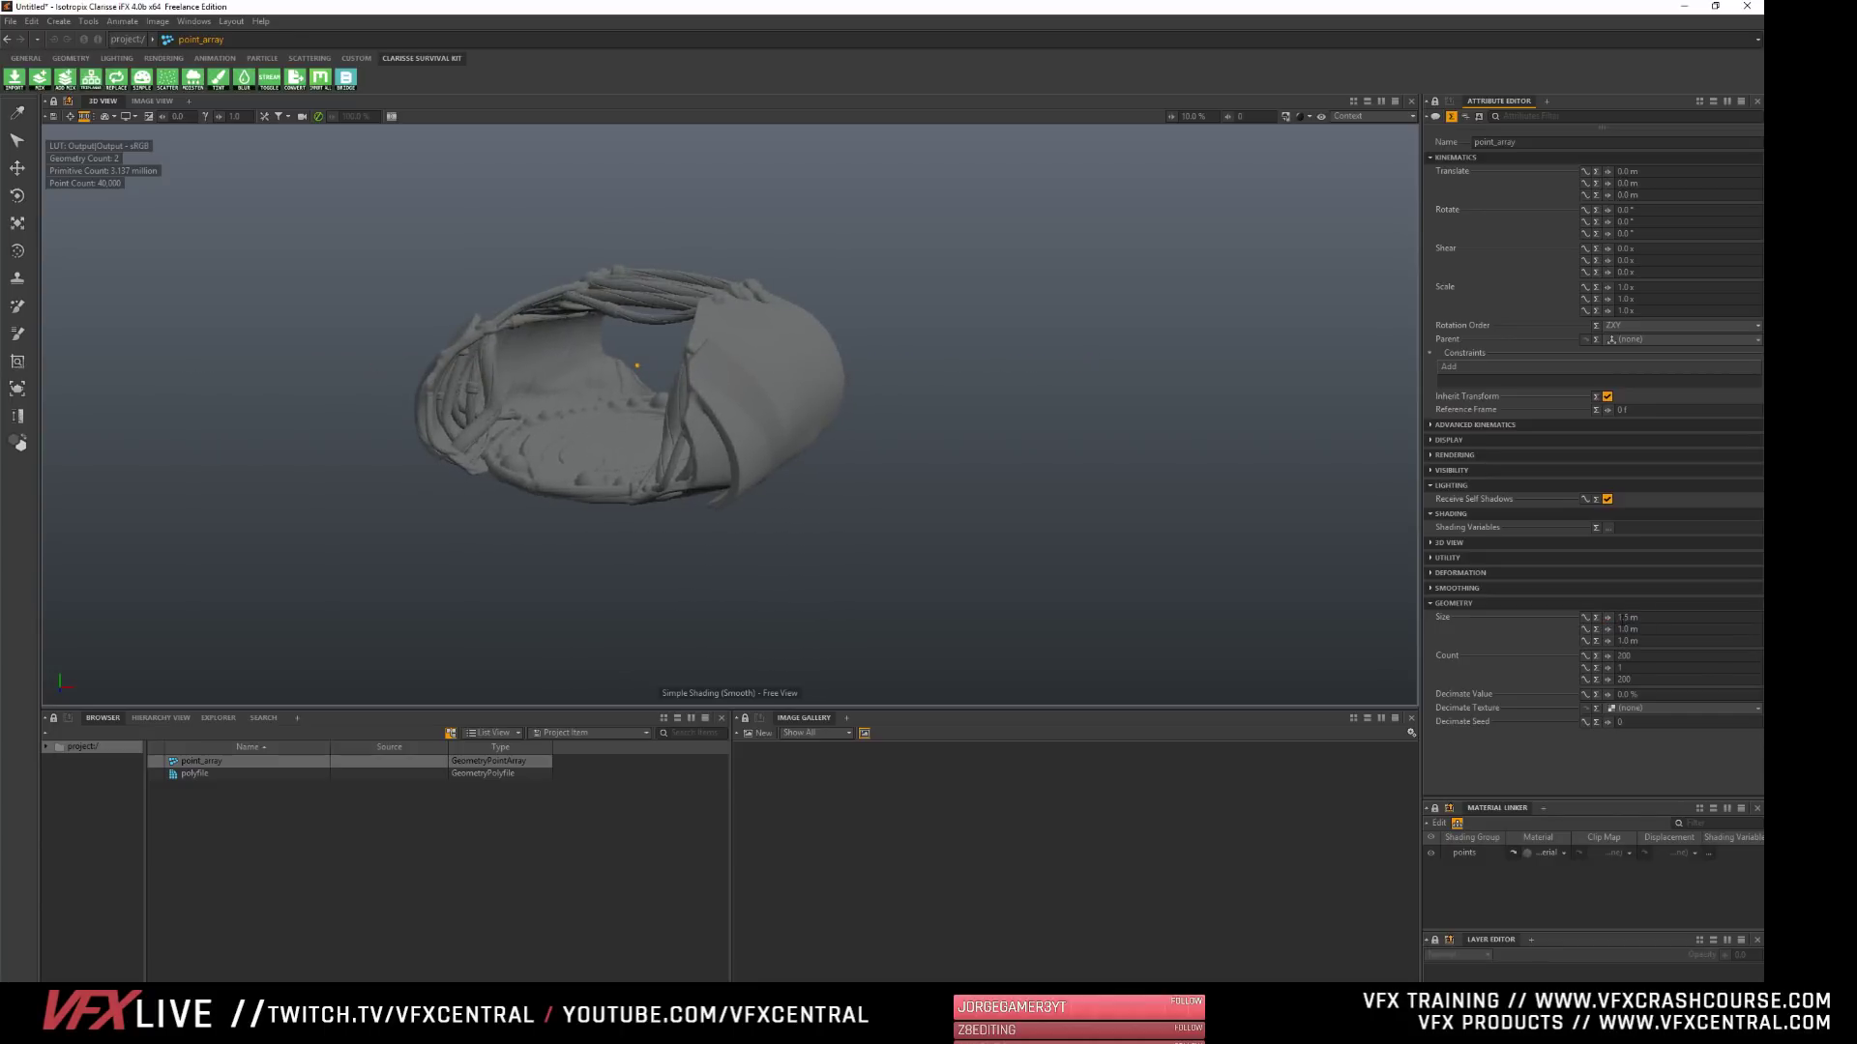
- Enlarge the point array uniformly to a size of about 4.9 km on all three axes
{"action": "left_click", "coordinate": [1654, 618]}
{"action": "type", "text": "1"}
{"action": "key", "text": "Tab"}
{"action": "left_click_drag", "start_coordinate": [1608, 616], "coordinate": [1735, 616]}
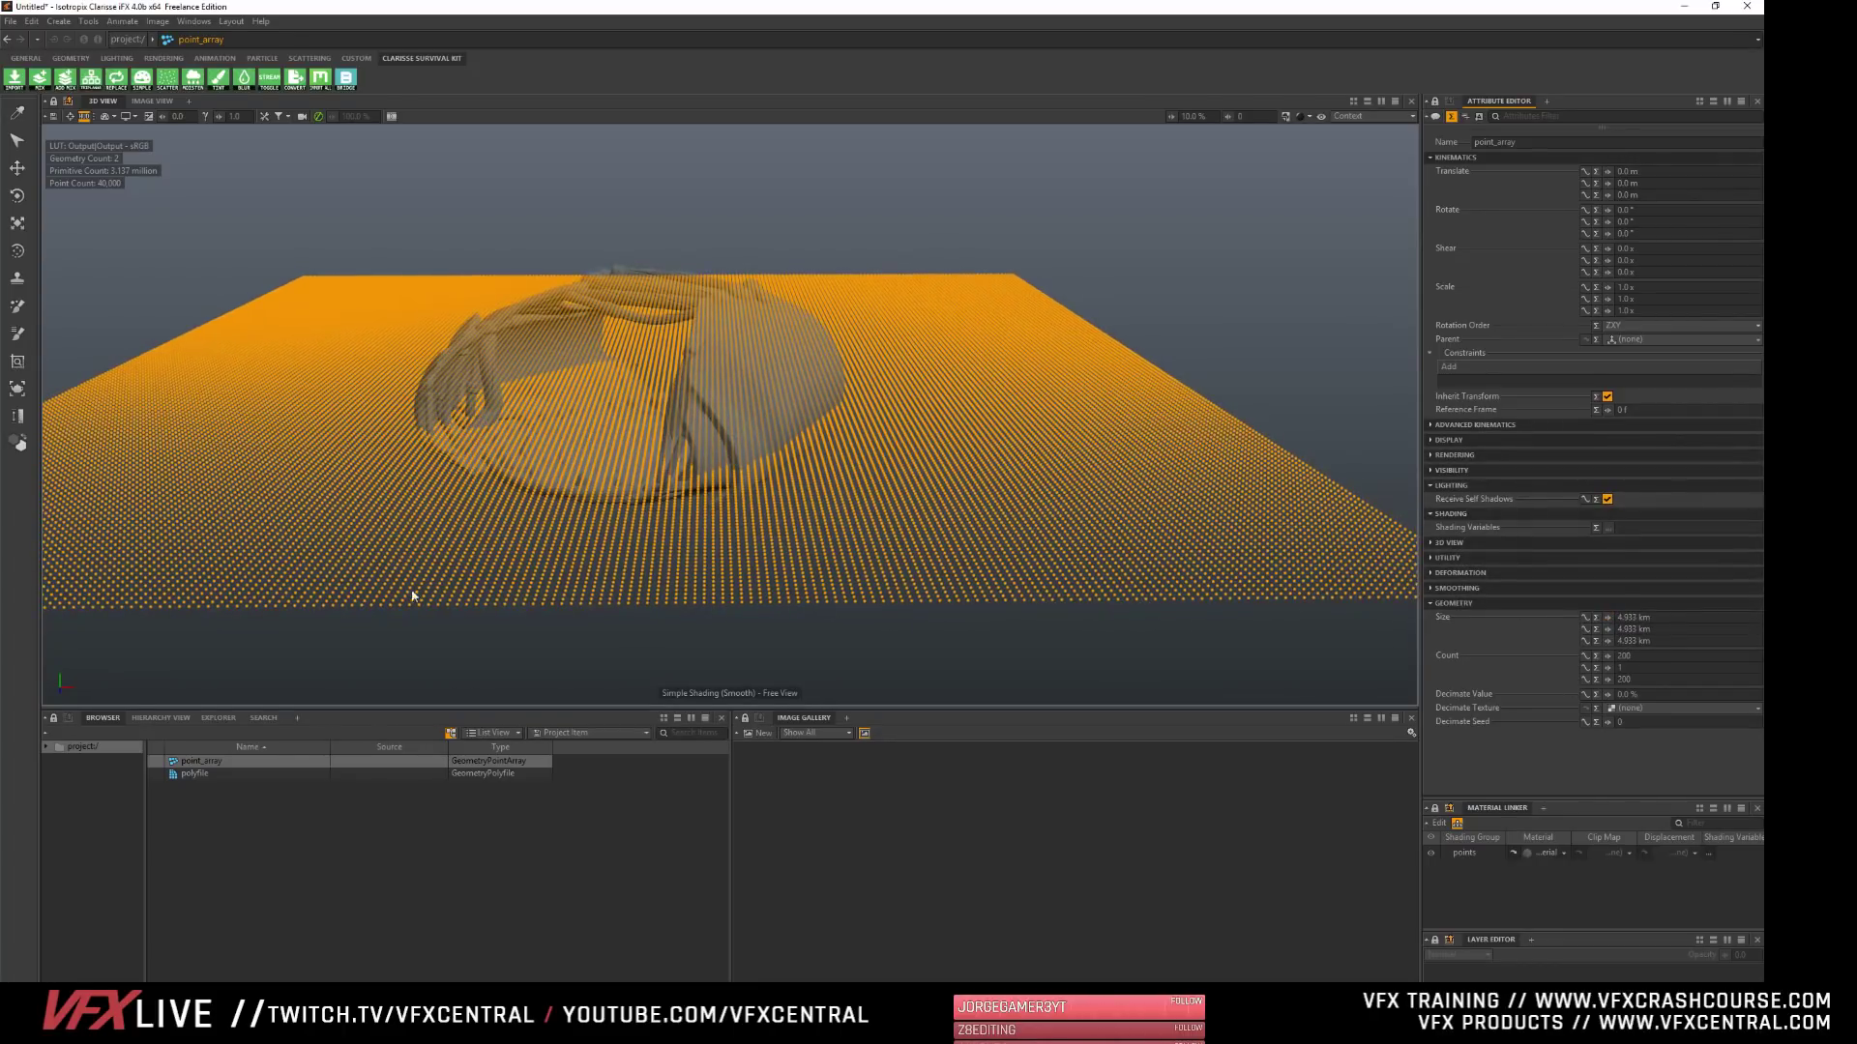
- Highlight the point array and the polyfile in turn, and create a Scatterer item in the project
{"action": "left_click", "coordinate": [315, 857]}
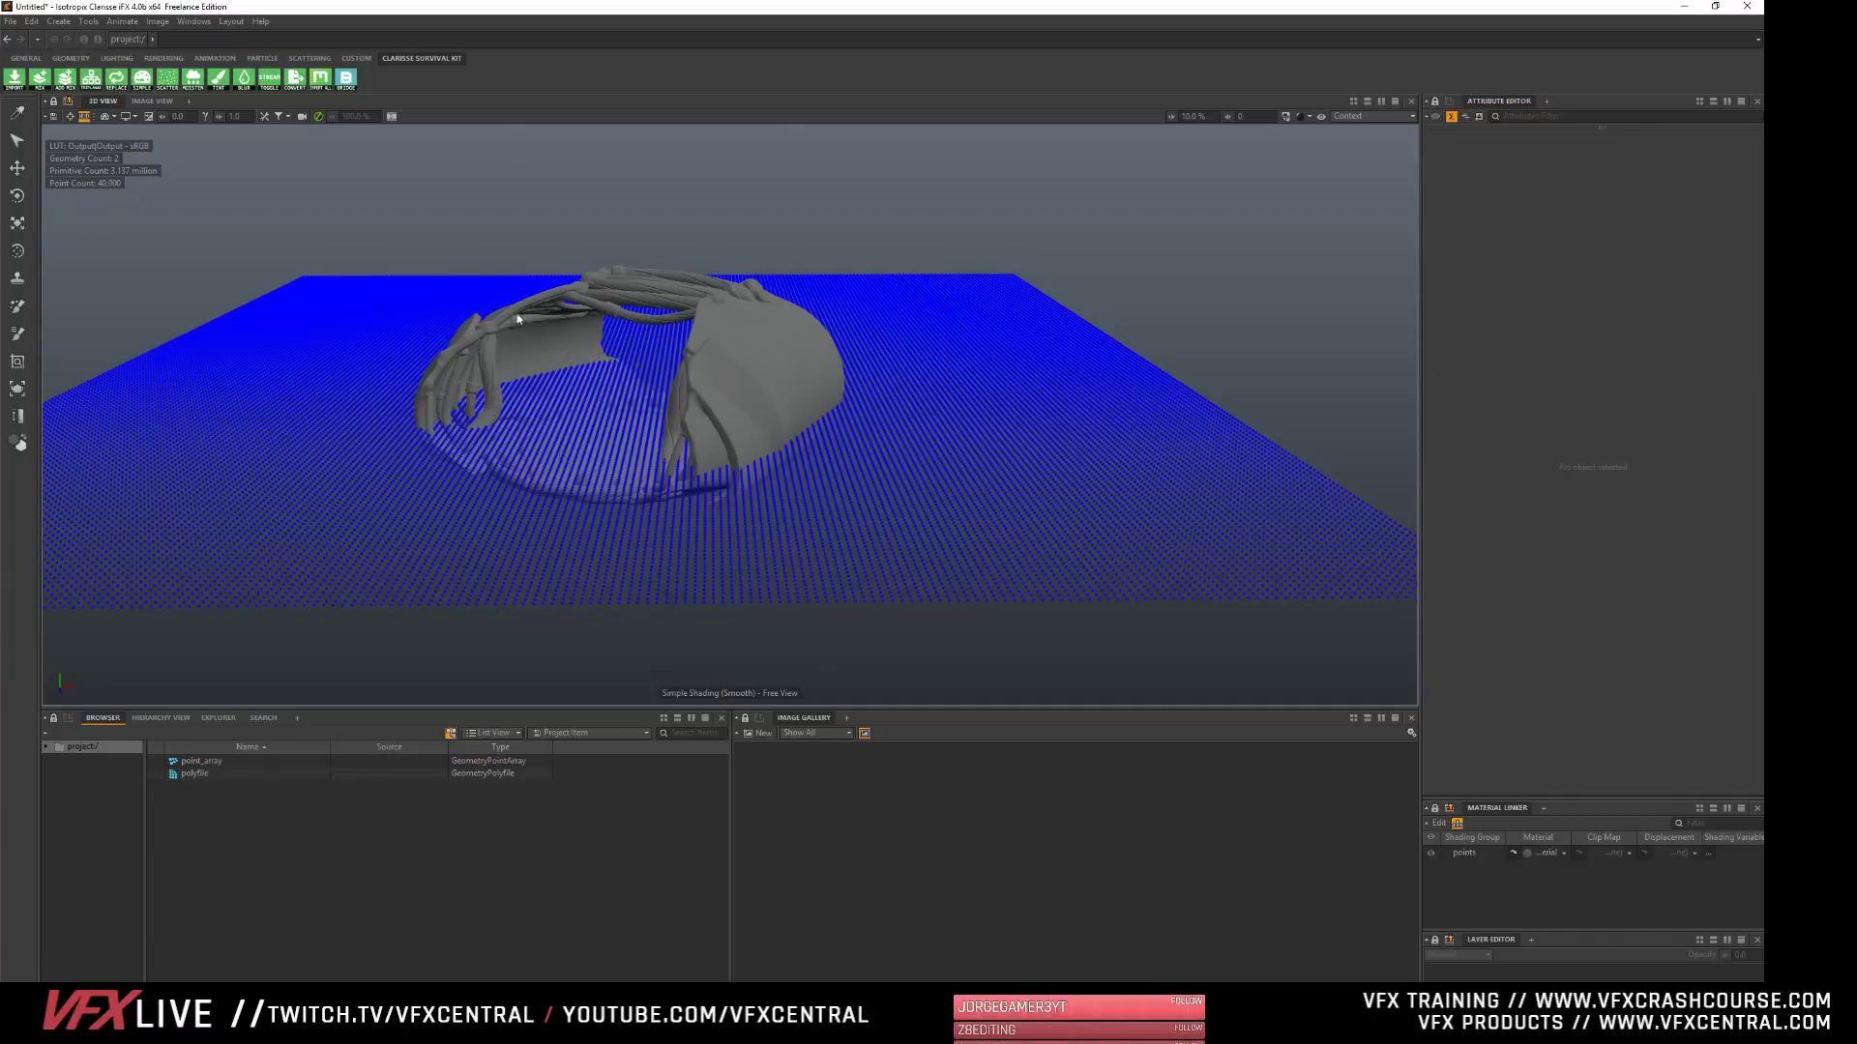
{"action": "left_click", "coordinate": [205, 762]}
{"action": "left_click", "coordinate": [191, 805]}
{"action": "left_click", "coordinate": [200, 763]}
{"action": "left_click", "coordinate": [194, 809]}
{"action": "left_click", "coordinate": [194, 773]}
{"action": "left_click", "coordinate": [187, 808]}
{"action": "right_click", "coordinate": [193, 804]}
{"action": "mouse_move", "coordinate": [242, 752]}
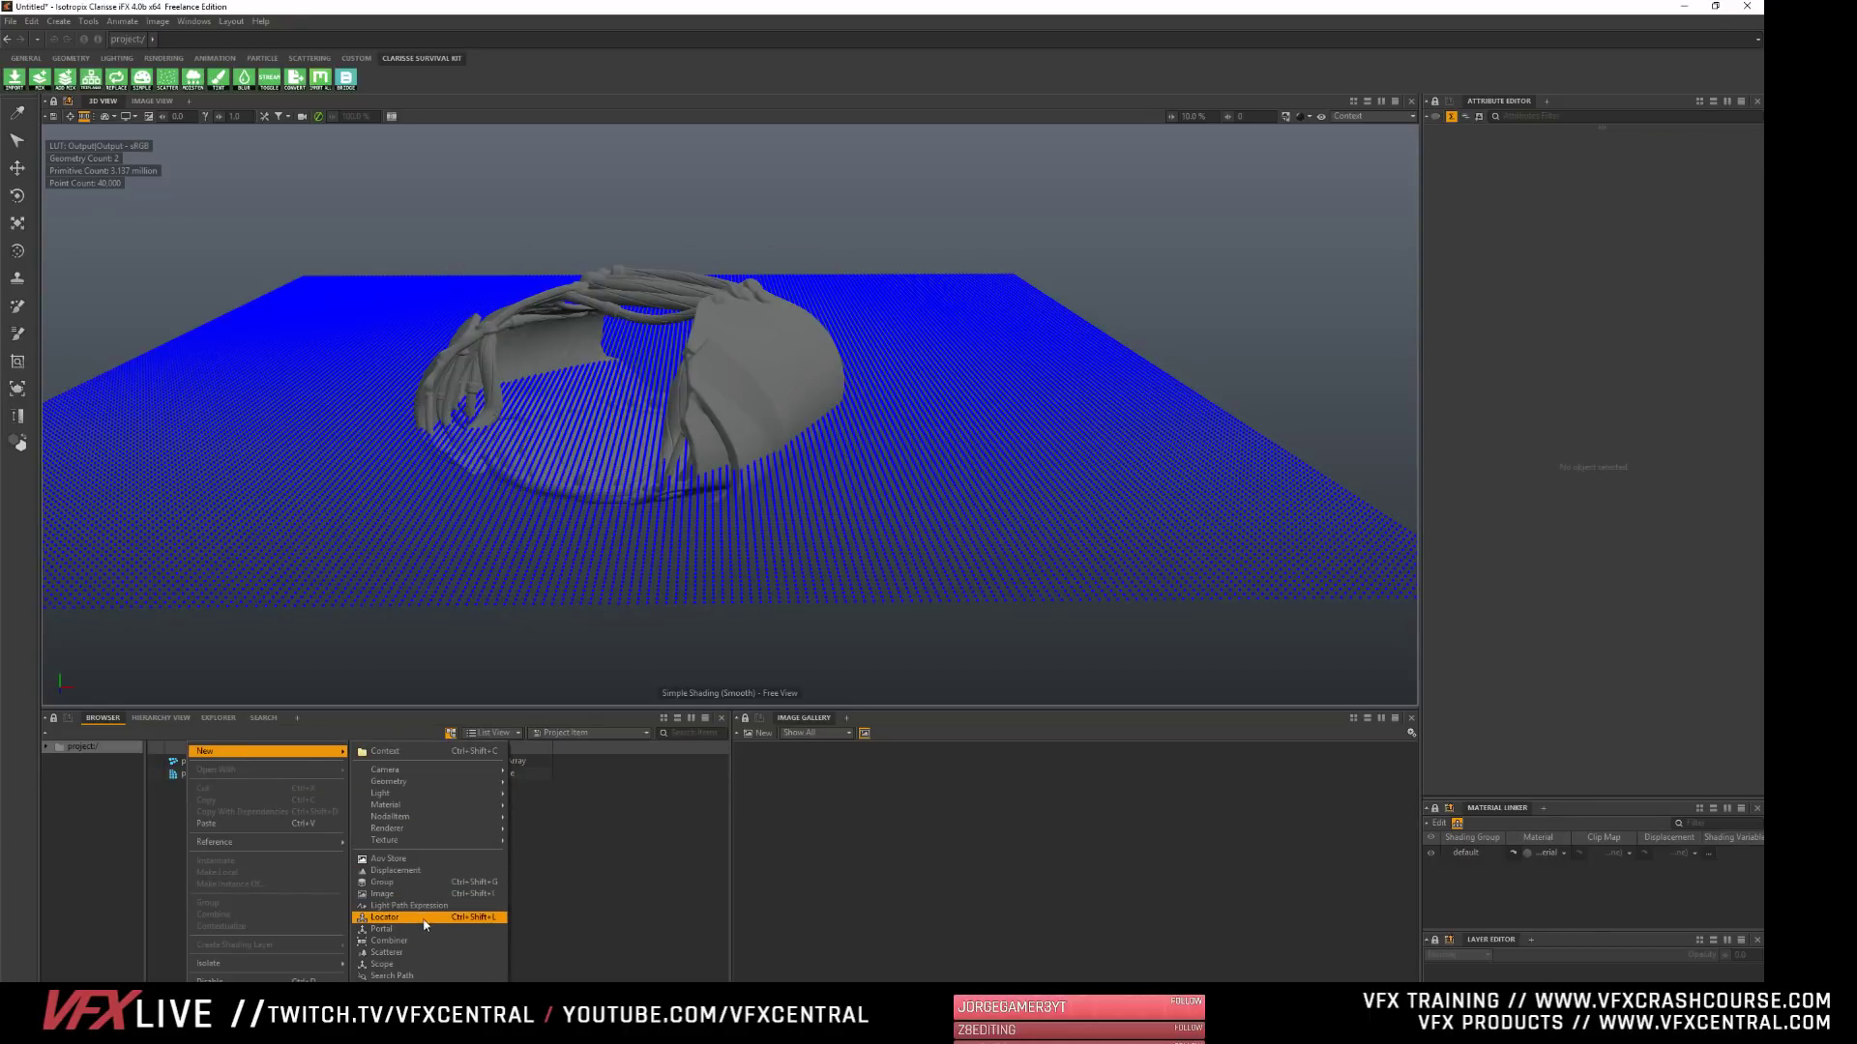
{"action": "left_click", "coordinate": [406, 953]}
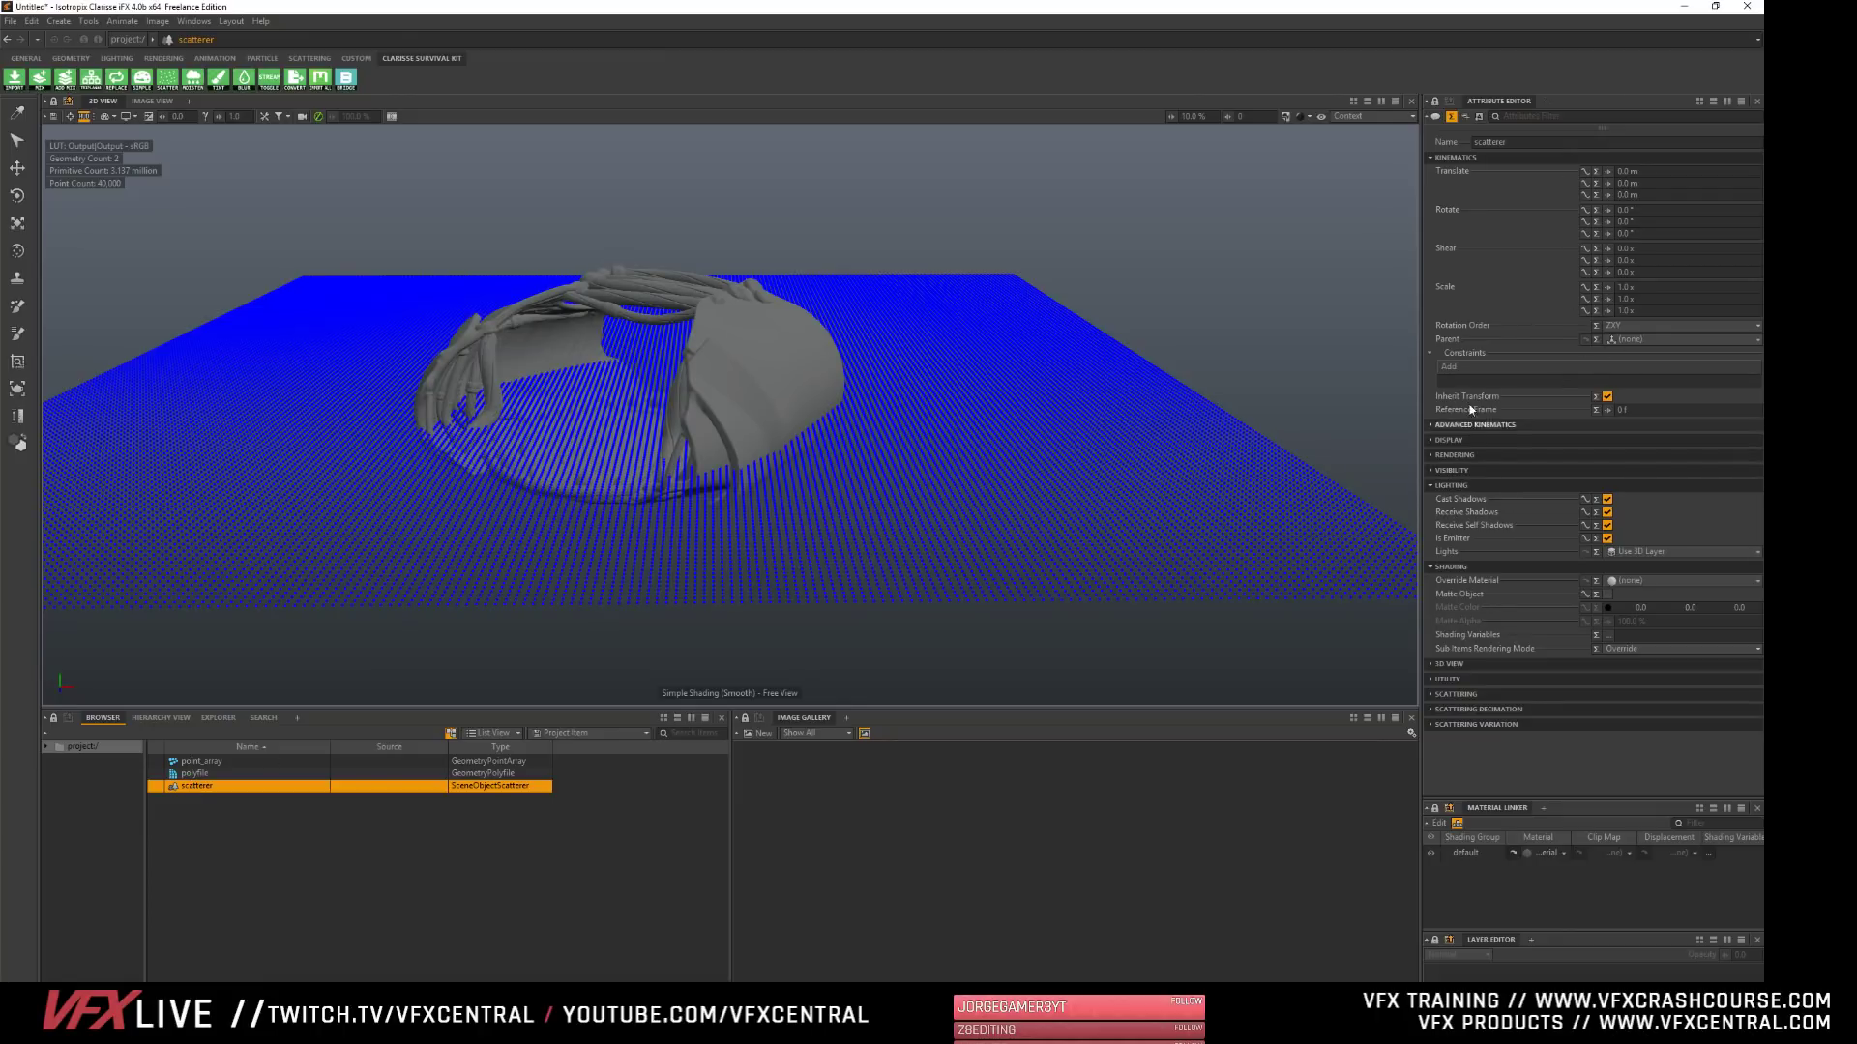
- Collapse the scatterer's unneeded attribute groups and assign point_array as its Geometry Support in the Scattering settings
{"action": "left_click", "coordinate": [1454, 158]}
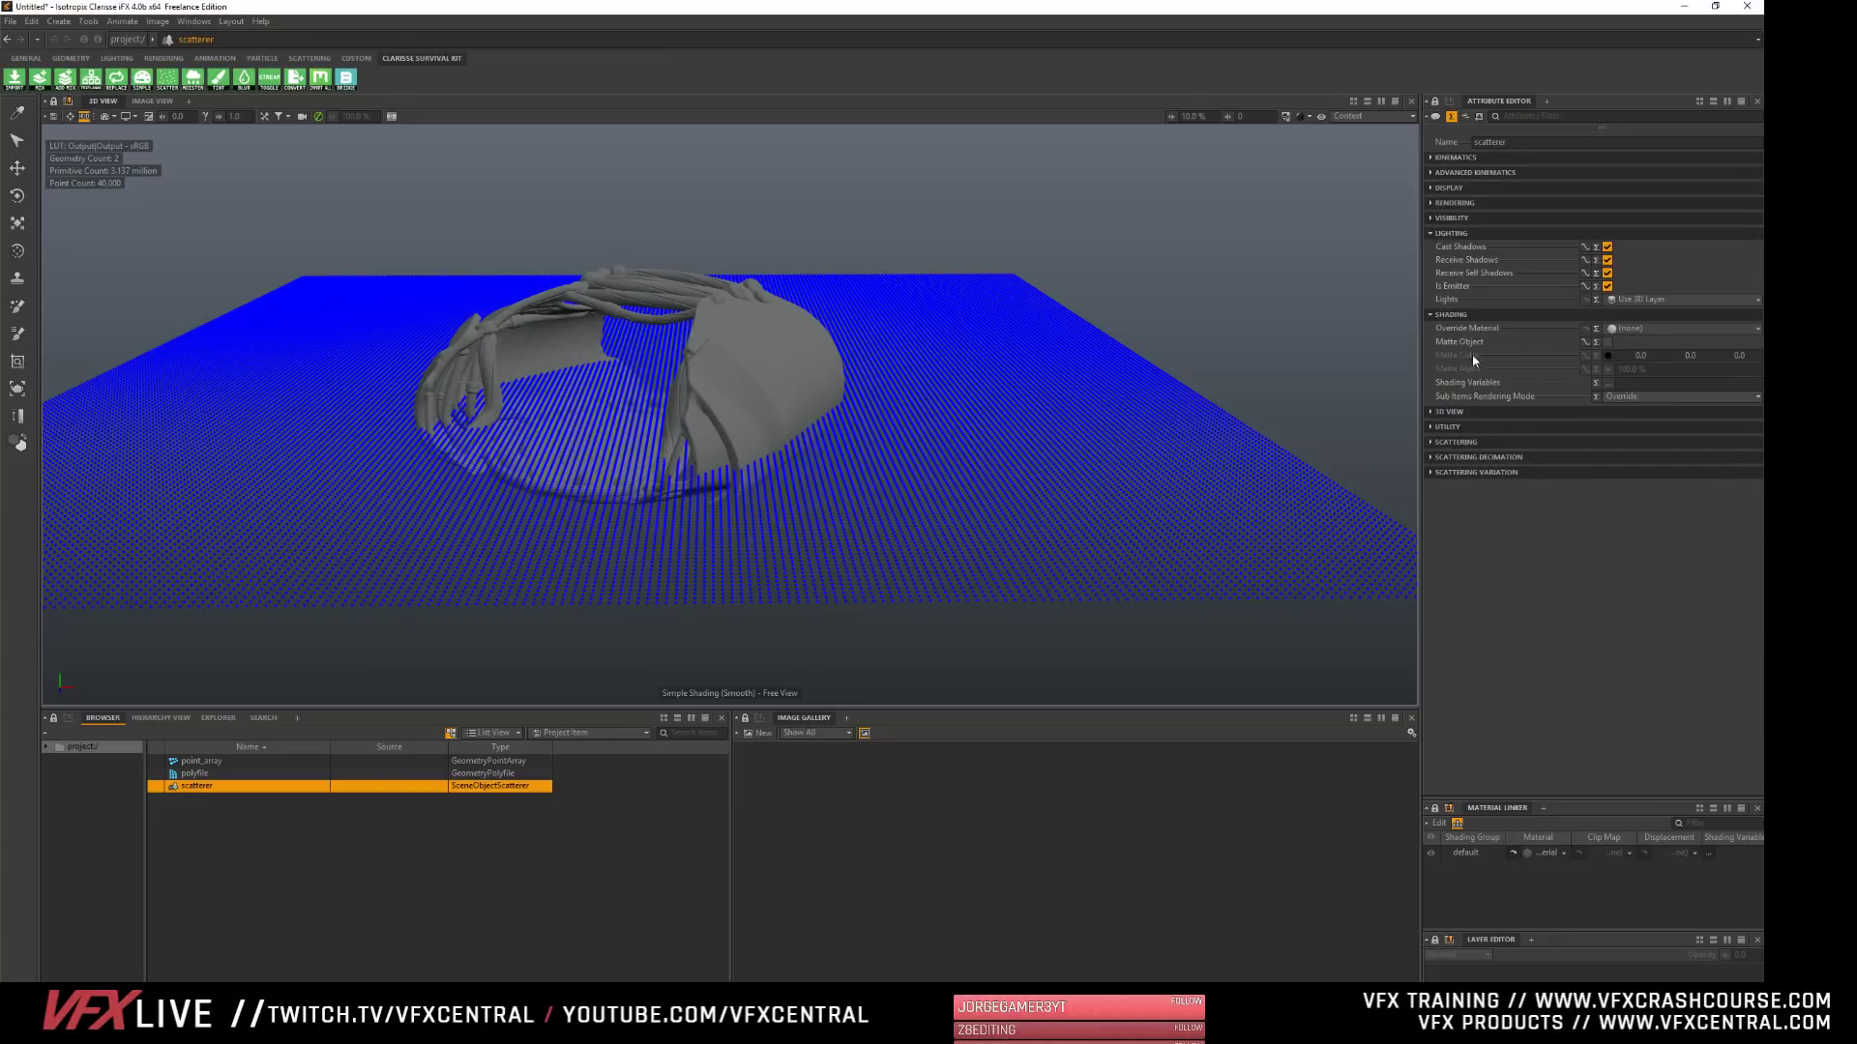
{"action": "left_click", "coordinate": [1452, 234]}
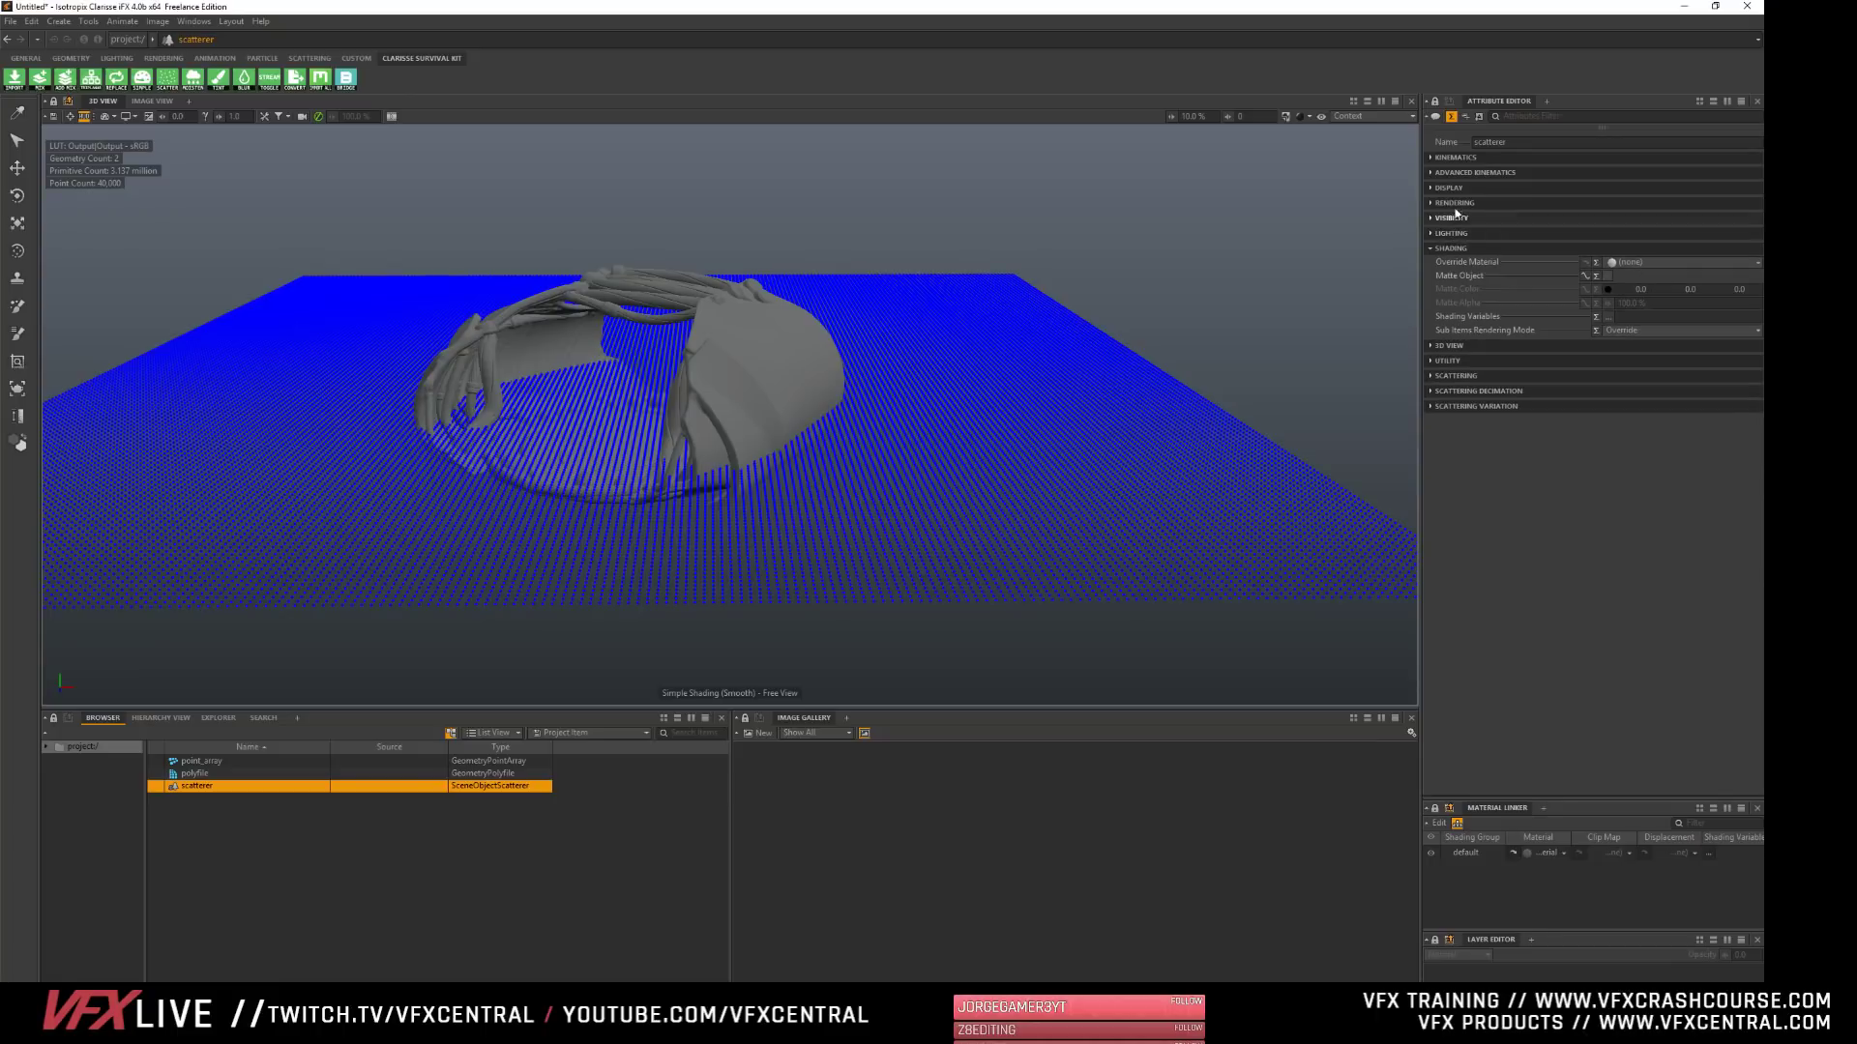
{"action": "left_click", "coordinate": [1454, 248]}
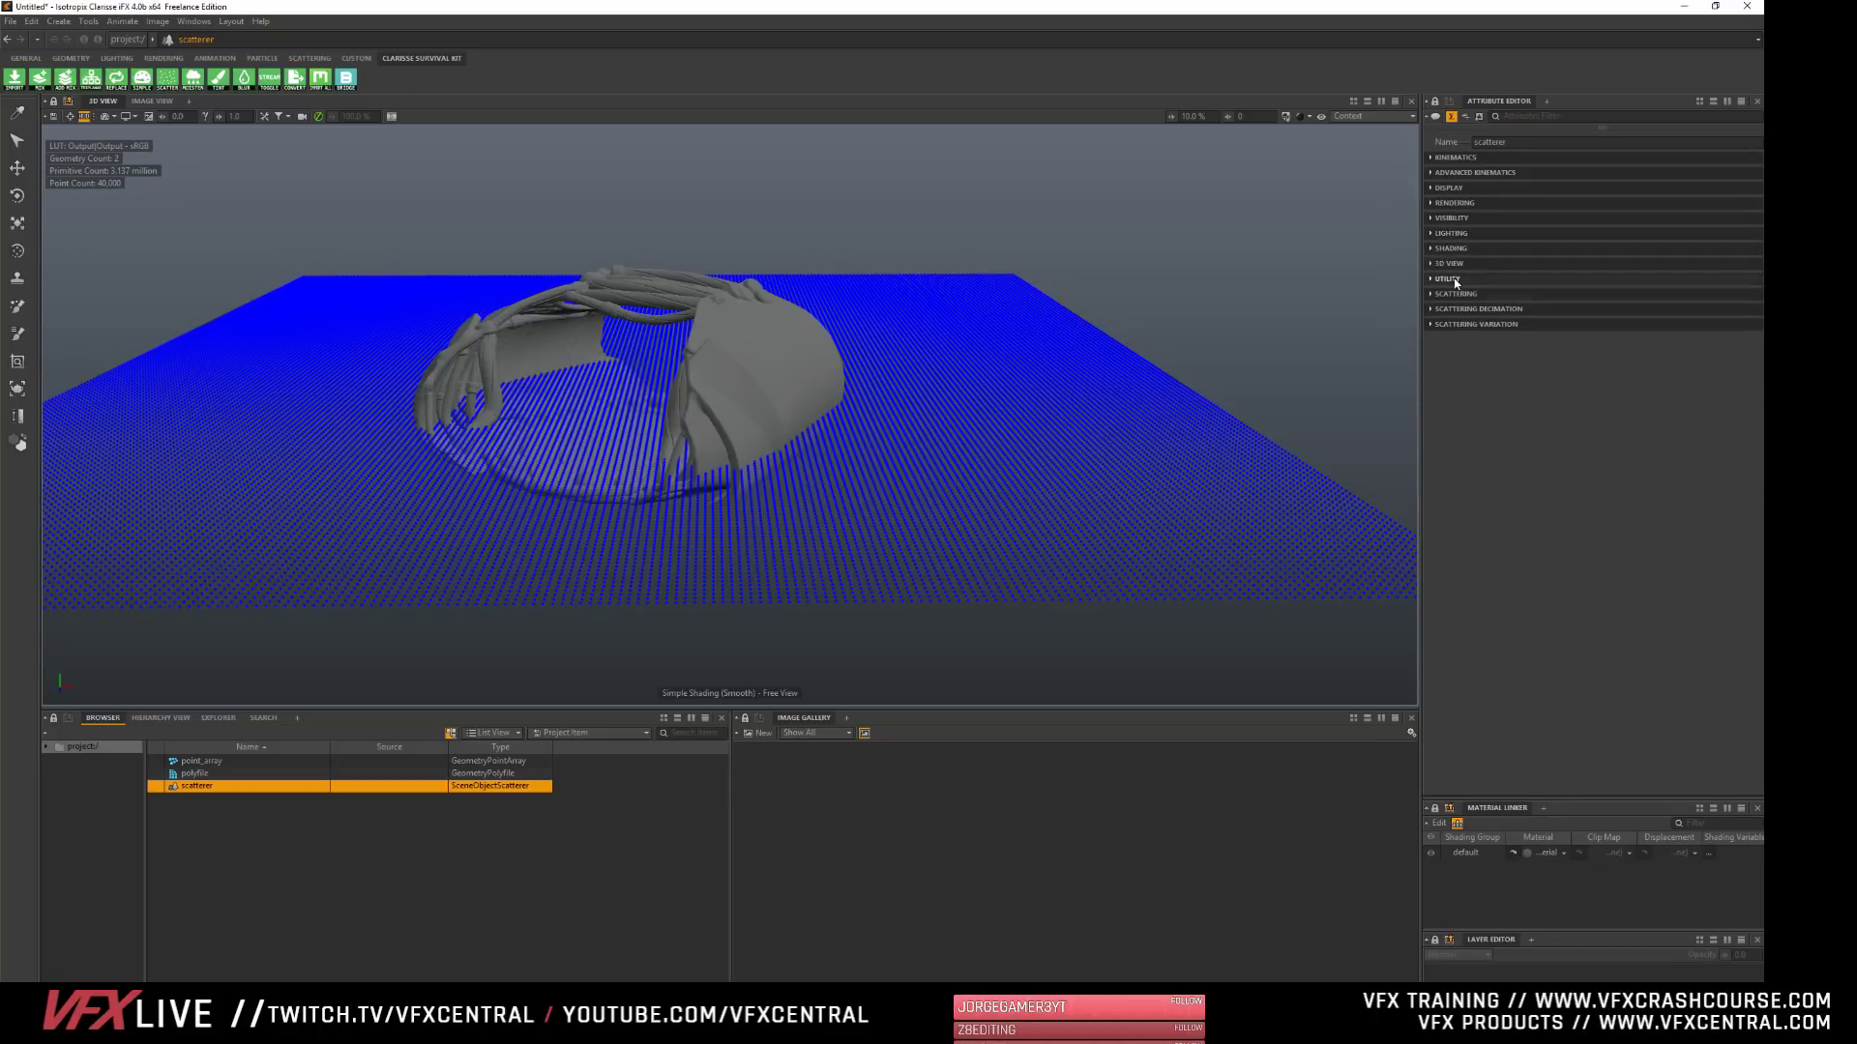
{"action": "left_click", "coordinate": [1456, 279]}
{"action": "left_click", "coordinate": [1457, 280]}
{"action": "left_click", "coordinate": [1455, 294]}
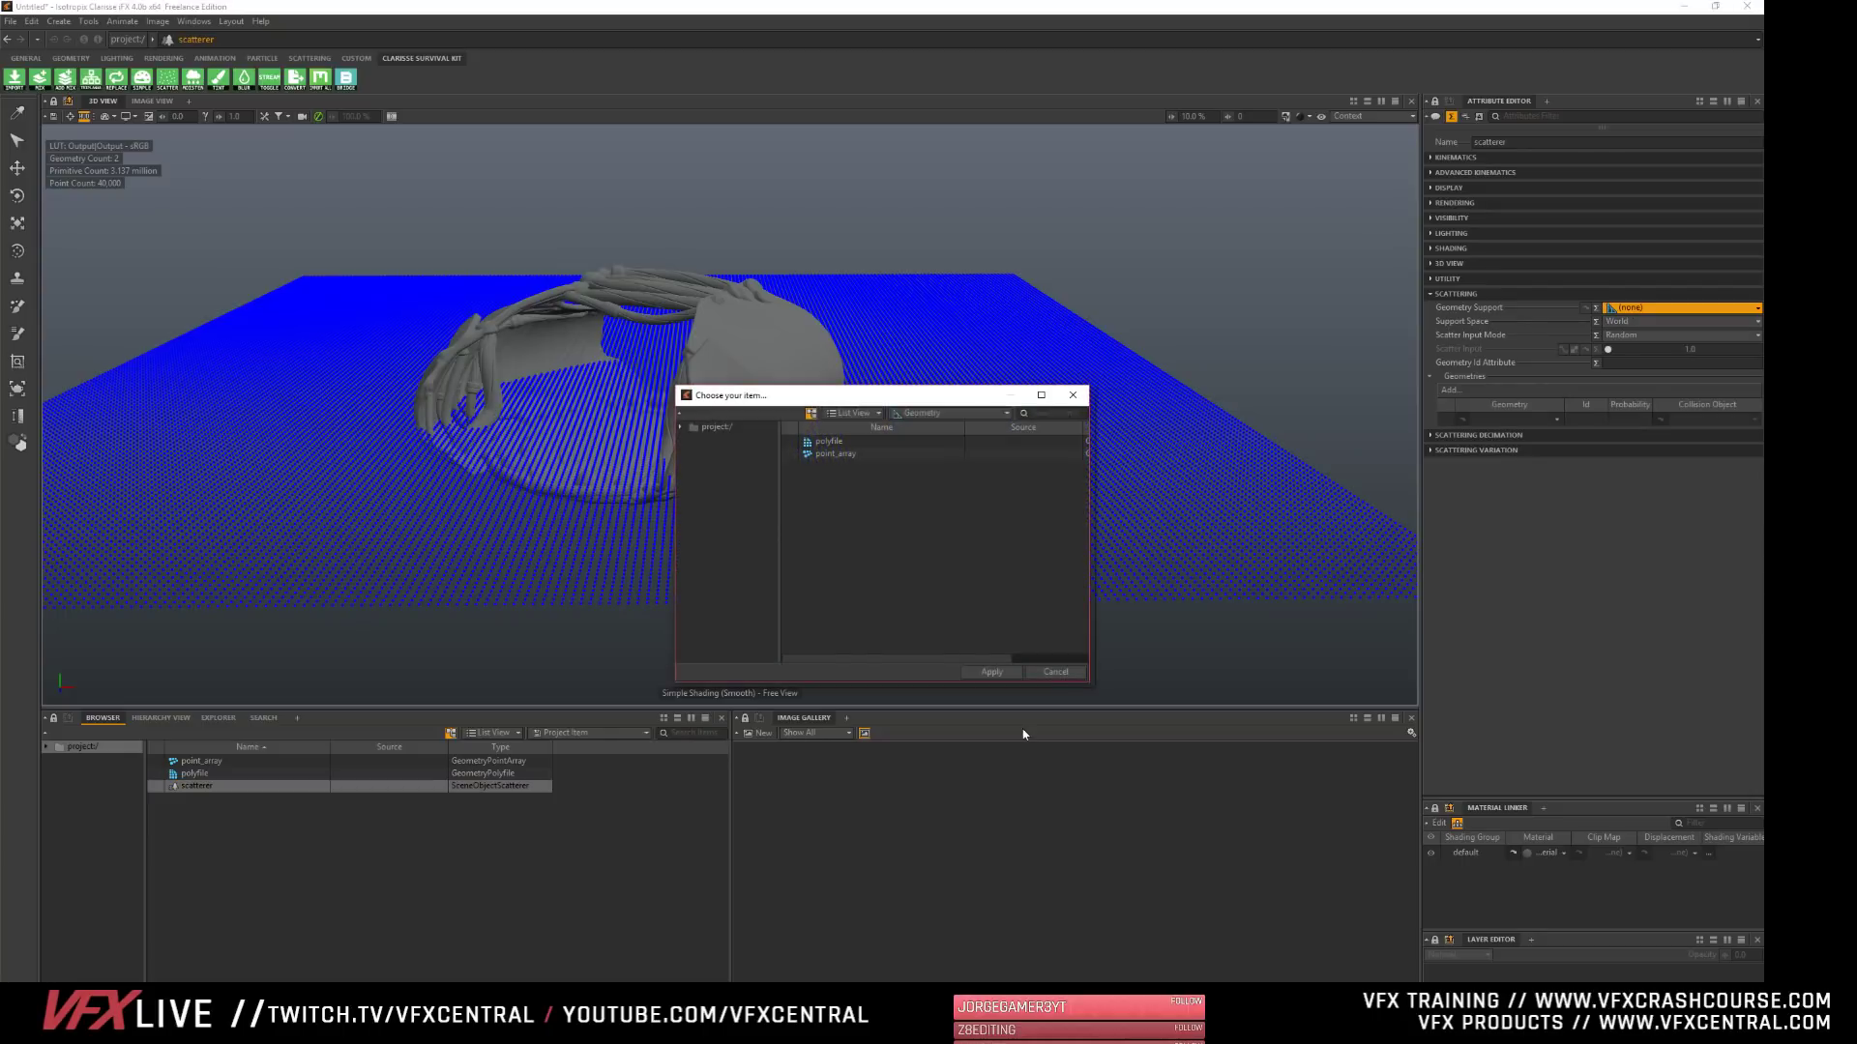
{"action": "left_click", "coordinate": [832, 456]}
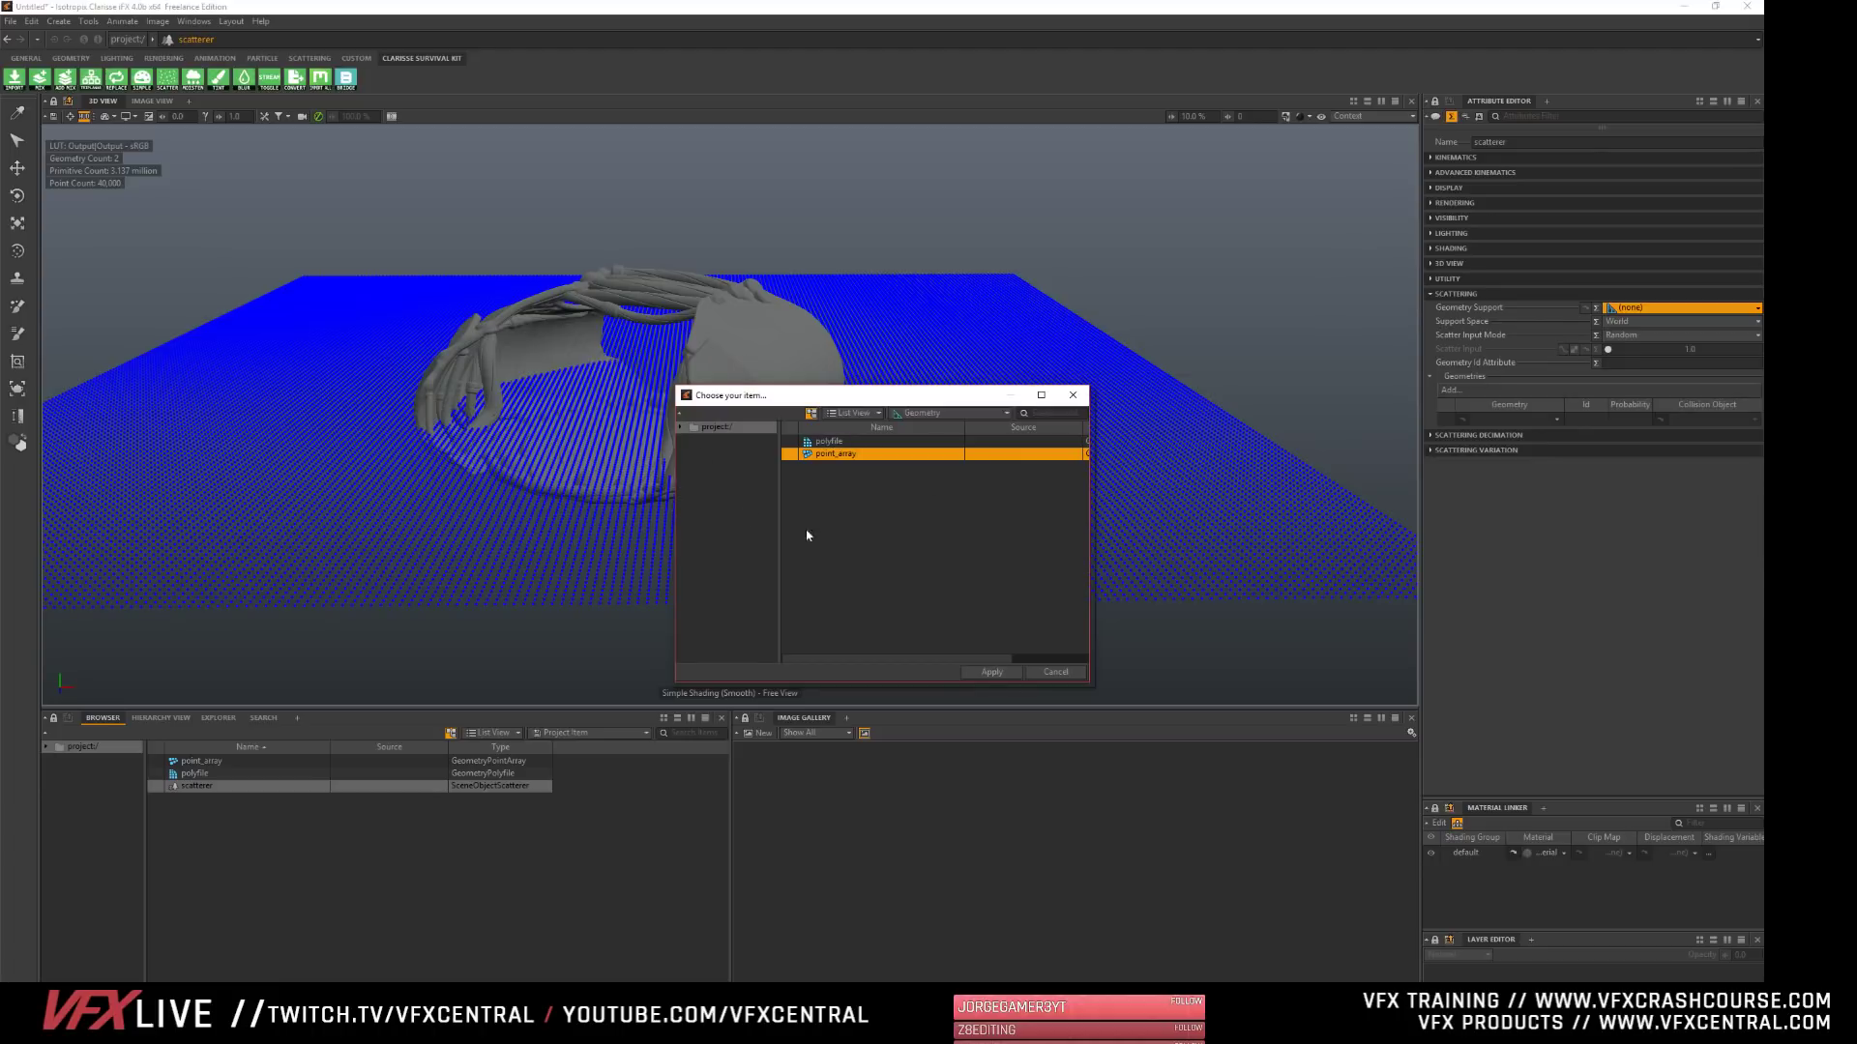
{"action": "left_click", "coordinate": [993, 671]}
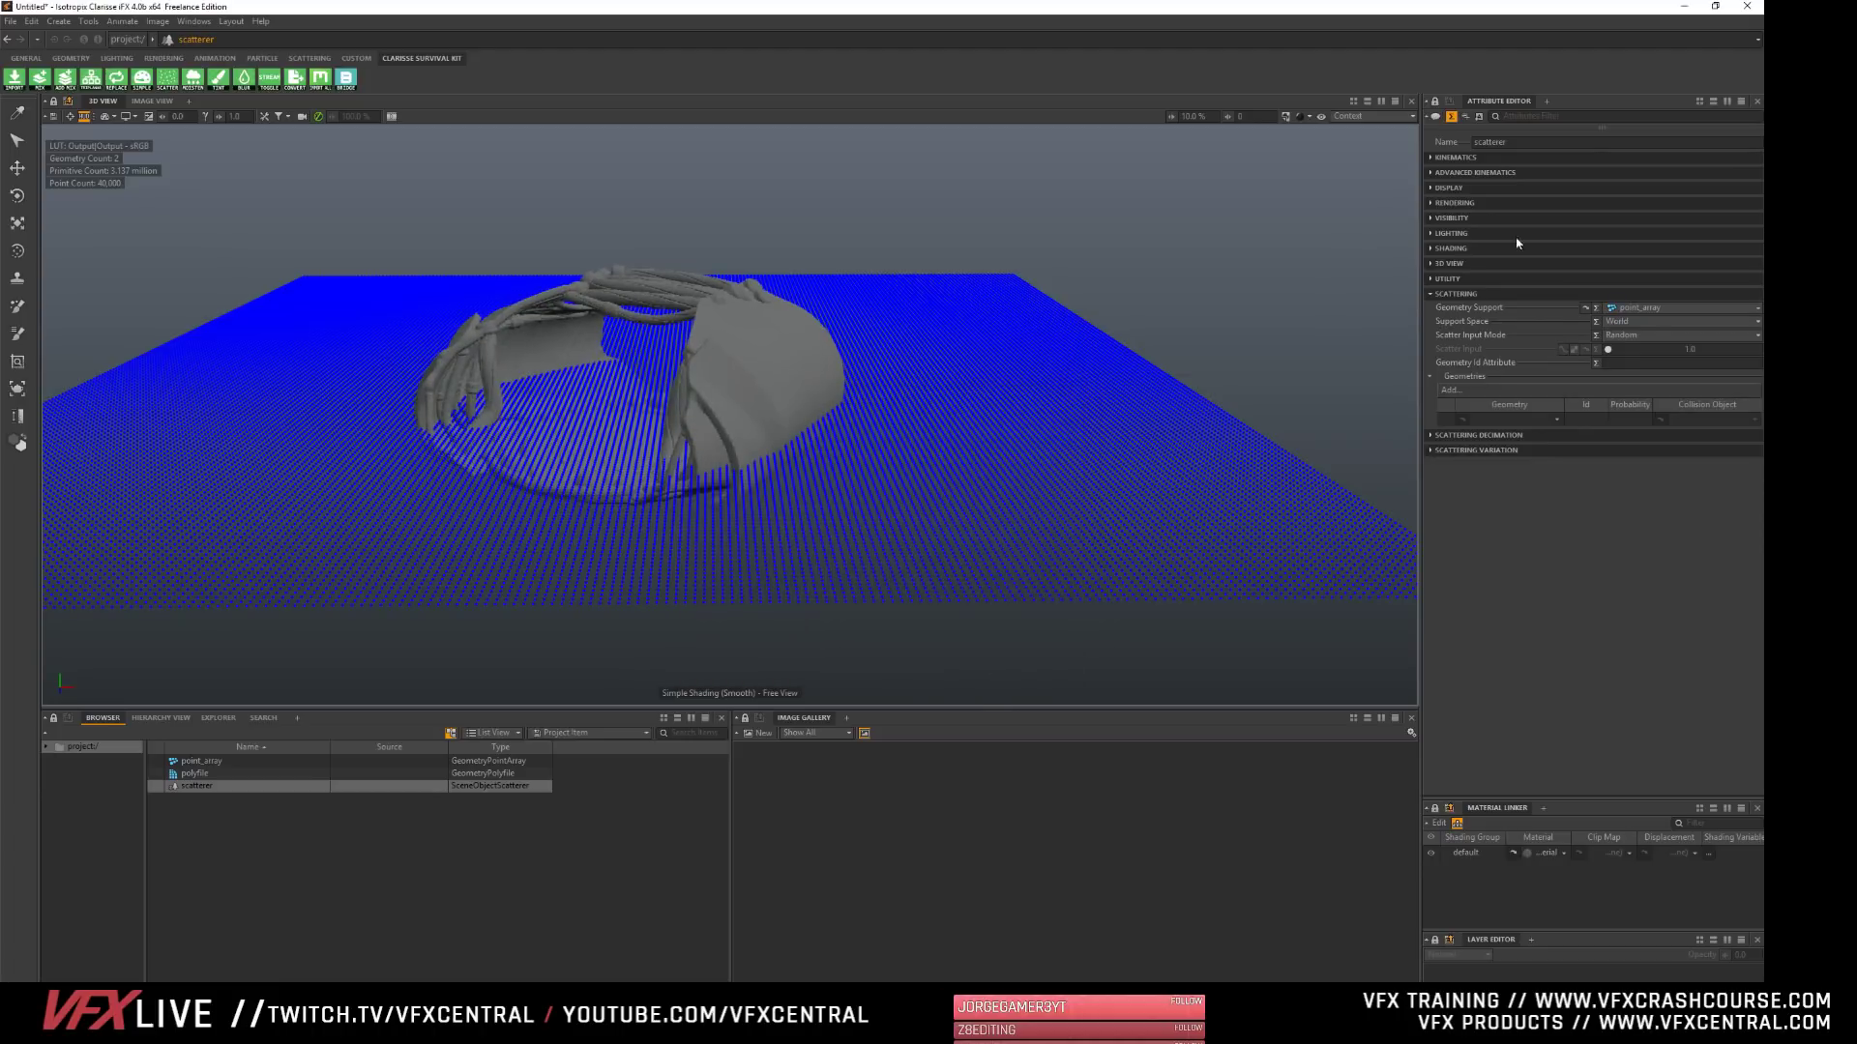
- Add the polyfile to the scatterer's geometries and frame the whole field of copies in the 3D view
{"action": "left_click", "coordinate": [1449, 391]}
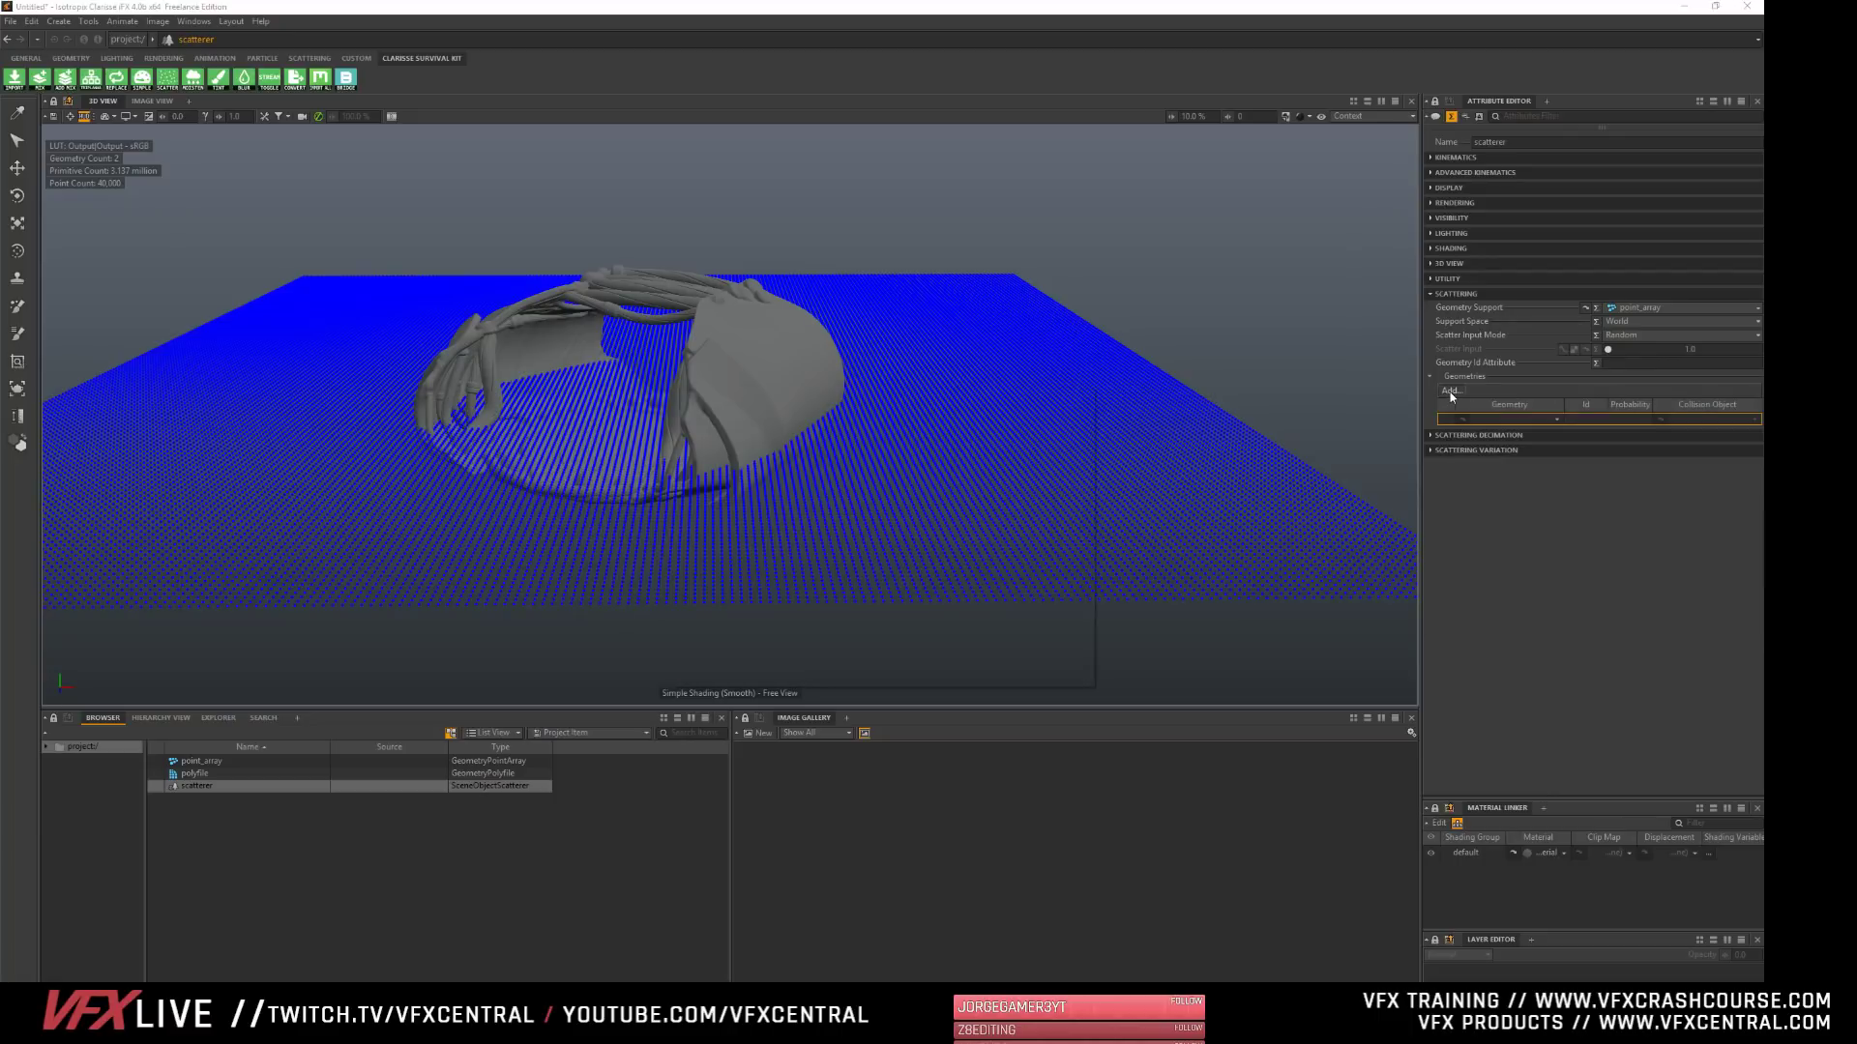
{"action": "left_click", "coordinate": [827, 442]}
{"action": "left_click", "coordinate": [992, 671]}
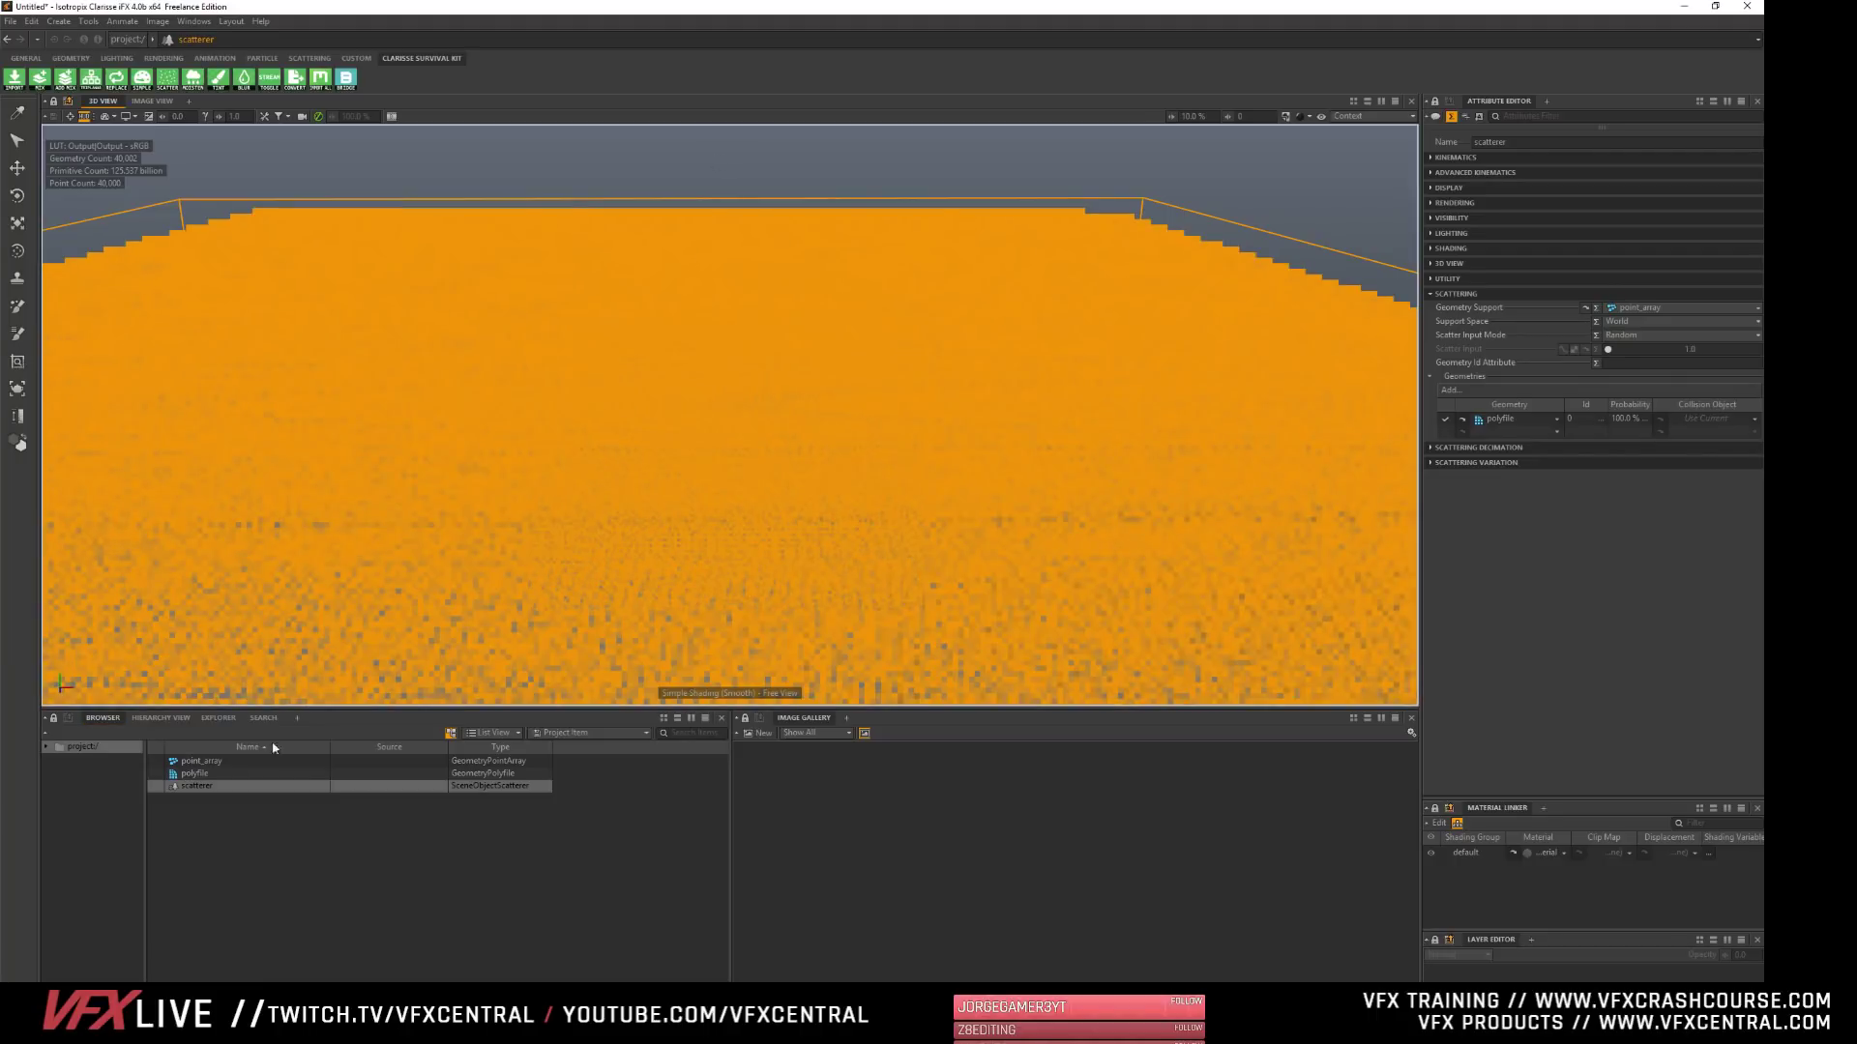
{"action": "left_click", "coordinate": [262, 829]}
{"action": "key", "text": "f"}
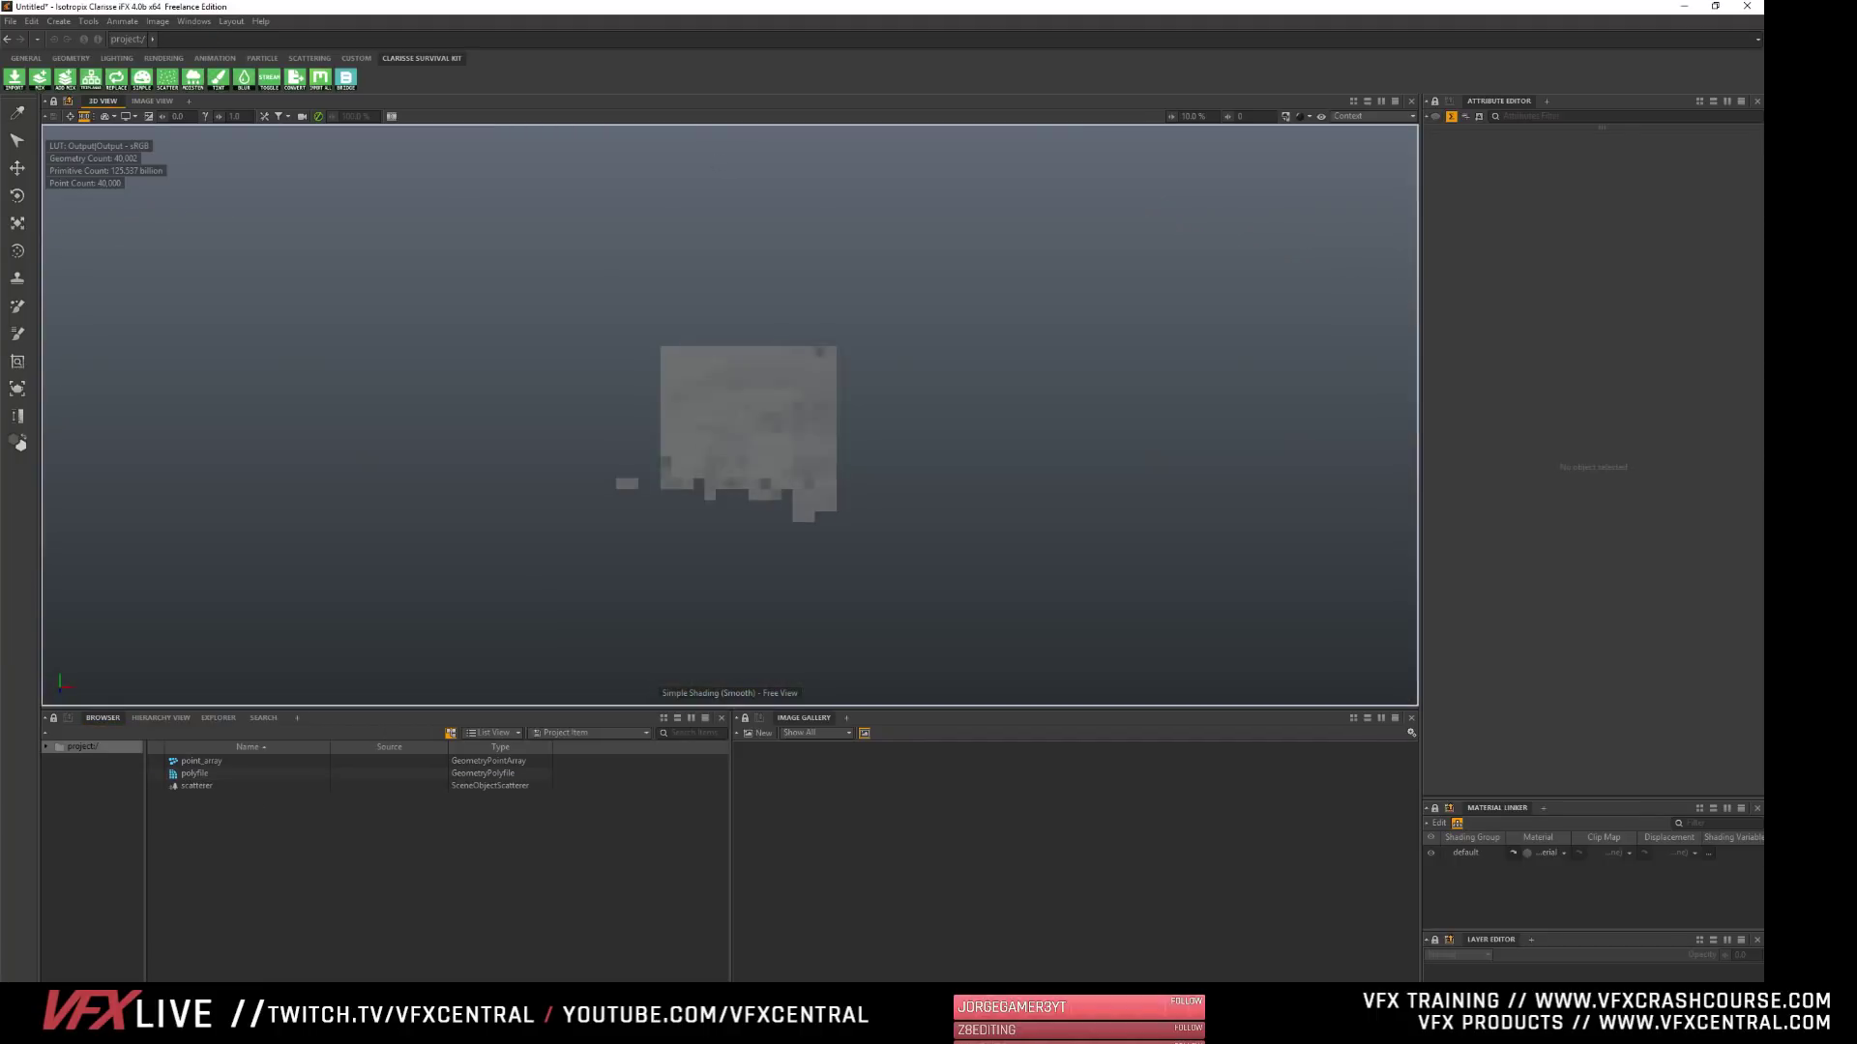
{"action": "right_click_drag", "start_coordinate": [615, 397], "coordinate": [754, 406], "text": "alt"}
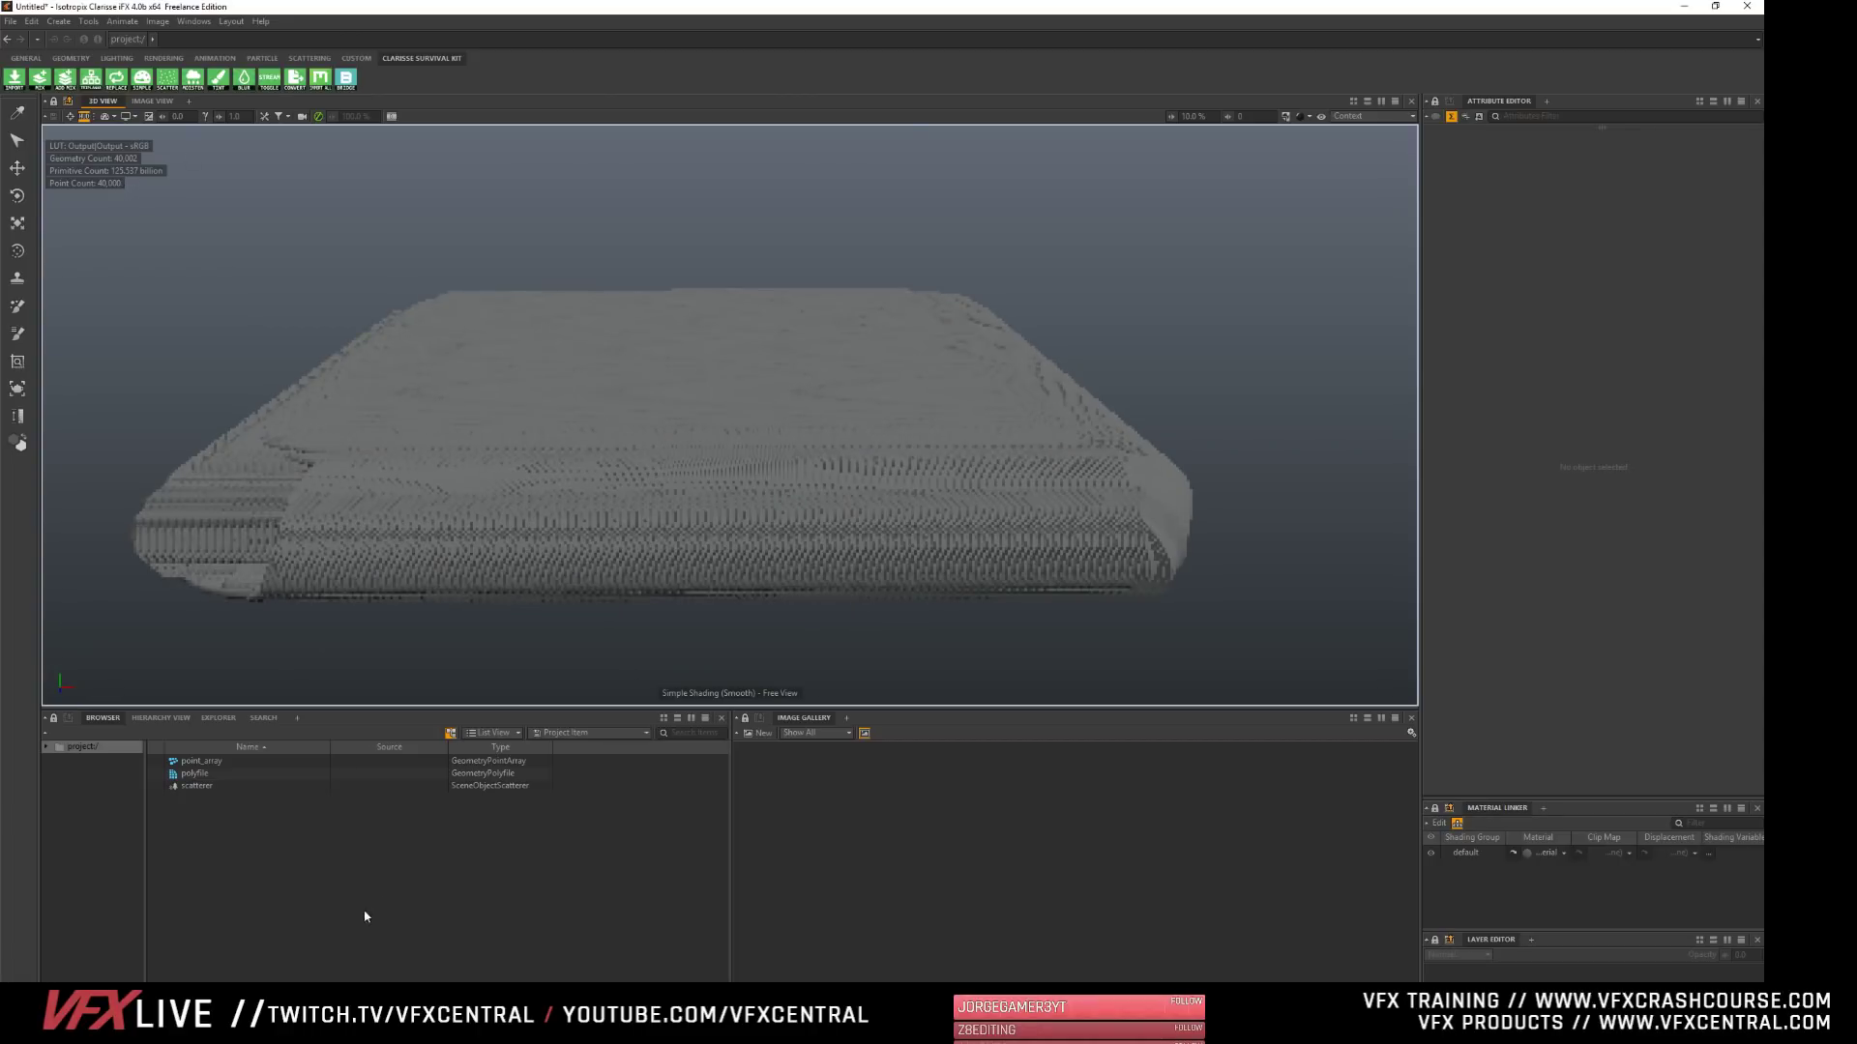
- Spread the scattered copies apart by enlarging the point array uniformly to about 17 km on all axes
{"action": "left_click", "coordinate": [207, 786]}
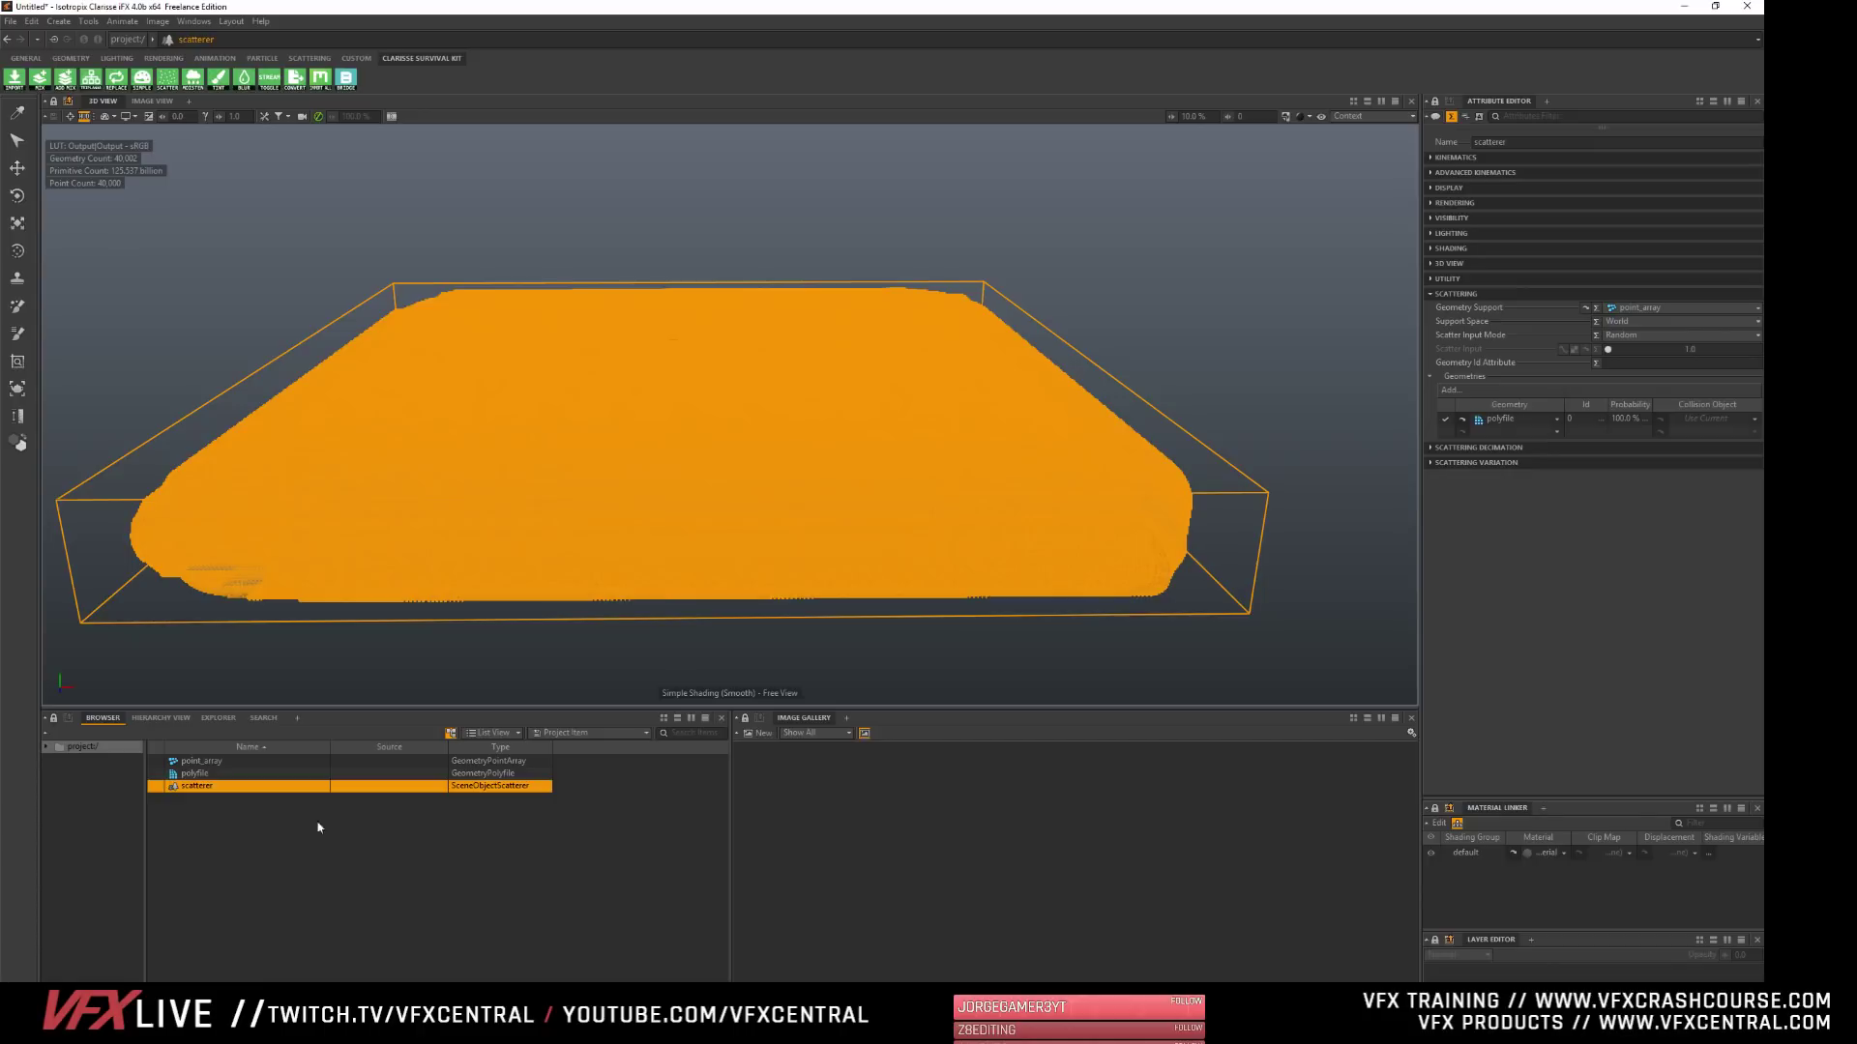
{"action": "left_click", "coordinate": [201, 761]}
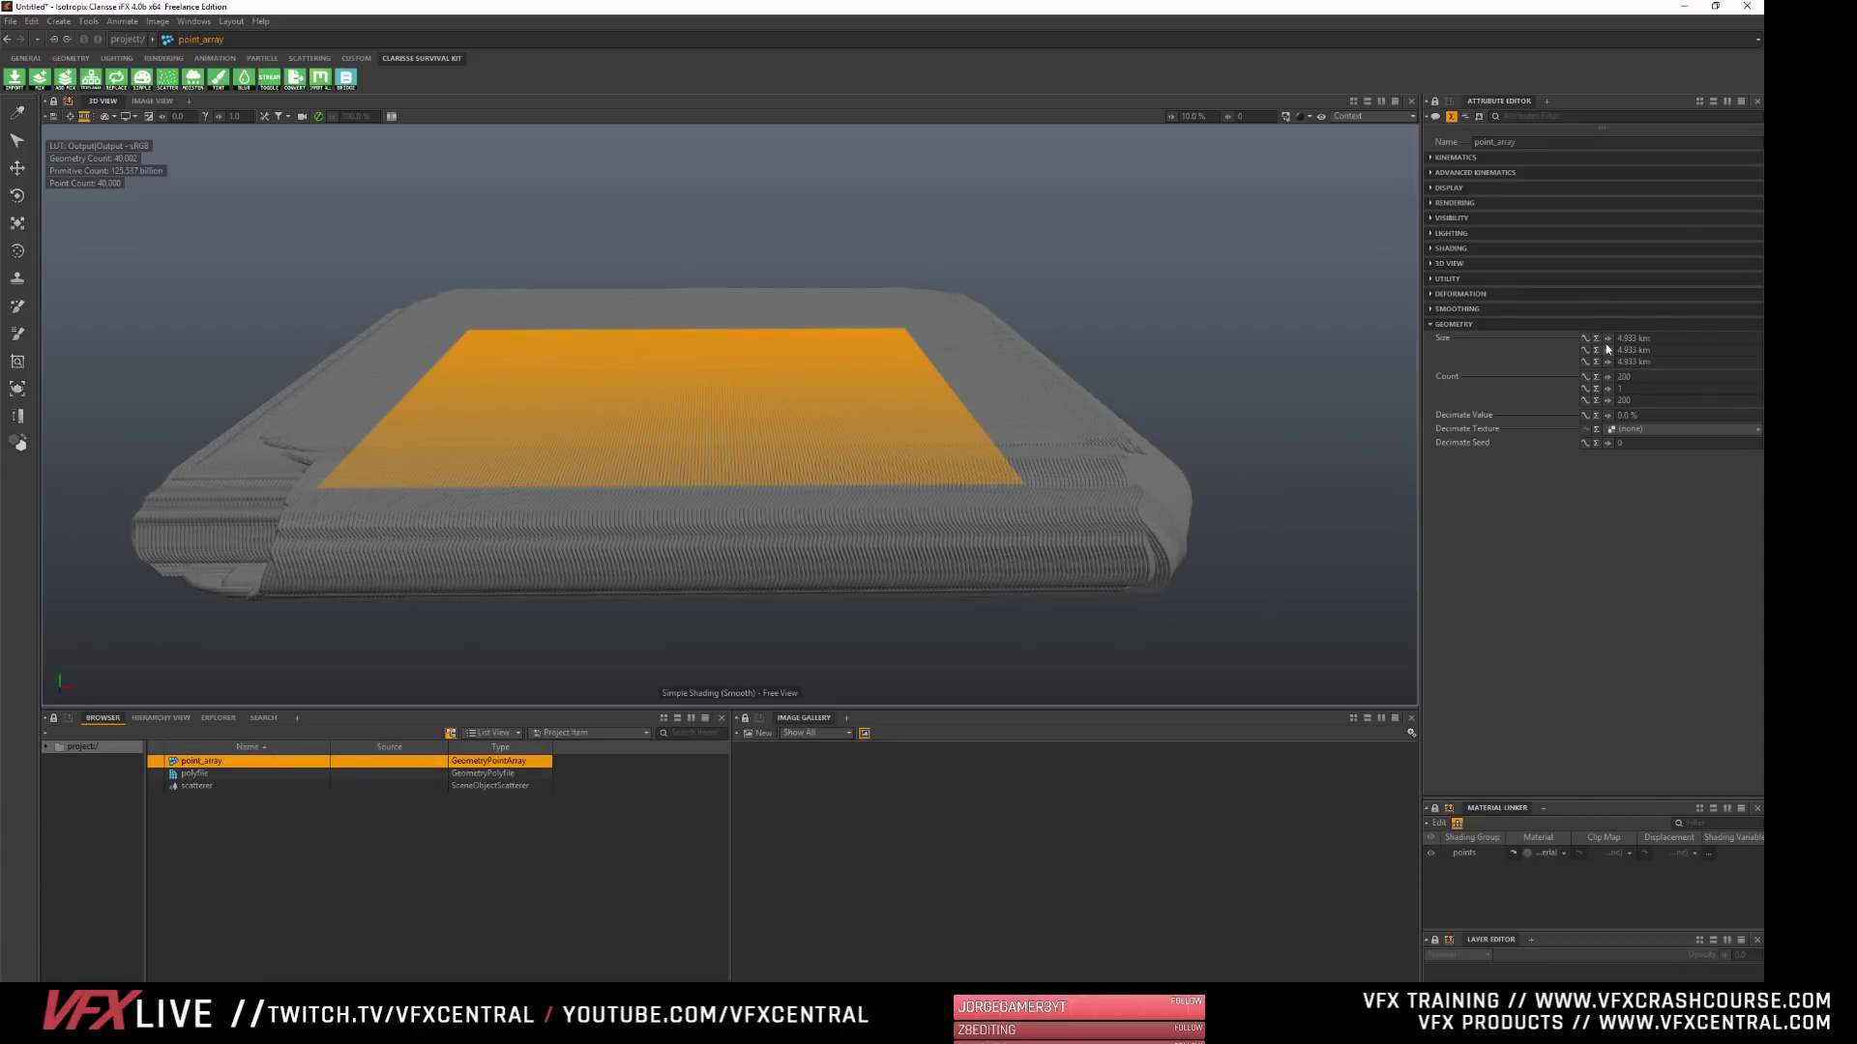
{"action": "left_click_drag", "start_coordinate": [1605, 344], "coordinate": [1800, 344]}
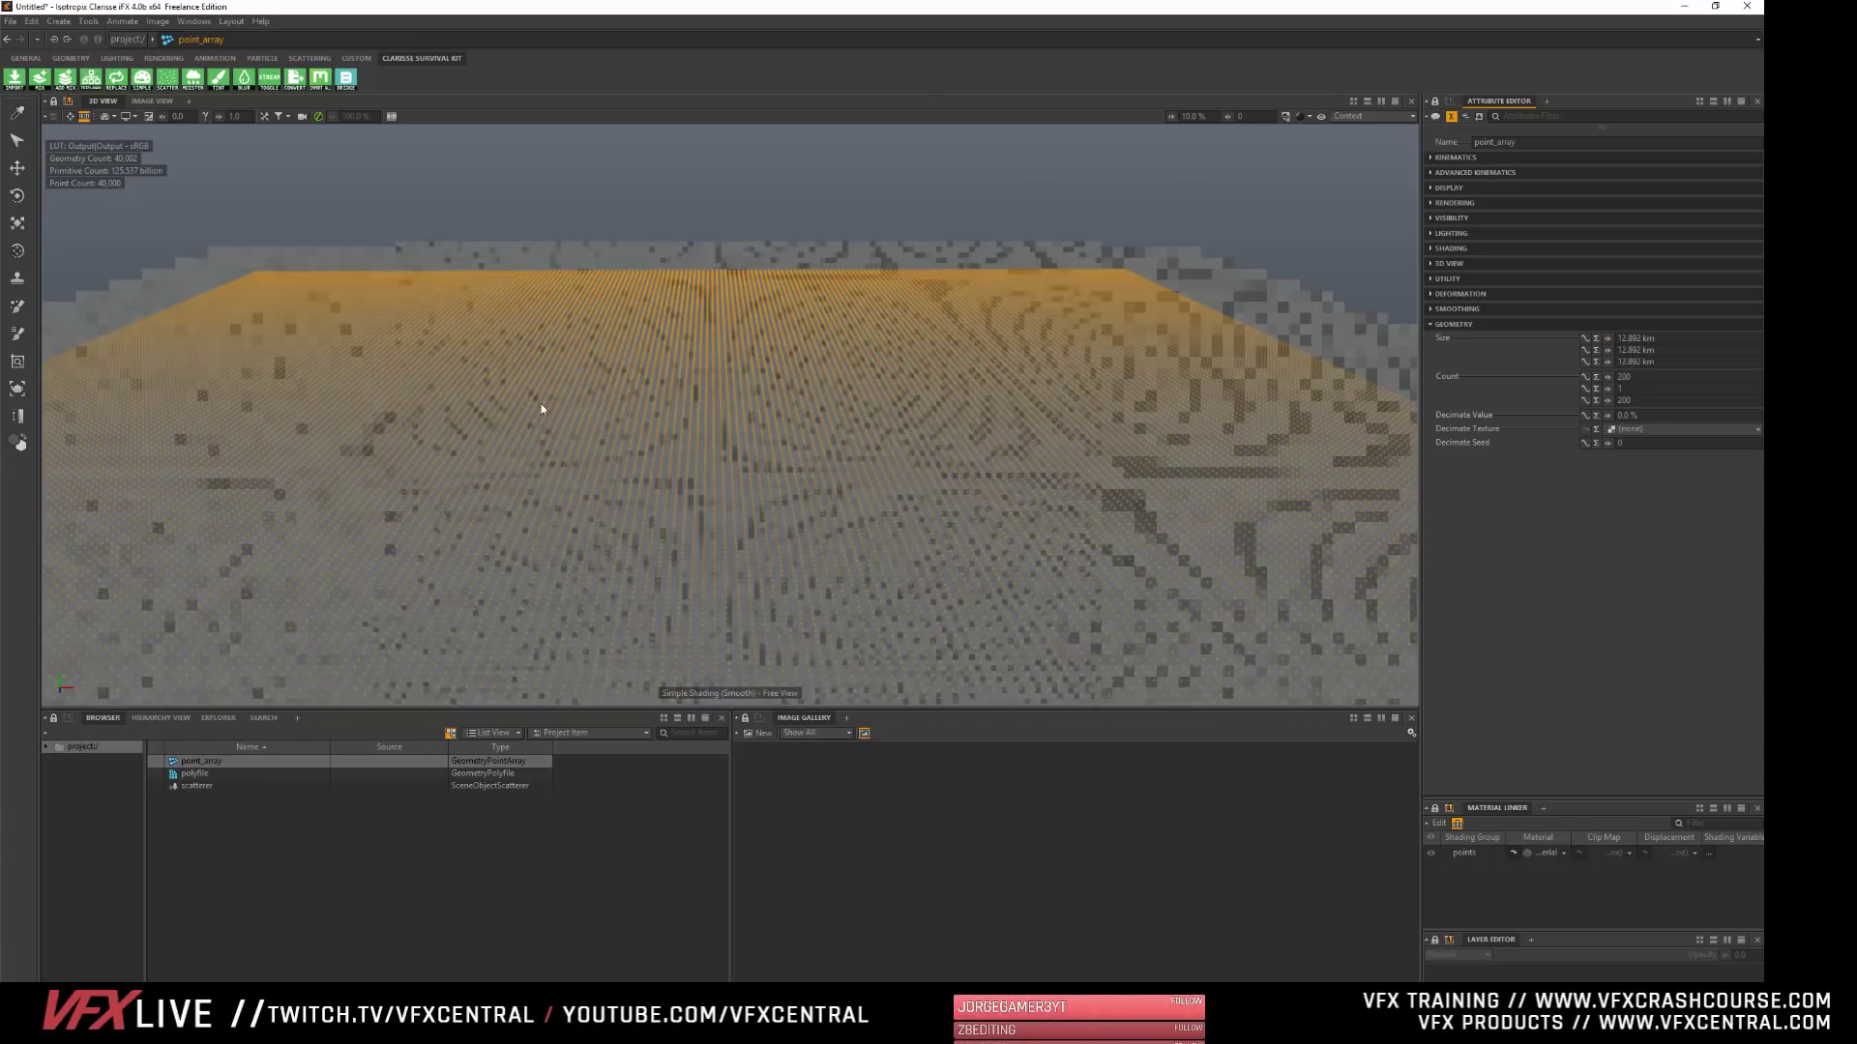
{"action": "left_click_drag", "start_coordinate": [1607, 339], "coordinate": [1701, 339]}
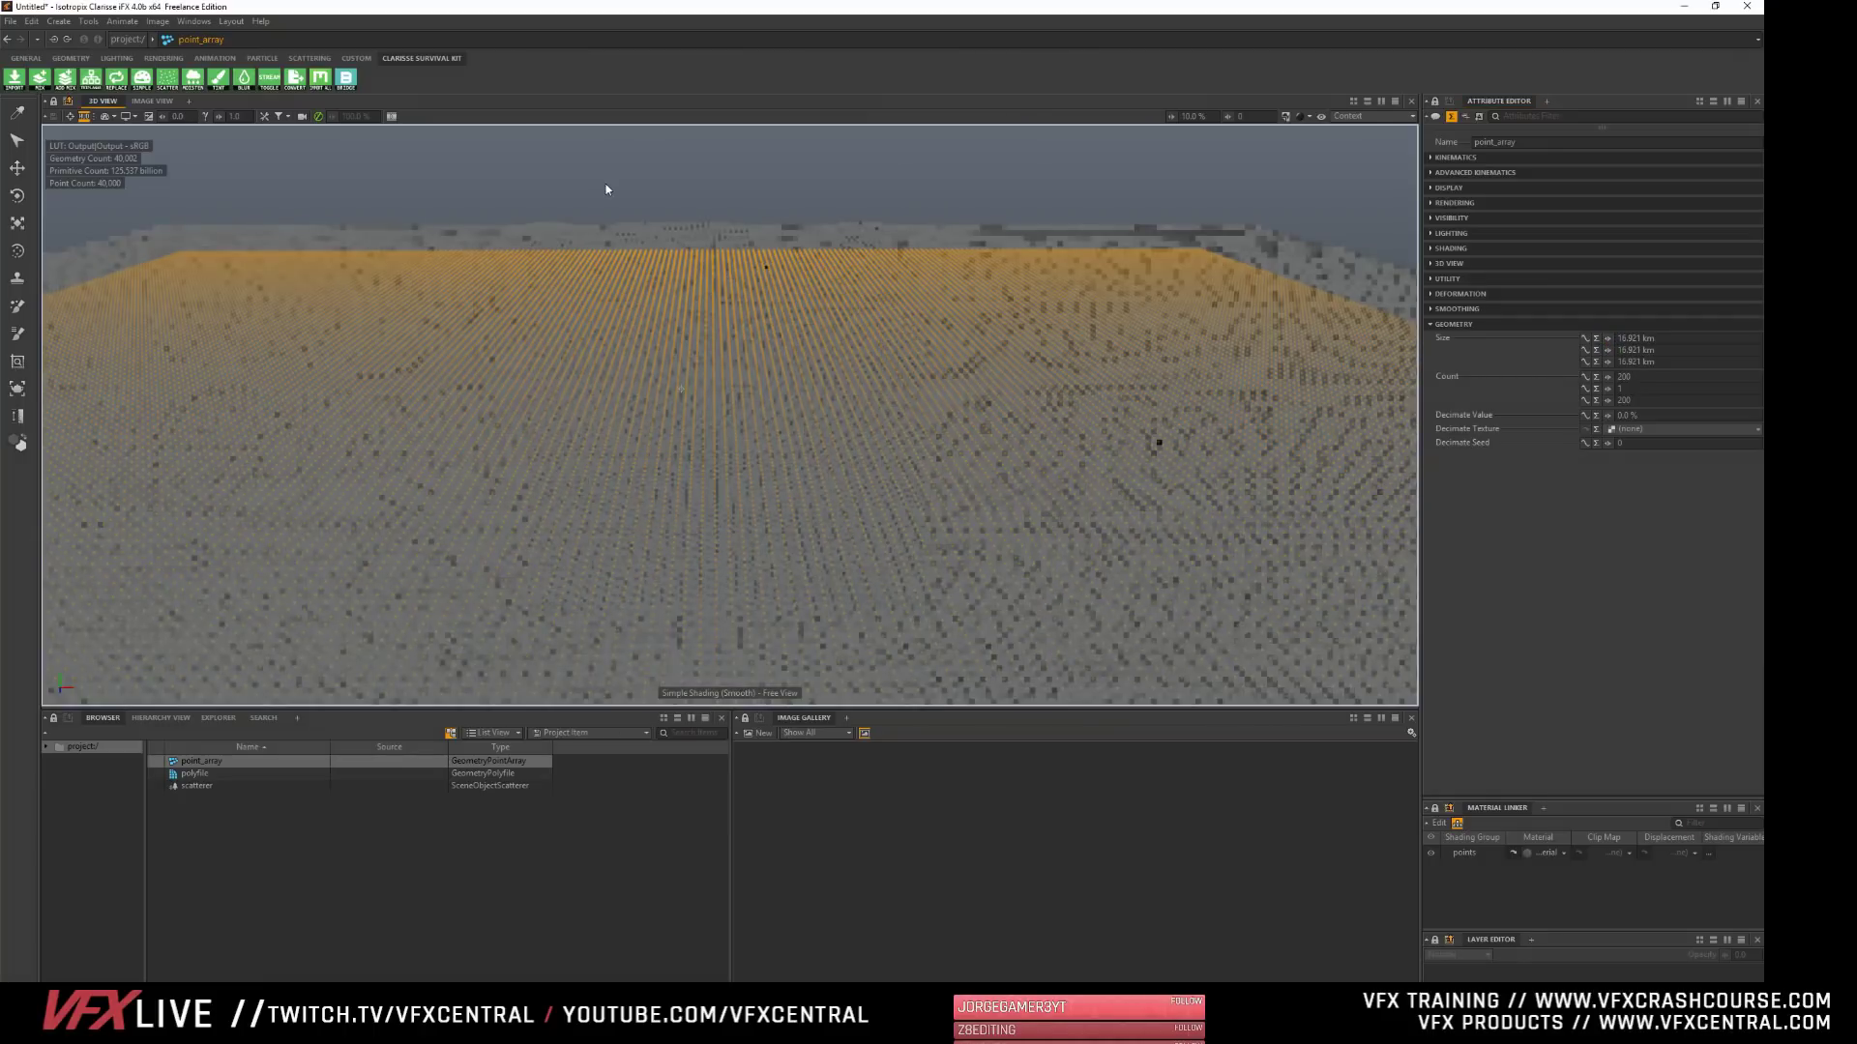
{"action": "right_click_drag", "start_coordinate": [426, 194], "coordinate": [455, 303], "text": "alt"}
{"action": "left_click", "coordinate": [196, 925]}
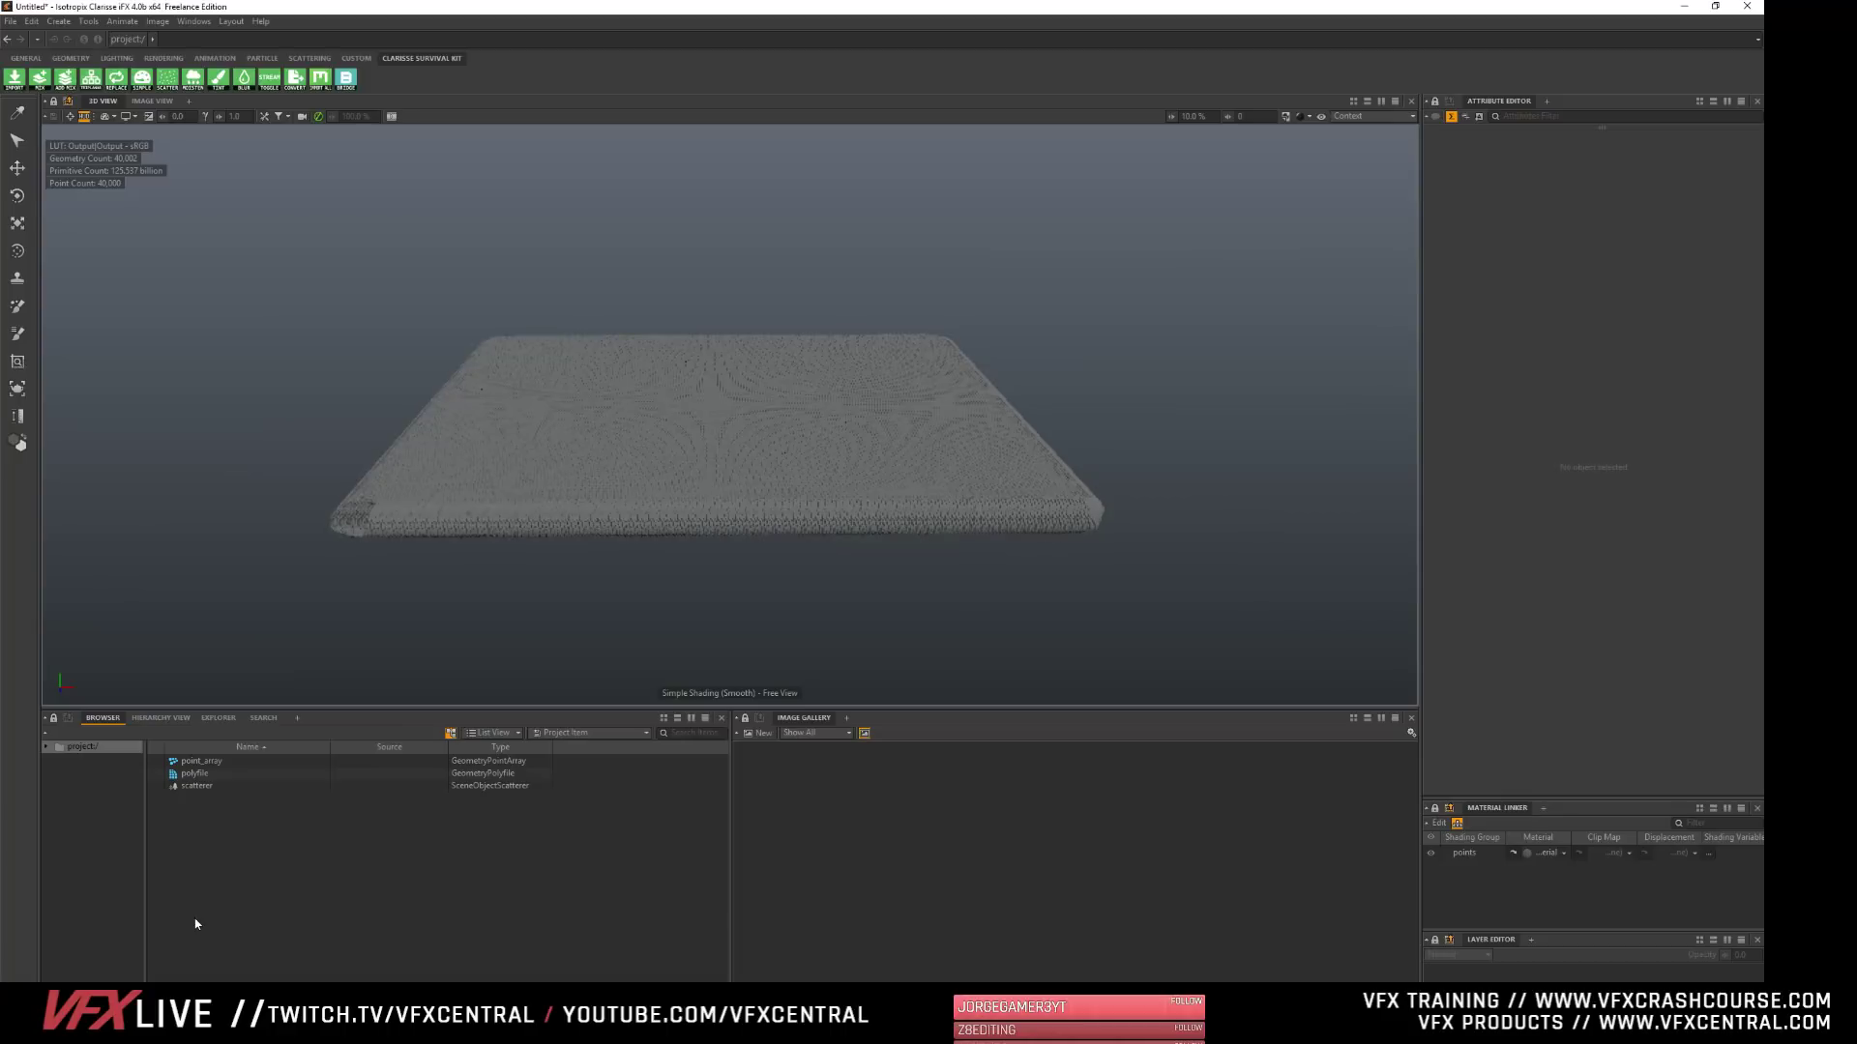
- Scale the polyfile down uniformly to about 0.09 on all axes so the scattered copies shrink
{"action": "left_click", "coordinate": [198, 774]}
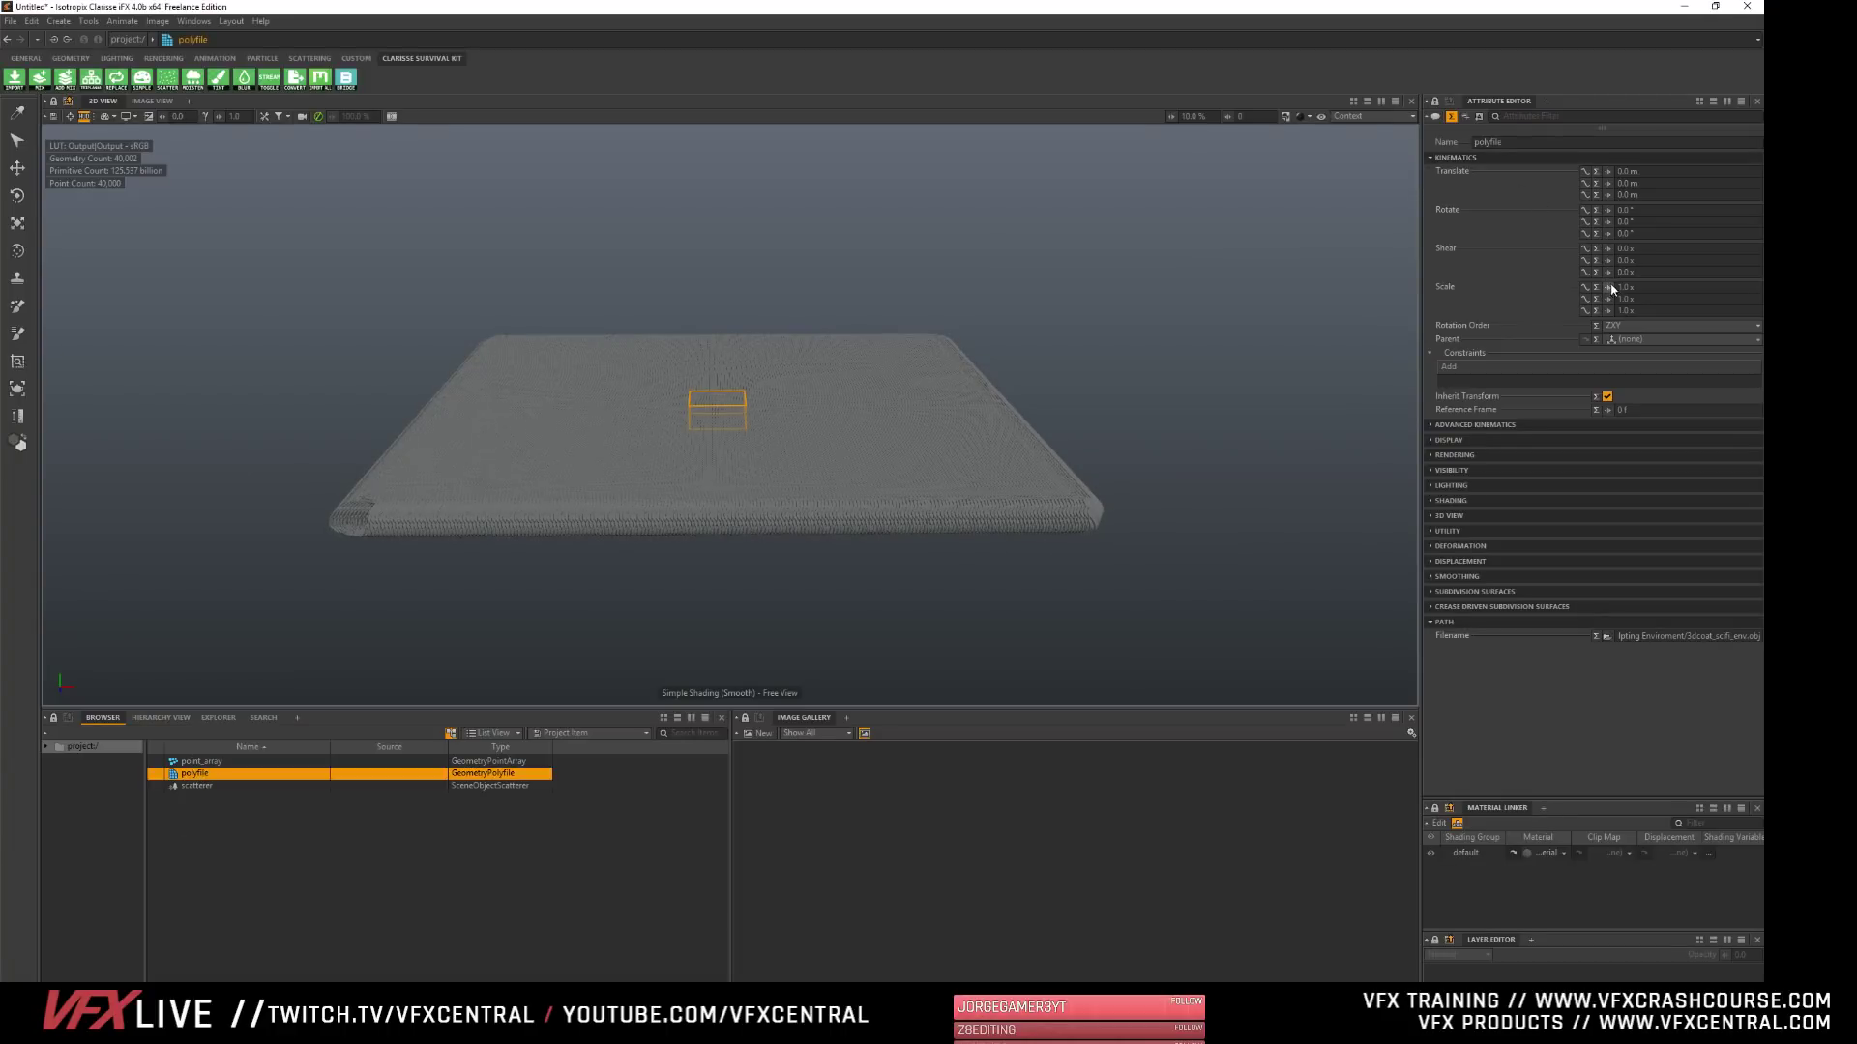
{"action": "left_click_drag", "start_coordinate": [1609, 289], "coordinate": [1509, 289]}
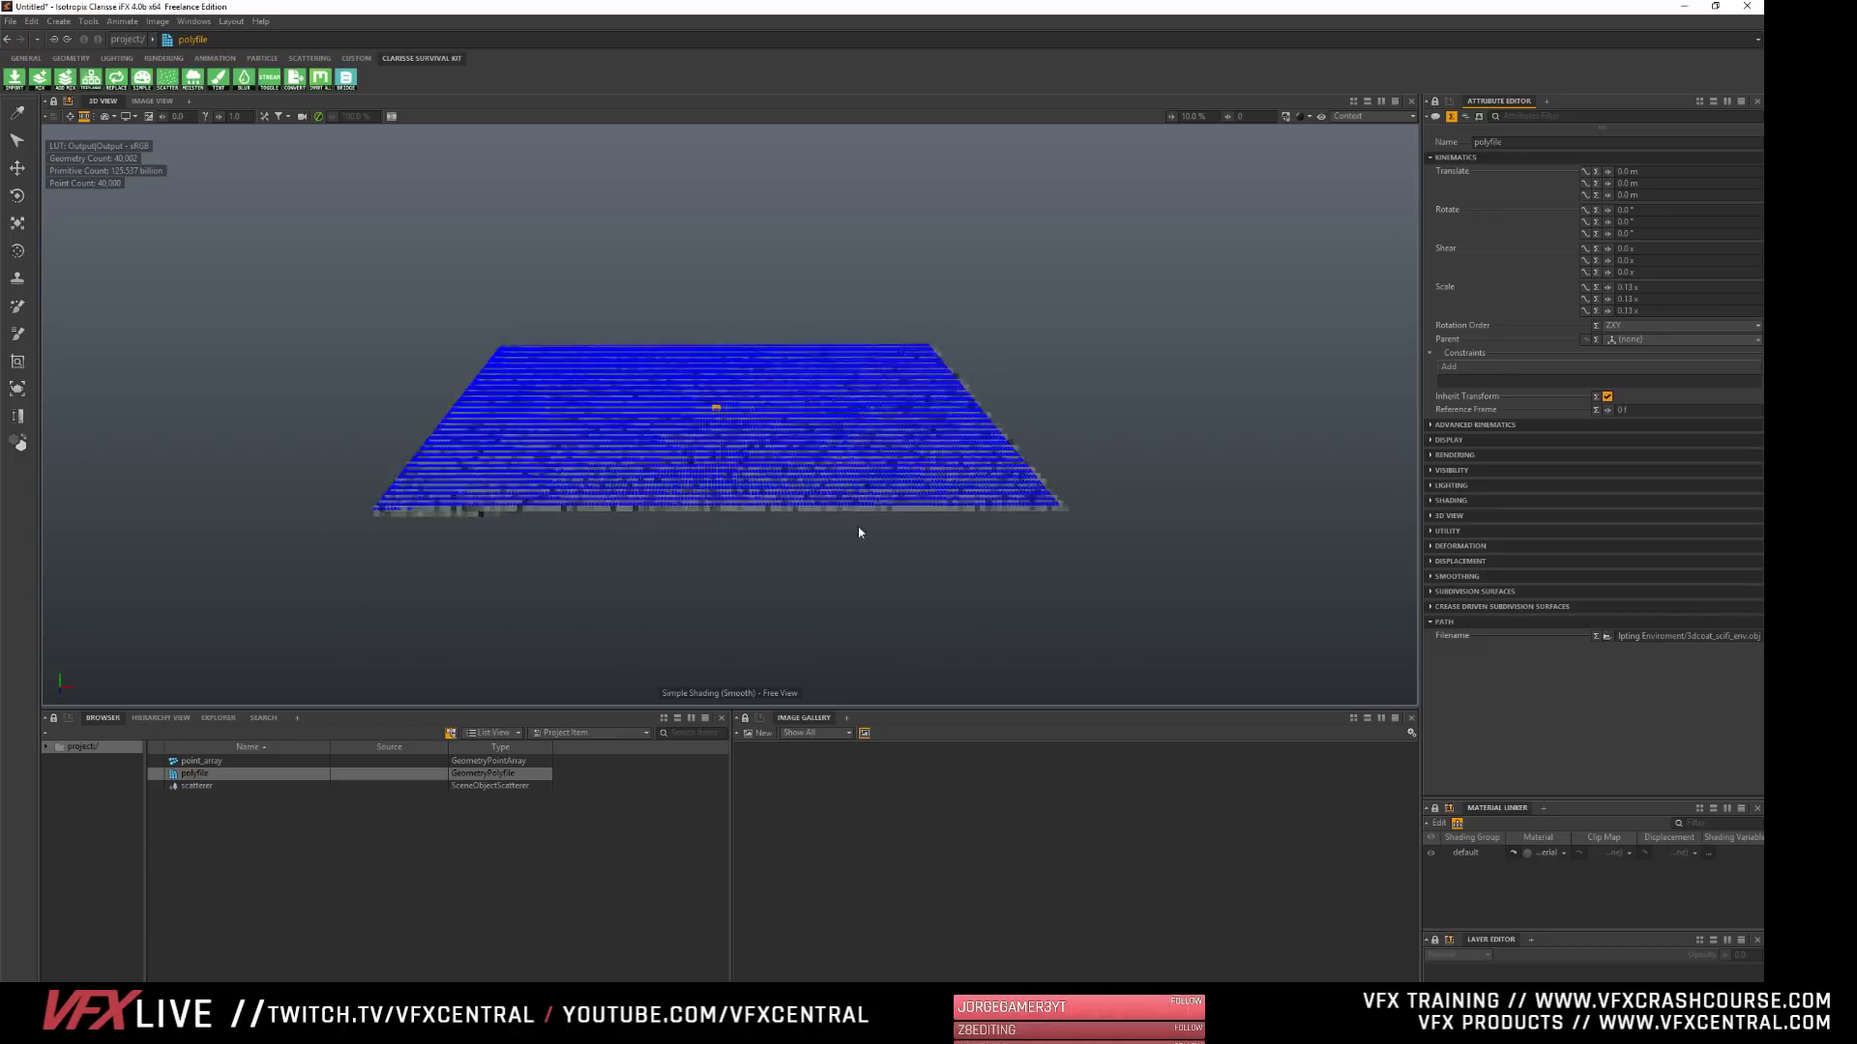
{"action": "scroll", "coordinate": [600, 510], "scroll_direction": "up", "scroll_amount": 4}
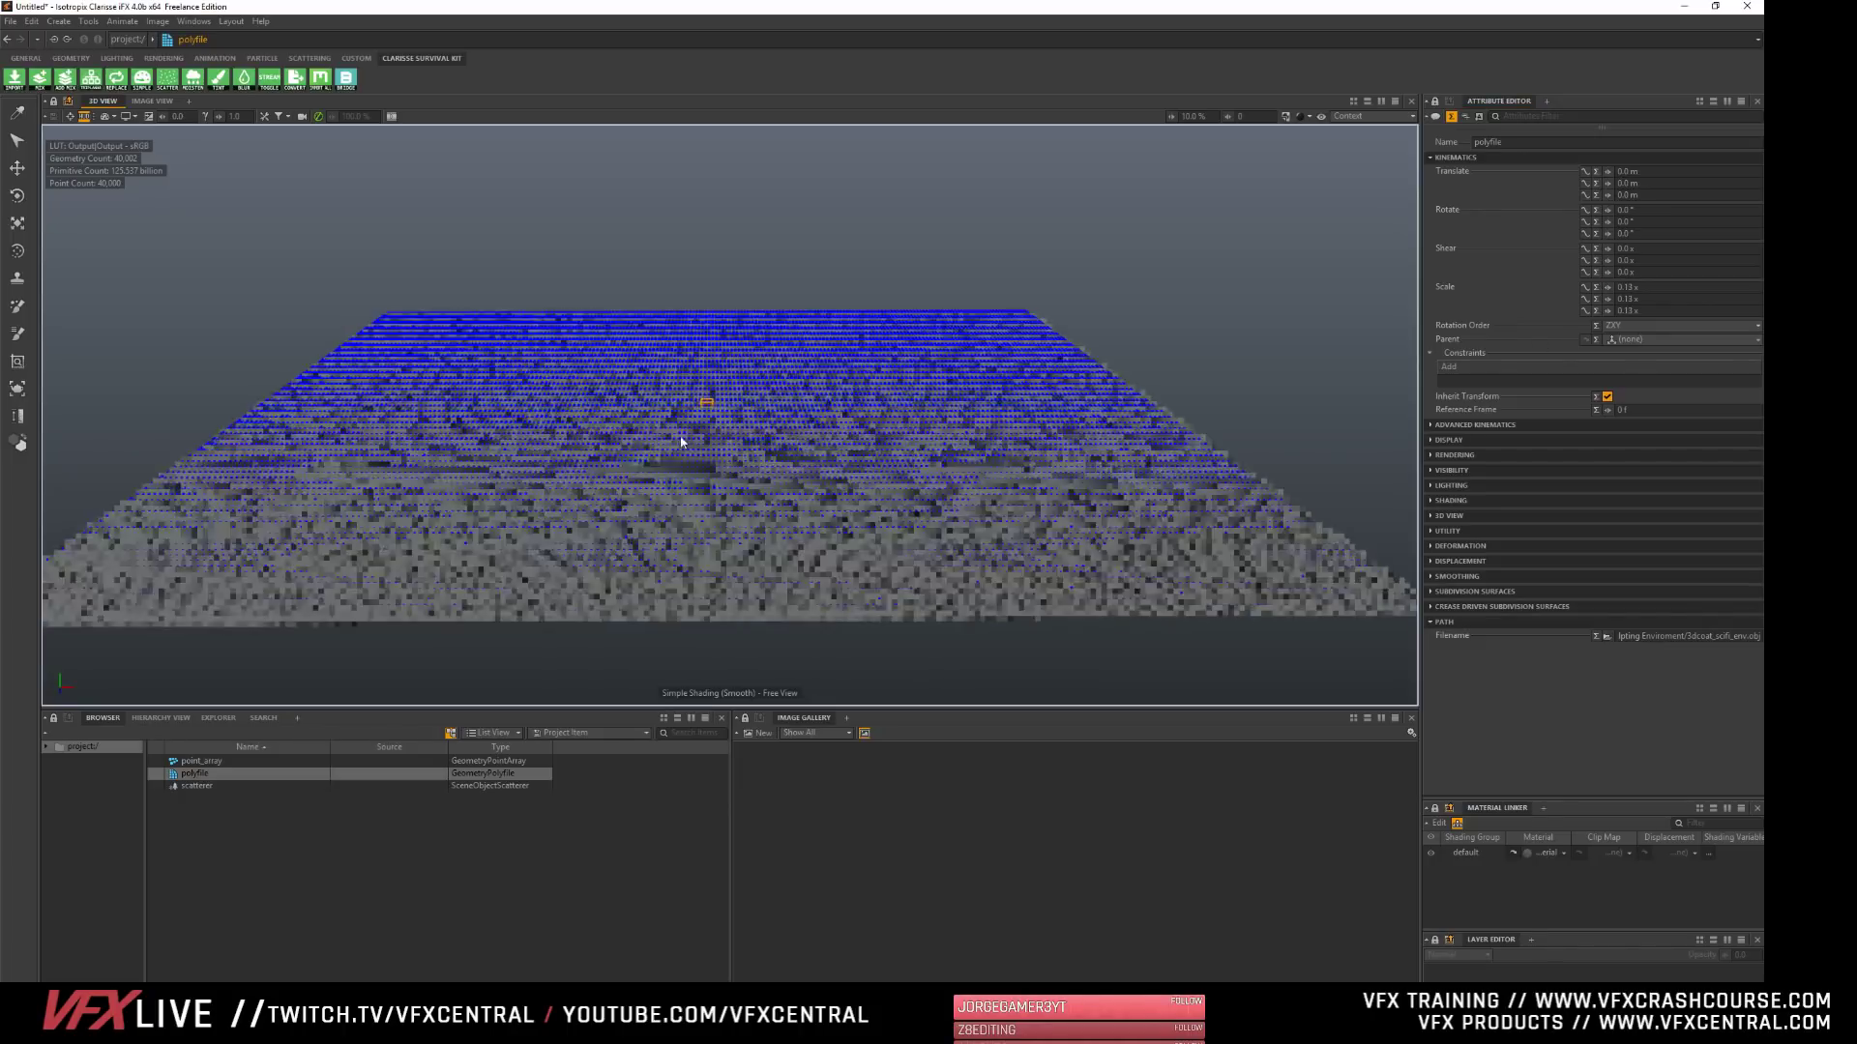
{"action": "left_click_drag", "start_coordinate": [508, 595], "coordinate": [810, 515], "text": "alt"}
{"action": "right_click_drag", "start_coordinate": [626, 551], "coordinate": [735, 537], "text": "alt"}
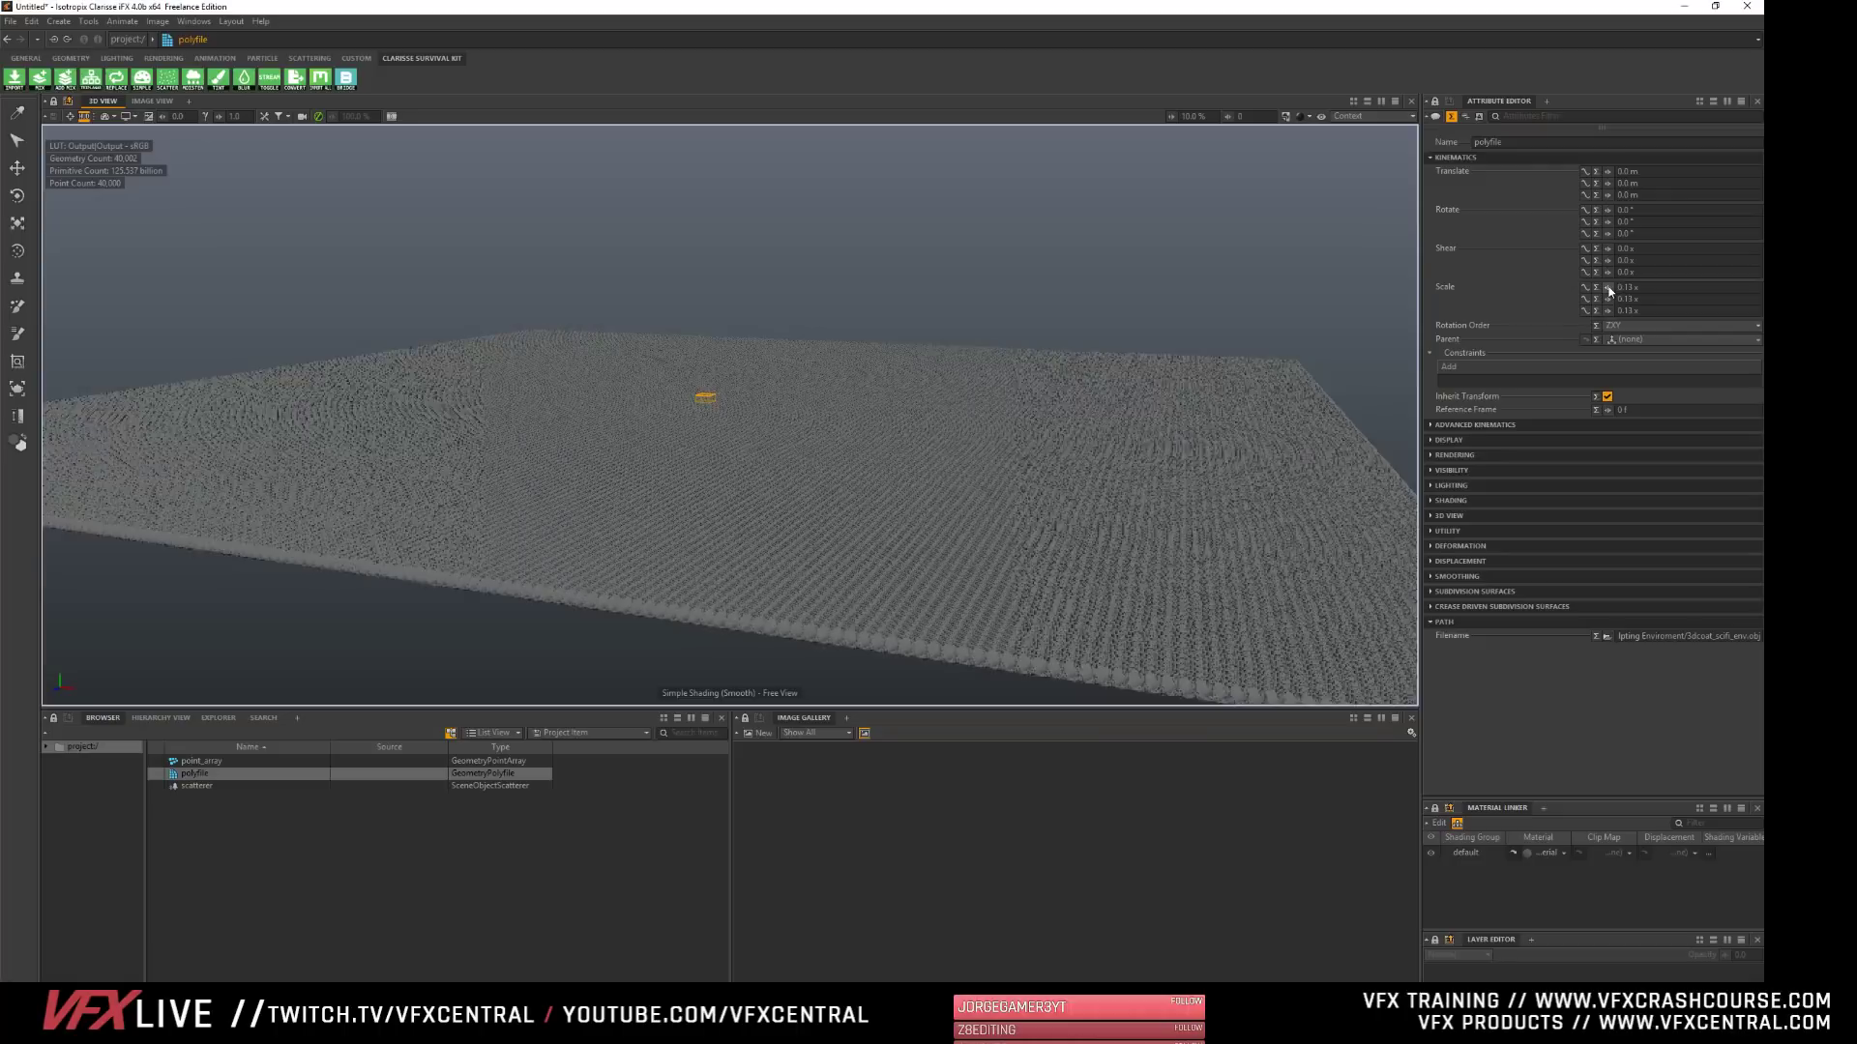
{"action": "left_click_drag", "start_coordinate": [1608, 288], "coordinate": [1600, 288]}
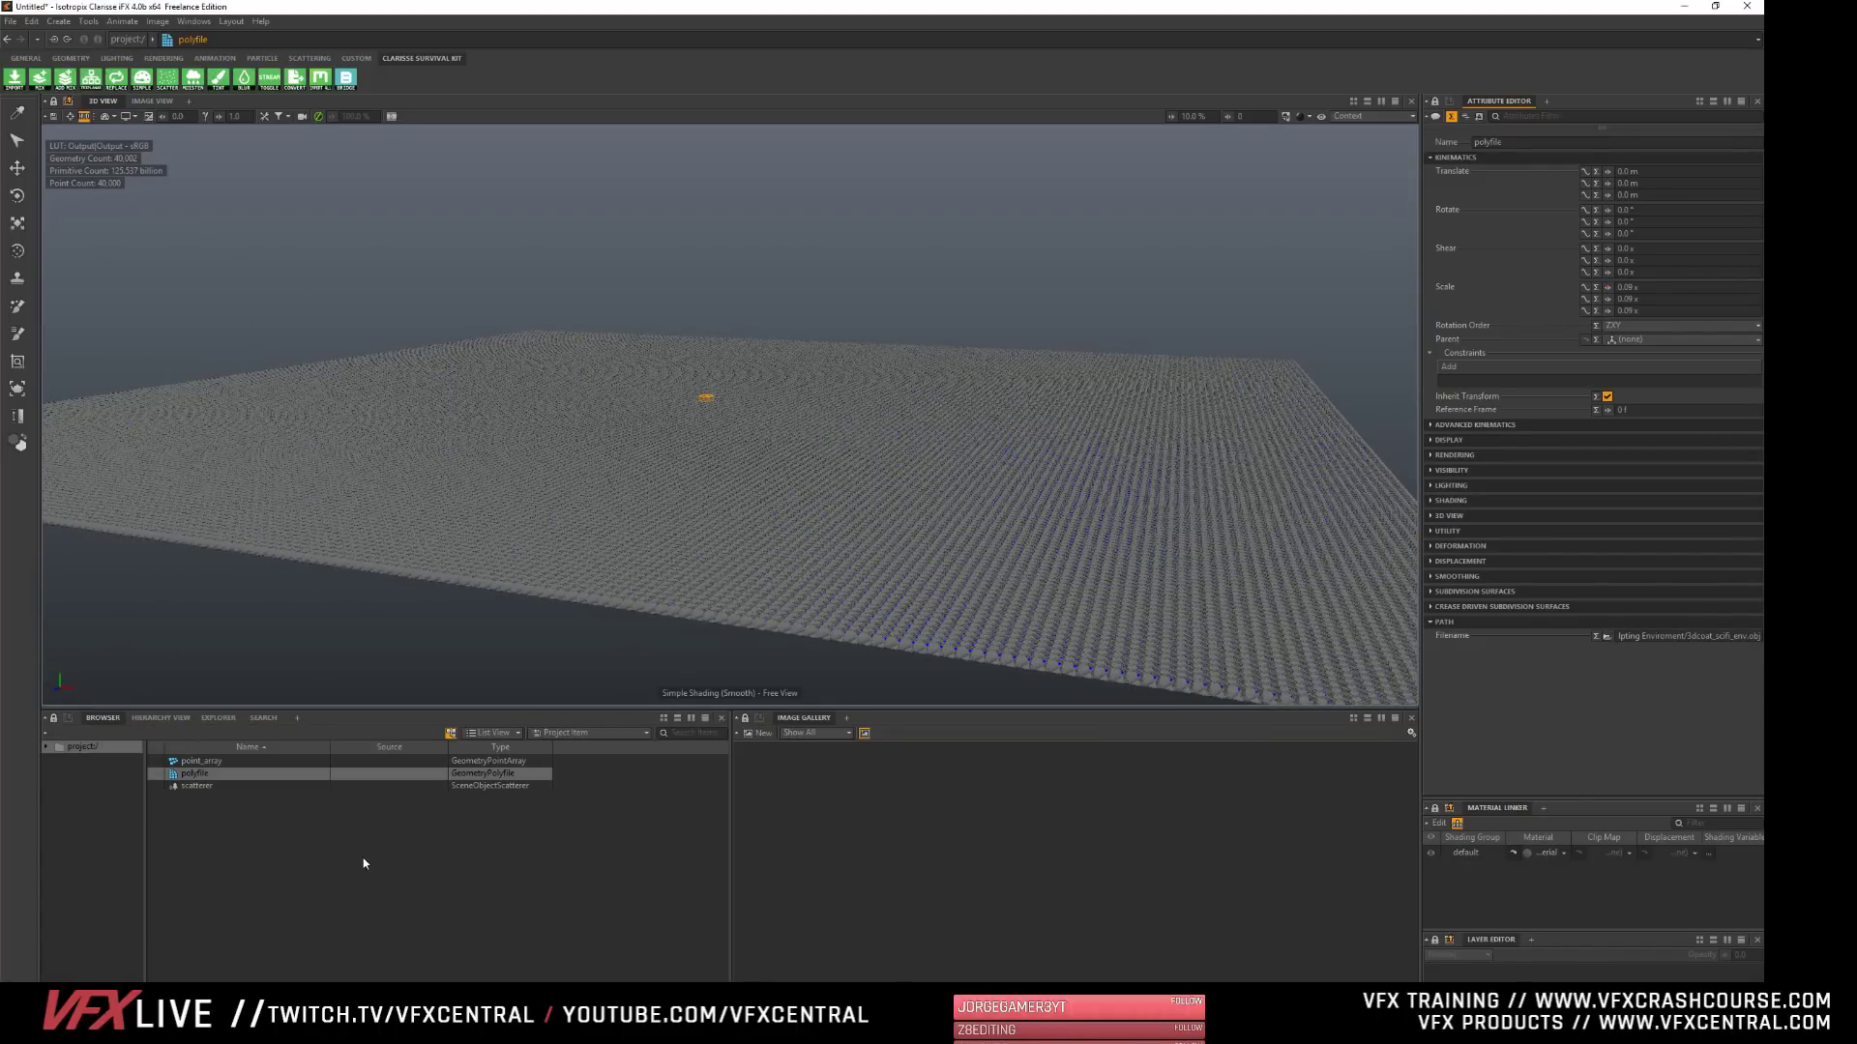
- Show the scatterer's Scattering Variation attributes in place of its Scattering group and widen the attribute area
{"action": "left_click", "coordinate": [270, 785]}
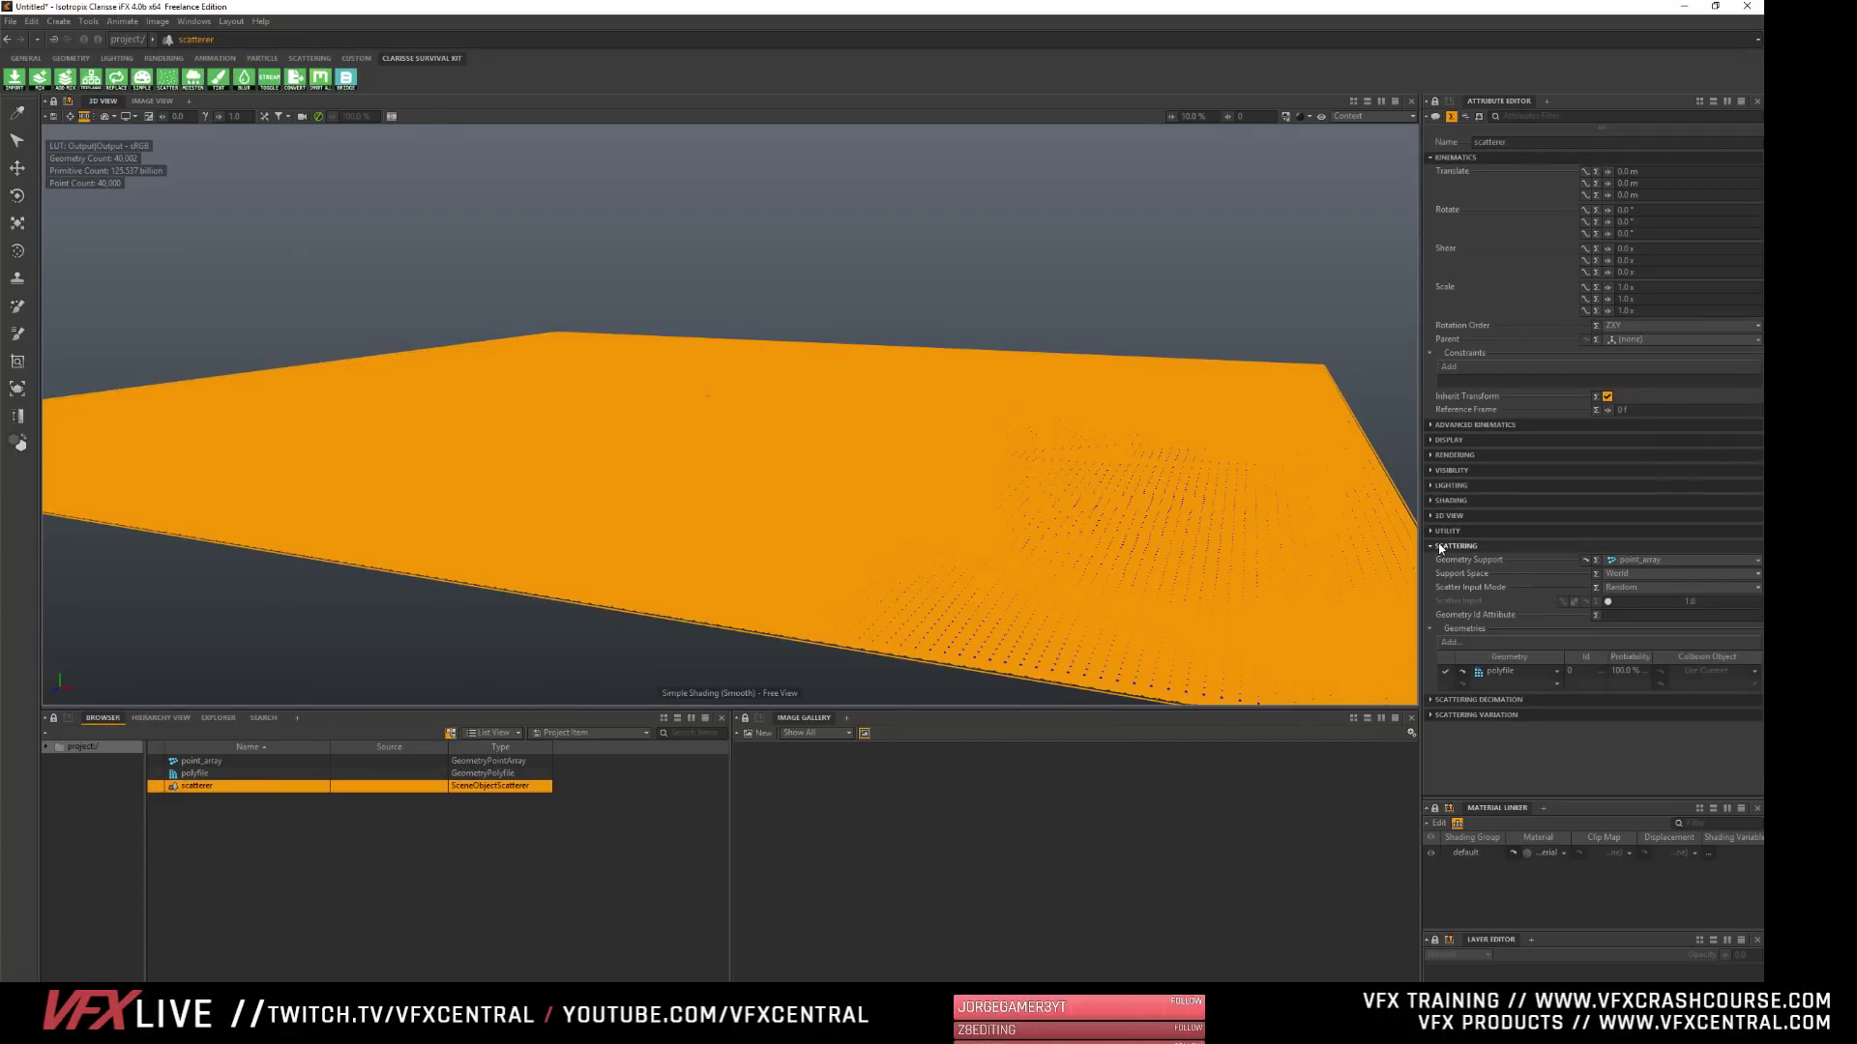
{"action": "left_click", "coordinate": [1440, 547]}
{"action": "left_click", "coordinate": [1452, 577]}
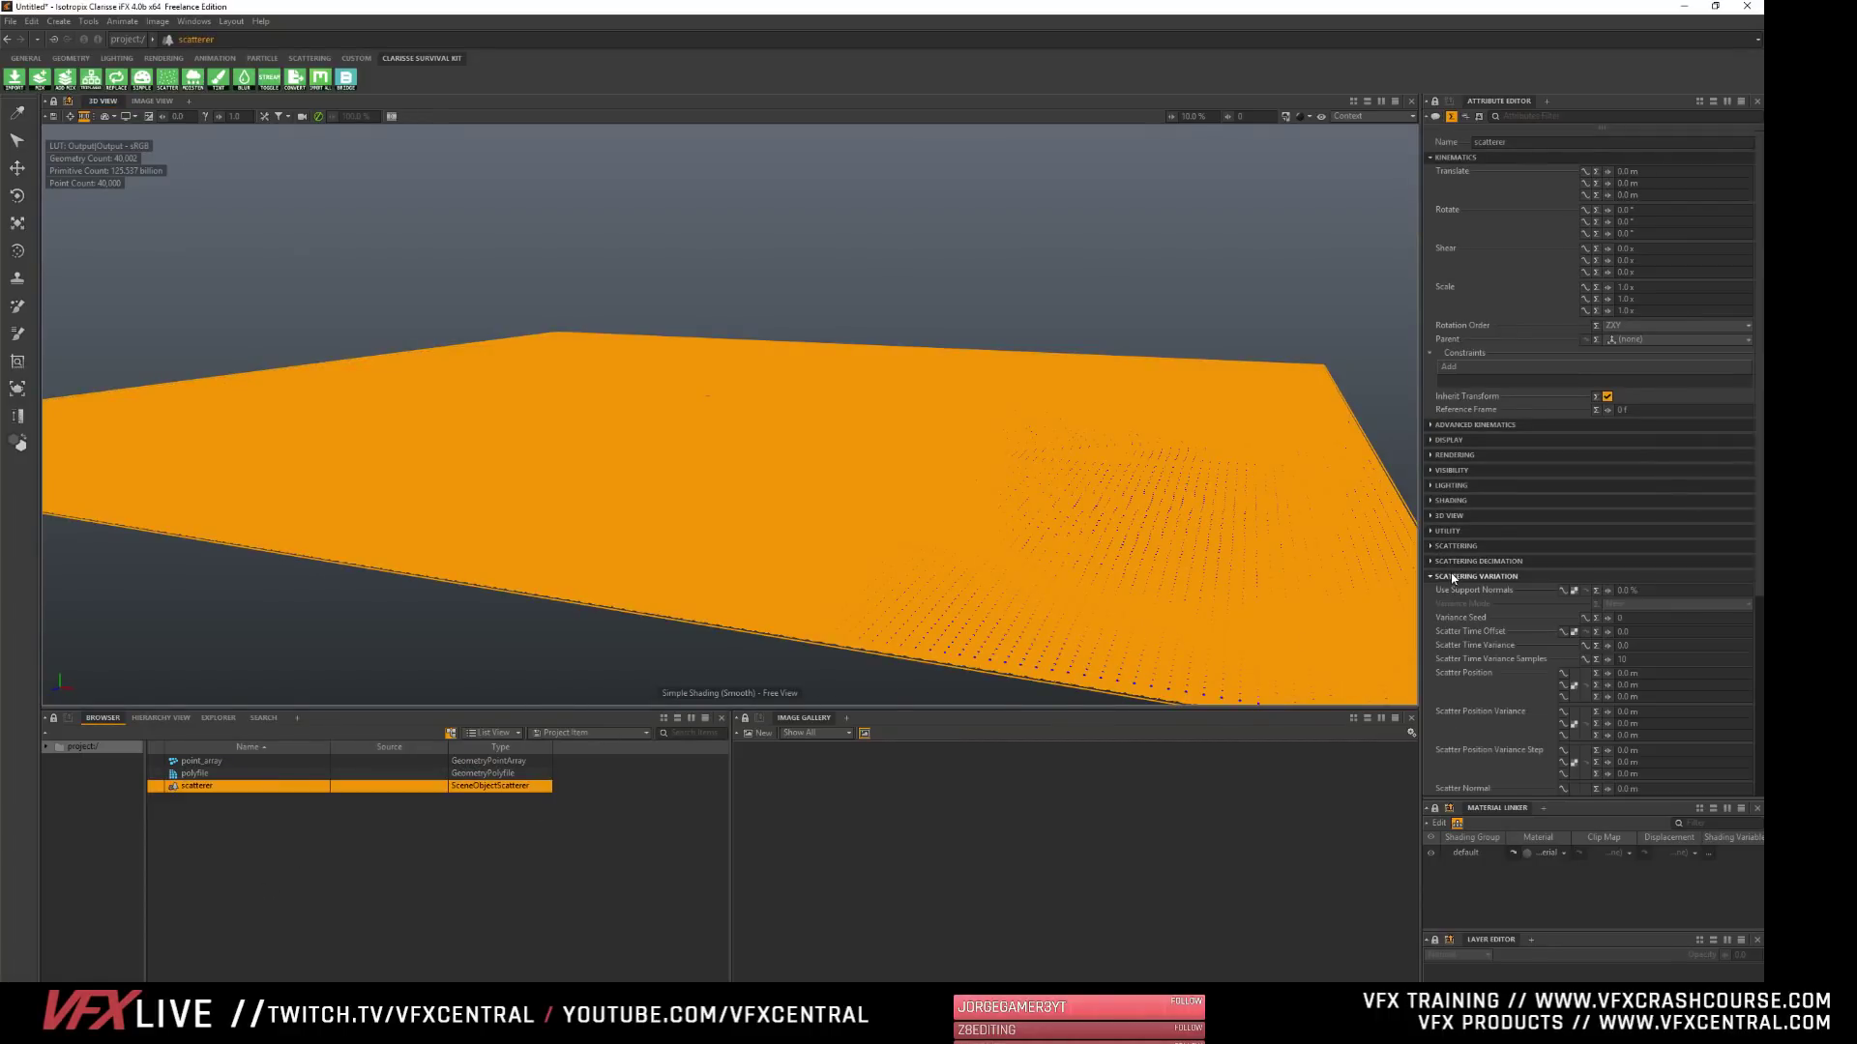
{"action": "left_click_drag", "start_coordinate": [1420, 420], "coordinate": [1073, 419]}
{"action": "scroll", "coordinate": [1146, 734], "scroll_direction": "down", "scroll_amount": 5}
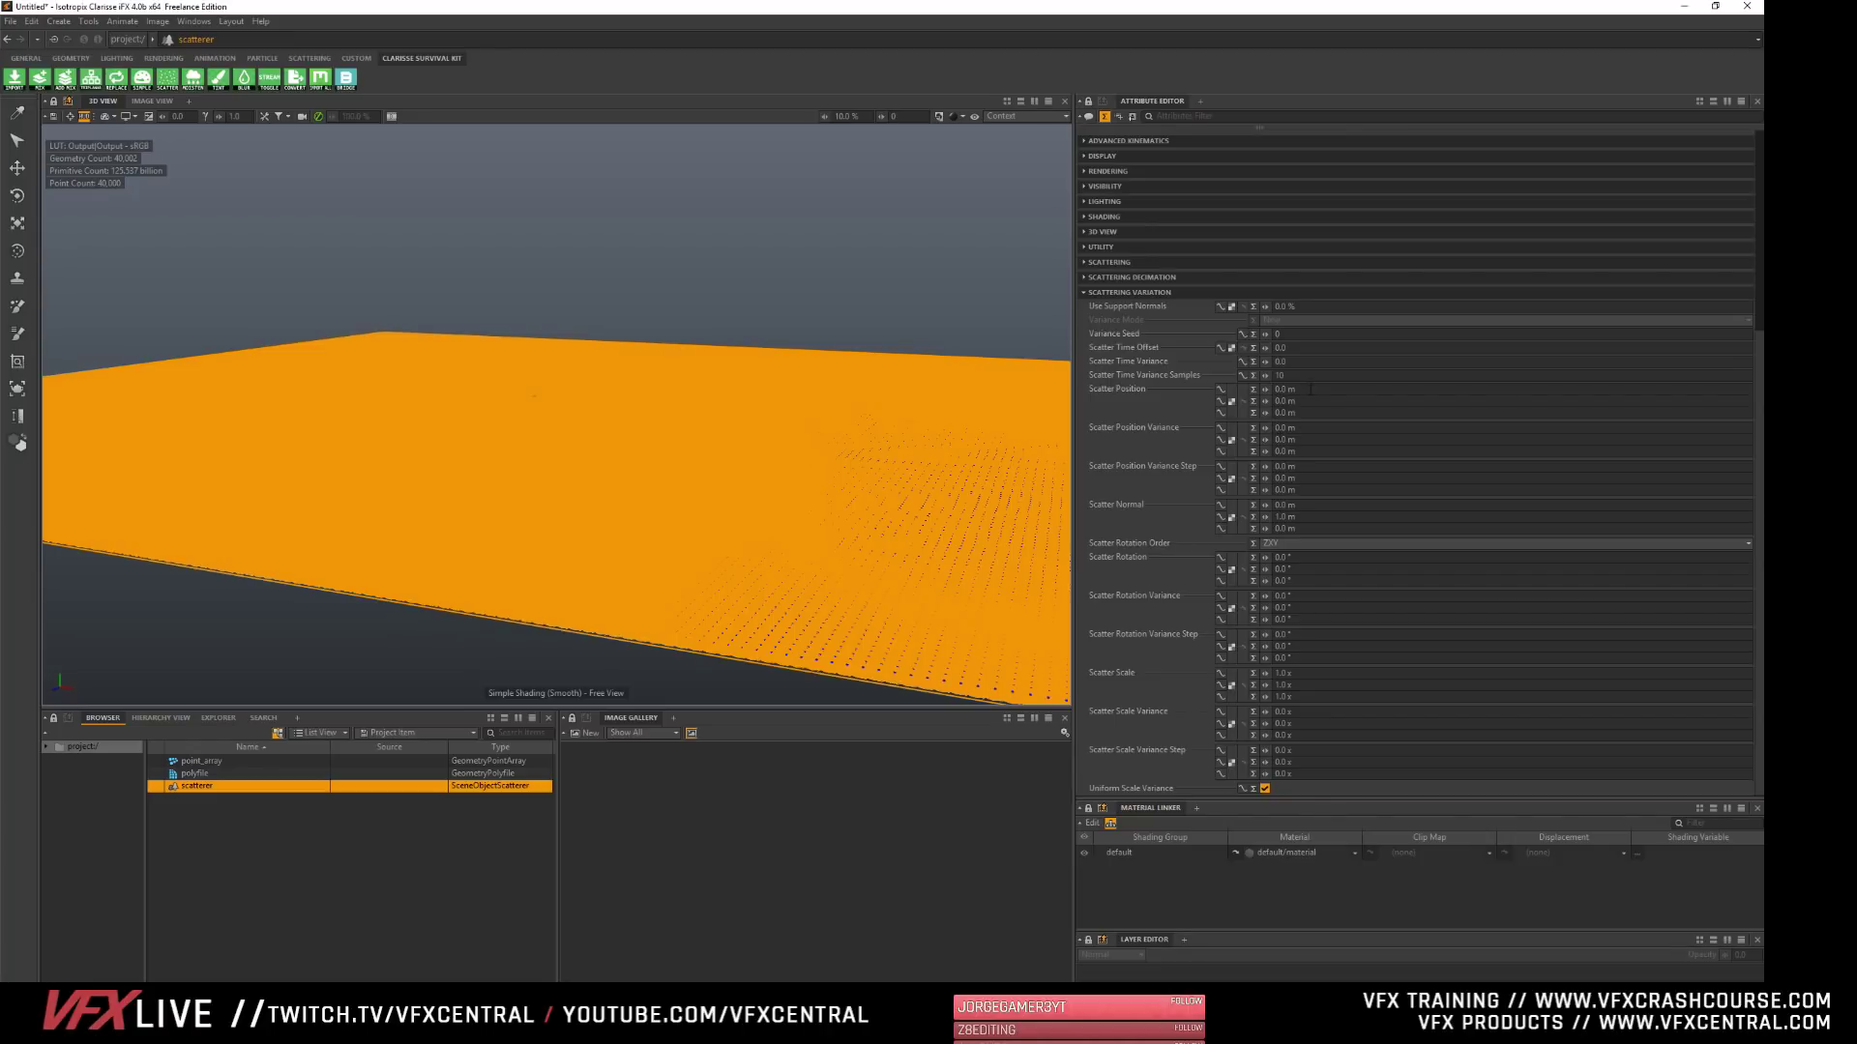
- Set the scatterer's Scatter Position to 1 m on all axes
{"action": "left_click_drag", "start_coordinate": [1266, 390], "coordinate": [1275, 390], "text": "ctrl"}
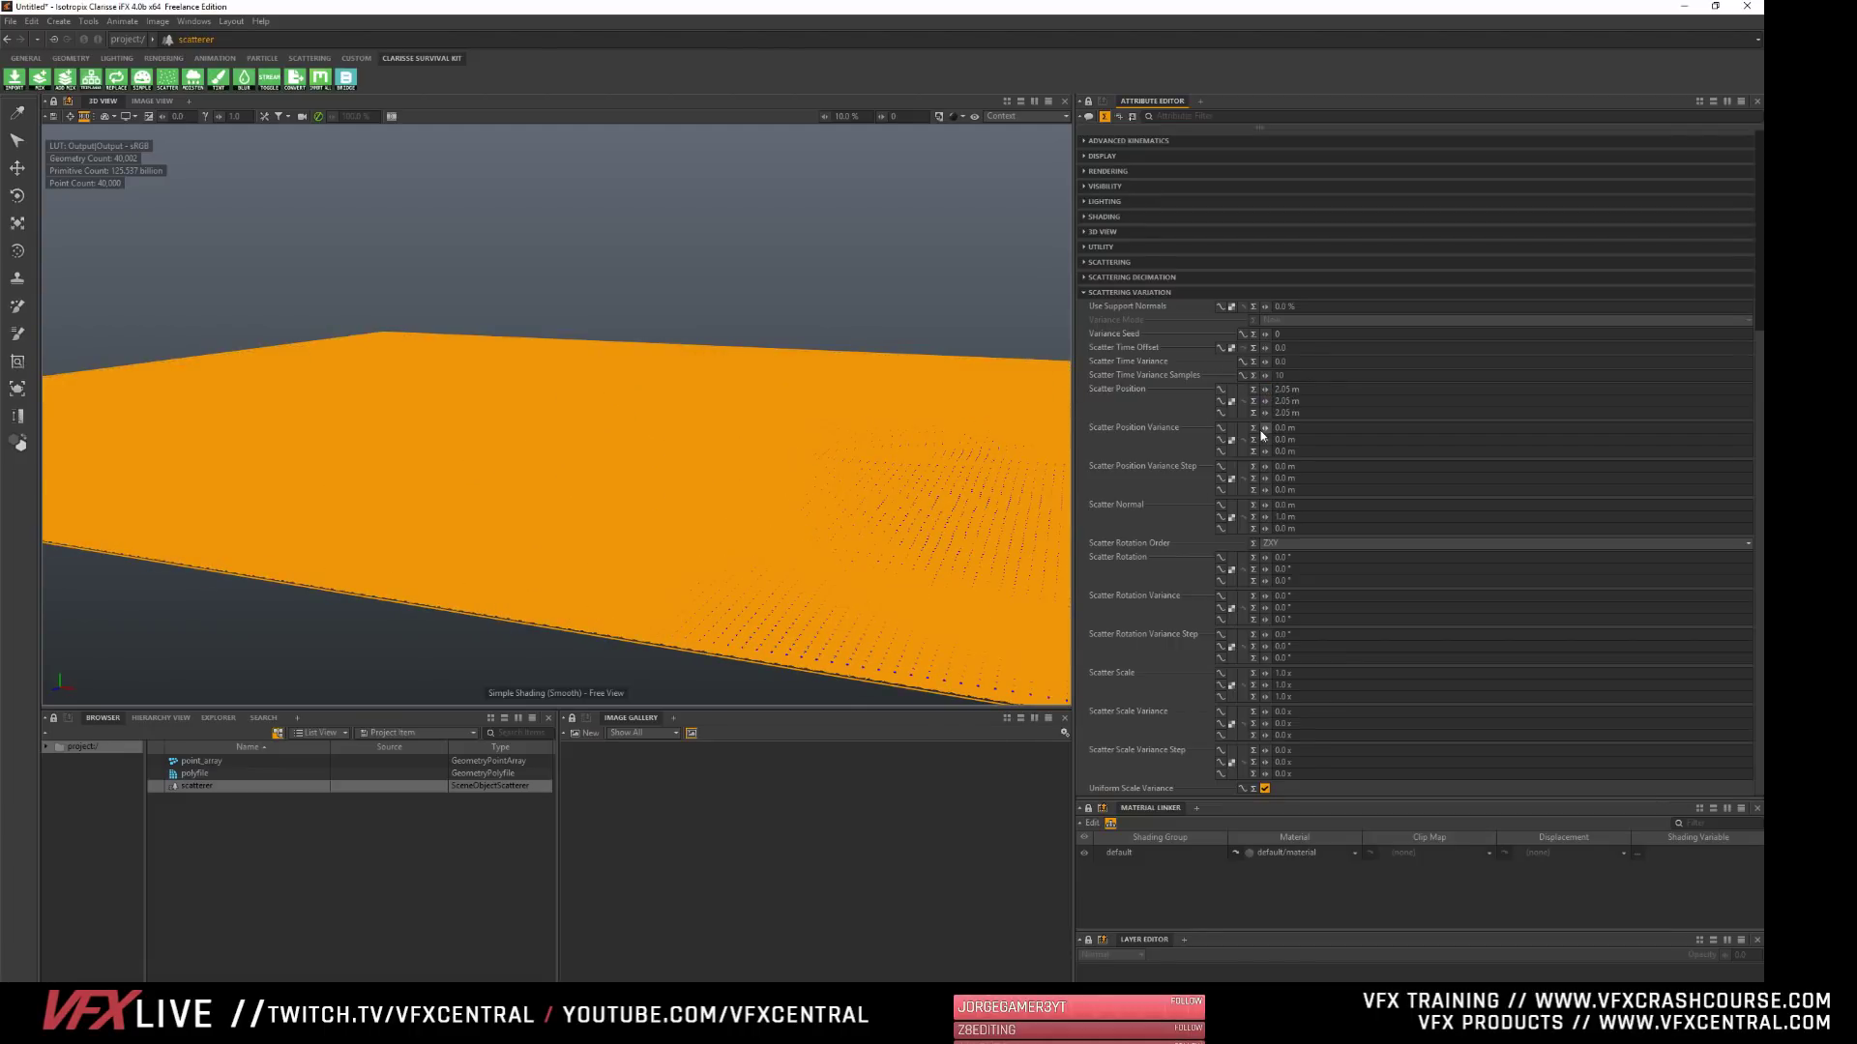
{"action": "left_click_drag", "start_coordinate": [1317, 390], "coordinate": [1092, 383]}
{"action": "type", "text": "1"}
{"action": "key", "text": "Tab"}
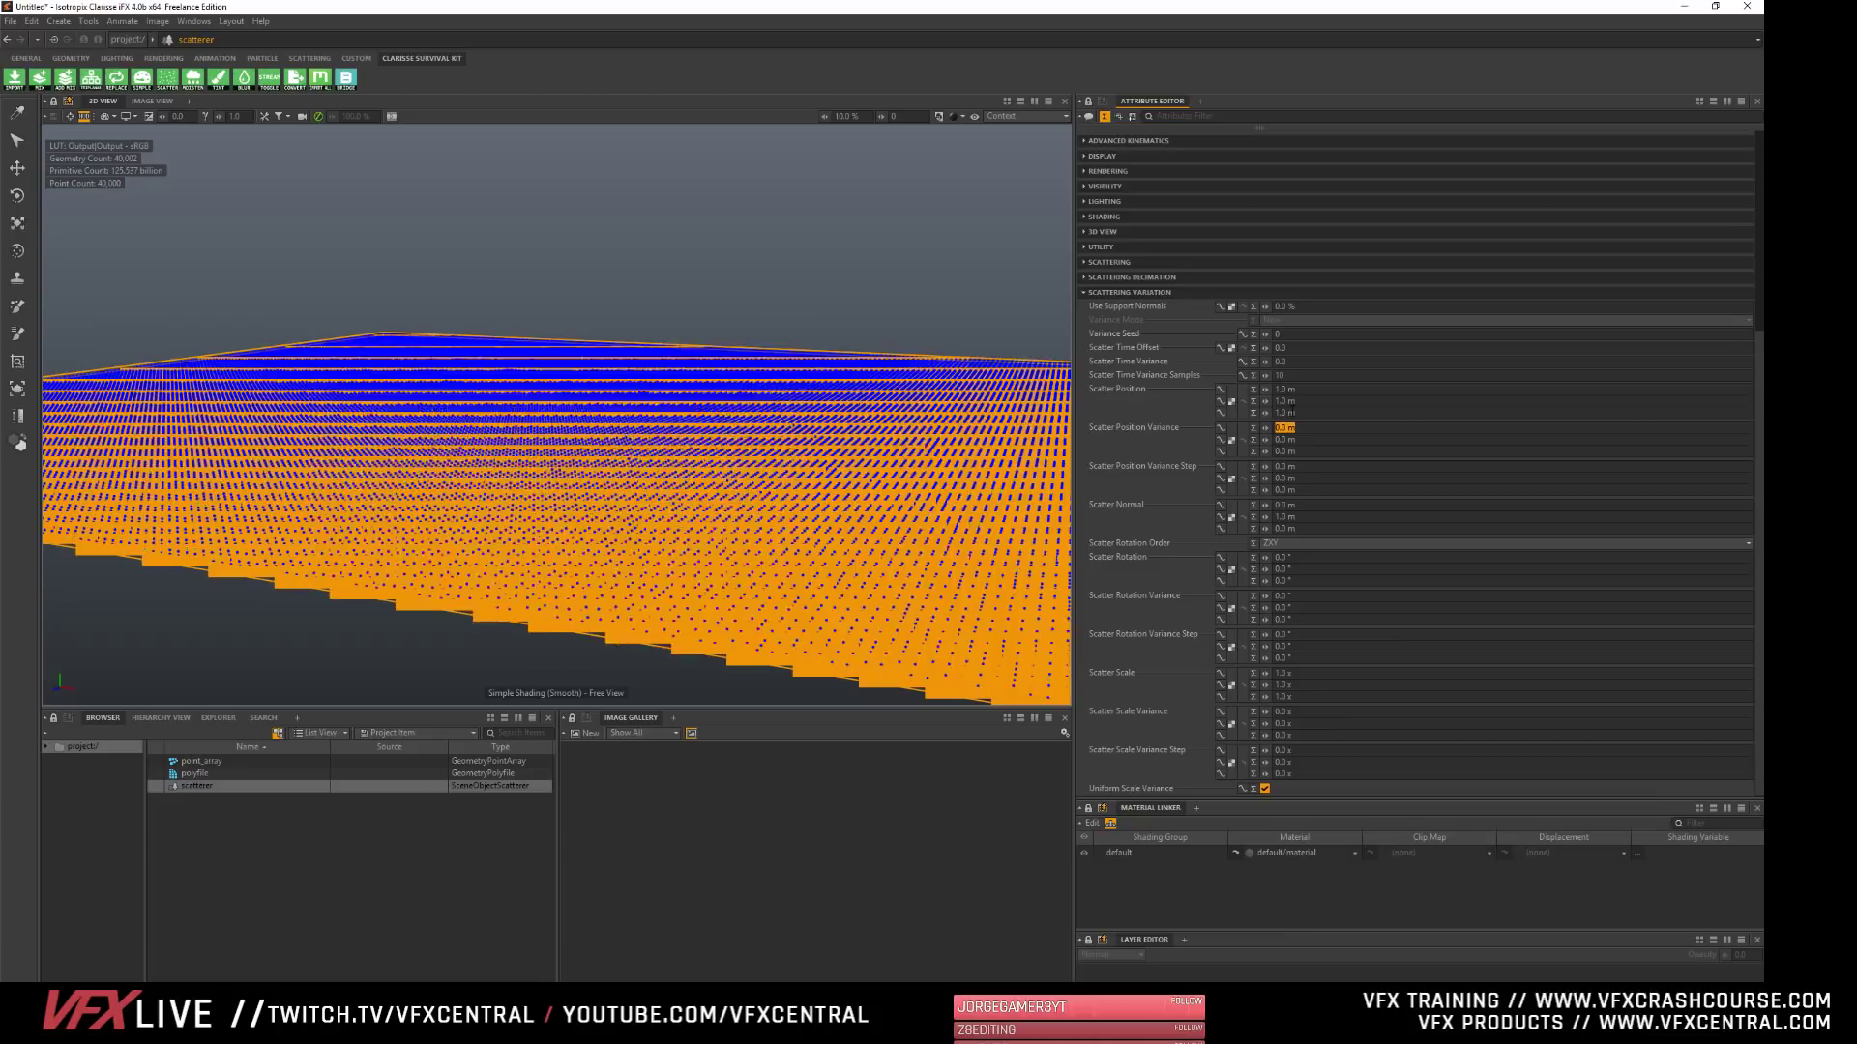
- Raise the Scatter Position Variance to about 45.14 m on all axes and deselect the scatterer to view its copies
{"action": "mouse_move", "coordinate": [1265, 428]}
{"action": "left_mouse_down"}
{"action": "mouse_move", "coordinate": [1282, 441]}
{"action": "mouse_move", "coordinate": [1271, 428]}
{"action": "left_mouse_up"}
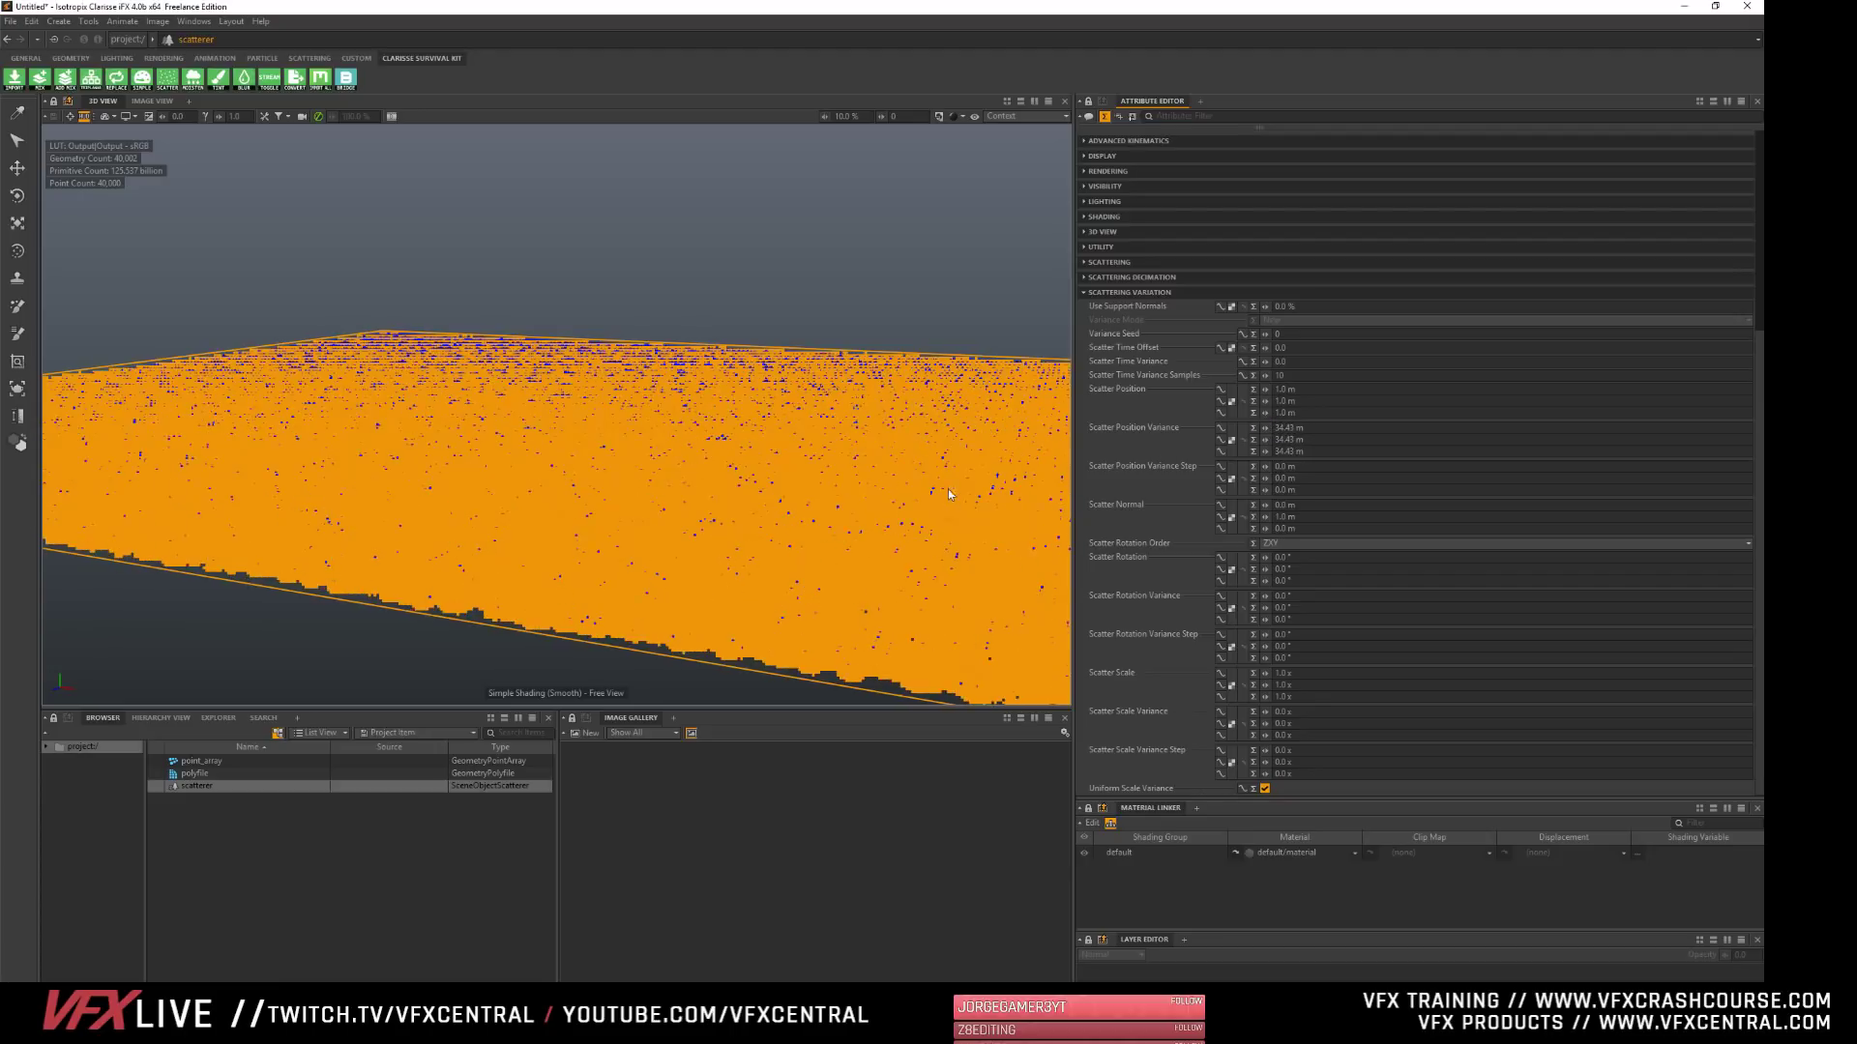
{"action": "left_click_drag", "start_coordinate": [951, 494], "coordinate": [910, 375], "text": "alt"}
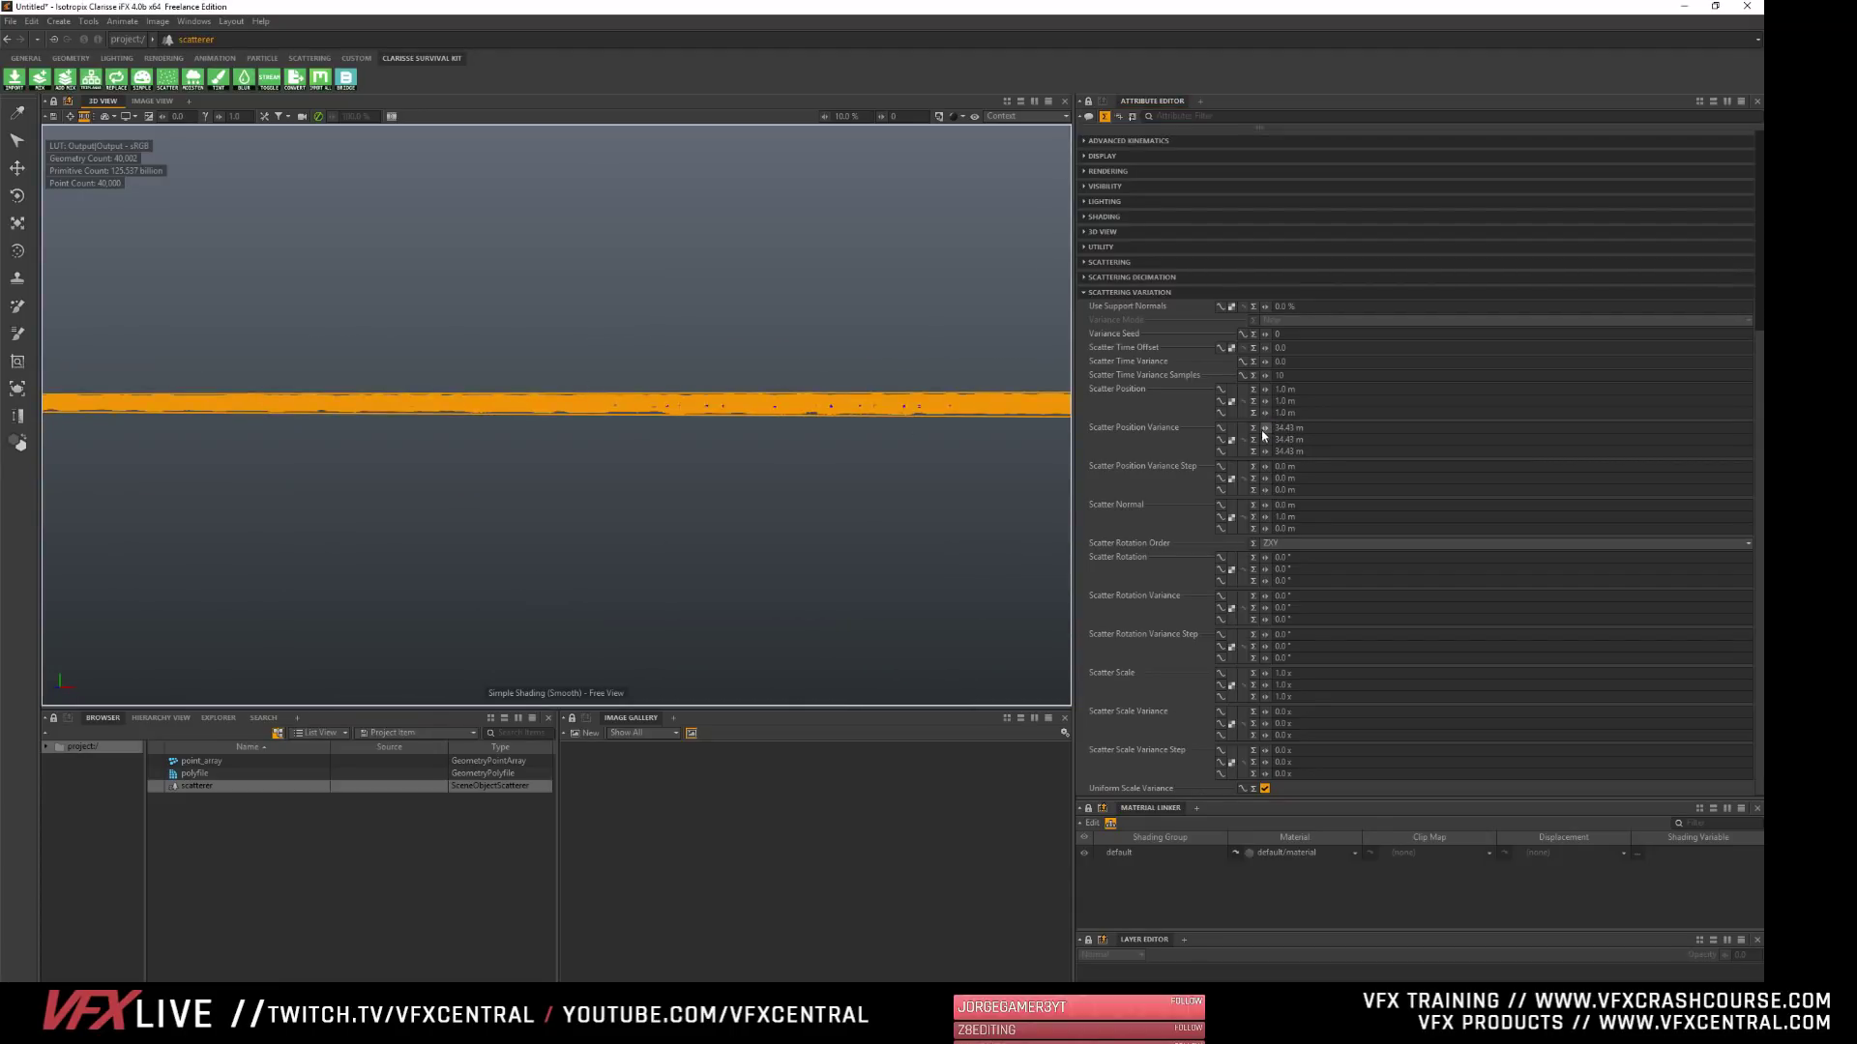
{"action": "left_click_drag", "start_coordinate": [1265, 430], "coordinate": [1340, 426]}
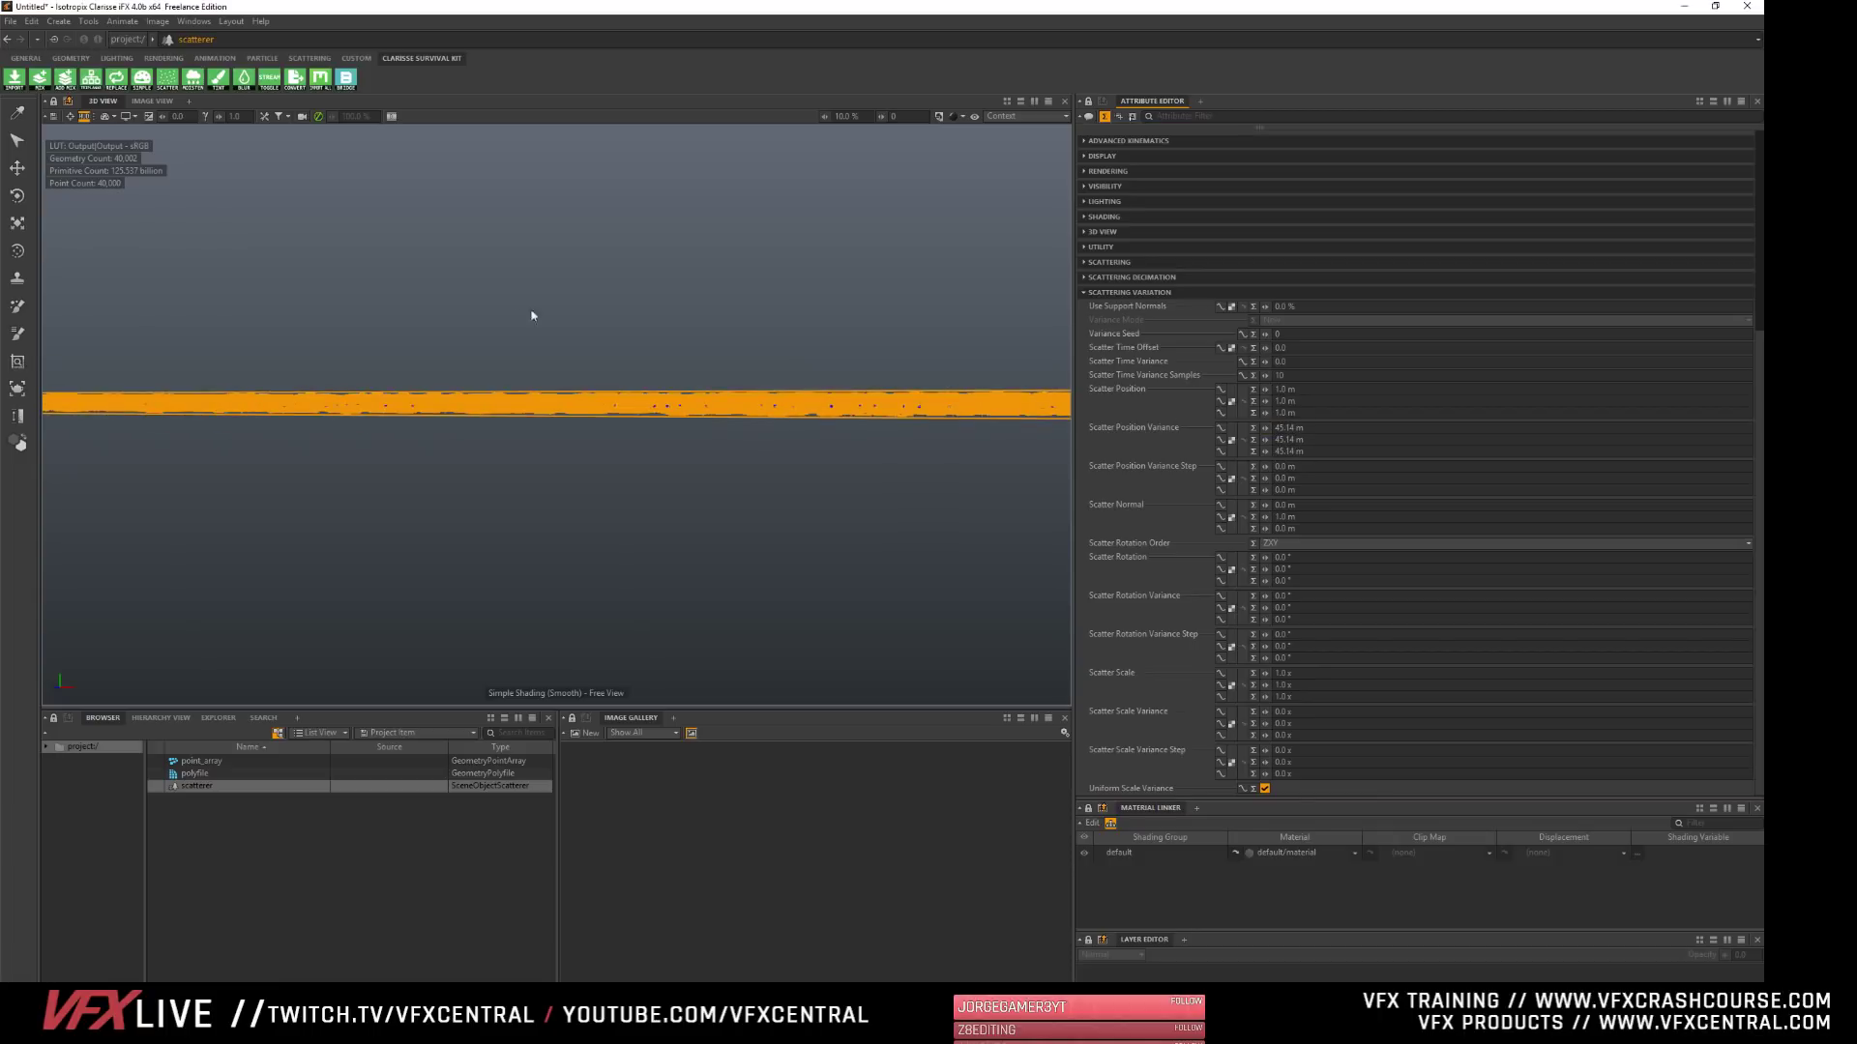
{"action": "left_click_drag", "start_coordinate": [599, 379], "coordinate": [542, 420], "text": "alt"}
{"action": "left_click", "coordinate": [277, 842]}
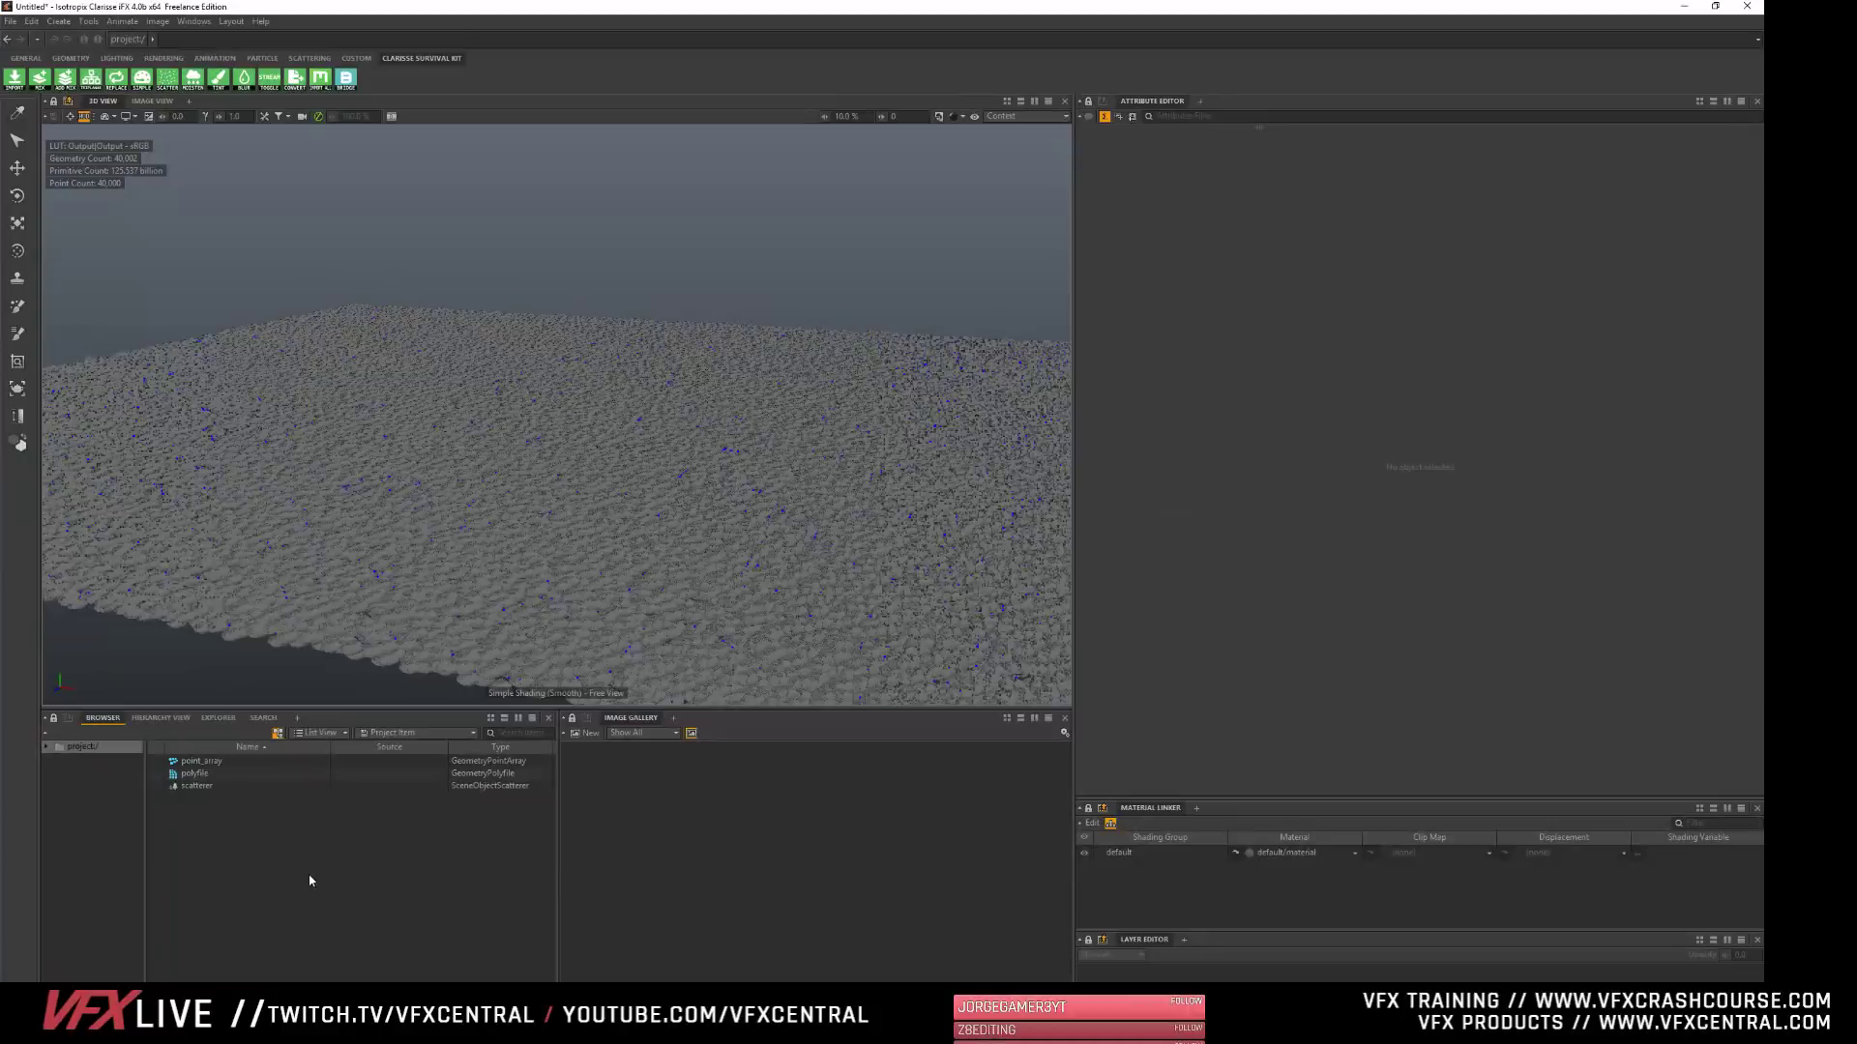
- Try a Scatter Rotation Variance Step of about 277.5° on all axes and check the copies up close
{"action": "left_click", "coordinate": [194, 785]}
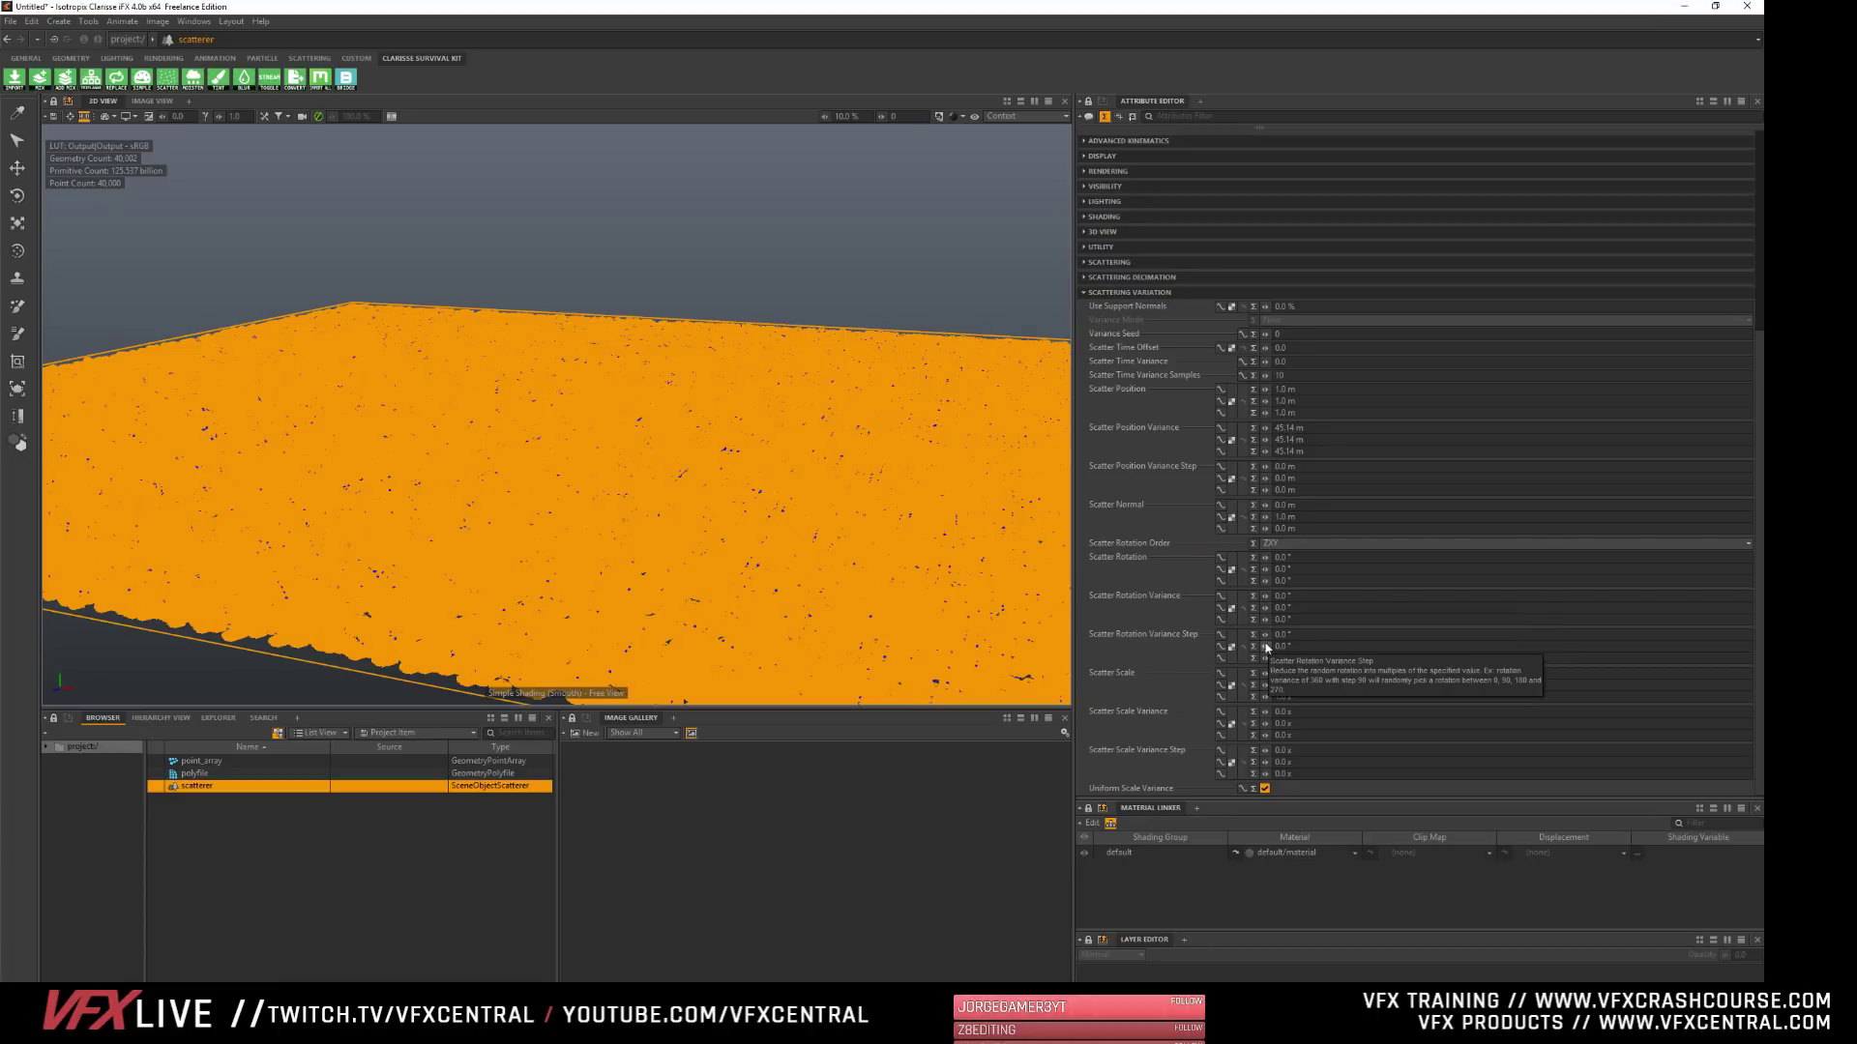
{"action": "left_click_drag", "start_coordinate": [1265, 636], "coordinate": [1305, 635]}
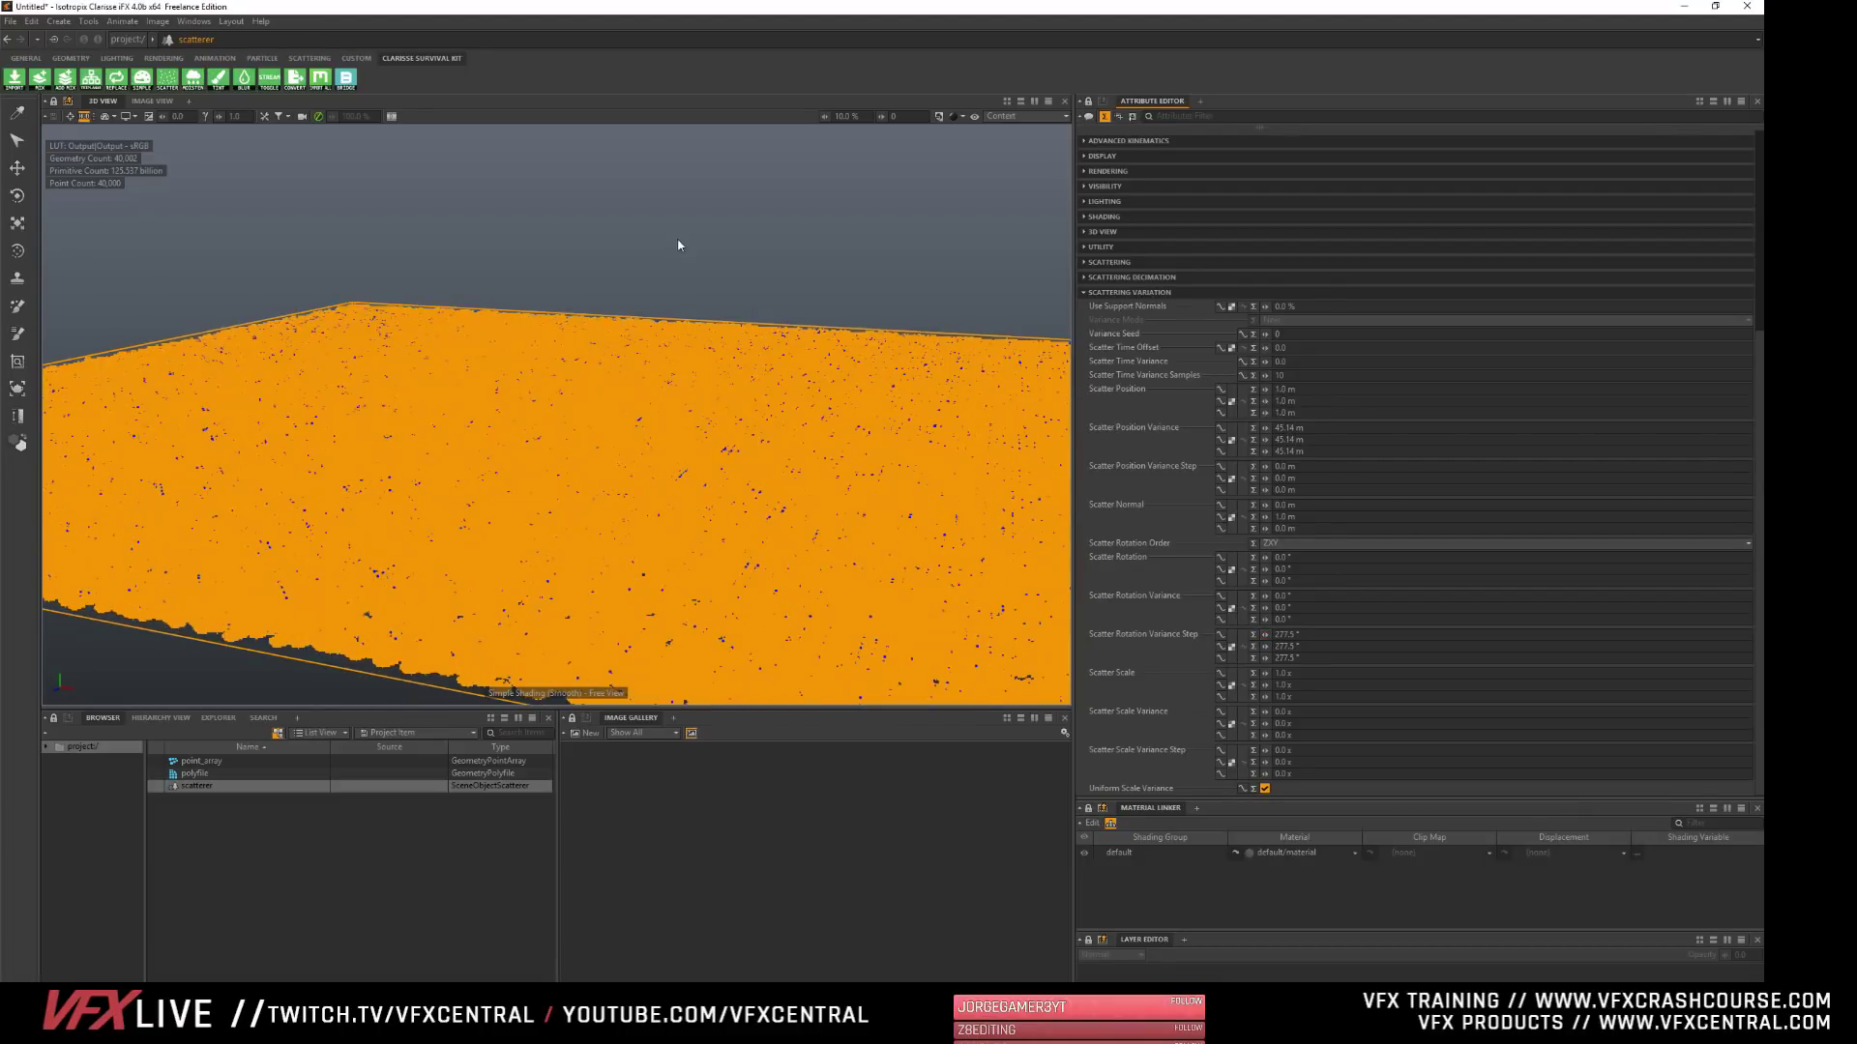
{"action": "left_click", "coordinate": [230, 887]}
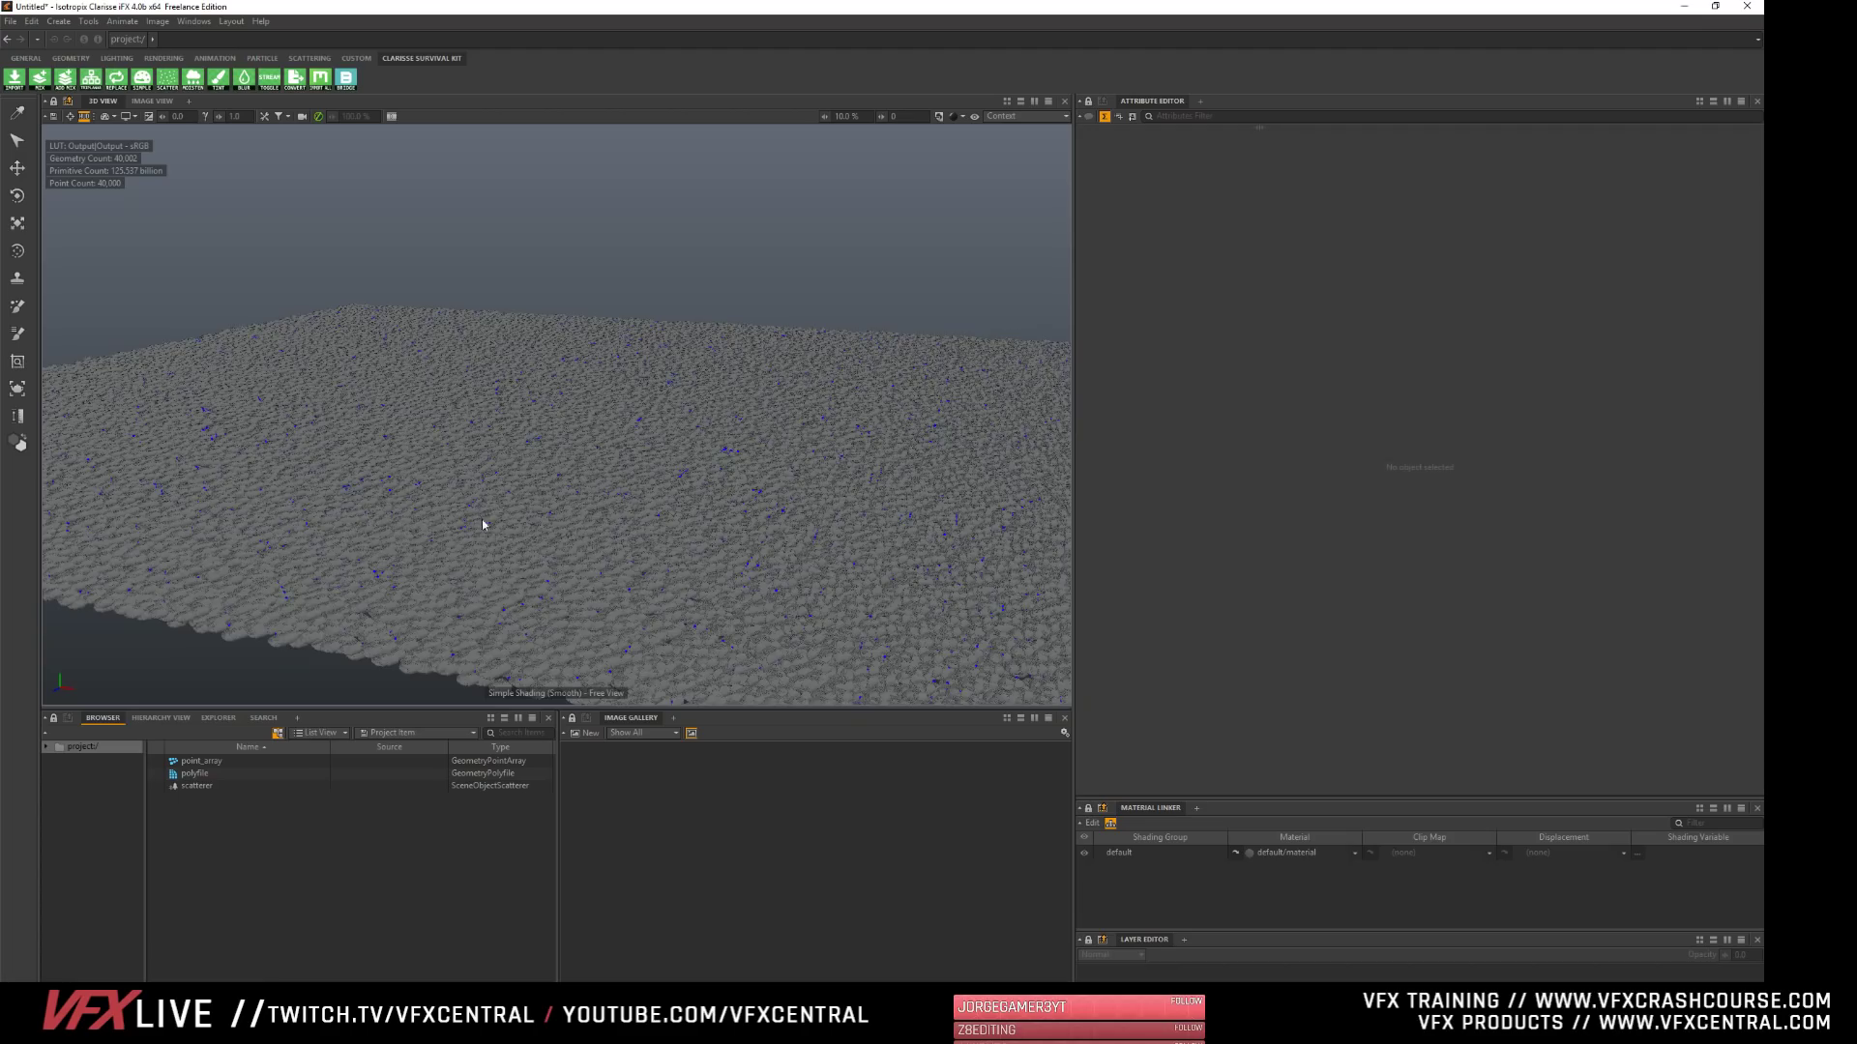
{"action": "right_click_drag", "start_coordinate": [532, 589], "coordinate": [633, 466], "text": "alt"}
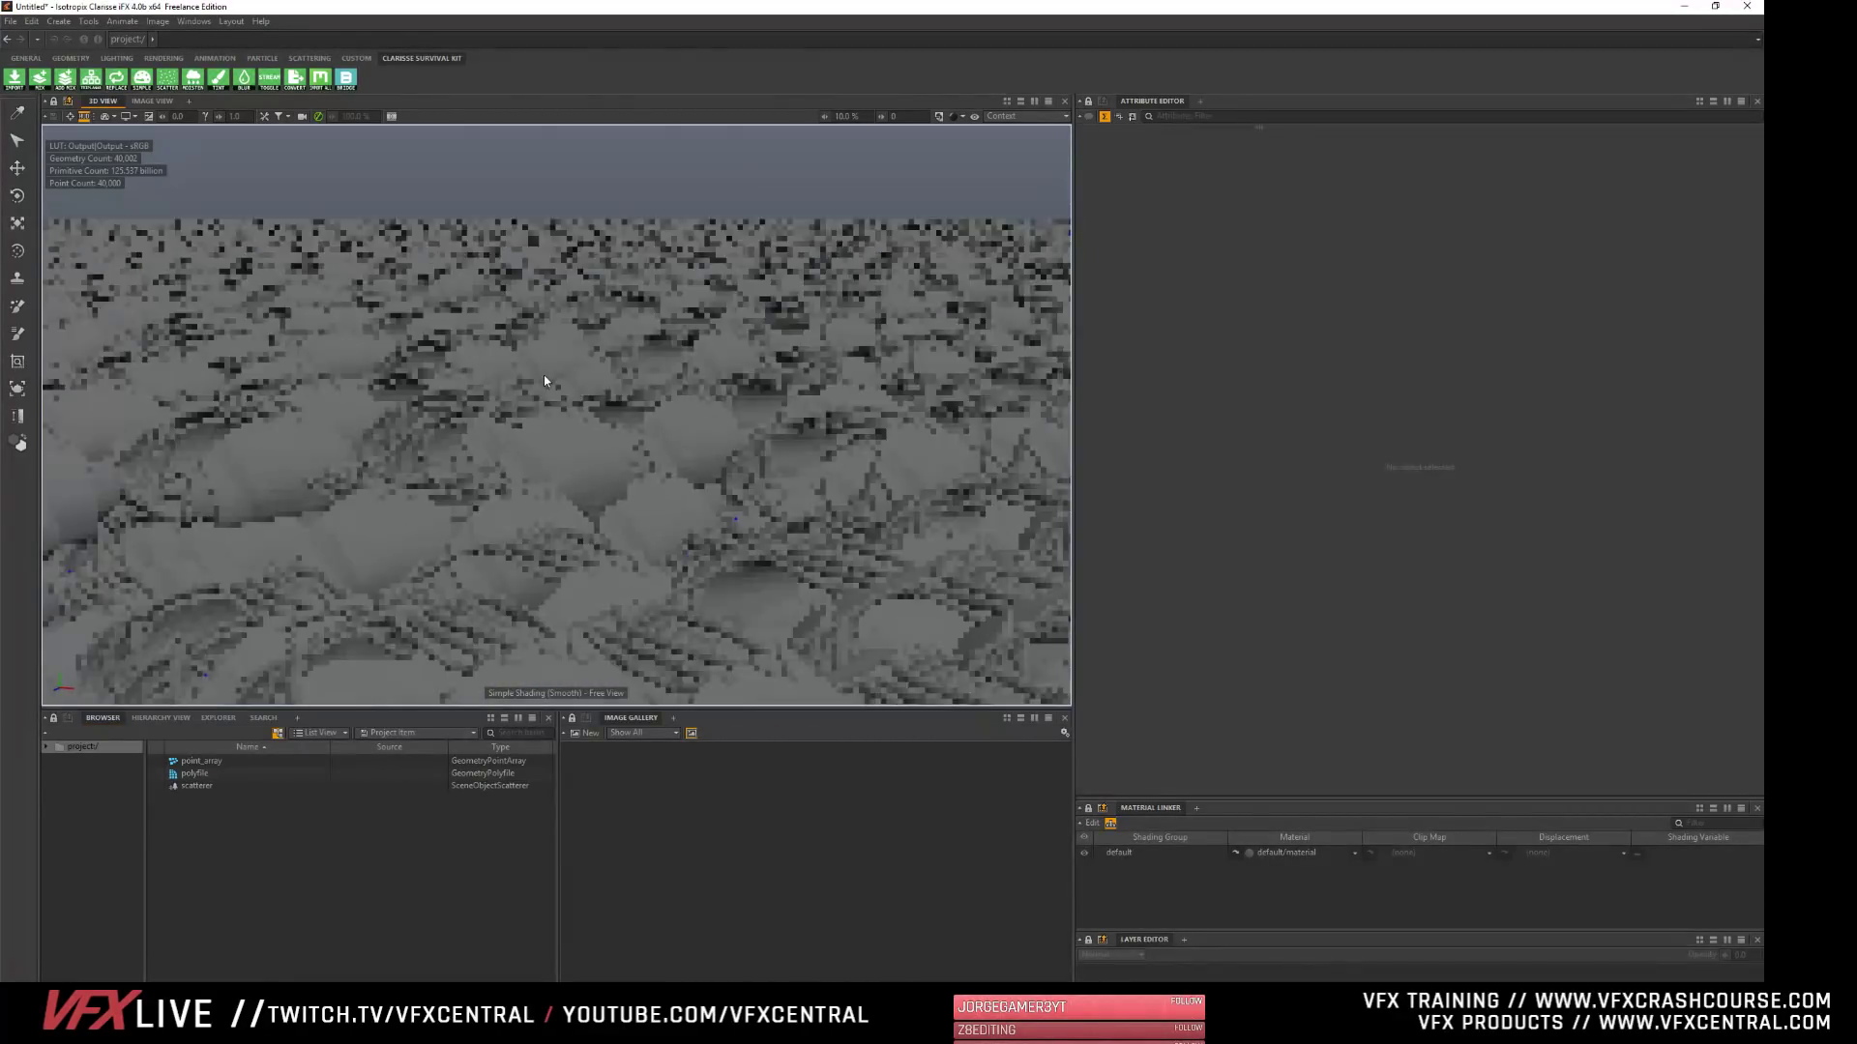
{"action": "left_click_drag", "start_coordinate": [619, 518], "coordinate": [606, 481], "text": "alt"}
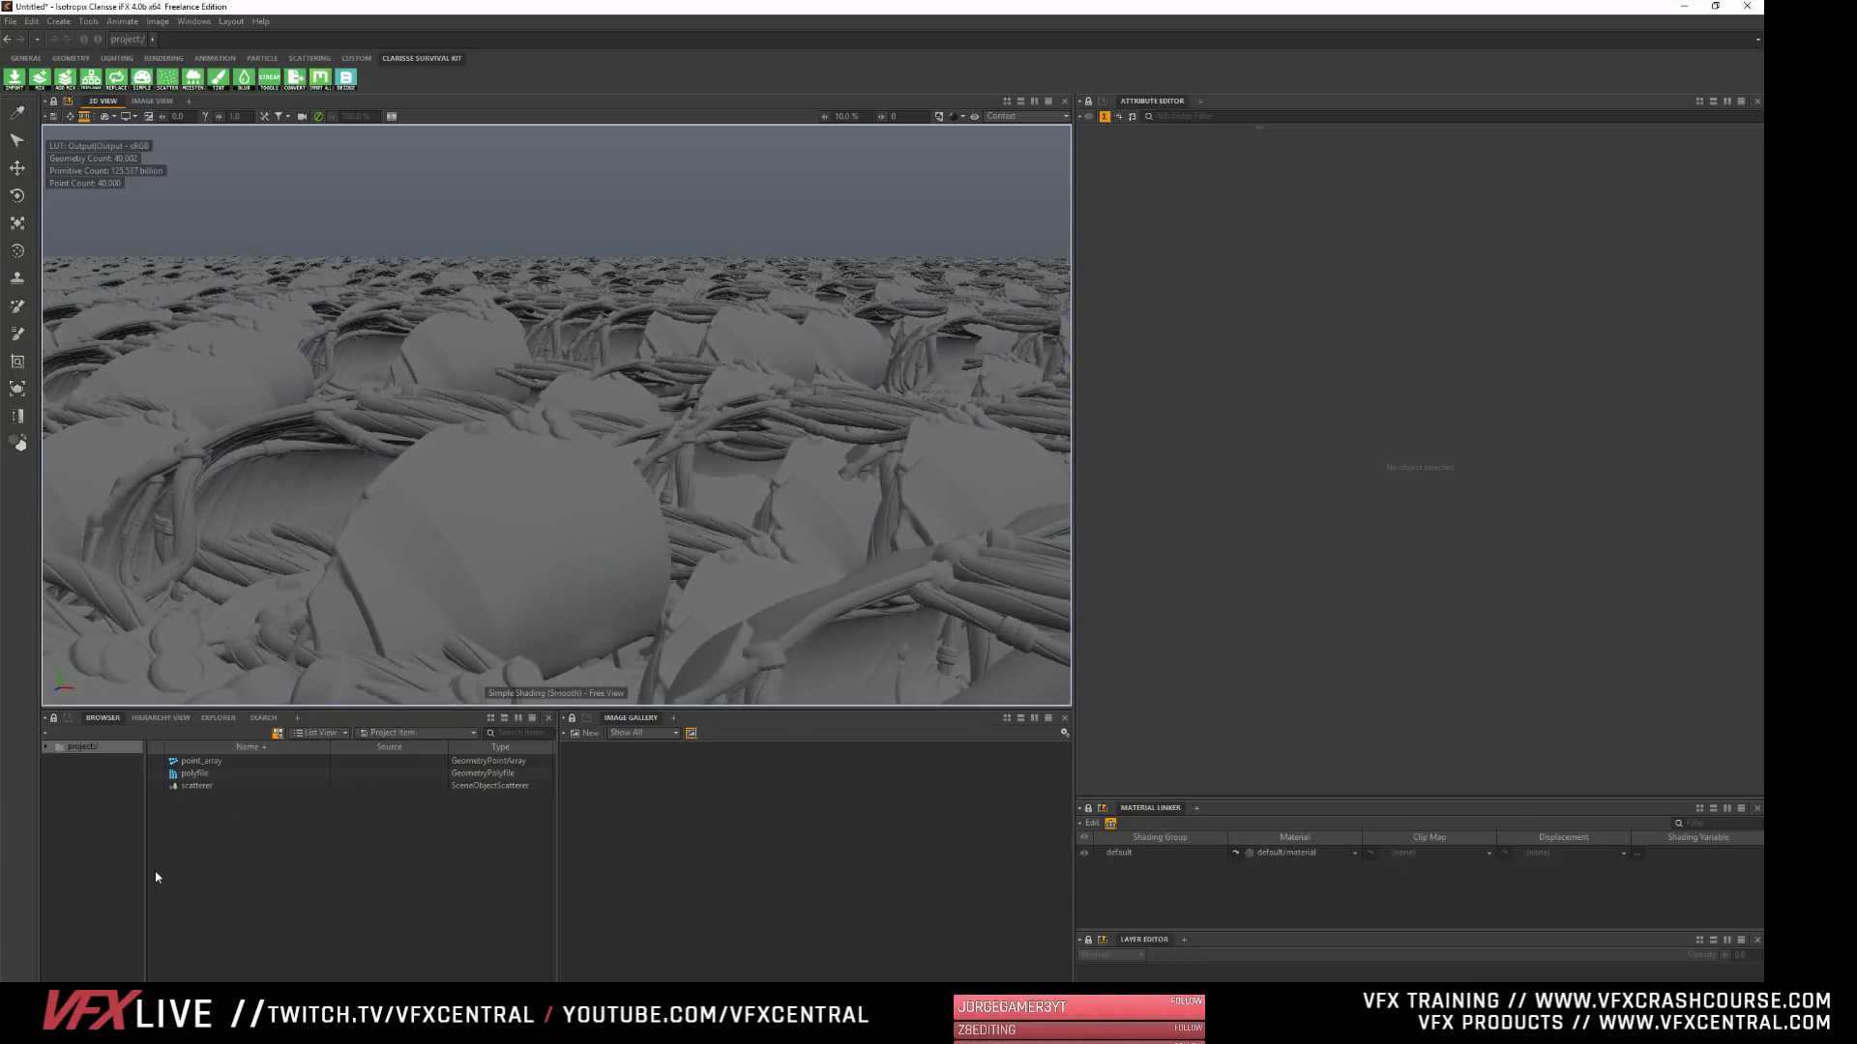
- Try a Scatter Rotation Variance Step of 360° on all three axes of the scatterer
{"action": "left_click", "coordinate": [197, 786]}
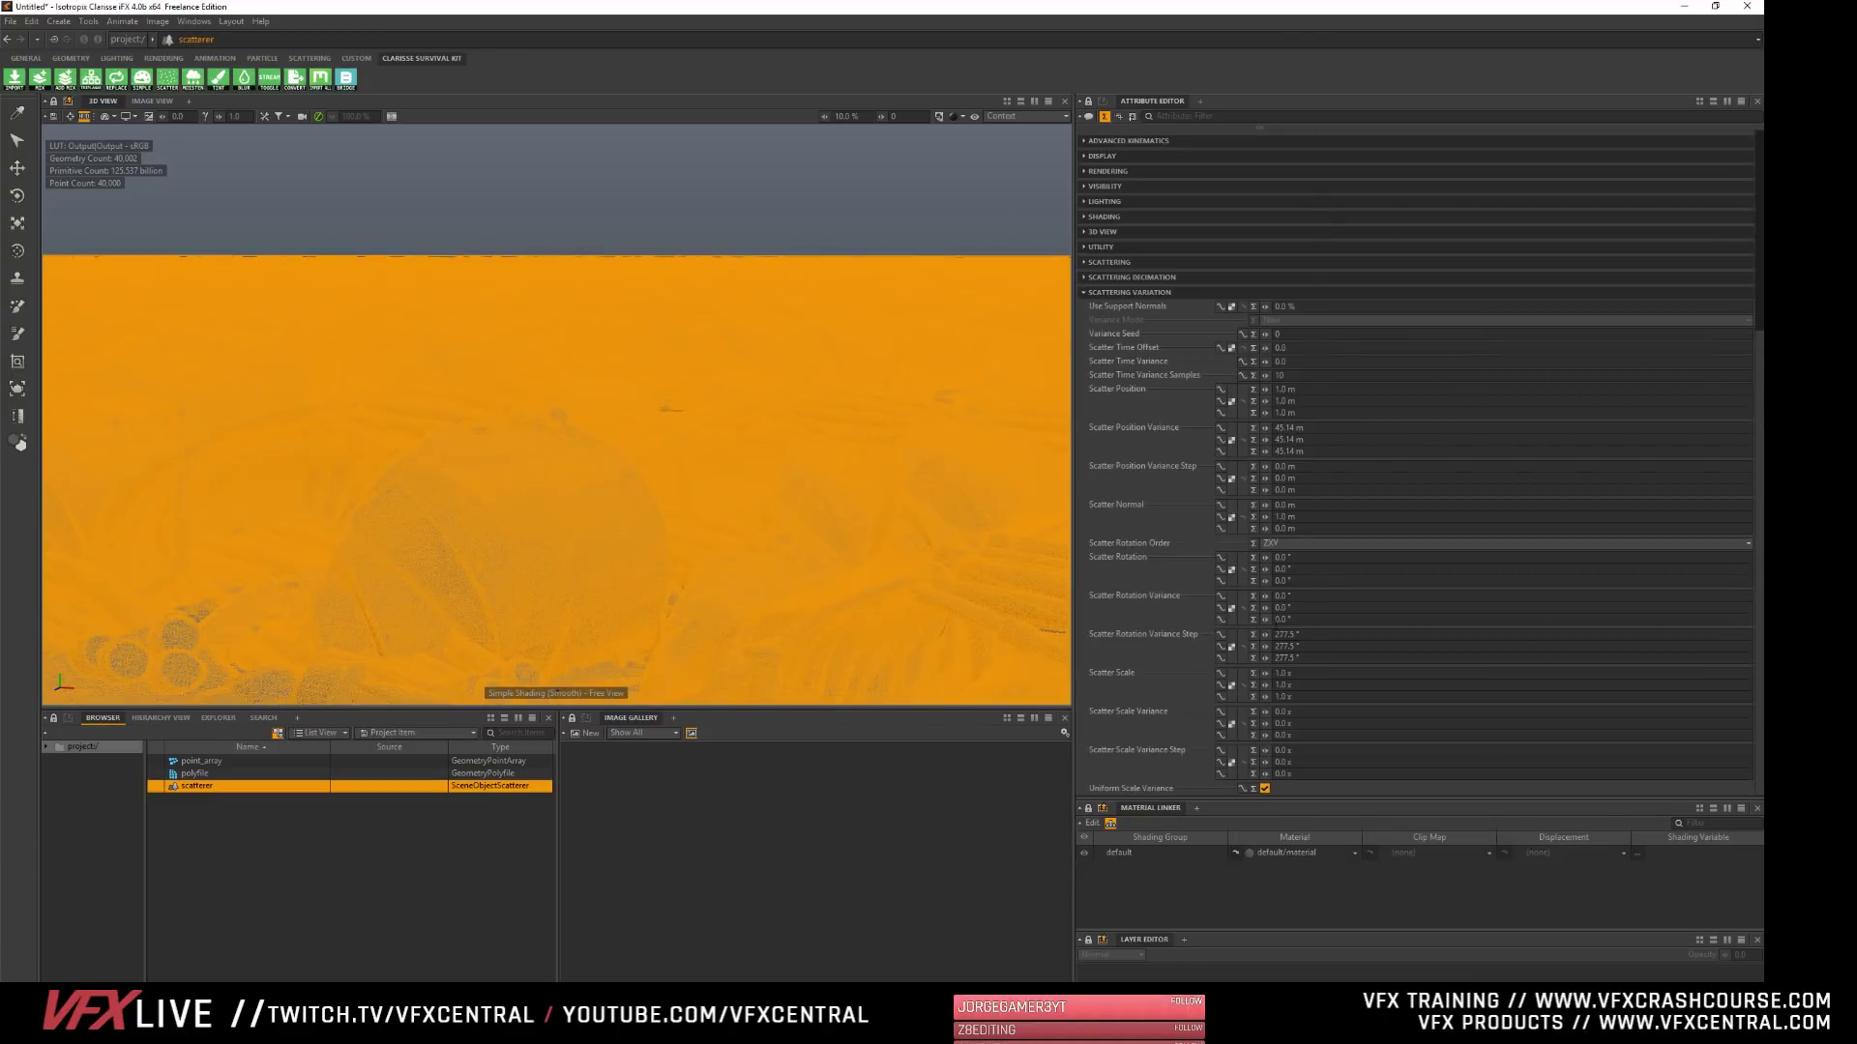
{"action": "left_click", "coordinate": [1287, 634]}
{"action": "type", "text": "360"}
{"action": "key", "text": "Tab"}
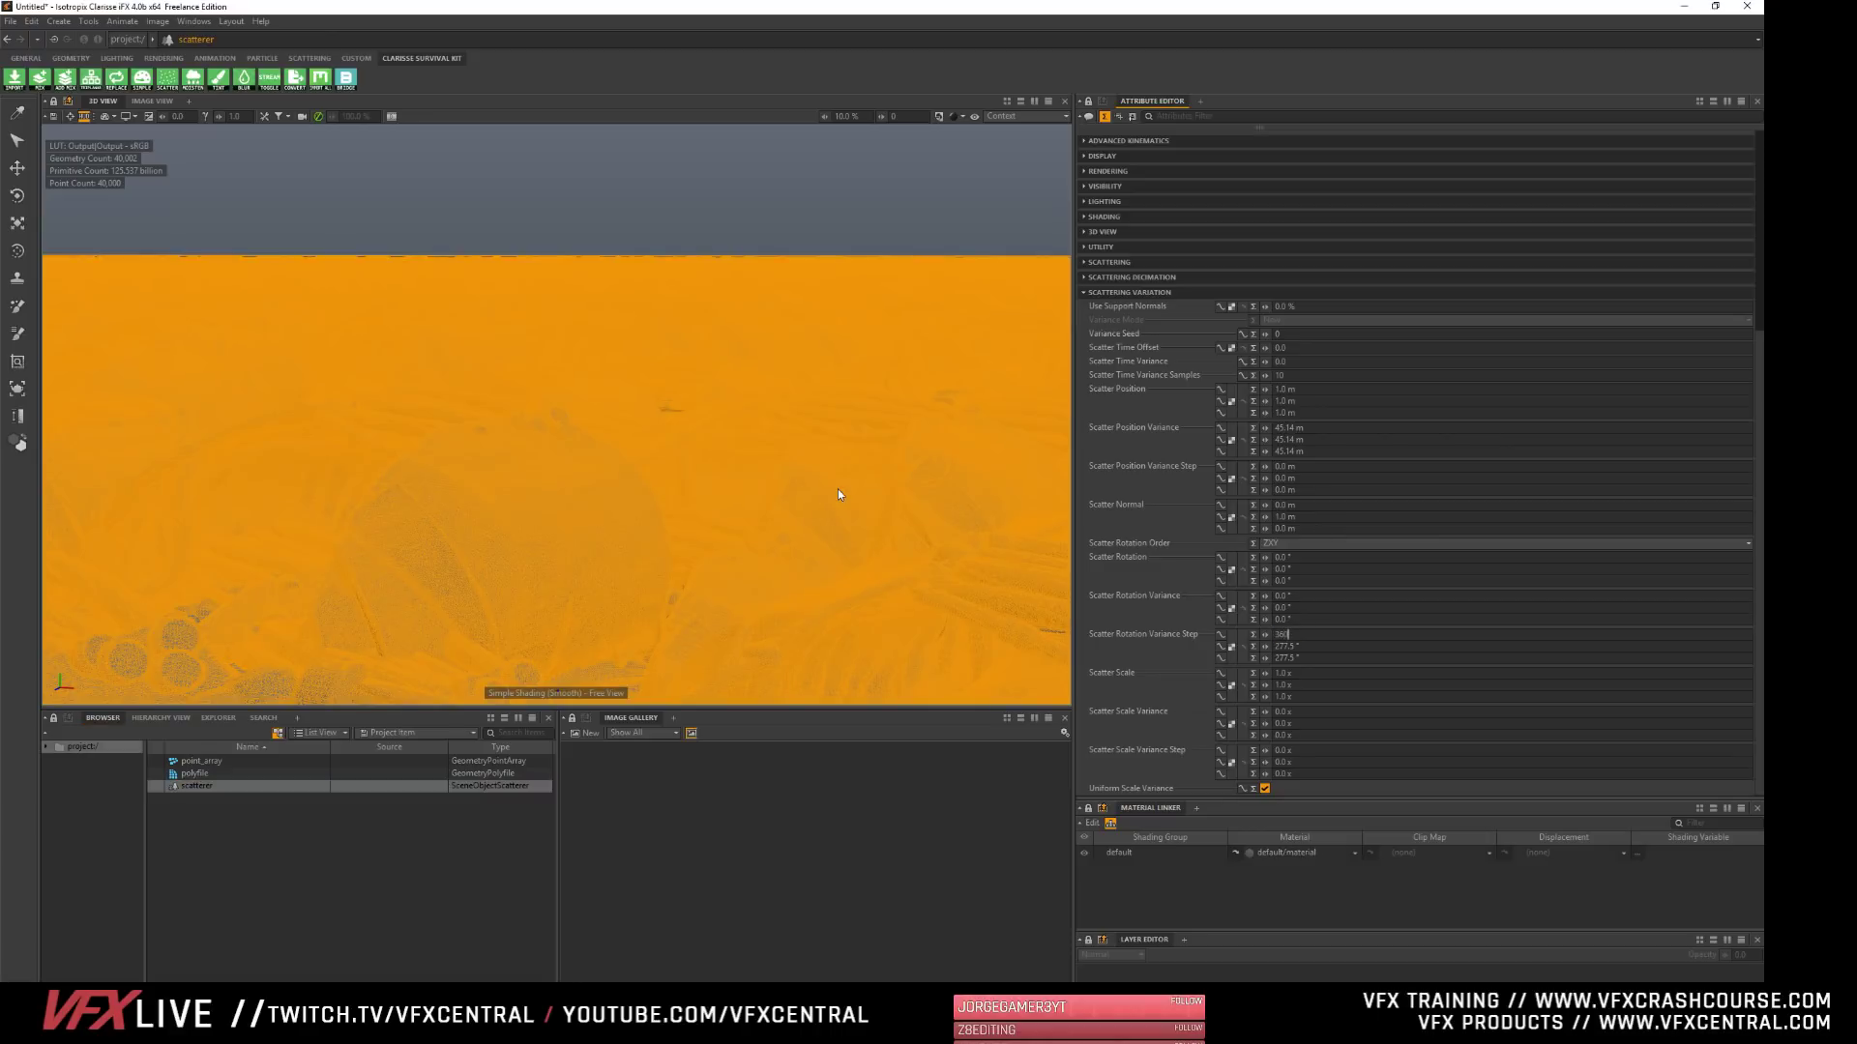
{"action": "type", "text": "360"}
{"action": "key", "text": "Tab"}
{"action": "type", "text": "360"}
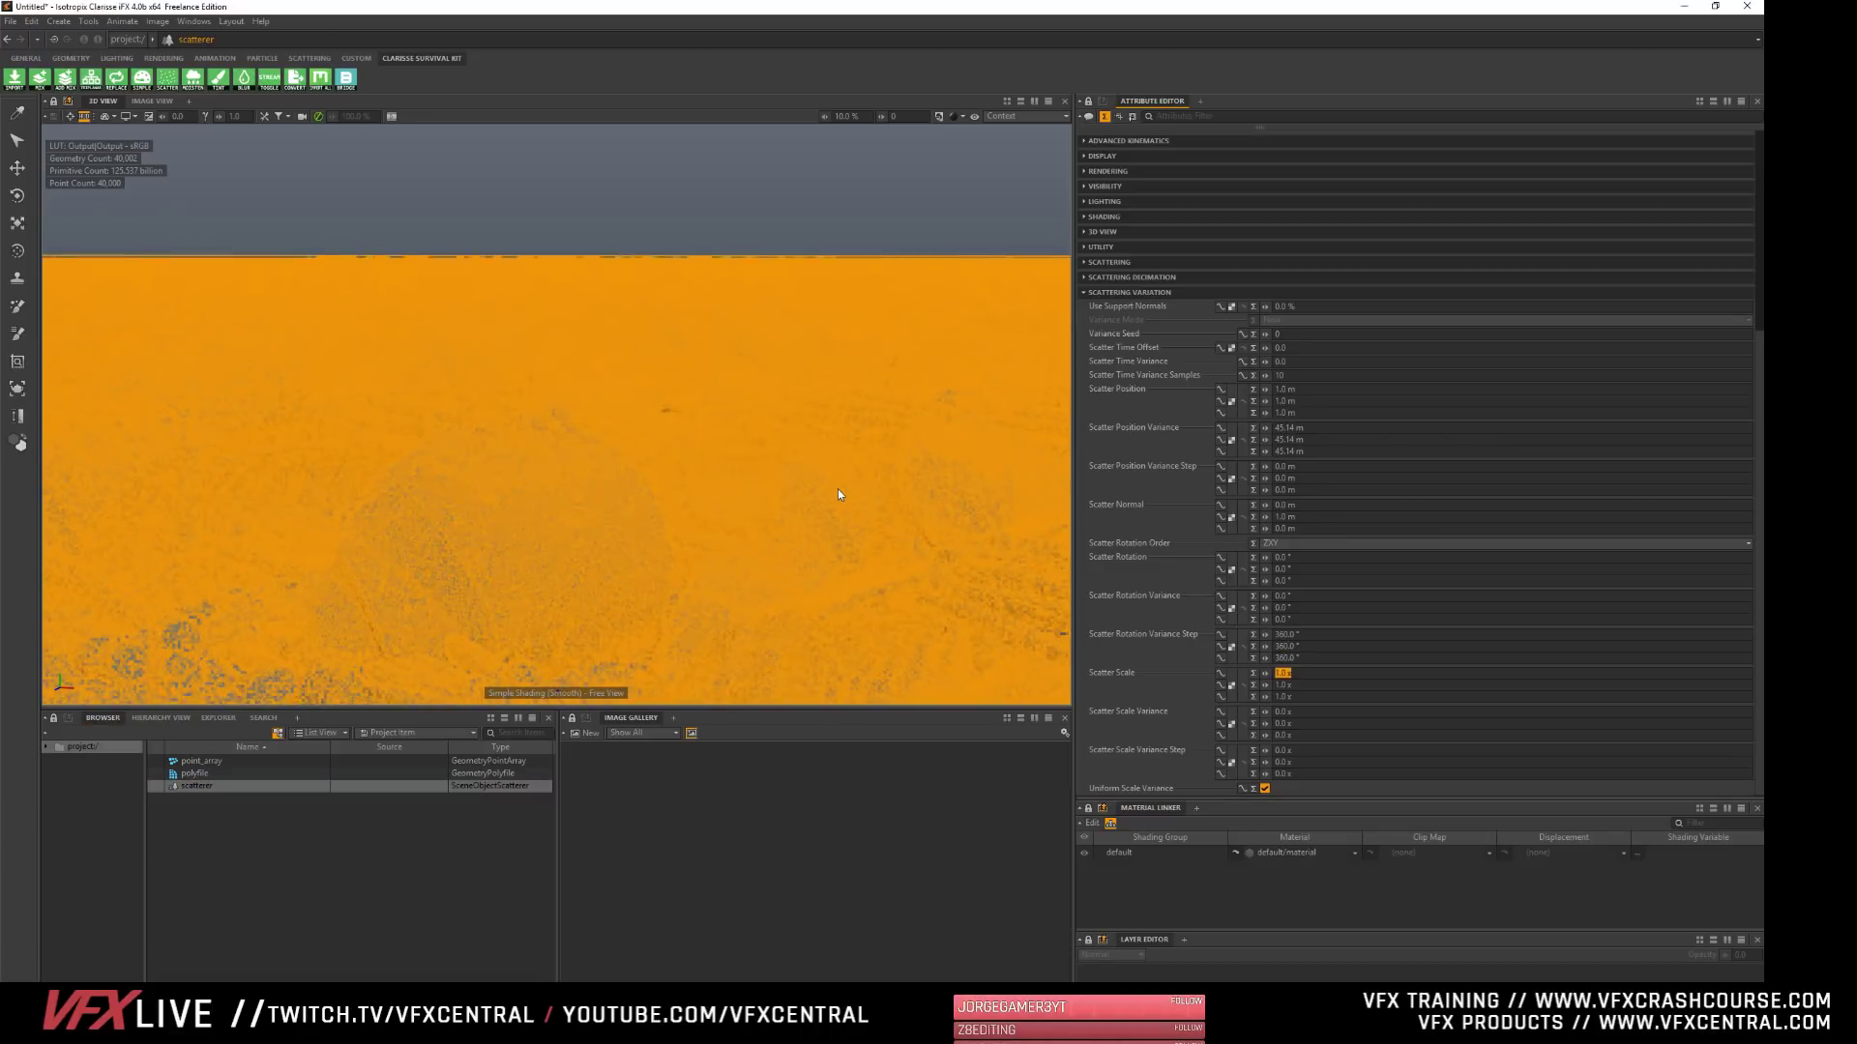
{"action": "key", "text": "Return"}
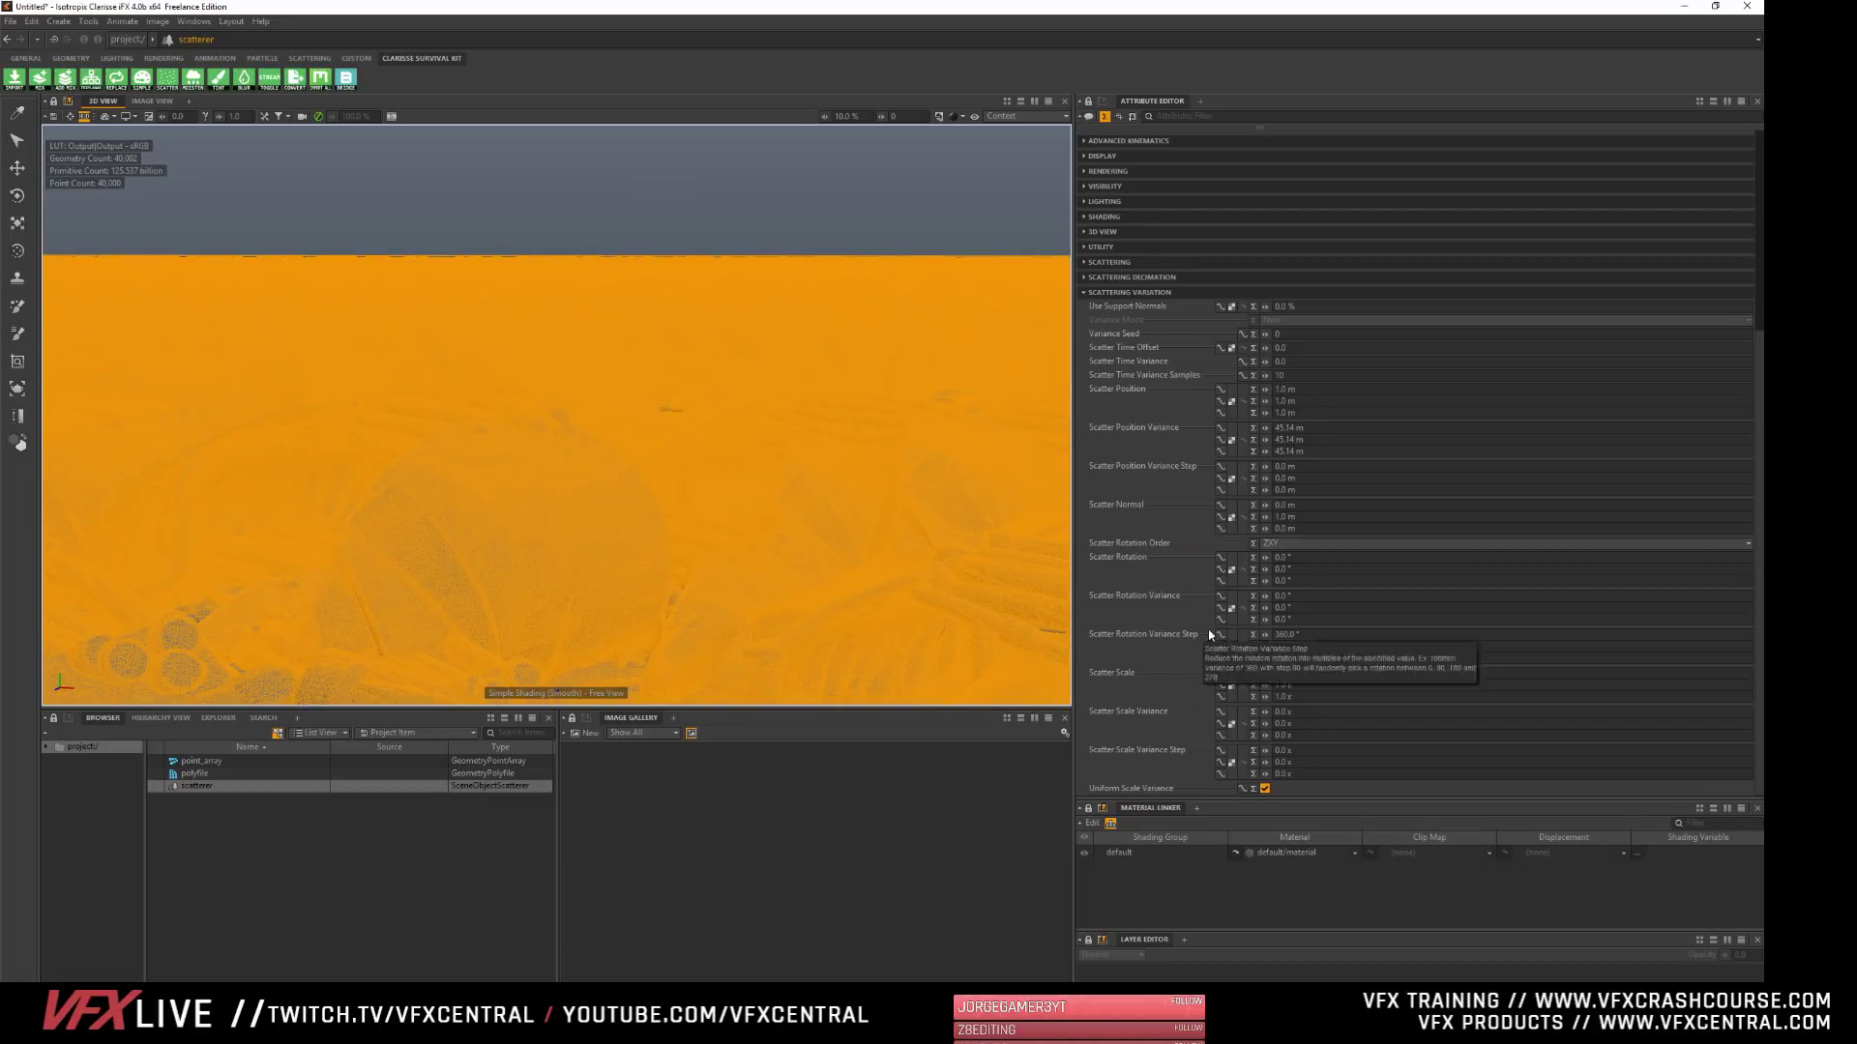
- Reset the Scatter Rotation Variance Step to 0° on all three axes
{"action": "left_click", "coordinate": [1300, 634]}
{"action": "type", "text": "0"}
{"action": "key", "text": "Tab"}
{"action": "type", "text": "0"}
{"action": "key", "text": "Tab"}
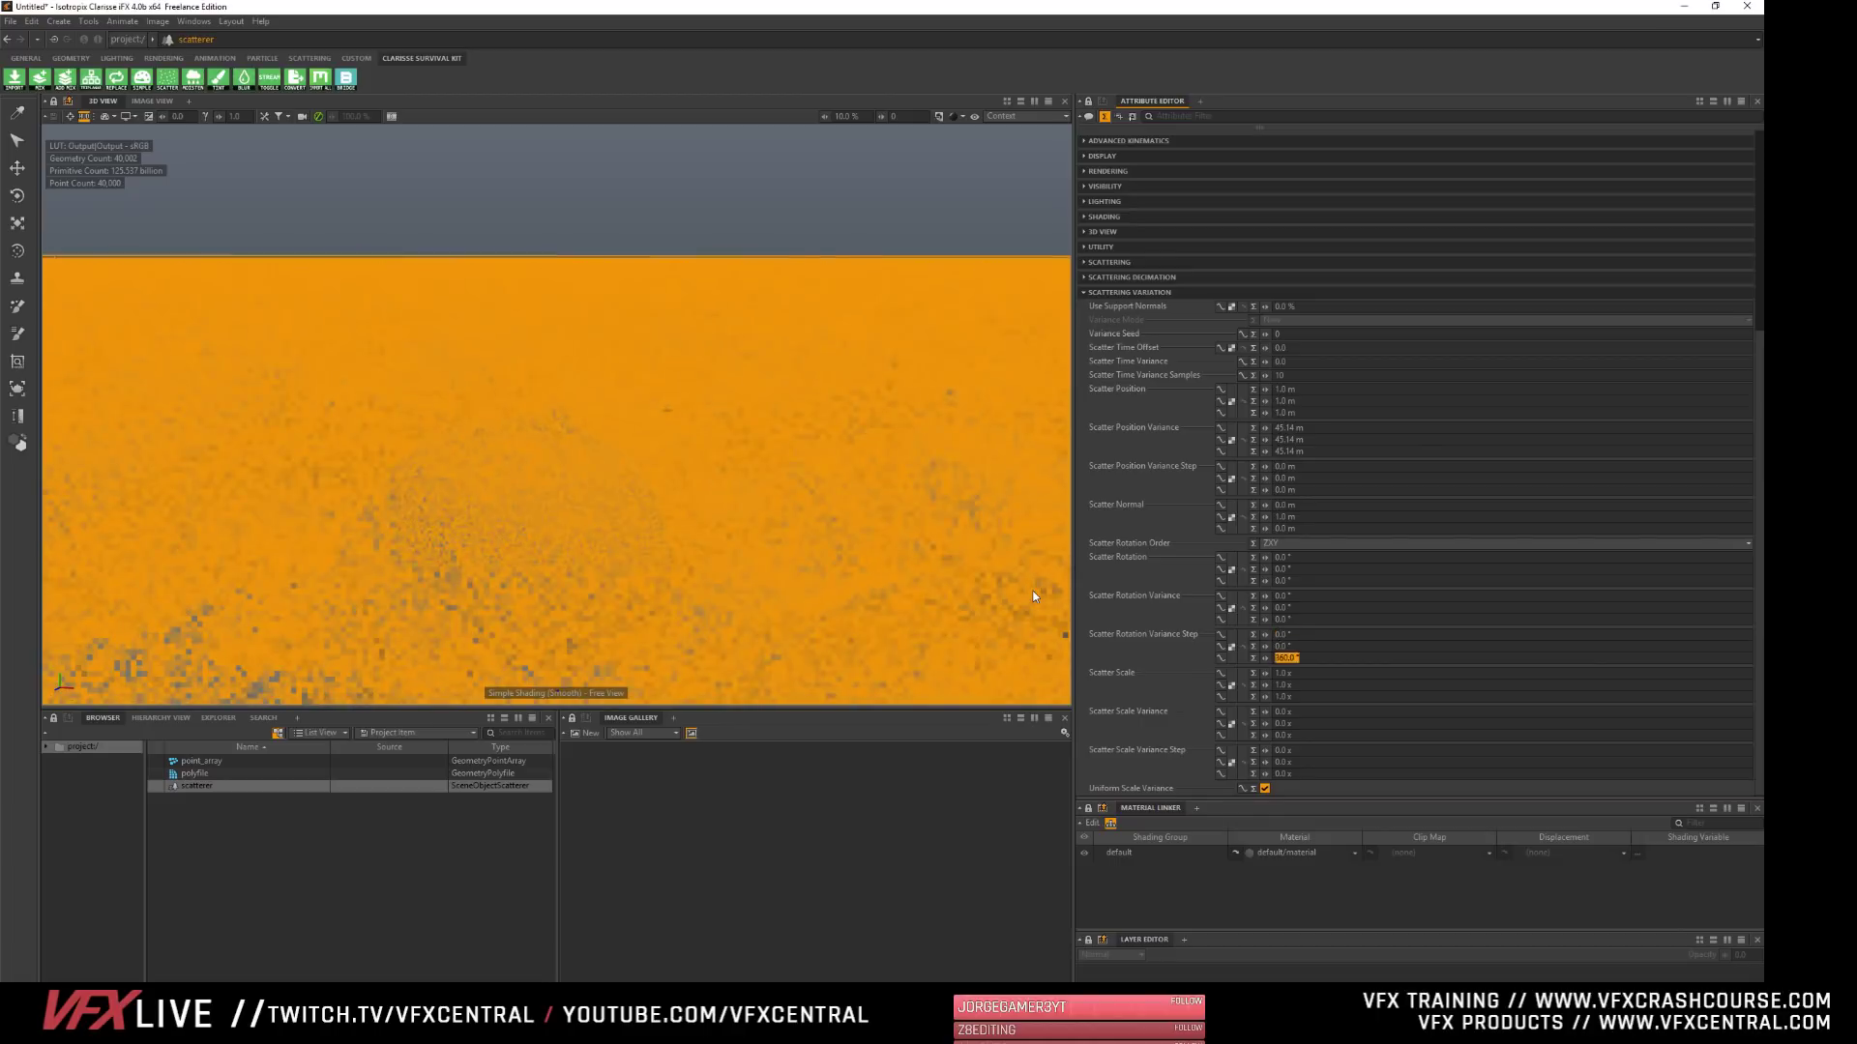
{"action": "type", "text": "0"}
{"action": "key", "text": "Tab"}
- Set the Scatter Rotation Variance to 360° on all three axes to rotate the copies randomly
{"action": "left_click_drag", "start_coordinate": [1307, 596], "coordinate": [852, 482]}
{"action": "type", "text": "3"}
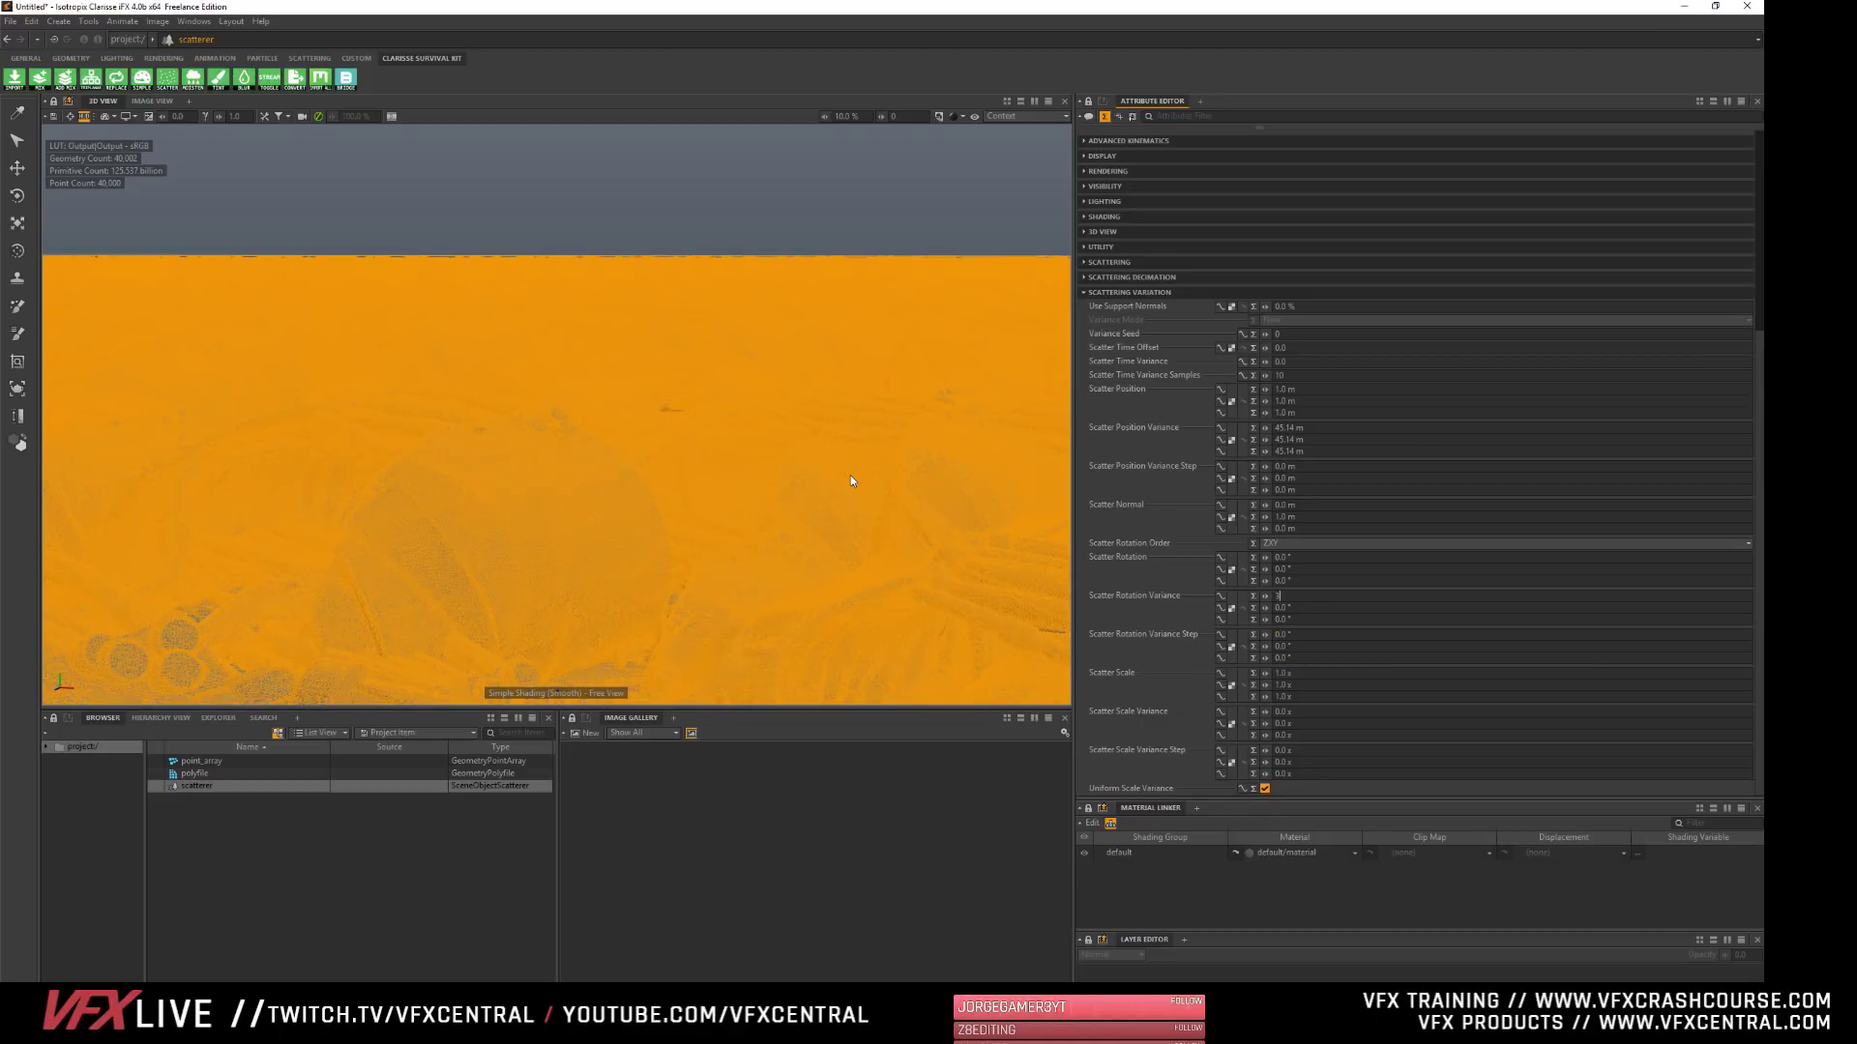
{"action": "type", "text": "60"}
{"action": "key", "text": "Tab"}
{"action": "type", "text": "360"}
{"action": "key", "text": "Tab"}
{"action": "type", "text": "36"}
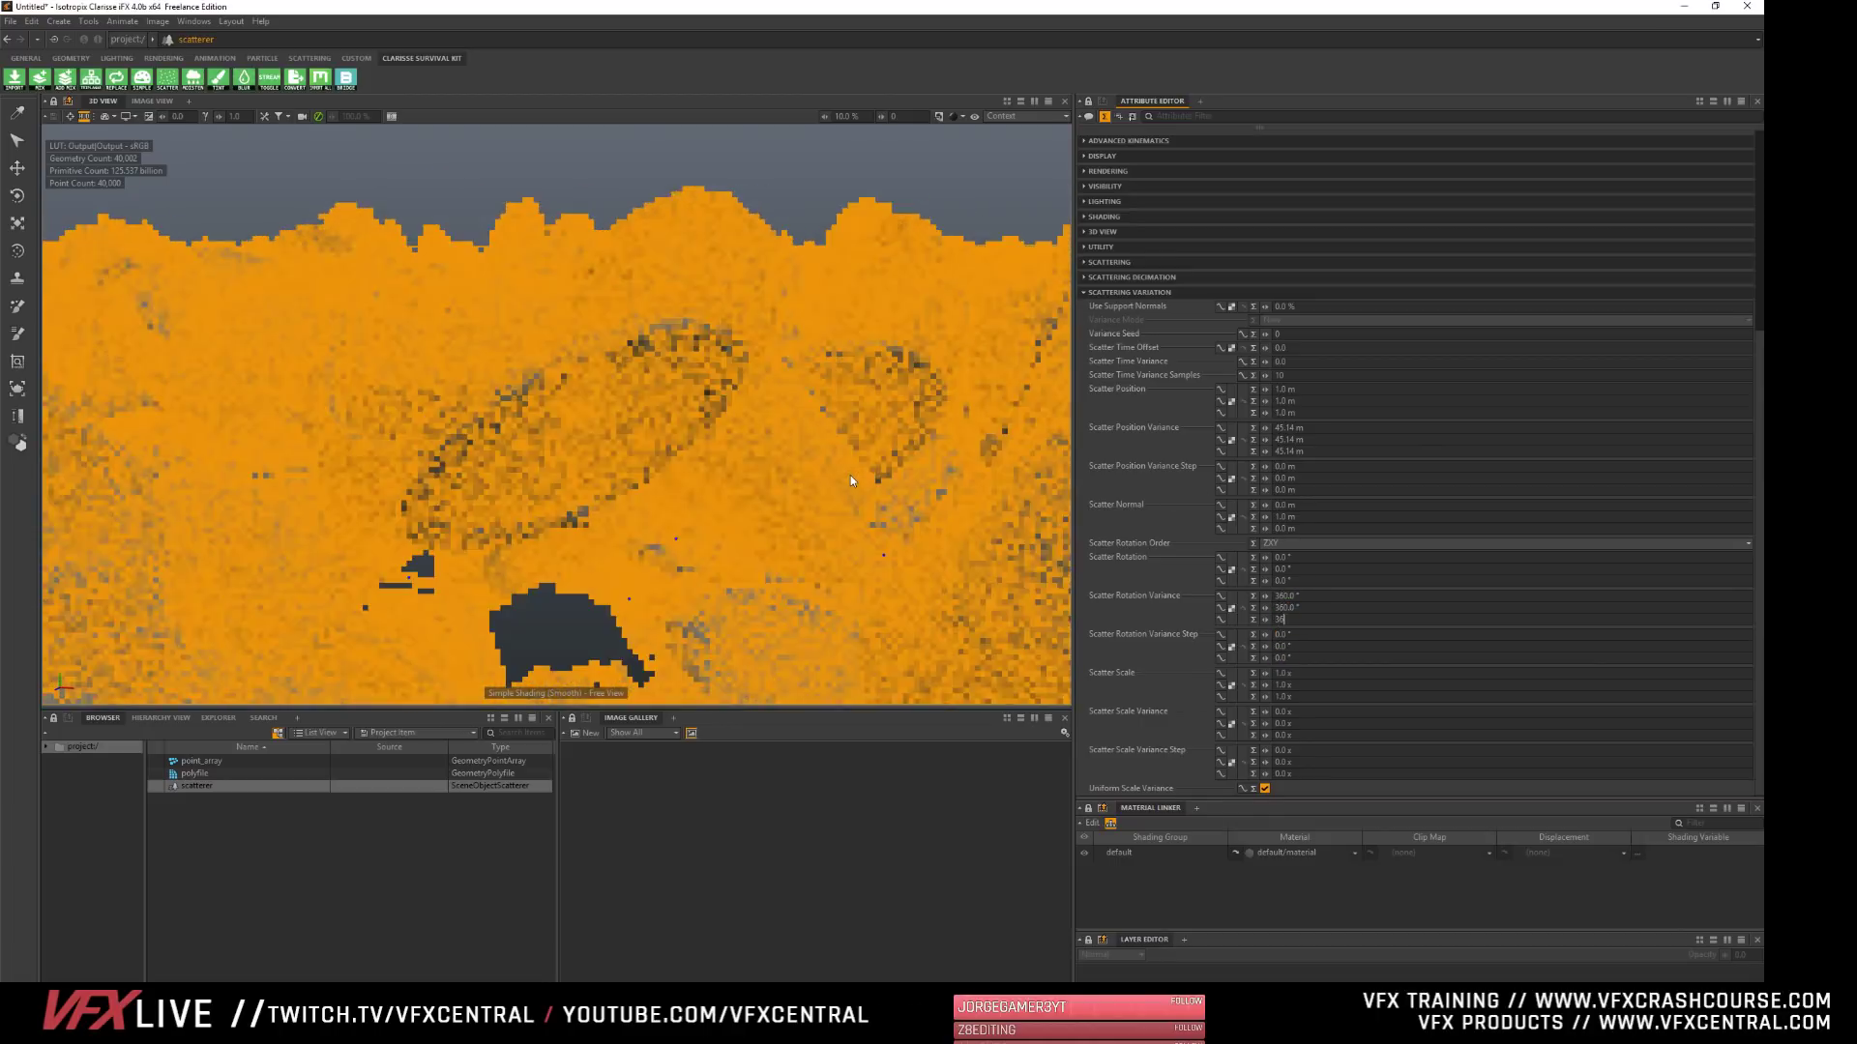
{"action": "type", "text": "0"}
{"action": "key", "text": "Return"}
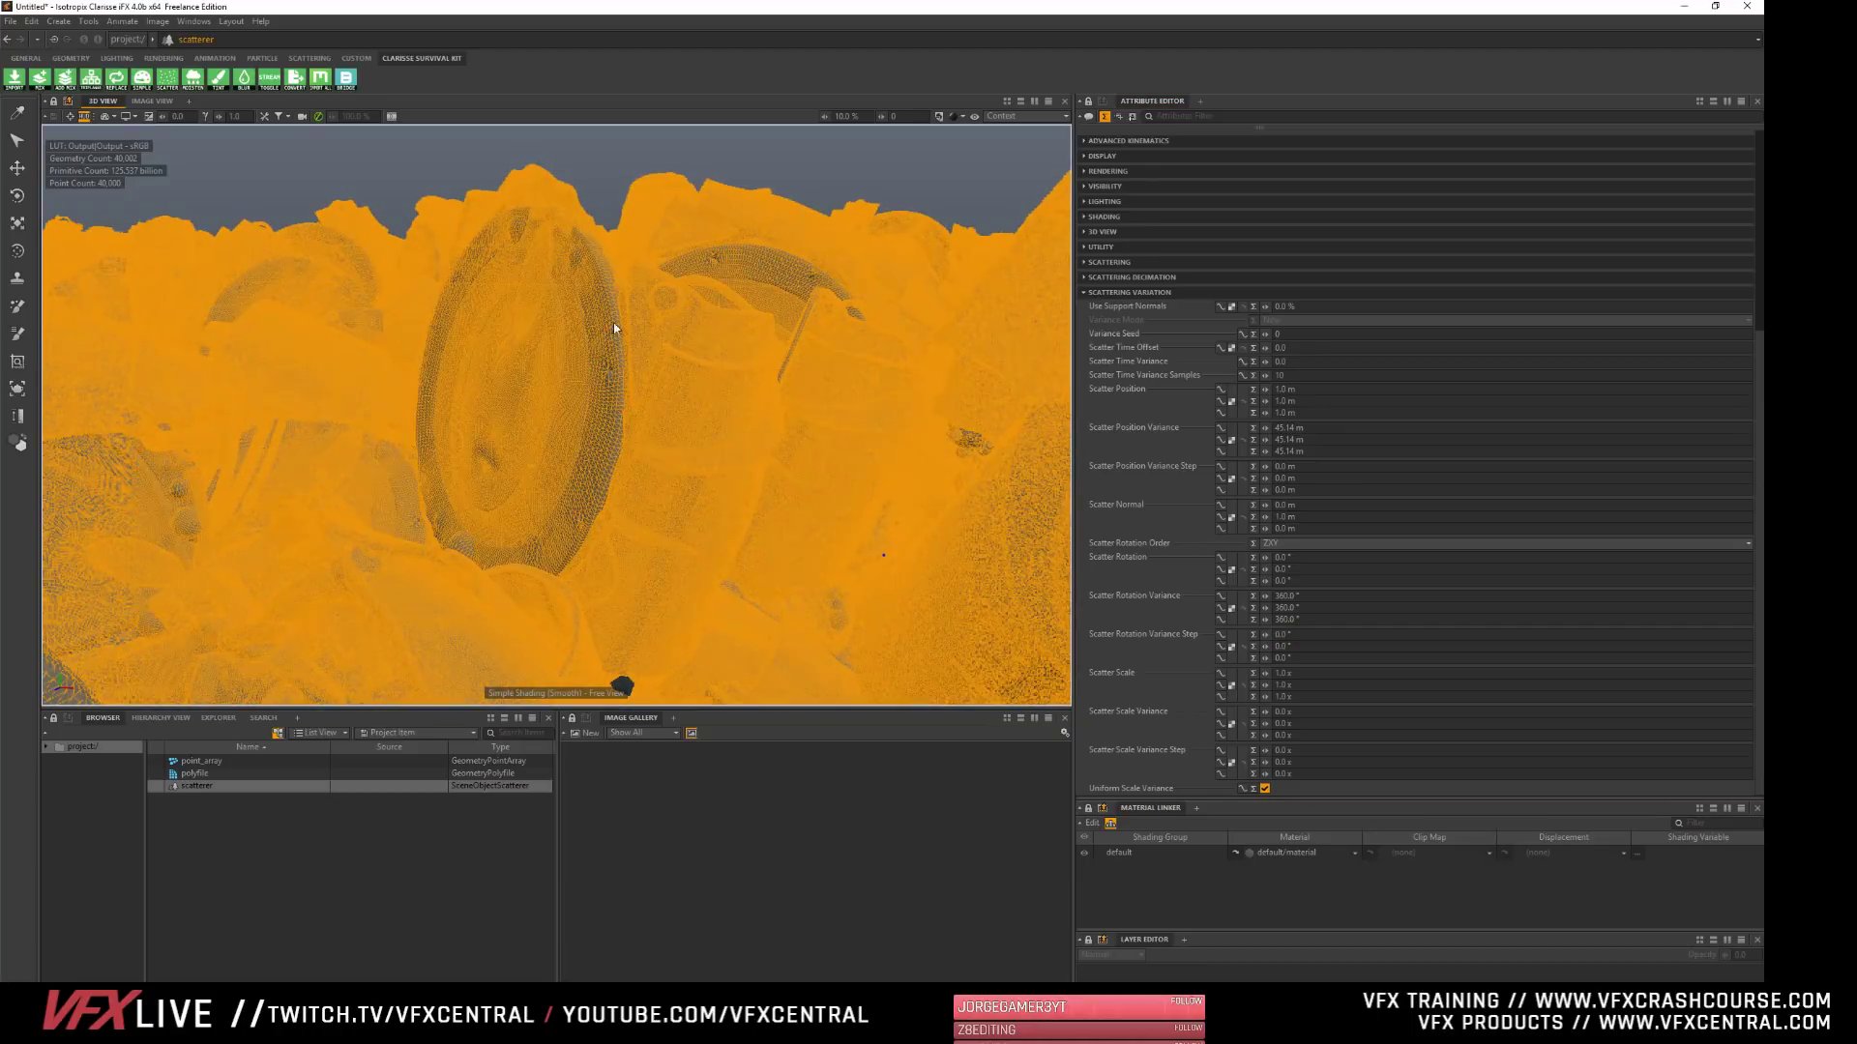
- Deselect the scatterer and examine the randomly rotated copies from a distance and up close in the 3D view
{"action": "left_click_drag", "start_coordinate": [613, 322], "coordinate": [638, 334], "text": "alt"}
{"action": "right_click_drag", "start_coordinate": [638, 334], "coordinate": [649, 213], "text": "alt"}
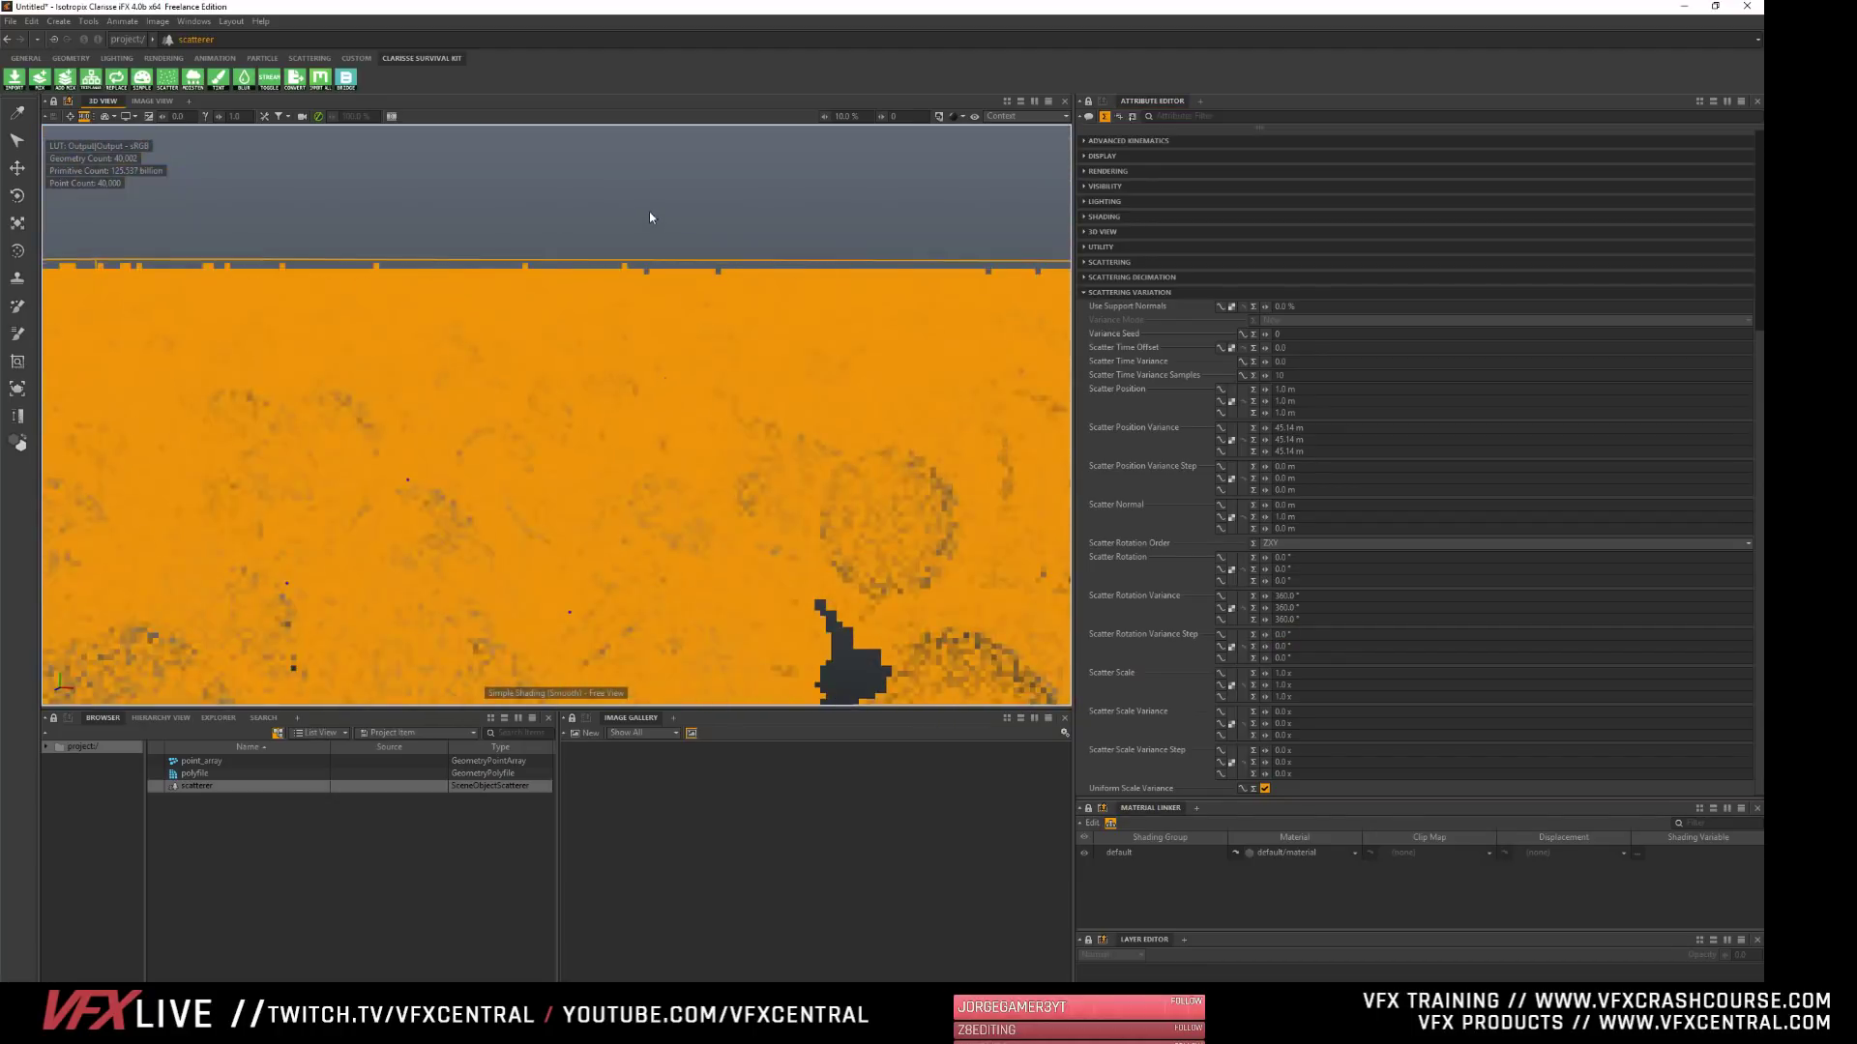
{"action": "left_click", "coordinate": [289, 845]}
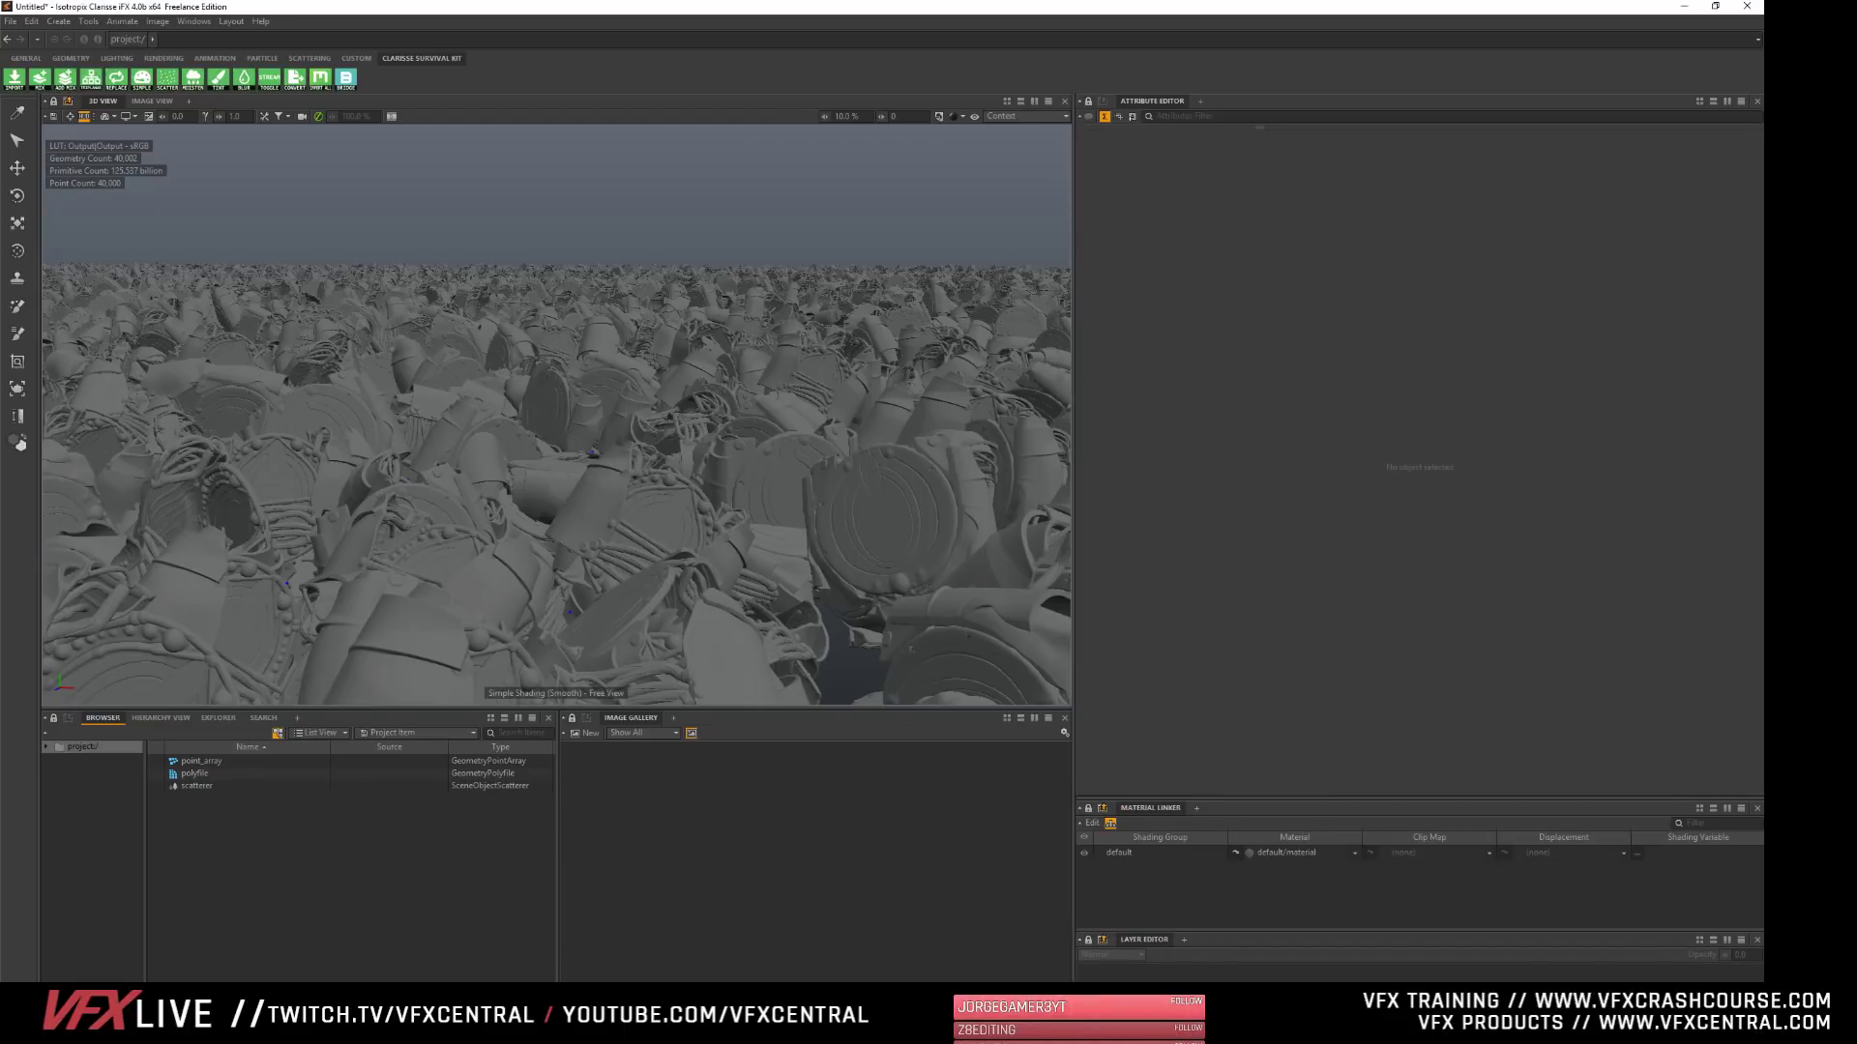
{"action": "right_click_drag", "start_coordinate": [594, 452], "coordinate": [696, 542], "text": "alt"}
{"action": "left_click_drag", "start_coordinate": [697, 542], "coordinate": [716, 629], "text": "alt"}
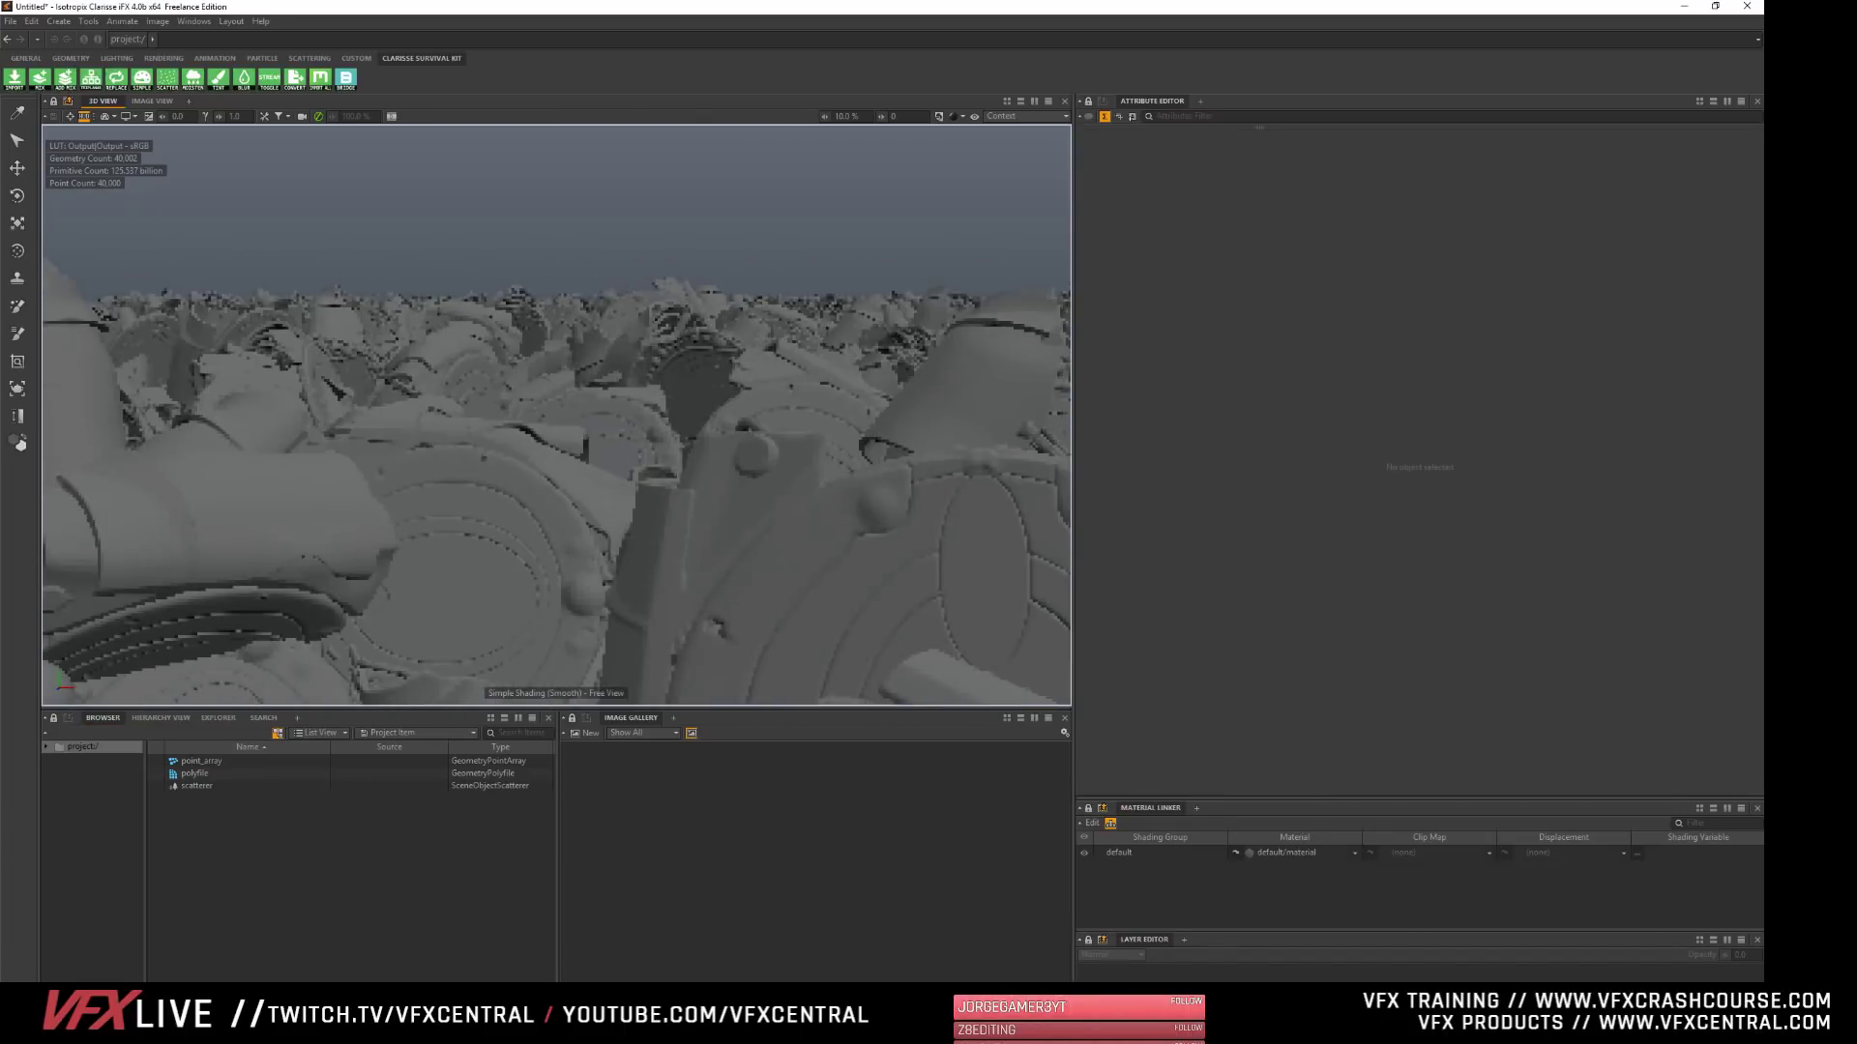
{"action": "middle_click_drag", "start_coordinate": [218, 440], "coordinate": [358, 487], "text": "alt"}
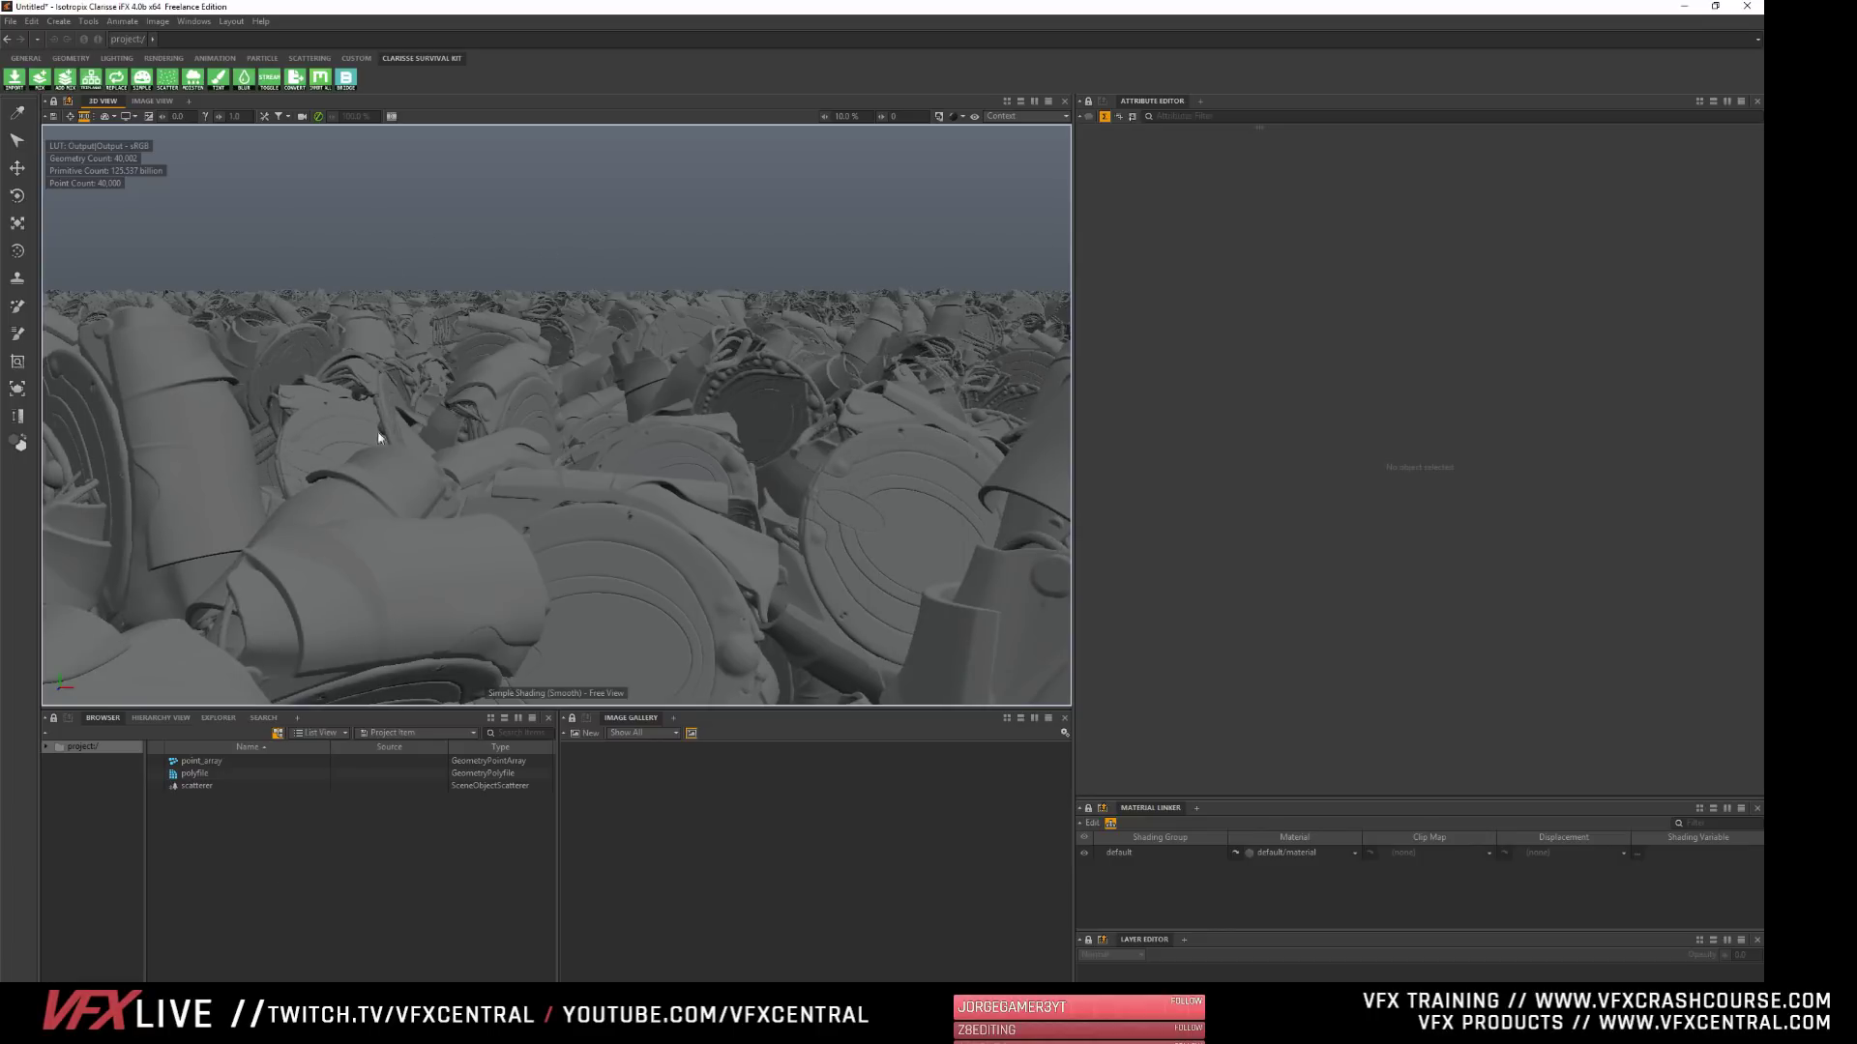
{"action": "right_click_drag", "start_coordinate": [379, 439], "coordinate": [369, 480], "text": "alt"}
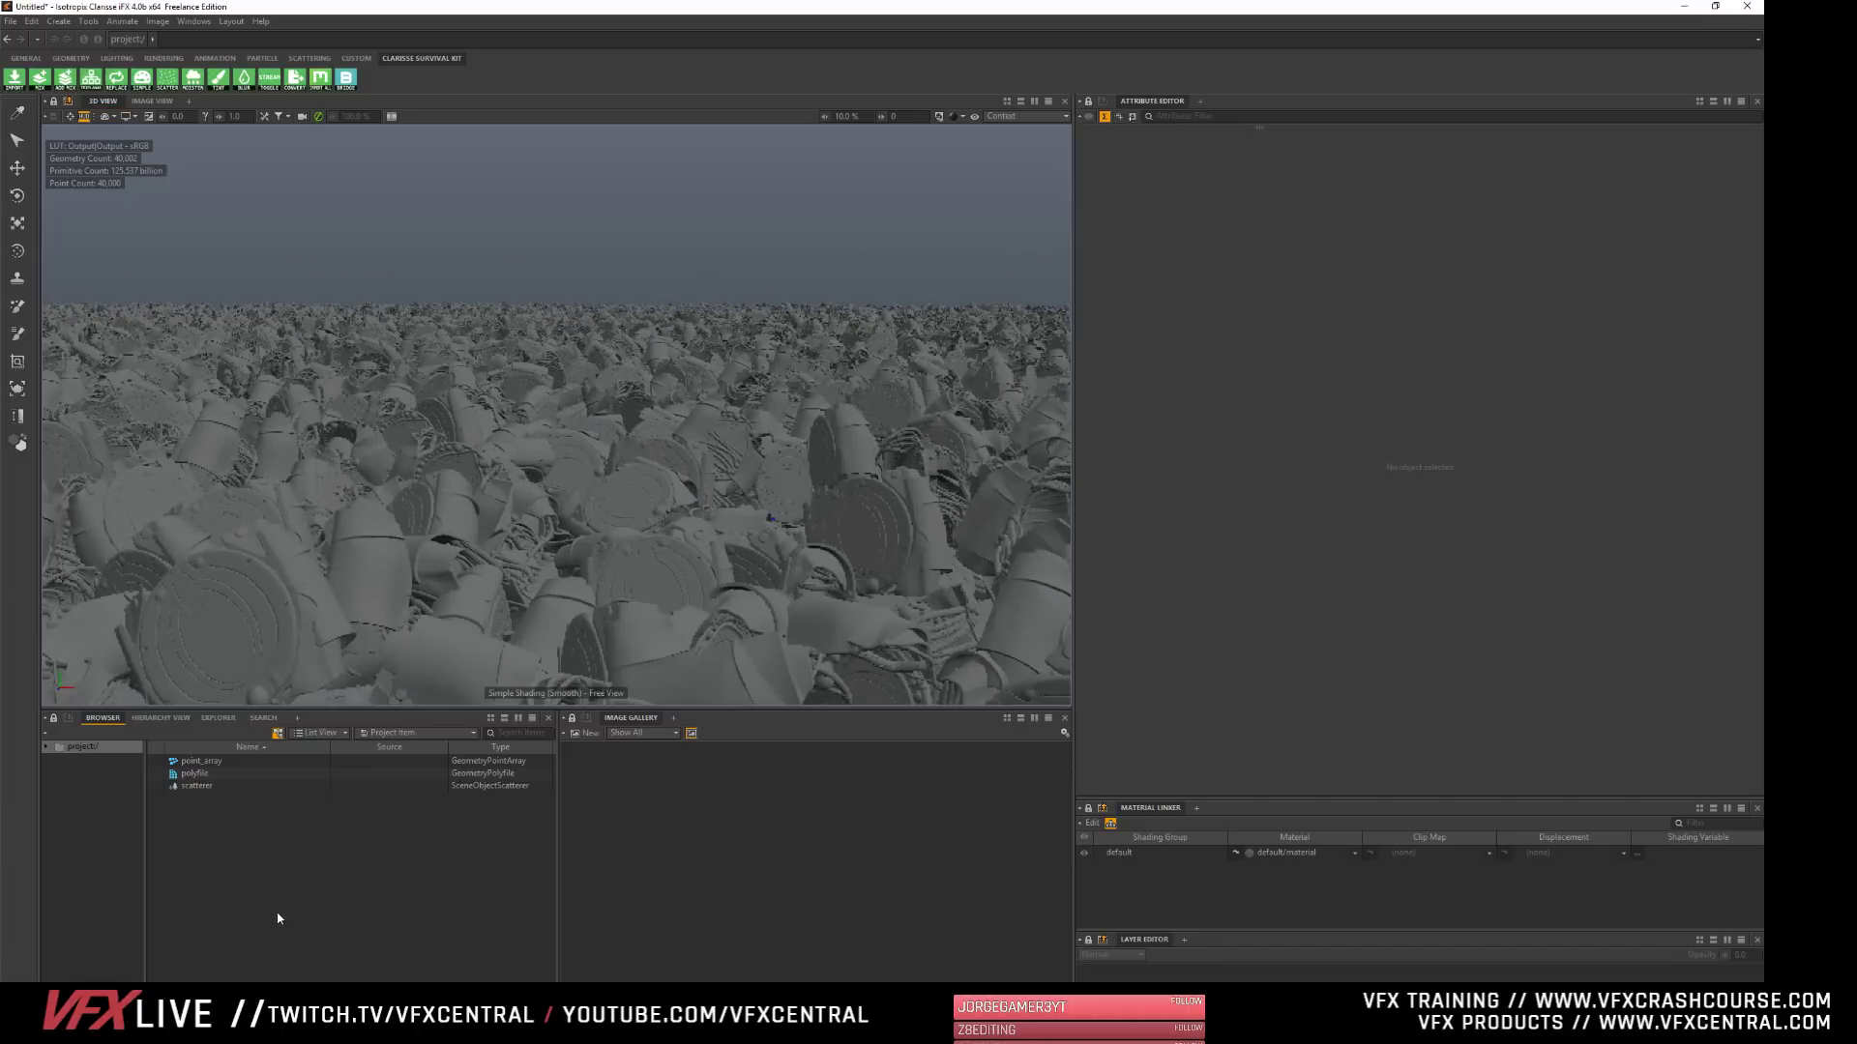
{"action": "left_click_drag", "start_coordinate": [433, 435], "coordinate": [464, 505], "text": "alt"}
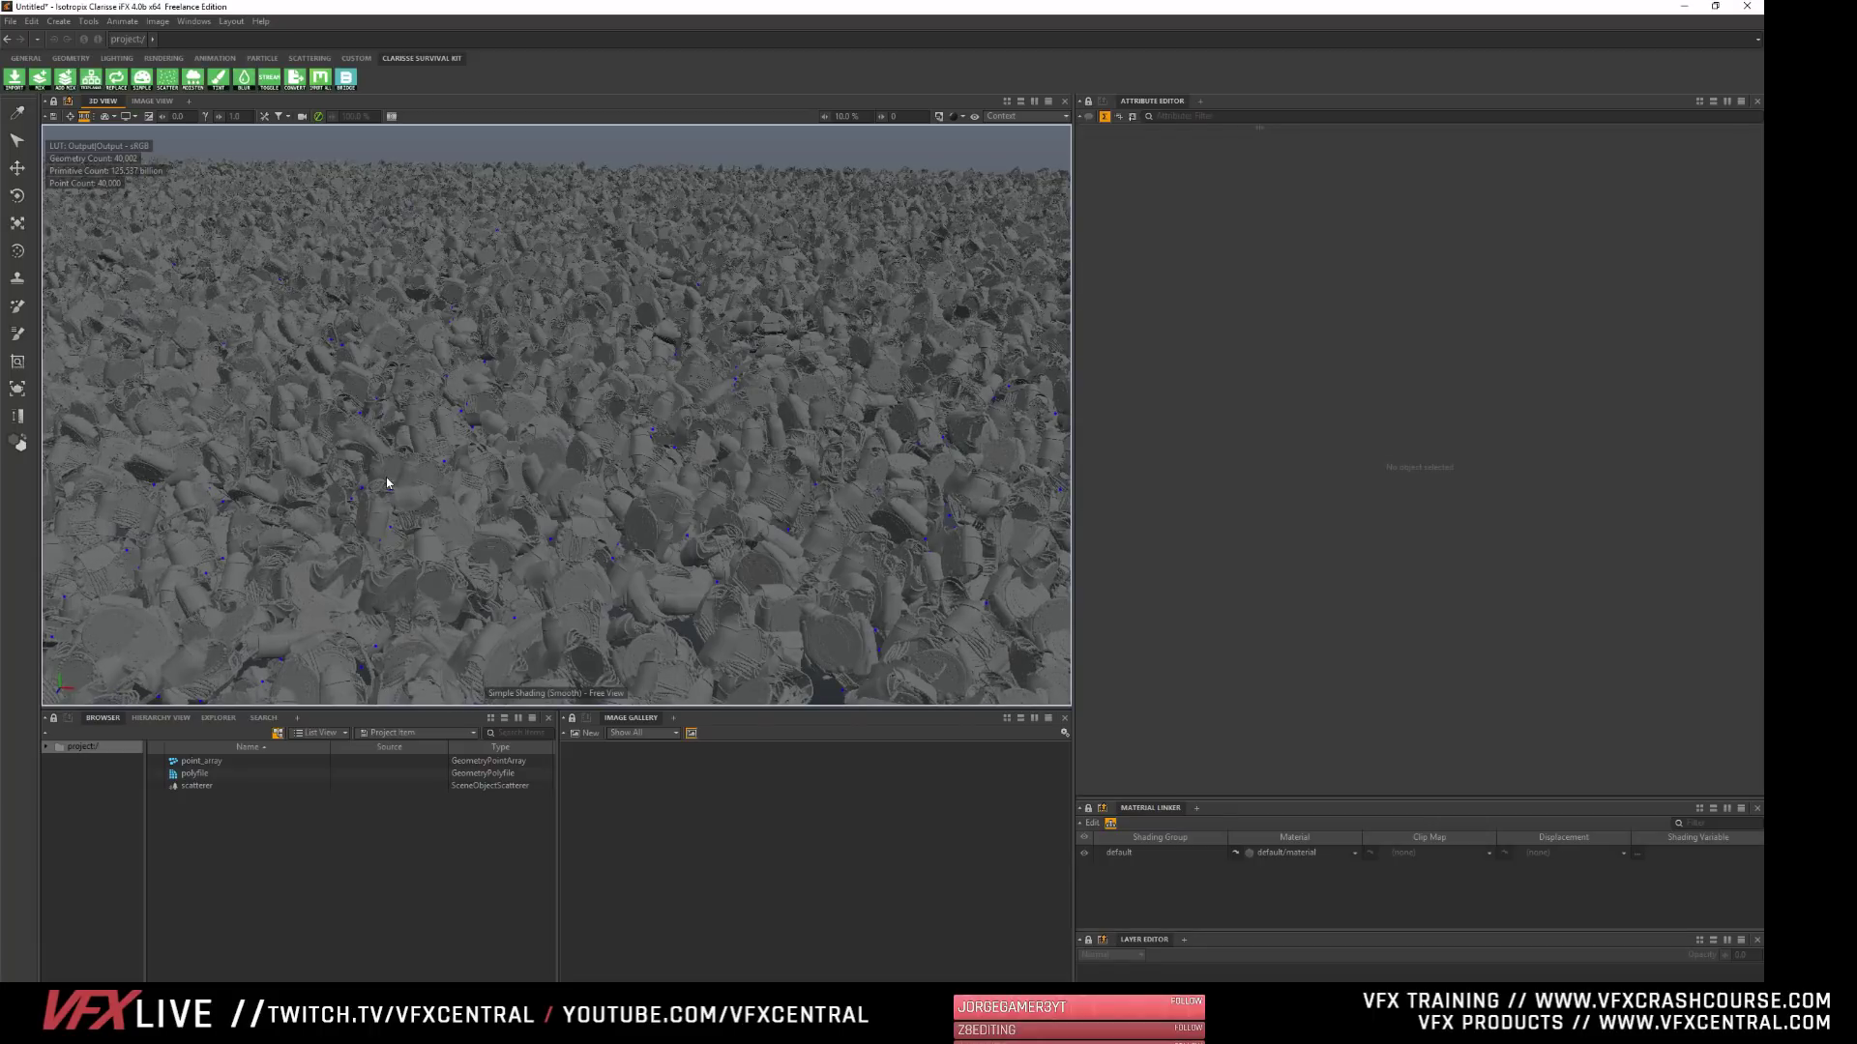
{"action": "scroll", "coordinate": [359, 485], "scroll_direction": "up", "scroll_amount": 6}
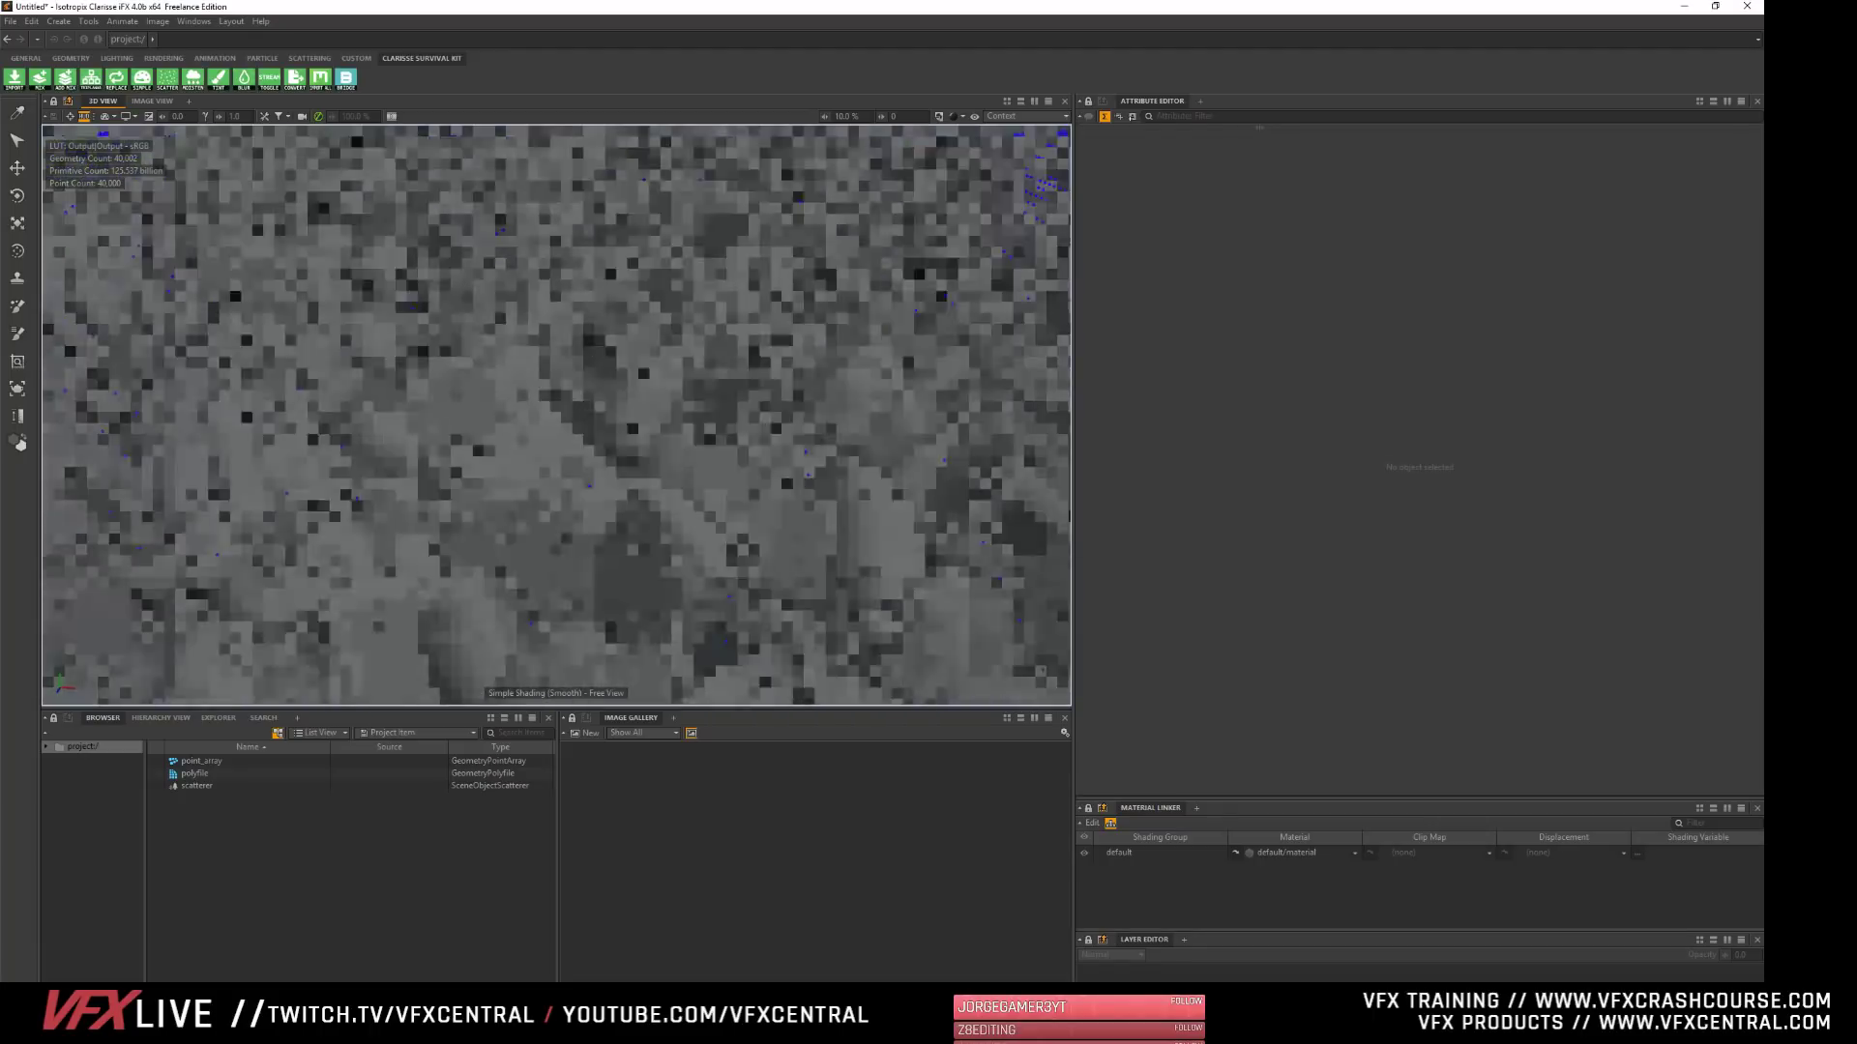
{"action": "left_click_drag", "start_coordinate": [507, 513], "coordinate": [514, 483], "text": "alt"}
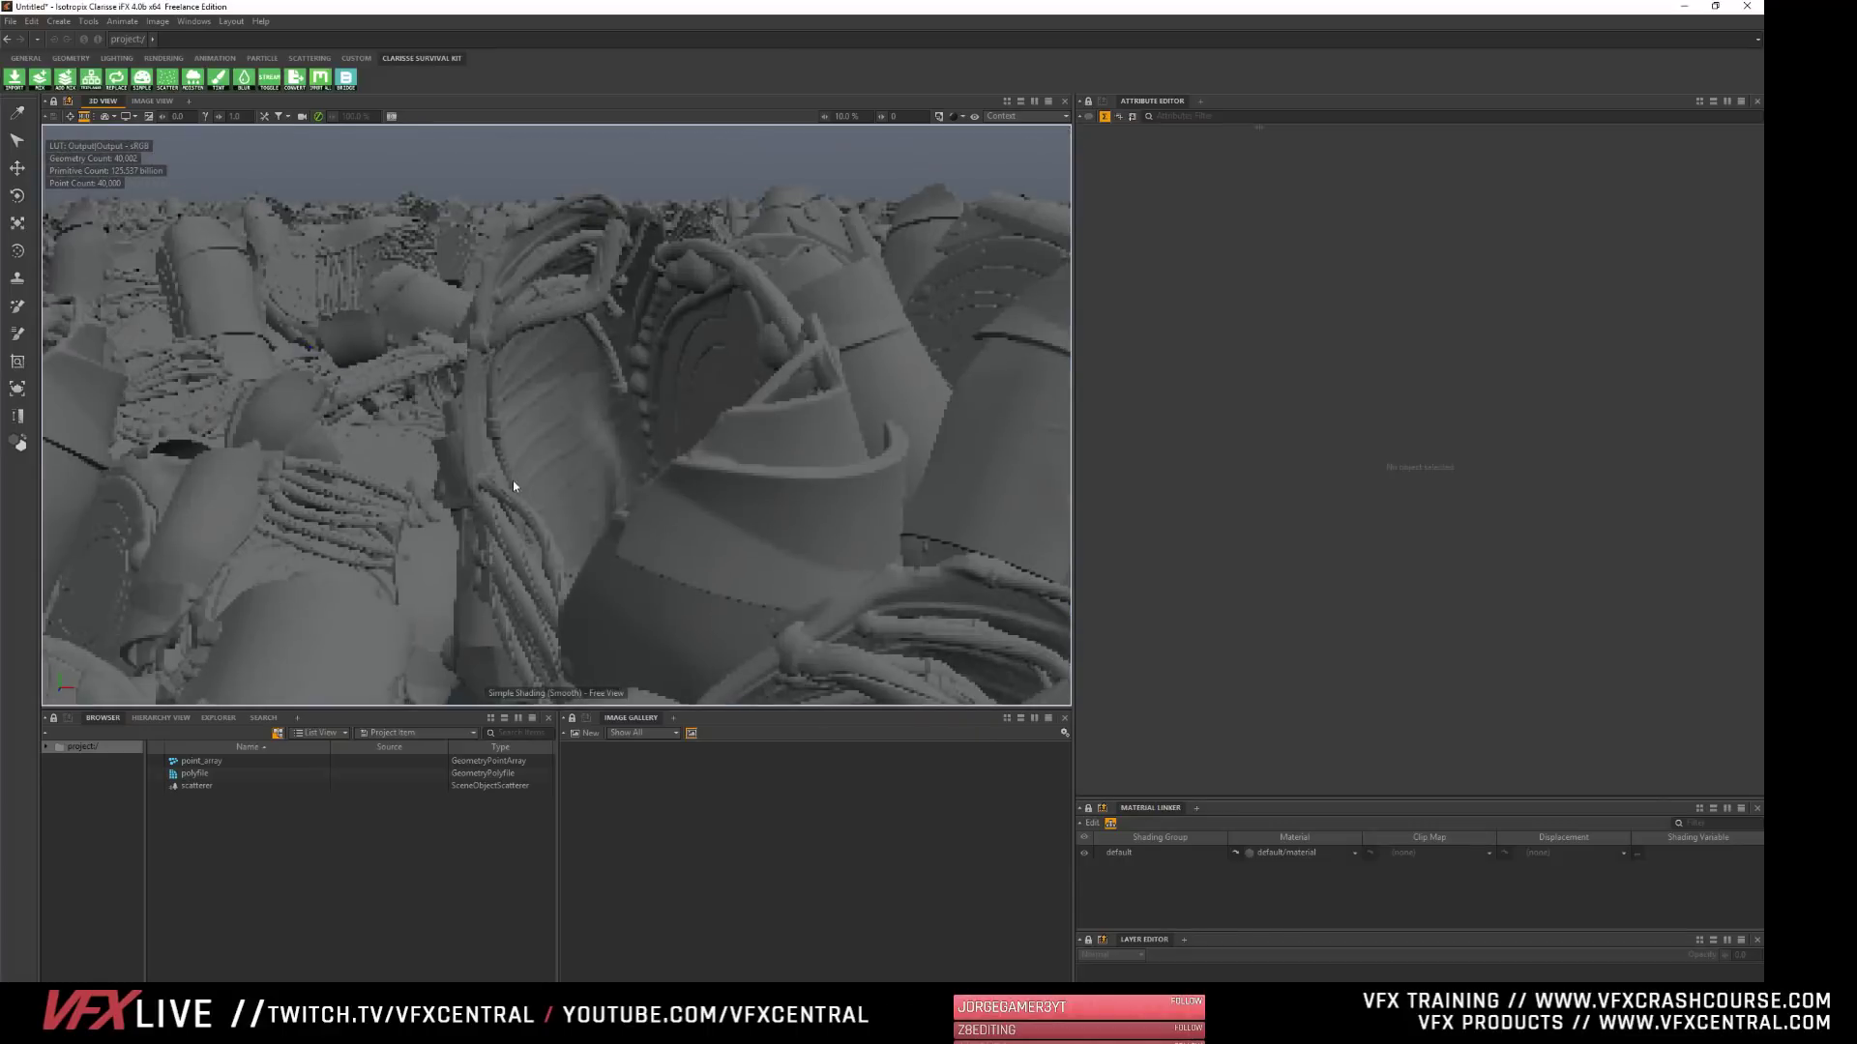
- Set the scatterer's Scatter Scale Variance to 0.52 on all three axes to randomize the size of the copies
{"action": "scroll", "coordinate": [554, 424], "scroll_direction": "down", "scroll_amount": 4}
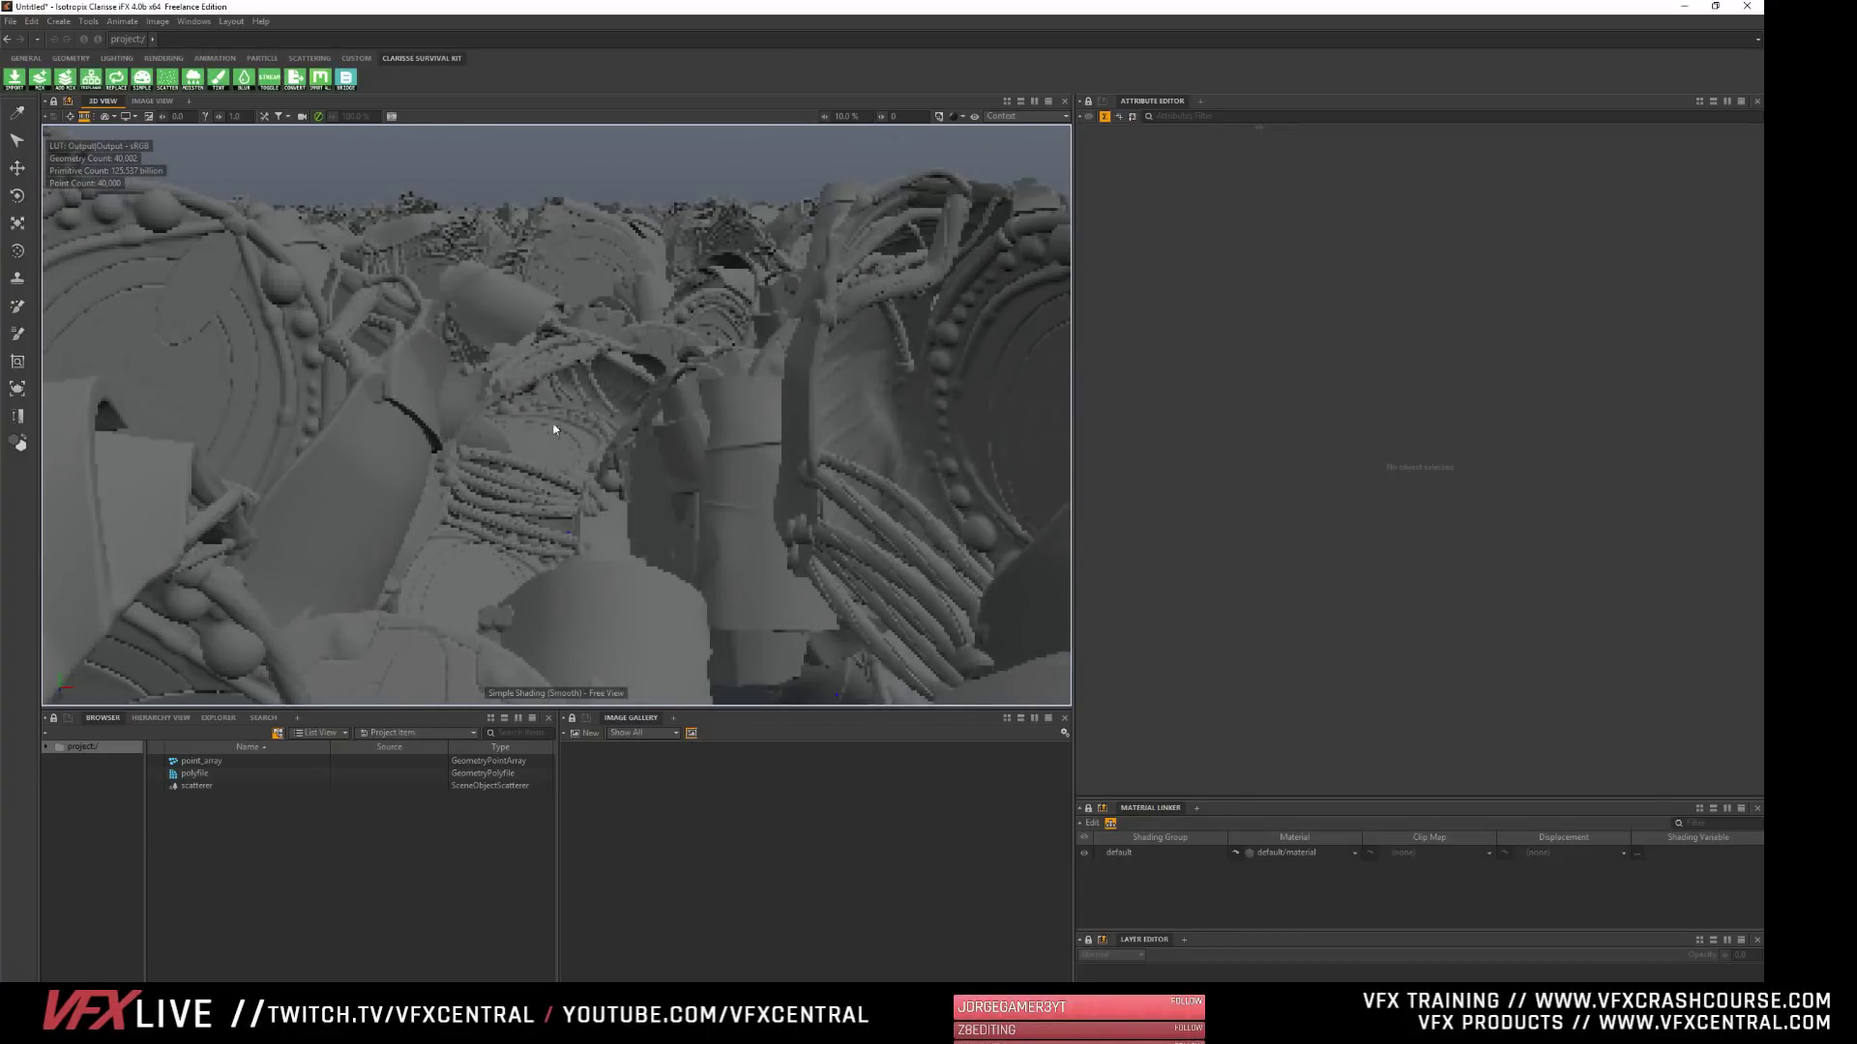
{"action": "scroll", "coordinate": [522, 418], "scroll_direction": "down", "scroll_amount": 5}
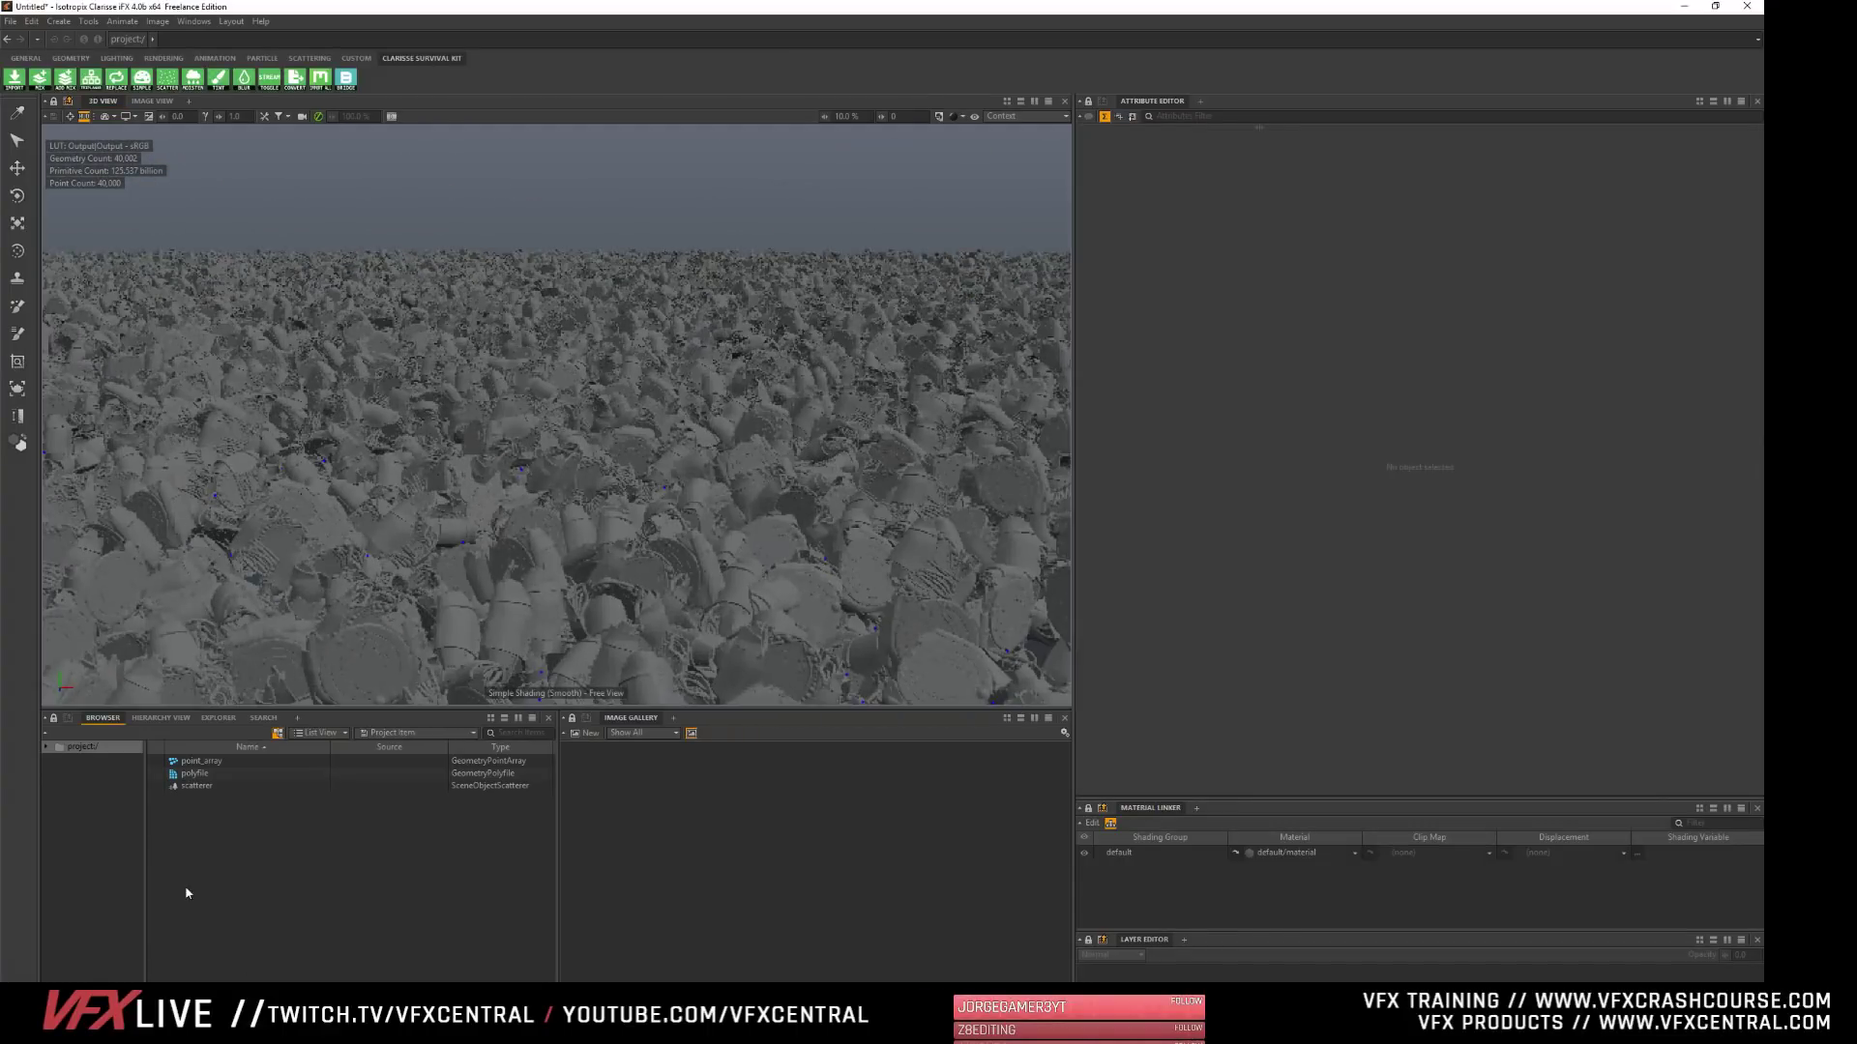
{"action": "left_click", "coordinate": [196, 787]}
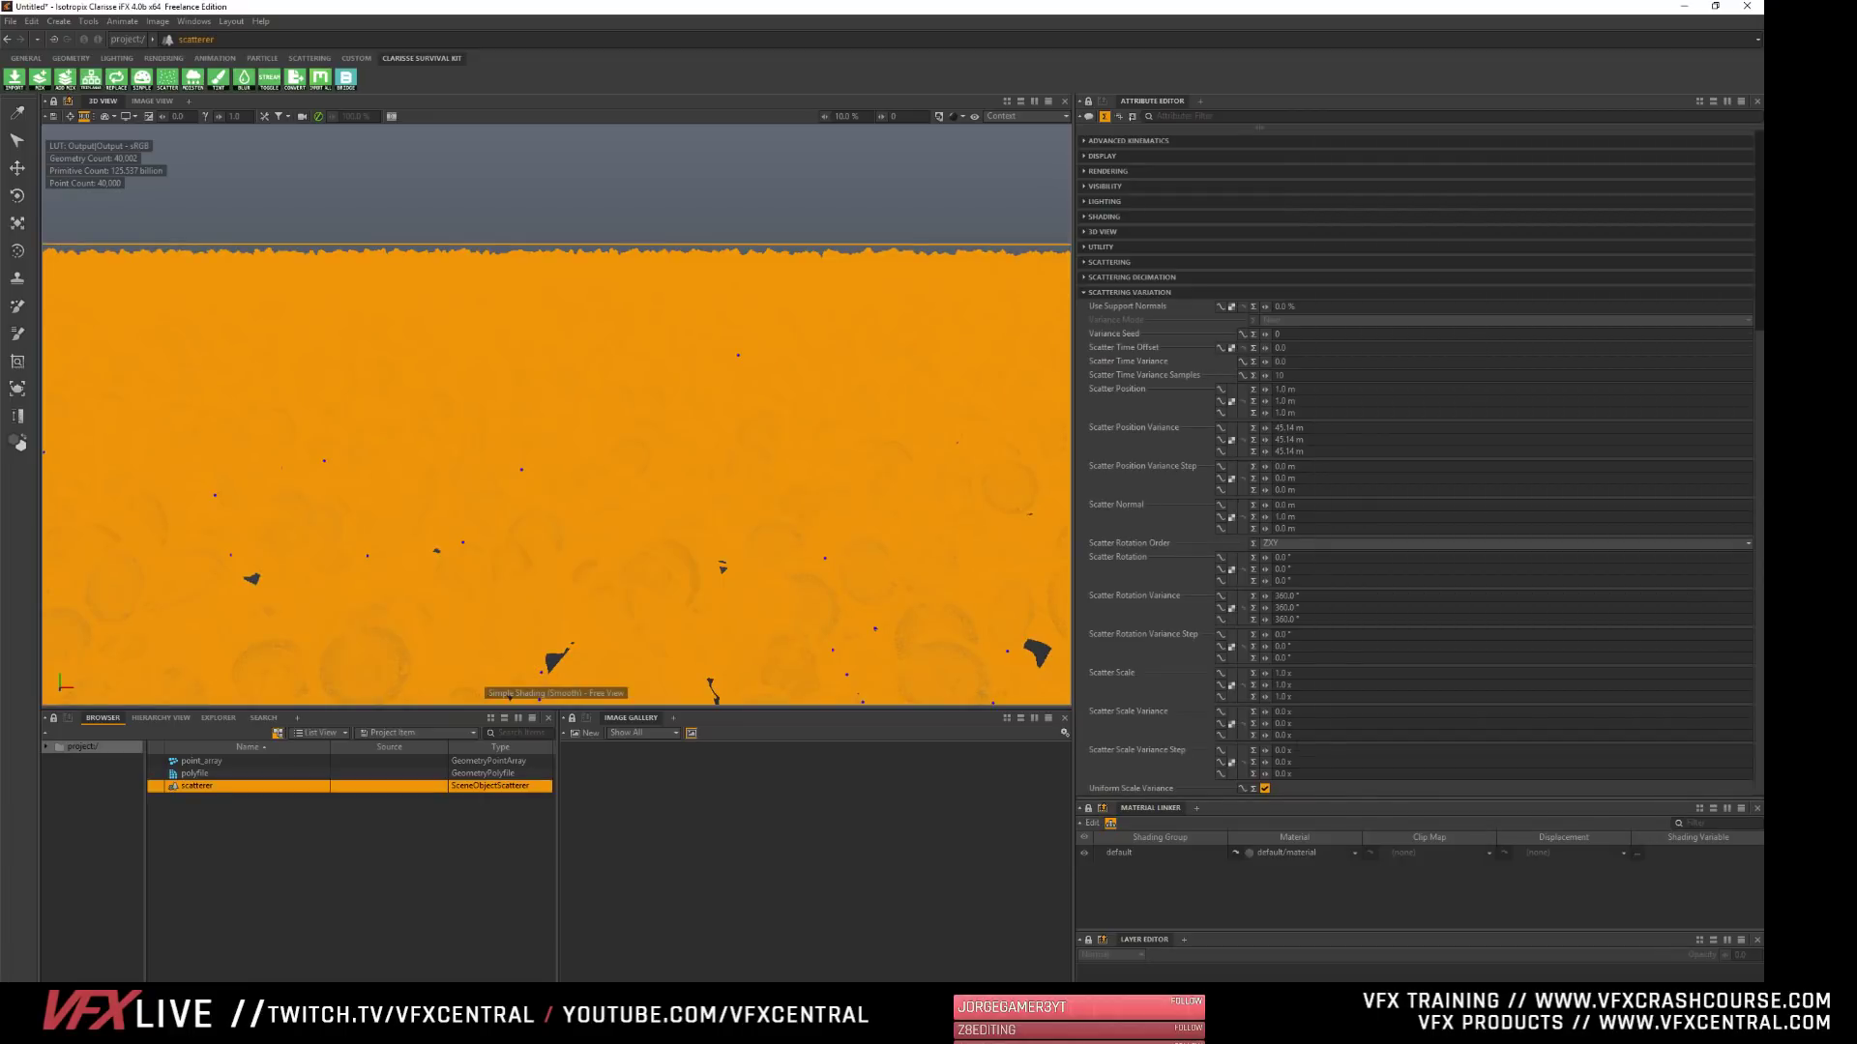
{"action": "left_click_drag", "start_coordinate": [1268, 714], "coordinate": [1285, 715]}
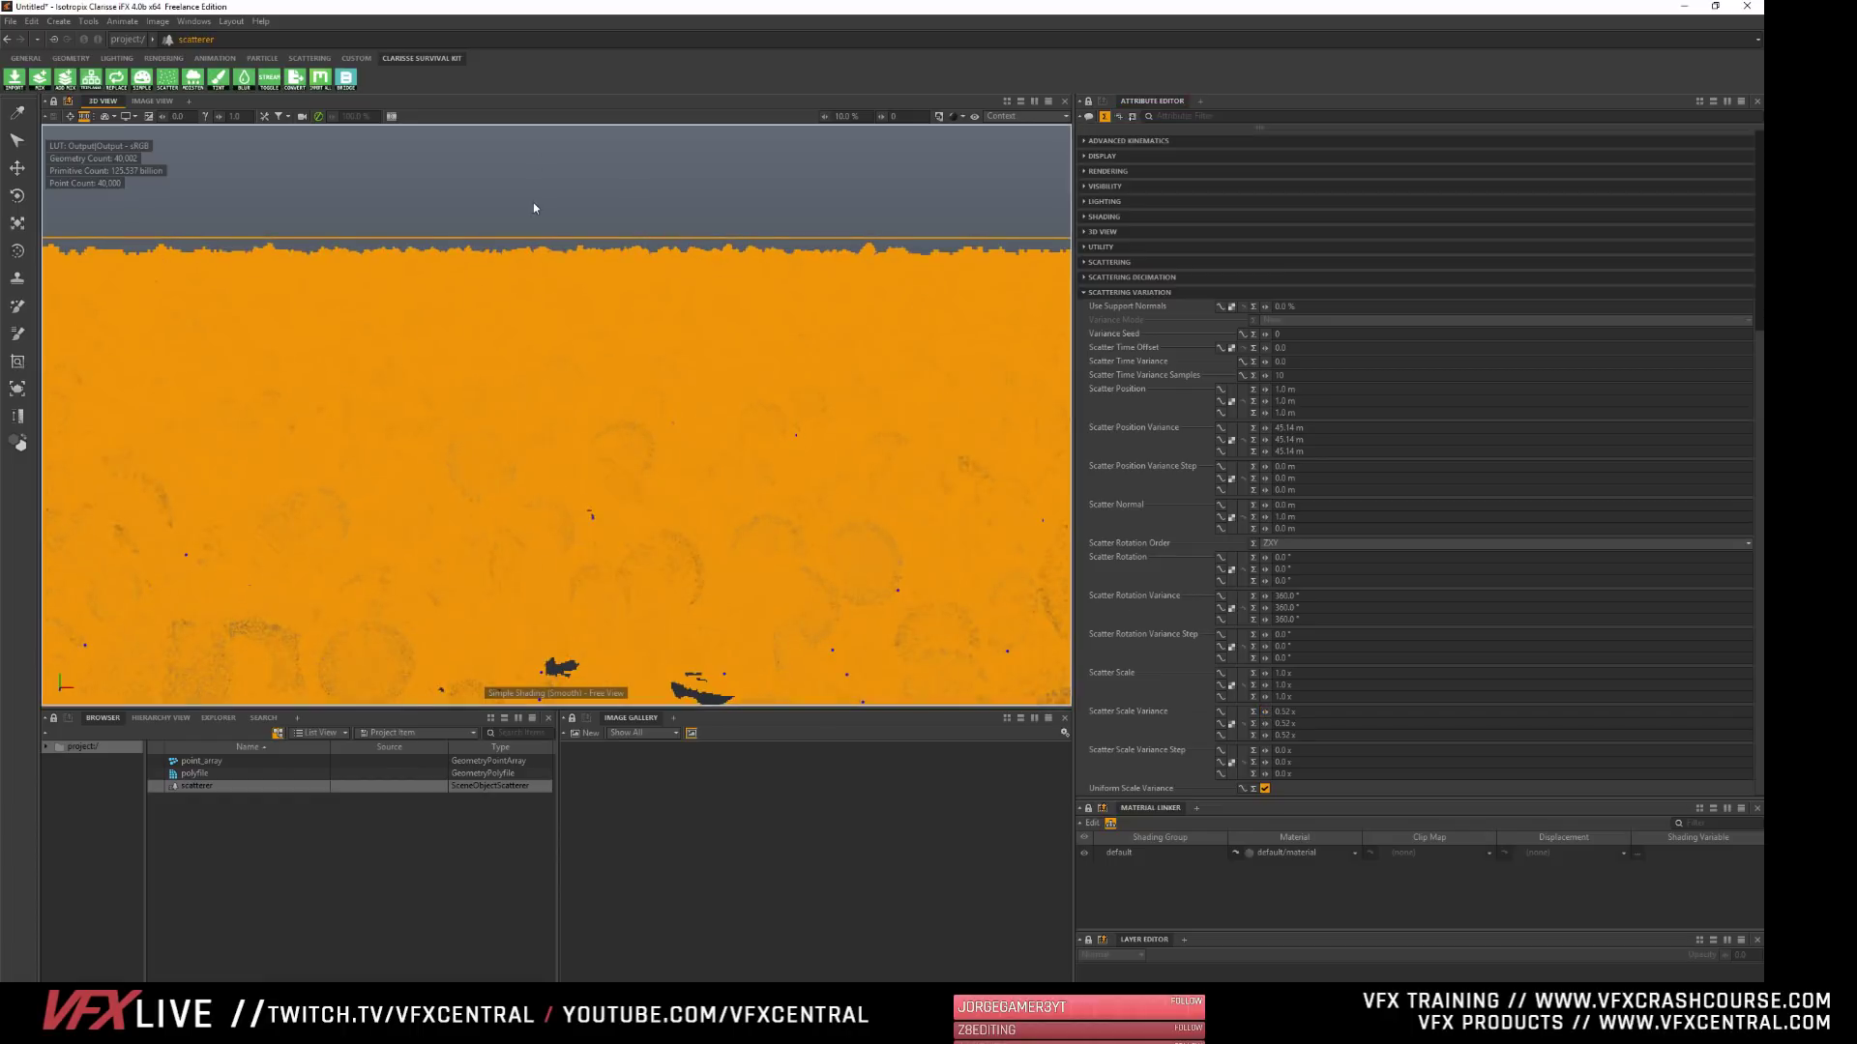
{"action": "left_click", "coordinate": [273, 840]}
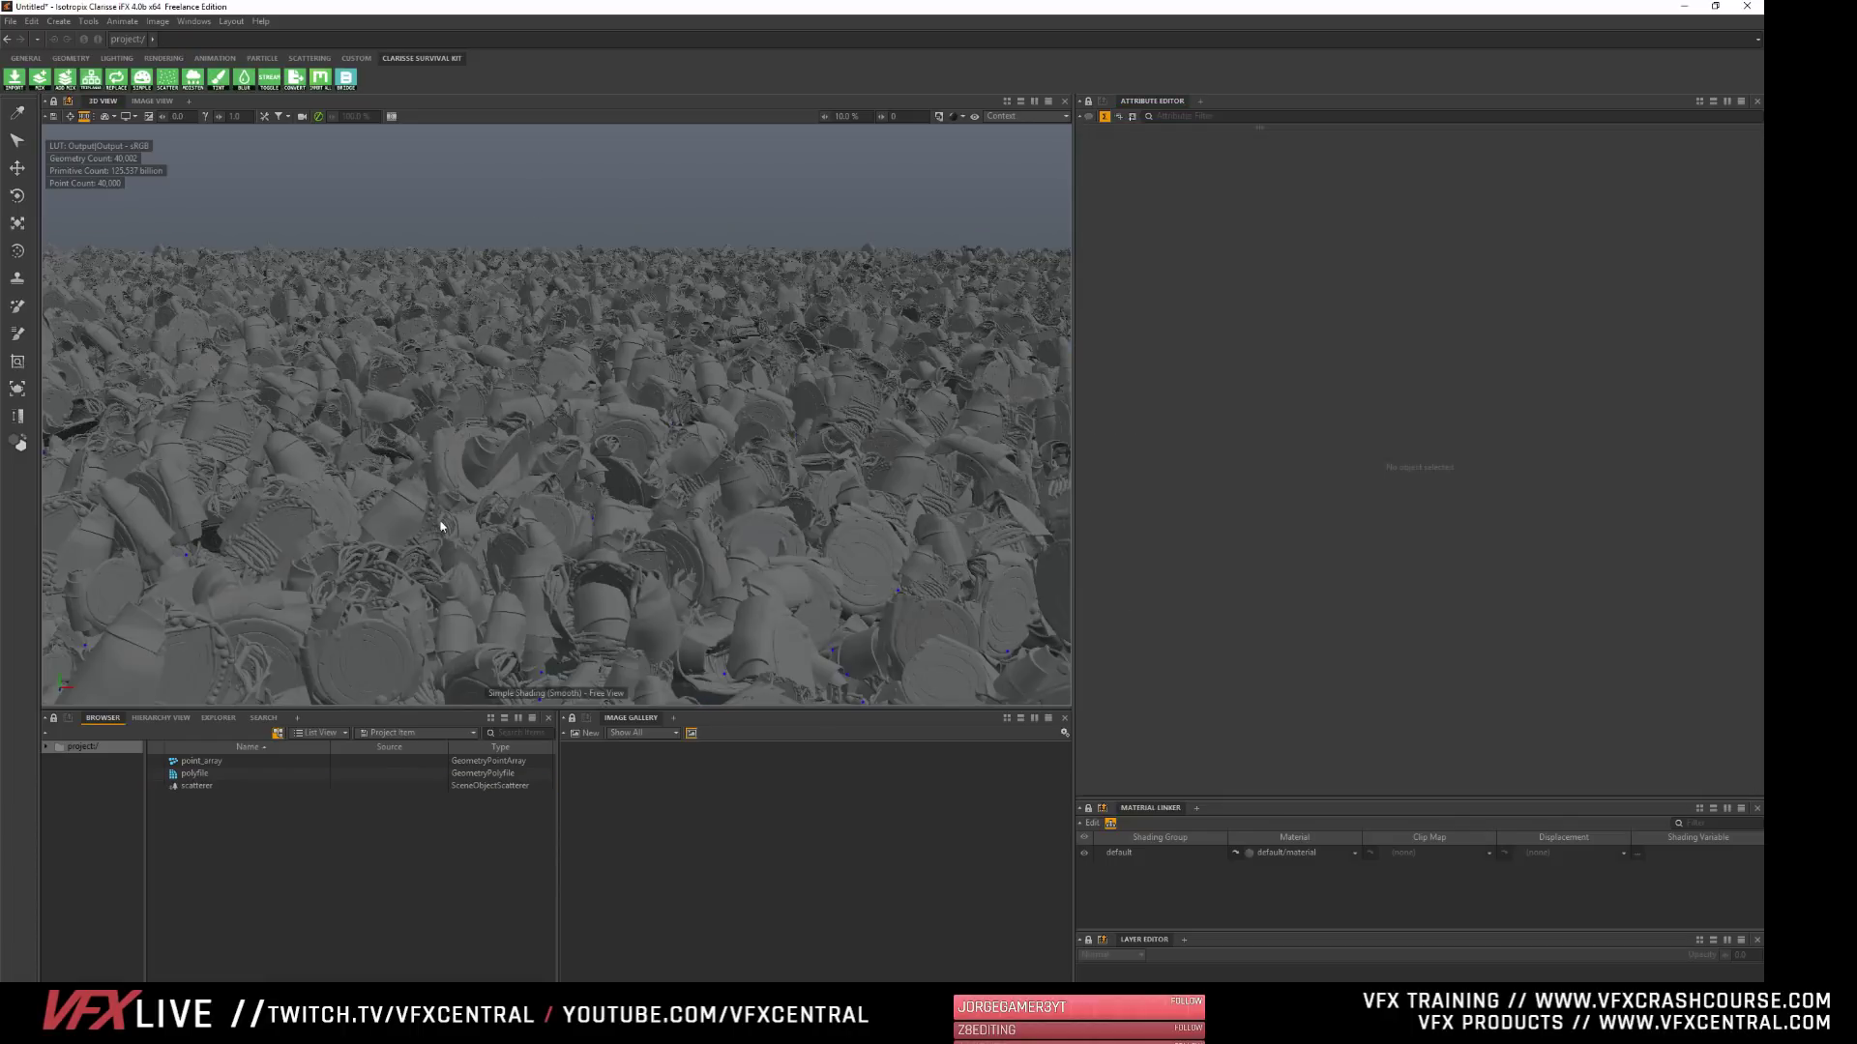
- Examine the randomly scaled copies up close and from a distance in the 3D view
{"action": "left_click_drag", "start_coordinate": [317, 441], "coordinate": [330, 430], "text": "alt"}
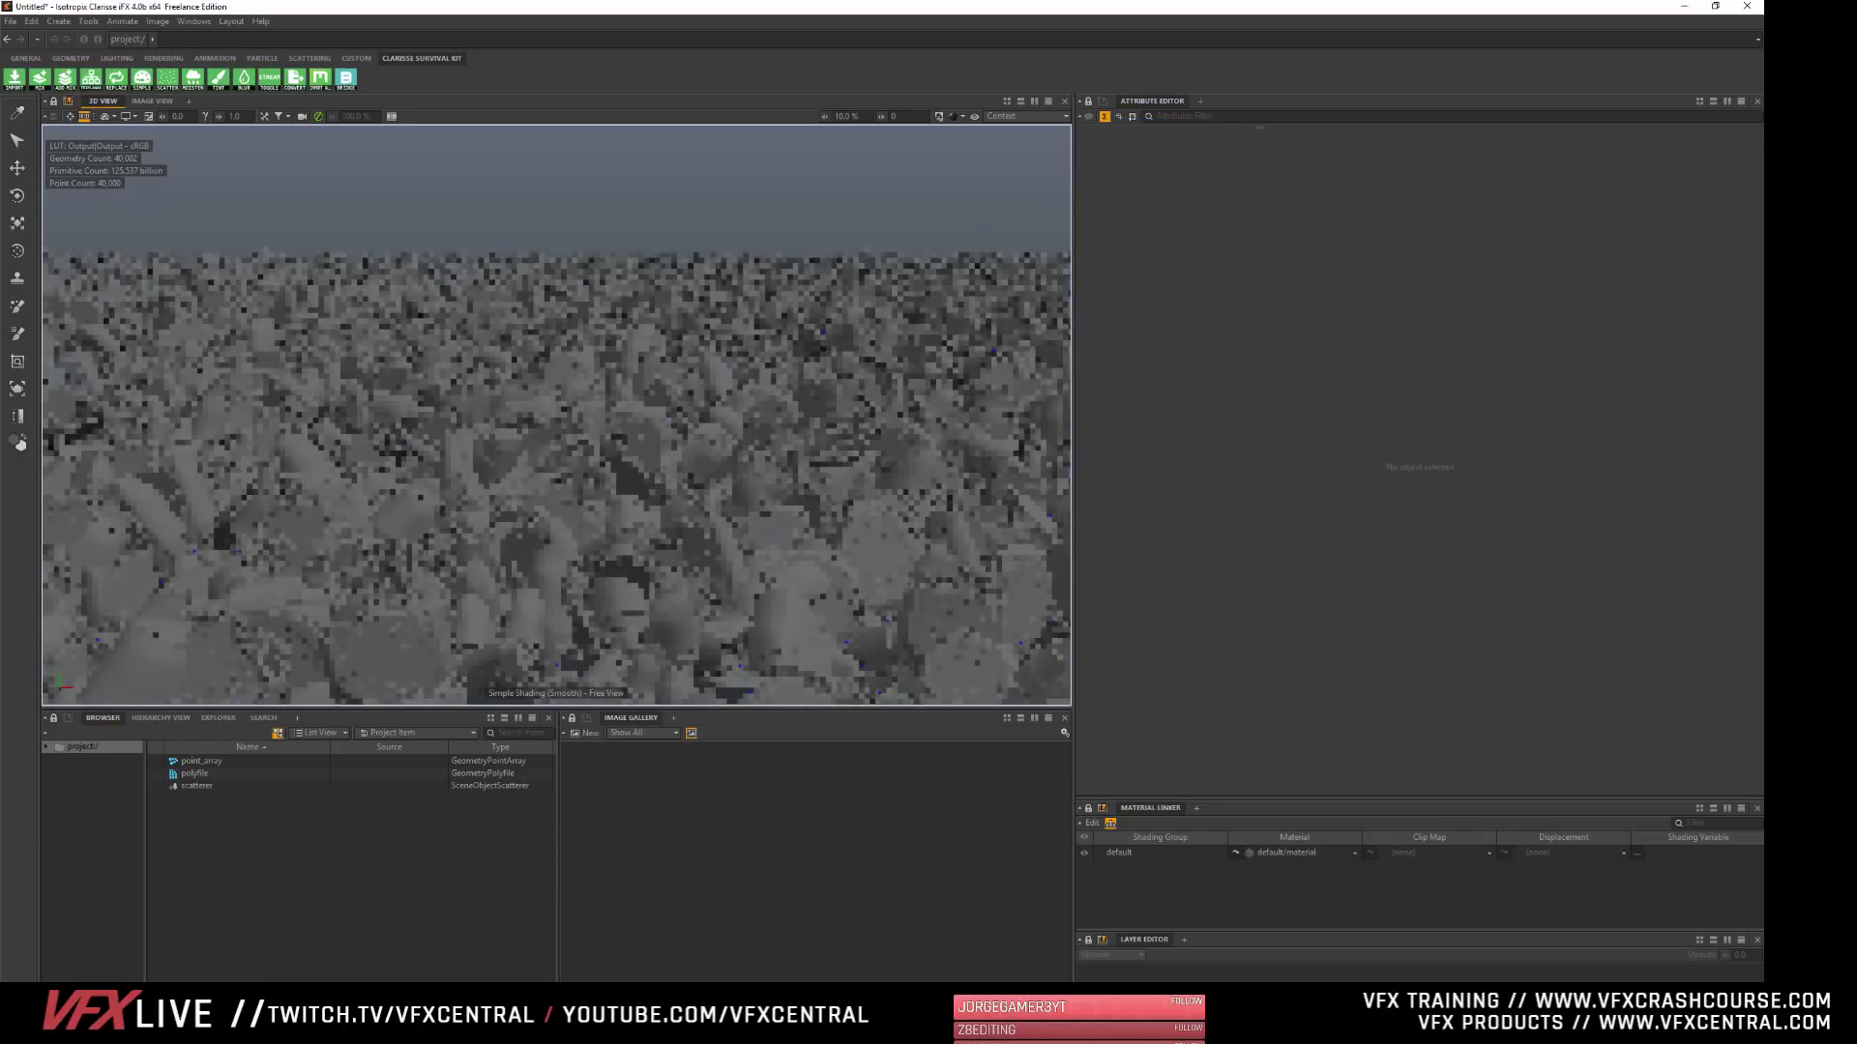
{"action": "right_click", "coordinate": [386, 443]}
{"action": "left_click", "coordinate": [269, 426]}
{"action": "right_click_drag", "start_coordinate": [269, 427], "coordinate": [406, 426], "text": "alt"}
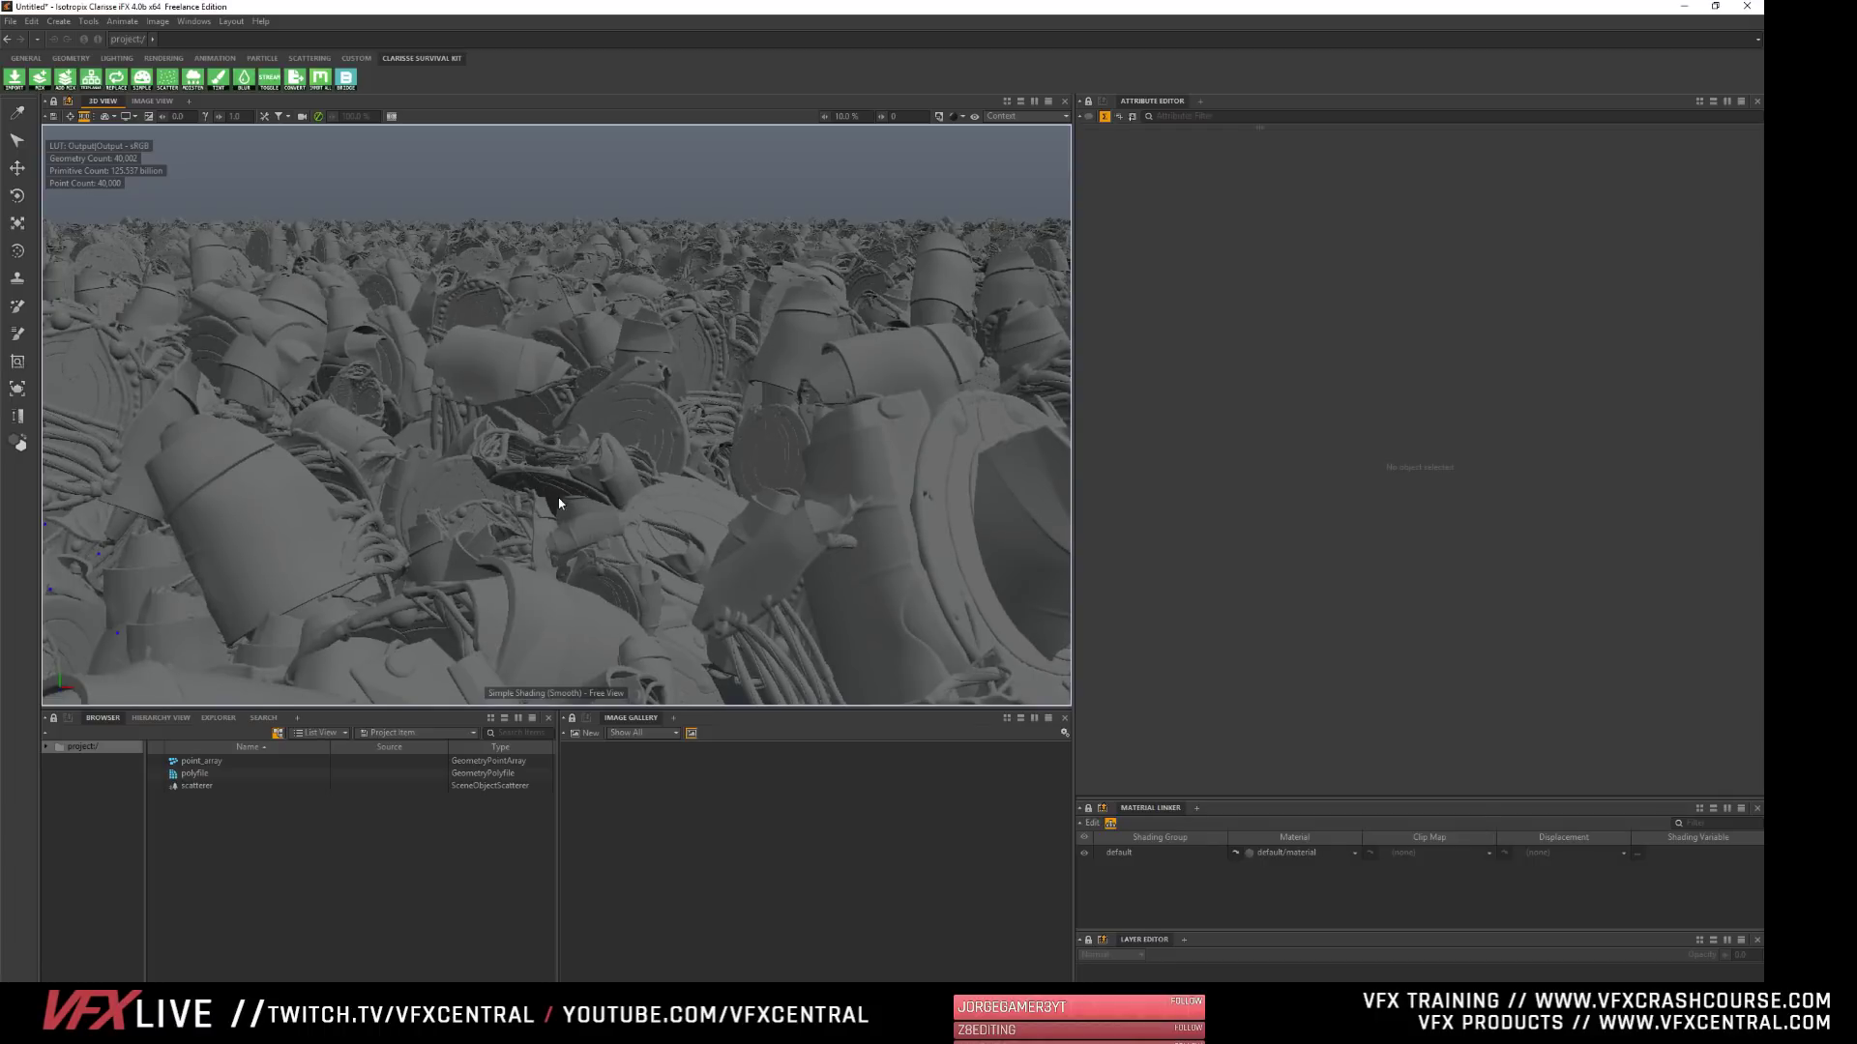
{"action": "right_click_drag", "start_coordinate": [734, 484], "coordinate": [574, 576], "text": "alt"}
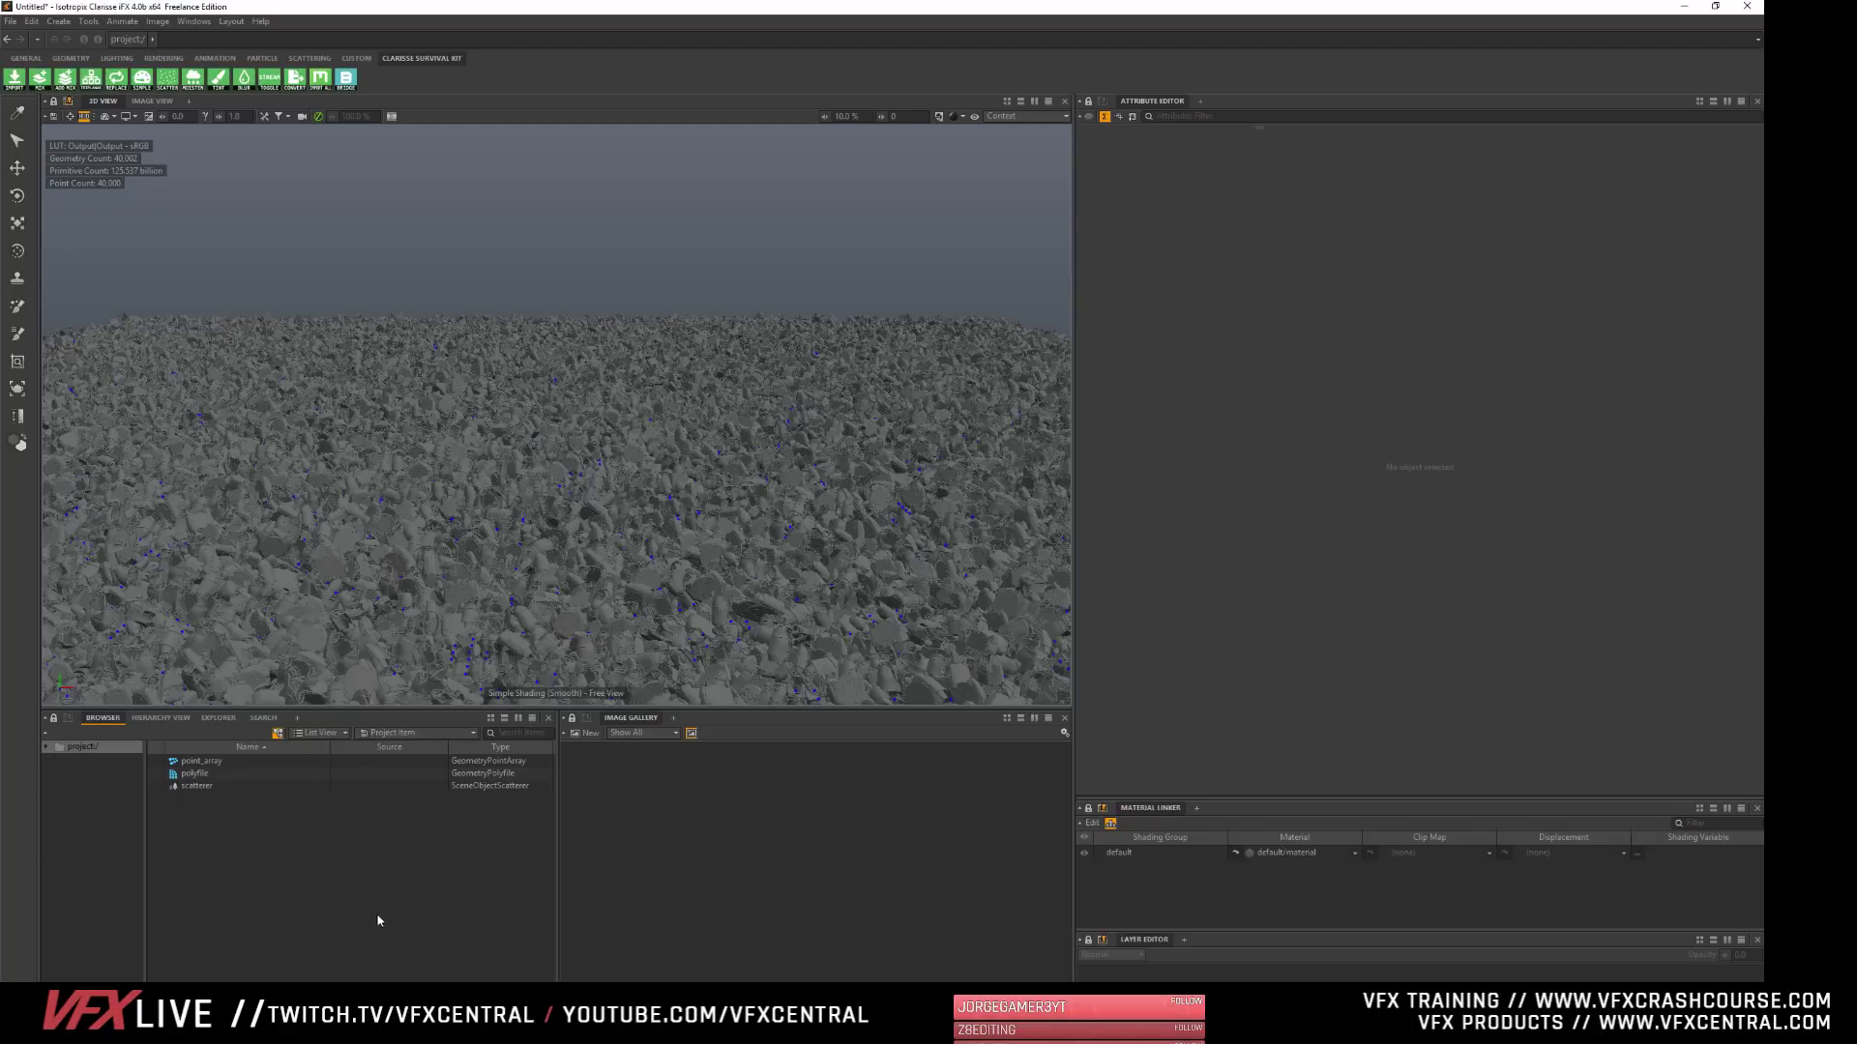
{"action": "left_click", "coordinate": [193, 787]}
{"action": "left_click", "coordinate": [473, 873]}
{"action": "left_click_drag", "start_coordinate": [389, 526], "coordinate": [600, 460], "text": "alt"}
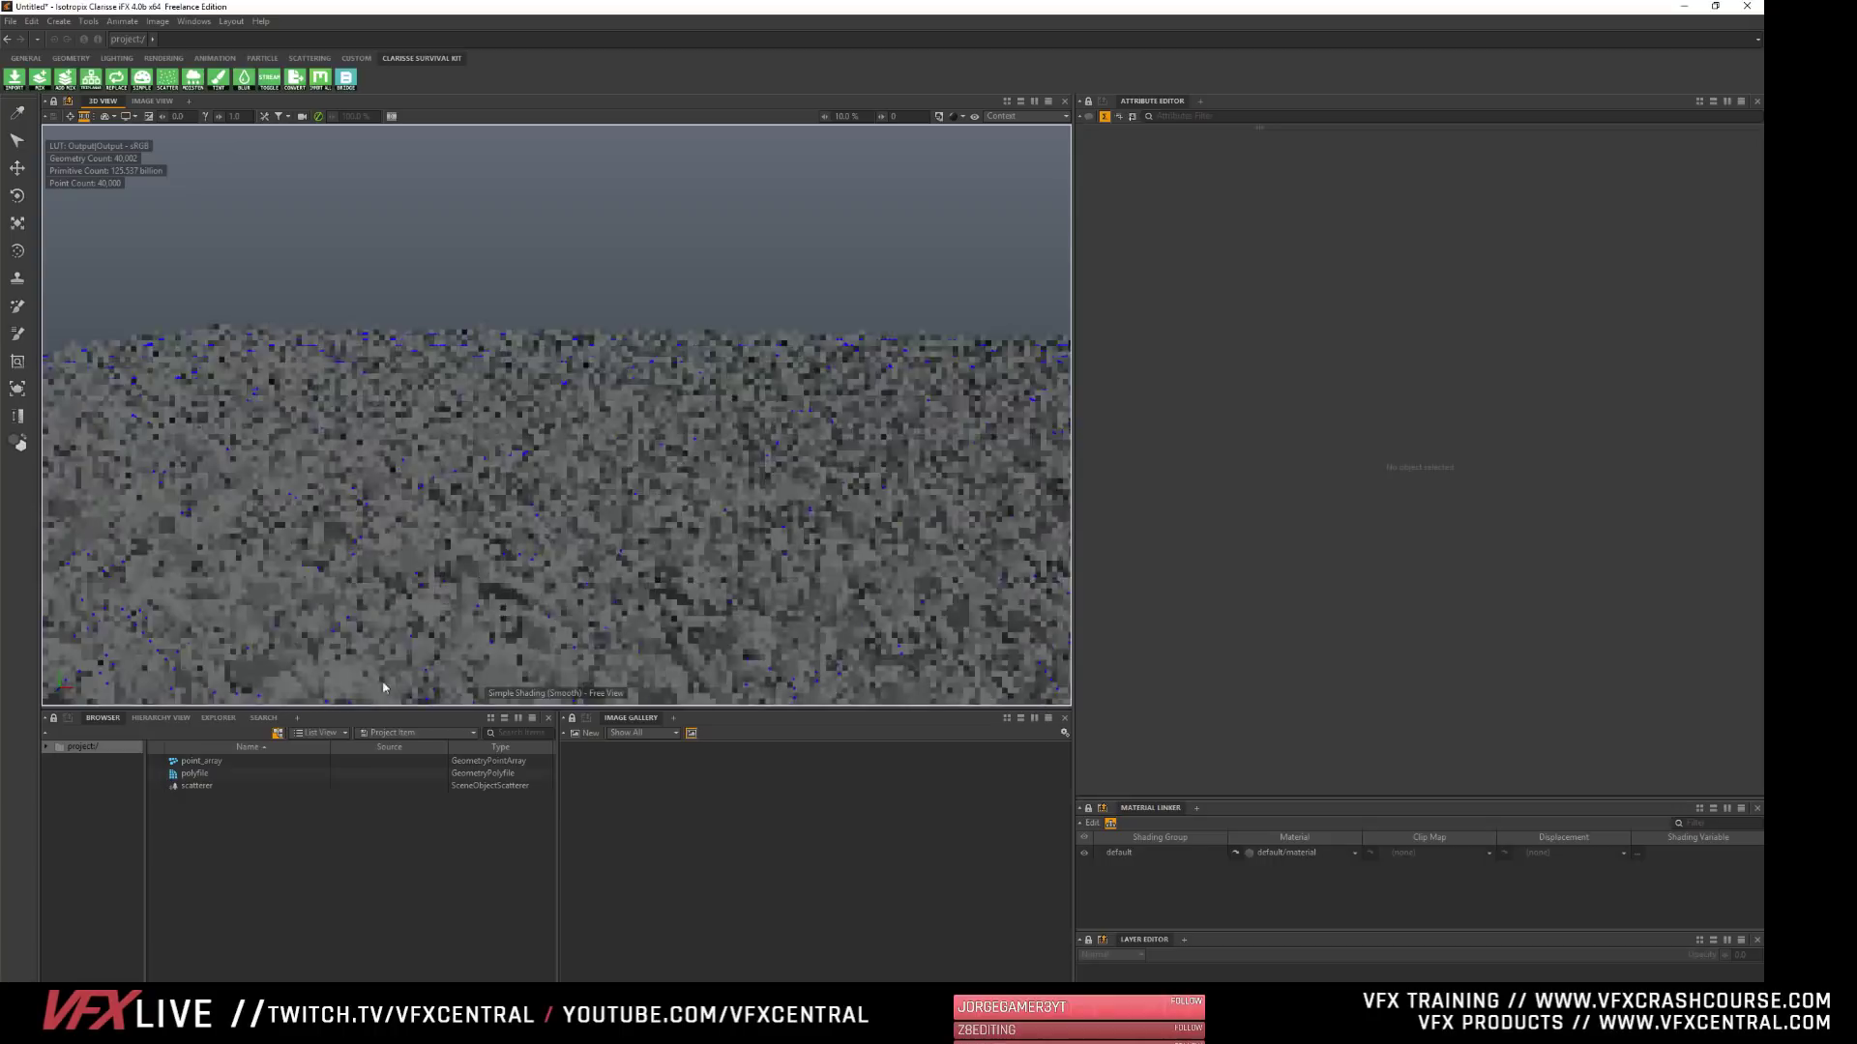
- Collapse the scatterer's Scattering Variation attributes and deselect the scatterer
{"action": "left_click", "coordinate": [196, 788]}
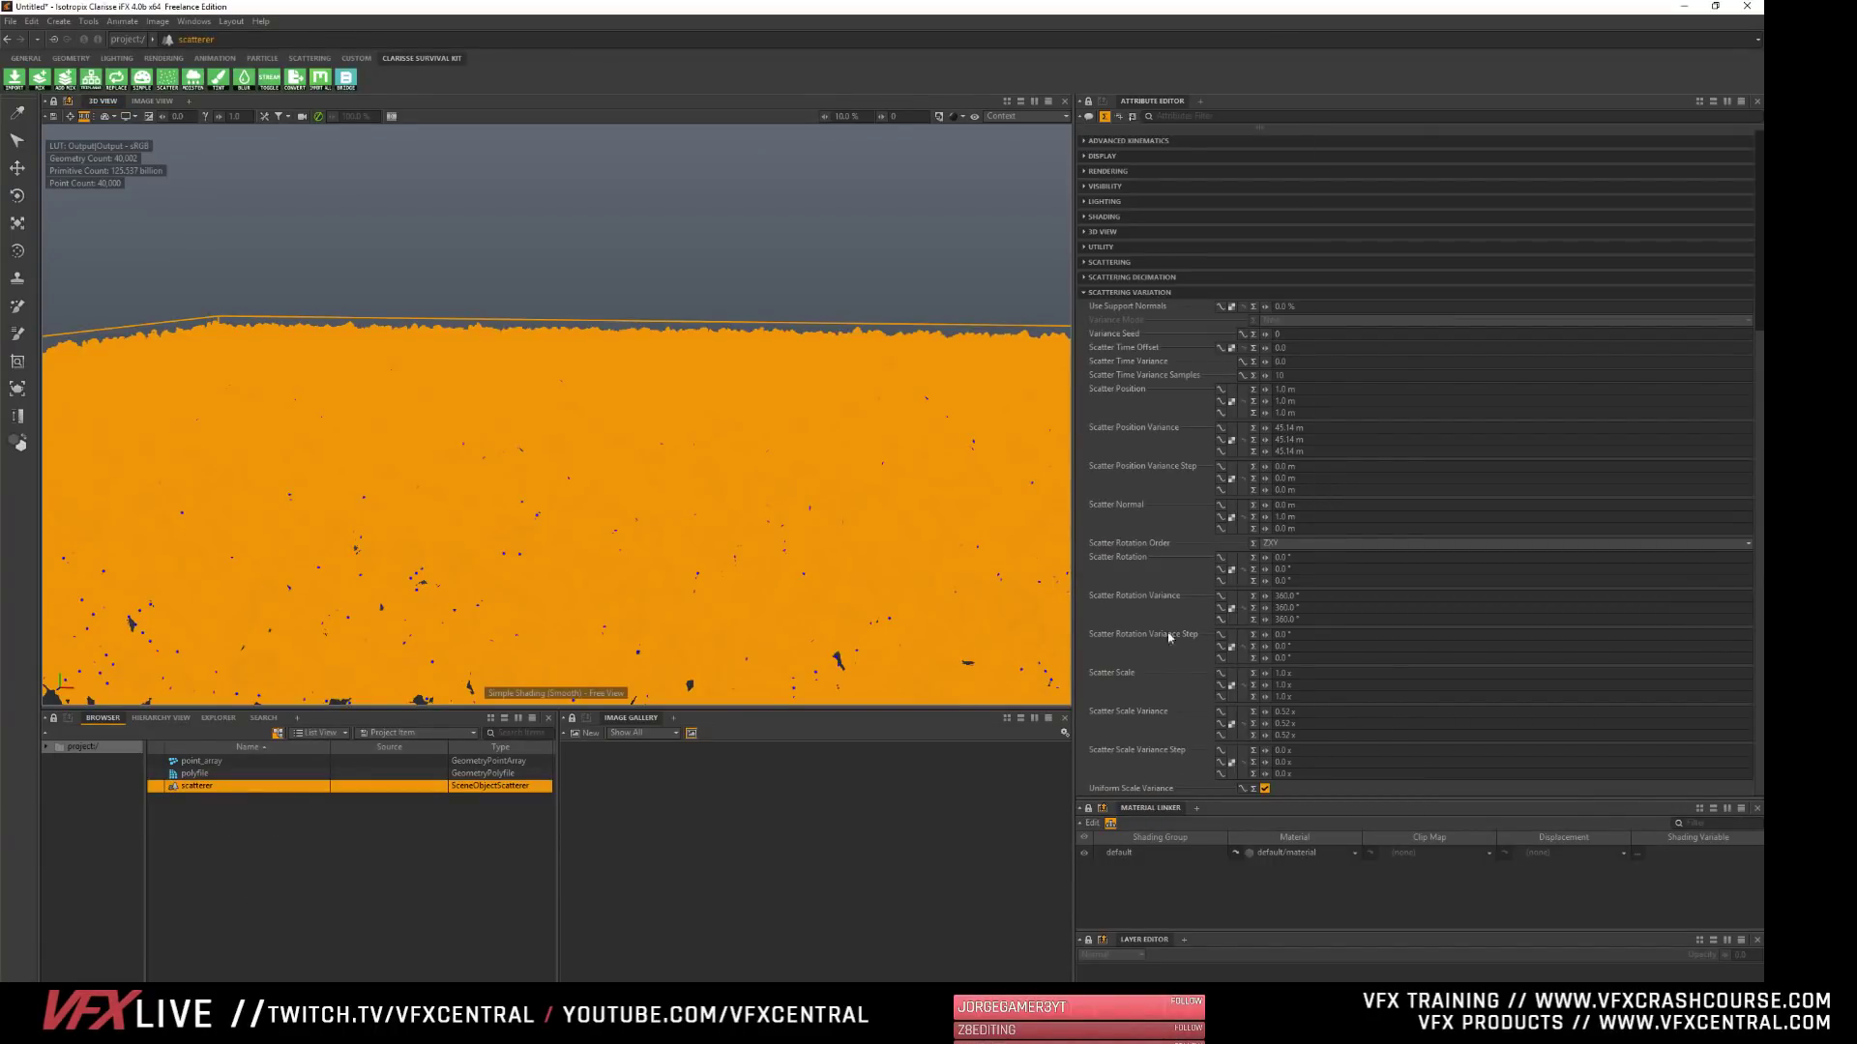
{"action": "left_click", "coordinate": [1122, 292]}
{"action": "left_click", "coordinate": [426, 846]}
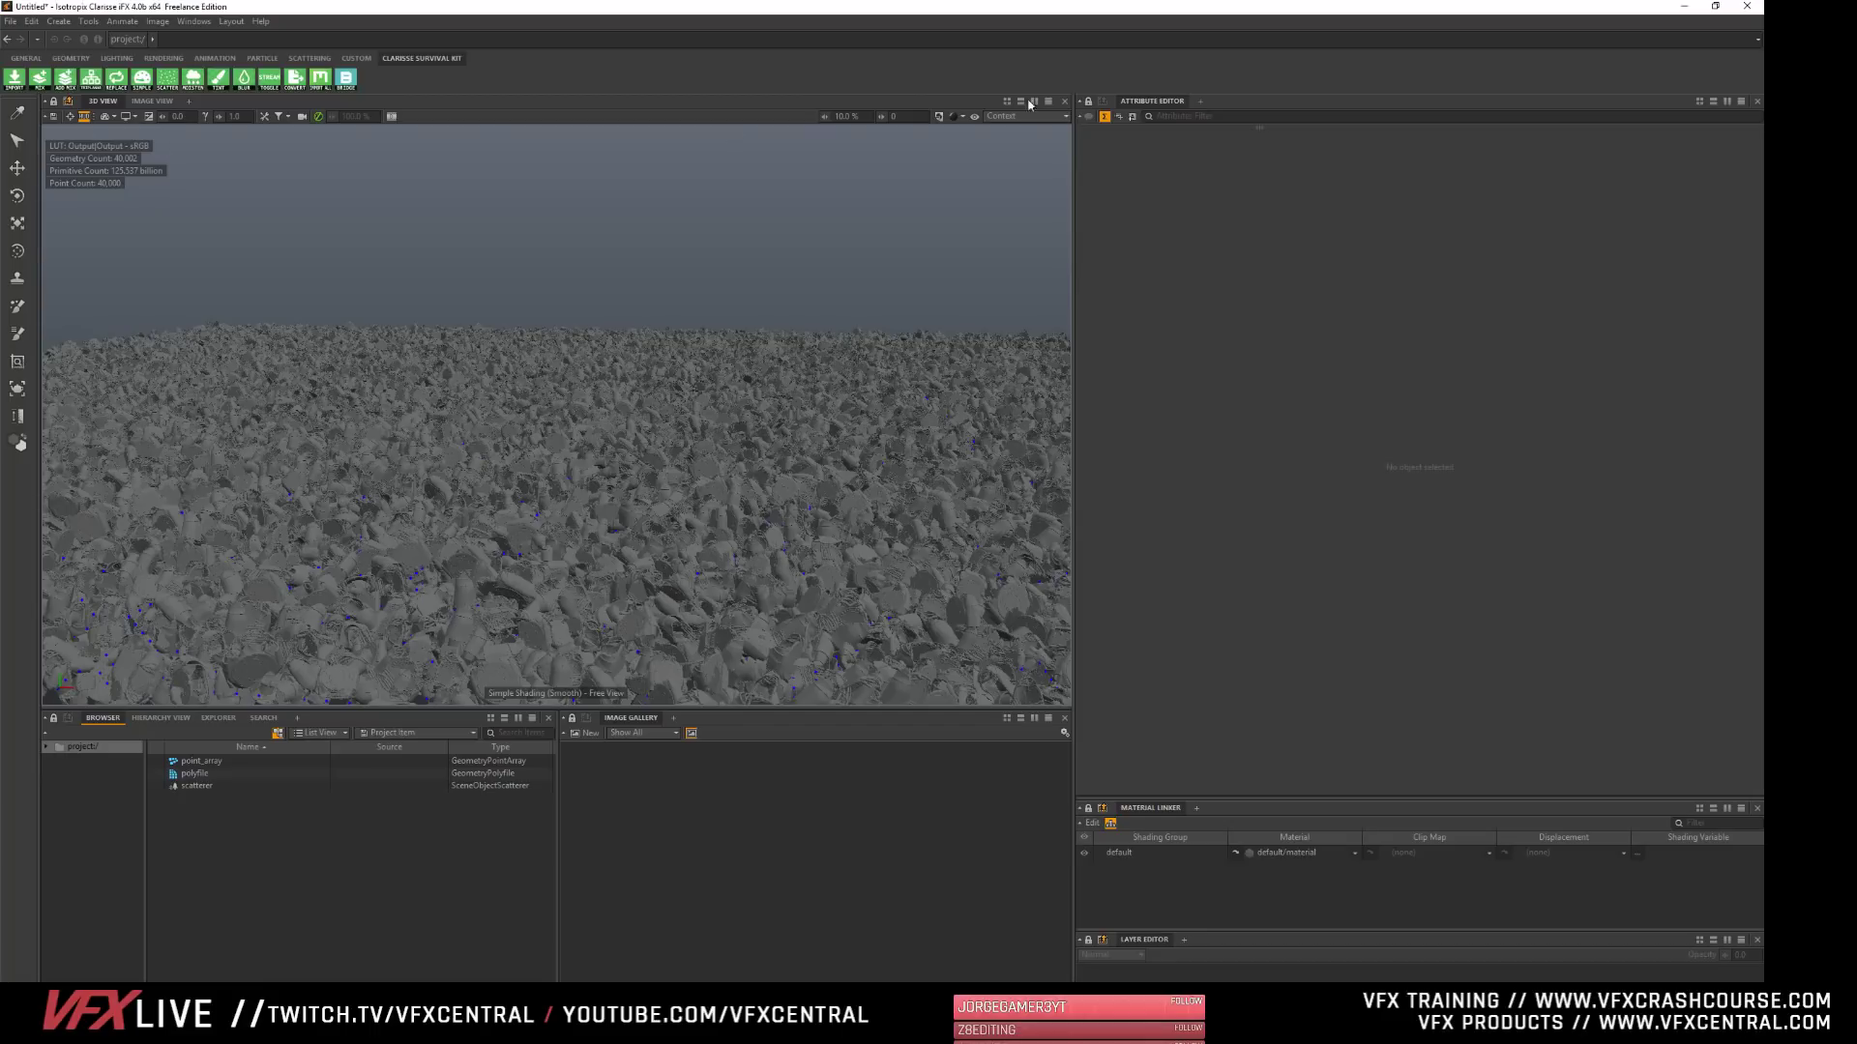
- Try Simple Shading (Smooth) + Wireframe in the 3D view and settle on the Previz shading mode
{"action": "left_click", "coordinate": [955, 116]}
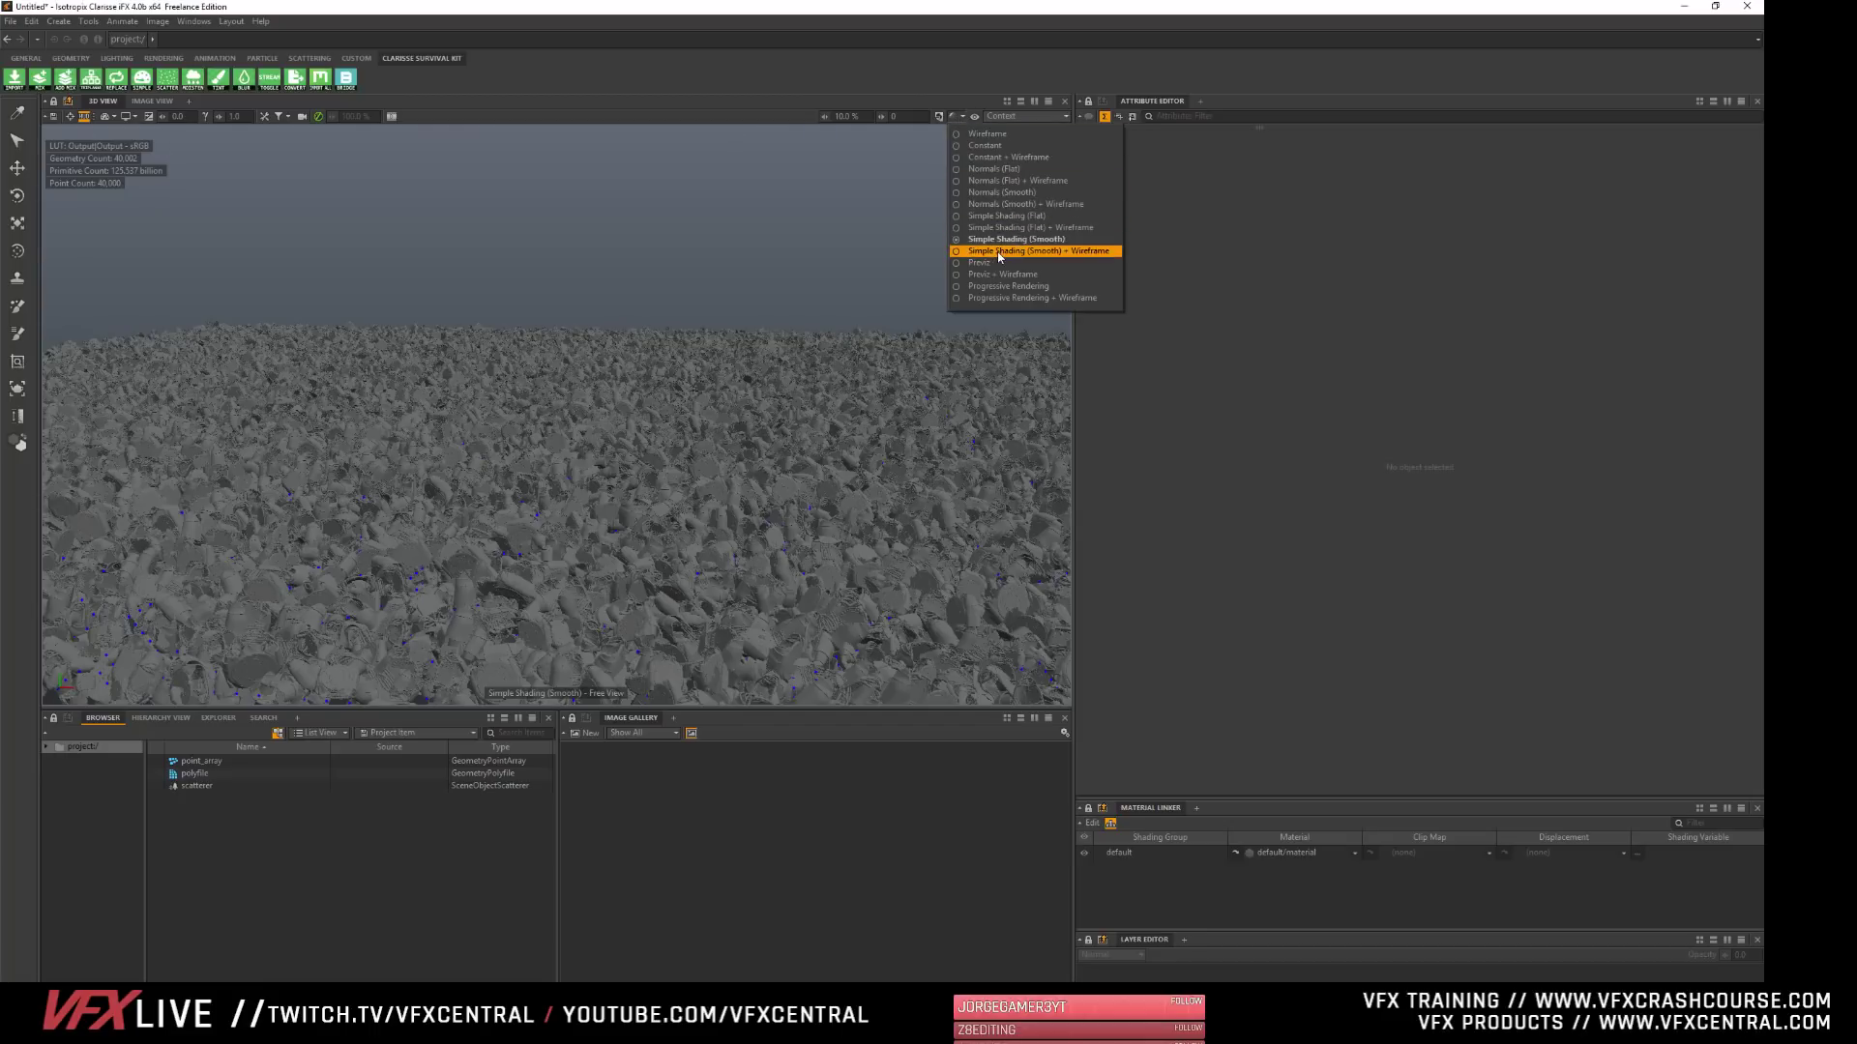
{"action": "left_click", "coordinate": [999, 254]}
{"action": "left_click", "coordinate": [958, 117]}
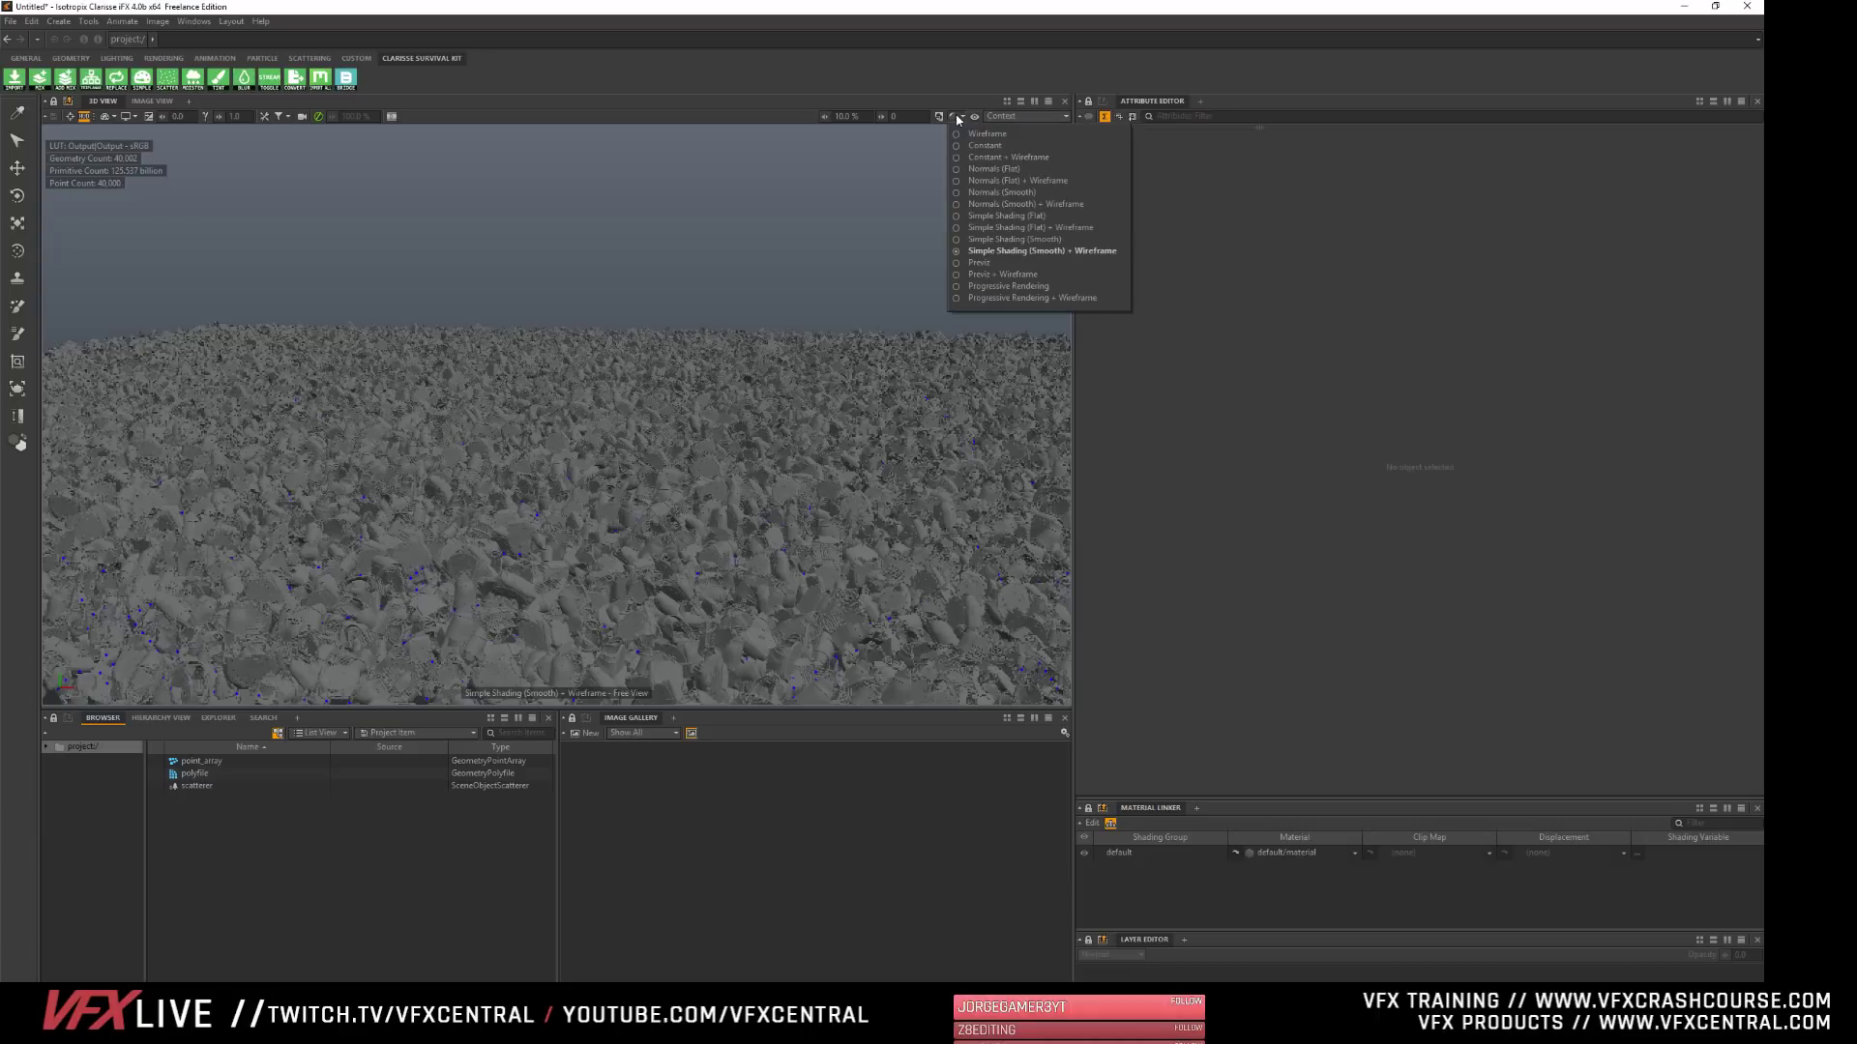
{"action": "left_click", "coordinate": [979, 264]}
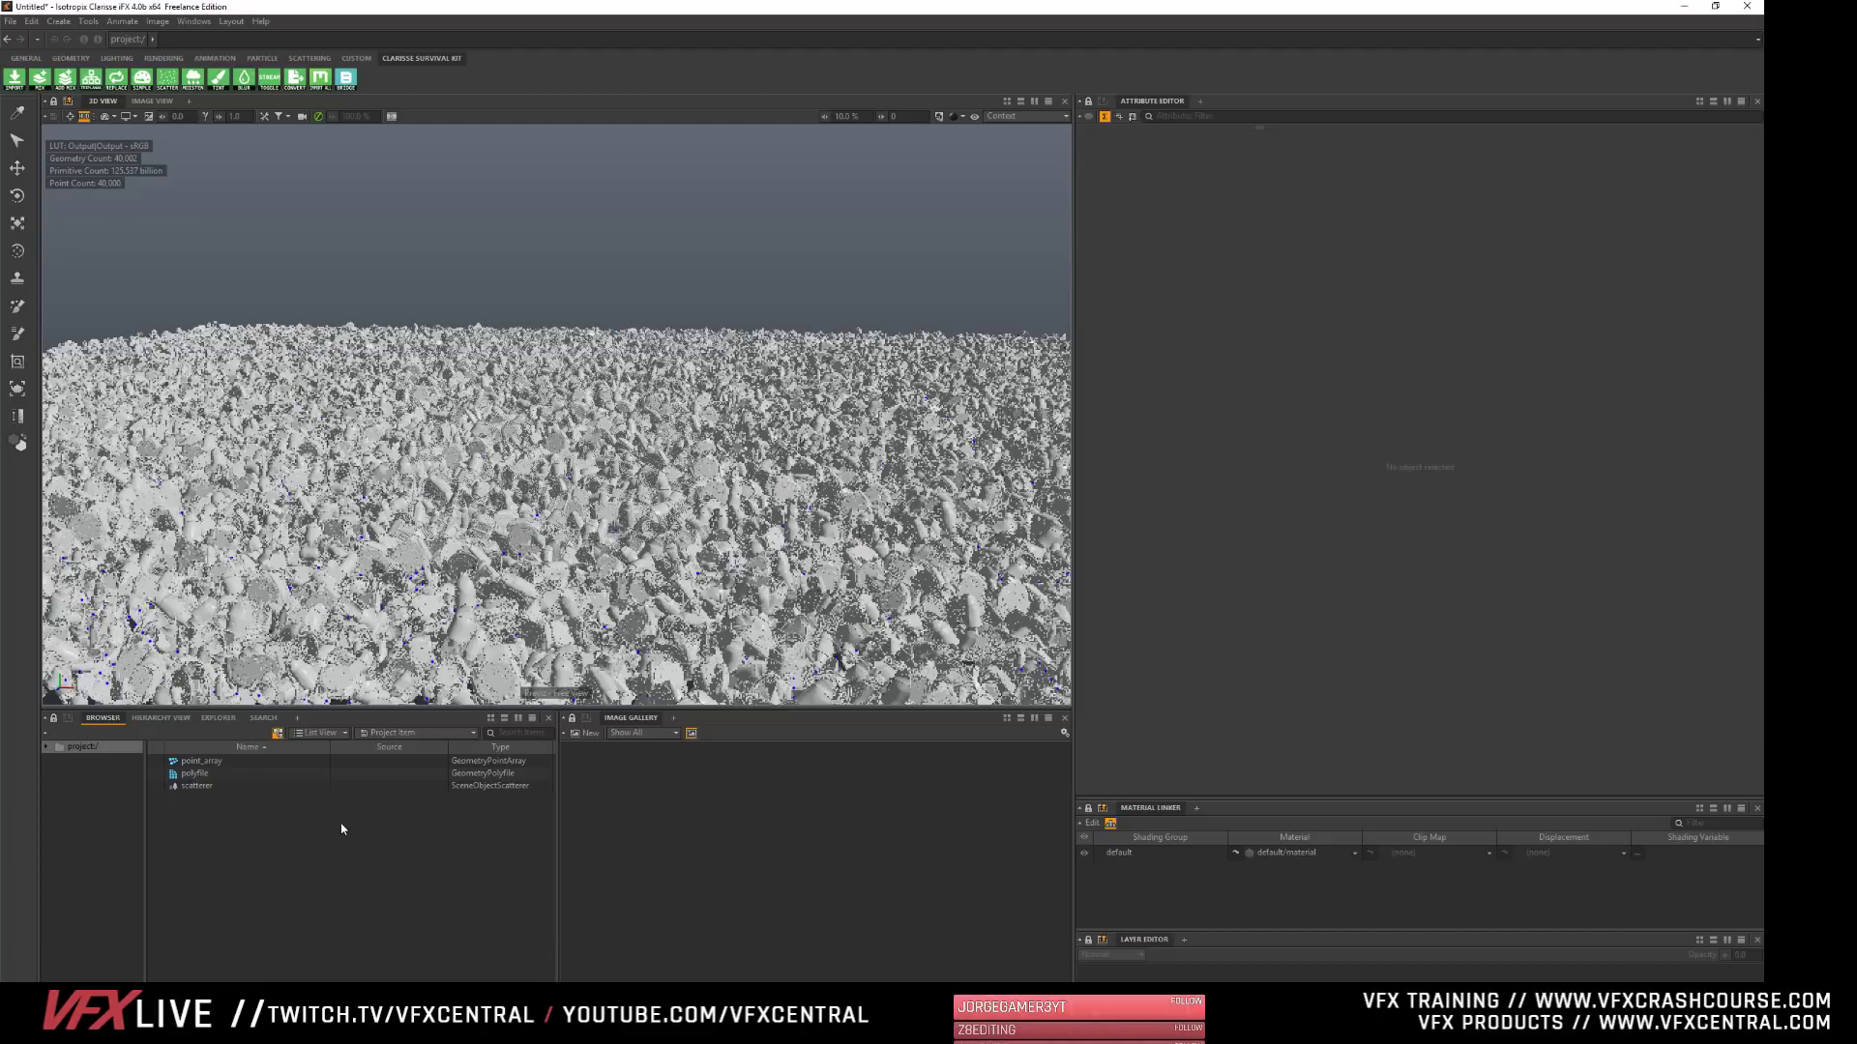
- Try Progressive Rendering in the 3D view and return to the Previz shading mode
{"action": "left_click", "coordinate": [958, 116]}
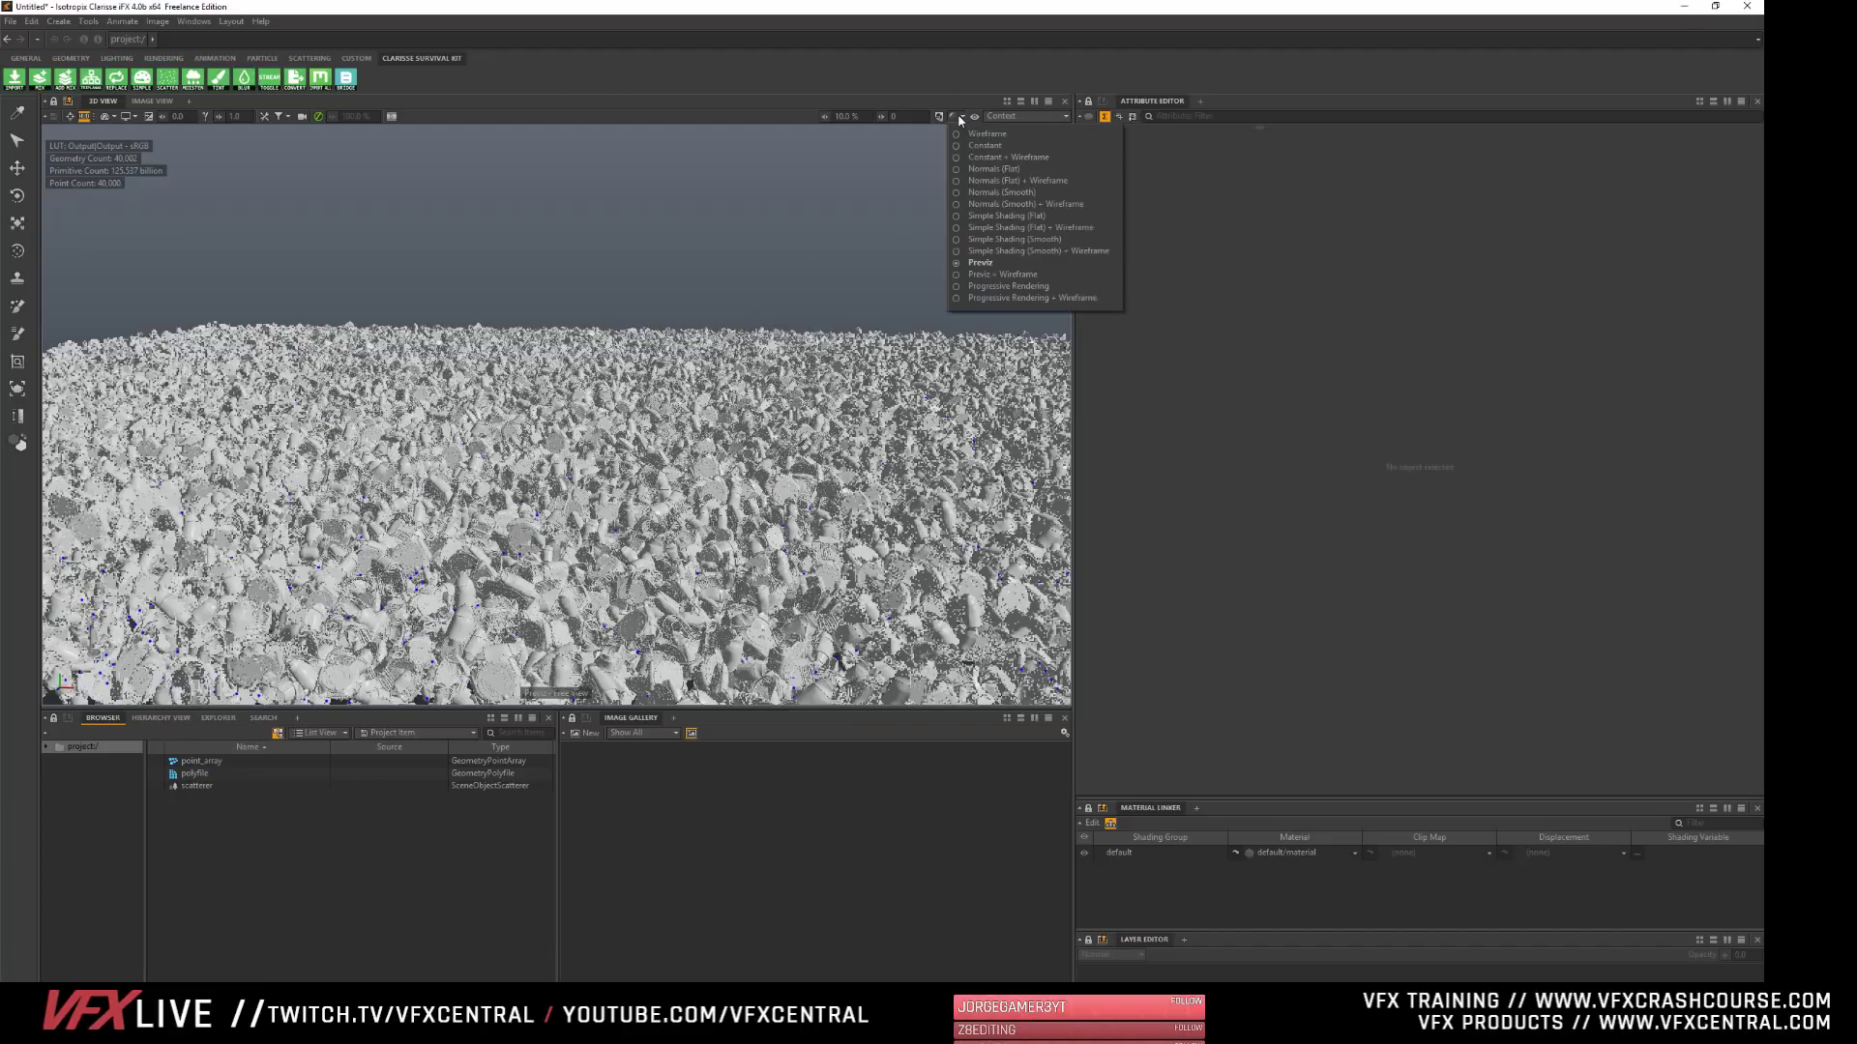
{"action": "left_click", "coordinate": [1008, 286]}
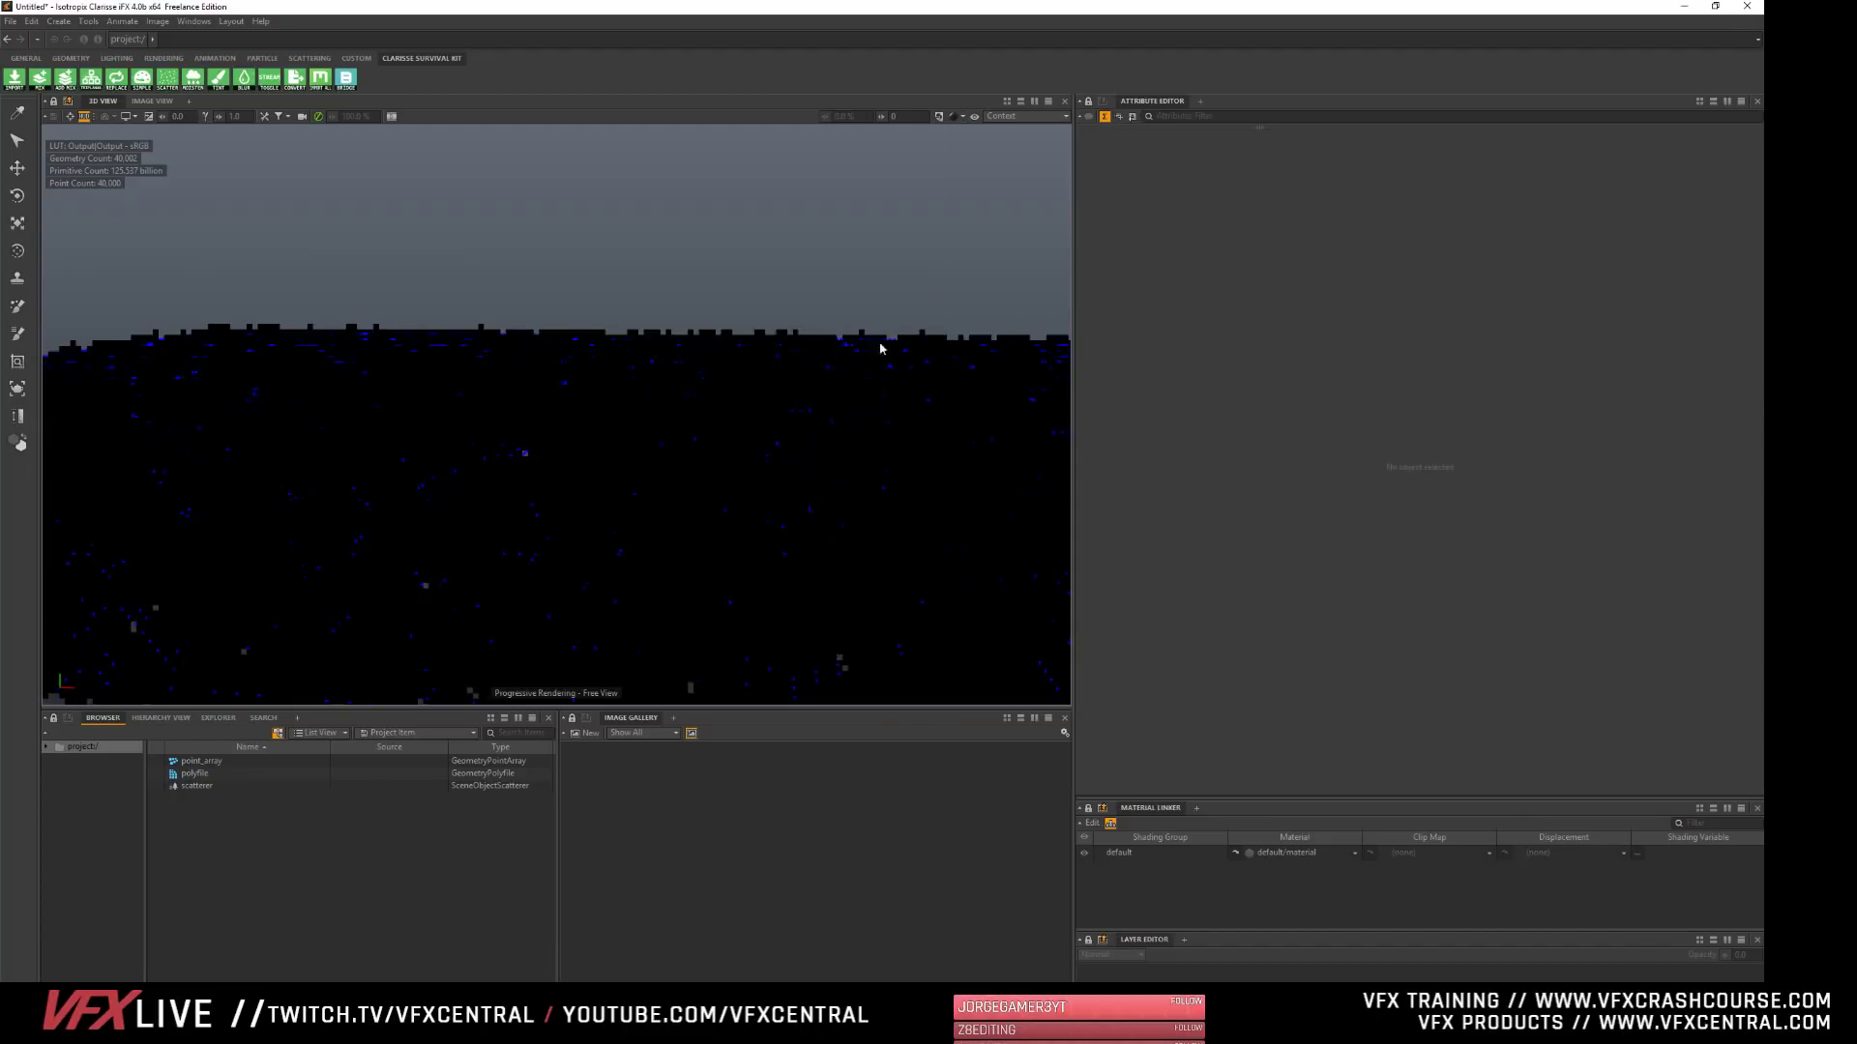
{"action": "left_click", "coordinate": [952, 116]}
{"action": "left_click", "coordinate": [980, 263]}
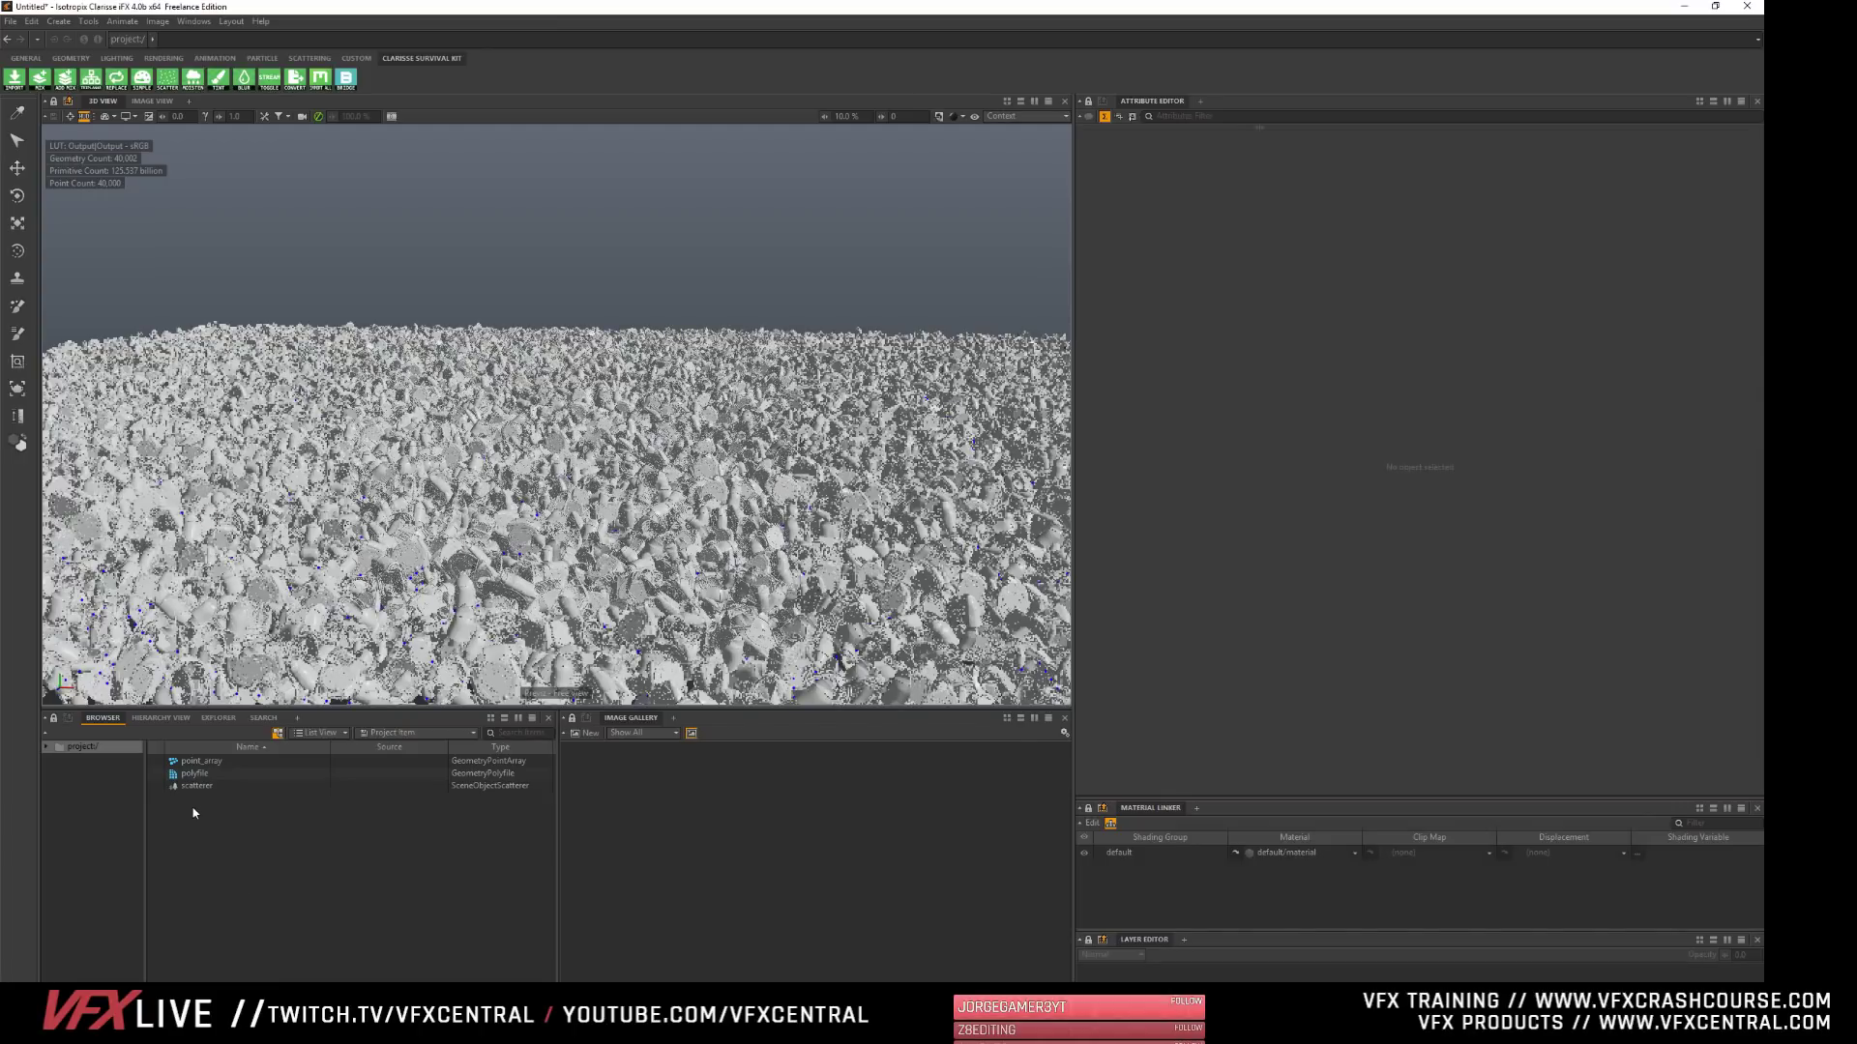
- Add an image-based environment light that uses the .hdr image in the HDRI folder of Assets
{"action": "right_click", "coordinate": [171, 823]}
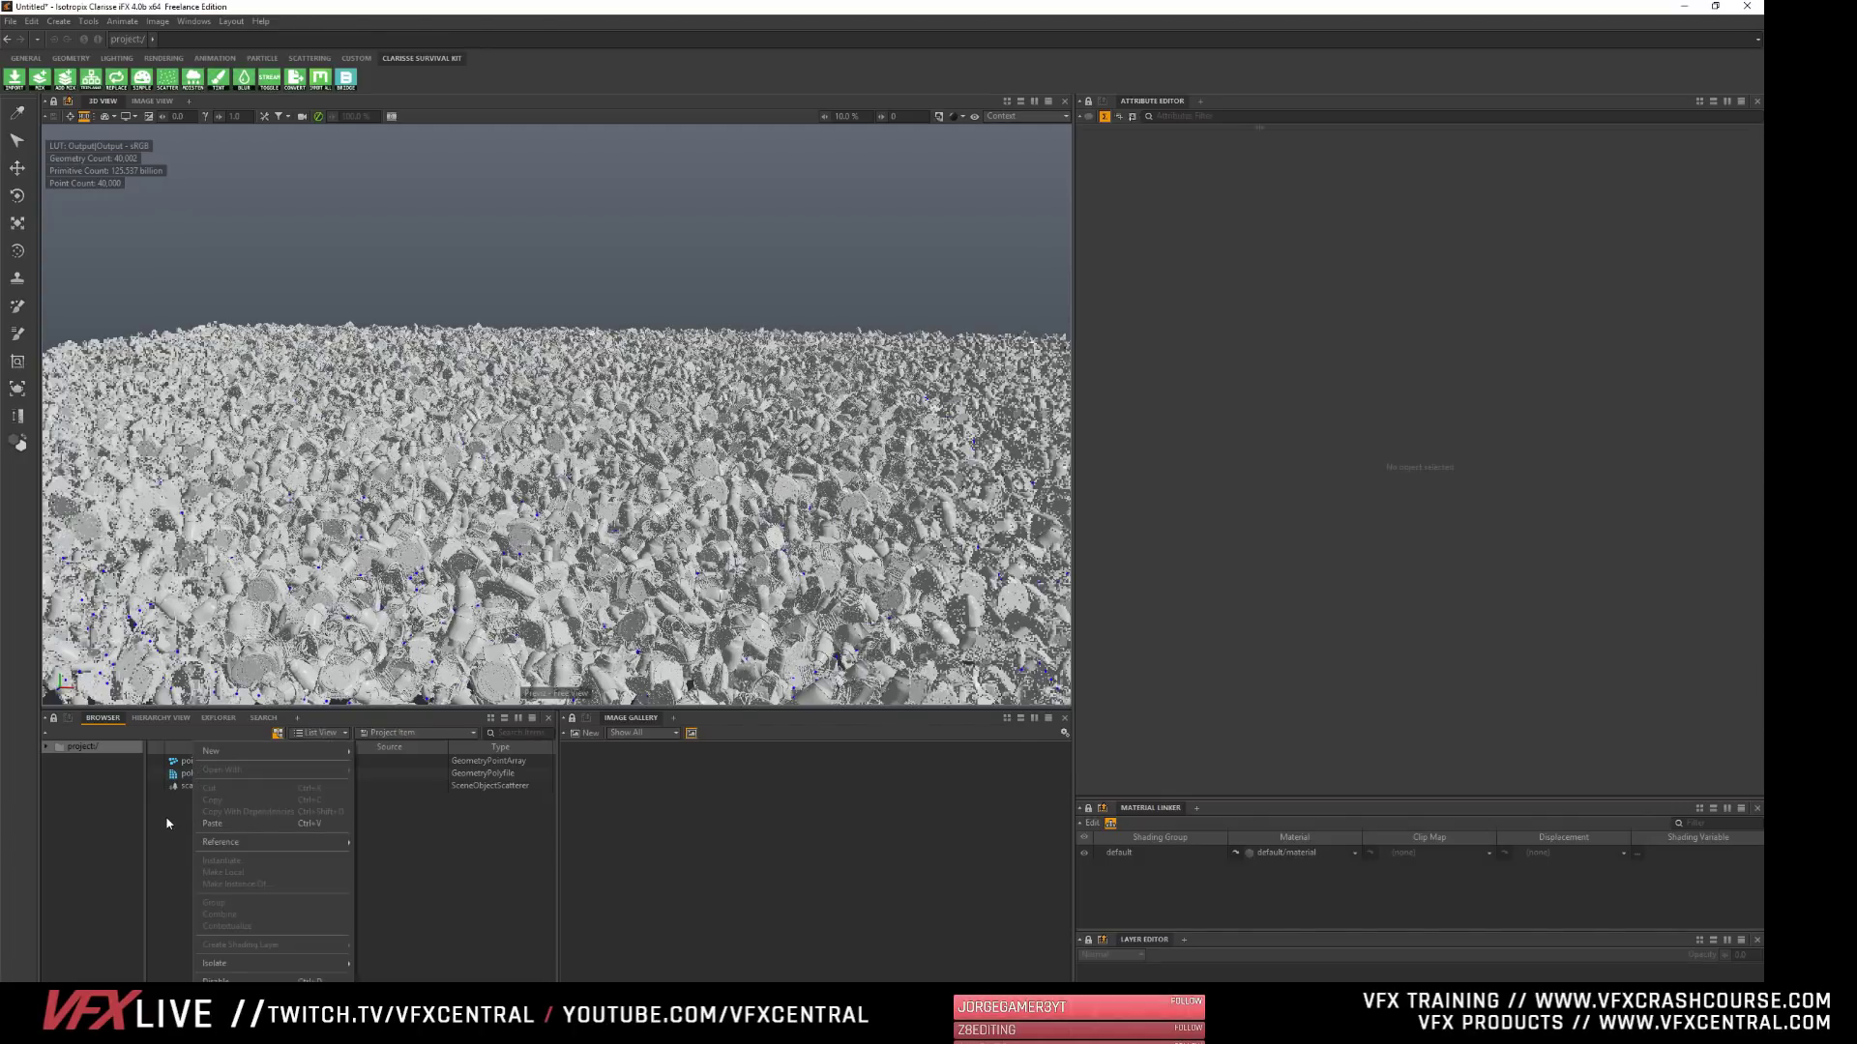
{"action": "left_click", "coordinate": [170, 823]}
{"action": "left_click", "coordinate": [117, 58]}
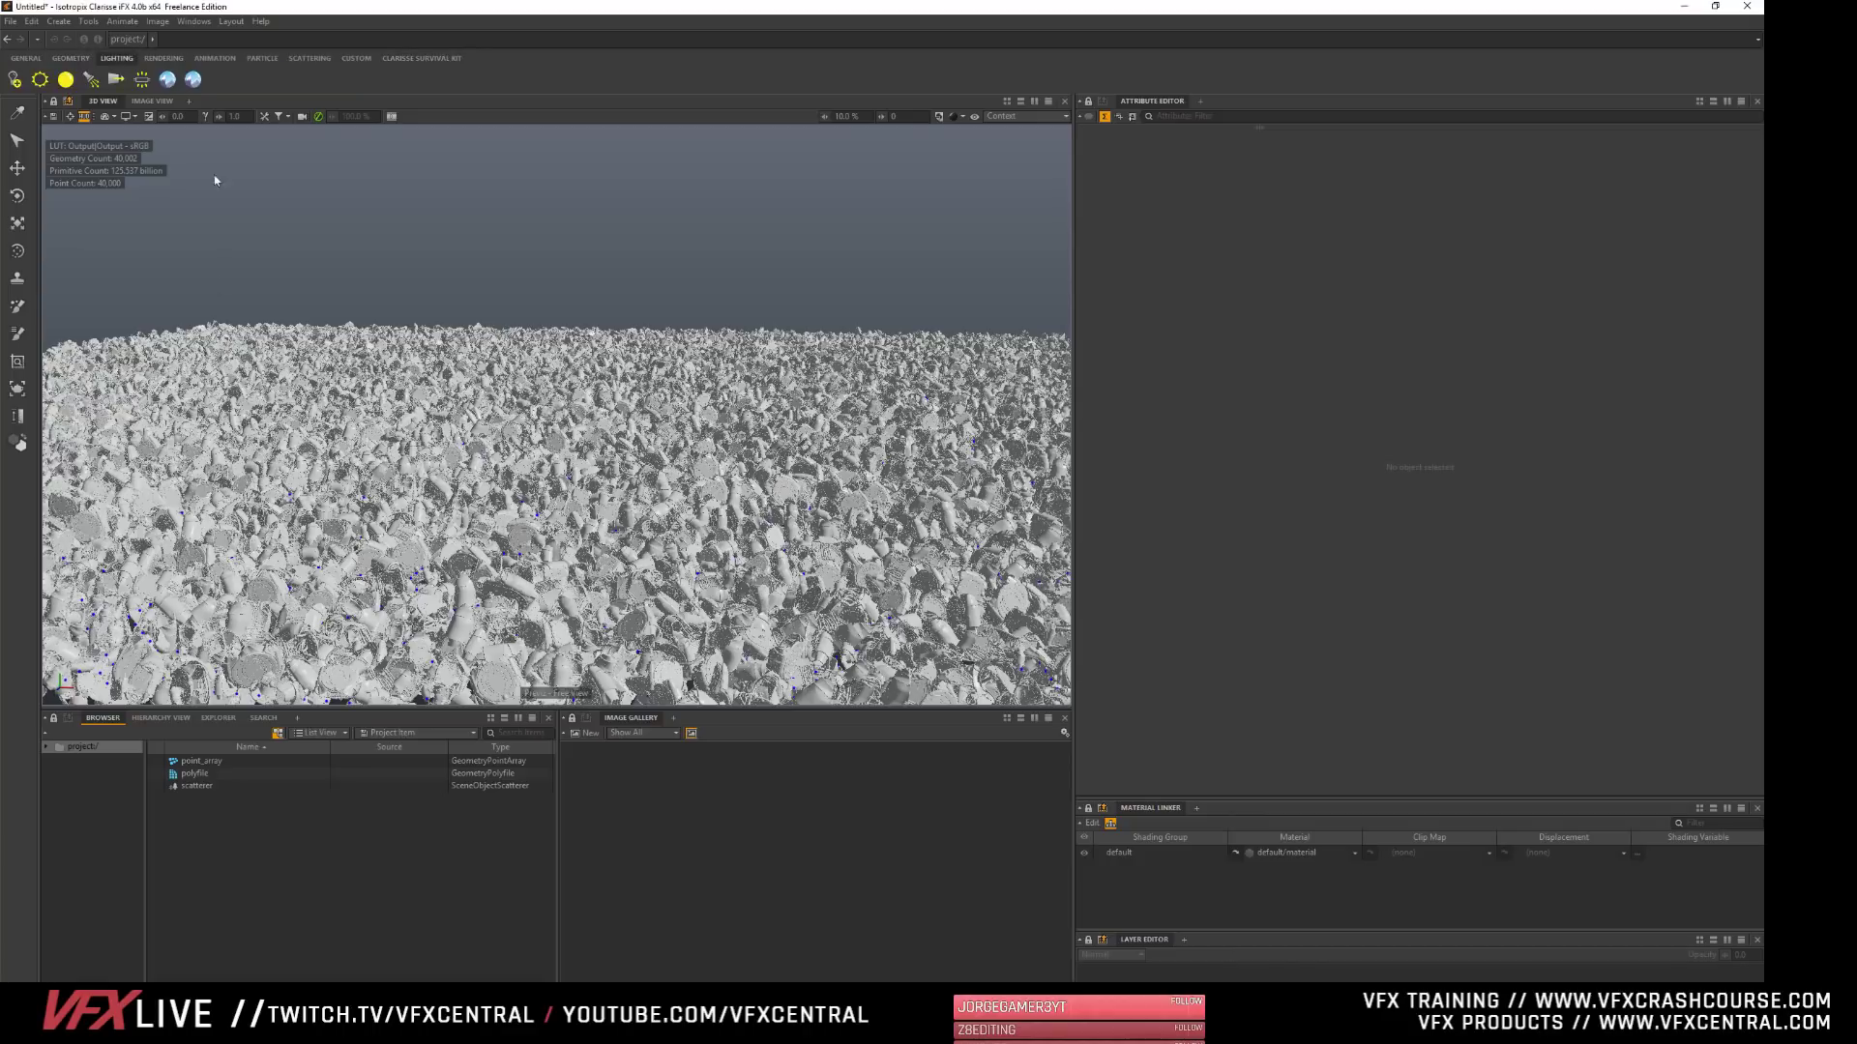
{"action": "left_click", "coordinate": [192, 79]}
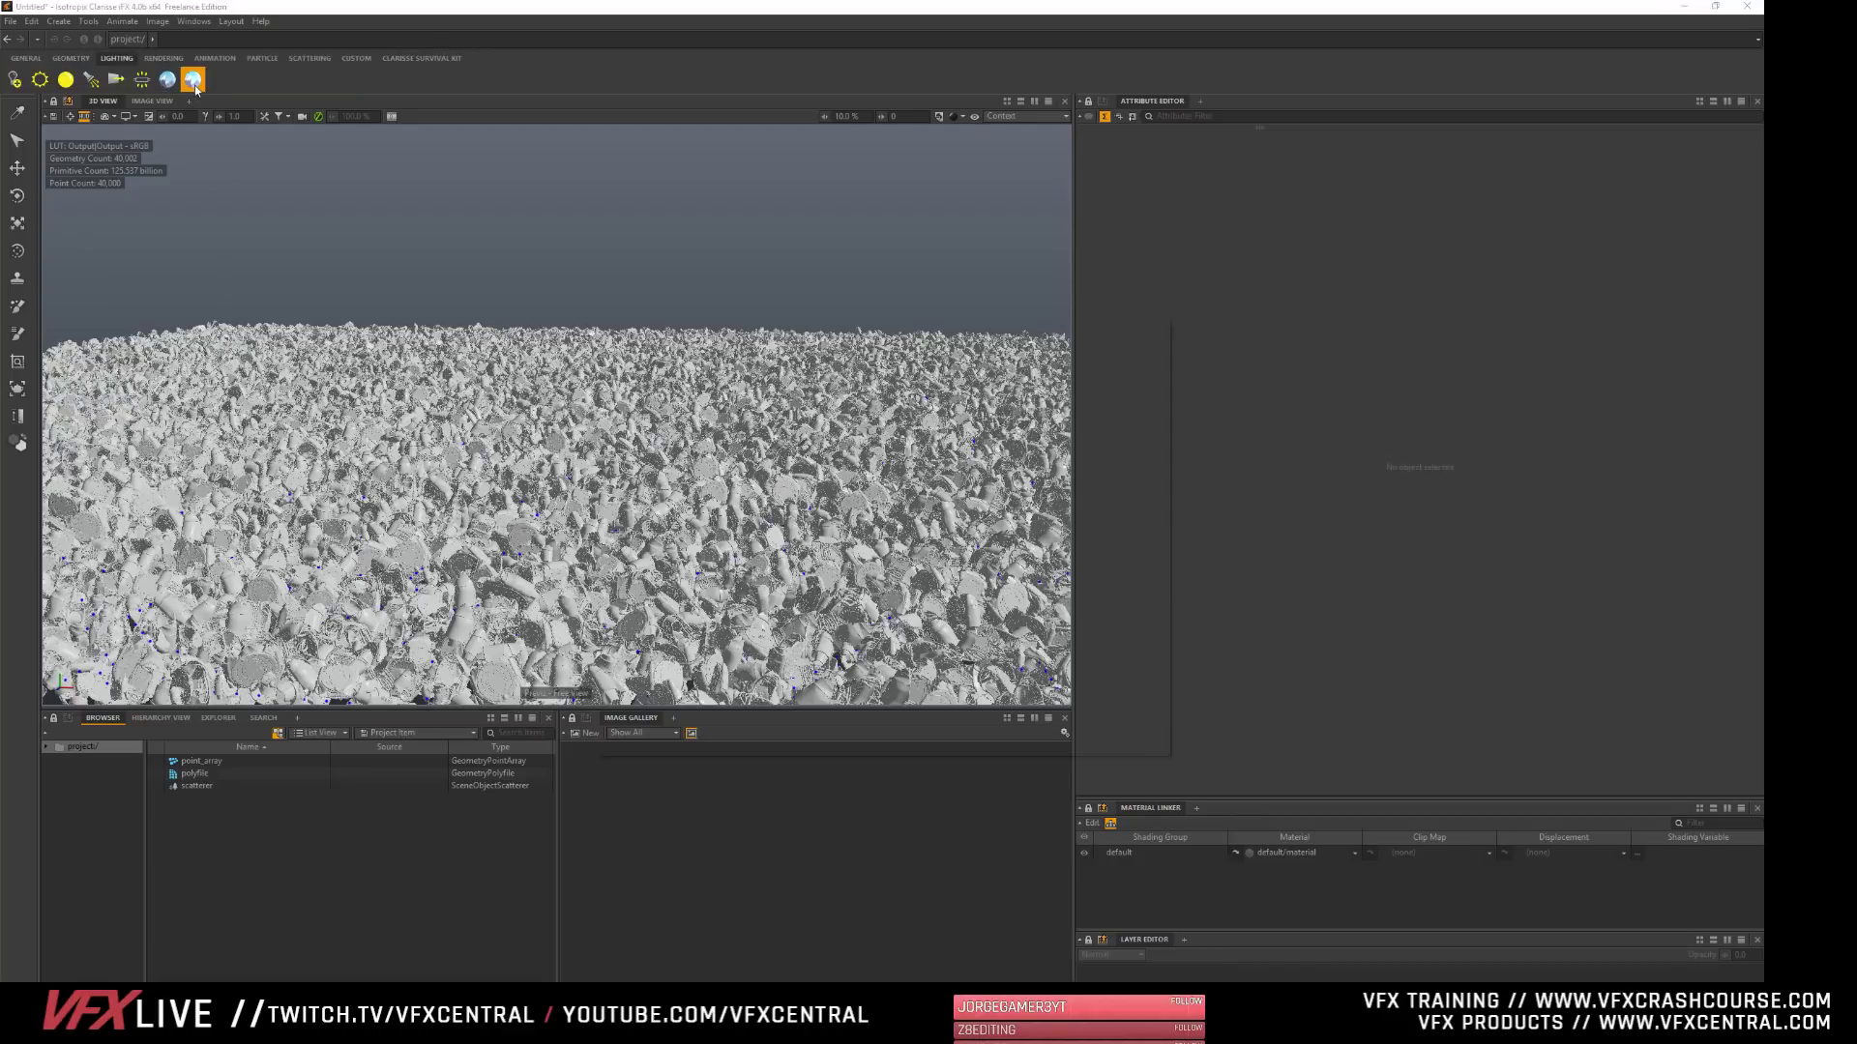
{"action": "left_click", "coordinate": [648, 413]}
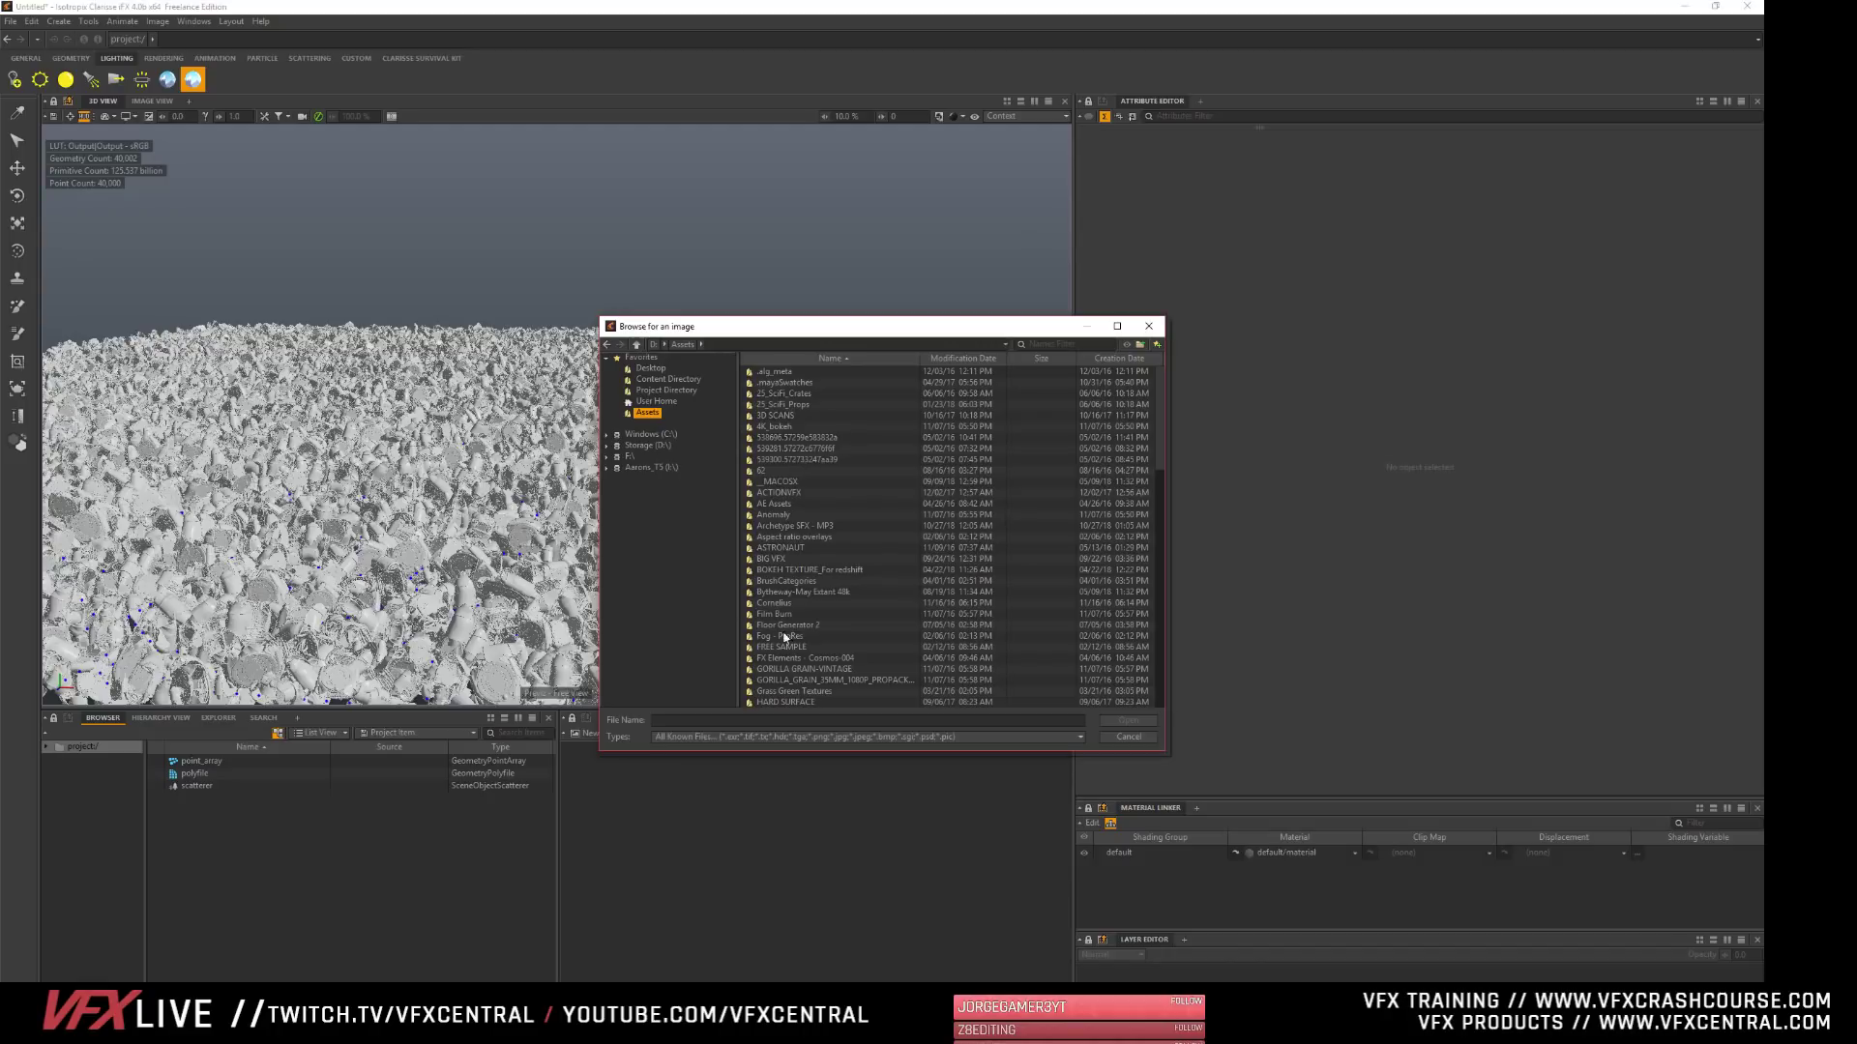
{"action": "scroll", "coordinate": [784, 636], "scroll_direction": "down", "scroll_amount": 2}
{"action": "double_click", "coordinate": [755, 648]}
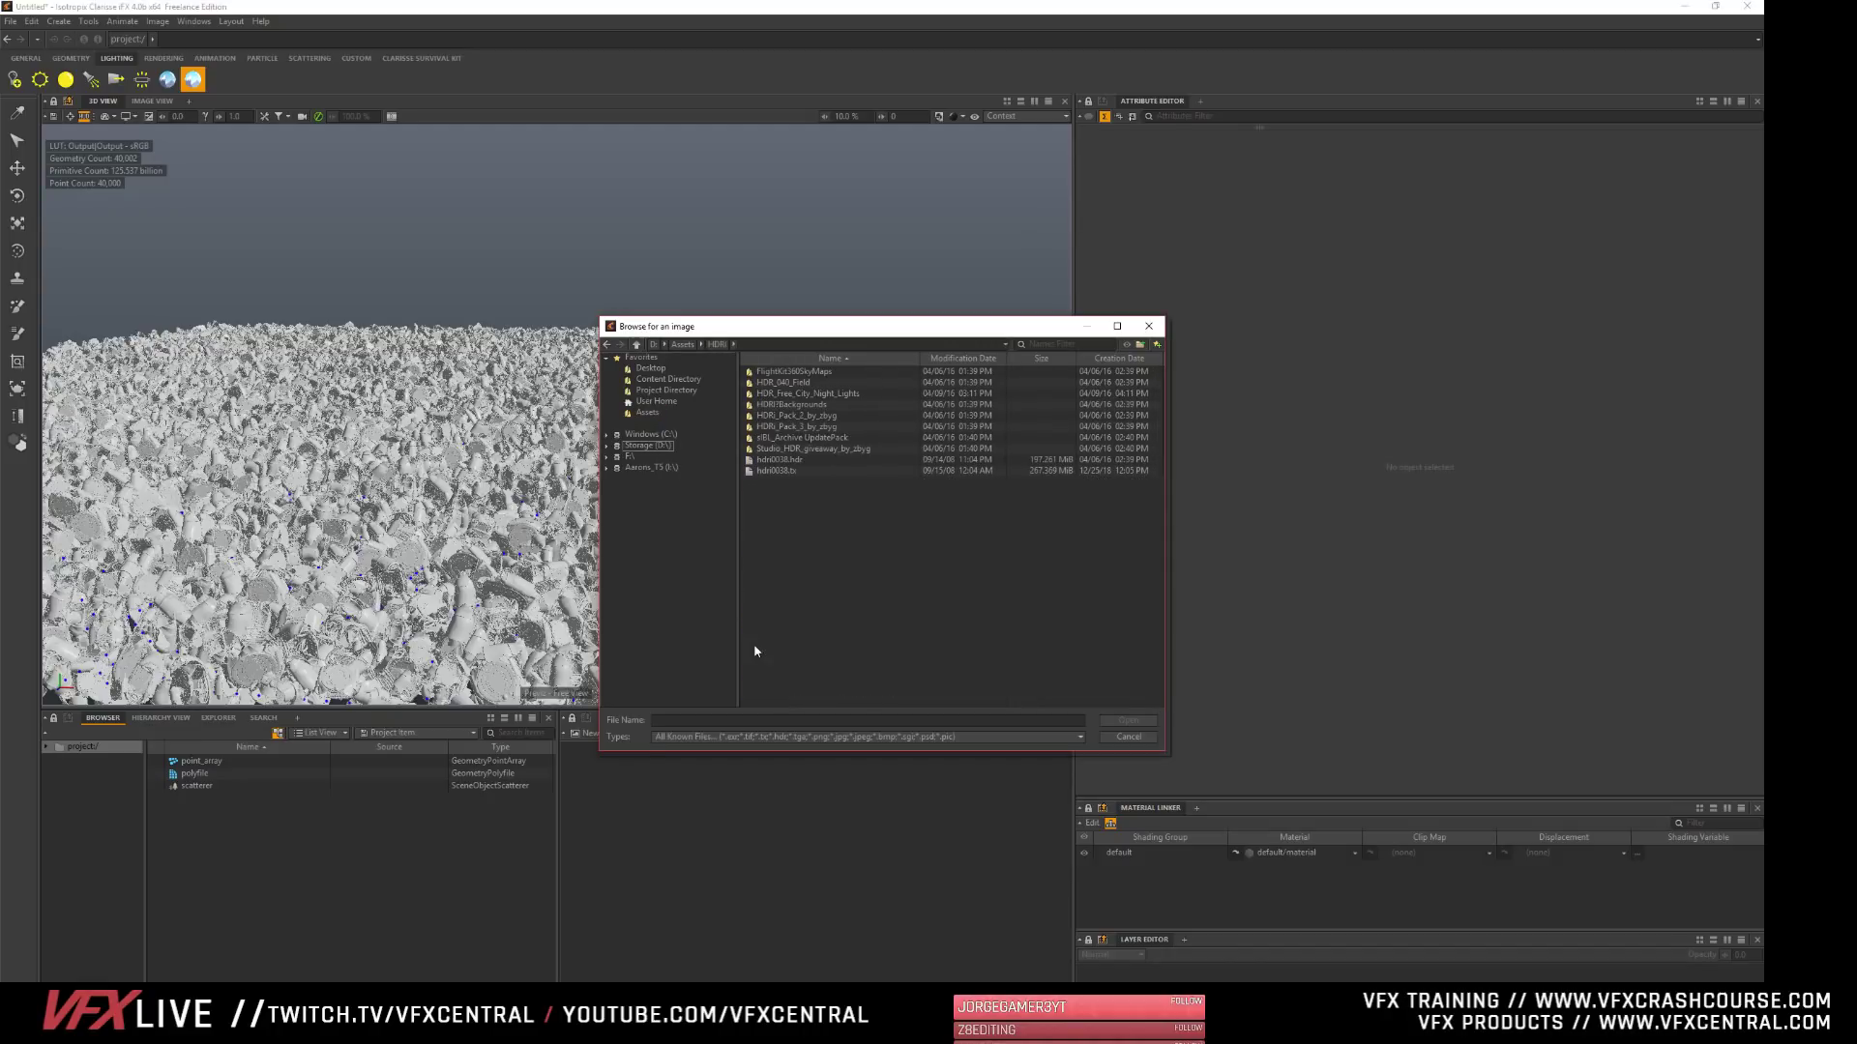
{"action": "left_click", "coordinate": [774, 460]}
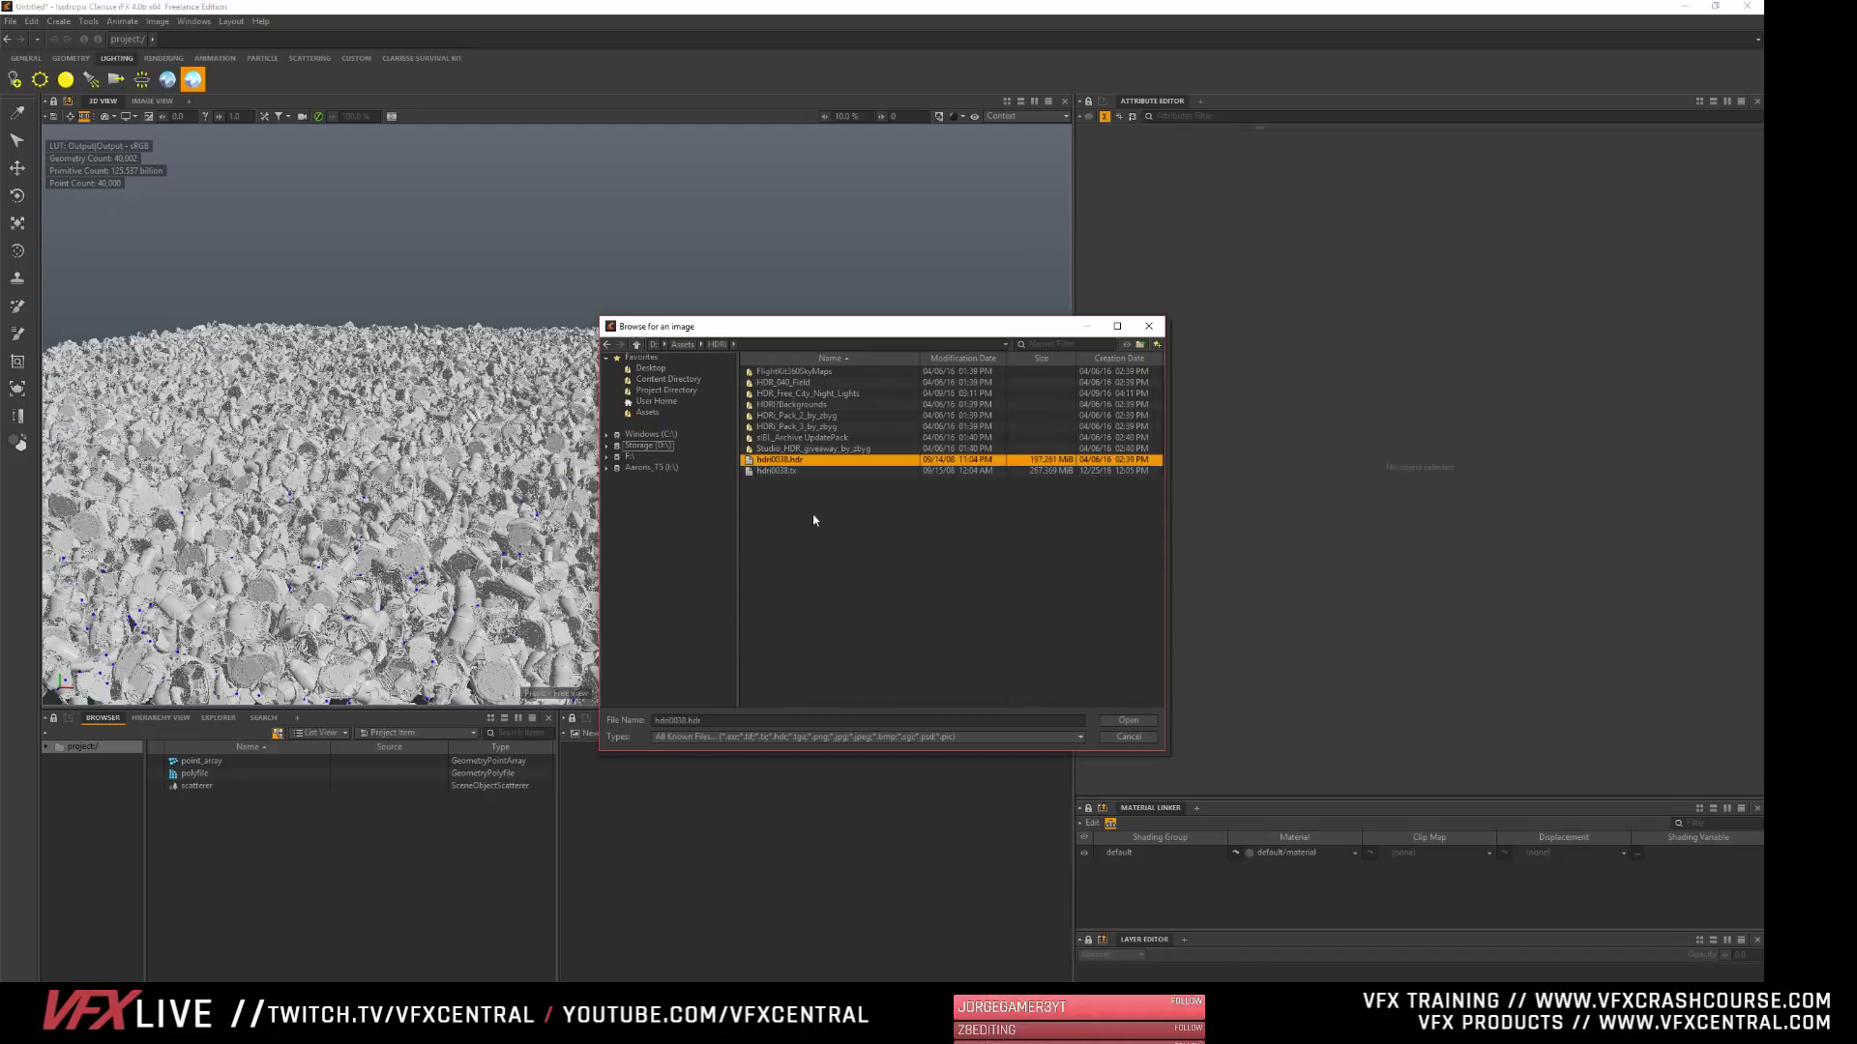
{"action": "left_click", "coordinate": [1129, 722]}
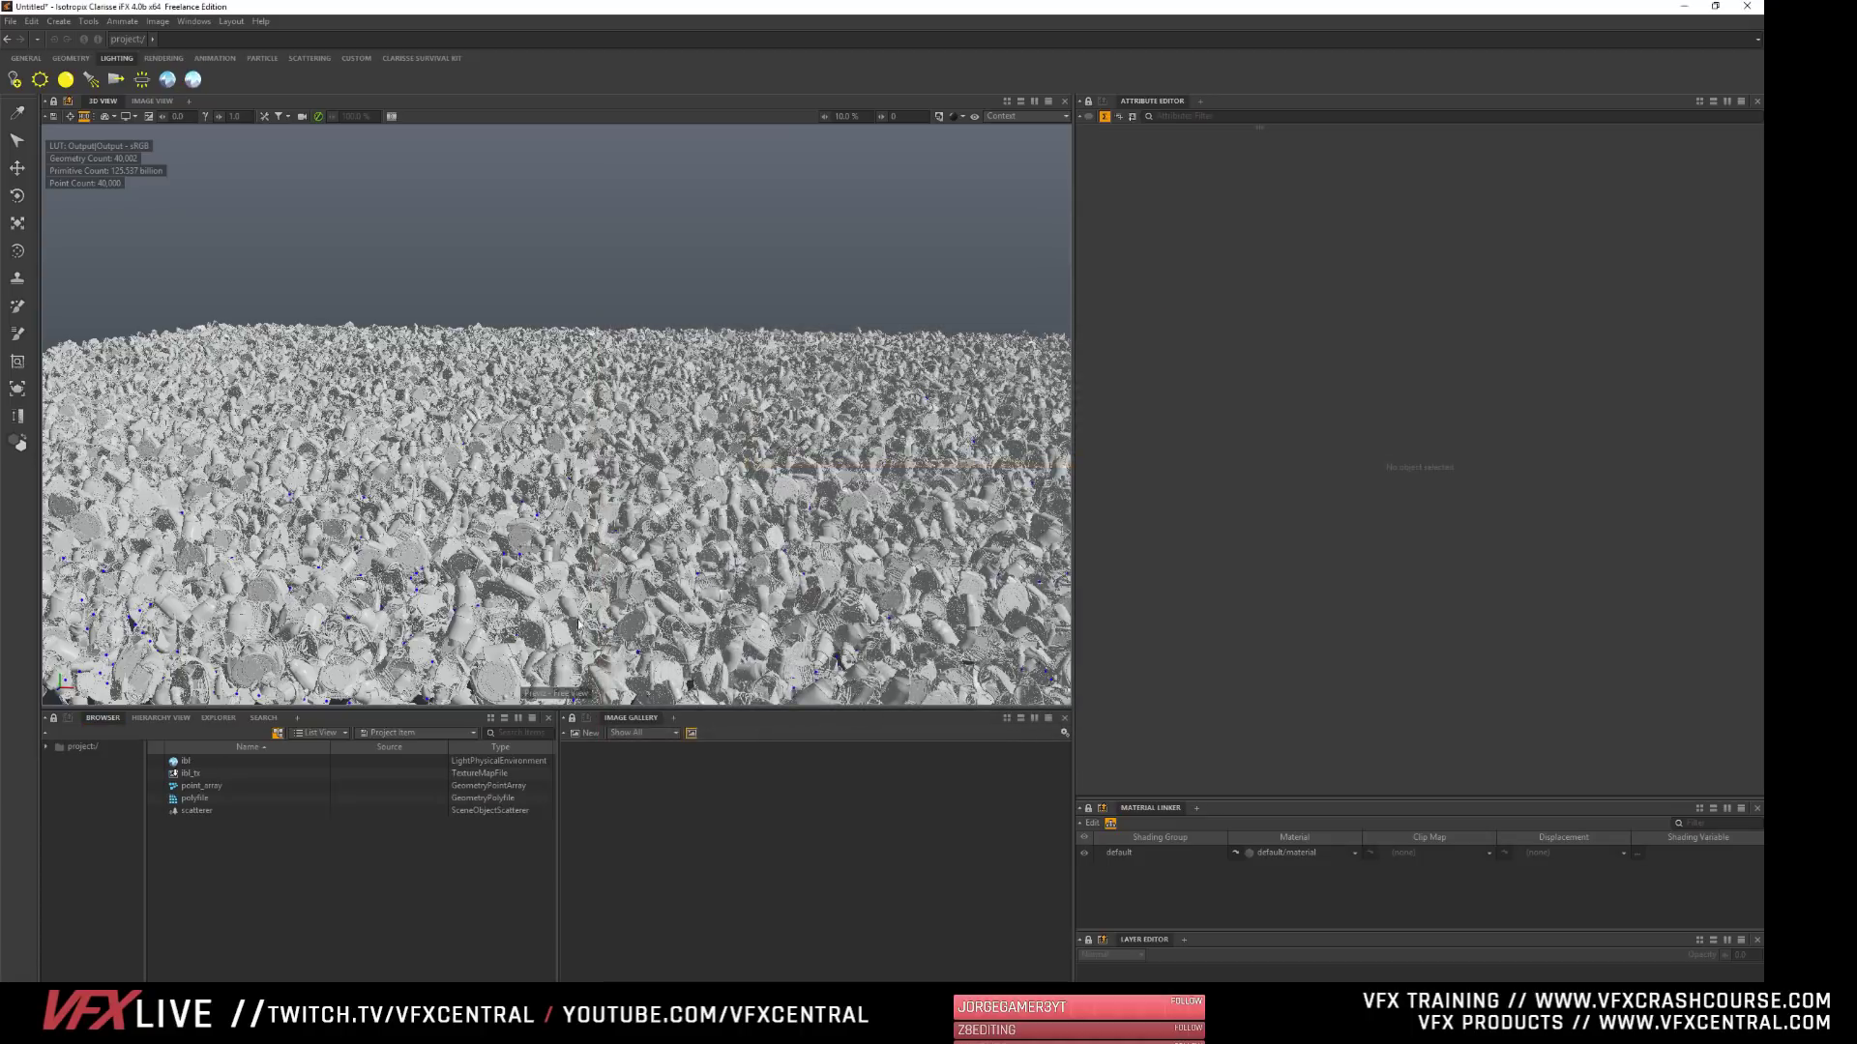
- Select the new environment light, enlarge the Material Linker area and expand the light's Visibility attributes
{"action": "left_click", "coordinate": [181, 764]}
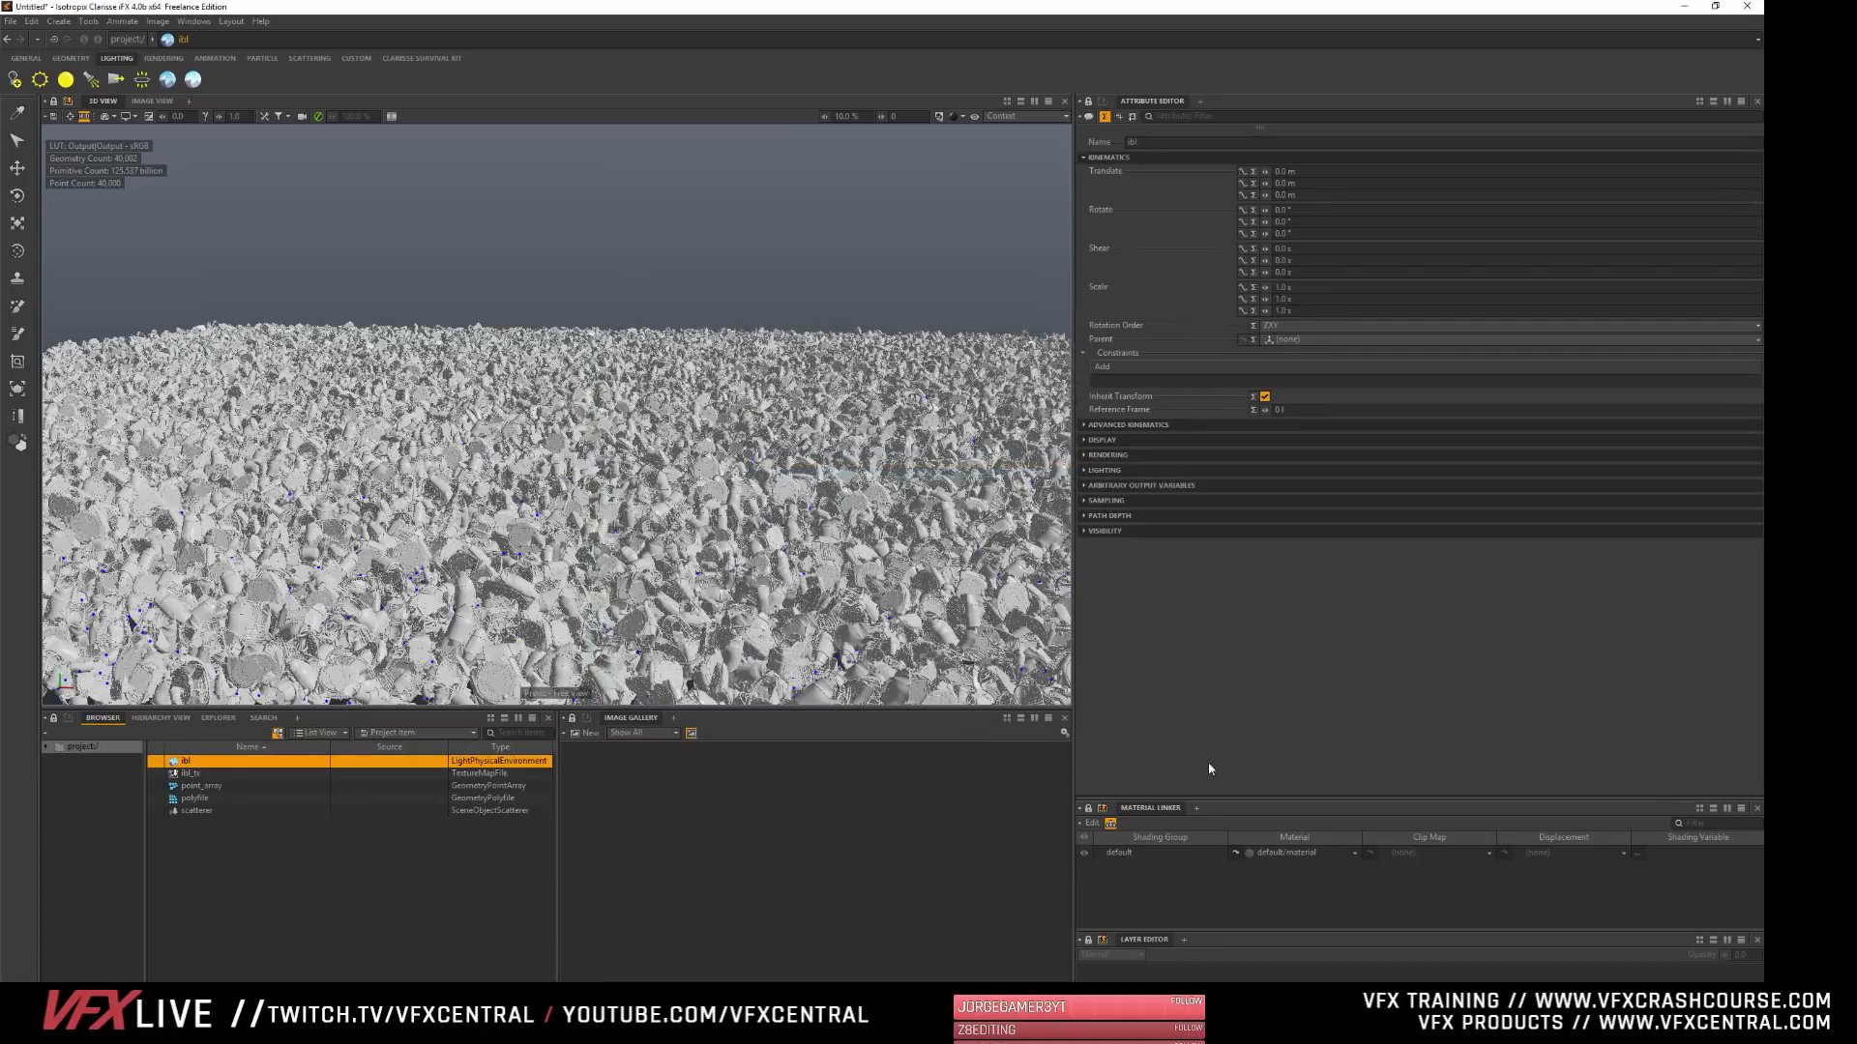
{"action": "left_click_drag", "start_coordinate": [1213, 799], "coordinate": [1213, 655]}
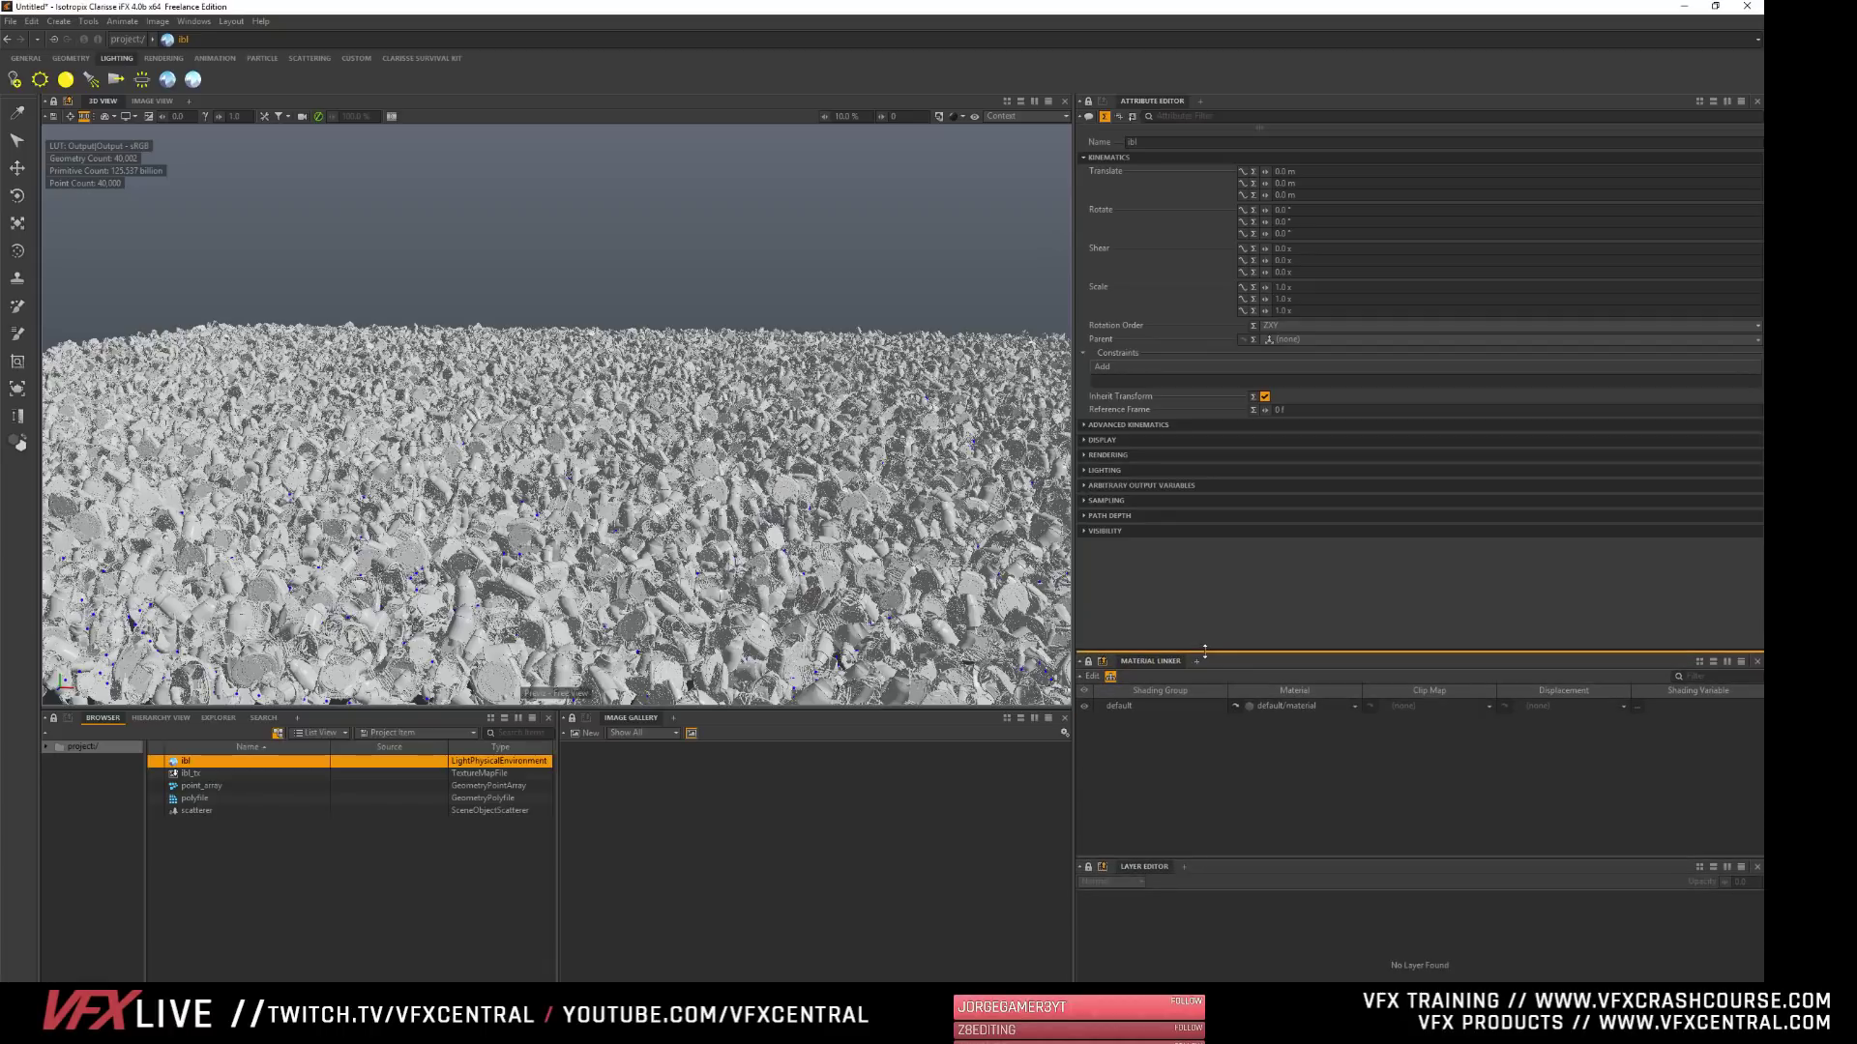
{"action": "left_click", "coordinate": [1087, 531]}
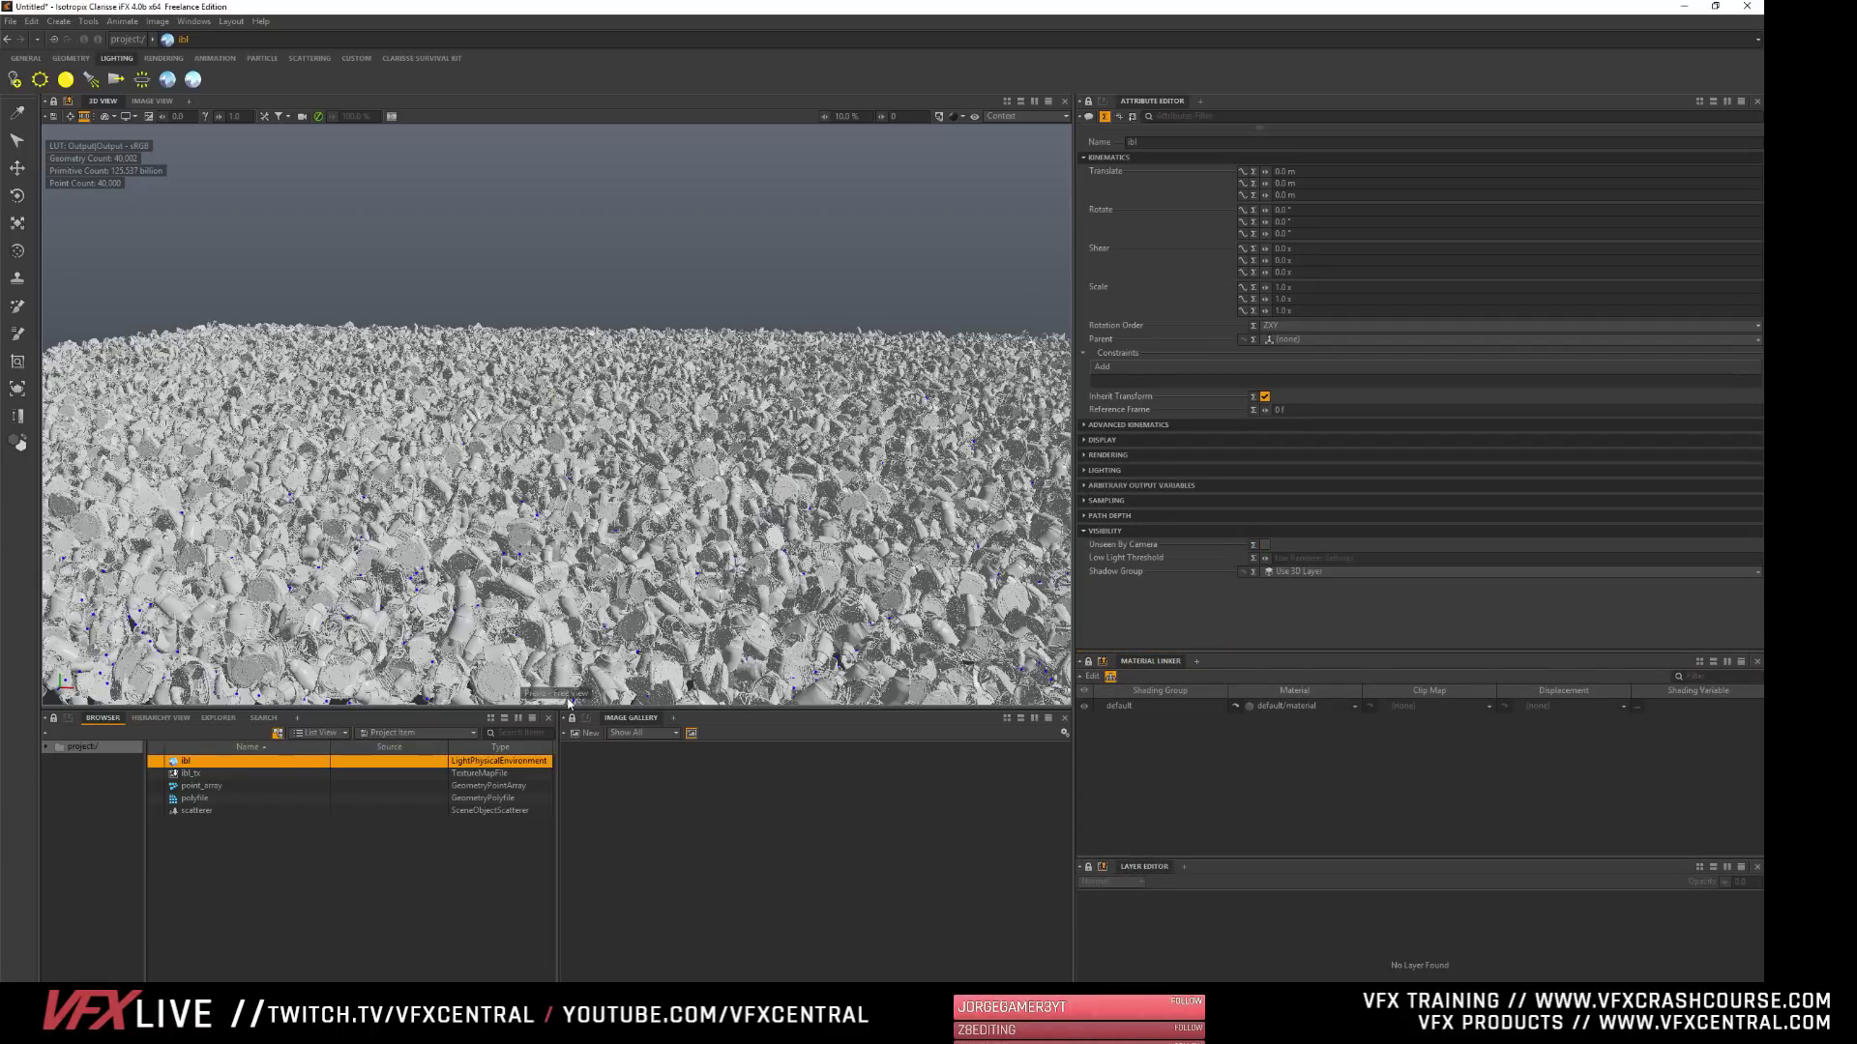
- Switch the 3D view to Progressive Rendering and examine the lit copies from several angles with nothing selected
{"action": "left_click", "coordinate": [977, 117]}
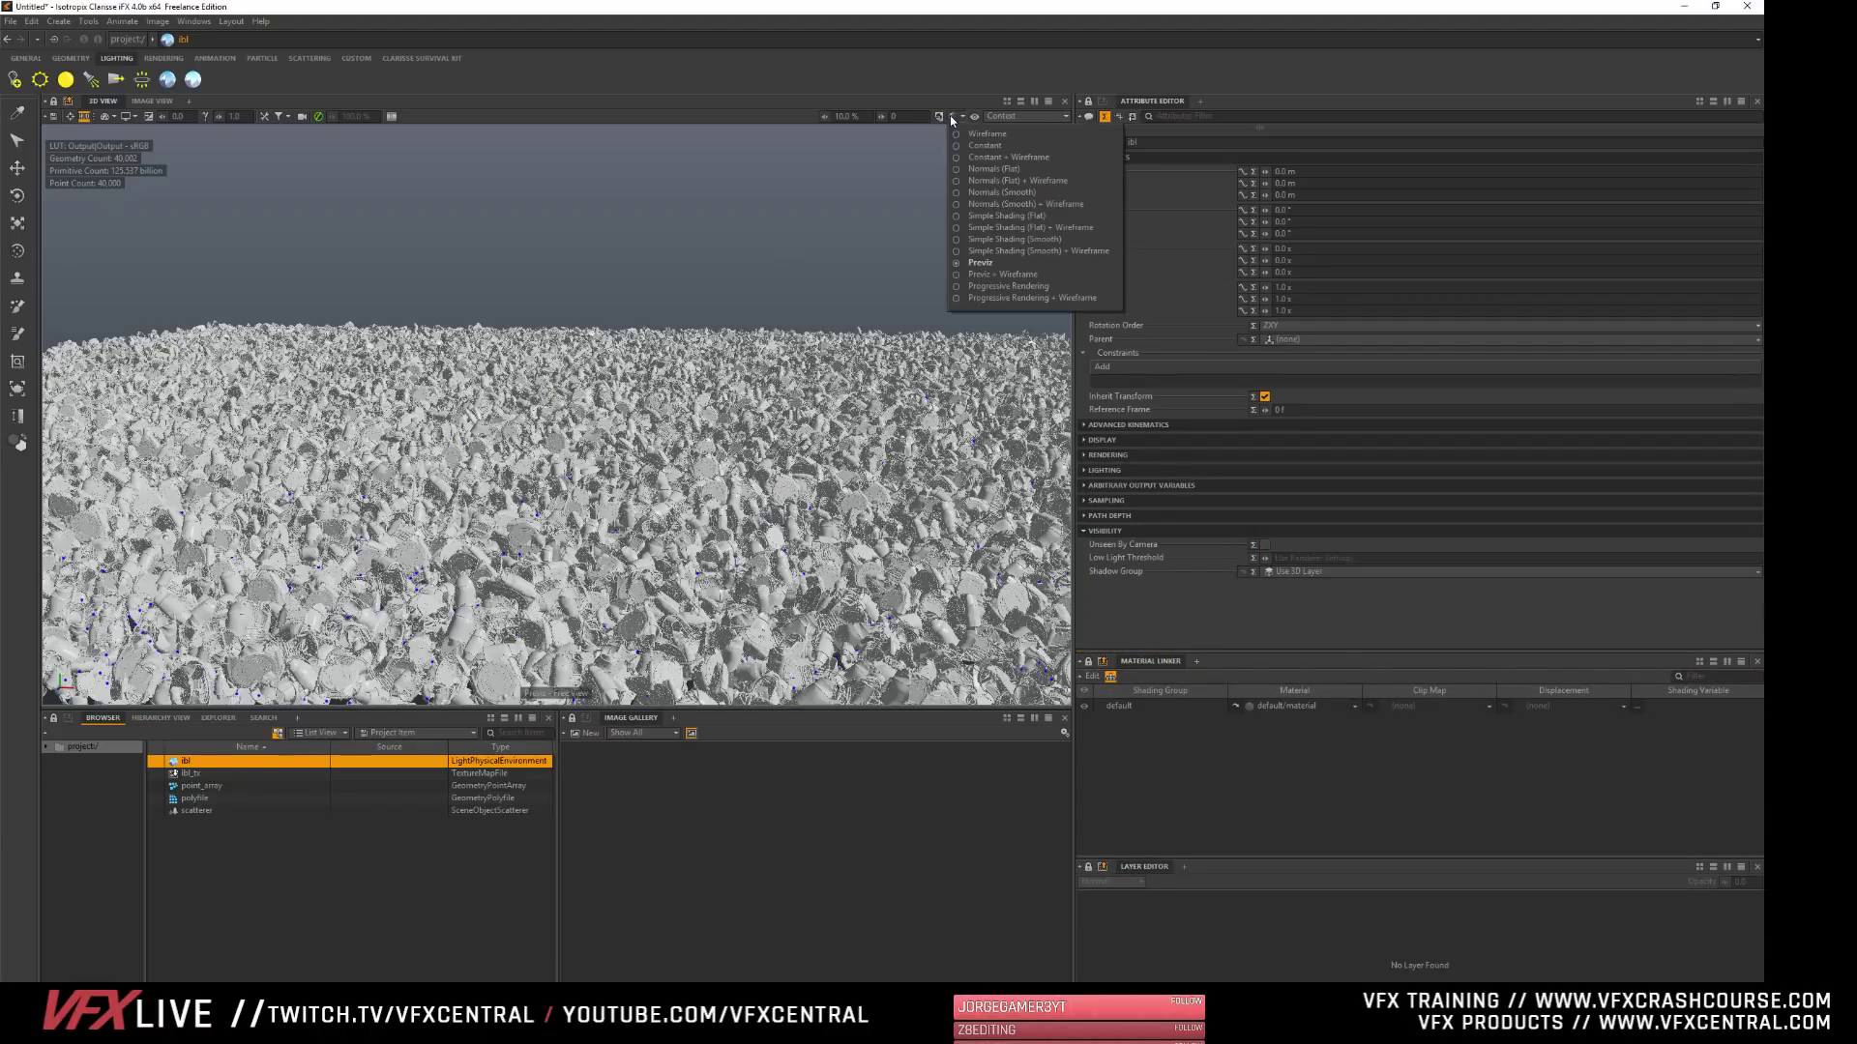
{"action": "left_click", "coordinate": [1031, 291]}
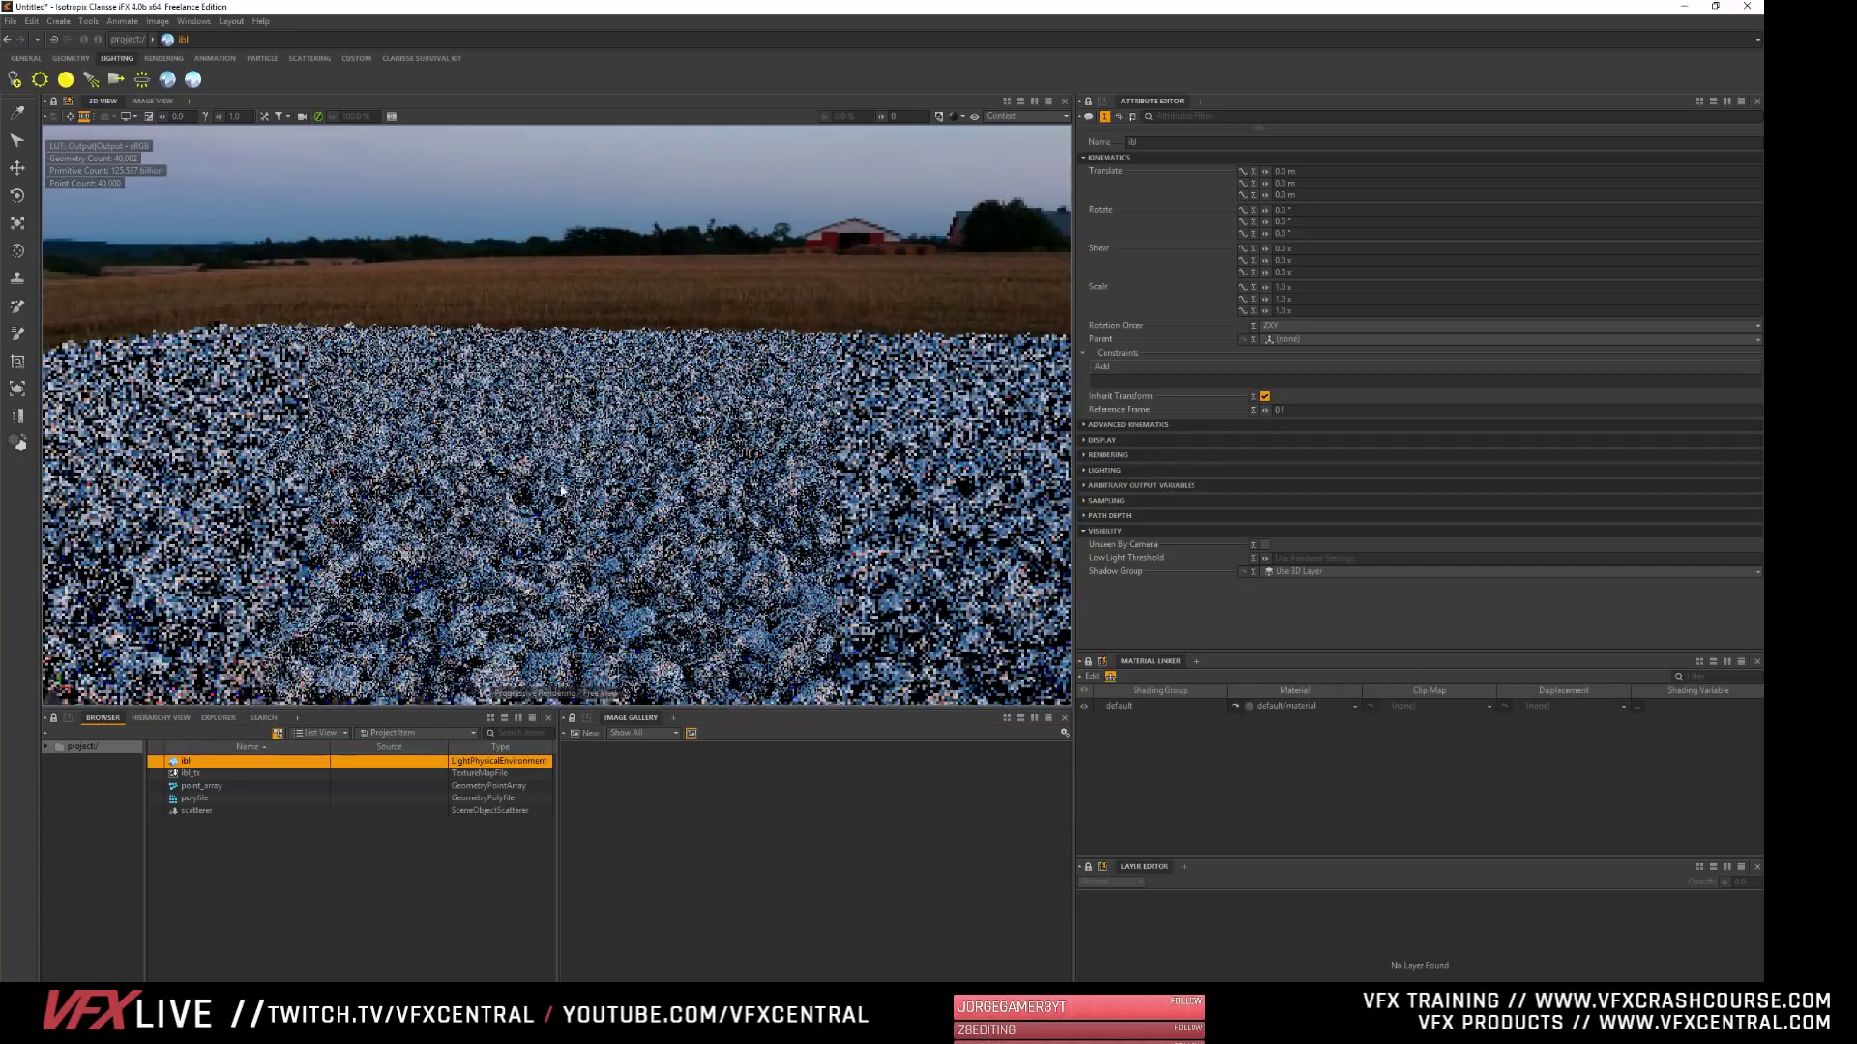
{"action": "left_click_drag", "start_coordinate": [467, 501], "coordinate": [490, 470], "text": "alt"}
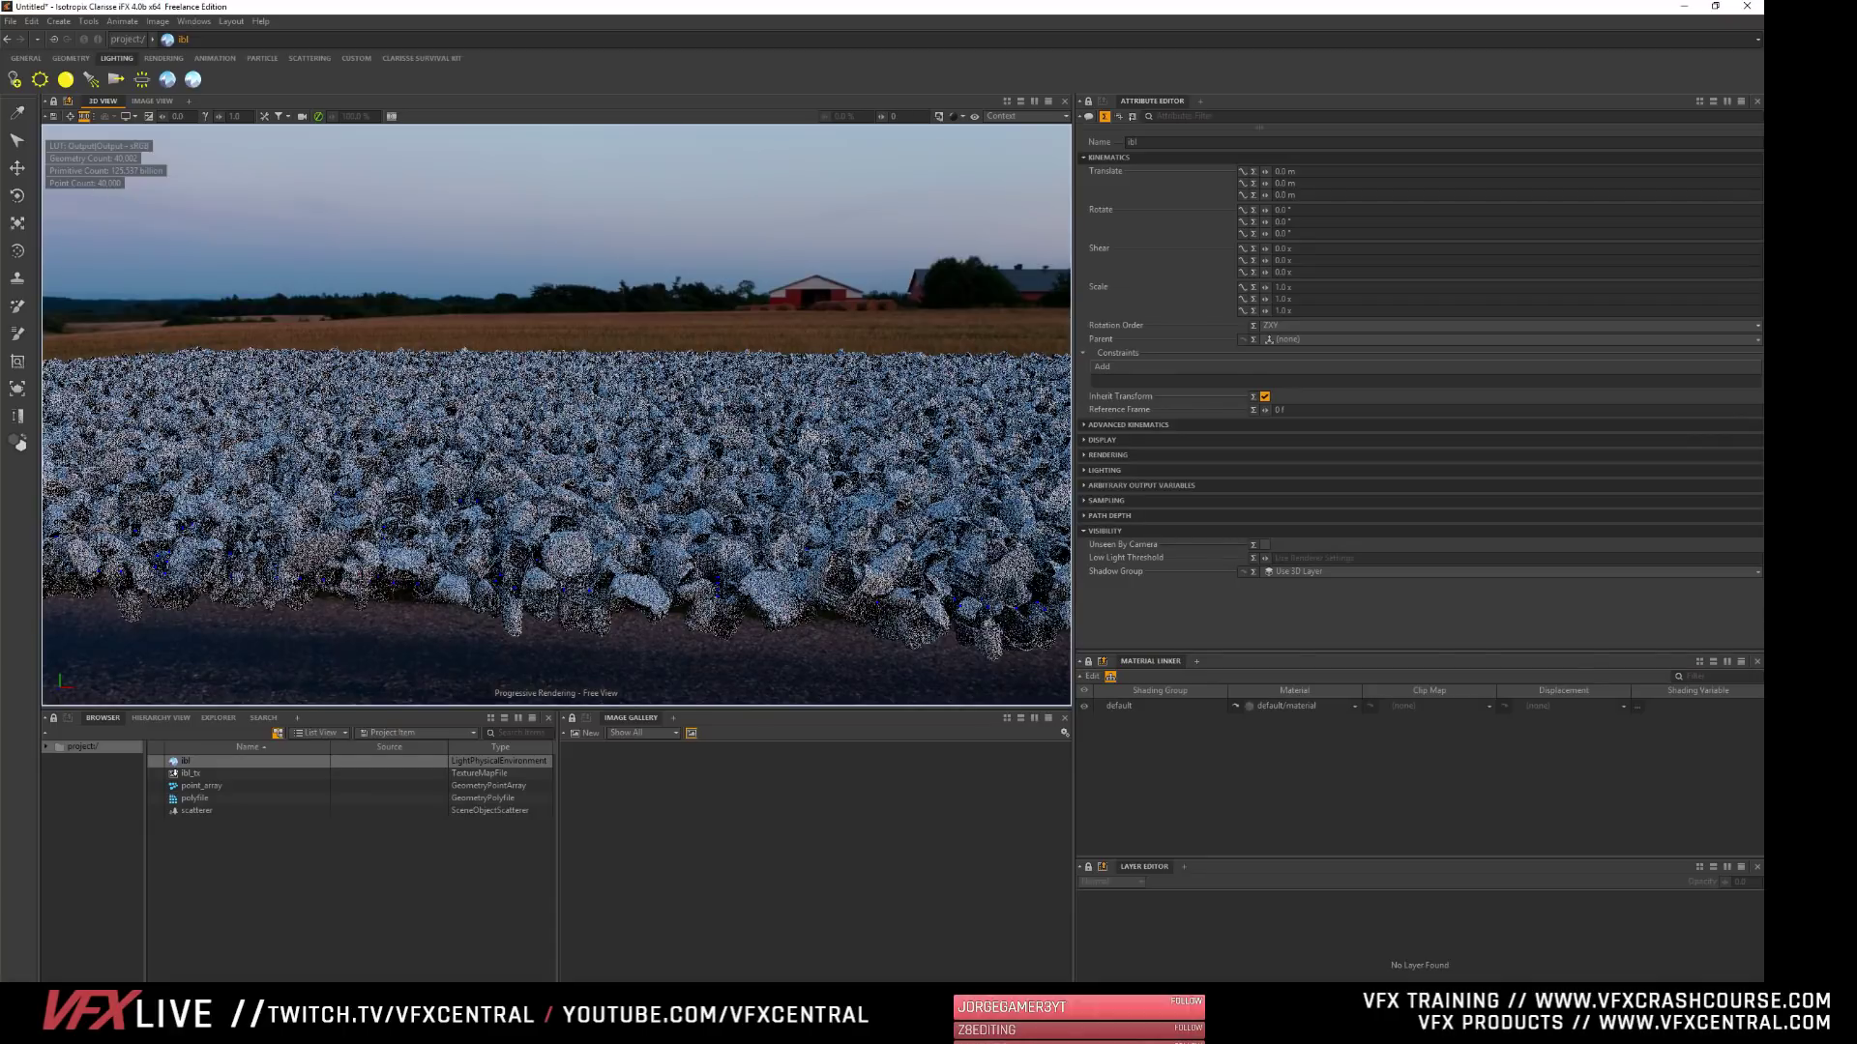
{"action": "left_click_drag", "start_coordinate": [677, 372], "coordinate": [474, 432], "text": "alt"}
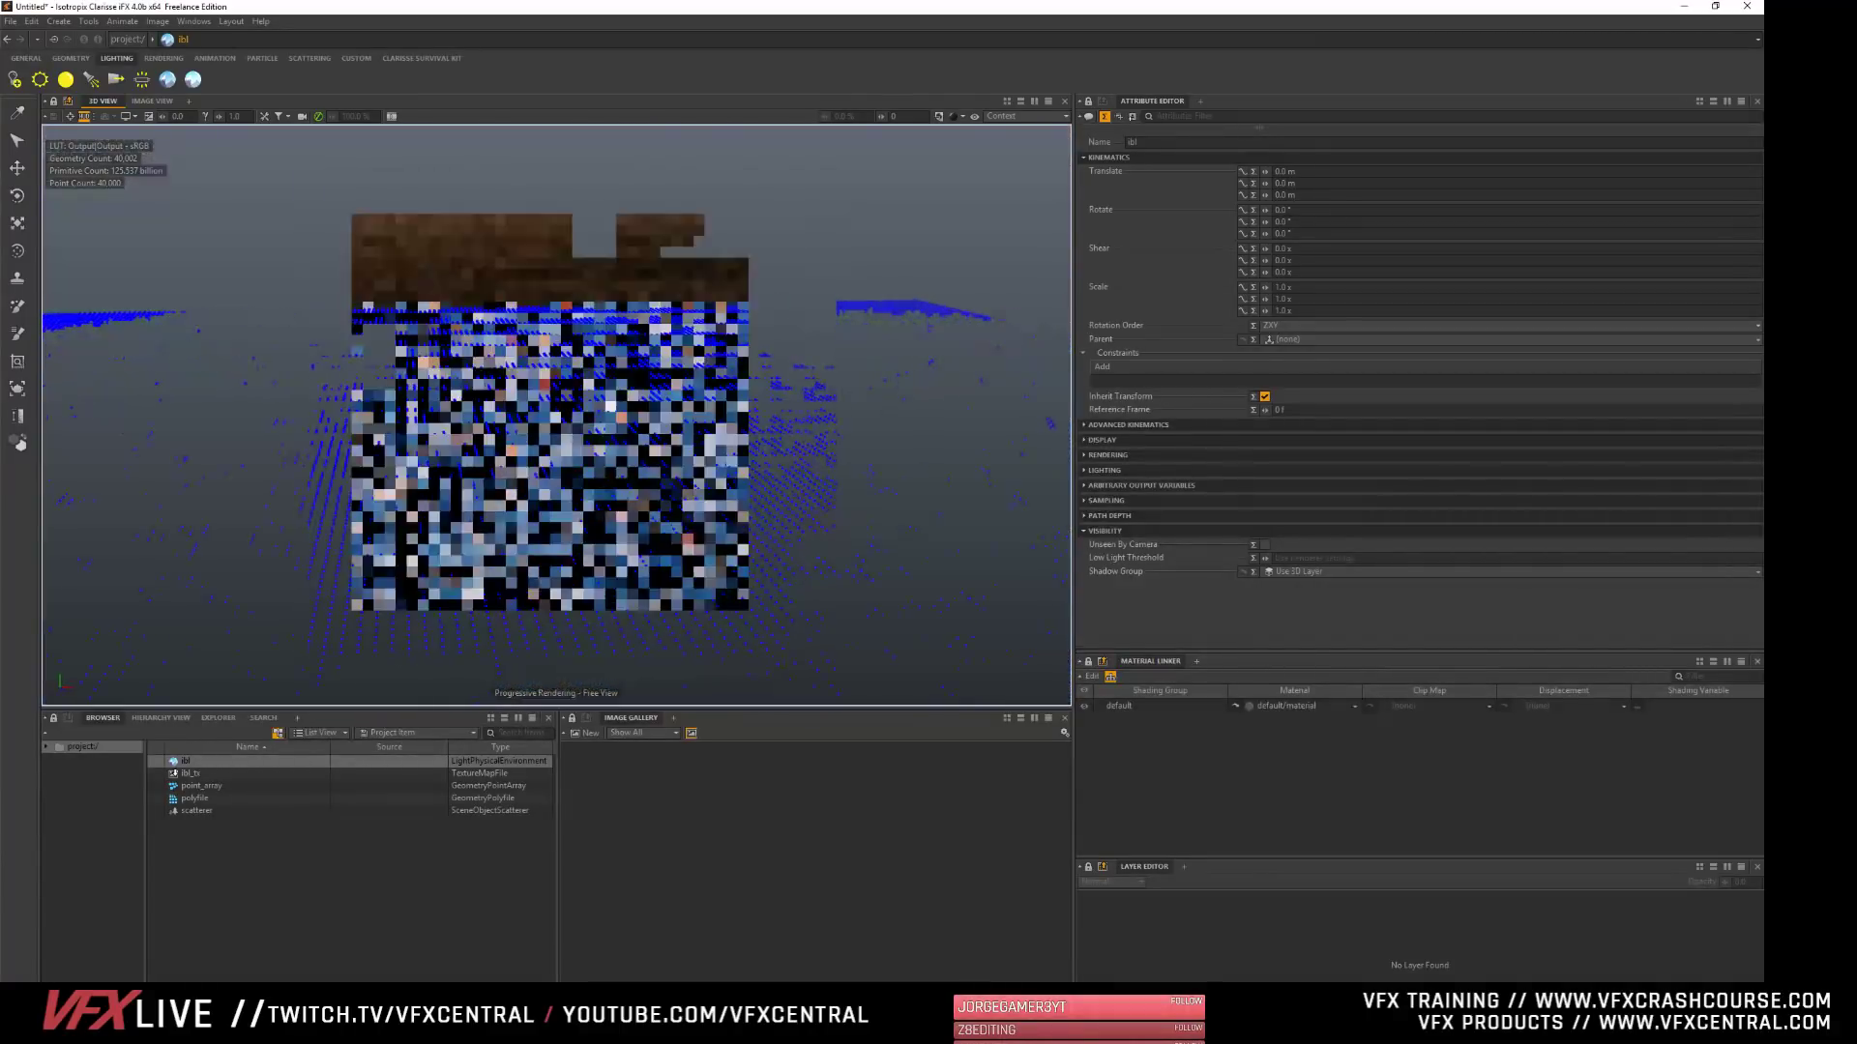
{"action": "left_click", "coordinate": [362, 849]}
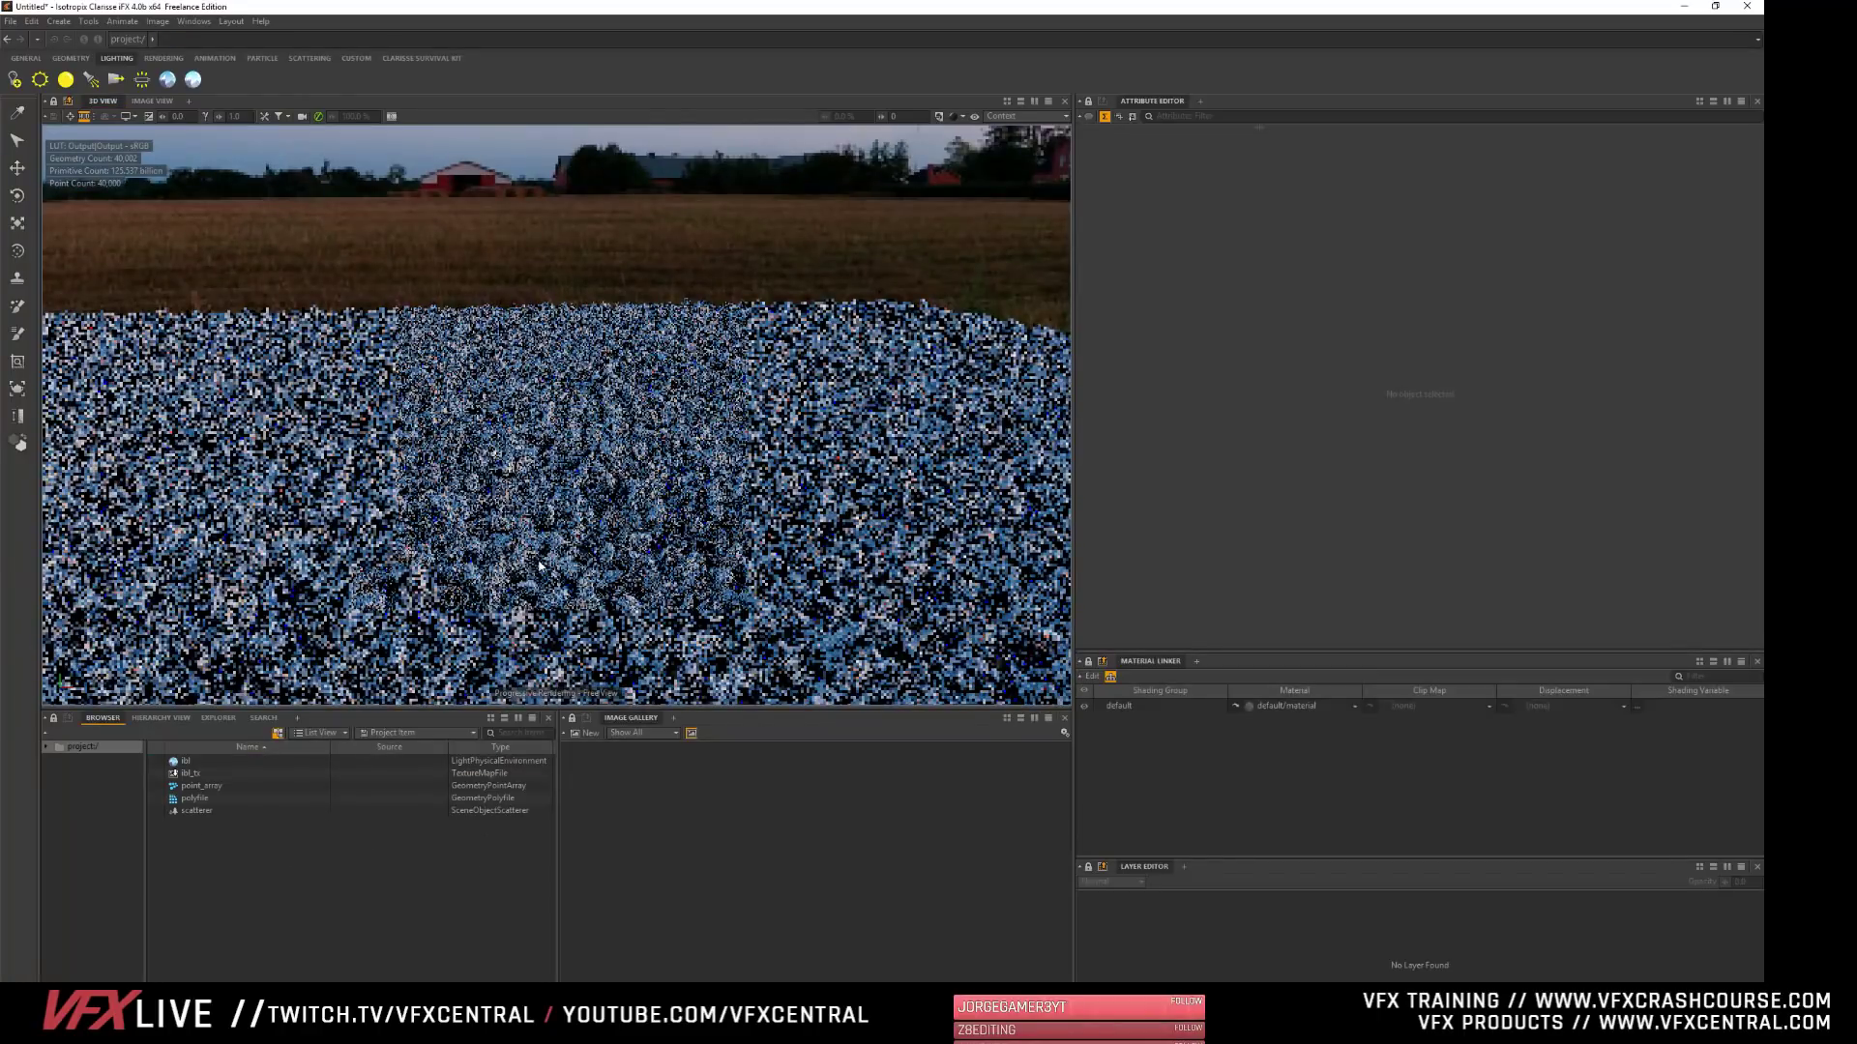
{"action": "left_click_drag", "start_coordinate": [540, 567], "coordinate": [516, 549], "text": "alt"}
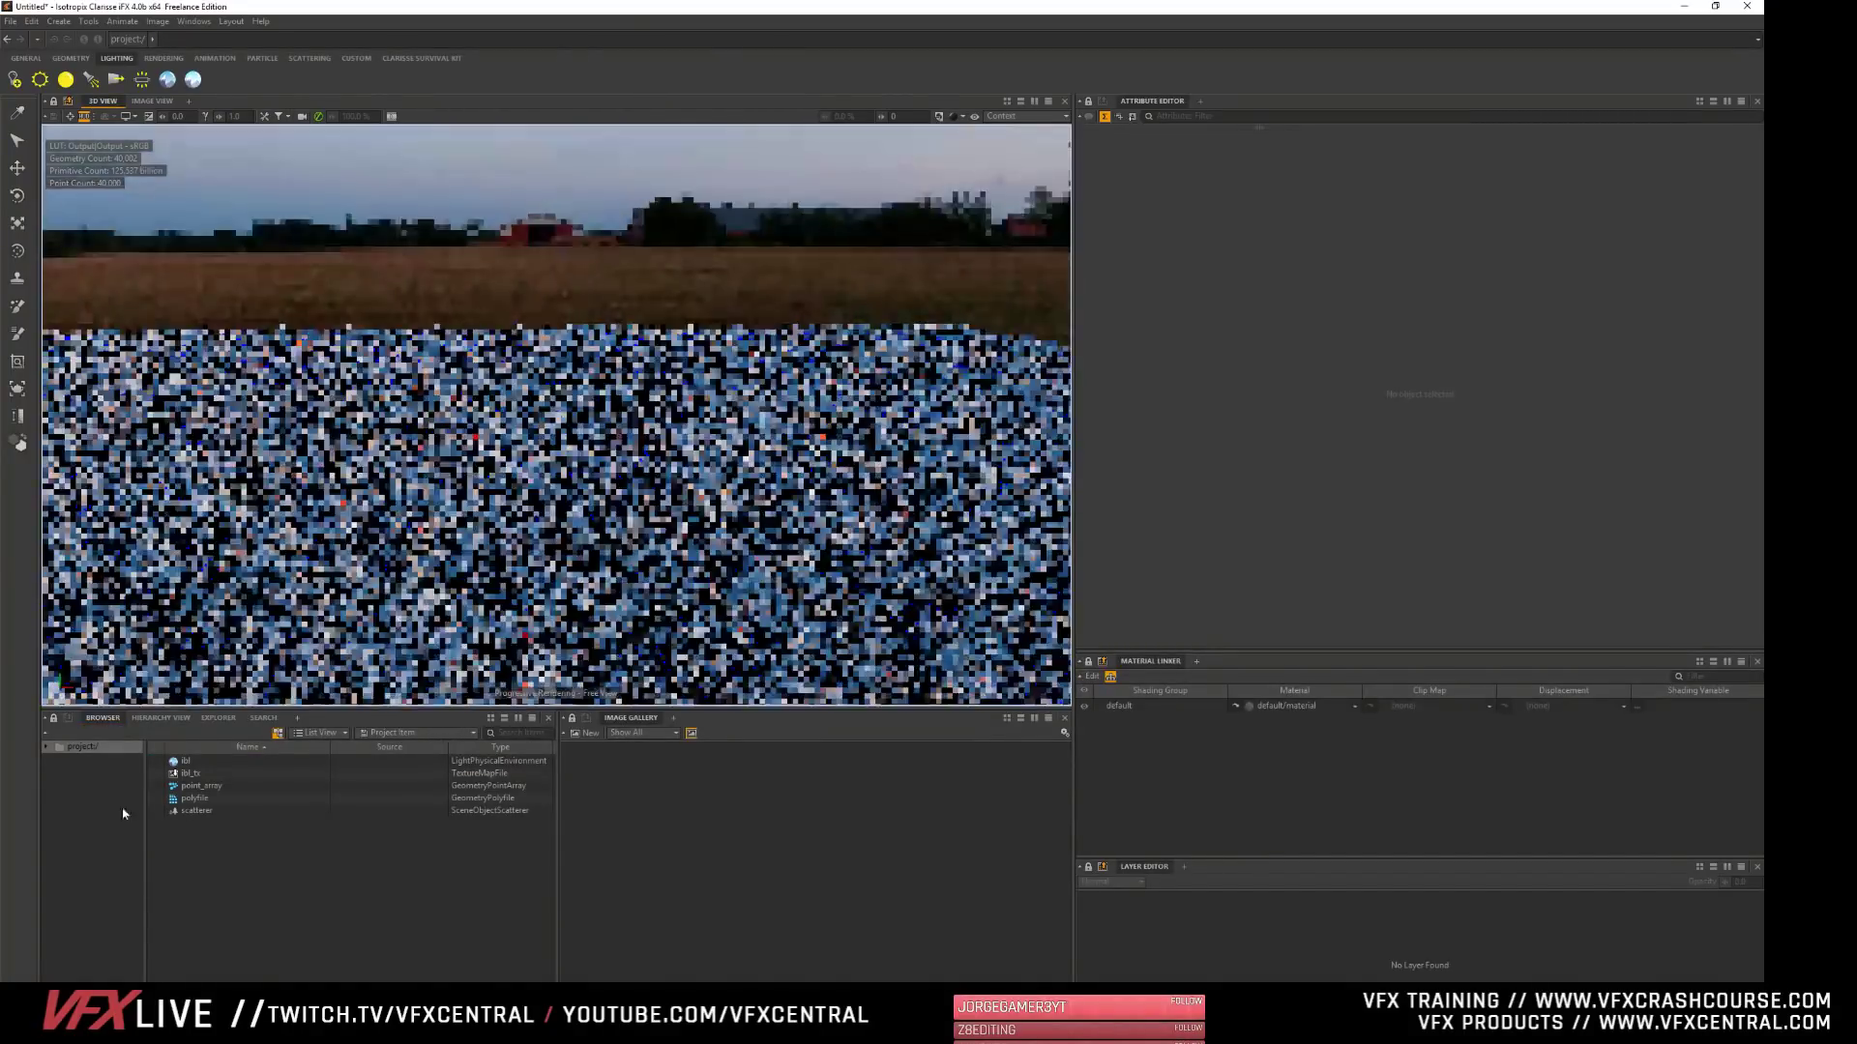
{"action": "left_click", "coordinate": [196, 810]}
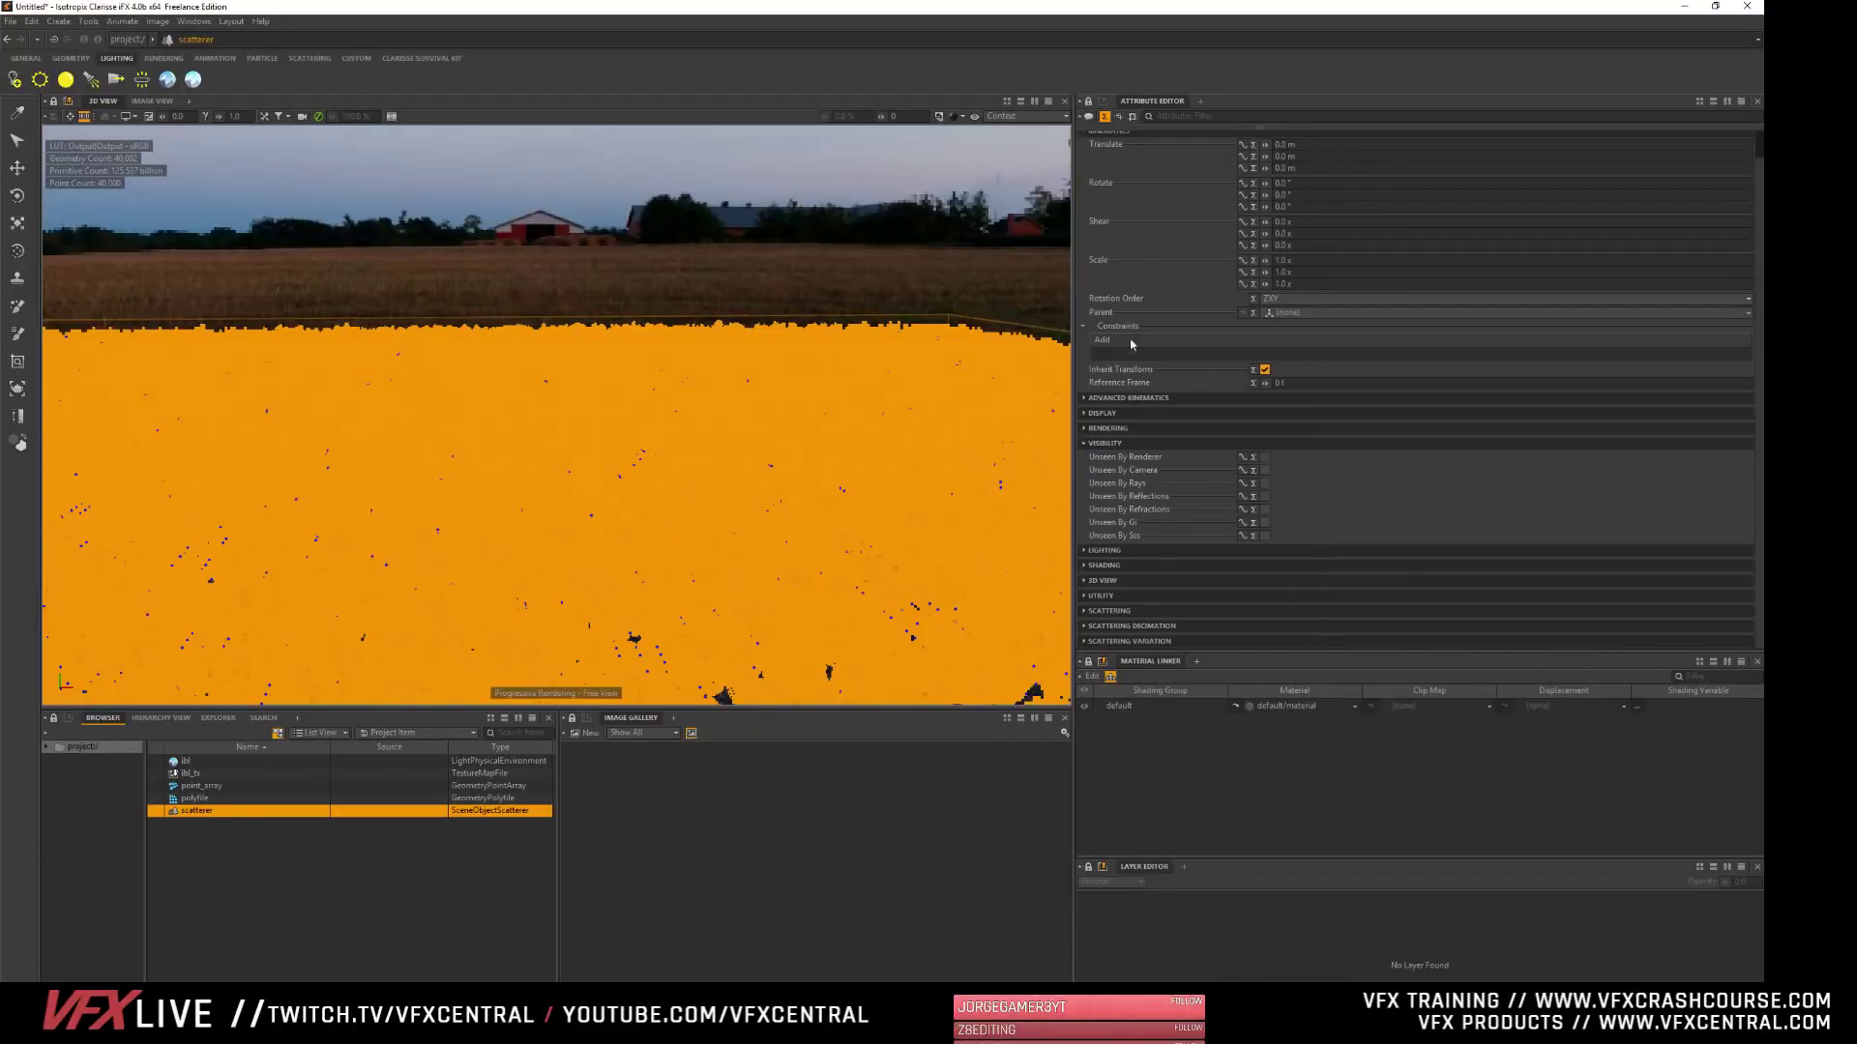
{"action": "left_click", "coordinate": [383, 898]}
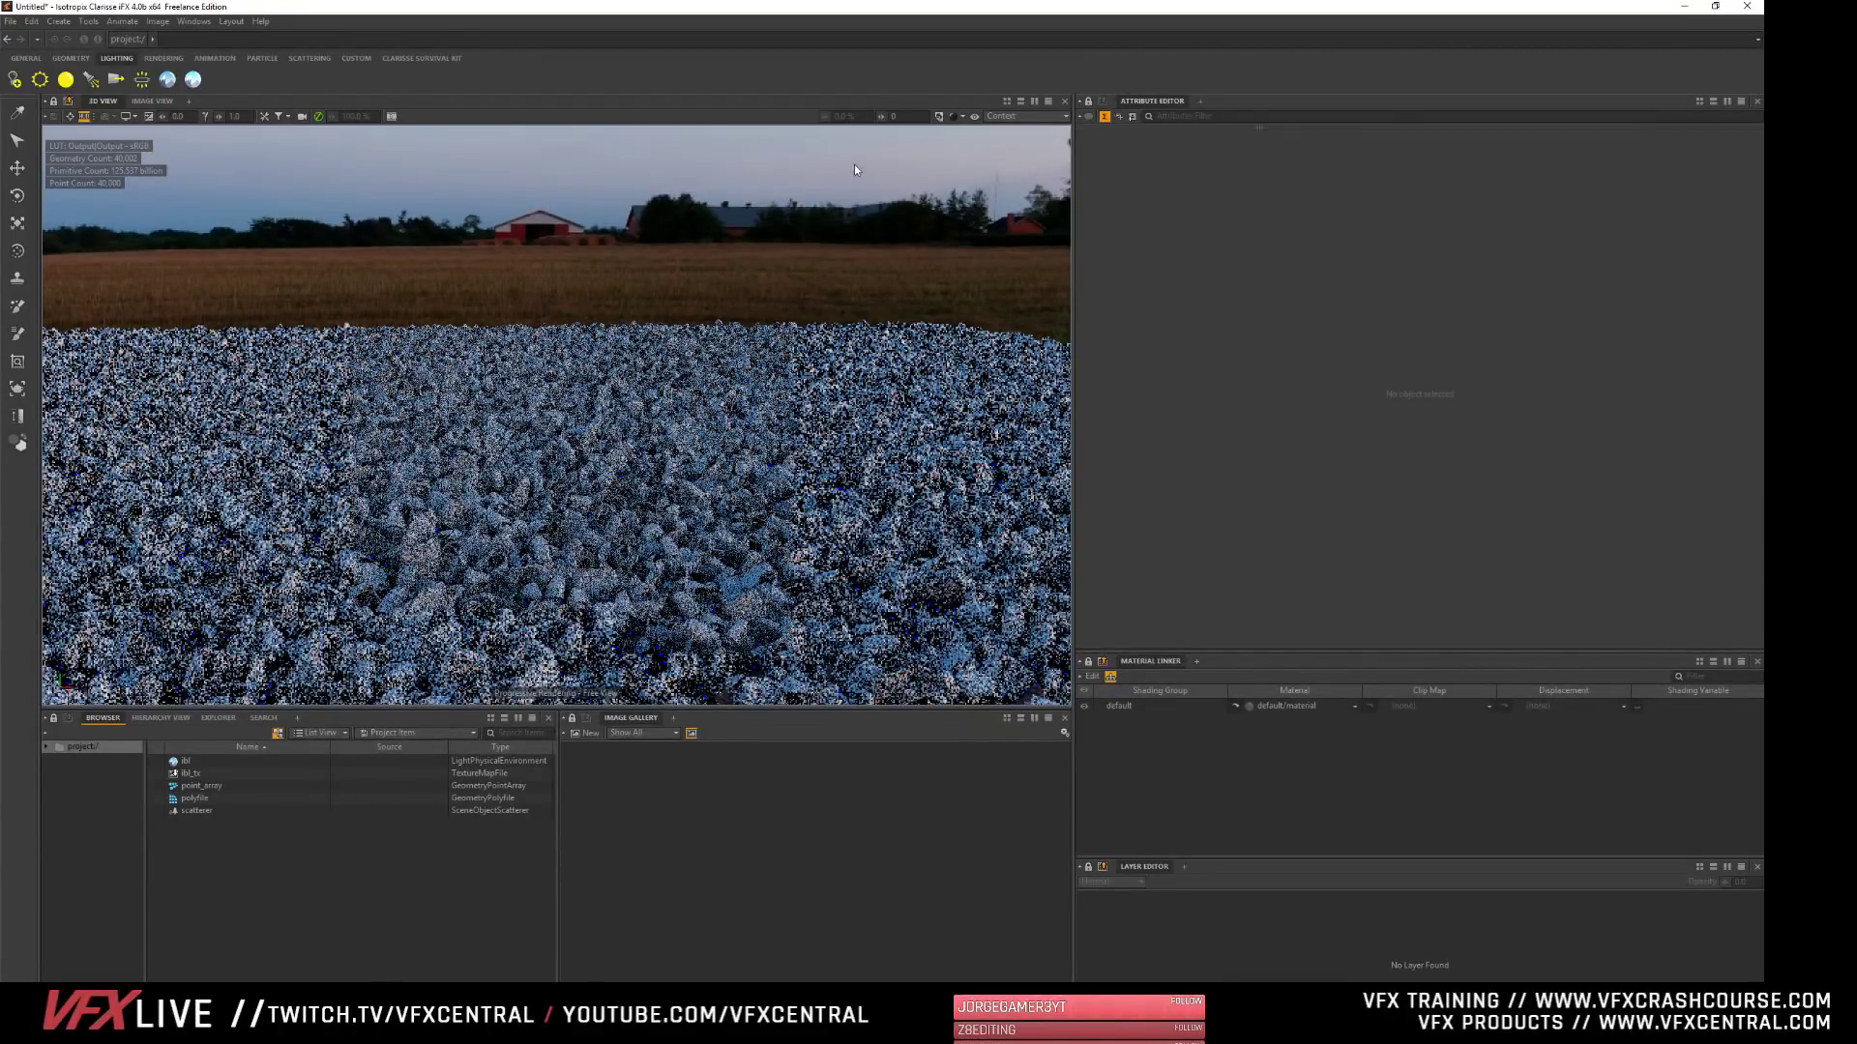
- In the scatterer's Scattering Variation attributes, raise the second Scatter Position Variance value to about 137.1 m
{"action": "left_click", "coordinate": [896, 126]}
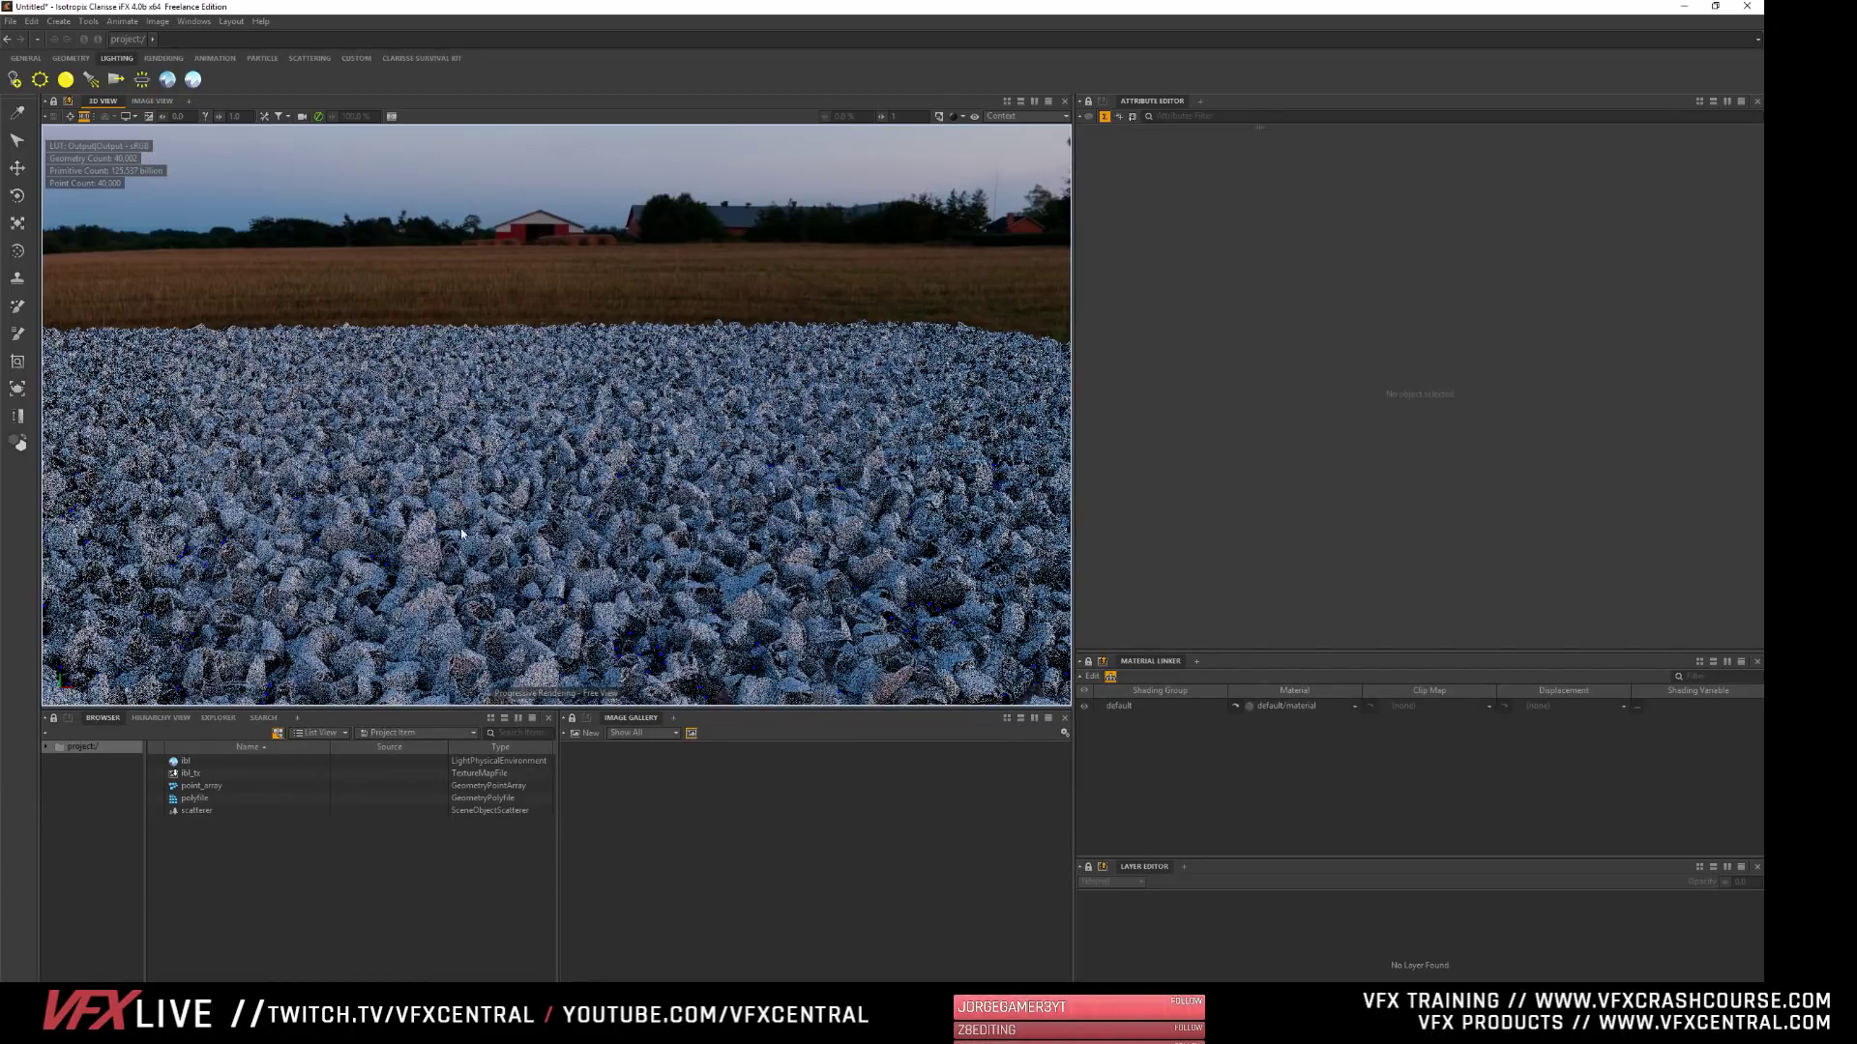
{"action": "left_click", "coordinate": [452, 622], "text": "alt"}
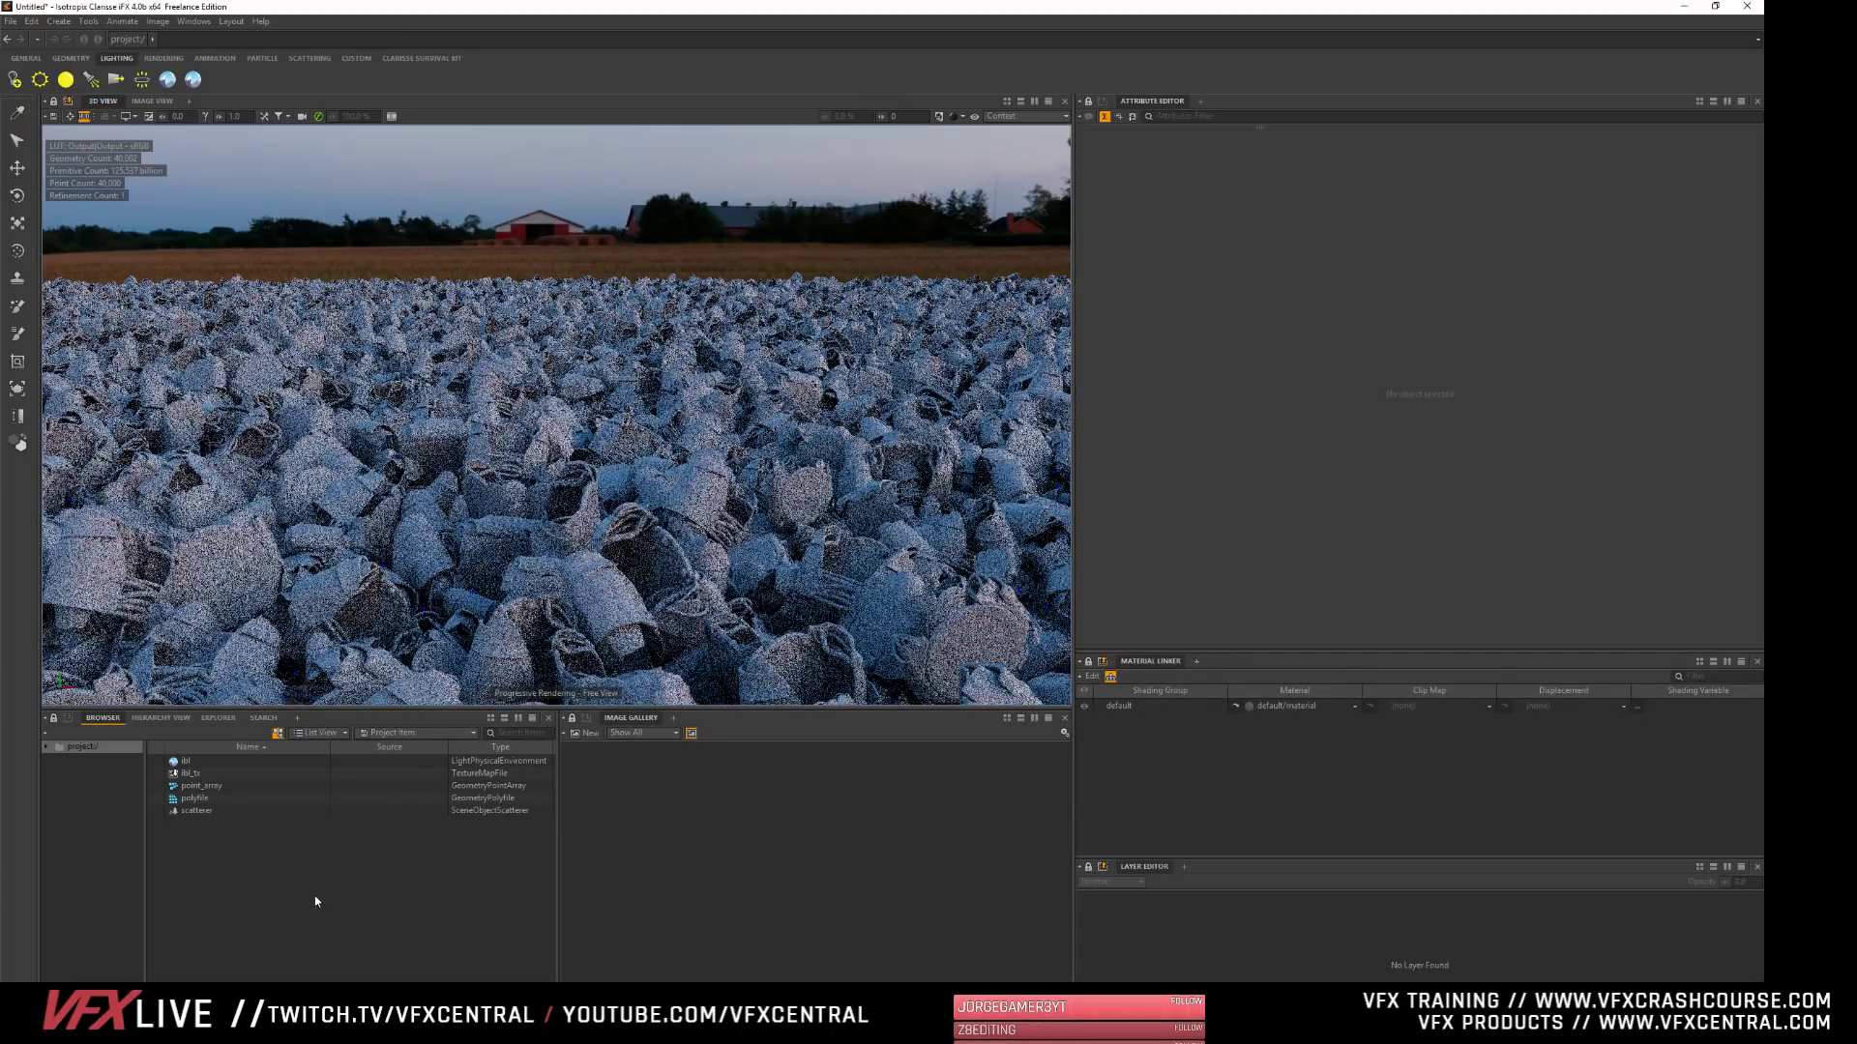
{"action": "left_click", "coordinate": [194, 810]}
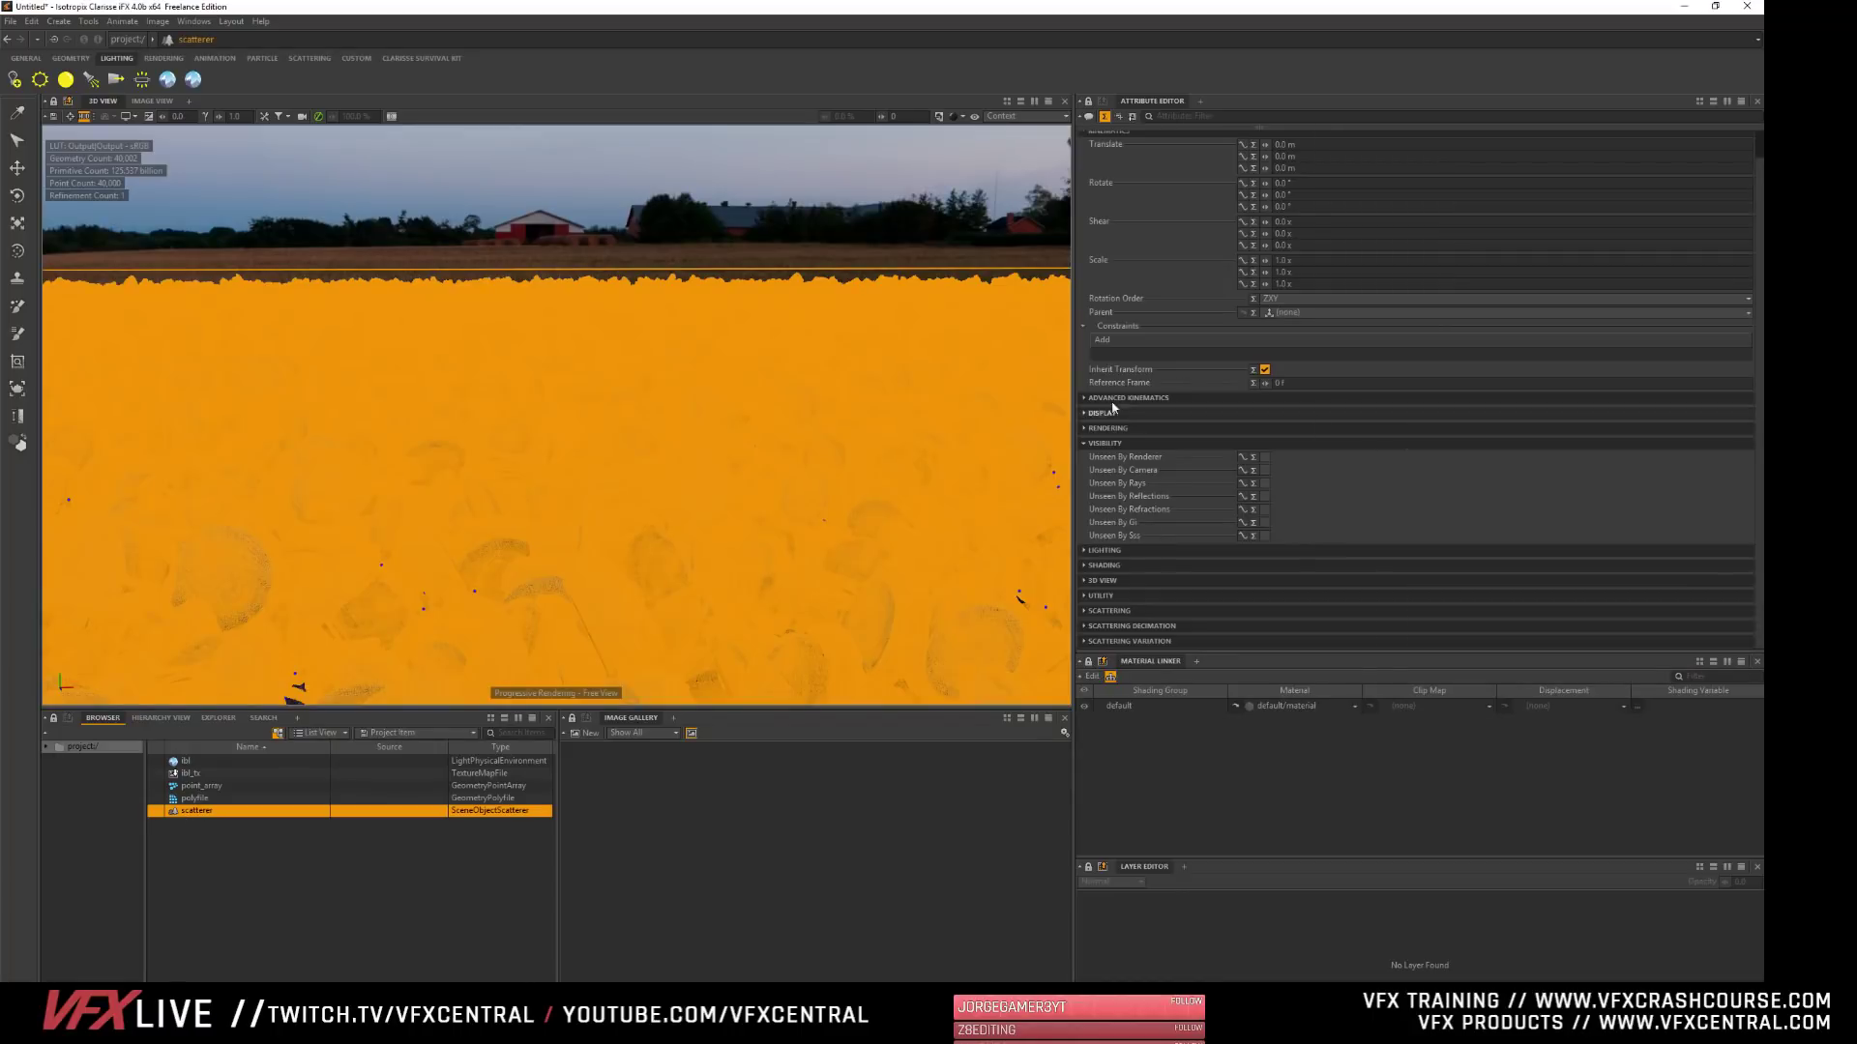
{"action": "left_click", "coordinate": [1090, 444]}
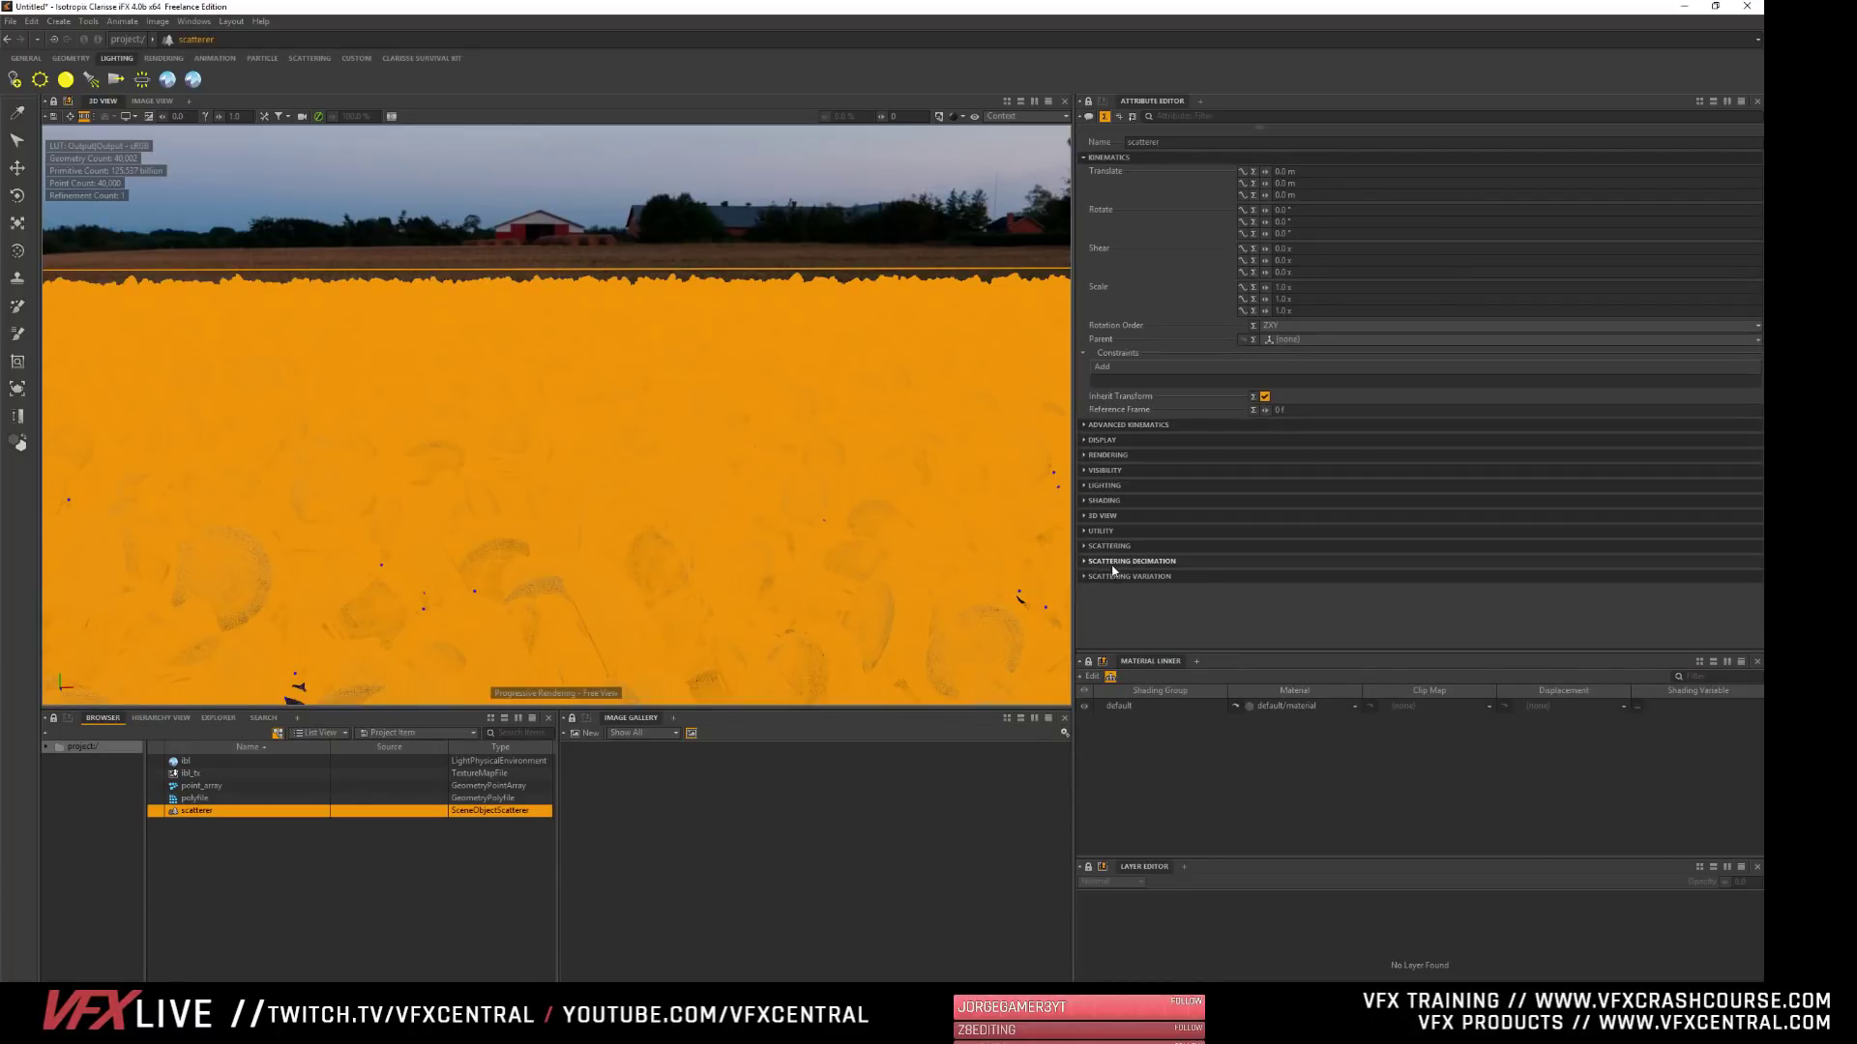
{"action": "left_click", "coordinate": [1141, 579]}
{"action": "scroll", "coordinate": [1122, 522], "scroll_direction": "down", "scroll_amount": 4}
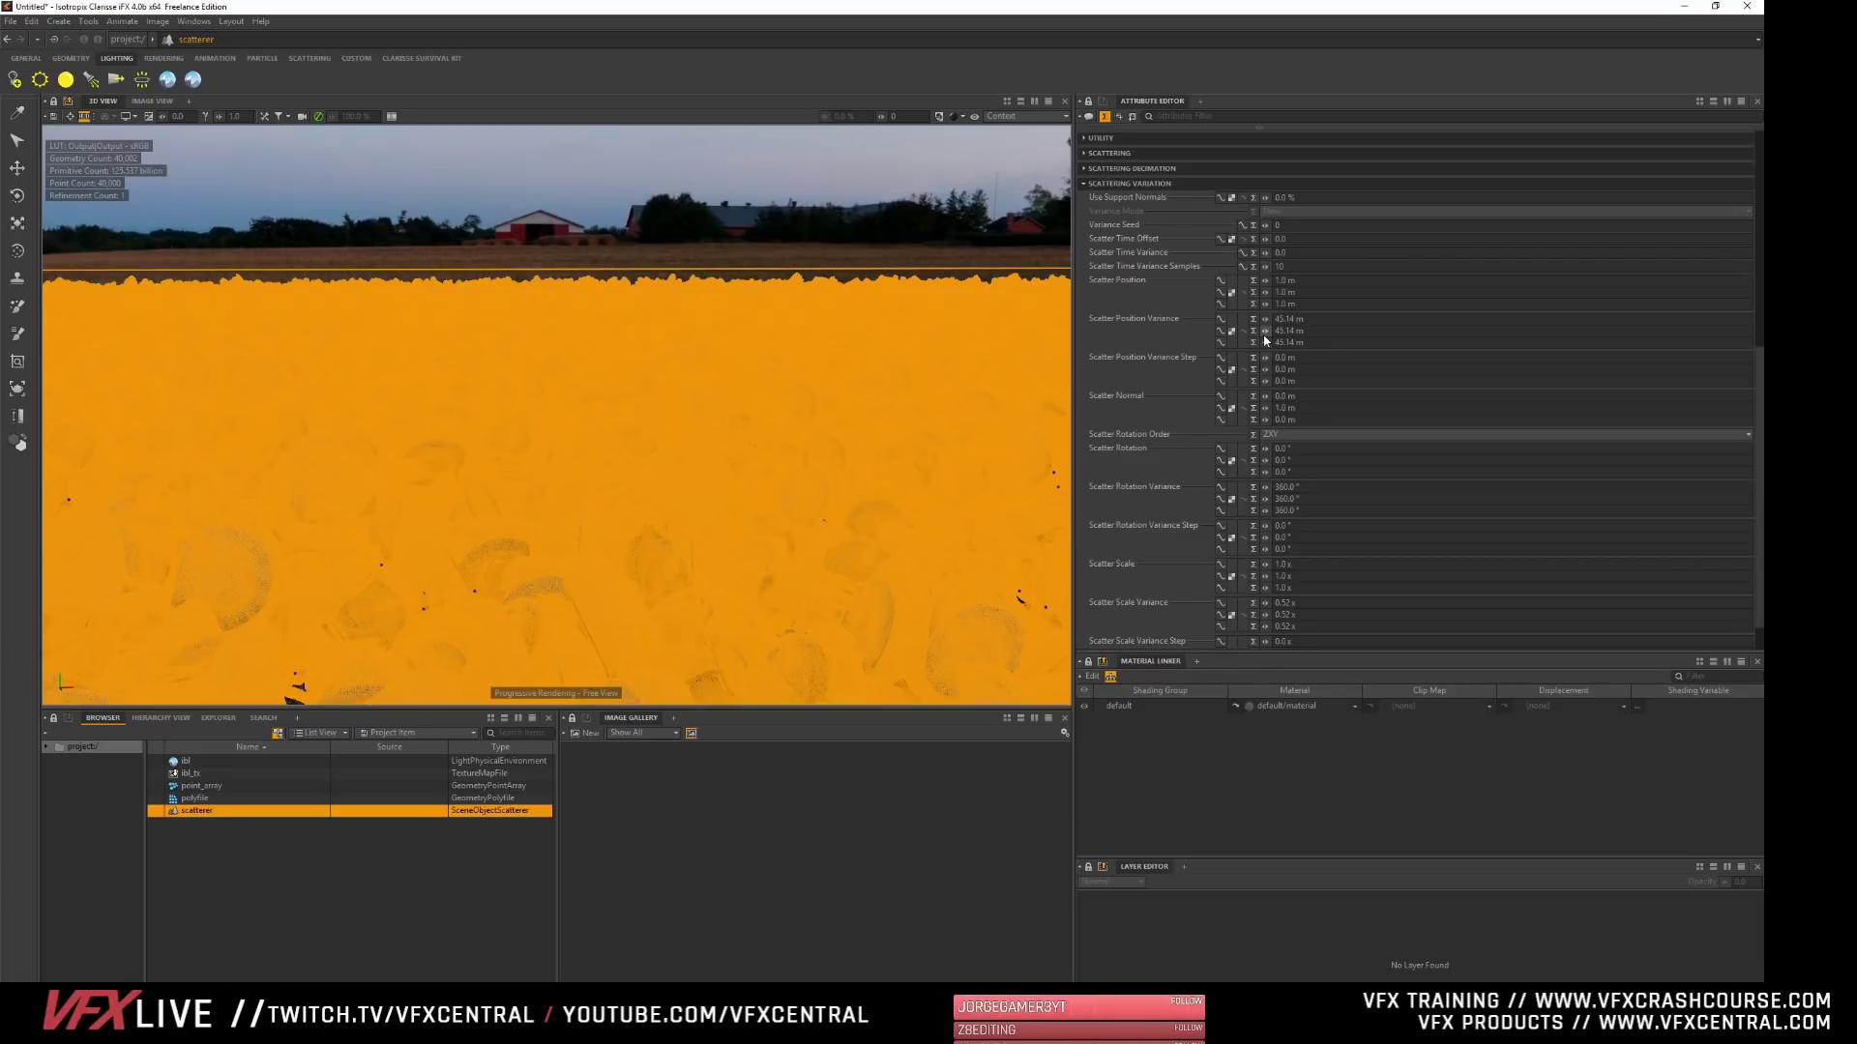
{"action": "left_click_drag", "start_coordinate": [1266, 333], "coordinate": [1271, 333]}
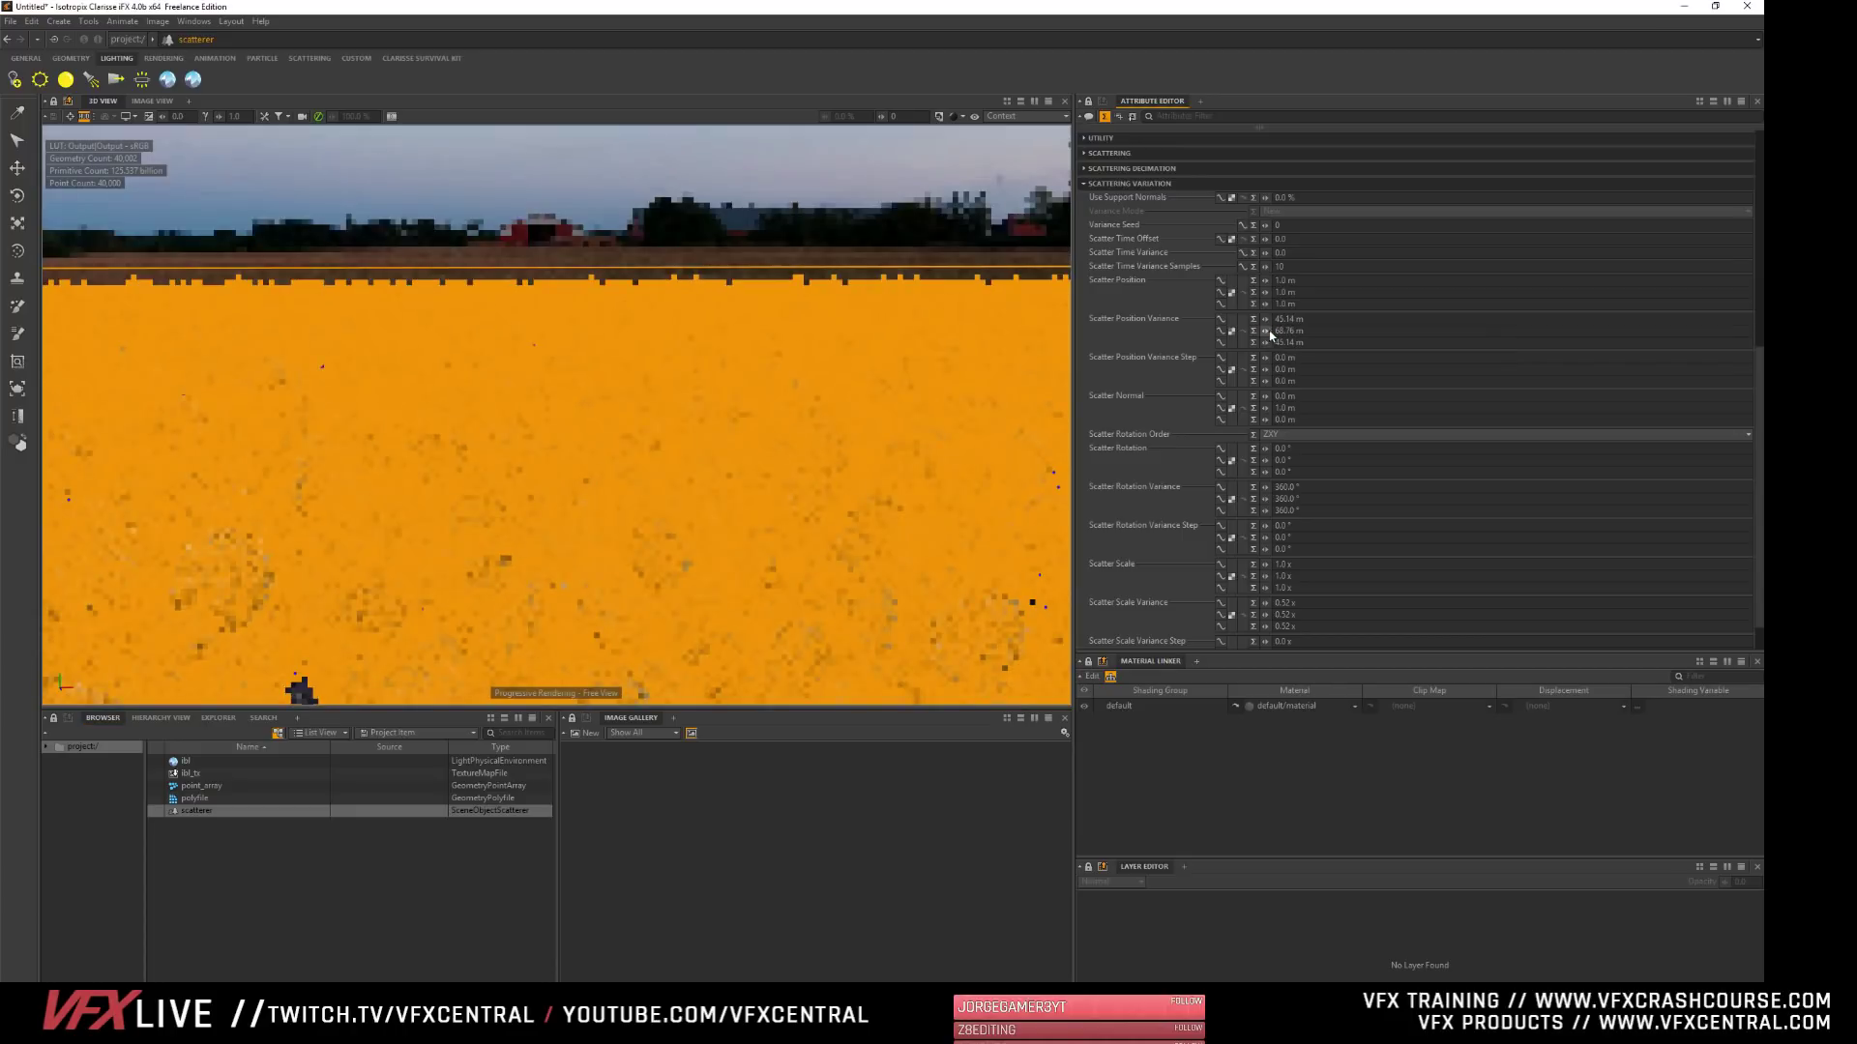
{"action": "left_click_drag", "start_coordinate": [1265, 331], "coordinate": [1284, 331]}
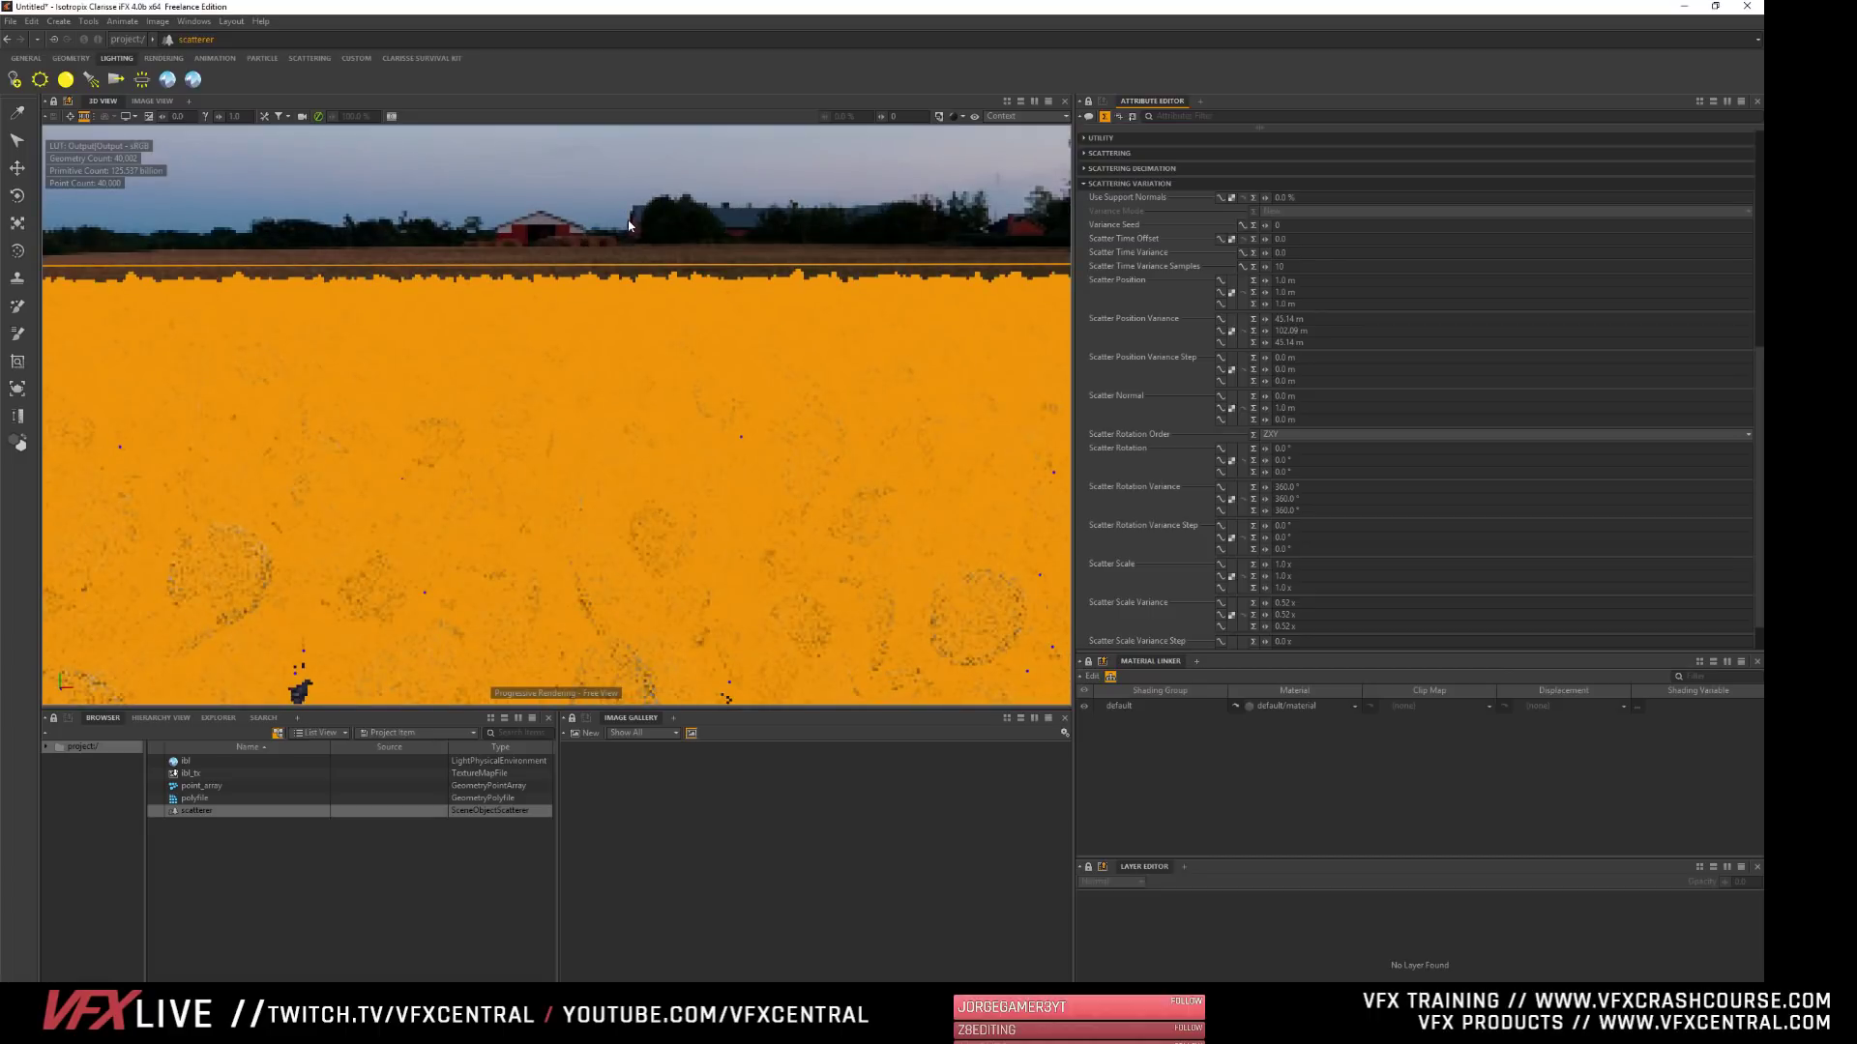
{"action": "left_click_drag", "start_coordinate": [1265, 329], "coordinate": [1271, 339]}
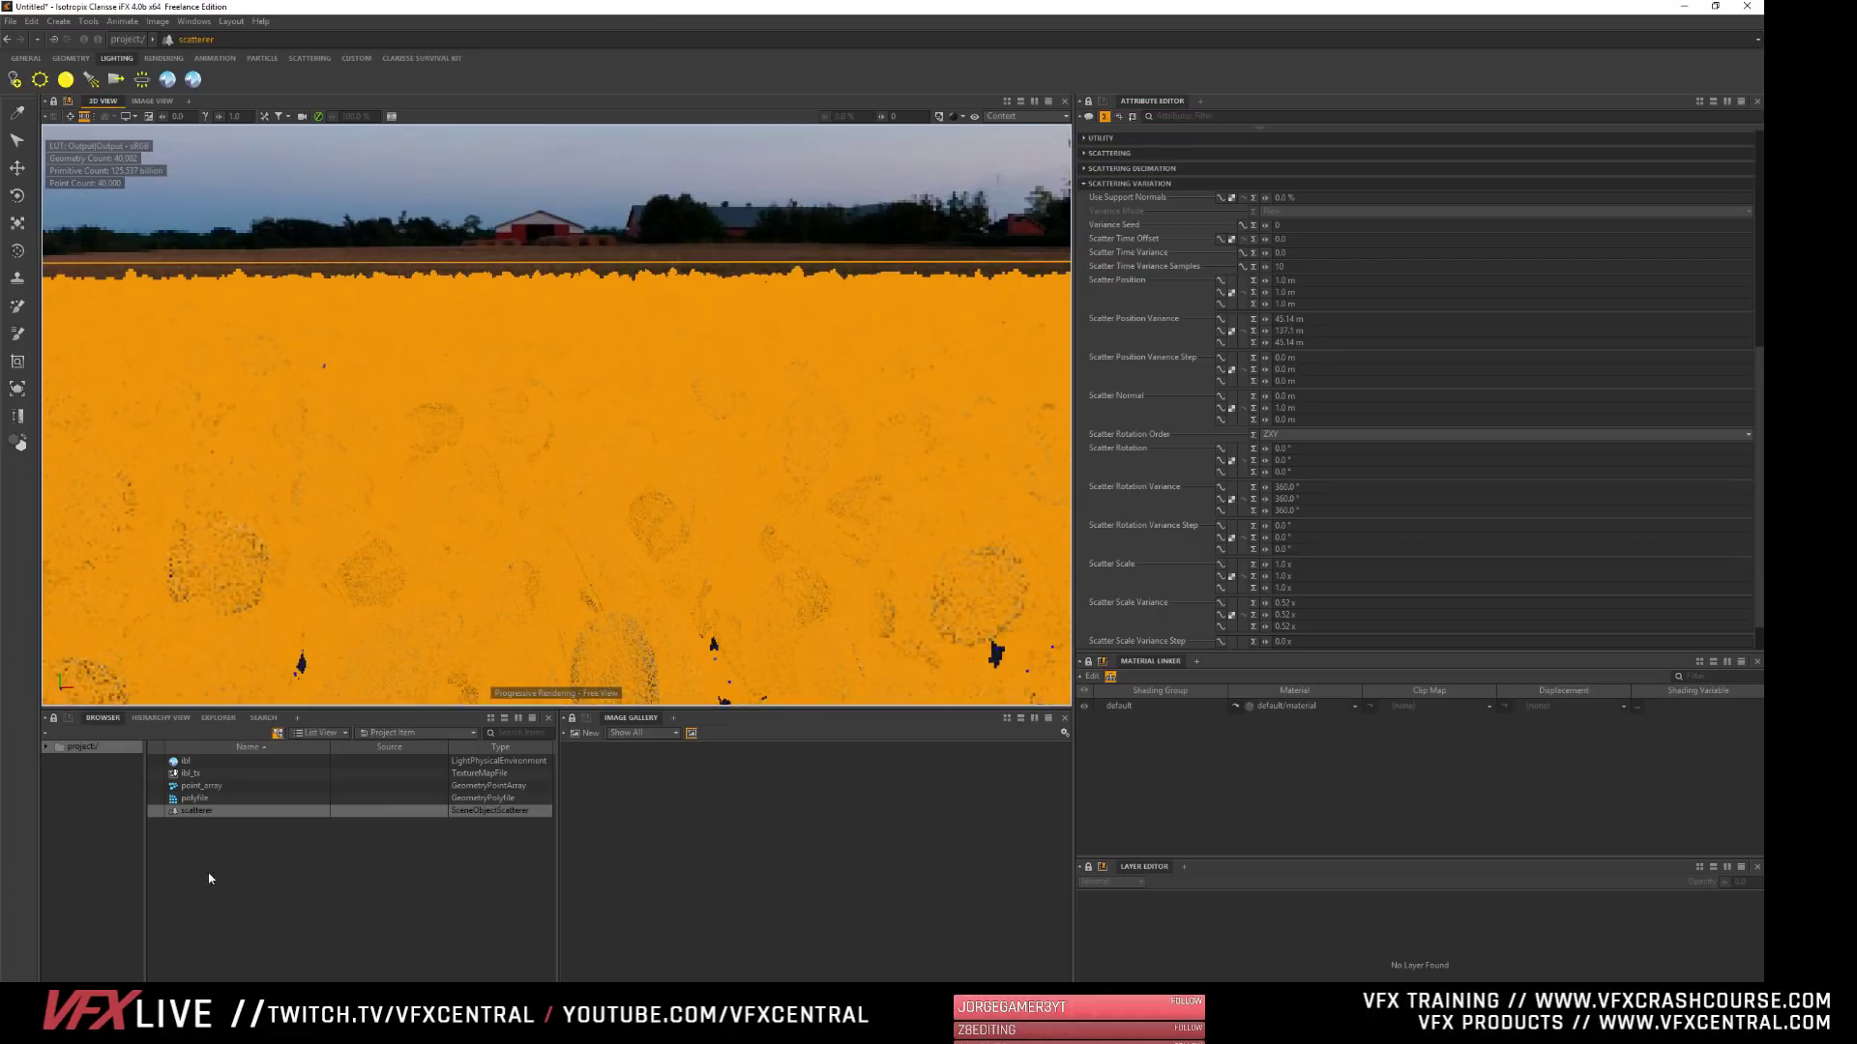
- Deselect the scatterer and examine the progressively rendered copies from a distance and close up
{"action": "left_click", "coordinate": [636, 198]}
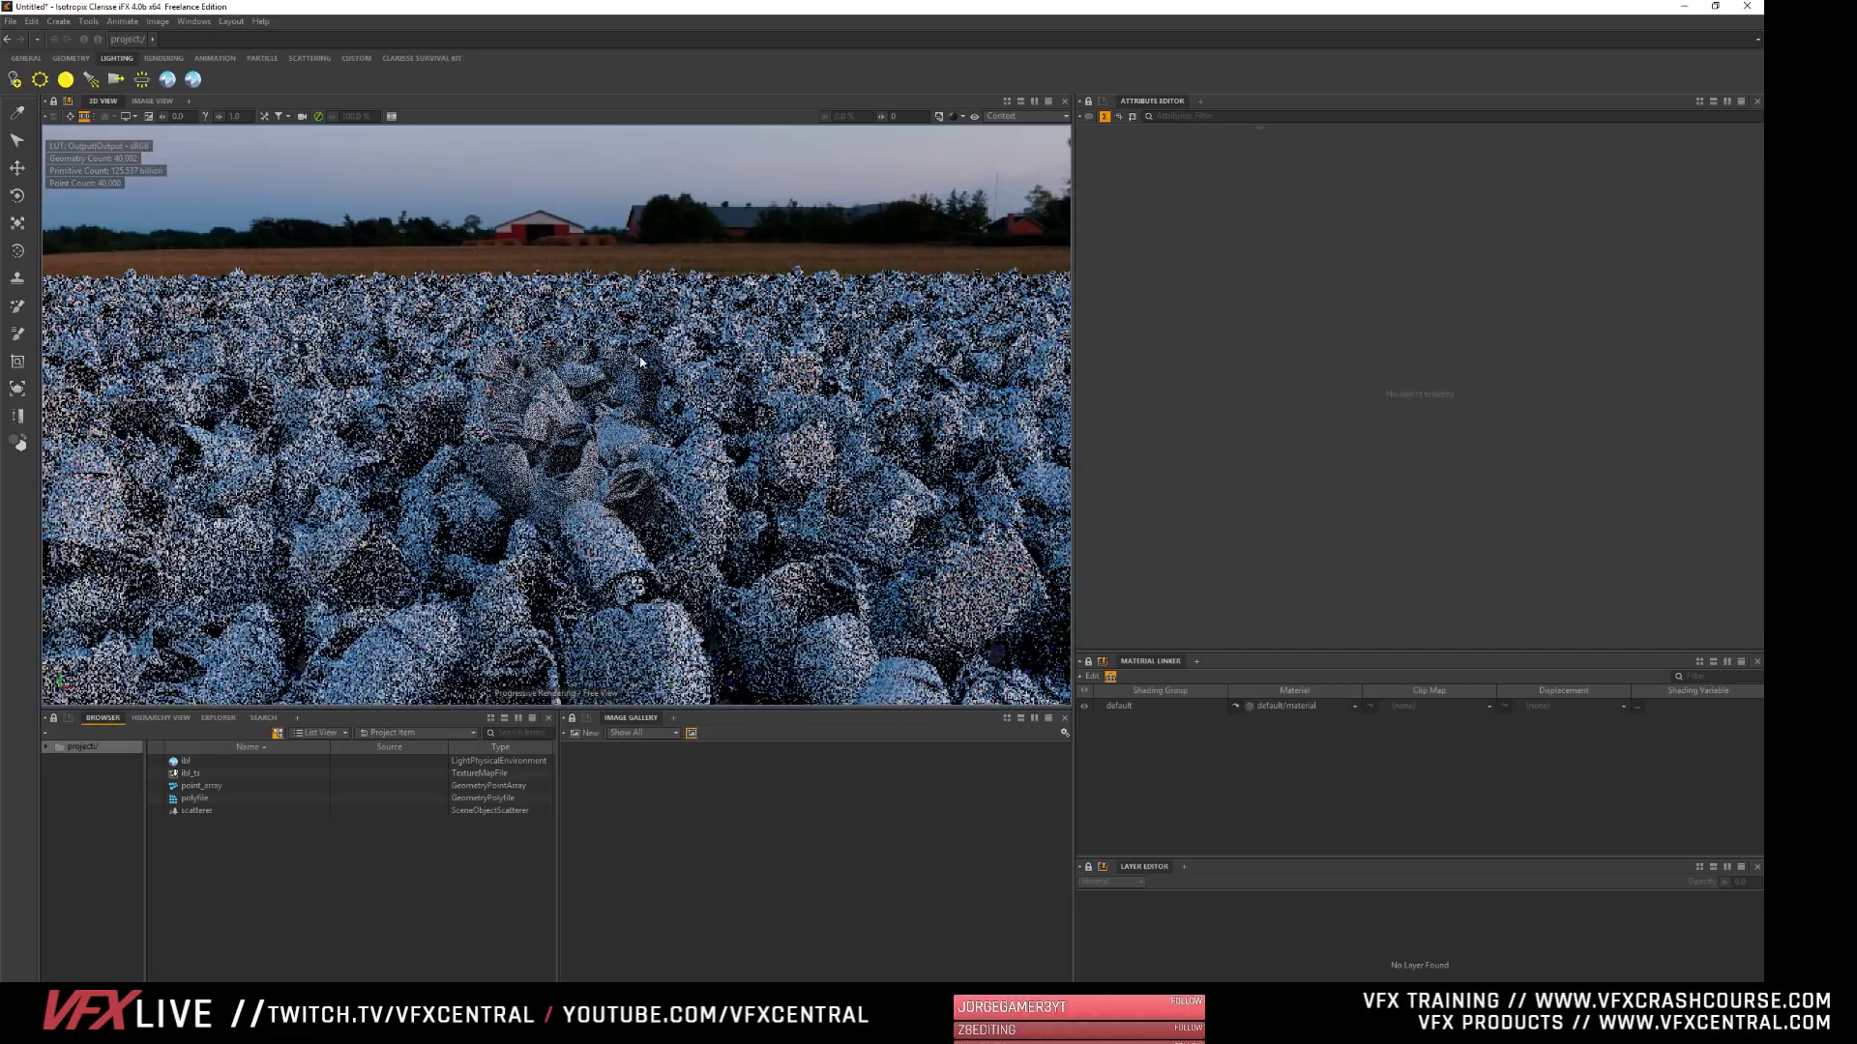
{"action": "left_click_drag", "start_coordinate": [633, 387], "coordinate": [619, 343], "text": "alt"}
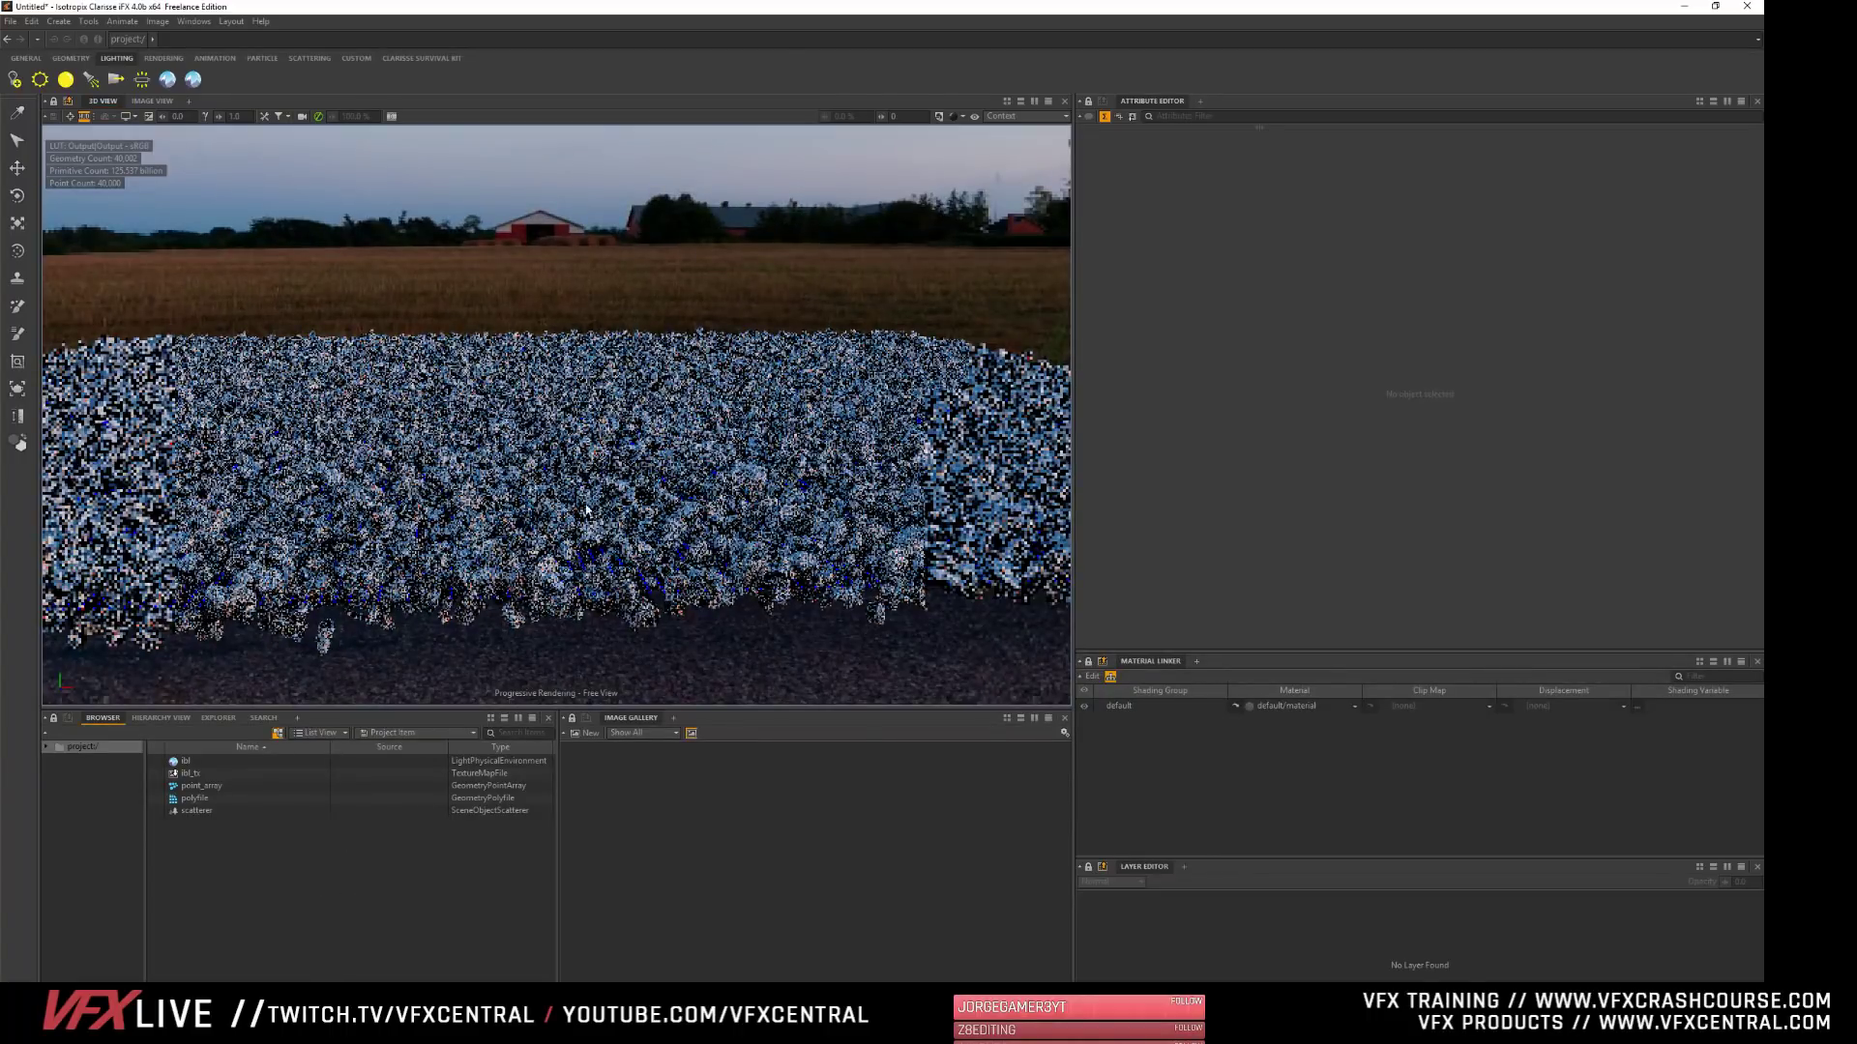
{"action": "left_click_drag", "start_coordinate": [587, 503], "coordinate": [589, 505], "text": "alt"}
{"action": "scroll", "coordinate": [531, 388], "scroll_direction": "up", "scroll_amount": 4}
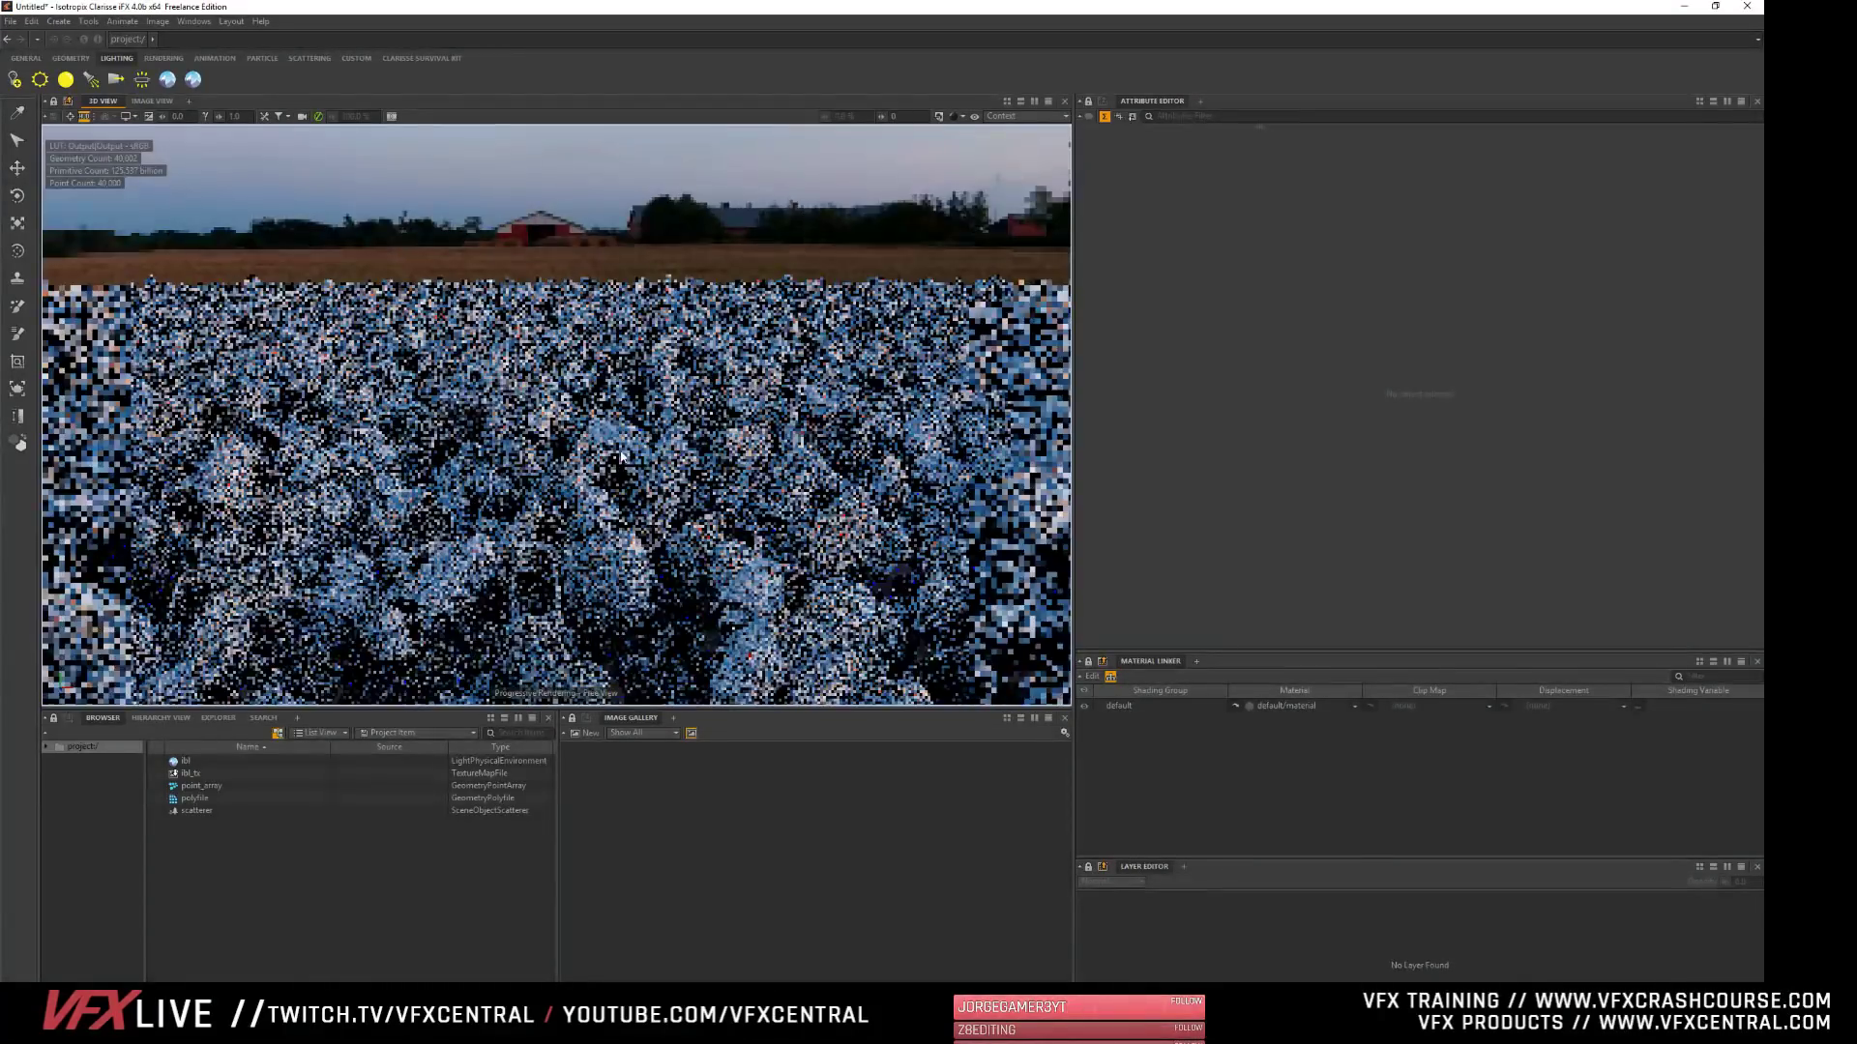
{"action": "scroll", "coordinate": [531, 389], "scroll_direction": "up", "scroll_amount": 3}
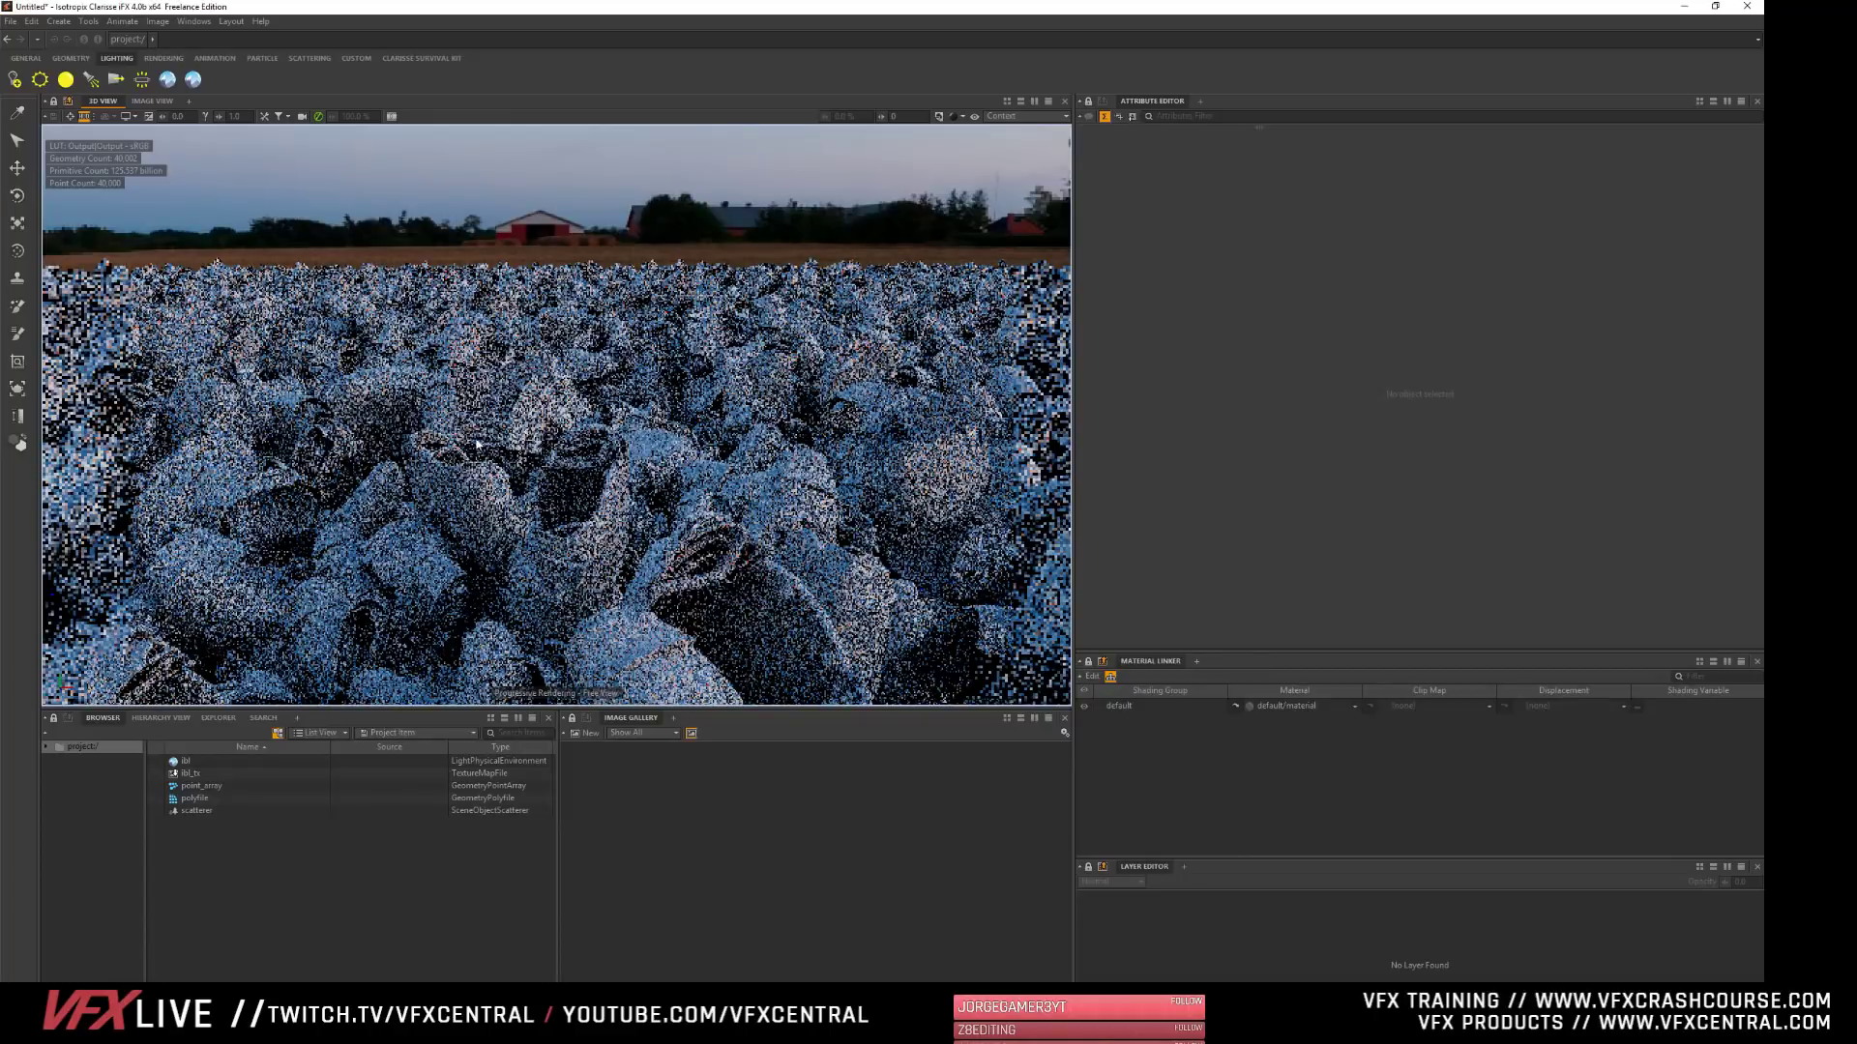
- Switch the 3D view's shading to Previz, and after that to Simple Shading (Smooth), and look over the copies
{"action": "left_click", "coordinate": [957, 116]}
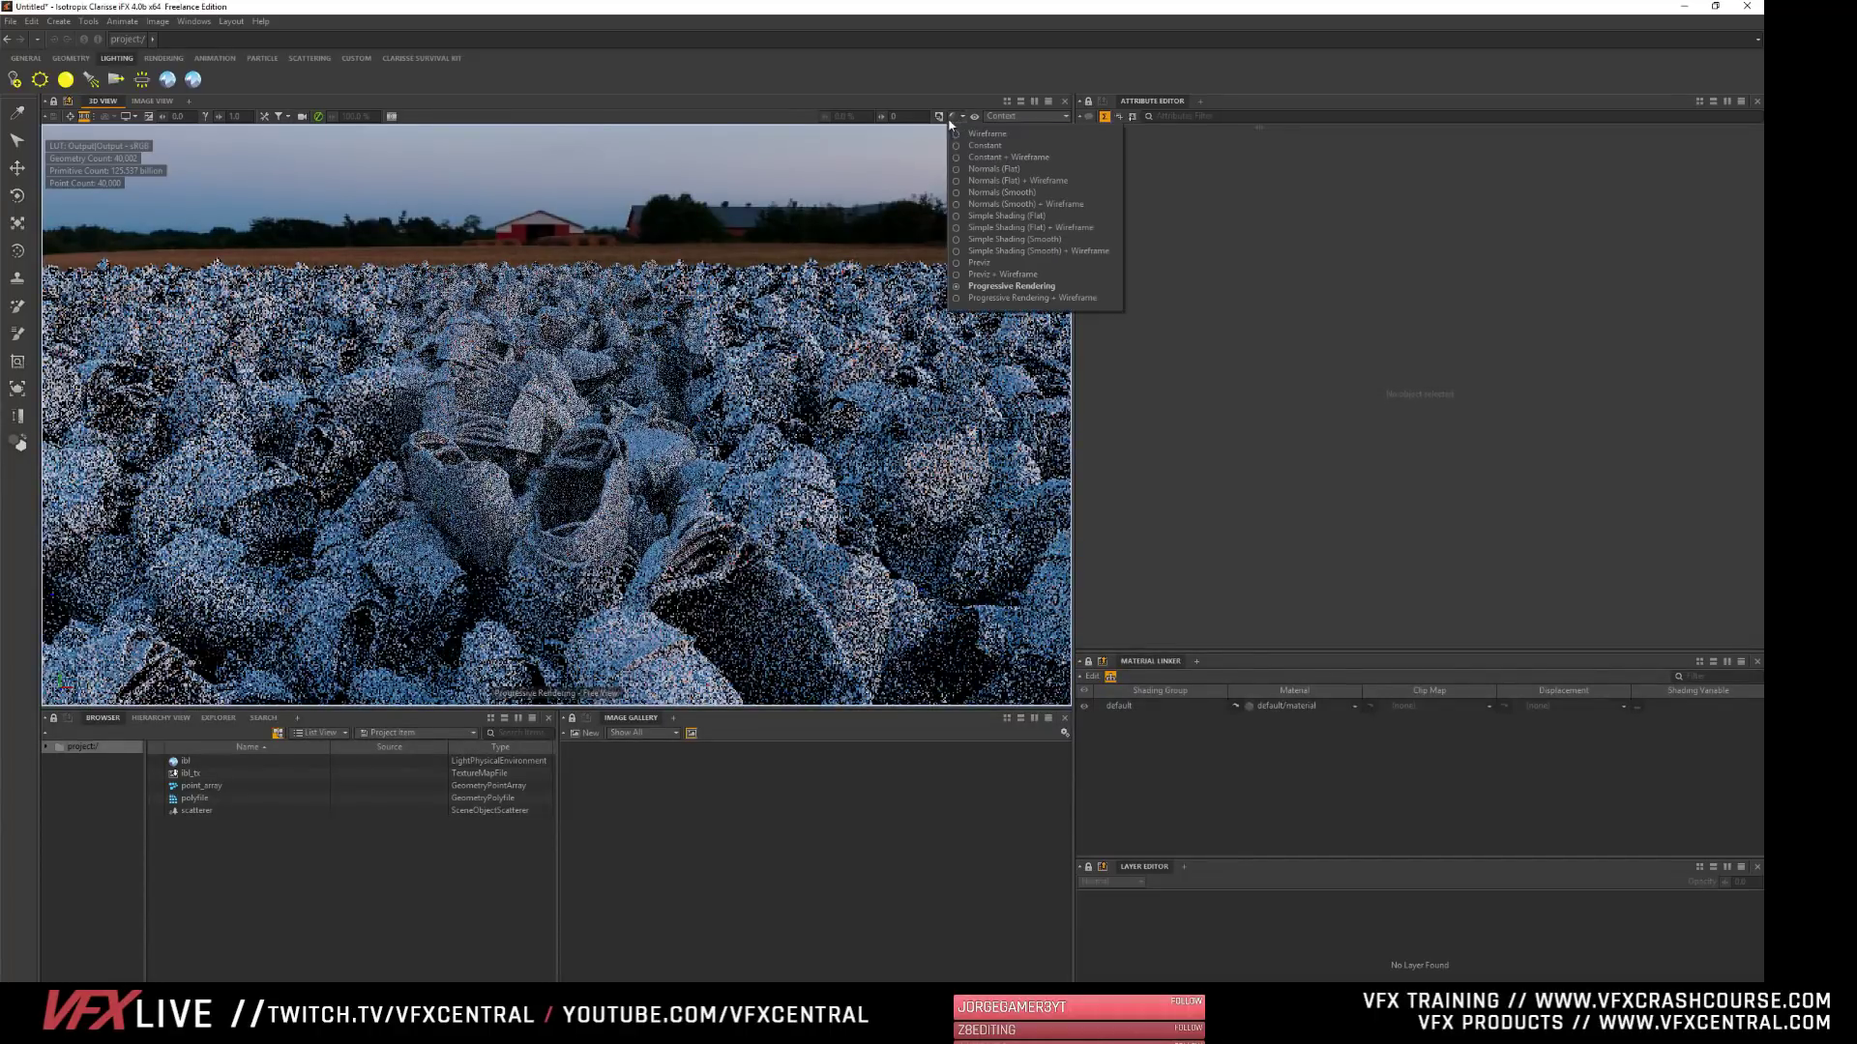
{"action": "left_click", "coordinate": [1015, 262]}
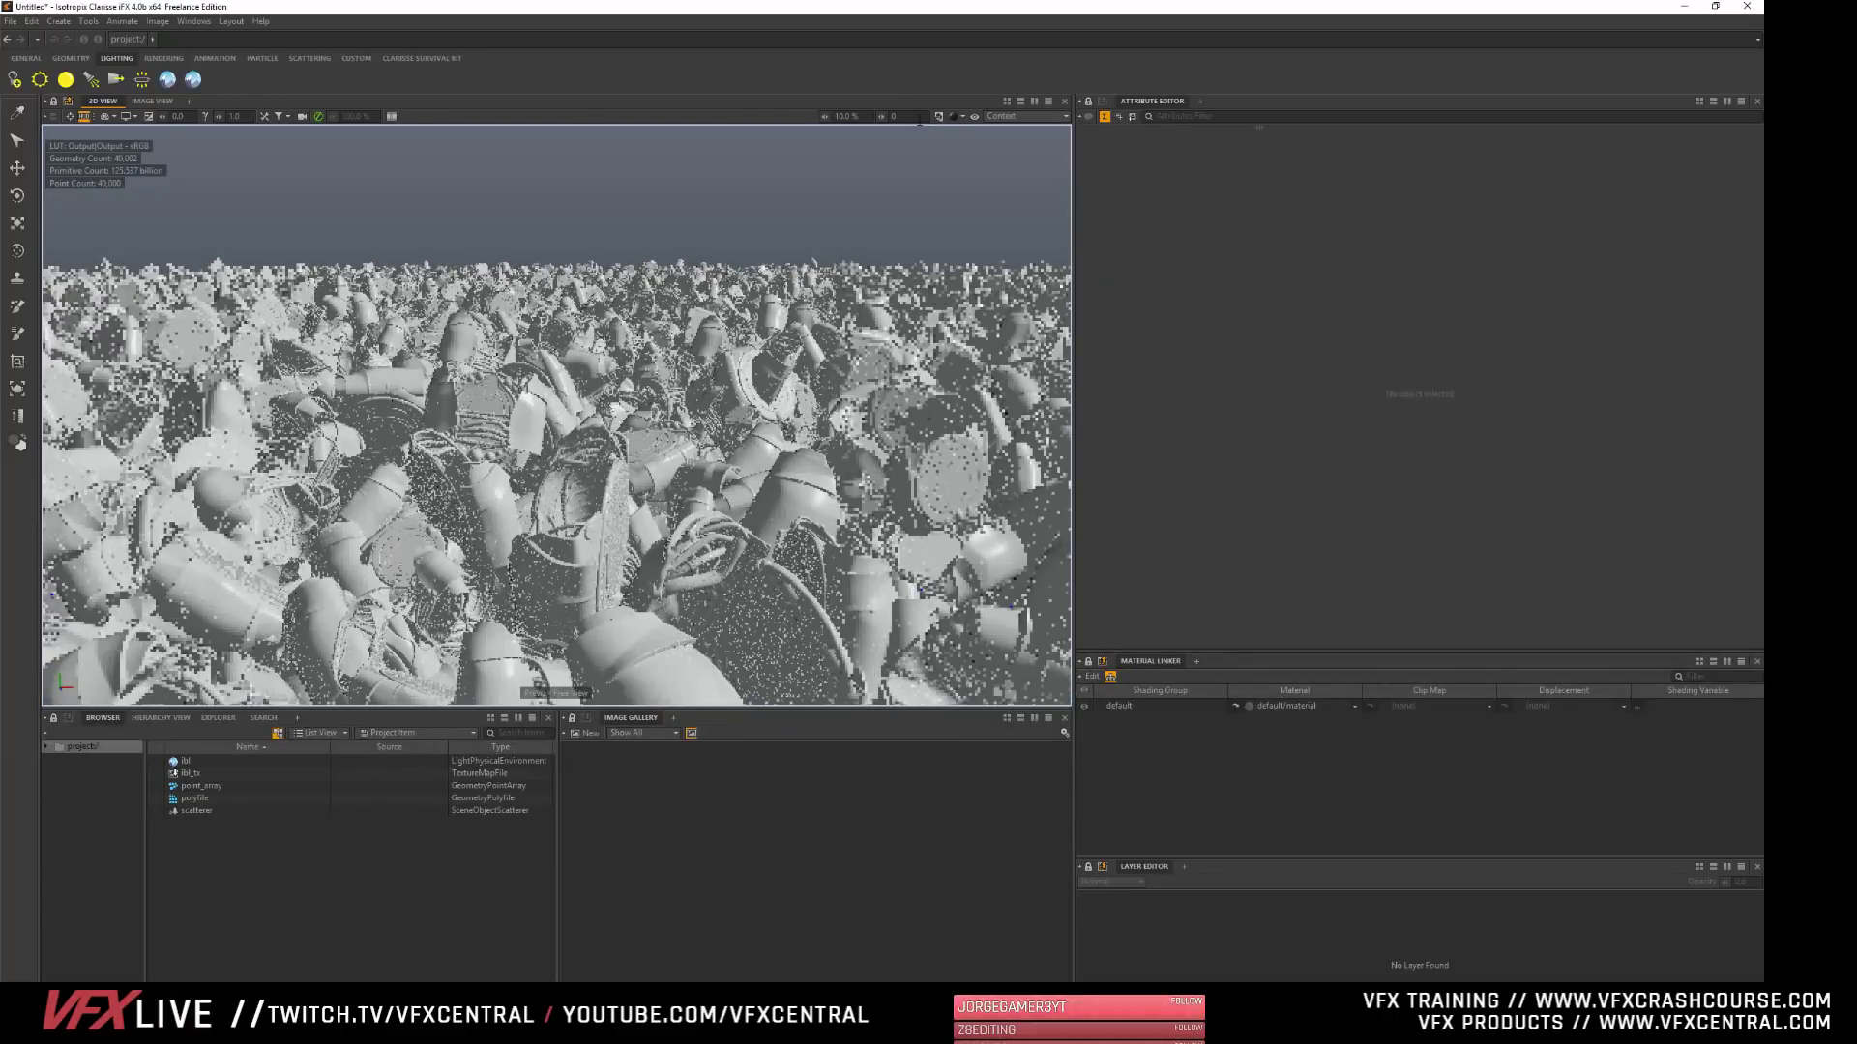
{"action": "left_click", "coordinate": [956, 116]}
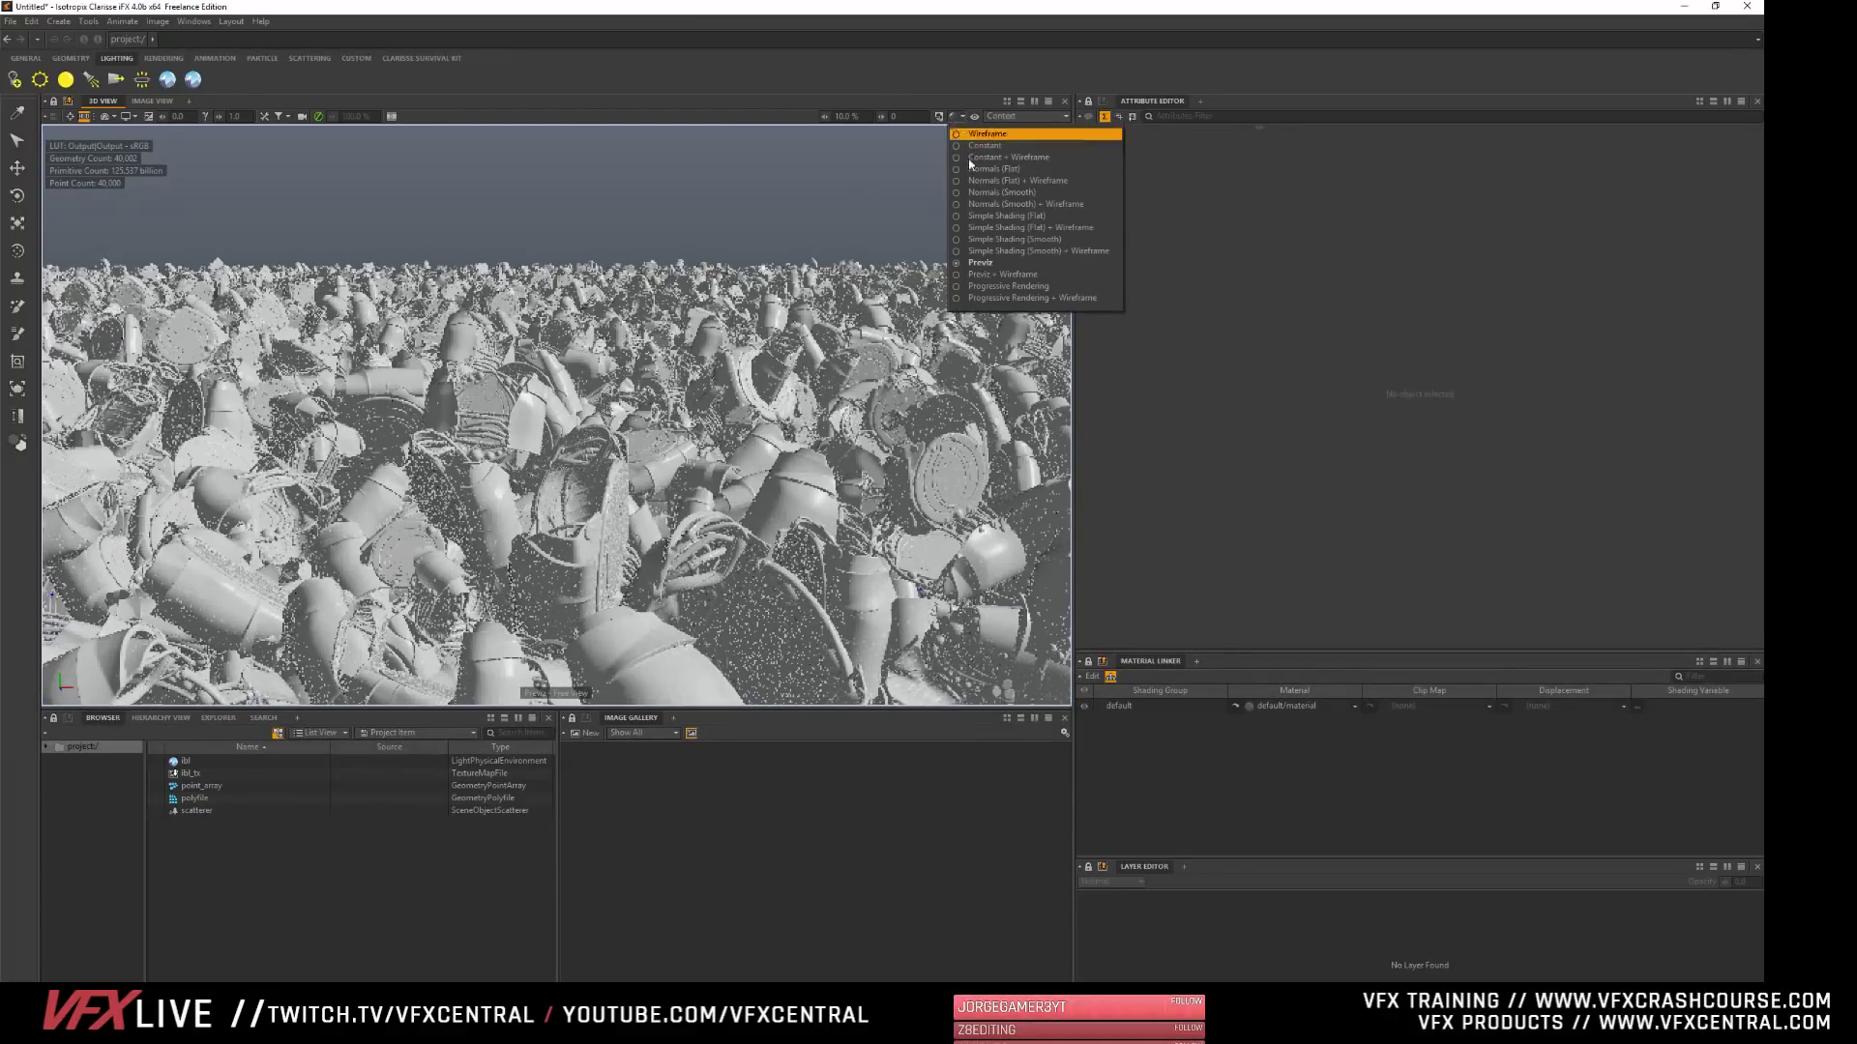
{"action": "left_click", "coordinate": [1006, 238]}
{"action": "middle_click_drag", "start_coordinate": [319, 508], "coordinate": [502, 439], "text": "alt"}
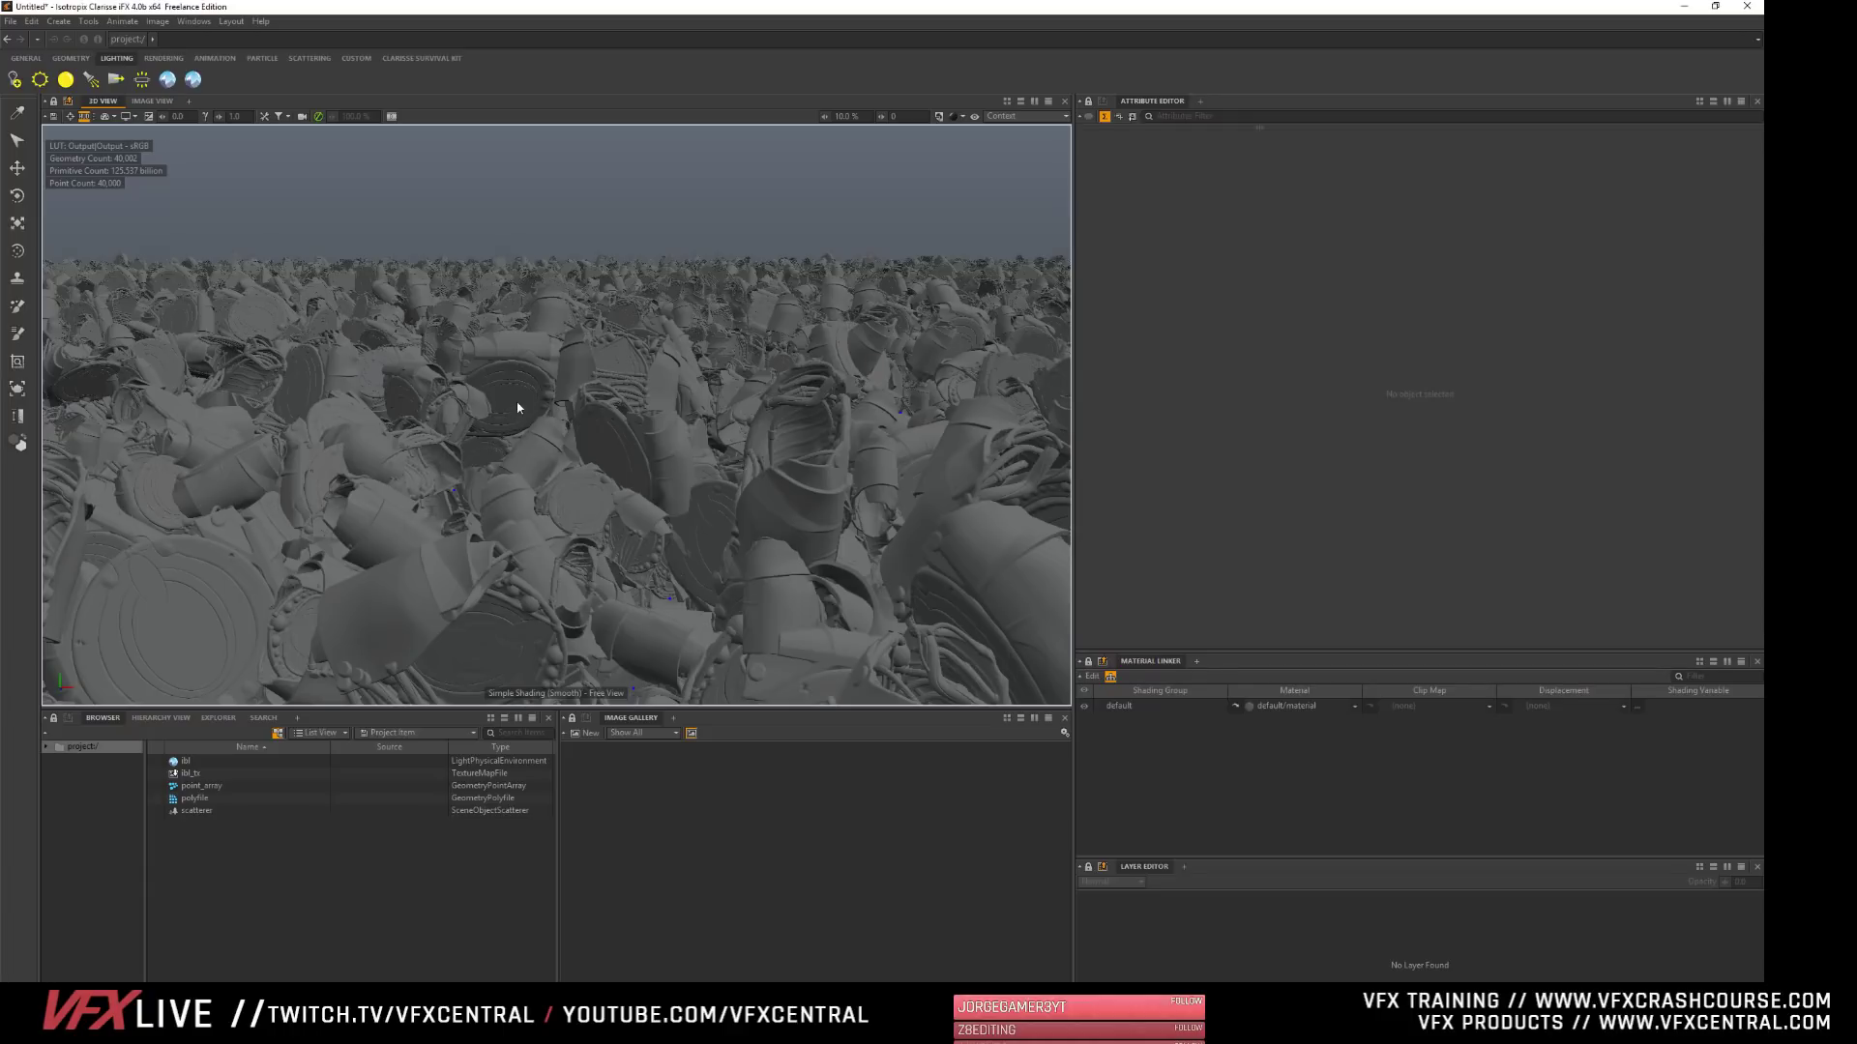
{"action": "left_click", "coordinate": [951, 118]}
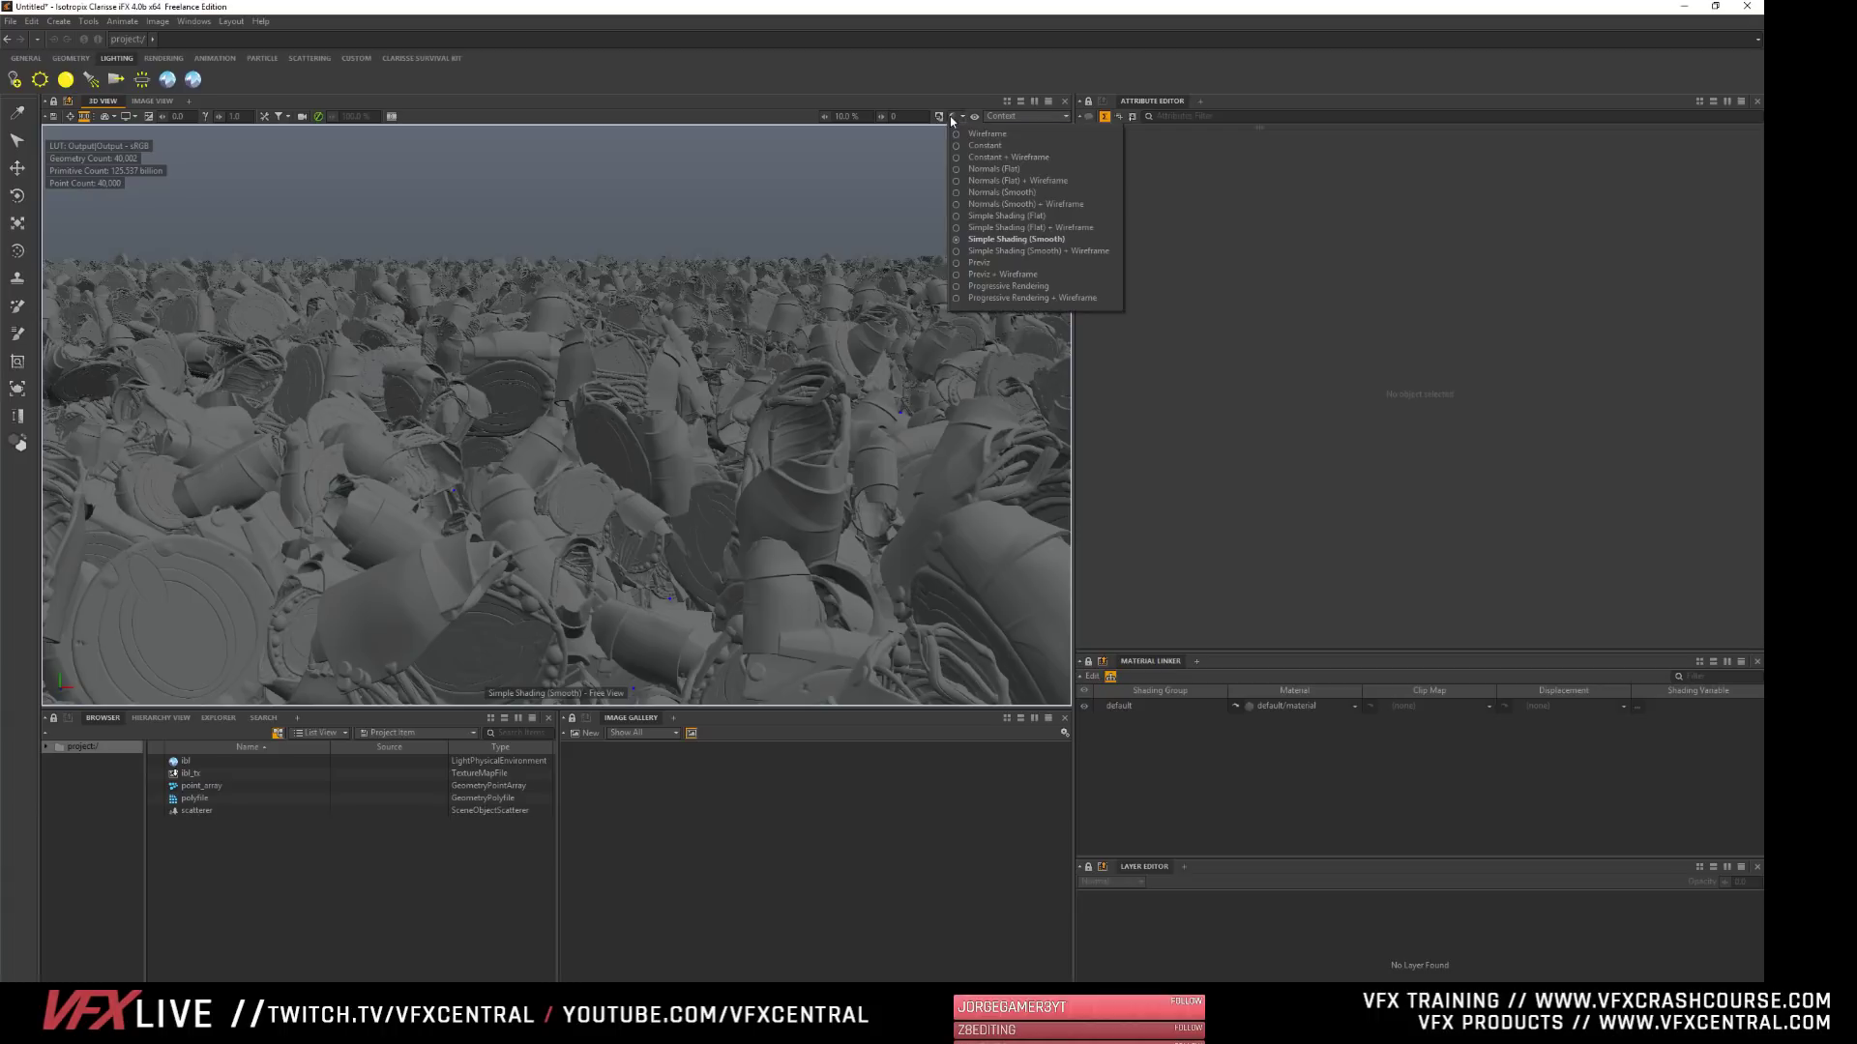
{"action": "left_click", "coordinate": [951, 120]}
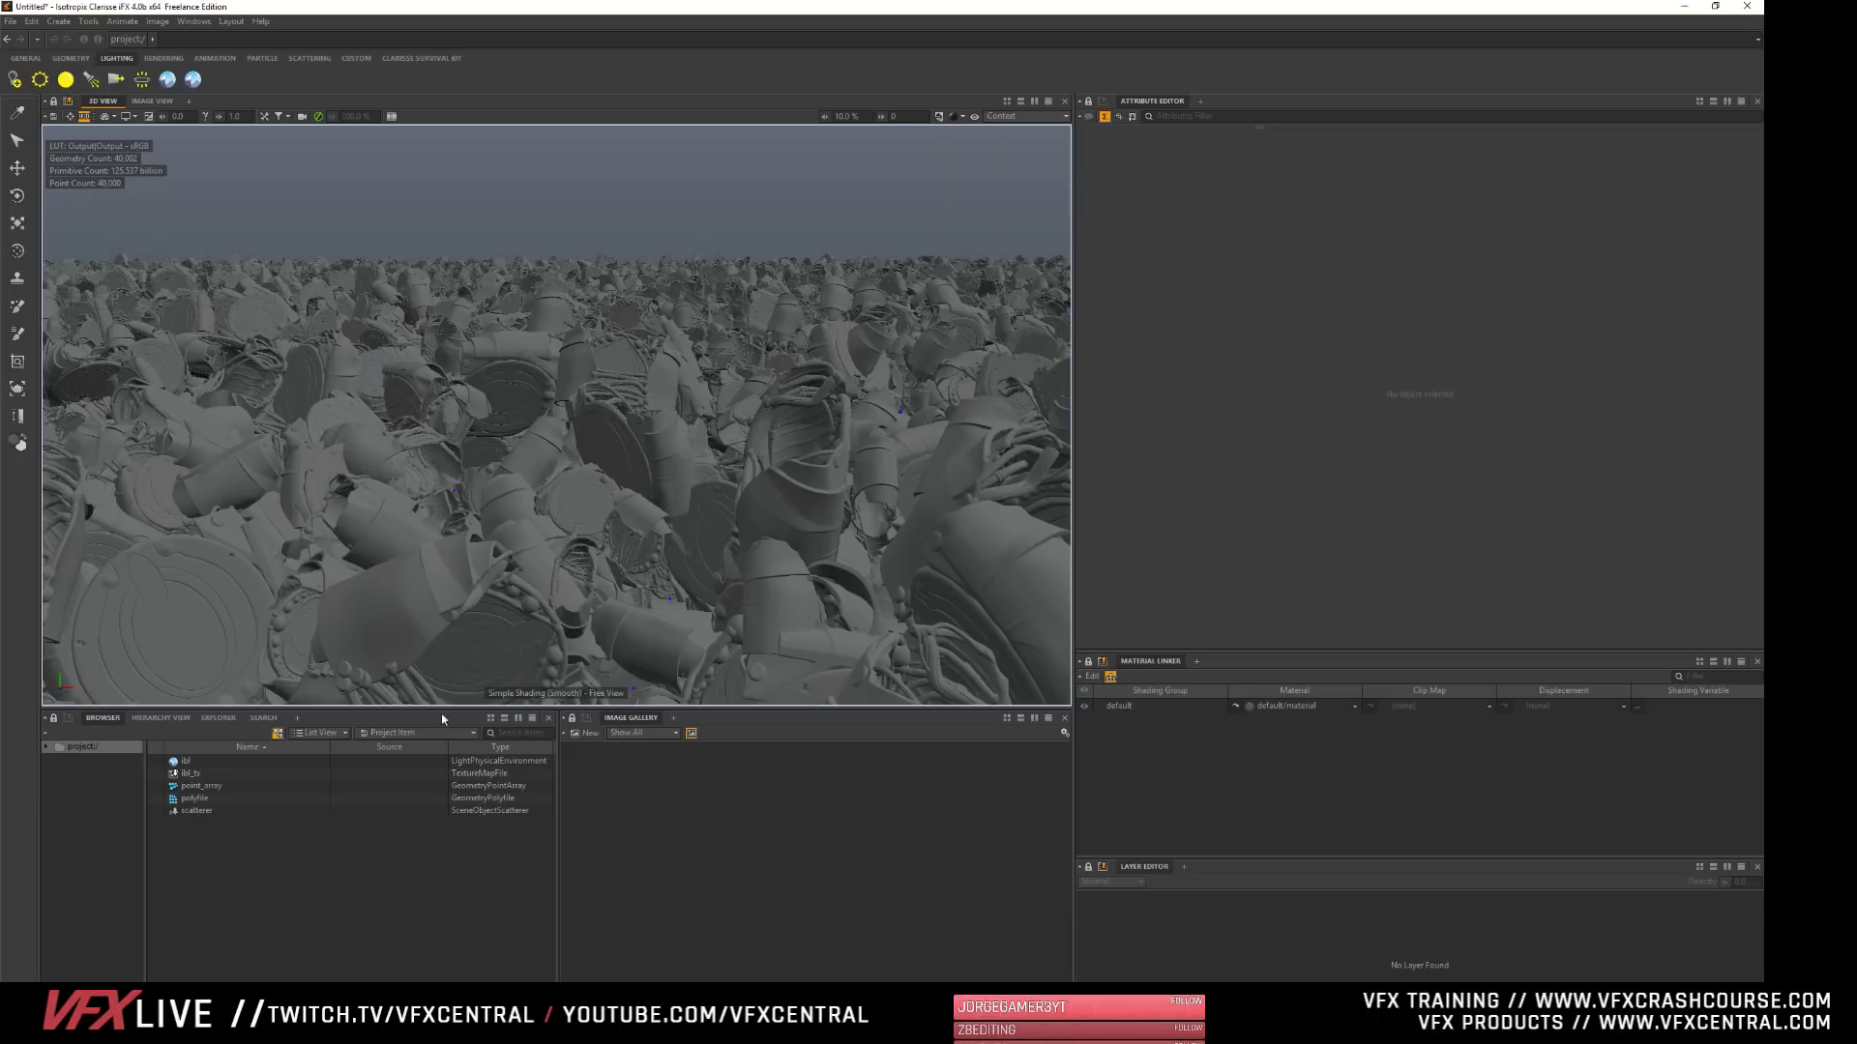
- Set the scatterer's Collision Mode under Scattering Decimation to Use Bounding Box
{"action": "left_click", "coordinate": [358, 810]}
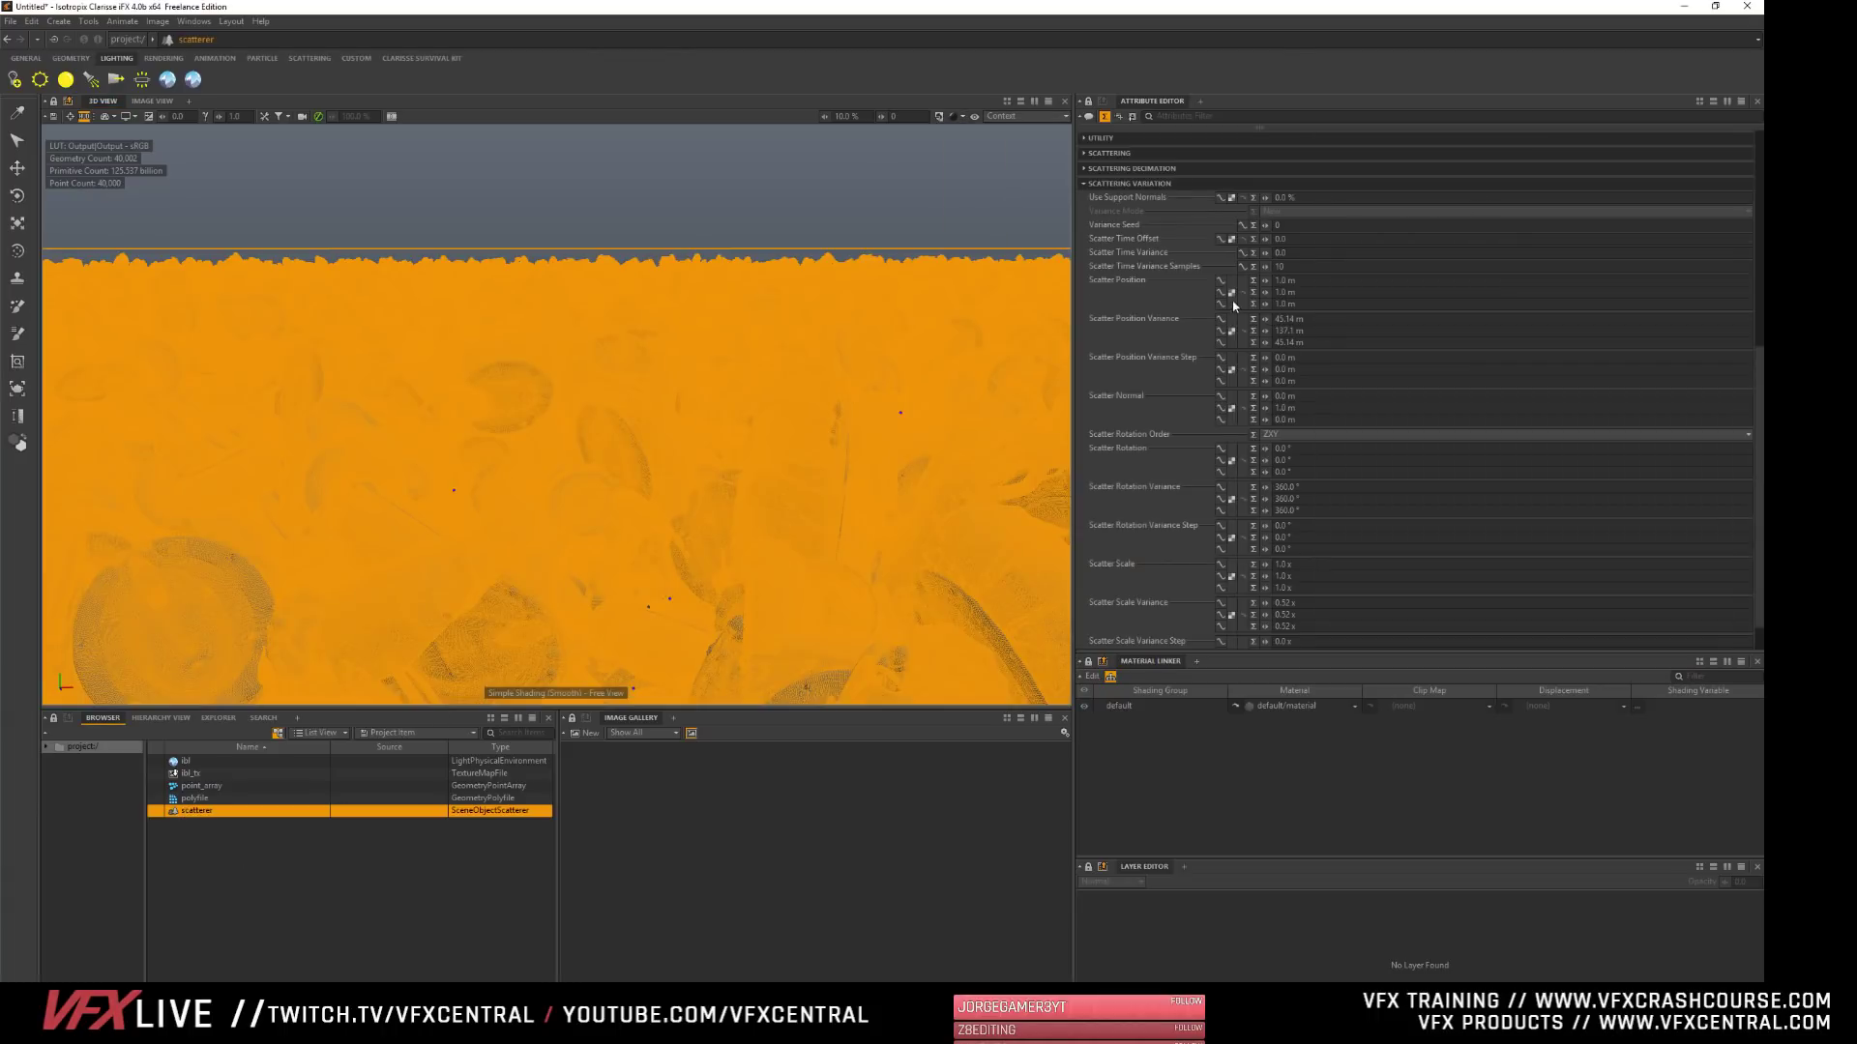
{"action": "left_click", "coordinate": [1103, 184]}
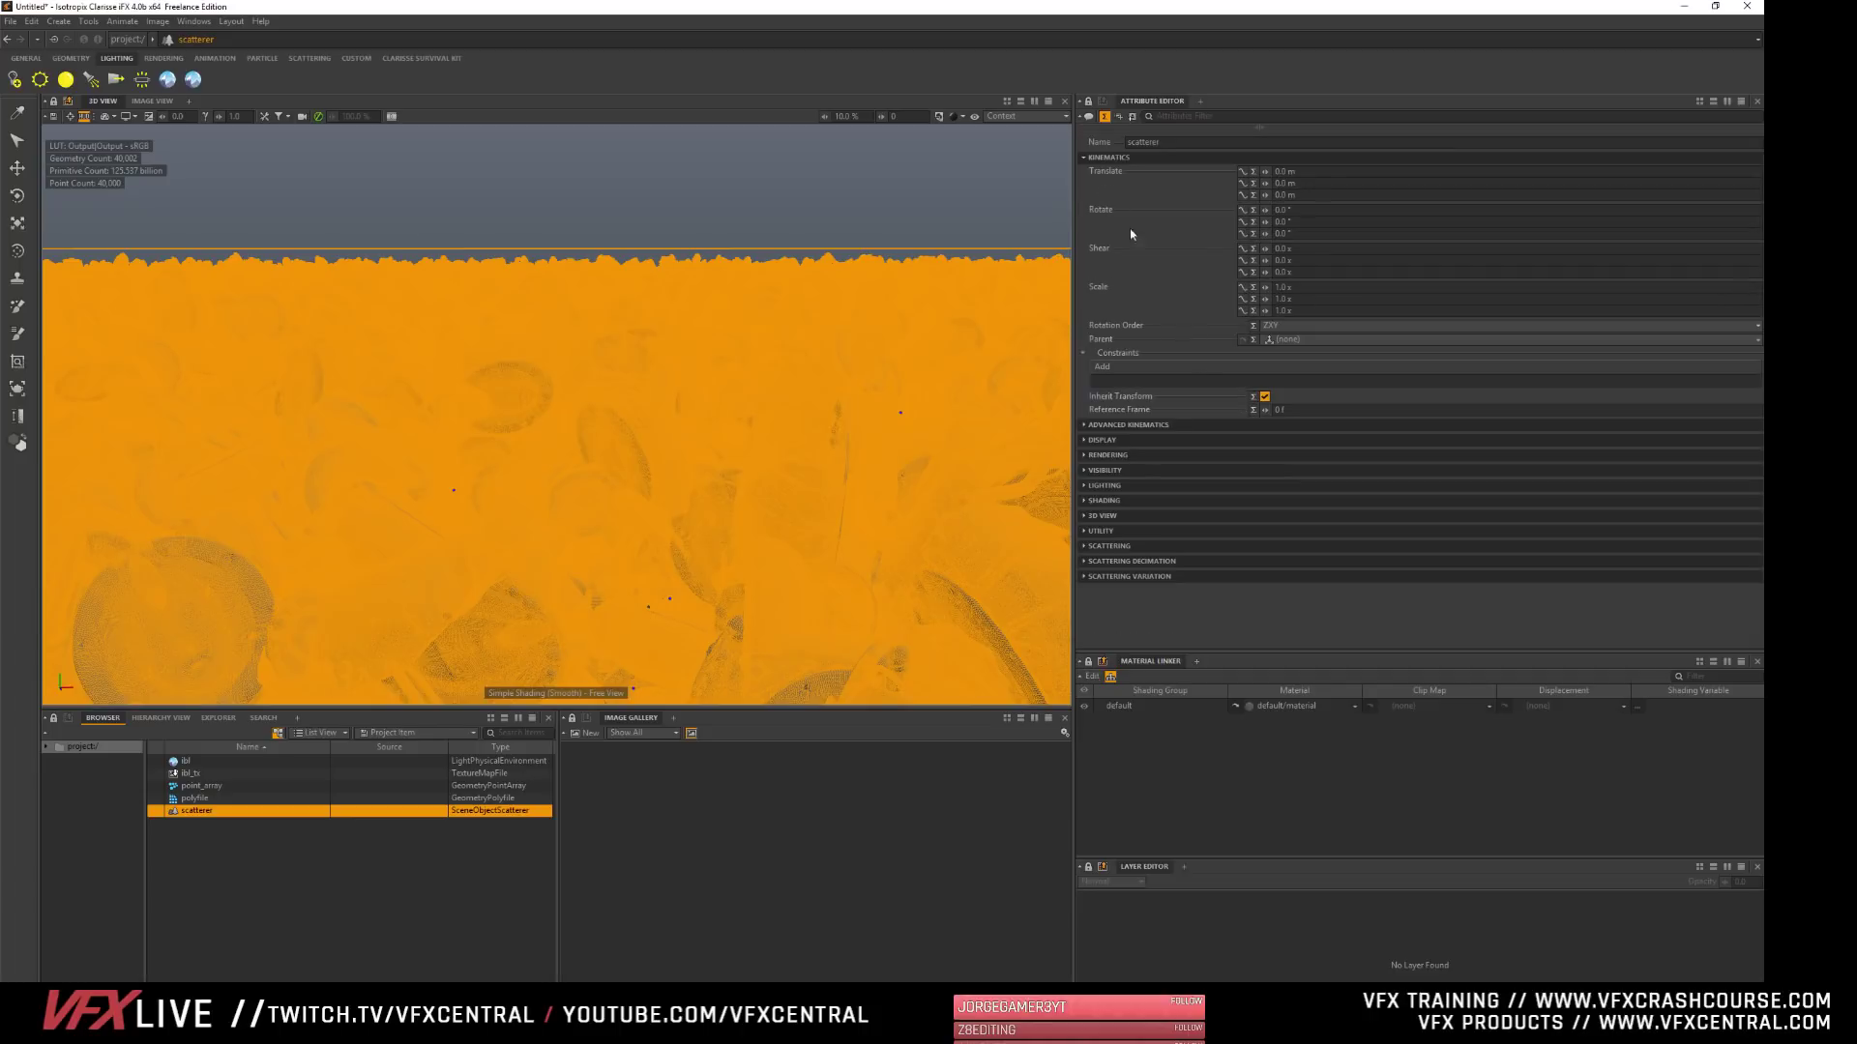
{"action": "left_click", "coordinate": [1139, 553]}
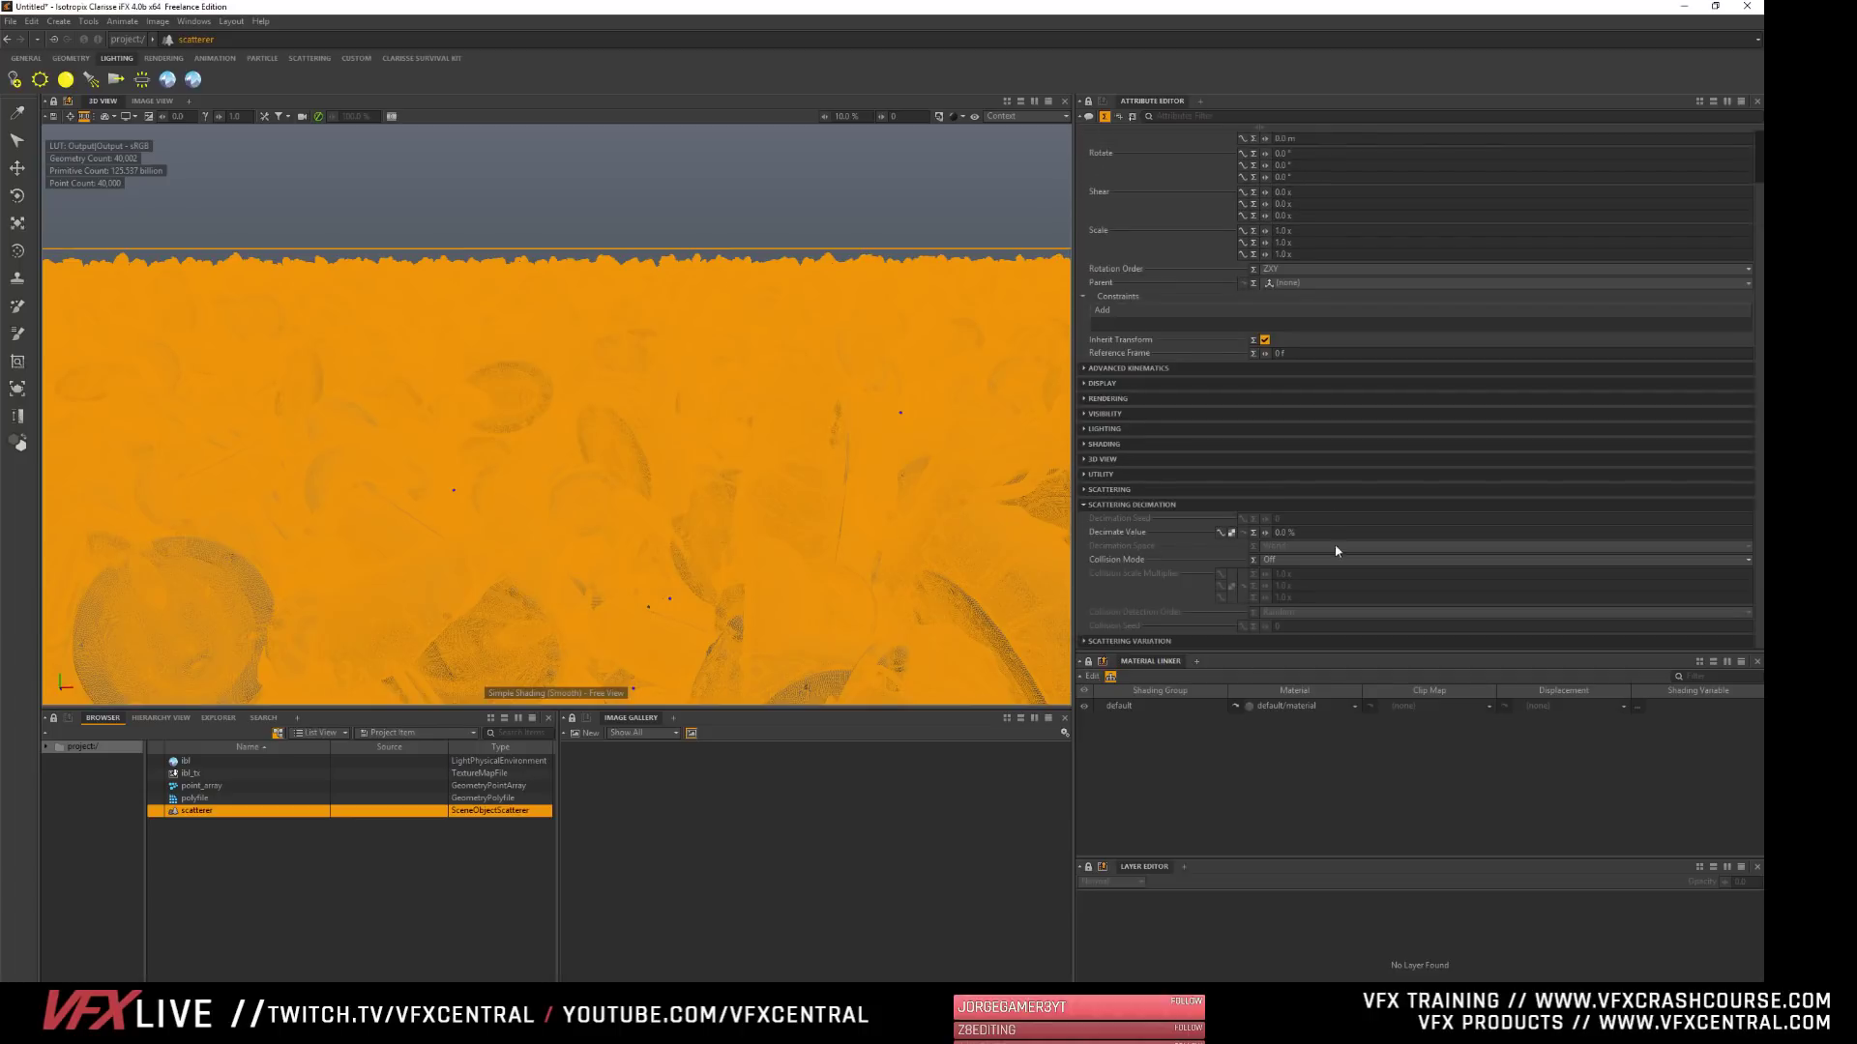
{"action": "left_click", "coordinate": [1273, 561]}
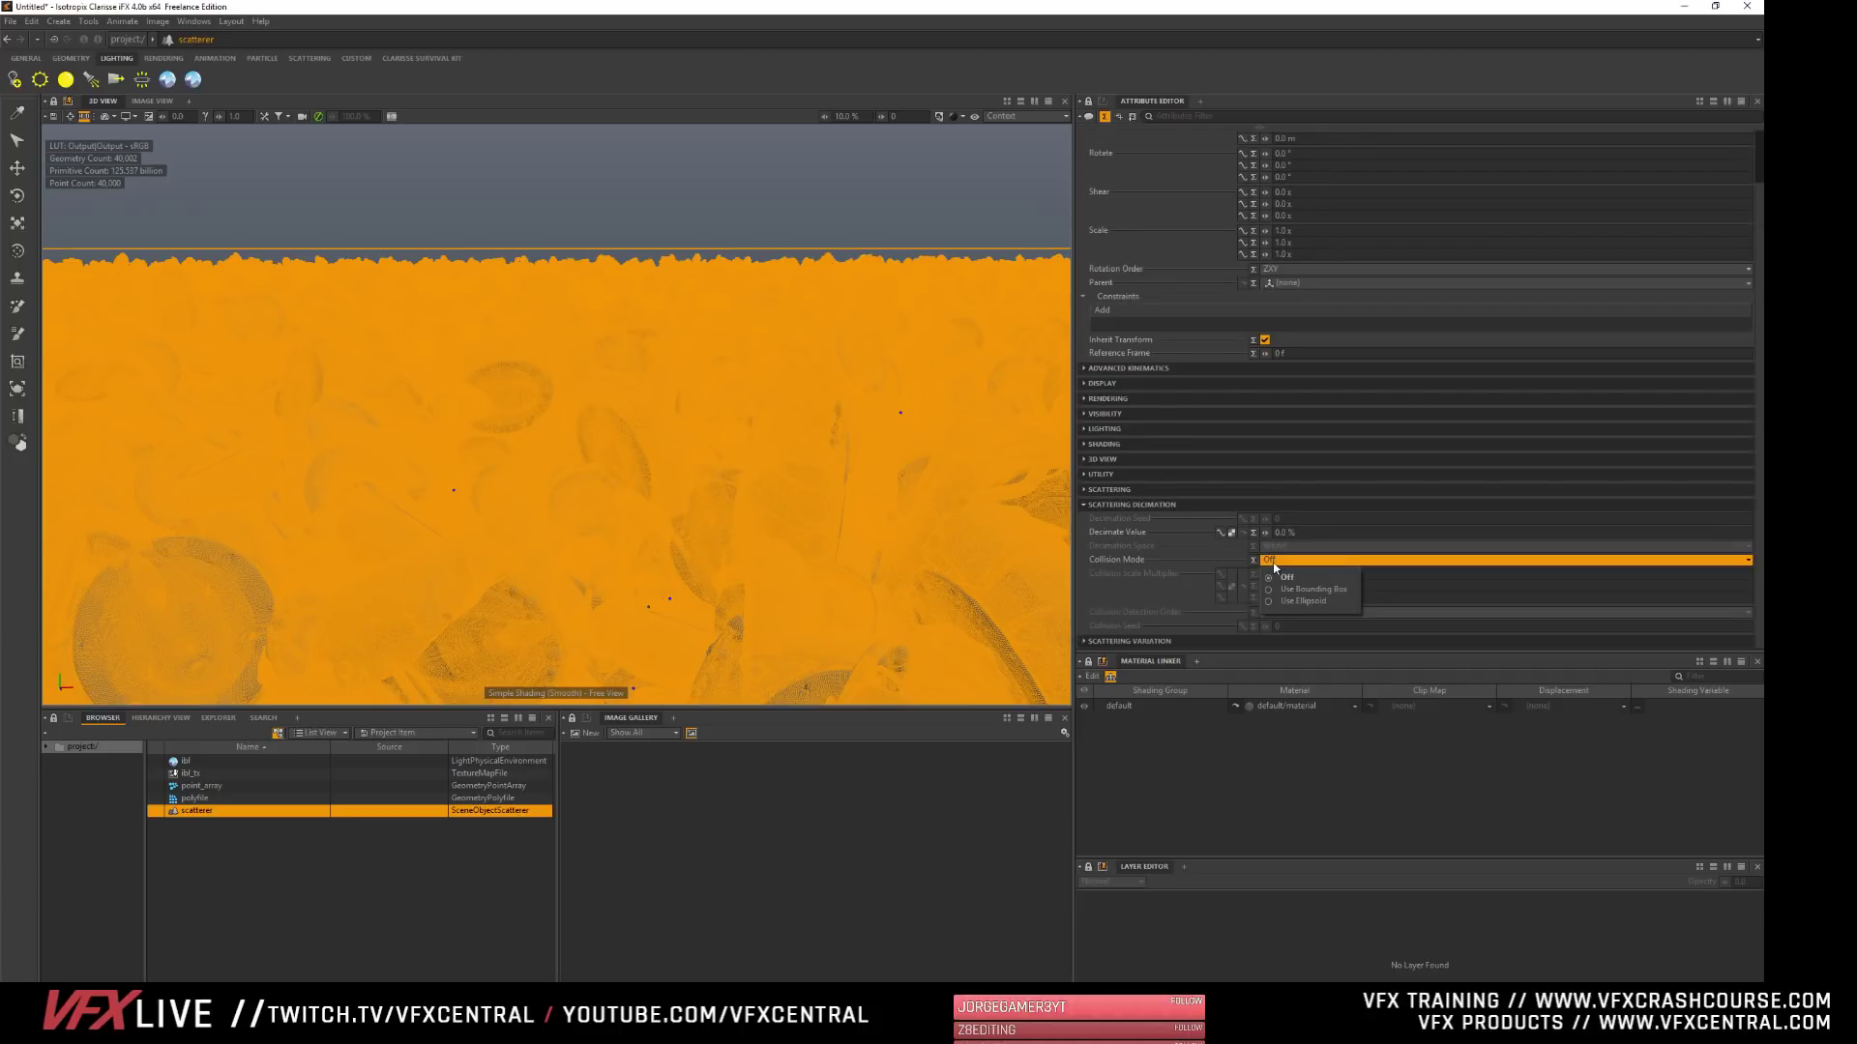
{"action": "left_click", "coordinate": [1295, 590]}
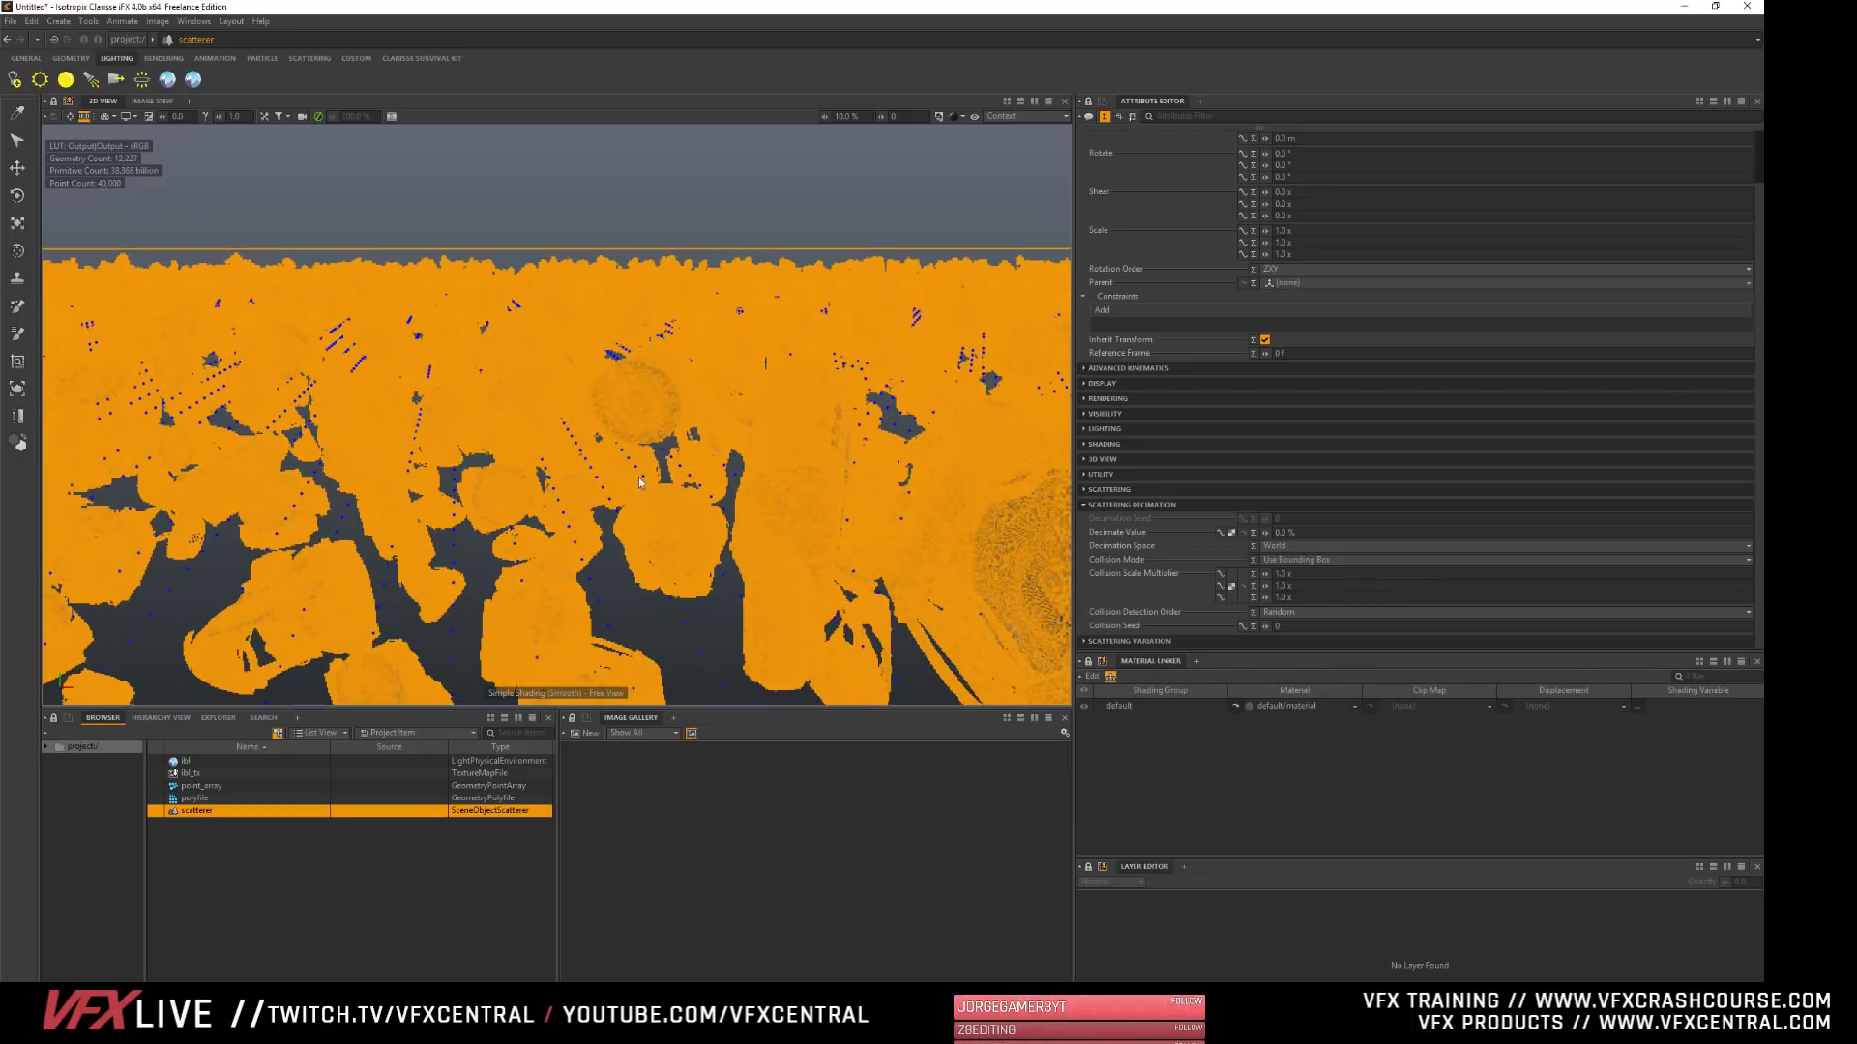
- Deselect the scatterer and examine the spacing between neighbouring copies at close range
{"action": "left_click", "coordinate": [341, 901]}
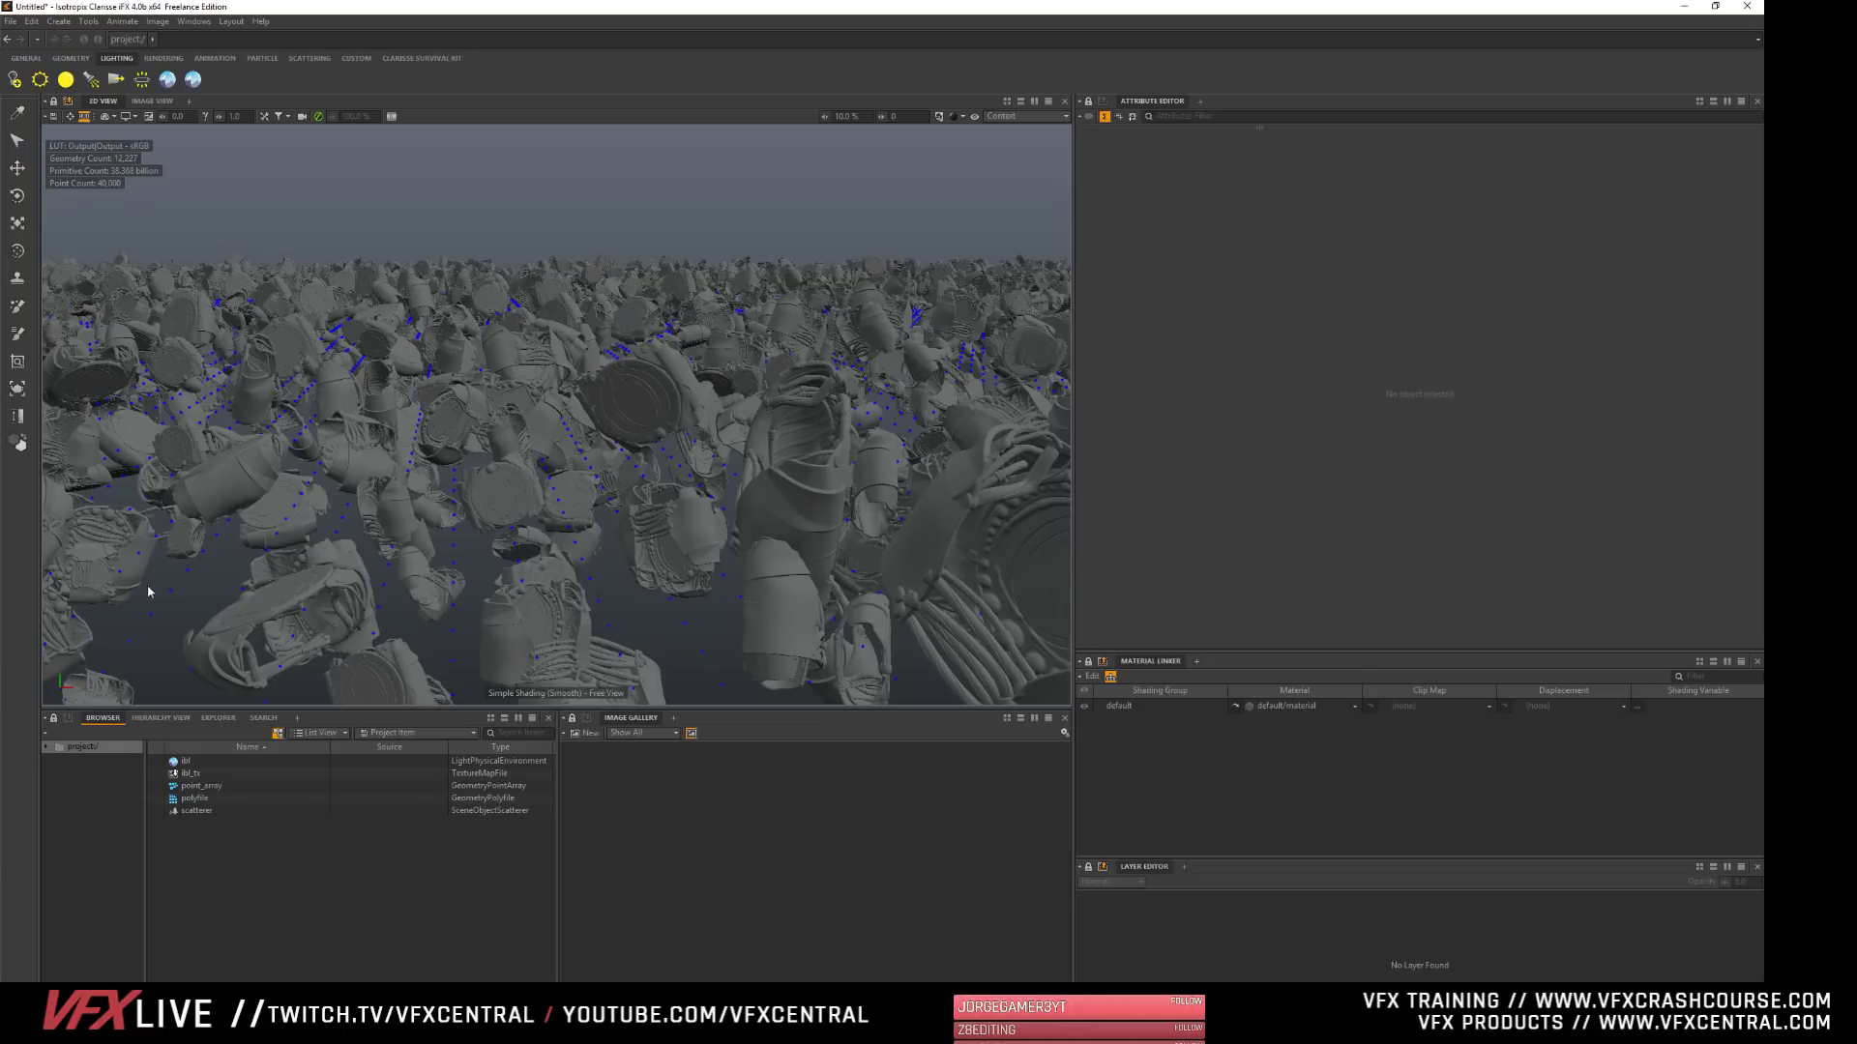
{"action": "left_click_drag", "start_coordinate": [653, 623], "coordinate": [698, 586], "text": "alt"}
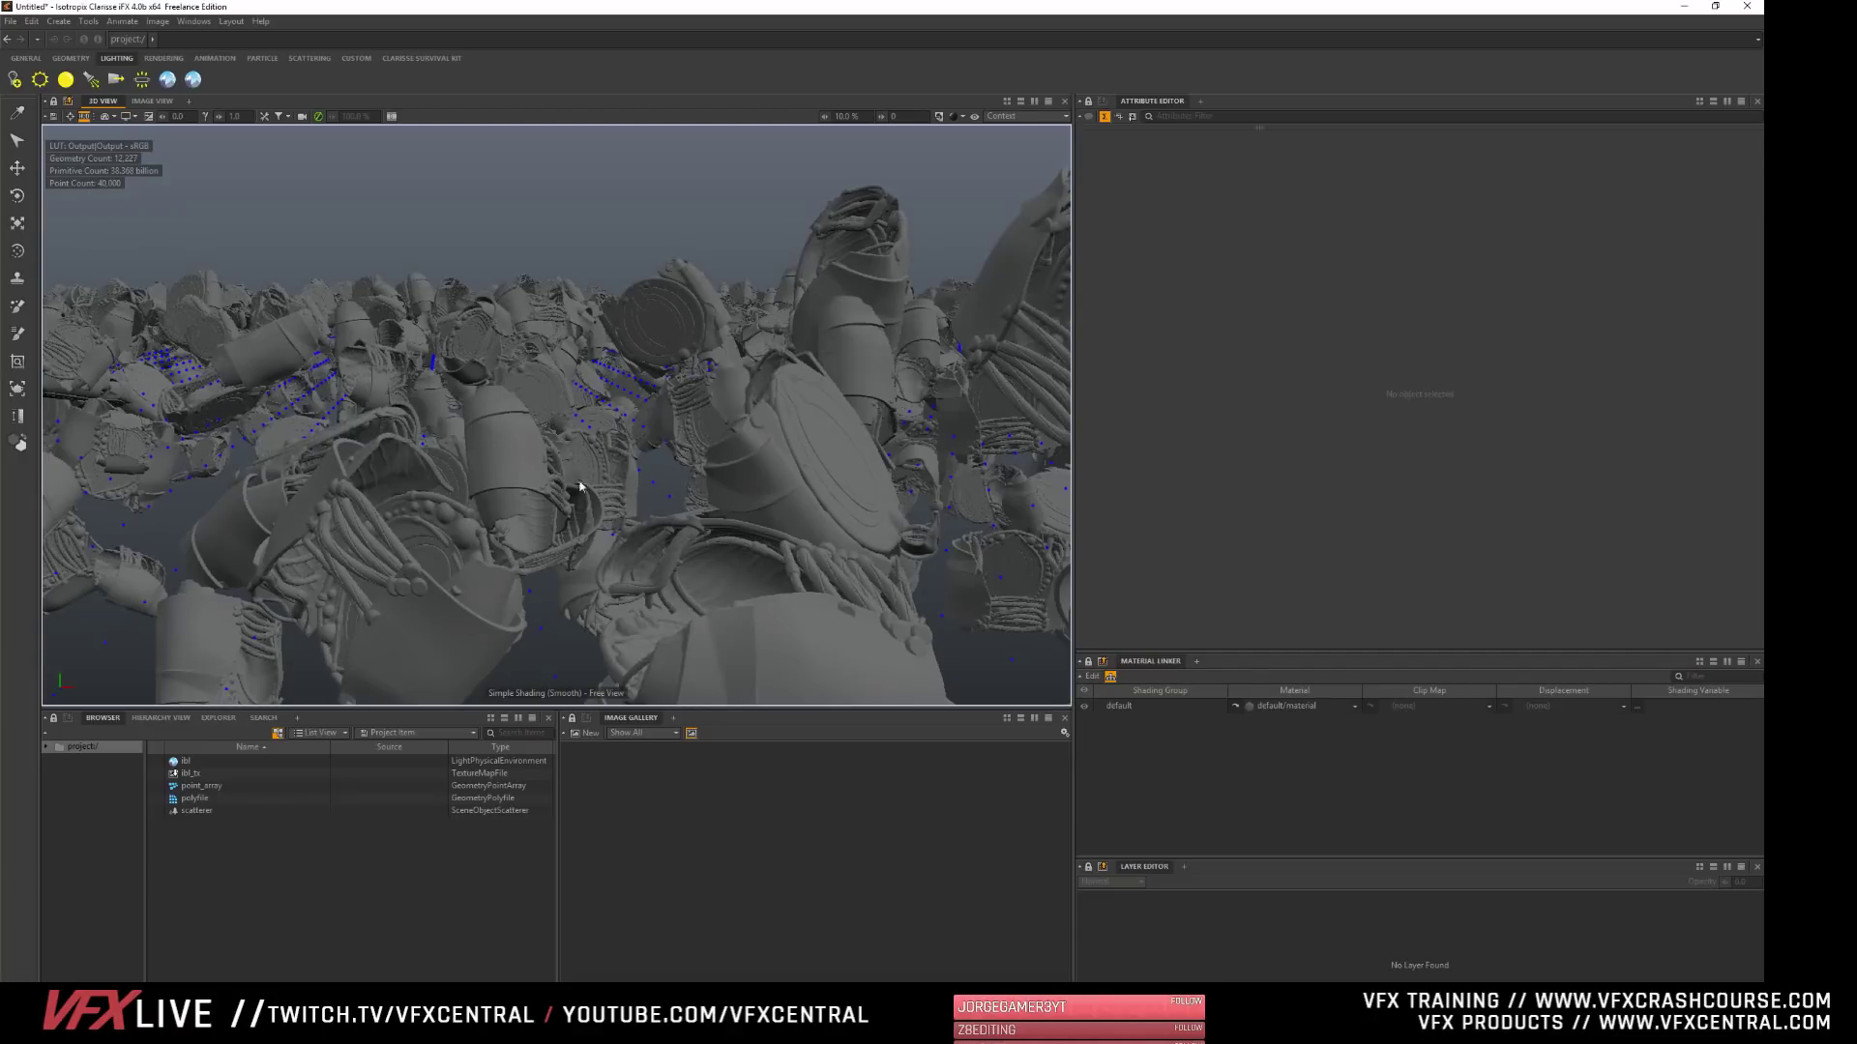
{"action": "middle_click_drag", "start_coordinate": [245, 509], "coordinate": [434, 481], "text": "alt"}
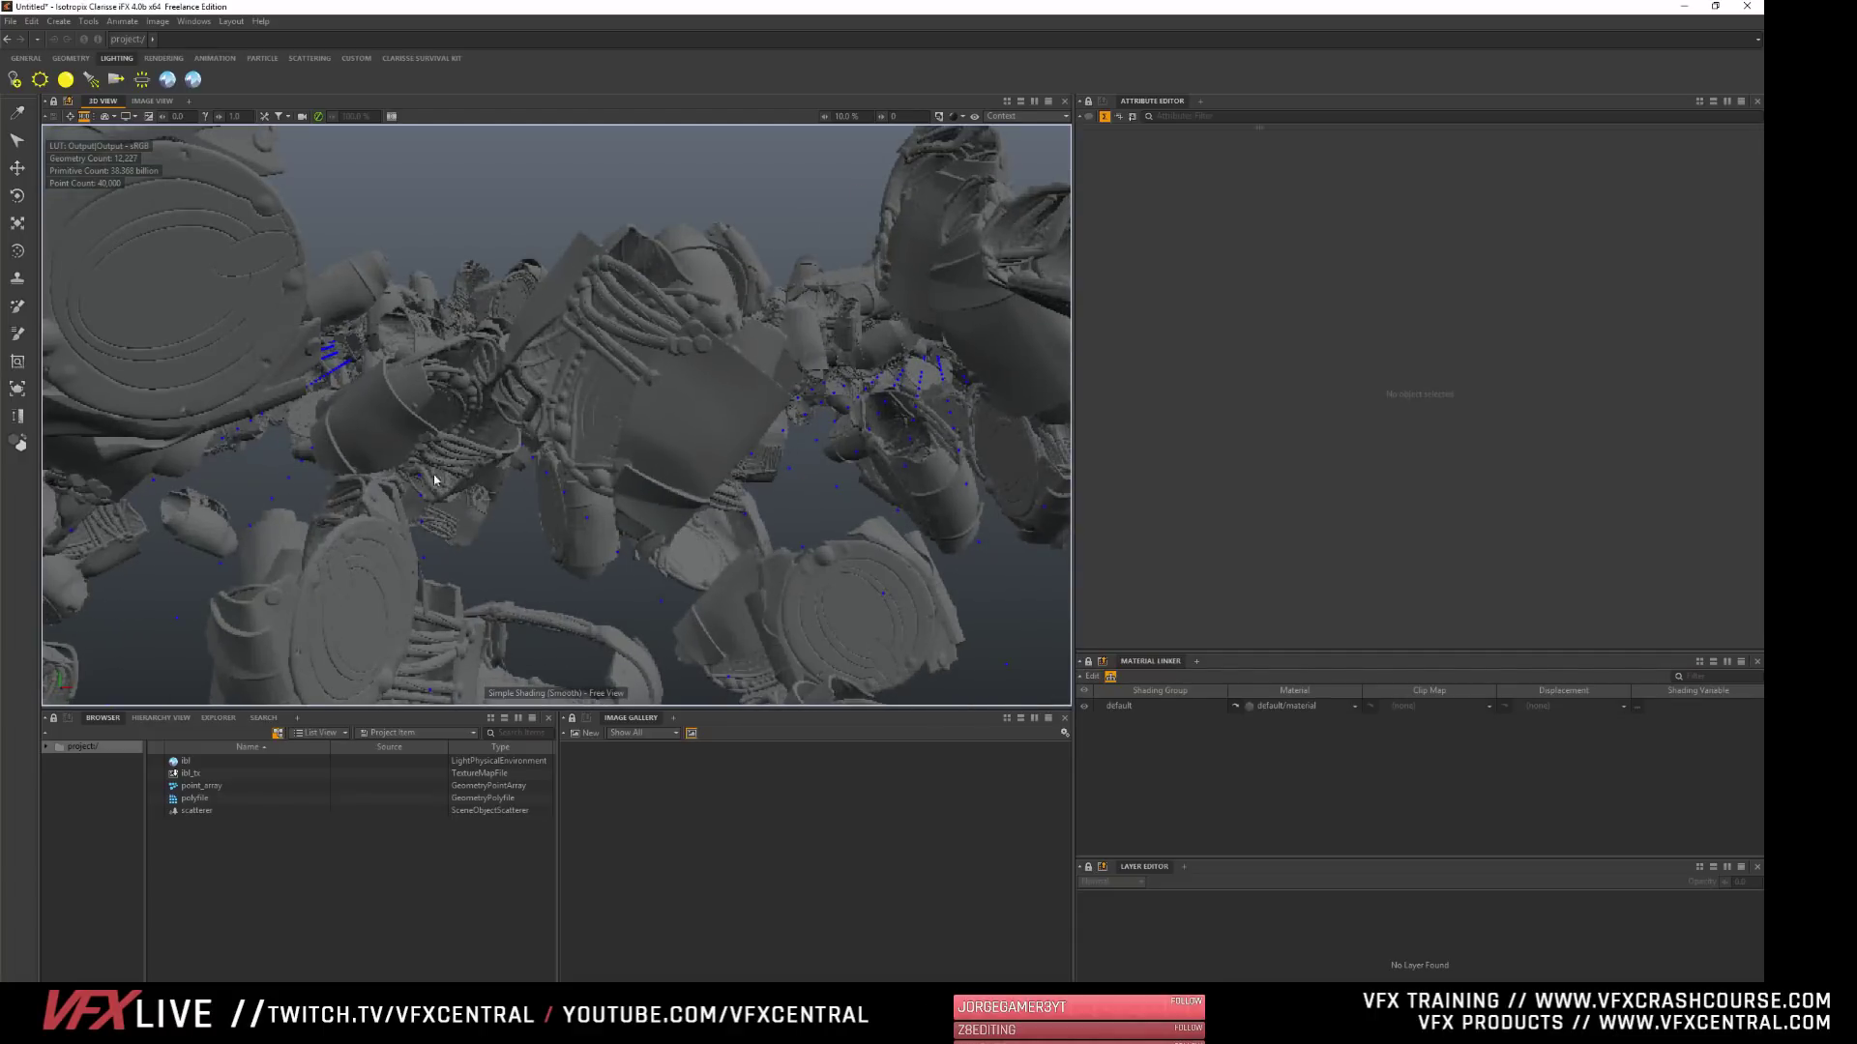
{"action": "mouse_move", "coordinate": [369, 537]}
{"action": "middle_mouse_down", "text": "alt"}
{"action": "mouse_move", "coordinate": [371, 563]}
{"action": "mouse_move", "coordinate": [387, 522]}
{"action": "middle_mouse_up", "text": "alt"}
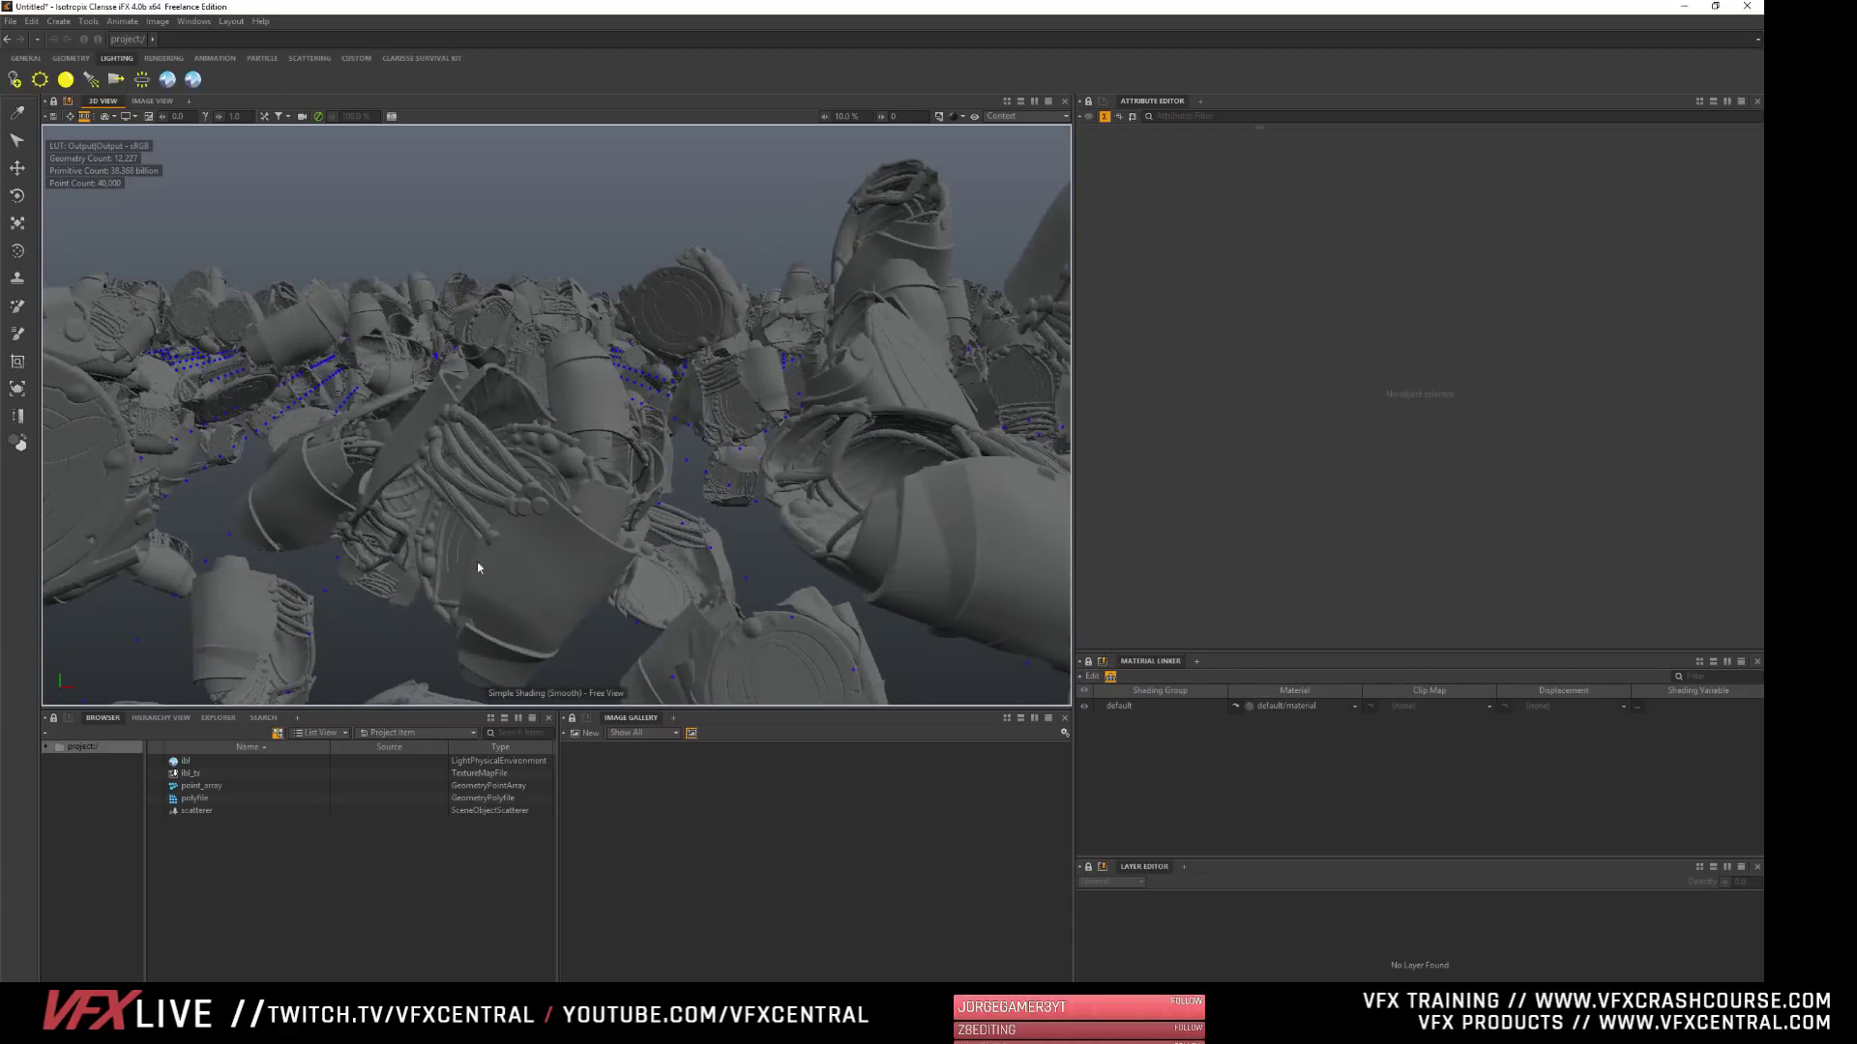
- Review the scatterer's Scattering attributes and the Scatter Input Mode options, keeping the mode at Random
{"action": "left_click", "coordinate": [215, 813]}
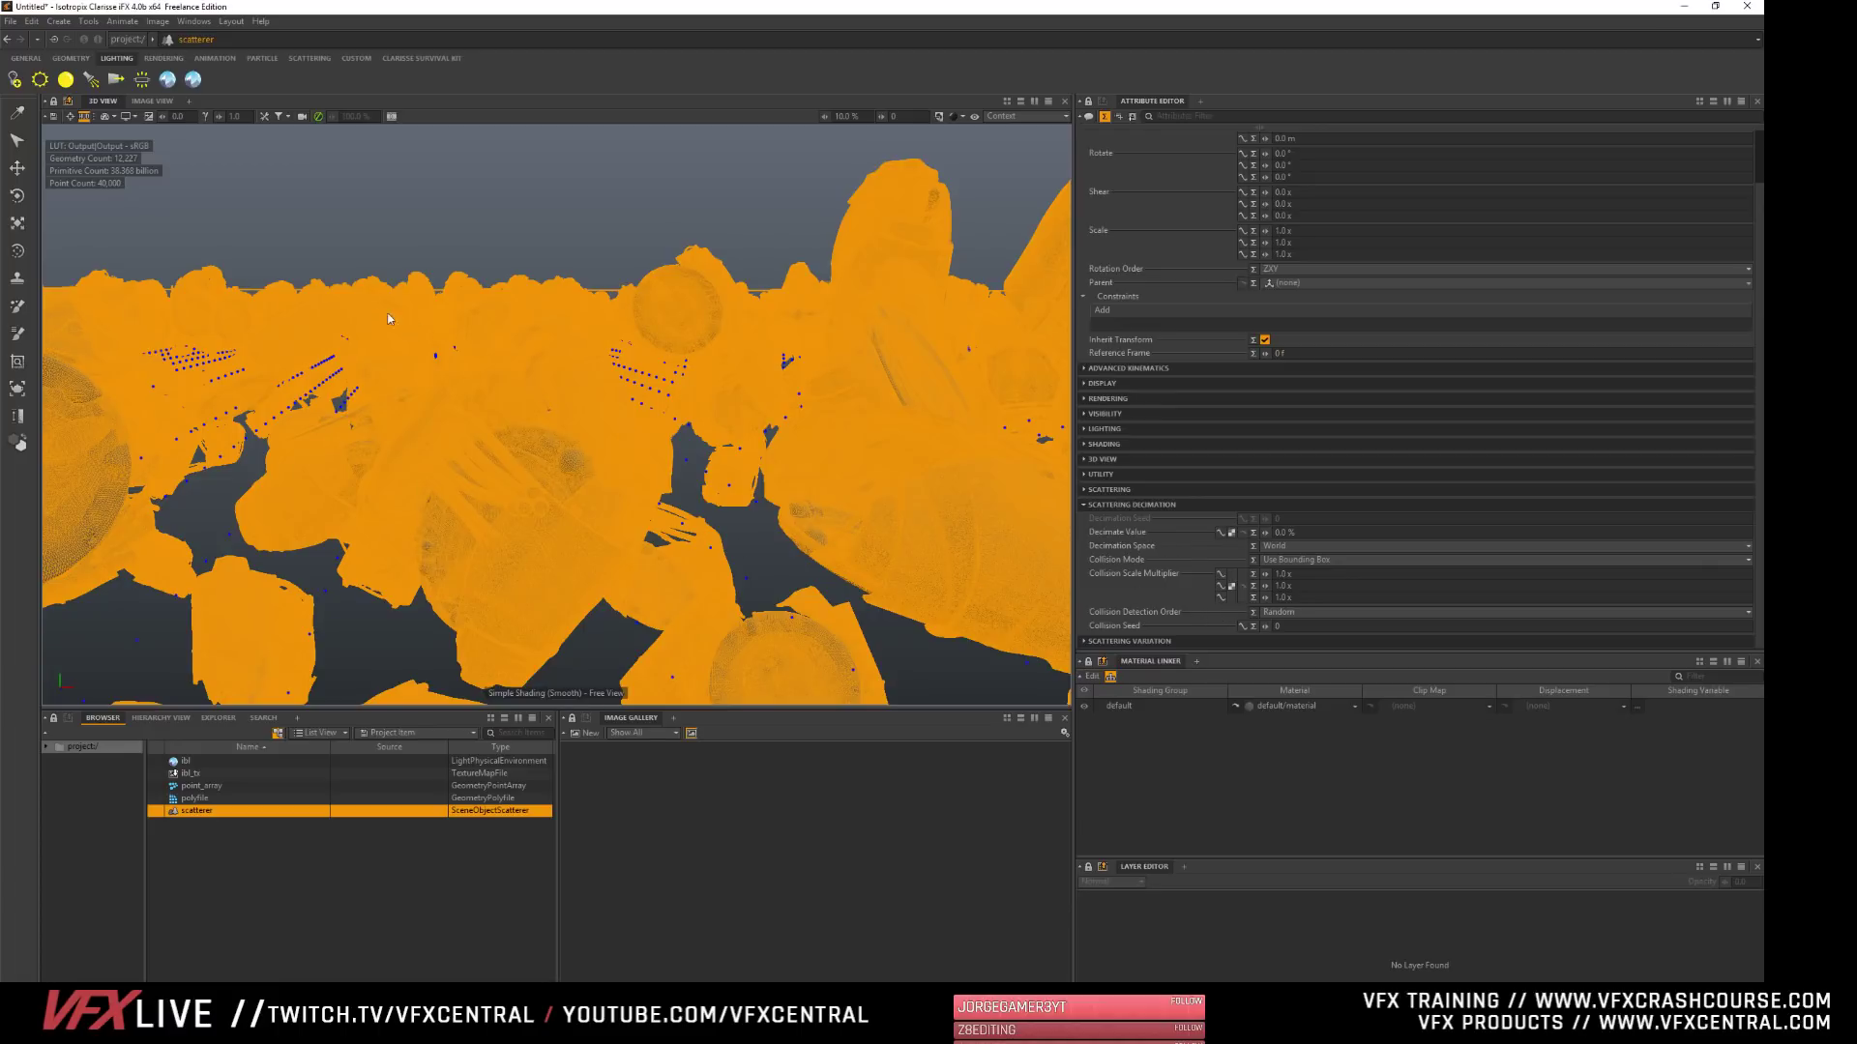
{"action": "left_click", "coordinate": [1127, 504]}
{"action": "left_click", "coordinate": [1098, 550]}
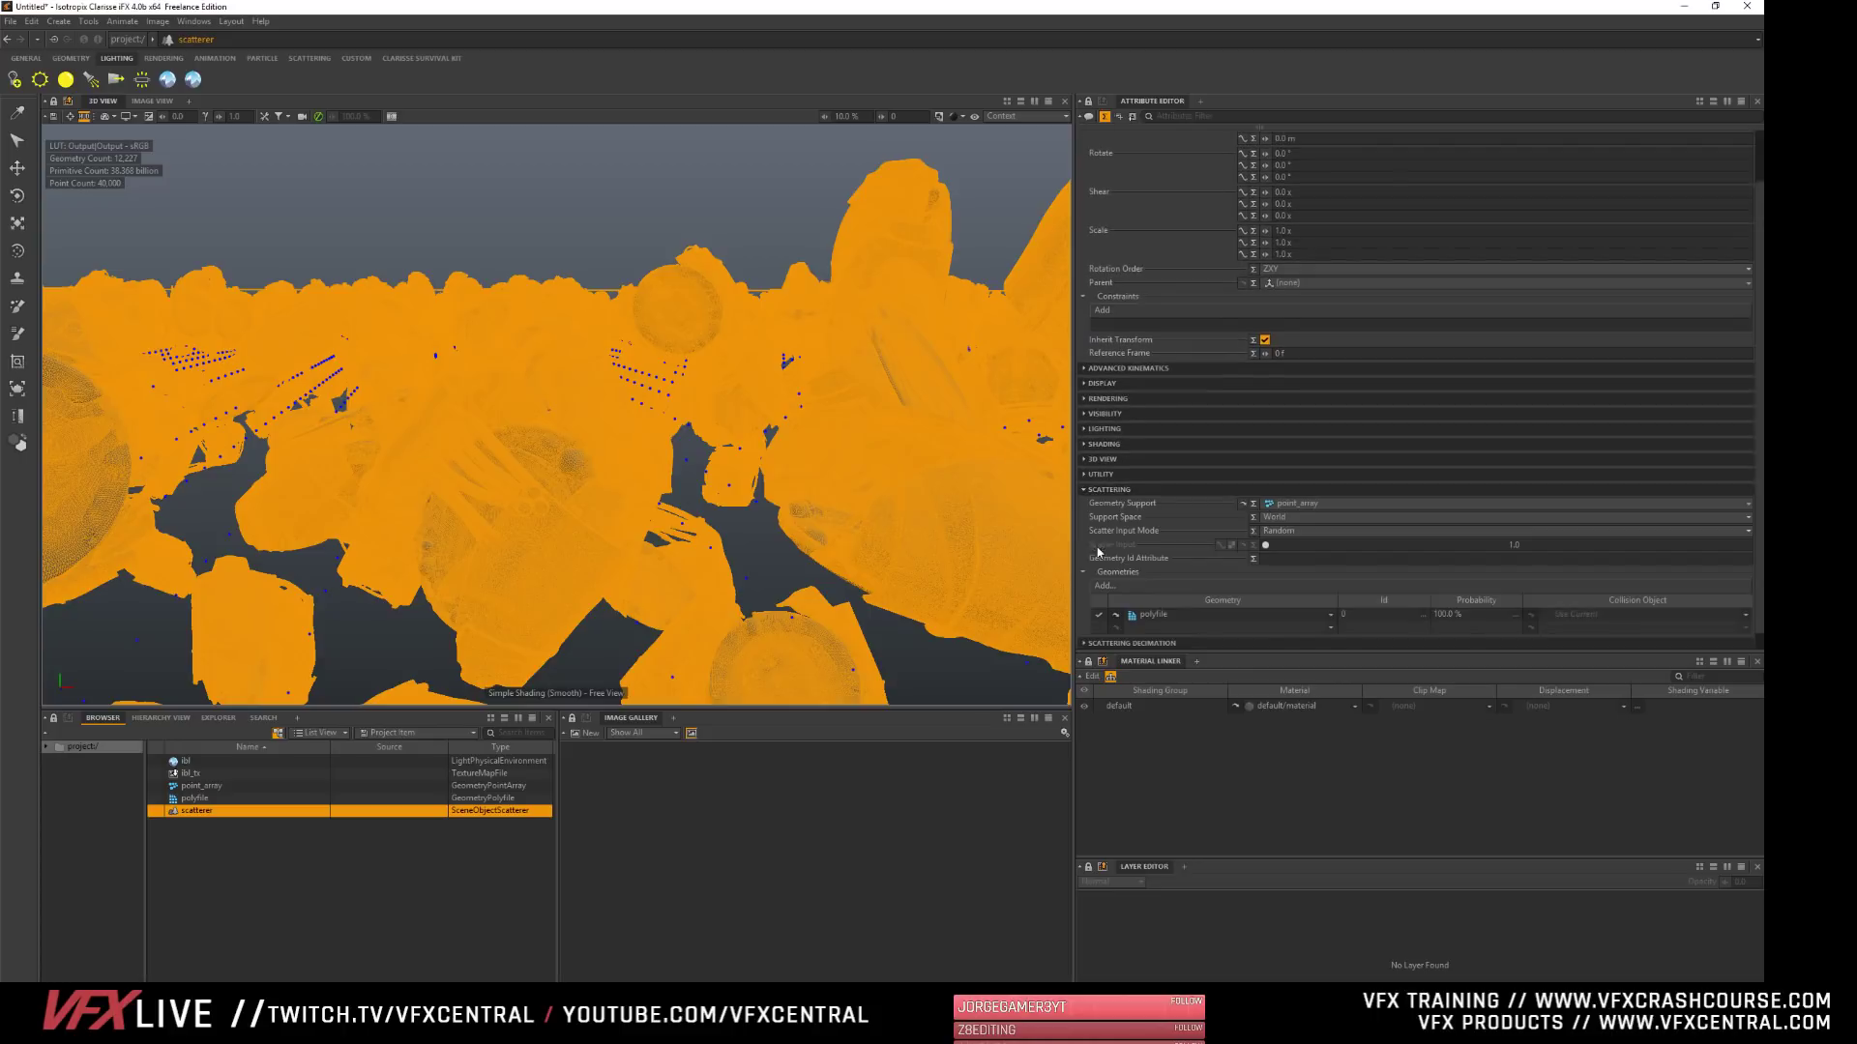
{"action": "left_click", "coordinate": [1285, 531]}
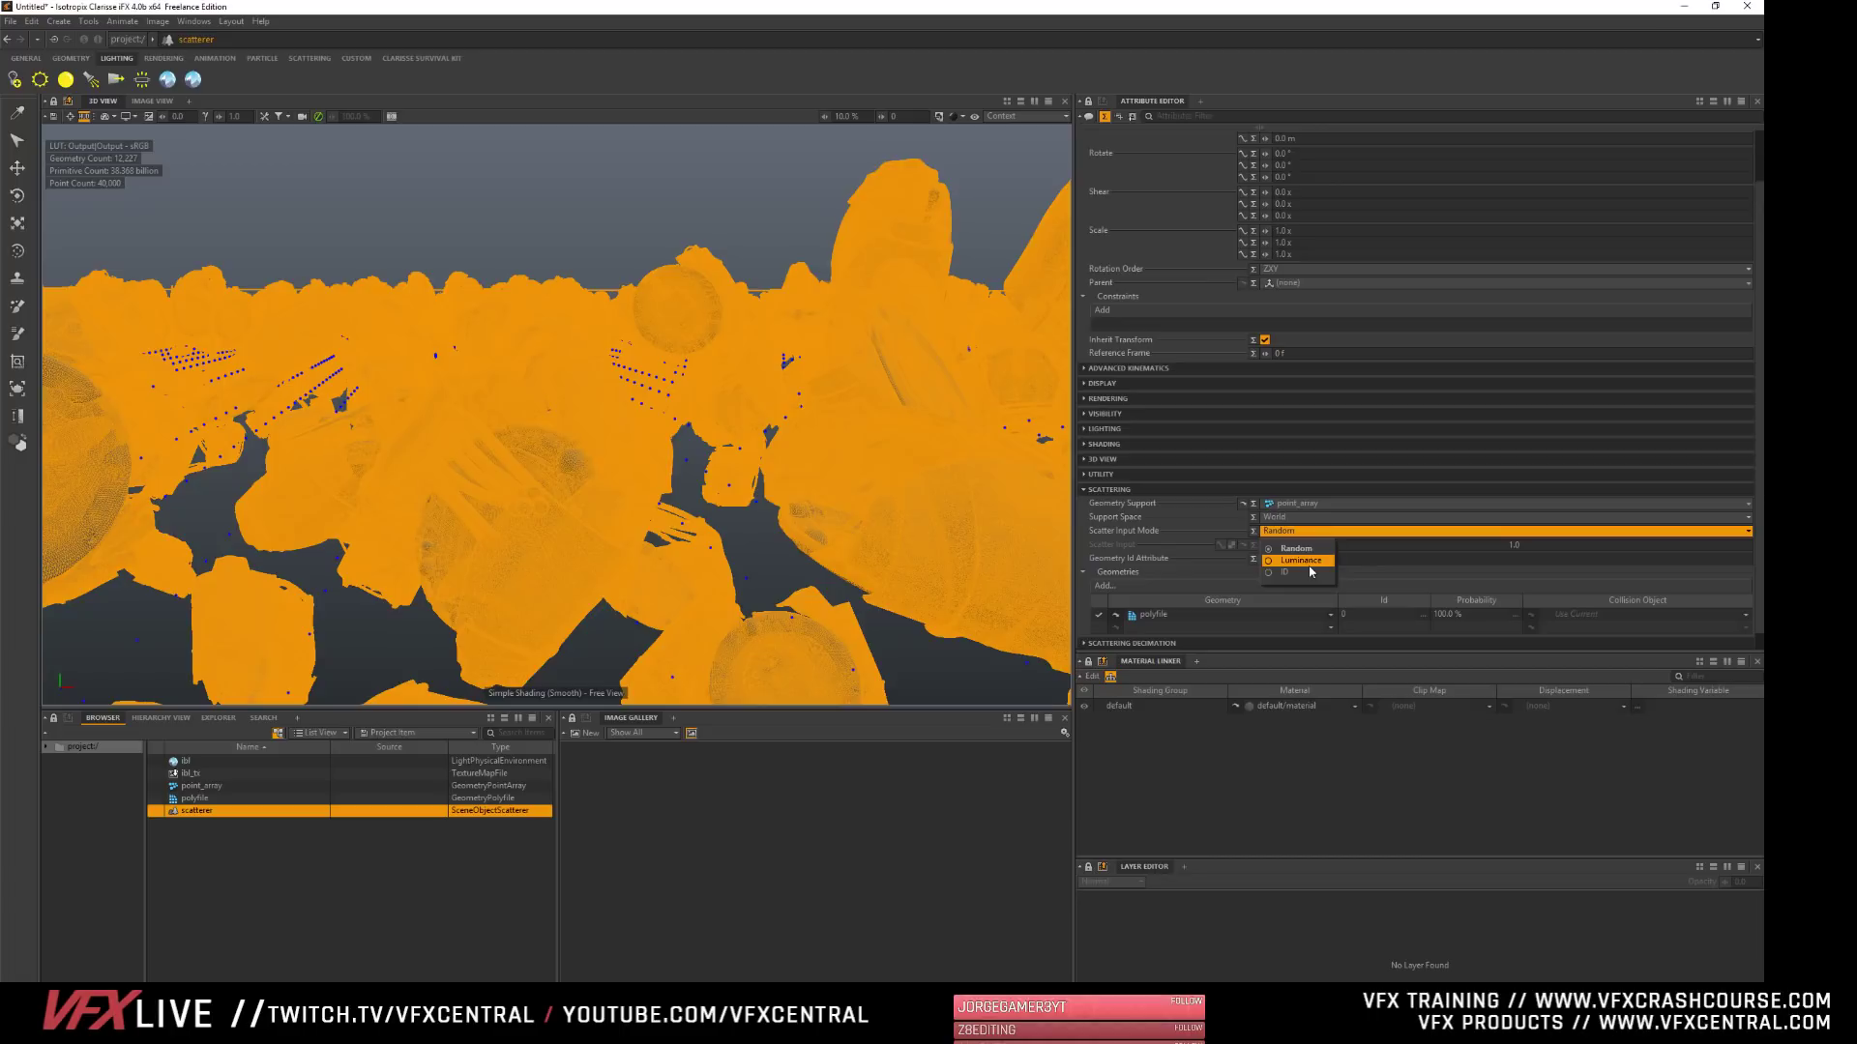
{"action": "left_click", "coordinate": [491, 865]}
{"action": "left_click", "coordinate": [473, 236]}
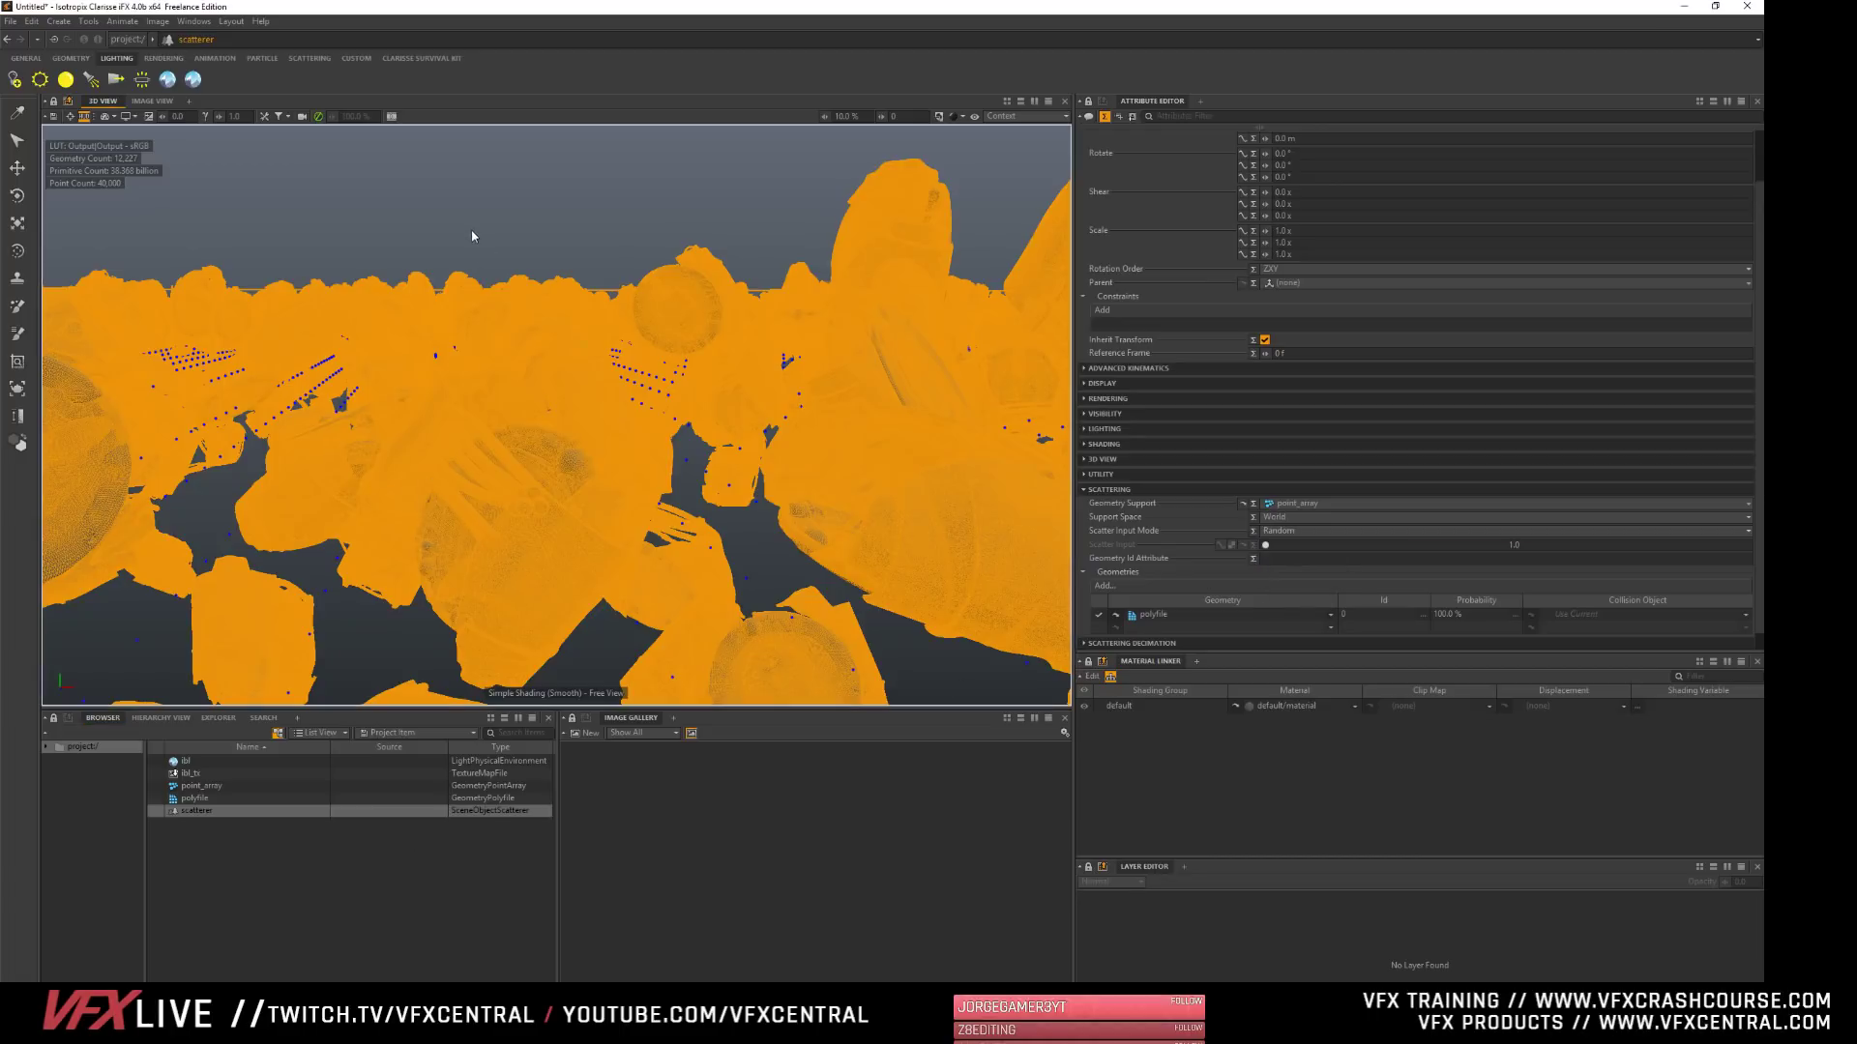
- Clear the selection and look over the decimated field of copies from a wider viewpoint
{"action": "left_click", "coordinate": [257, 882]}
{"action": "right_click_drag", "start_coordinate": [450, 349], "coordinate": [711, 390], "text": "alt"}
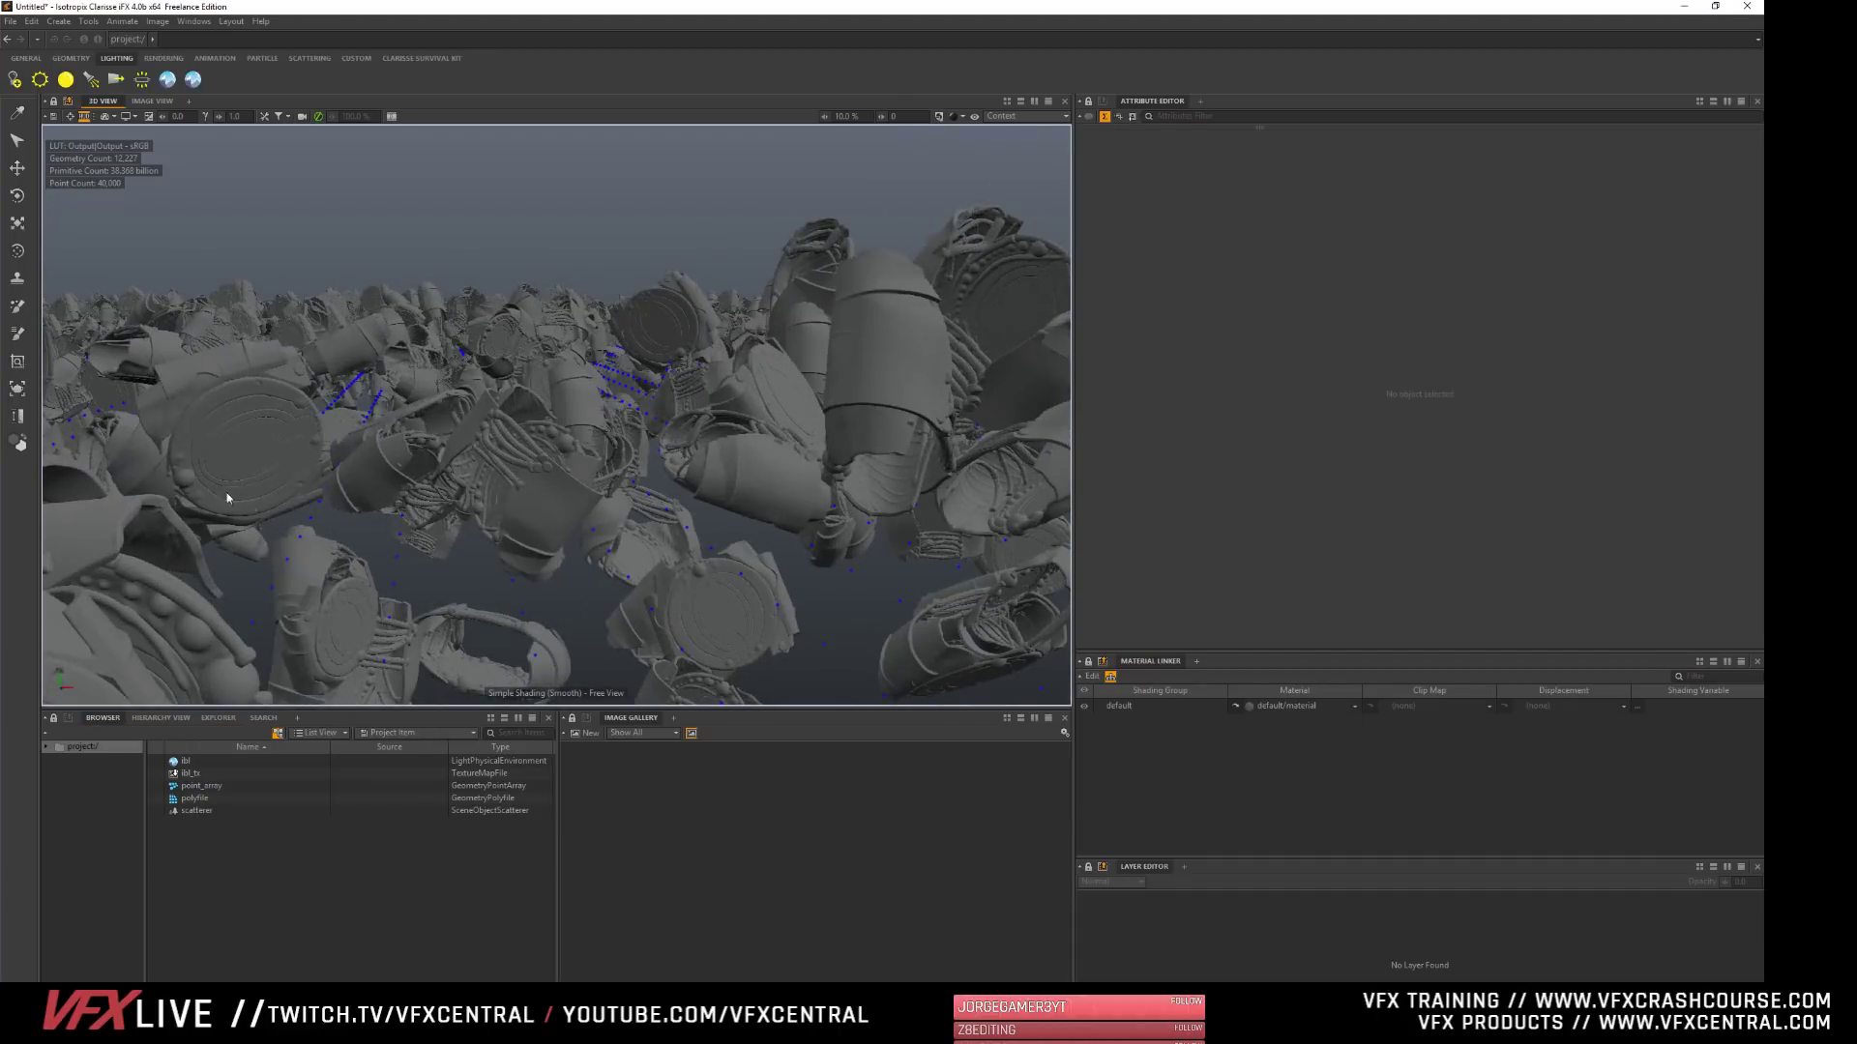
{"action": "right_click_drag", "start_coordinate": [711, 390], "coordinate": [649, 542], "text": "alt"}
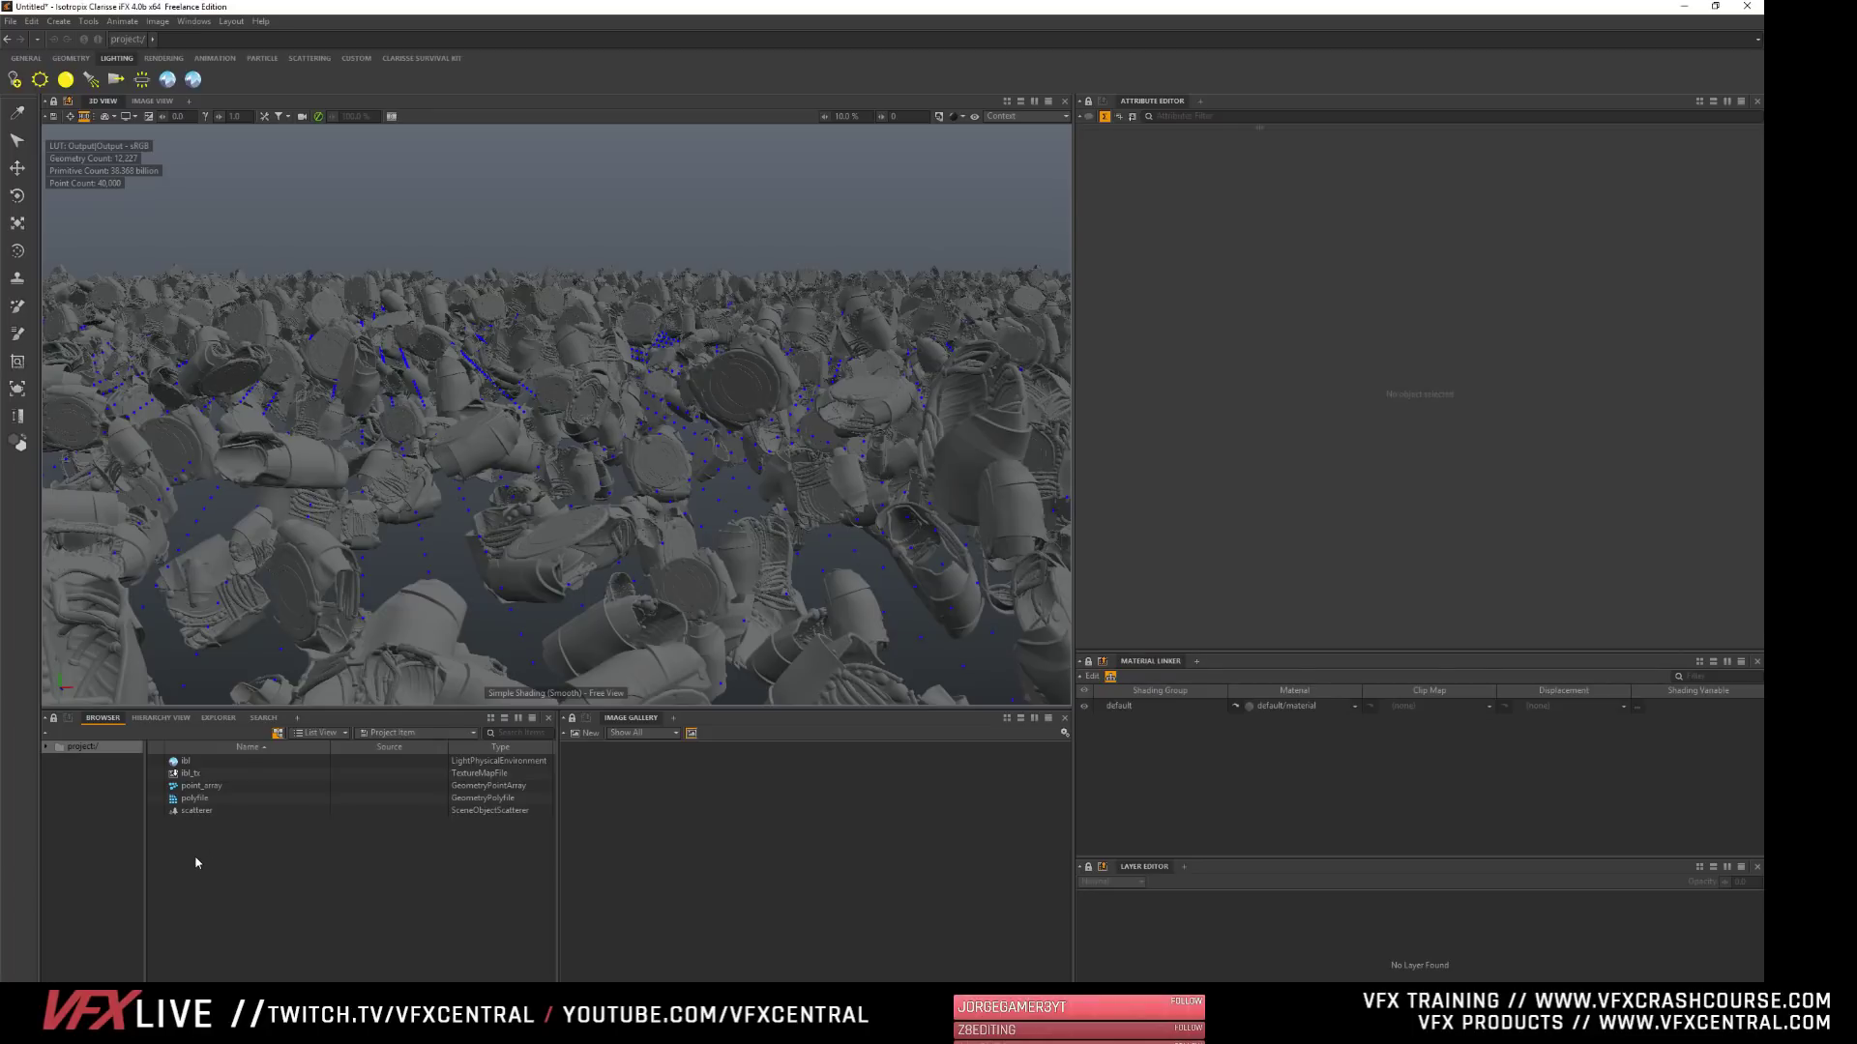
- Create a new volume file geometry item in the project
{"action": "right_click", "coordinate": [189, 741]}
{"action": "right_click", "coordinate": [176, 745]}
{"action": "mouse_move", "coordinate": [207, 754]}
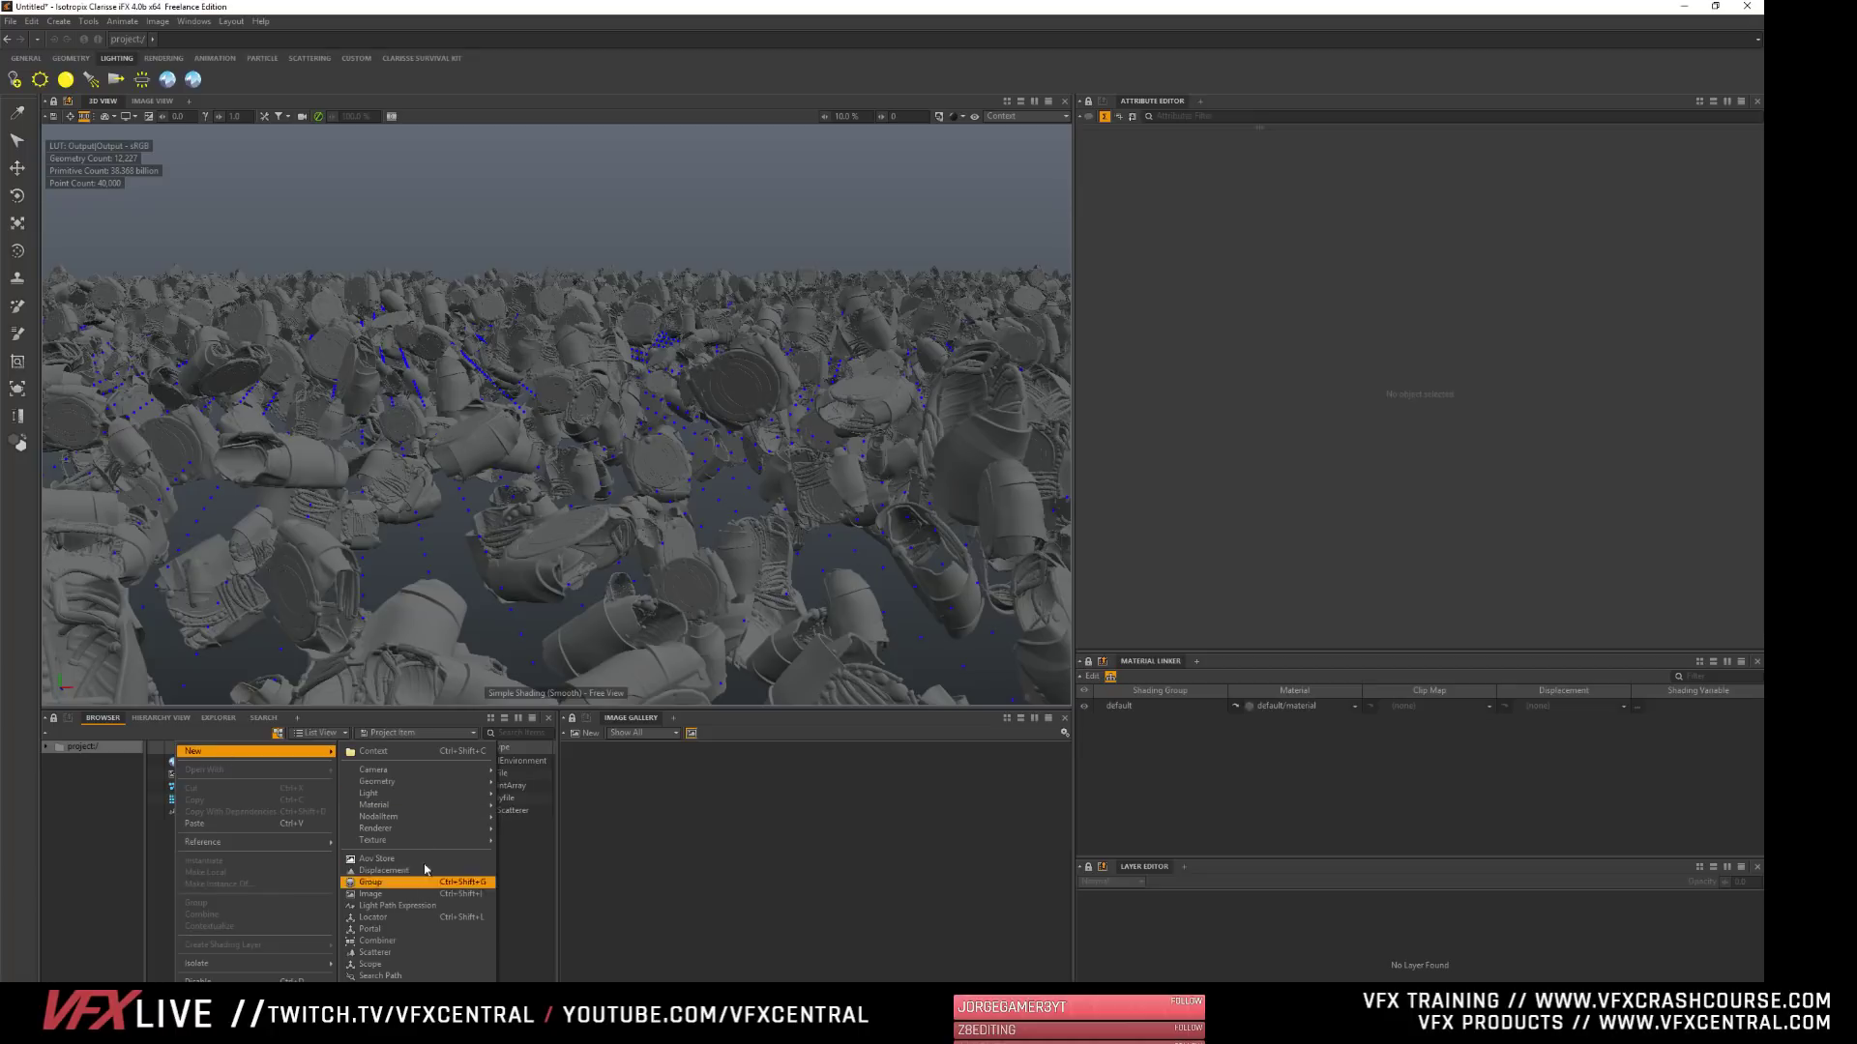
{"action": "mouse_move", "coordinate": [422, 786]}
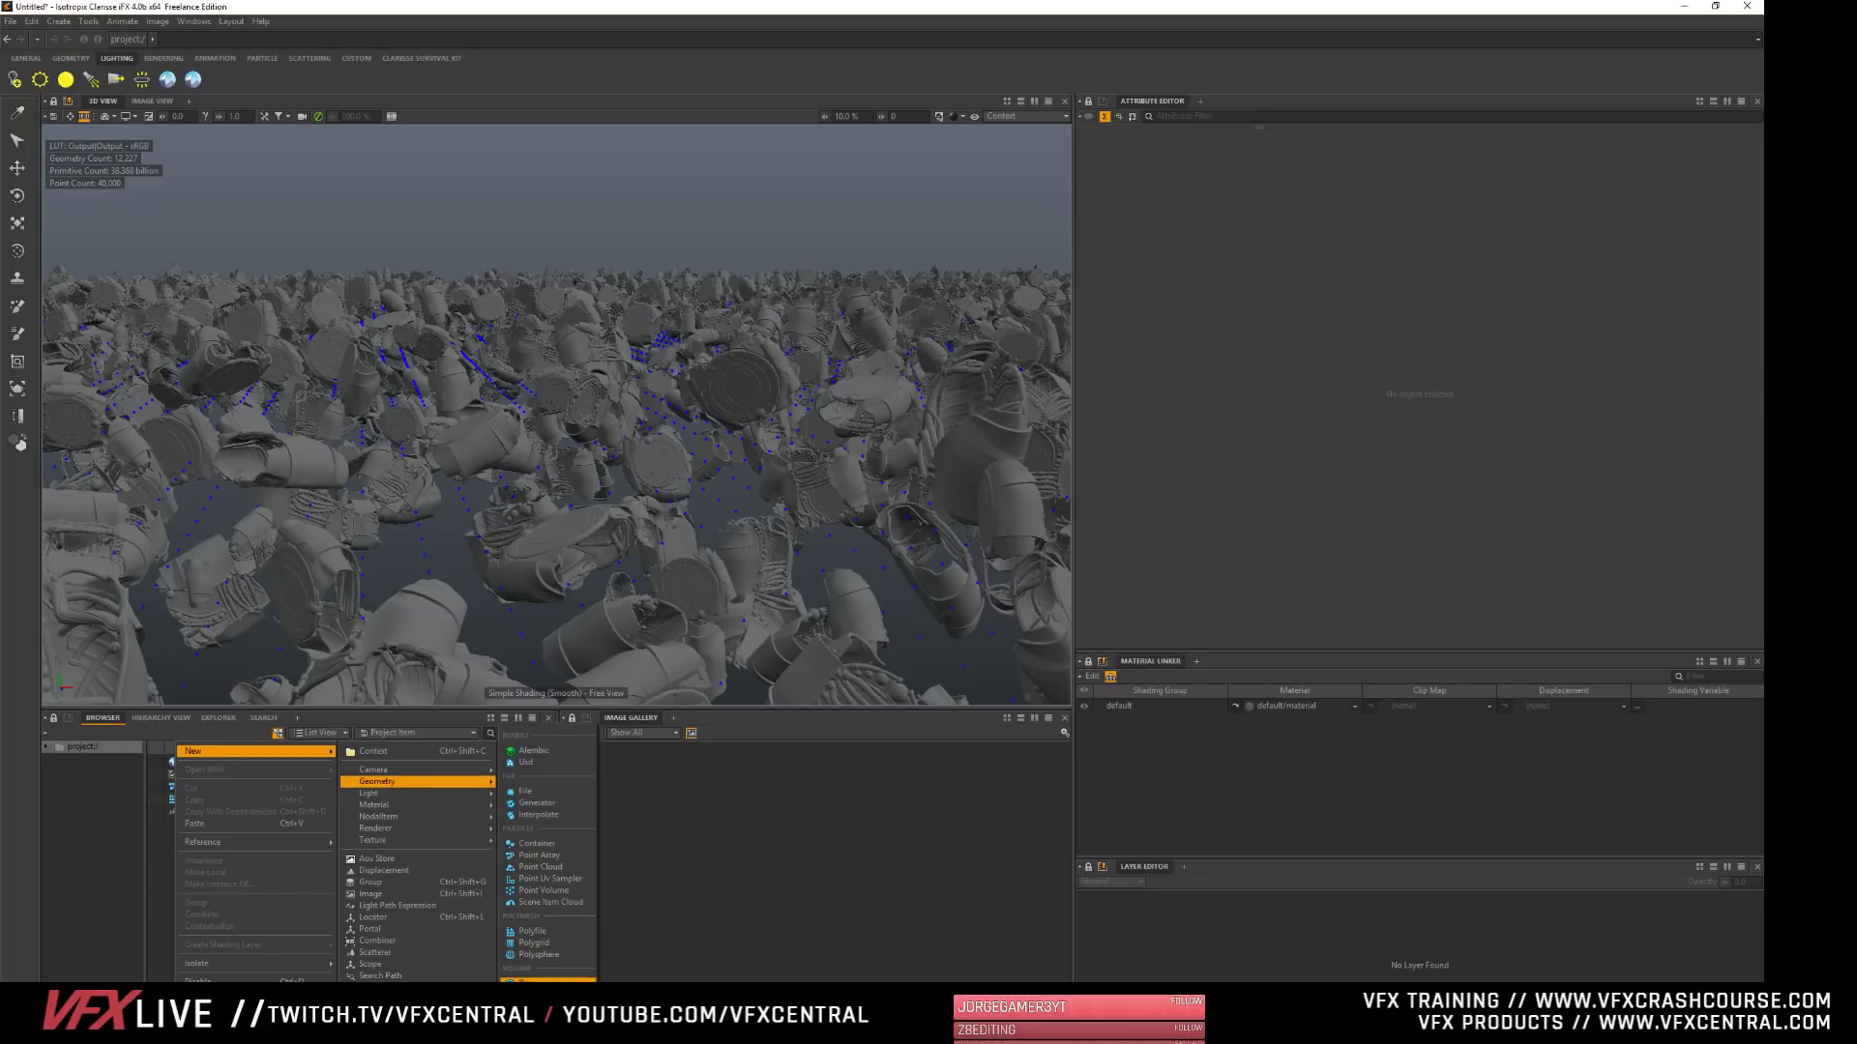
{"action": "left_click", "coordinate": [542, 980]}
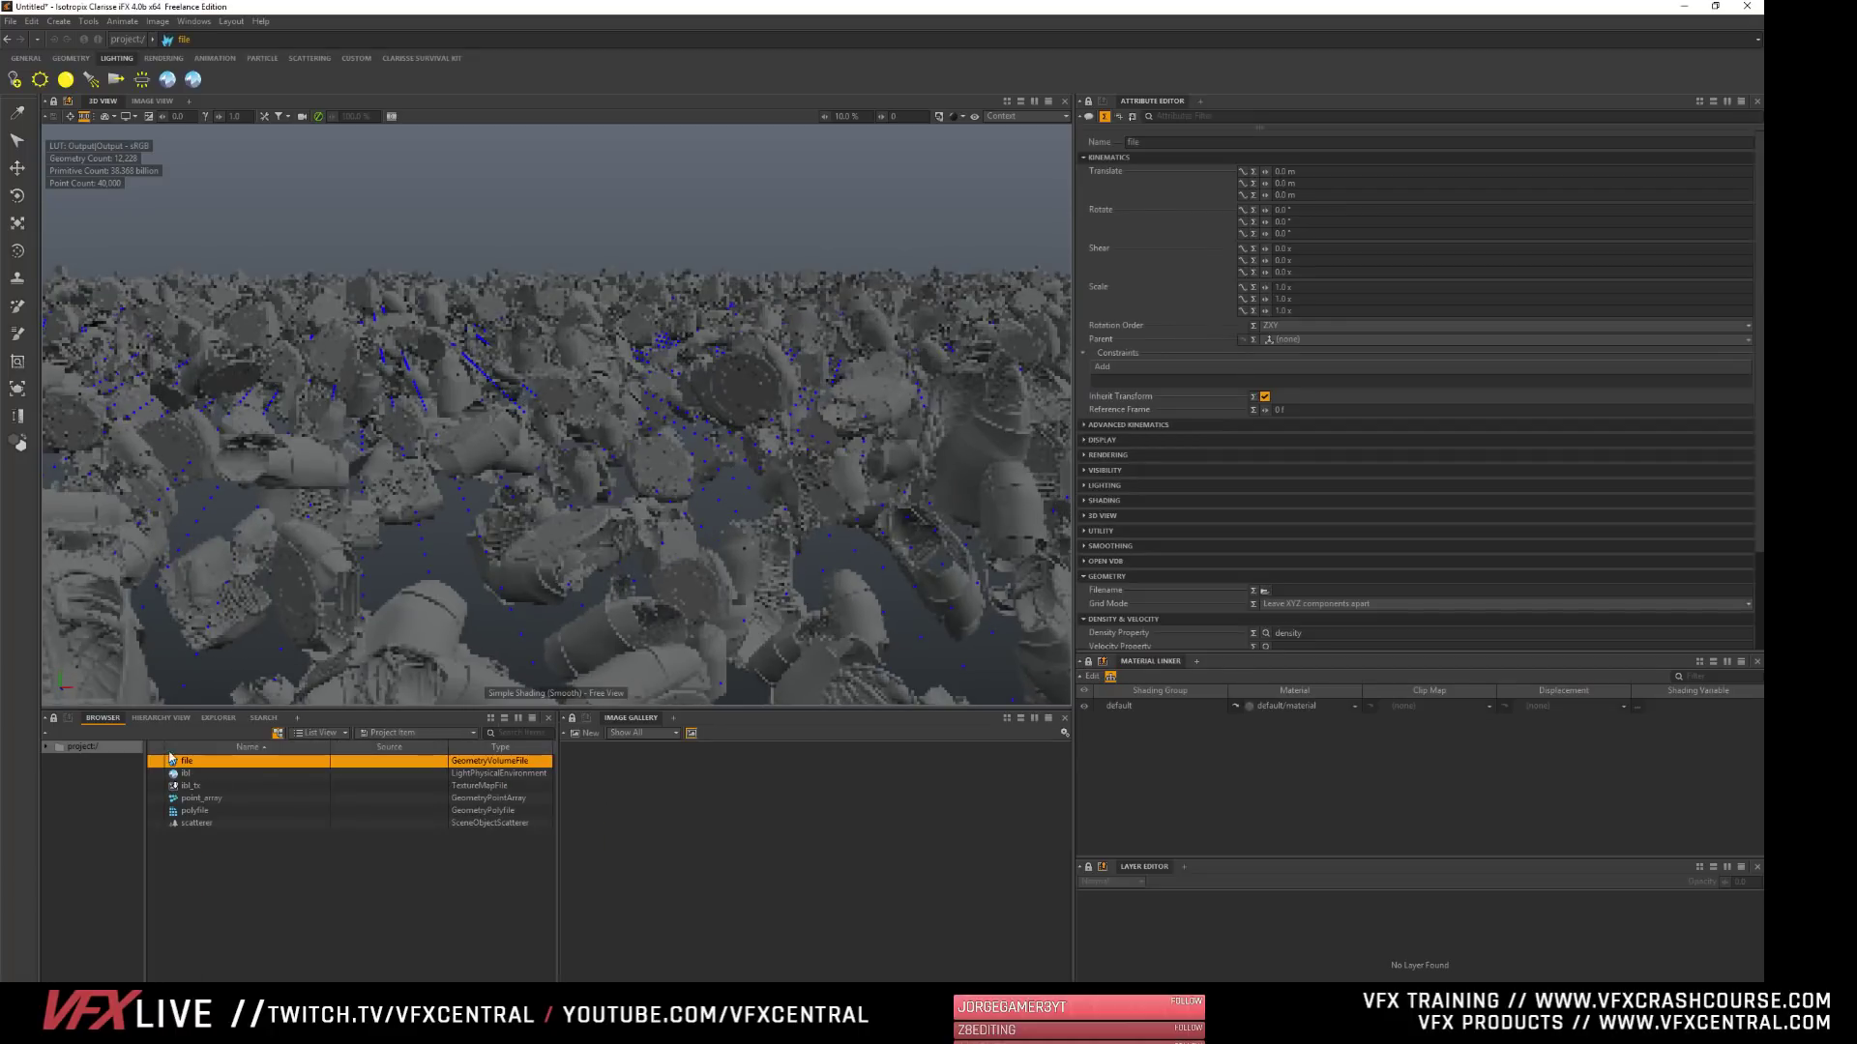
- Load smoke.55.vdb from the Houdini/cache/volume folder on the D: drive as the volume file's Filename
{"action": "left_click", "coordinate": [1107, 156]}
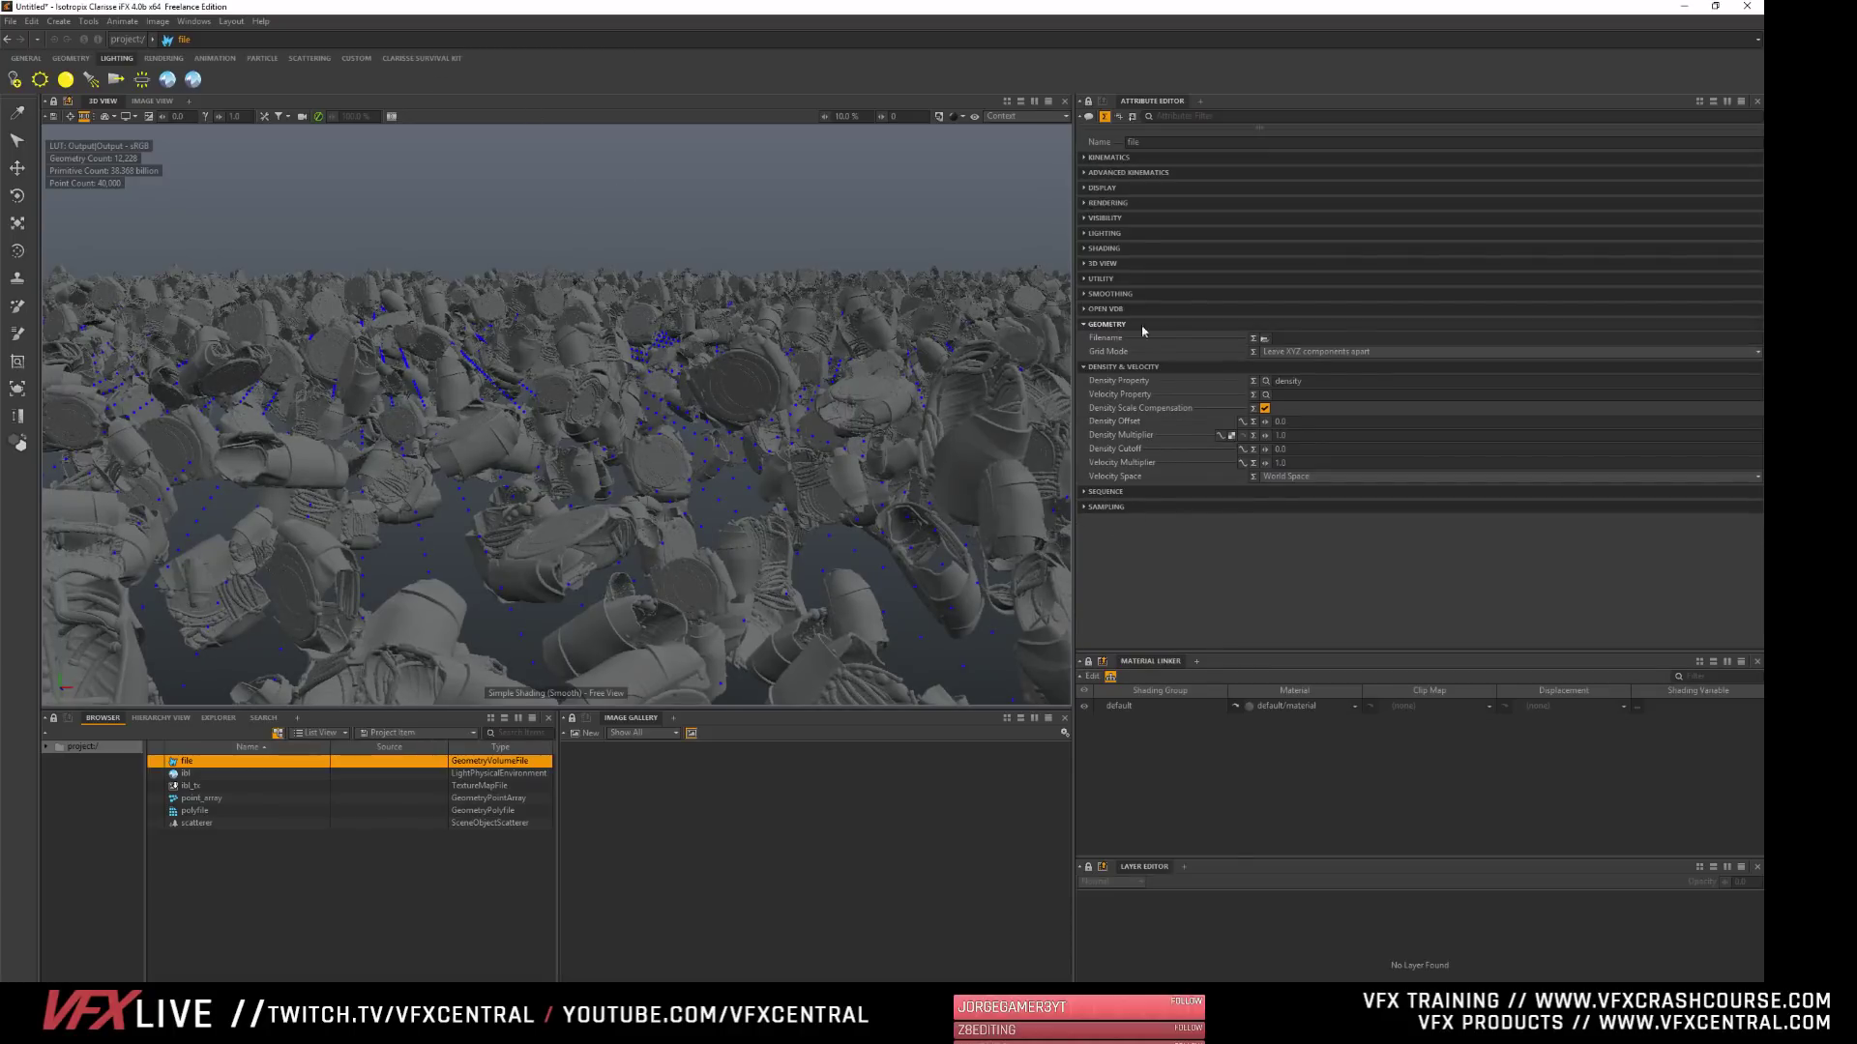
{"action": "left_click", "coordinate": [1265, 339]}
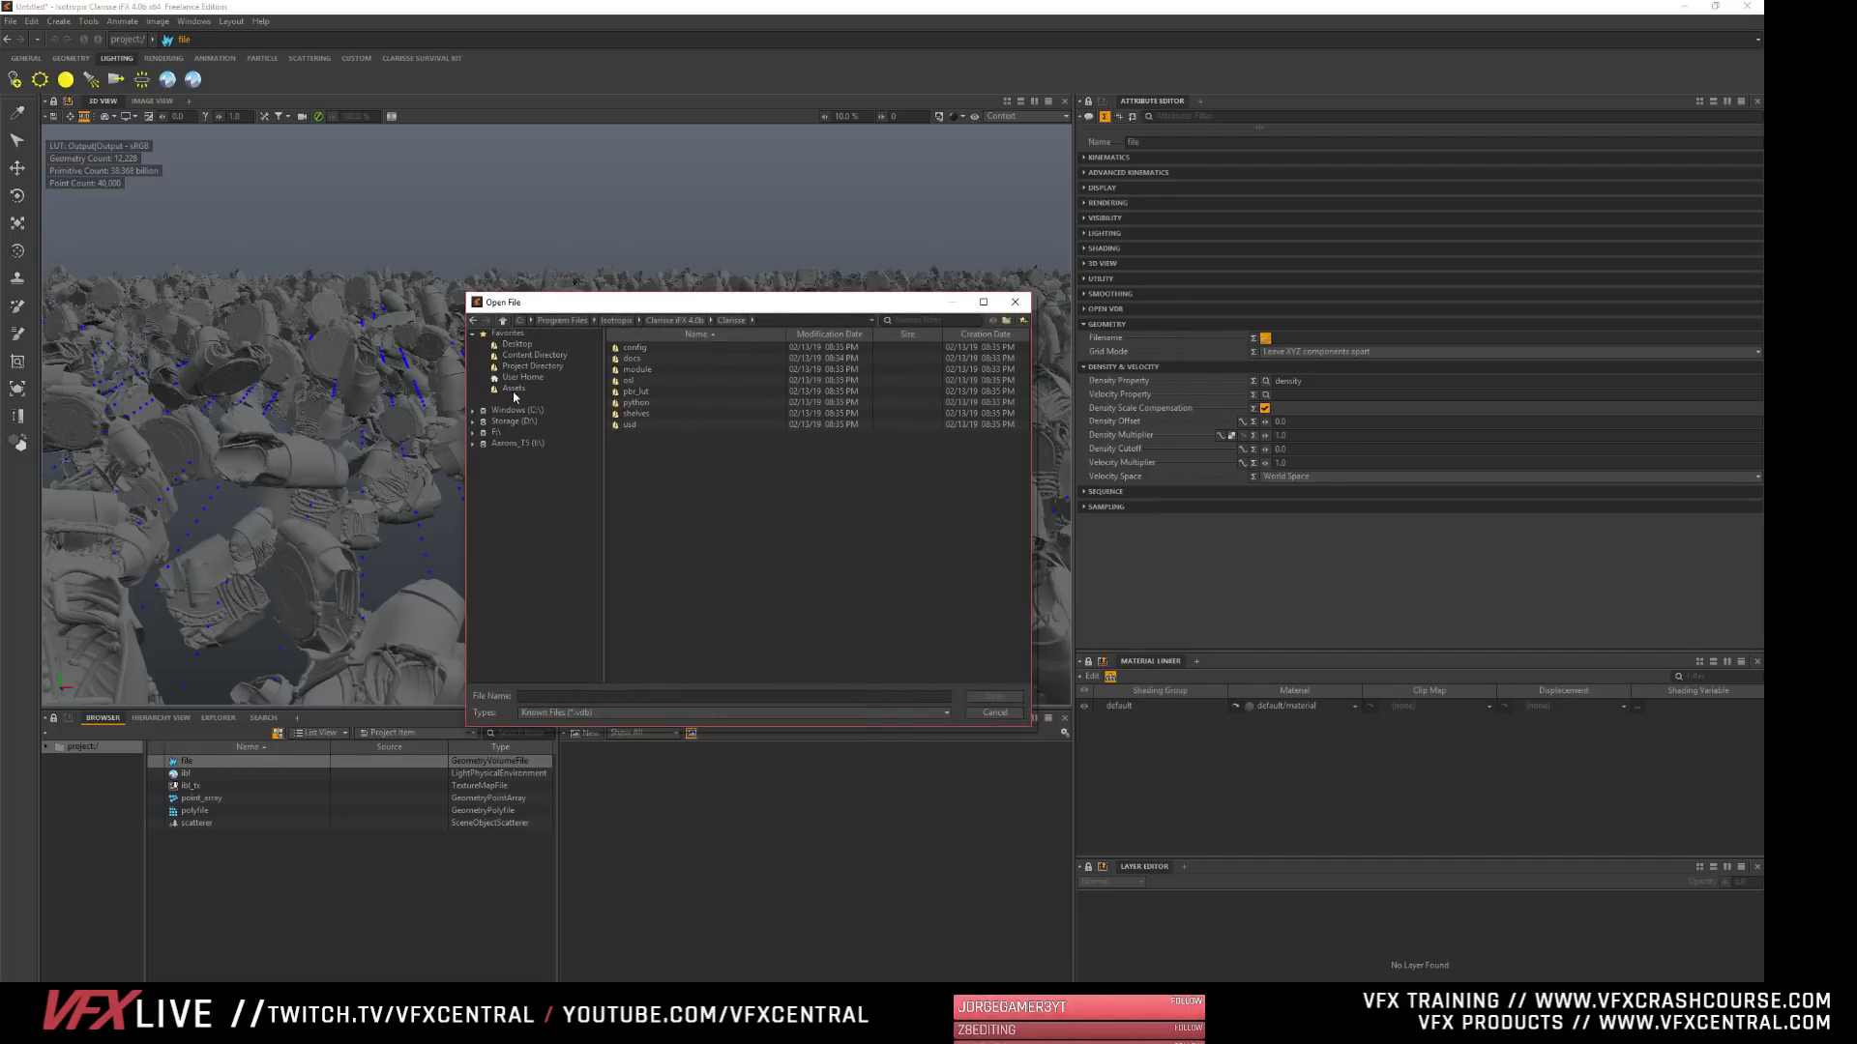
{"action": "left_click", "coordinate": [512, 423]}
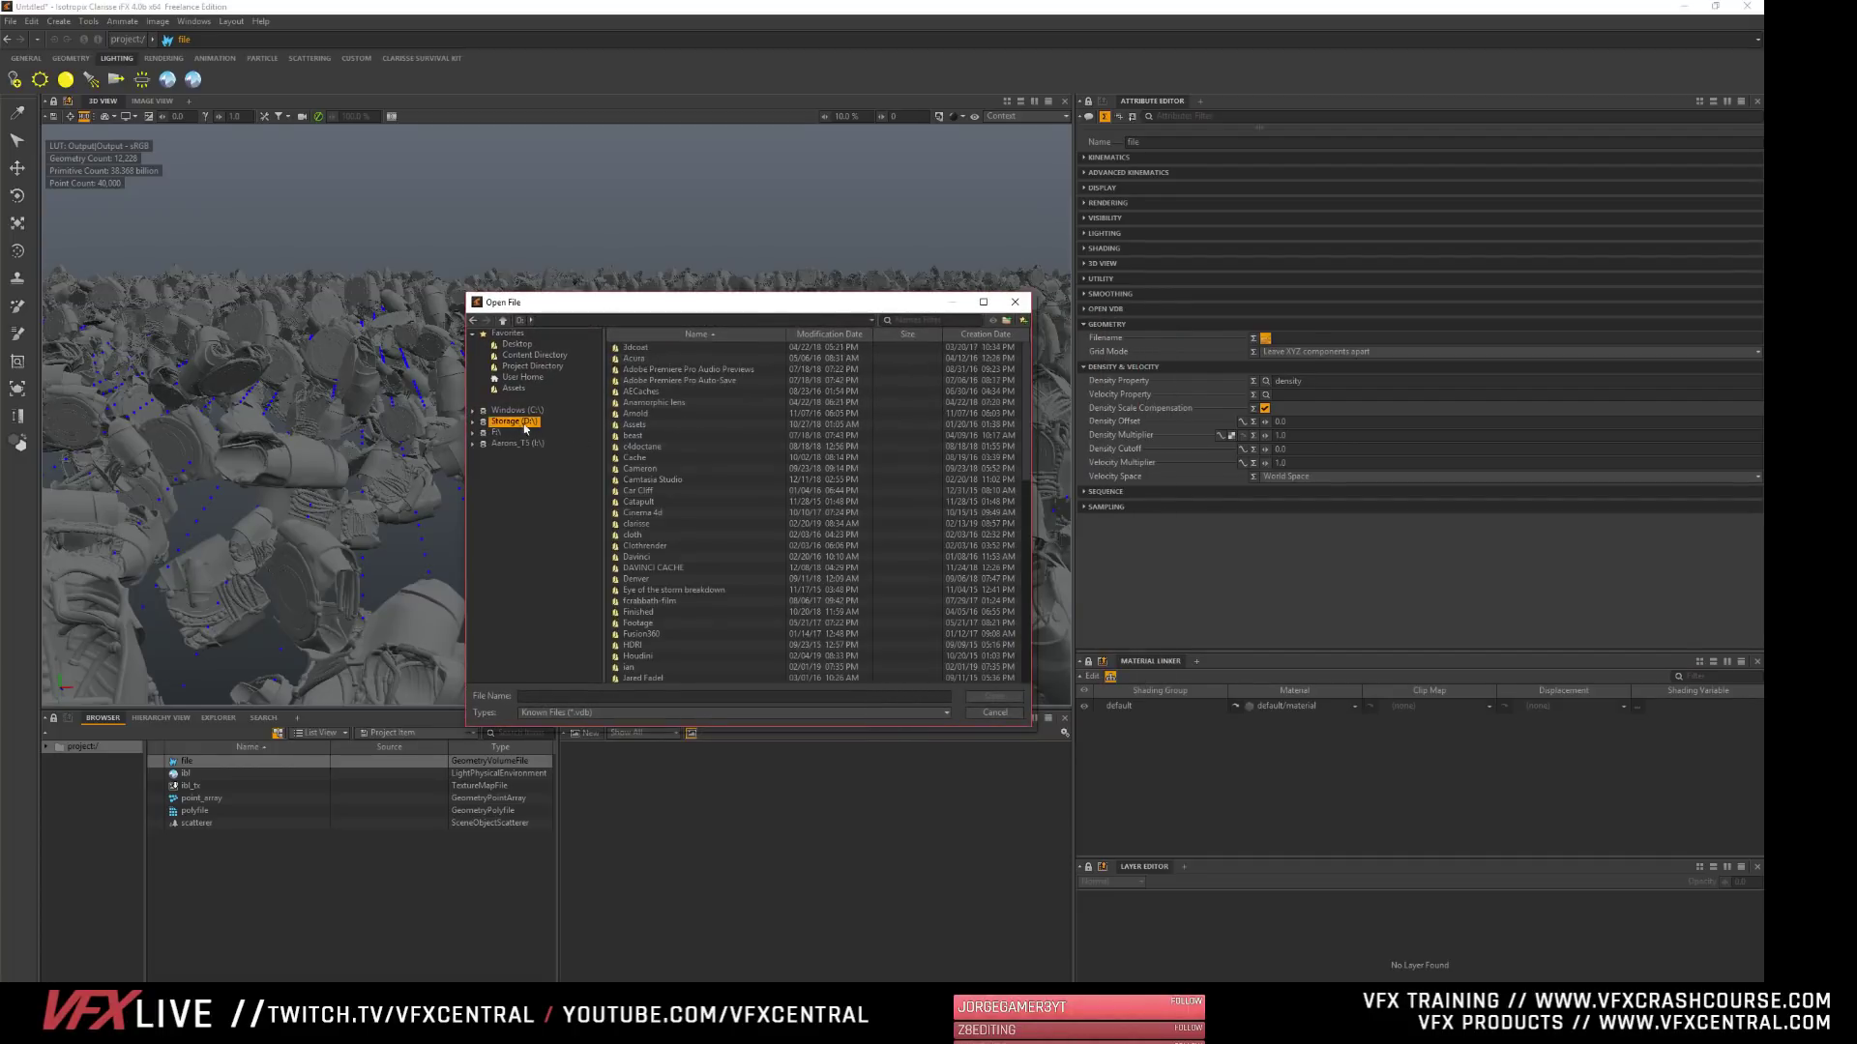
{"action": "scroll", "coordinate": [709, 600], "scroll_direction": "down", "scroll_amount": 10}
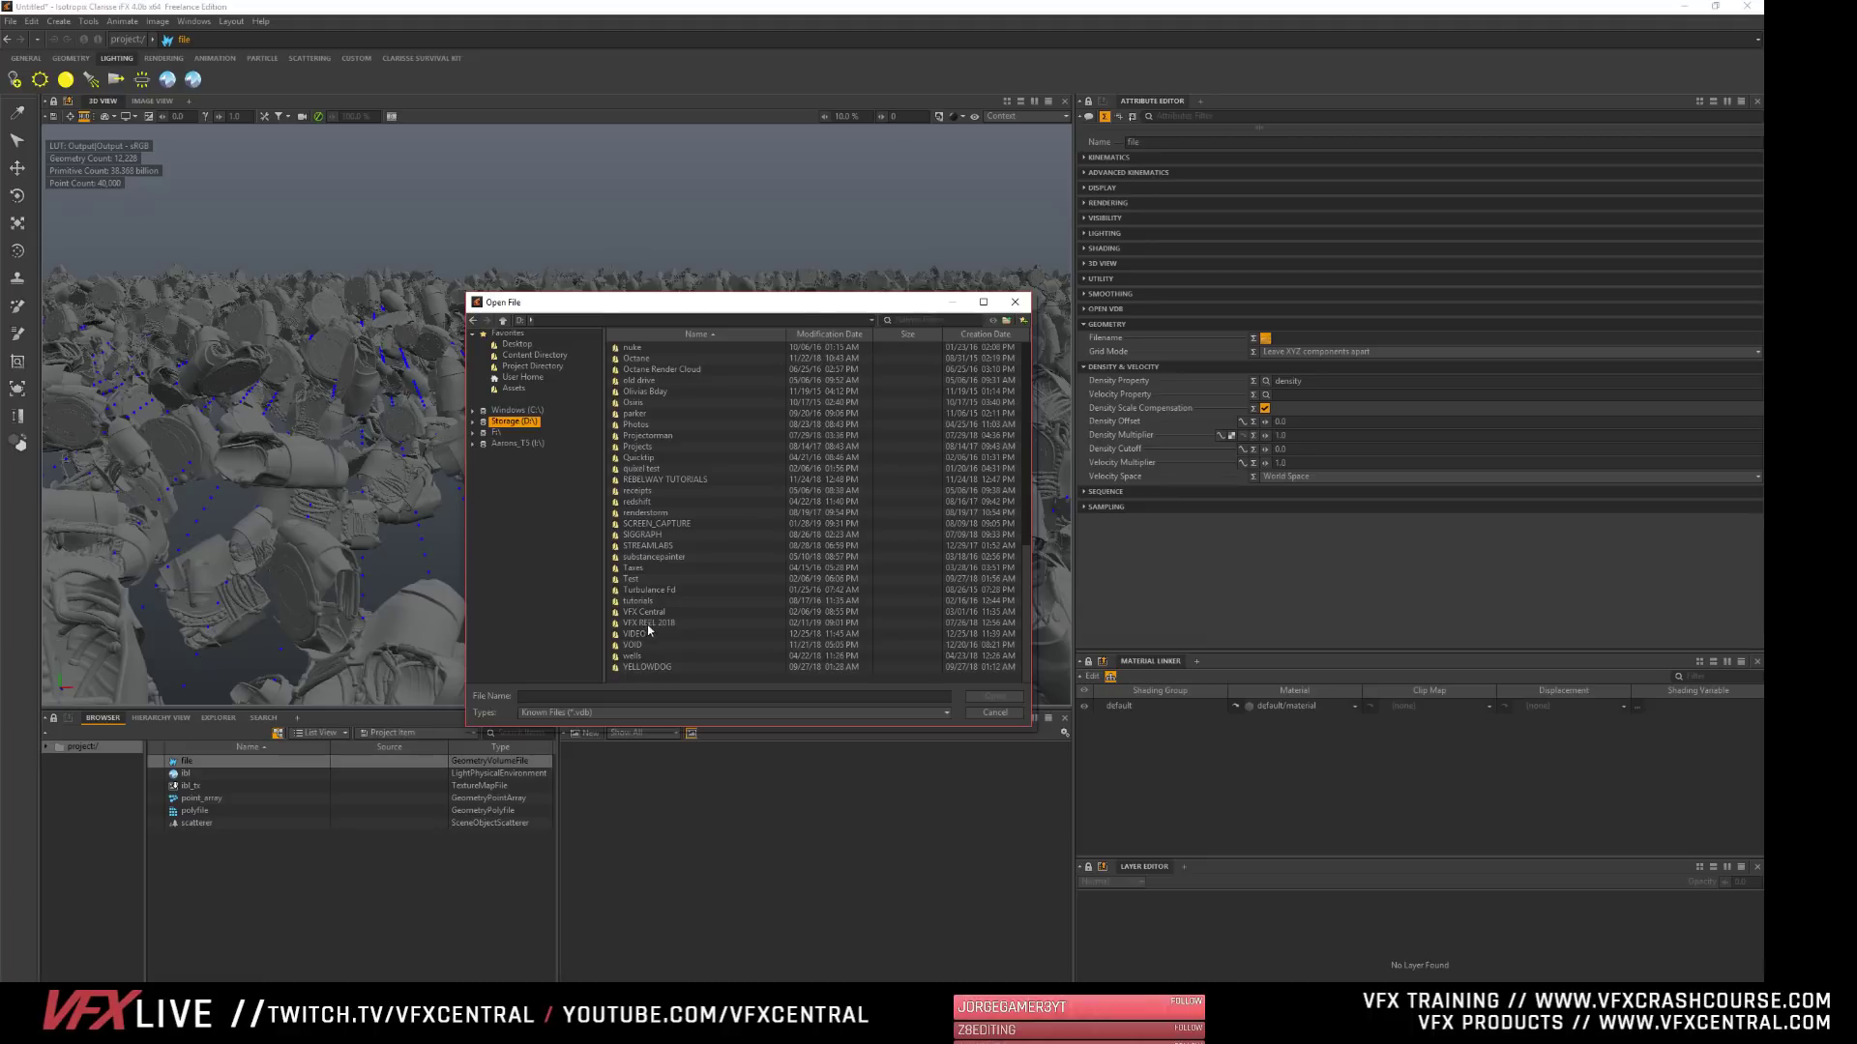
{"action": "double_click", "coordinate": [616, 613]}
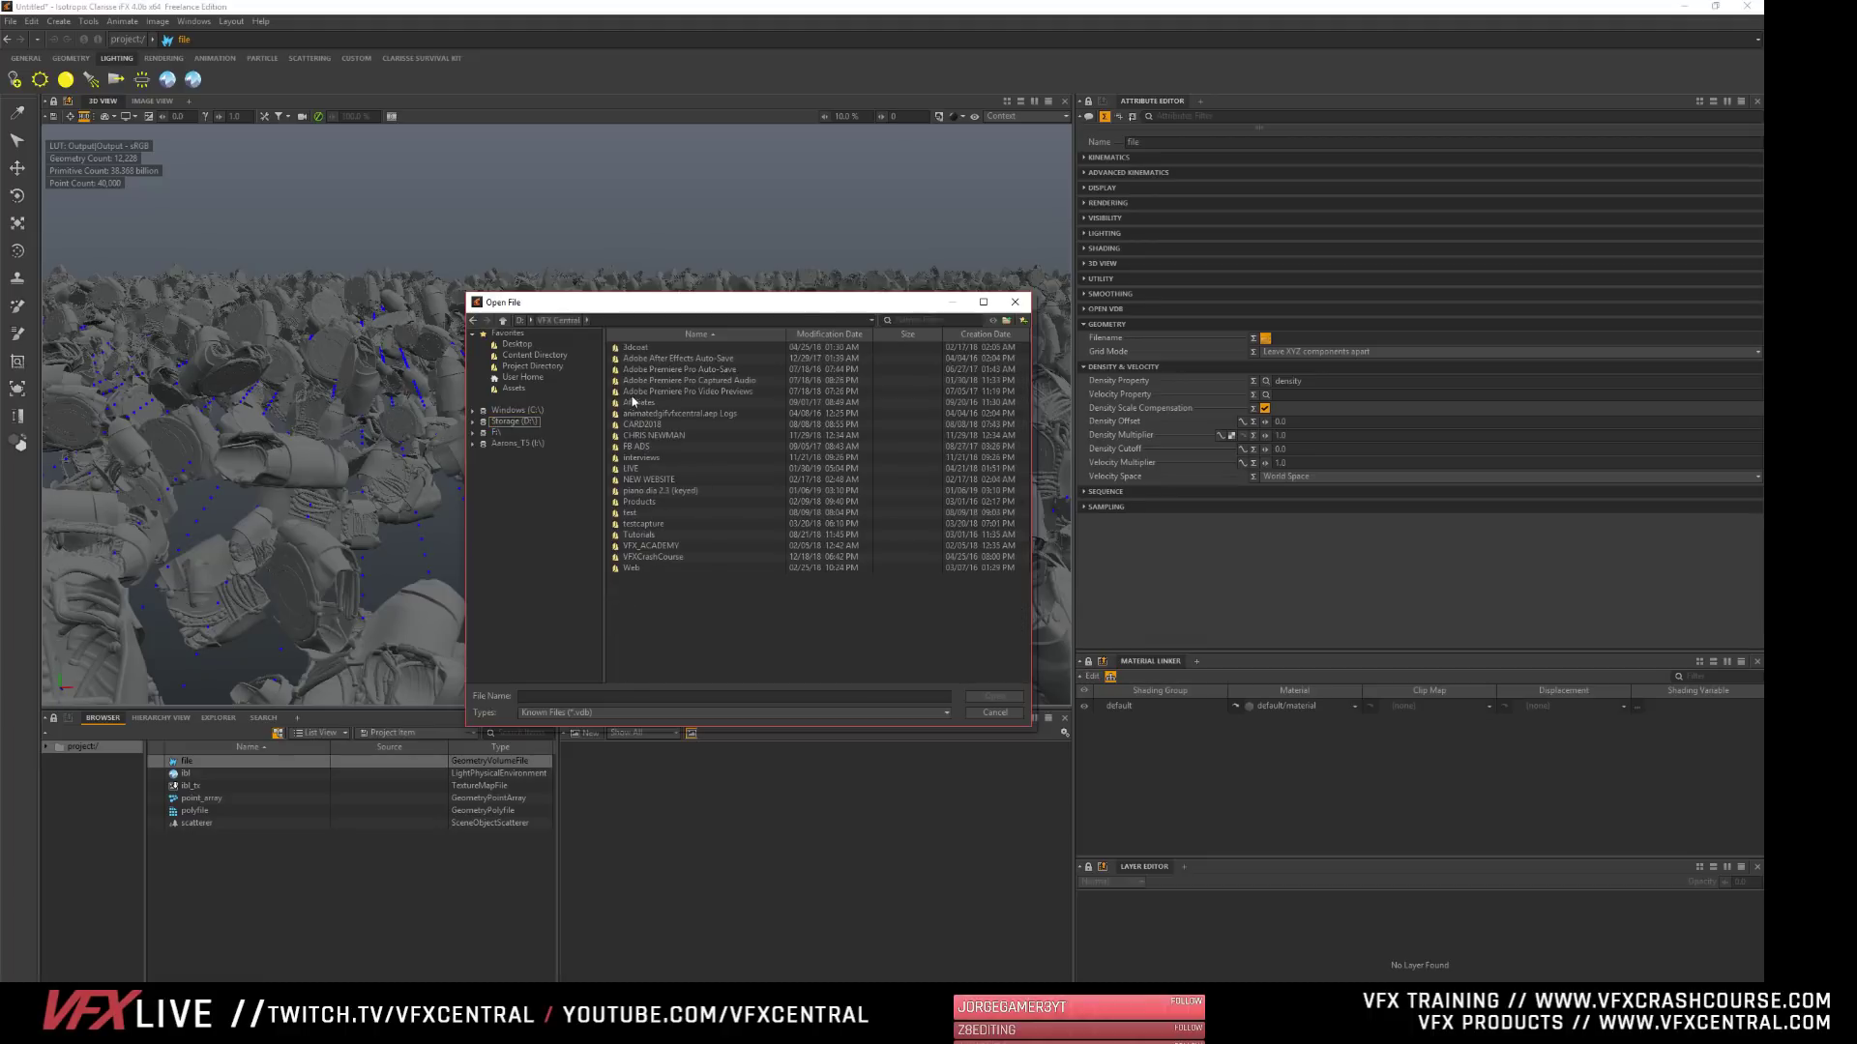
{"action": "left_click", "coordinate": [520, 320]}
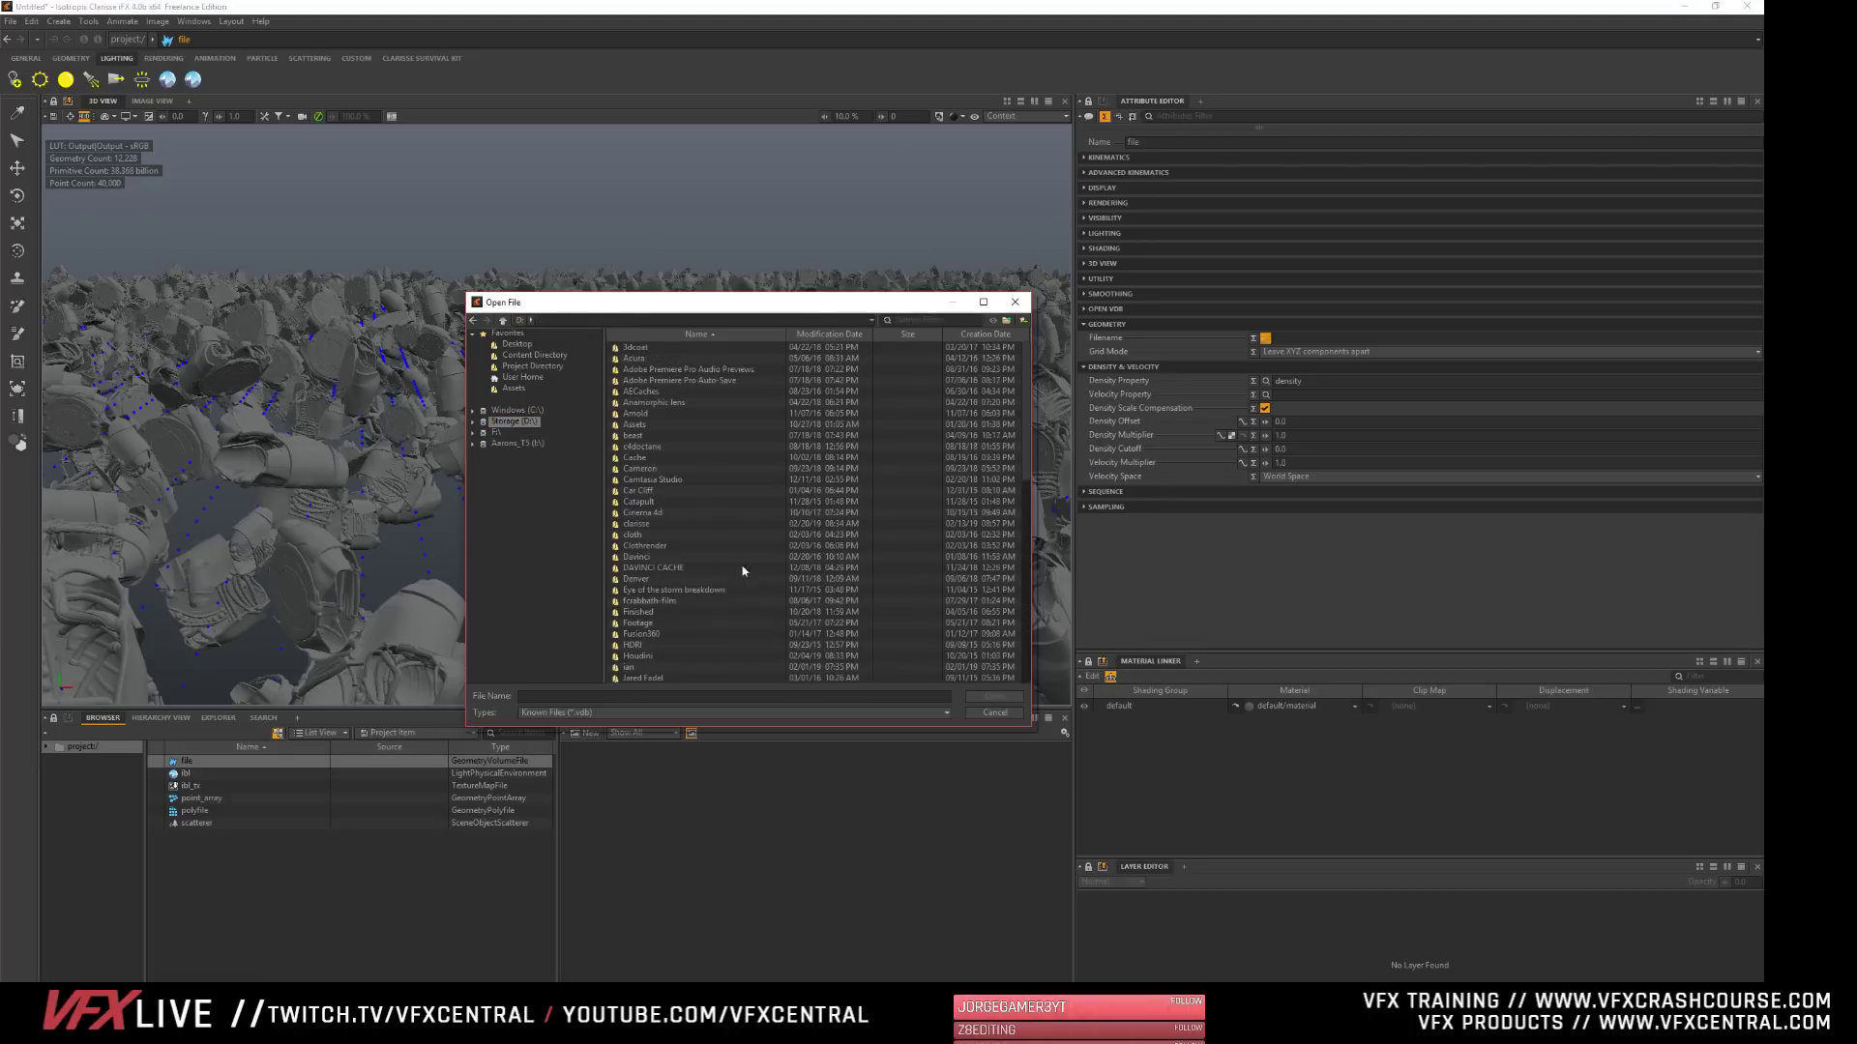
{"action": "double_click", "coordinate": [618, 657]}
{"action": "double_click", "coordinate": [634, 391]}
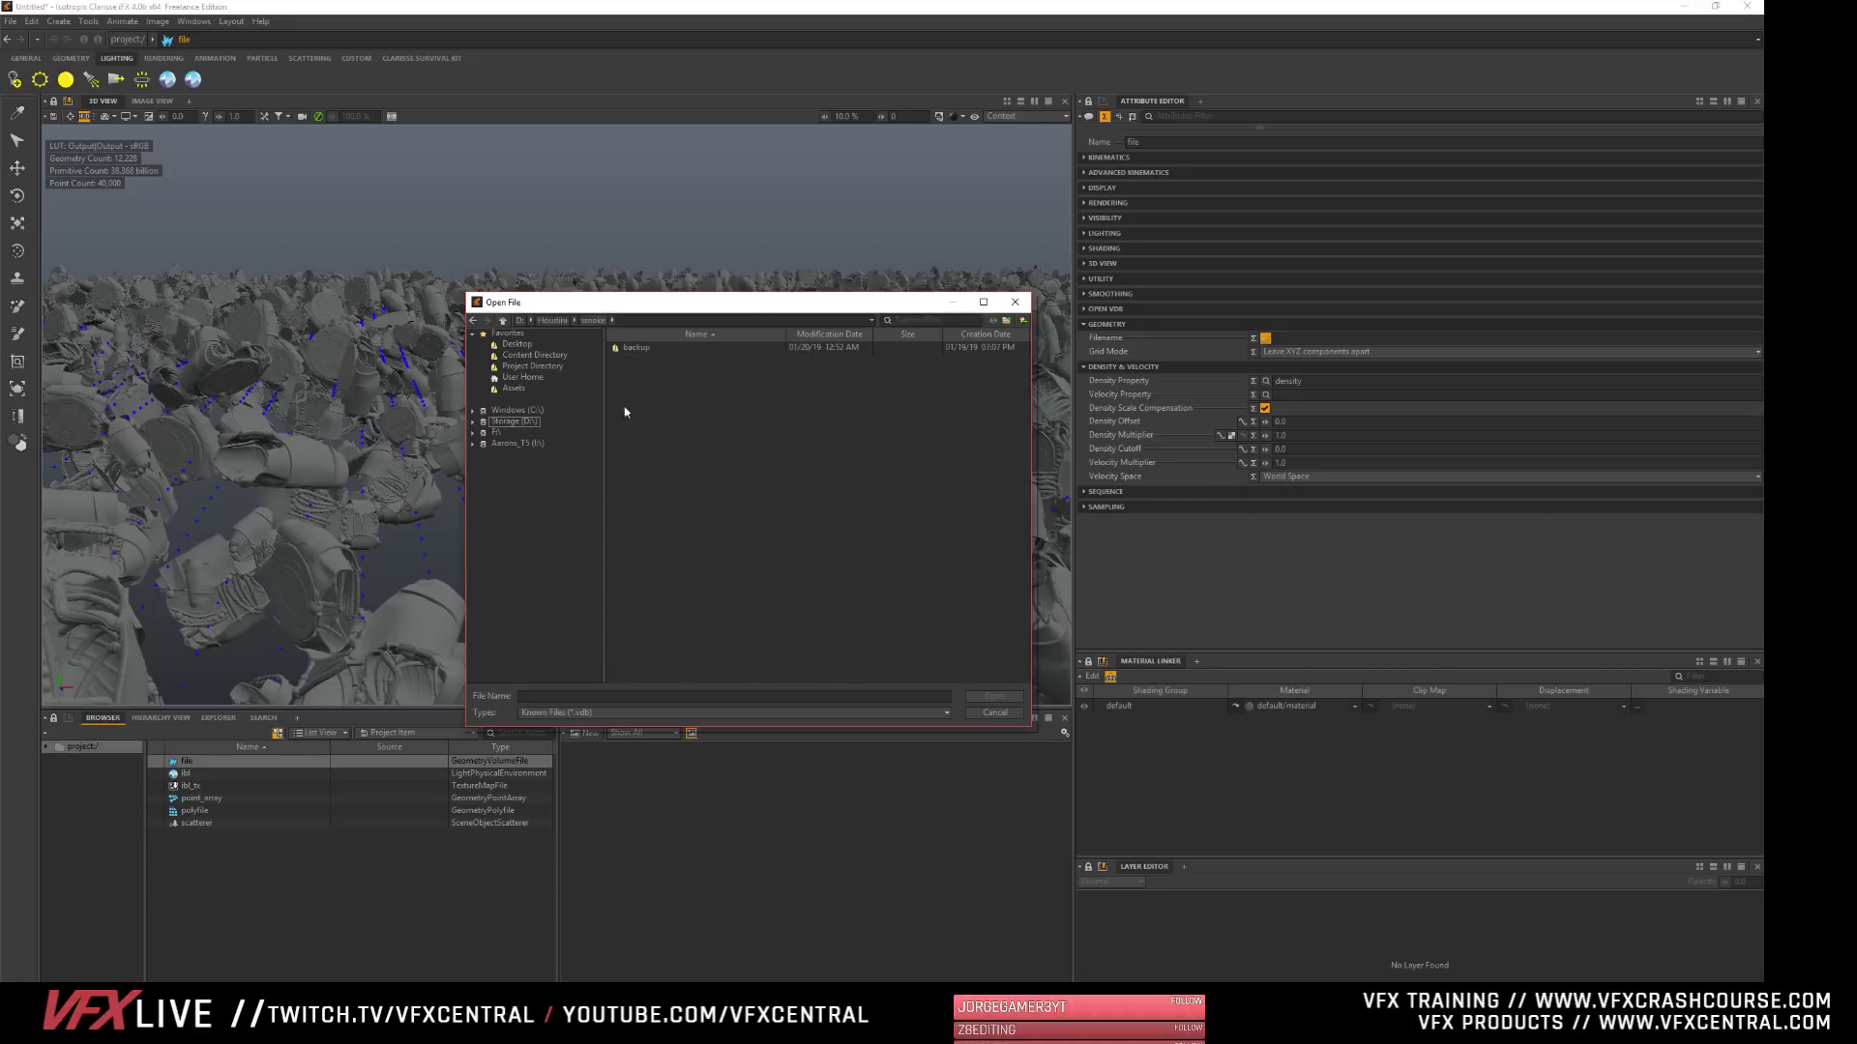
{"action": "left_click", "coordinate": [559, 320]}
{"action": "double_click", "coordinate": [618, 371]}
{"action": "double_click", "coordinate": [628, 347]}
{"action": "scroll", "coordinate": [659, 558], "scroll_direction": "down", "scroll_amount": 9}
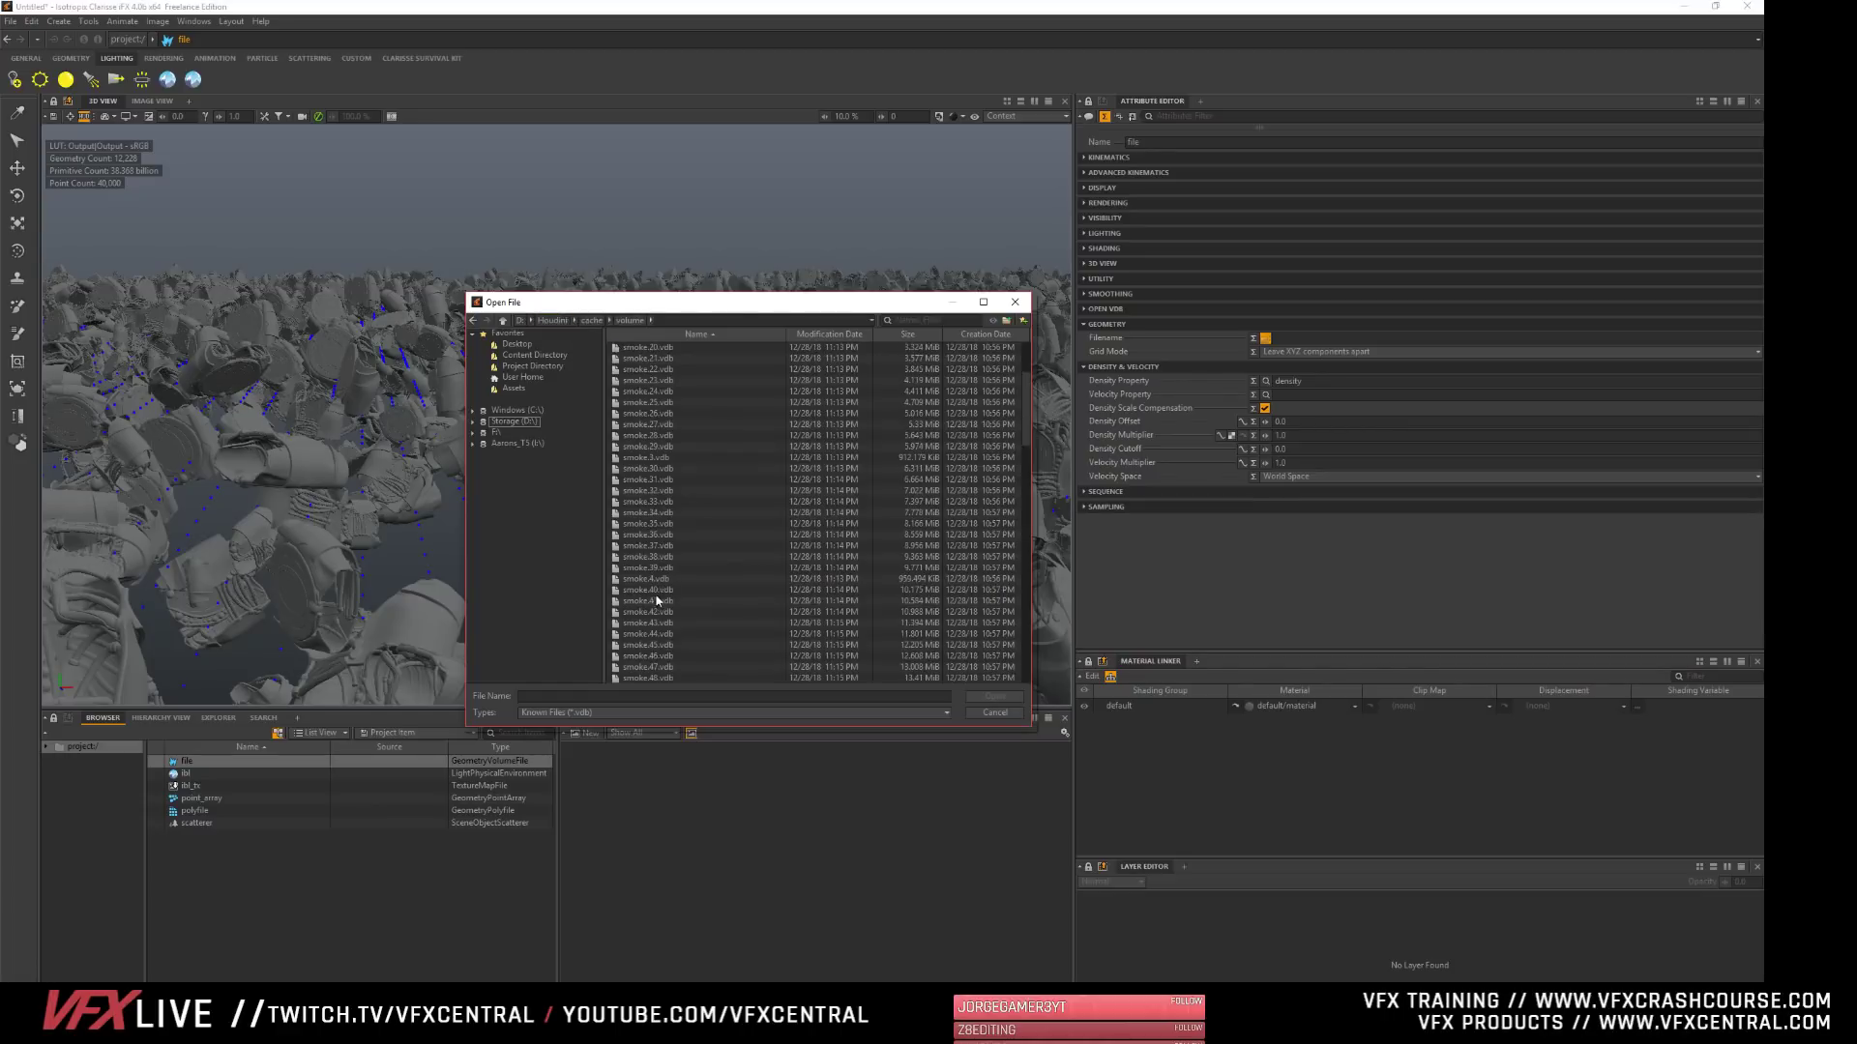
{"action": "left_click", "coordinate": [658, 603]}
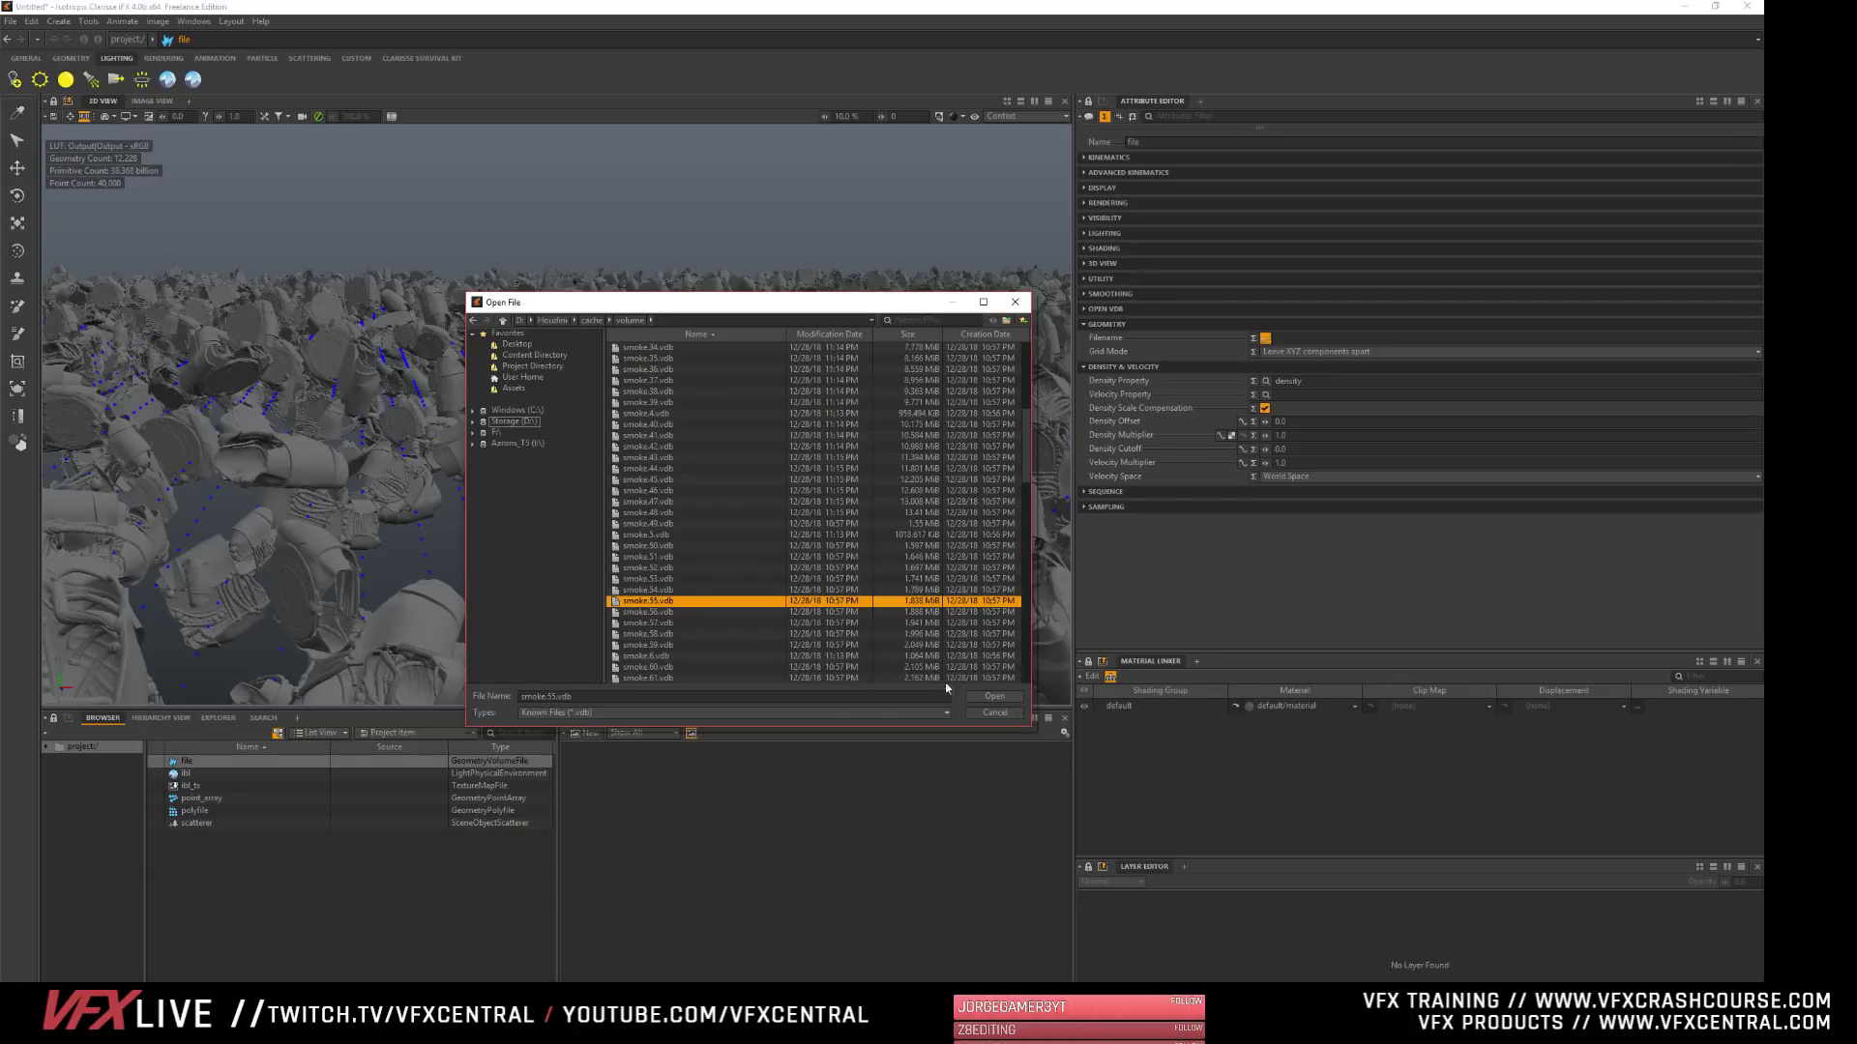
{"action": "left_click", "coordinate": [996, 698]}
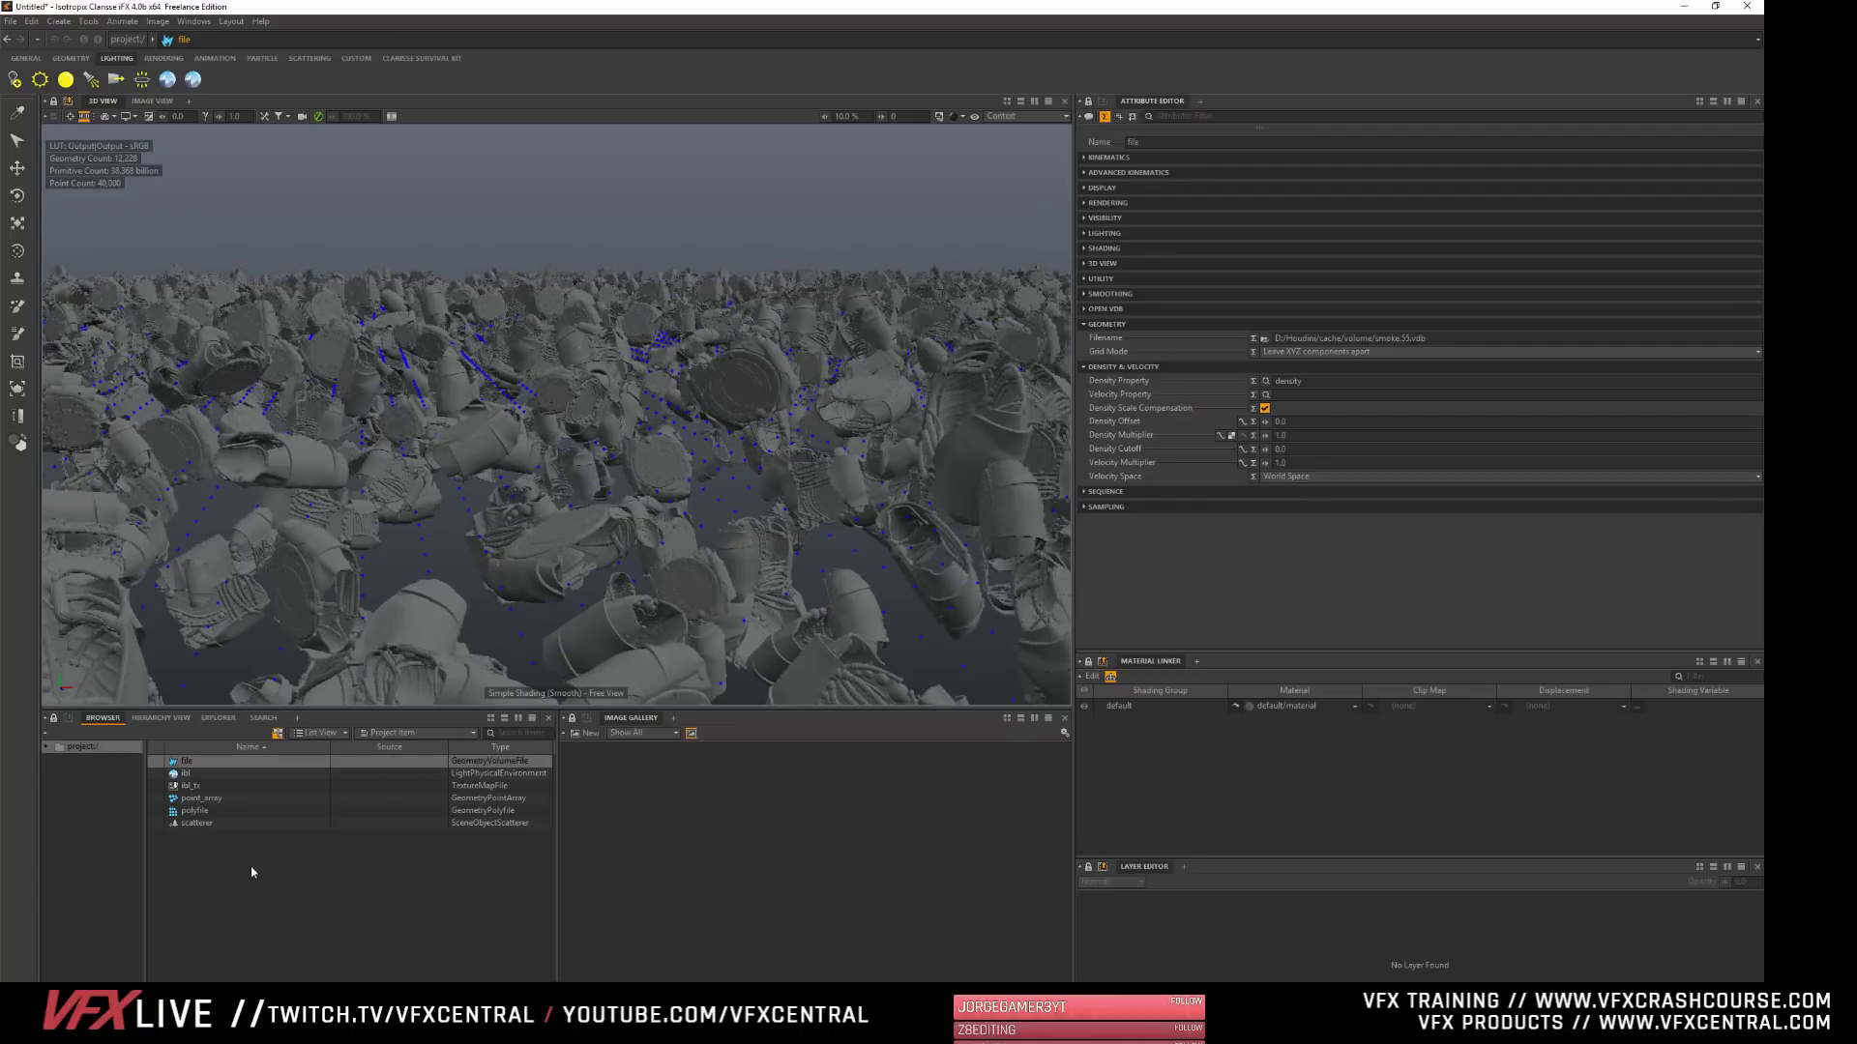
{"action": "left_click", "coordinate": [179, 762]}
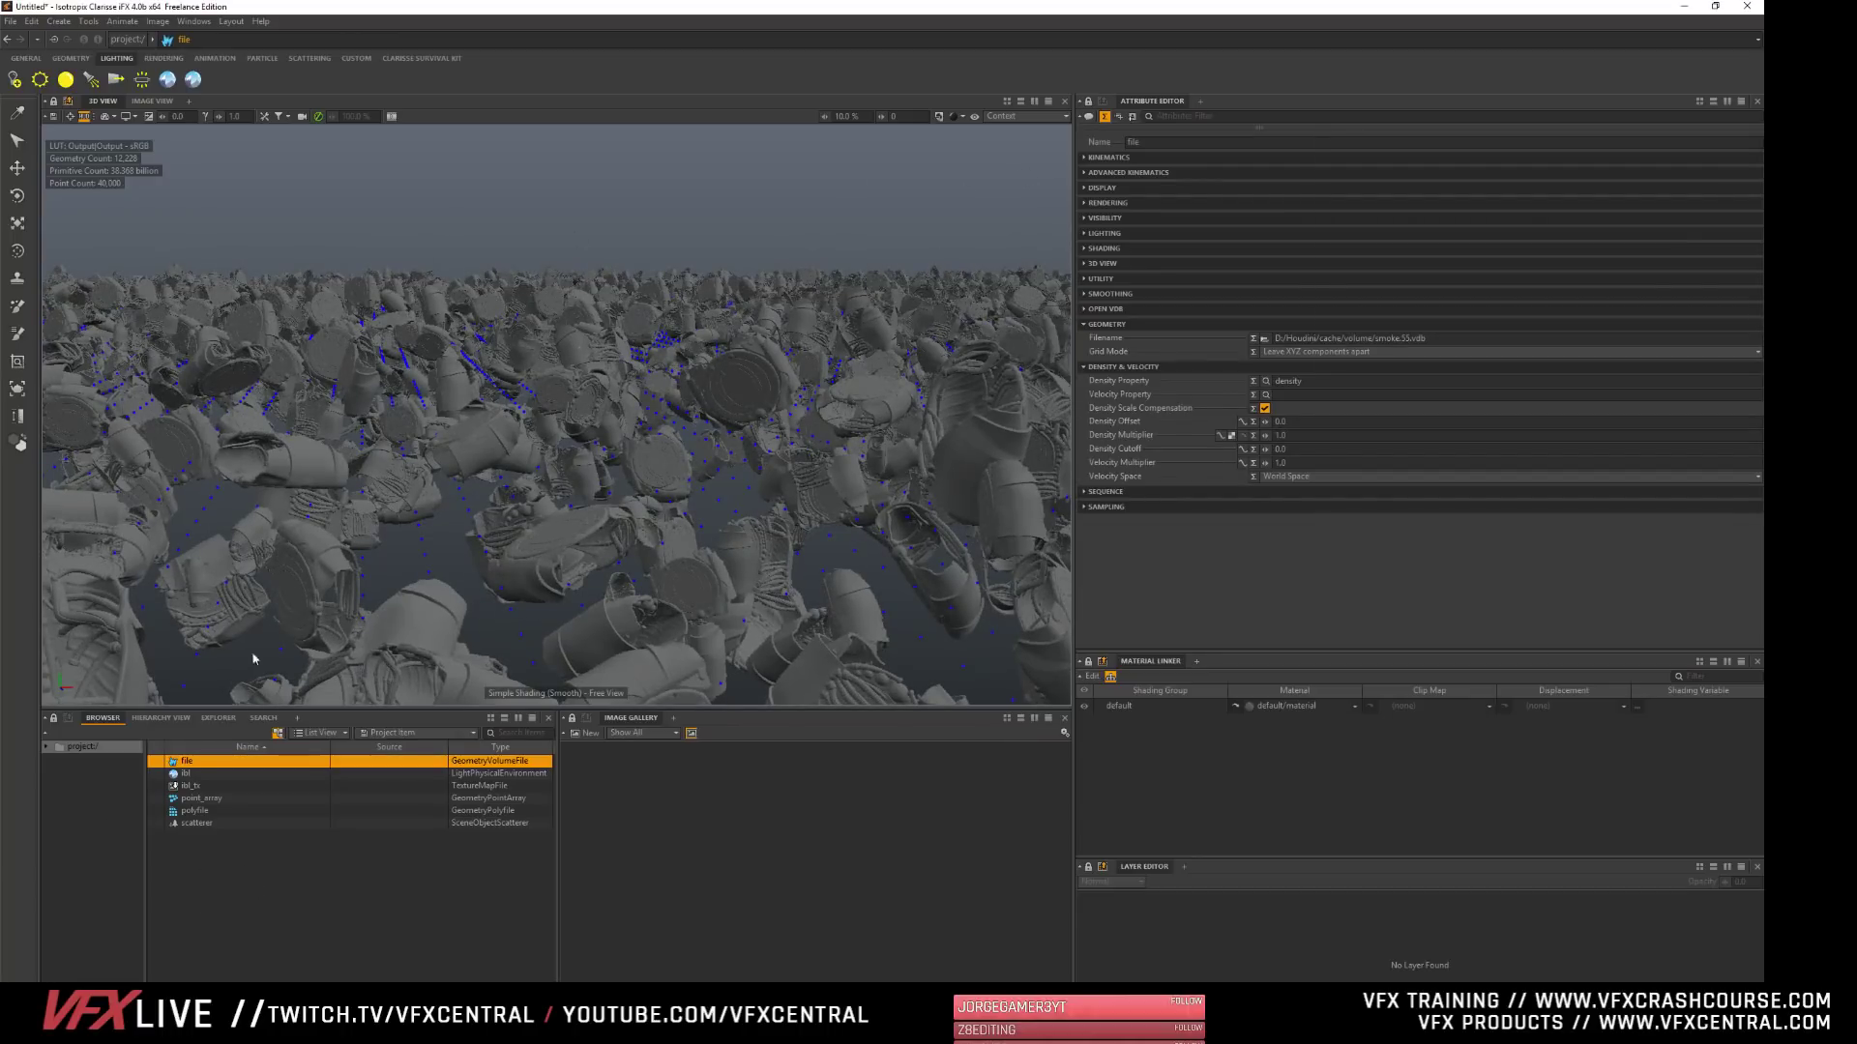
{"action": "left_click", "coordinate": [255, 892]}
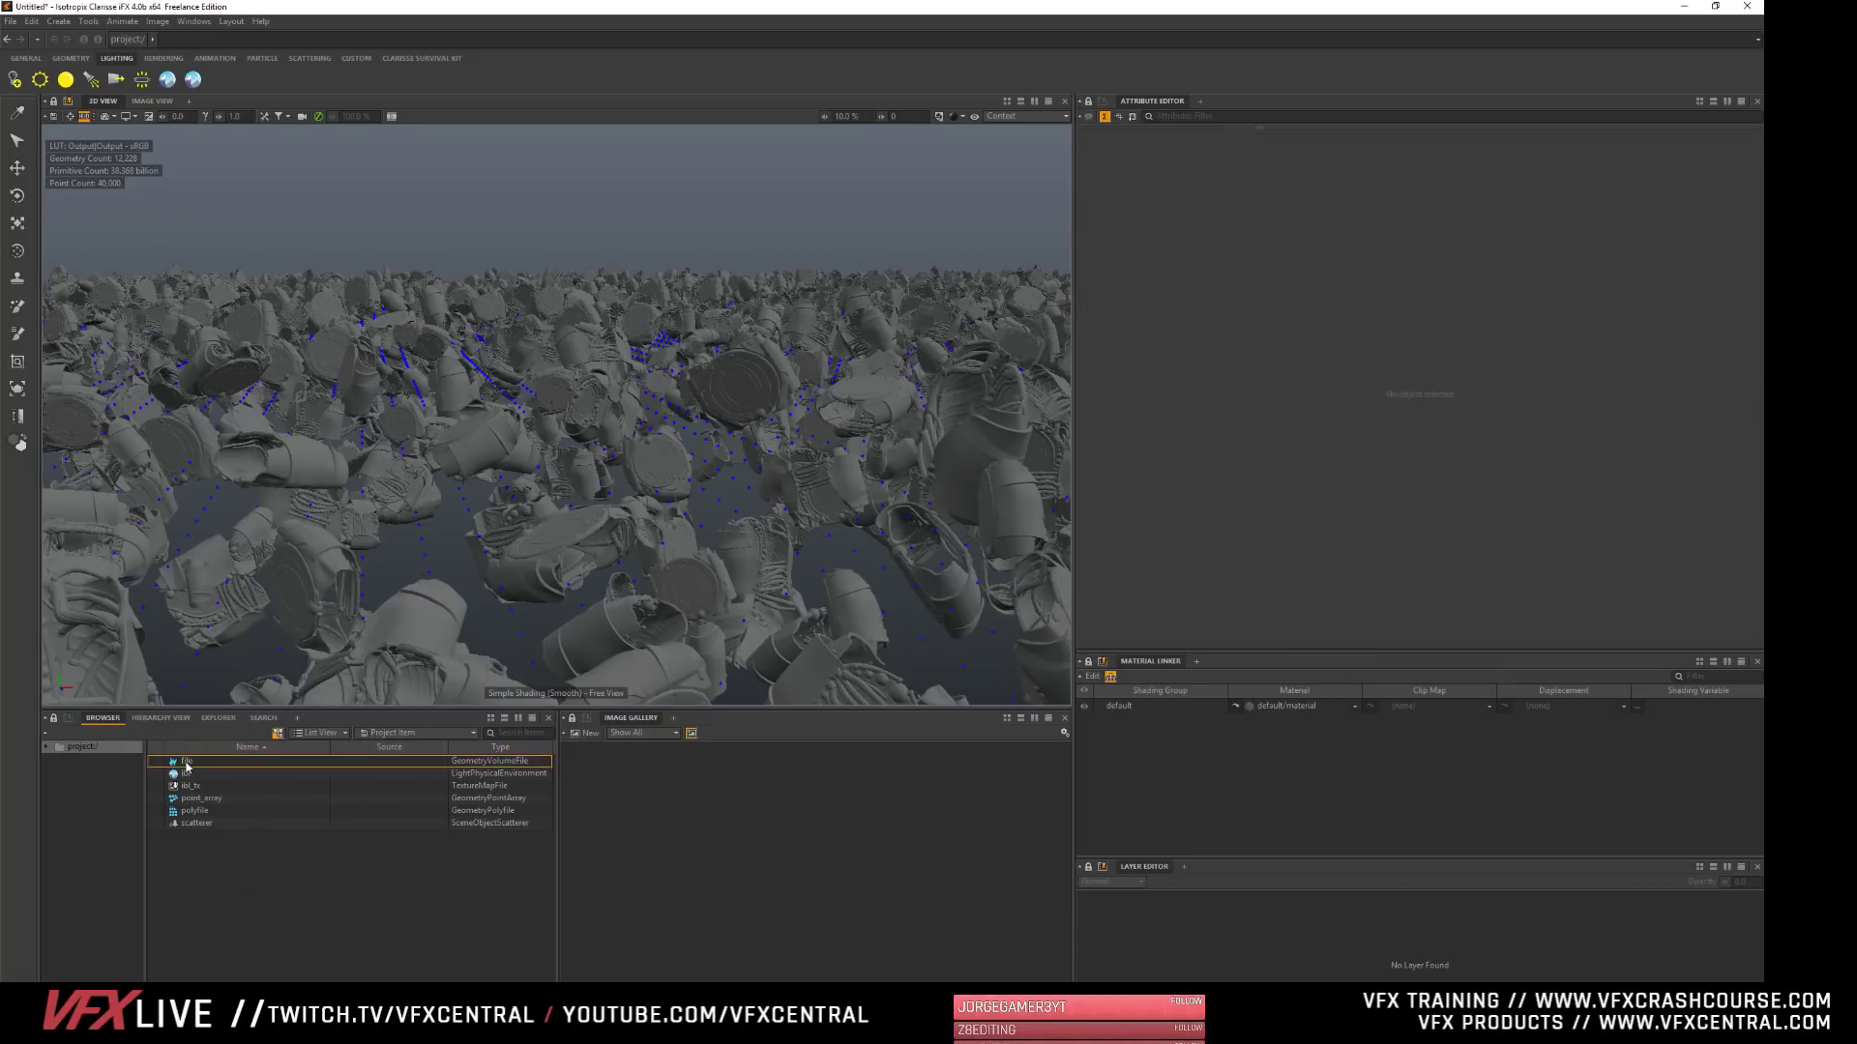
{"action": "left_click", "coordinate": [191, 763]}
{"action": "left_click", "coordinate": [190, 885]}
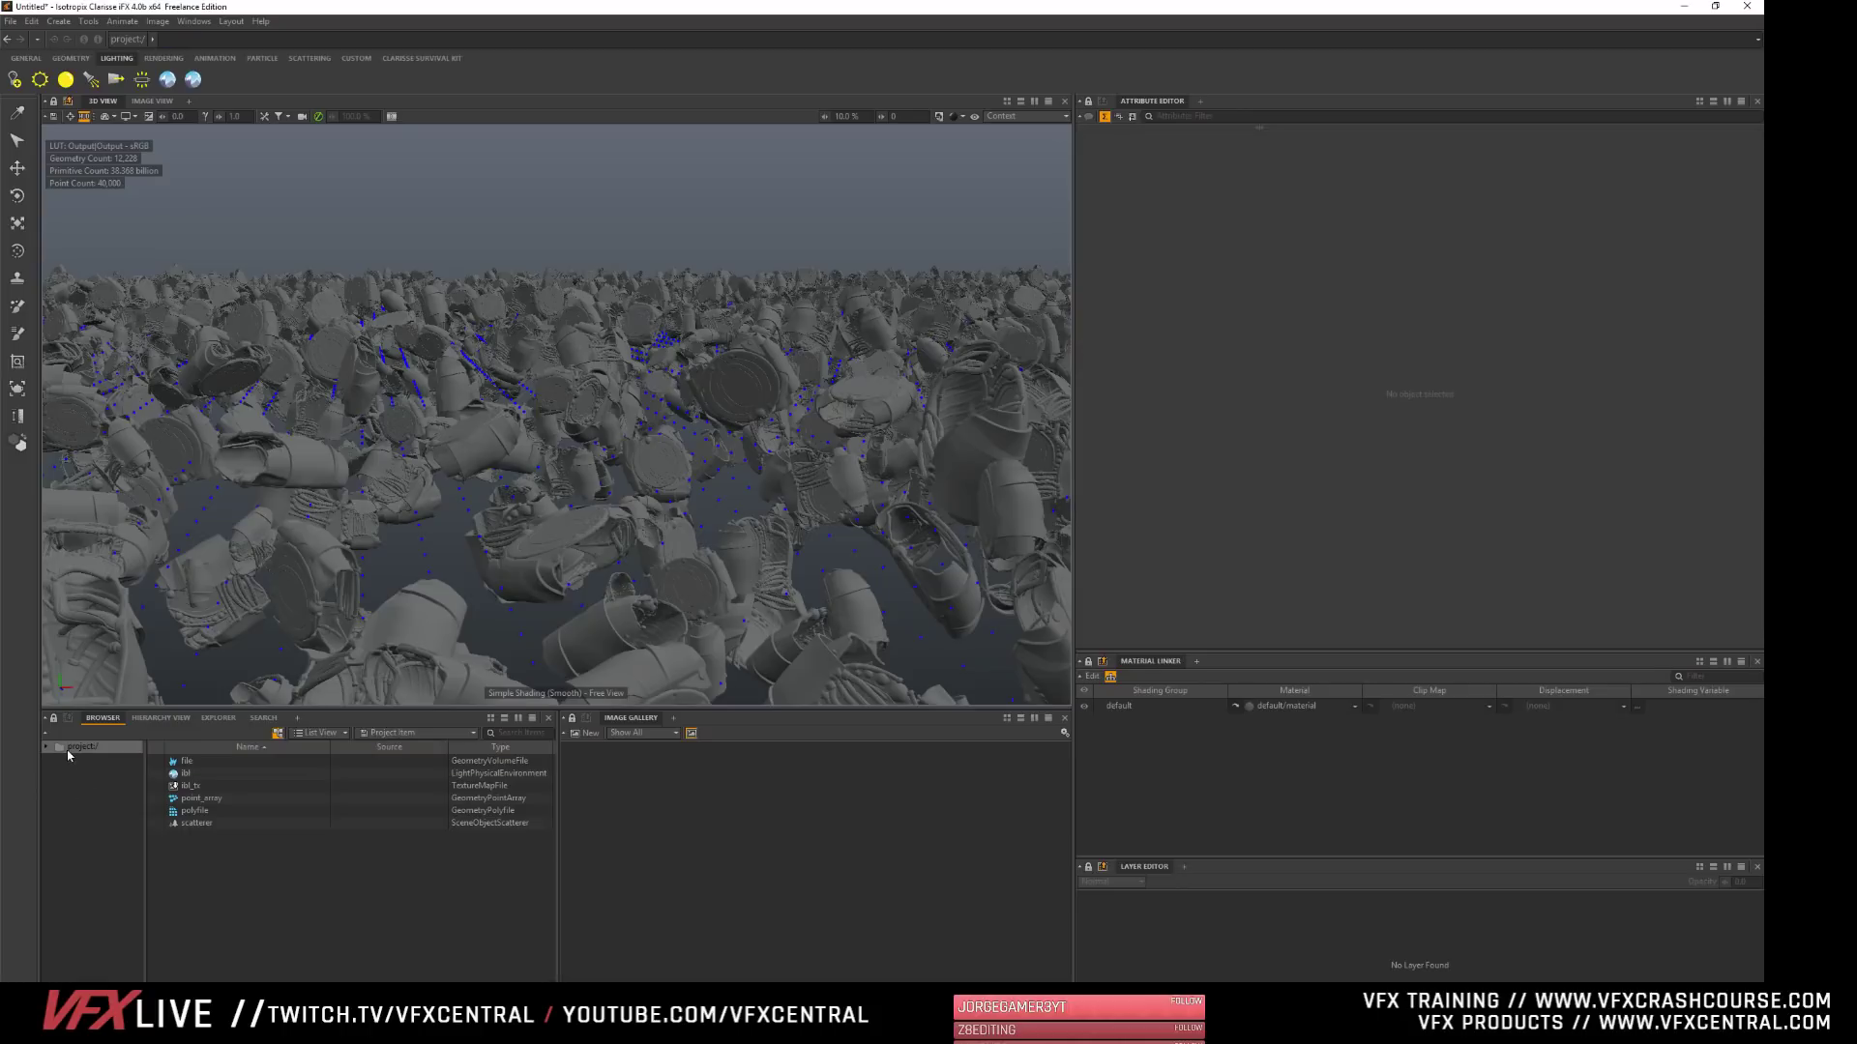
- Create a new context in the project and clear the selection
{"action": "right_click", "coordinate": [213, 857]}
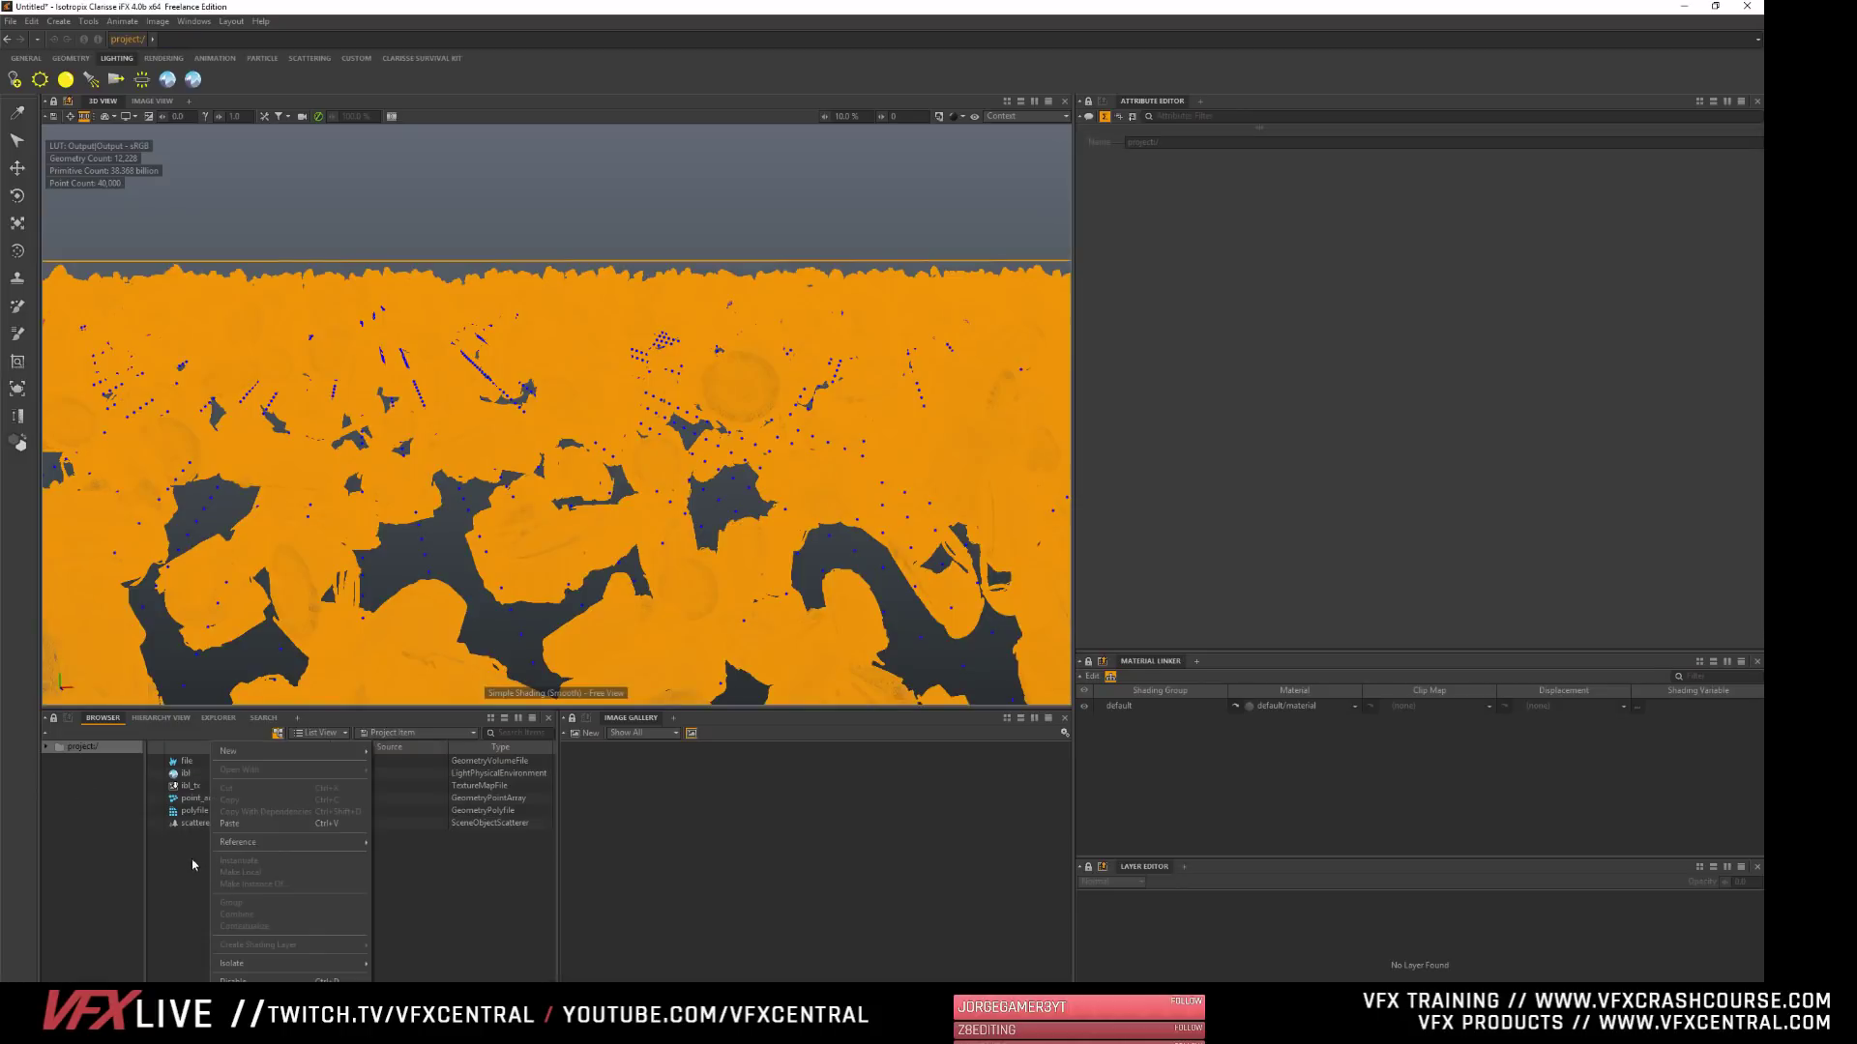
{"action": "mouse_move", "coordinate": [241, 751]}
{"action": "left_click", "coordinate": [386, 755]}
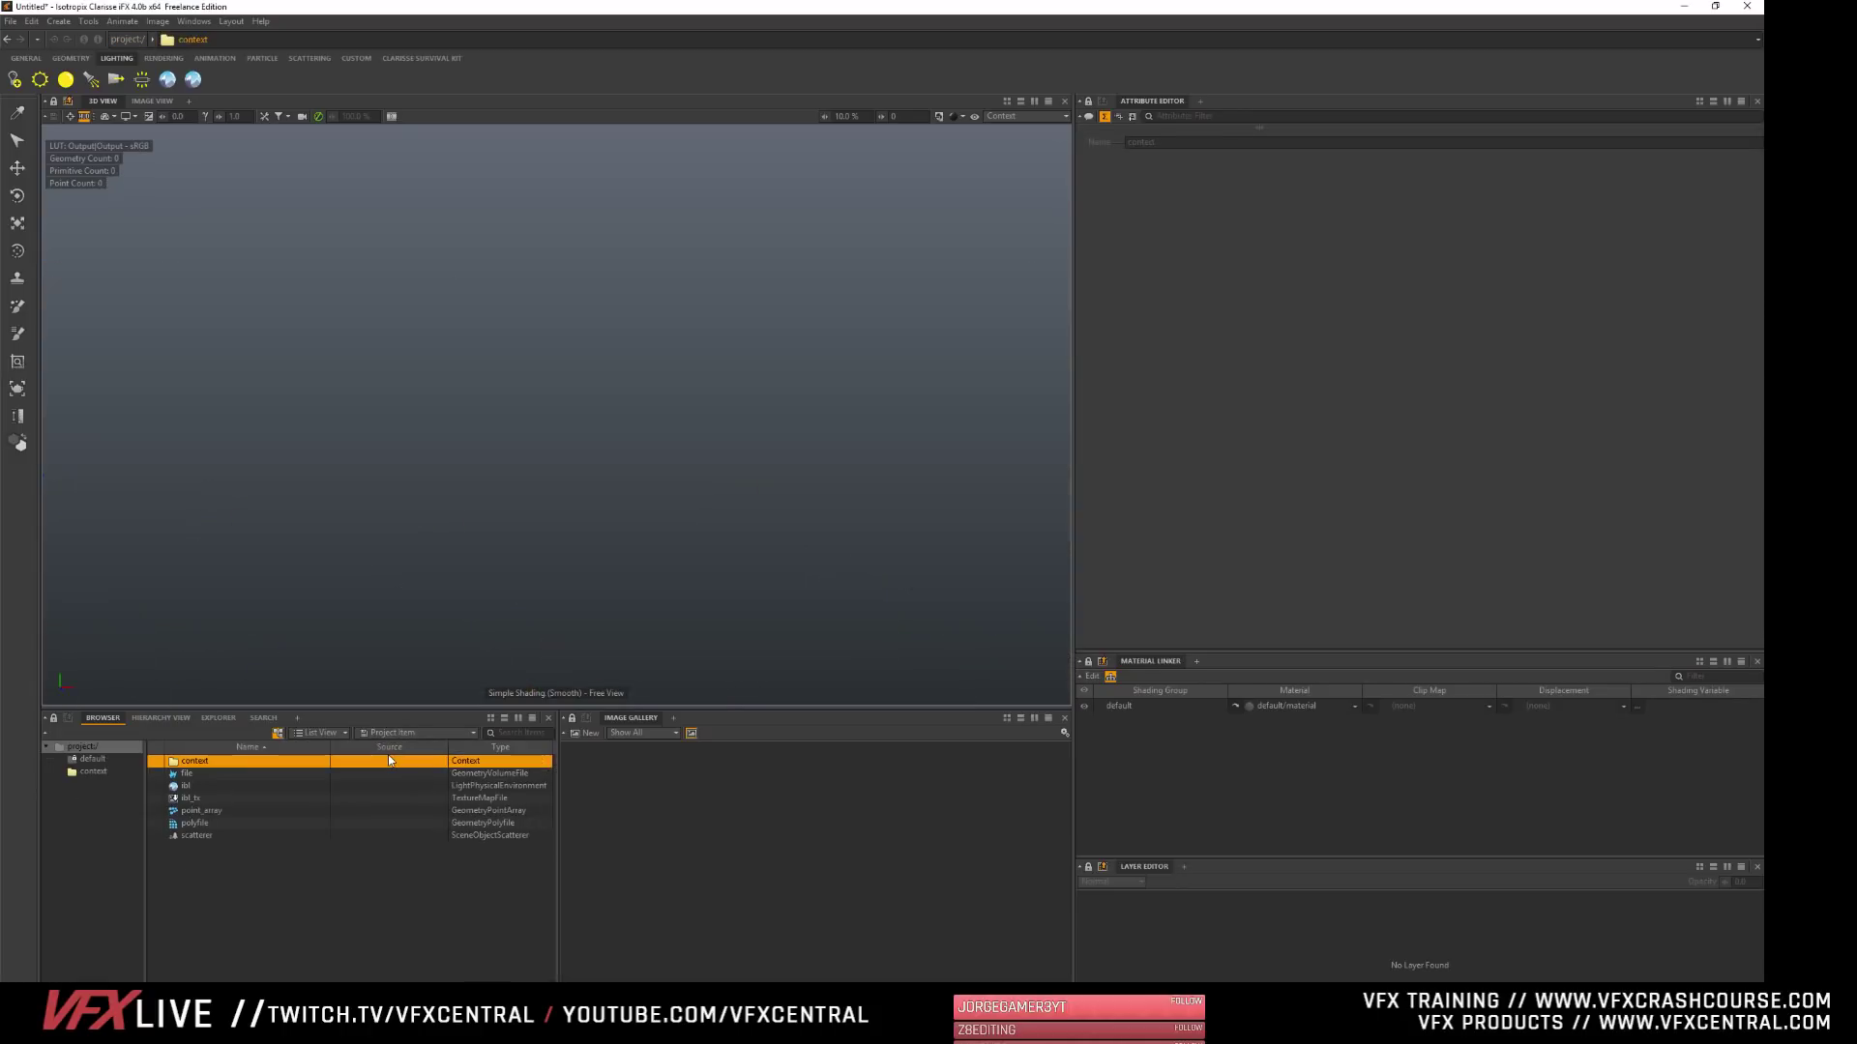
{"action": "left_click", "coordinate": [230, 873]}
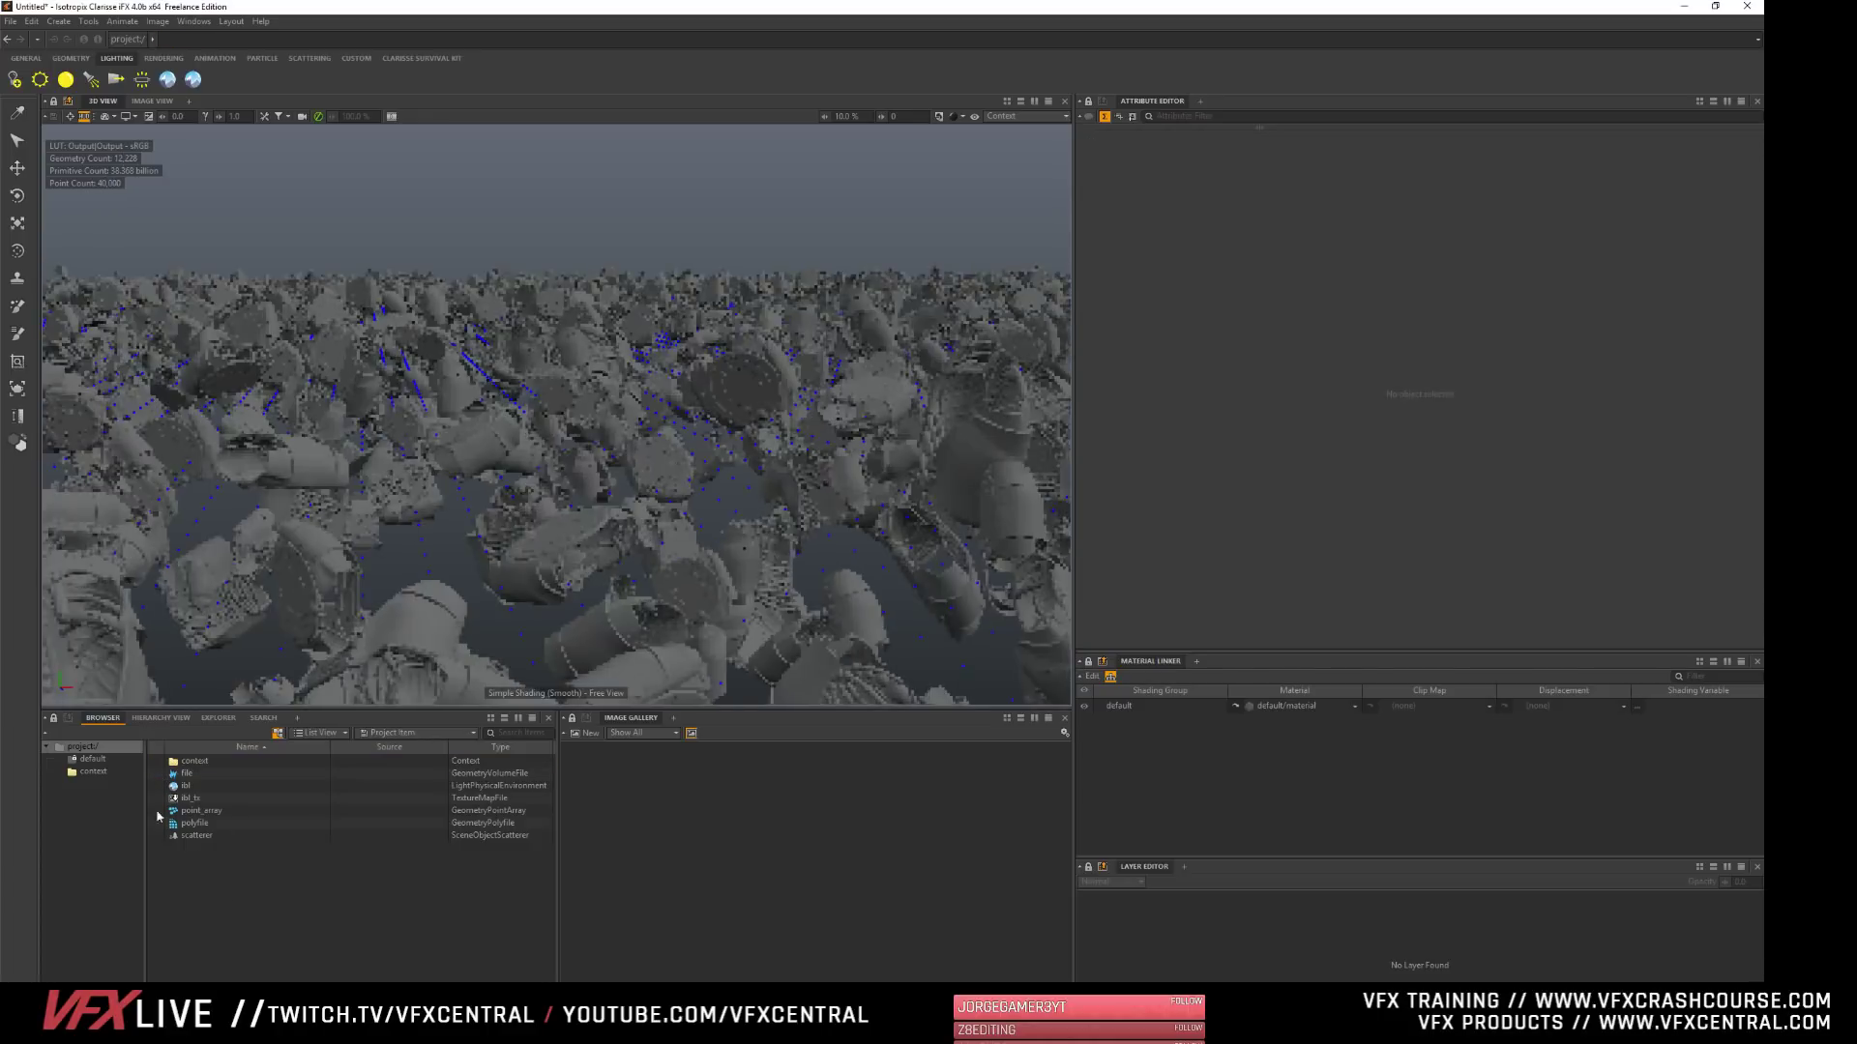
- View the polyfile and the volume file individually in the 3D view's Object display mode, and restore Context mode
{"action": "left_click", "coordinate": [1000, 117]}
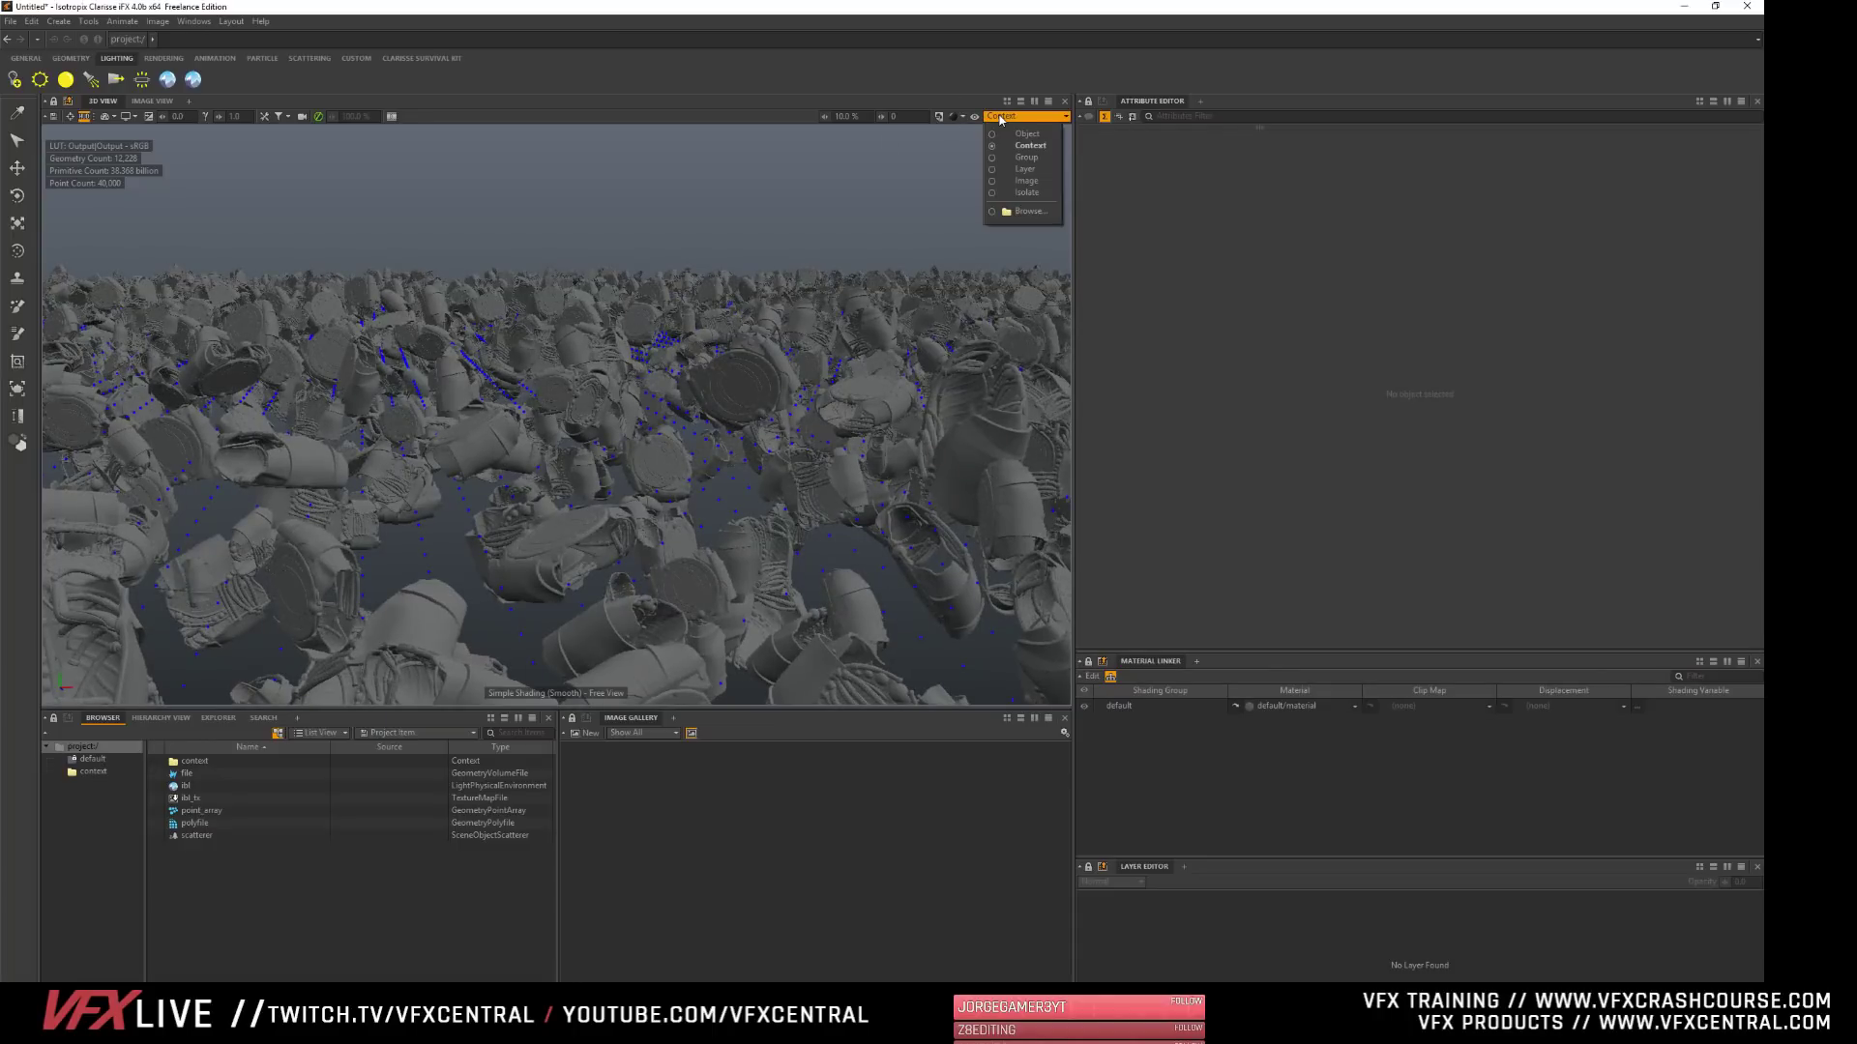
{"action": "left_click", "coordinate": [1026, 134]}
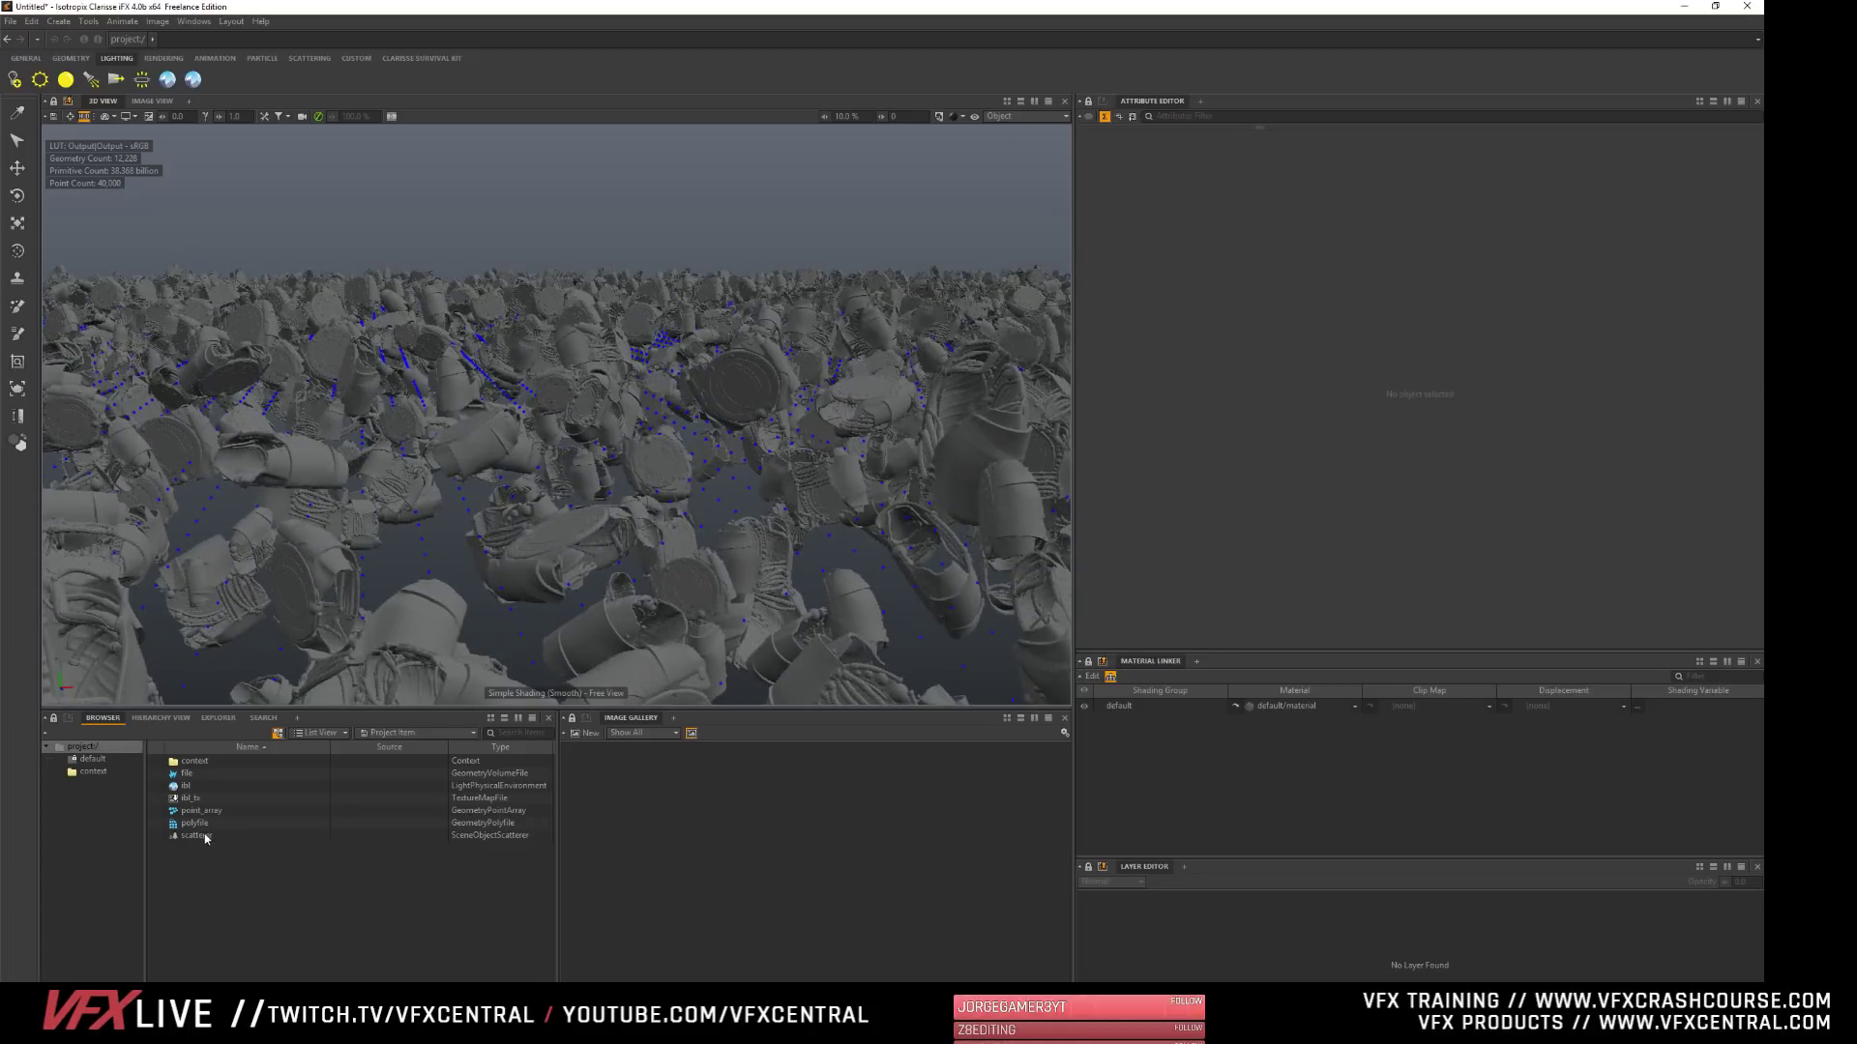
{"action": "left_click", "coordinate": [193, 824]}
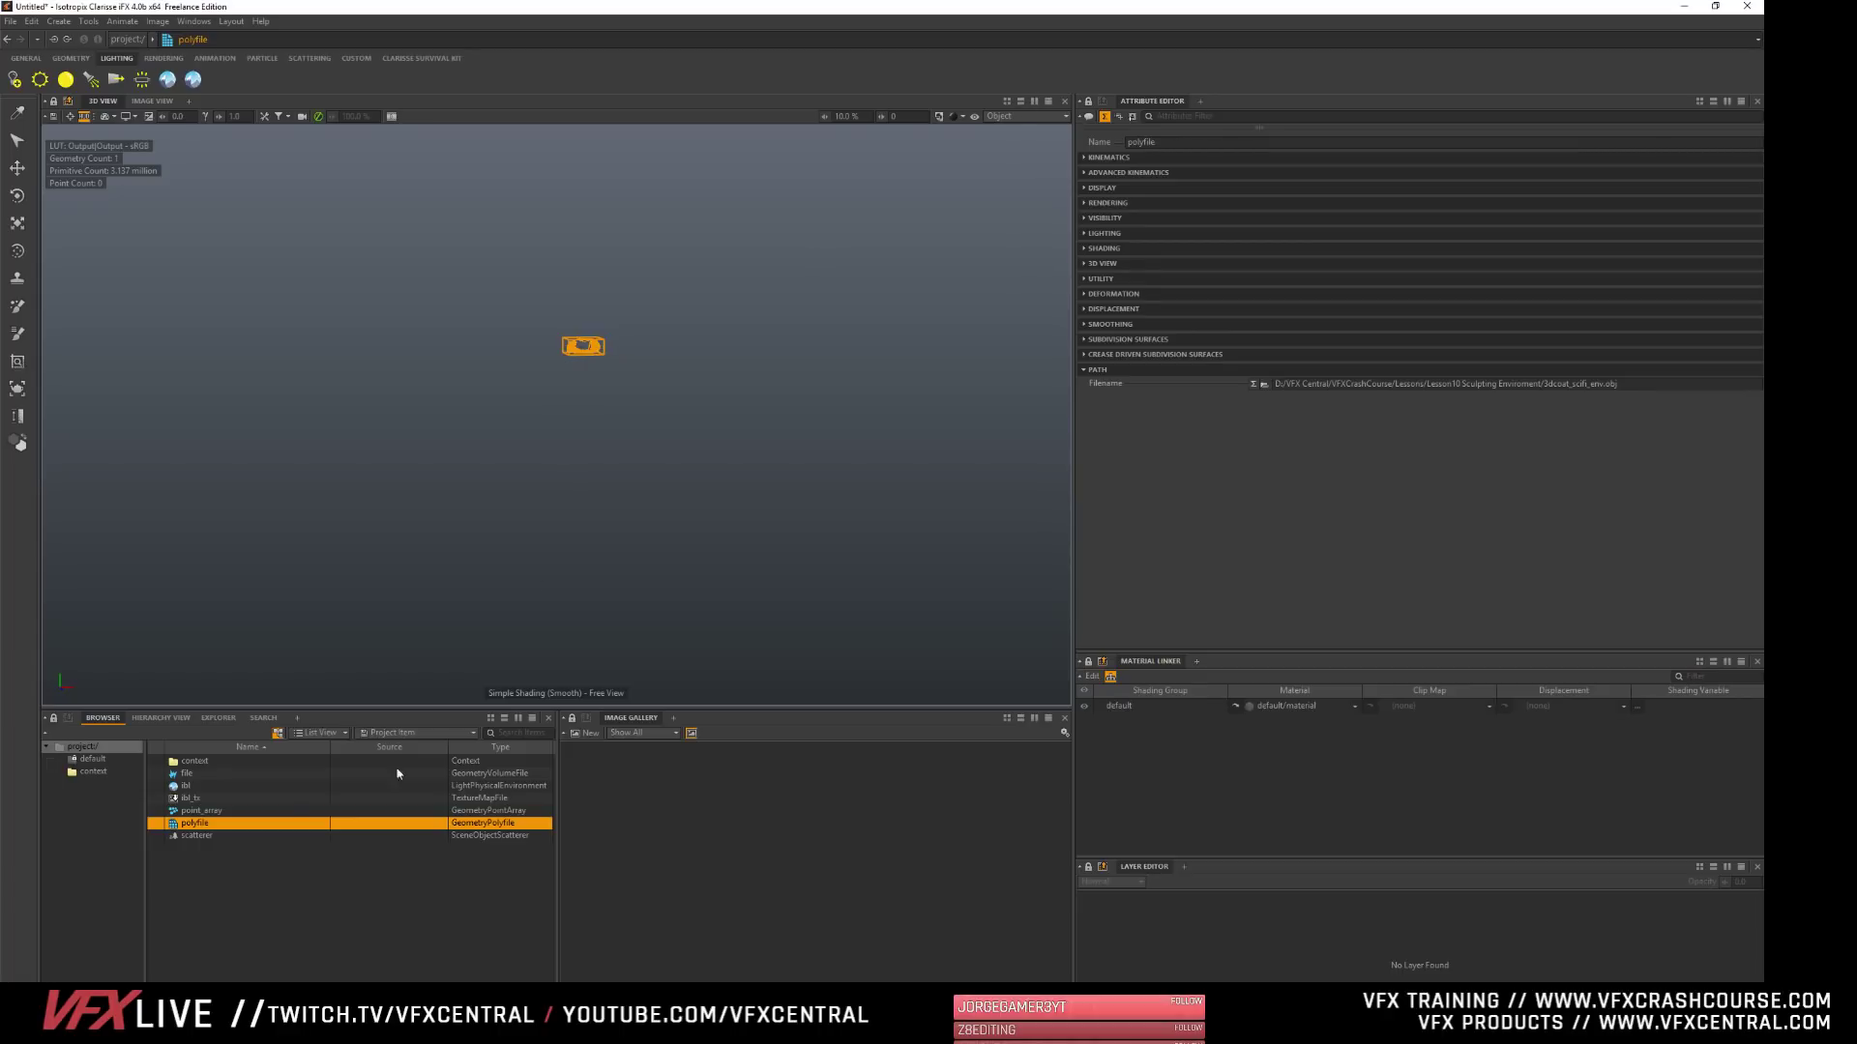
{"action": "left_click", "coordinate": [186, 777]}
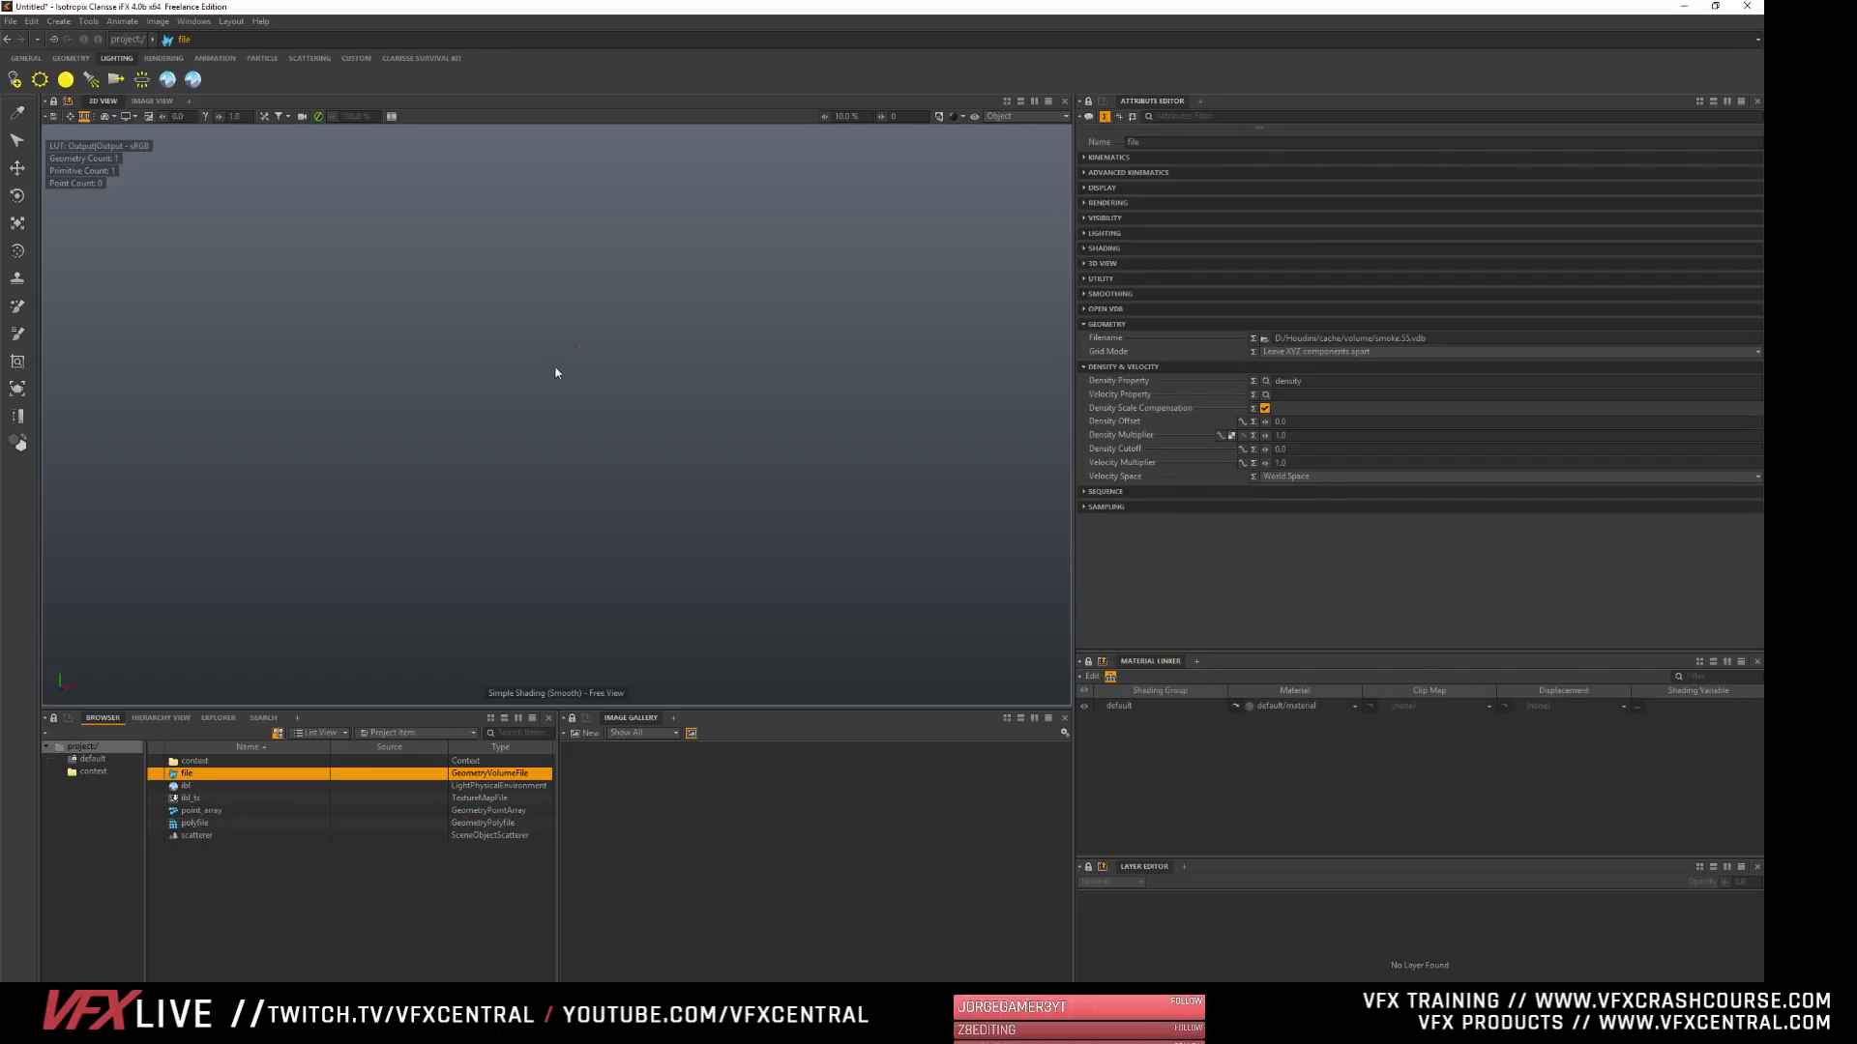
{"action": "left_click", "coordinate": [197, 764]}
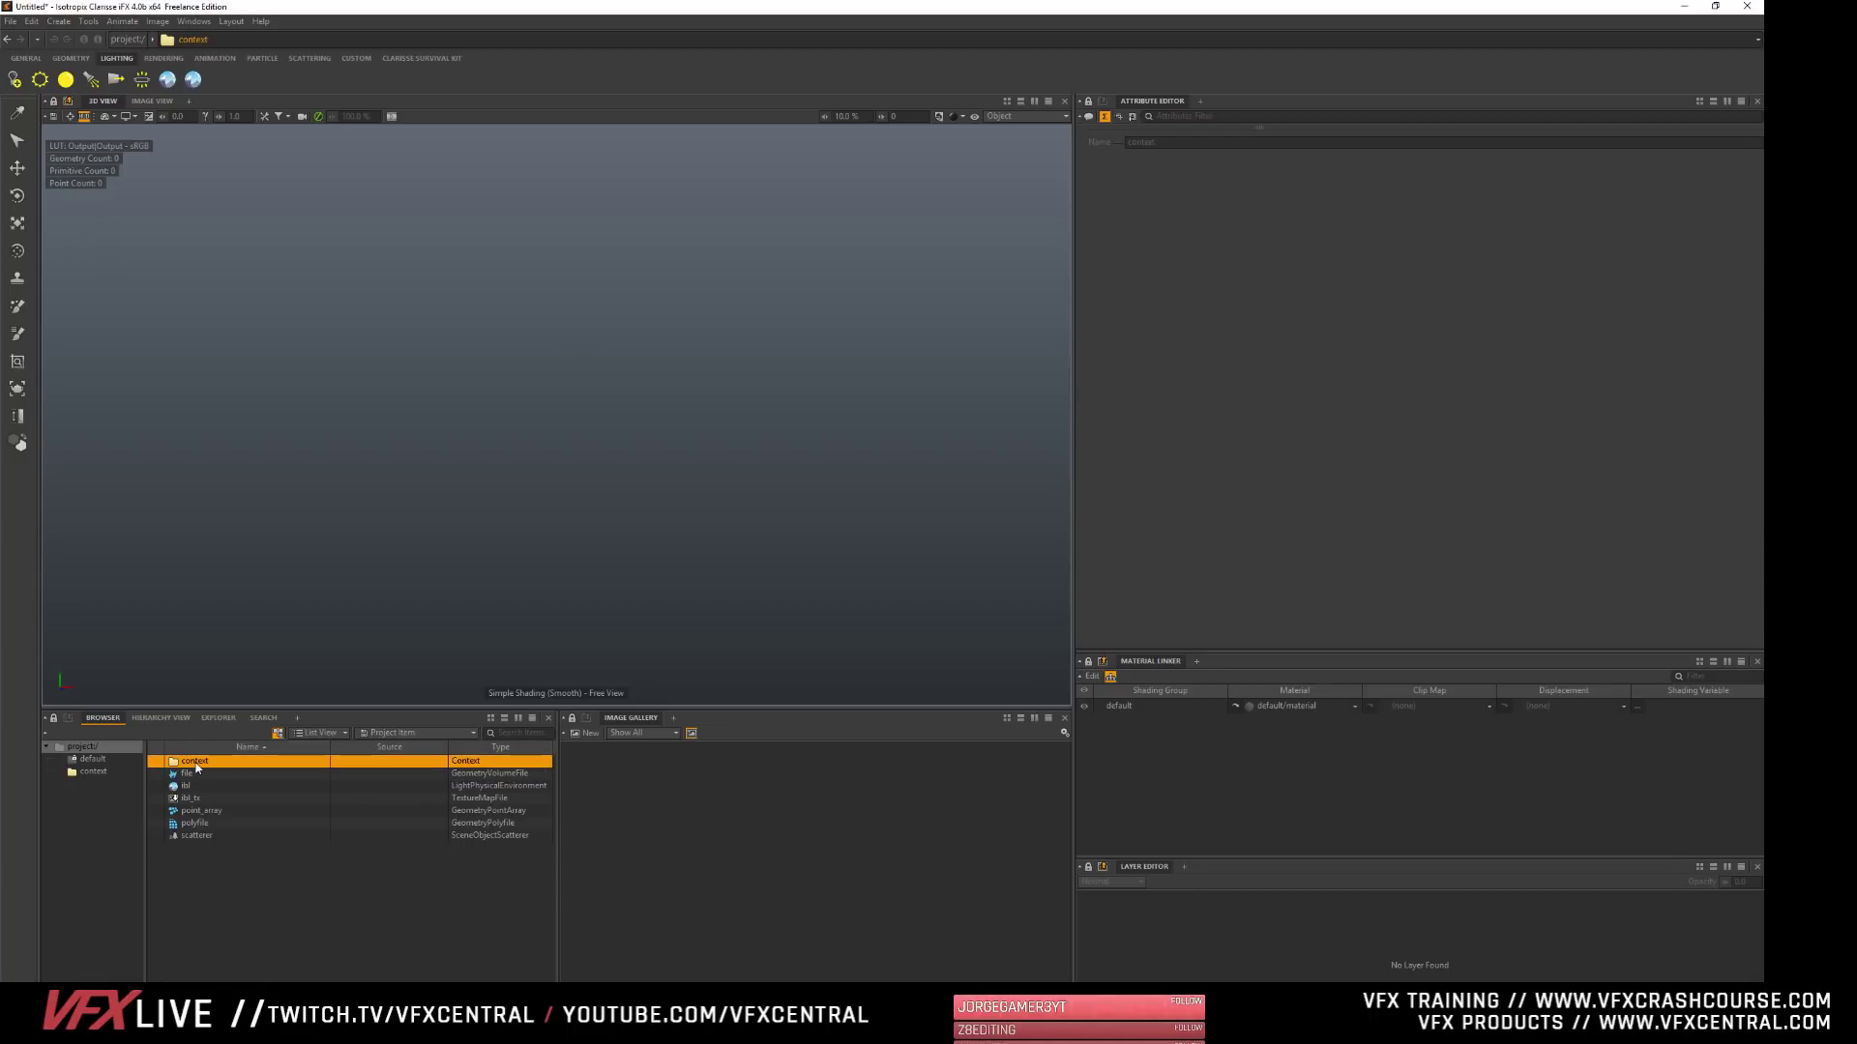
{"action": "left_click", "coordinate": [189, 773]}
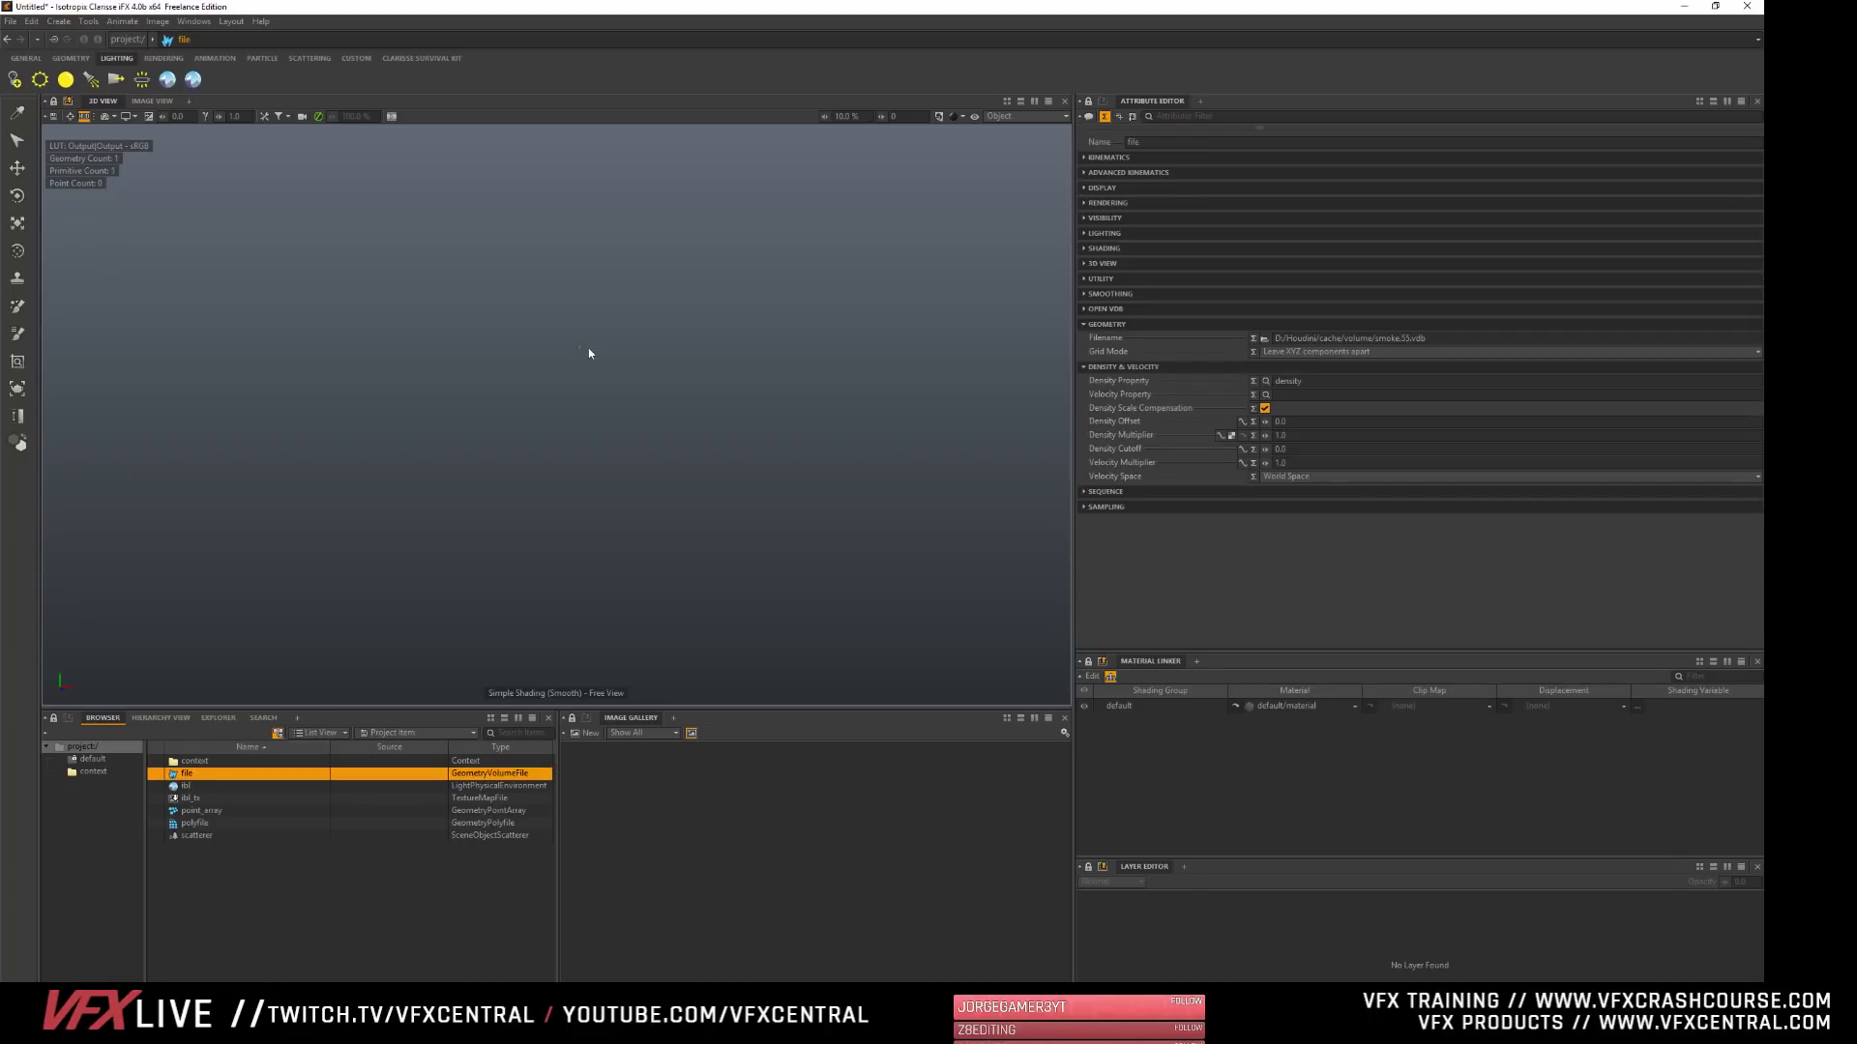
{"action": "left_click", "coordinate": [998, 119]}
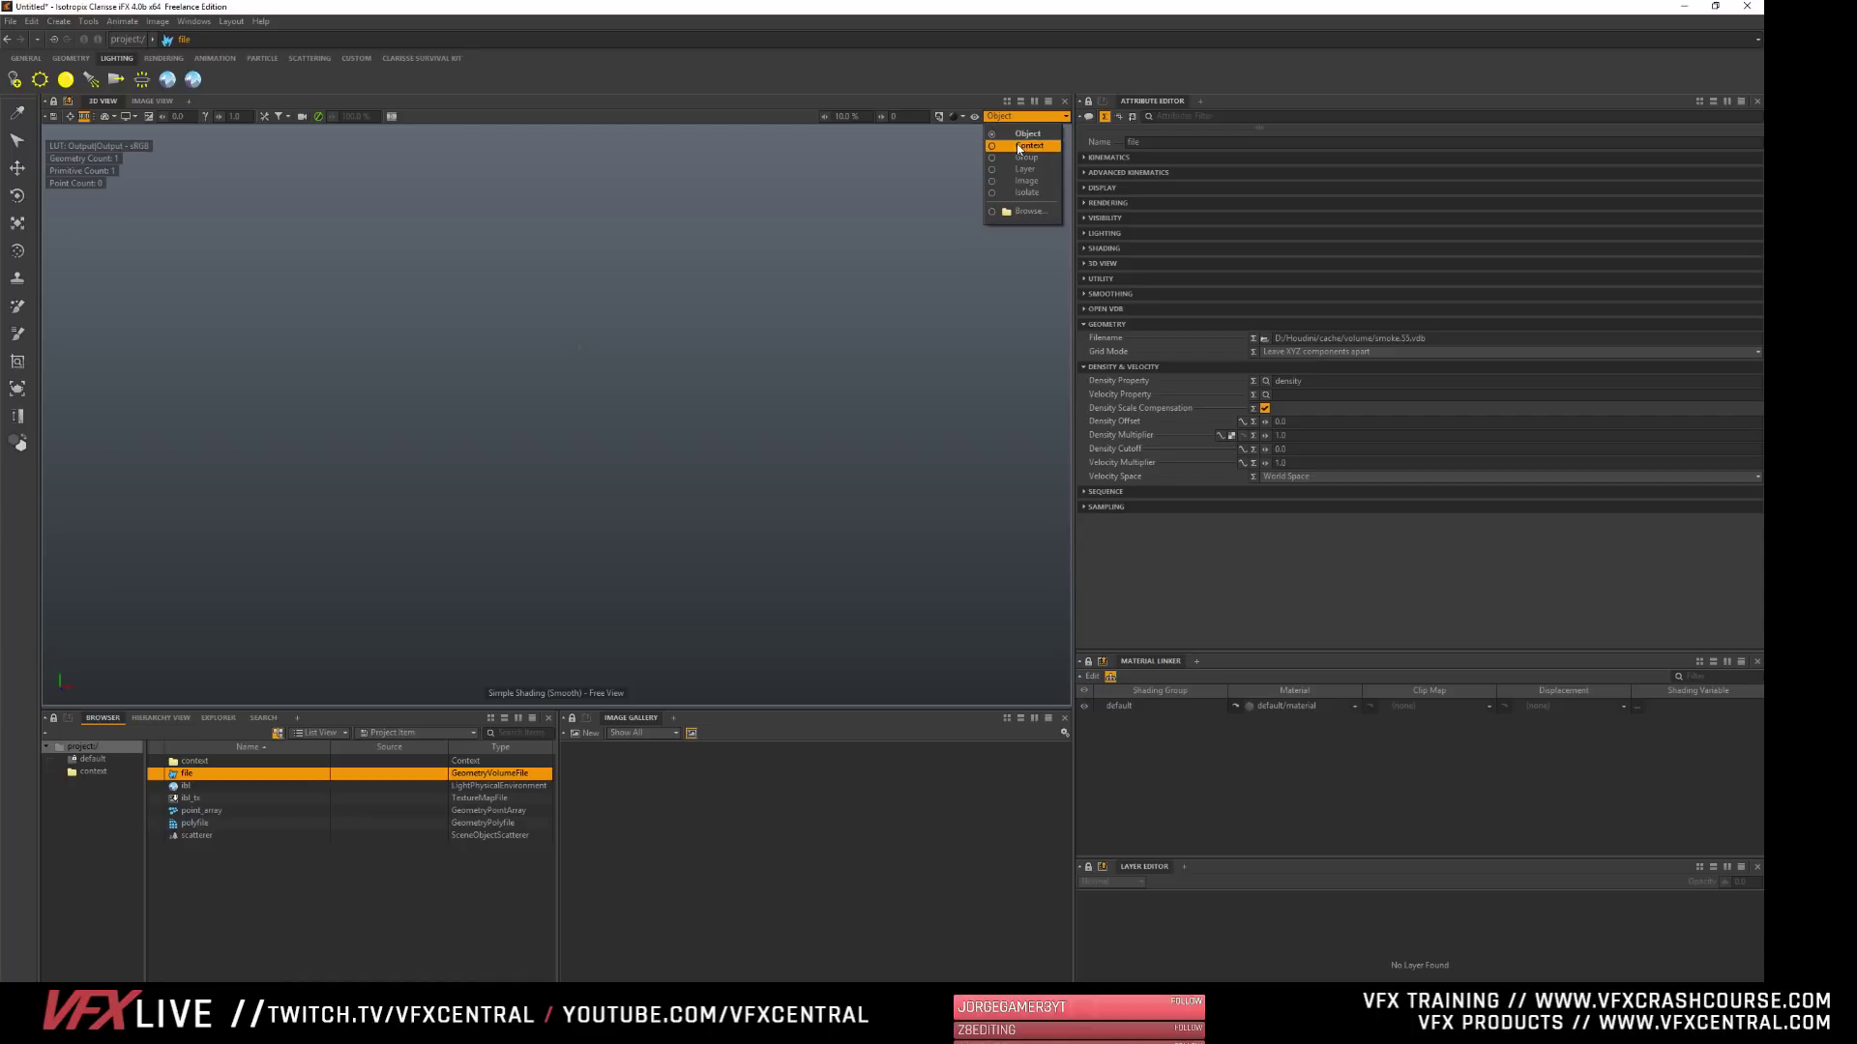
{"action": "left_click", "coordinate": [1006, 147]}
- Rename the new context as Assets
{"action": "left_click", "coordinate": [192, 762]}
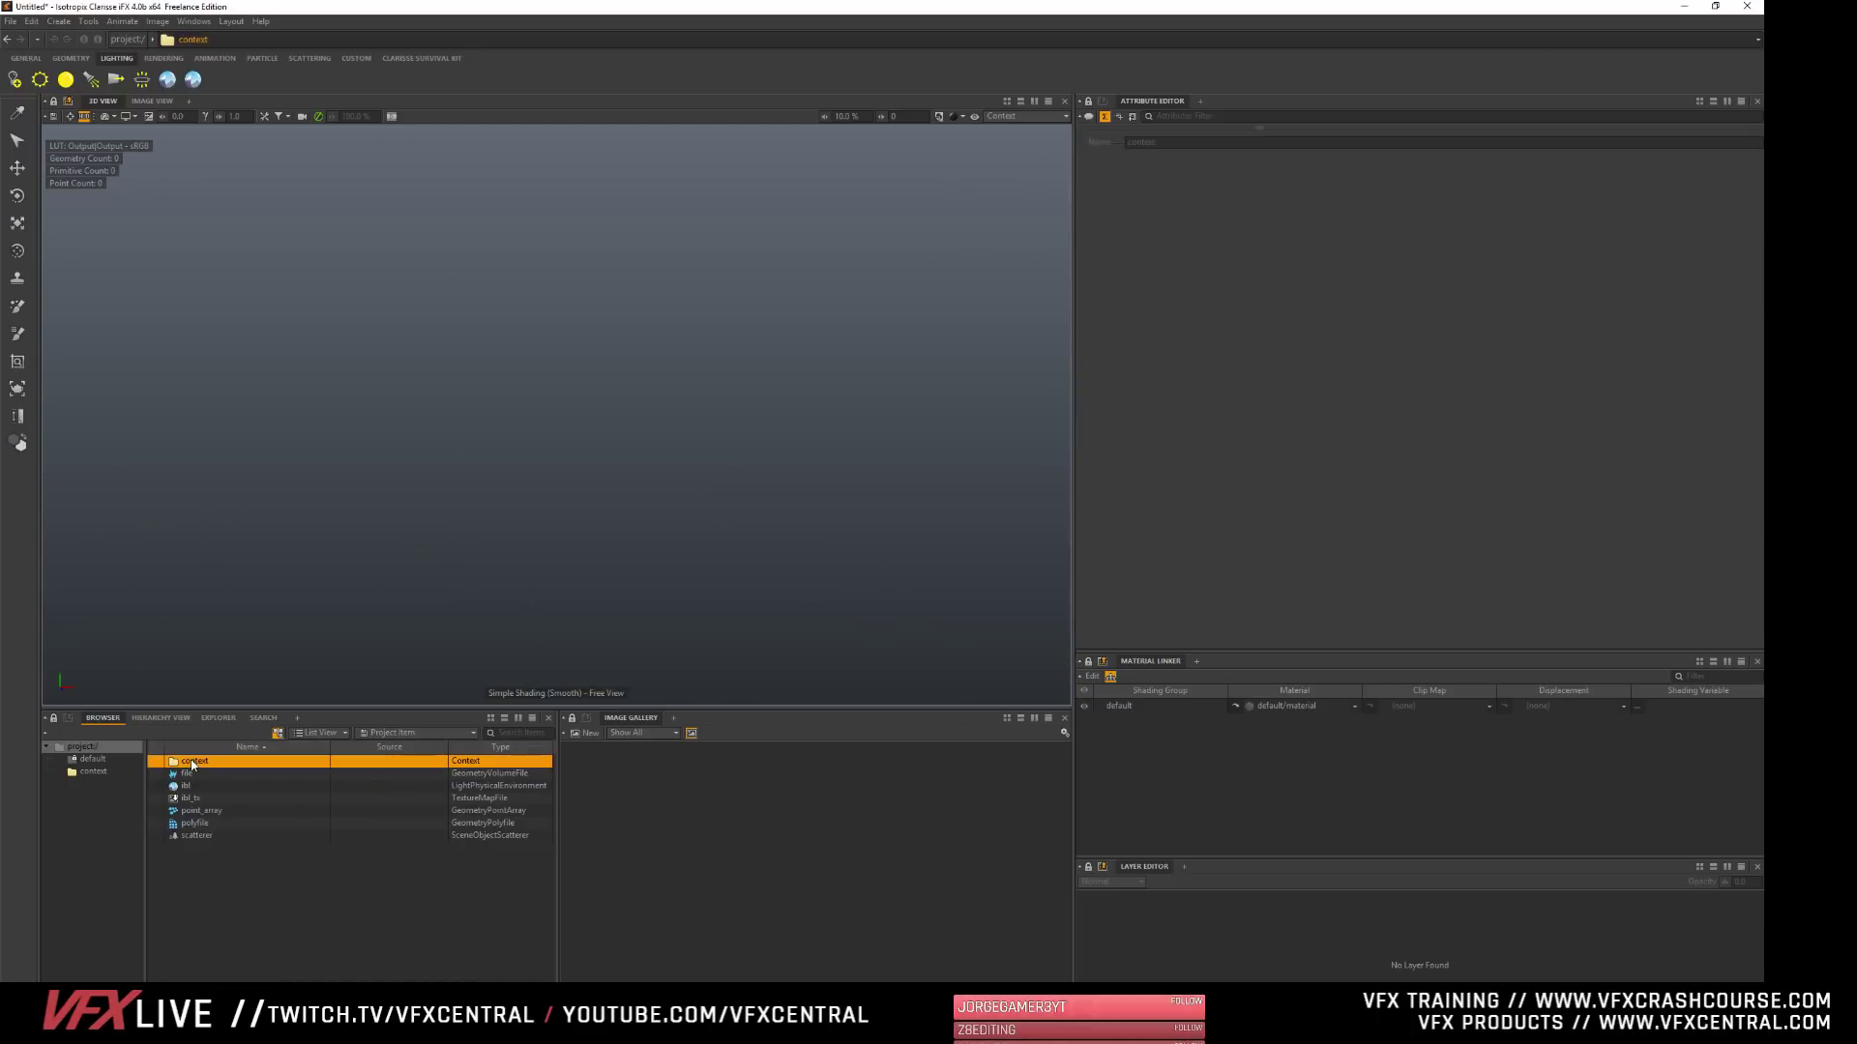
{"action": "key", "text": "F2"}
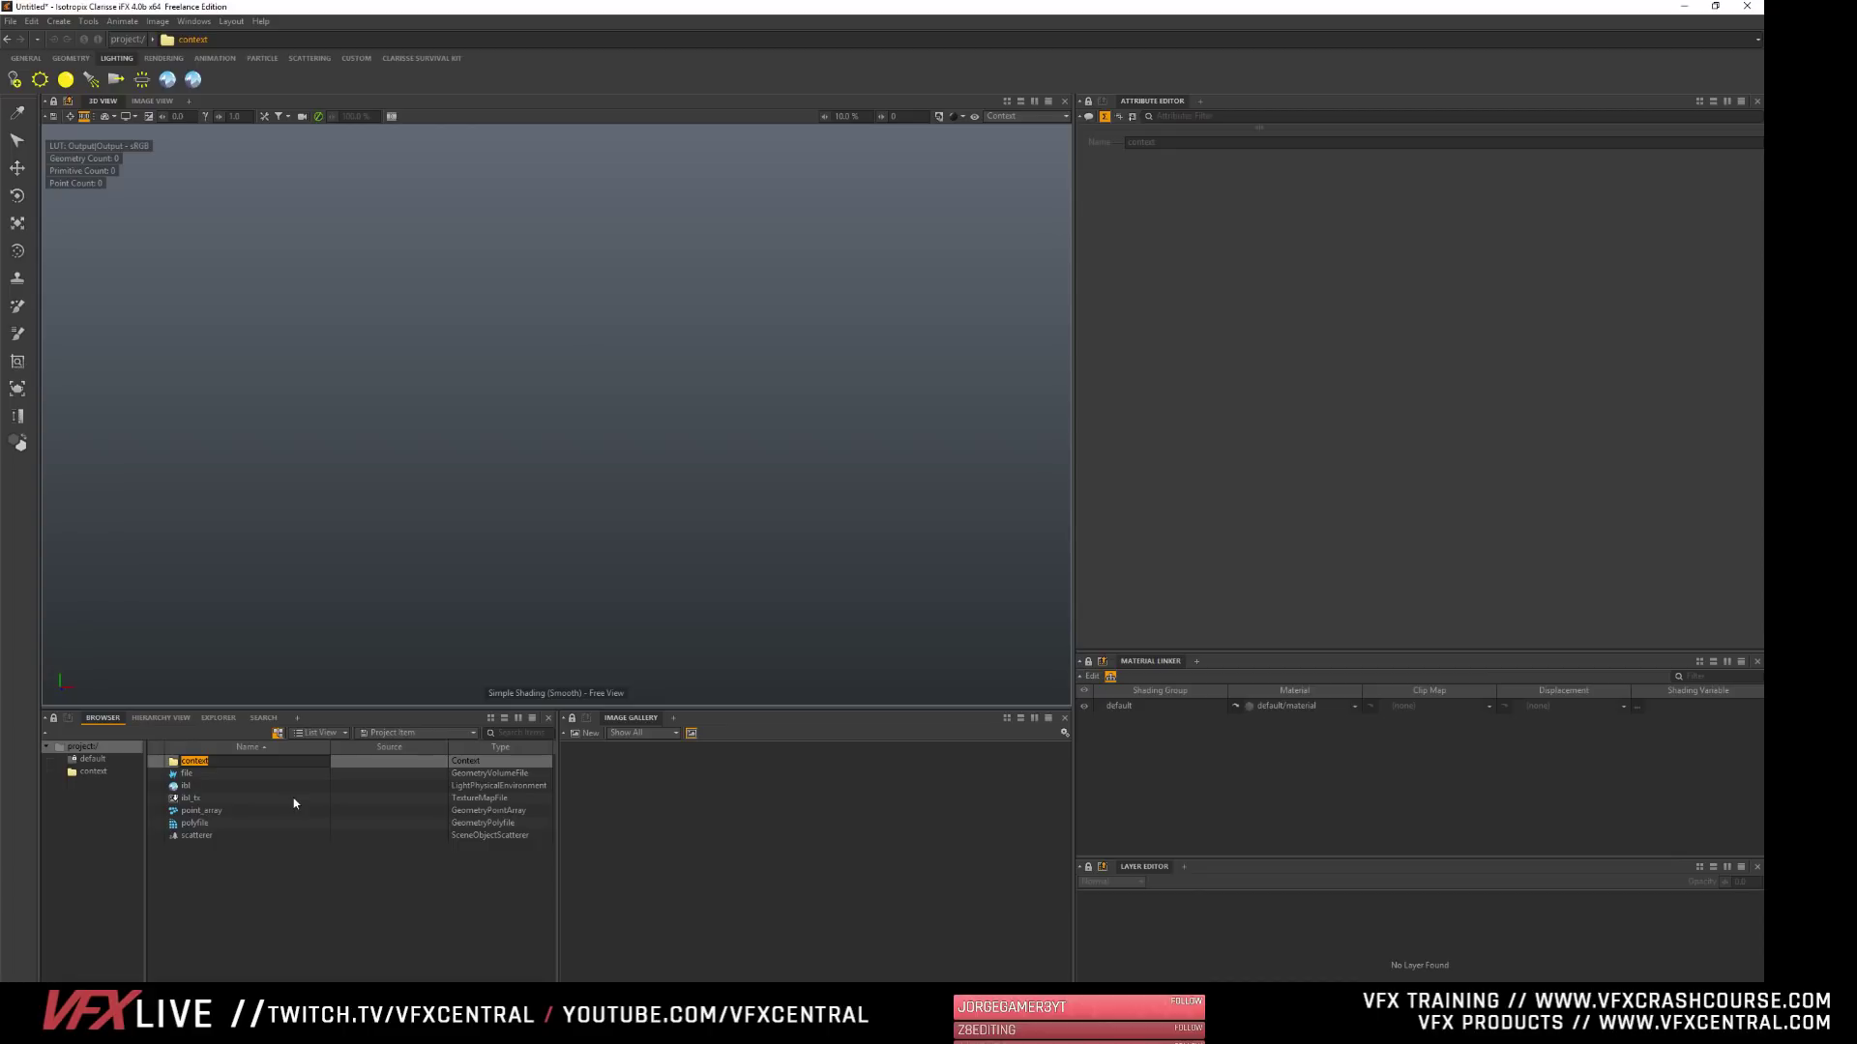
{"action": "type", "text": "Assets"}
{"action": "key", "text": "Return"}
- Move the volume file and the polyfile into the Assets context and open that context
{"action": "left_click_drag", "start_coordinate": [182, 779], "coordinate": [174, 764]}
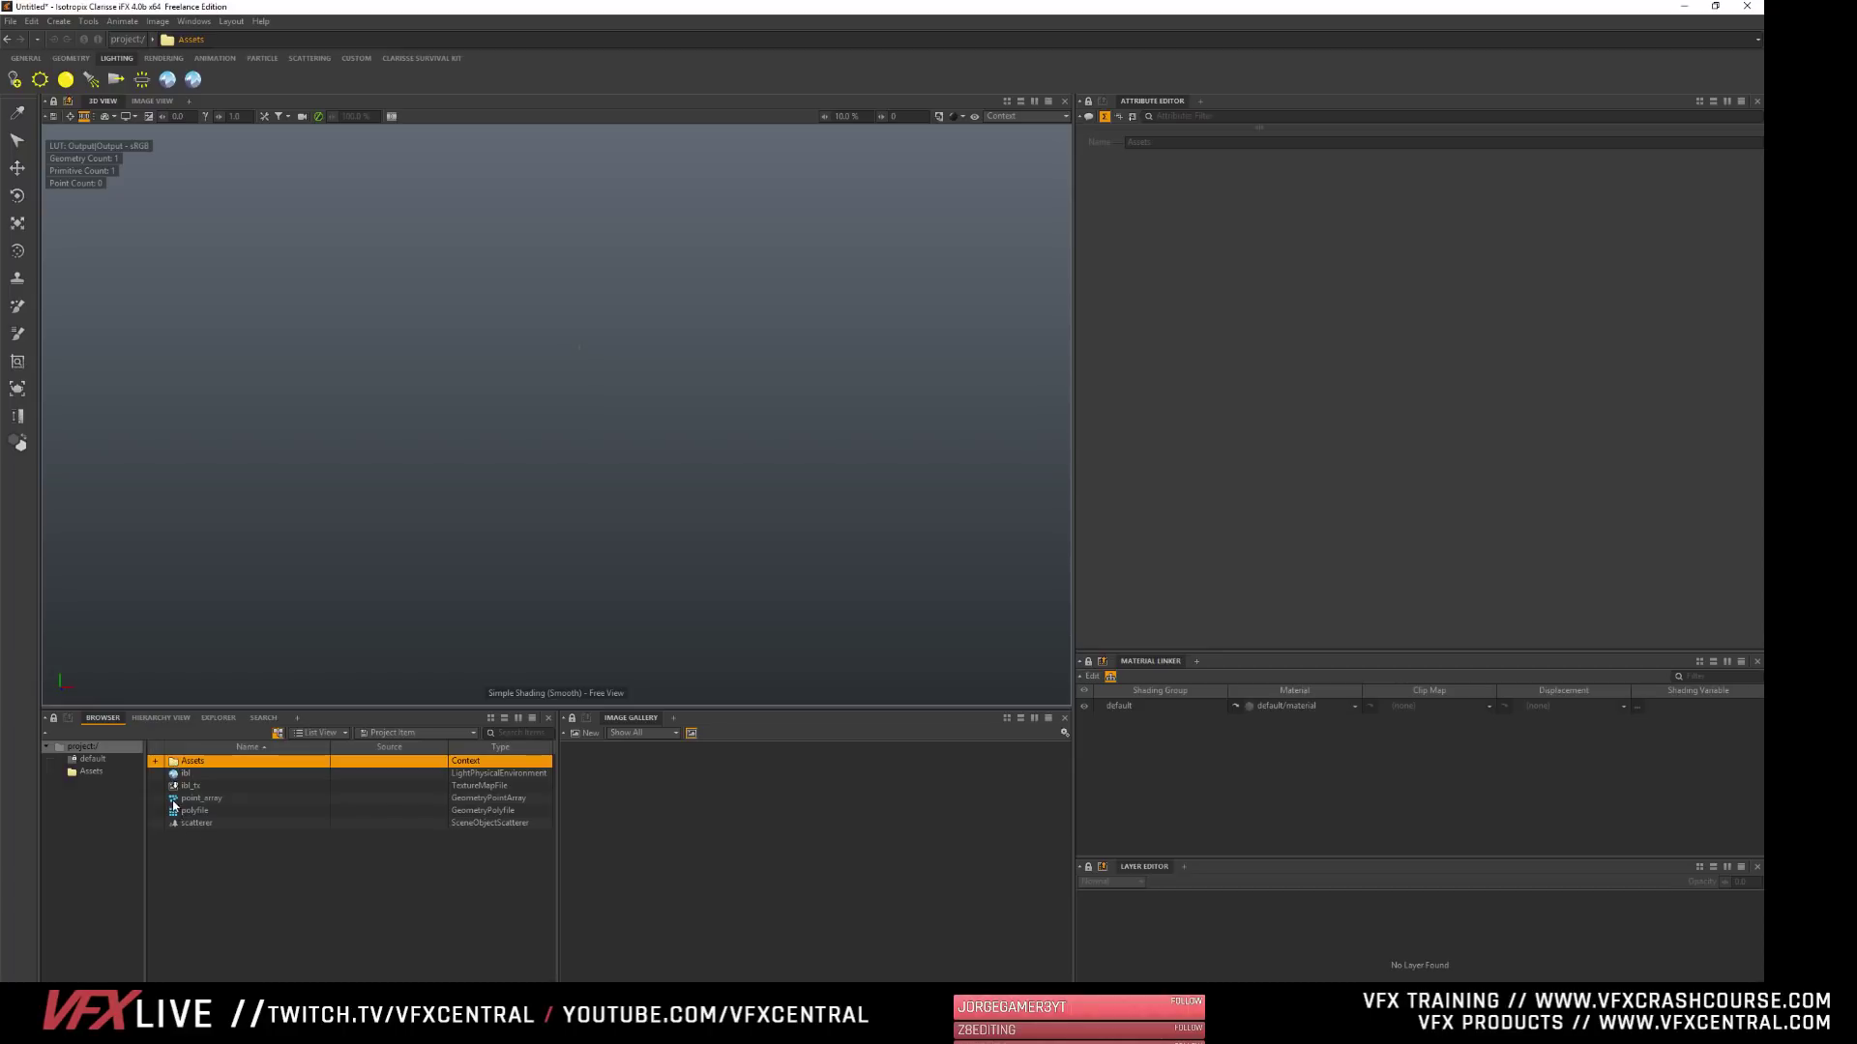
{"action": "left_click_drag", "start_coordinate": [174, 818], "coordinate": [174, 766]}
{"action": "double_click", "coordinate": [175, 765]}
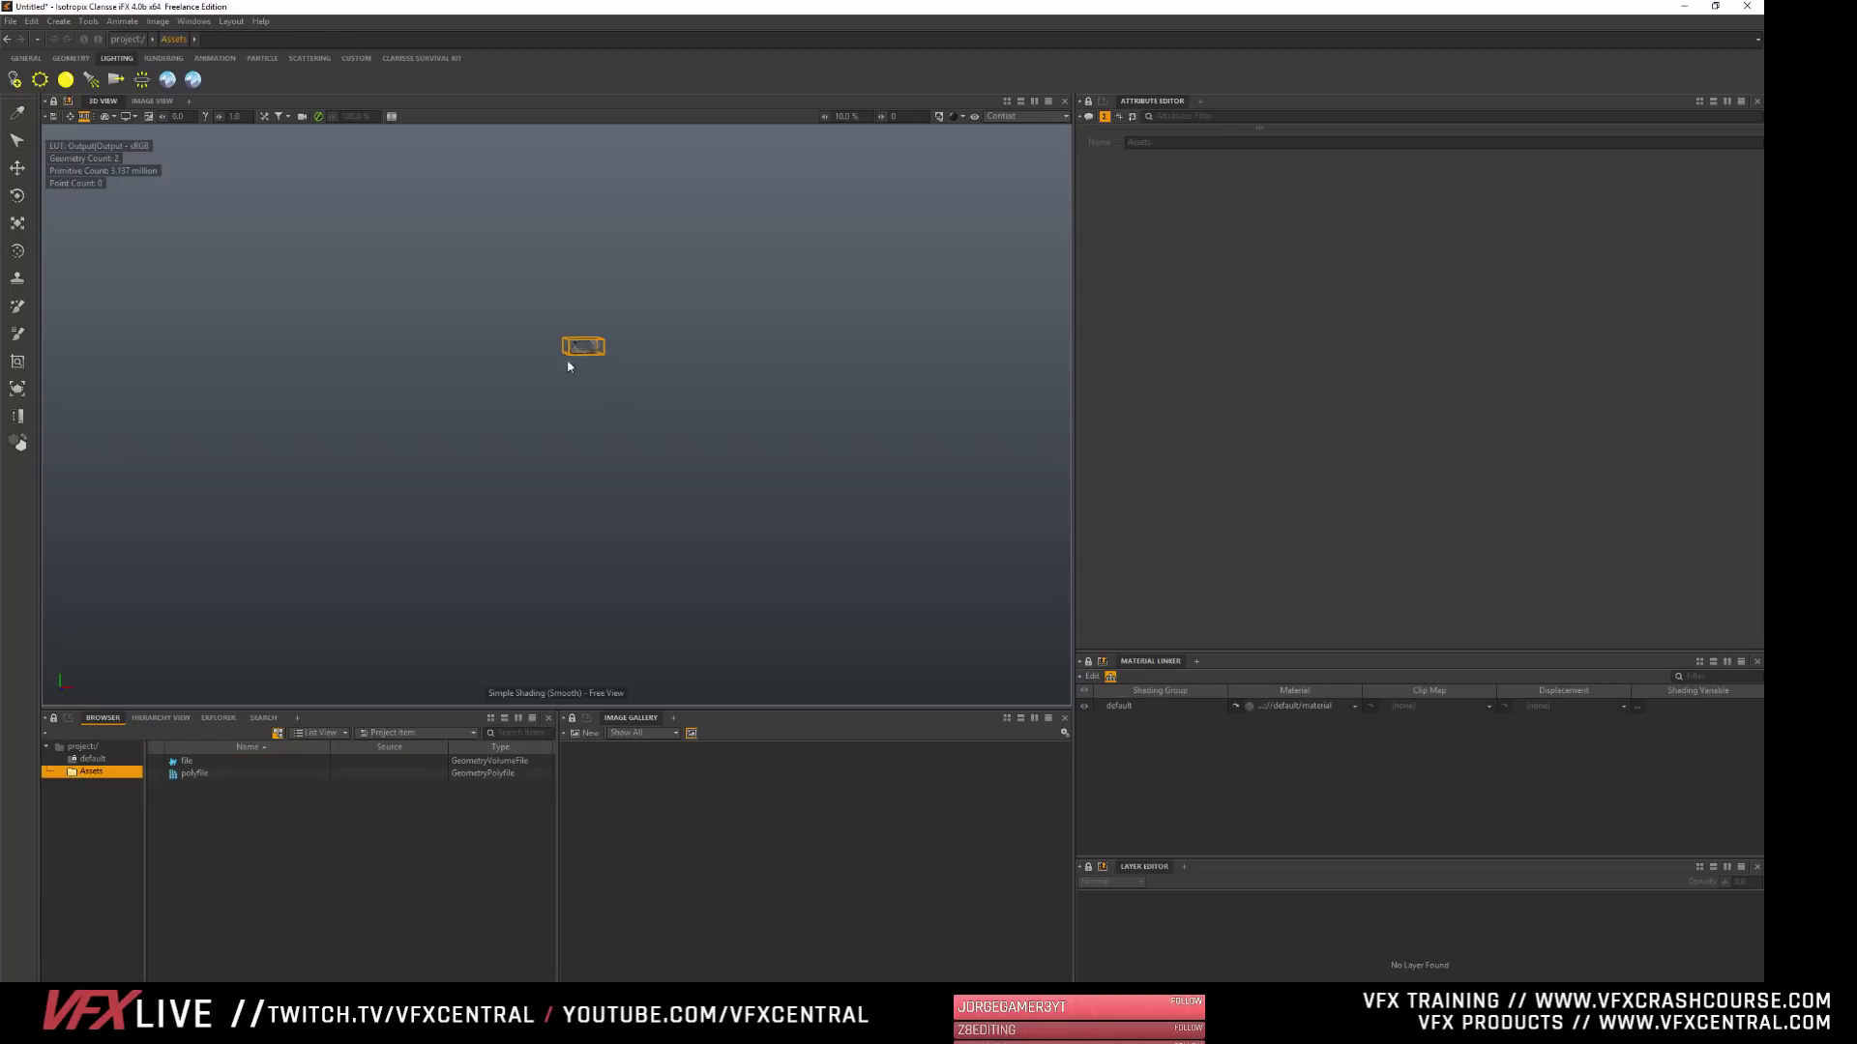
- Rename the volume file in the Assets context as smoke
{"action": "left_click", "coordinate": [187, 762]}
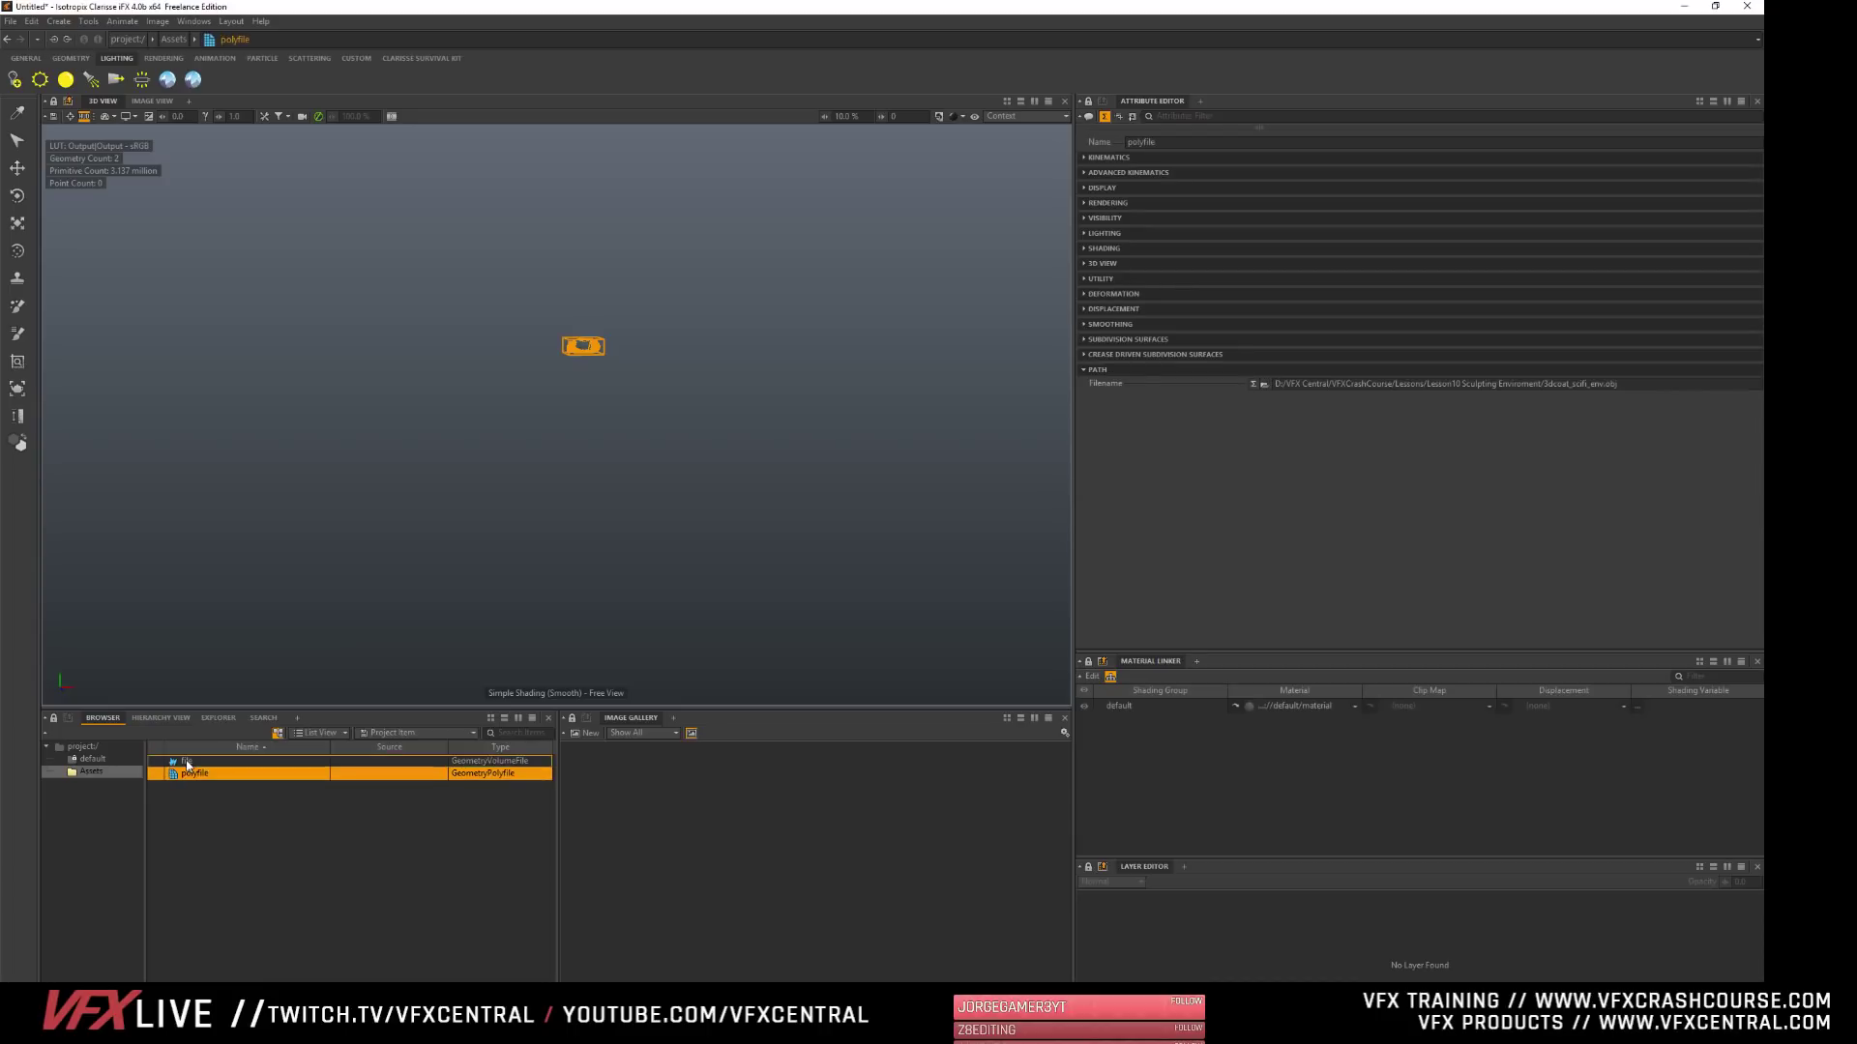
{"action": "left_click", "coordinate": [188, 761]}
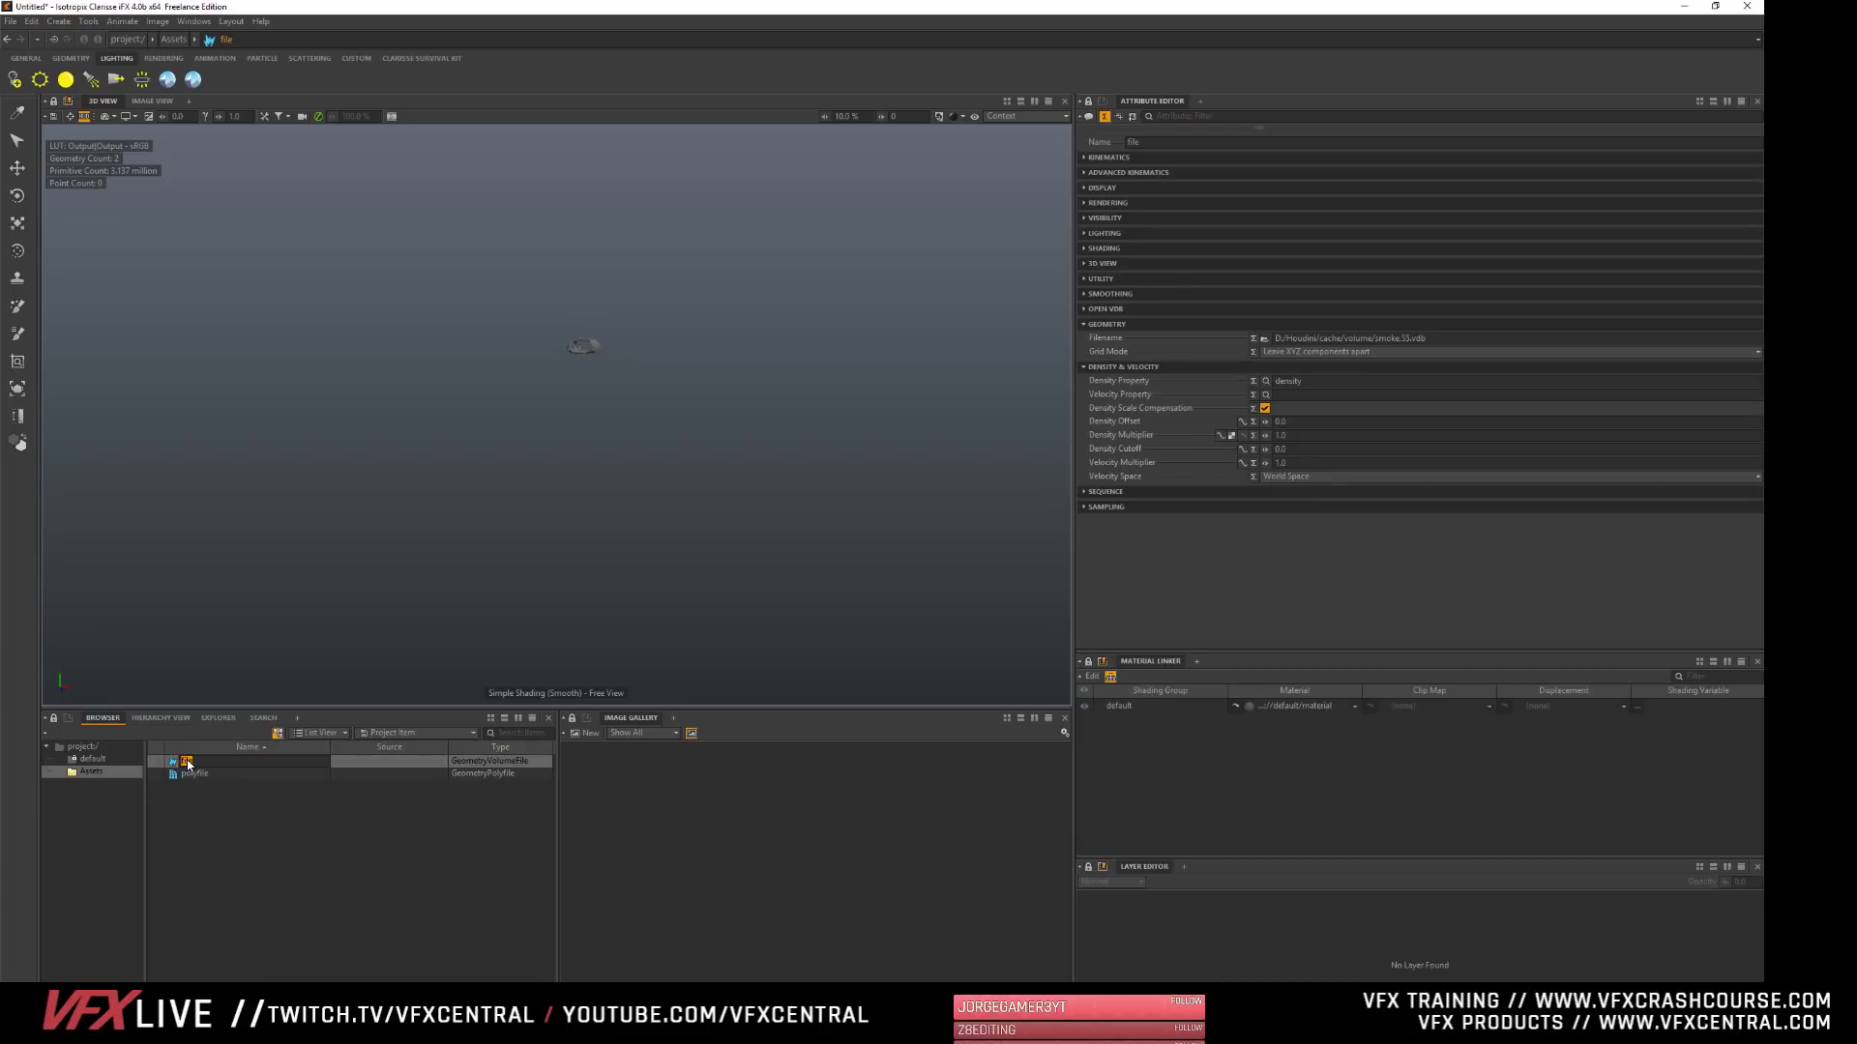
{"action": "type", "text": "smoke"}
{"action": "key", "text": "Return"}
- Rename the polyfile in the Assets context as model and clear the selection
{"action": "left_click", "coordinate": [182, 770]}
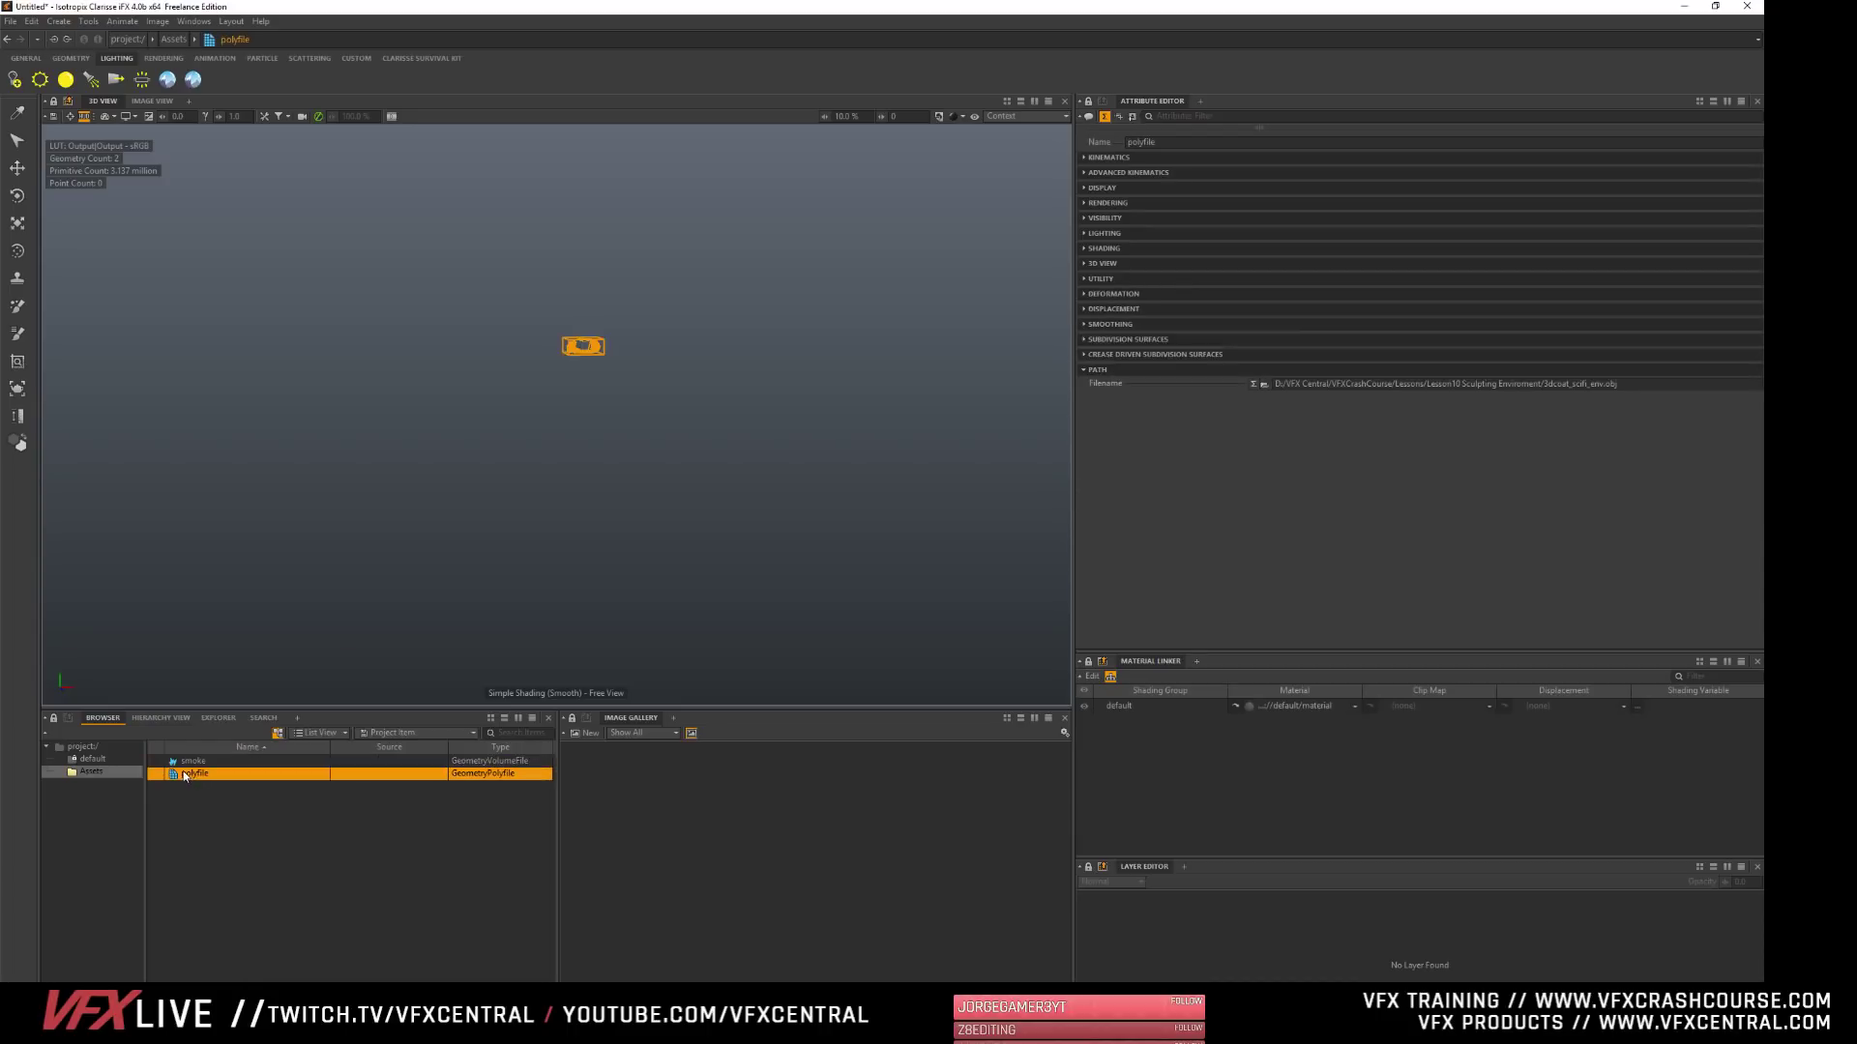
{"action": "left_click", "coordinate": [183, 770]}
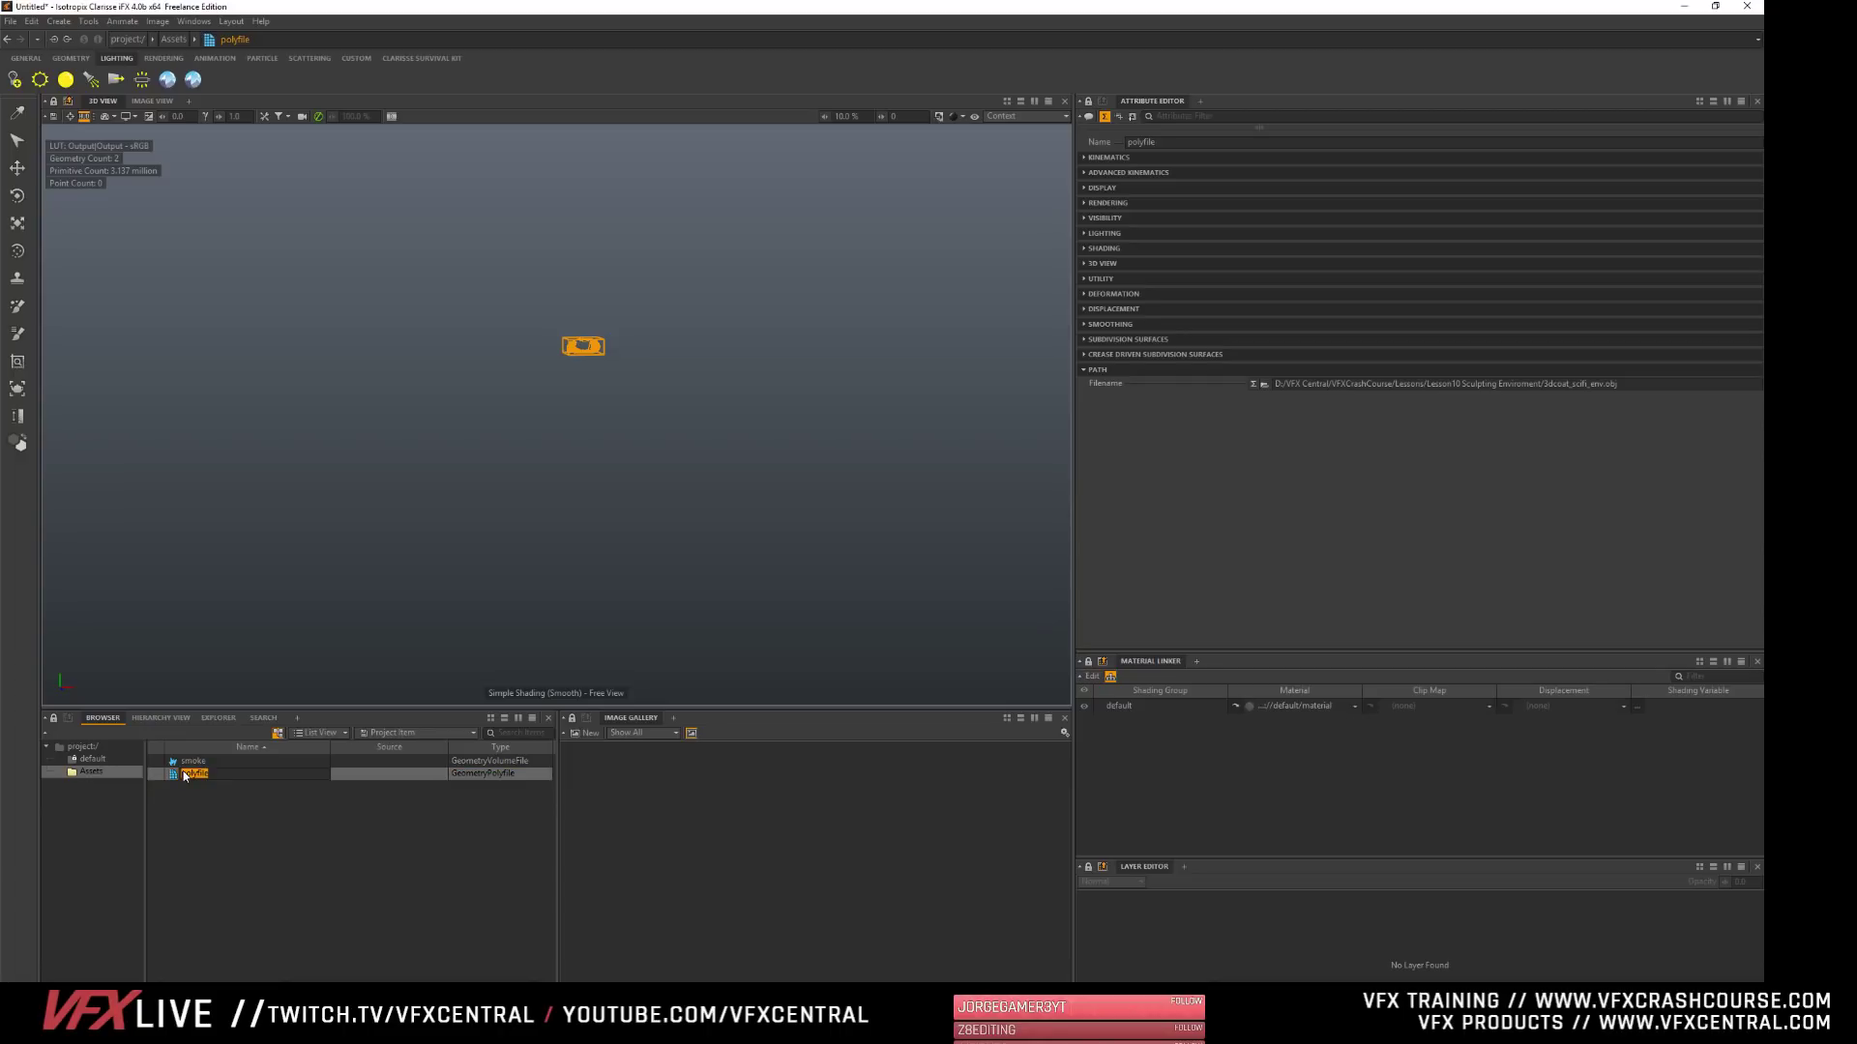
{"action": "type", "text": "model"}
{"action": "key", "text": "Return"}
{"action": "left_click", "coordinate": [669, 321]}
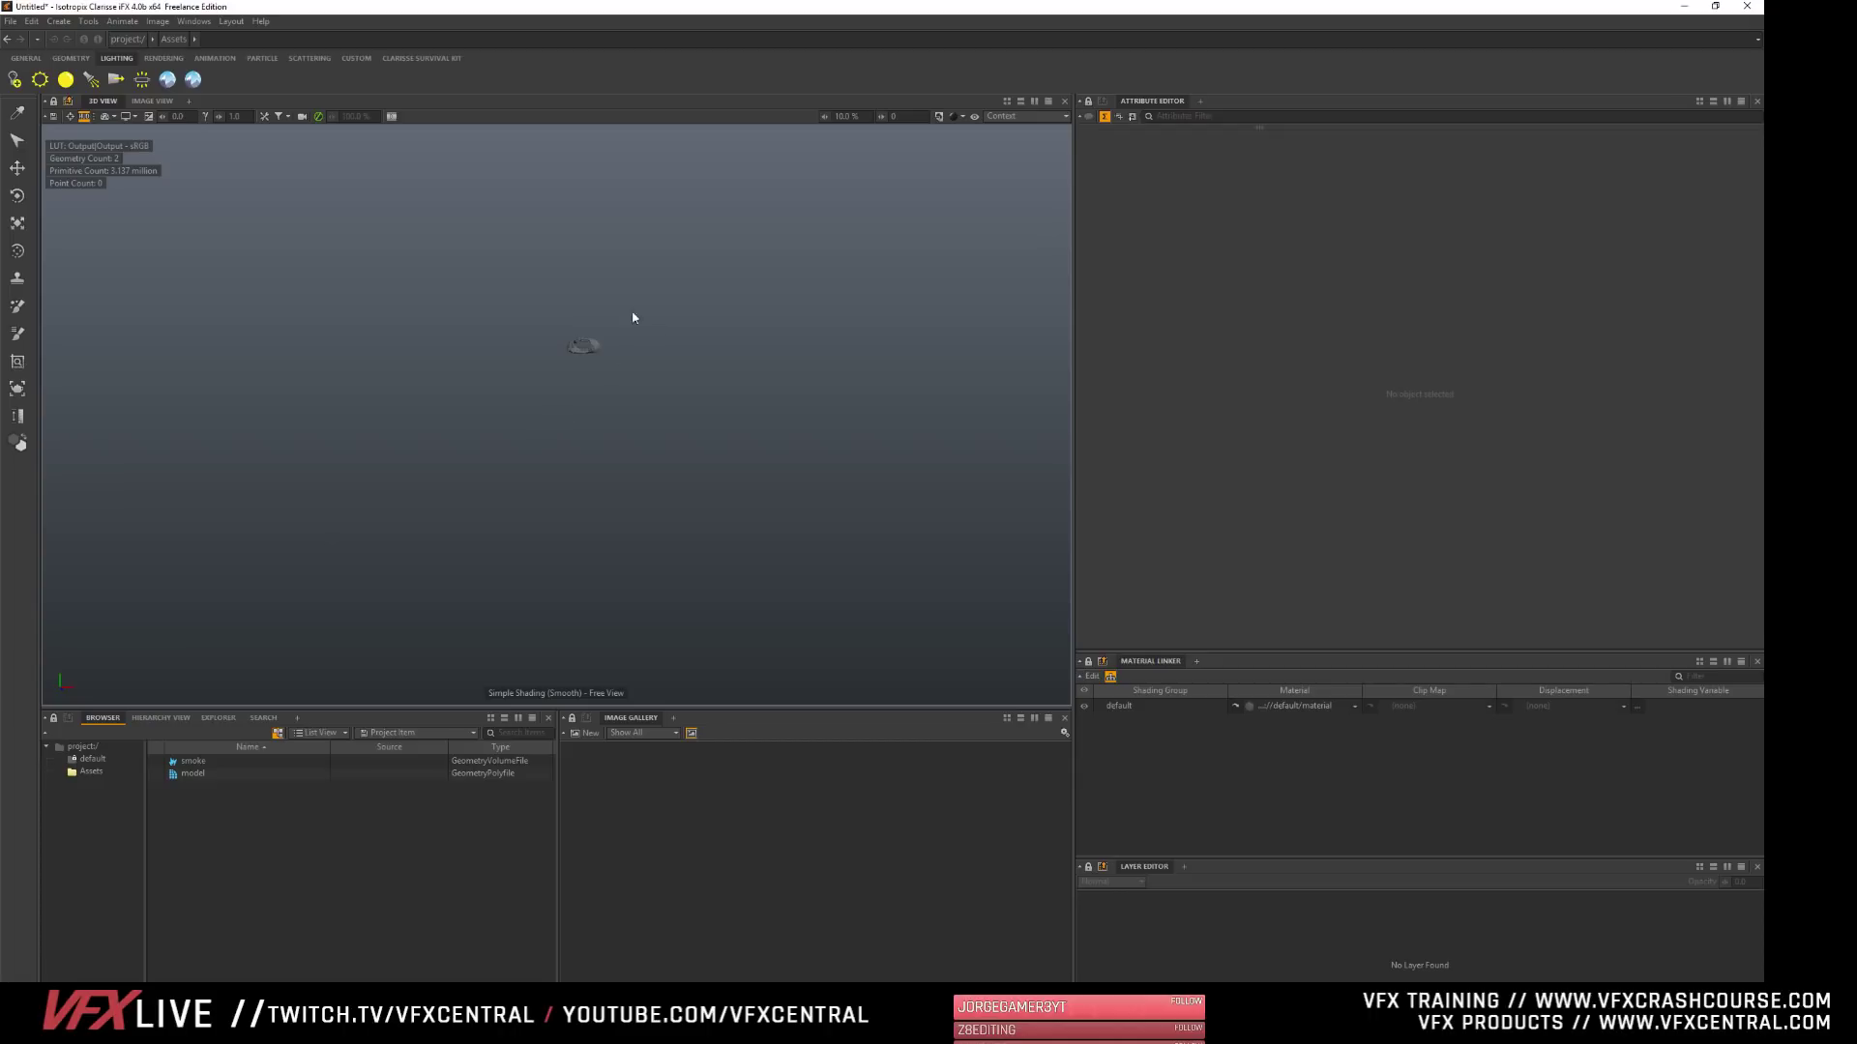
- Frame the model and the smoke volume, and switch the 3D view to Progressive Rendering
{"action": "left_click", "coordinate": [190, 776]}
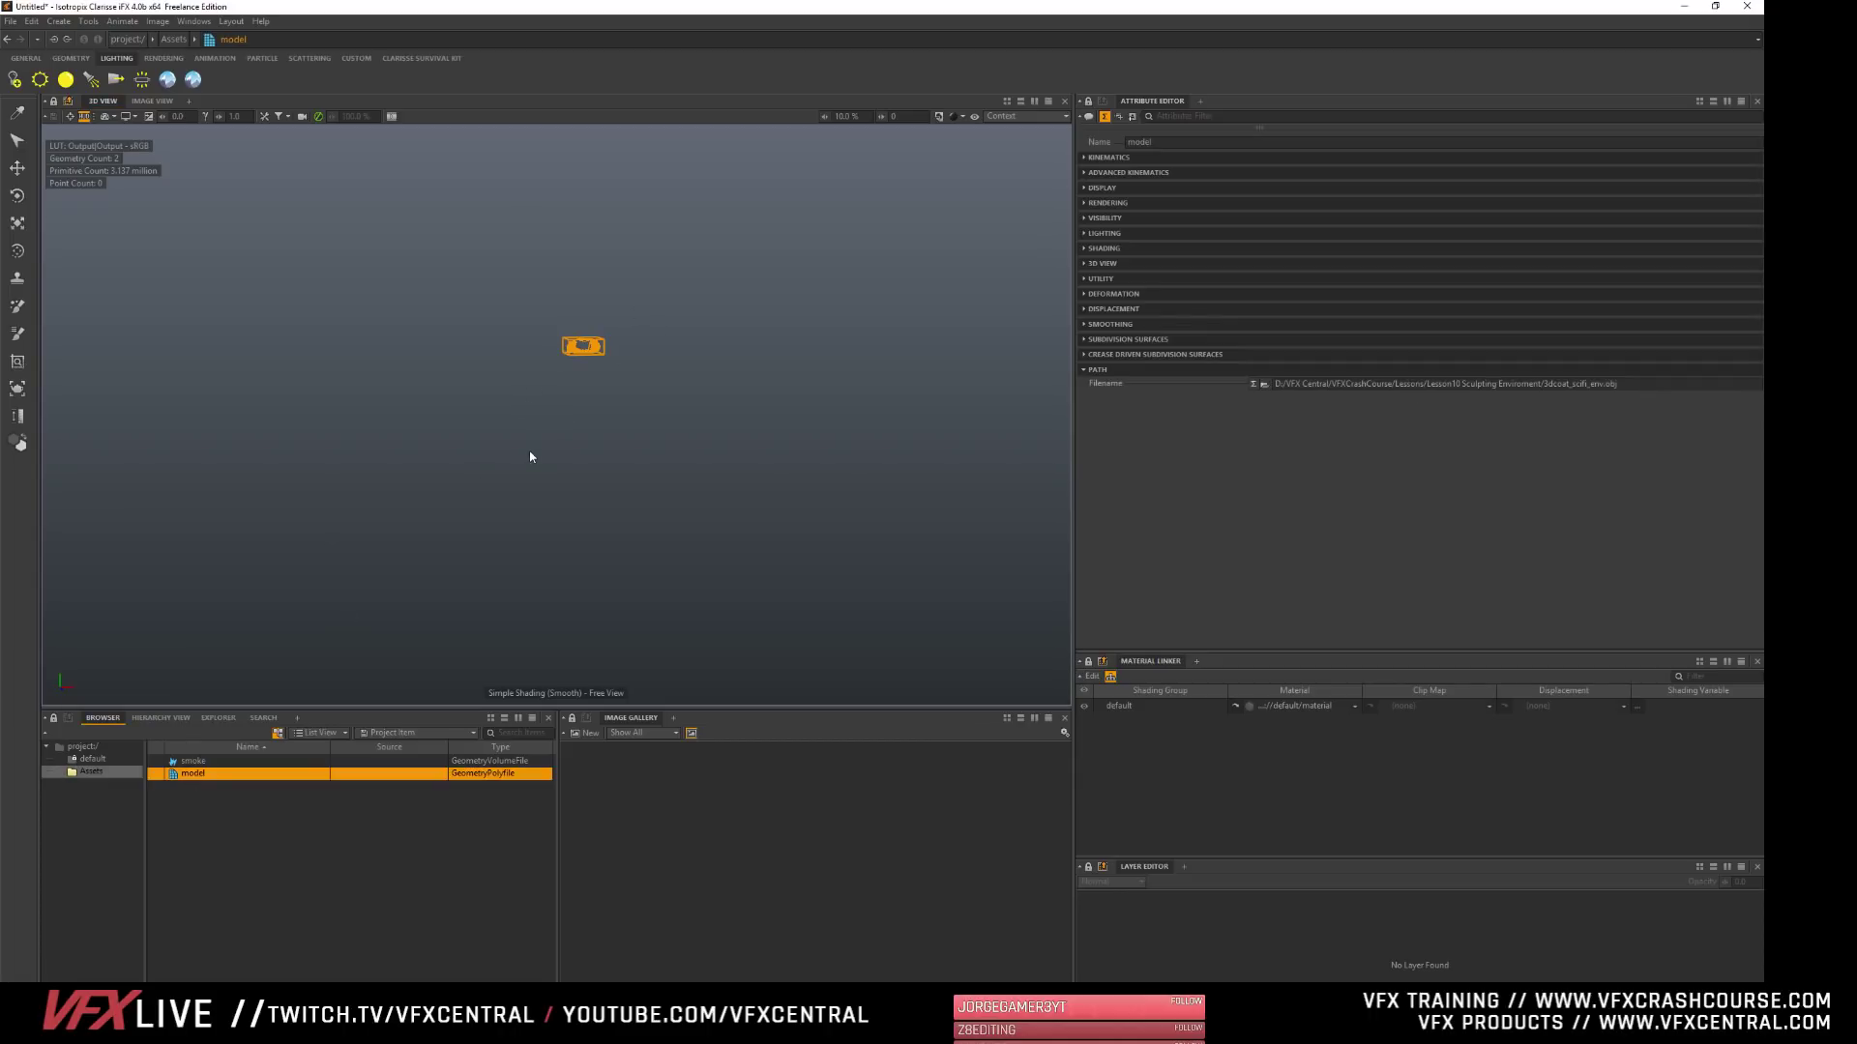
{"action": "key", "text": "f"}
{"action": "left_click", "coordinate": [194, 761]}
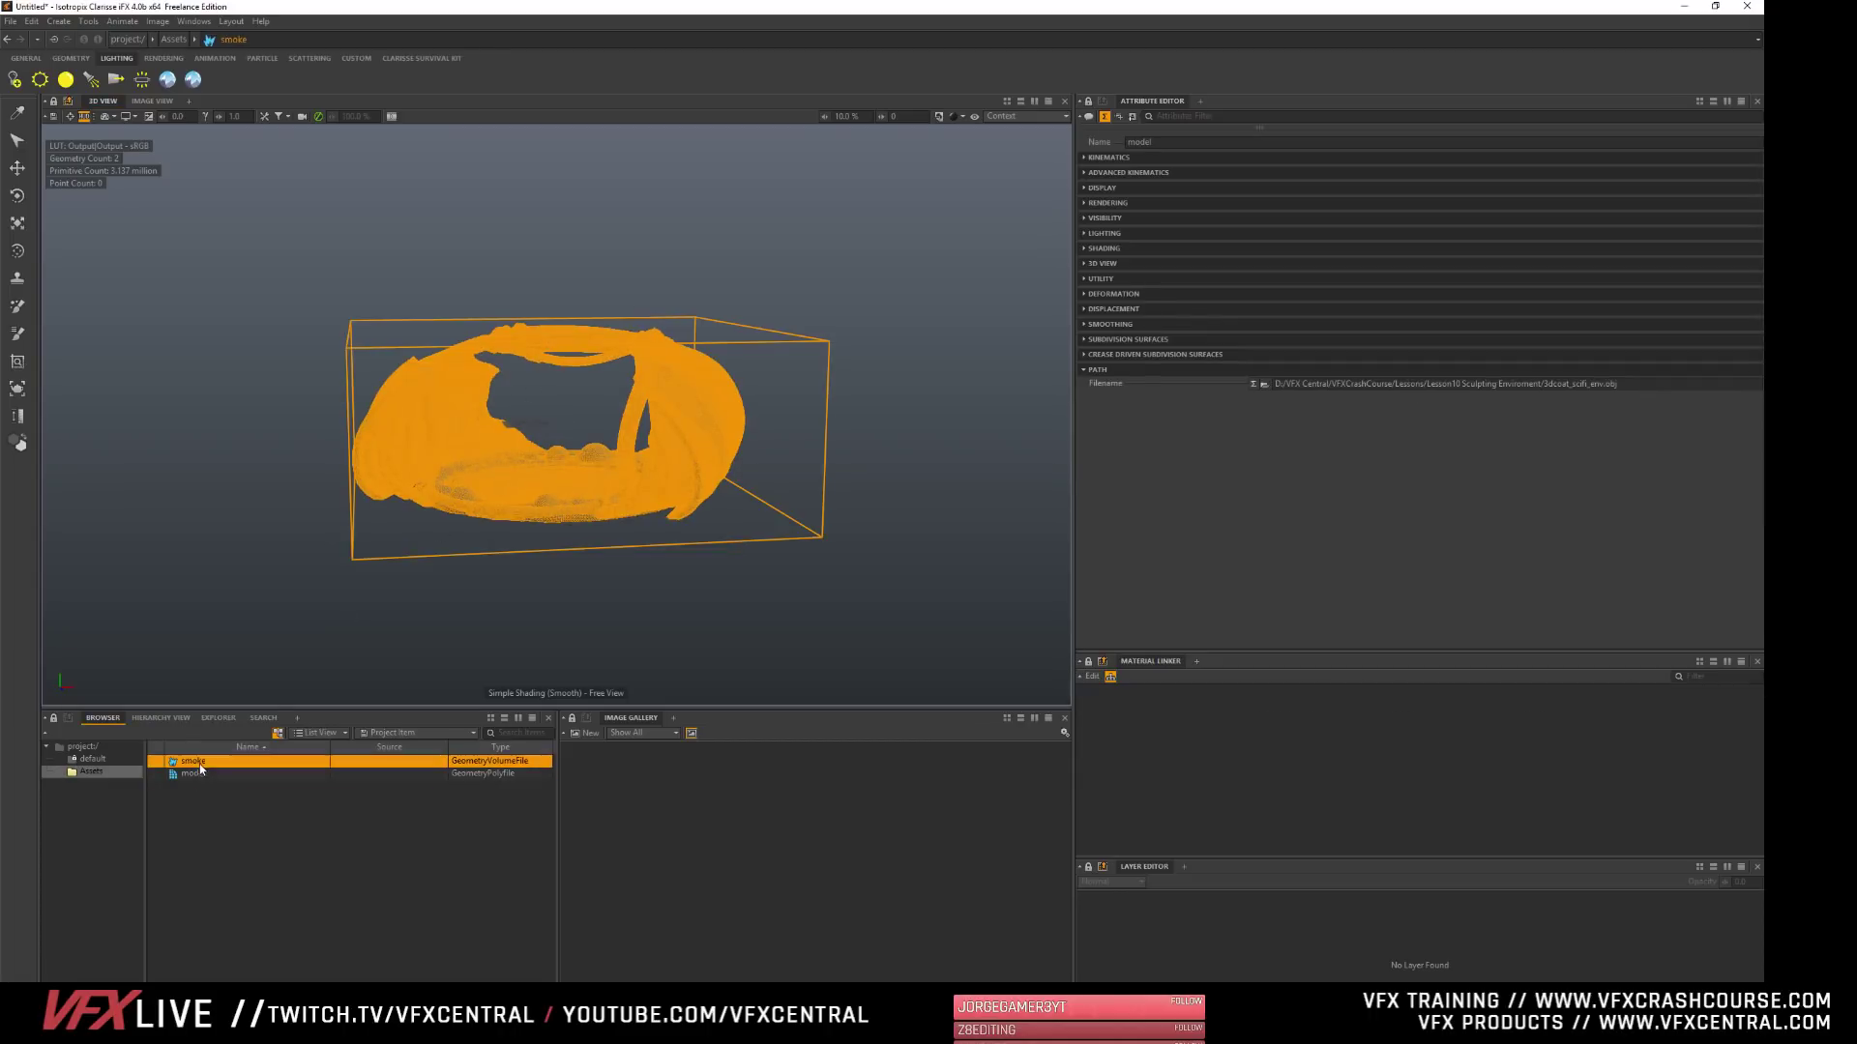
{"action": "key", "text": "f"}
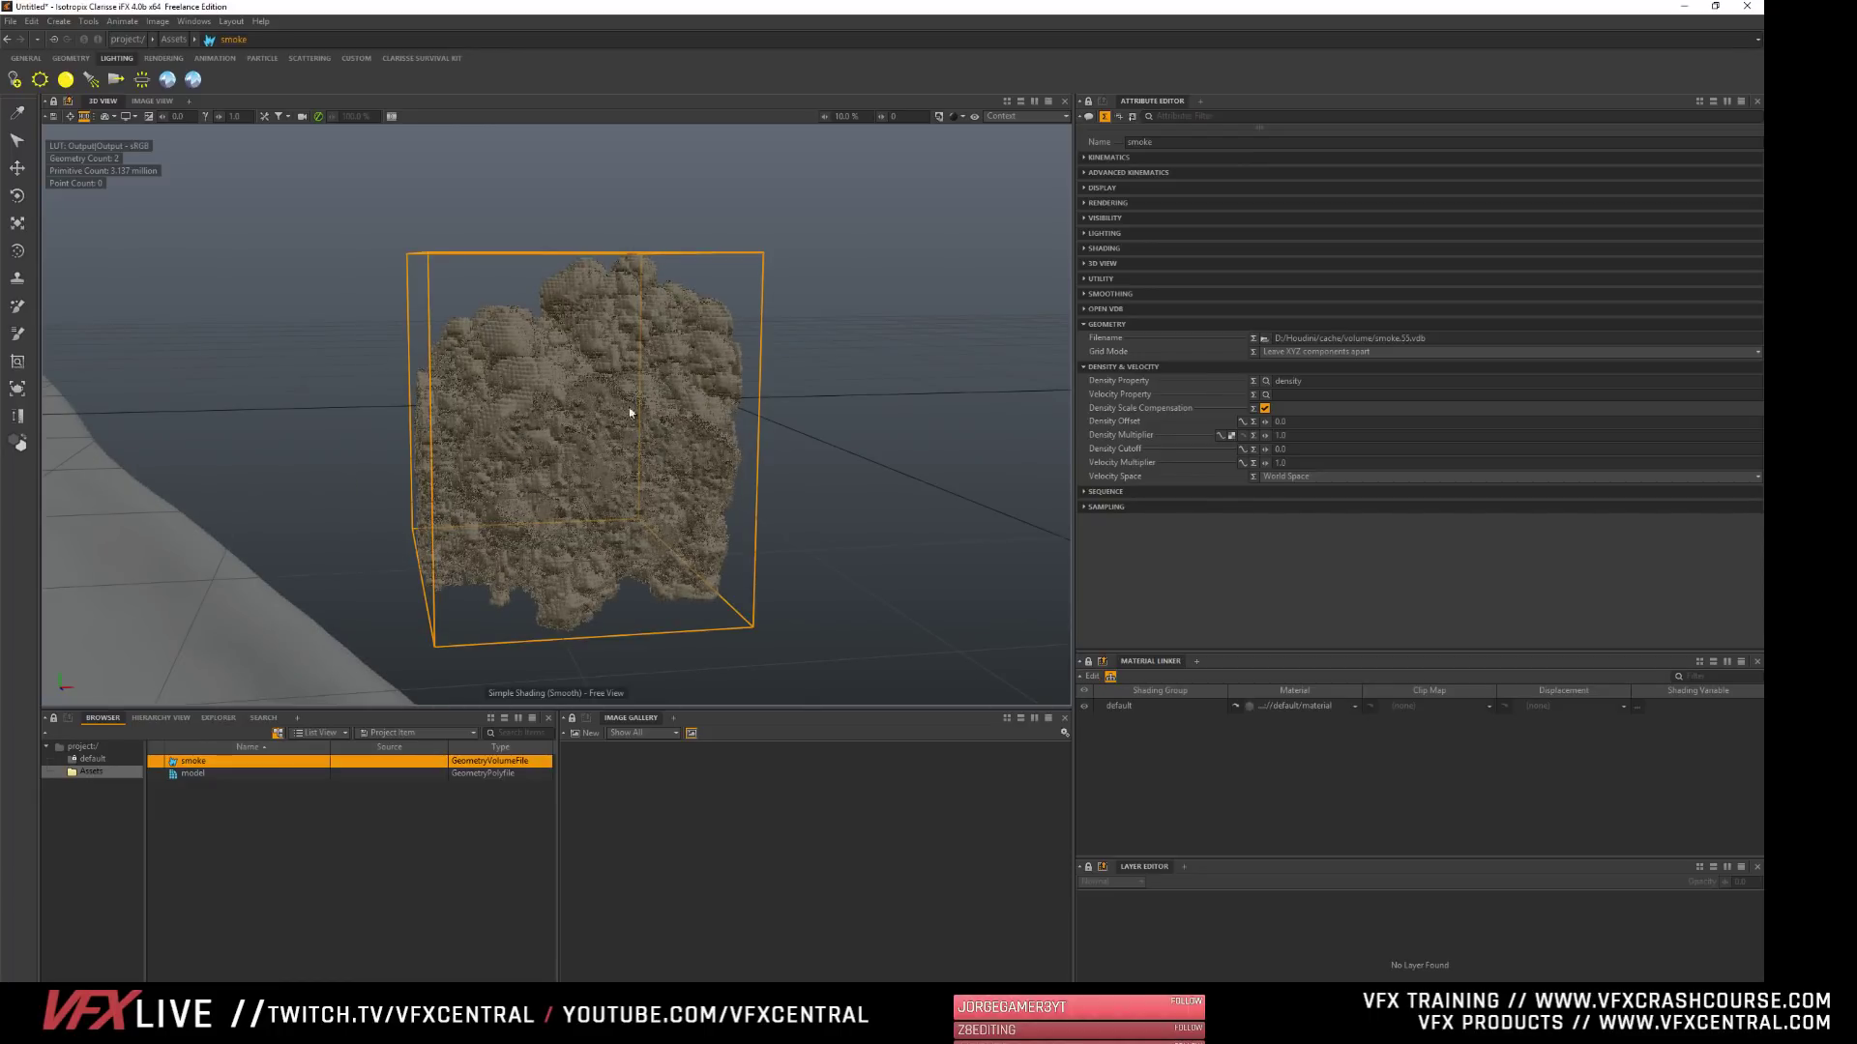
{"action": "left_click", "coordinate": [403, 880]}
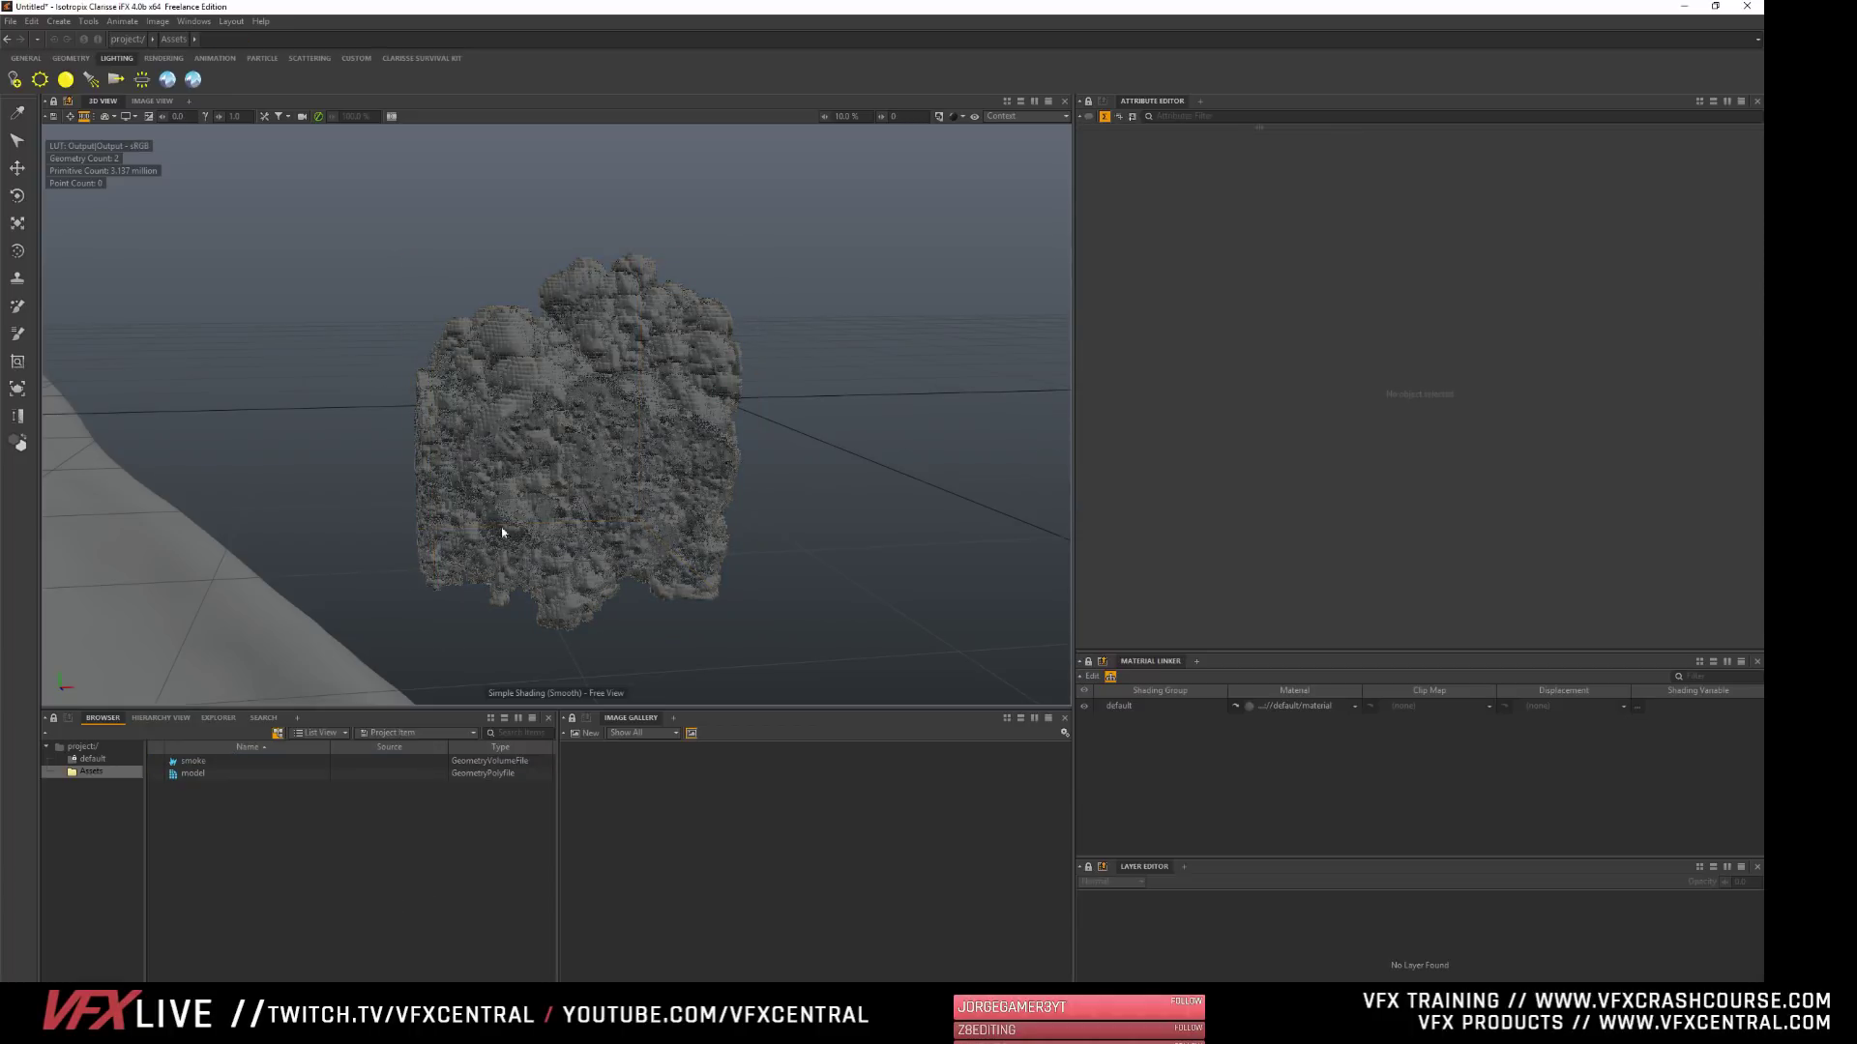
{"action": "left_click", "coordinate": [962, 116]}
{"action": "left_click", "coordinate": [1001, 276]}
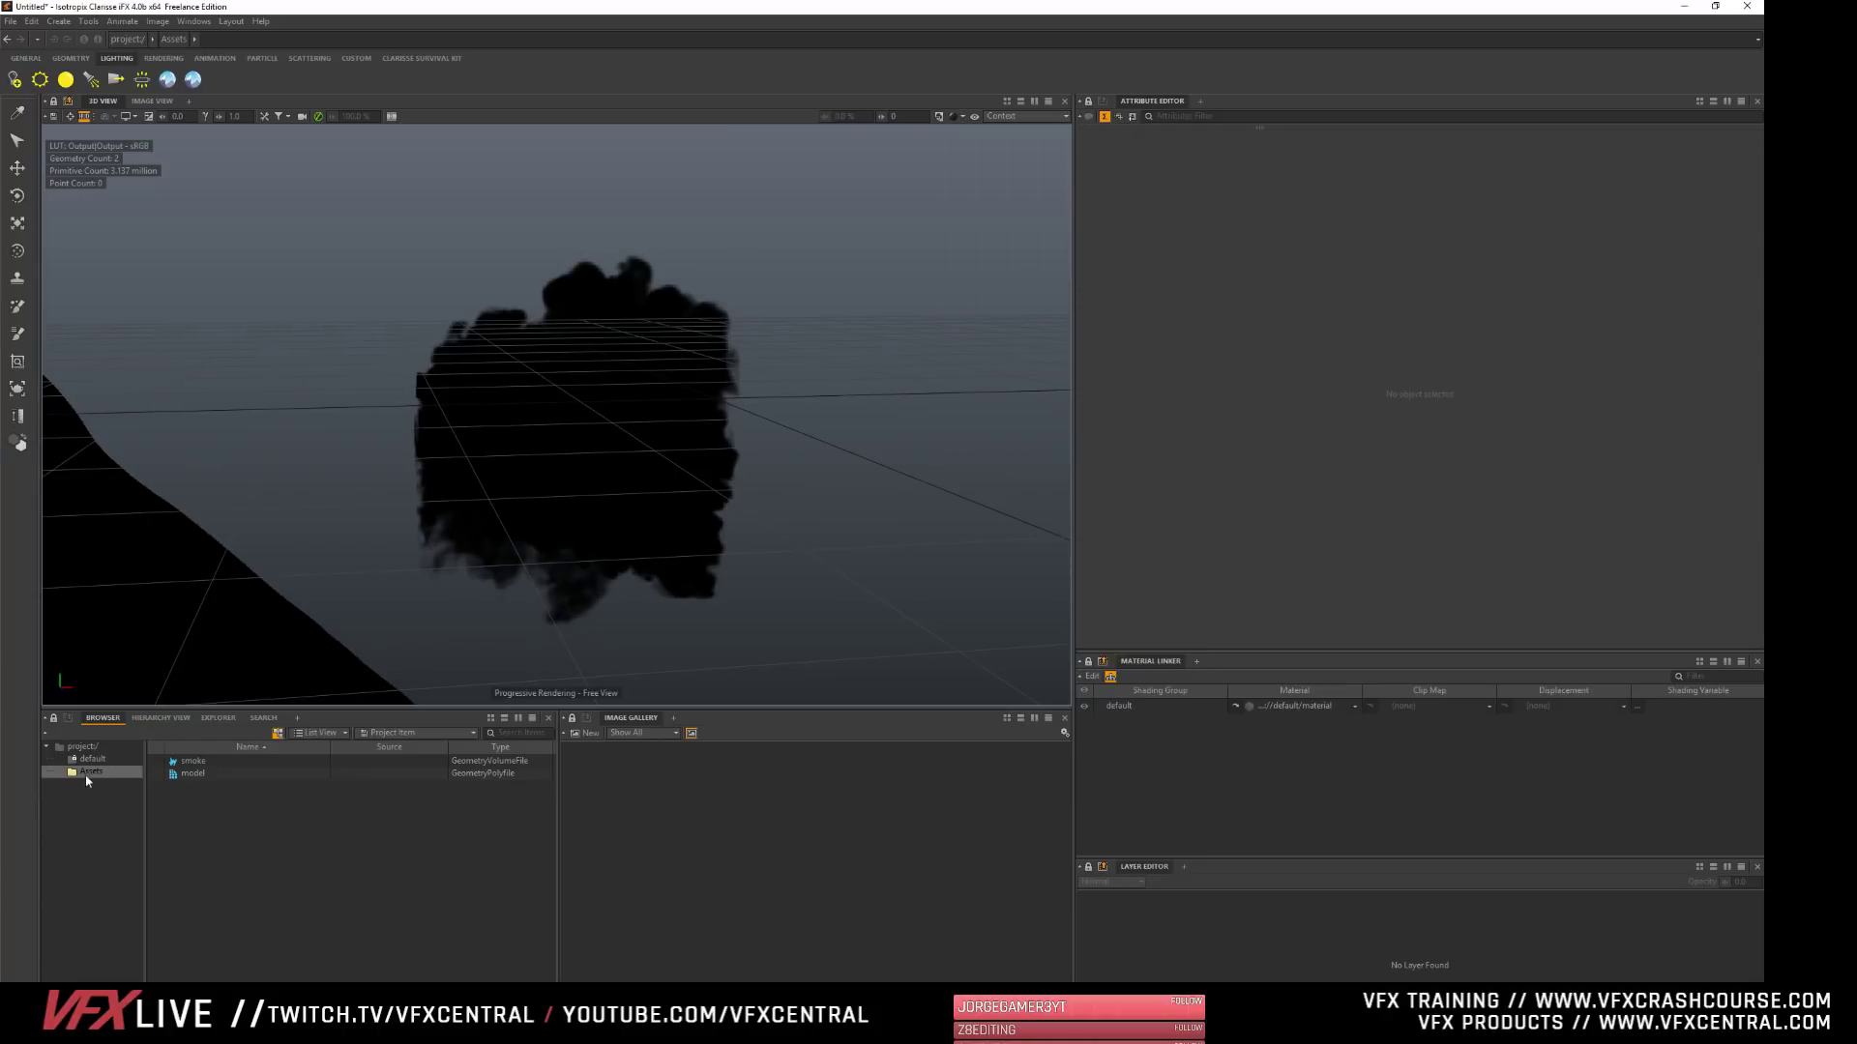
- Replace the smoke volume's source file in the Assets context with smoke.20.vdb and clear the selection
{"action": "left_click", "coordinate": [82, 747]}
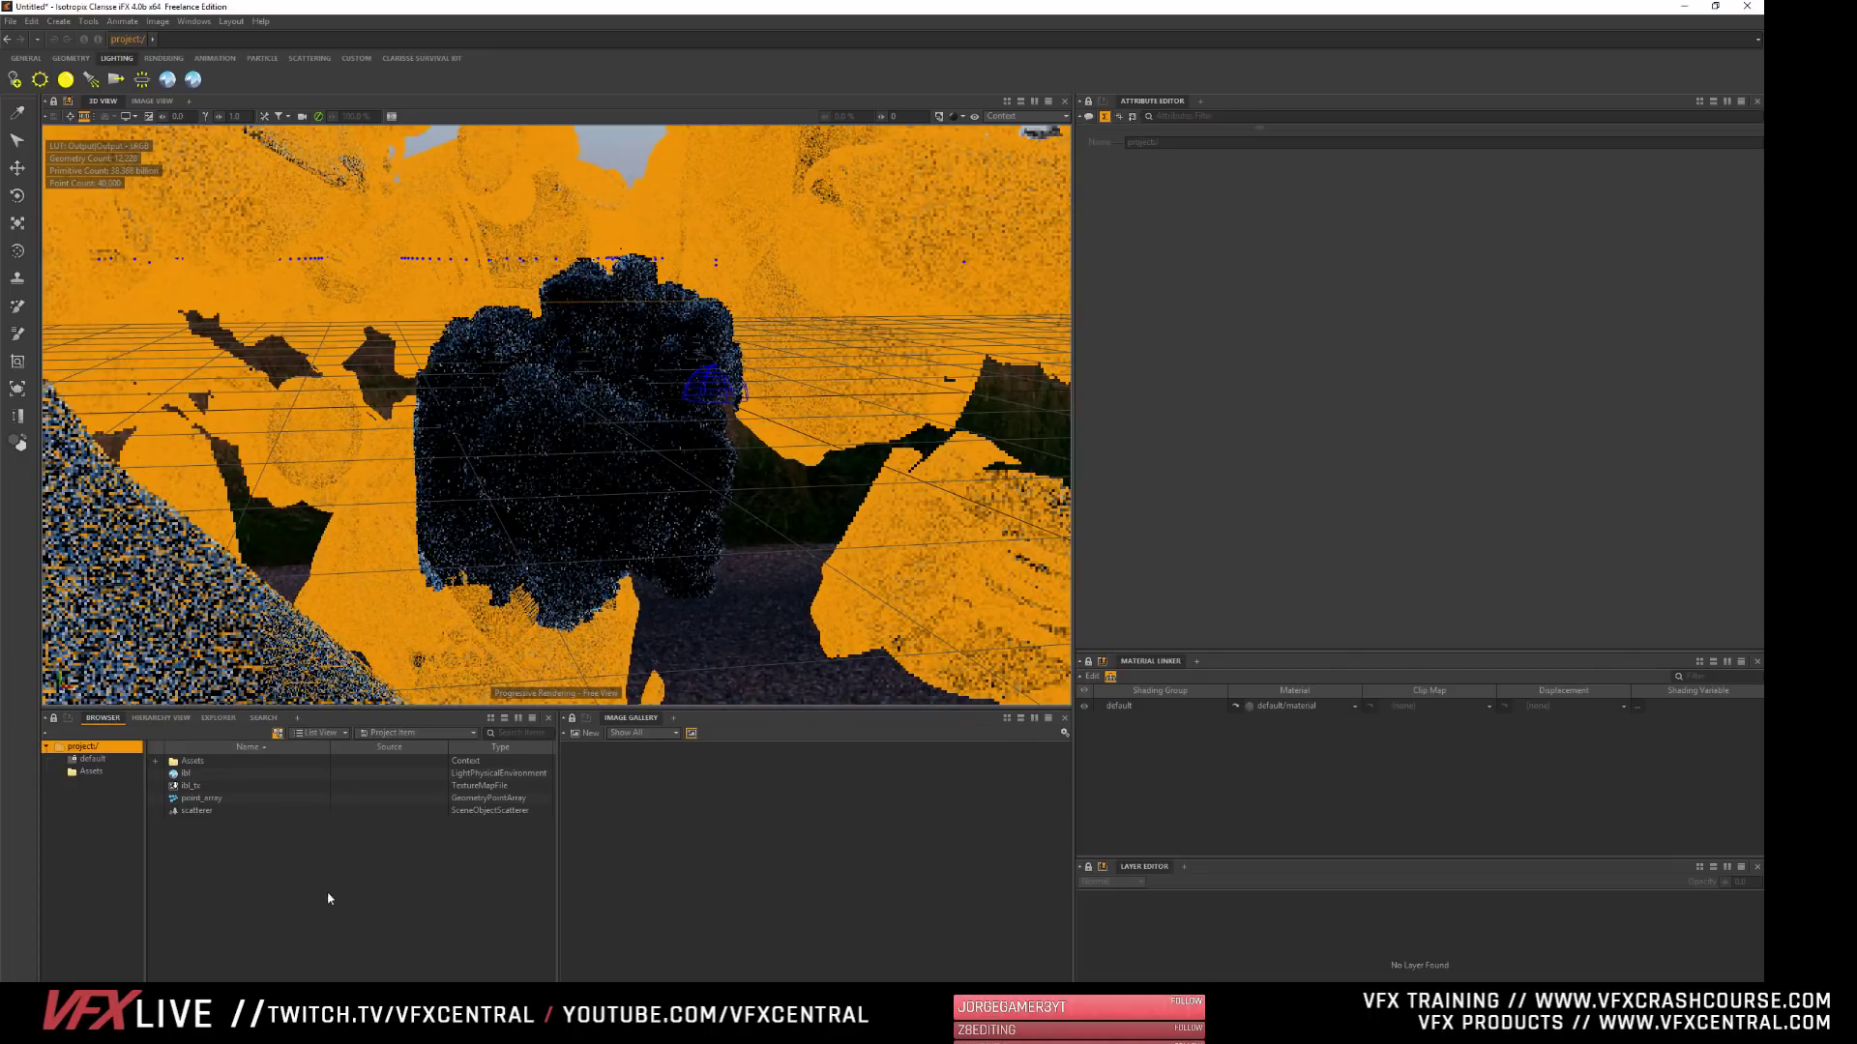
{"action": "left_click", "coordinate": [91, 771]}
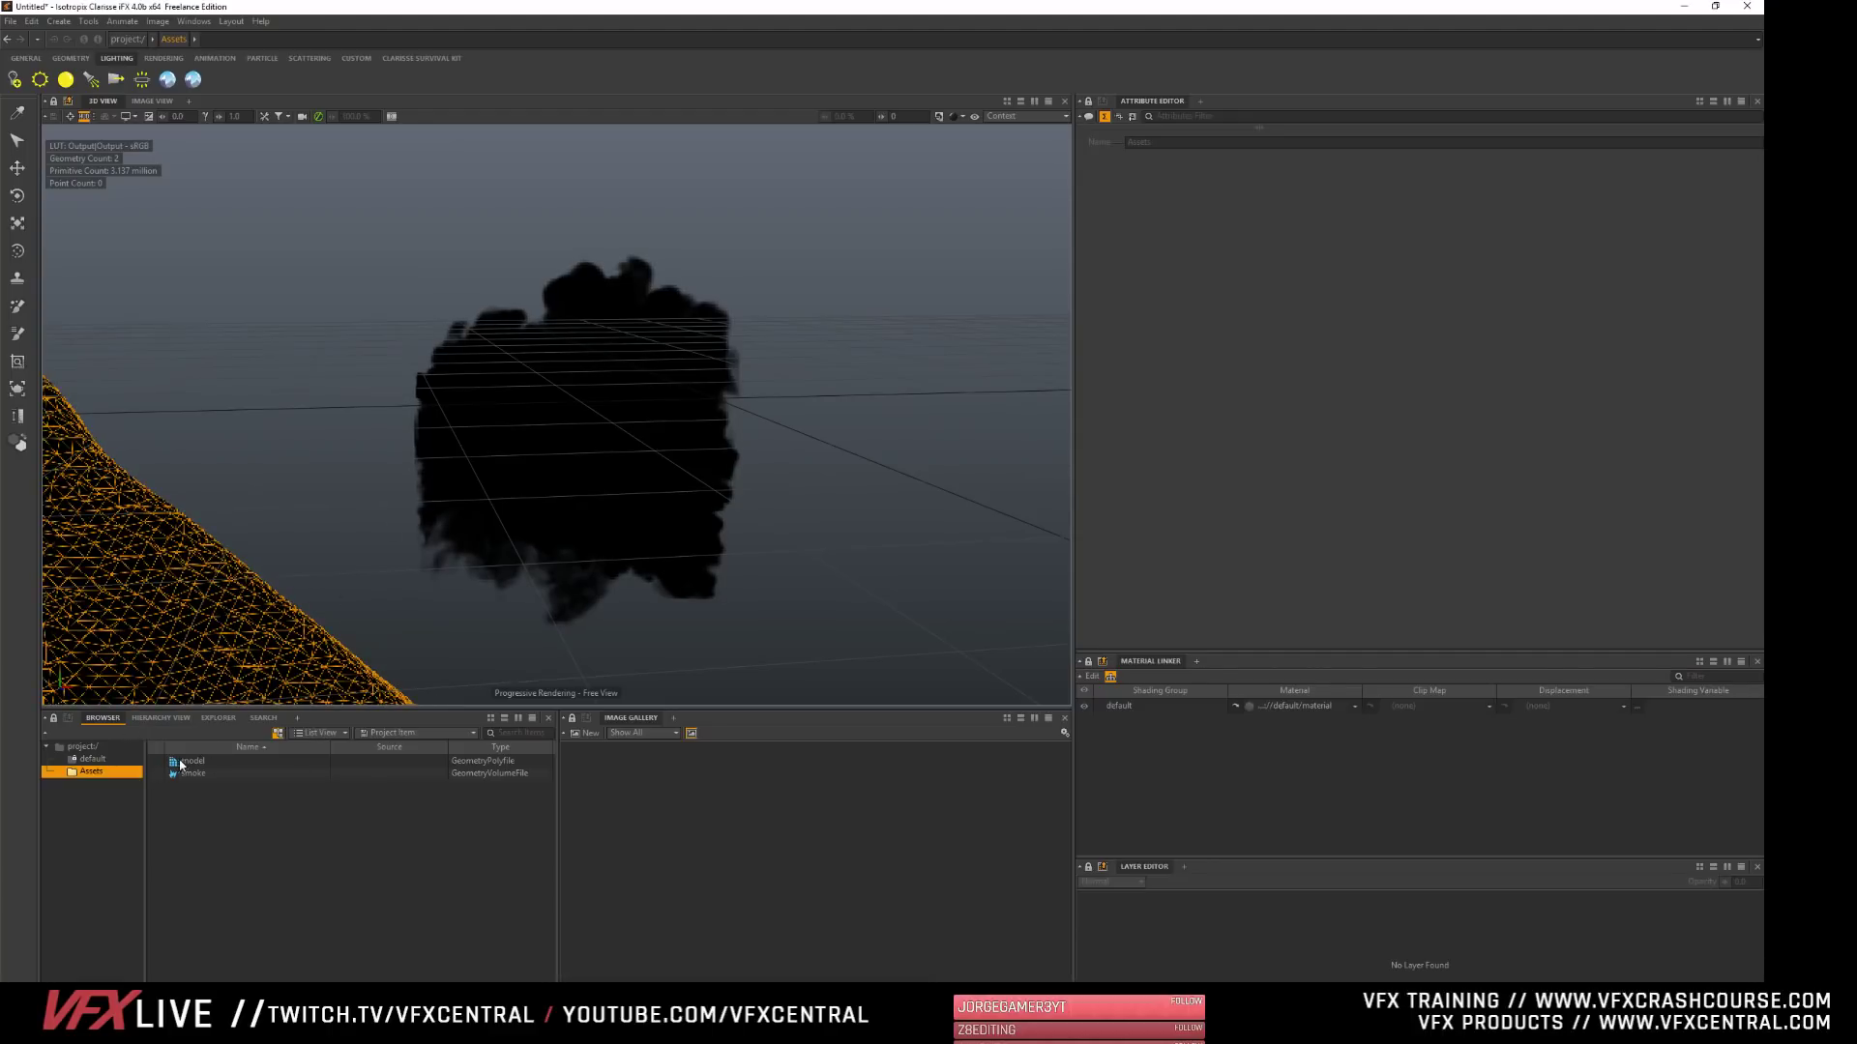
{"action": "left_click", "coordinate": [189, 773]}
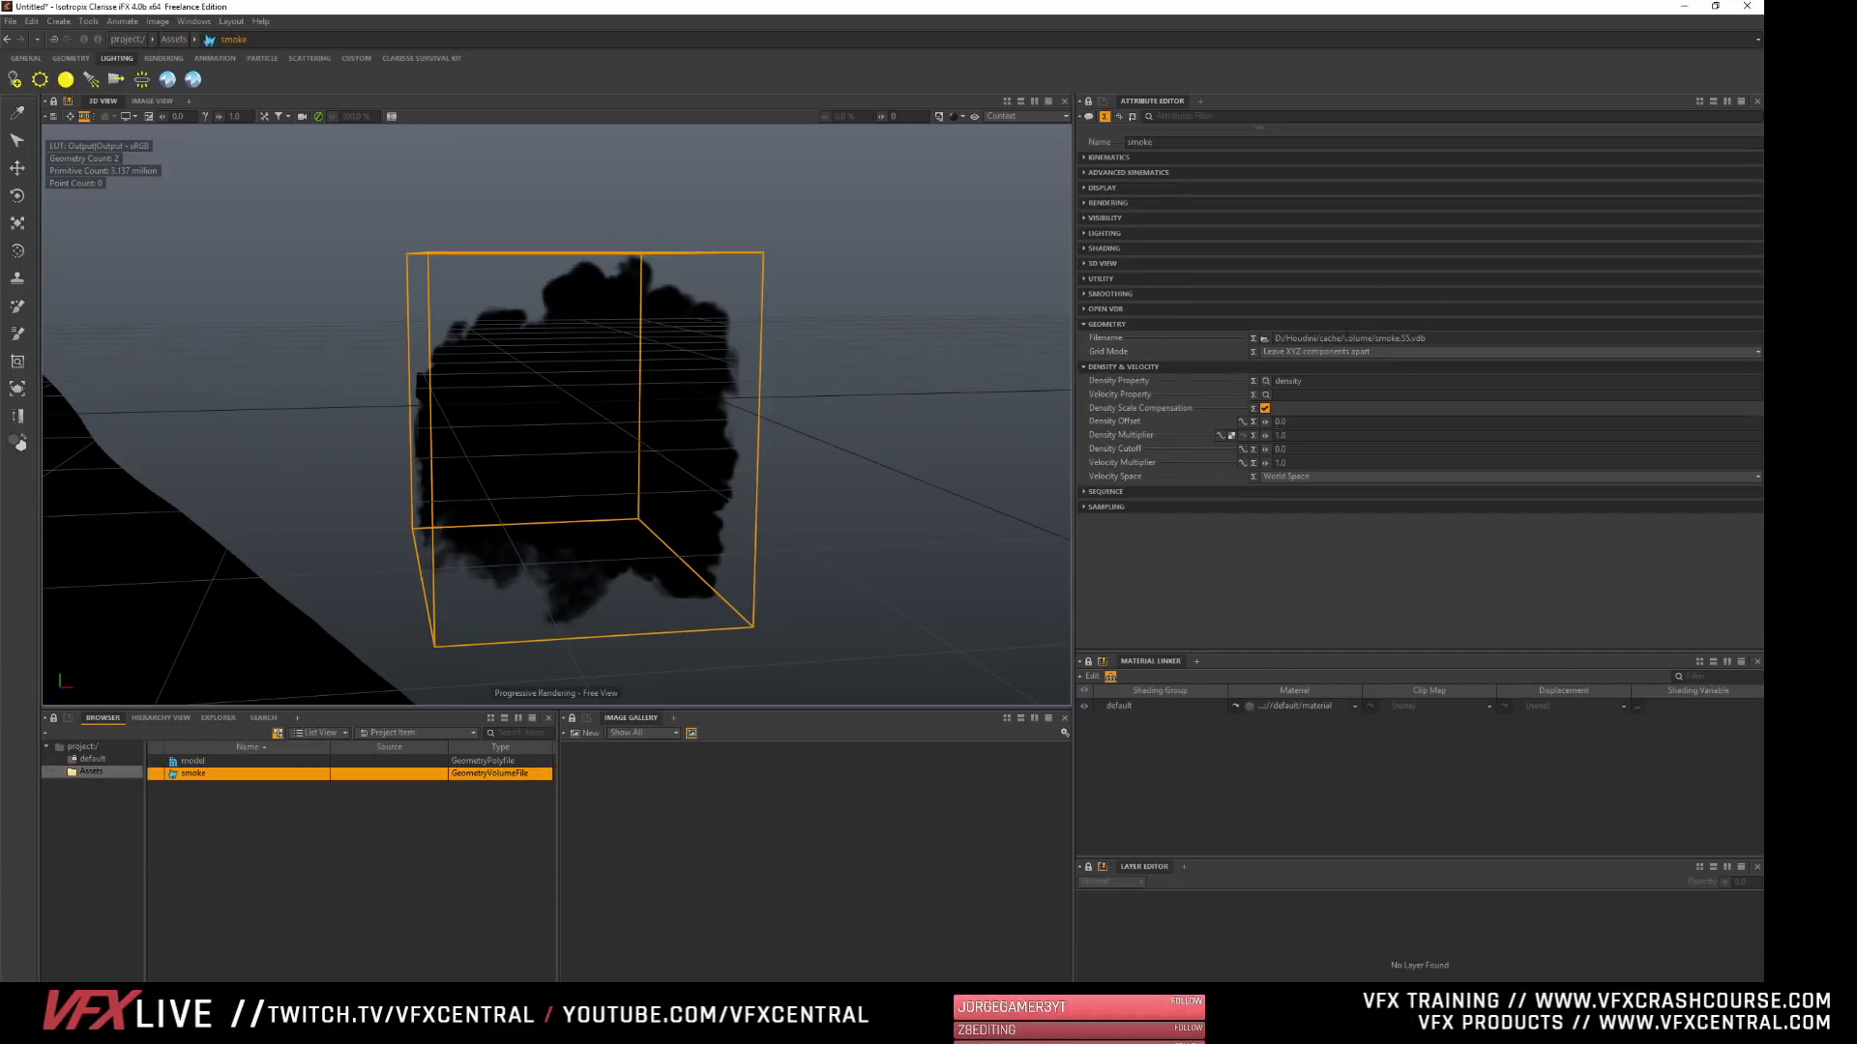
{"action": "left_click", "coordinate": [1265, 338]}
{"action": "left_click", "coordinate": [638, 481]}
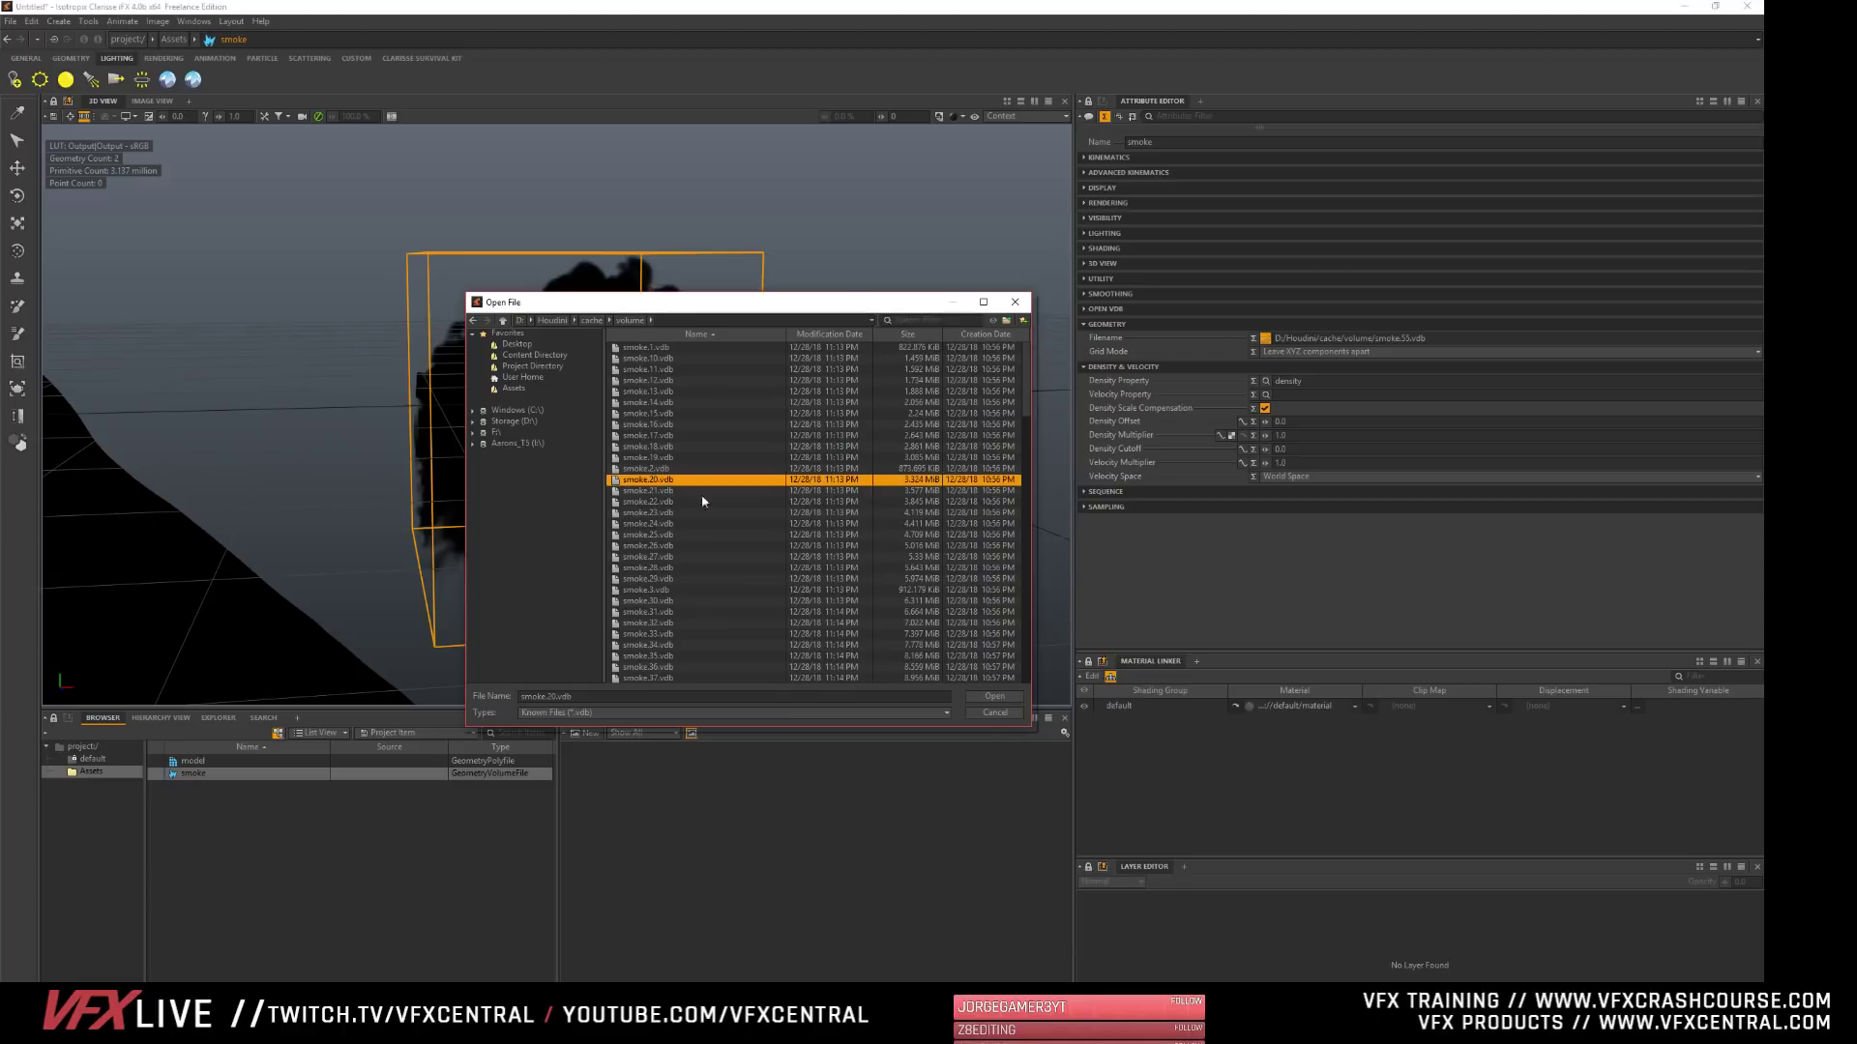
{"action": "left_click", "coordinate": [992, 696]}
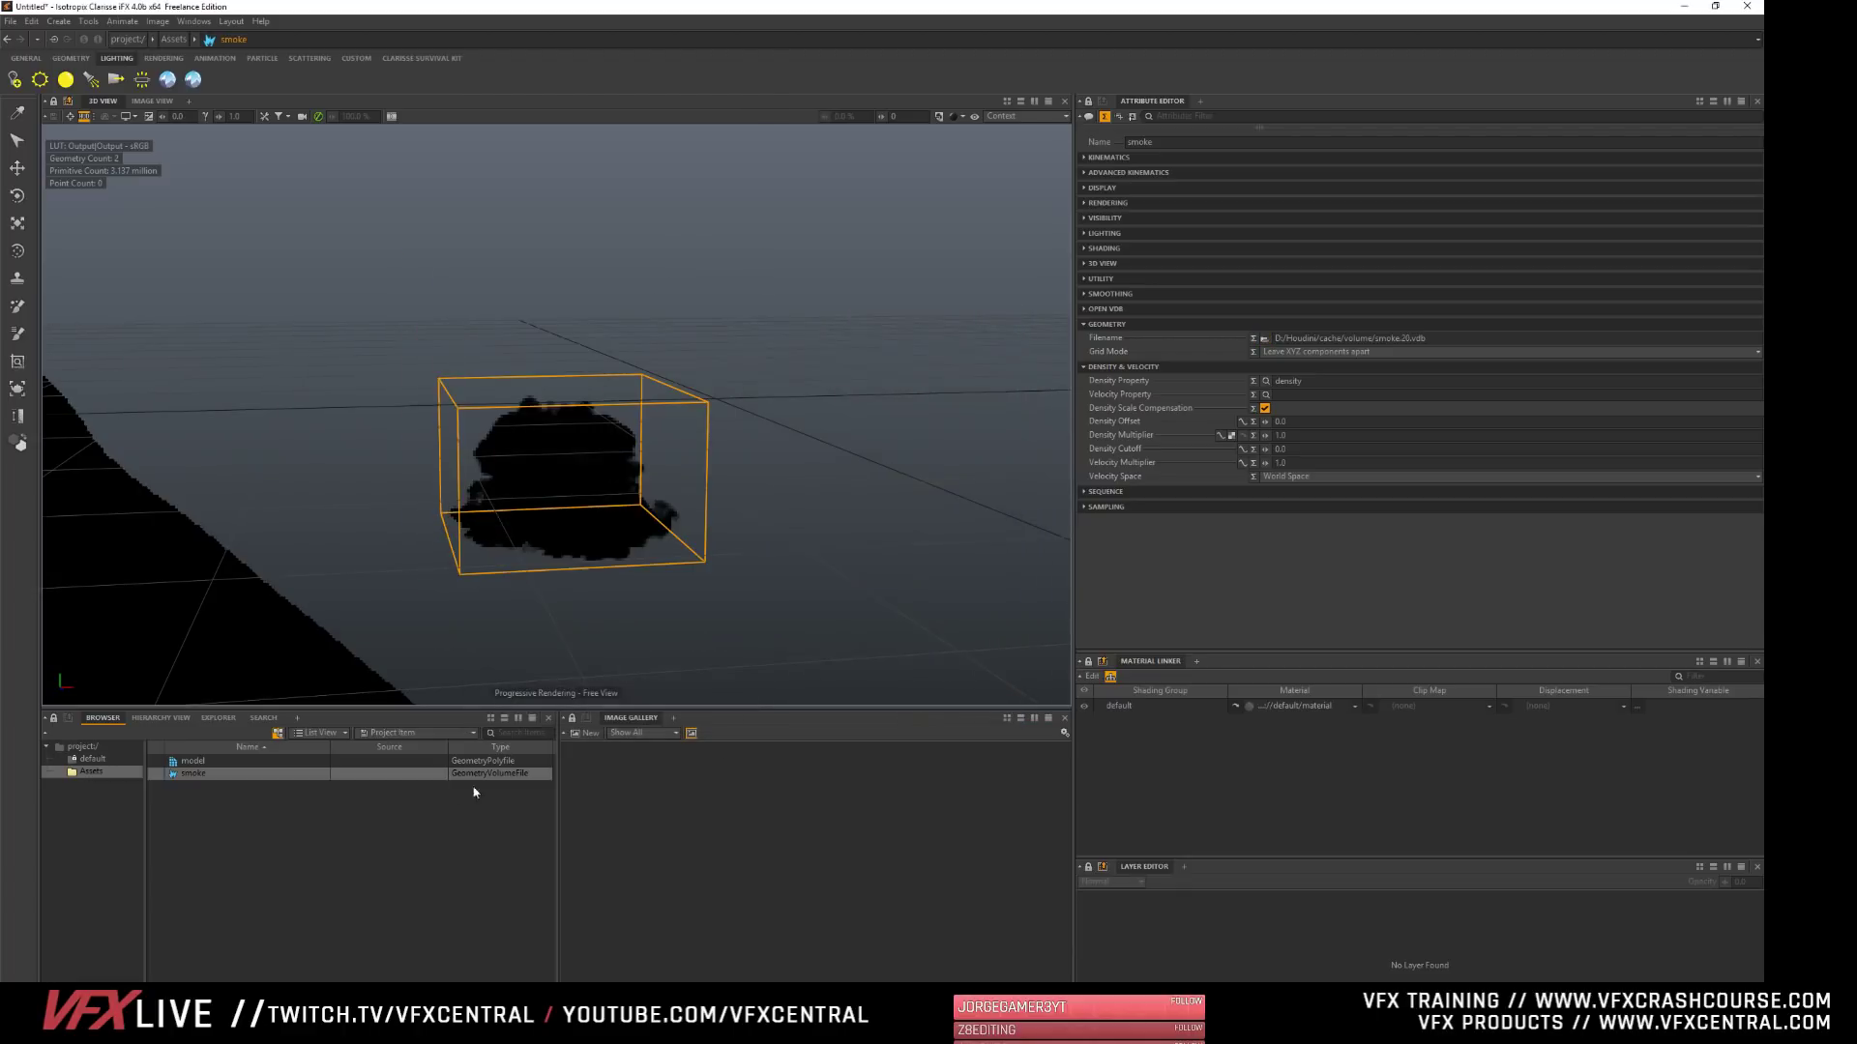
{"action": "left_click", "coordinate": [327, 898]}
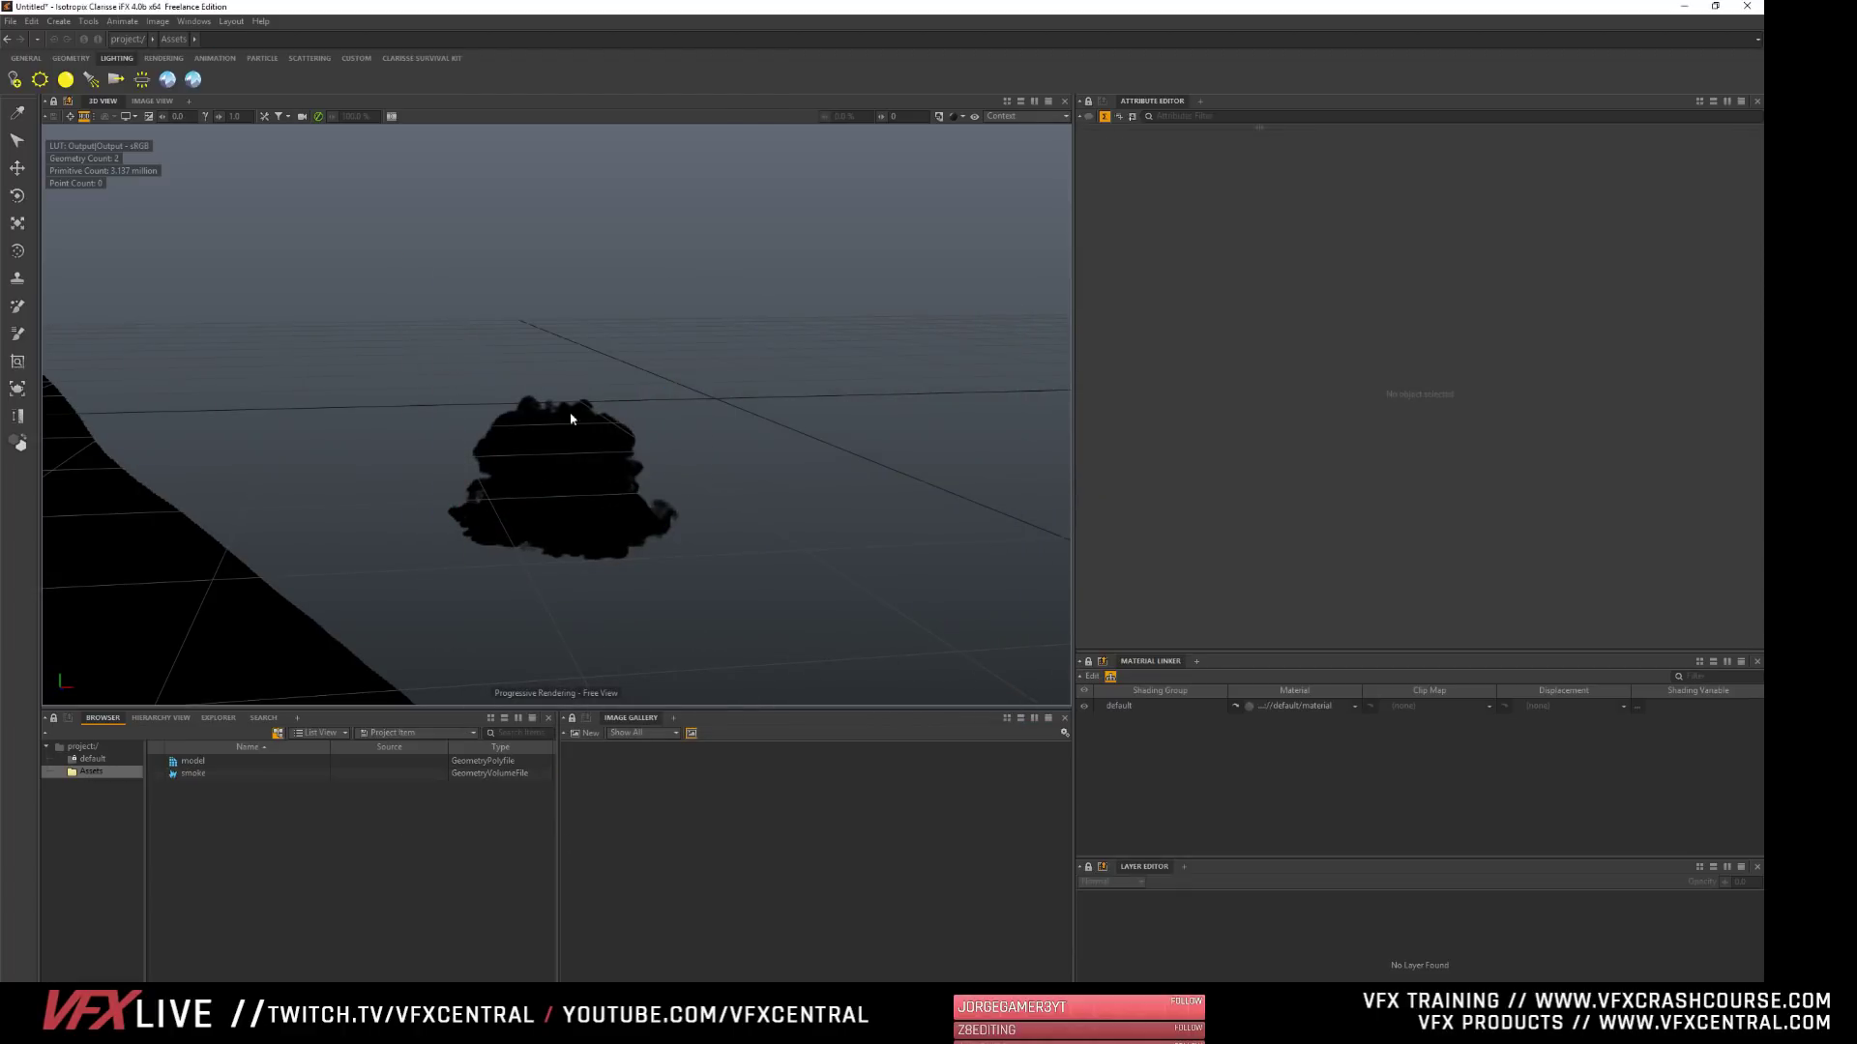
{"action": "left_click", "coordinate": [95, 749]}
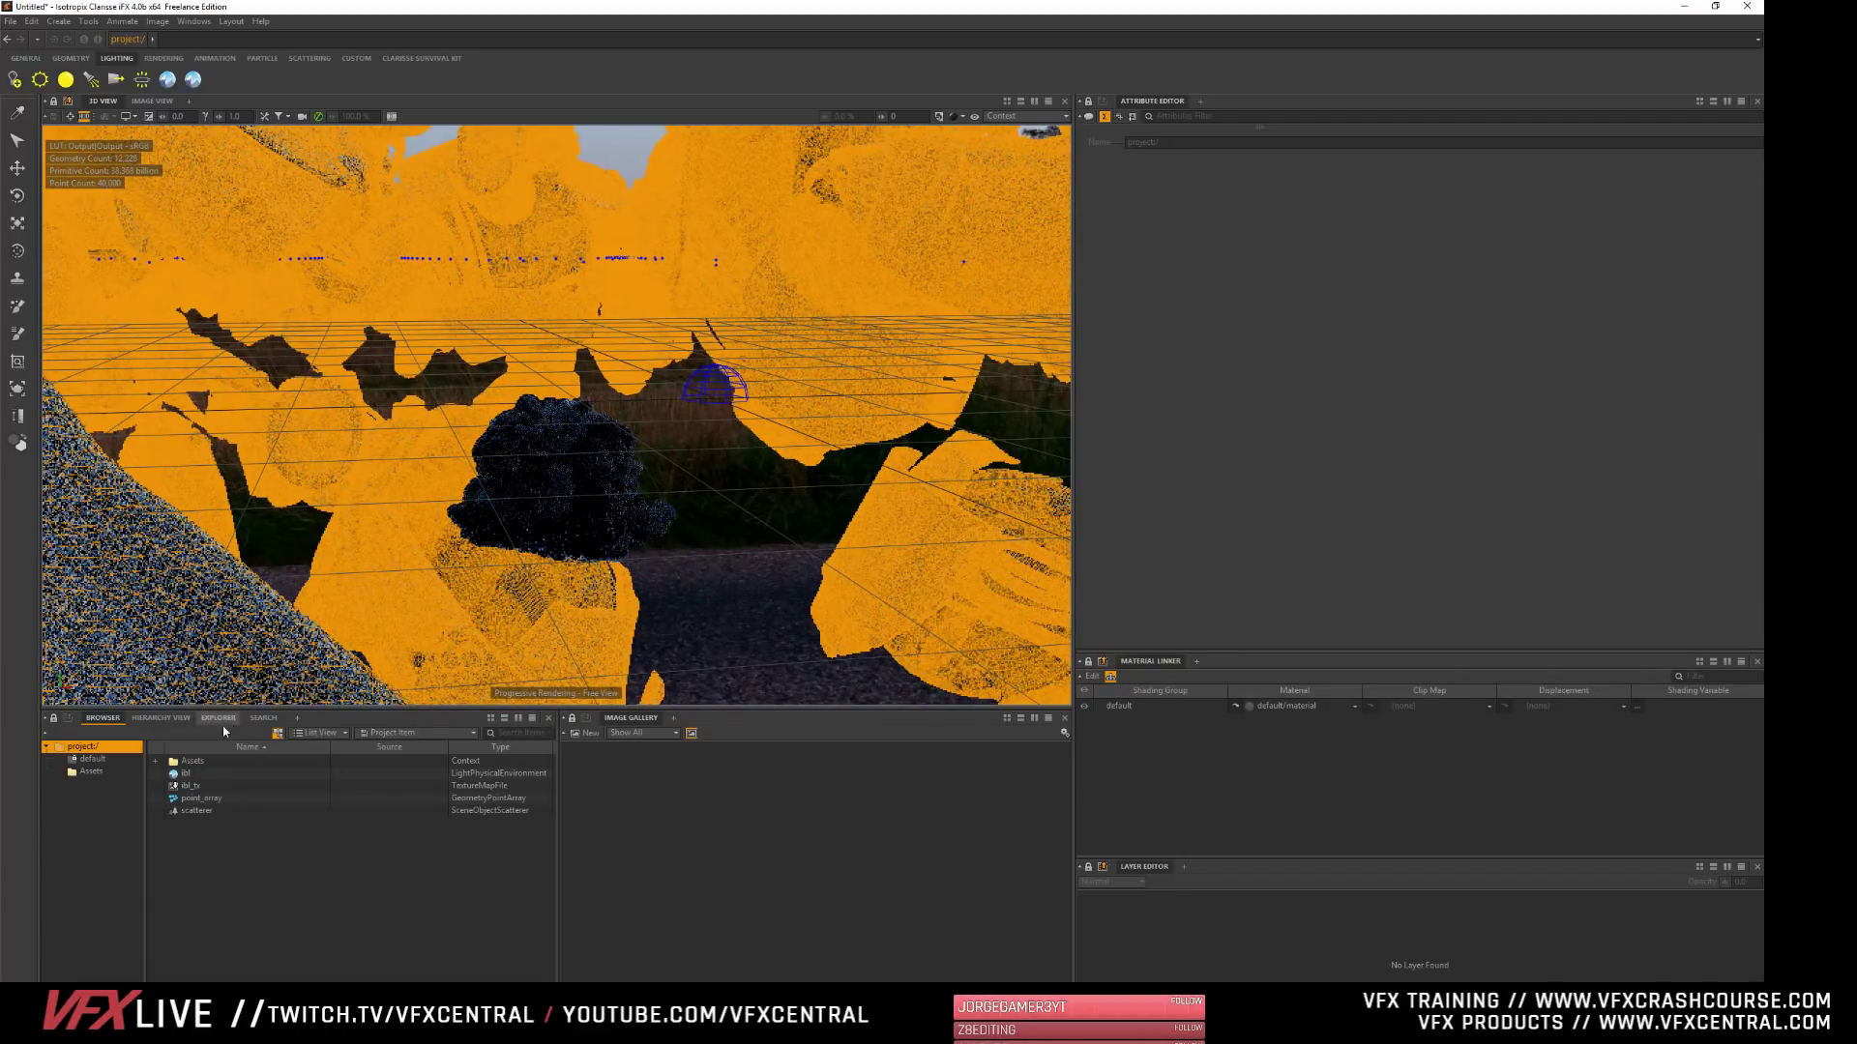
{"action": "left_click", "coordinate": [98, 772]}
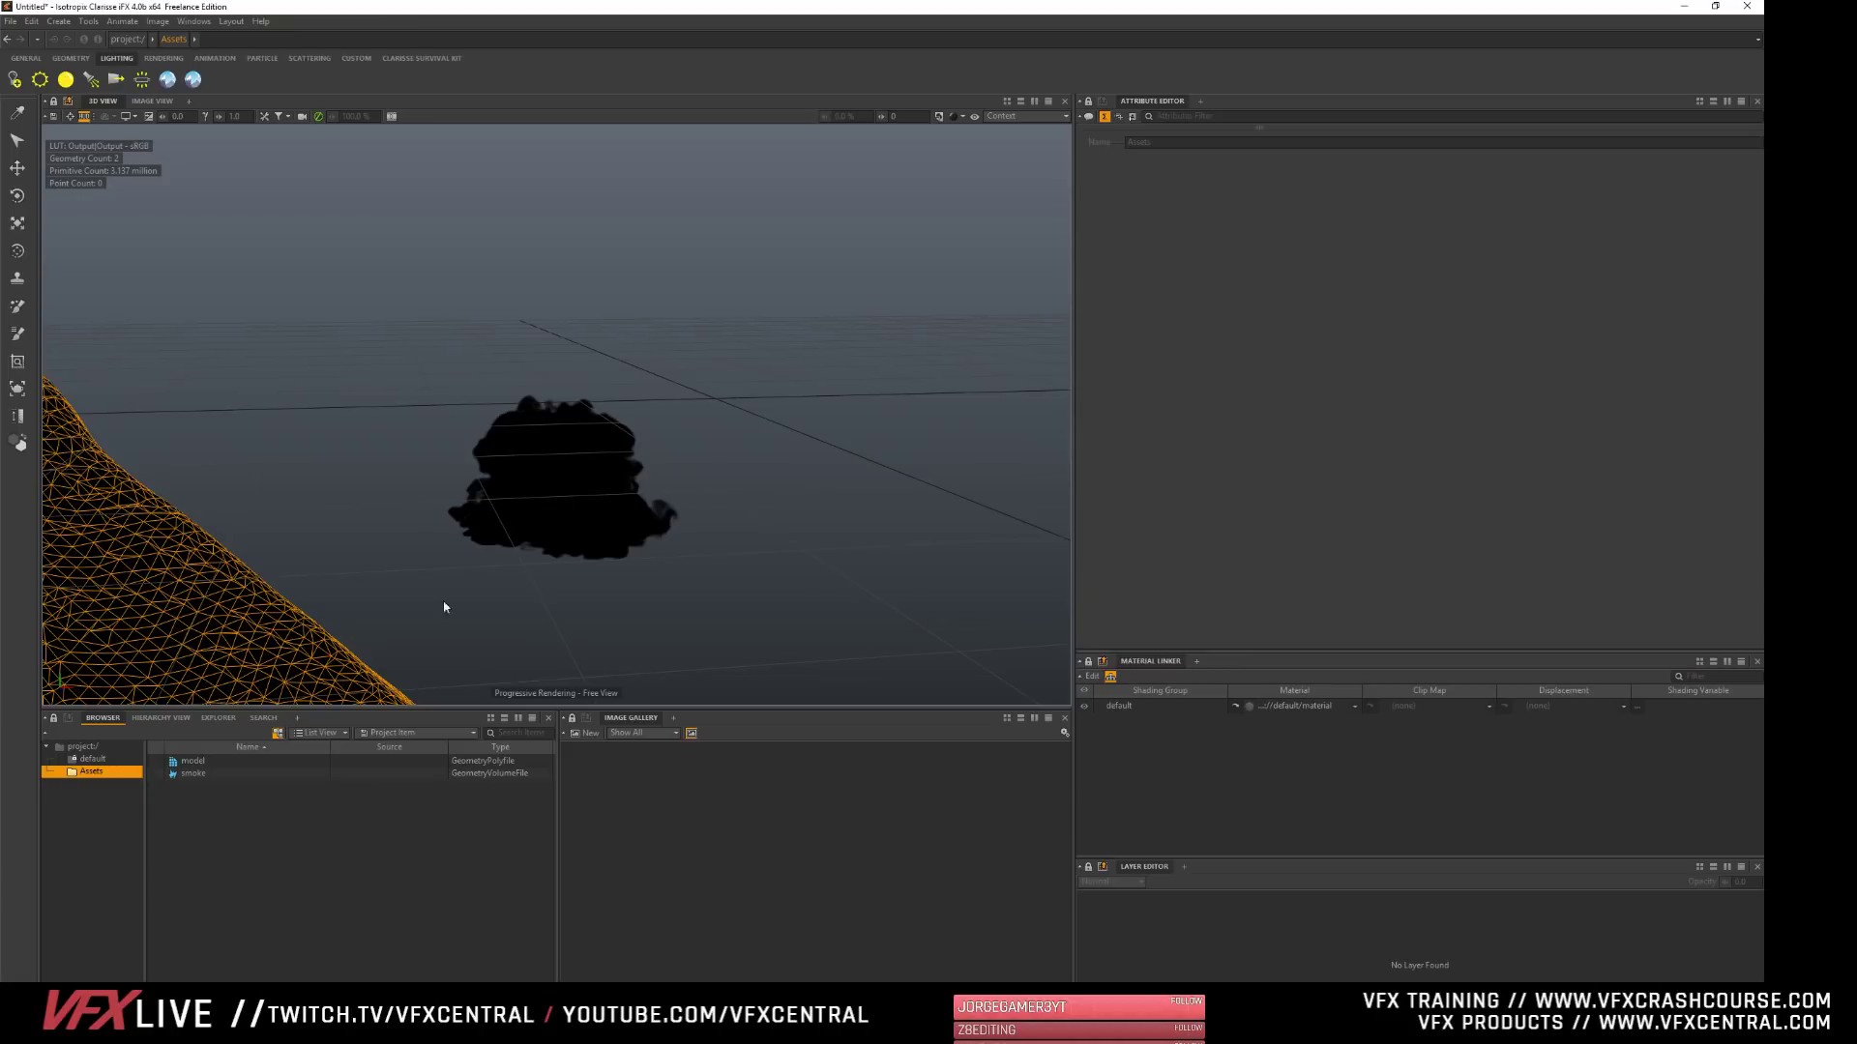
{"action": "left_click", "coordinate": [76, 759]}
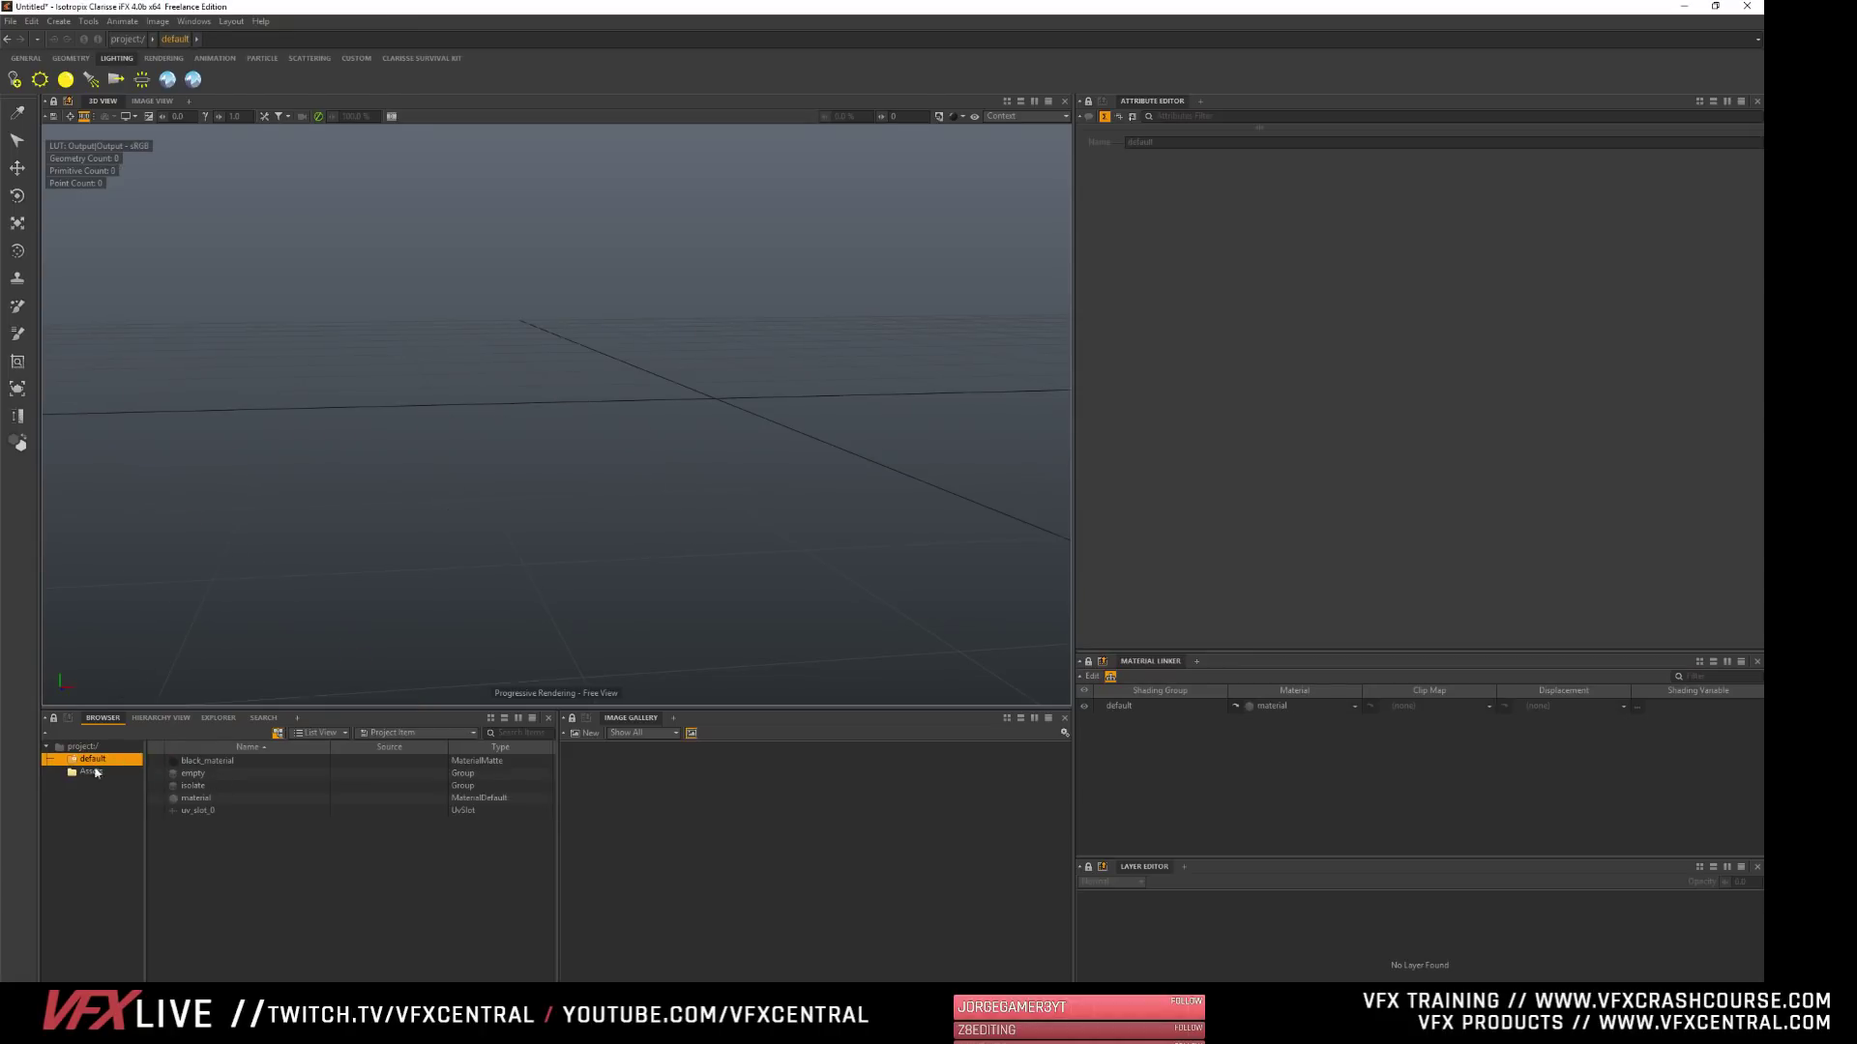
- Create an instance of the project's ibl environment light and move it into the Assets context
{"action": "left_click", "coordinate": [82, 746]}
{"action": "left_click", "coordinate": [179, 775]}
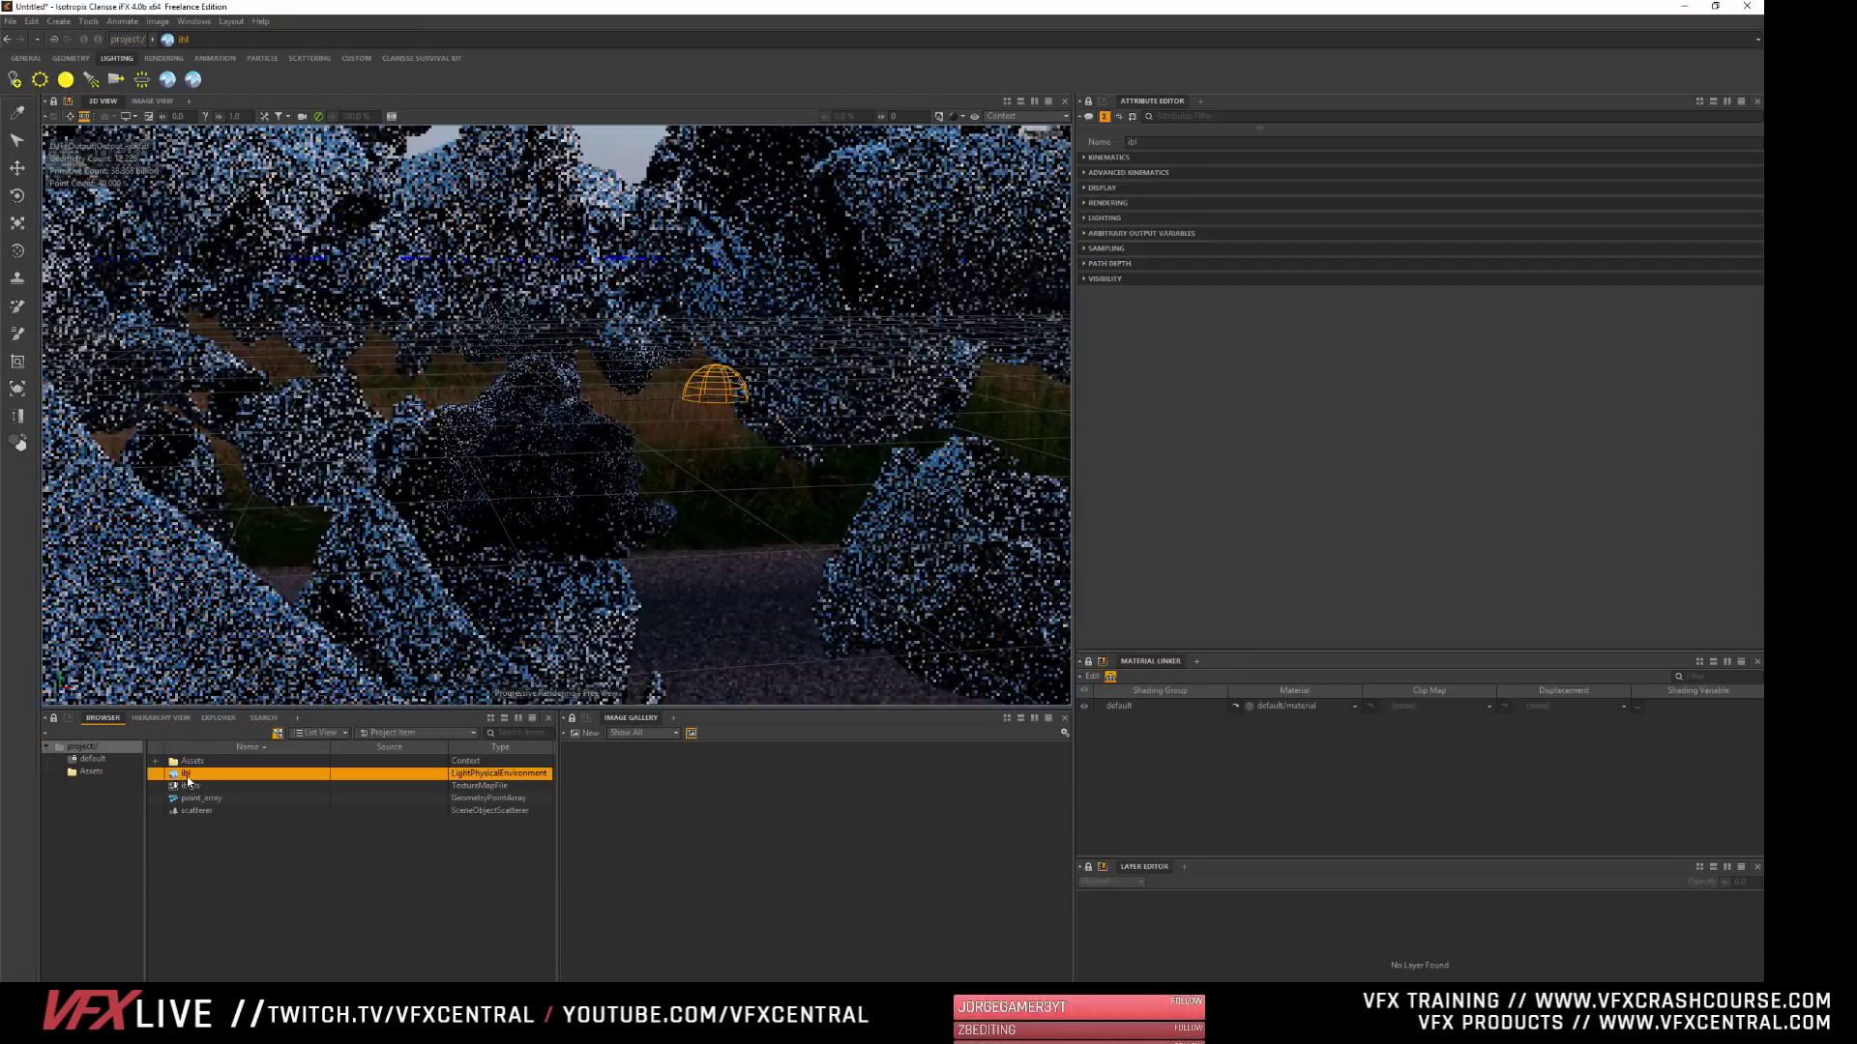
{"action": "right_click", "coordinate": [177, 780]}
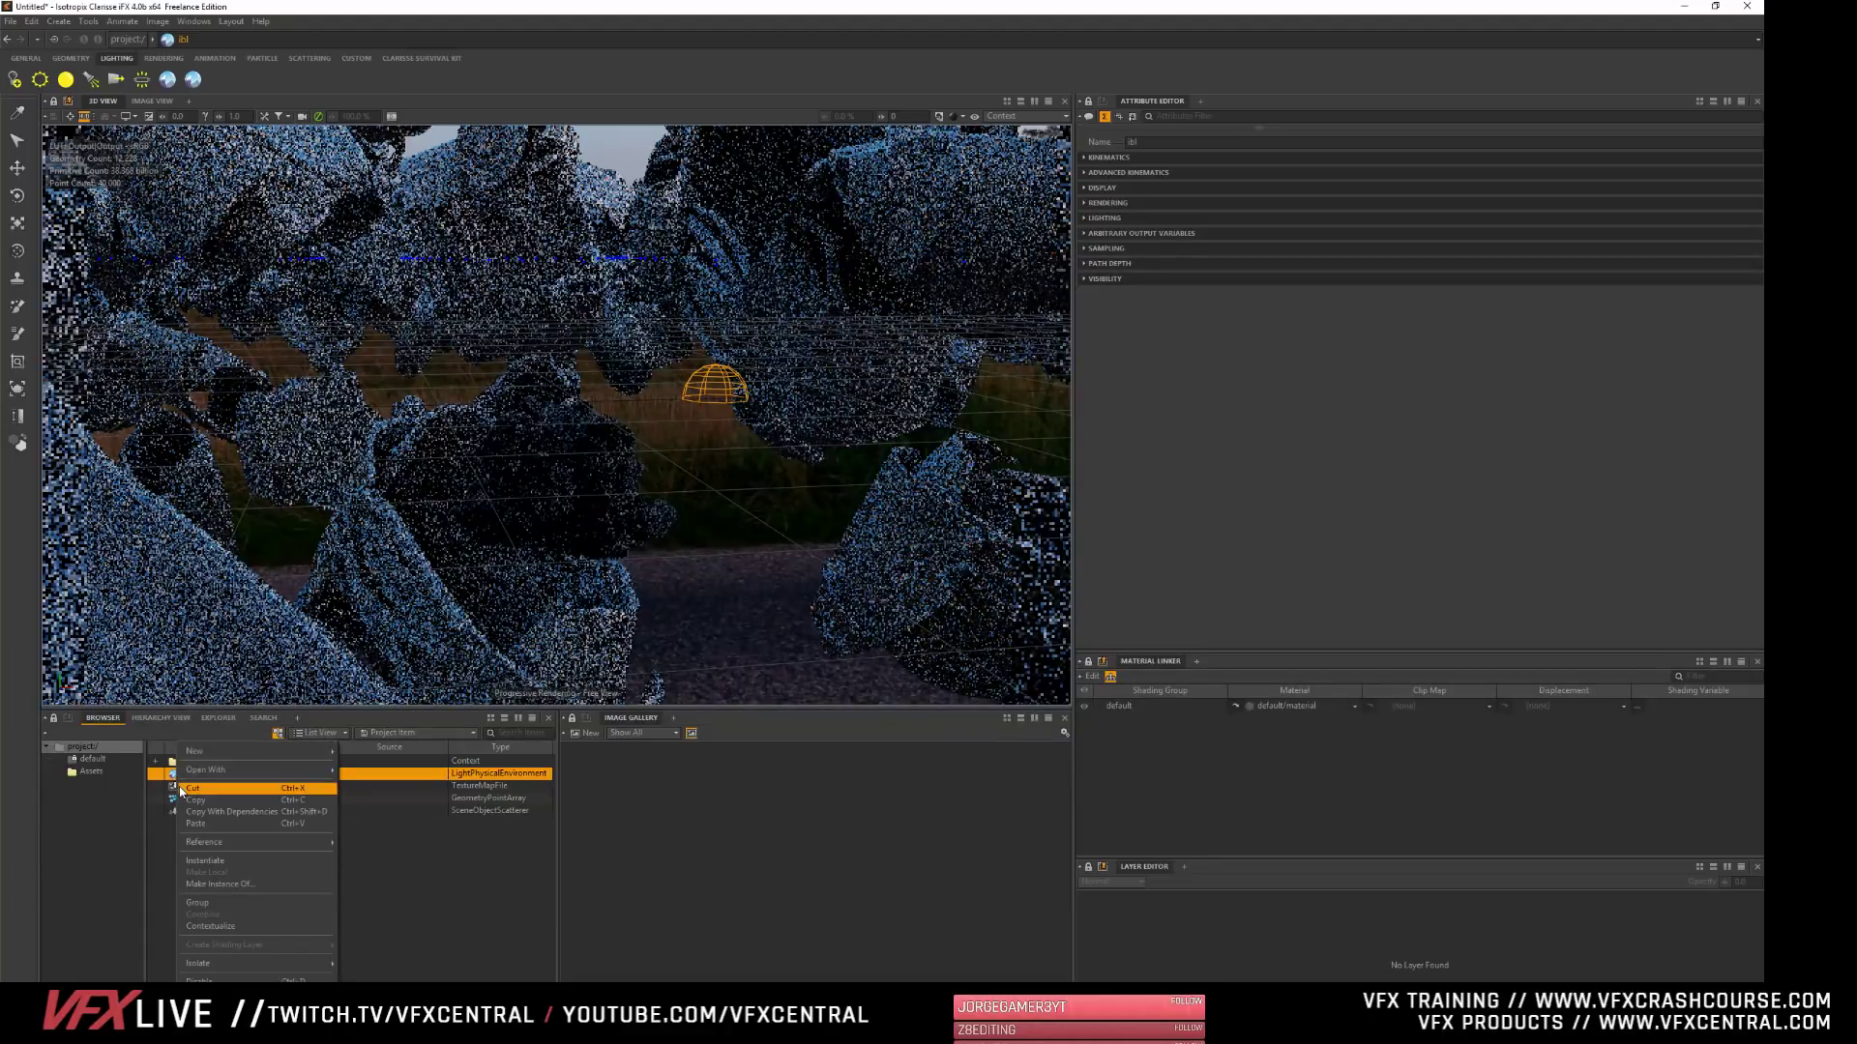
{"action": "left_click", "coordinate": [227, 861]}
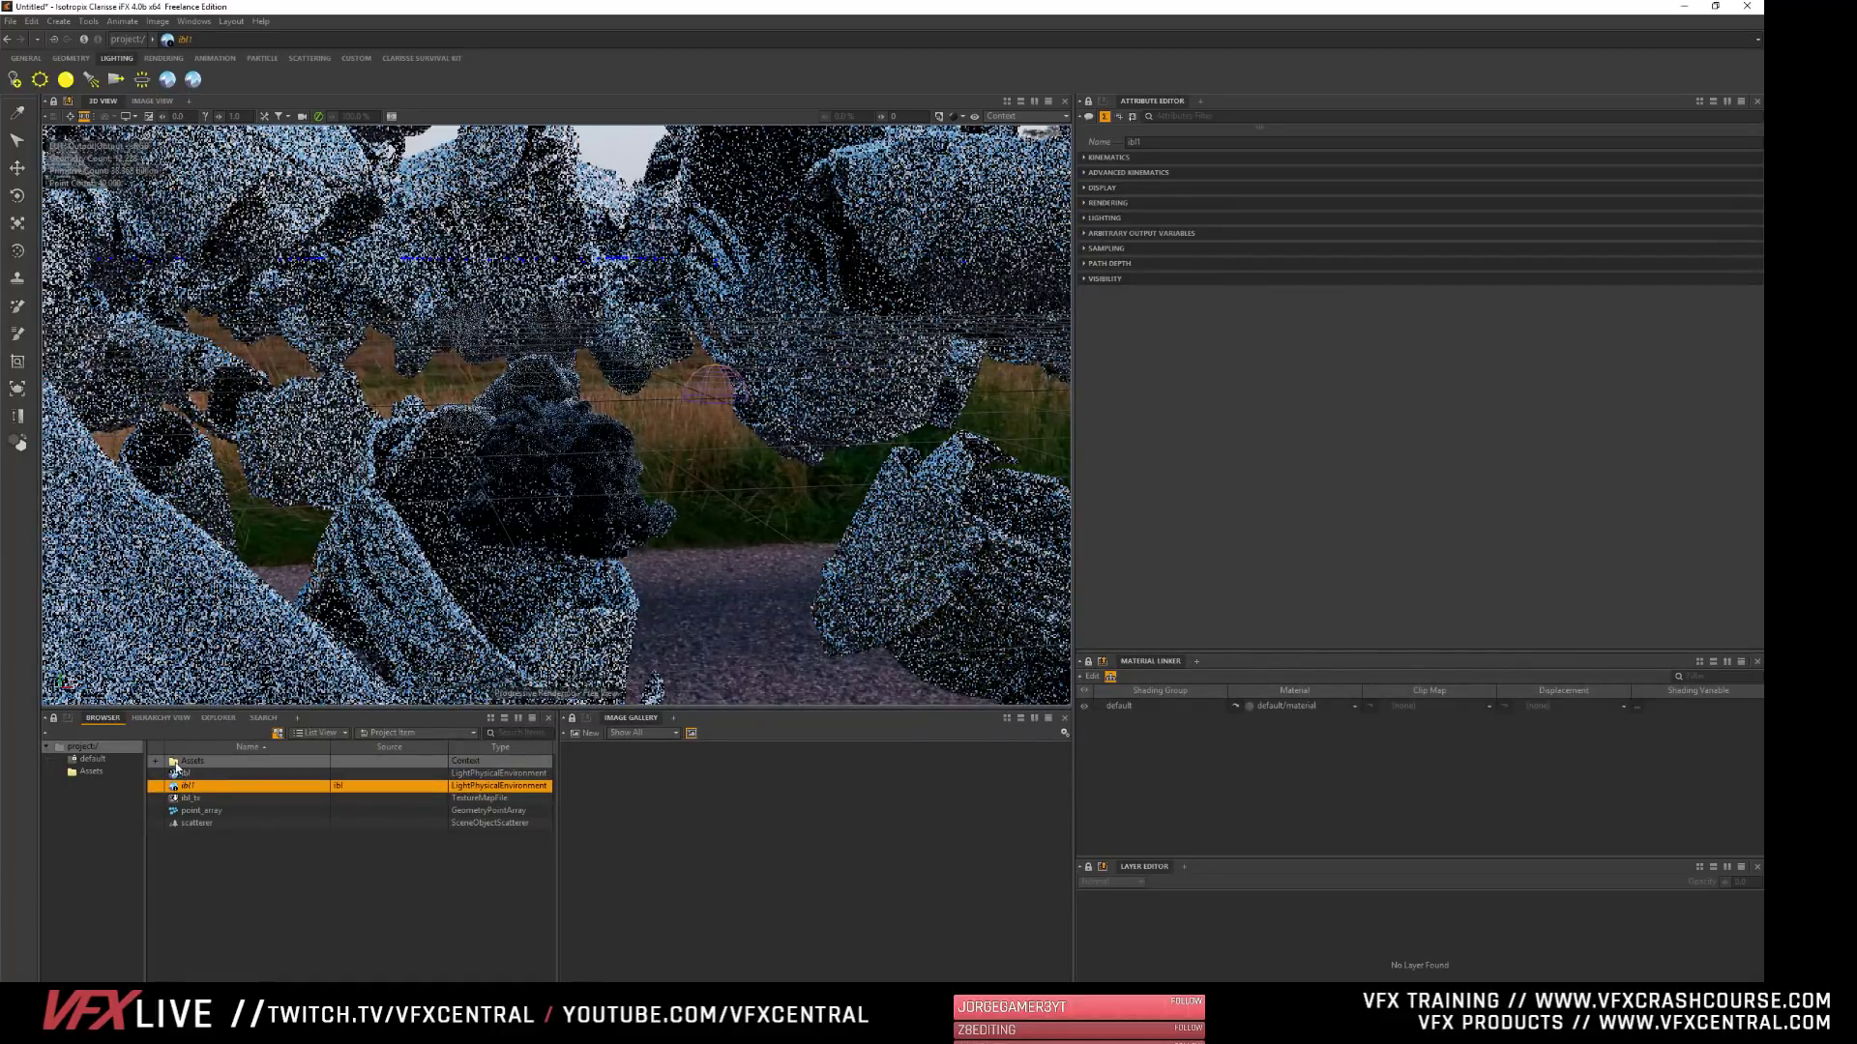
{"action": "key", "text": "Delete"}
{"action": "left_click", "coordinate": [175, 763]}
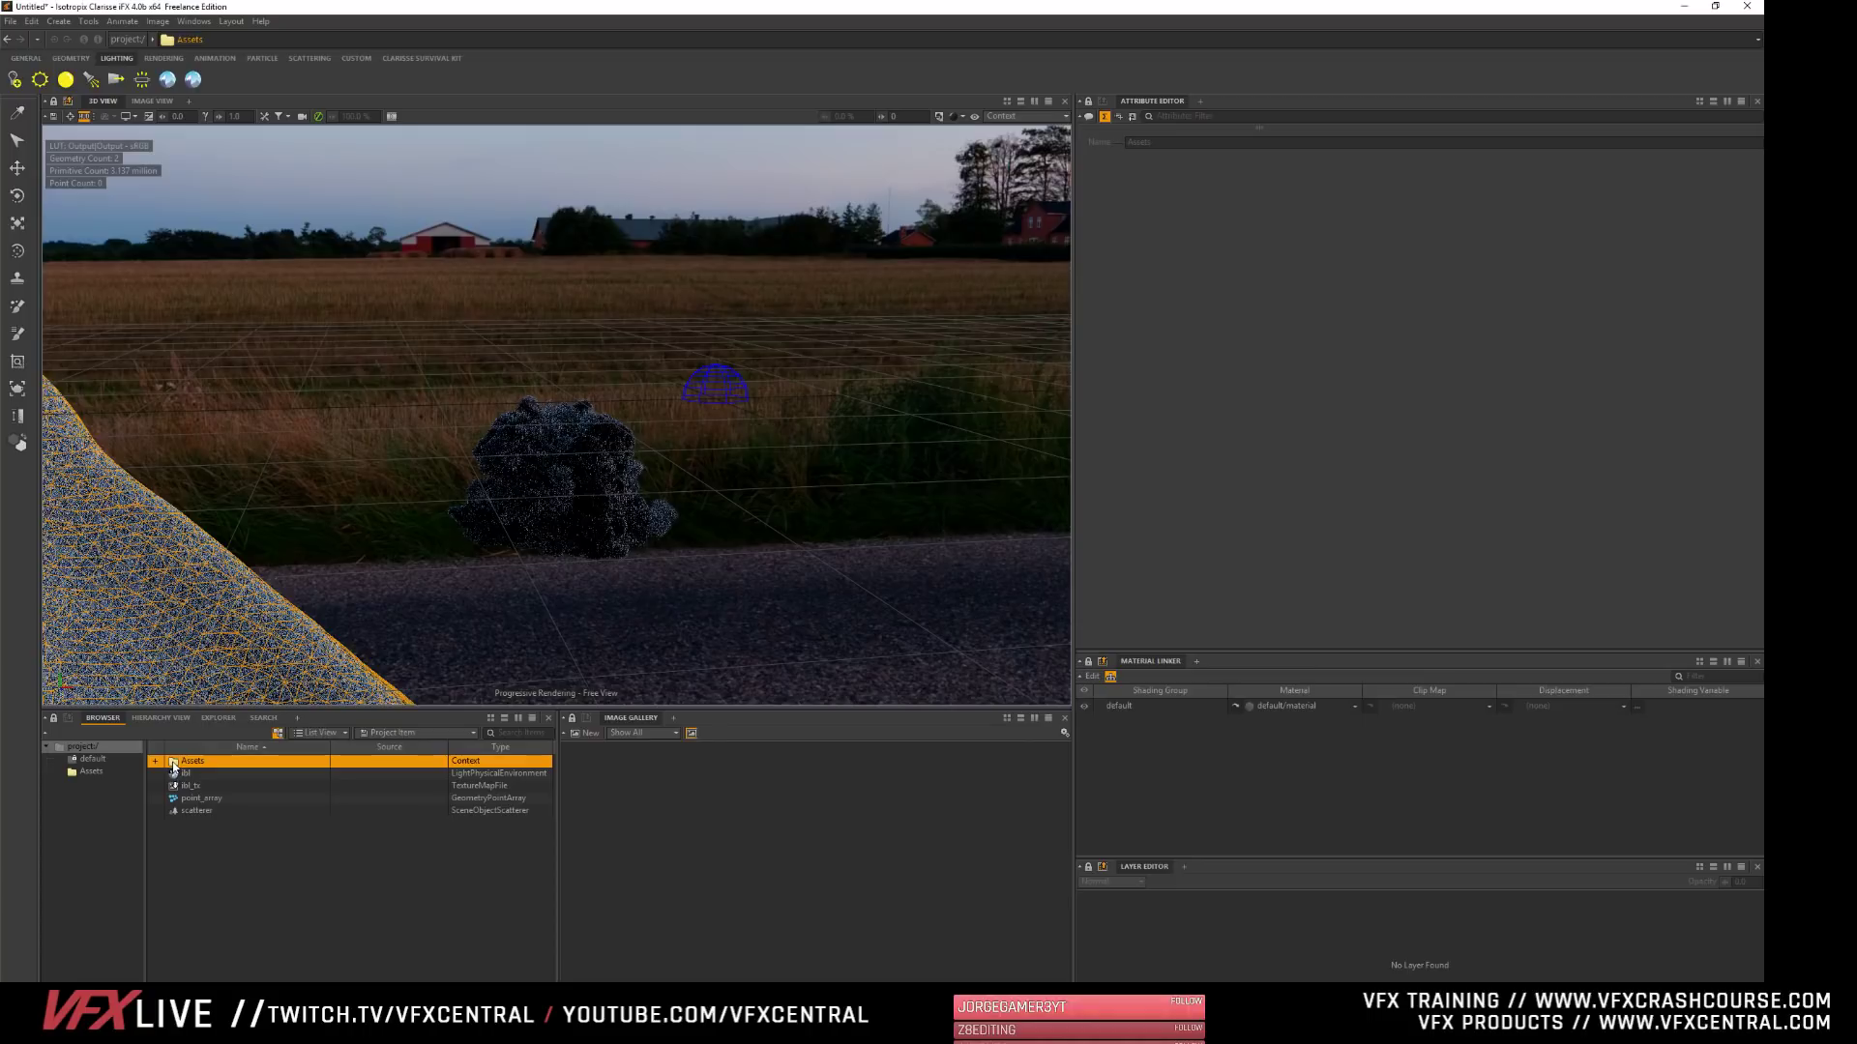
{"action": "double_click", "coordinate": [175, 763]}
- Raise the exposure of the instanced environment light in the Assets context to about 2.6
{"action": "left_click", "coordinate": [183, 762]}
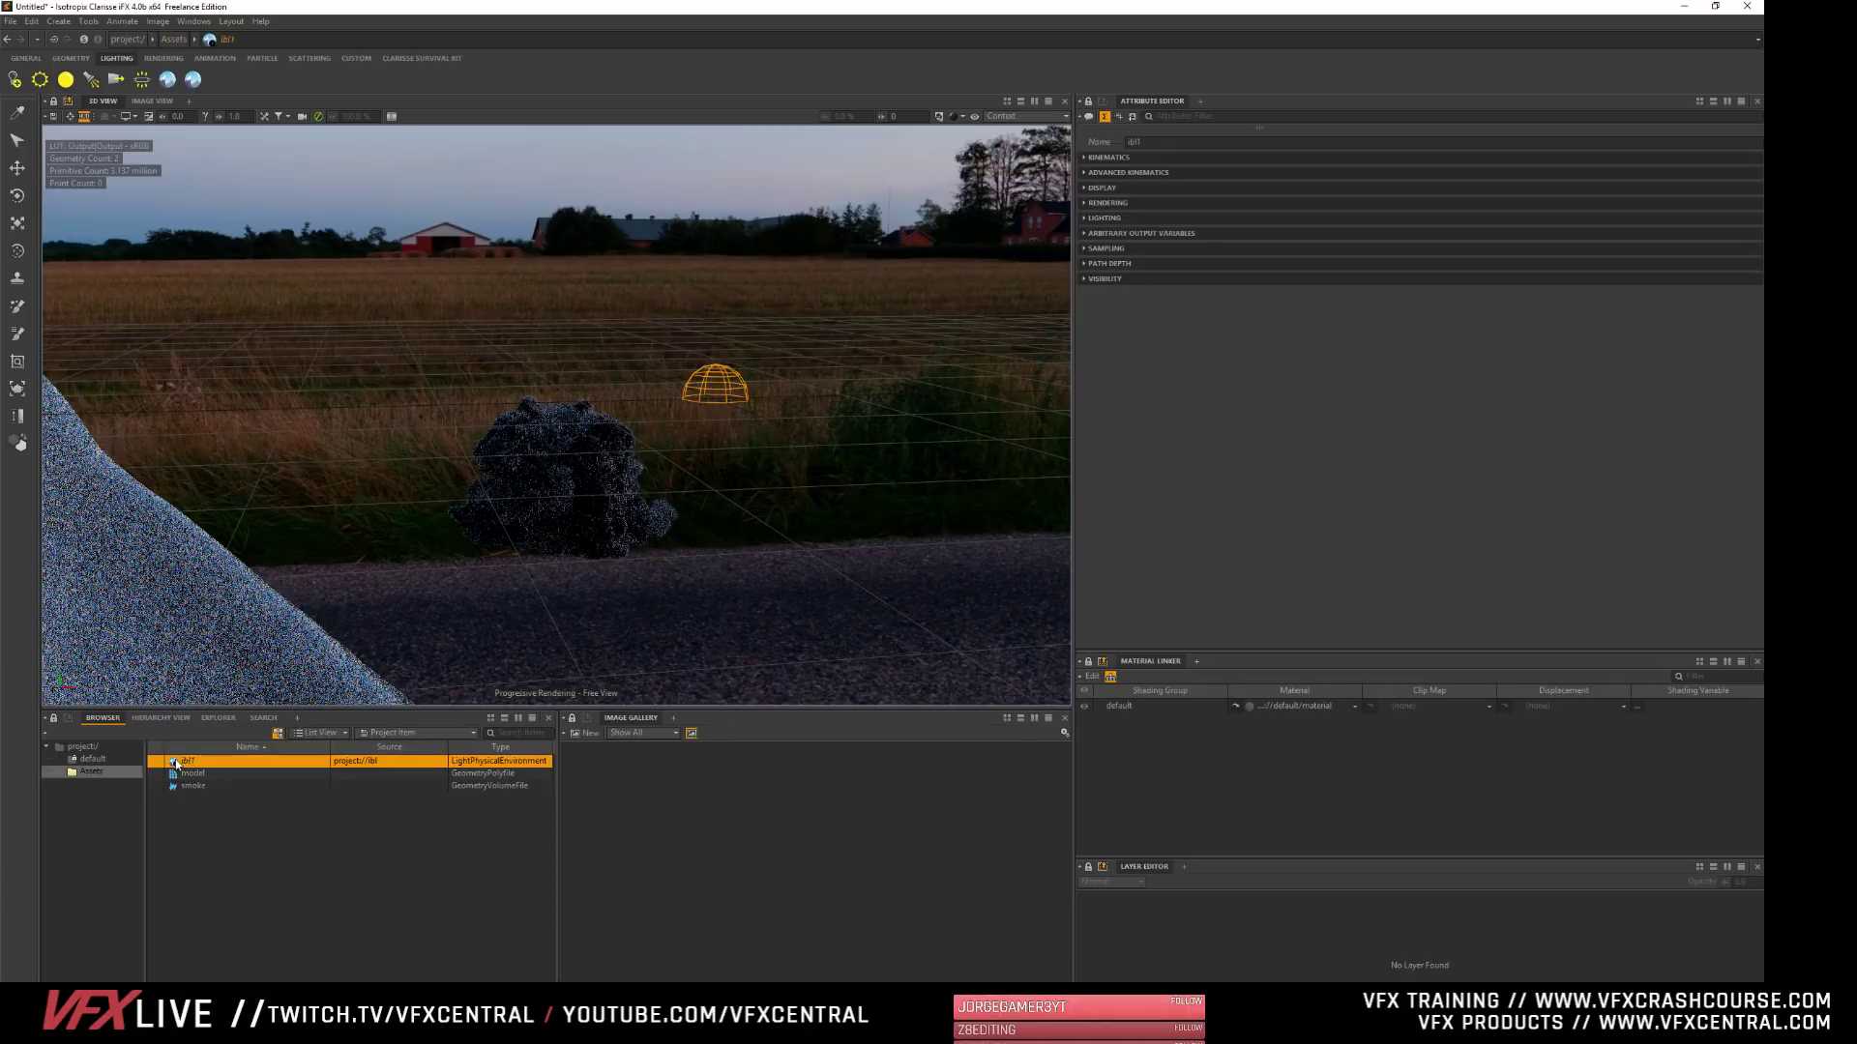
{"action": "left_click", "coordinate": [1104, 218]}
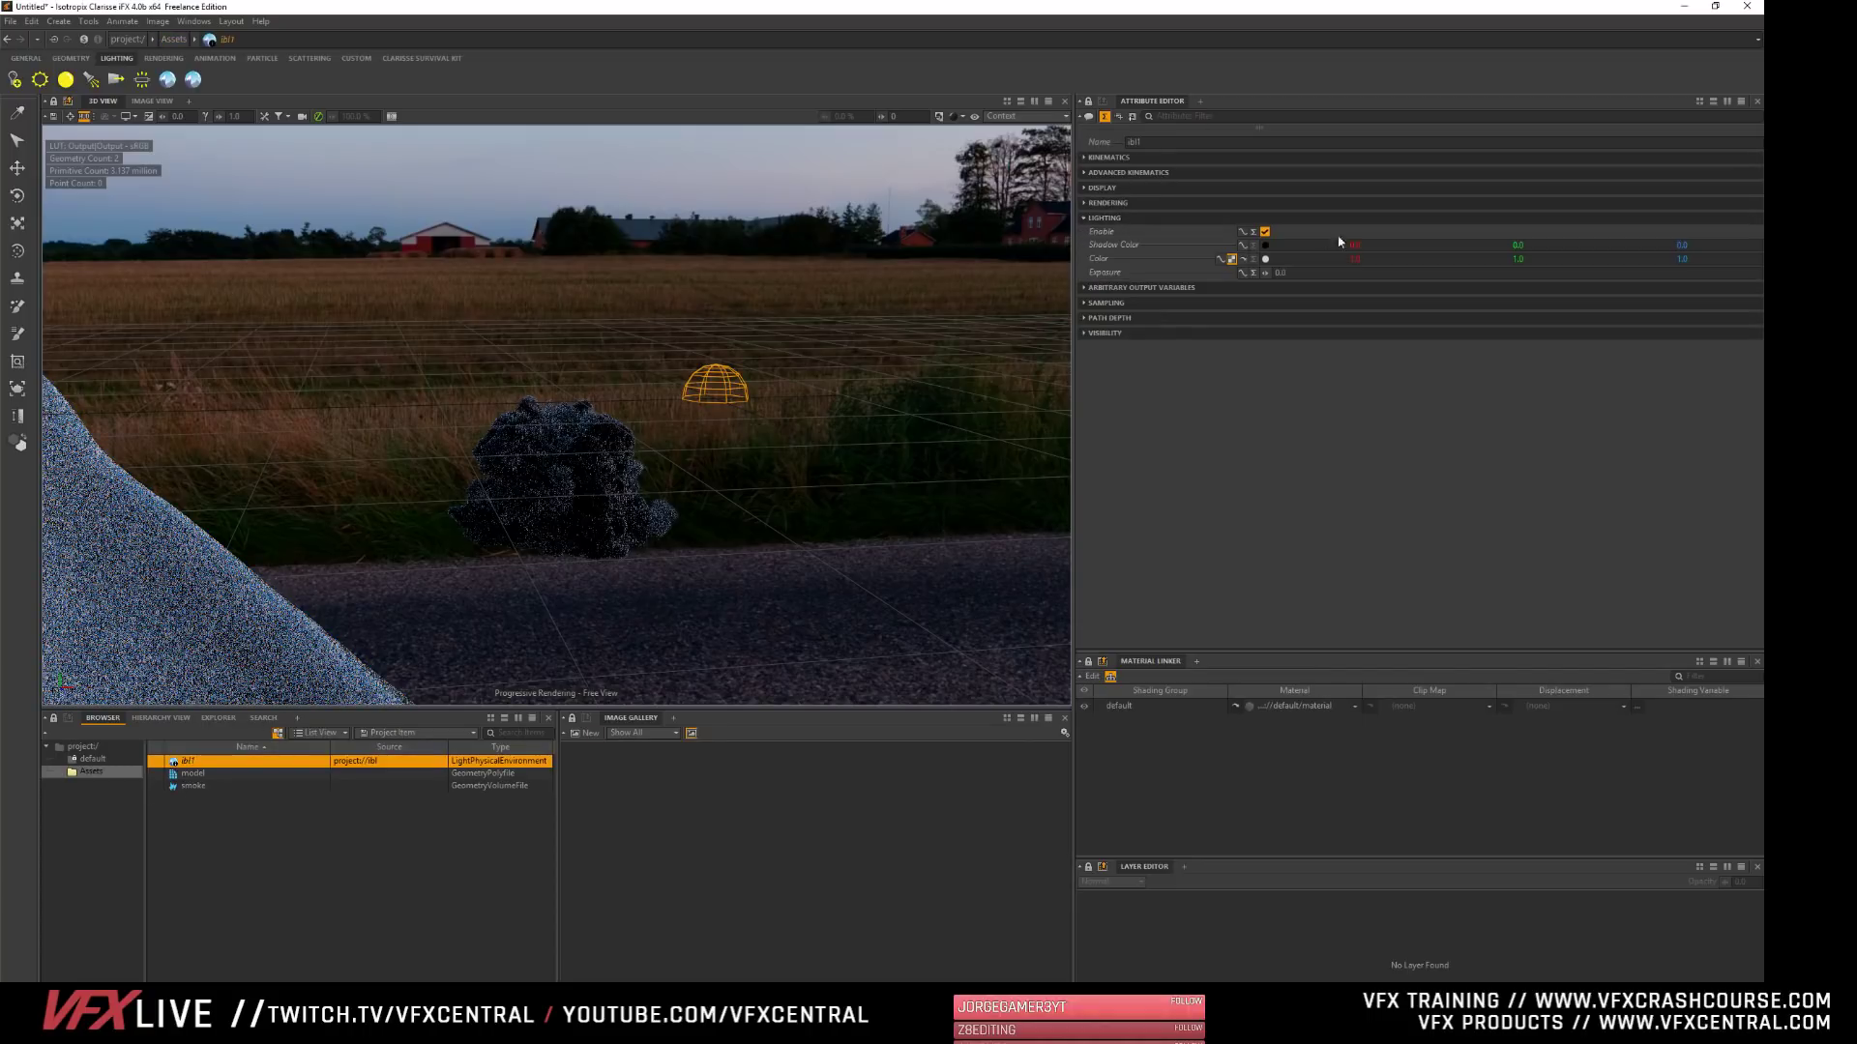
{"action": "left_click_drag", "start_coordinate": [1265, 273], "coordinate": [1366, 273]}
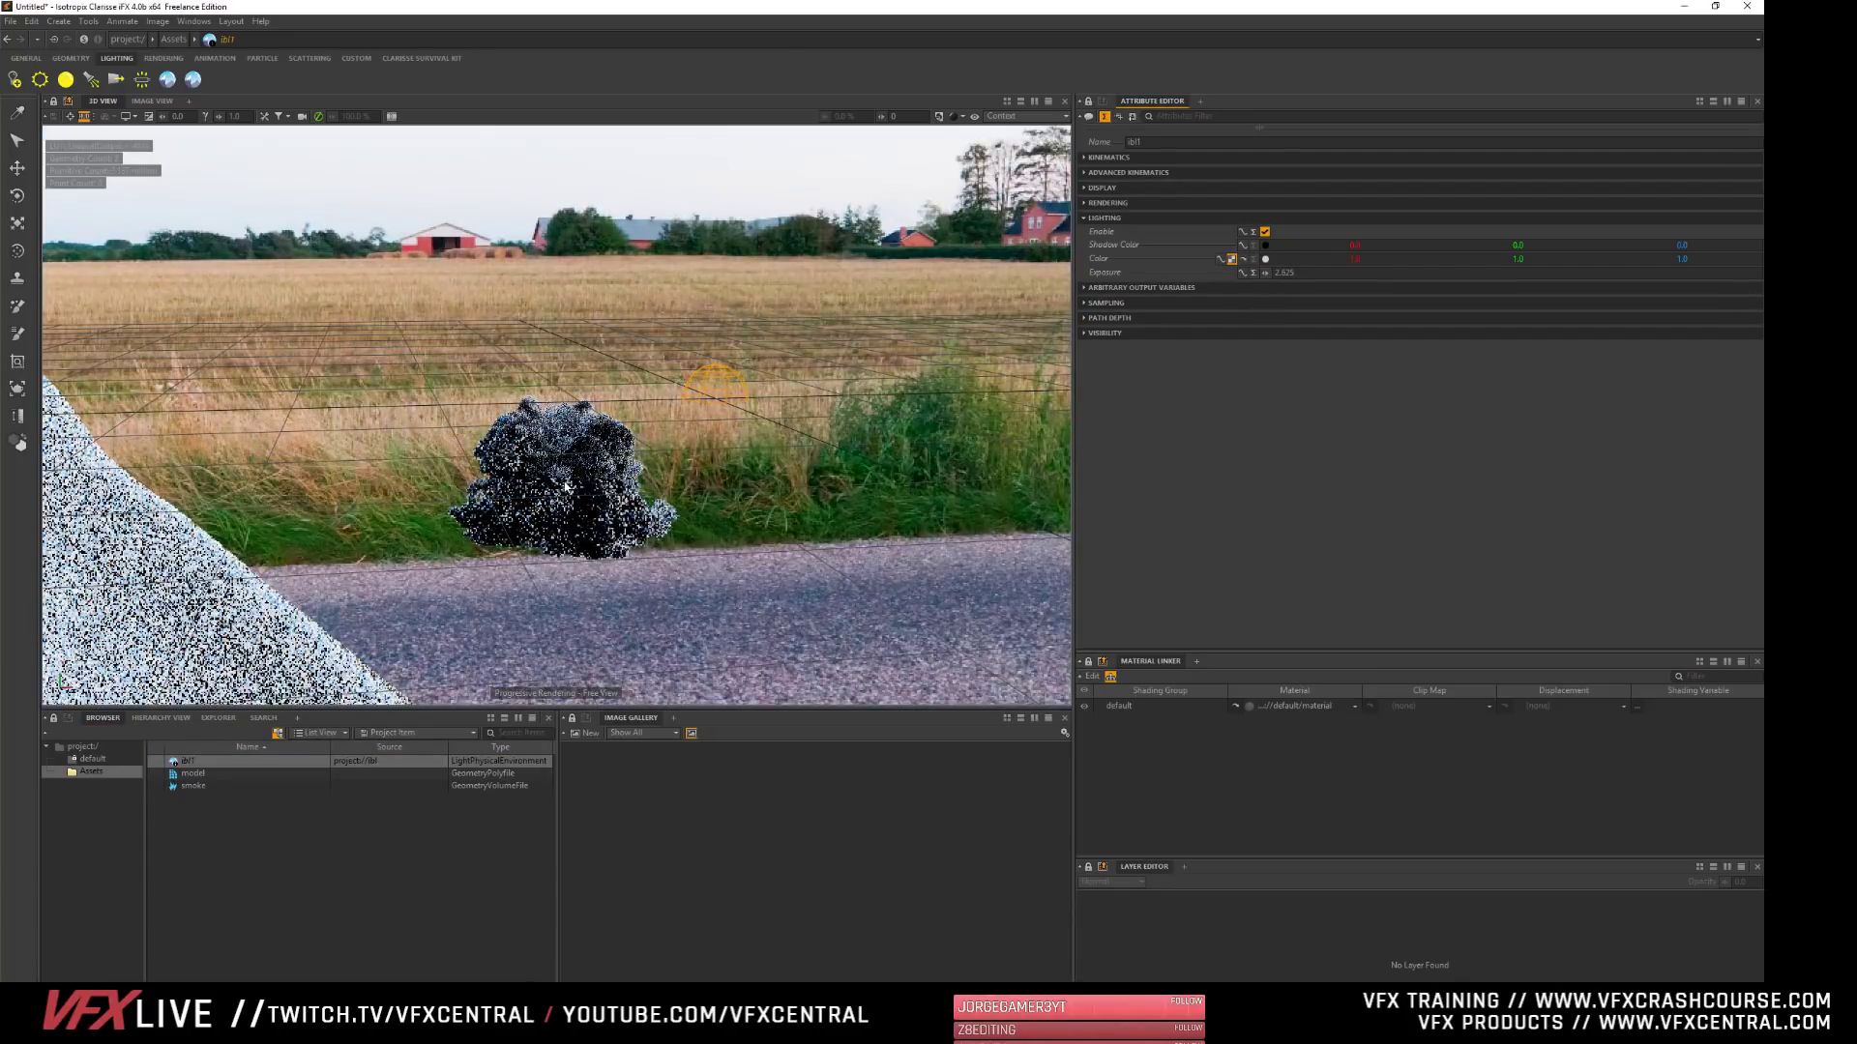
{"action": "right_click_drag", "start_coordinate": [596, 486], "coordinate": [642, 554], "text": "alt"}
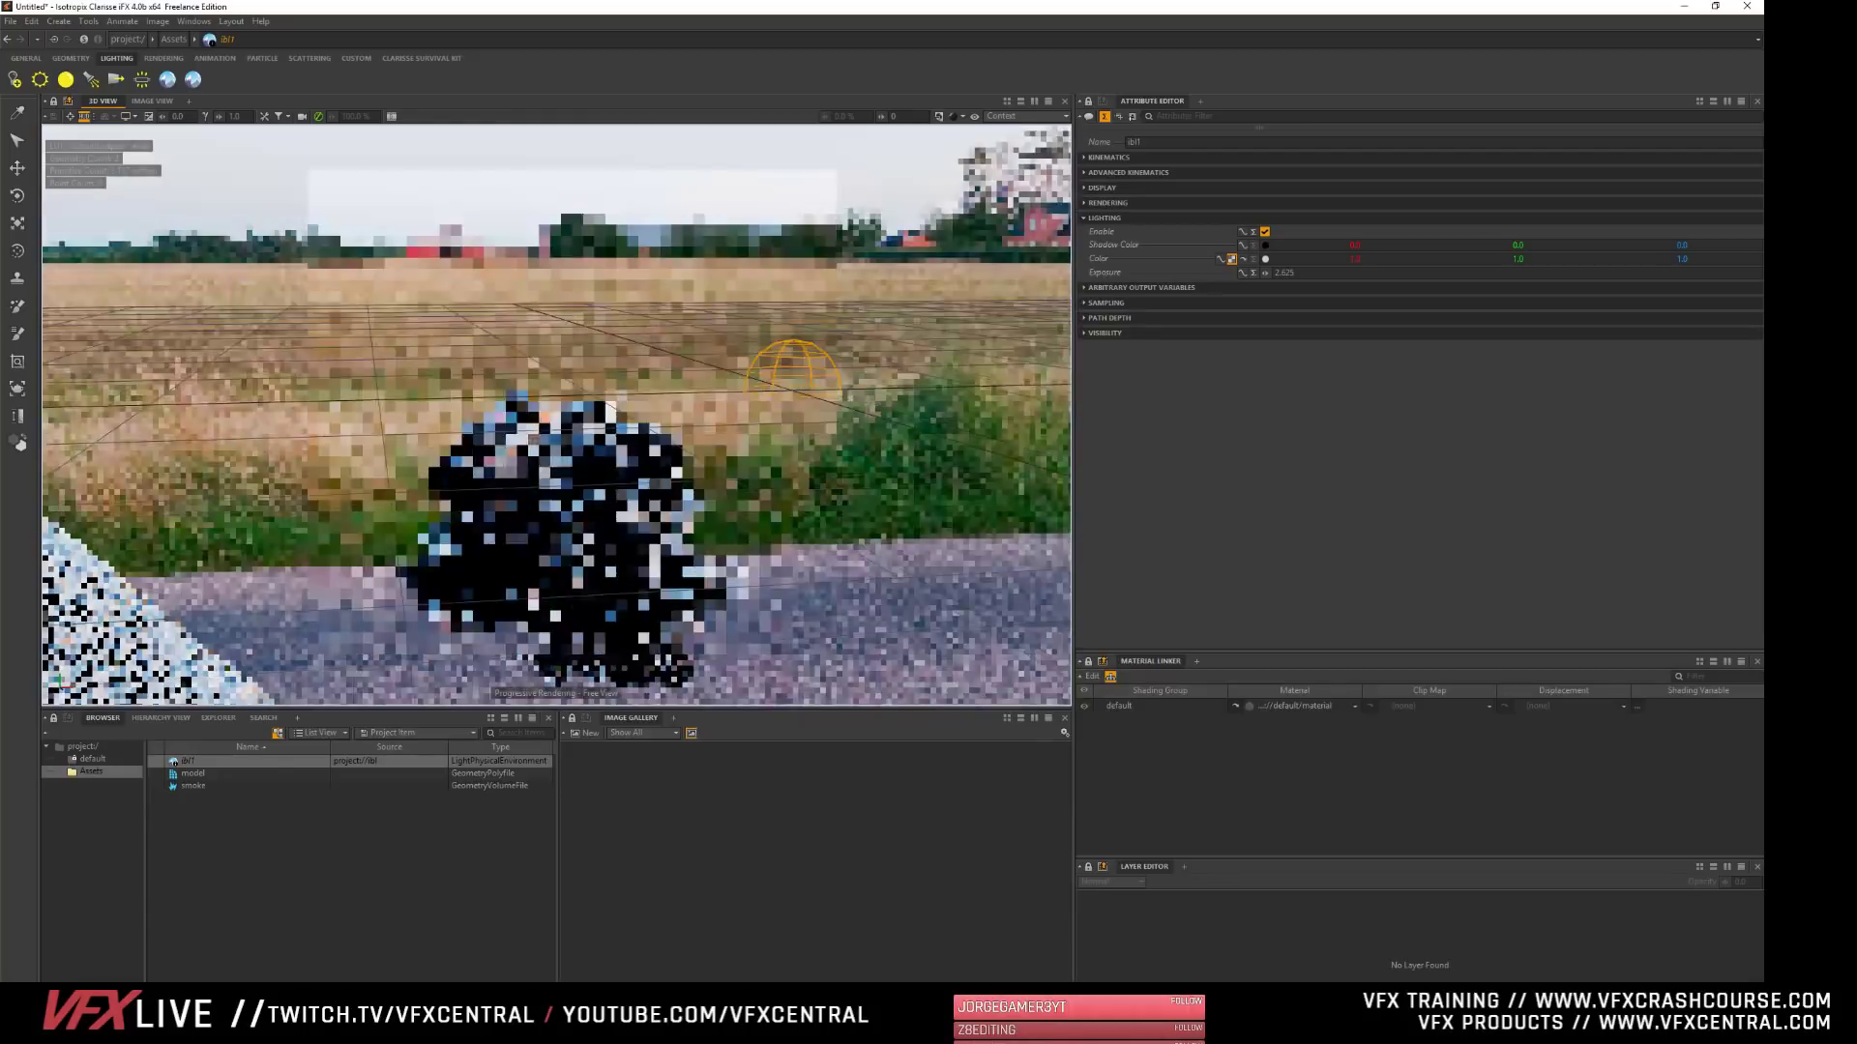
{"action": "middle_click_drag", "start_coordinate": [642, 553], "coordinate": [607, 447], "text": "alt"}
{"action": "right_click_drag", "start_coordinate": [495, 573], "coordinate": [514, 611], "text": "alt"}
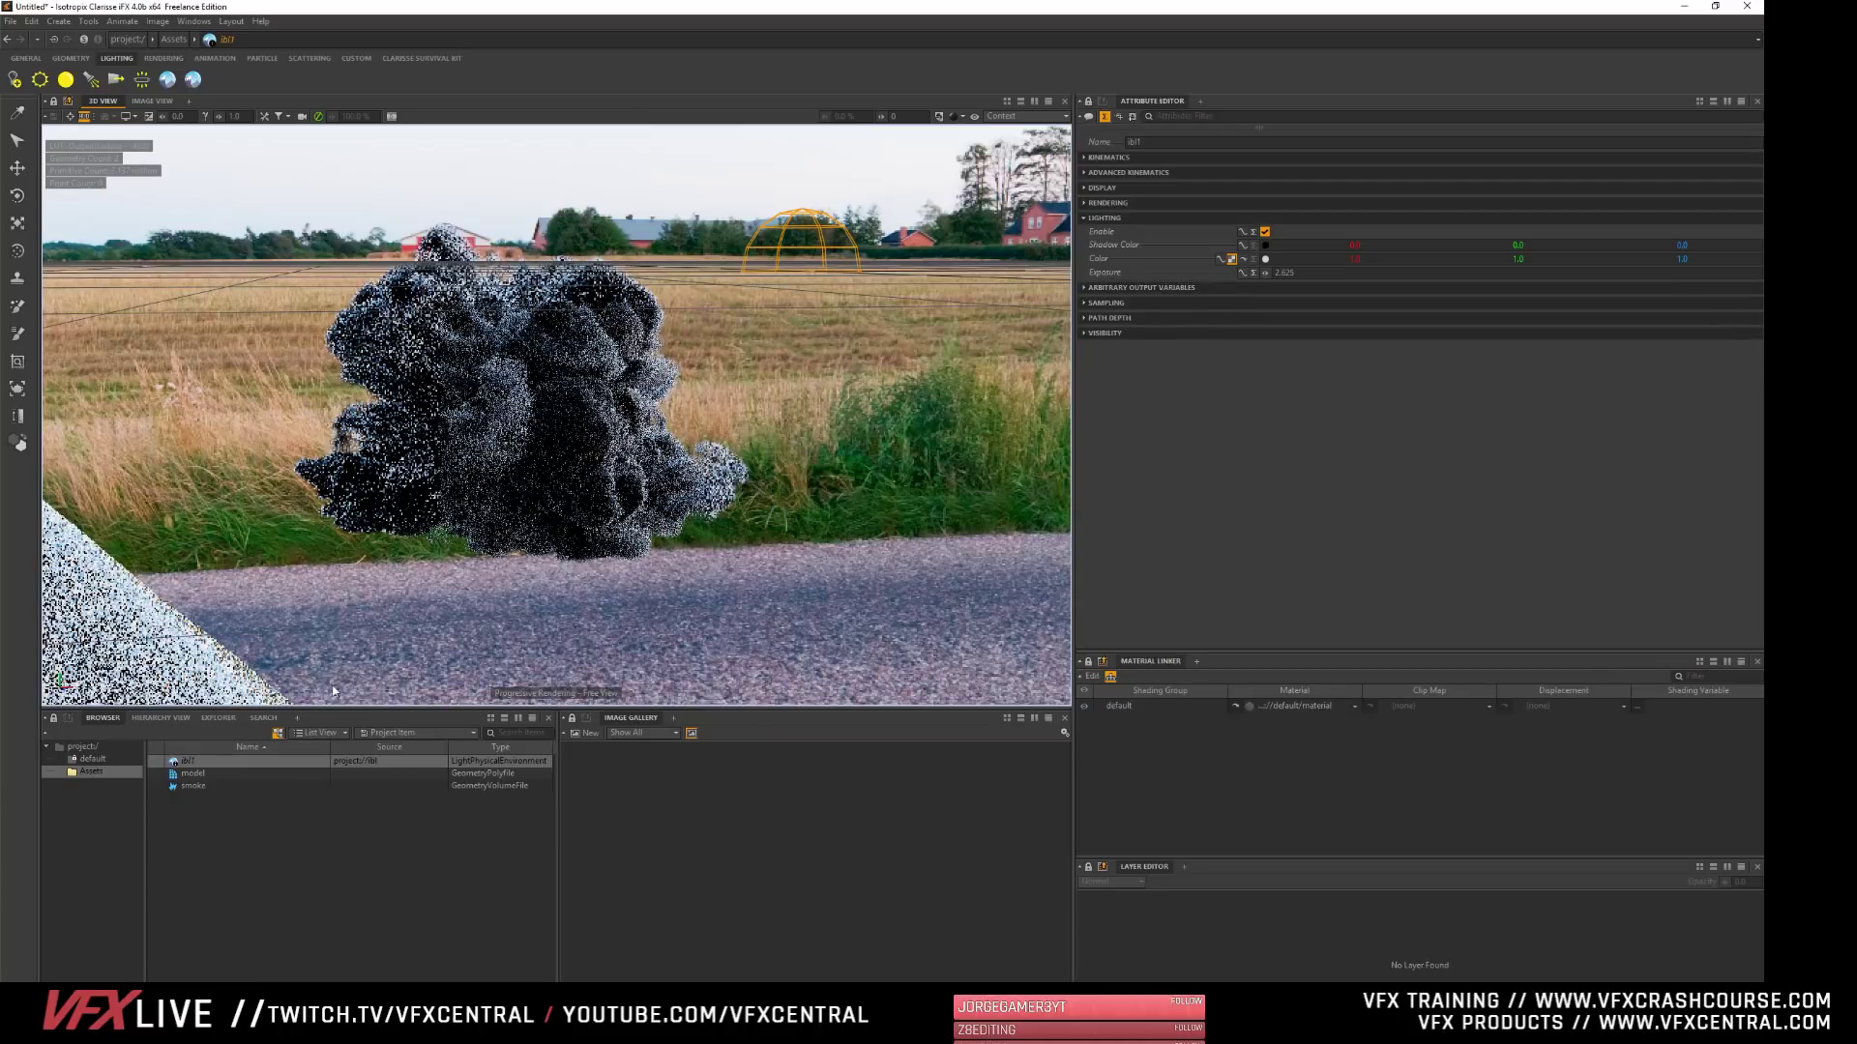
- Compare the whole project's view with the Assets context and examine the smoke lit by the instanced light
{"action": "left_click", "coordinate": [82, 747]}
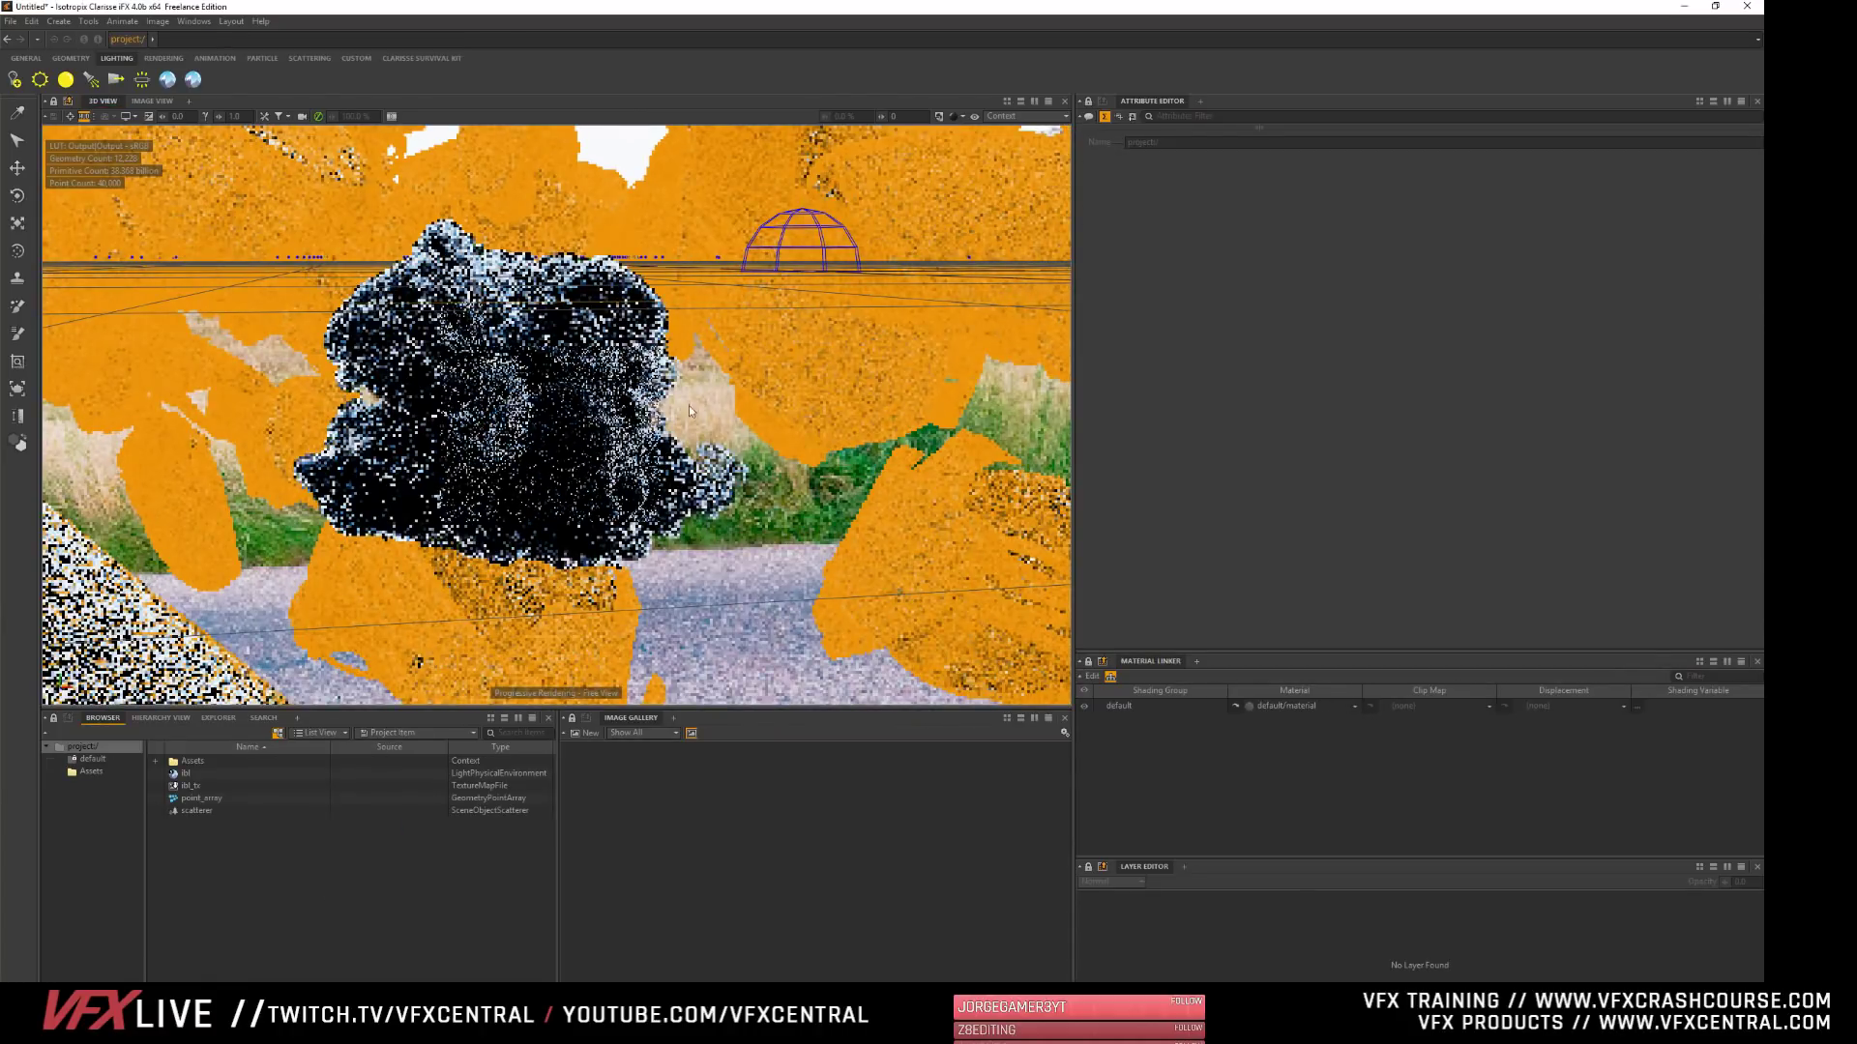
{"action": "double_click", "coordinate": [184, 761]}
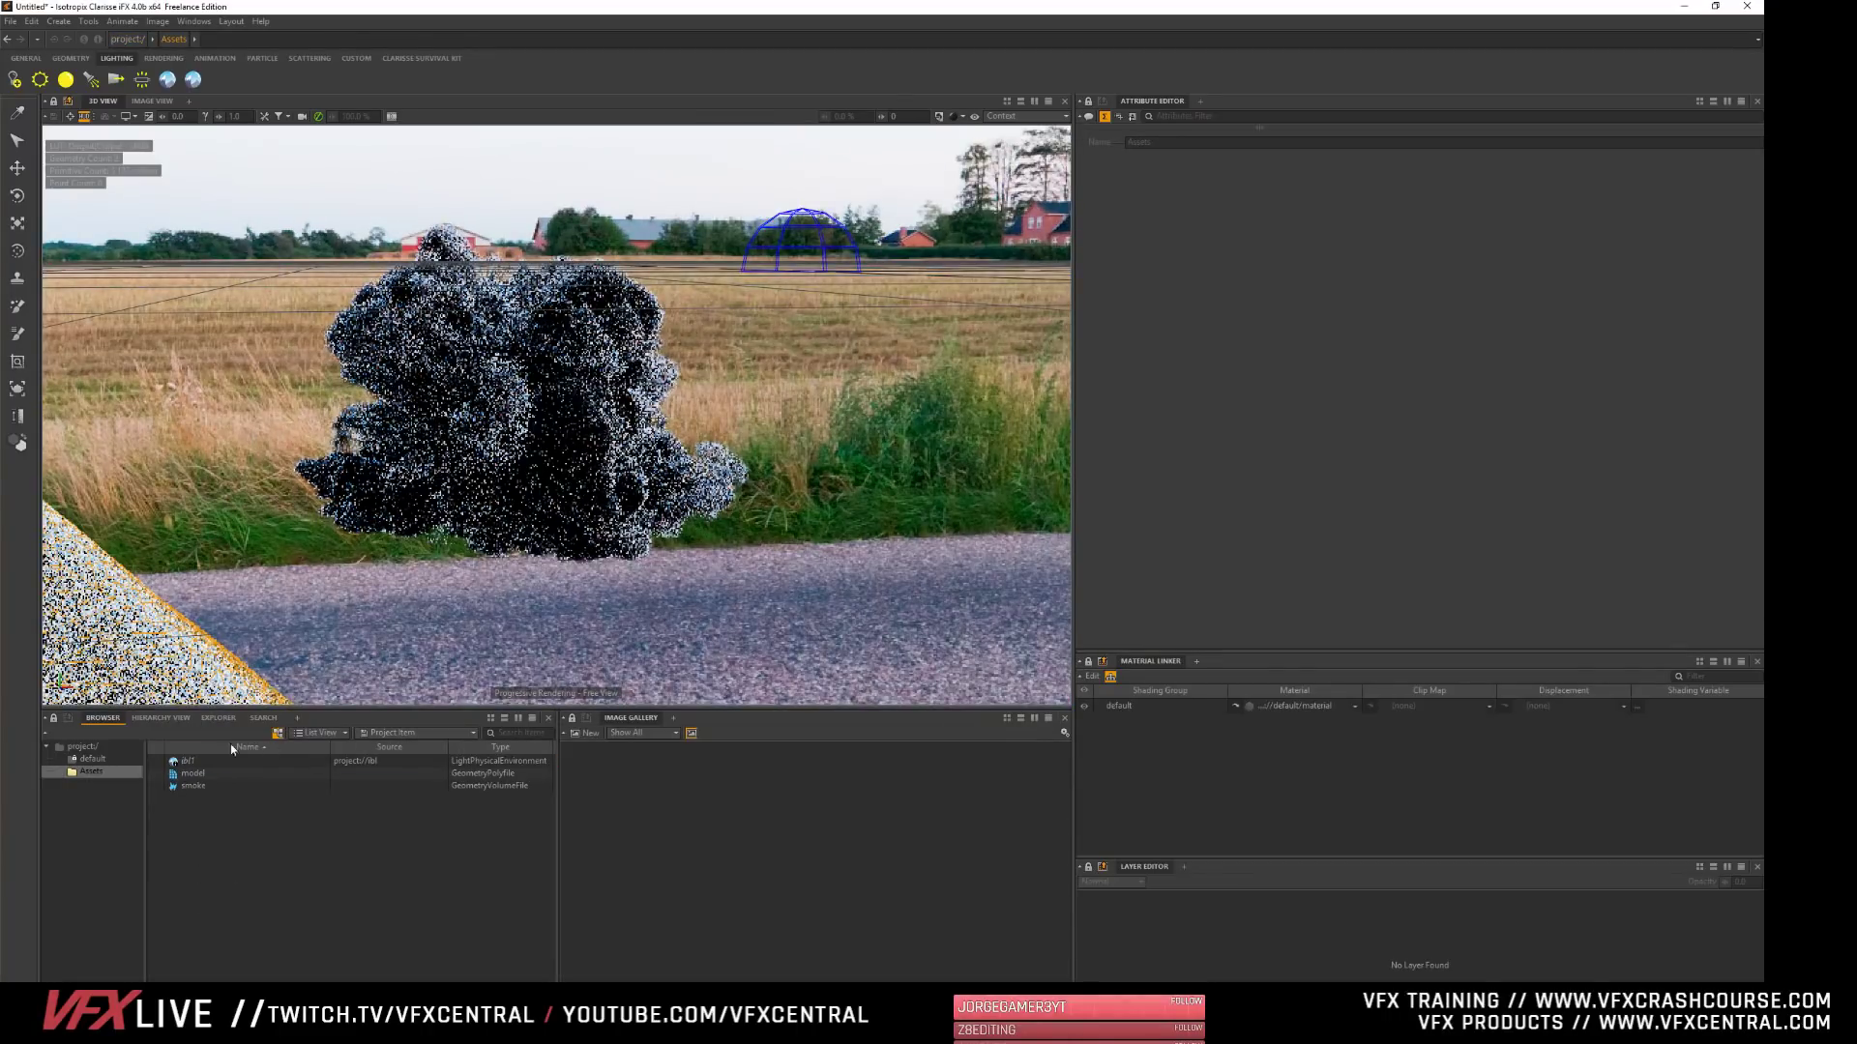
{"action": "left_click", "coordinate": [190, 761]}
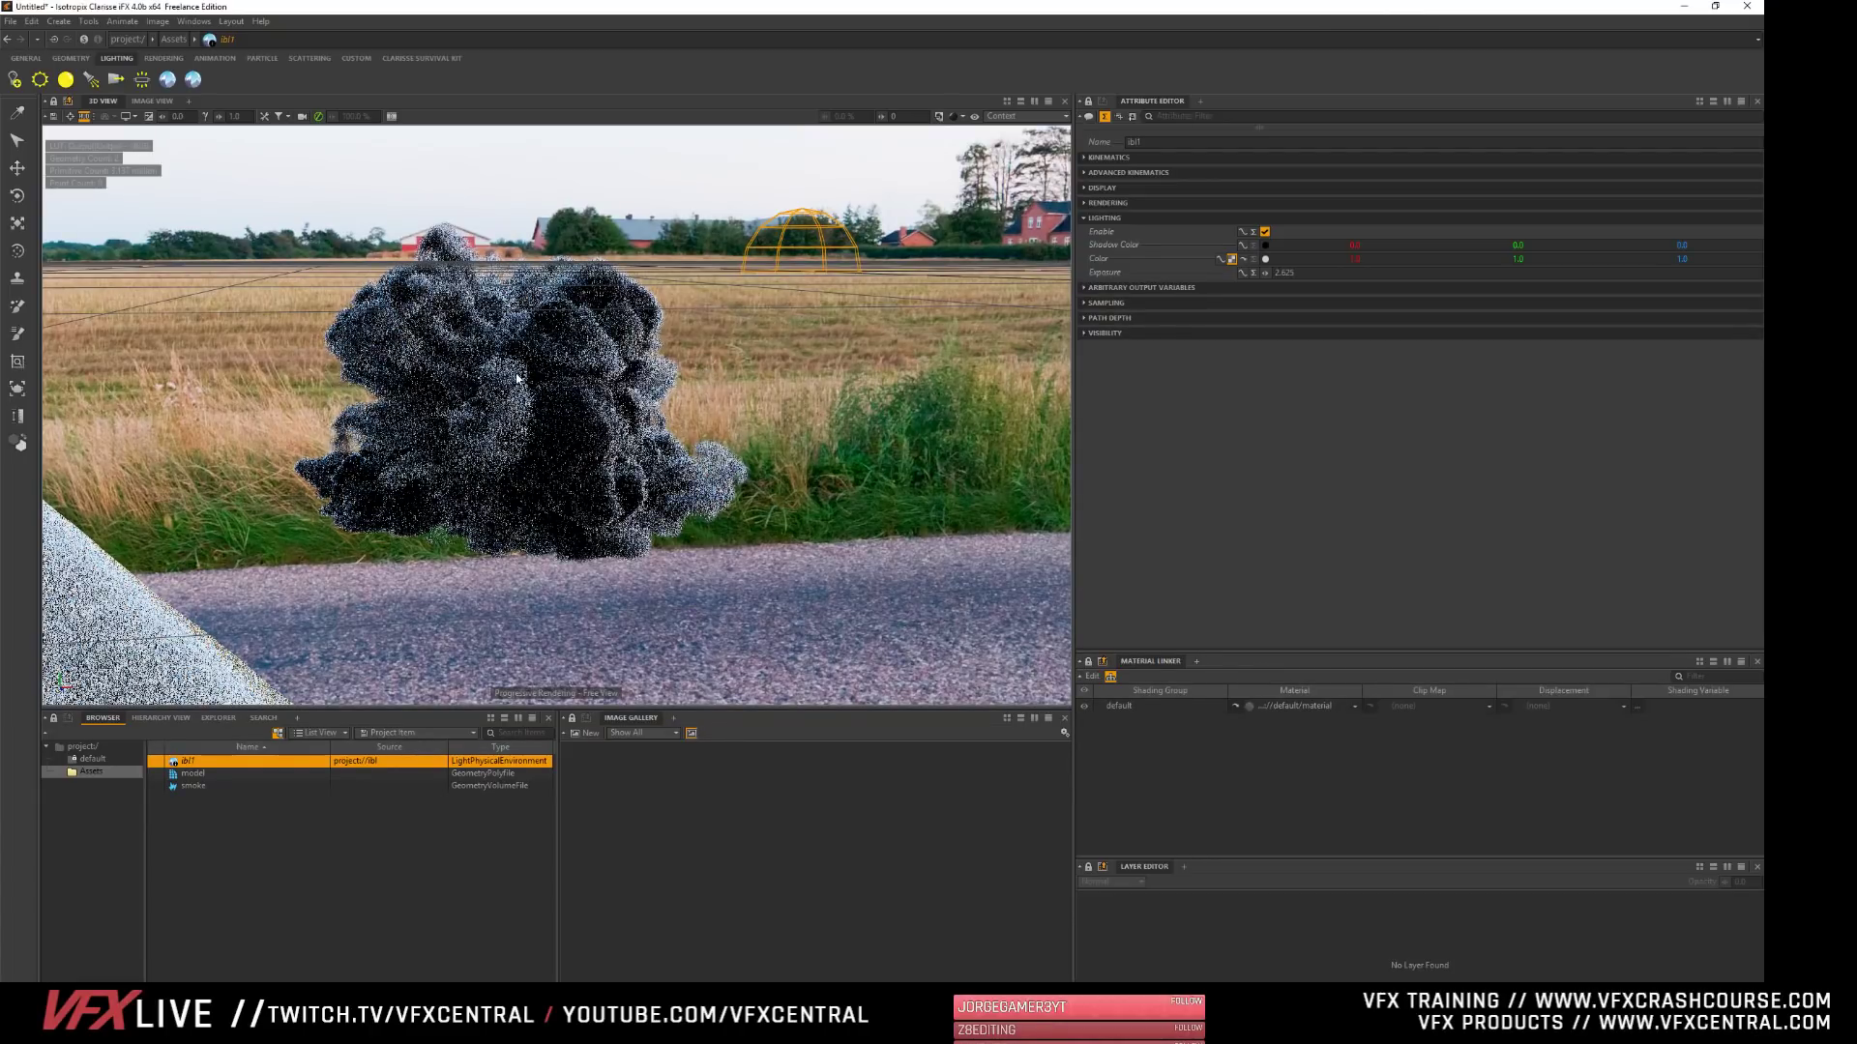
{"action": "middle_click_drag", "start_coordinate": [516, 375], "coordinate": [522, 375], "text": "alt"}
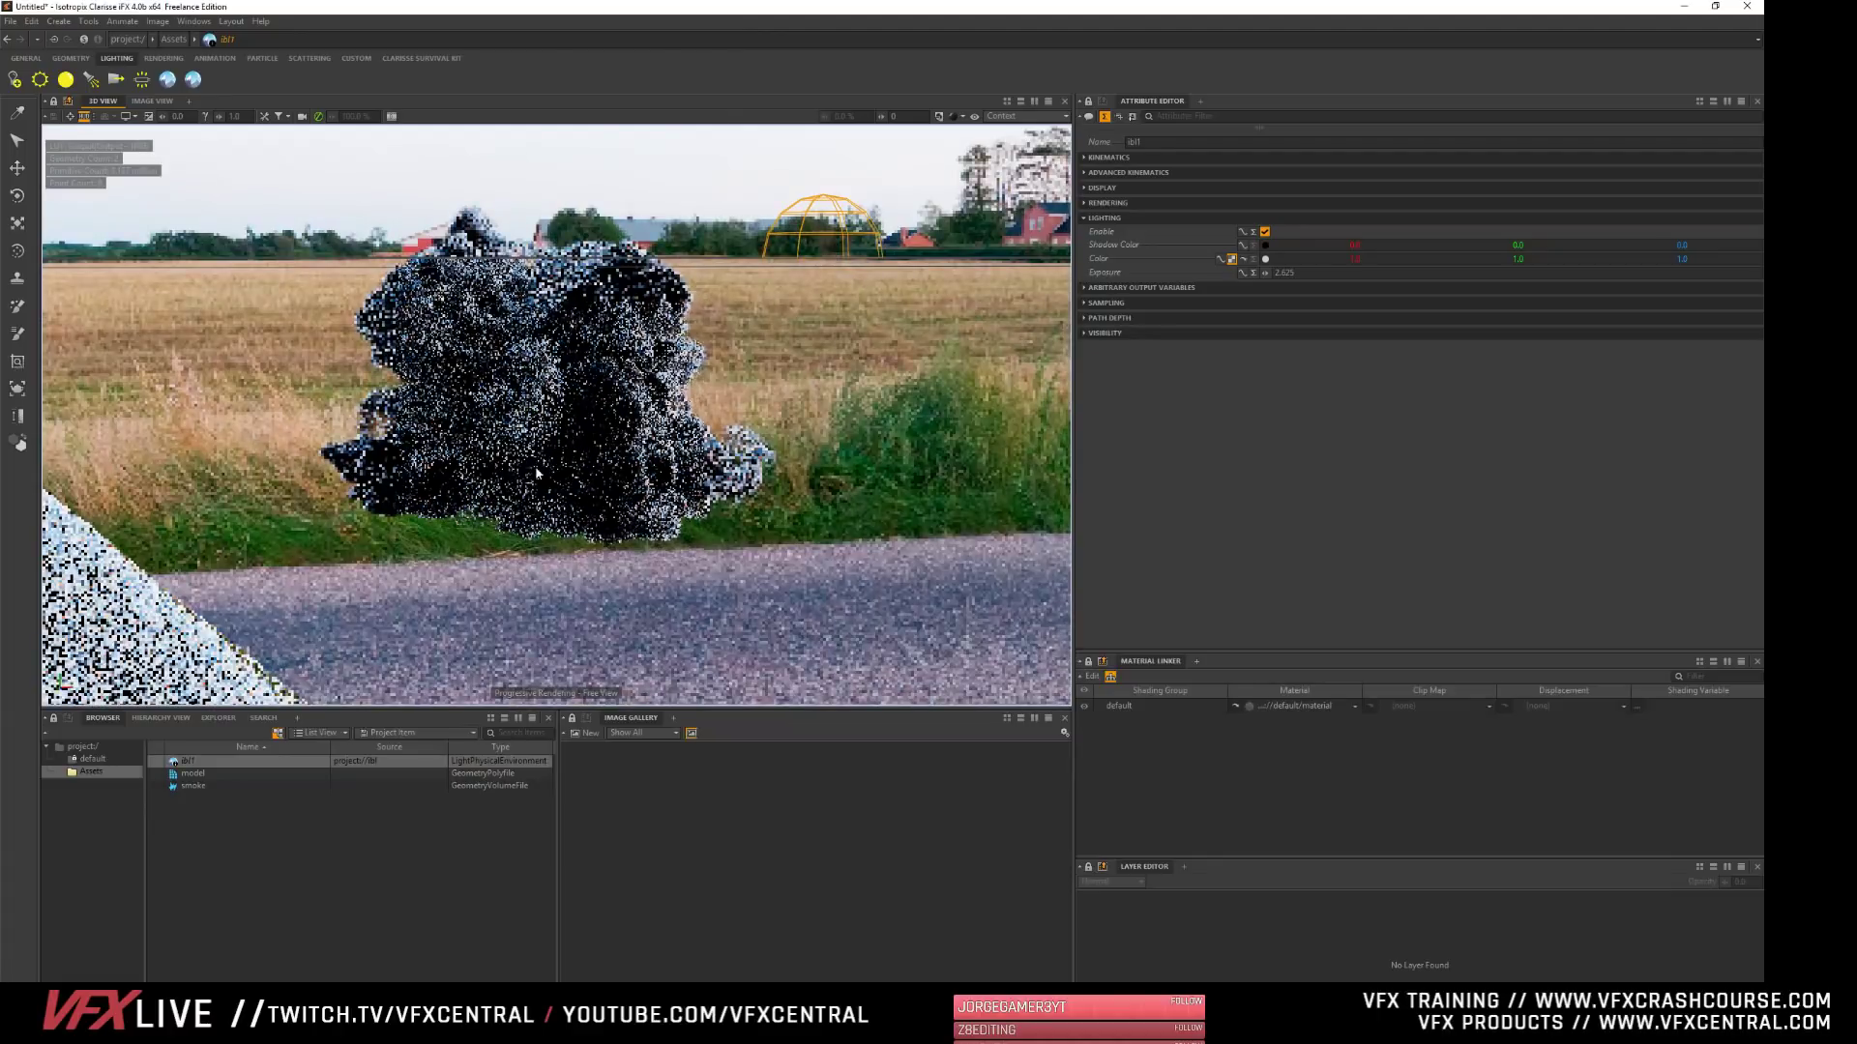
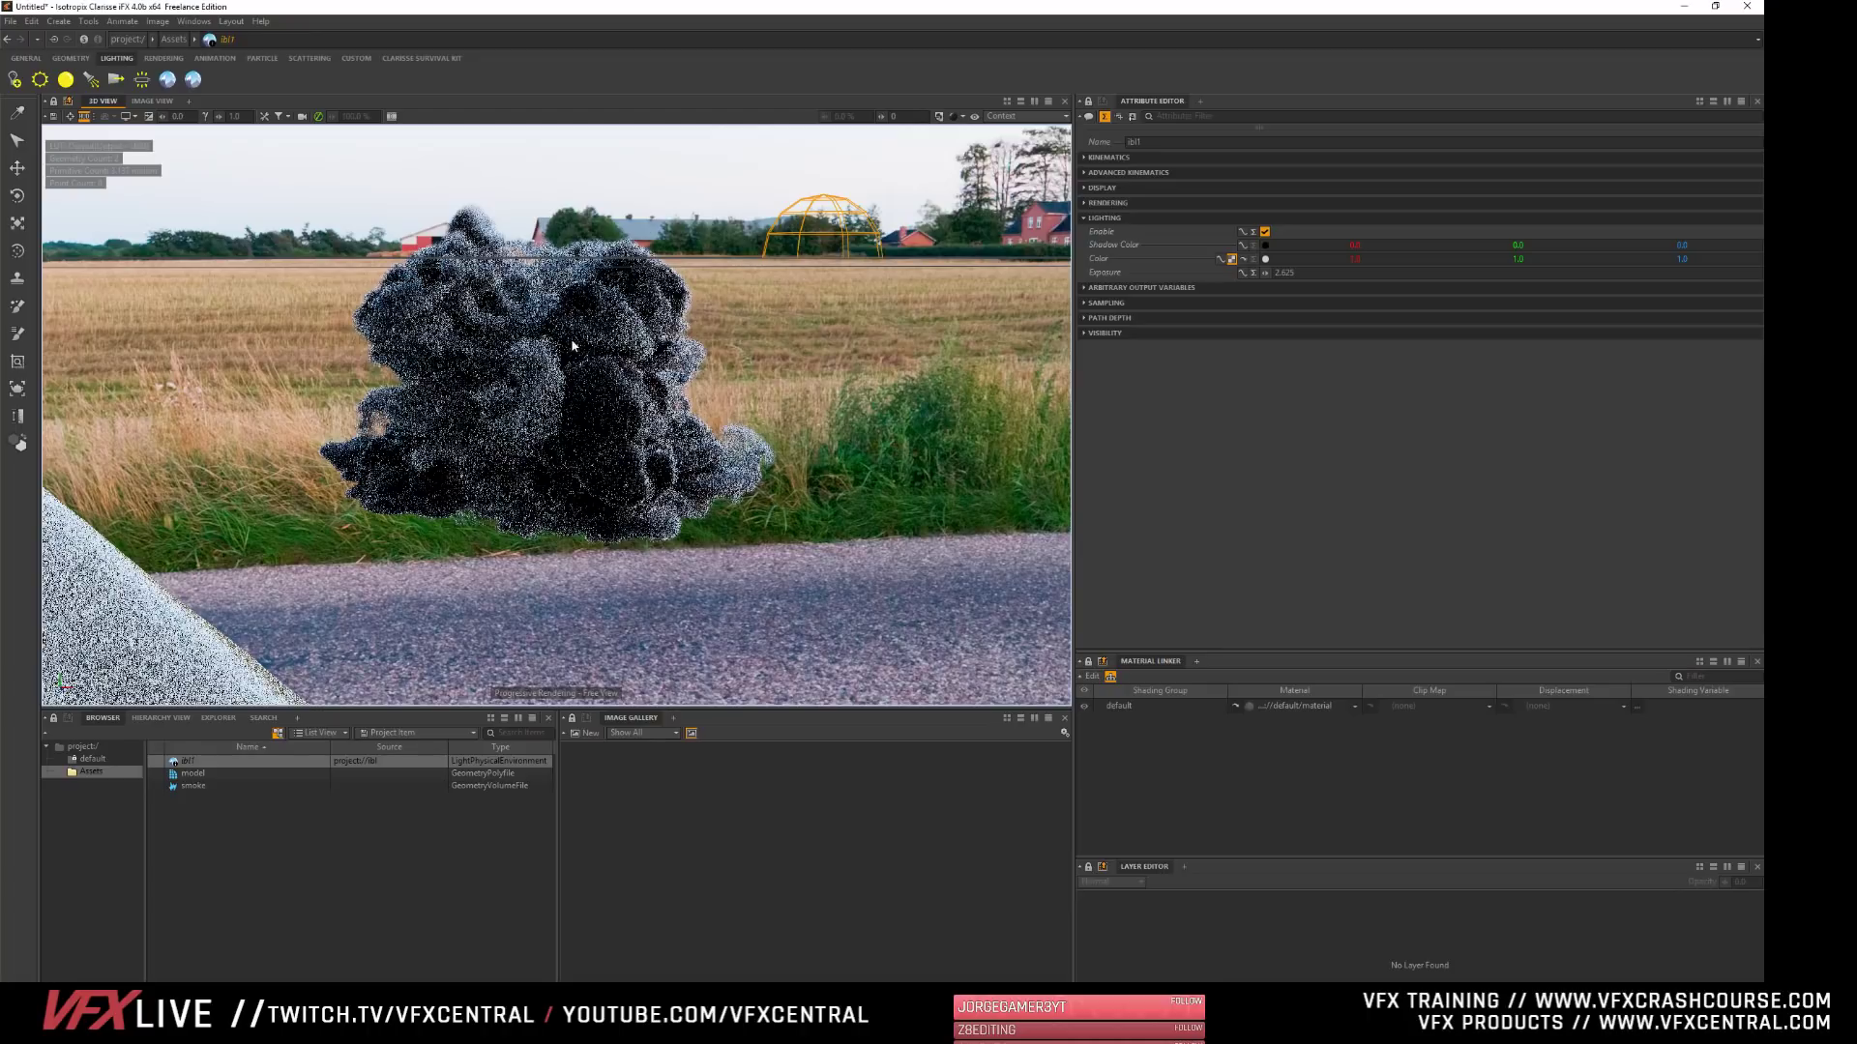
- Lower the smoke volume's density multiplier to about 0.22 and clear the selection
{"action": "left_click_drag", "start_coordinate": [577, 348], "coordinate": [594, 497], "text": "alt"}
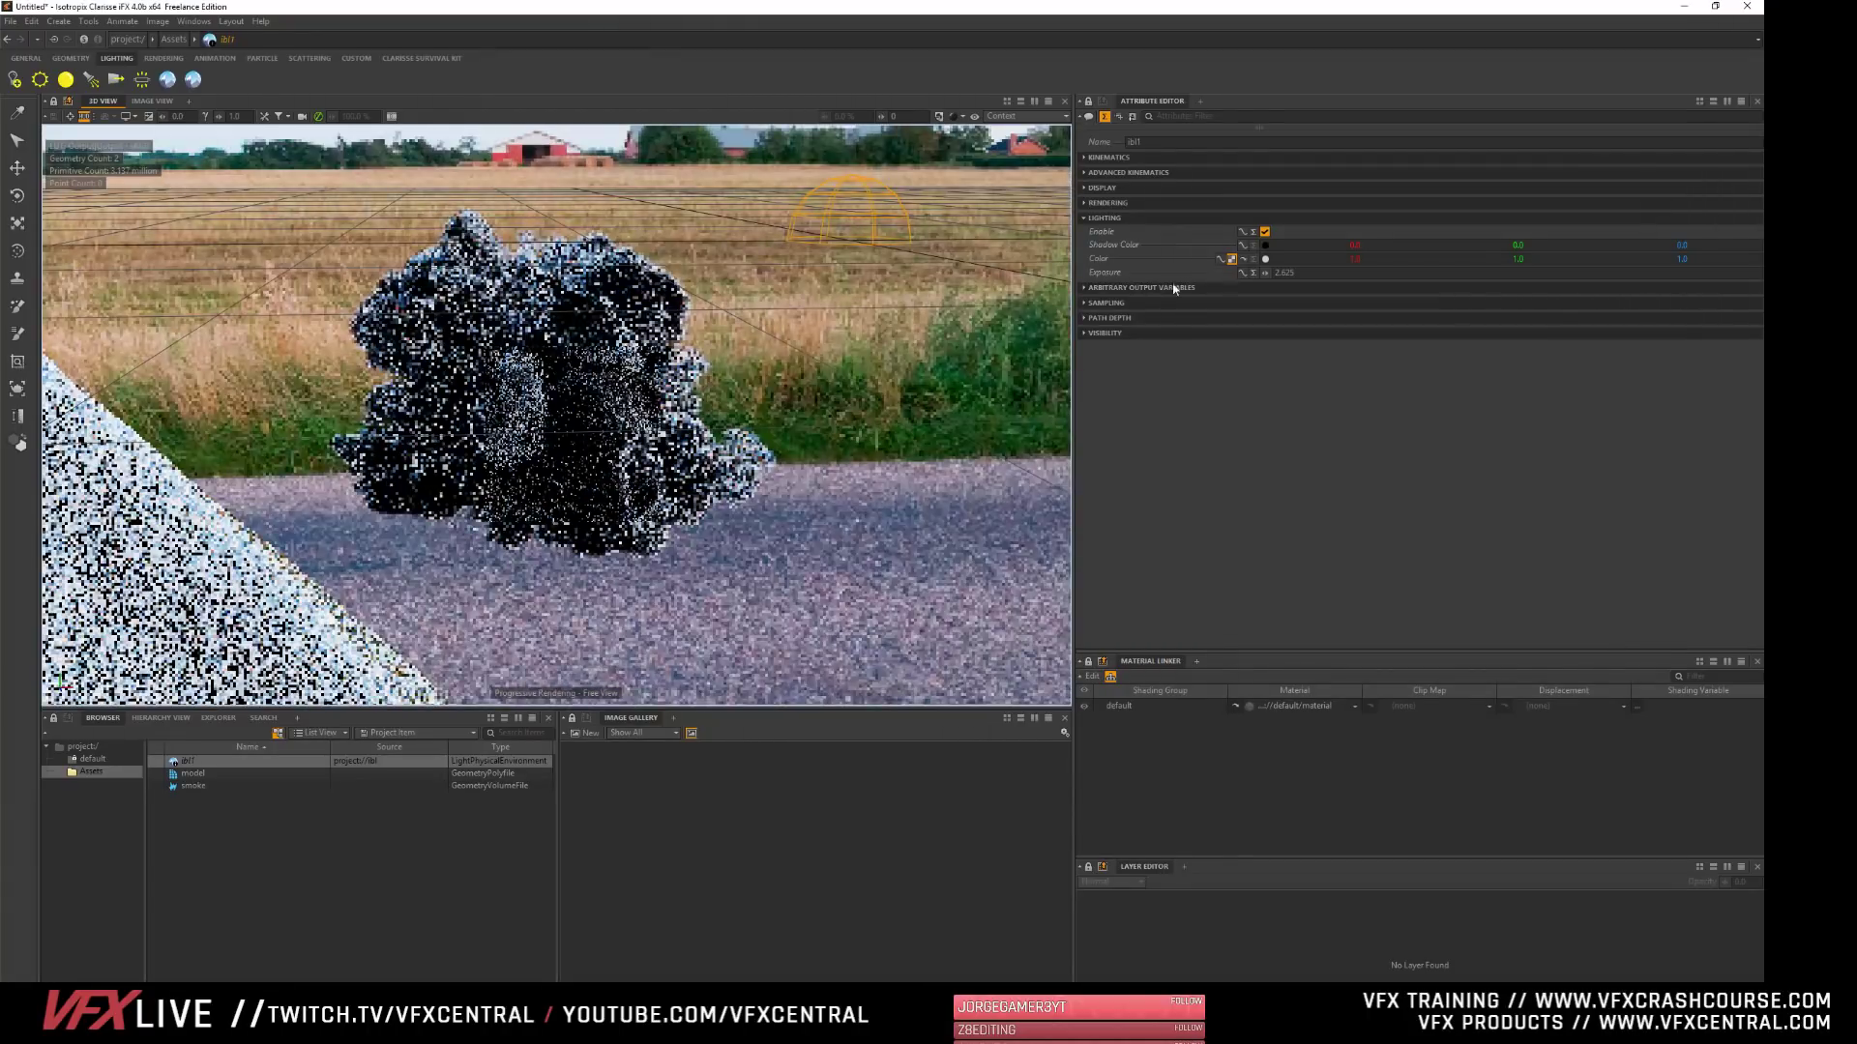
{"action": "left_click", "coordinate": [184, 786]}
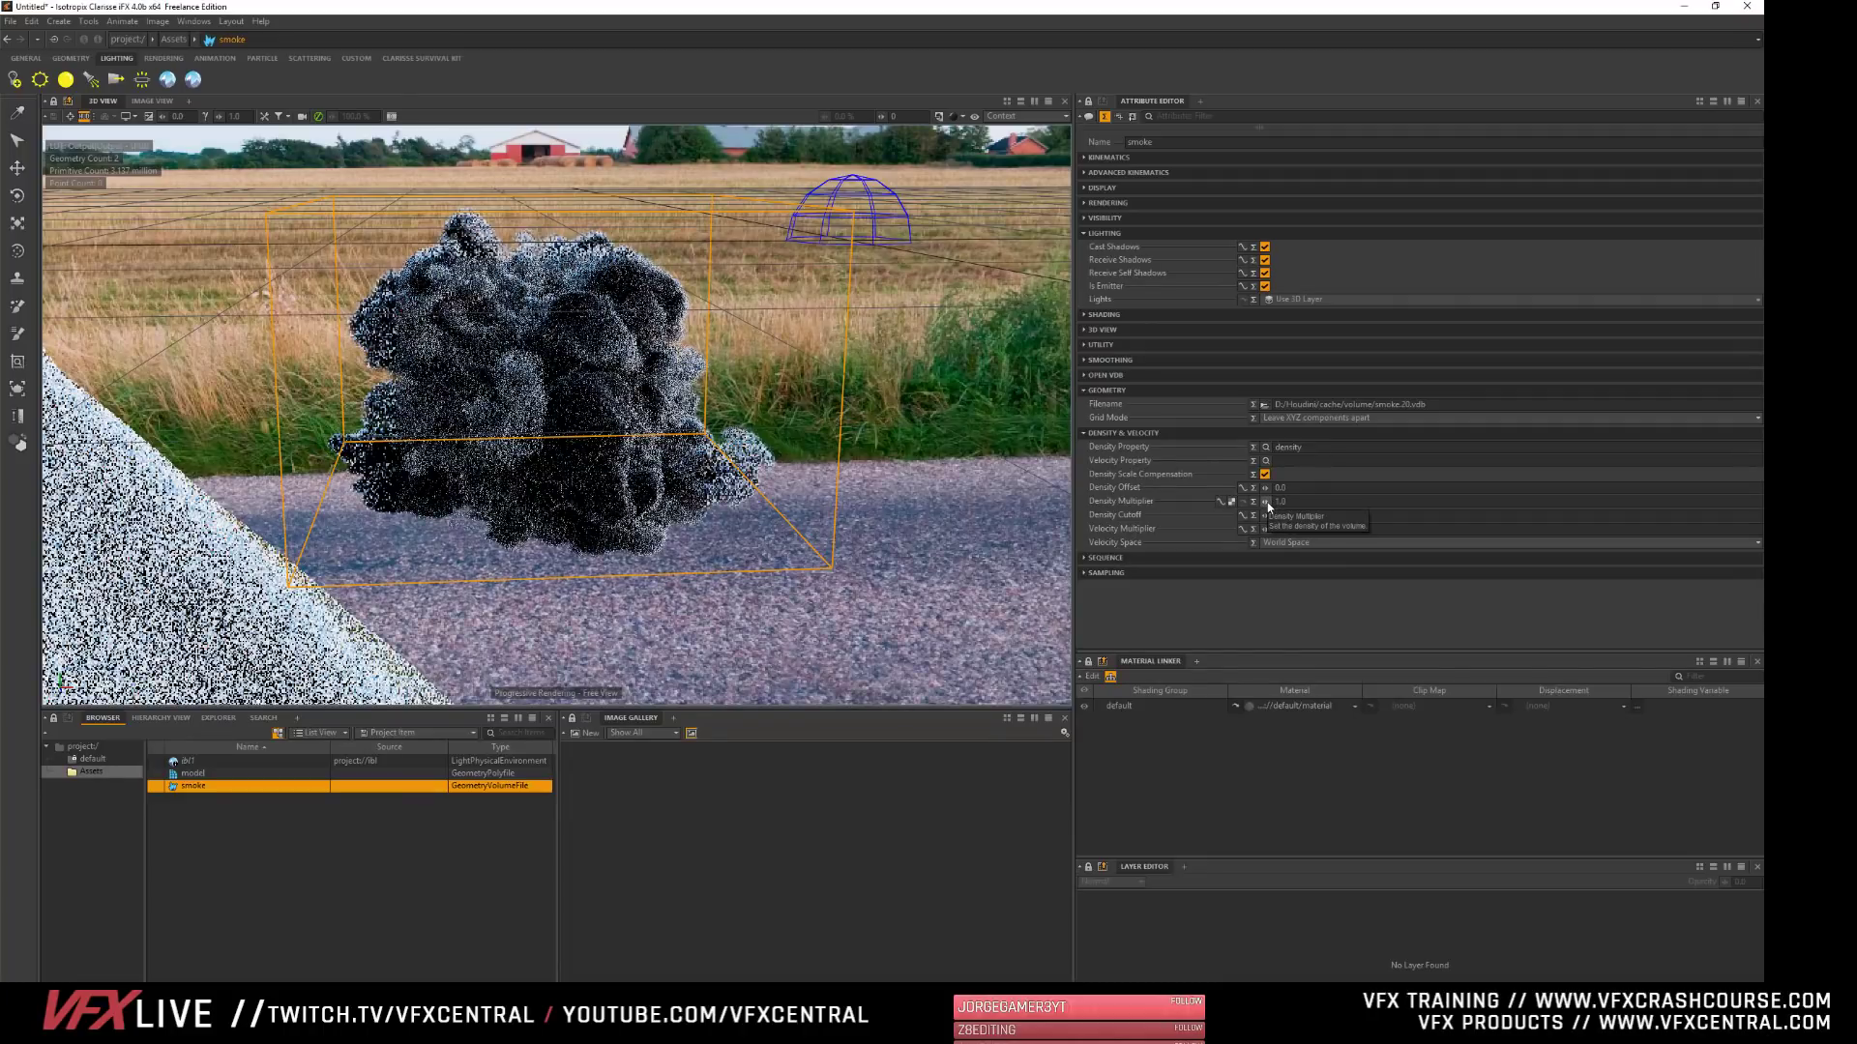
{"action": "left_click_drag", "start_coordinate": [1266, 502], "coordinate": [1213, 502]}
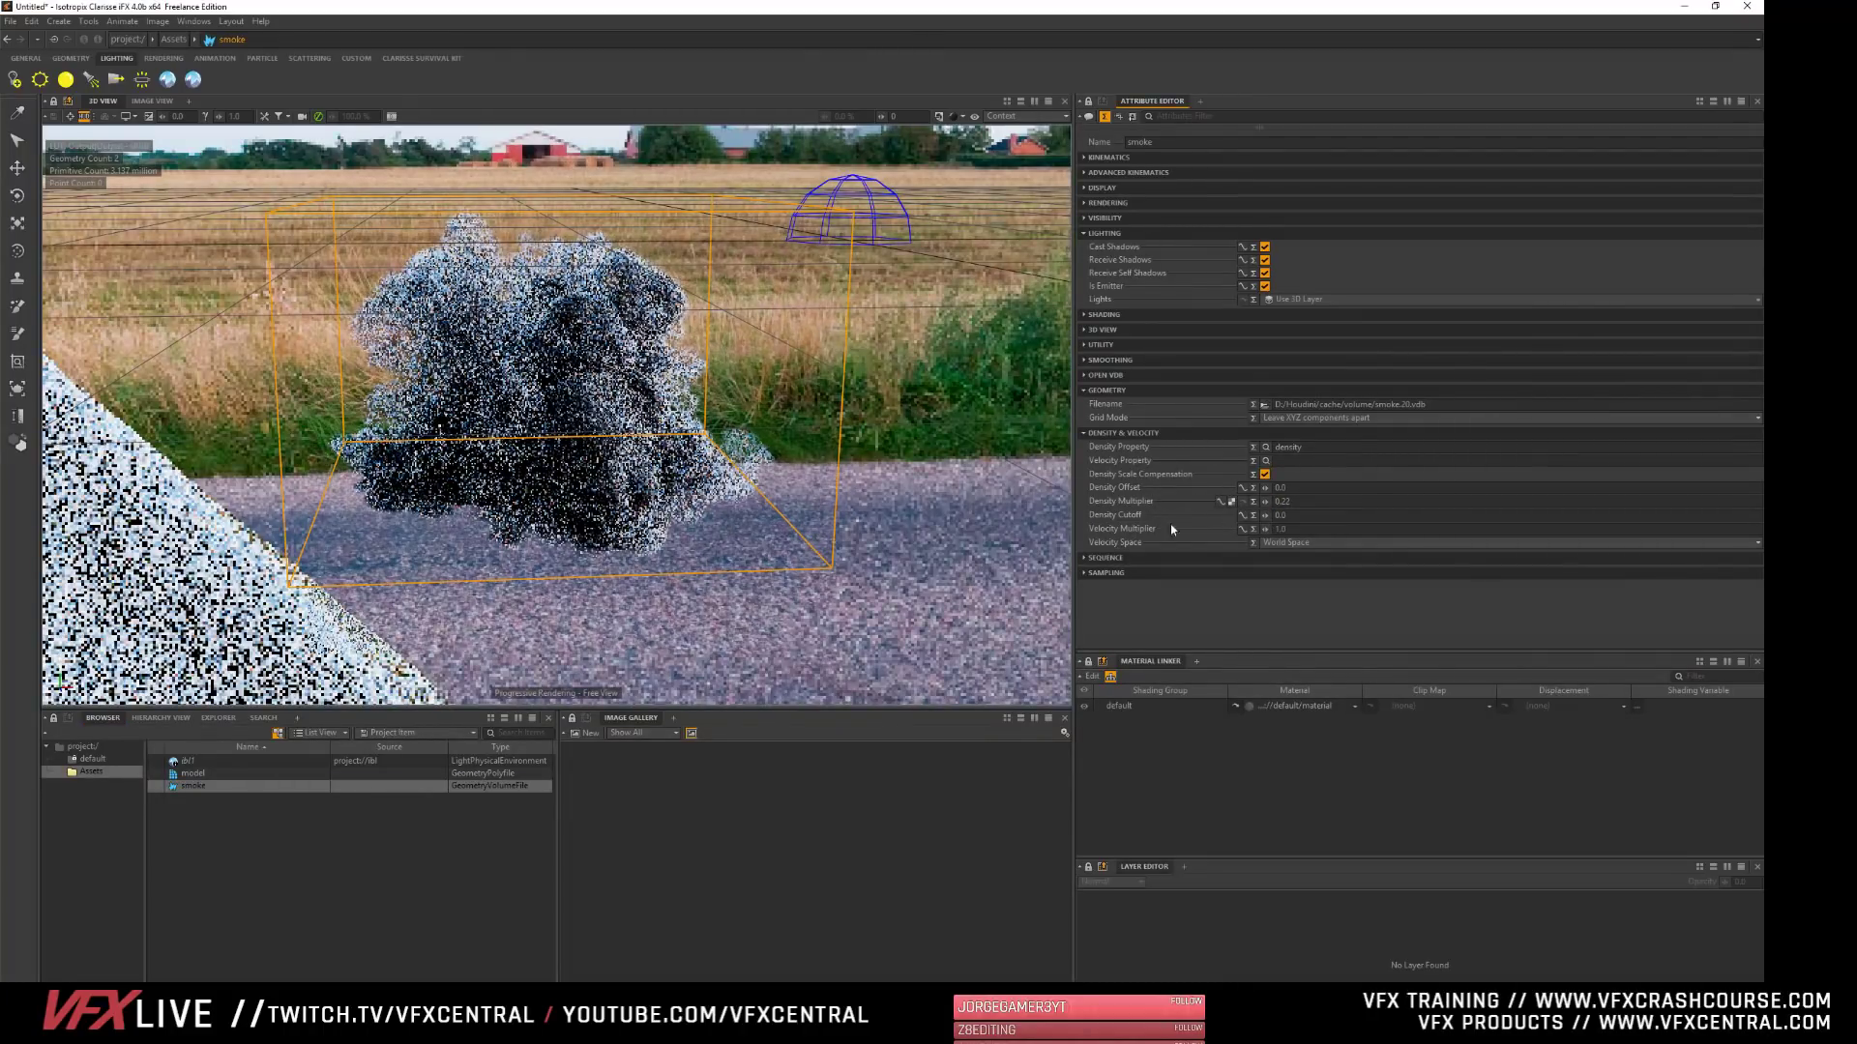
{"action": "left_click", "coordinate": [310, 900]}
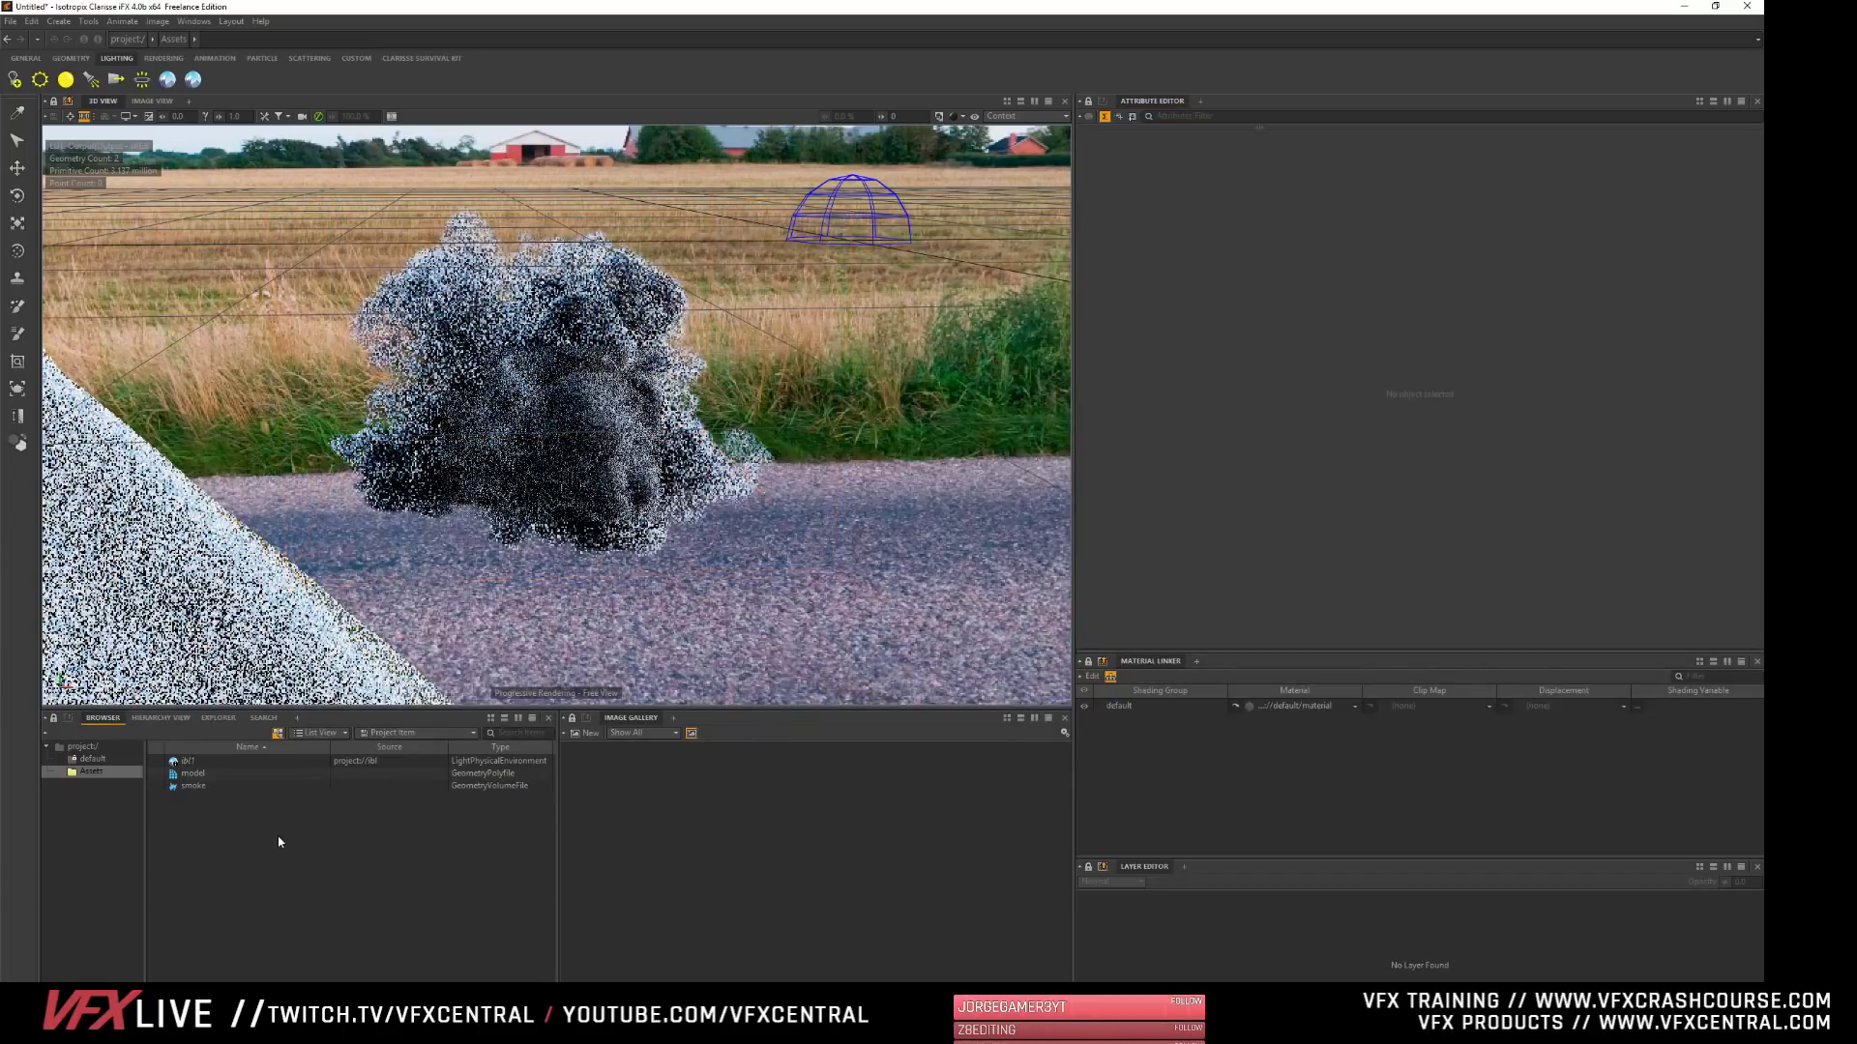
- Create a physical Volume material in the Assets context and assign it to the smoke volume
{"action": "right_click", "coordinate": [203, 746]}
{"action": "mouse_move", "coordinate": [235, 754]}
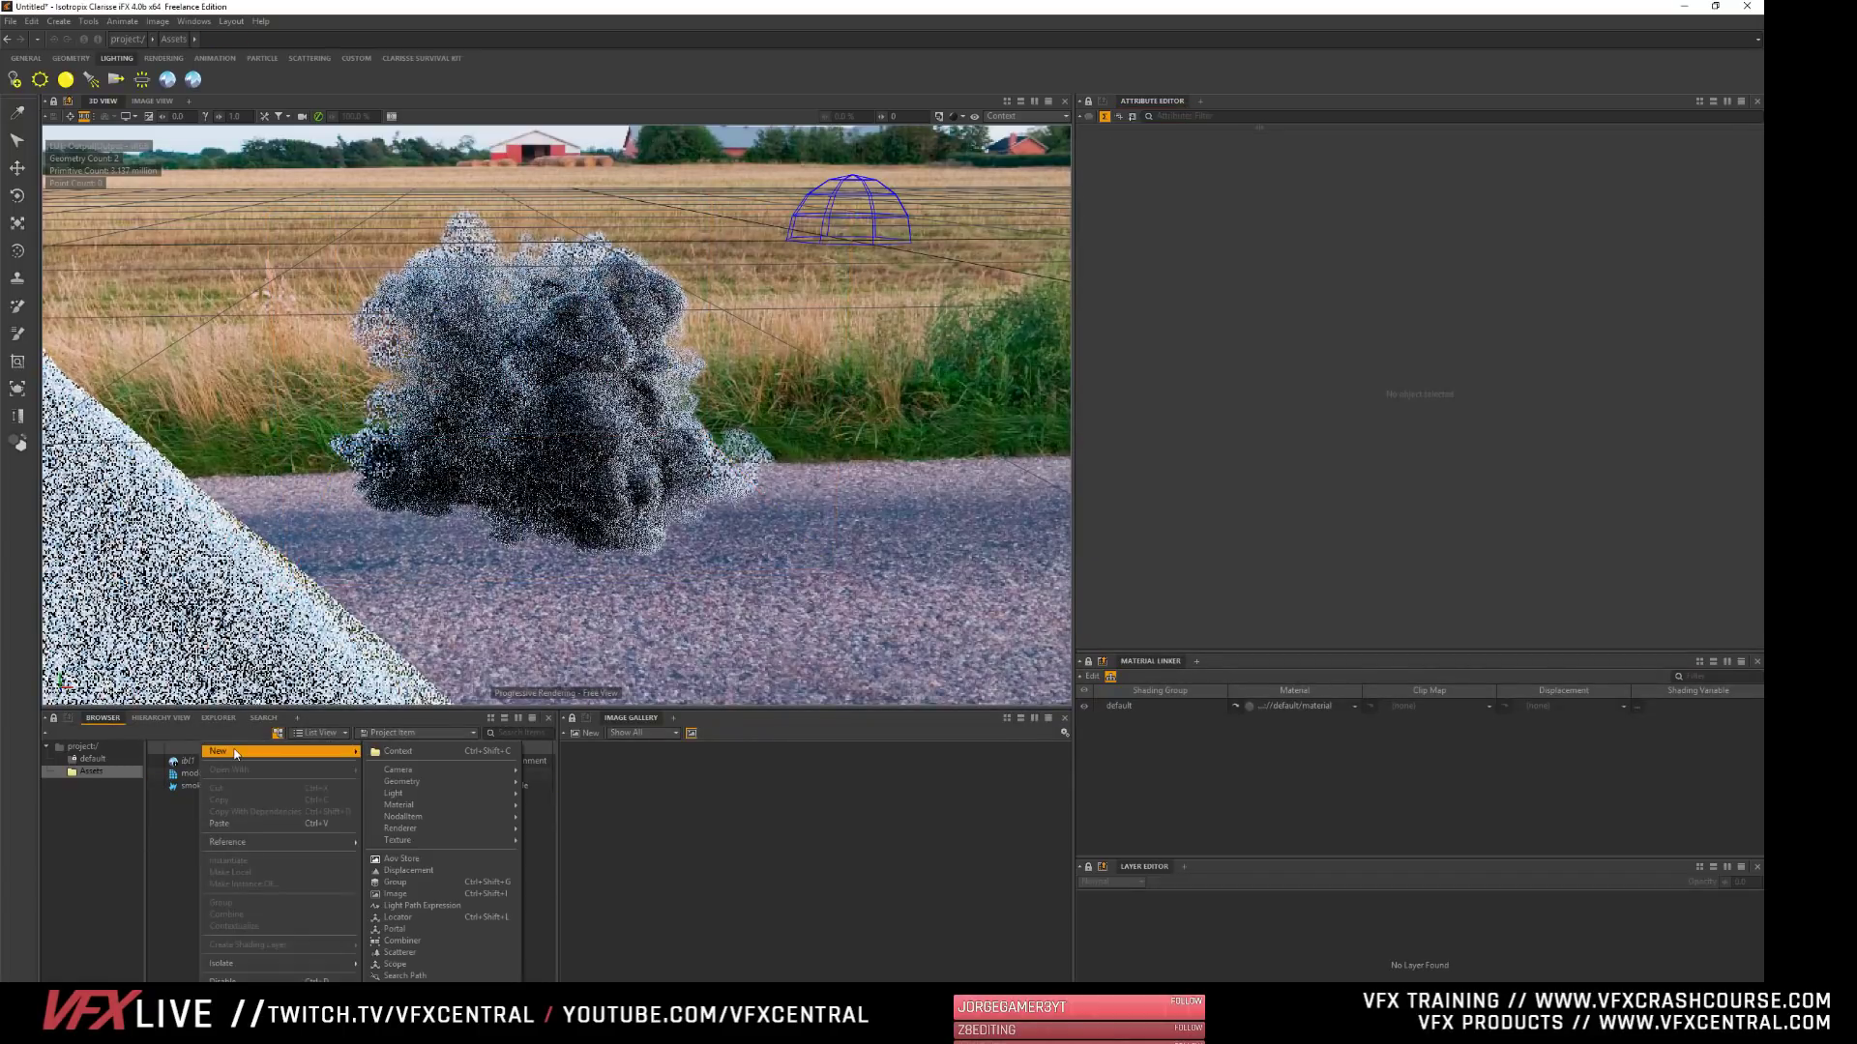
{"action": "mouse_move", "coordinate": [460, 806]}
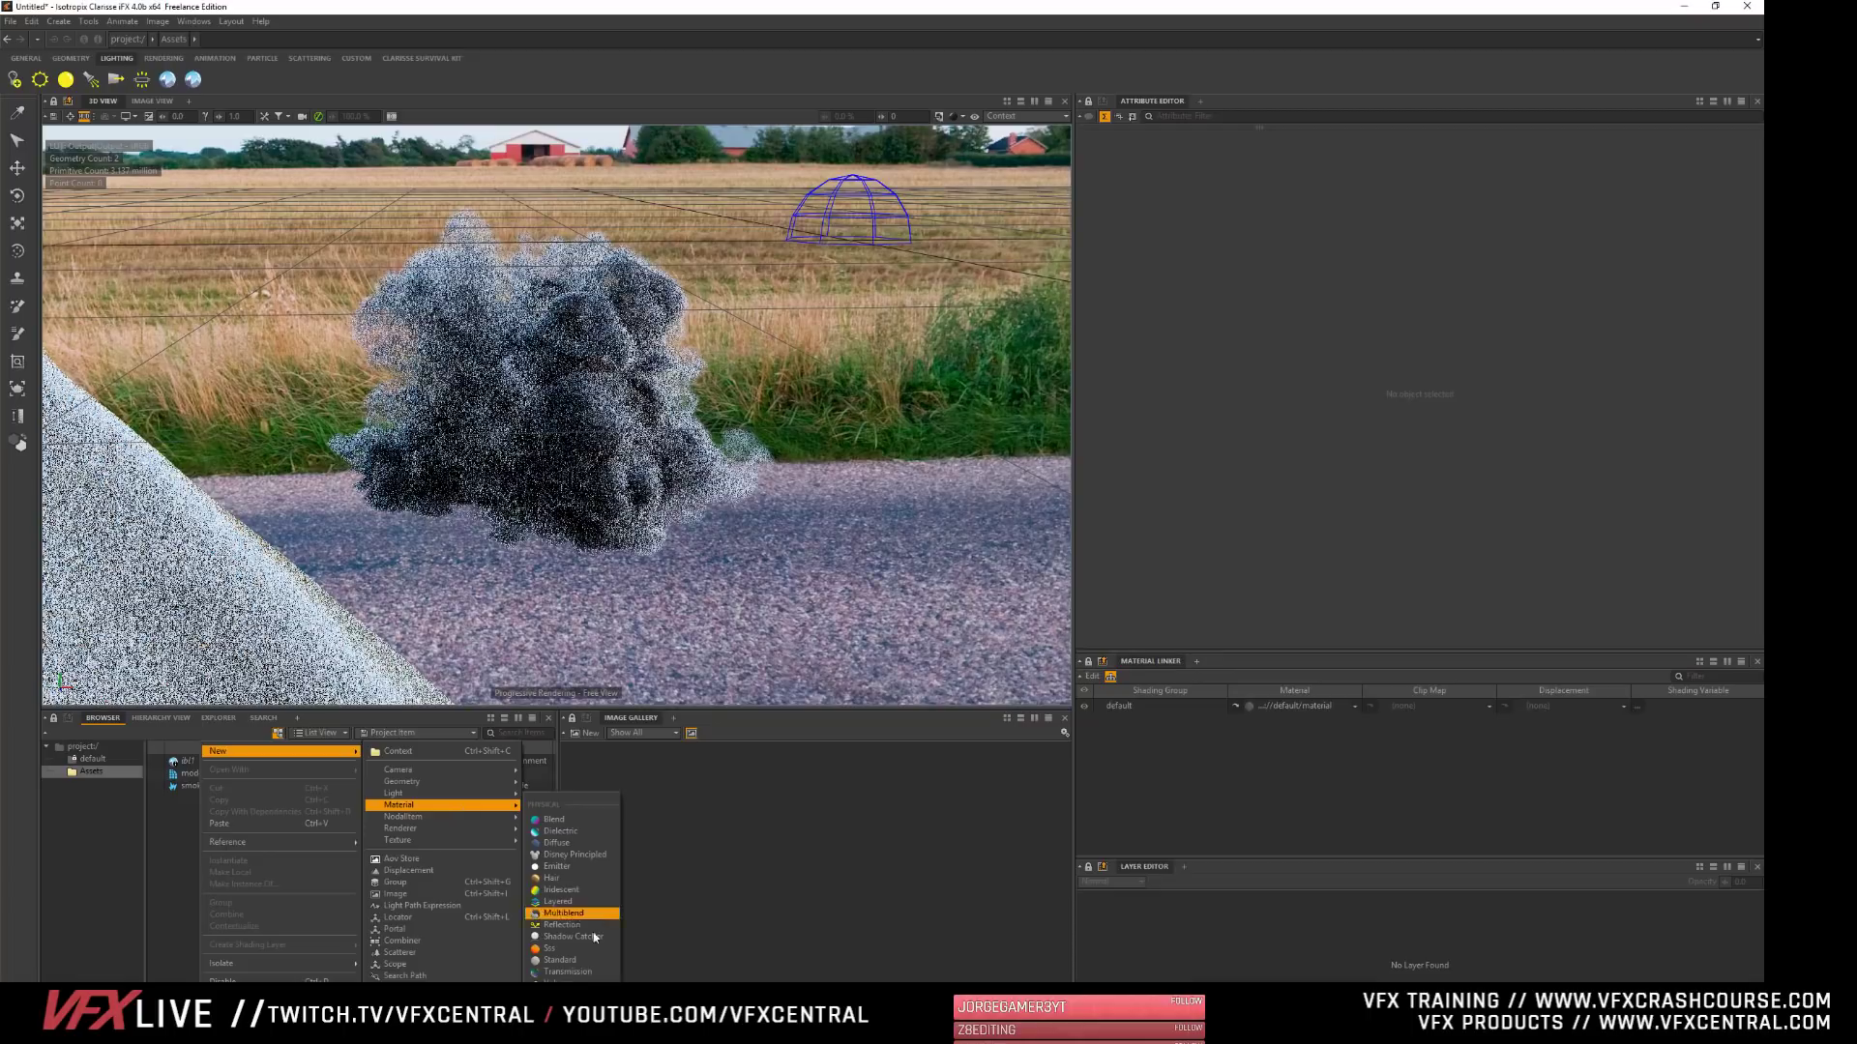
{"action": "left_click", "coordinate": [566, 979]}
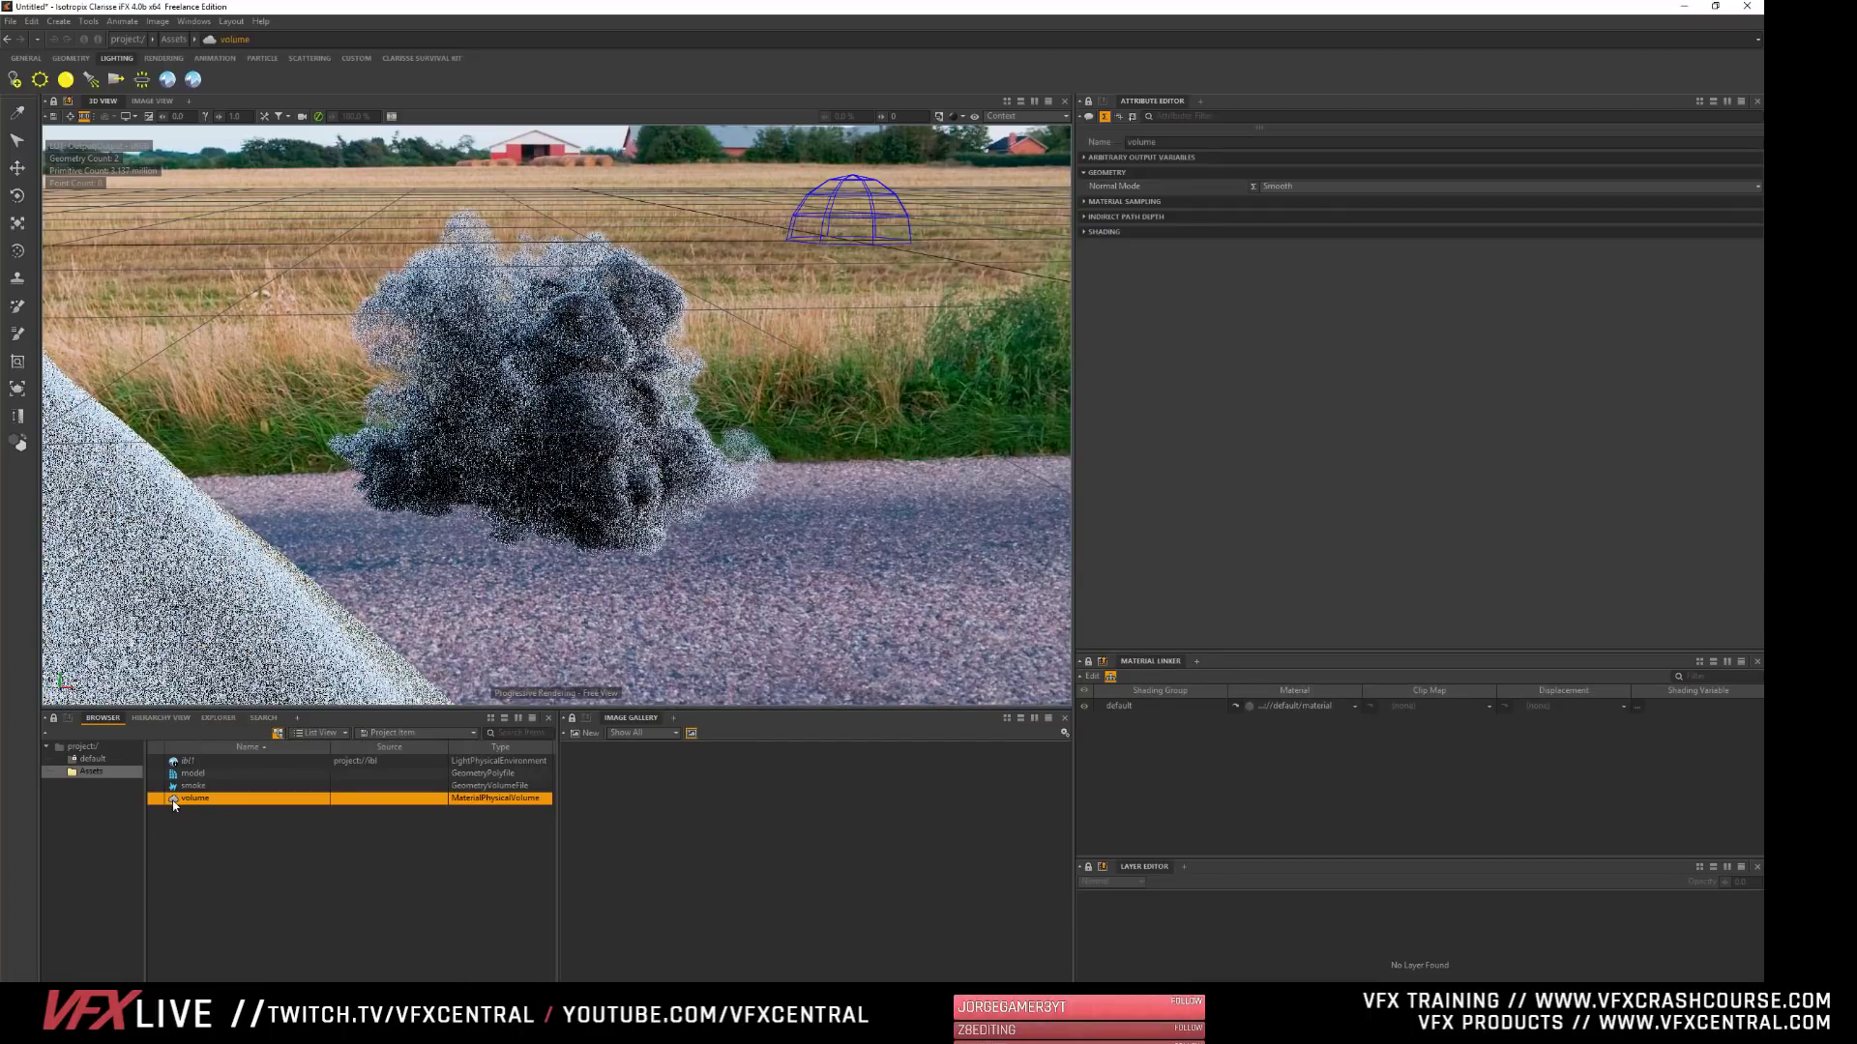
{"action": "left_click_drag", "start_coordinate": [174, 805], "coordinate": [748, 531]}
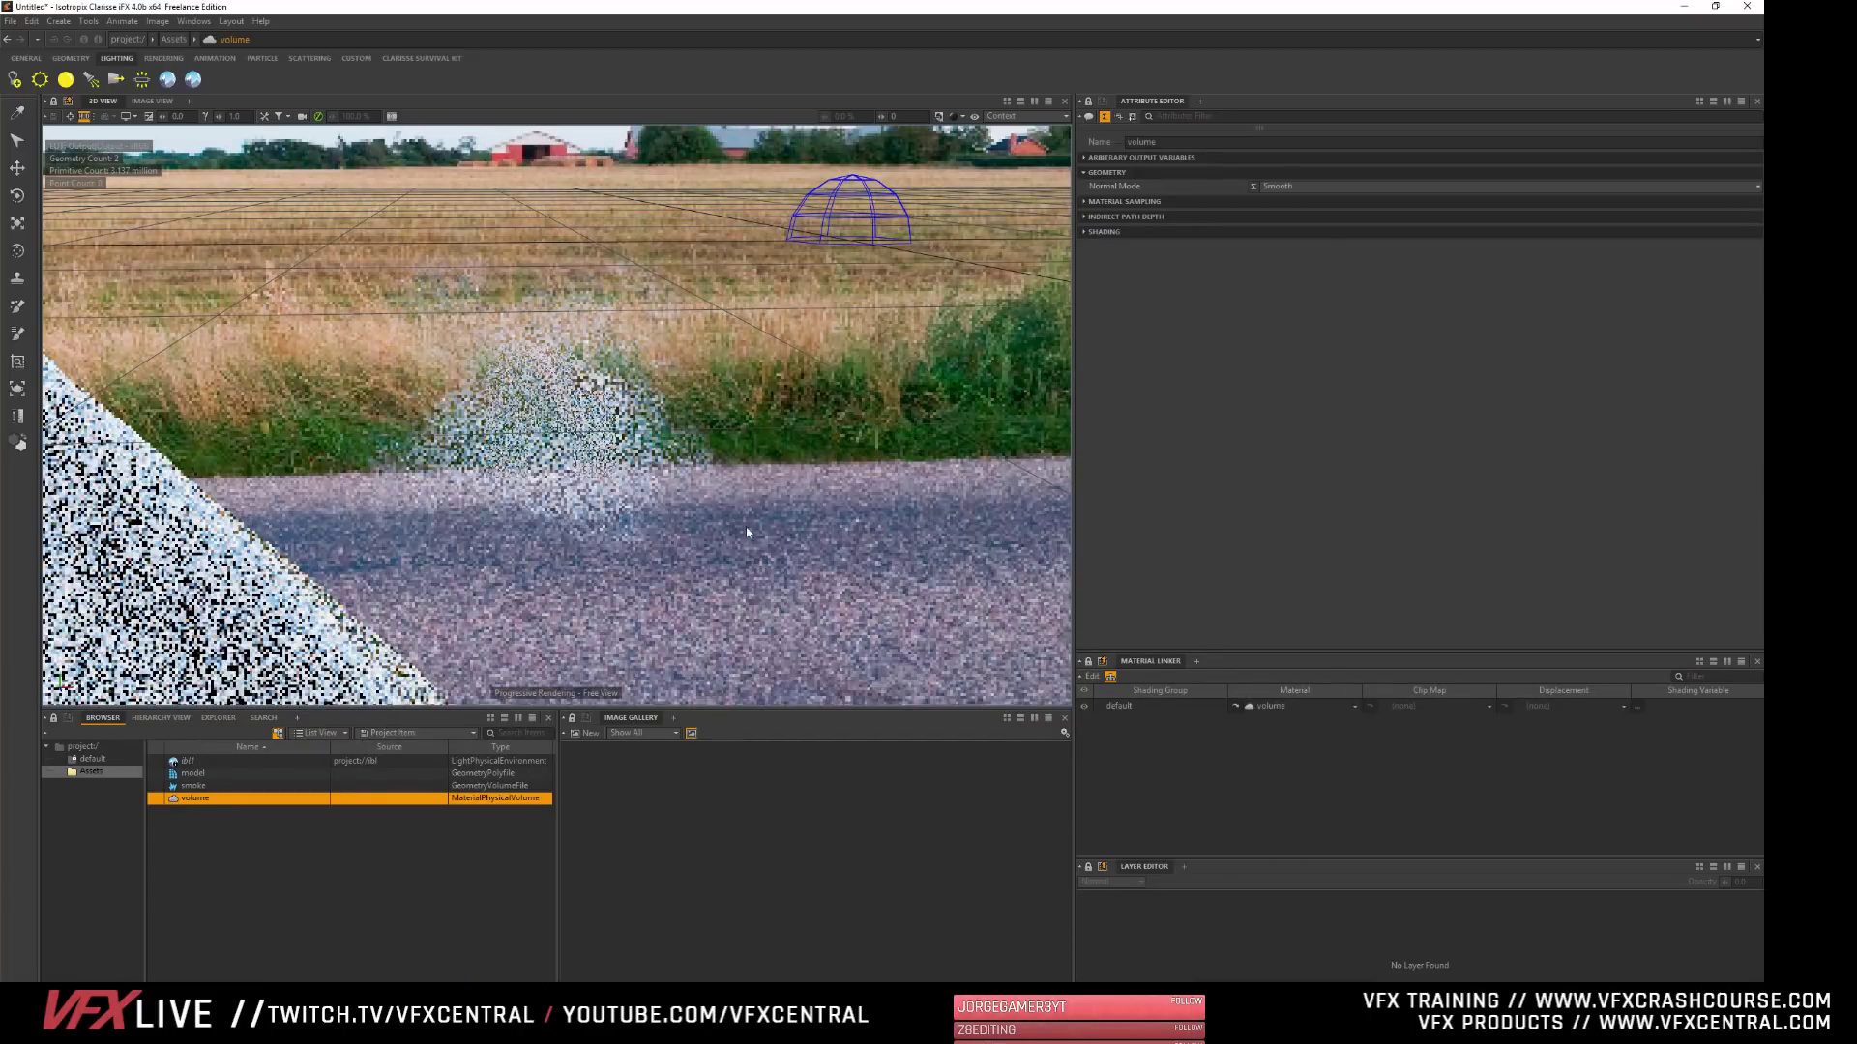
- Examine the volume material's node in the Material Editor, close the editor, and raise the material's density multiplier to about 1.78
{"action": "double_click", "coordinate": [174, 801]}
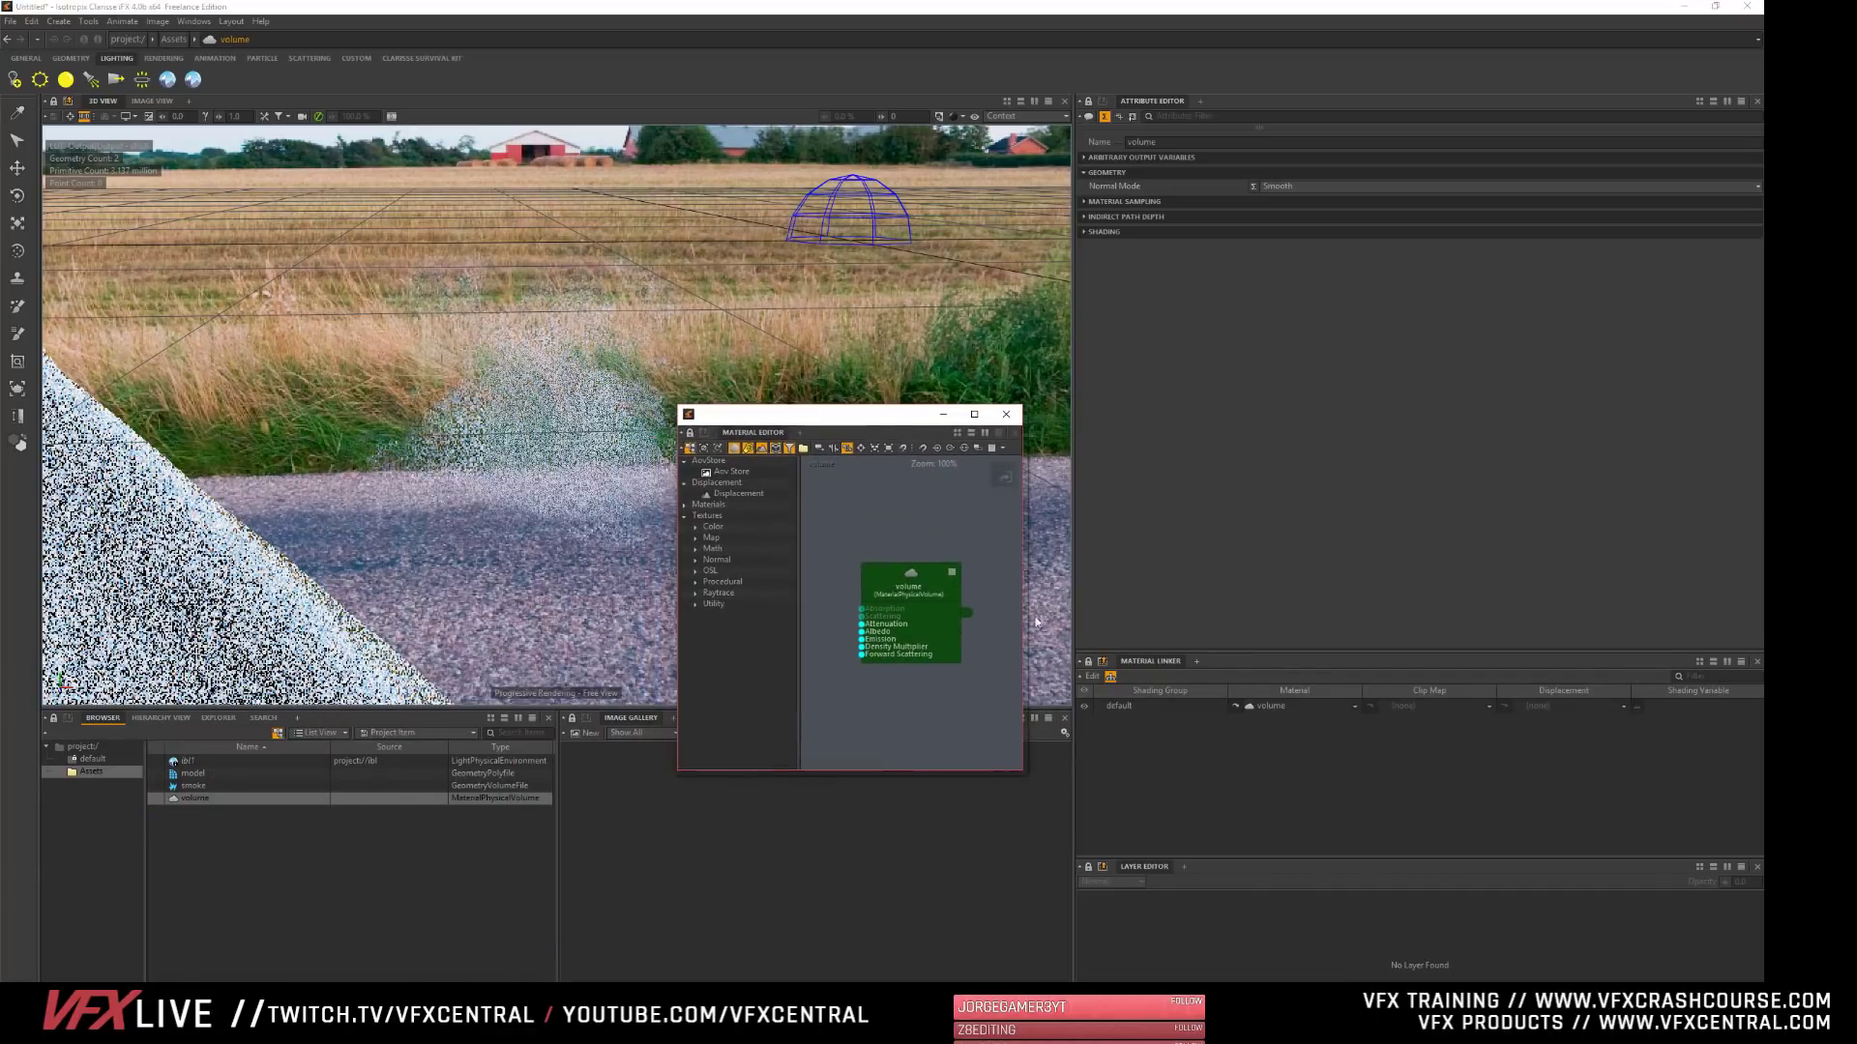
{"action": "left_click_drag", "start_coordinate": [1023, 771], "coordinate": [1420, 964]}
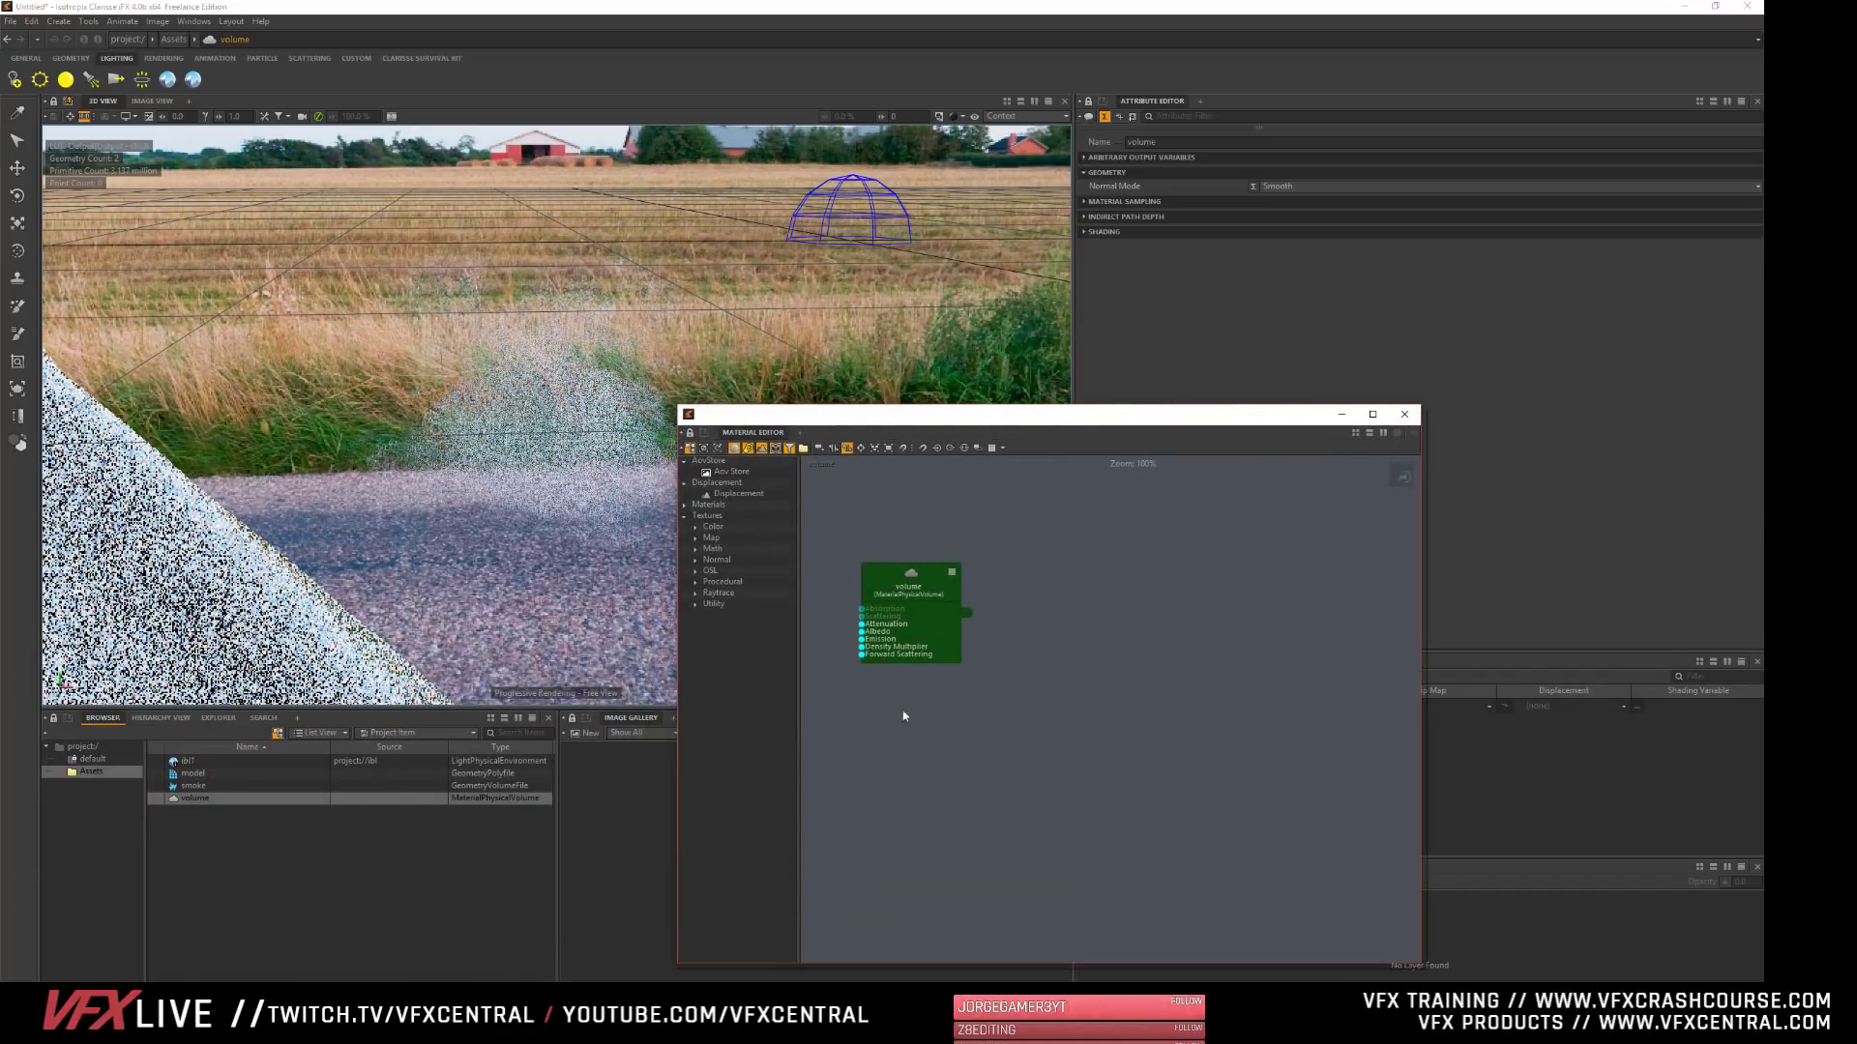
{"action": "middle_click_drag", "start_coordinate": [907, 745], "coordinate": [1144, 759]}
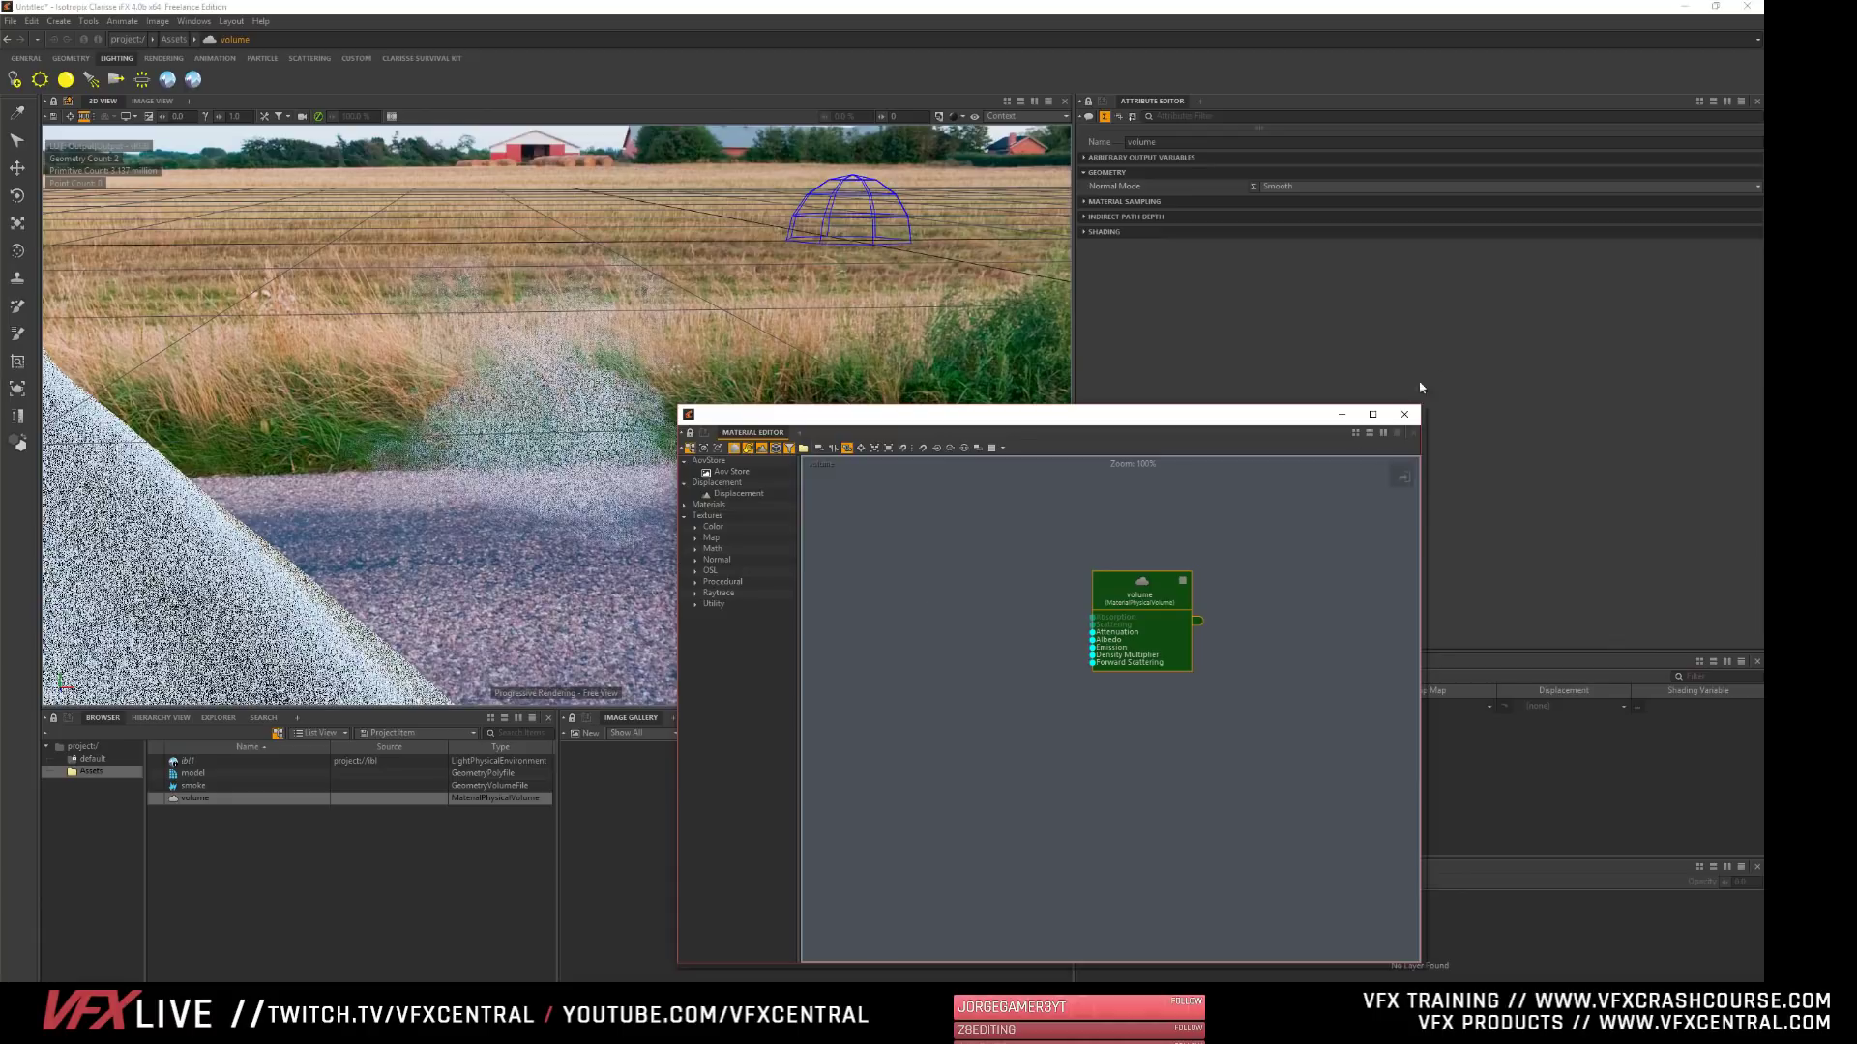
{"action": "left_click", "coordinate": [1404, 414]}
{"action": "left_click", "coordinate": [1084, 233]}
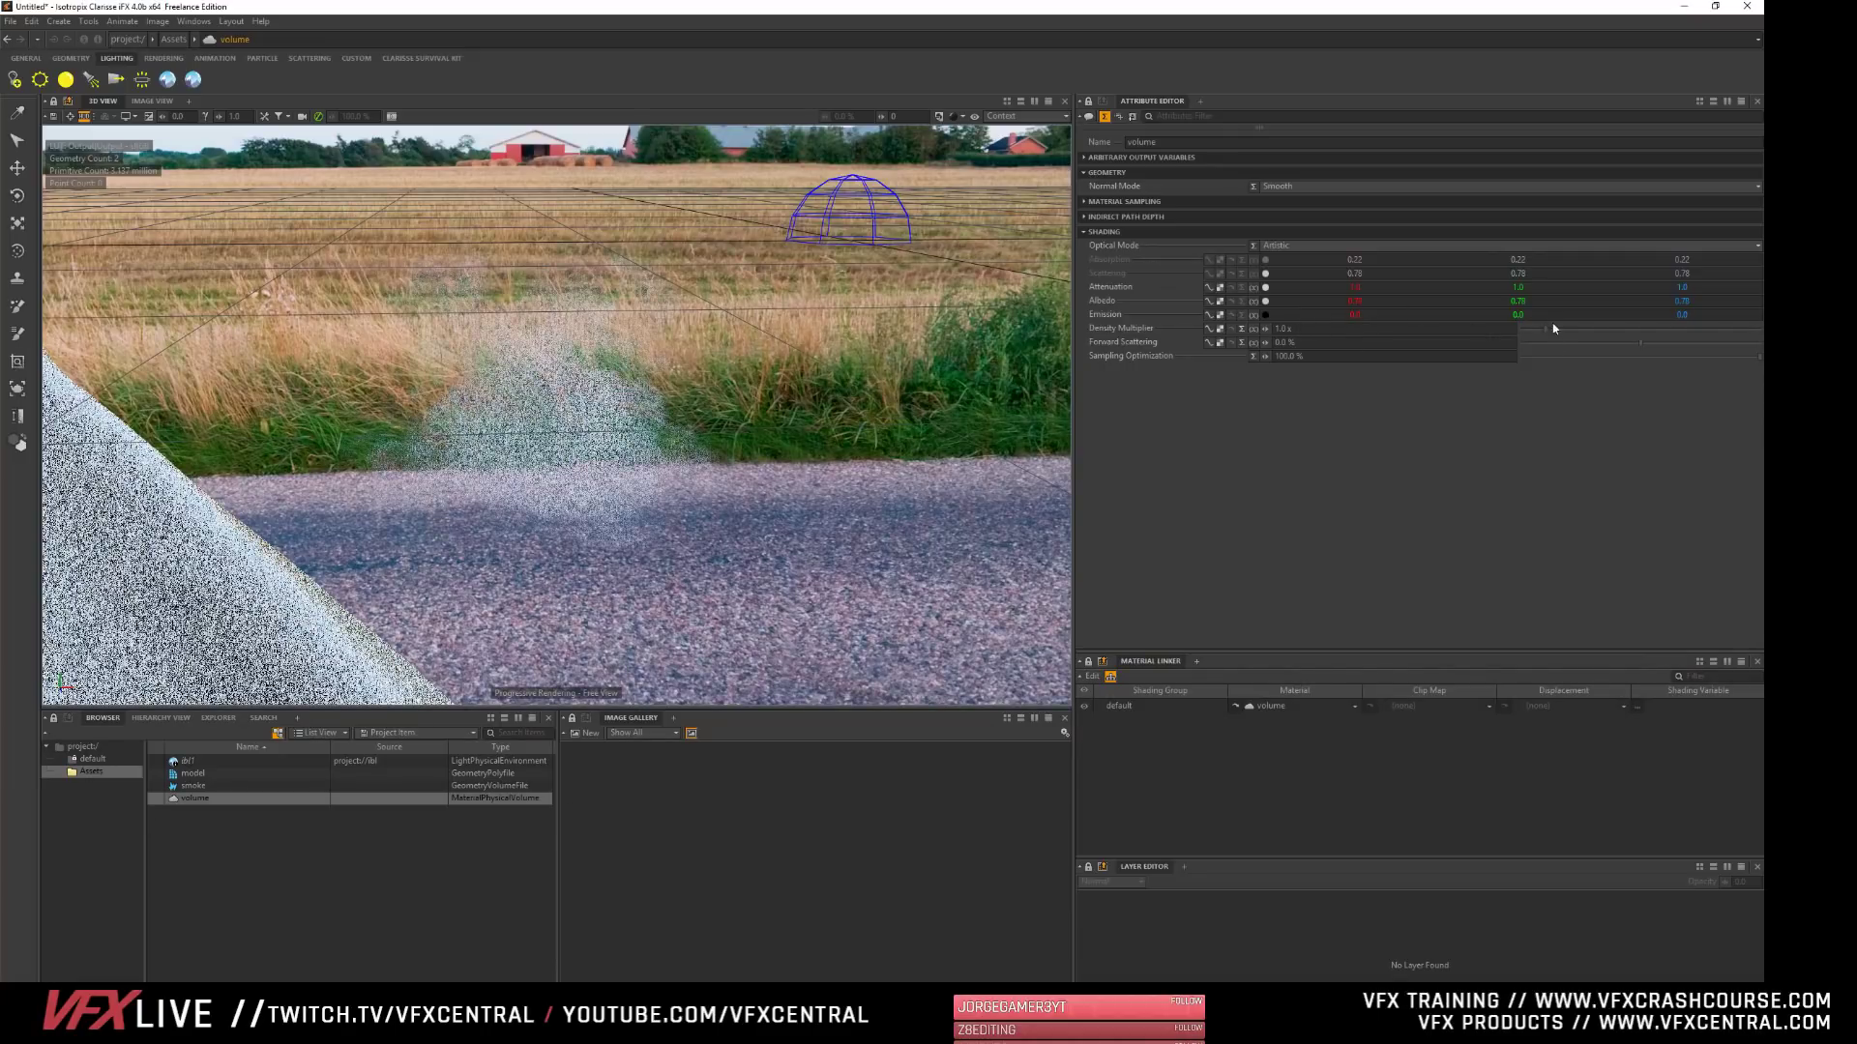
{"action": "left_click_drag", "start_coordinate": [1554, 328], "coordinate": [1565, 328]}
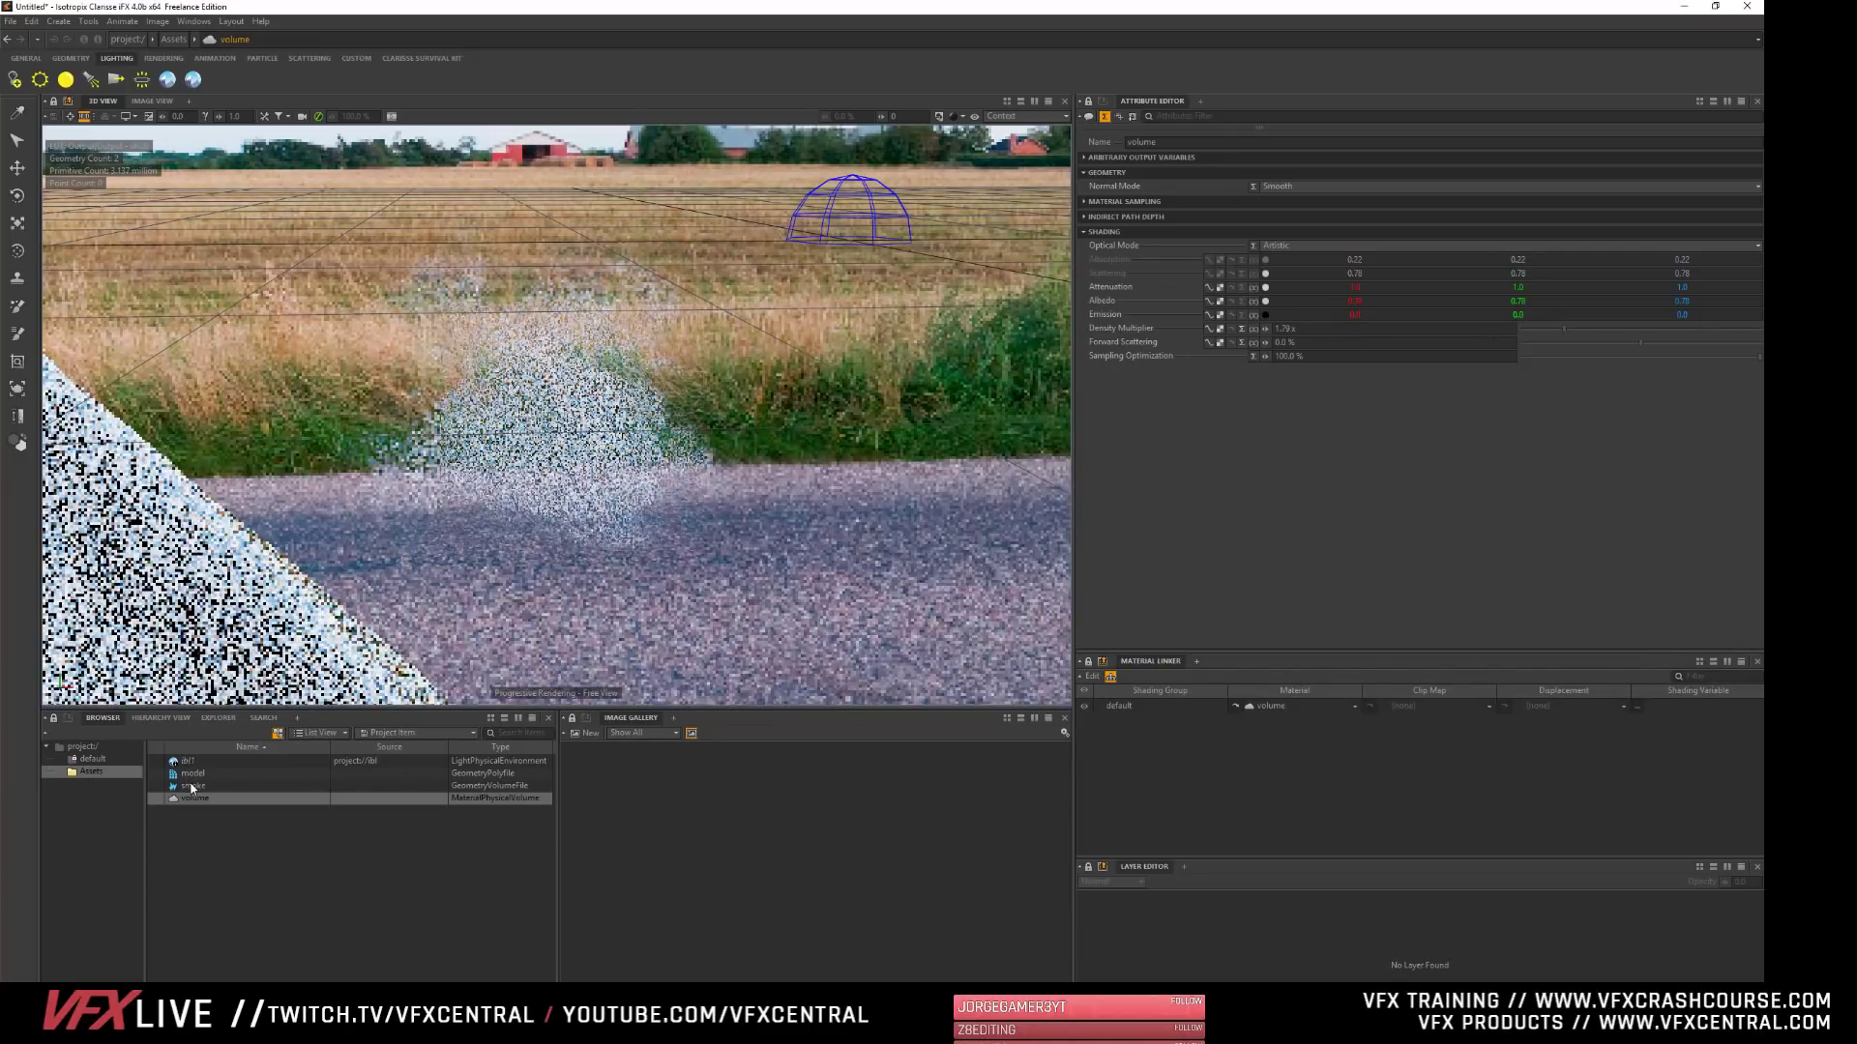
- Set the smoke volume's density multiplier to 1 and raise the volume material's density multiplier to about 3.24
{"action": "left_click", "coordinate": [190, 786]}
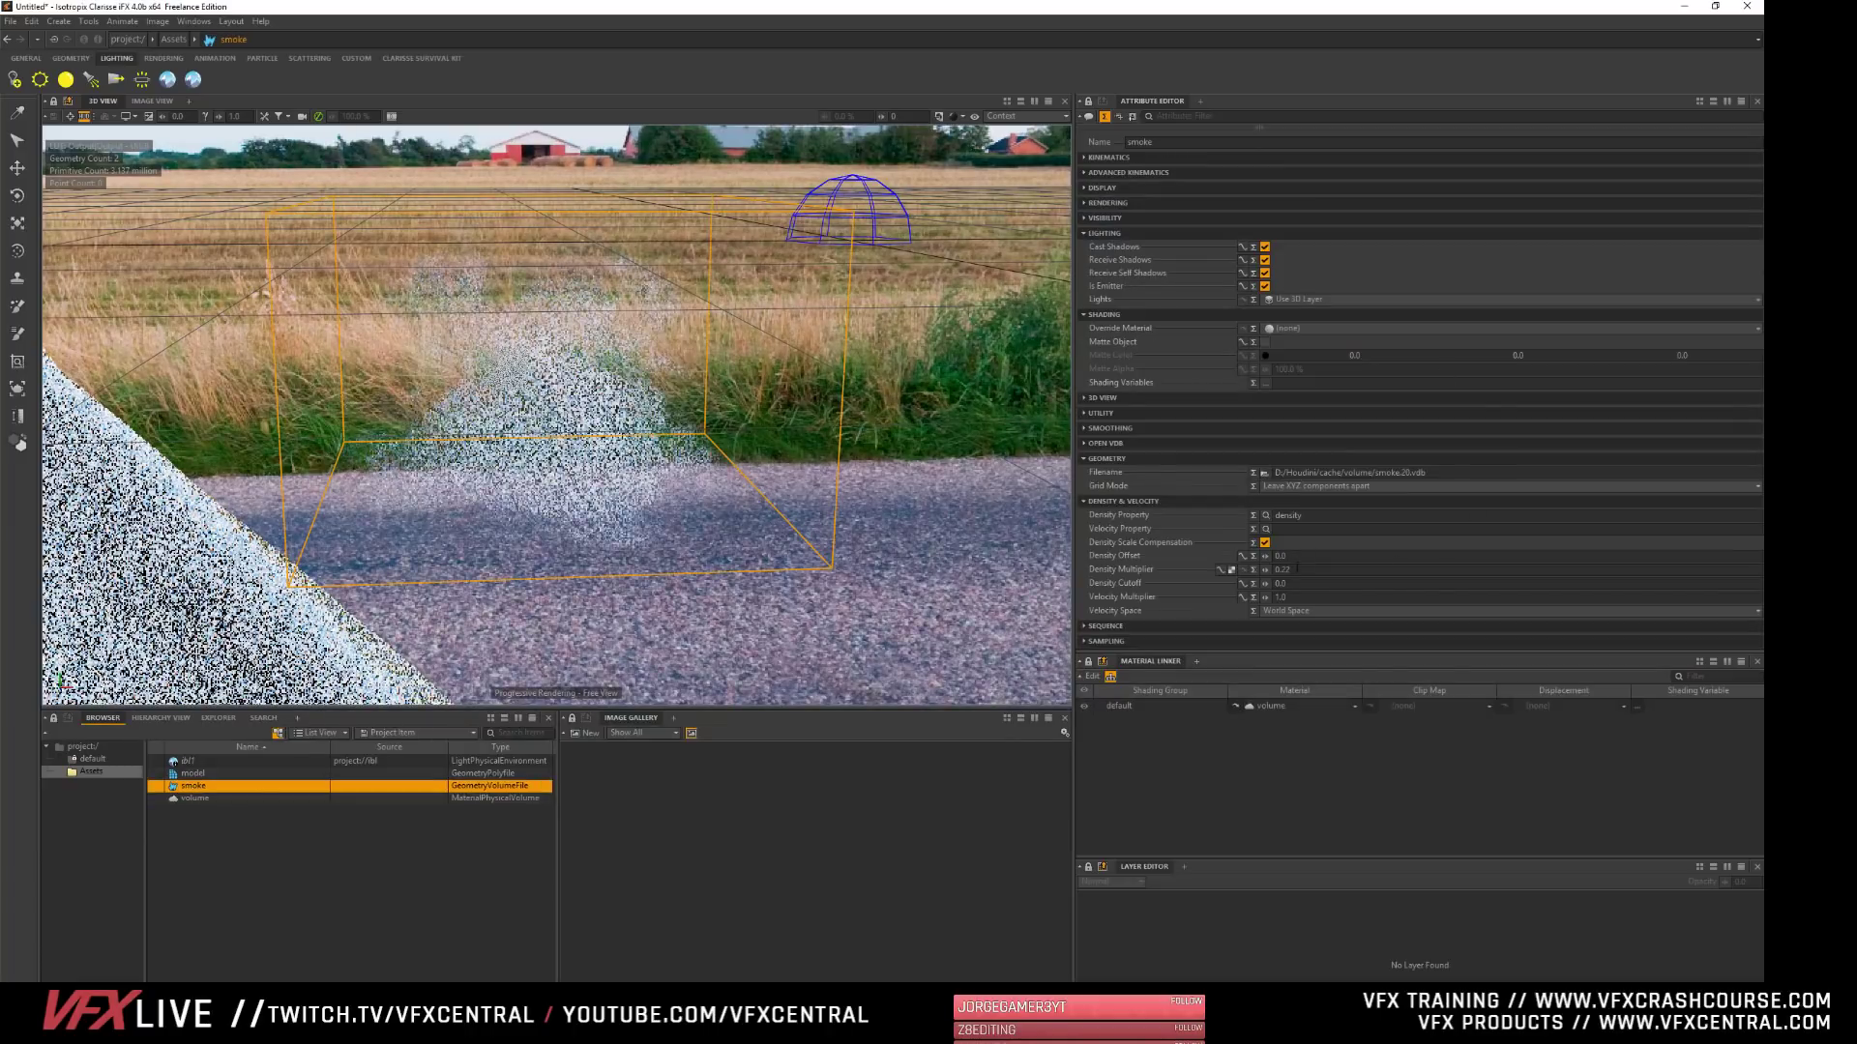
{"action": "left_click", "coordinate": [1359, 570]}
{"action": "type", "text": "0.25"}
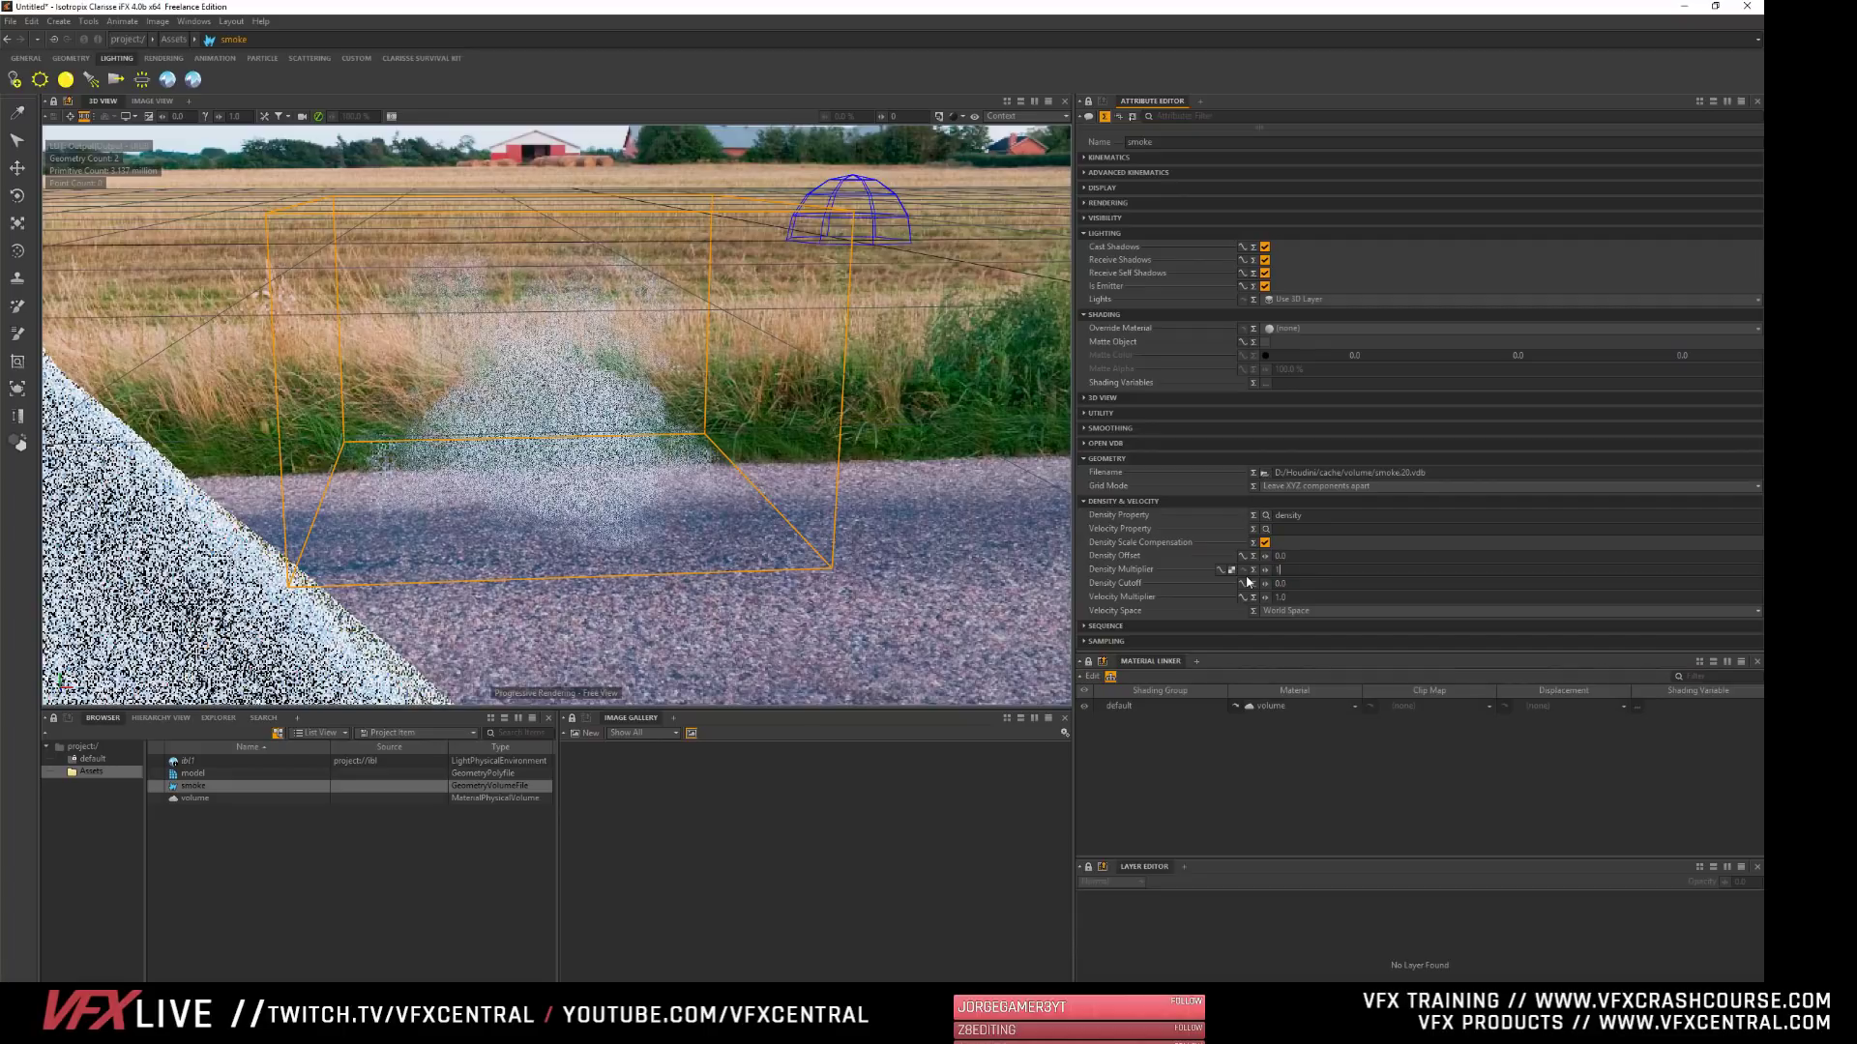
{"action": "key", "text": "Tab"}
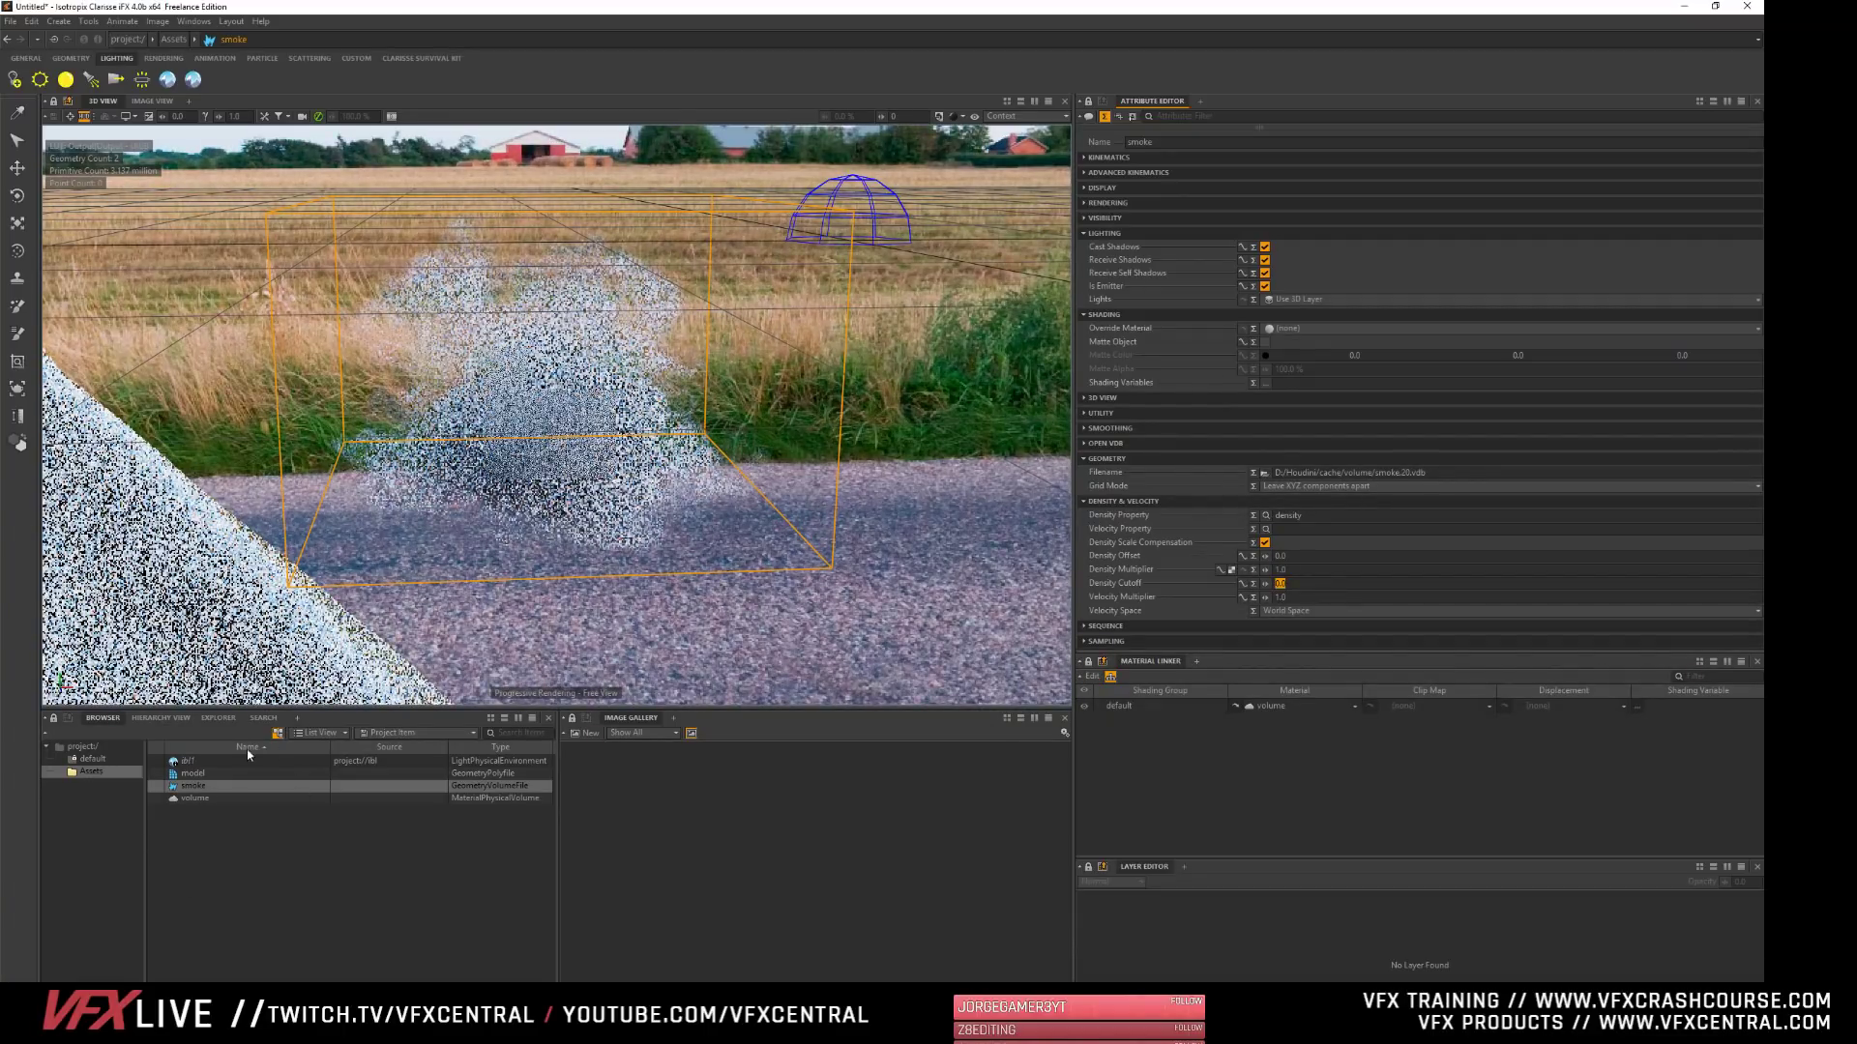
{"action": "left_click", "coordinate": [193, 798]}
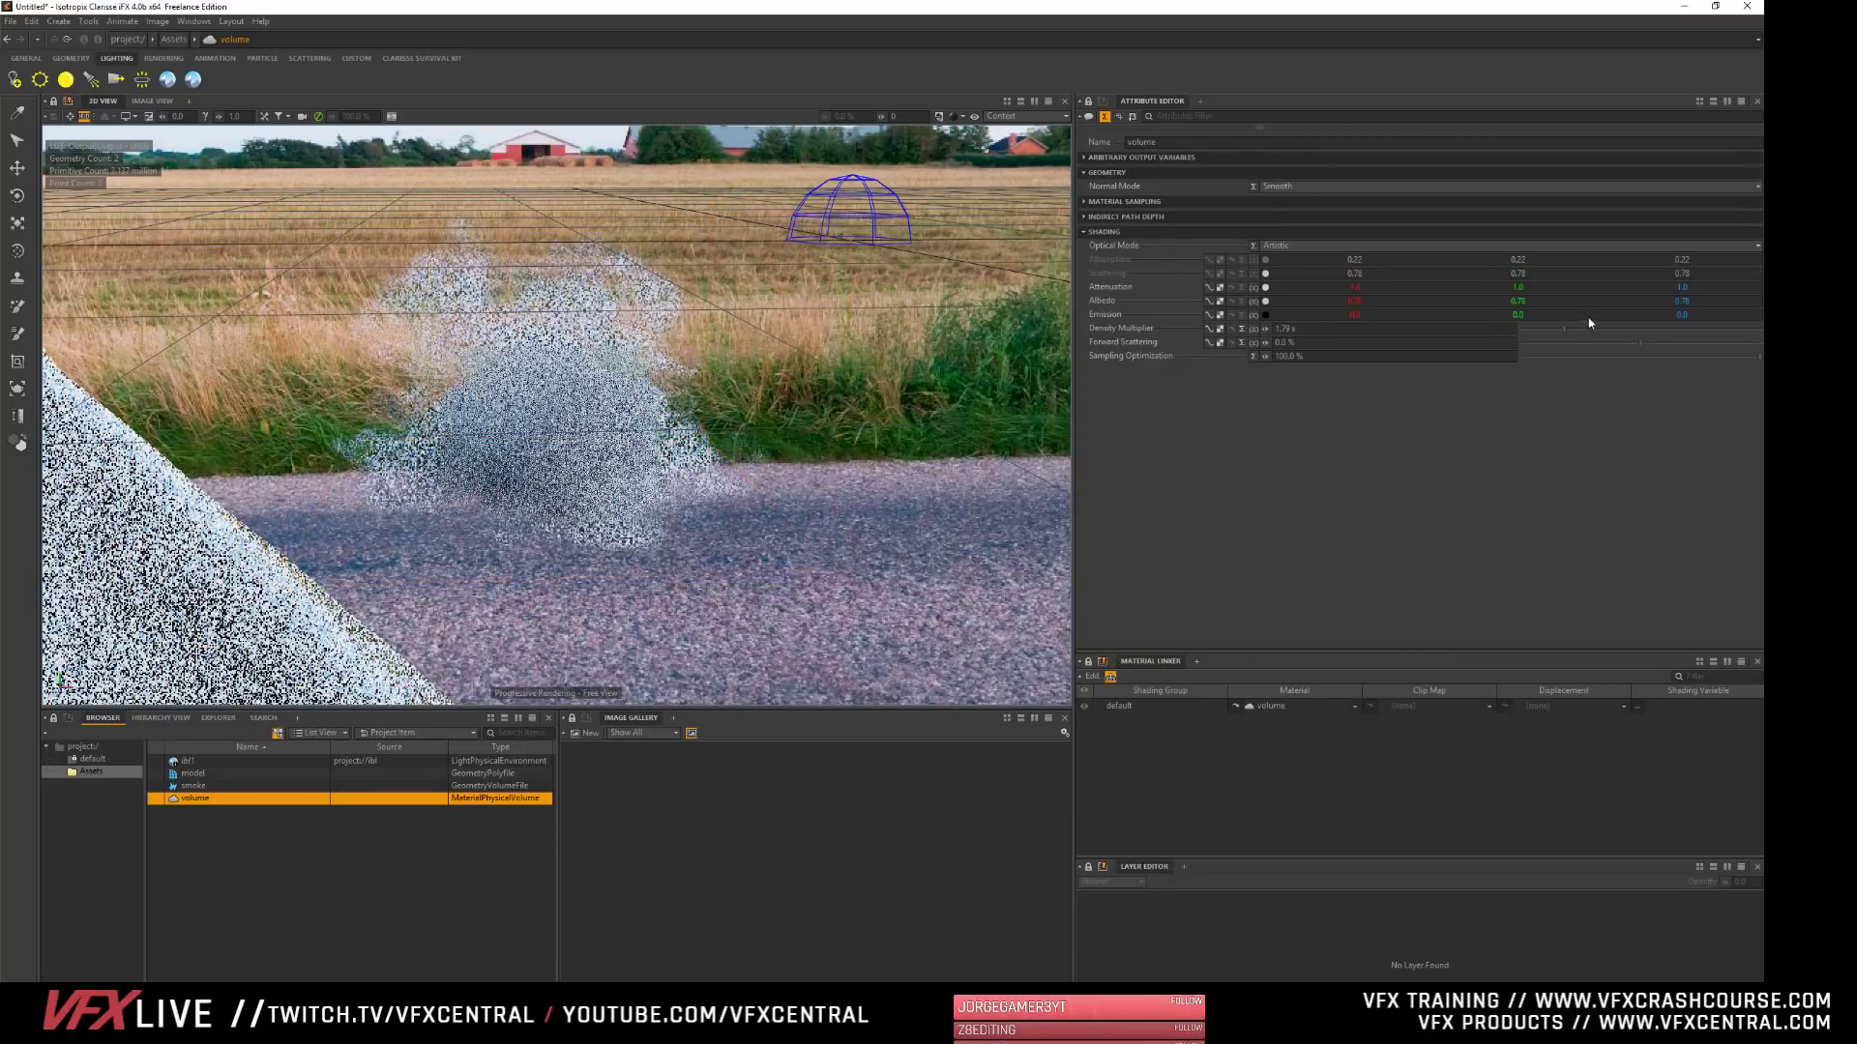
{"action": "left_click_drag", "start_coordinate": [1608, 331], "coordinate": [1599, 329]}
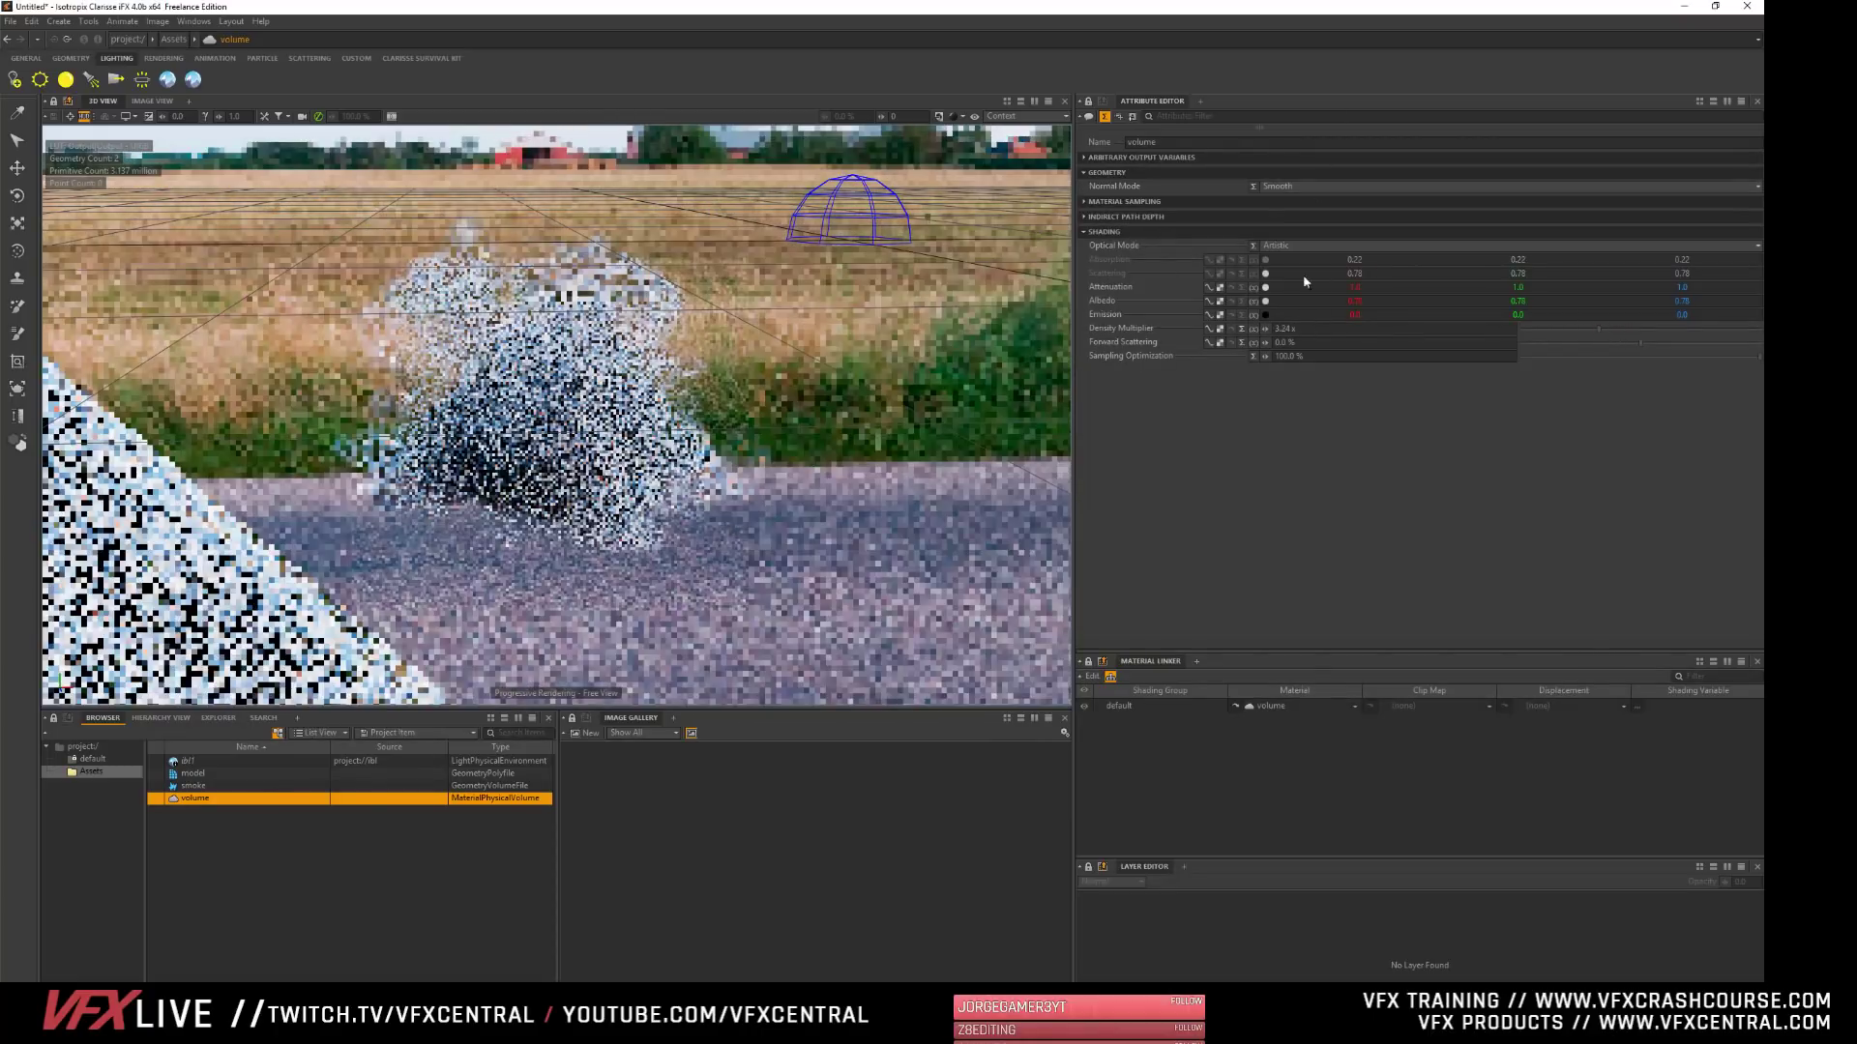
- Tint the volume material's attenuation light blue and set its forward scattering to about 52%
{"action": "left_click", "coordinate": [1265, 289]}
{"action": "left_click", "coordinate": [800, 562]}
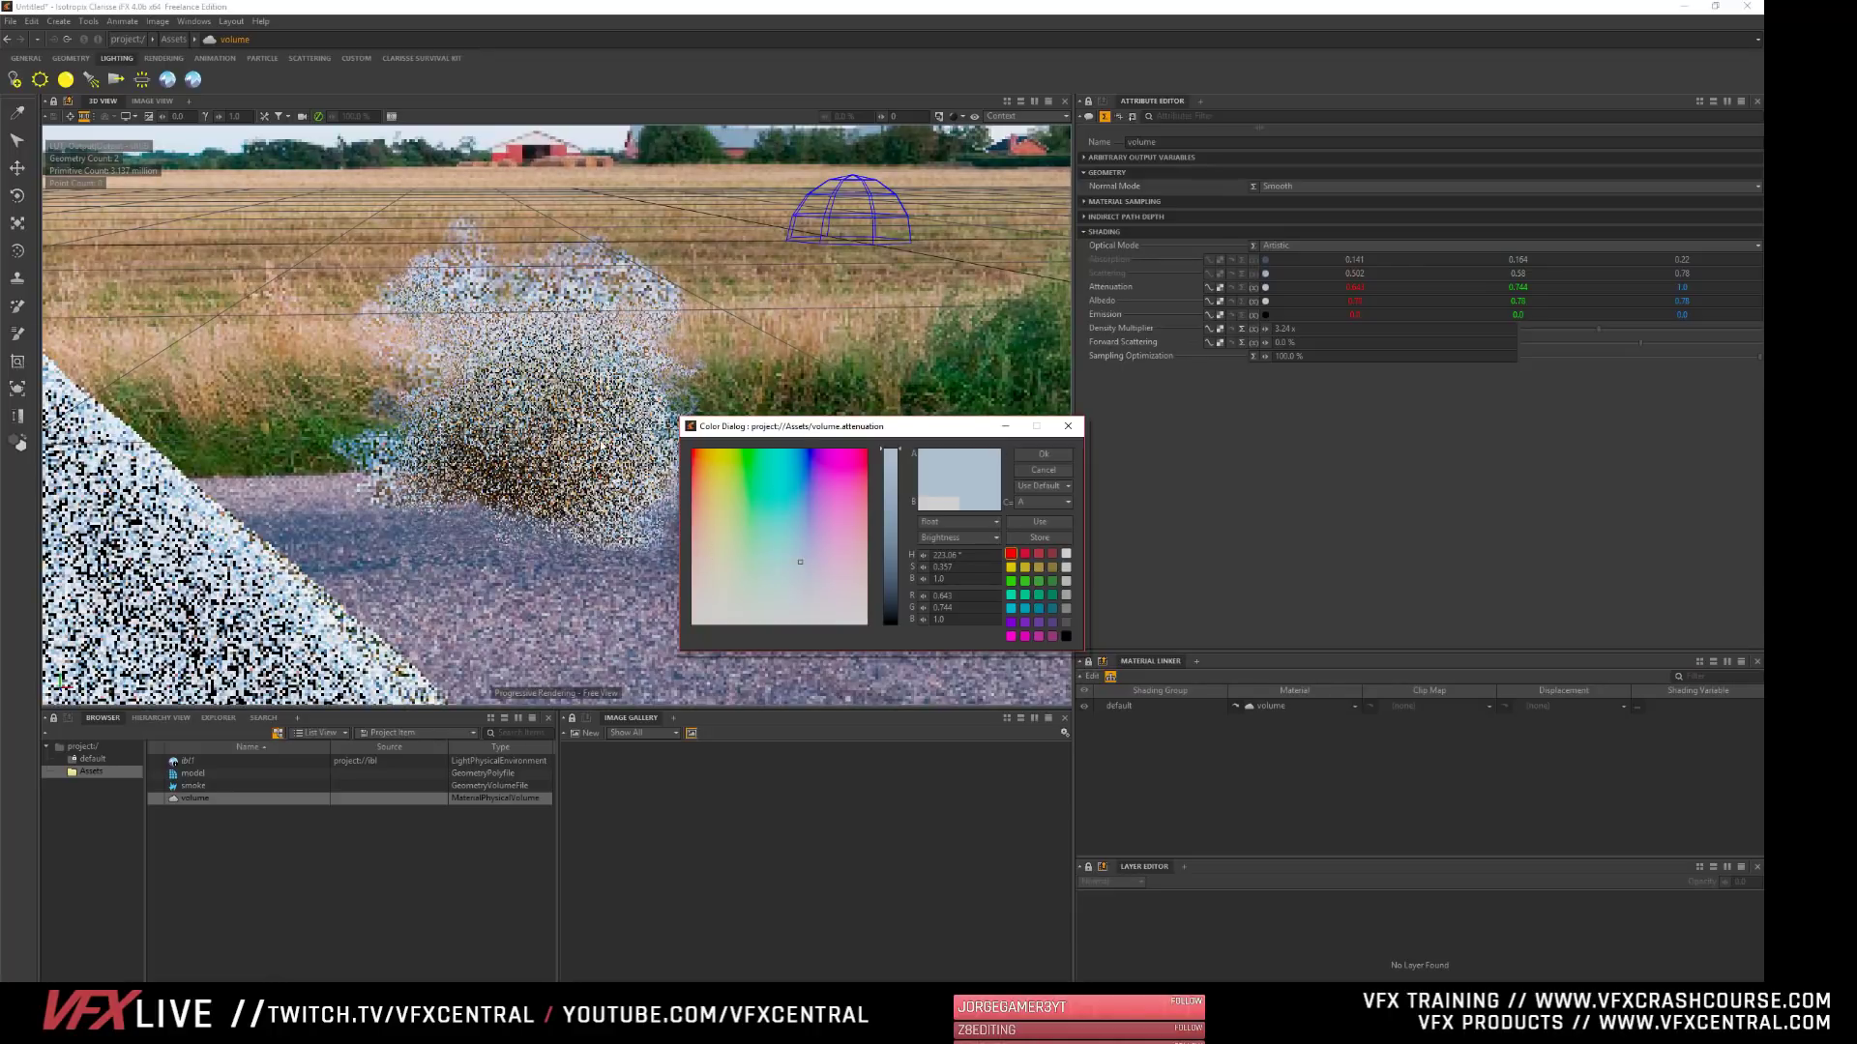
{"action": "left_click", "coordinate": [1042, 454]}
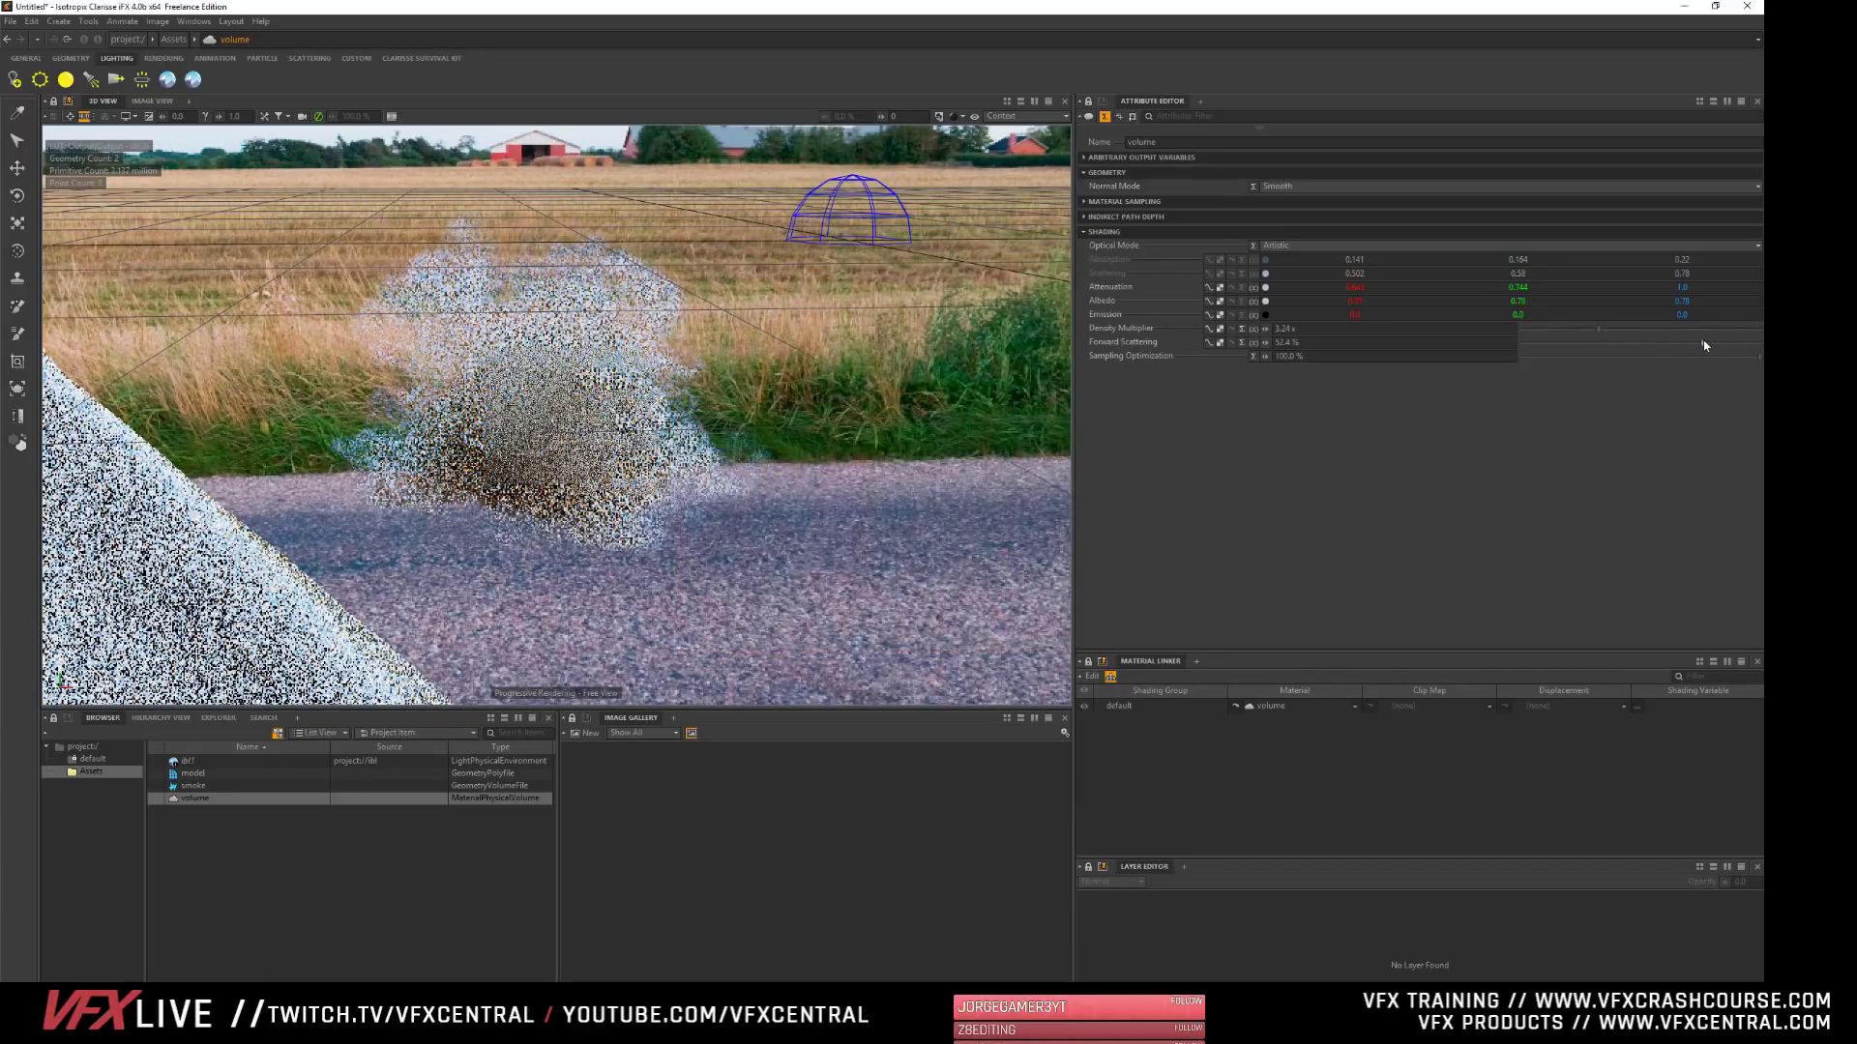
{"action": "left_click_drag", "start_coordinate": [1640, 344], "coordinate": [1702, 345]}
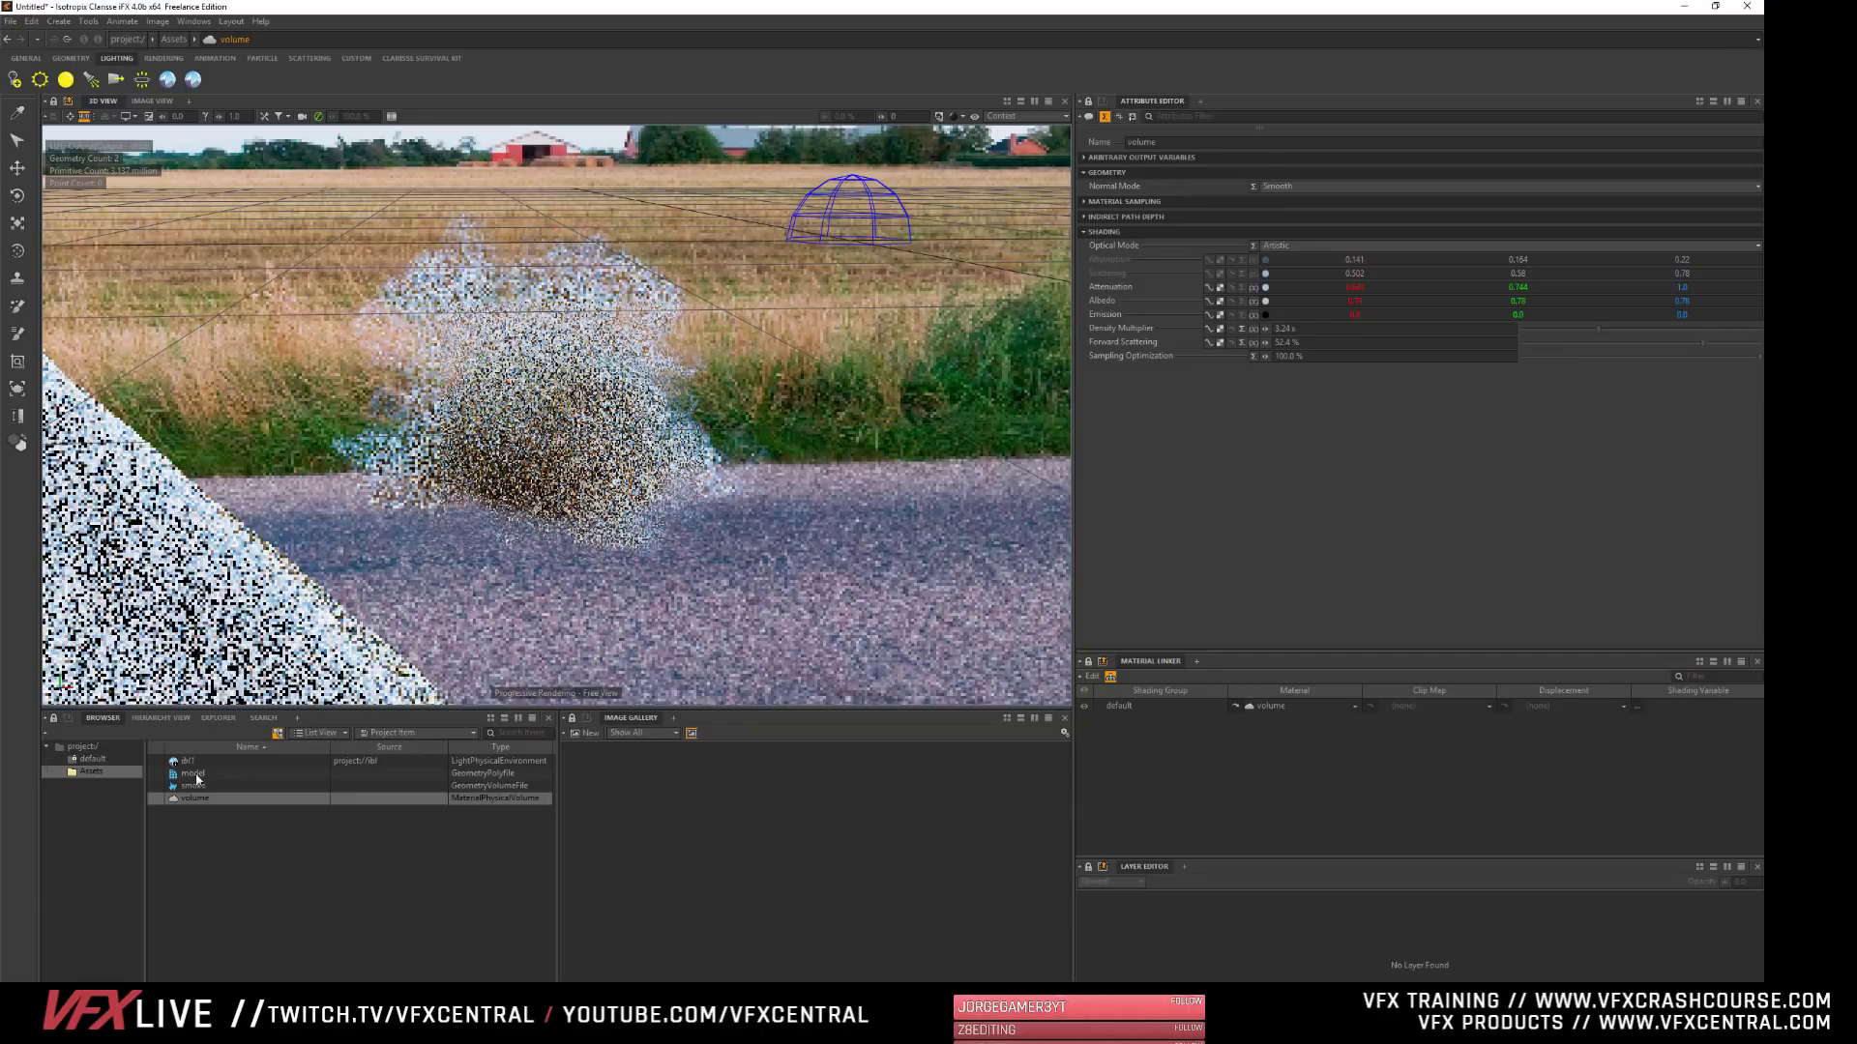
- Lower the exposure of the instanced environment light in the Assets context and clear the selection
{"action": "left_click", "coordinate": [394, 760]}
{"action": "left_click", "coordinate": [1093, 334]}
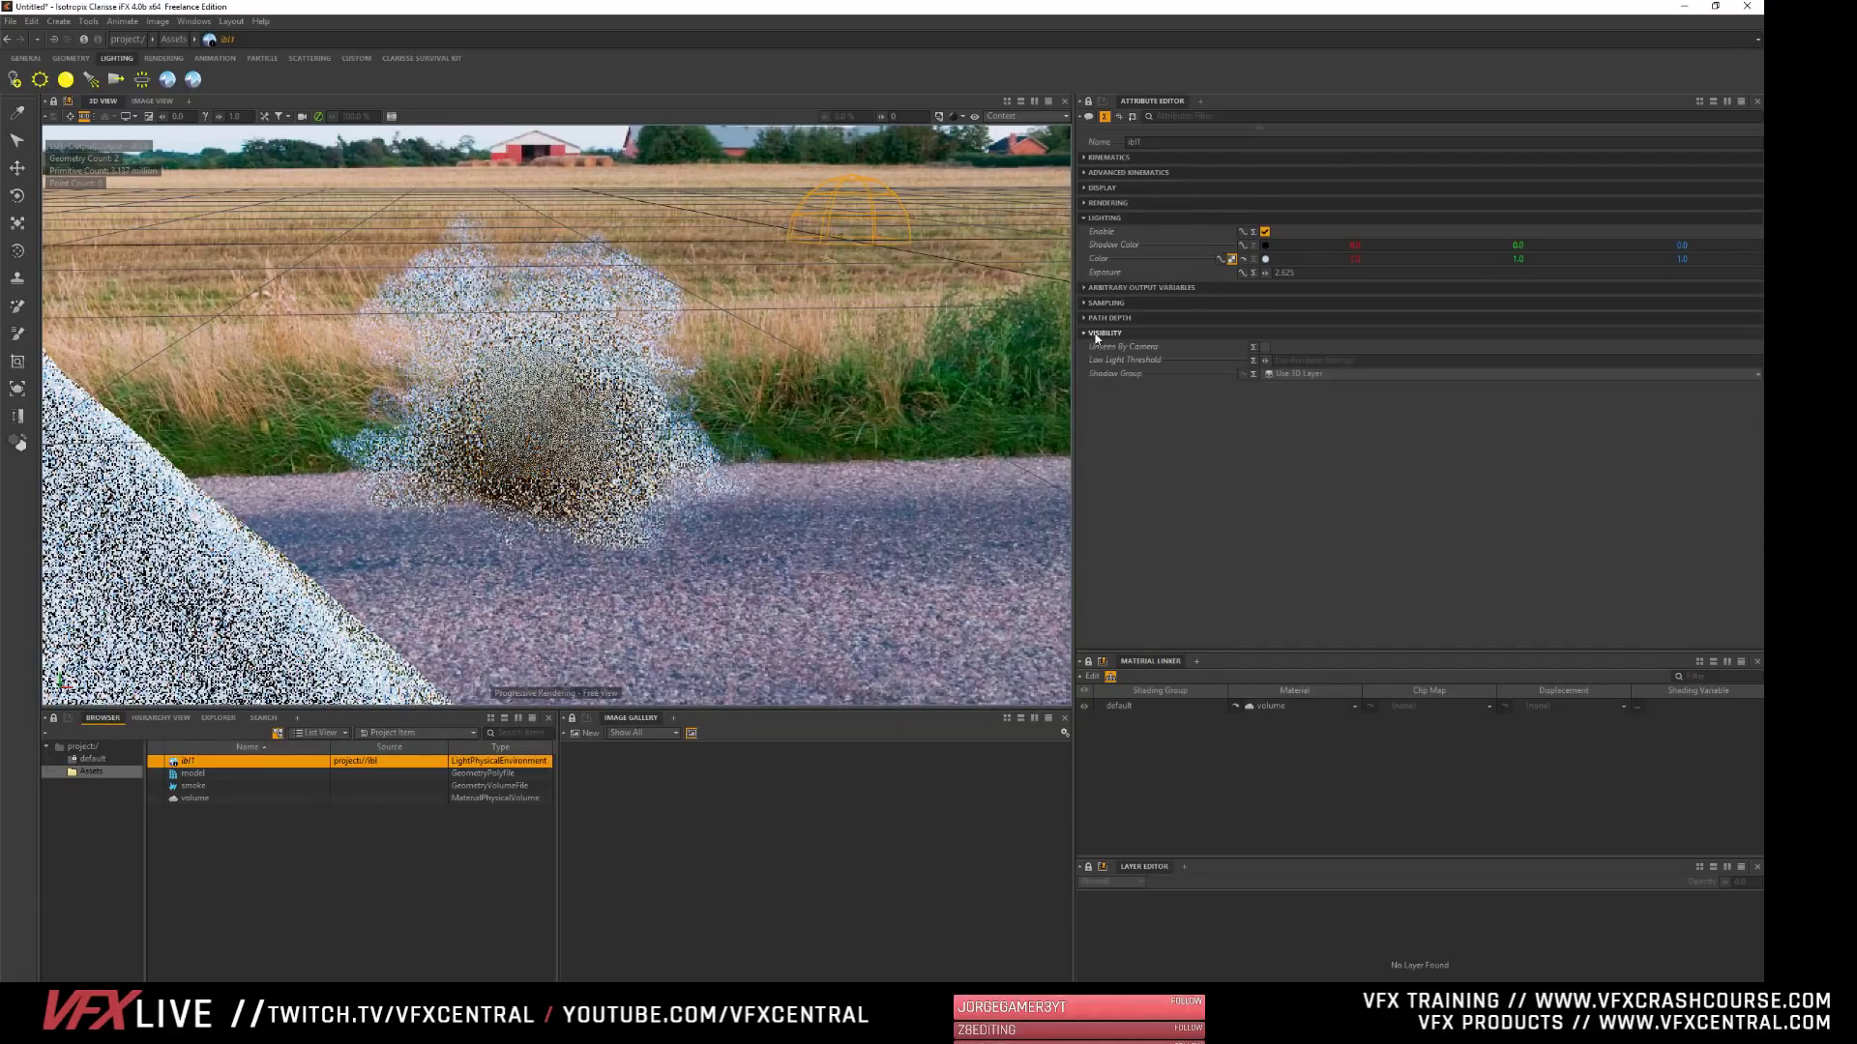
{"action": "left_click_drag", "start_coordinate": [1265, 272], "coordinate": [1217, 273]}
{"action": "left_click", "coordinate": [334, 850]}
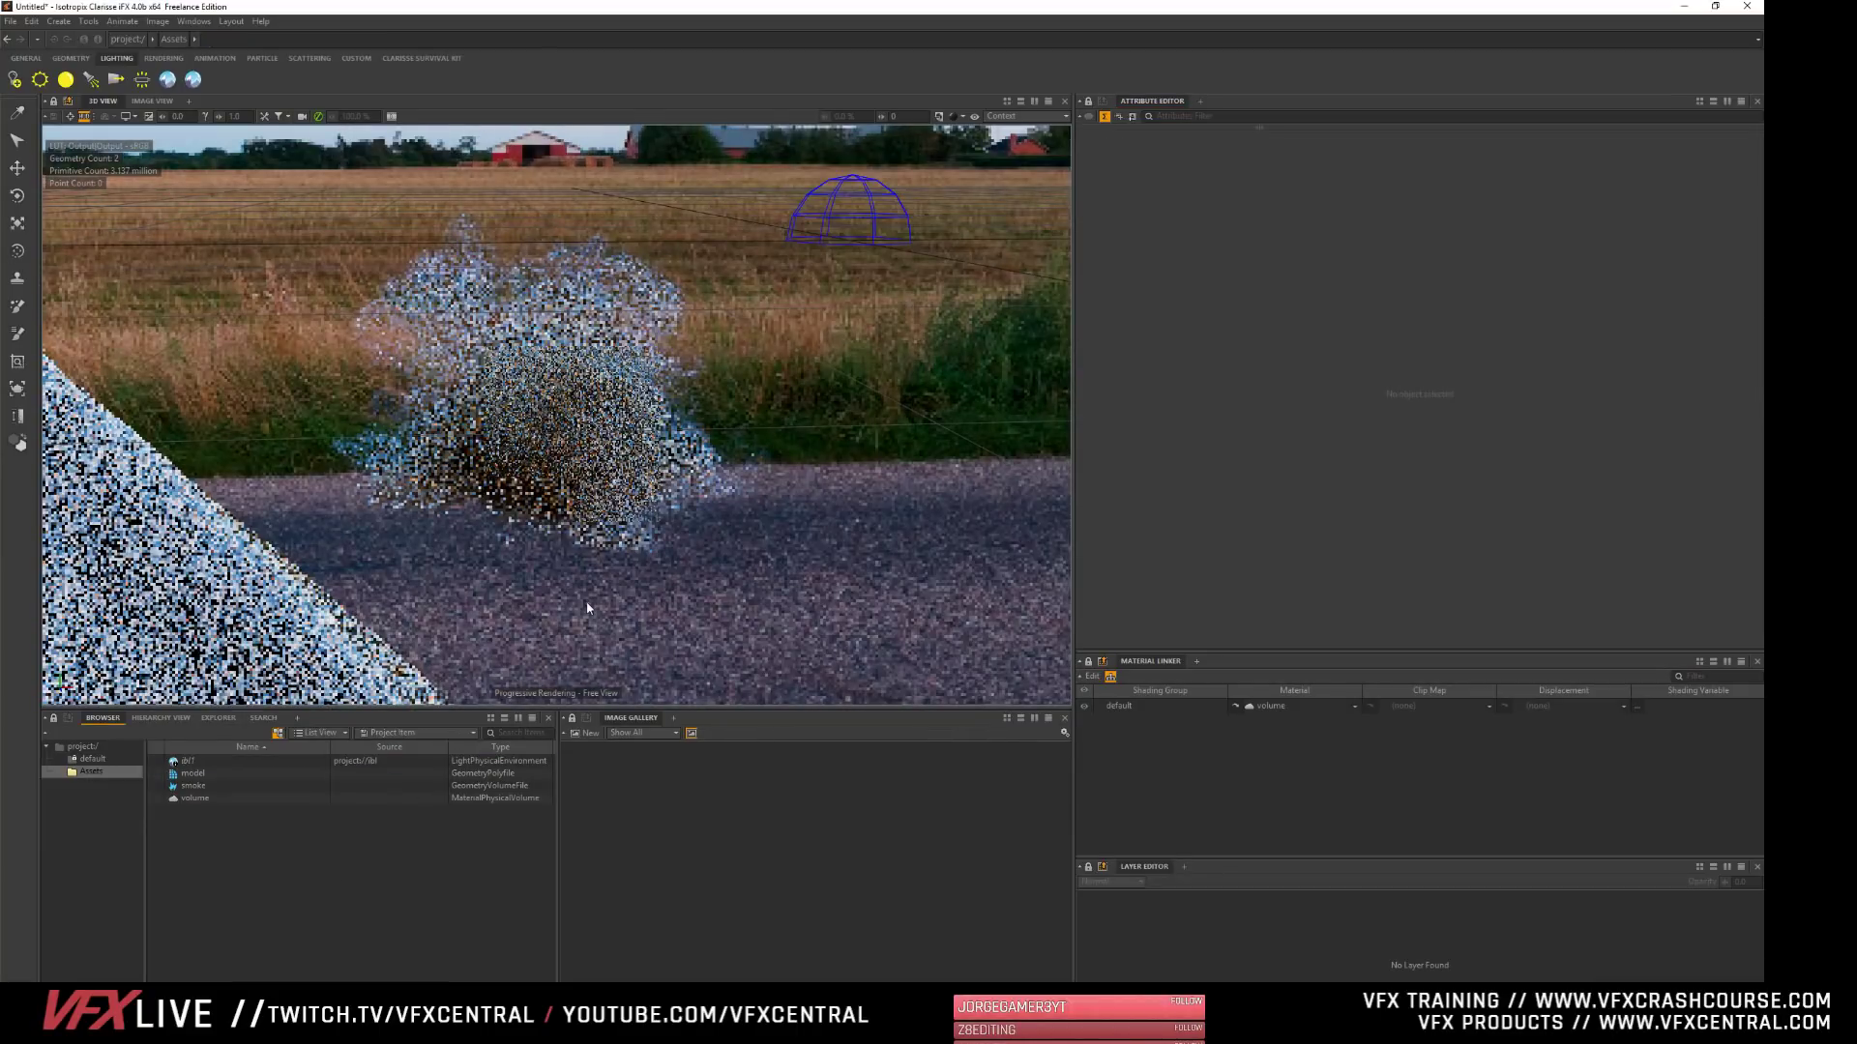
- Add a distant light to the Assets context and rotate it to shine diagonally downward across the scene
{"action": "left_click", "coordinate": [40, 84]}
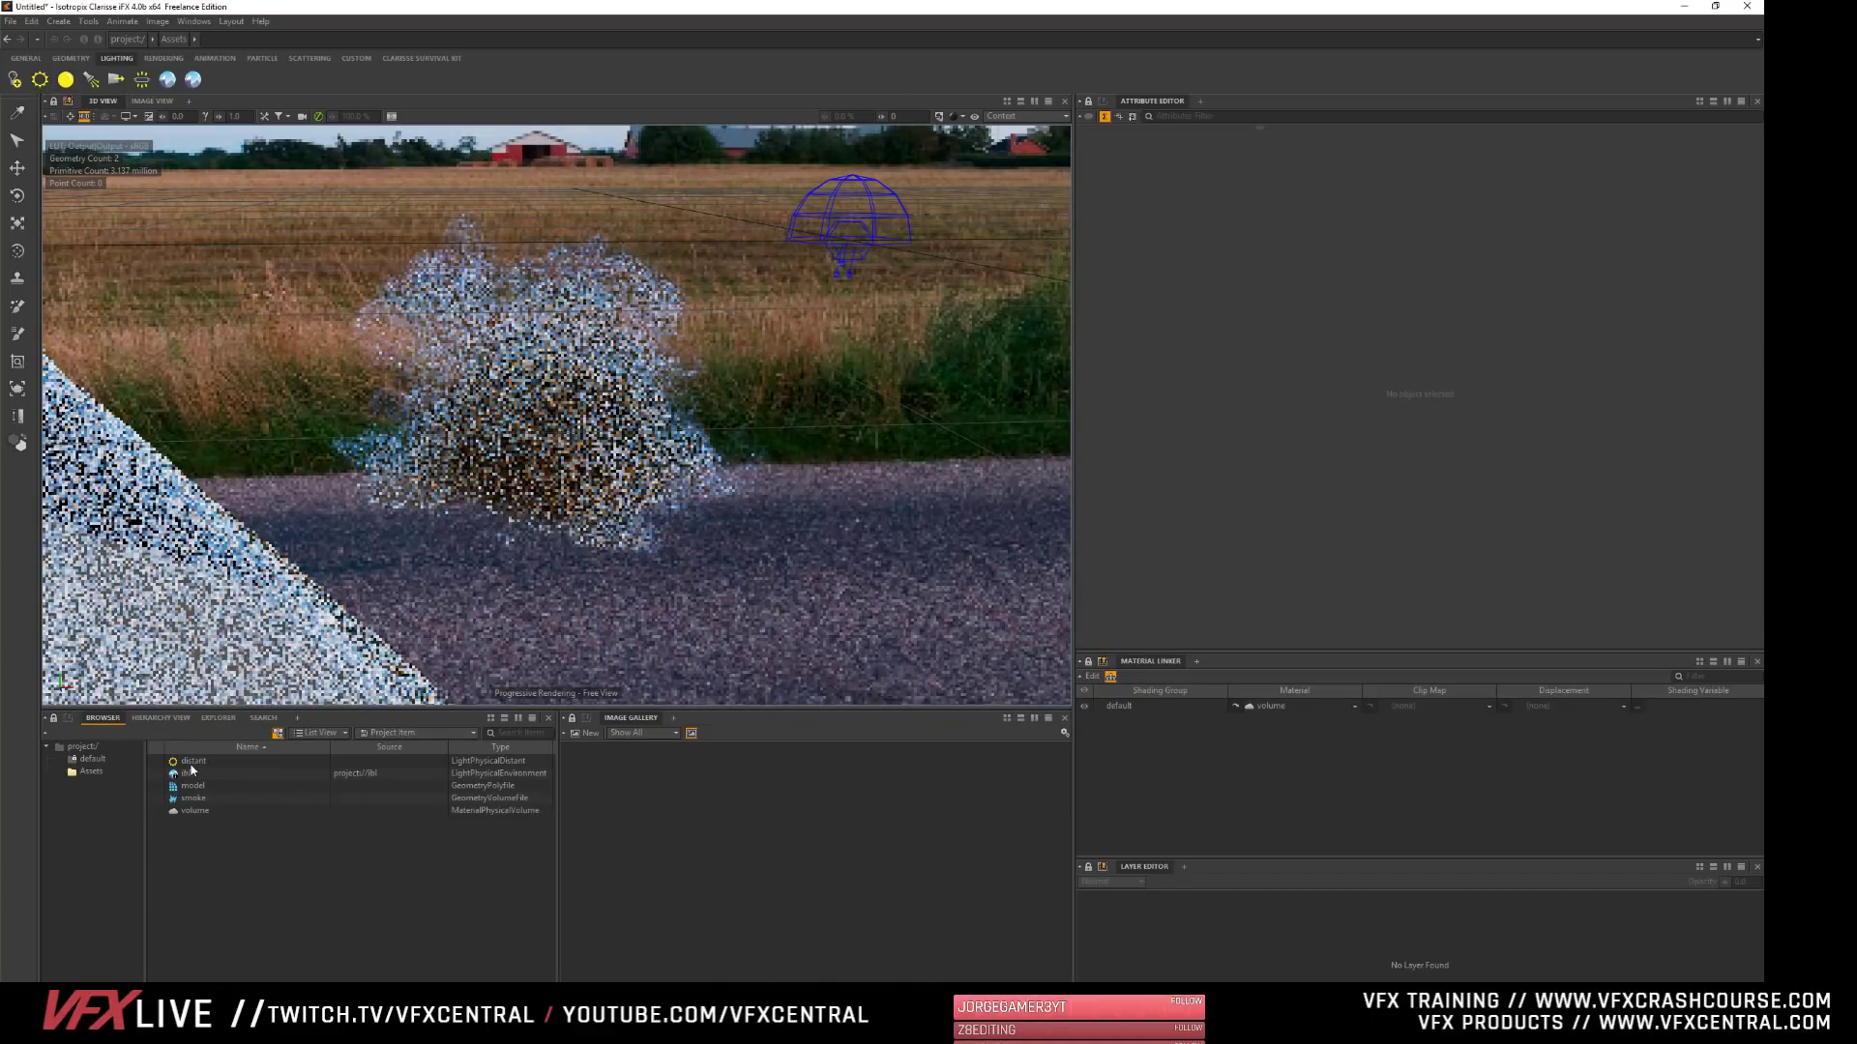
{"action": "left_click", "coordinate": [191, 763]}
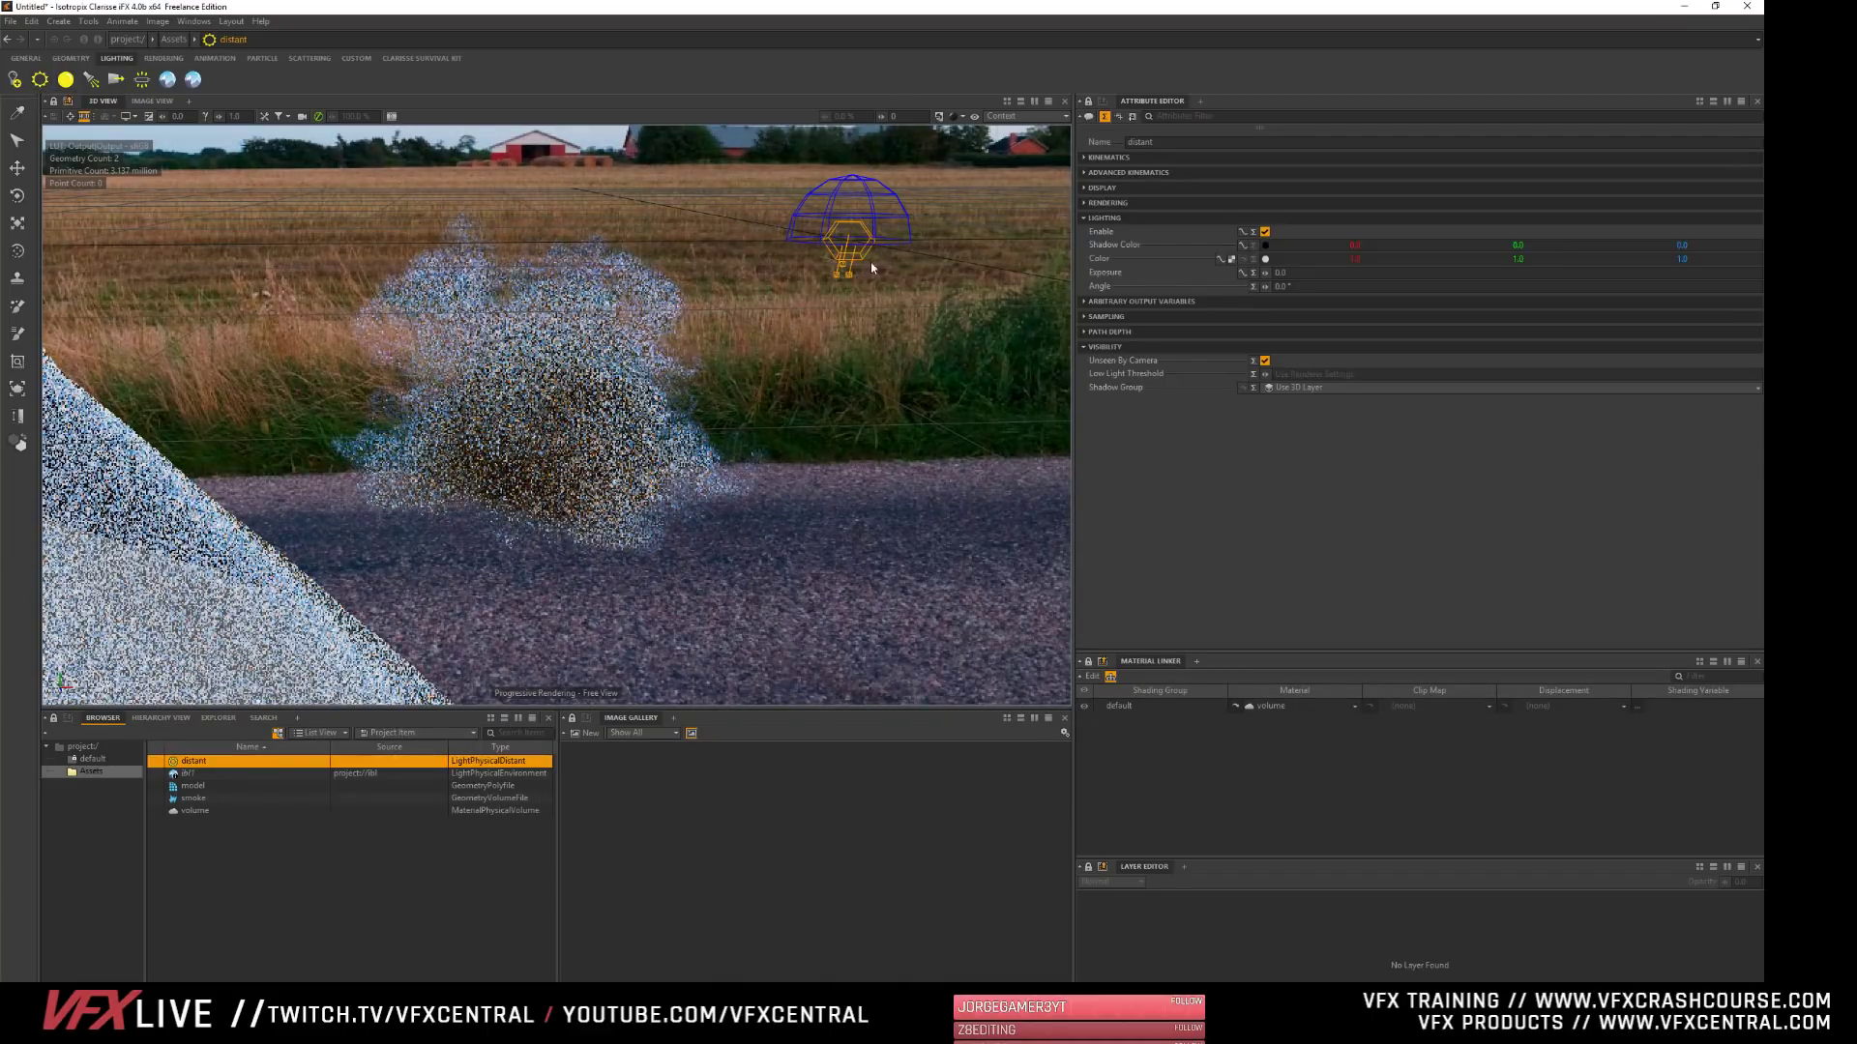
{"action": "key", "text": "e"}
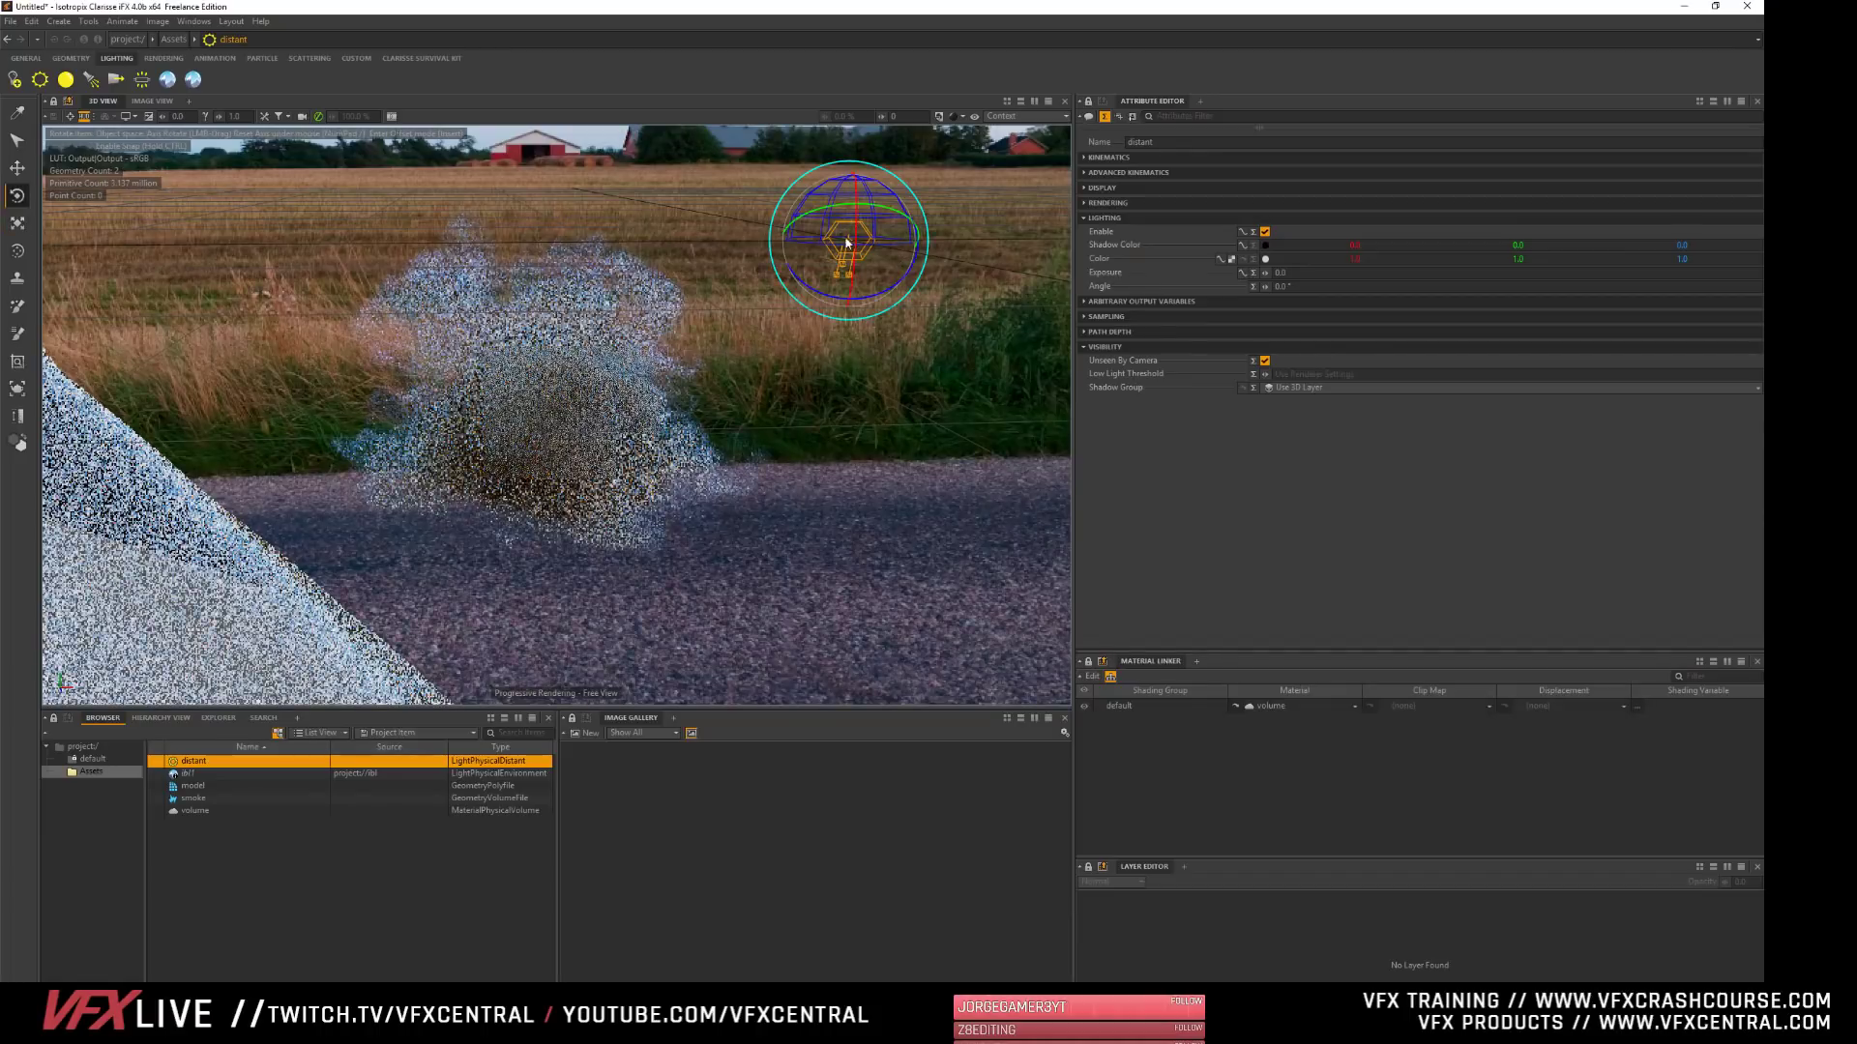
{"action": "left_click_drag", "start_coordinate": [837, 208], "coordinate": [904, 257]}
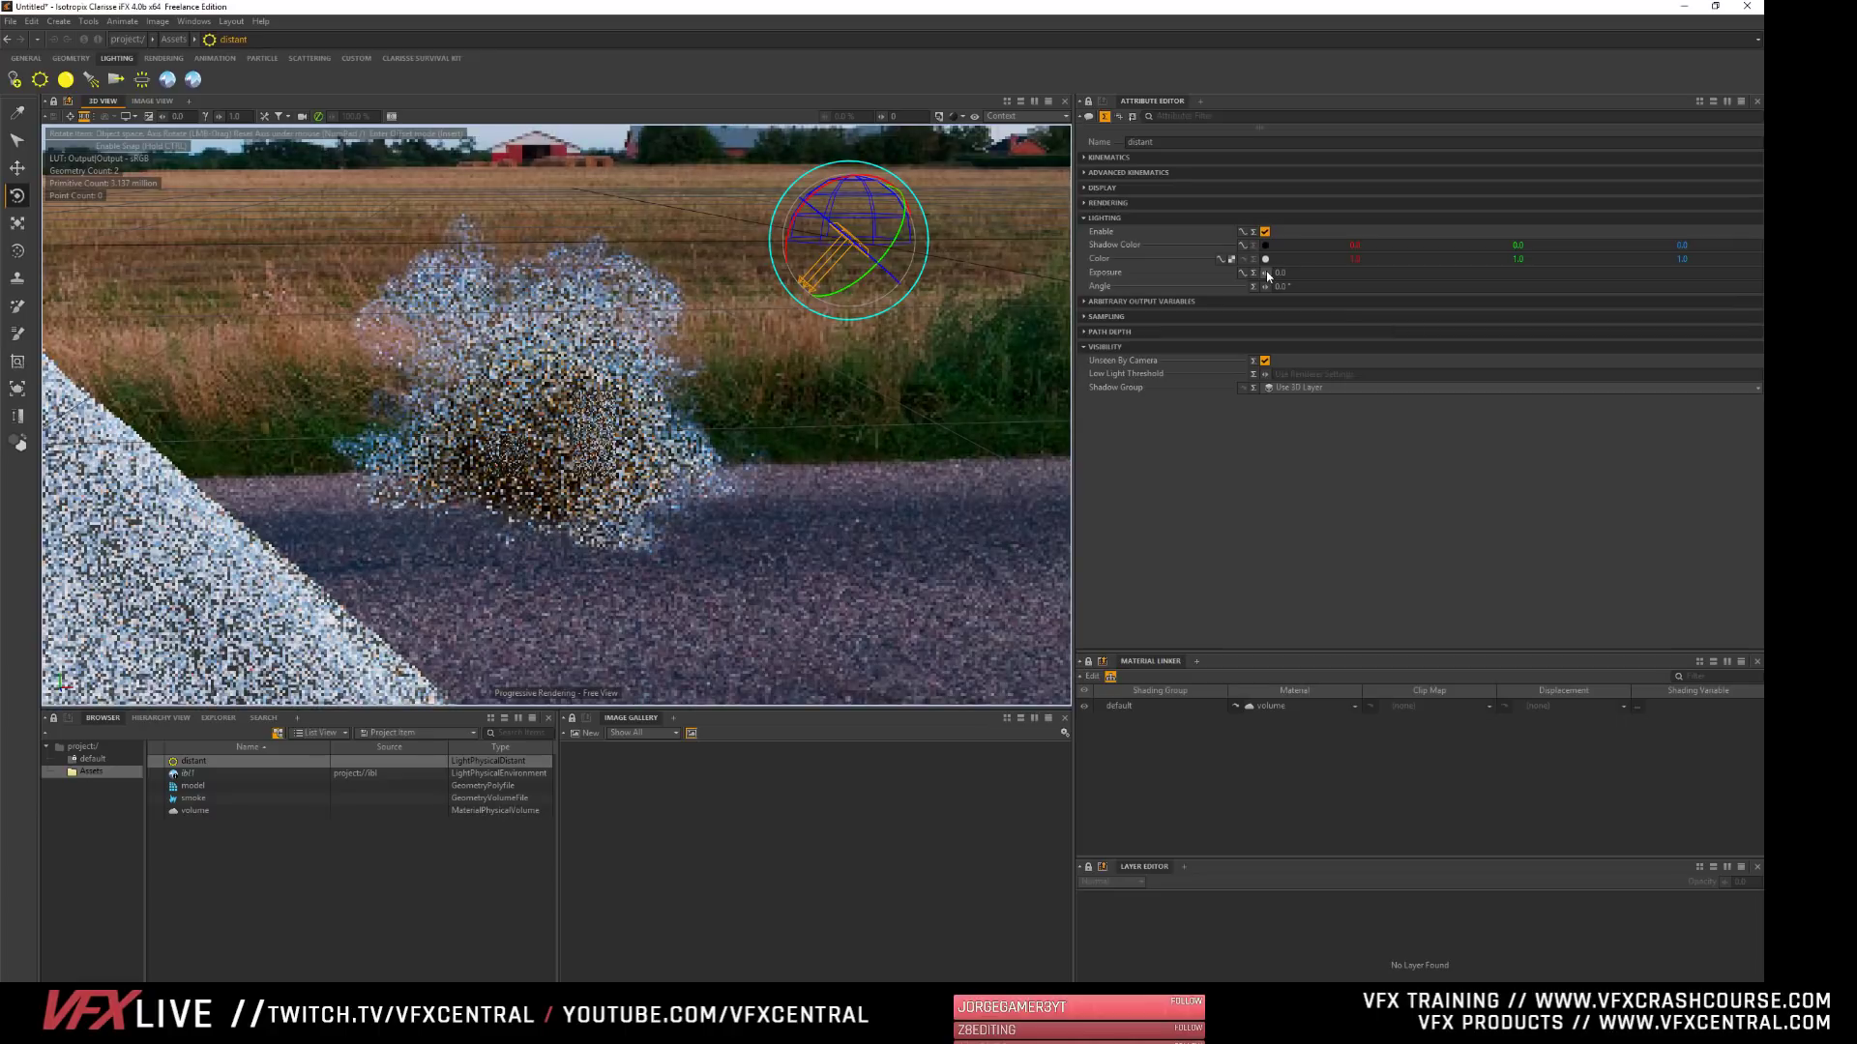
- Raise the distant light's exposure to about 3.4 and clear the selection
{"action": "left_click_drag", "start_coordinate": [1266, 273], "coordinate": [1392, 273]}
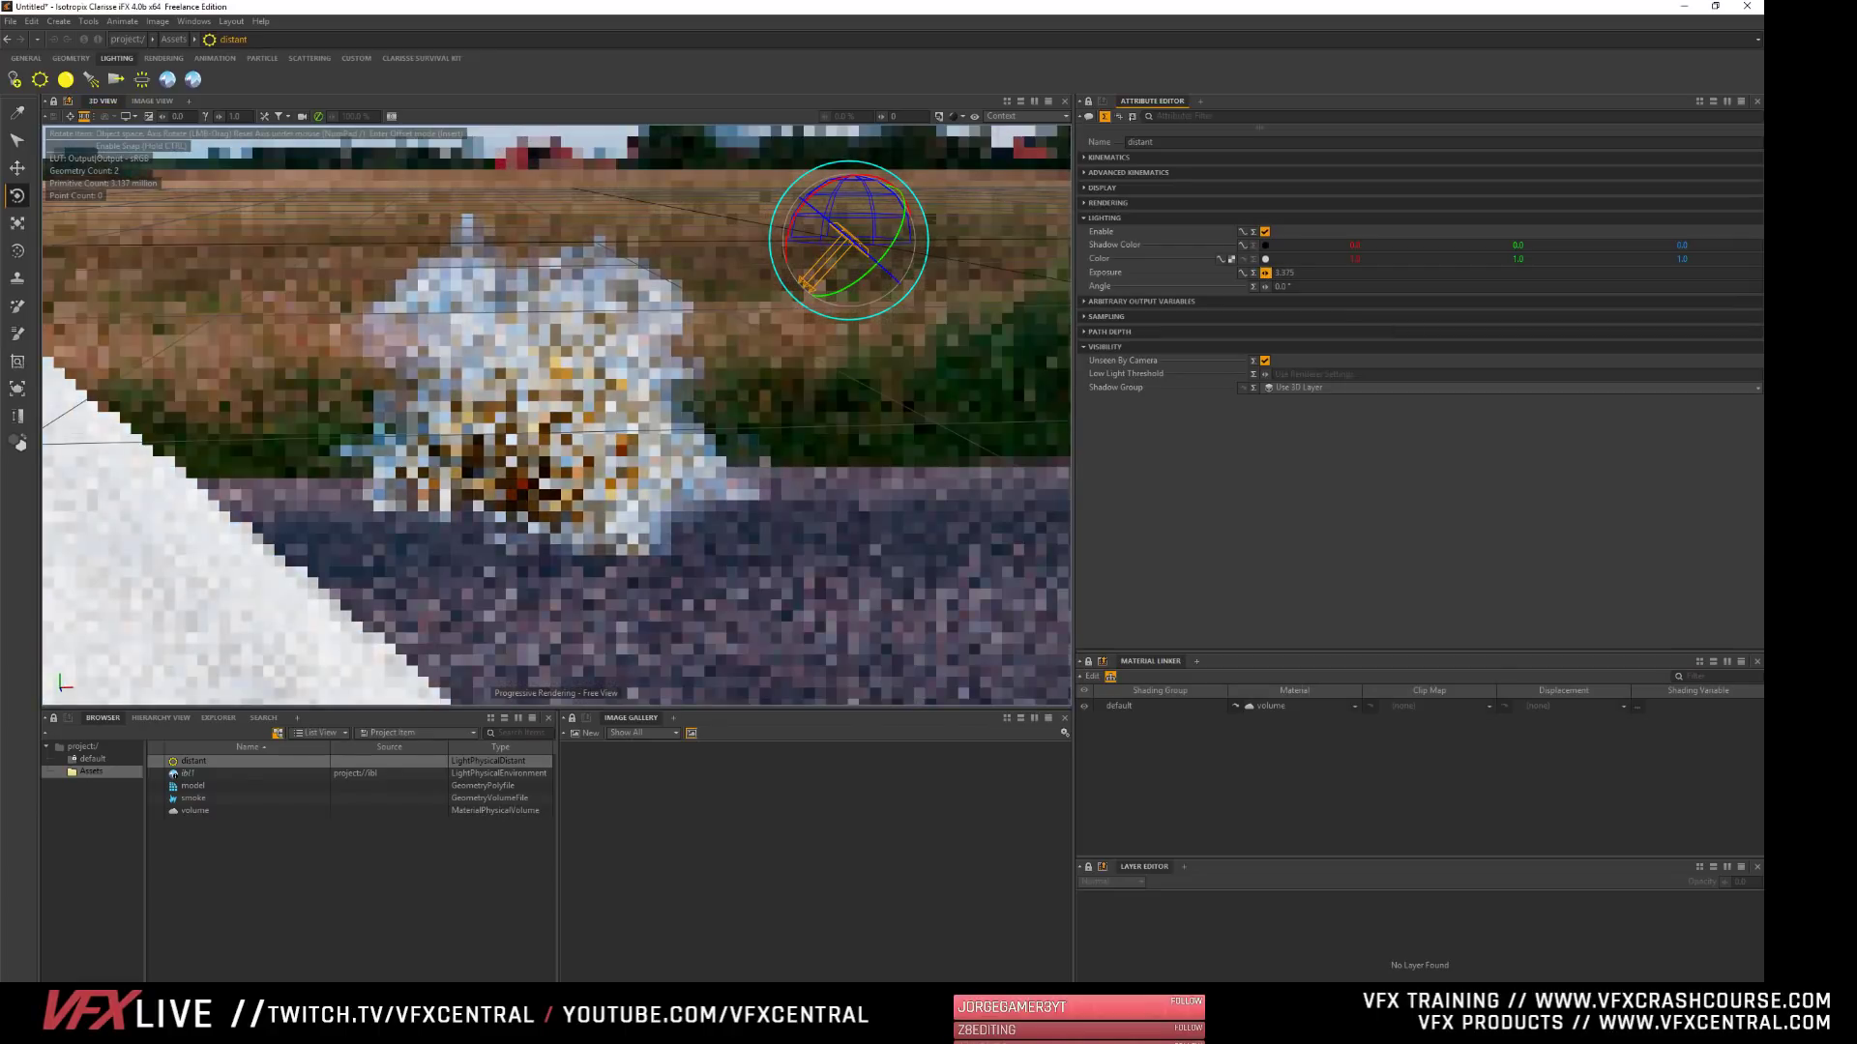
{"action": "left_click", "coordinate": [277, 898]}
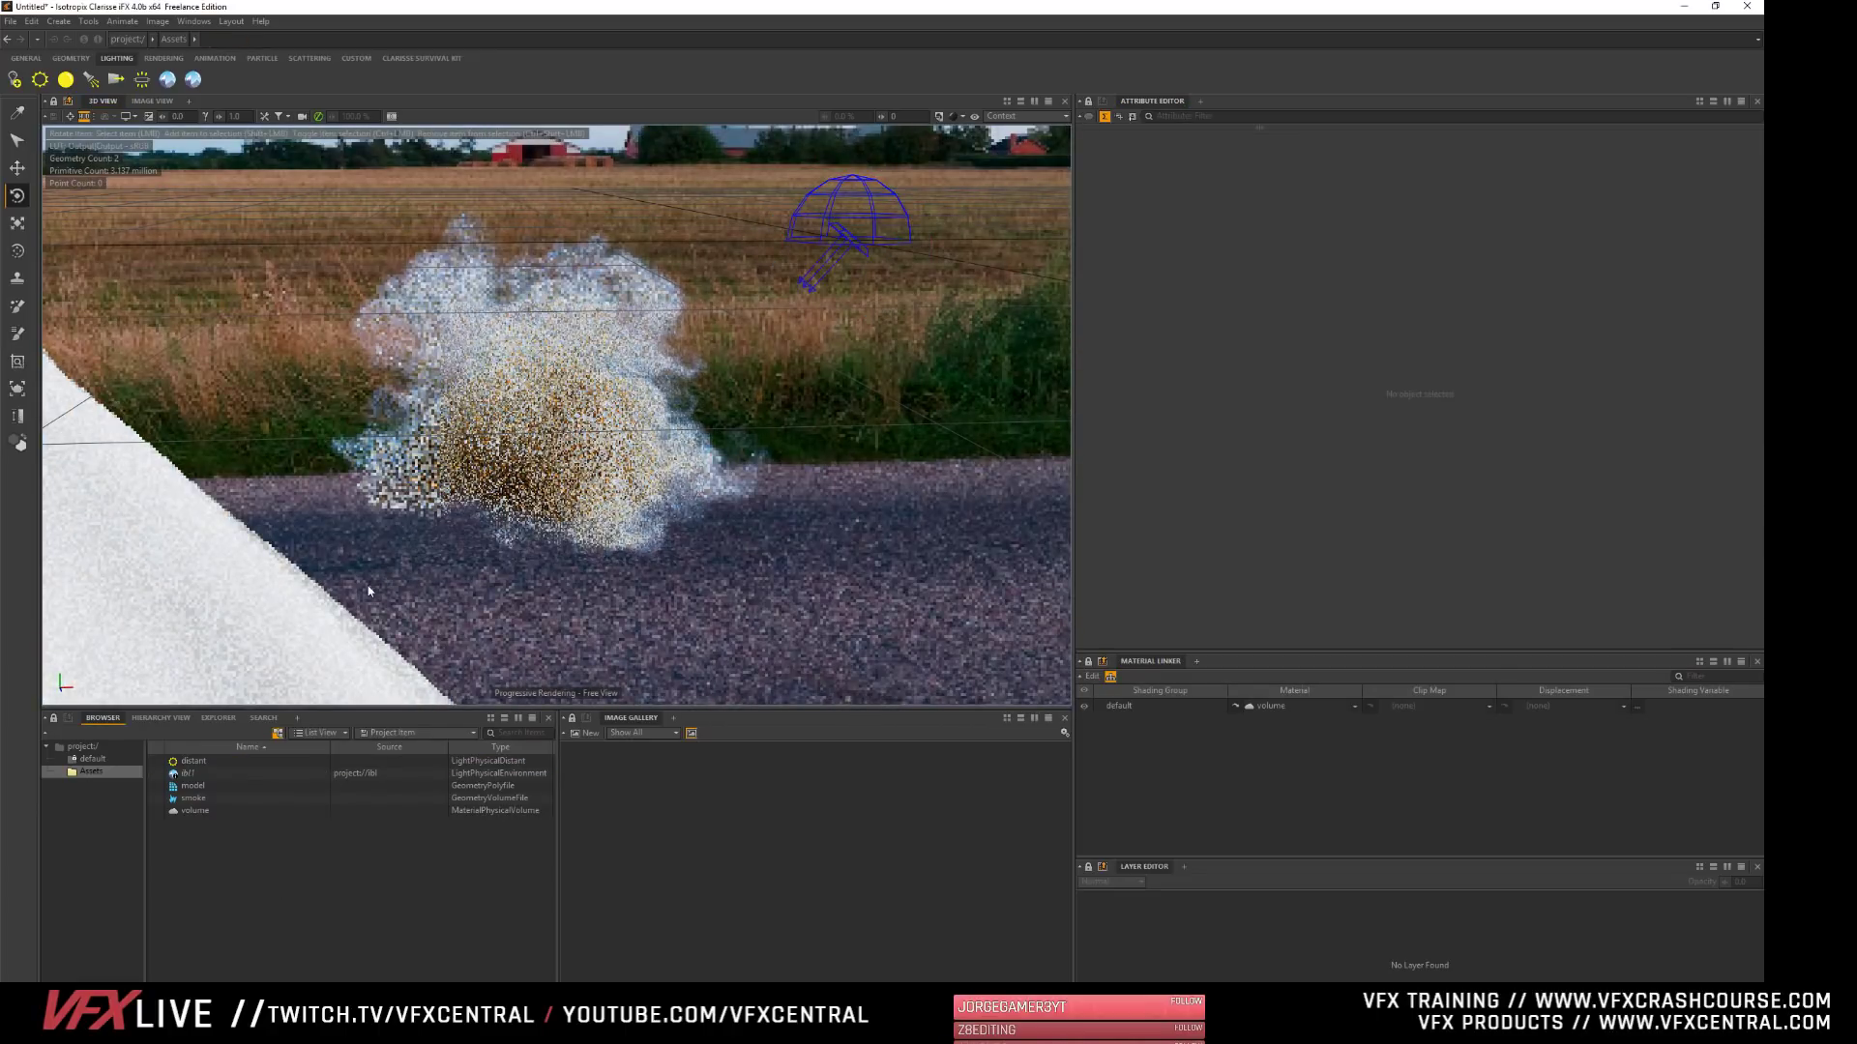
- Raise the volume material's density multiplier to about 7.5 and, after trying negative values, set its forward scattering to about 61%
{"action": "left_click", "coordinate": [196, 810]}
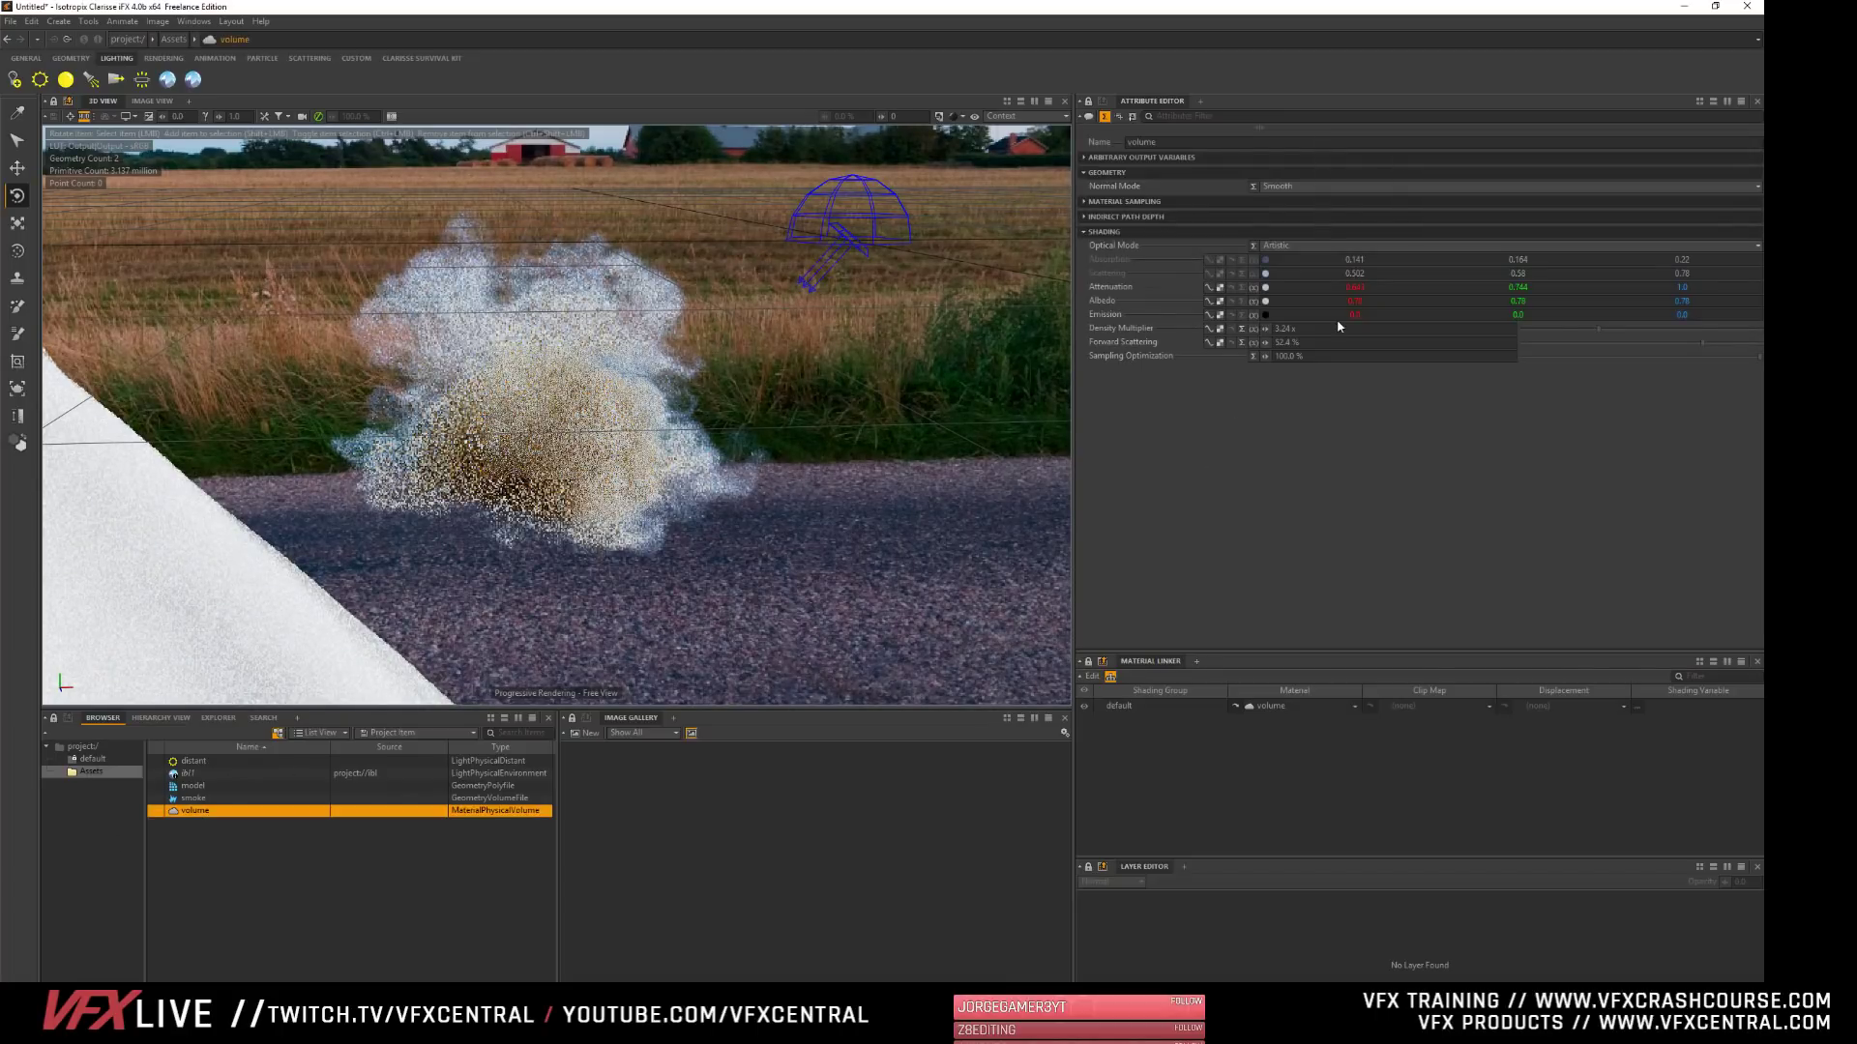
{"action": "left_click_drag", "start_coordinate": [1636, 328], "coordinate": [1693, 331]}
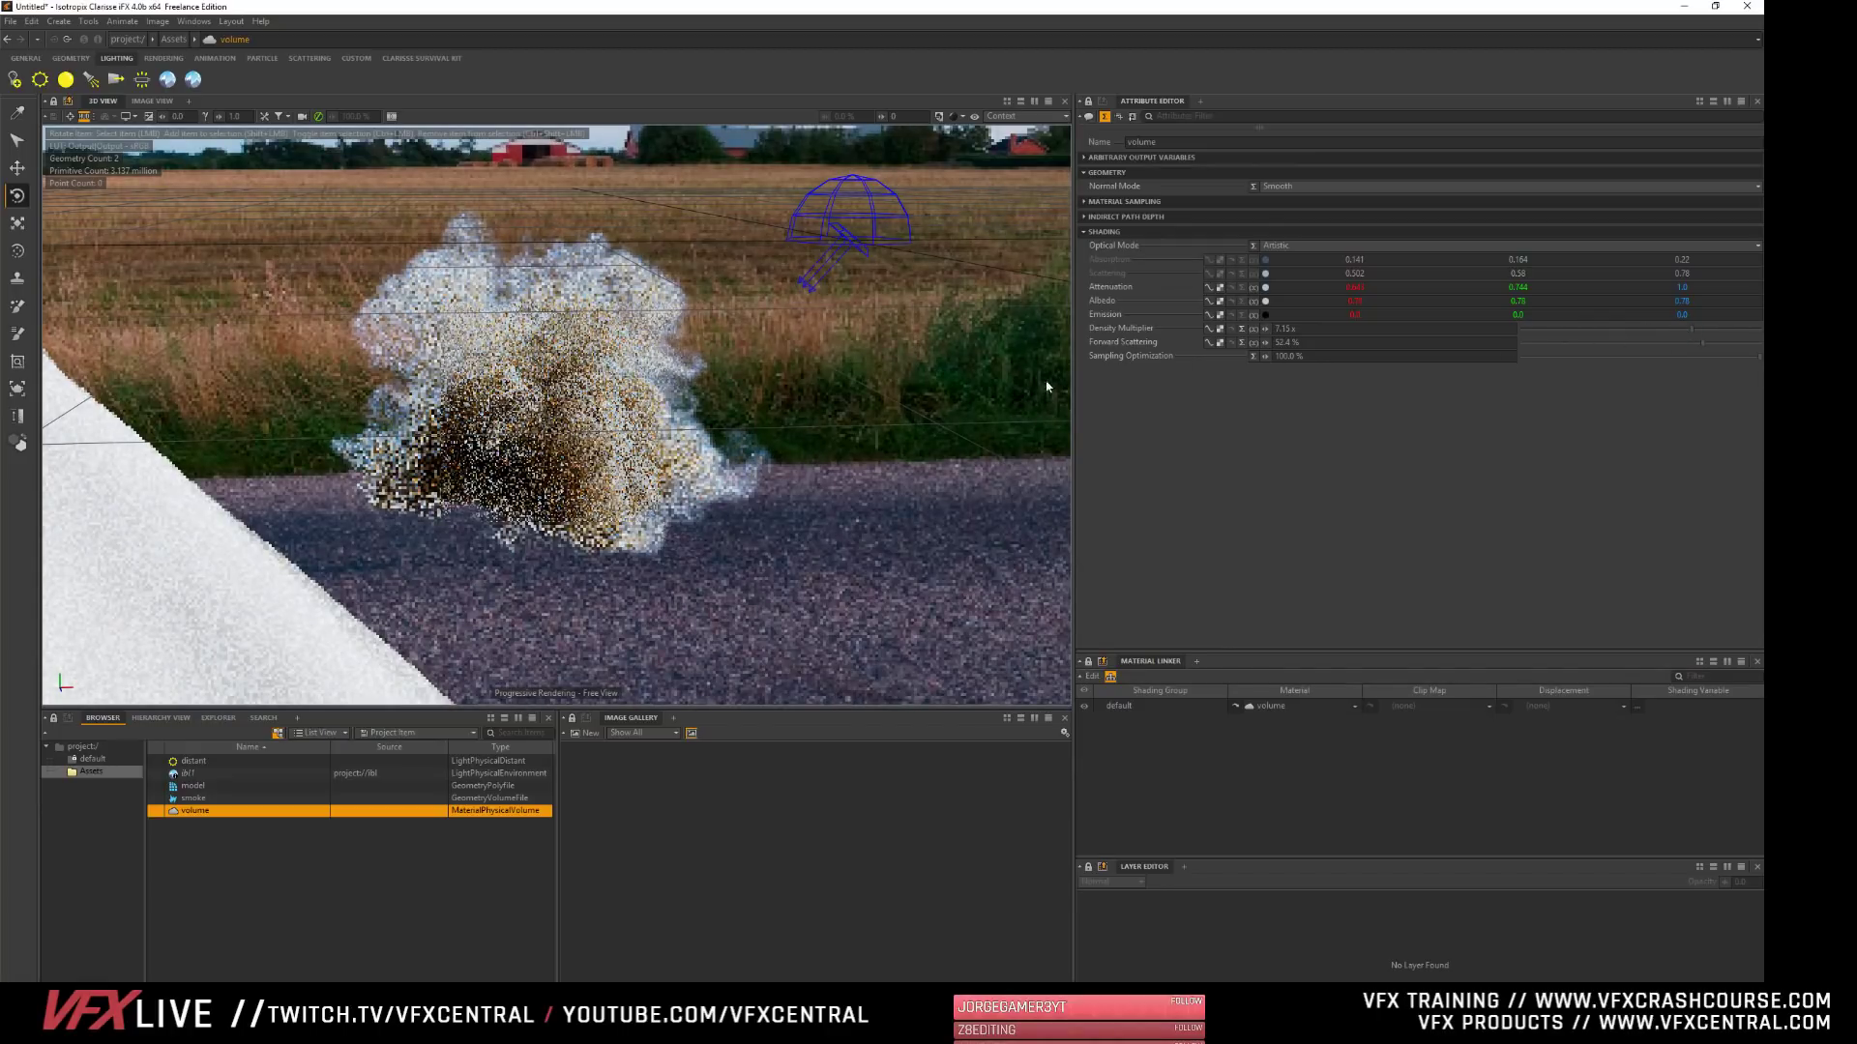
{"action": "left_click", "coordinate": [1628, 344]}
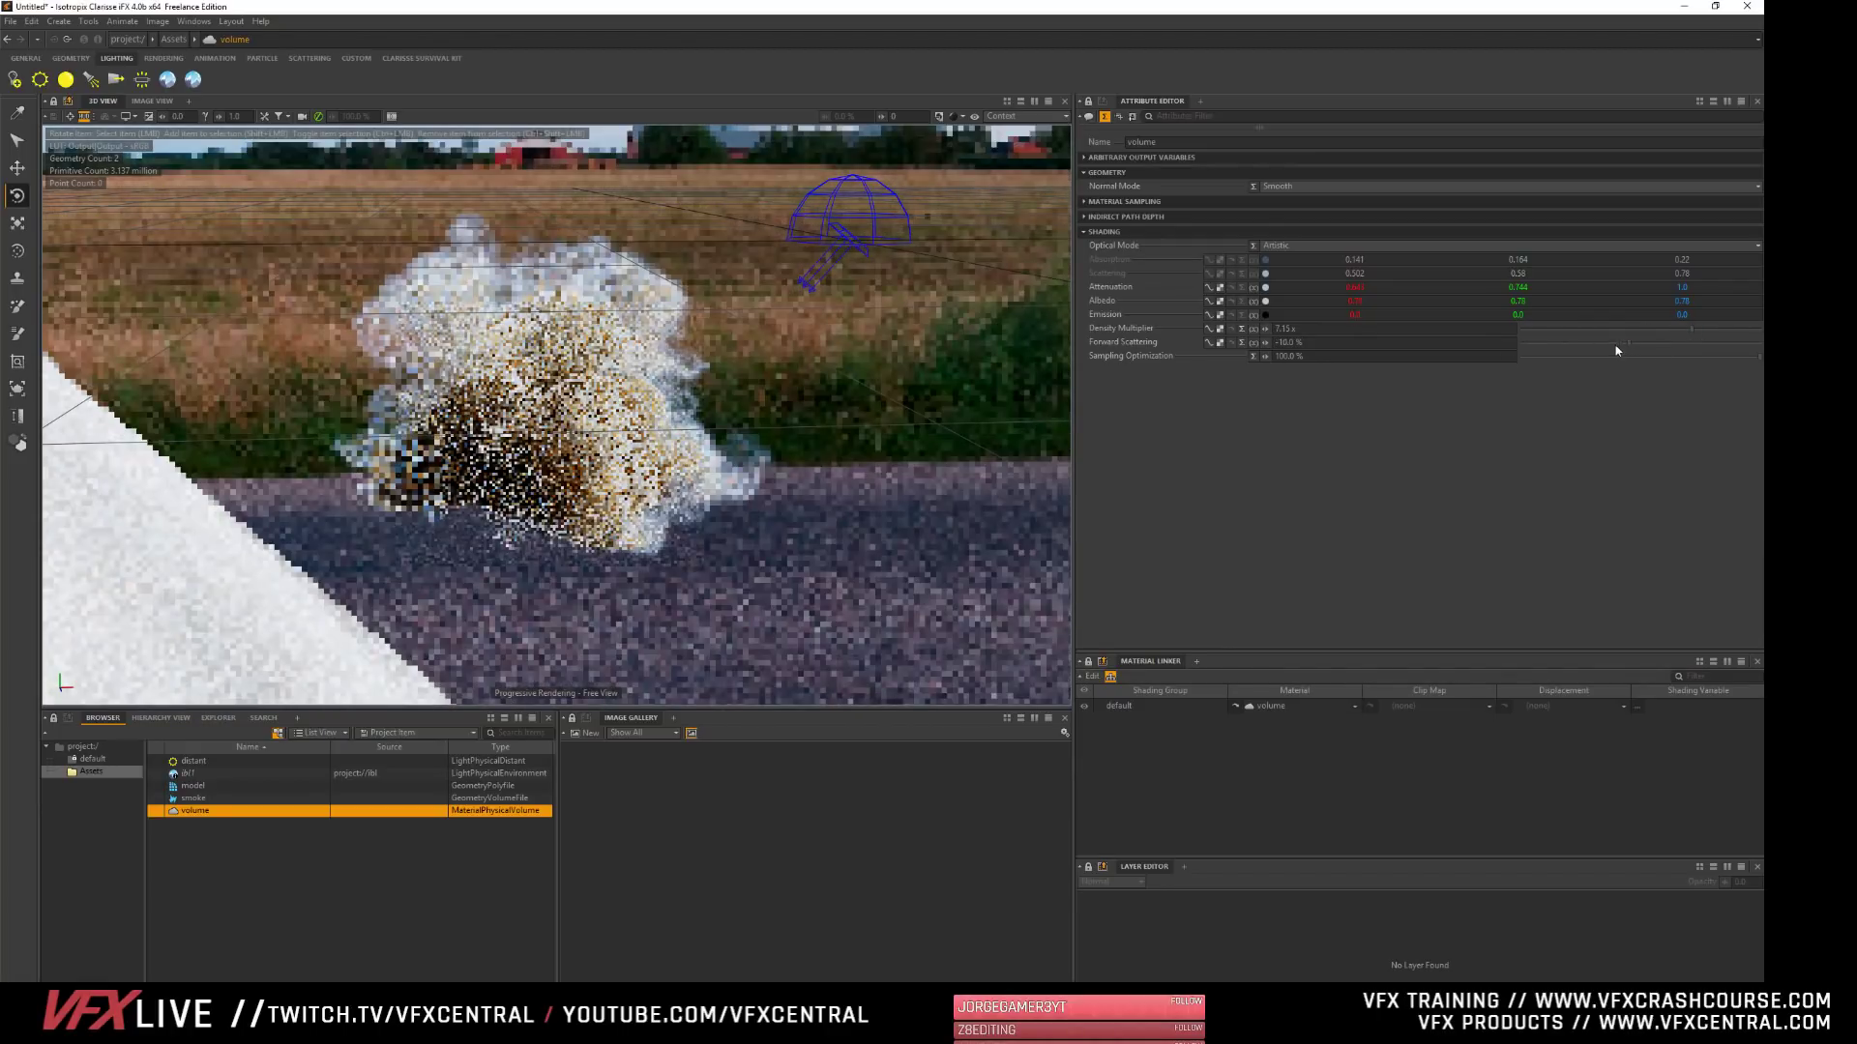
{"action": "left_click", "coordinate": [1533, 345]}
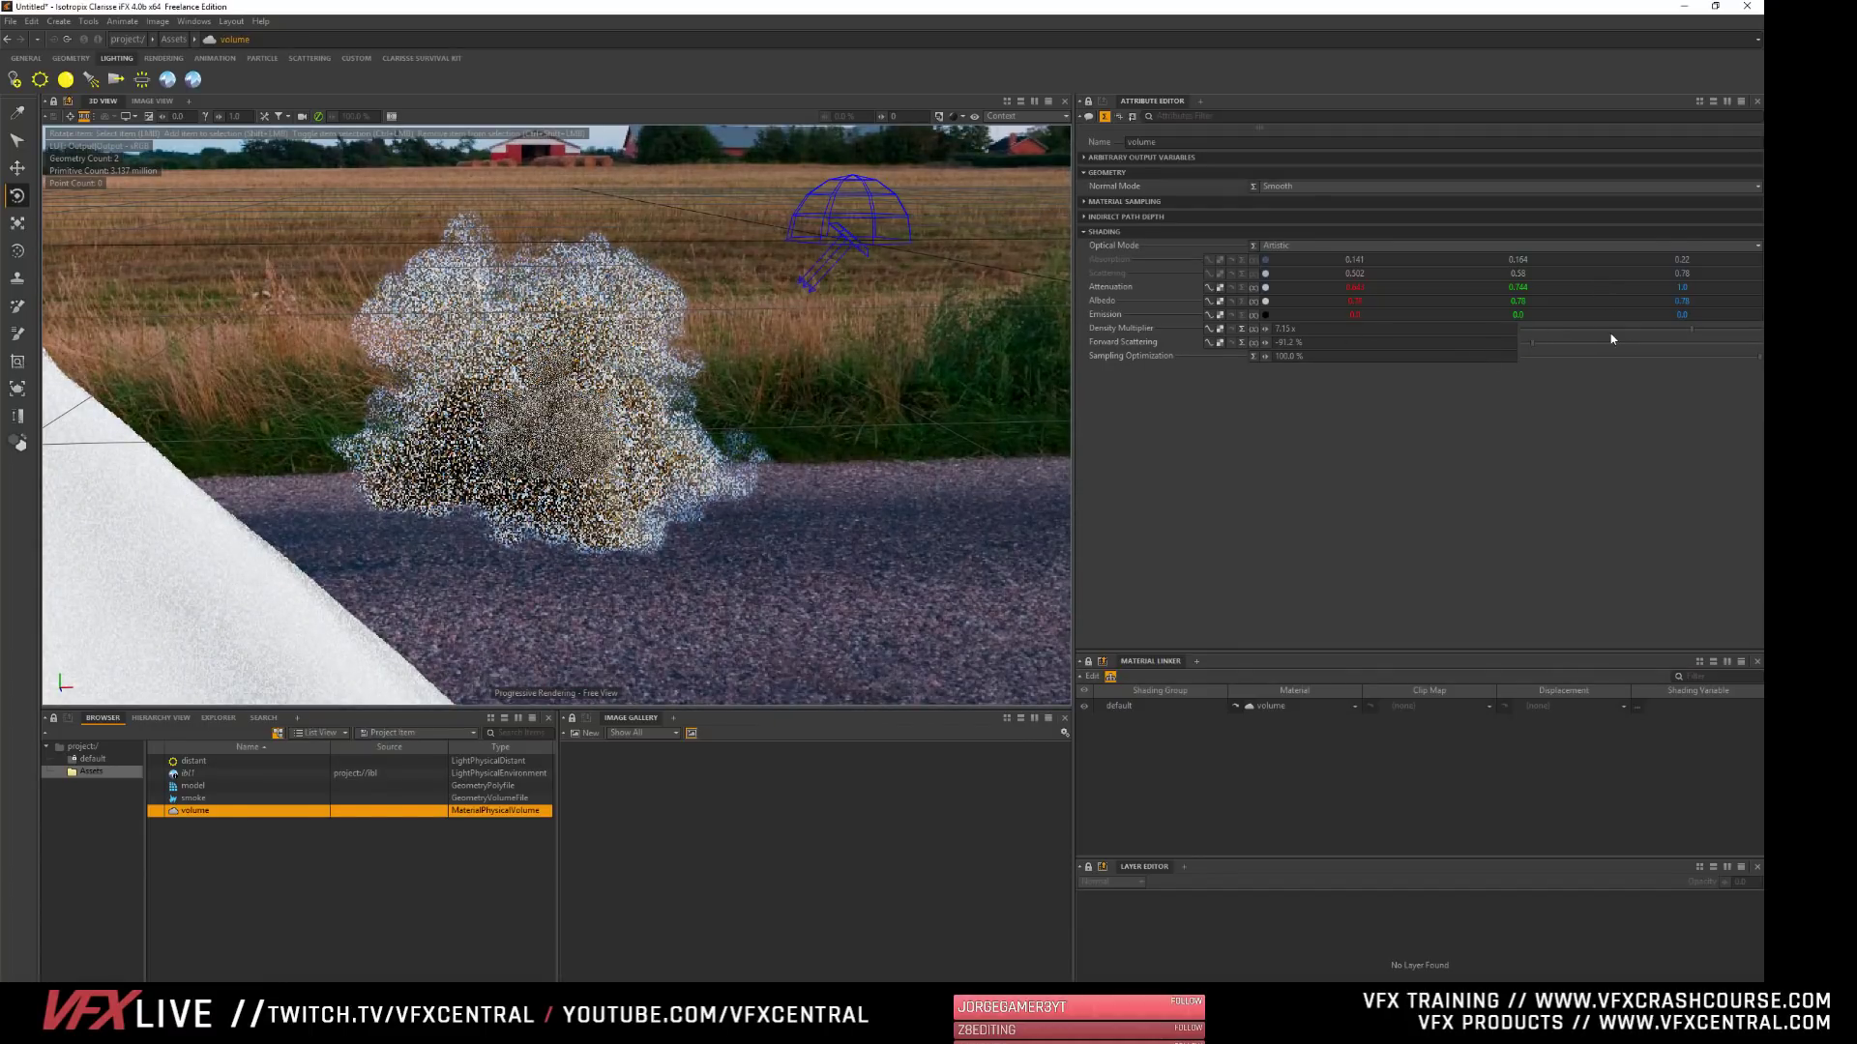
{"action": "left_click", "coordinate": [1713, 345]}
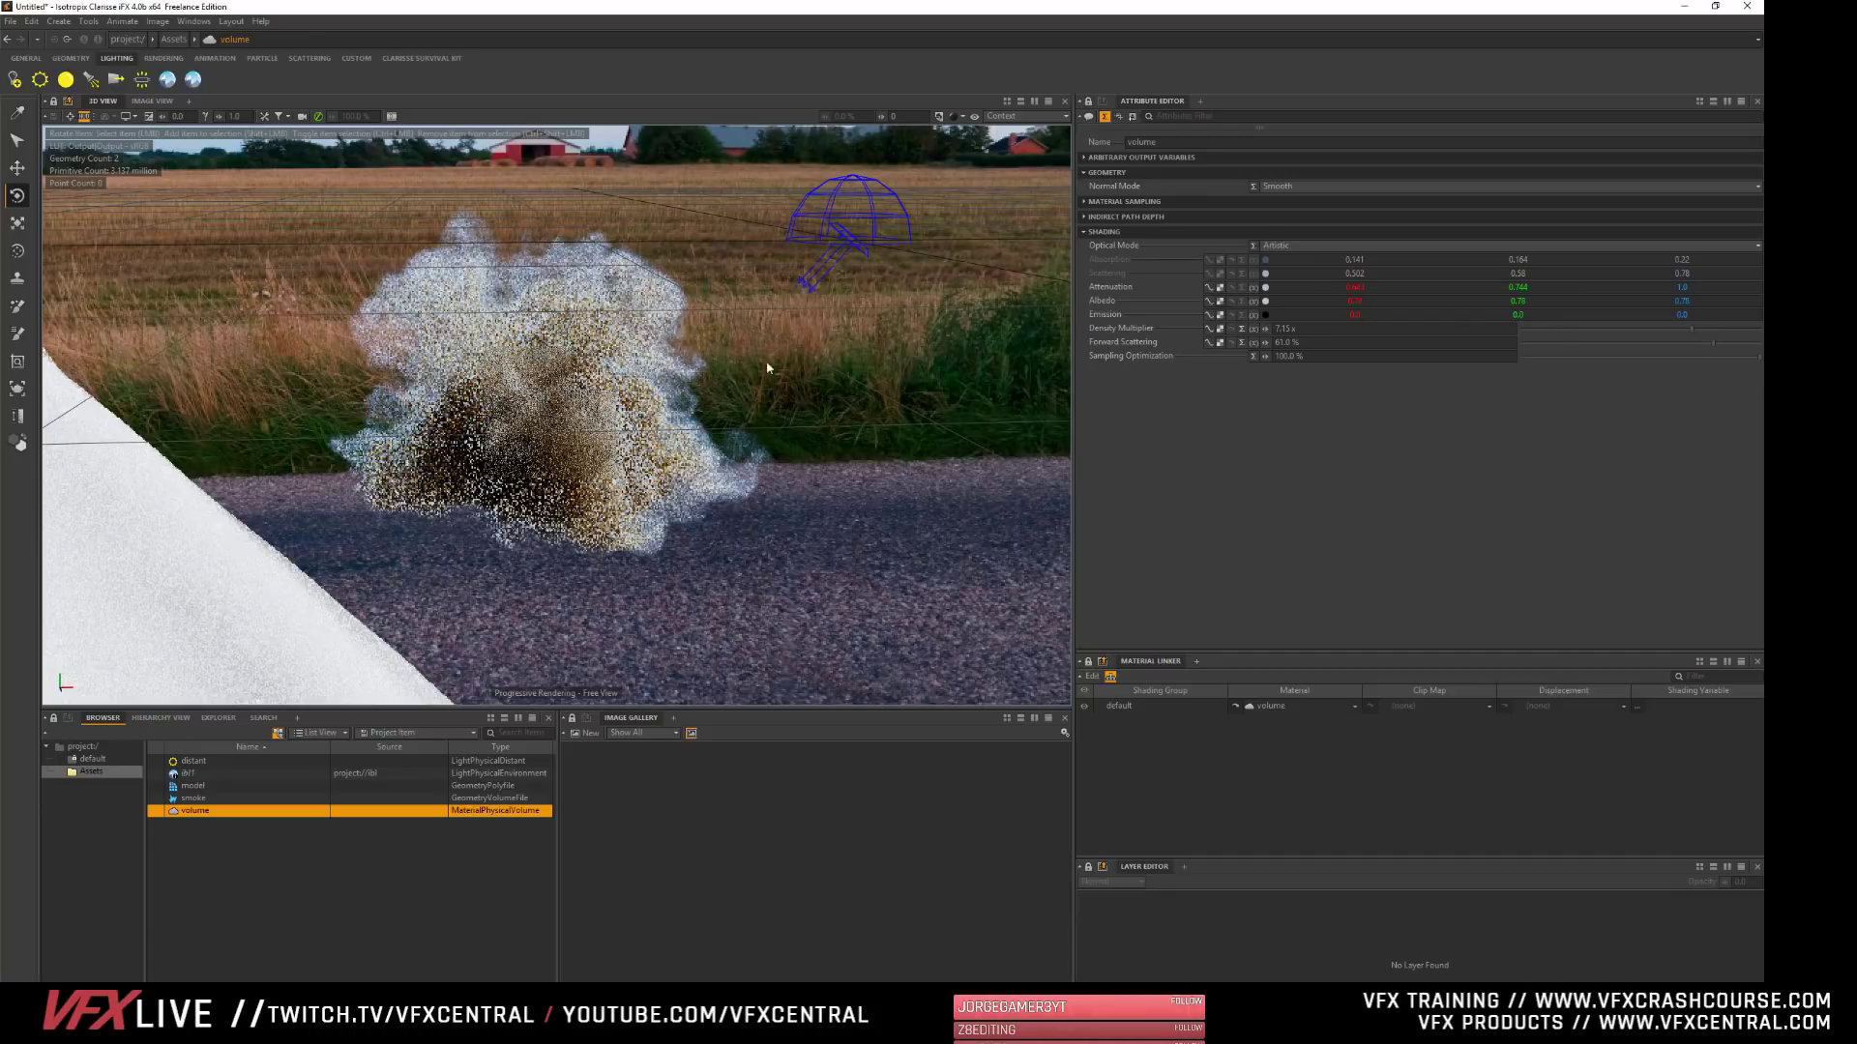
{"action": "left_click", "coordinate": [301, 890]}
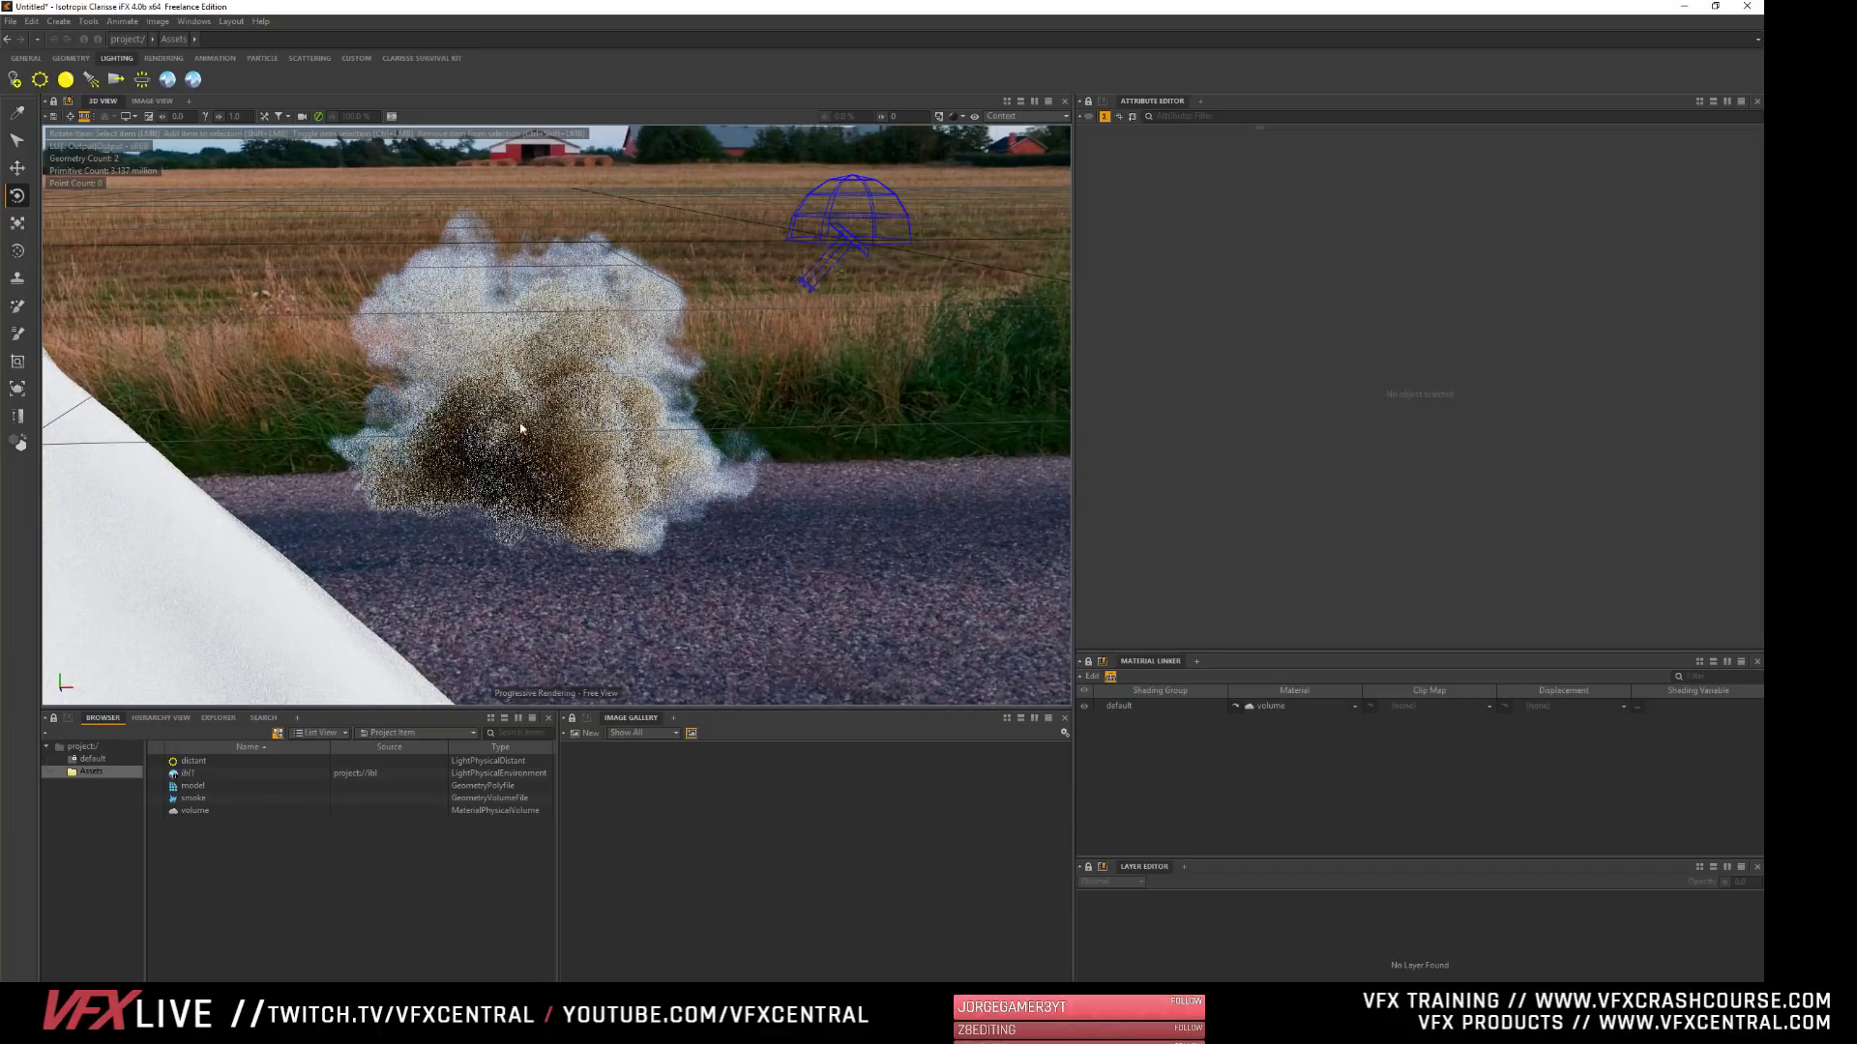
- Switch the 3D view to Simple Shading (Smooth) after trying Previz, and clear the volume material selection
{"action": "left_click", "coordinate": [193, 810]}
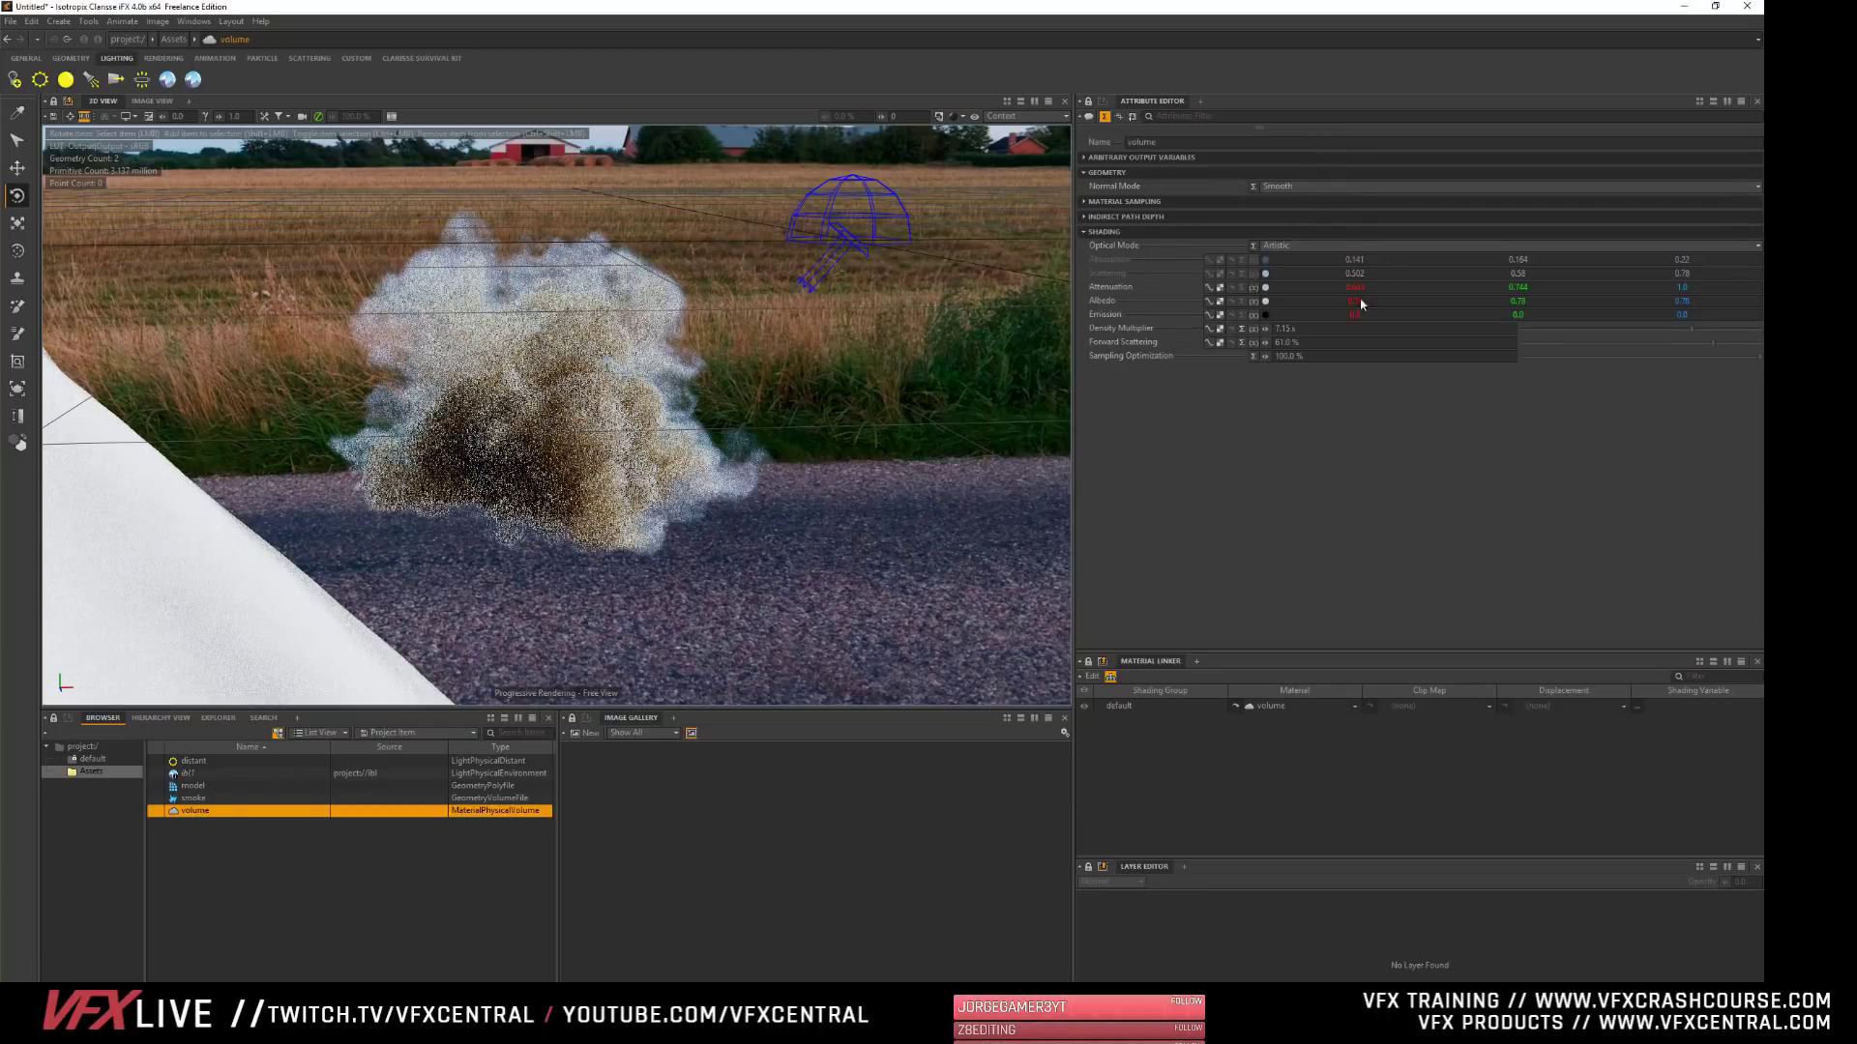
{"action": "left_click", "coordinate": [956, 117]}
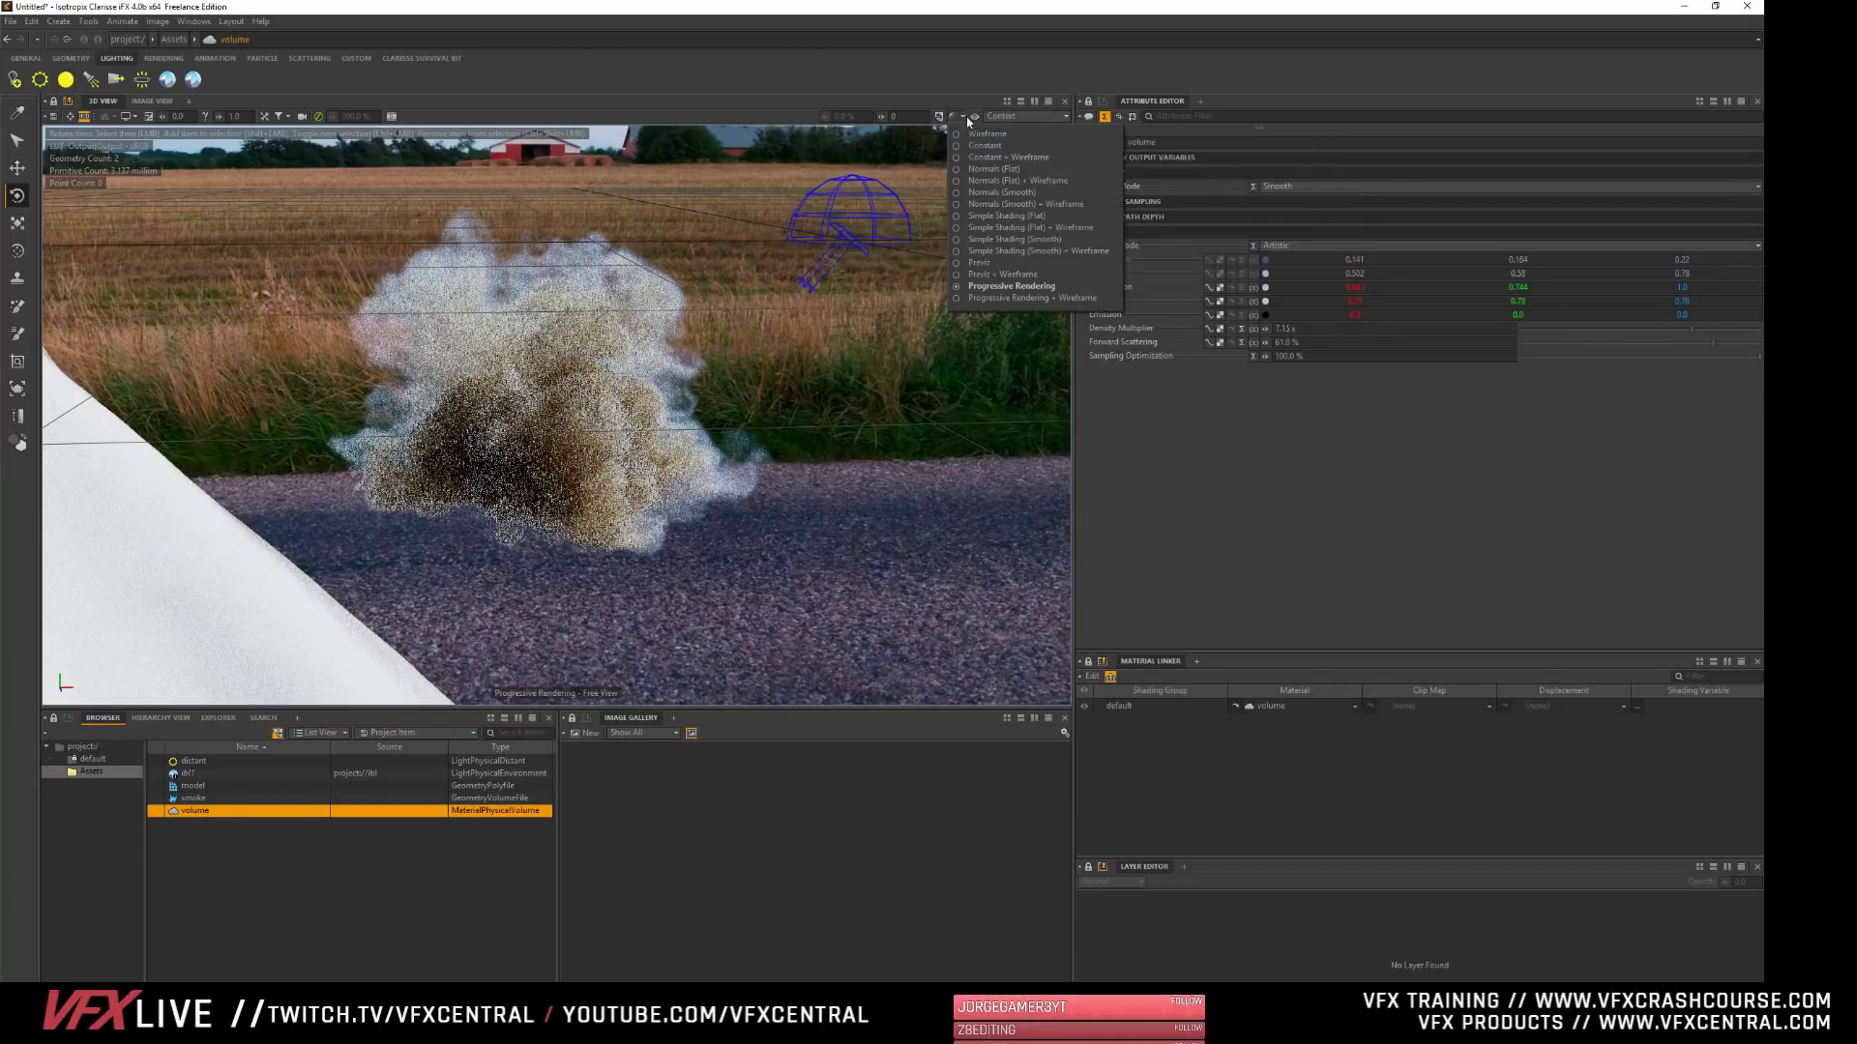
{"action": "left_click", "coordinate": [1011, 256]}
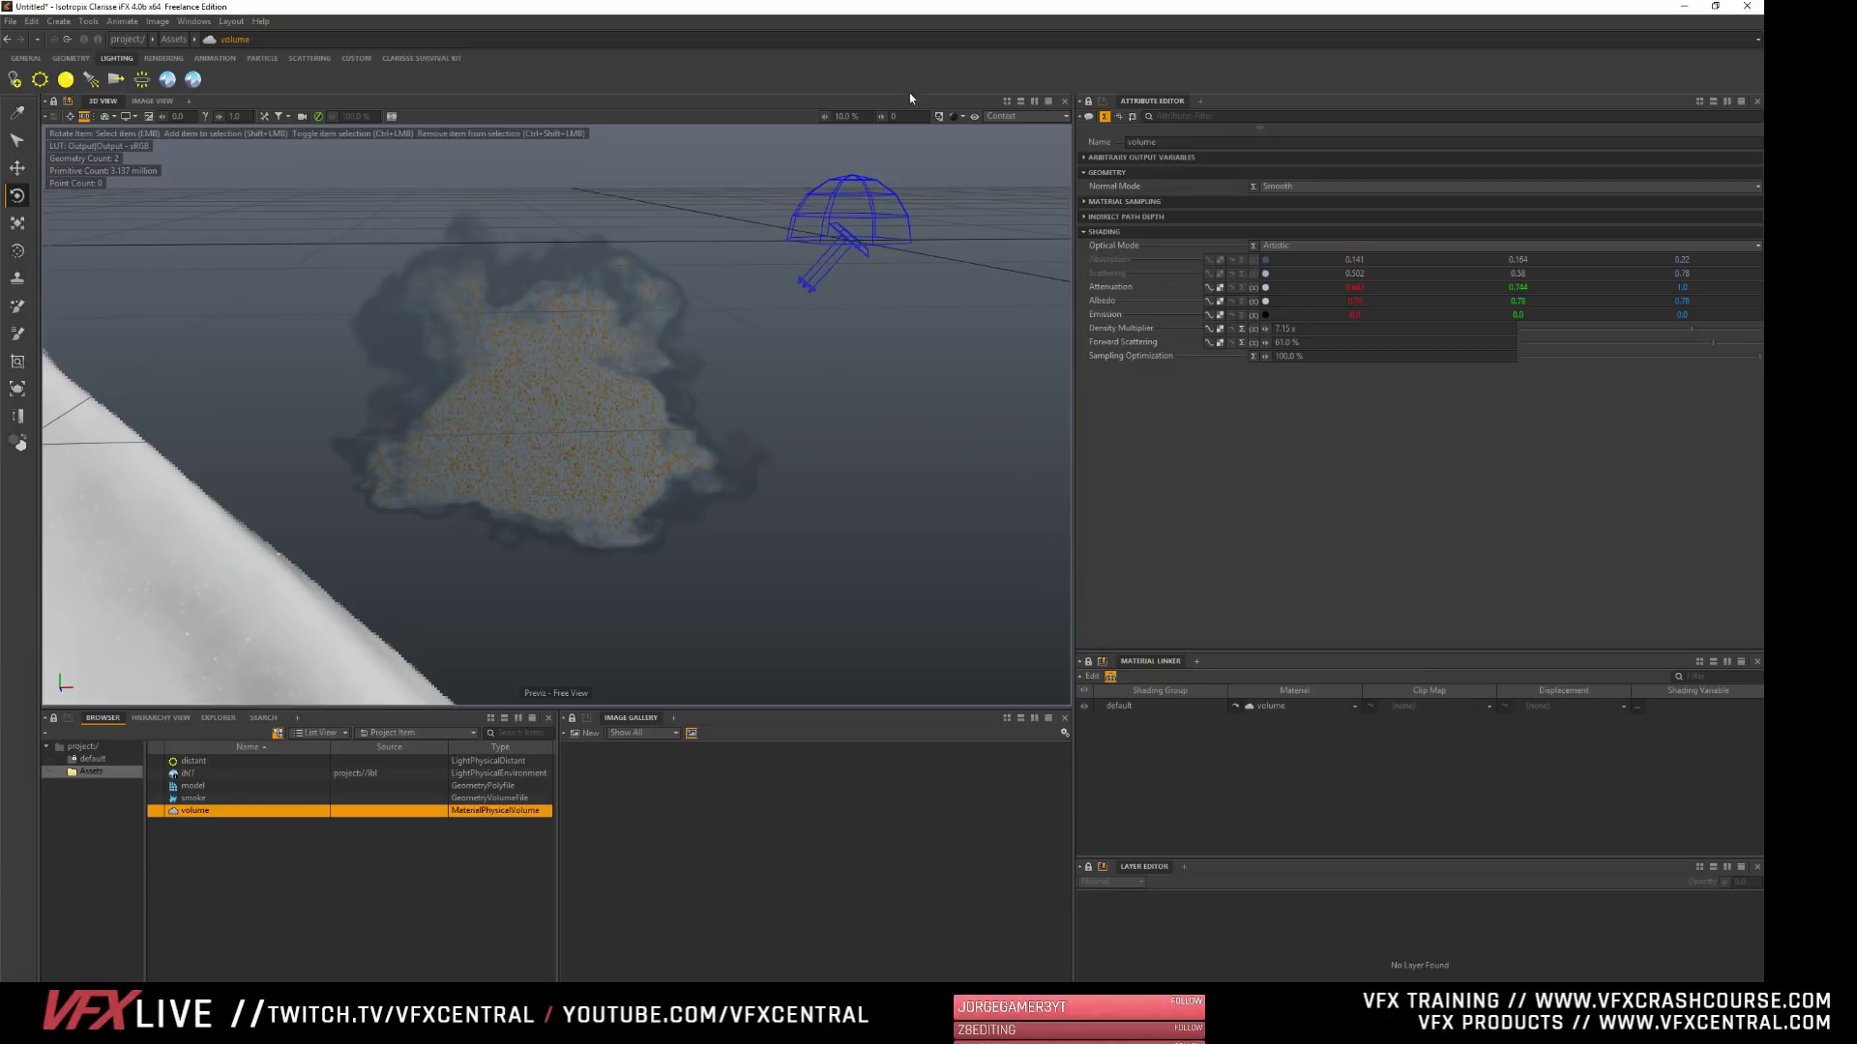
{"action": "left_click", "coordinate": [953, 117]}
{"action": "left_click", "coordinate": [1012, 241]}
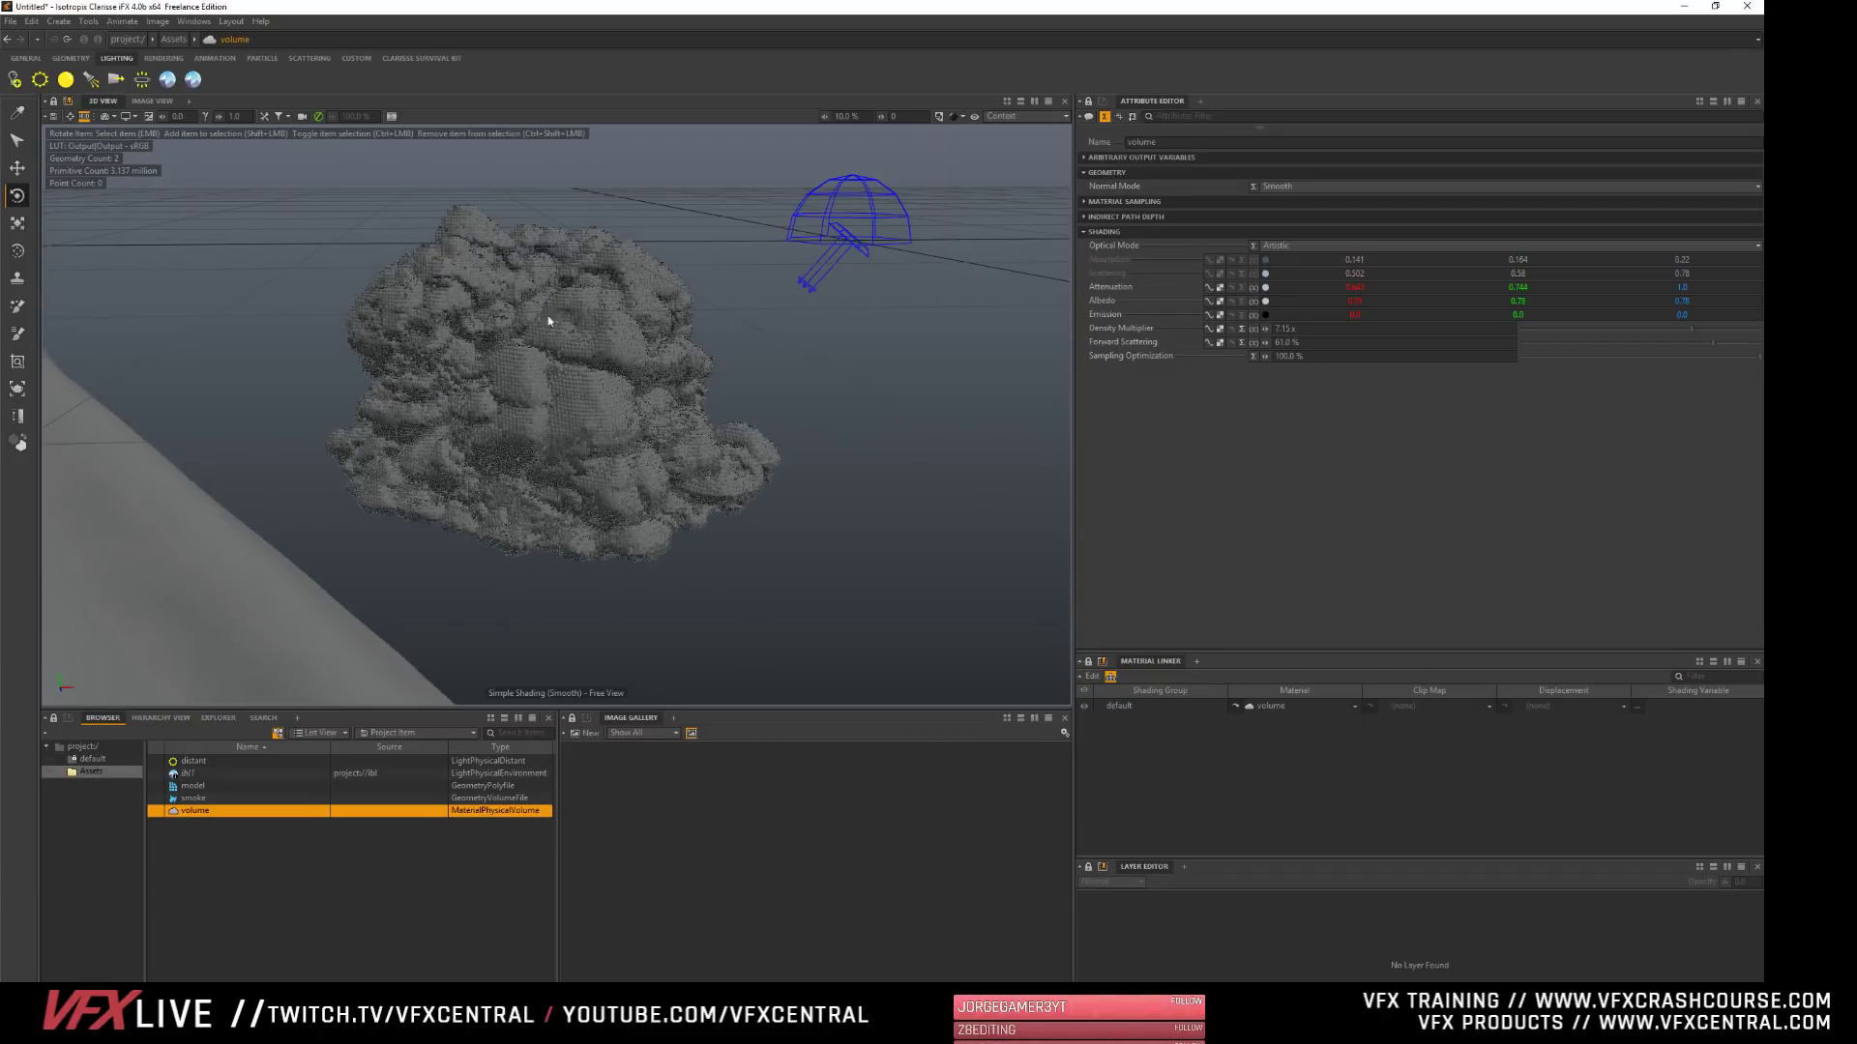
{"action": "left_click", "coordinate": [275, 847]}
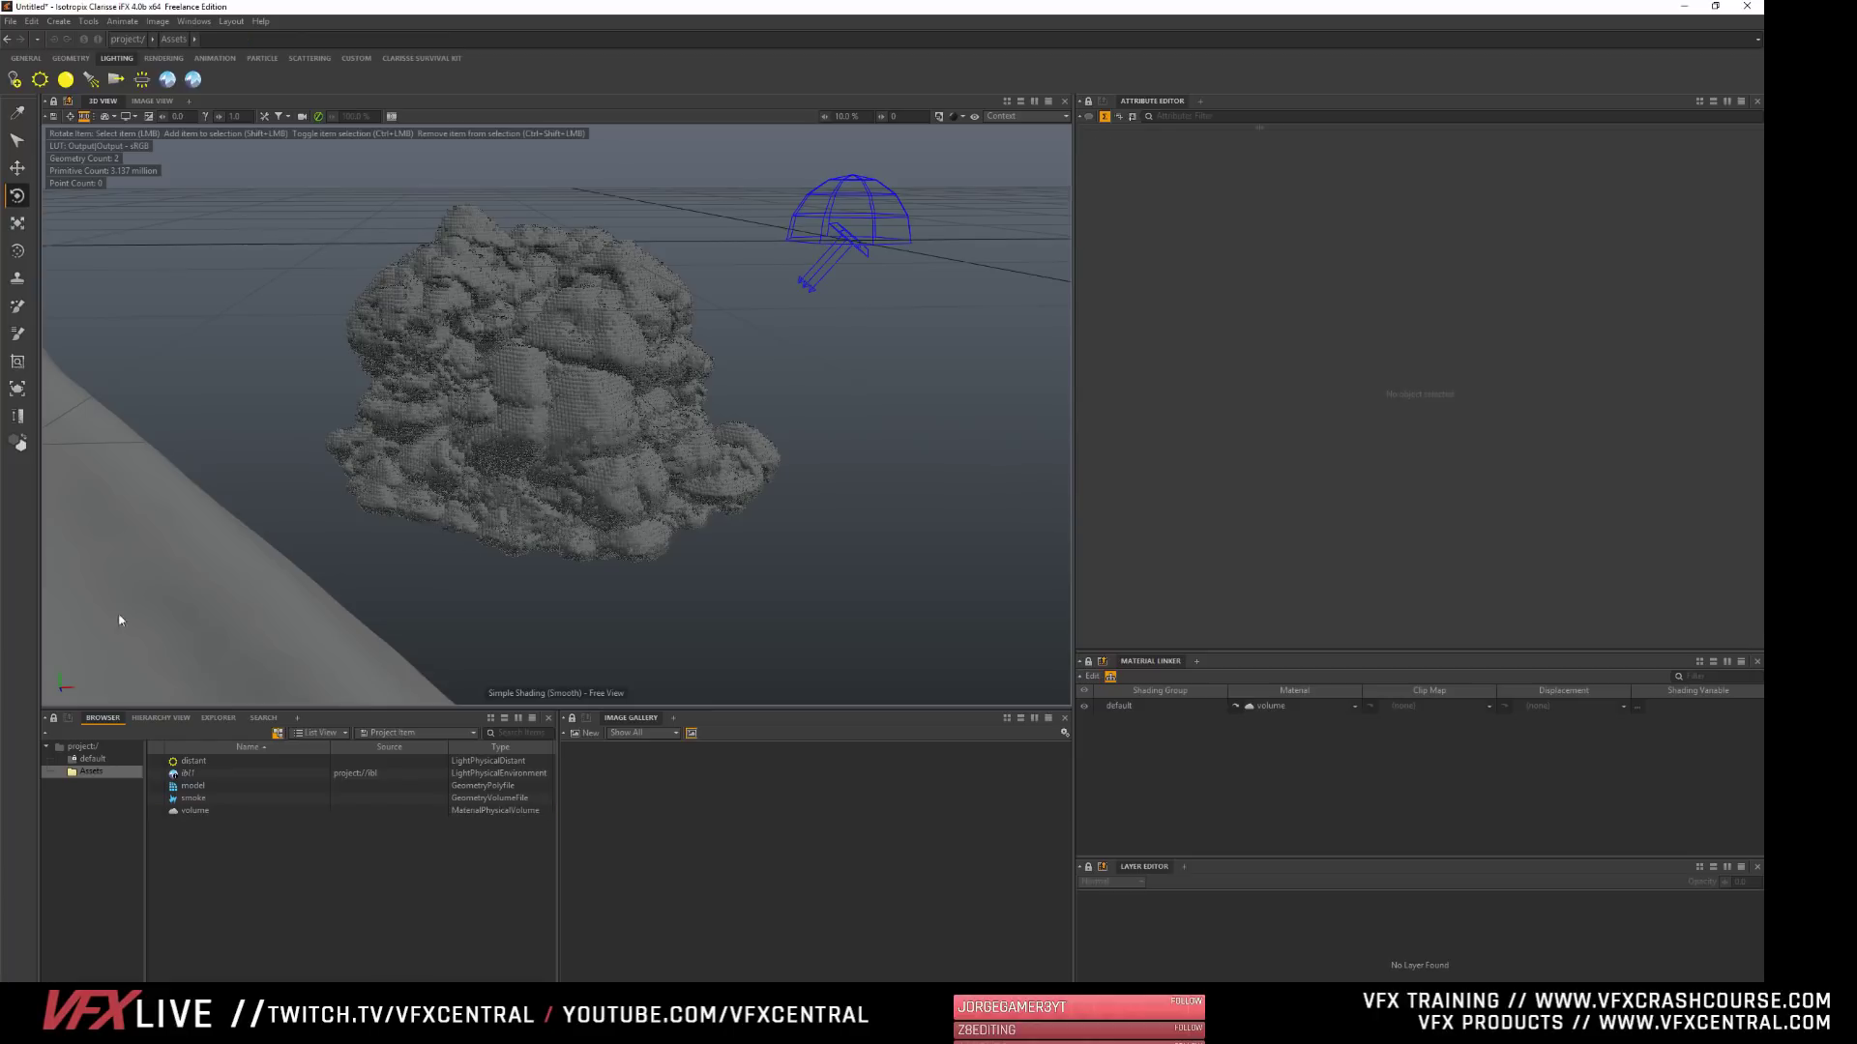
- Frame the smoke volume against the model and scale it up uniformly to about 97.6
{"action": "right_click_drag", "start_coordinate": [507, 344], "coordinate": [438, 538], "text": "alt"}
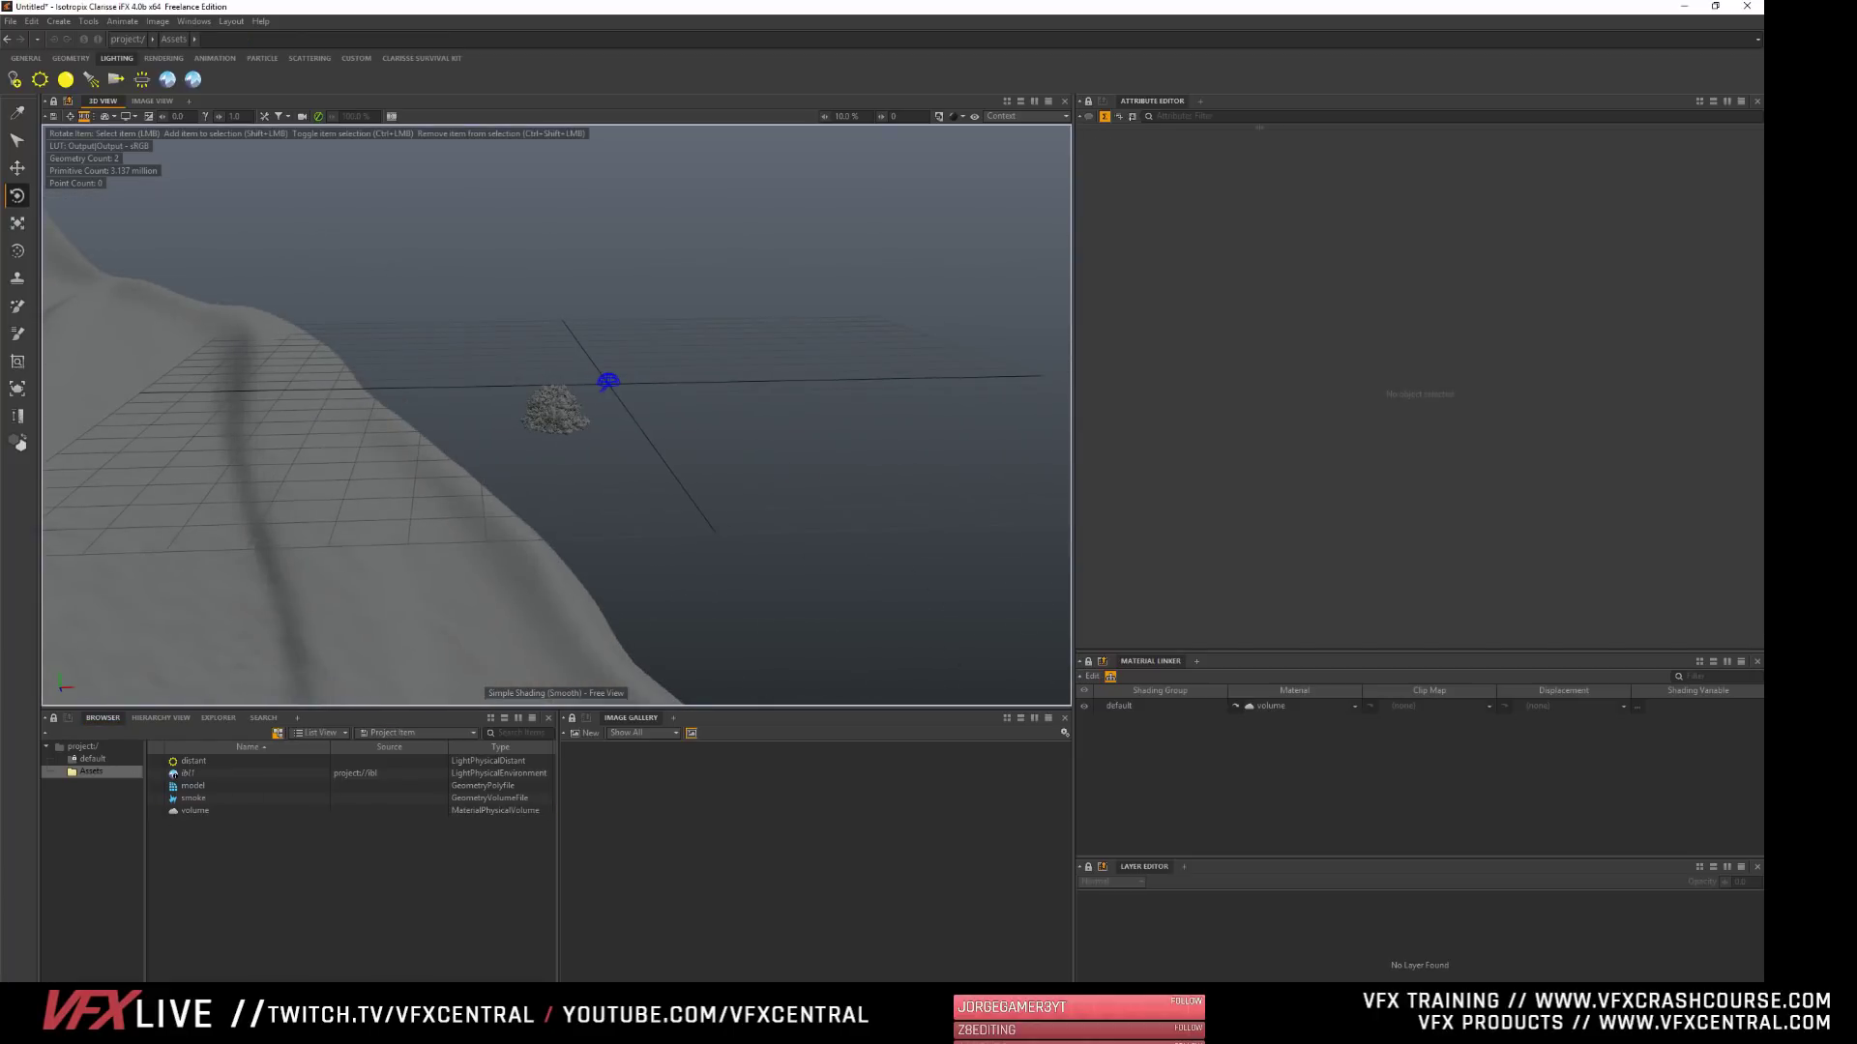
{"action": "right_click_drag", "start_coordinate": [522, 299], "coordinate": [493, 431], "text": "alt"}
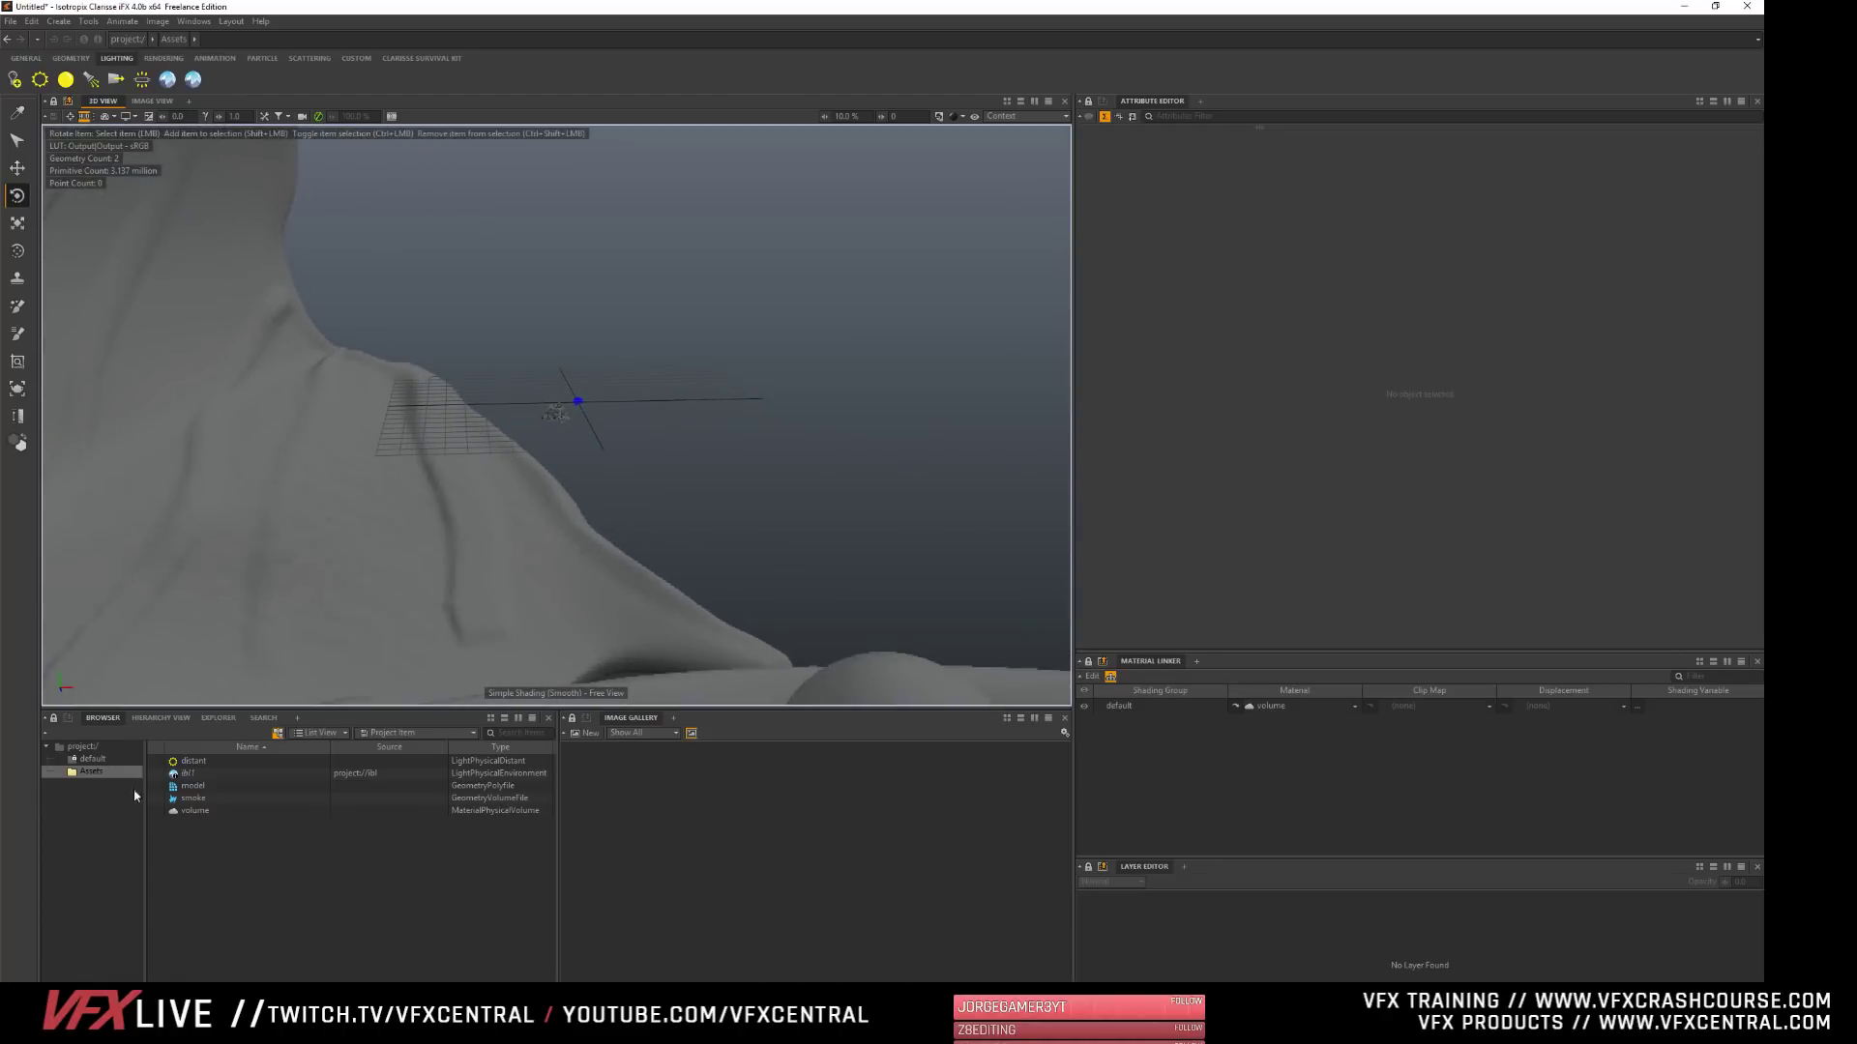
{"action": "left_click", "coordinate": [193, 798]}
{"action": "key", "text": "f"}
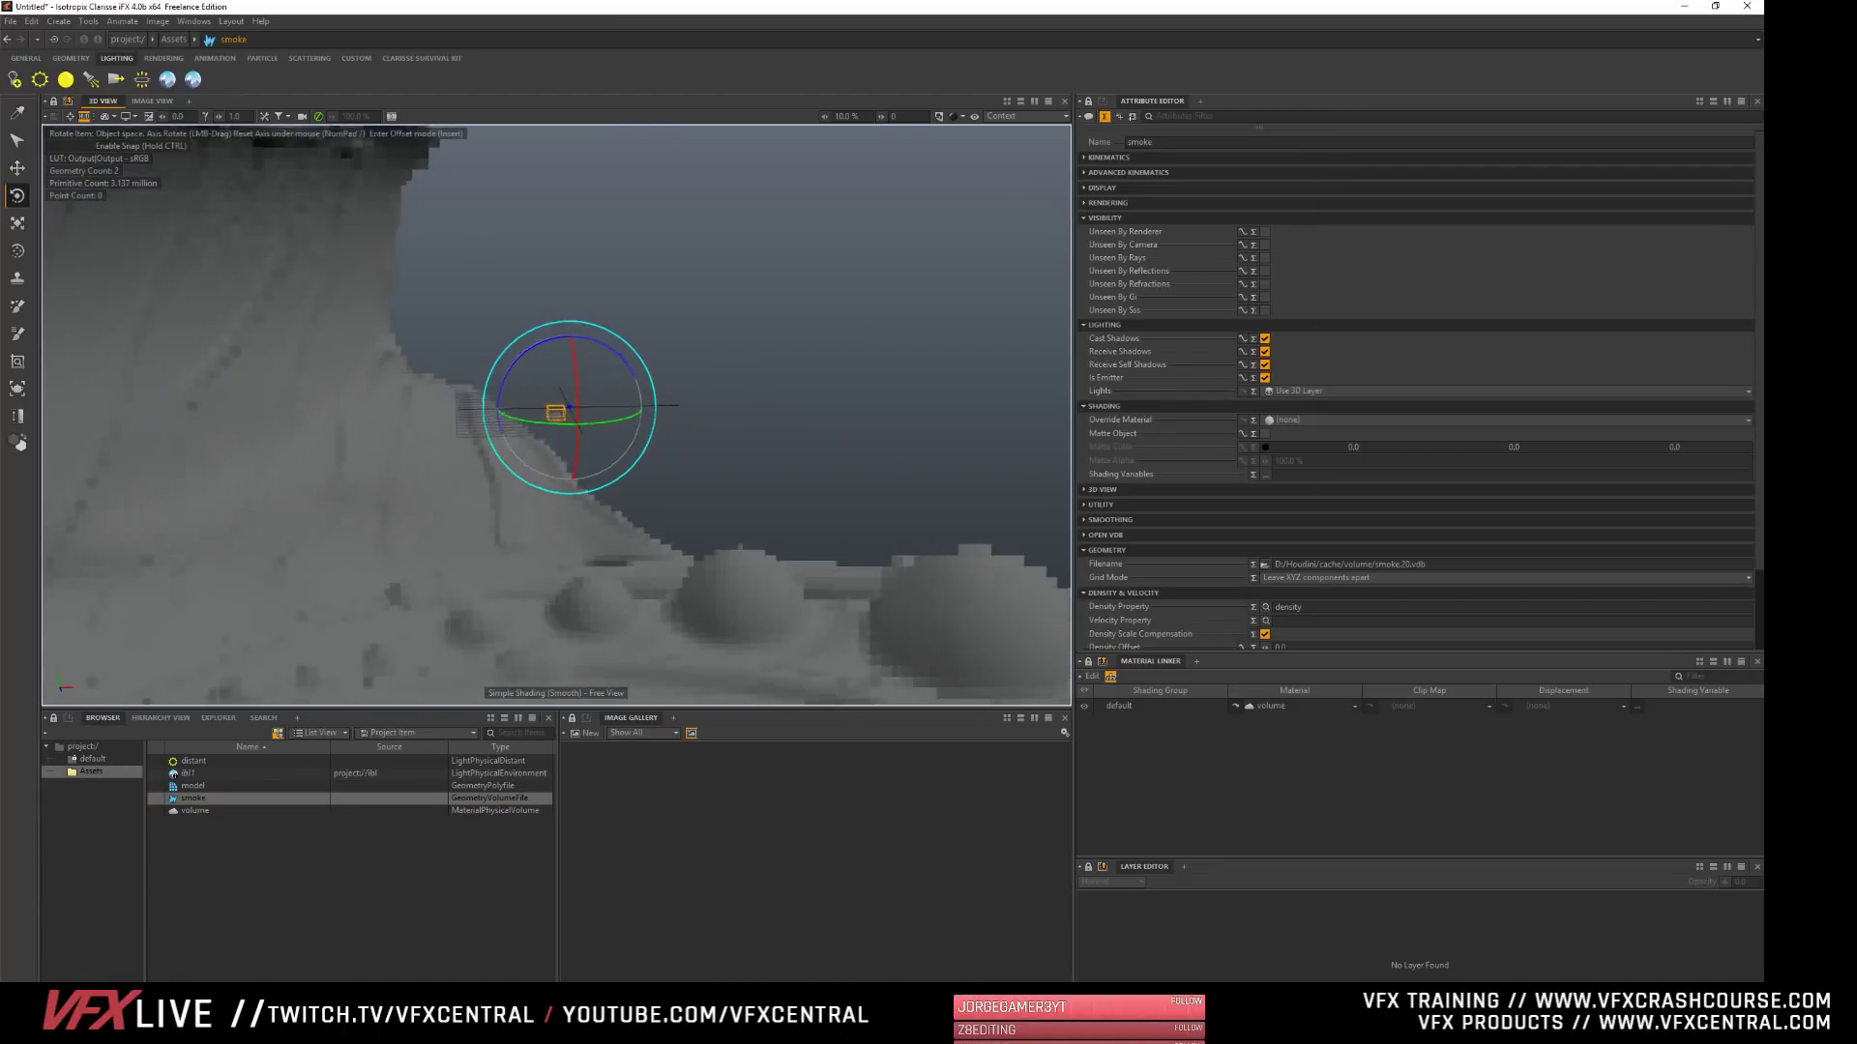
{"action": "left_click", "coordinate": [1104, 158]}
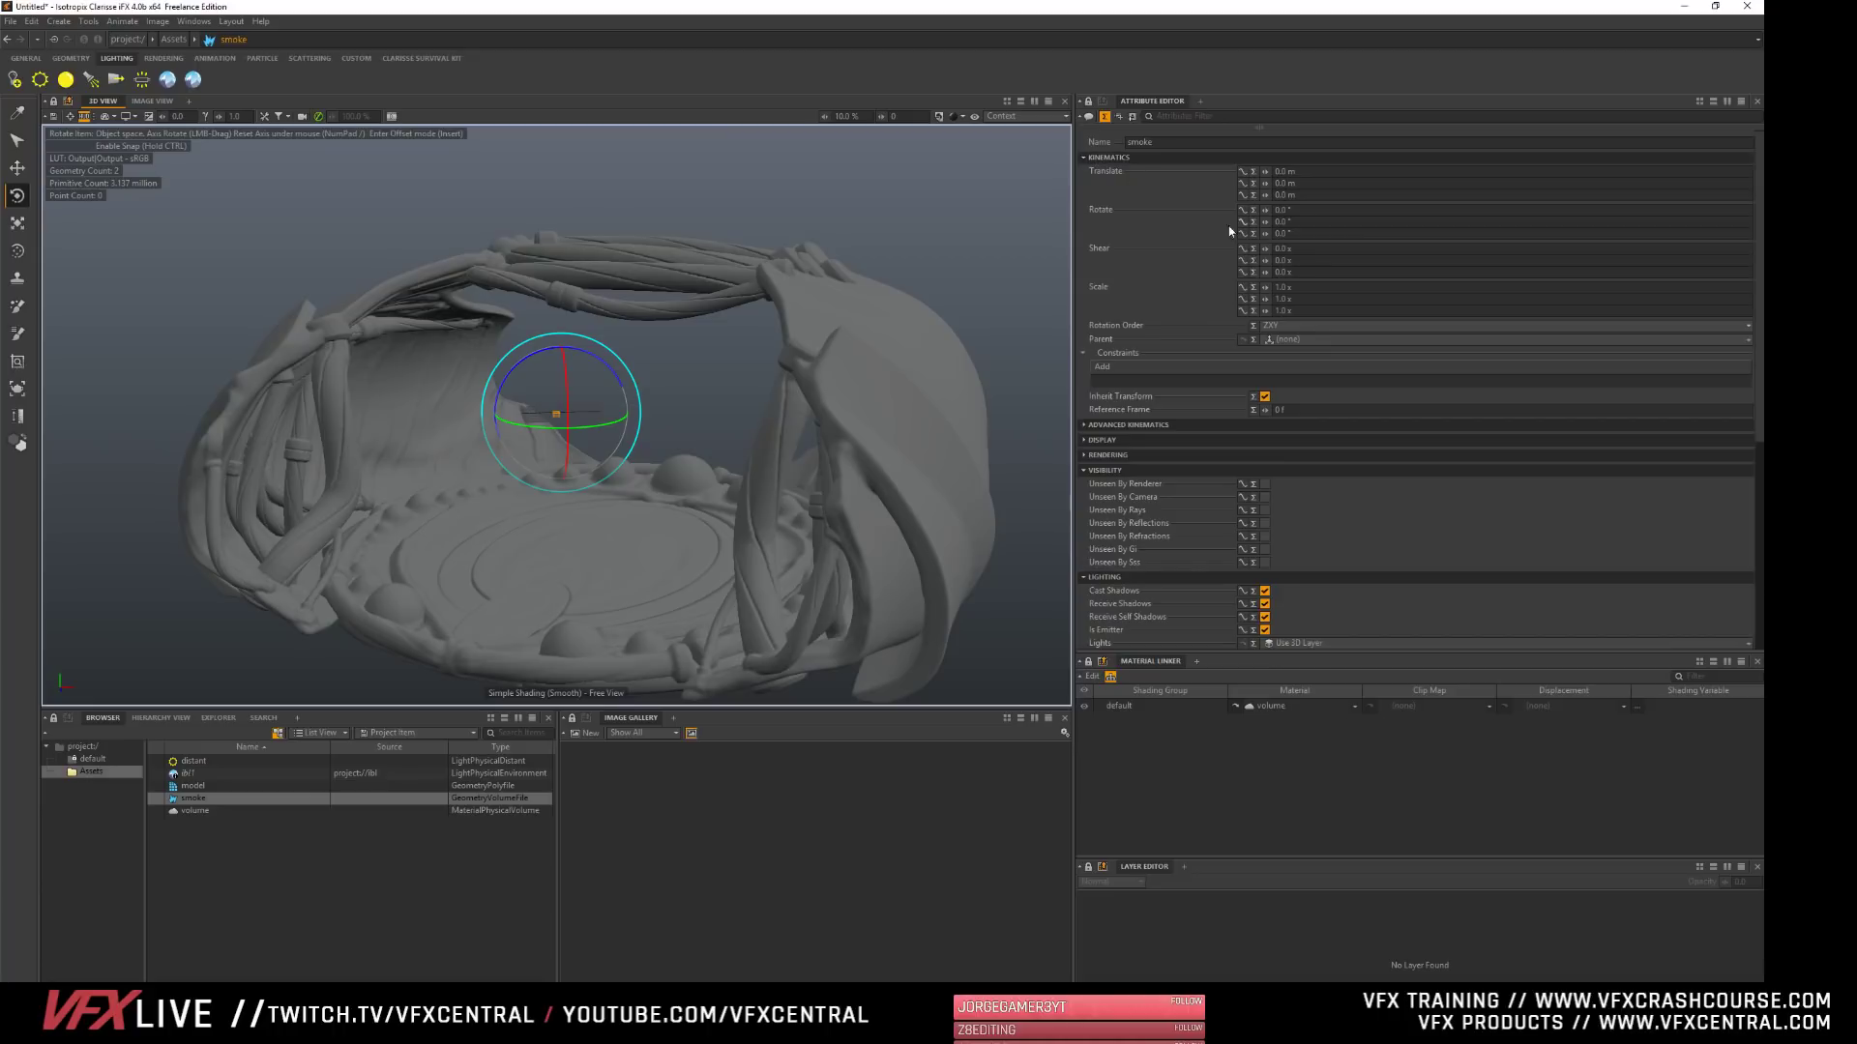
{"action": "left_click_drag", "start_coordinate": [1266, 287], "coordinate": [1378, 287]}
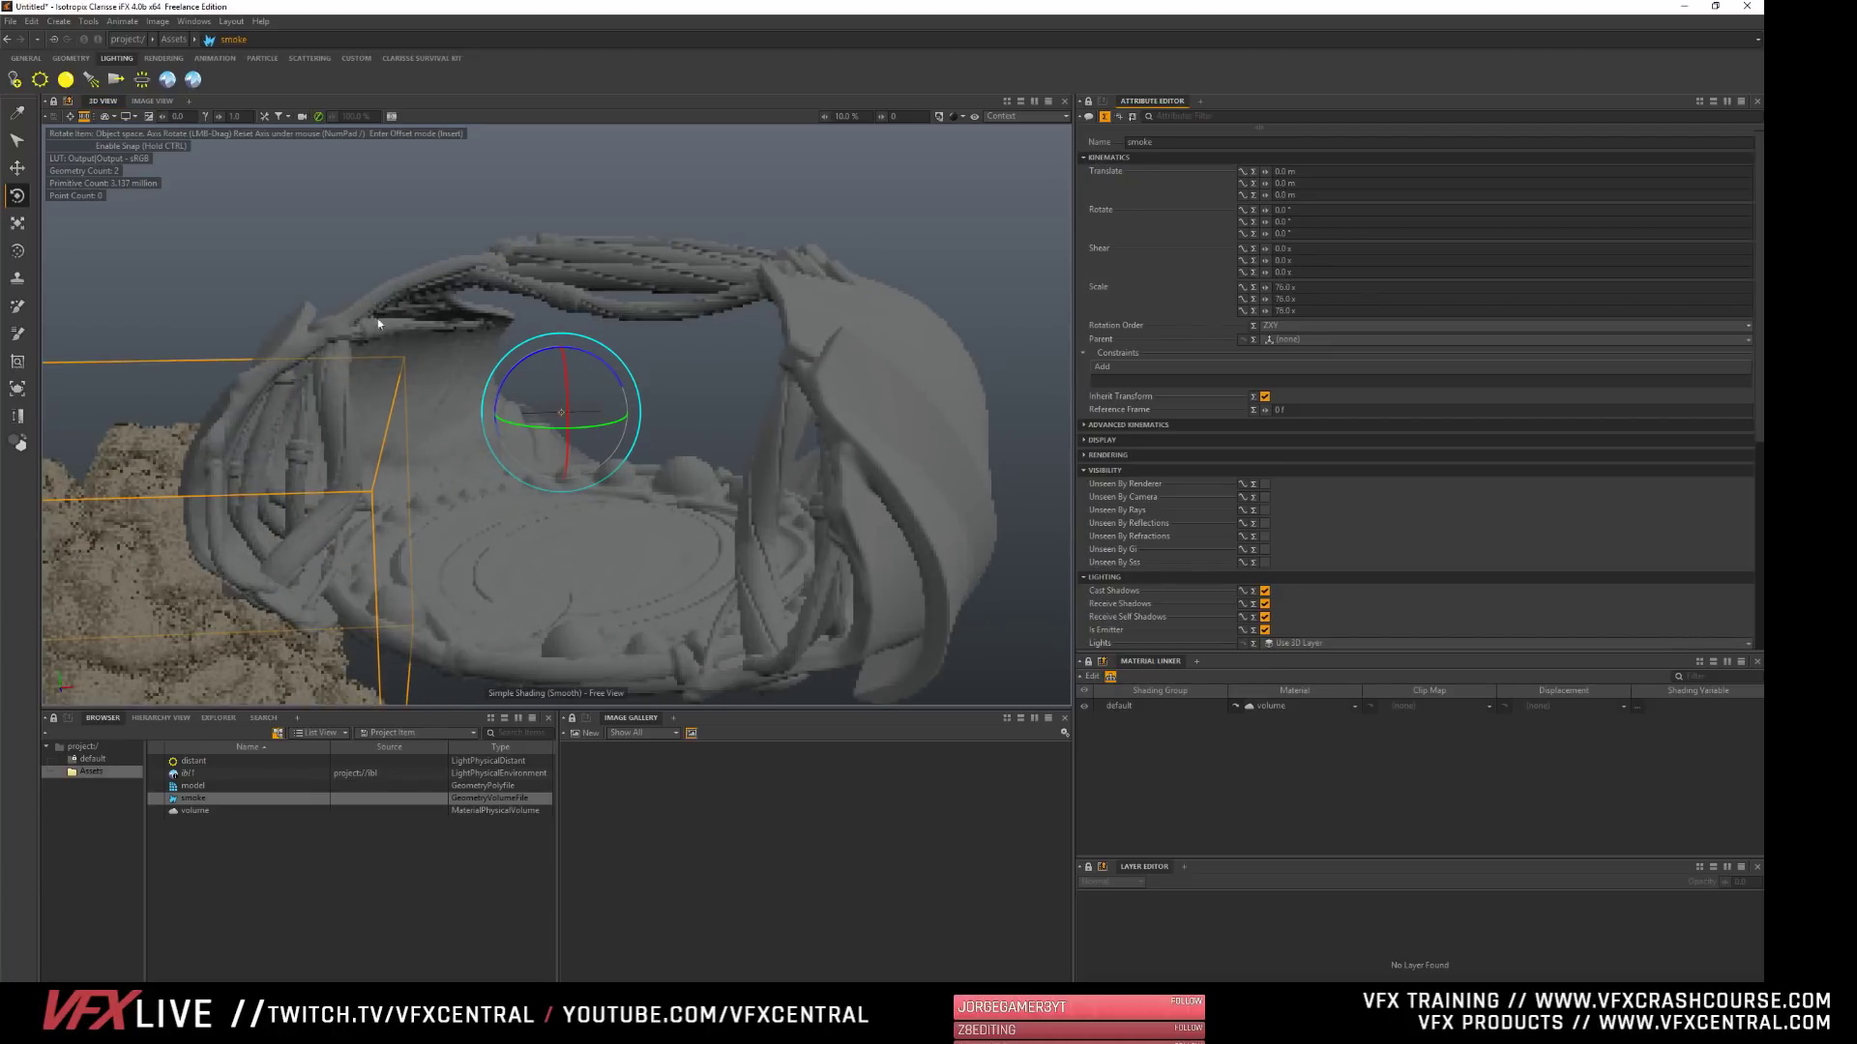
{"action": "right_click_drag", "start_coordinate": [725, 435], "coordinate": [581, 435], "text": "alt"}
{"action": "right_click_drag", "start_coordinate": [387, 421], "coordinate": [253, 416], "text": "alt"}
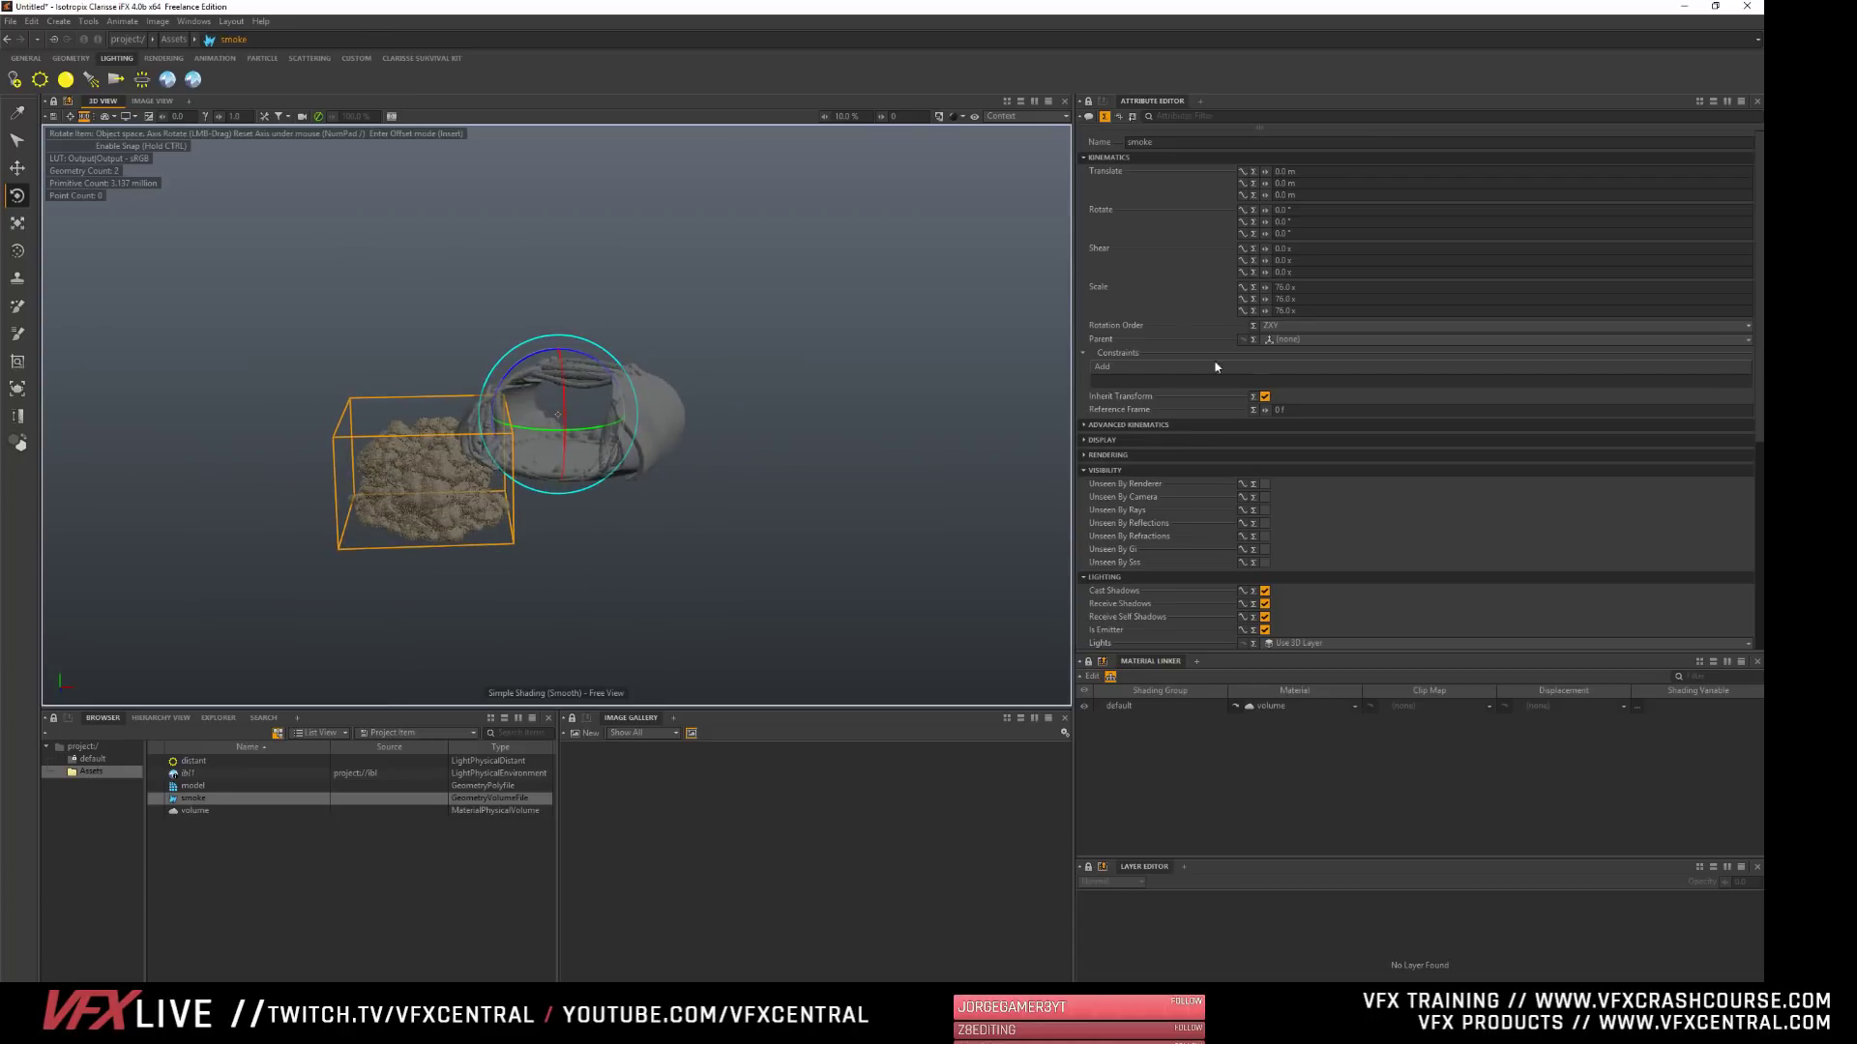
{"action": "left_click_drag", "start_coordinate": [1265, 287], "coordinate": [1300, 287]}
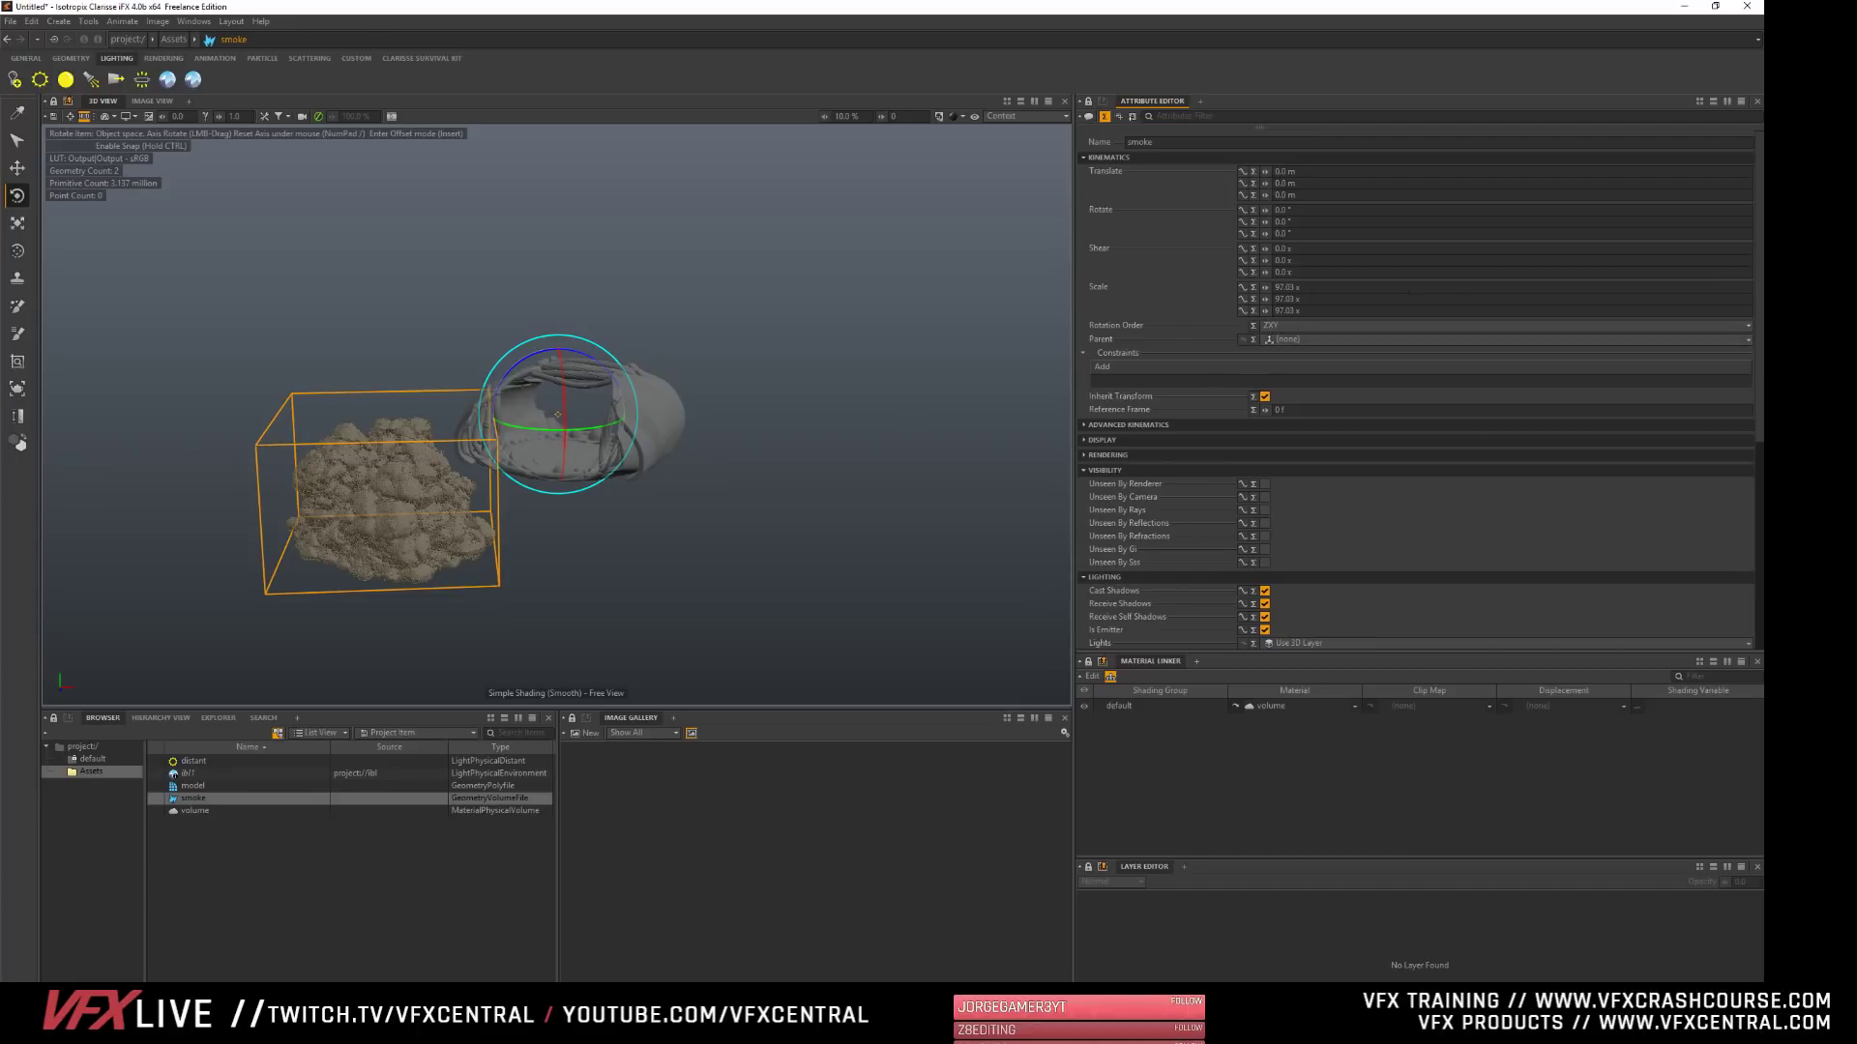
{"action": "left_click_drag", "start_coordinate": [1266, 288], "coordinate": [1273, 288]}
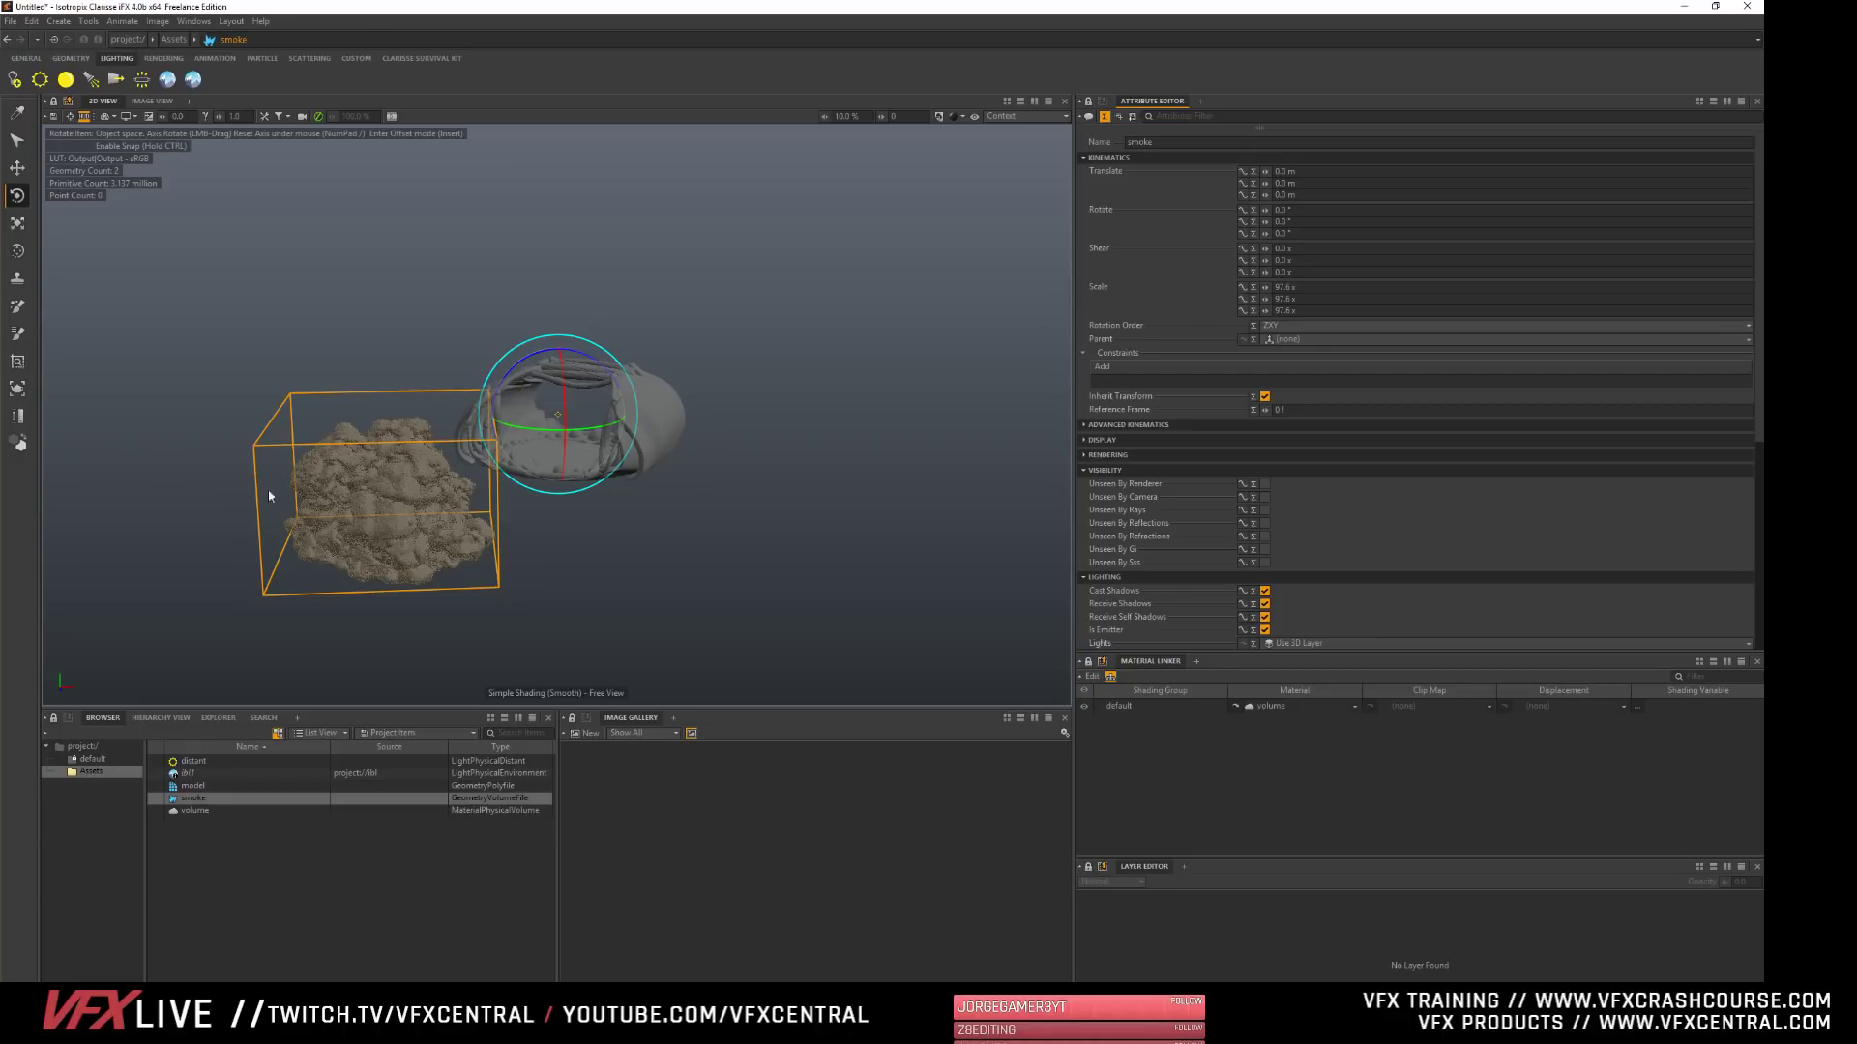
{"action": "left_click", "coordinate": [324, 944]}
{"action": "left_click", "coordinate": [353, 553]}
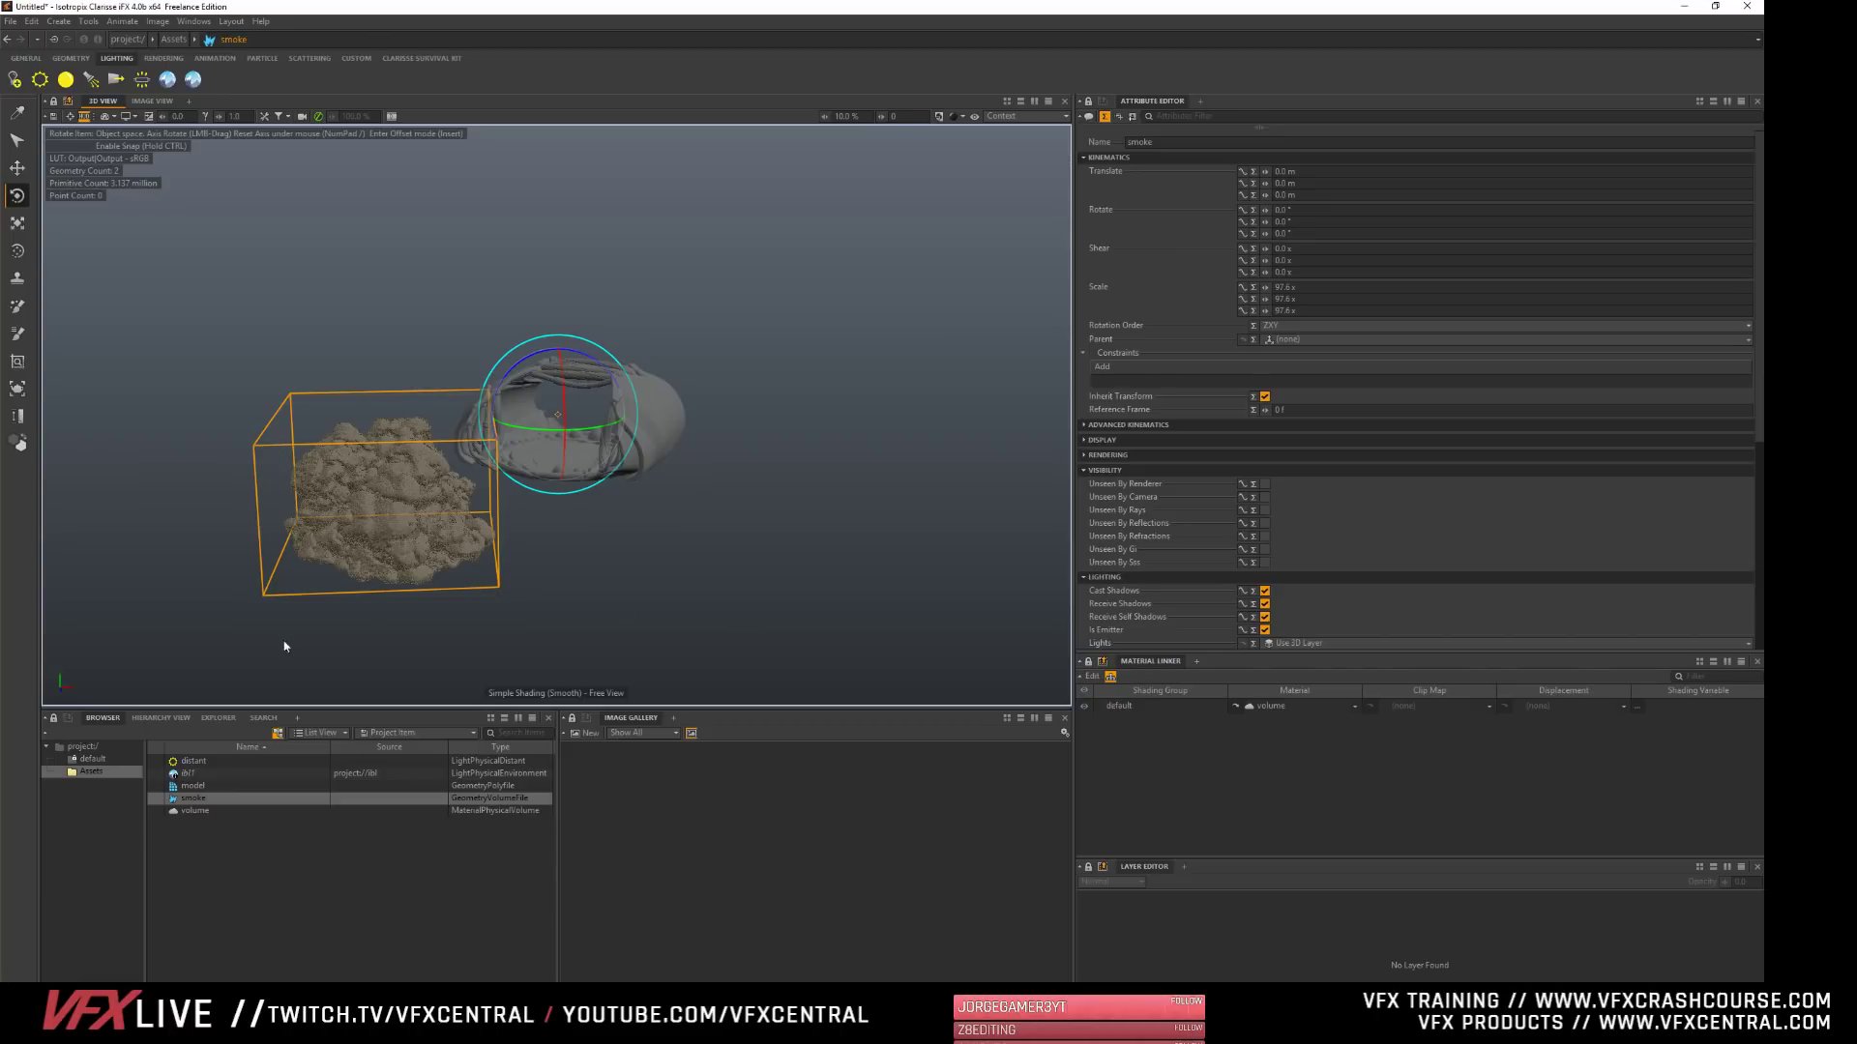
{"action": "left_click", "coordinate": [239, 900]}
{"action": "left_click", "coordinate": [196, 798]}
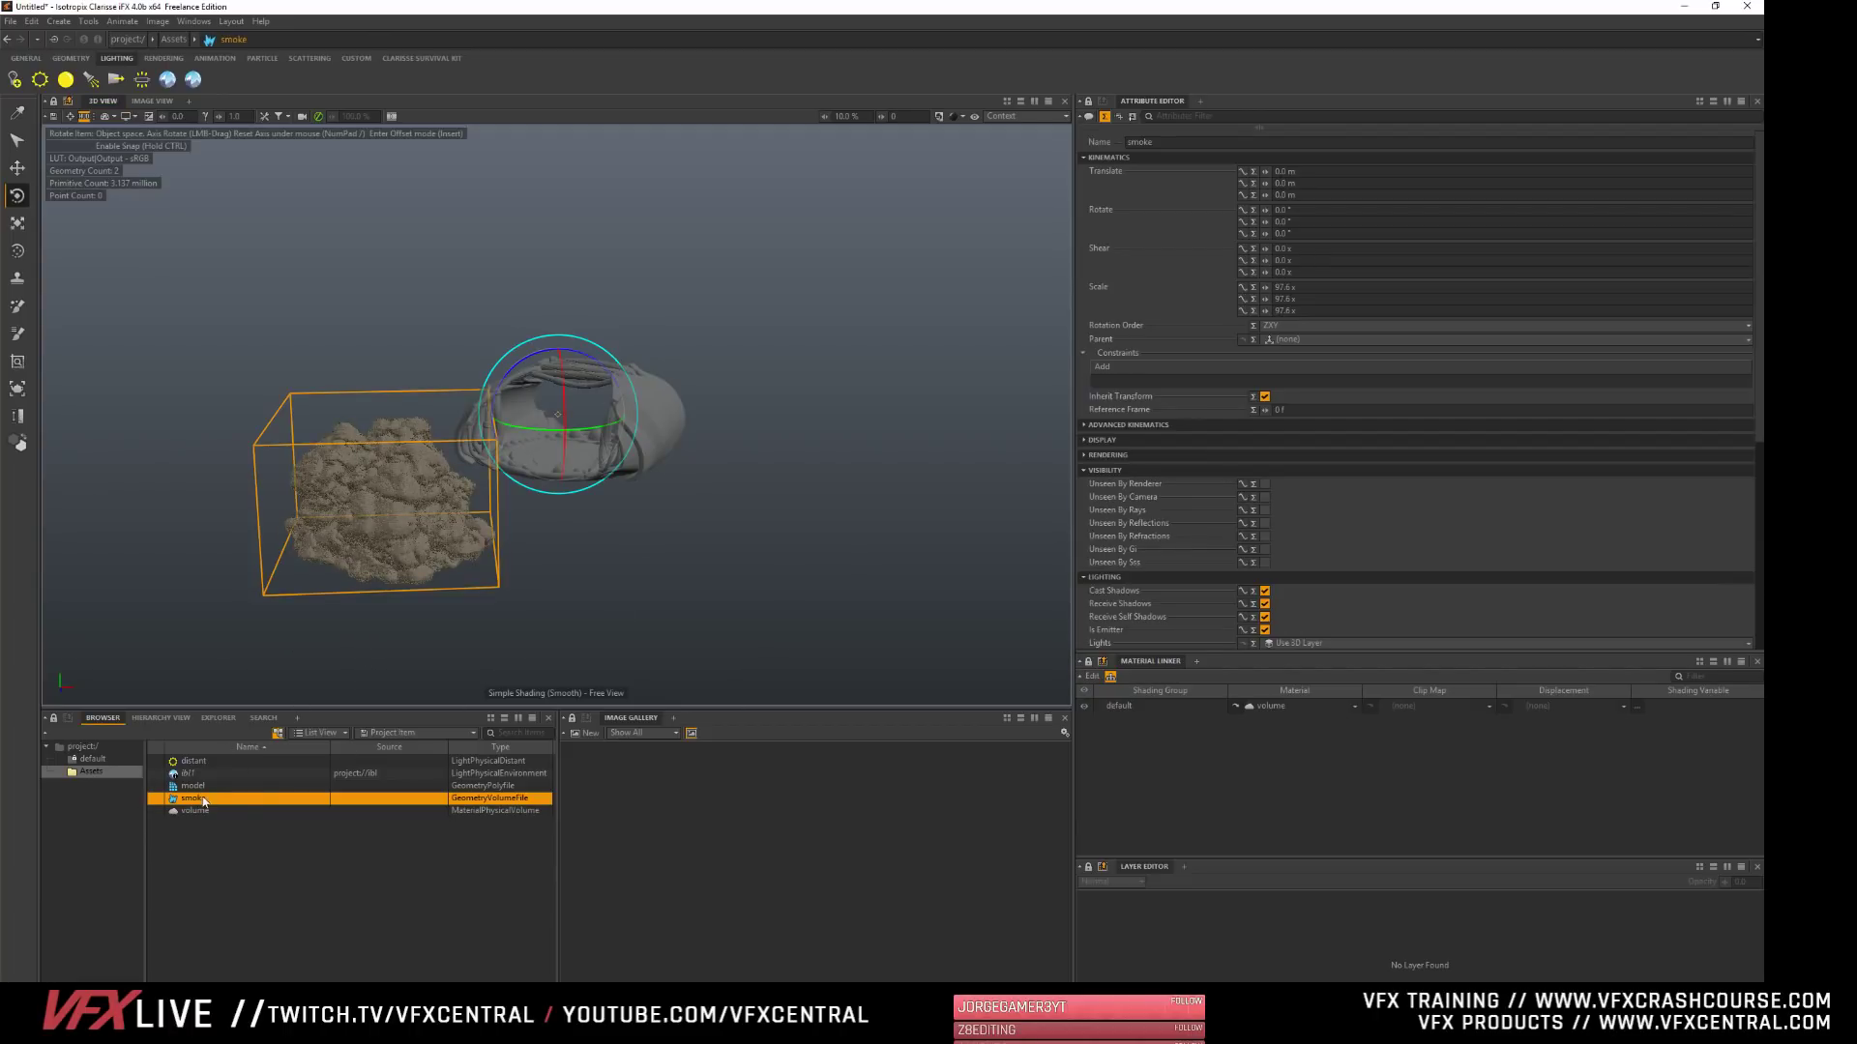
- Return to the project root context and create a new scatterer there
{"action": "left_click", "coordinate": [79, 746]}
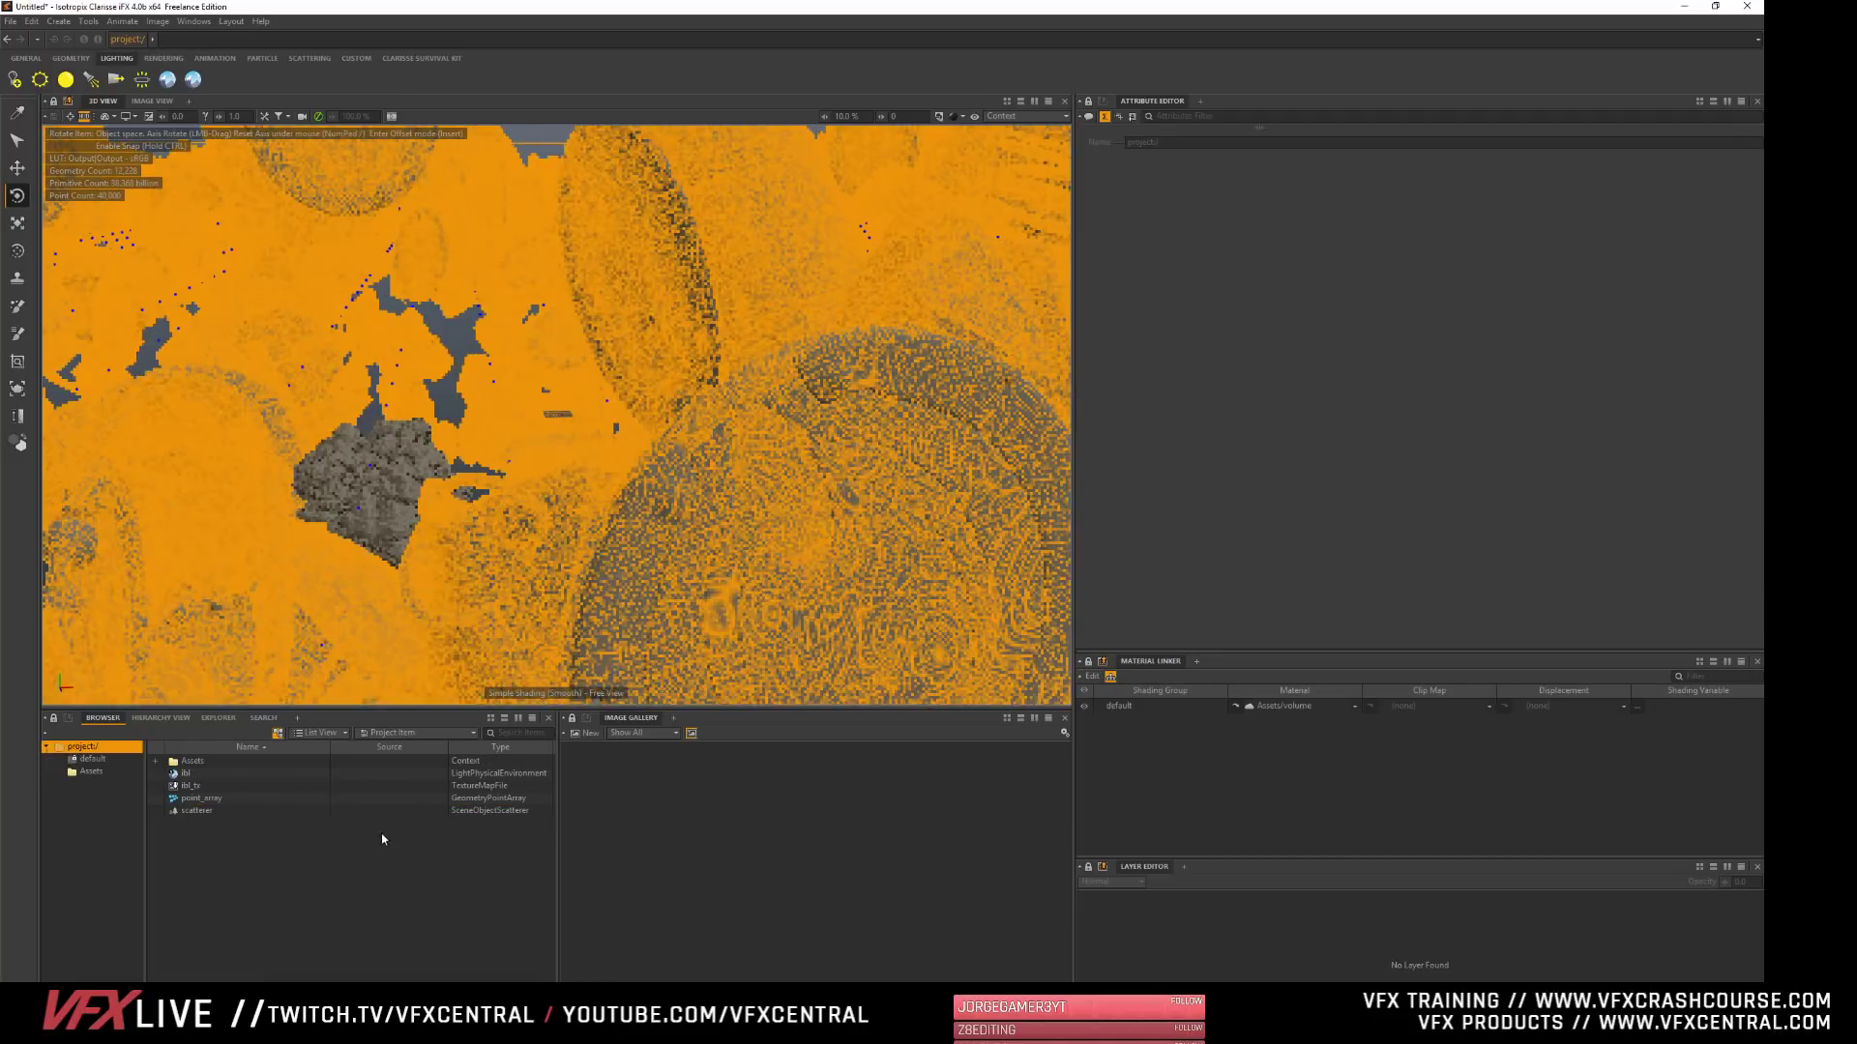
{"action": "left_click", "coordinate": [199, 798]}
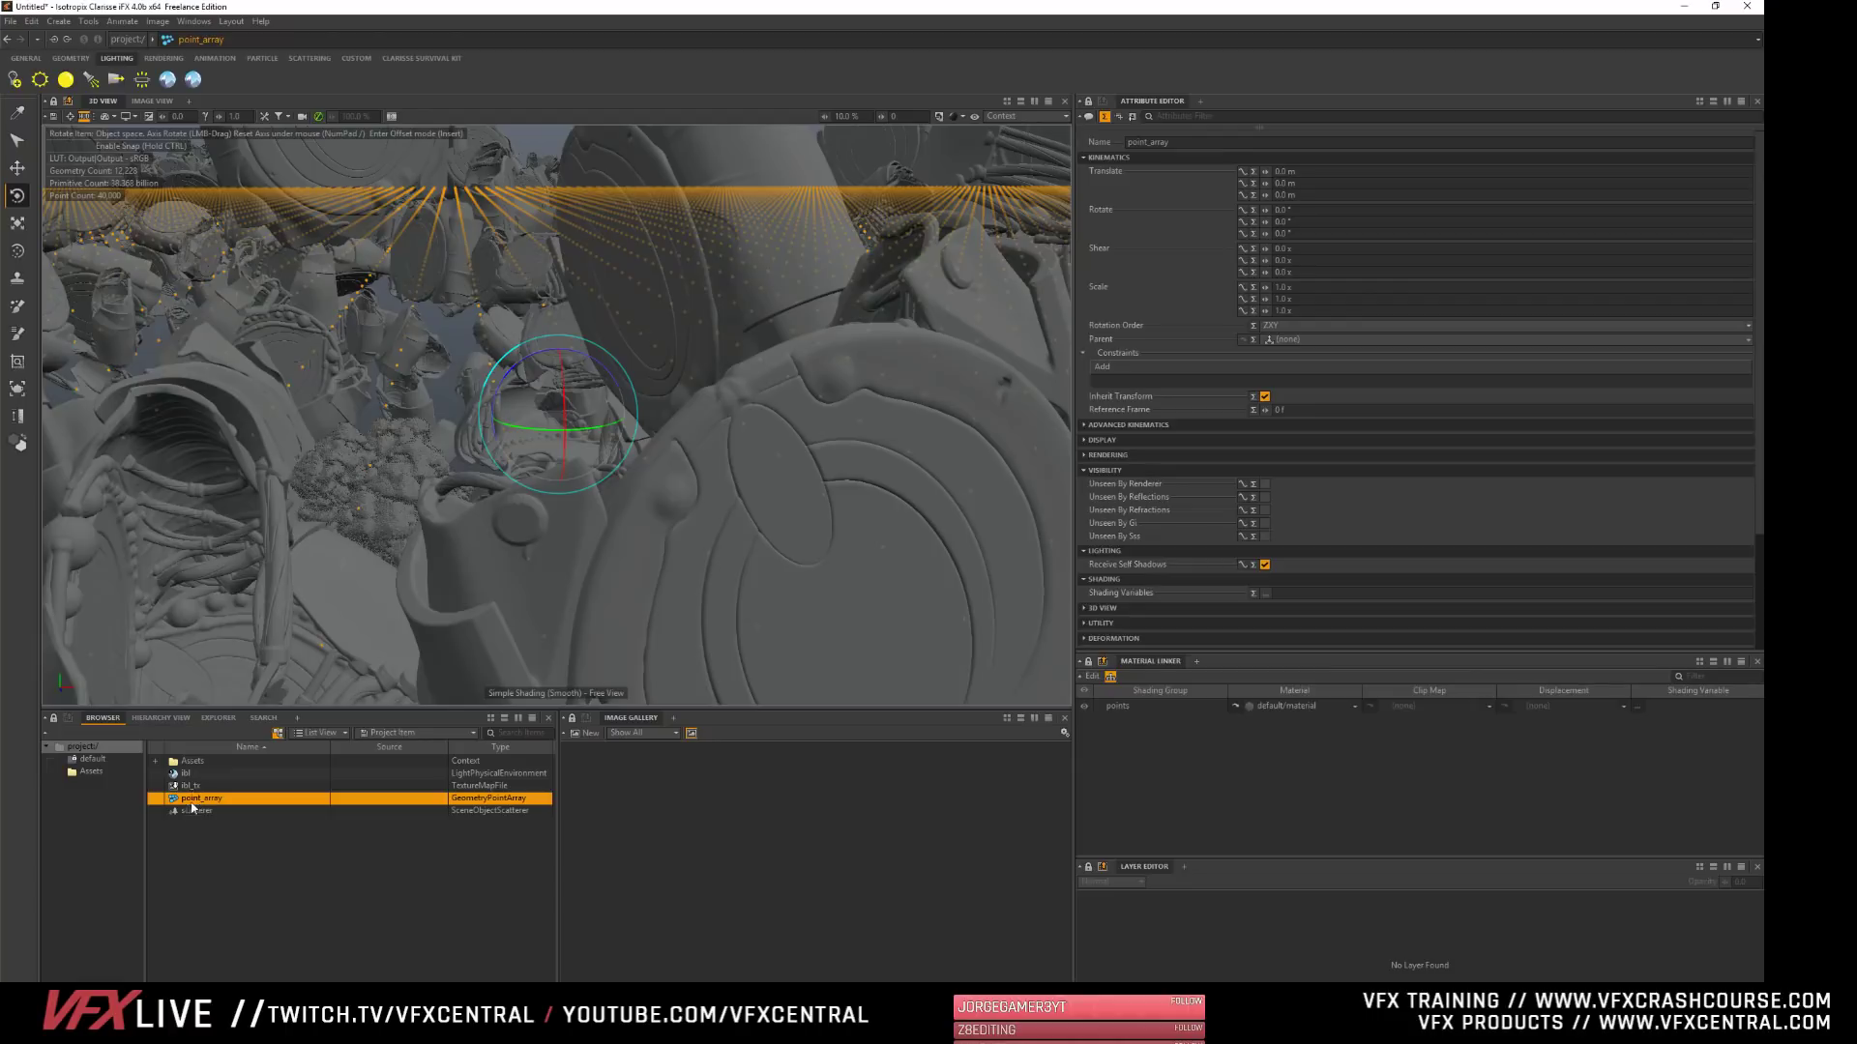
{"action": "left_click", "coordinate": [170, 847]}
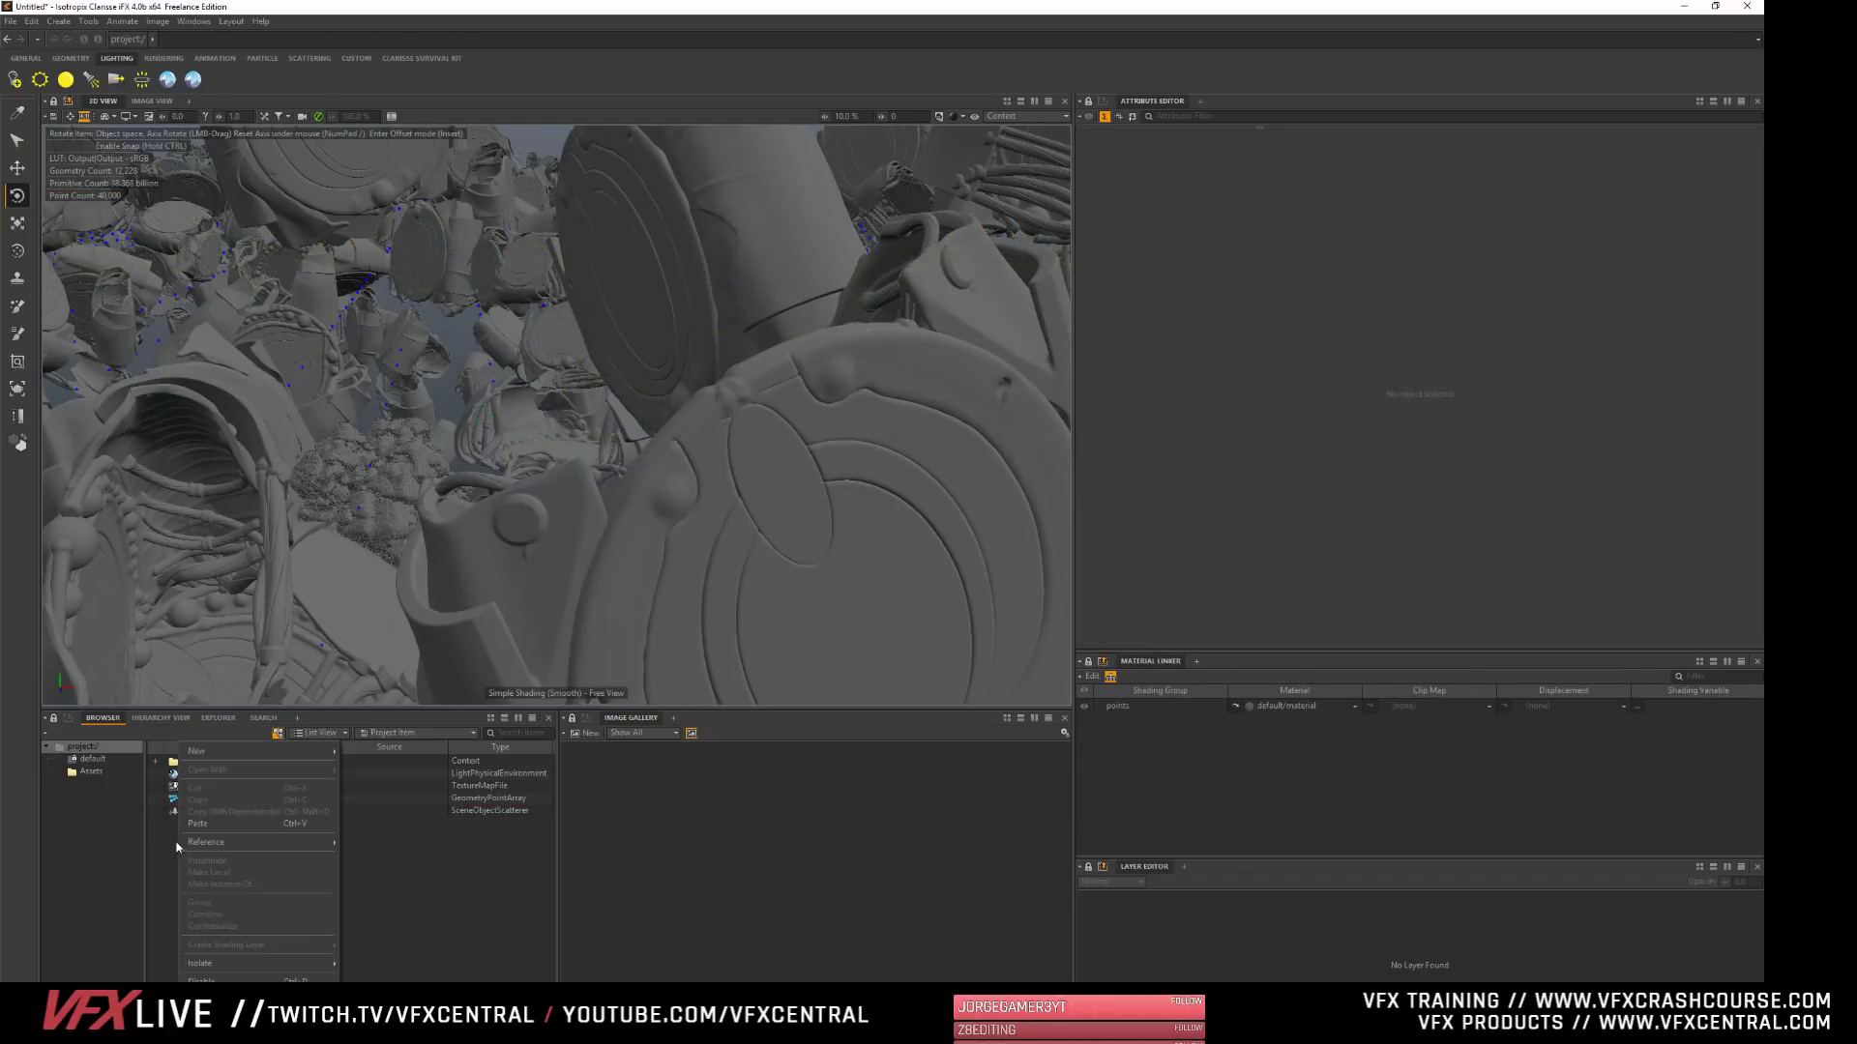
{"action": "right_click", "coordinate": [177, 852]}
{"action": "mouse_move", "coordinate": [253, 751]}
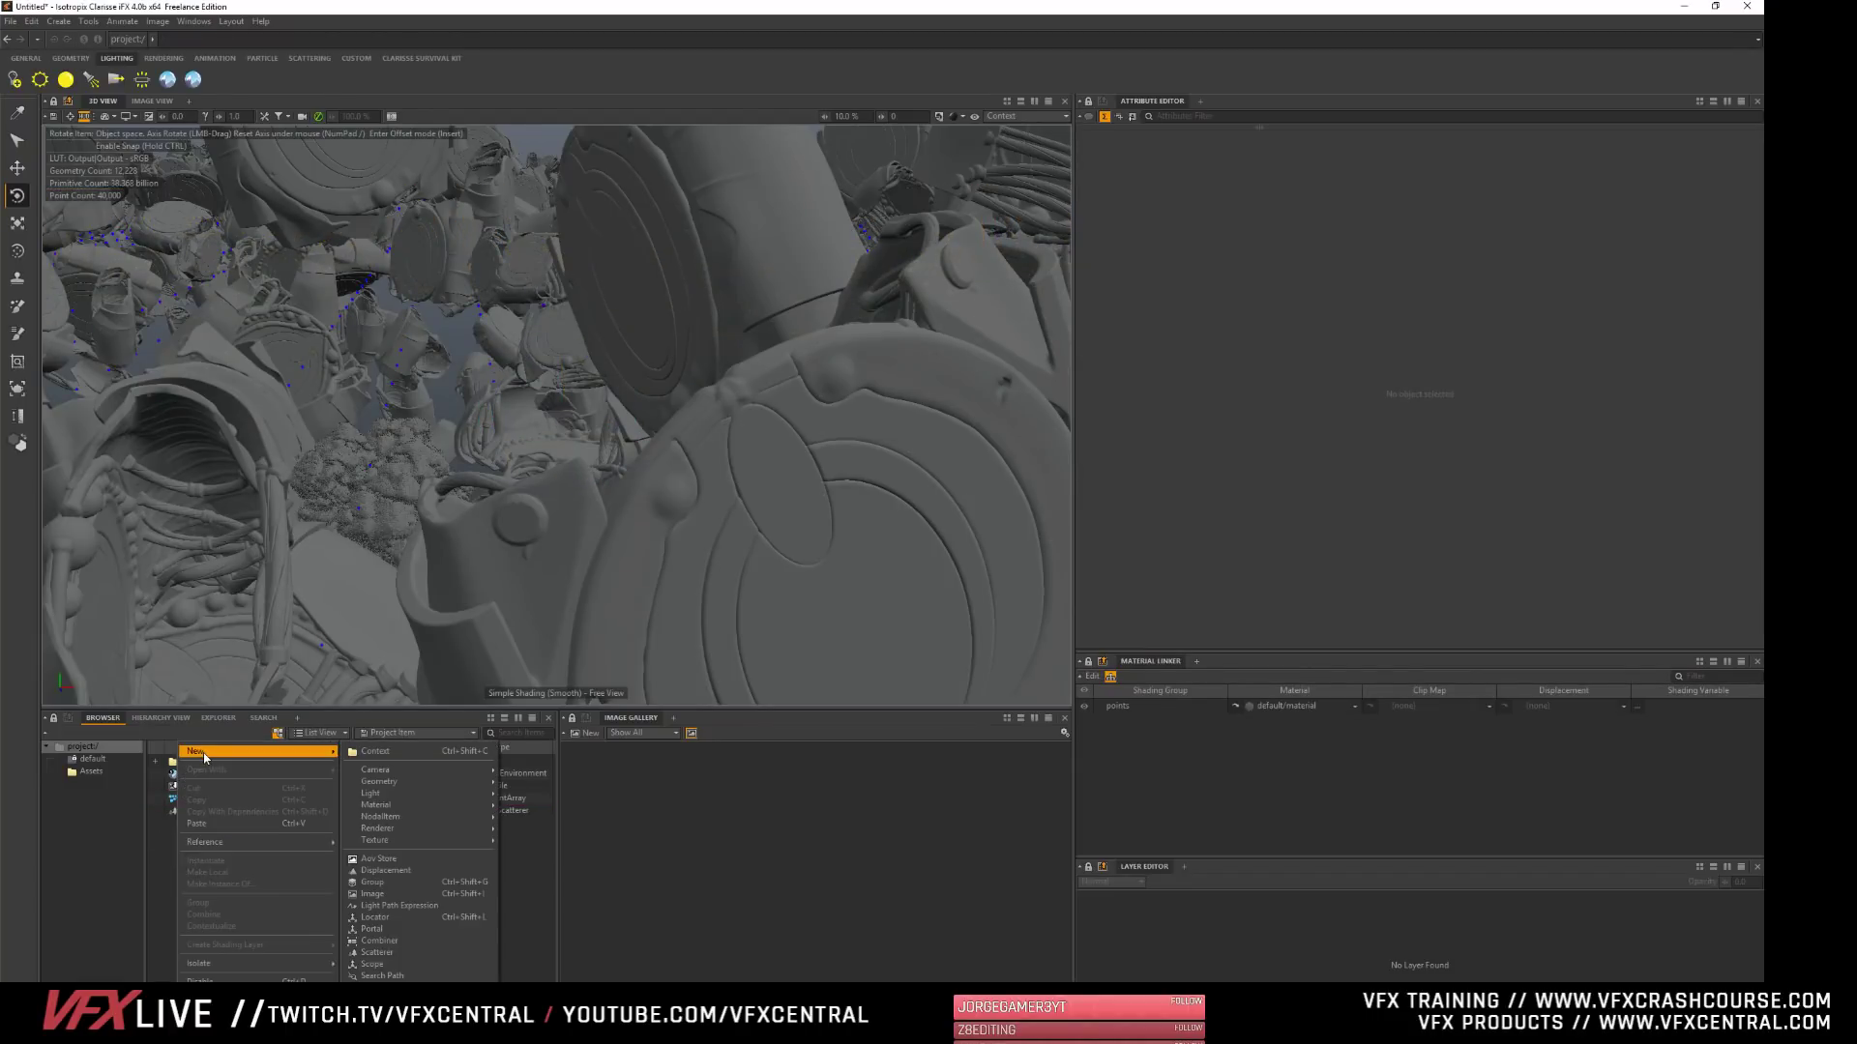
{"action": "left_click", "coordinate": [406, 954]}
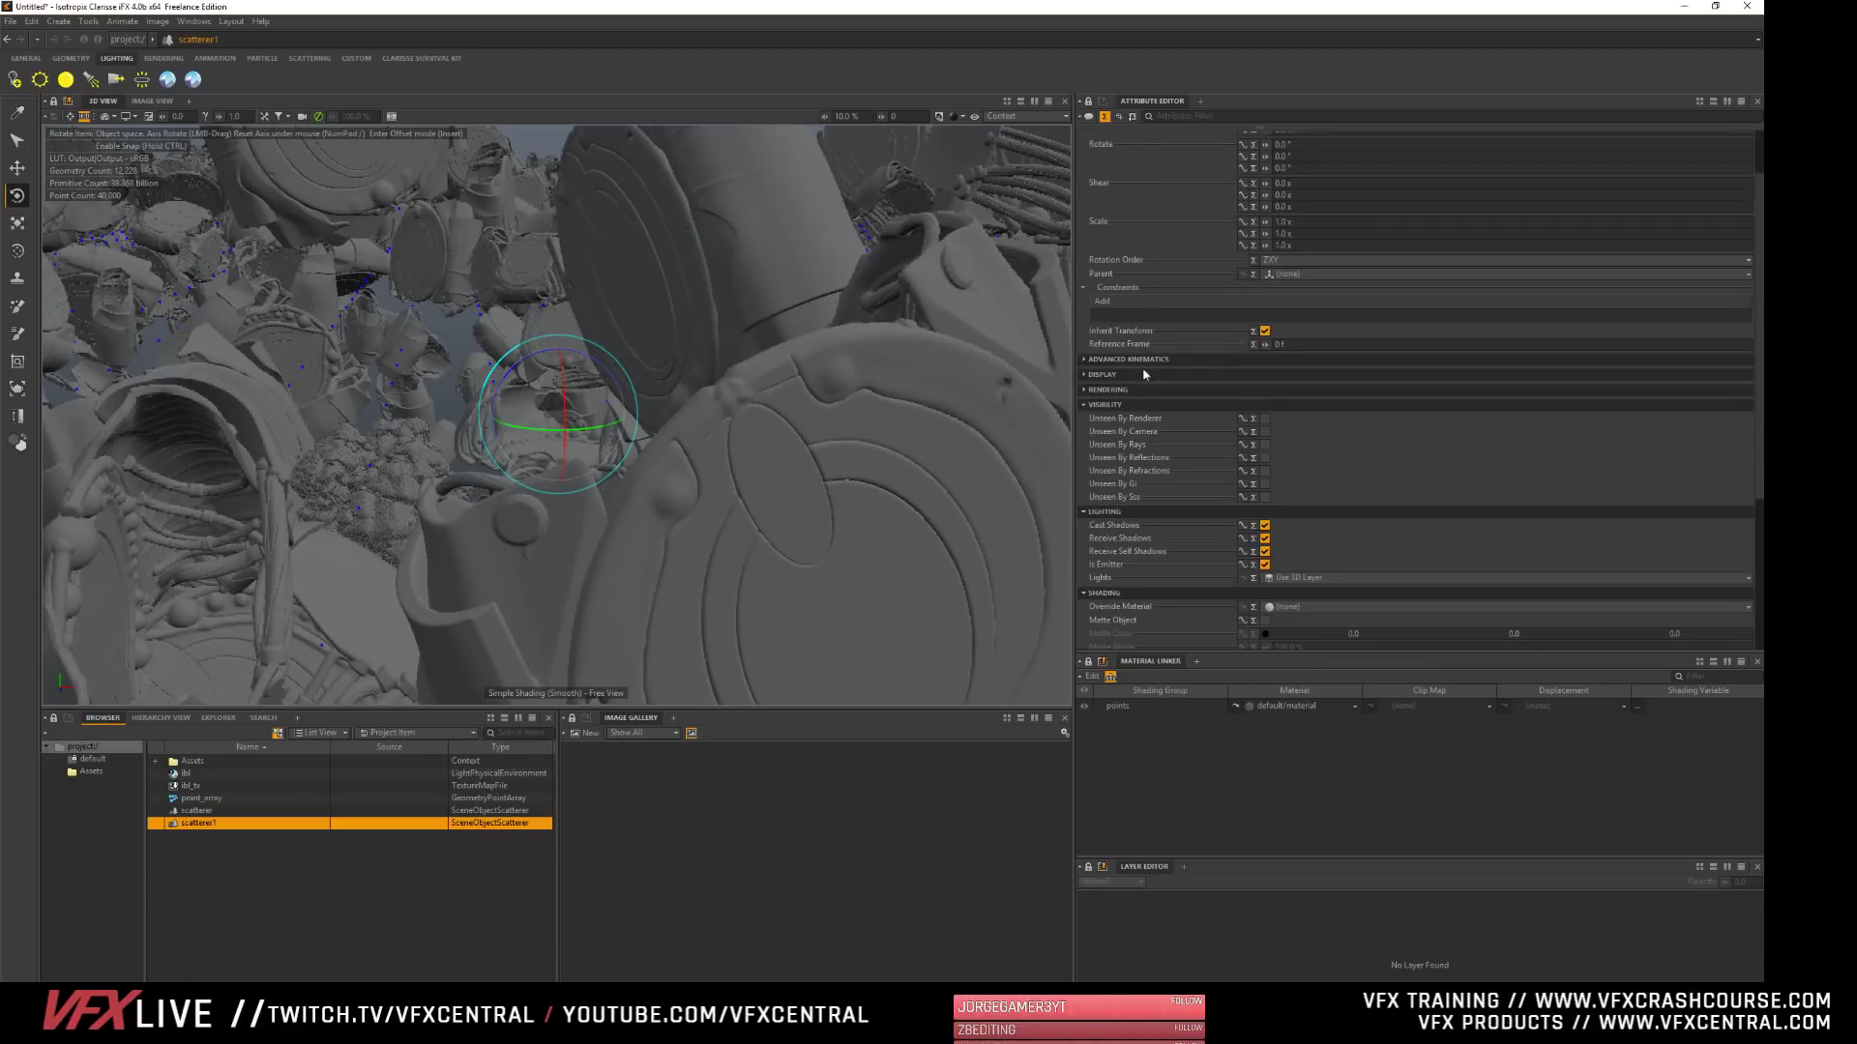
- Set the new scatterer's geometry support to point_array
{"action": "left_click", "coordinate": [1110, 408]}
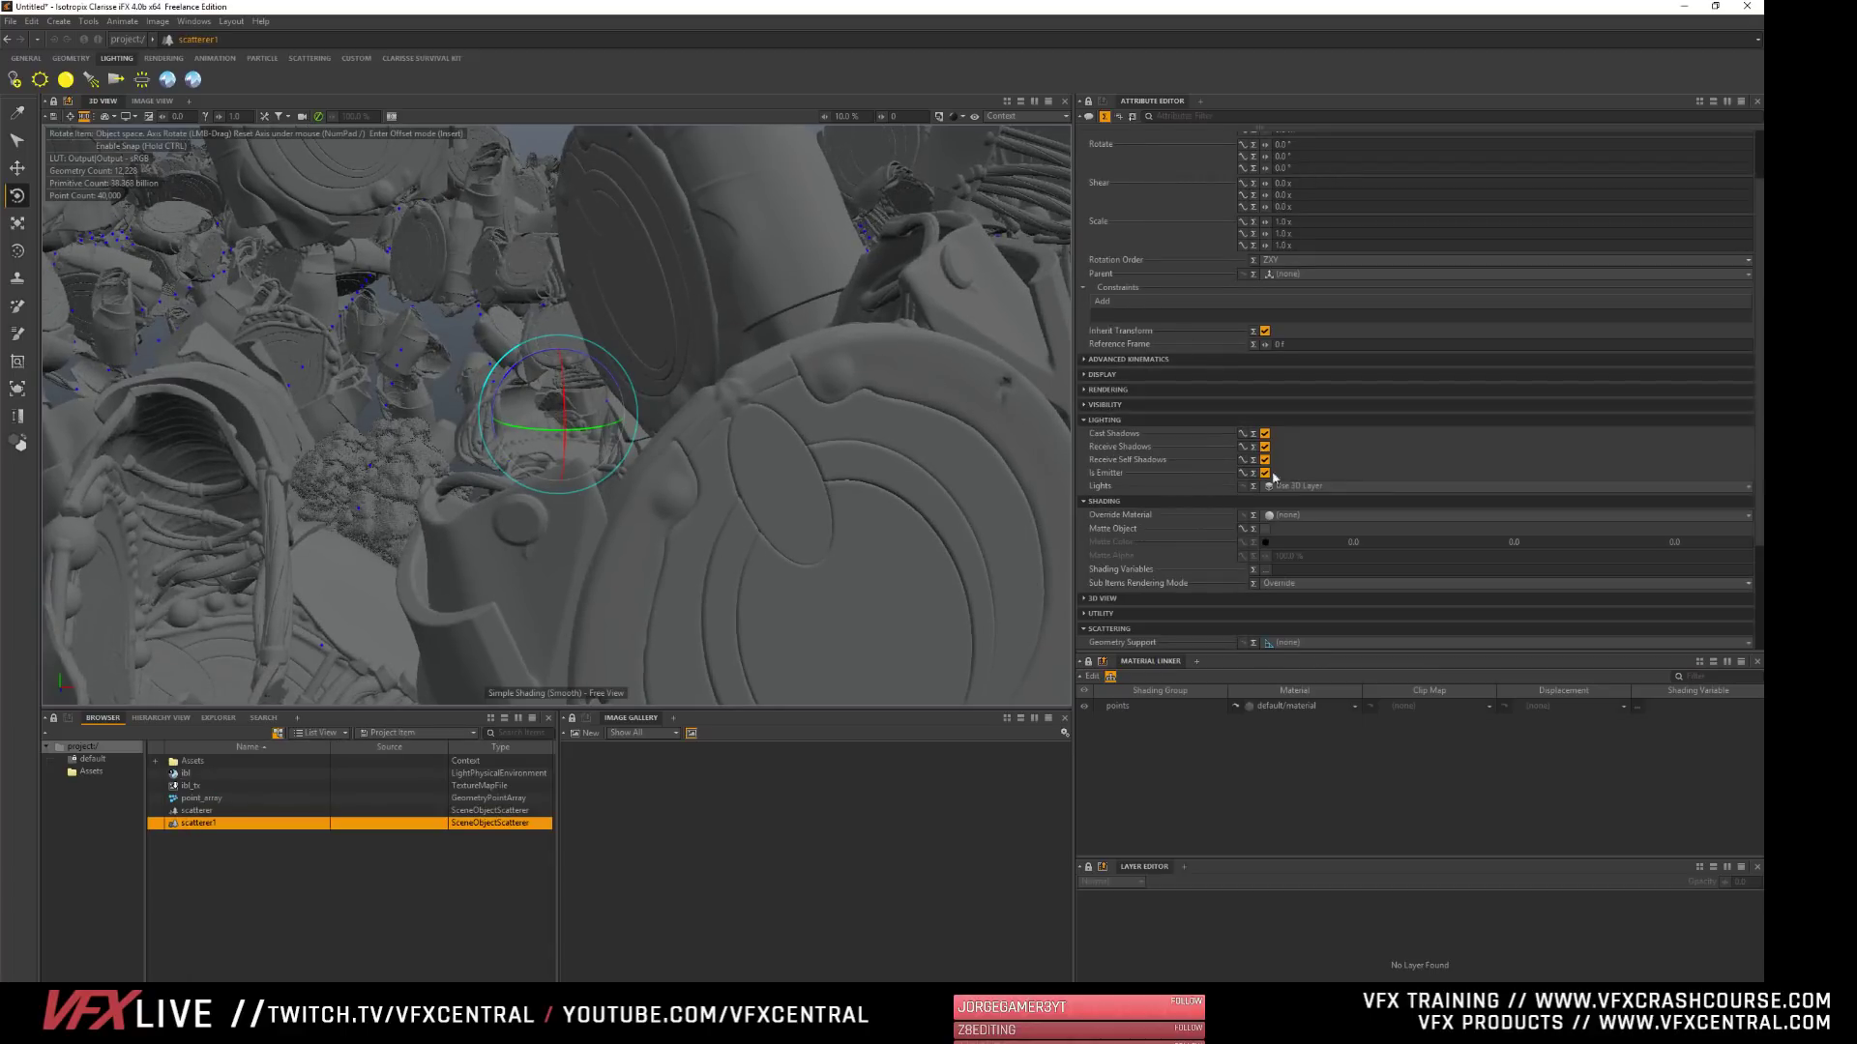
{"action": "left_click", "coordinate": [1105, 420]}
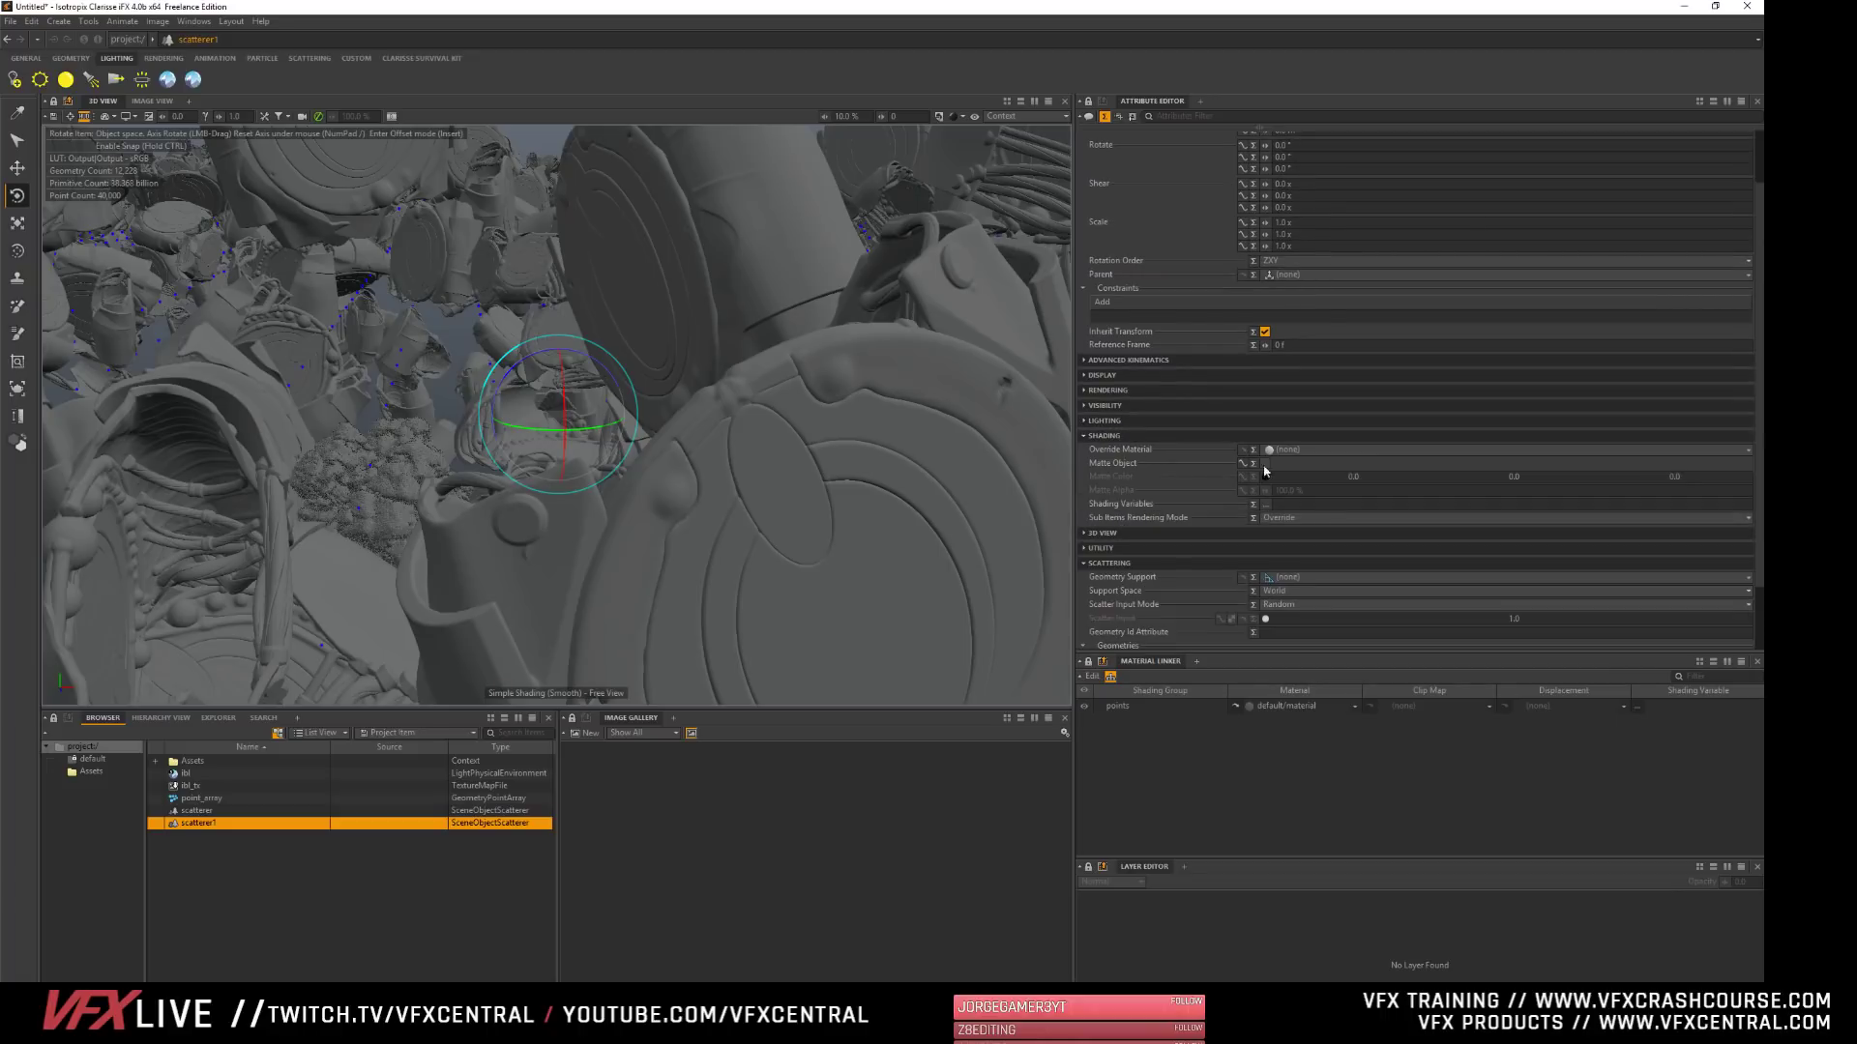
{"action": "left_click", "coordinate": [1286, 577]}
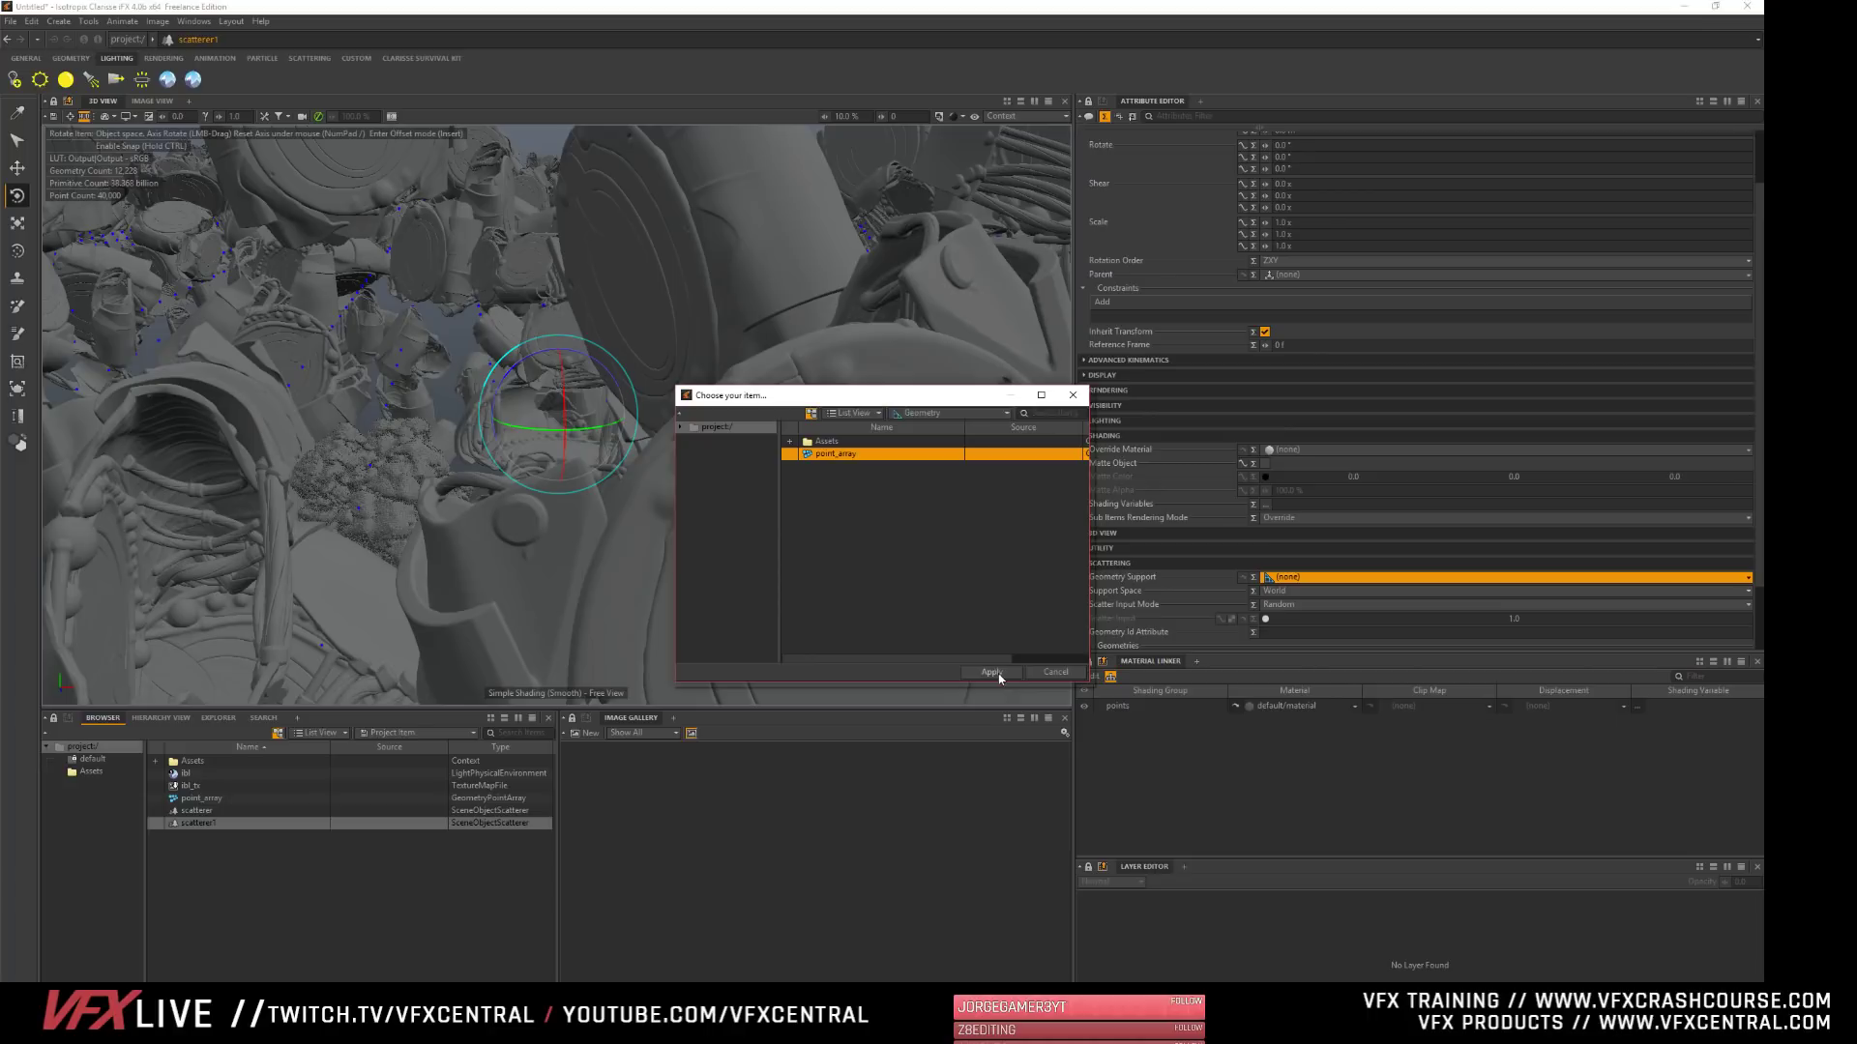
{"action": "left_click", "coordinate": [996, 674]}
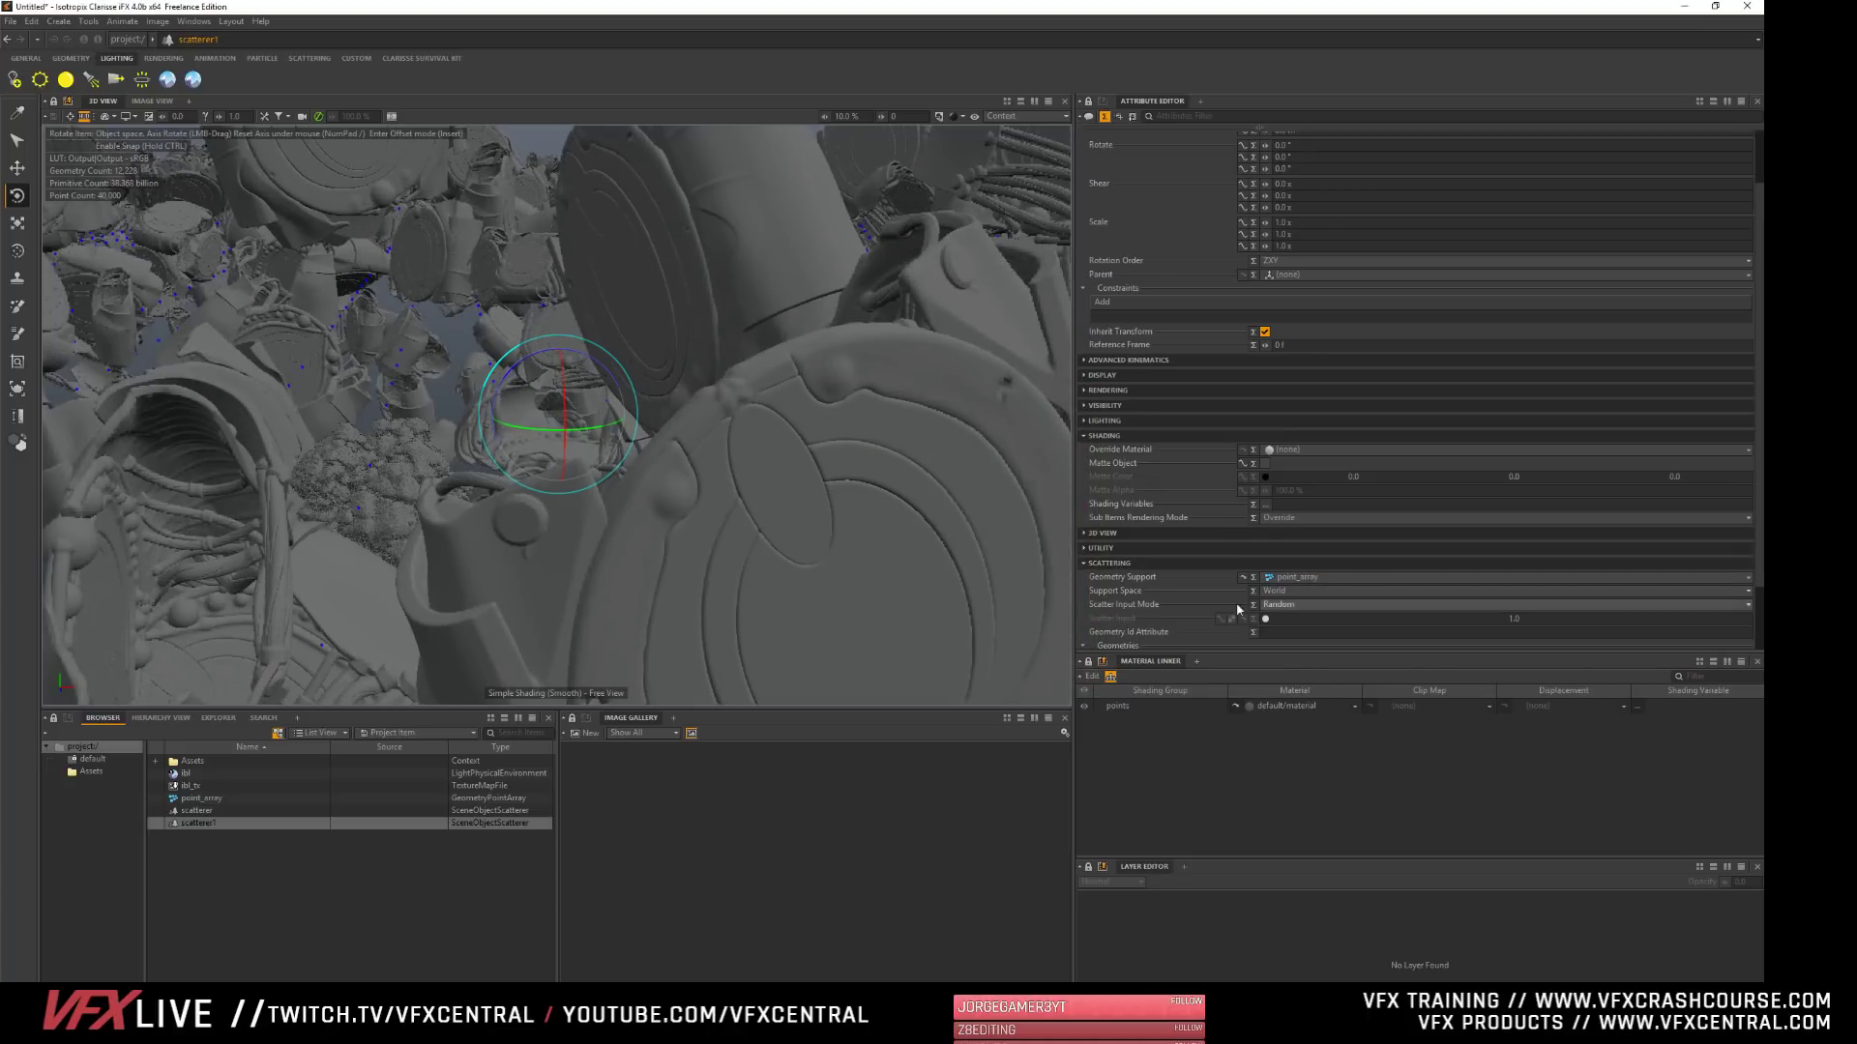
- Add the smoke volume from the Assets context to the new scatterer's geometries
{"action": "scroll", "coordinate": [1206, 613], "scroll_direction": "down", "scroll_amount": 2}
{"action": "left_click", "coordinate": [1113, 583]}
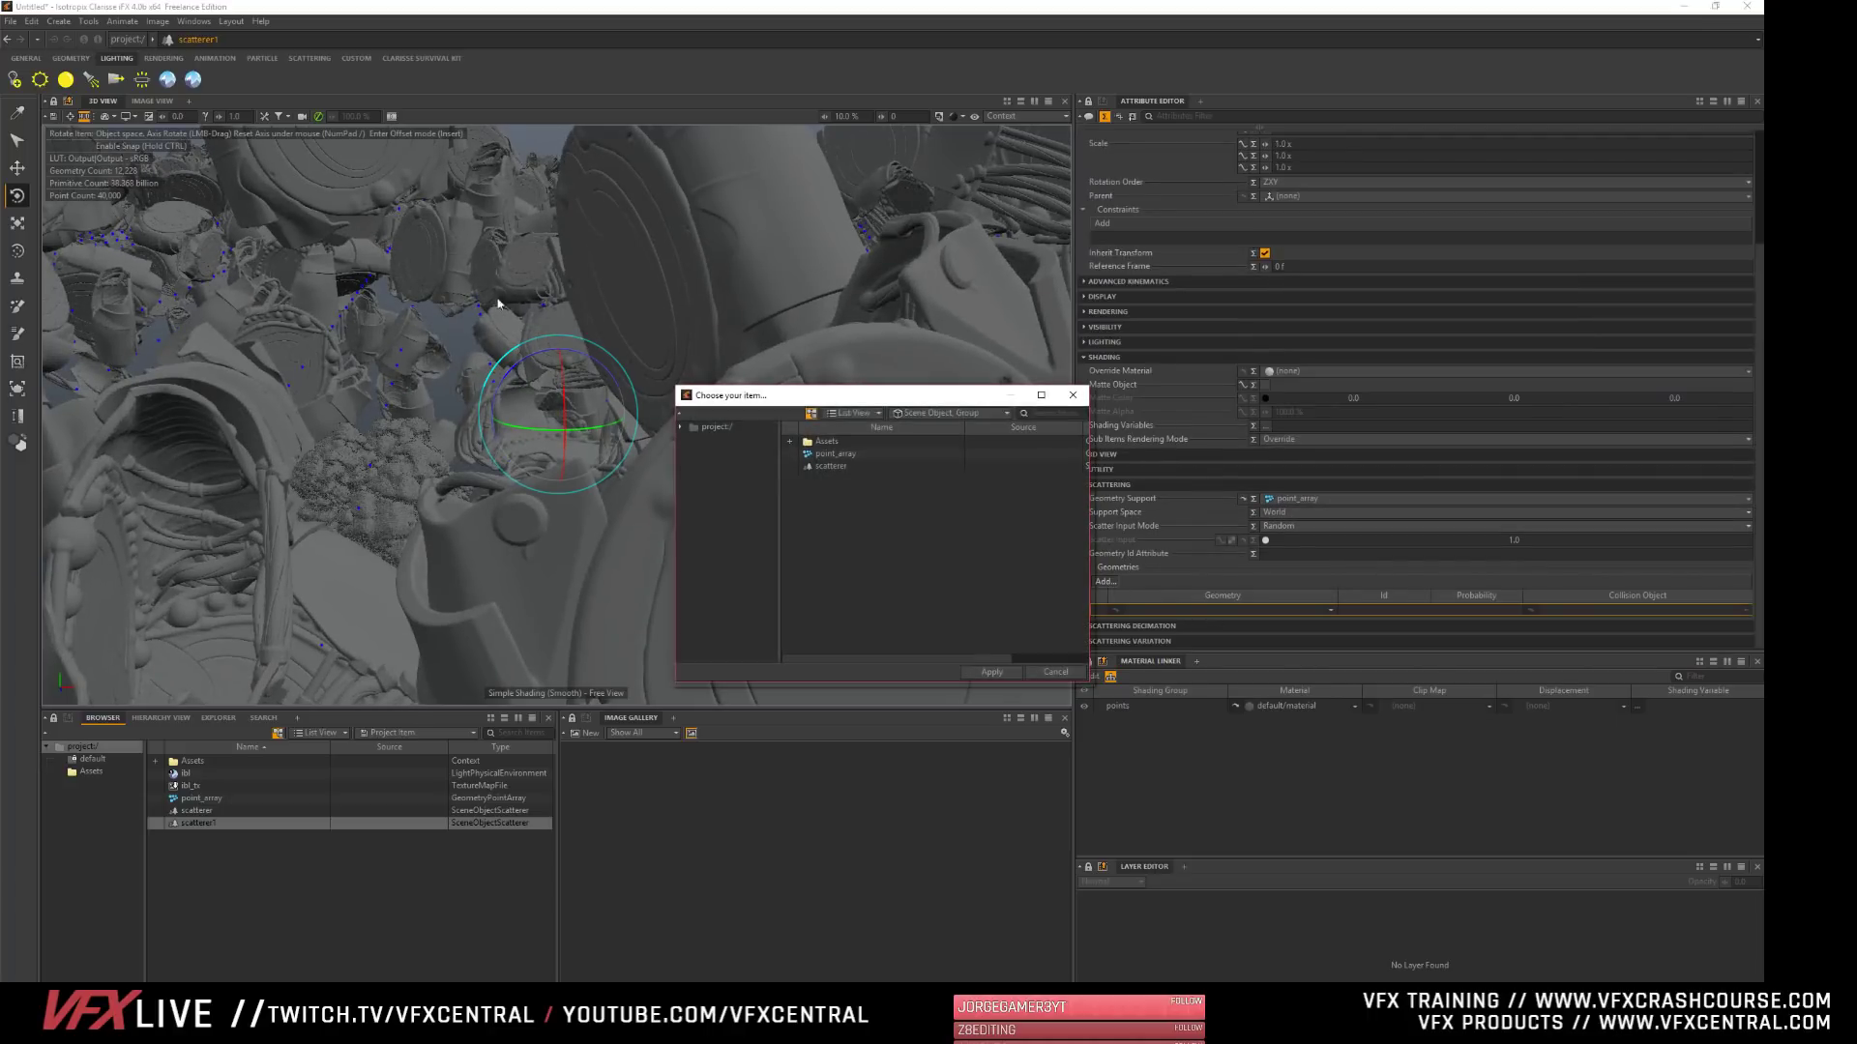
{"action": "double_click", "coordinate": [814, 441]}
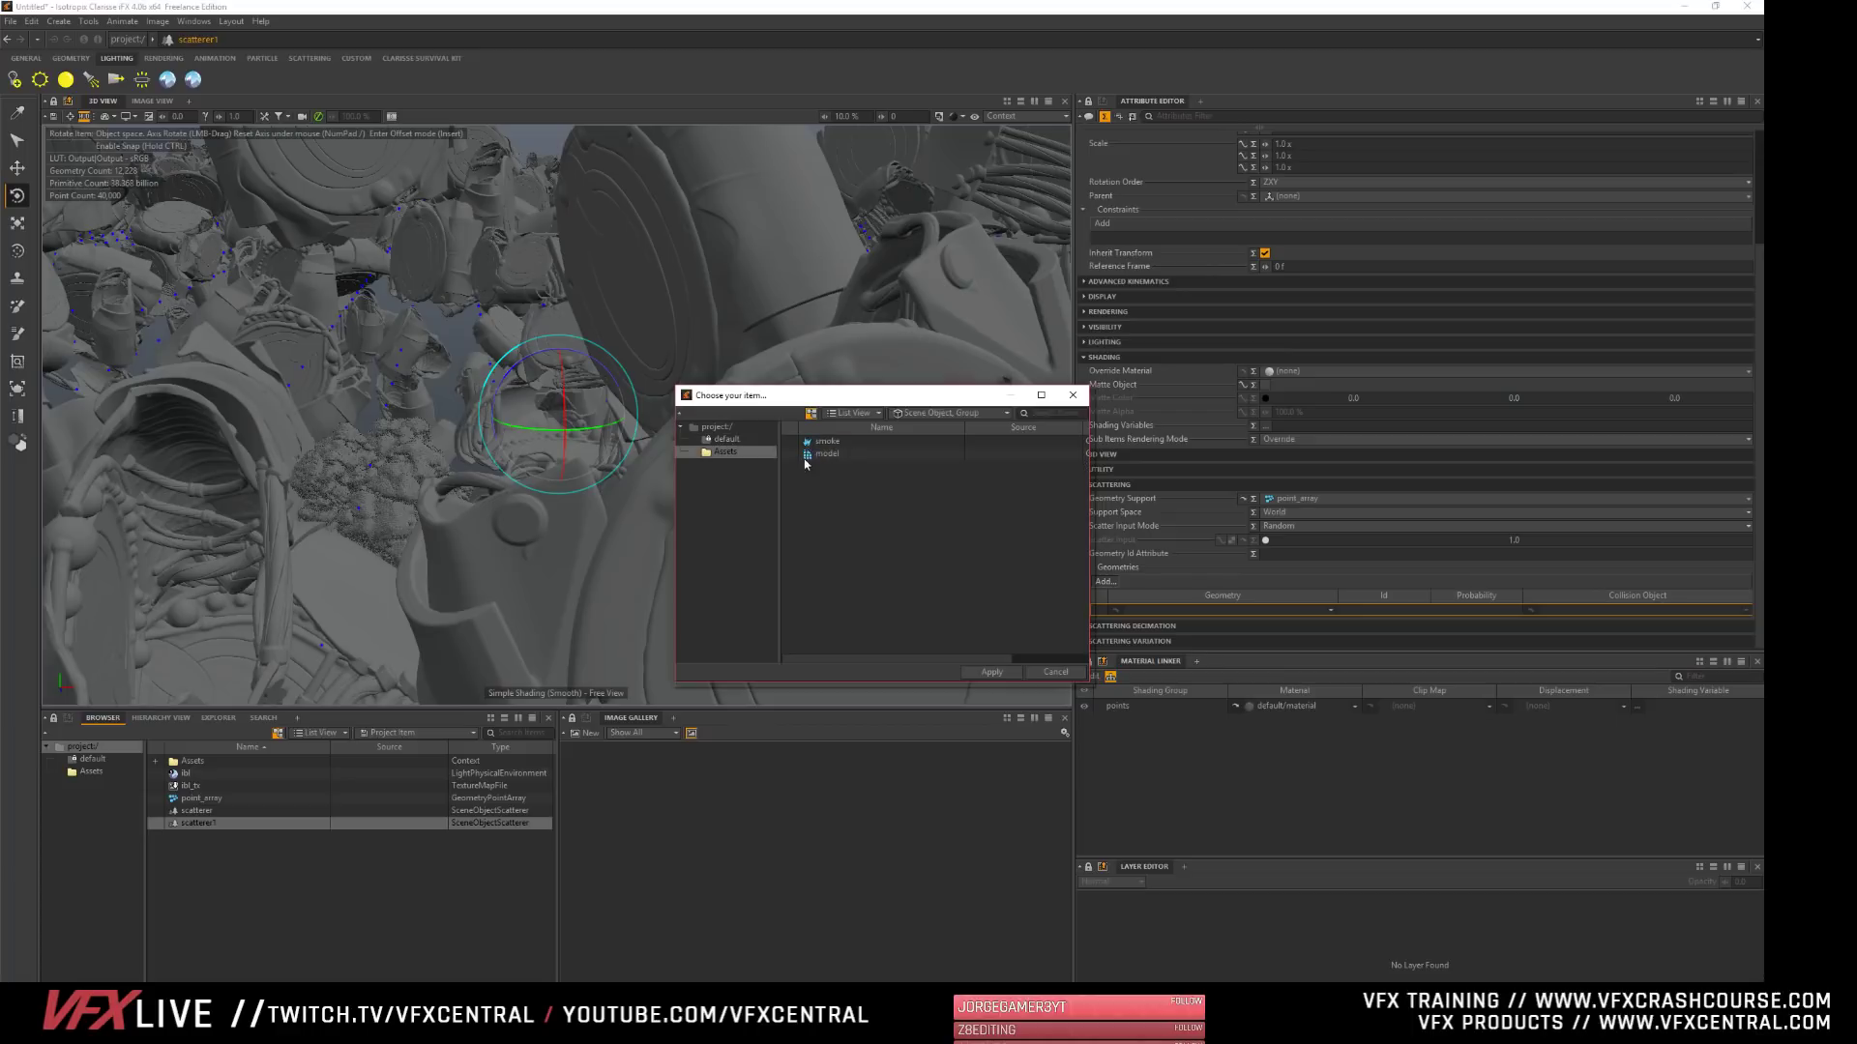
{"action": "left_click", "coordinate": [817, 441]}
{"action": "left_click", "coordinate": [990, 672]}
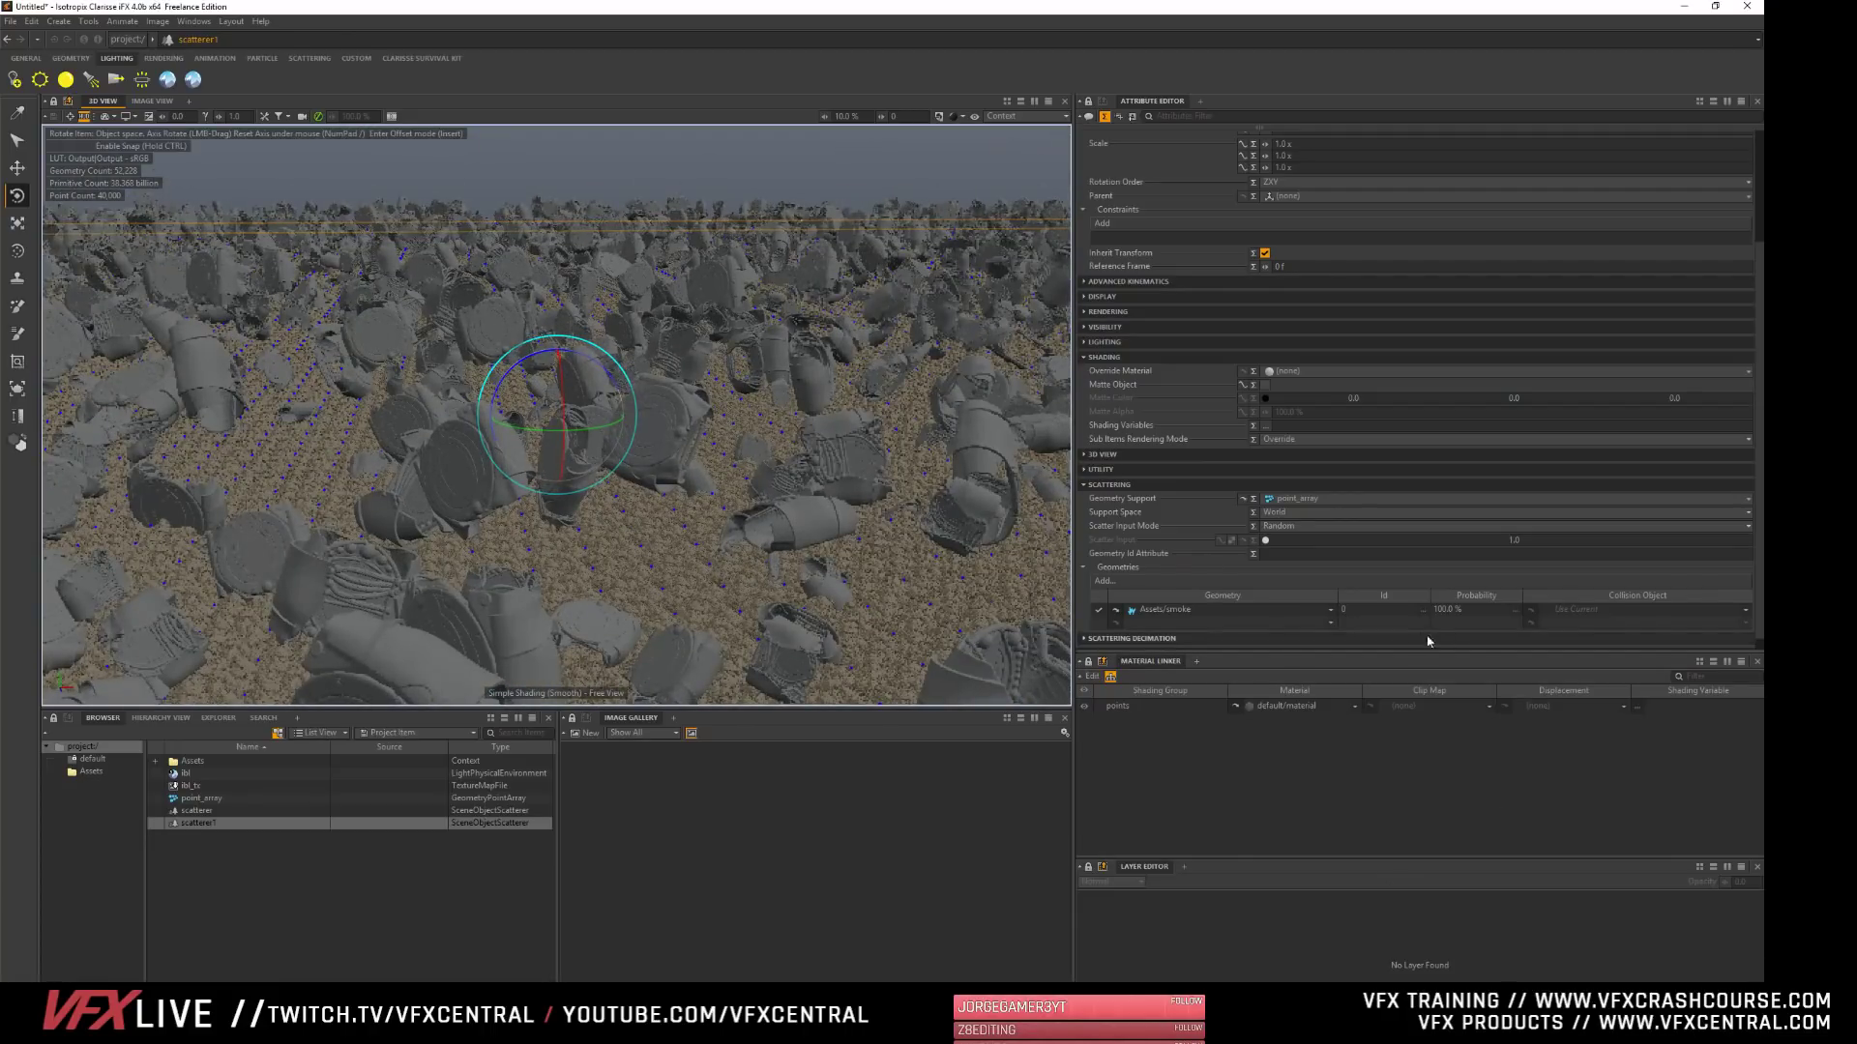
- Switch the 3D view to Progressive Rendering to render the scattered models and smoke volumes
{"action": "left_click", "coordinate": [964, 117]}
{"action": "left_click", "coordinate": [1011, 285]}
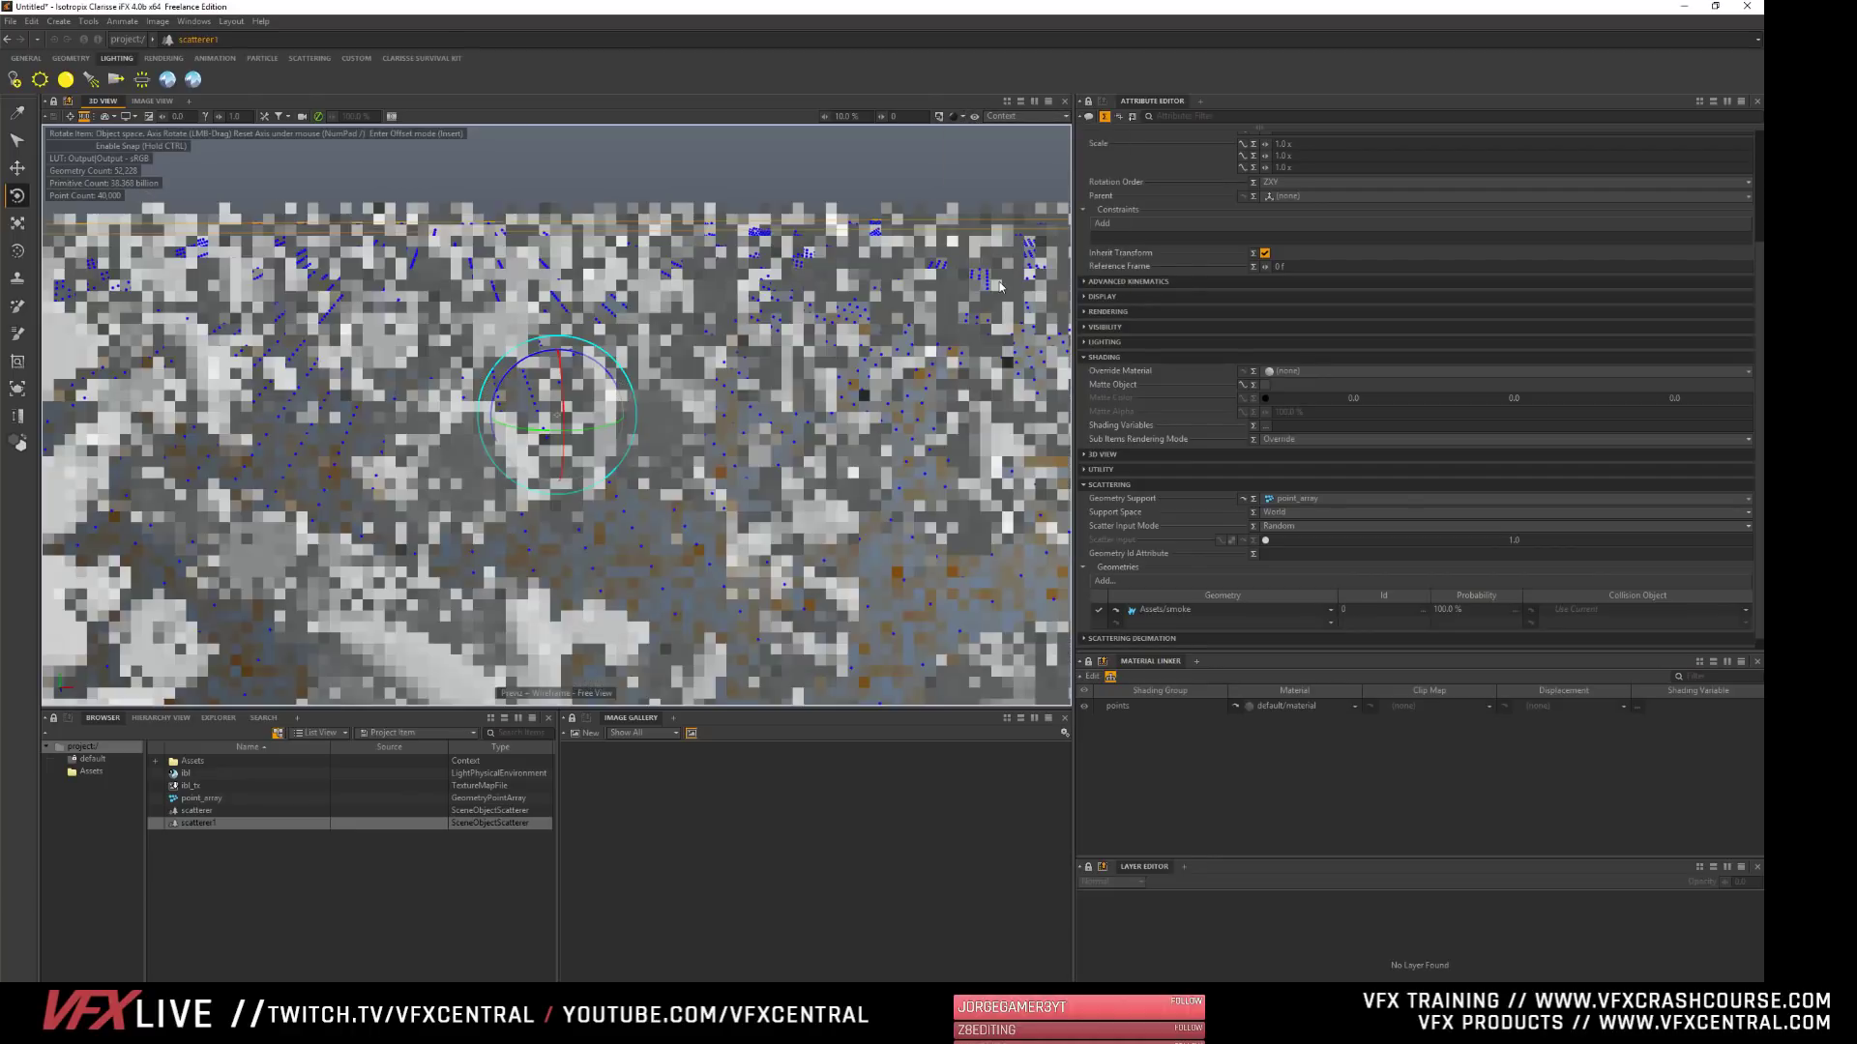
{"action": "left_click", "coordinate": [957, 117]}
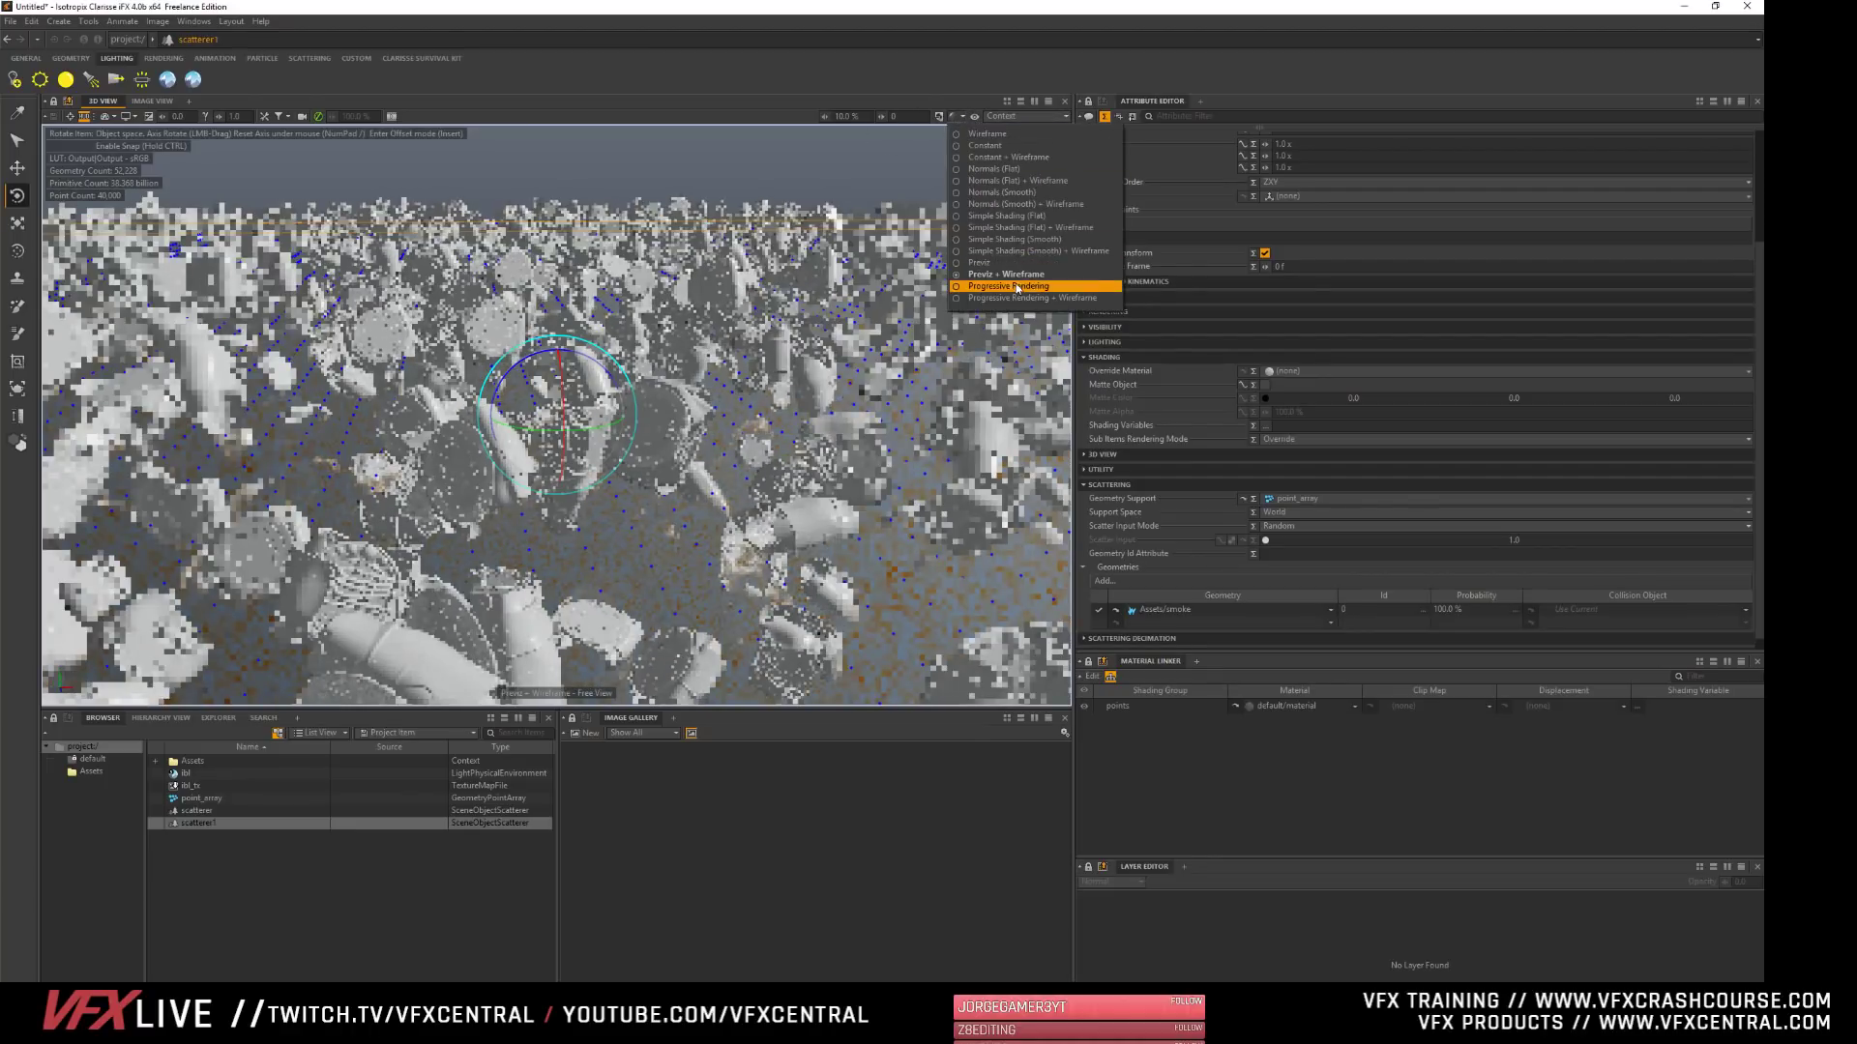
{"action": "left_click", "coordinate": [1012, 290]}
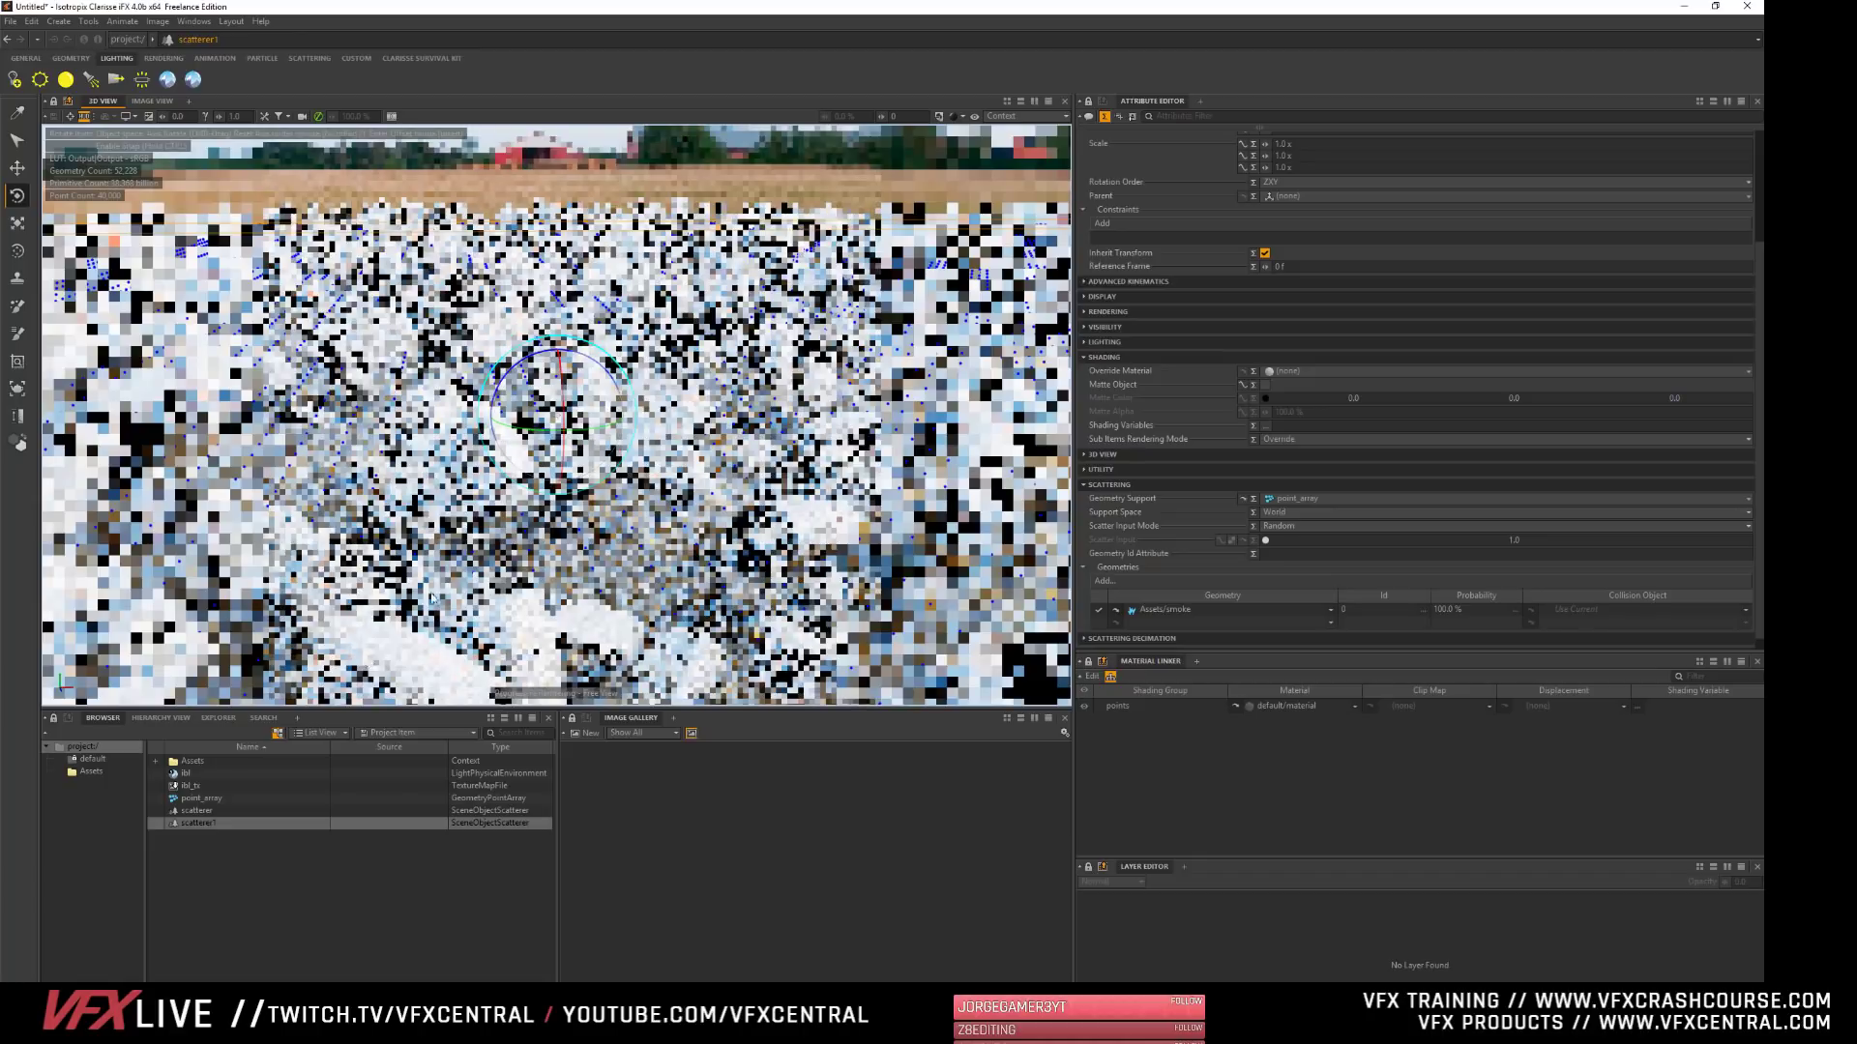
- Delete the instanced environment light from the Assets context, return to the project root and clear the selection
{"action": "double_click", "coordinate": [175, 763]}
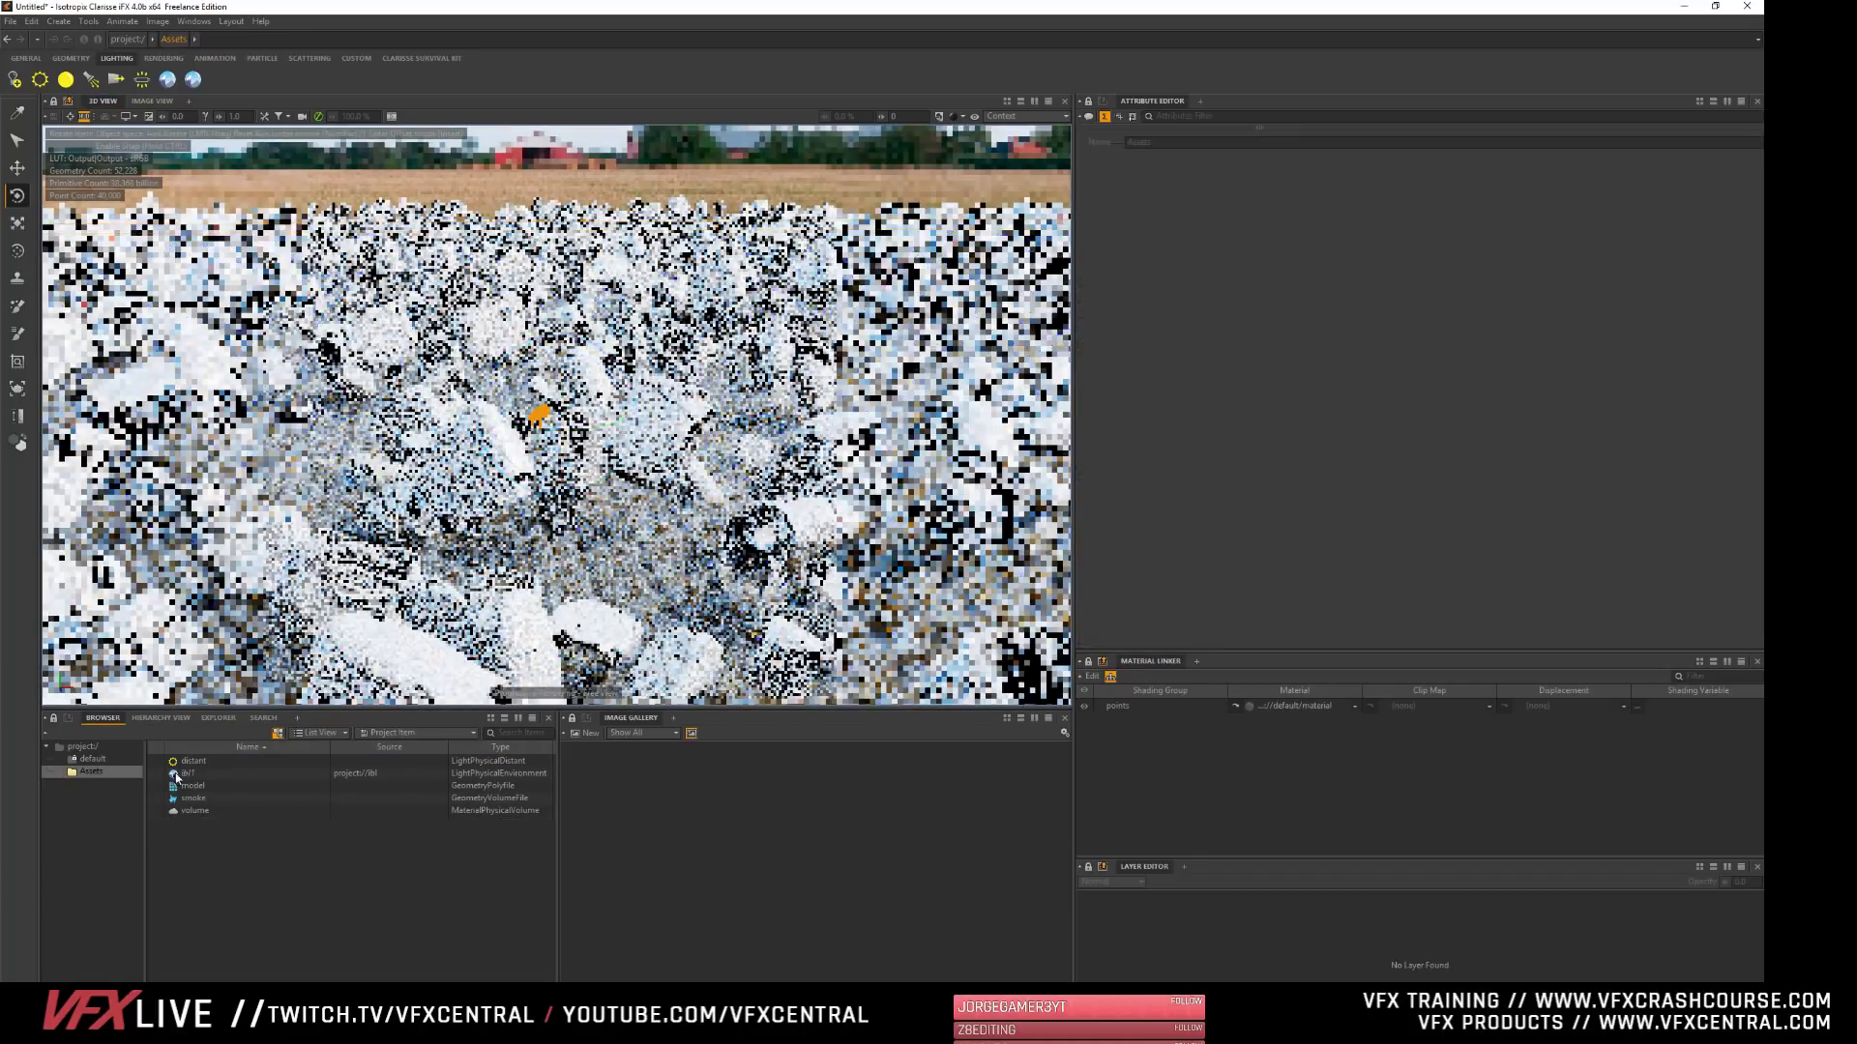
{"action": "left_click", "coordinate": [175, 773]}
{"action": "key", "text": "Delete"}
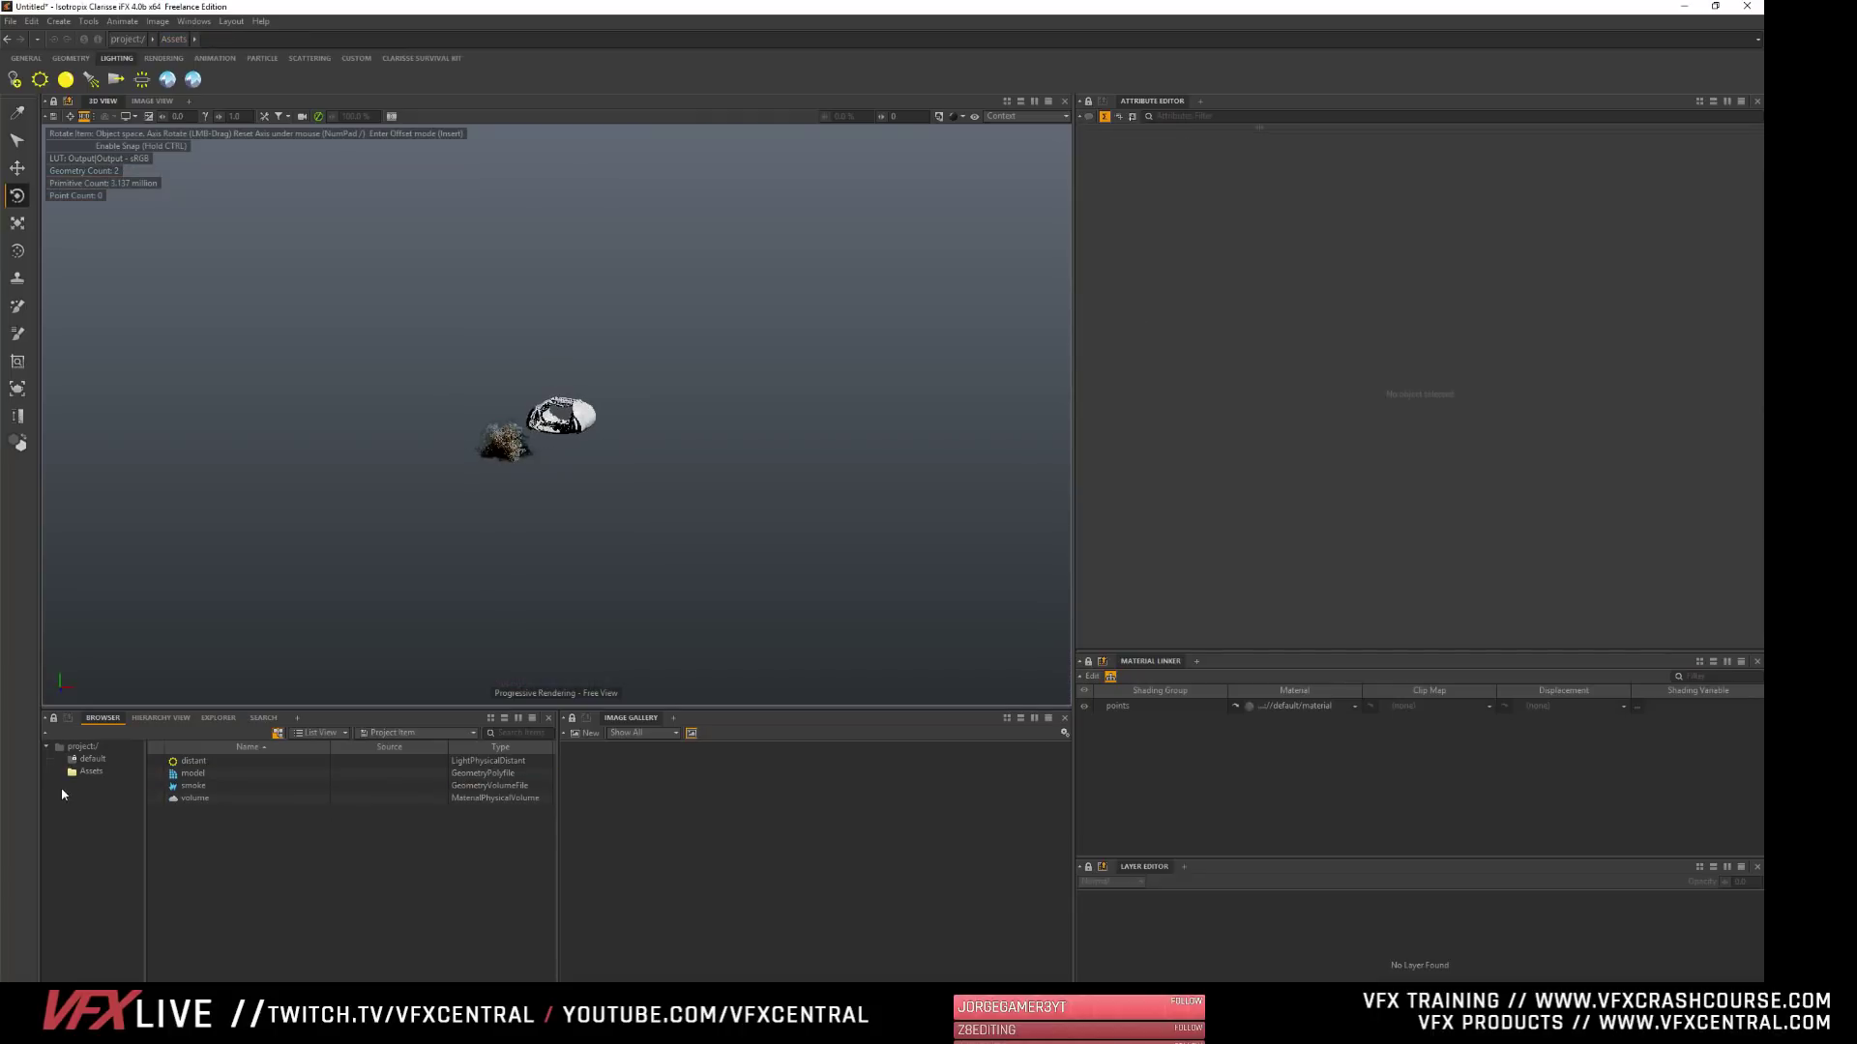
{"action": "left_click", "coordinate": [83, 748]}
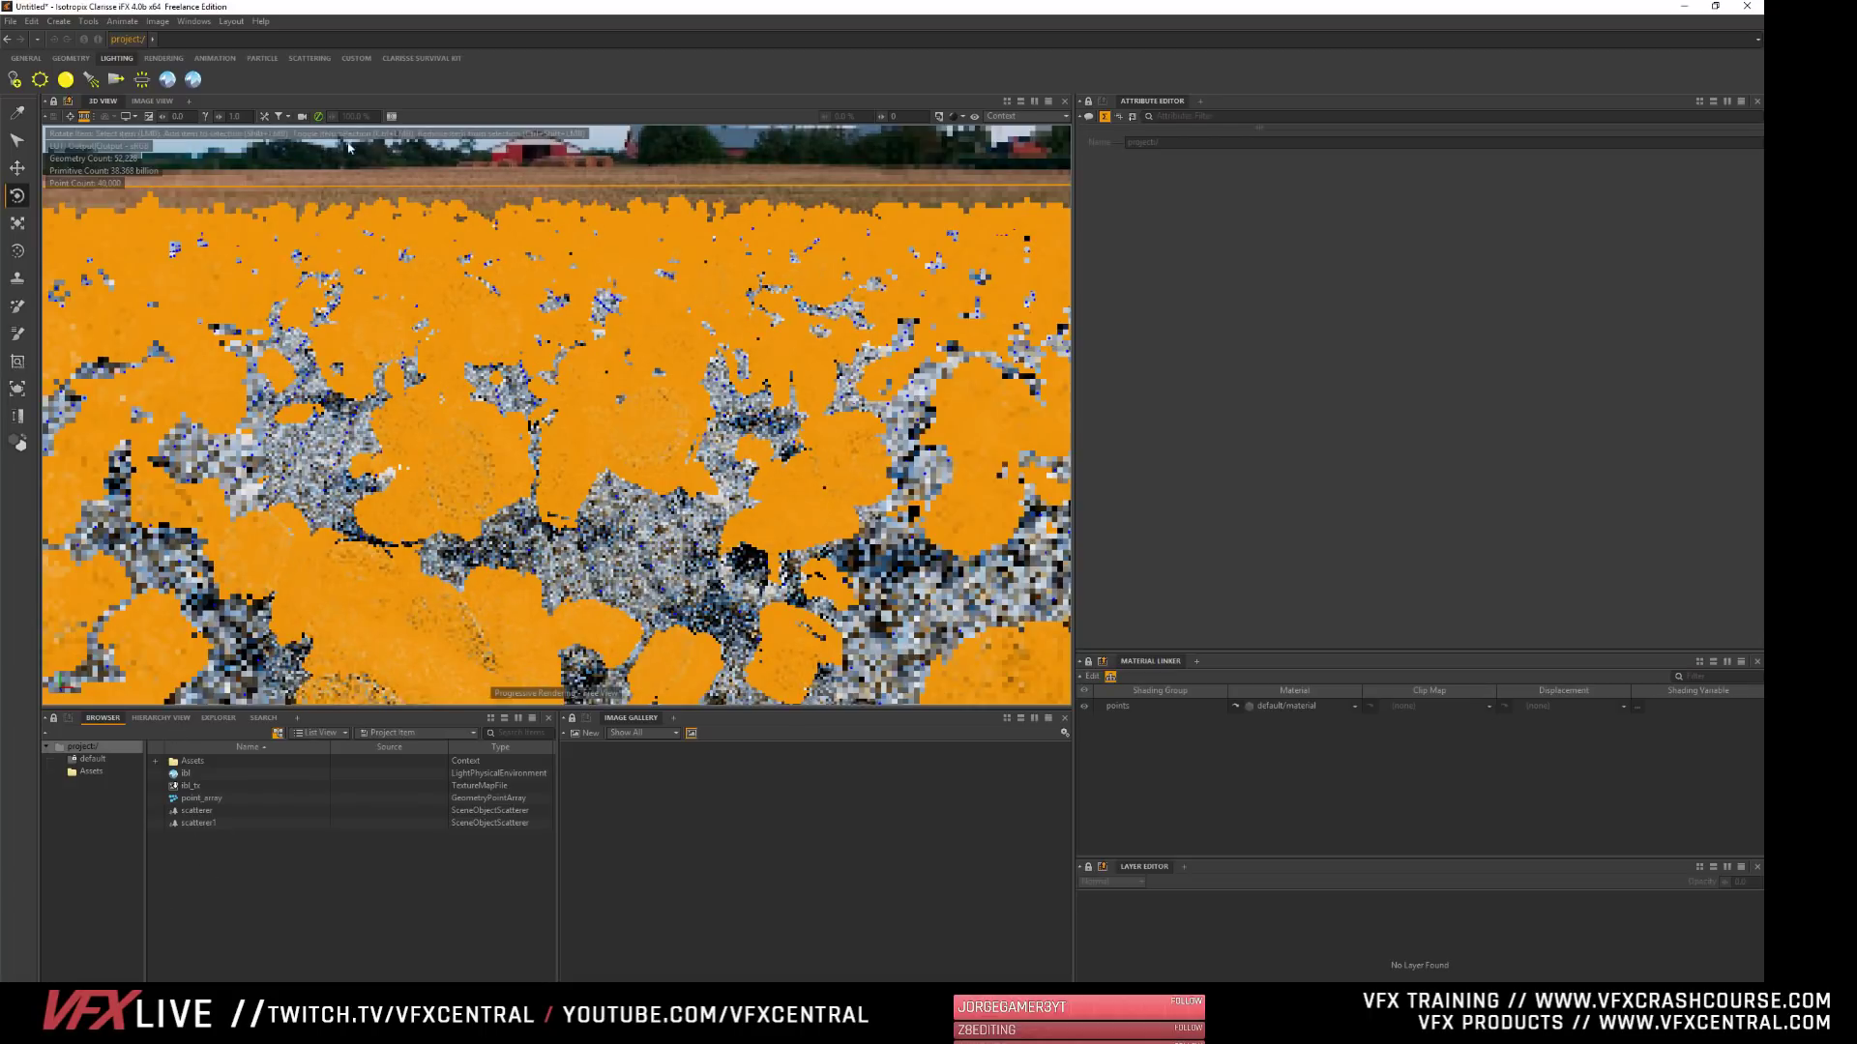
{"action": "left_click", "coordinate": [323, 164]}
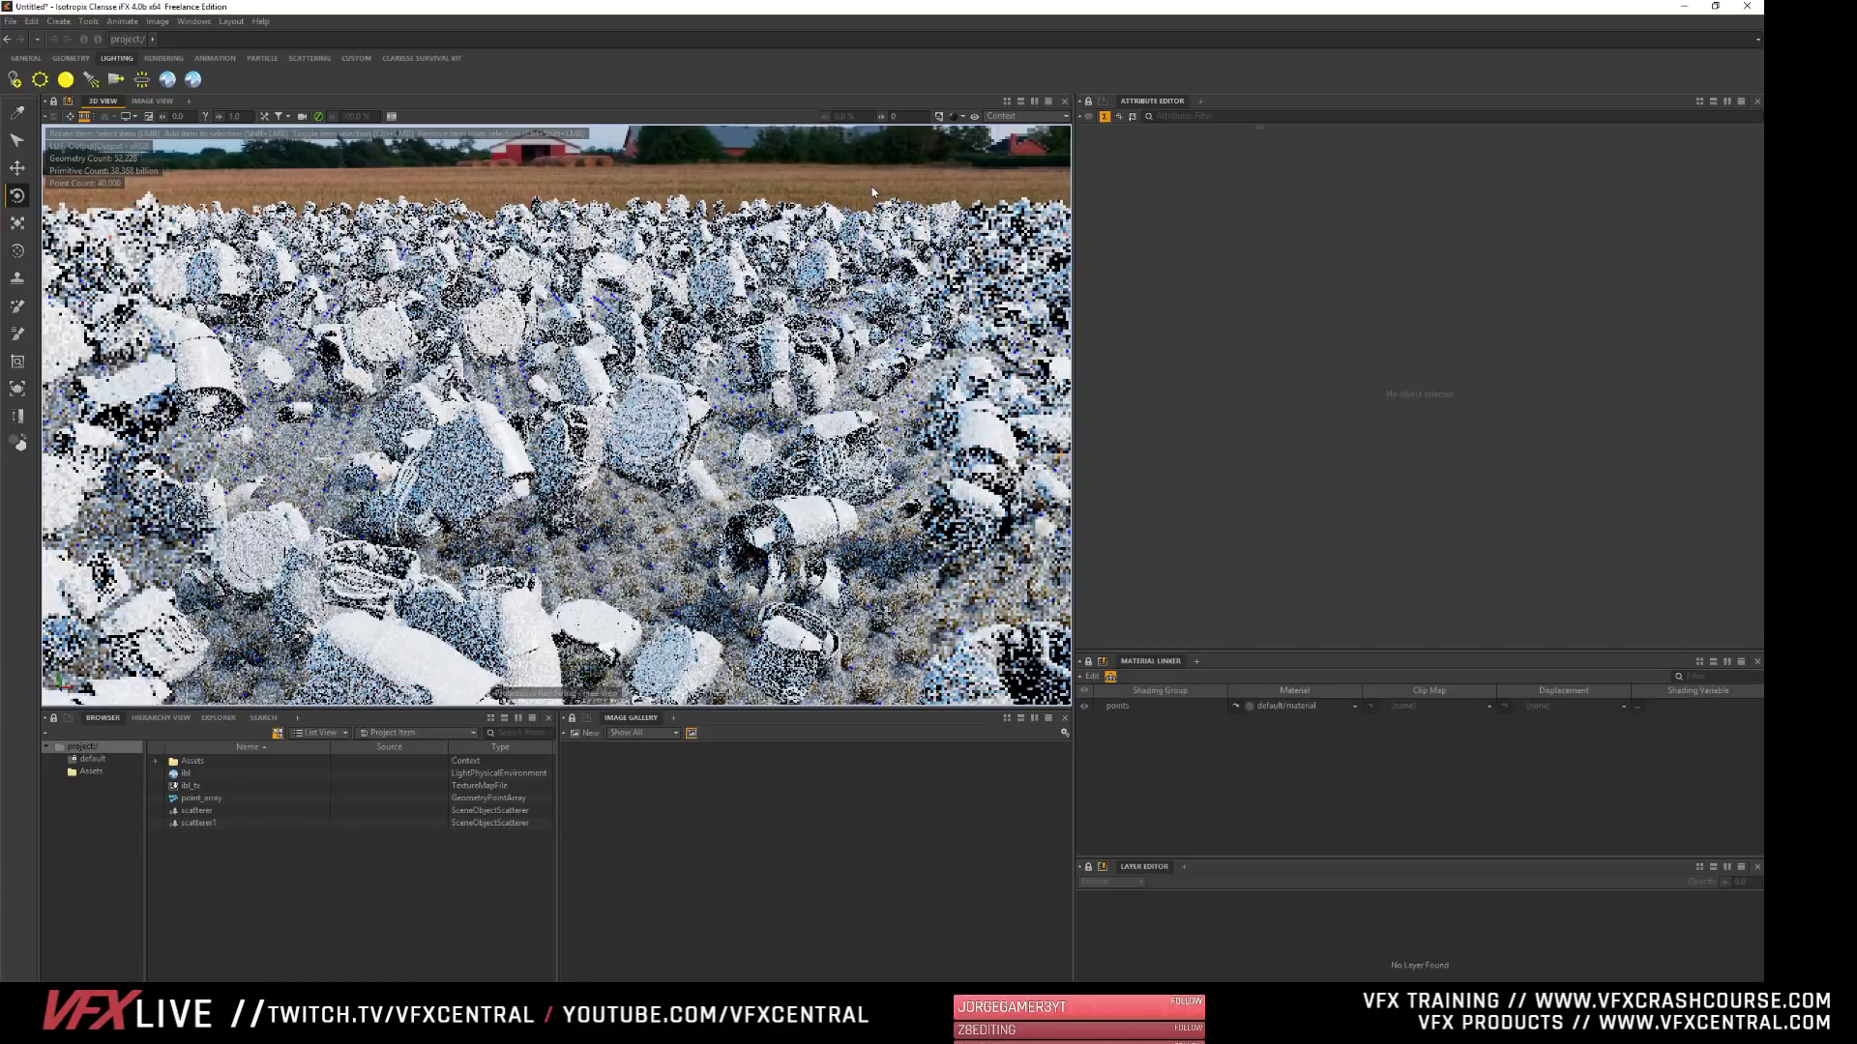
- Set the 3D view shading to Simple Shading (Smooth) and change its display mode from Context to Object
{"action": "left_click", "coordinate": [974, 119]}
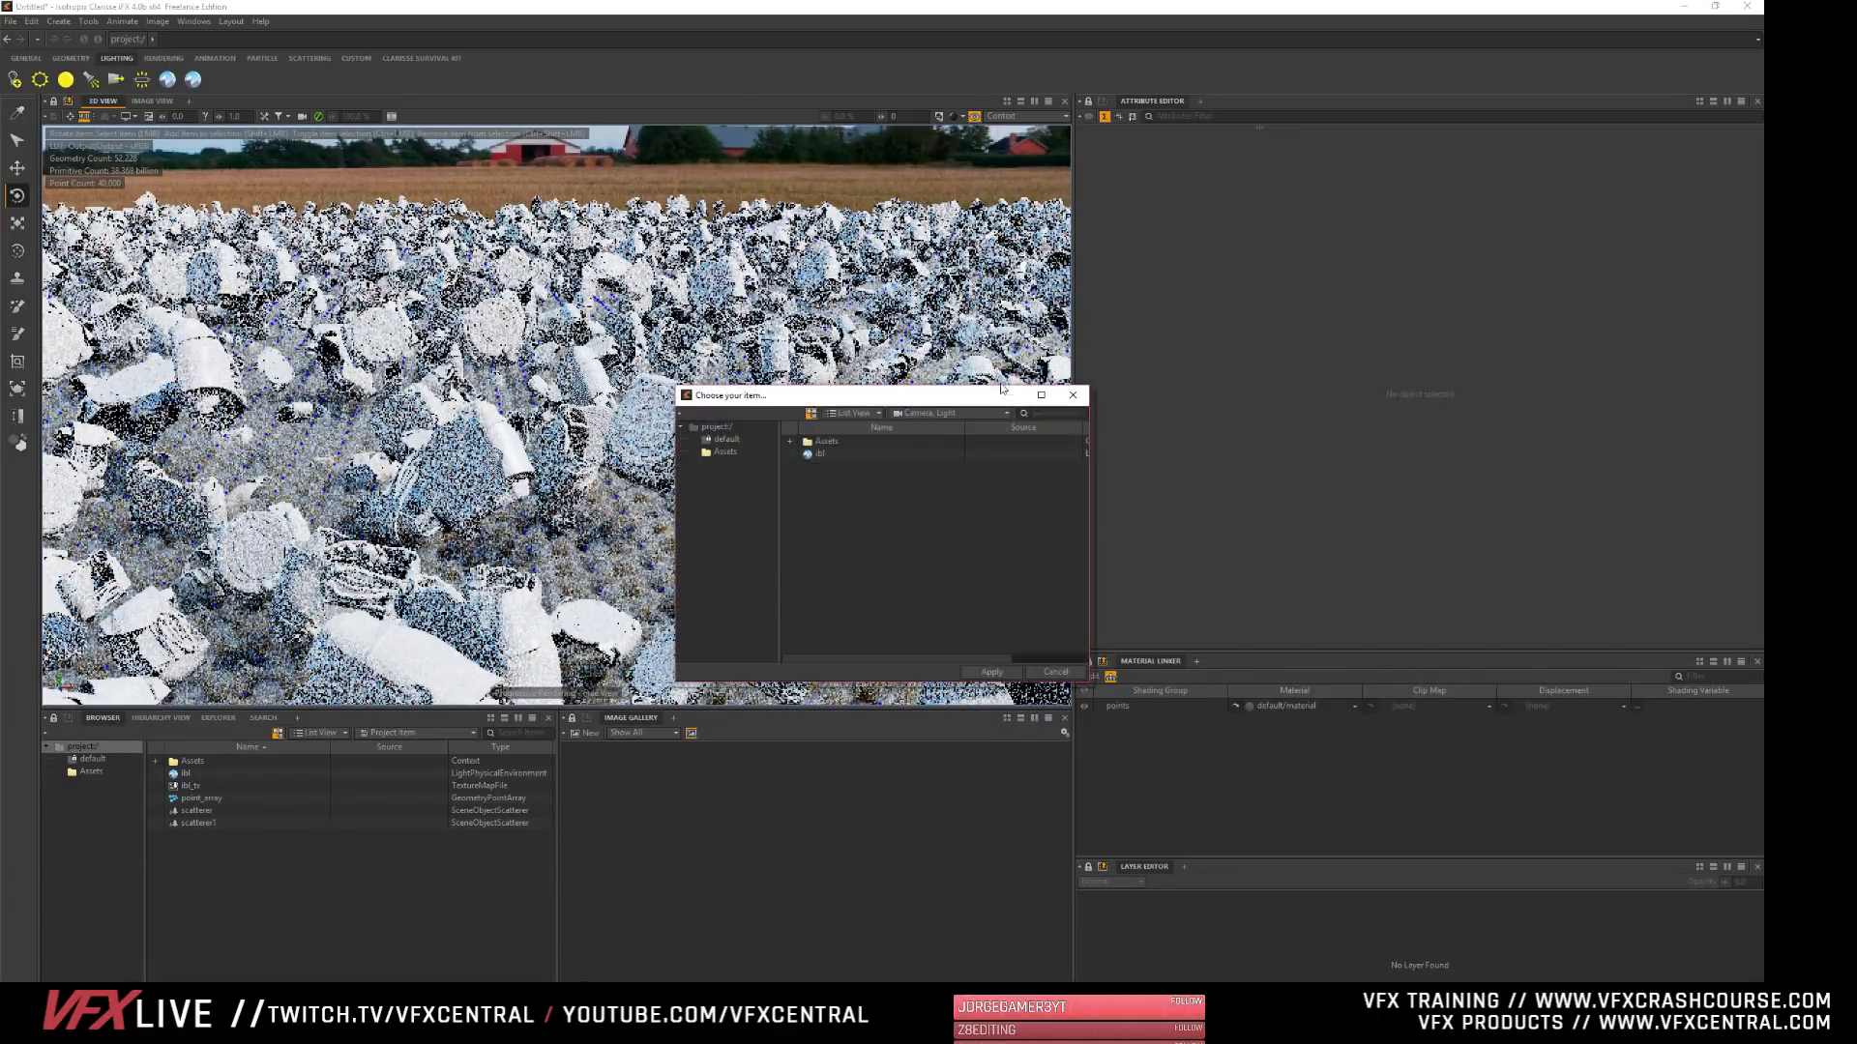
{"action": "left_click", "coordinate": [1062, 673]}
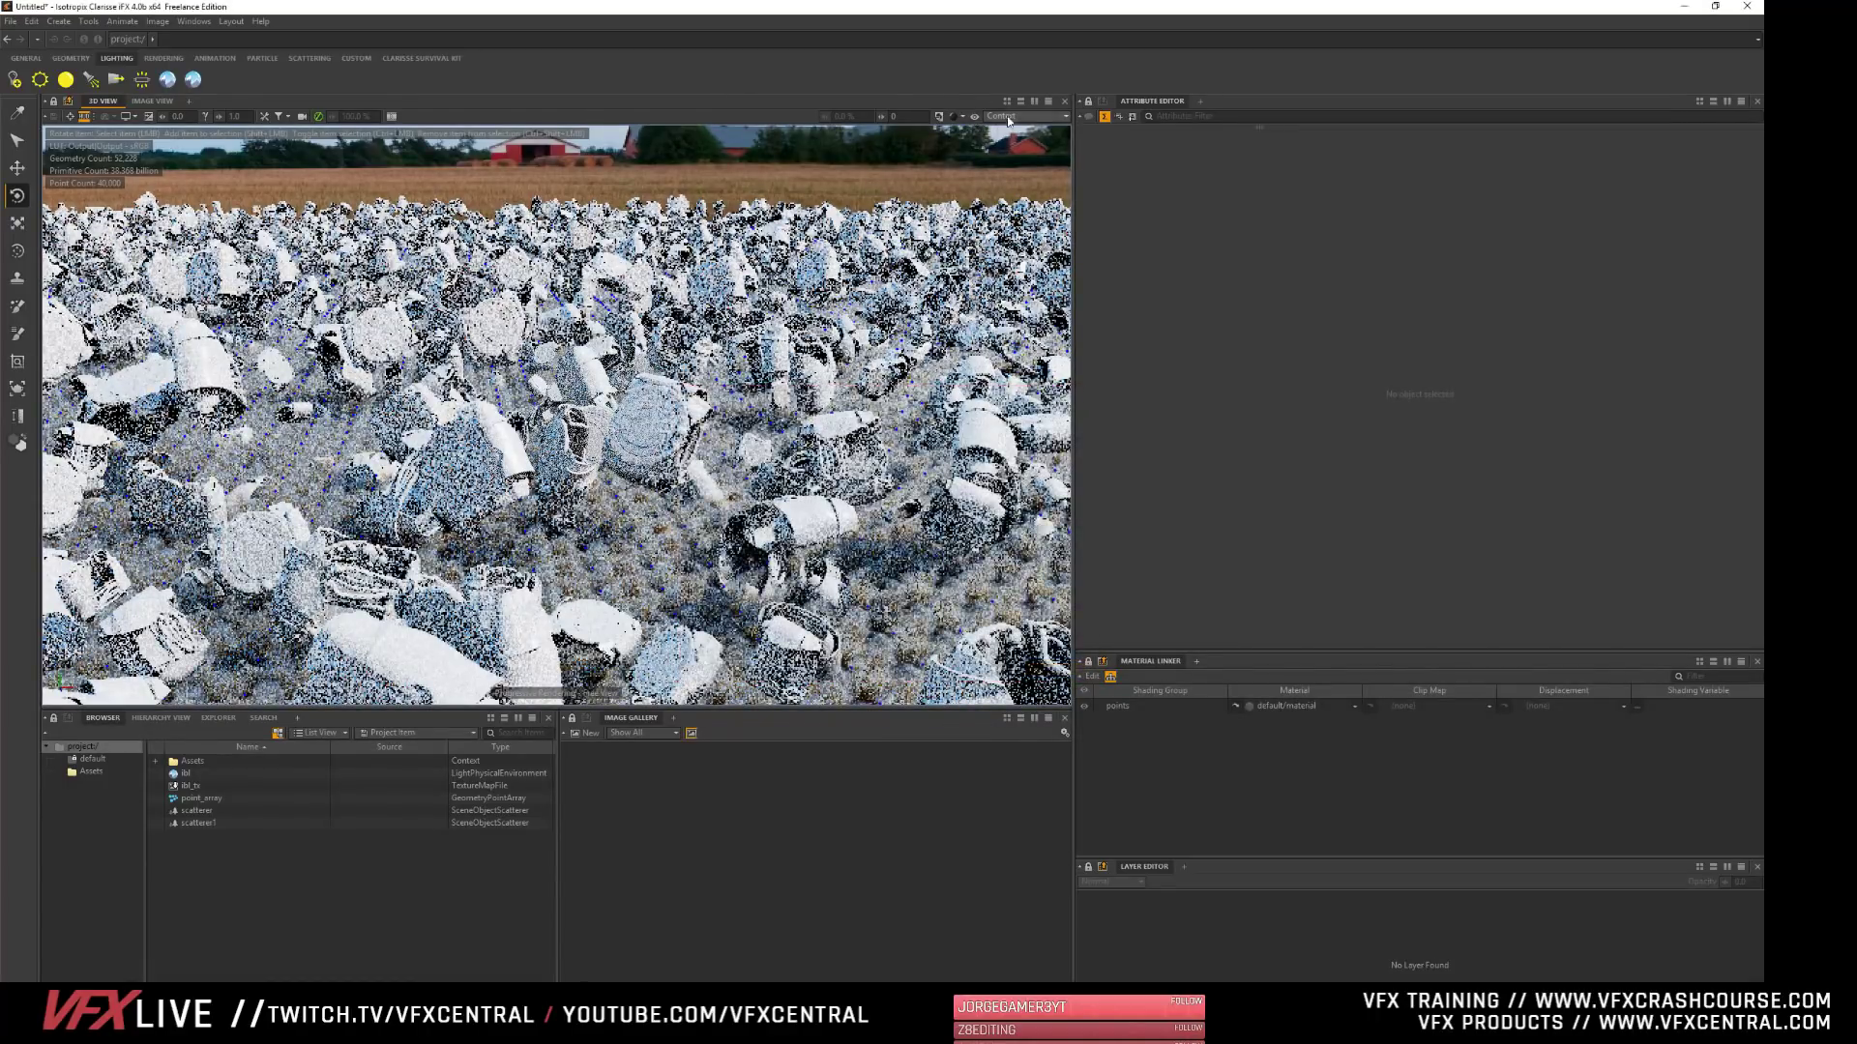
{"action": "left_click", "coordinate": [954, 116]}
{"action": "left_click", "coordinate": [981, 263]}
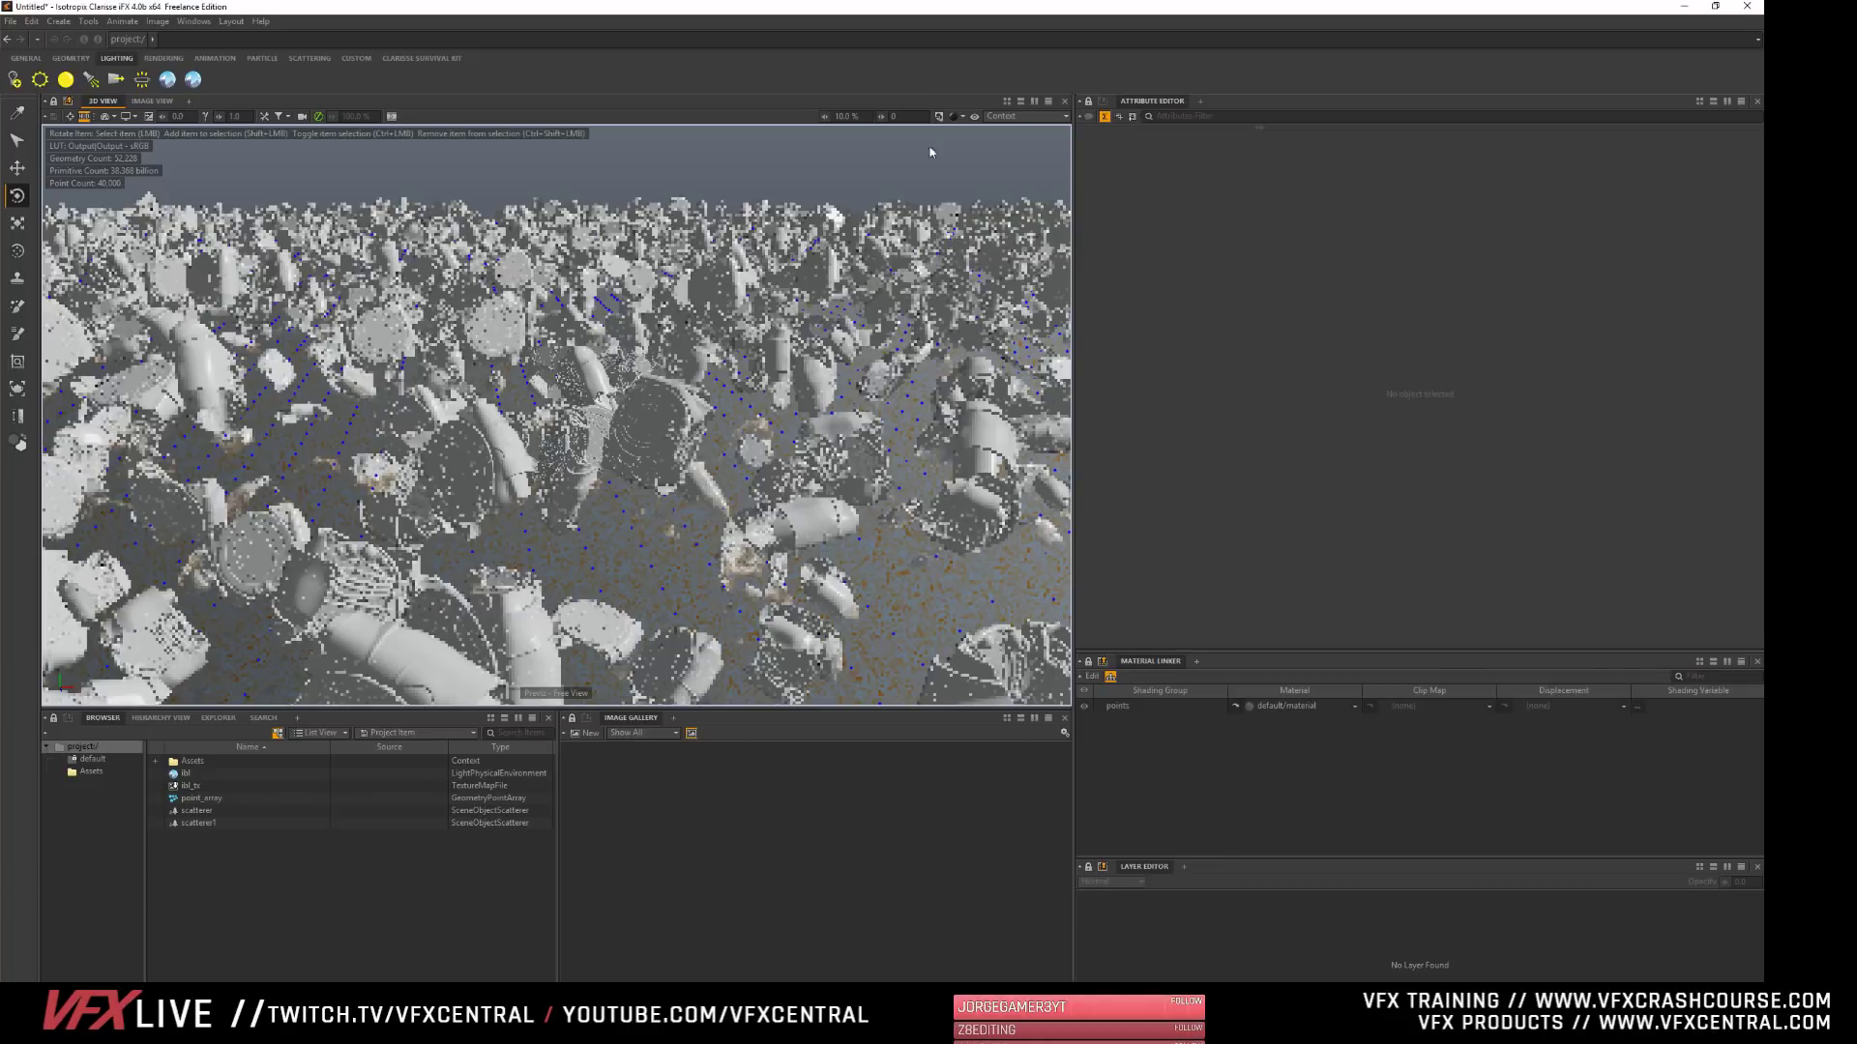
{"action": "left_click", "coordinate": [955, 116]}
{"action": "left_click", "coordinate": [1005, 239]}
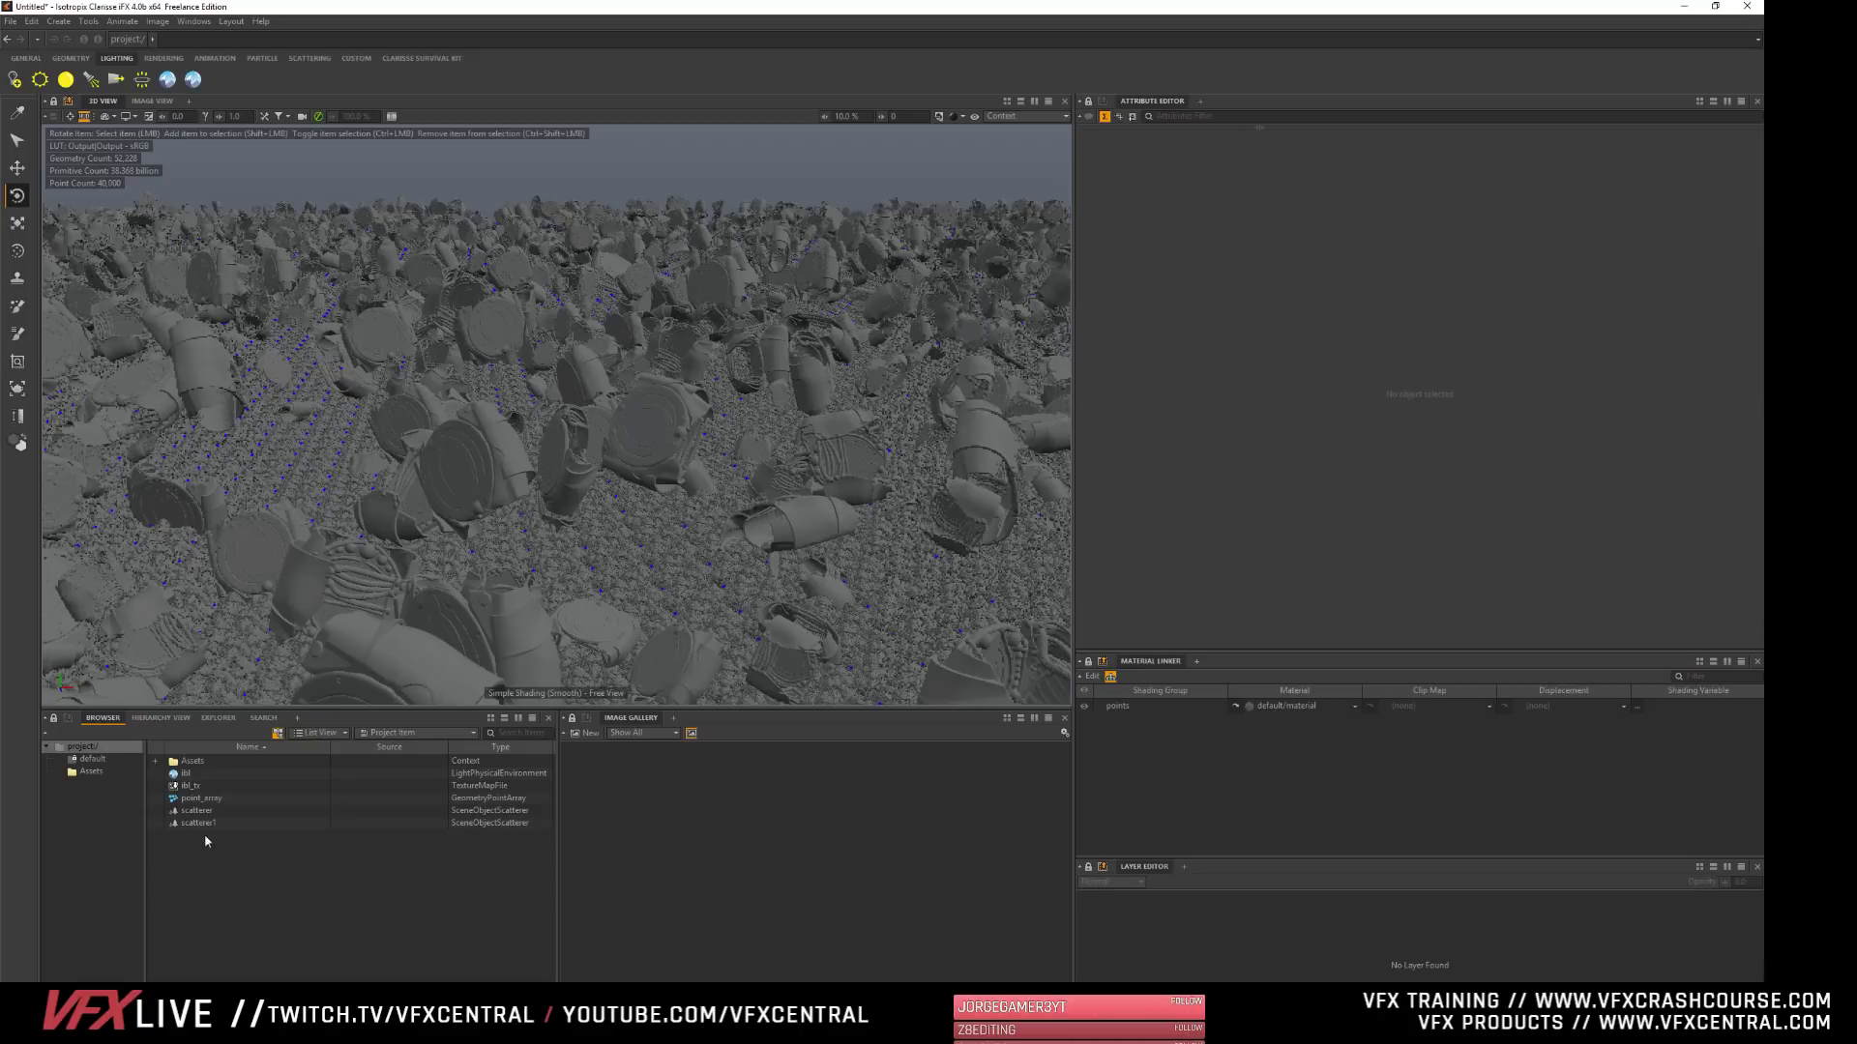
{"action": "left_click", "coordinate": [1013, 117]}
{"action": "left_click", "coordinate": [1027, 134]}
- Set the Scatter Position Variance of scatterer1 to about 191.65 m on all three axes
{"action": "left_click", "coordinate": [194, 823]}
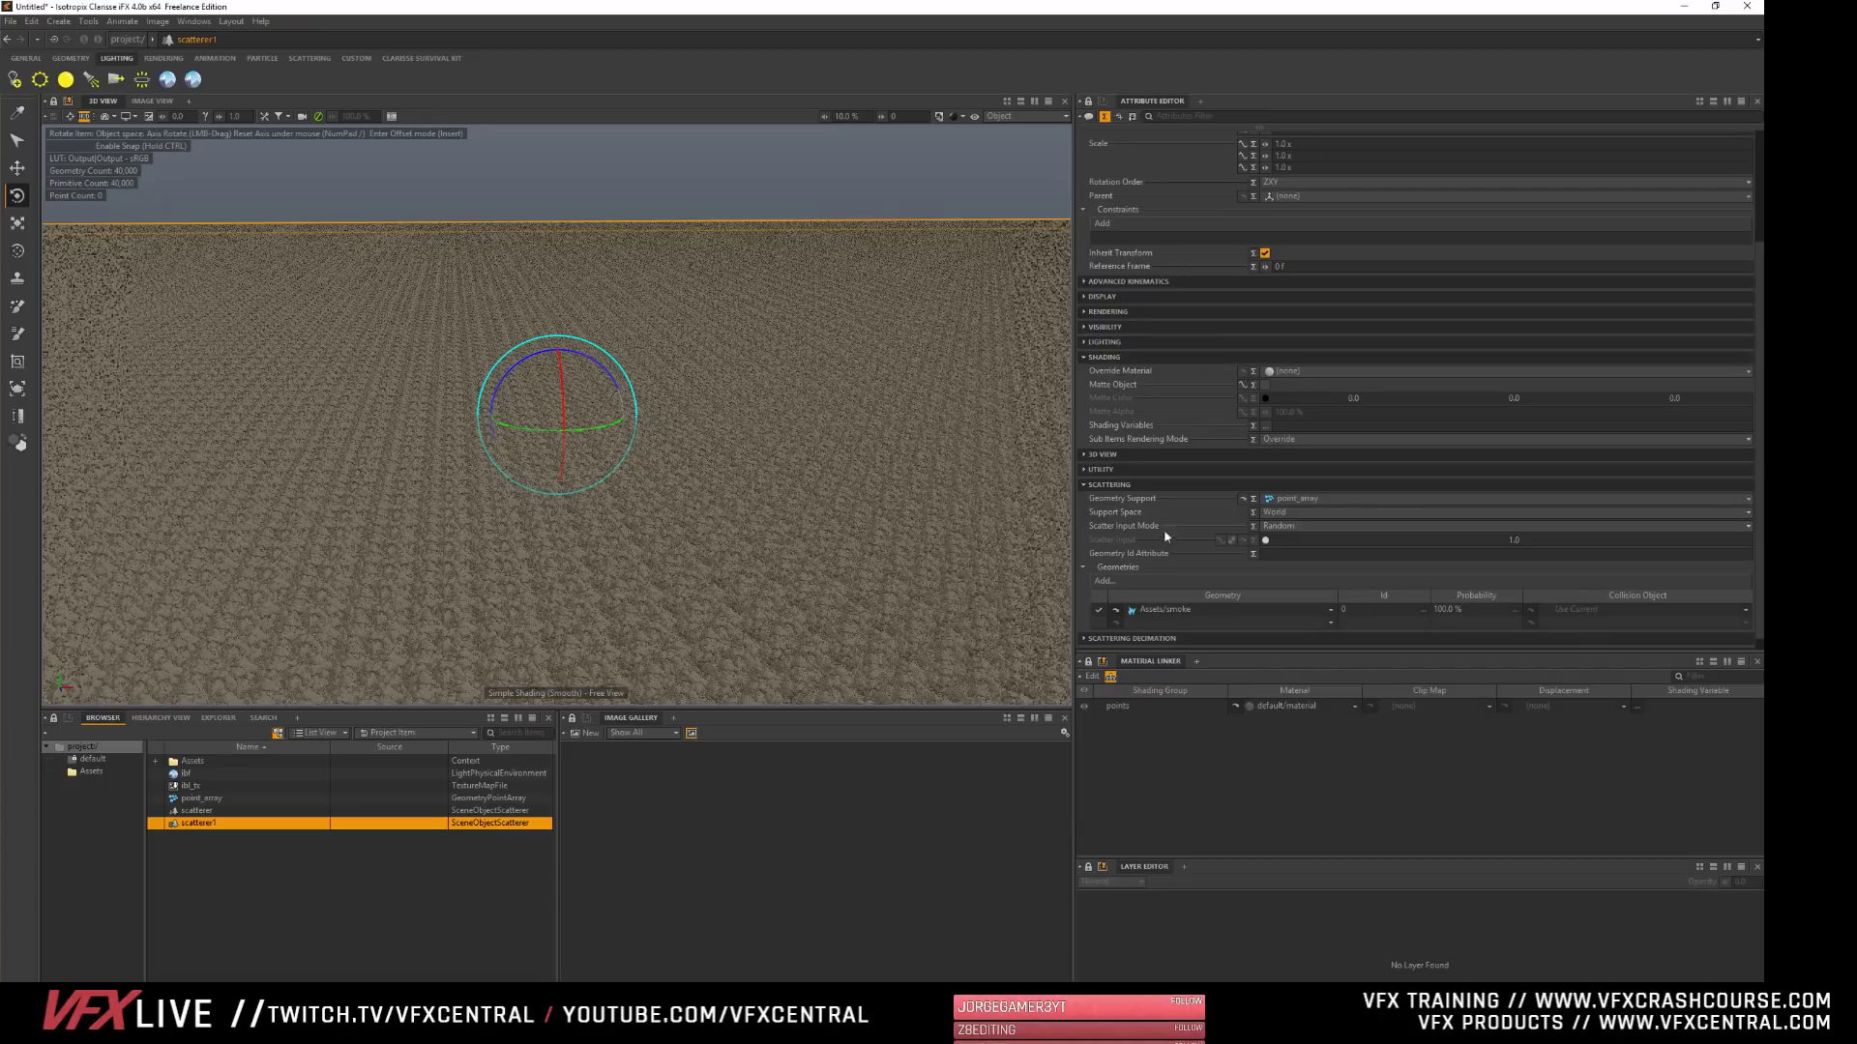
{"action": "left_click", "coordinate": [1102, 357]}
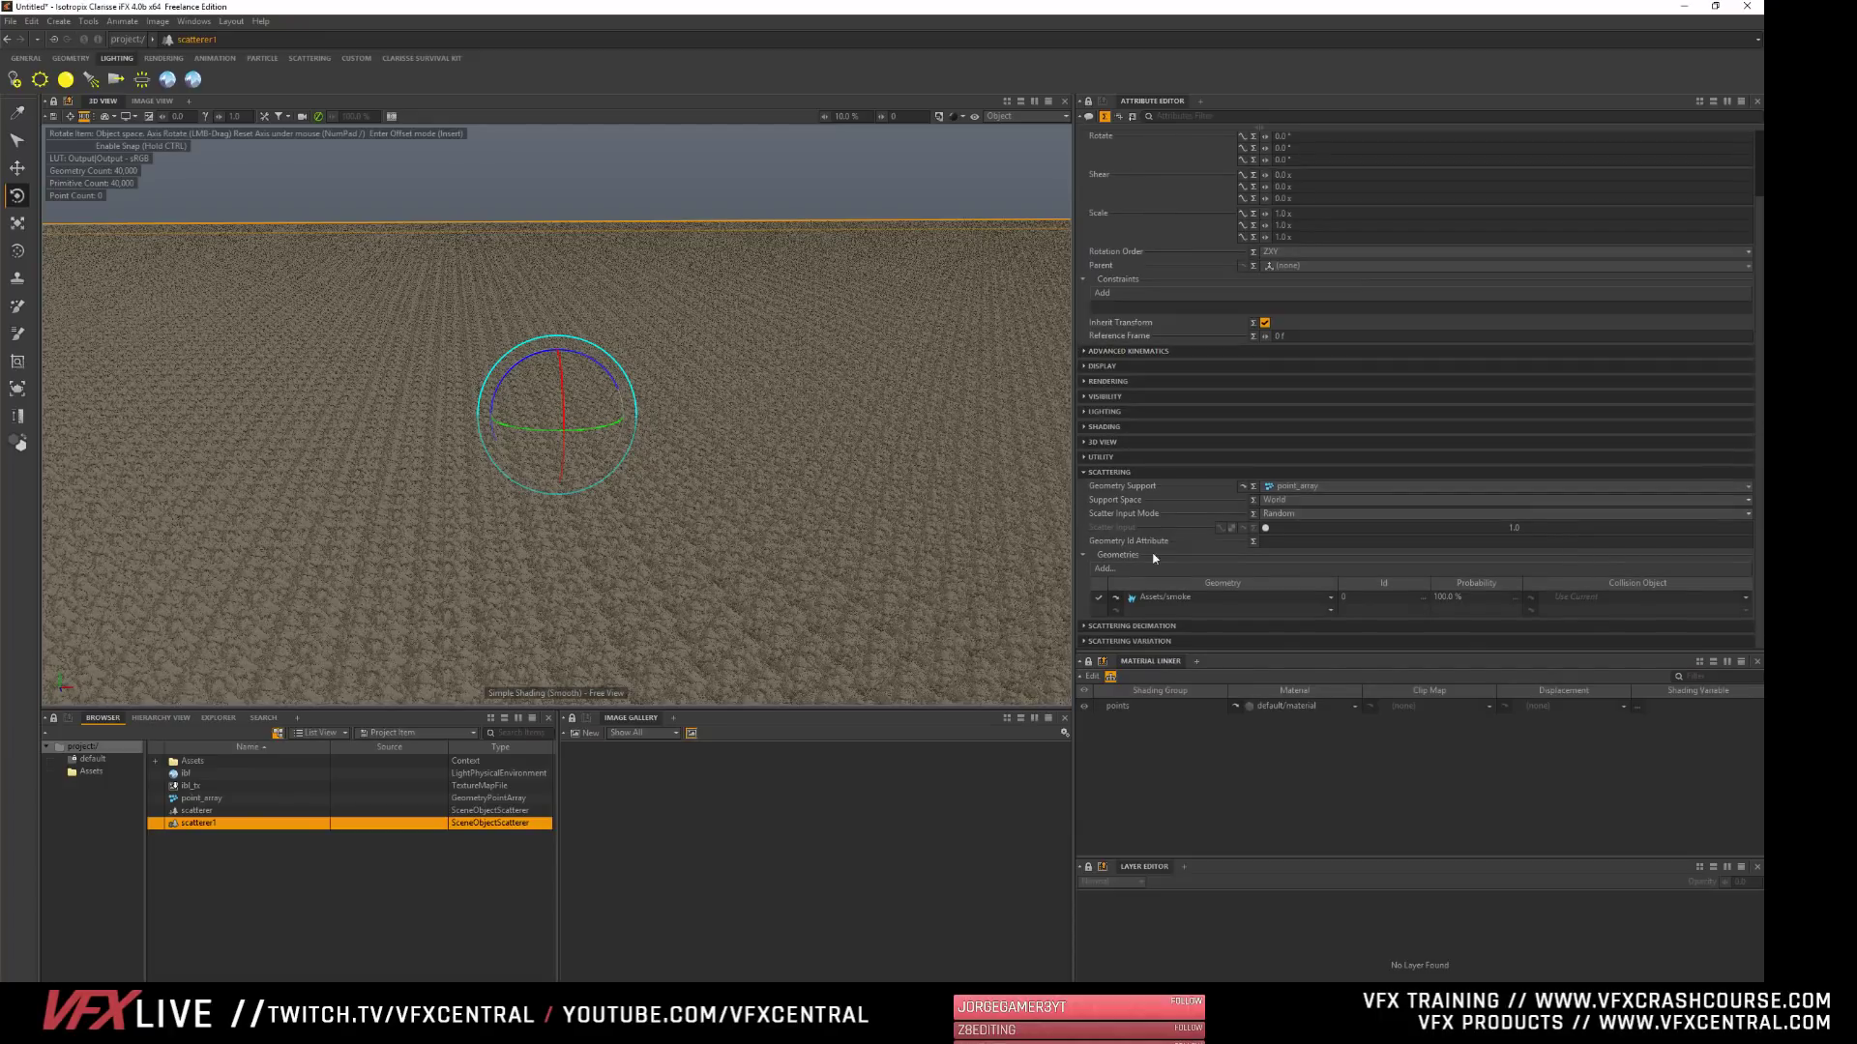
{"action": "left_click", "coordinate": [1112, 472]}
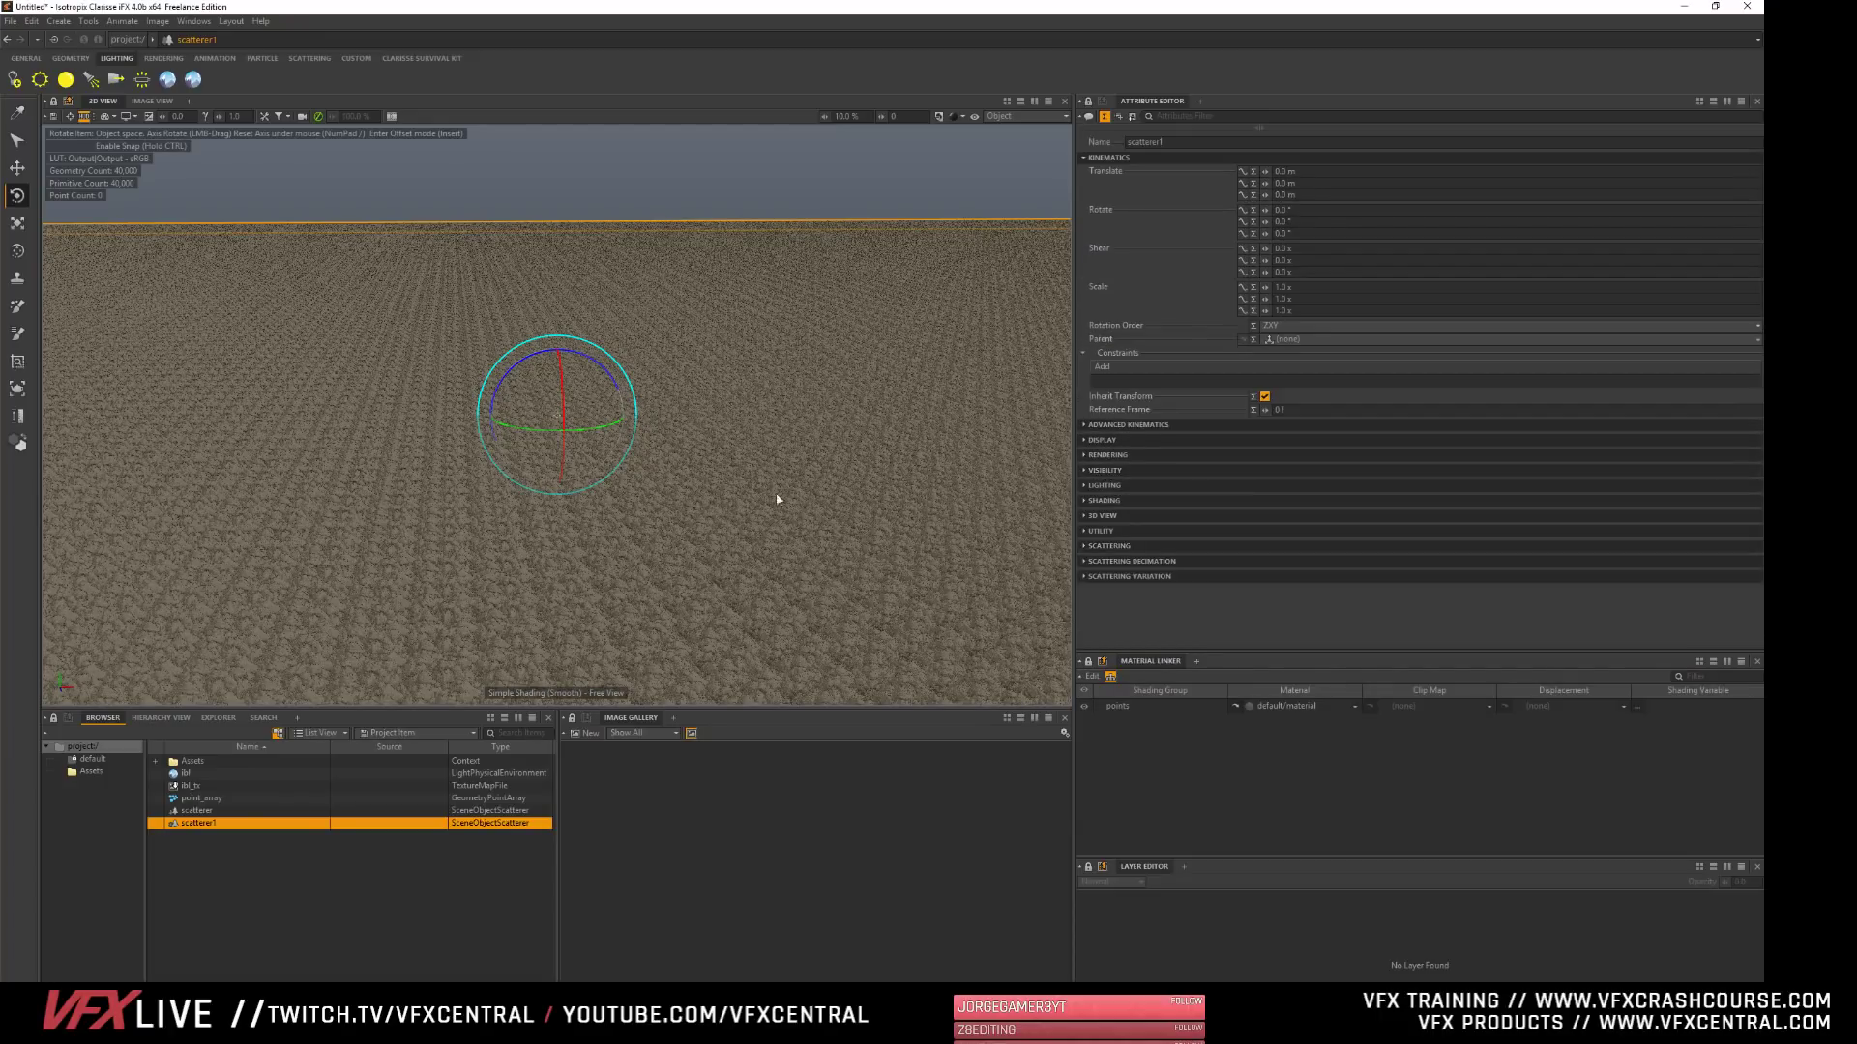
{"action": "left_click", "coordinate": [1110, 576]}
{"action": "scroll", "coordinate": [1108, 512], "scroll_direction": "down", "scroll_amount": 5}
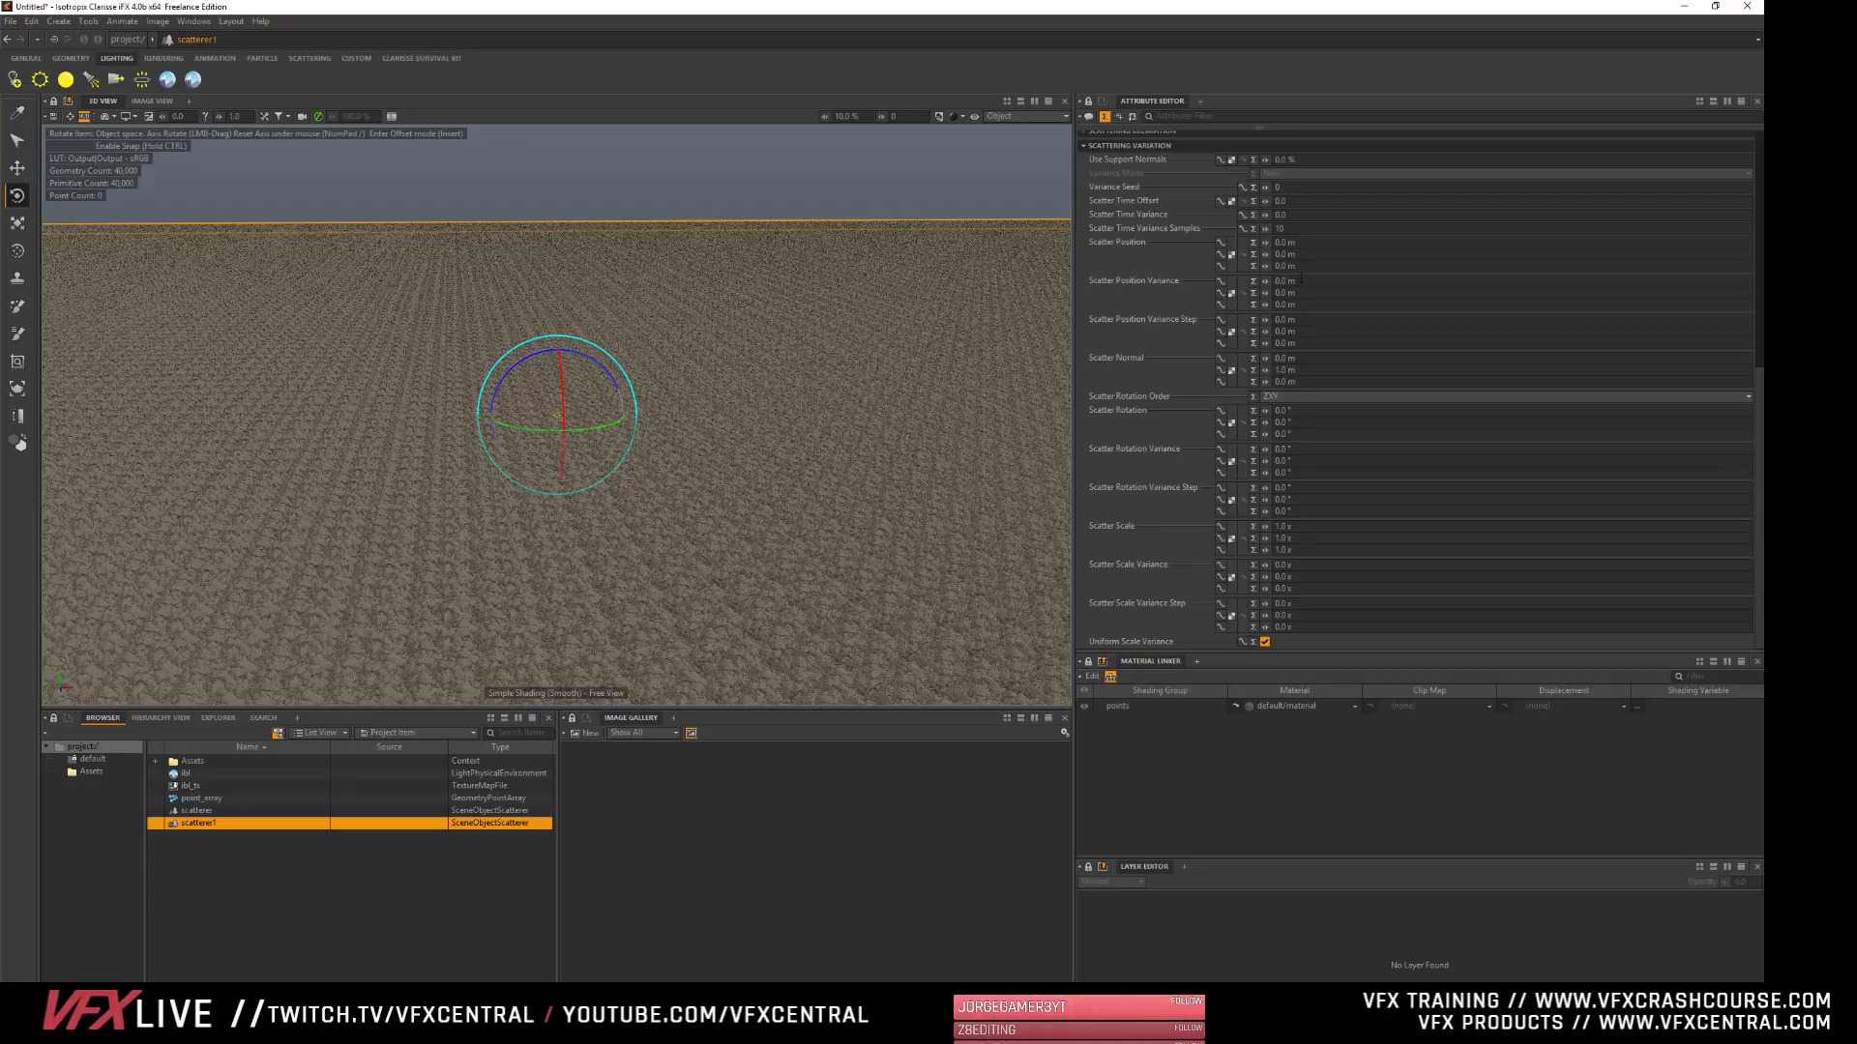
{"action": "left_click_drag", "start_coordinate": [1265, 281], "coordinate": [1547, 281], "text": "ctrl"}
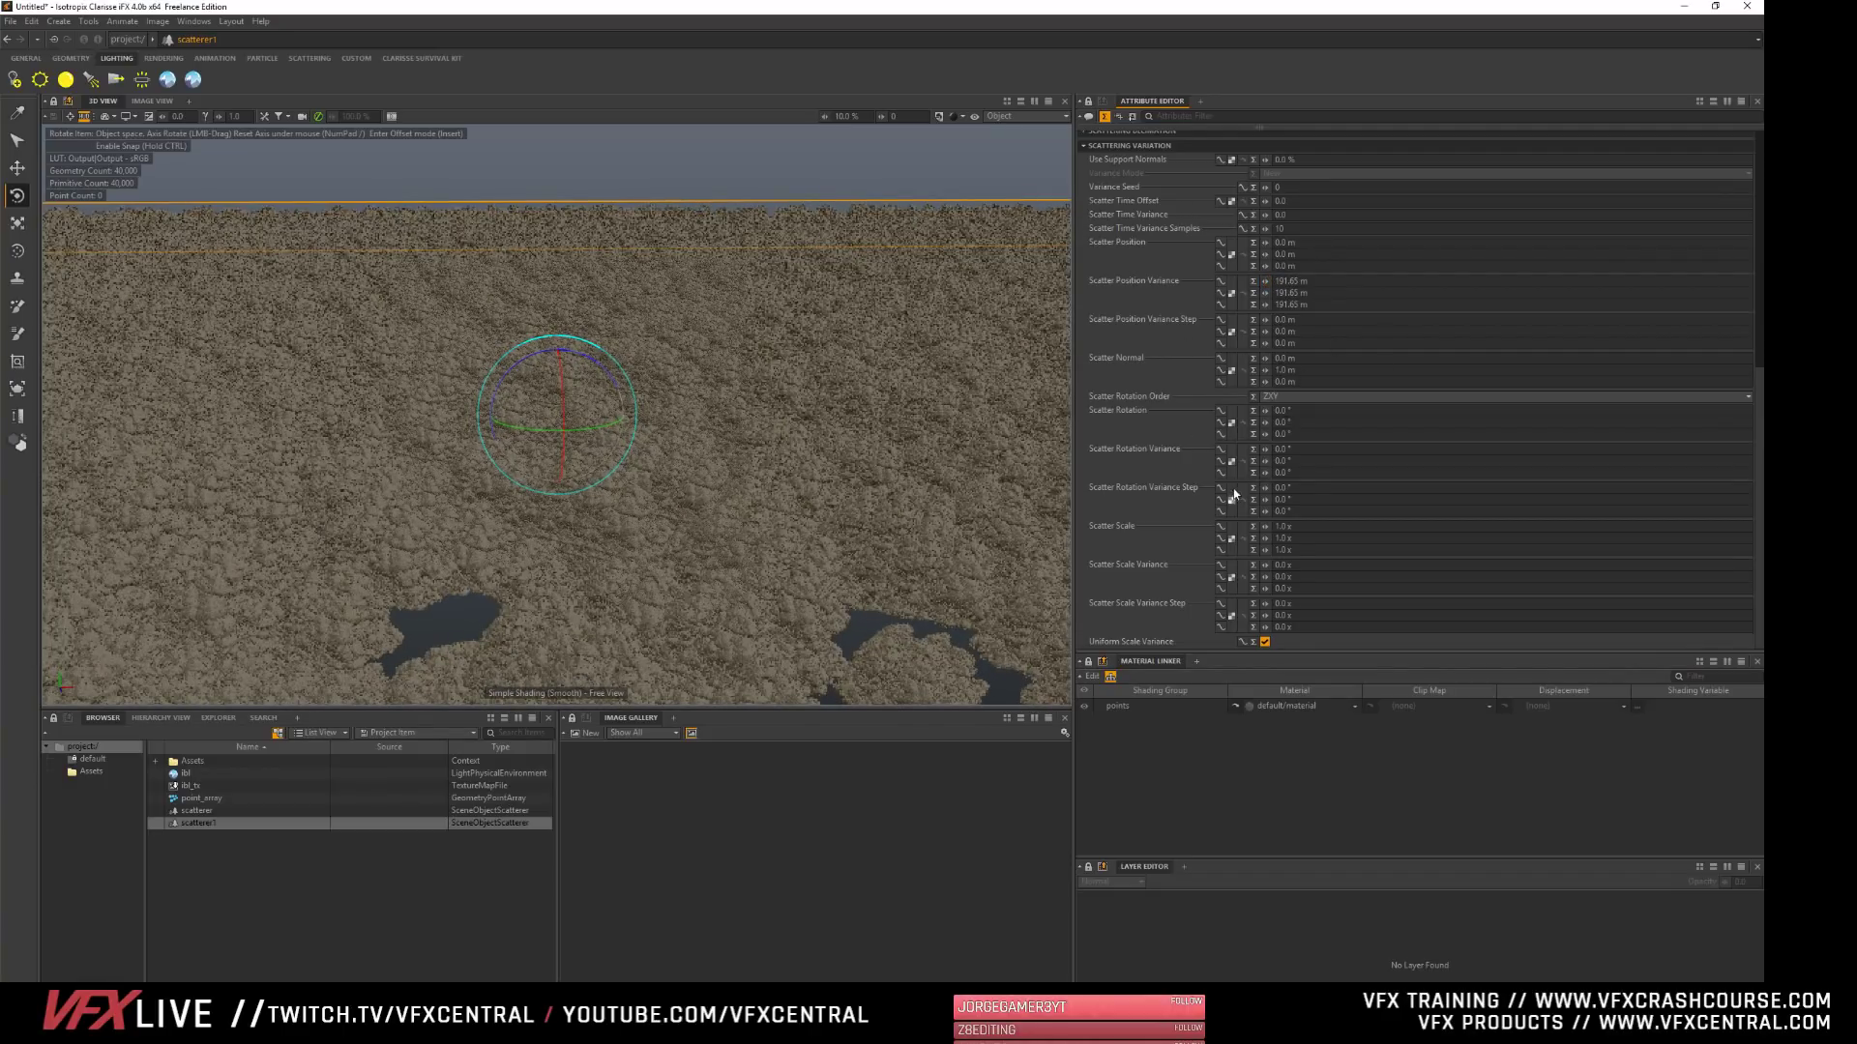
- Set scatterer1's Scatter Rotation Variance to 360° on the Y axis and its Scatter Scale Variance to about 3.22 on all axes
{"action": "left_click", "coordinate": [1301, 449]}
{"action": "type", "text": "360"}
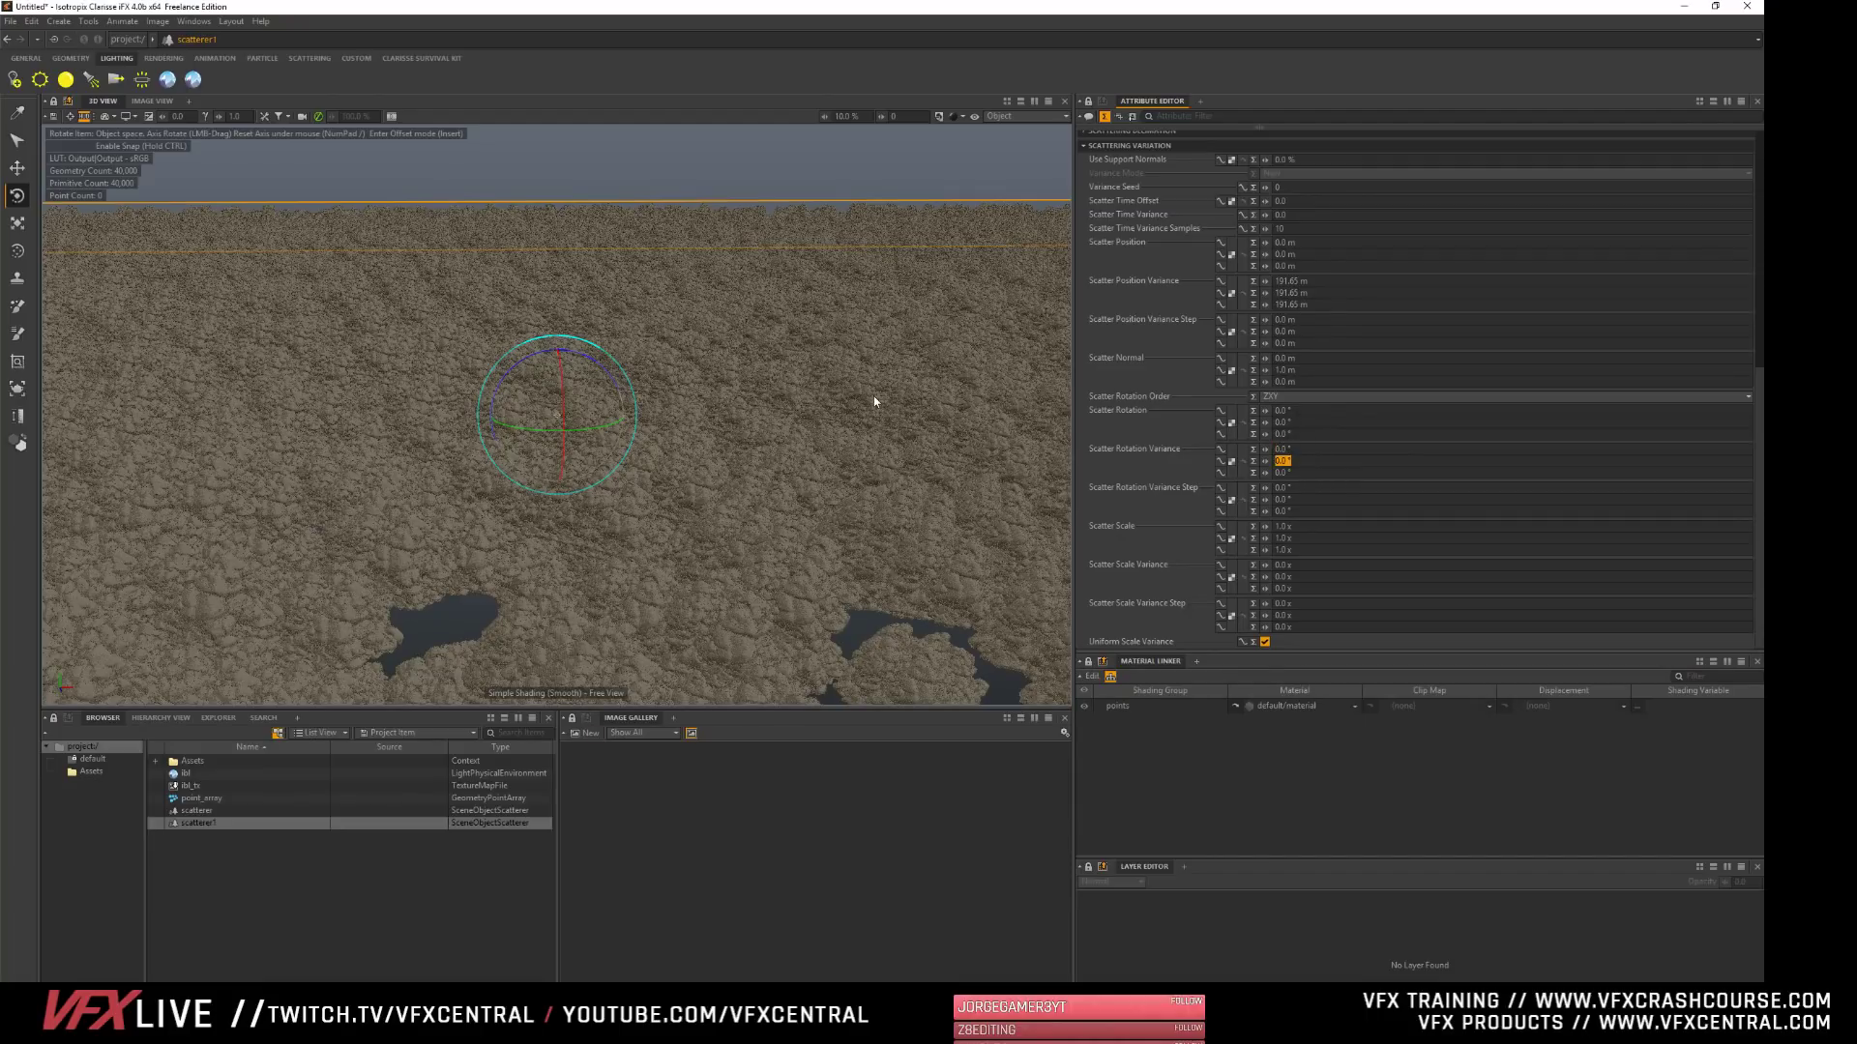
{"action": "key", "text": "Tab"}
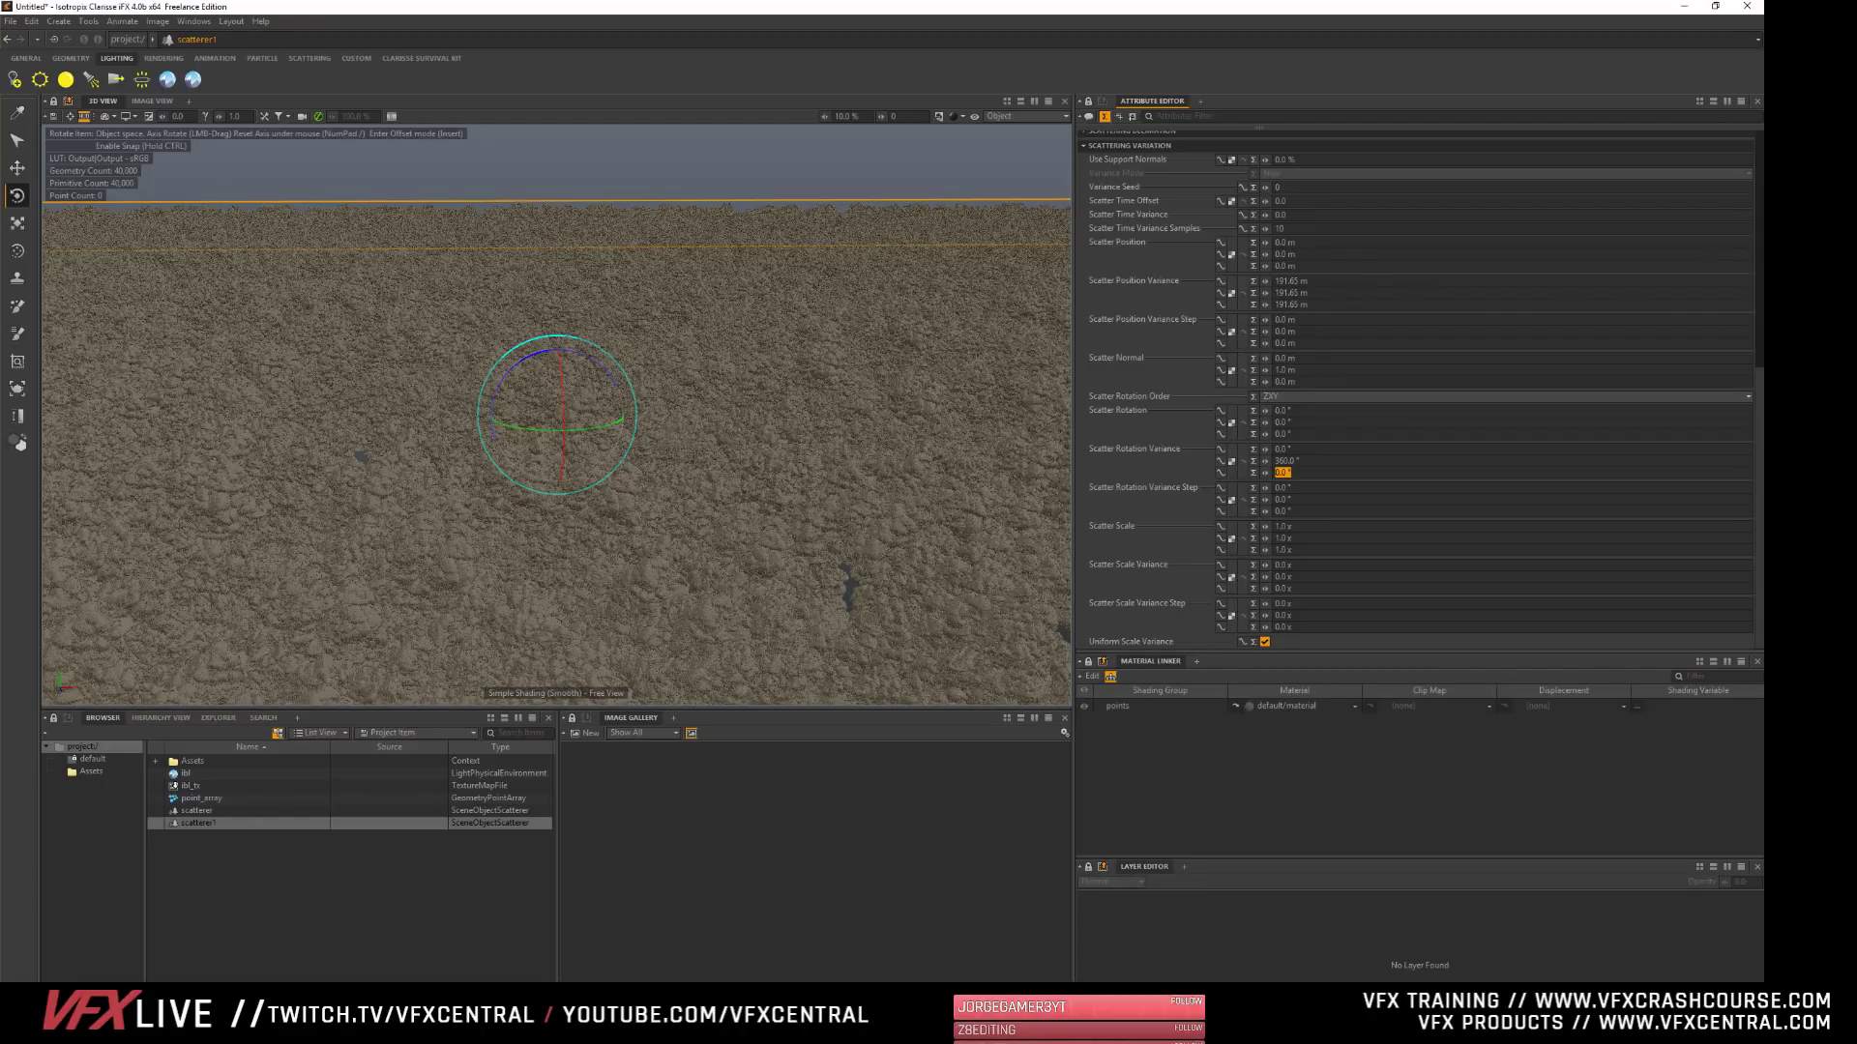
{"action": "left_click_drag", "start_coordinate": [1267, 566], "coordinate": [1120, 565]}
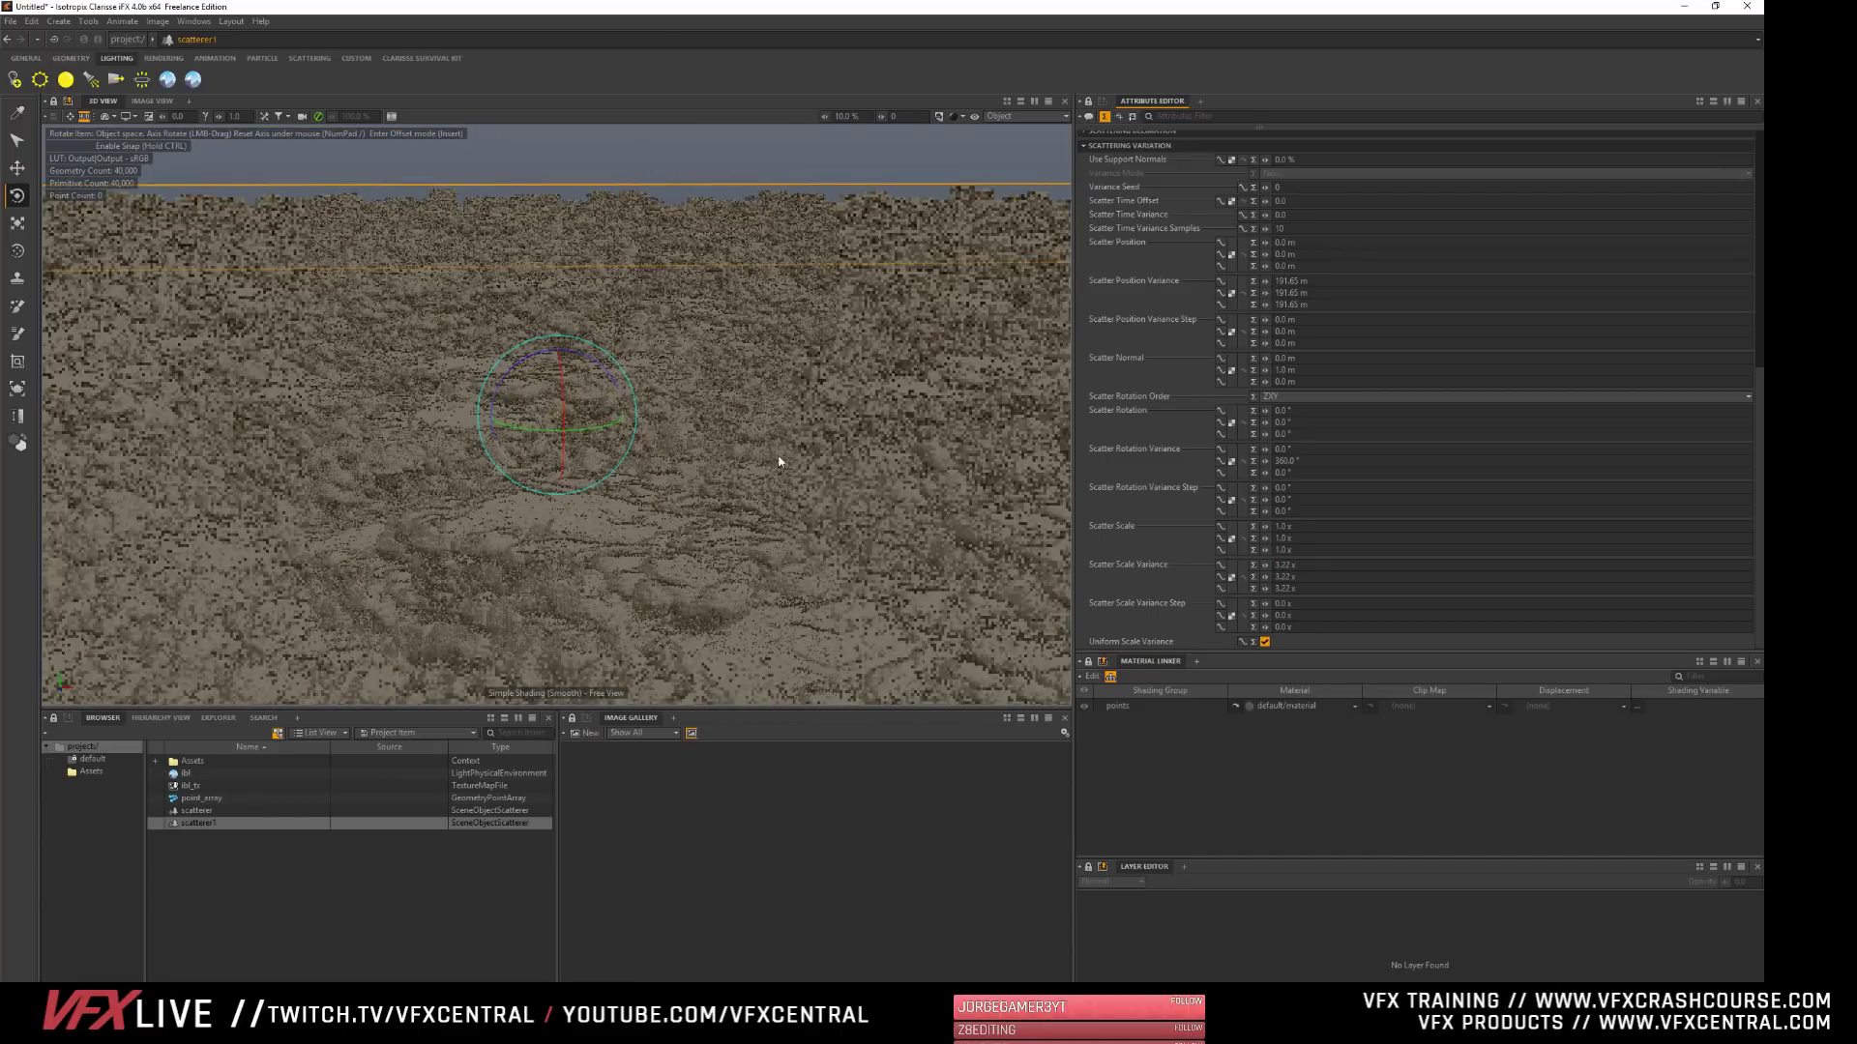
{"action": "mouse_move", "coordinate": [506, 584]}
{"action": "left_mouse_down", "text": "alt"}
{"action": "mouse_move", "coordinate": [514, 648]}
{"action": "mouse_move", "coordinate": [517, 605]}
{"action": "left_mouse_up", "text": "alt"}
{"action": "right_click_drag", "start_coordinate": [517, 604], "coordinate": [689, 443], "text": "alt"}
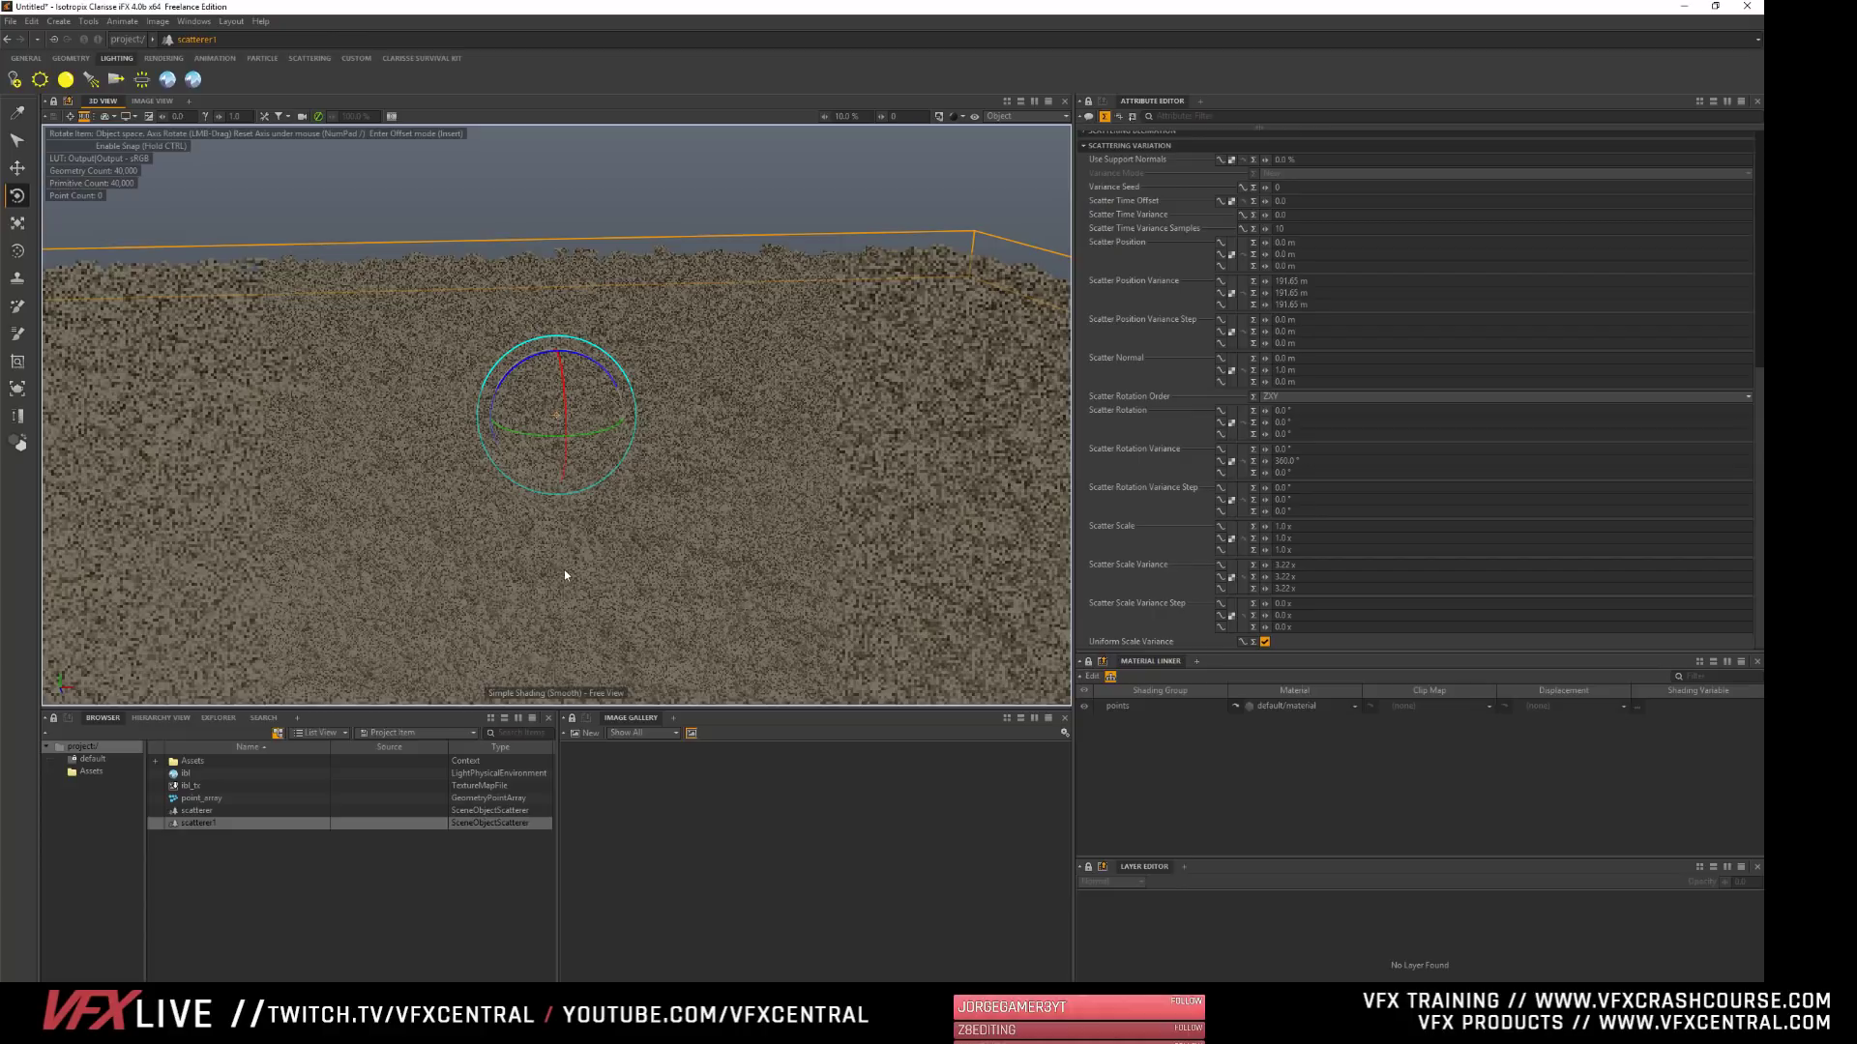
{"action": "left_click_drag", "start_coordinate": [570, 650], "coordinate": [584, 586], "text": "alt"}
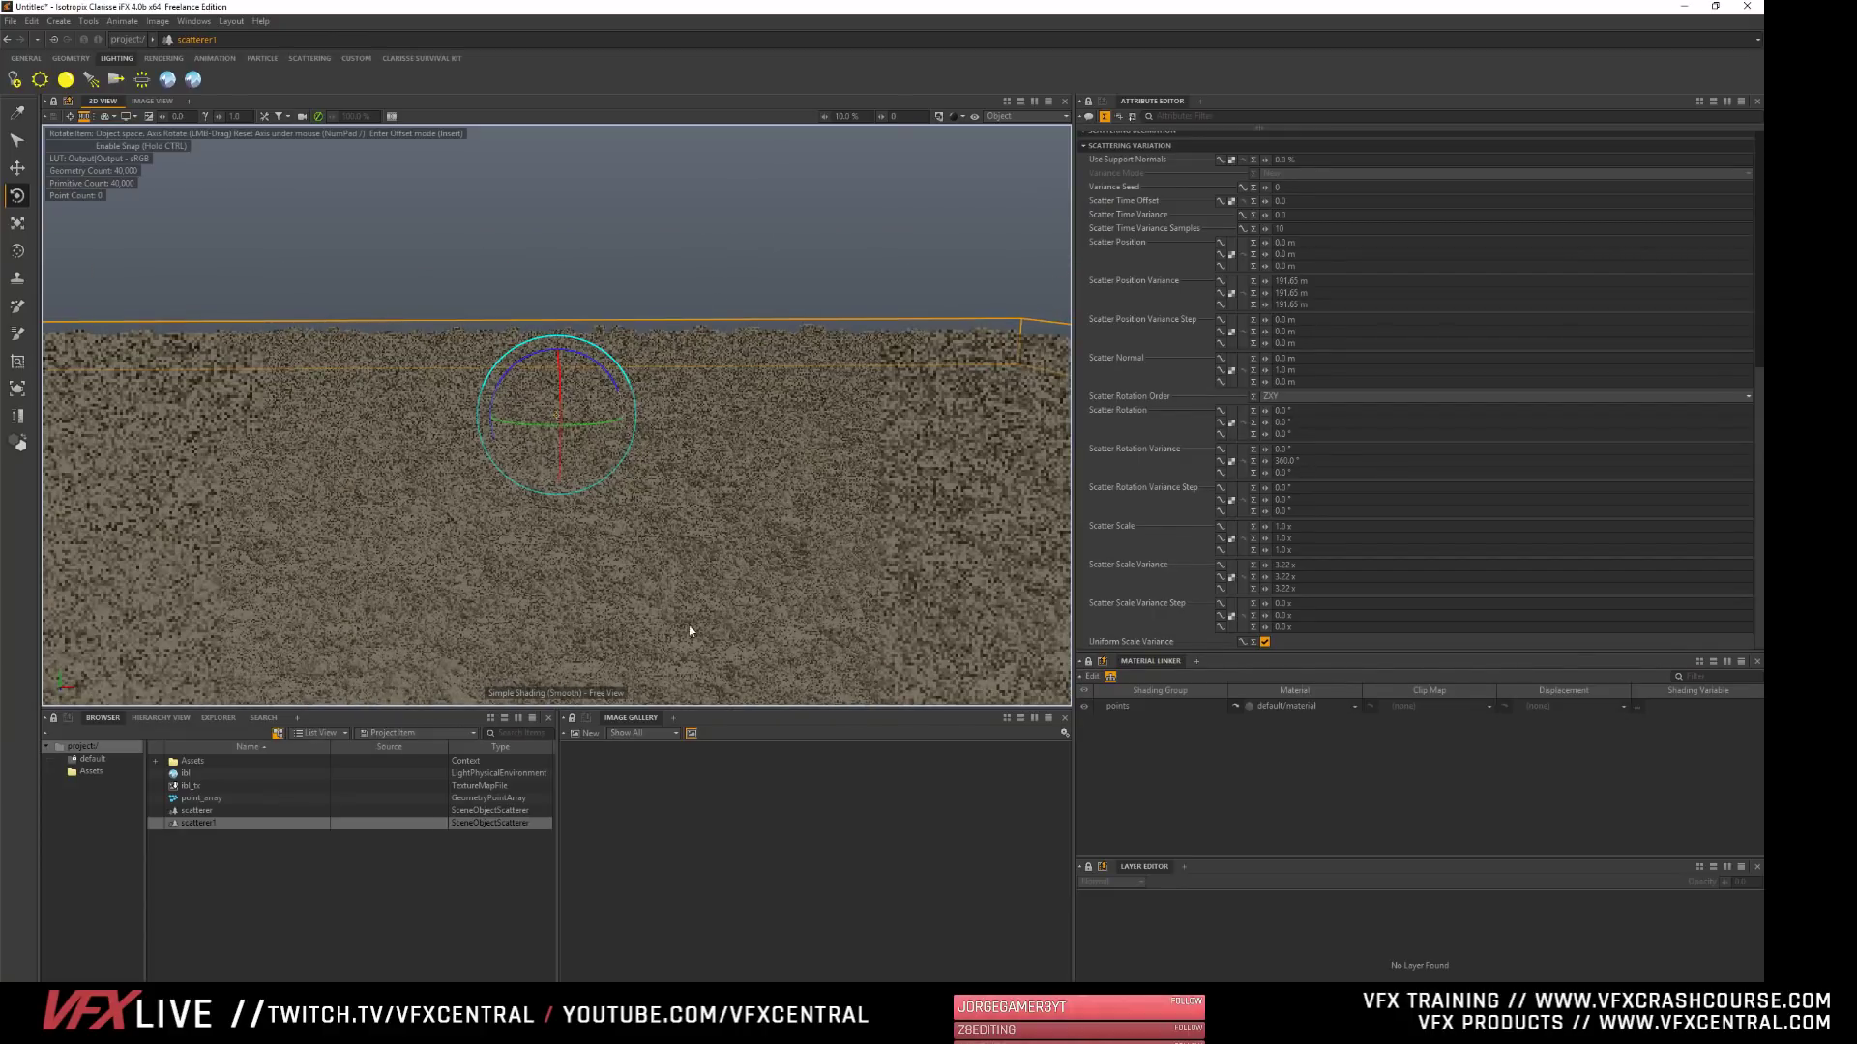
- Render the whole project context in the 3D view with Progressive Rendering and clear the selection
{"action": "left_click", "coordinate": [727, 254]}
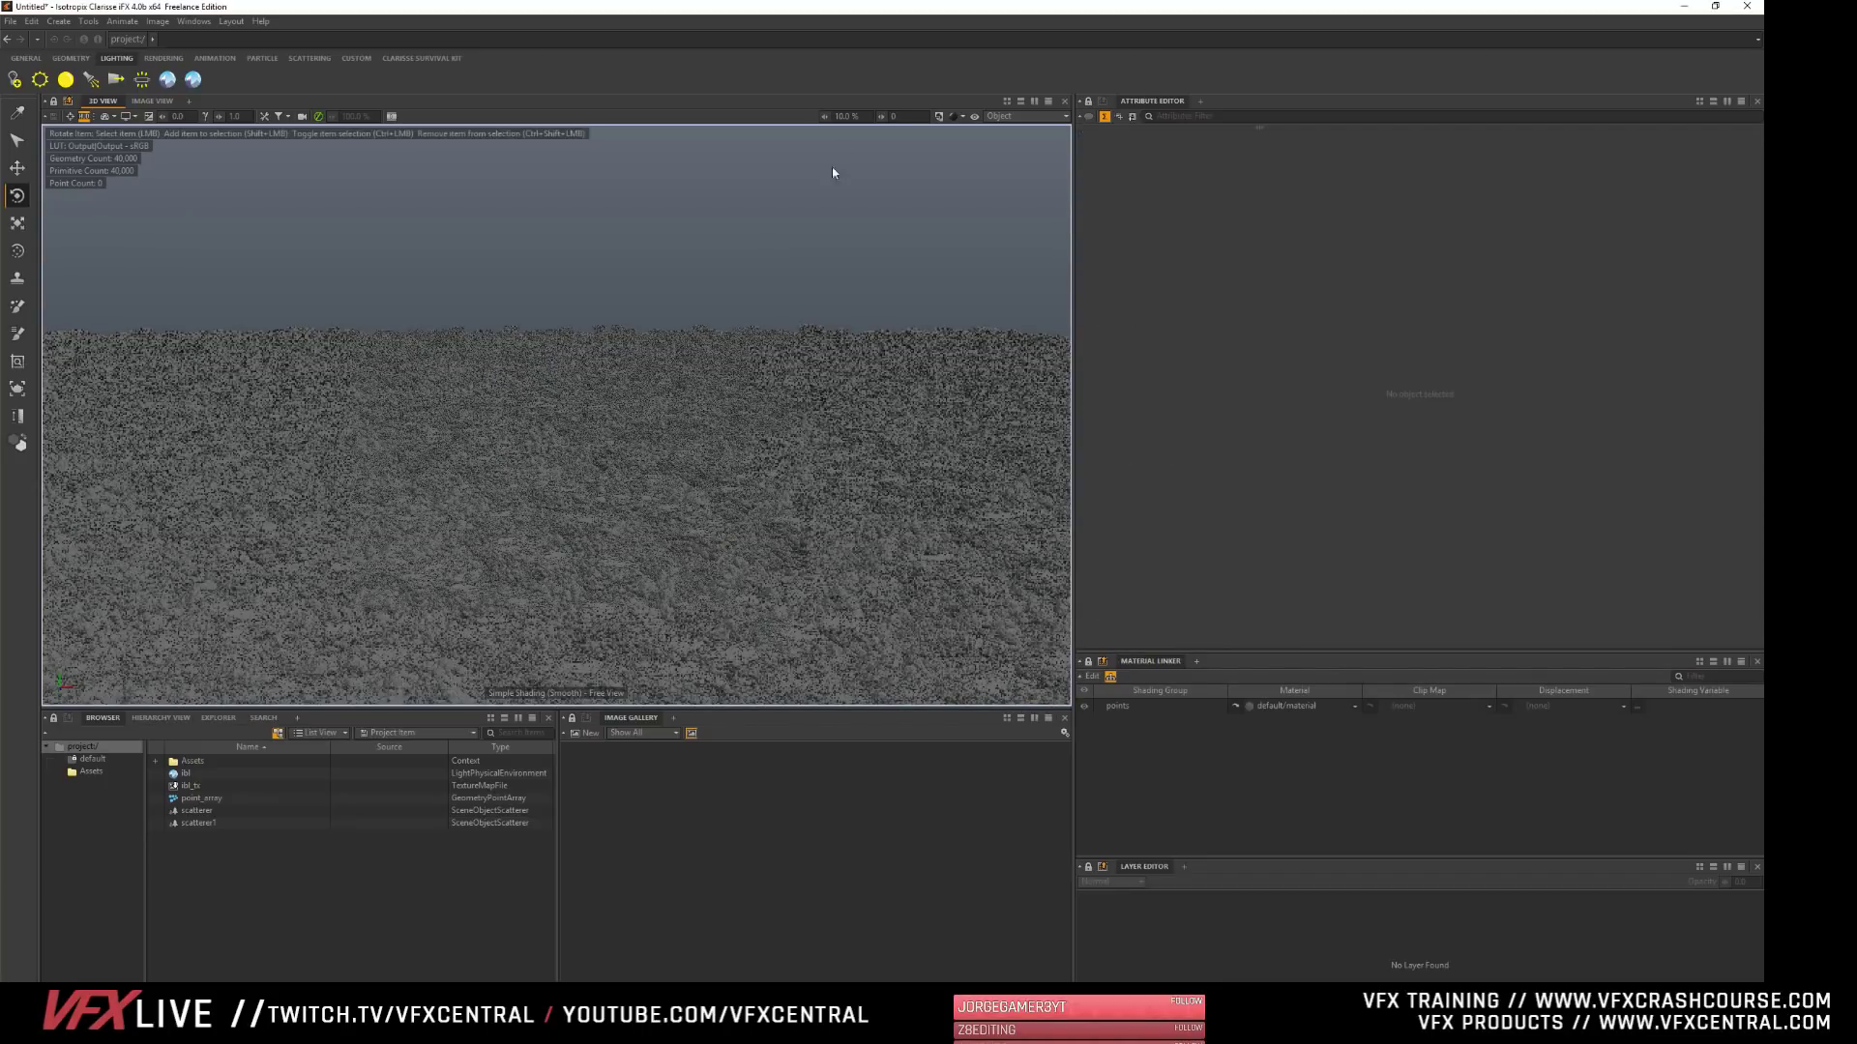
{"action": "left_click", "coordinate": [953, 117]}
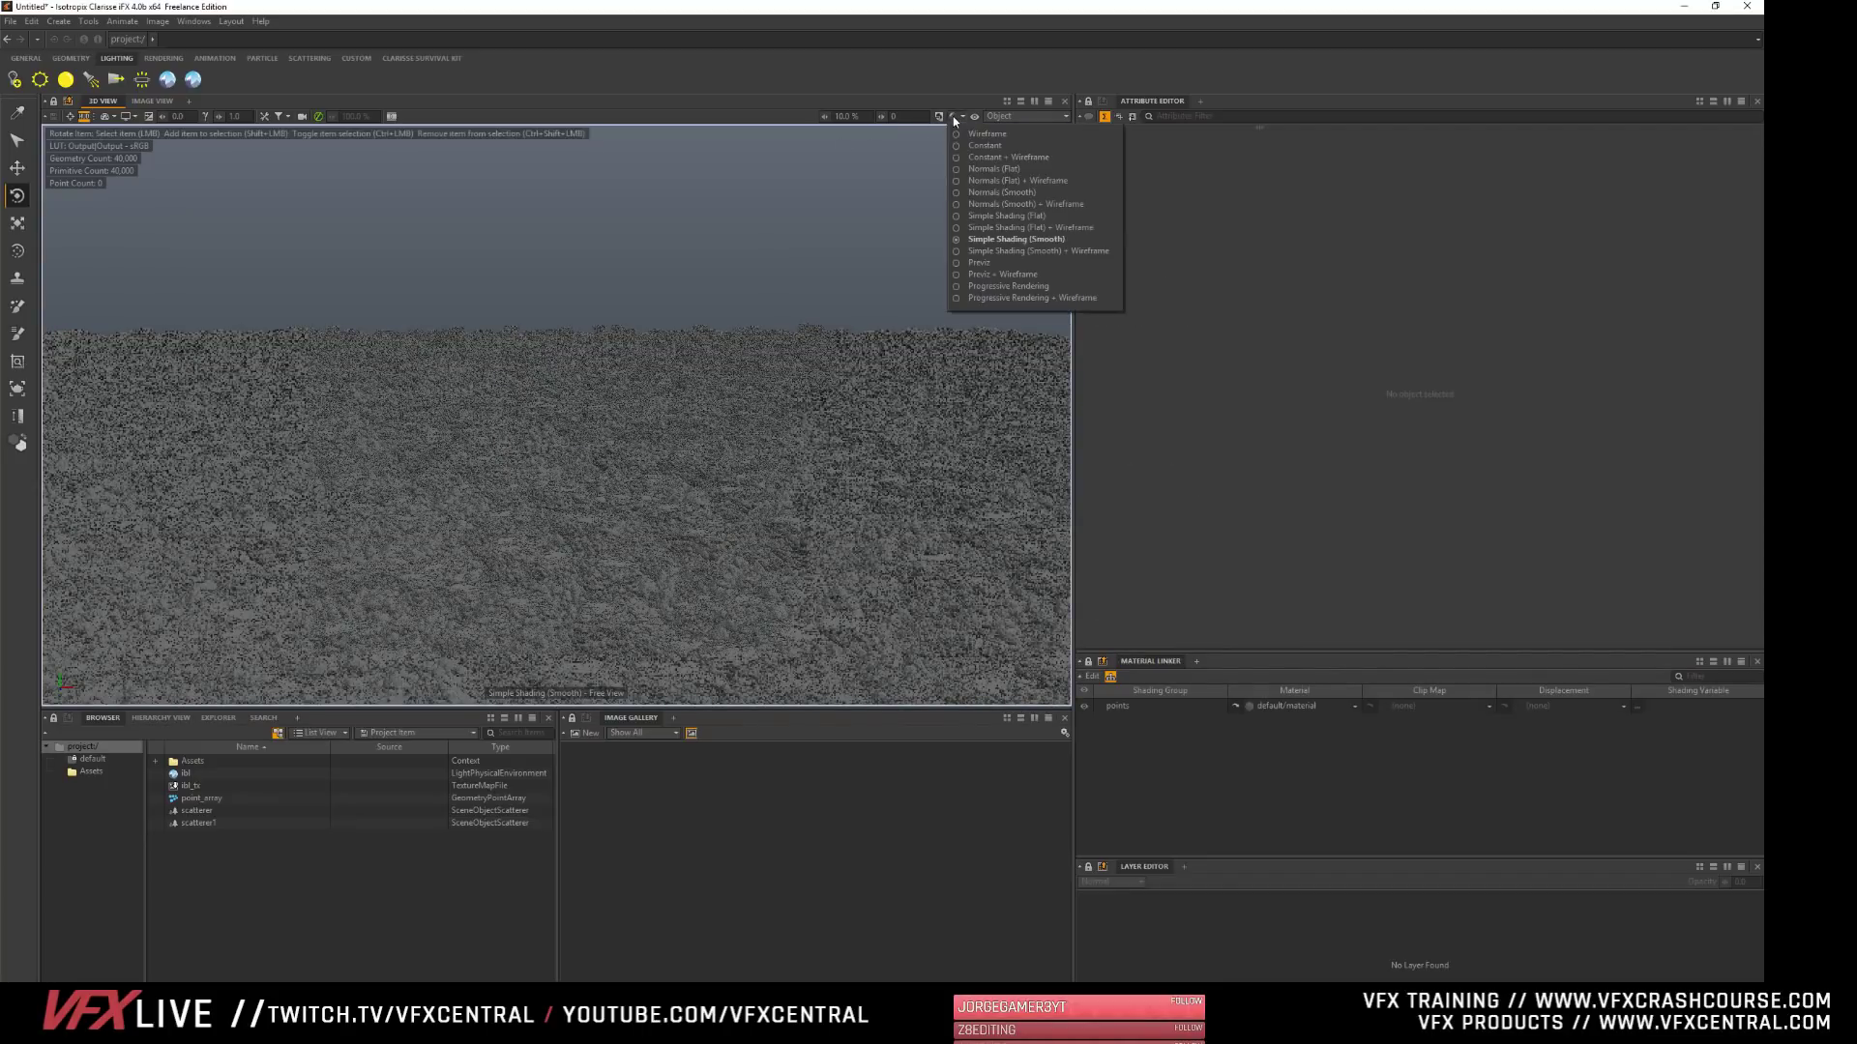
{"action": "left_click", "coordinate": [1016, 287]}
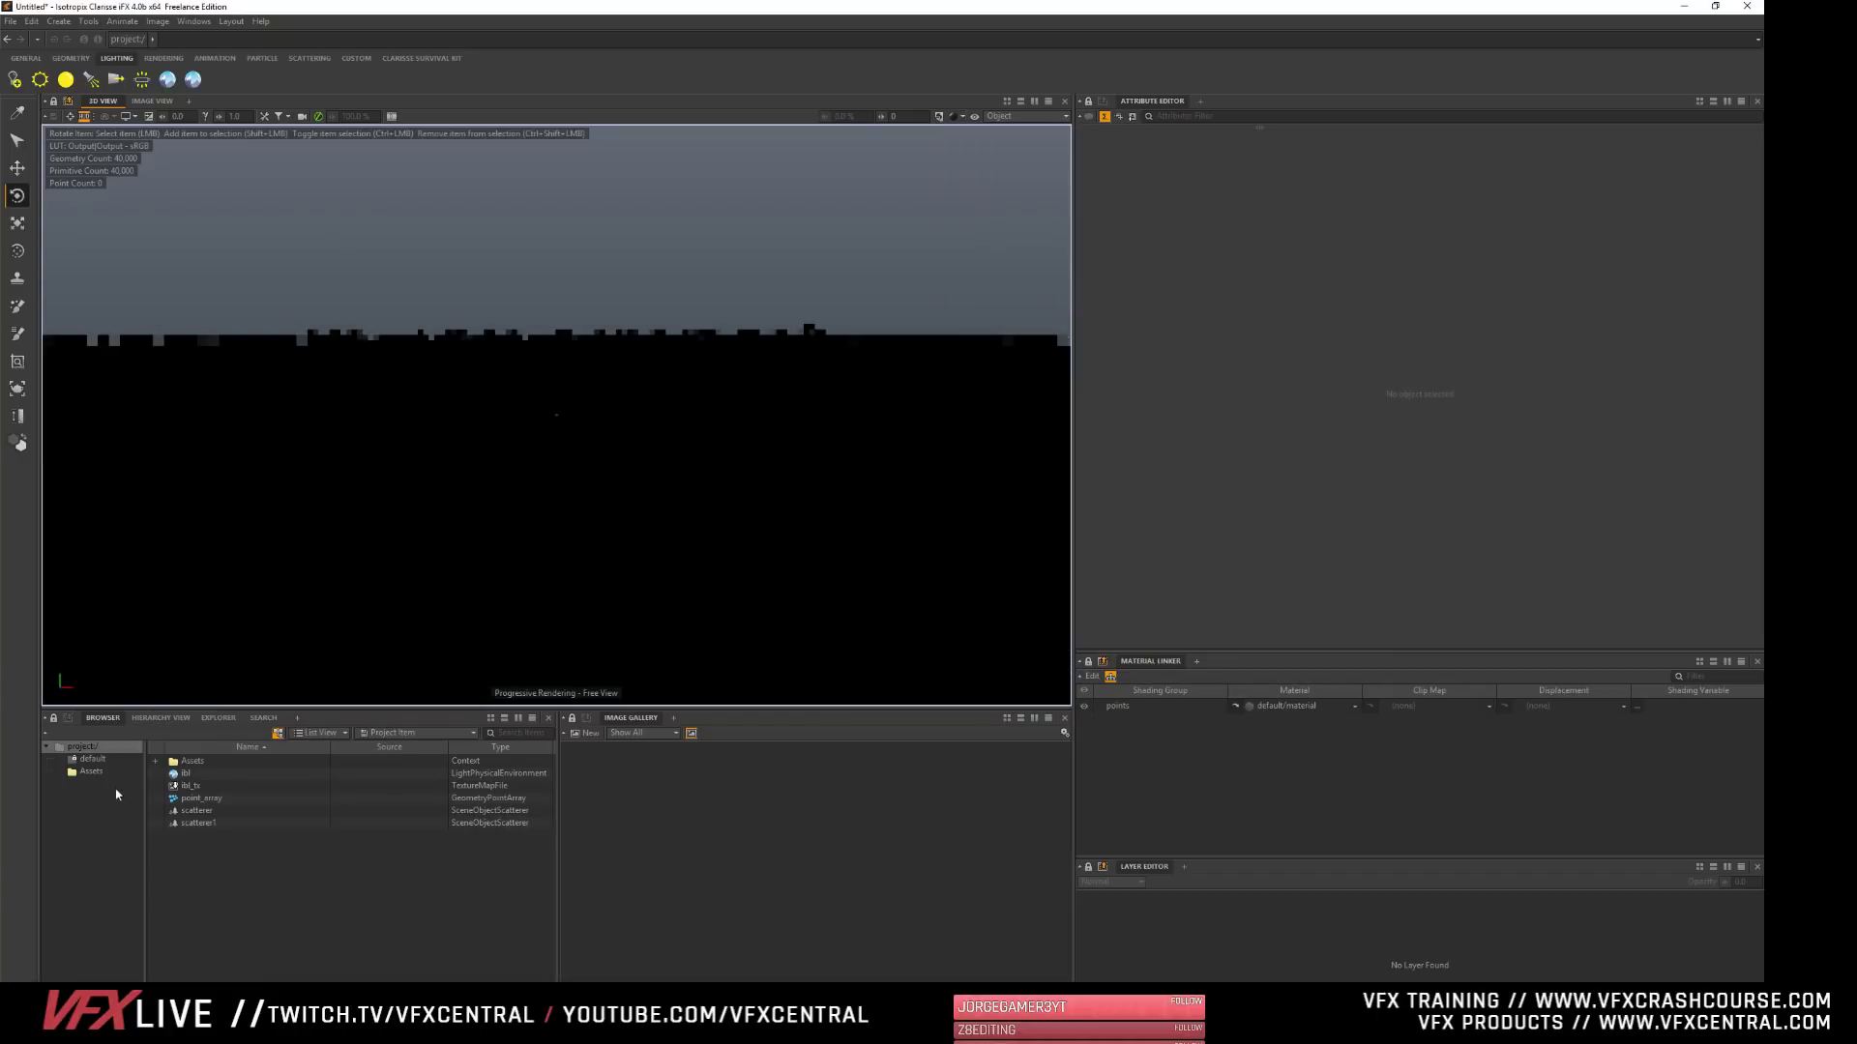
{"action": "left_click", "coordinate": [83, 747]}
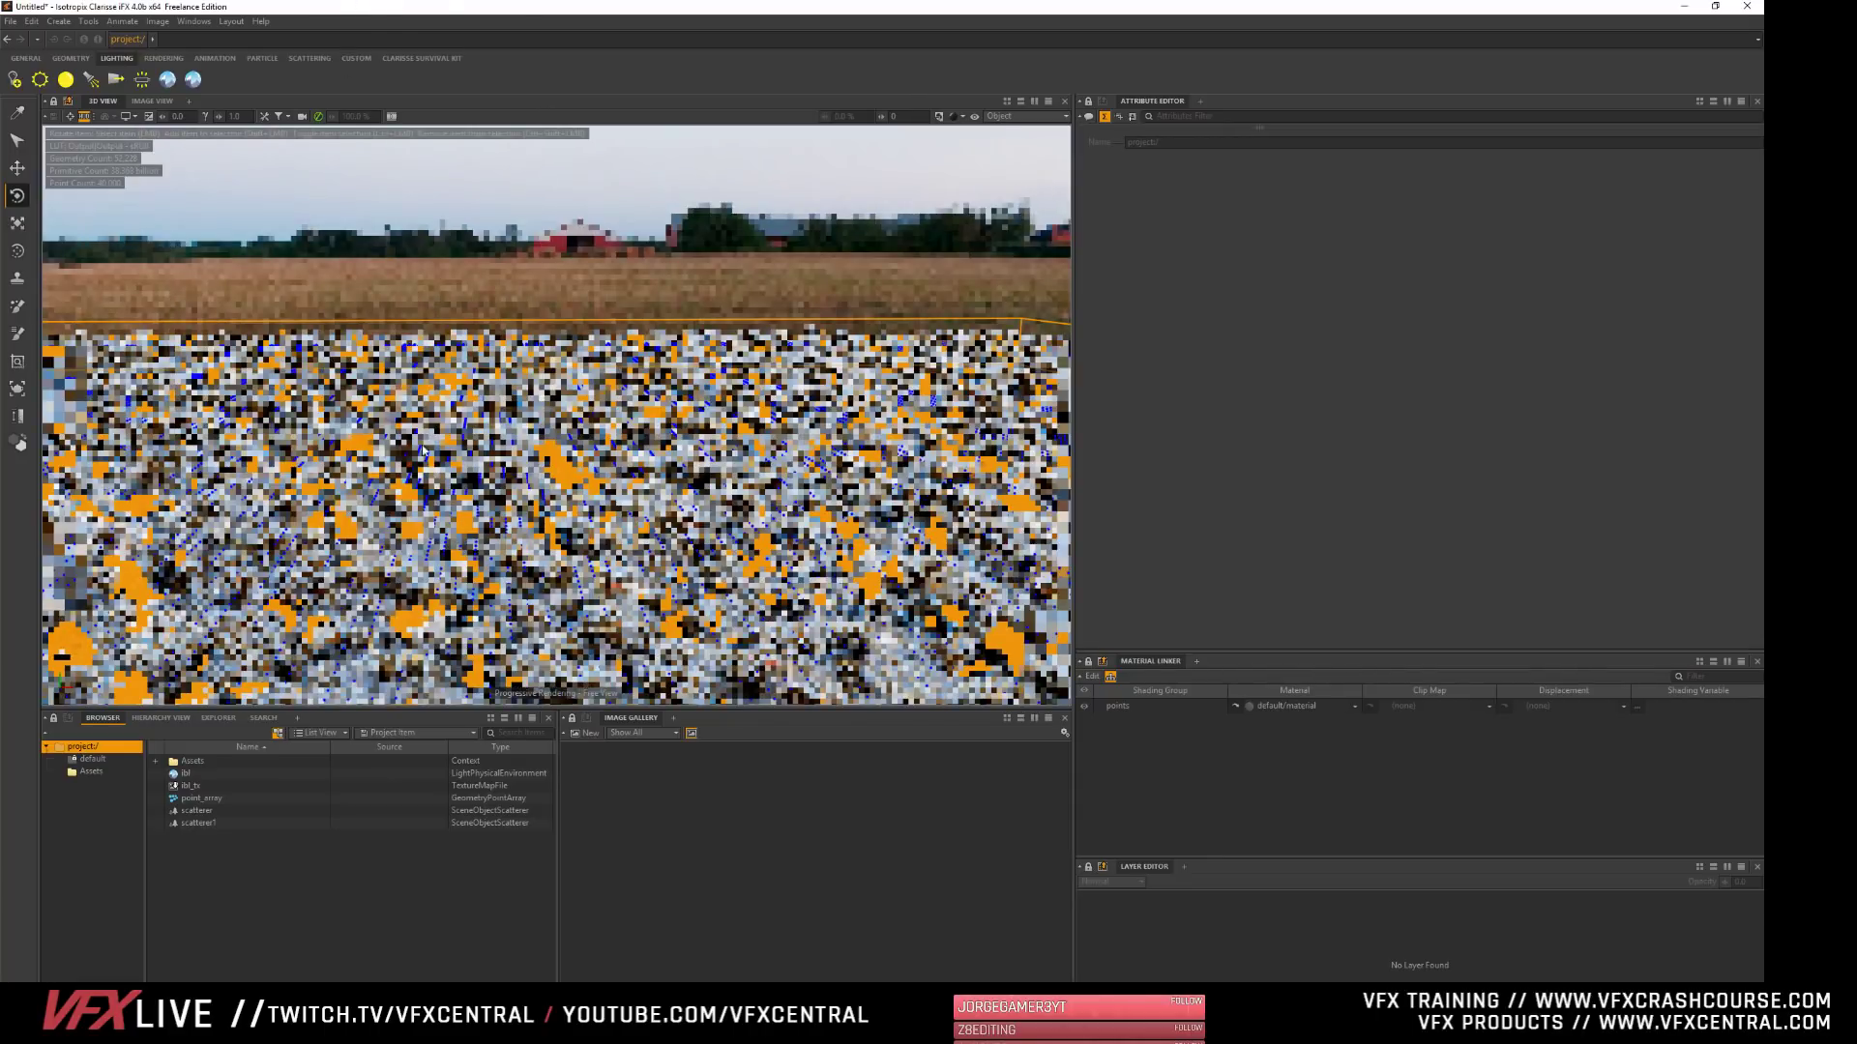
{"action": "left_click", "coordinate": [378, 887]}
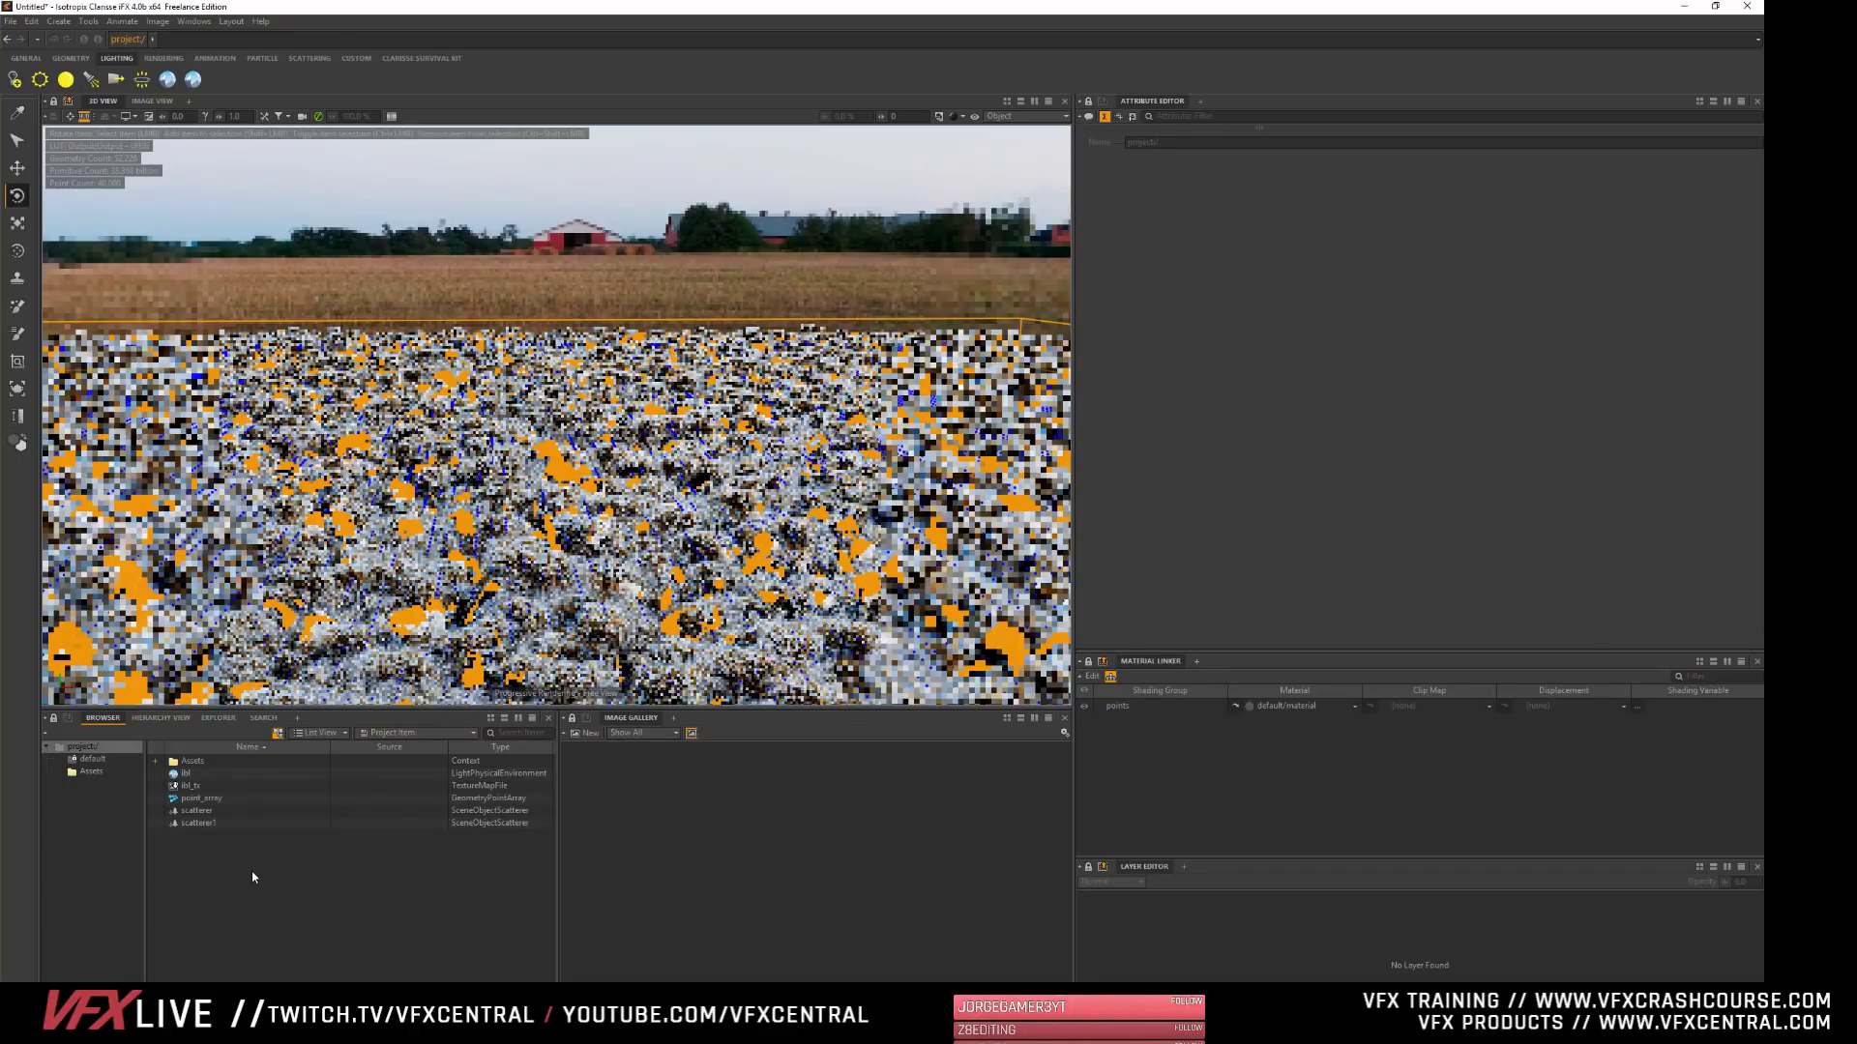
{"action": "left_click", "coordinate": [314, 228]}
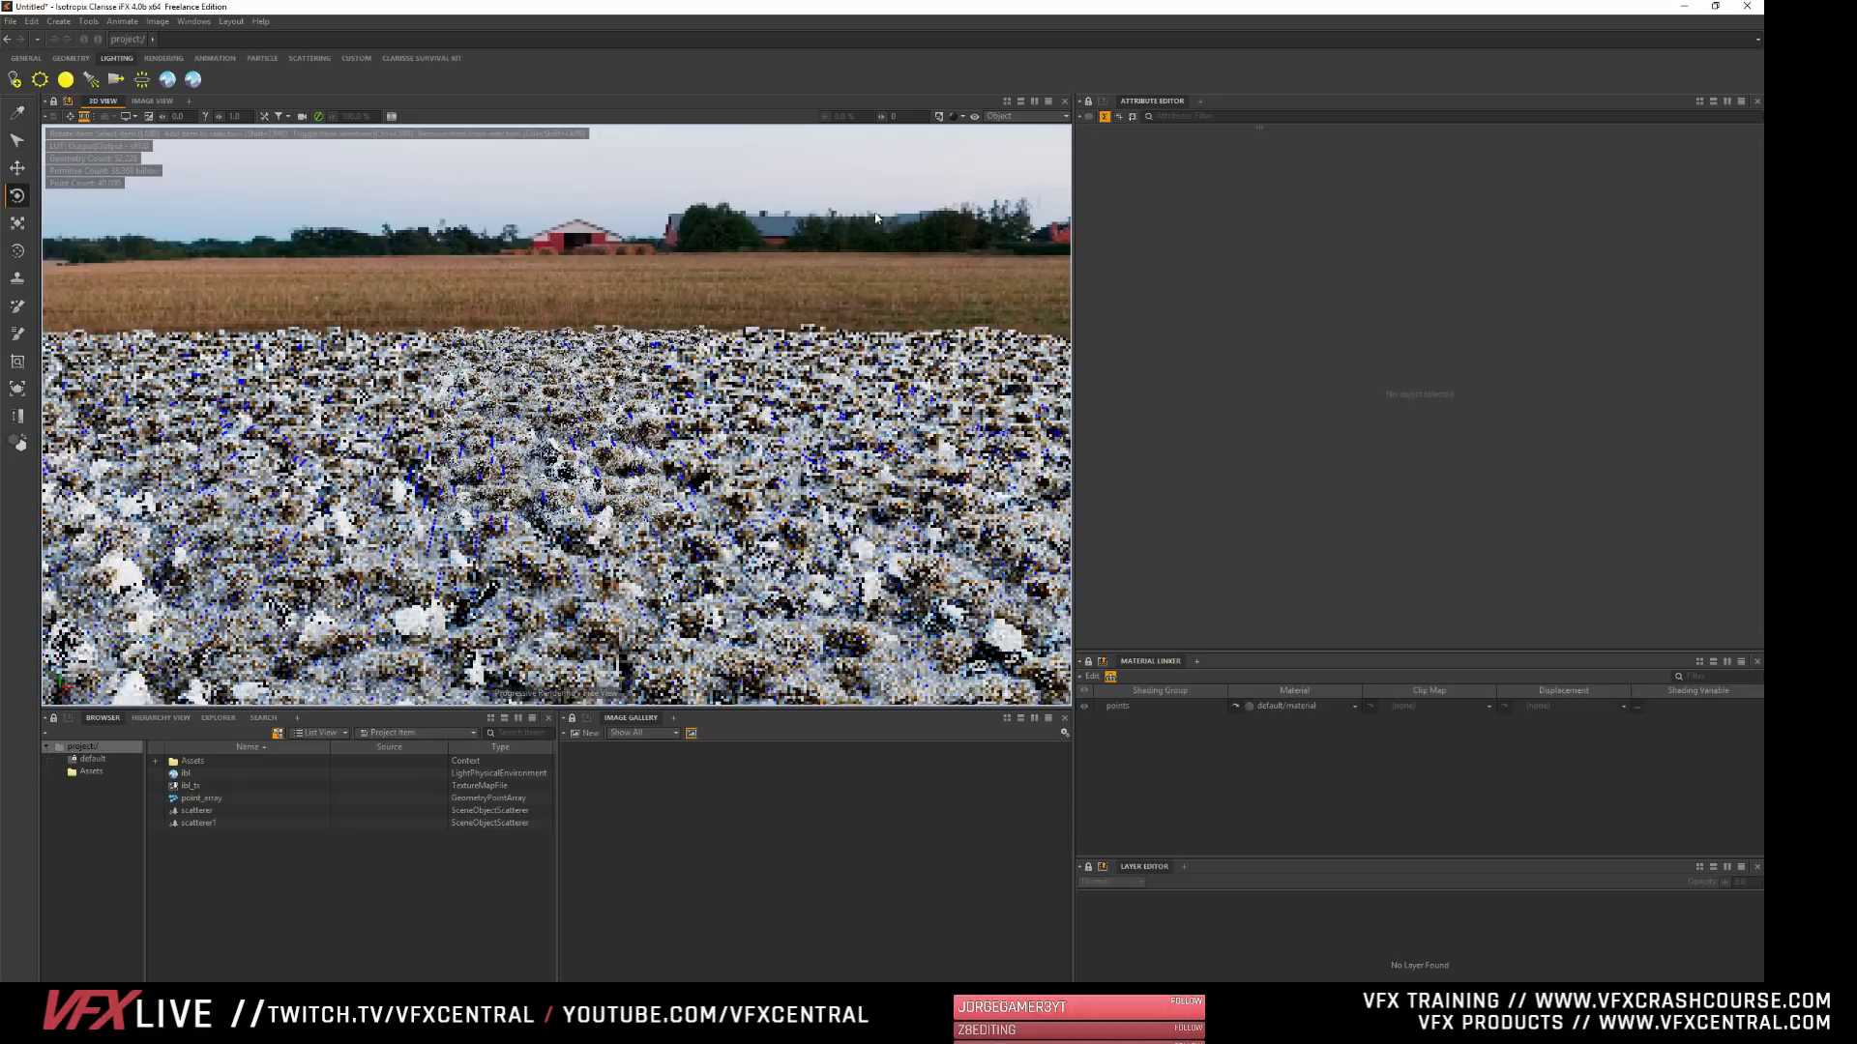
- Turn off Display Visible for point_array and deselect it
{"action": "left_click", "coordinate": [198, 797]}
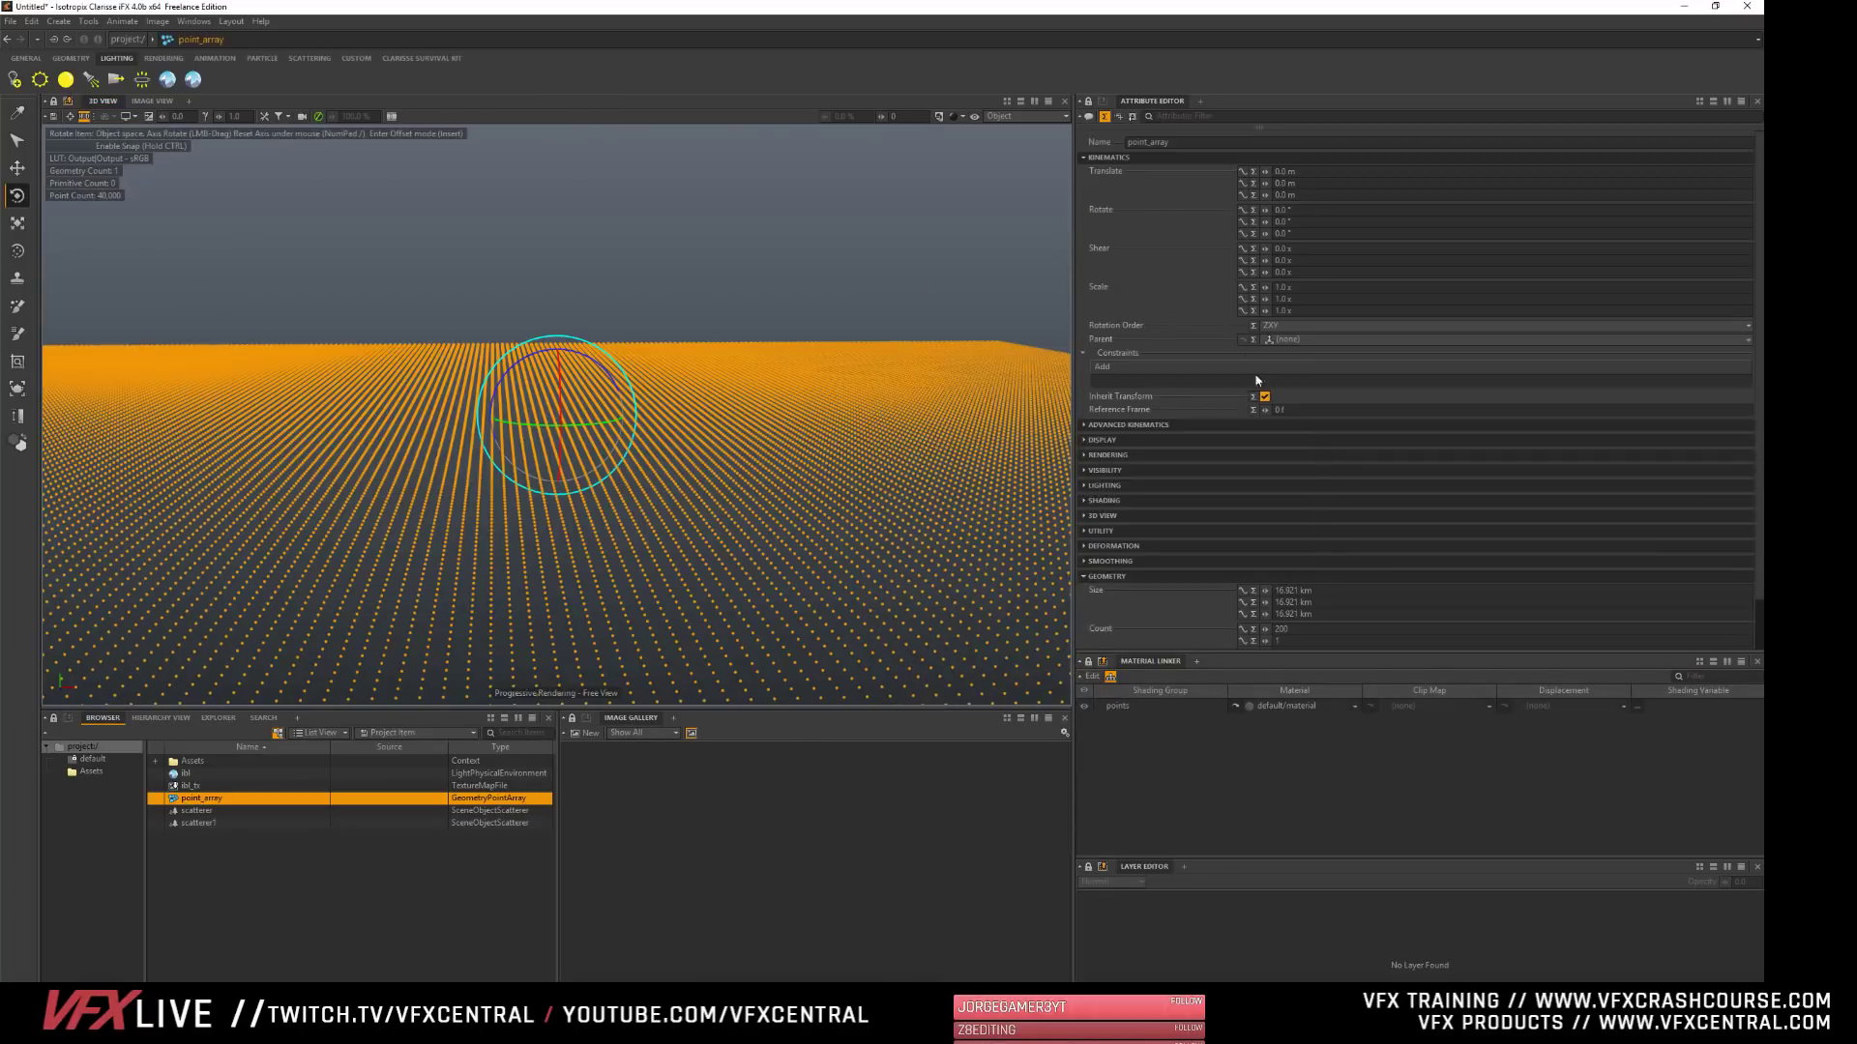
{"action": "left_click", "coordinate": [1108, 157]}
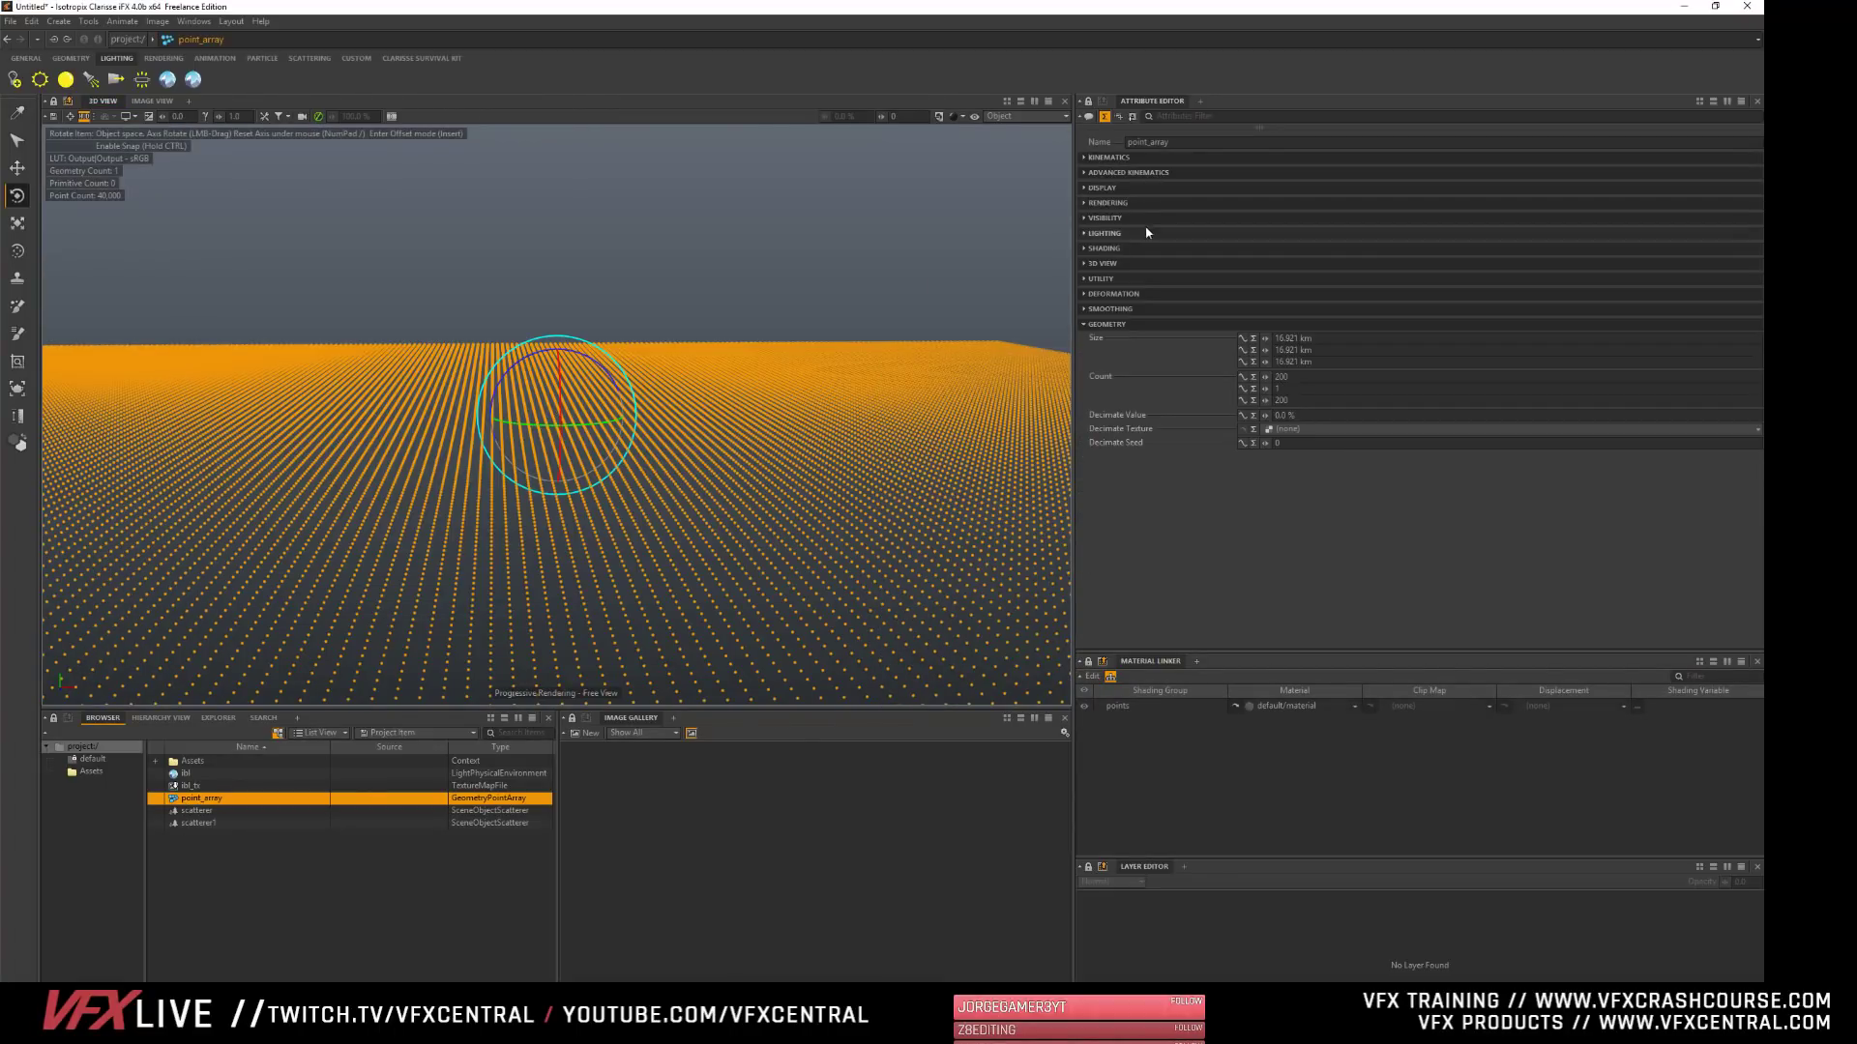
{"action": "left_click", "coordinate": [1103, 188]}
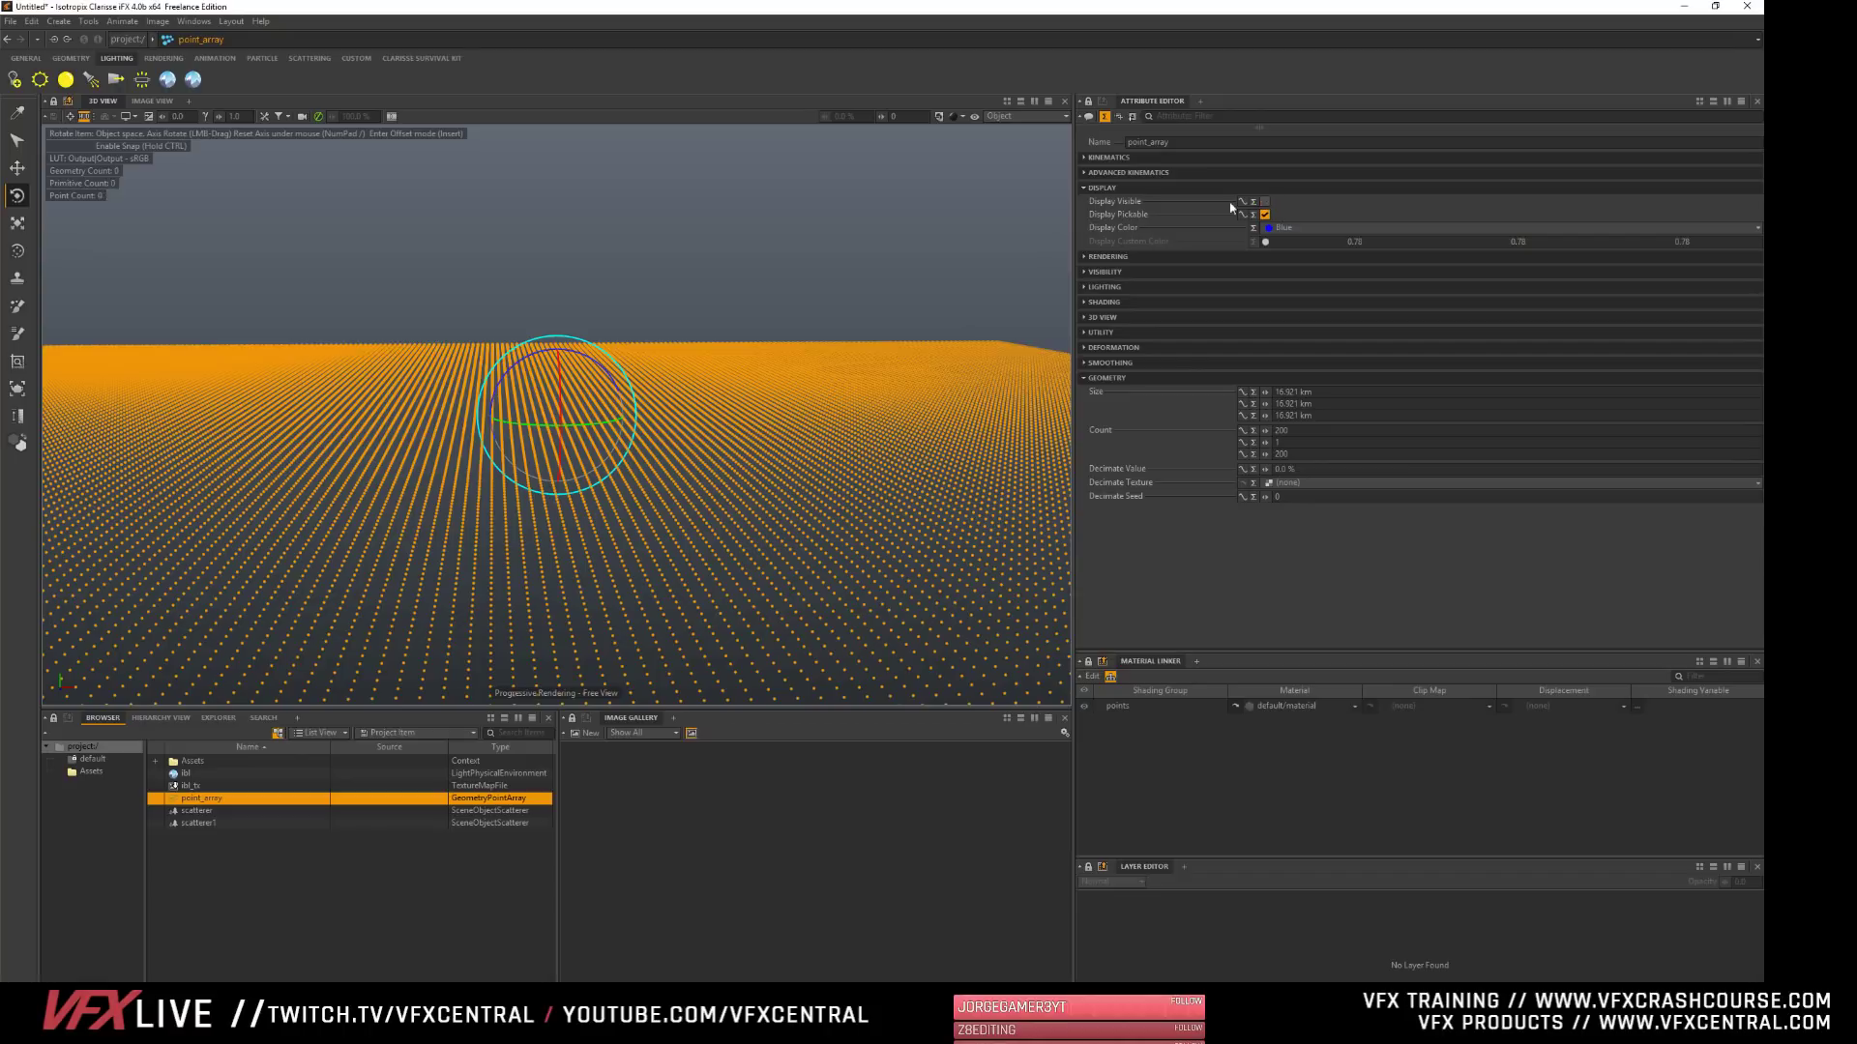
{"action": "left_click", "coordinate": [489, 497]}
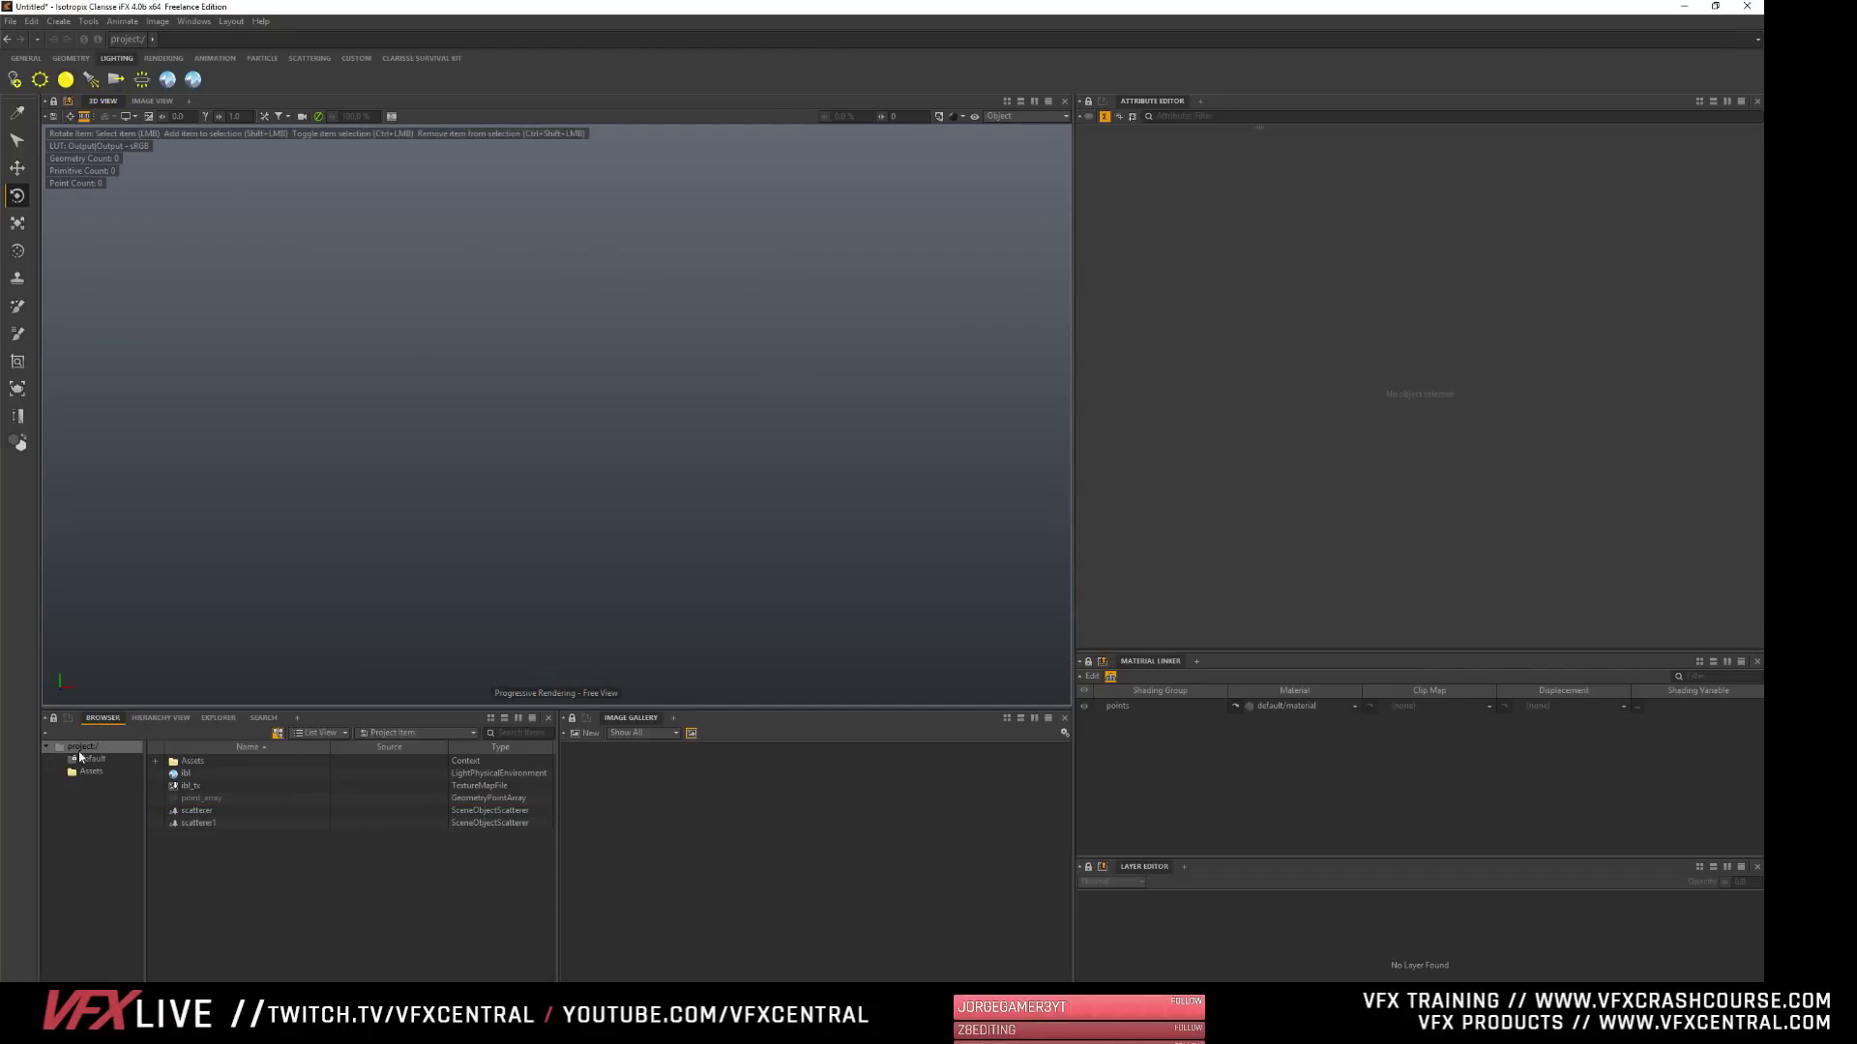
- Show the whole project in the 3D view without a selection and set the shading to Simple Shading (Smooth)
{"action": "left_click", "coordinate": [81, 750]}
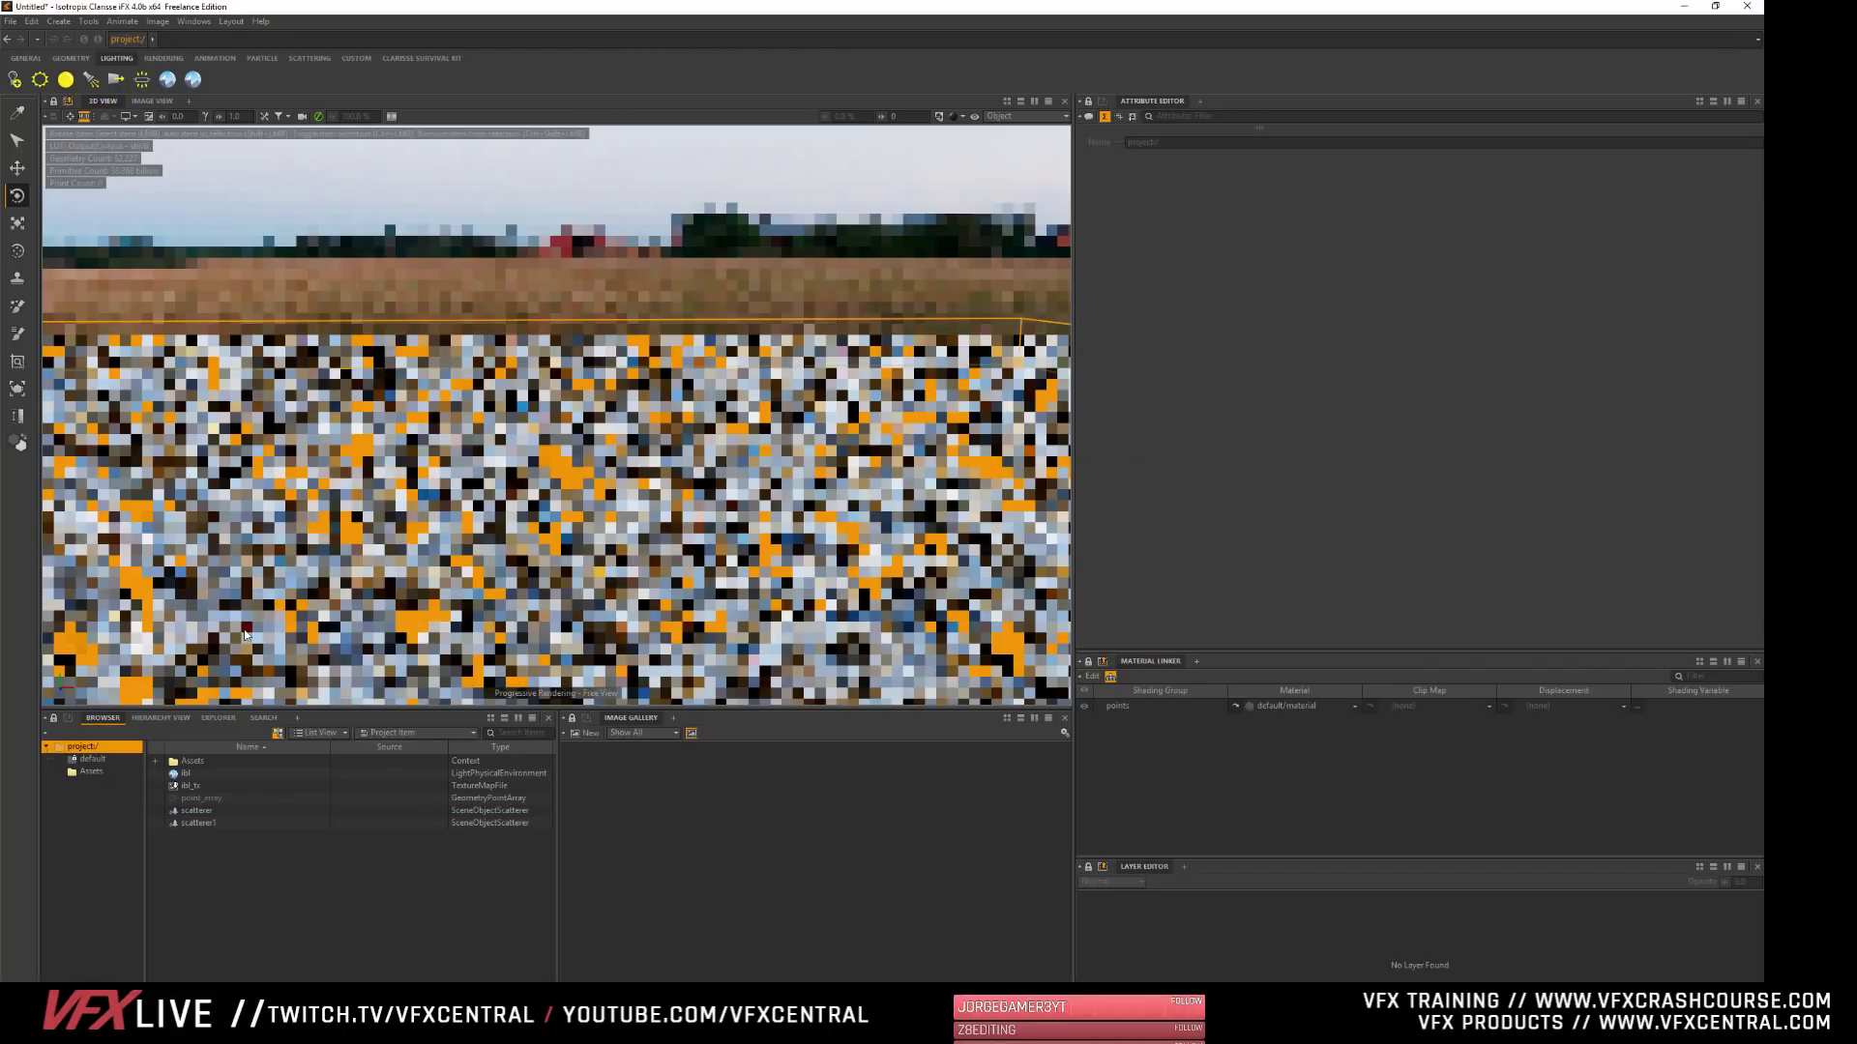
{"action": "left_click", "coordinate": [381, 881]}
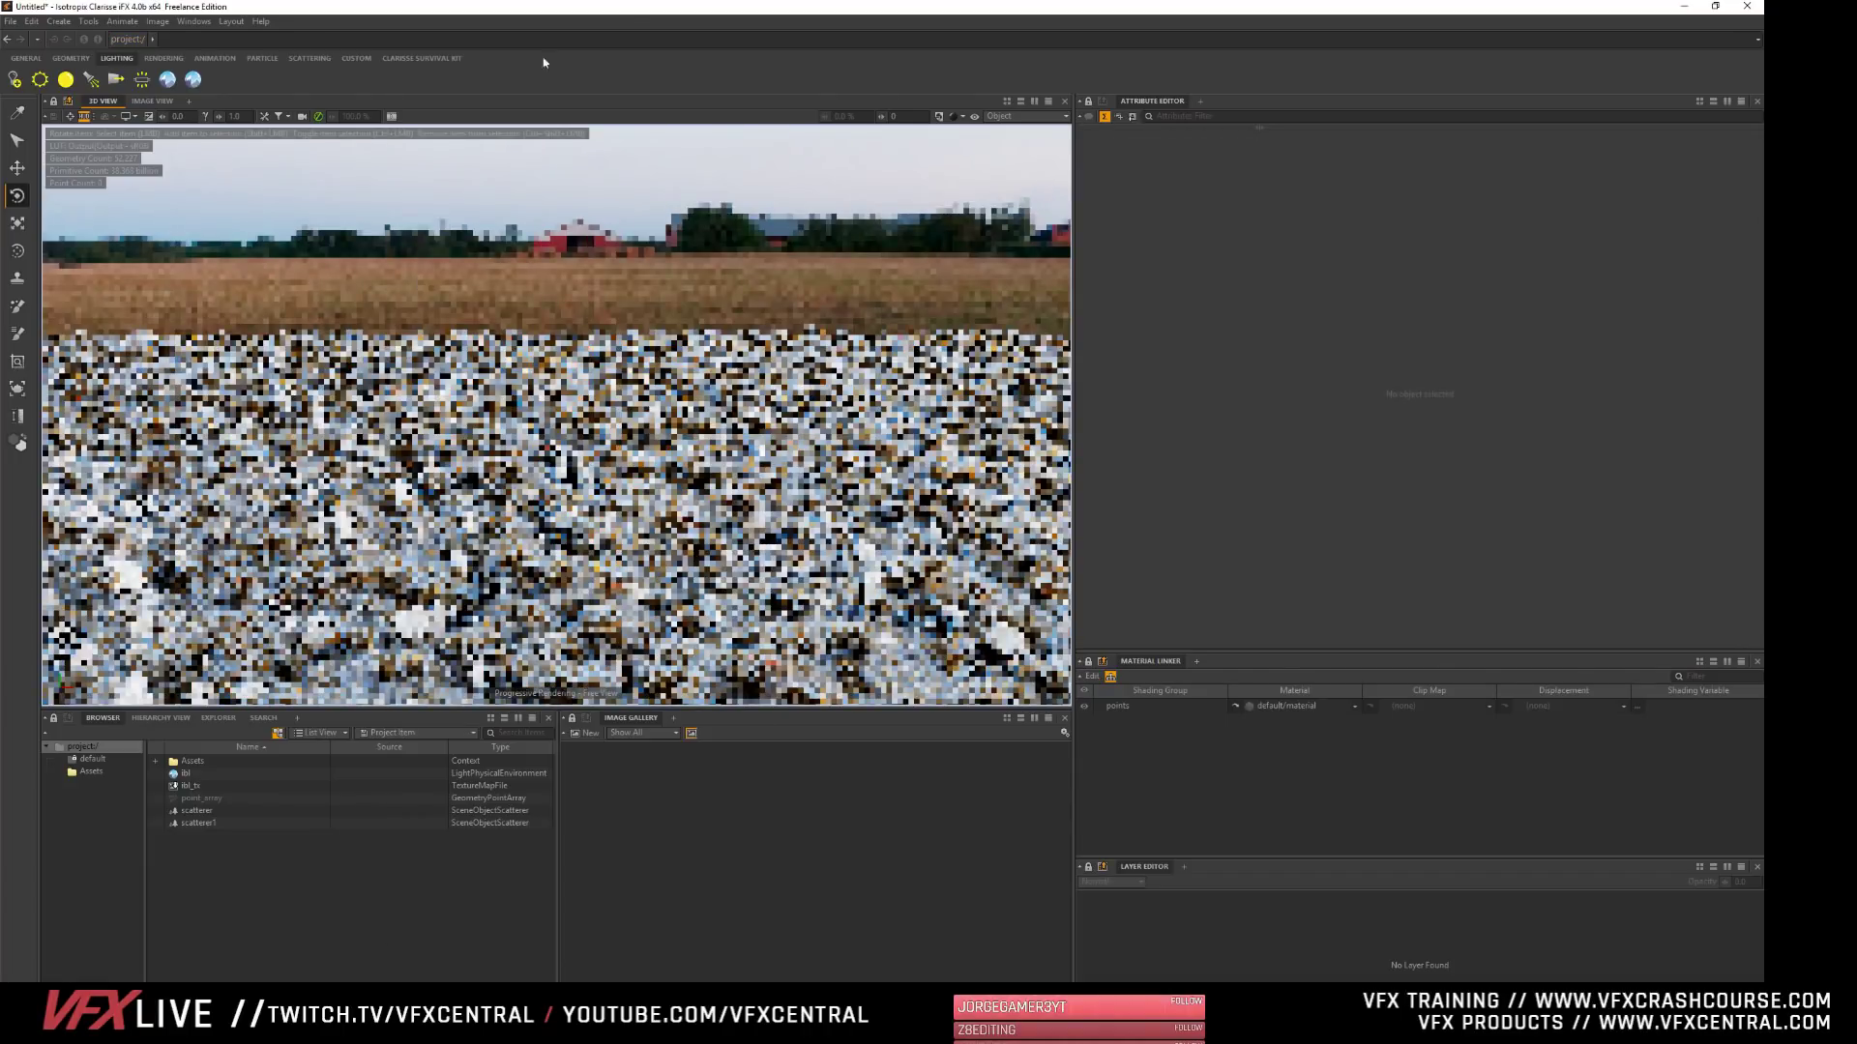
{"action": "left_click", "coordinate": [960, 116]}
{"action": "left_click", "coordinate": [1006, 242]}
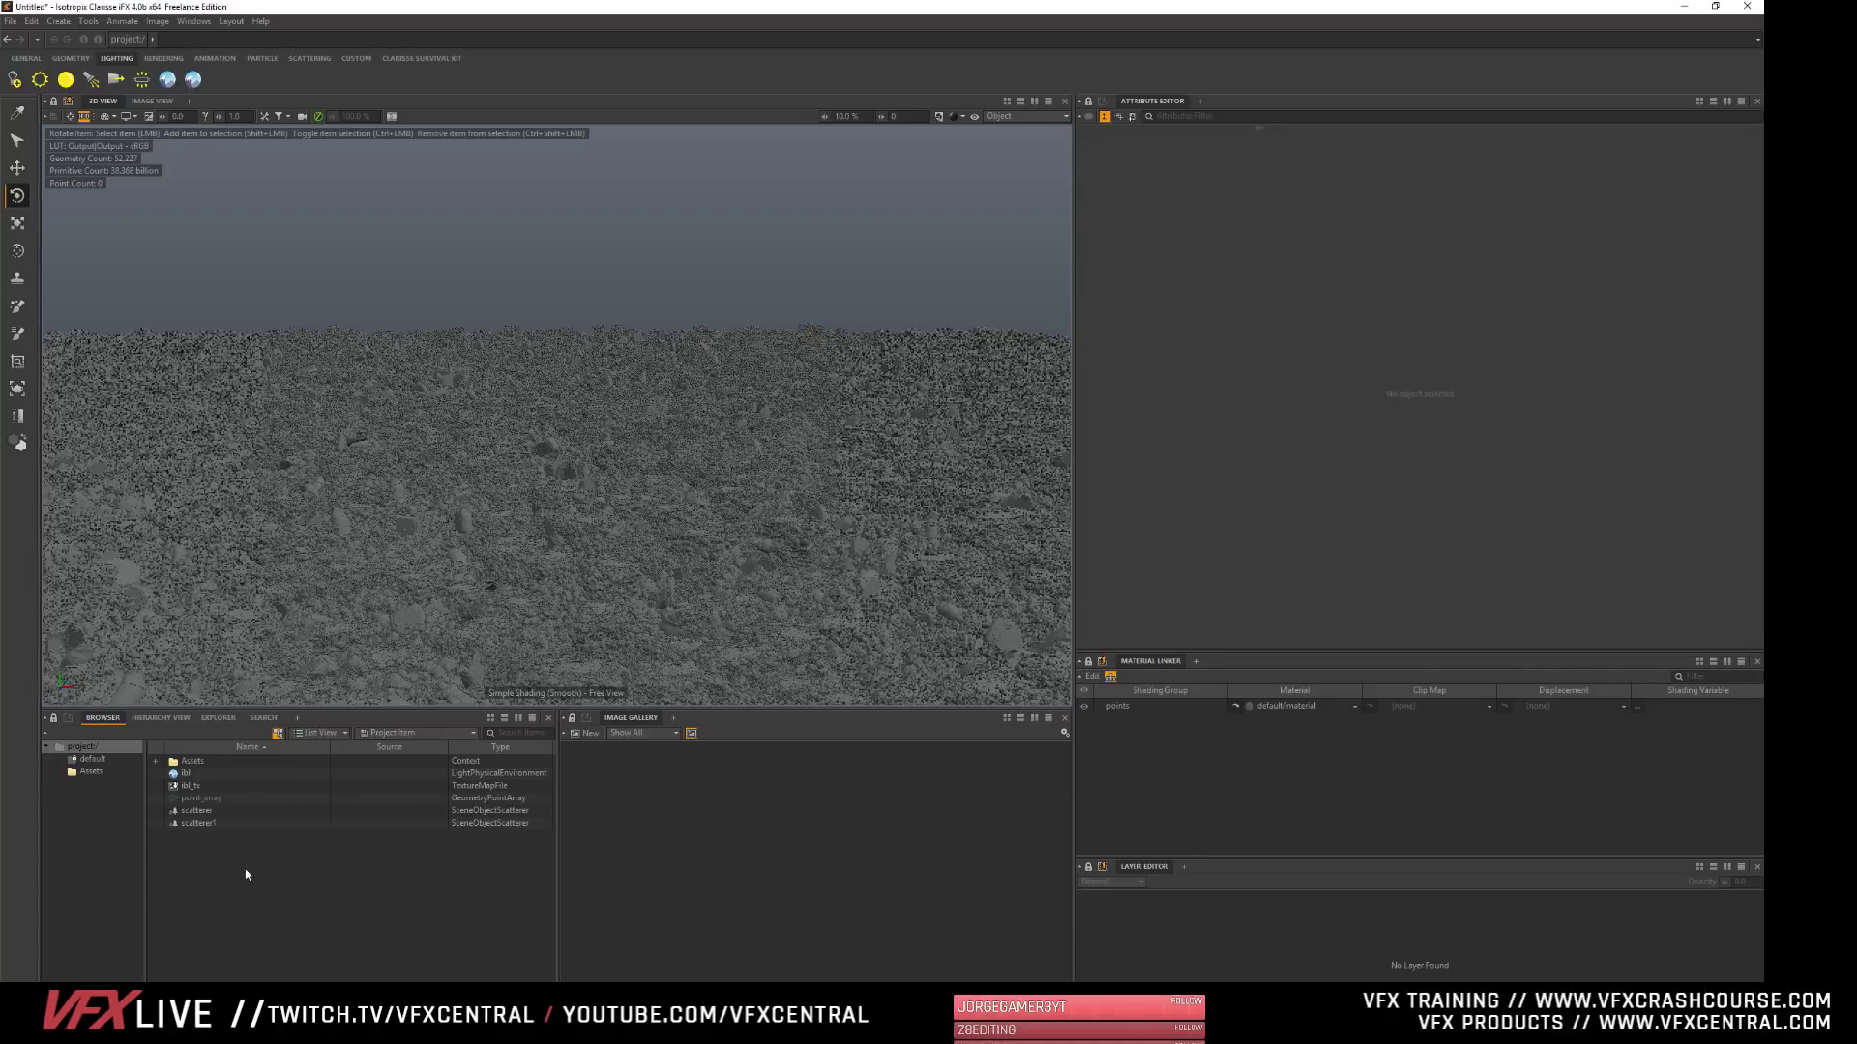
- Save the project as clouds in the clarisse folder on the Storage (D:) drive
{"action": "key", "text": "ctrl+s"}
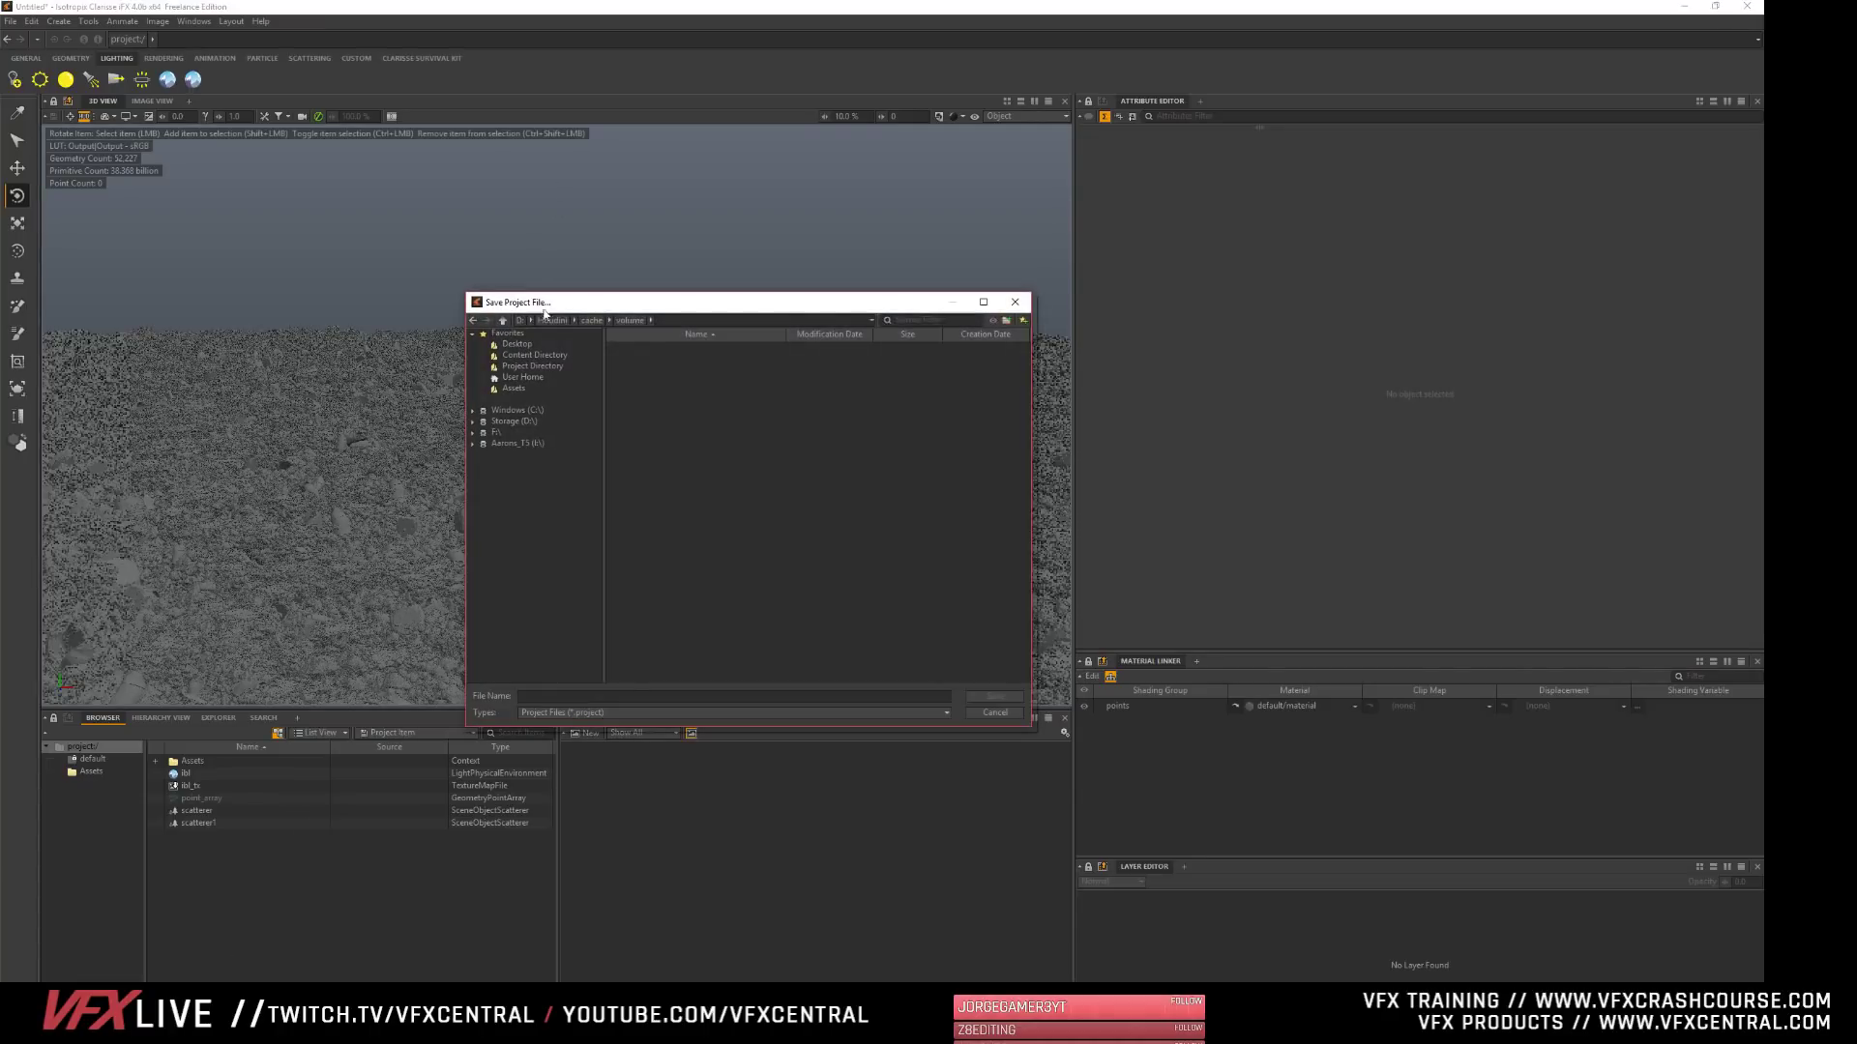
{"action": "left_click_drag", "start_coordinate": [545, 302], "coordinate": [411, 275]}
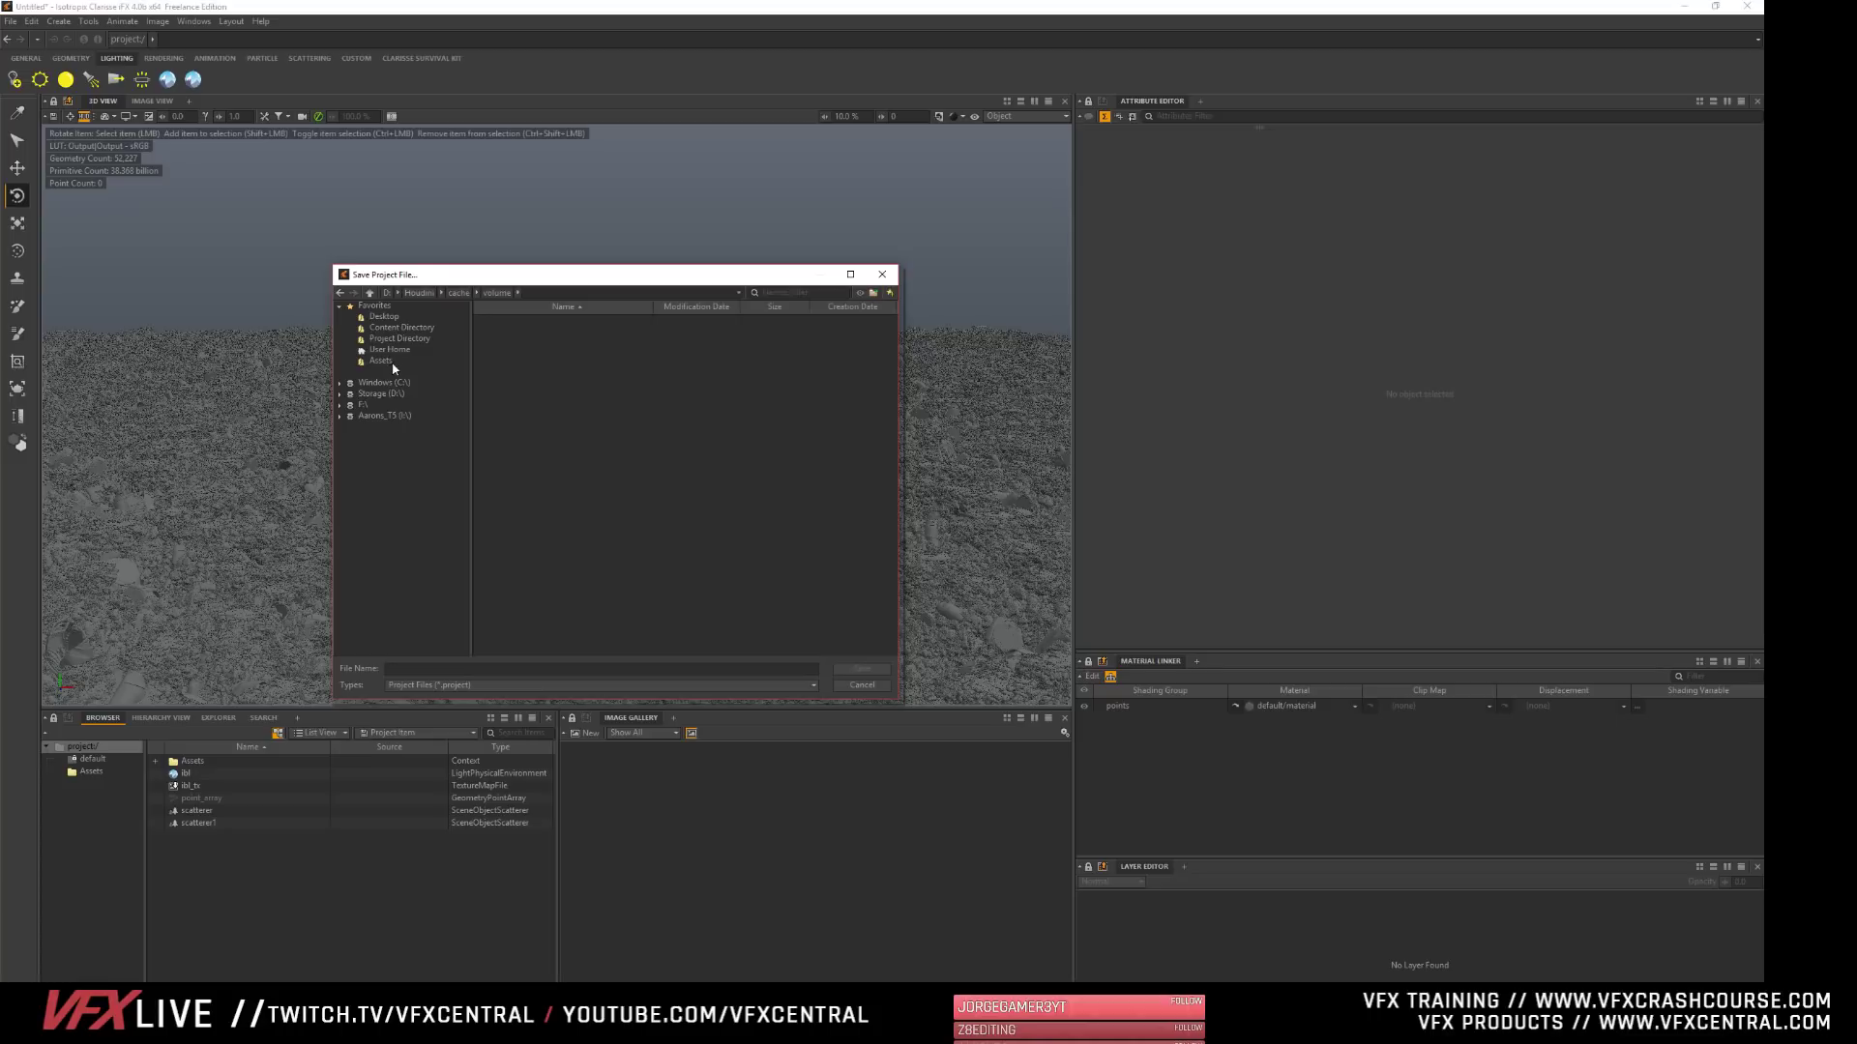
{"action": "left_click", "coordinate": [376, 395]}
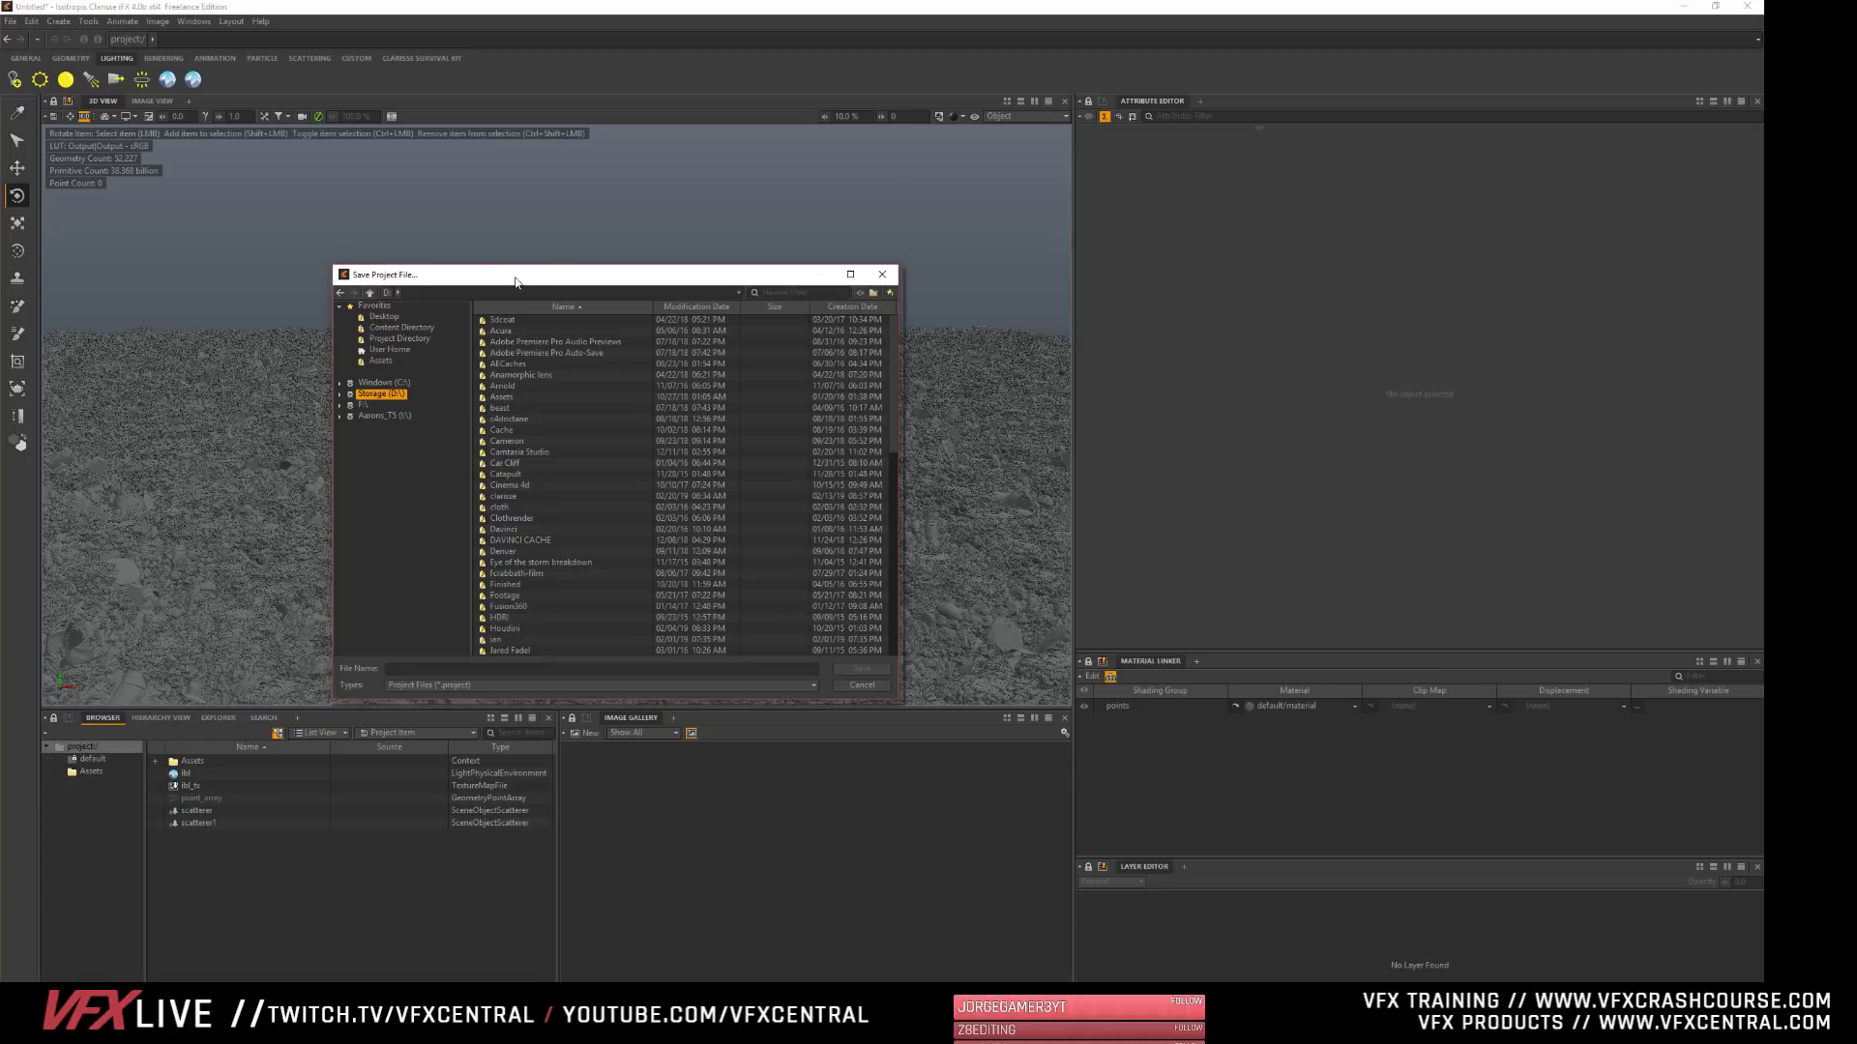
{"action": "left_click_drag", "start_coordinate": [515, 281], "coordinate": [381, 200]}
{"action": "left_click_drag", "start_coordinate": [761, 620], "coordinate": [838, 683]}
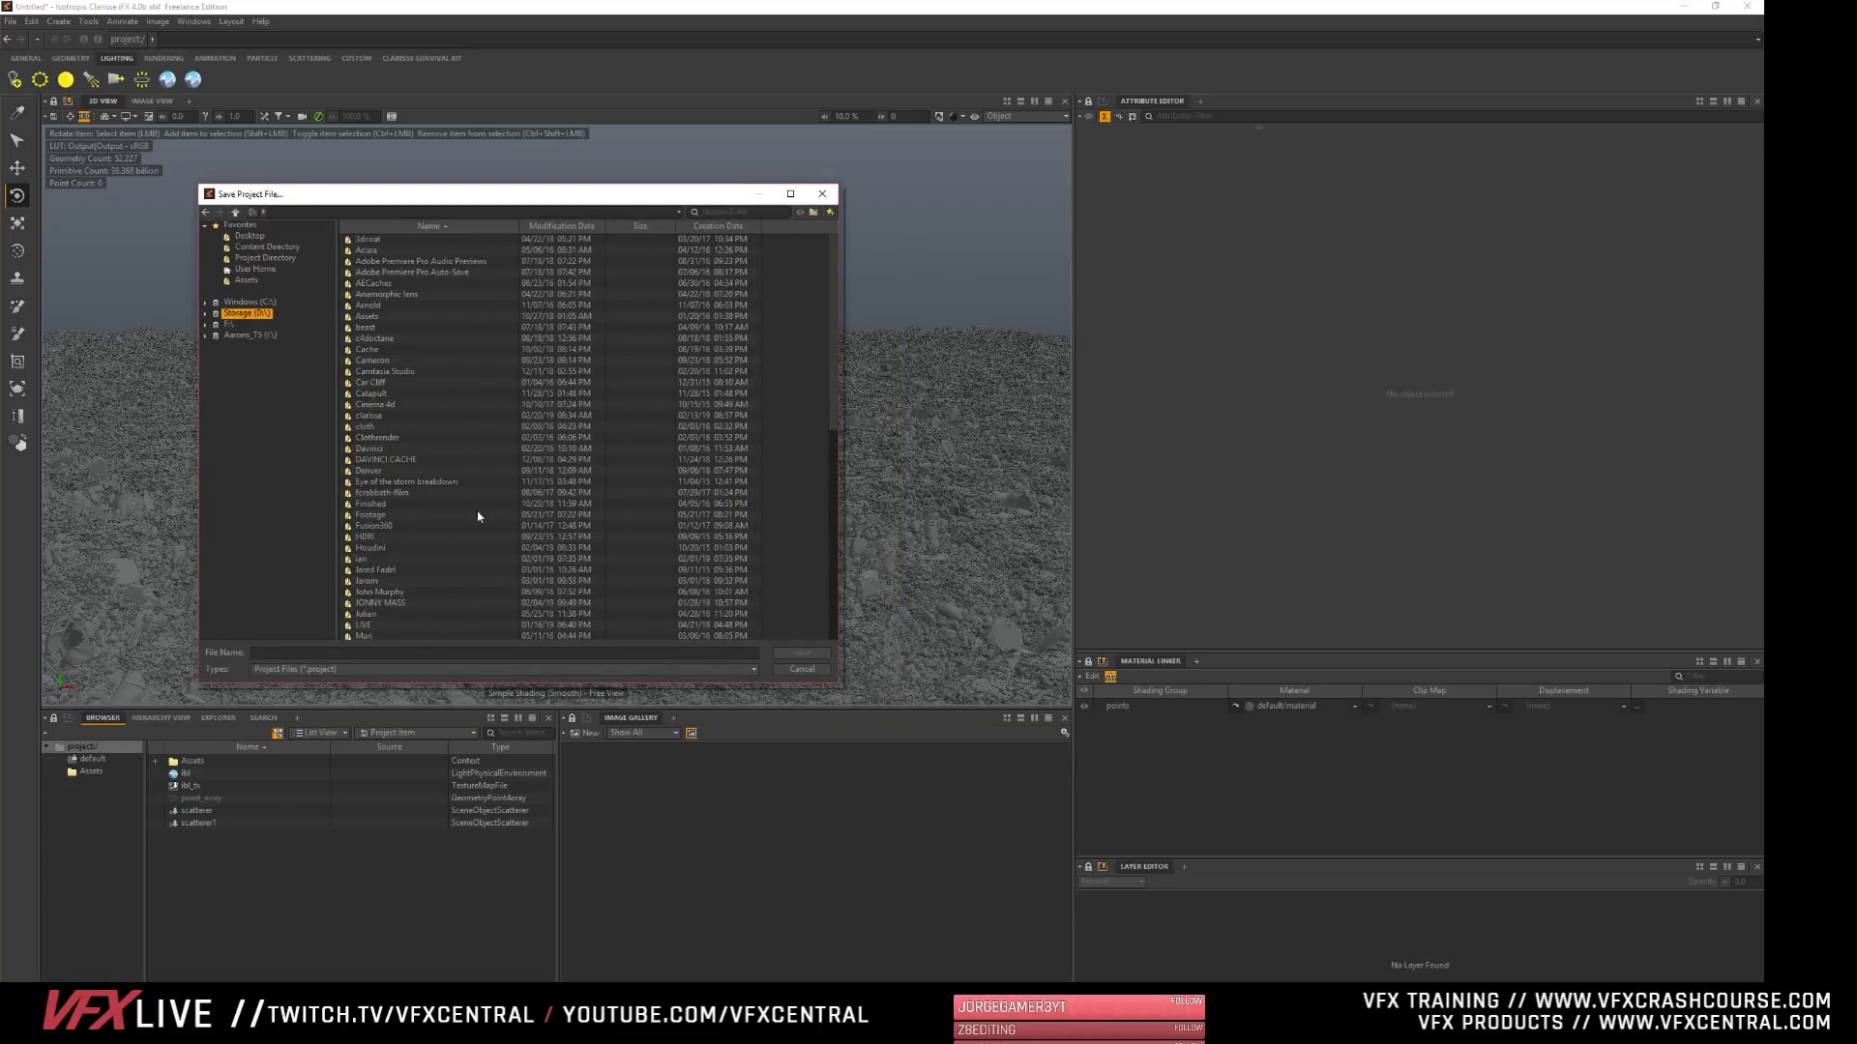
{"action": "double_click", "coordinate": [352, 414]}
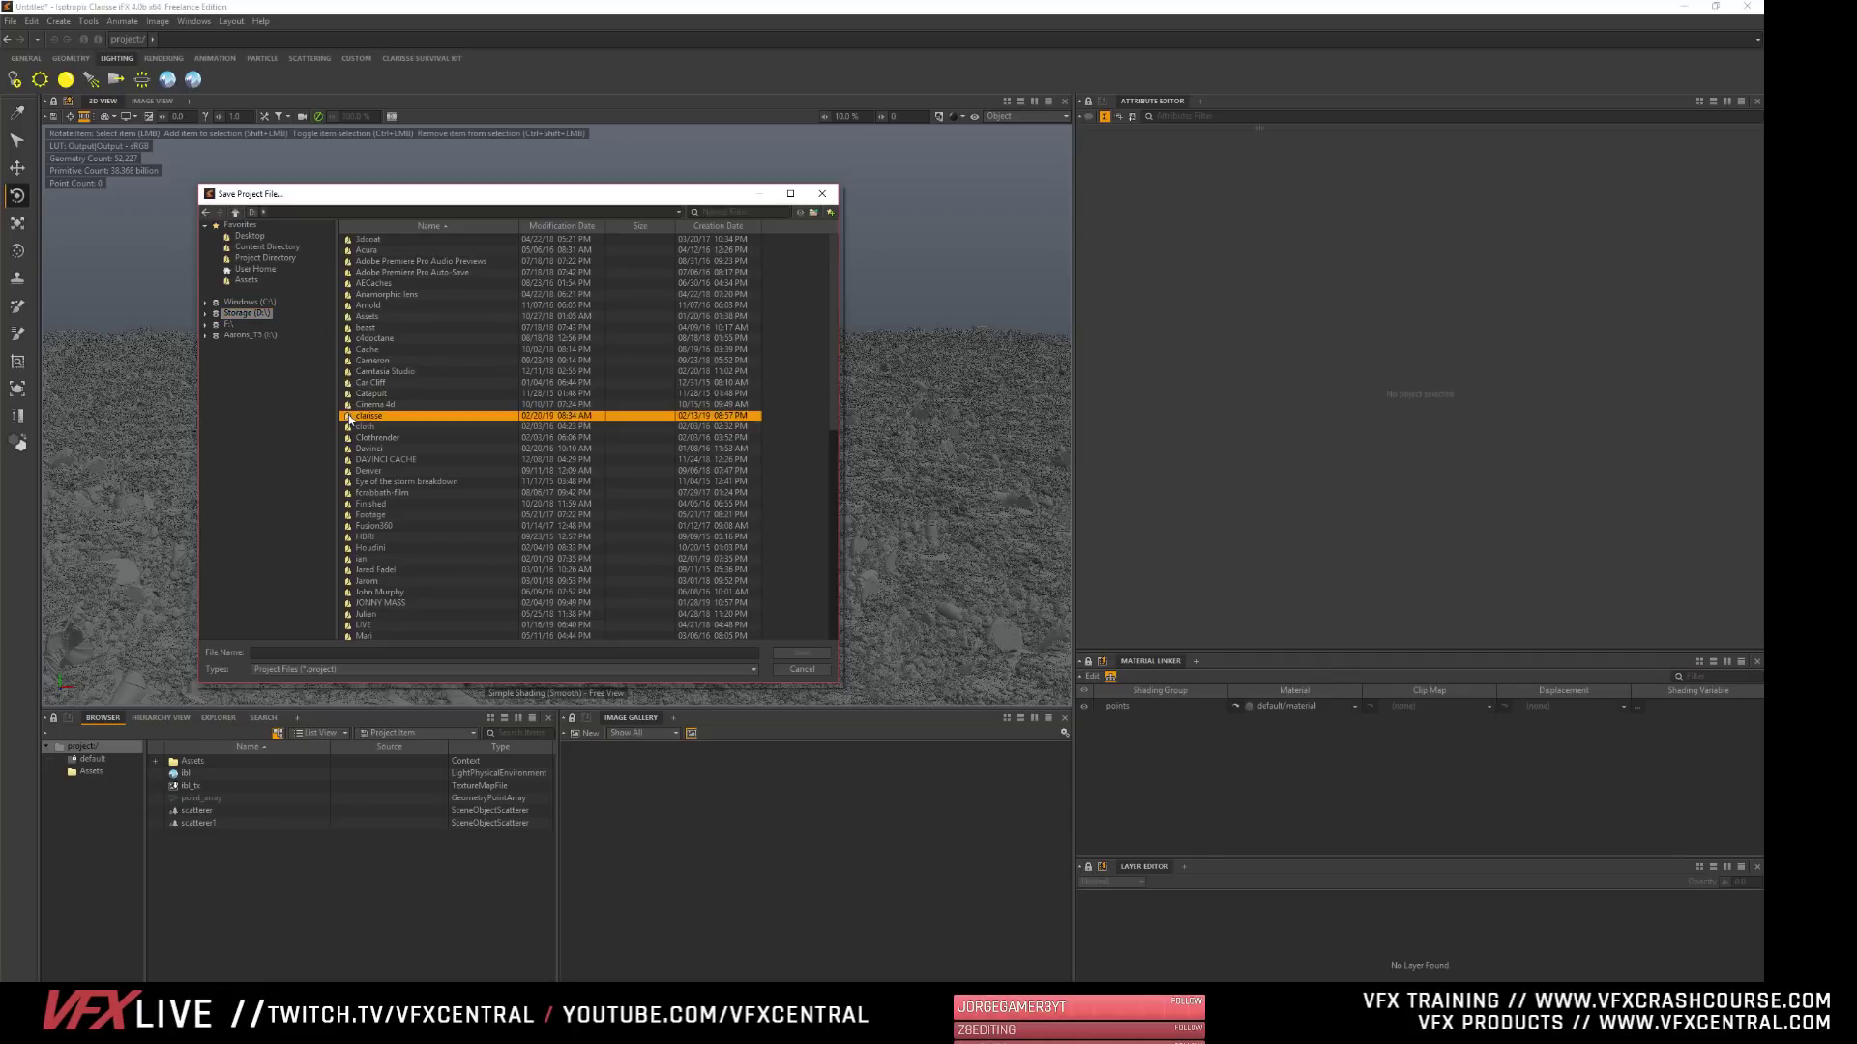
{"action": "left_click", "coordinate": [430, 653]}
{"action": "type", "text": "clouds"}
{"action": "key", "text": "Return"}
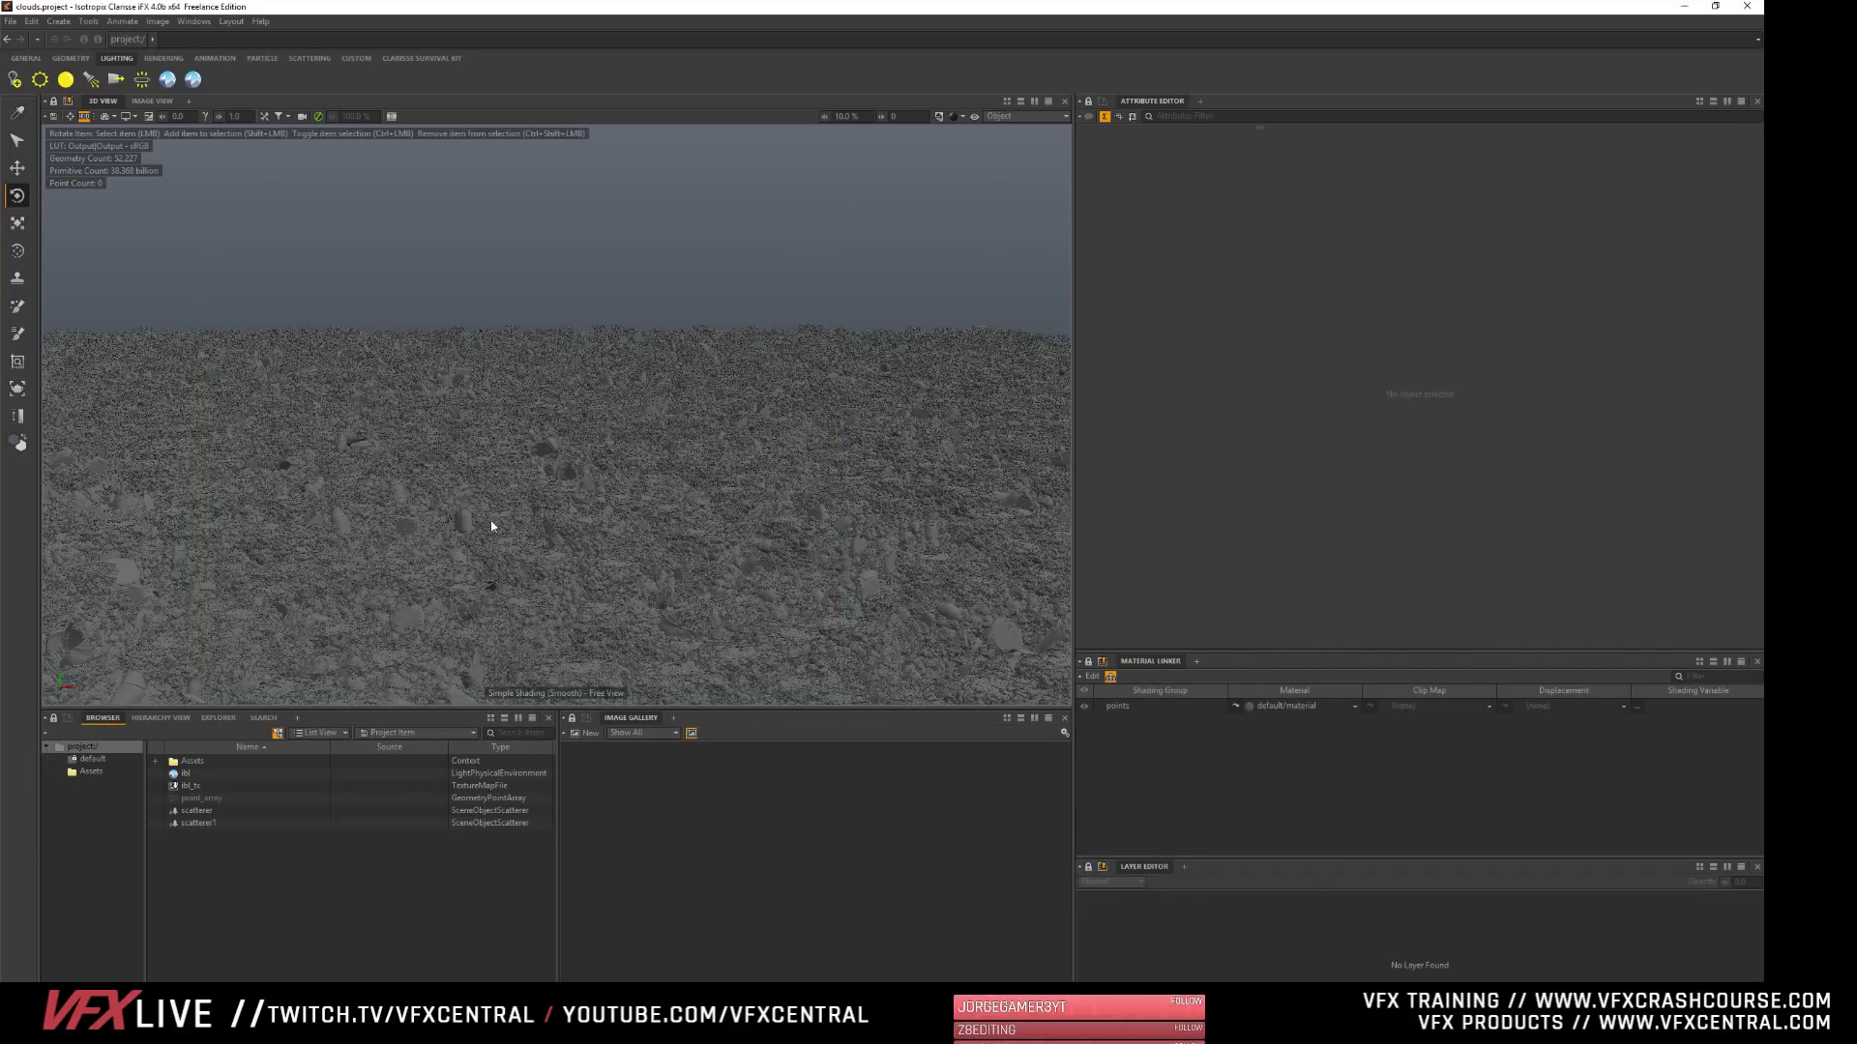
{"action": "scroll", "coordinate": [493, 522], "scroll_direction": "up", "scroll_amount": 6}
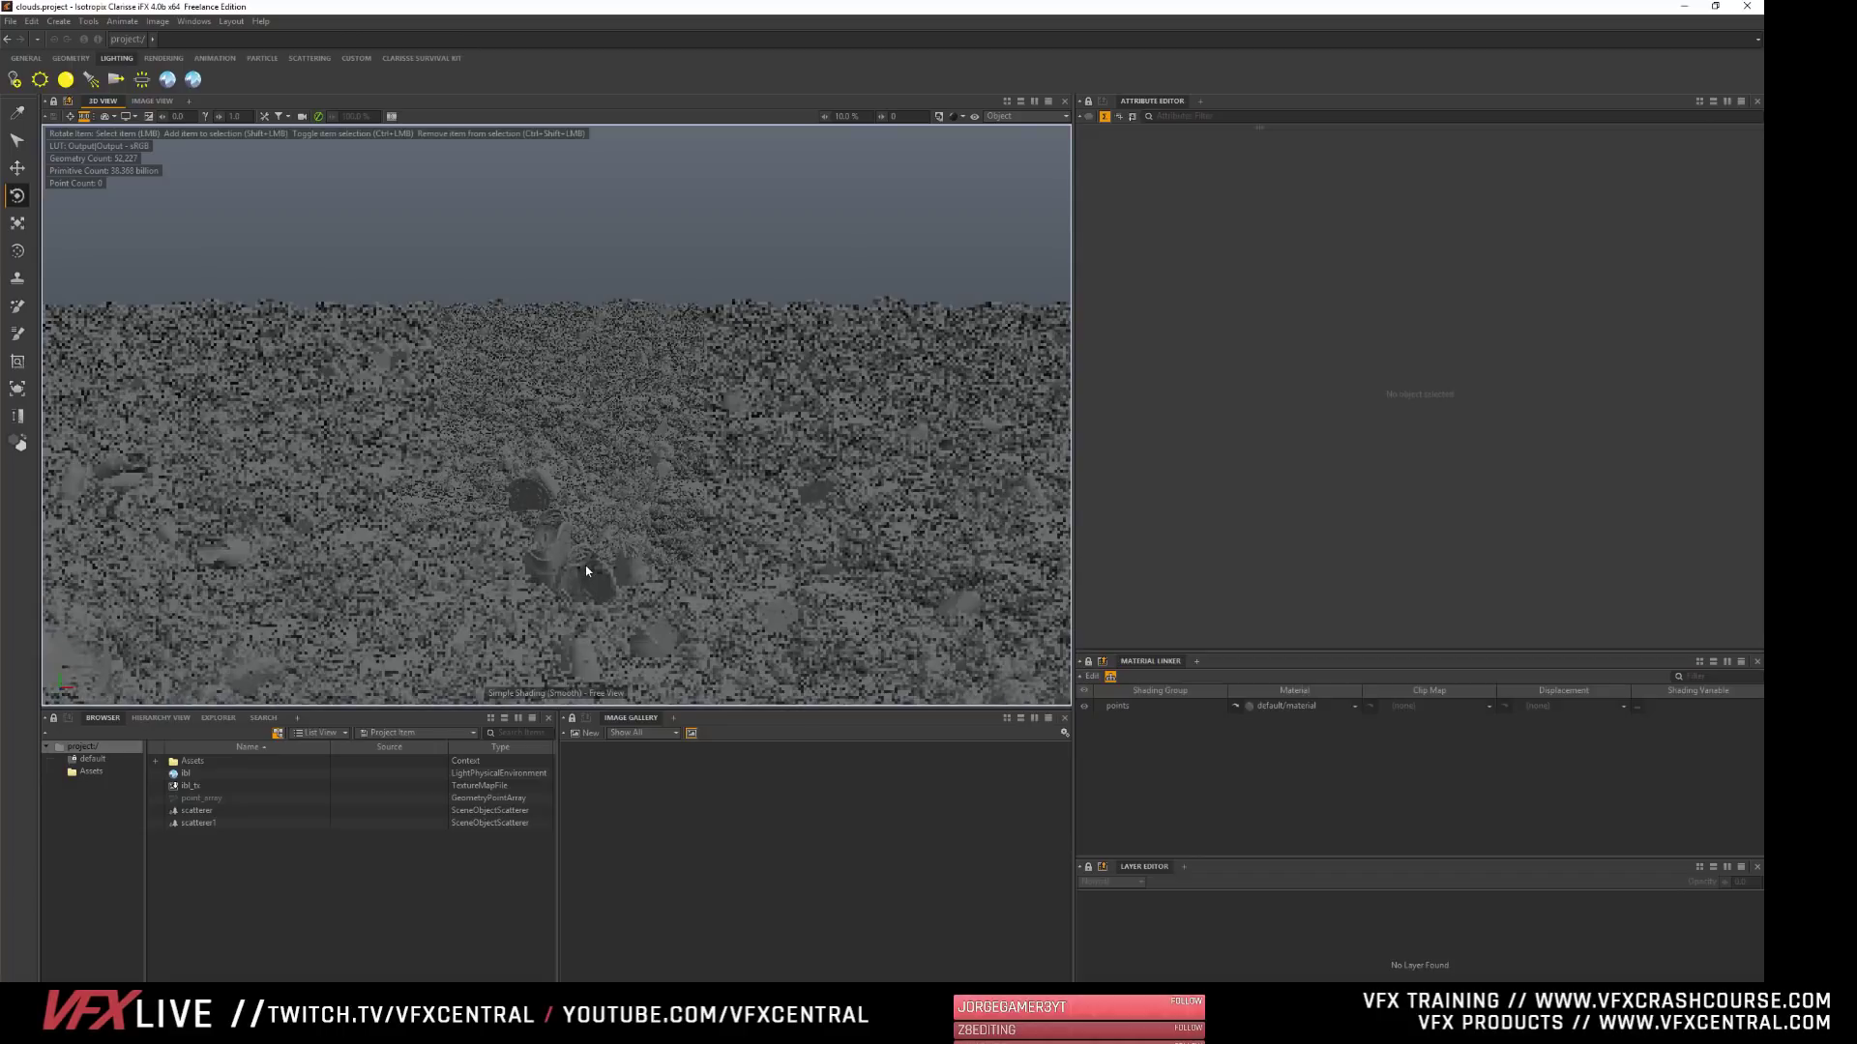
{"action": "middle_click_drag", "start_coordinate": [585, 571], "coordinate": [589, 480], "text": "alt"}
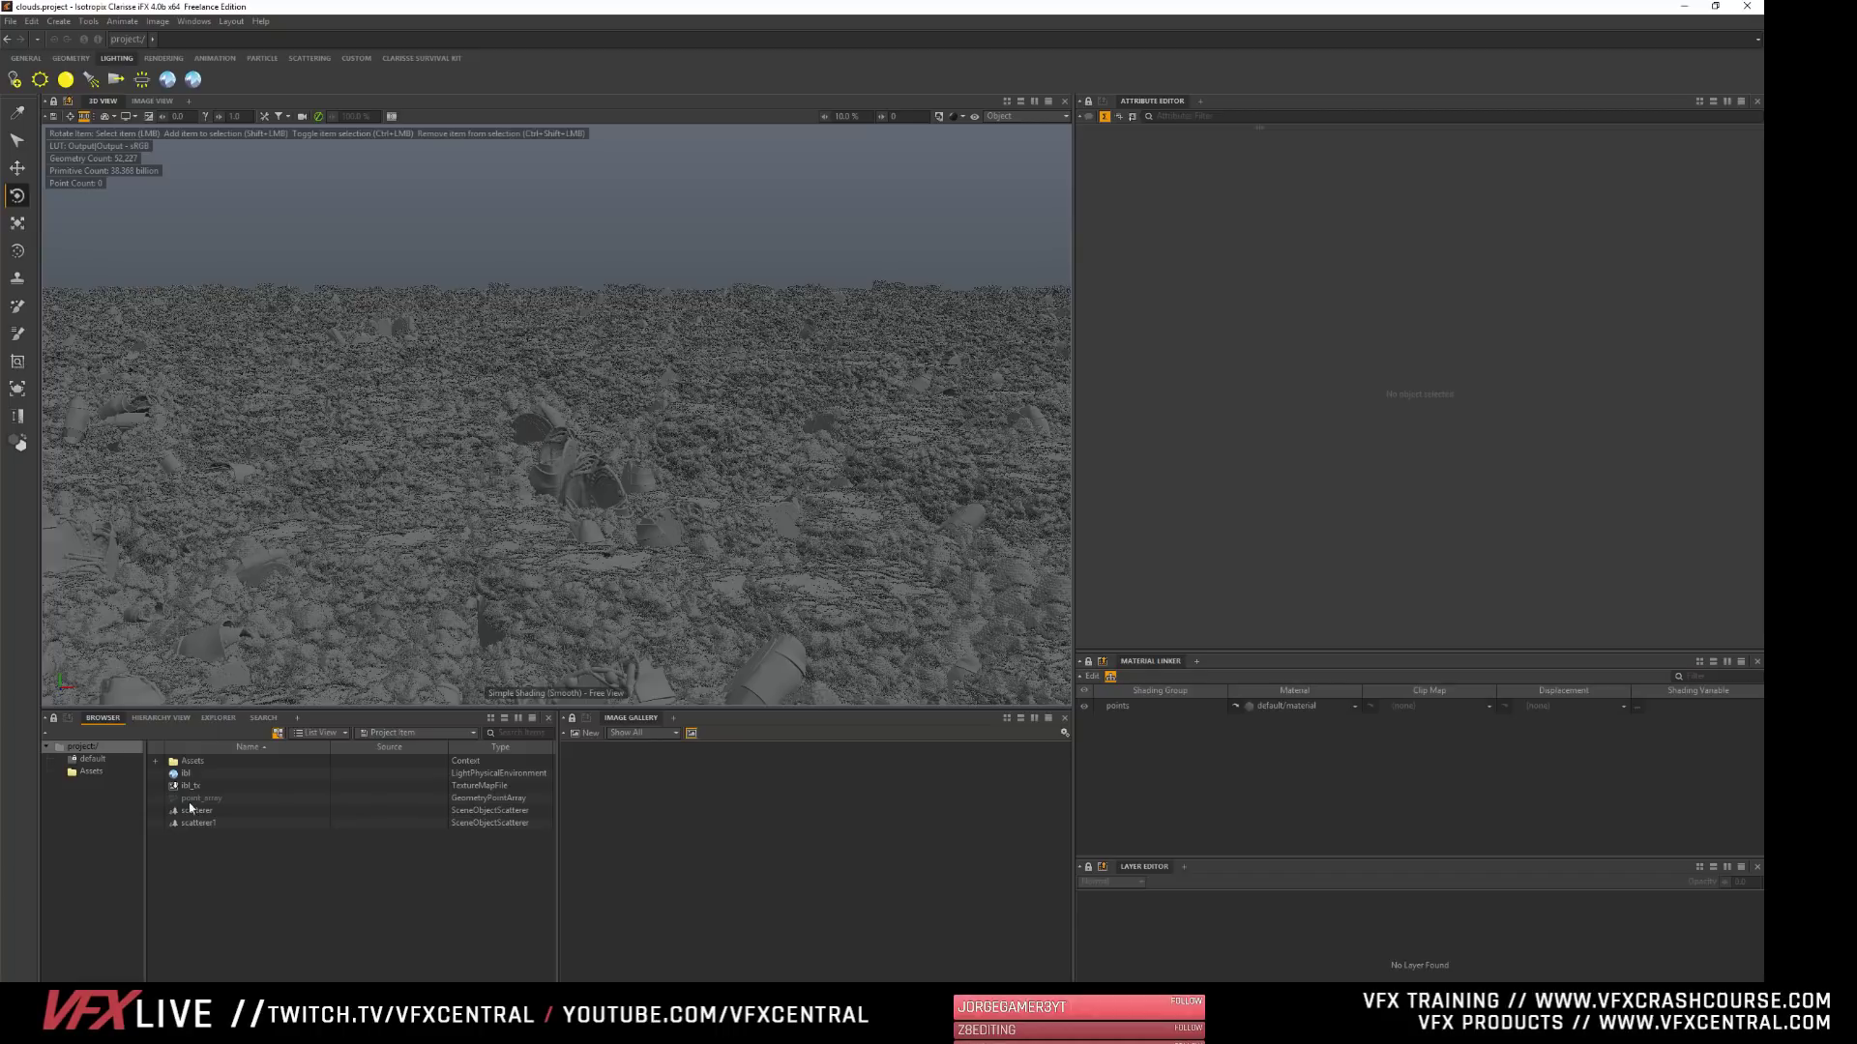
- Create a new Raytracer renderer item in the project context
{"action": "right_click", "coordinate": [197, 880]}
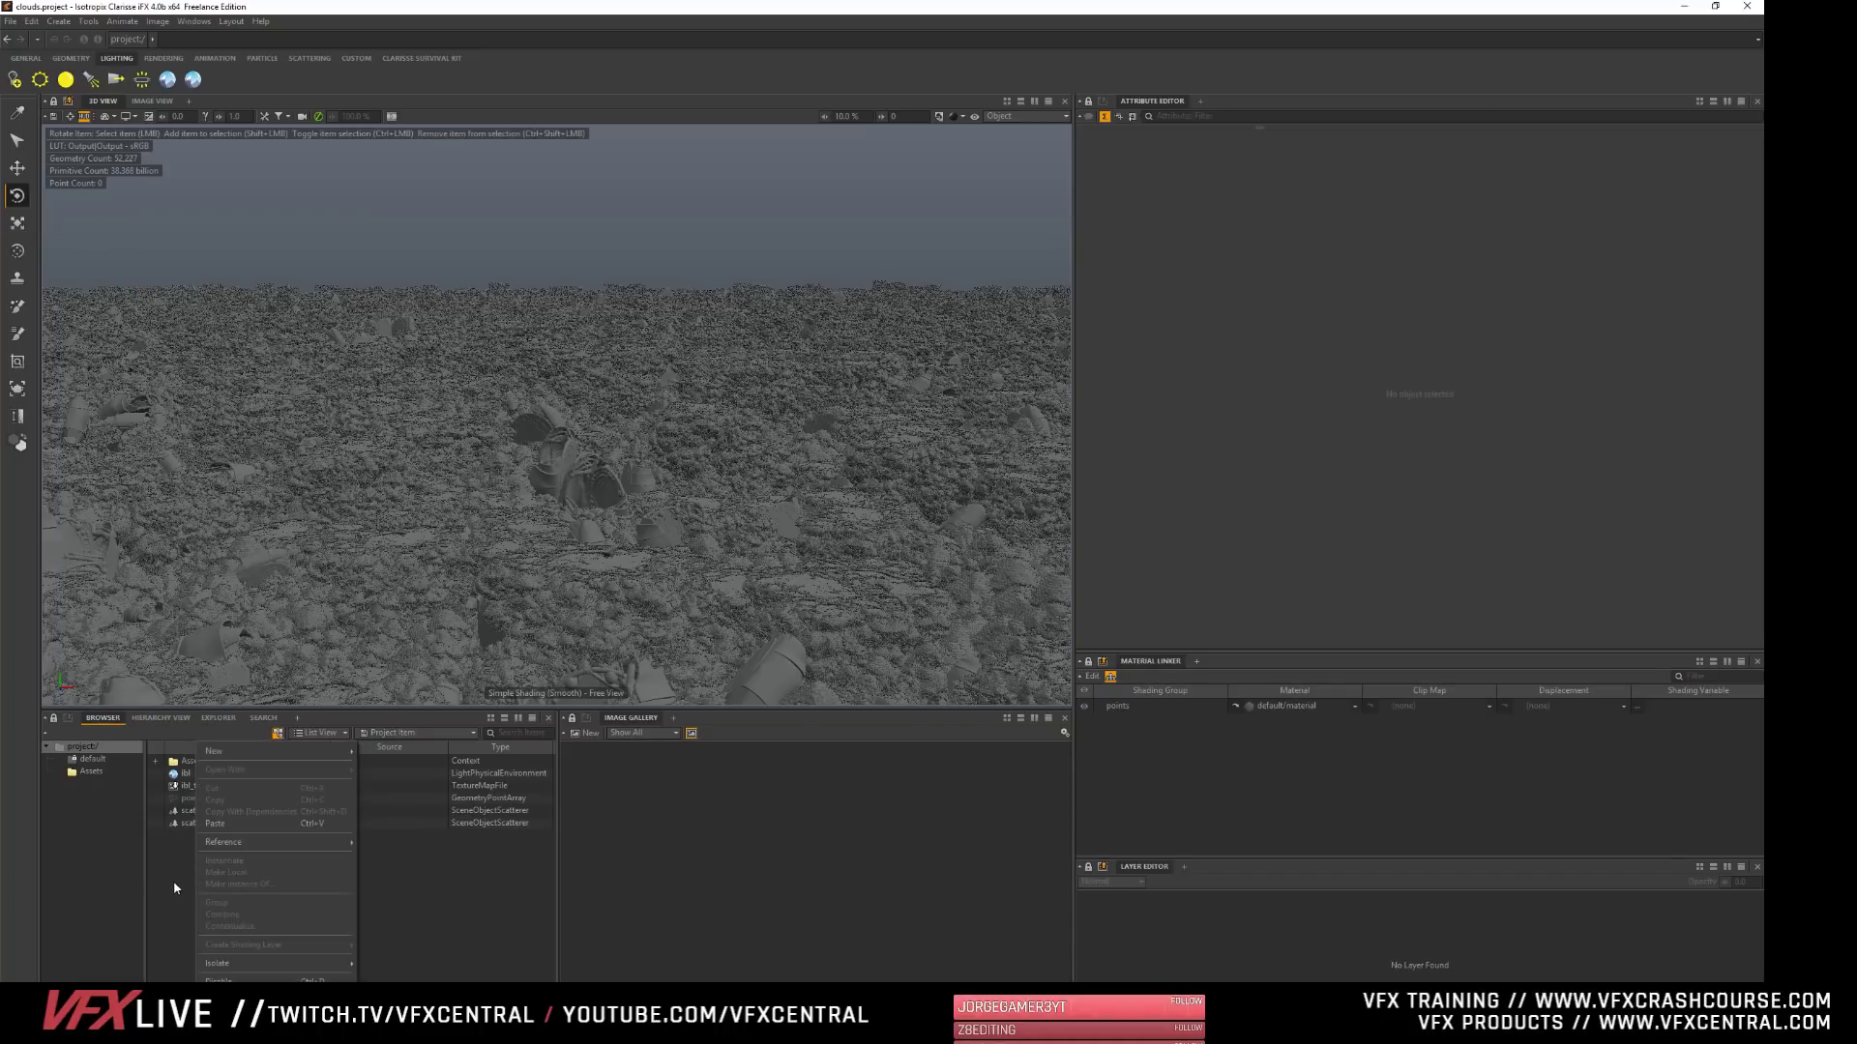
{"action": "left_click", "coordinate": [178, 891]}
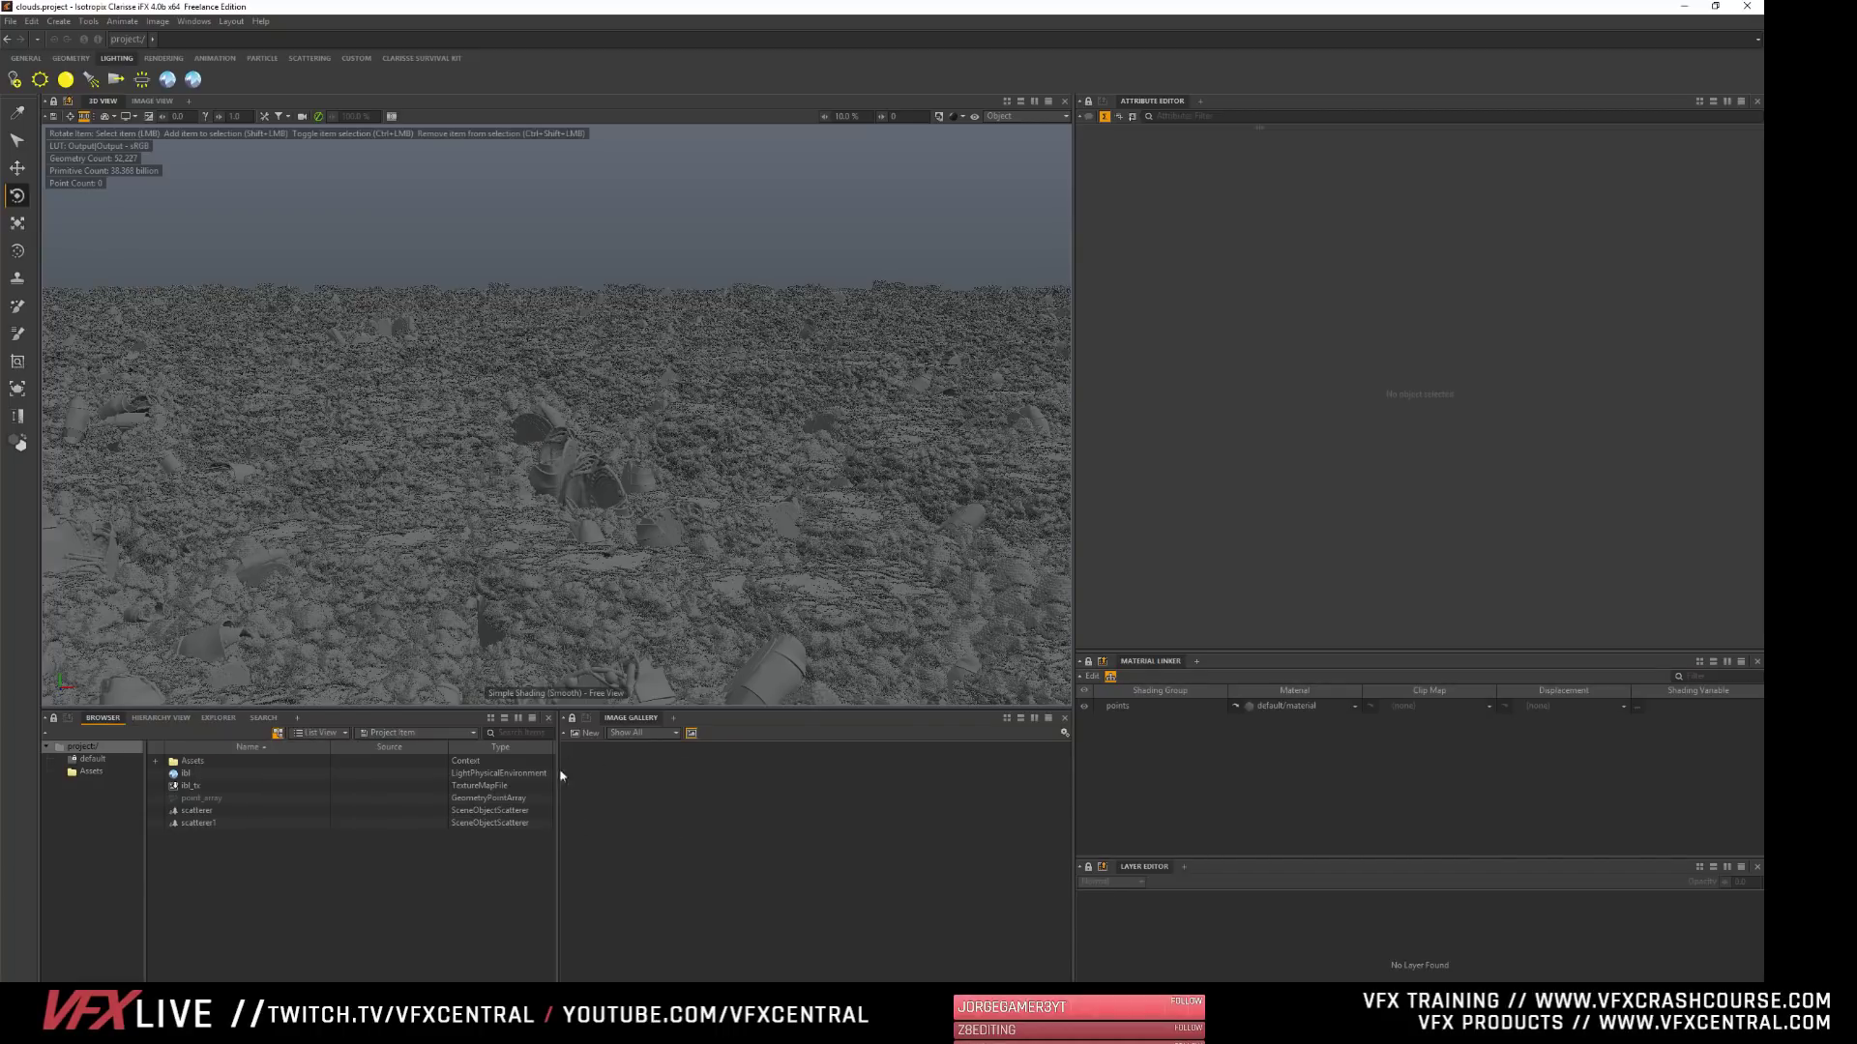
{"action": "right_click", "coordinate": [181, 862]}
{"action": "mouse_move", "coordinate": [309, 751]}
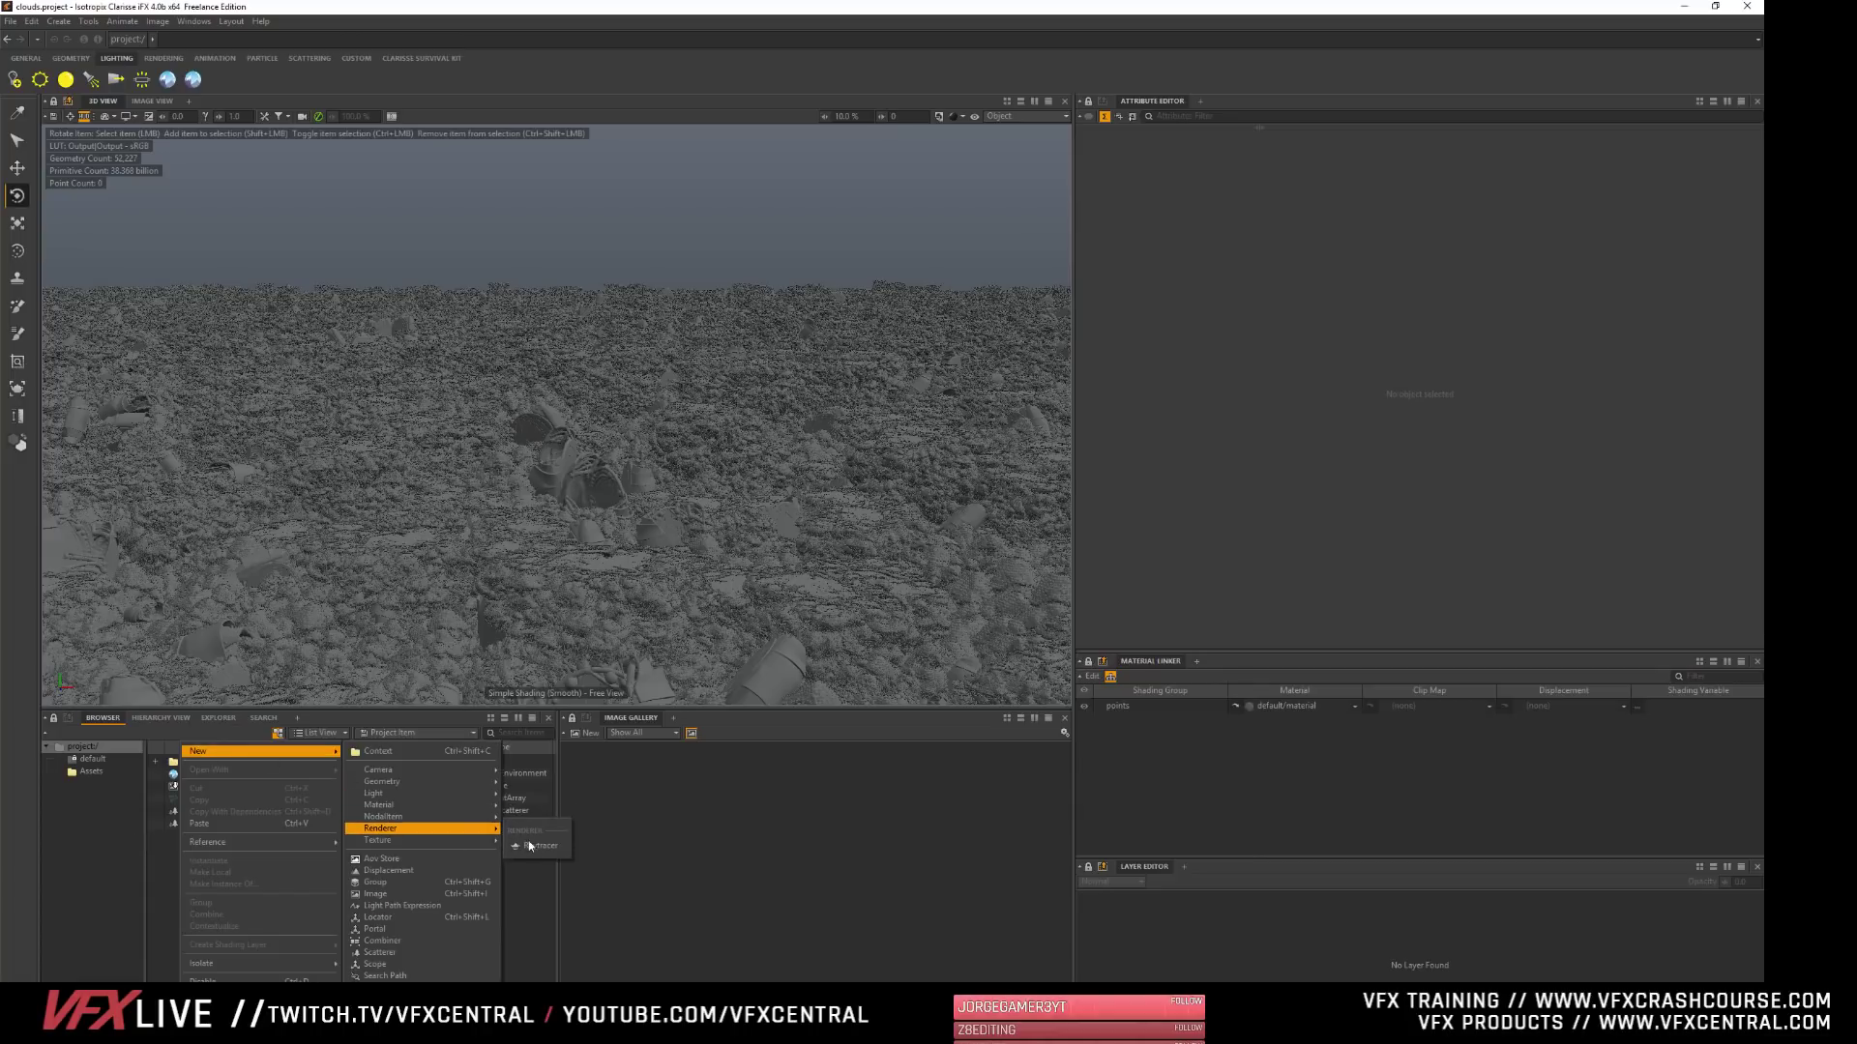
{"action": "left_click", "coordinate": [535, 850]}
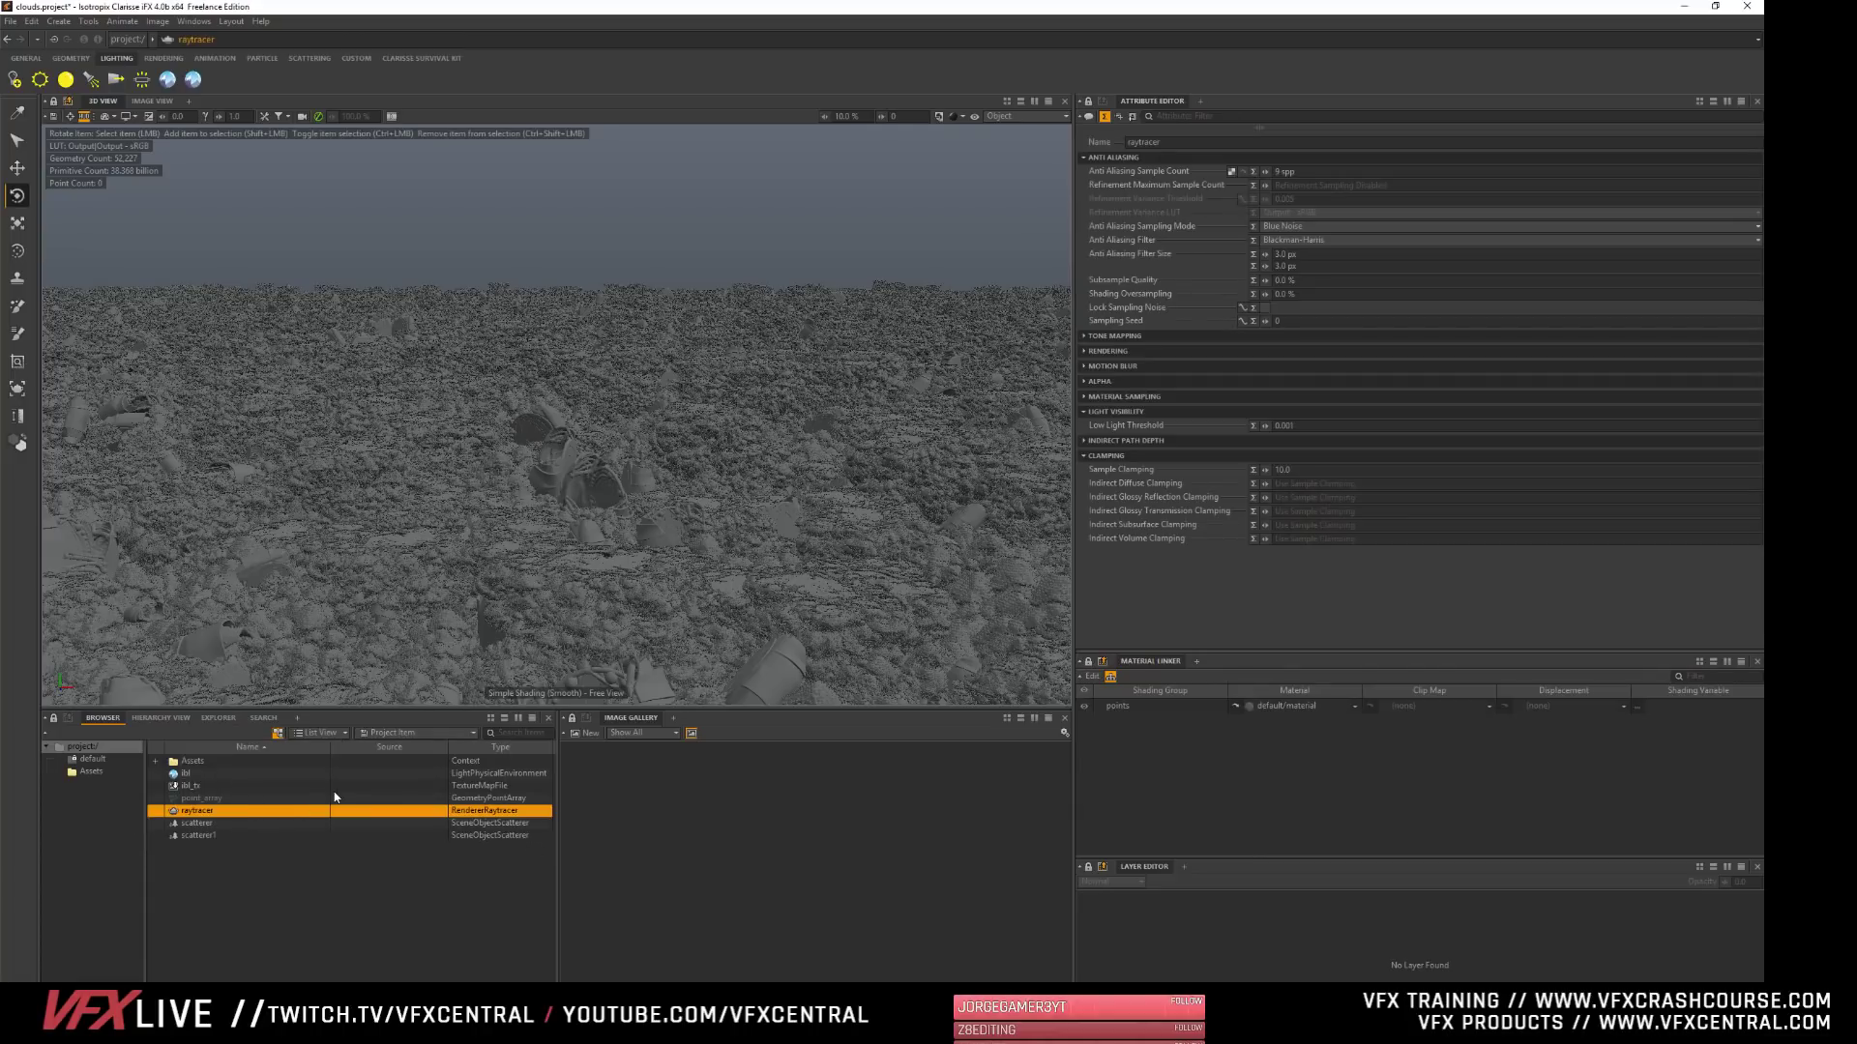
- Create a new Image item in the project context
{"action": "right_click", "coordinate": [217, 900]}
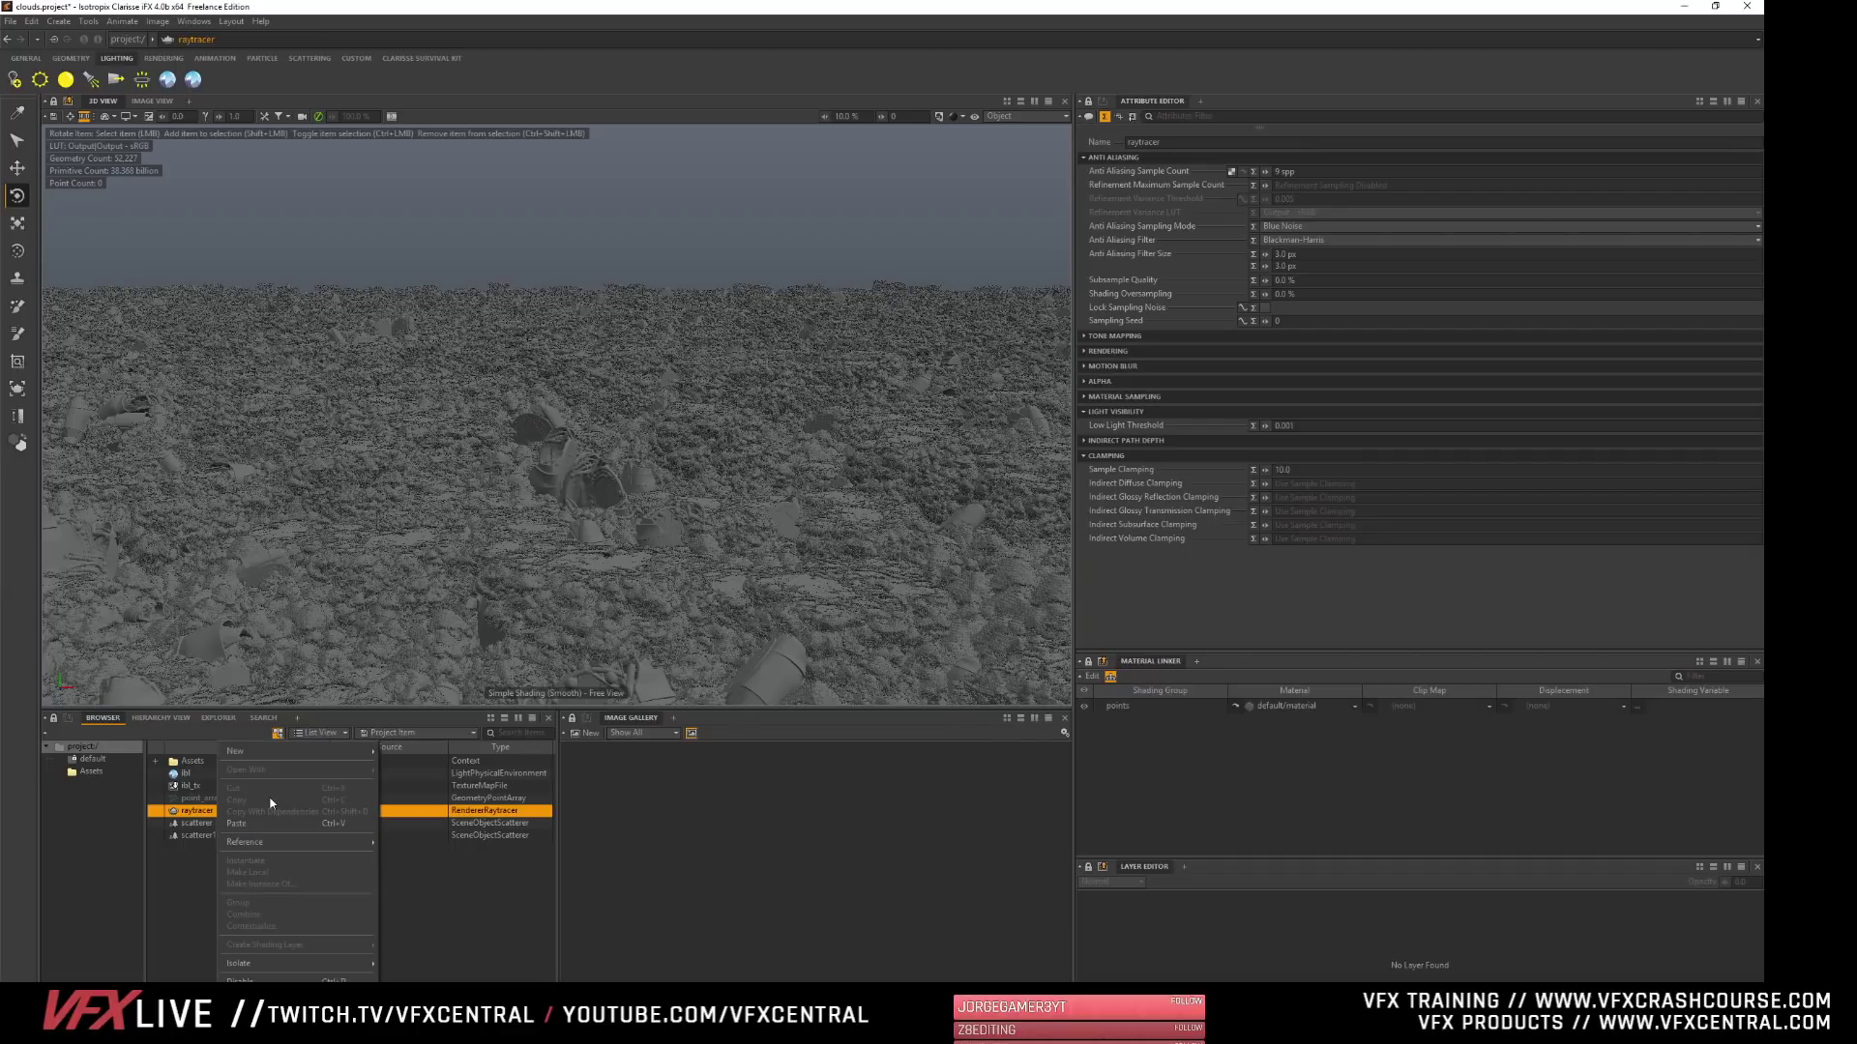
{"action": "left_click", "coordinate": [198, 850]}
{"action": "left_click", "coordinate": [754, 824]}
{"action": "right_click", "coordinate": [652, 771]}
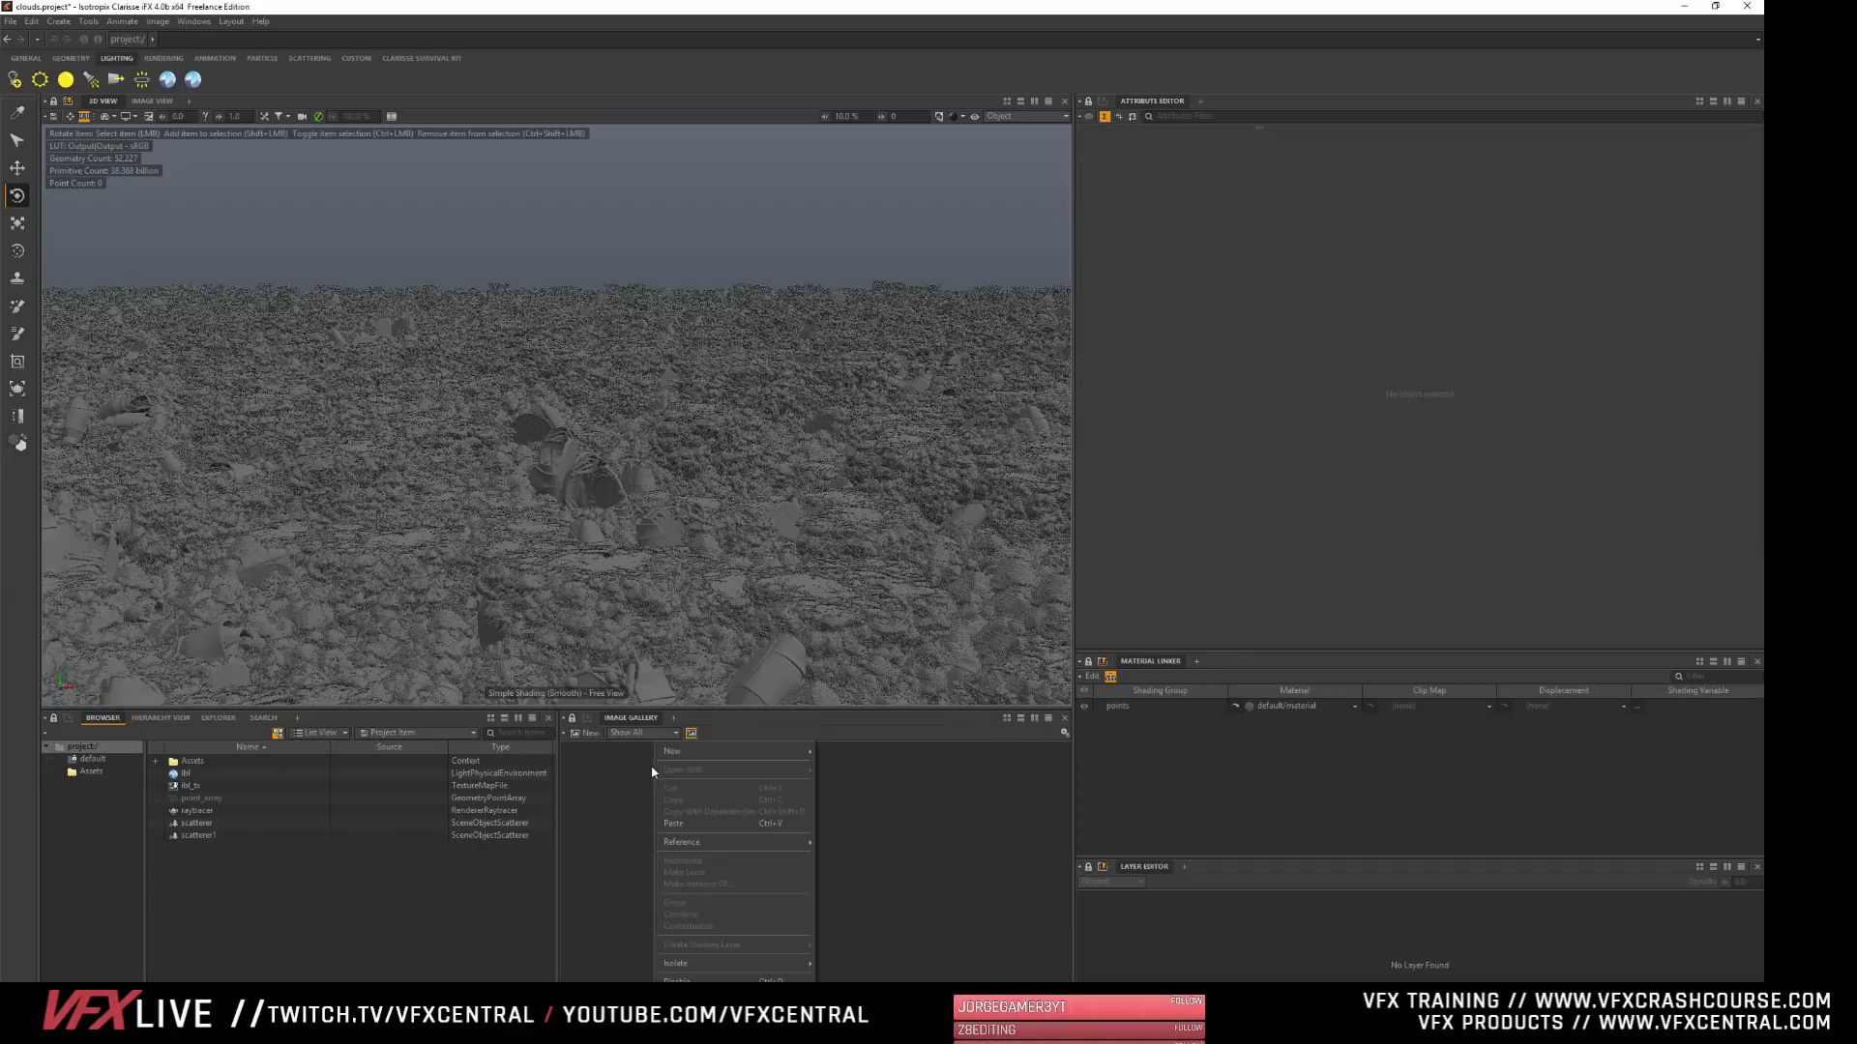
{"action": "left_click", "coordinate": [354, 847]}
{"action": "right_click", "coordinate": [214, 745]}
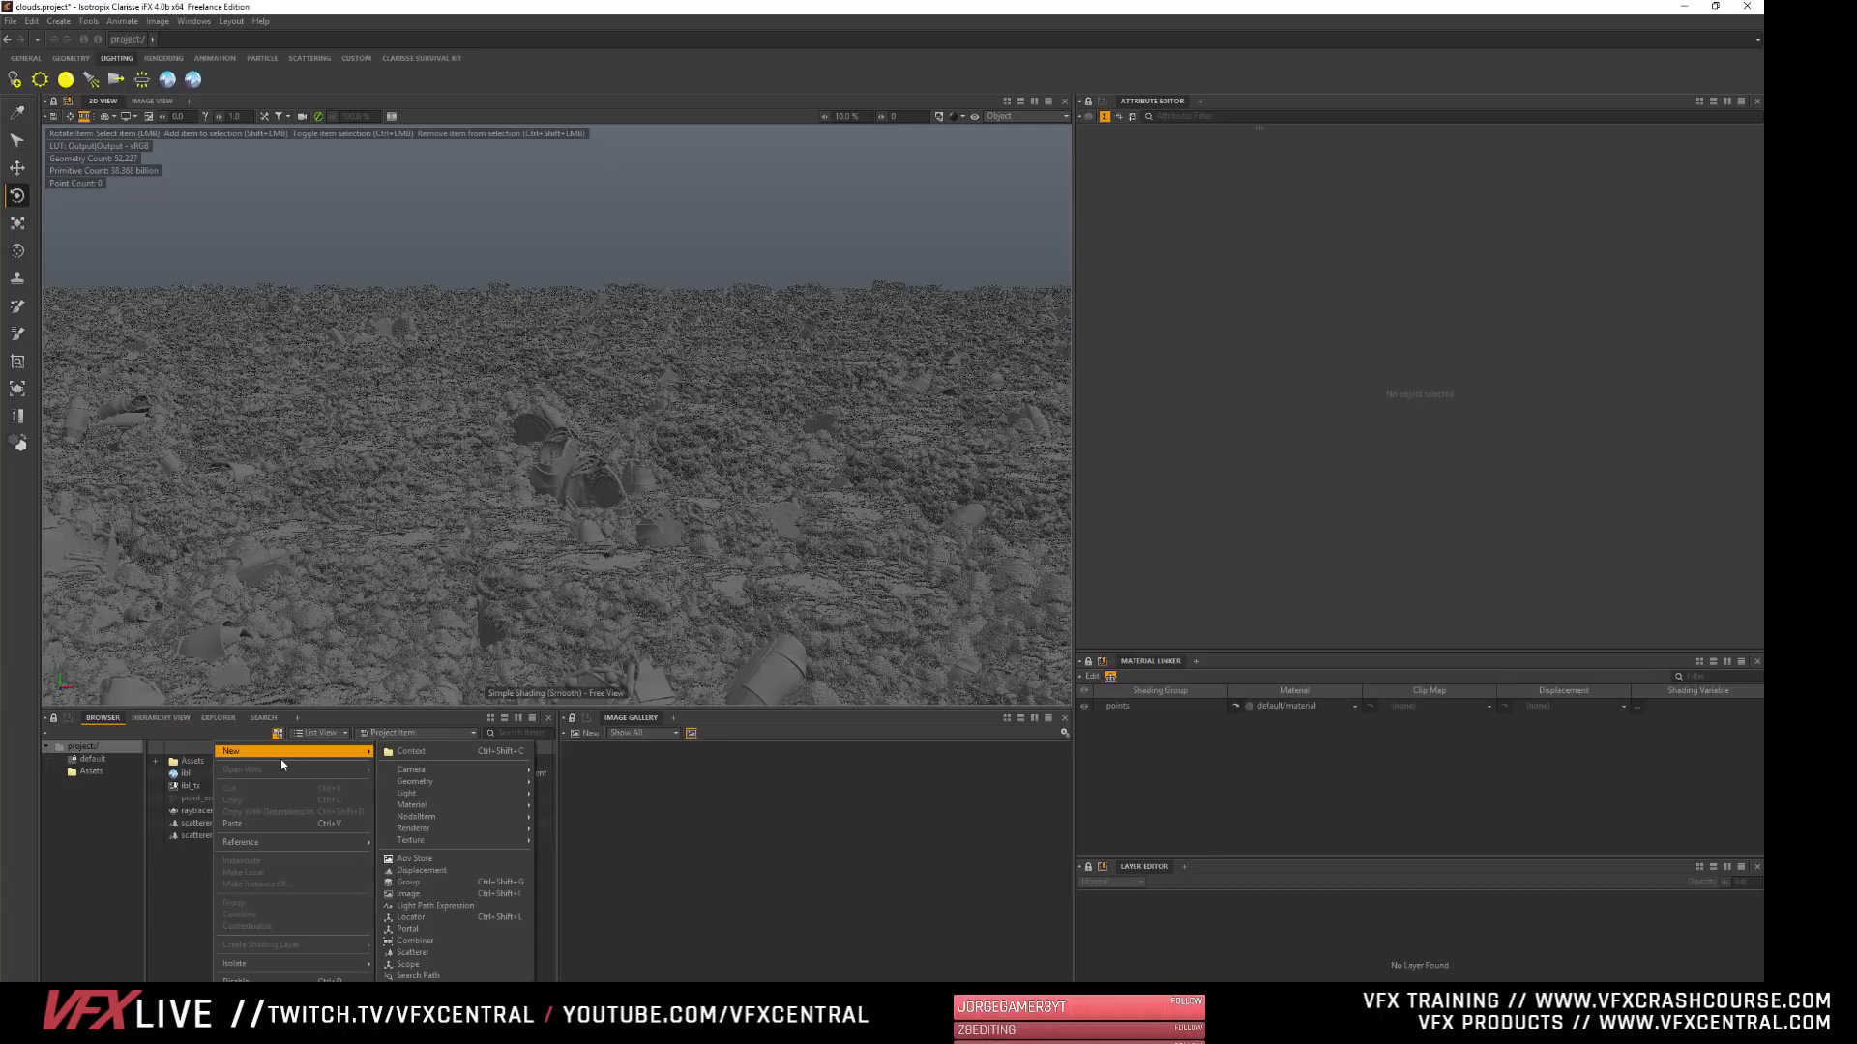
{"action": "mouse_move", "coordinate": [280, 758]}
{"action": "mouse_move", "coordinate": [496, 799]}
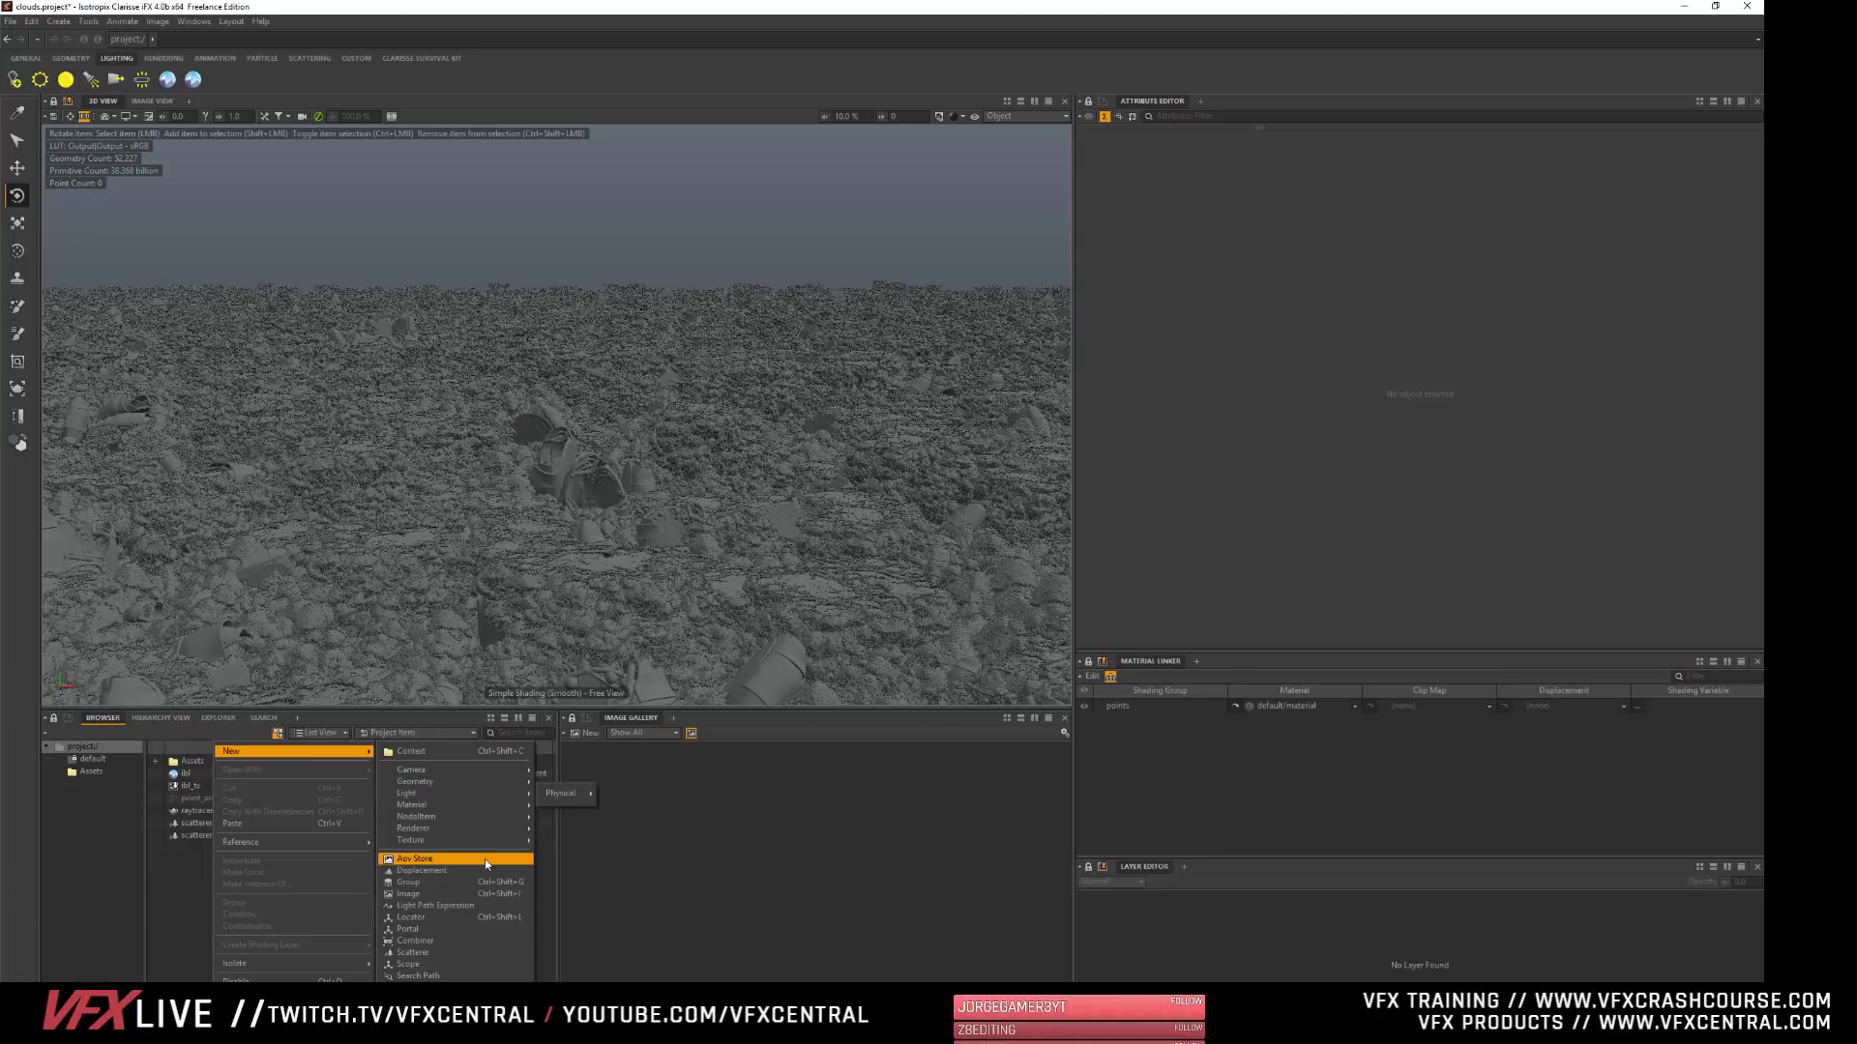
{"action": "left_click", "coordinate": [433, 899]}
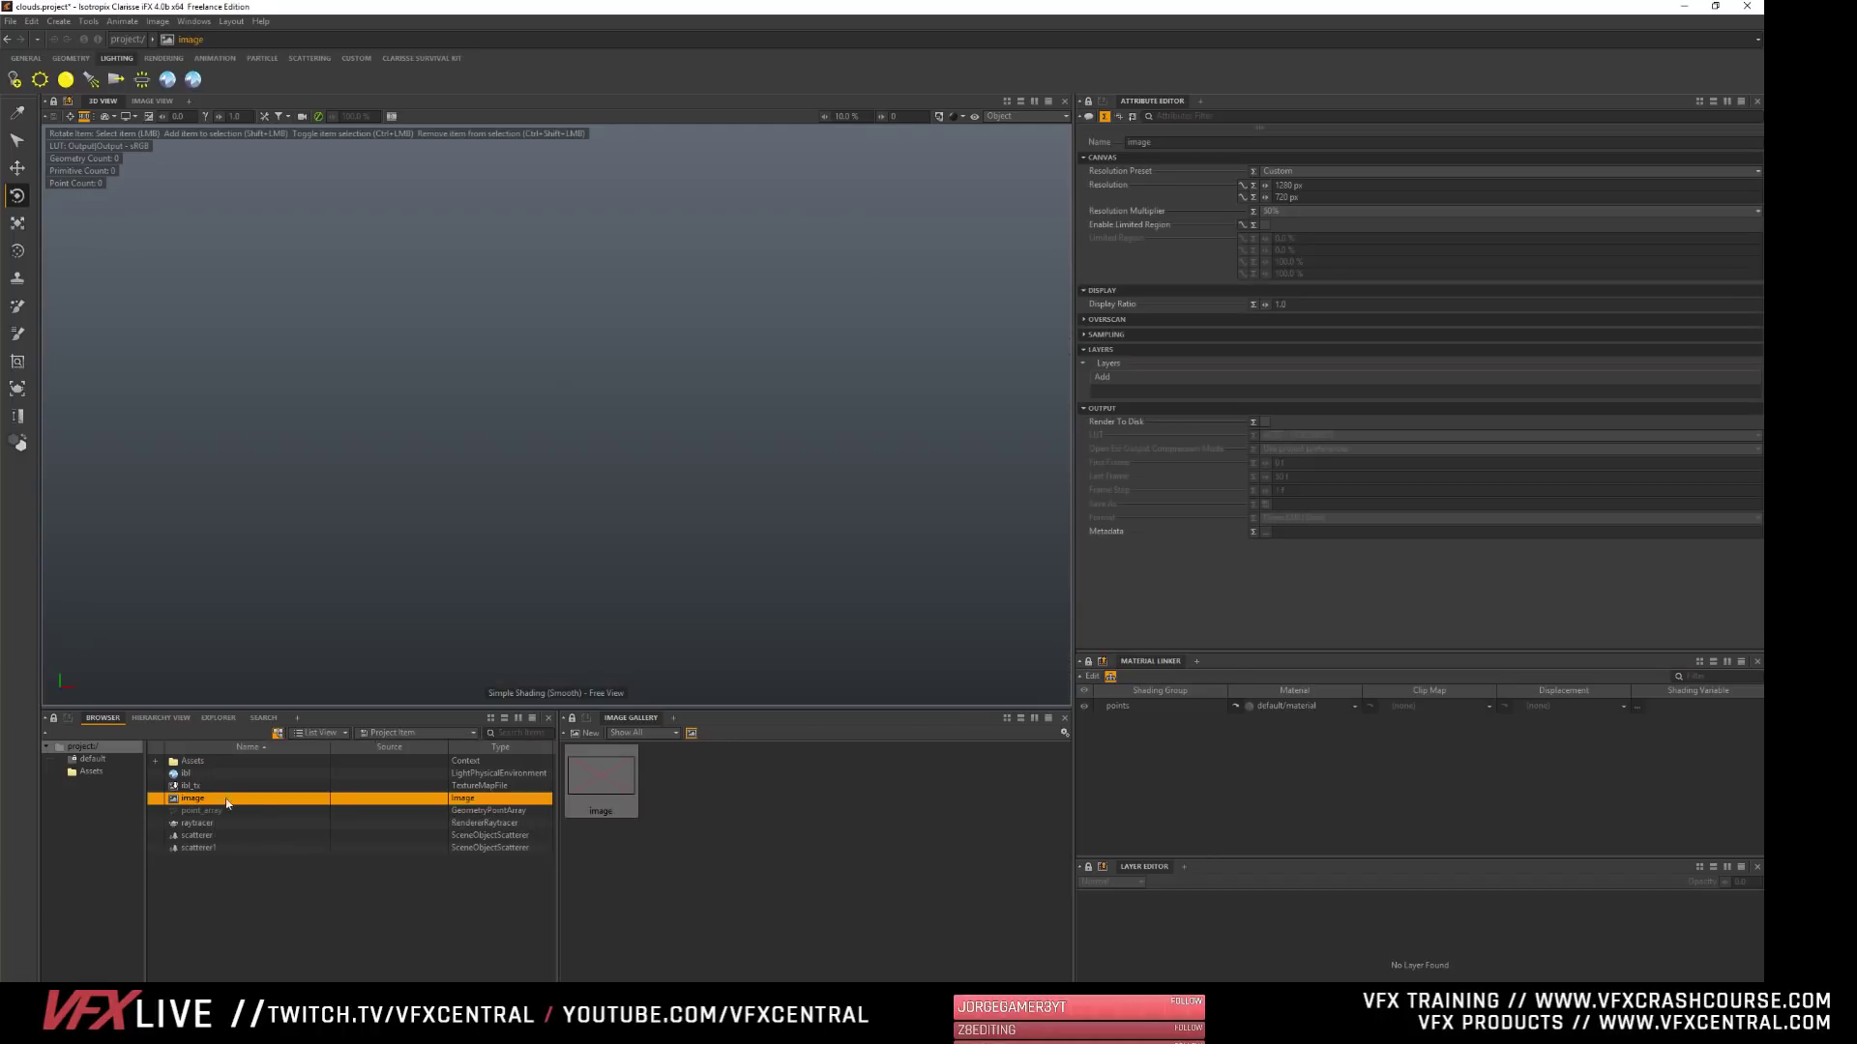
- Select the new image and add an image layer to it
{"action": "left_click", "coordinate": [588, 776]}
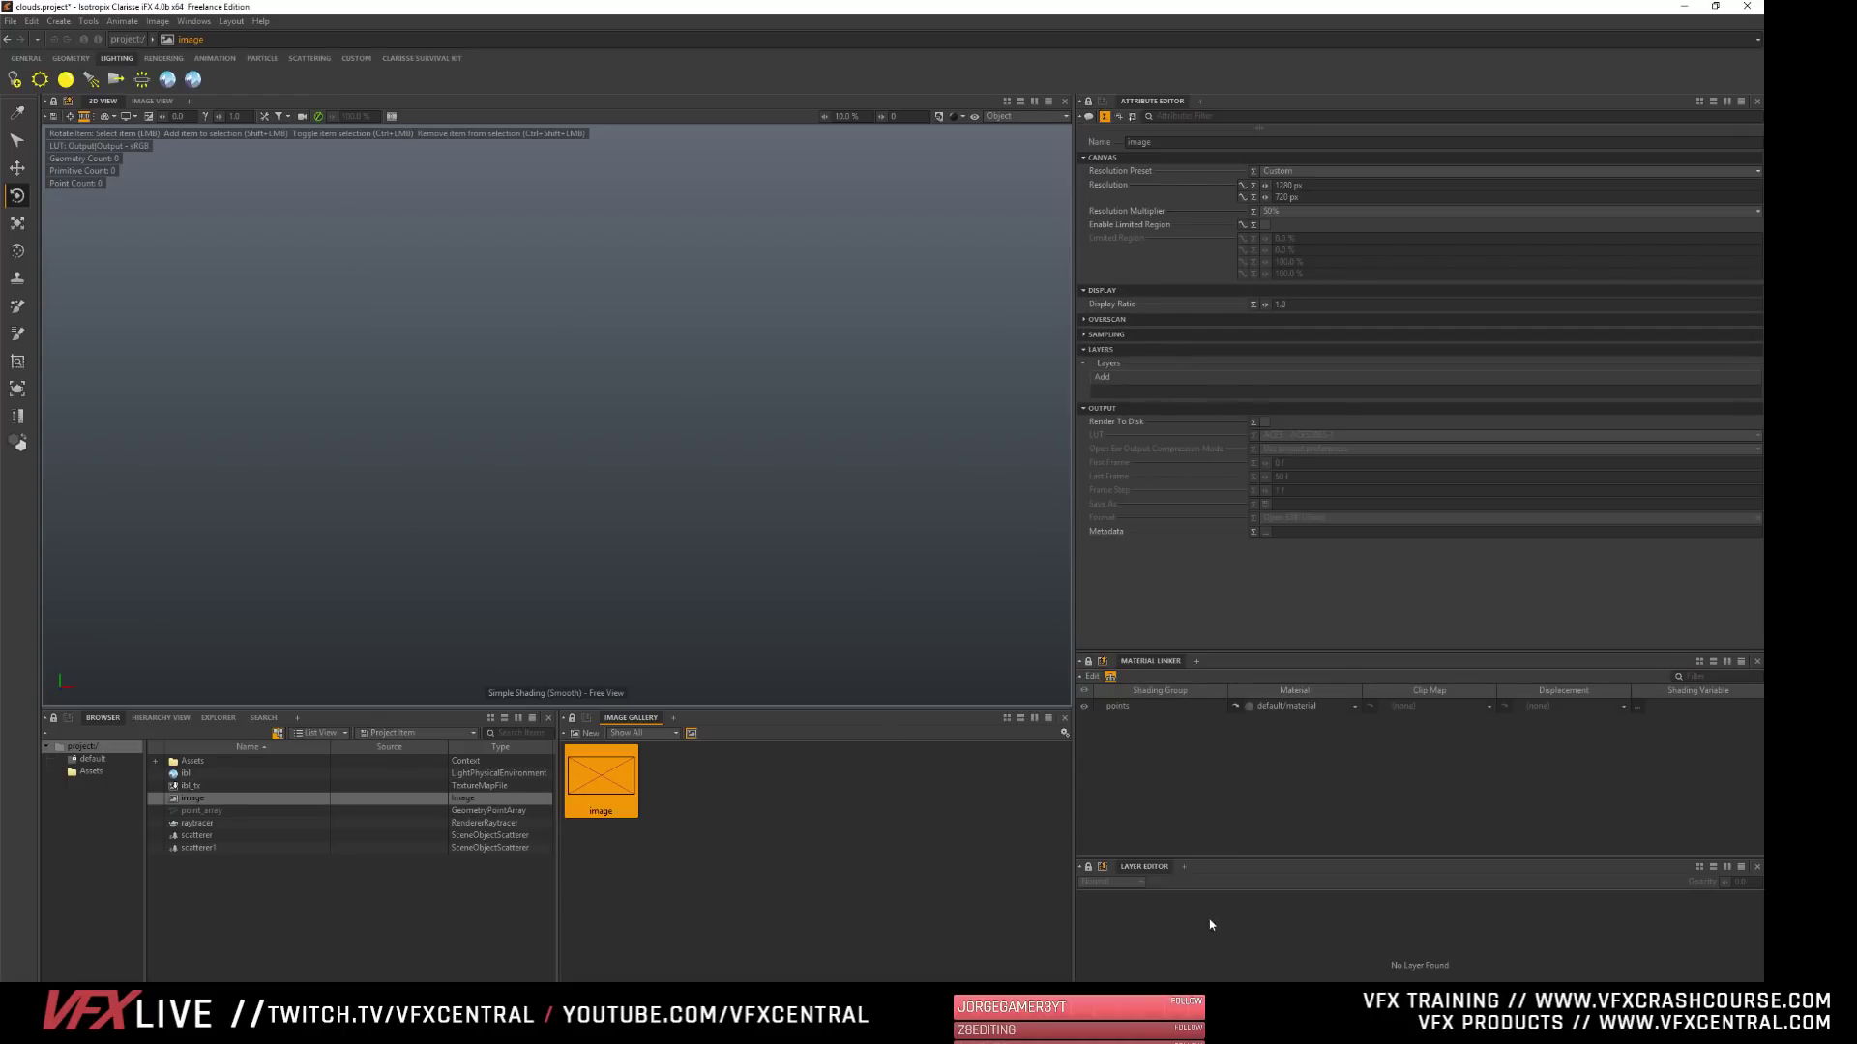
{"action": "left_click", "coordinate": [1176, 936]}
{"action": "left_click", "coordinate": [622, 792]}
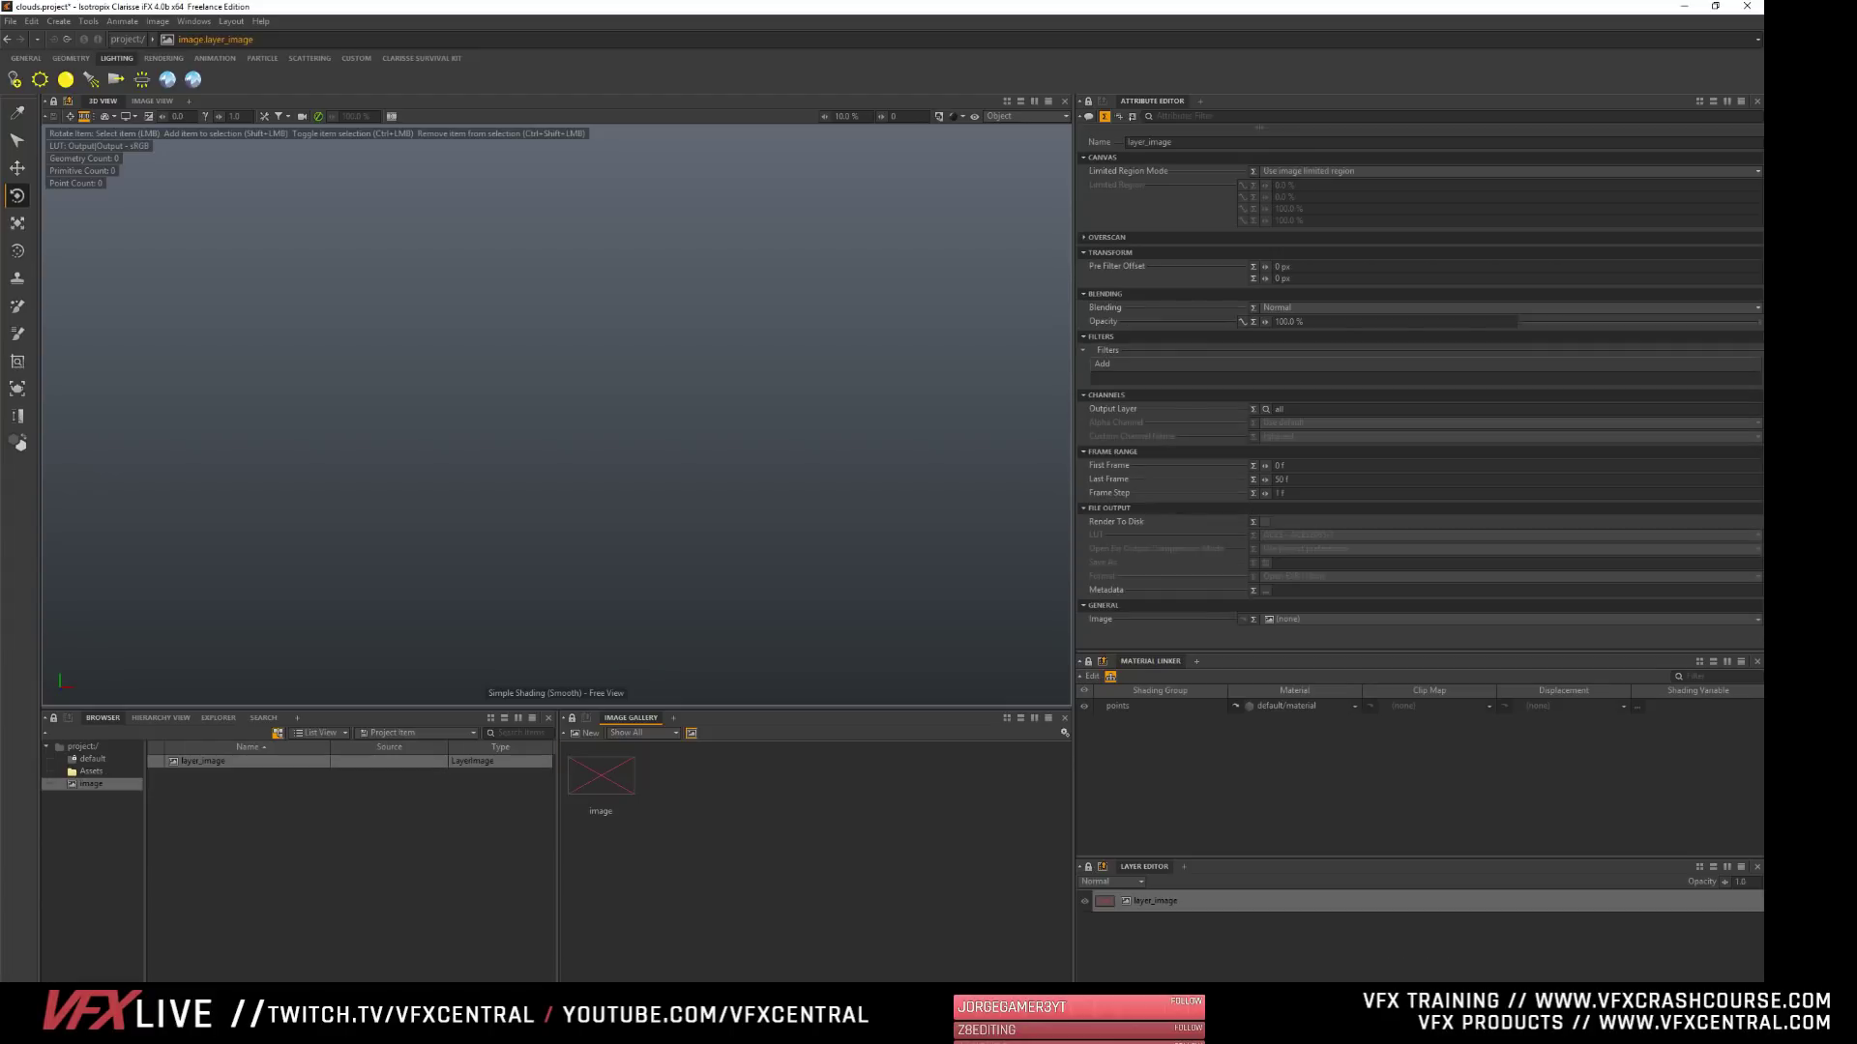
{"action": "left_click", "coordinate": [1164, 905]}
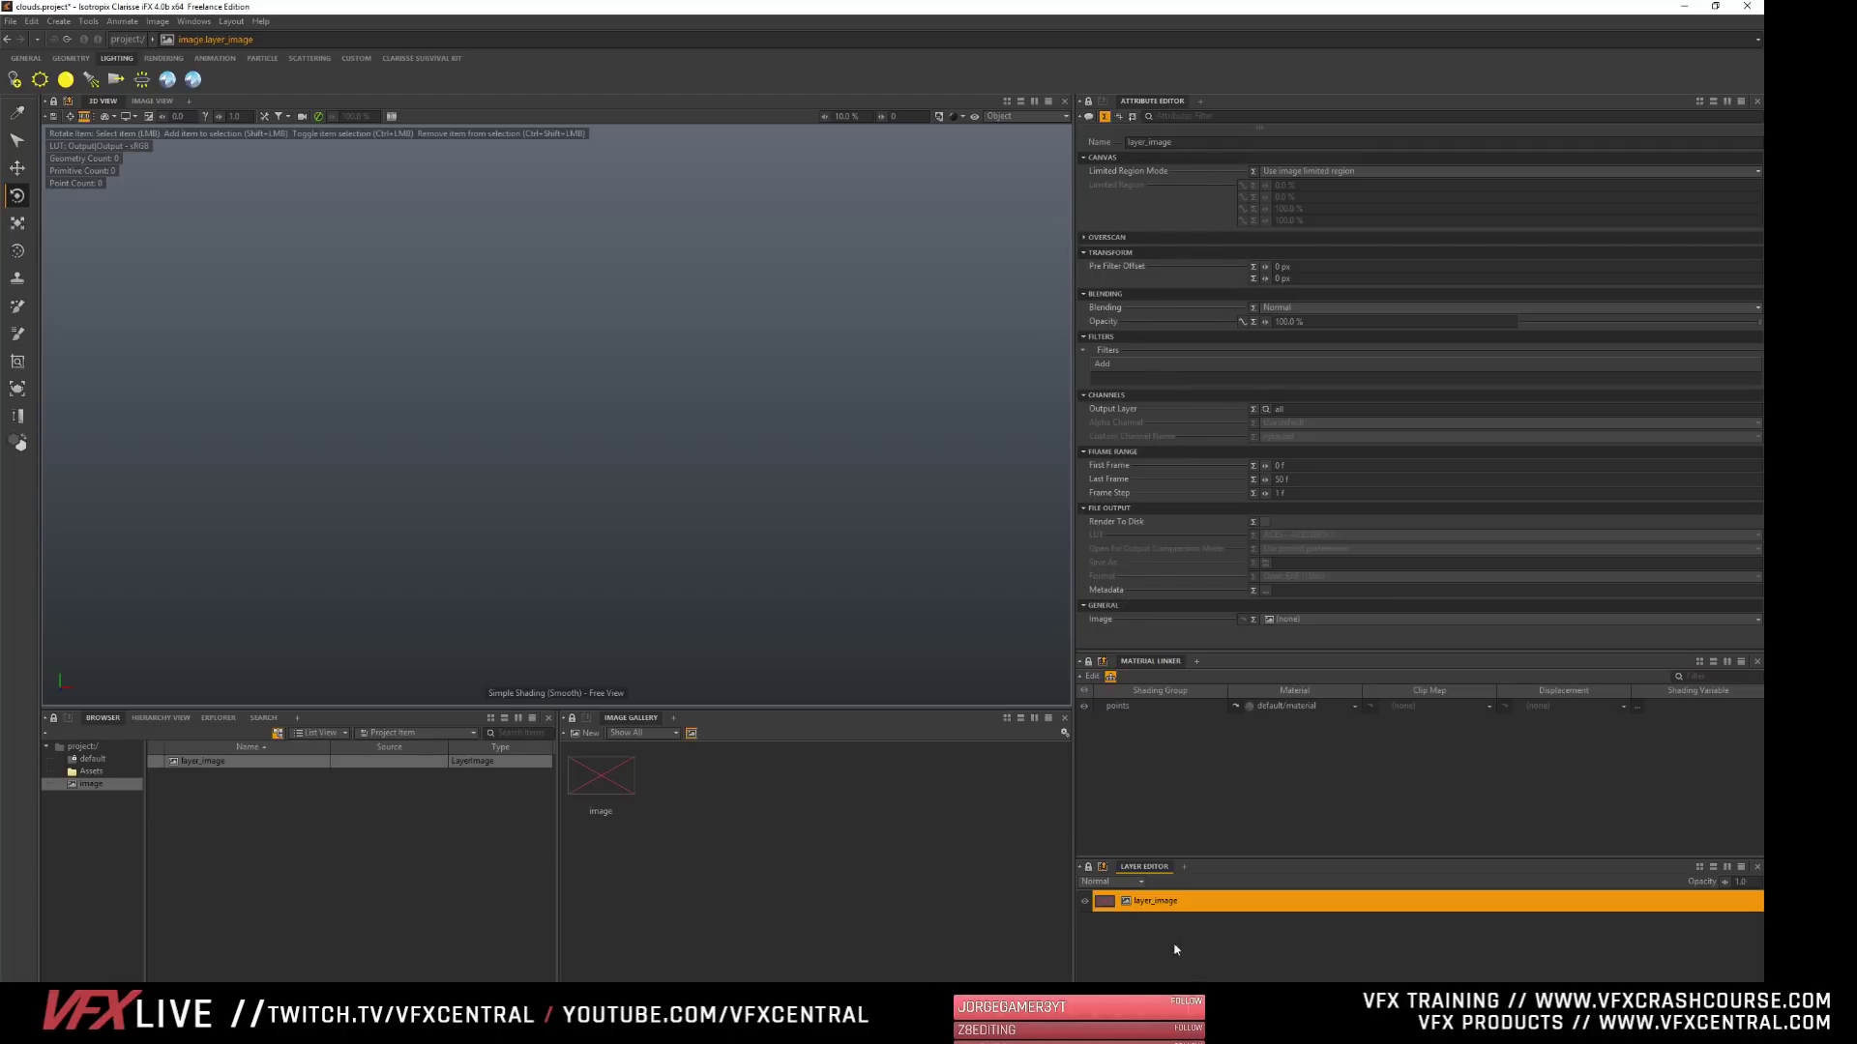
- Collapse the Canvas attributes of layer_image and delete that layer from the image
{"action": "left_click", "coordinate": [602, 791]}
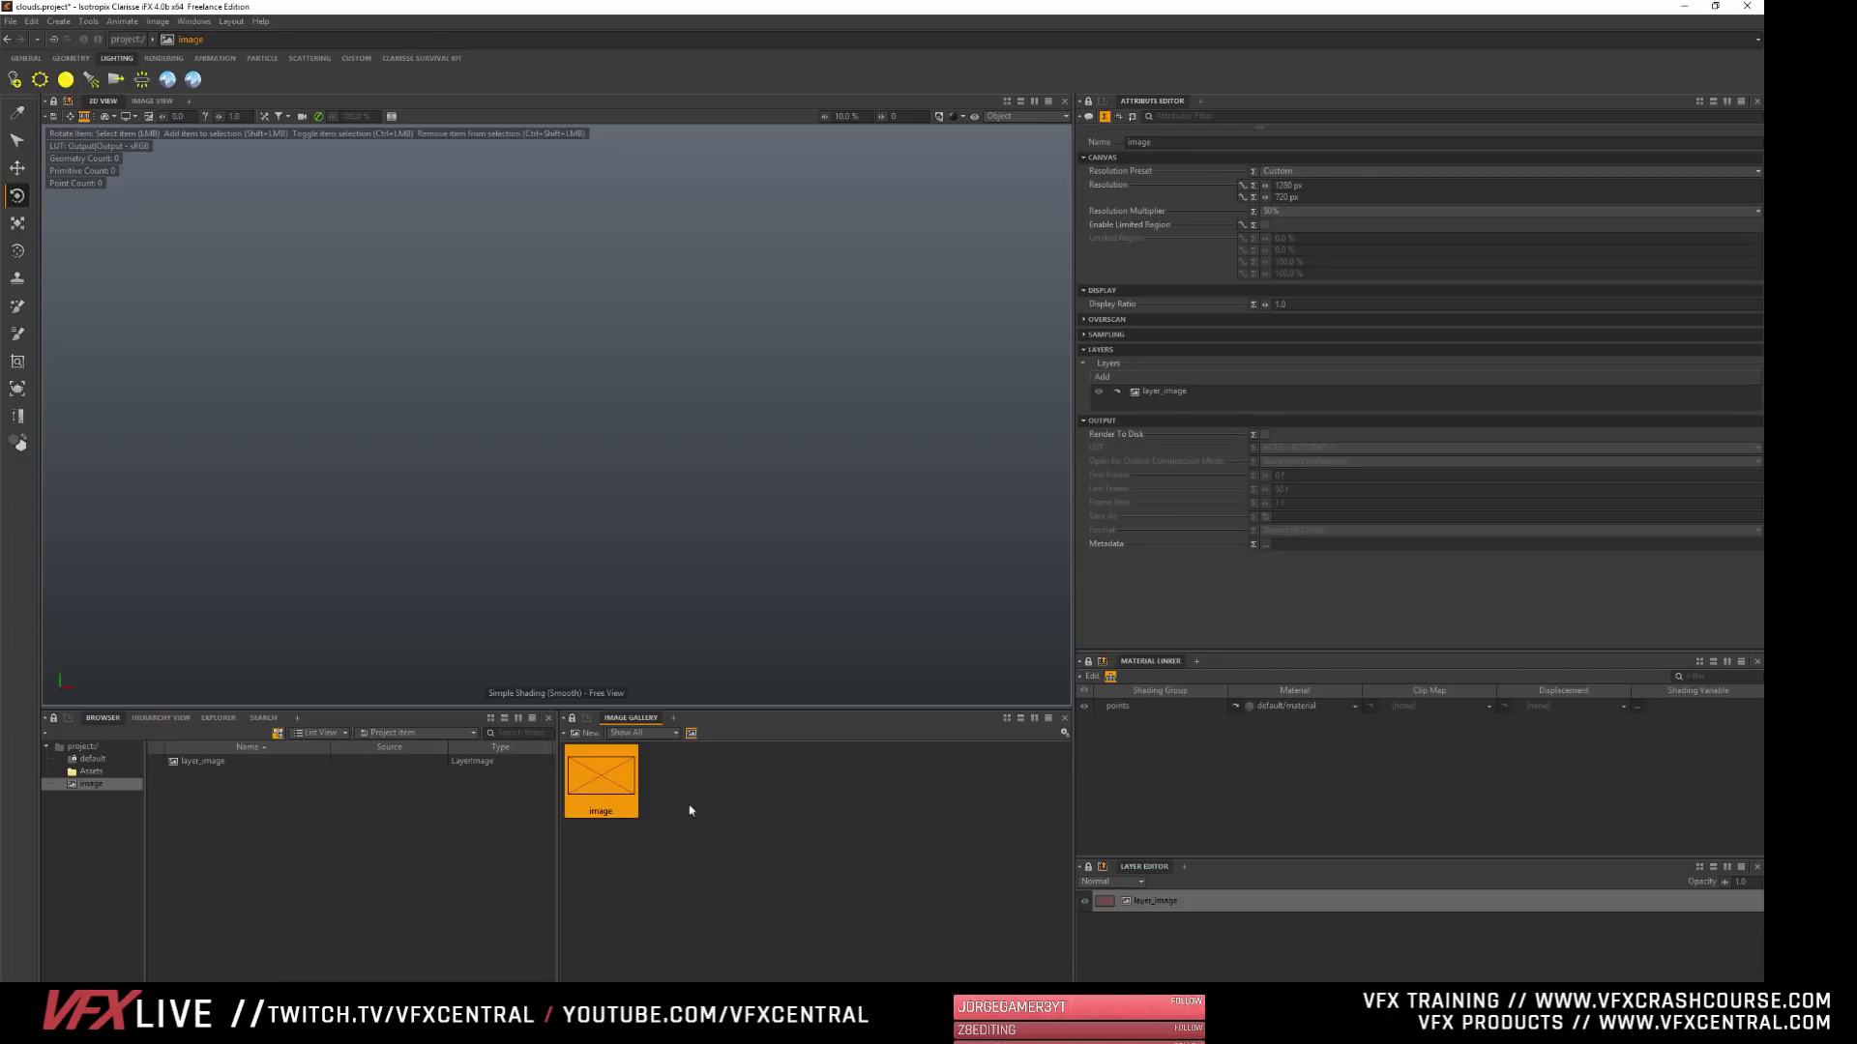
{"action": "left_click", "coordinate": [1154, 903]}
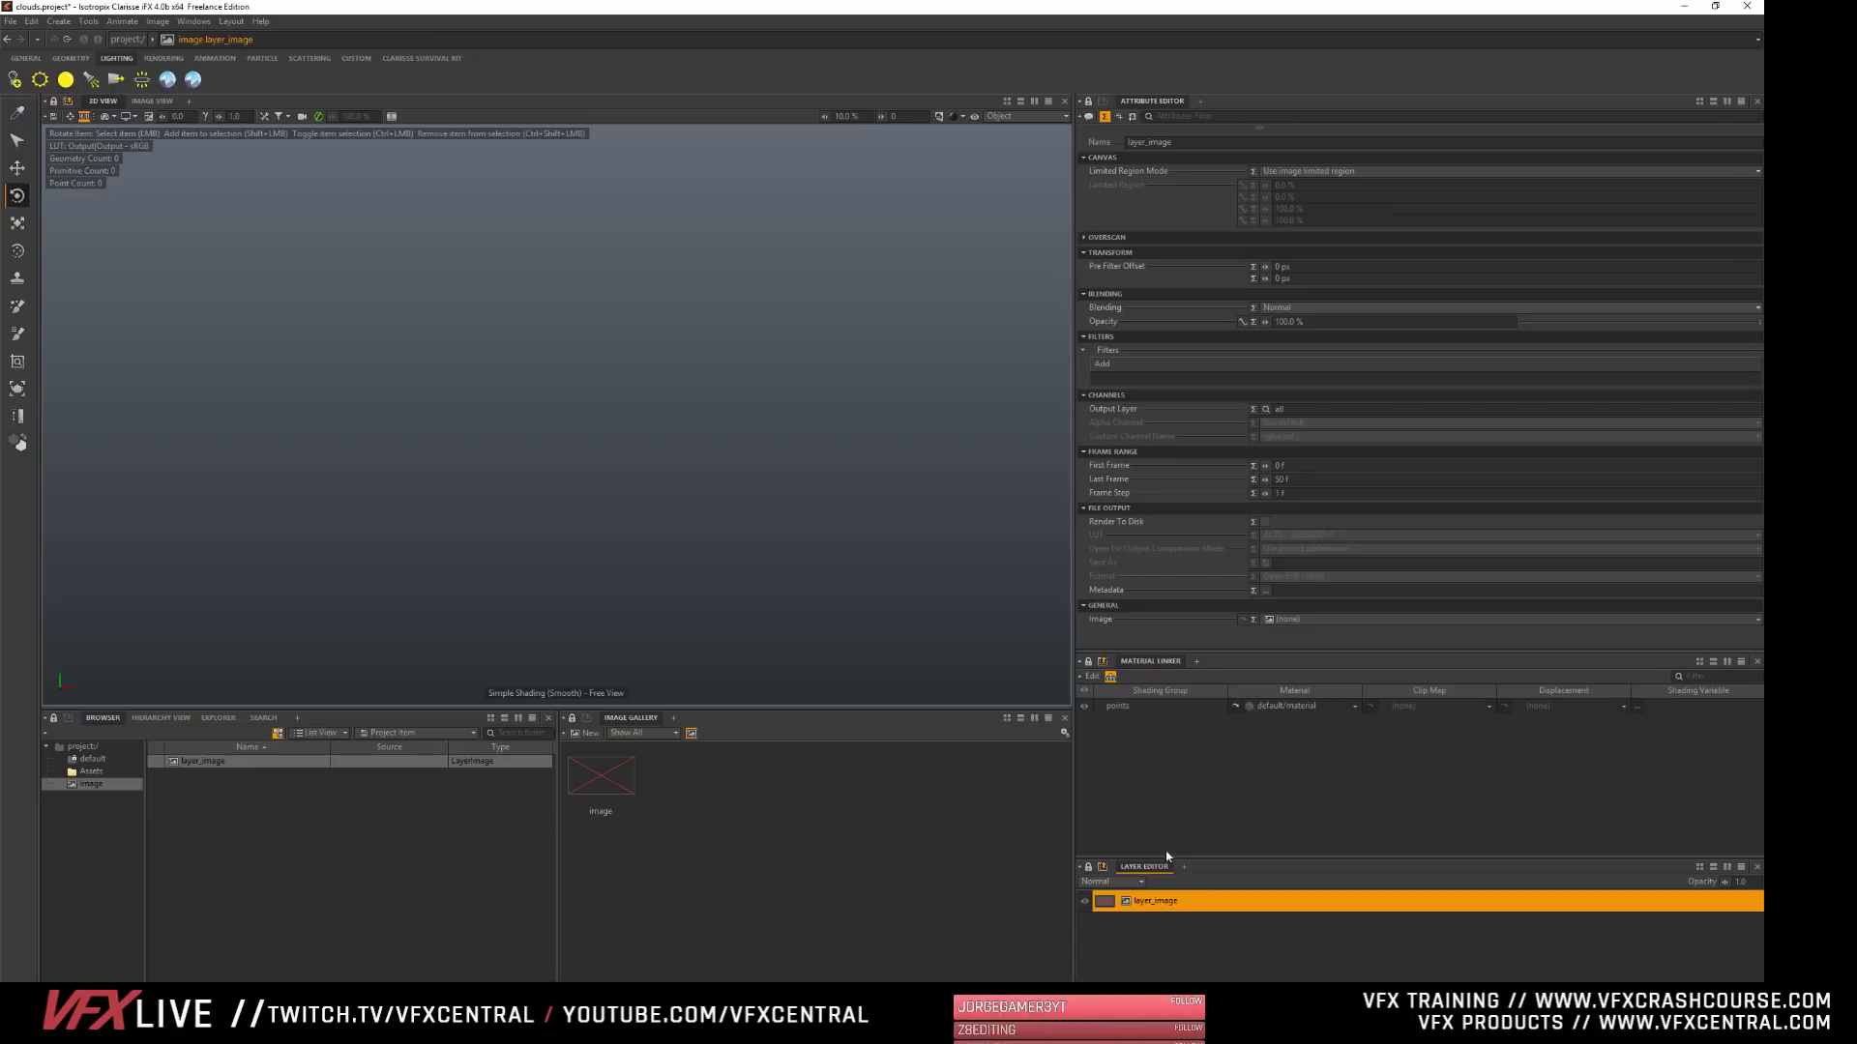
{"action": "left_click", "coordinate": [1103, 157]}
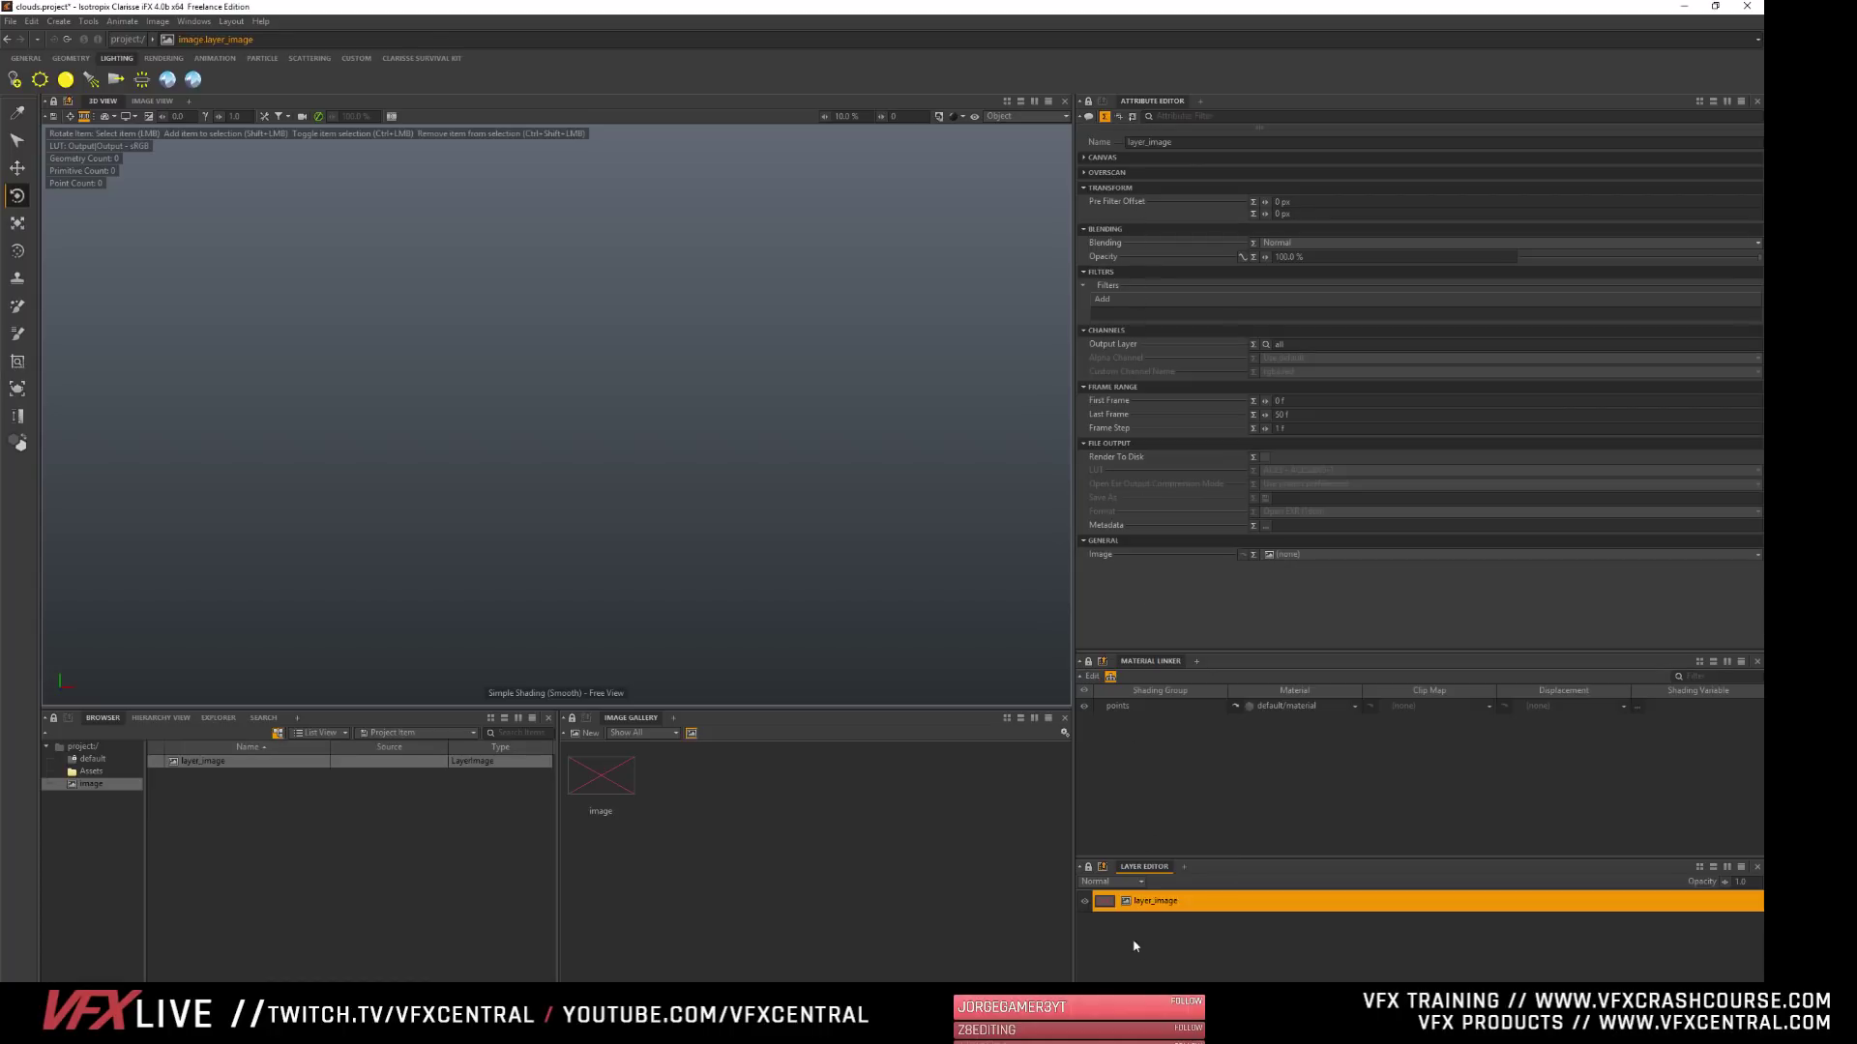
{"action": "key", "text": "Delete"}
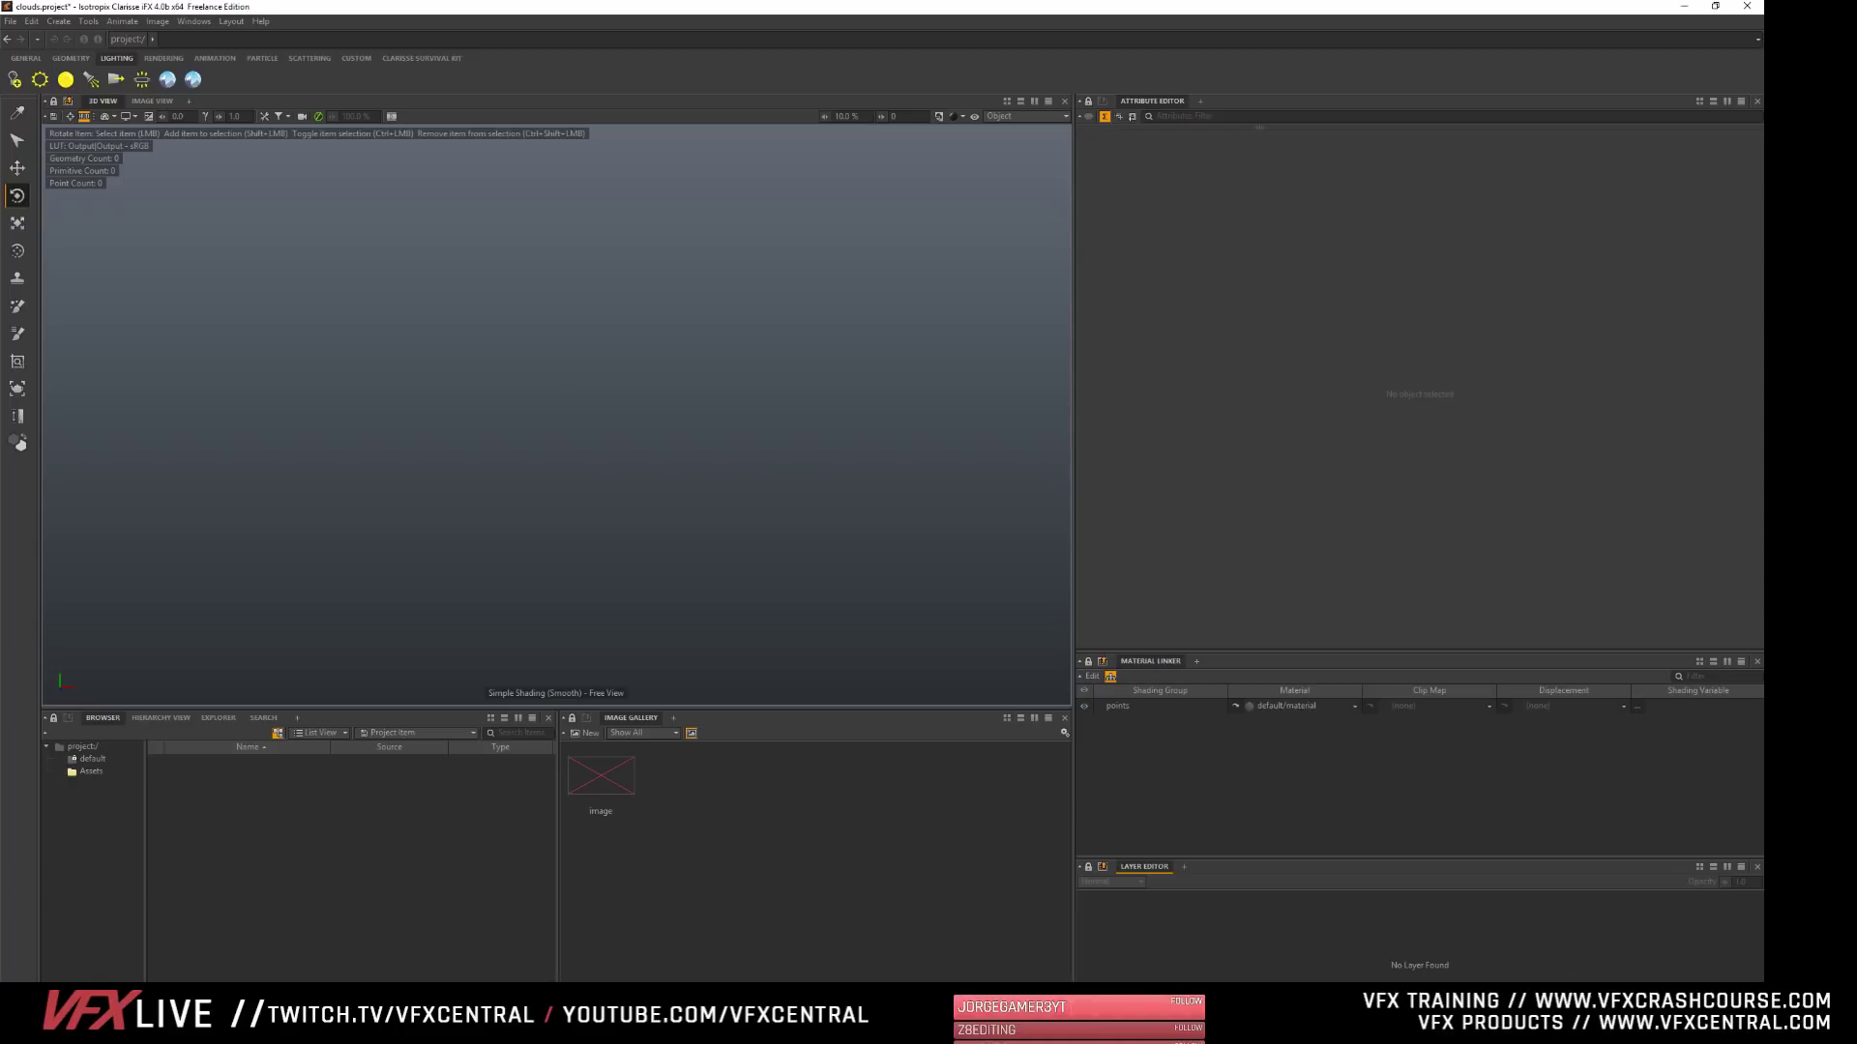
- Add a 3D layer to the image and collapse its Deep Output, File Output, Transform, Blending, UV Bake and other attribute groups
{"action": "left_click", "coordinate": [1352, 932]}
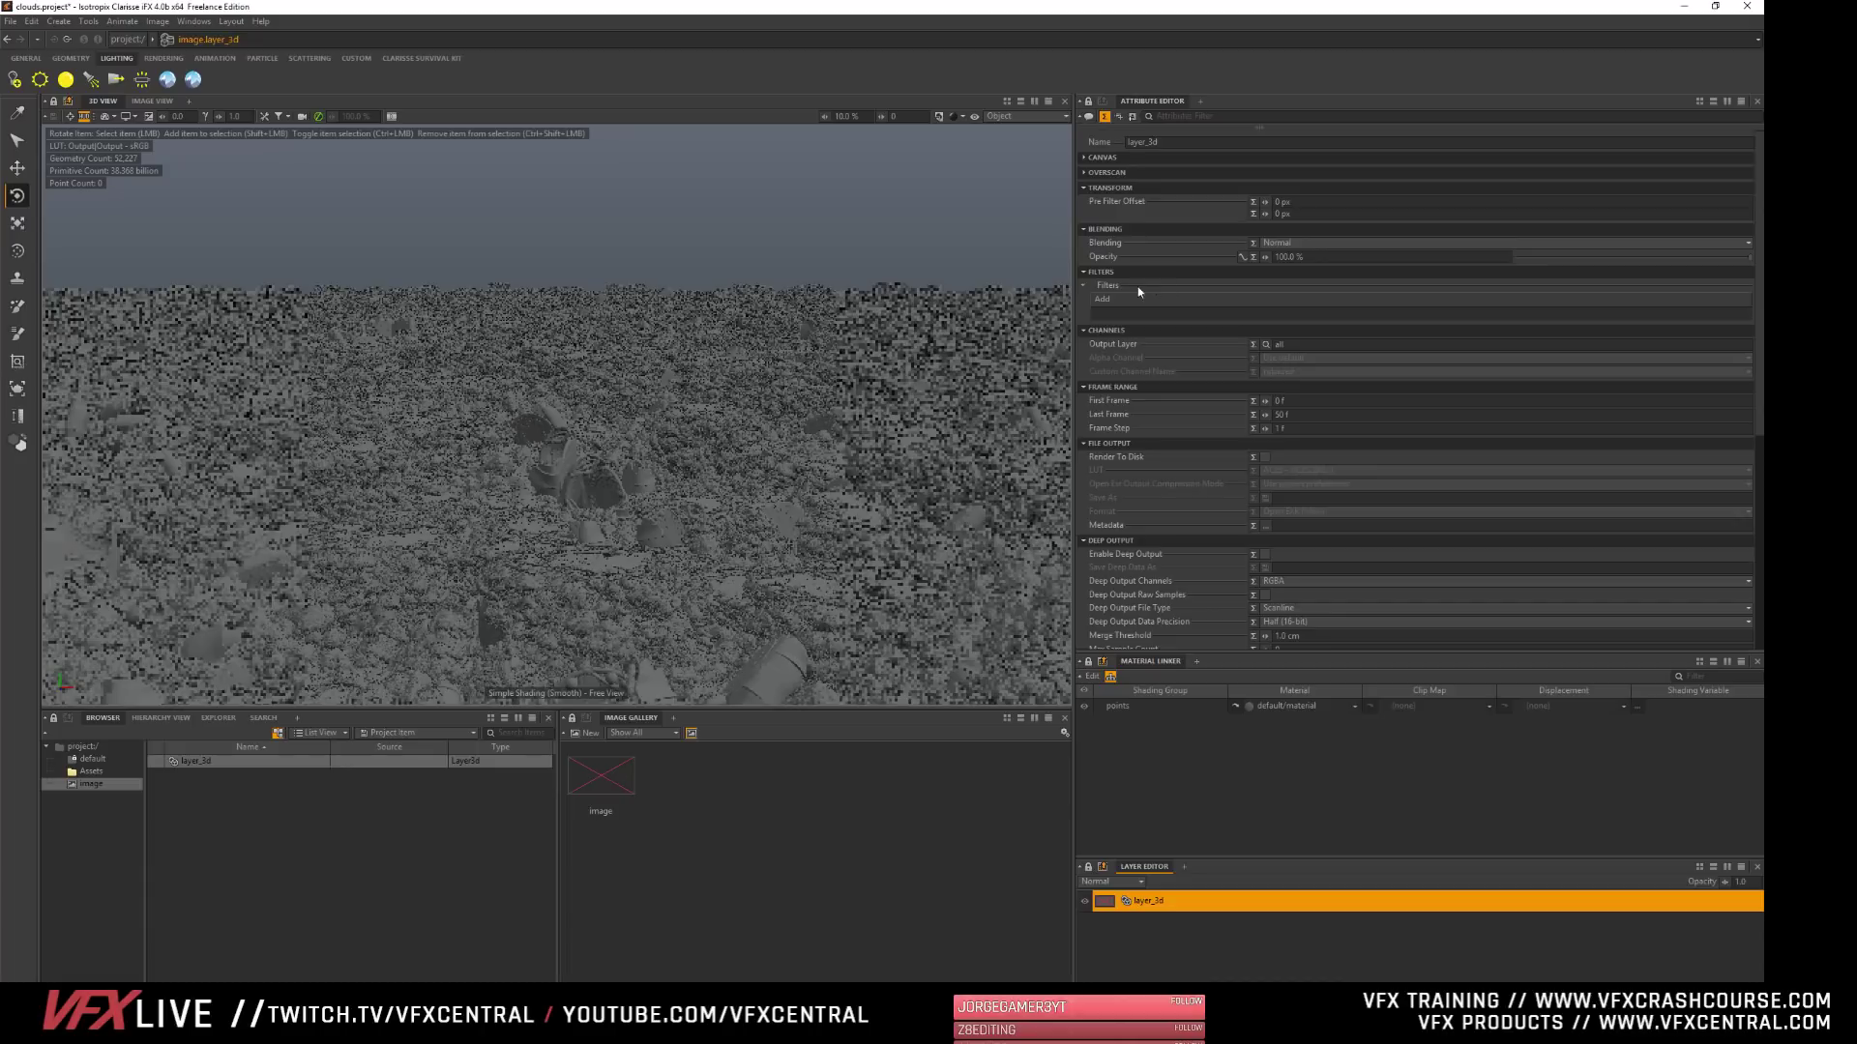
{"action": "left_click", "coordinate": [1116, 541]}
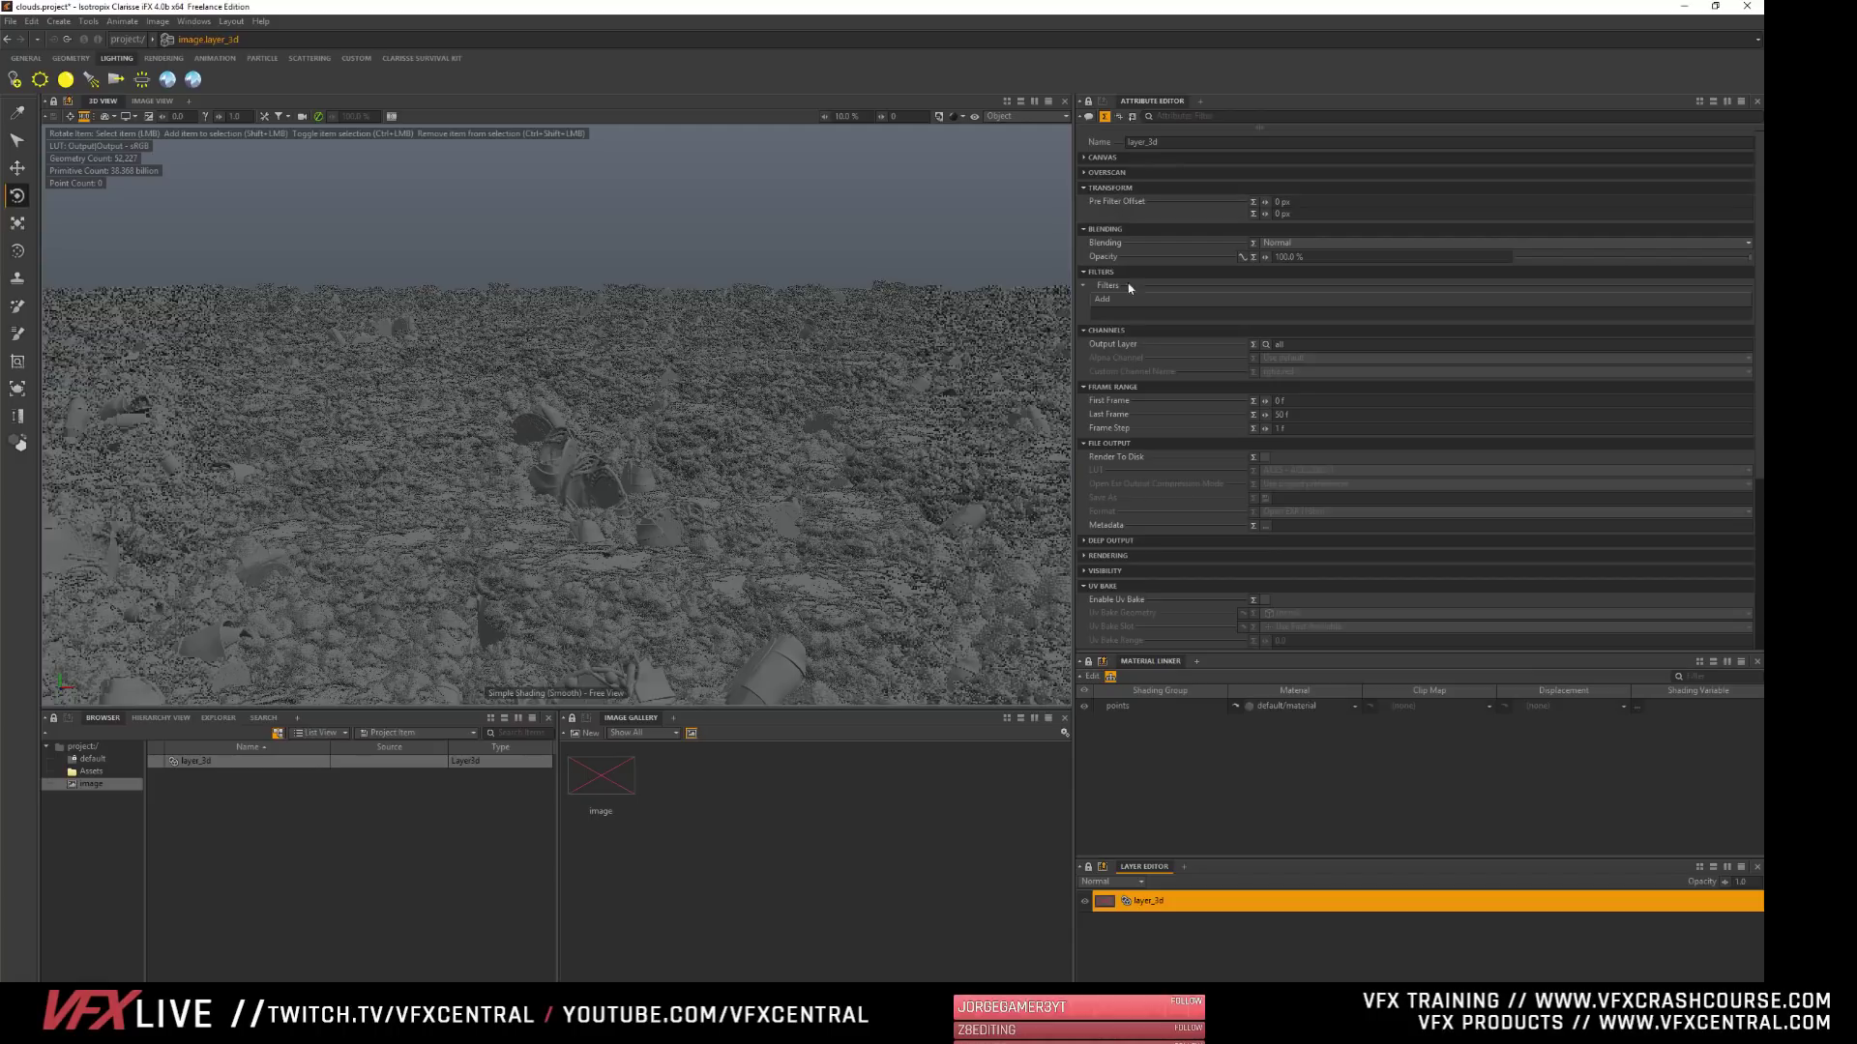
{"action": "left_click", "coordinate": [1120, 443]}
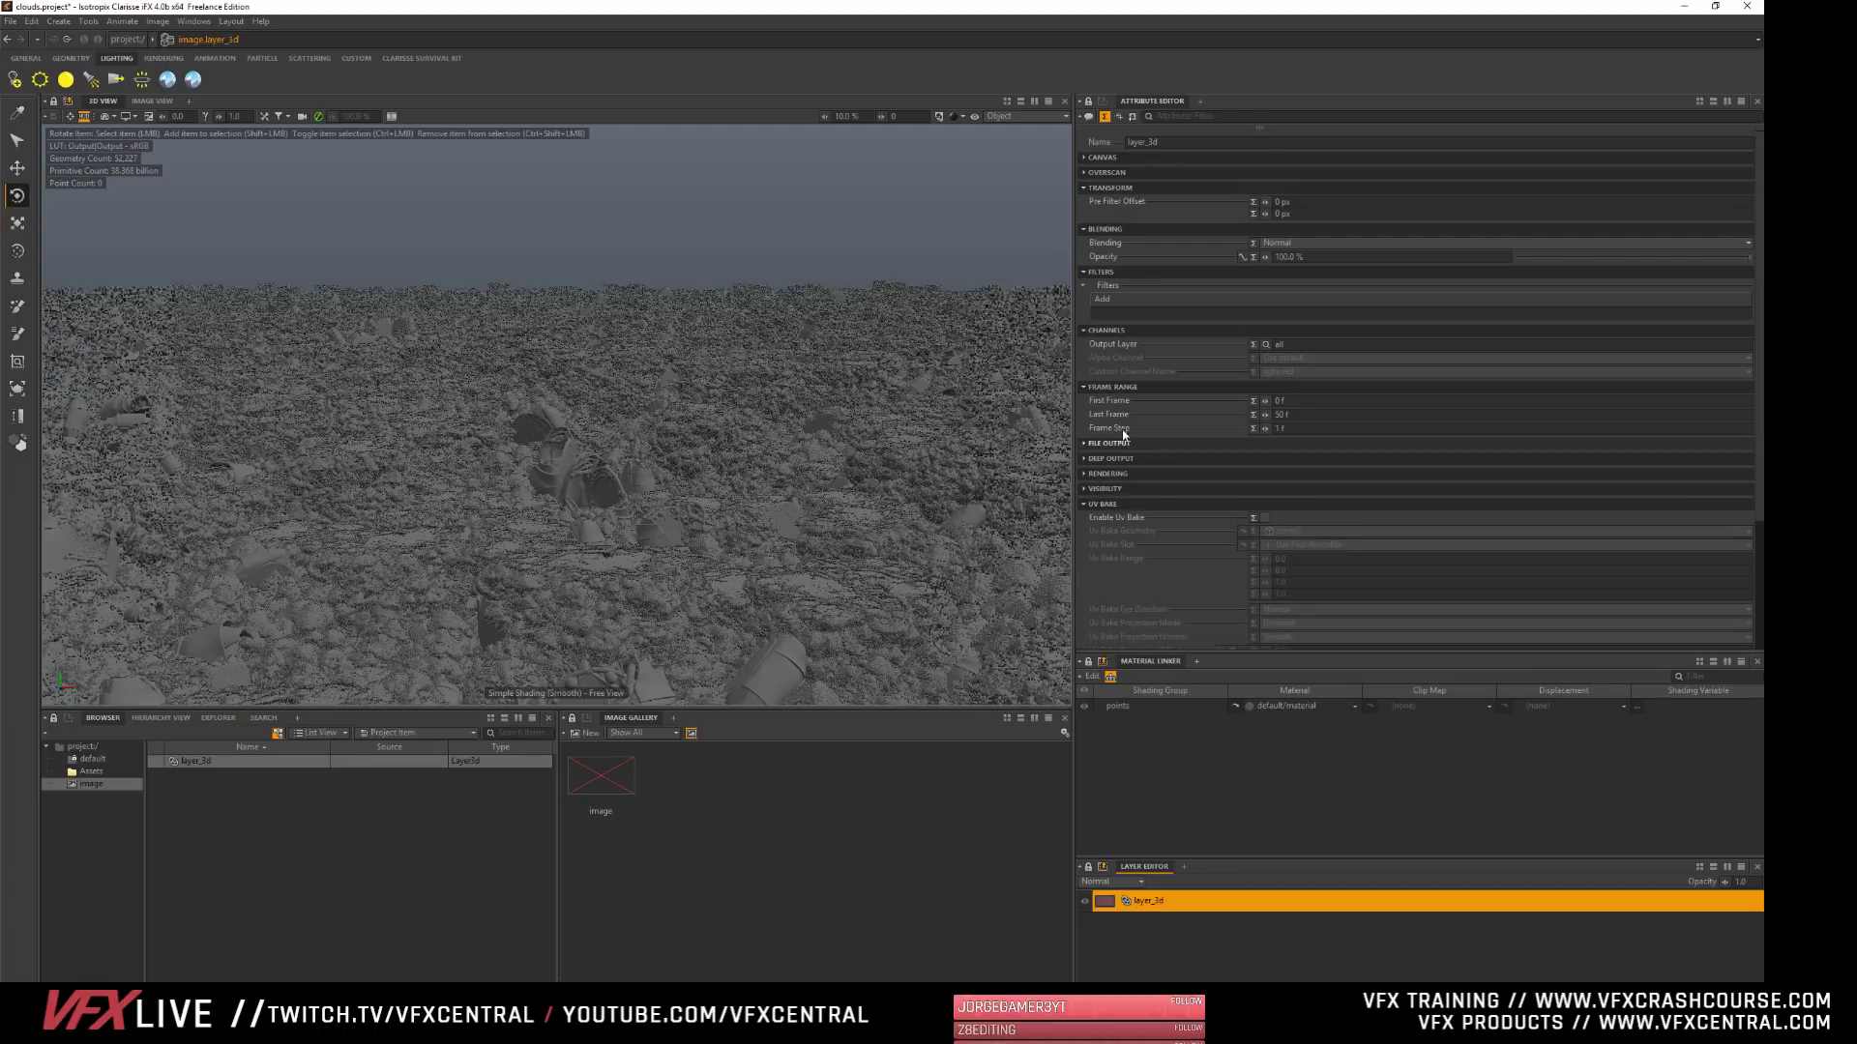
{"action": "left_click", "coordinate": [1104, 189]}
{"action": "left_click", "coordinate": [1105, 203]}
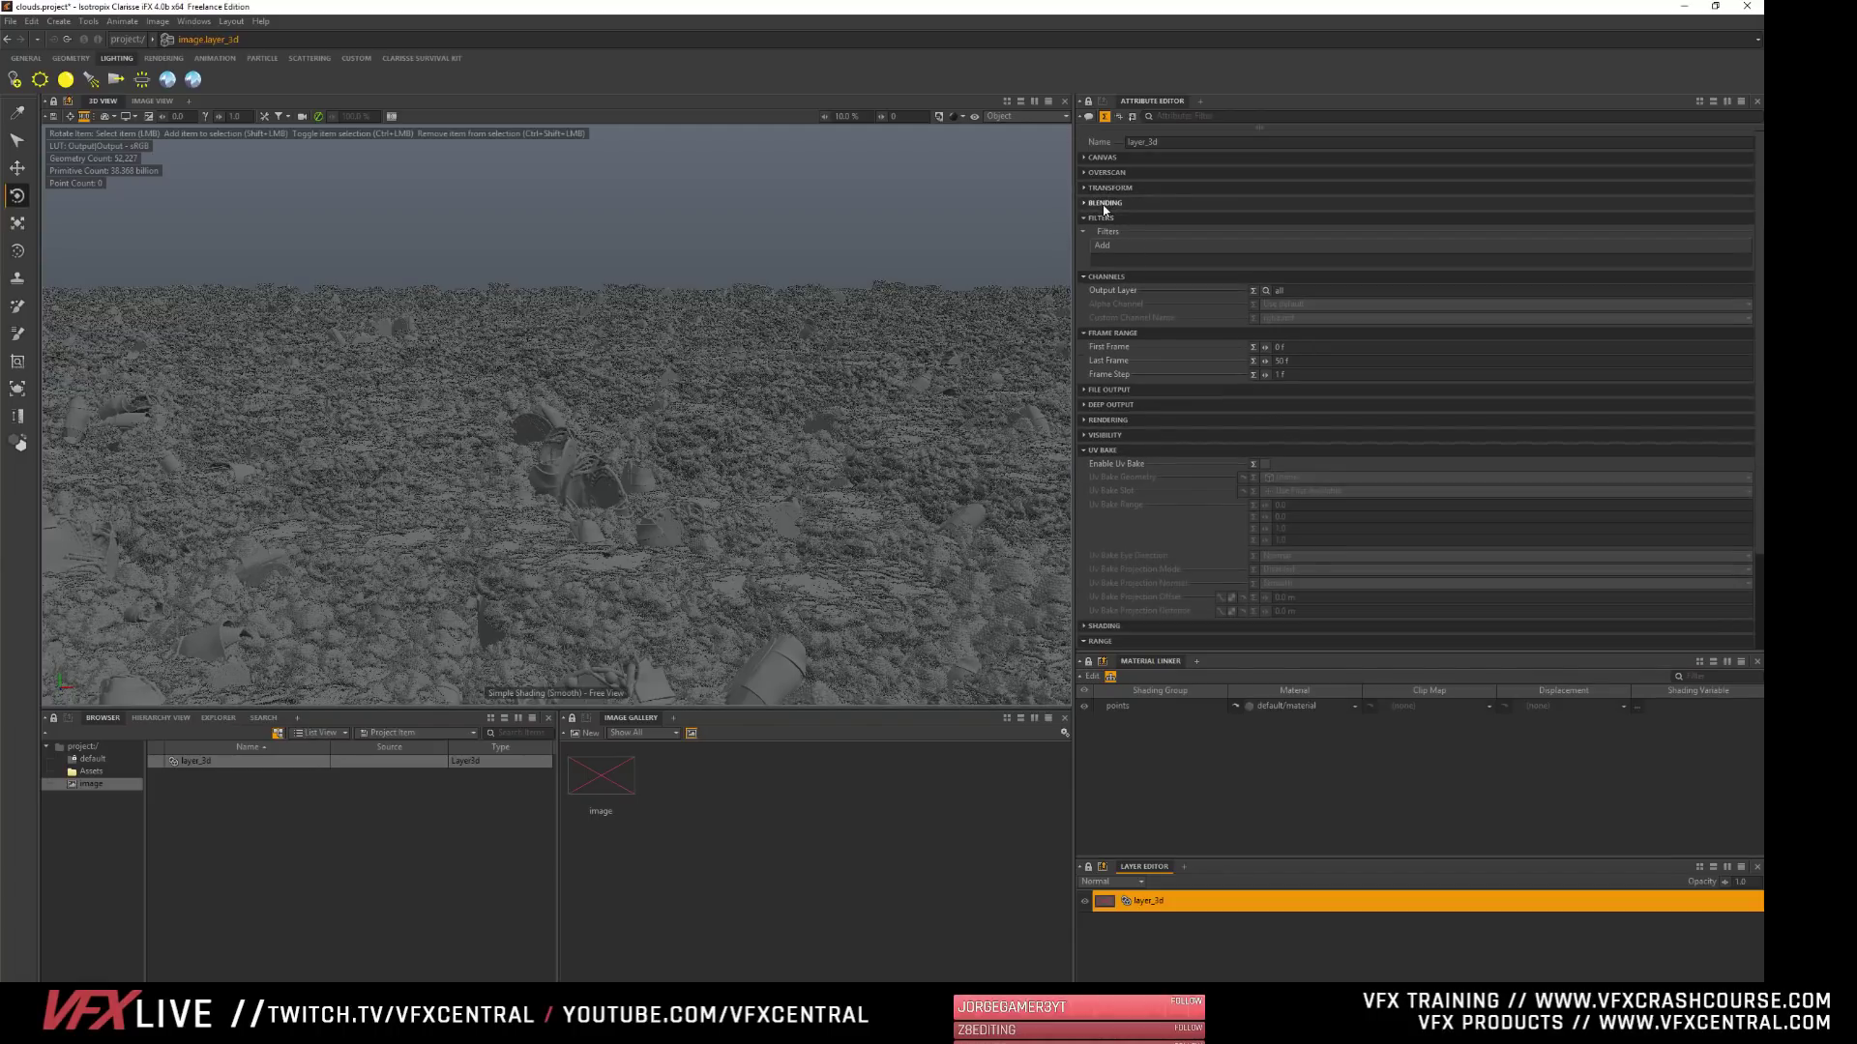
{"action": "left_click", "coordinate": [1107, 450]}
{"action": "left_click", "coordinate": [1110, 480]}
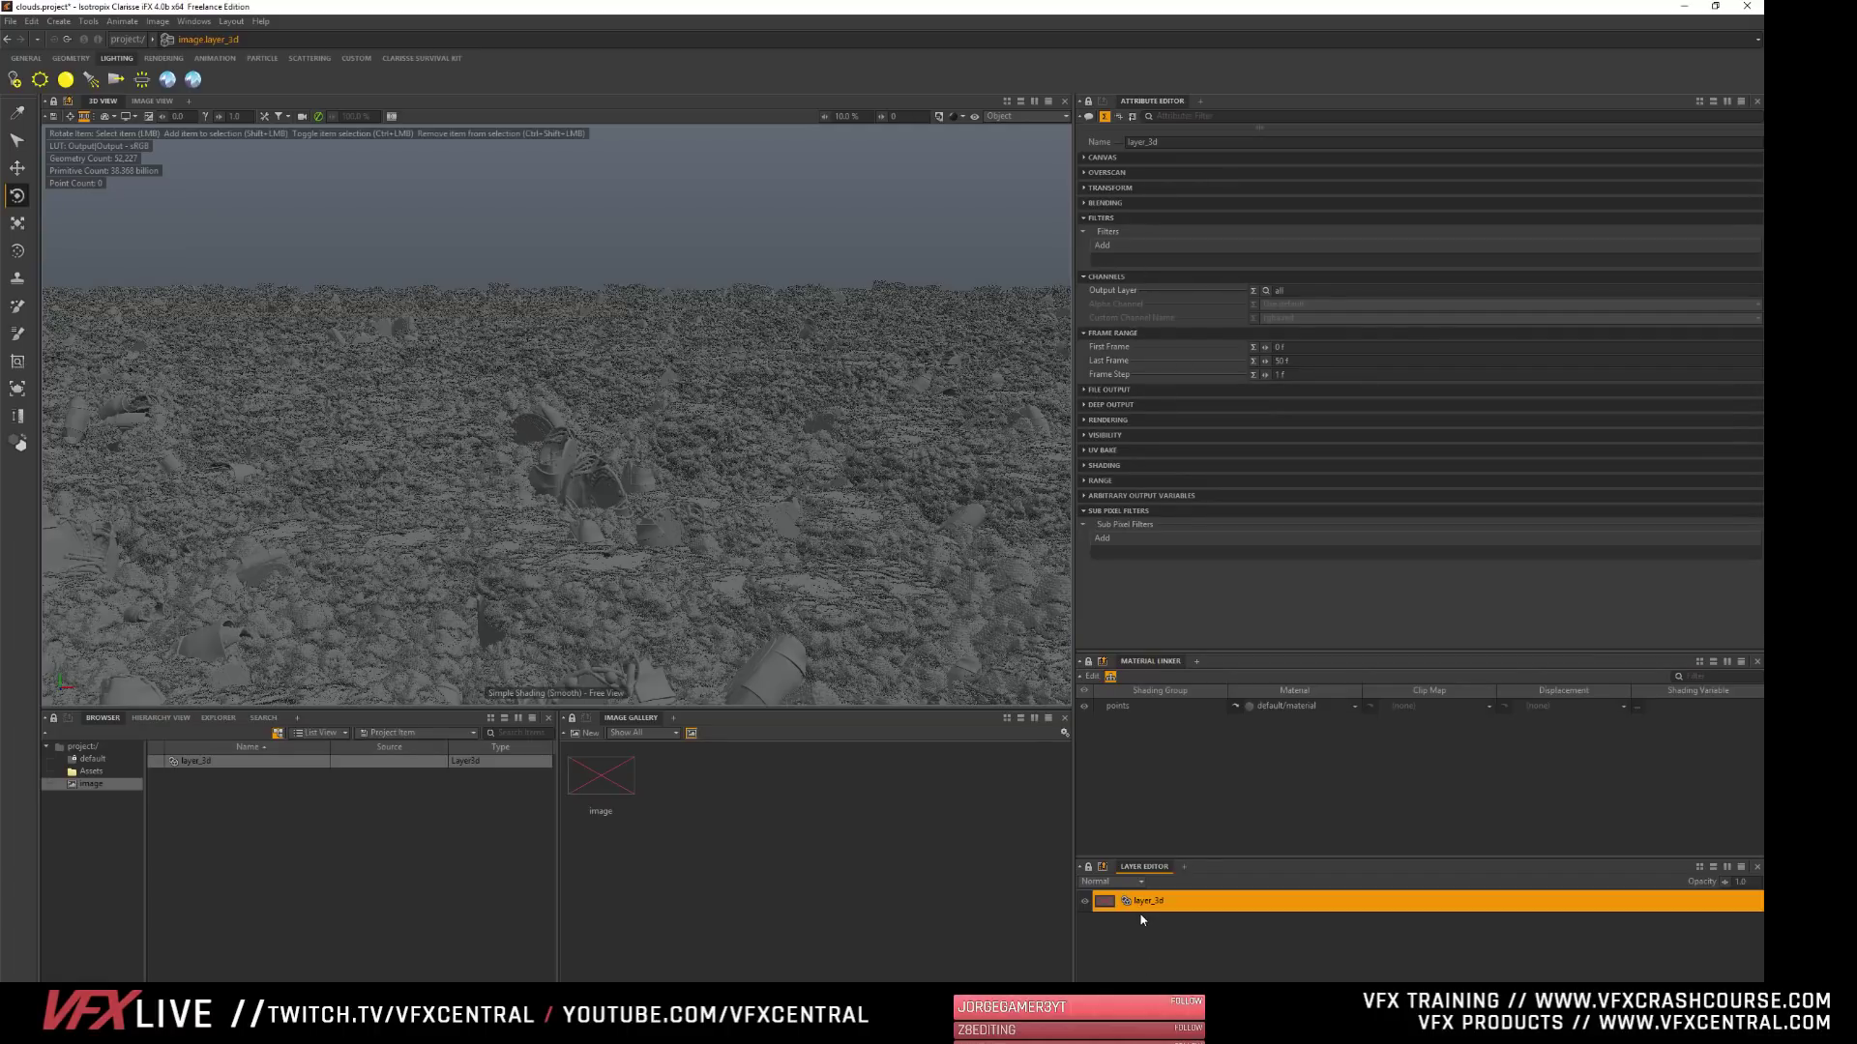
- Delete the 3D layer, then select the image and expand its Canvas attributes
{"action": "key", "text": "Delete"}
{"action": "left_click", "coordinate": [574, 776]}
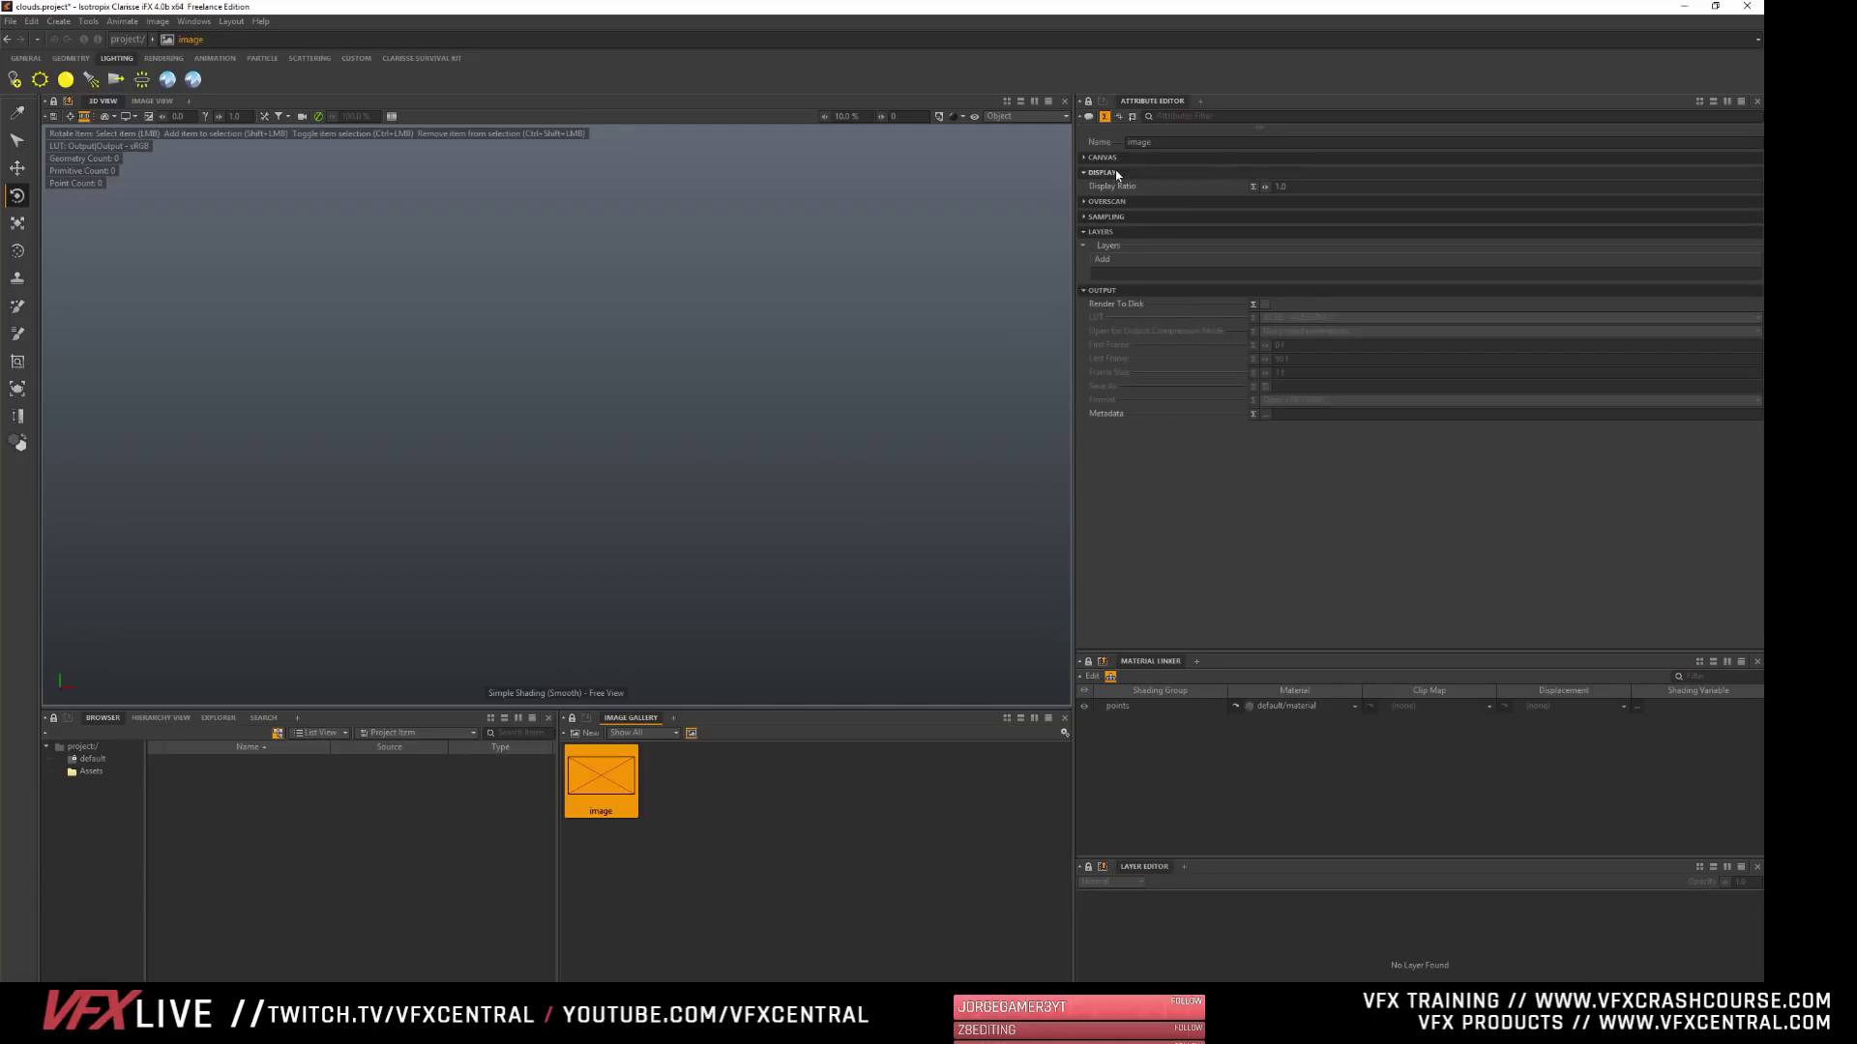
{"action": "left_click", "coordinate": [1217, 160]}
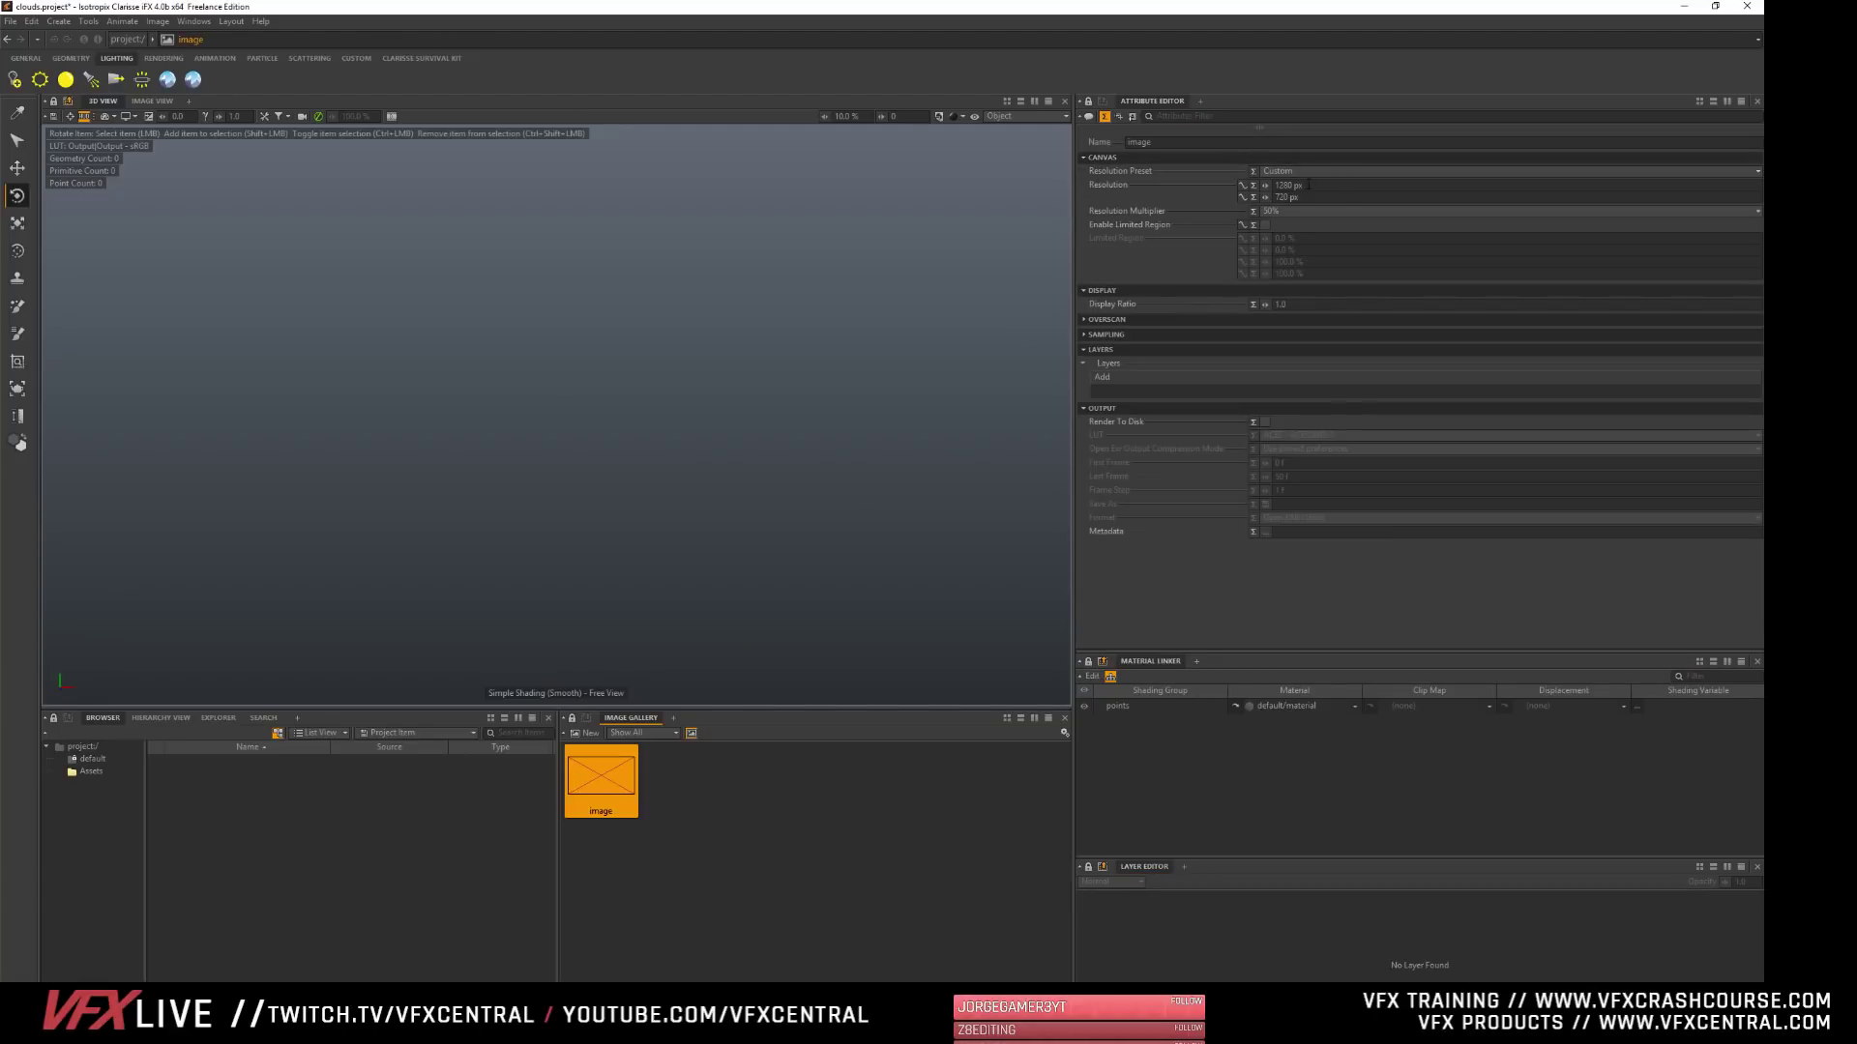
- Return to the project context and examine the raytracer's attributes
{"action": "left_click", "coordinate": [118, 800]}
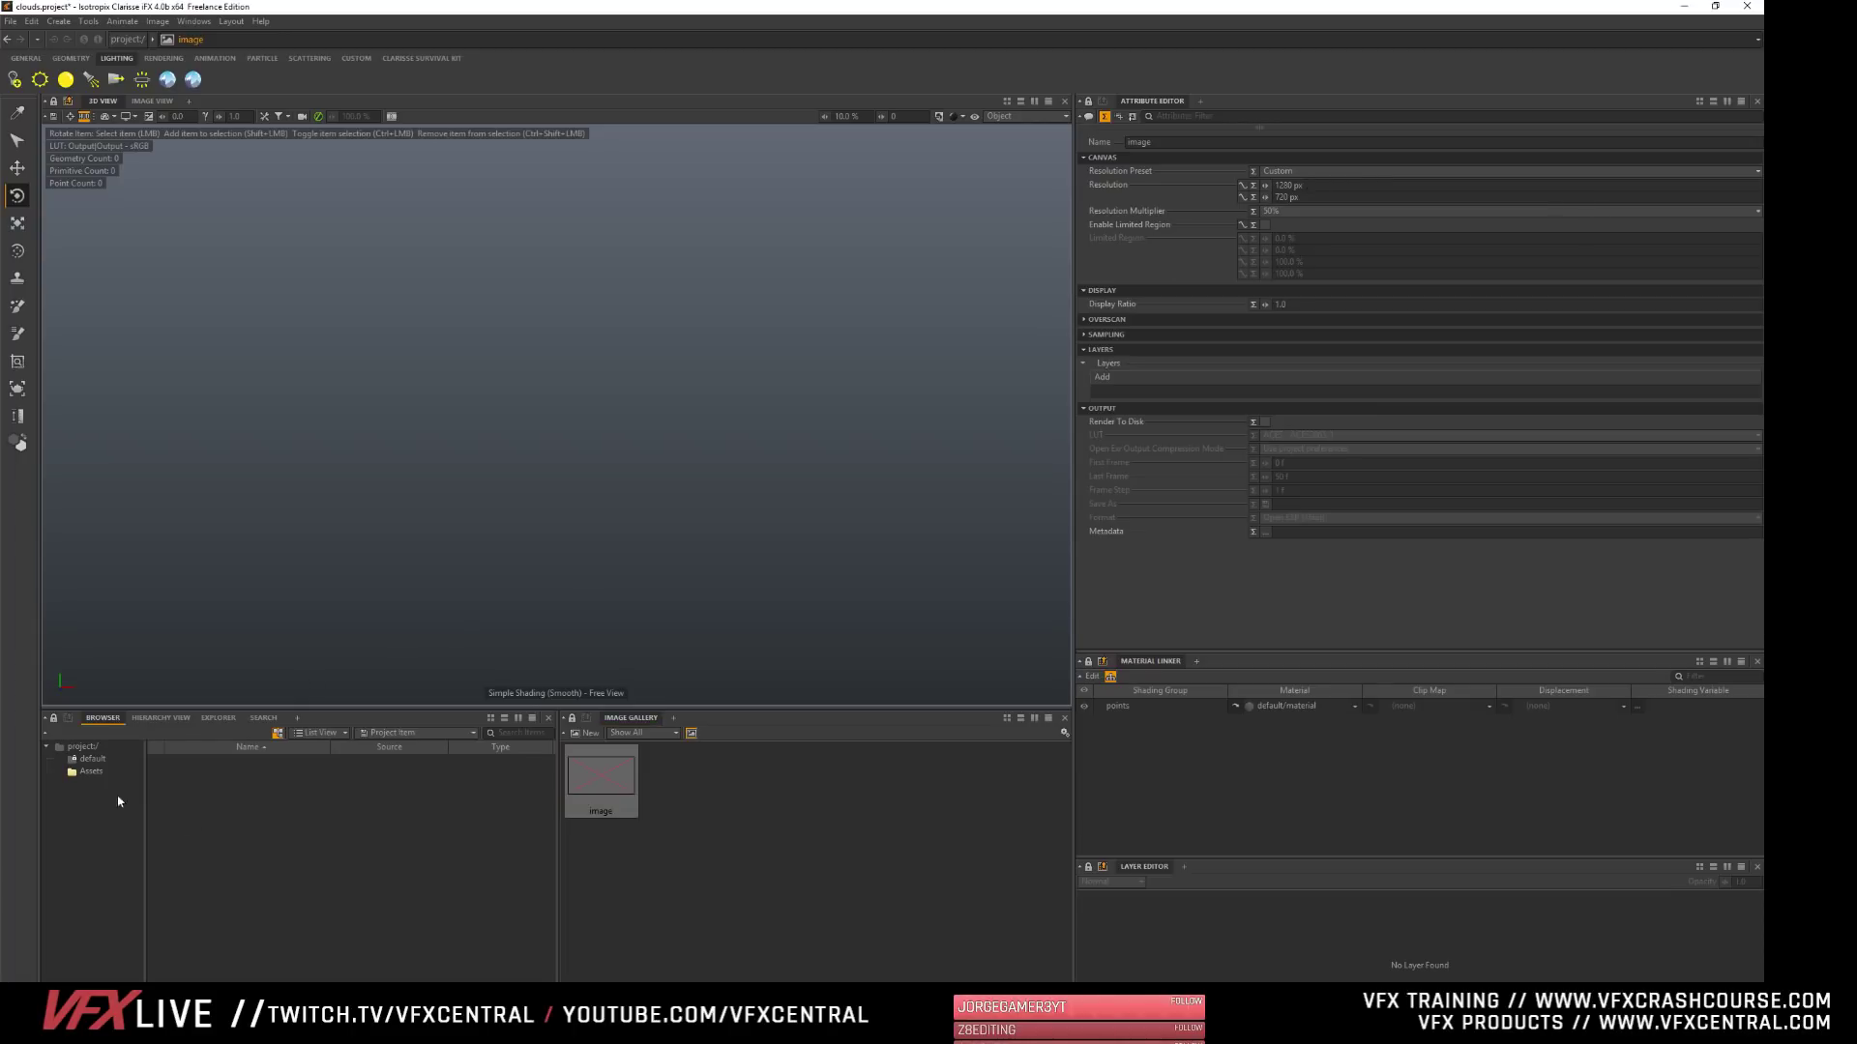
{"action": "left_click", "coordinate": [82, 746]}
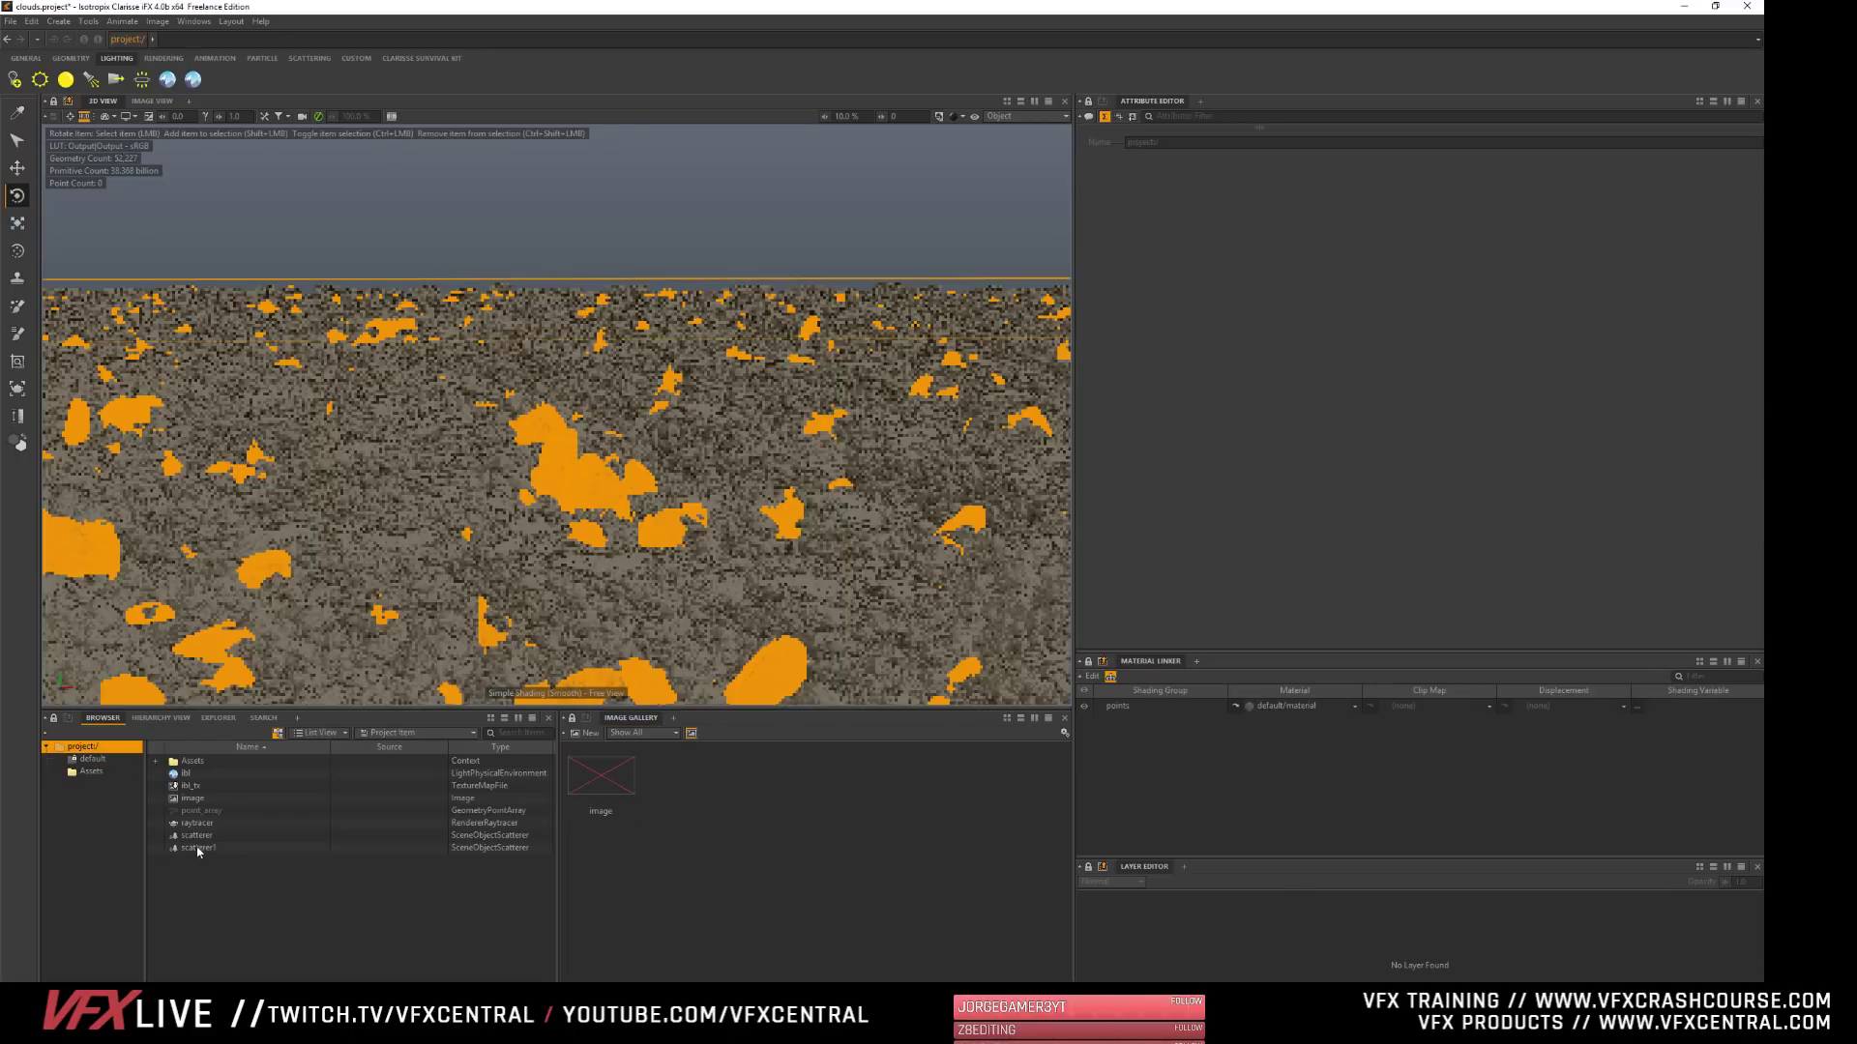
{"action": "left_click", "coordinate": [200, 824]}
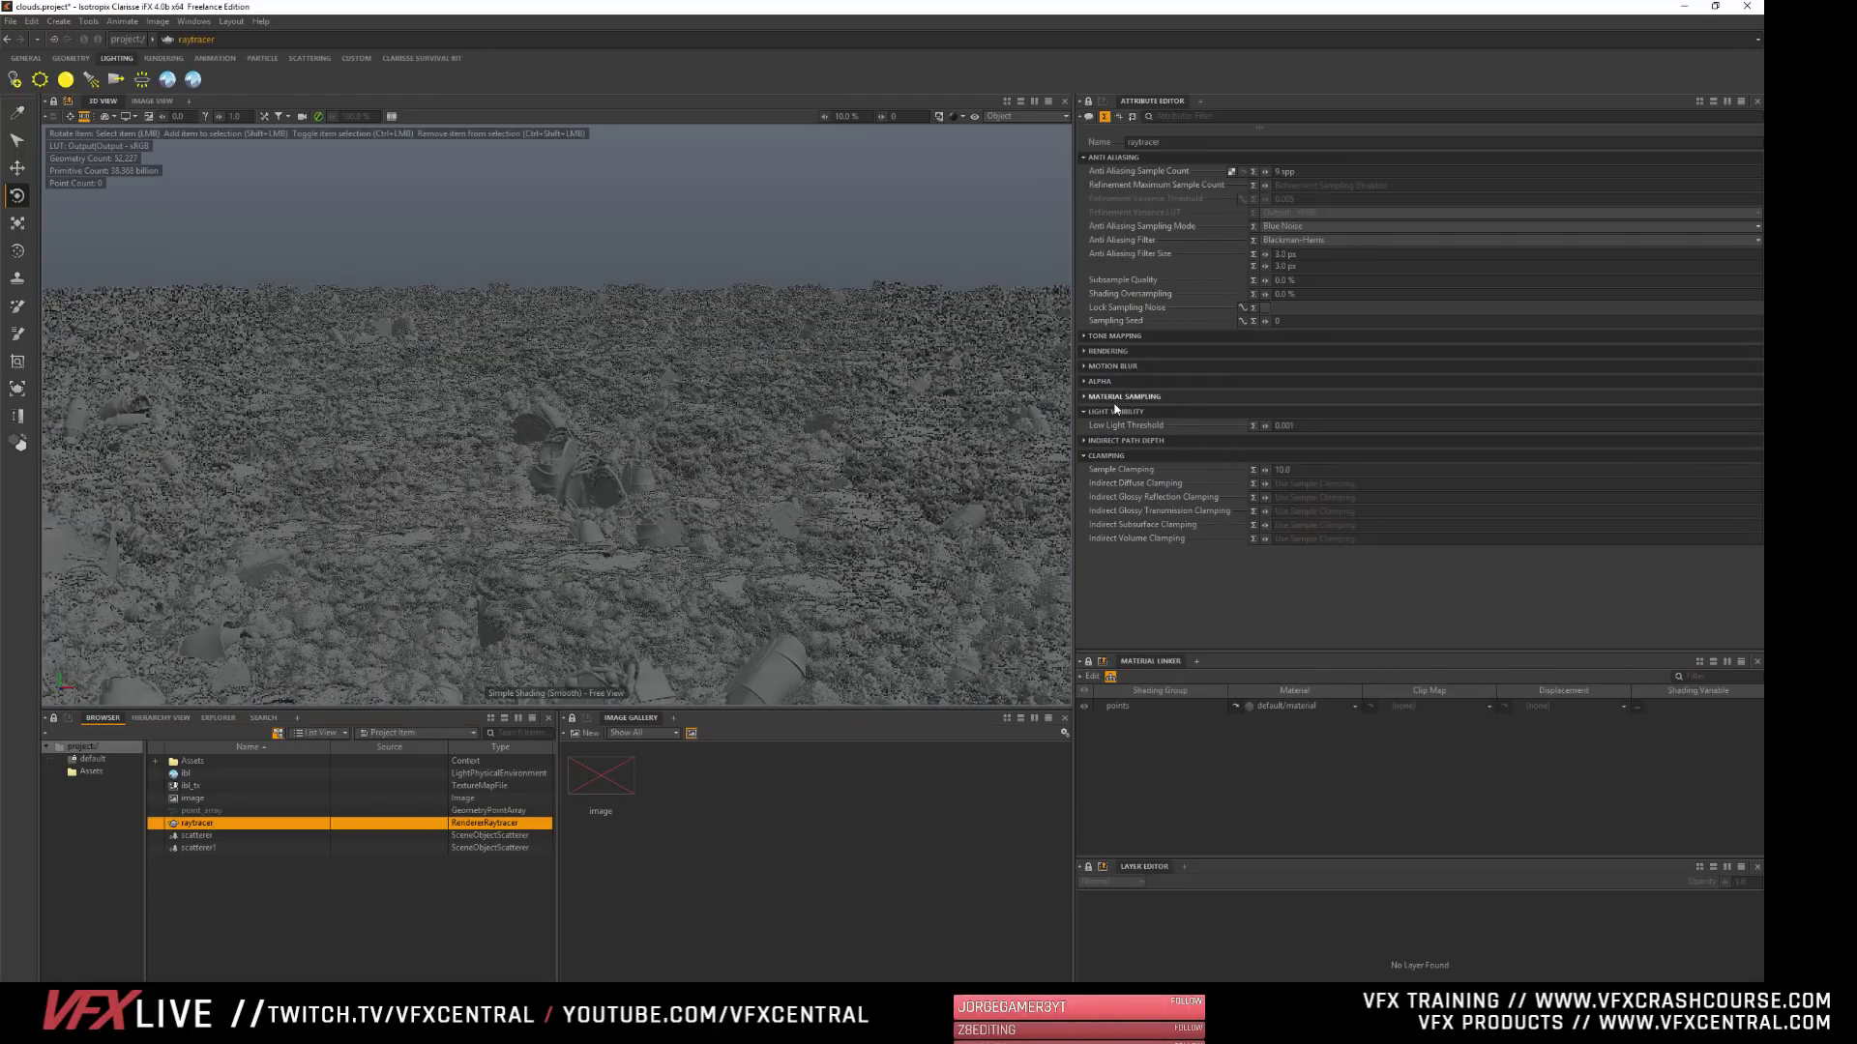
- Show the Image View and select the image in the gallery
{"action": "left_click", "coordinate": [152, 102]}
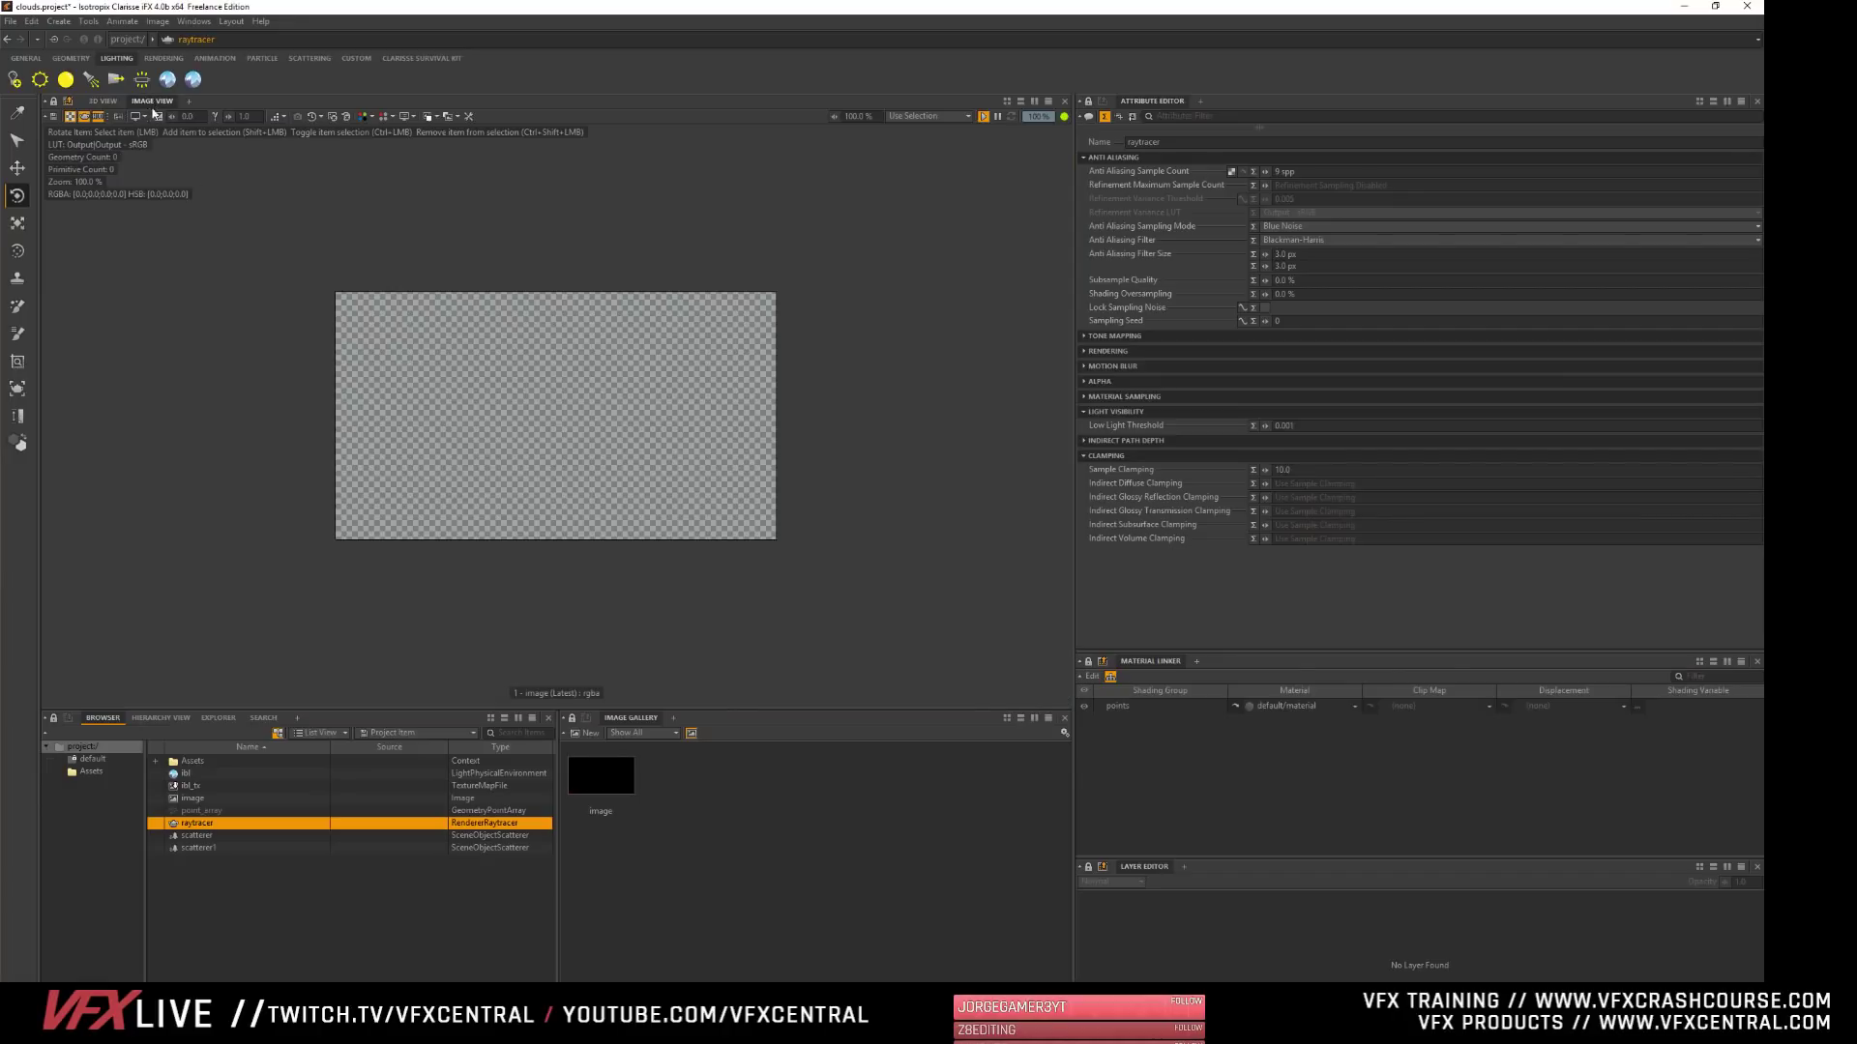
{"action": "left_click", "coordinate": [586, 782]}
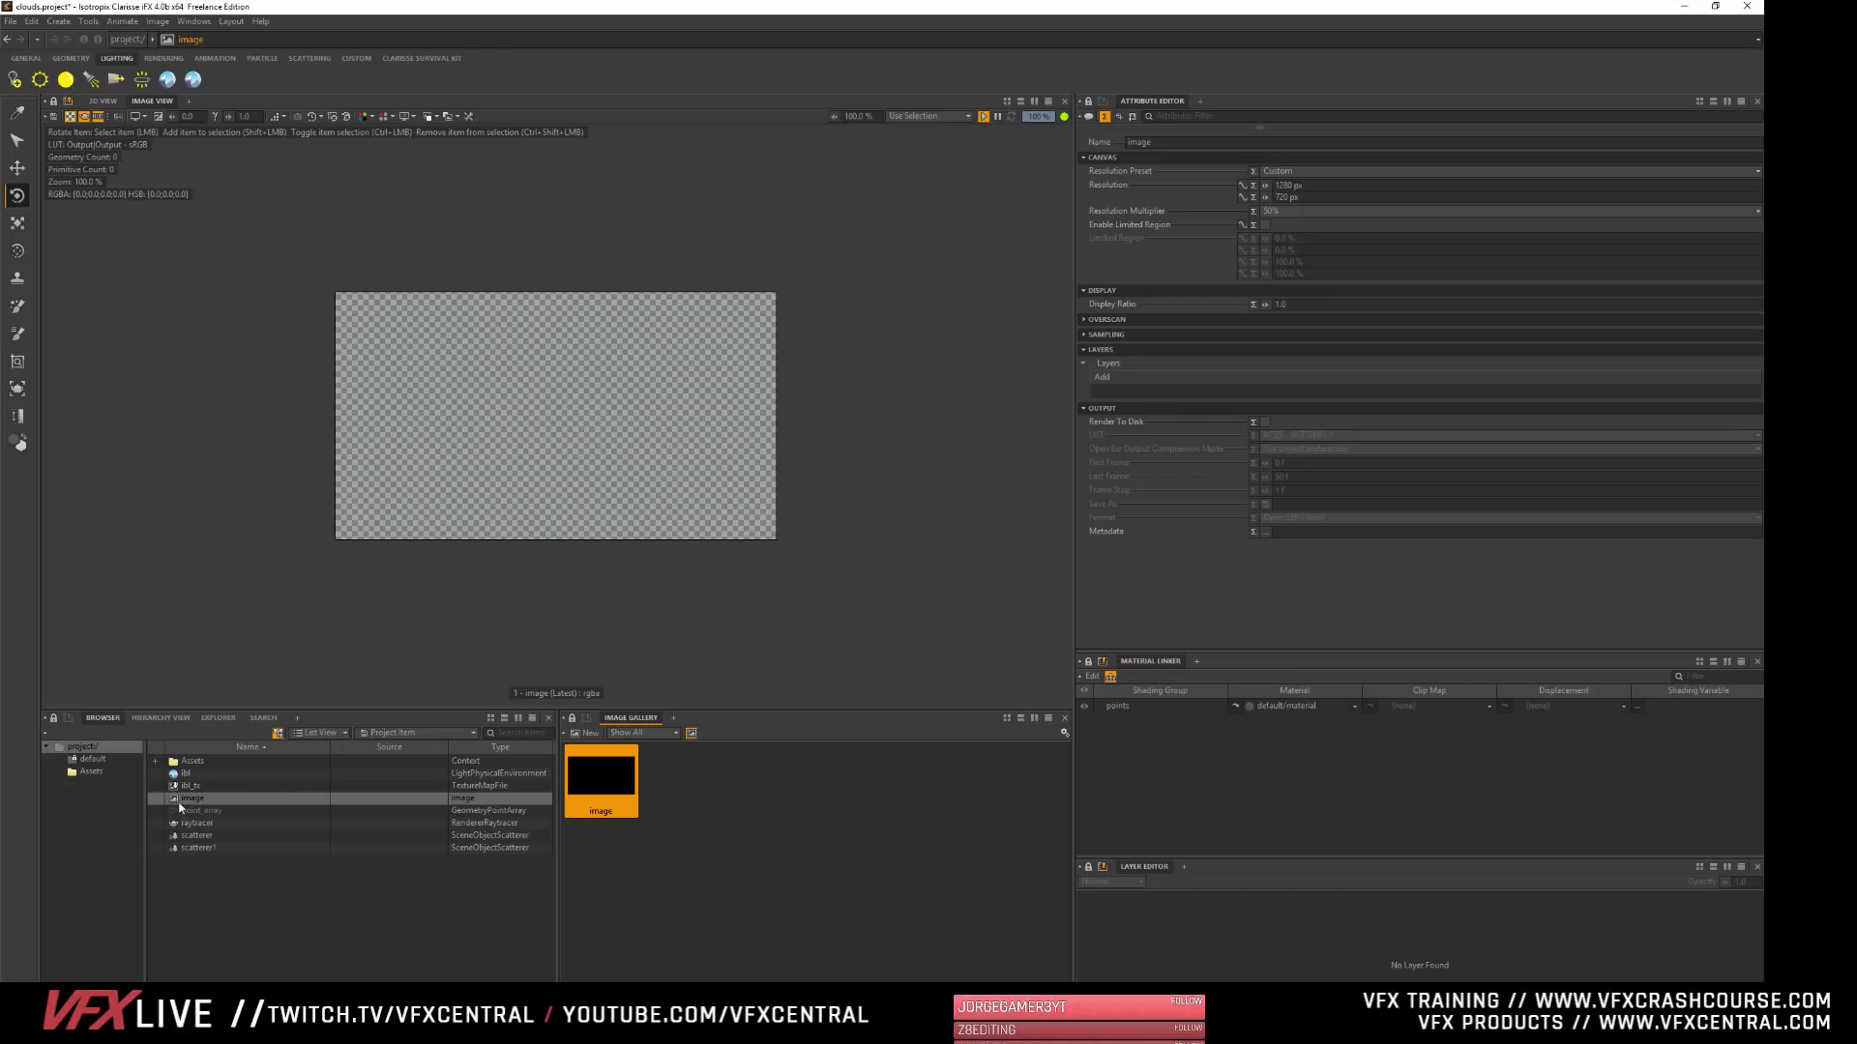
{"action": "right_click", "coordinate": [598, 772]}
{"action": "left_click", "coordinate": [585, 771]}
{"action": "right_click", "coordinate": [646, 837]}
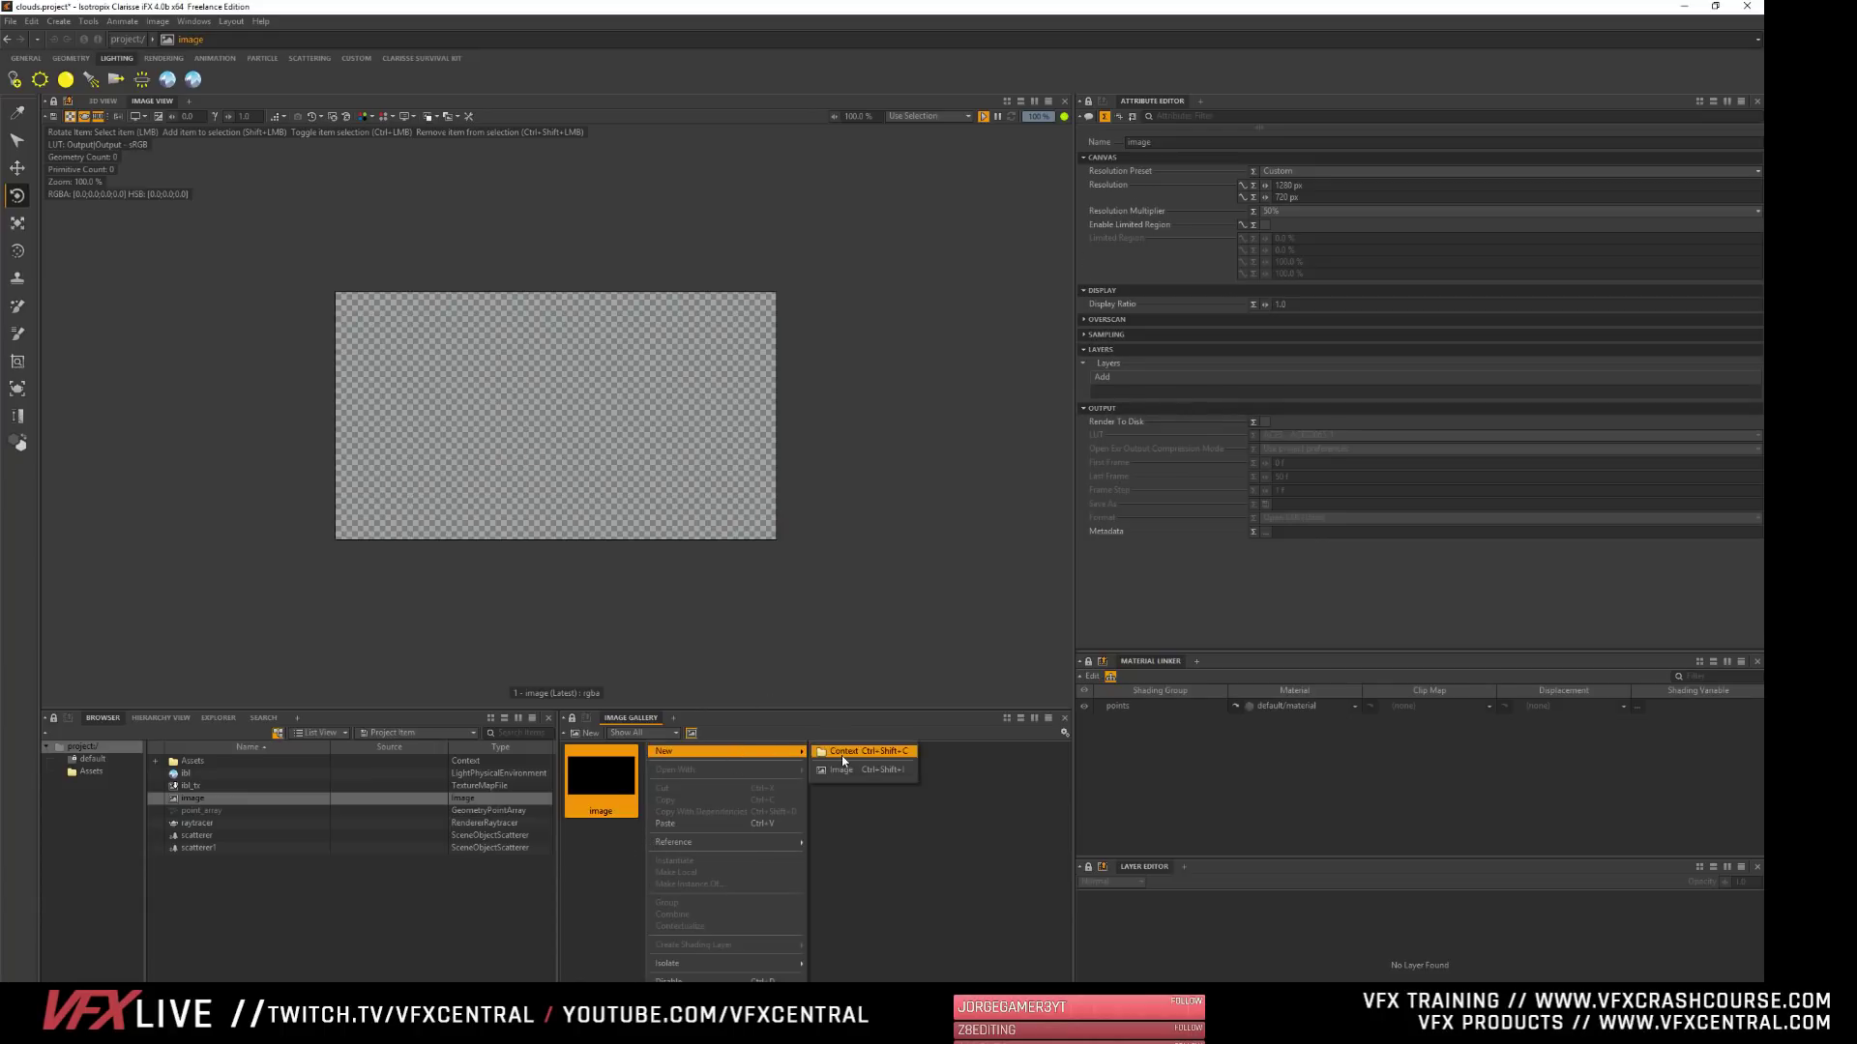
{"action": "right_click", "coordinate": [198, 799]}
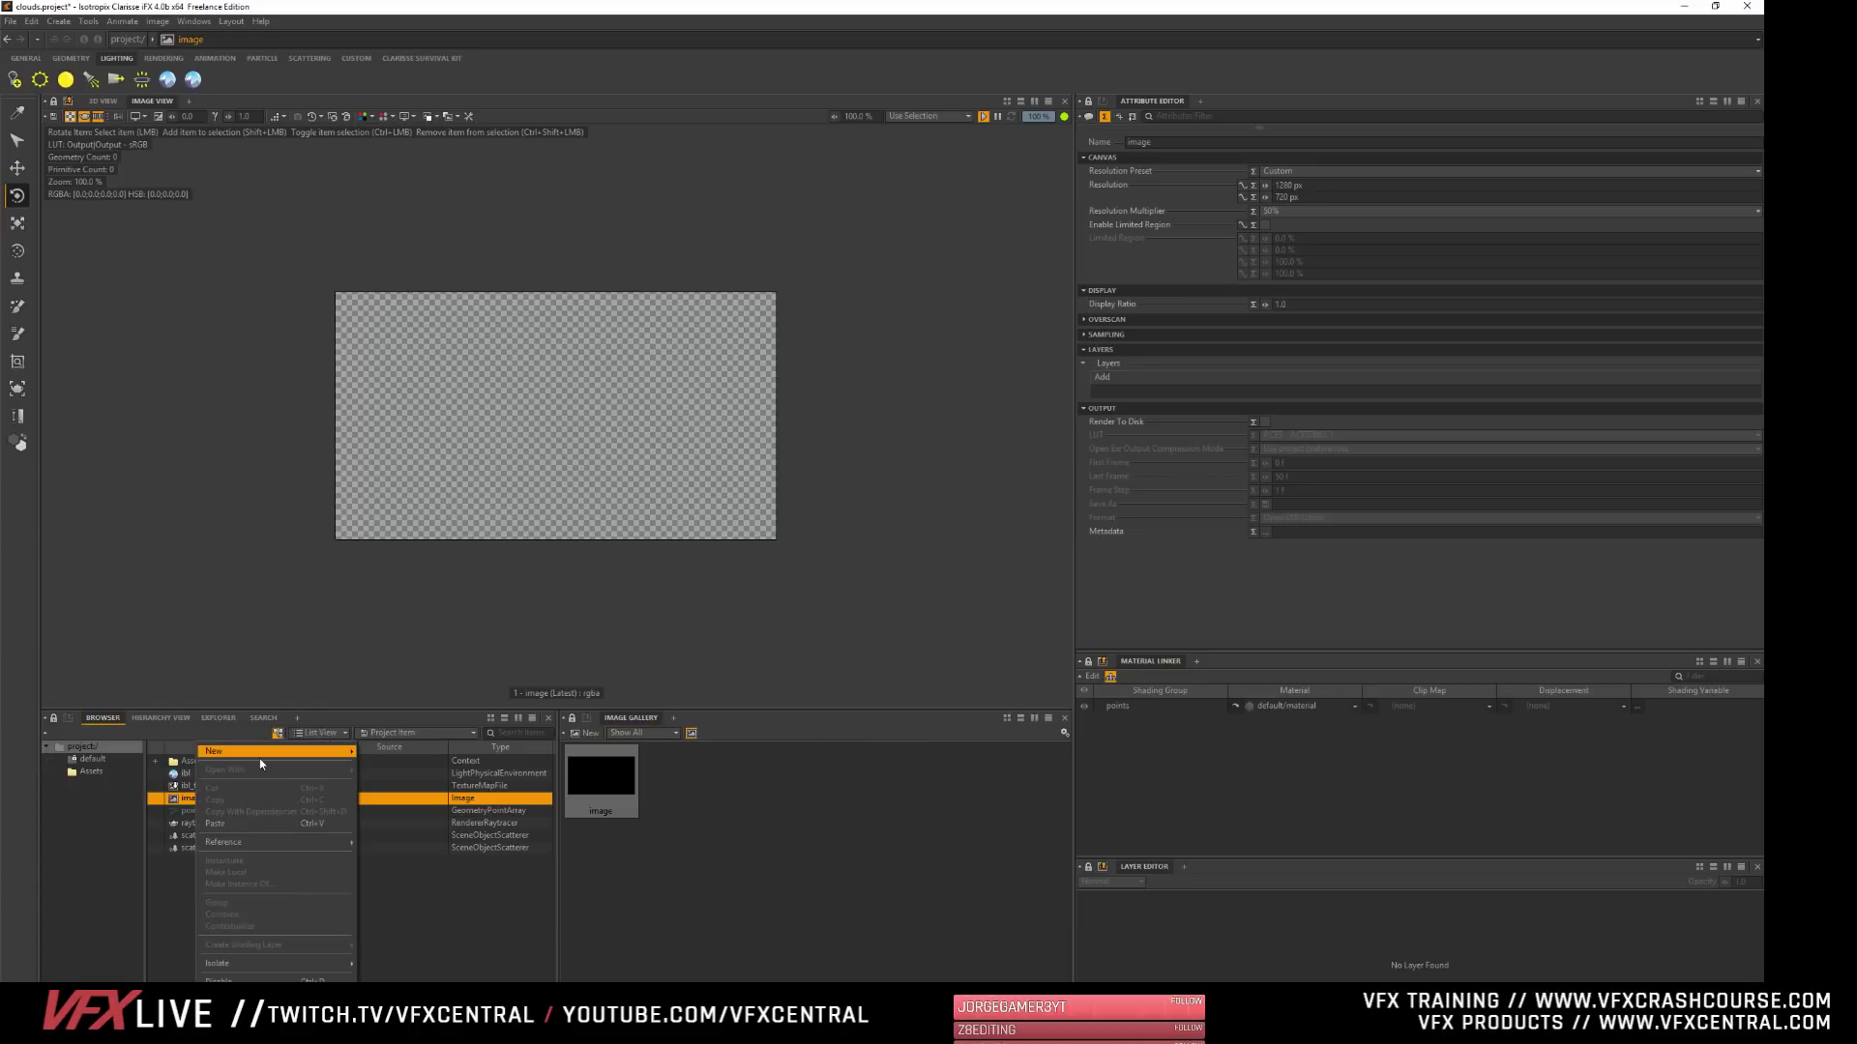
{"action": "mouse_move", "coordinate": [259, 758]}
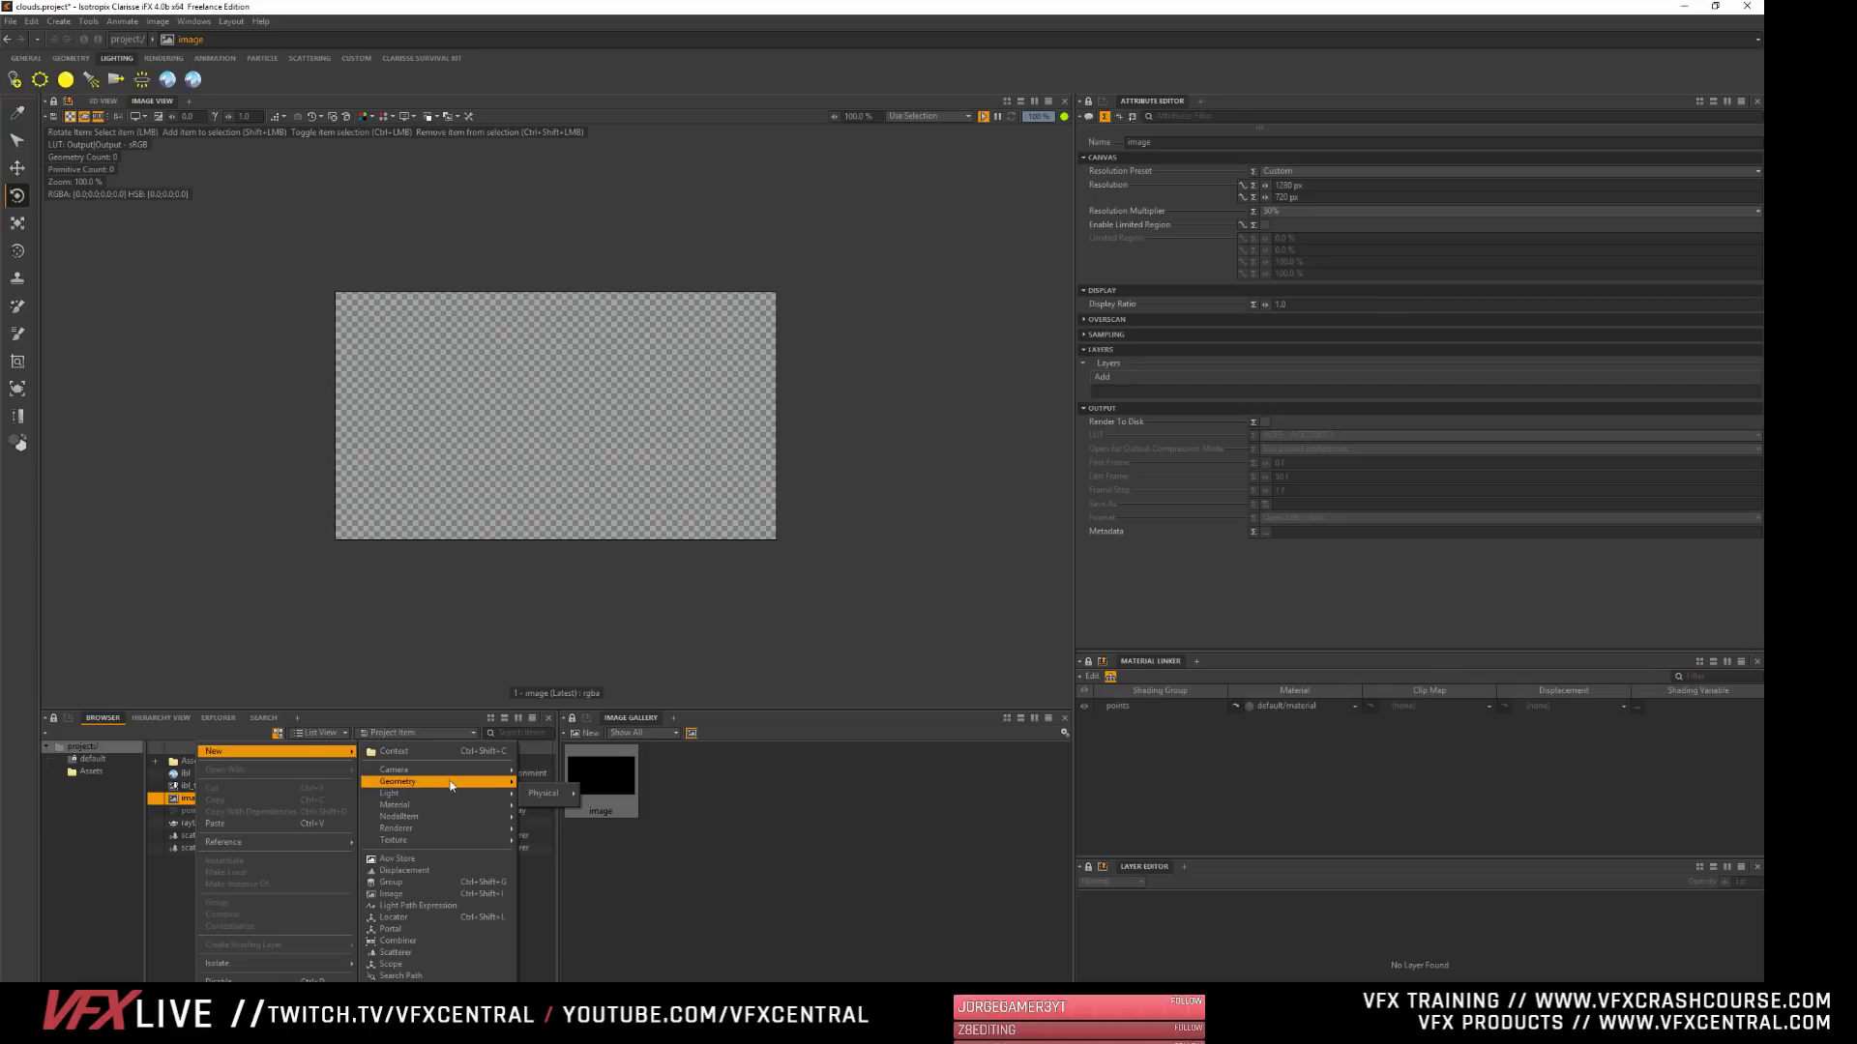
{"action": "mouse_move", "coordinate": [449, 784]}
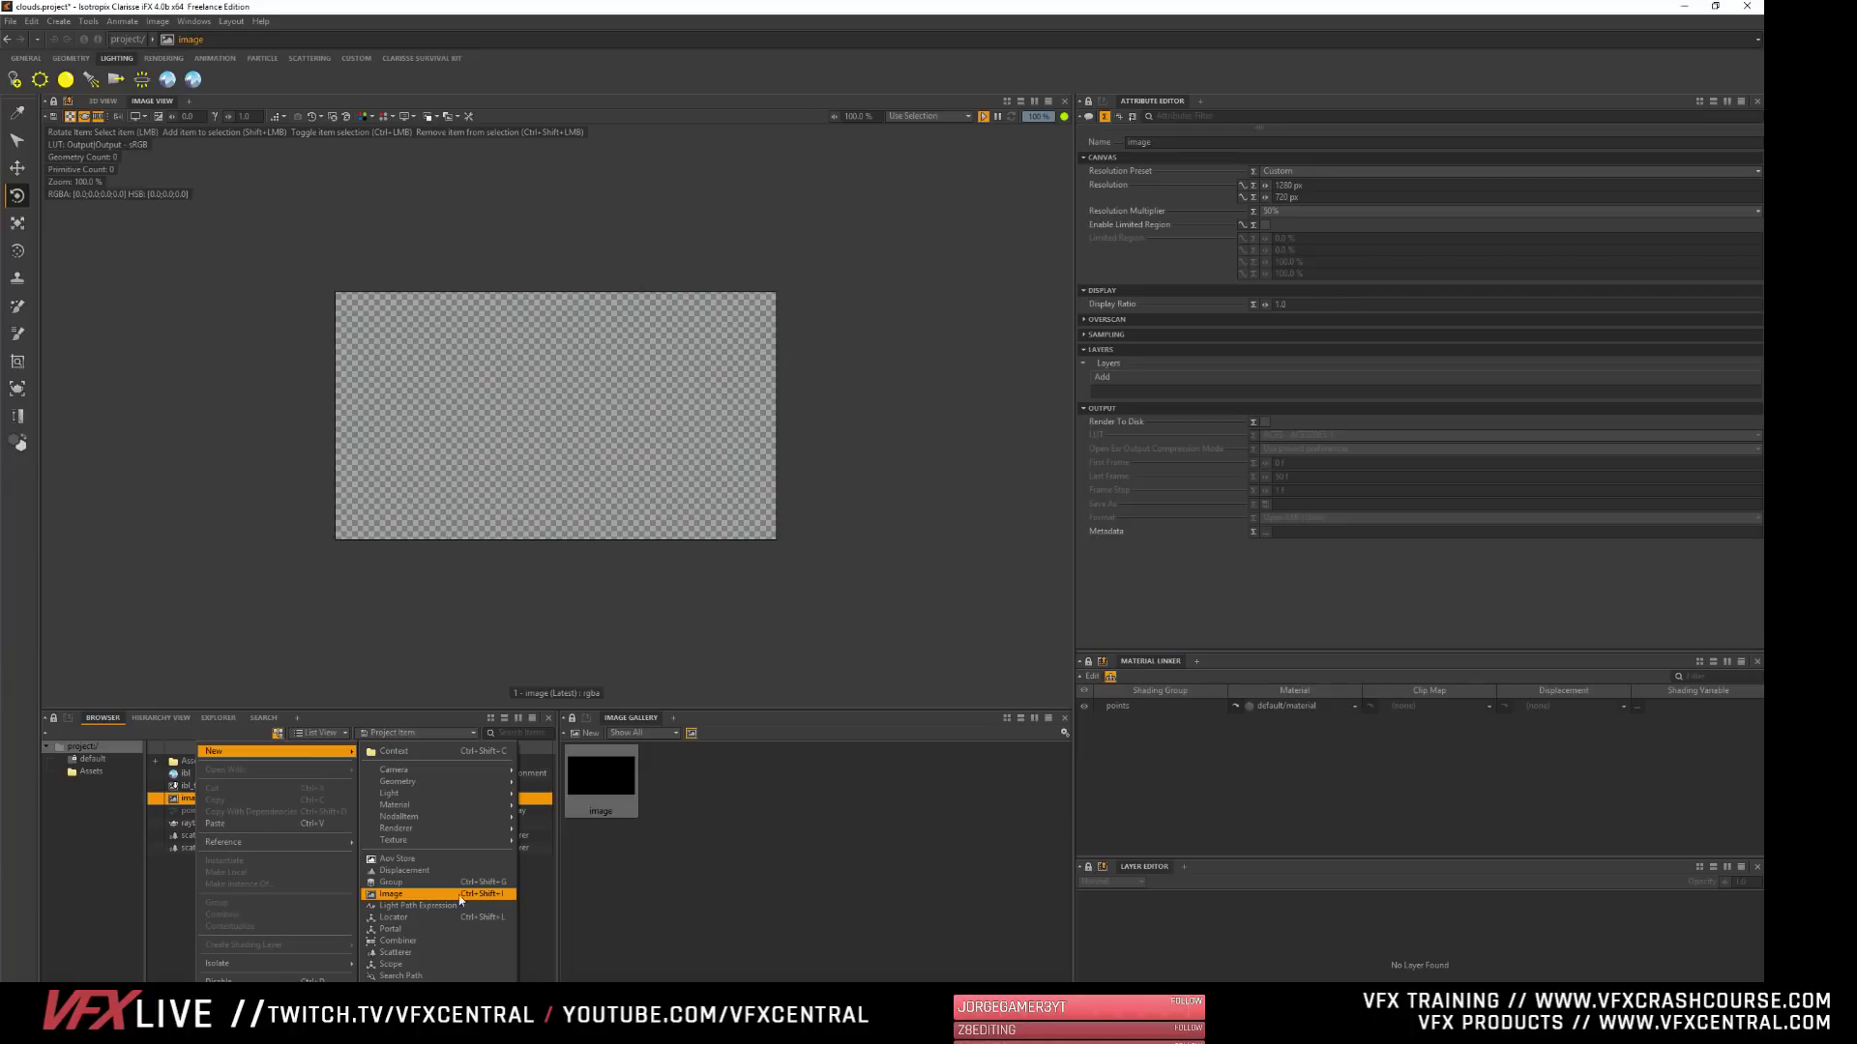
{"action": "left_click", "coordinate": [676, 928]}
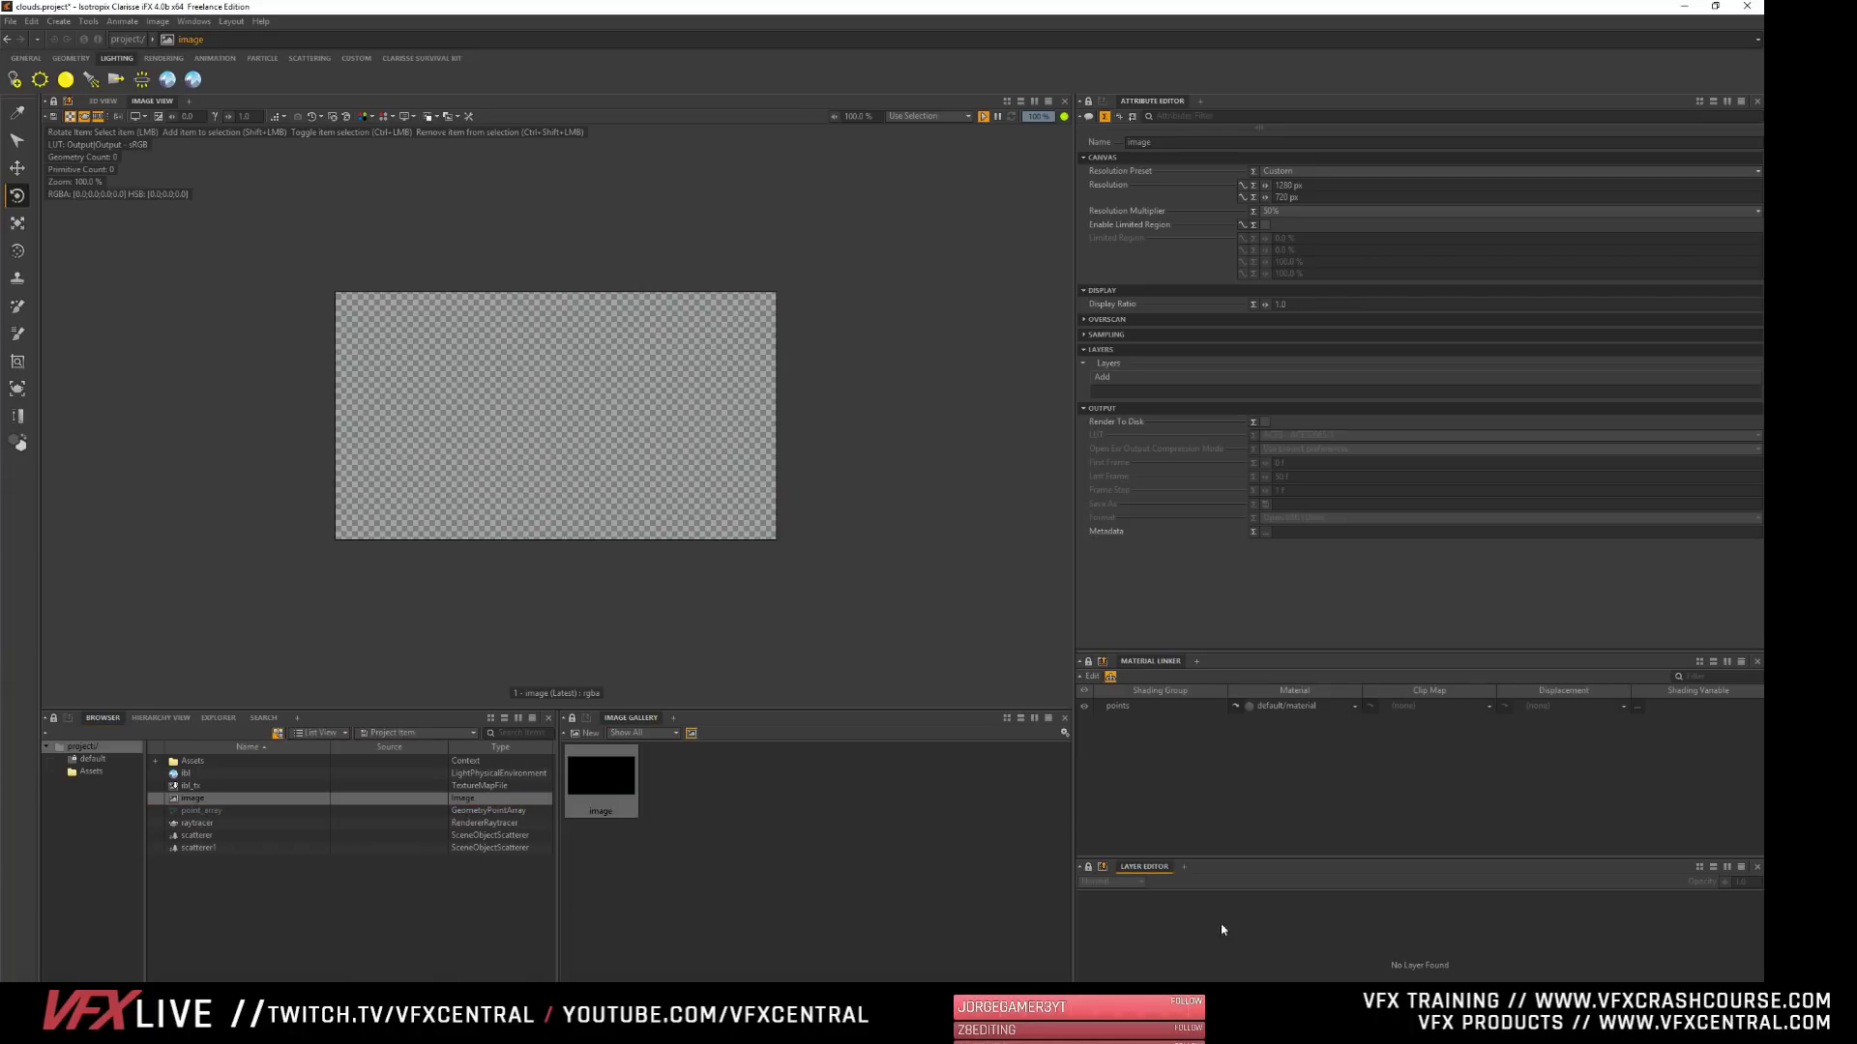
- Enlarge the Layer Editor area and add an image layer to the selected image
{"action": "left_click_drag", "start_coordinate": [1209, 860], "coordinate": [1204, 756]}
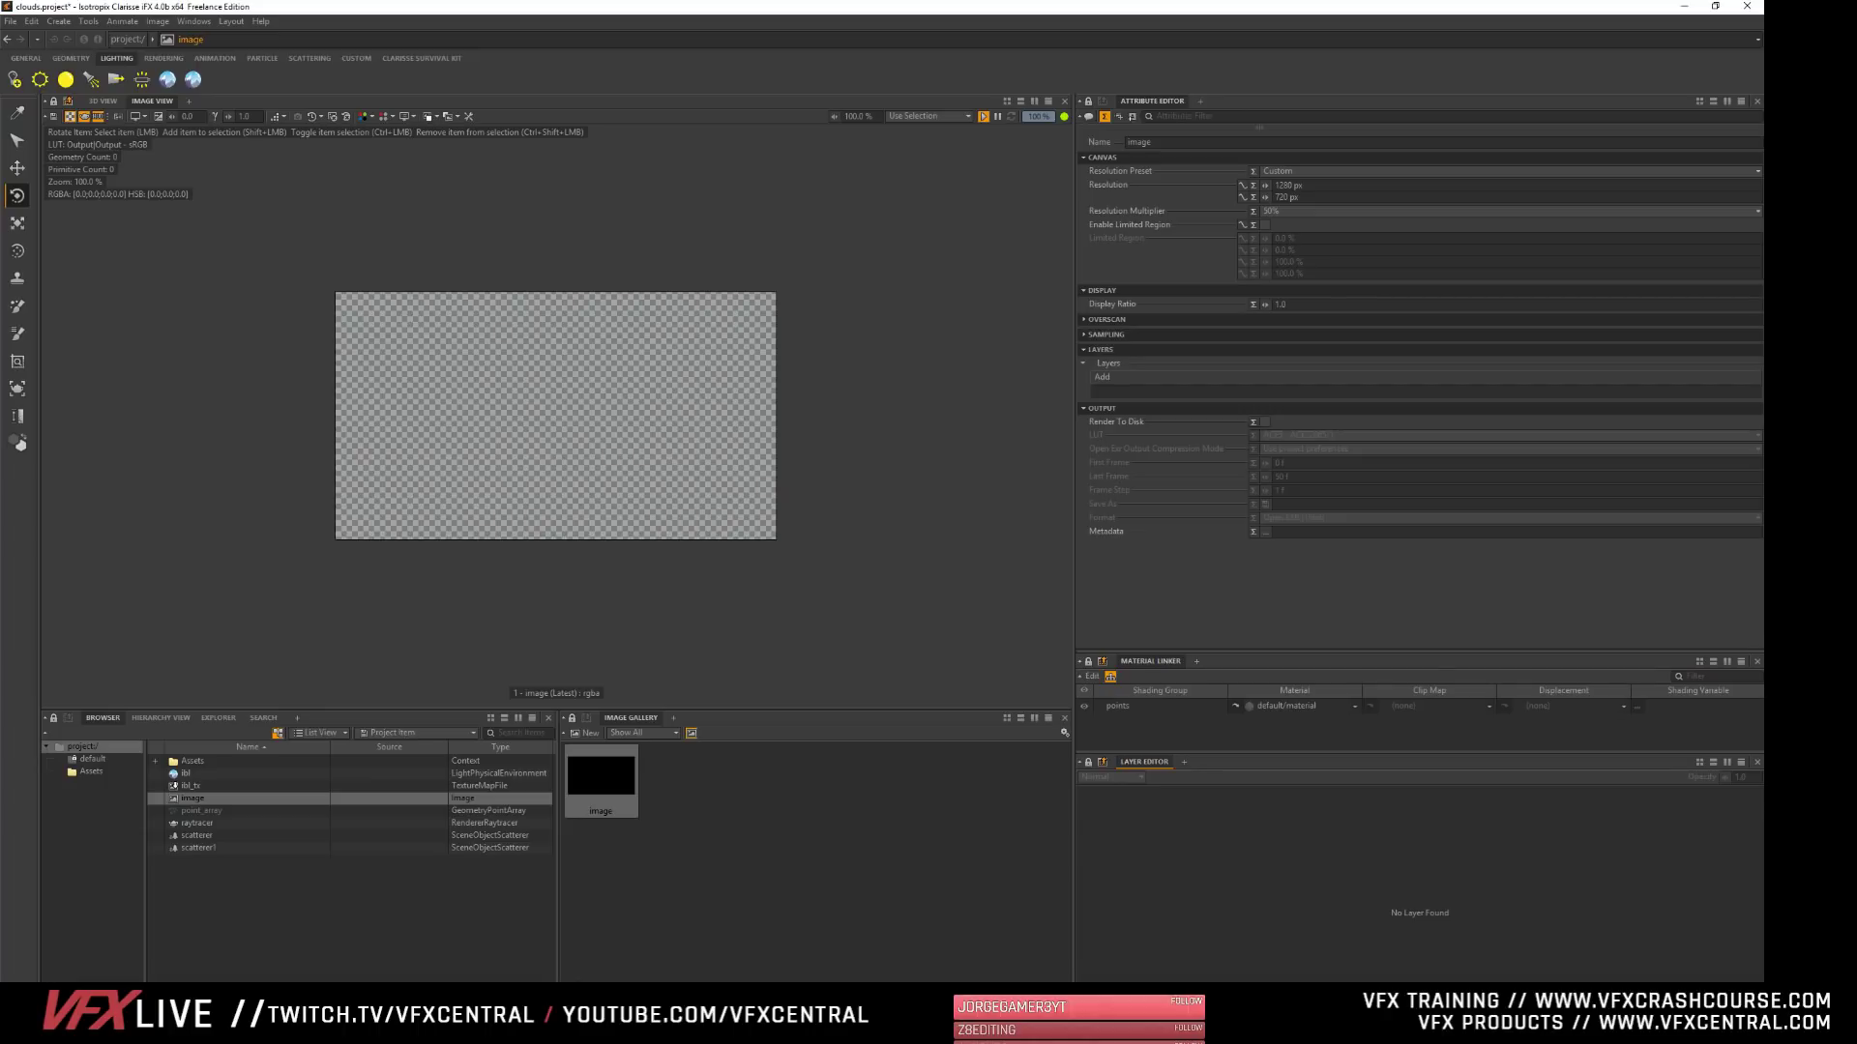
{"action": "left_click", "coordinate": [1148, 807]}
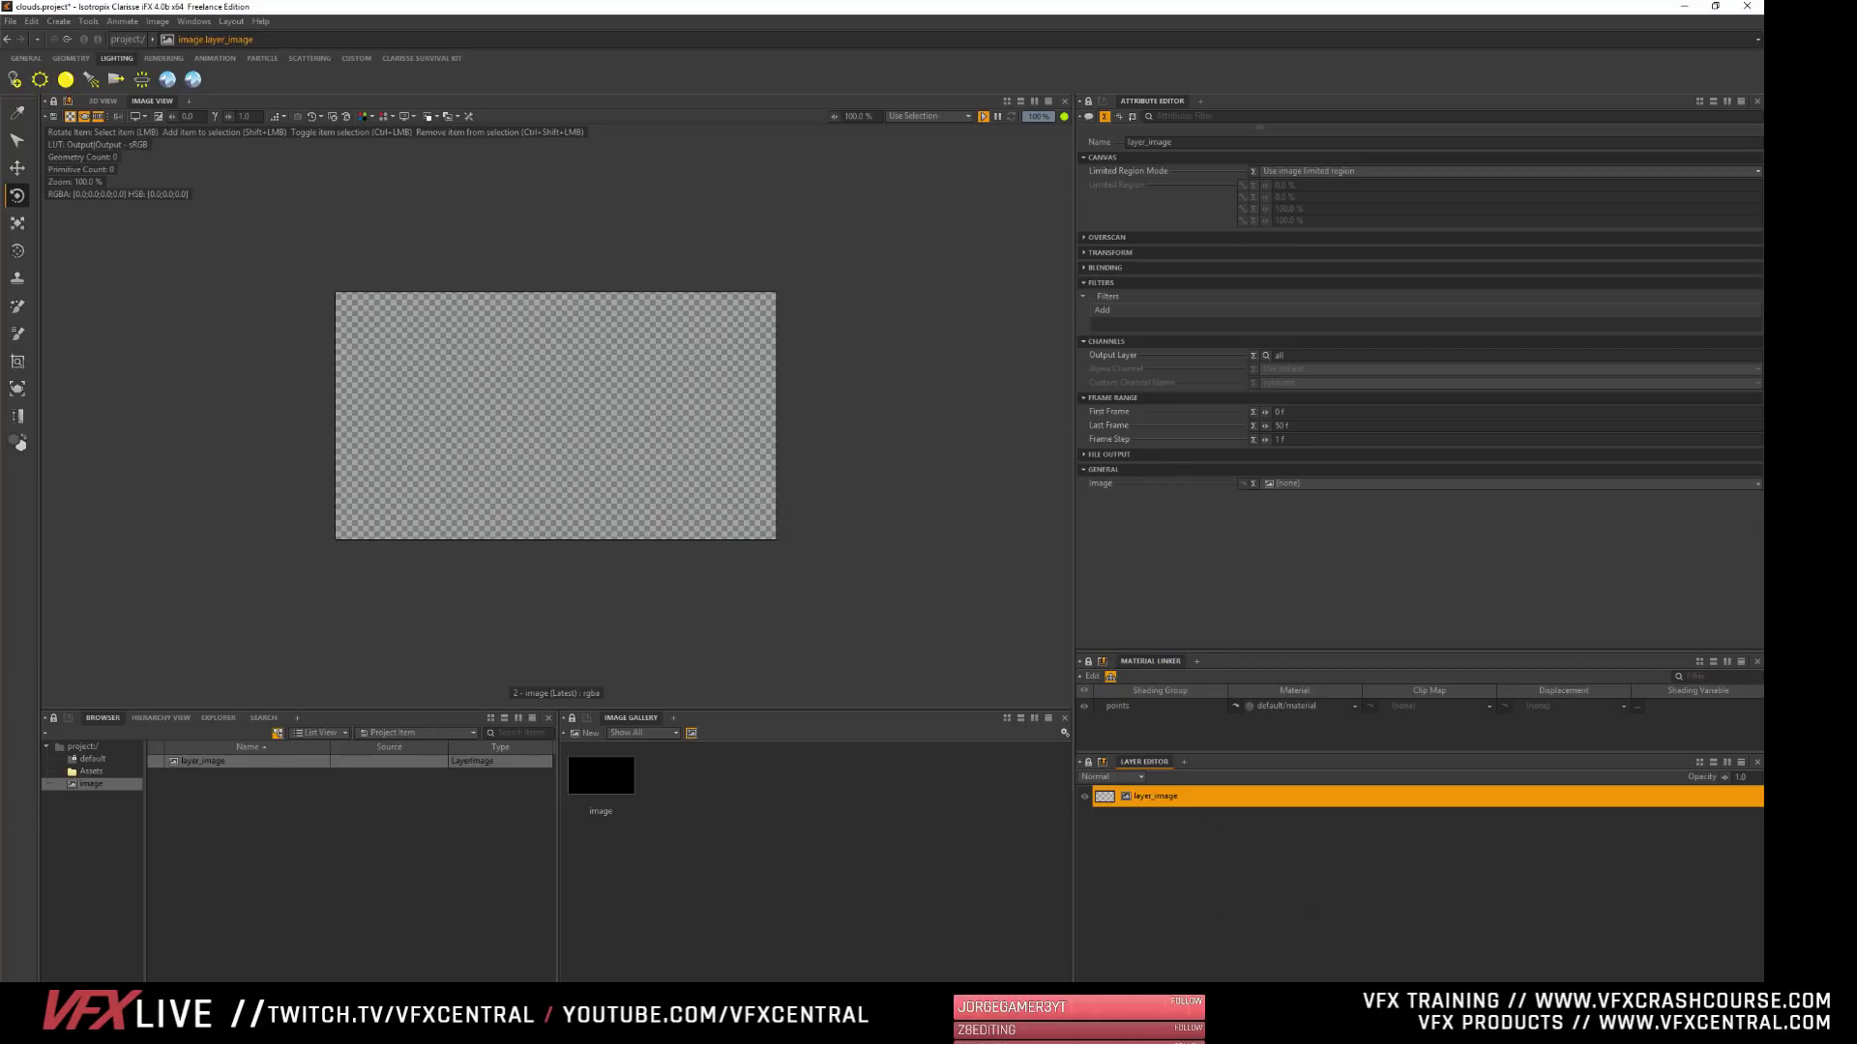
- Add a 3D layer above the image layer and collapse its Canvas attributes
{"action": "left_click", "coordinate": [1305, 799]}
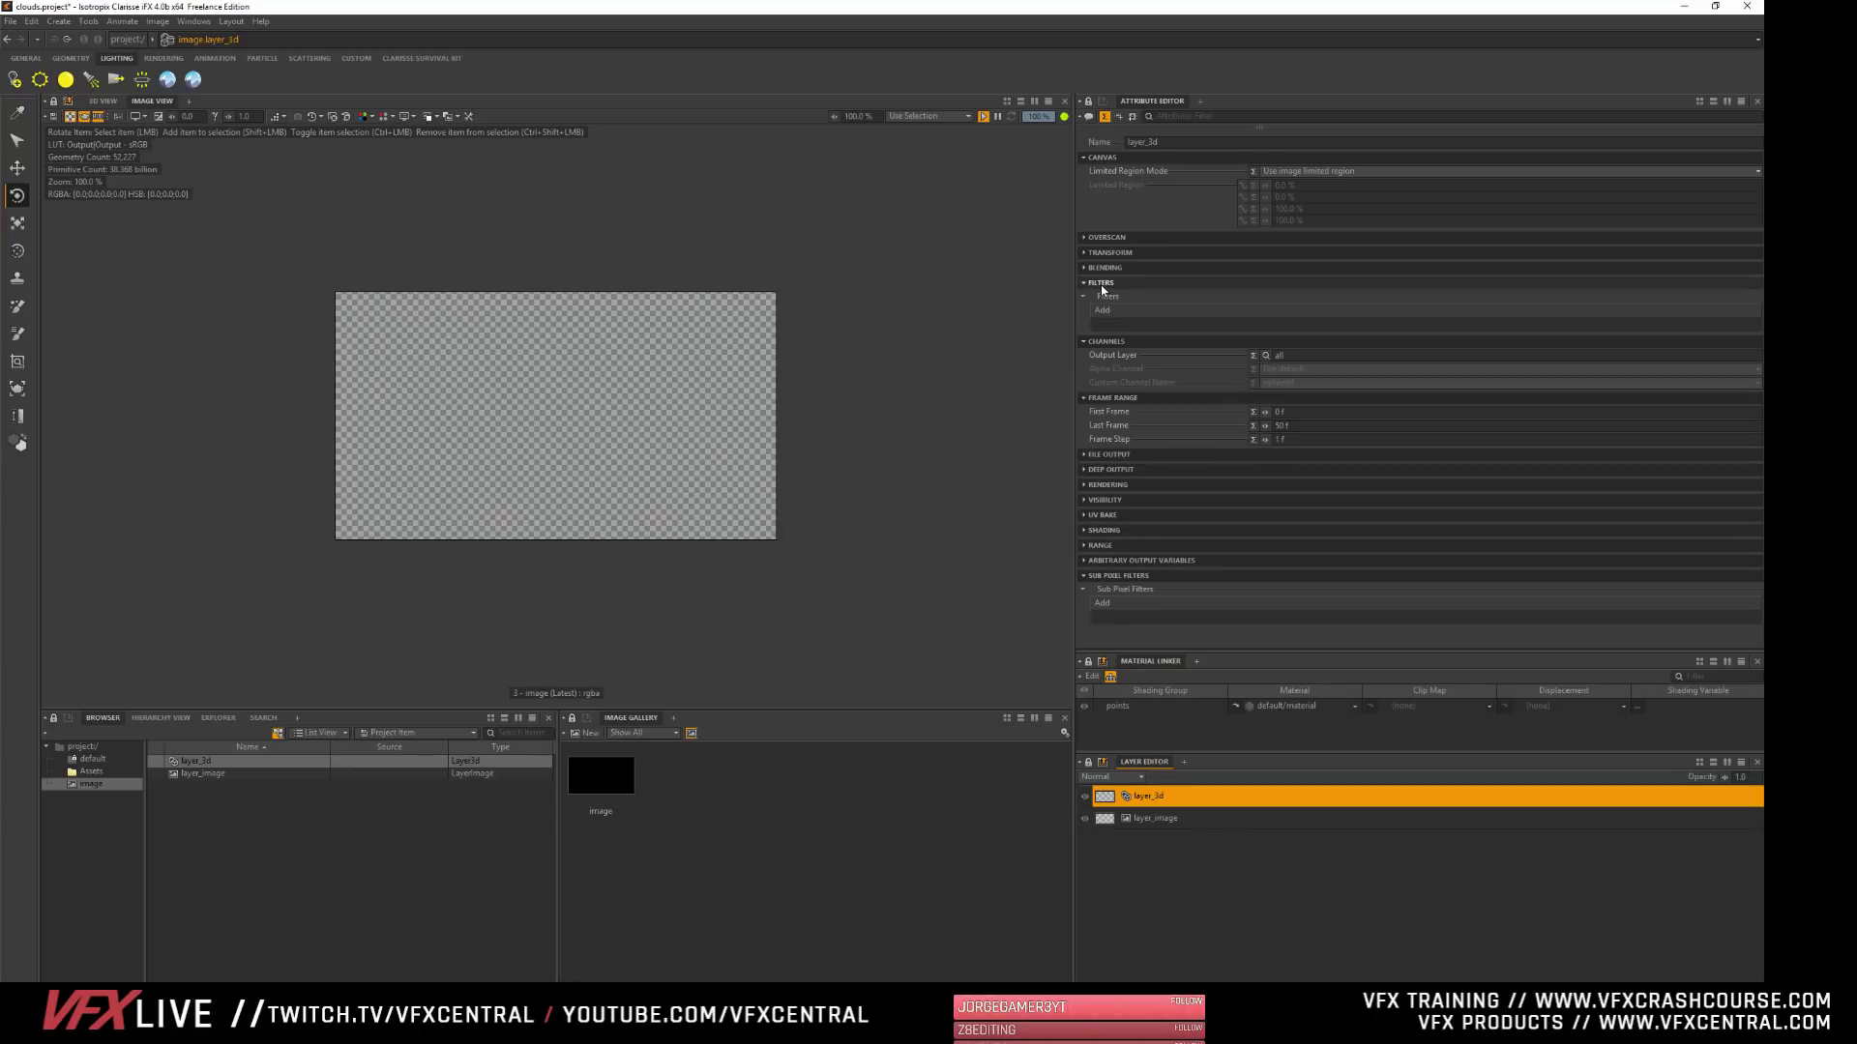
{"action": "left_click", "coordinate": [1101, 157]}
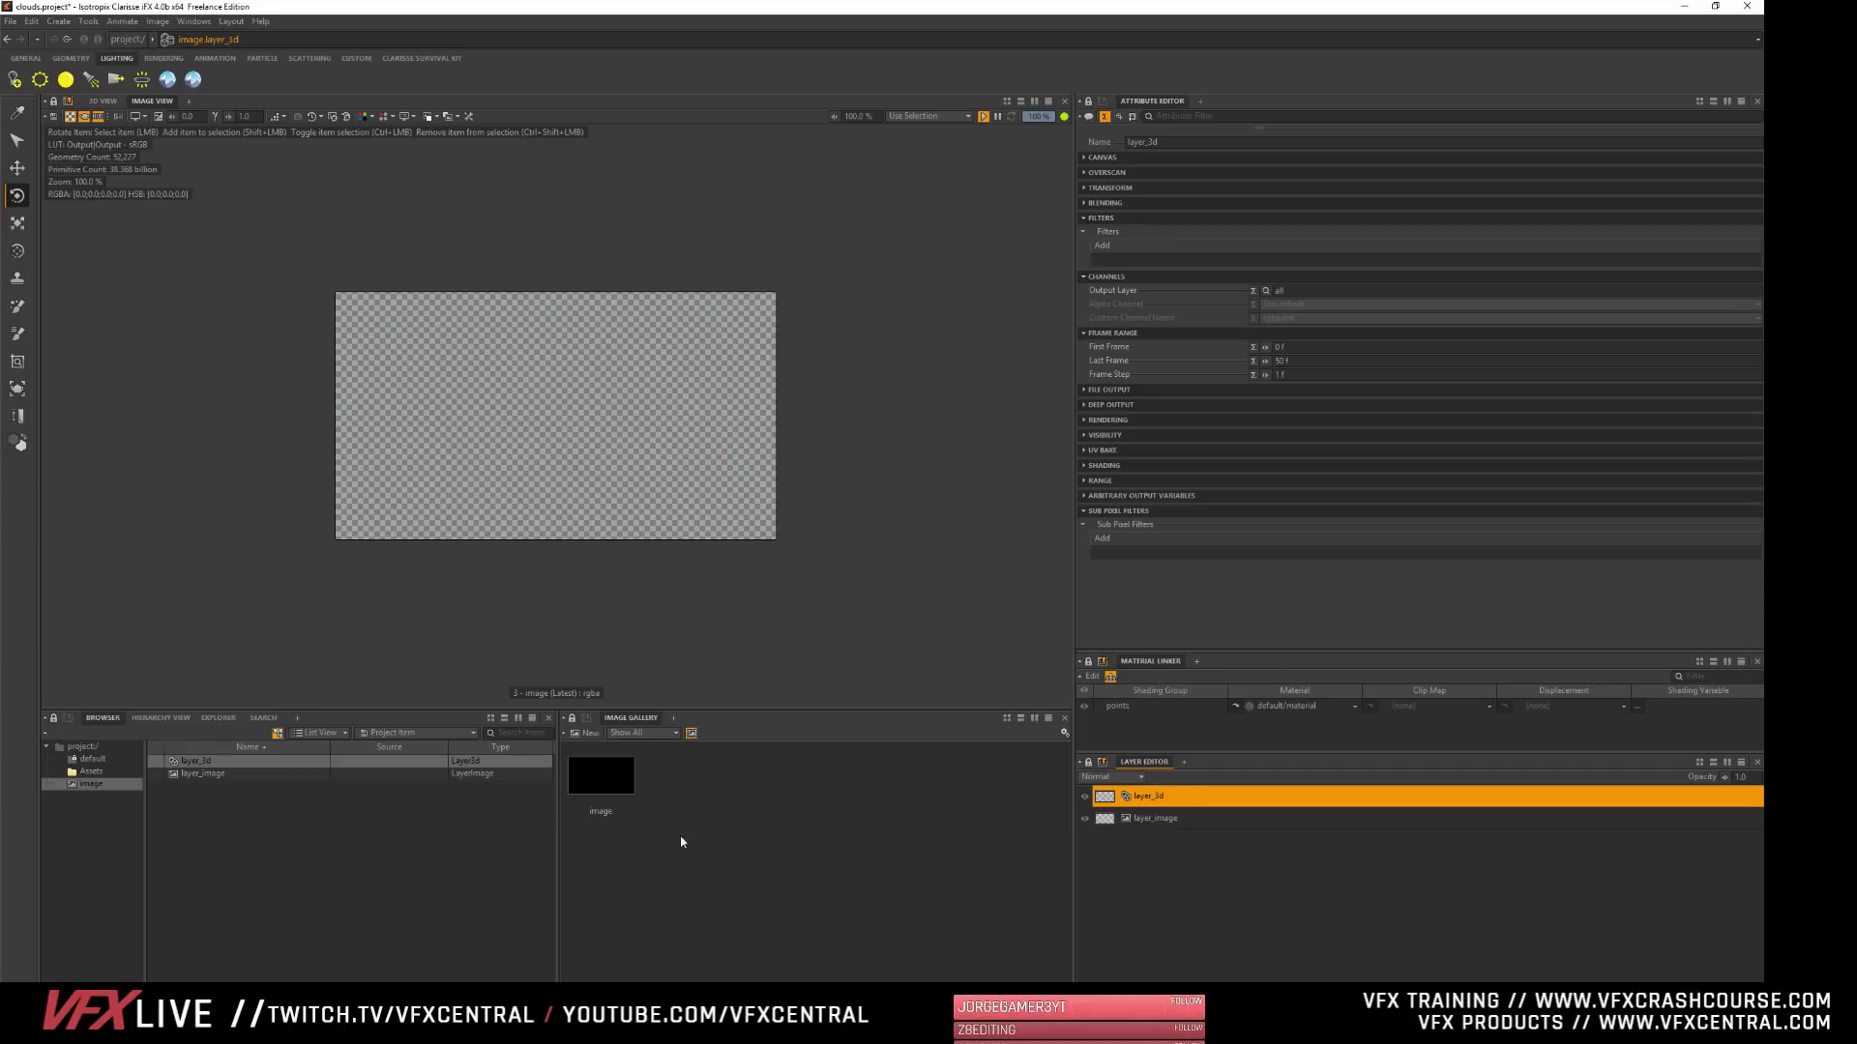
- Select the image in the gallery and examine its layer list and Canvas attributes
{"action": "left_click", "coordinate": [620, 794]}
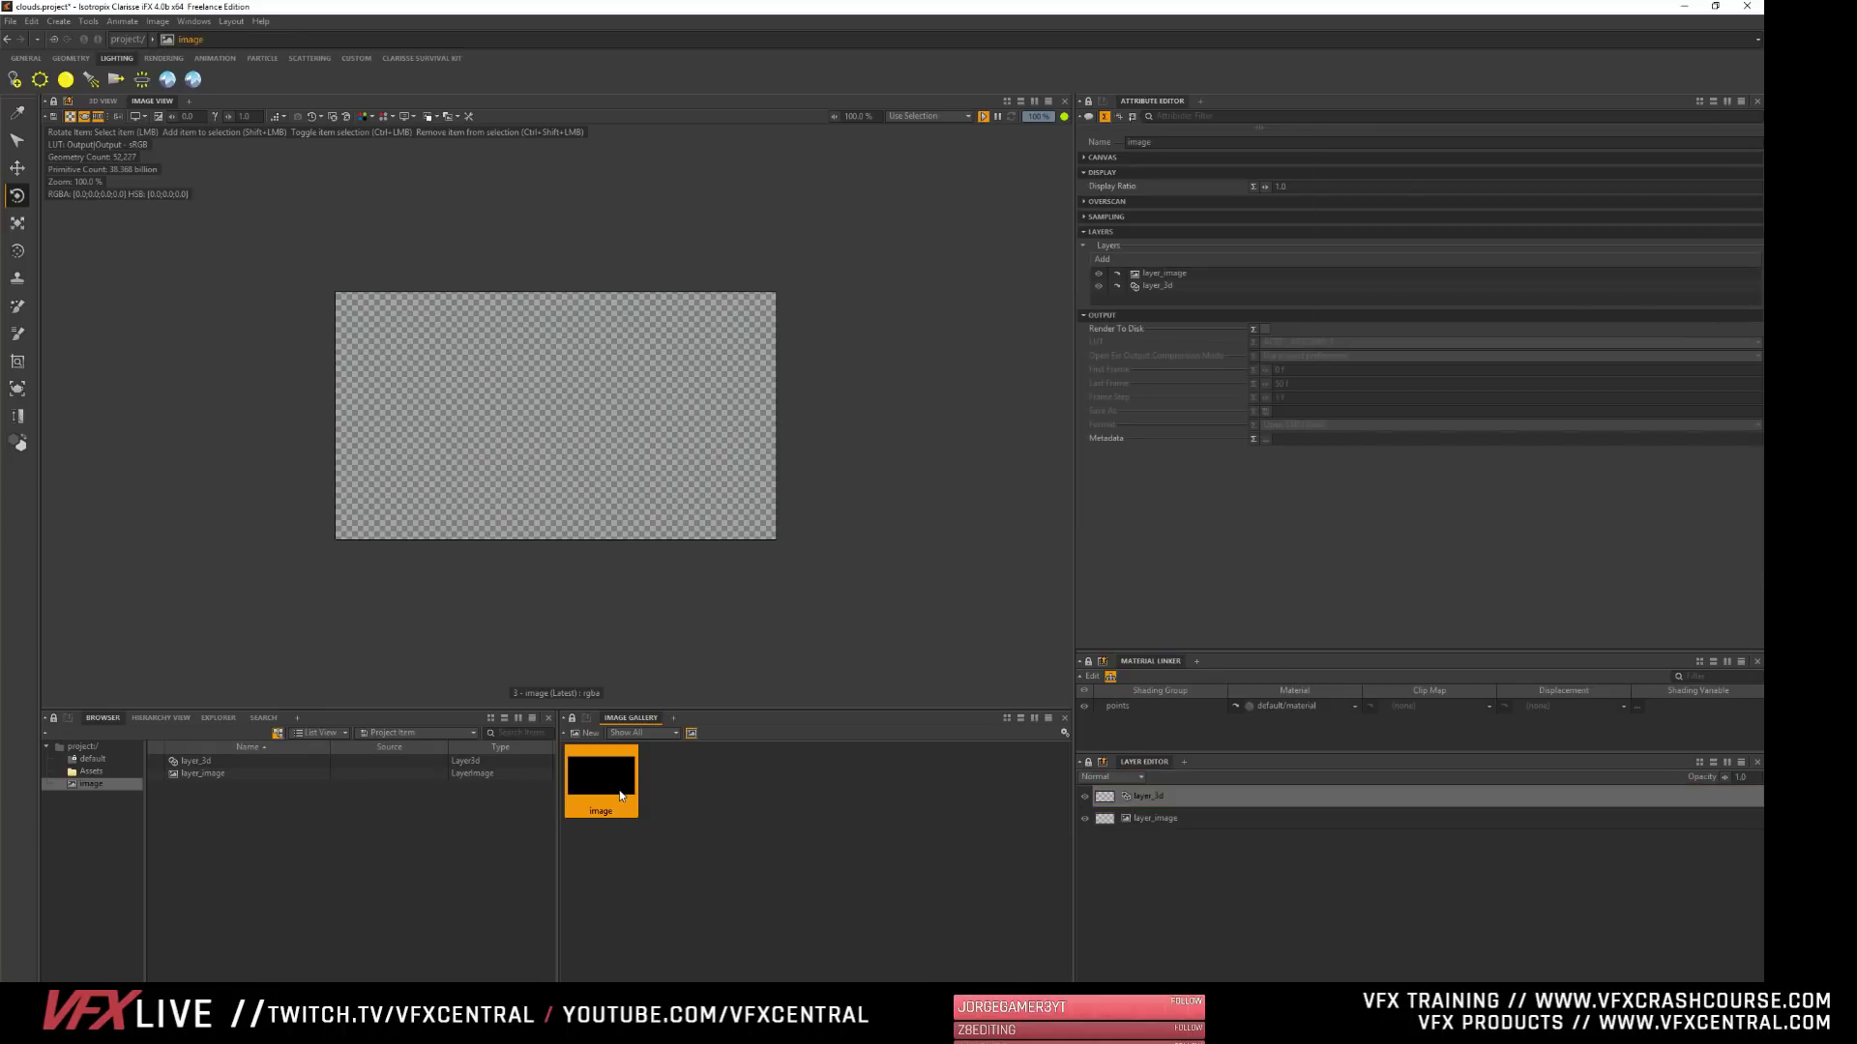
{"action": "right_click", "coordinate": [1120, 304]}
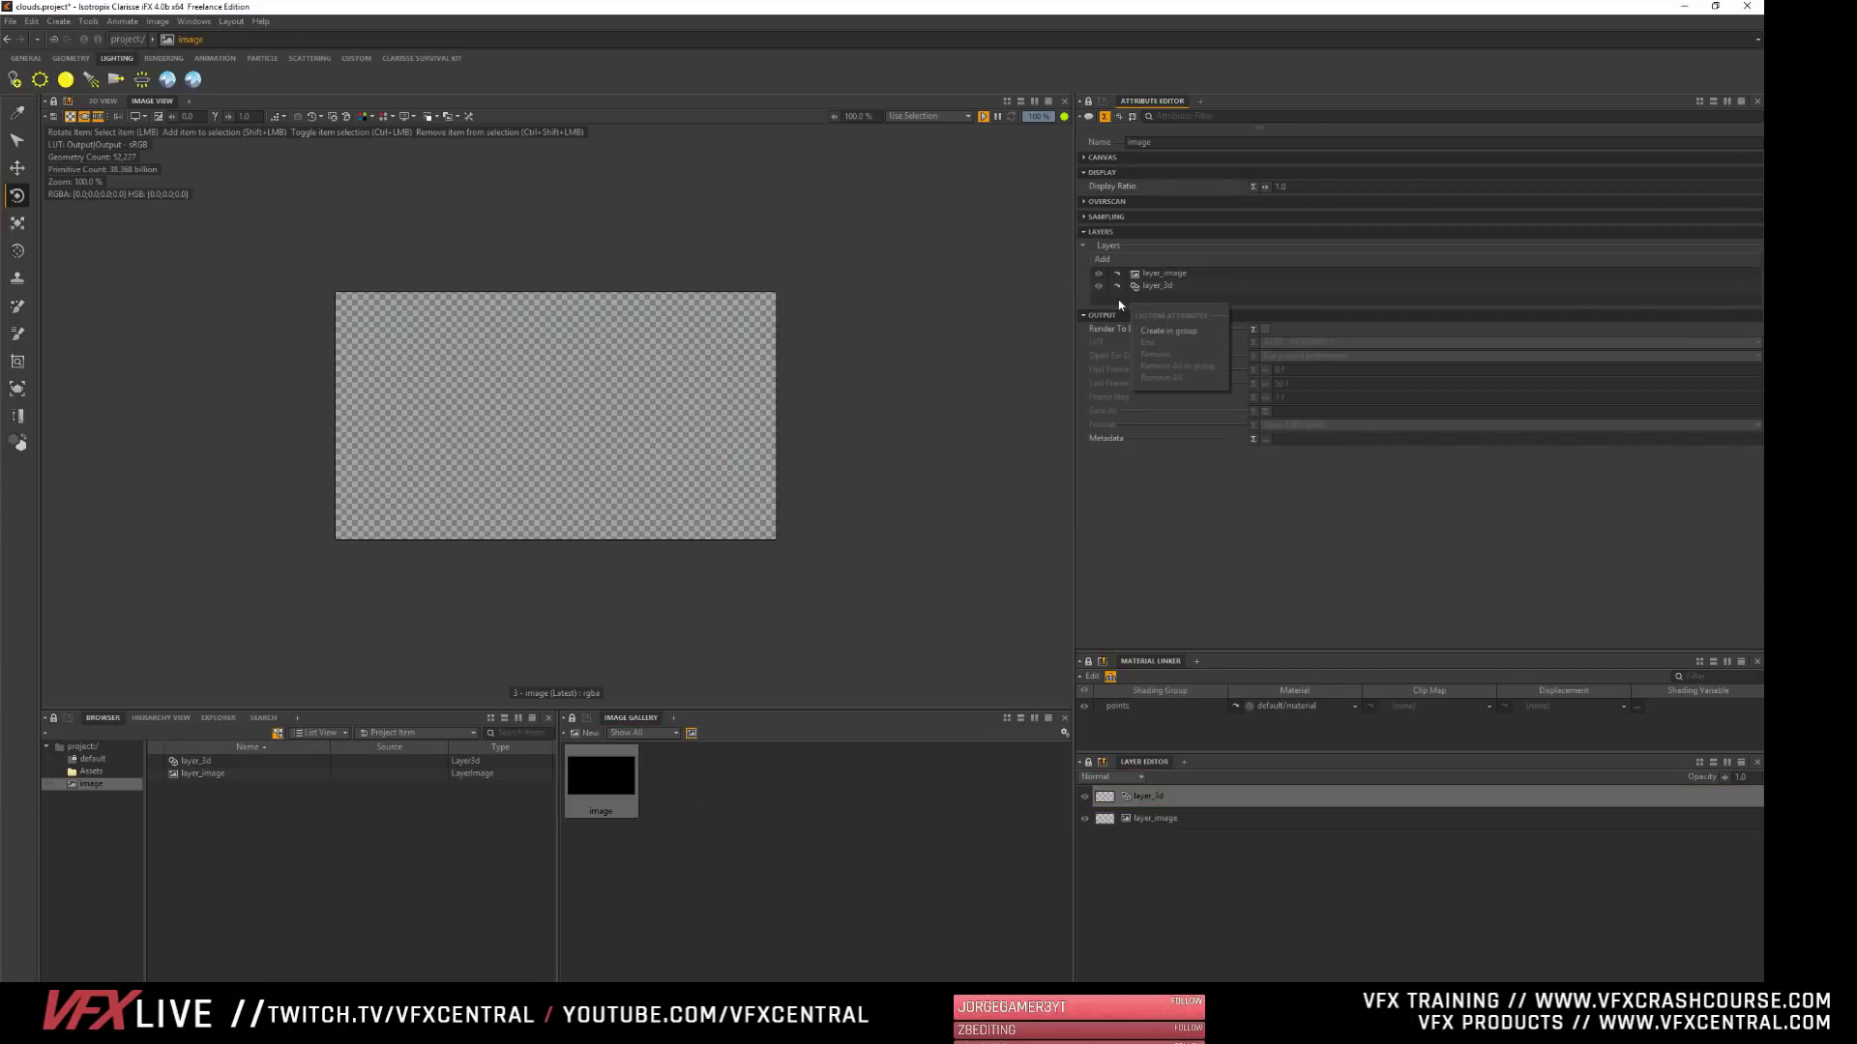
{"action": "left_click", "coordinate": [1133, 300]}
{"action": "left_click", "coordinate": [1157, 286]}
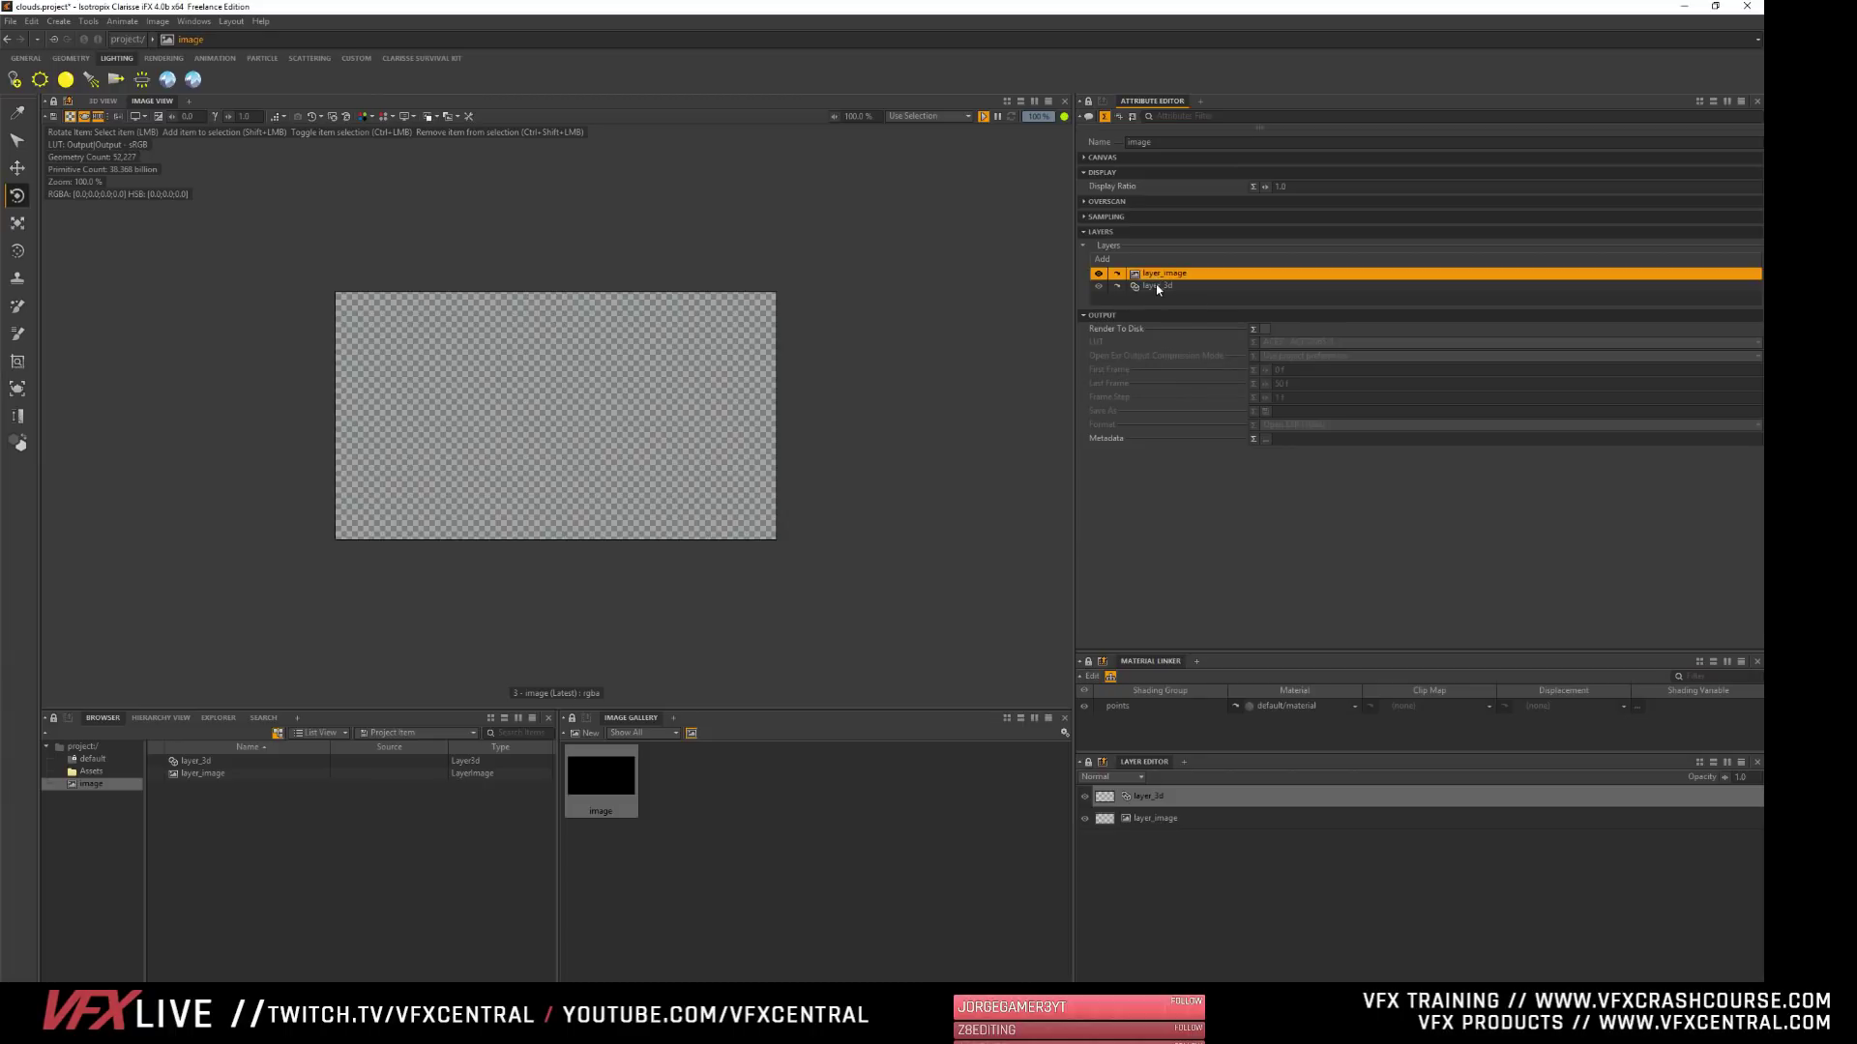
{"action": "left_click", "coordinate": [1112, 158]}
{"action": "left_click", "coordinate": [1111, 158]}
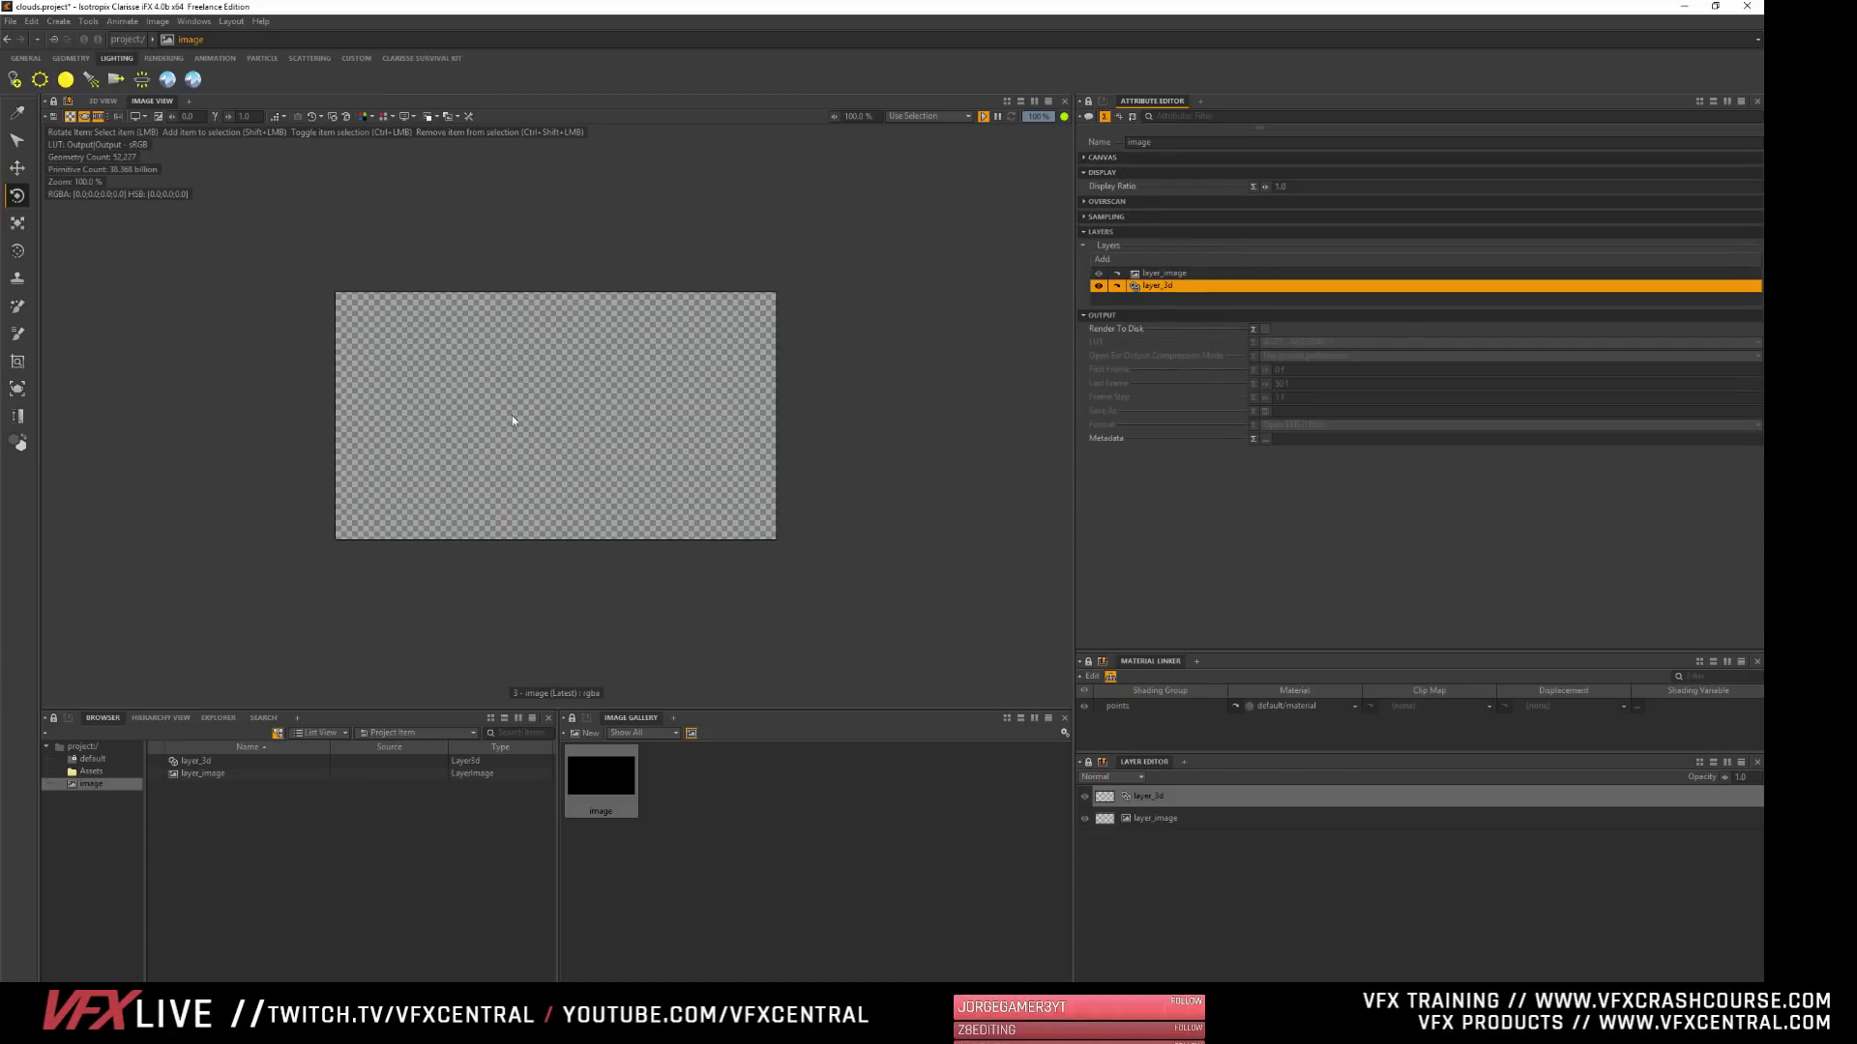
- Compare the image layer's attributes with those of the 3D layer, including its Rendering attributes and available renderers
{"action": "left_click", "coordinate": [1131, 818]}
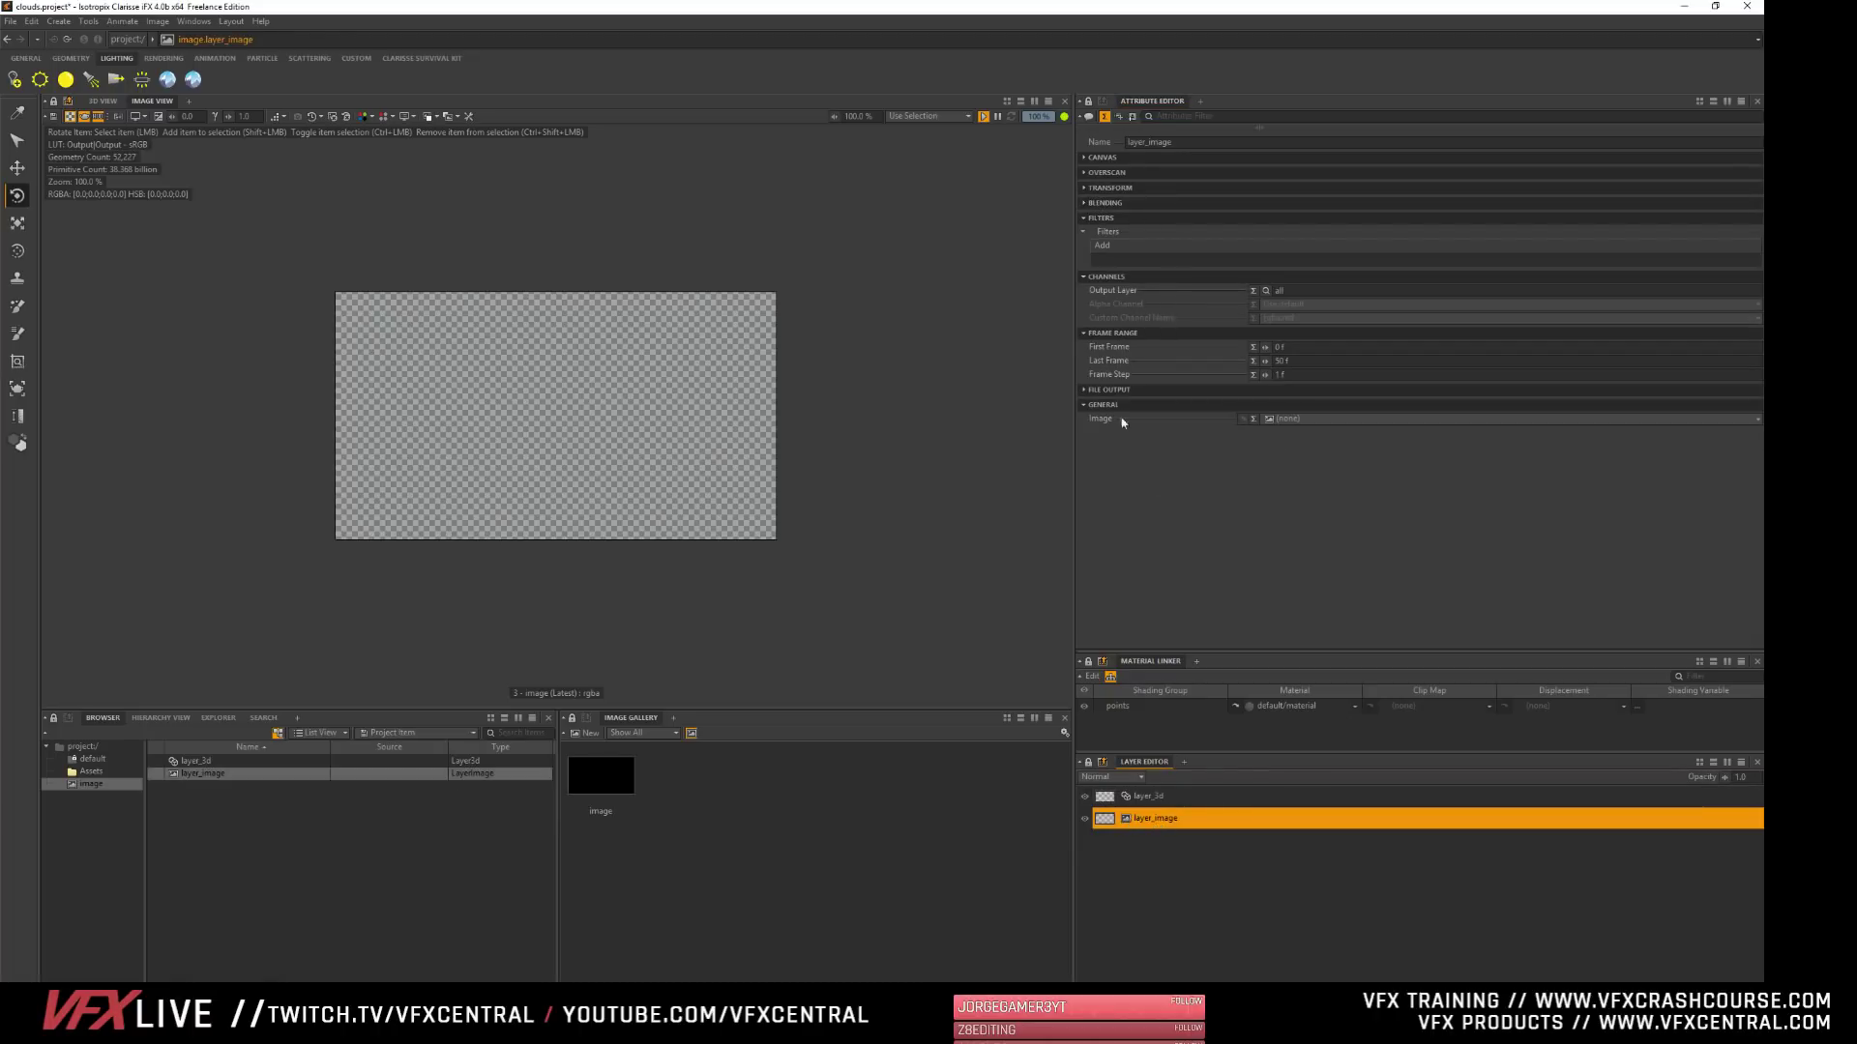
{"action": "left_click", "coordinate": [1151, 796]}
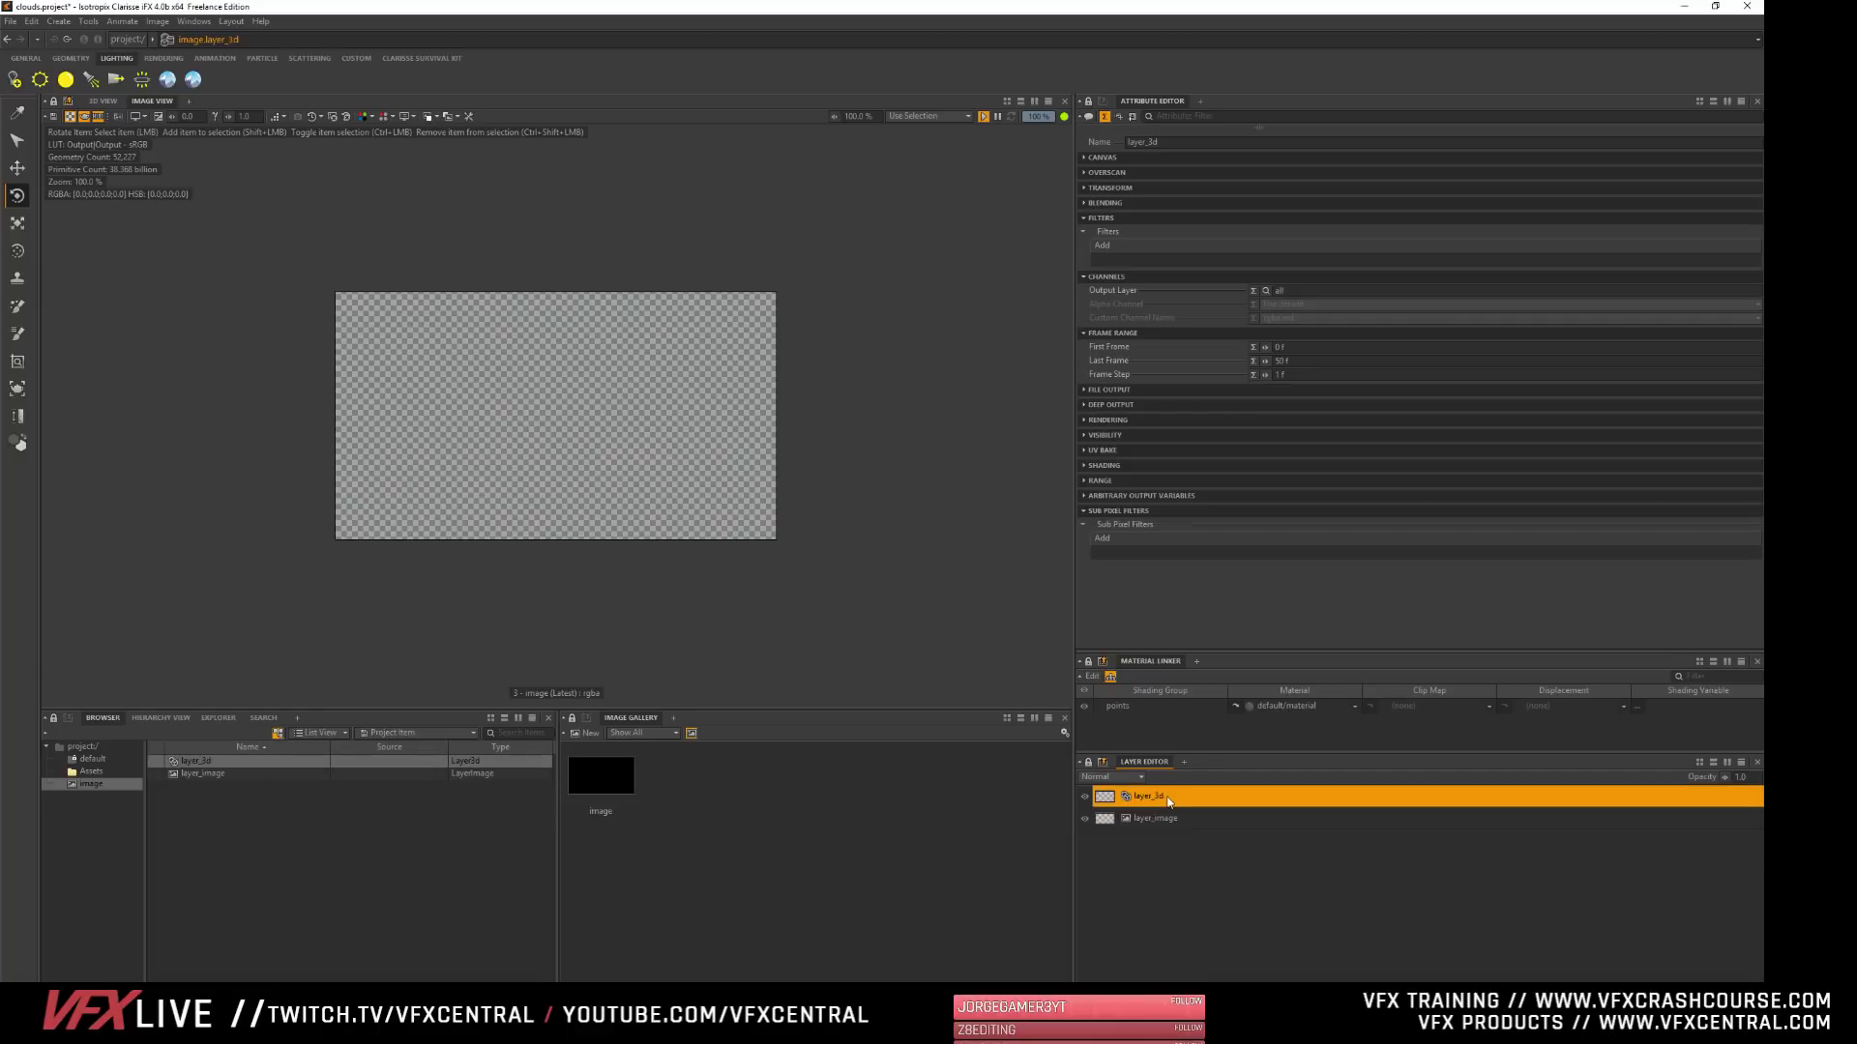
{"action": "left_click", "coordinate": [1112, 420]}
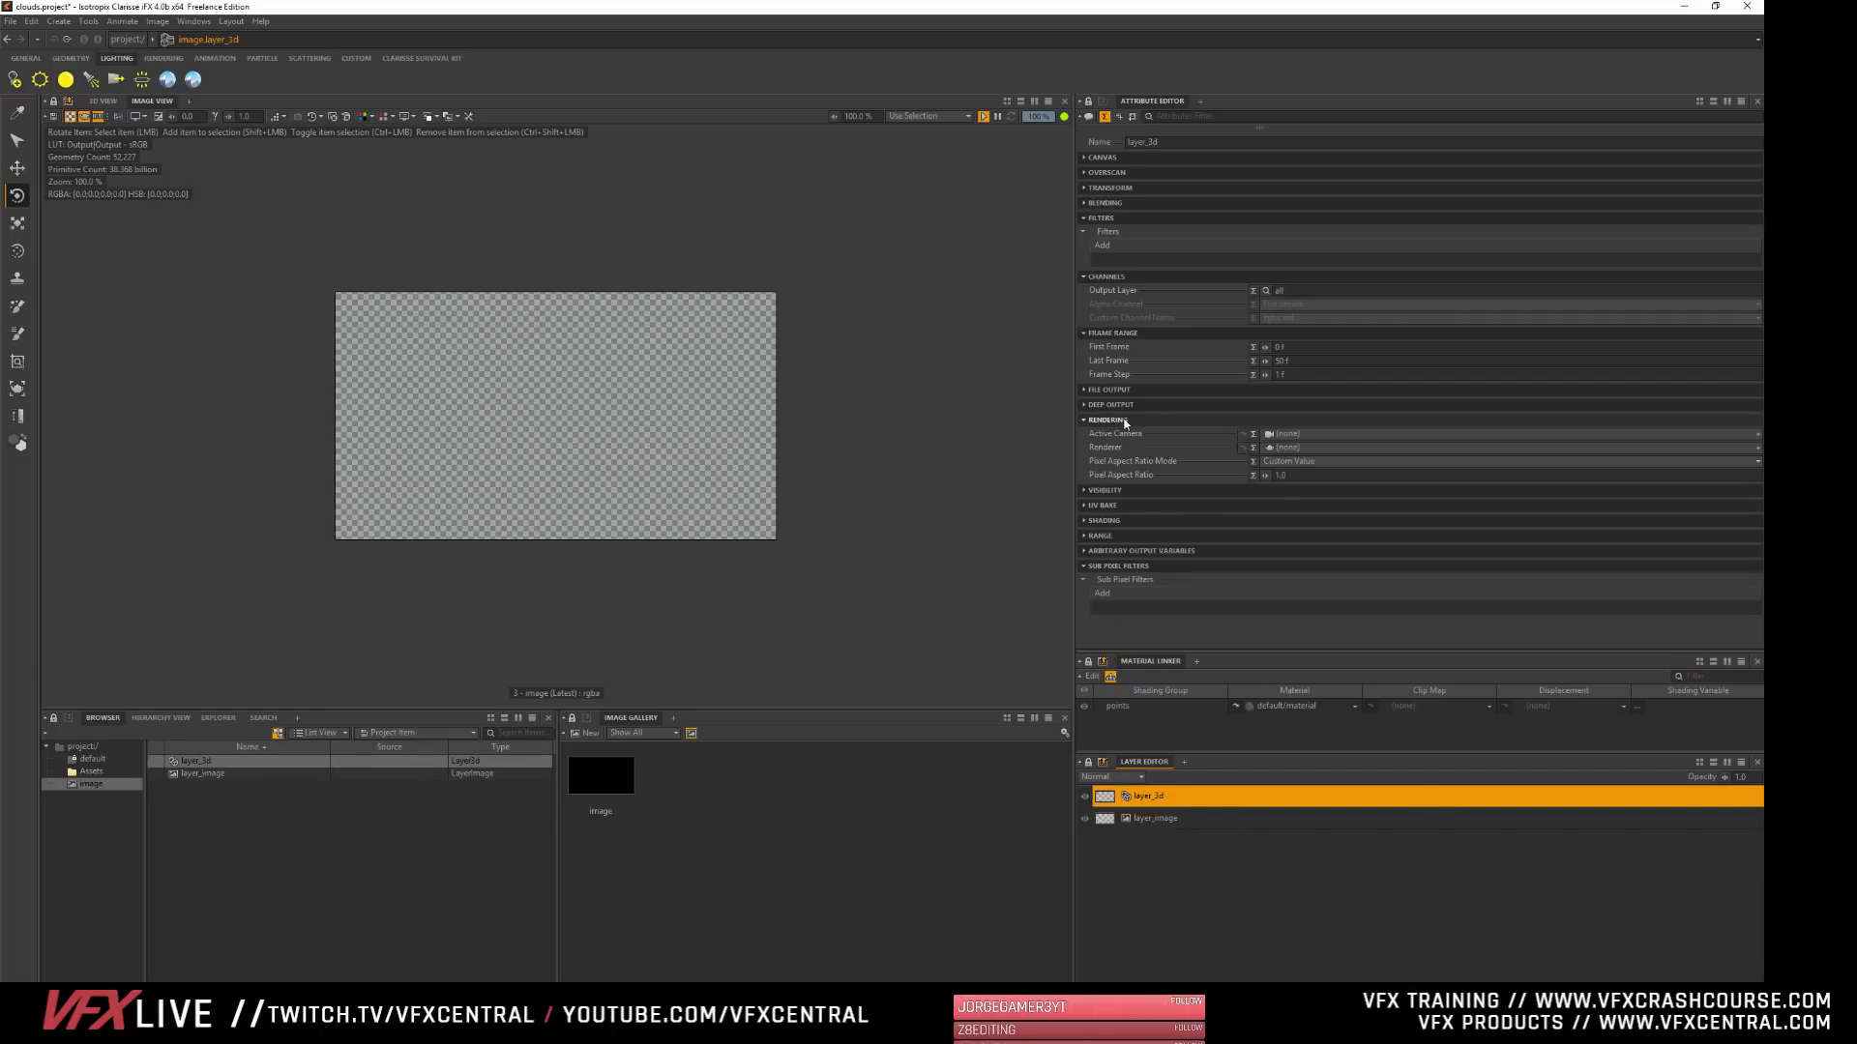
{"action": "left_click", "coordinate": [1281, 449]}
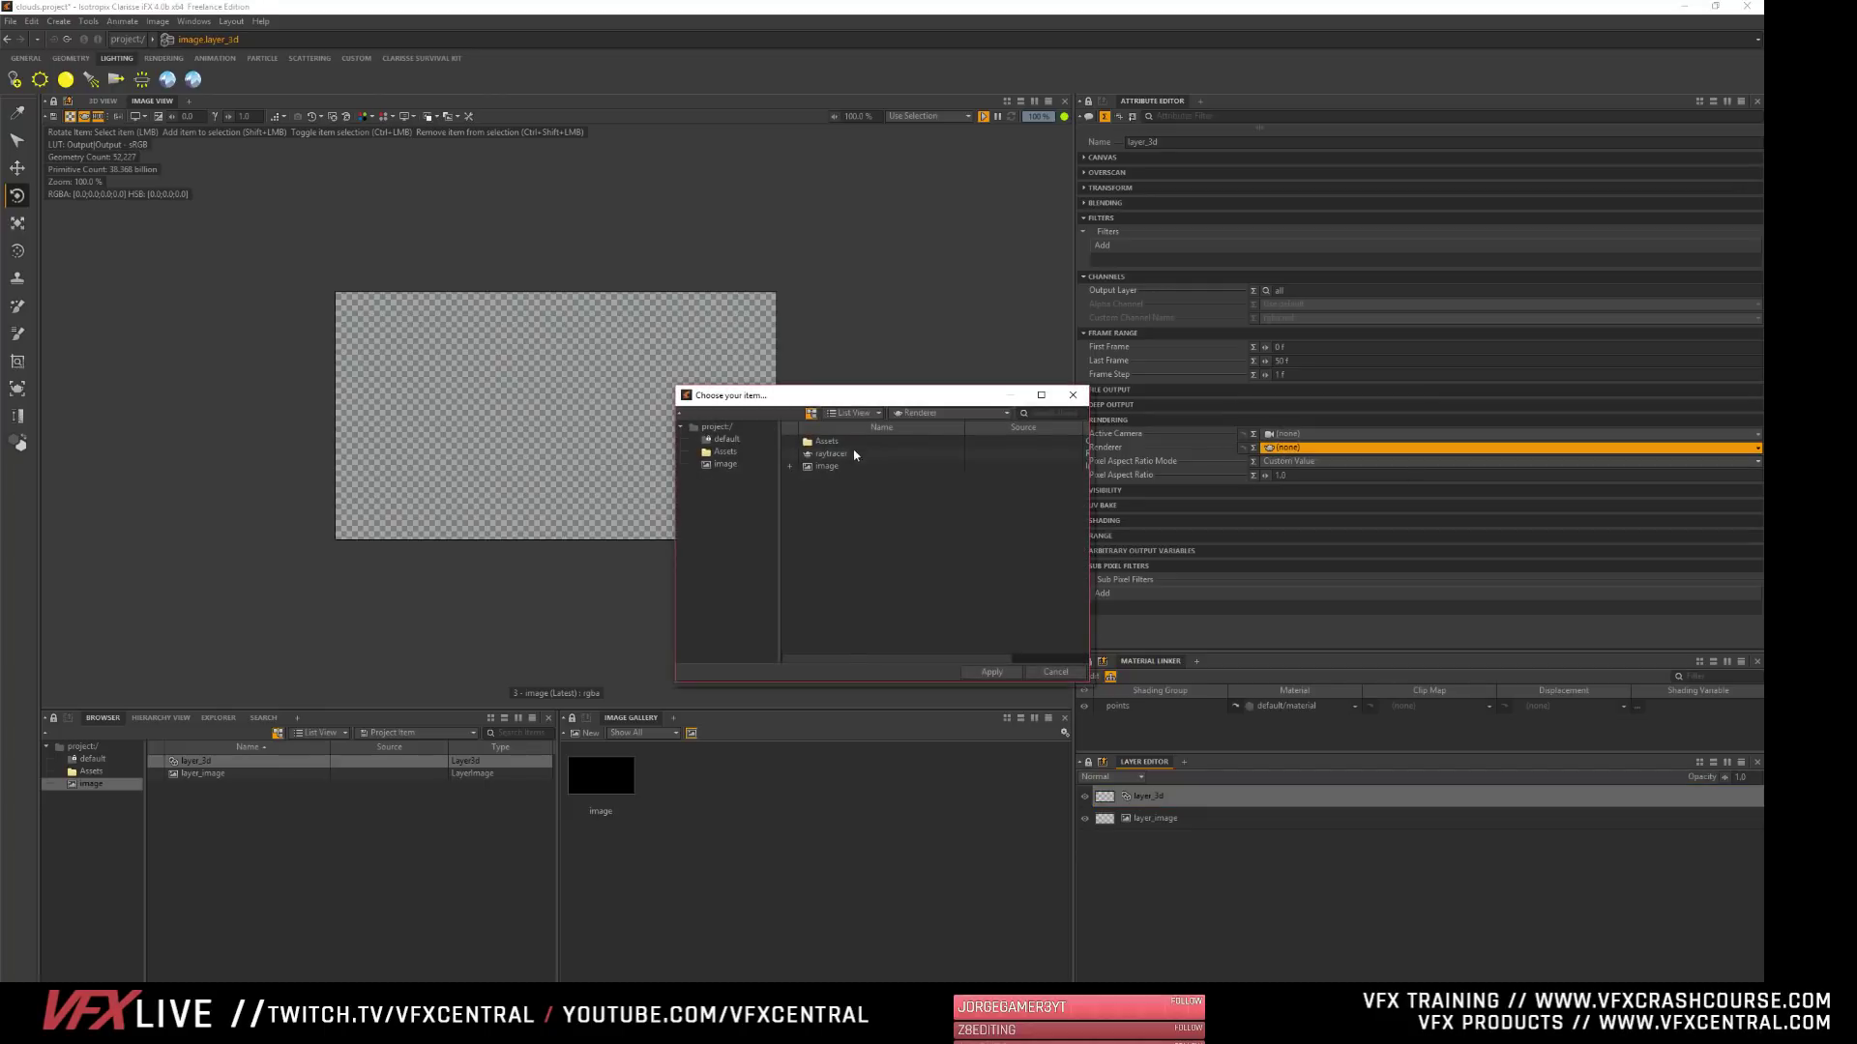
- Delete the image layer and assign the raytracer as the 3D layer's renderer
{"action": "left_click", "coordinate": [1168, 818]}
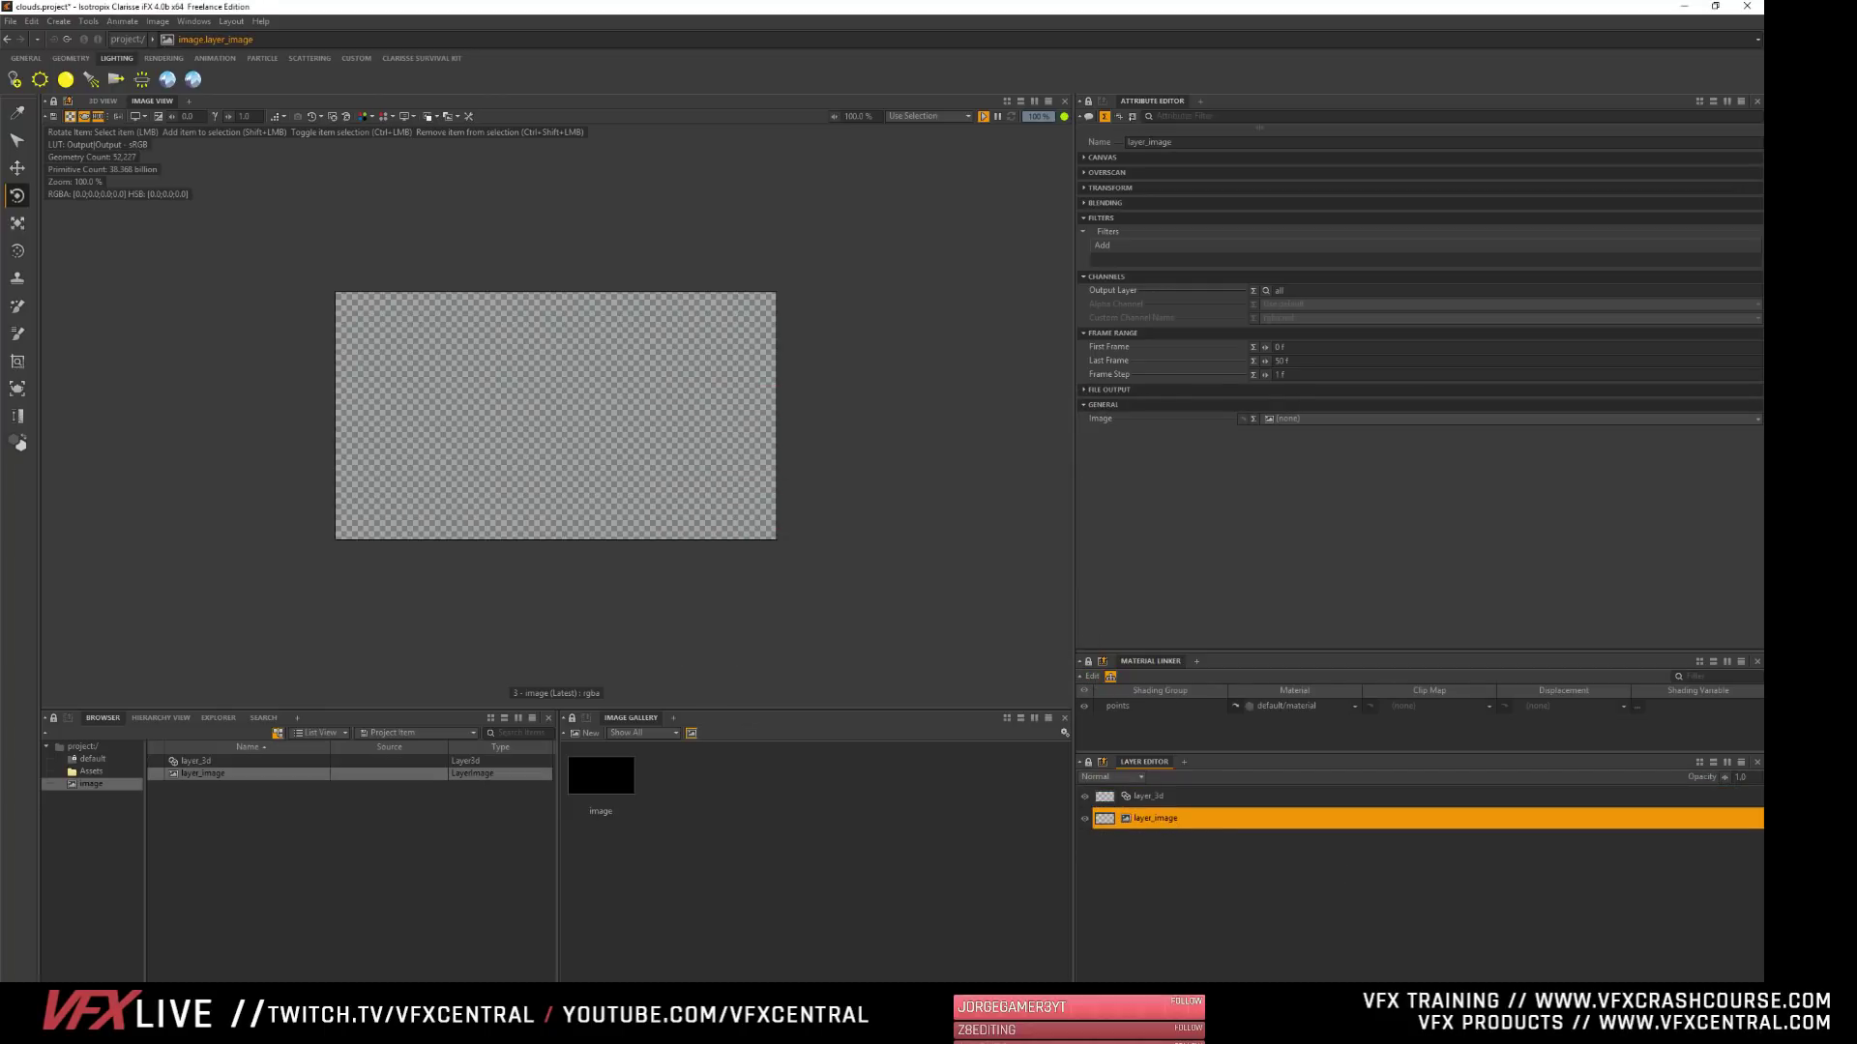
{"action": "key", "text": "Delete"}
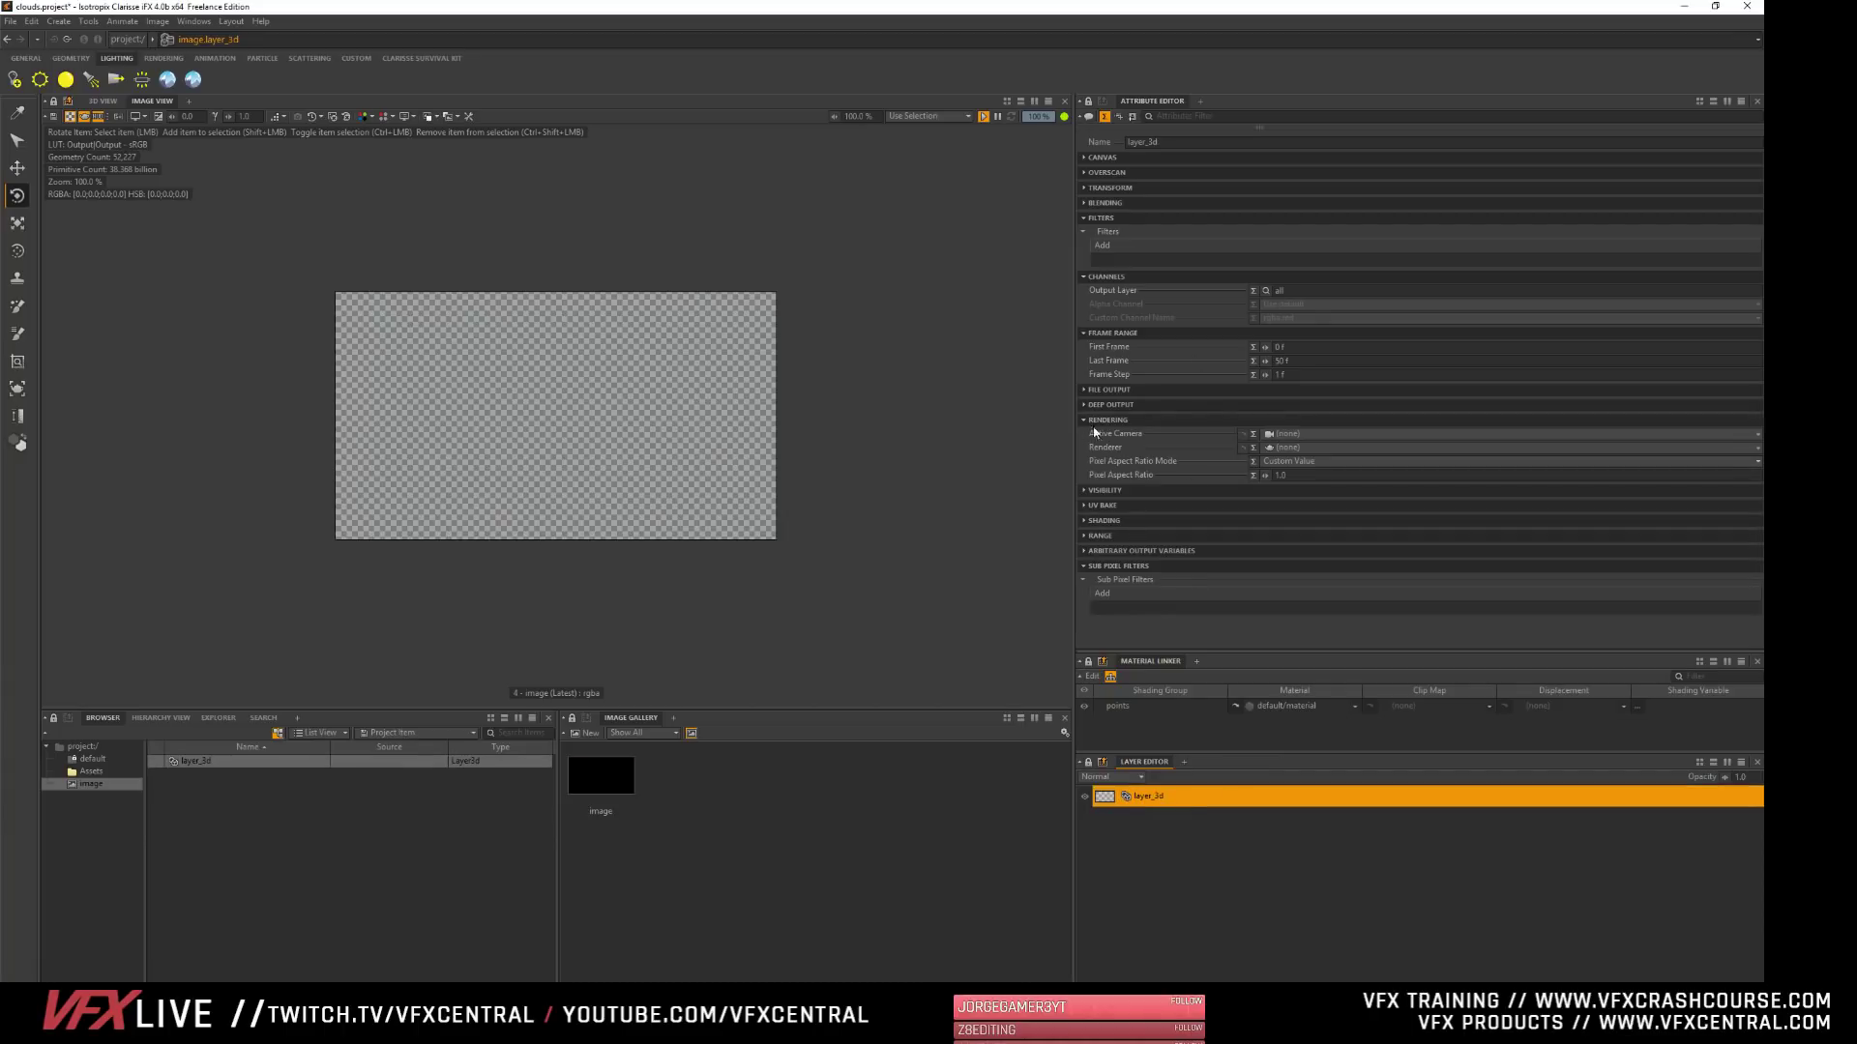
{"action": "left_click", "coordinate": [1285, 449]}
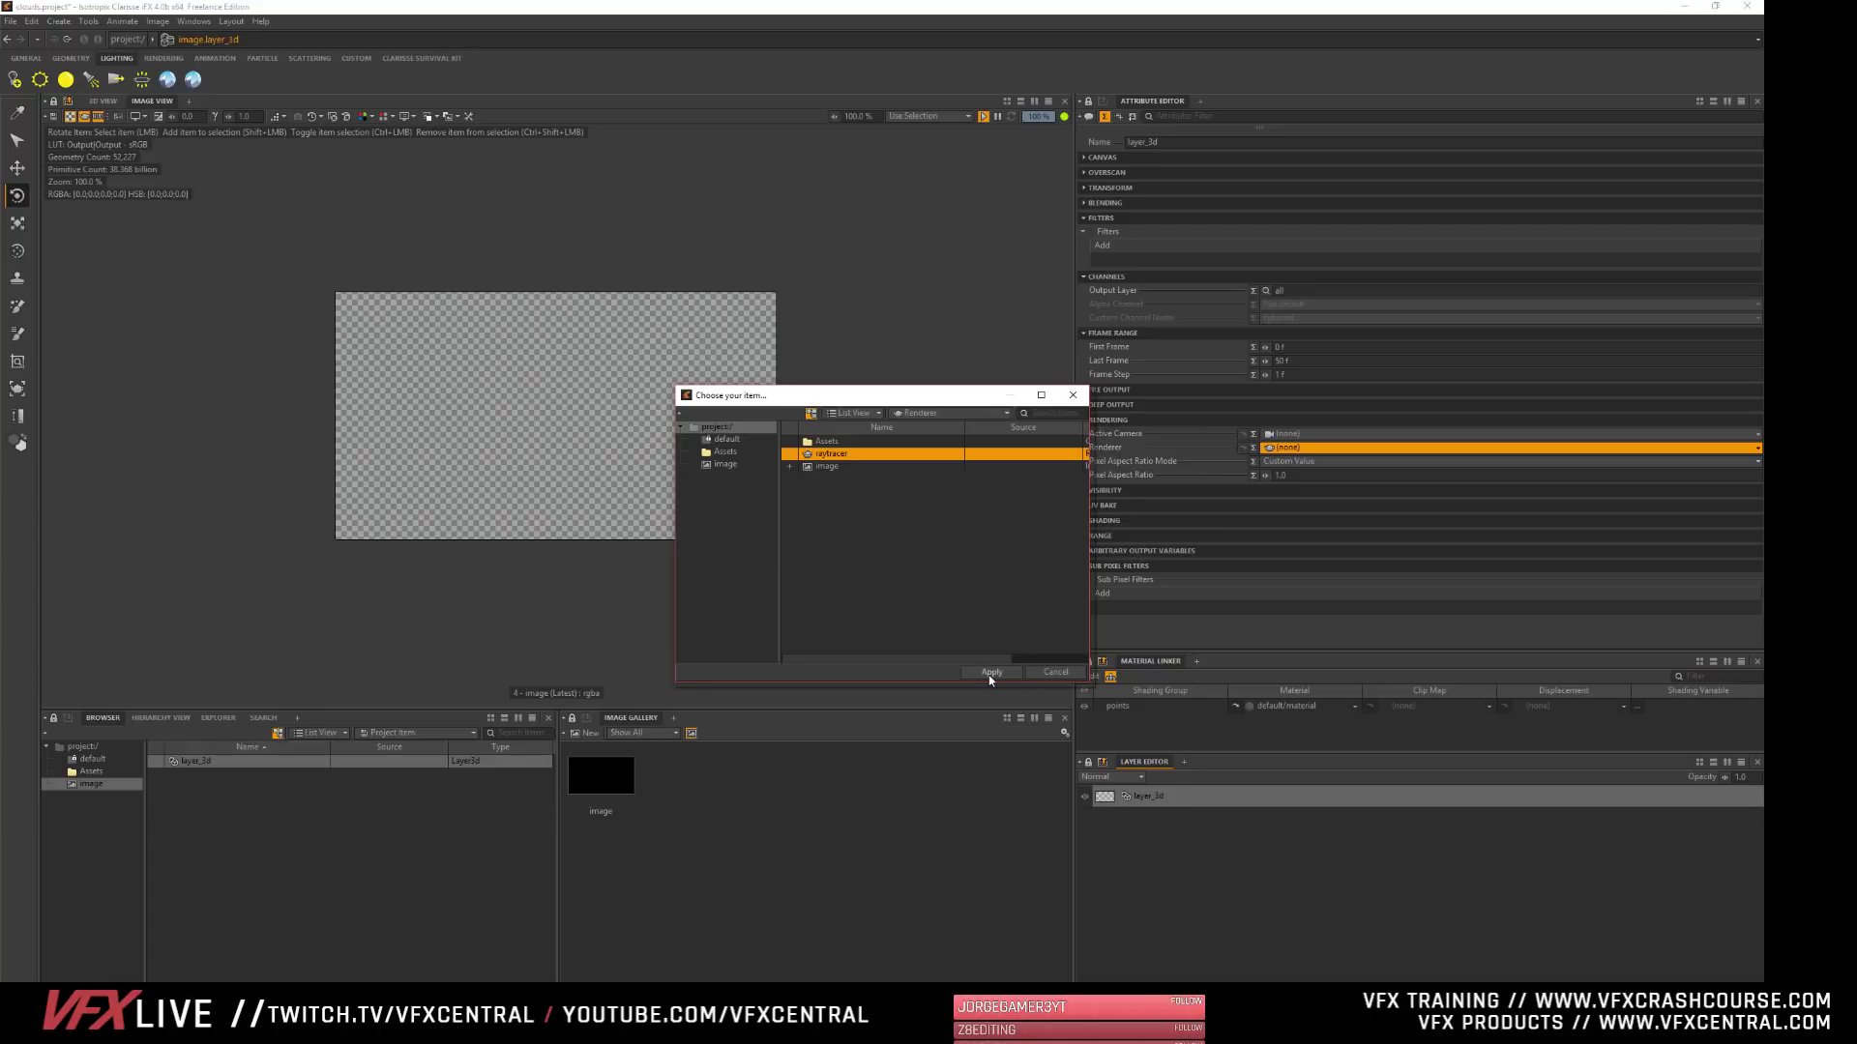
{"action": "left_click", "coordinate": [990, 672]}
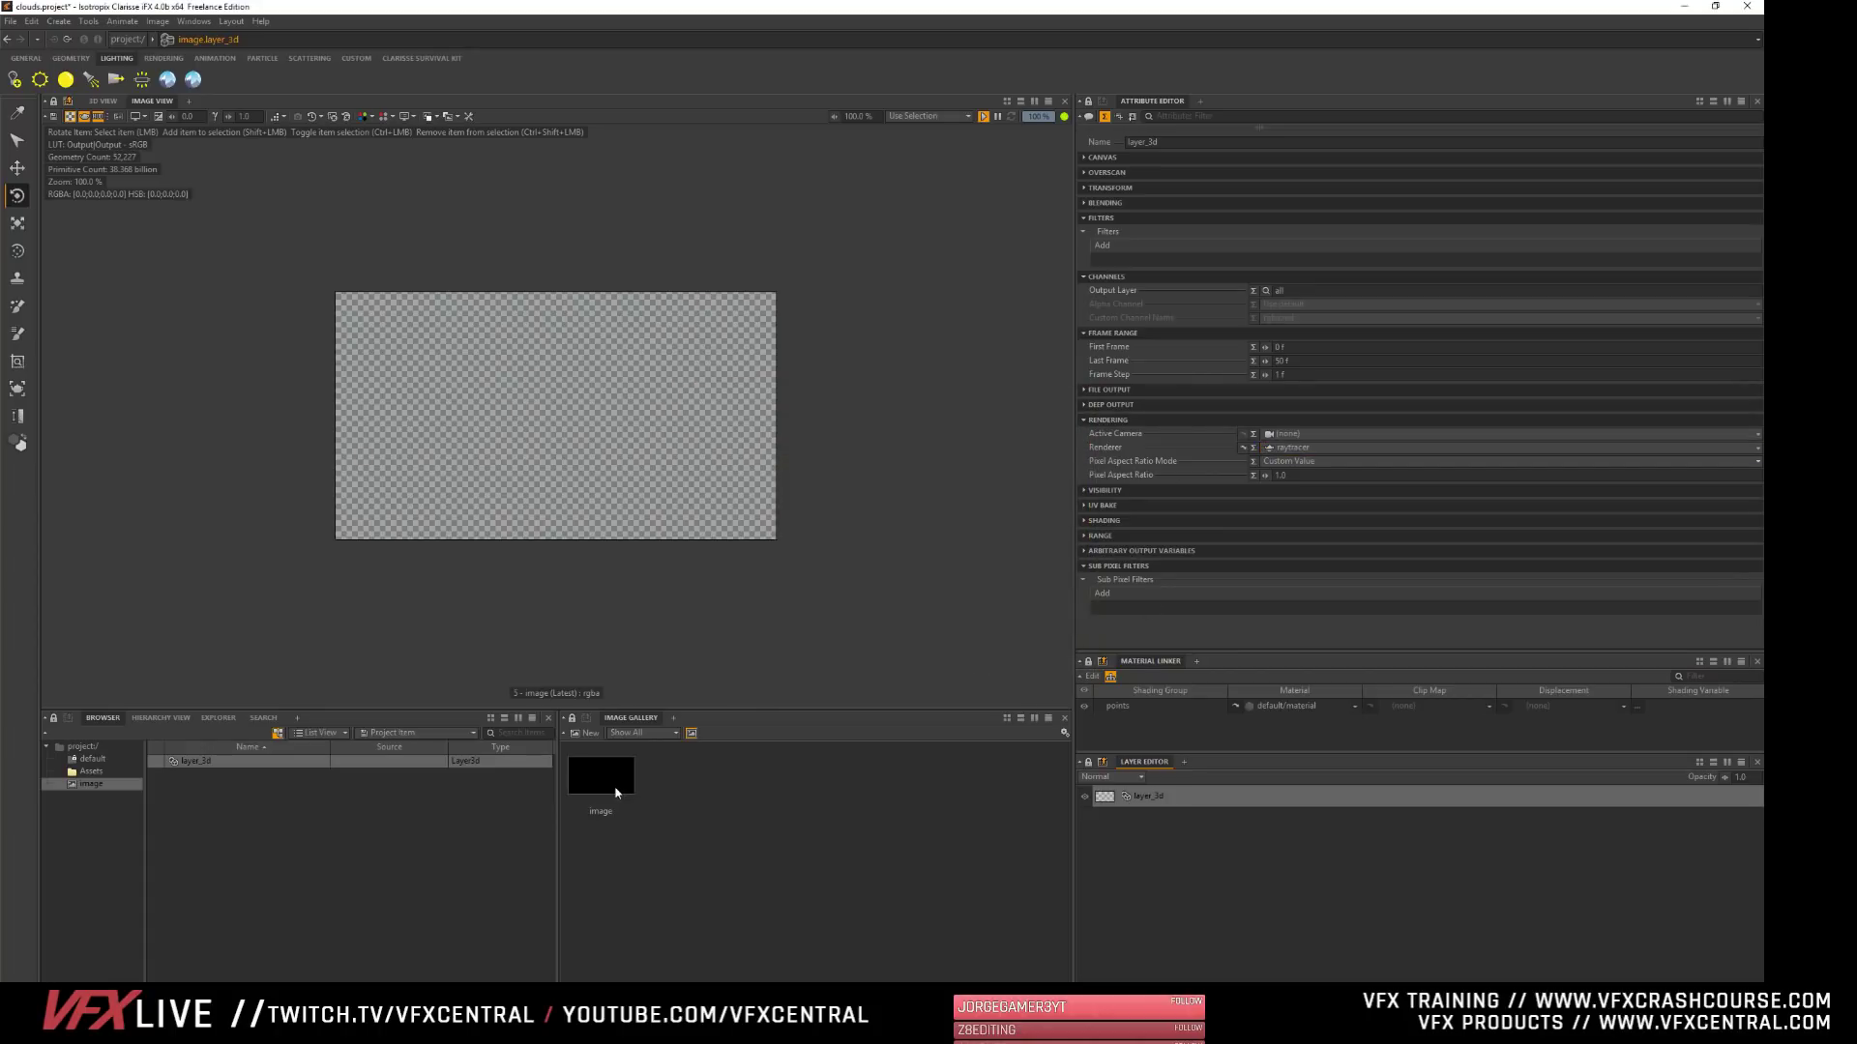
- Create a camera from the current 3D view in the project context and set the view to display the whole context
{"action": "left_click", "coordinate": [81, 746]}
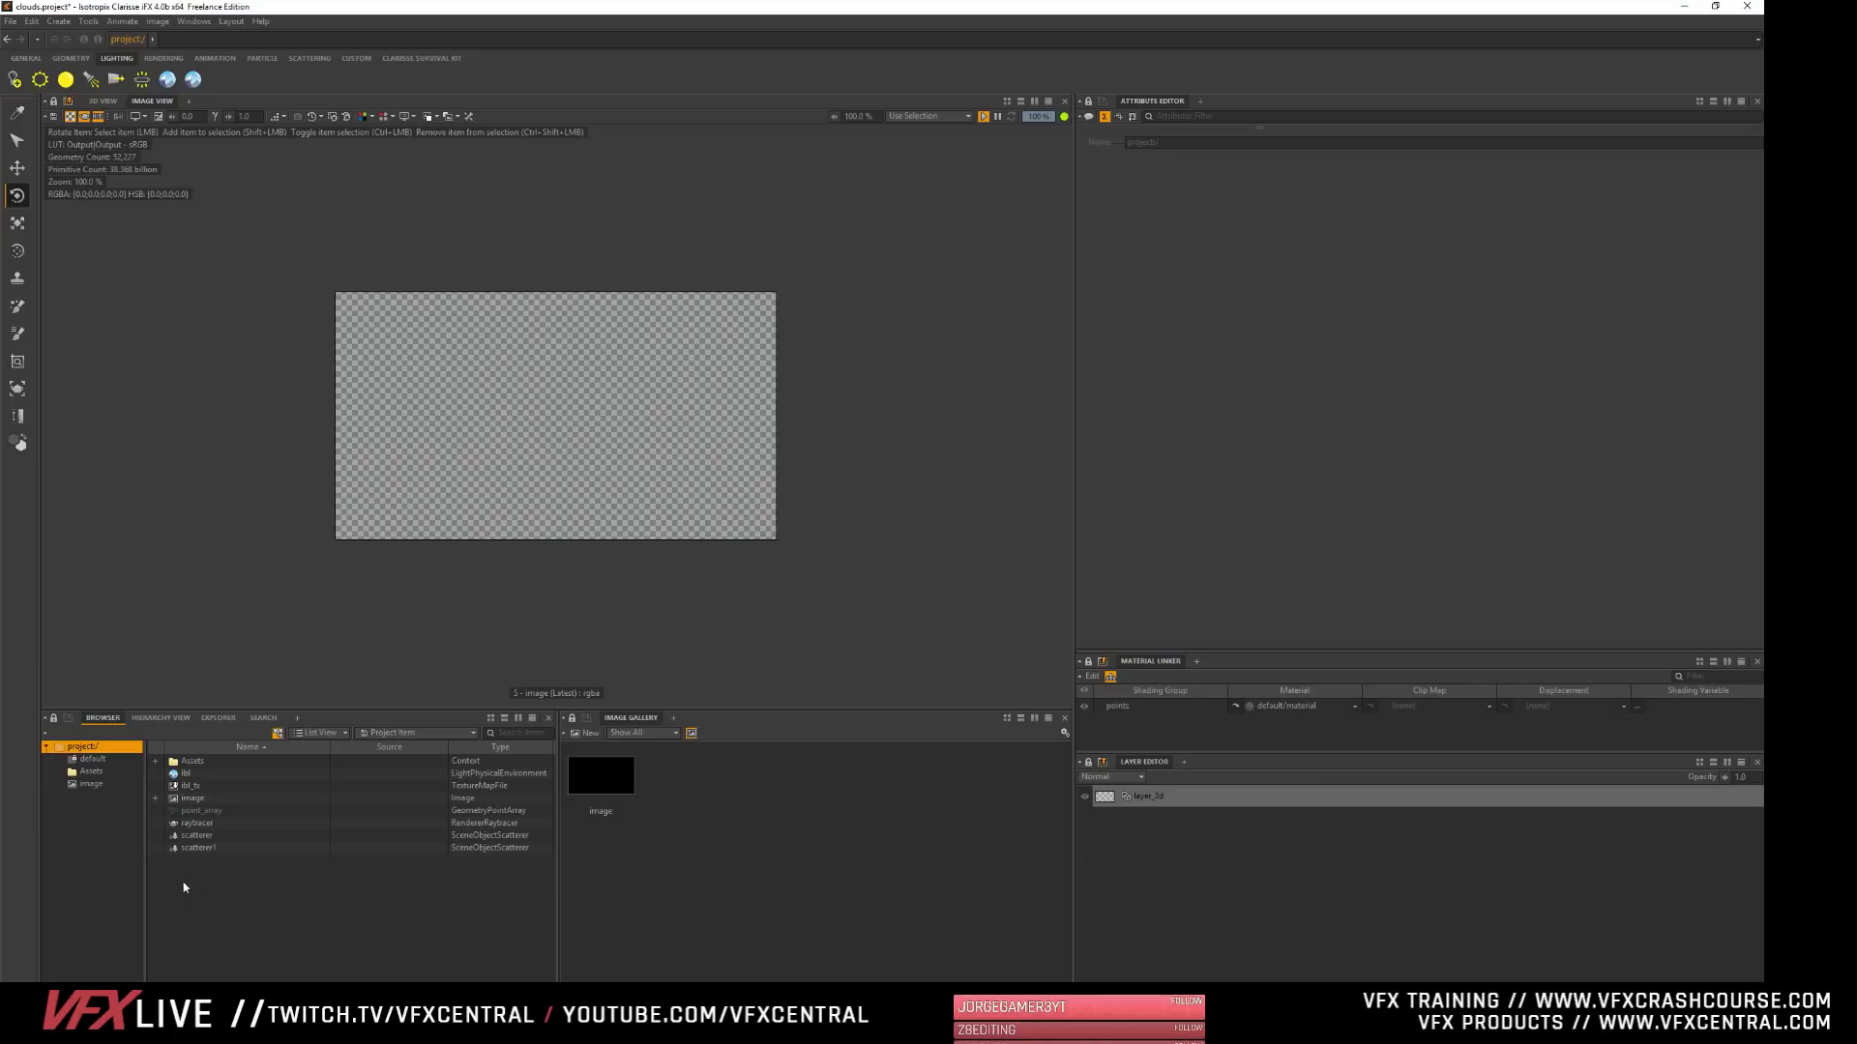
{"action": "left_click", "coordinate": [101, 101]}
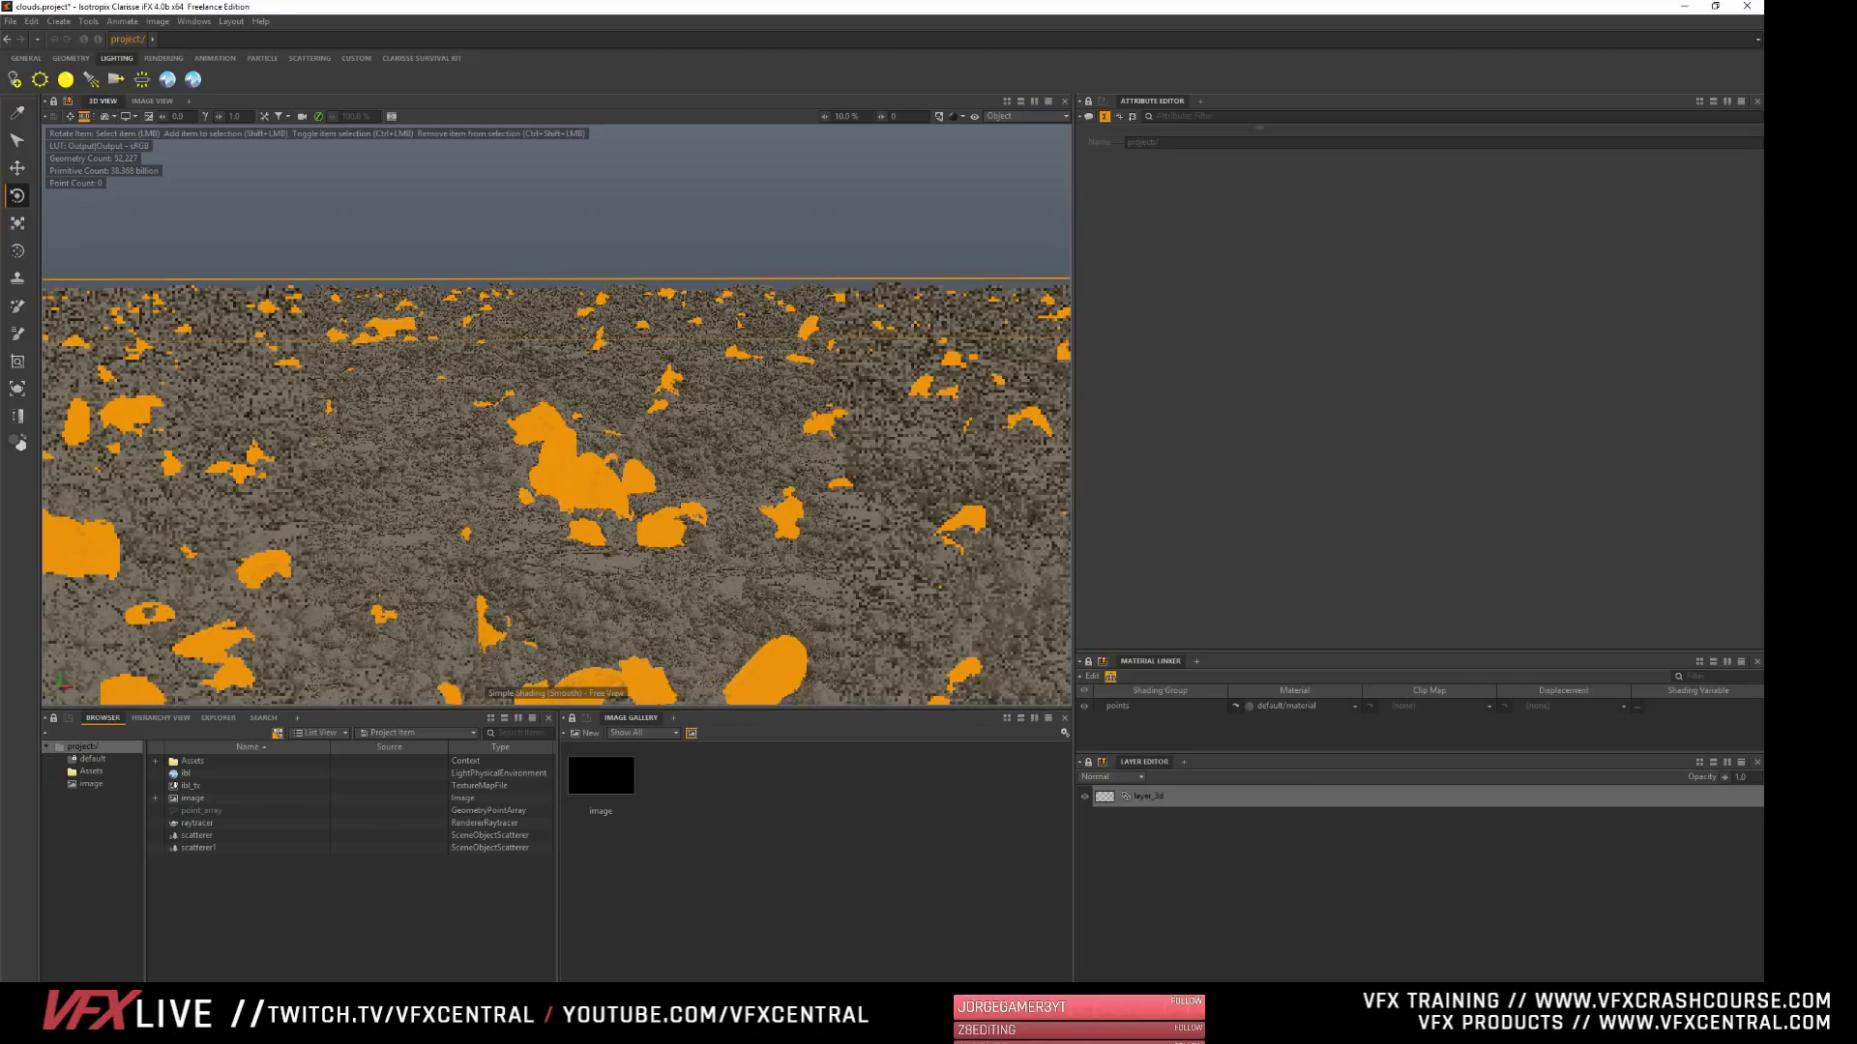
{"action": "left_click", "coordinate": [301, 120]}
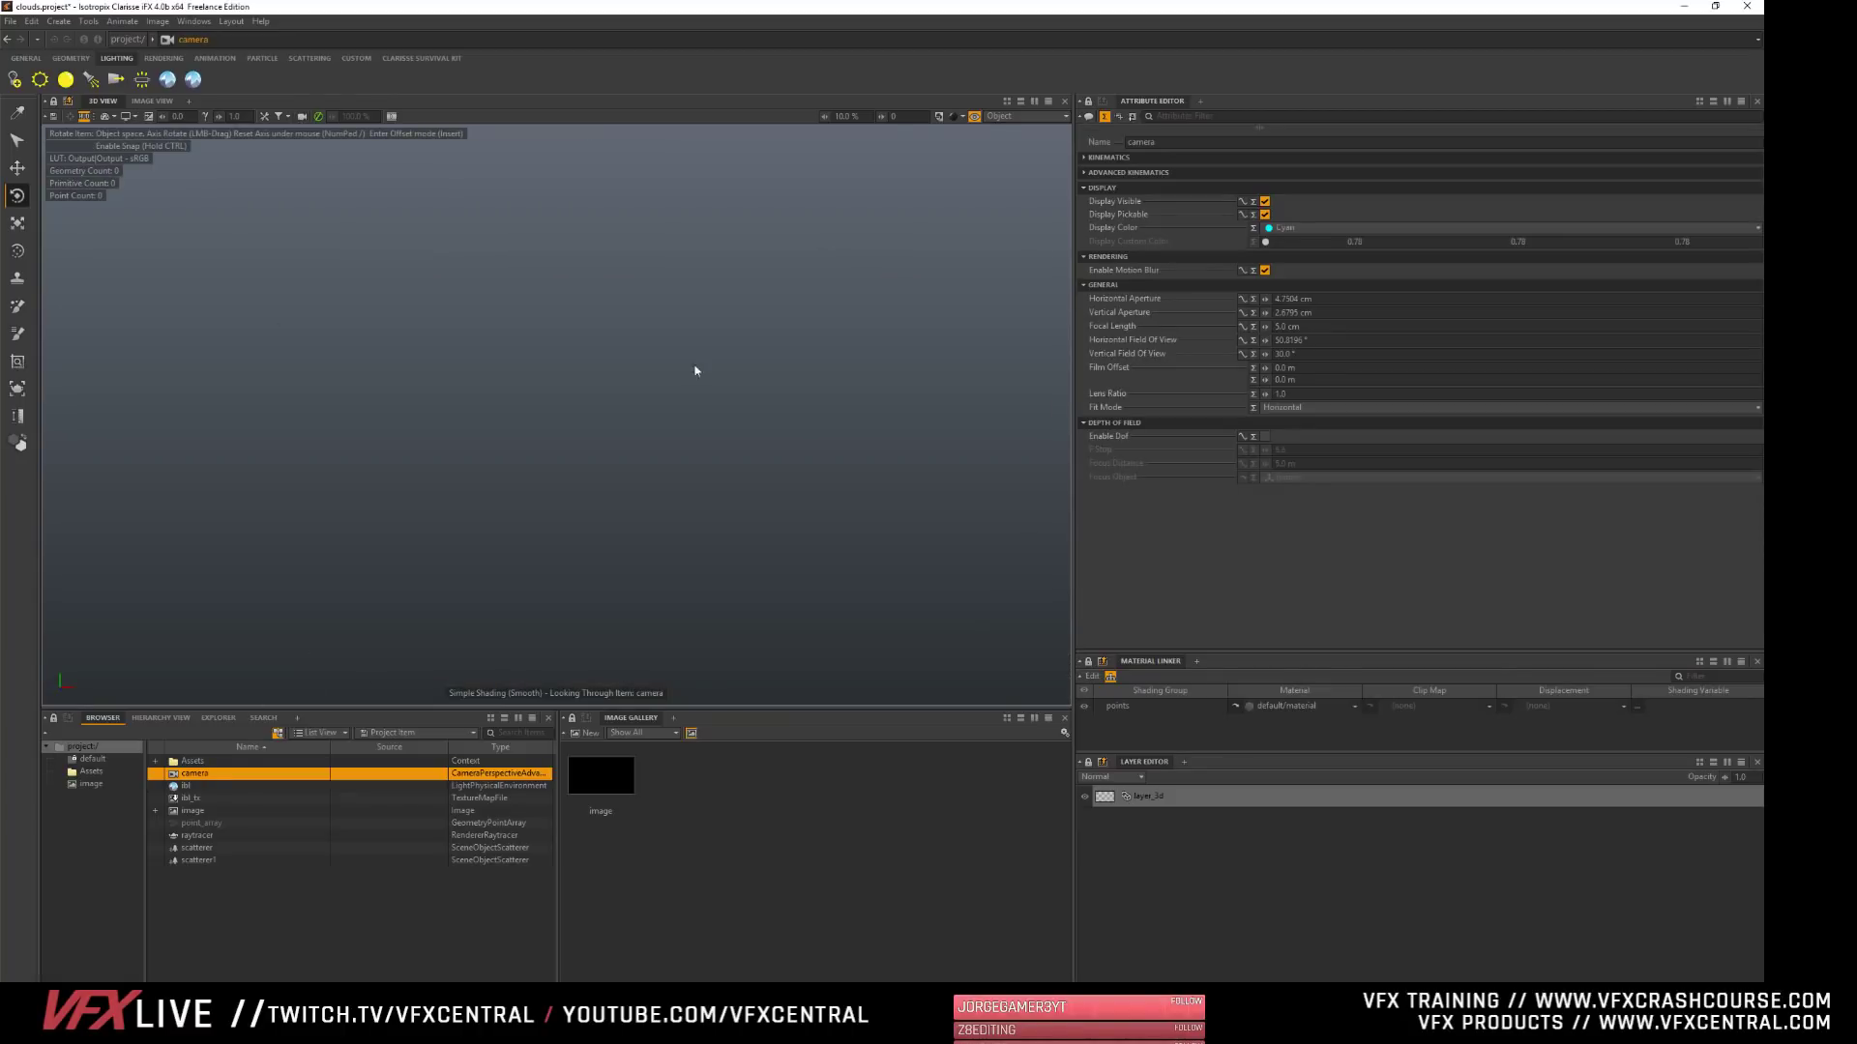
{"action": "left_click", "coordinate": [976, 117]}
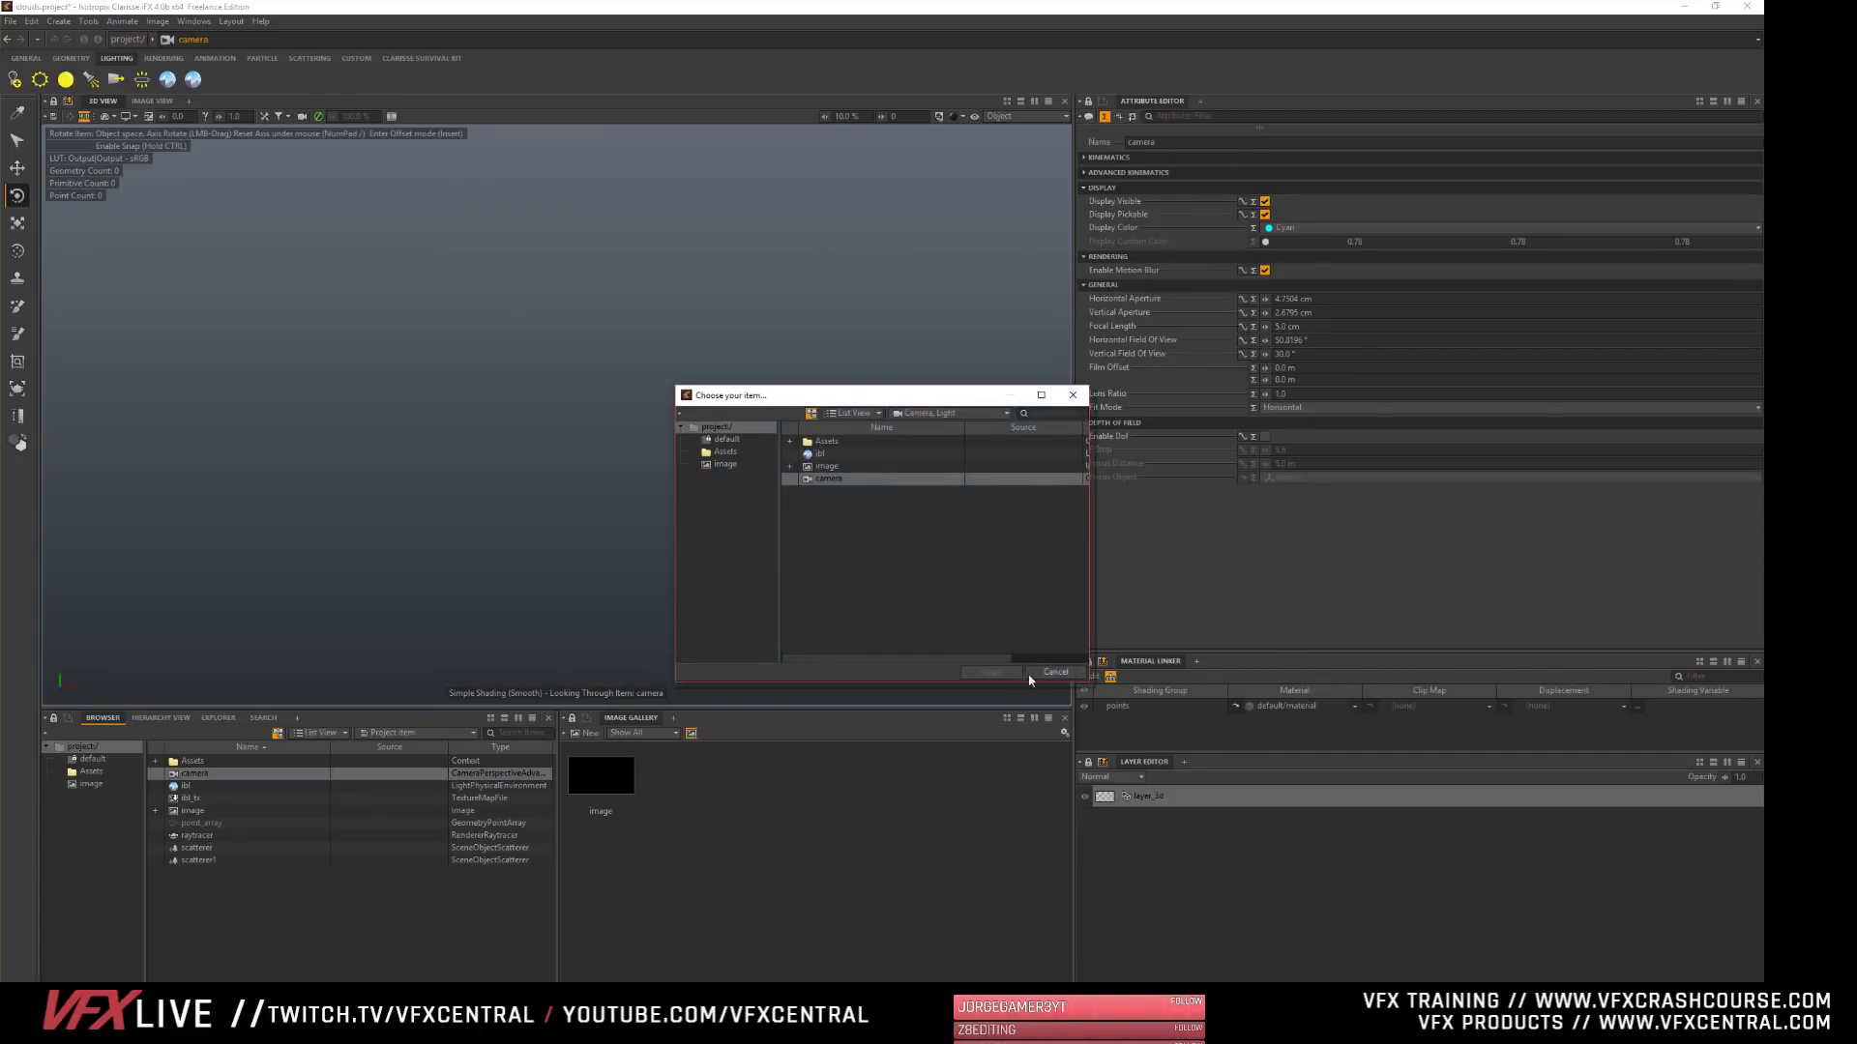
{"action": "left_click", "coordinate": [1055, 673]}
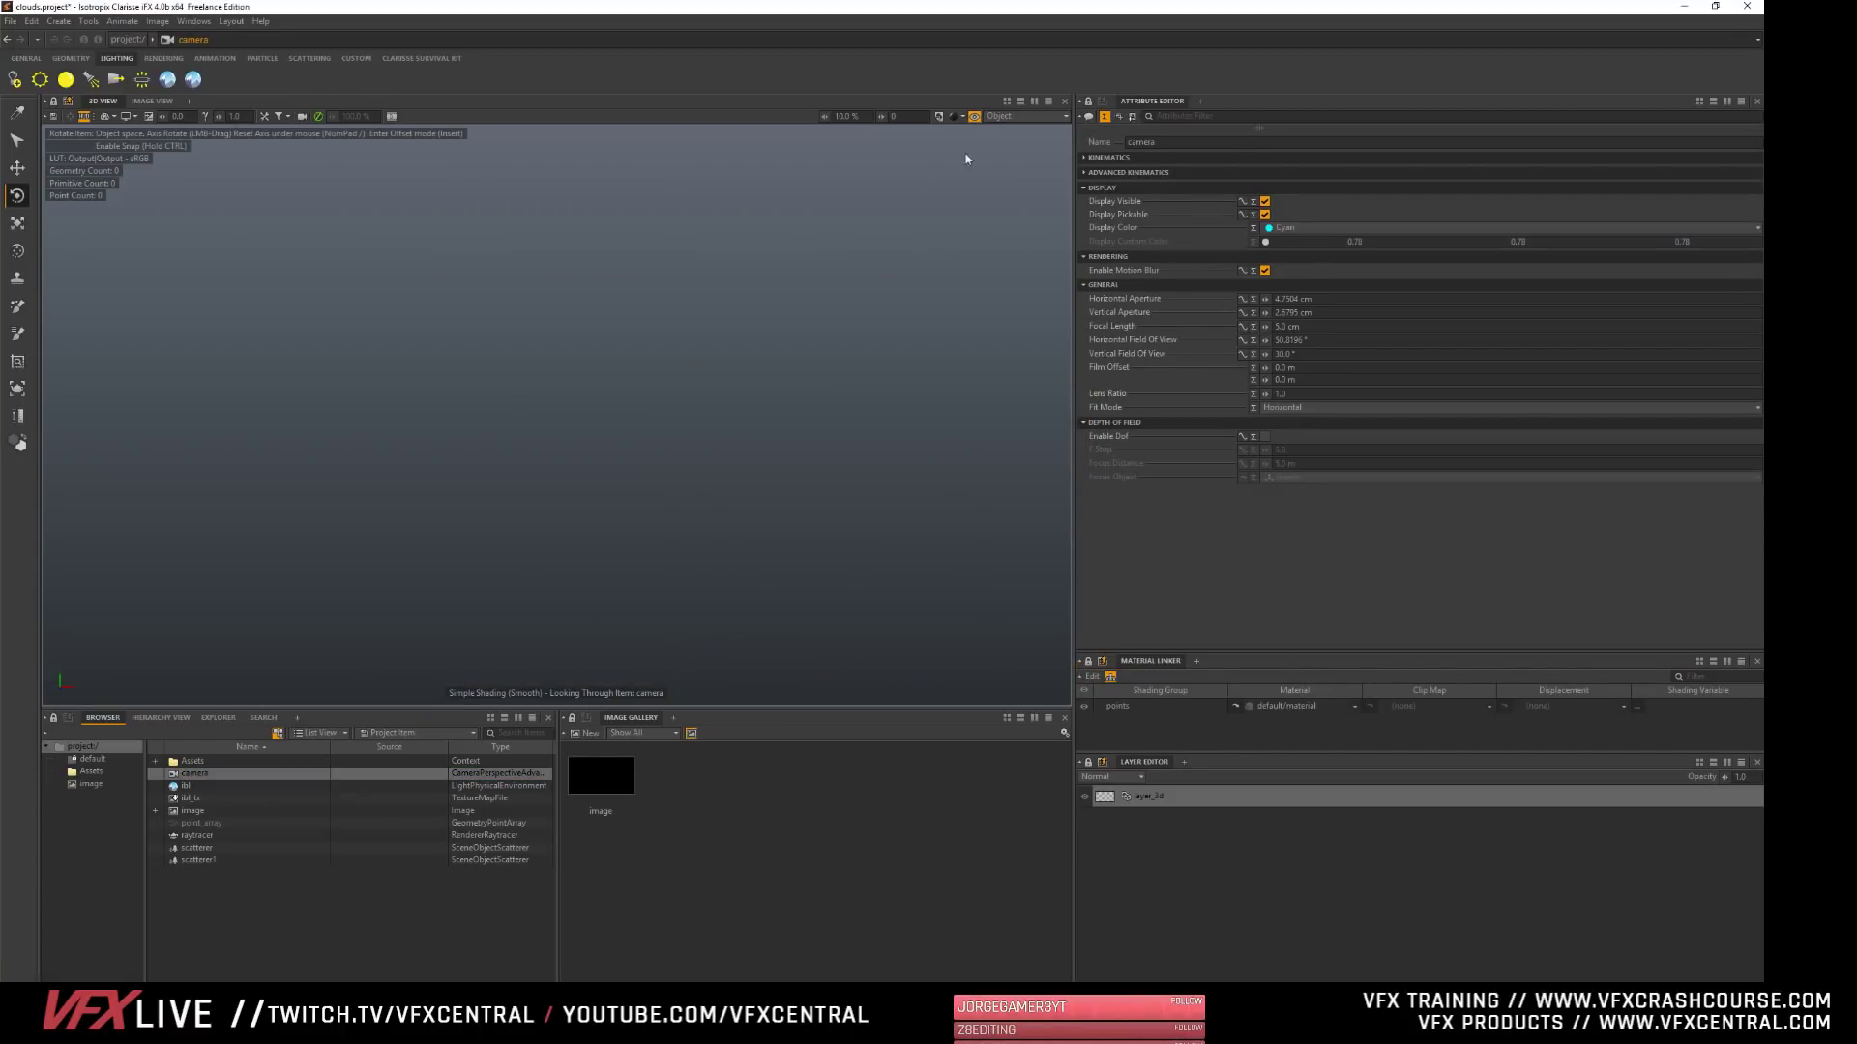
{"action": "left_click", "coordinate": [1020, 116]}
{"action": "left_click", "coordinate": [1015, 142]}
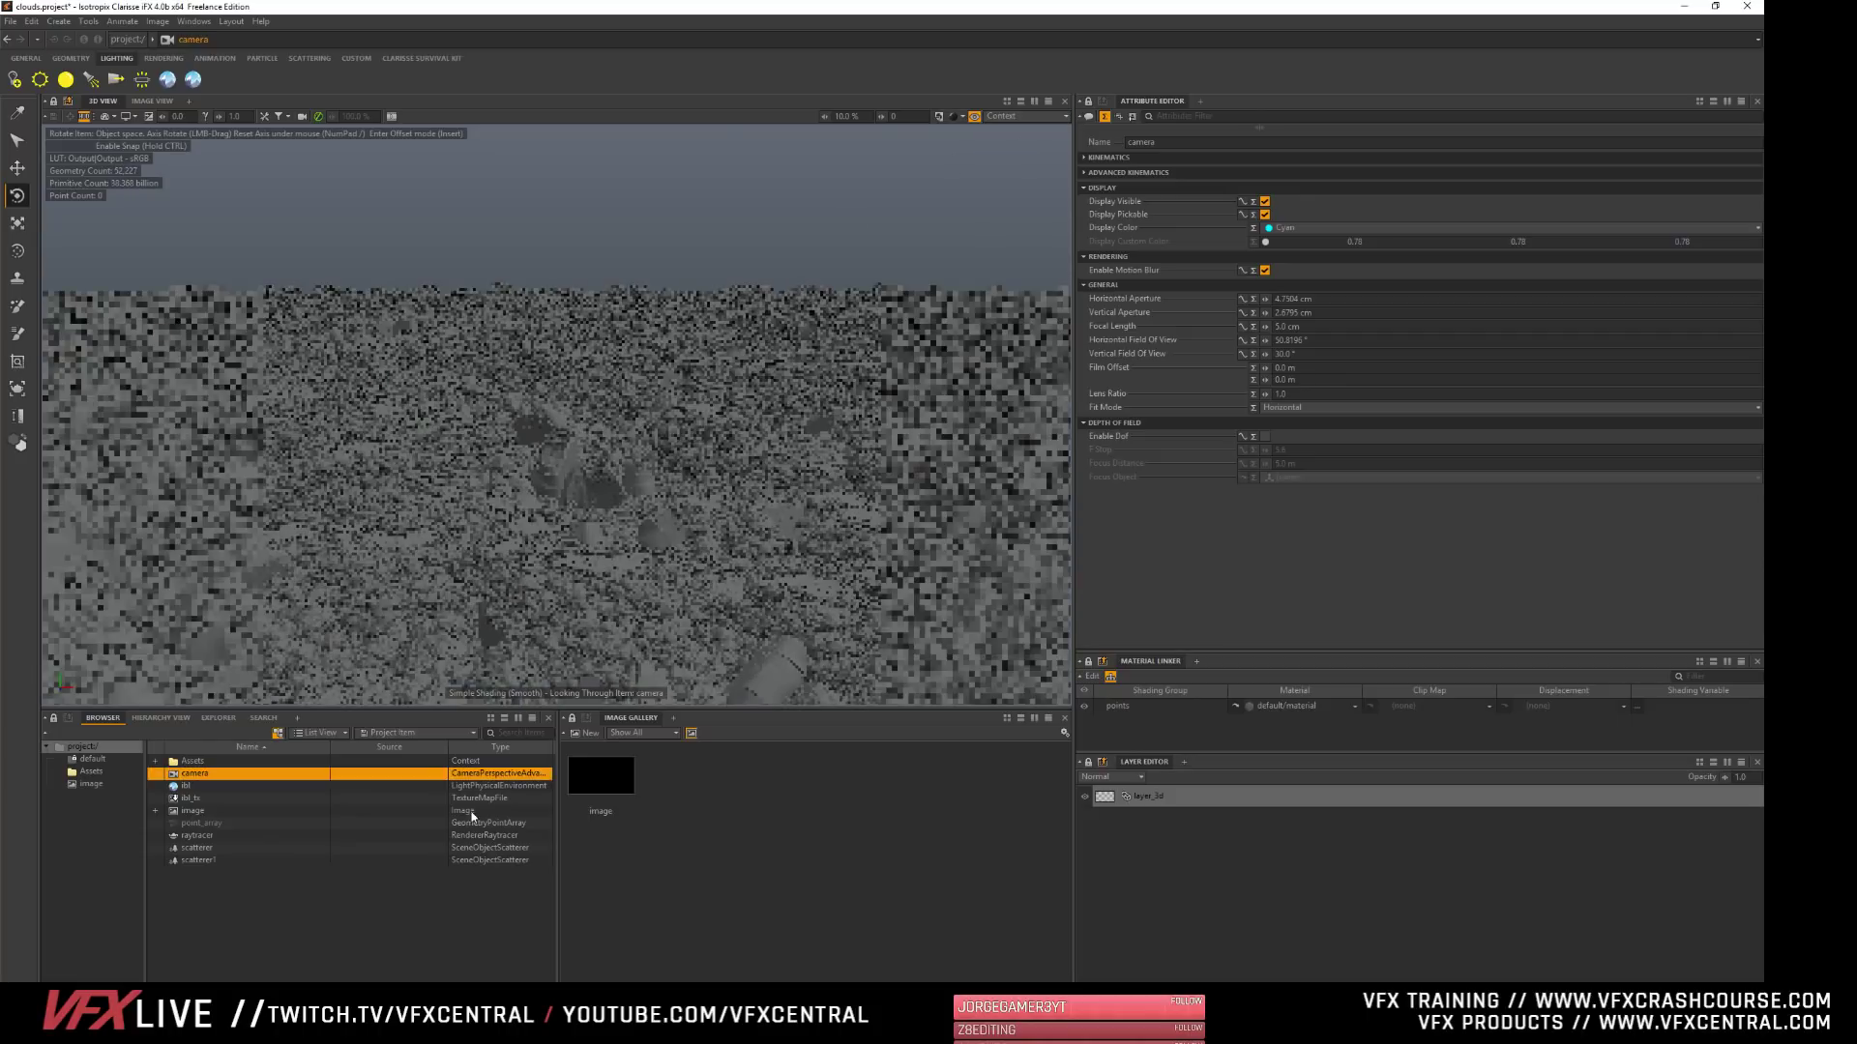
- Assign the new camera as the active camera of the 3D layer
{"action": "left_click", "coordinate": [1189, 798]}
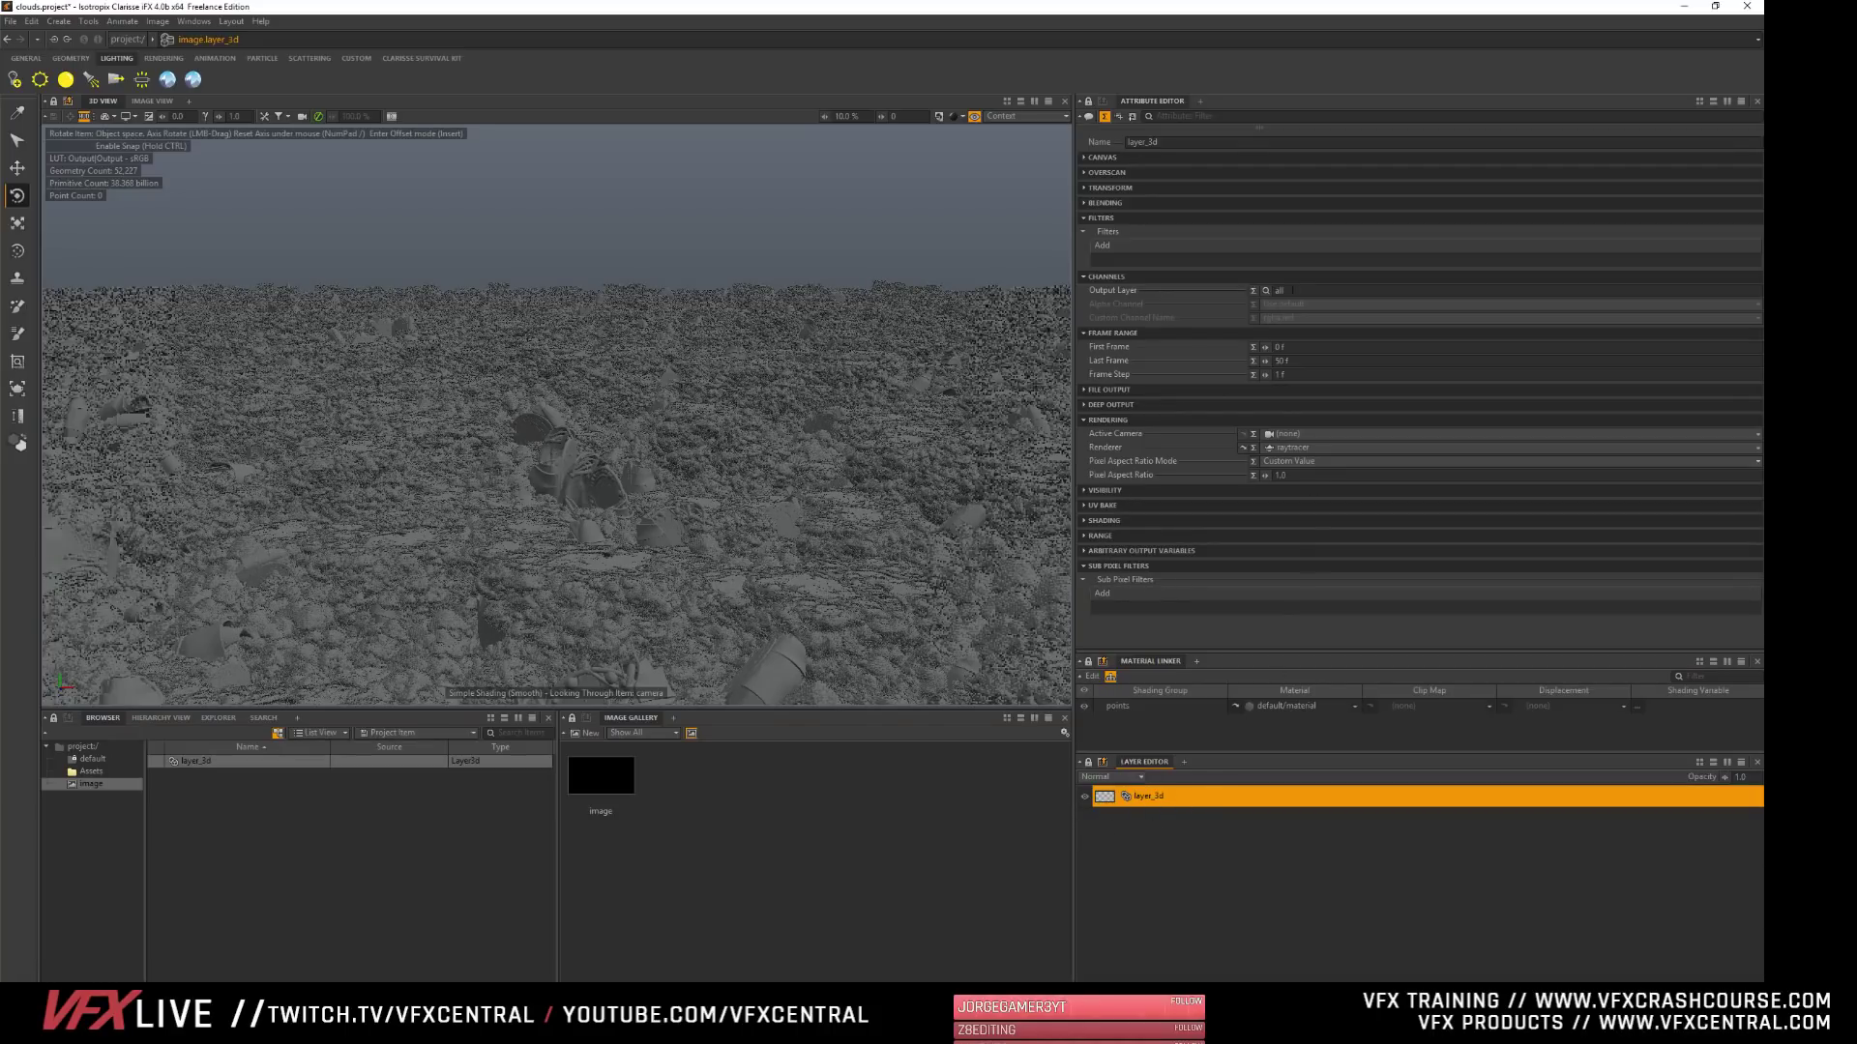
{"action": "left_click", "coordinate": [1275, 434]}
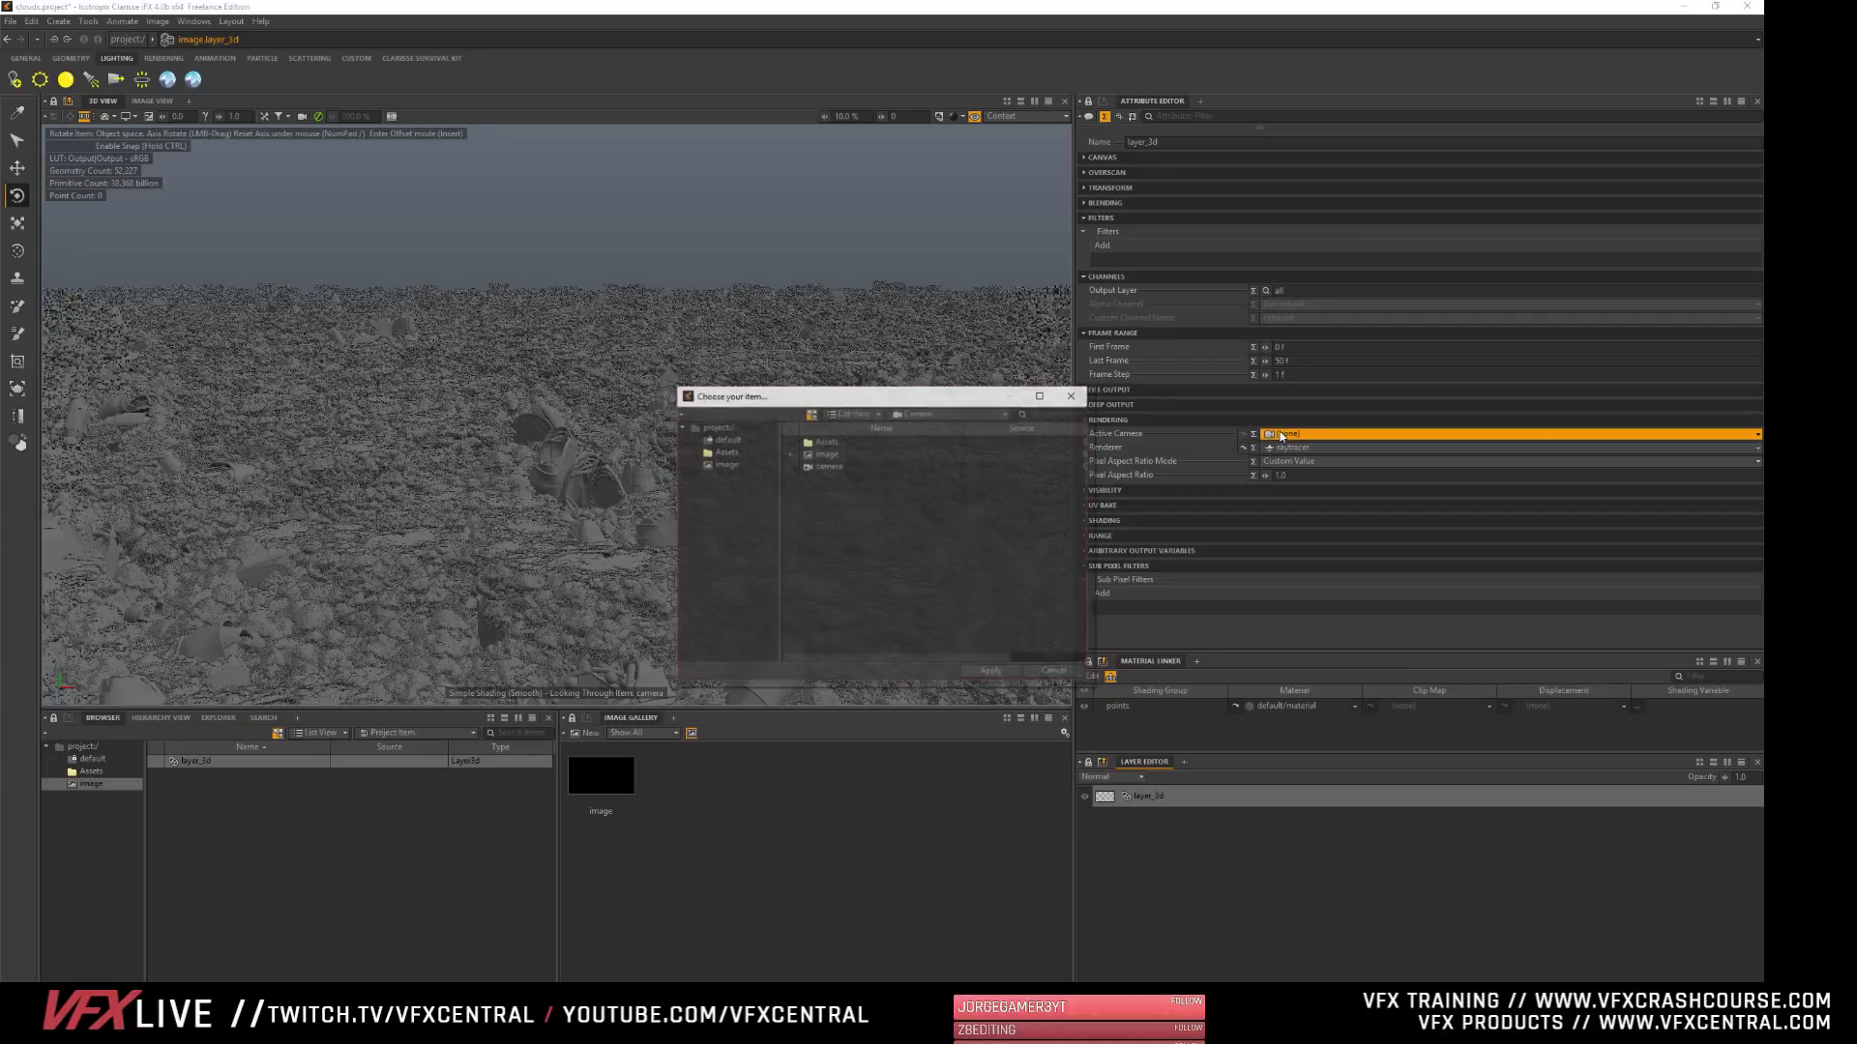
{"action": "left_click", "coordinate": [830, 468]}
{"action": "left_click", "coordinate": [992, 673]}
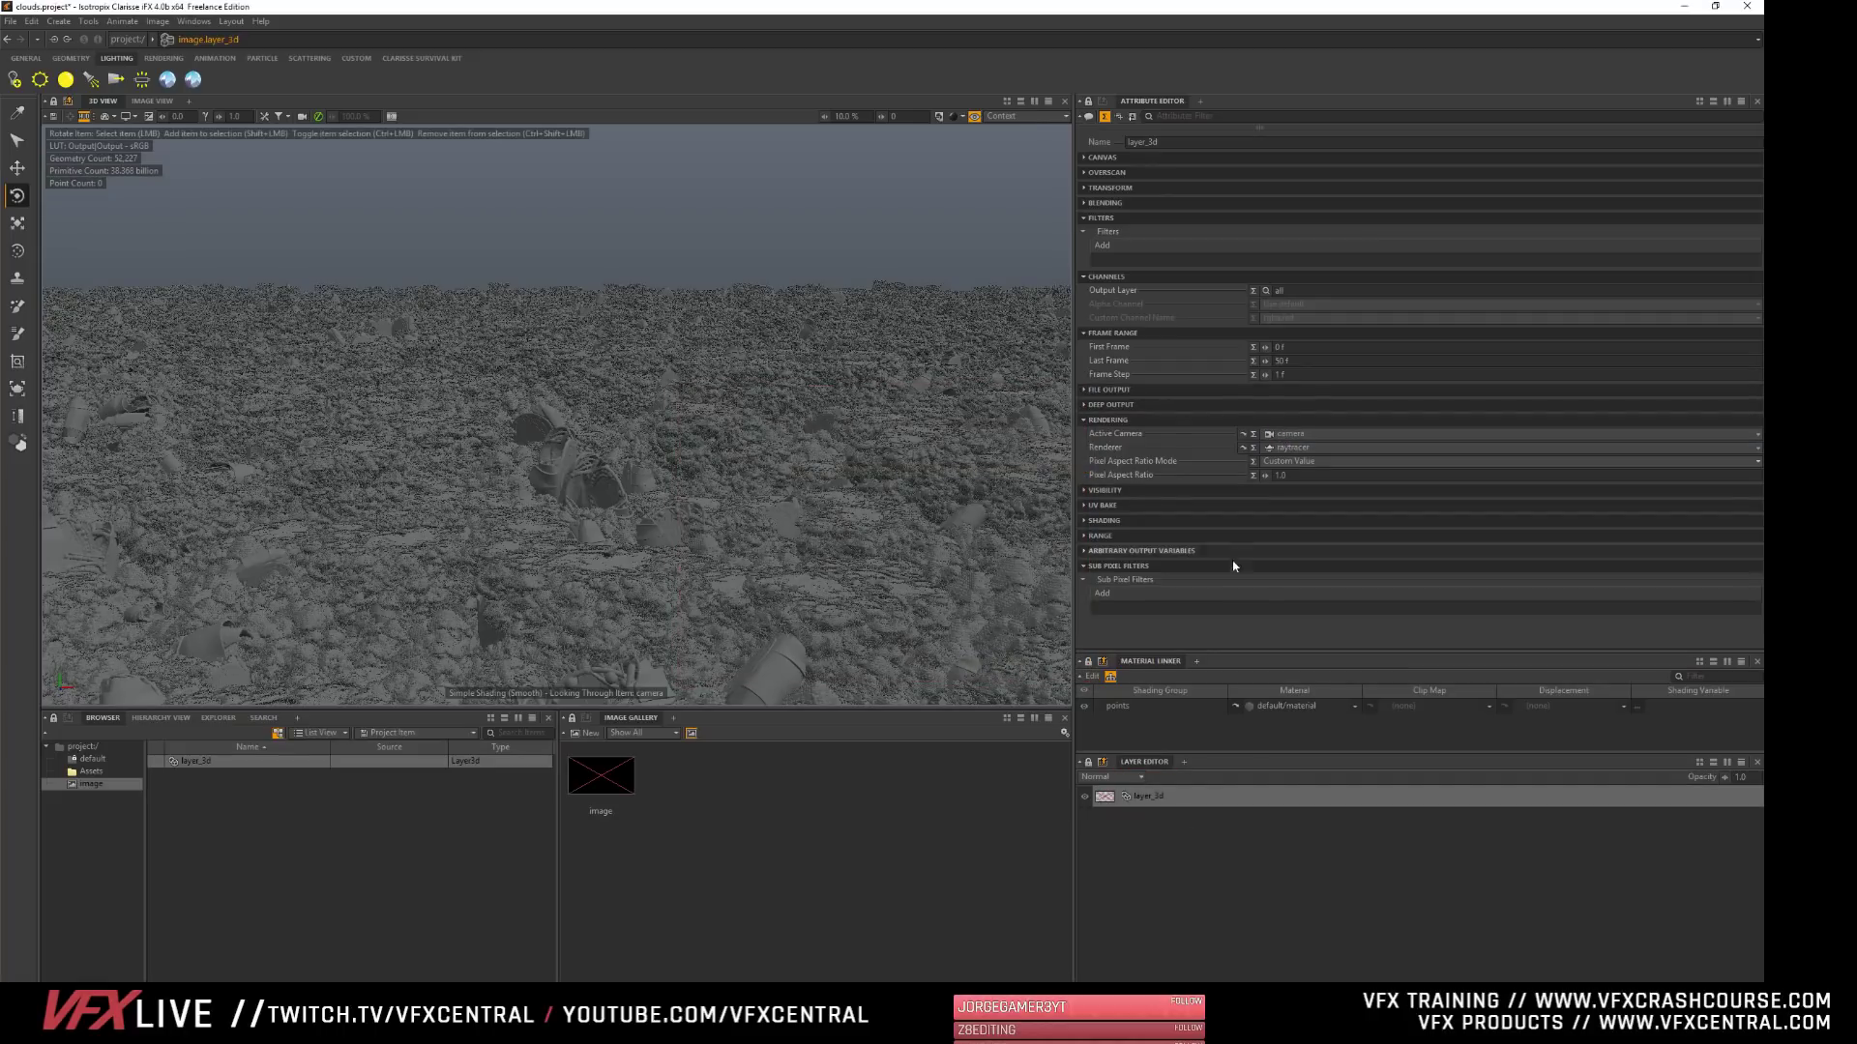
- Select the image in the gallery and display its render in the Image View
{"action": "left_click", "coordinate": [1150, 801]}
{"action": "left_click", "coordinate": [611, 795]}
{"action": "left_click", "coordinate": [612, 795]}
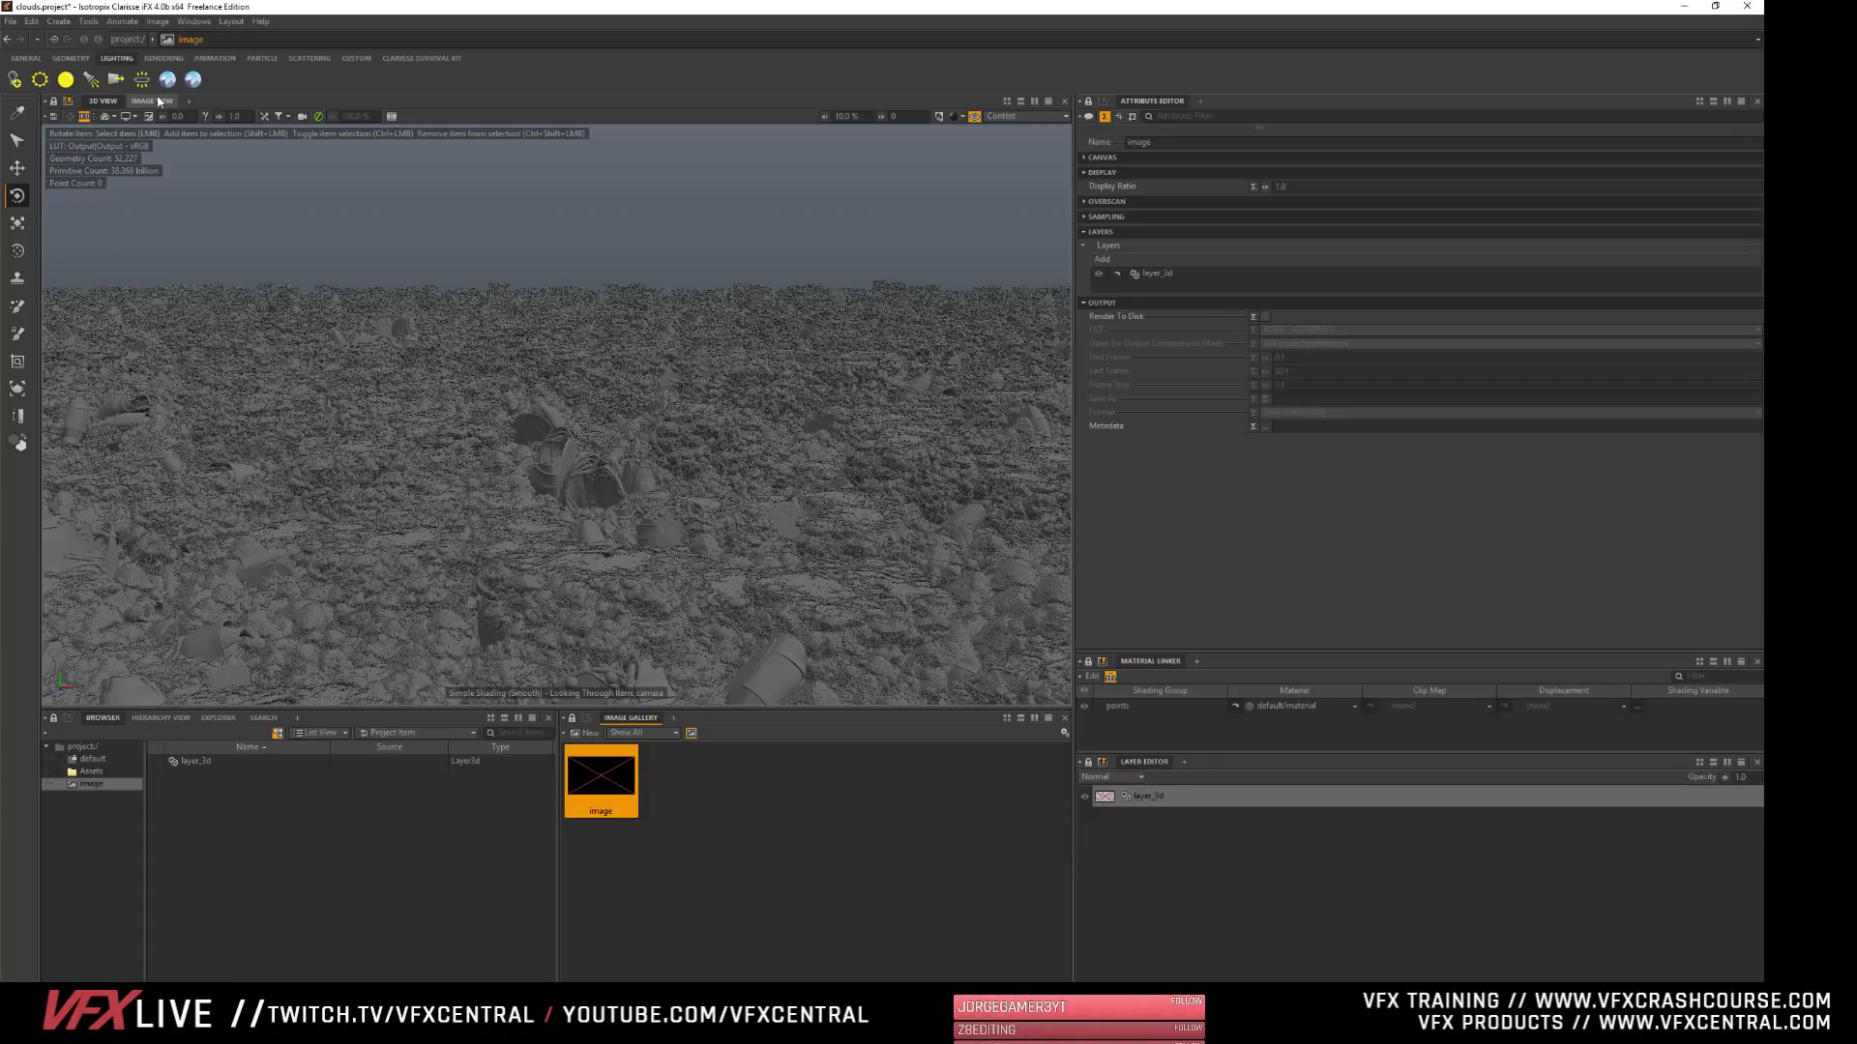
{"action": "left_click", "coordinate": [152, 101]}
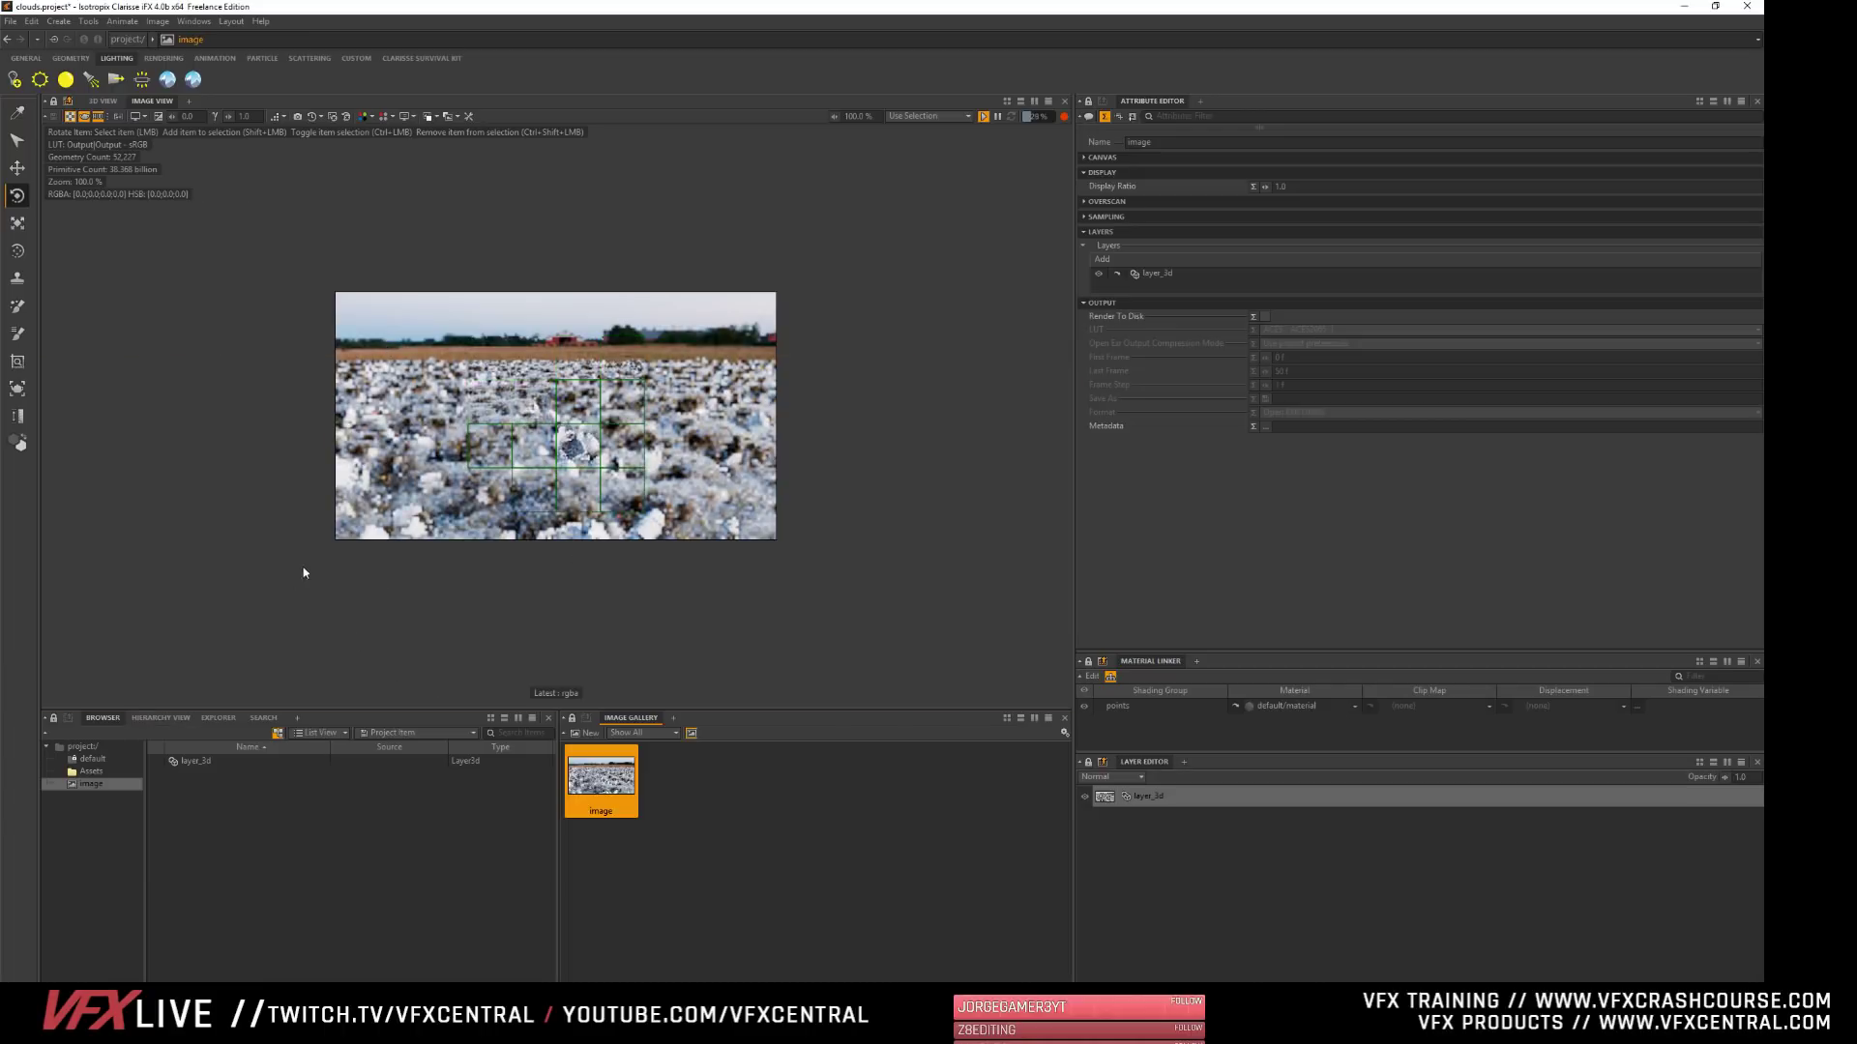
{"action": "scroll", "coordinate": [584, 502], "scroll_direction": "up", "scroll_amount": 3}
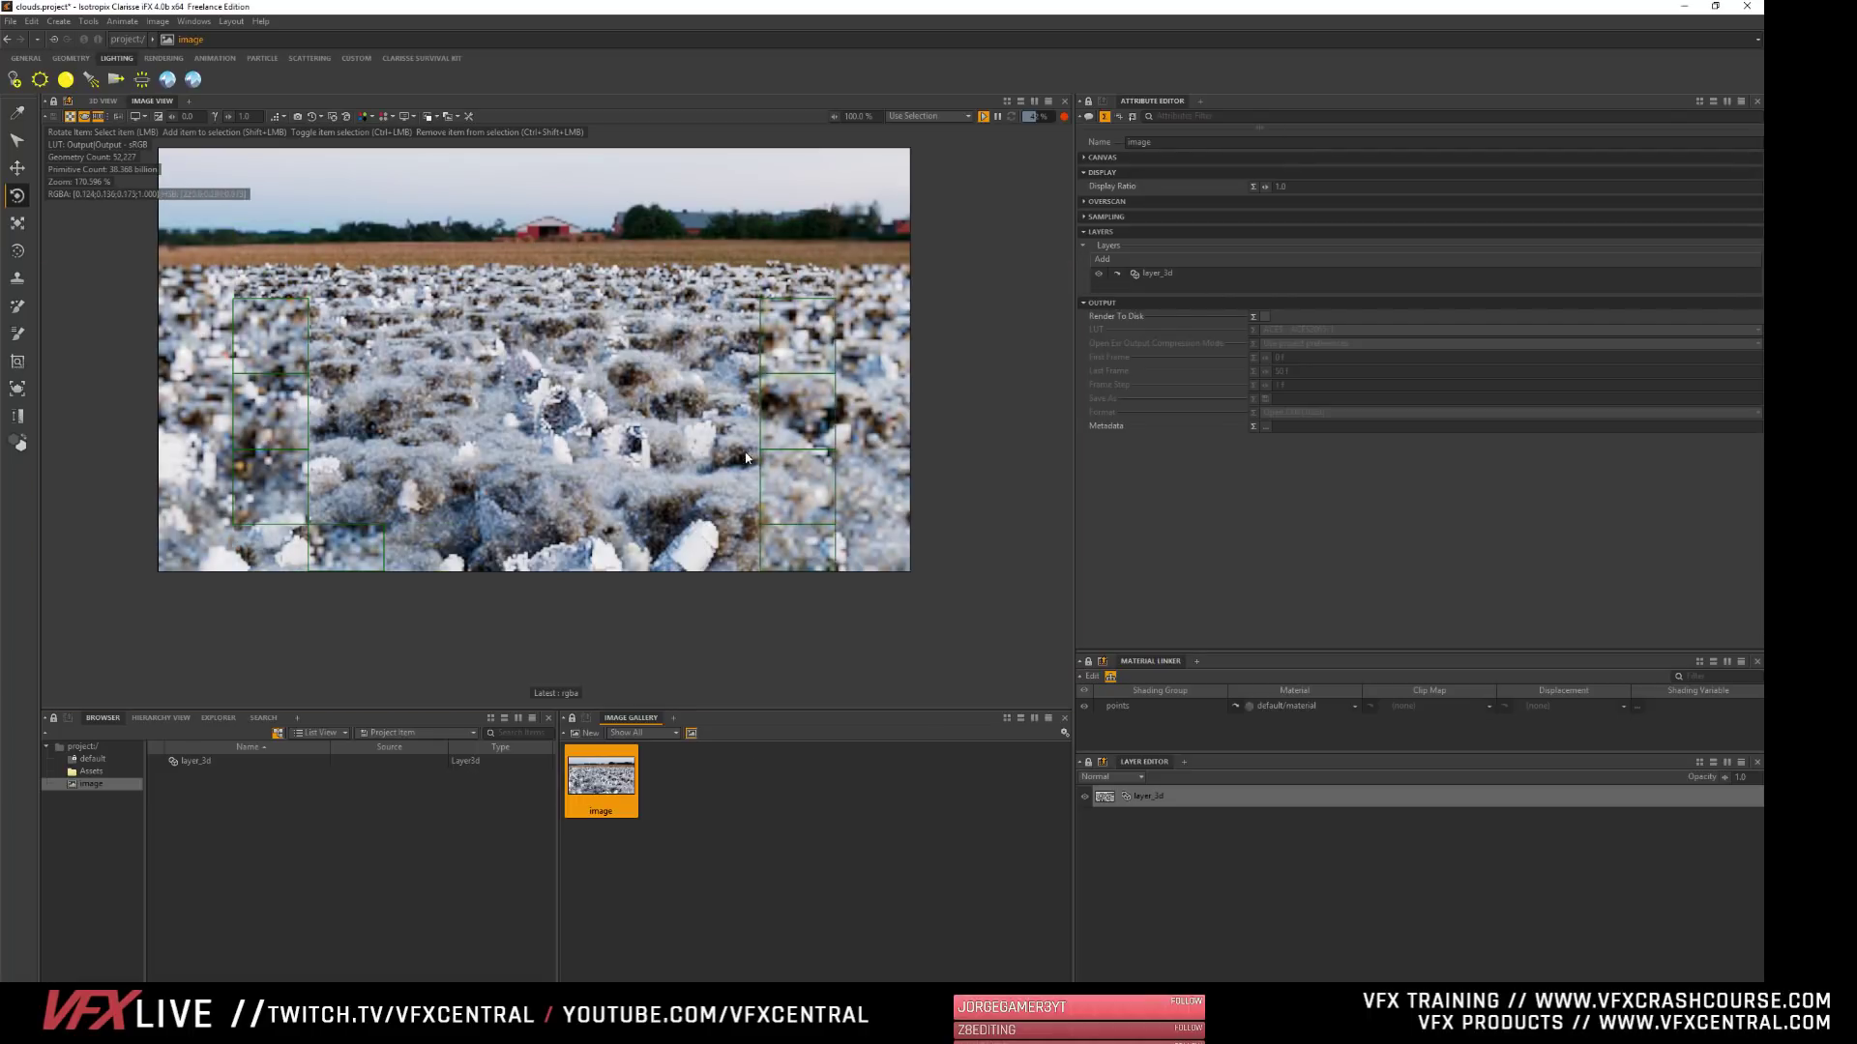
- Set the image's Resolution Multiplier to 100% in its Canvas attributes
{"action": "left_click", "coordinate": [1102, 156]}
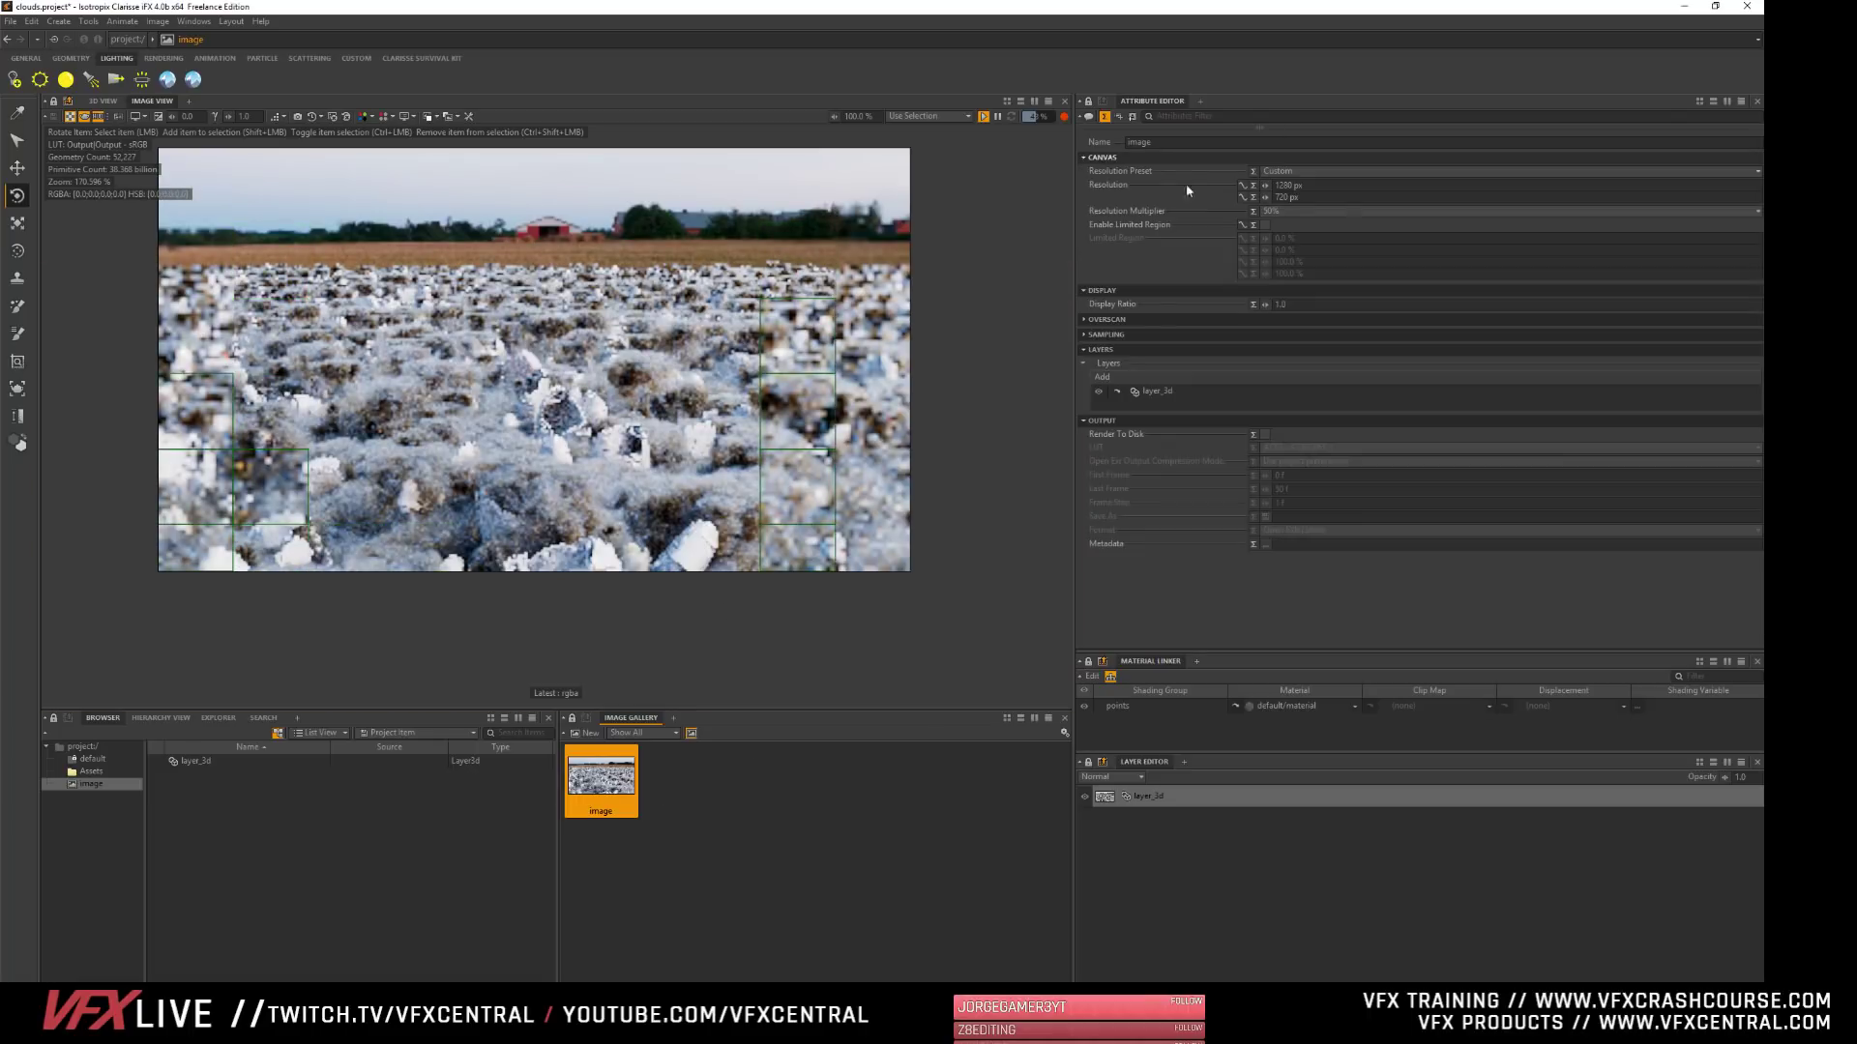
{"action": "mouse_move", "coordinate": [1290, 211]}
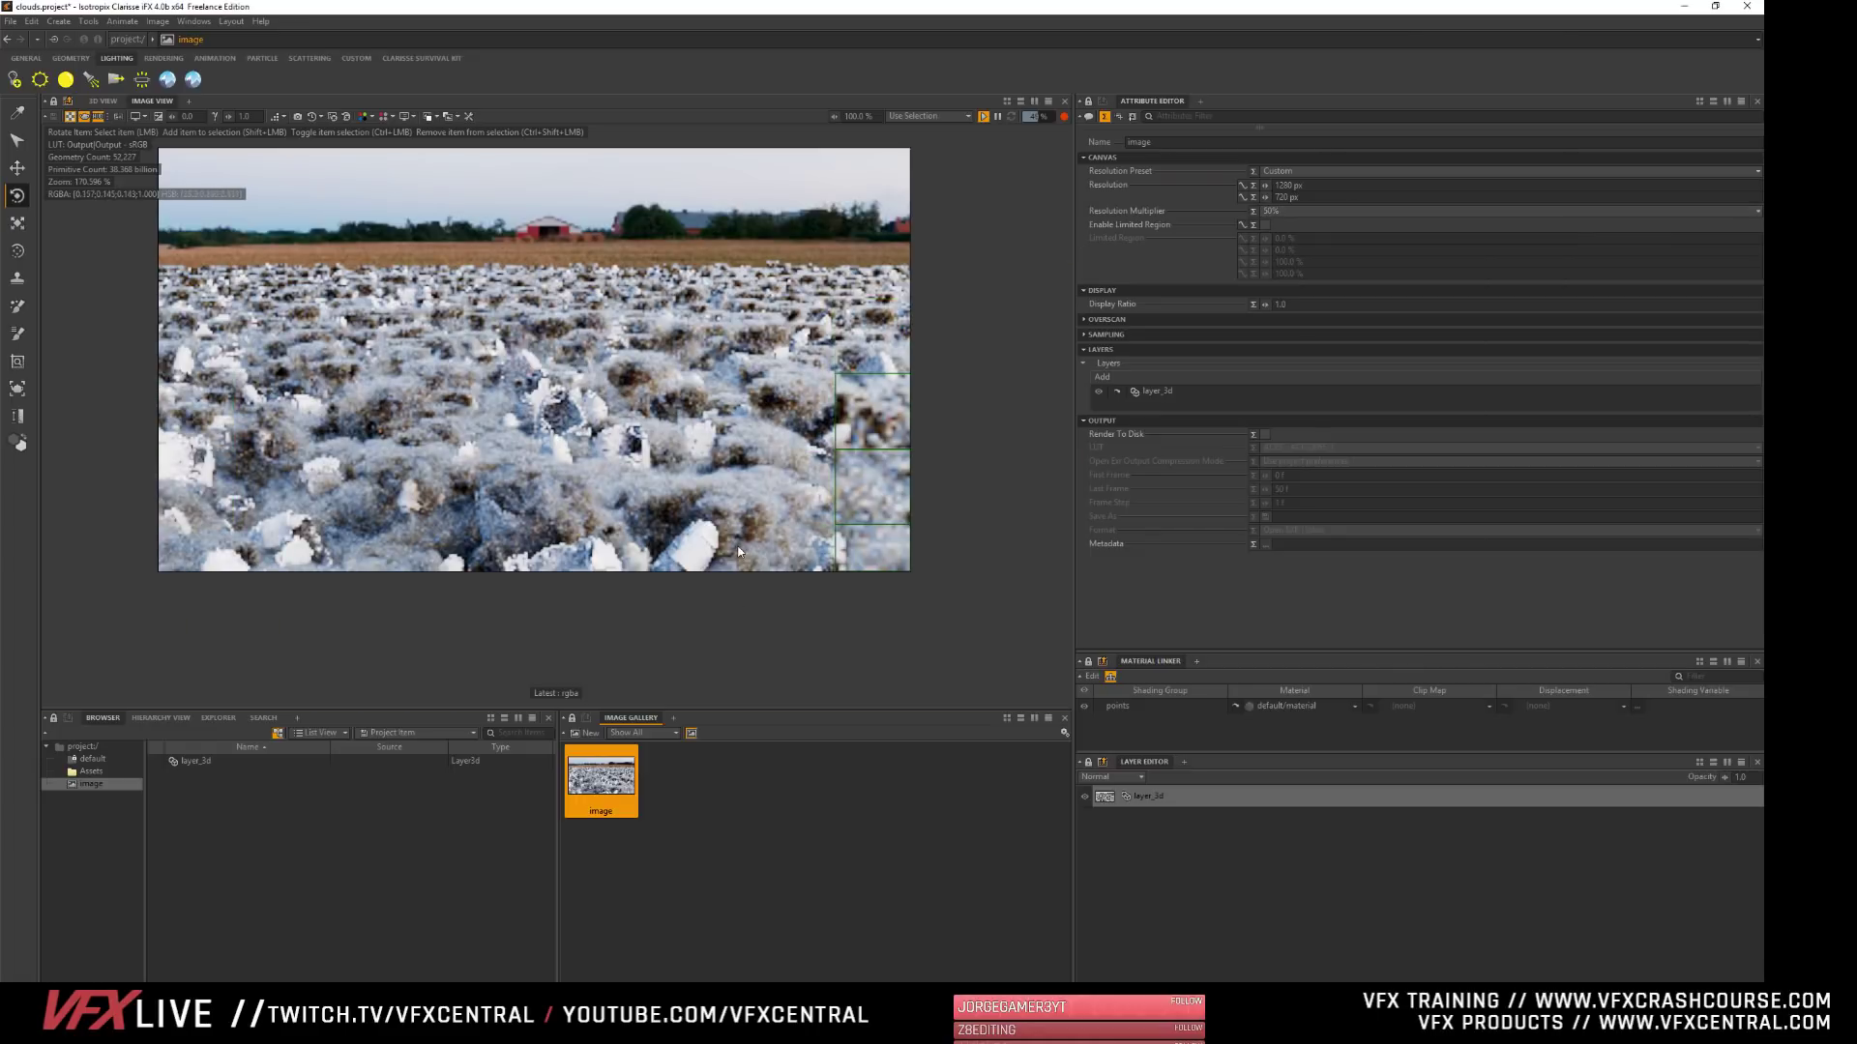
{"action": "left_click", "coordinate": [1282, 212]}
{"action": "left_click", "coordinate": [1290, 264]}
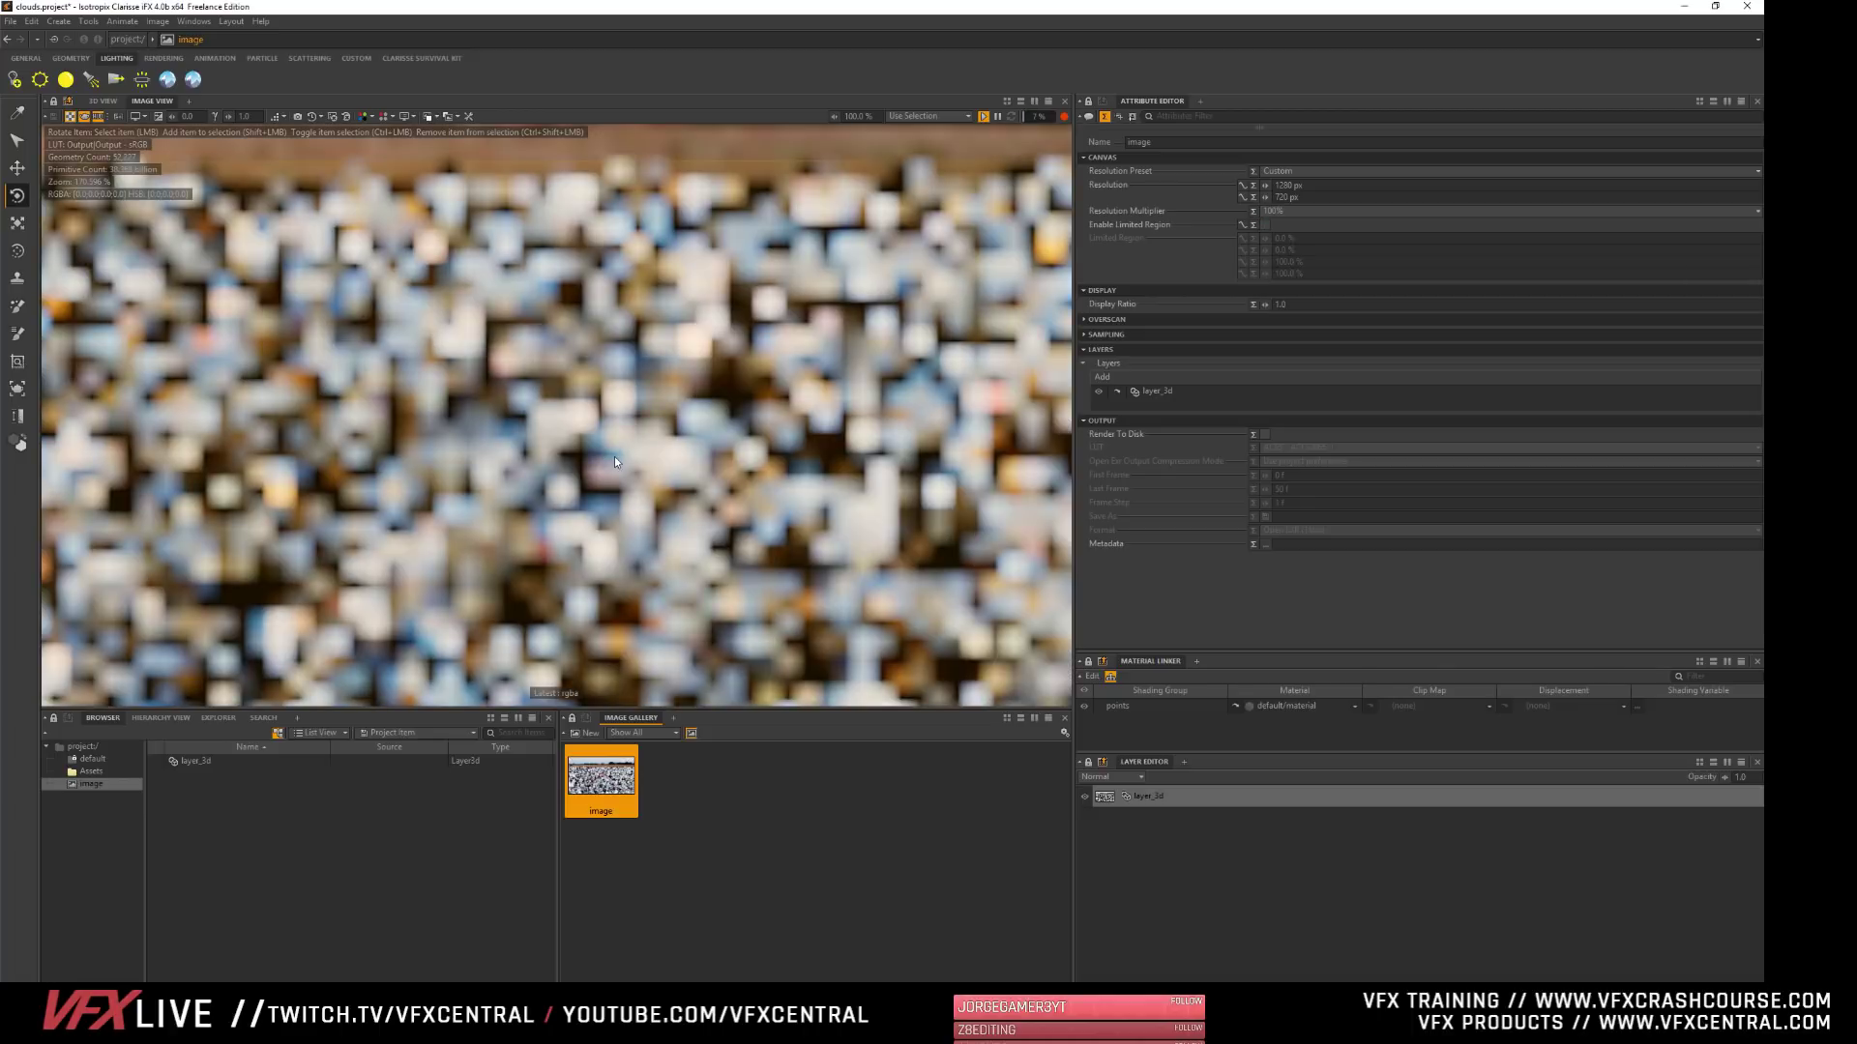
{"action": "scroll", "coordinate": [624, 461], "scroll_direction": "down", "scroll_amount": 5}
{"action": "scroll", "coordinate": [635, 466], "scroll_direction": "up", "scroll_amount": 2}
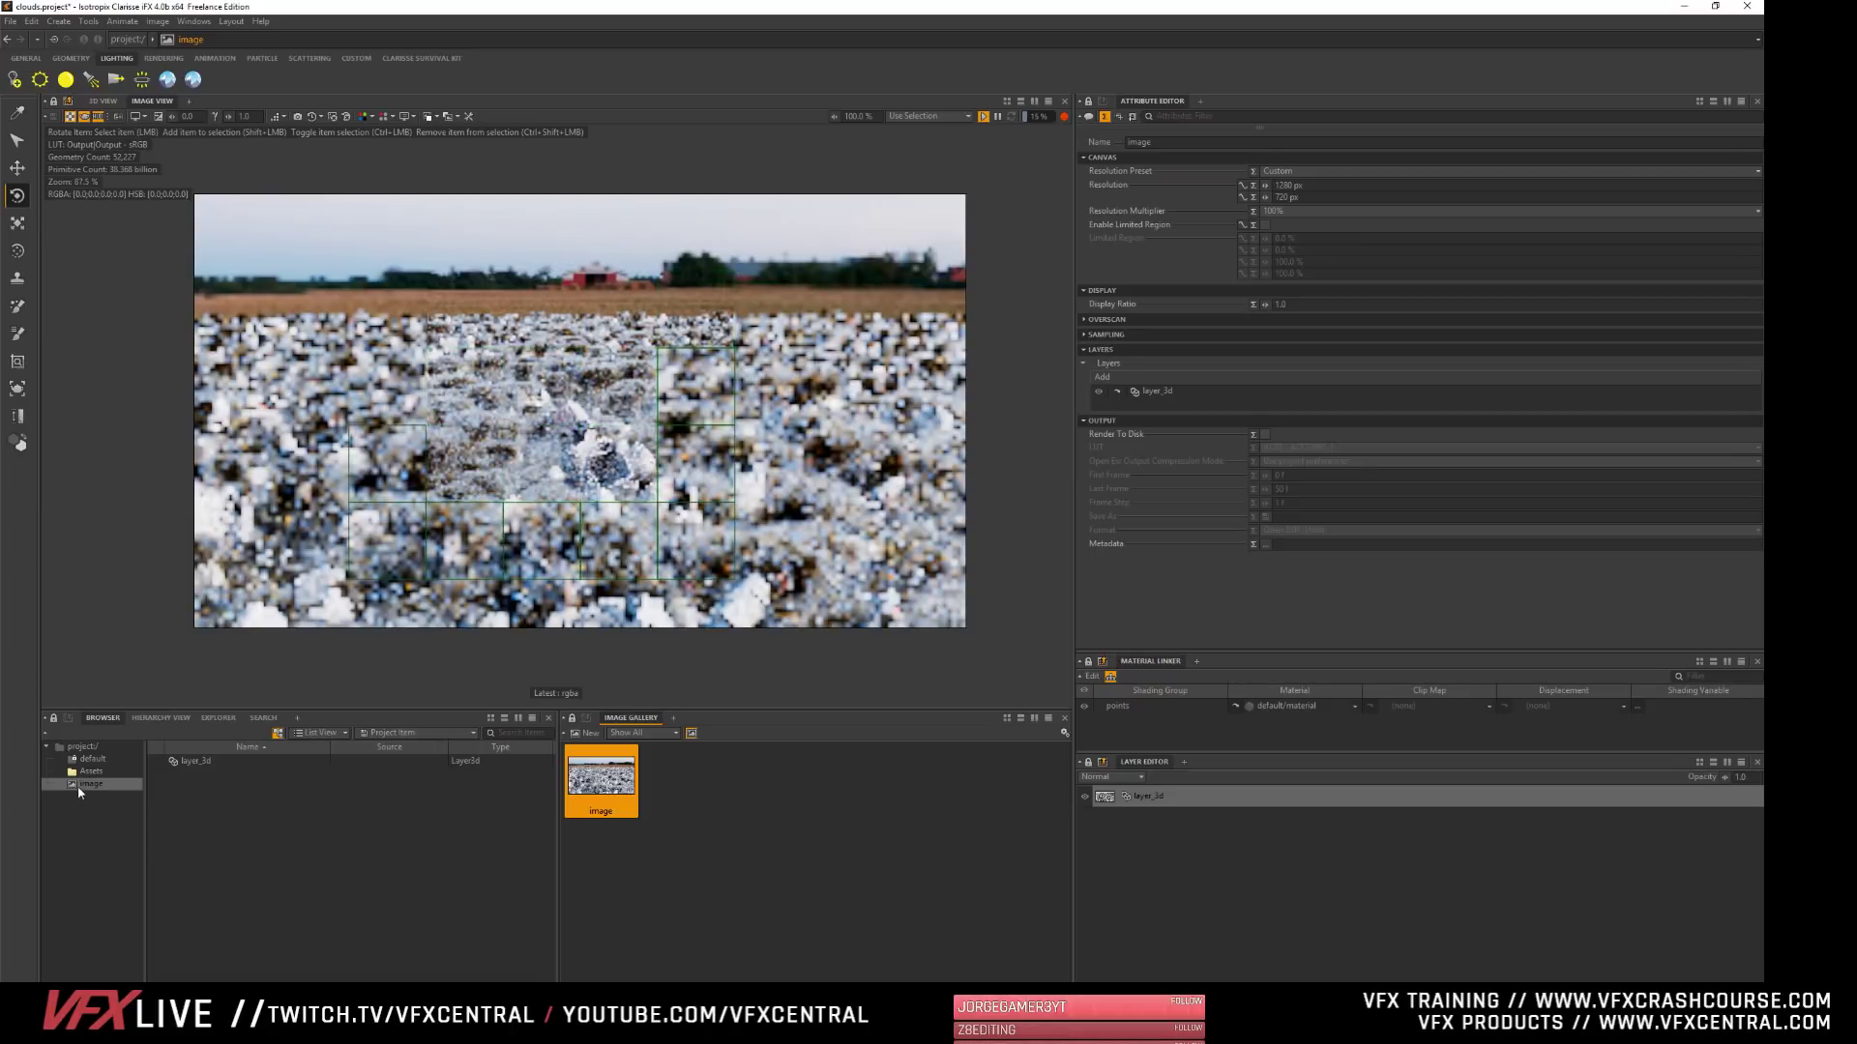
- Examine the raytracer's attributes in the project context and raise scatterer1 slightly along its vertical axis in the rendered view
{"action": "left_click", "coordinate": [81, 747]}
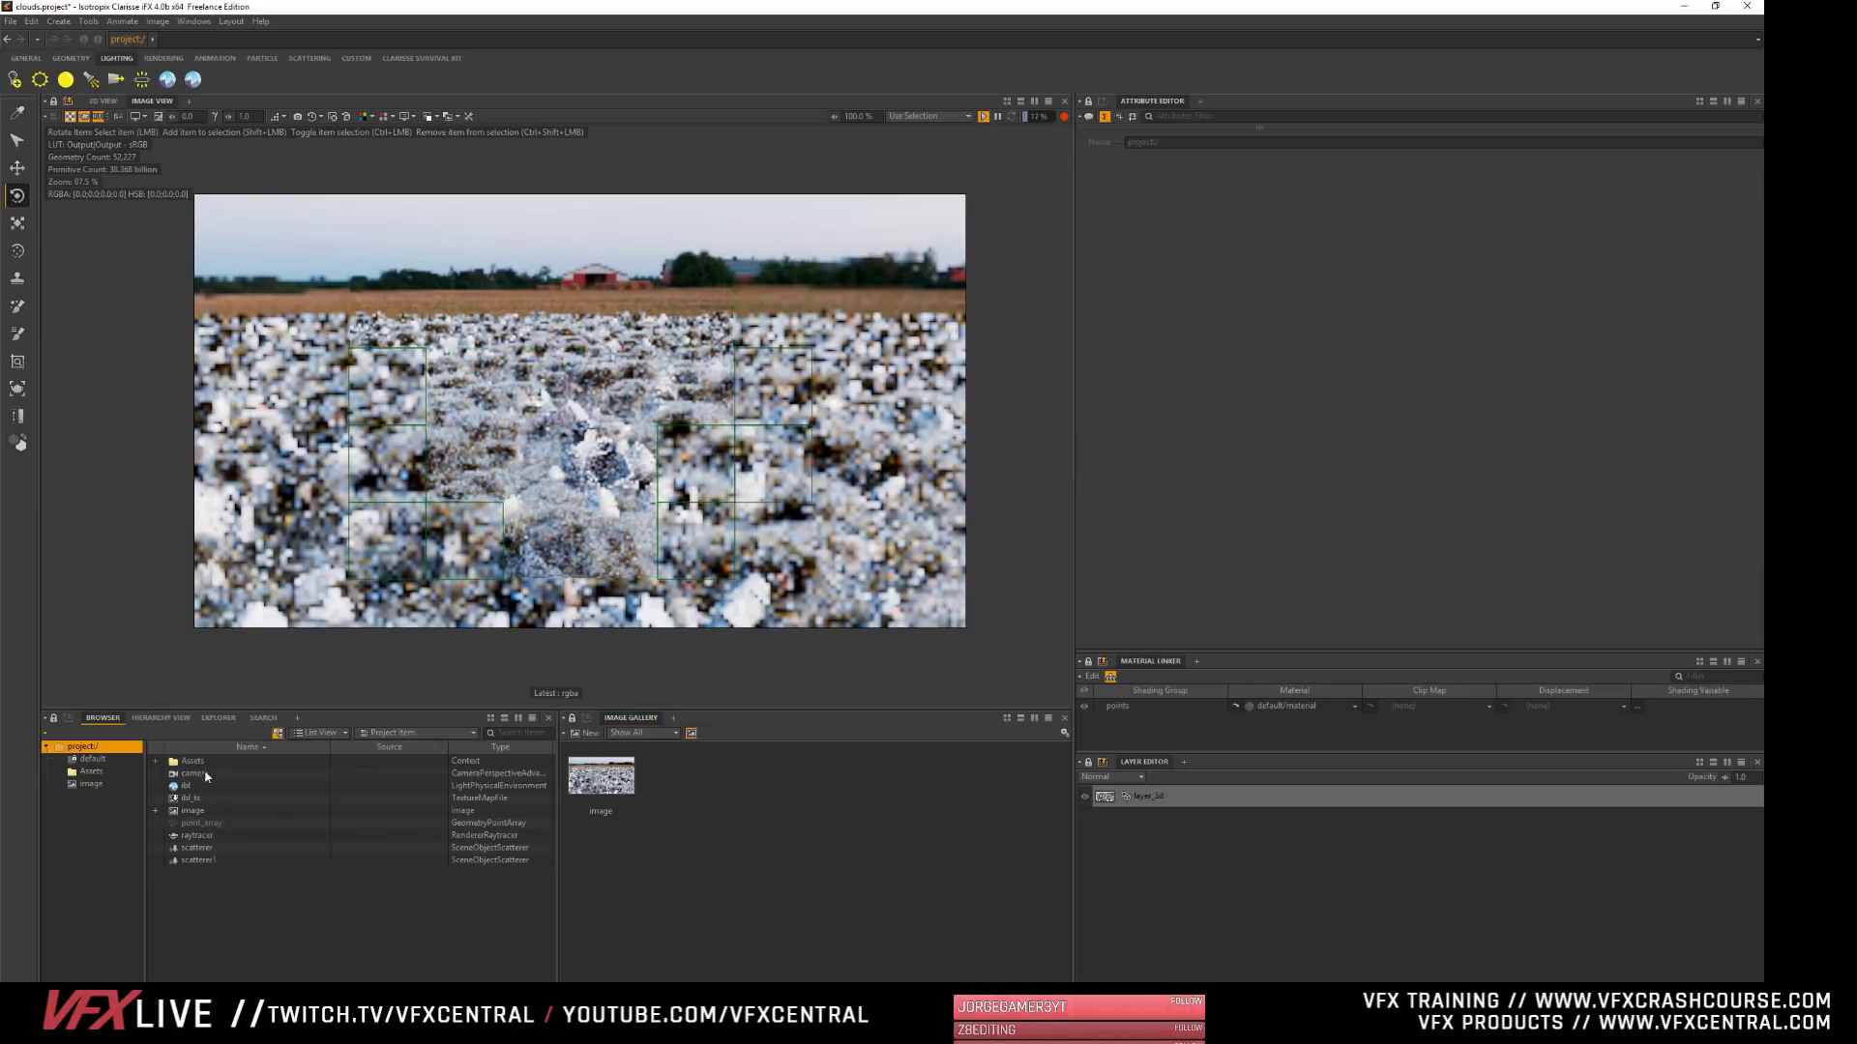
{"action": "left_click", "coordinate": [196, 836]}
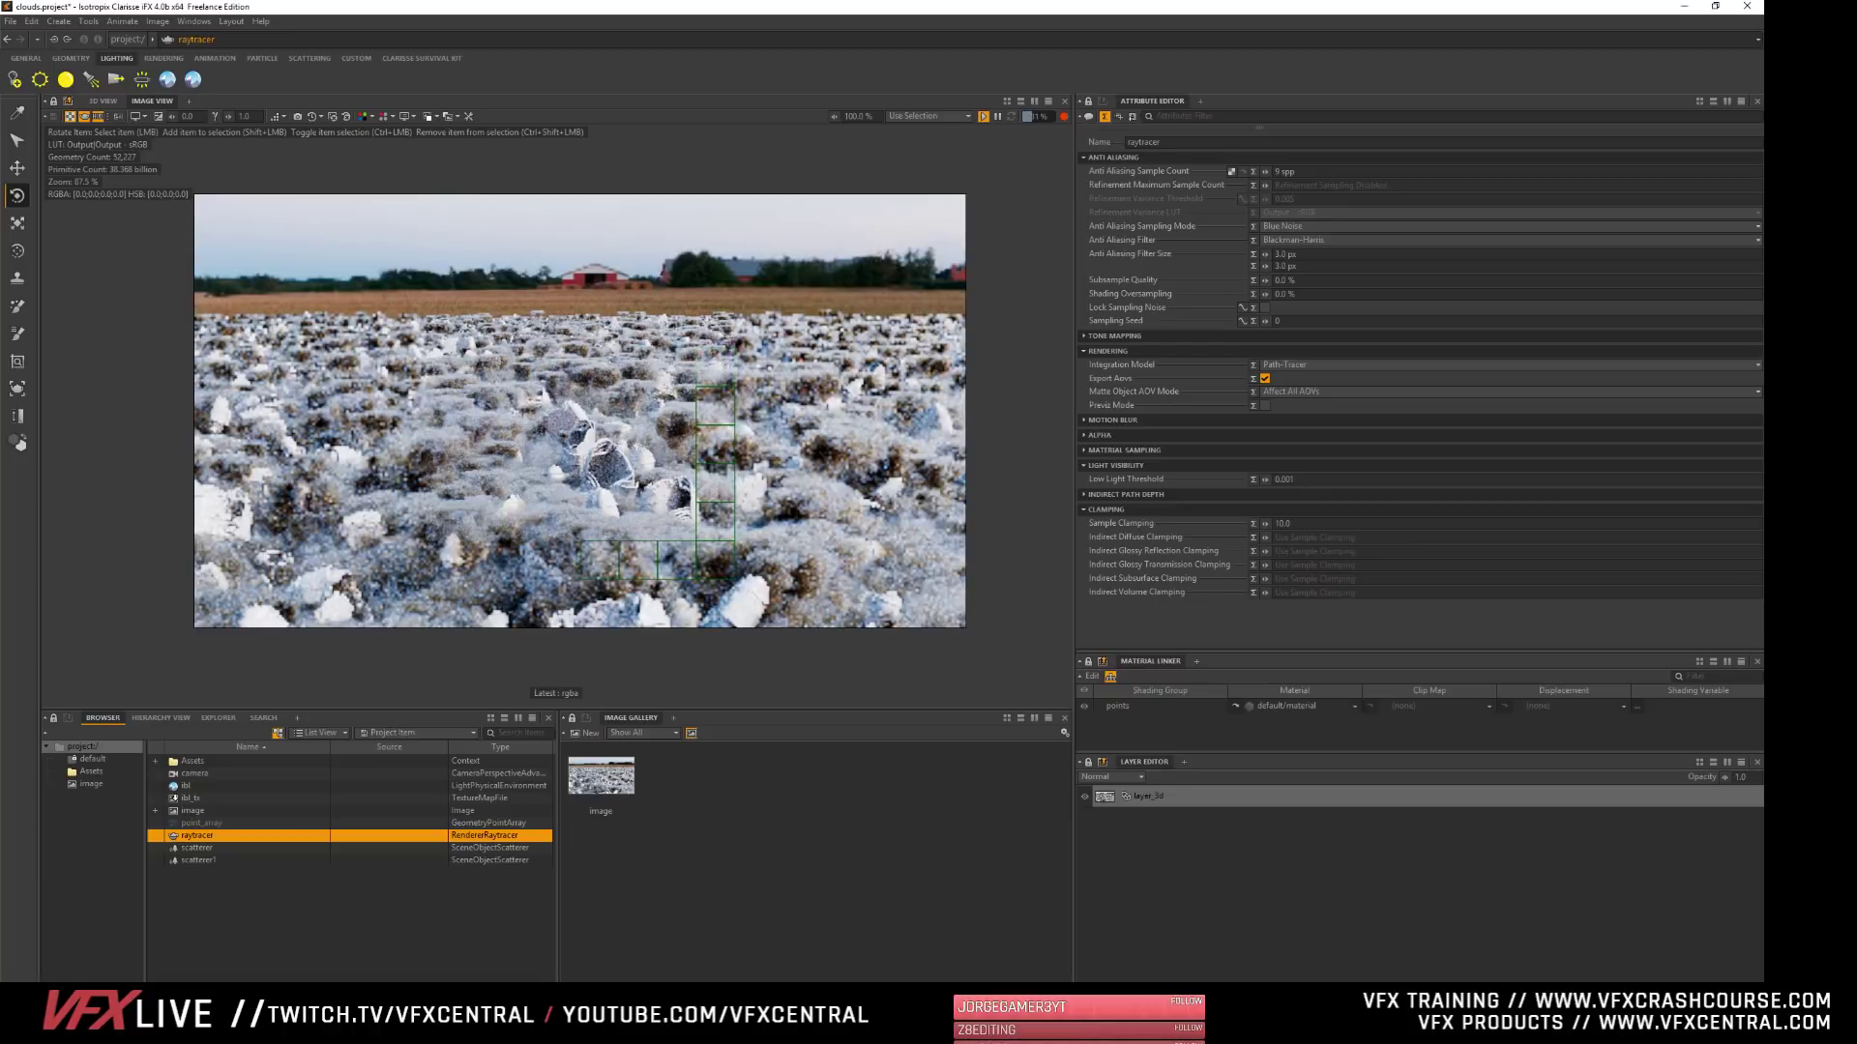
{"action": "left_click", "coordinate": [232, 860]}
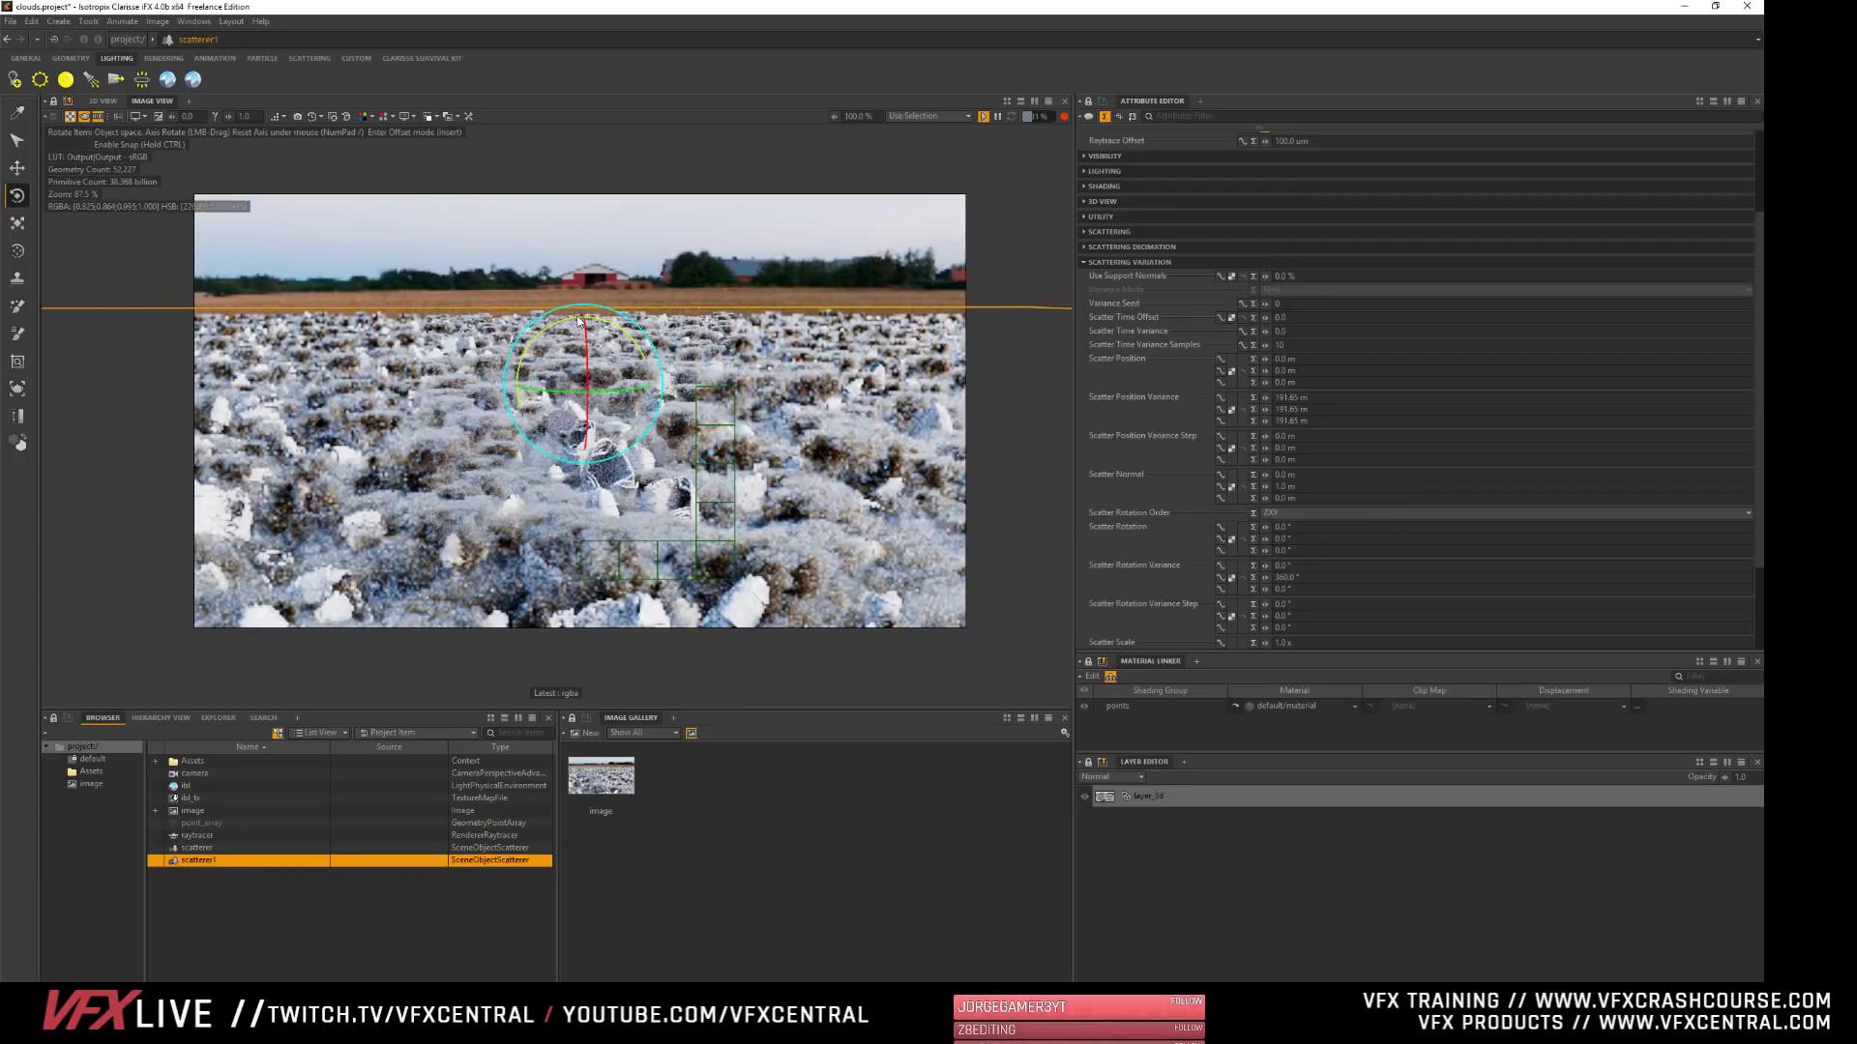
{"action": "key", "text": "t"}
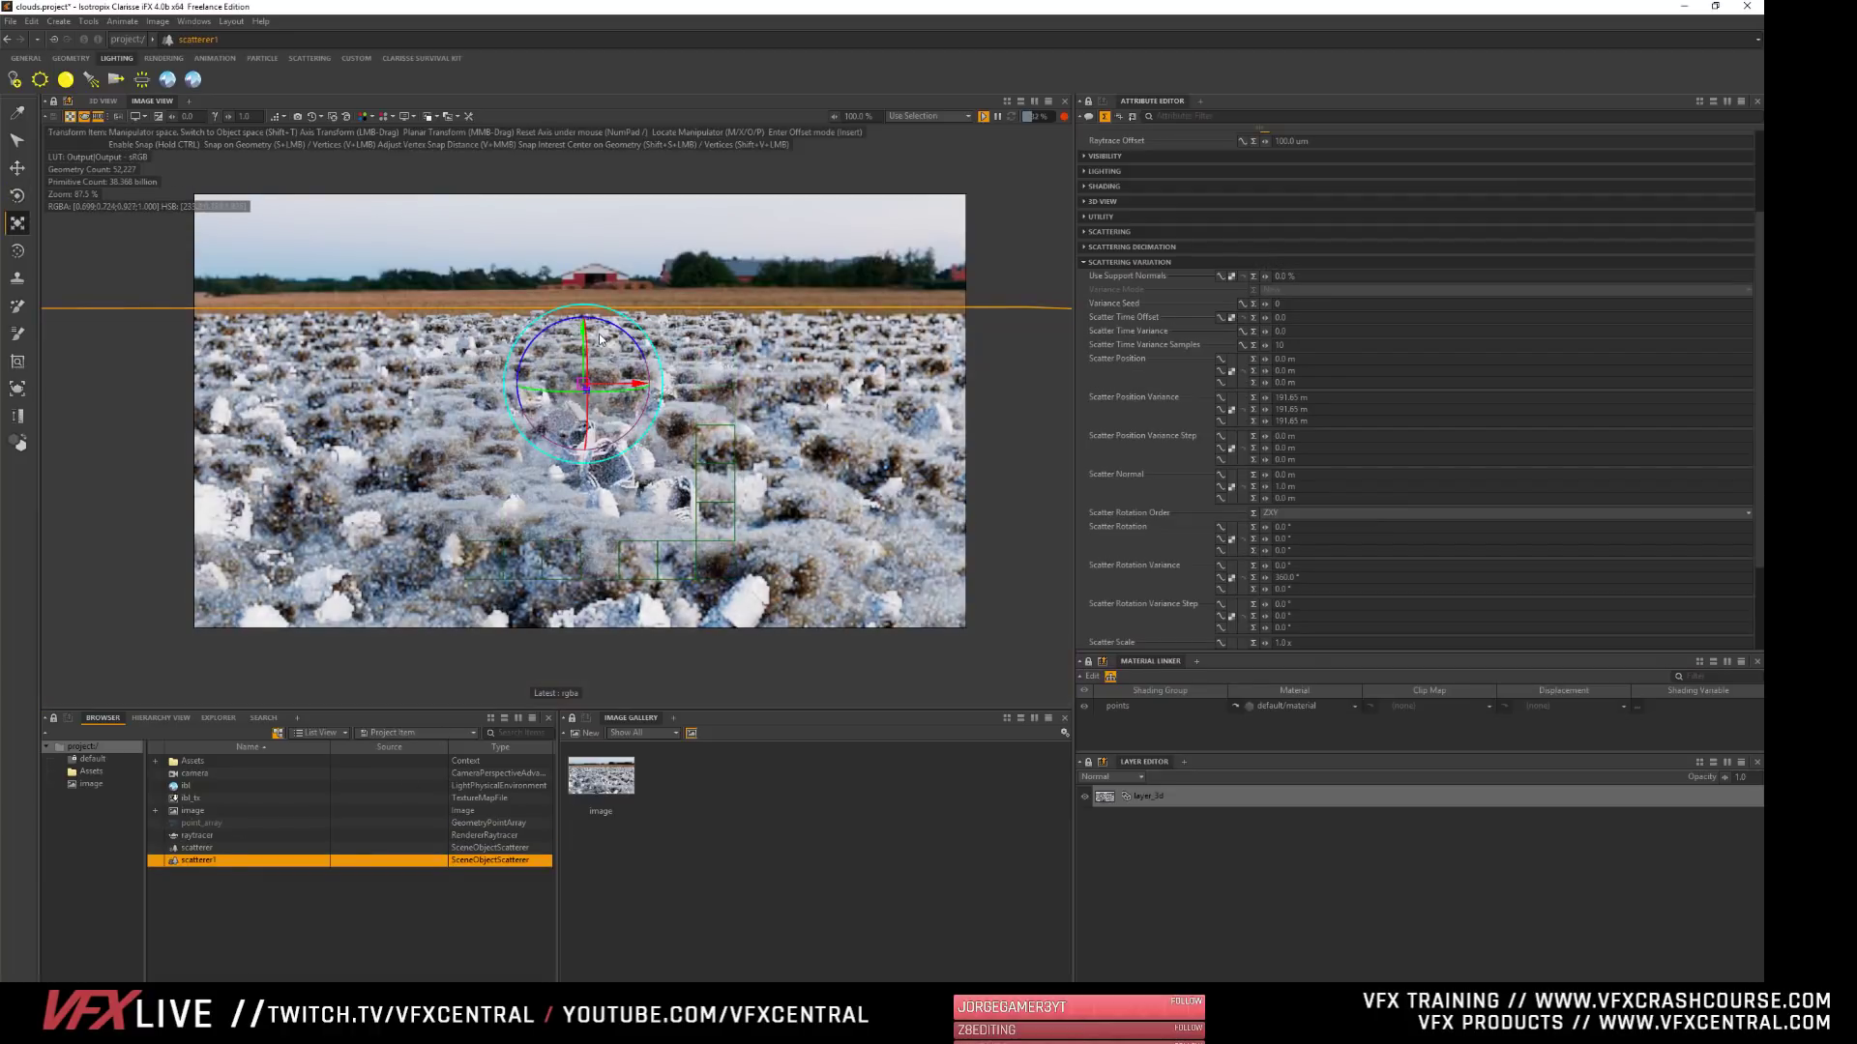
{"action": "left_click_drag", "start_coordinate": [584, 332], "coordinate": [584, 325]}
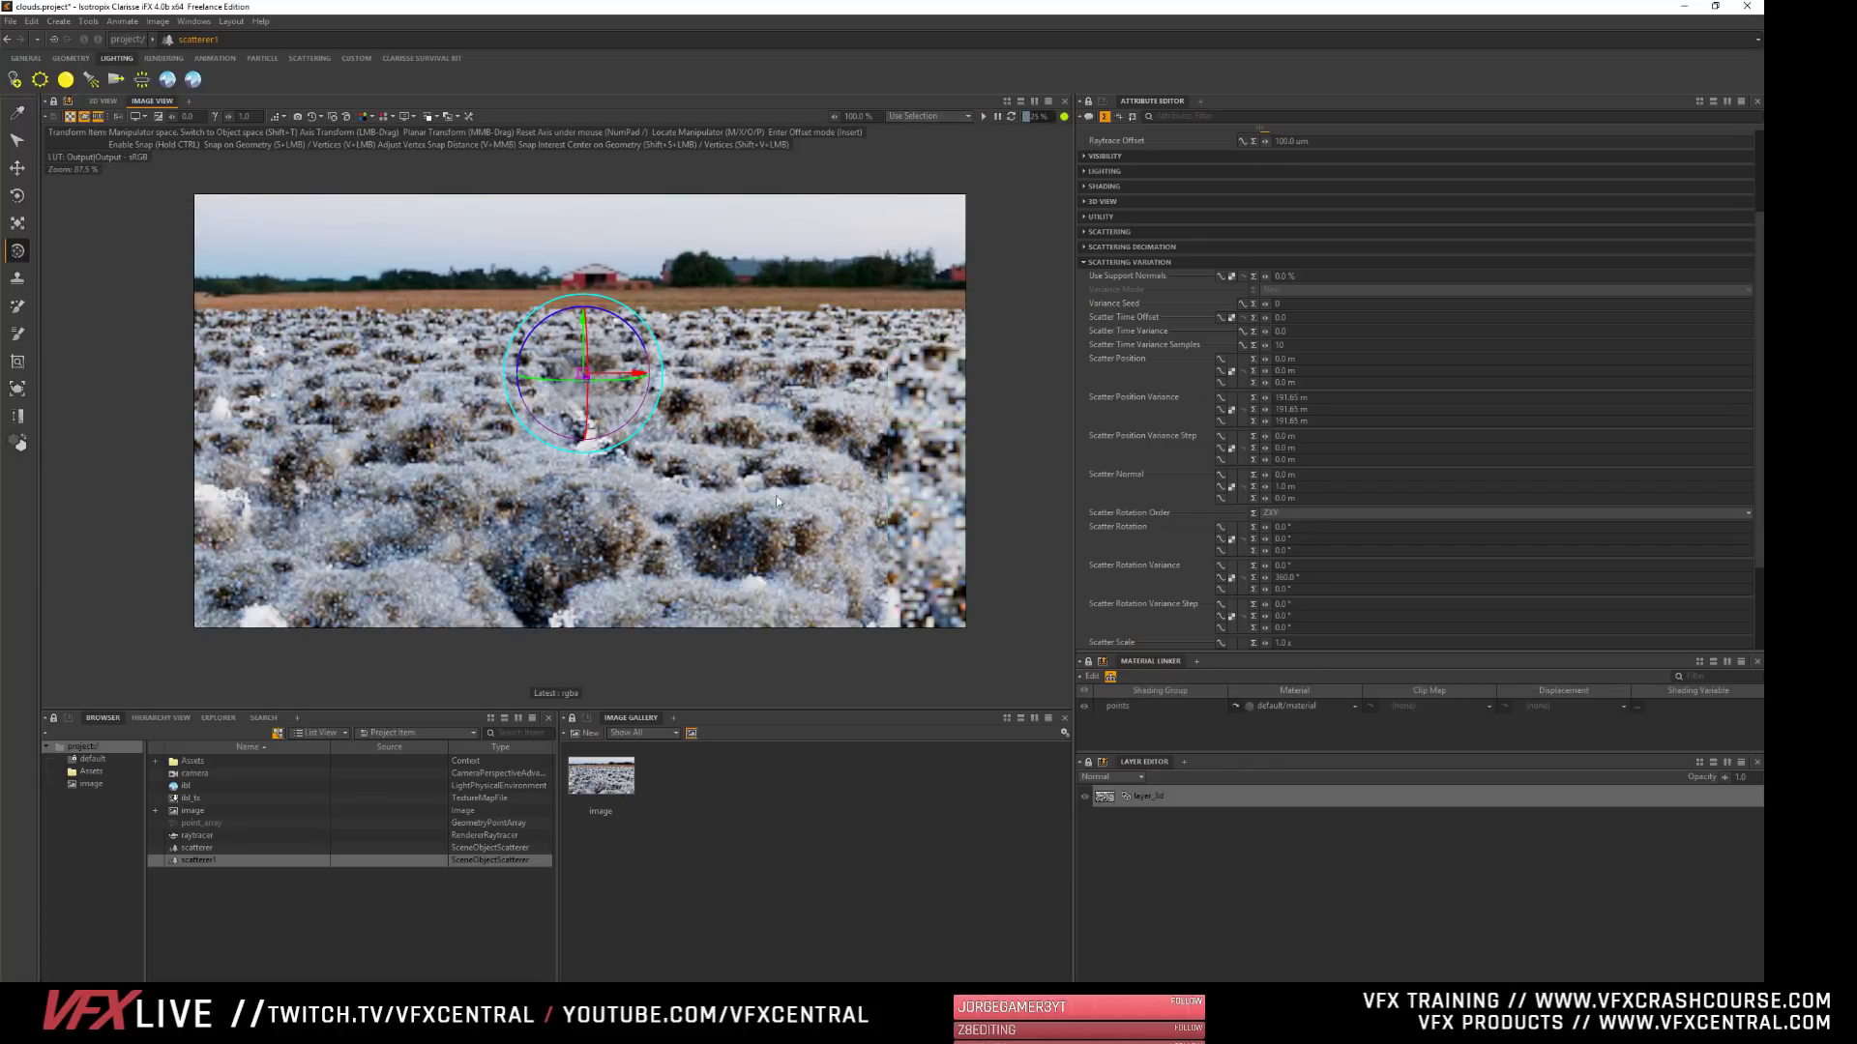
{"action": "left_click", "coordinate": [353, 848]}
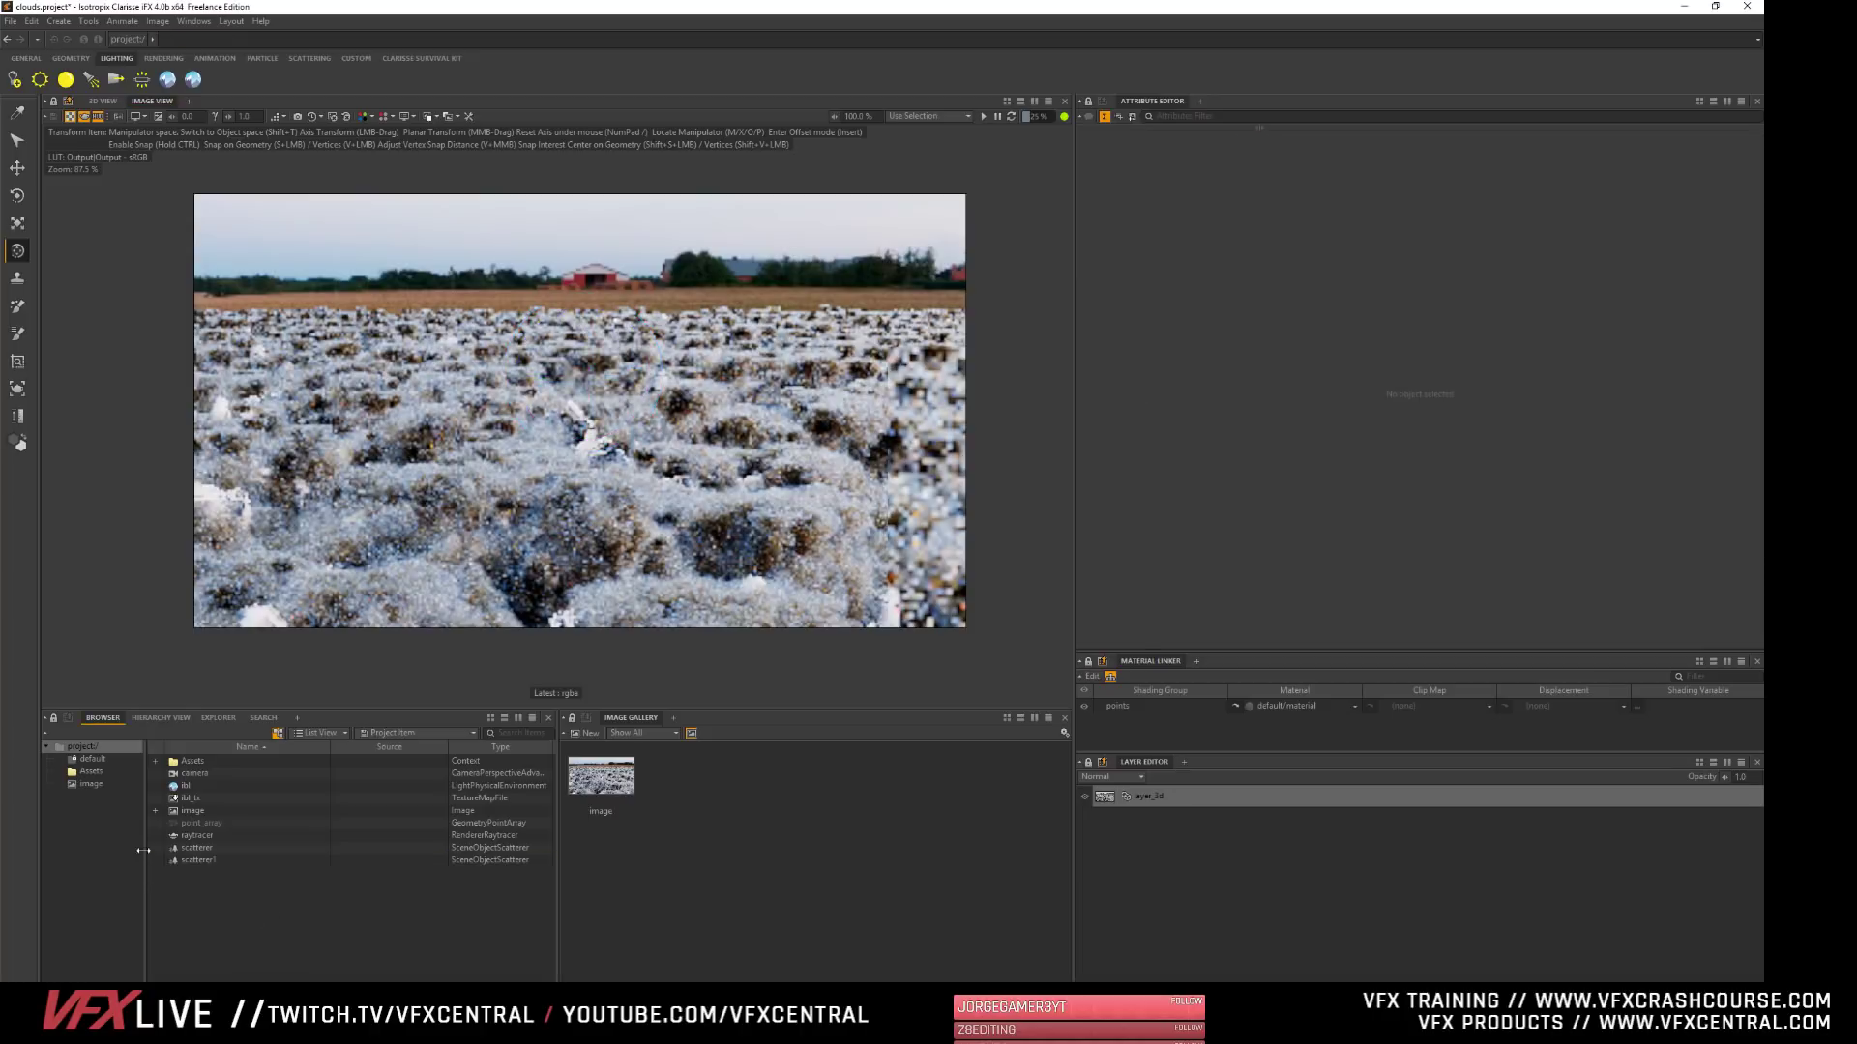
- Set scatterer1's Scatter Rotation Variance to 360° on X and 0° on Y, and start rendering the image
{"action": "left_click", "coordinate": [196, 861]}
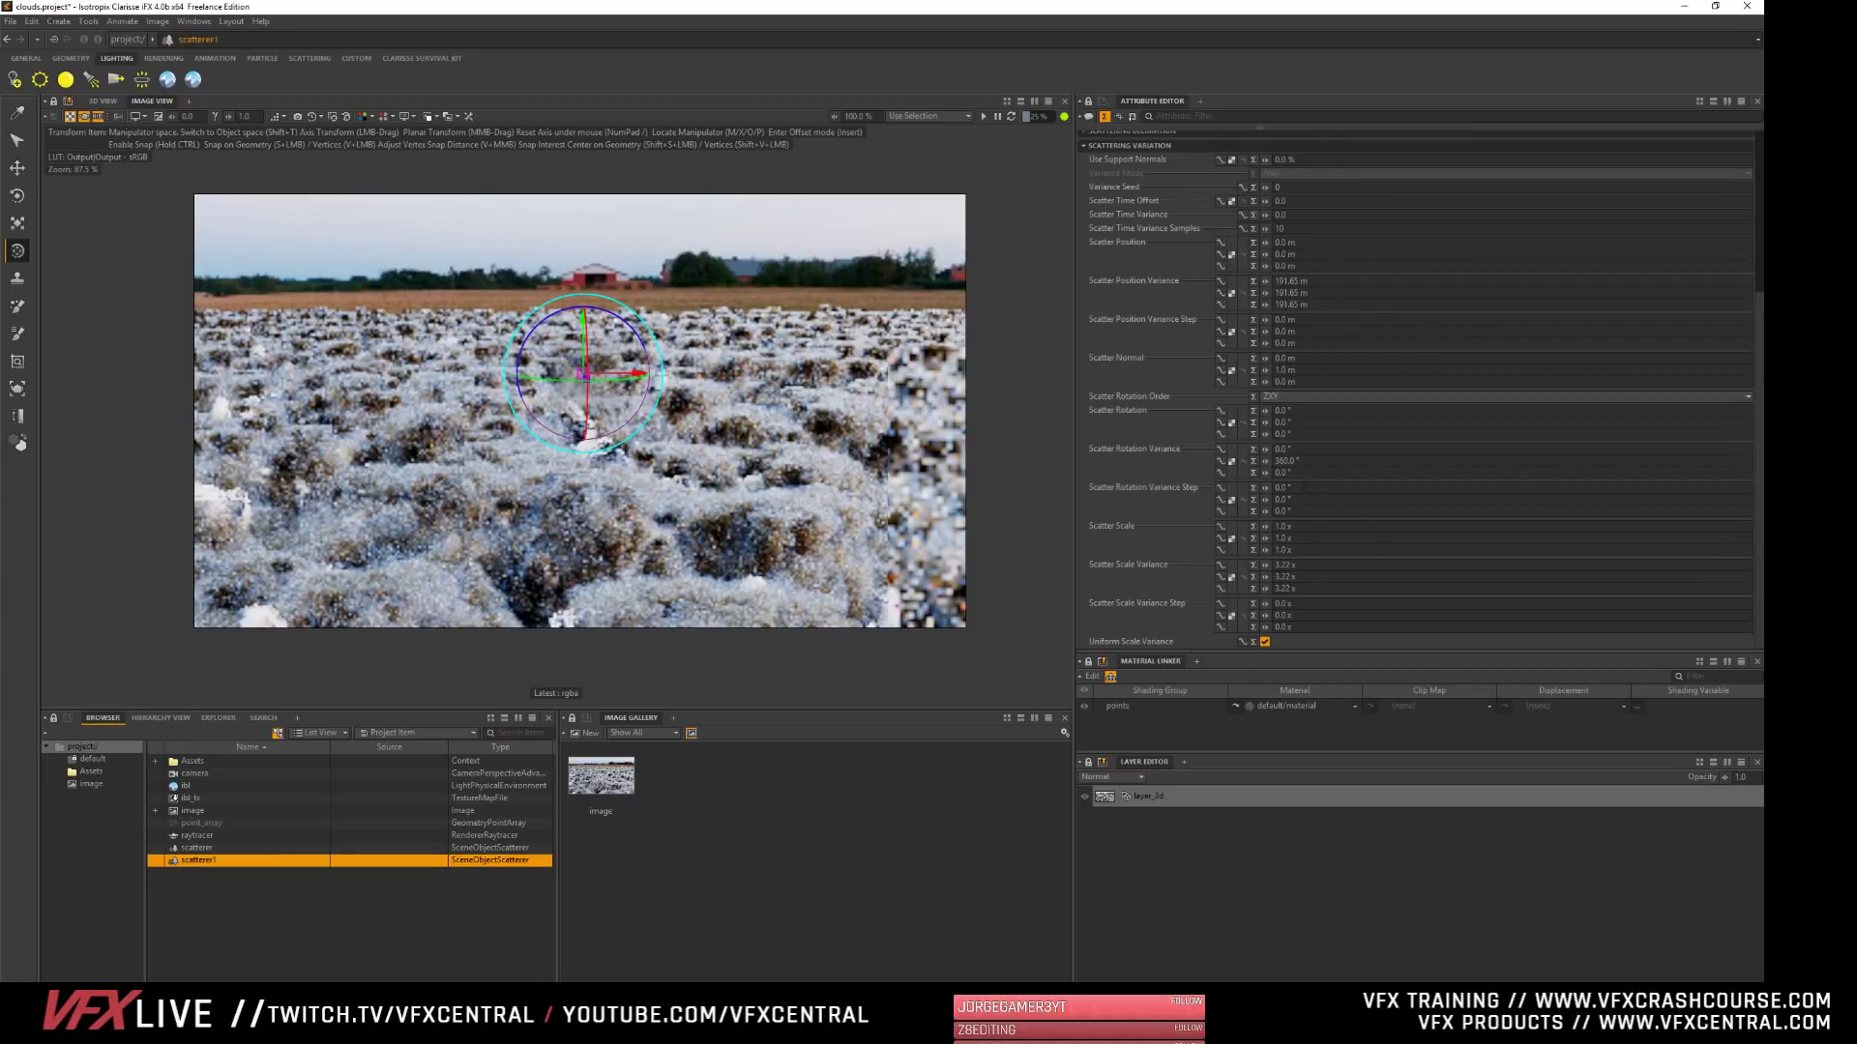
{"action": "left_click", "coordinate": [1308, 458]}
{"action": "type", "text": "0"}
{"action": "key", "text": "Tab"}
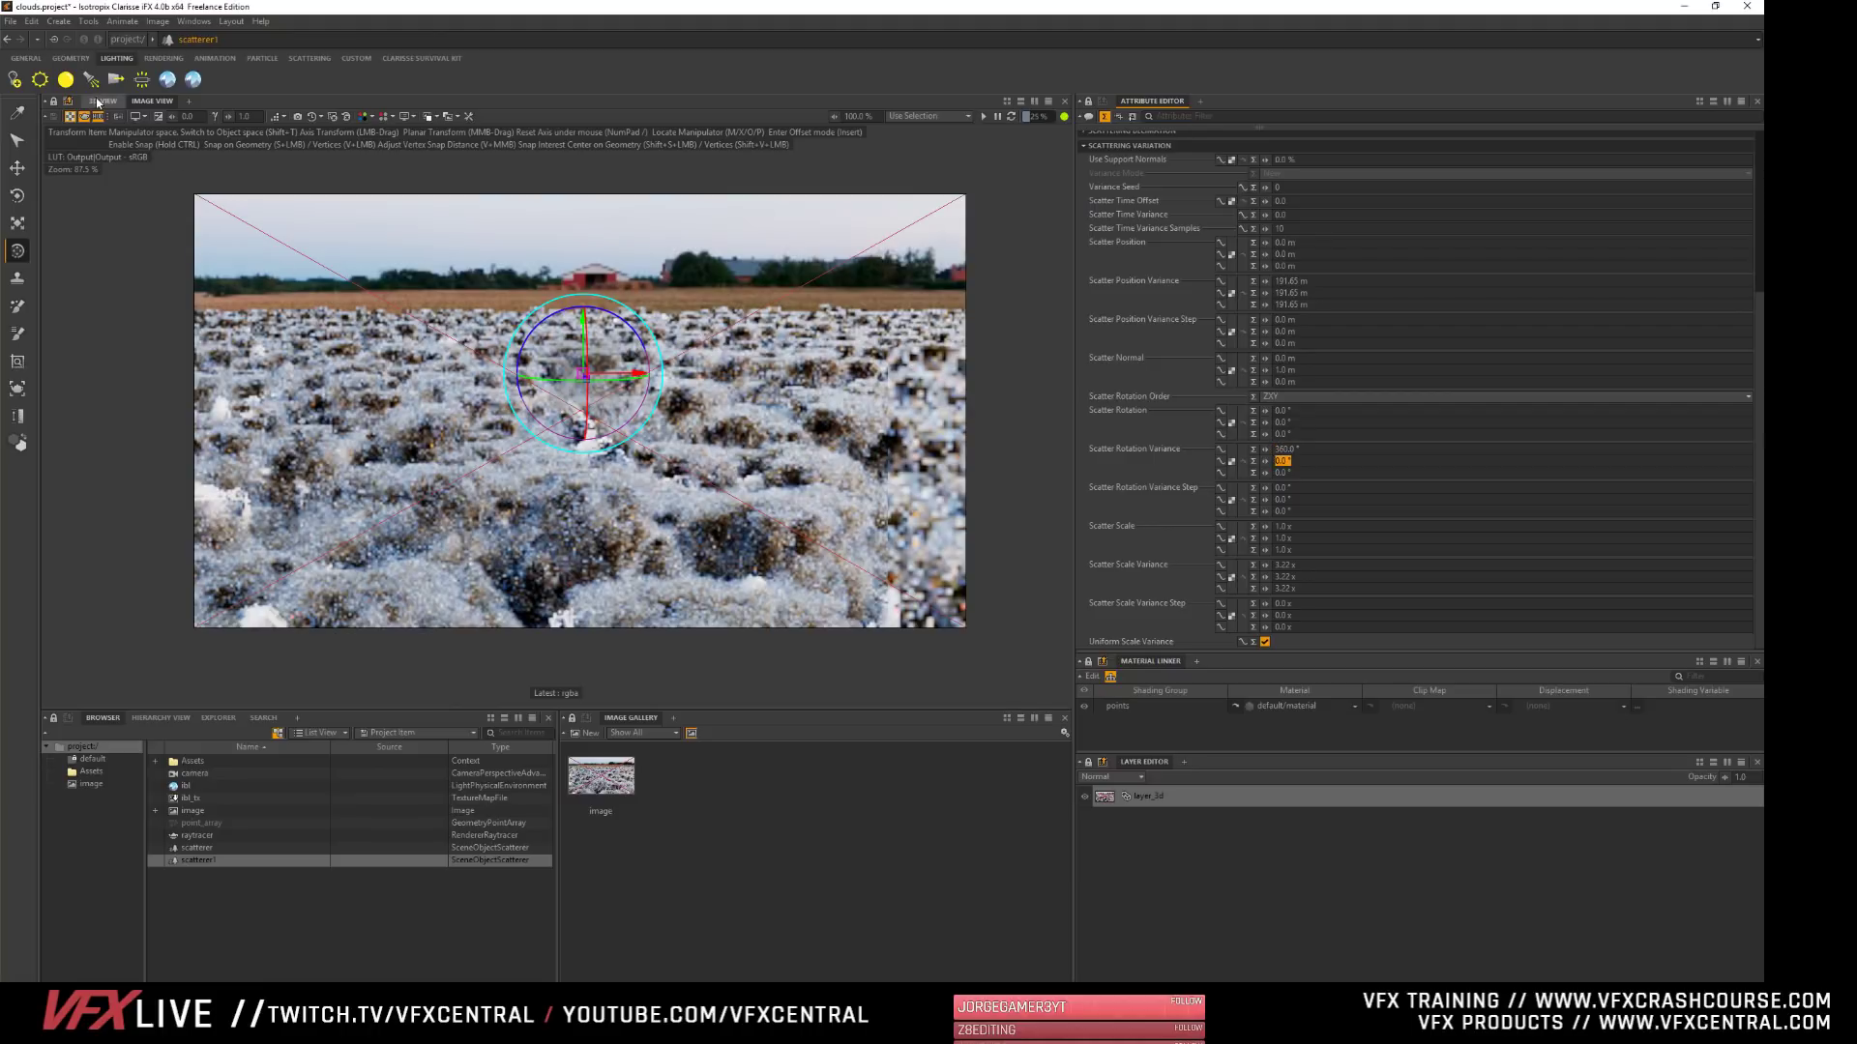
{"action": "left_click", "coordinate": [985, 117]}
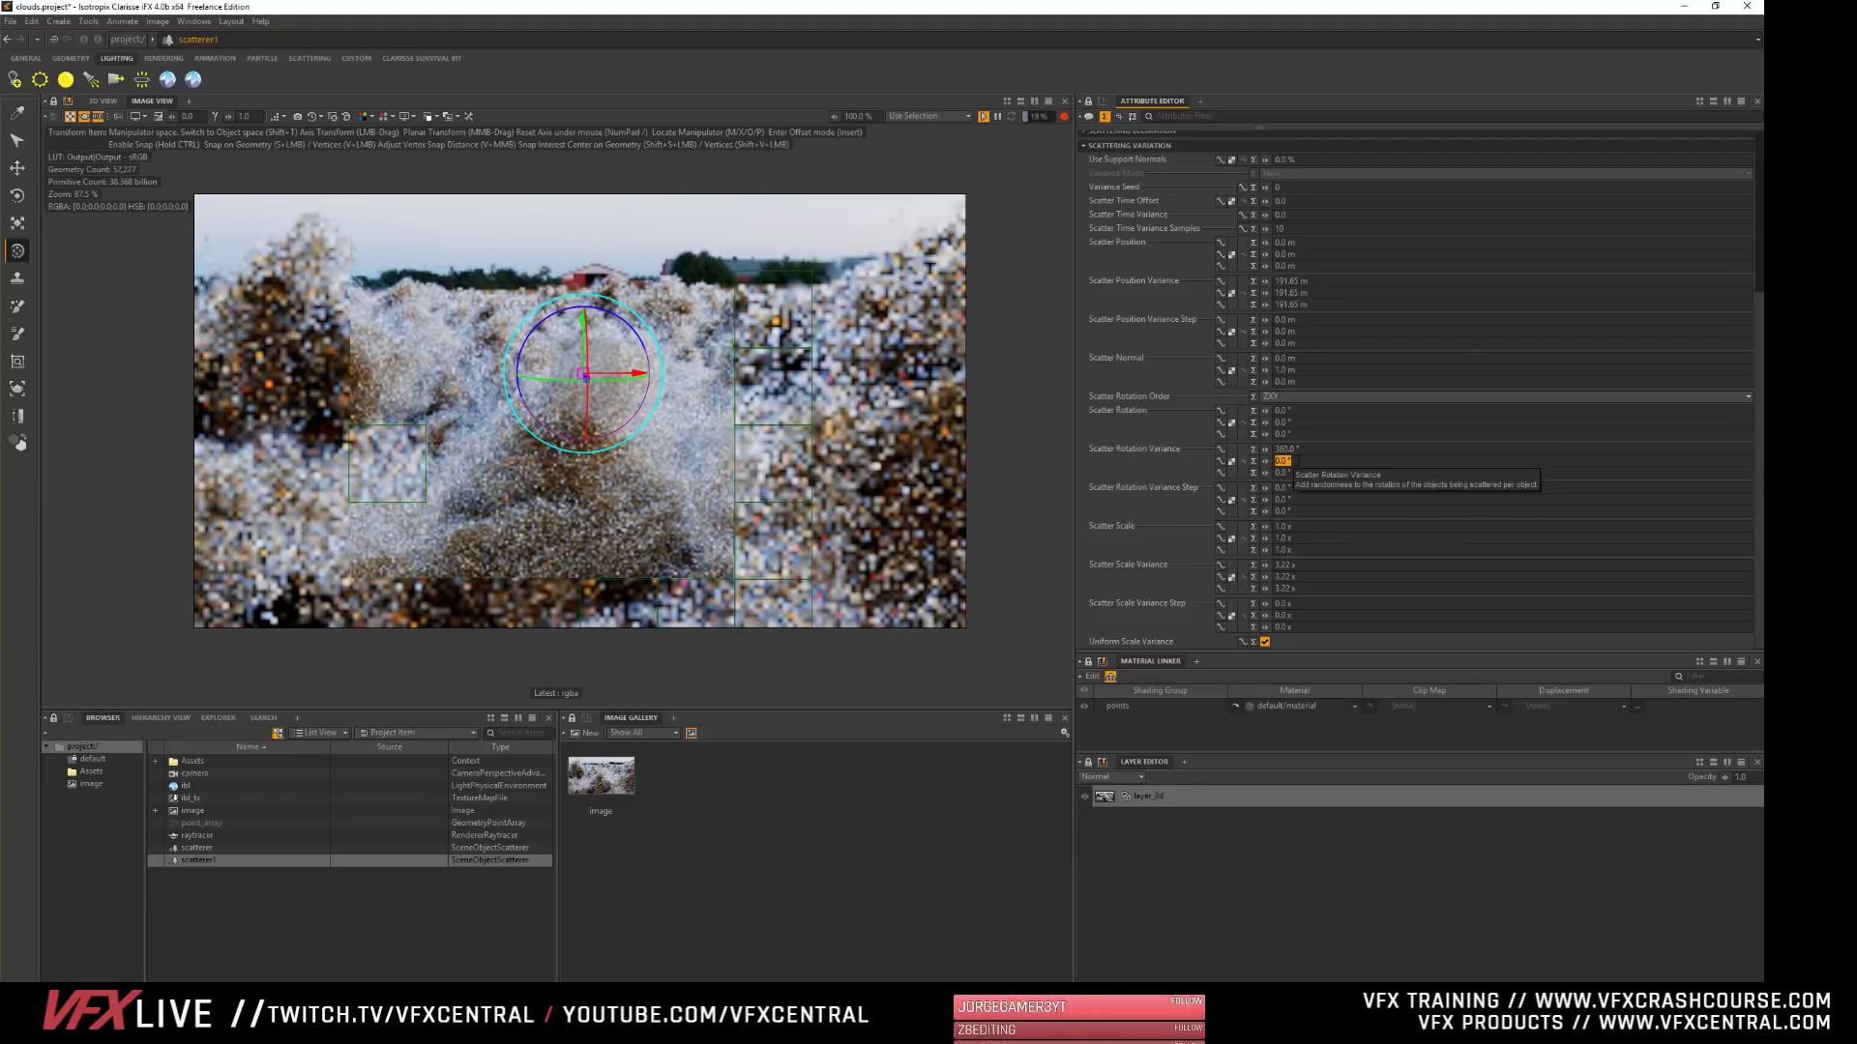
- Set scatterer1's Scatter Rotation Variance to 360° on both the Y and Z axes
{"action": "type", "text": "36"}
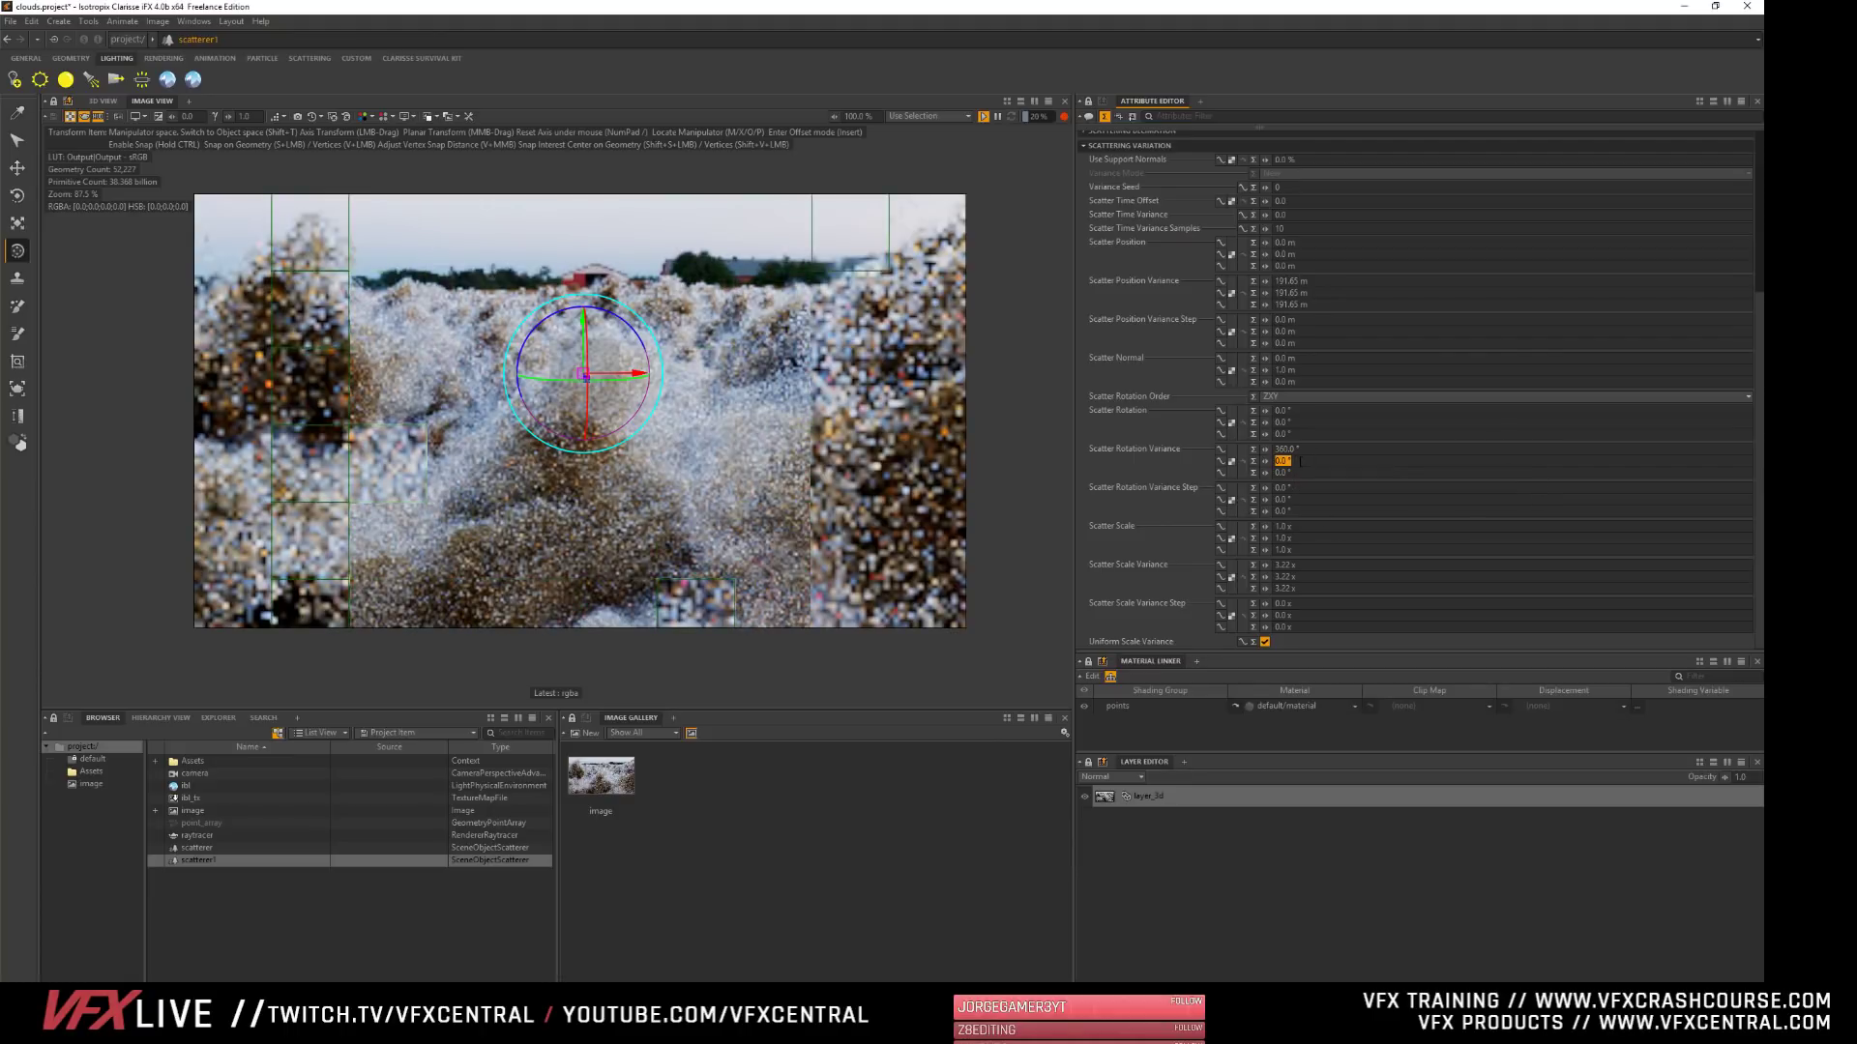
{"action": "type", "text": "0"}
{"action": "key", "text": "Tab"}
{"action": "type", "text": "360"}
{"action": "key", "text": "Tab"}
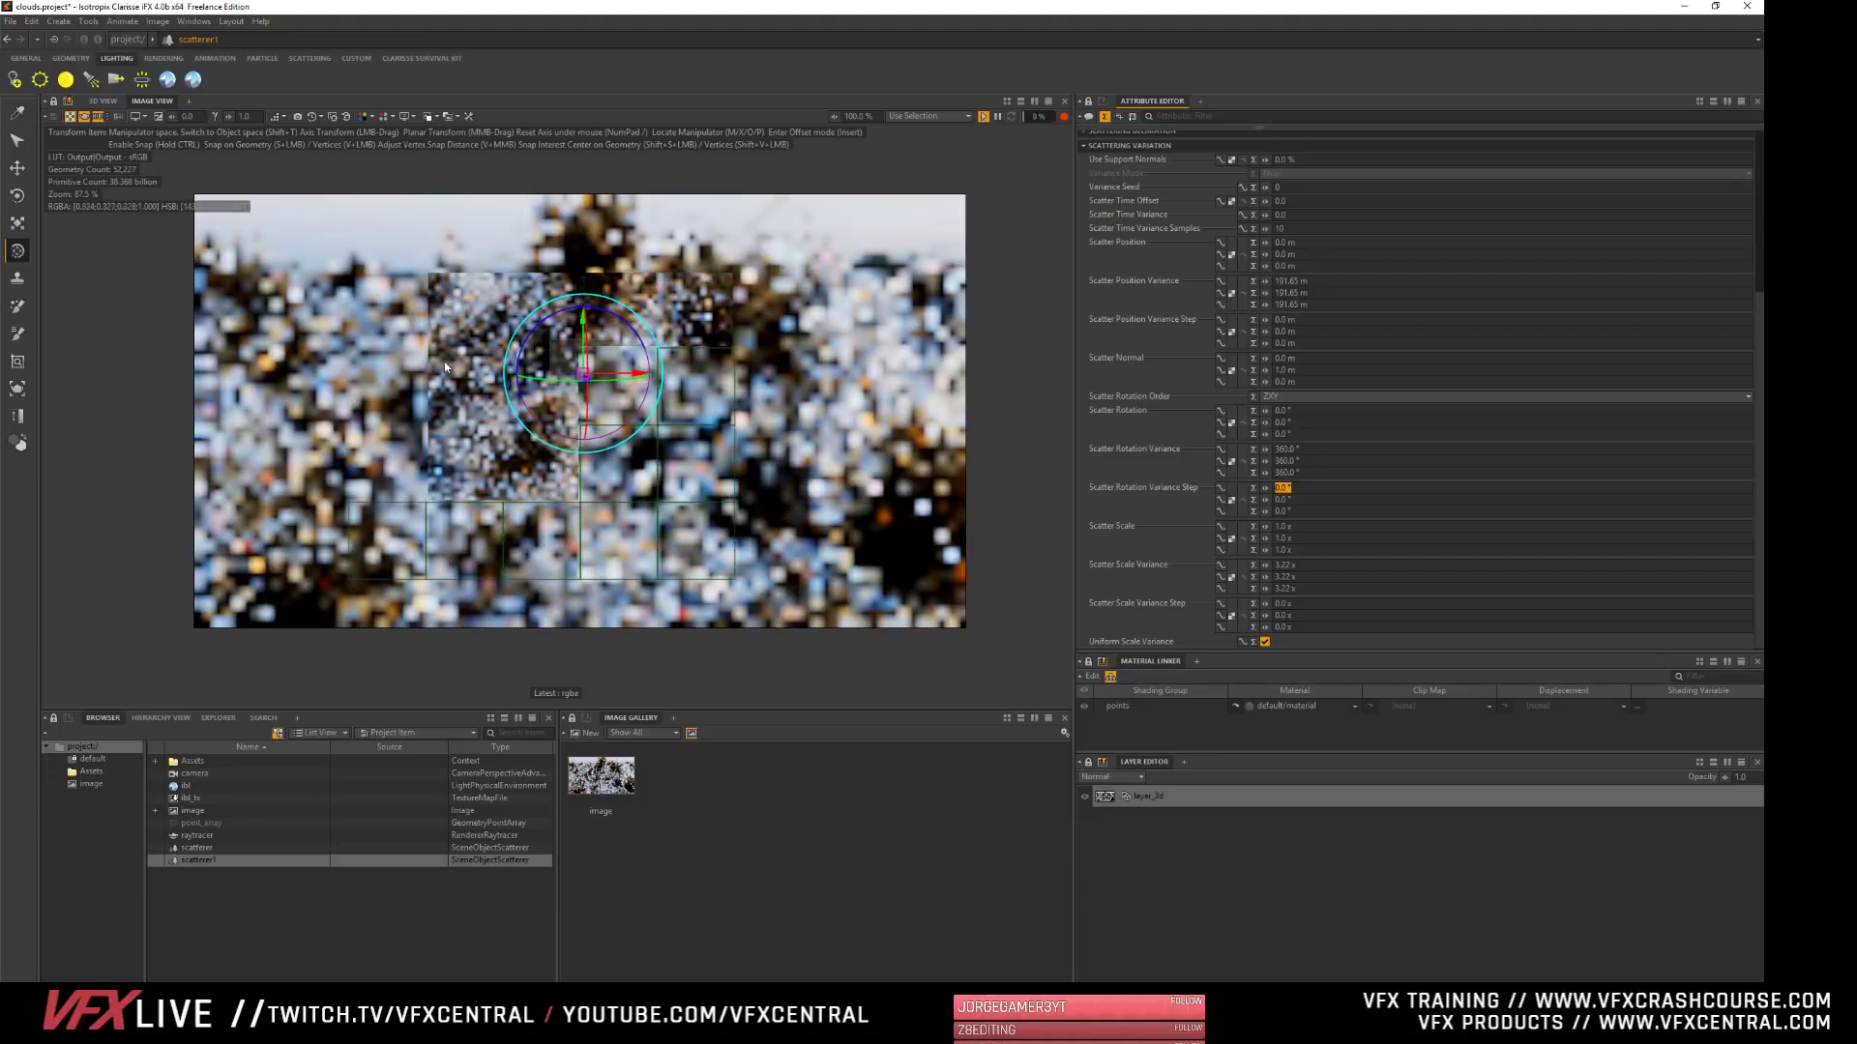
{"action": "left_click", "coordinate": [414, 252]}
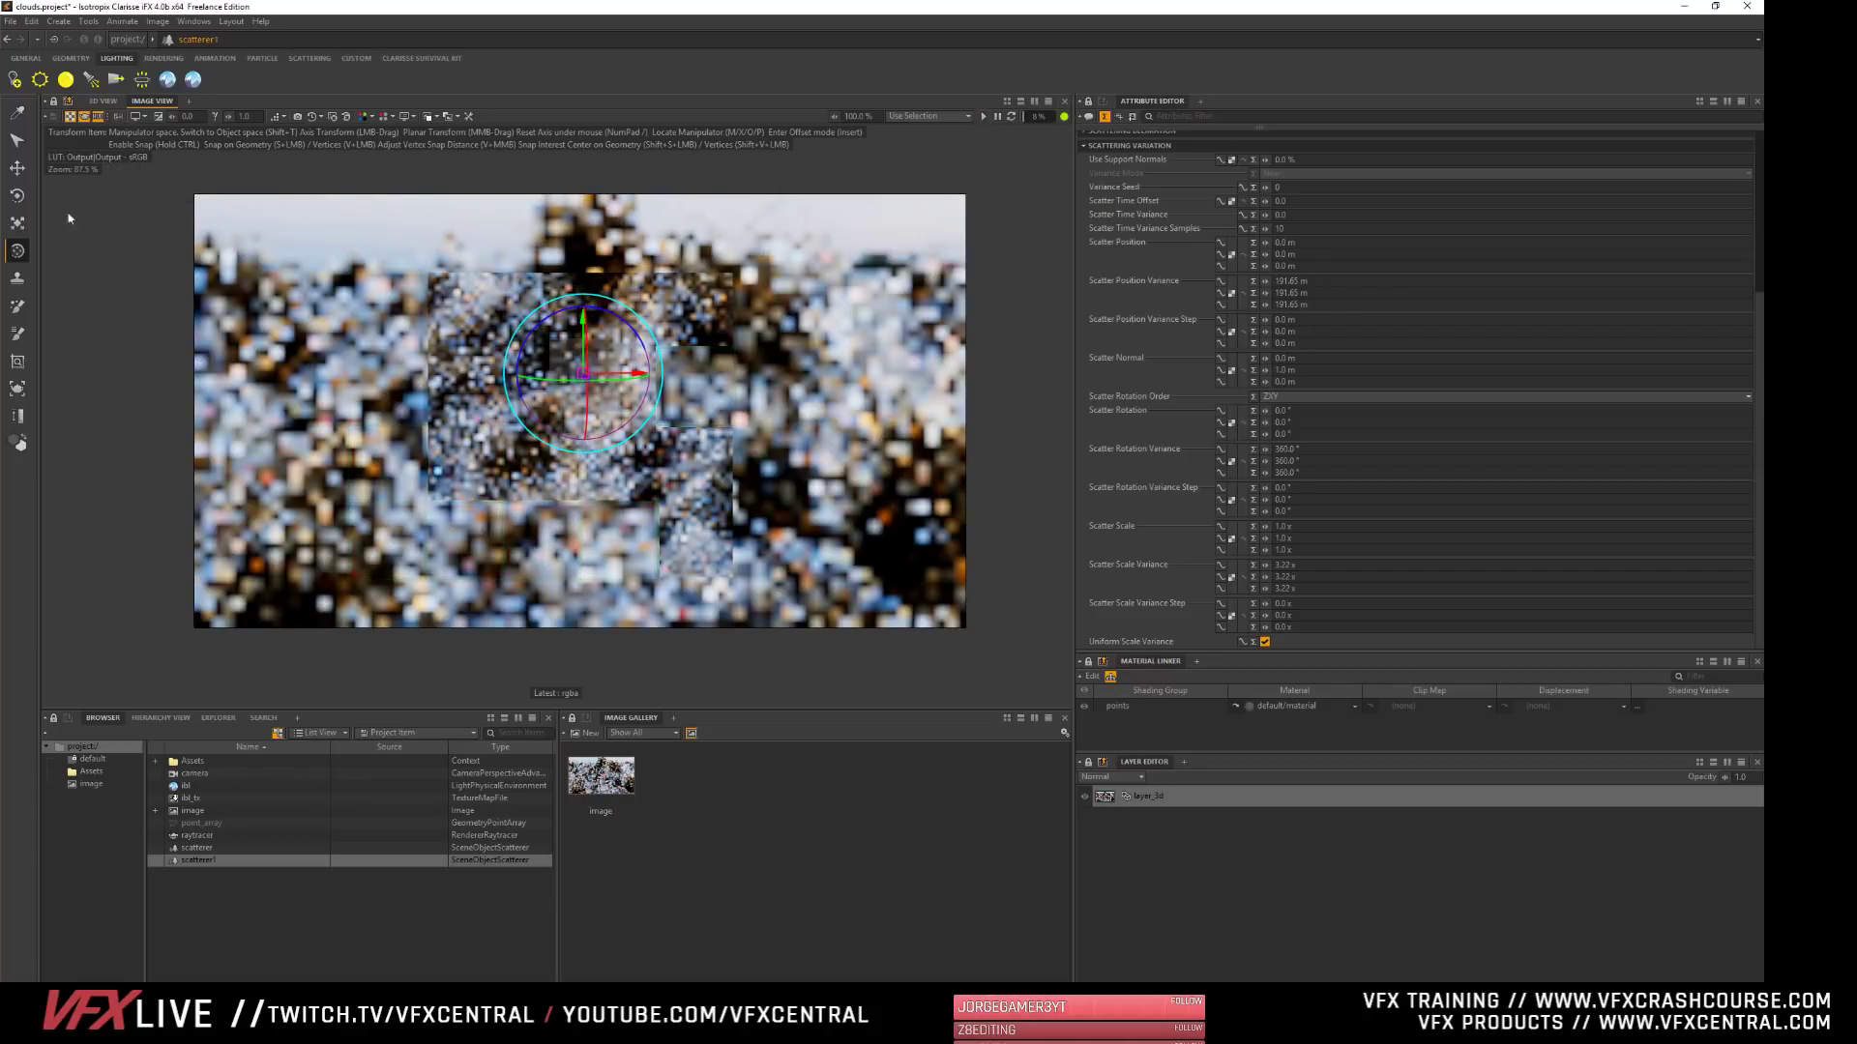
- Lower scatterer1 along its vertical axis in the 3D view and clear the selection
{"action": "left_click", "coordinate": [103, 101]}
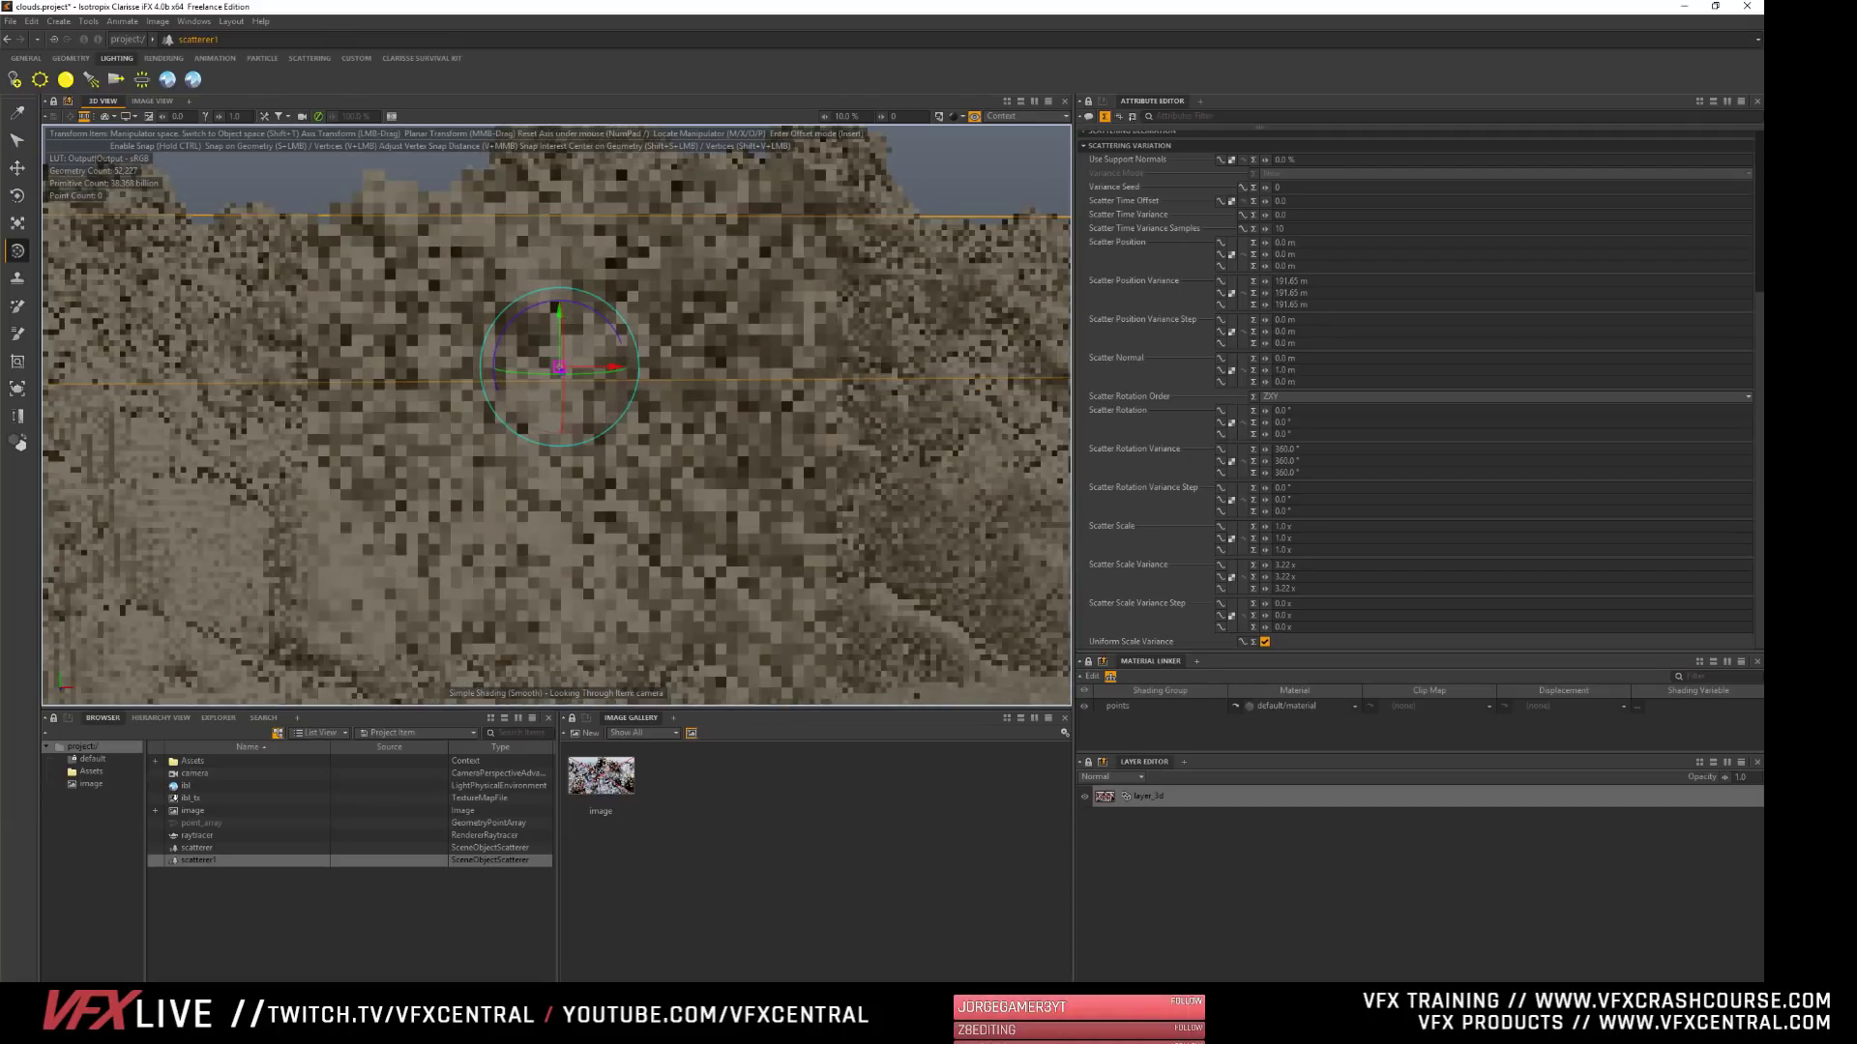
{"action": "right_click_drag", "start_coordinate": [348, 412], "coordinate": [404, 518], "text": "alt"}
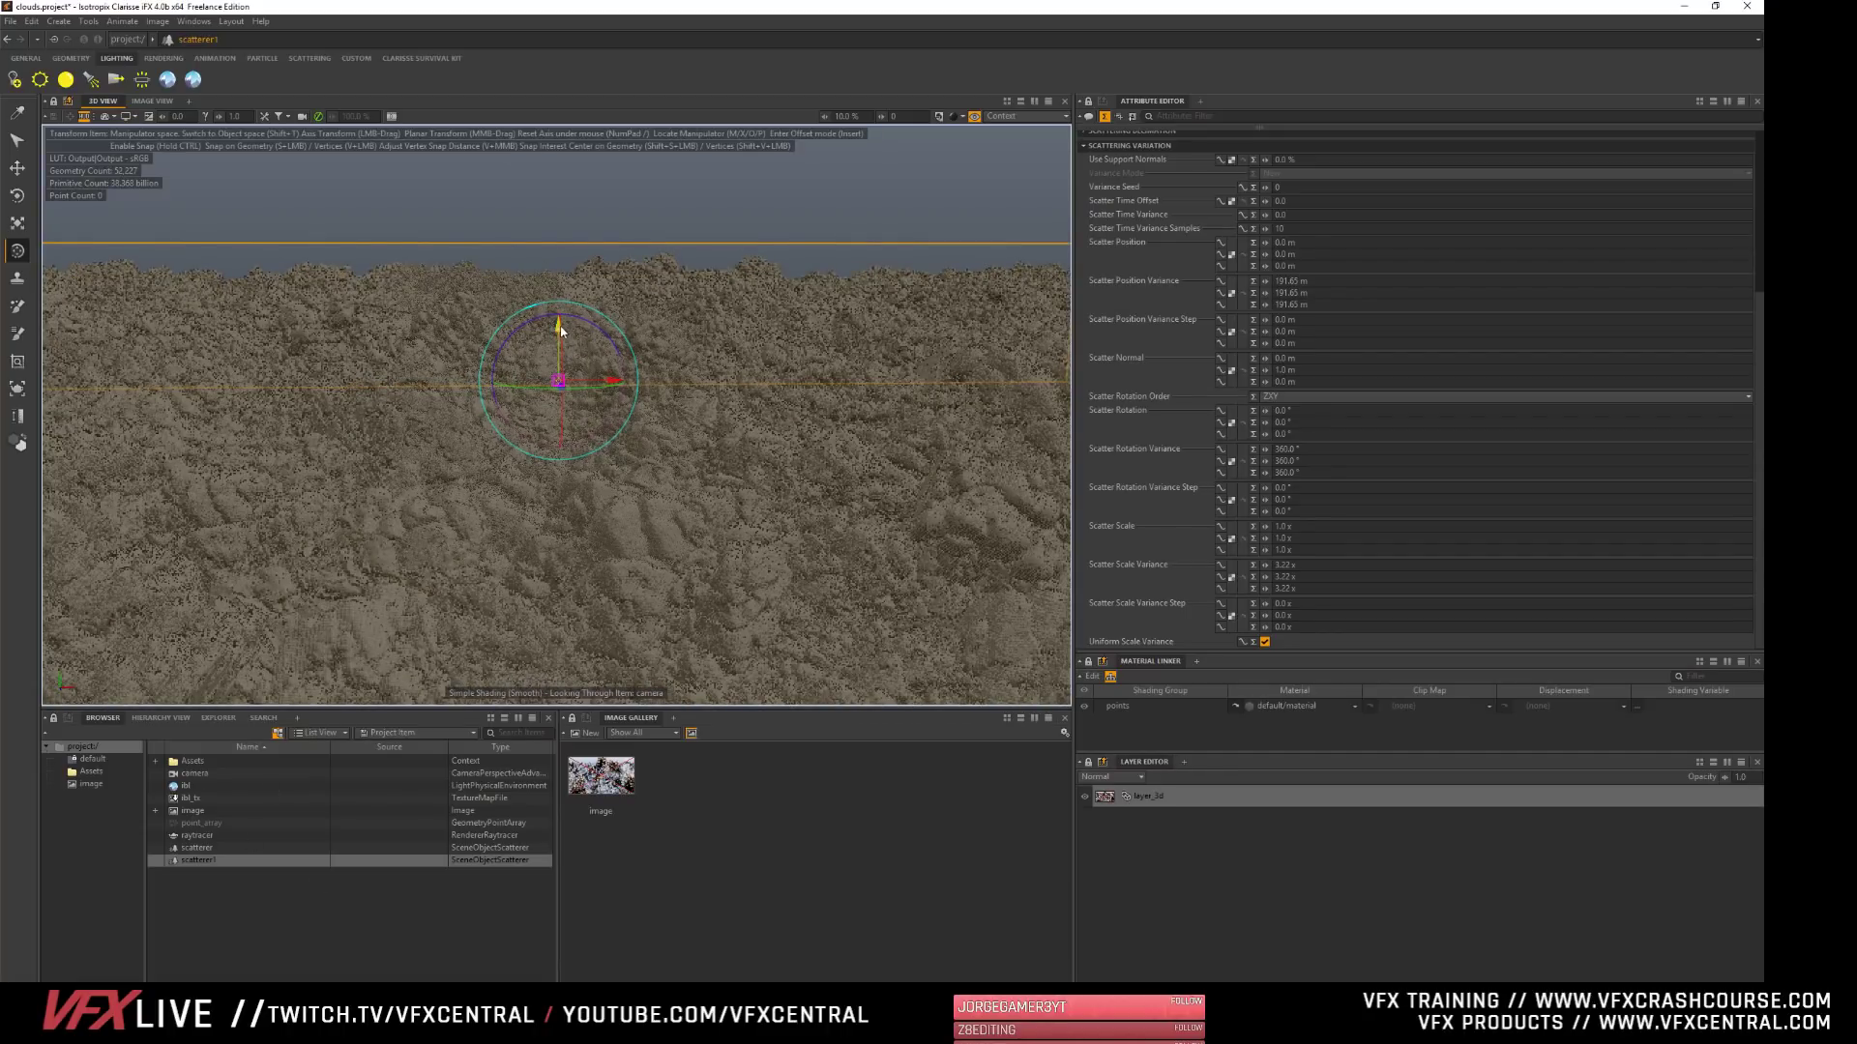
{"action": "left_click_drag", "start_coordinate": [560, 334], "coordinate": [561, 389]}
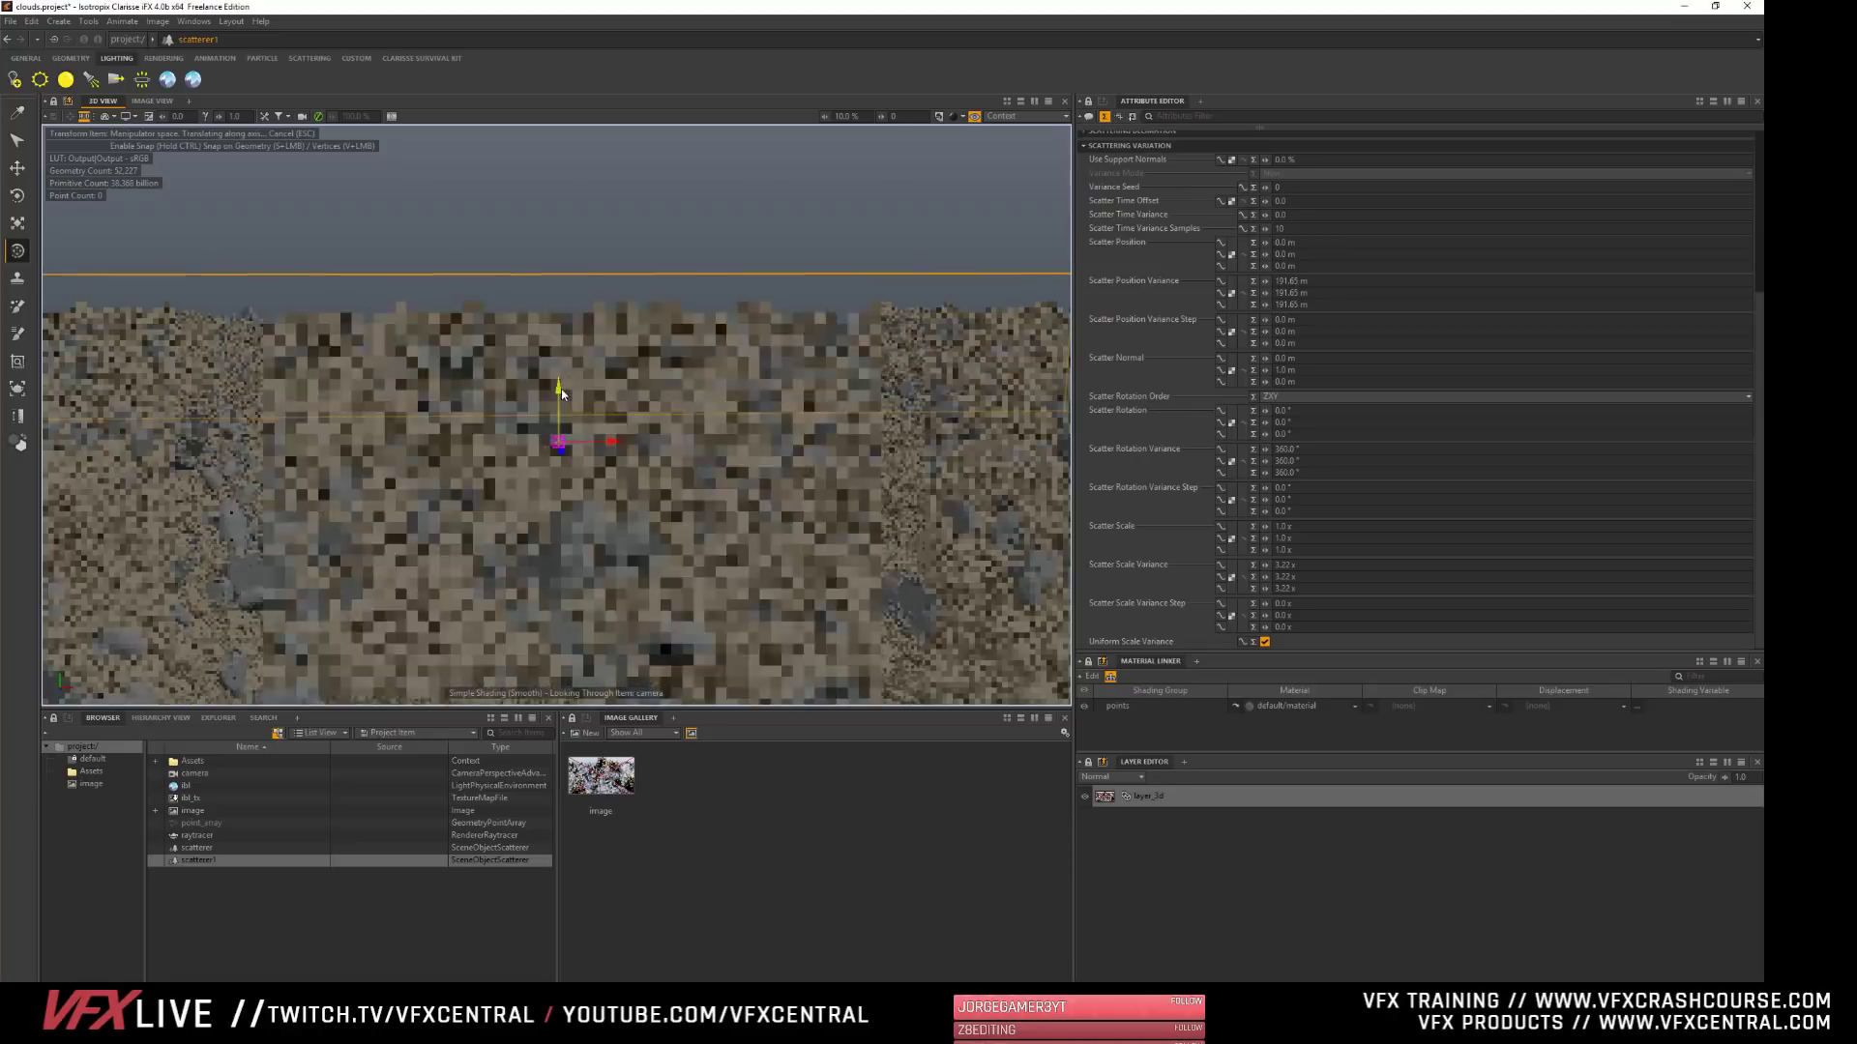
{"action": "left_click", "coordinate": [309, 957]}
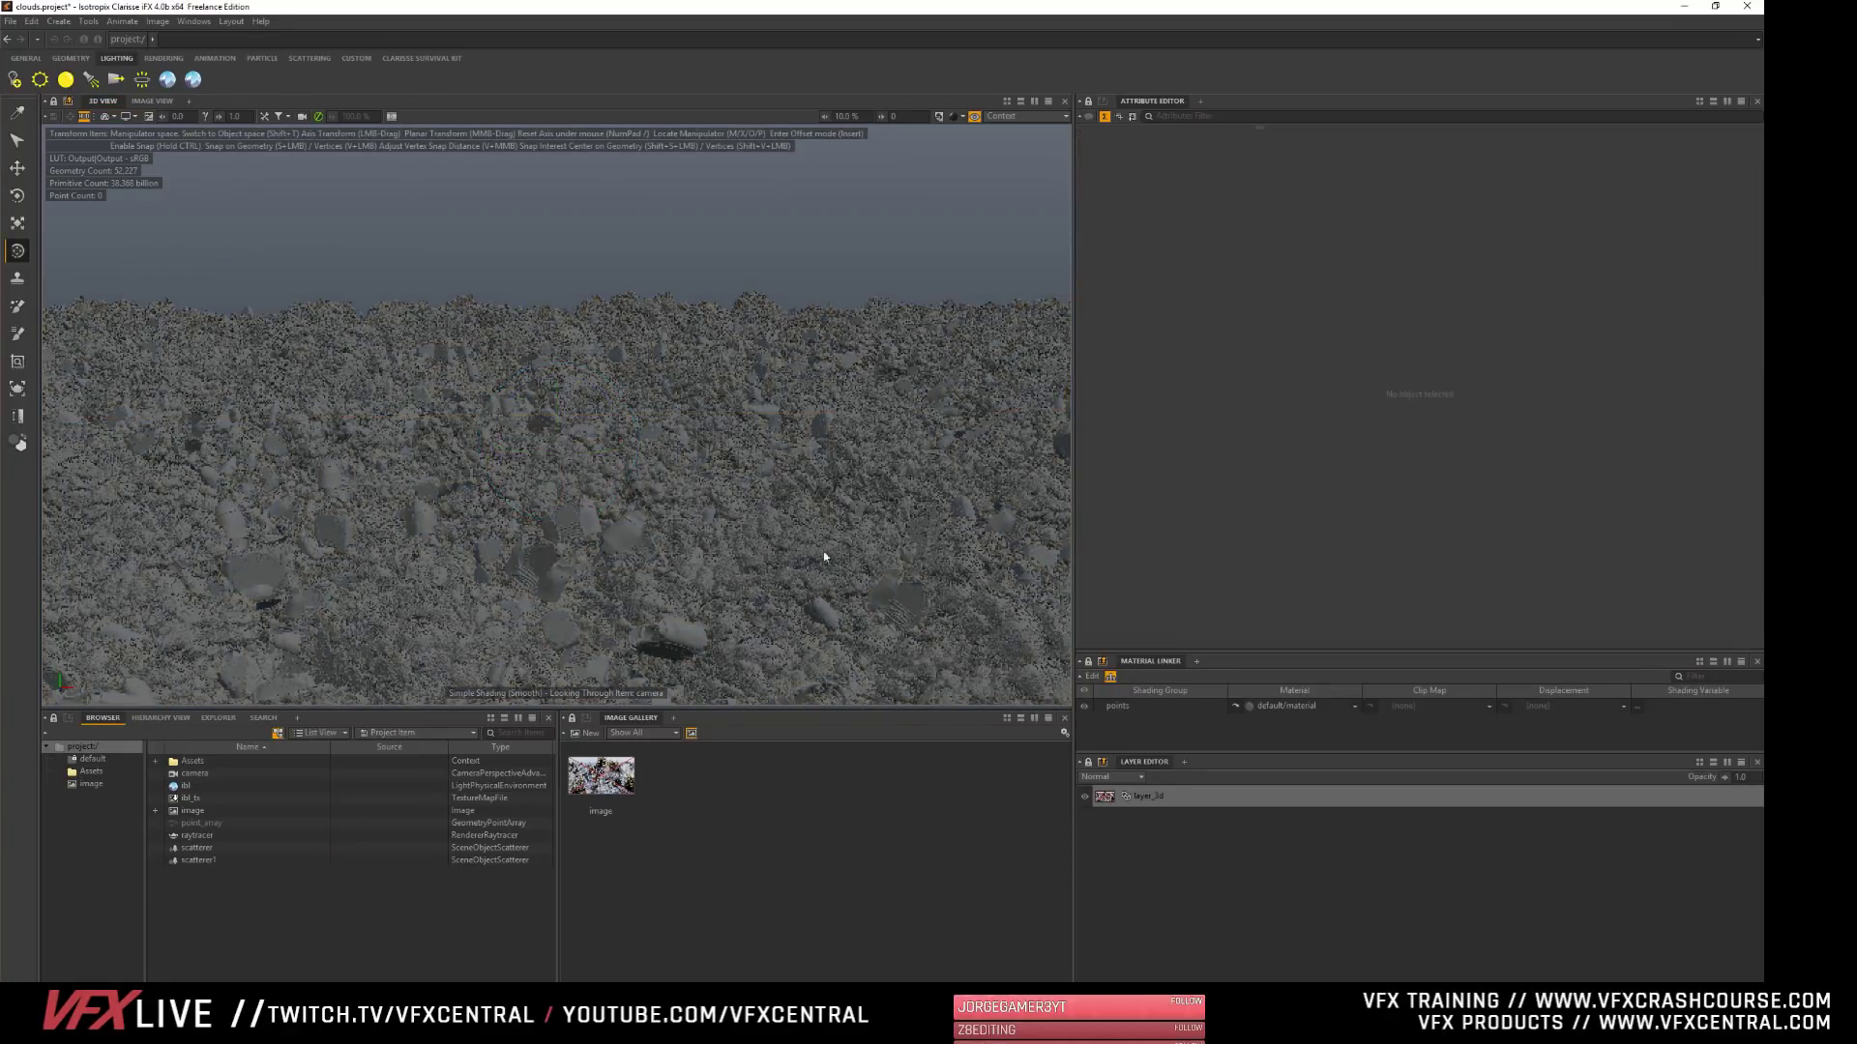
- Render the image in the Image View and inspect the scattered rocks and smoke up close
{"action": "left_click", "coordinate": [153, 101]}
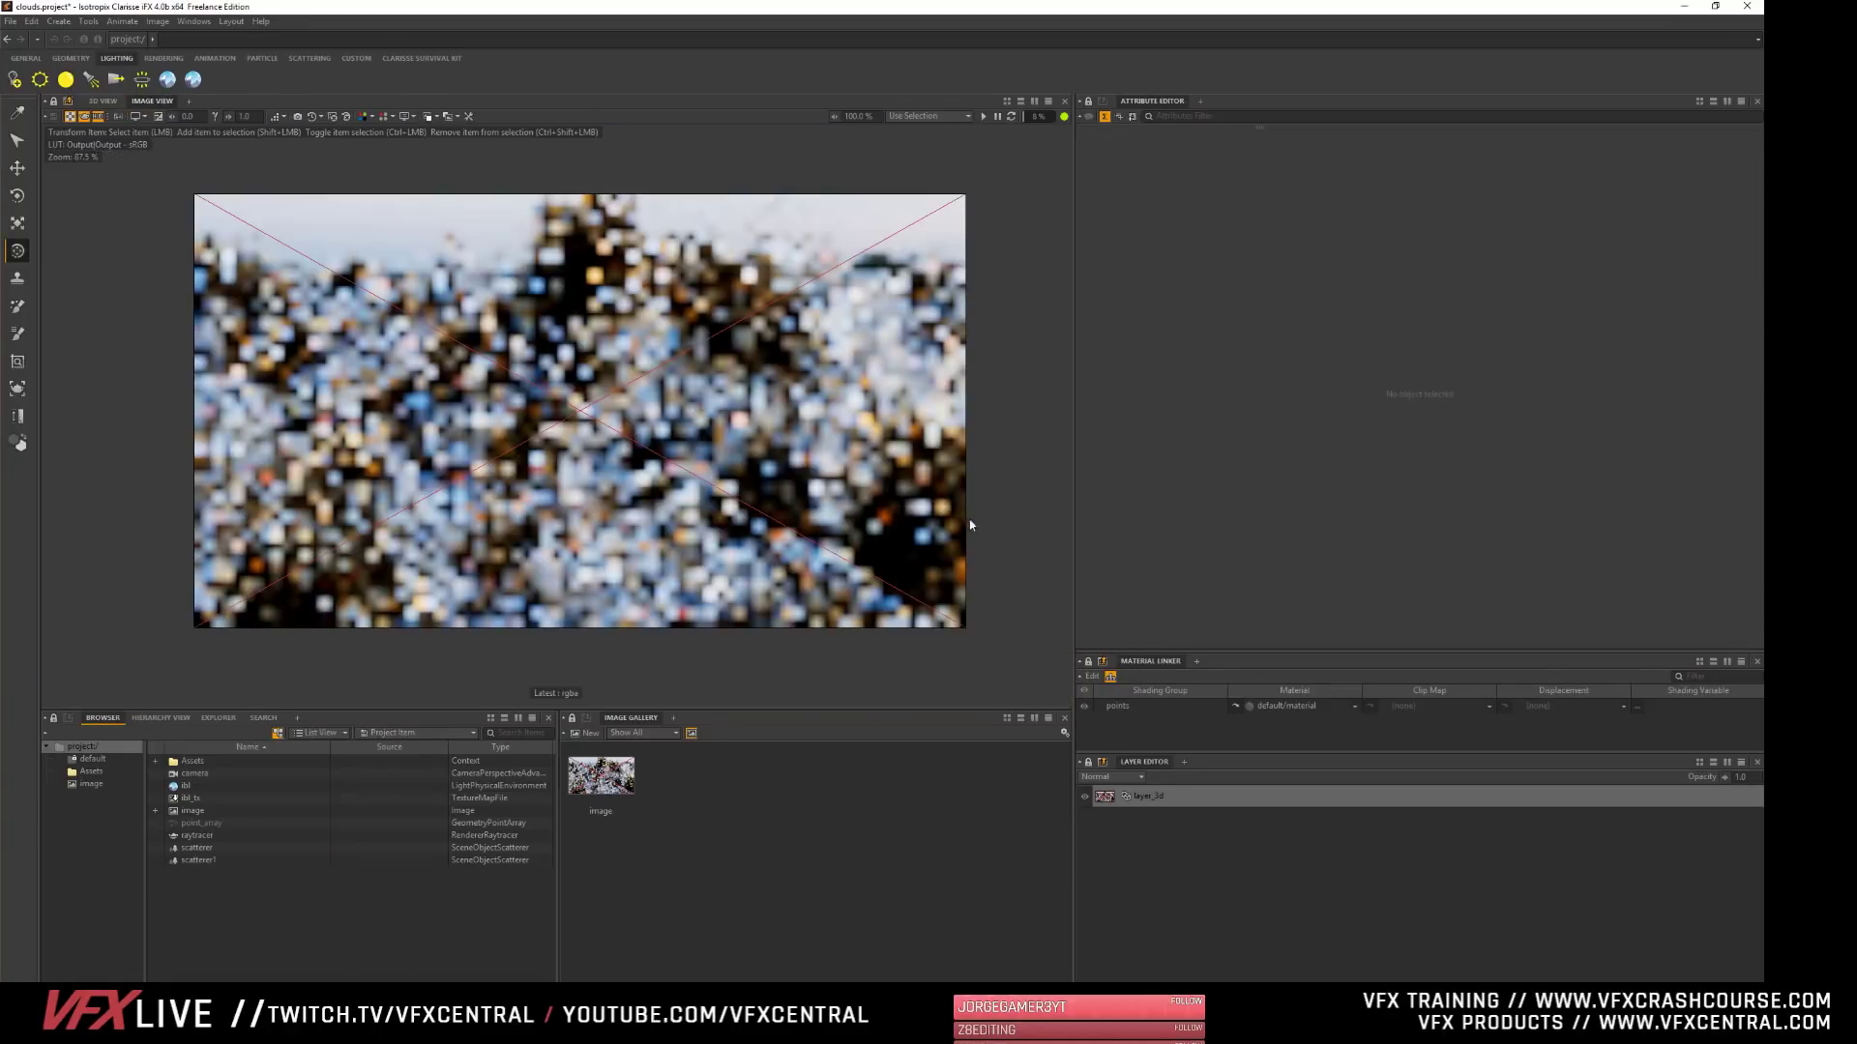
{"action": "left_click", "coordinate": [982, 116]}
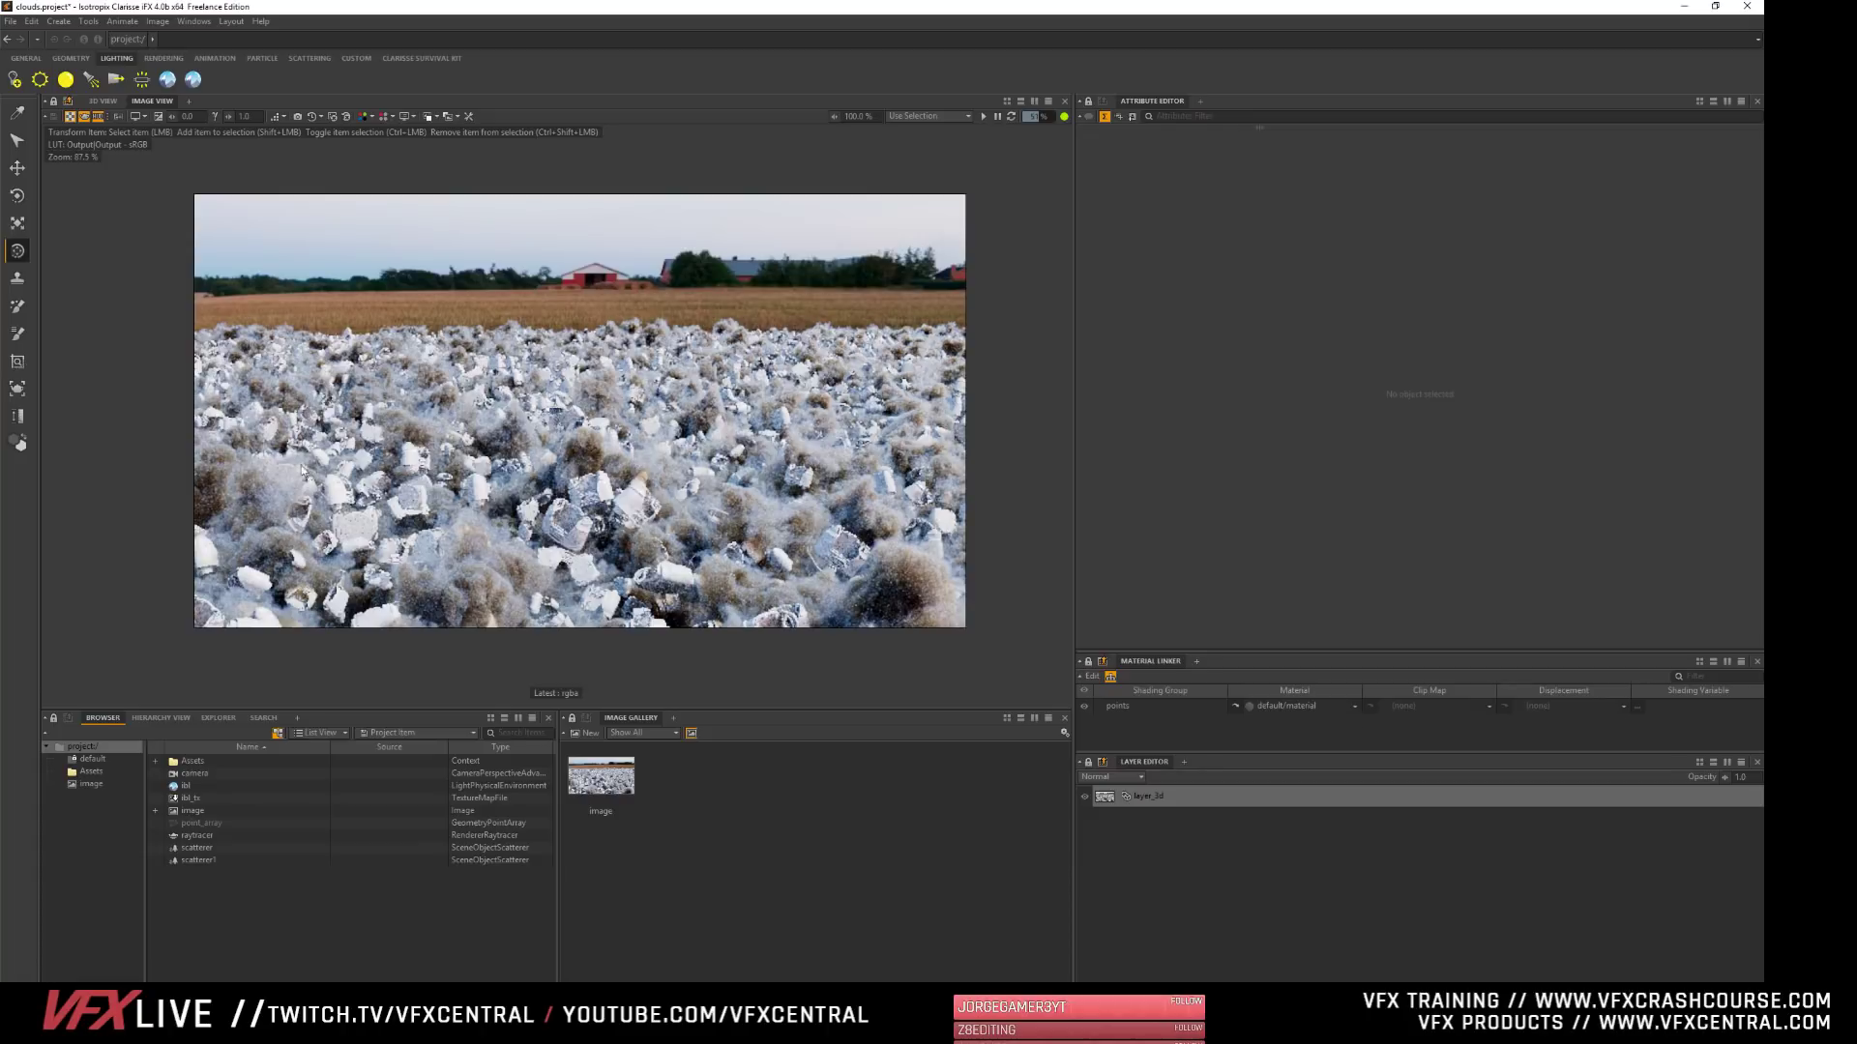
{"action": "scroll", "coordinate": [522, 482], "scroll_direction": "up", "scroll_amount": 3}
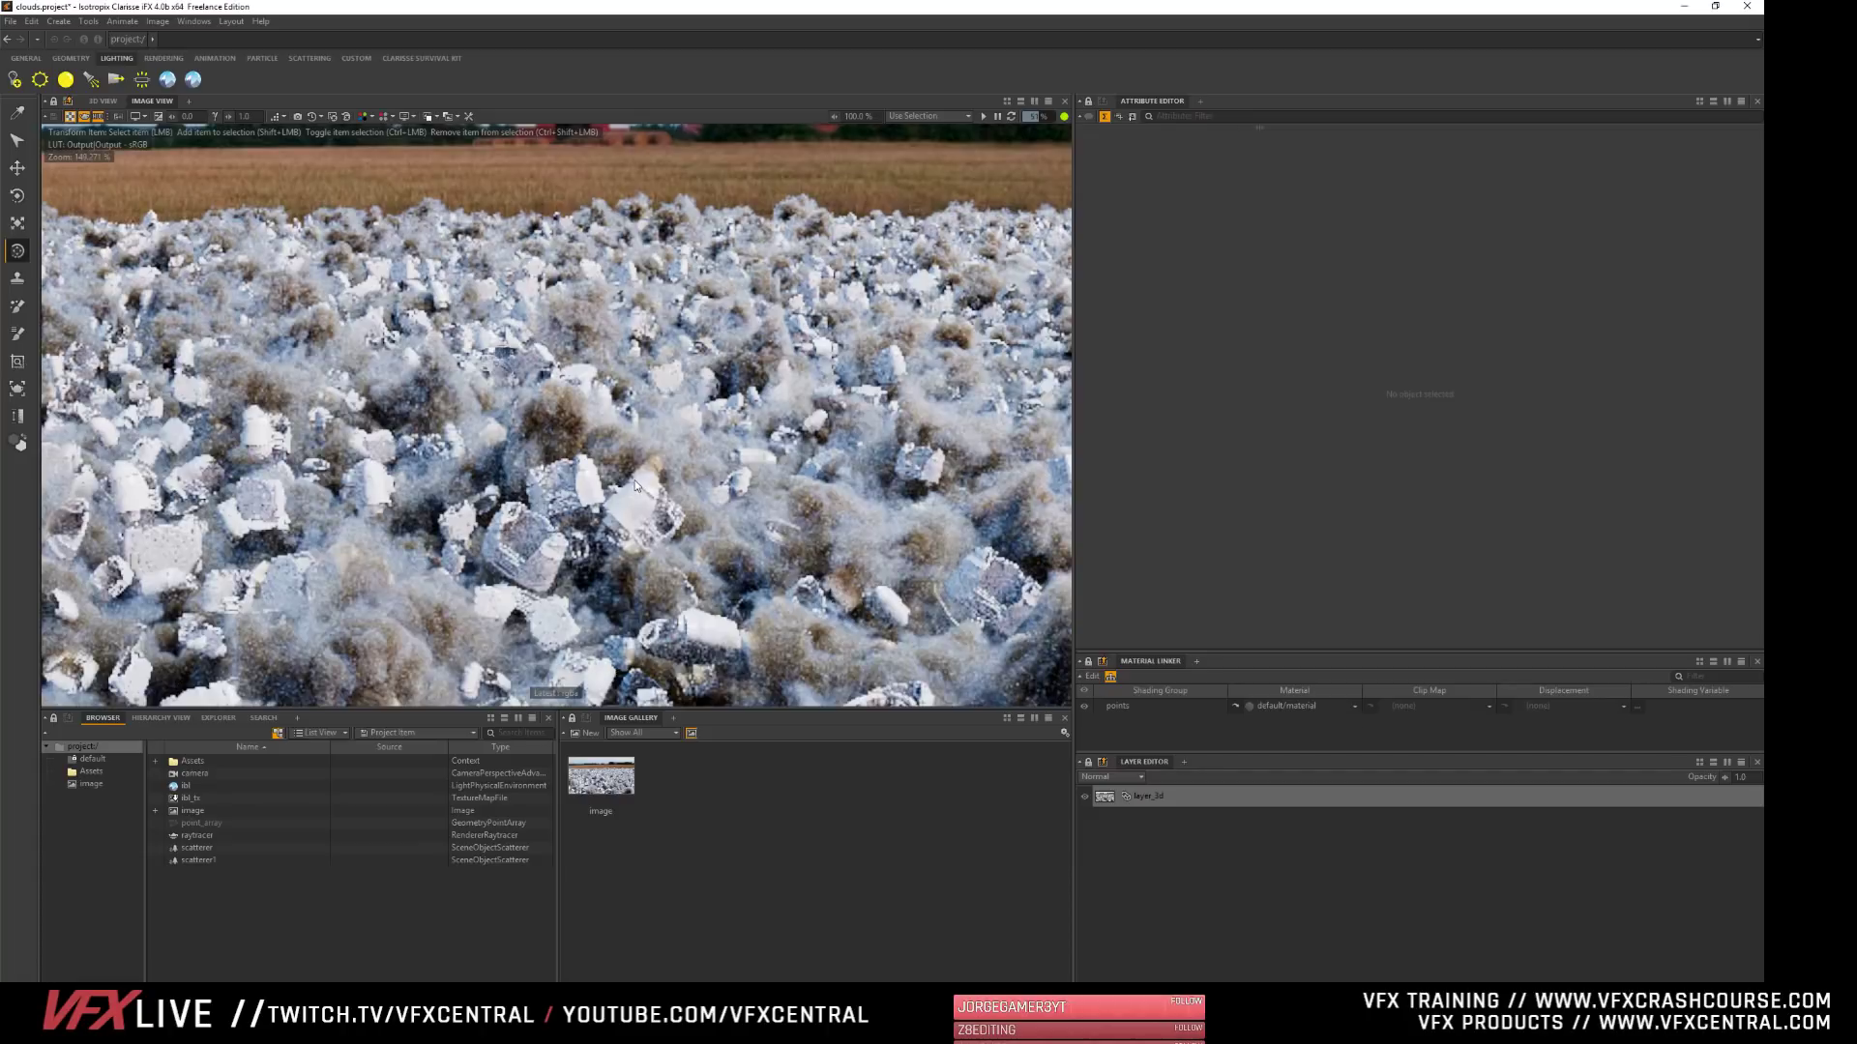
{"action": "scroll", "coordinate": [580, 488], "scroll_direction": "down", "scroll_amount": 5}
{"action": "scroll", "coordinate": [629, 495], "scroll_direction": "up", "scroll_amount": 1}
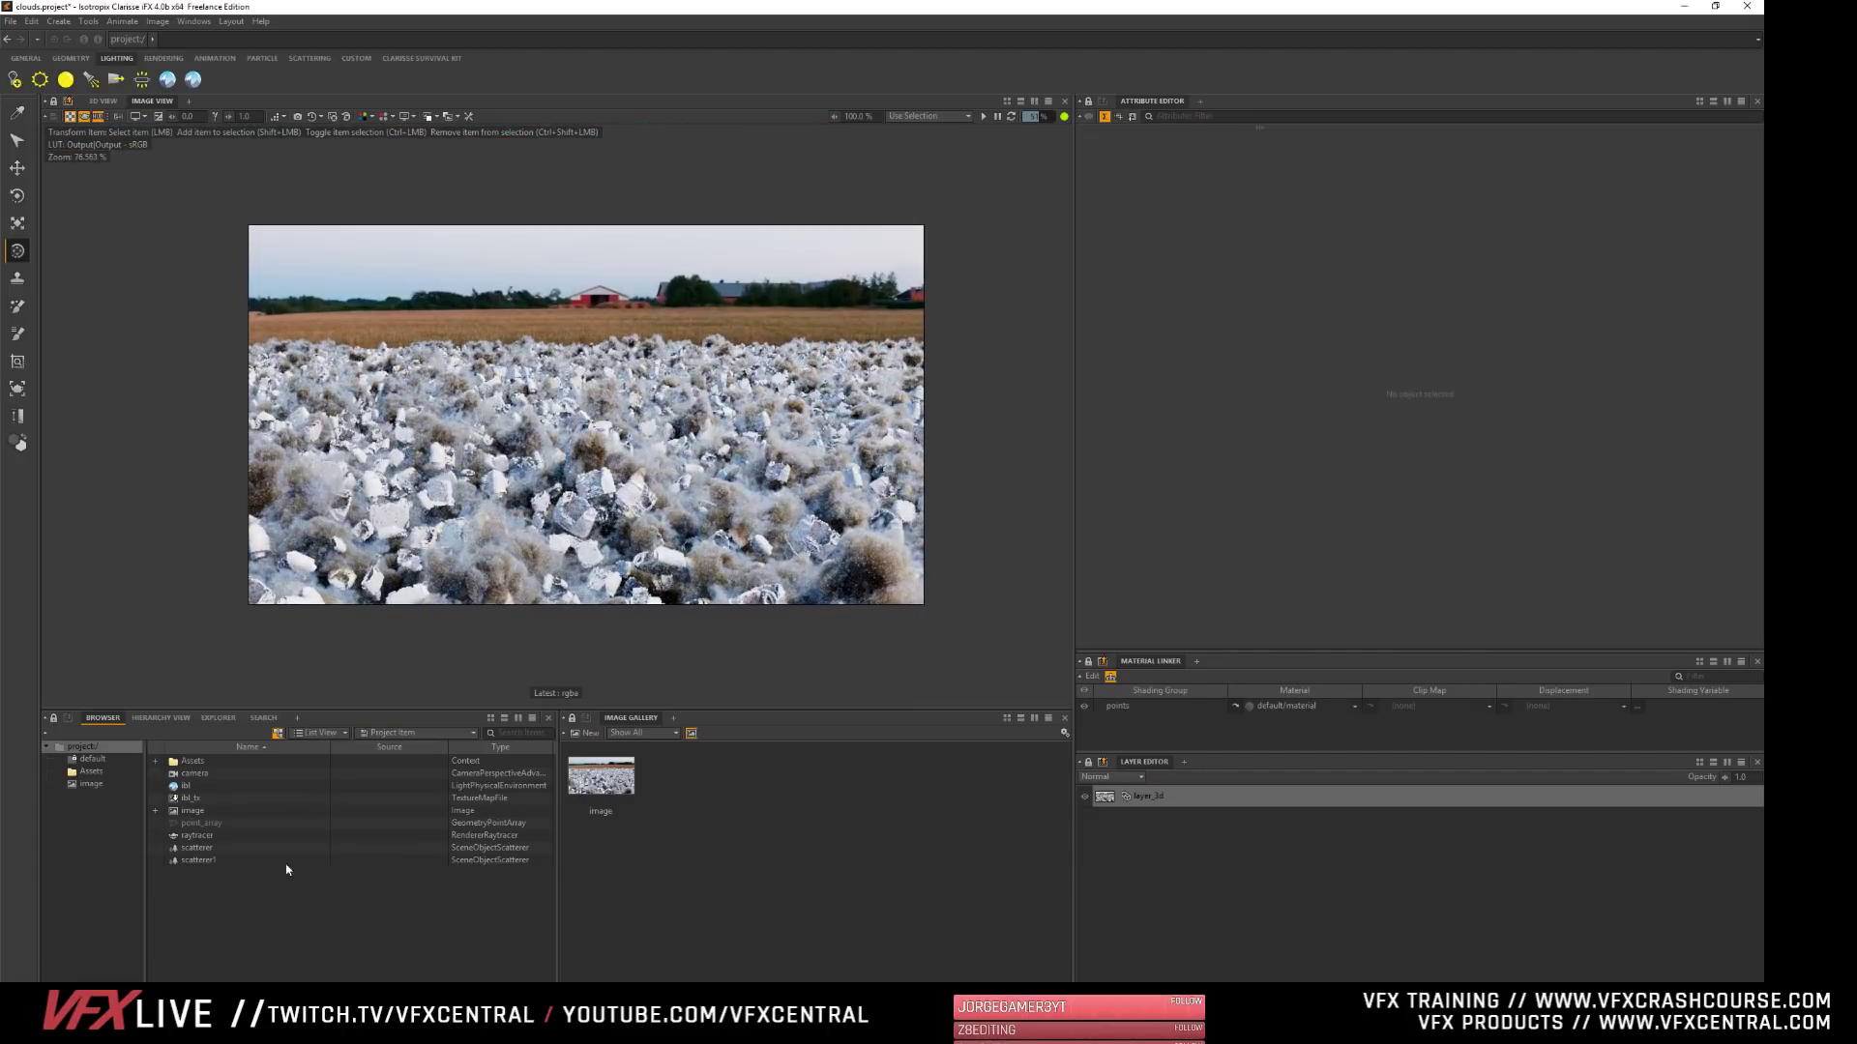
- Create a new context in the project root and rename it render
{"action": "left_click", "coordinate": [102, 100]}
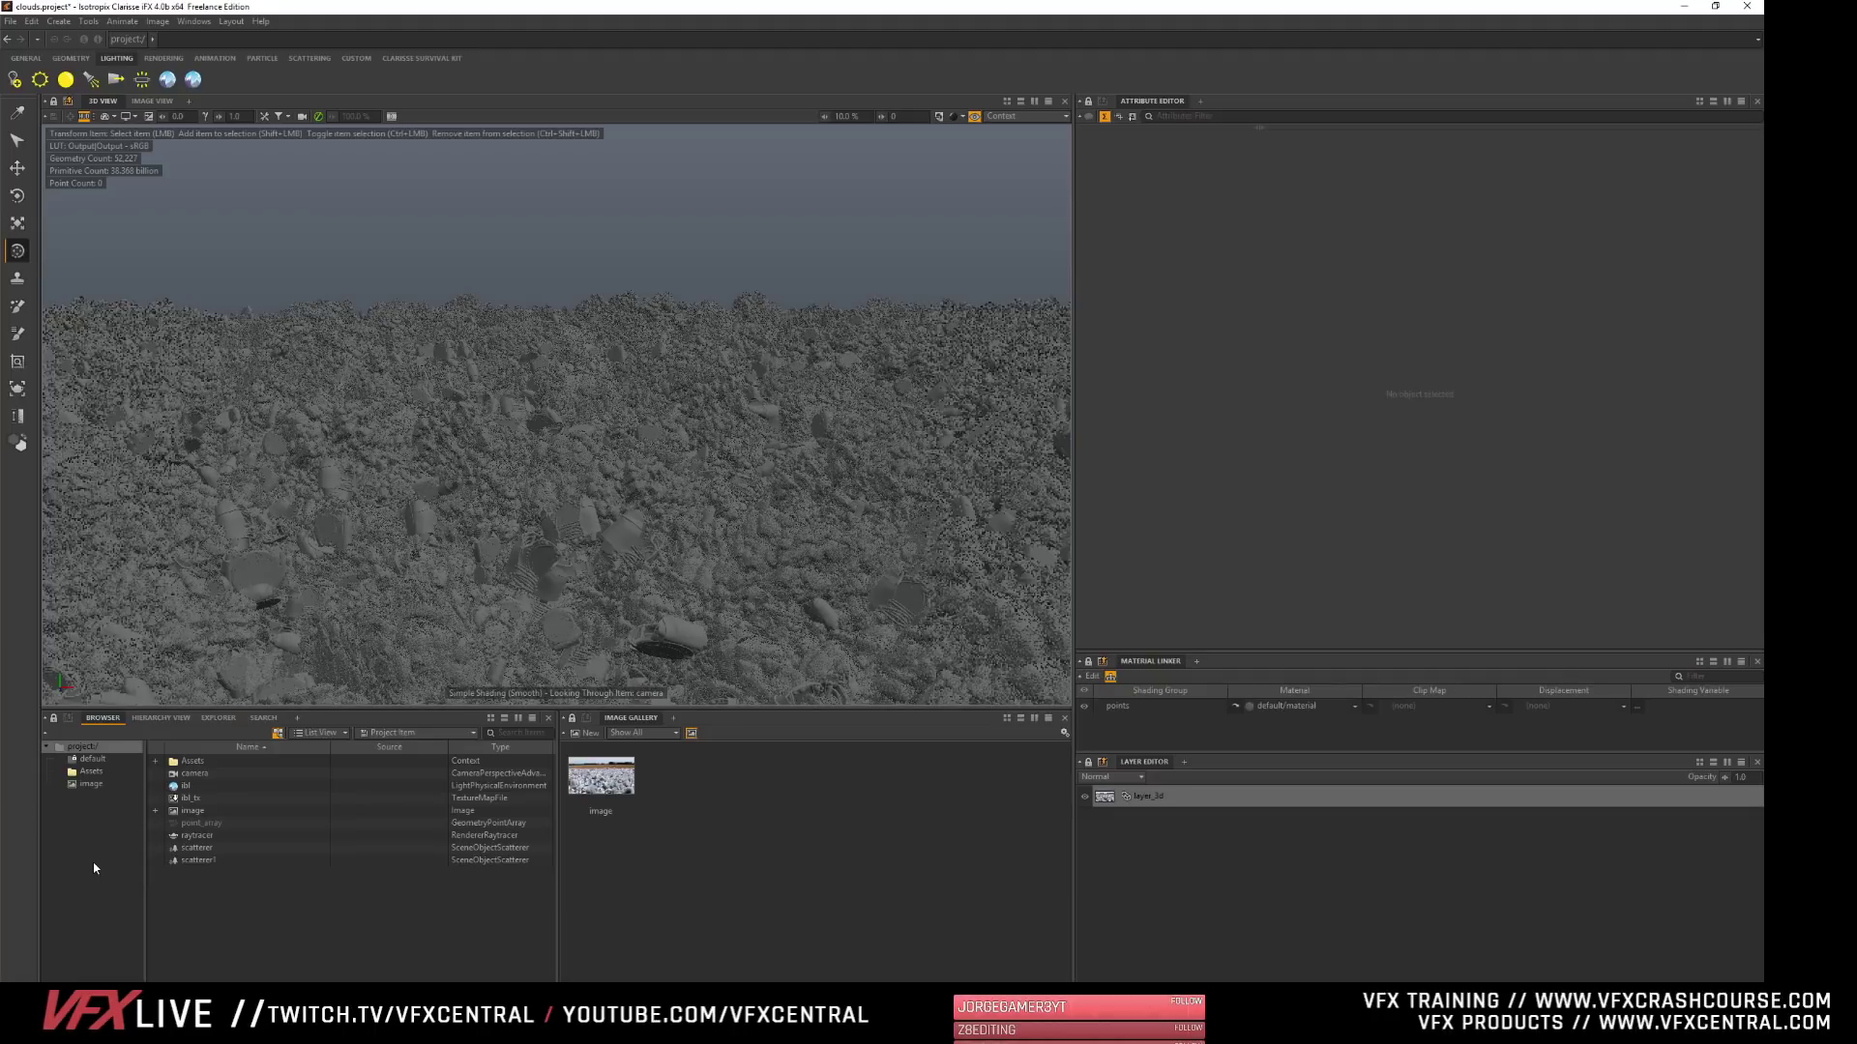
{"action": "right_click", "coordinate": [194, 914]}
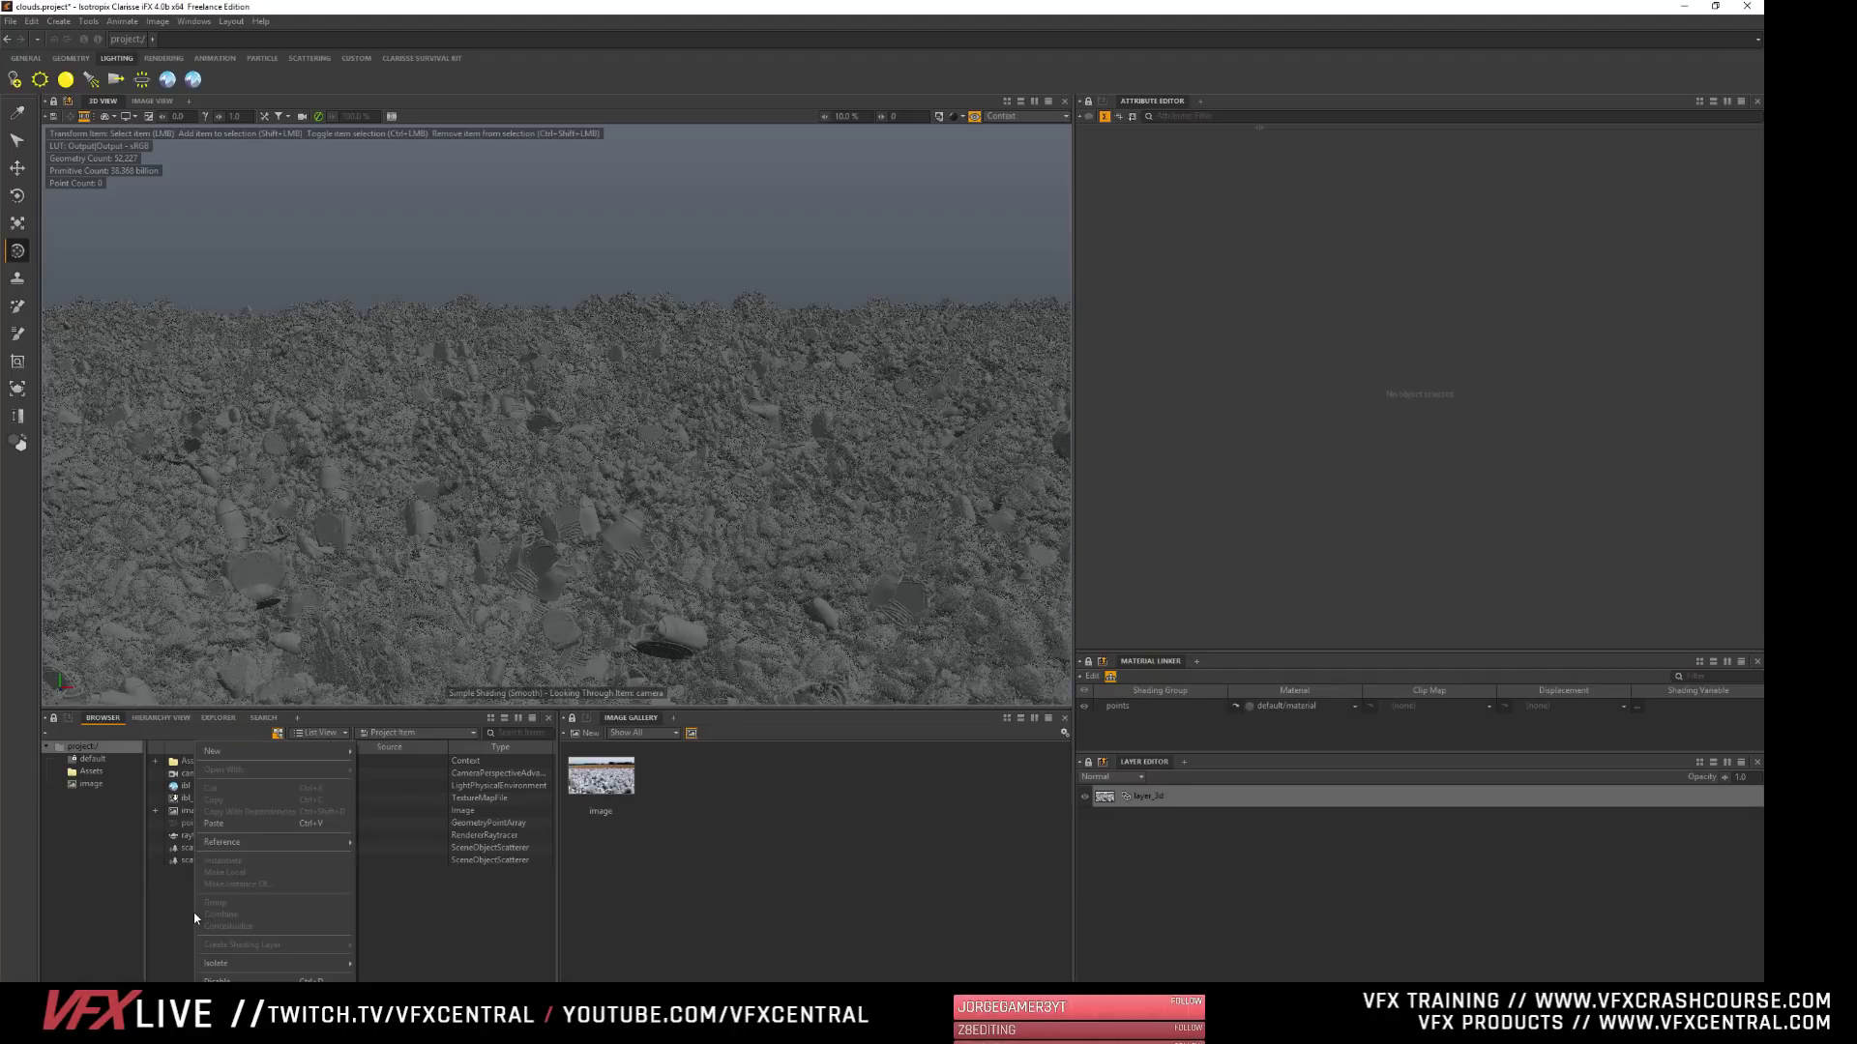
{"action": "left_click", "coordinate": [168, 912]}
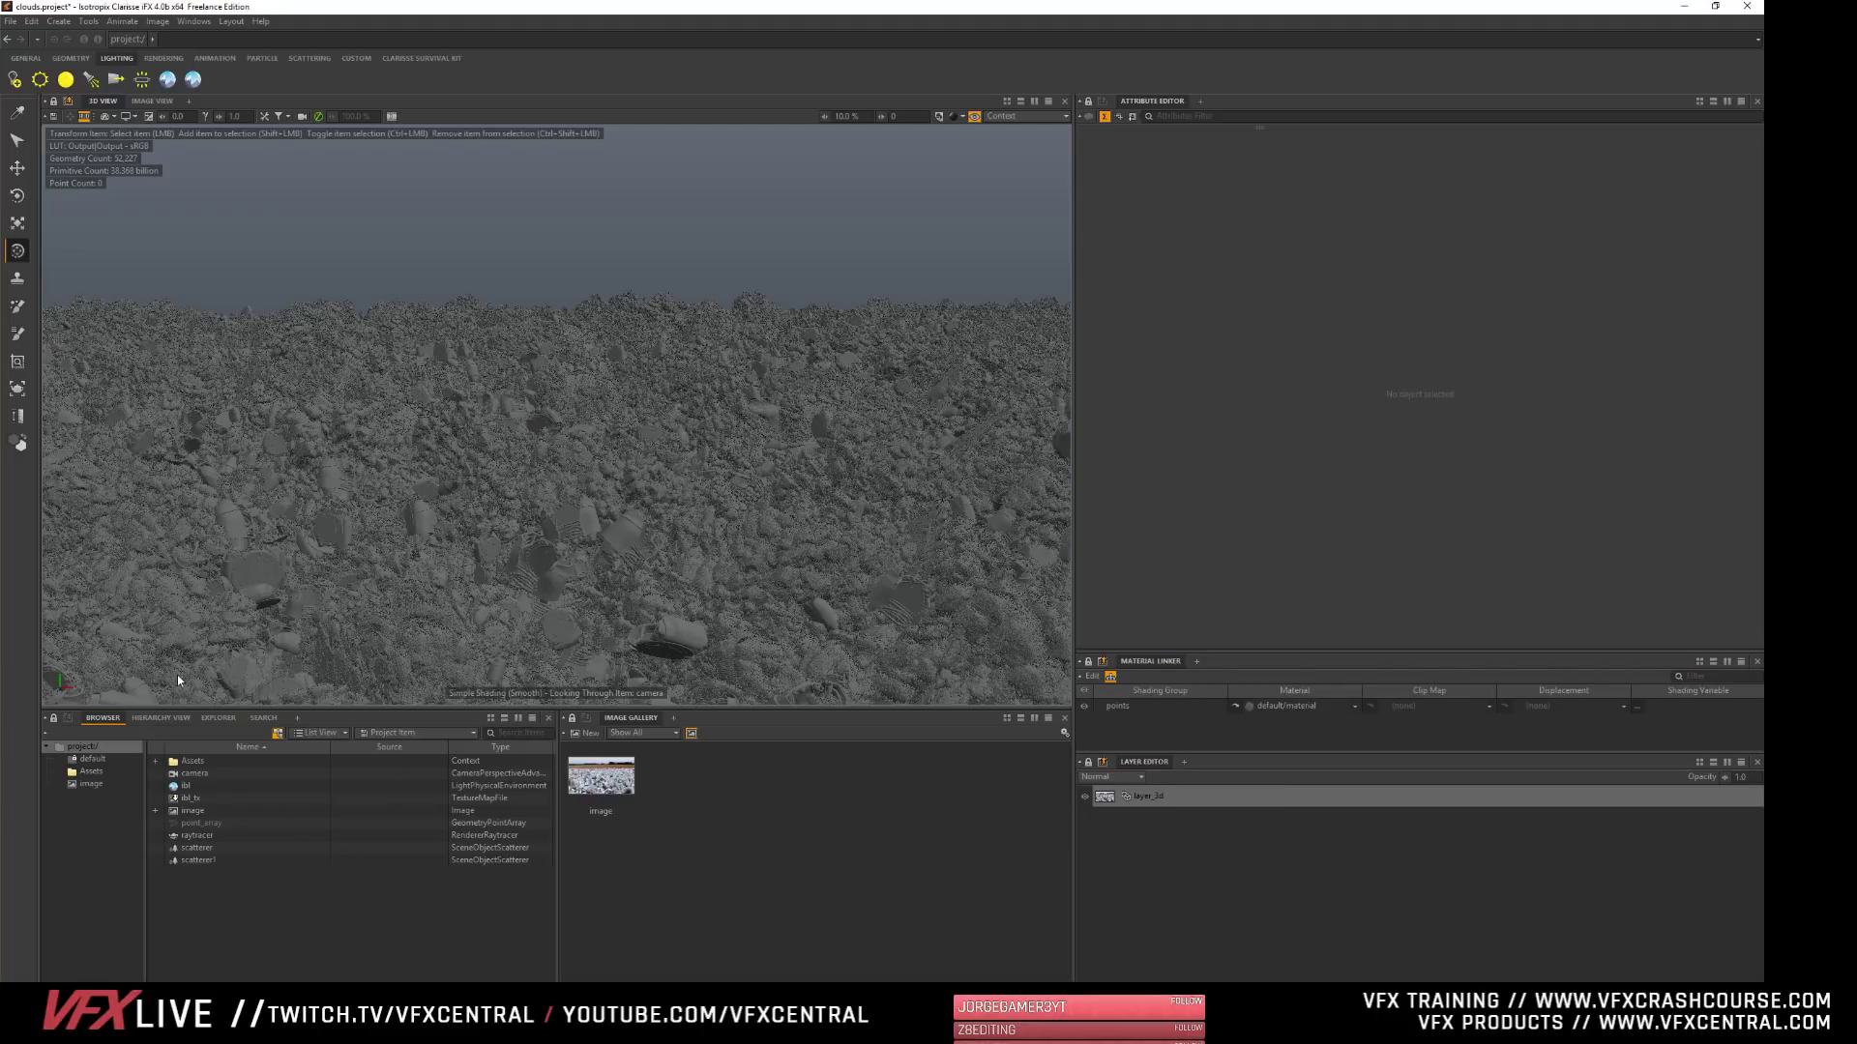
{"action": "right_click", "coordinate": [182, 876]}
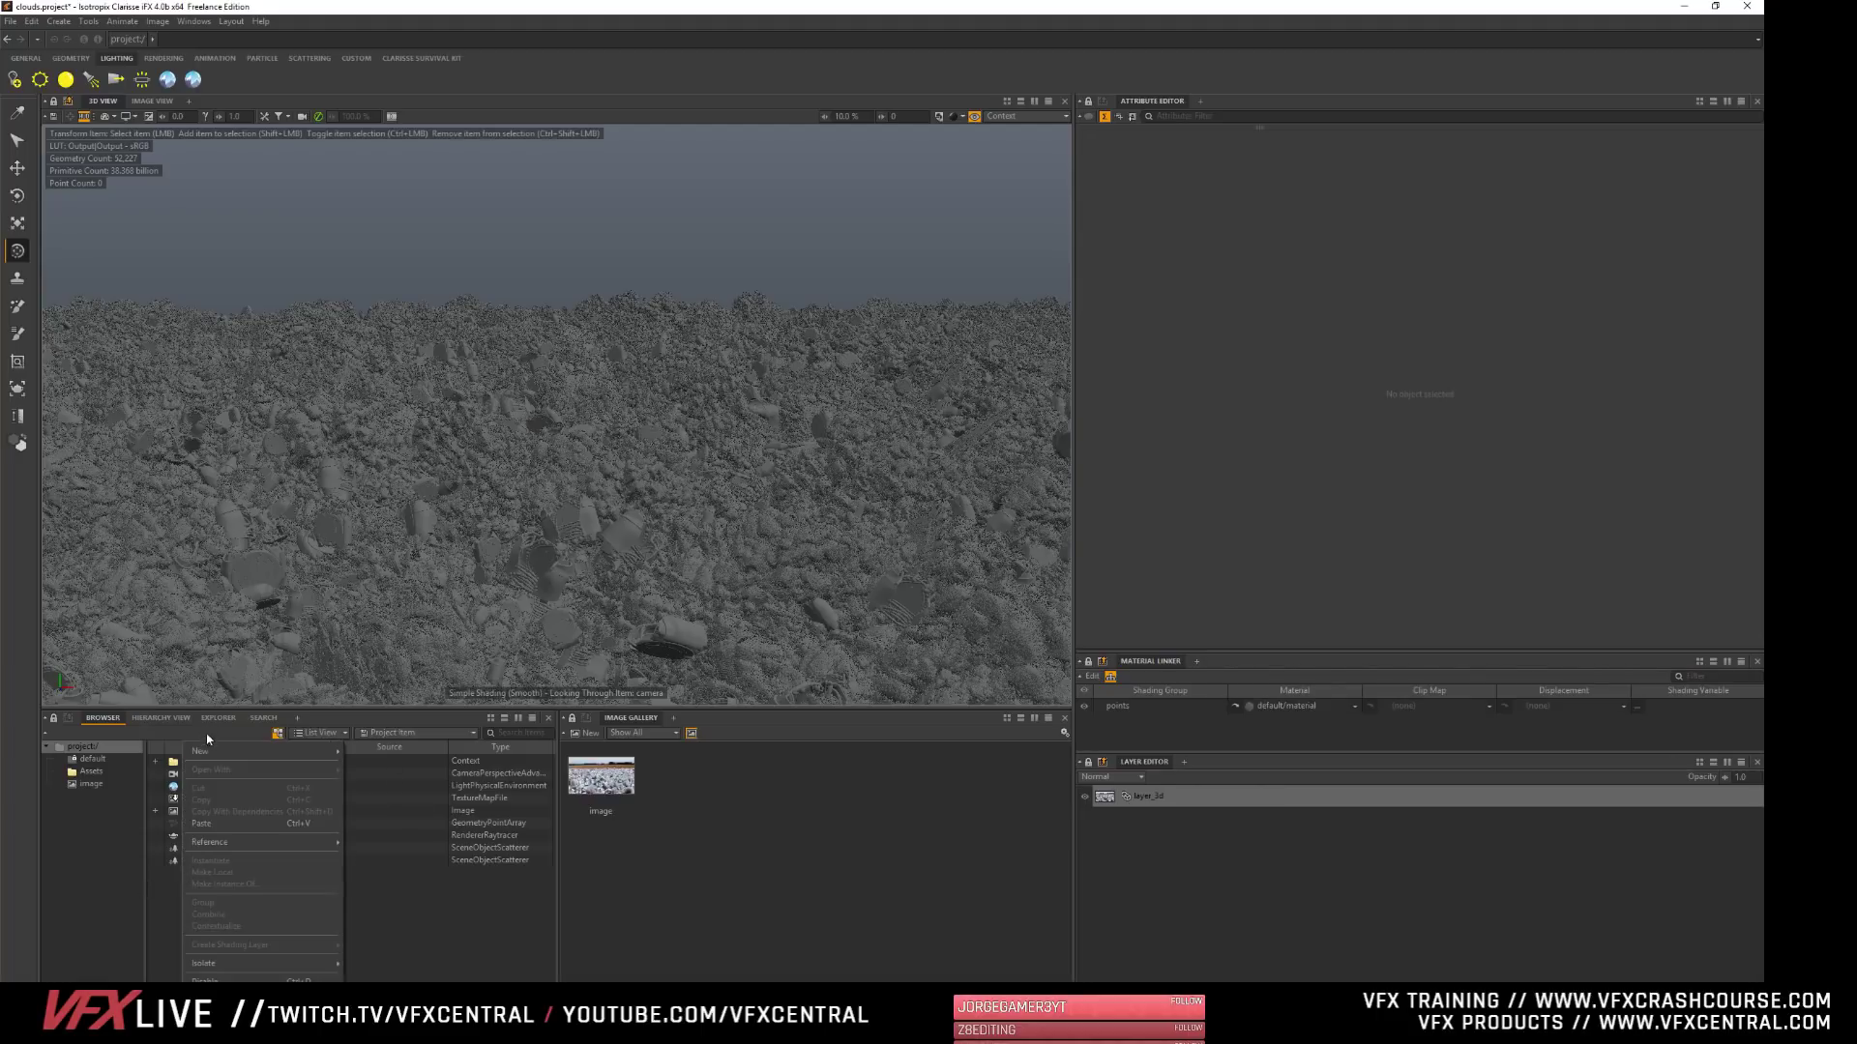
{"action": "mouse_move", "coordinate": [203, 756]}
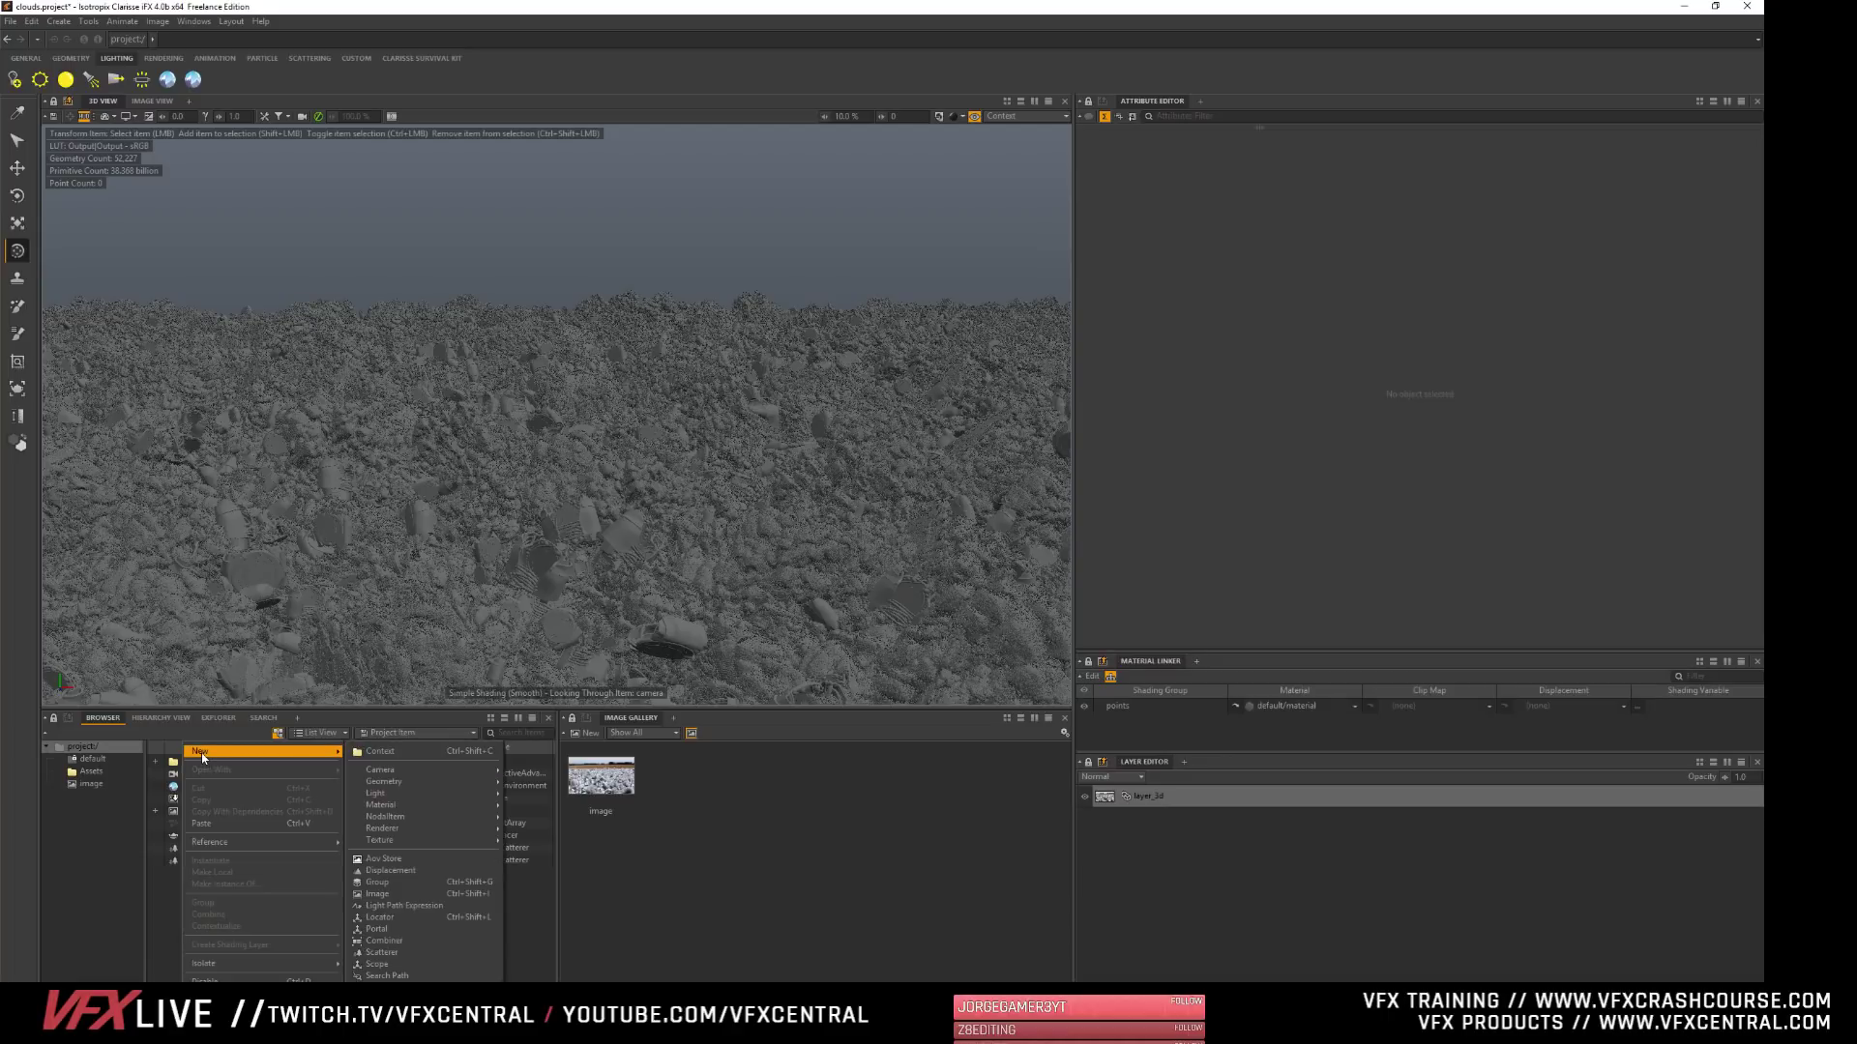
{"action": "left_click", "coordinate": [426, 755]}
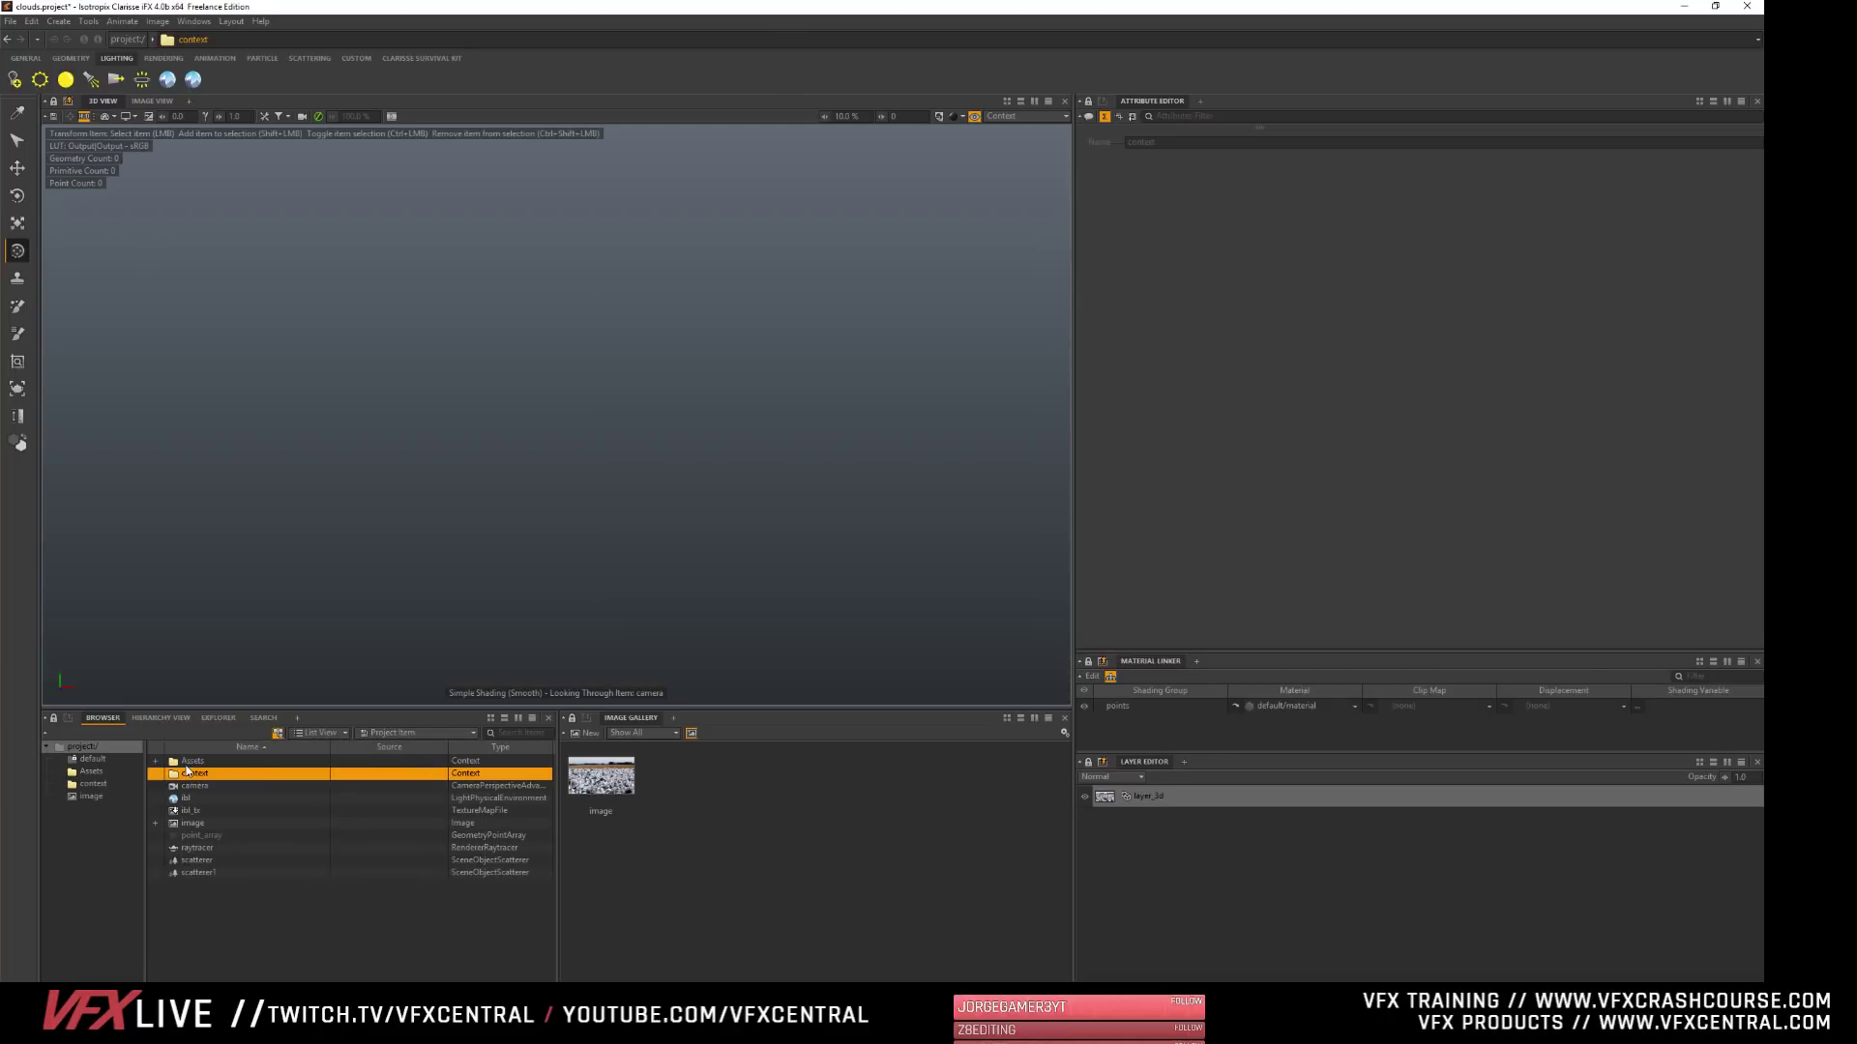
{"action": "double_click", "coordinate": [186, 772]}
{"action": "type", "text": "rend"}
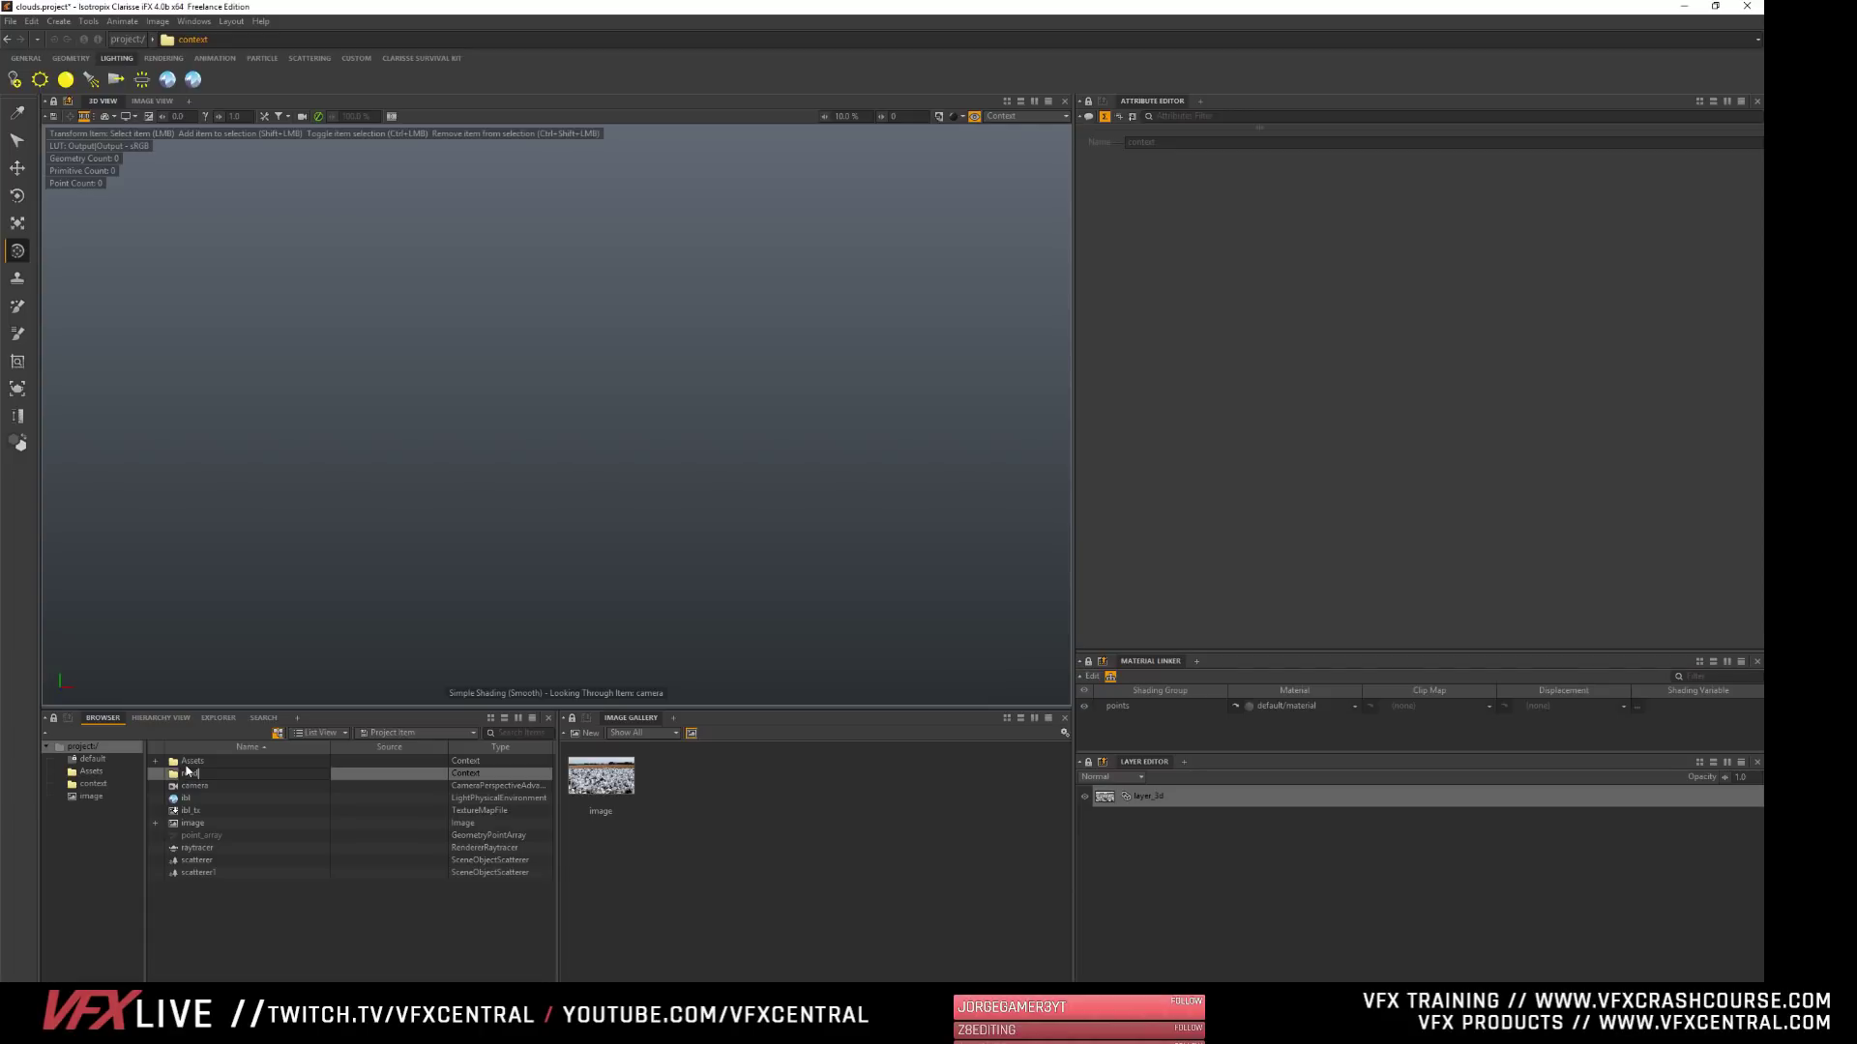
{"action": "type", "text": "er"}
{"action": "key", "text": "Return"}
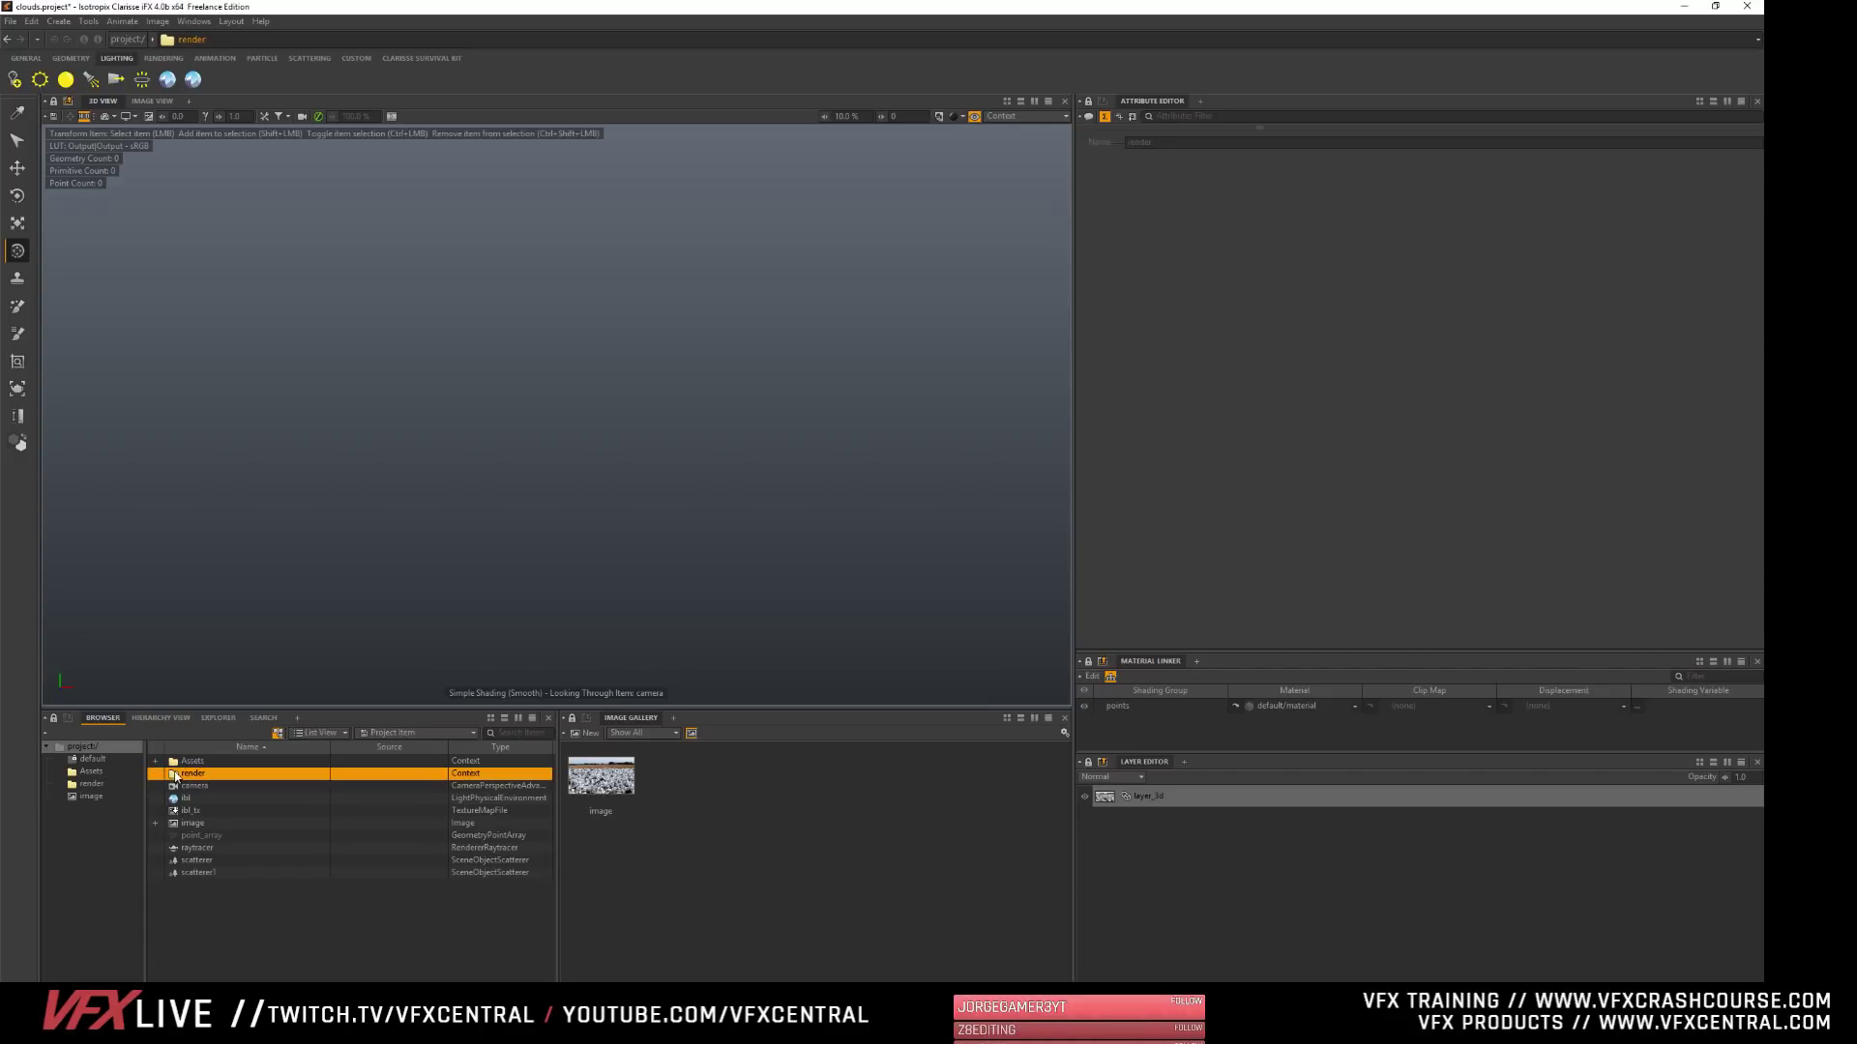
- Create a combiner inside the render context
{"action": "double_click", "coordinate": [176, 774]}
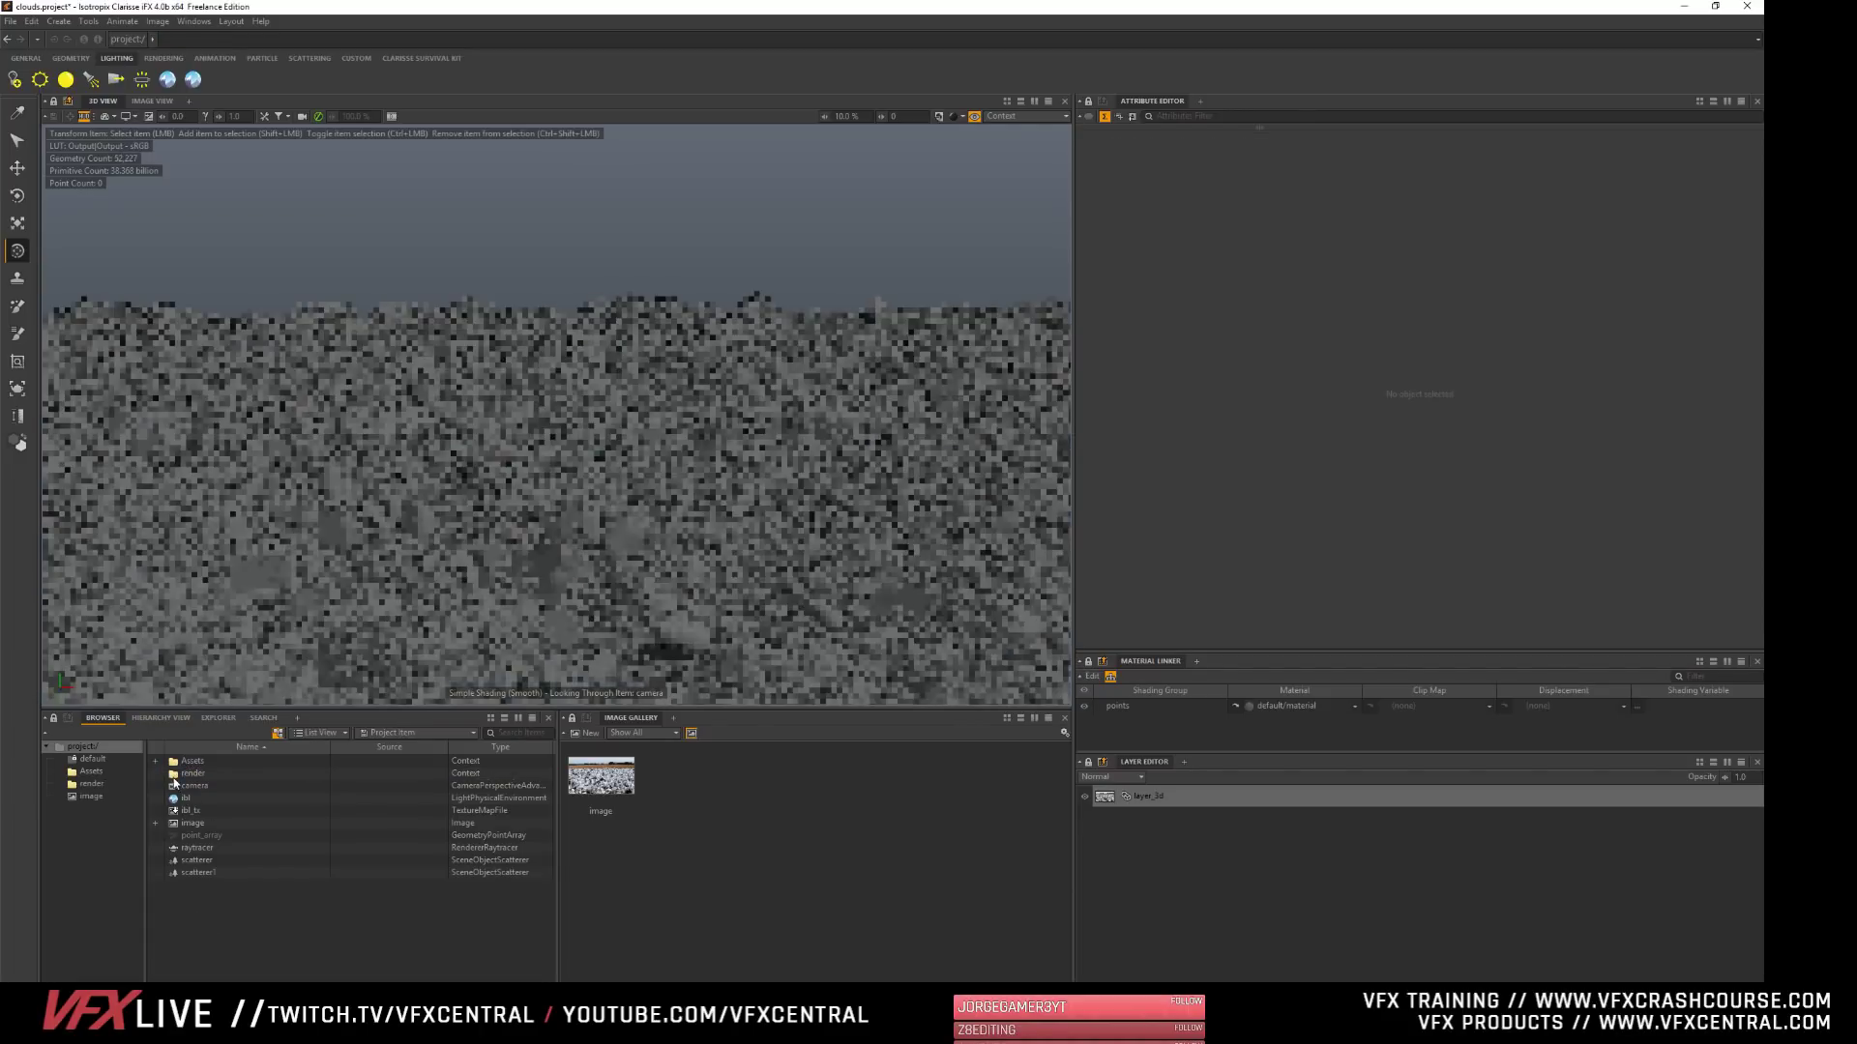
{"action": "right_click", "coordinate": [193, 743]}
{"action": "mouse_move", "coordinate": [209, 751]}
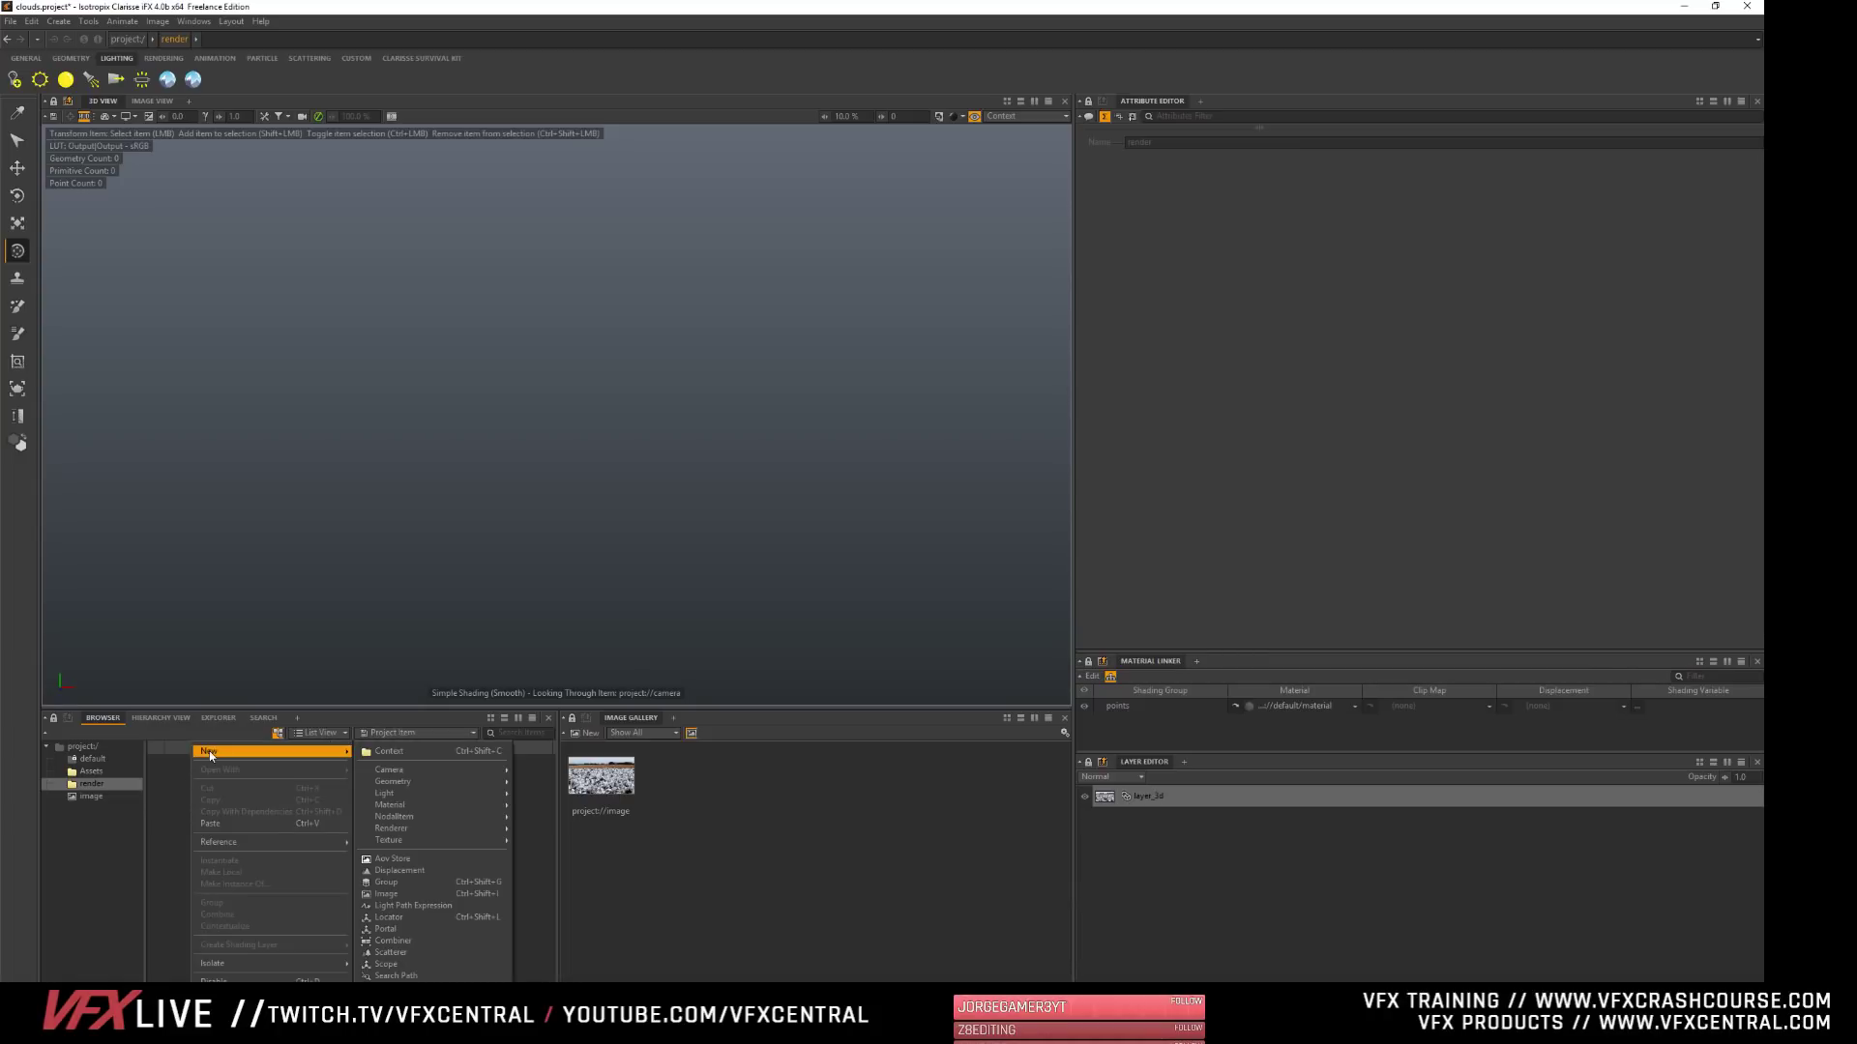
{"action": "mouse_move", "coordinate": [486, 808]}
{"action": "left_click", "coordinate": [410, 944]}
- Create a group inside the render context and rename it render
{"action": "right_click", "coordinate": [255, 744]}
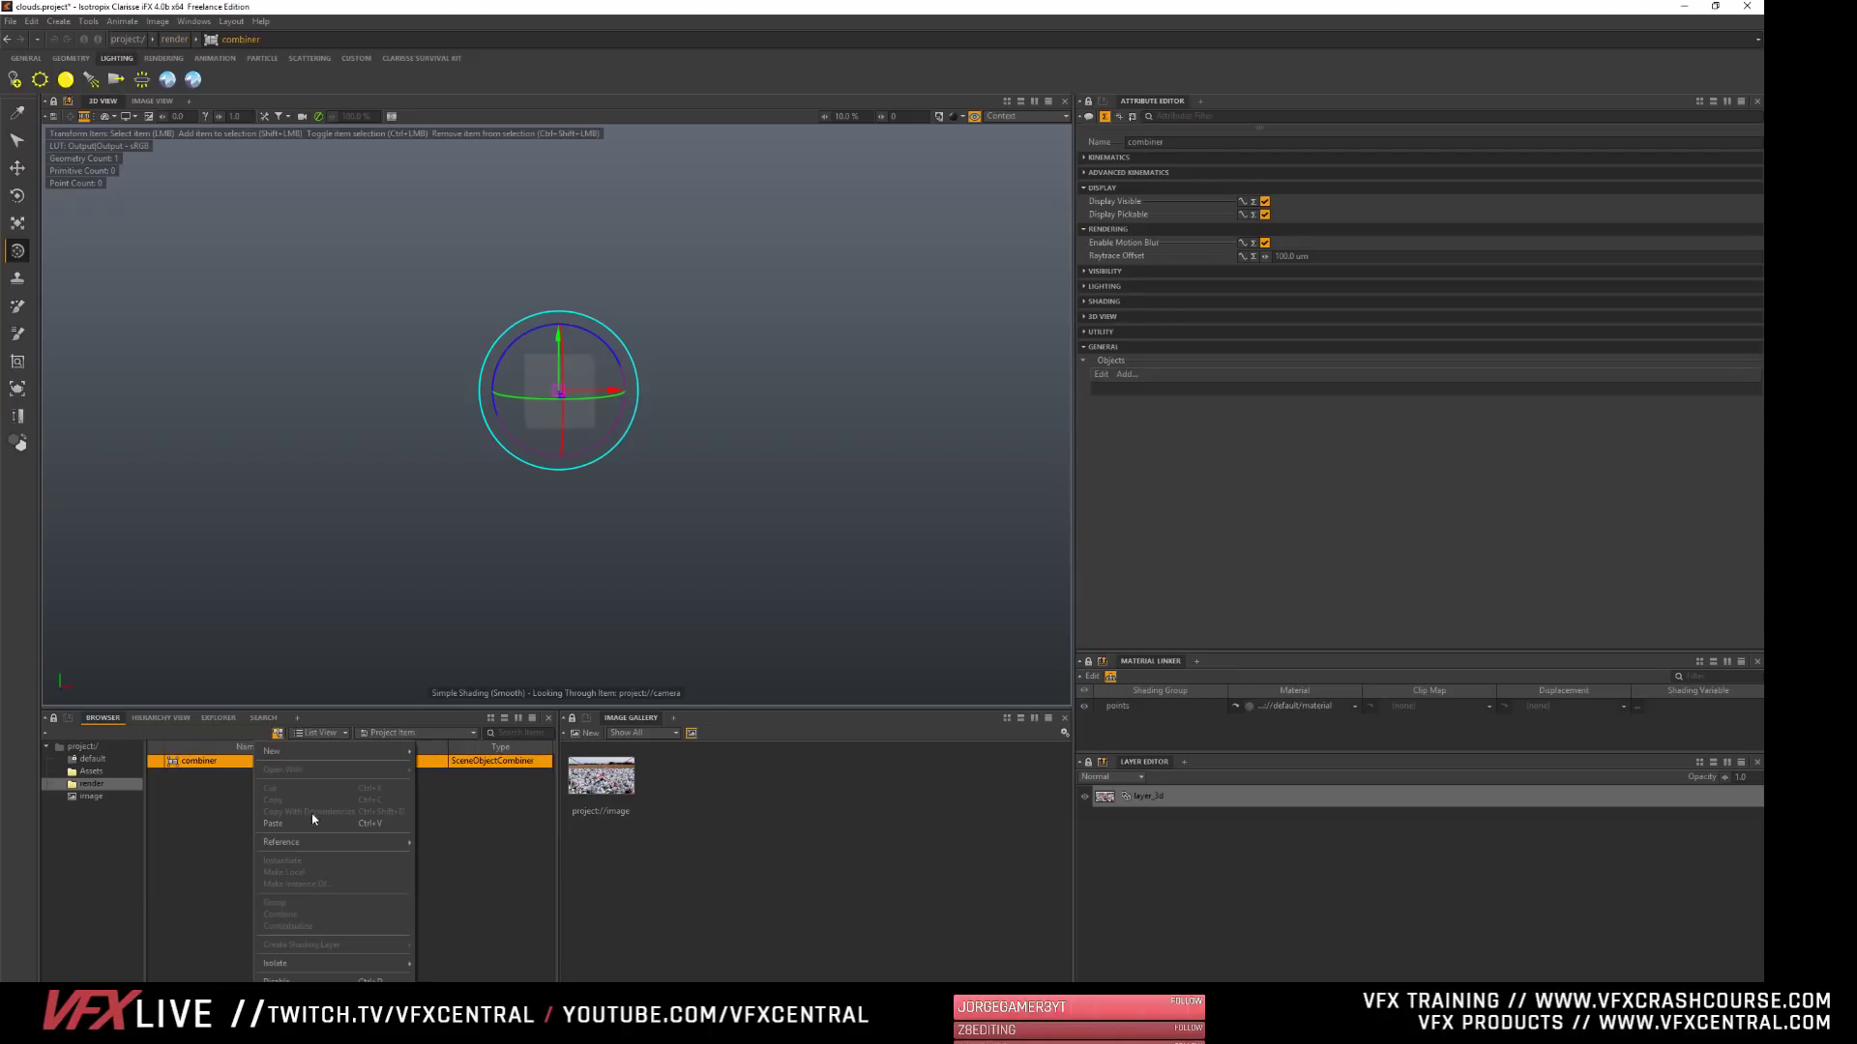
{"action": "mouse_move", "coordinate": [319, 751]}
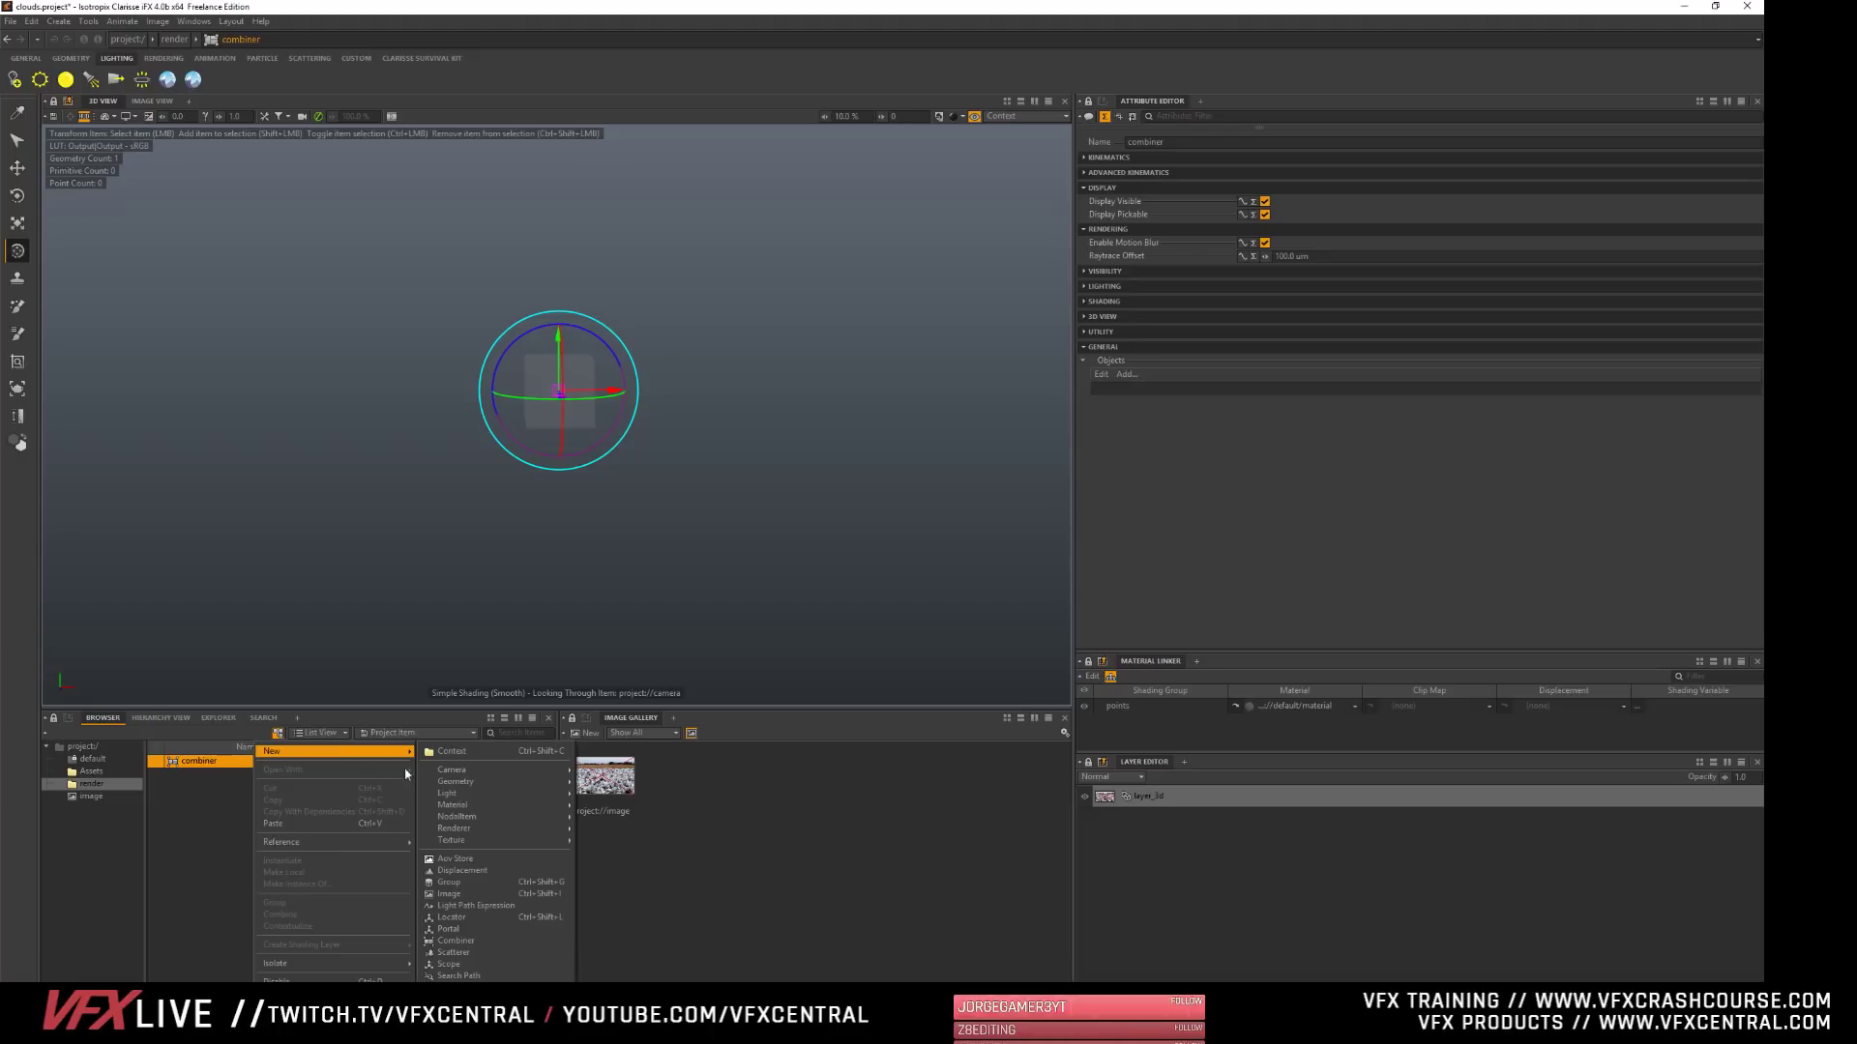
{"action": "left_click", "coordinate": [464, 882]}
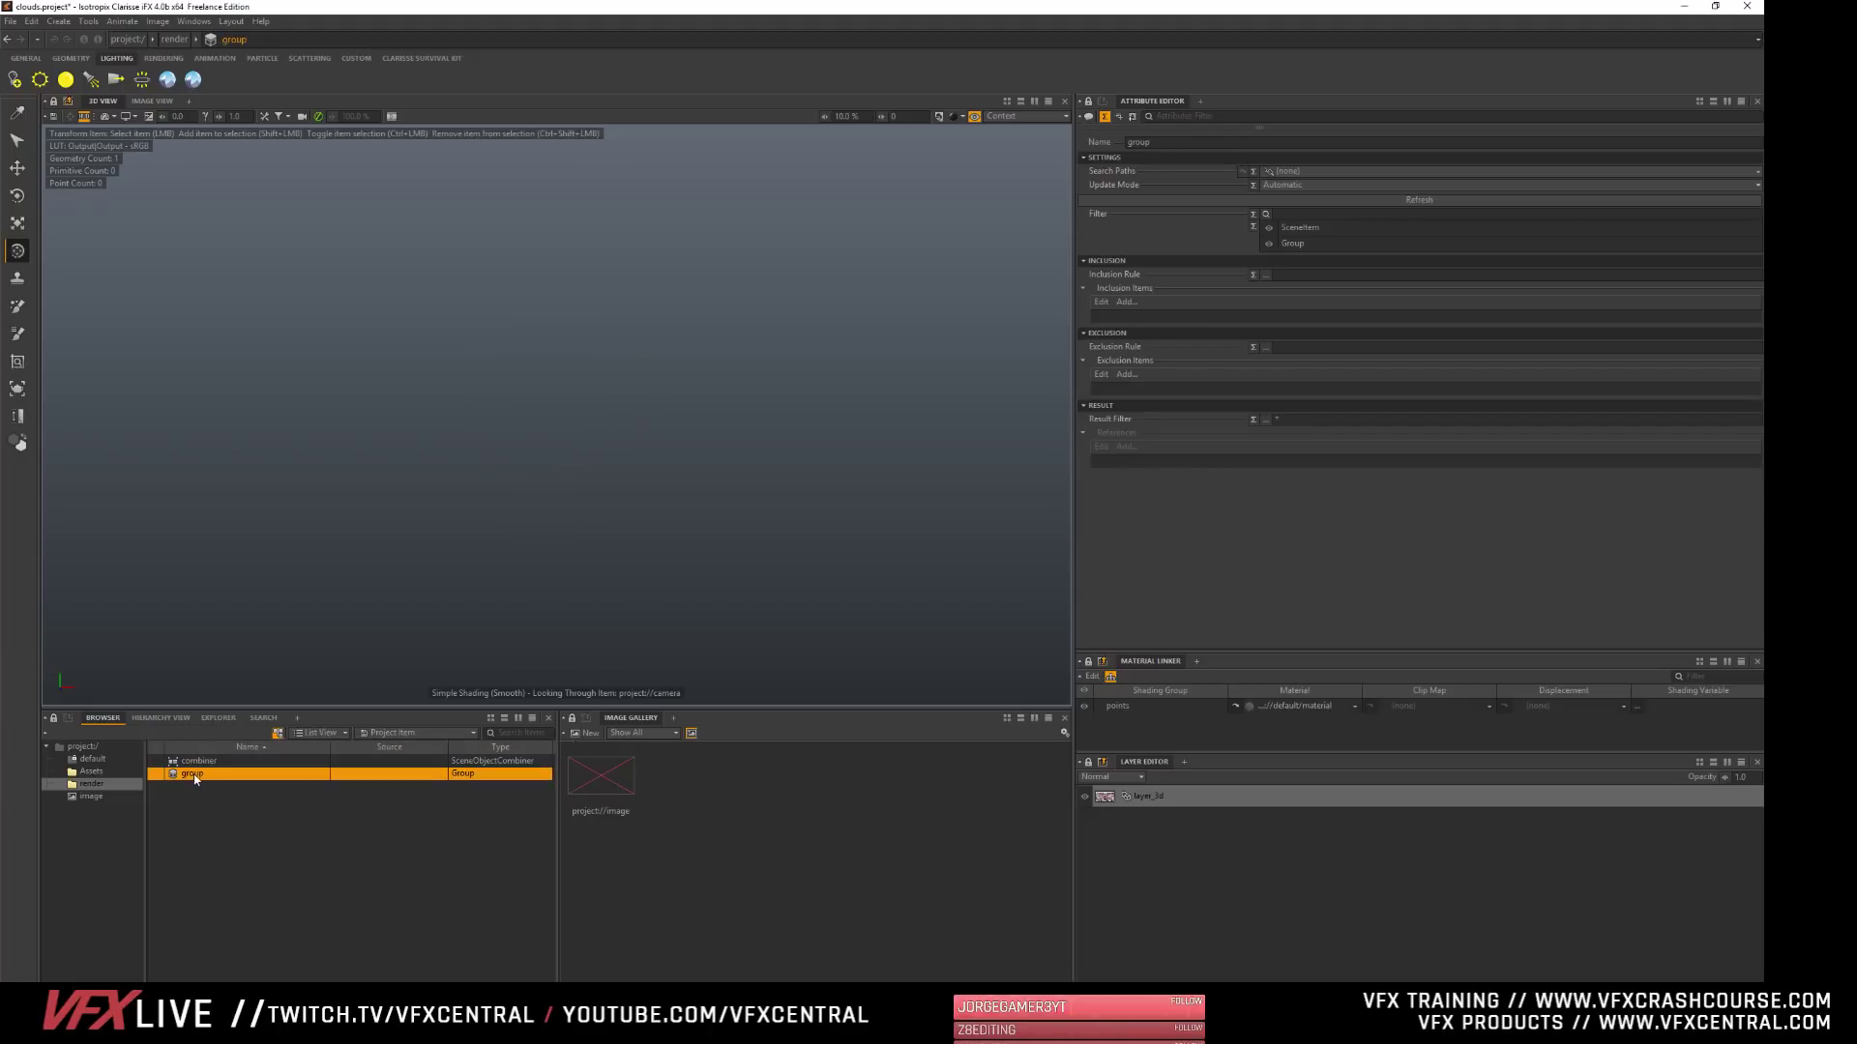
{"action": "left_click", "coordinate": [194, 775]}
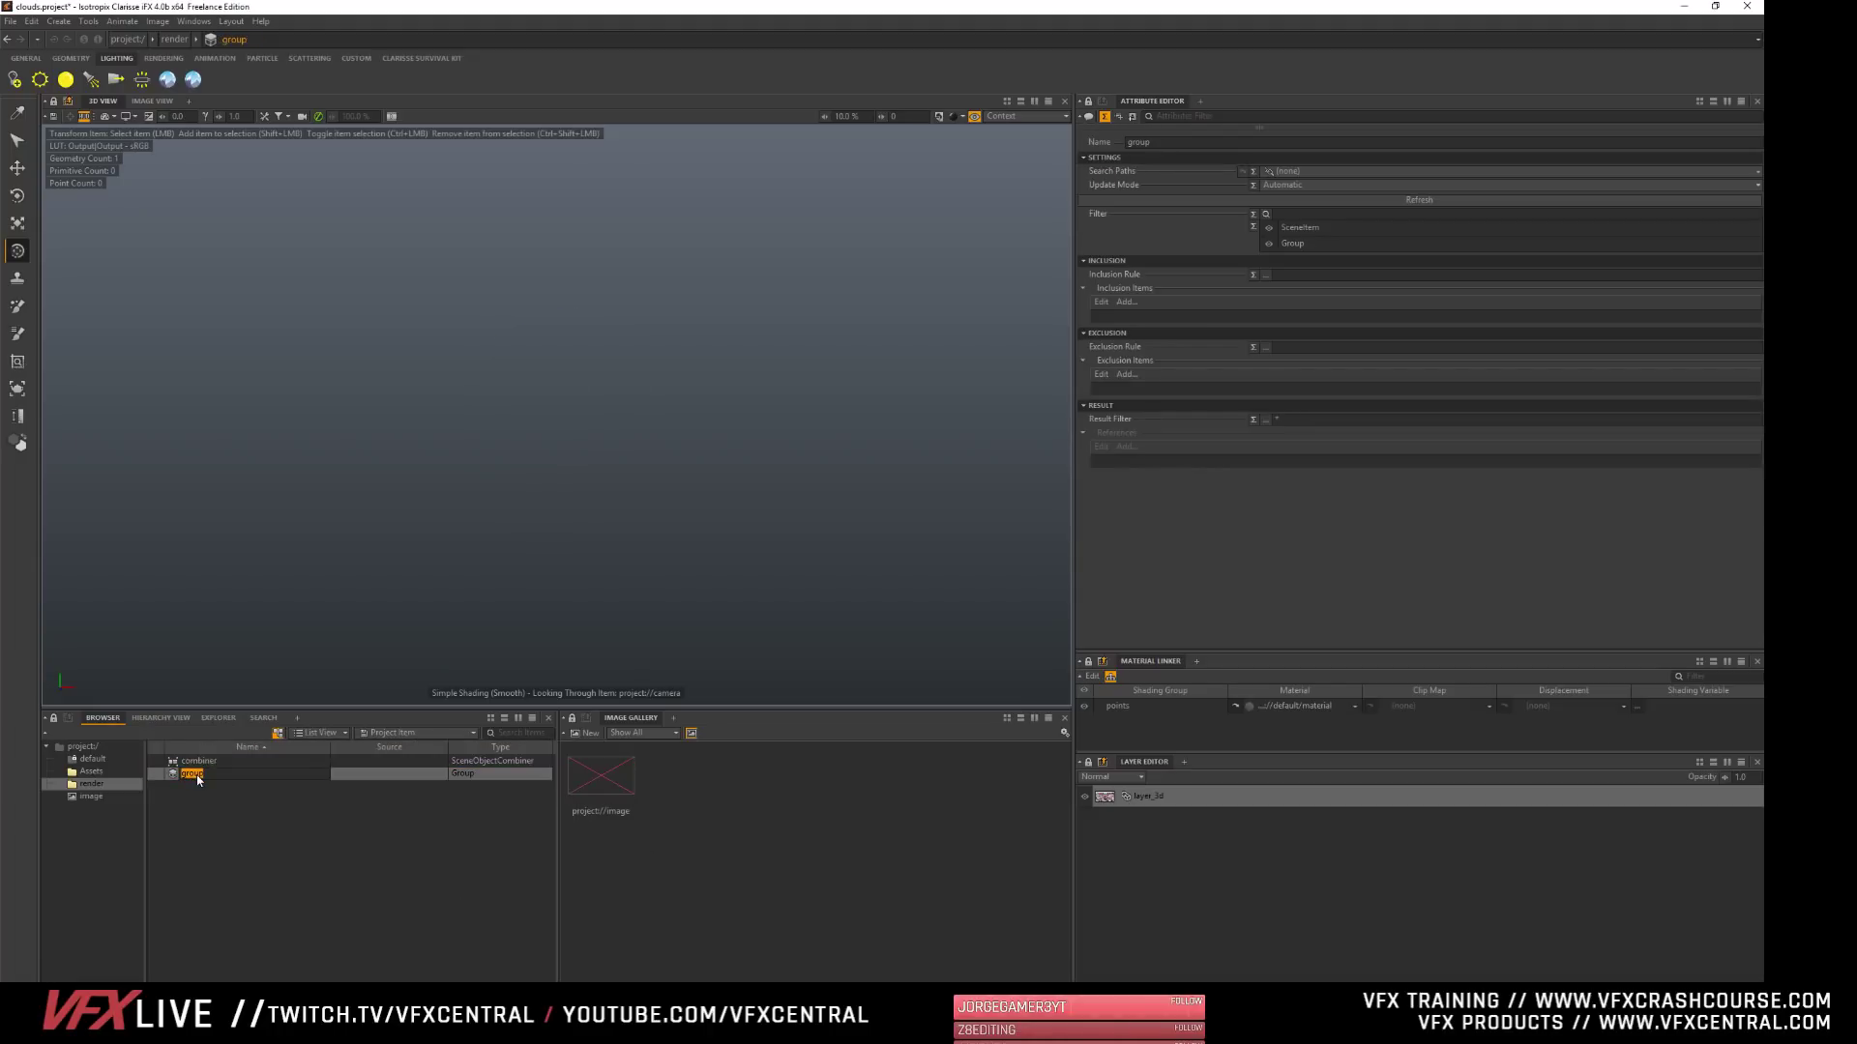
{"action": "type", "text": "render"}
{"action": "key", "text": "Return"}
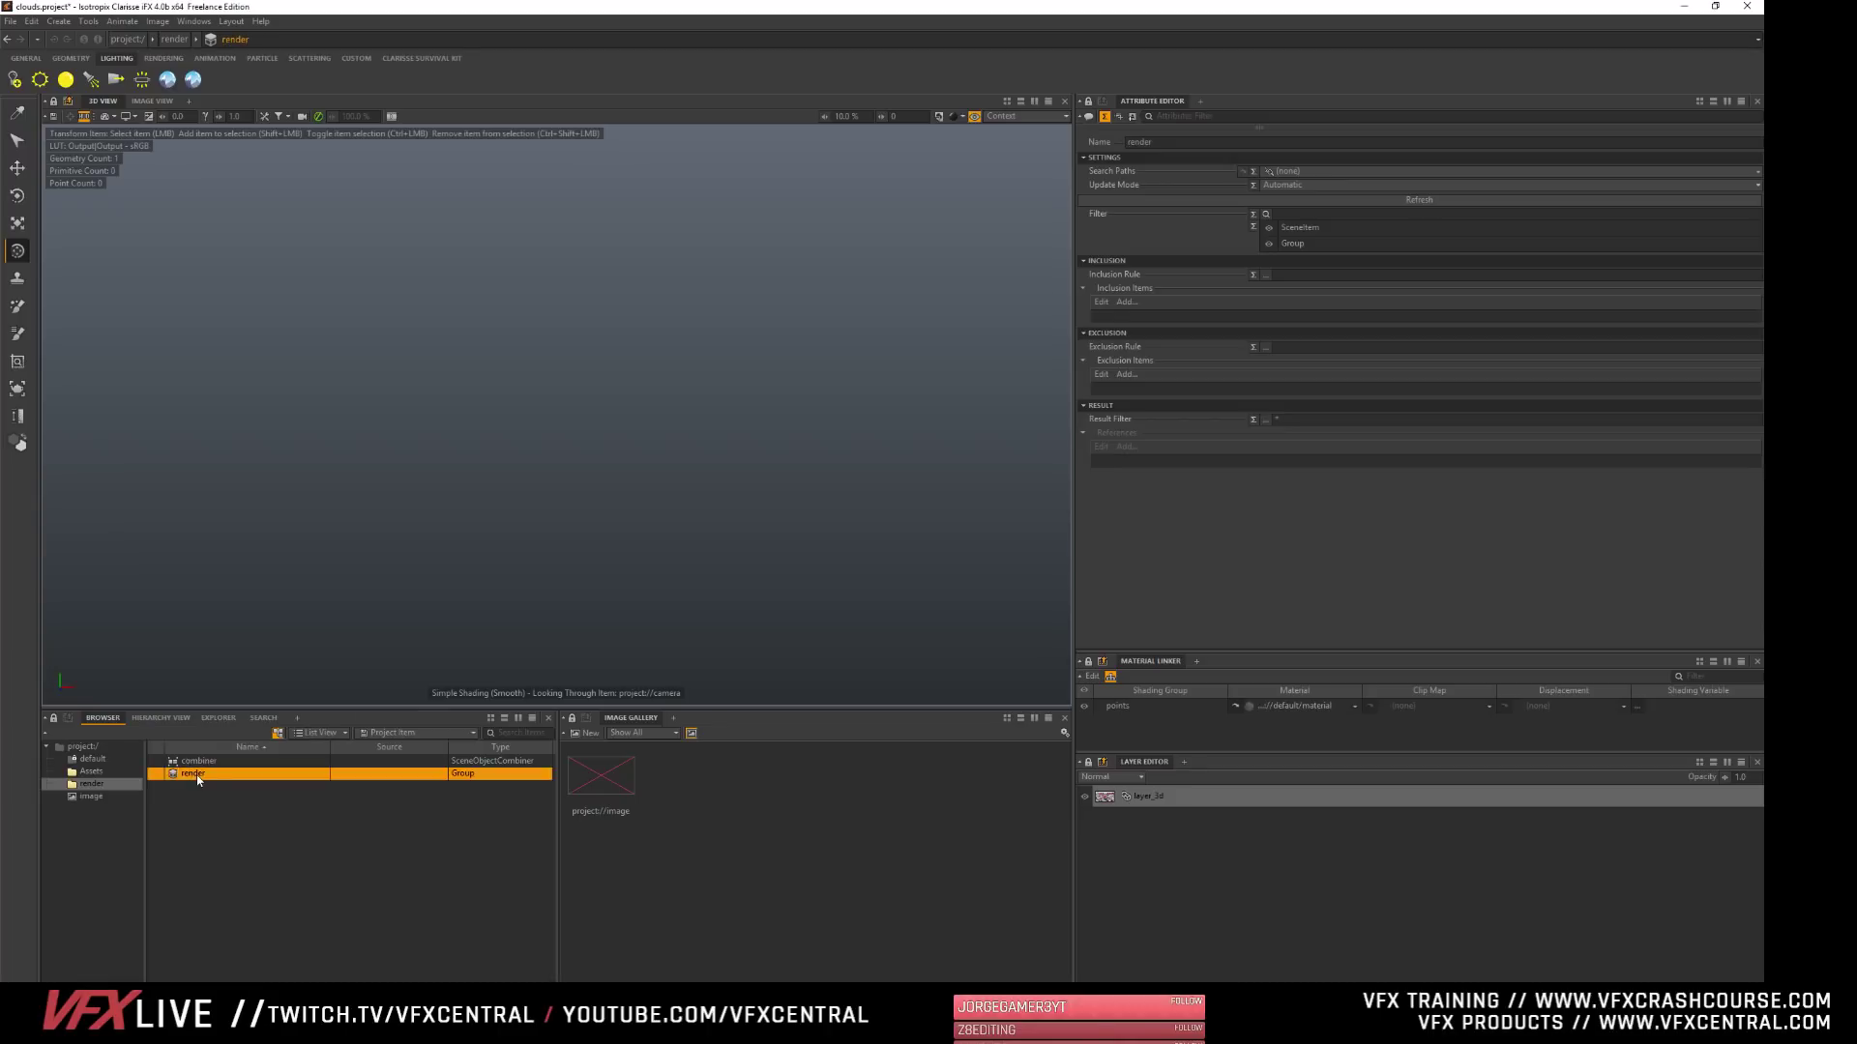
- Add the combiner to the render group's Exclusion Items
{"action": "left_click", "coordinate": [1127, 375]}
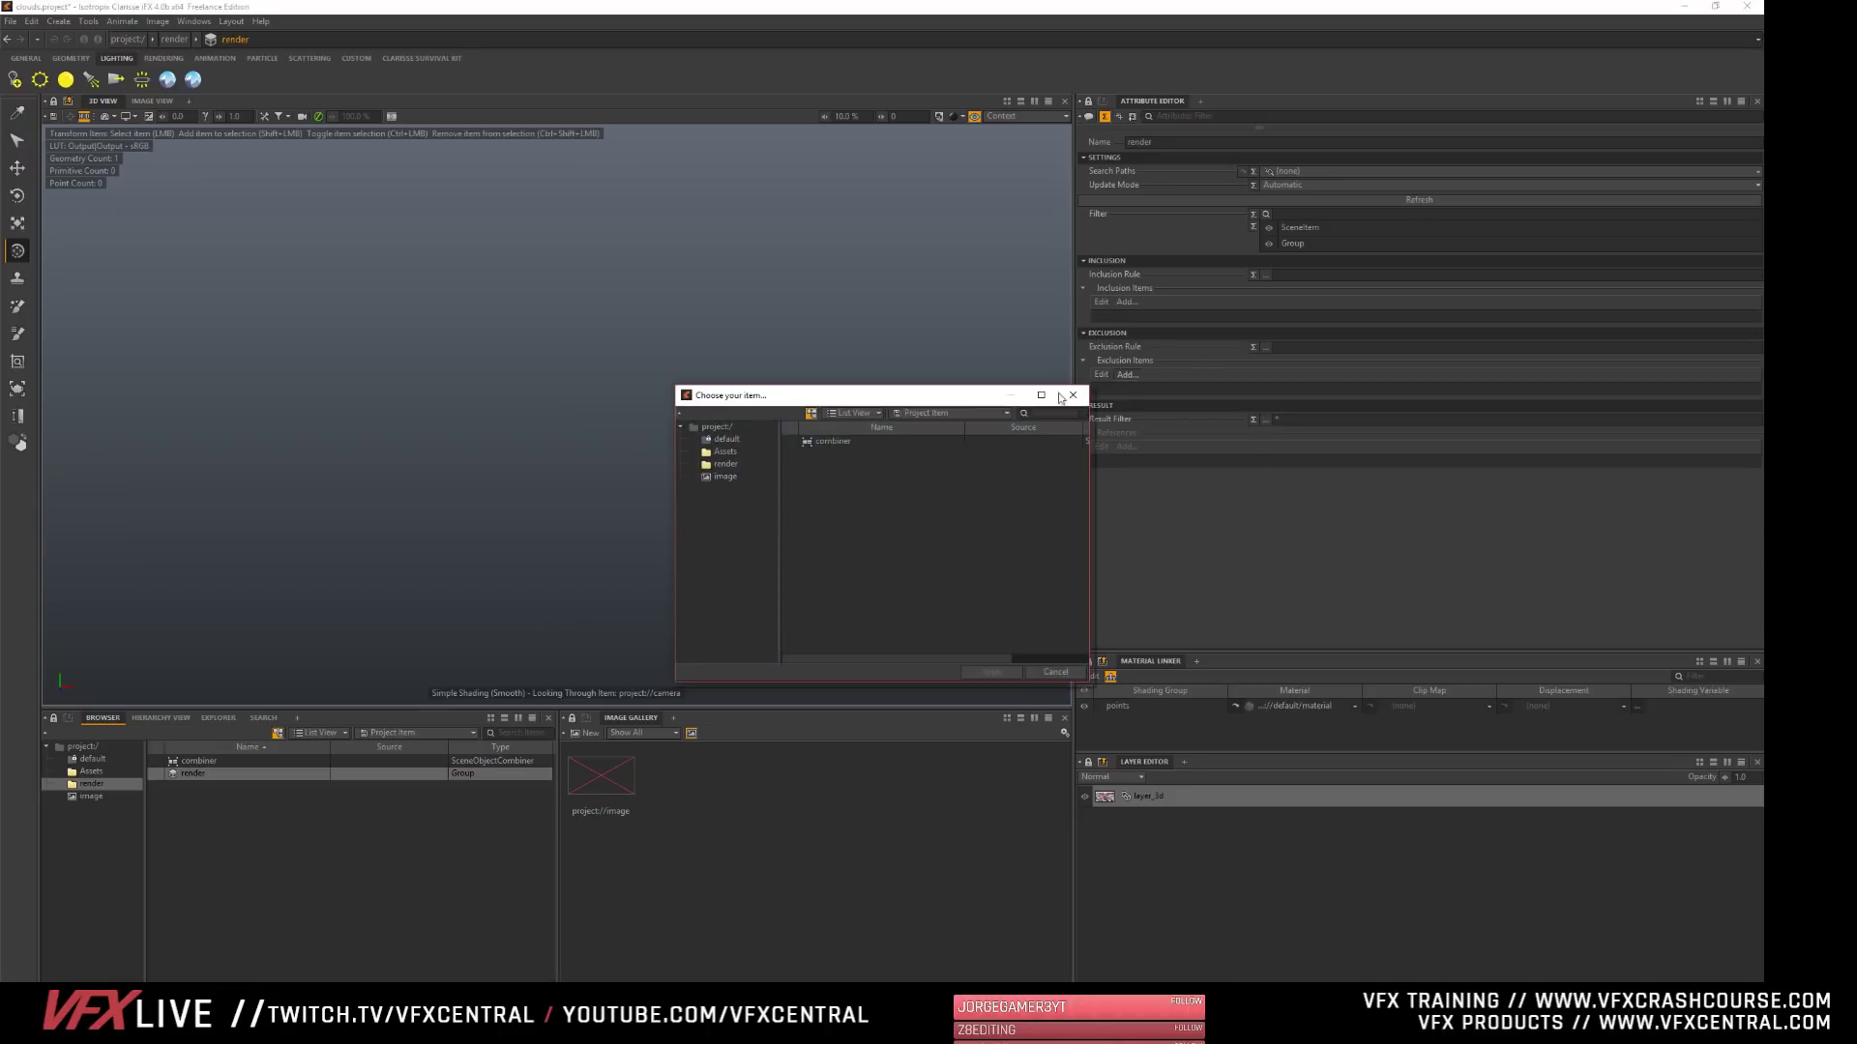
{"action": "left_click", "coordinate": [821, 441]}
{"action": "left_click", "coordinate": [1000, 675]}
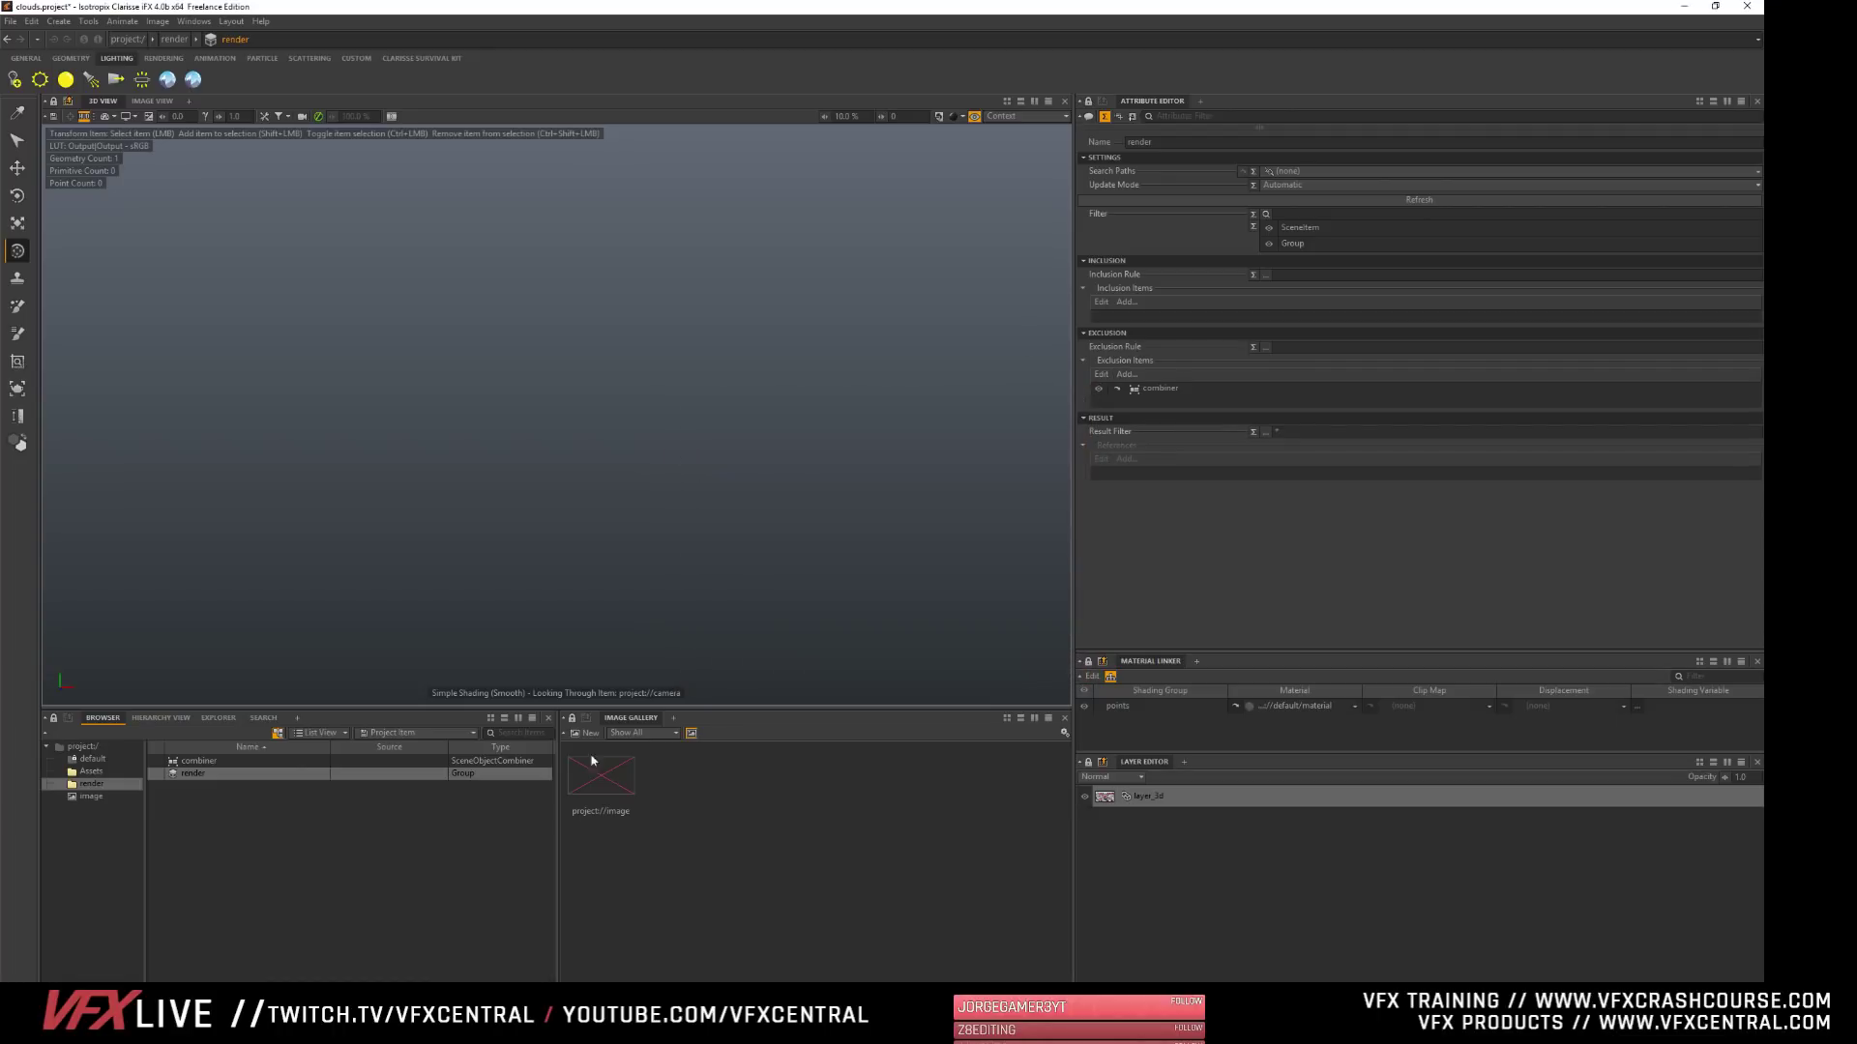
{"action": "left_click", "coordinate": [203, 792]}
- Add the model from the Assets context to the combiner's Objects list
{"action": "left_click", "coordinate": [185, 763]}
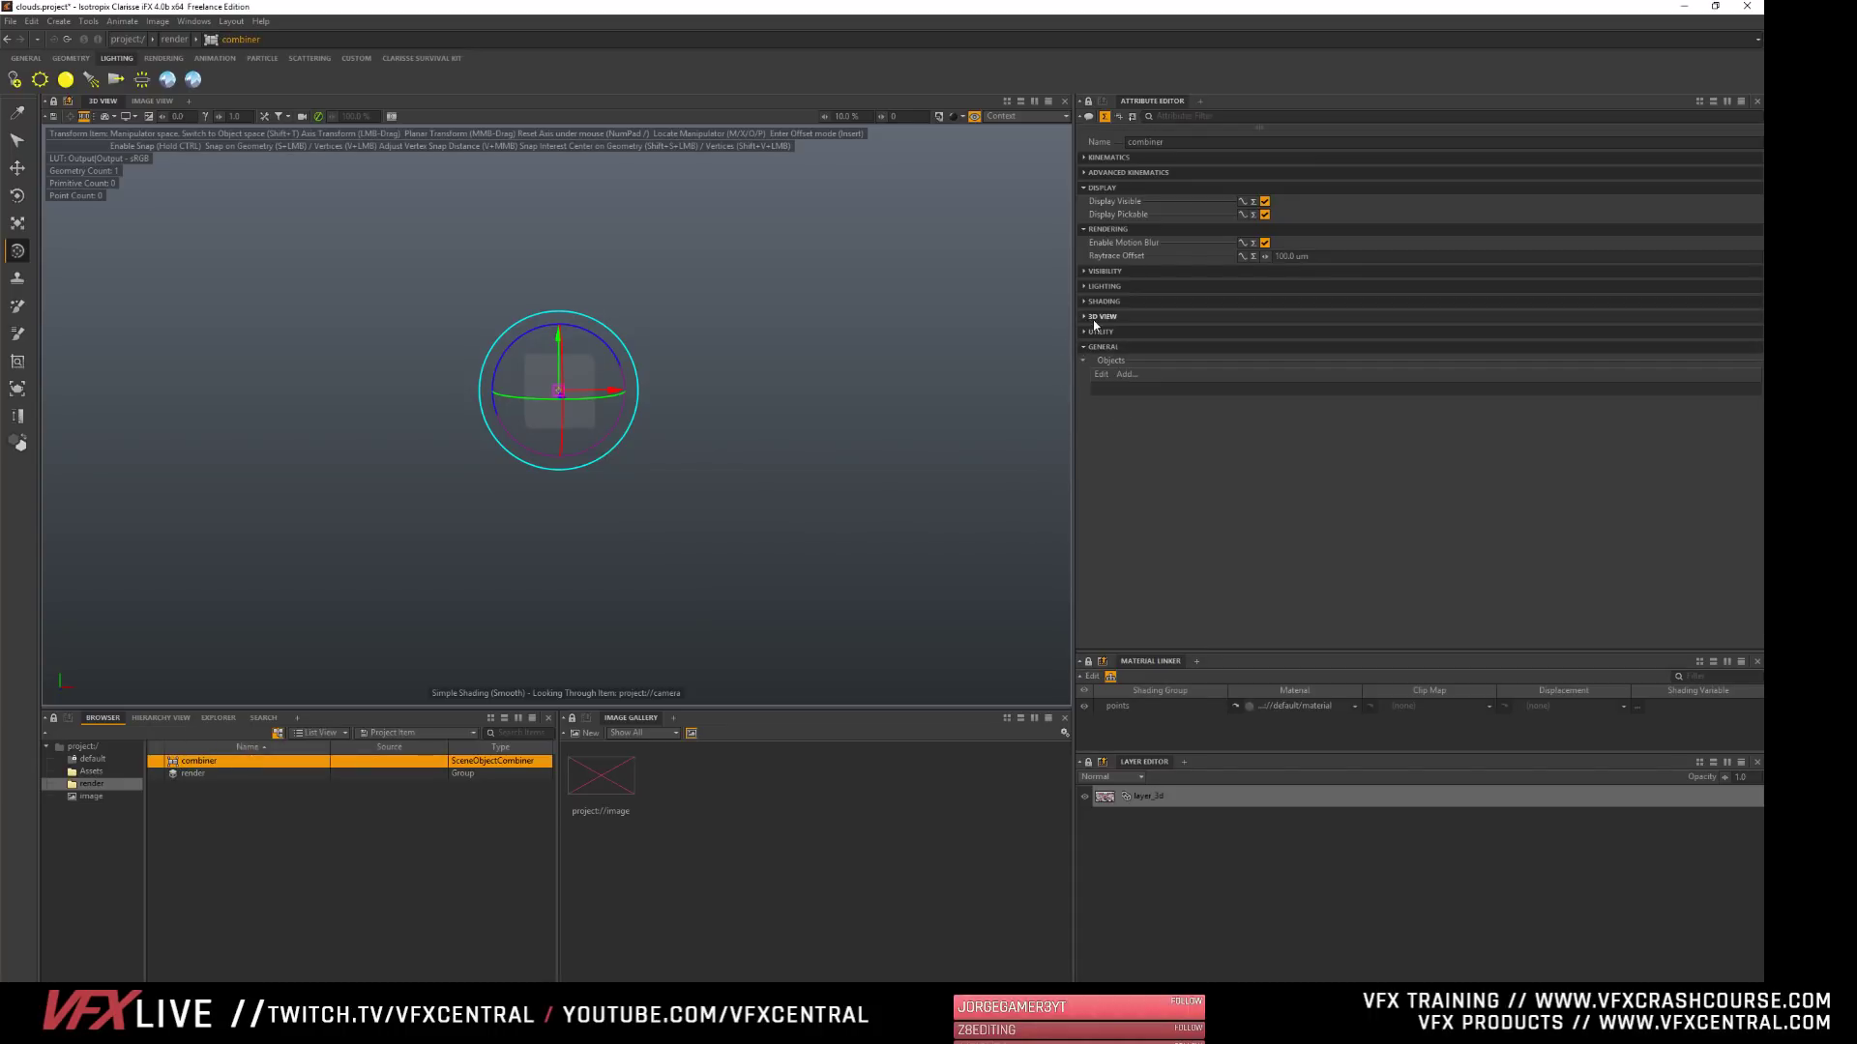
{"action": "left_click", "coordinate": [1128, 374]}
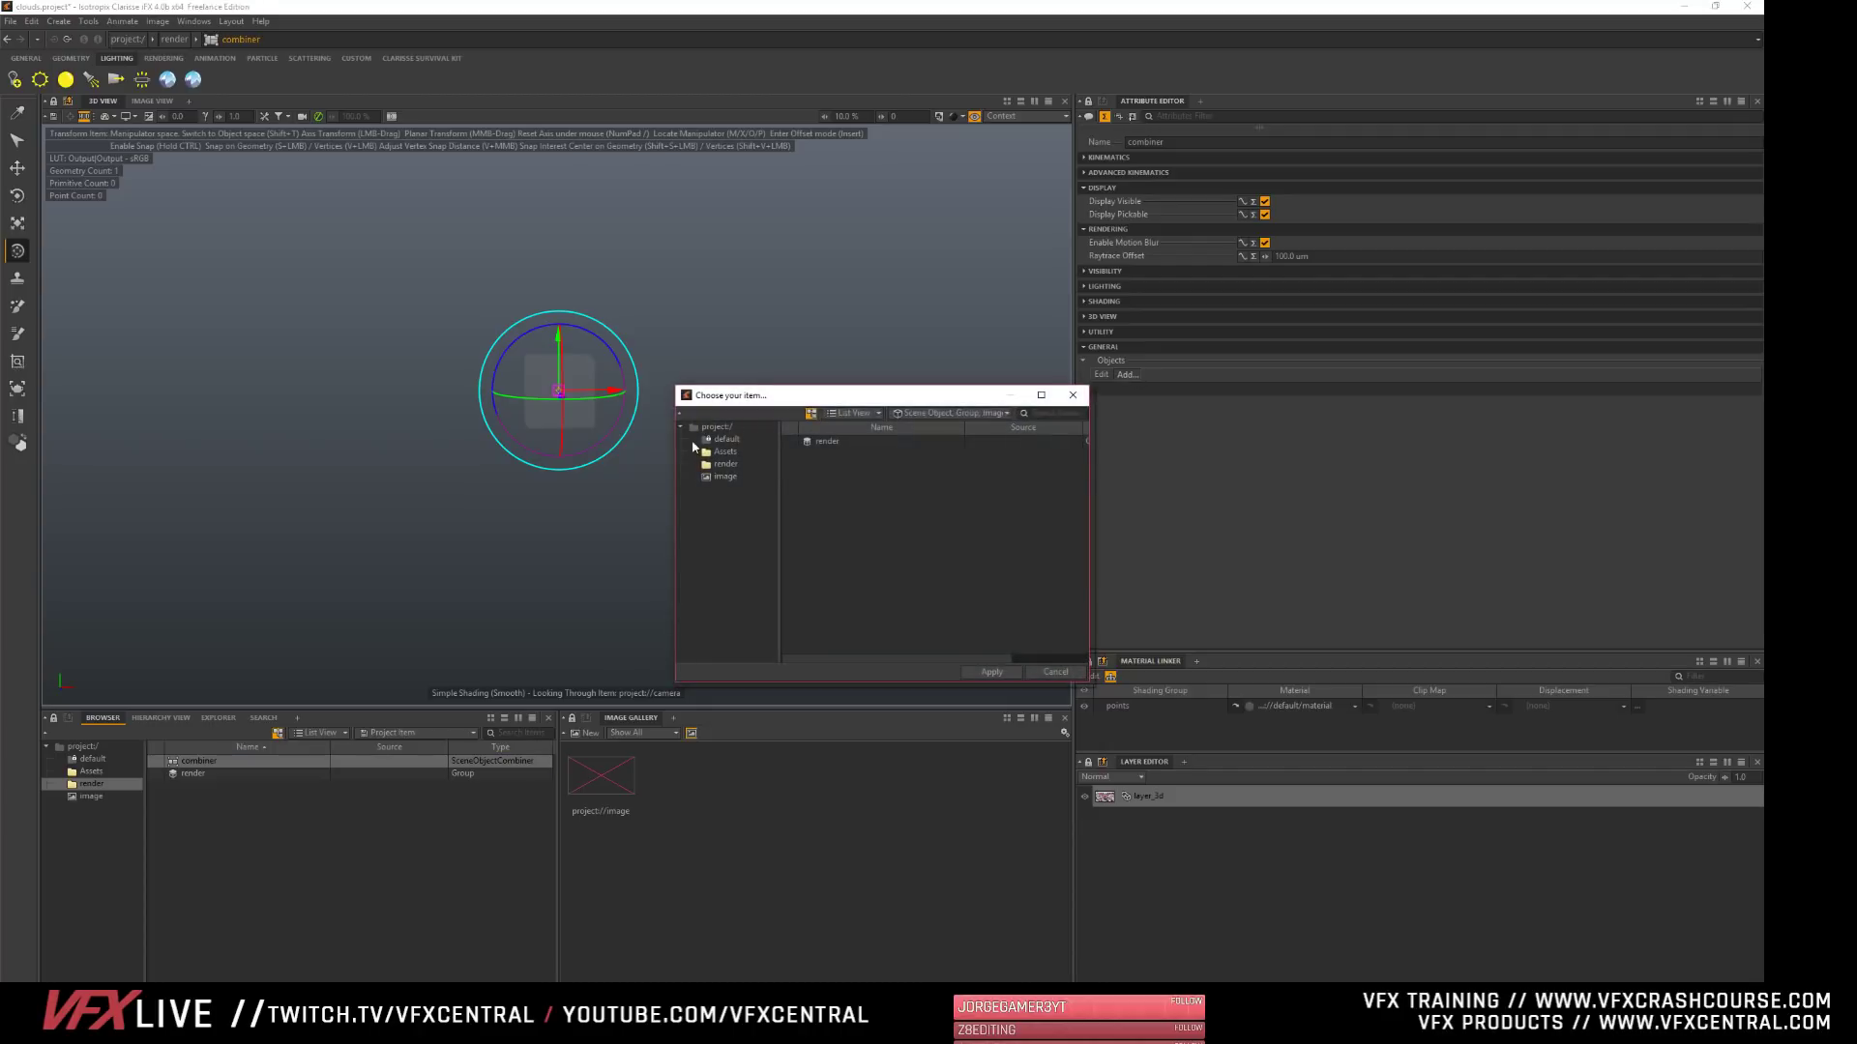
{"action": "left_click_drag", "start_coordinate": [676, 387], "coordinate": [471, 249]}
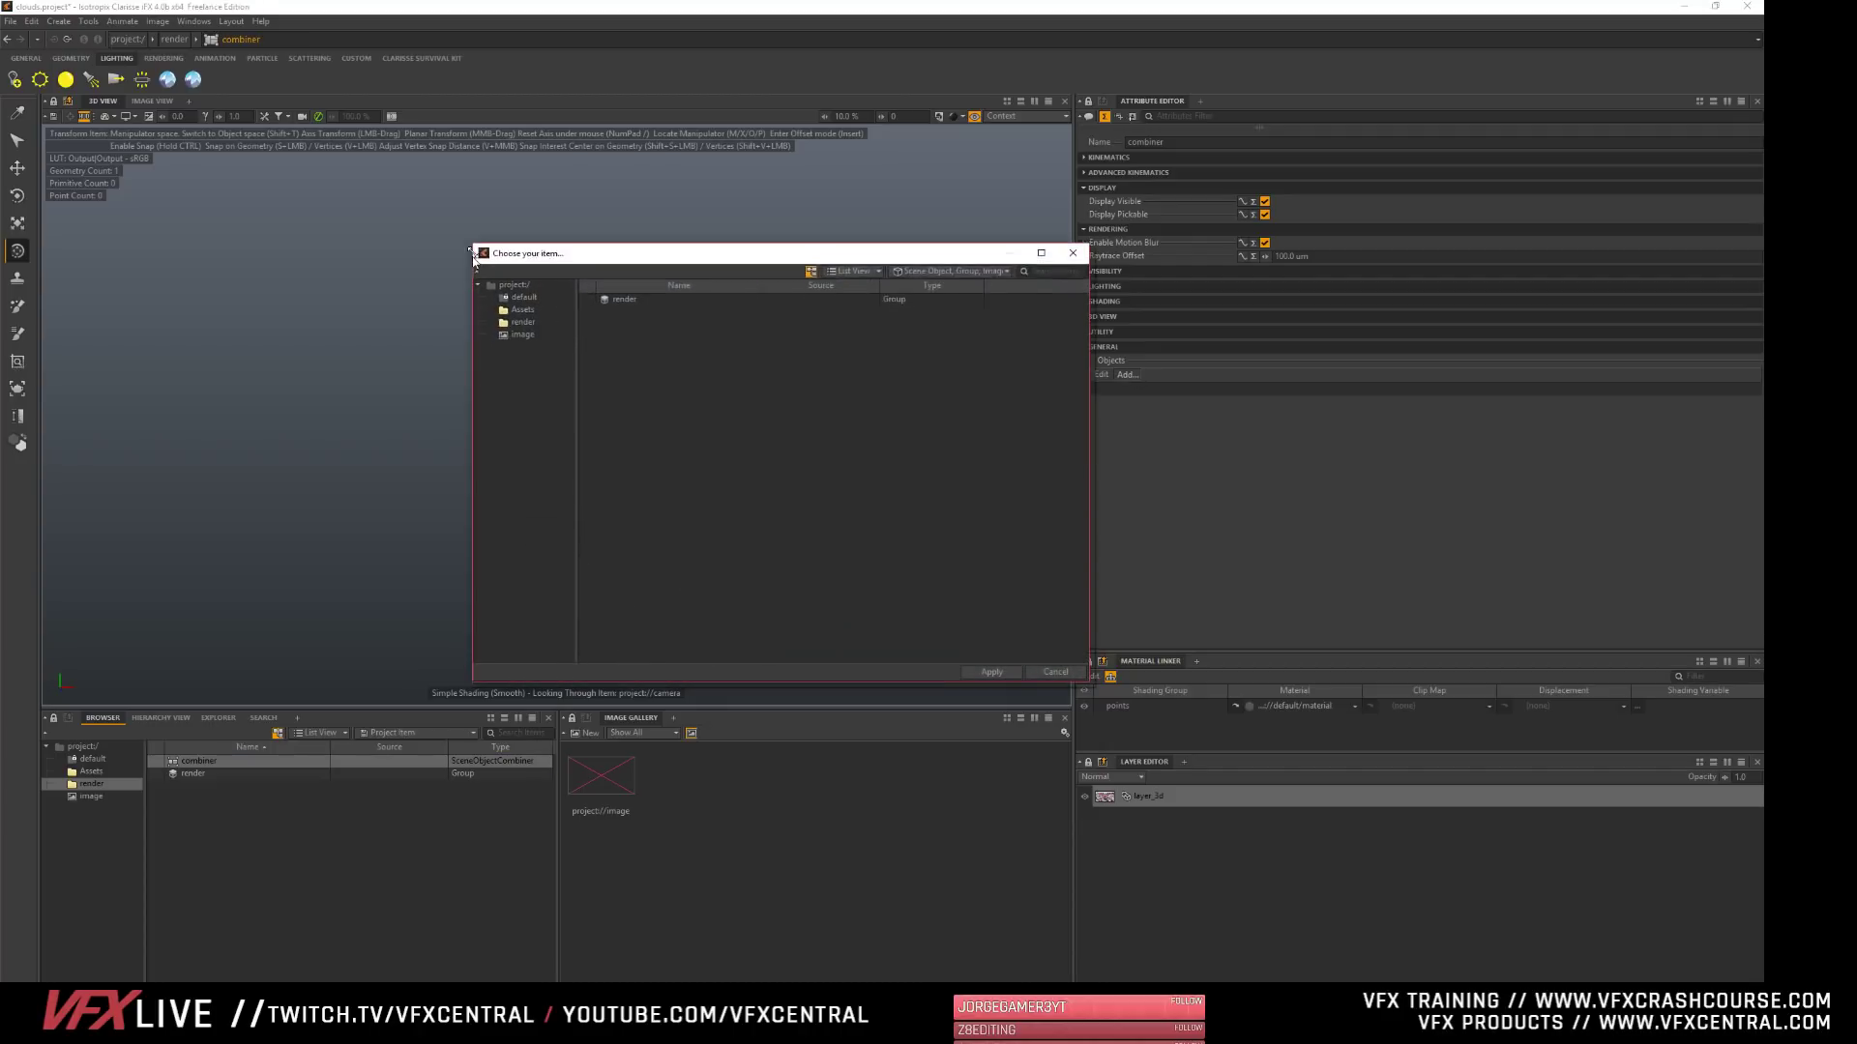
{"action": "left_click", "coordinate": [517, 316]}
{"action": "left_click", "coordinate": [623, 321]}
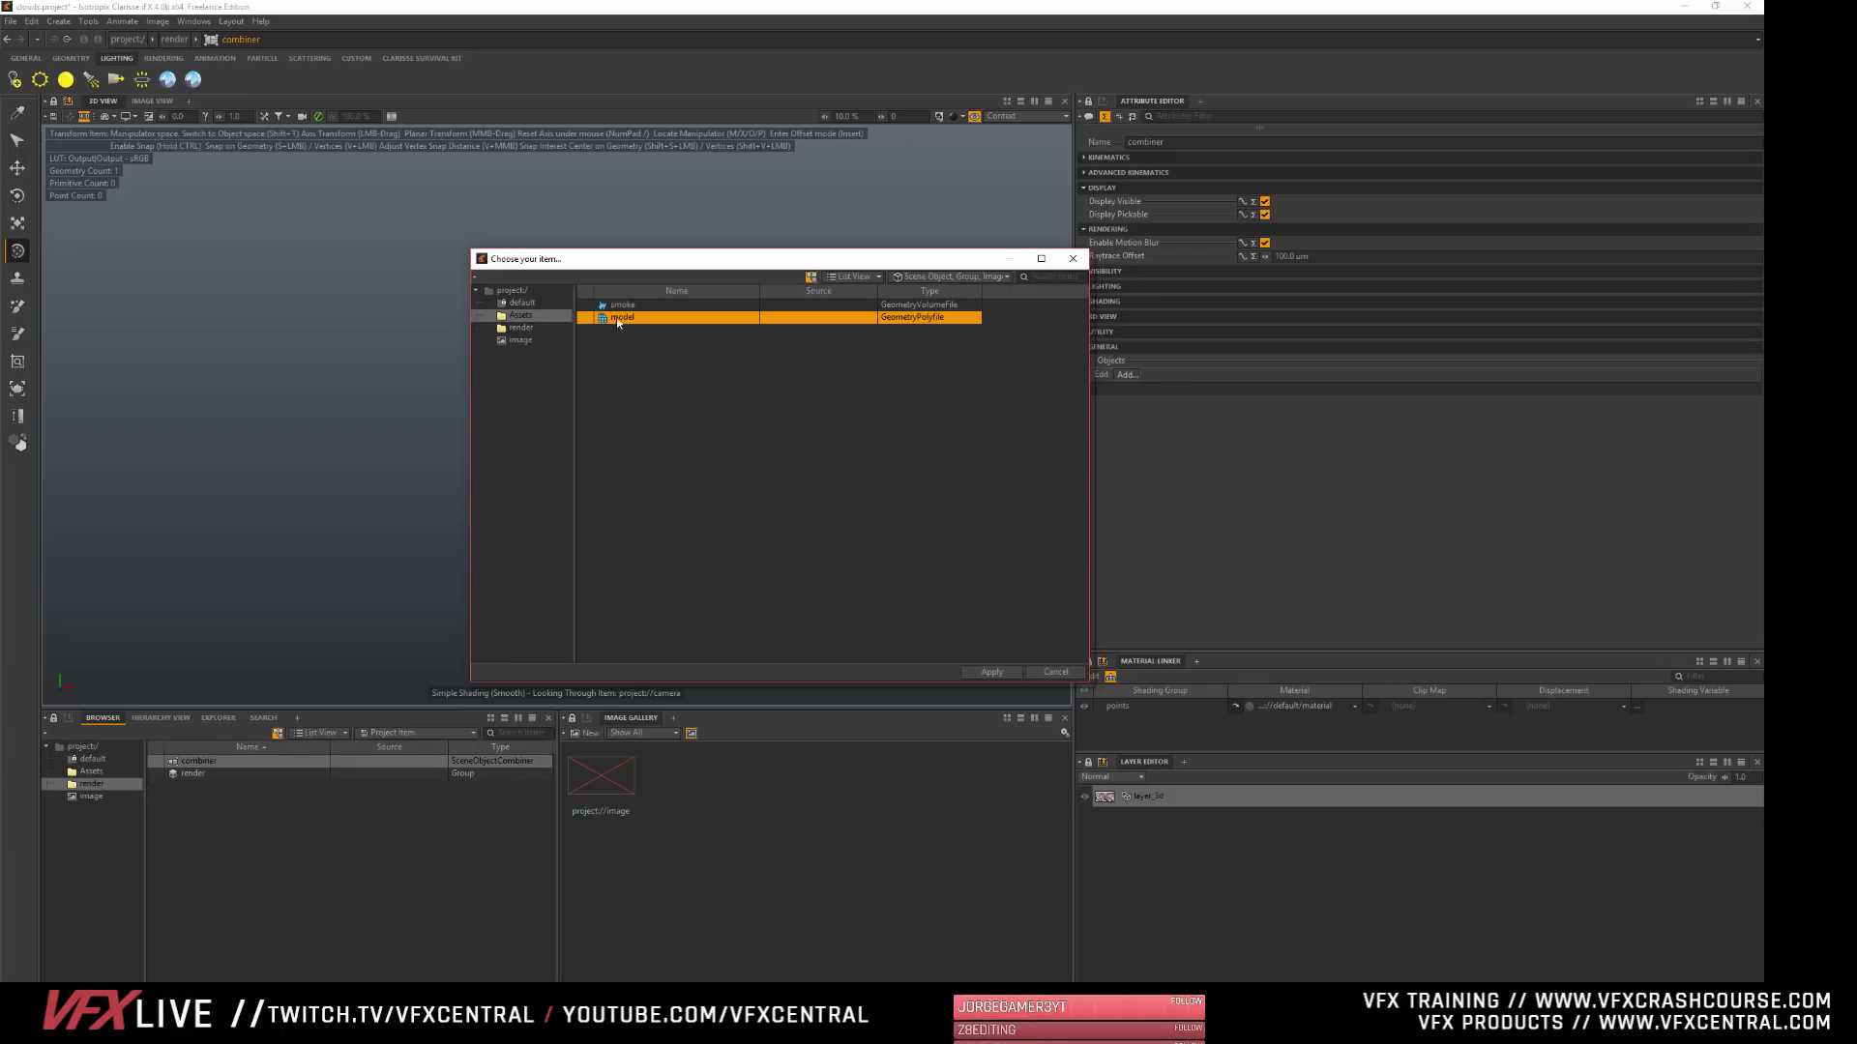
{"action": "left_click", "coordinate": [993, 671]}
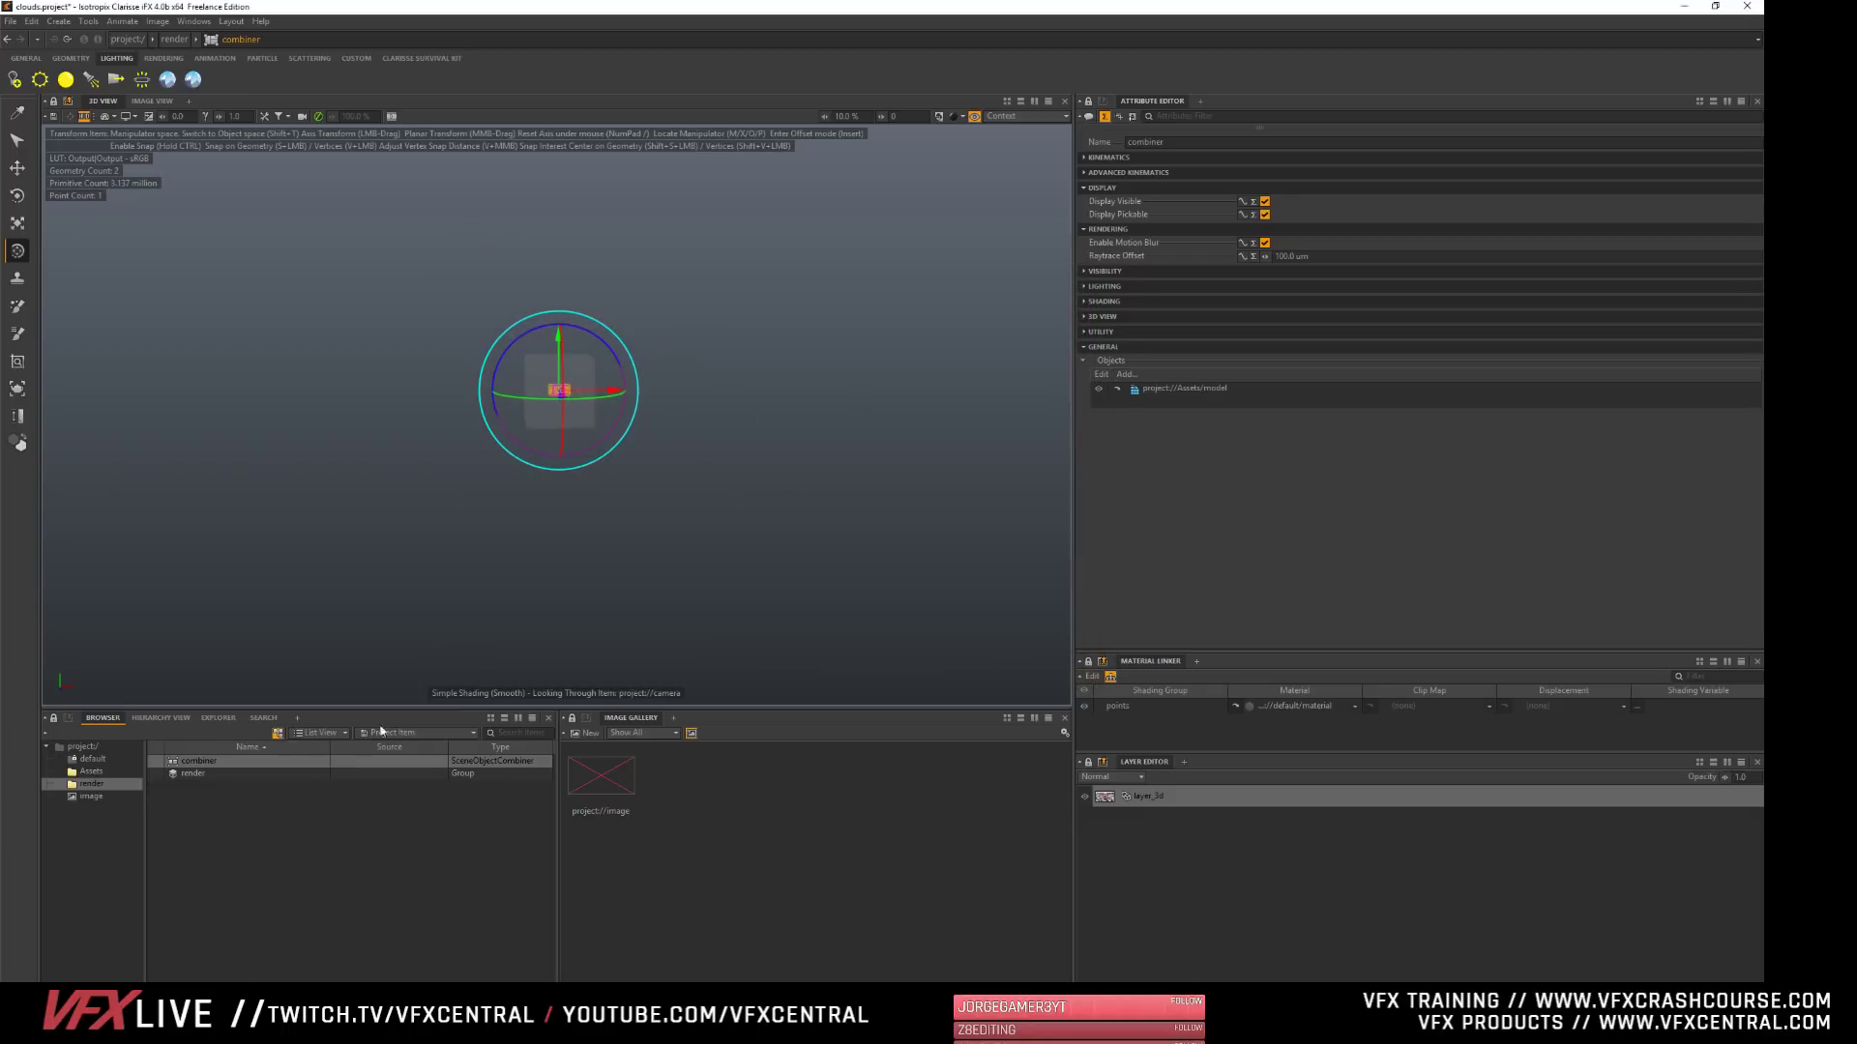
- Clear the combiner's Objects list and add scatterer from the project root to it
{"action": "left_click", "coordinate": [1100, 373]}
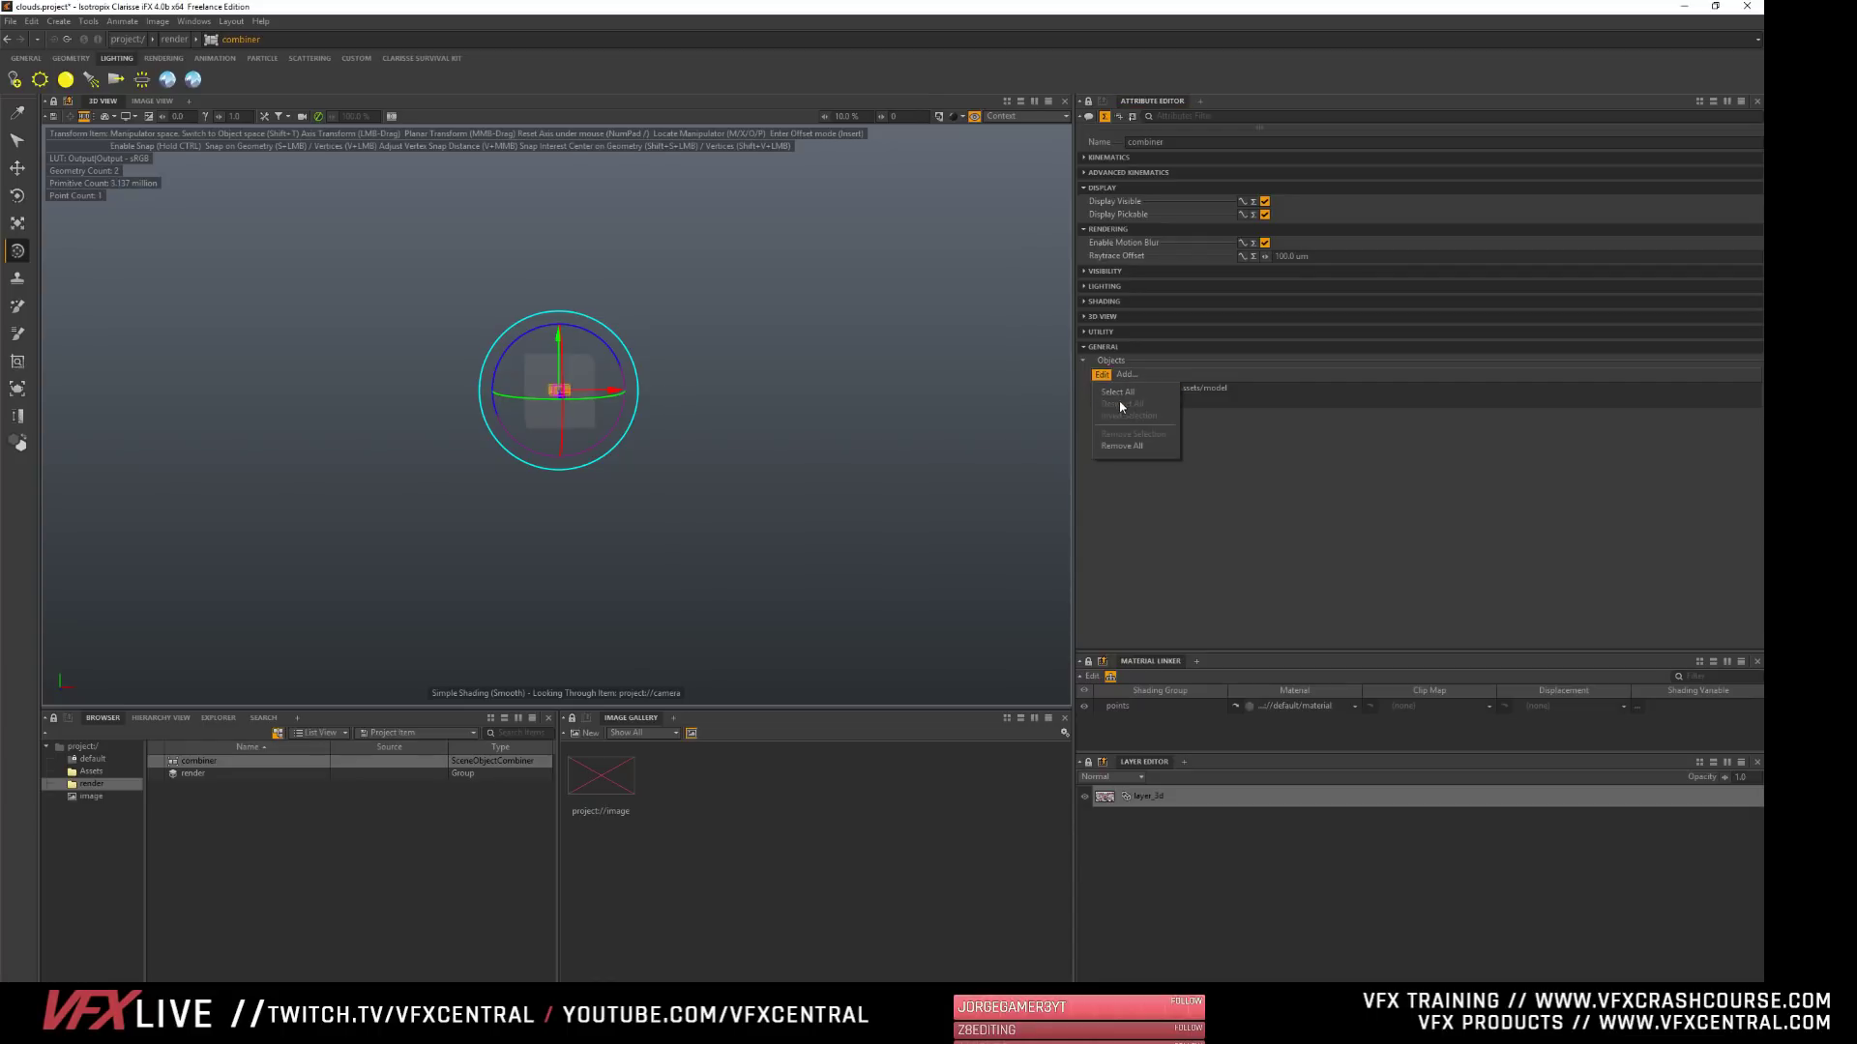
{"action": "left_click", "coordinate": [1124, 447]}
{"action": "left_click", "coordinate": [1117, 373]}
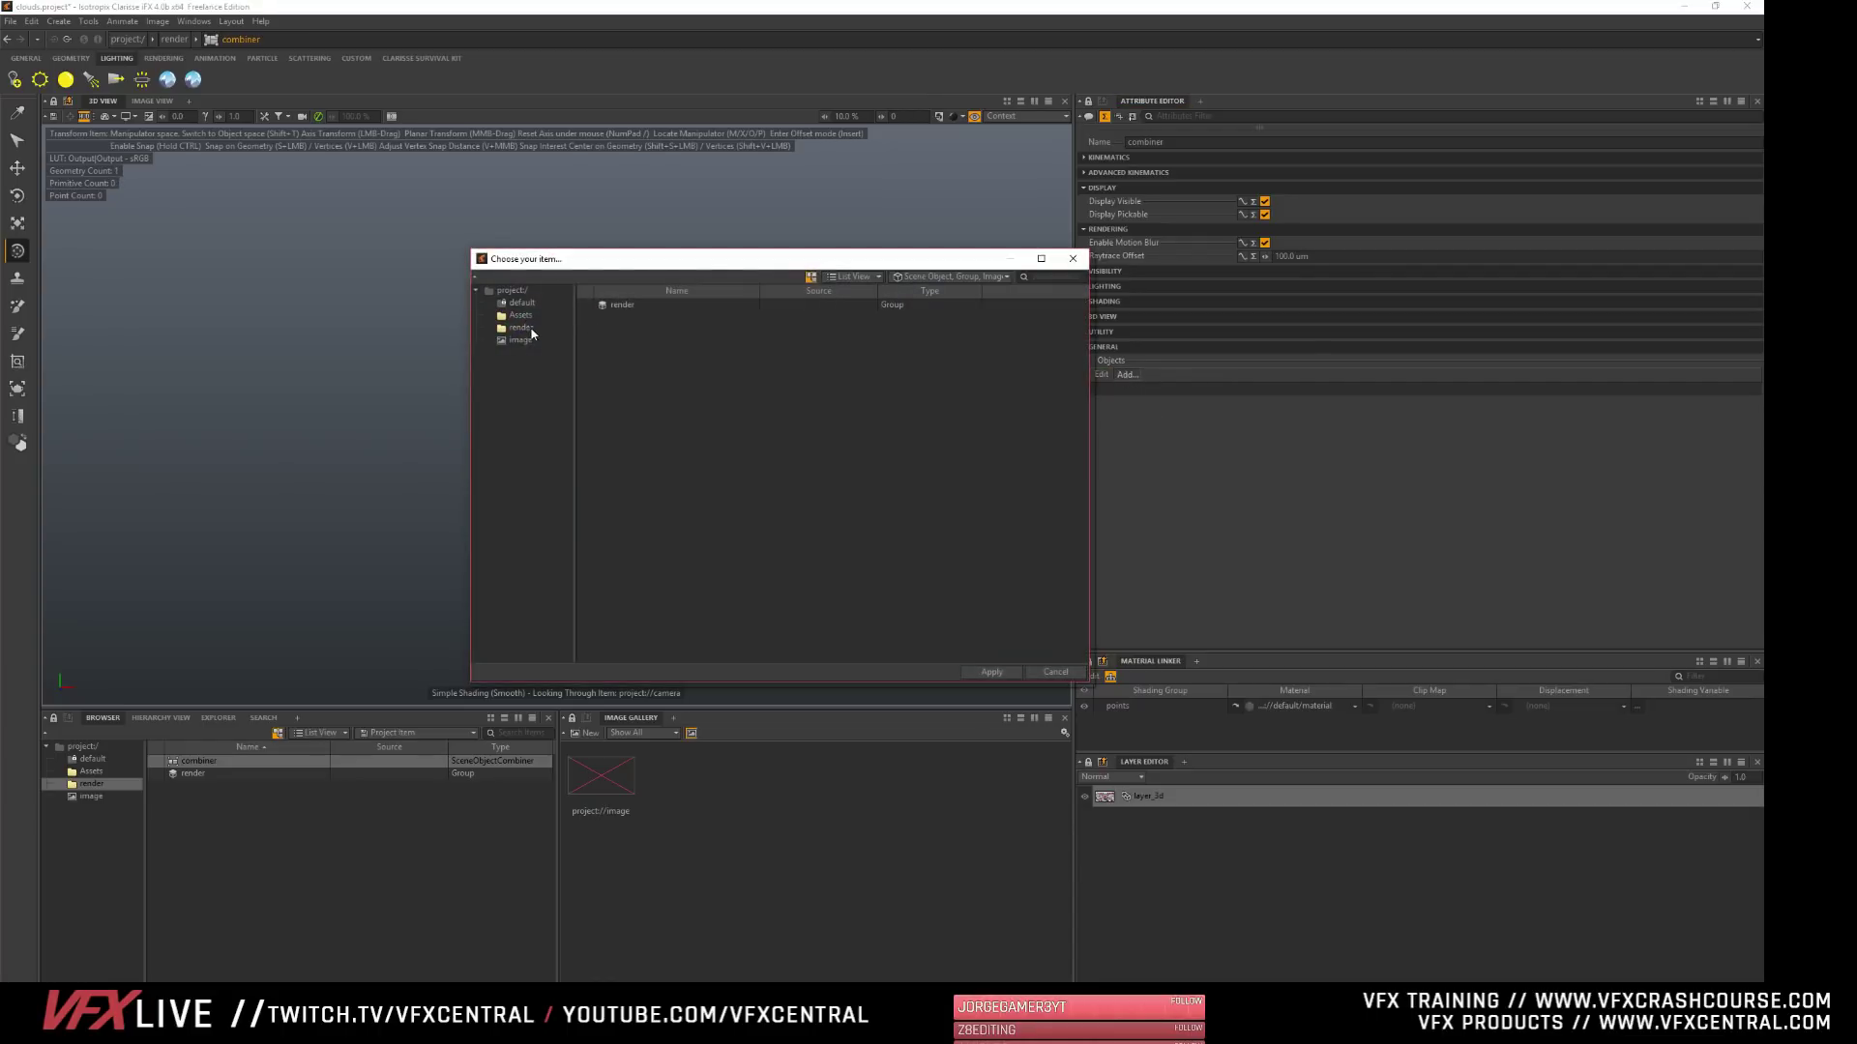
{"action": "left_click", "coordinate": [512, 290]}
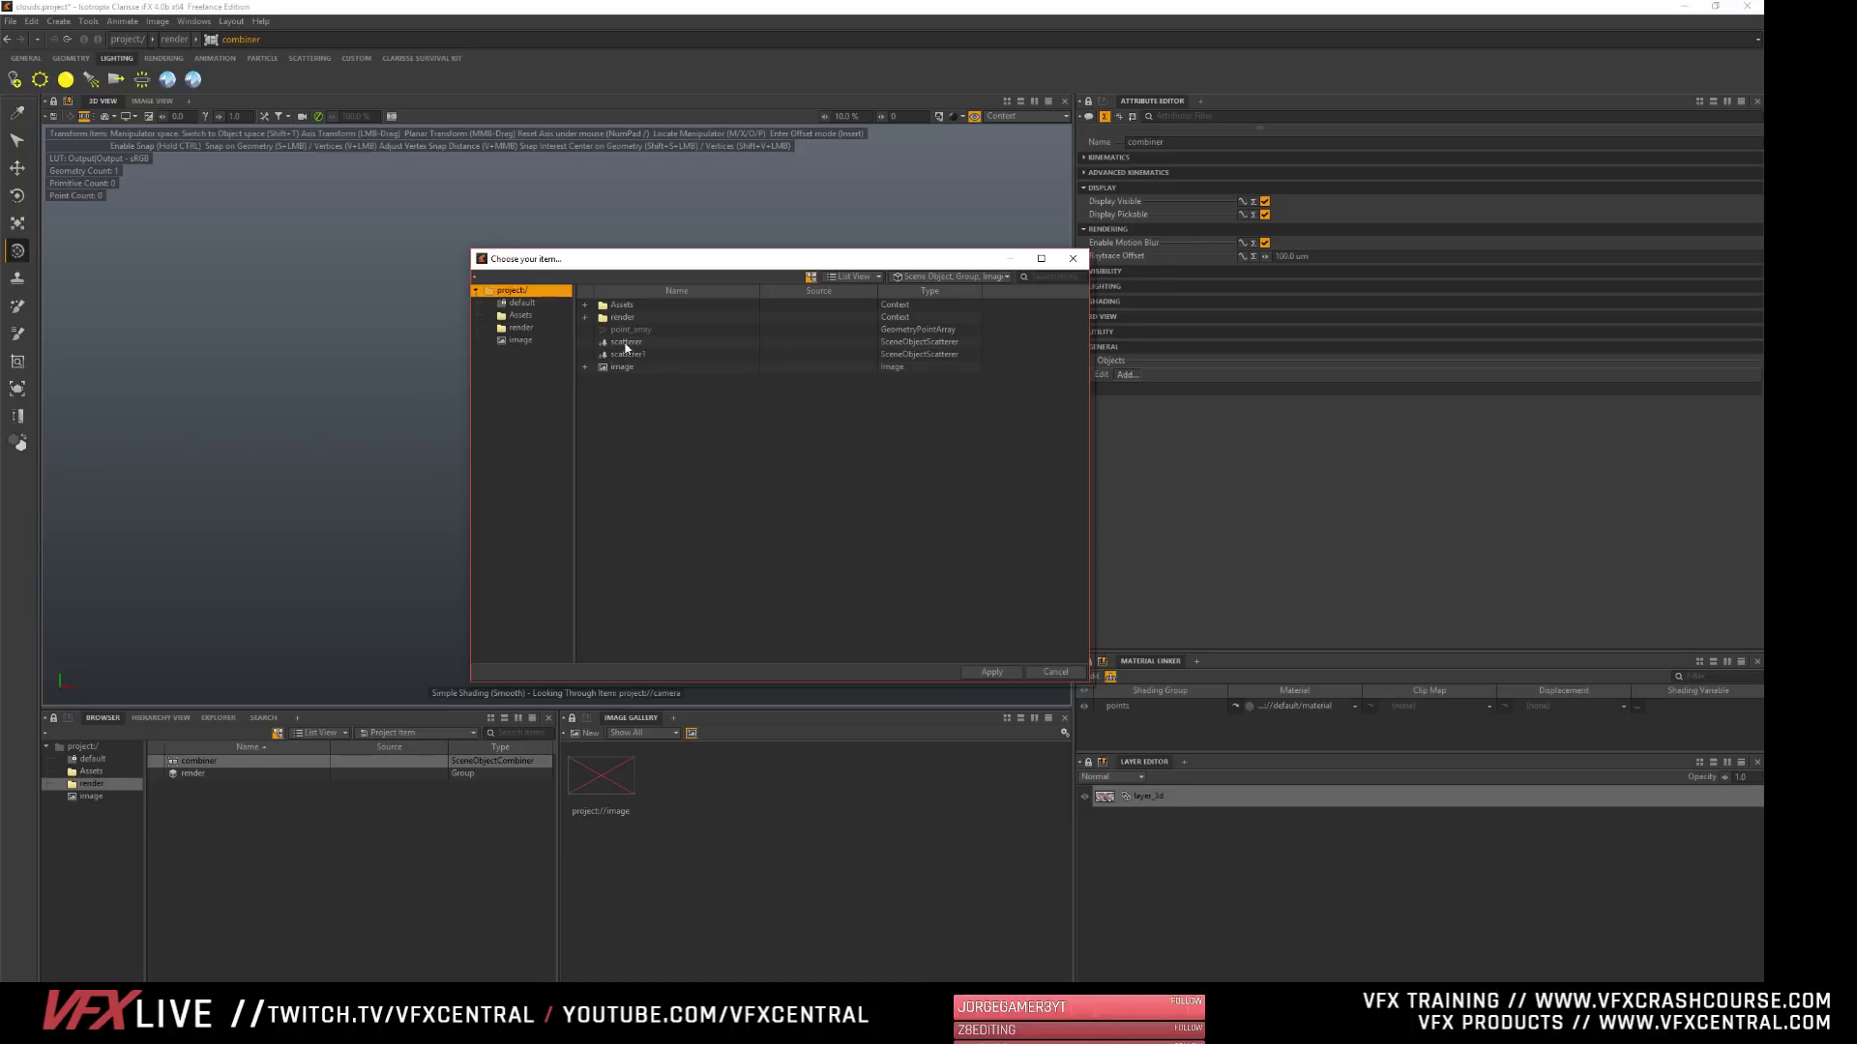
{"action": "left_click", "coordinate": [626, 342]}
{"action": "left_click", "coordinate": [991, 671]}
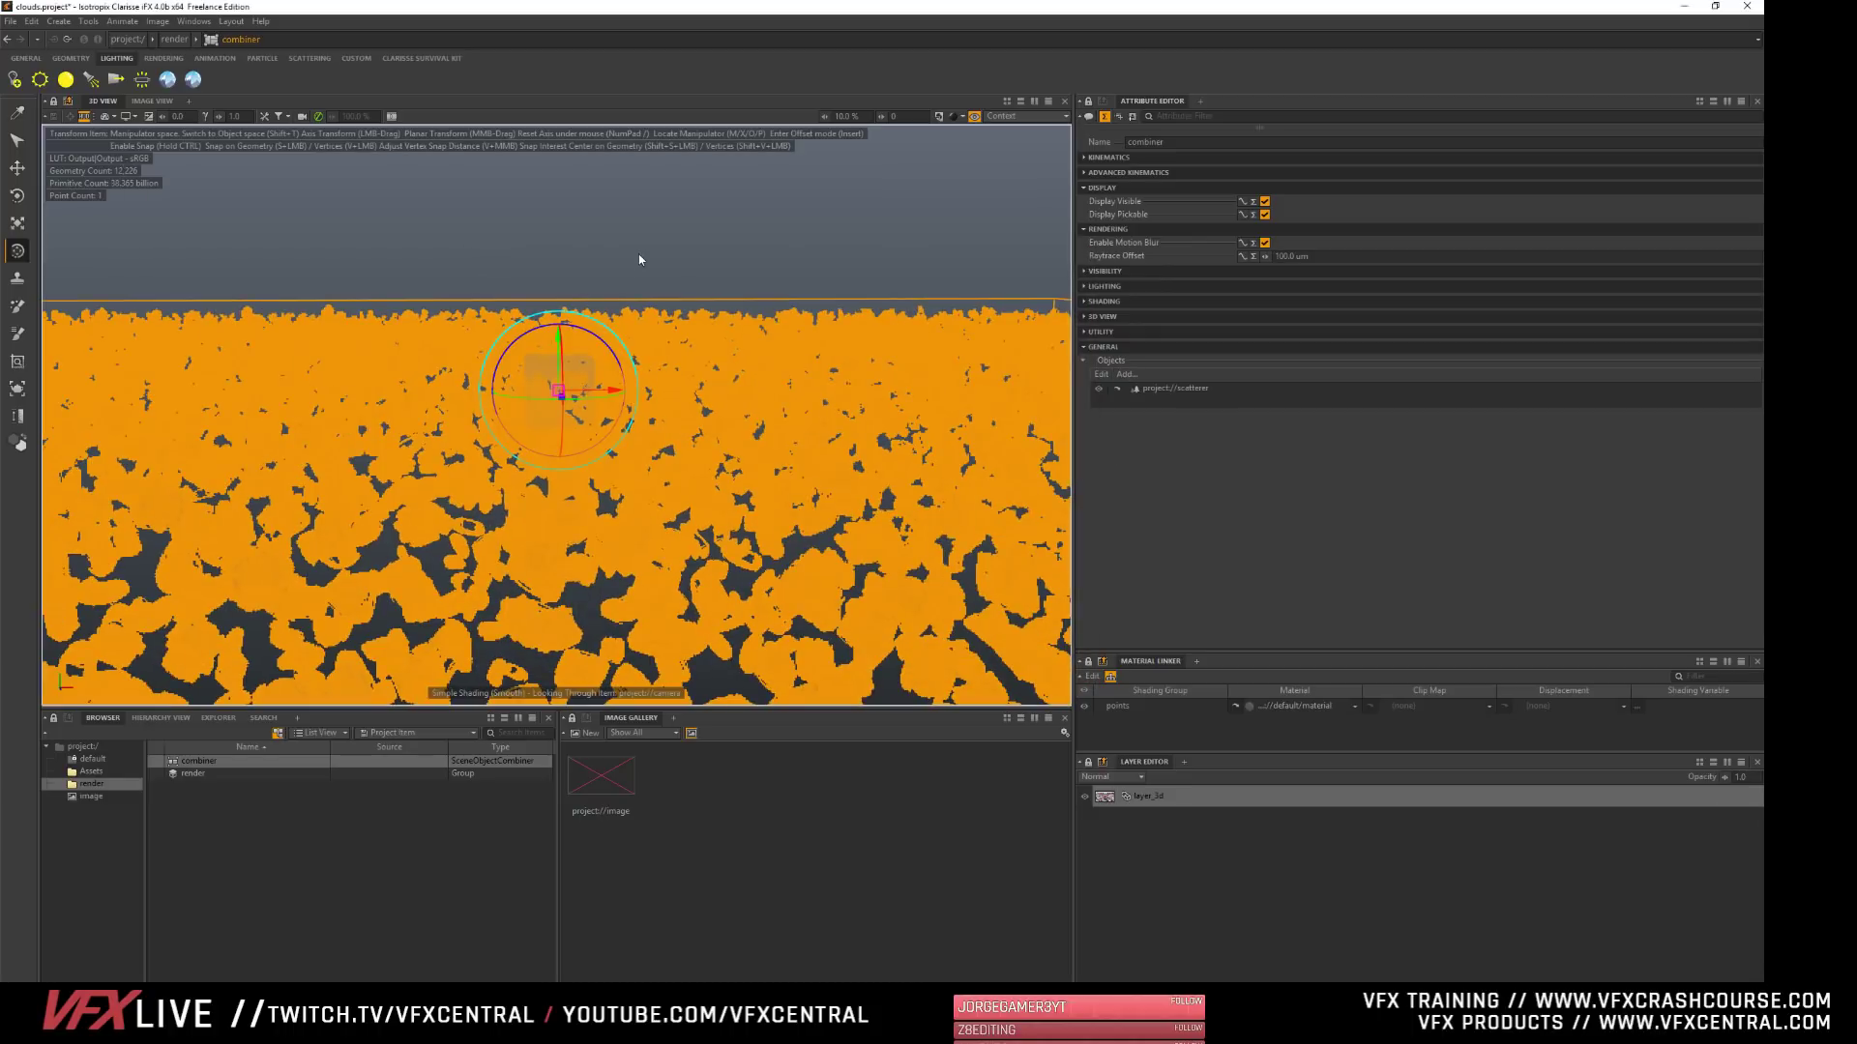
{"action": "left_click", "coordinate": [638, 259]}
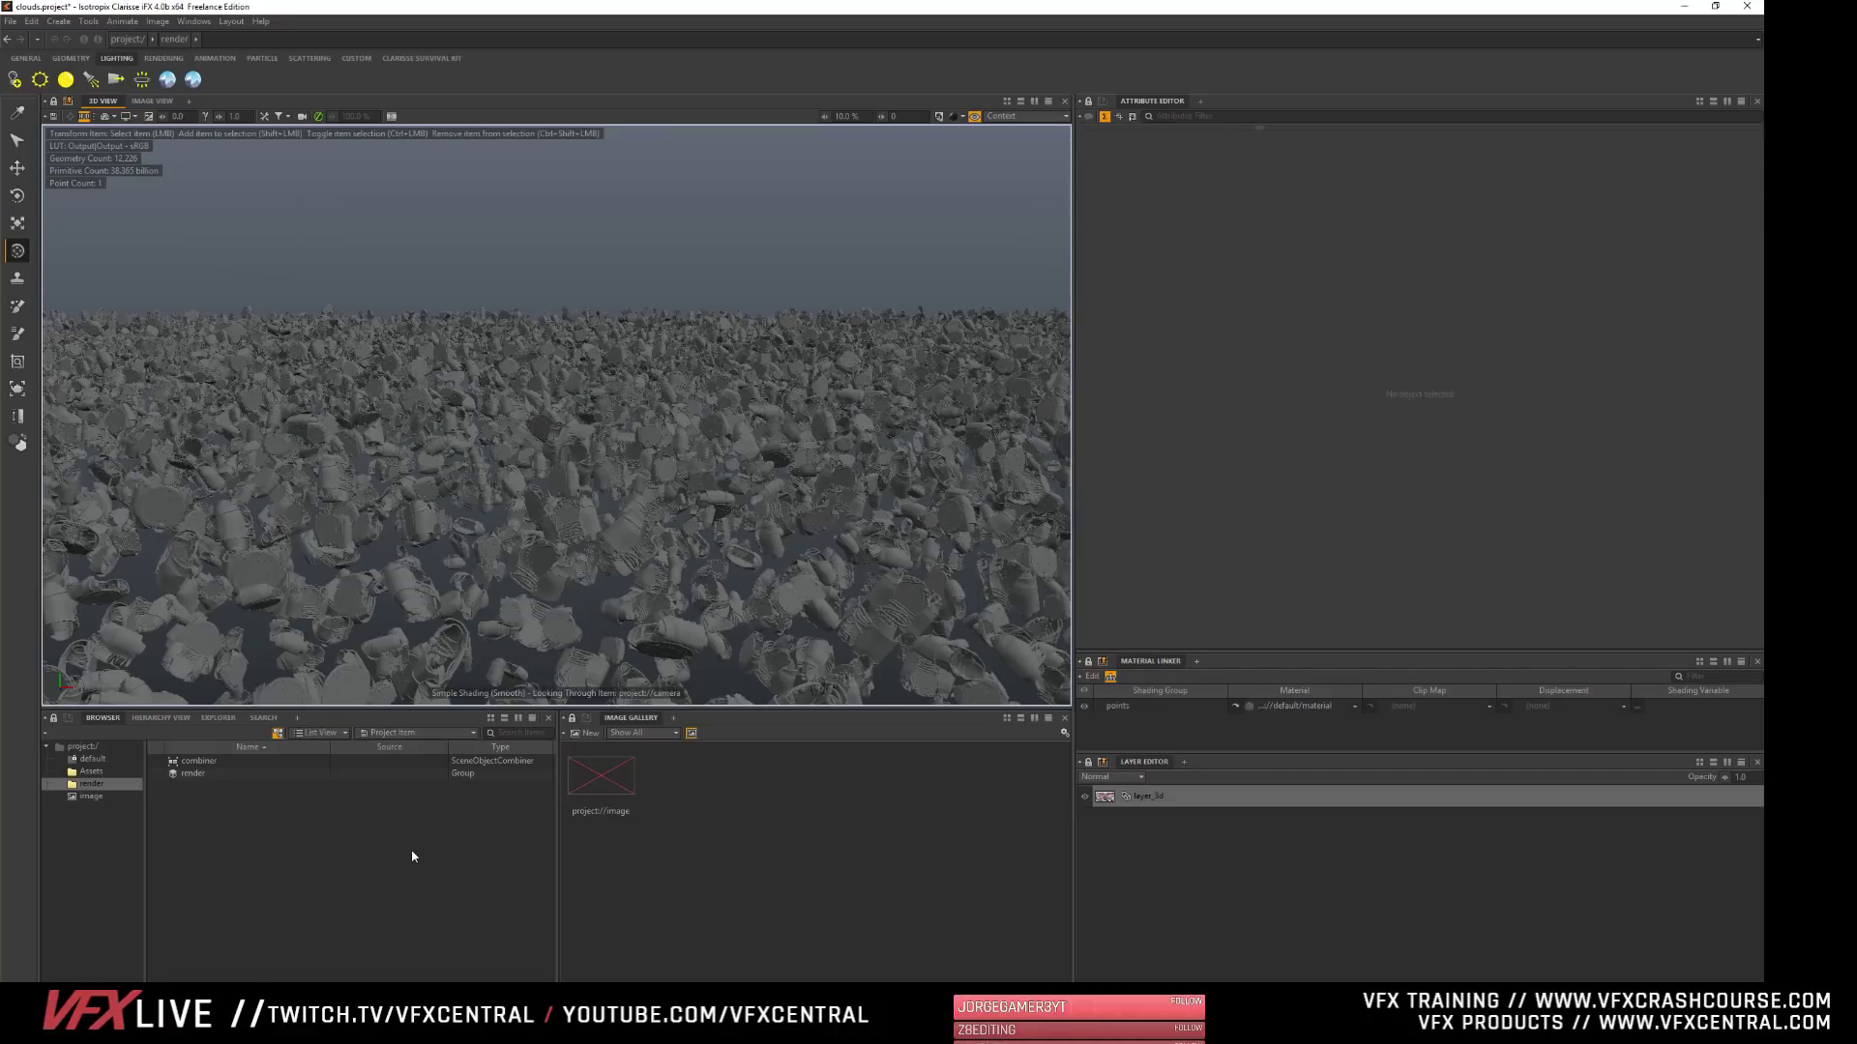
- Examine the render group's settings and look through the raytracer's attribute sections
{"action": "left_click", "coordinate": [56, 752]}
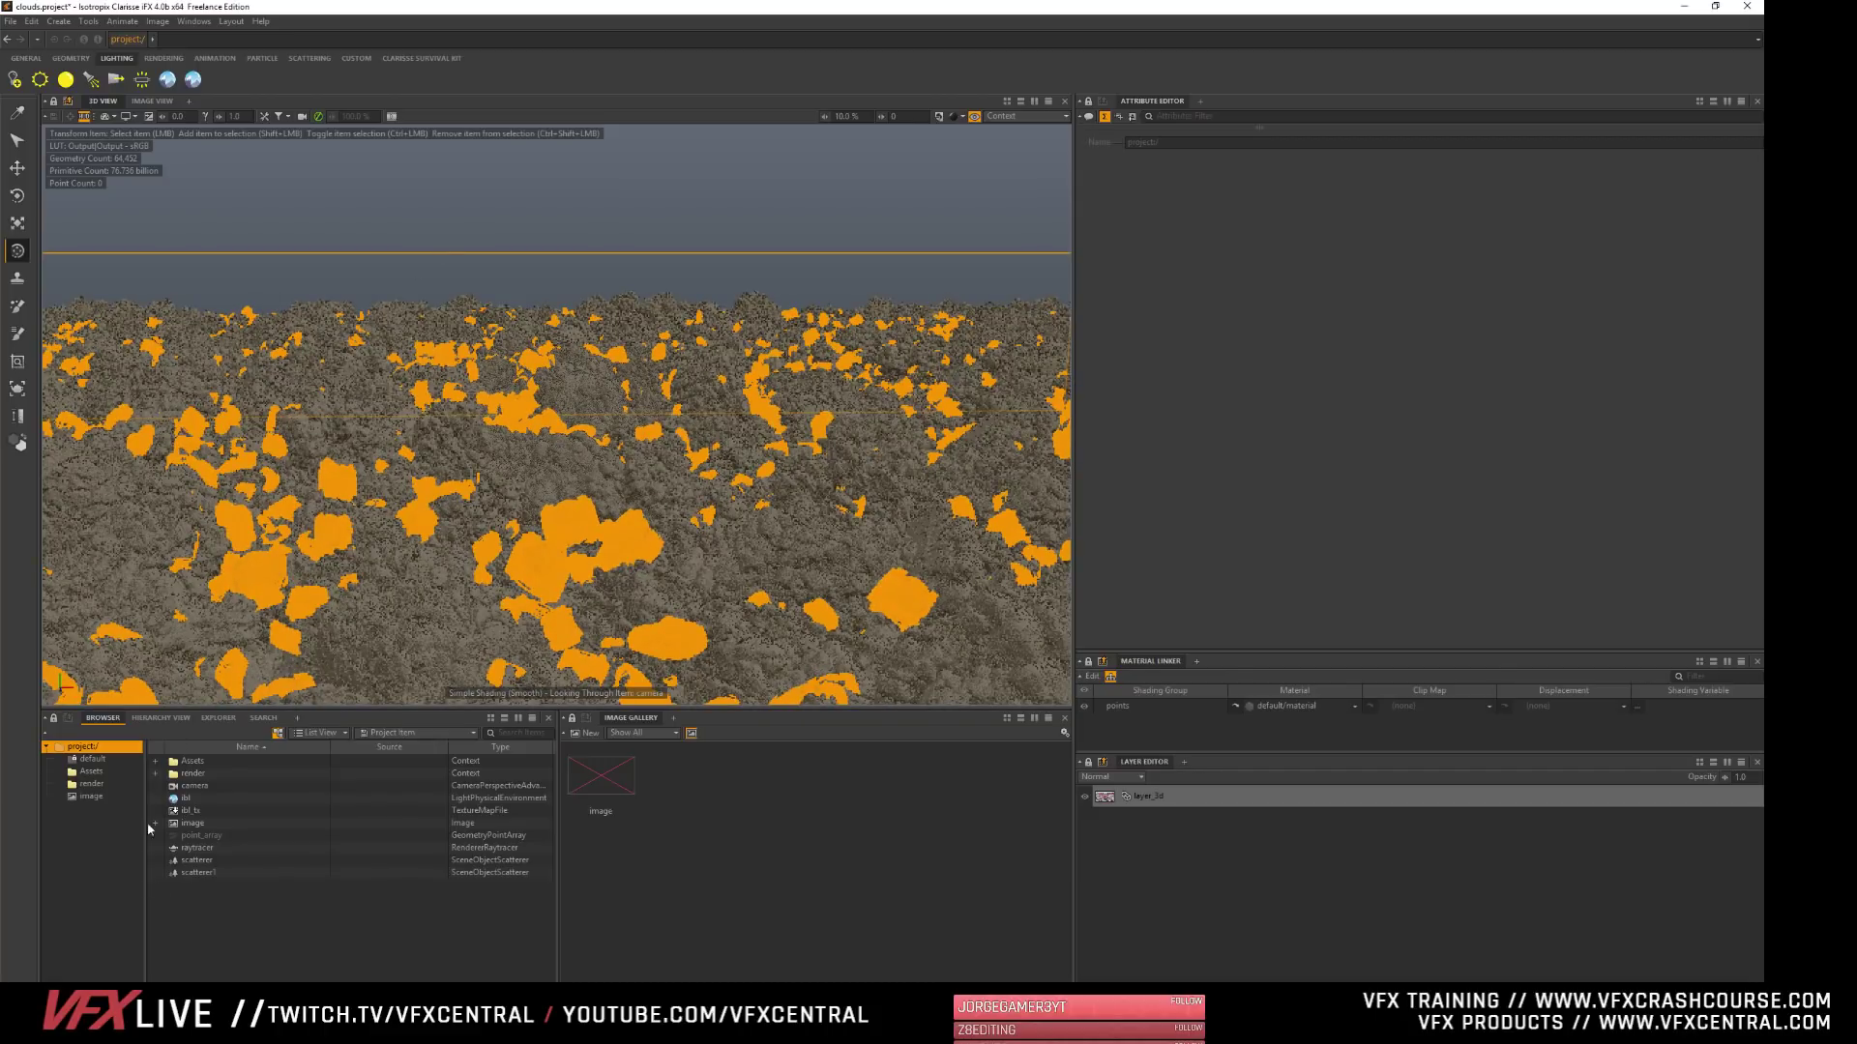
{"action": "left_click", "coordinate": [92, 784]}
{"action": "left_click", "coordinate": [193, 774]}
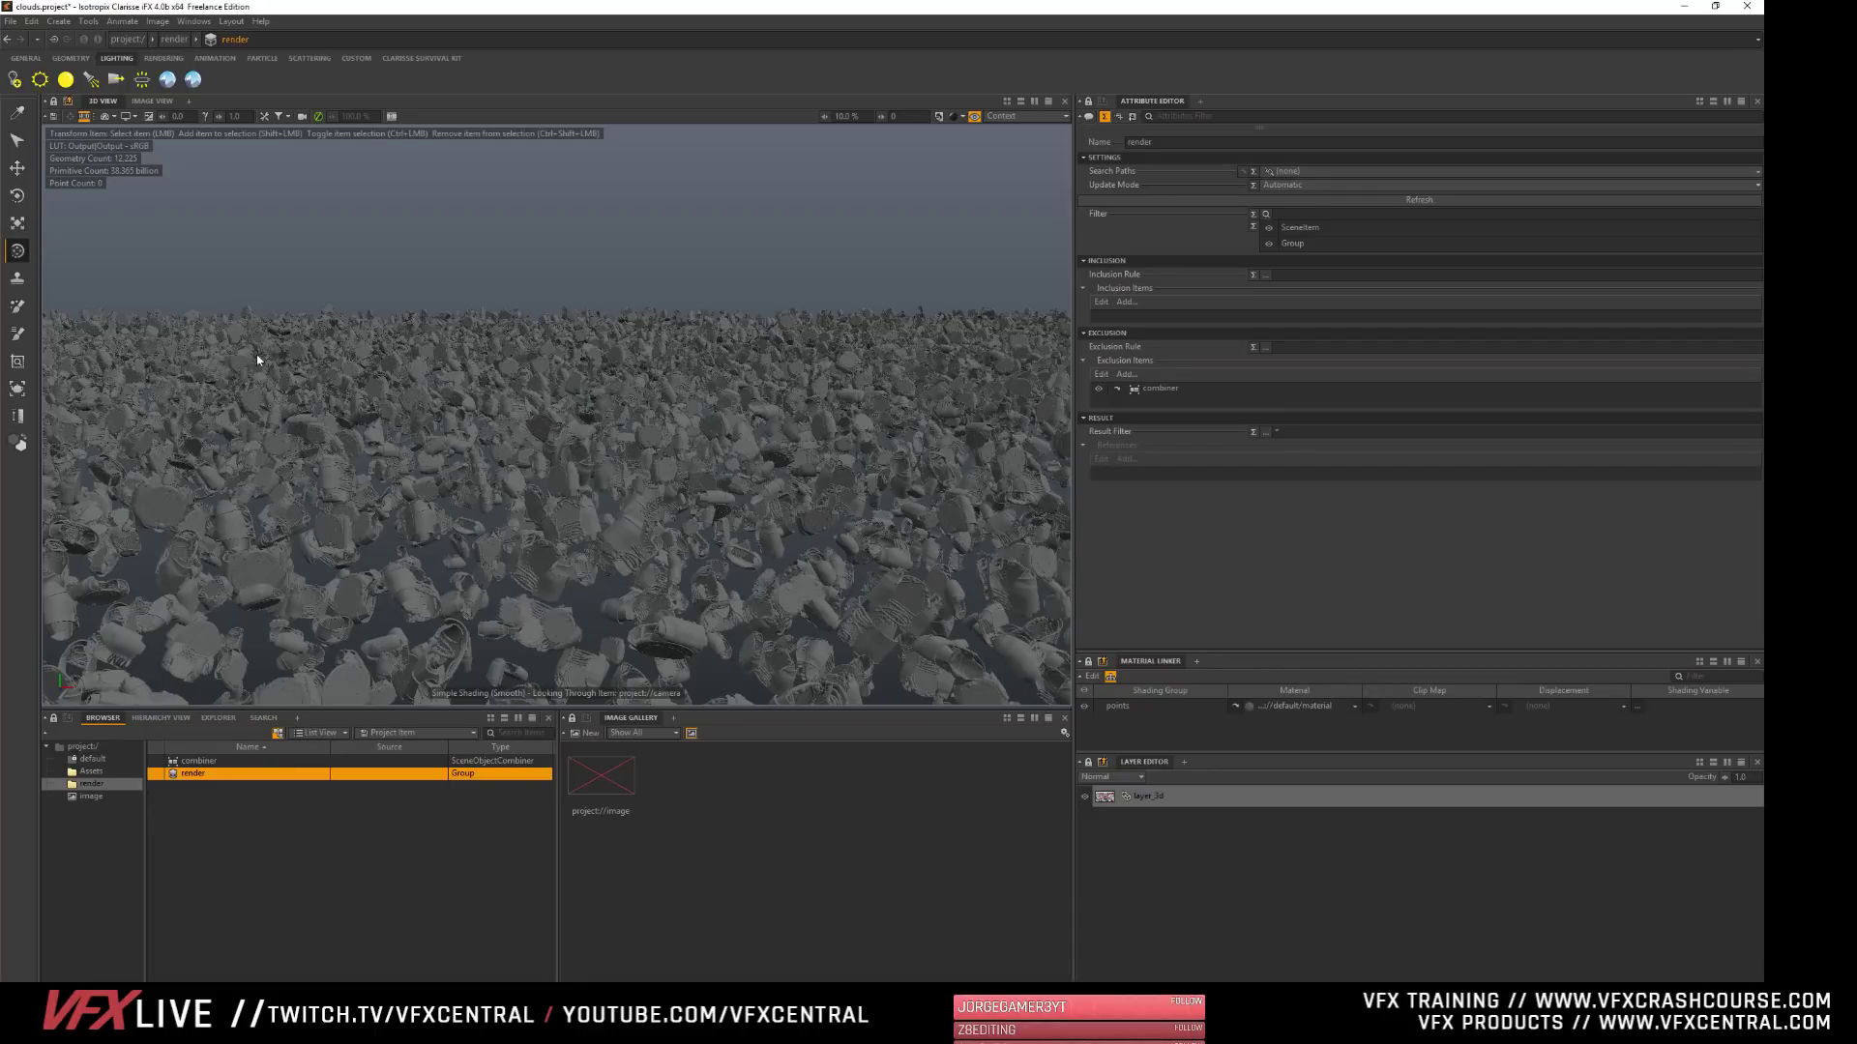
{"action": "left_click", "coordinate": [83, 746]}
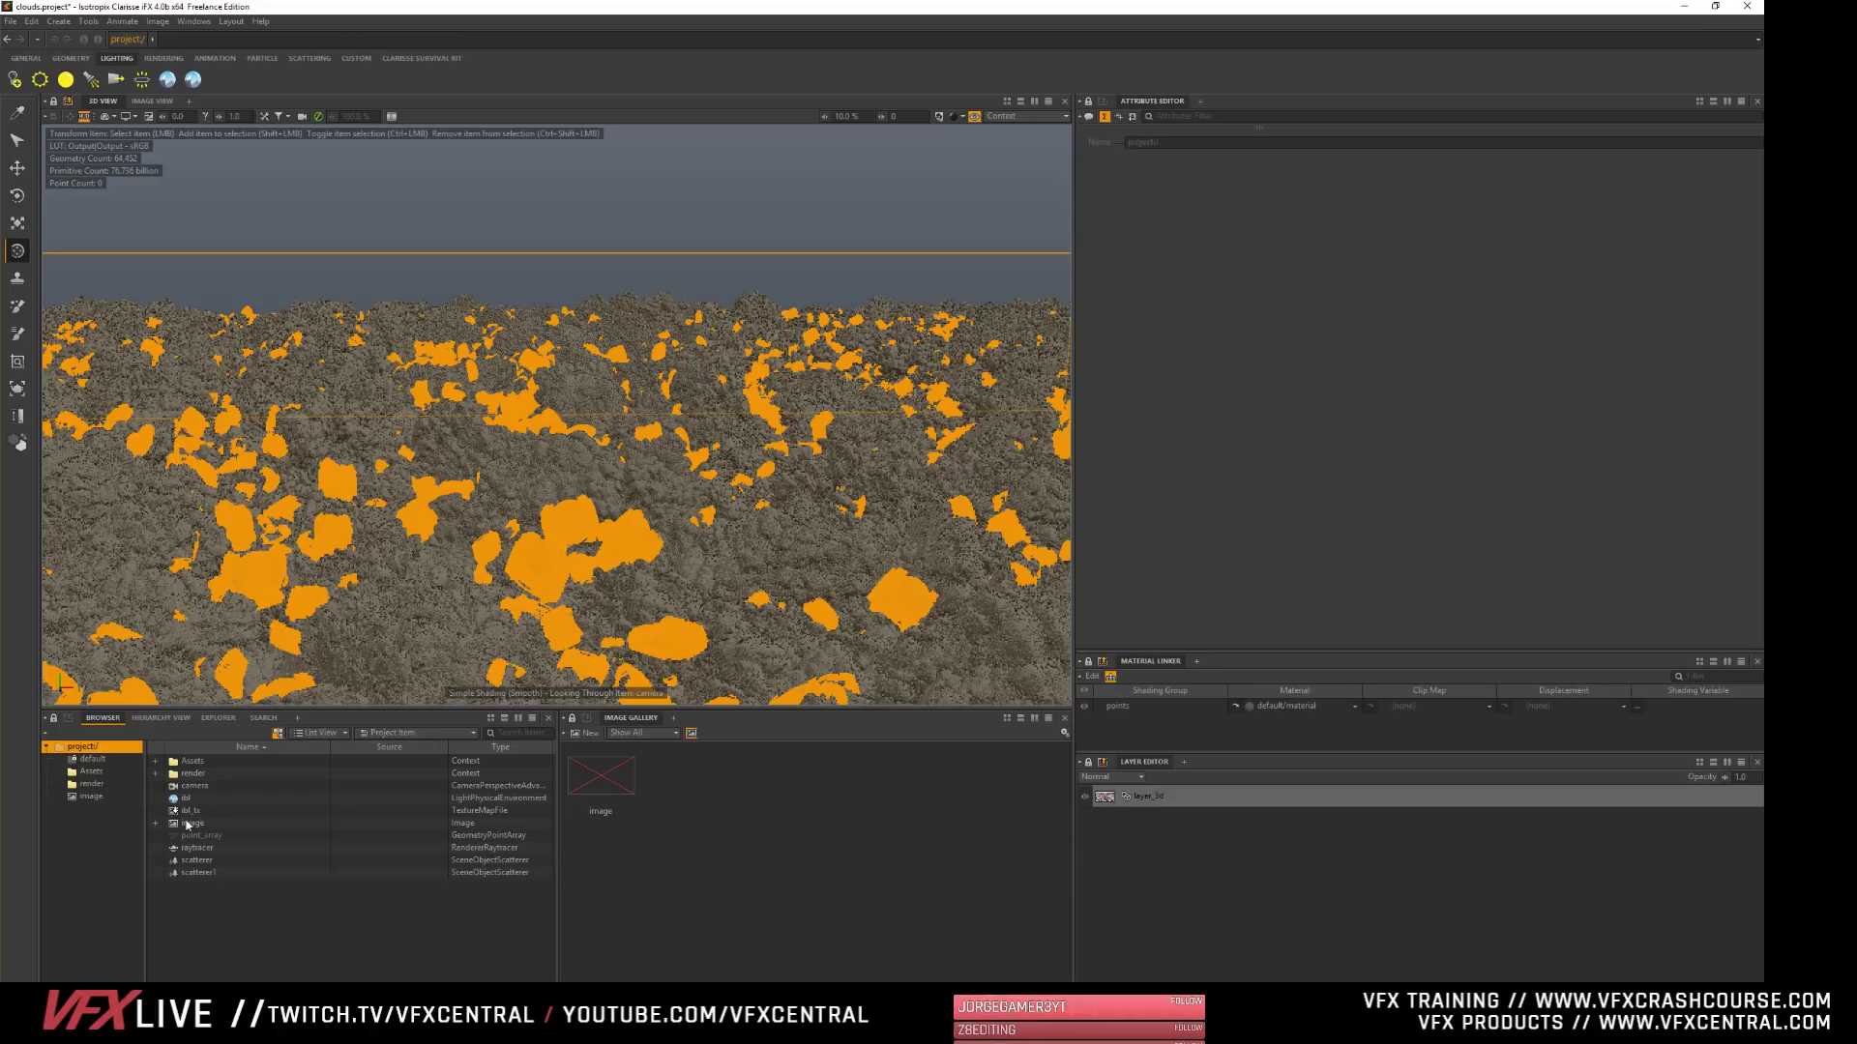
{"action": "left_click", "coordinate": [188, 850]}
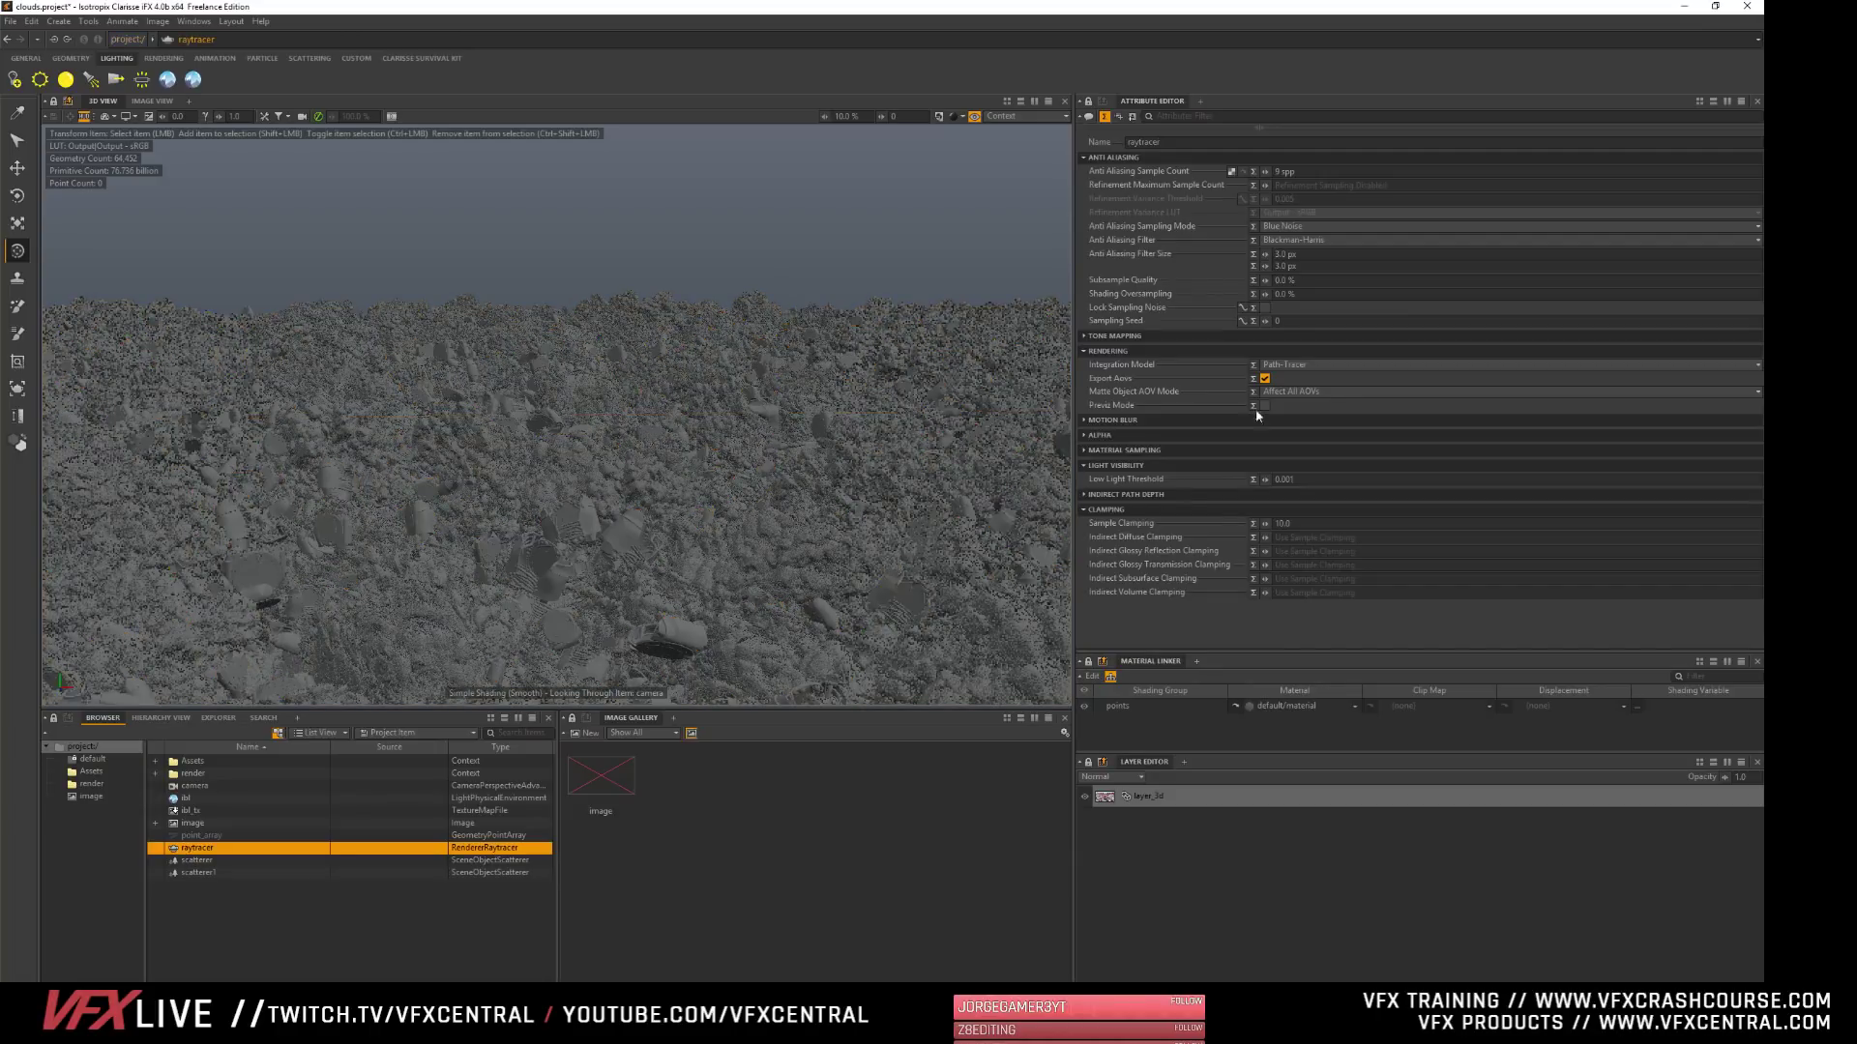
{"action": "left_click", "coordinate": [1107, 508]}
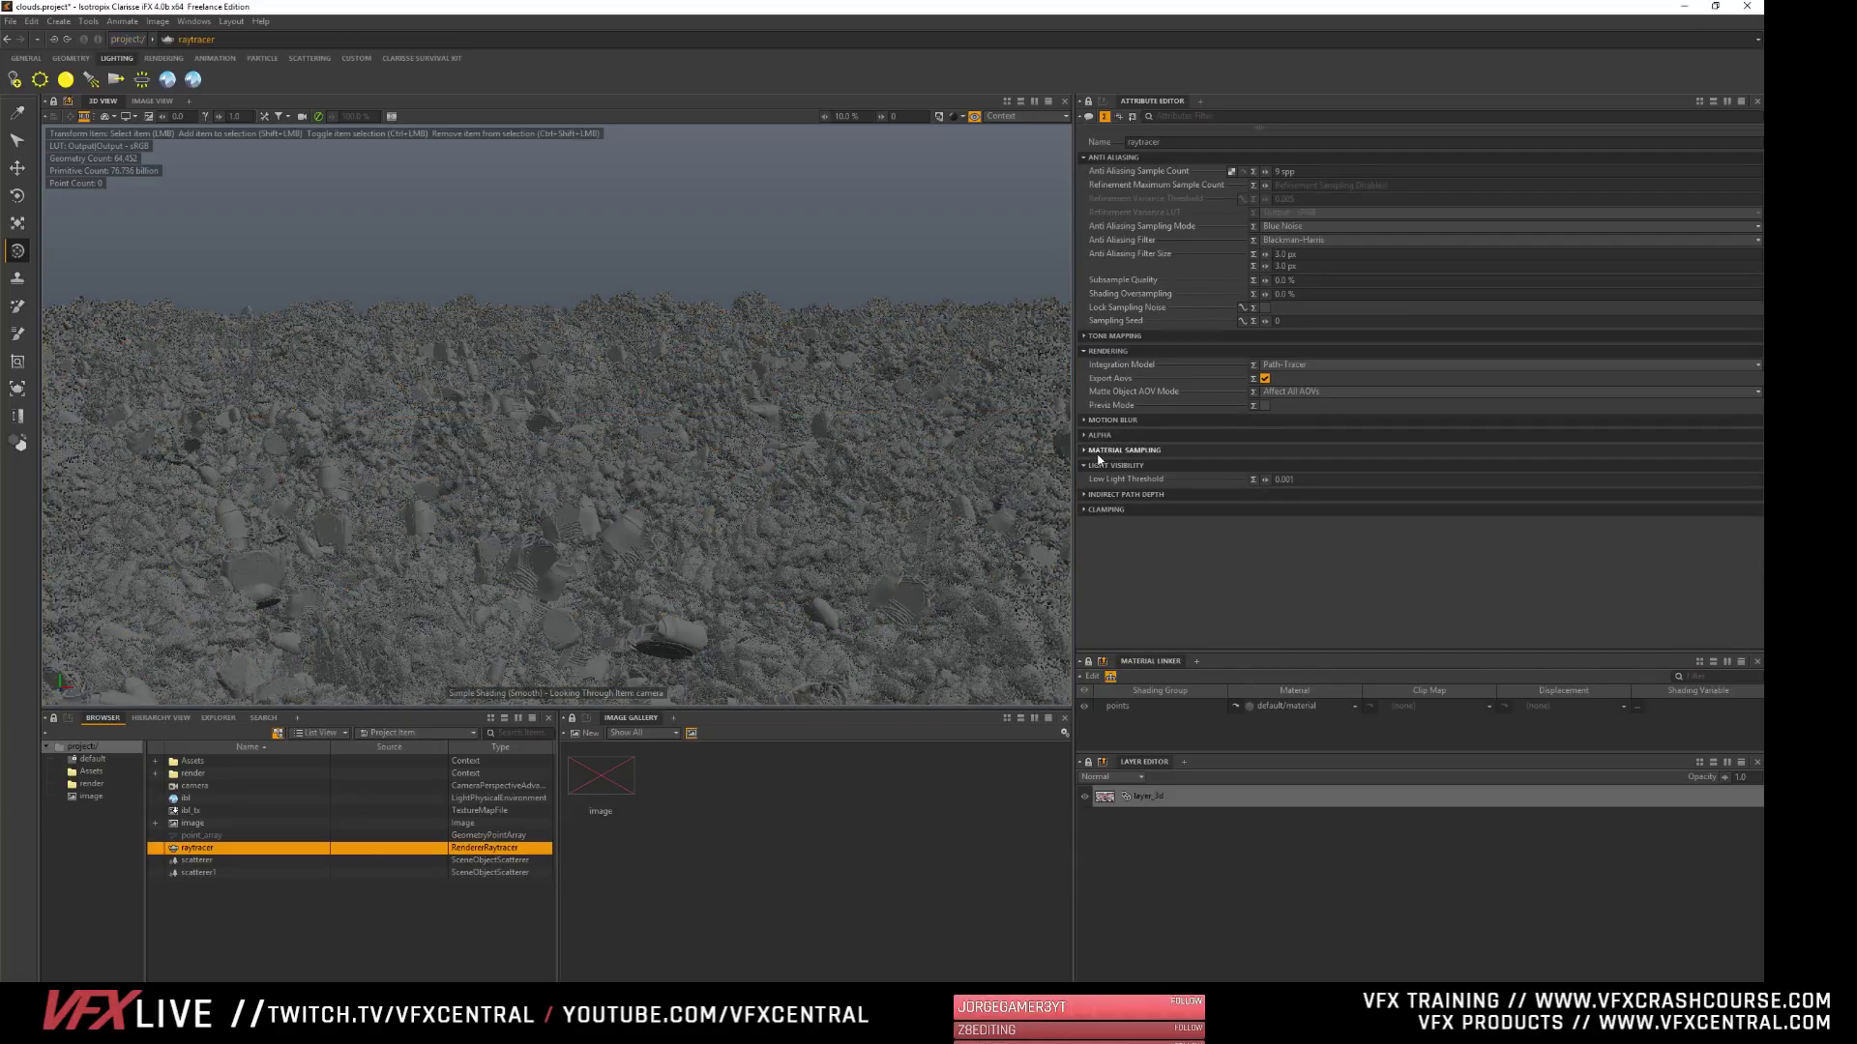
{"action": "left_click", "coordinate": [1107, 351]}
{"action": "left_click", "coordinate": [1100, 157]}
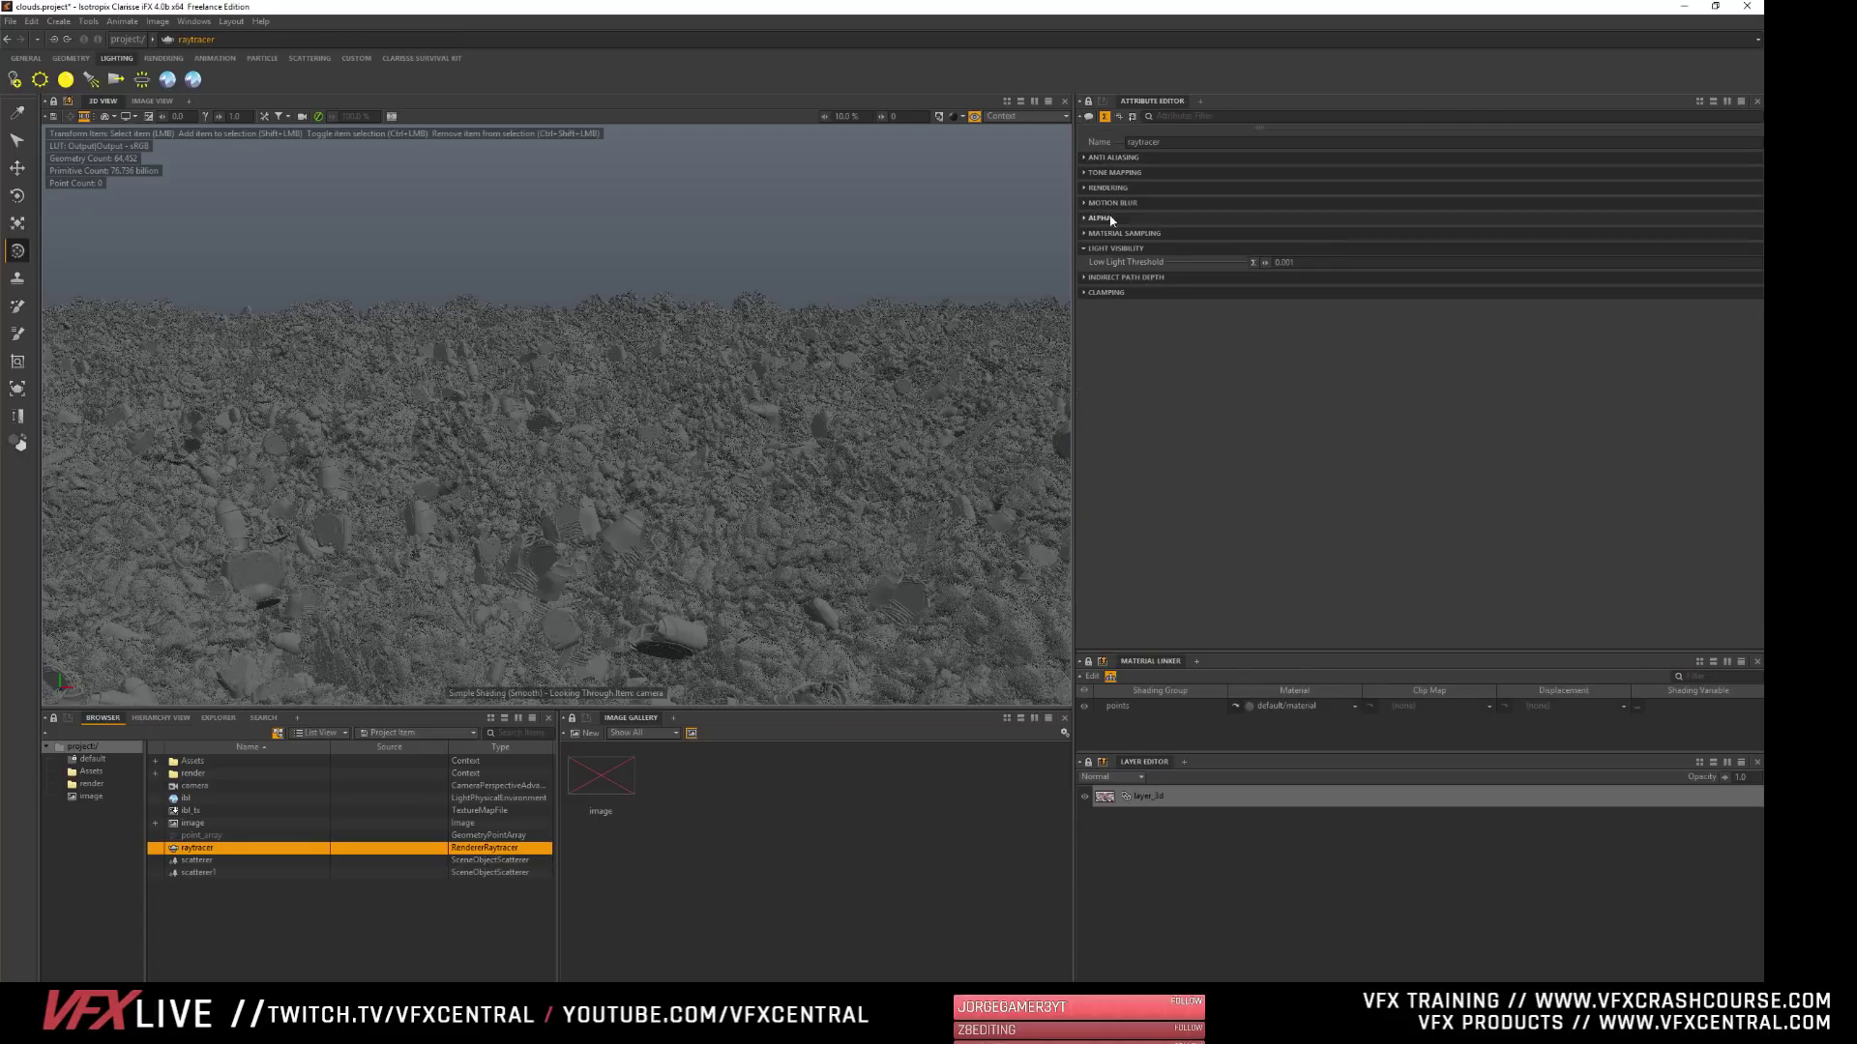
{"action": "left_click", "coordinate": [1107, 189]}
{"action": "left_click", "coordinate": [1107, 190]}
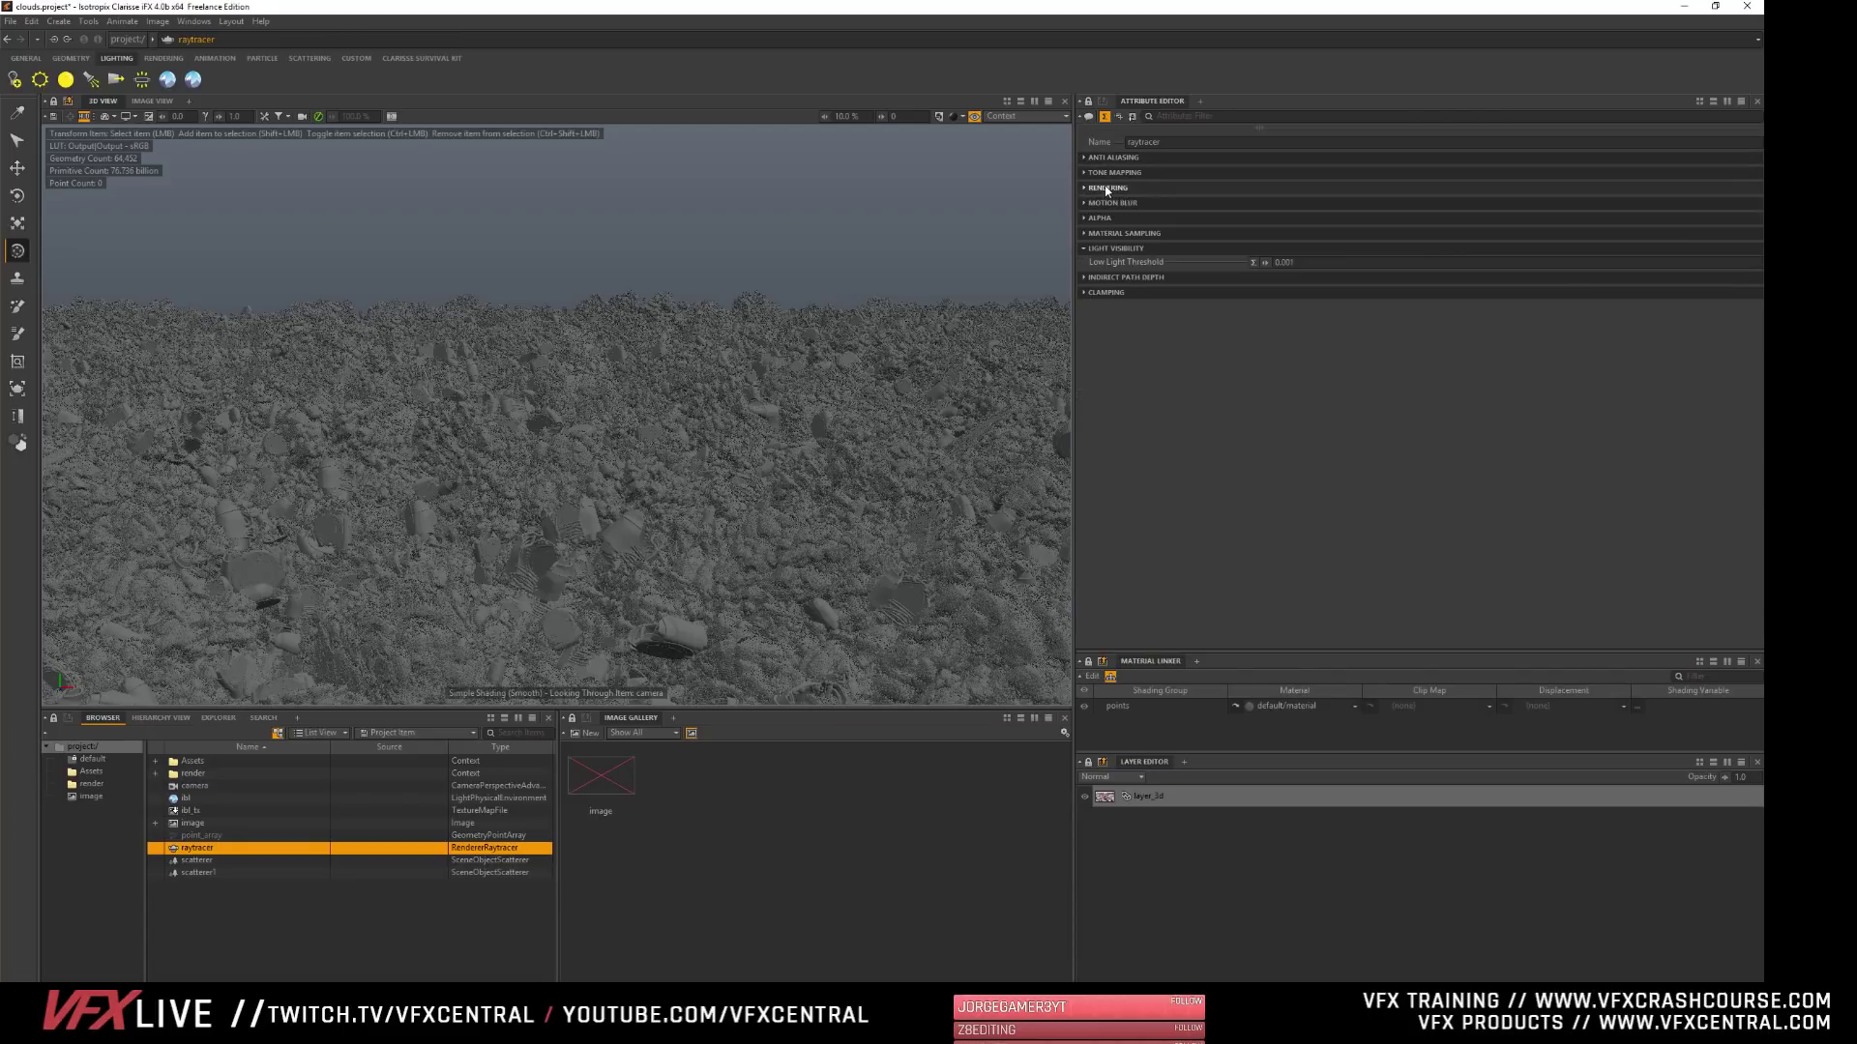
{"action": "left_click", "coordinate": [1107, 250]}
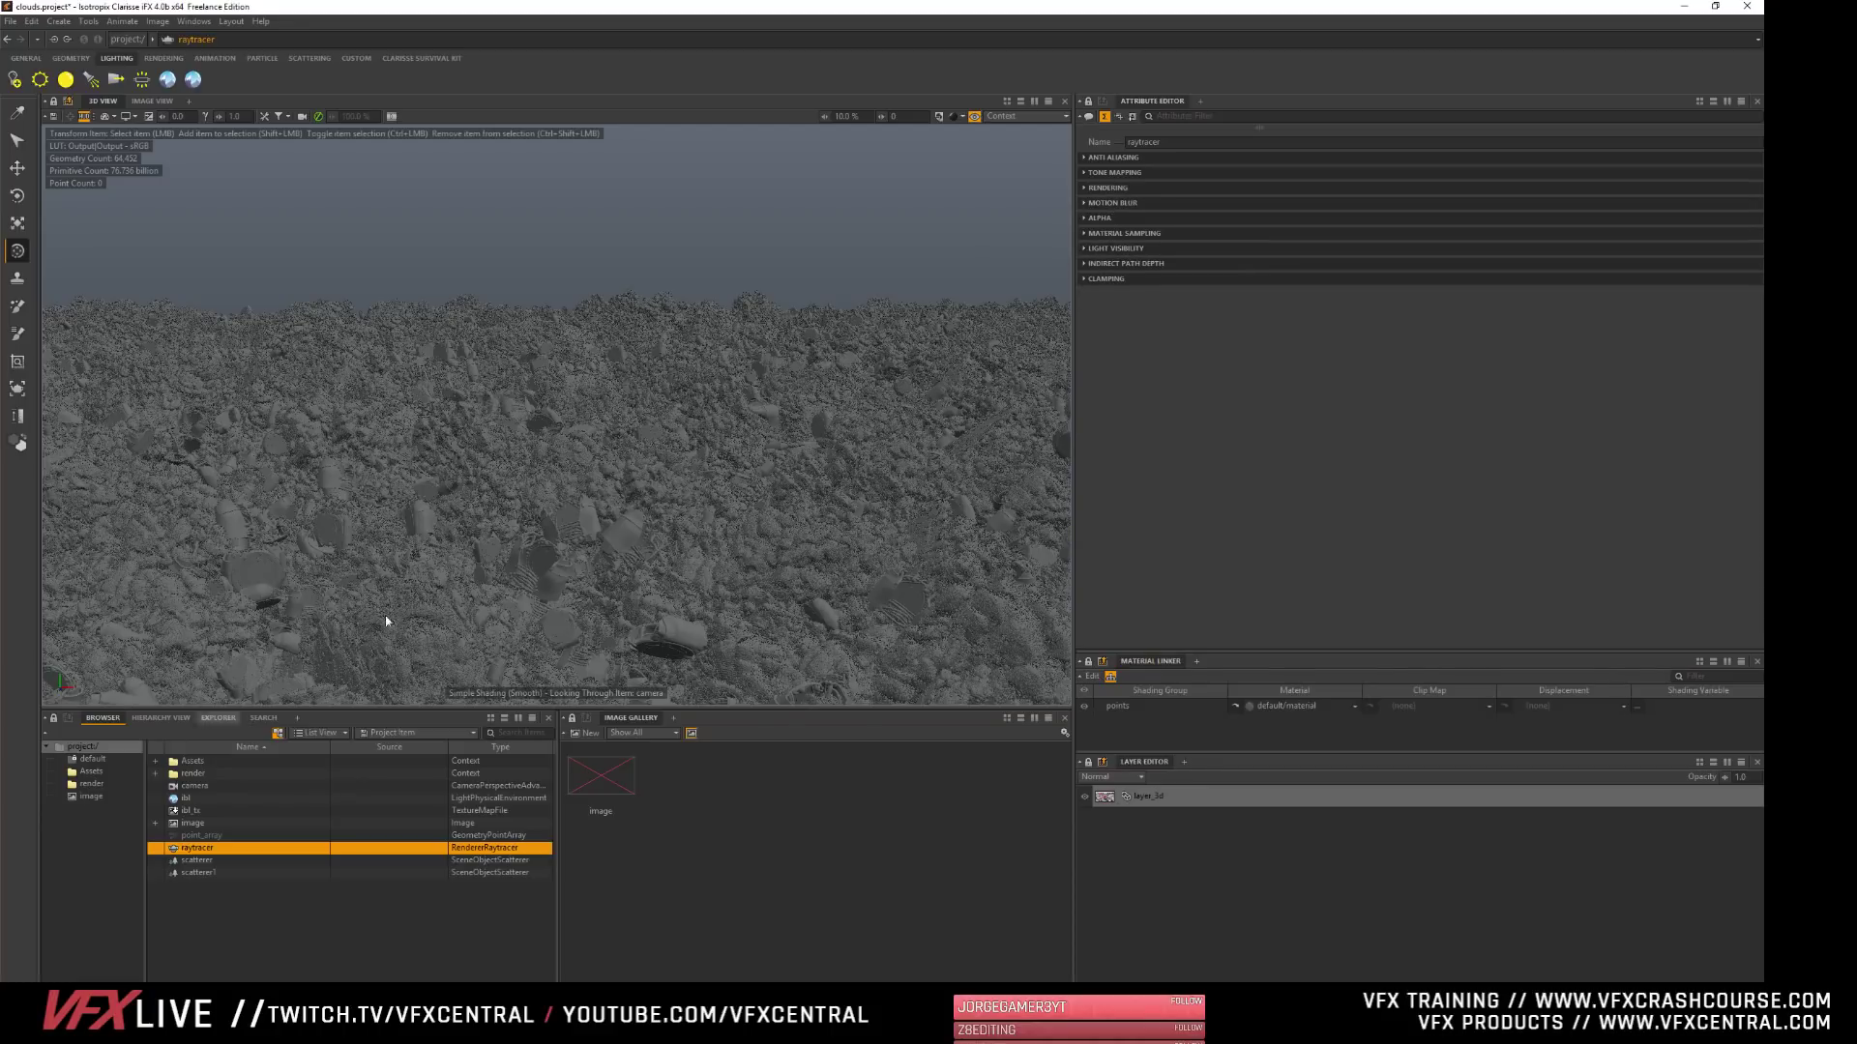
- Show the Visibility attributes of the image's layer_3d and collapse its Filters, Channels and Frame Range sections
{"action": "left_click", "coordinate": [614, 786]}
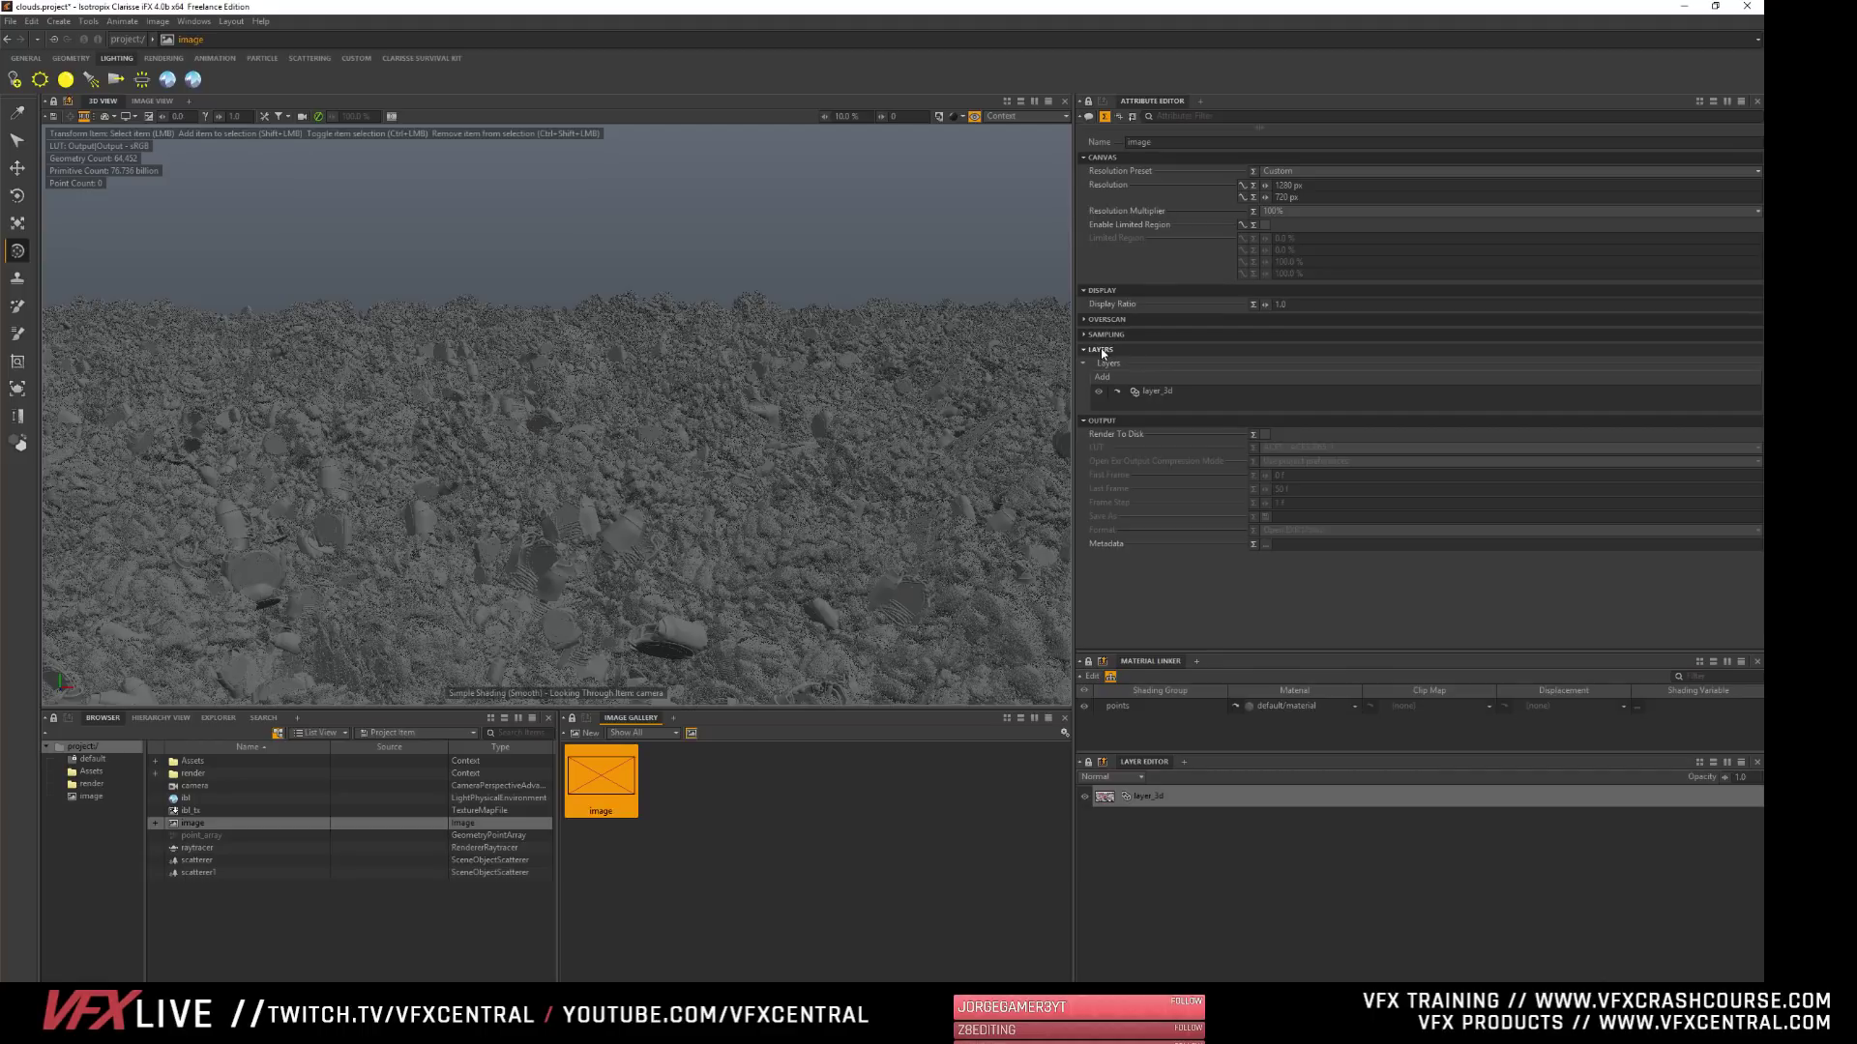
{"action": "left_click", "coordinate": [1133, 798]}
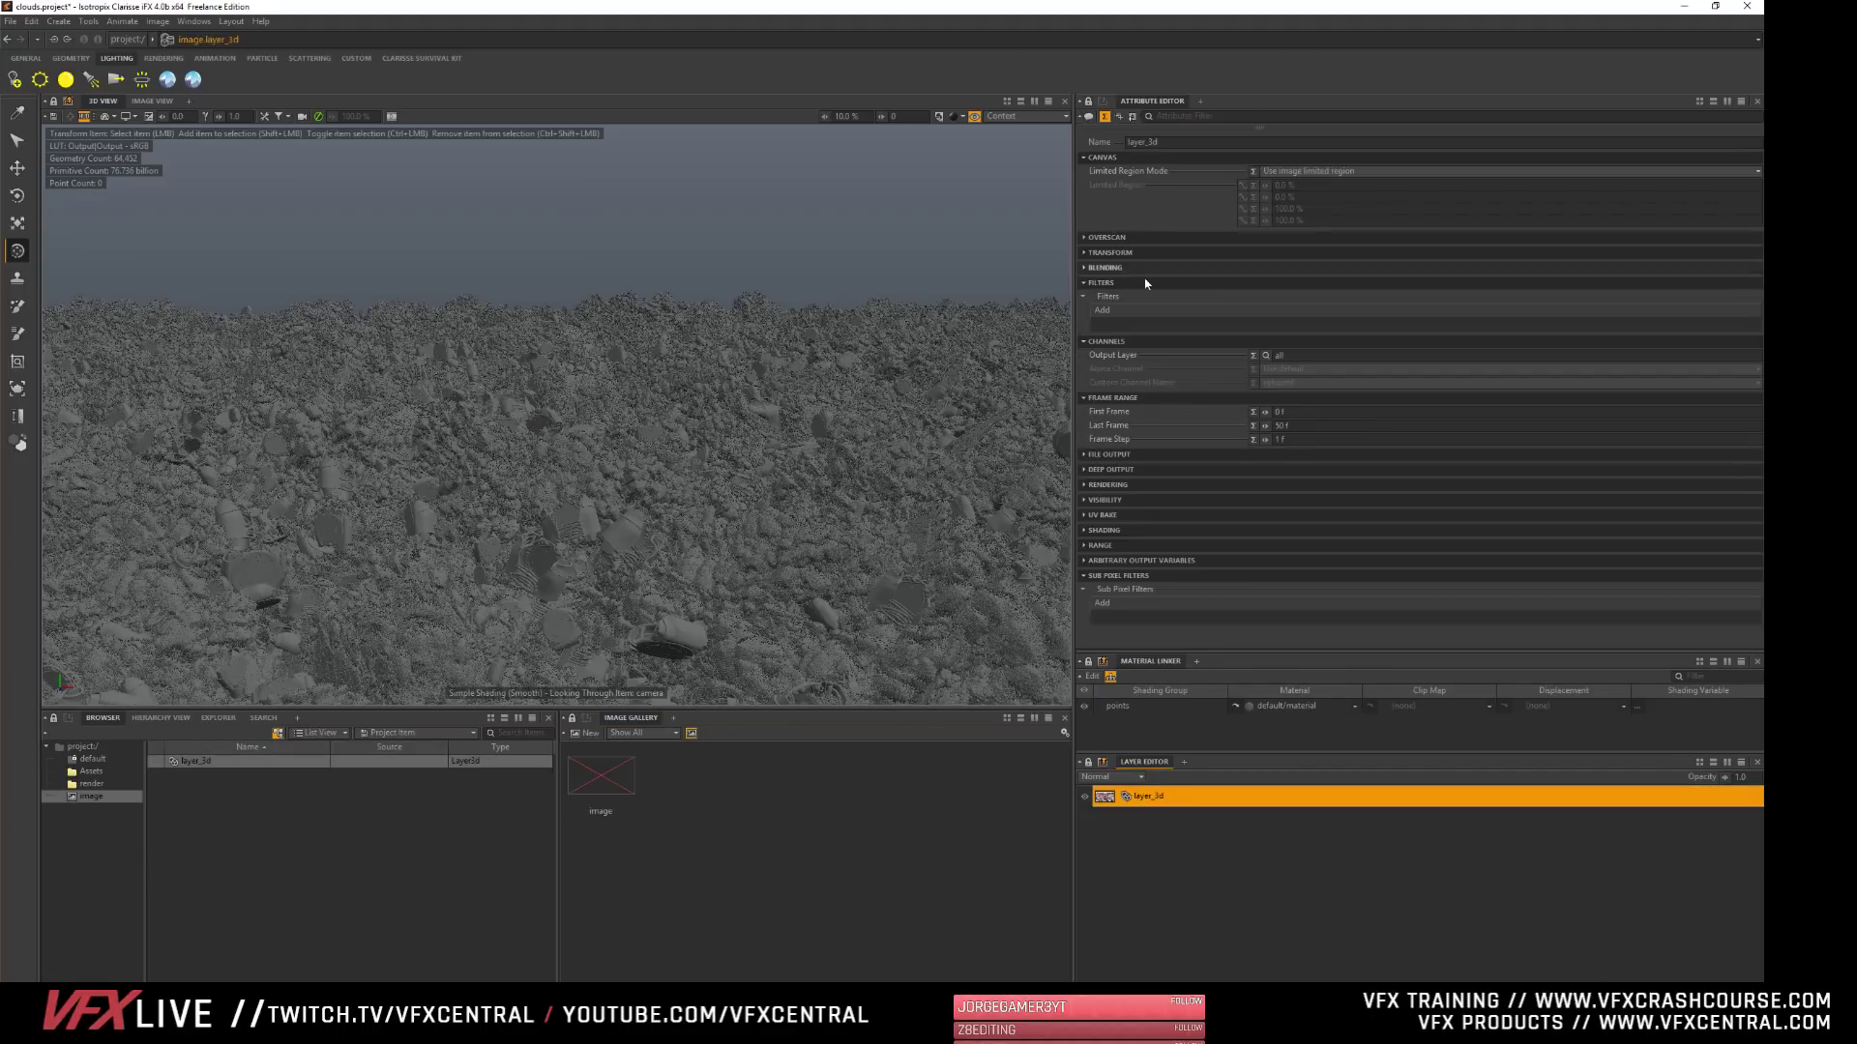
{"action": "left_click", "coordinate": [1102, 283]}
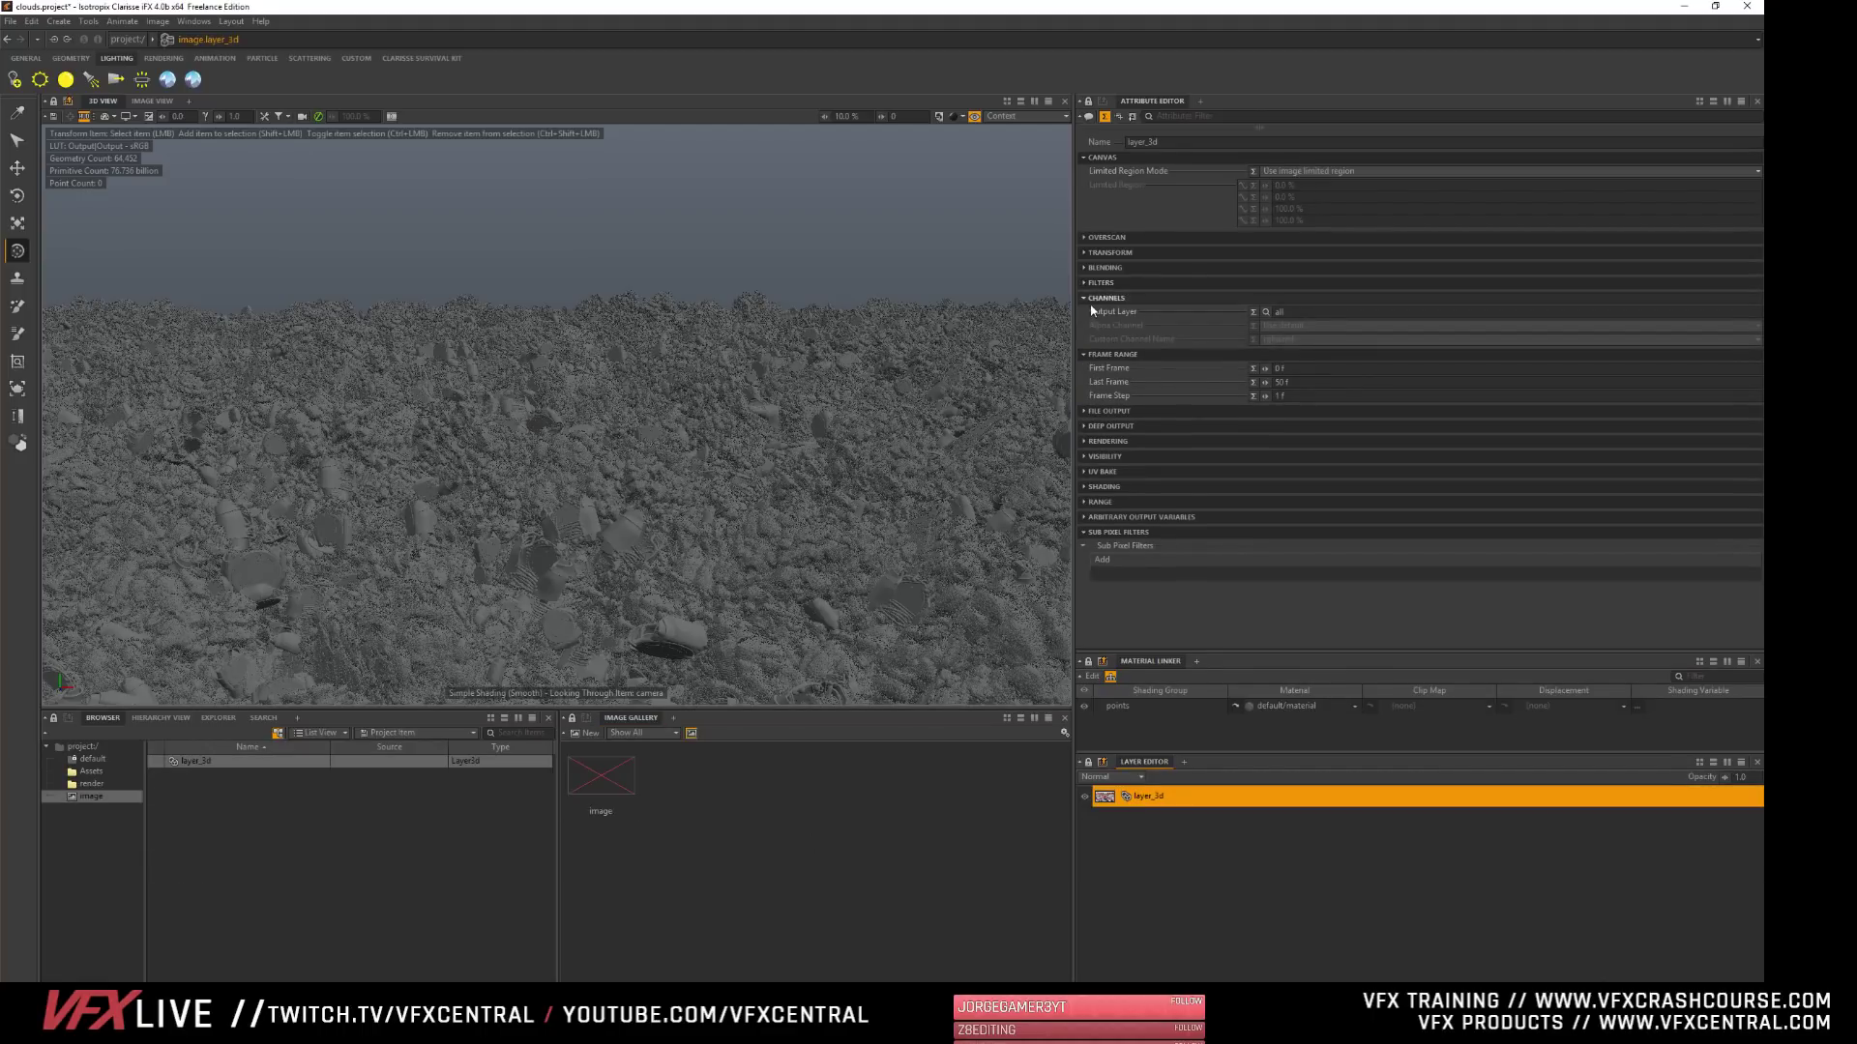
{"action": "left_click", "coordinate": [1102, 298]}
{"action": "left_click", "coordinate": [1098, 314]}
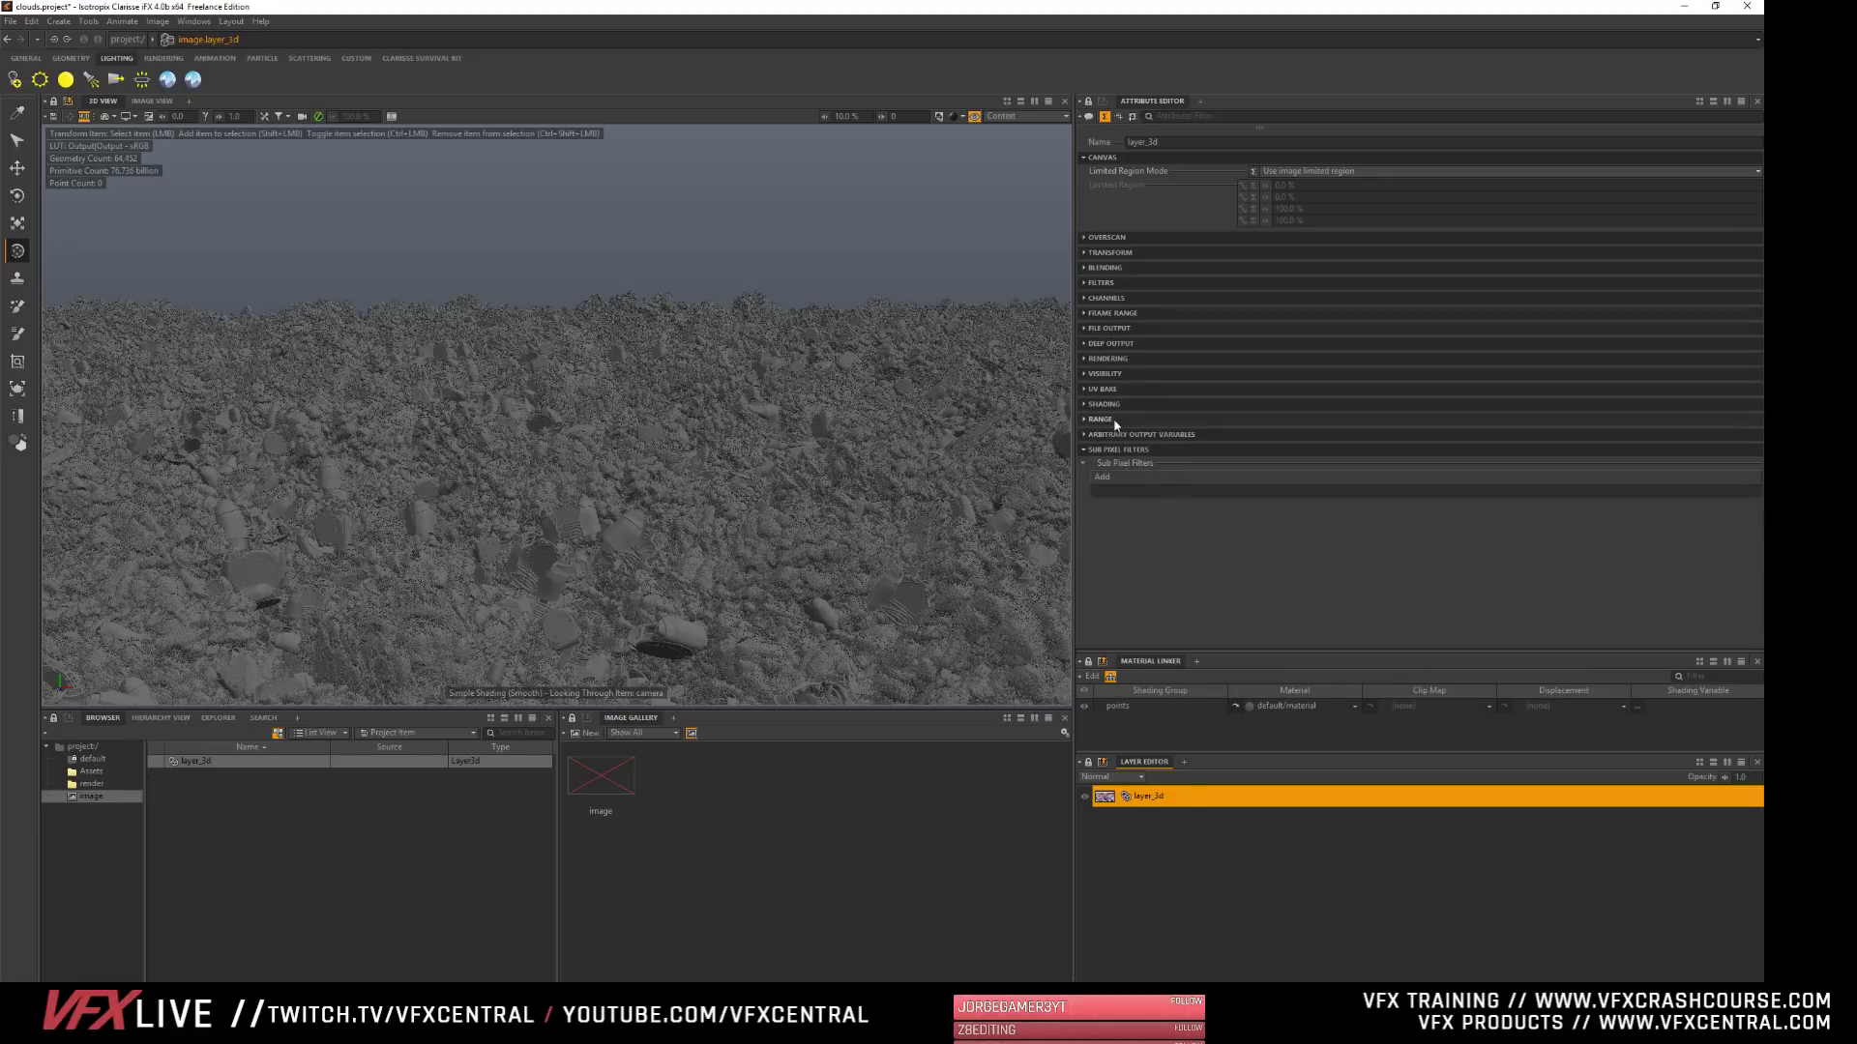
{"action": "left_click", "coordinate": [1112, 360]}
{"action": "left_click", "coordinate": [1110, 359]}
{"action": "left_click", "coordinate": [1107, 375]}
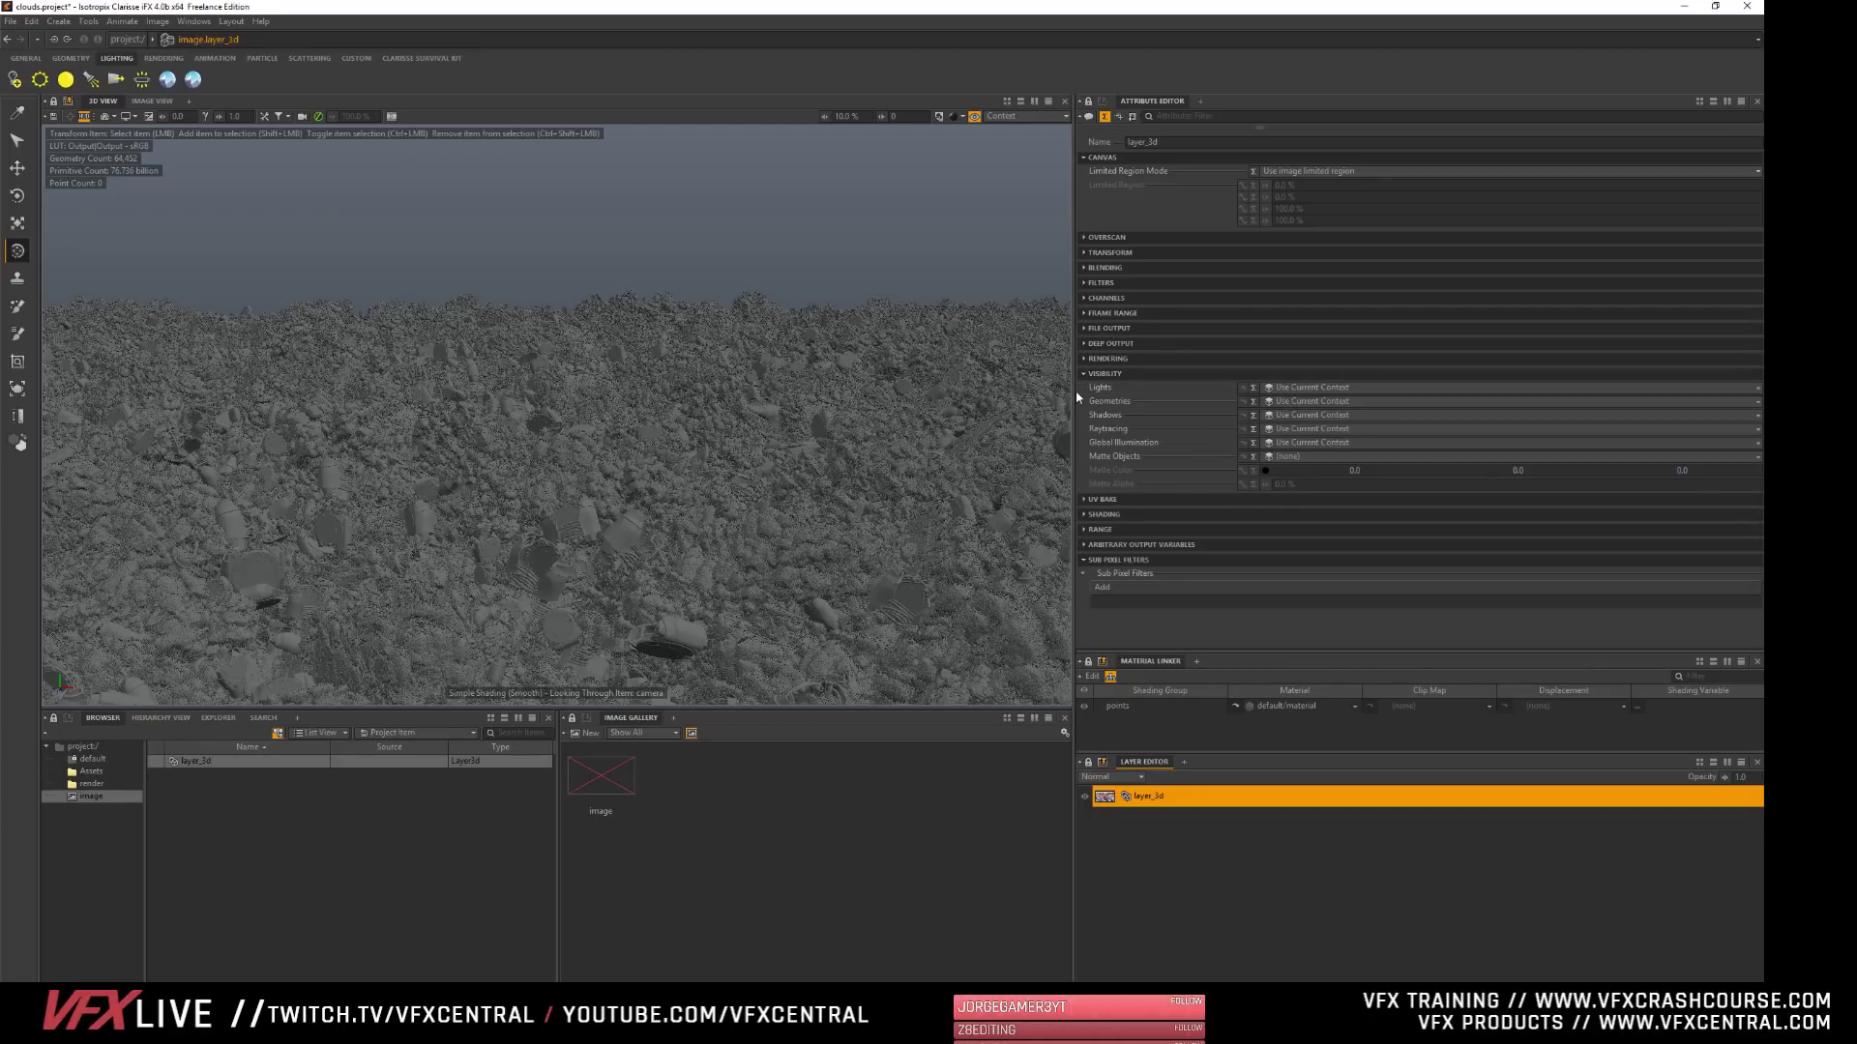
- Widen the attribute editor and lock it to layer_3d
{"action": "left_click_drag", "start_coordinate": [1073, 397], "coordinate": [805, 388]}
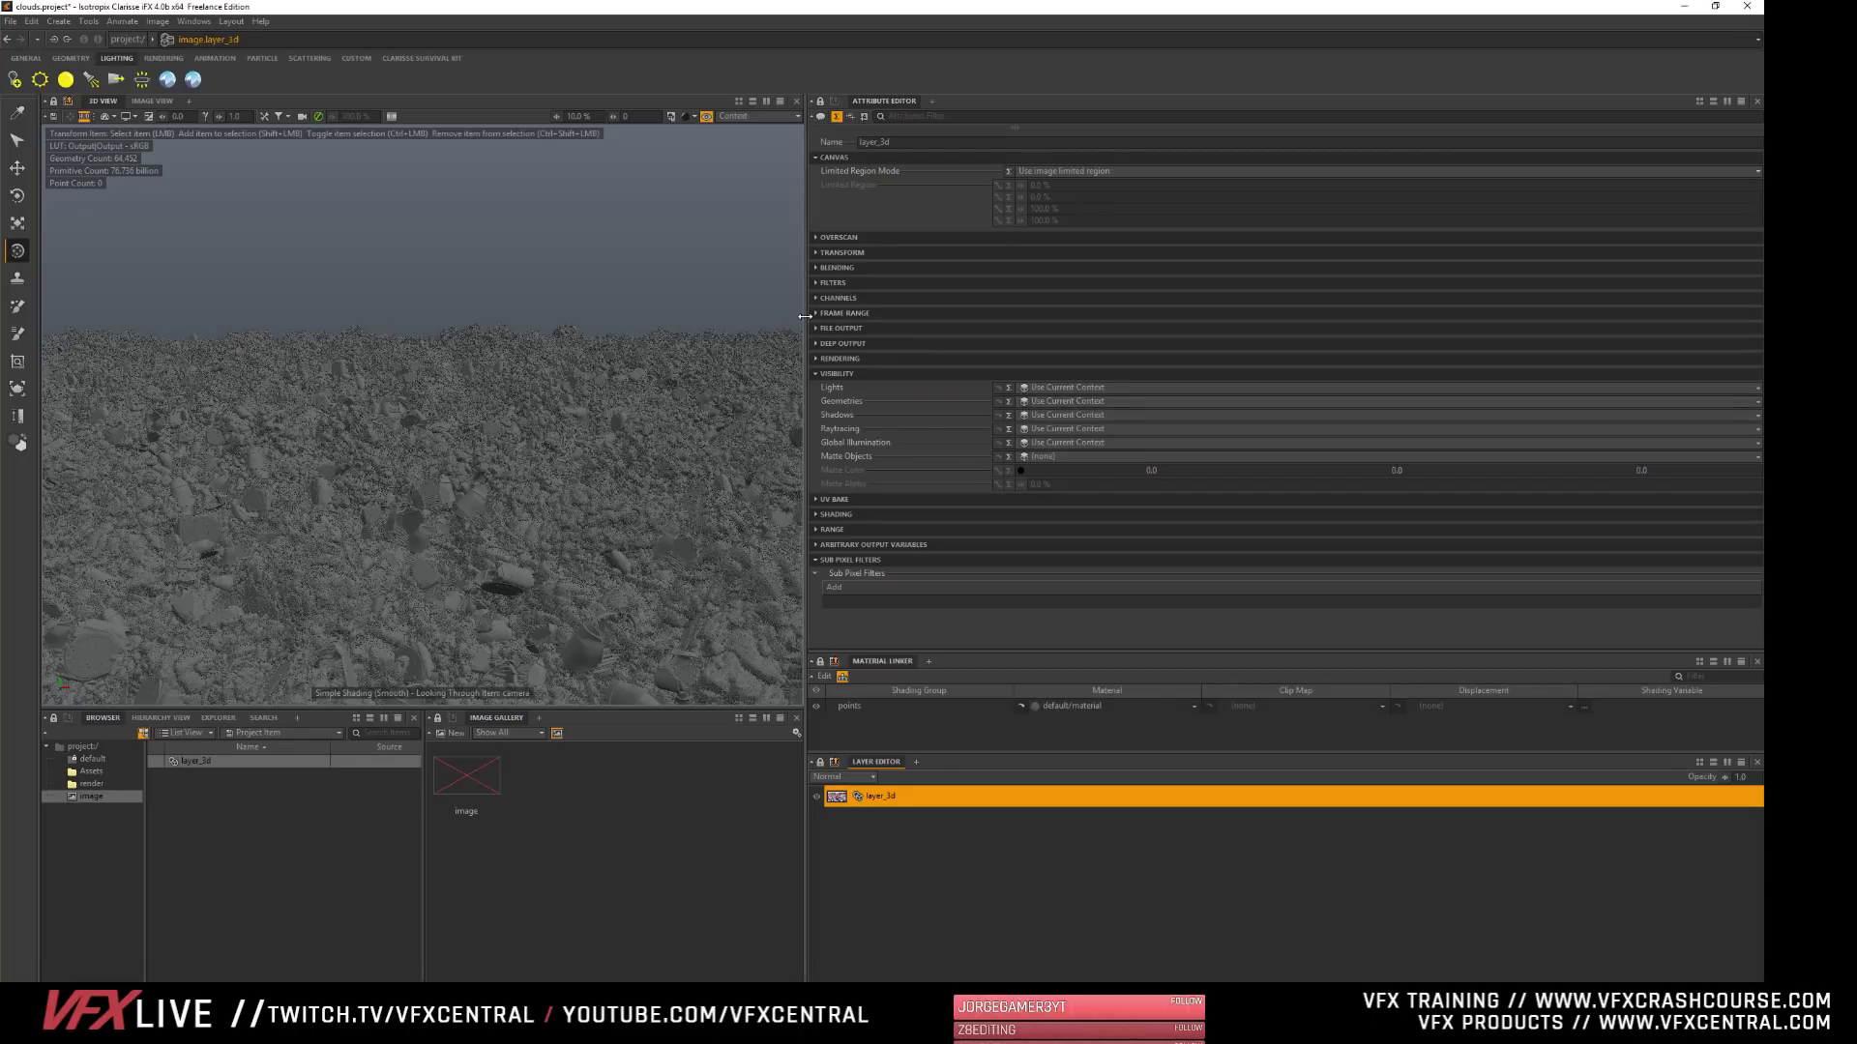
{"action": "left_click_drag", "start_coordinate": [805, 316], "coordinate": [820, 317]}
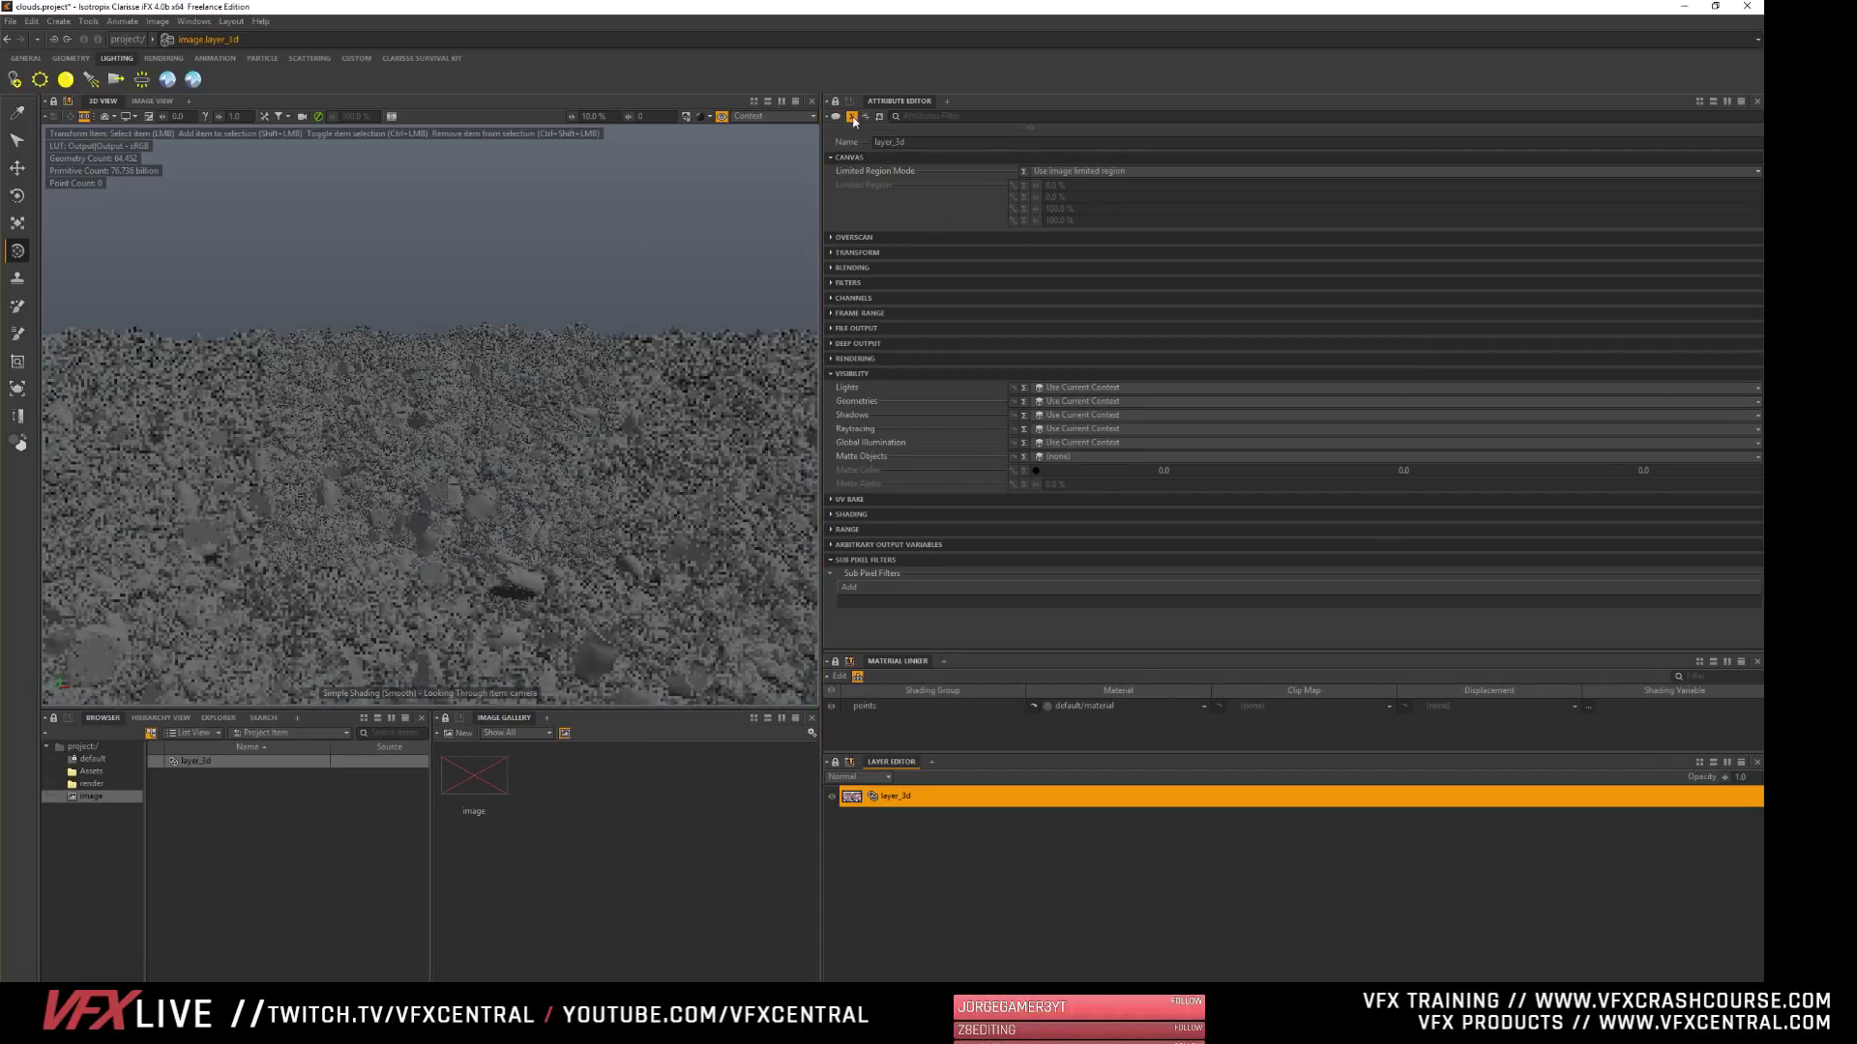
{"action": "left_click", "coordinate": [835, 102]}
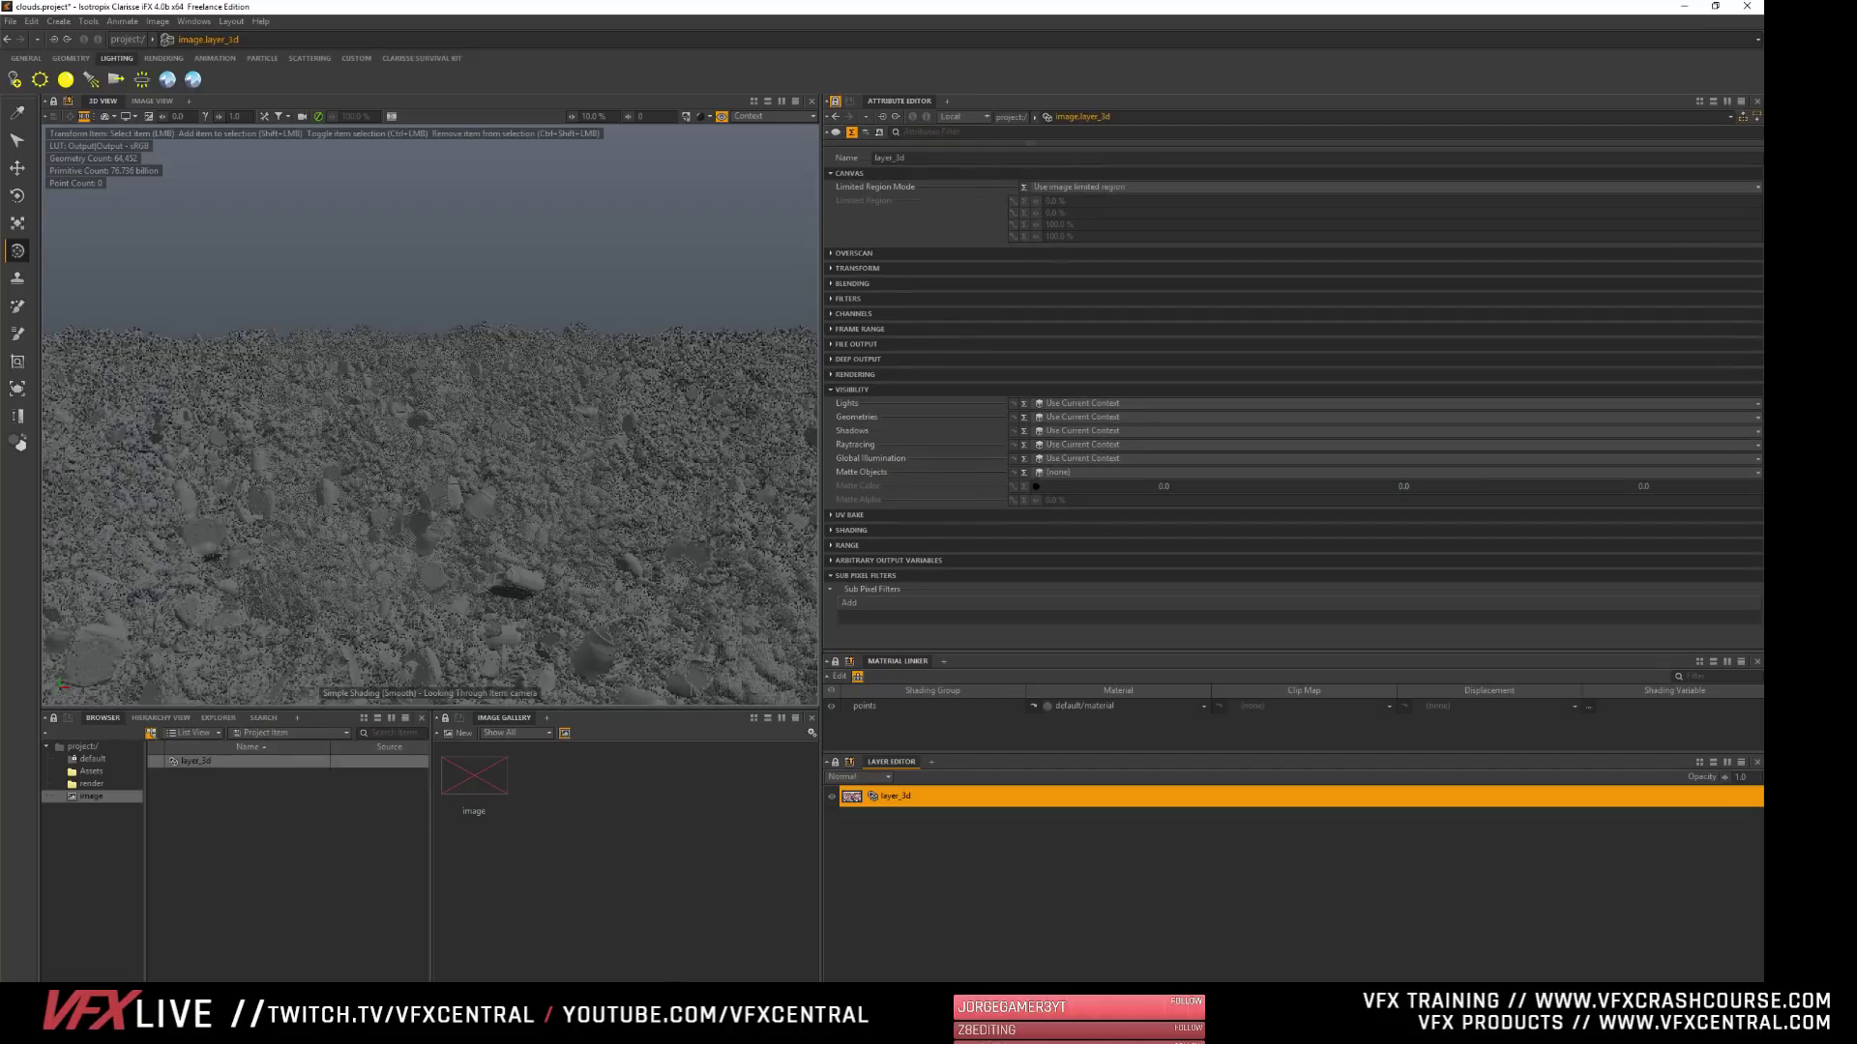
- Assign the render group to layer_3d's Geometries, Shadows, Raytracing and Global Illumination visibility
{"action": "left_click", "coordinate": [92, 784]}
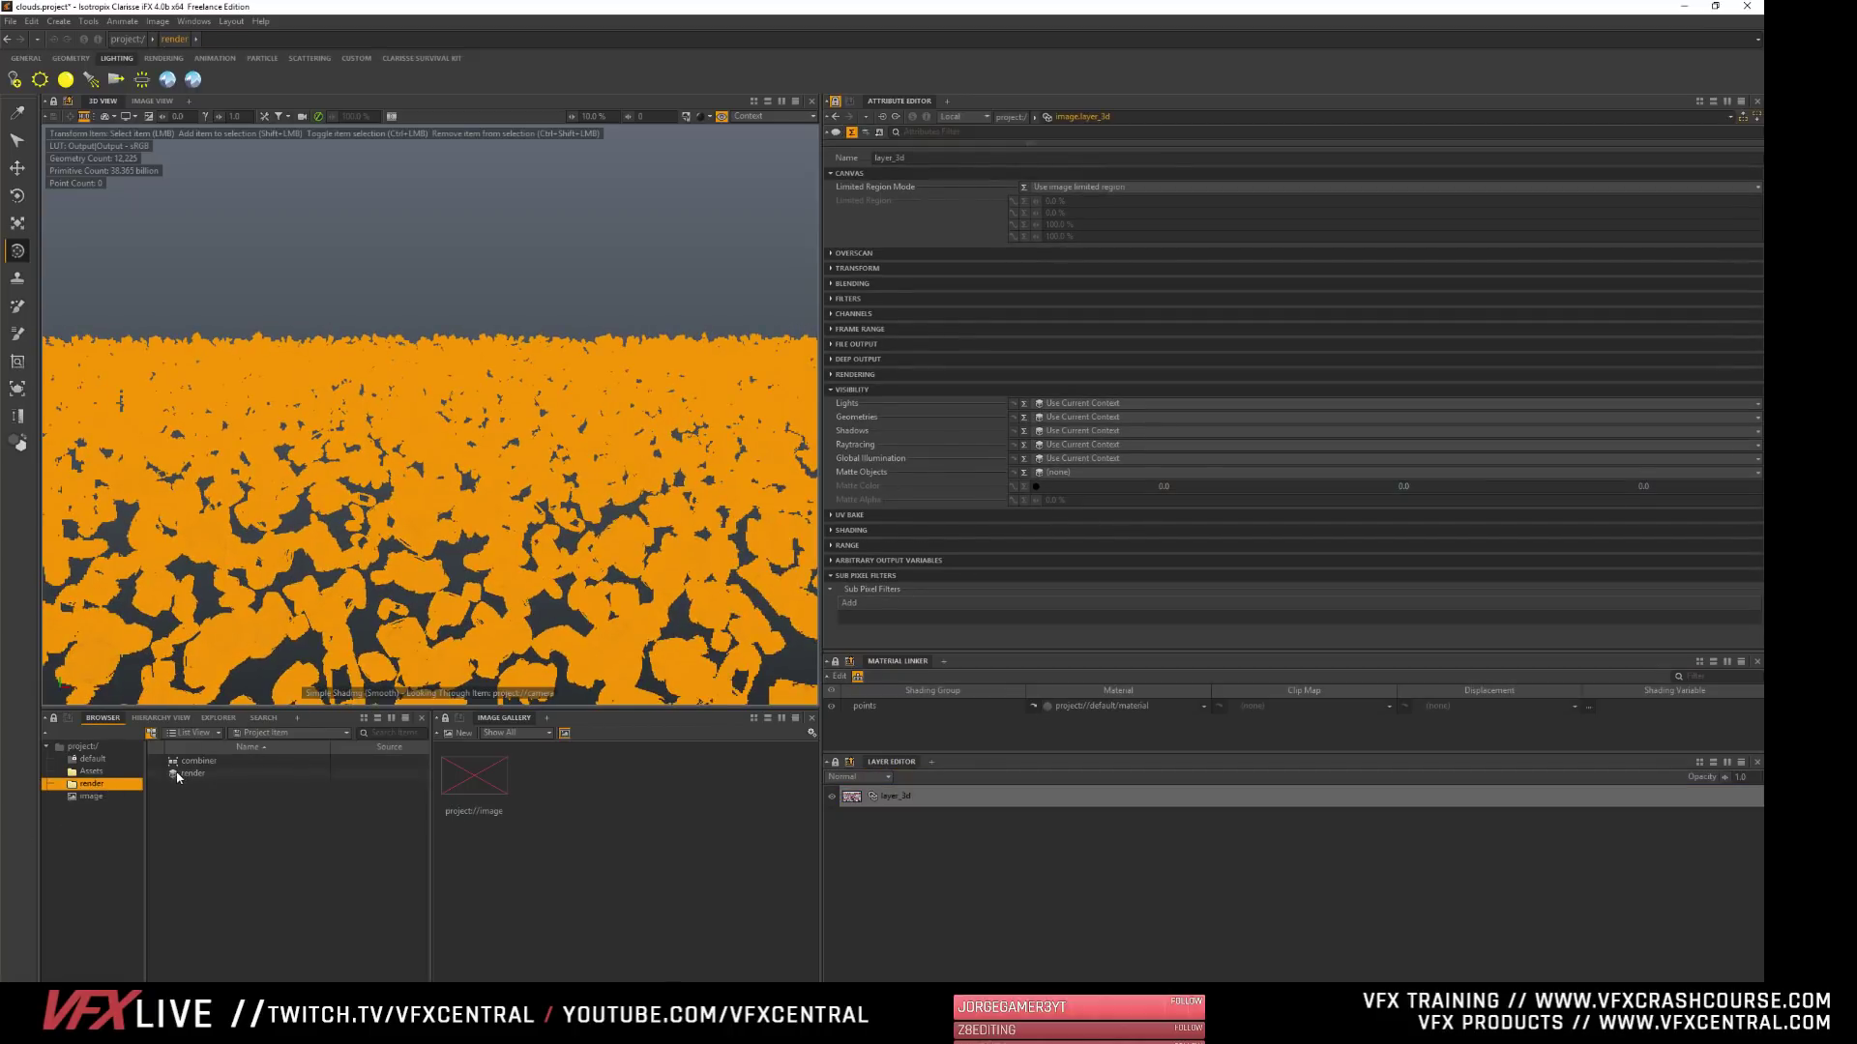
{"action": "left_click_drag", "start_coordinate": [200, 770], "coordinate": [1059, 418]}
{"action": "left_click_drag", "start_coordinate": [173, 776], "coordinate": [1059, 431]}
{"action": "left_click_drag", "start_coordinate": [184, 774], "coordinate": [1054, 445]}
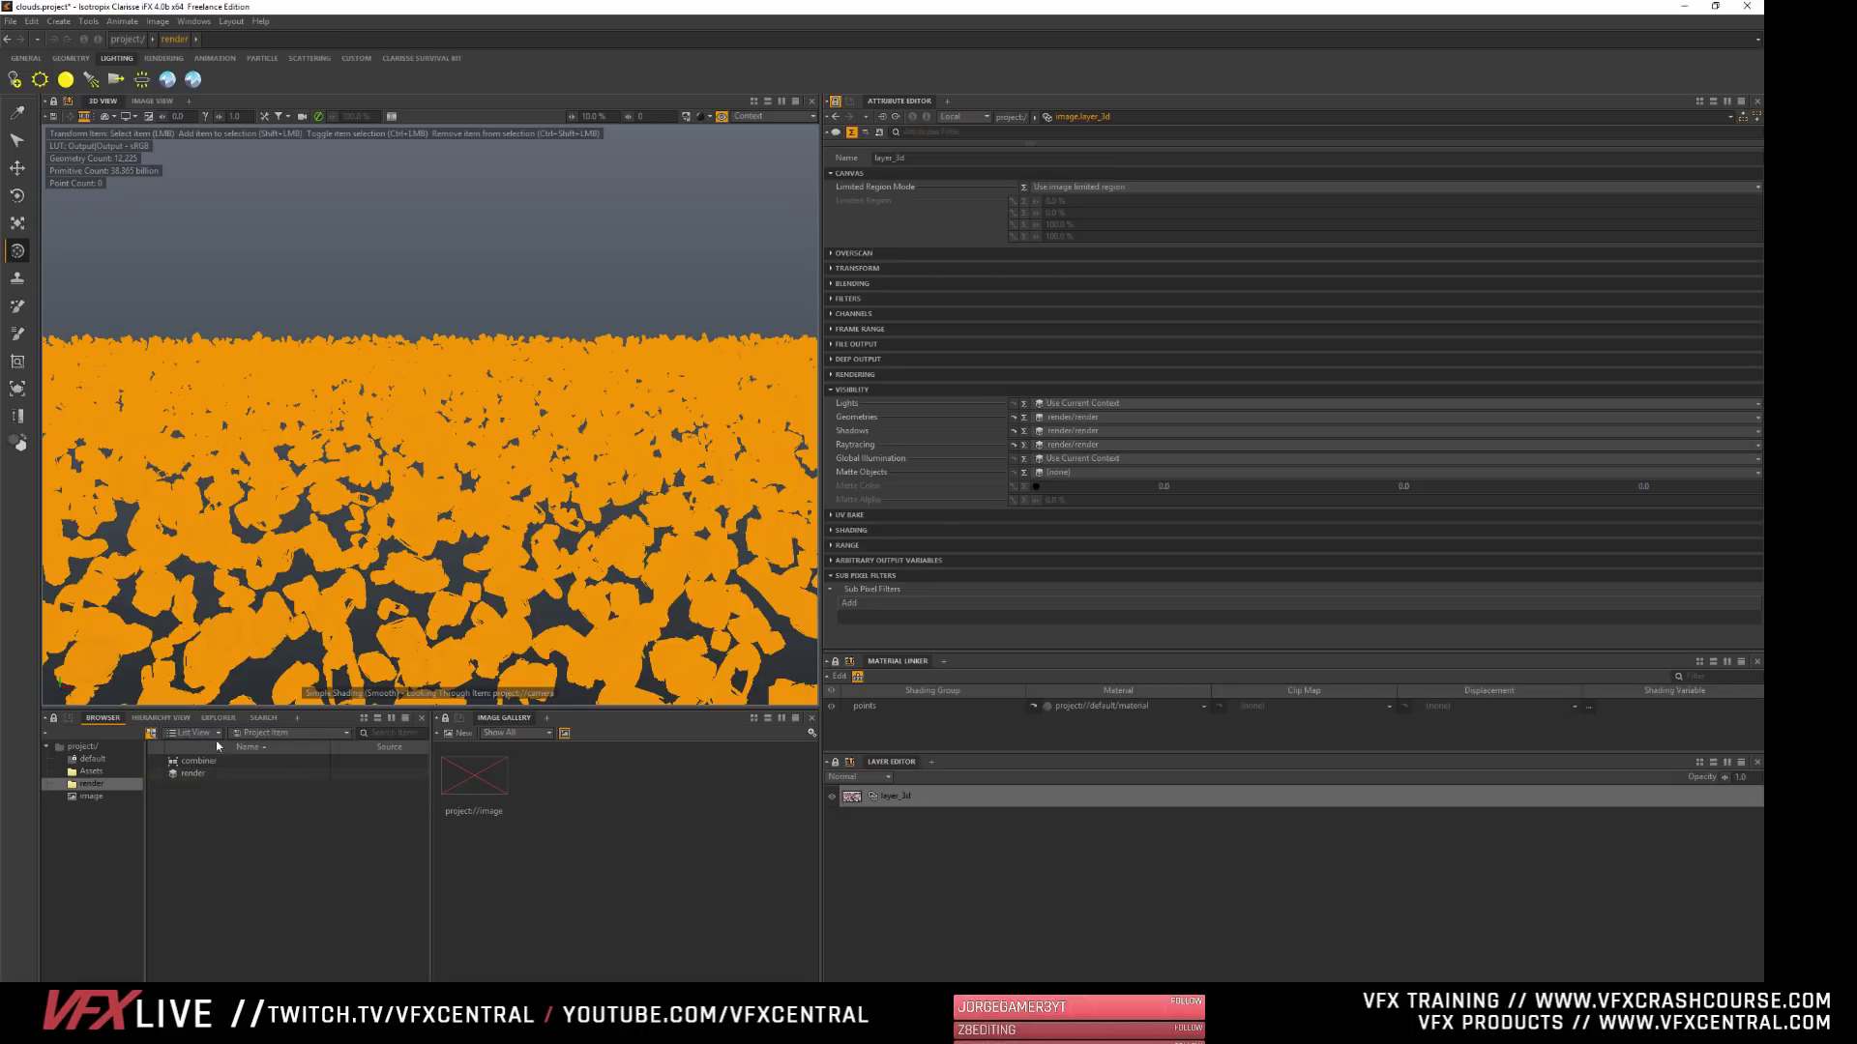
{"action": "left_click_drag", "start_coordinate": [172, 776], "coordinate": [1082, 457]}
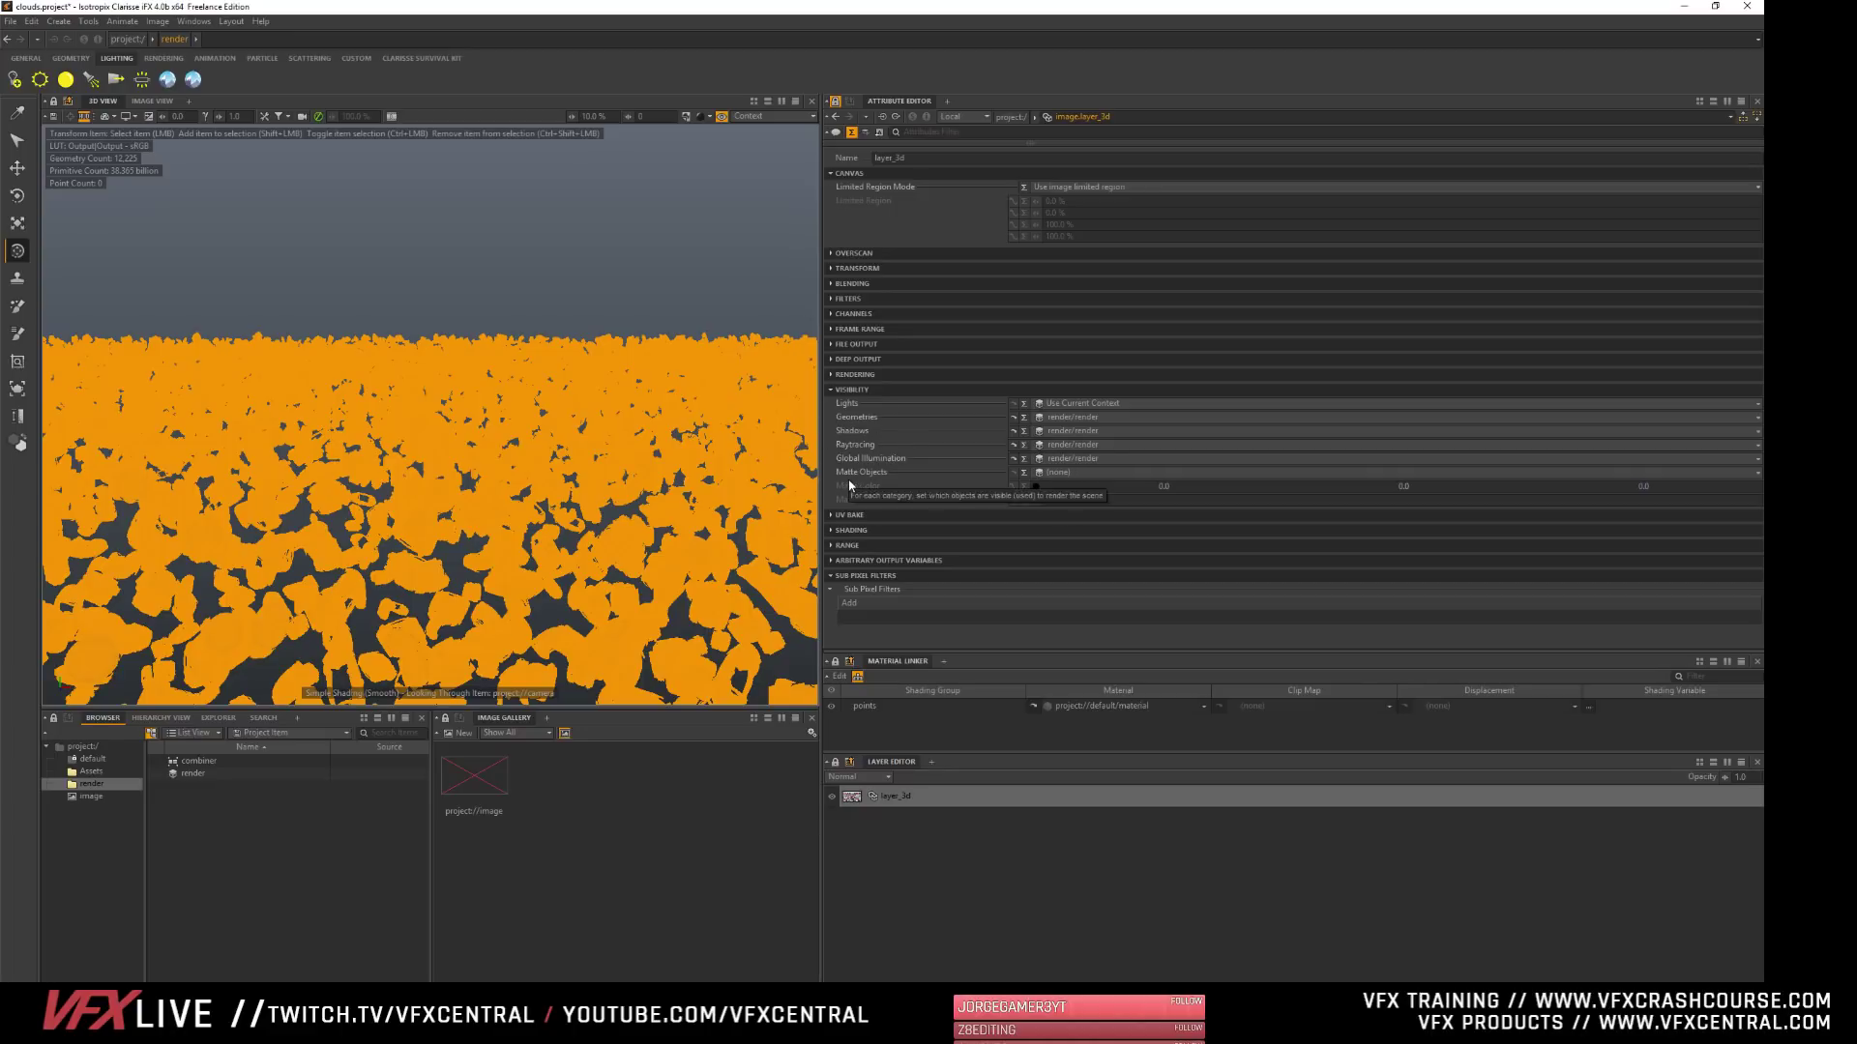
- Set layer_3d's Matte Objects to scatterer1 and render the image in the image view
{"action": "left_click", "coordinate": [1061, 474]}
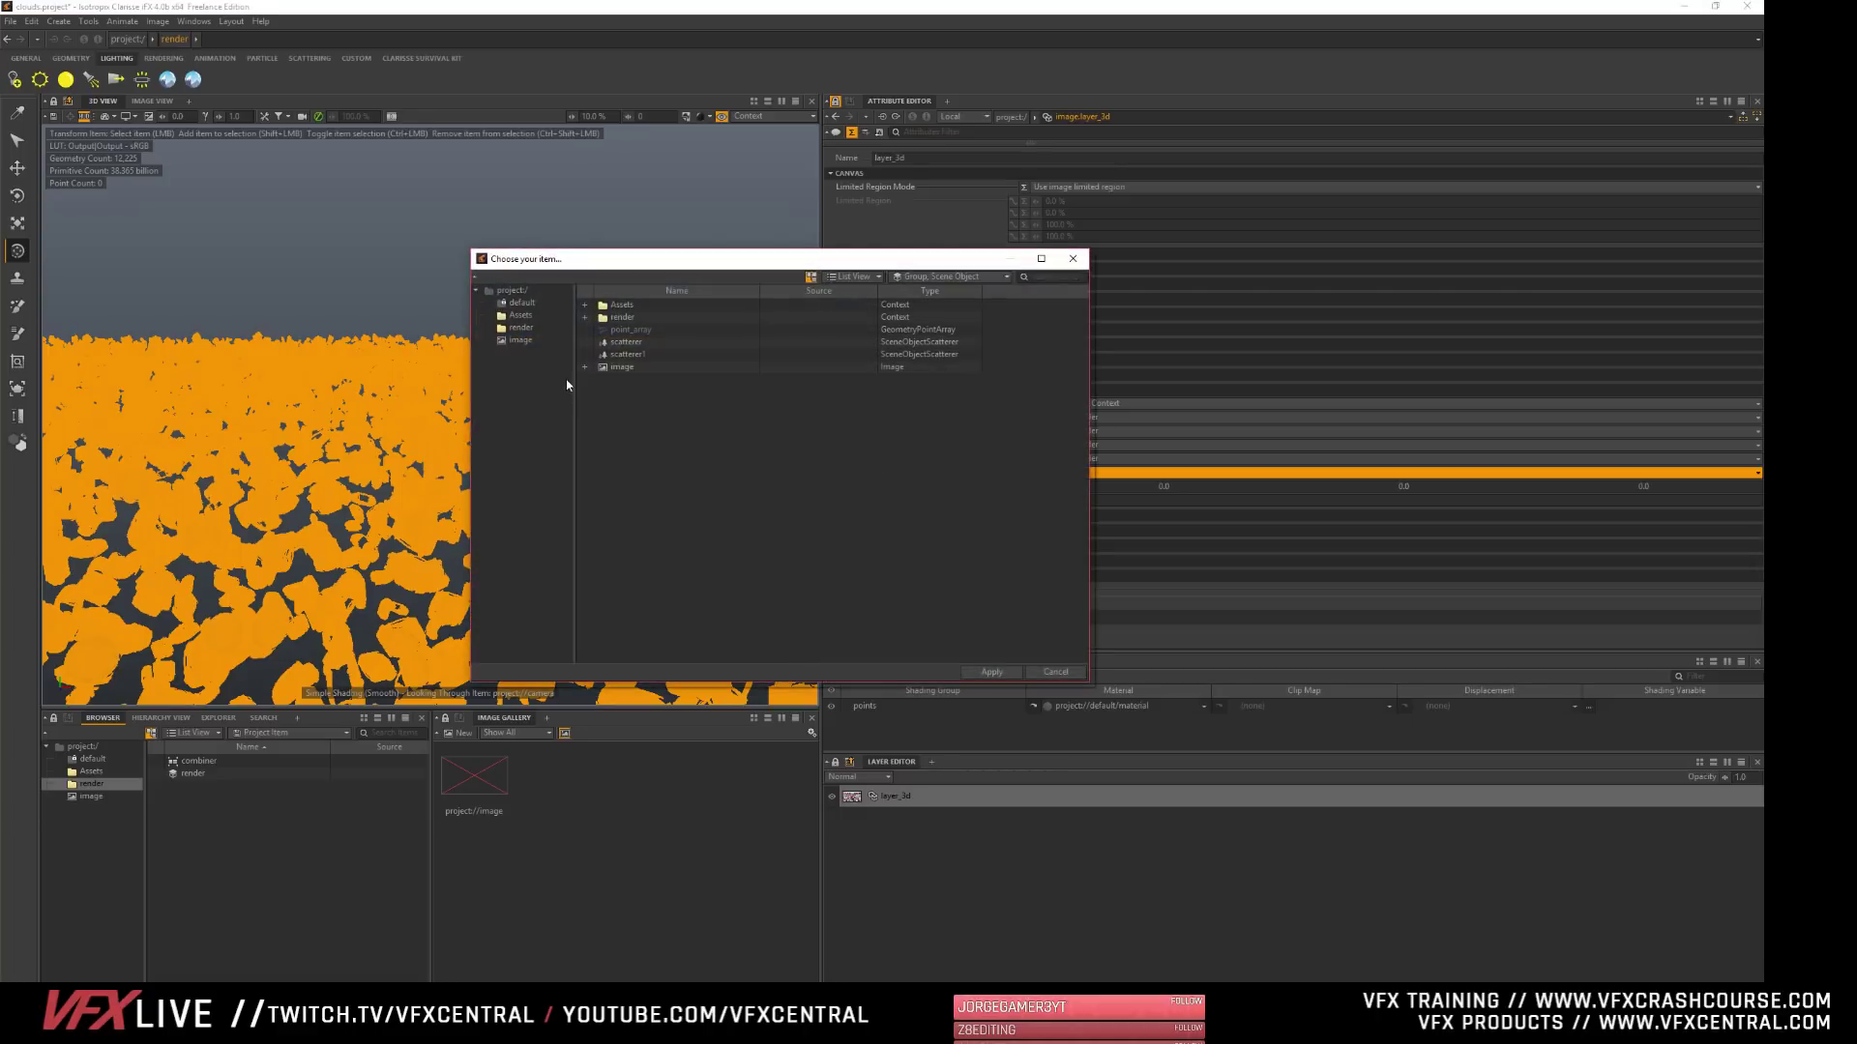
{"action": "left_click", "coordinate": [629, 354]}
{"action": "left_click", "coordinate": [993, 671]}
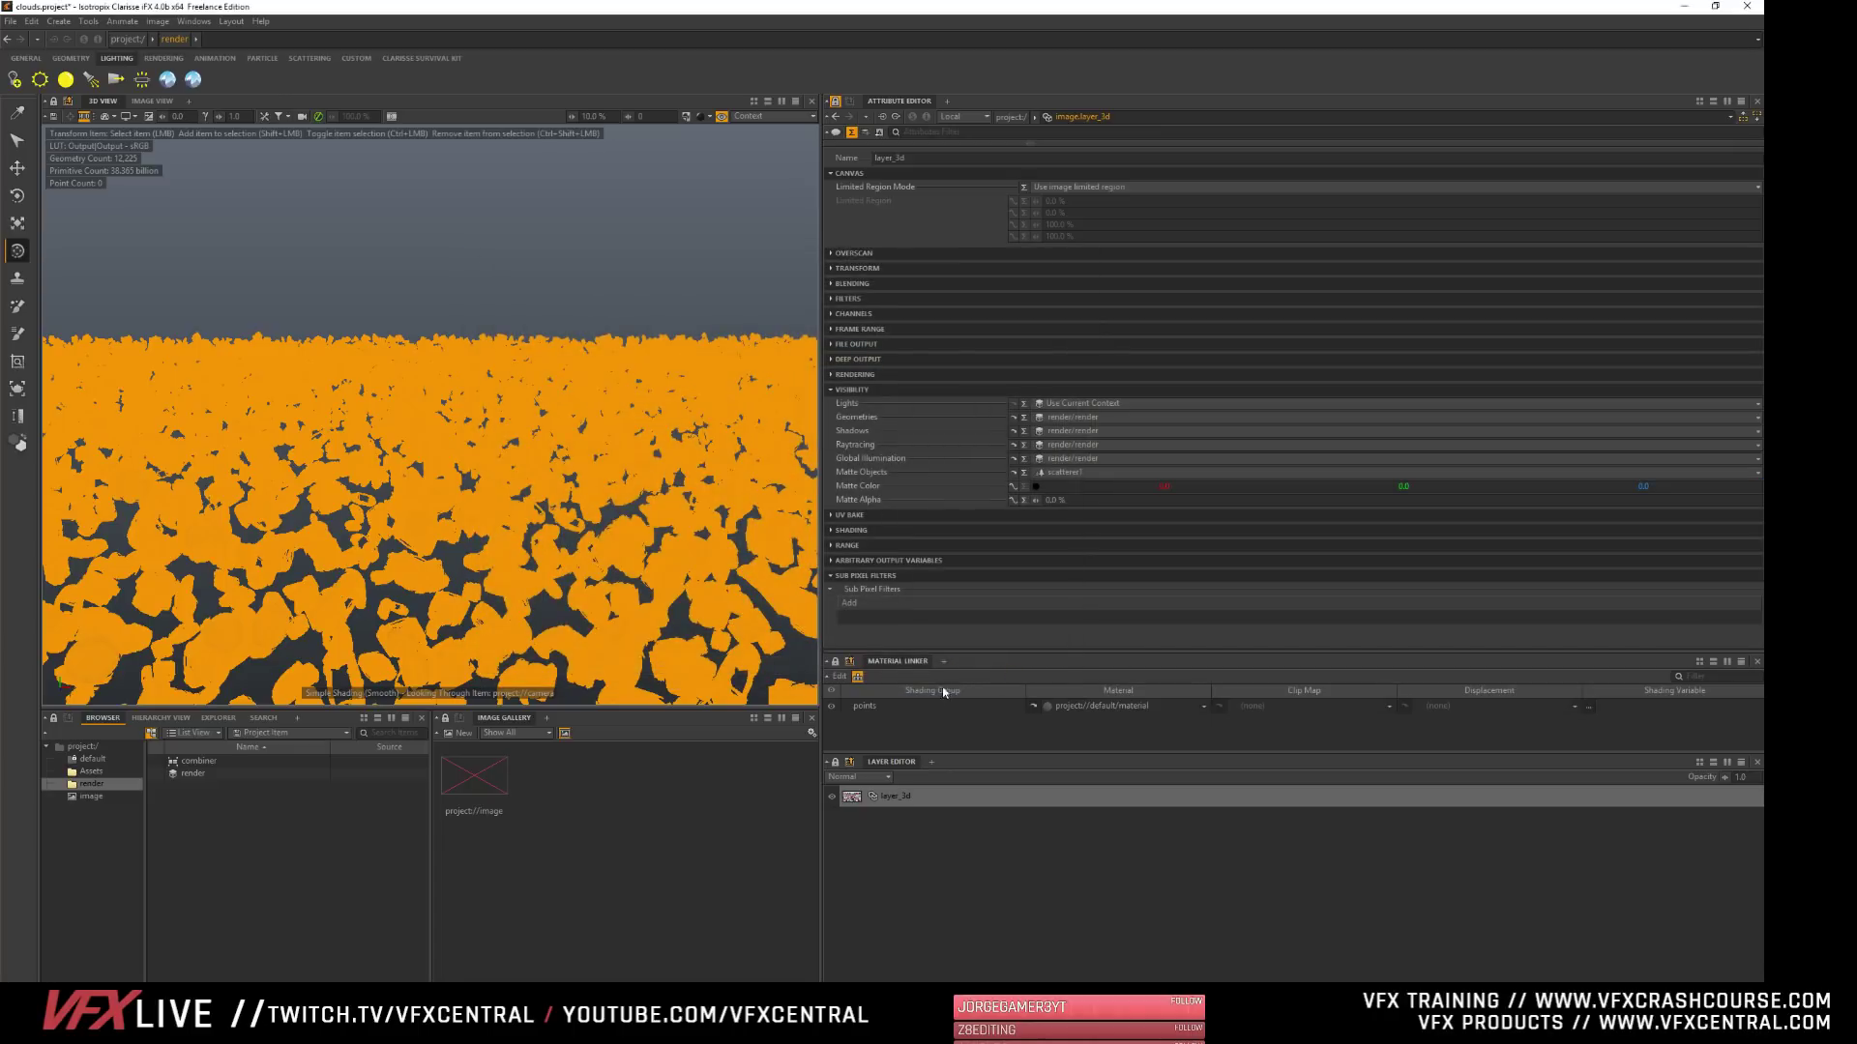
{"action": "left_click", "coordinate": [145, 101]}
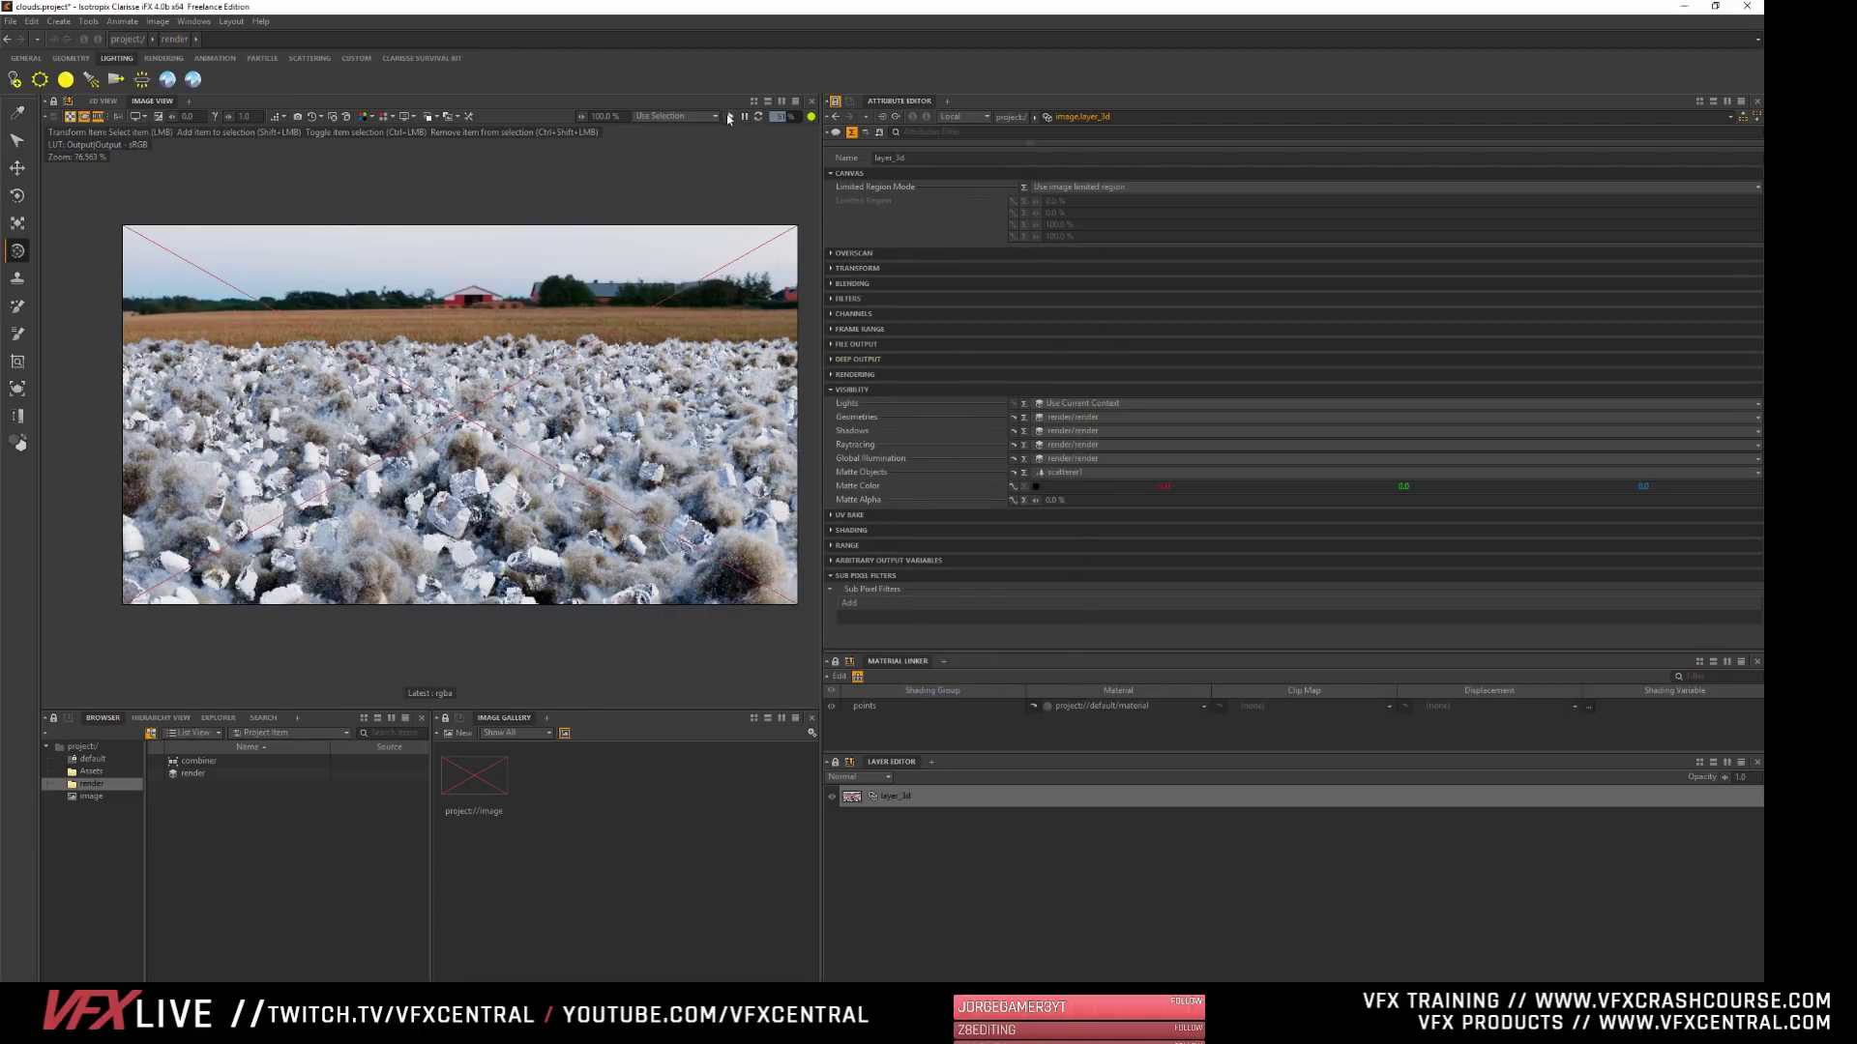
{"action": "left_click", "coordinate": [729, 117]}
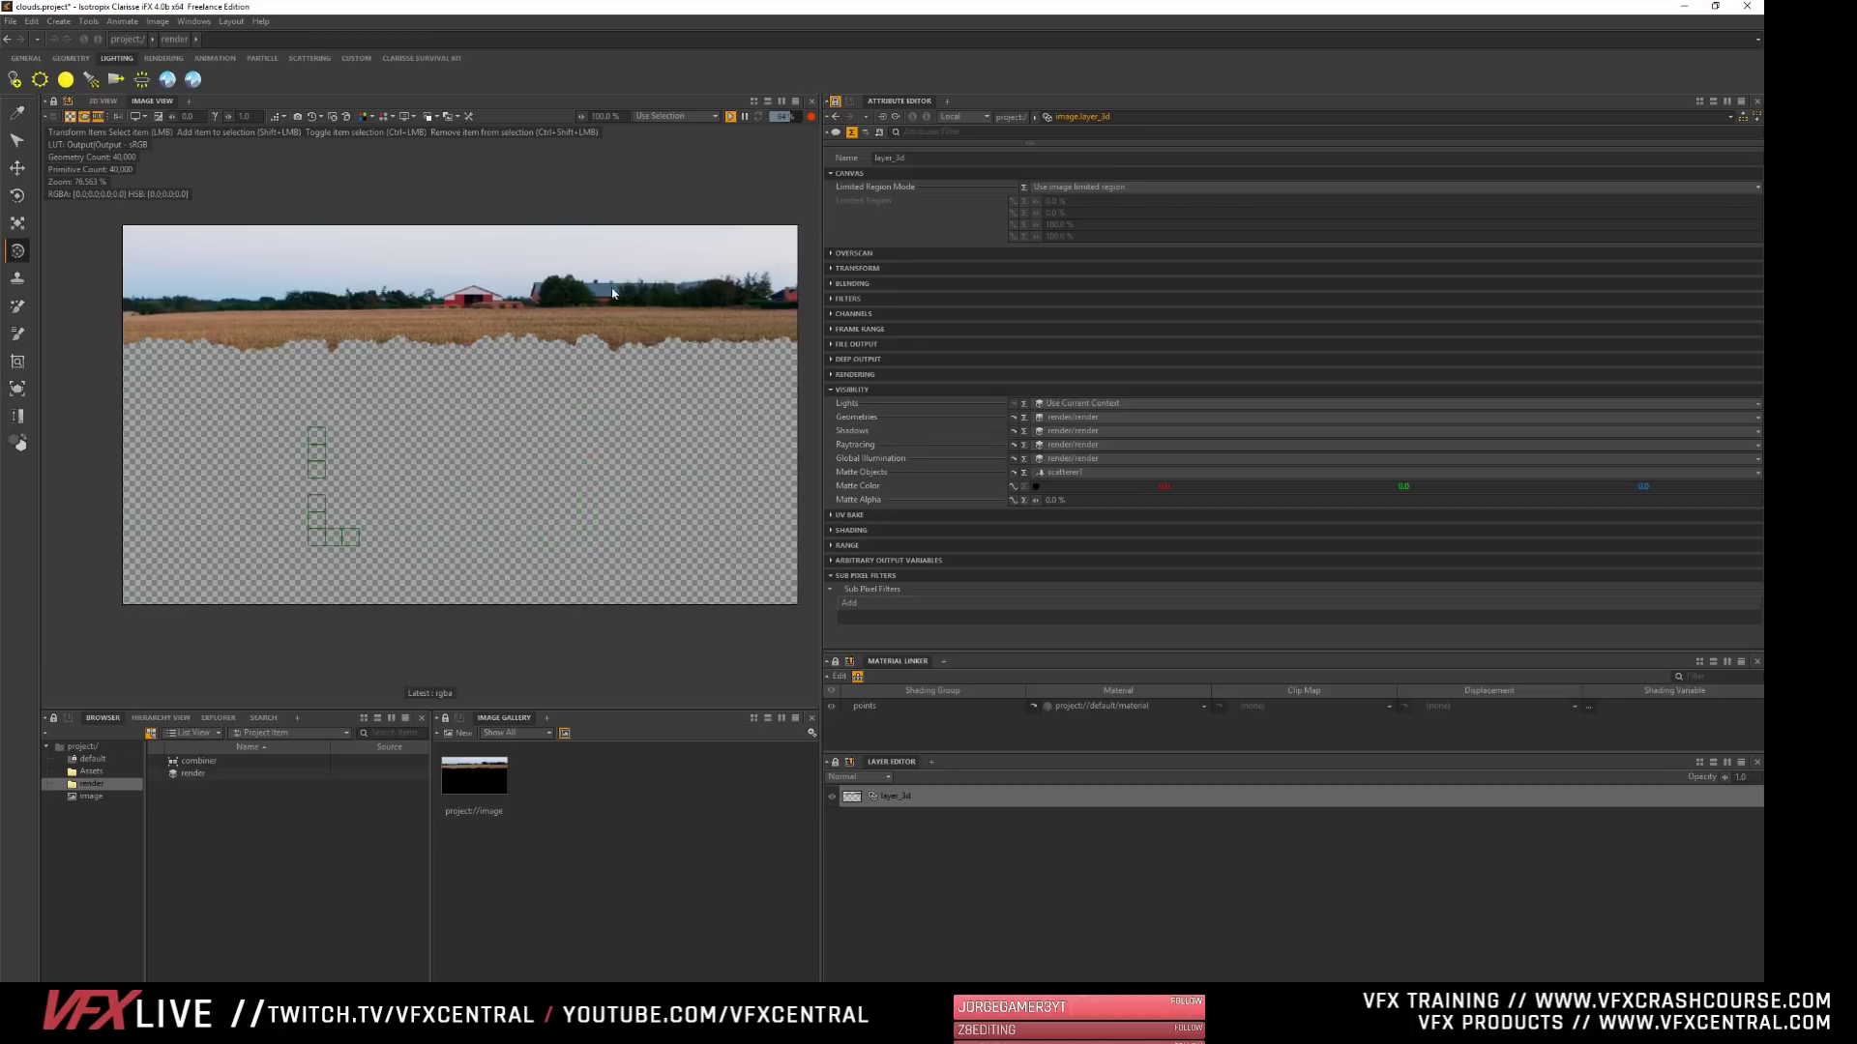
- Reset layer_3d's Matte Objects to none and render the image again
{"action": "left_click", "coordinate": [1050, 473]}
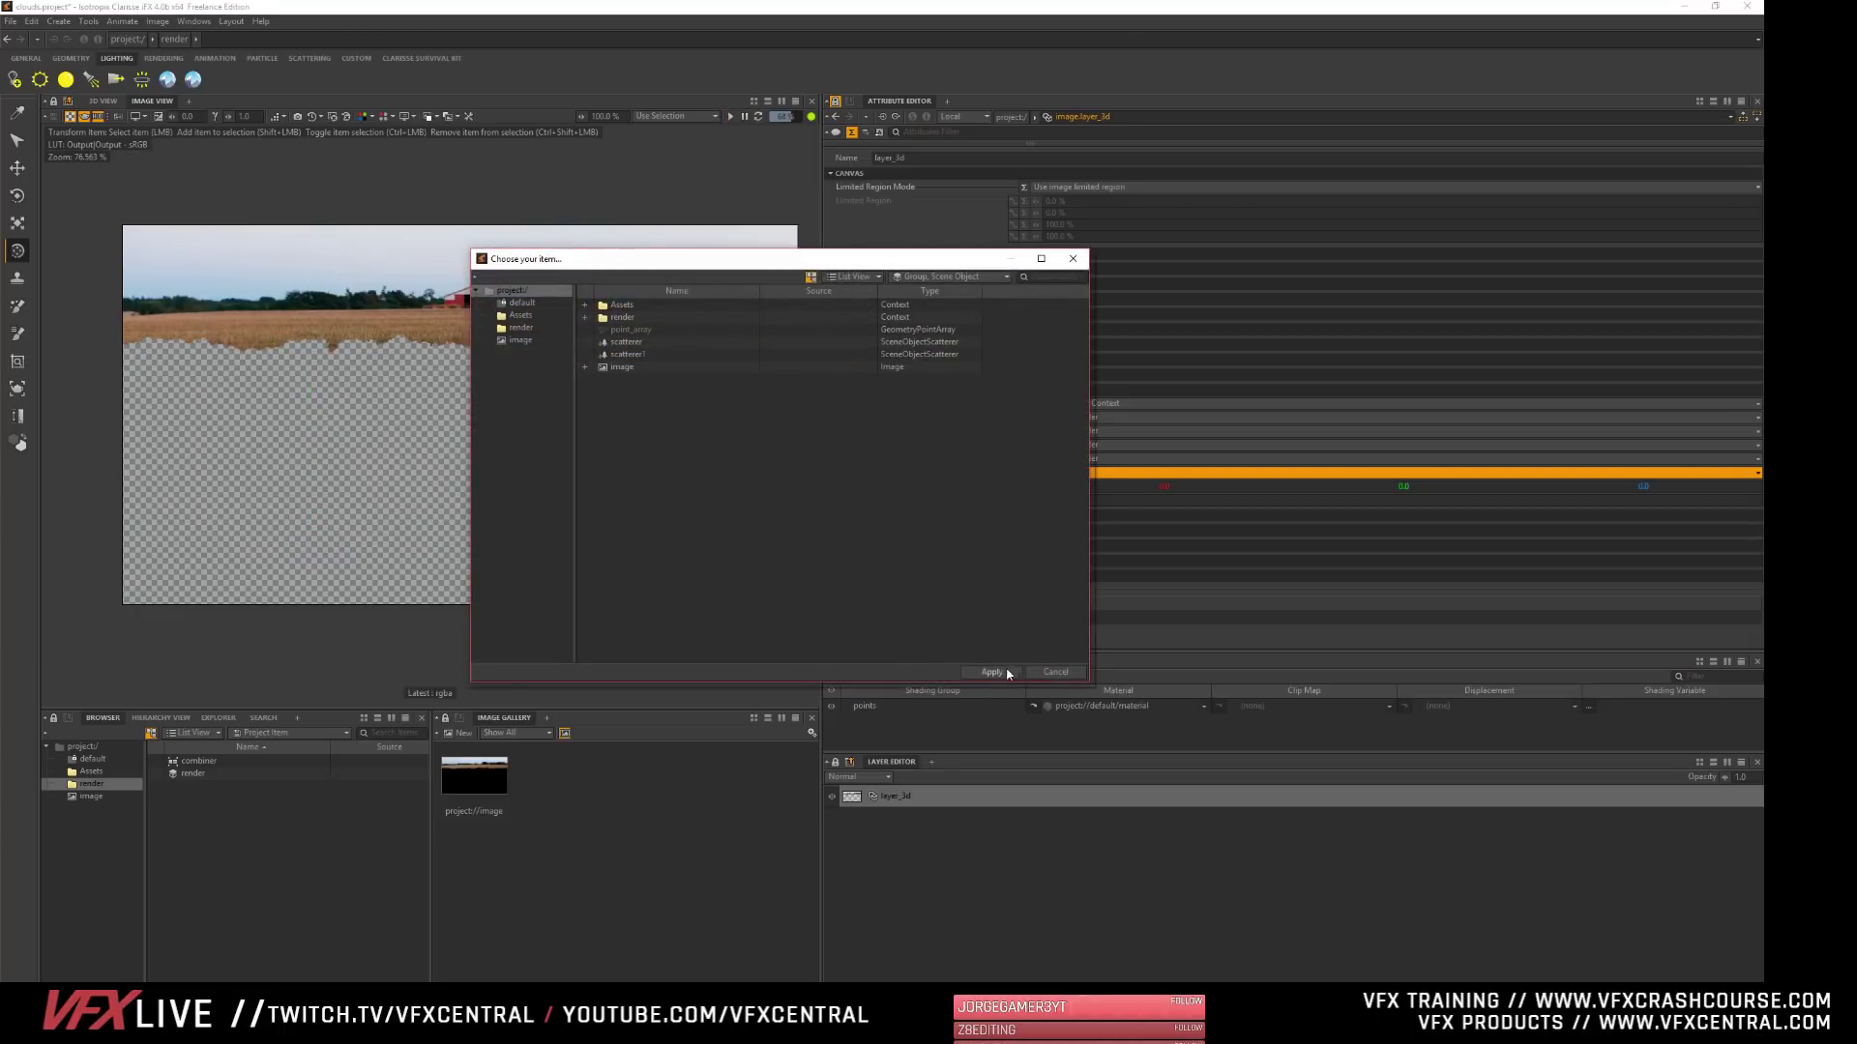
{"action": "left_click", "coordinate": [1006, 672]}
{"action": "left_click", "coordinate": [731, 116]}
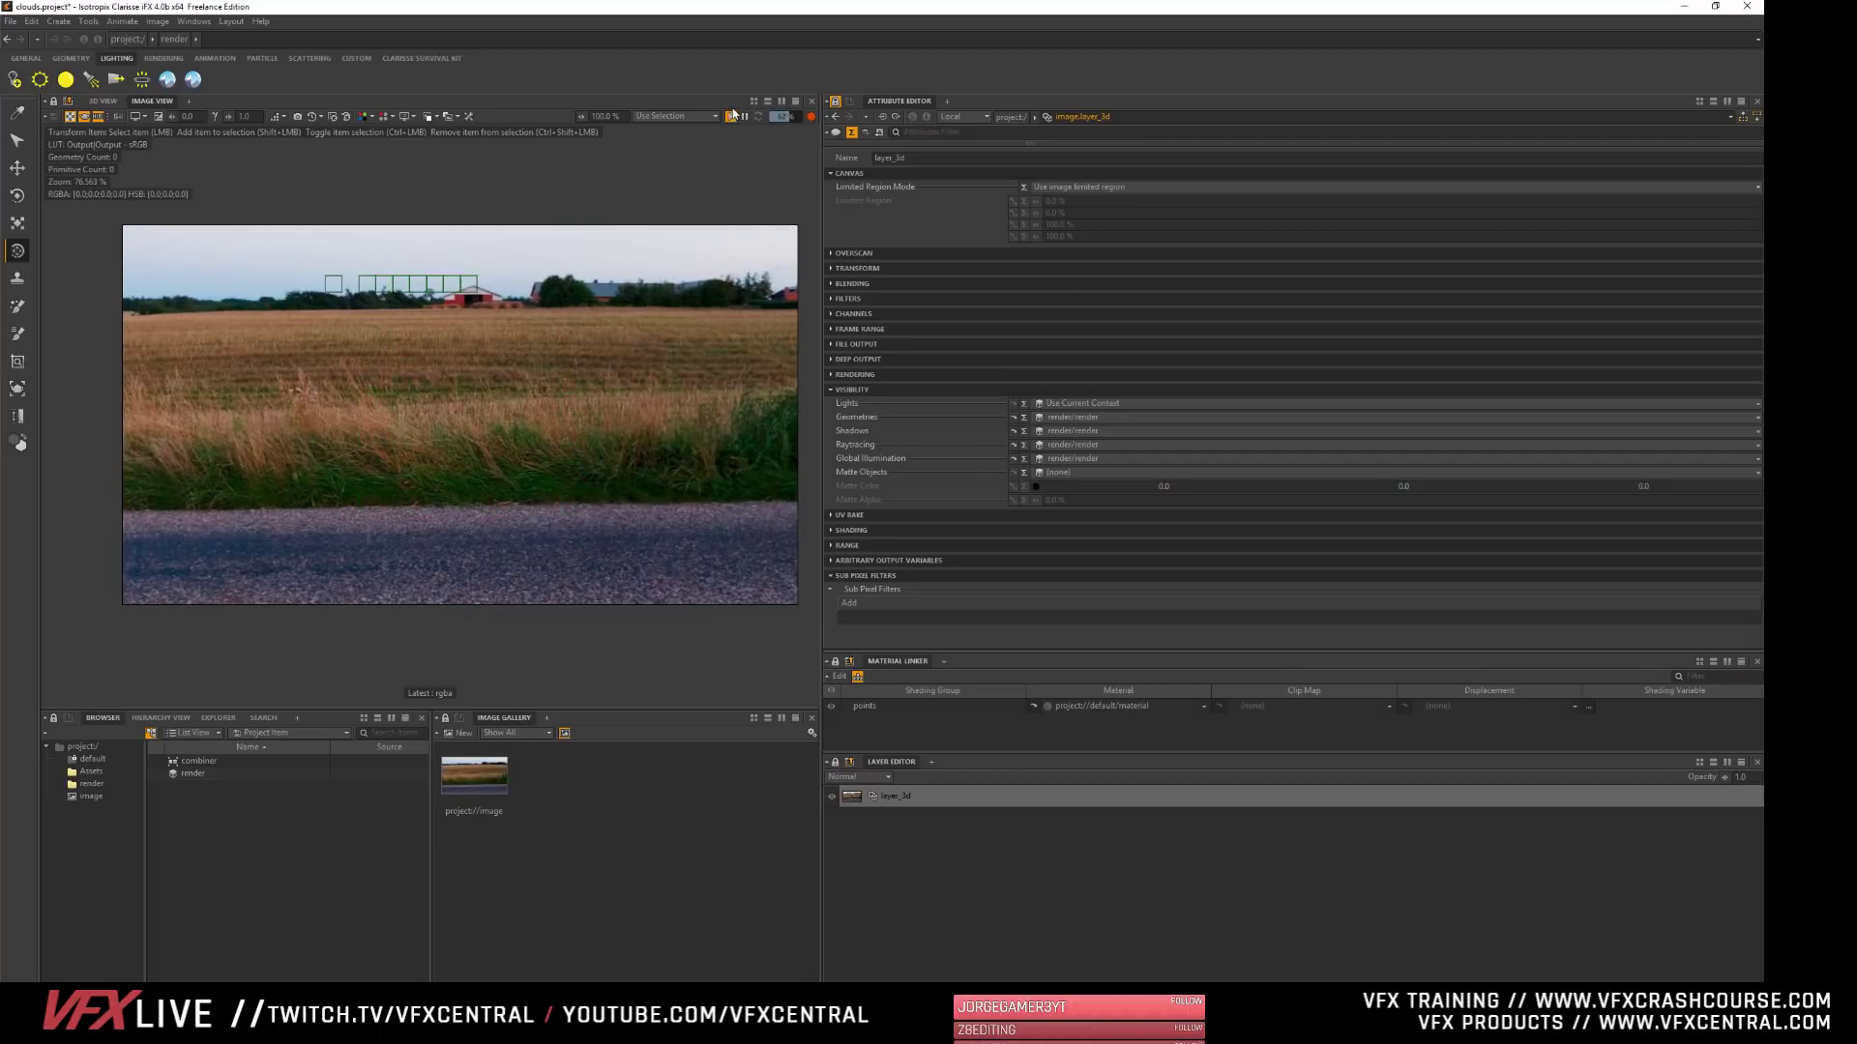
{"action": "left_click", "coordinate": [1050, 473]}
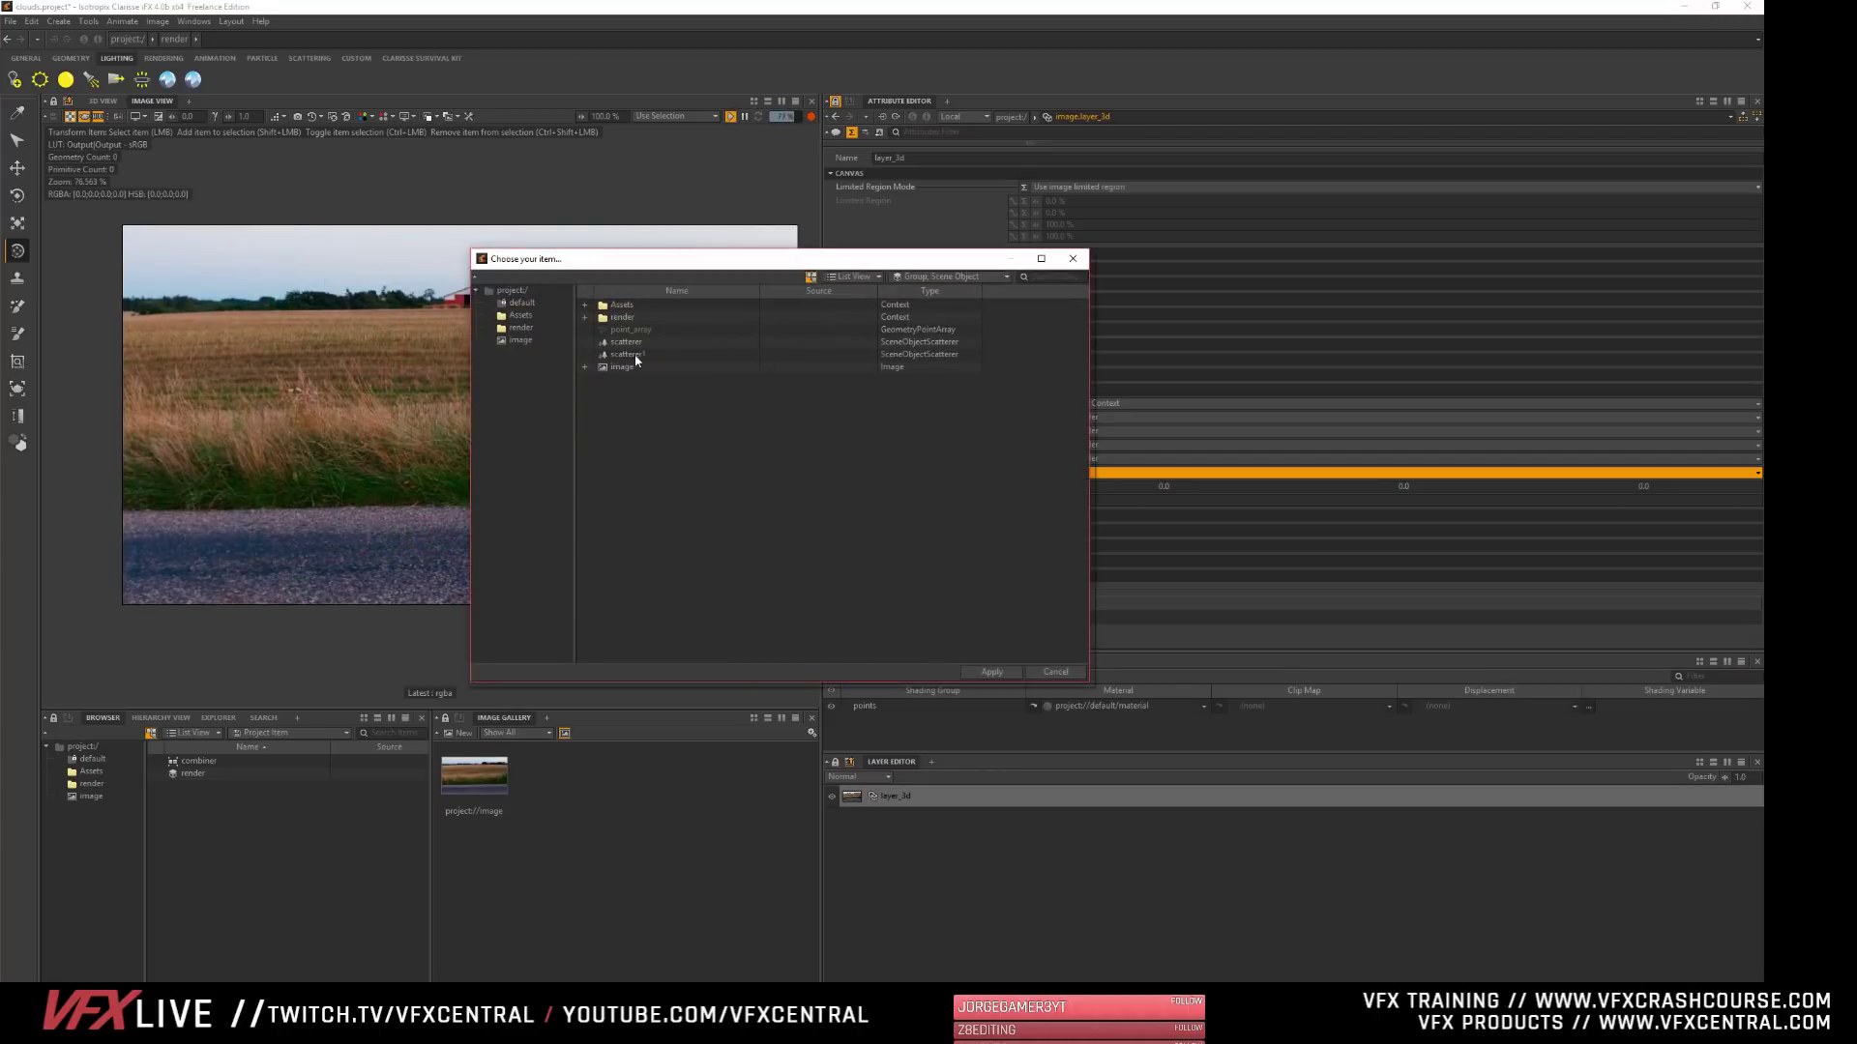
{"action": "left_click", "coordinate": [631, 367]}
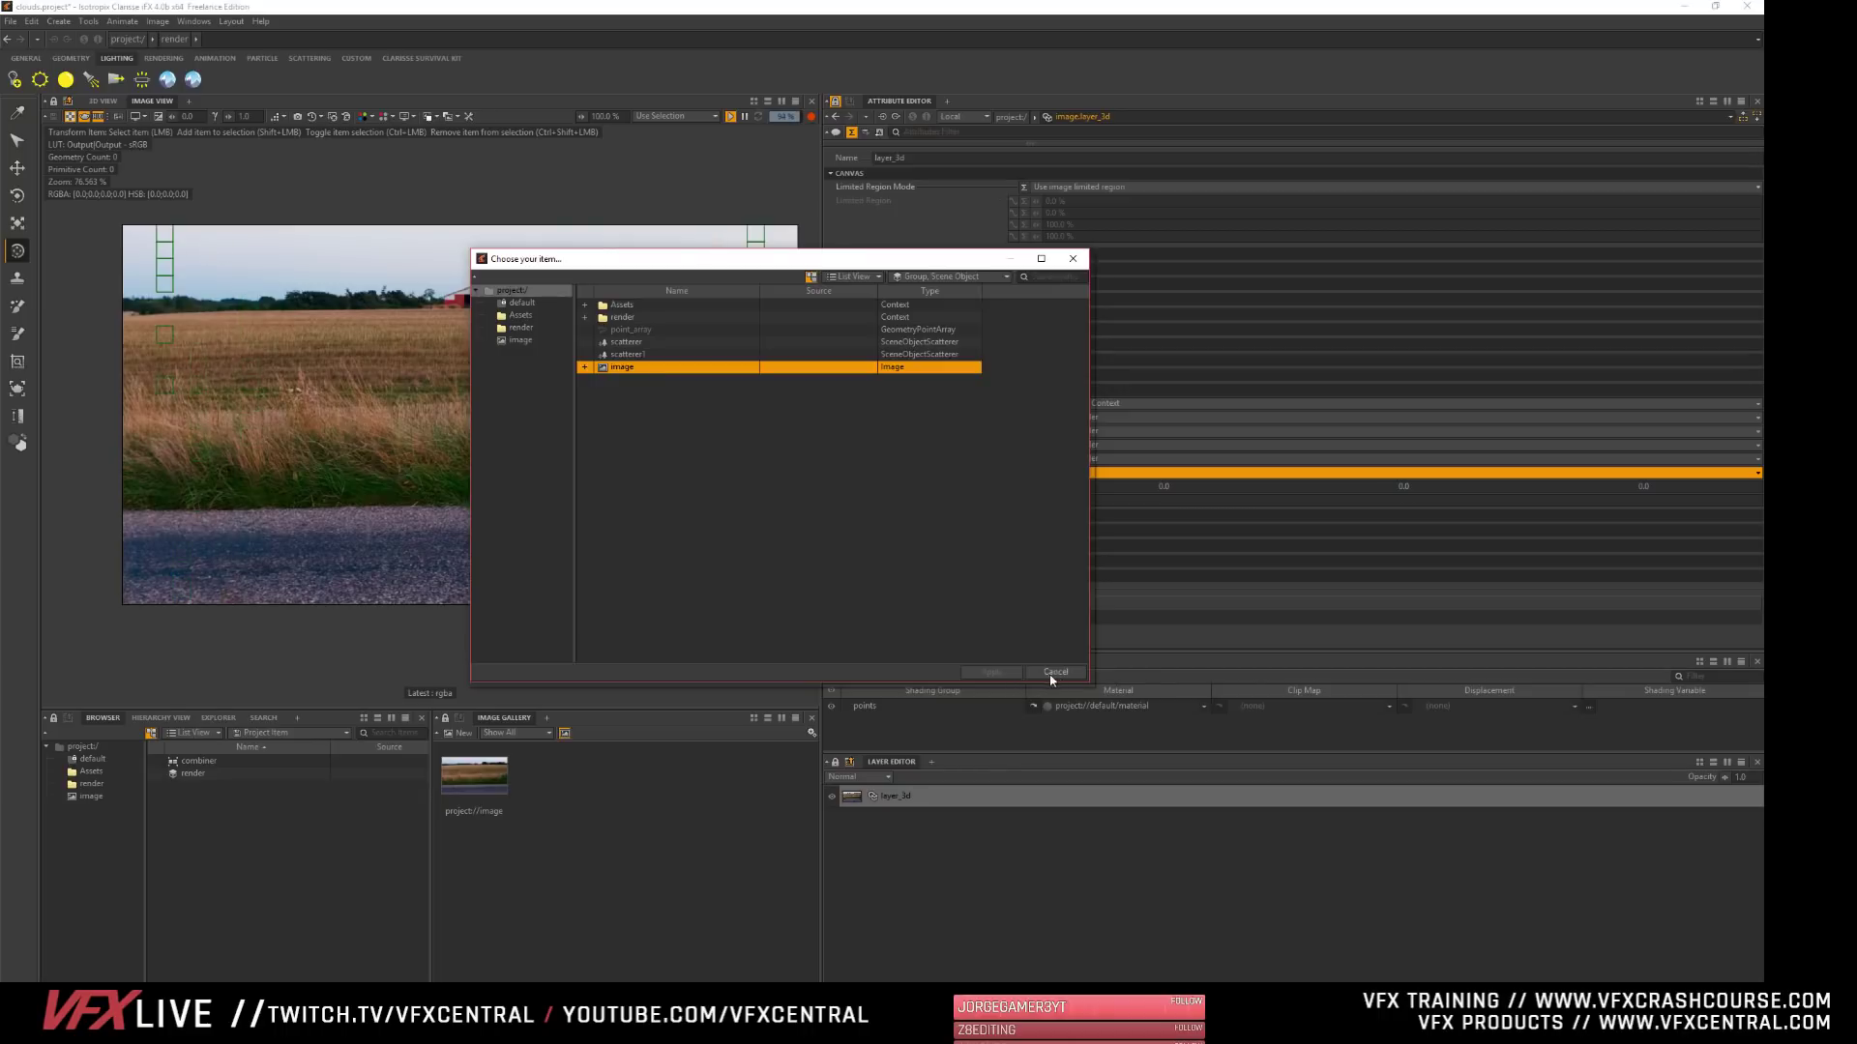
{"action": "left_click", "coordinate": [1056, 671]}
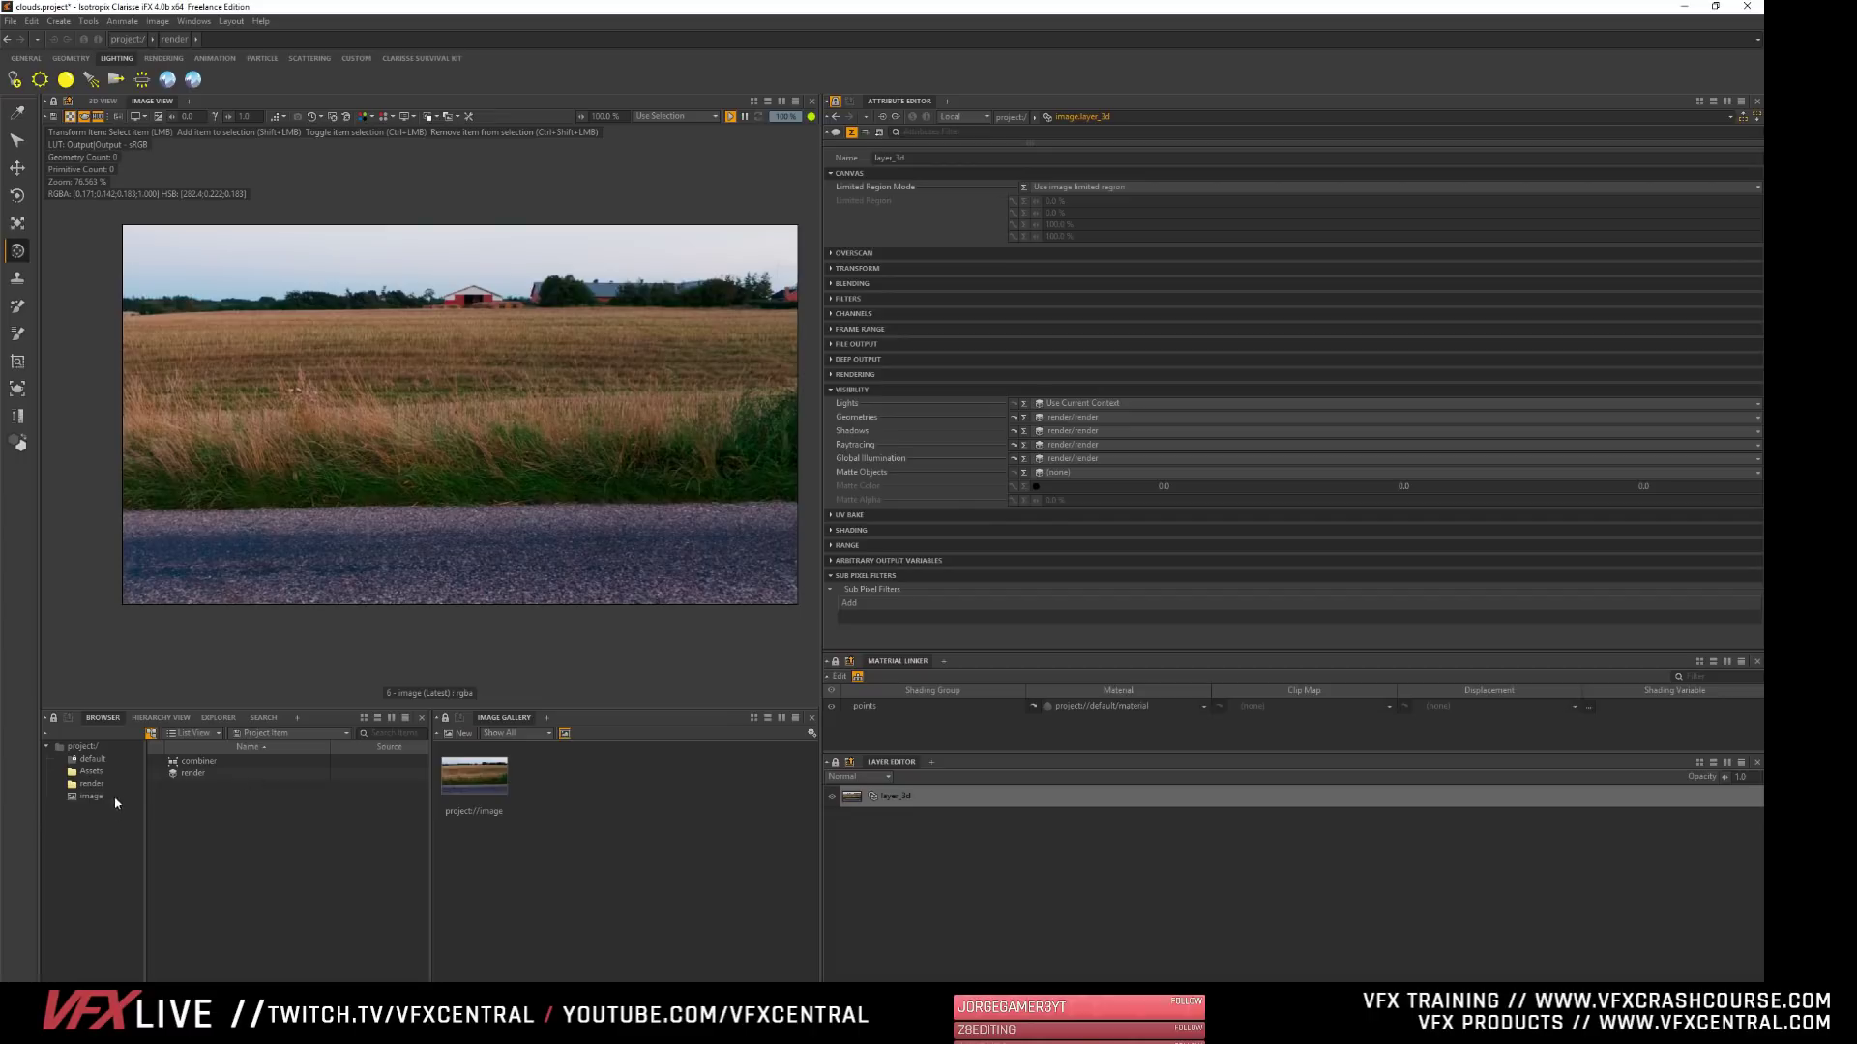
- Unlock the attribute editor and inspect the combiner among the render group's exclusion items
{"action": "left_click", "coordinate": [87, 785]}
{"action": "left_click", "coordinate": [189, 775]}
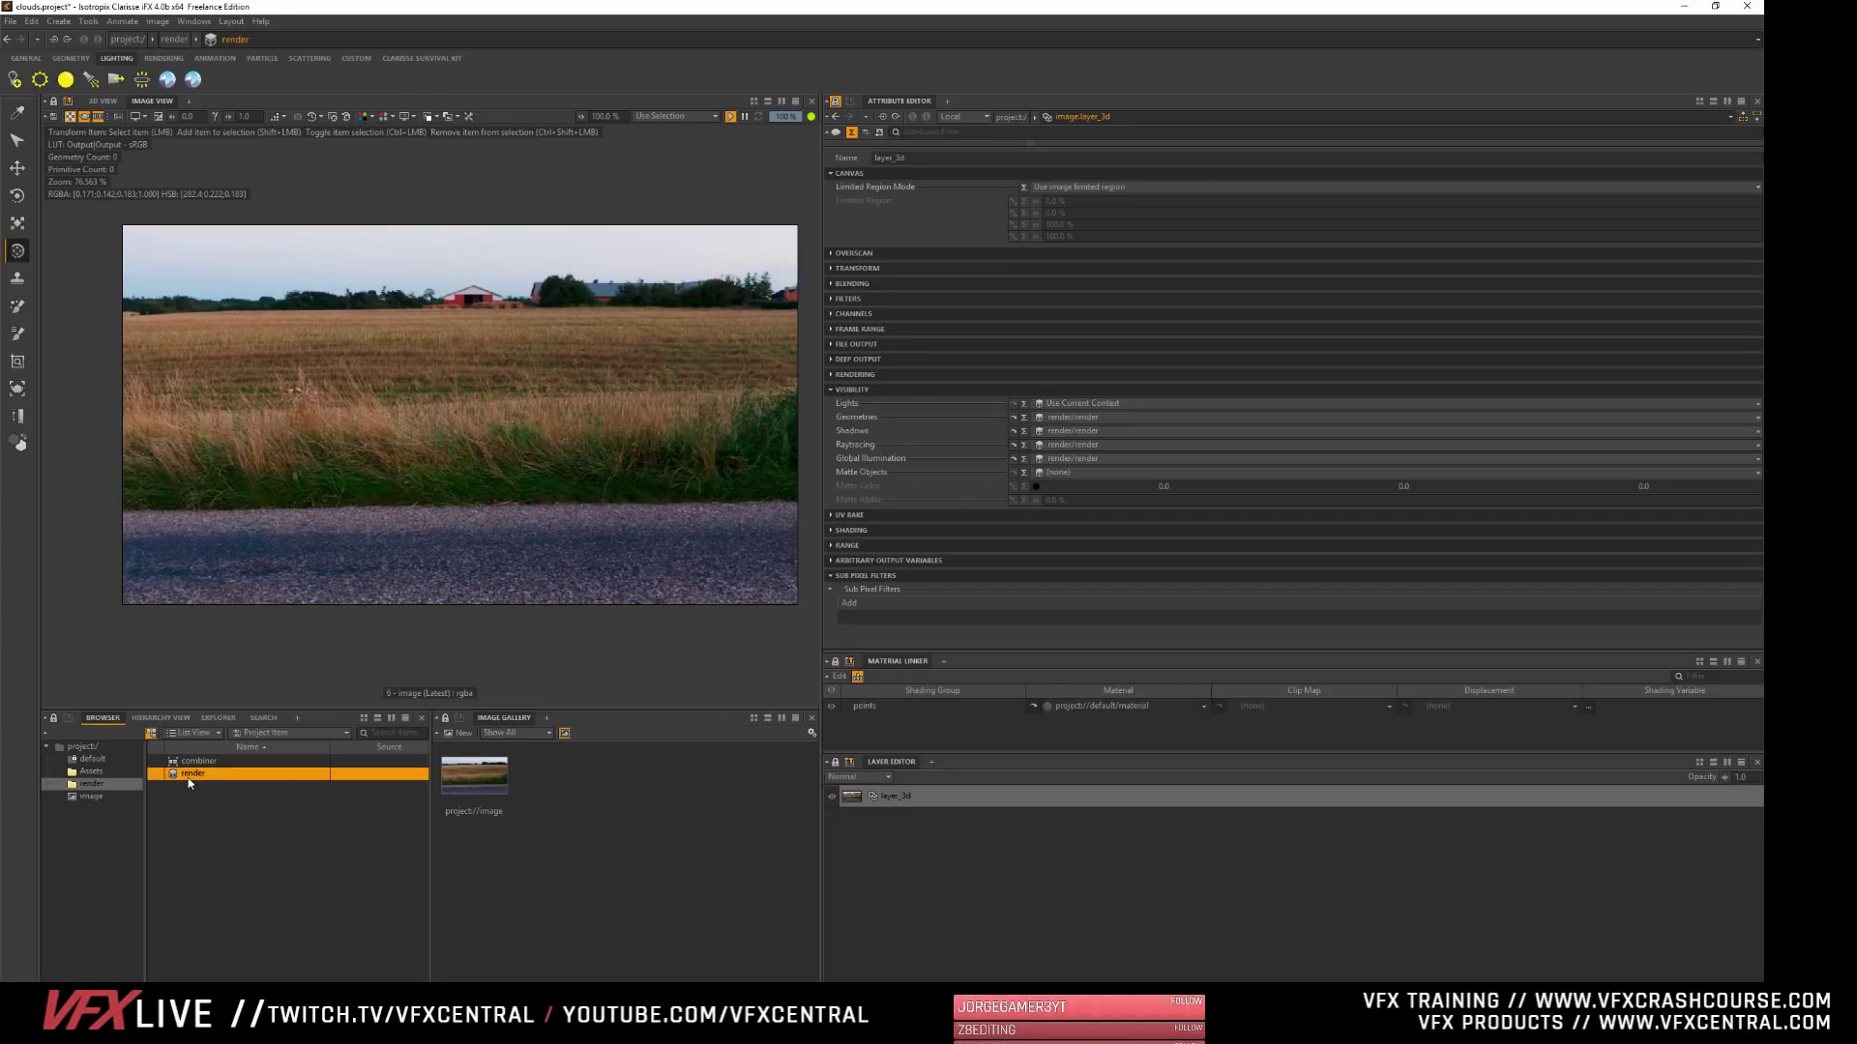
{"action": "left_click", "coordinate": [836, 102]}
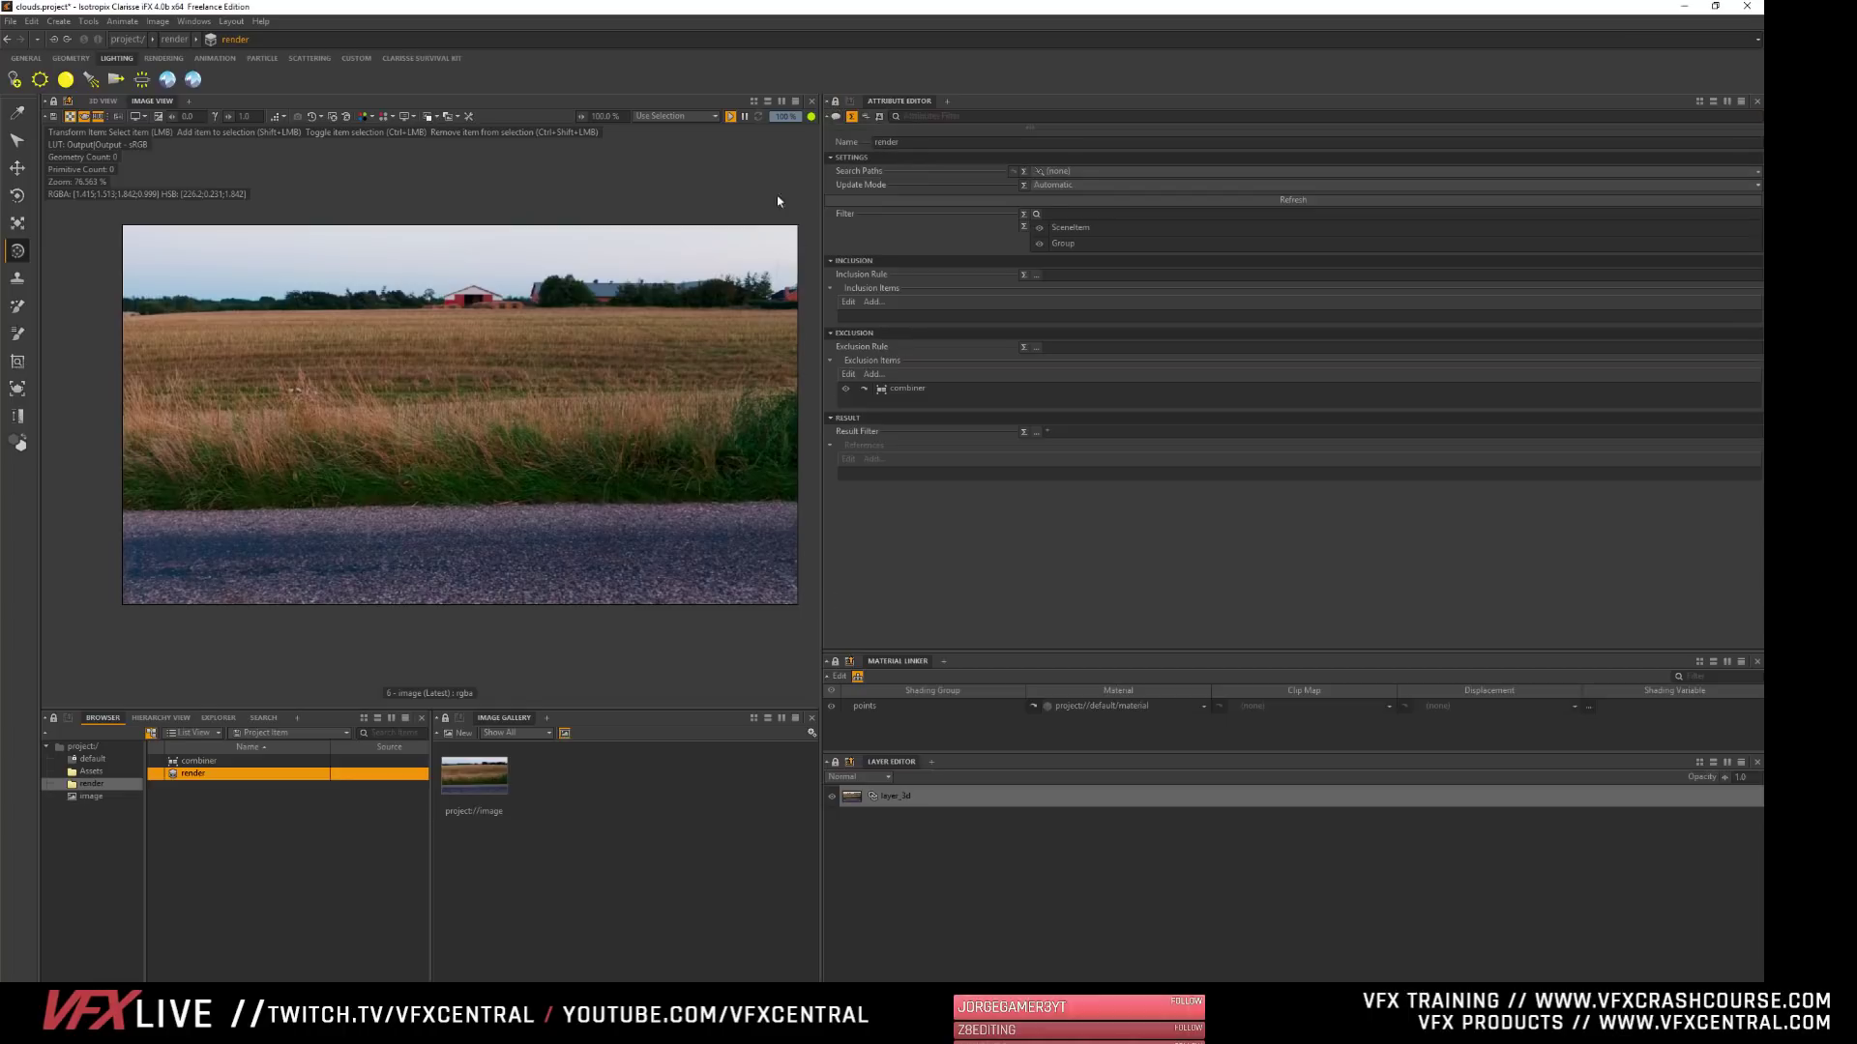
{"action": "left_click", "coordinate": [898, 390]}
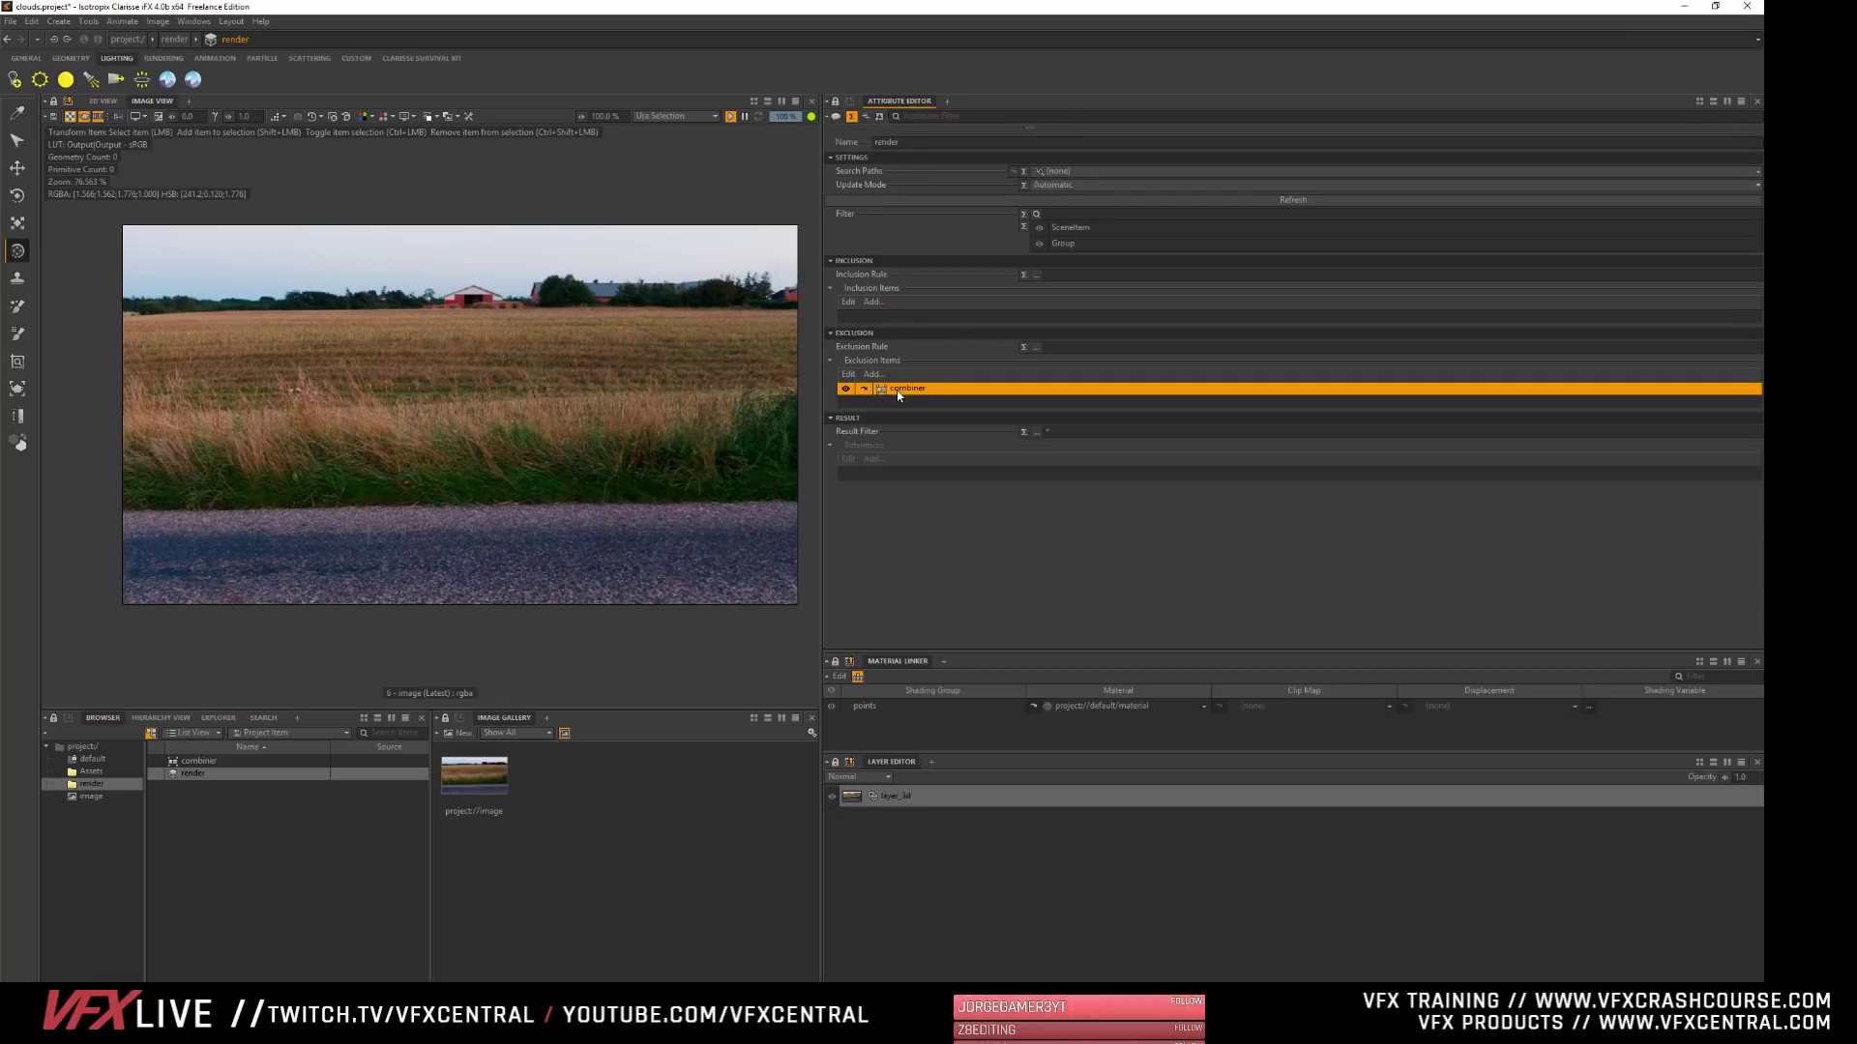
- Add the model from the Assets context to the combiner's Objects
{"action": "left_click", "coordinate": [185, 763]}
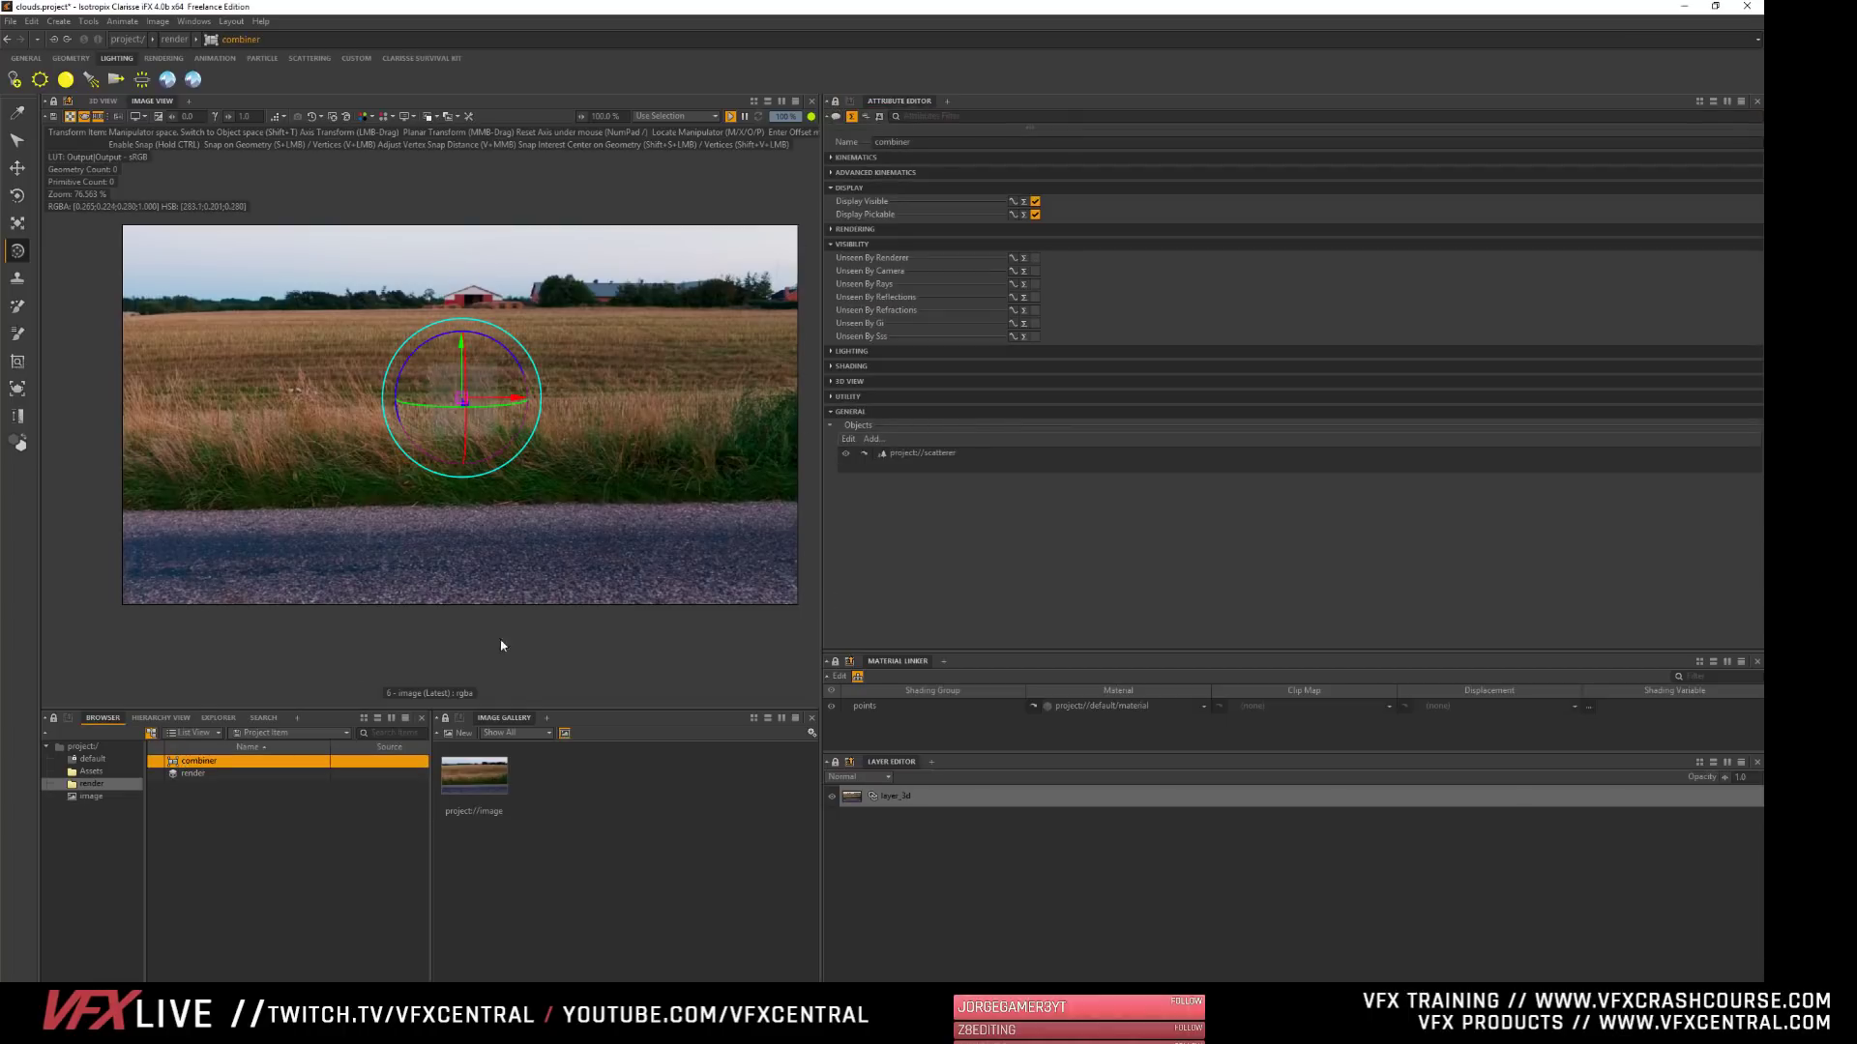
{"action": "left_click", "coordinate": [849, 440]}
{"action": "left_click", "coordinate": [519, 315]}
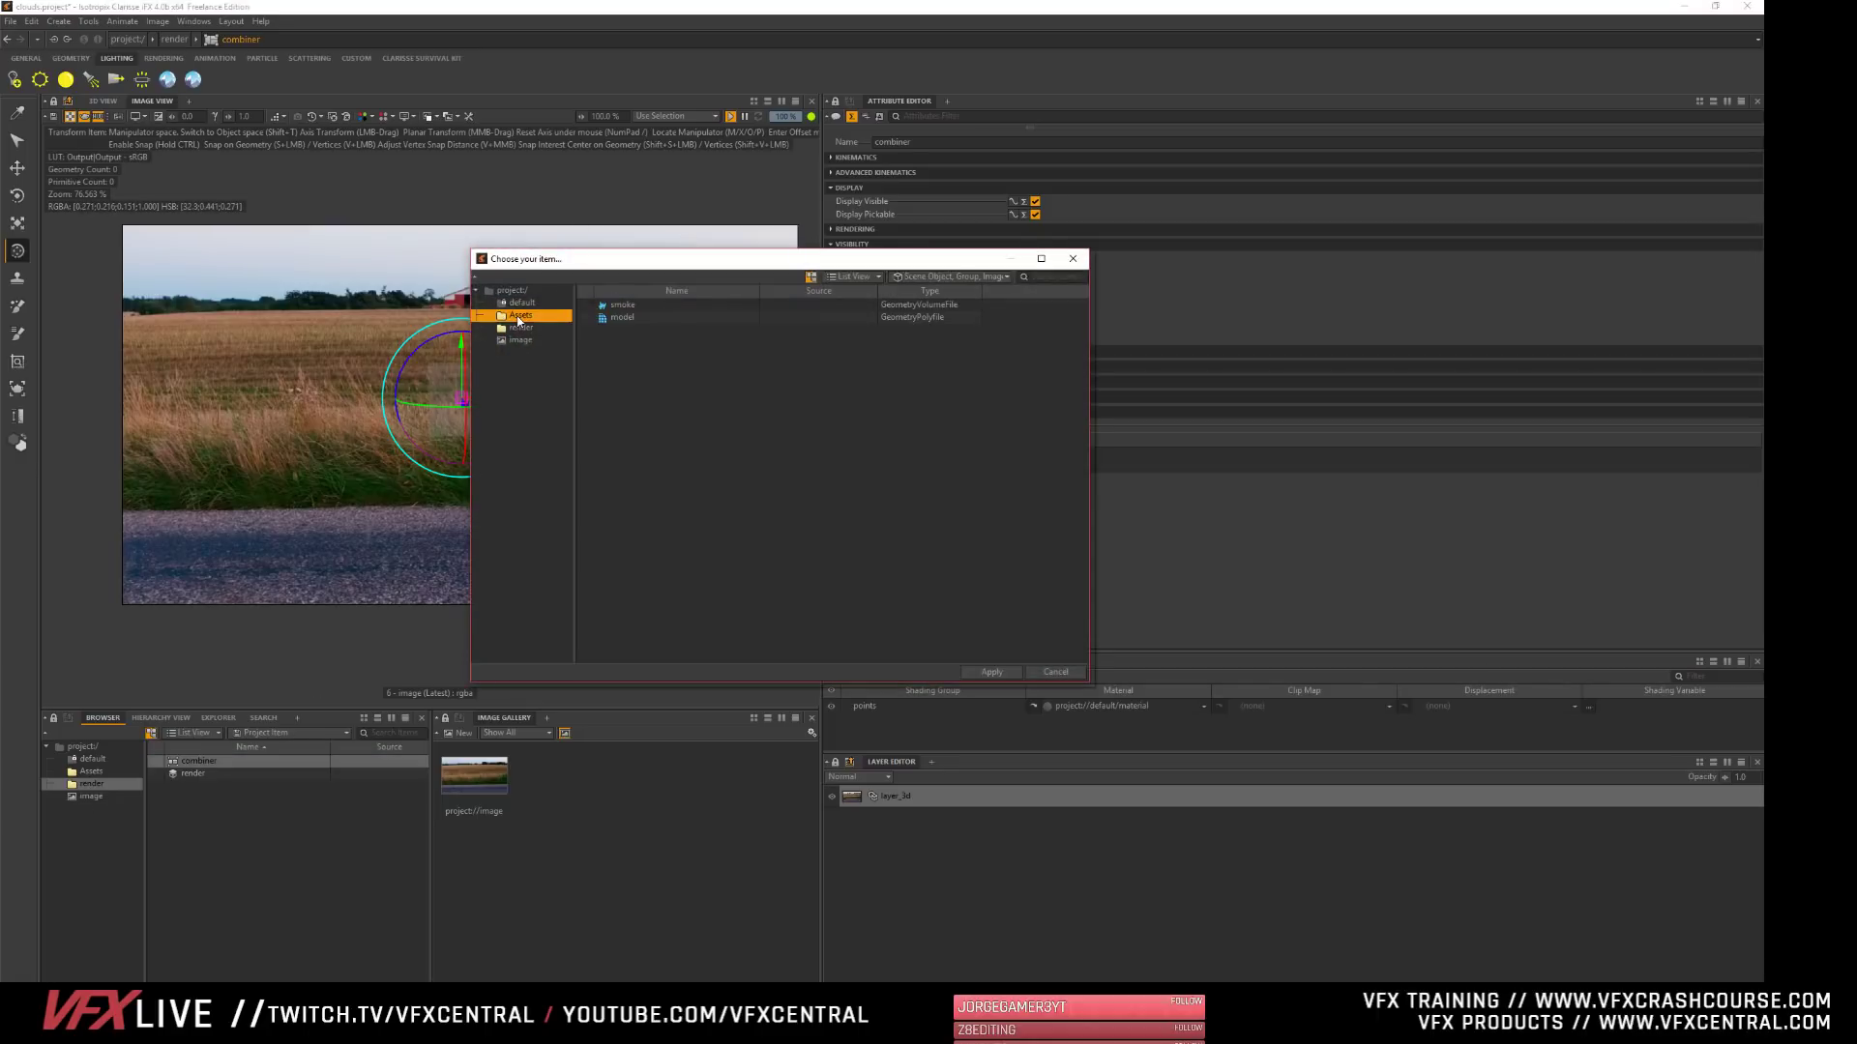
{"action": "left_click", "coordinate": [622, 318]}
{"action": "left_click", "coordinate": [991, 672]}
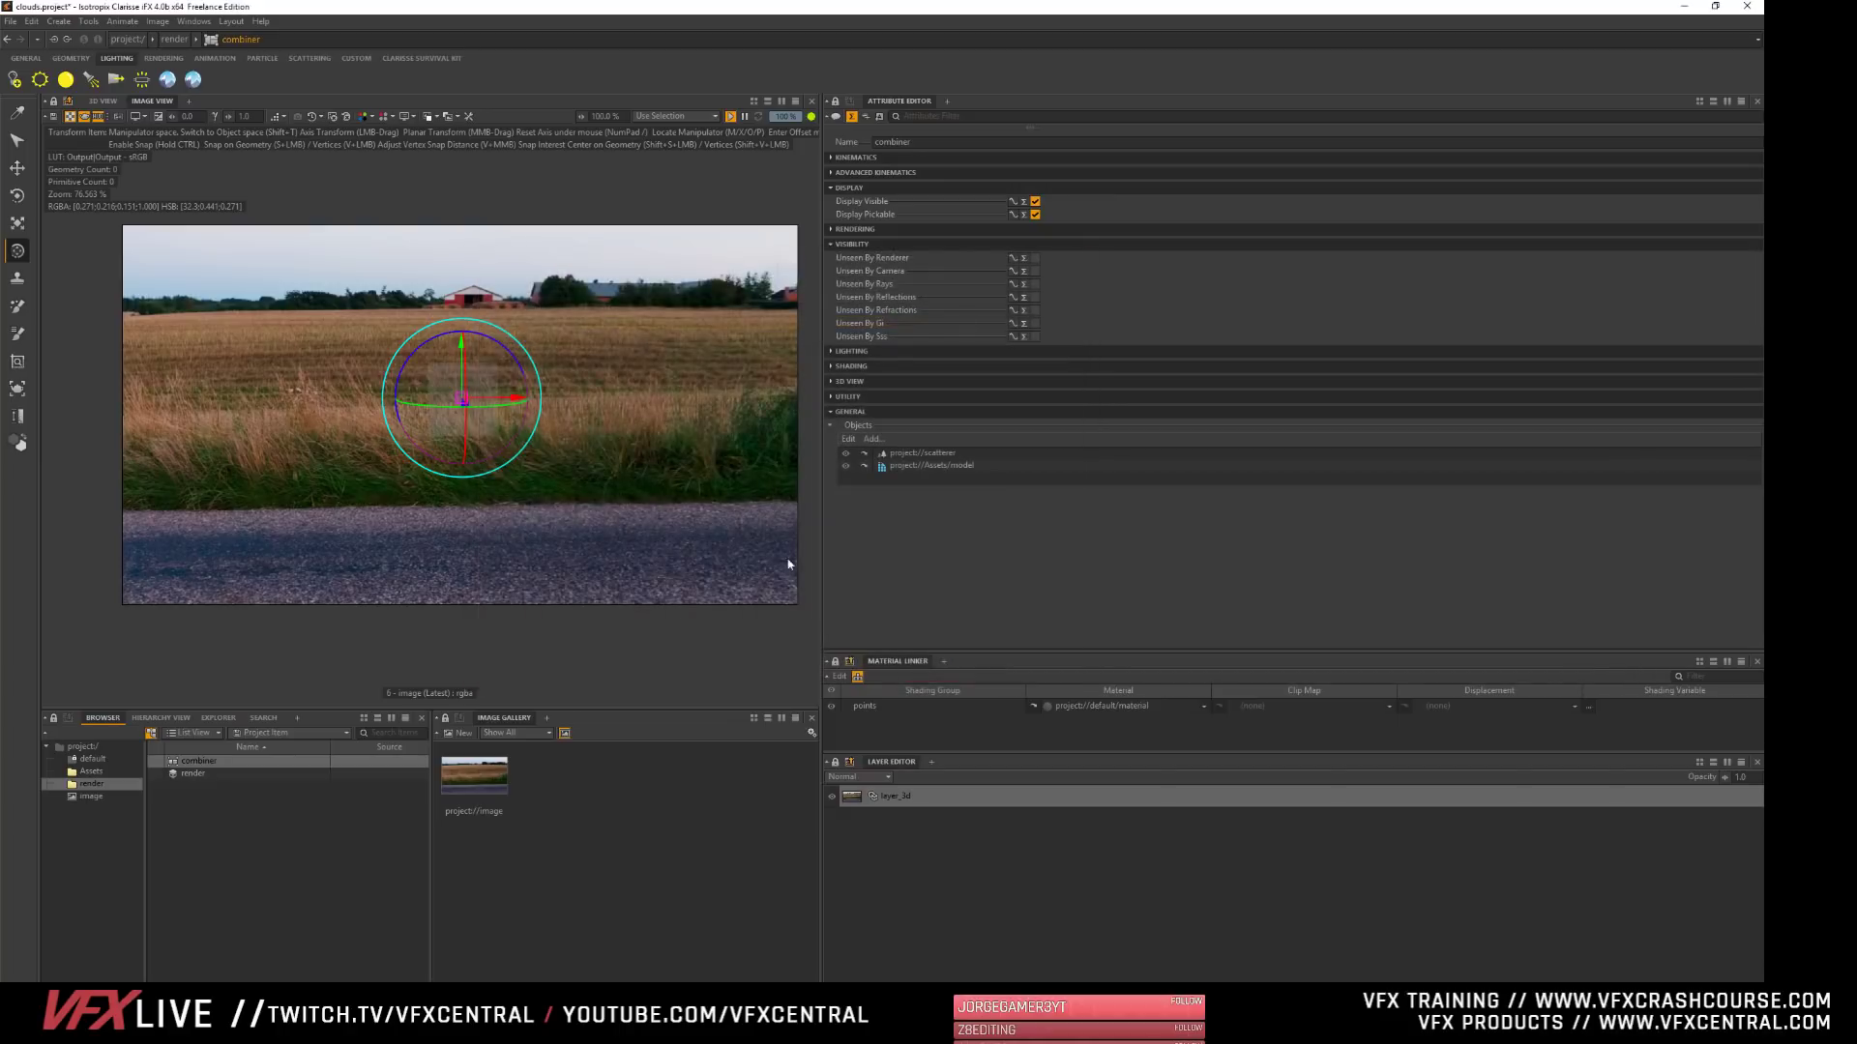
- Check the render group's inclusion and exclusion rules and examine the scattered scene in the 3D view
{"action": "left_click", "coordinate": [199, 774]}
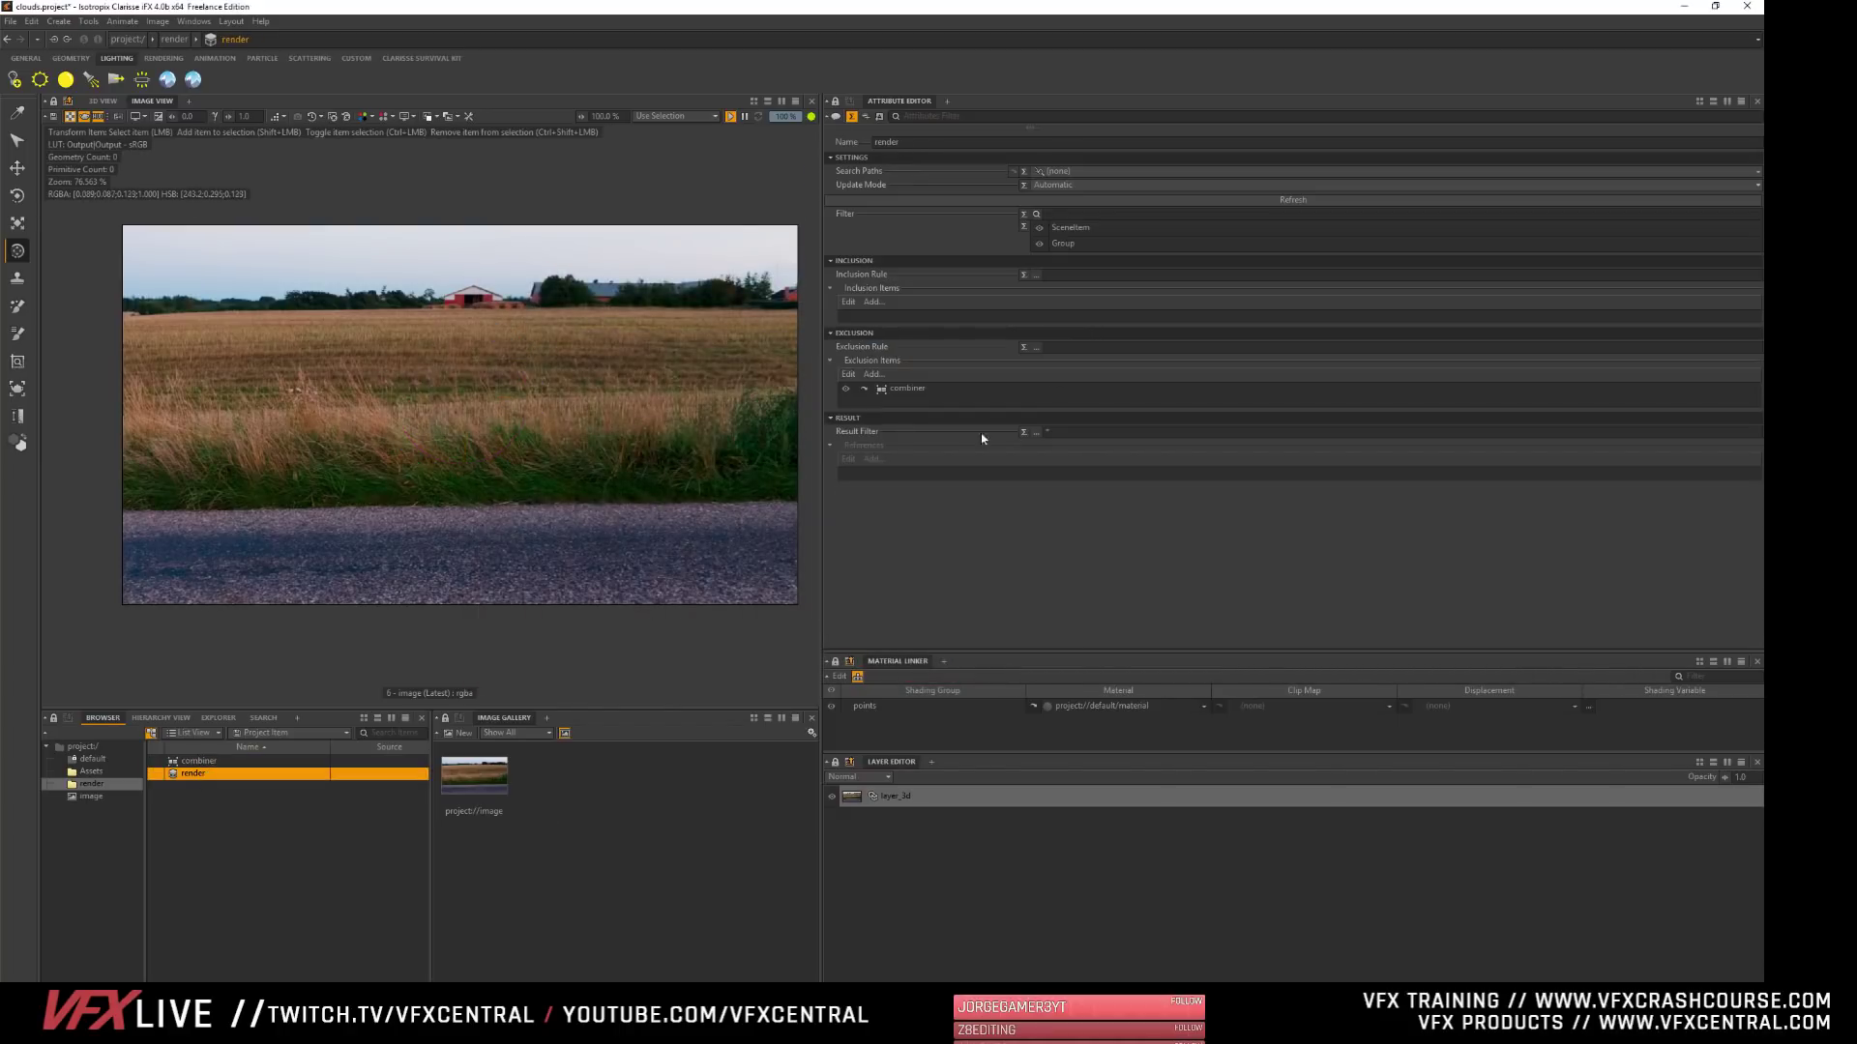
{"action": "left_click", "coordinate": [1045, 347]}
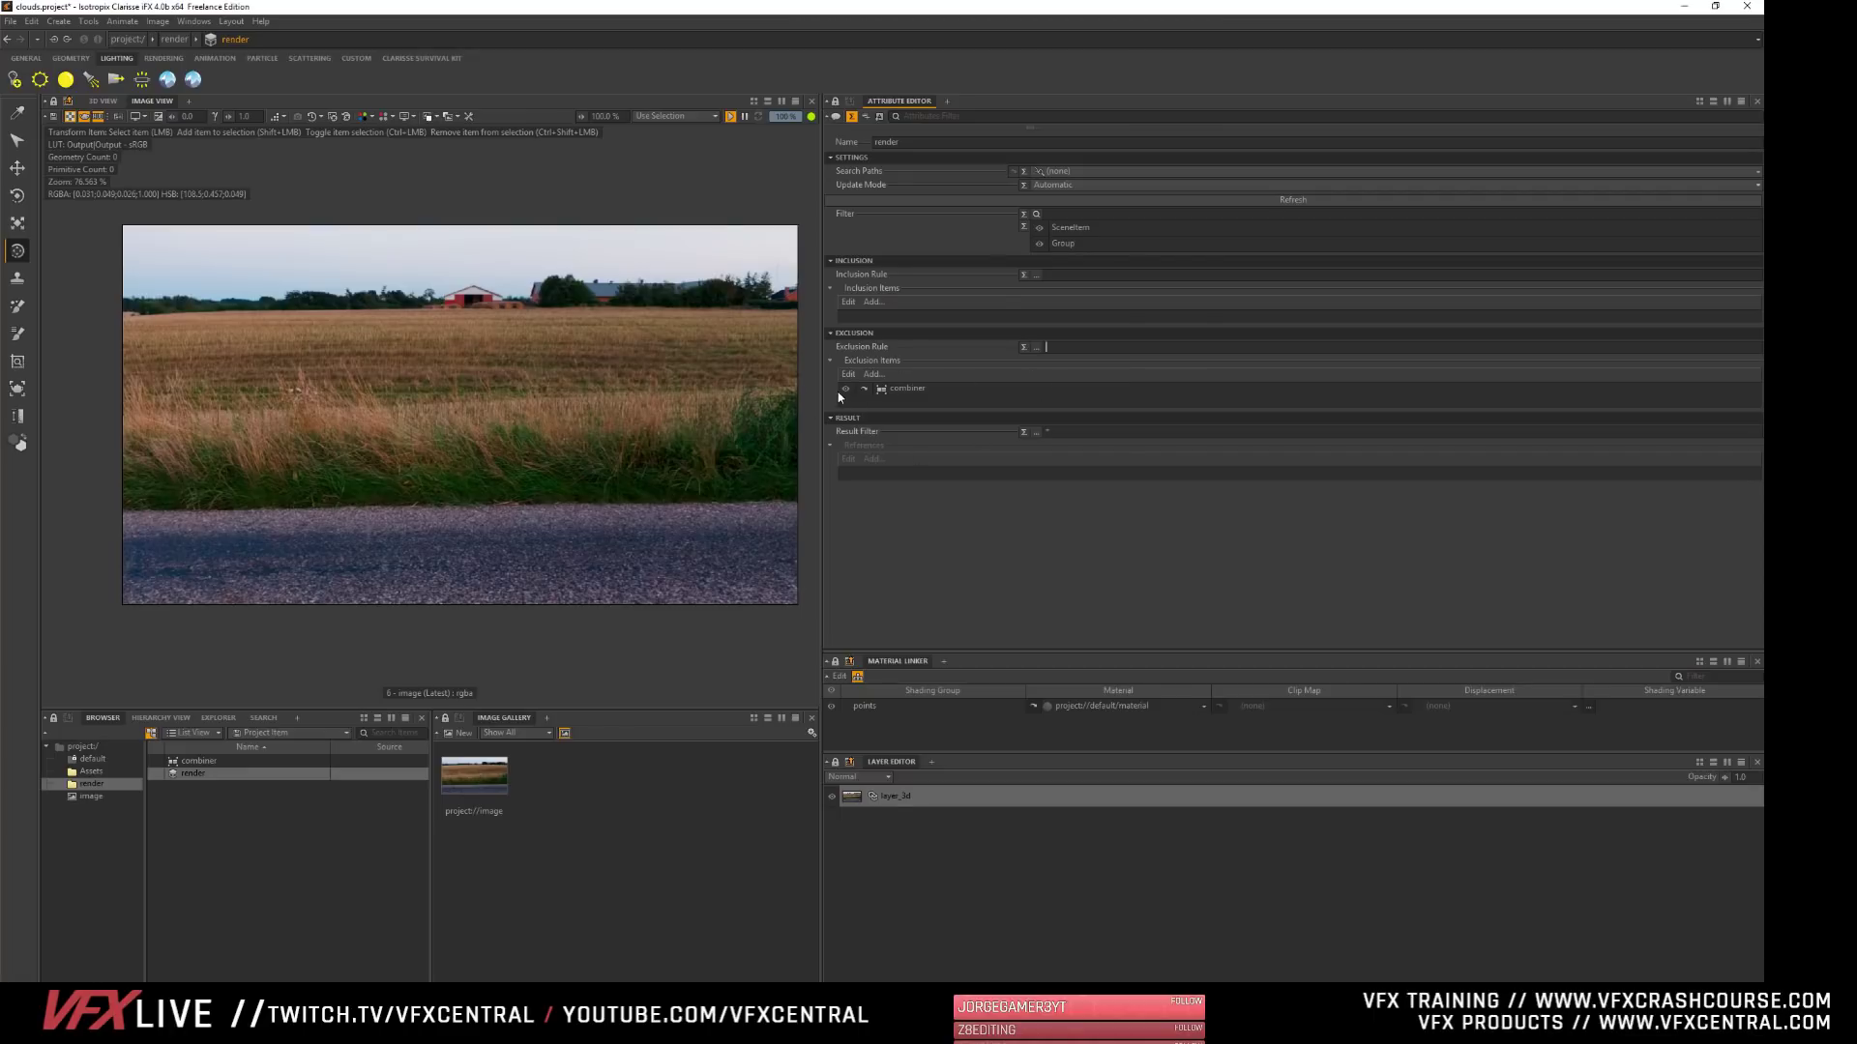
{"action": "left_click", "coordinate": [281, 831]}
{"action": "left_click", "coordinate": [109, 101]}
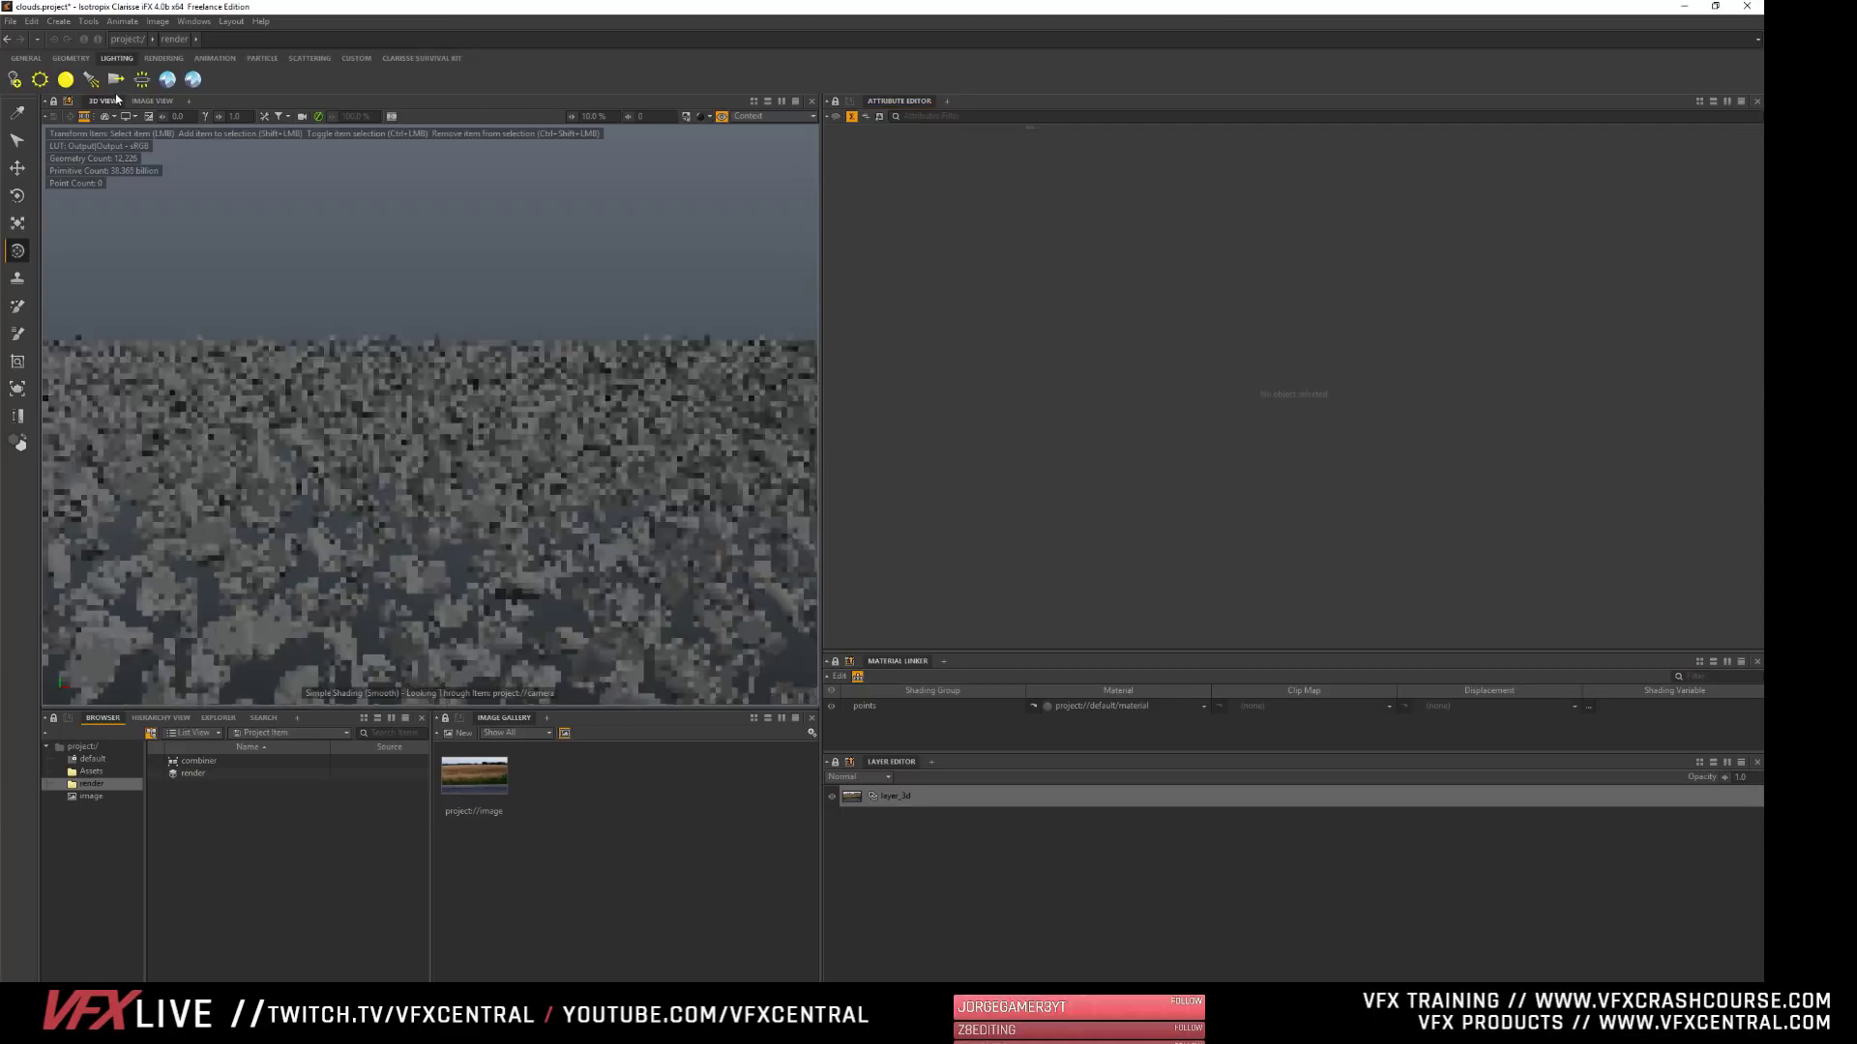
- Select the image's layer_3d to show its visibility attributes, and return to the image view
{"action": "left_click", "coordinate": [94, 796]}
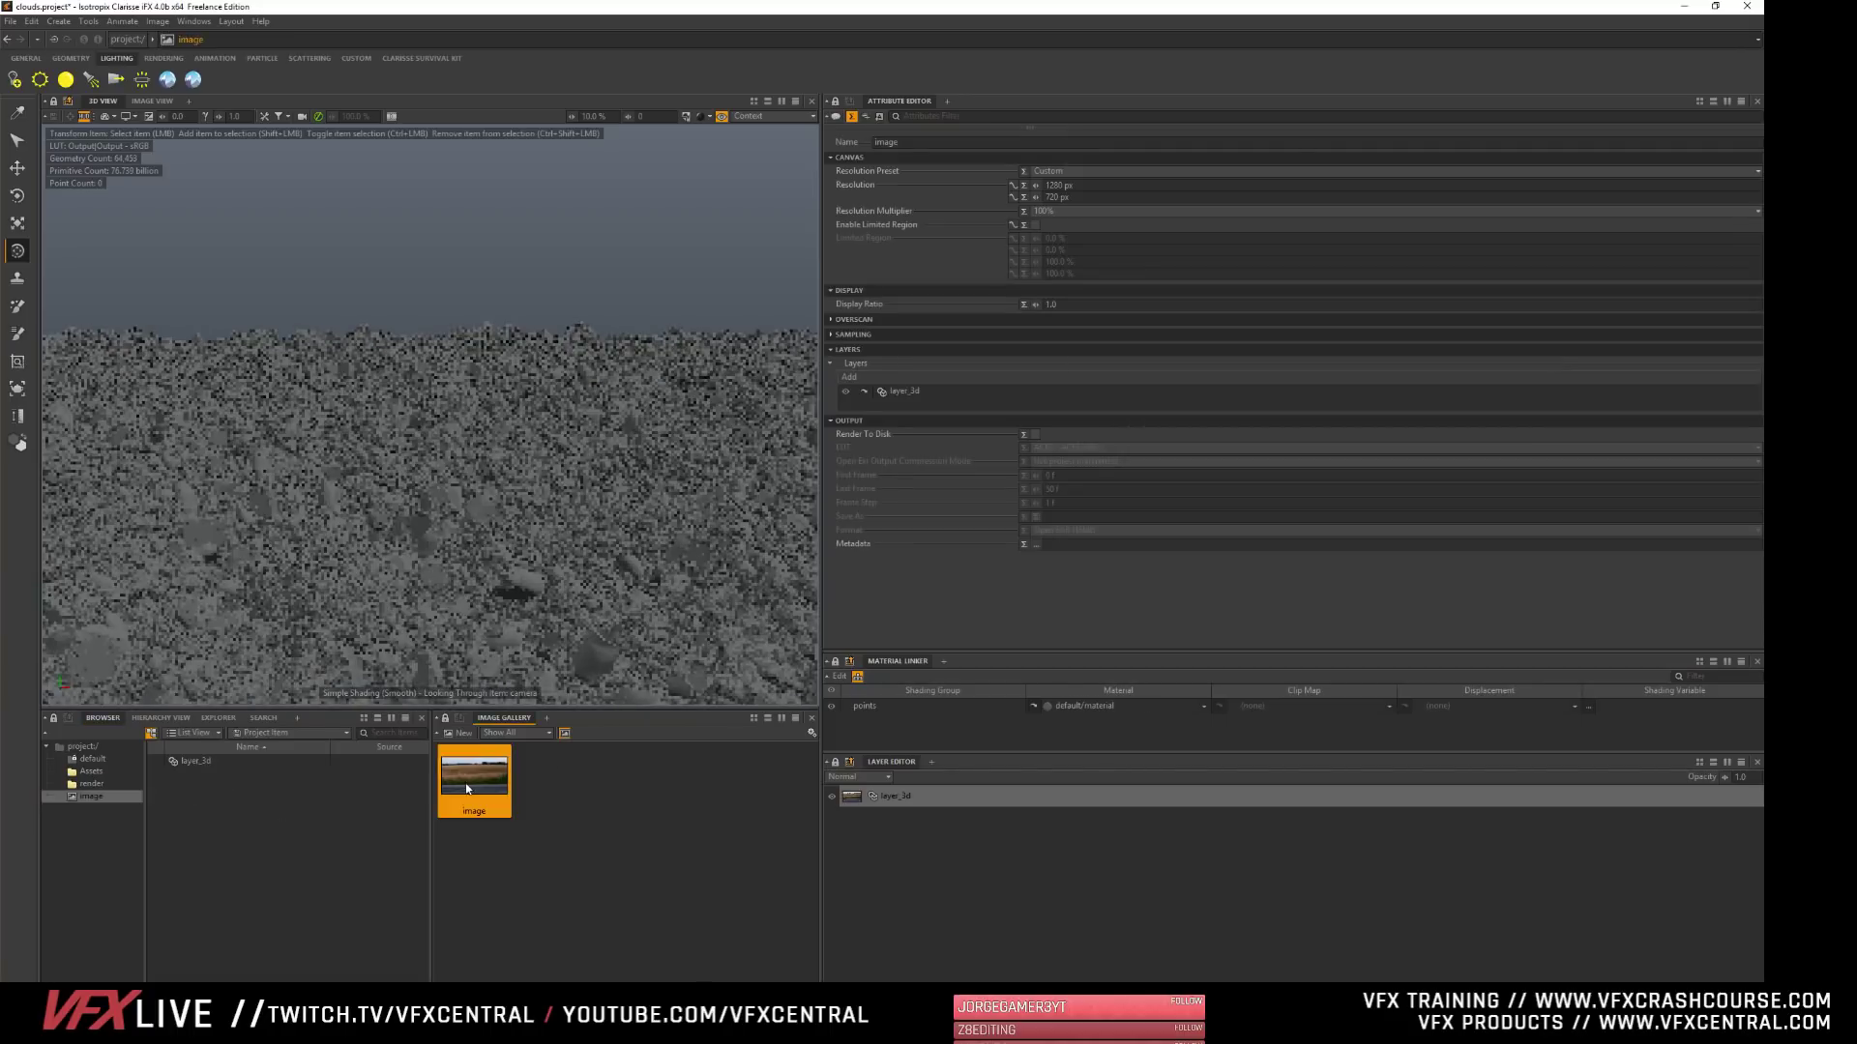
{"action": "left_click", "coordinate": [868, 798]}
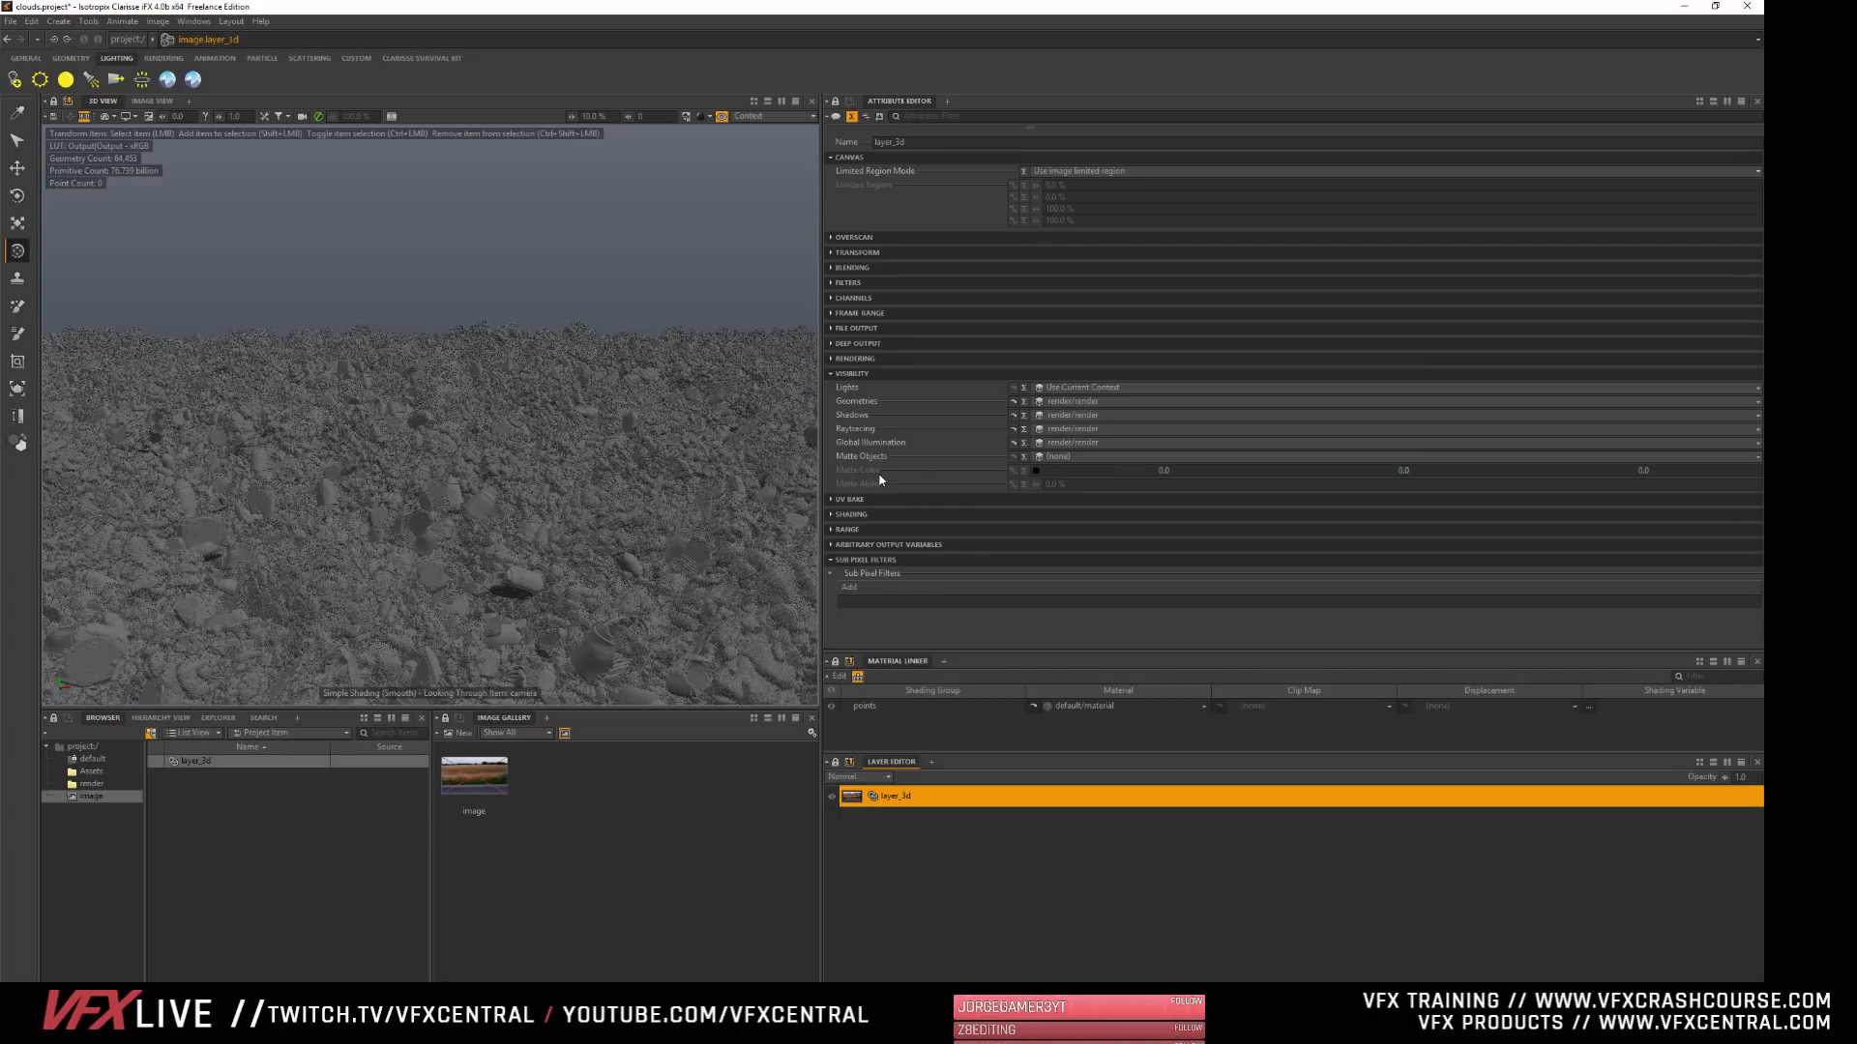
{"action": "left_click", "coordinate": [1074, 459]}
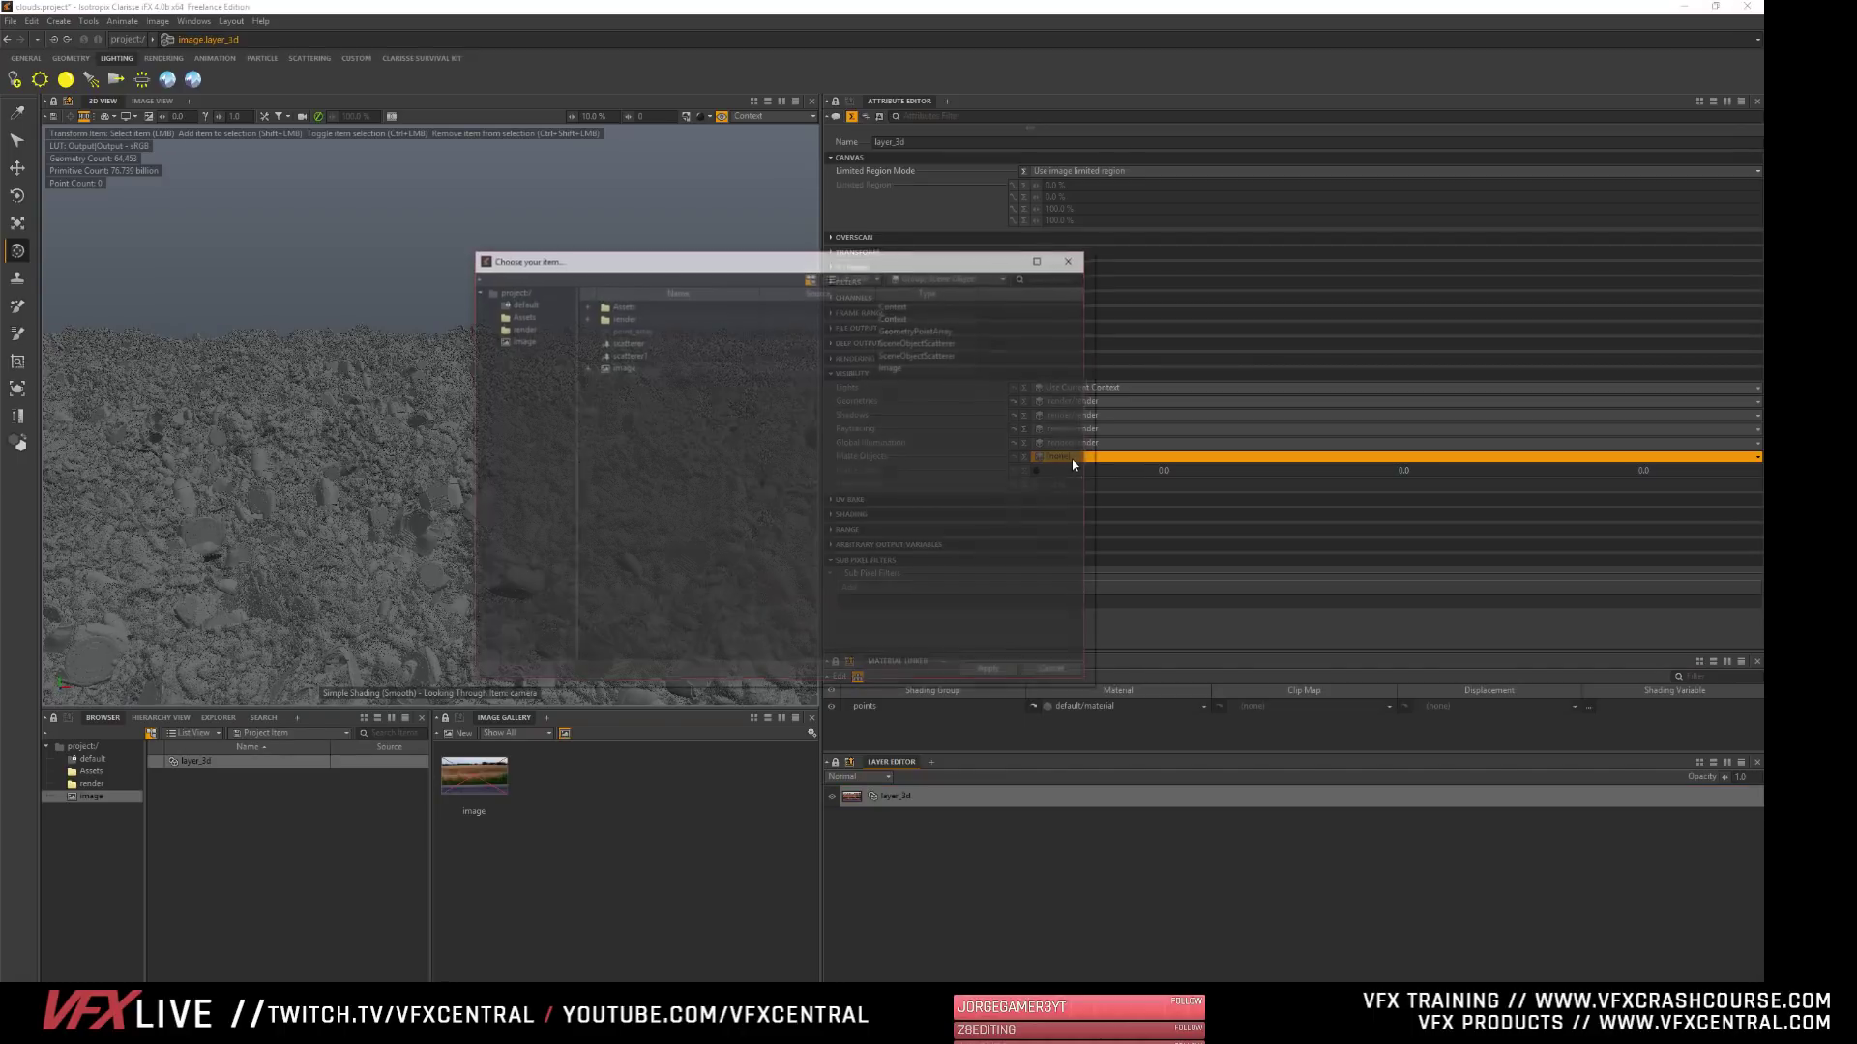
{"action": "left_click", "coordinate": [1056, 673]}
{"action": "left_click", "coordinate": [145, 101]}
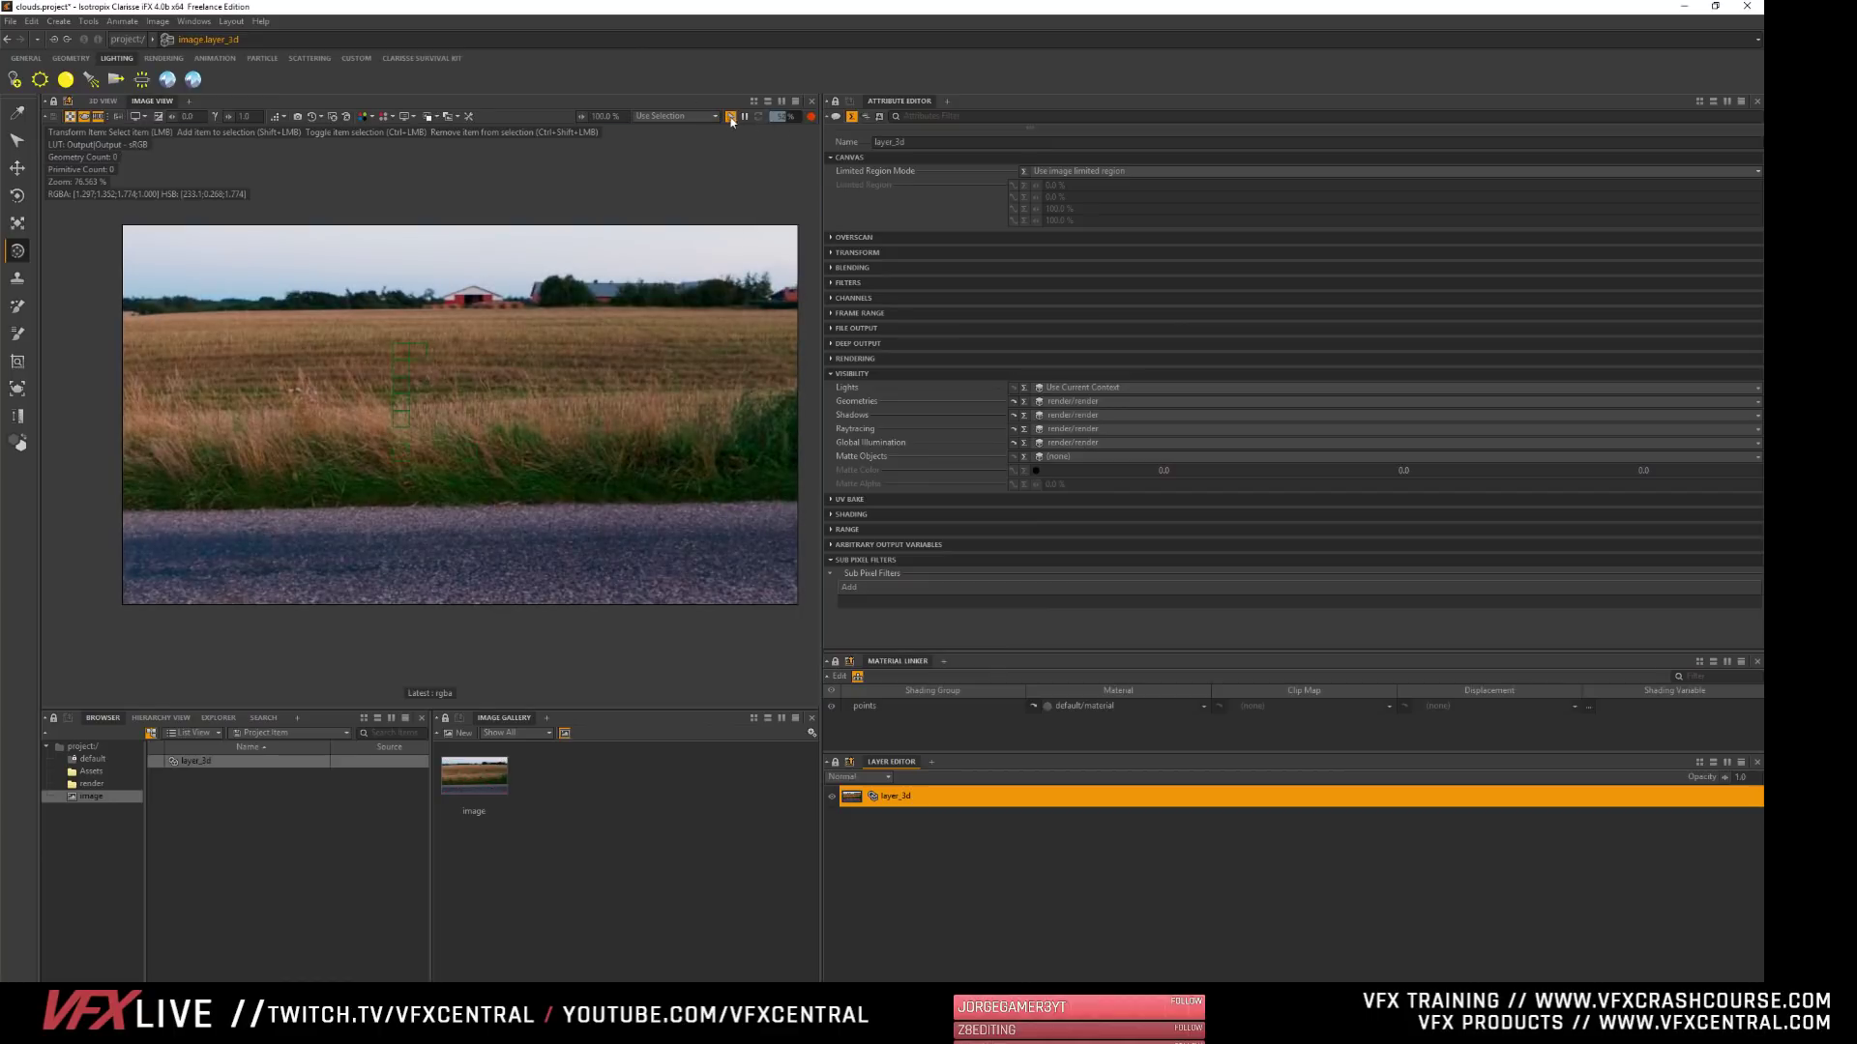
- Try Use Current Context for layer_3d's Geometries and reassign the render group to it
{"action": "left_click", "coordinate": [1054, 403]}
{"action": "left_click", "coordinate": [1010, 667]}
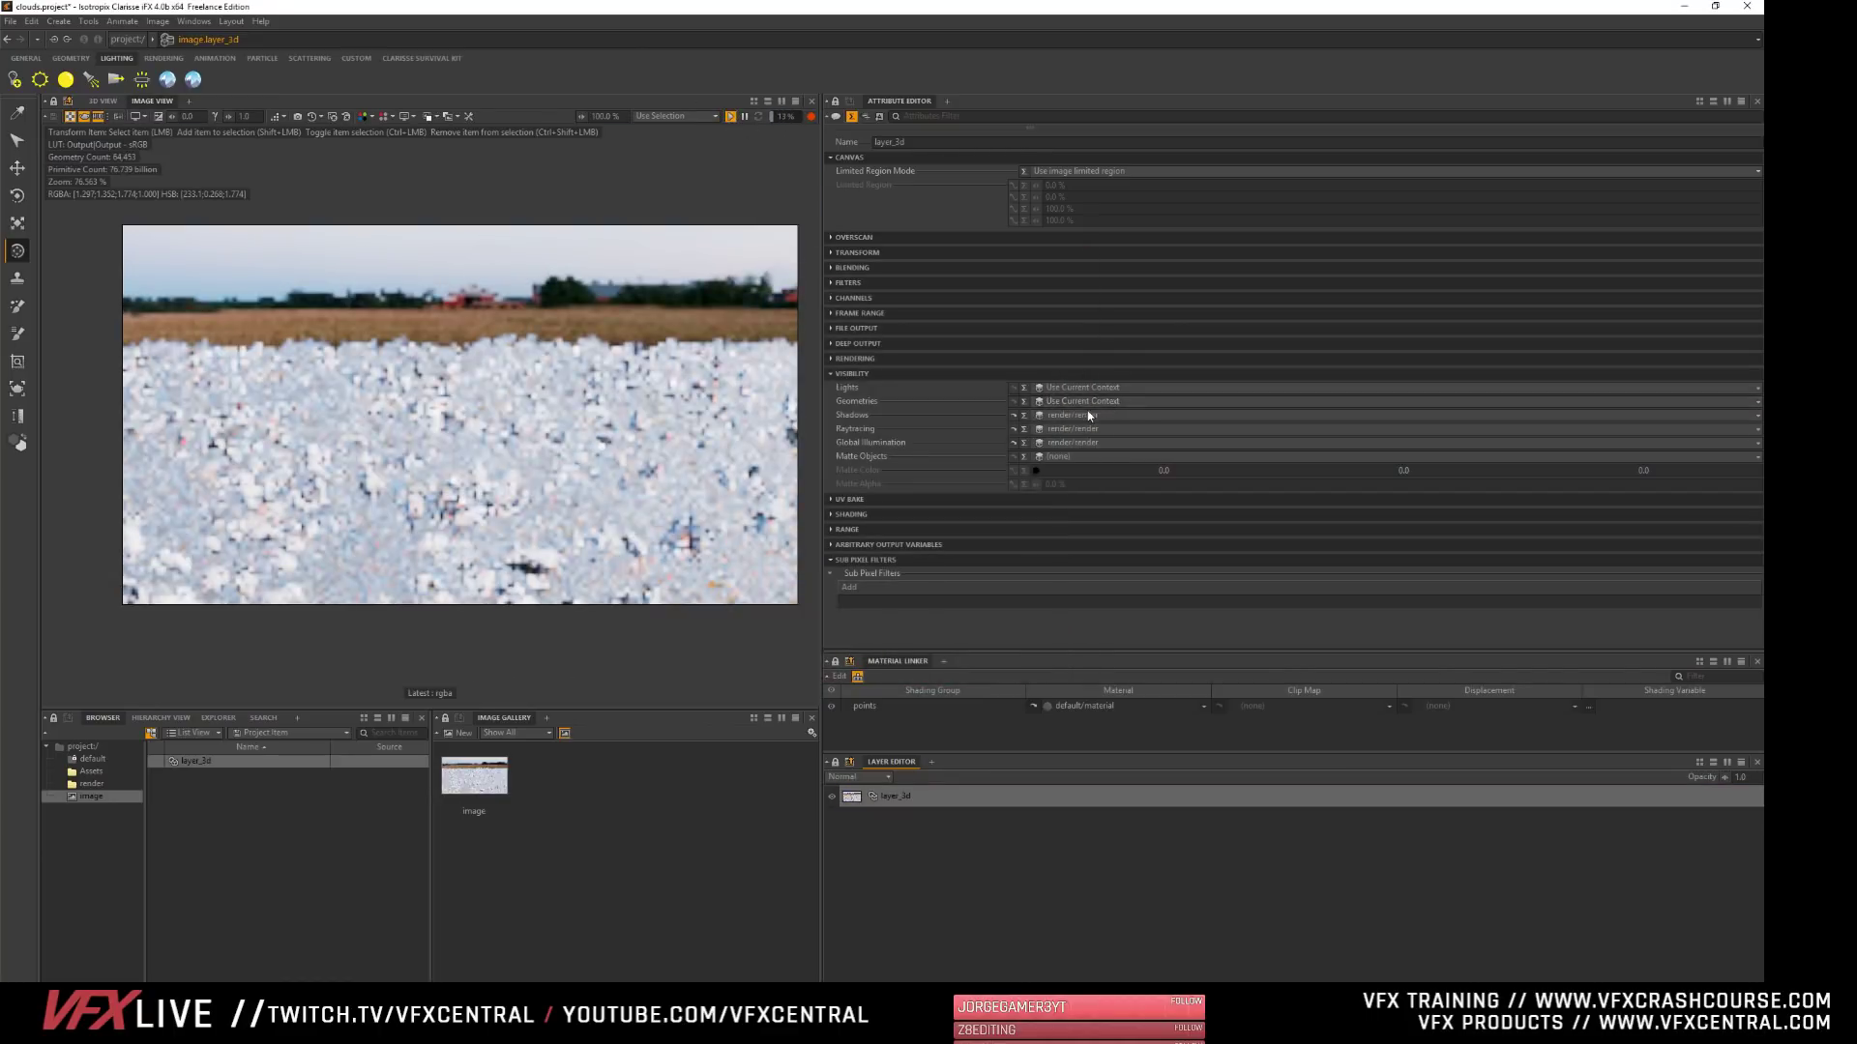
{"action": "left_click", "coordinate": [1083, 401]}
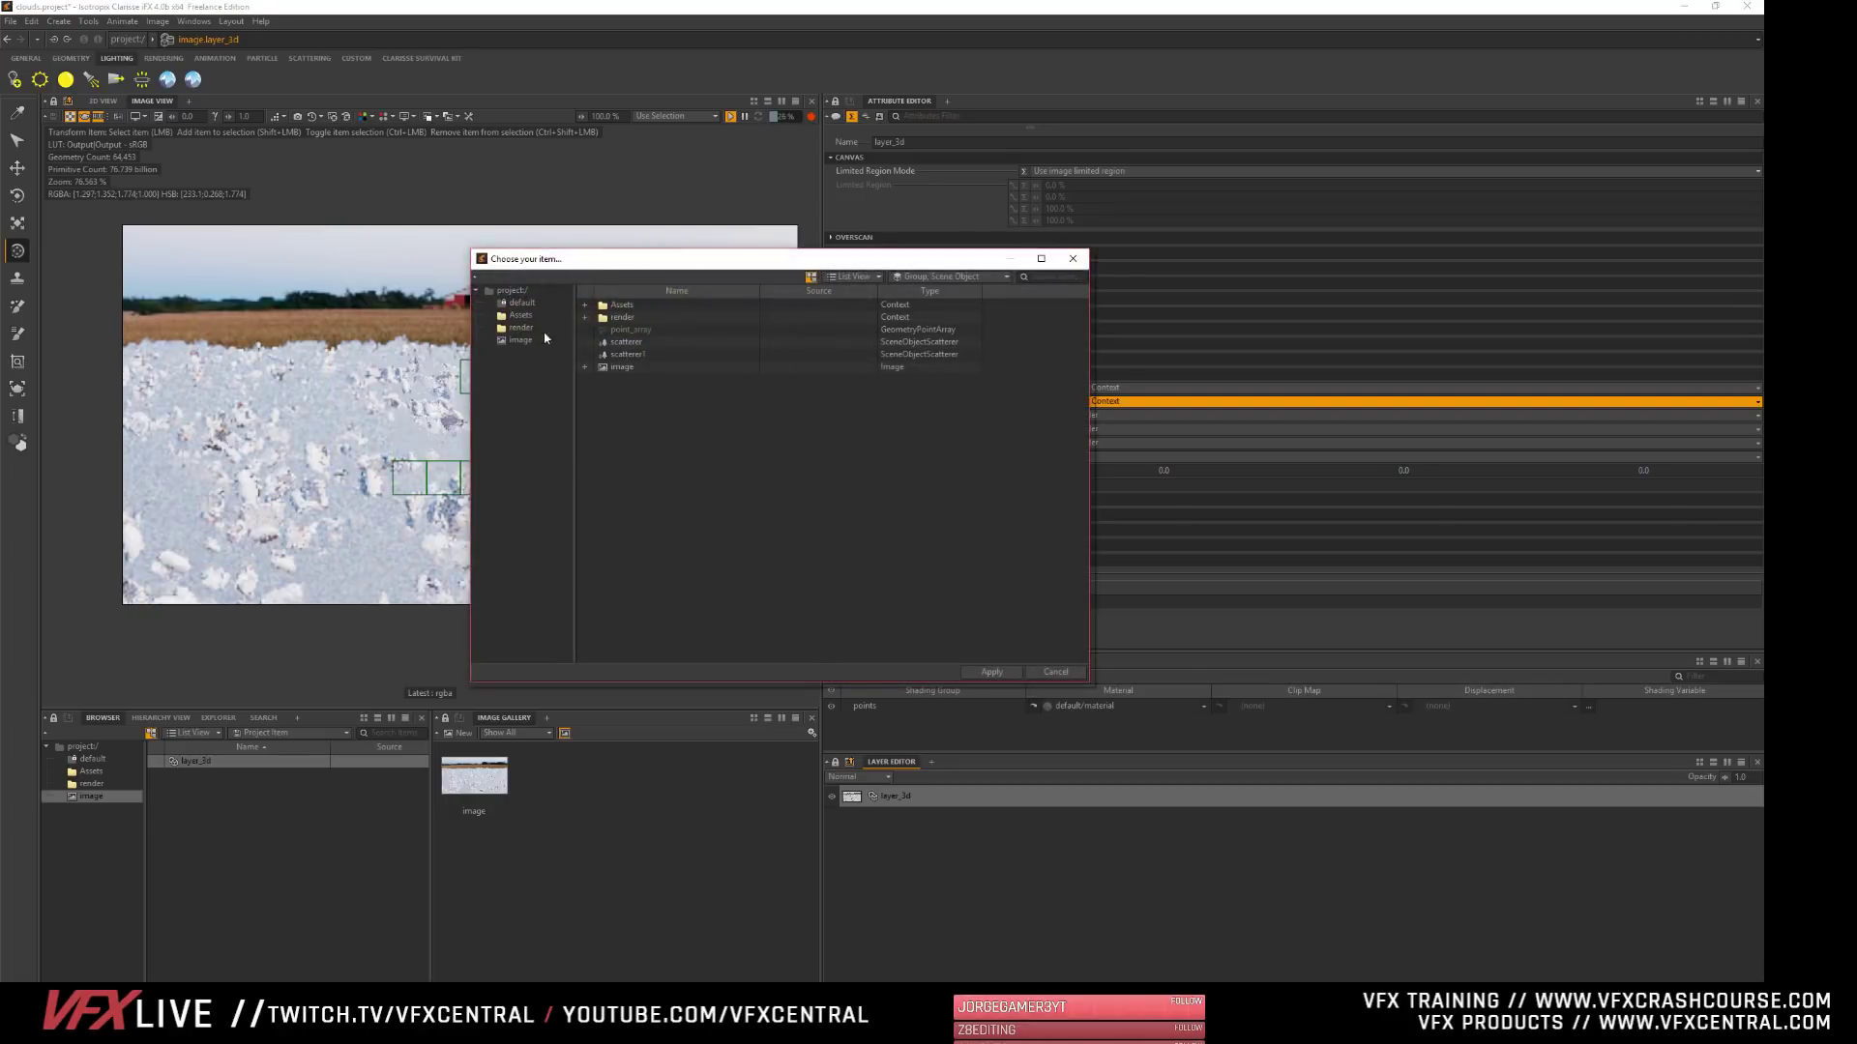
{"action": "double_click", "coordinate": [622, 366]}
{"action": "left_click", "coordinate": [624, 317]}
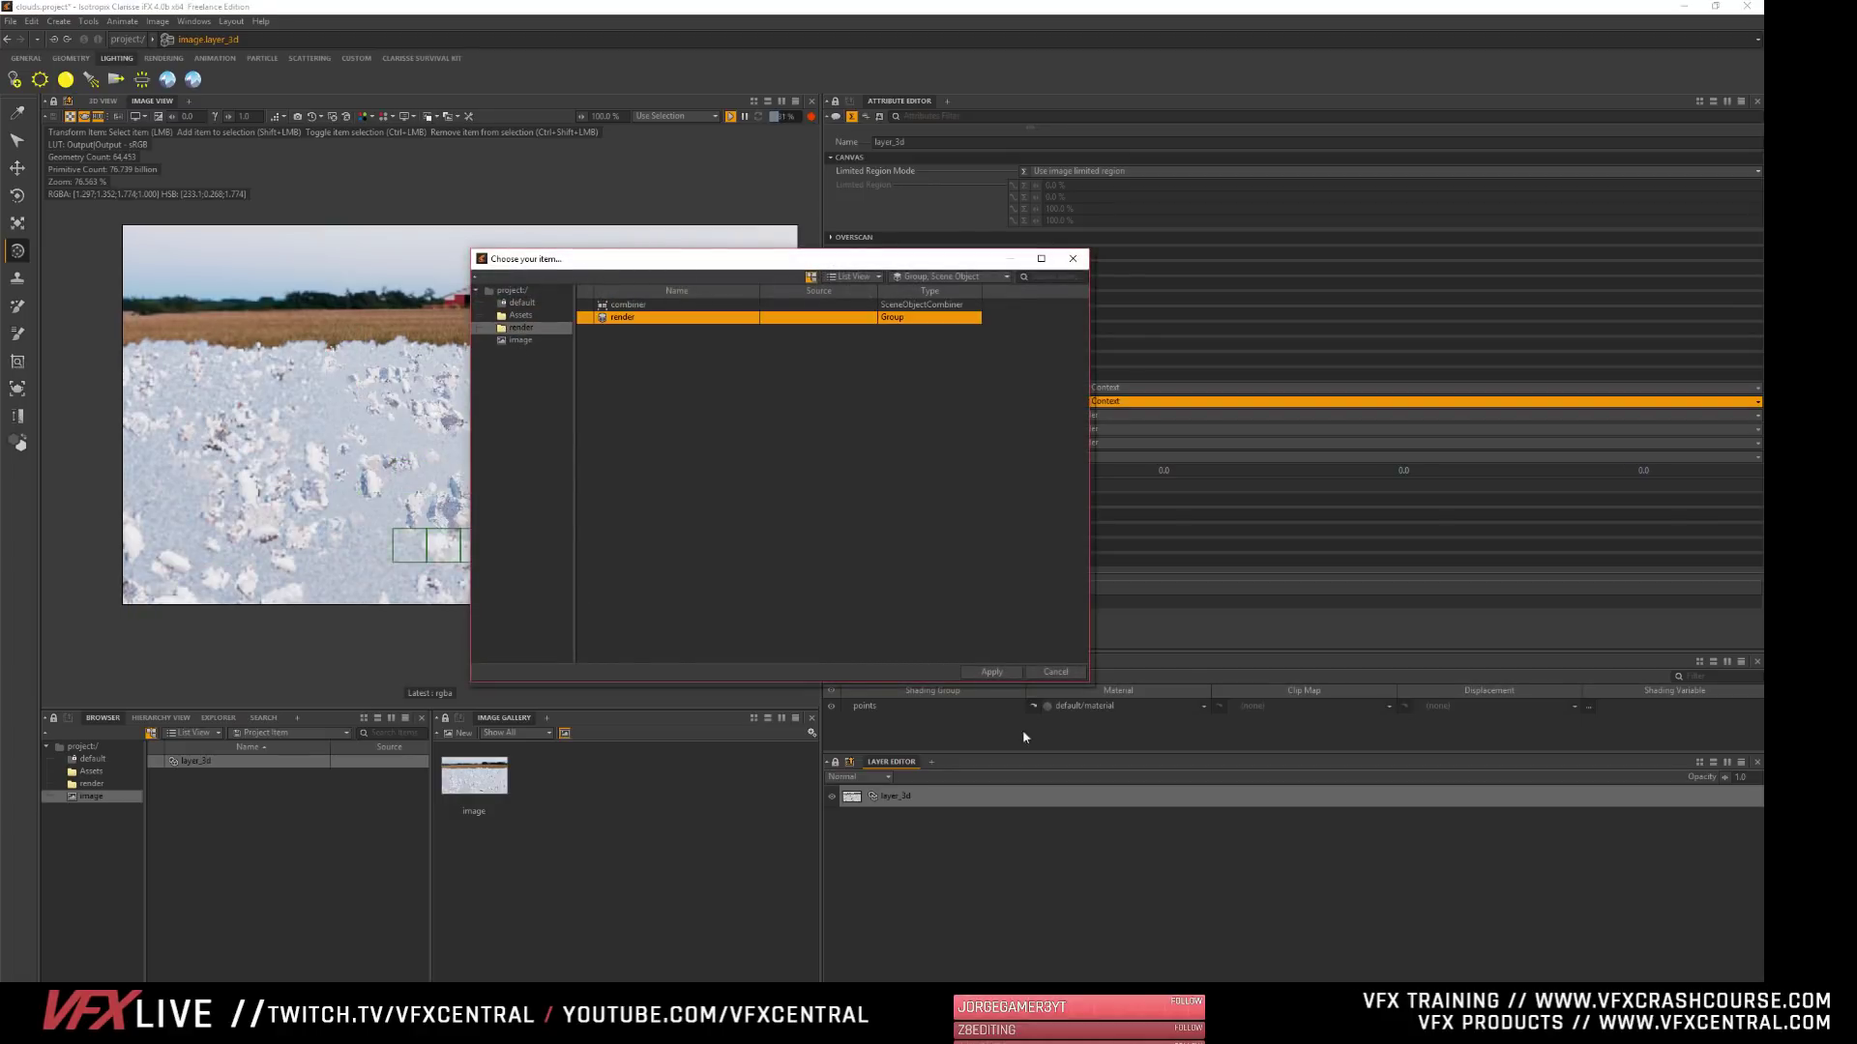
{"action": "left_click", "coordinate": [991, 671]}
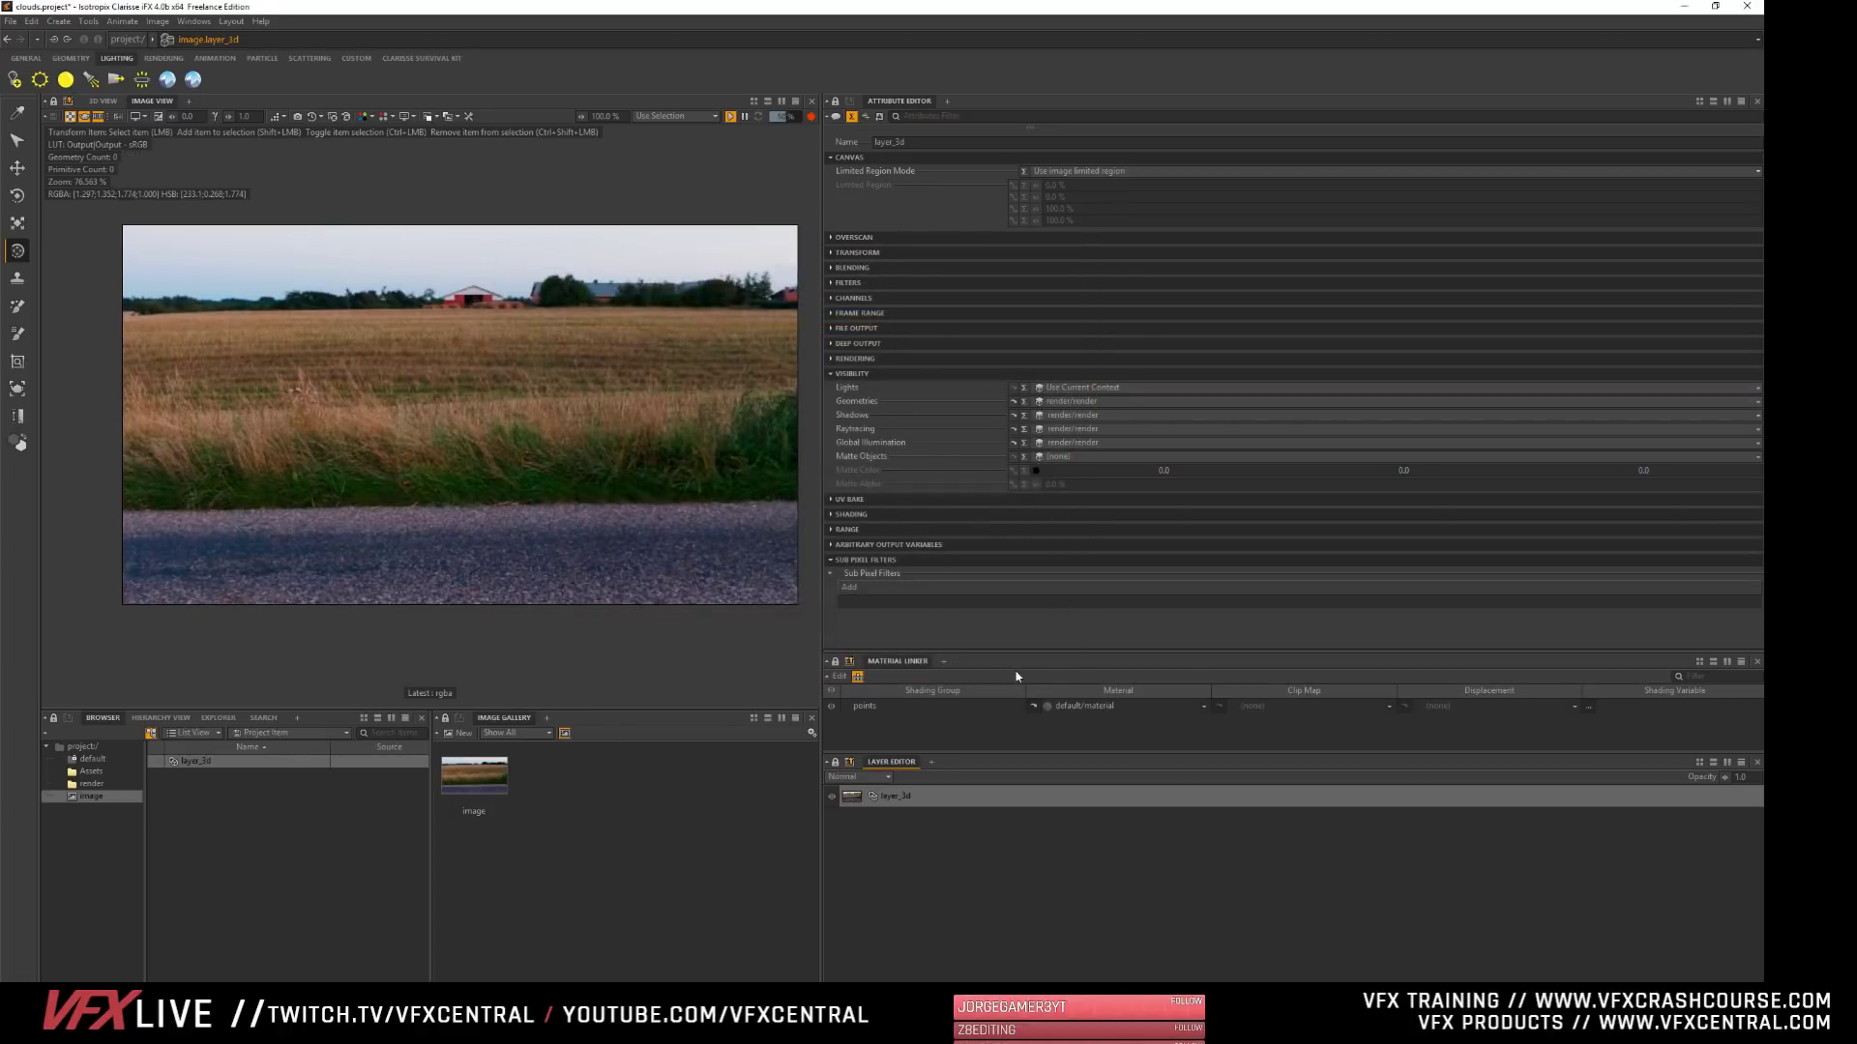
- Assign the combiner in the render context to layer_3d's Geometries and Shadows visibility
{"action": "double_click", "coordinate": [1052, 401]}
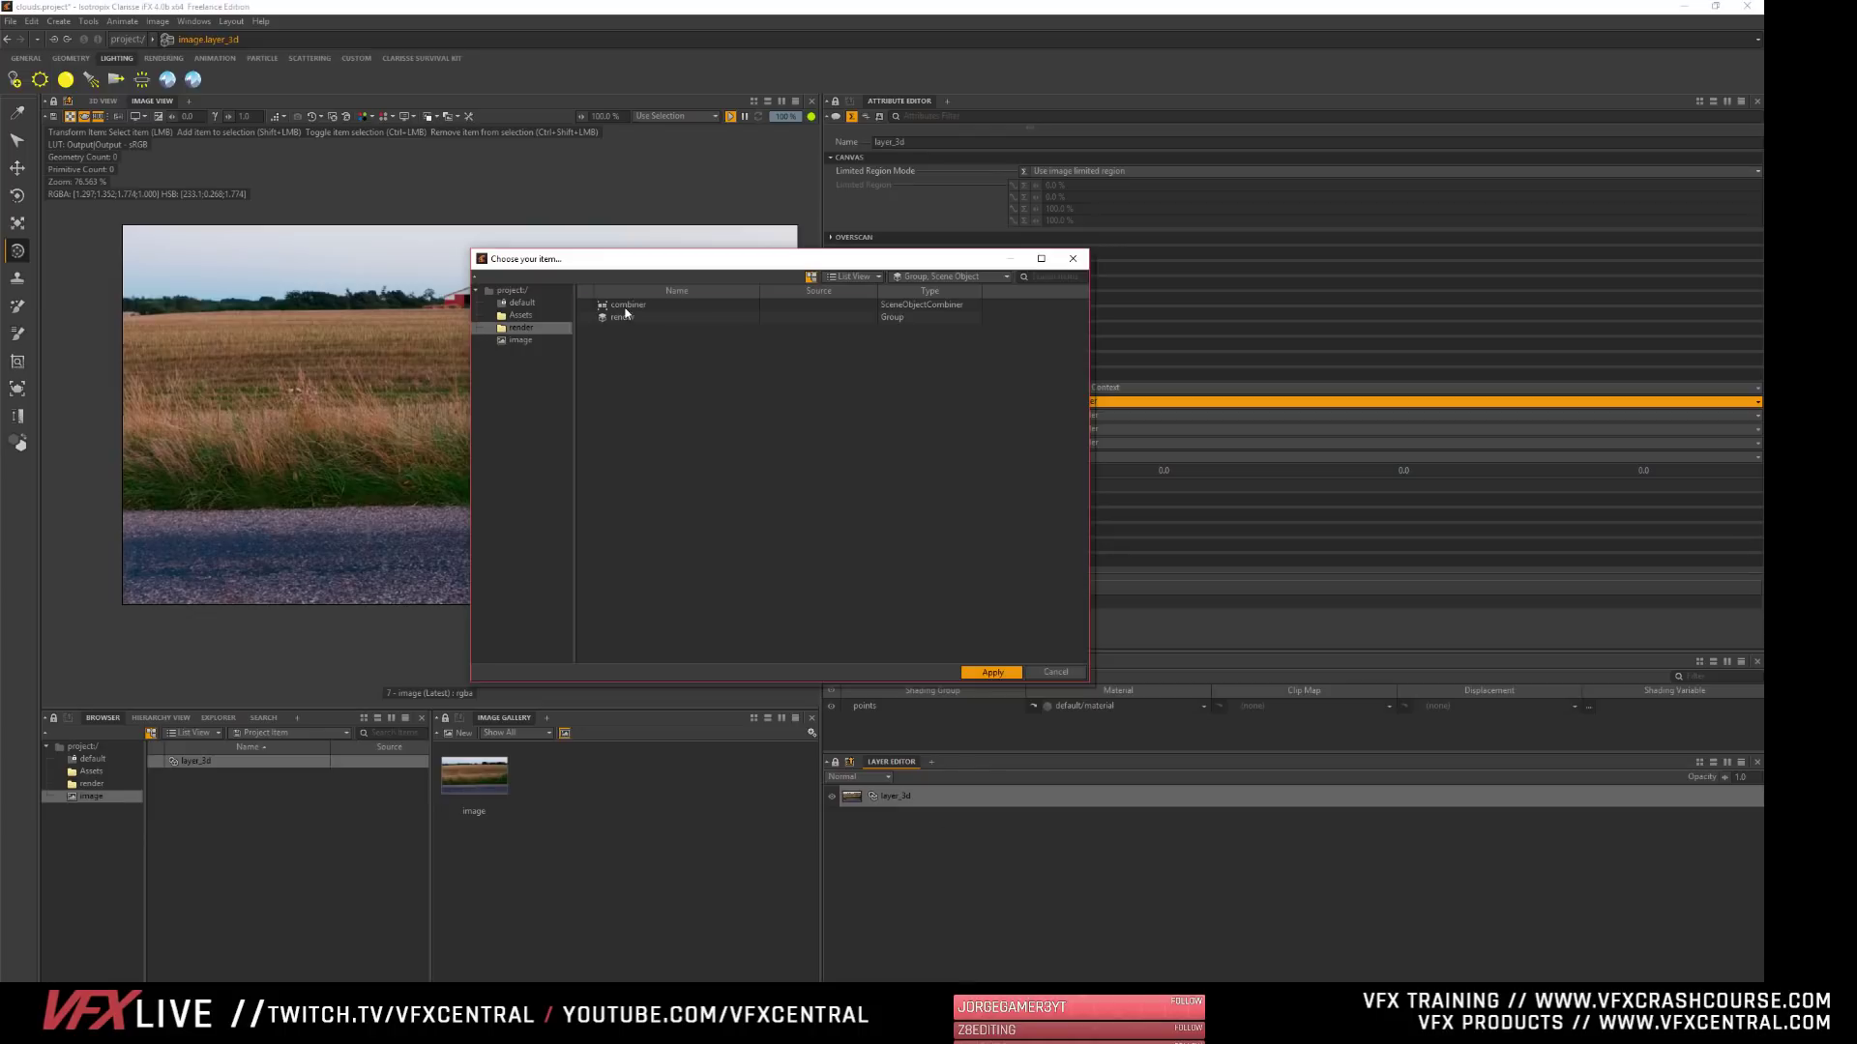
{"action": "left_click", "coordinate": [627, 305]}
{"action": "left_click", "coordinate": [991, 673]}
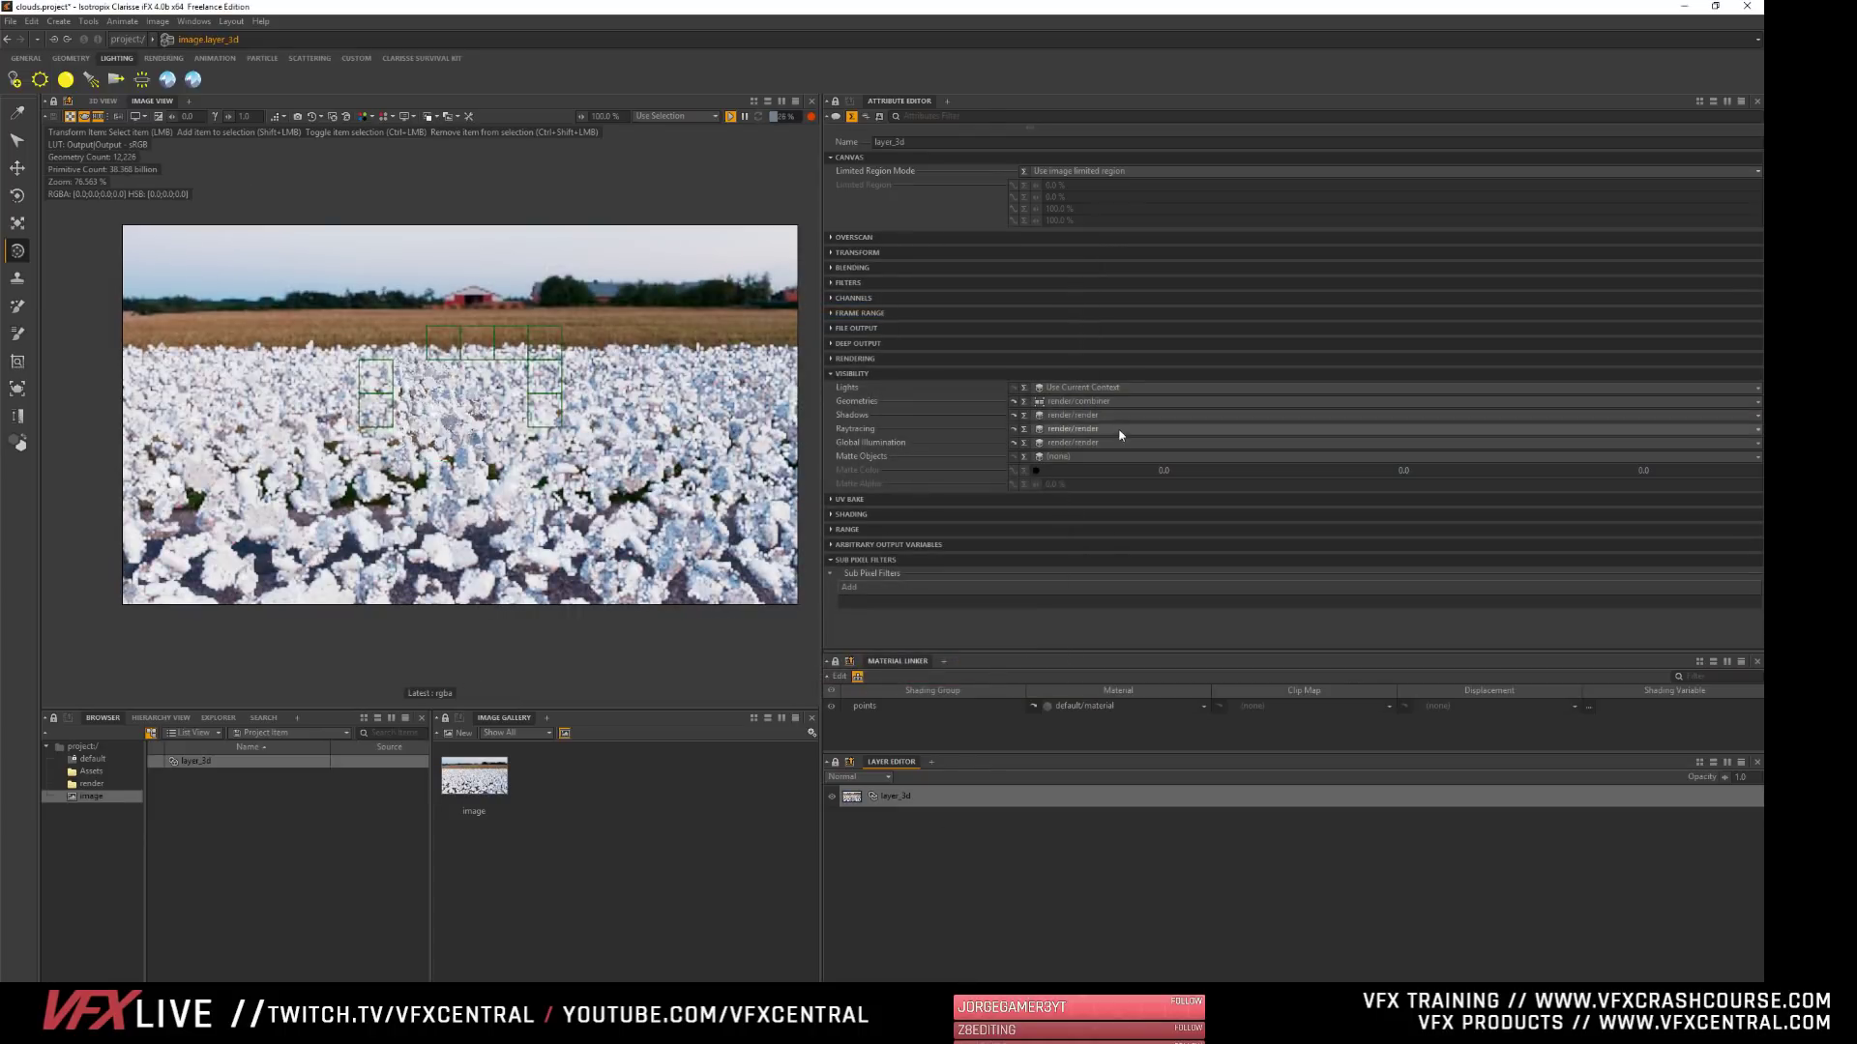
{"action": "double_click", "coordinate": [1062, 414]}
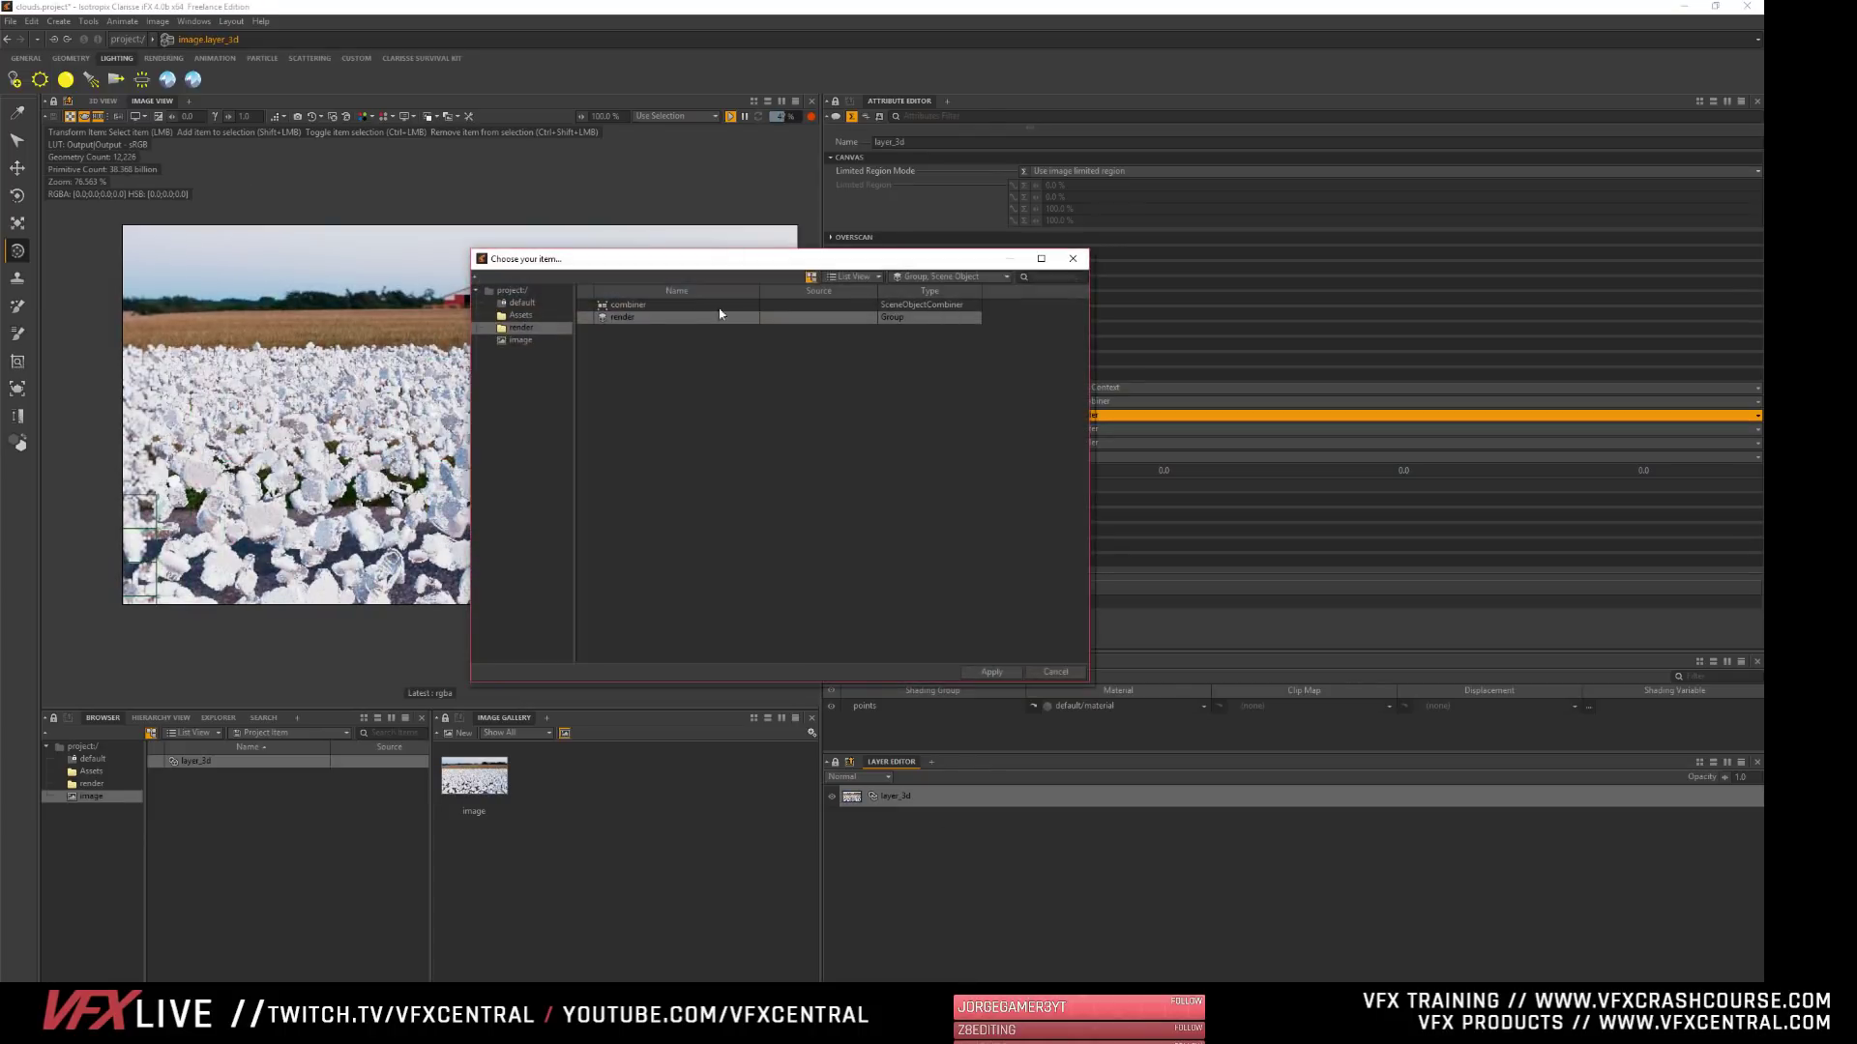
{"action": "left_click", "coordinate": [719, 304]}
{"action": "left_click", "coordinate": [990, 672]}
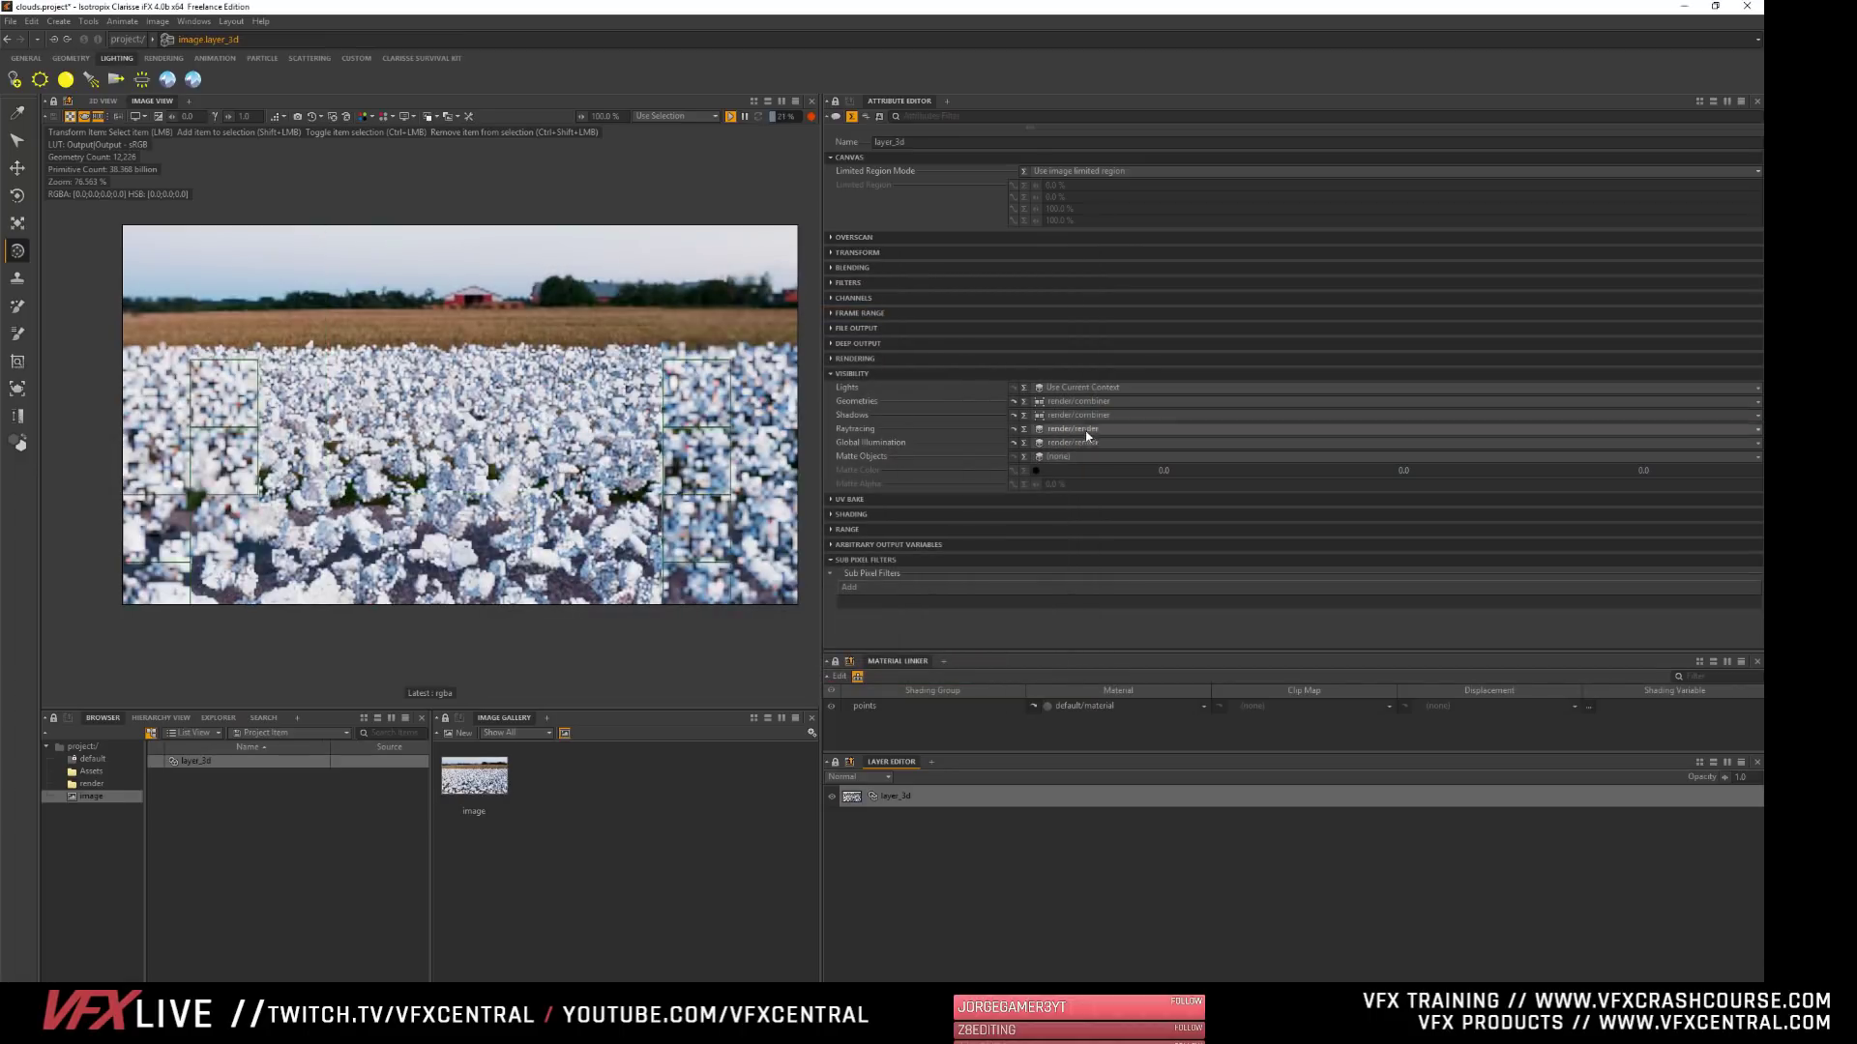
- Assign the combiner in the render context to layer_3d's Raytracing and Global Illumination visibility
{"action": "double_click", "coordinate": [1070, 428]}
{"action": "left_click", "coordinate": [629, 305]}
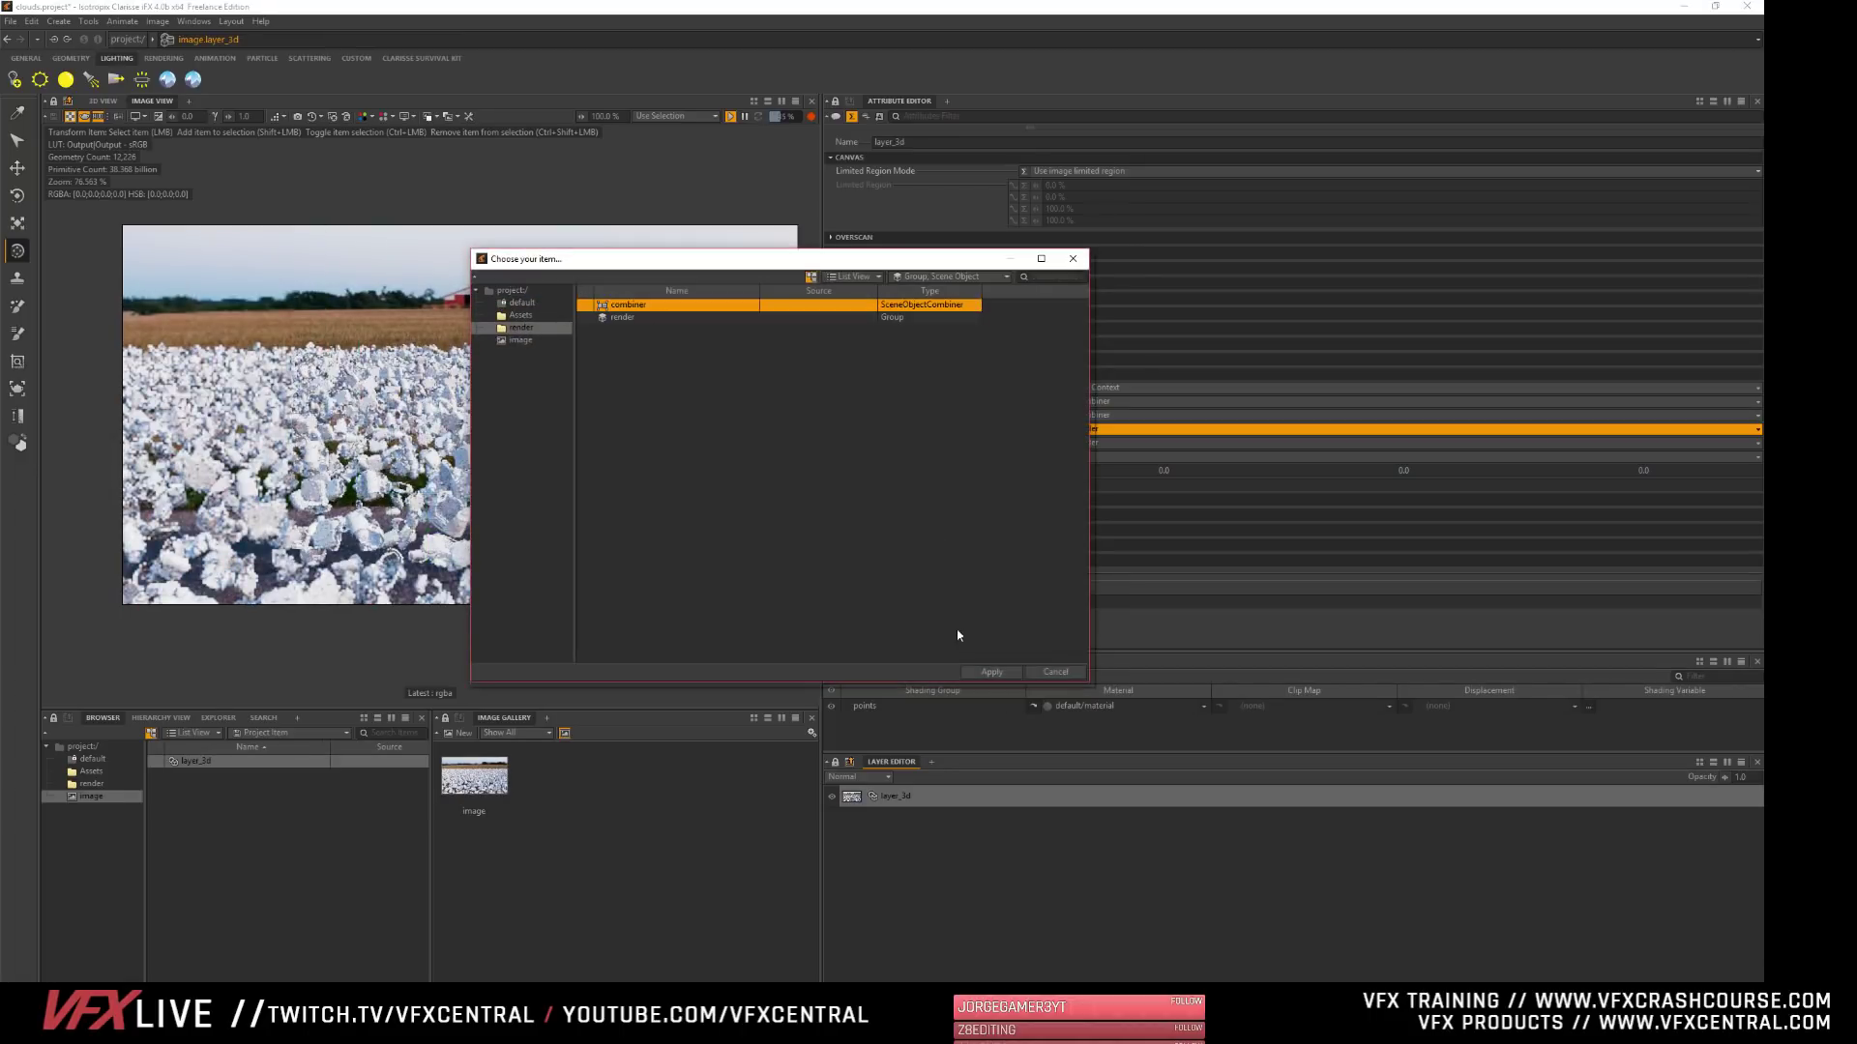
{"action": "left_click", "coordinate": [991, 672]}
{"action": "double_click", "coordinate": [1066, 443]}
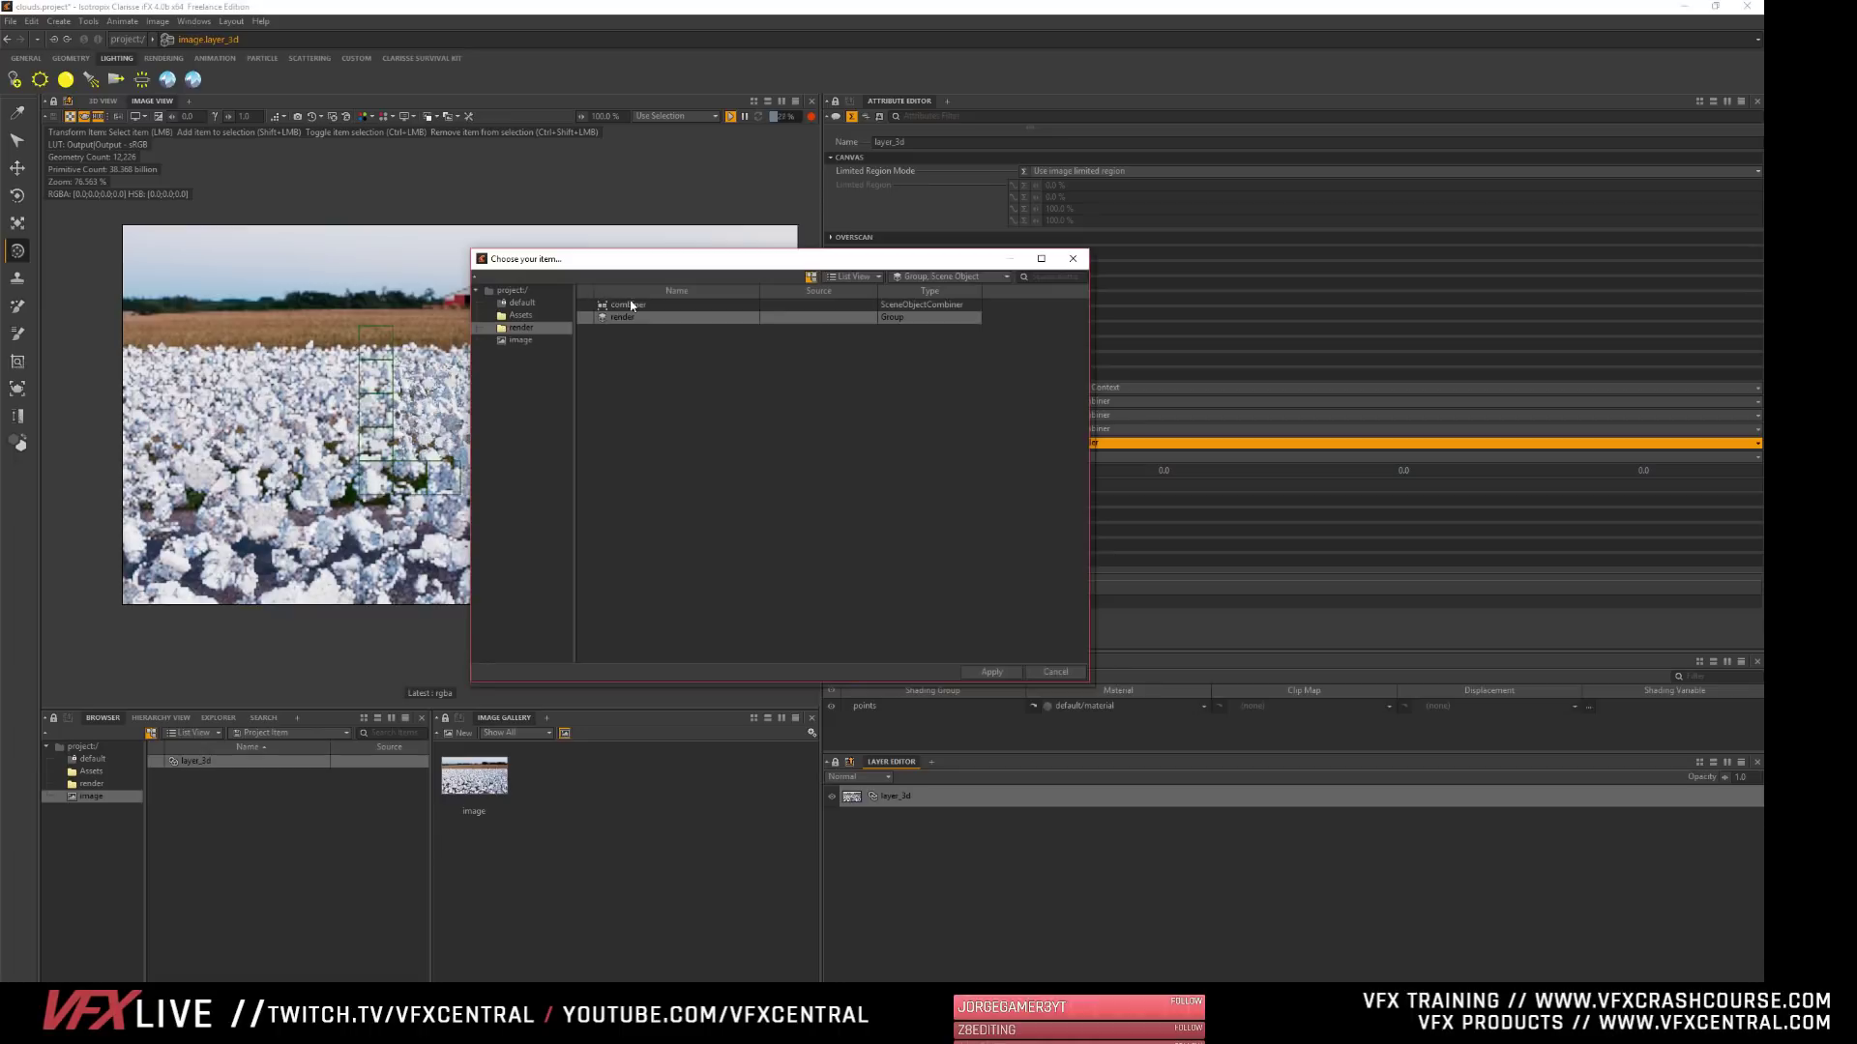
{"action": "left_click", "coordinate": [631, 304]}
{"action": "left_click", "coordinate": [991, 672]}
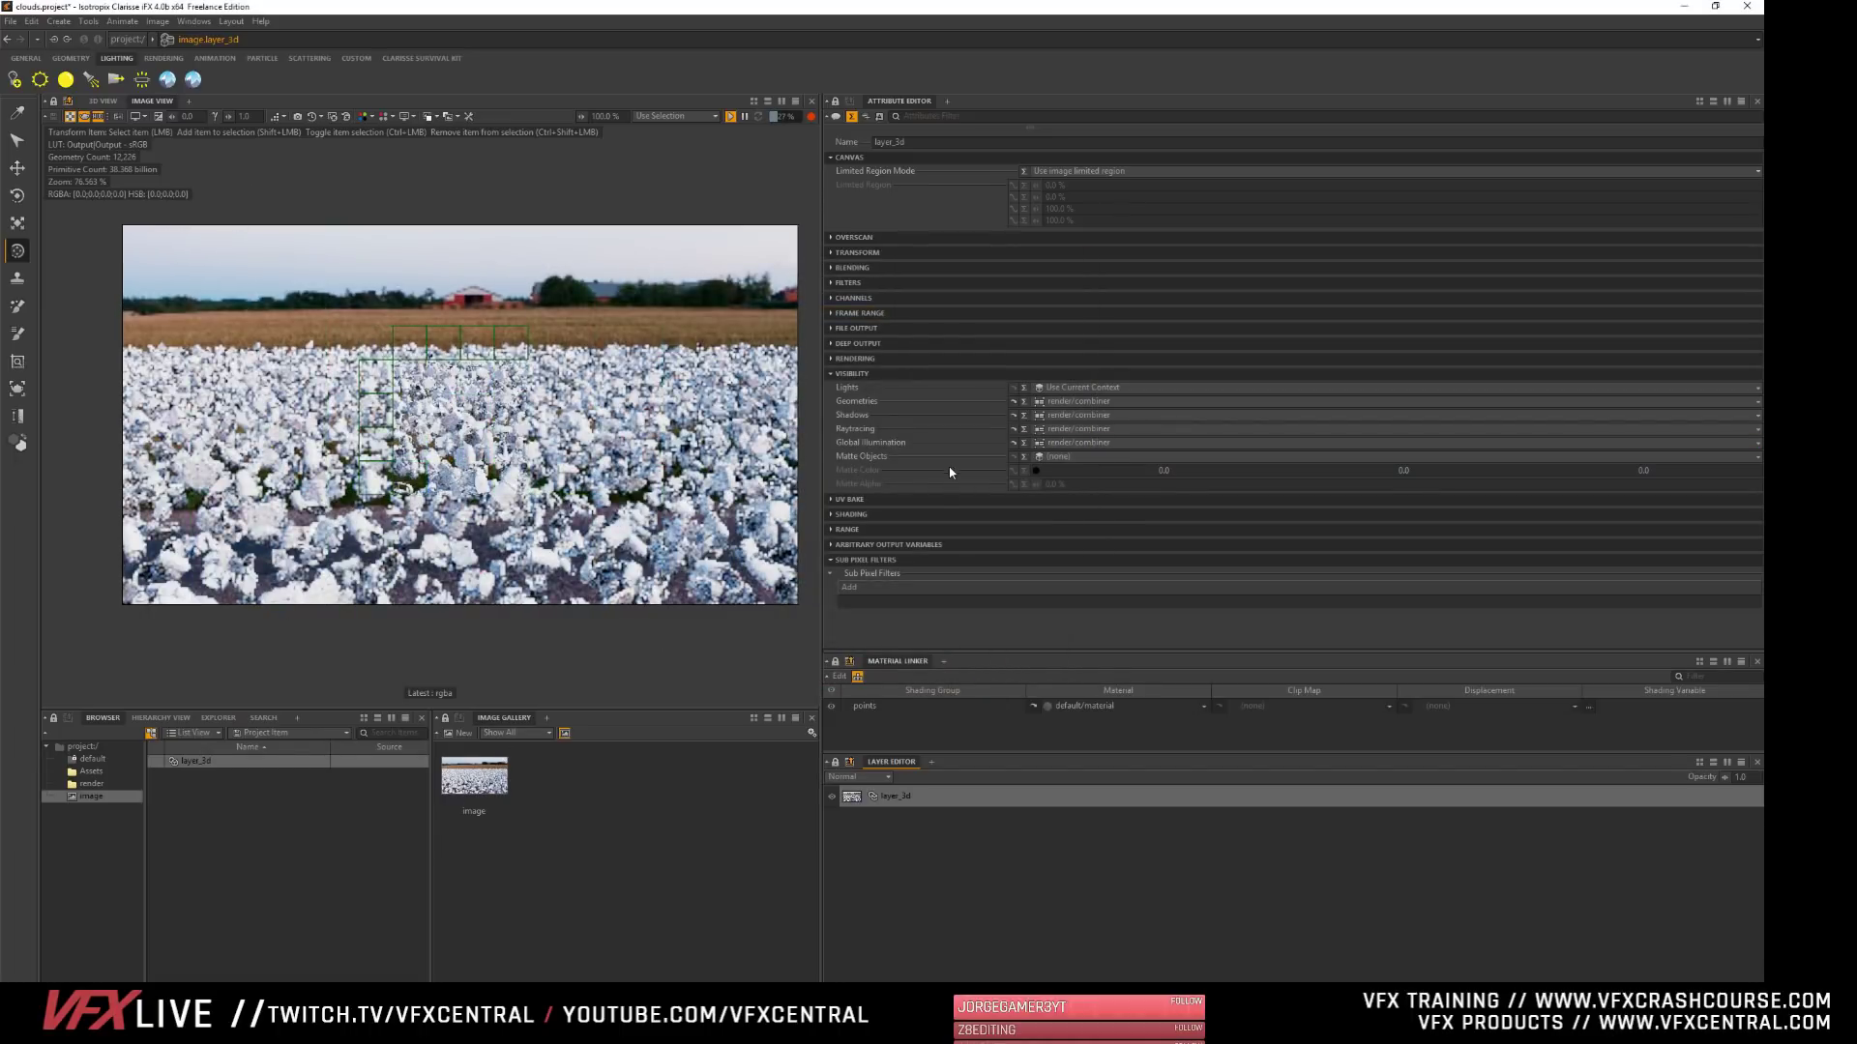
- Set layer_3d's Matte Objects to scatterer1
{"action": "double_click", "coordinate": [1064, 456]}
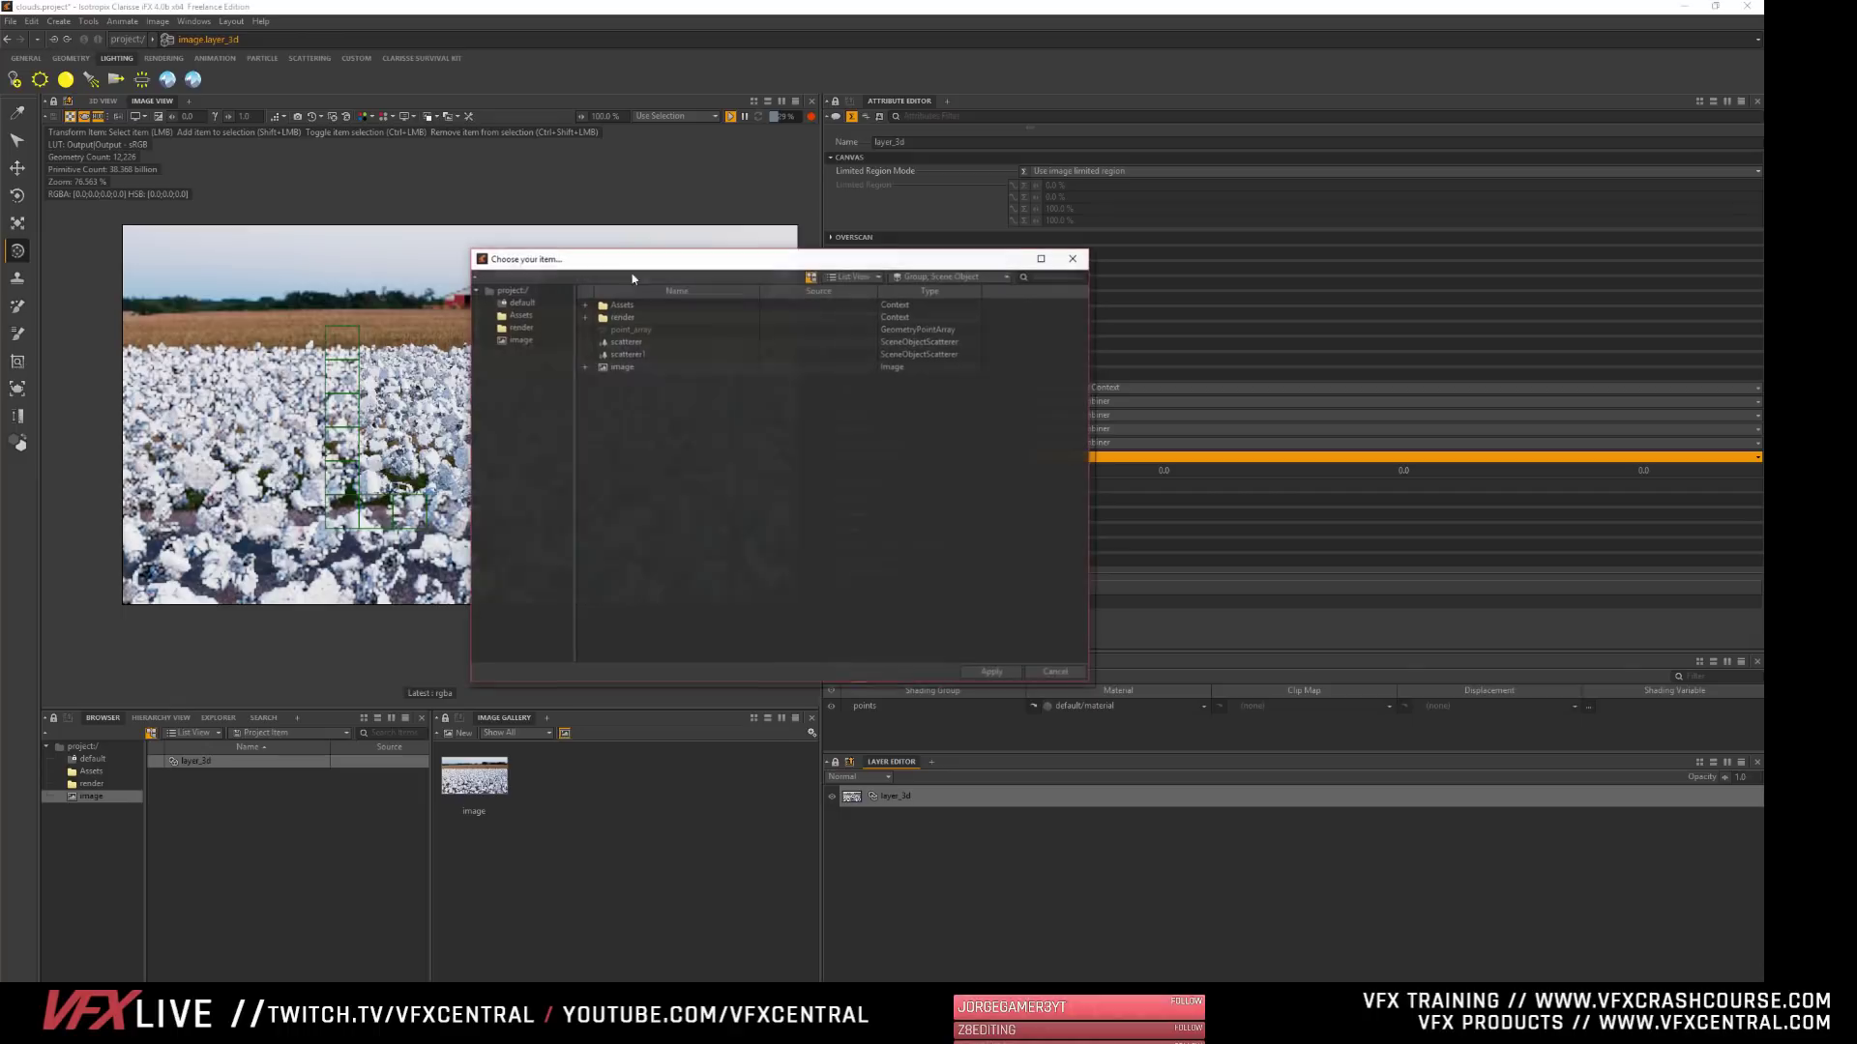
{"action": "left_click", "coordinate": [629, 356]}
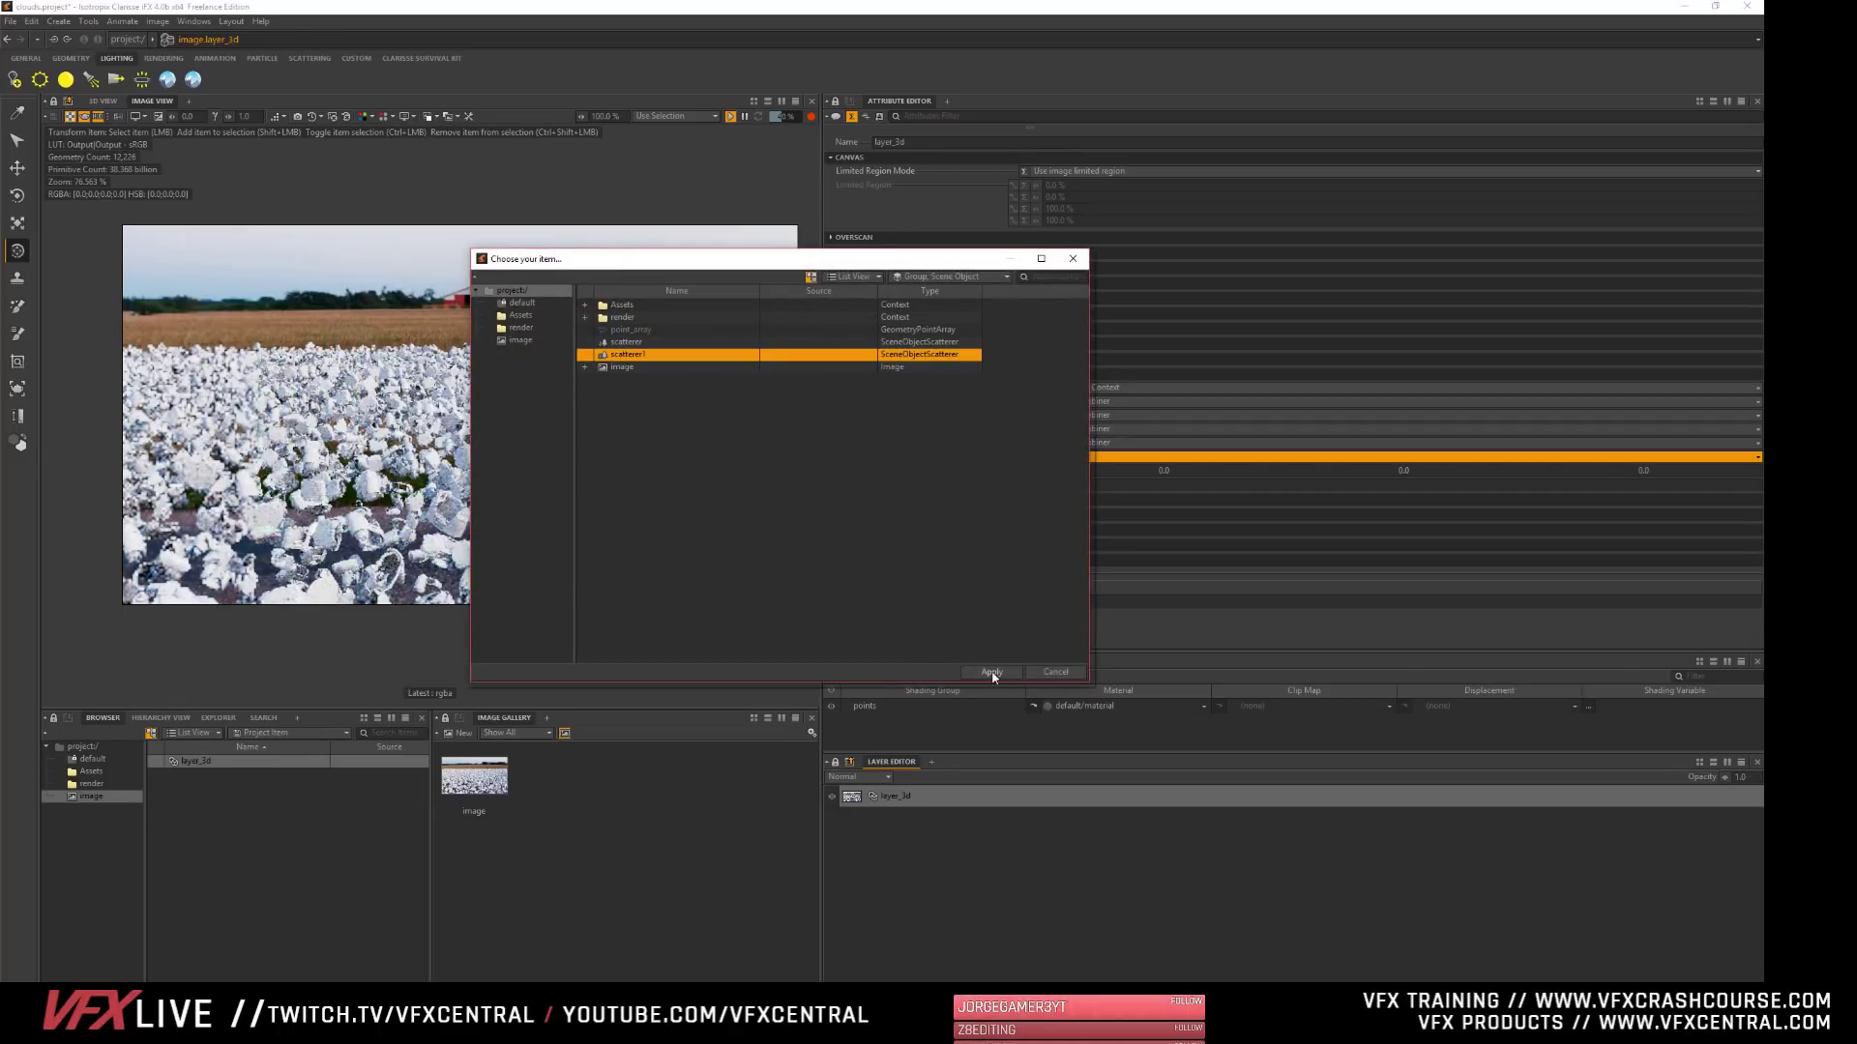
{"action": "left_click", "coordinate": [991, 672]}
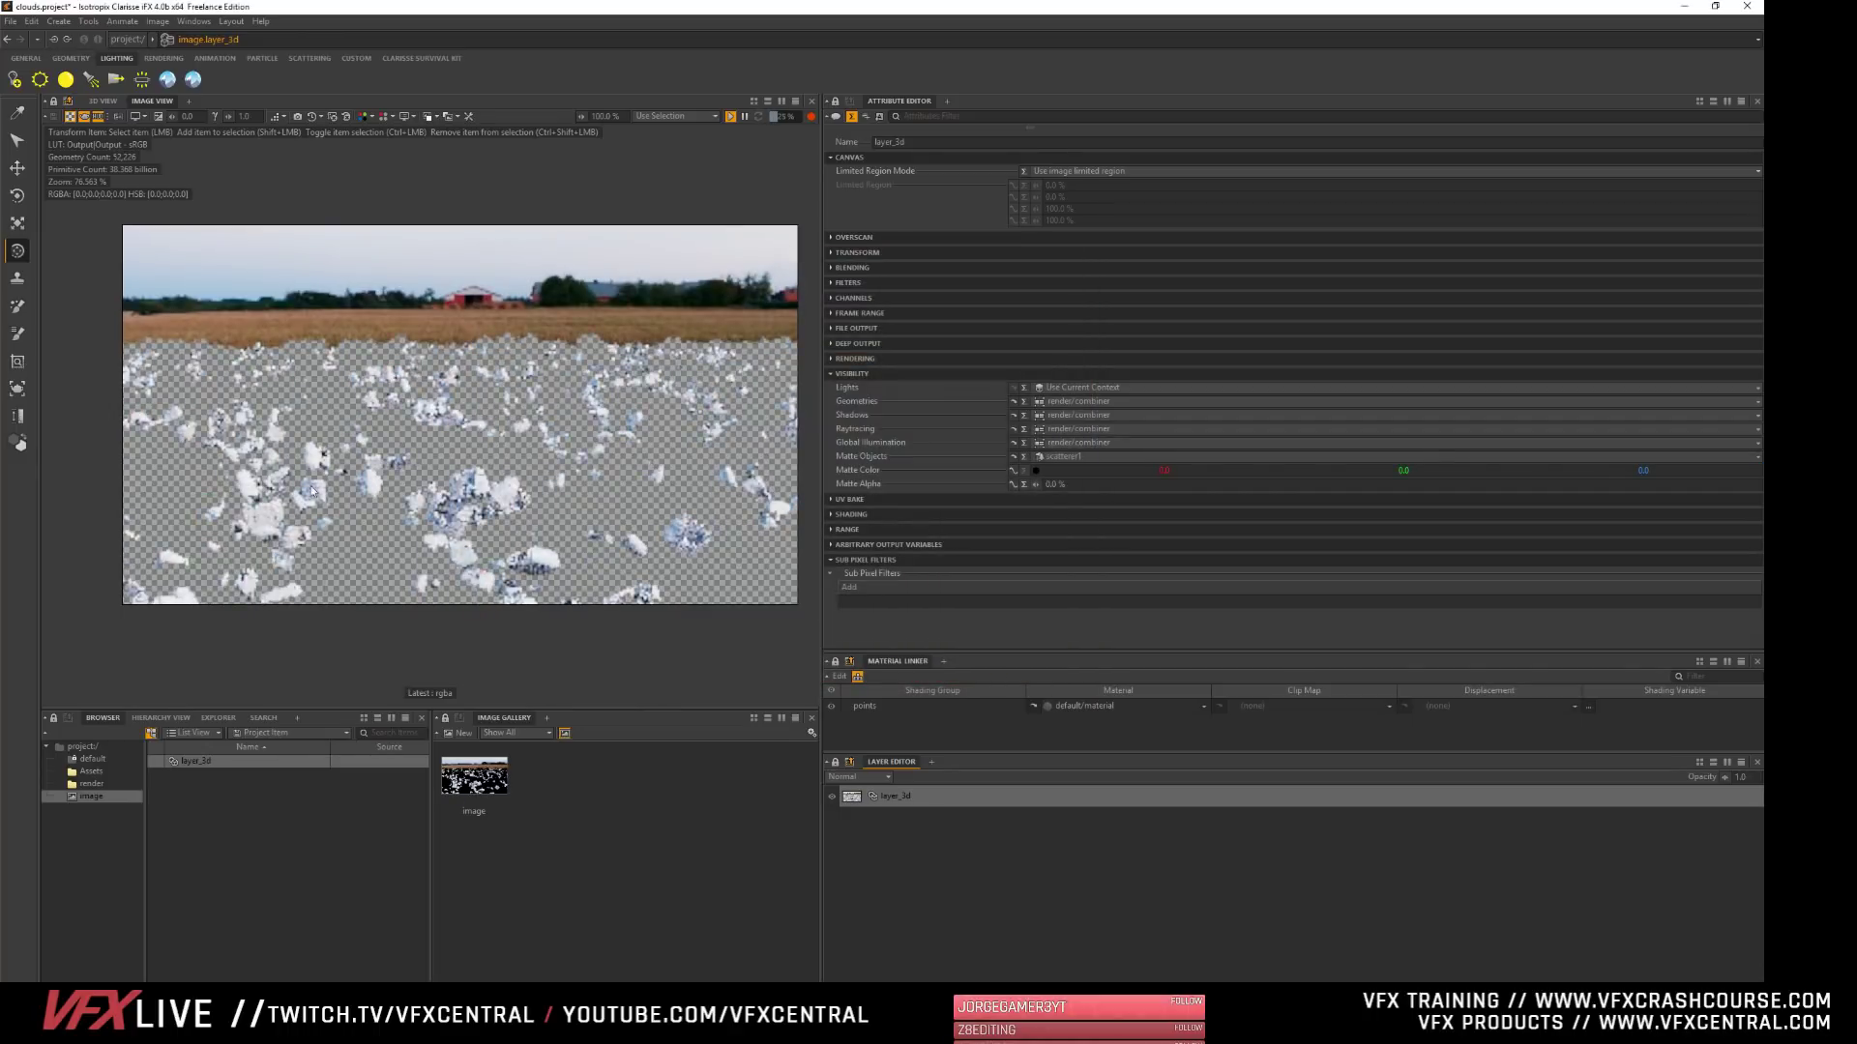
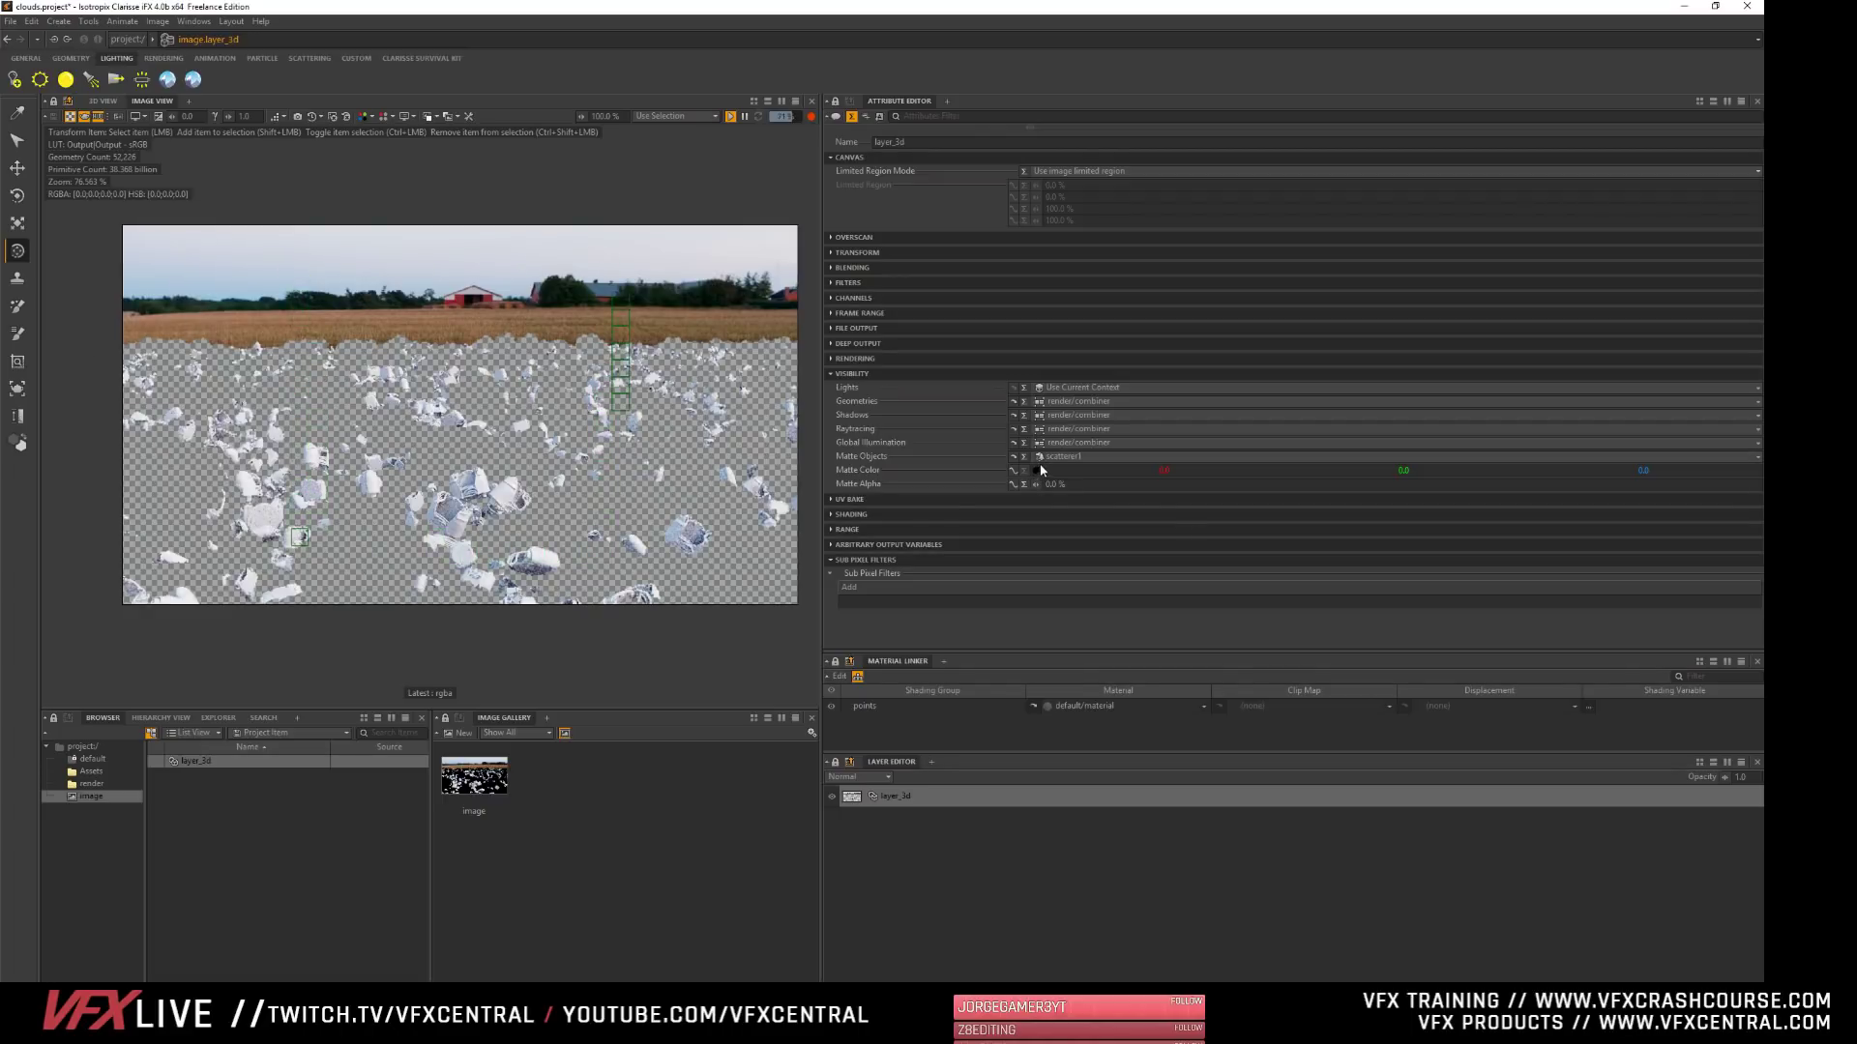
- Clear scatterer1 from layer_3d's Matte Objects and inspect the scattered rocks in the render up close
{"action": "mouse_move", "coordinate": [1036, 484]}
{"action": "left_mouse_down"}
{"action": "mouse_move", "coordinate": [1133, 485]}
{"action": "mouse_move", "coordinate": [1033, 484]}
{"action": "left_mouse_up"}
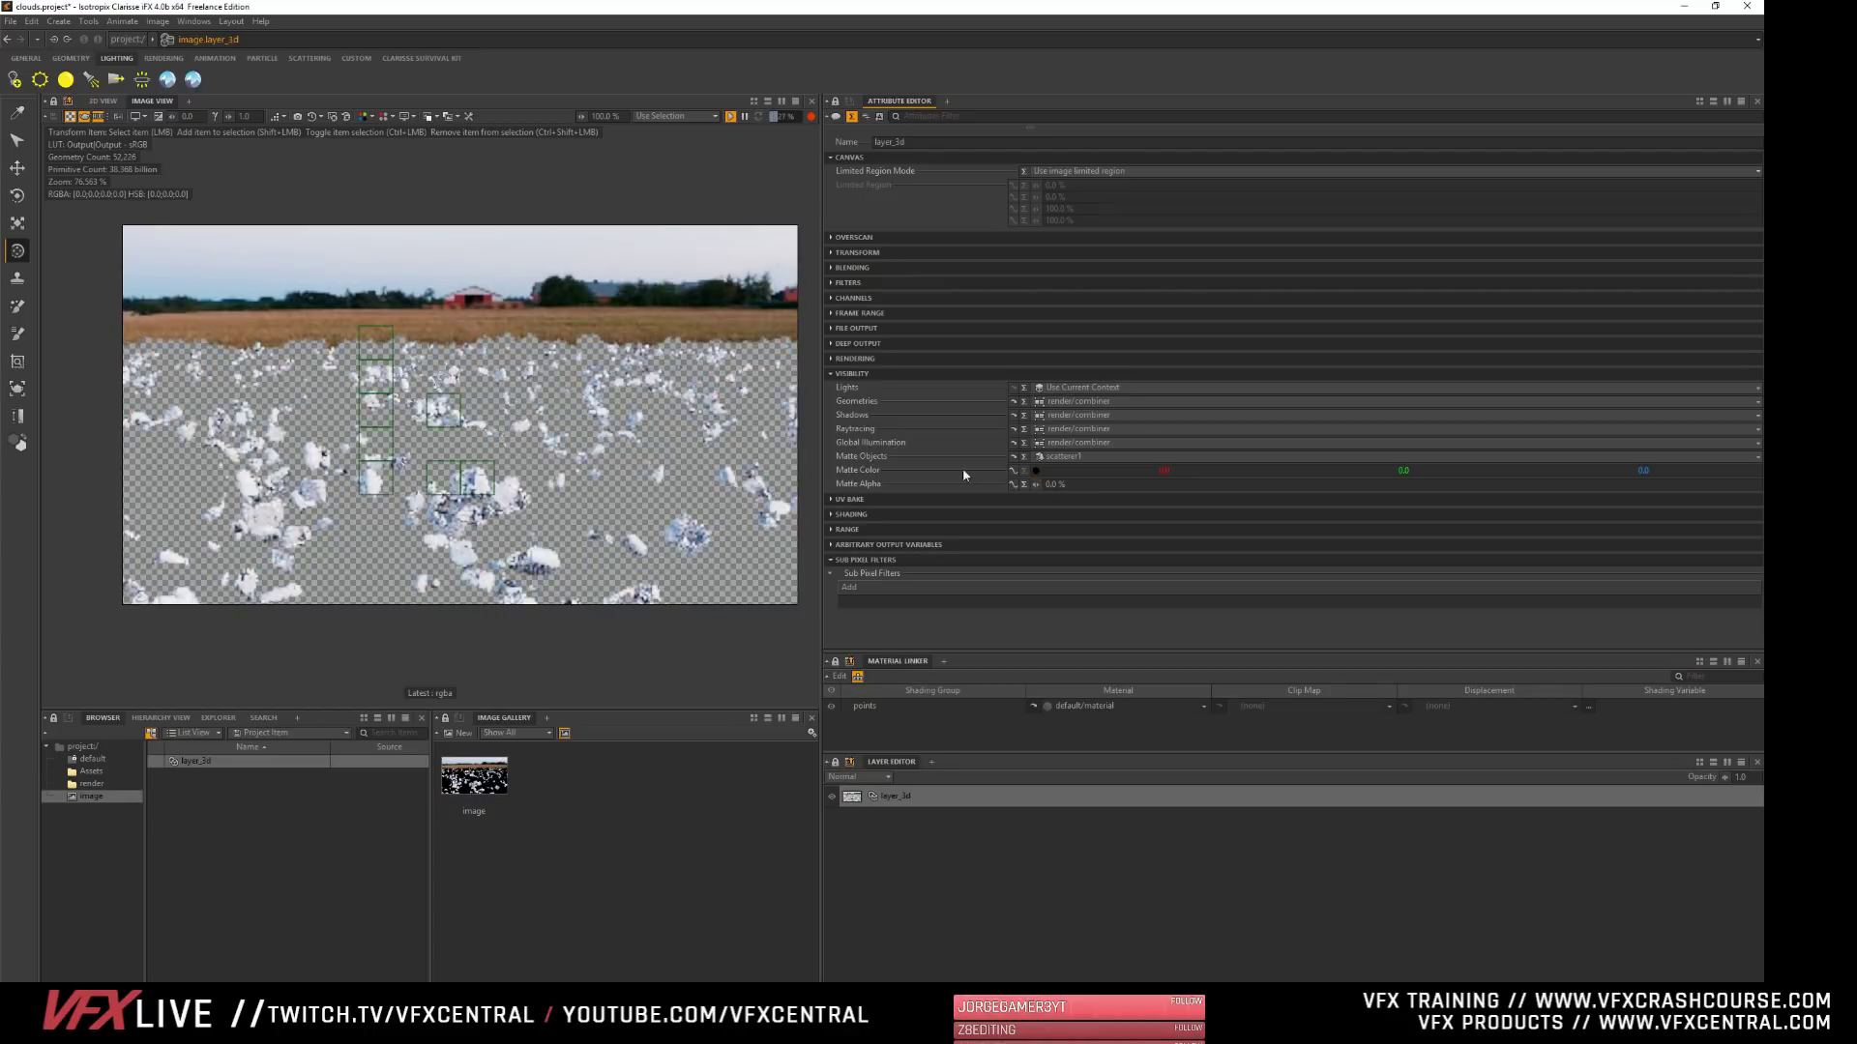
{"action": "left_click", "coordinate": [1047, 456]}
{"action": "left_click", "coordinate": [987, 672]}
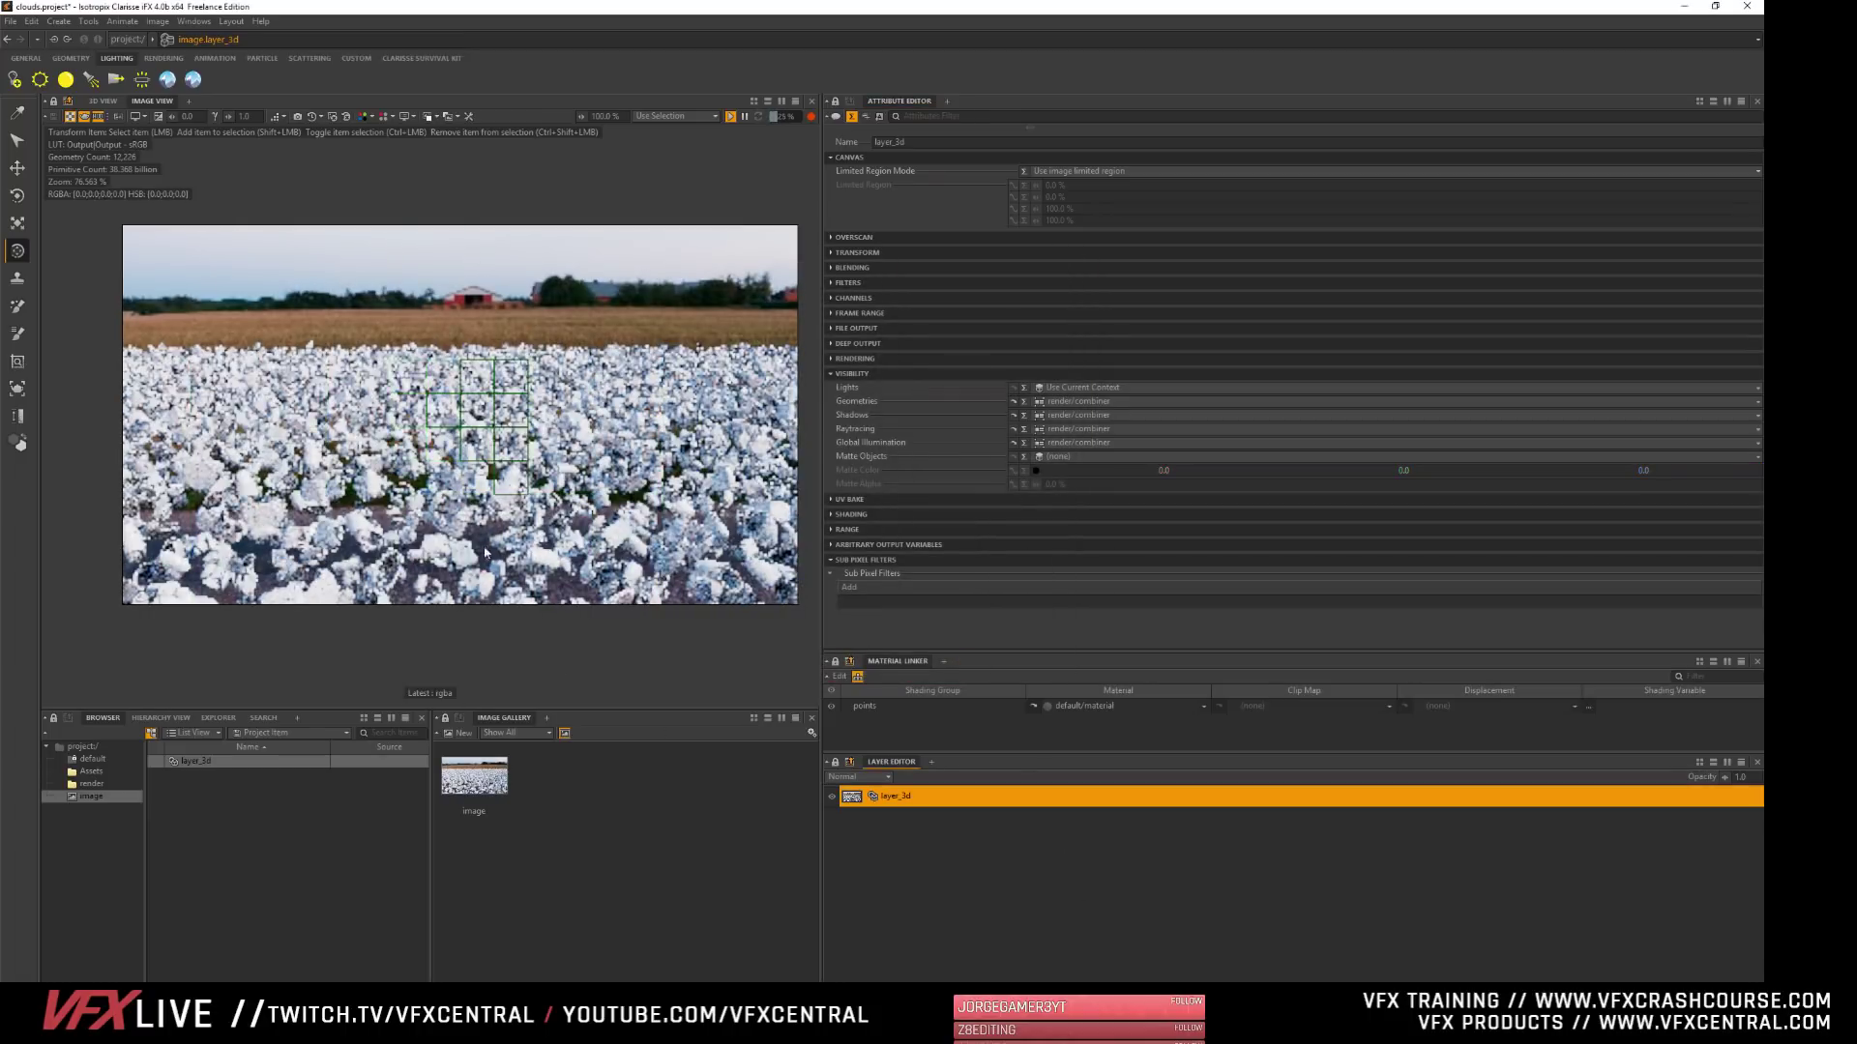
{"action": "scroll", "coordinate": [440, 497], "scroll_direction": "up", "scroll_amount": 5}
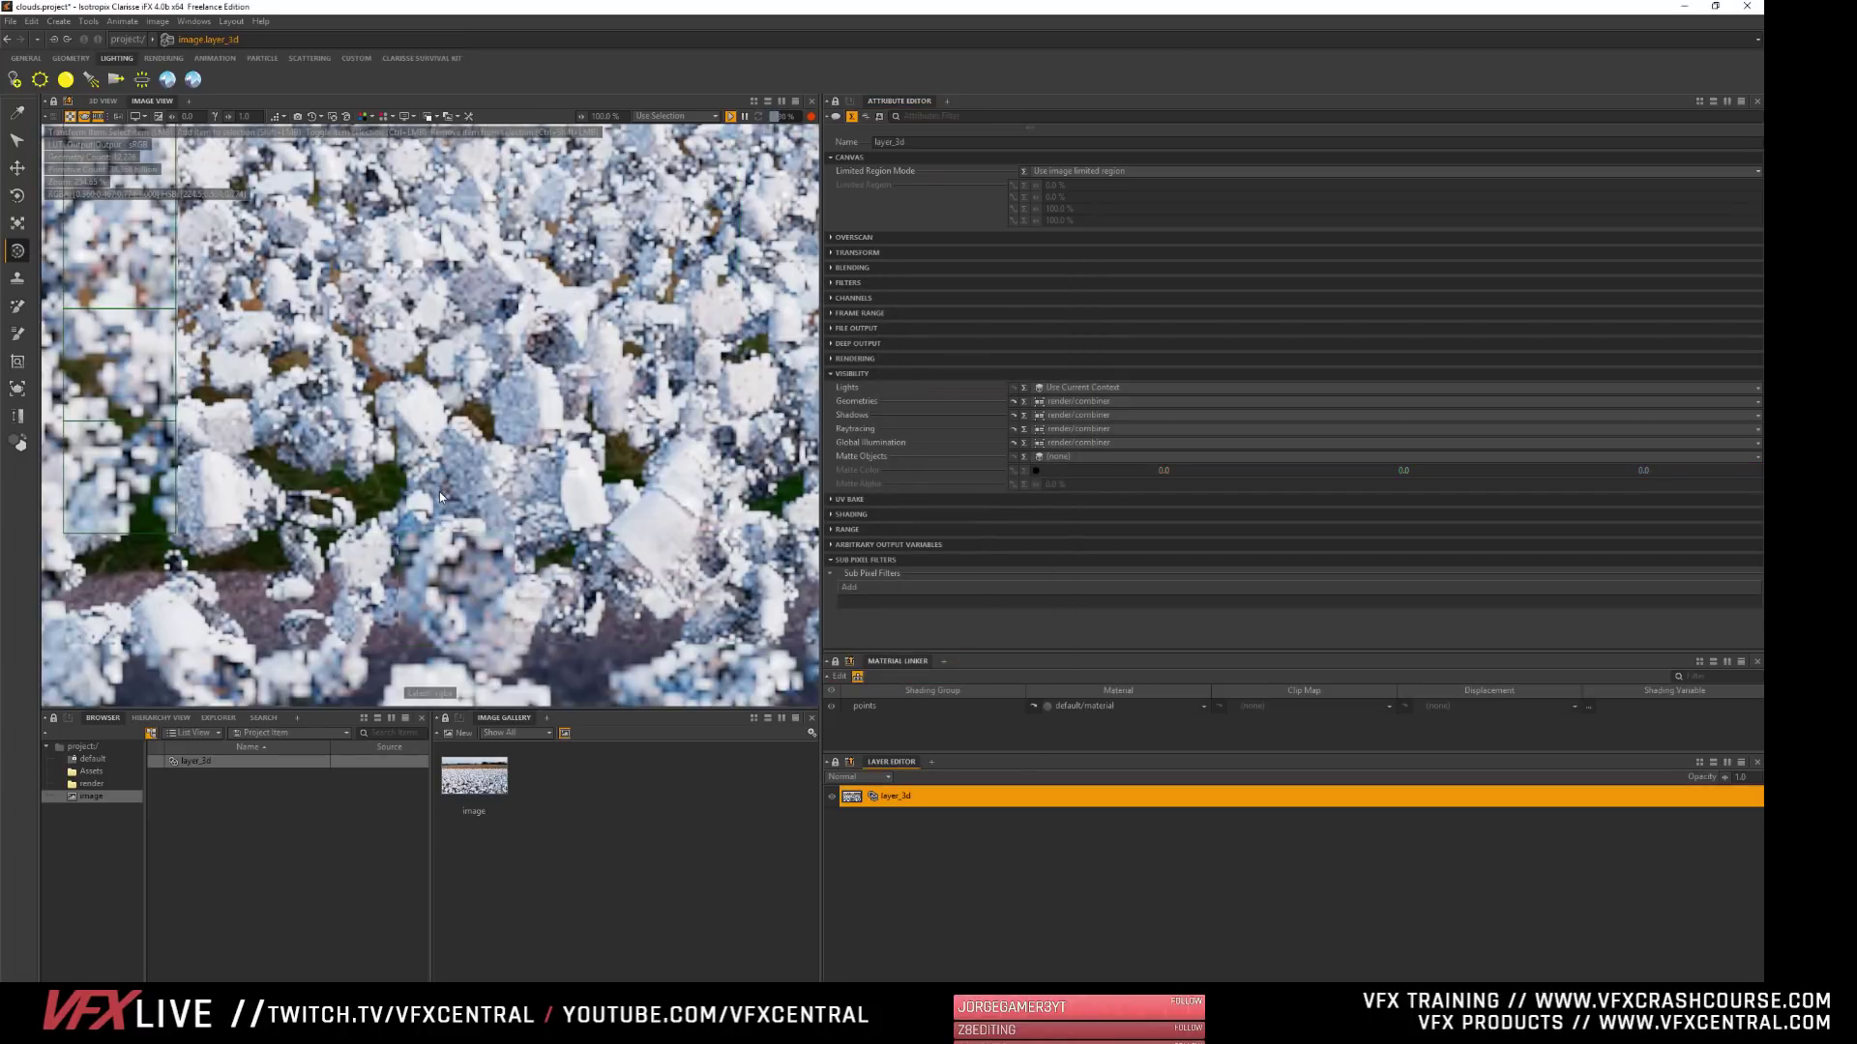
{"action": "scroll", "coordinate": [440, 497], "scroll_direction": "down", "scroll_amount": 2}
{"action": "scroll", "coordinate": [440, 497], "scroll_direction": "down", "scroll_amount": 3}
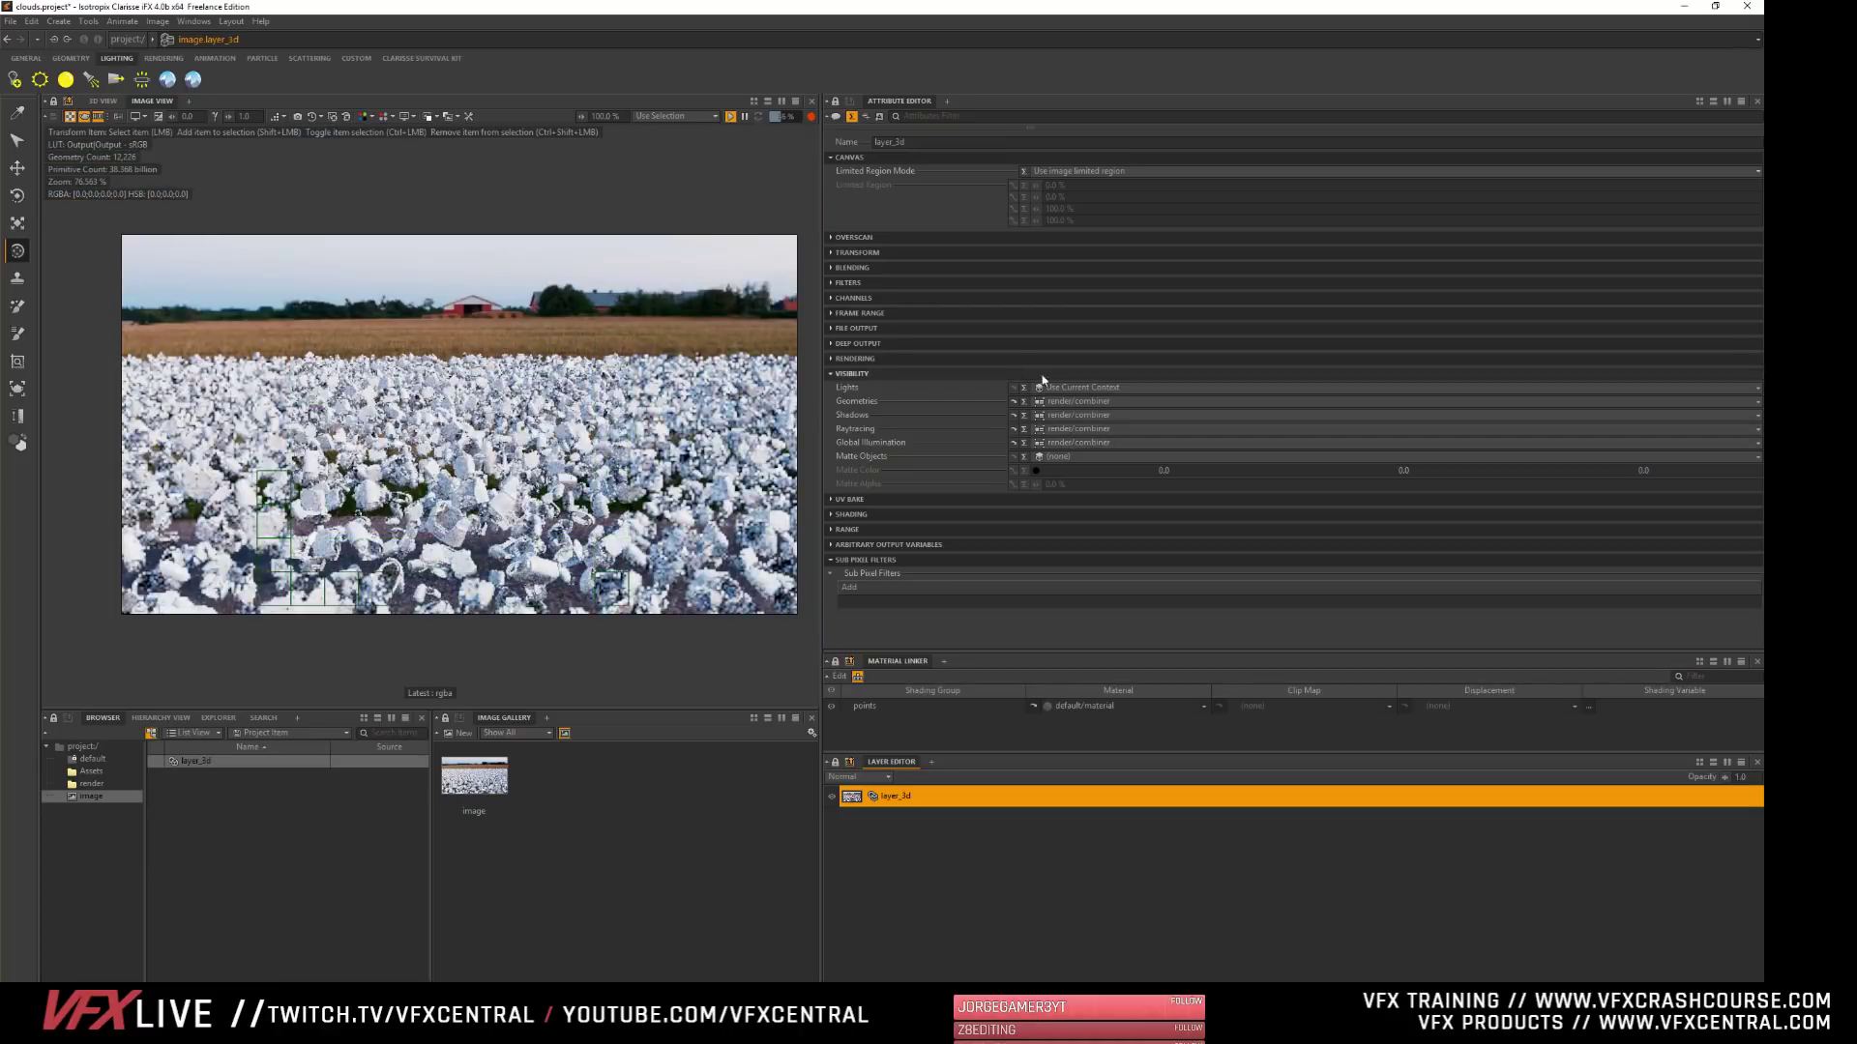
- Set layer_3d's Geometries, Shadows, Raytracing and Global Illumination visibility back to Use Current Context
{"action": "left_click", "coordinate": [1042, 402]}
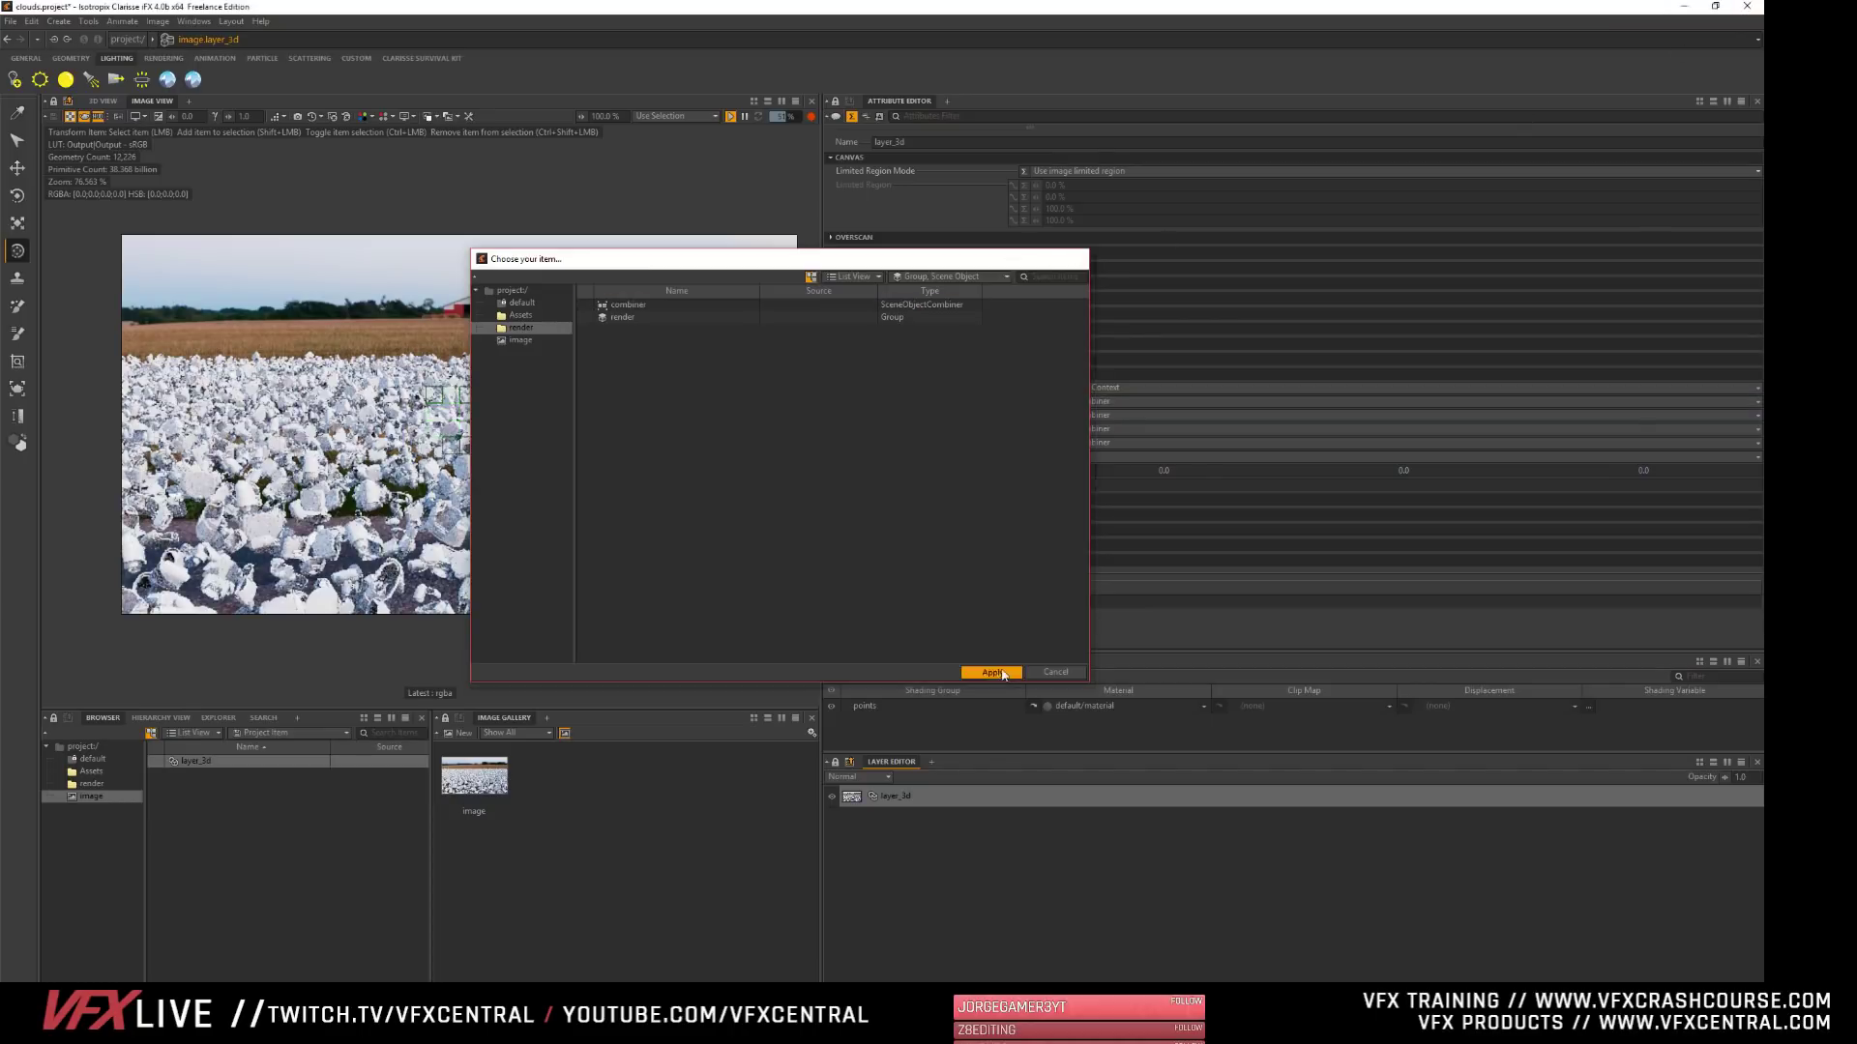
{"action": "left_click", "coordinate": [991, 671]}
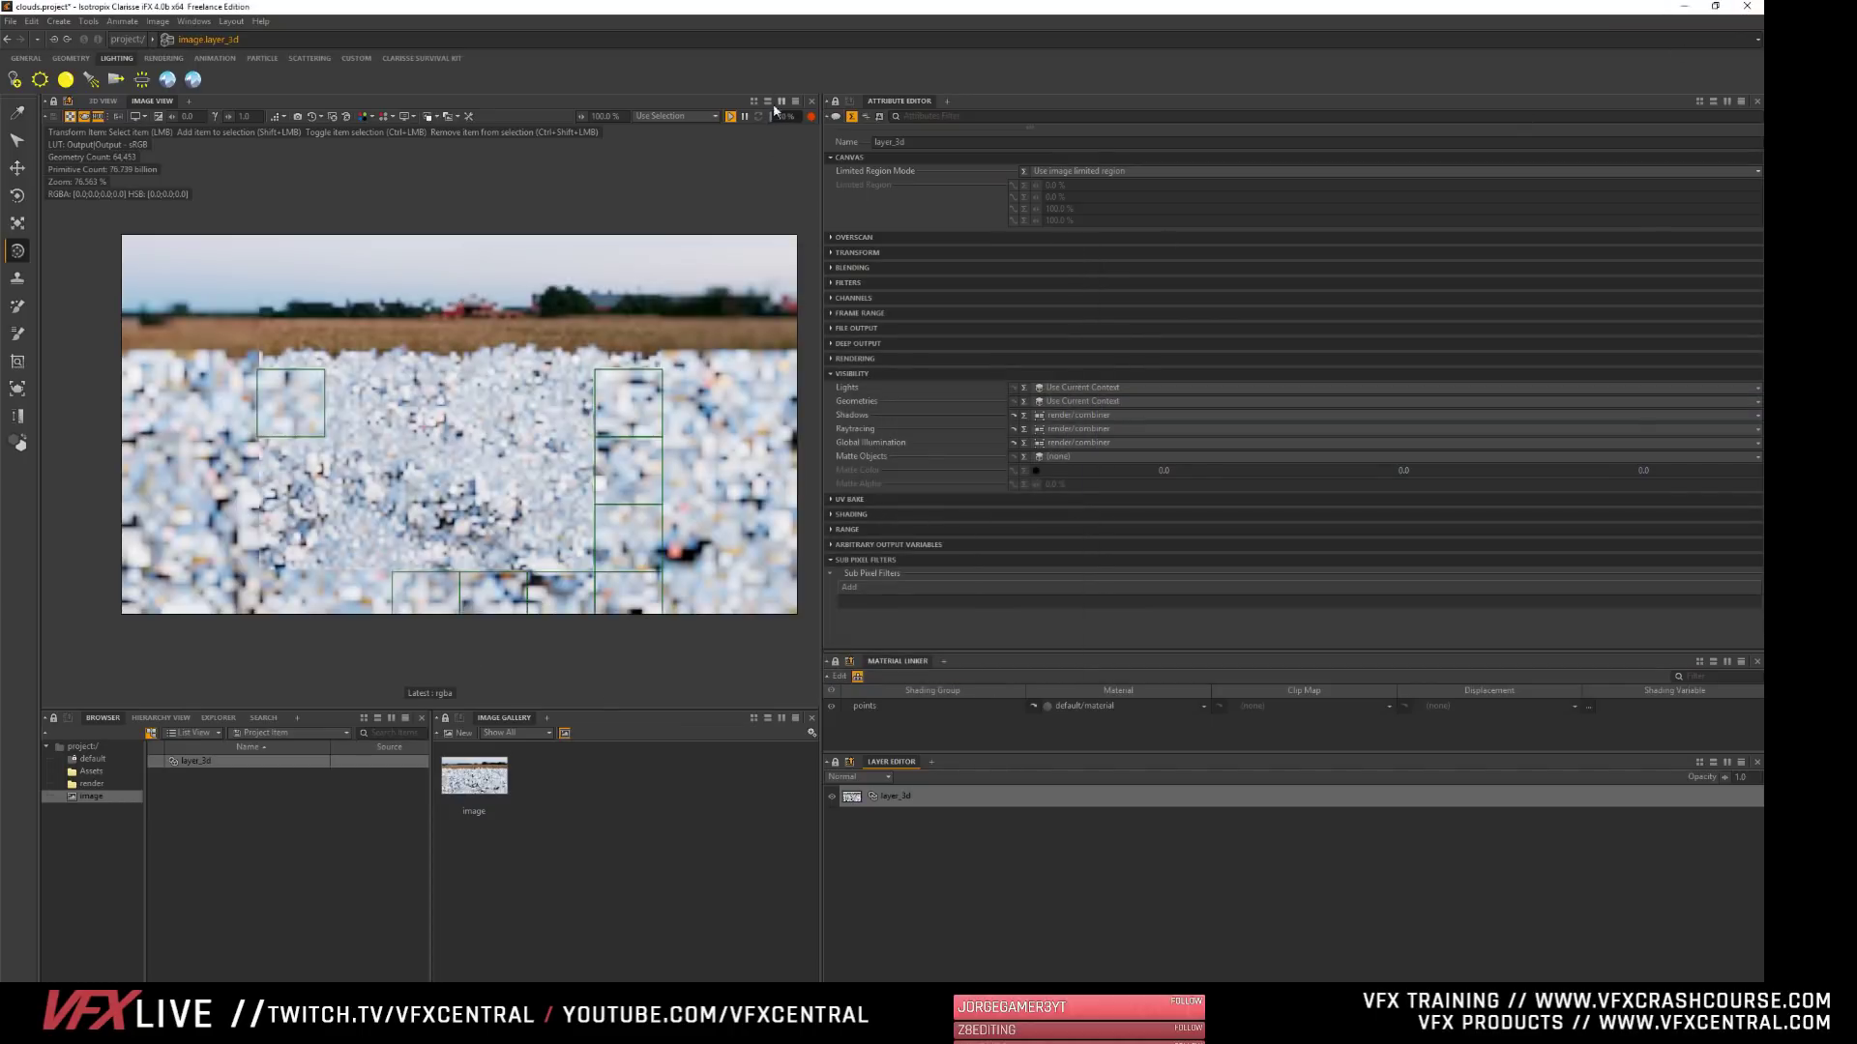
{"action": "left_click", "coordinate": [1071, 415]}
{"action": "left_click", "coordinate": [1002, 676]}
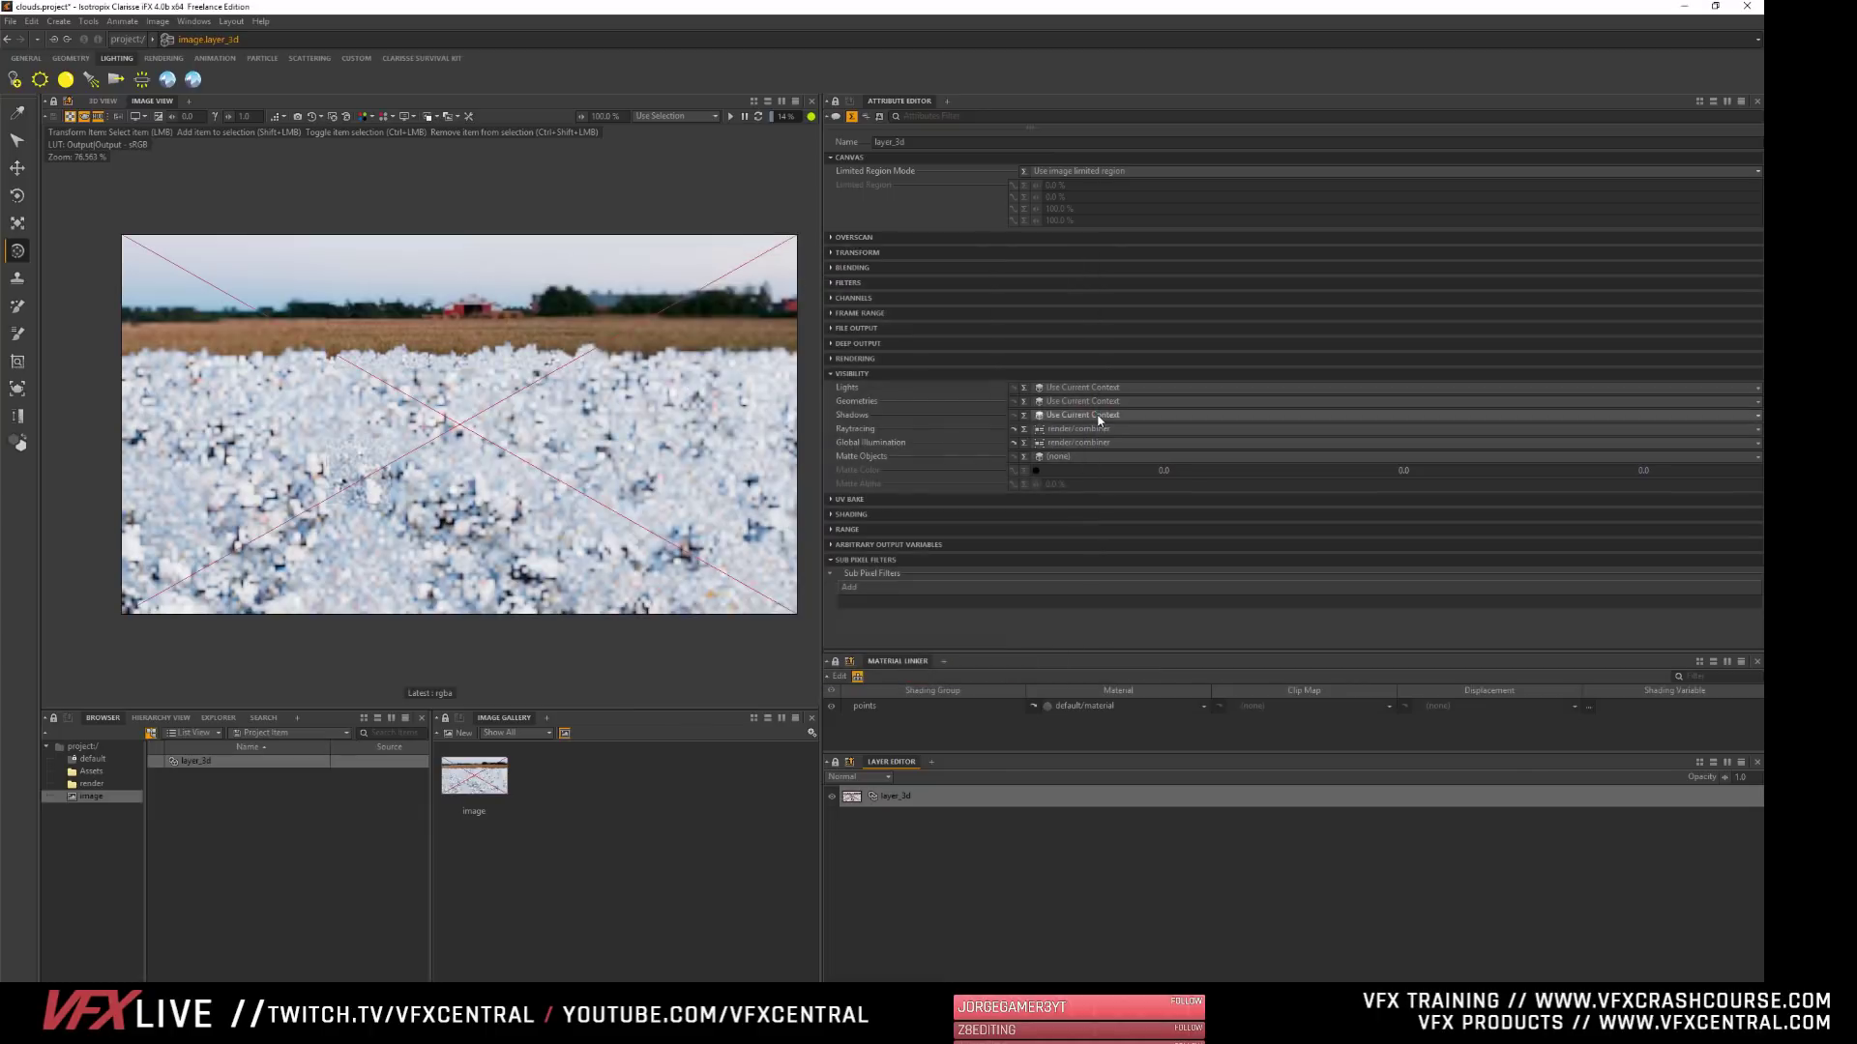
{"action": "left_click", "coordinate": [1069, 428]}
{"action": "left_click", "coordinate": [1013, 676]}
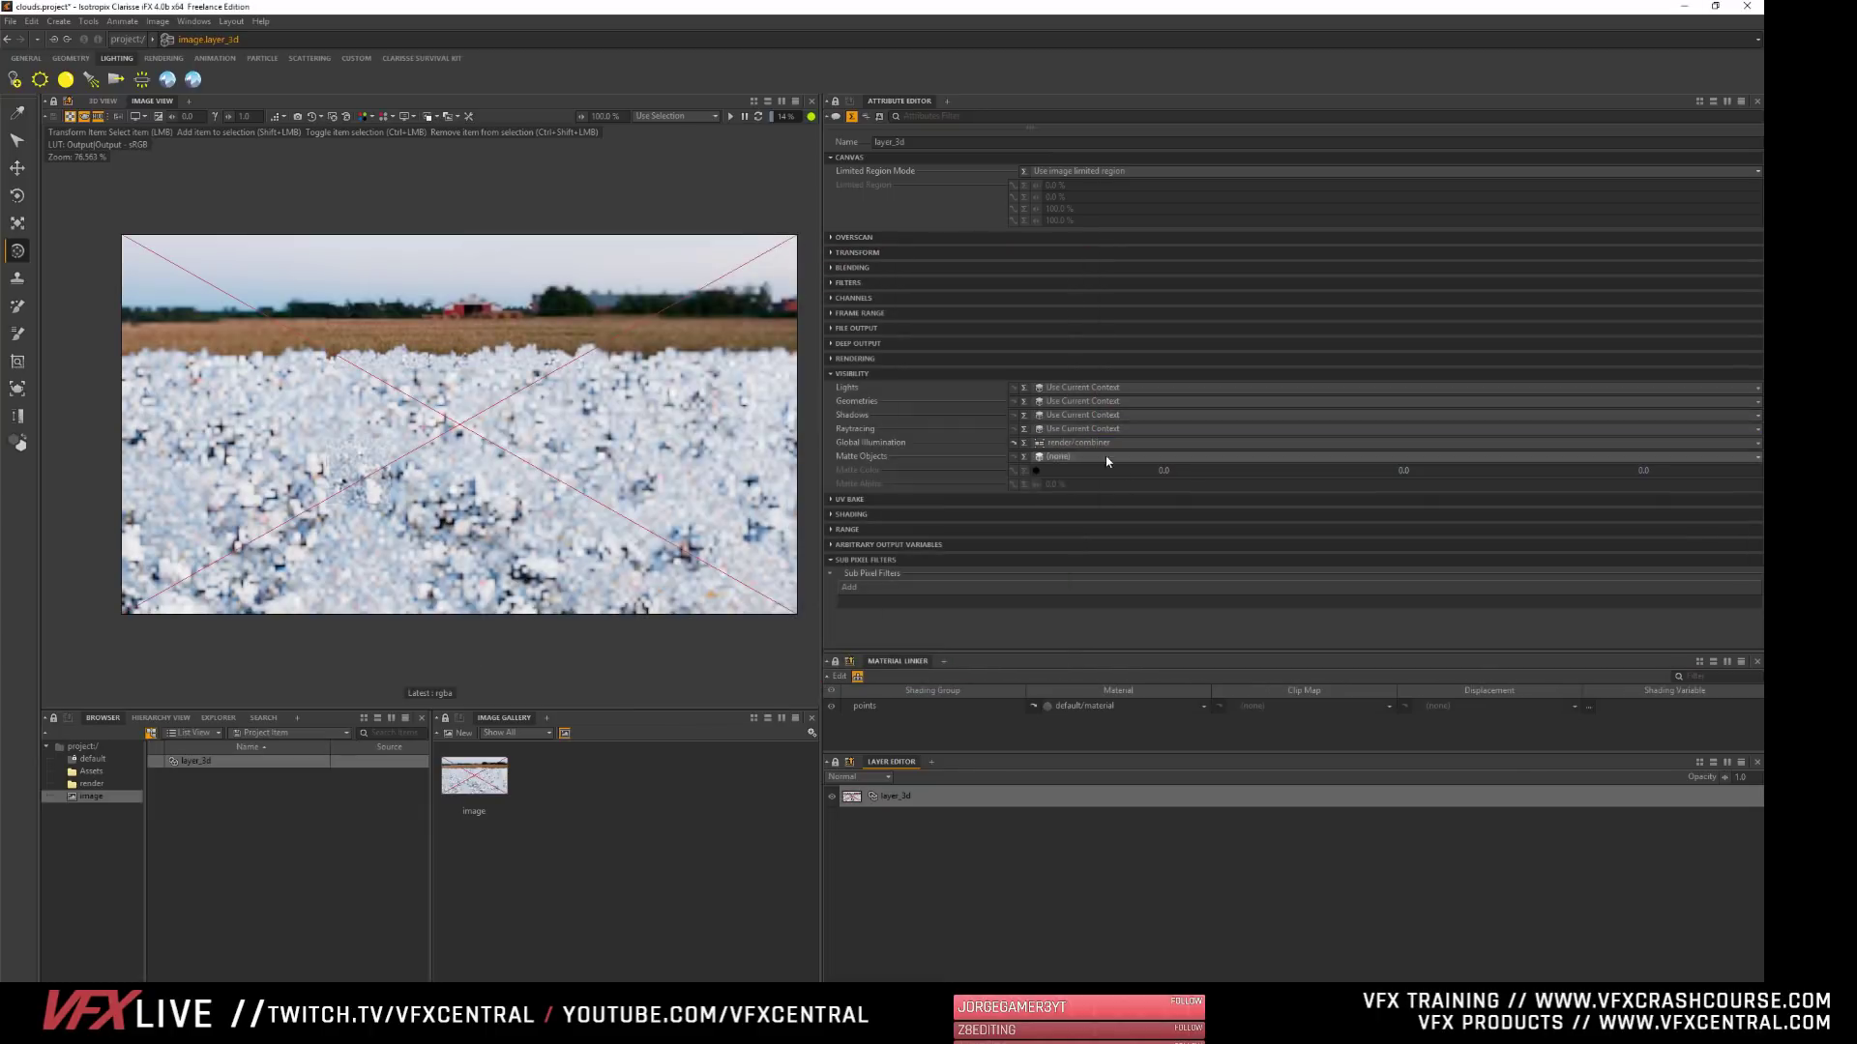
{"action": "left_click", "coordinate": [1068, 442]}
{"action": "left_click", "coordinate": [991, 672]}
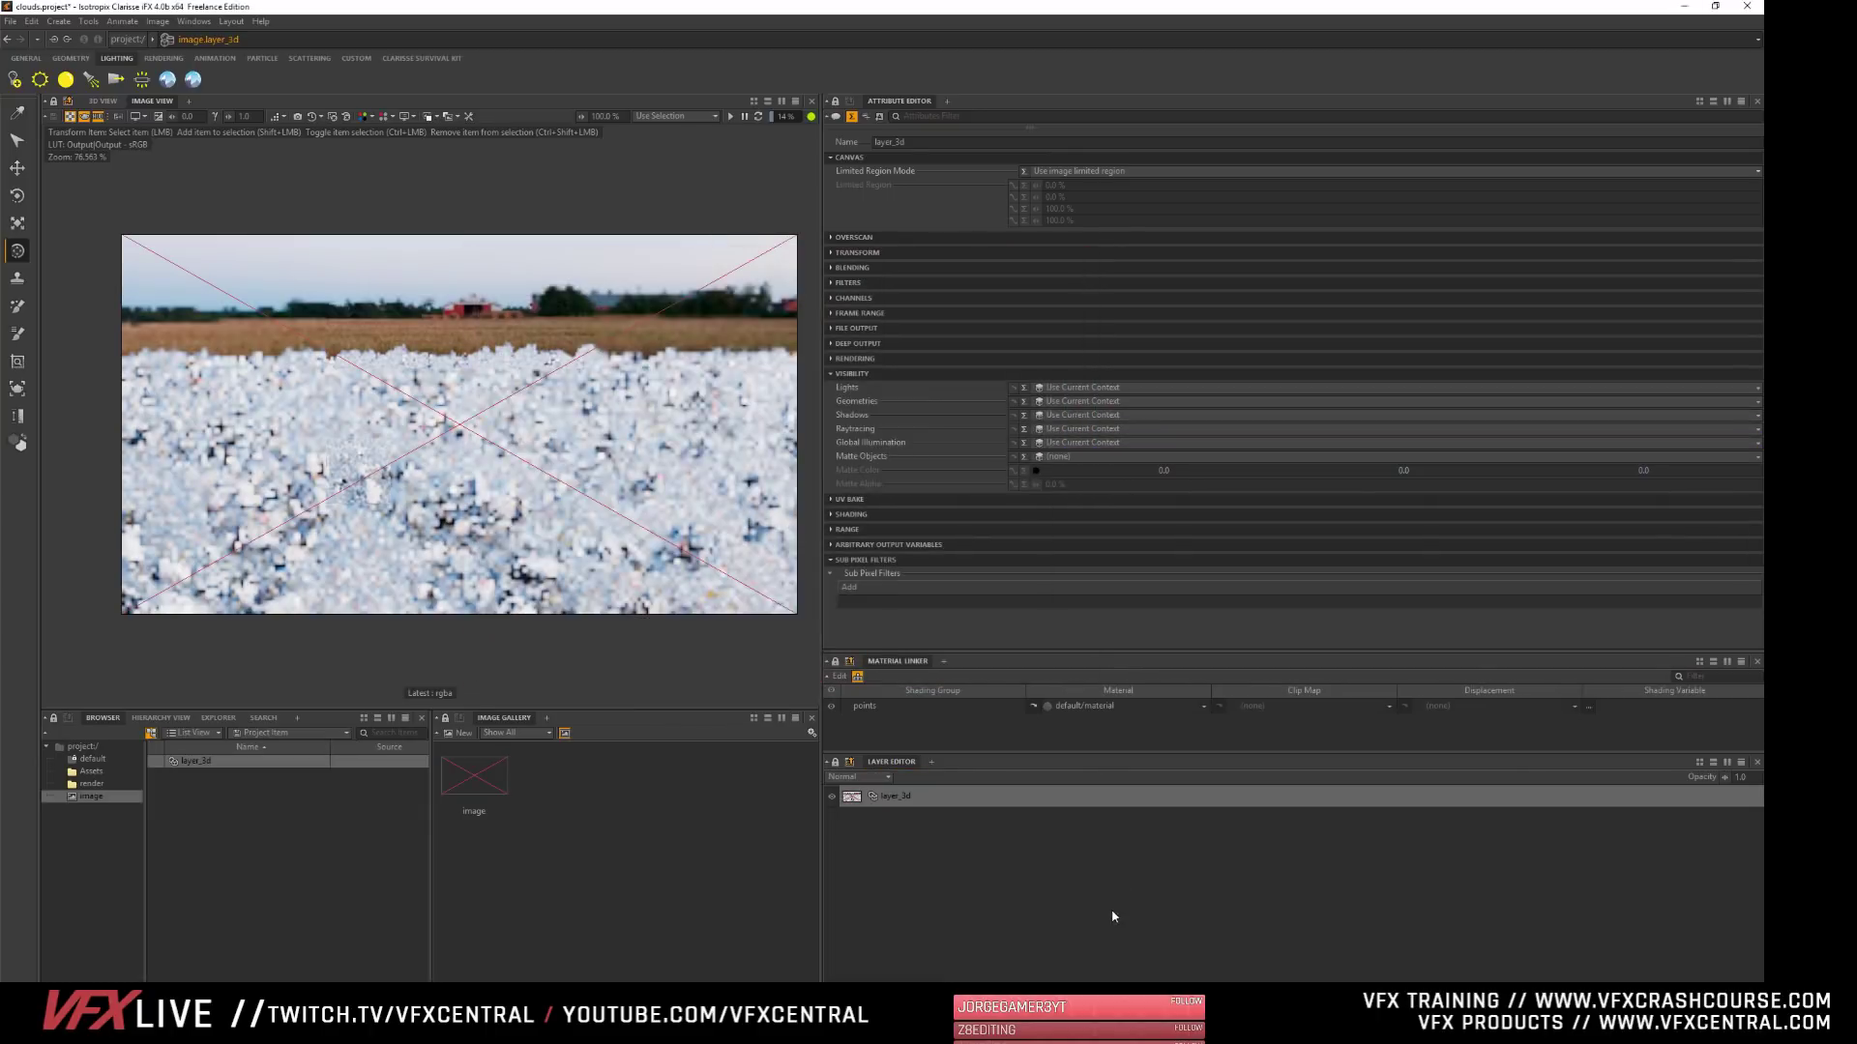
- Run the image render to check the layer with its current-context visibility, and stop it
{"action": "left_click", "coordinate": [729, 117]}
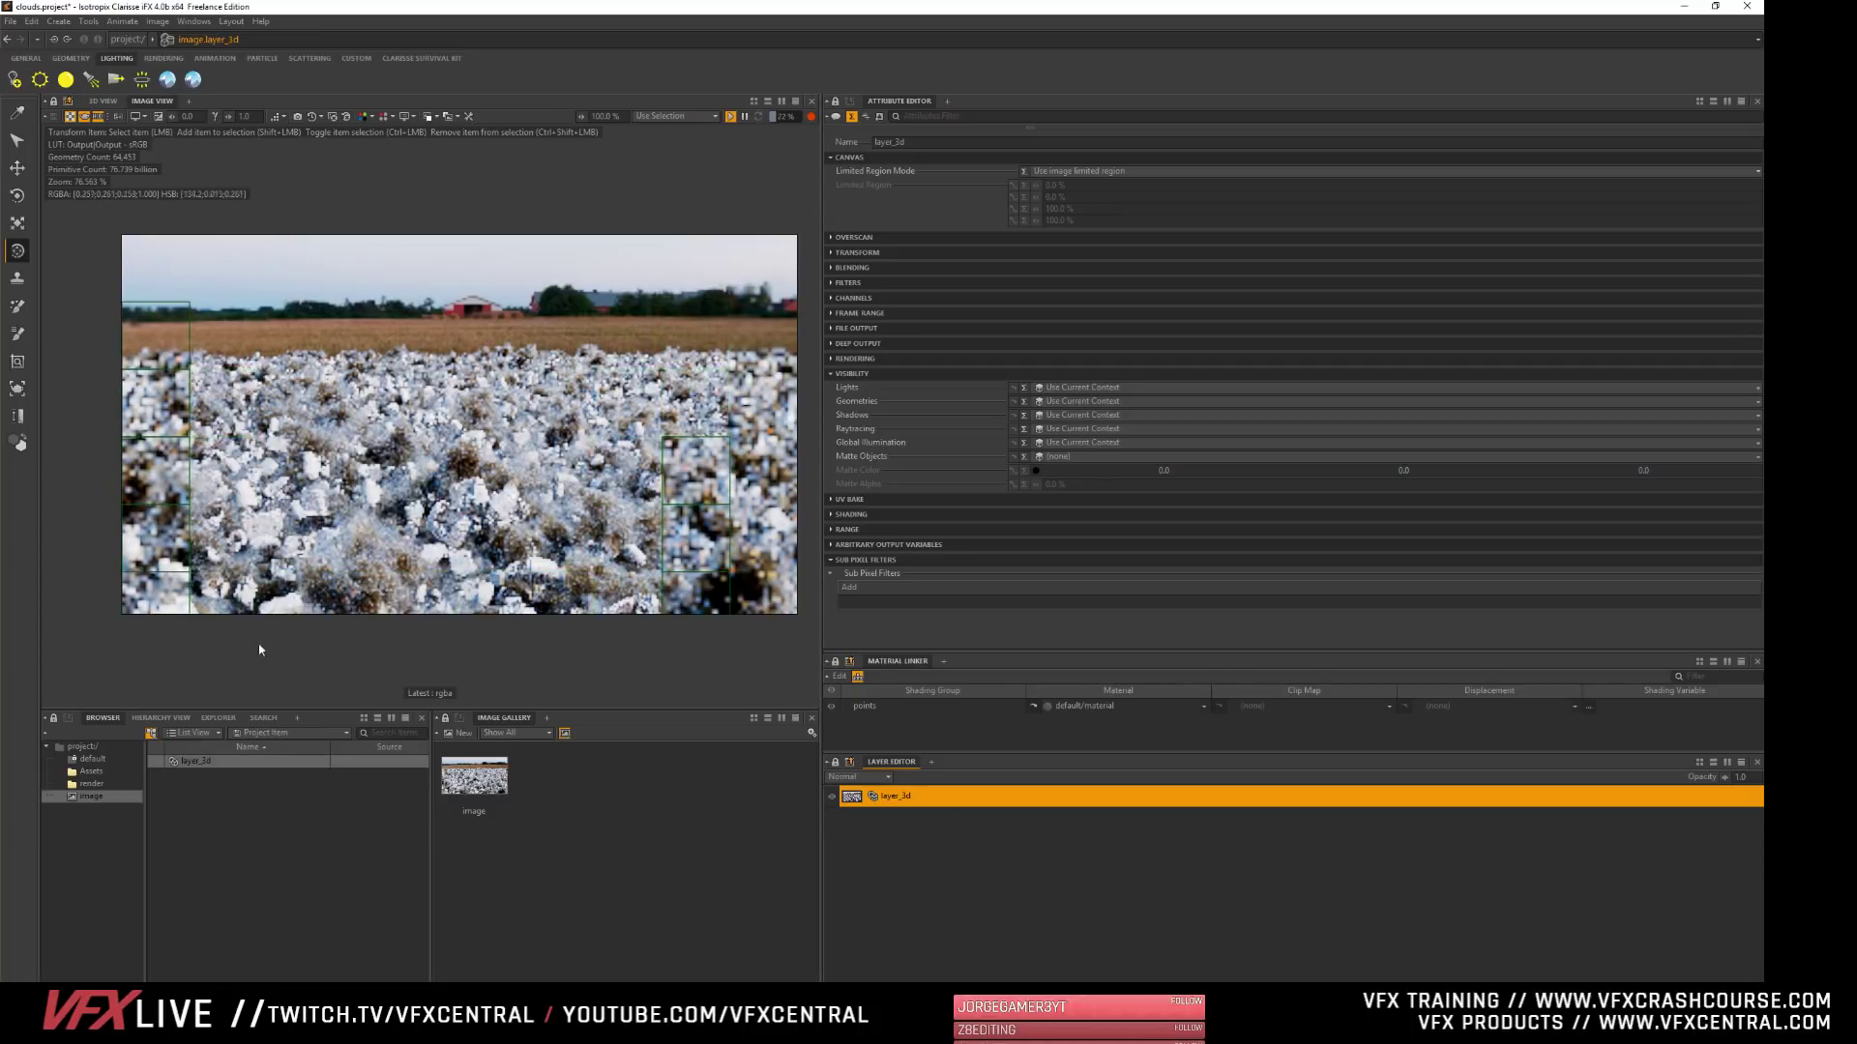
{"action": "left_click", "coordinate": [554, 939]}
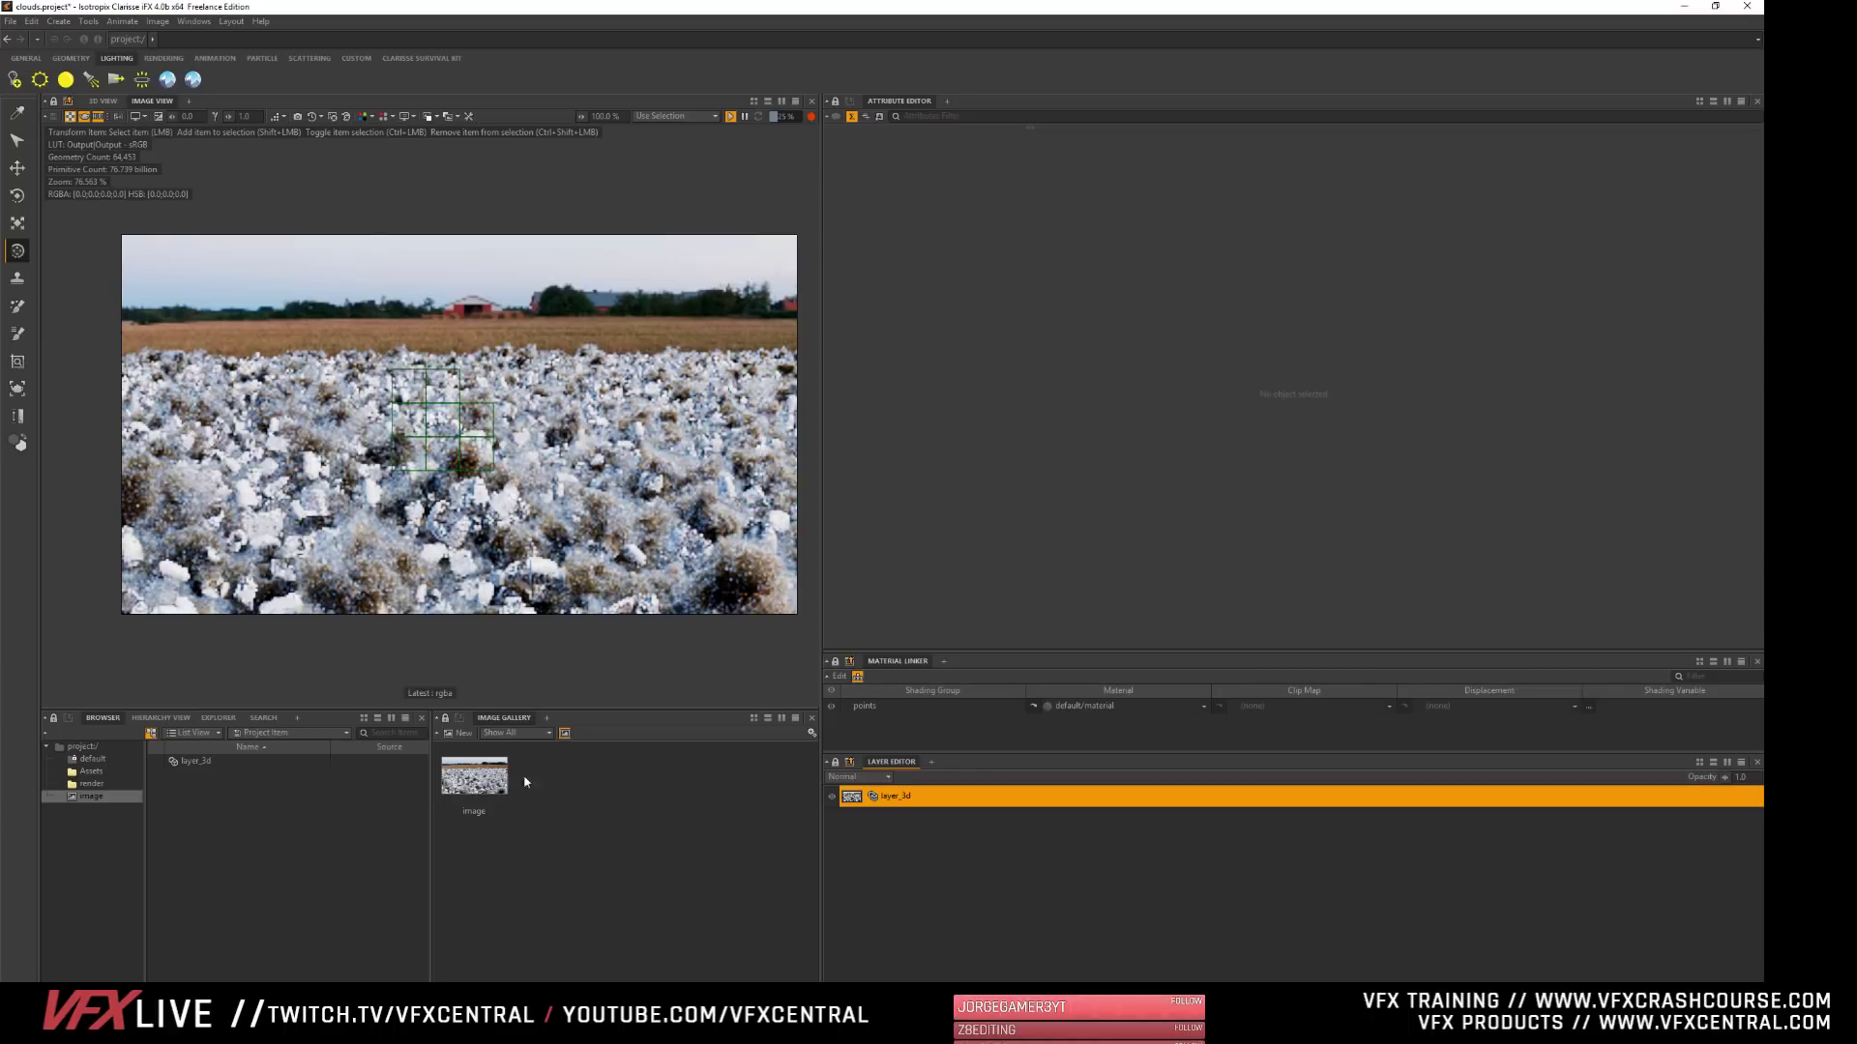
{"action": "left_click", "coordinate": [729, 117]}
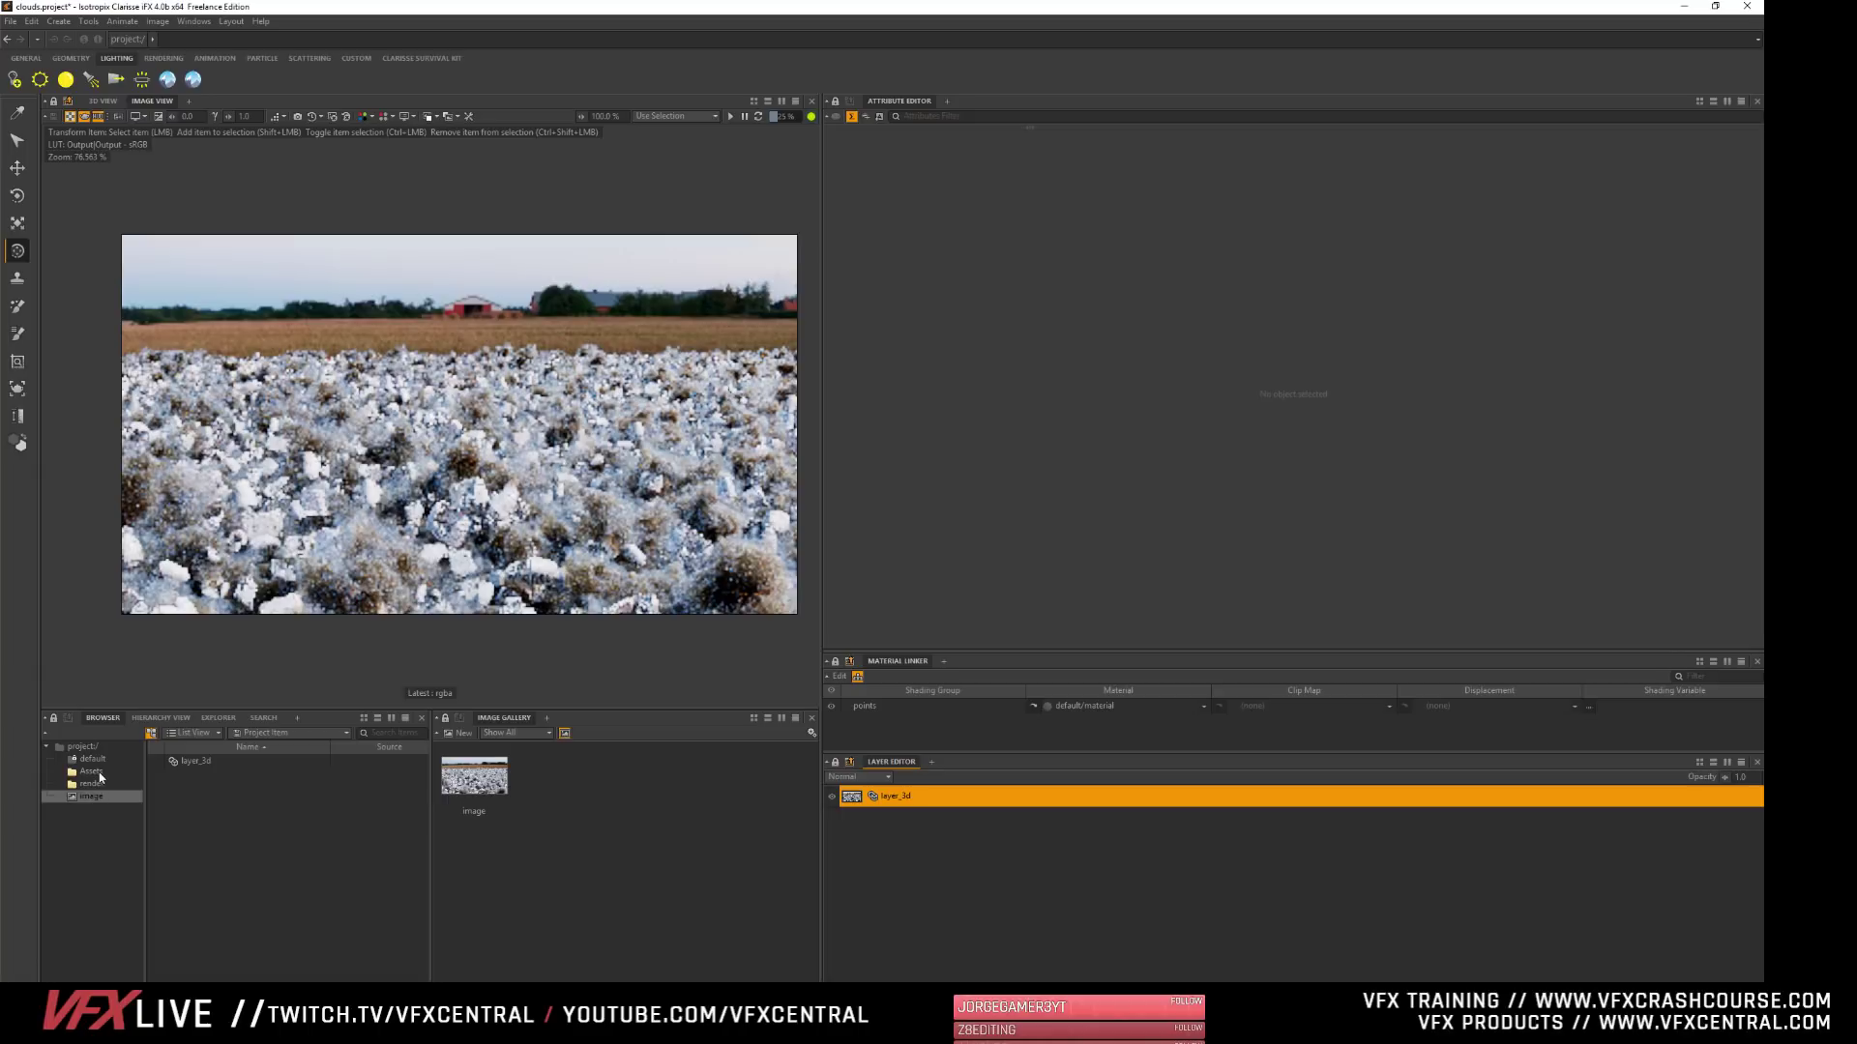
- Display the Assets context in the 3D view, frame the sculpted model and orbit around it
{"action": "left_click", "coordinate": [108, 101]}
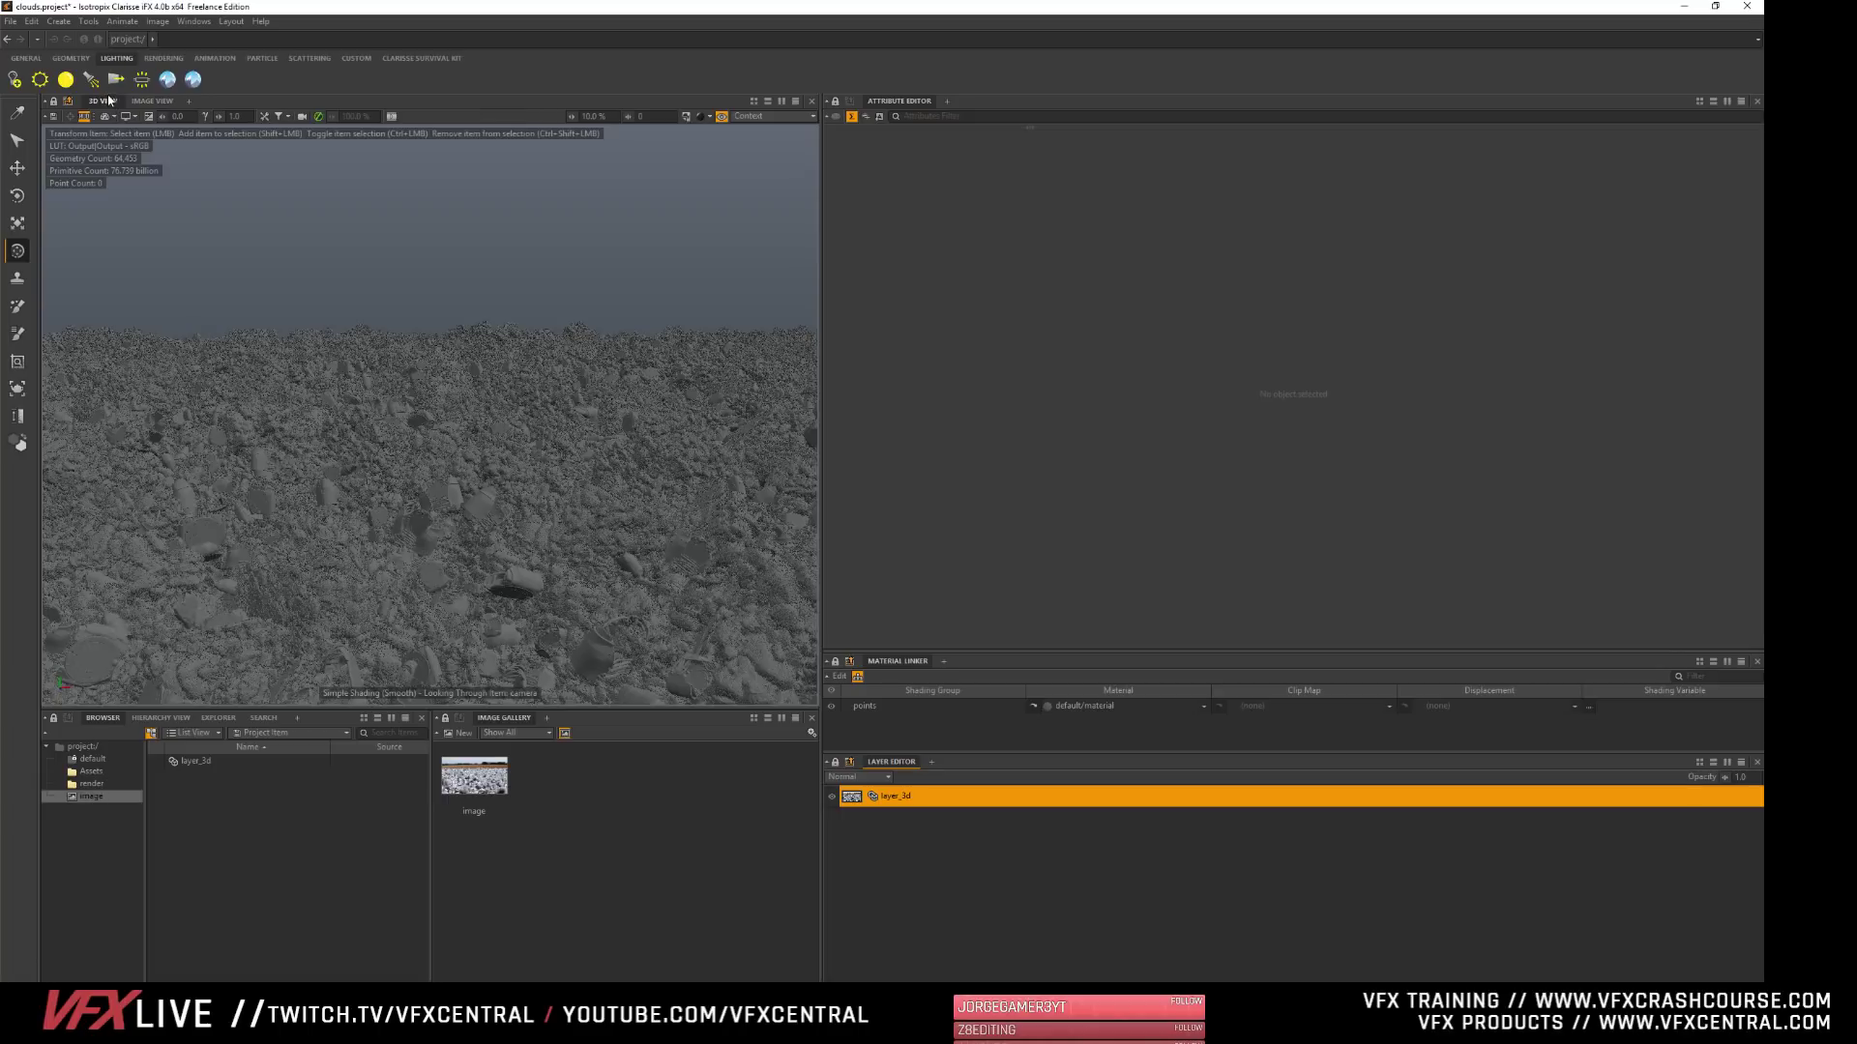
{"action": "left_click", "coordinate": [85, 772]}
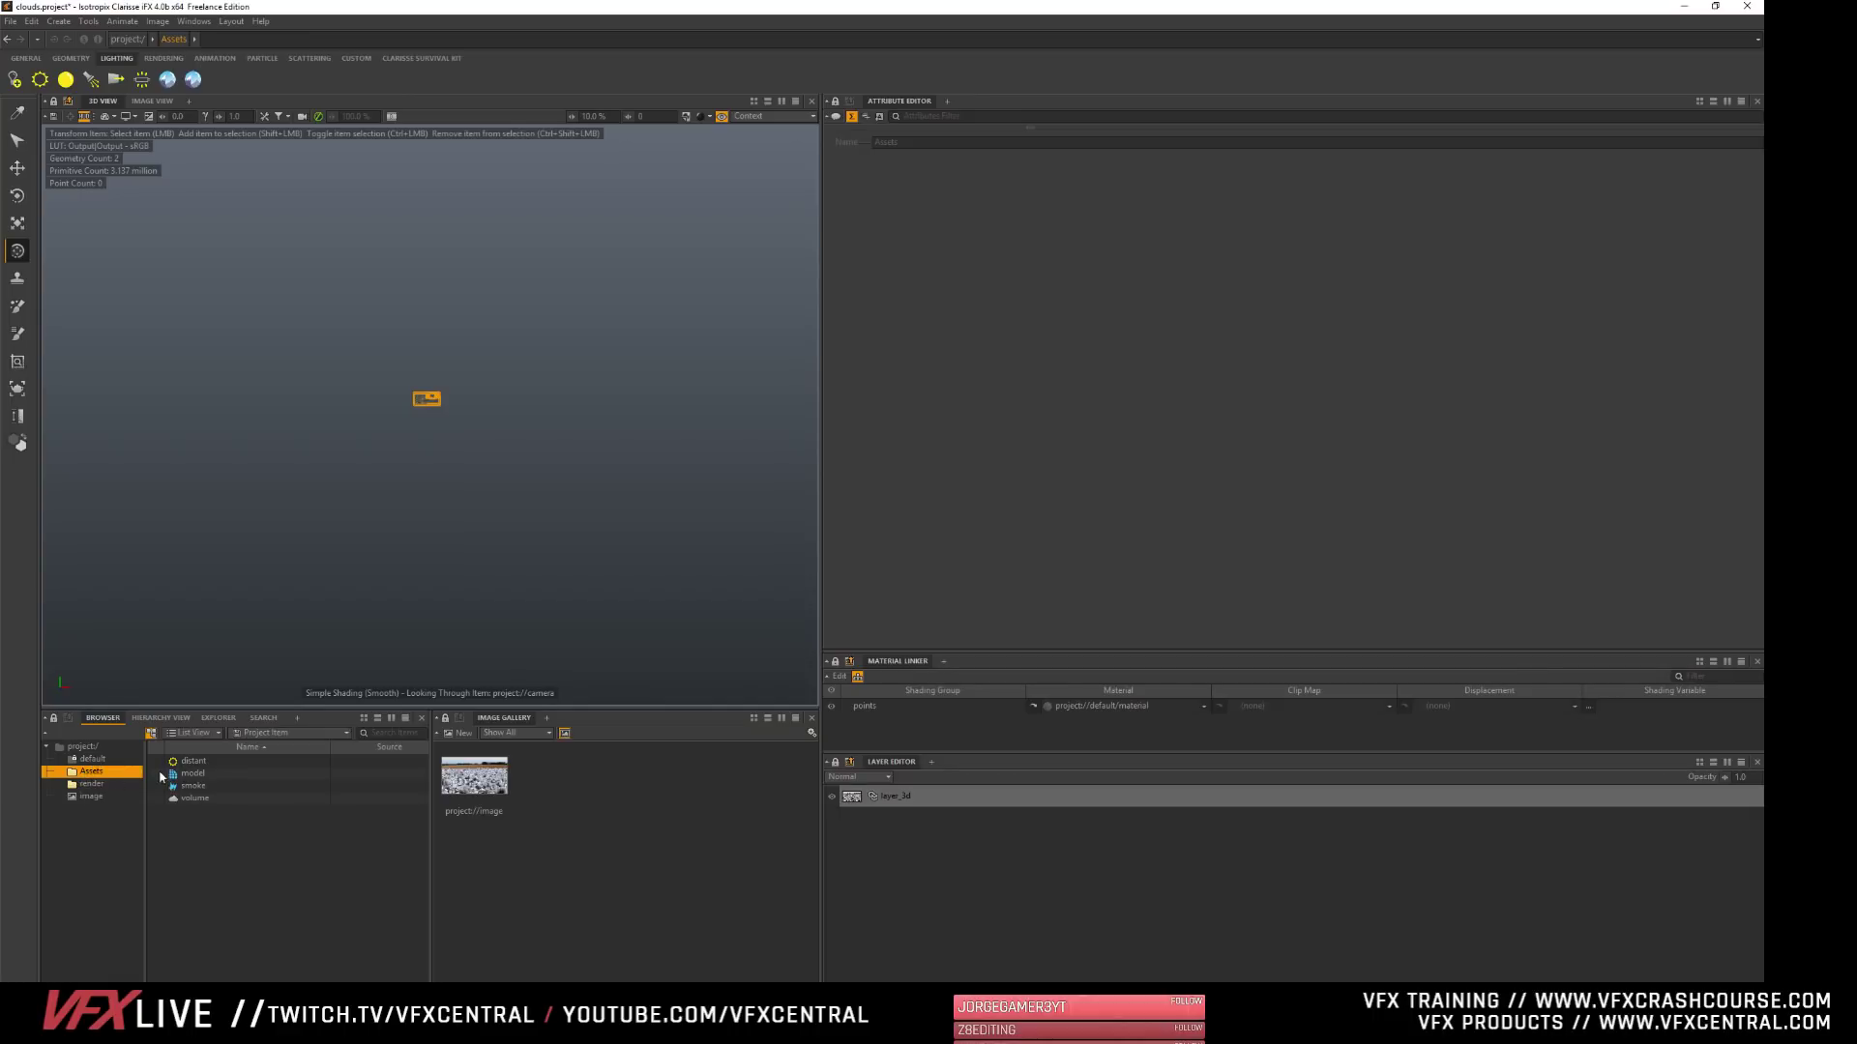
{"action": "left_click", "coordinate": [190, 774]}
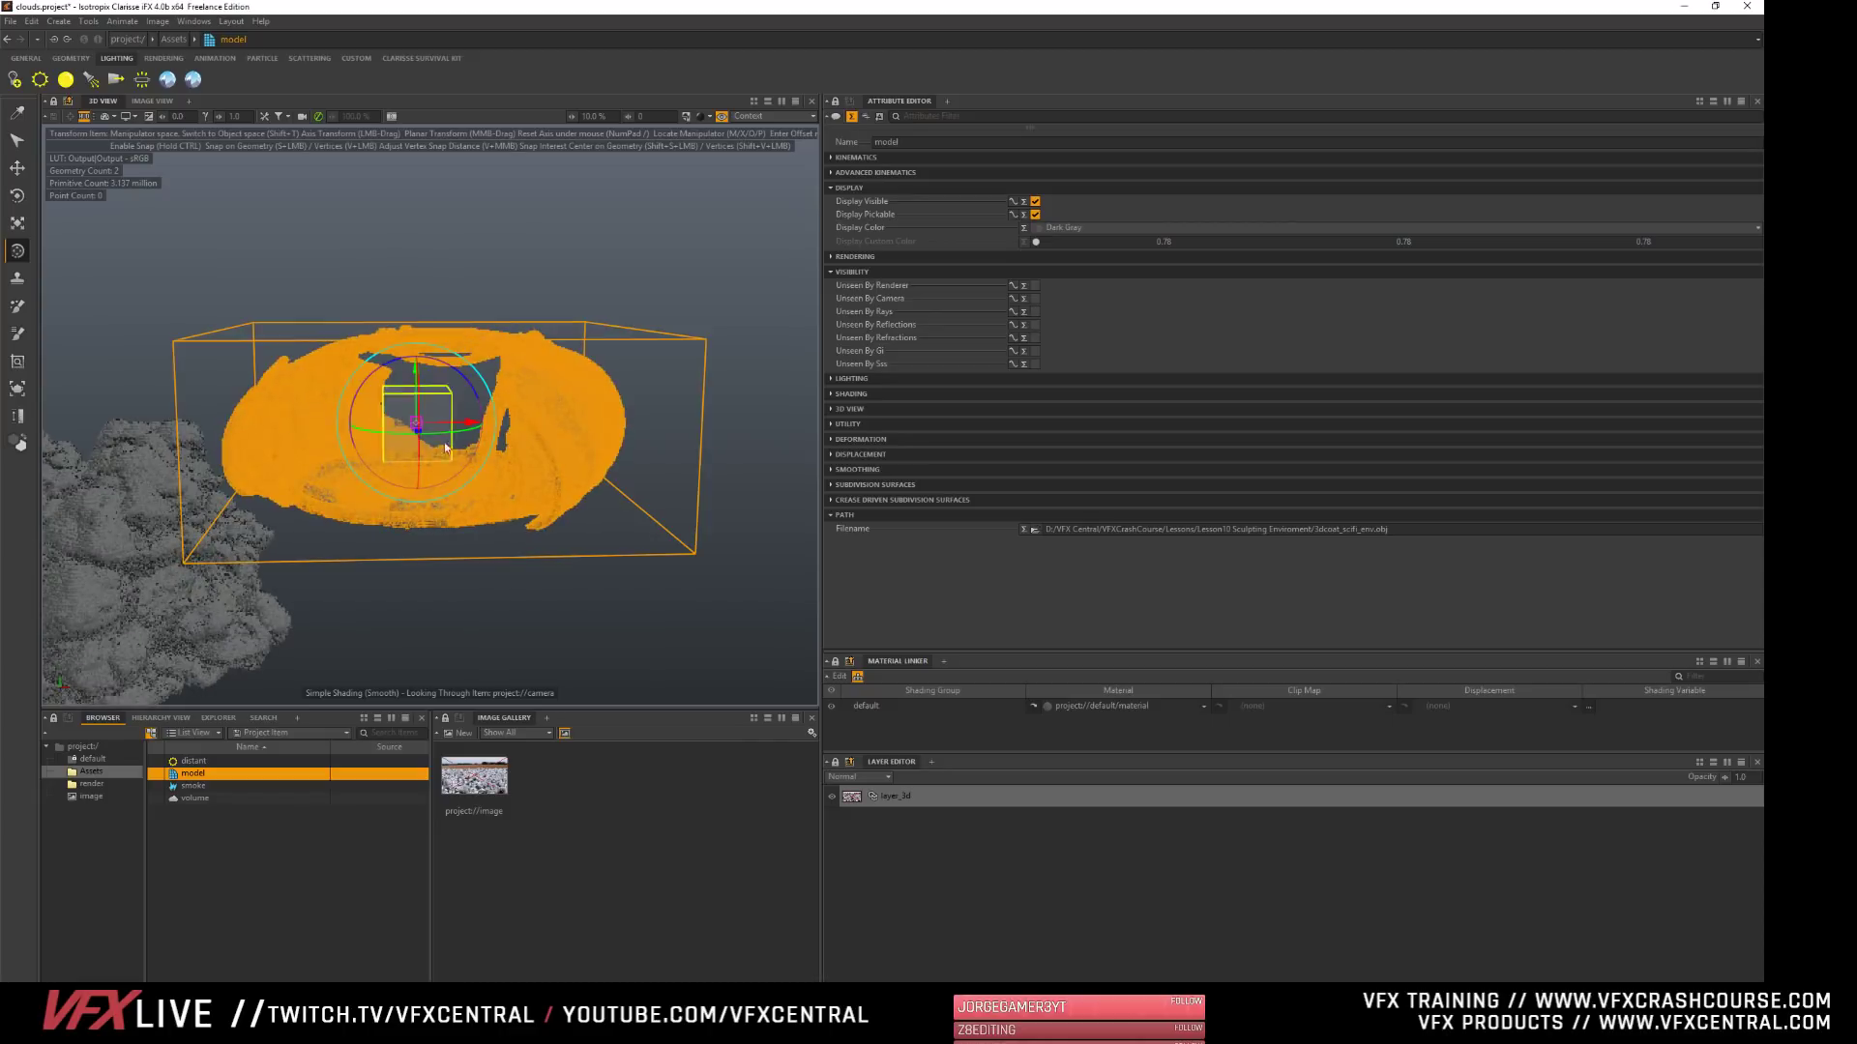
{"action": "left_click", "coordinate": [249, 917]}
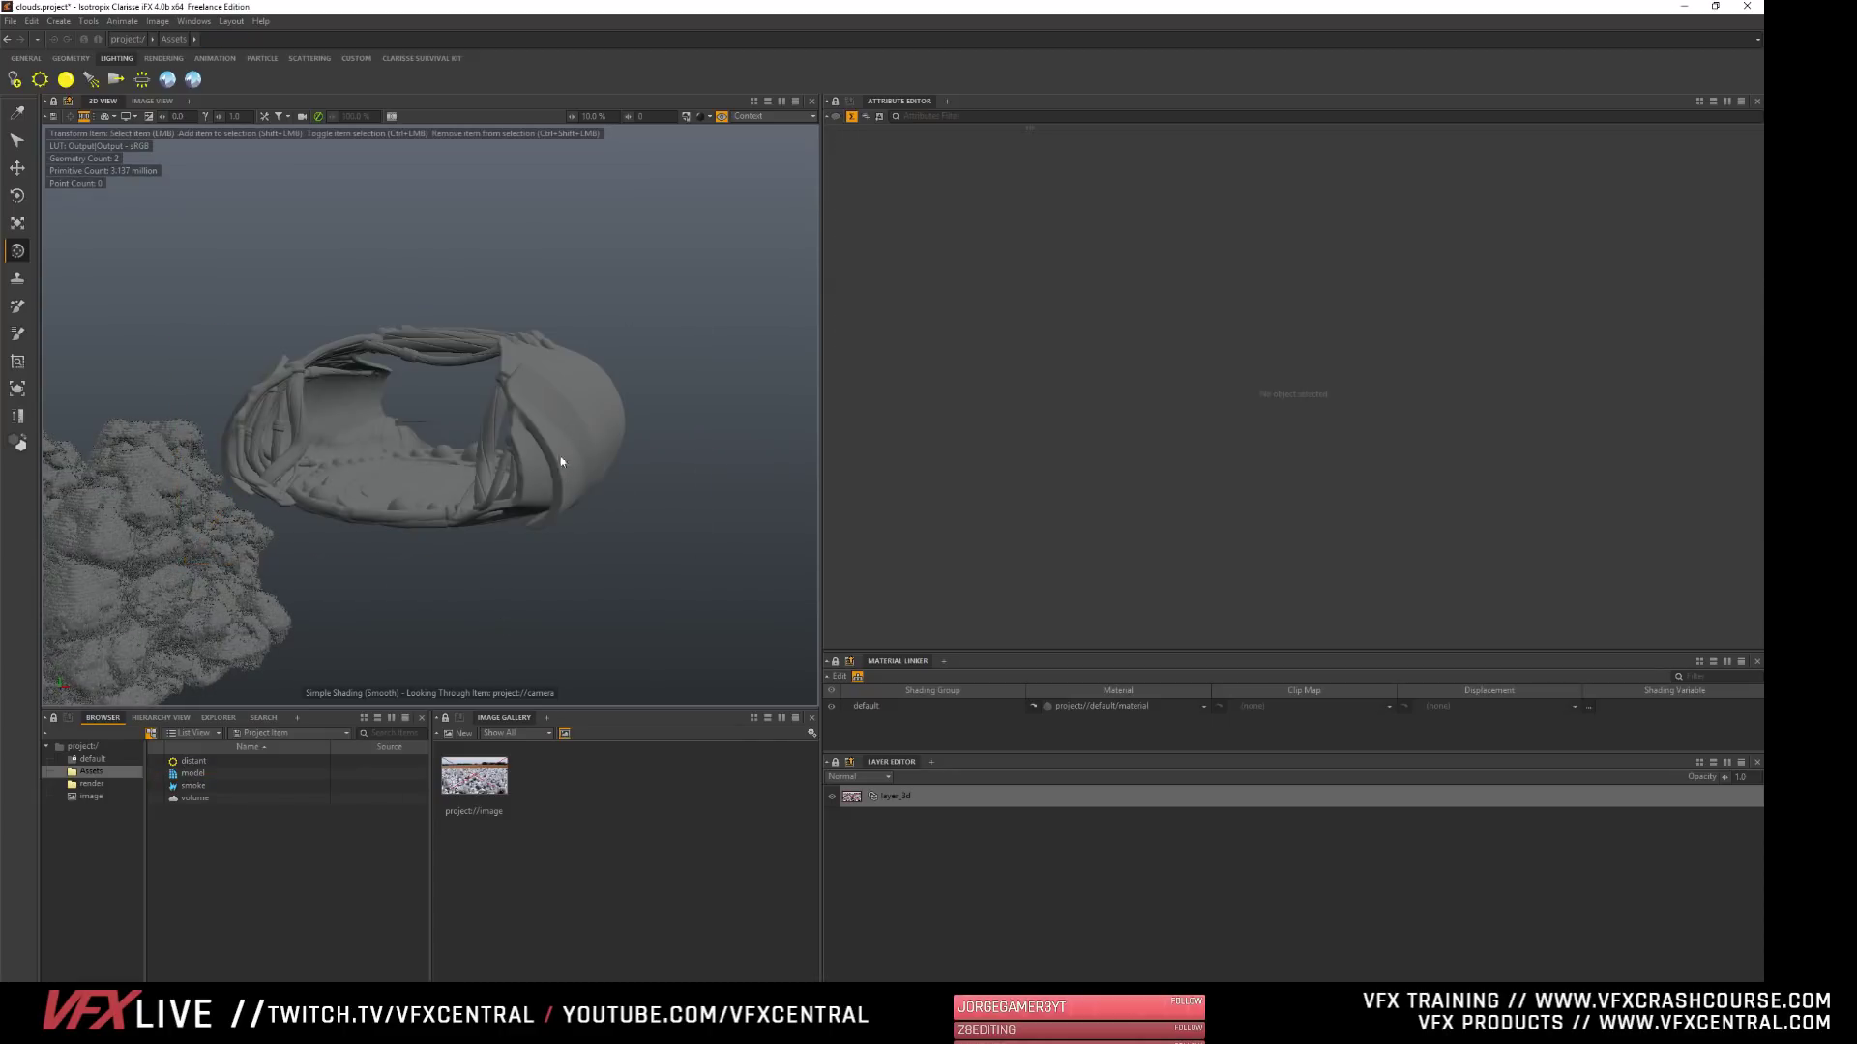
{"action": "right_click_drag", "start_coordinate": [536, 420], "coordinate": [623, 420], "text": "alt"}
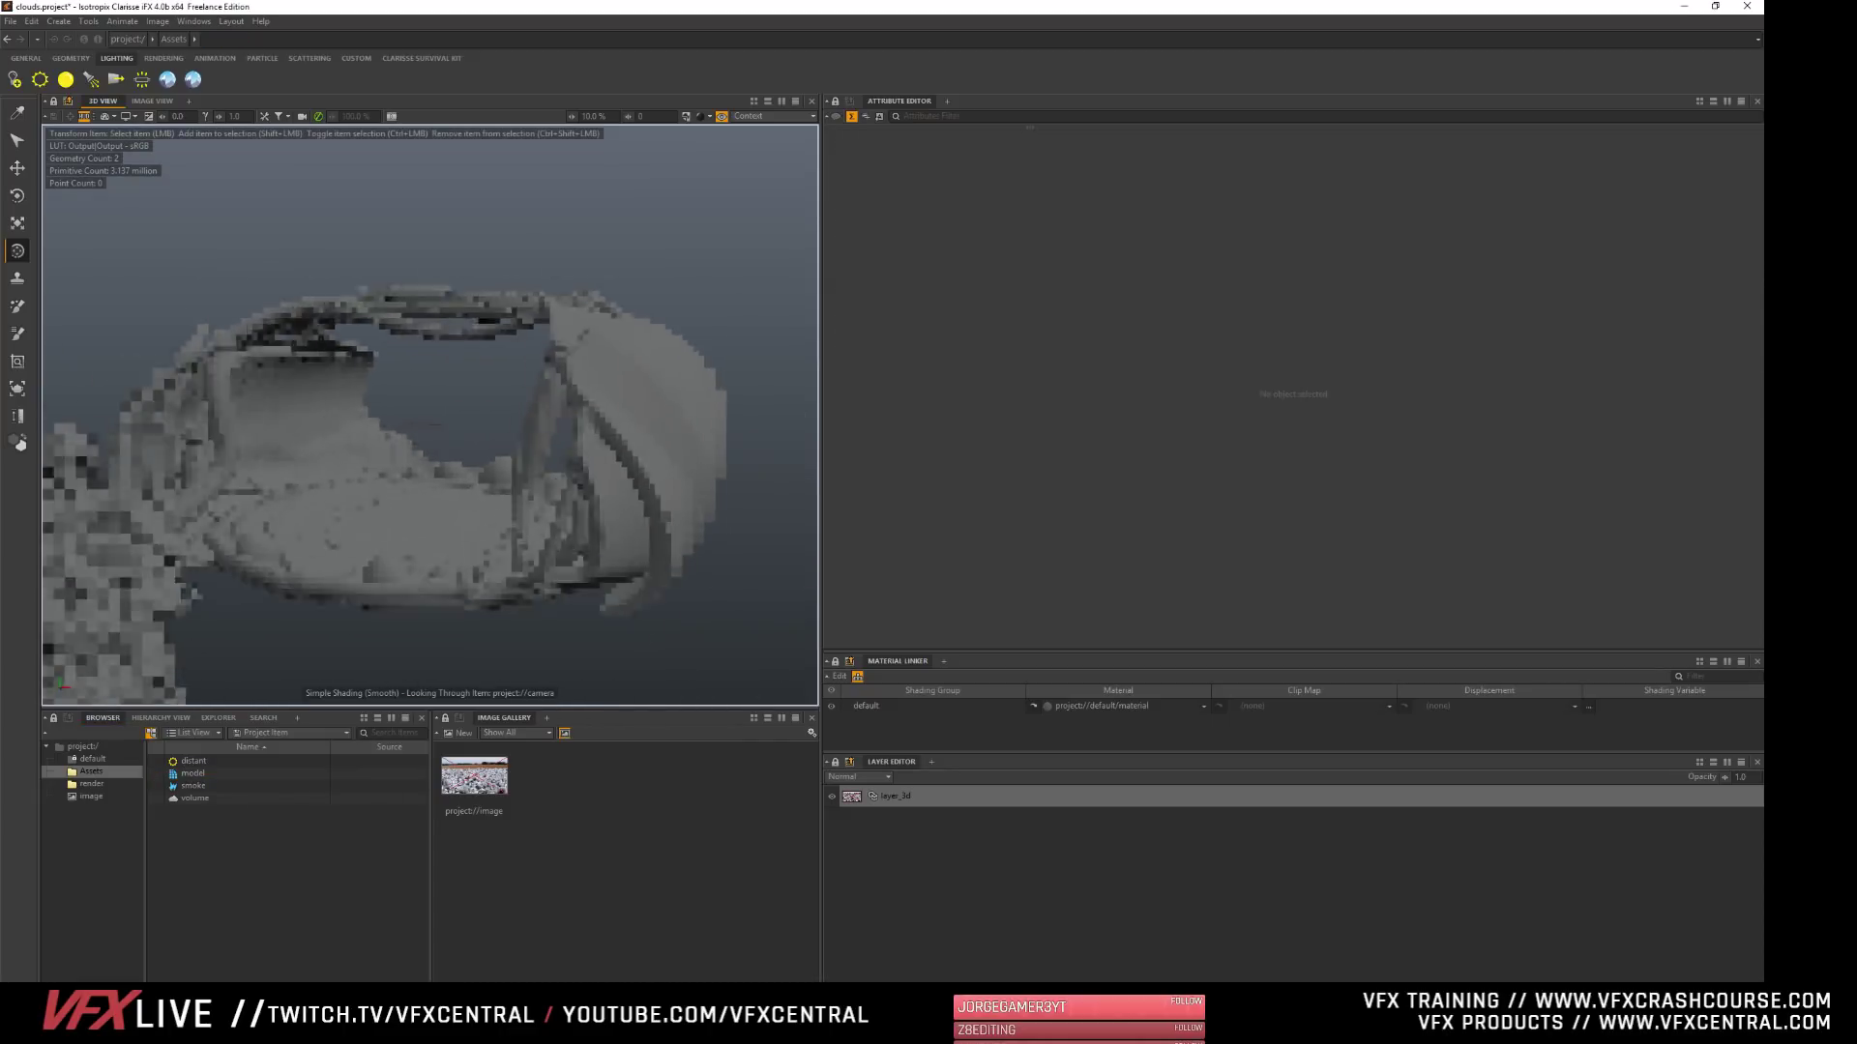
{"action": "mouse_move", "coordinate": [623, 420]}
{"action": "left_mouse_down", "text": "alt"}
{"action": "mouse_move", "coordinate": [682, 427]}
{"action": "mouse_move", "coordinate": [607, 402]}
{"action": "mouse_move", "coordinate": [636, 400]}
{"action": "left_mouse_up", "text": "alt"}
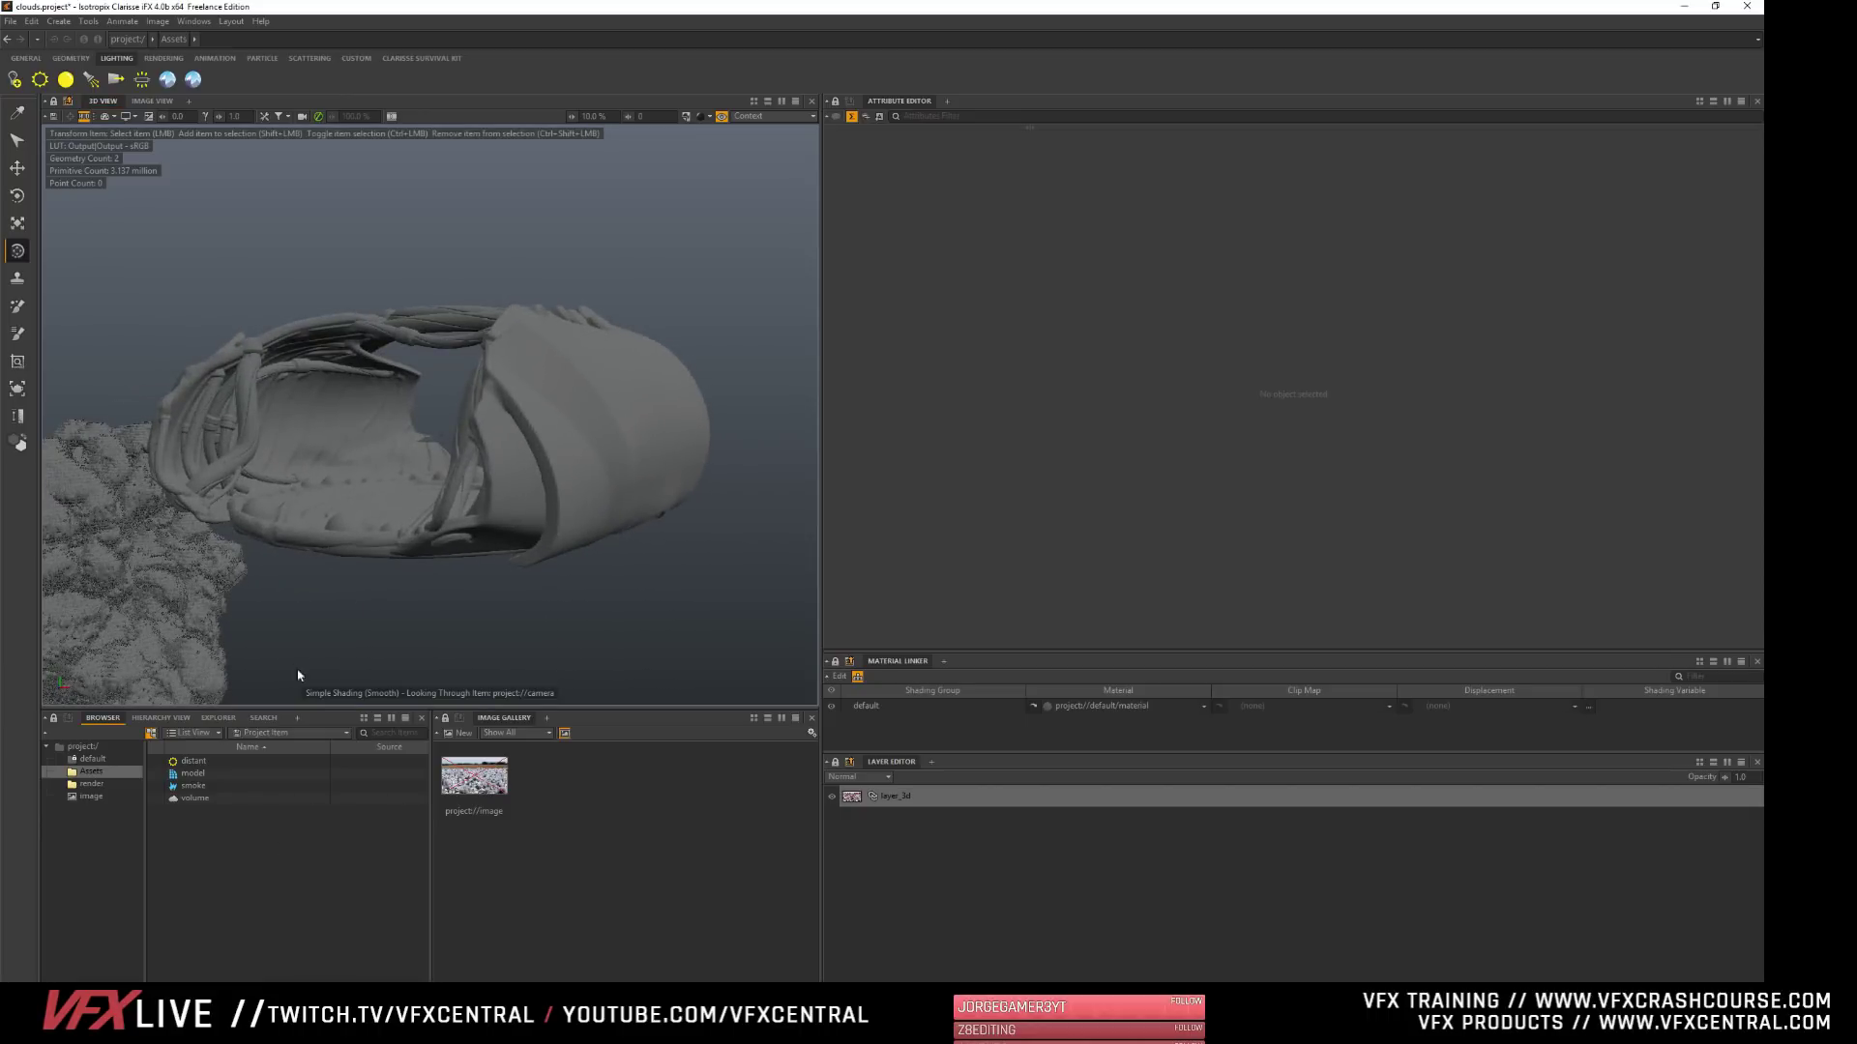
{"action": "left_click", "coordinate": [561, 367]}
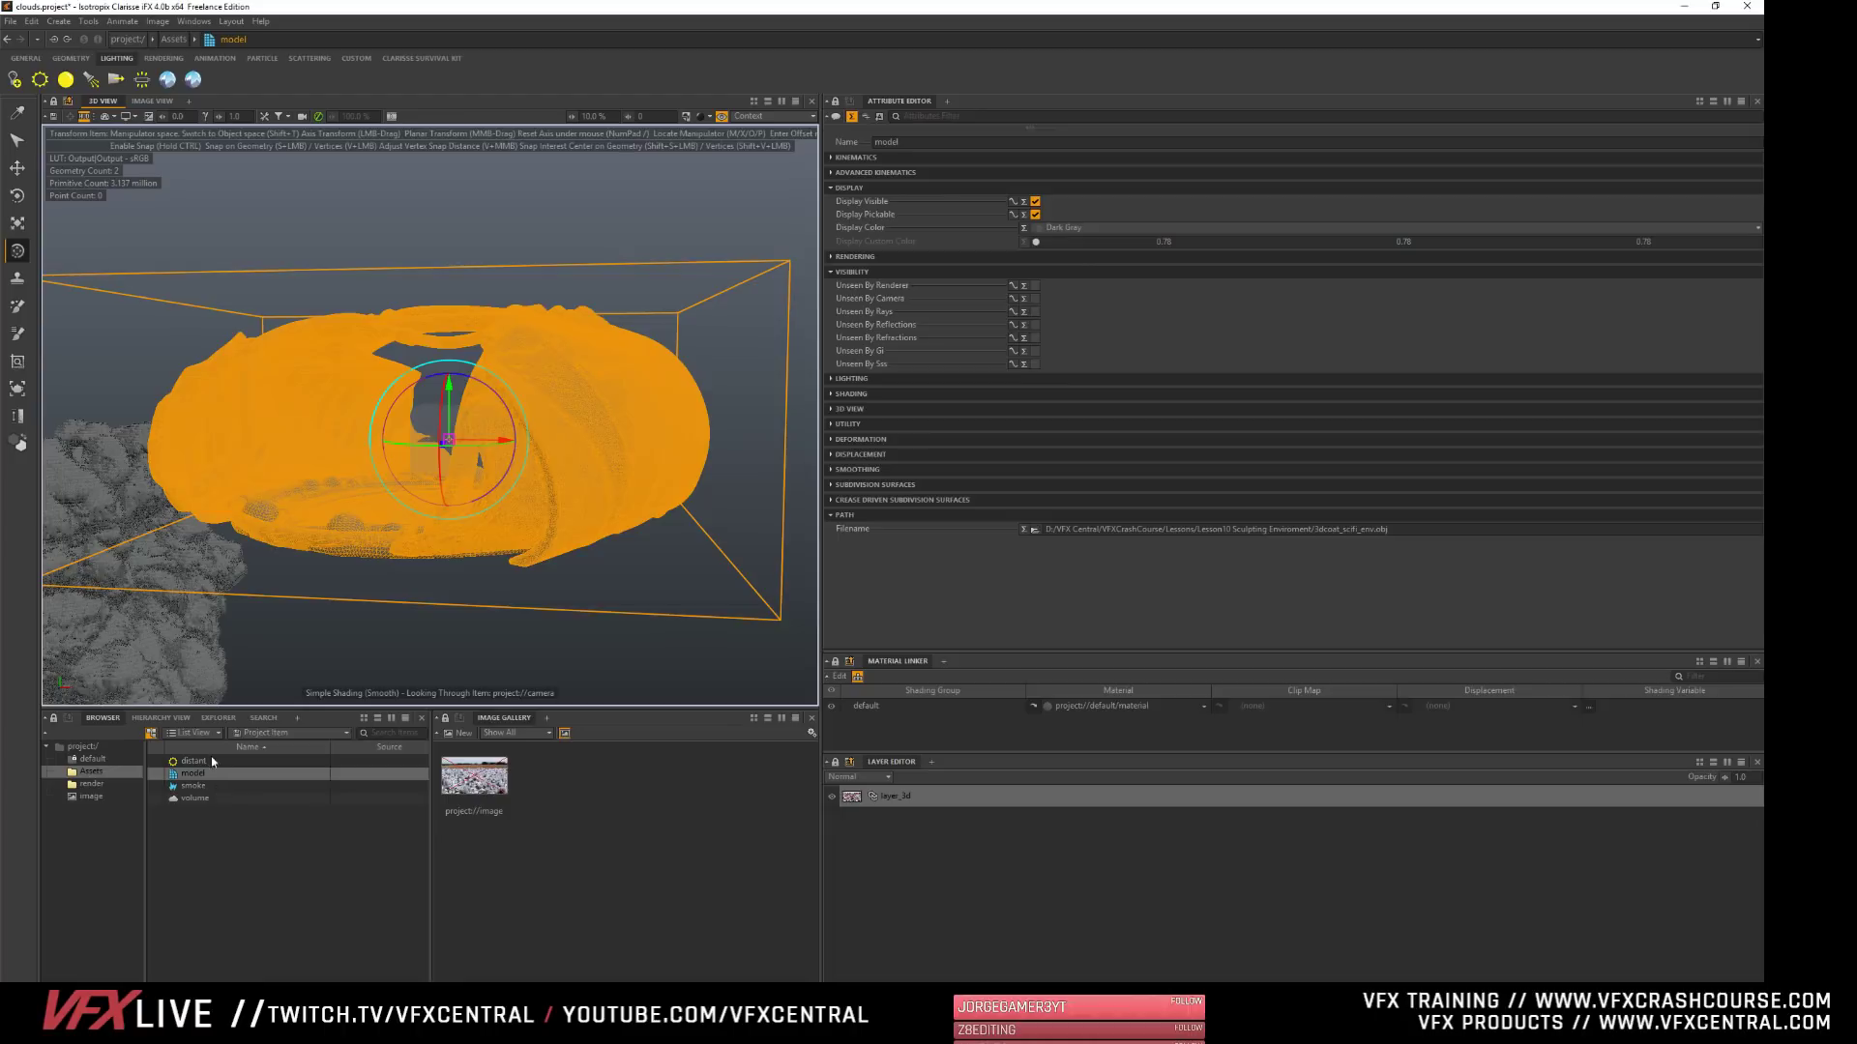
{"action": "left_click", "coordinate": [208, 875]}
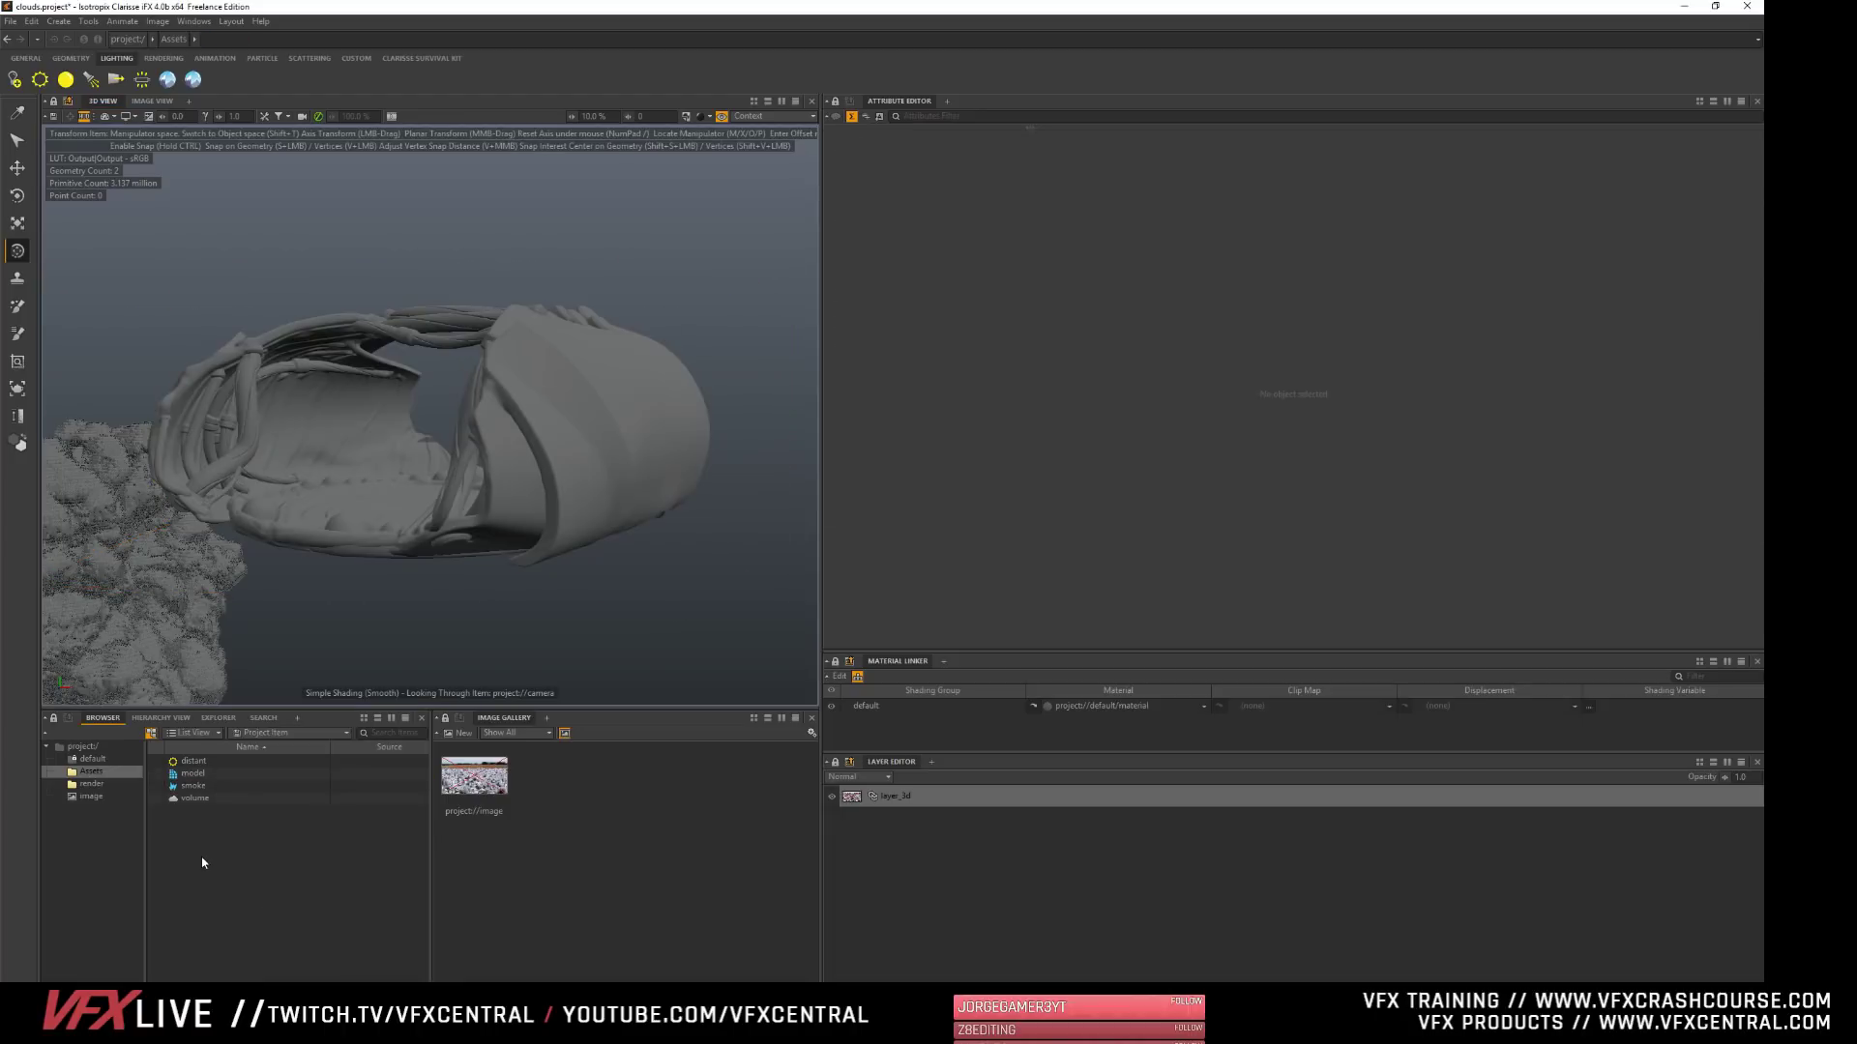
- Activate the Particle Paint tool and create a Point Cloud geometry in the Assets context
{"action": "right_click", "coordinate": [191, 840]}
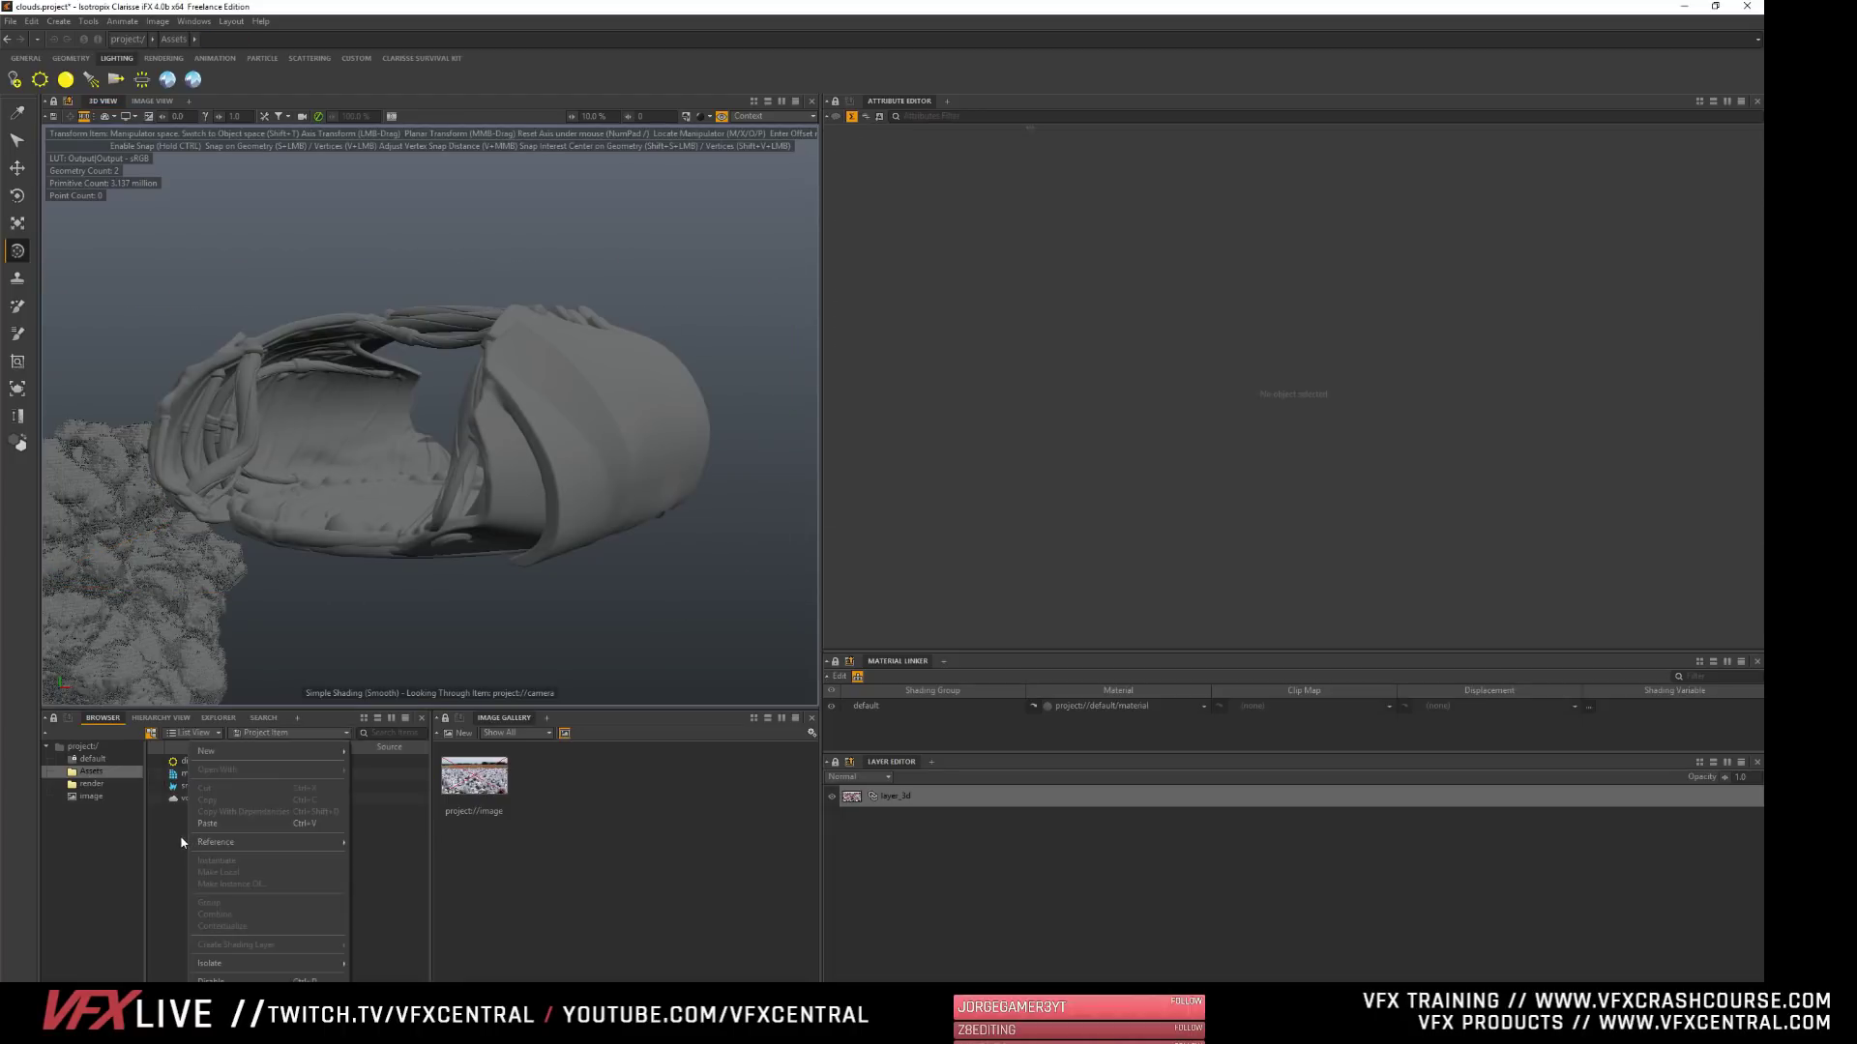
{"action": "left_click", "coordinate": [173, 838]}
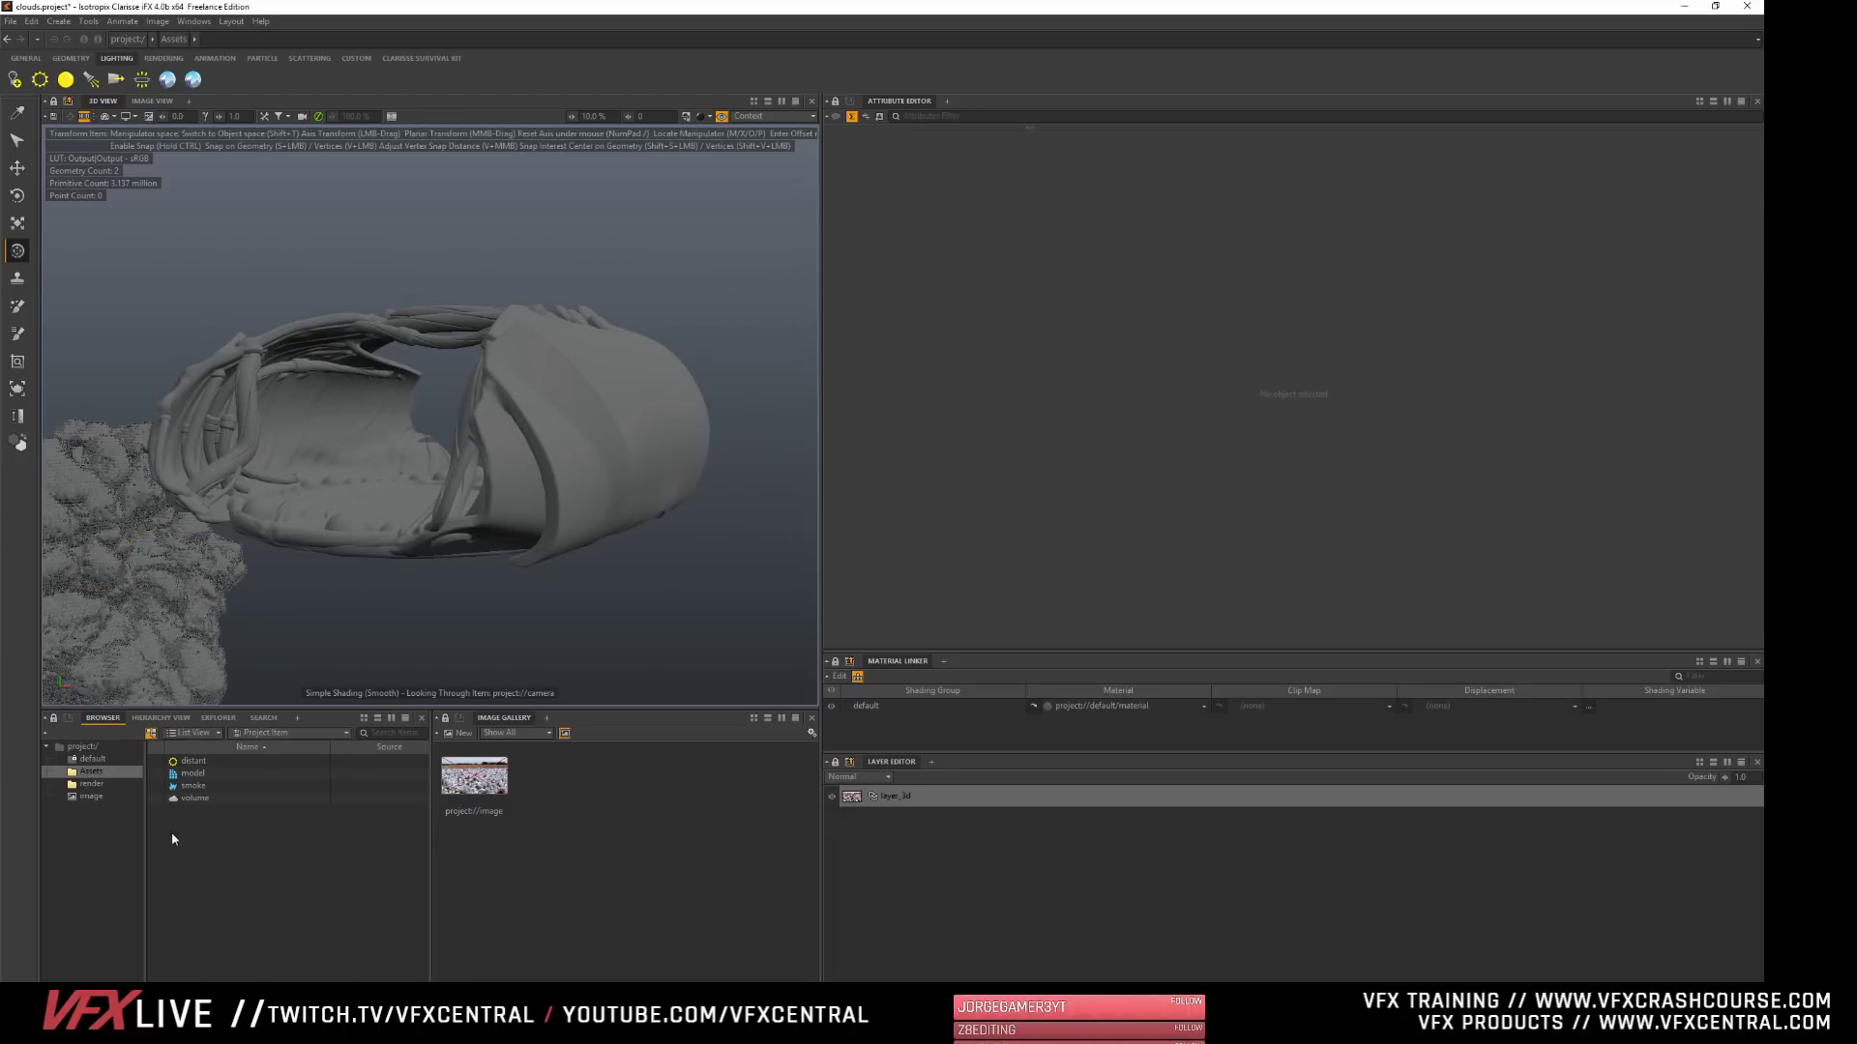
{"action": "left_click", "coordinate": [18, 306]}
{"action": "right_click", "coordinate": [214, 869]}
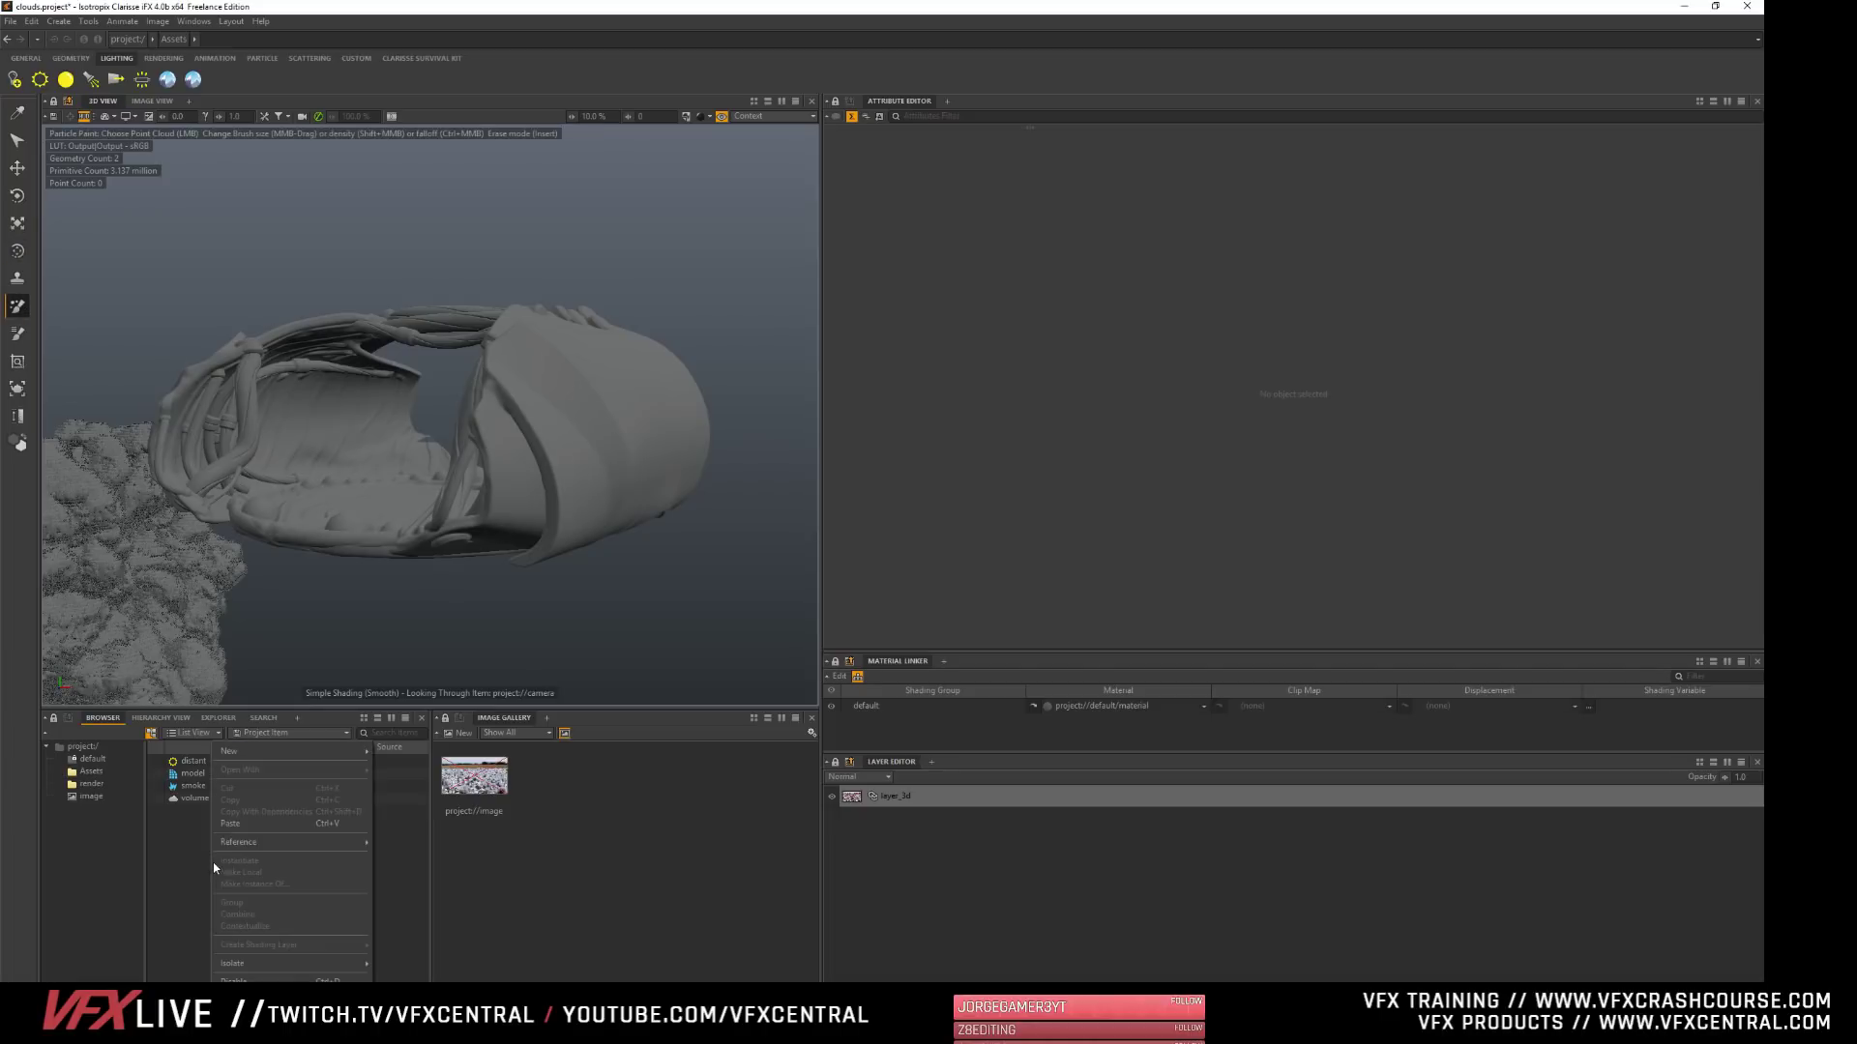
{"action": "mouse_move", "coordinate": [232, 751]}
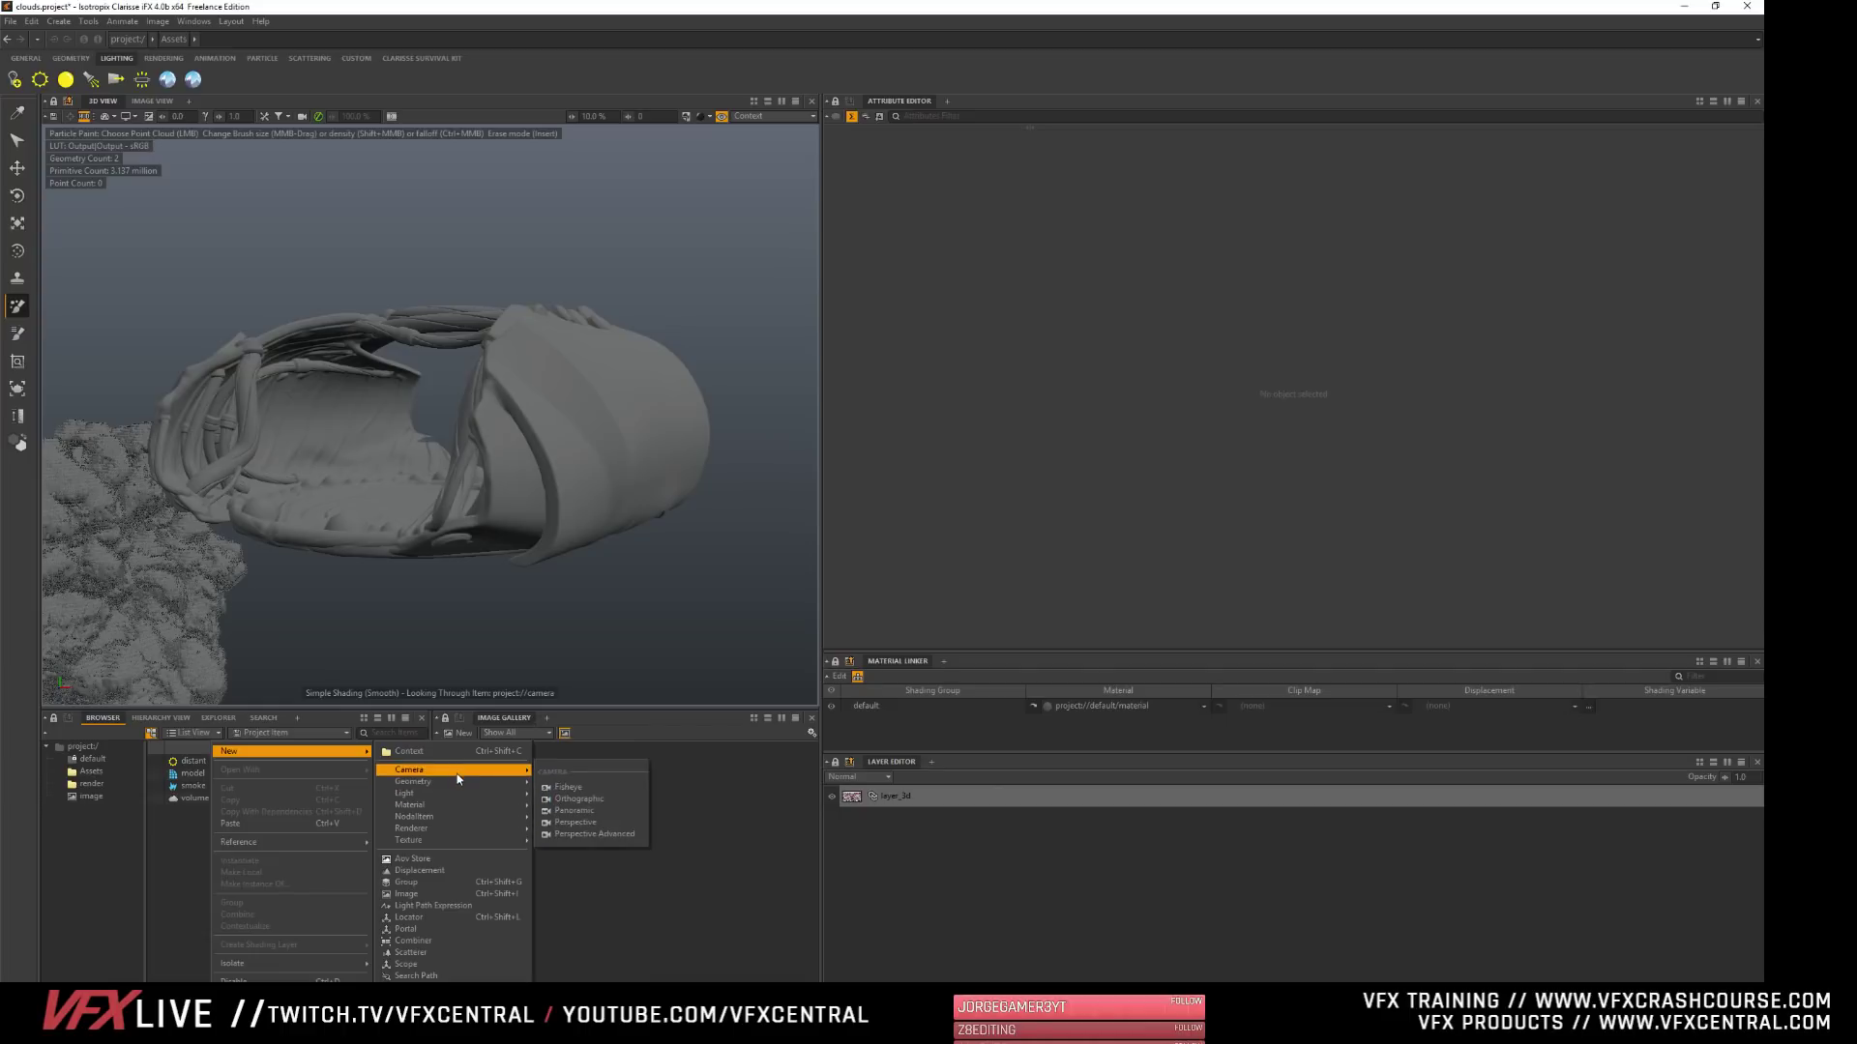
{"action": "mouse_move", "coordinate": [453, 780]}
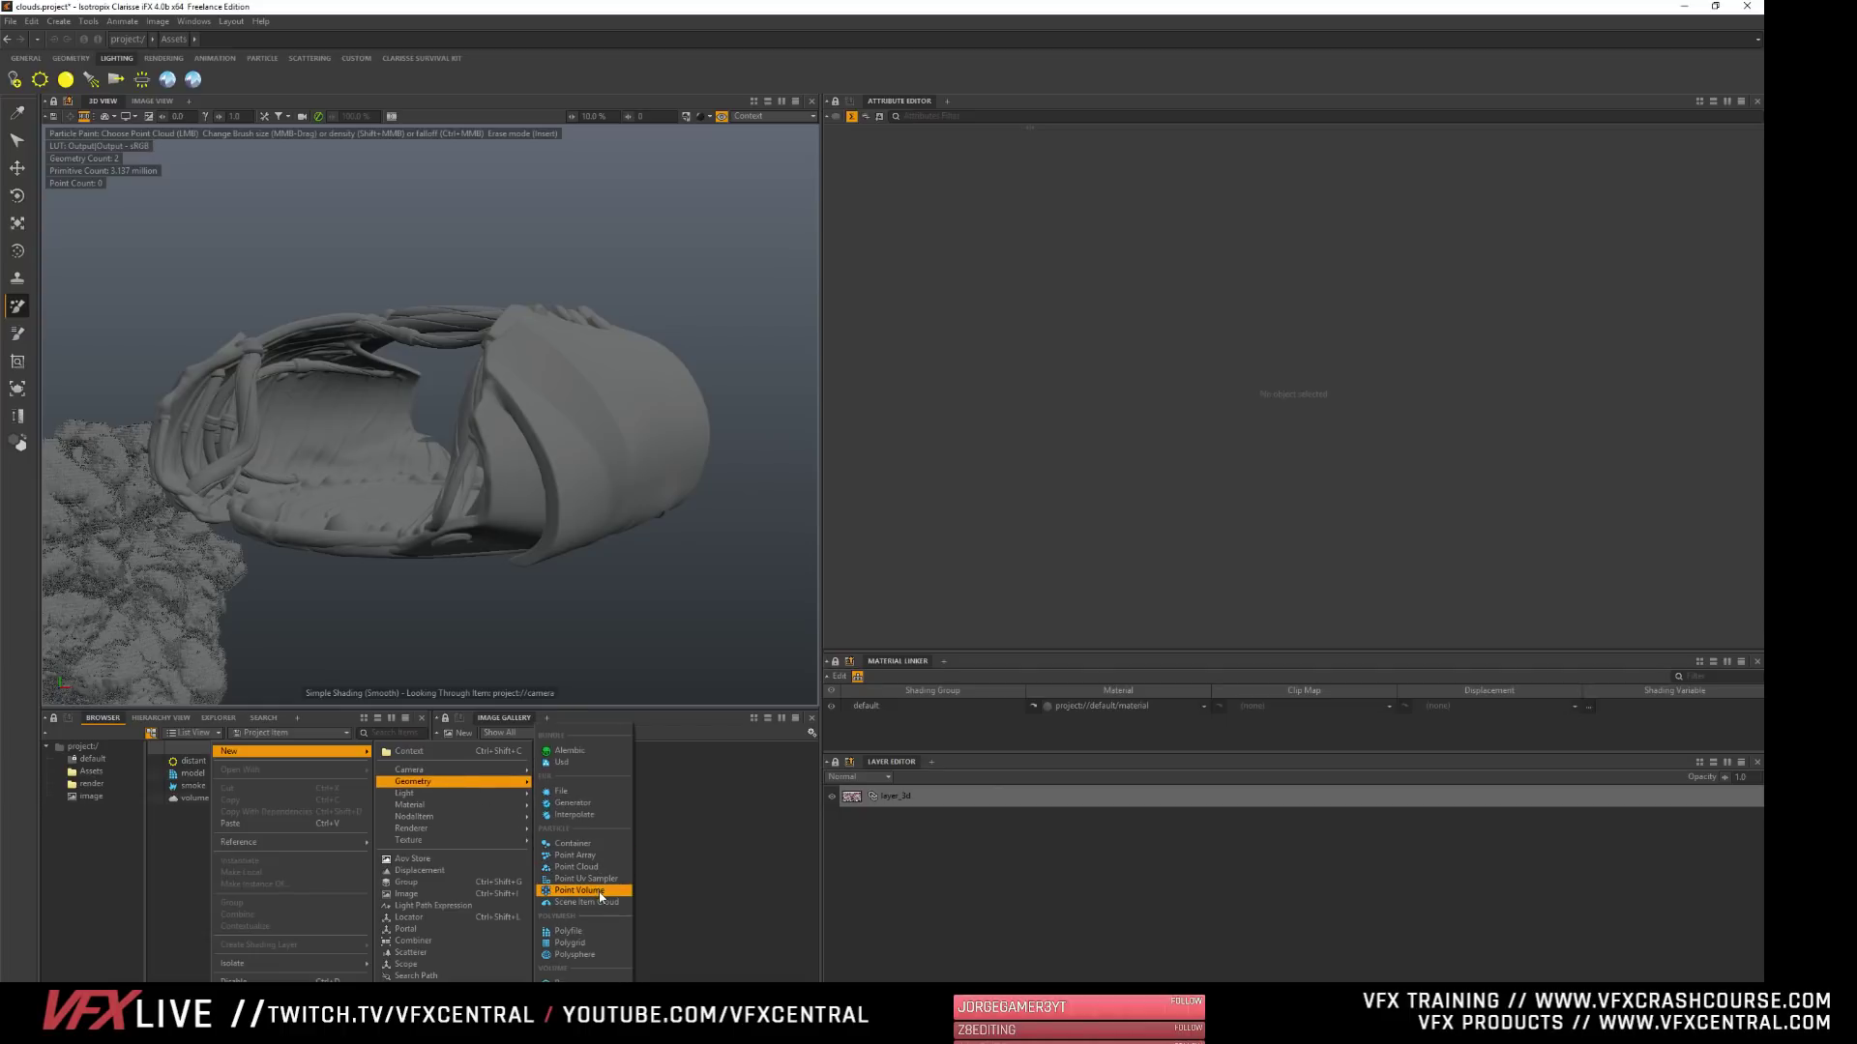
{"action": "left_click", "coordinate": [578, 868]}
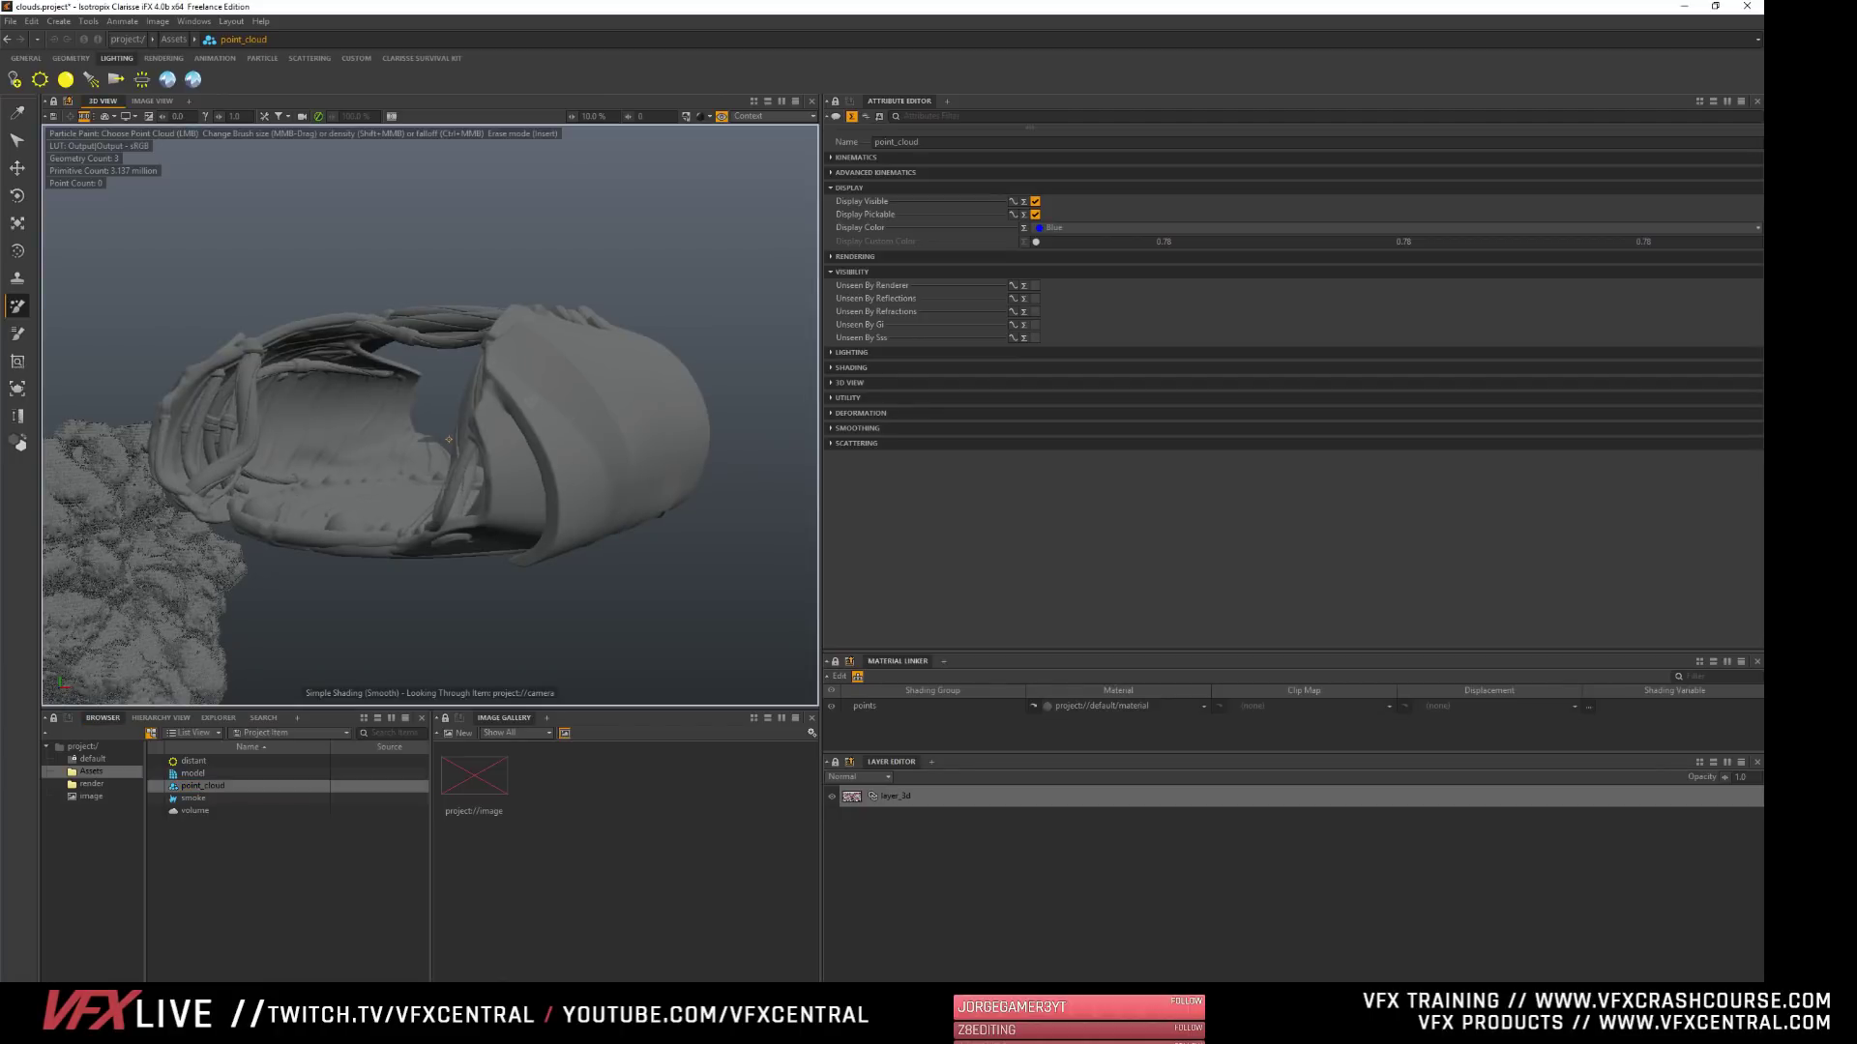
- Try to paint particles onto the sculpted model with point_cloud selected
{"action": "left_click_drag", "start_coordinate": [449, 439], "coordinate": [425, 432], "text": "alt"}
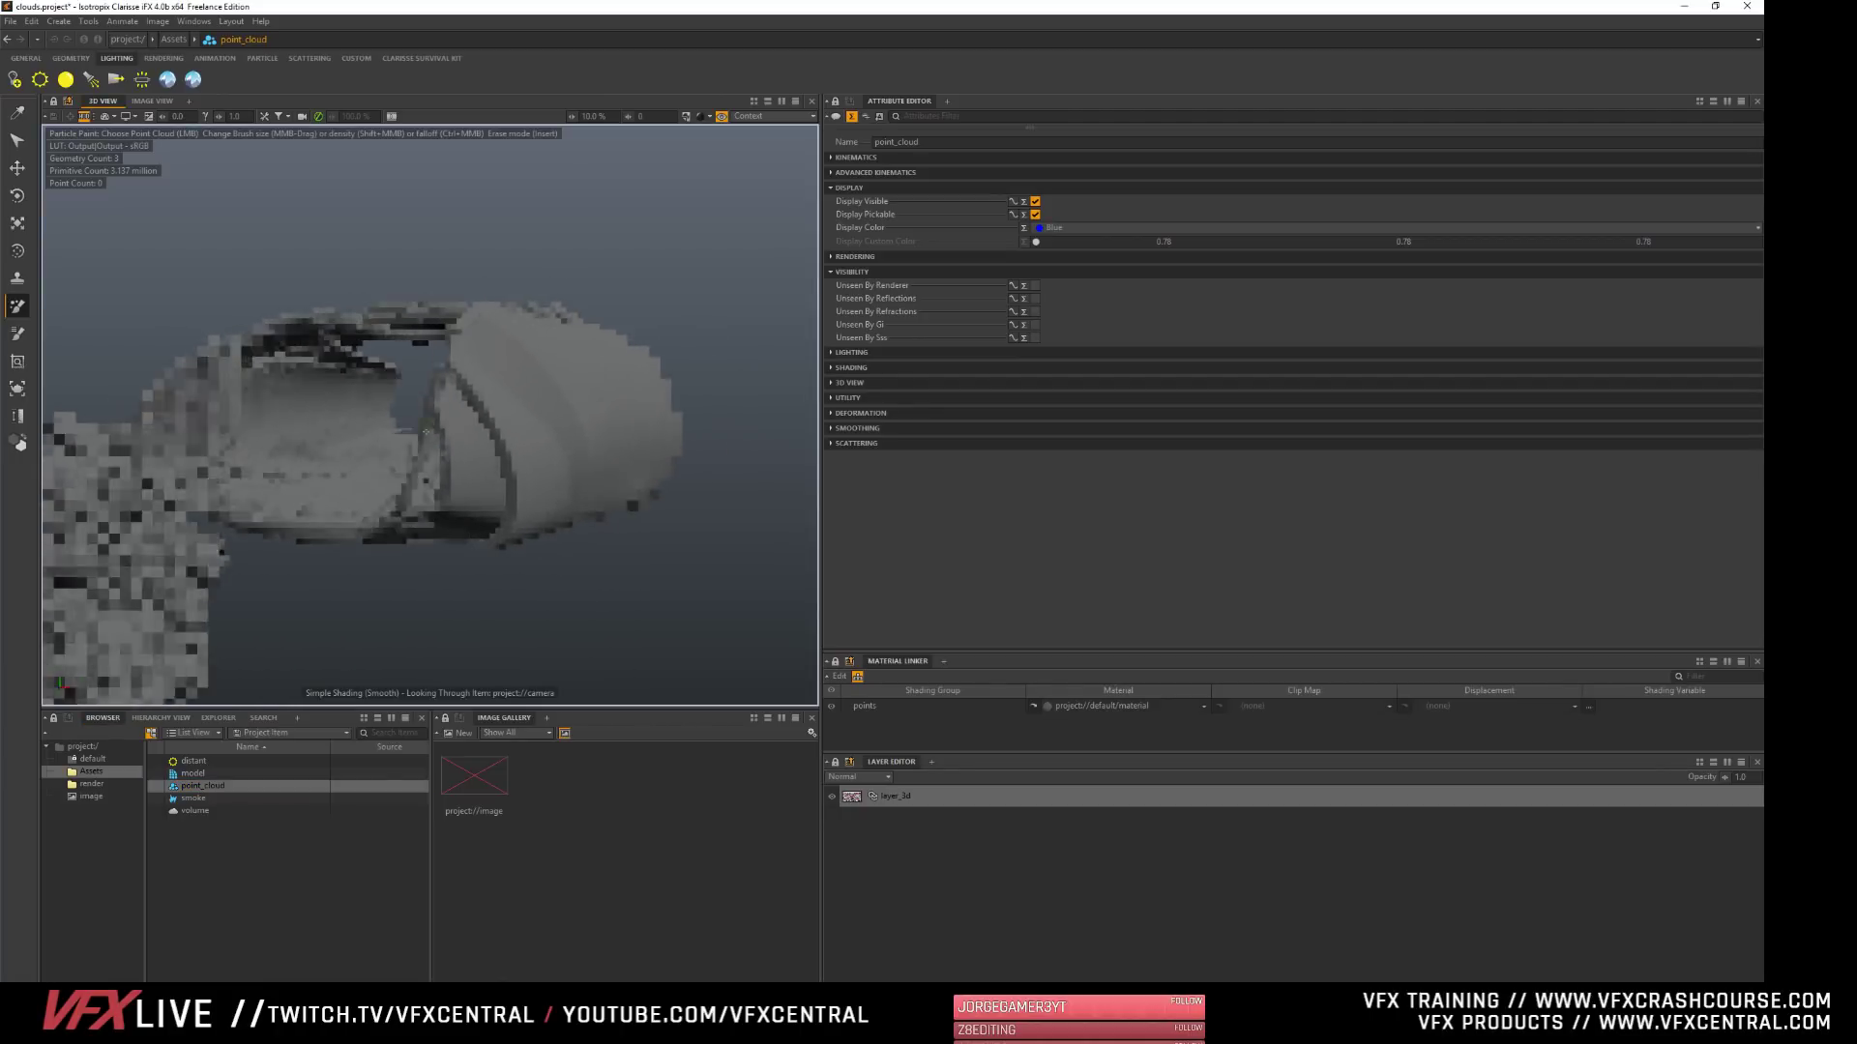
{"action": "left_click", "coordinate": [195, 787]}
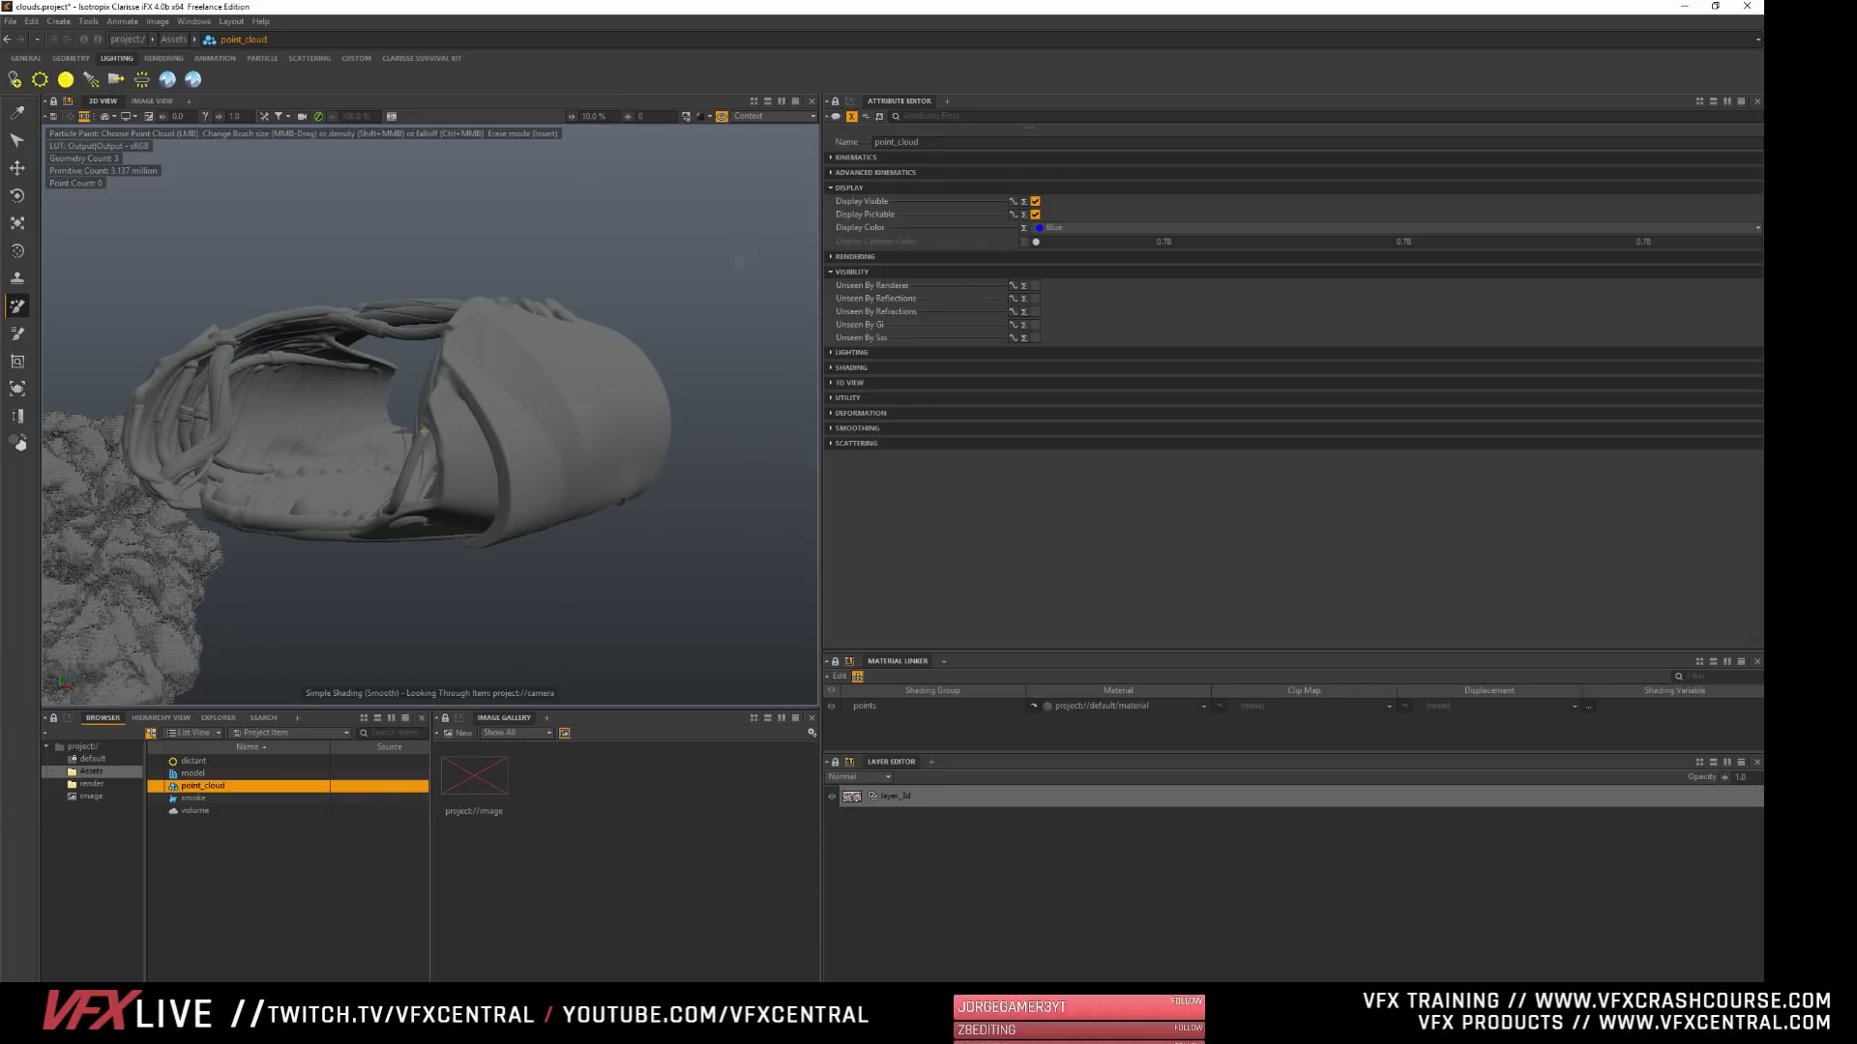
{"action": "middle_click_drag", "start_coordinate": [527, 398], "coordinate": [438, 417], "text": "alt"}
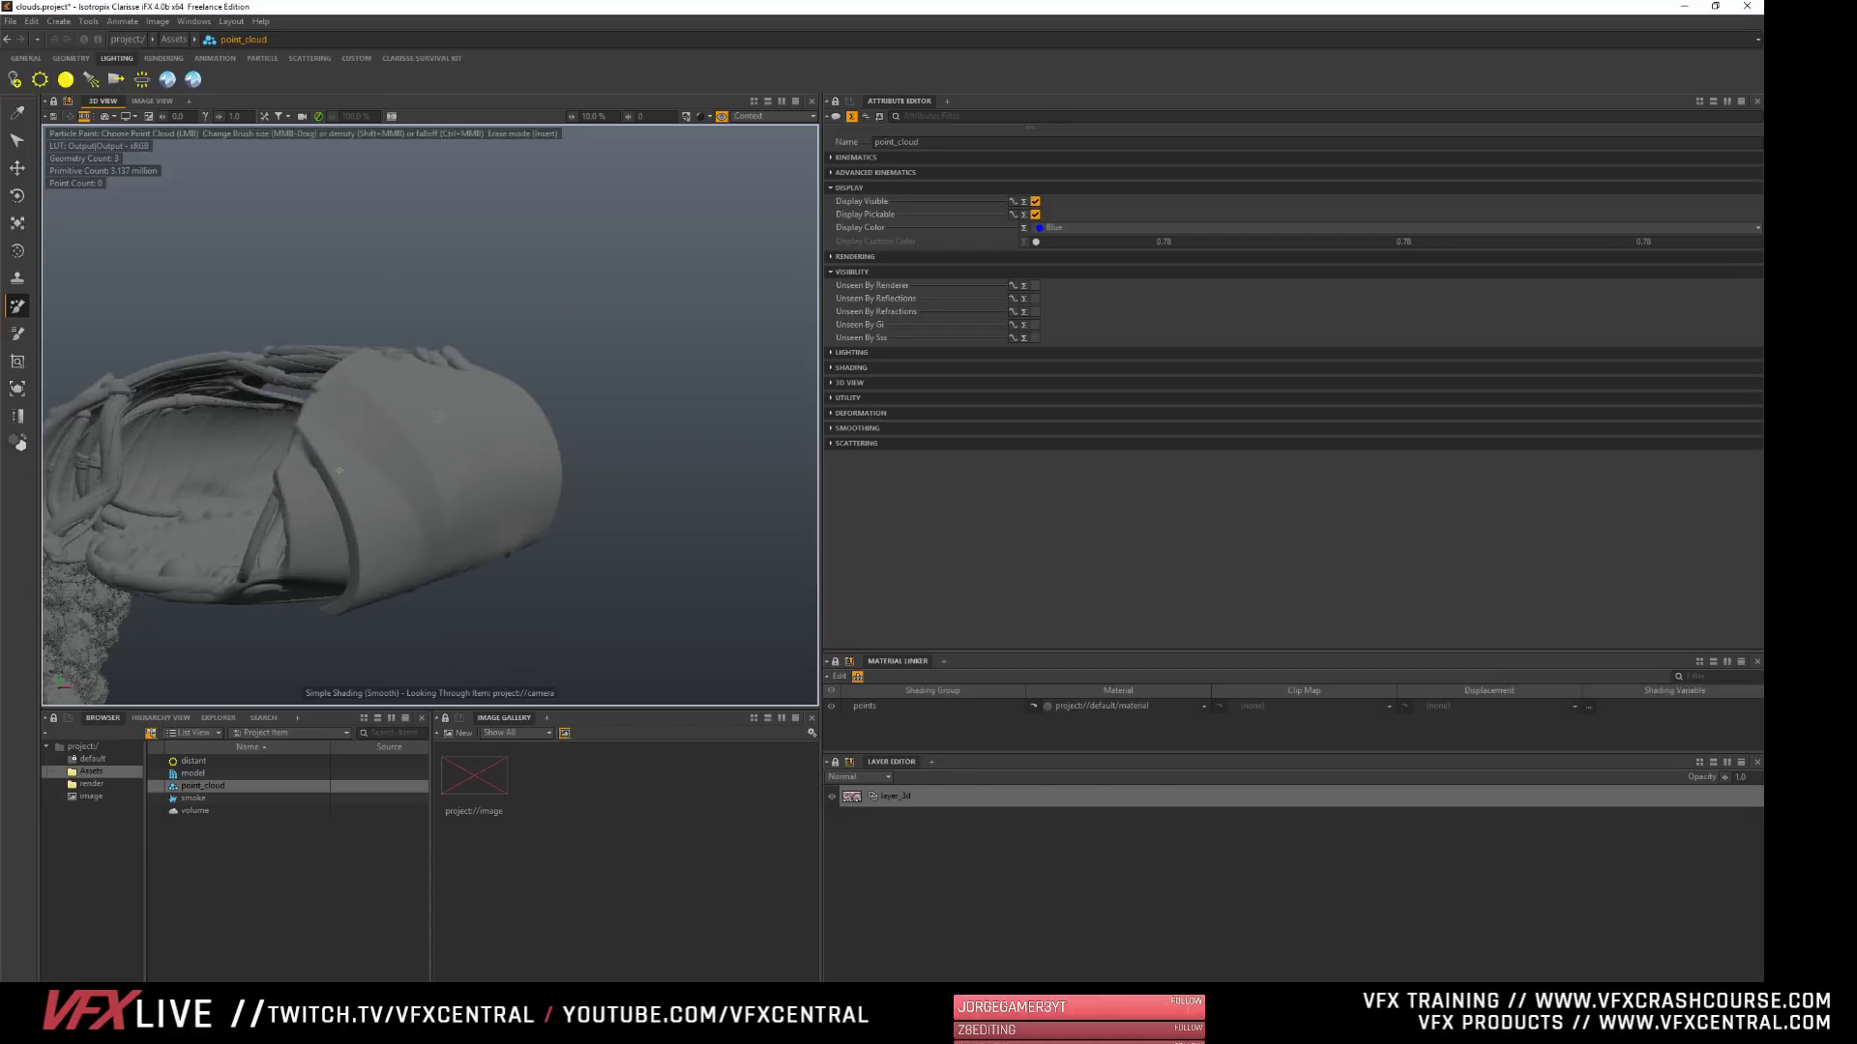
{"action": "left_click_drag", "start_coordinate": [339, 471], "coordinate": [383, 492], "text": "alt"}
{"action": "right_click", "coordinate": [384, 493]}
{"action": "left_click", "coordinate": [410, 450]}
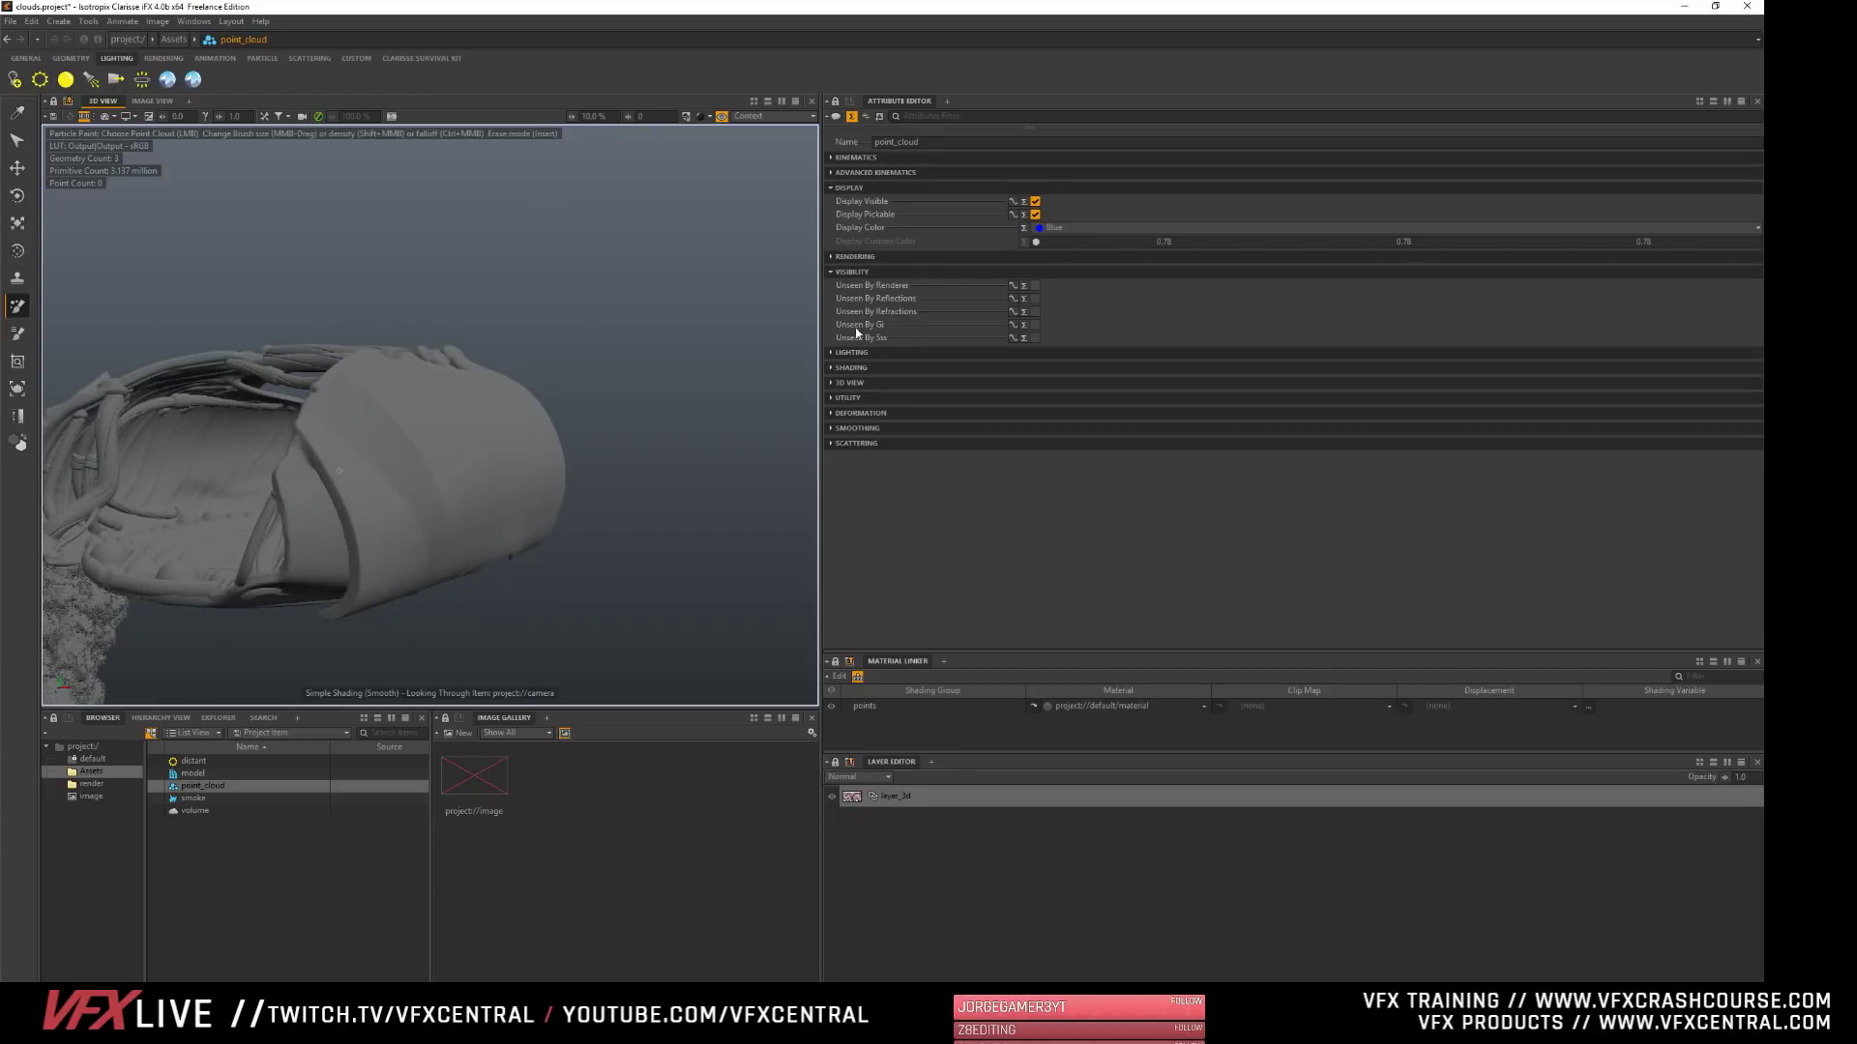
- Look through point_cloud's Kinematics, Utility, 3D View, Shading and Visibility attributes for painting-related settings
{"action": "left_click", "coordinate": [849, 188]}
{"action": "left_click", "coordinate": [851, 157]}
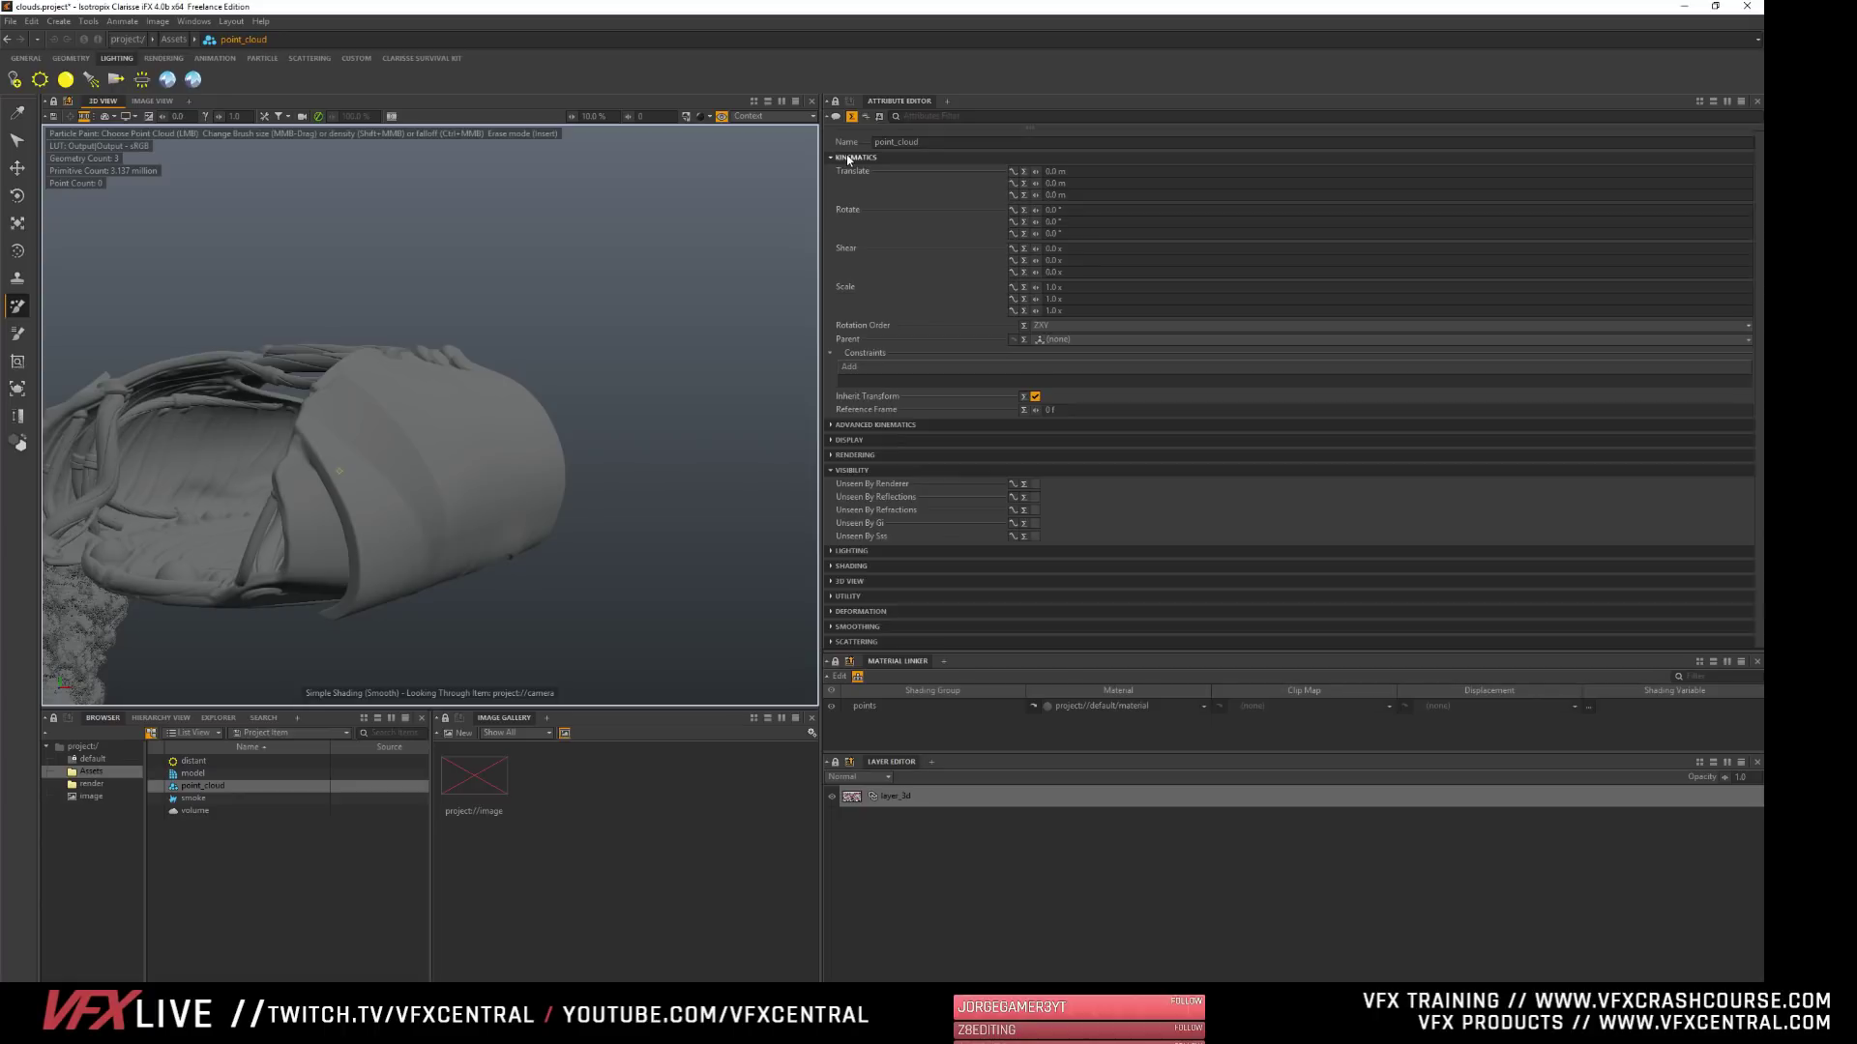
{"action": "left_click", "coordinate": [851, 158]}
{"action": "left_click", "coordinate": [854, 218]}
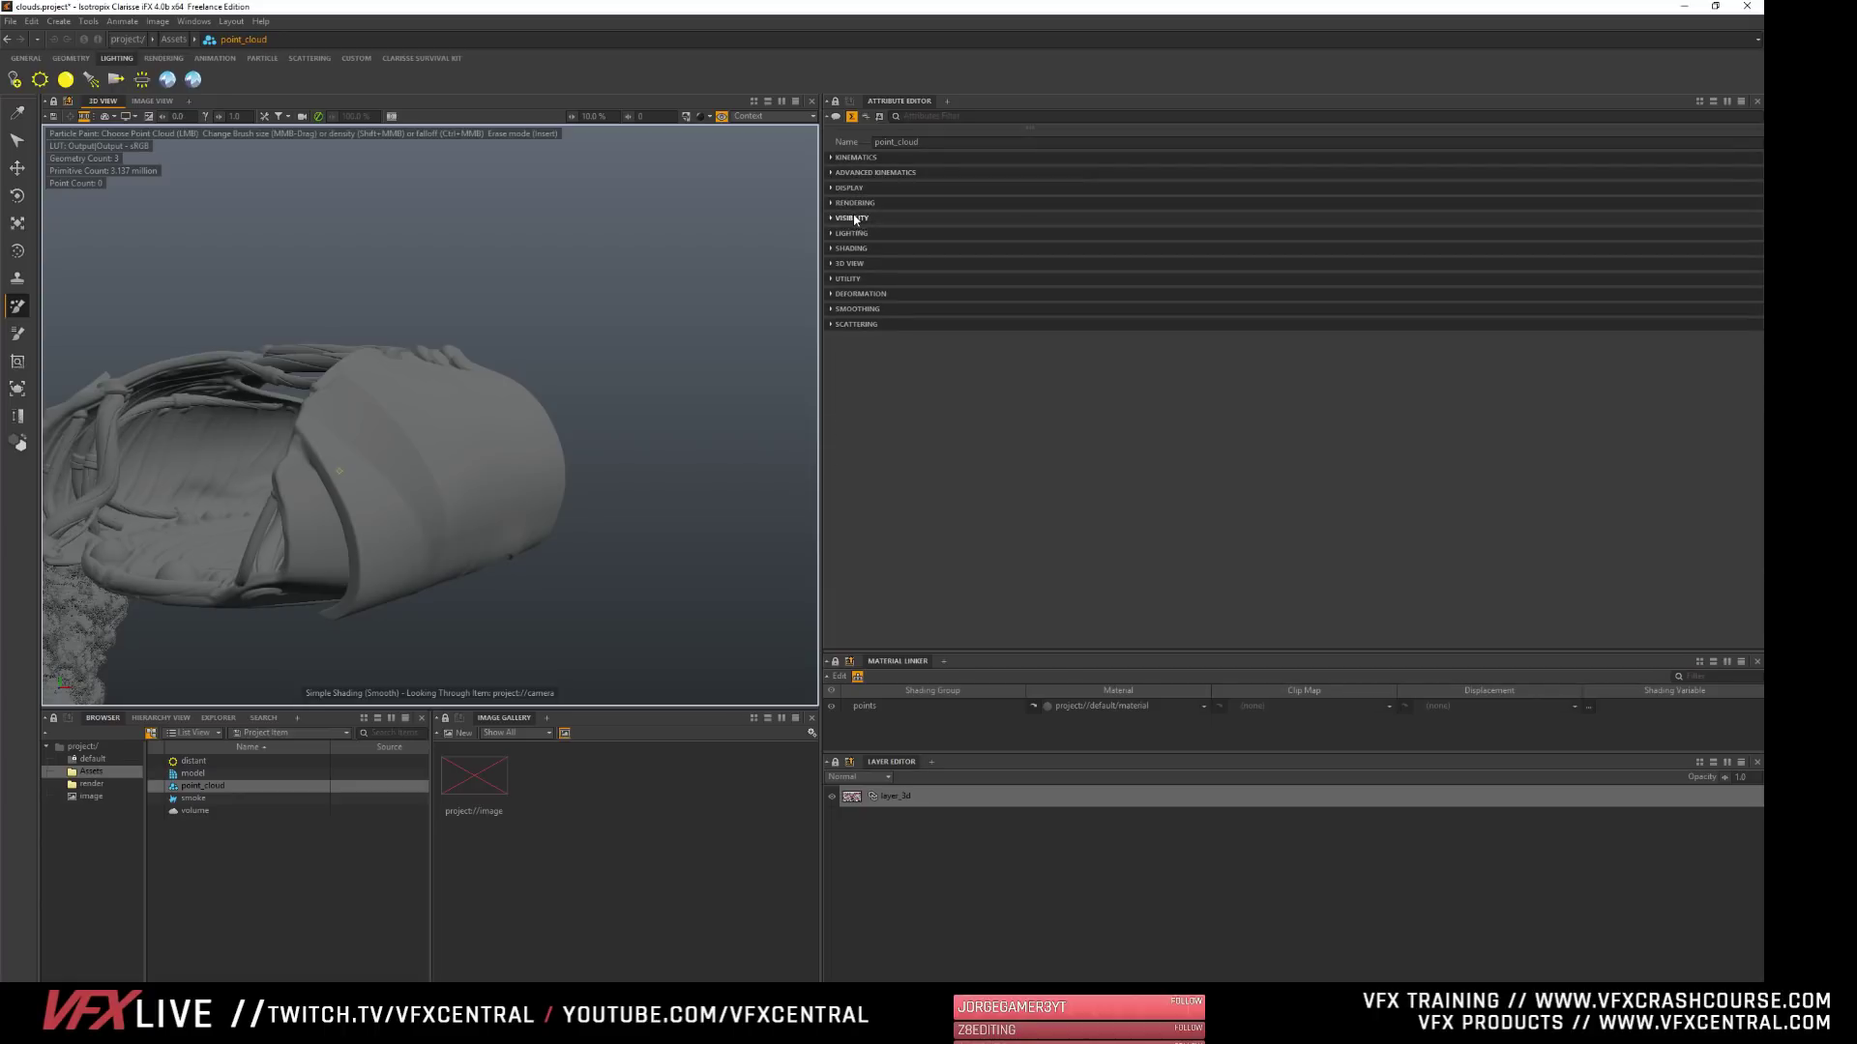
{"action": "left_click", "coordinate": [850, 278]}
{"action": "left_click", "coordinate": [850, 279]}
{"action": "left_click", "coordinate": [849, 263]}
{"action": "left_click", "coordinate": [849, 263]}
{"action": "left_click", "coordinate": [849, 249]}
{"action": "left_click", "coordinate": [849, 248]}
{"action": "left_click", "coordinate": [852, 218]}
{"action": "left_click", "coordinate": [852, 218]}
- Retry painting on the shell by reselecting point_cloud and model in turn as the Particle Paint target
{"action": "mouse_move", "coordinate": [365, 431]}
{"action": "middle_mouse_down"}
{"action": "mouse_move", "coordinate": [441, 421]}
{"action": "mouse_move", "coordinate": [425, 382]}
{"action": "middle_mouse_up"}
{"action": "middle_click_drag", "start_coordinate": [305, 383], "coordinate": [296, 378]}
{"action": "left_click_drag", "start_coordinate": [471, 476], "coordinate": [387, 480], "text": "alt"}
{"action": "left_click", "coordinate": [241, 785]}
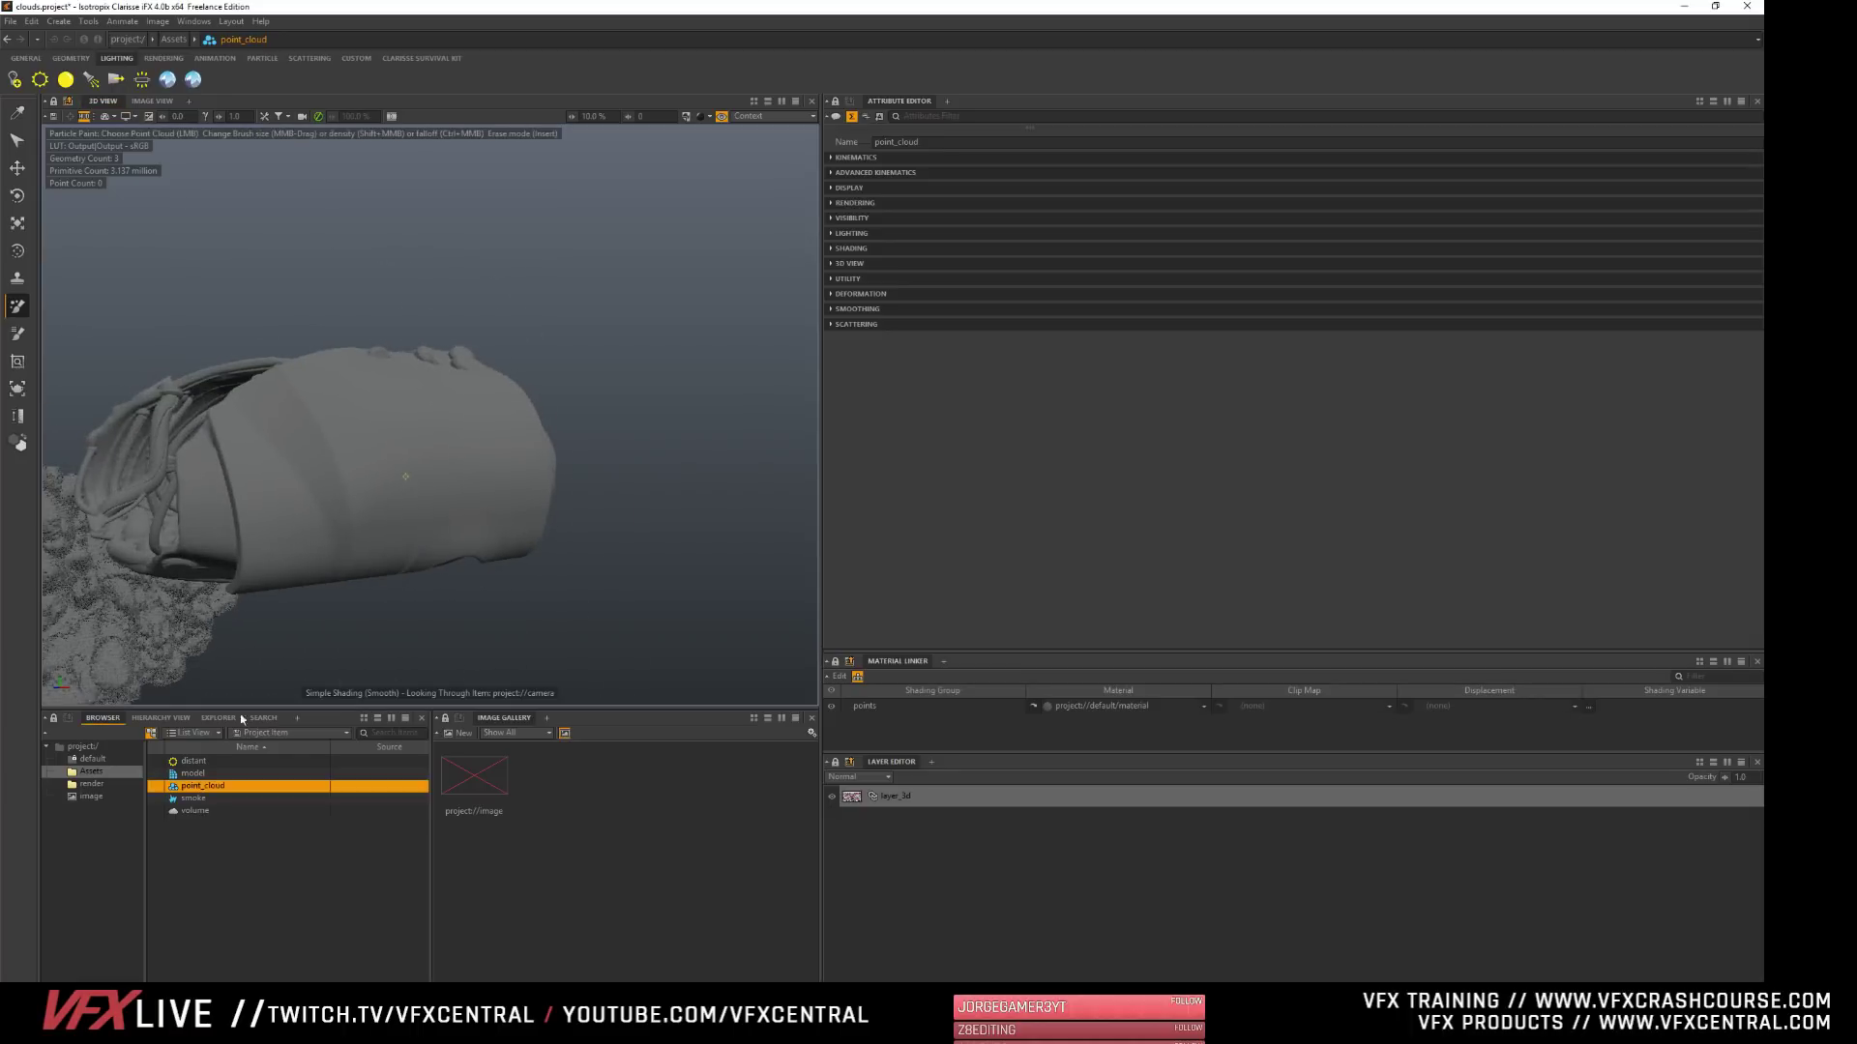
{"action": "left_click", "coordinate": [174, 774]}
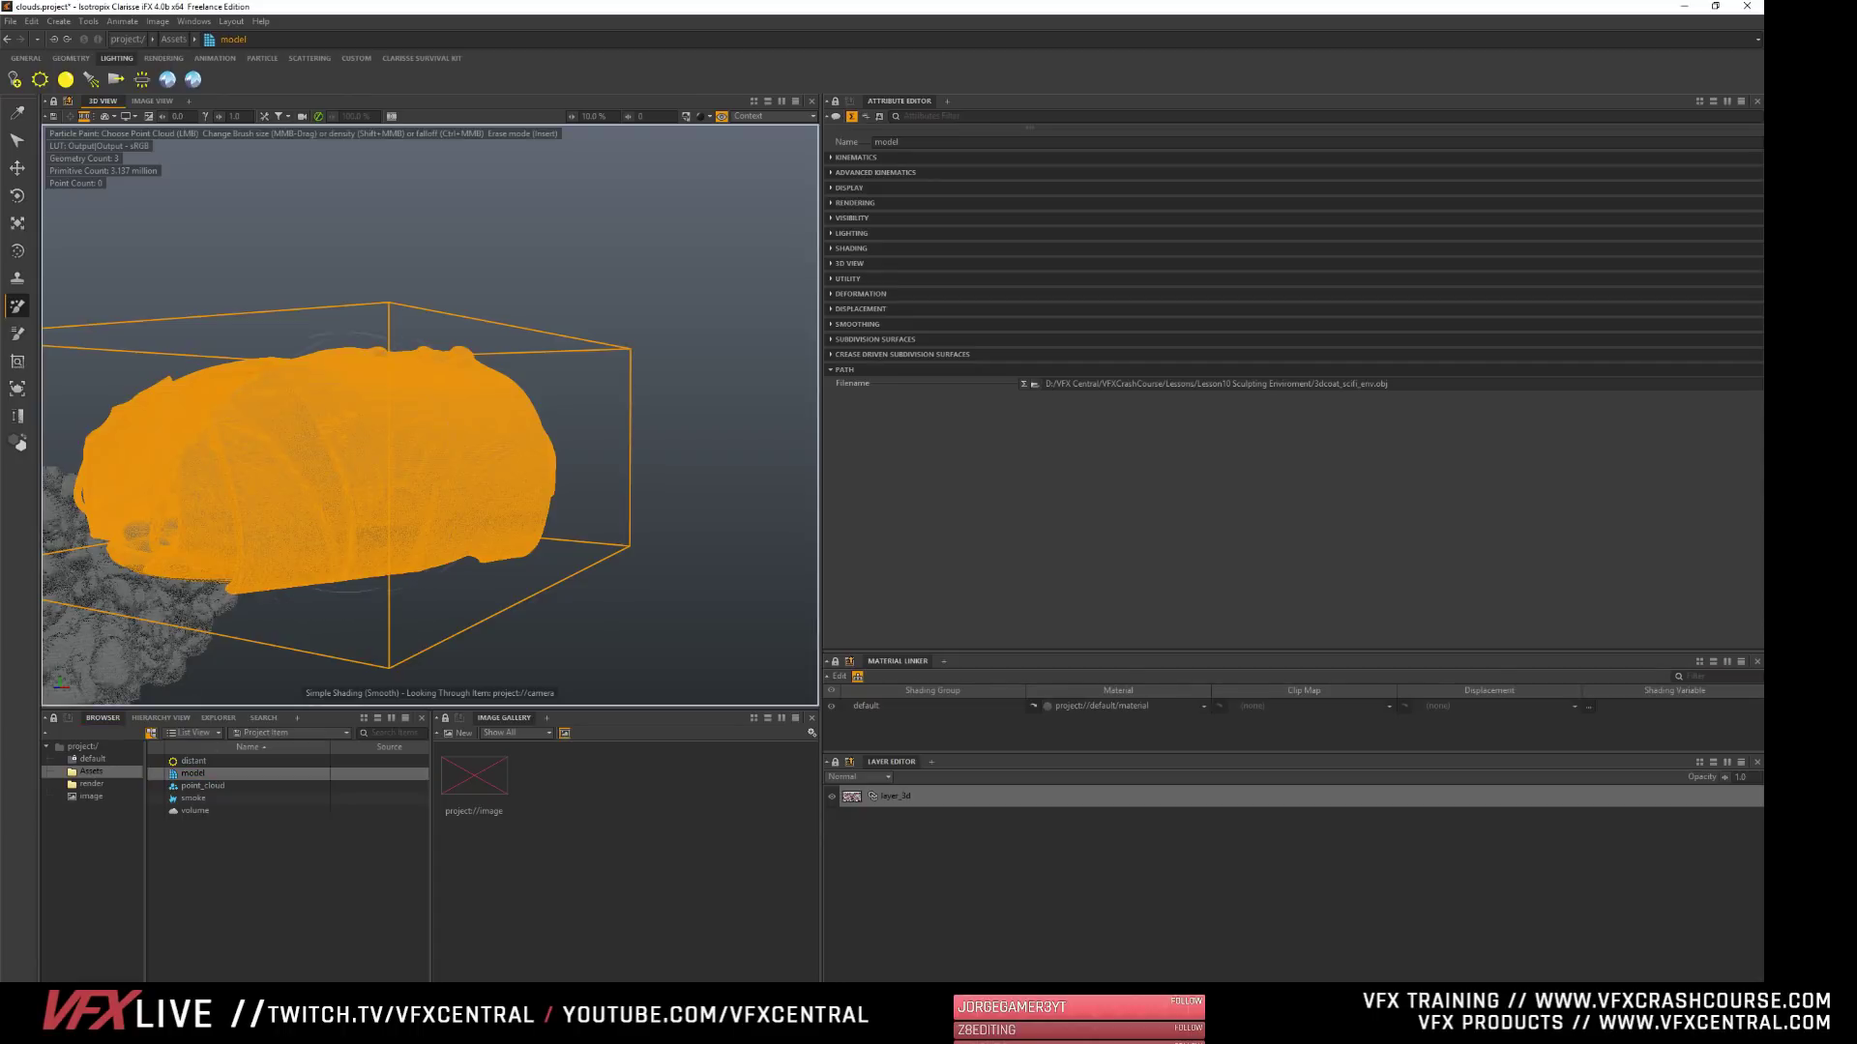
{"action": "left_click", "coordinate": [208, 786]}
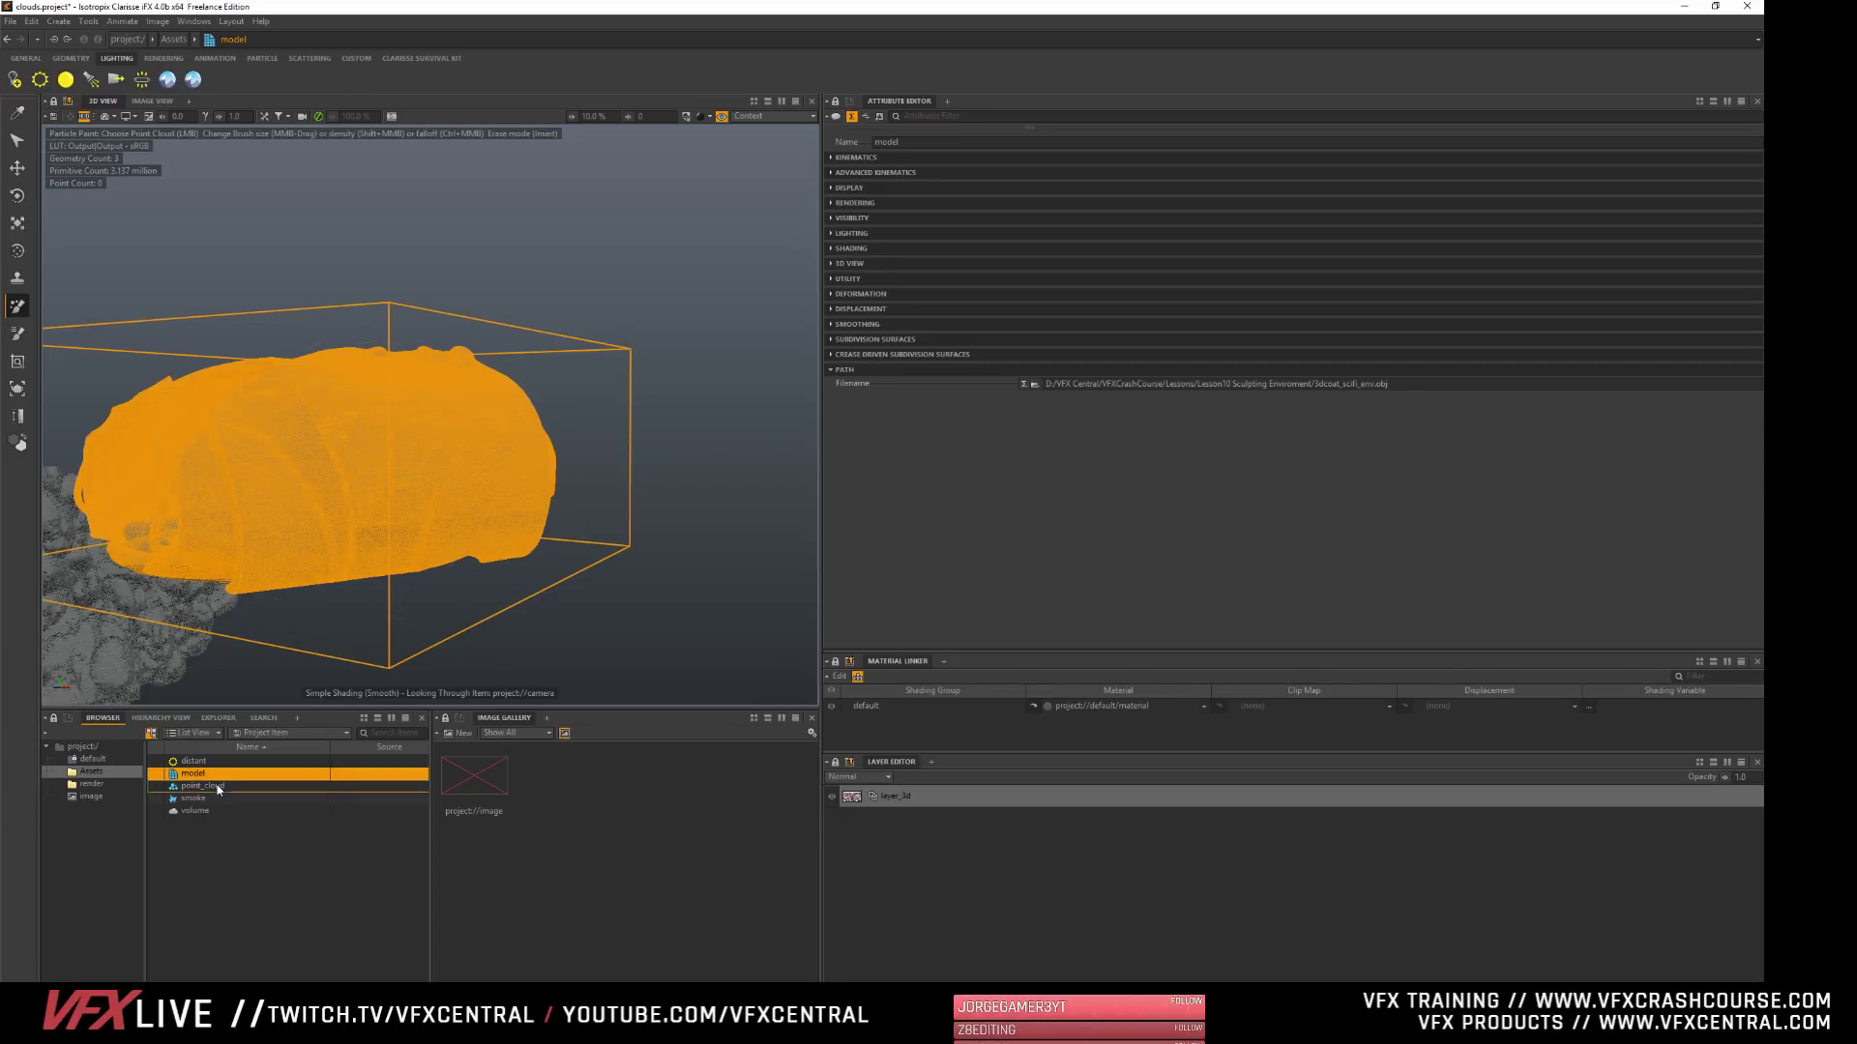
{"action": "left_click_drag", "start_coordinate": [405, 476], "coordinate": [550, 443], "text": "alt"}
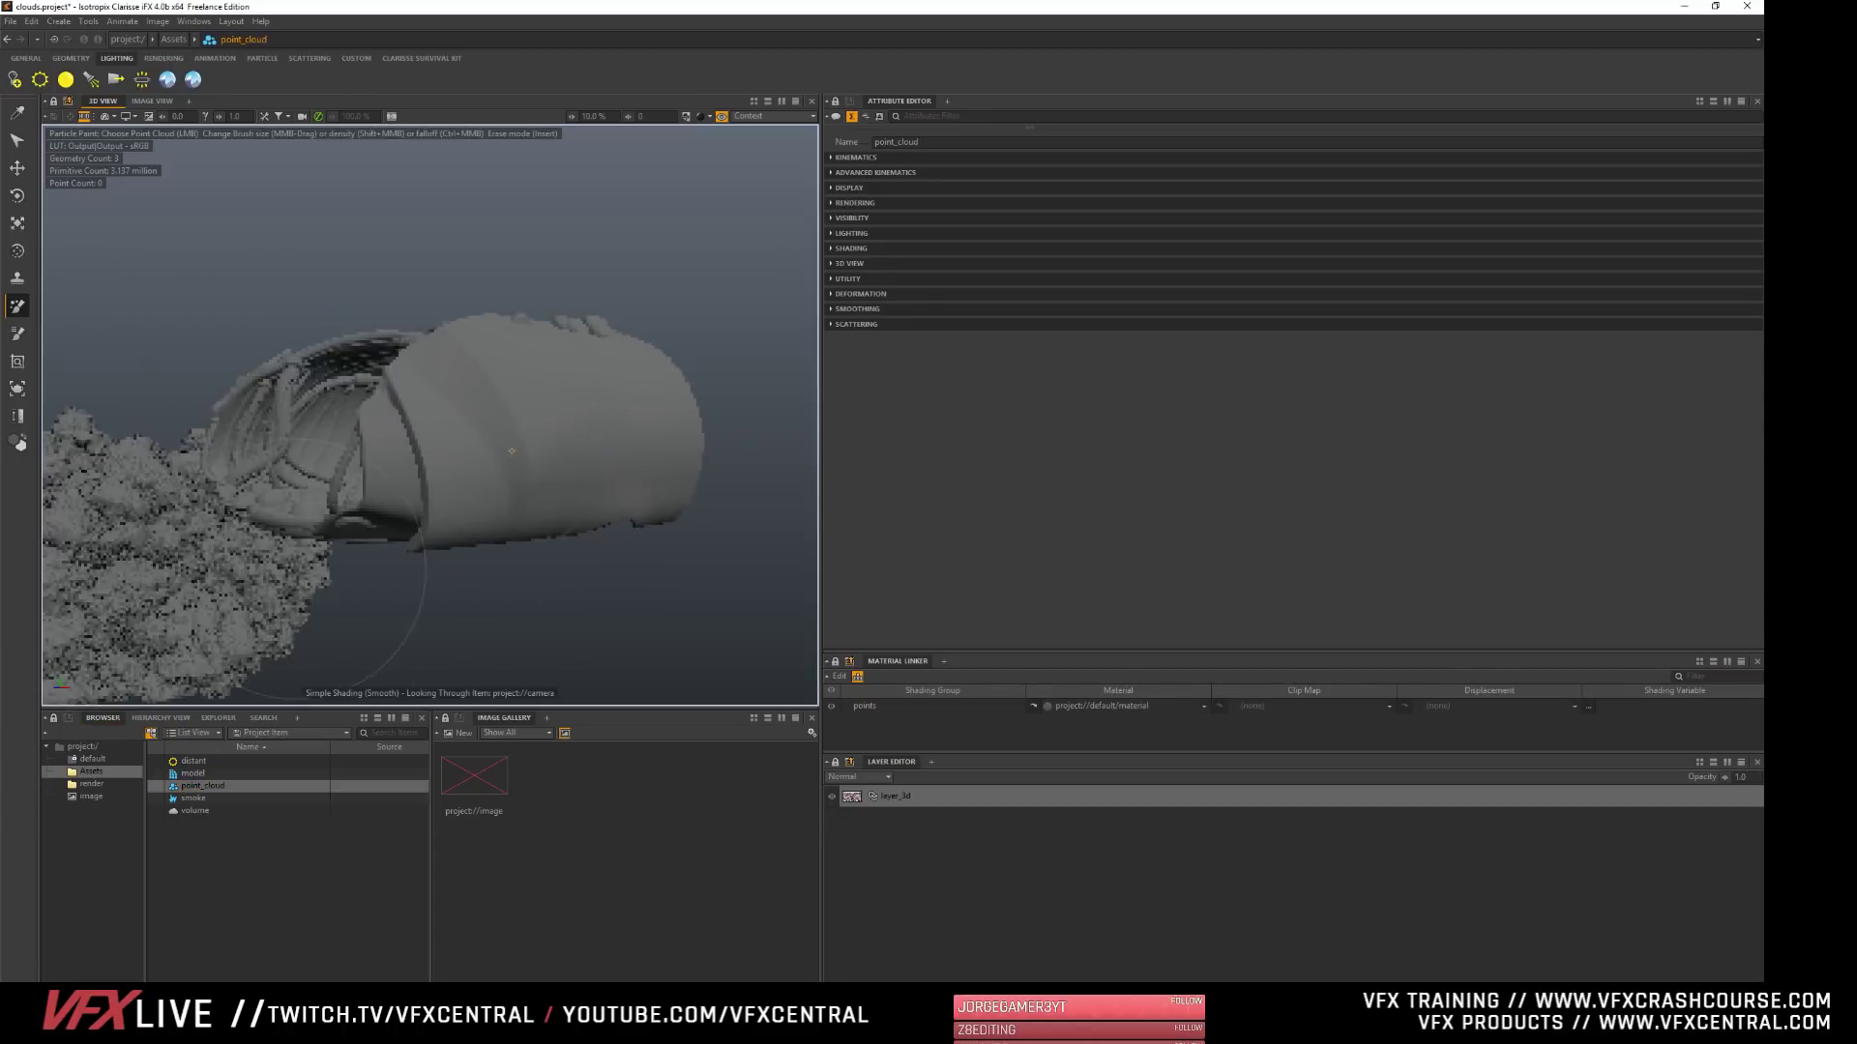
- Create a particle Container geometry in the Assets context
{"action": "right_click", "coordinate": [192, 857]}
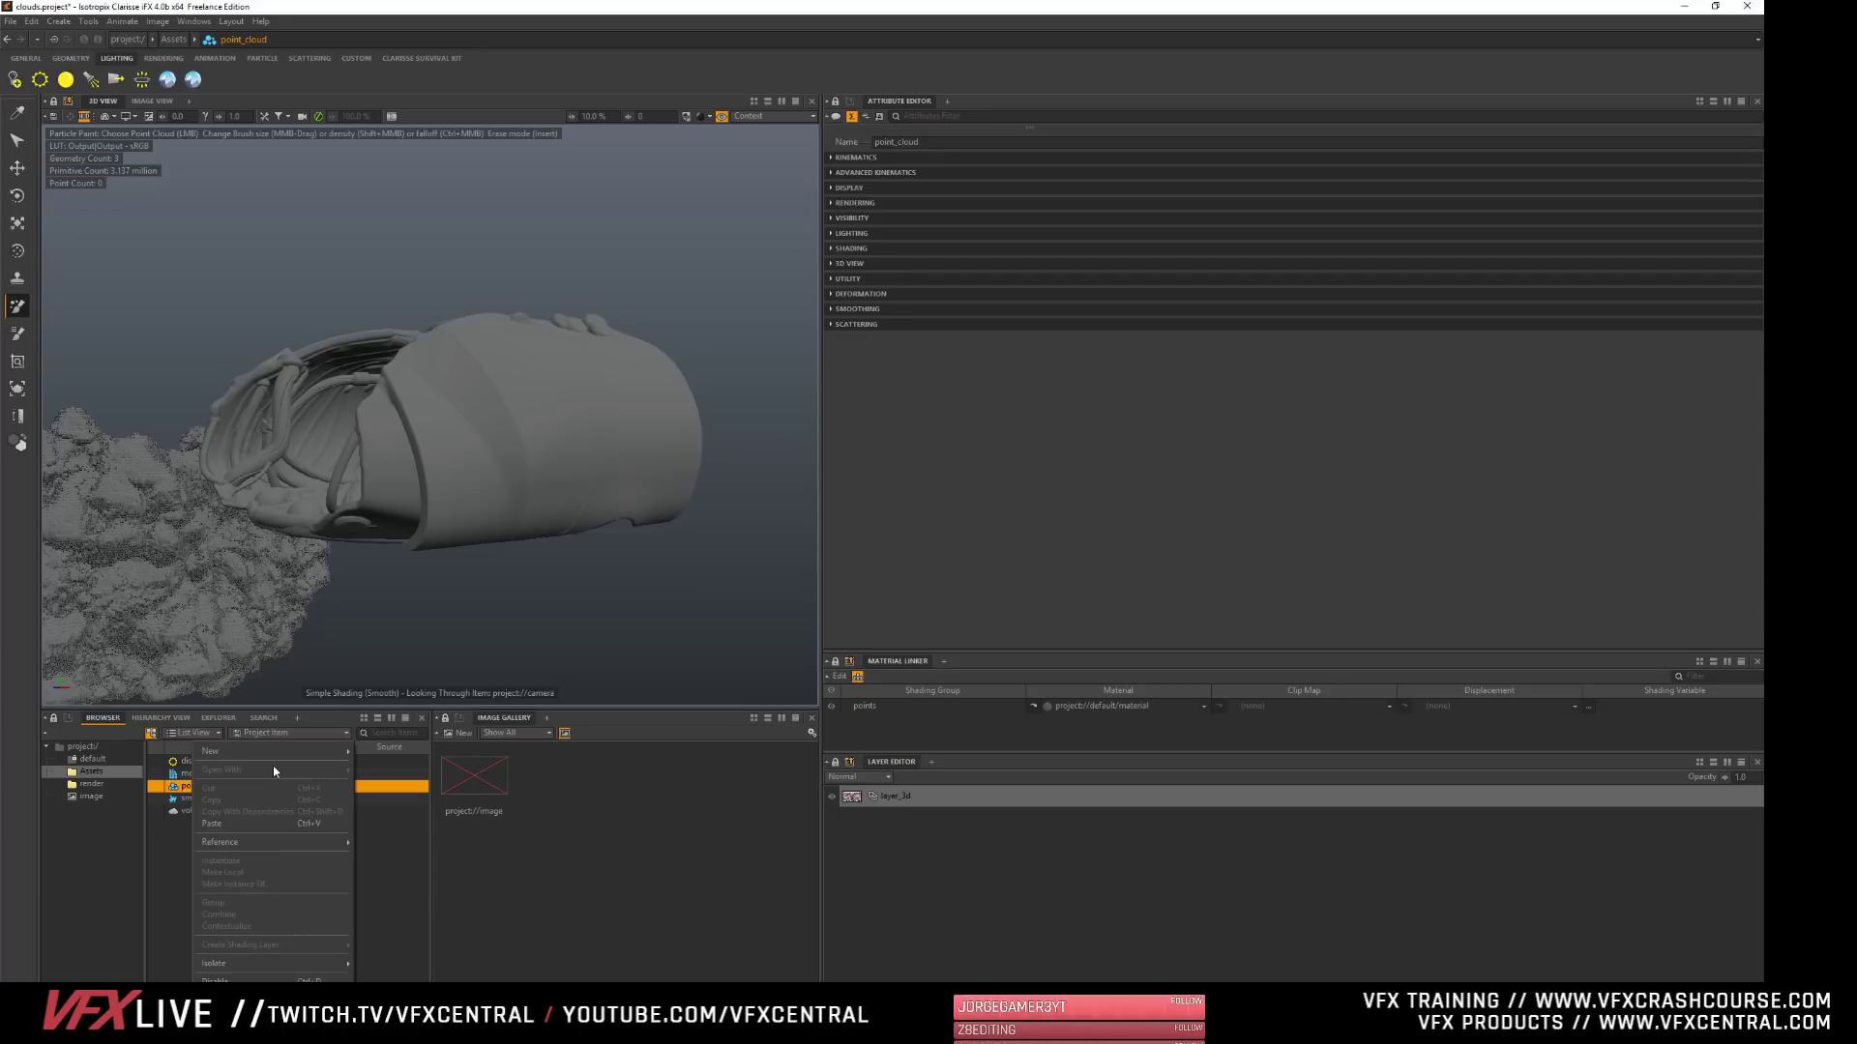
{"action": "mouse_move", "coordinate": [290, 753]}
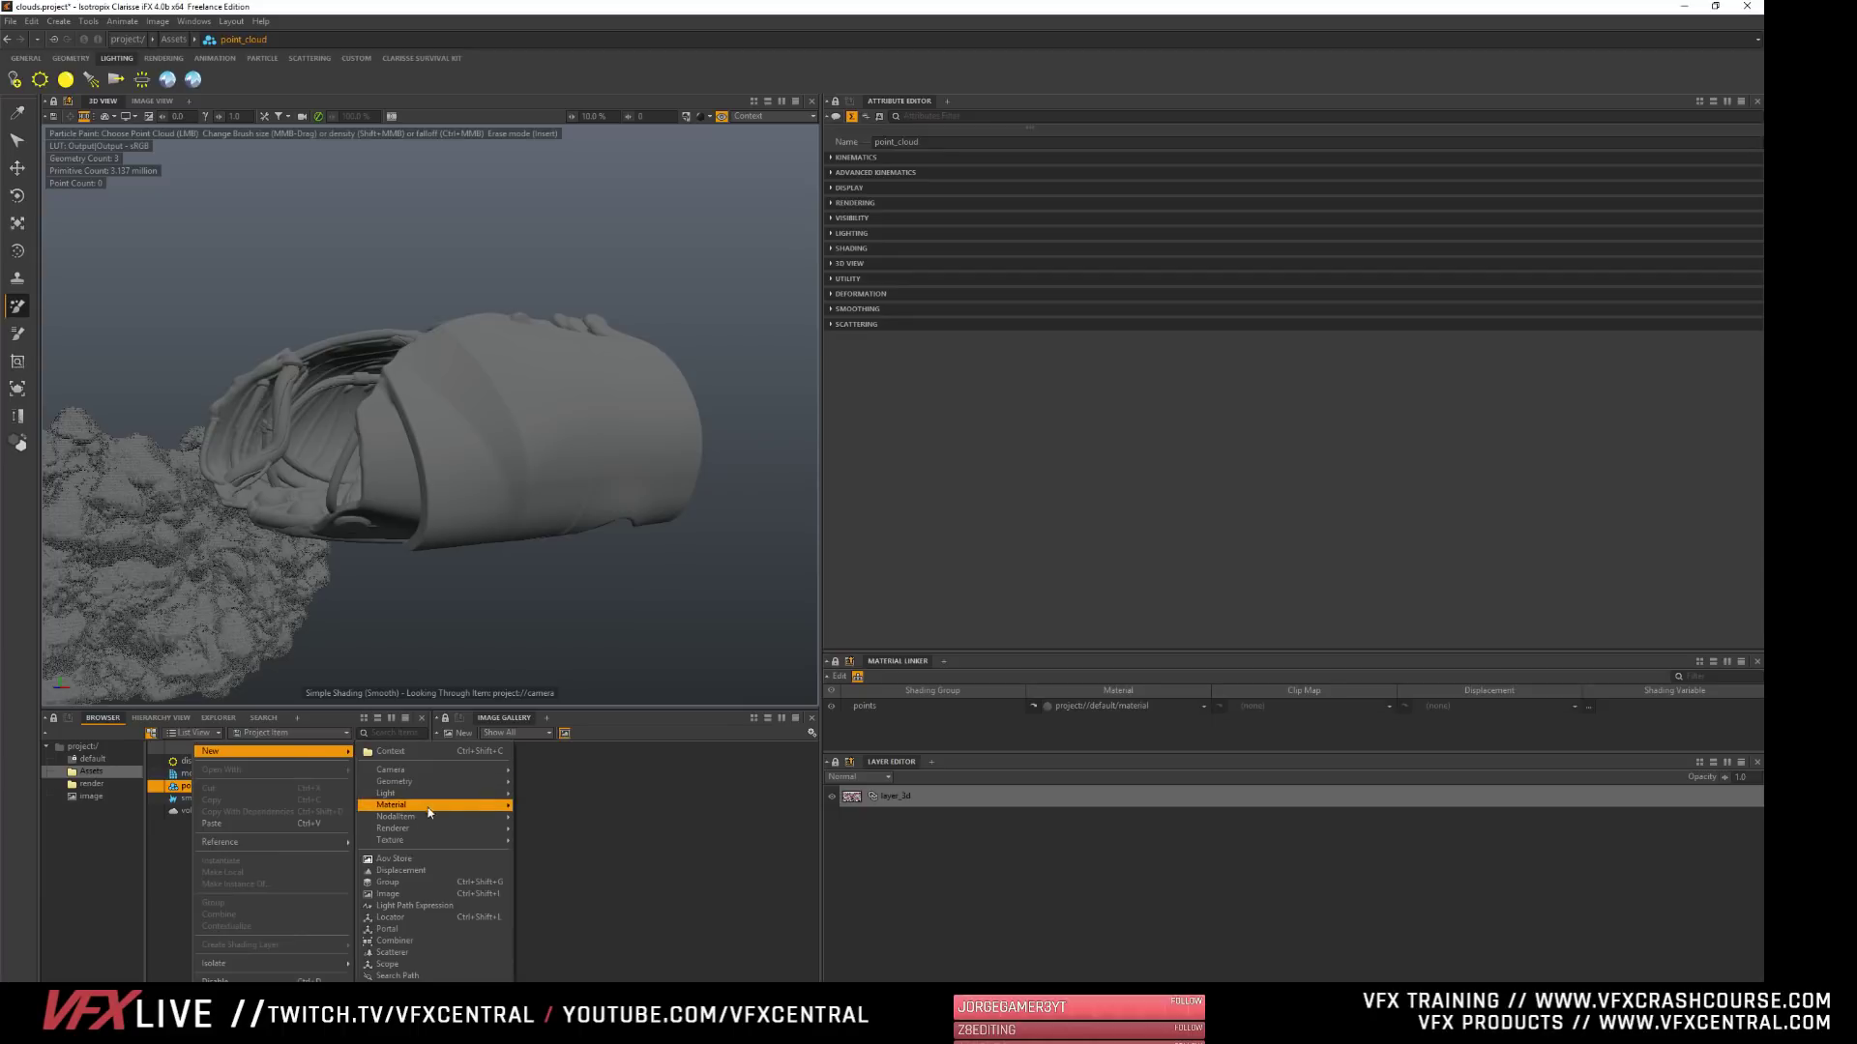
{"action": "mouse_move", "coordinate": [433, 812]}
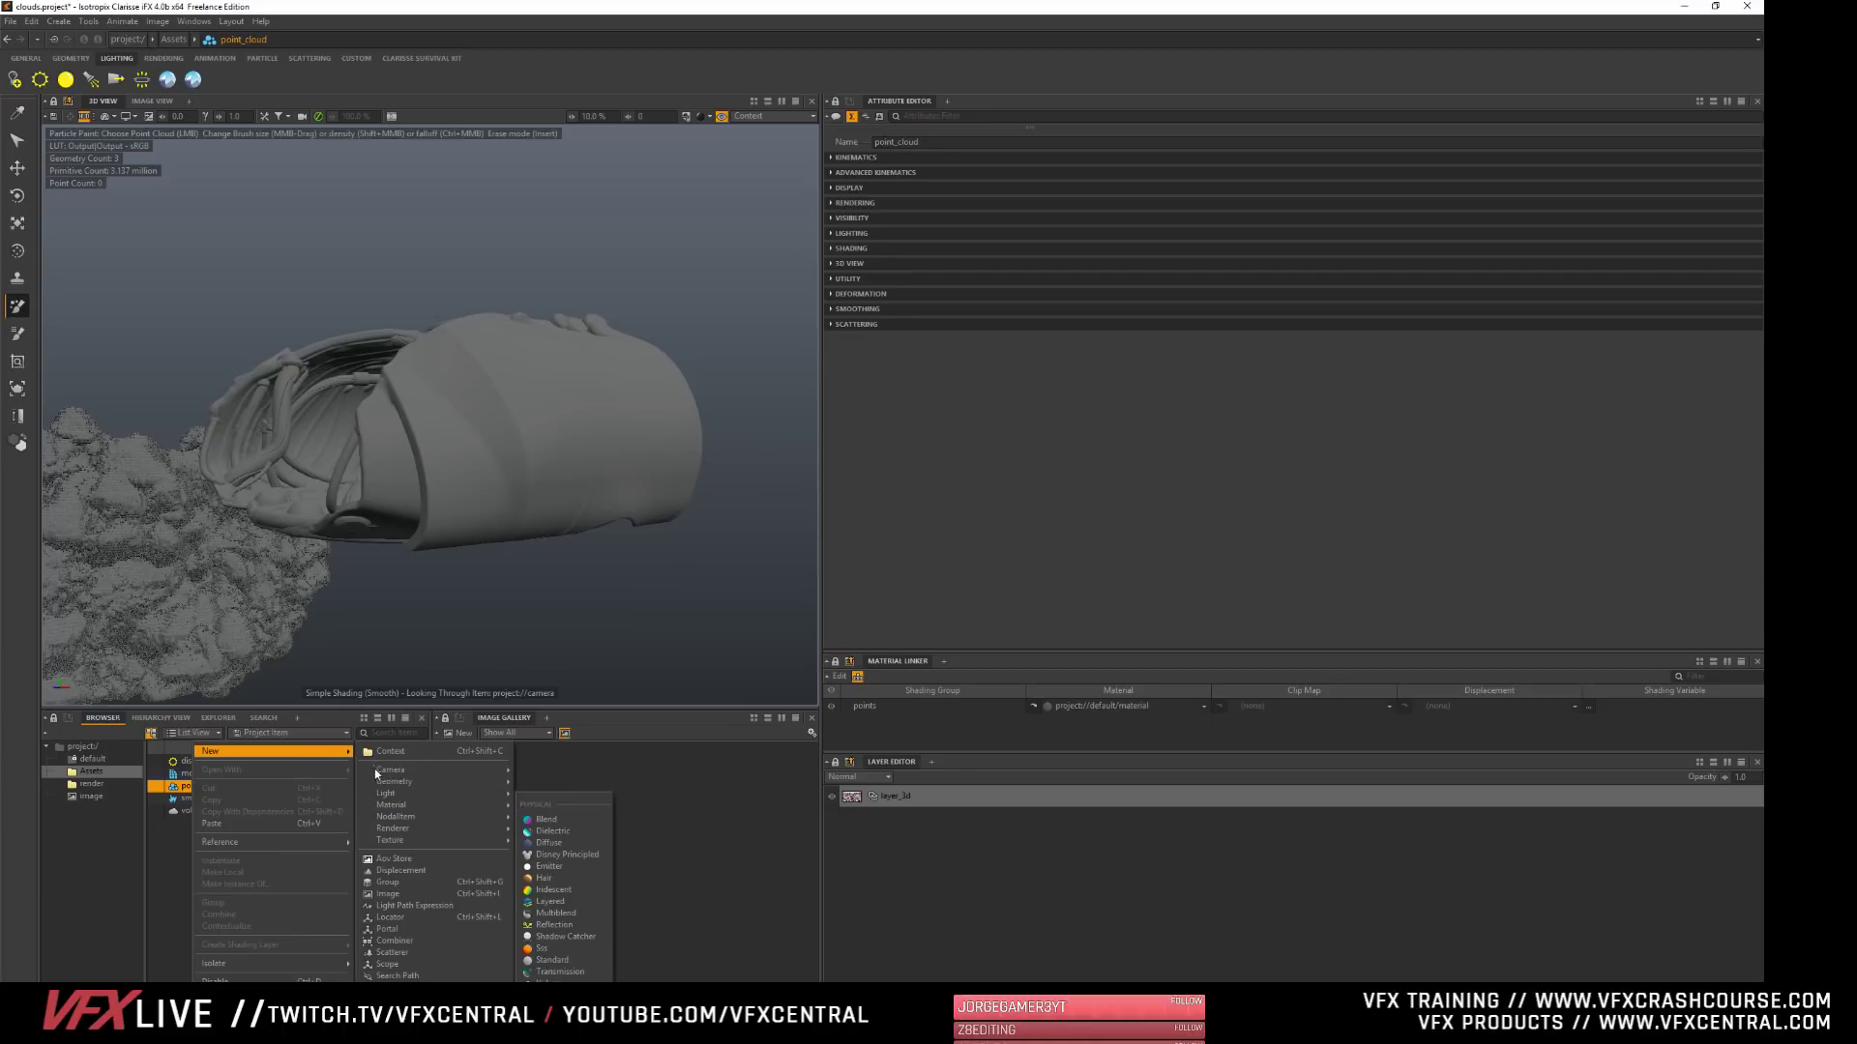
{"action": "mouse_move", "coordinate": [455, 782]}
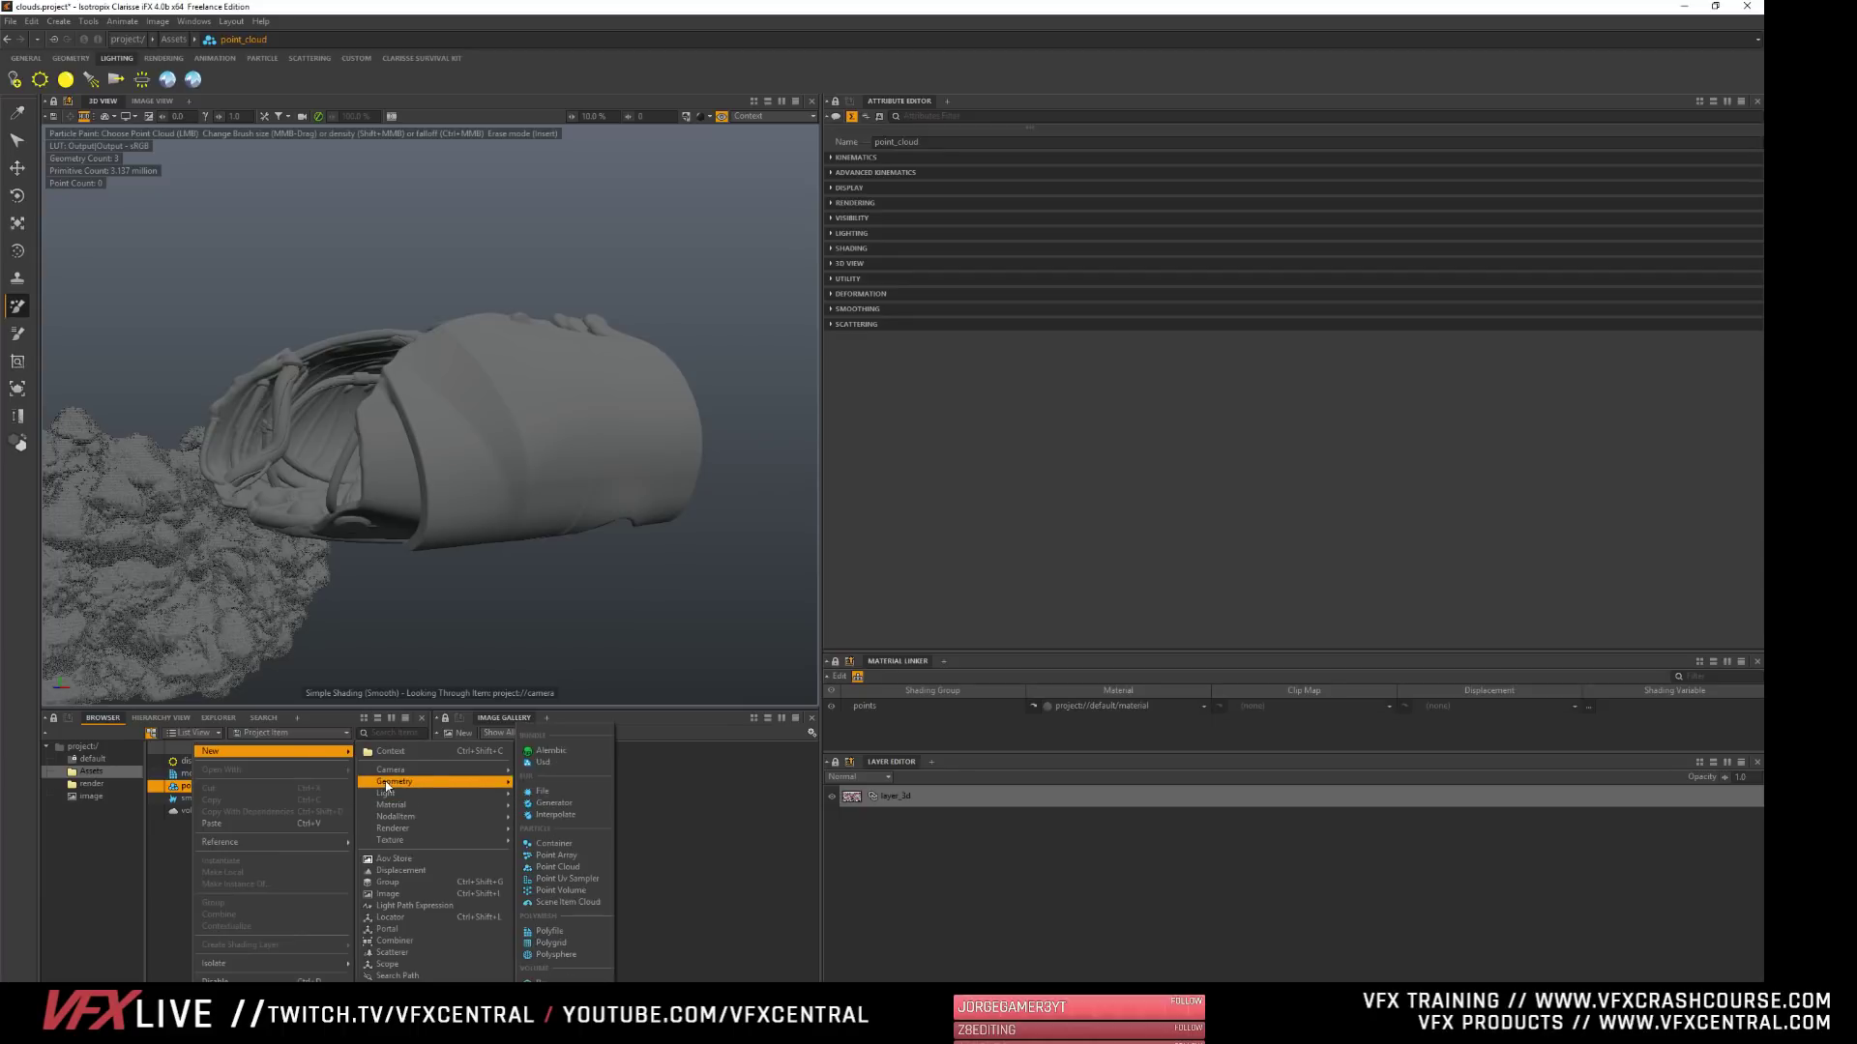
{"action": "left_click", "coordinate": [555, 844]}
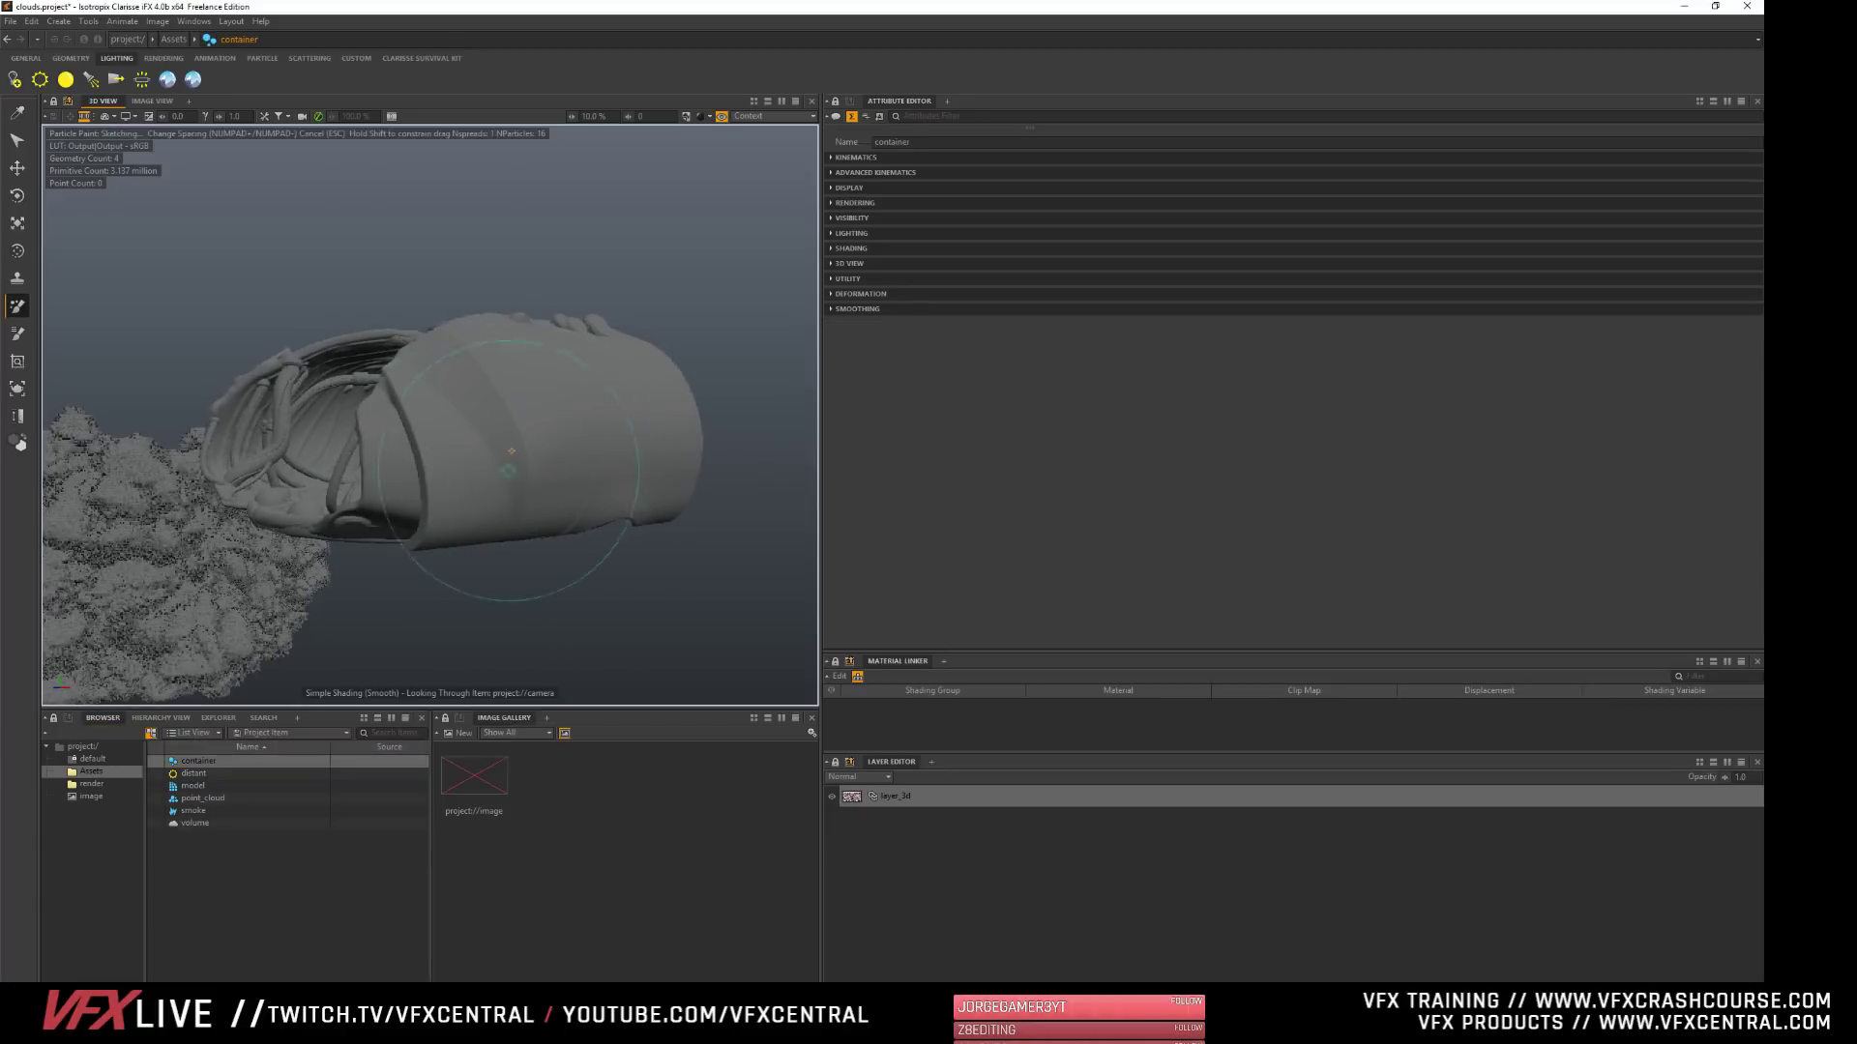
- Paint particles into container across several sides of the sculpted shell with the Particle Paint tool
{"action": "mouse_move", "coordinate": [623, 445]}
{"action": "left_mouse_down", "text": "alt"}
{"action": "mouse_move", "coordinate": [710, 435]}
{"action": "mouse_move", "coordinate": [545, 426]}
{"action": "mouse_move", "coordinate": [549, 519]}
{"action": "mouse_move", "coordinate": [546, 478]}
{"action": "left_mouse_up", "text": "alt"}
{"action": "mouse_move", "coordinate": [407, 460]}
{"action": "middle_mouse_down"}
{"action": "mouse_move", "coordinate": [457, 523]}
{"action": "mouse_move", "coordinate": [417, 537]}
{"action": "middle_mouse_up"}
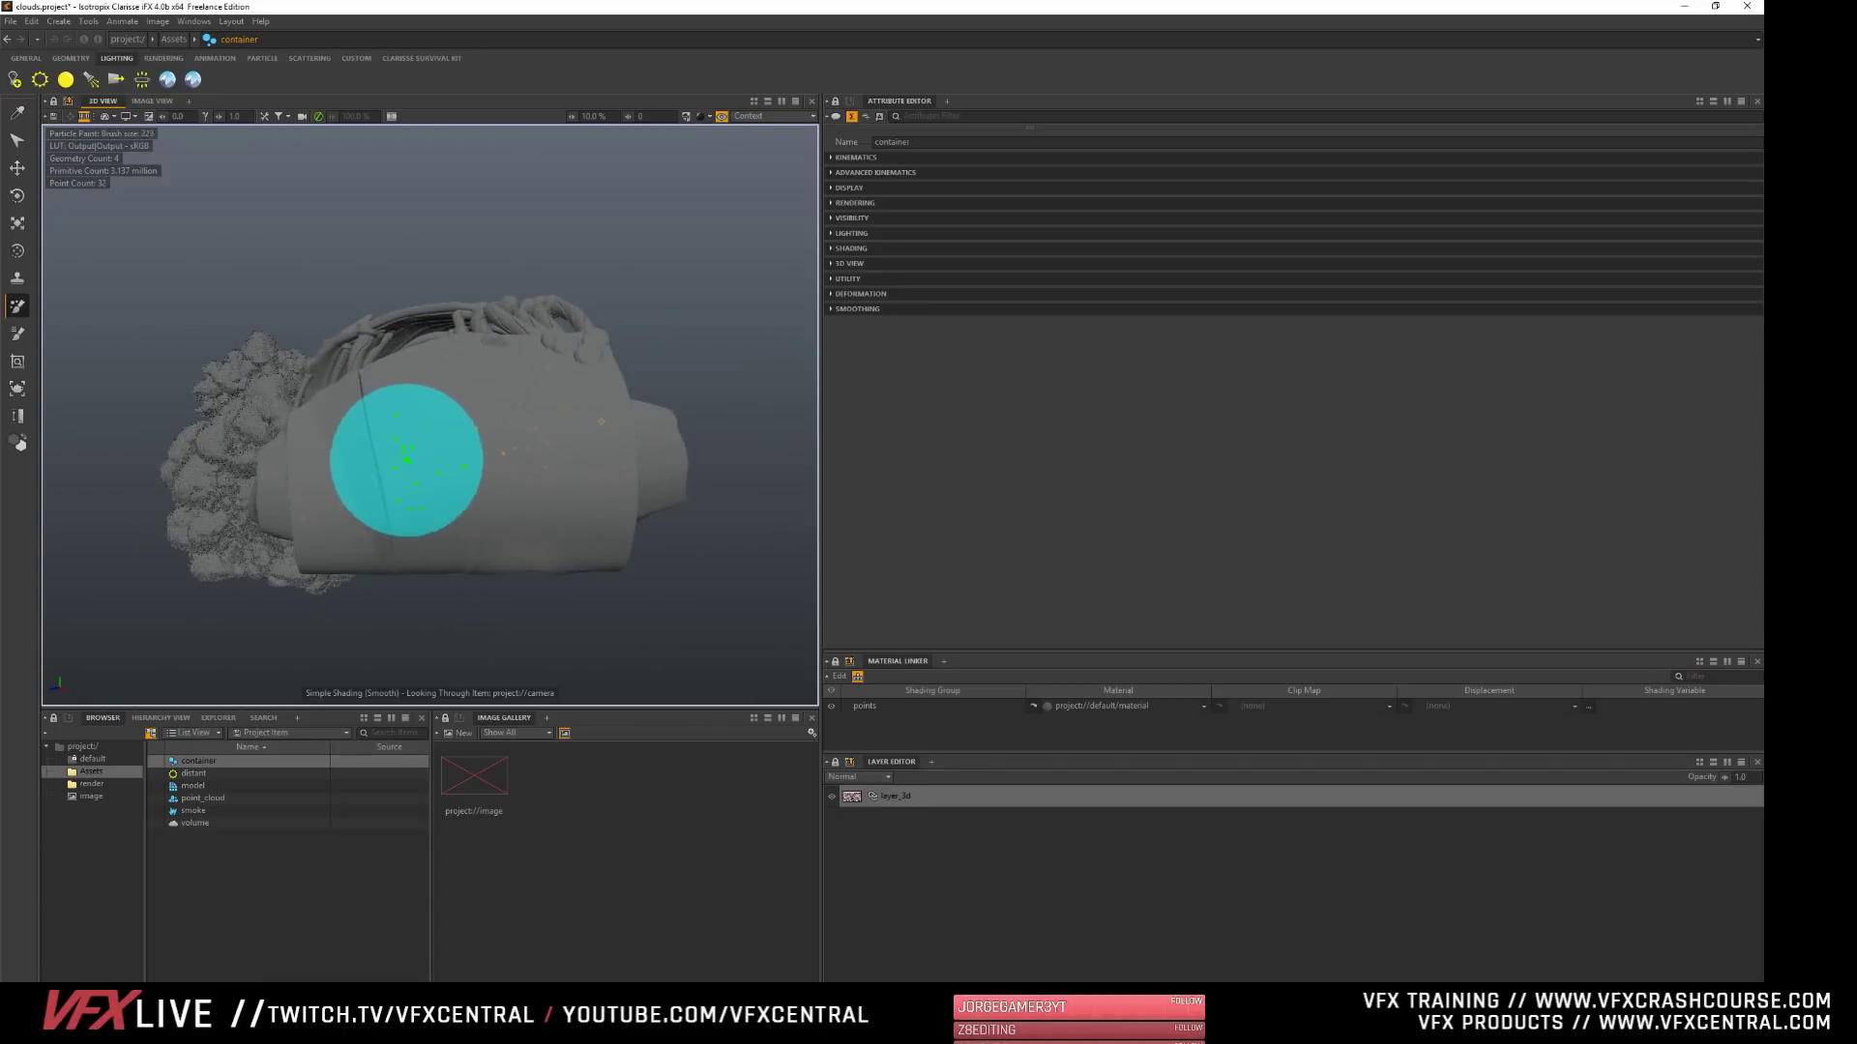
{"action": "left_click_drag", "start_coordinate": [402, 407], "coordinate": [374, 507]}
{"action": "mouse_move", "coordinate": [588, 542]}
{"action": "left_mouse_down", "text": "alt"}
{"action": "mouse_move", "coordinate": [392, 451]}
{"action": "mouse_move", "coordinate": [366, 483]}
{"action": "mouse_move", "coordinate": [364, 507]}
{"action": "mouse_move", "coordinate": [603, 483]}
{"action": "left_mouse_up", "text": "alt"}
{"action": "left_click_drag", "start_coordinate": [447, 373], "coordinate": [529, 395]}
{"action": "mouse_move", "coordinate": [498, 490]}
{"action": "left_mouse_down", "text": "alt"}
{"action": "mouse_move", "coordinate": [555, 488]}
{"action": "mouse_move", "coordinate": [592, 537]}
{"action": "left_mouse_up", "text": "alt"}
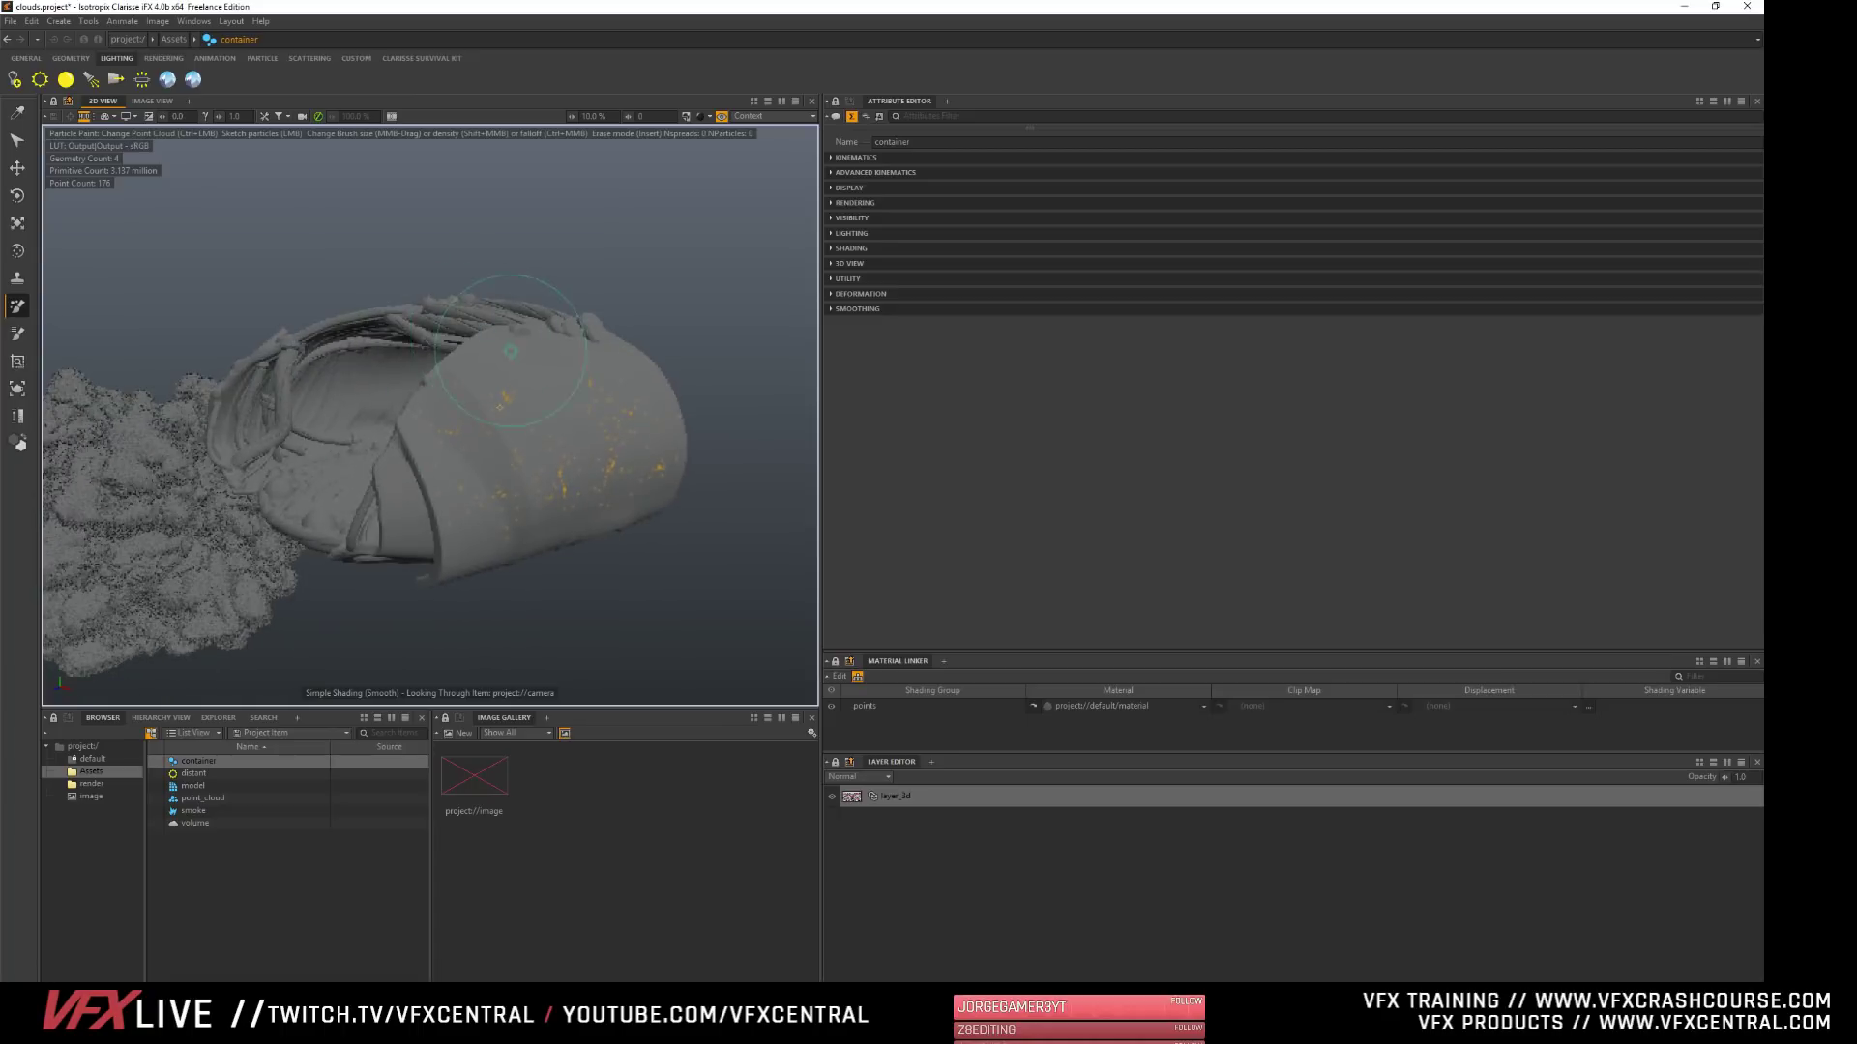
{"action": "left_click", "coordinate": [515, 392]}
{"action": "left_click_drag", "start_coordinate": [532, 444], "coordinate": [667, 432], "text": "alt"}
{"action": "left_click", "coordinate": [556, 423]}
- Look through container's Display, Lighting and Deformation attributes, including the deformer types that can be added
{"action": "left_click", "coordinate": [198, 761]}
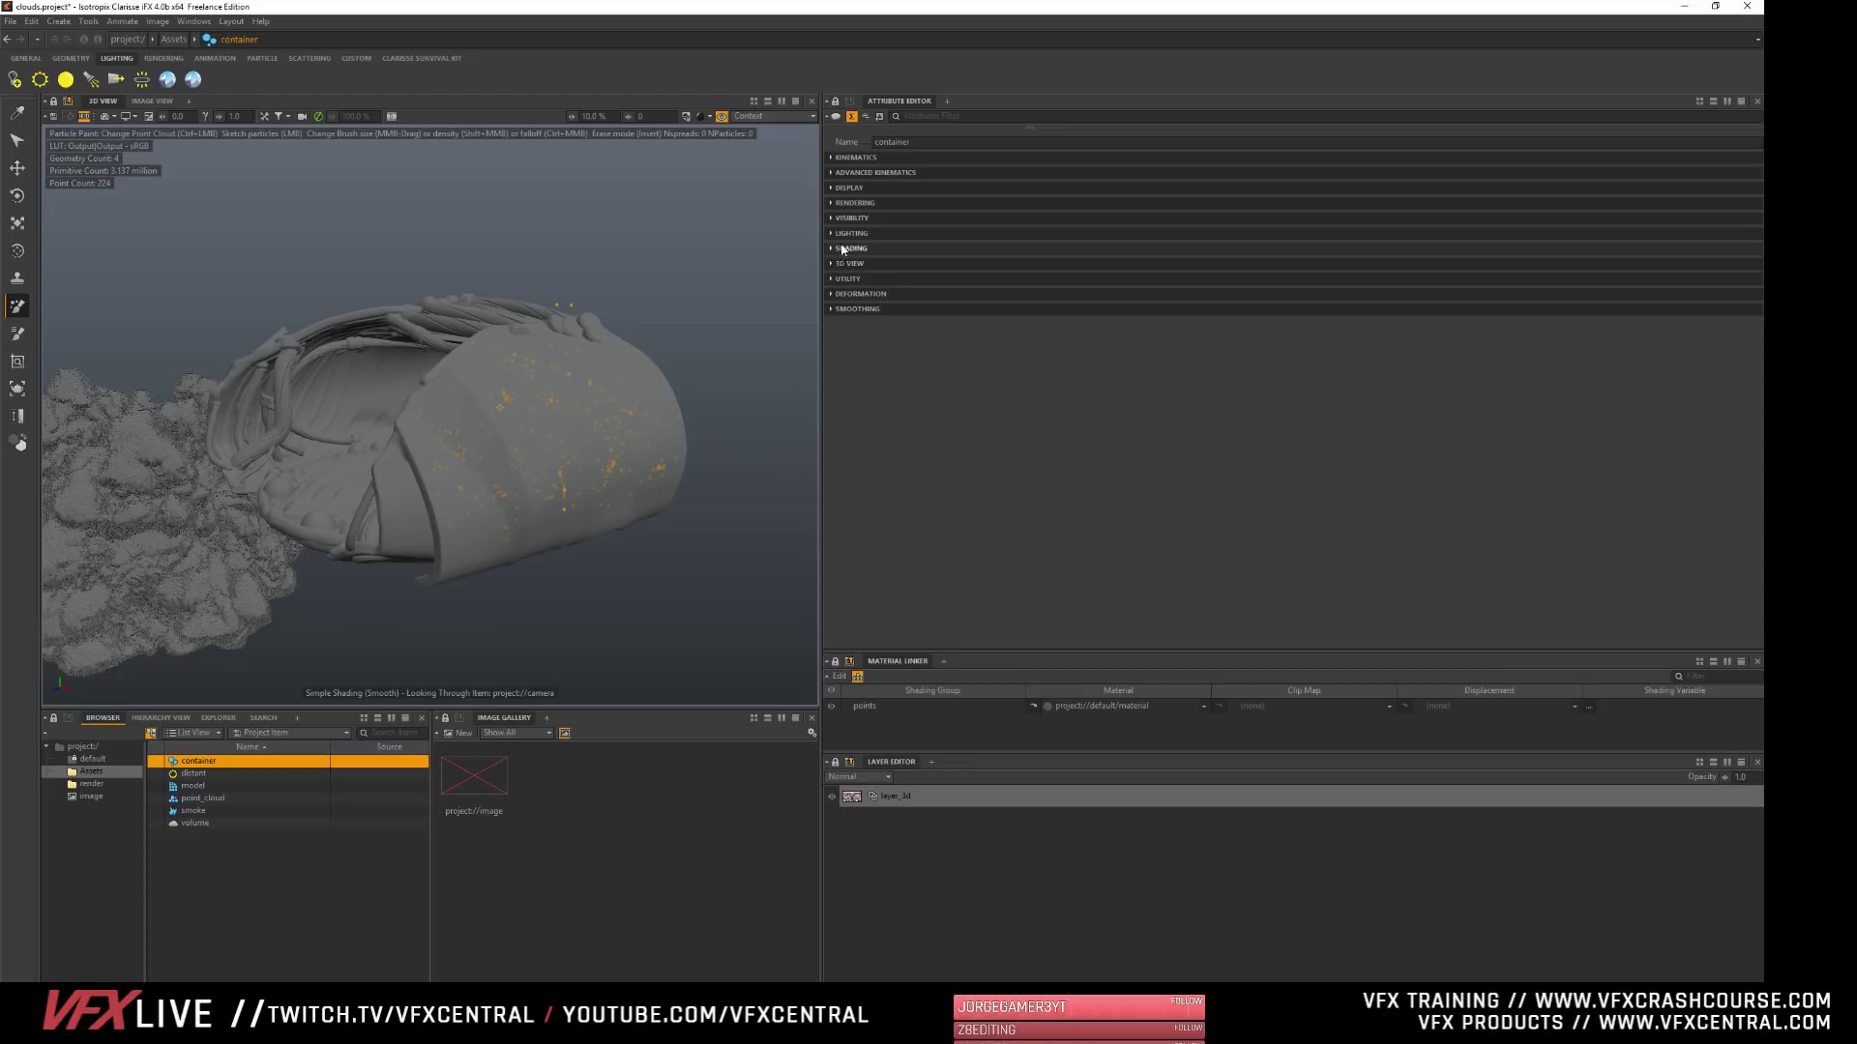
{"action": "left_click", "coordinate": [838, 189]}
{"action": "left_click", "coordinate": [838, 188]}
{"action": "left_click", "coordinate": [839, 233]}
{"action": "left_click", "coordinate": [840, 234]}
{"action": "left_click", "coordinate": [857, 294]}
{"action": "left_click", "coordinate": [848, 323]}
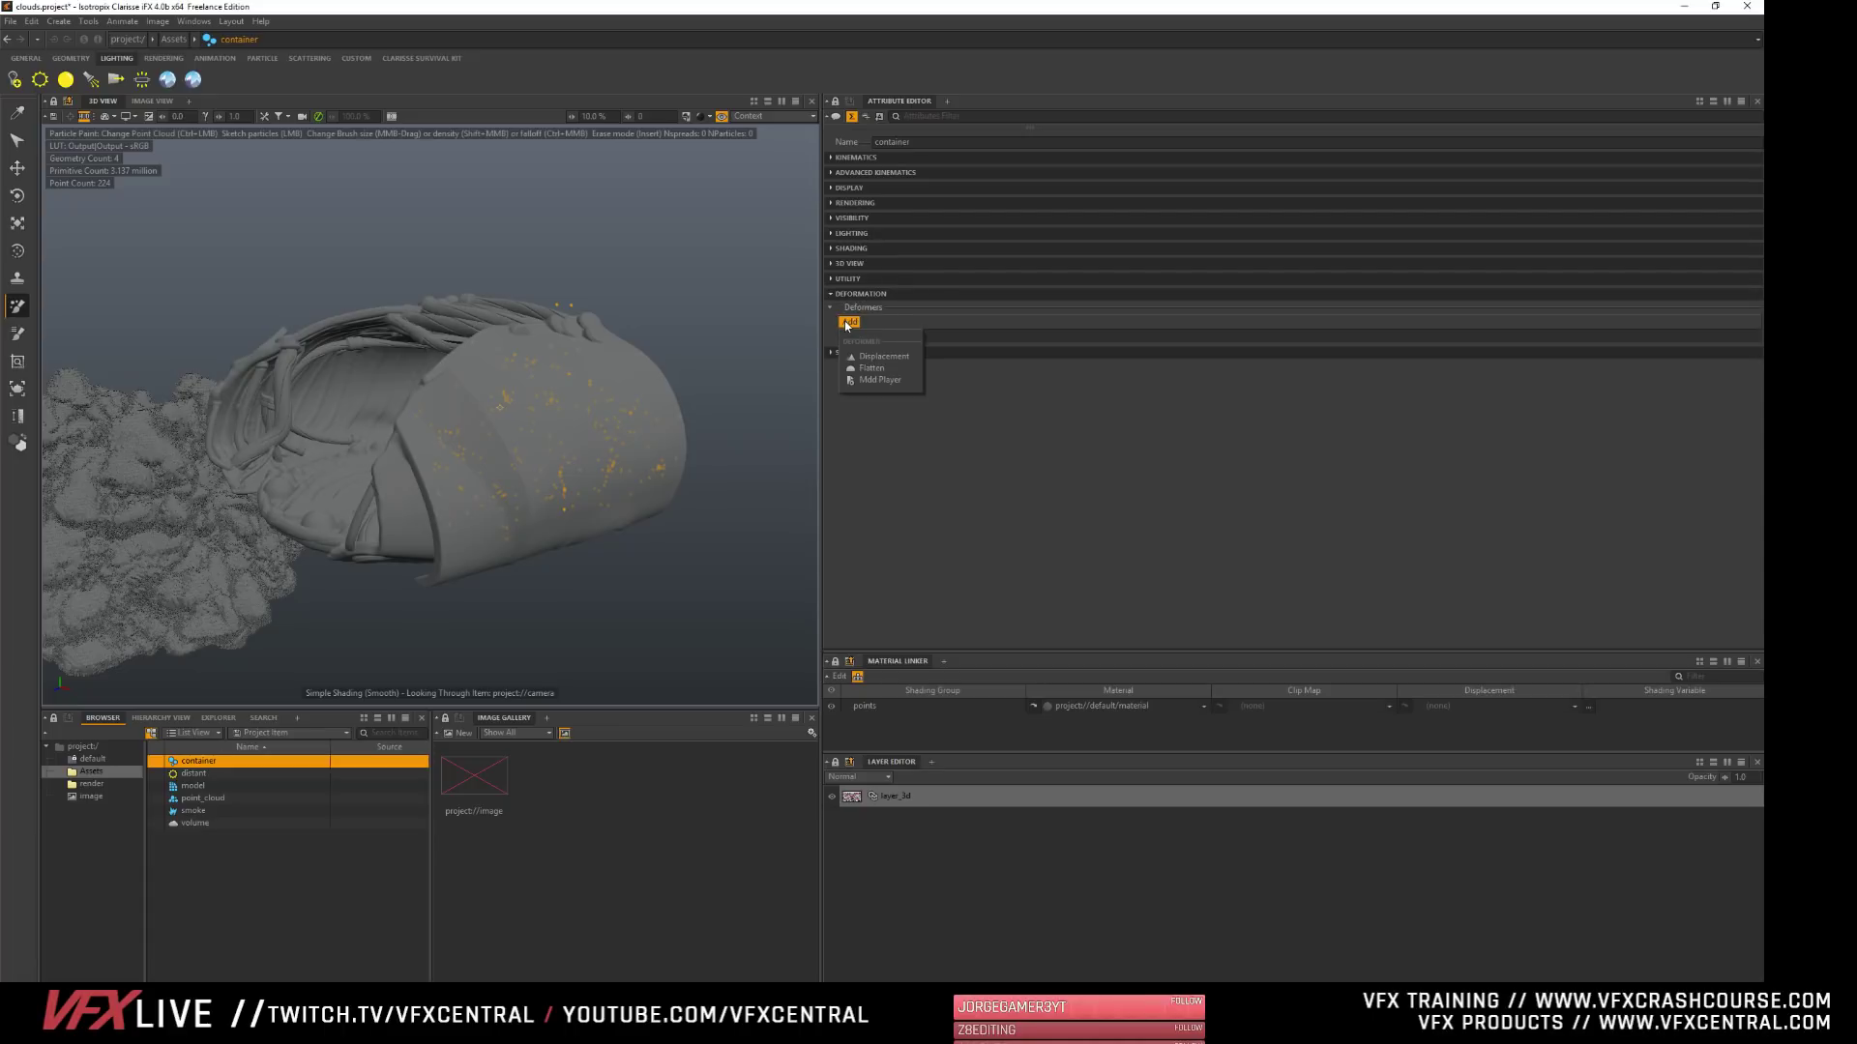
{"action": "left_click", "coordinate": [855, 308]}
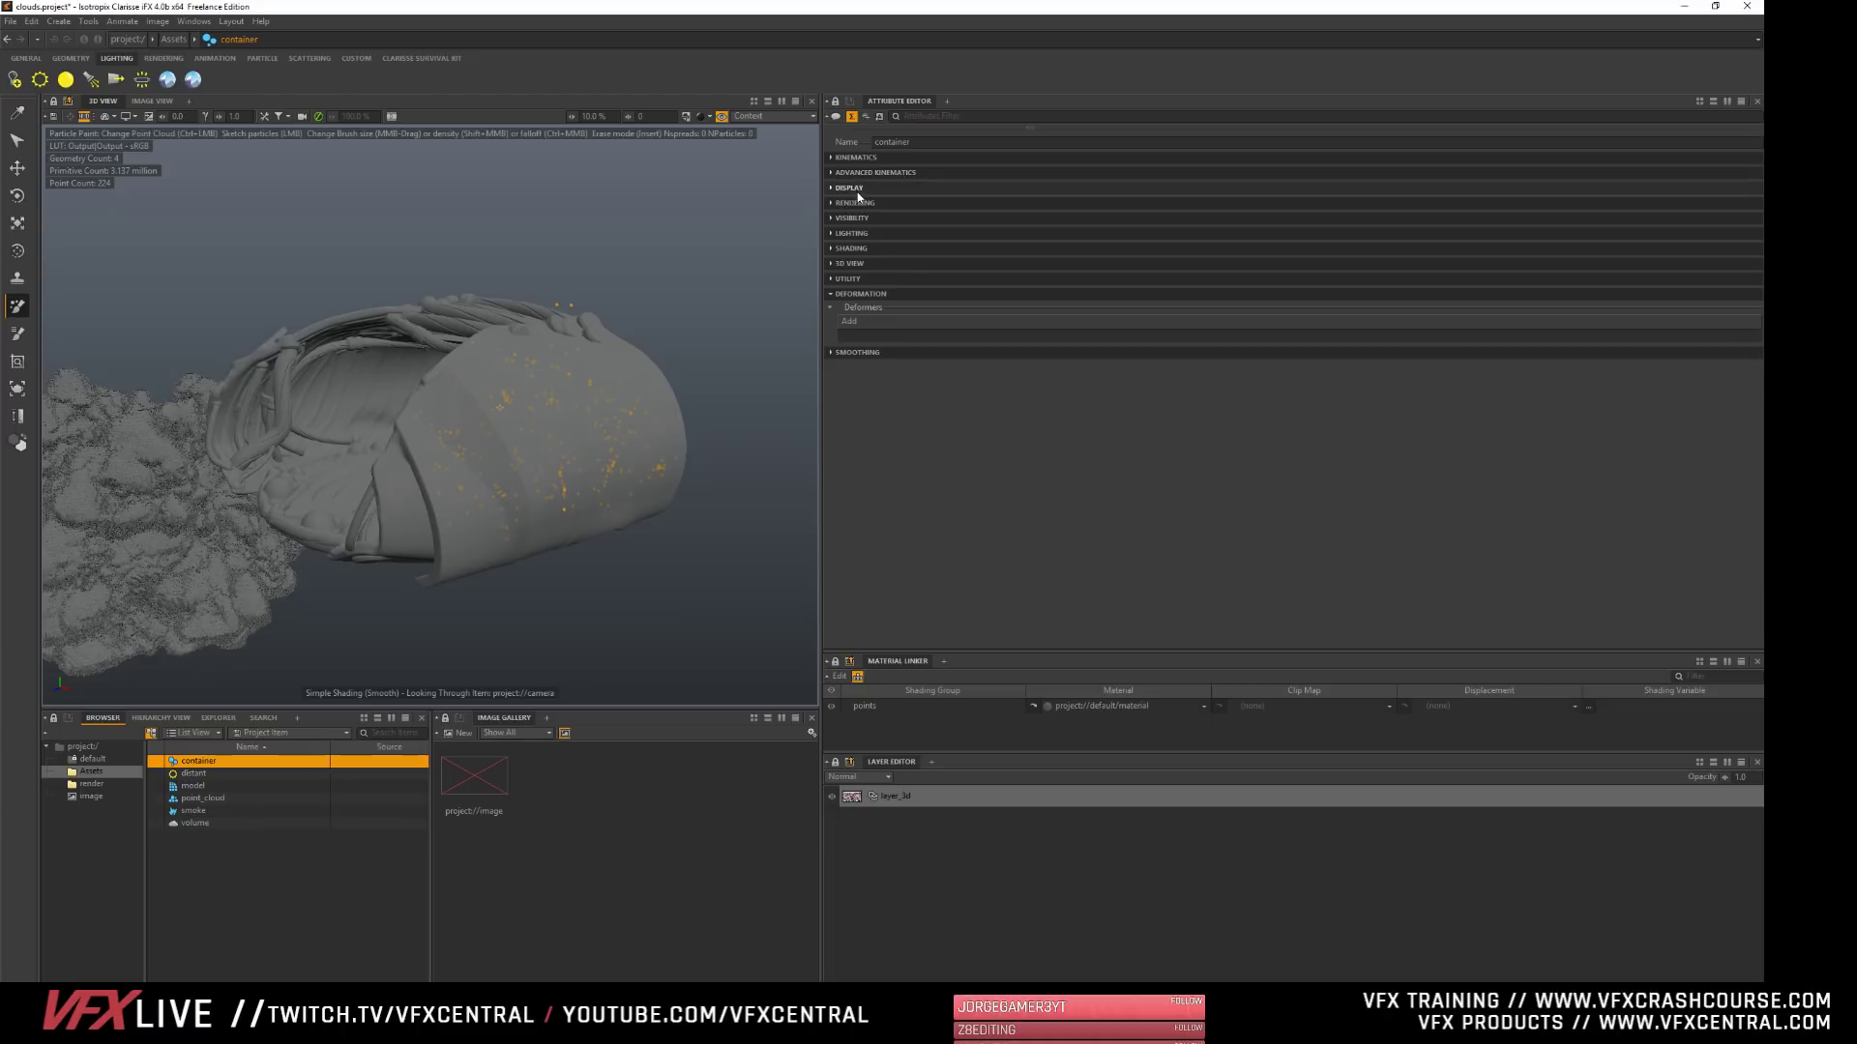
- Deselect container and start the Megascans Bridge client from the Clarisse Survival Kit tools
{"action": "left_click_drag", "start_coordinate": [499, 407], "coordinate": [396, 396], "text": "alt"}
{"action": "left_click", "coordinate": [228, 880]}
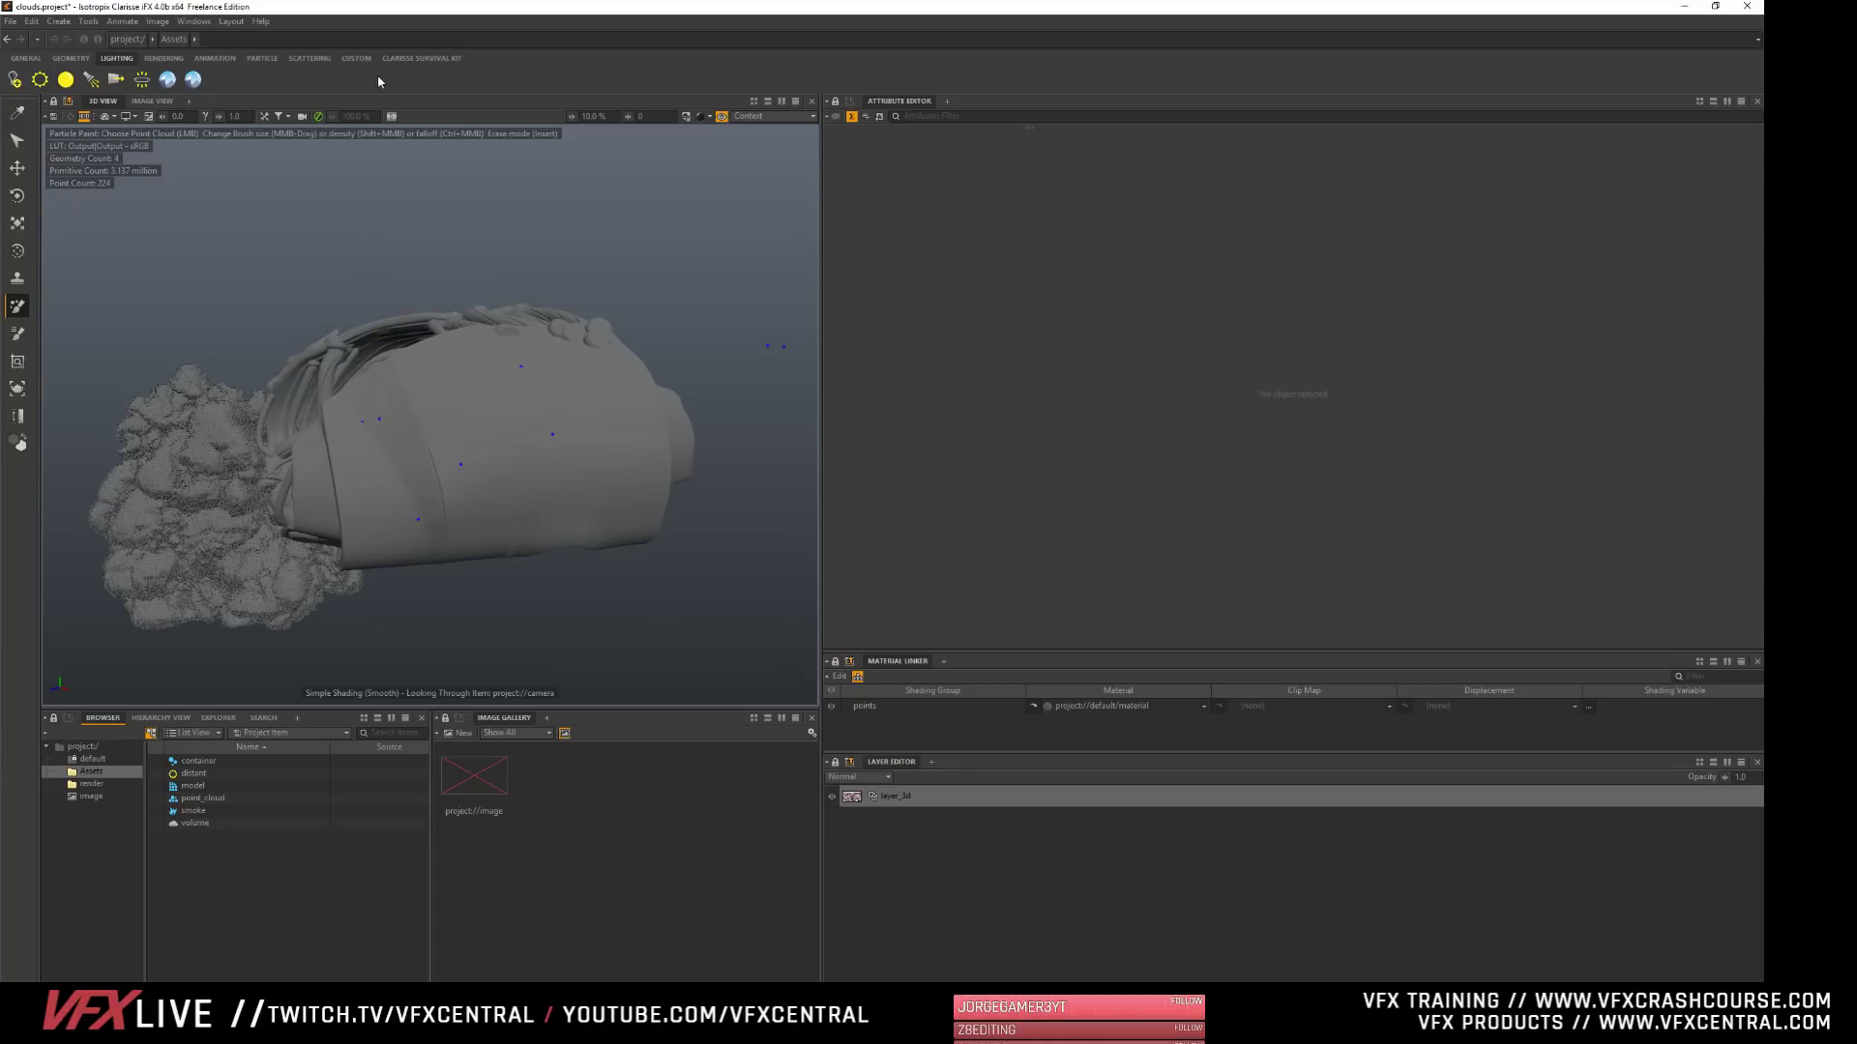
{"action": "left_click", "coordinate": [418, 59]}
{"action": "left_click", "coordinate": [347, 78]}
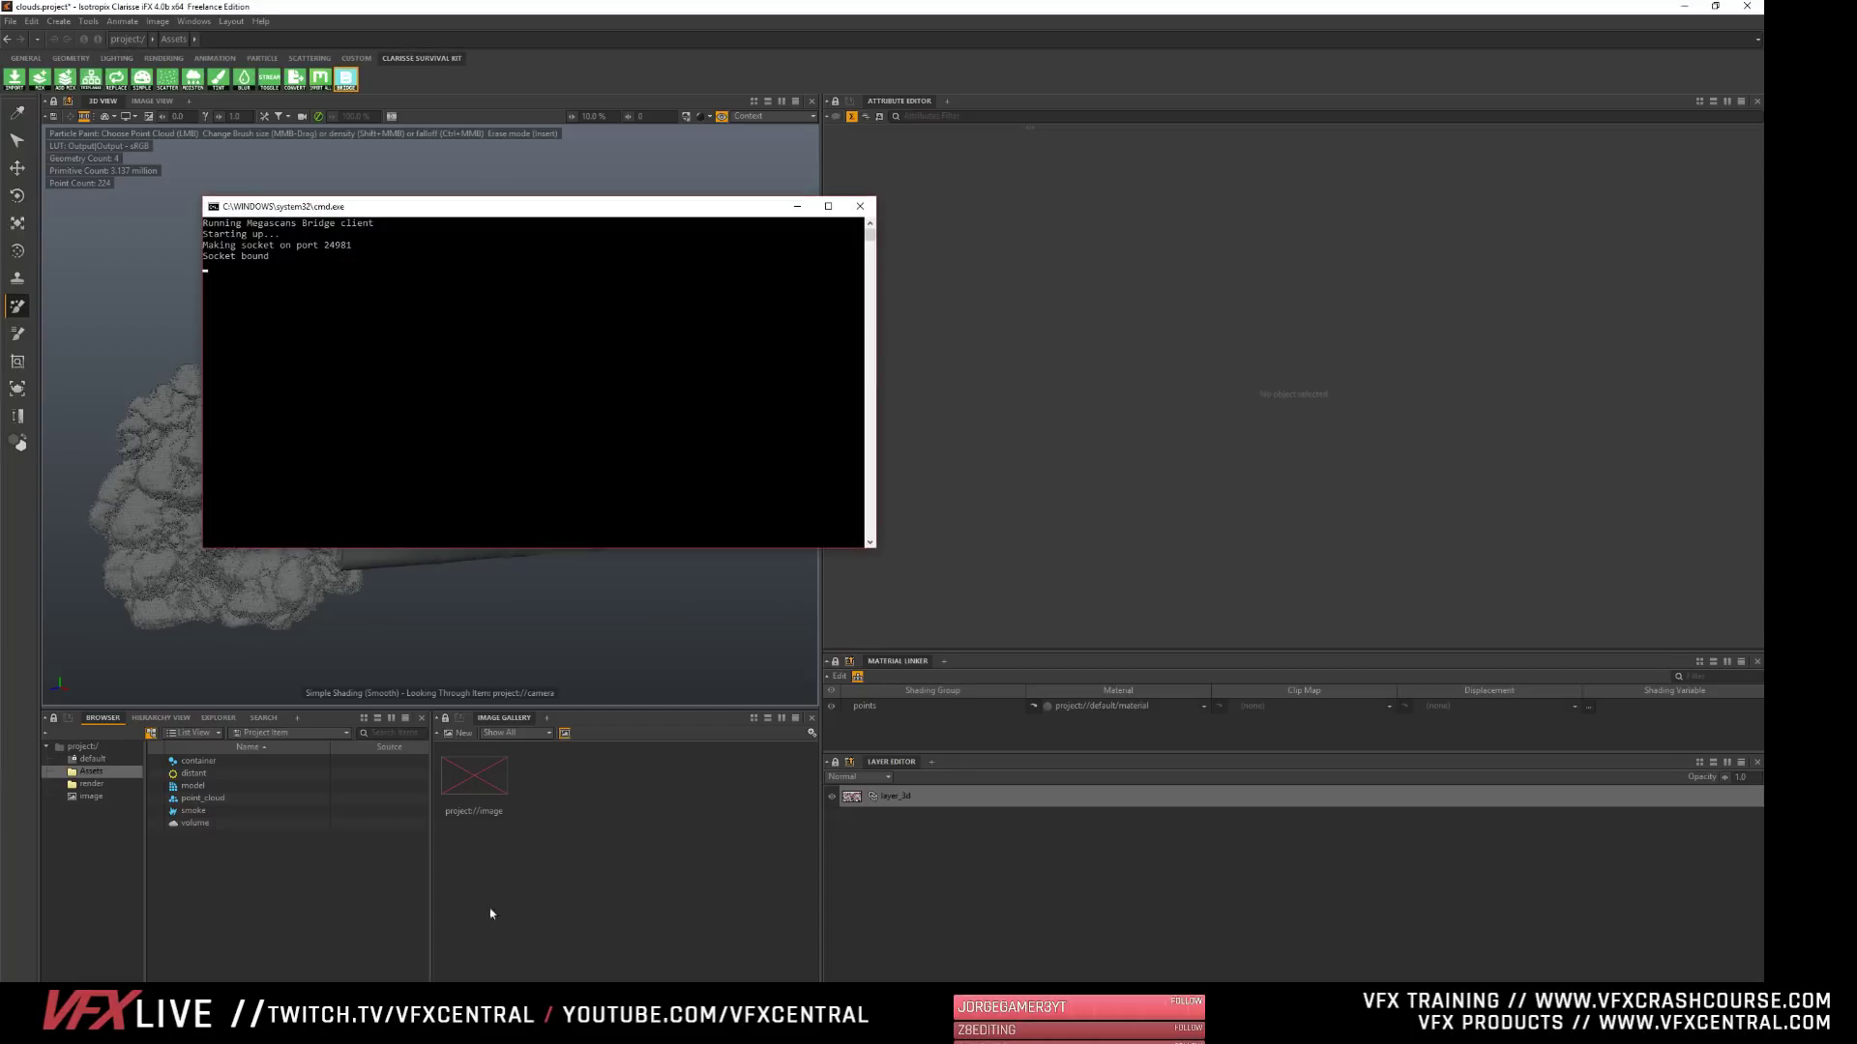
- Switch to Quixel Bridge and browse the downloaded assets for a rock to export
{"action": "left_click", "coordinate": [491, 996]}
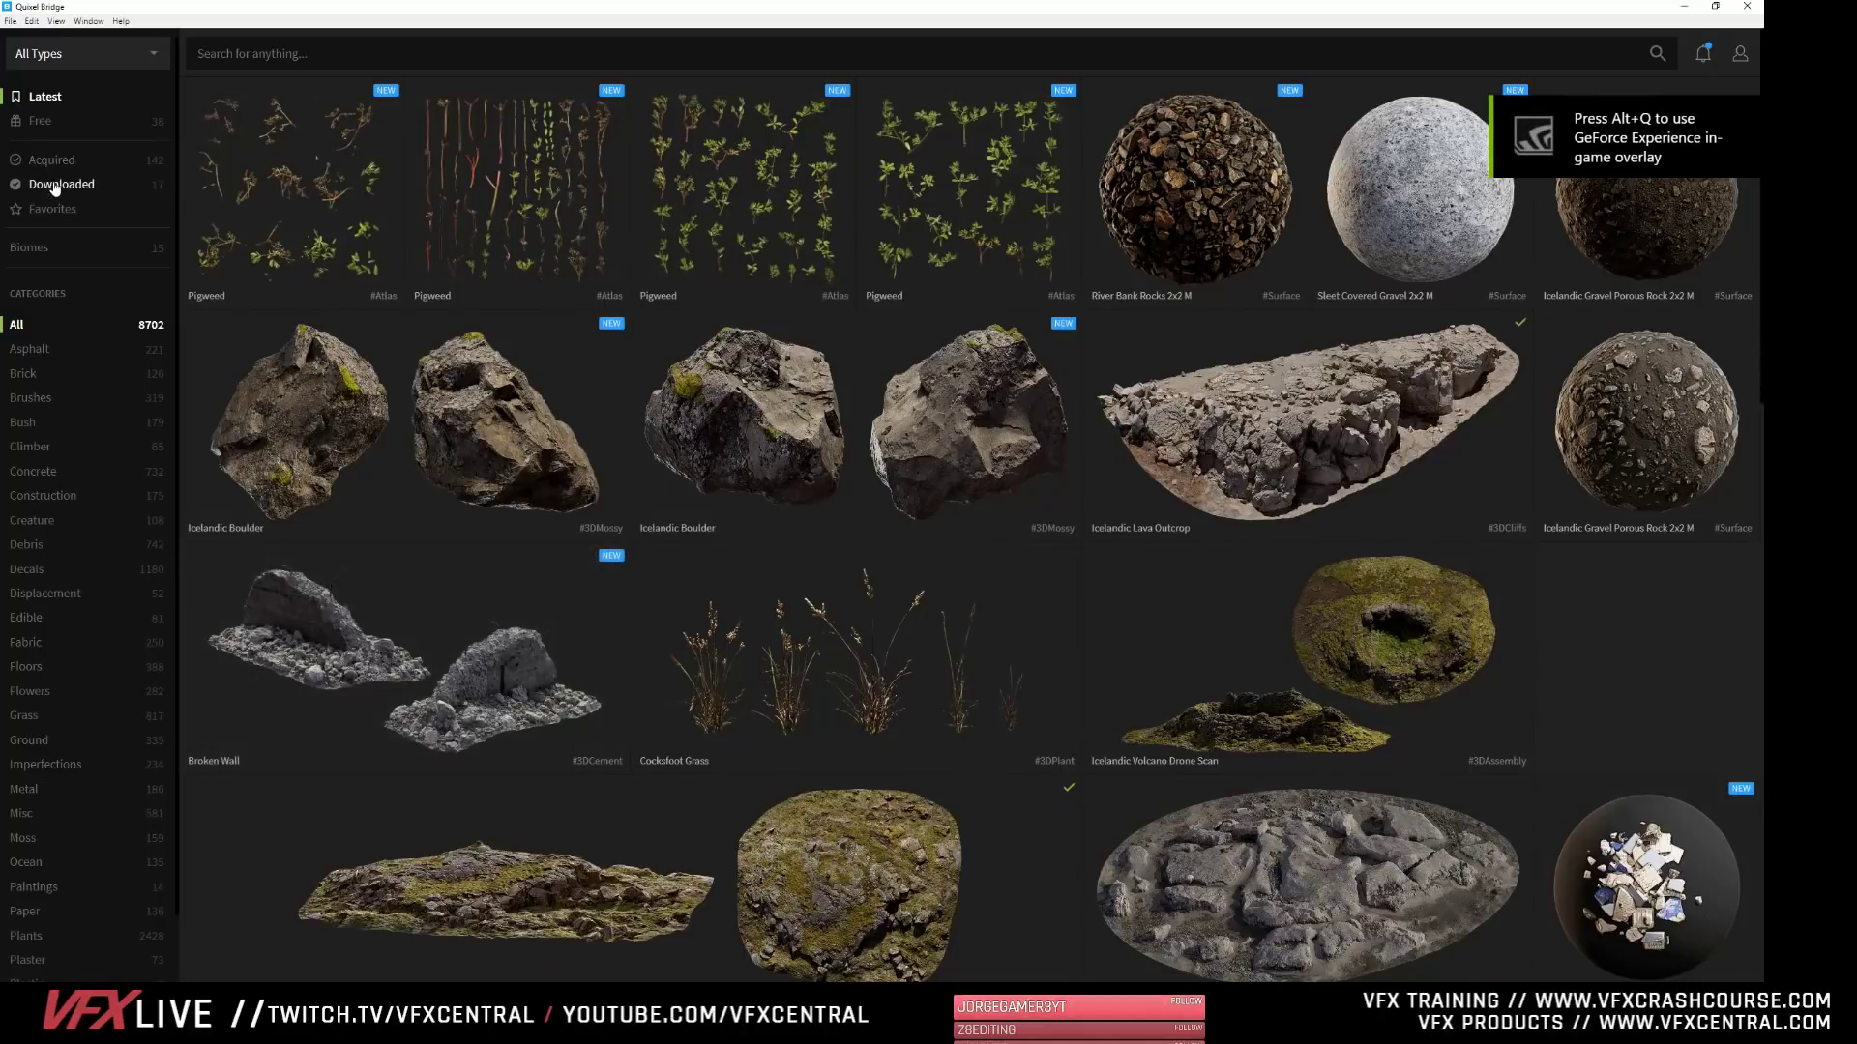
{"action": "left_click", "coordinate": [56, 185]}
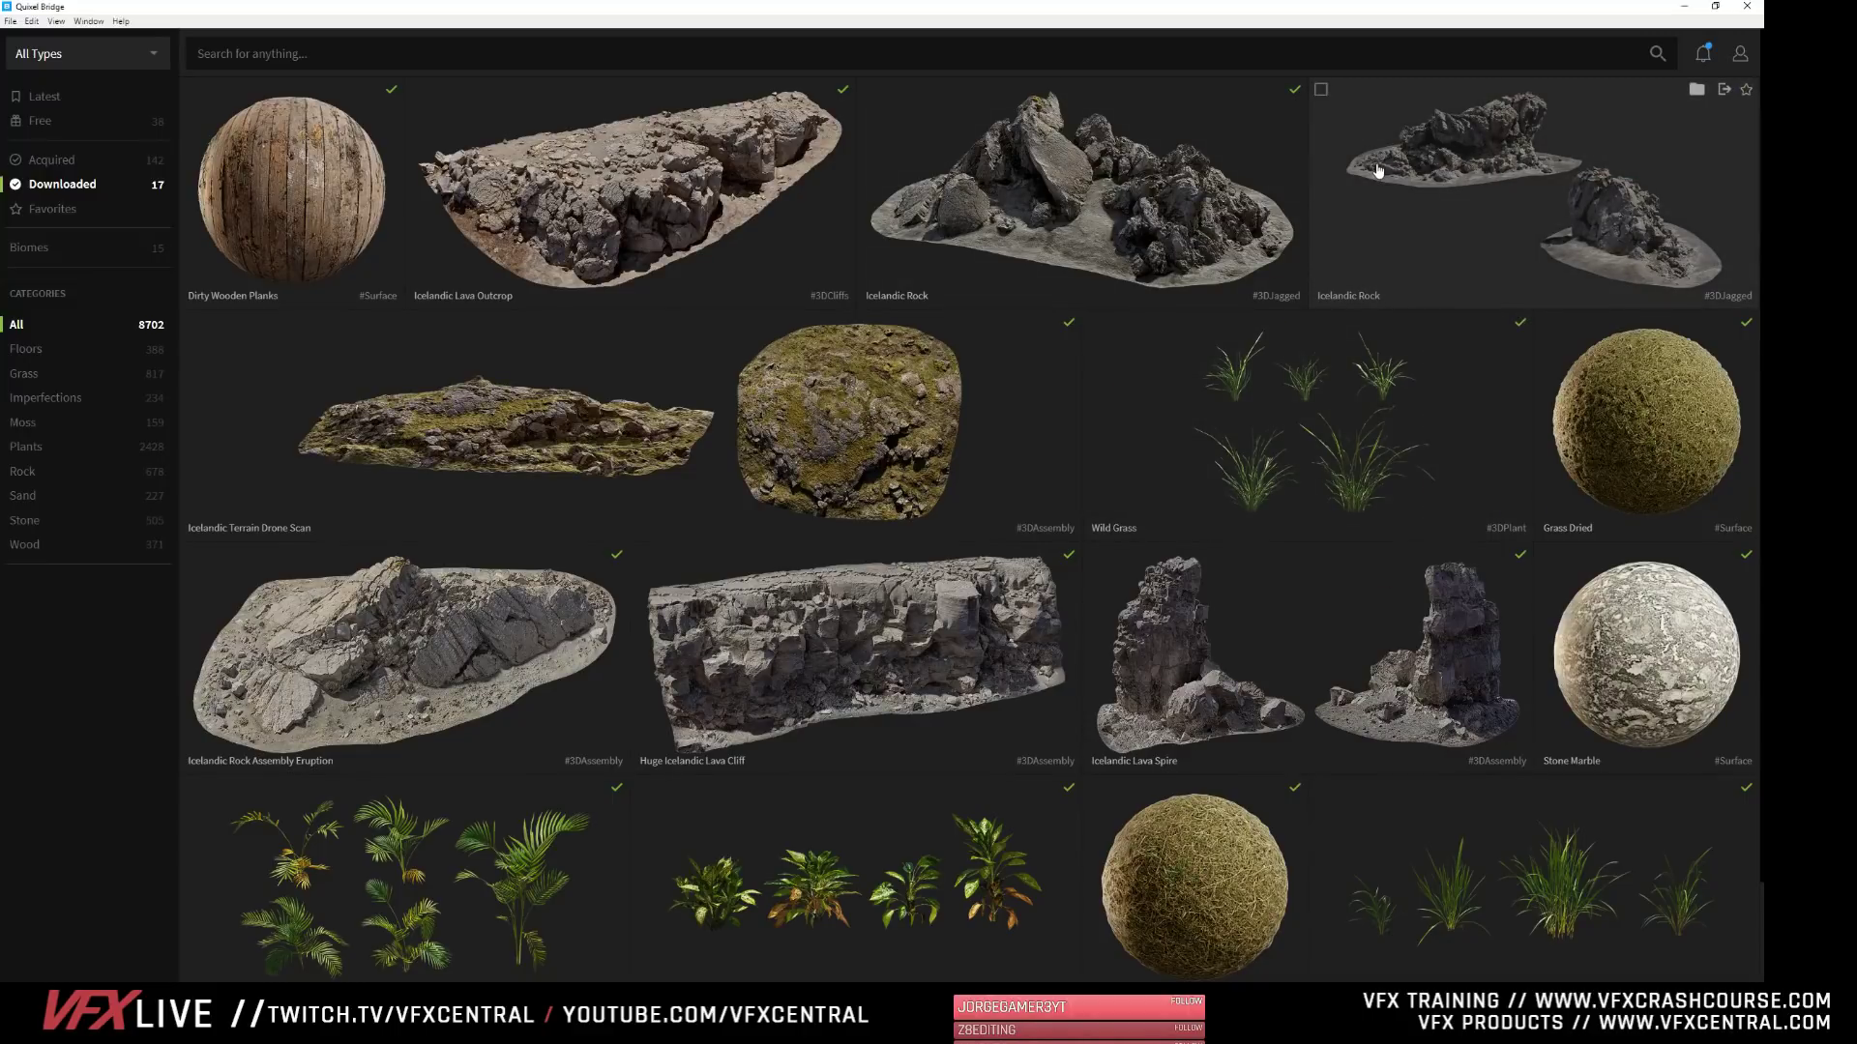
{"action": "scroll", "coordinate": [1102, 551], "scroll_direction": "down", "scroll_amount": 2}
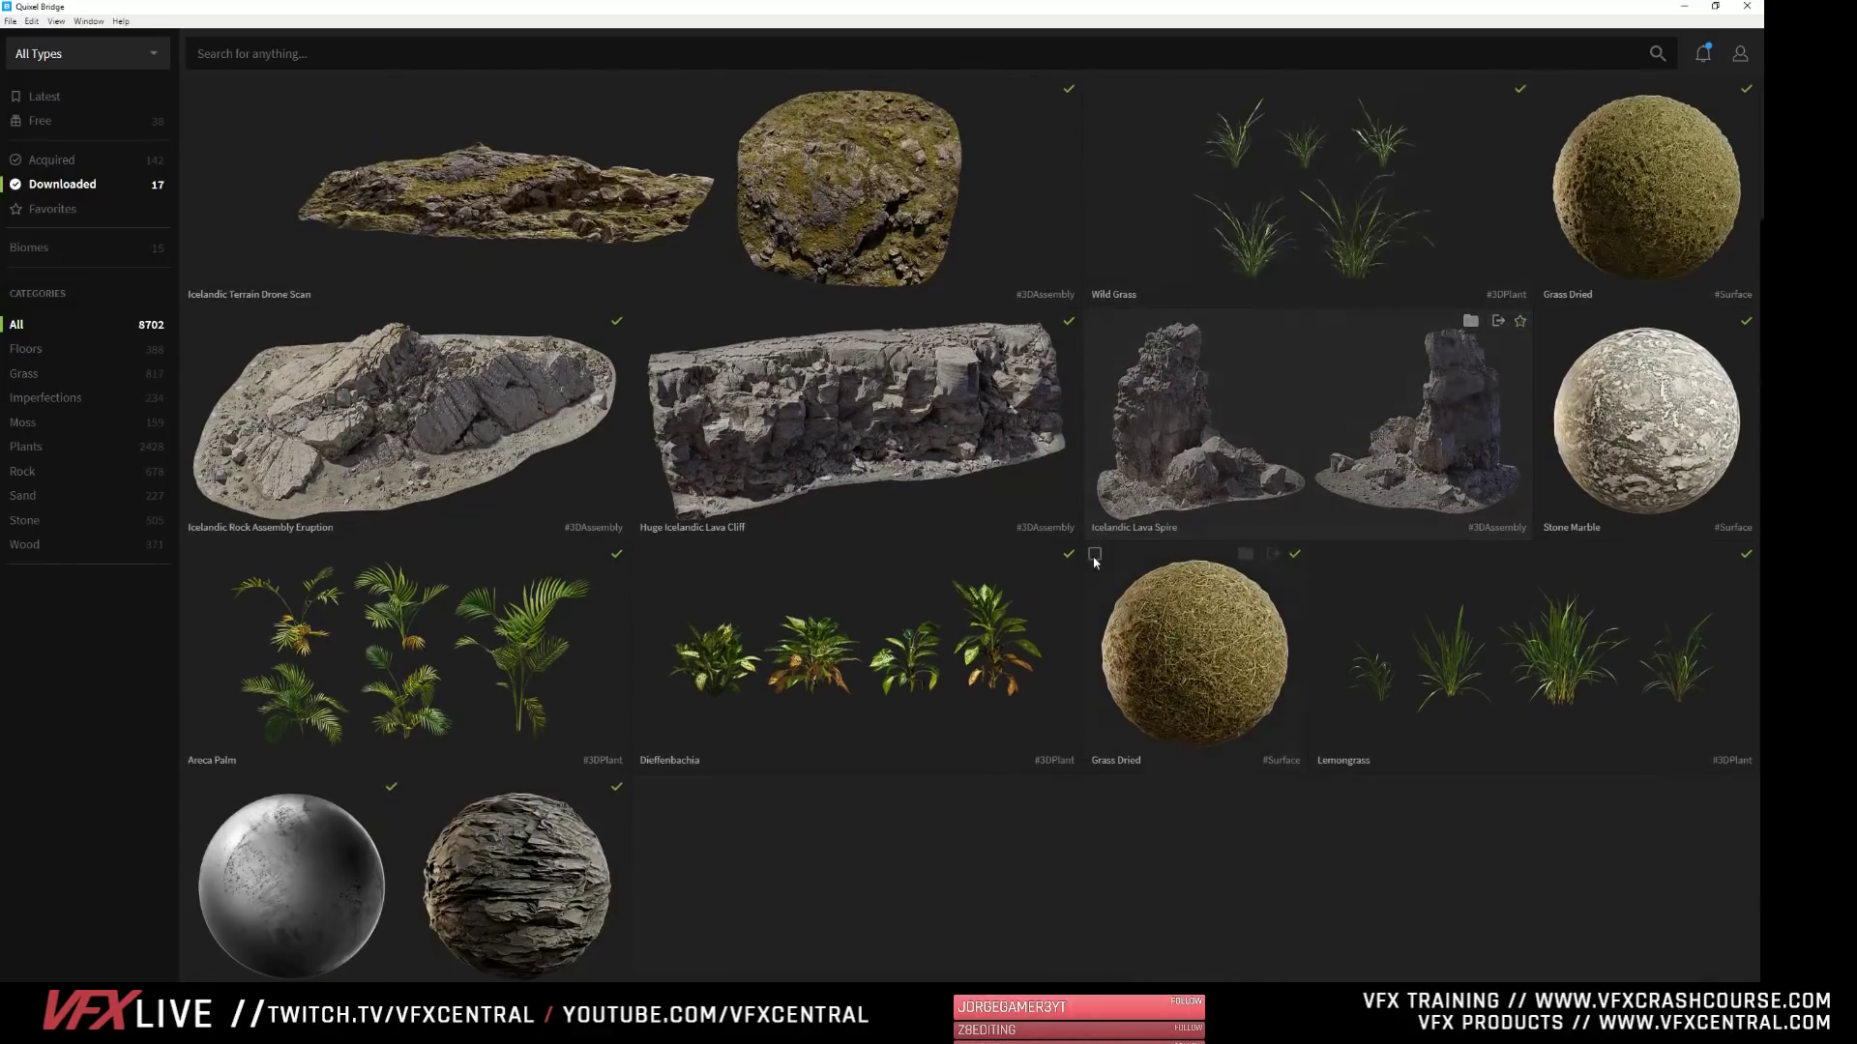
{"action": "scroll", "coordinate": [1381, 361], "scroll_direction": "up", "scroll_amount": 2}
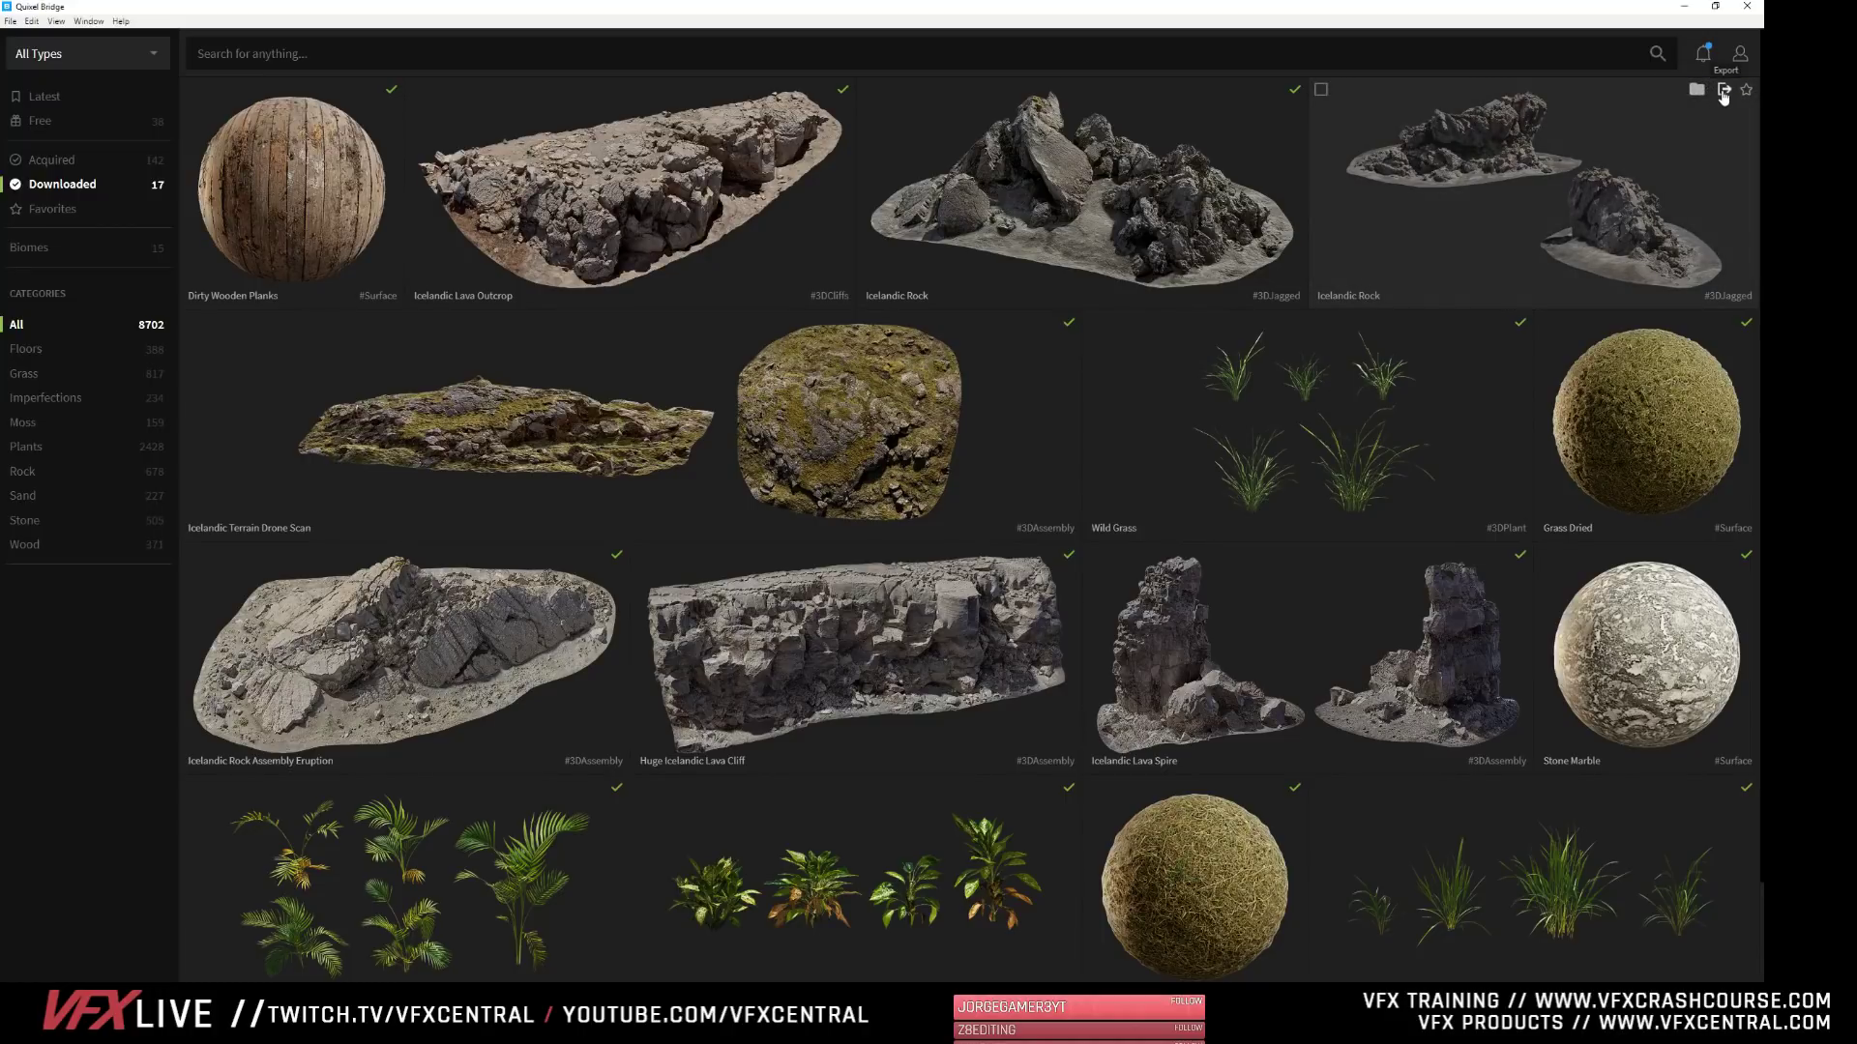
- Export the second Icelandic Rock asset at 2K resolution with LOD 0 and switch back to Clarisse
{"action": "left_click", "coordinate": [1720, 90]}
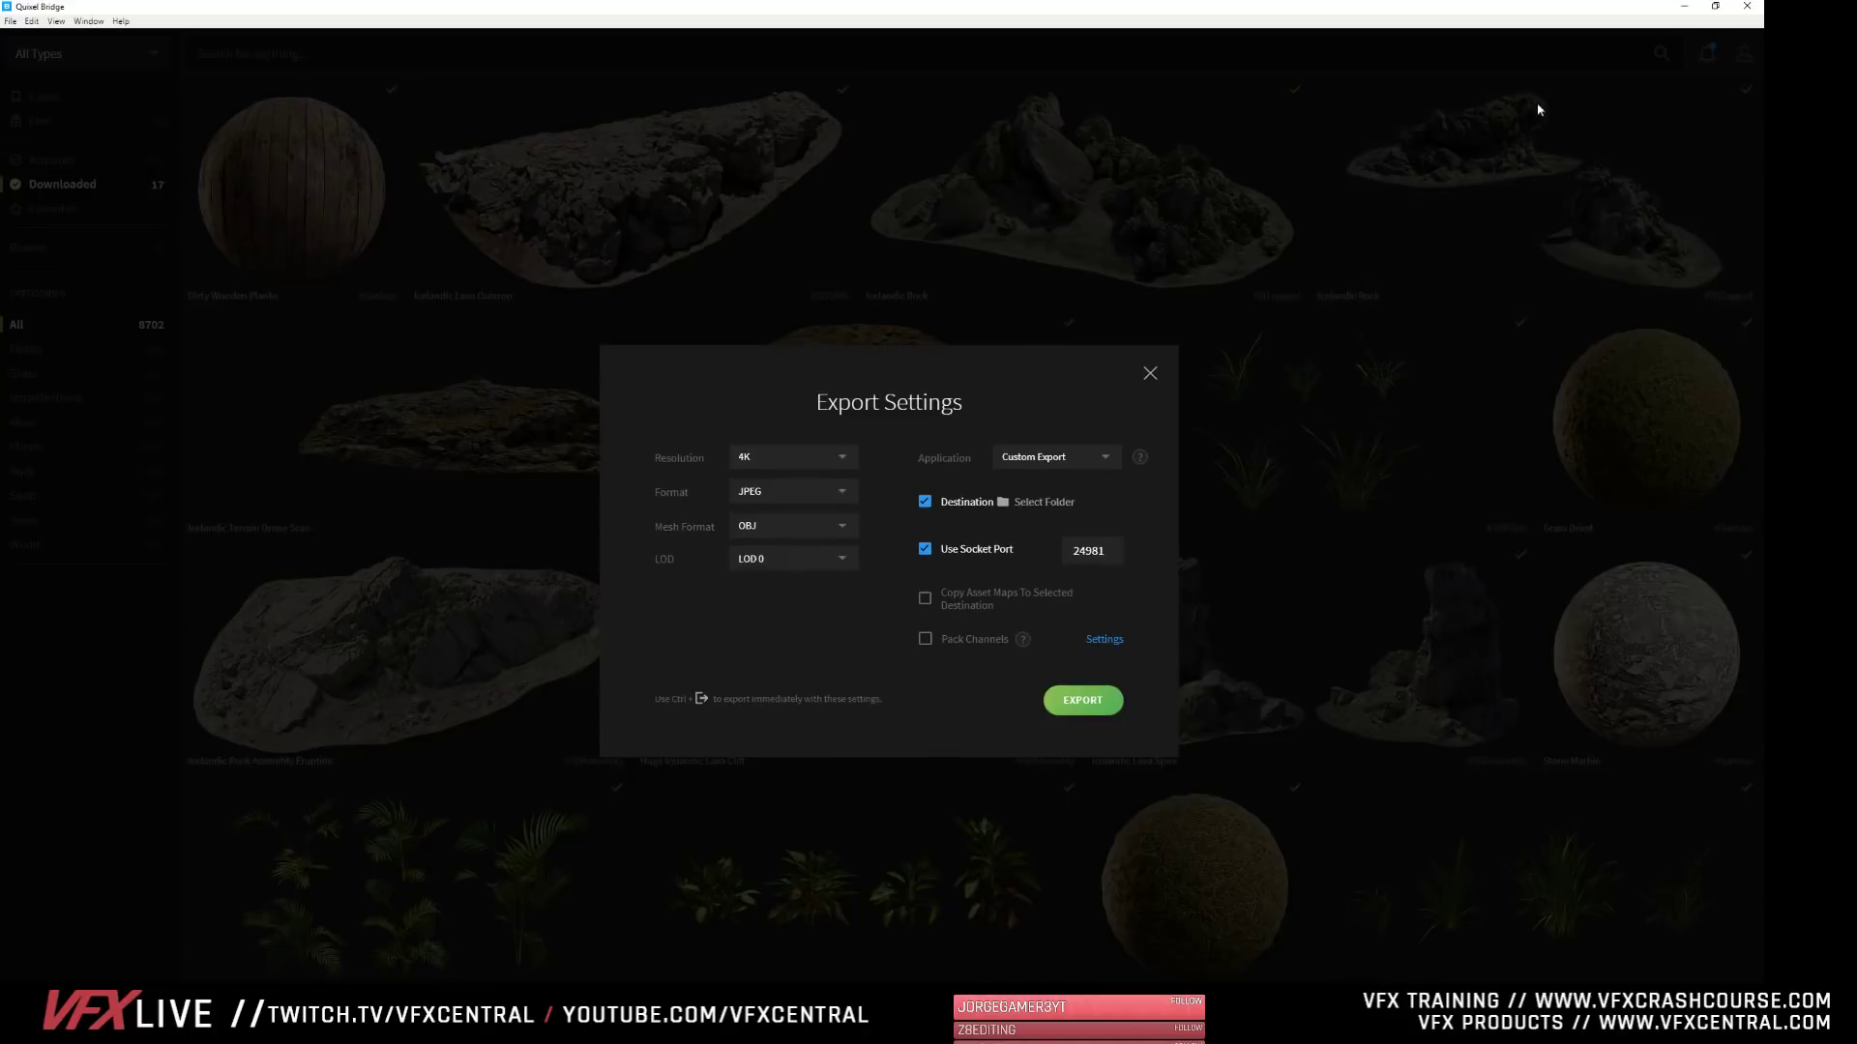
{"action": "left_click", "coordinate": [779, 472]}
{"action": "left_click", "coordinate": [758, 489]}
{"action": "left_click", "coordinate": [790, 562]}
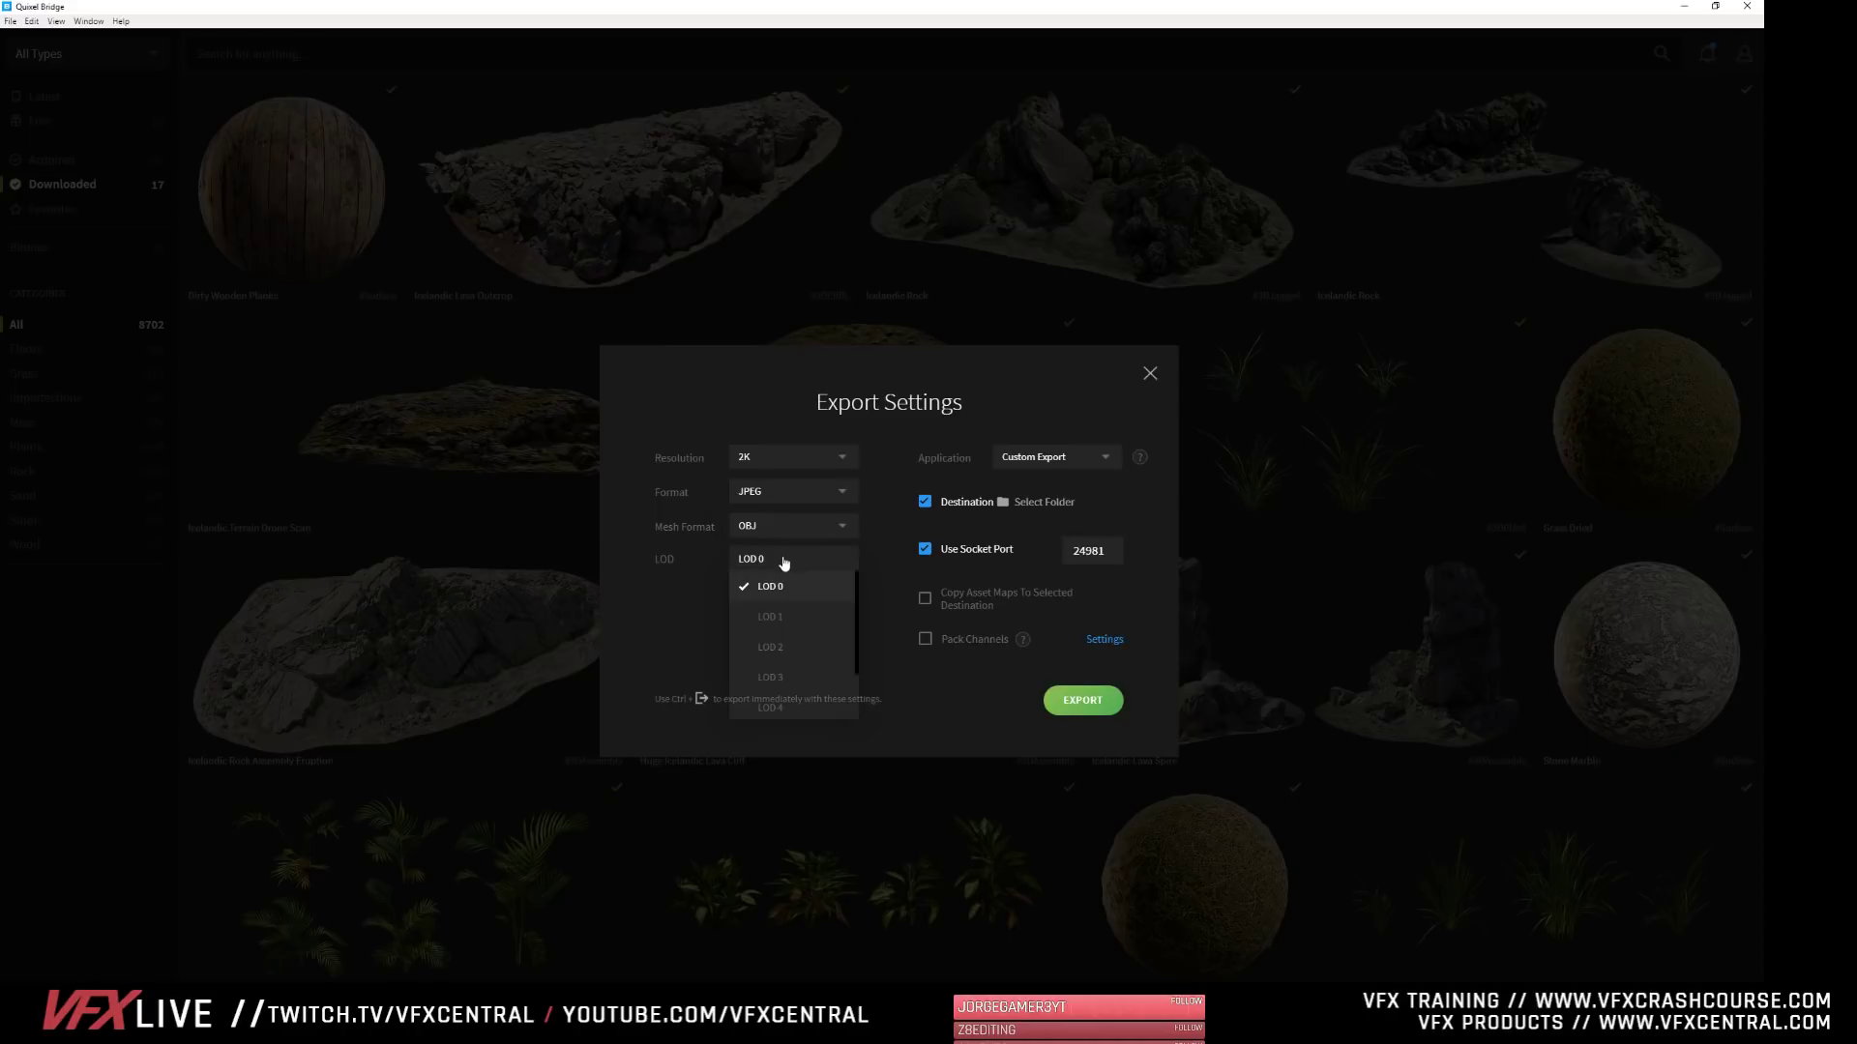
{"action": "left_click", "coordinate": [773, 592]}
{"action": "left_click", "coordinate": [1096, 703]}
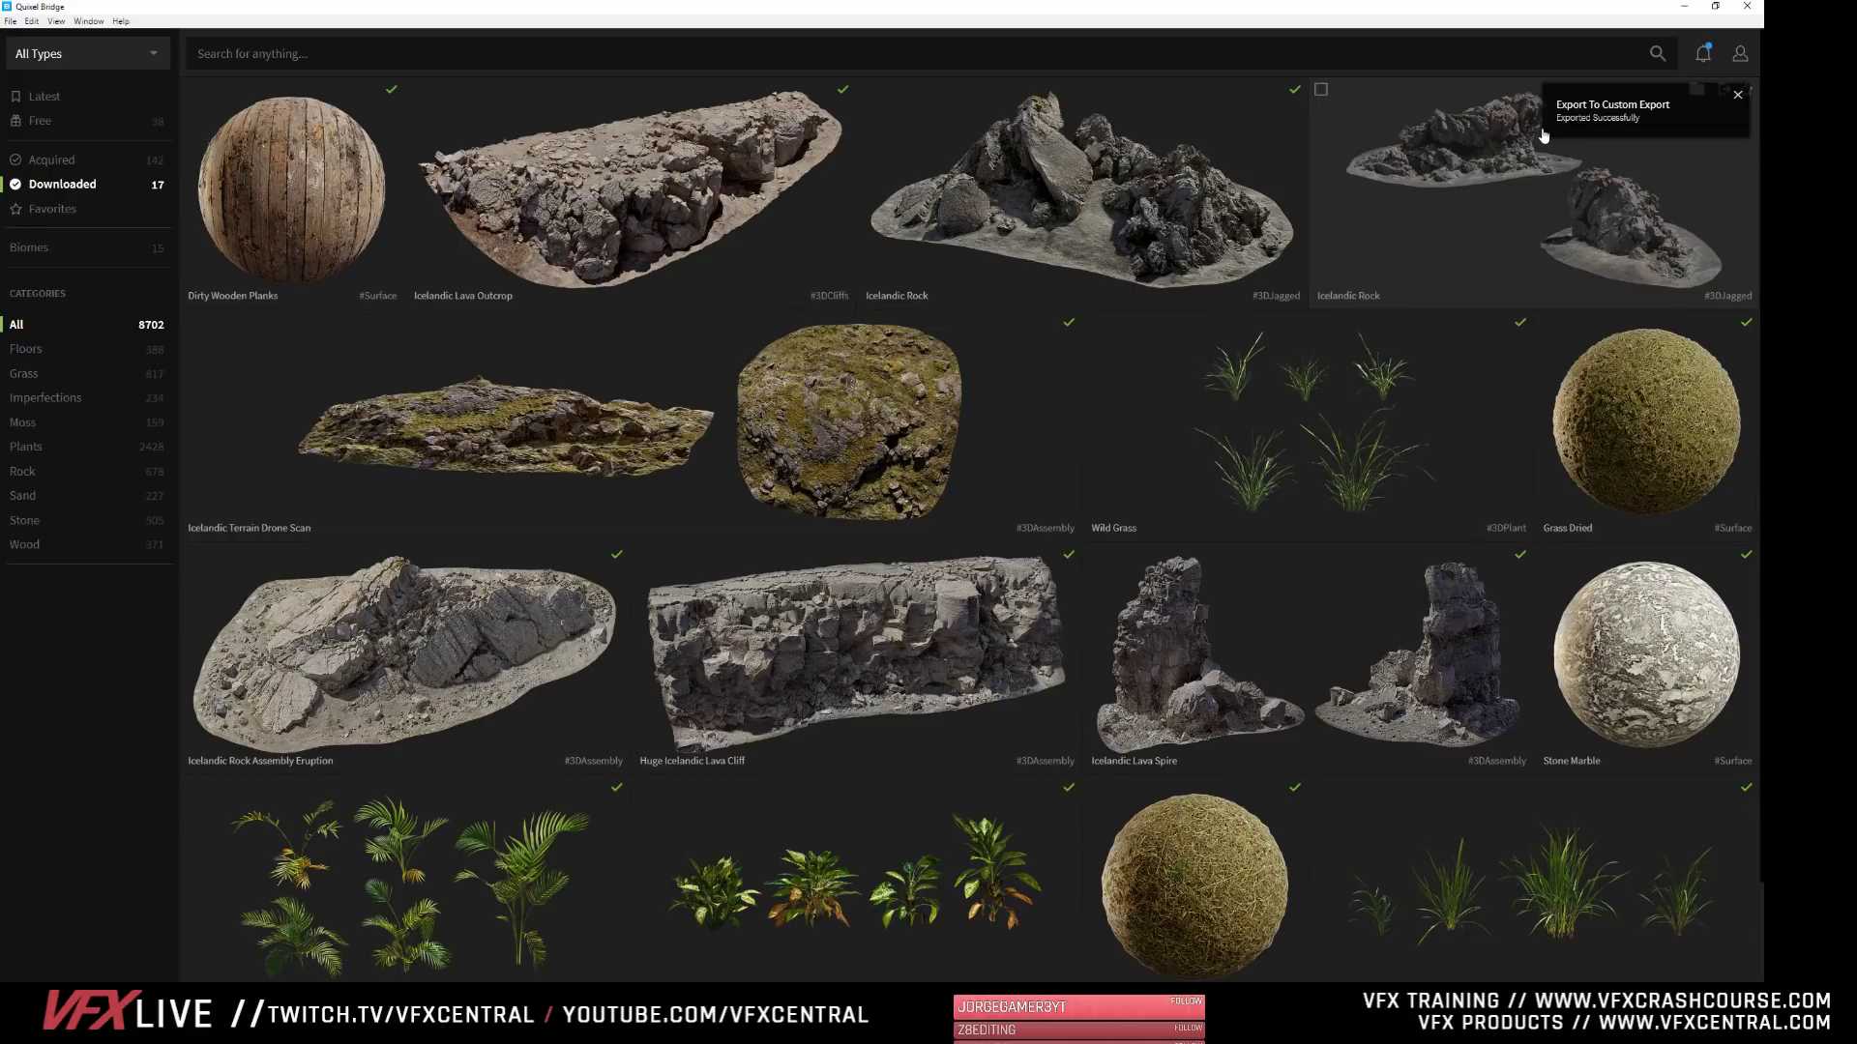
{"action": "left_click", "coordinate": [1683, 6]}
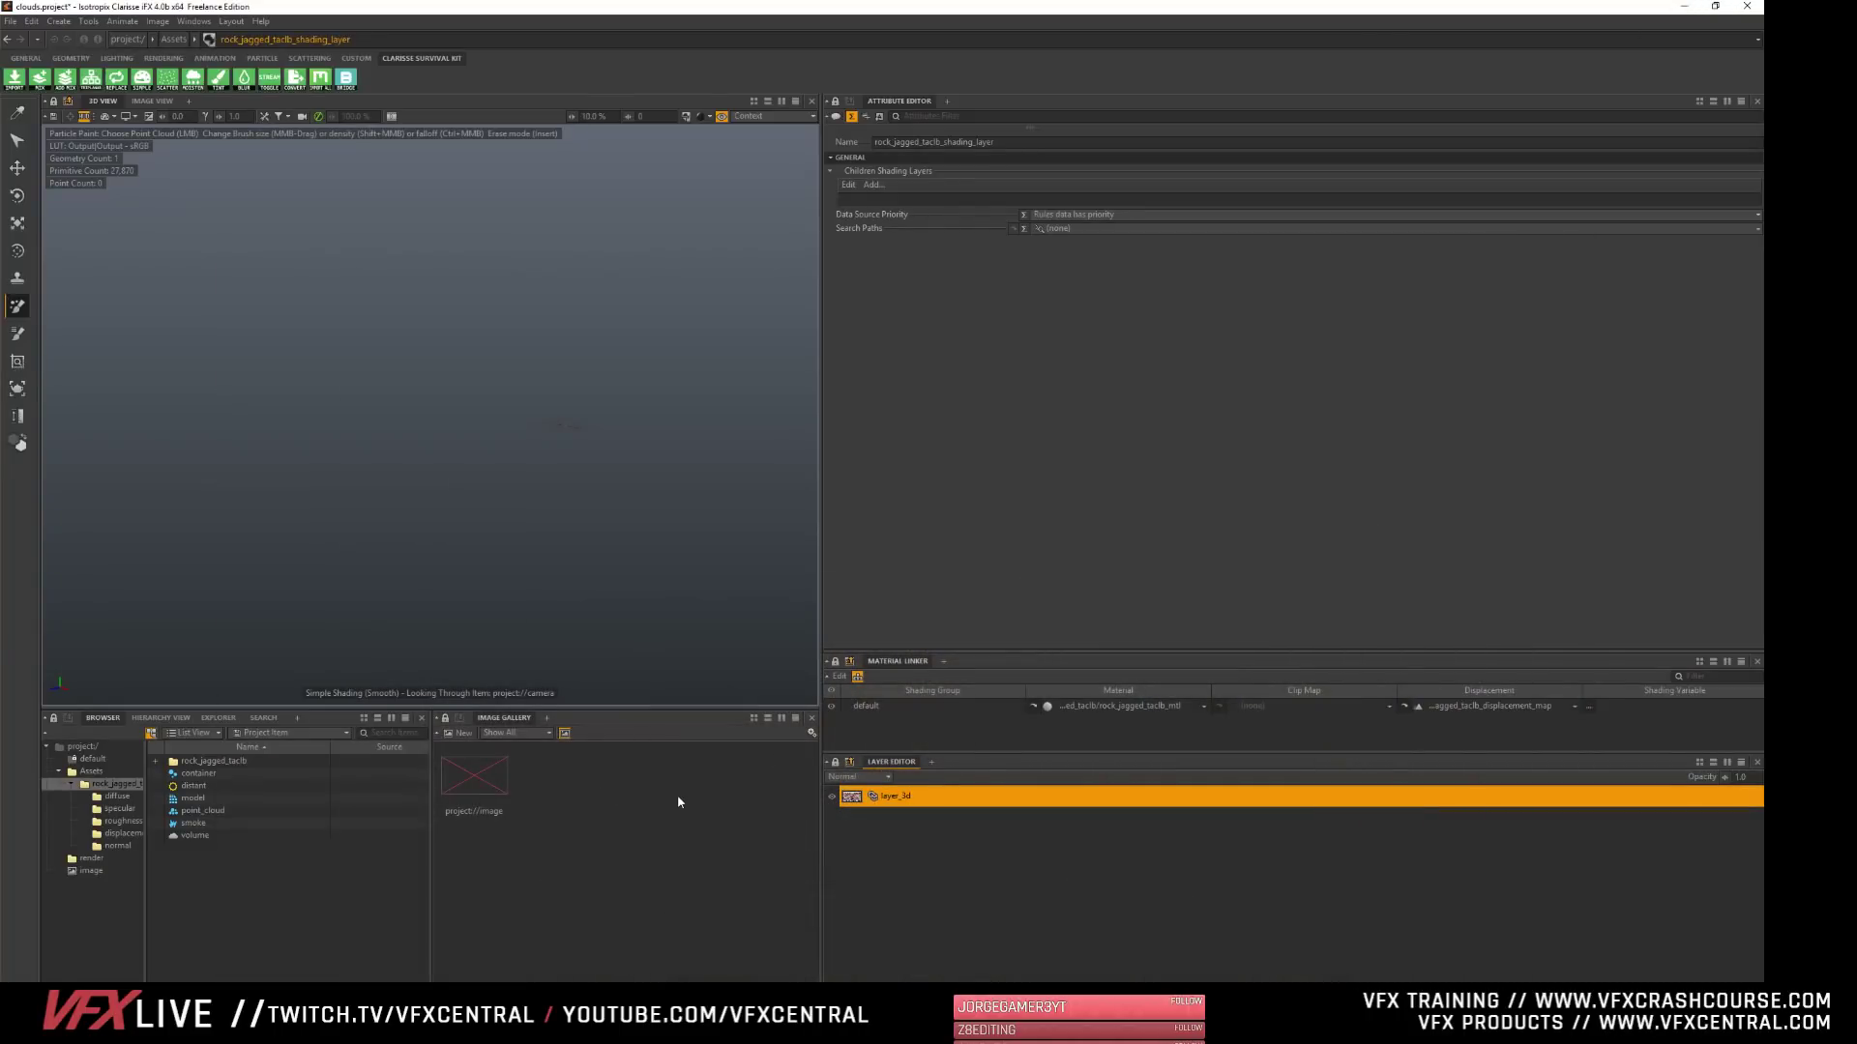
- Open the imported jagged rock's context, frame its LOD0 mesh and compare its size with the sculpted model in the Assets context
{"action": "left_click", "coordinate": [176, 763]}
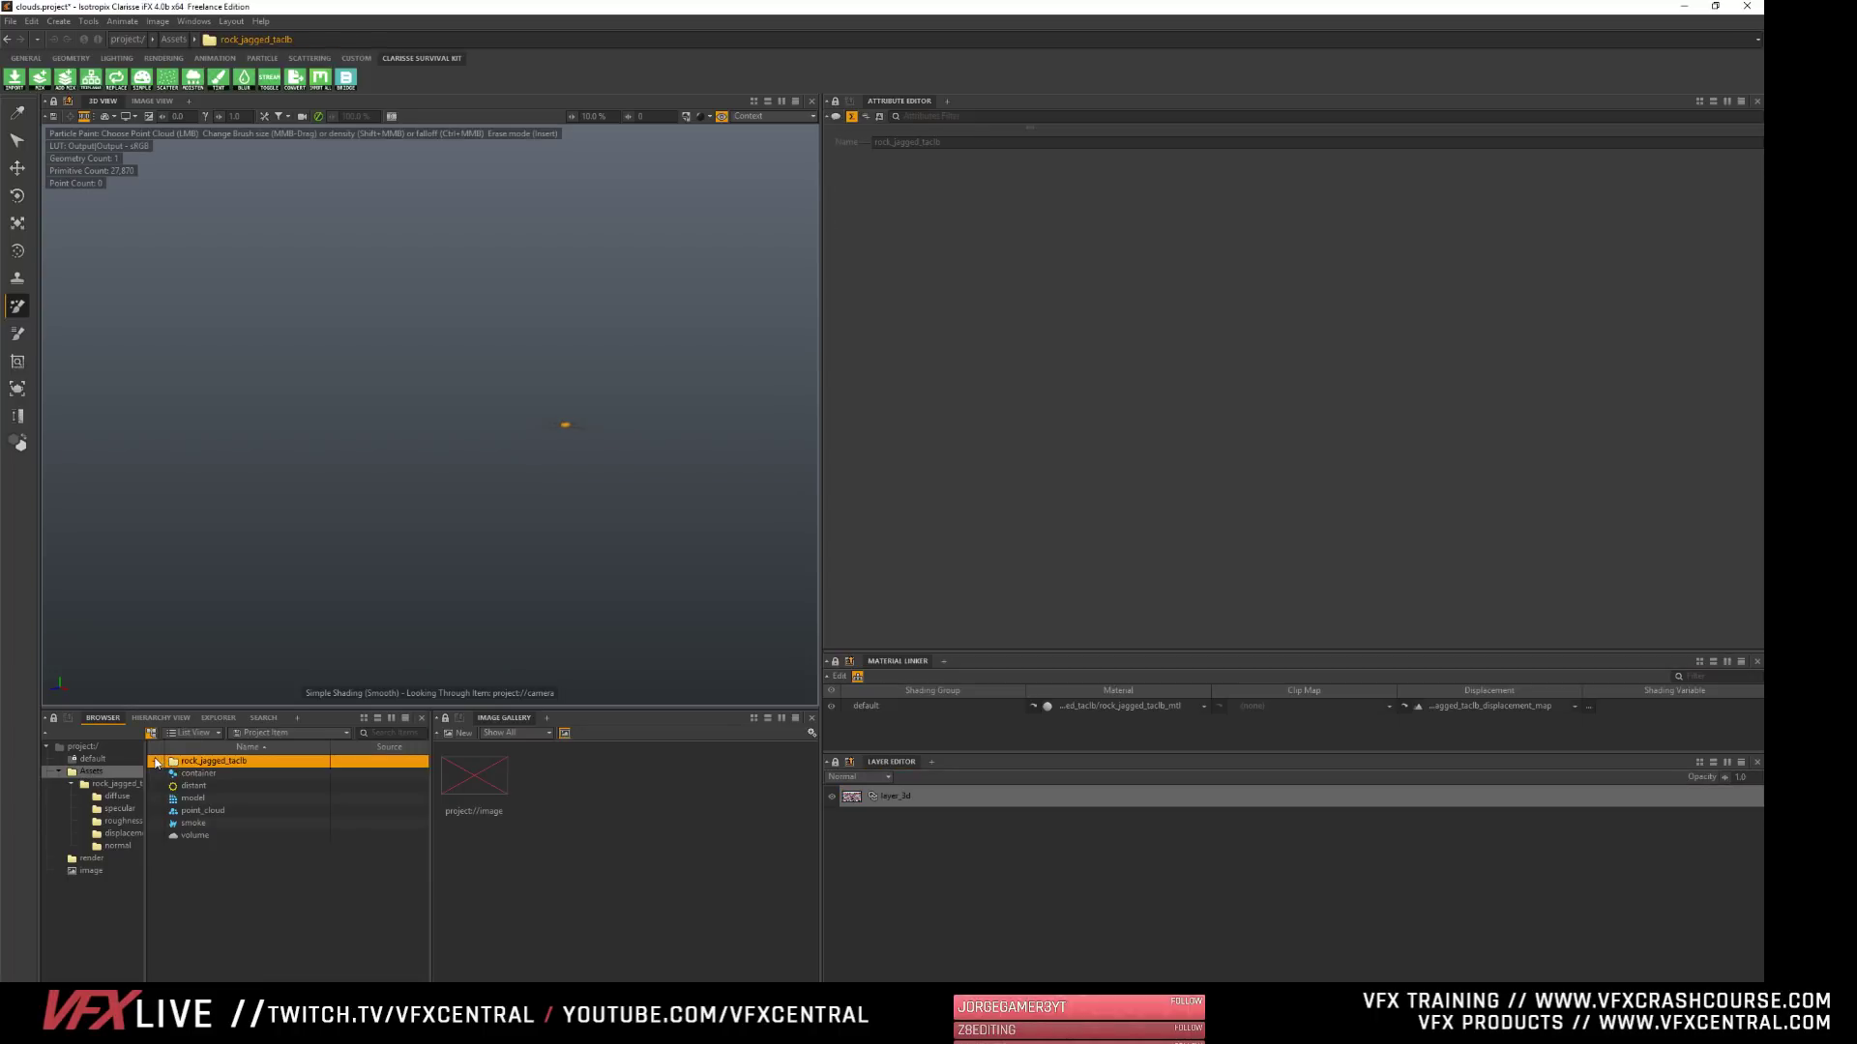
{"action": "double_click", "coordinate": [174, 764]}
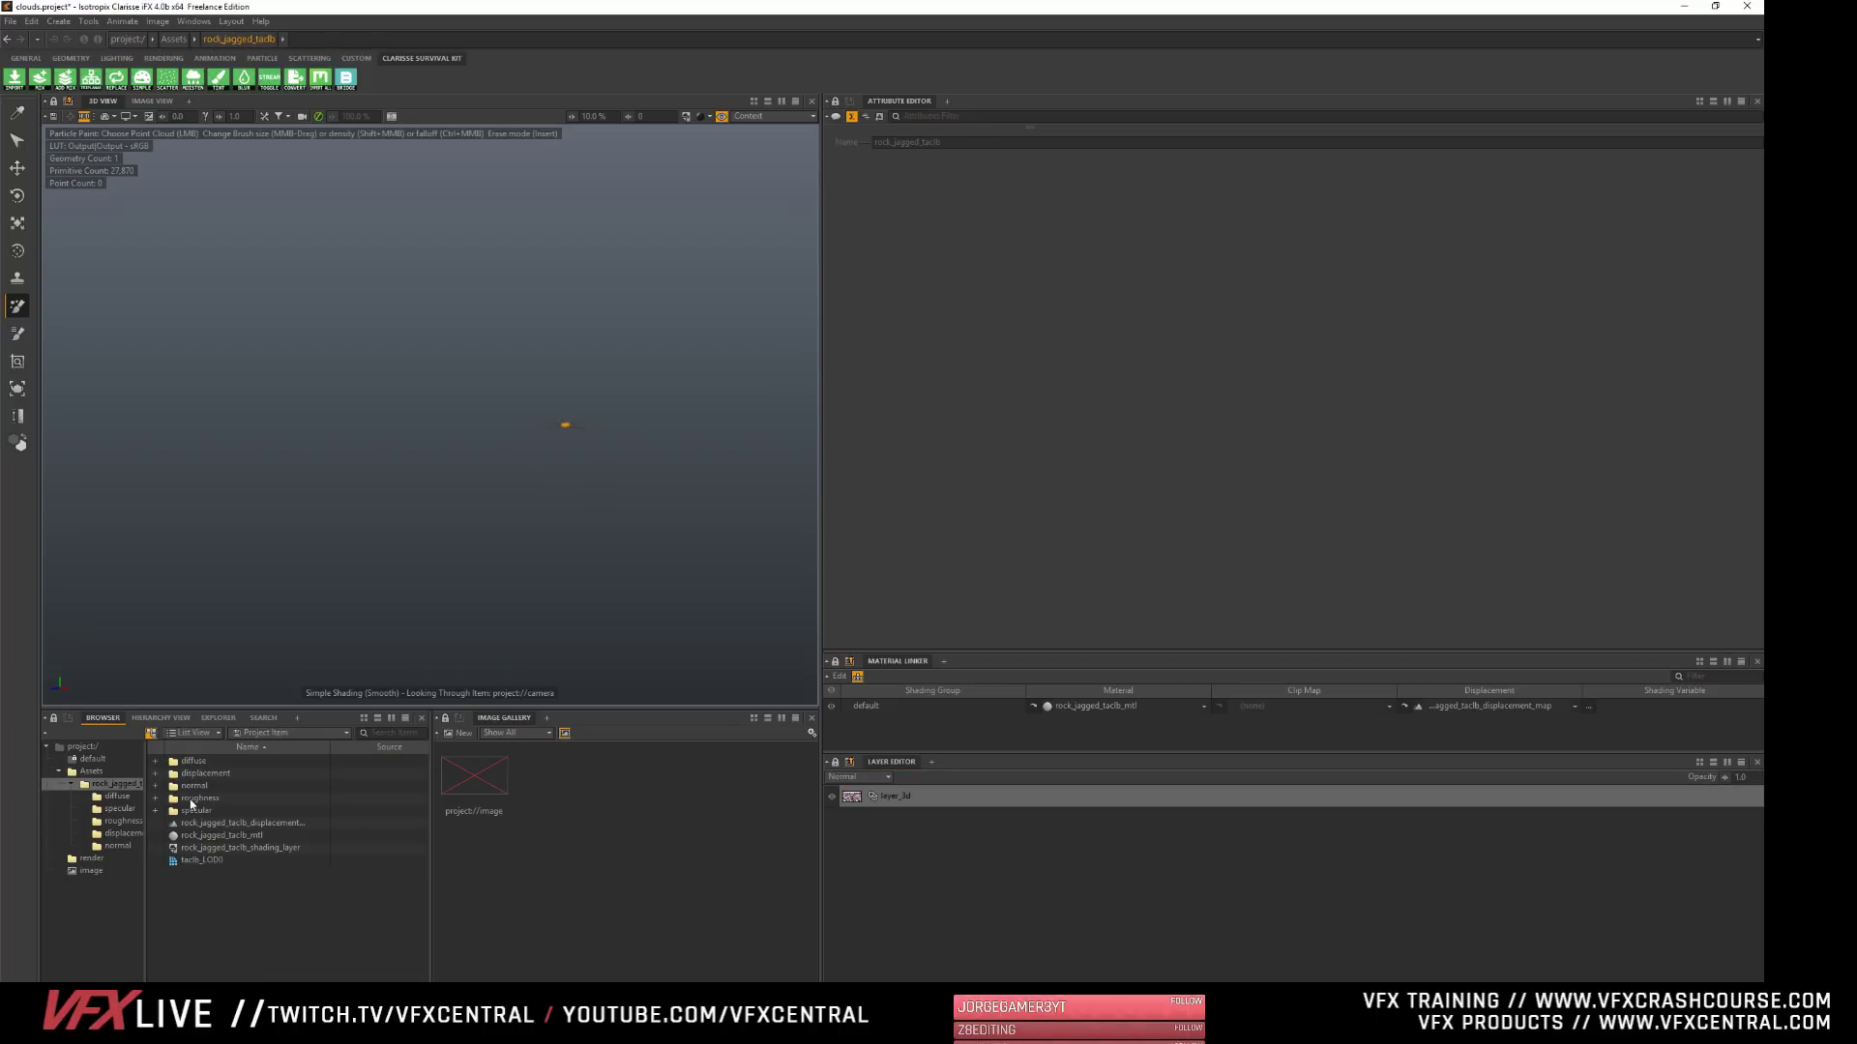
{"action": "left_click", "coordinate": [184, 864]}
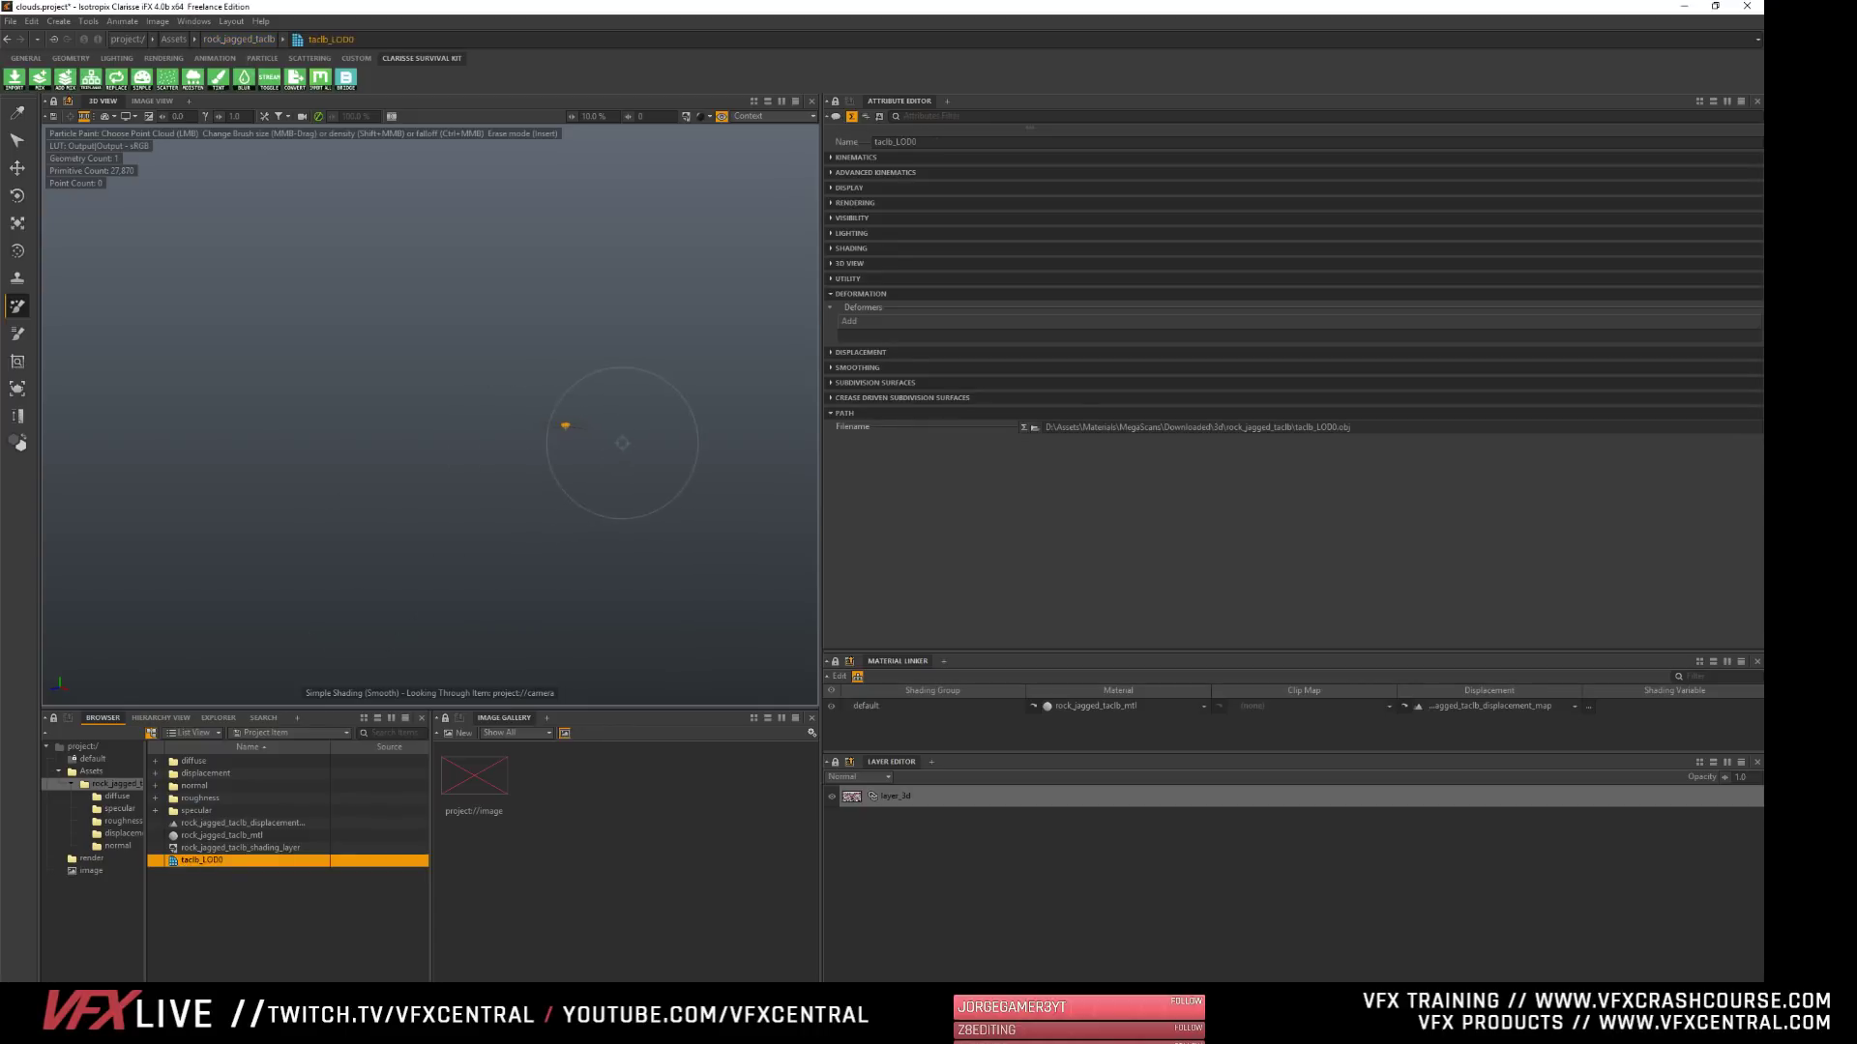
{"action": "left_click", "coordinate": [91, 772]}
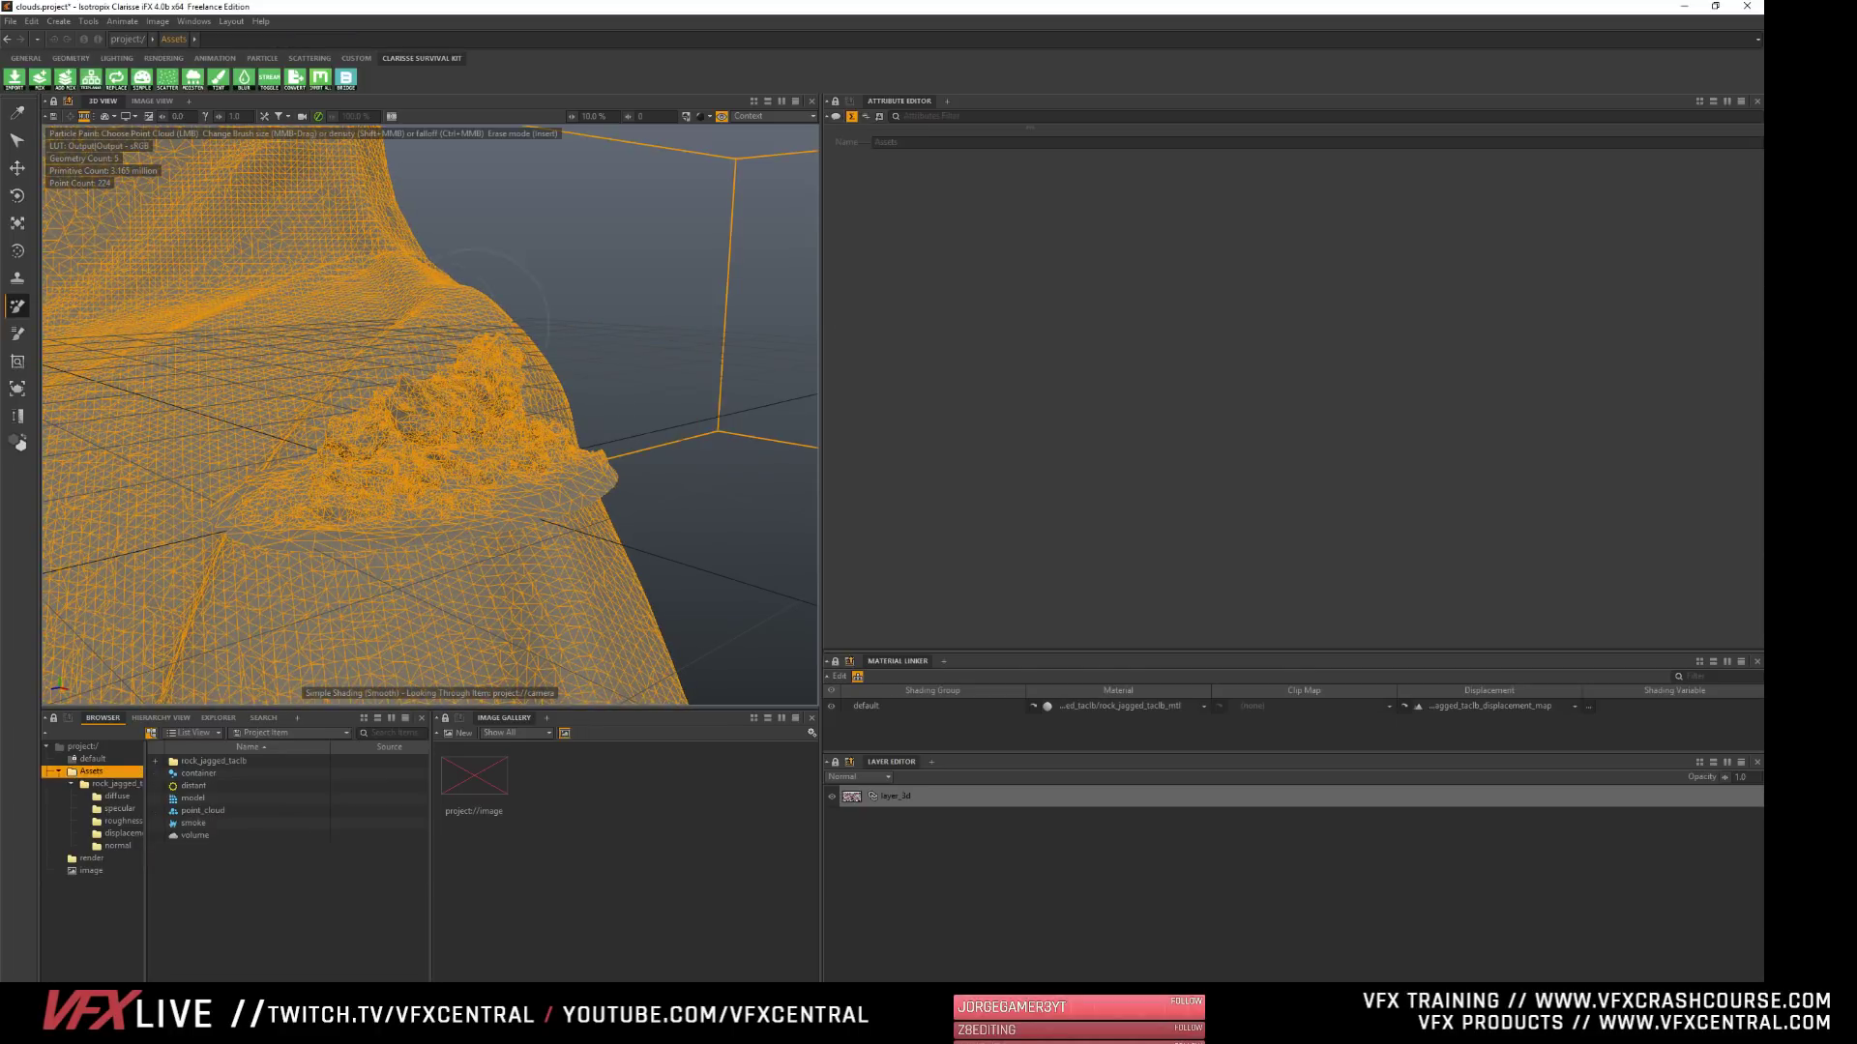
{"action": "right_click_drag", "start_coordinate": [474, 324], "coordinate": [373, 317], "text": "alt"}
{"action": "left_click_drag", "start_coordinate": [465, 280], "coordinate": [623, 254], "text": "alt"}
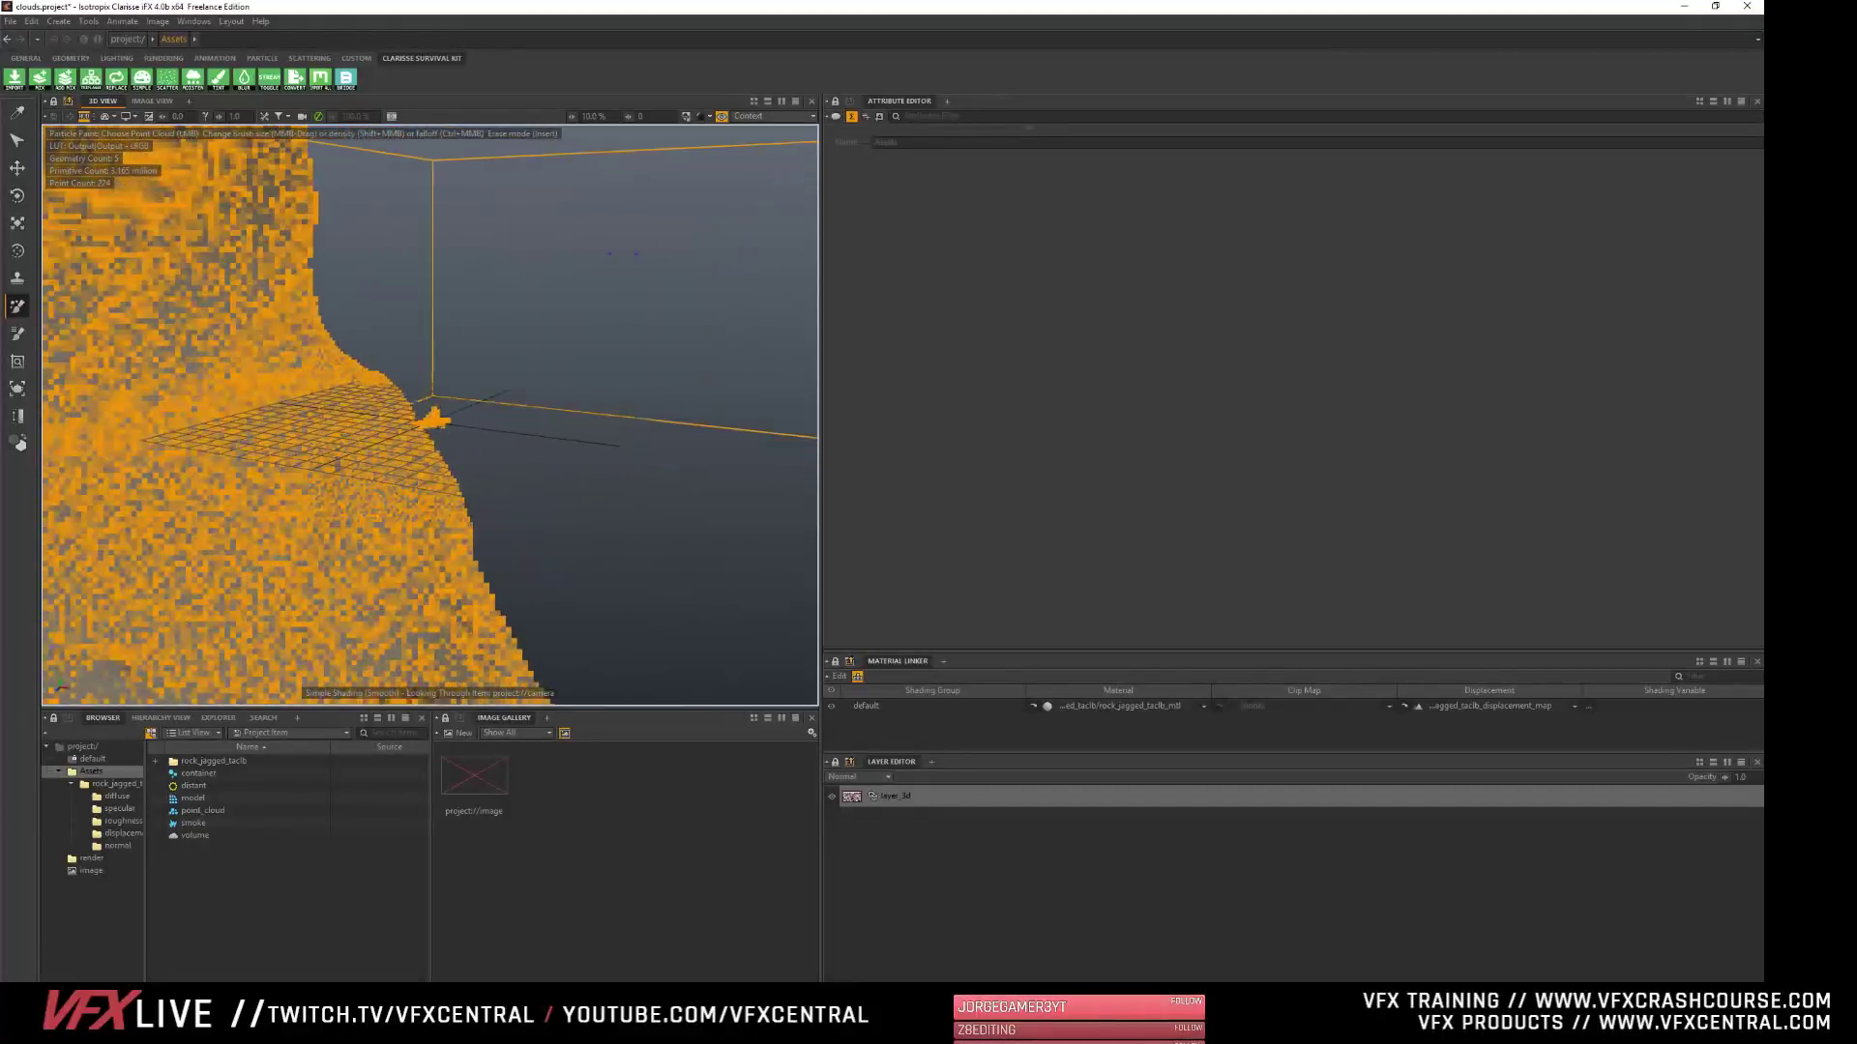
- Reopen the jagged rock's context and assign the Assets context to the 3D view so the whole scene stays displayed
{"action": "left_click", "coordinate": [157, 762]}
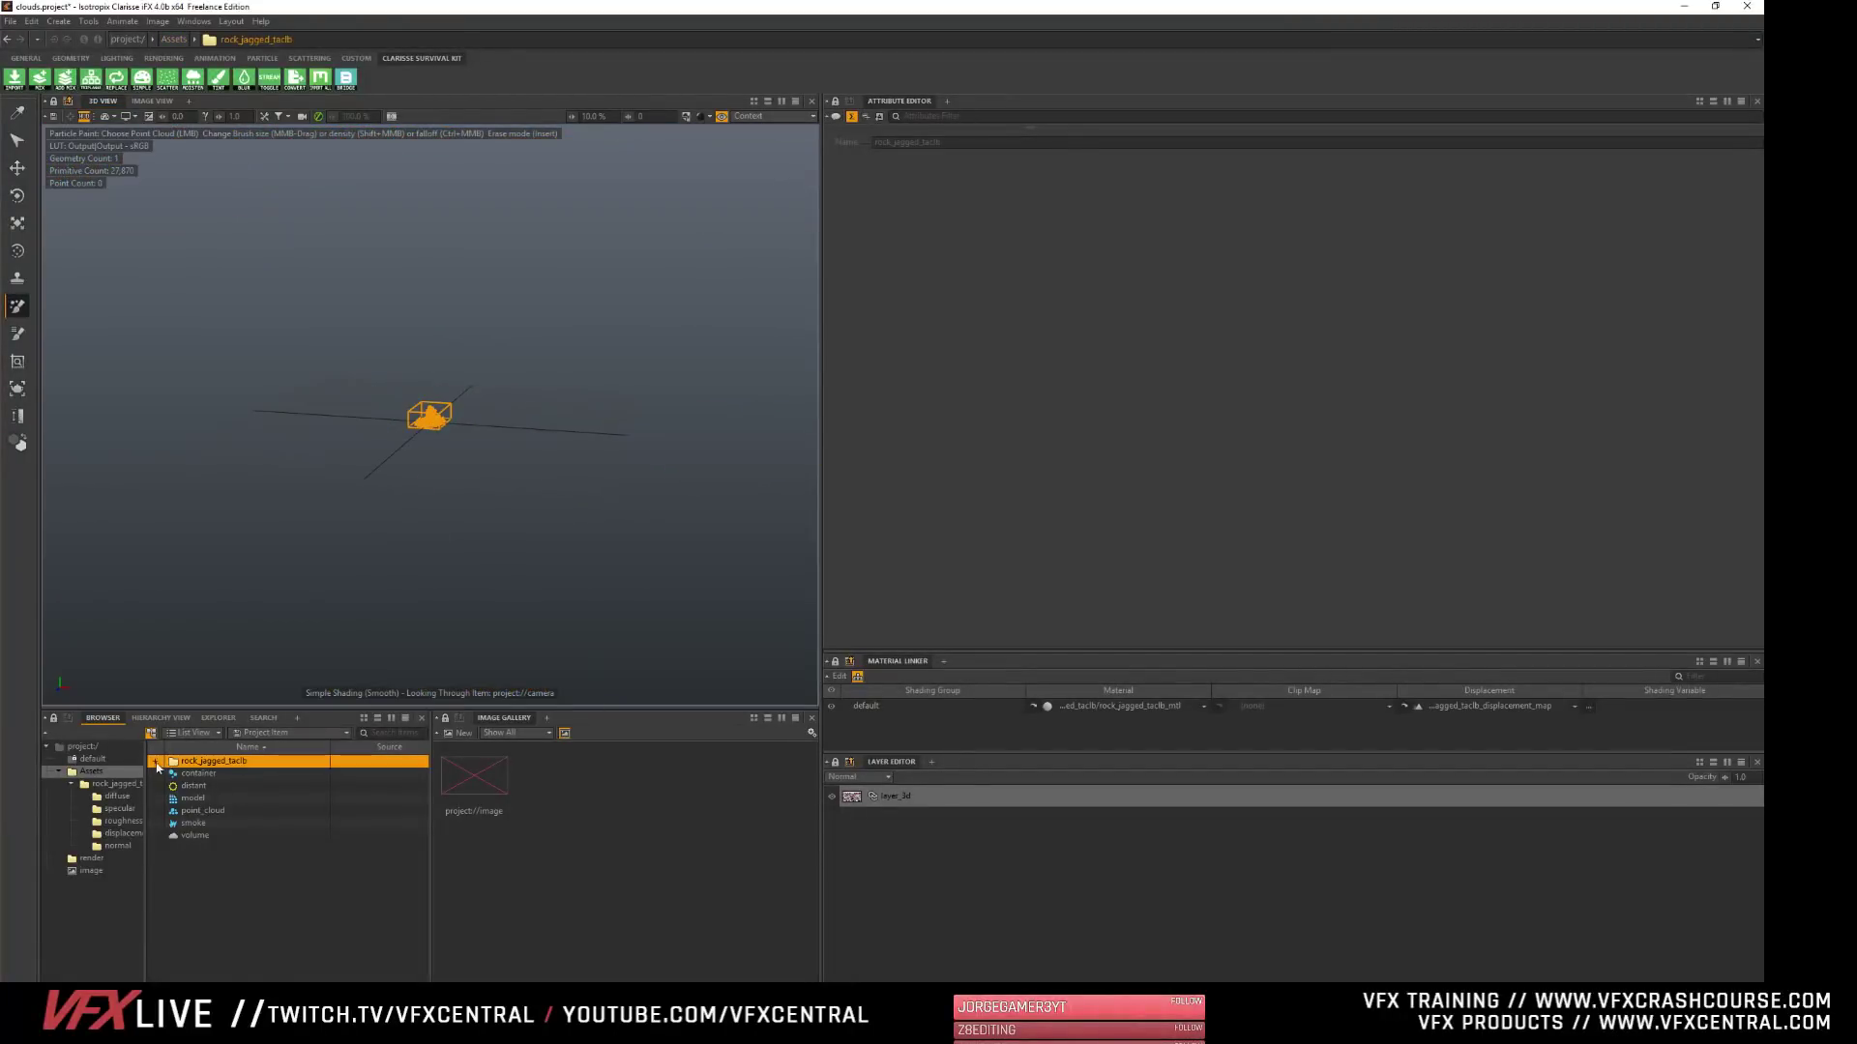
{"action": "double_click", "coordinate": [172, 762]}
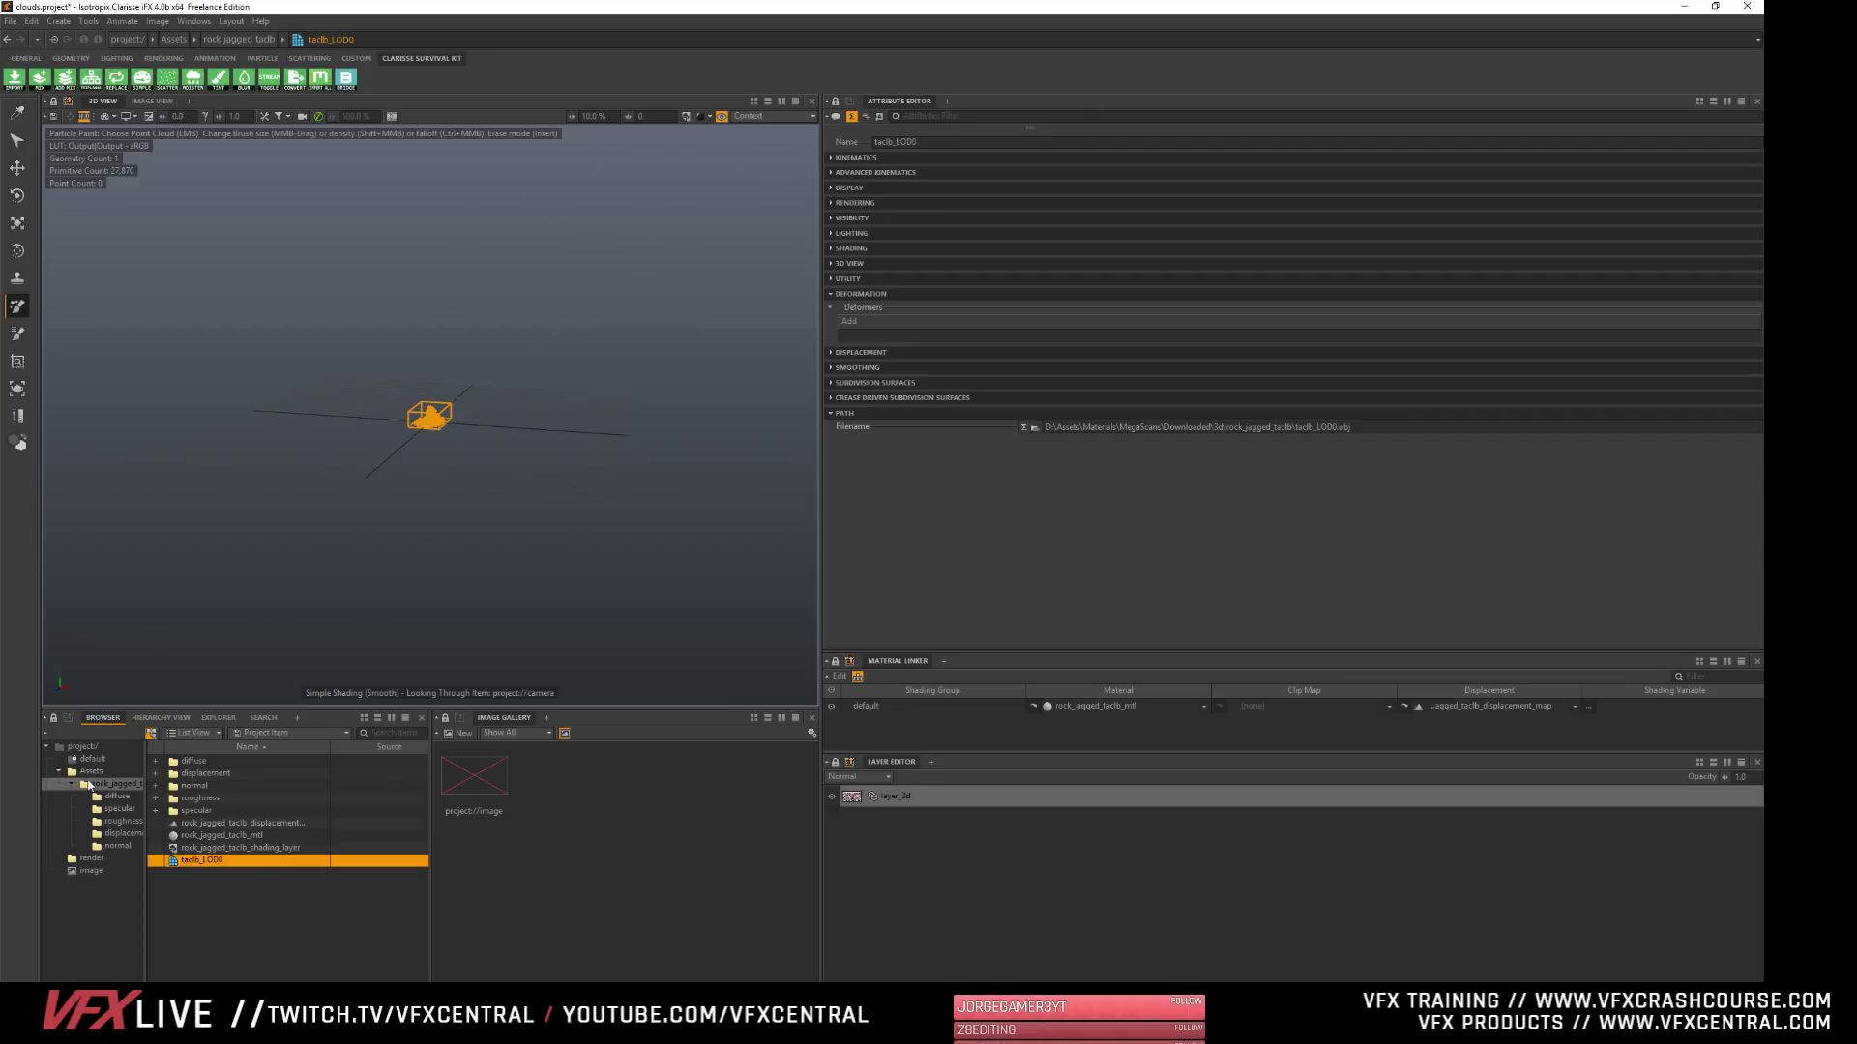
{"action": "left_click", "coordinate": [85, 786]}
{"action": "left_click_drag", "start_coordinate": [83, 773], "coordinate": [749, 116]}
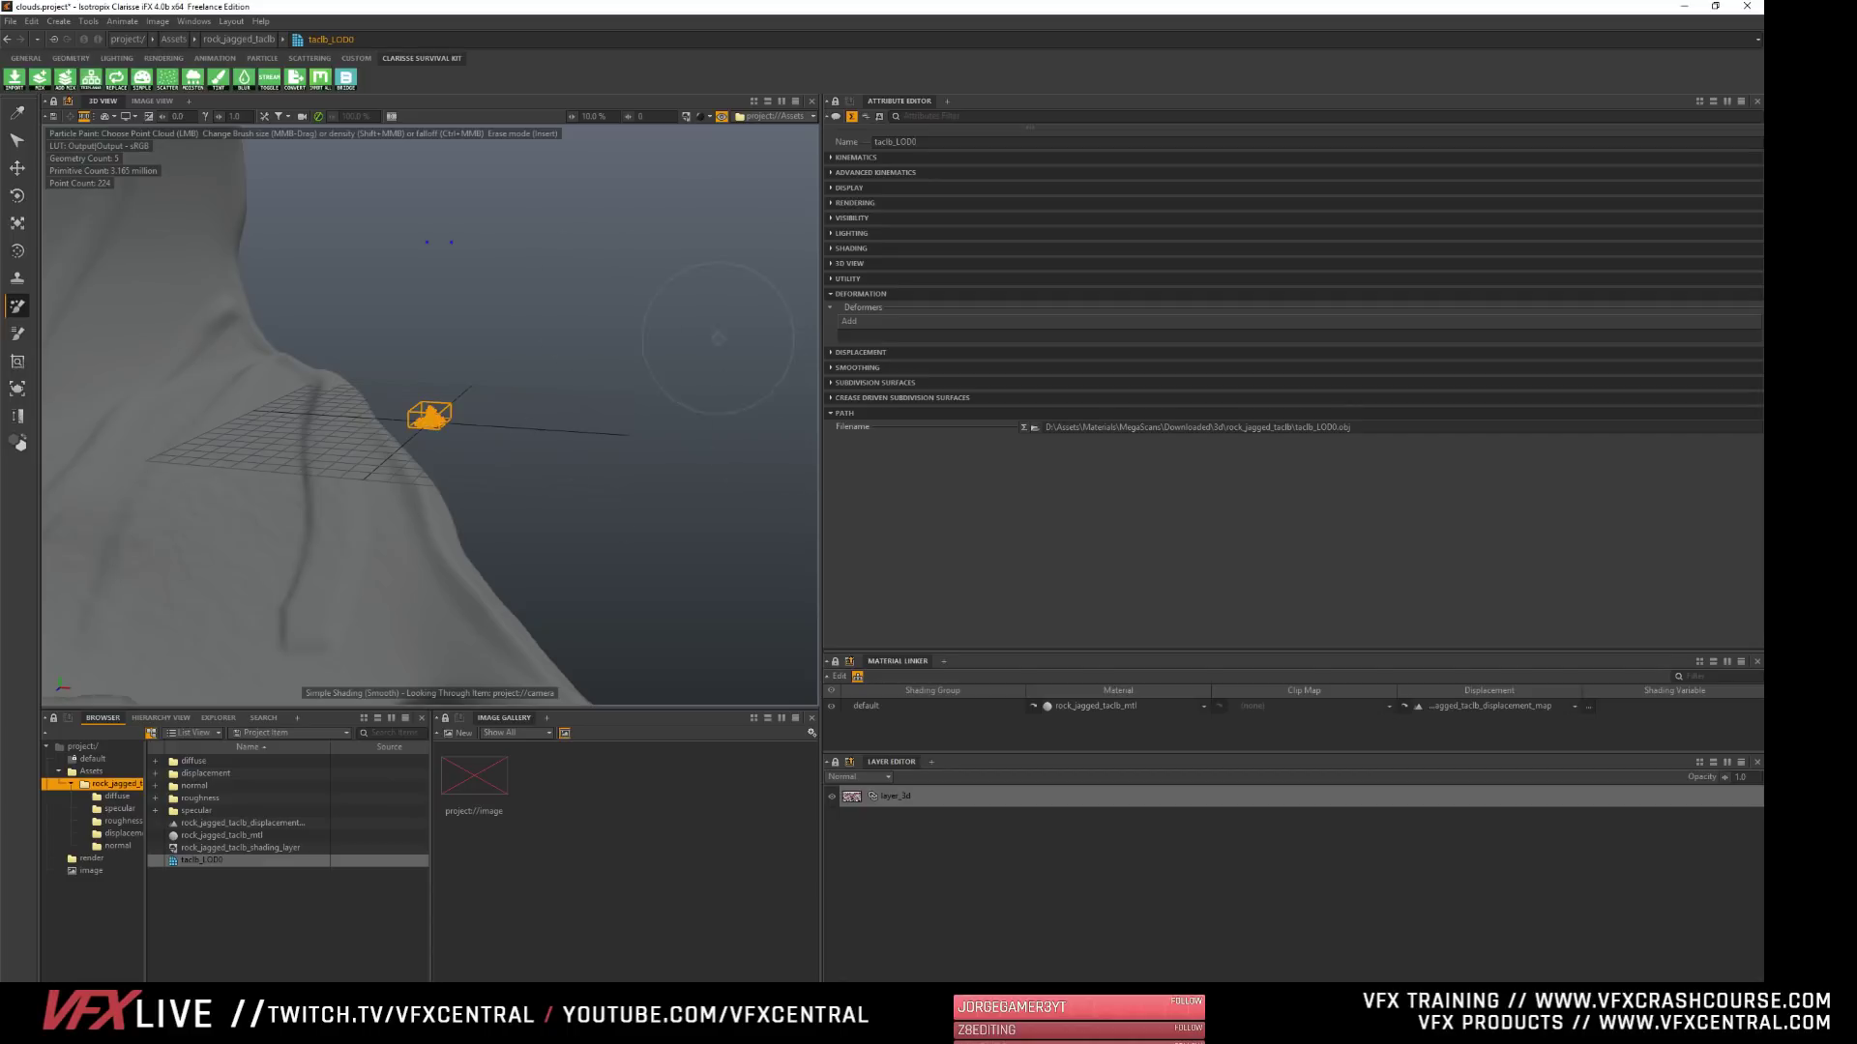
- Scale the rock's LOD0 mesh uniformly to about 22.5 and check its size against the sculpted shell from several angles
{"action": "left_click", "coordinate": [184, 860]}
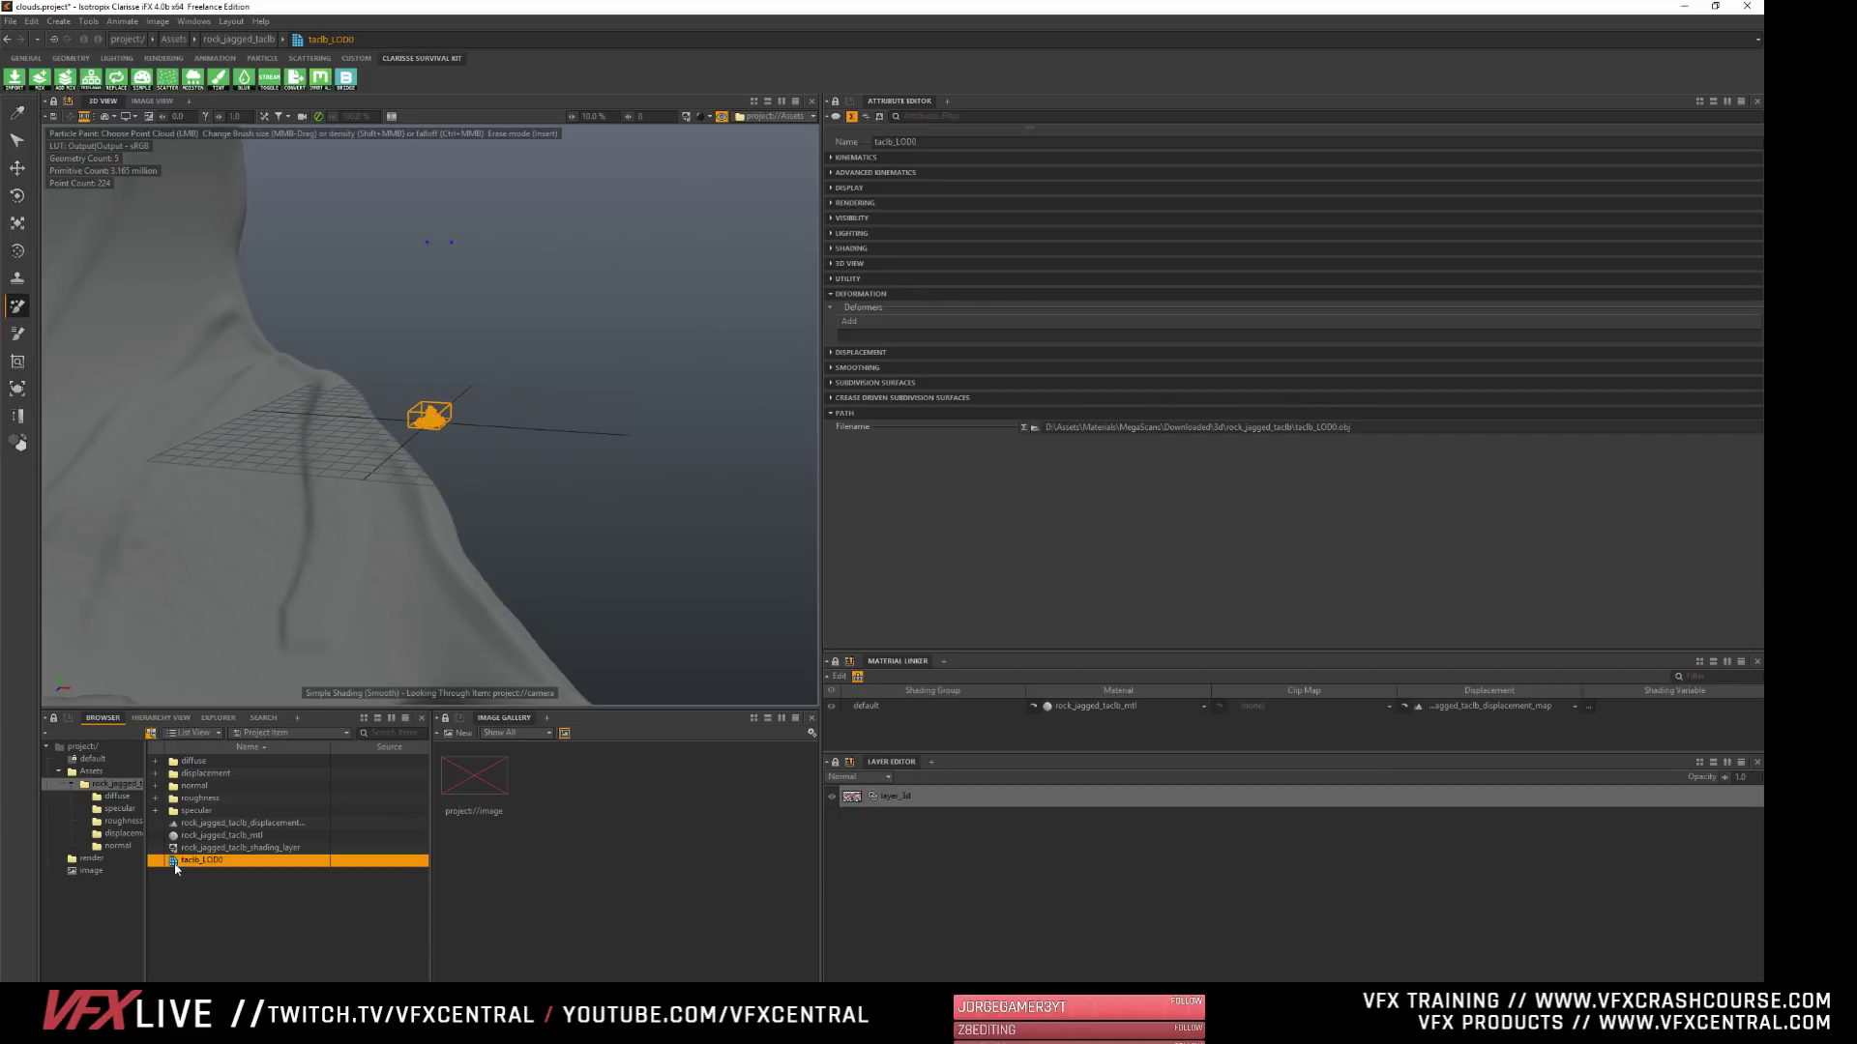
{"action": "left_click", "coordinate": [855, 157]}
{"action": "left_click_drag", "start_coordinate": [1036, 288], "coordinate": [1248, 288], "text": "ctrl"}
{"action": "right_click_drag", "start_coordinate": [503, 406], "coordinate": [358, 407], "text": "alt"}
{"action": "left_click_drag", "start_coordinate": [415, 416], "coordinate": [619, 372], "text": "alt"}
{"action": "left_click_drag", "start_coordinate": [1034, 289], "coordinate": [1024, 289], "text": "ctrl"}
{"action": "left_click_drag", "start_coordinate": [483, 407], "coordinate": [397, 387], "text": "alt"}
{"action": "left_click_drag", "start_coordinate": [435, 454], "coordinate": [397, 460], "text": "alt"}
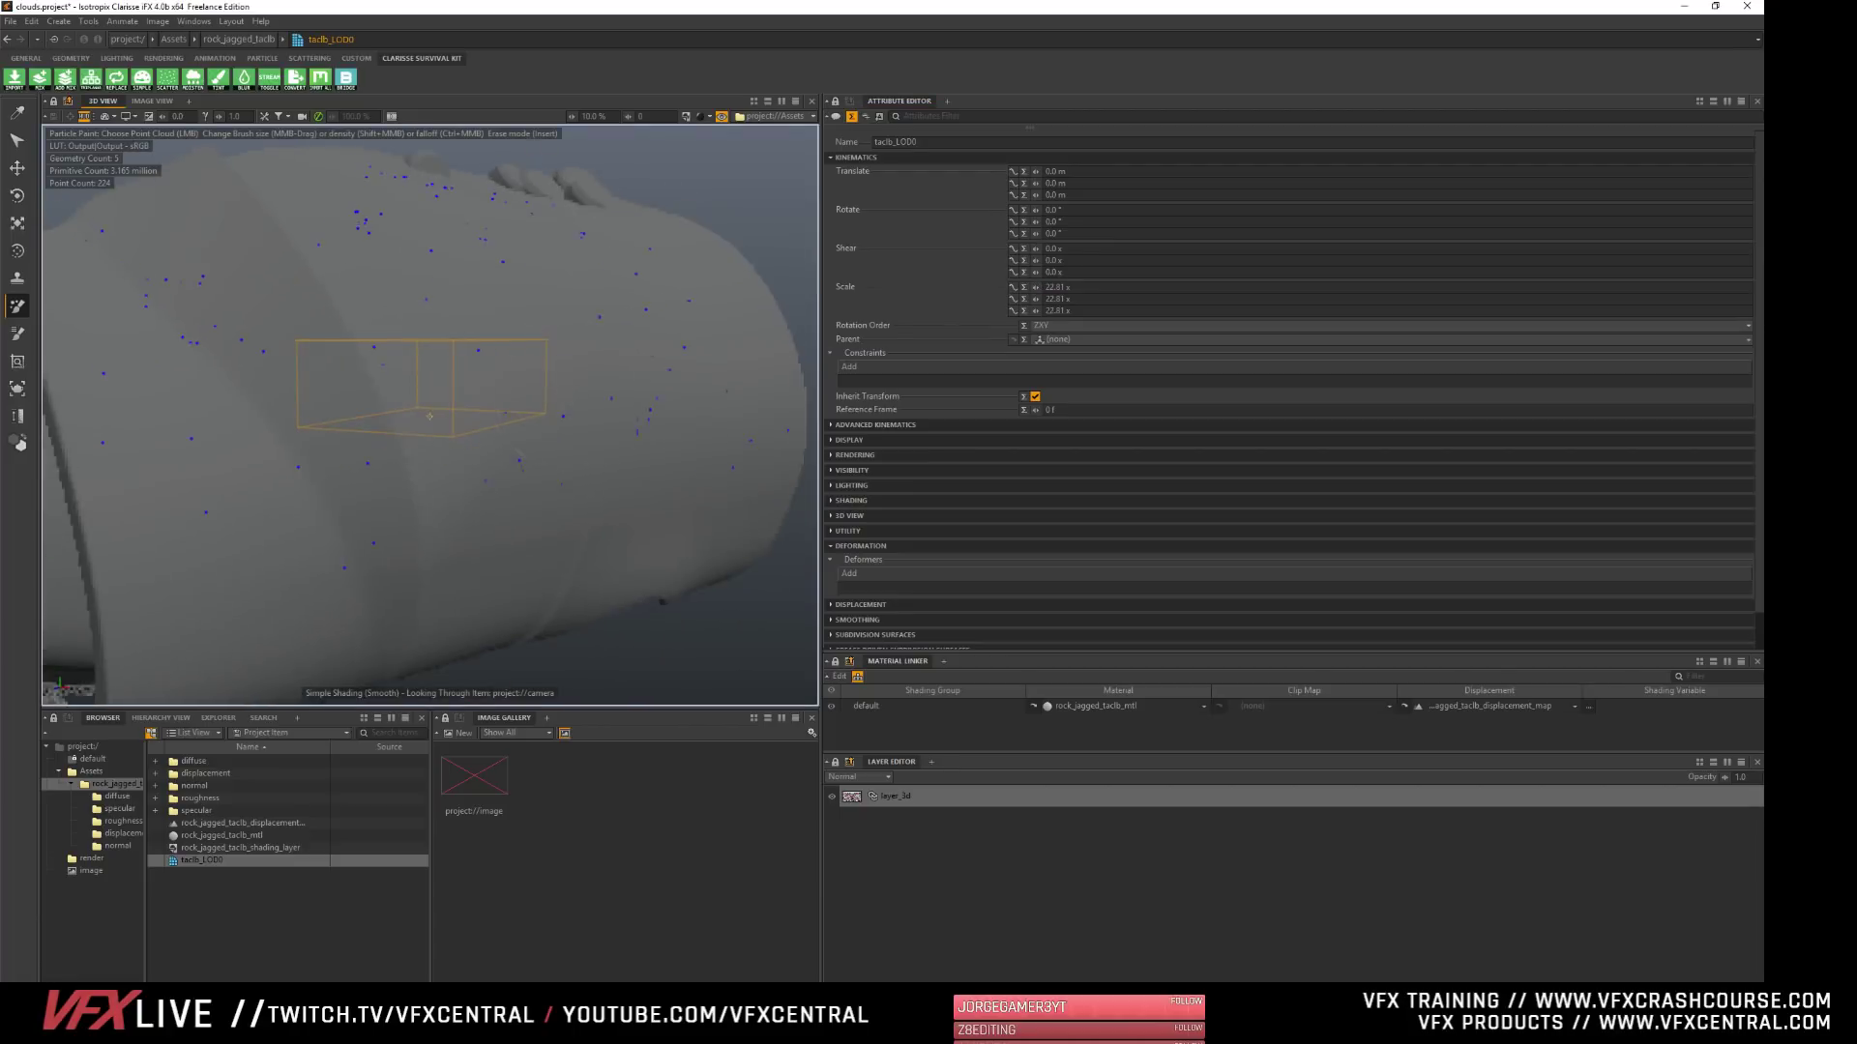
{"action": "right_click_drag", "start_coordinate": [512, 474], "coordinate": [423, 479], "text": "alt"}
{"action": "left_click_drag", "start_coordinate": [423, 479], "coordinate": [532, 512], "text": "alt"}
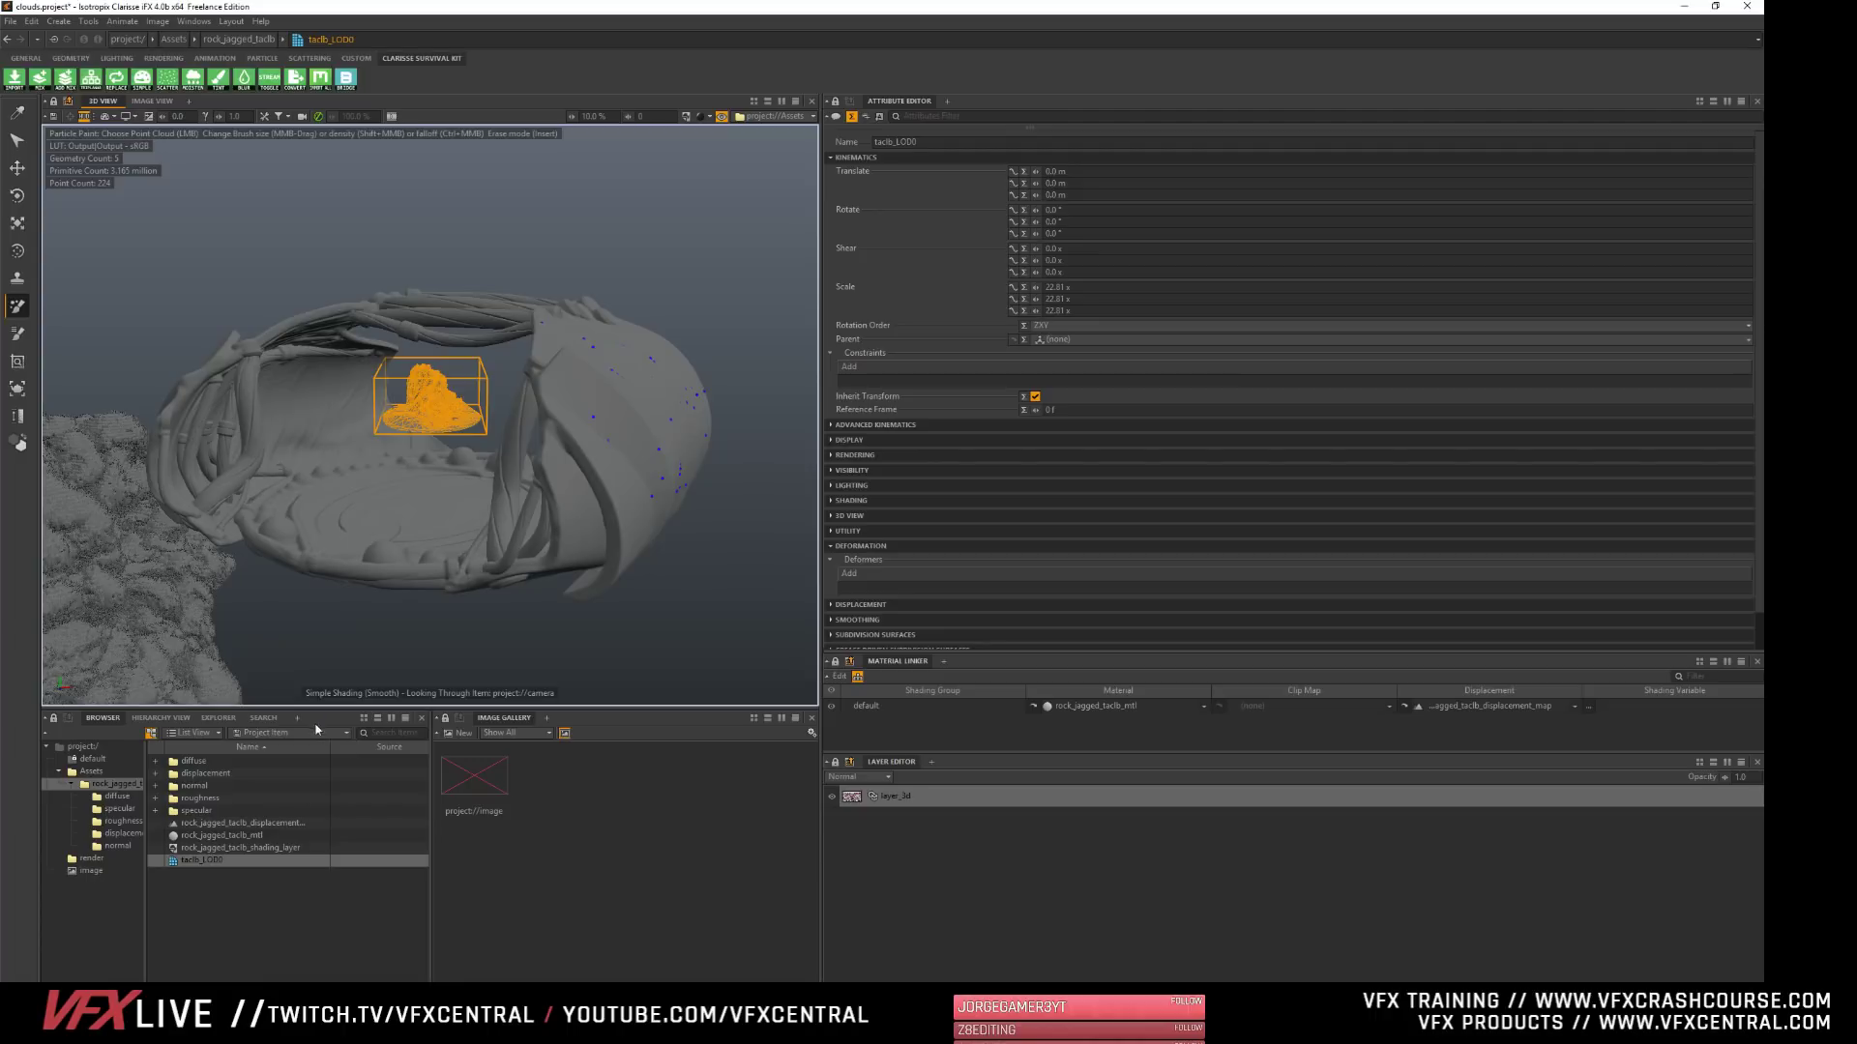
- Select the particle container in the Assets context and open the Particle Paint tool options to review the paint mode and tool type choices
{"action": "left_click", "coordinate": [80, 772]}
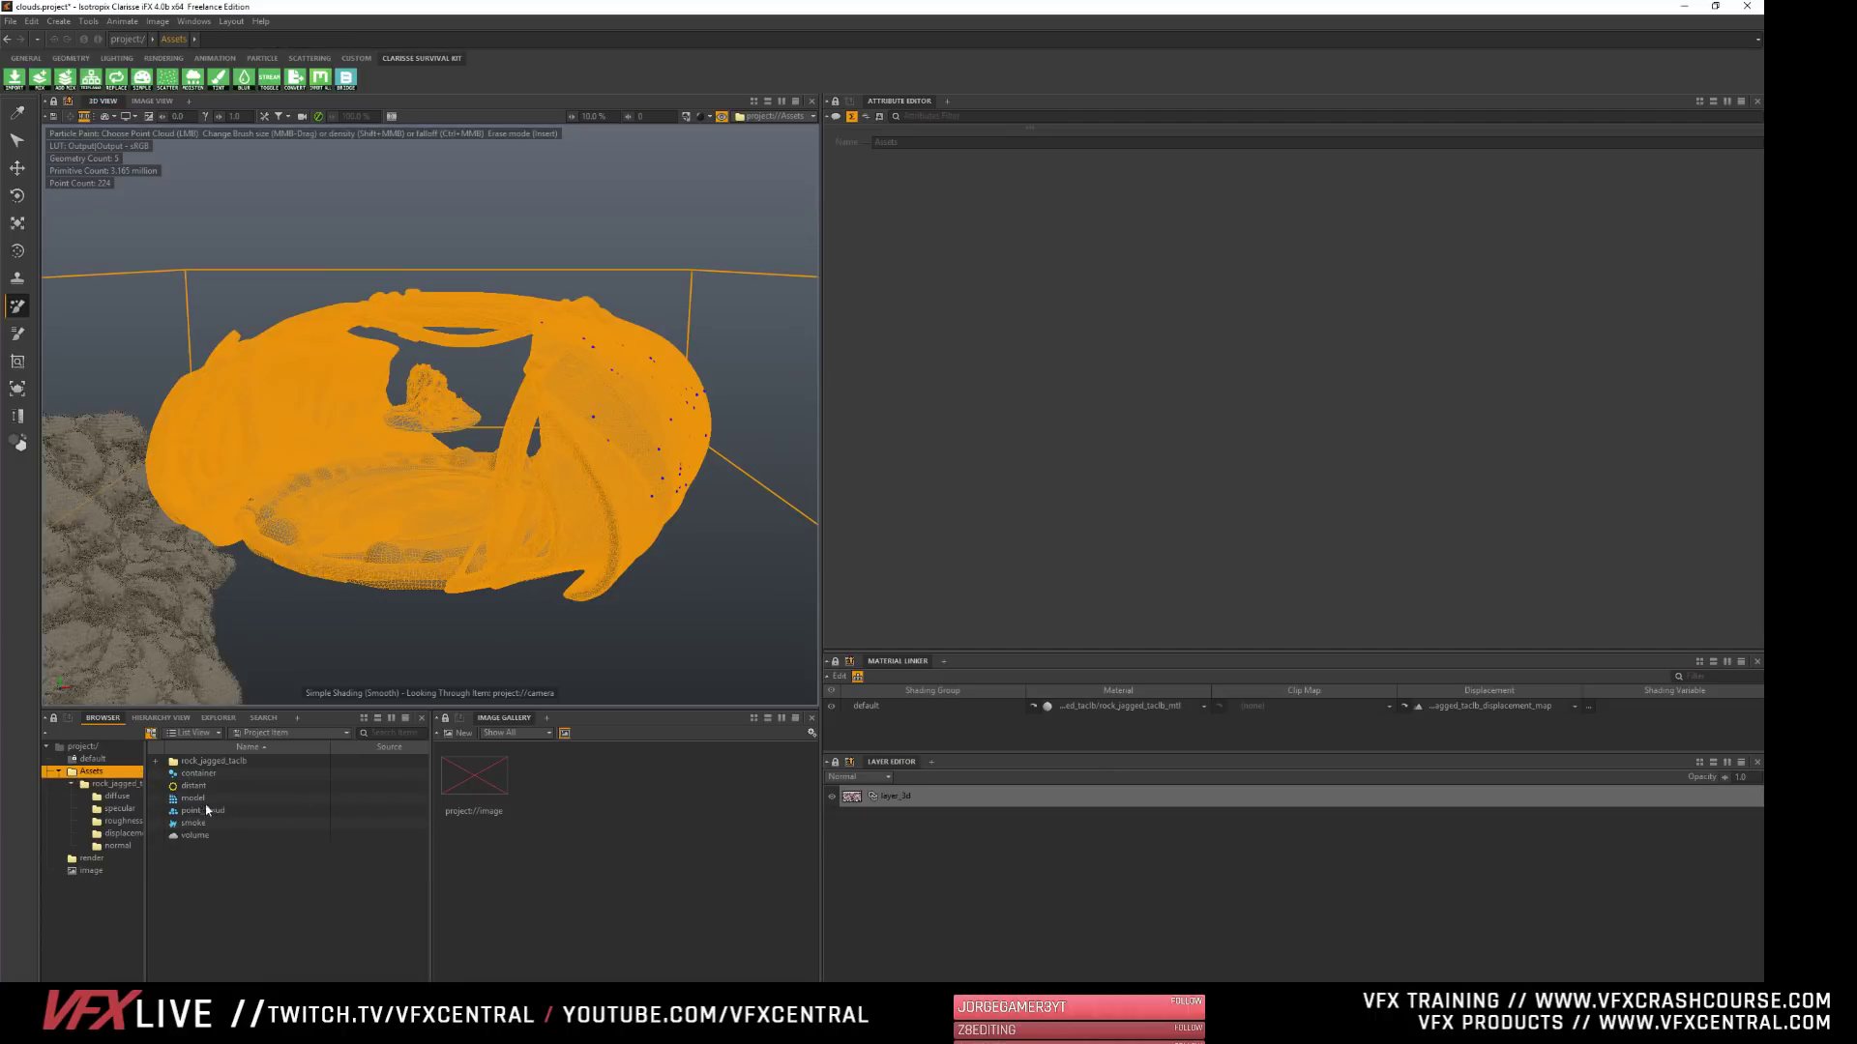
{"action": "left_click", "coordinate": [198, 774]}
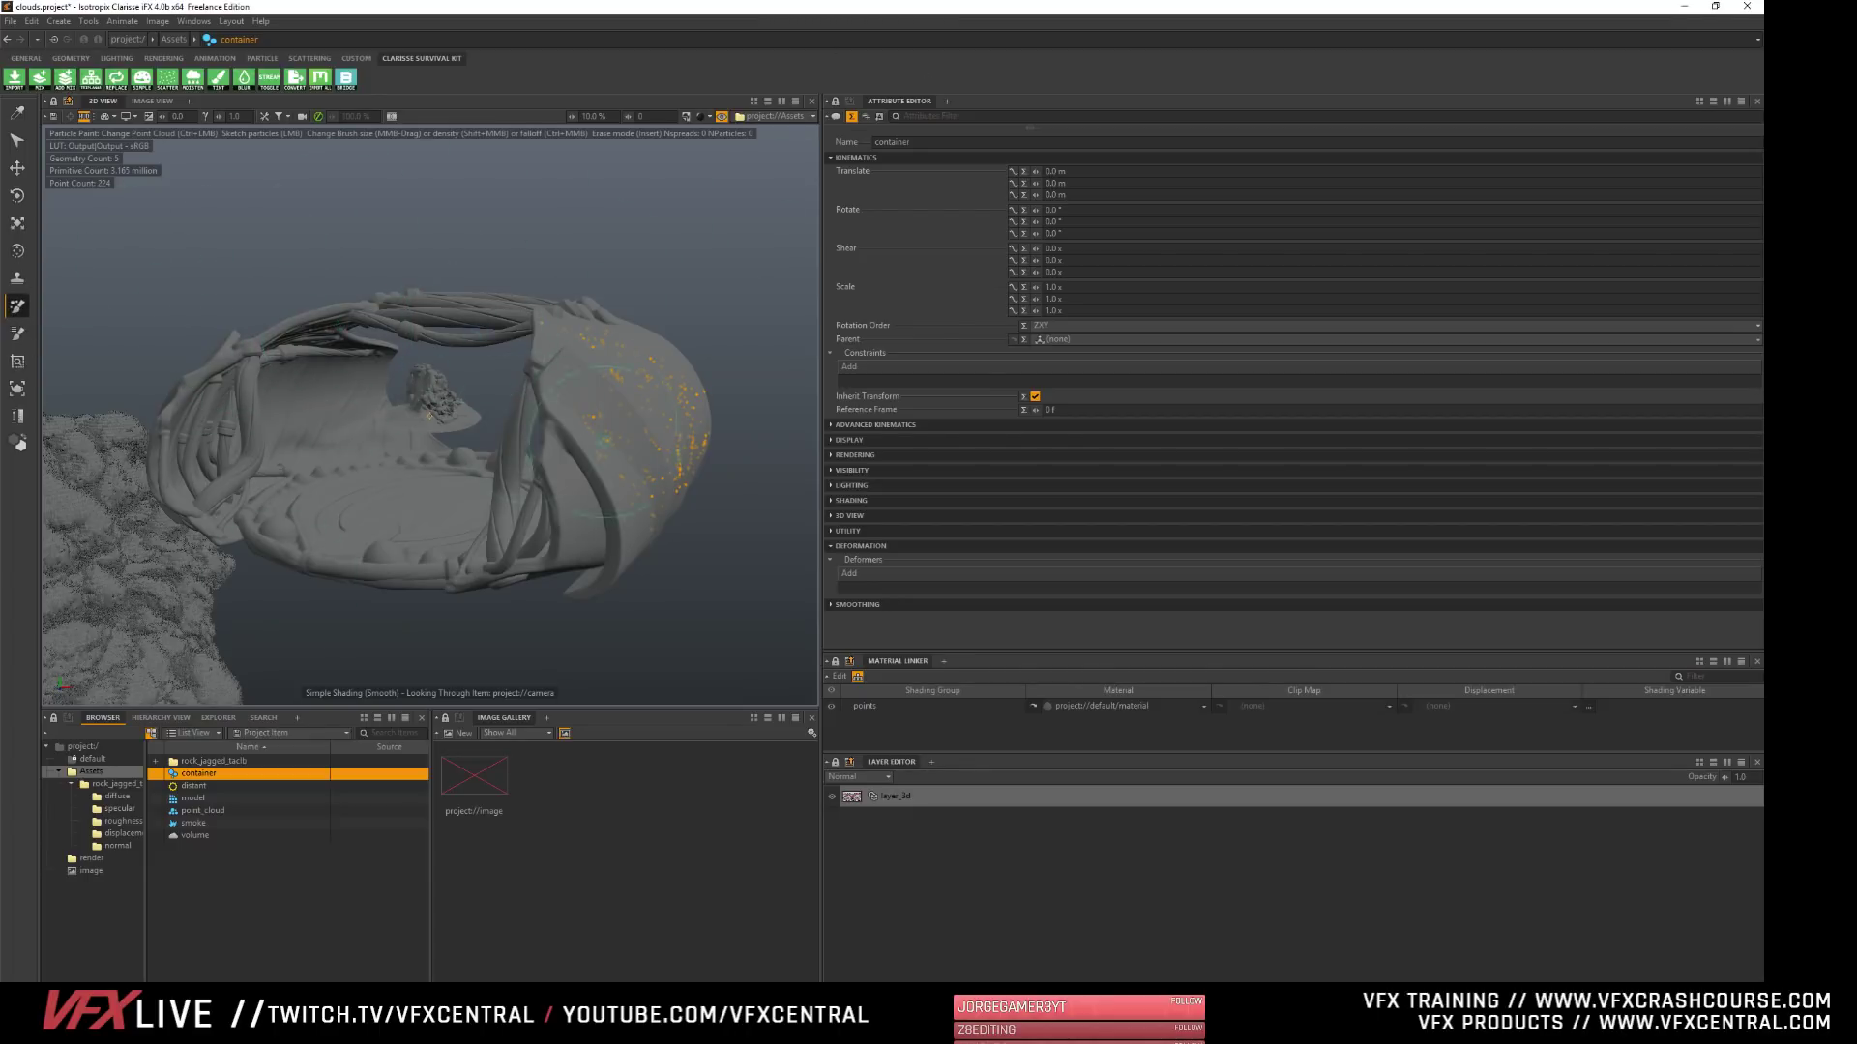
{"action": "left_click", "coordinate": [948, 102]}
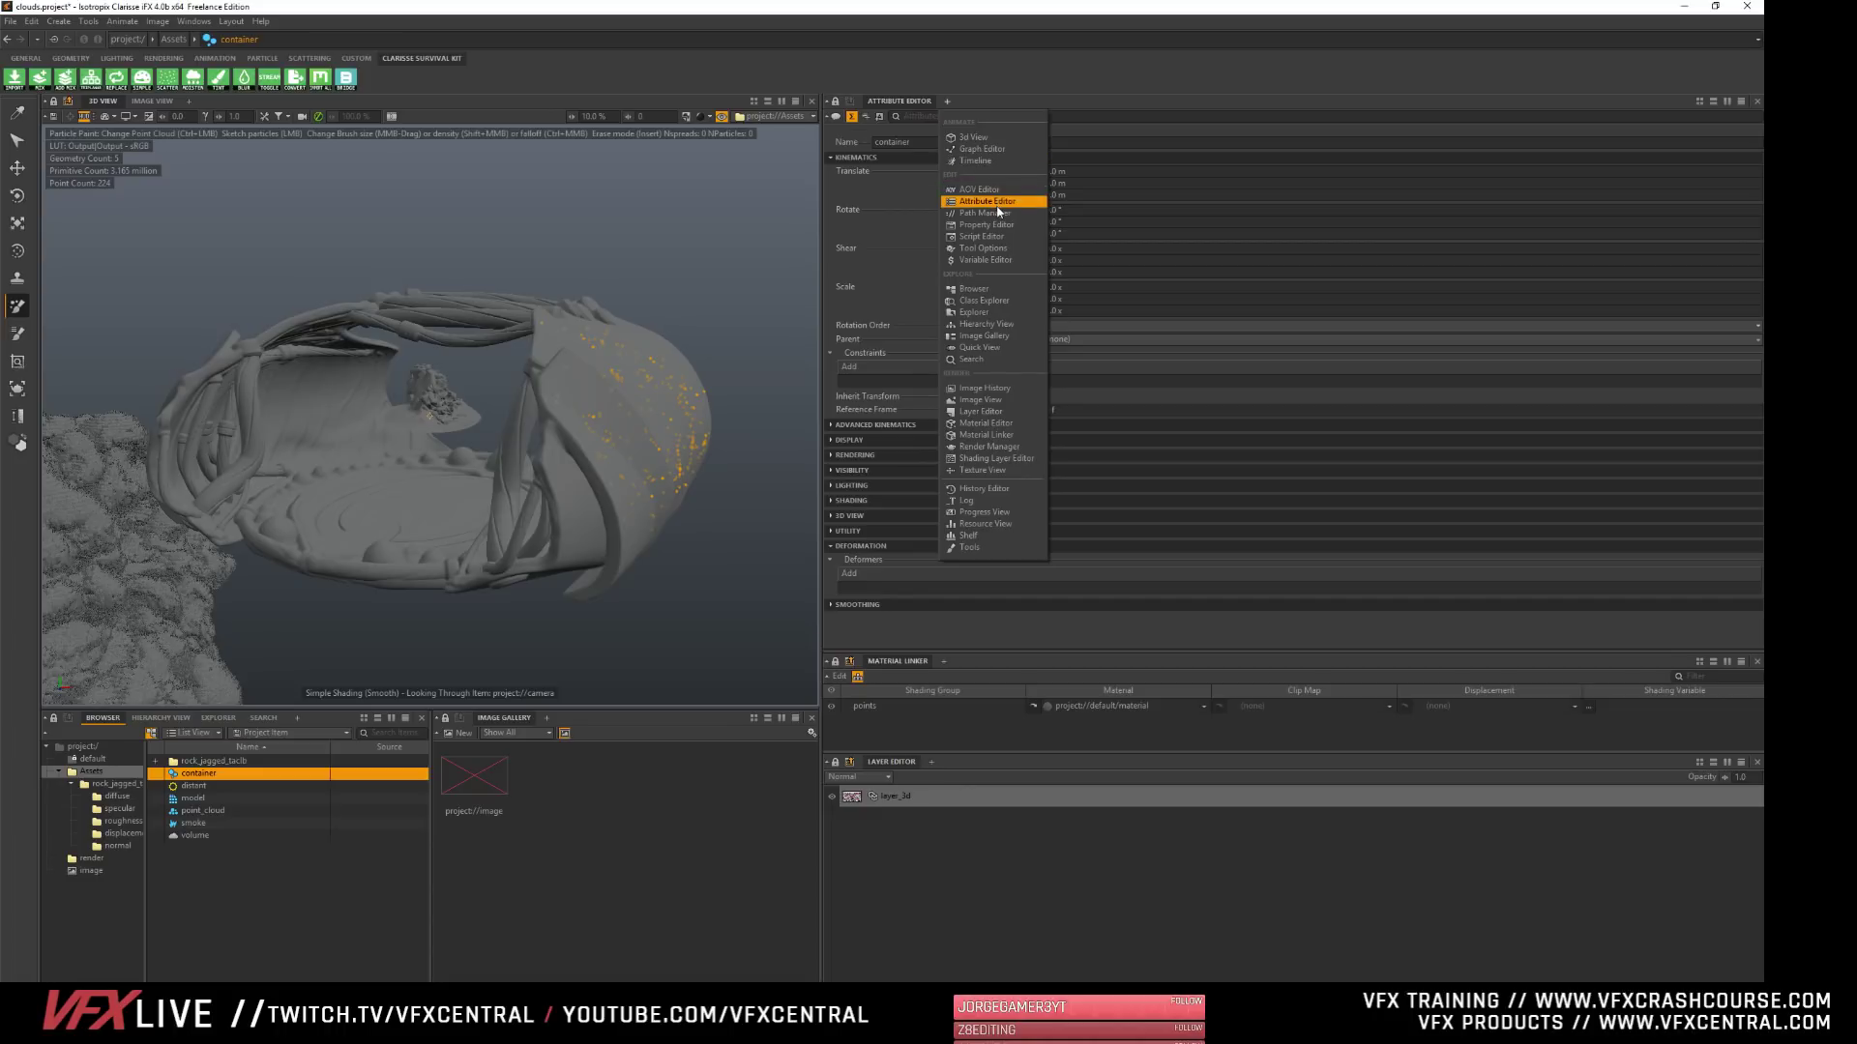
{"action": "left_click", "coordinate": [982, 247]}
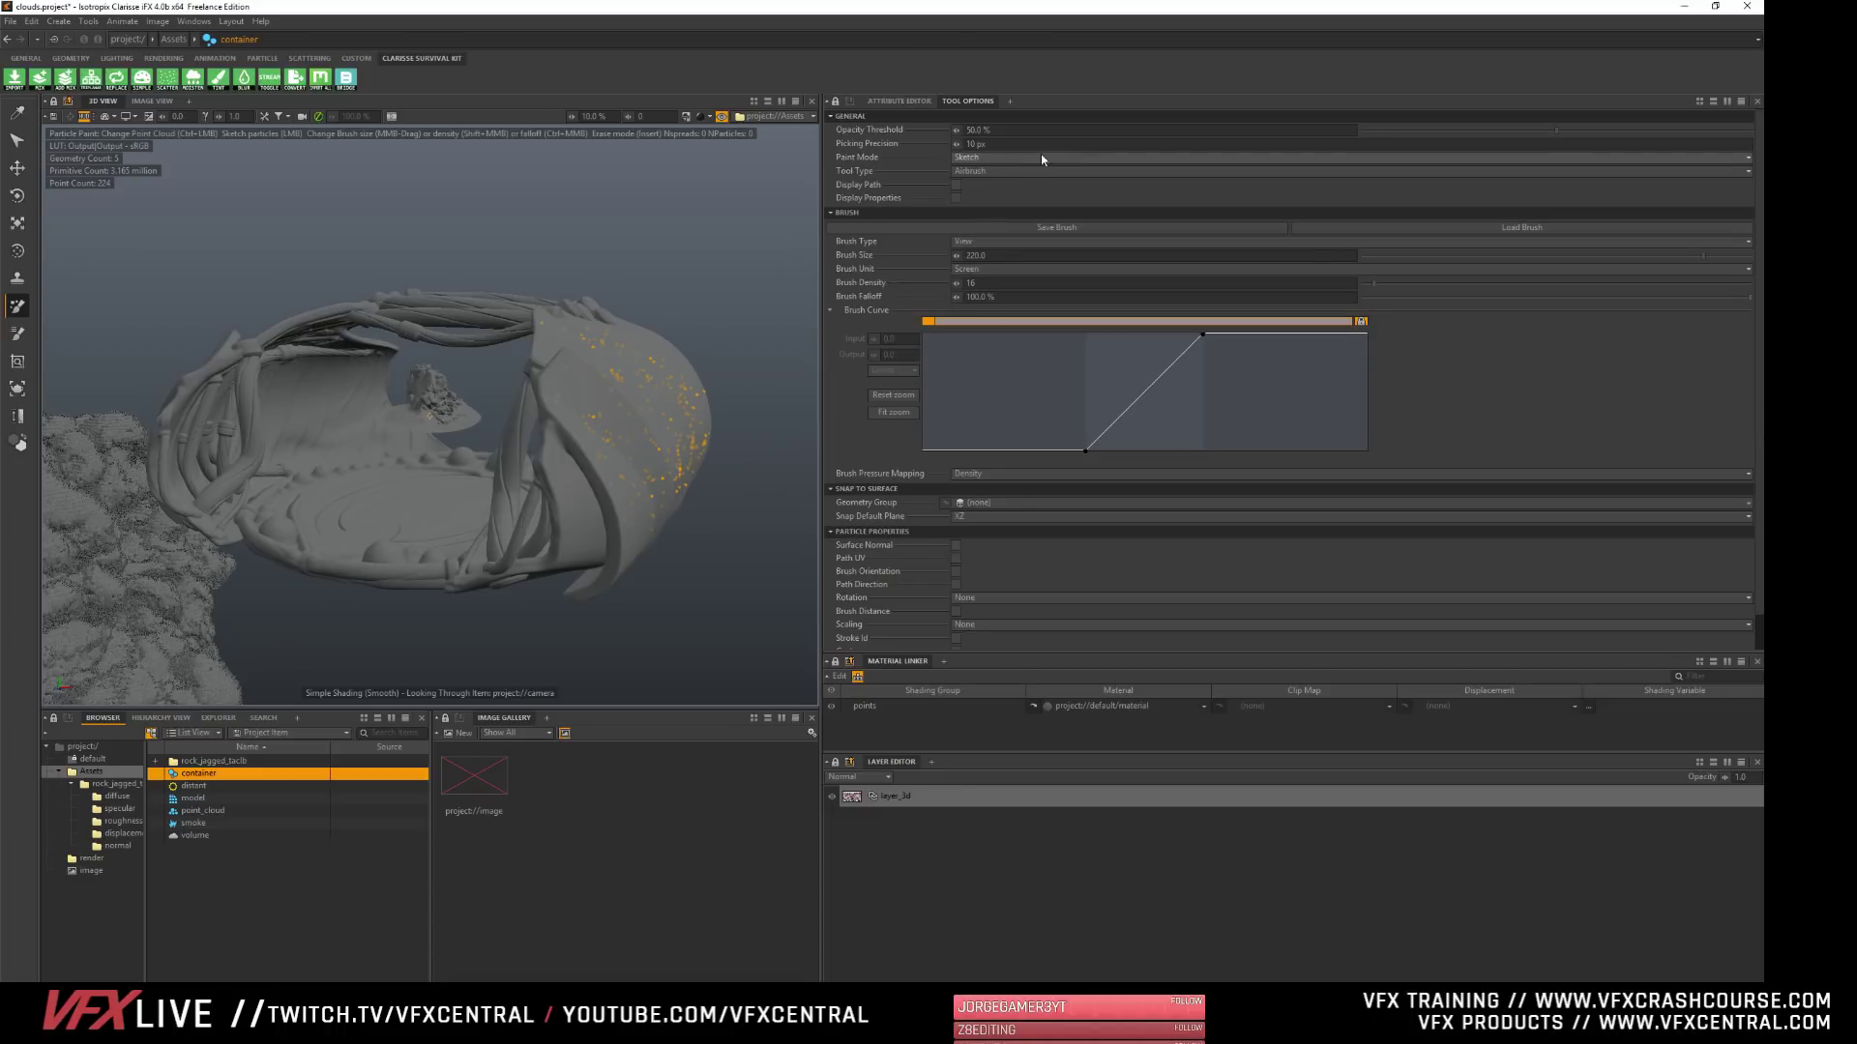
{"action": "left_click", "coordinate": [1016, 159]}
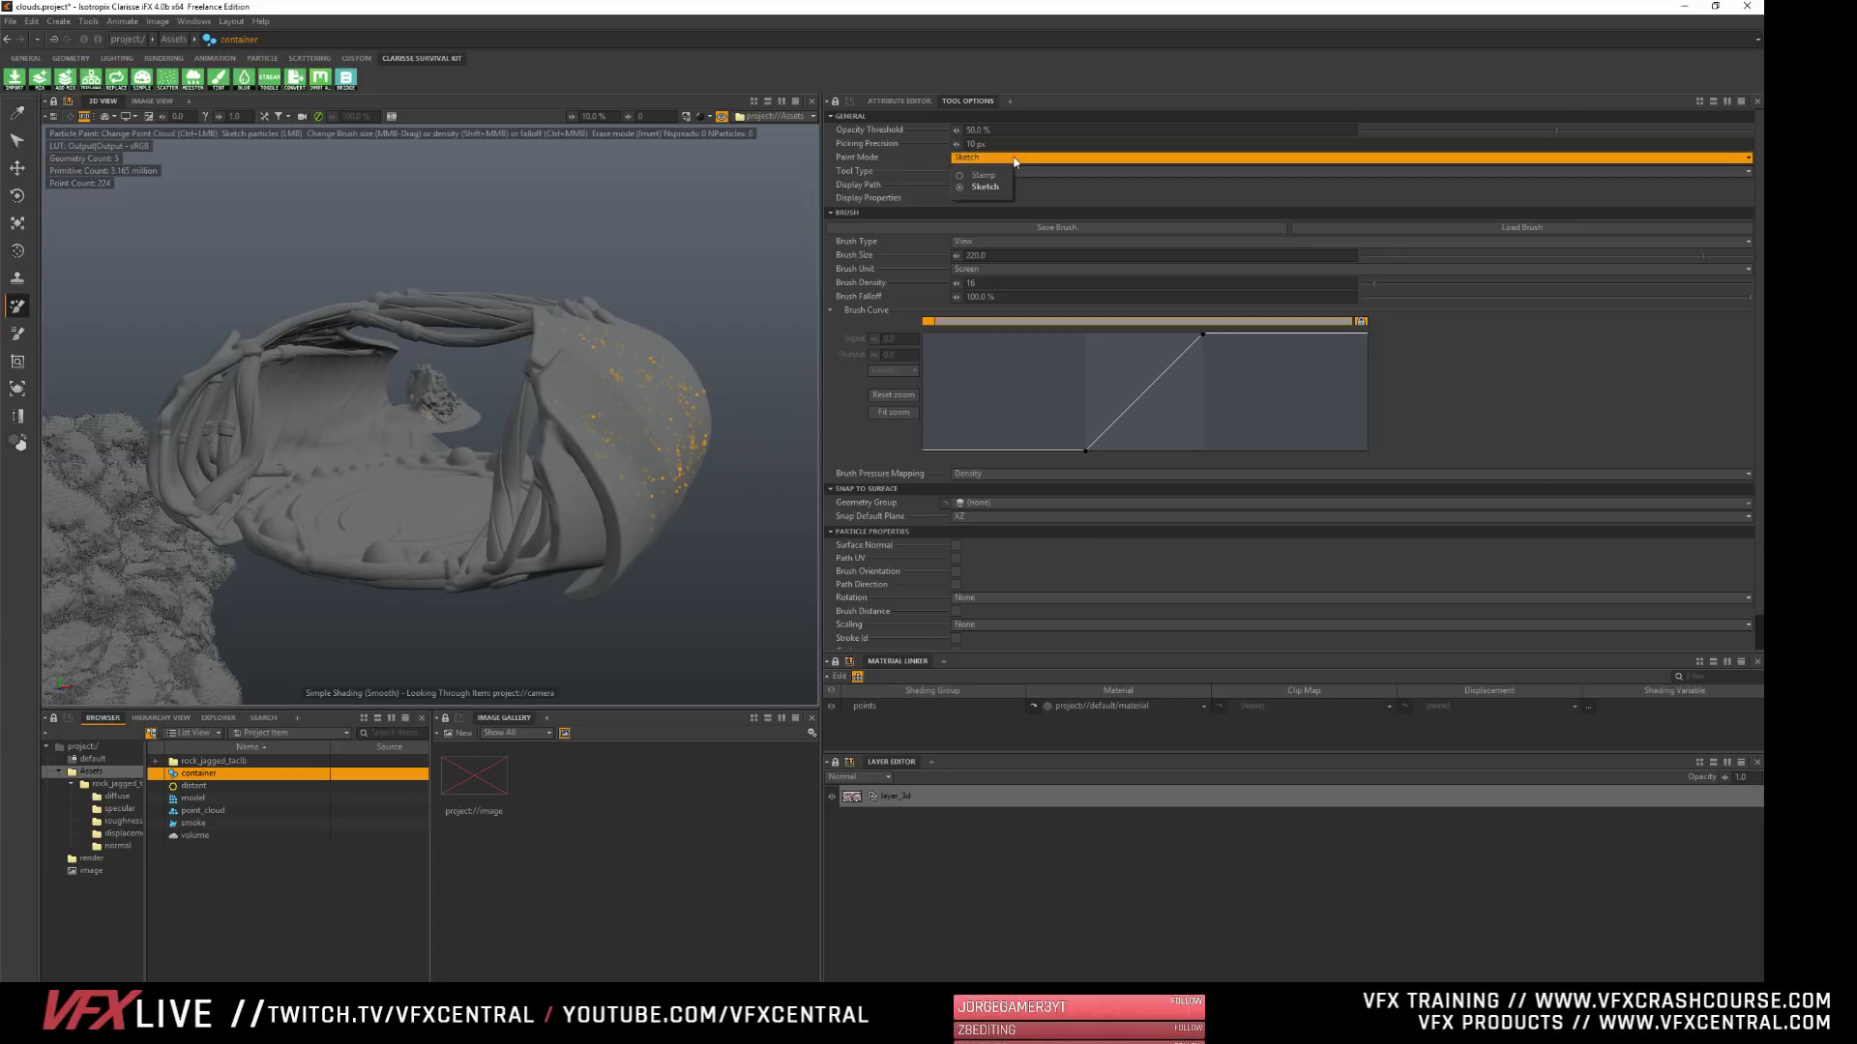
{"action": "left_click", "coordinate": [1016, 161]}
{"action": "left_click", "coordinate": [1013, 172]}
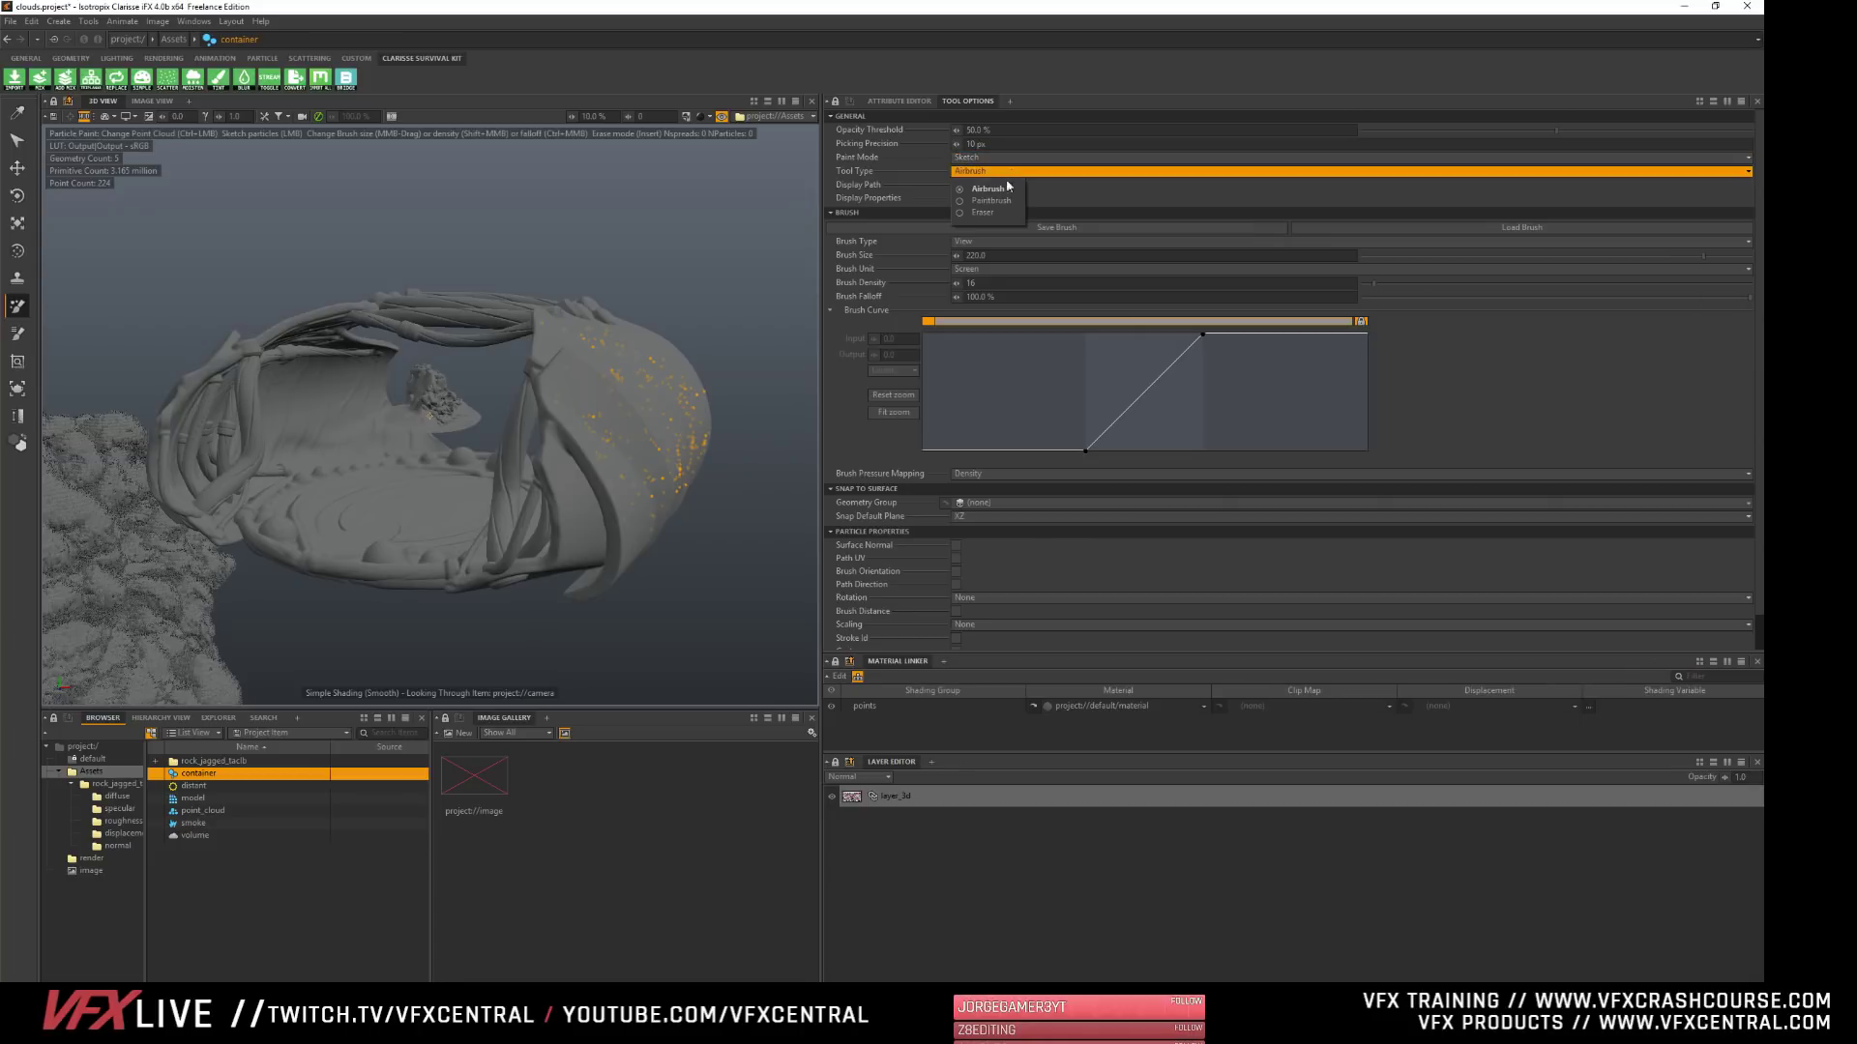
{"action": "left_click", "coordinate": [1007, 188]}
{"action": "left_click", "coordinate": [1006, 171]}
- Erase part of the painted particles on the shell with an enlarged Eraser, and return the tool type to Airbrush
{"action": "left_click", "coordinate": [983, 212]}
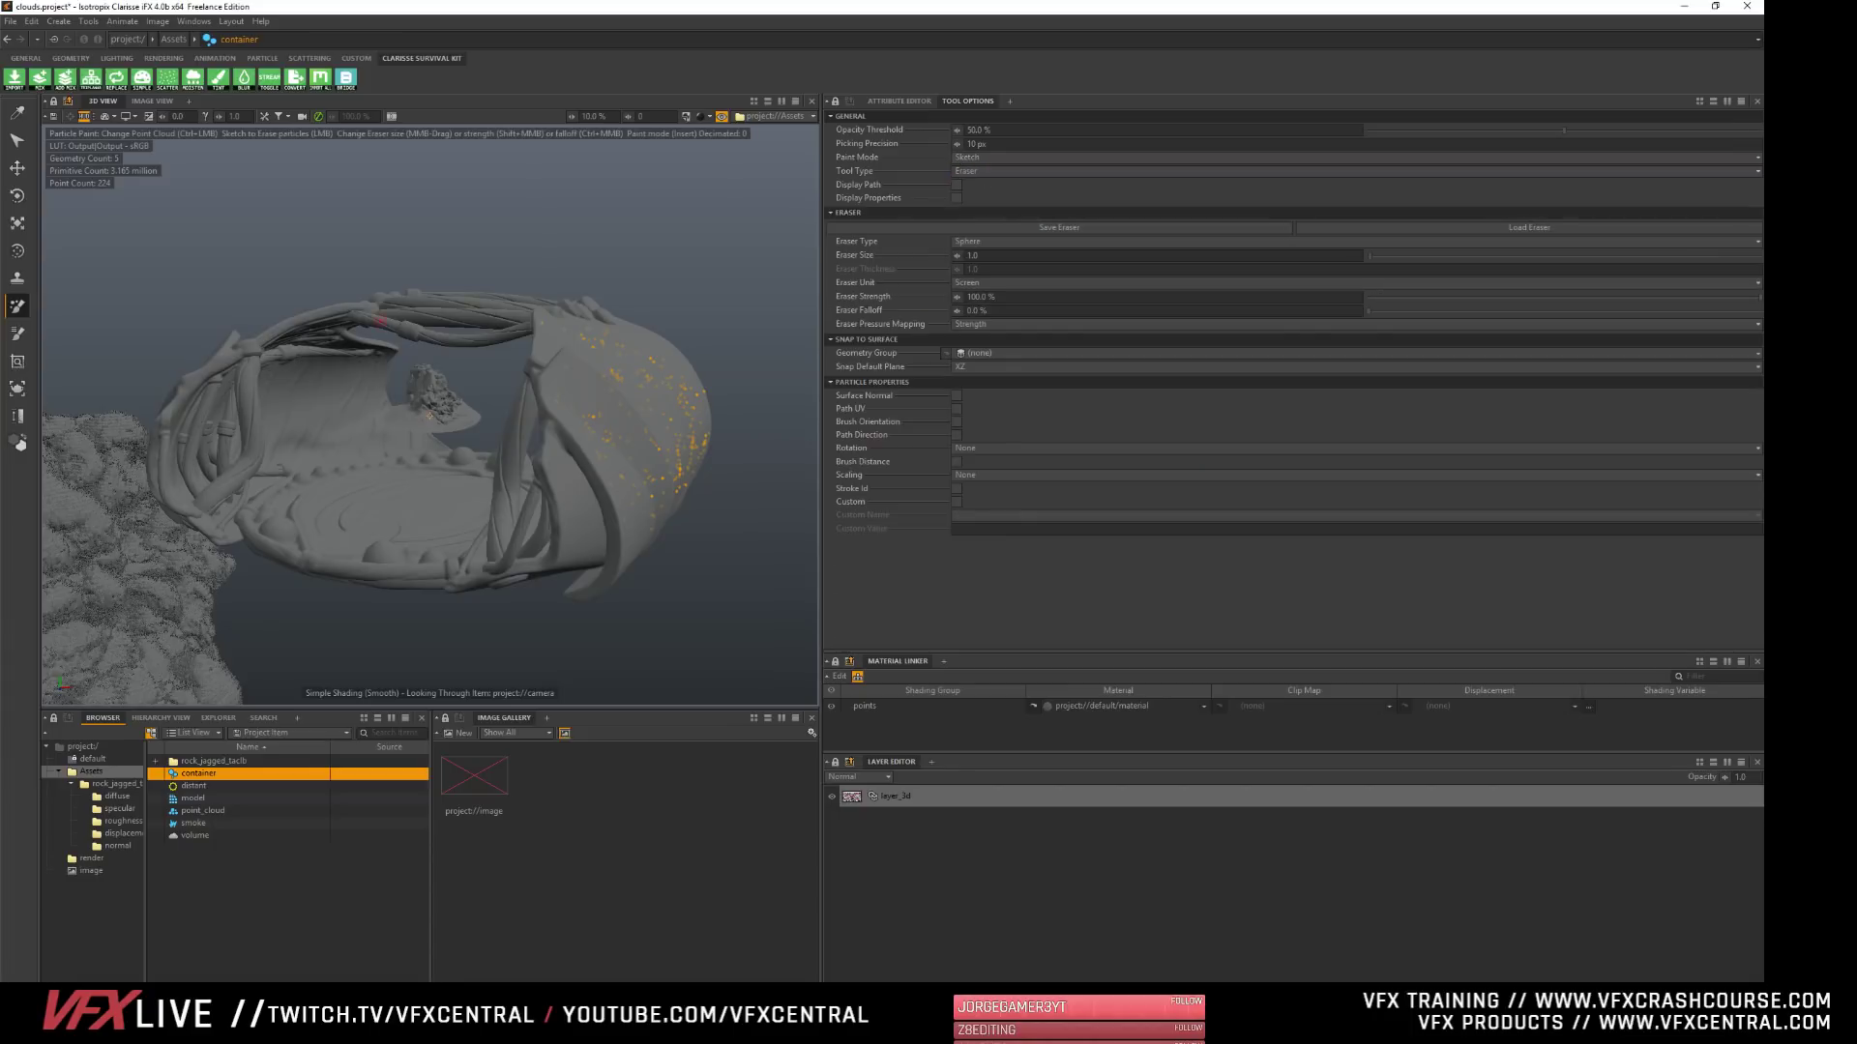
{"action": "middle_click_drag", "start_coordinate": [311, 331], "coordinate": [406, 339]}
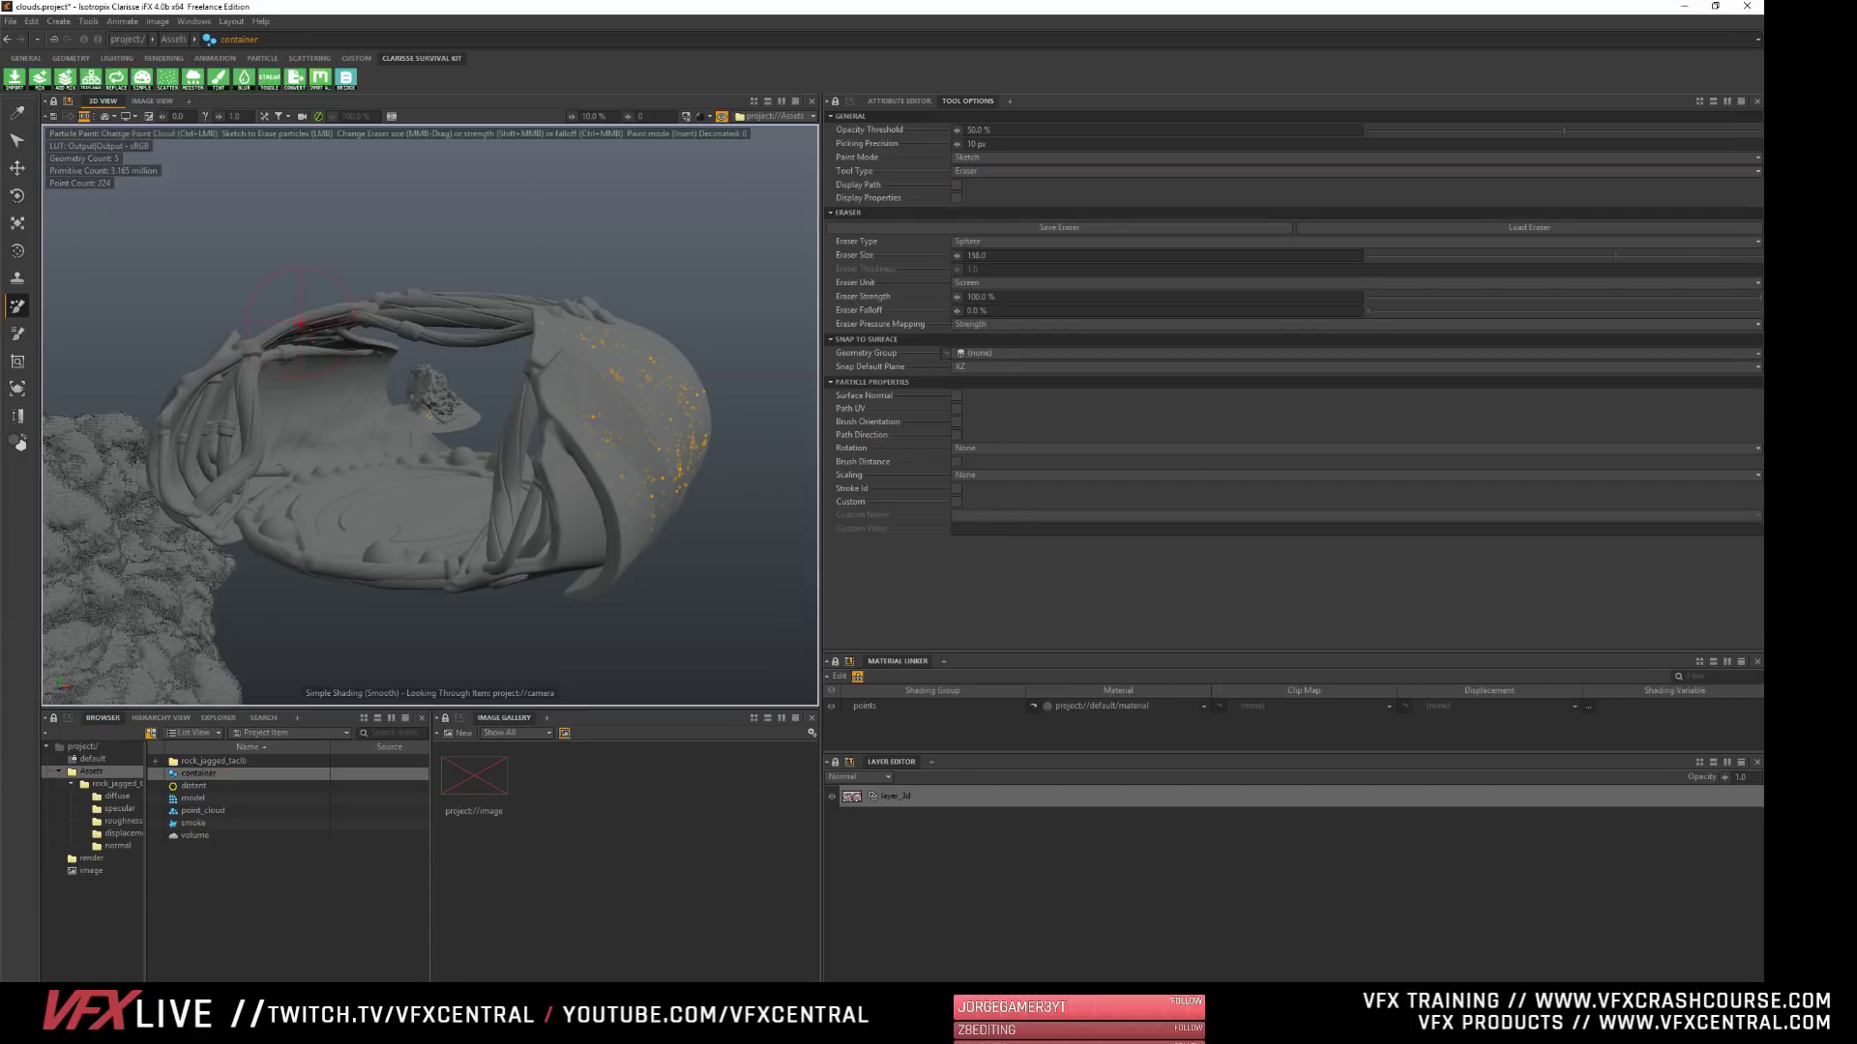
{"action": "left_click", "coordinate": [296, 364]}
{"action": "mouse_move", "coordinate": [385, 286]}
{"action": "left_mouse_down", "text": "alt"}
{"action": "mouse_move", "coordinate": [493, 290]}
{"action": "mouse_move", "coordinate": [184, 281]}
{"action": "mouse_move", "coordinate": [523, 286]}
{"action": "mouse_move", "coordinate": [391, 286]}
{"action": "mouse_move", "coordinate": [401, 297]}
{"action": "left_mouse_up", "text": "alt"}
{"action": "mouse_move", "coordinate": [512, 417]}
{"action": "left_mouse_down"}
{"action": "mouse_move", "coordinate": [479, 471]}
{"action": "mouse_move", "coordinate": [406, 301]}
{"action": "mouse_move", "coordinate": [302, 317]}
{"action": "mouse_move", "coordinate": [184, 431]}
{"action": "mouse_move", "coordinate": [291, 583]}
{"action": "mouse_move", "coordinate": [366, 417]}
{"action": "mouse_move", "coordinate": [299, 464]}
{"action": "left_mouse_up"}
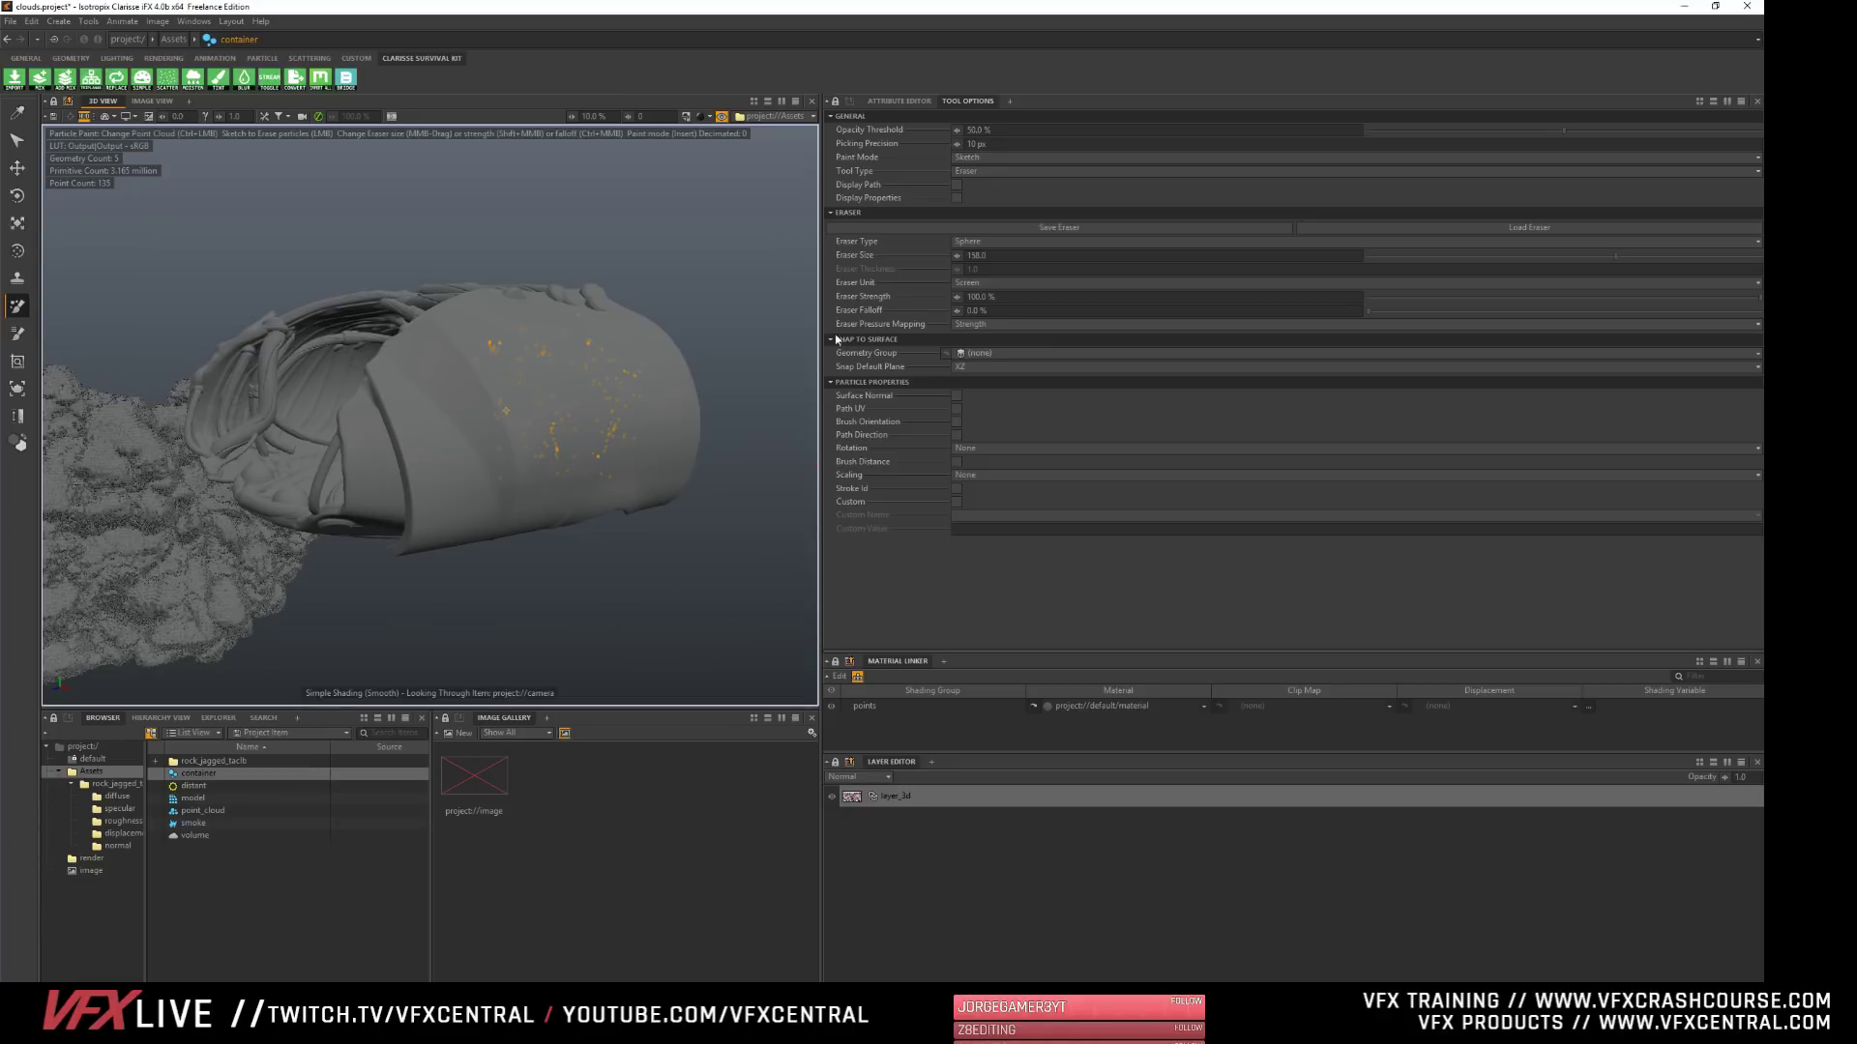
{"action": "left_click", "coordinate": [959, 171]}
{"action": "left_click", "coordinate": [977, 192]}
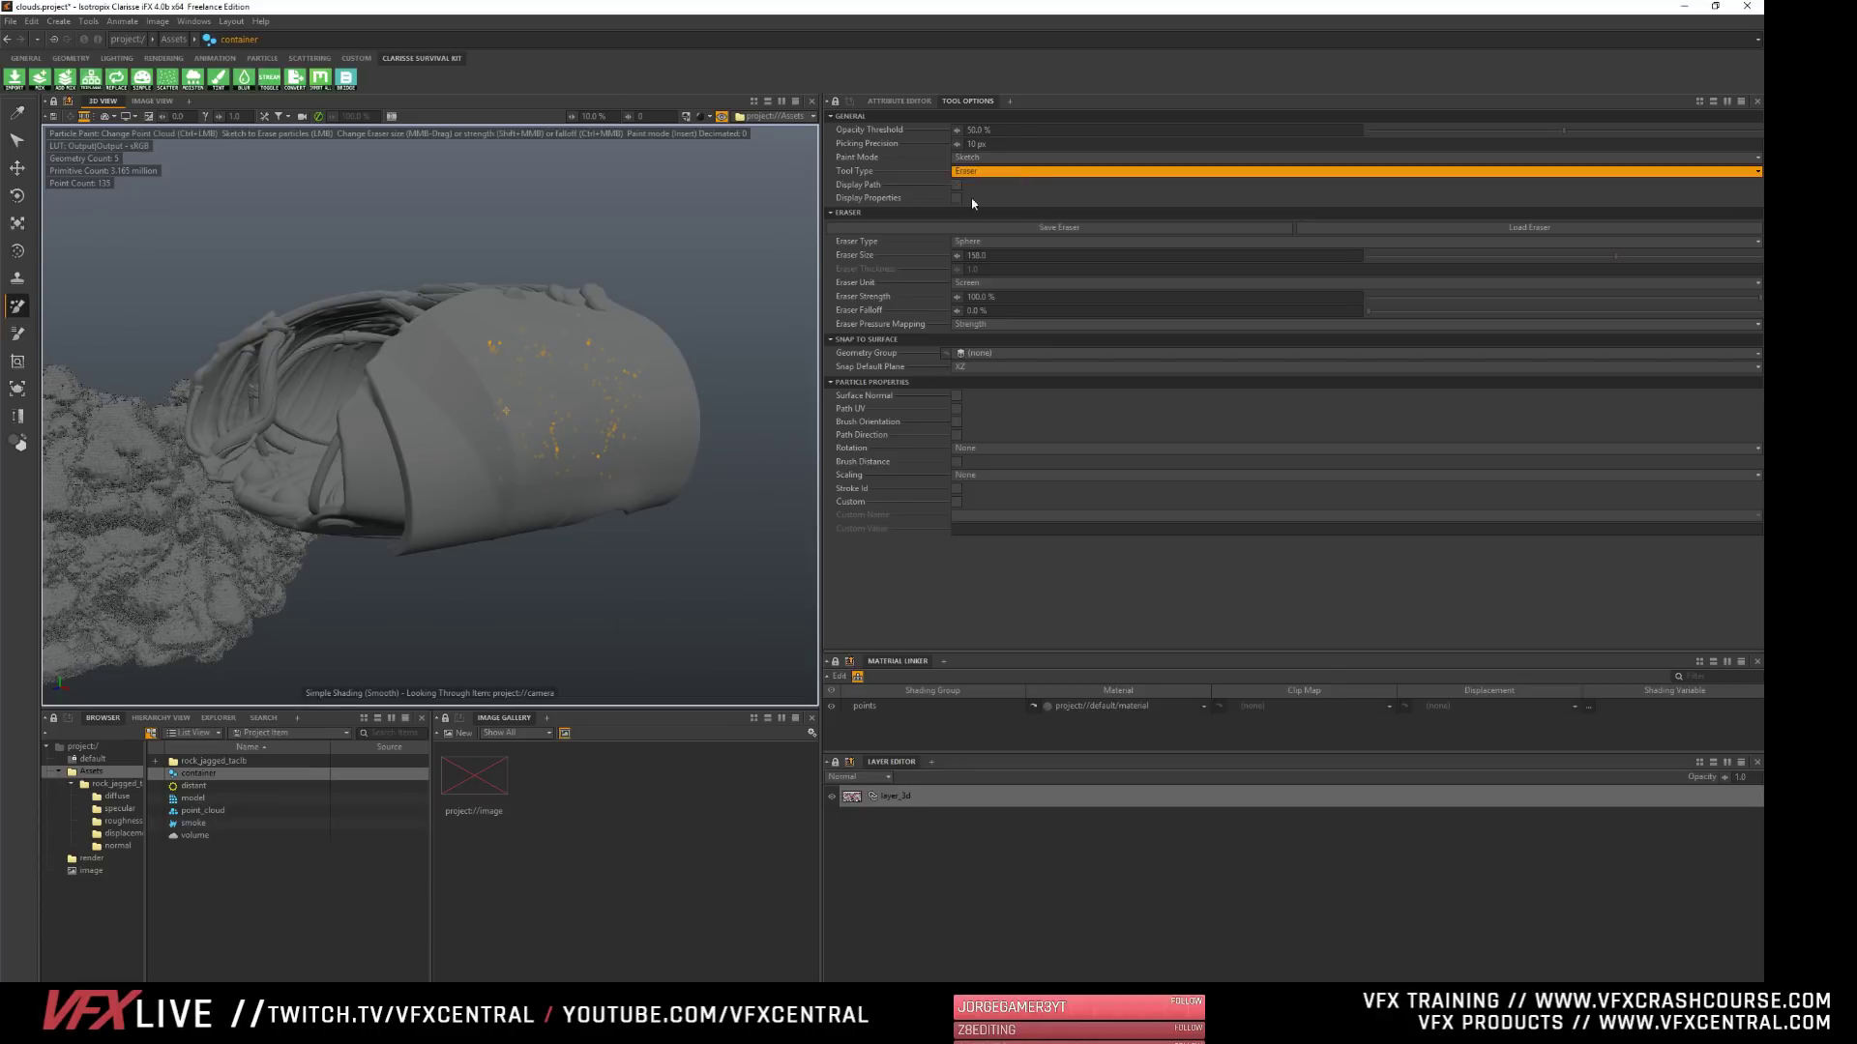
- Create a scatterer in the Assets context alongside the particle container
{"action": "left_click", "coordinate": [254, 937]}
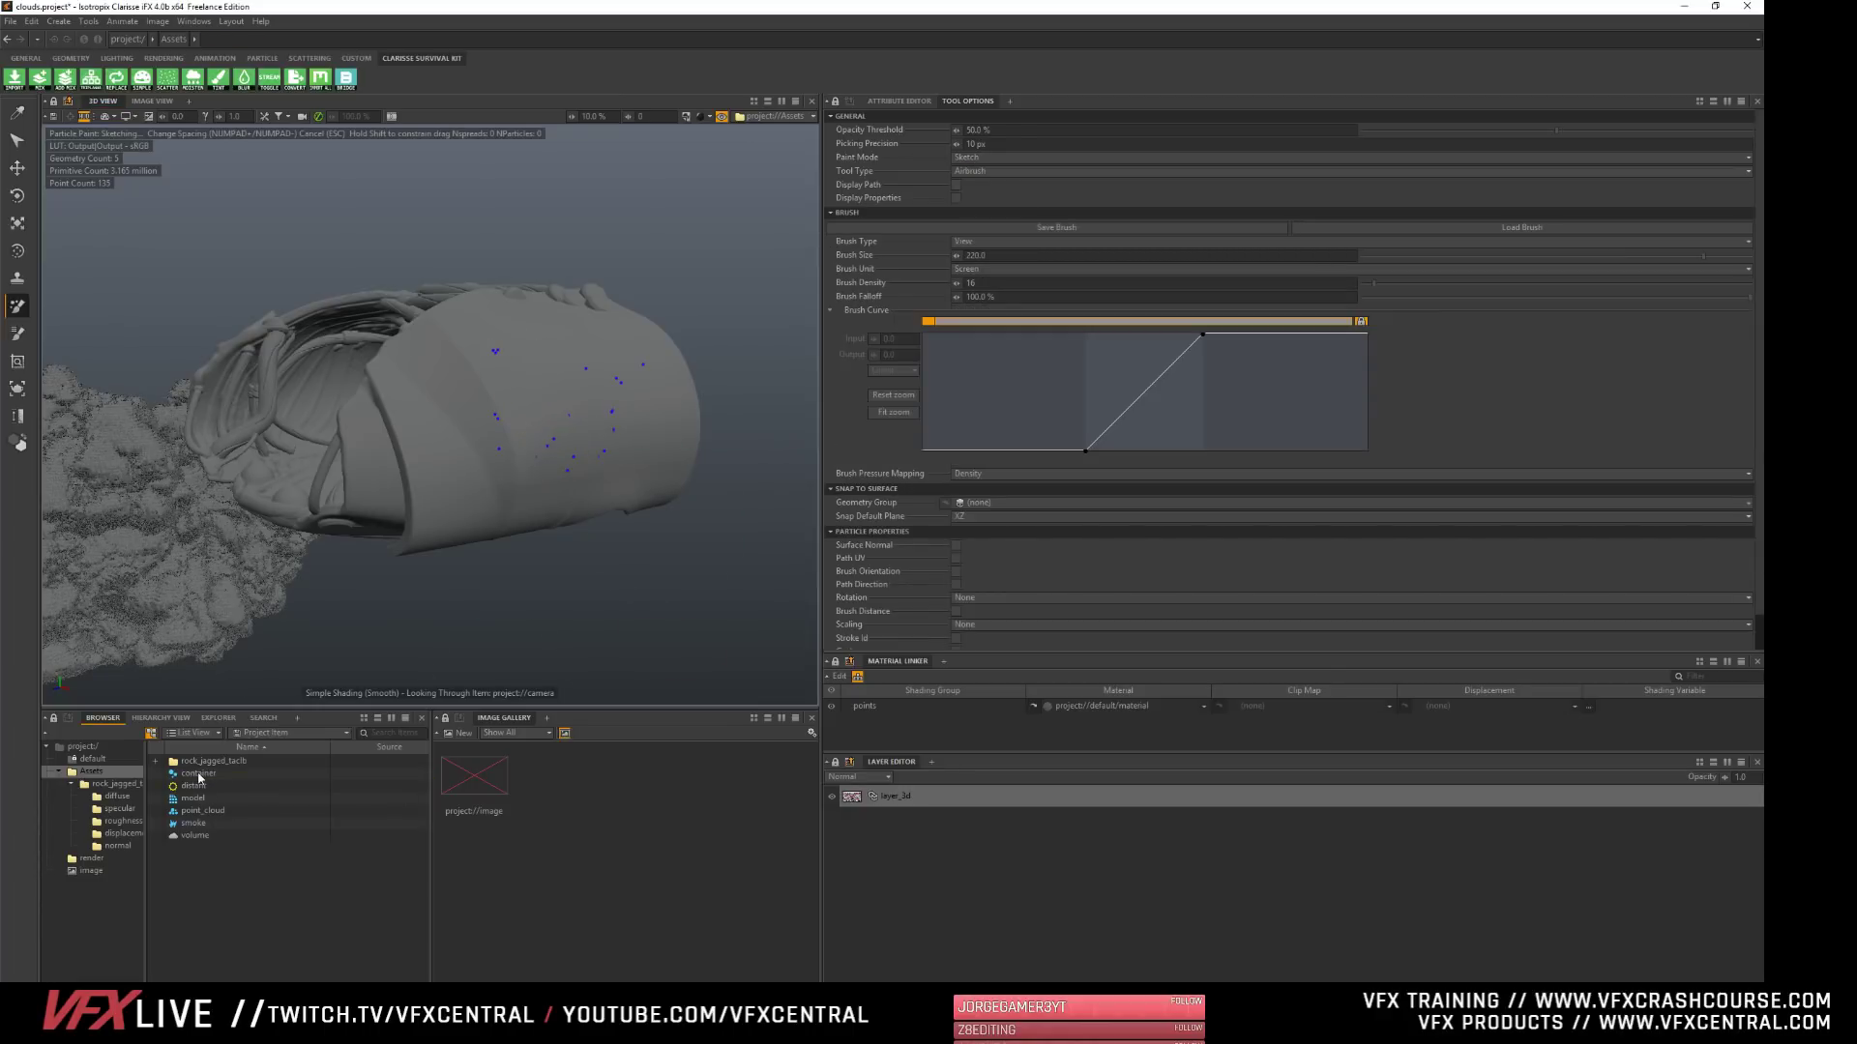
{"action": "left_click", "coordinate": [200, 775]}
{"action": "right_click", "coordinate": [207, 843]}
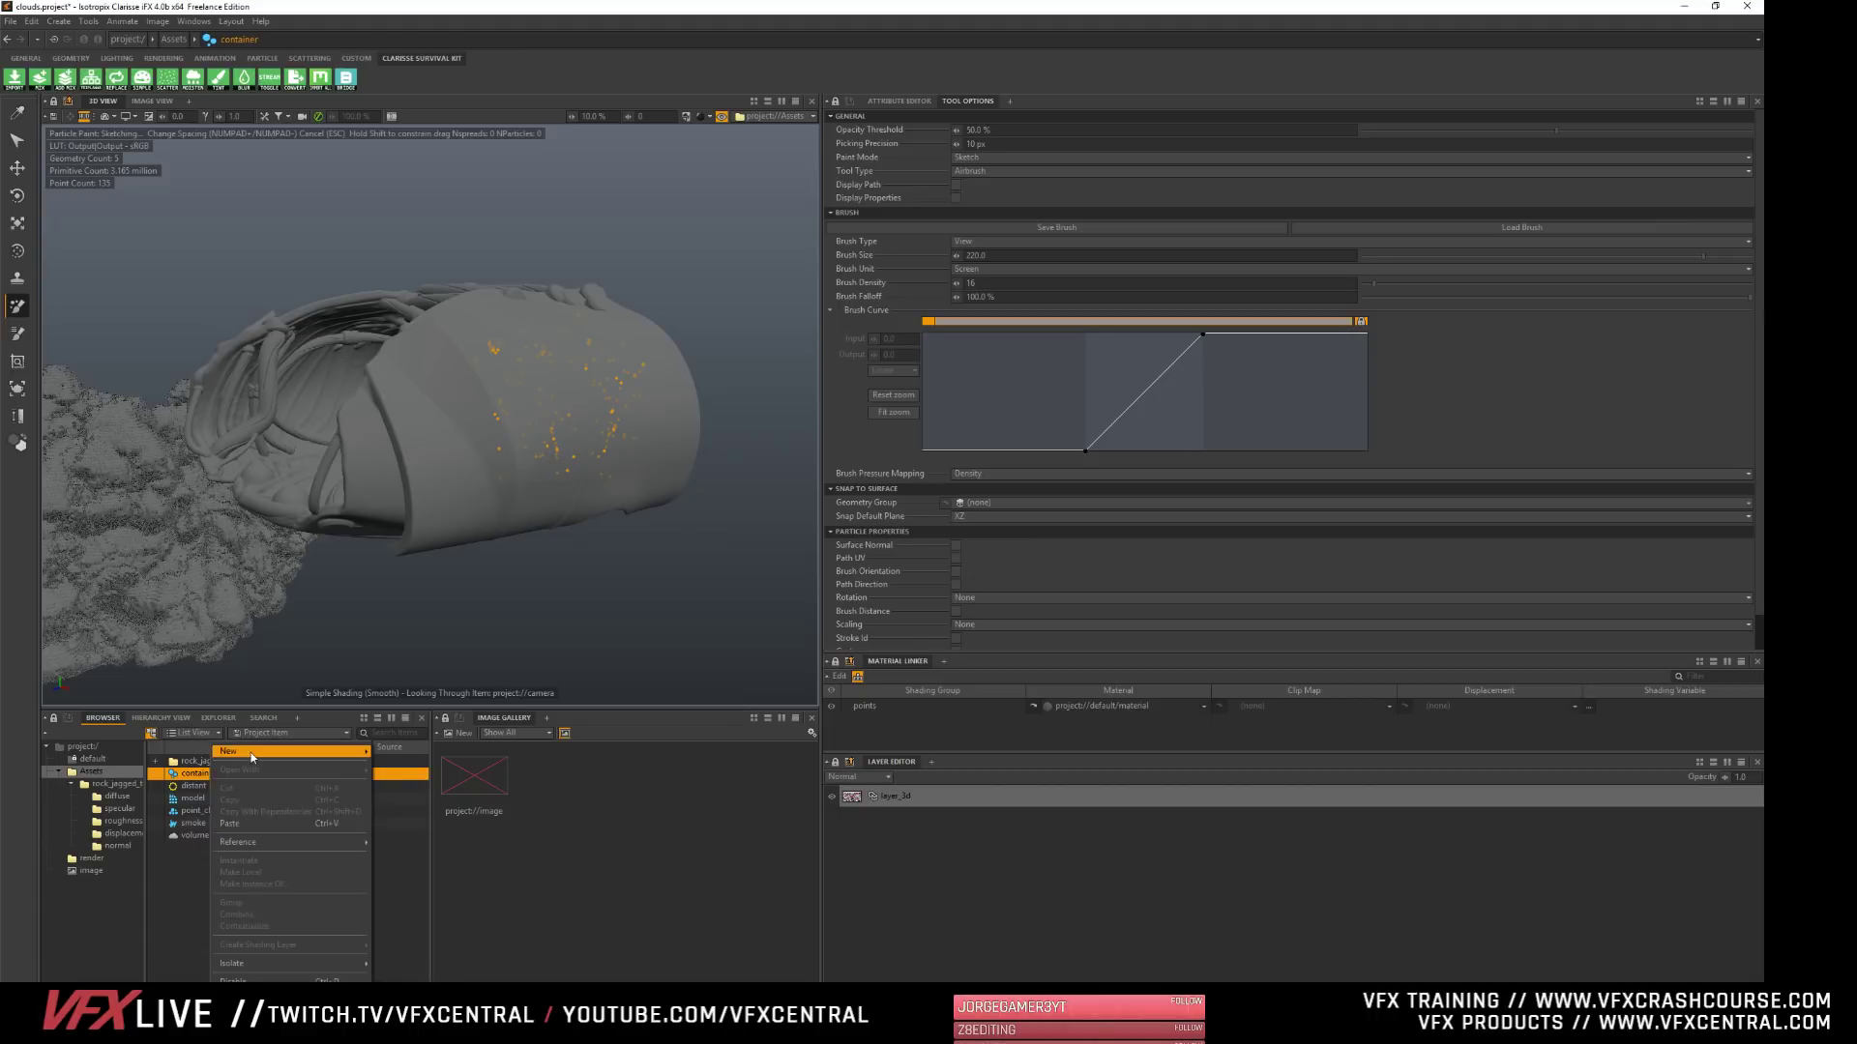
{"action": "mouse_move", "coordinate": [319, 751]}
{"action": "left_click", "coordinate": [430, 953]}
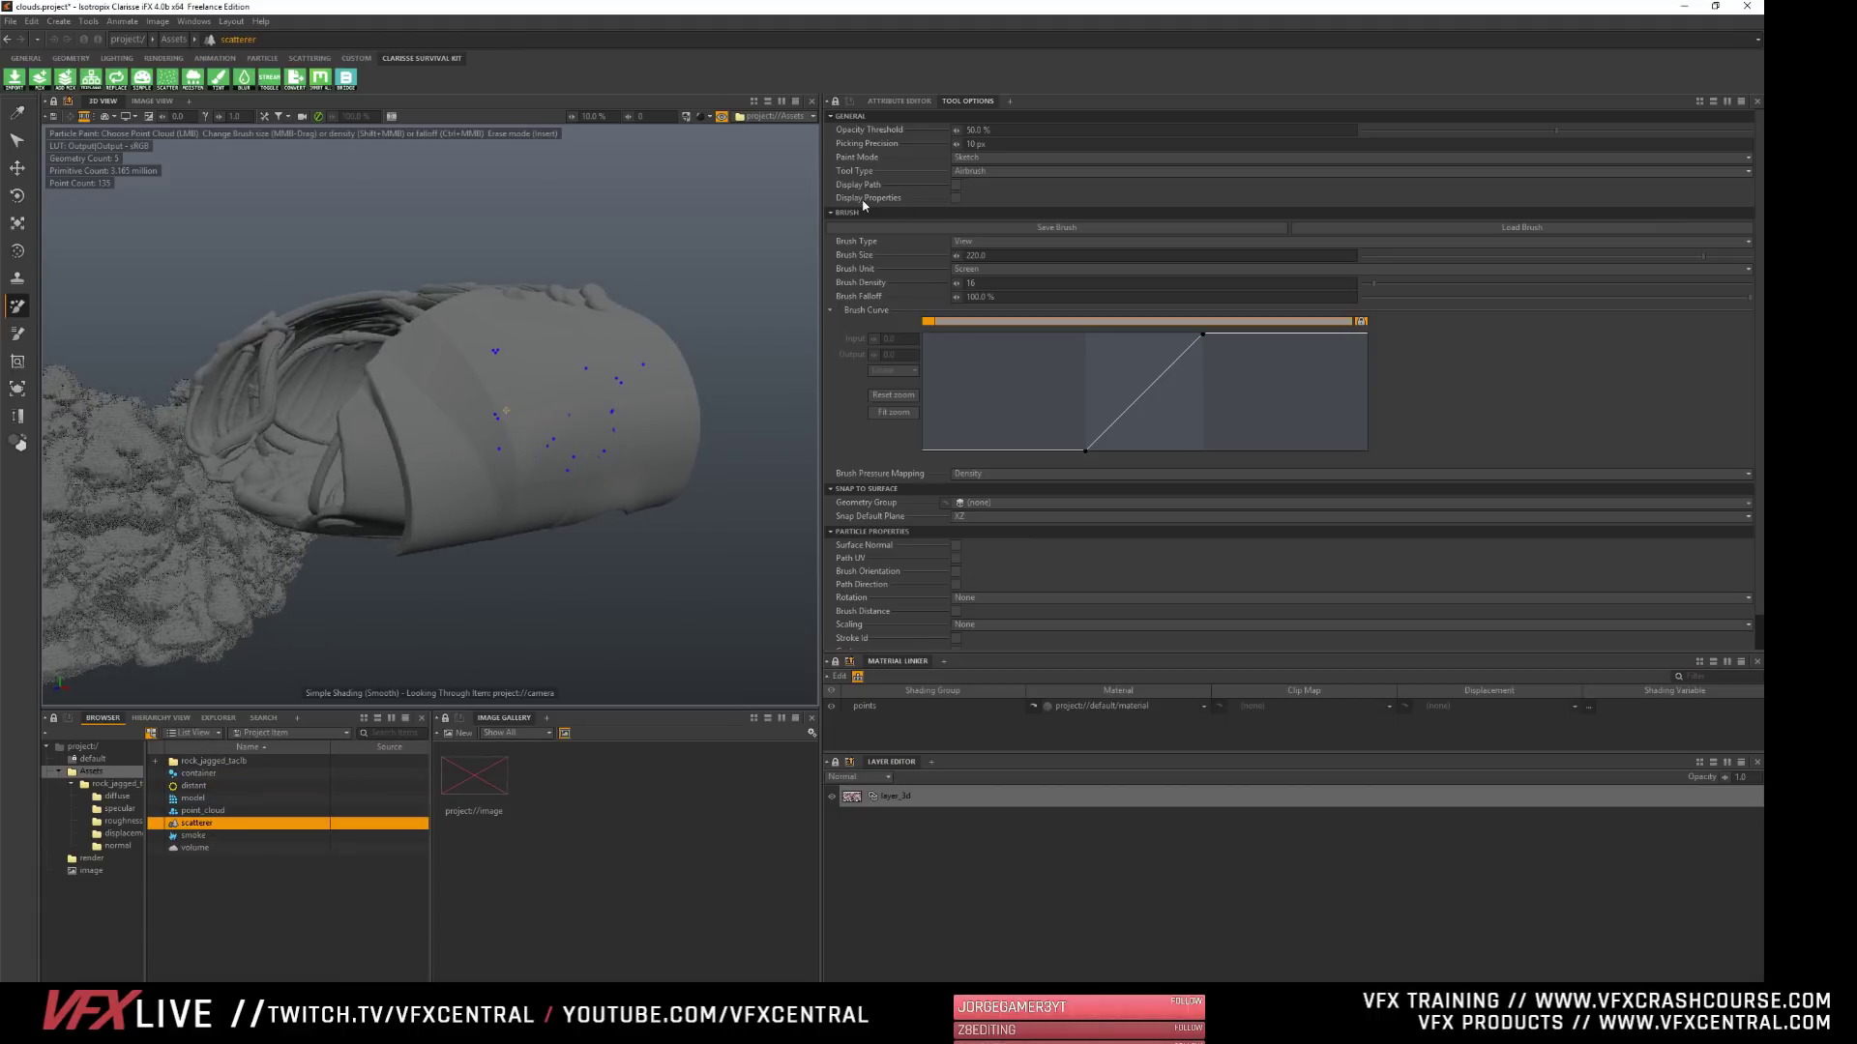
- Set the scatterer's Geometry Support to the particle container in its Scattering attributes
{"action": "left_click", "coordinate": [898, 101]}
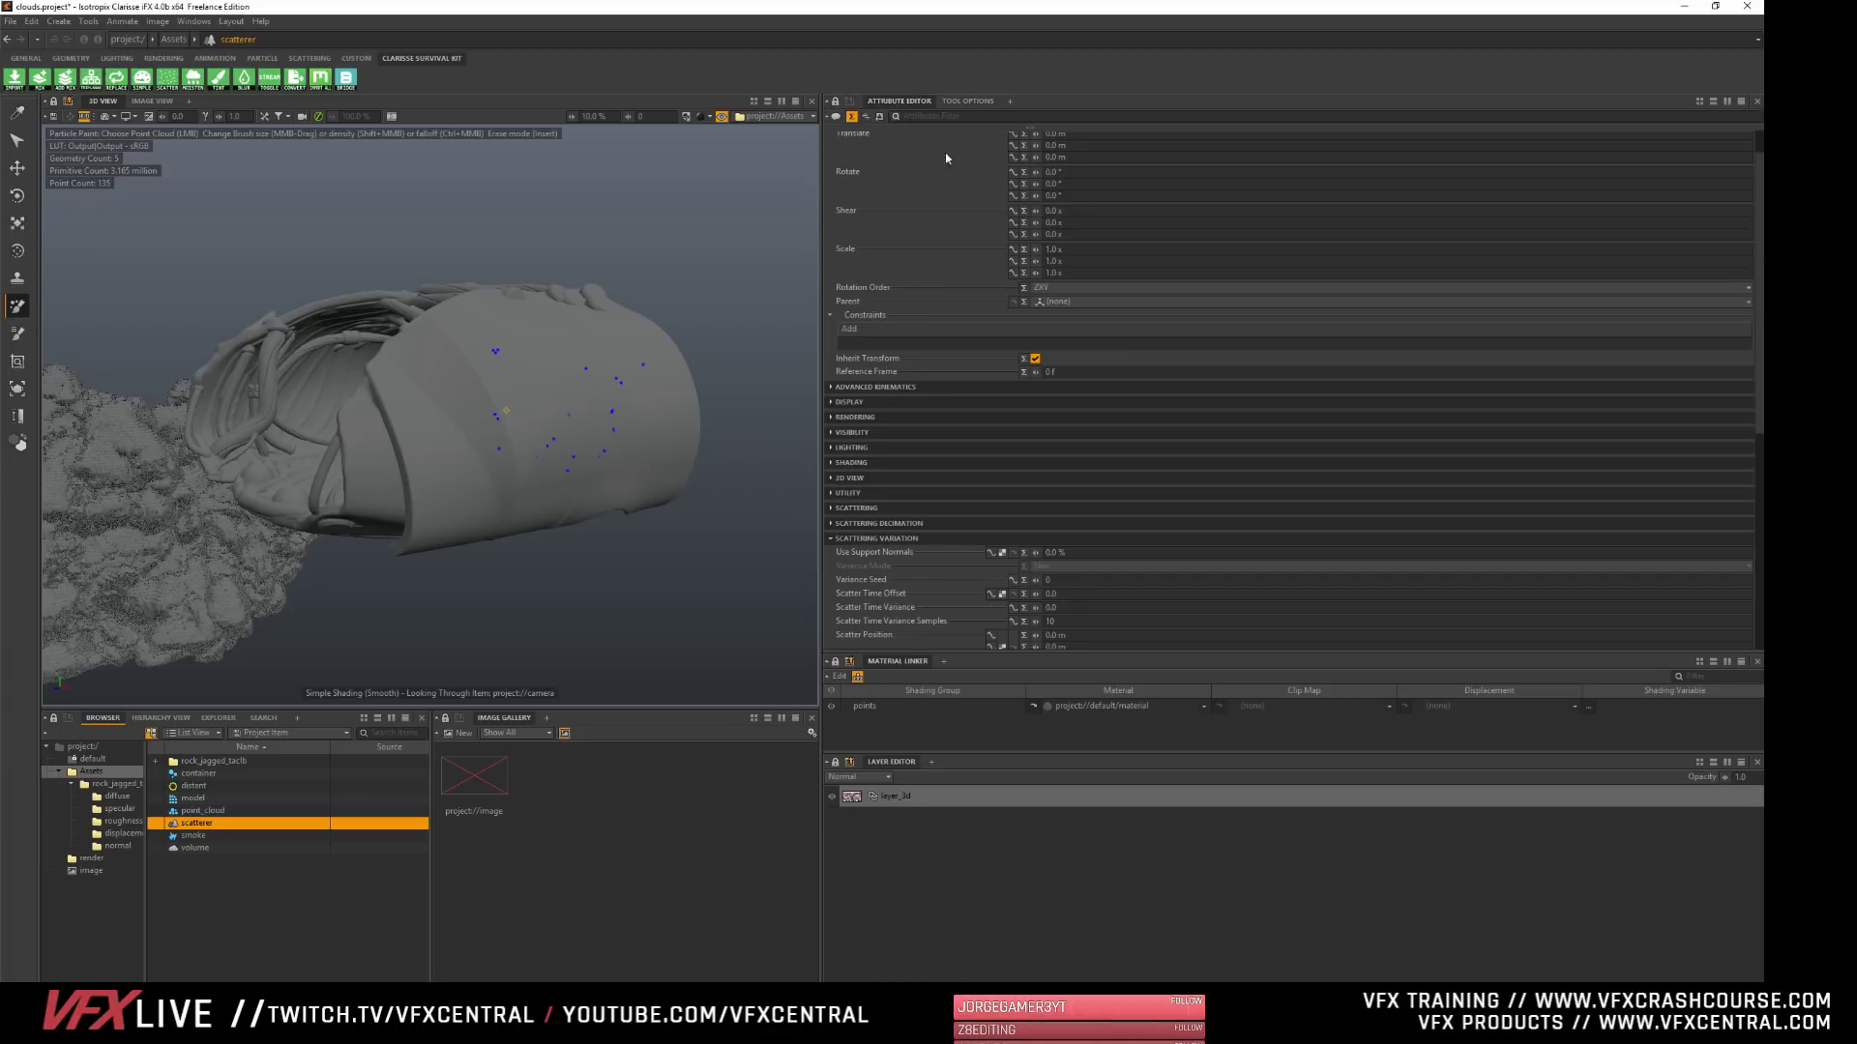
{"action": "scroll", "coordinate": [863, 251], "scroll_direction": "up", "scroll_amount": 2}
{"action": "left_click", "coordinate": [856, 158]}
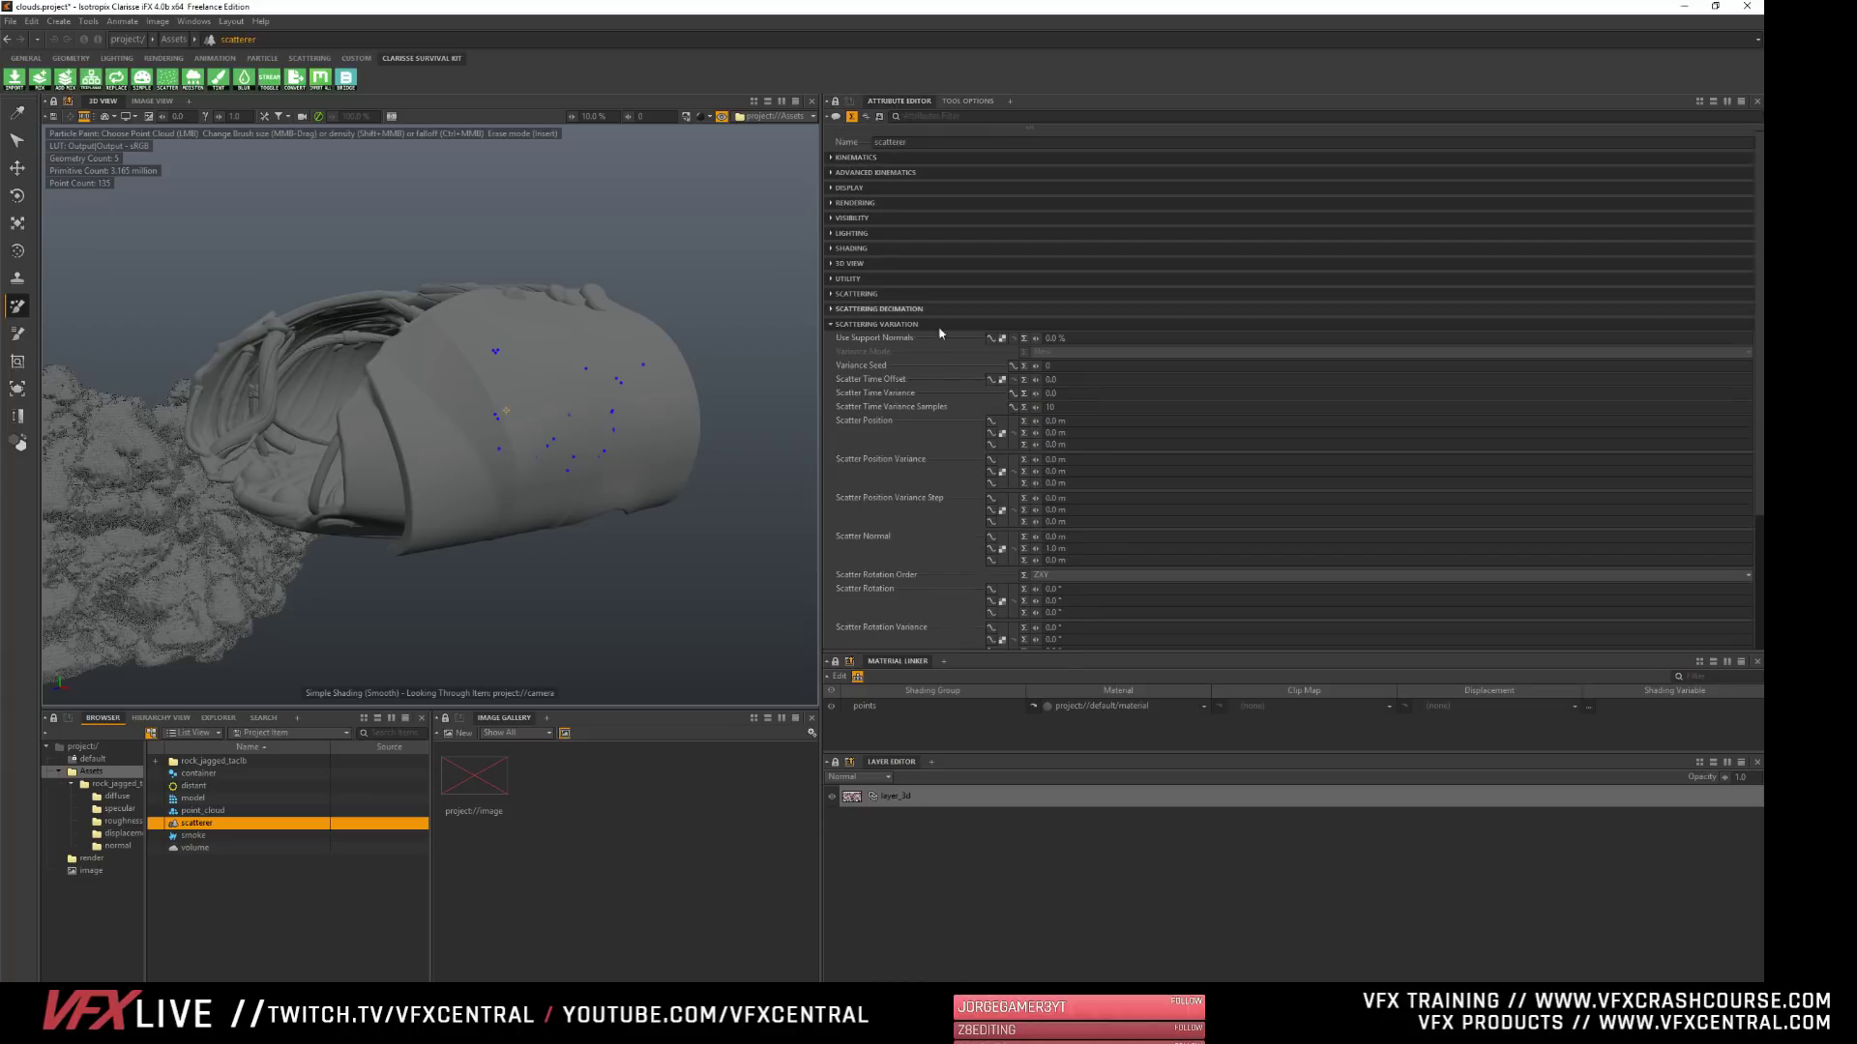
{"action": "left_click", "coordinate": [888, 325]}
{"action": "left_click", "coordinate": [857, 293]}
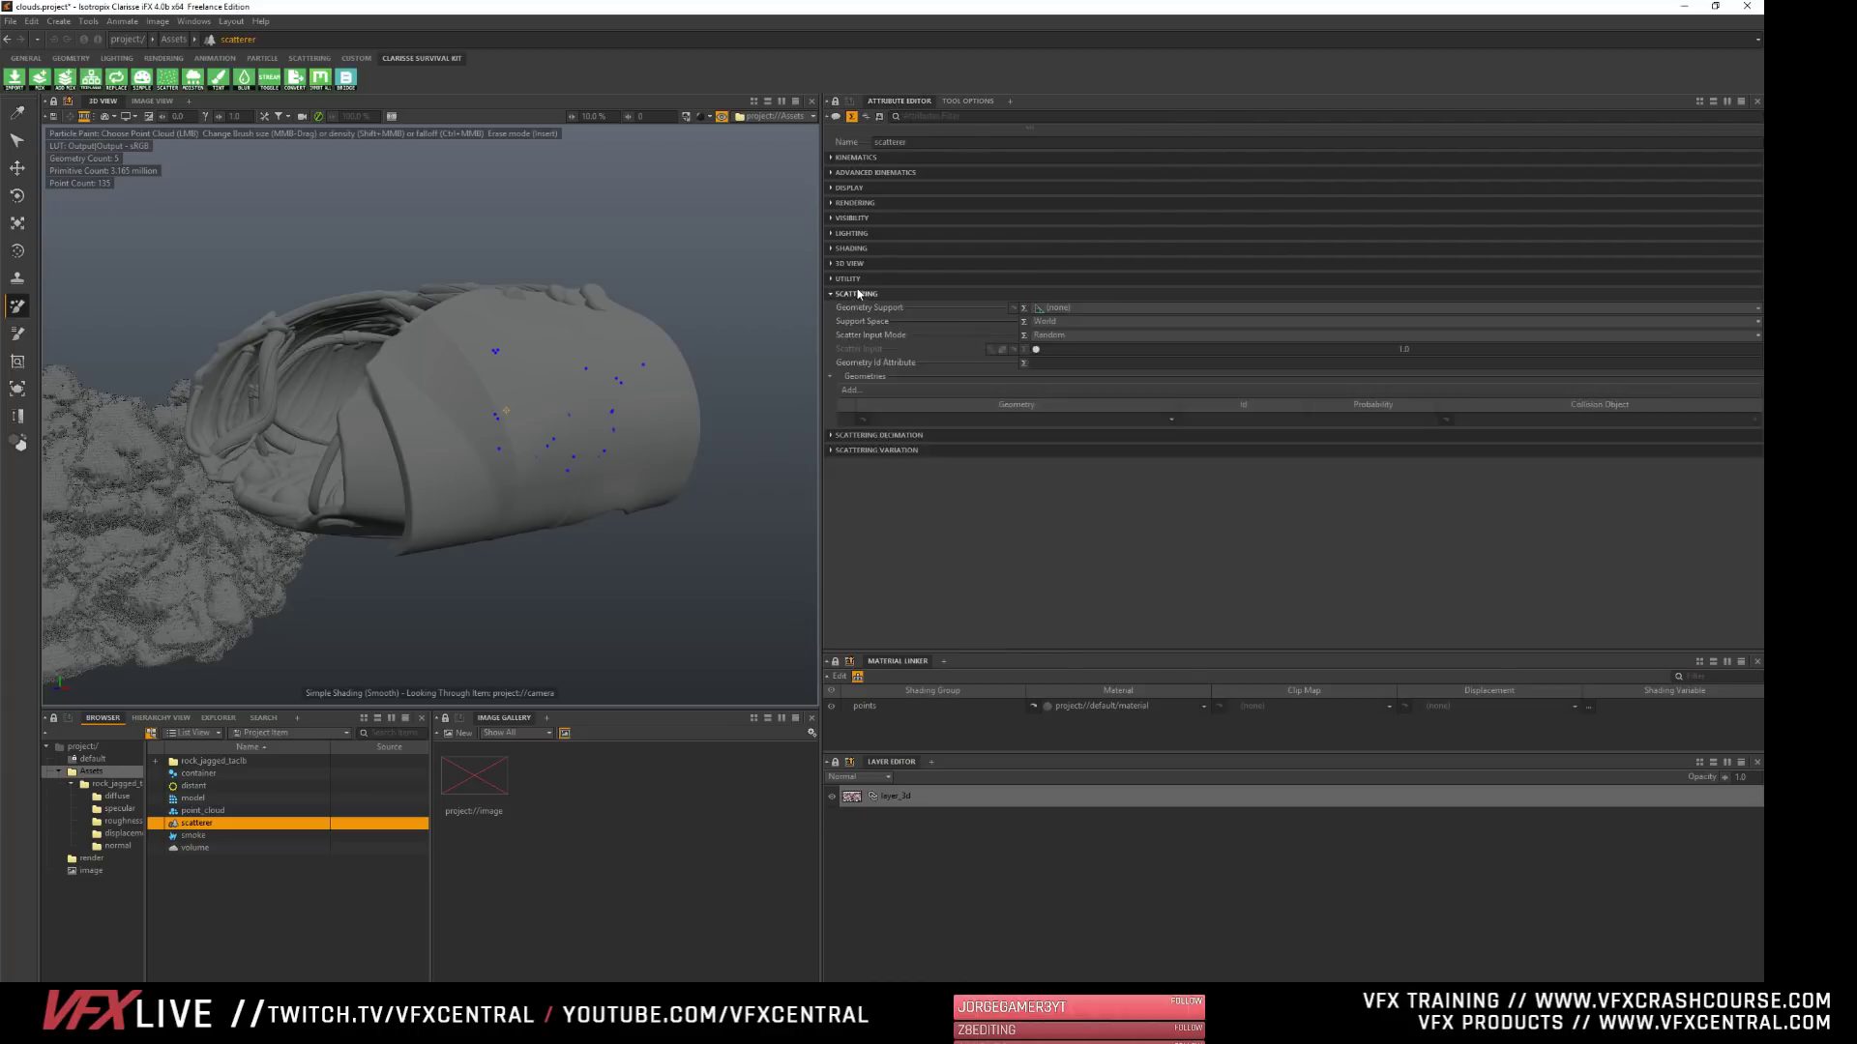
{"action": "left_click", "coordinate": [1043, 310]}
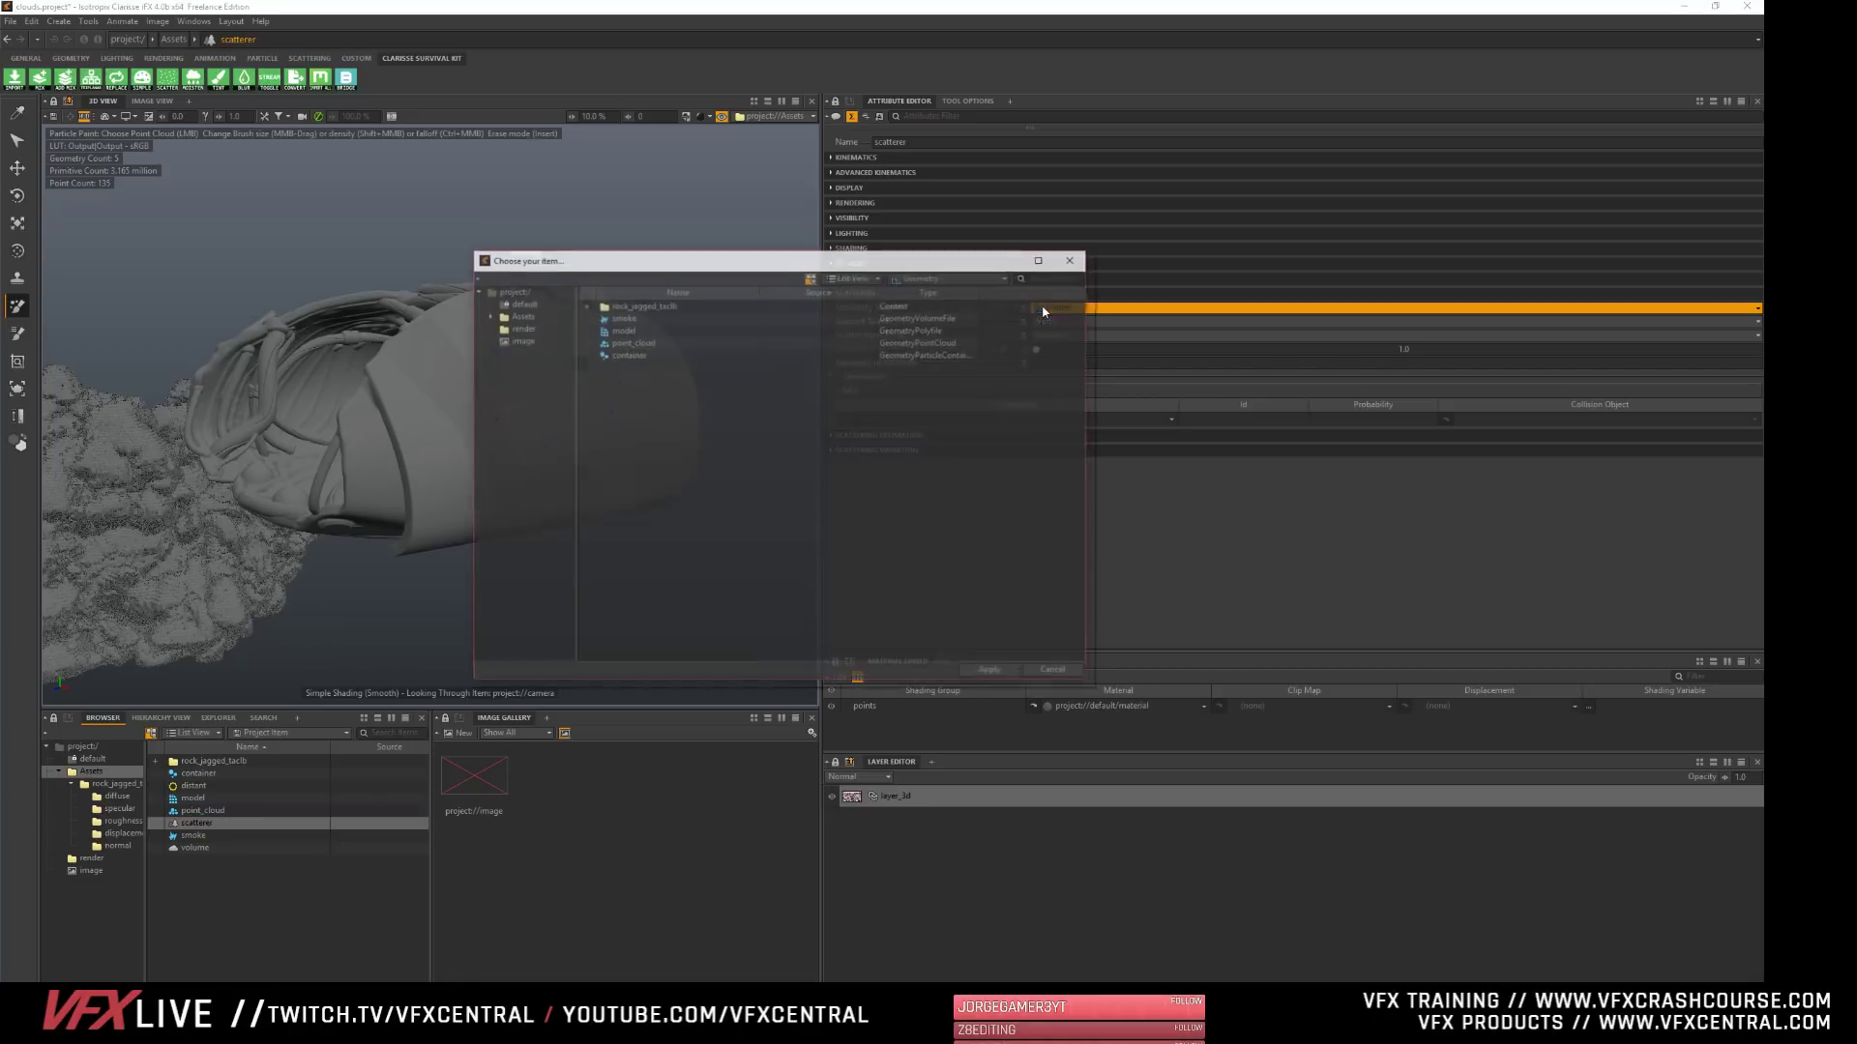
{"action": "left_click", "coordinate": [638, 355]}
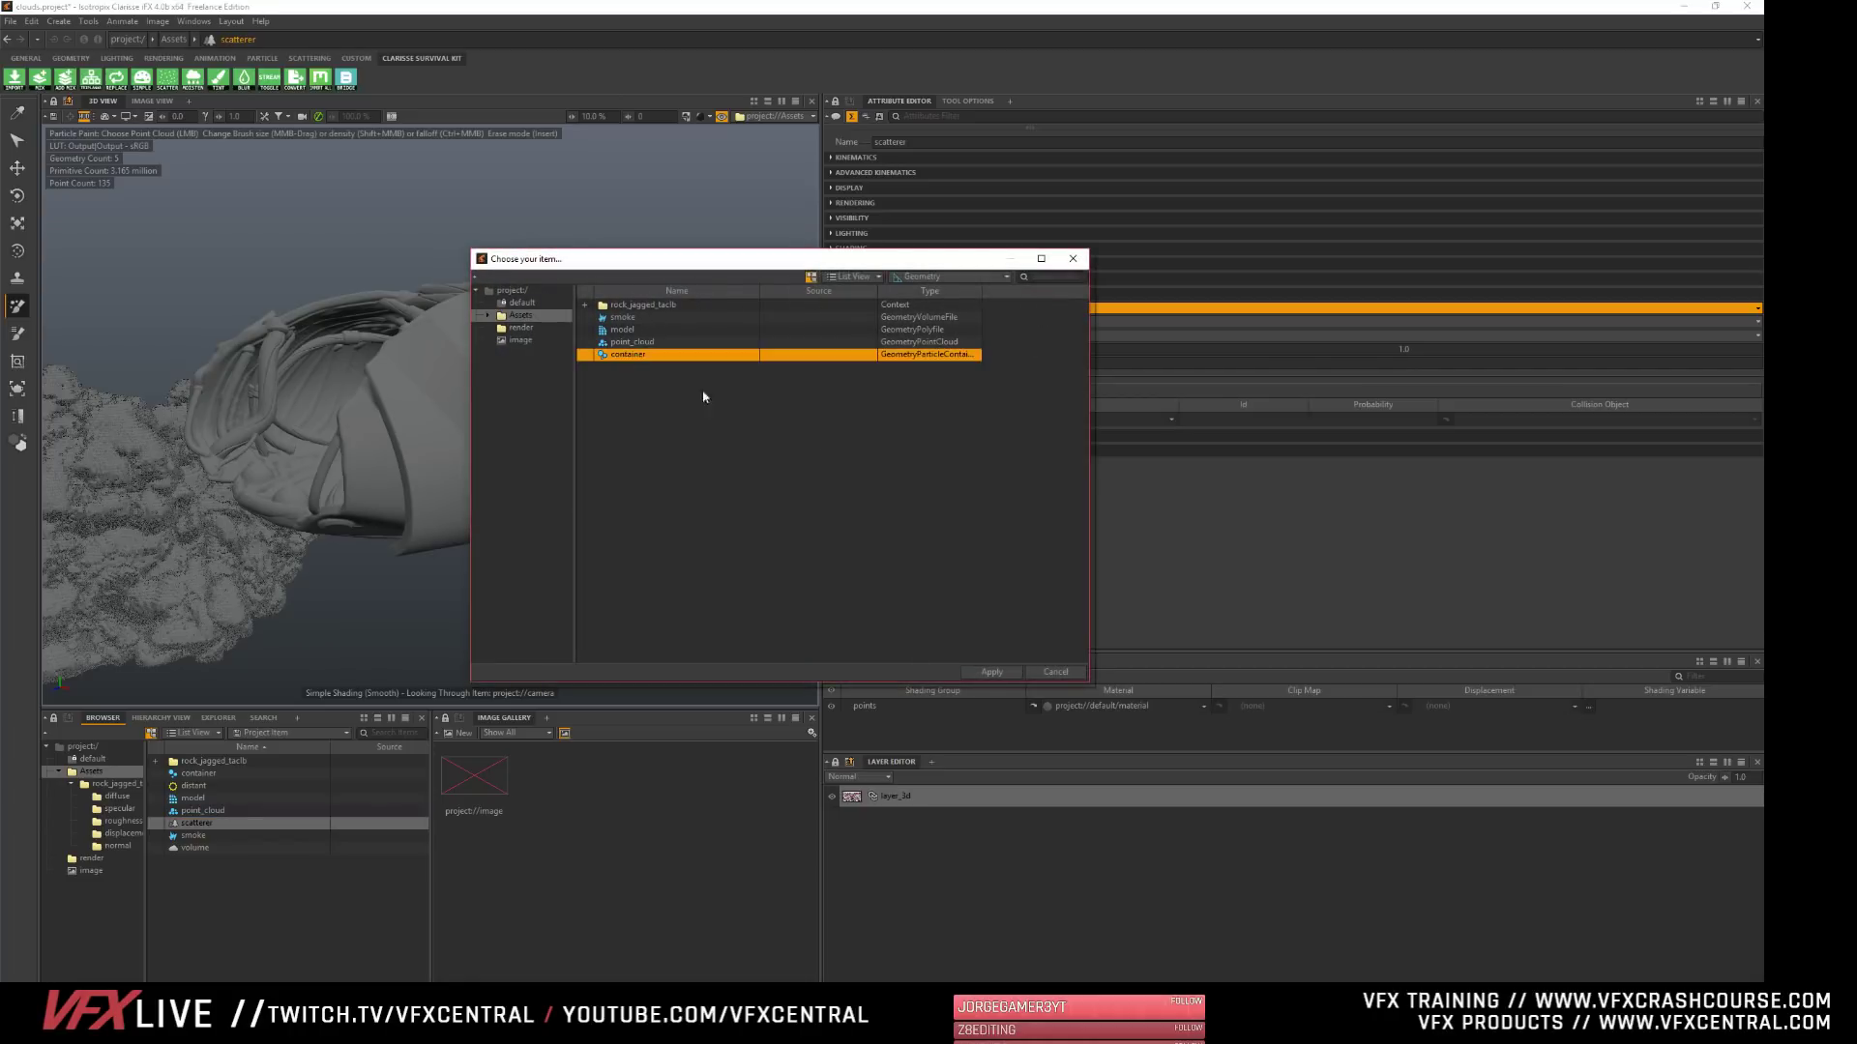
{"action": "left_click", "coordinate": [992, 672]}
- Add the jagged rock's LOD0 mesh to the scatterer's Geometries list and view the scattered rocks on the shell
{"action": "left_click", "coordinate": [850, 389]}
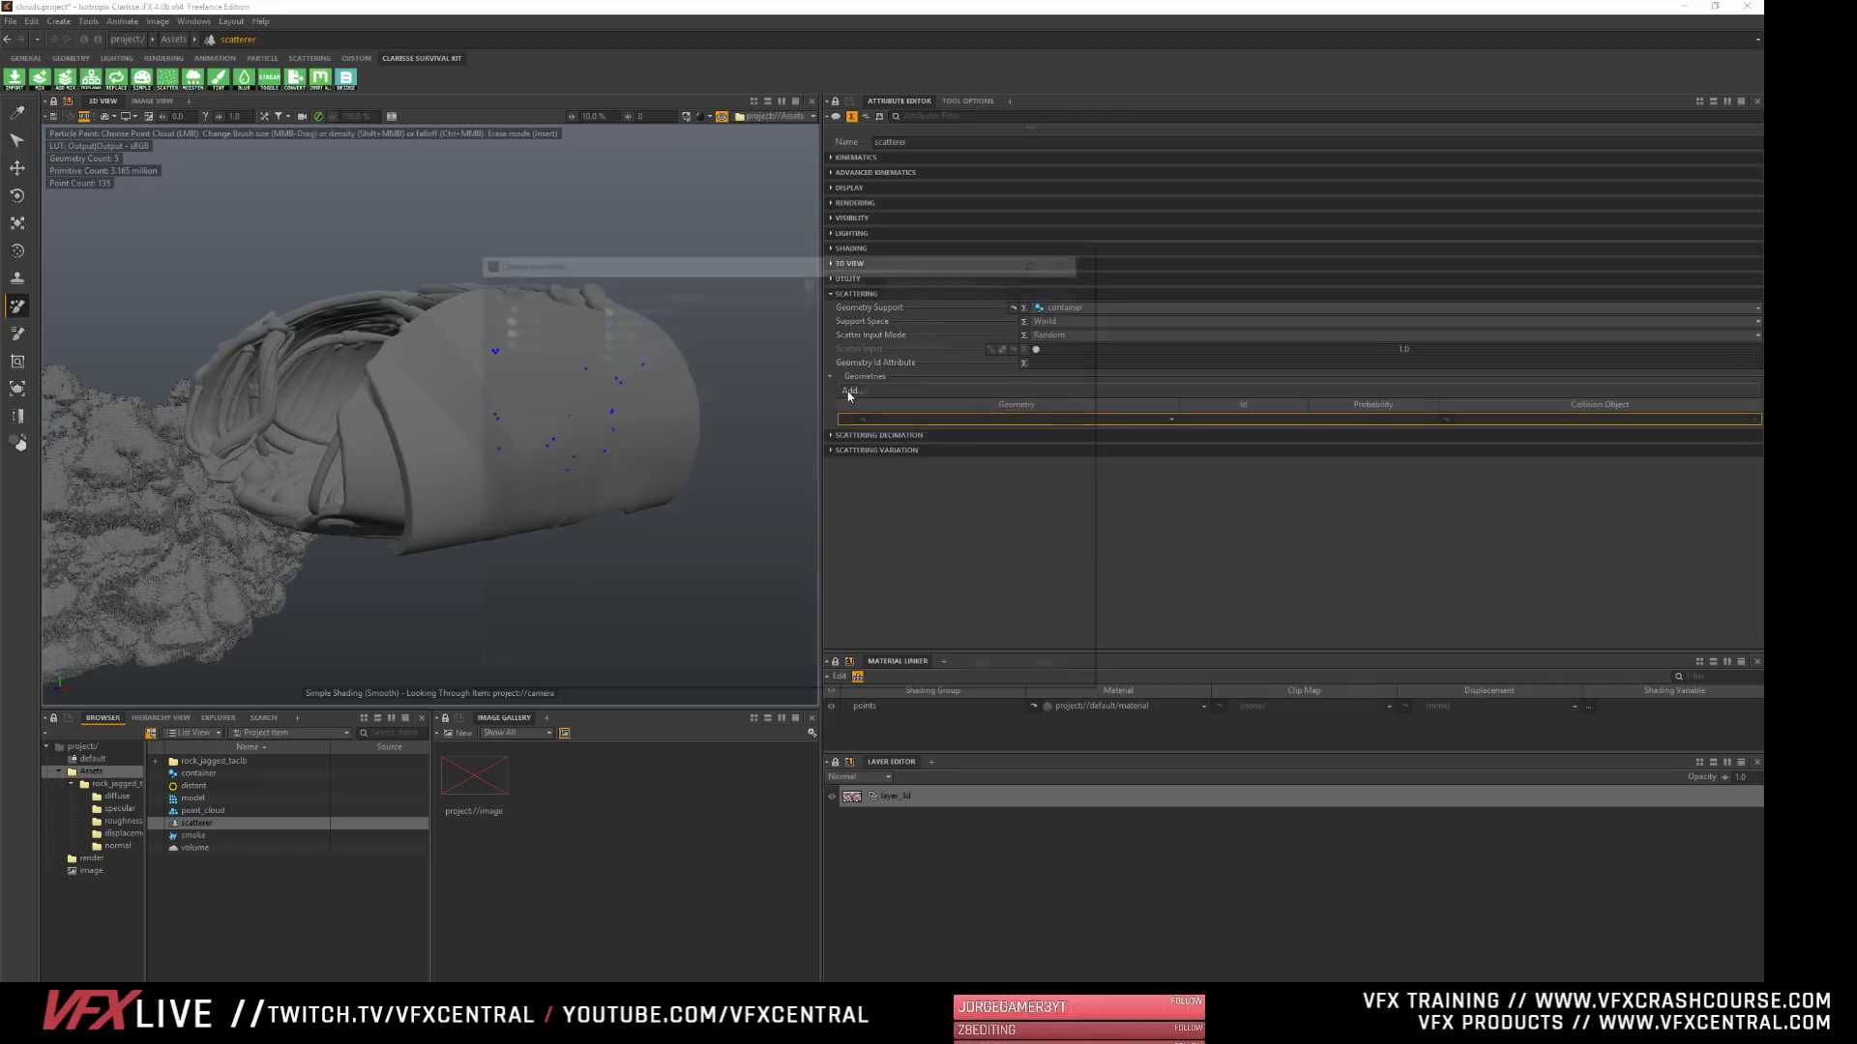
{"action": "double_click", "coordinate": [609, 306]}
{"action": "left_click", "coordinate": [612, 368]}
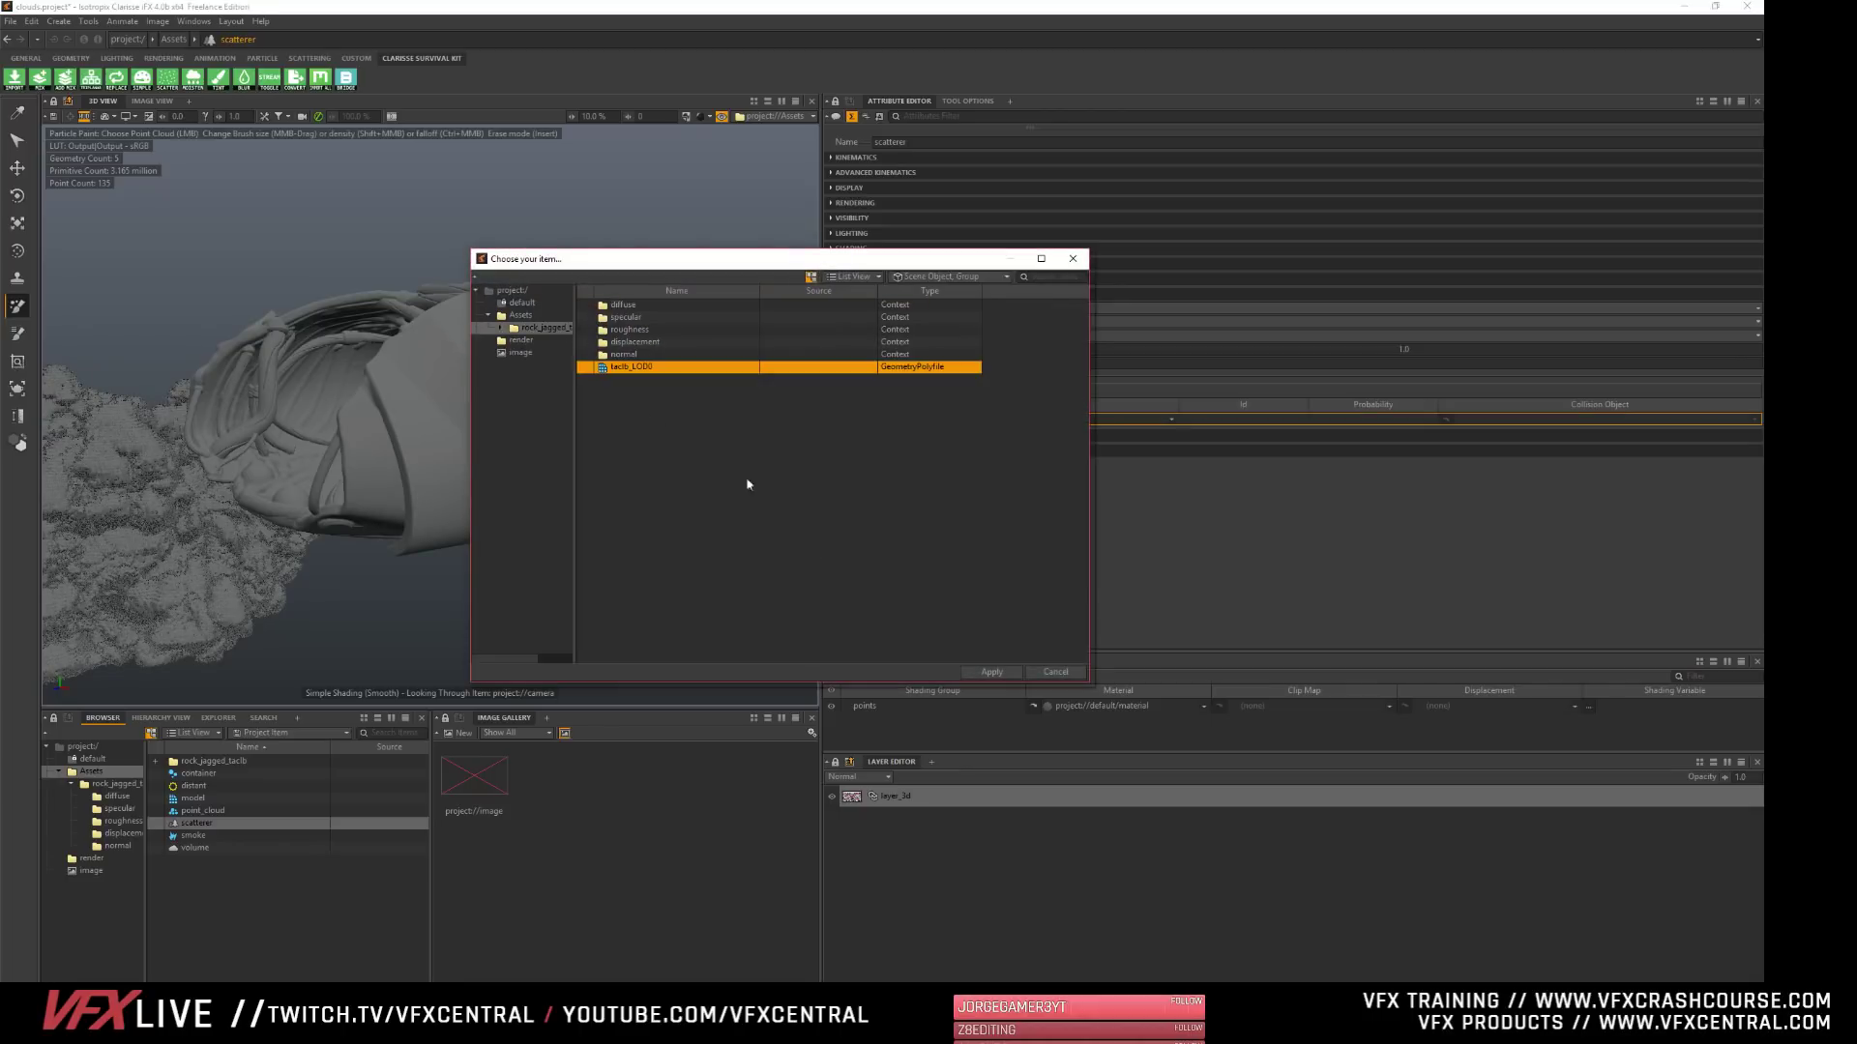
{"action": "left_click", "coordinate": [988, 671]}
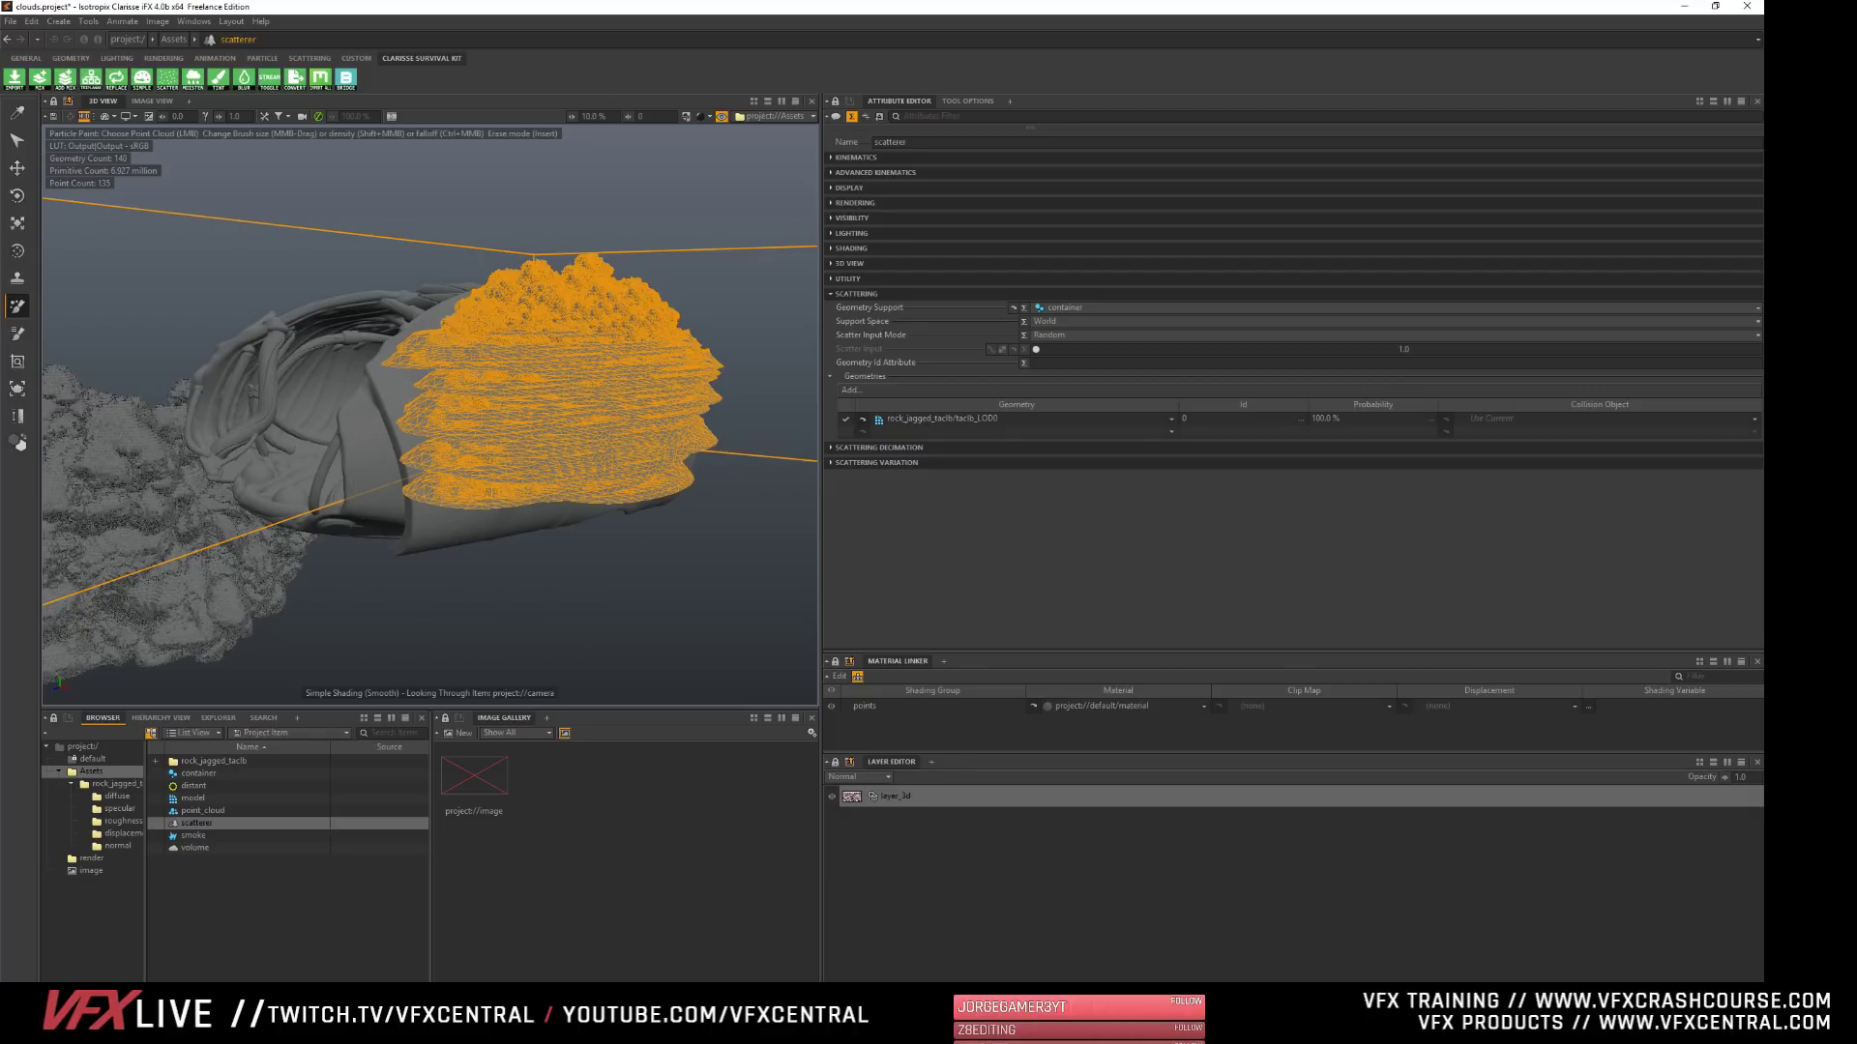
{"action": "mouse_move", "coordinate": [503, 416]}
{"action": "left_mouse_down", "text": "alt"}
{"action": "mouse_move", "coordinate": [628, 402]}
{"action": "mouse_move", "coordinate": [507, 399]}
{"action": "left_mouse_up", "text": "alt"}
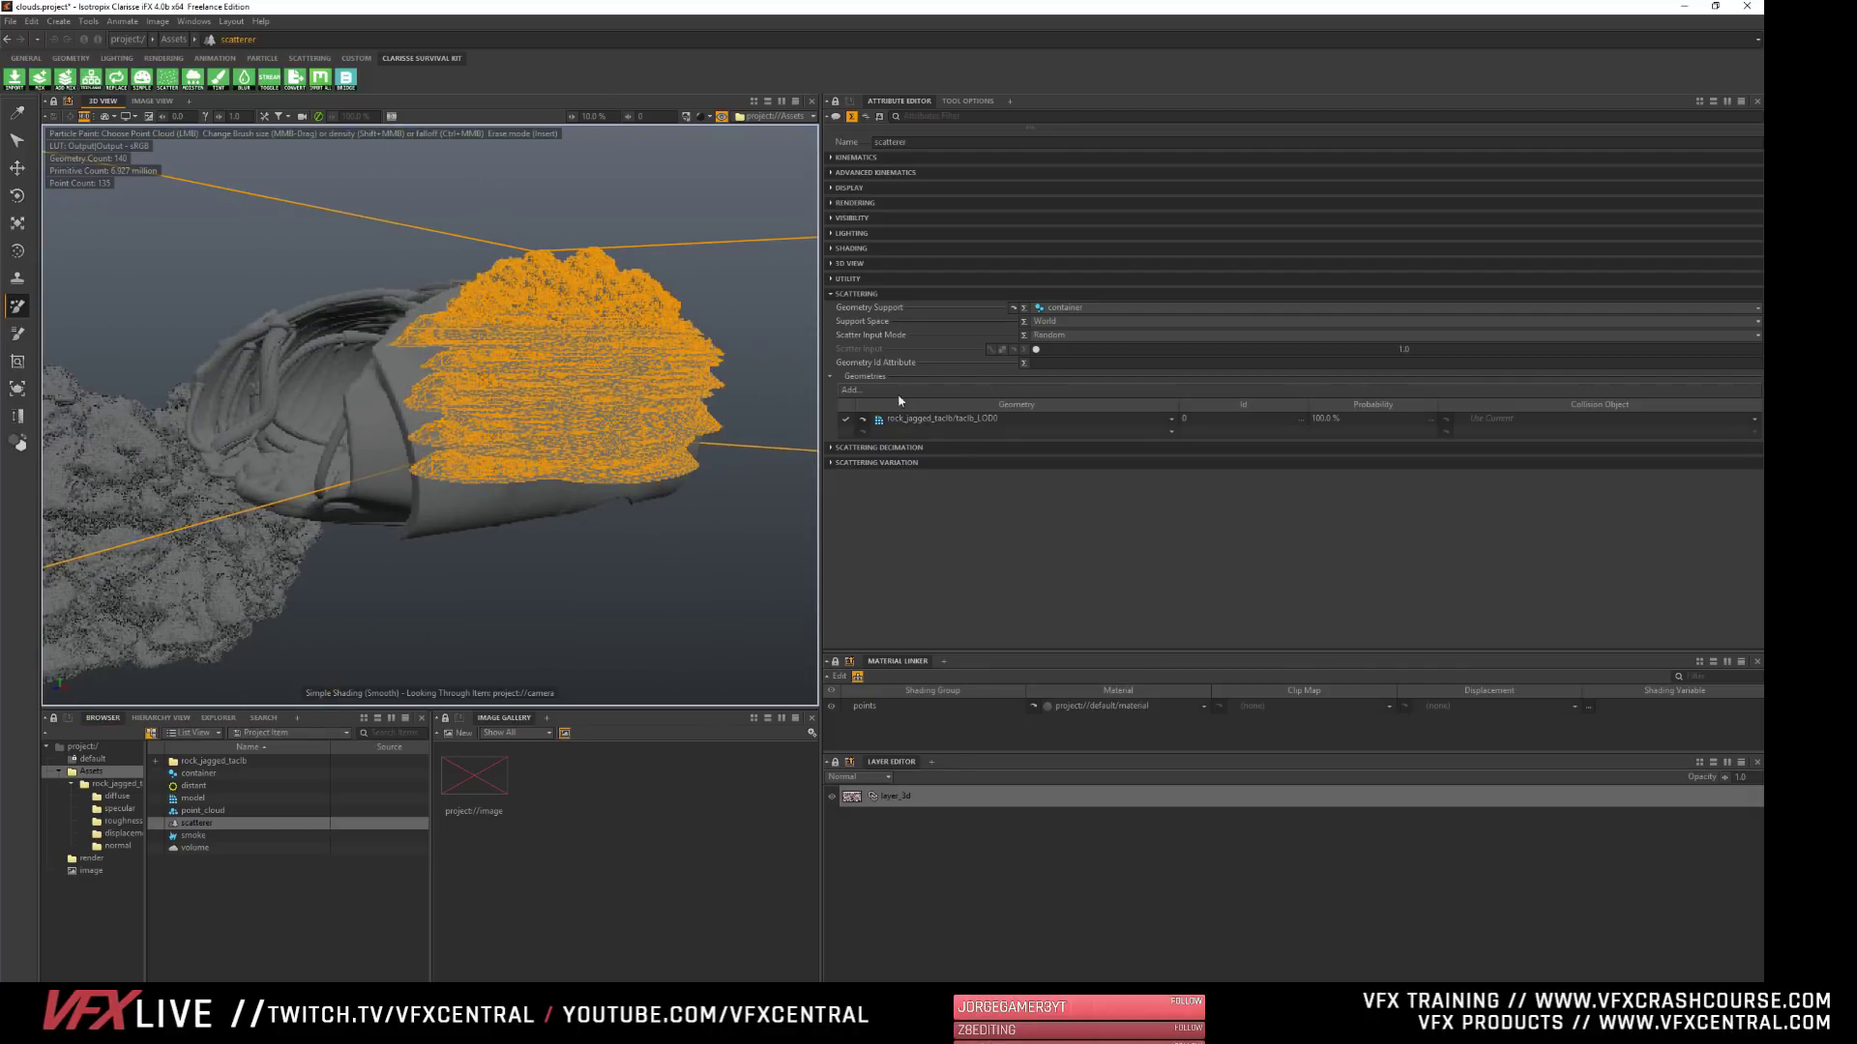
- Increase the X component of the scatterer's Scatter Normal in its variation attributes to tilt the scattered rocks sideways
{"action": "left_click", "coordinate": [194, 848]}
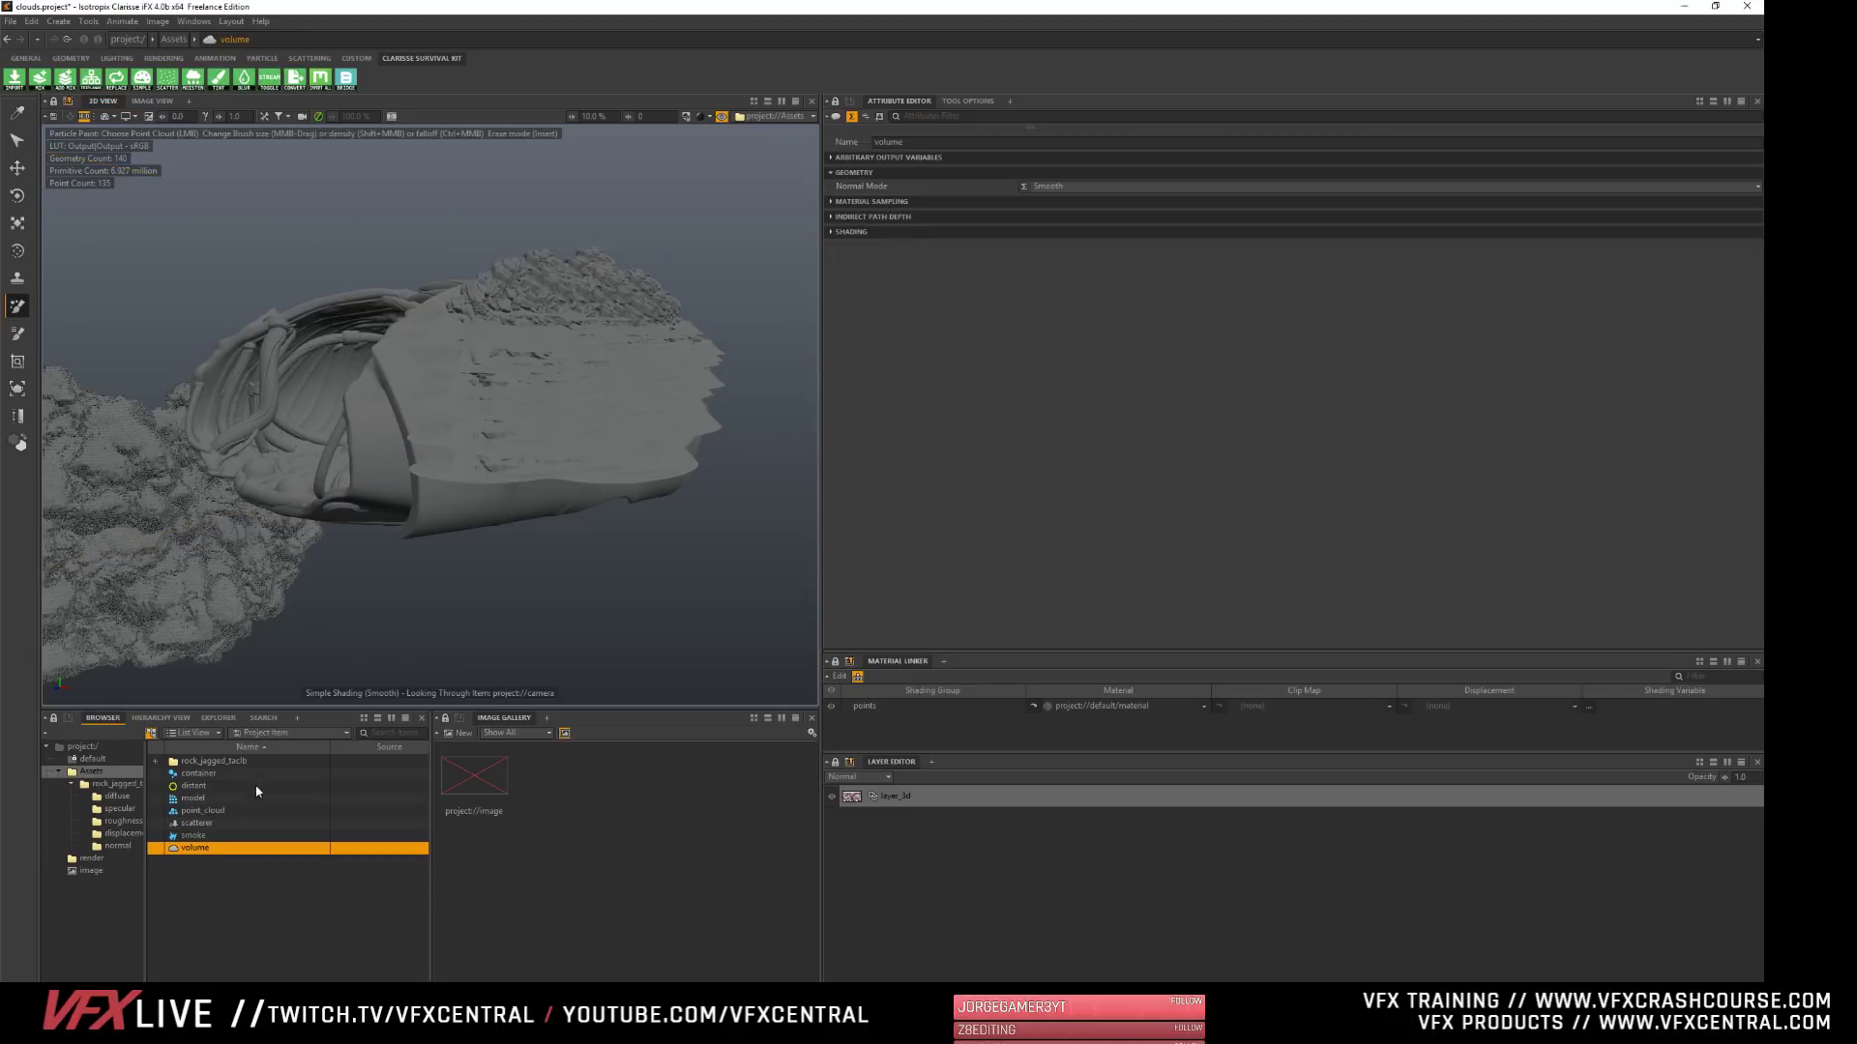
{"action": "left_click", "coordinate": [198, 823]}
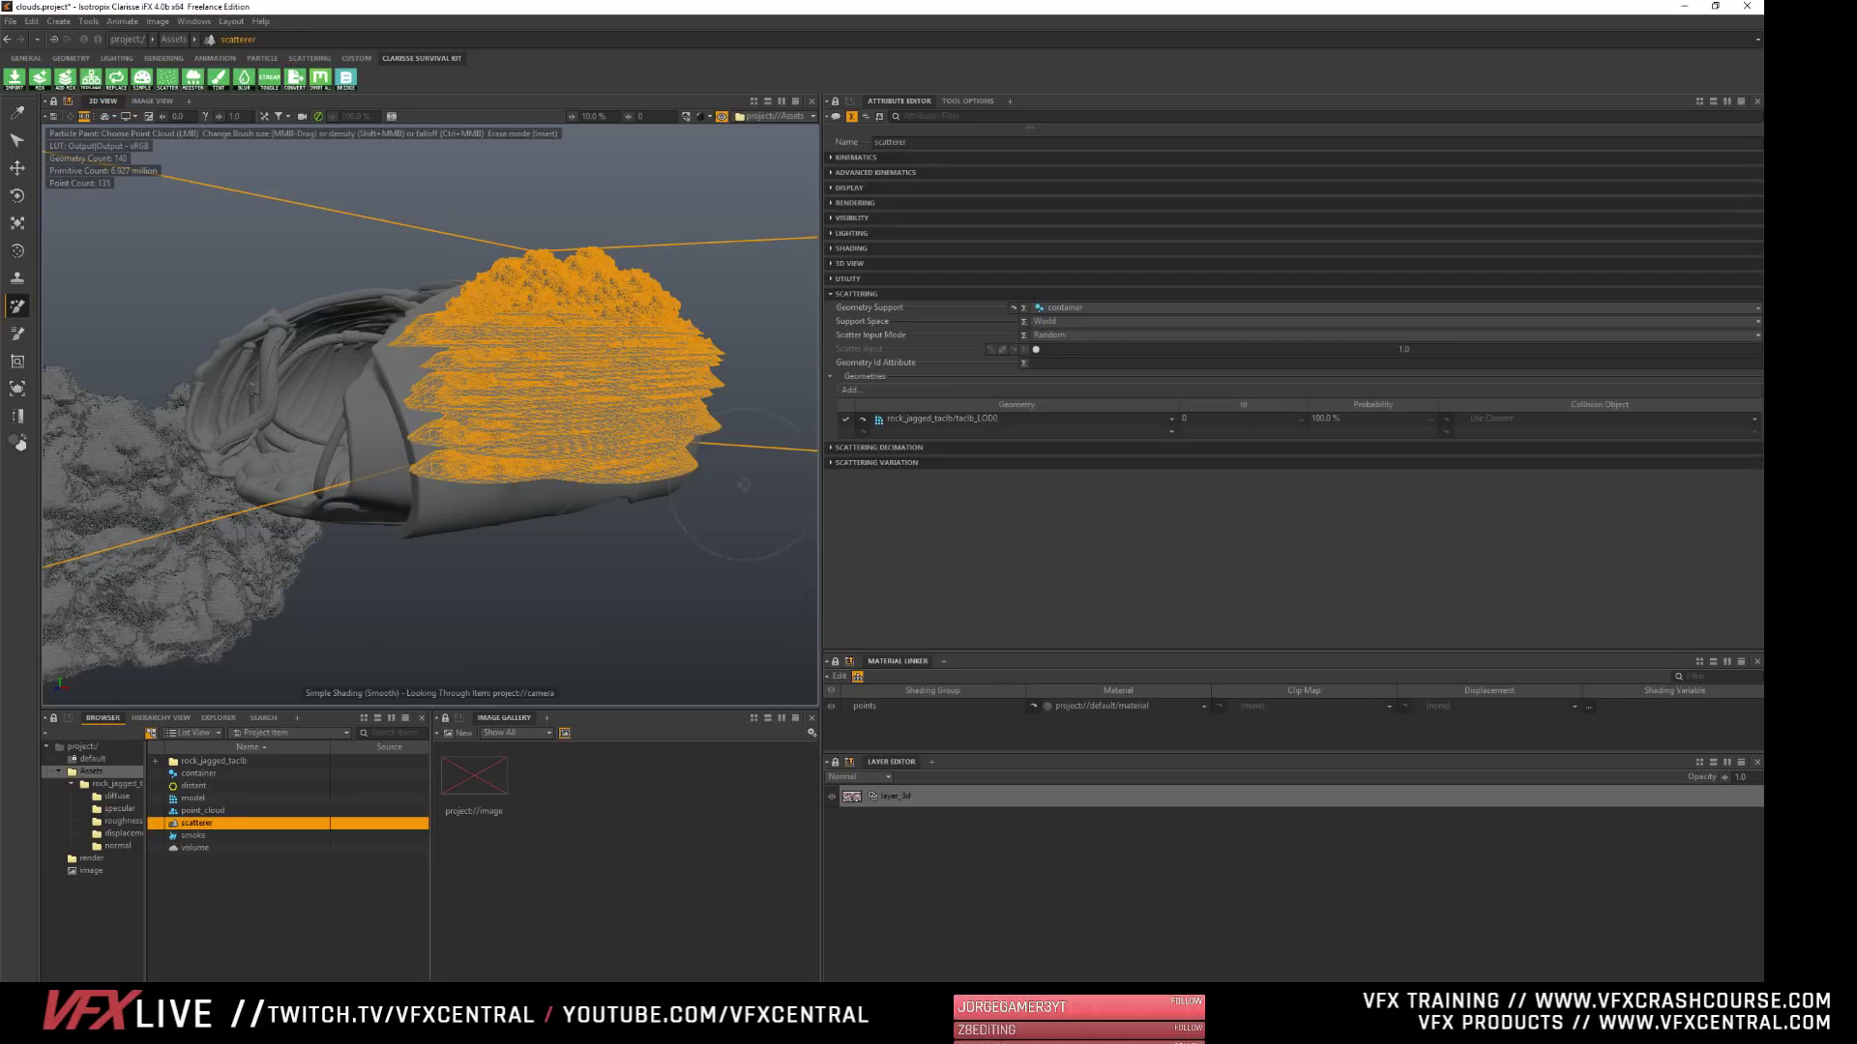
{"action": "left_click", "coordinate": [841, 293]}
{"action": "left_click", "coordinate": [840, 308]}
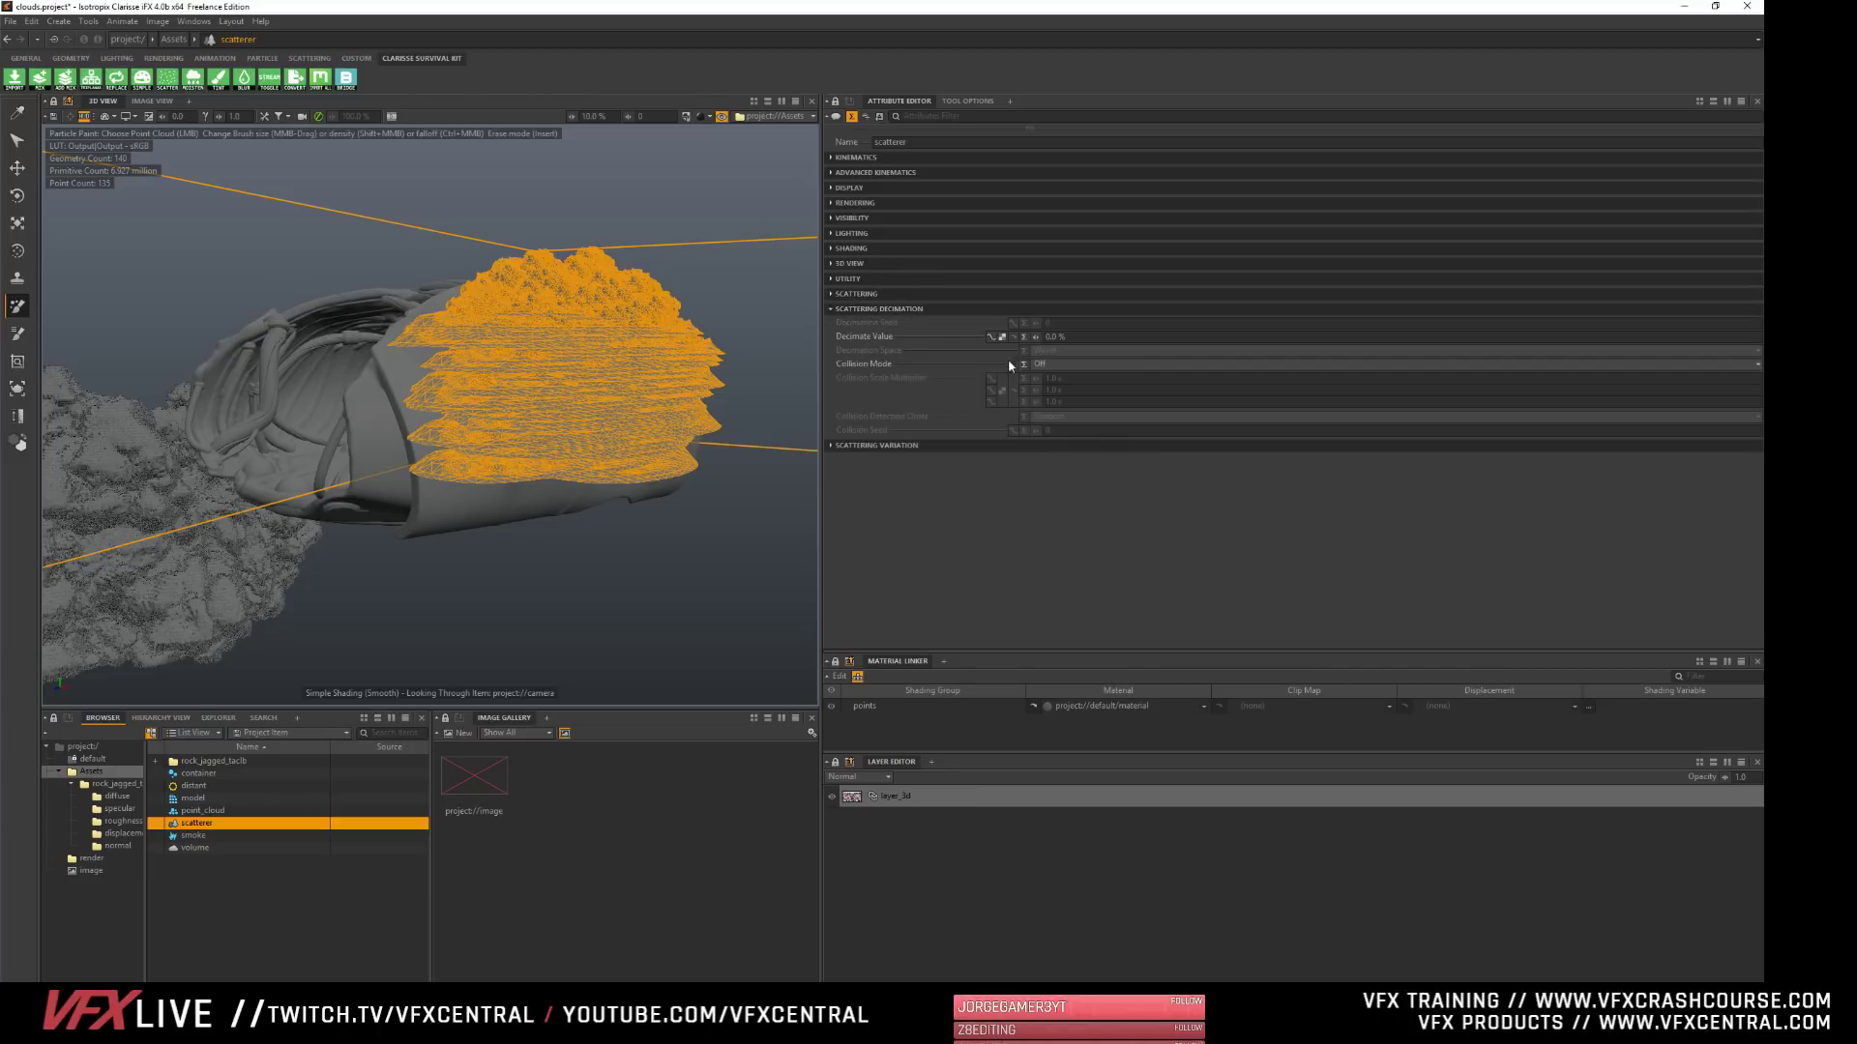
{"action": "left_click", "coordinate": [891, 309]}
{"action": "left_click", "coordinate": [897, 324]}
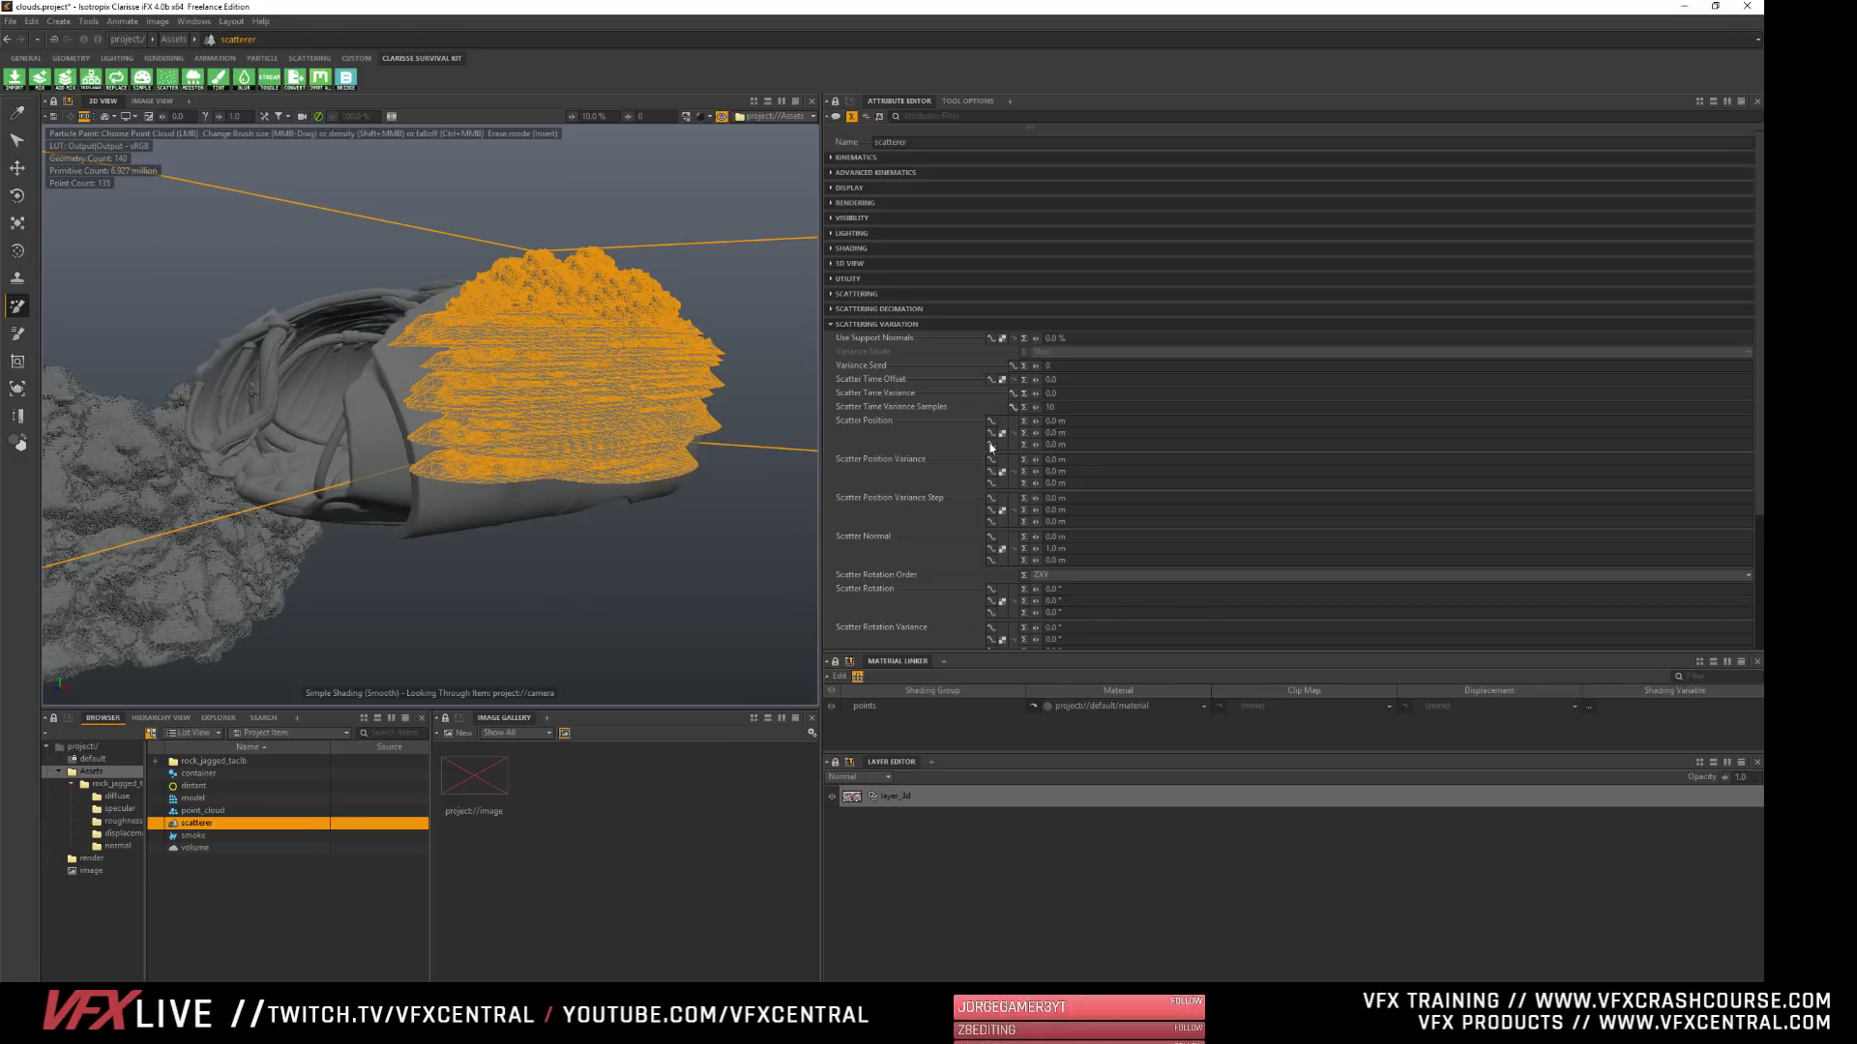
{"action": "left_click_drag", "start_coordinate": [1036, 536], "coordinate": [1281, 537]}
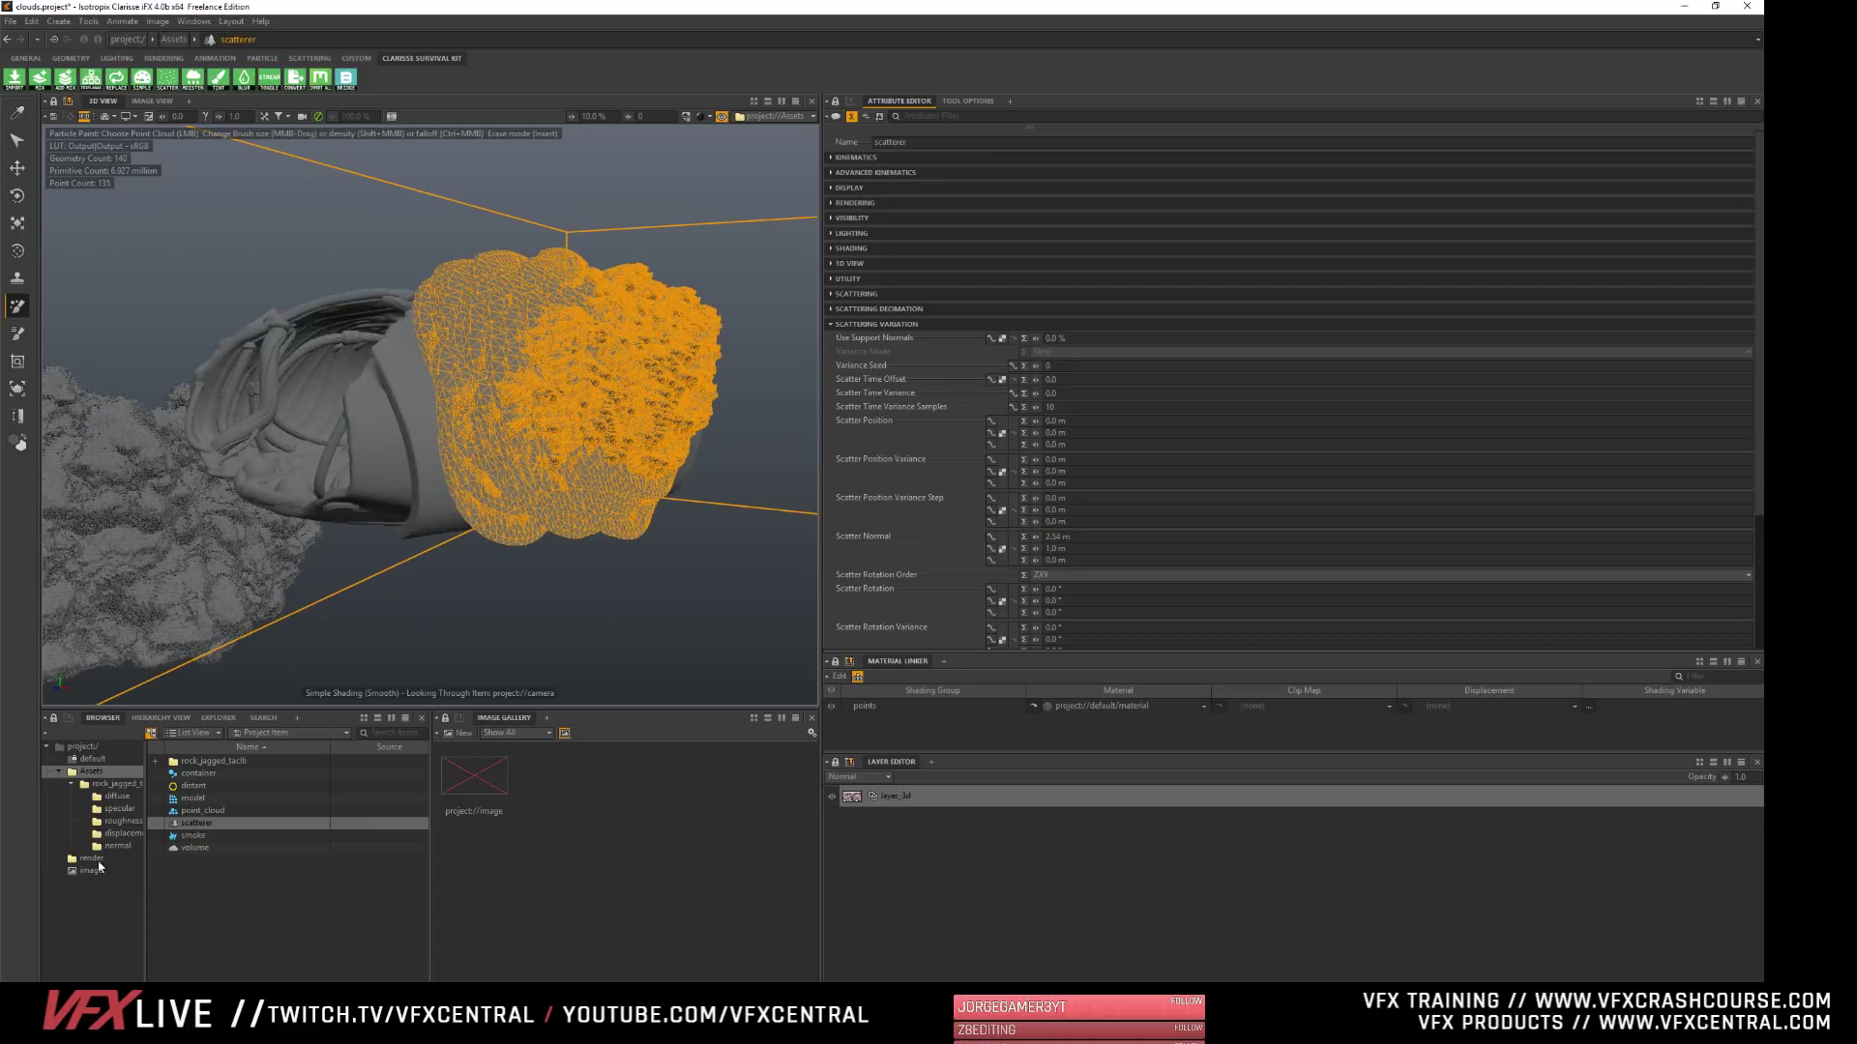
- Scale the jagged rock's LOD0 mesh down uniformly to about 3 and inspect the scattered rocks up close on the shell
{"action": "double_click", "coordinate": [208, 761]}
{"action": "left_click", "coordinate": [201, 860]}
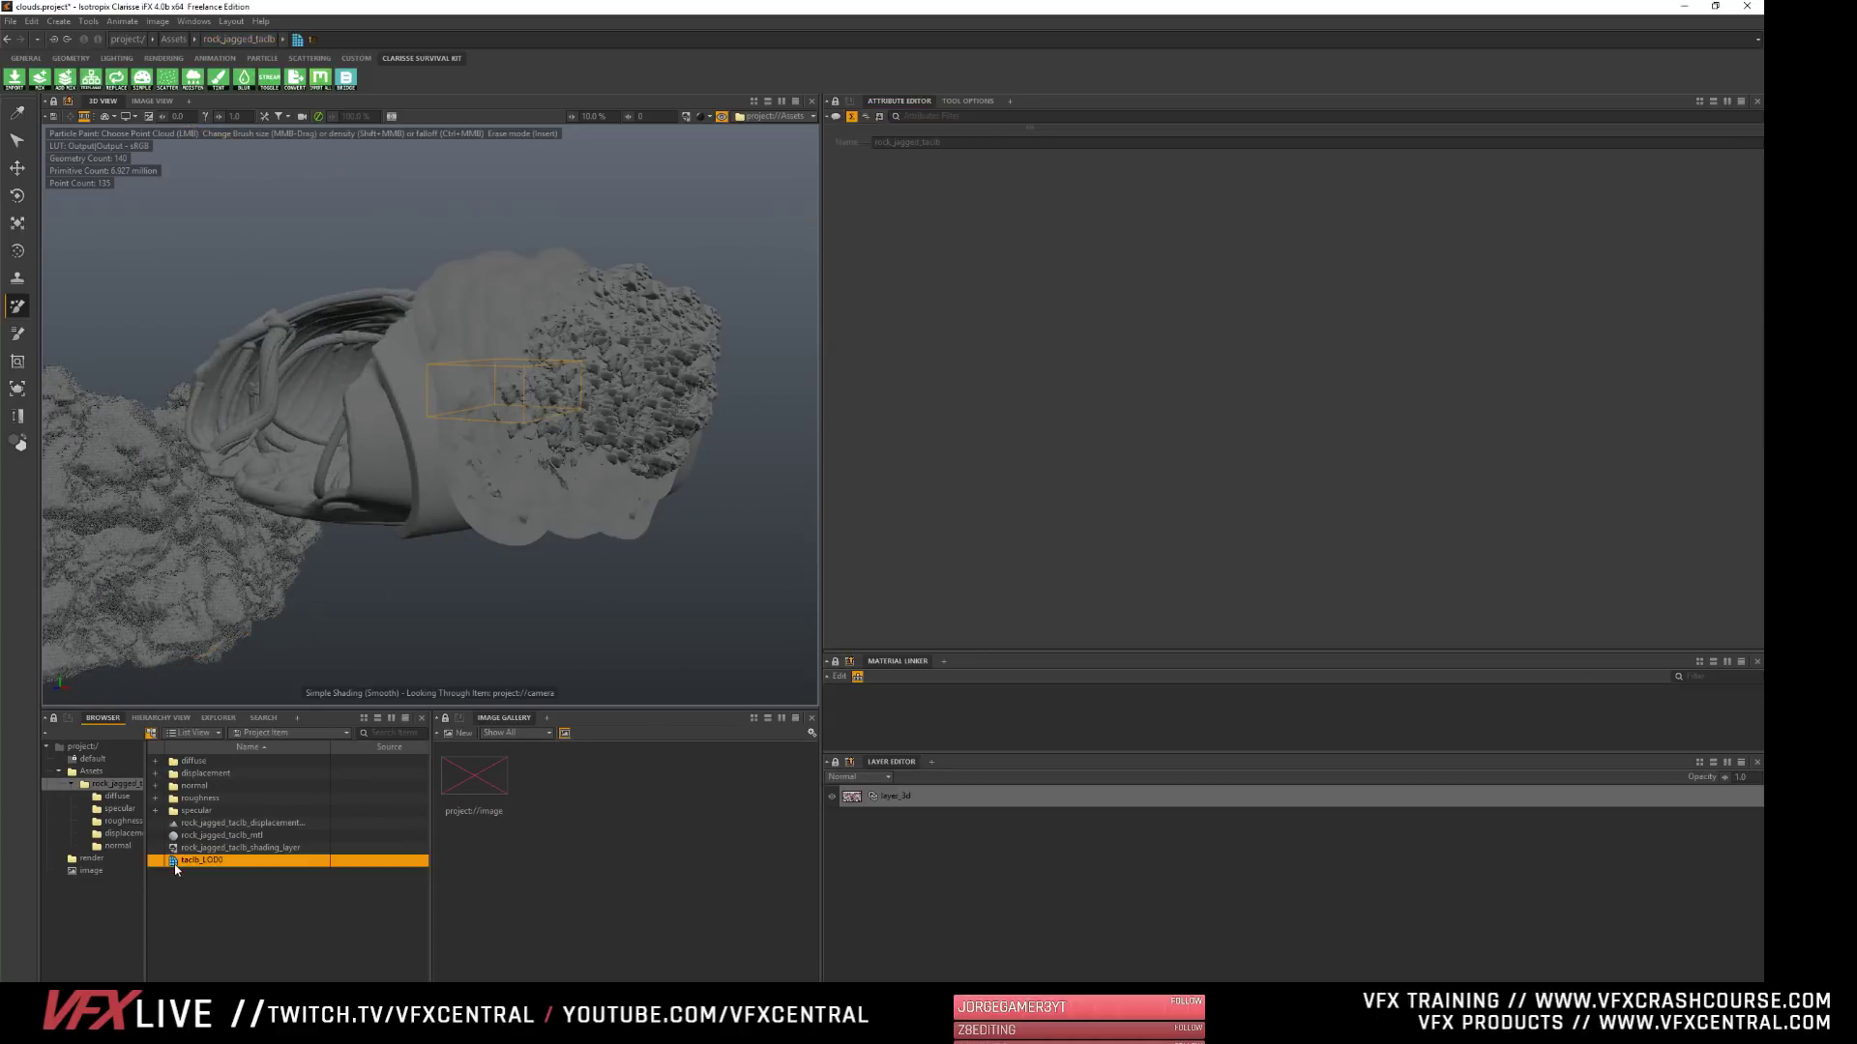
{"action": "left_click", "coordinate": [853, 156]}
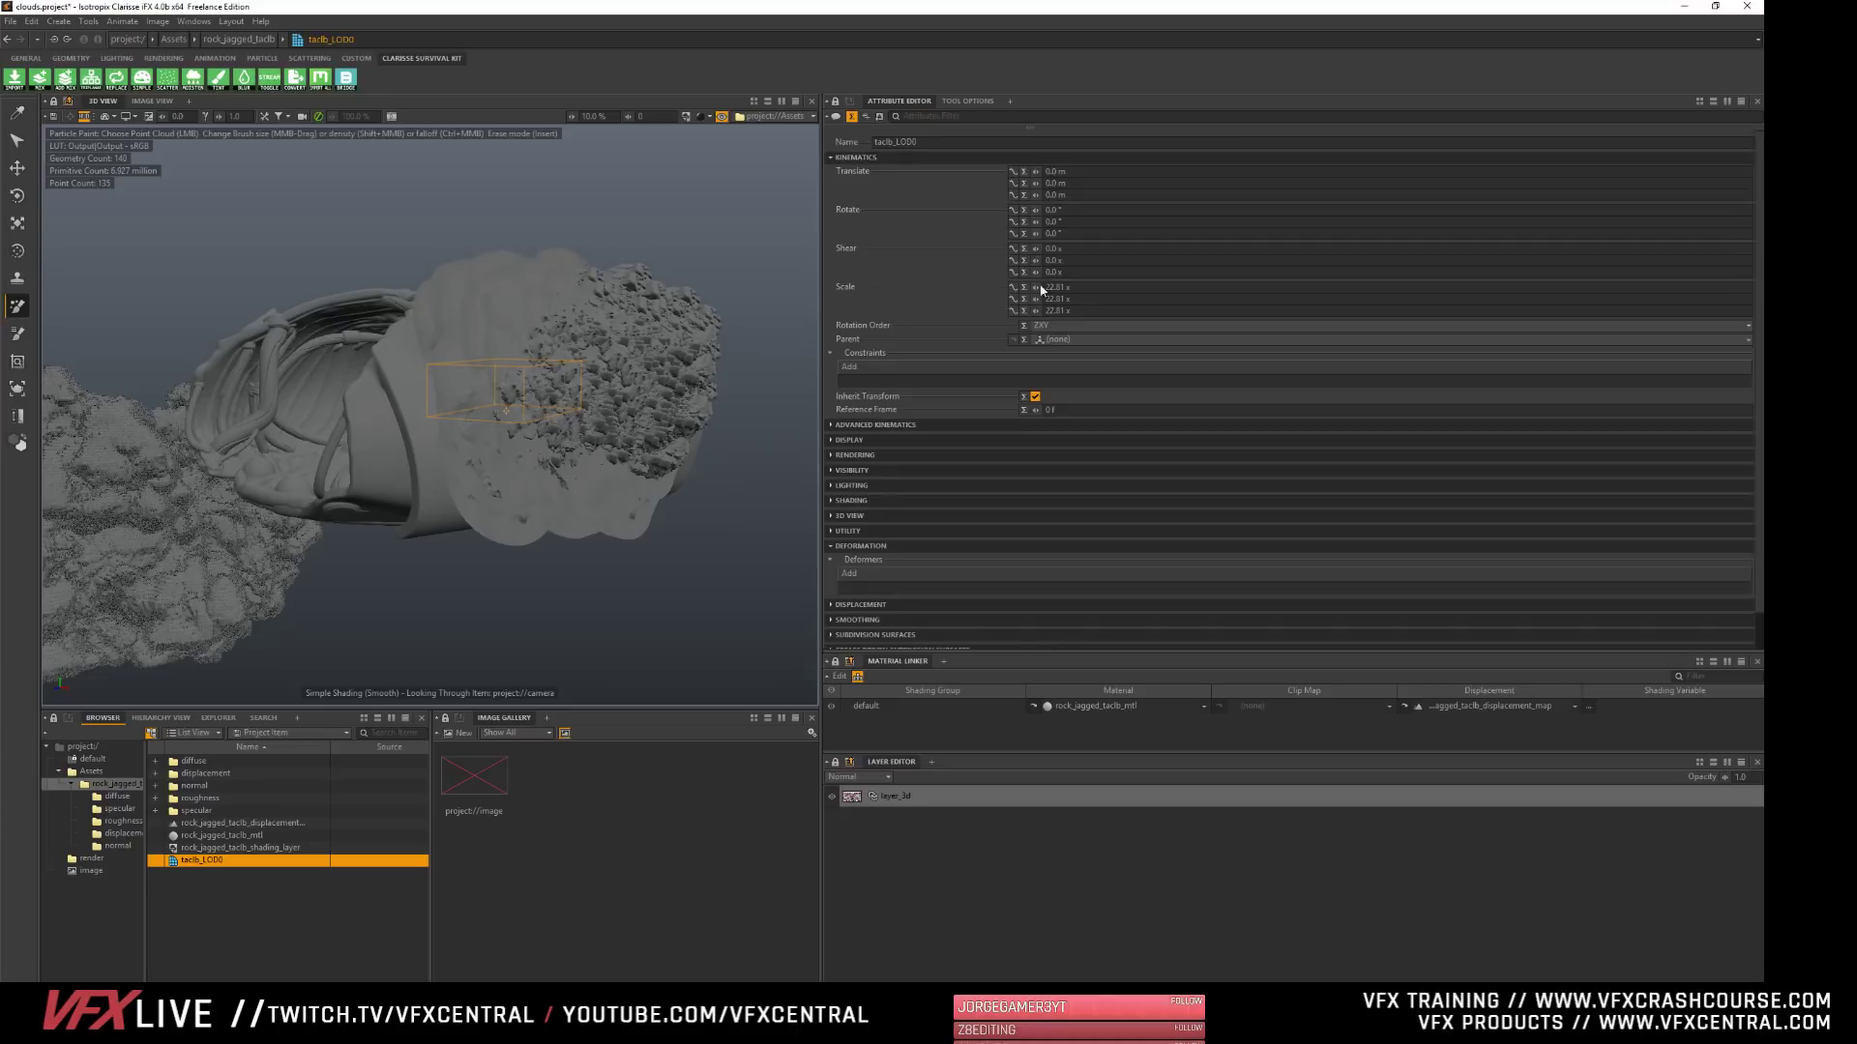
{"action": "left_click_drag", "start_coordinate": [1037, 290], "coordinate": [913, 290]}
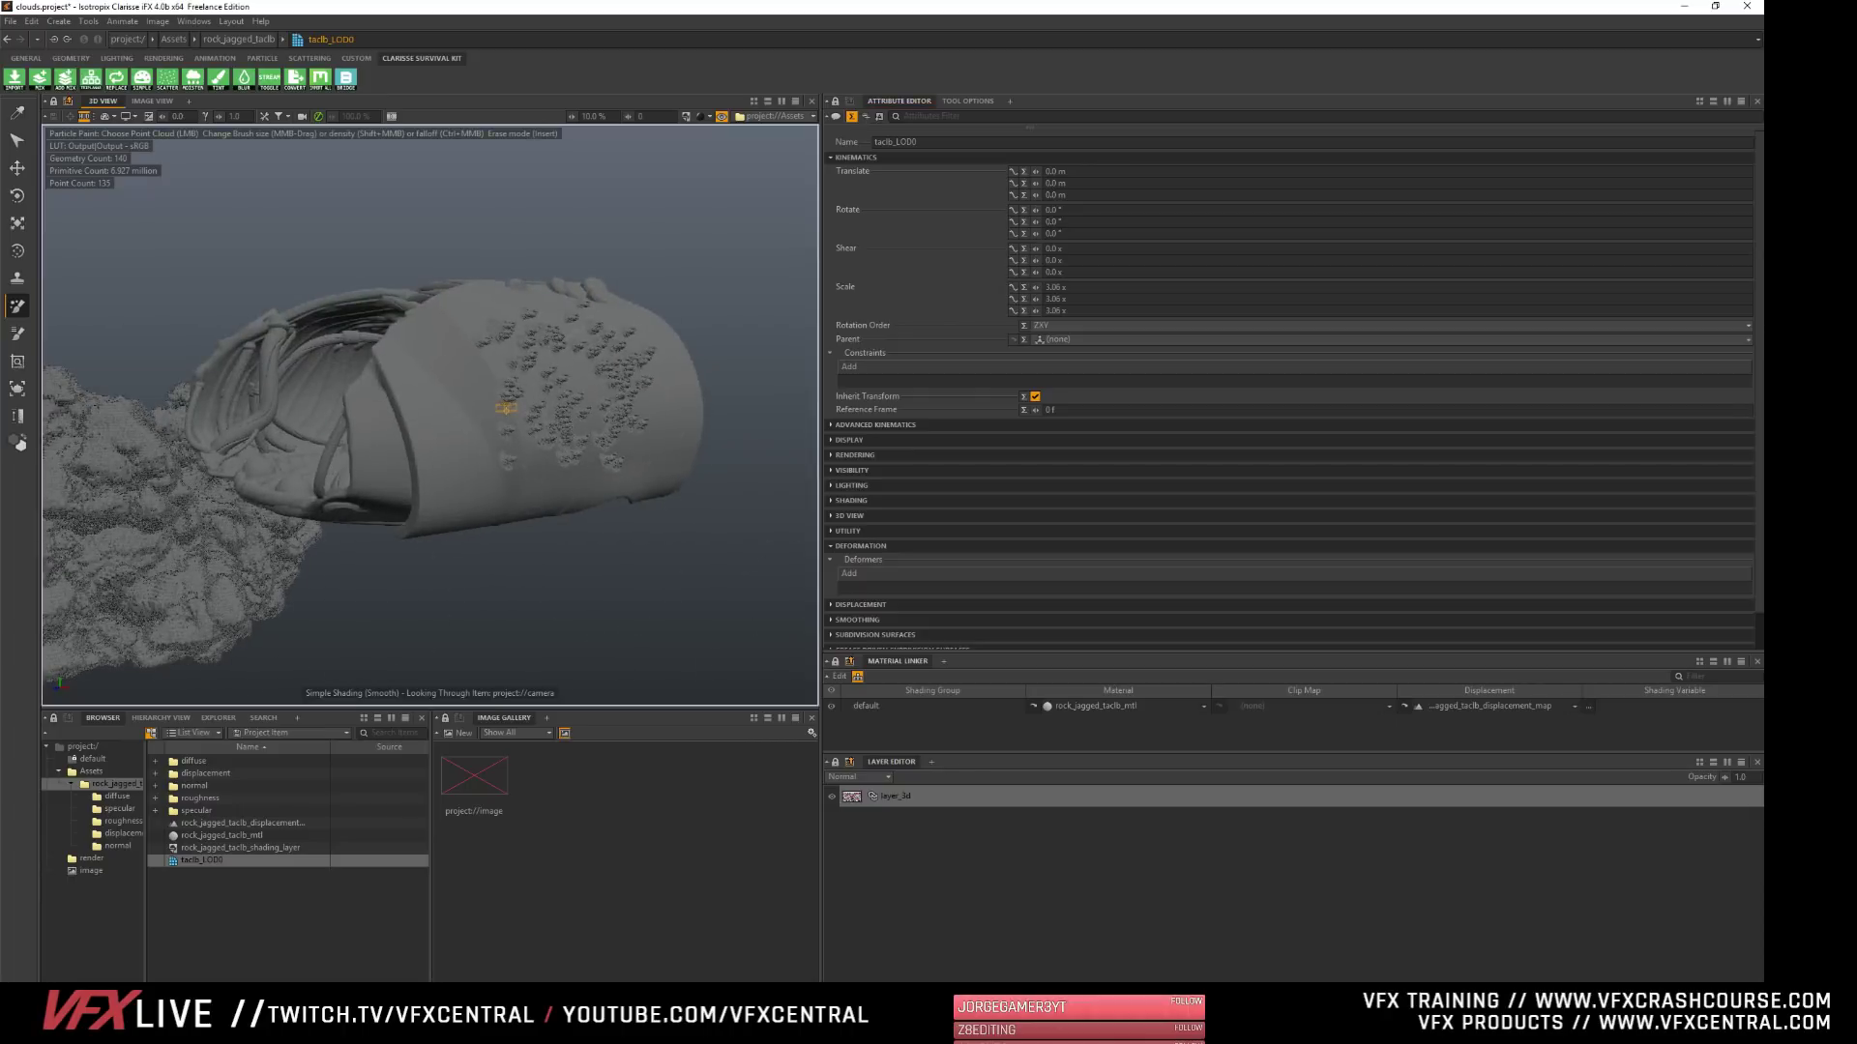
{"action": "left_click_drag", "start_coordinate": [320, 613], "coordinate": [159, 605], "text": "alt"}
{"action": "right_click_drag", "start_coordinate": [508, 413], "coordinate": [552, 407], "text": "alt"}
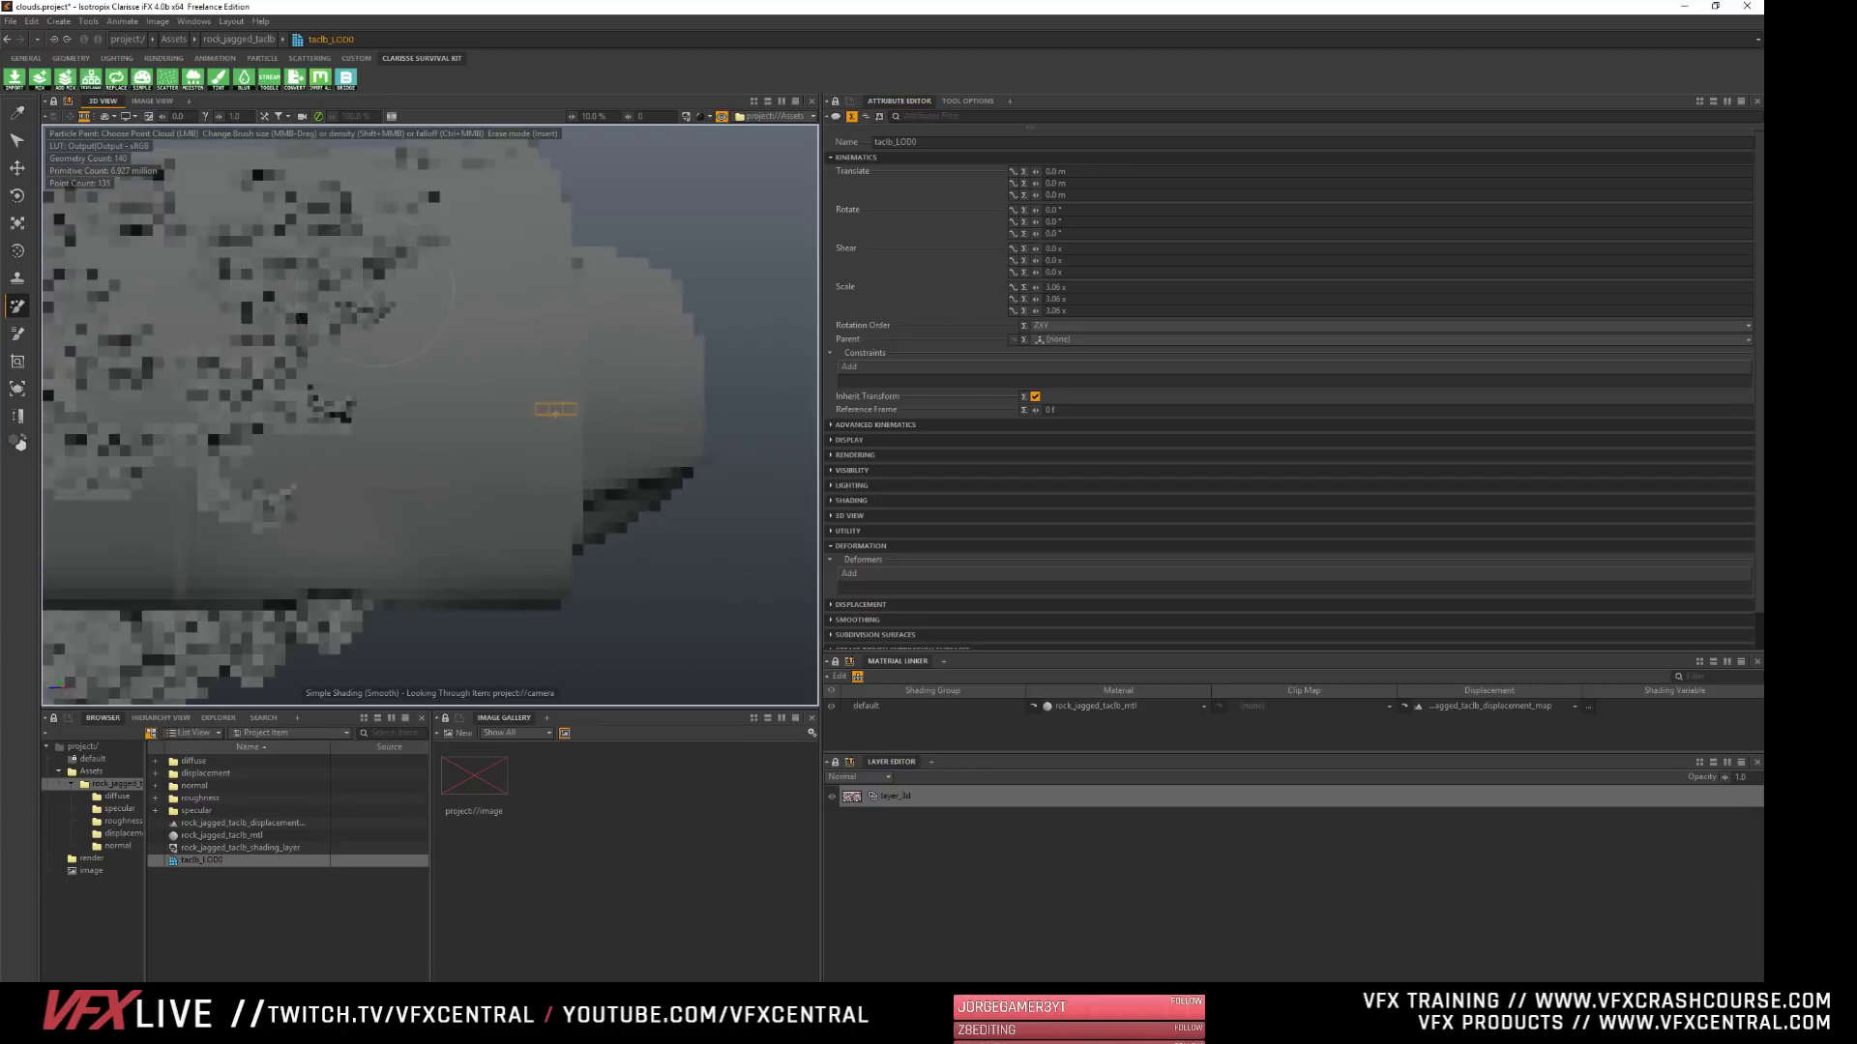
{"action": "middle_click_drag", "start_coordinate": [553, 407], "coordinate": [740, 473], "text": "alt"}
{"action": "middle_click_drag", "start_coordinate": [719, 556], "coordinate": [660, 532], "text": "alt"}
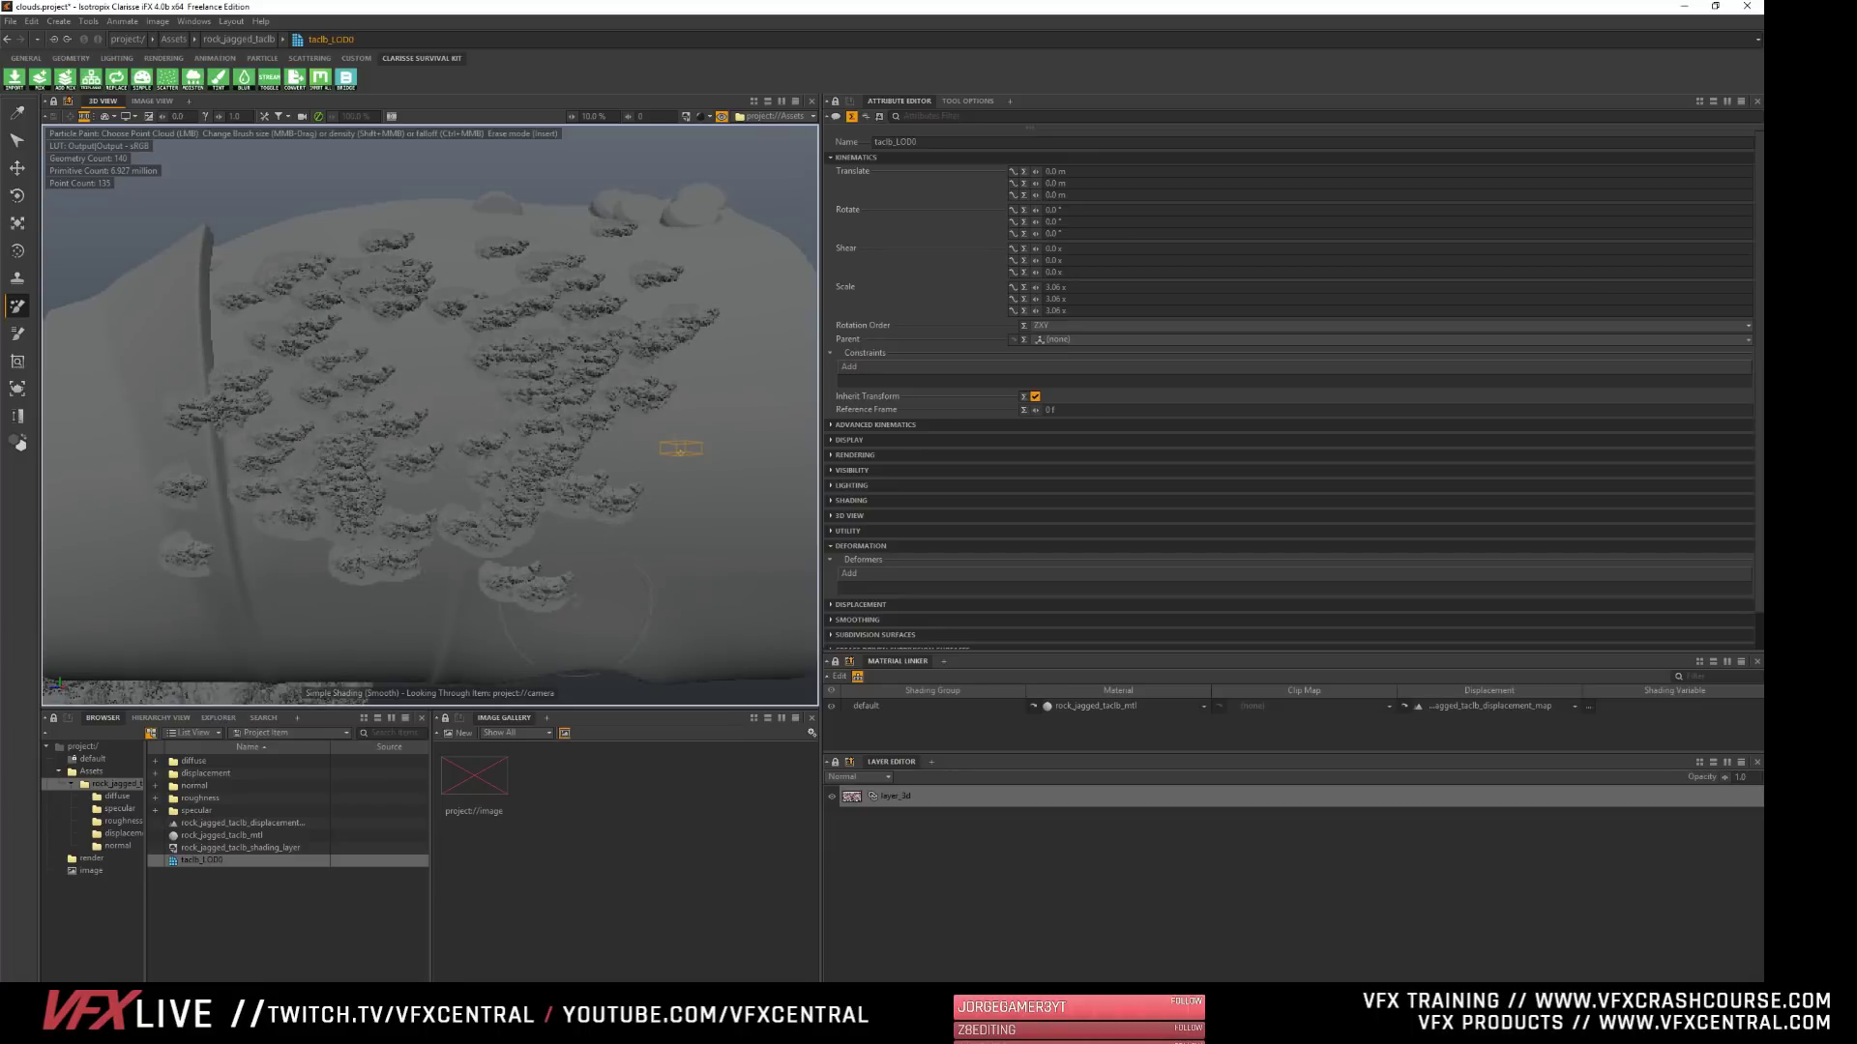
{"action": "left_click_drag", "start_coordinate": [681, 452], "coordinate": [681, 445], "text": "alt"}
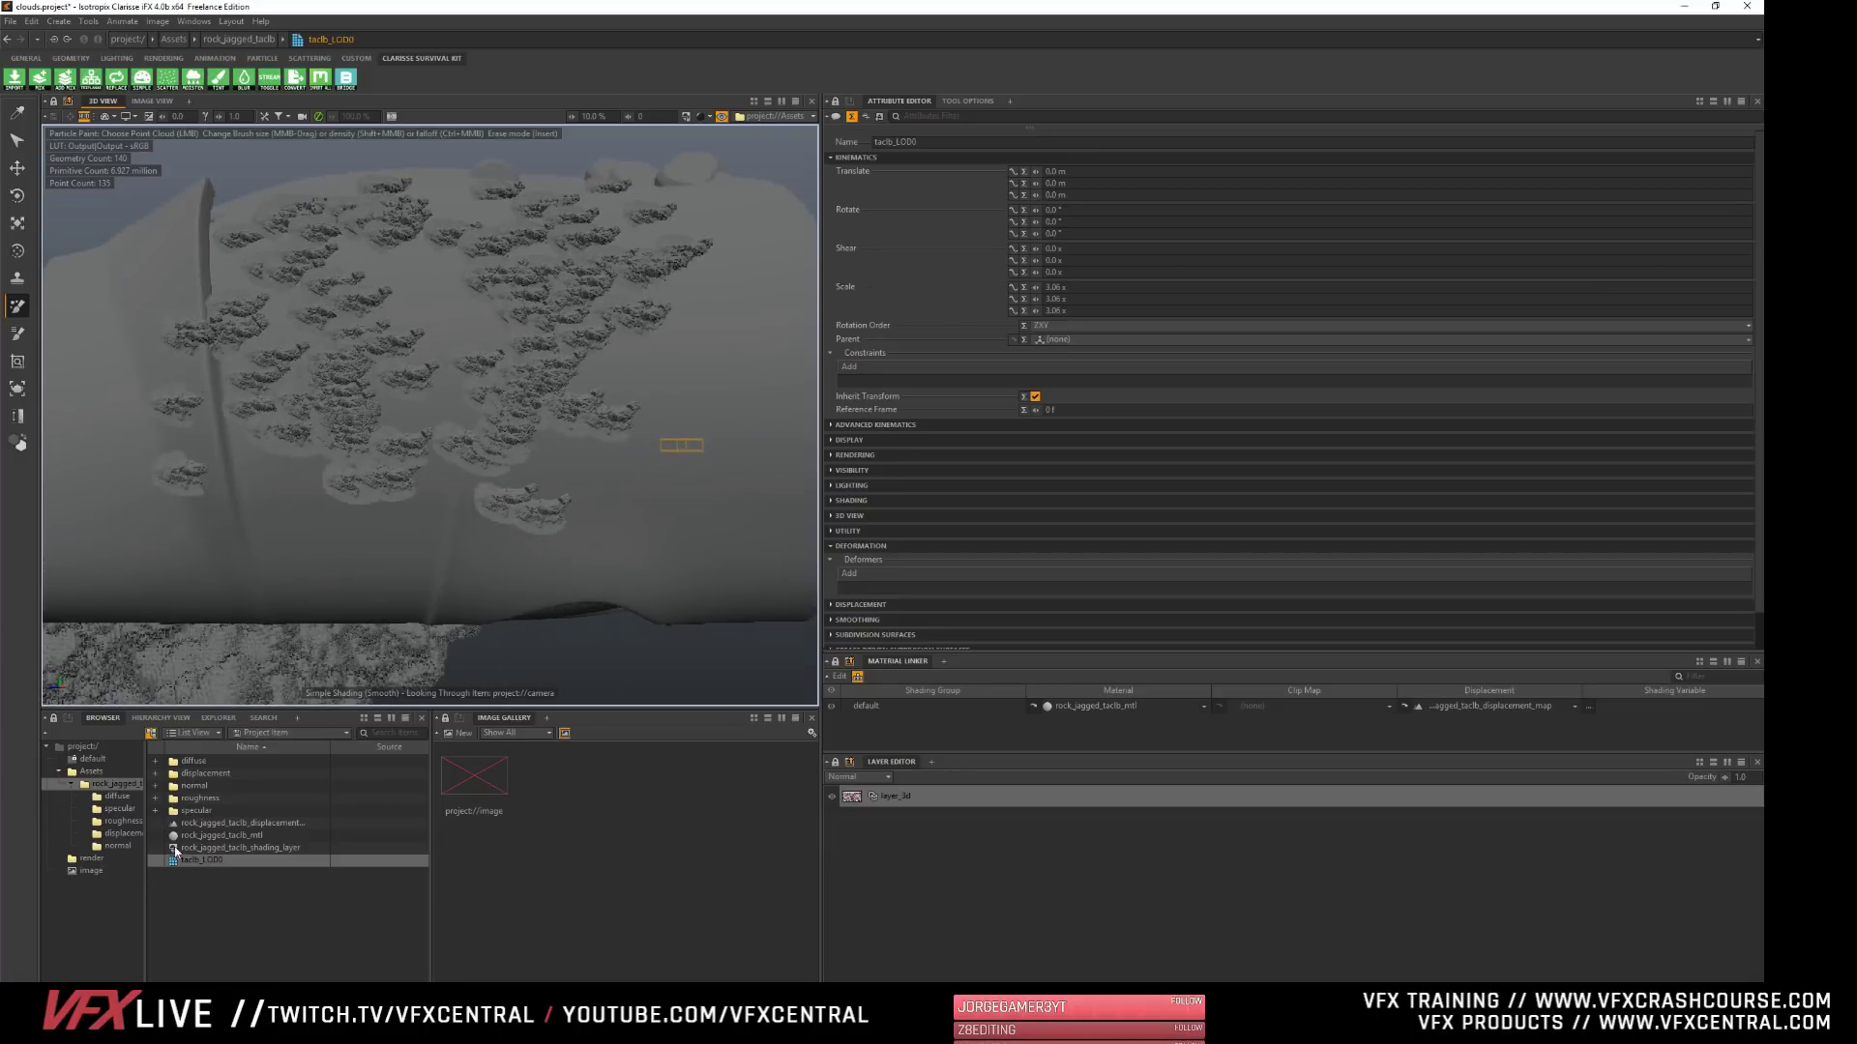
- Set the X component of the scatterer's Scatter Normal to 1.86 m and check the rocks on the shell
{"action": "left_click", "coordinate": [90, 771]}
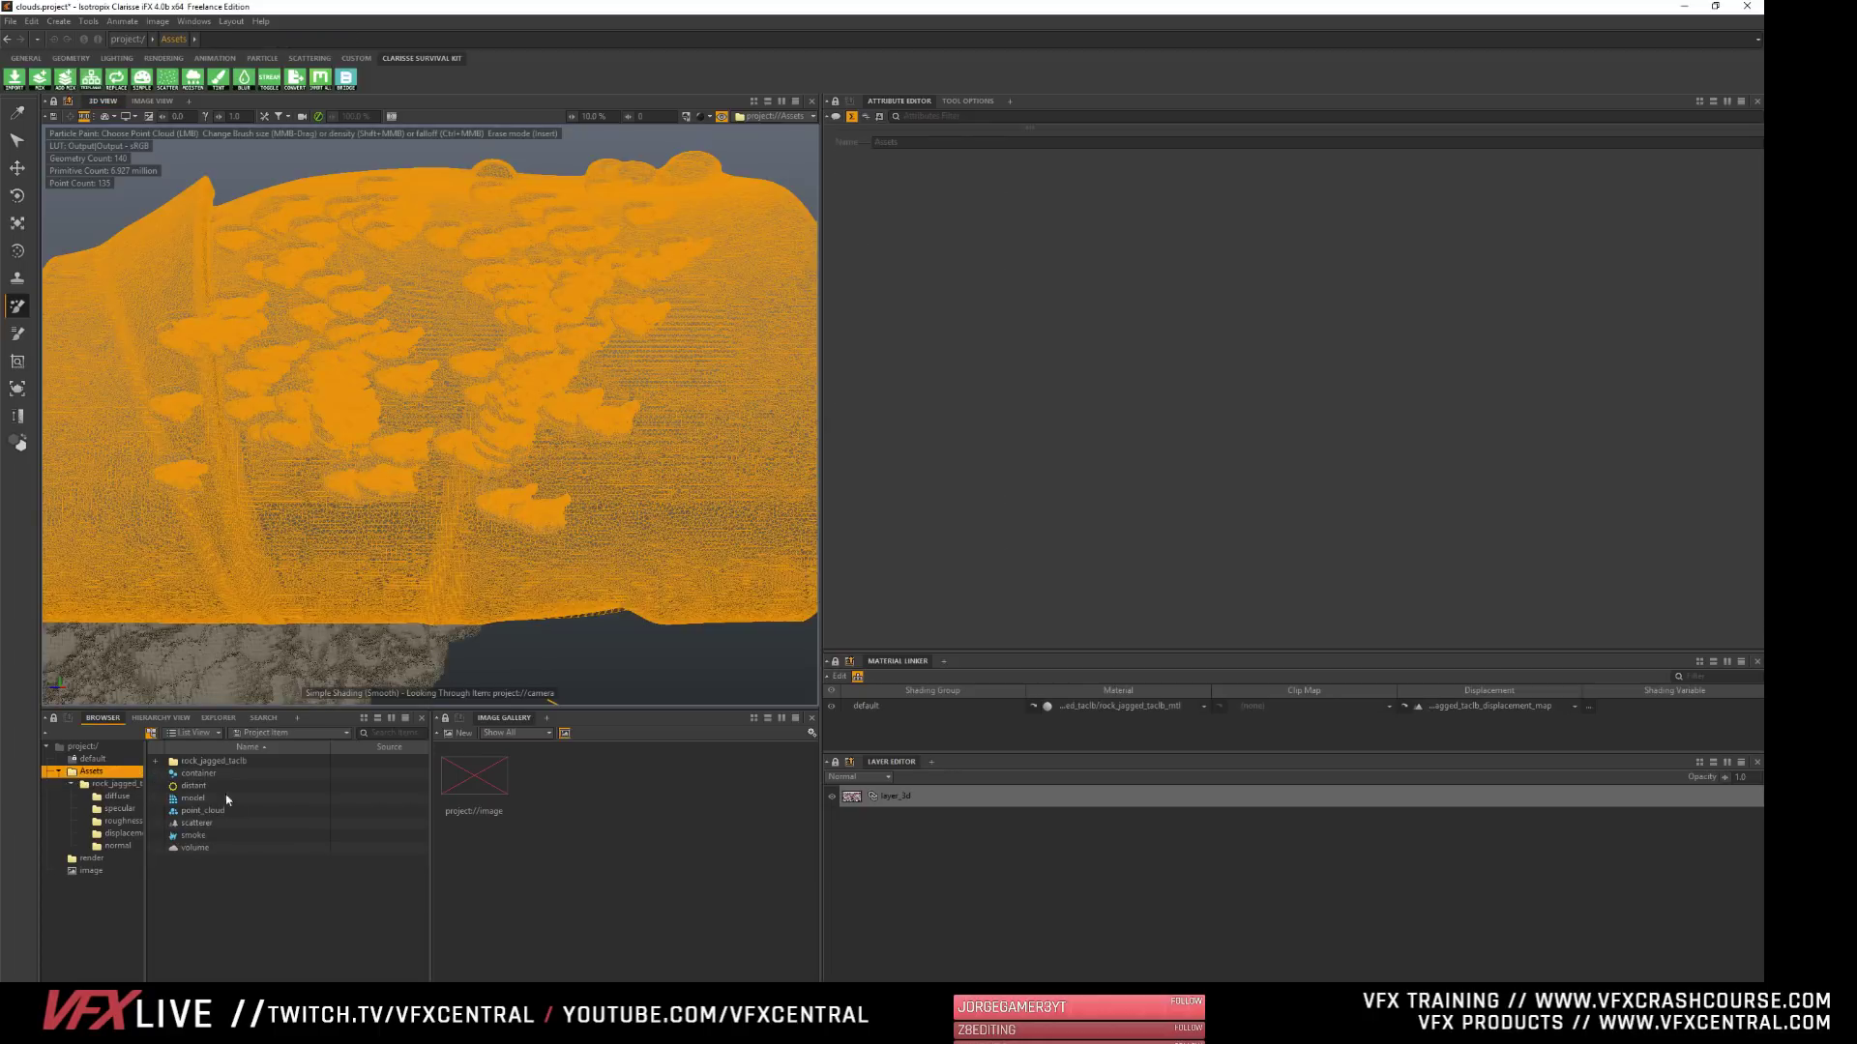
{"action": "left_click", "coordinate": [196, 822]}
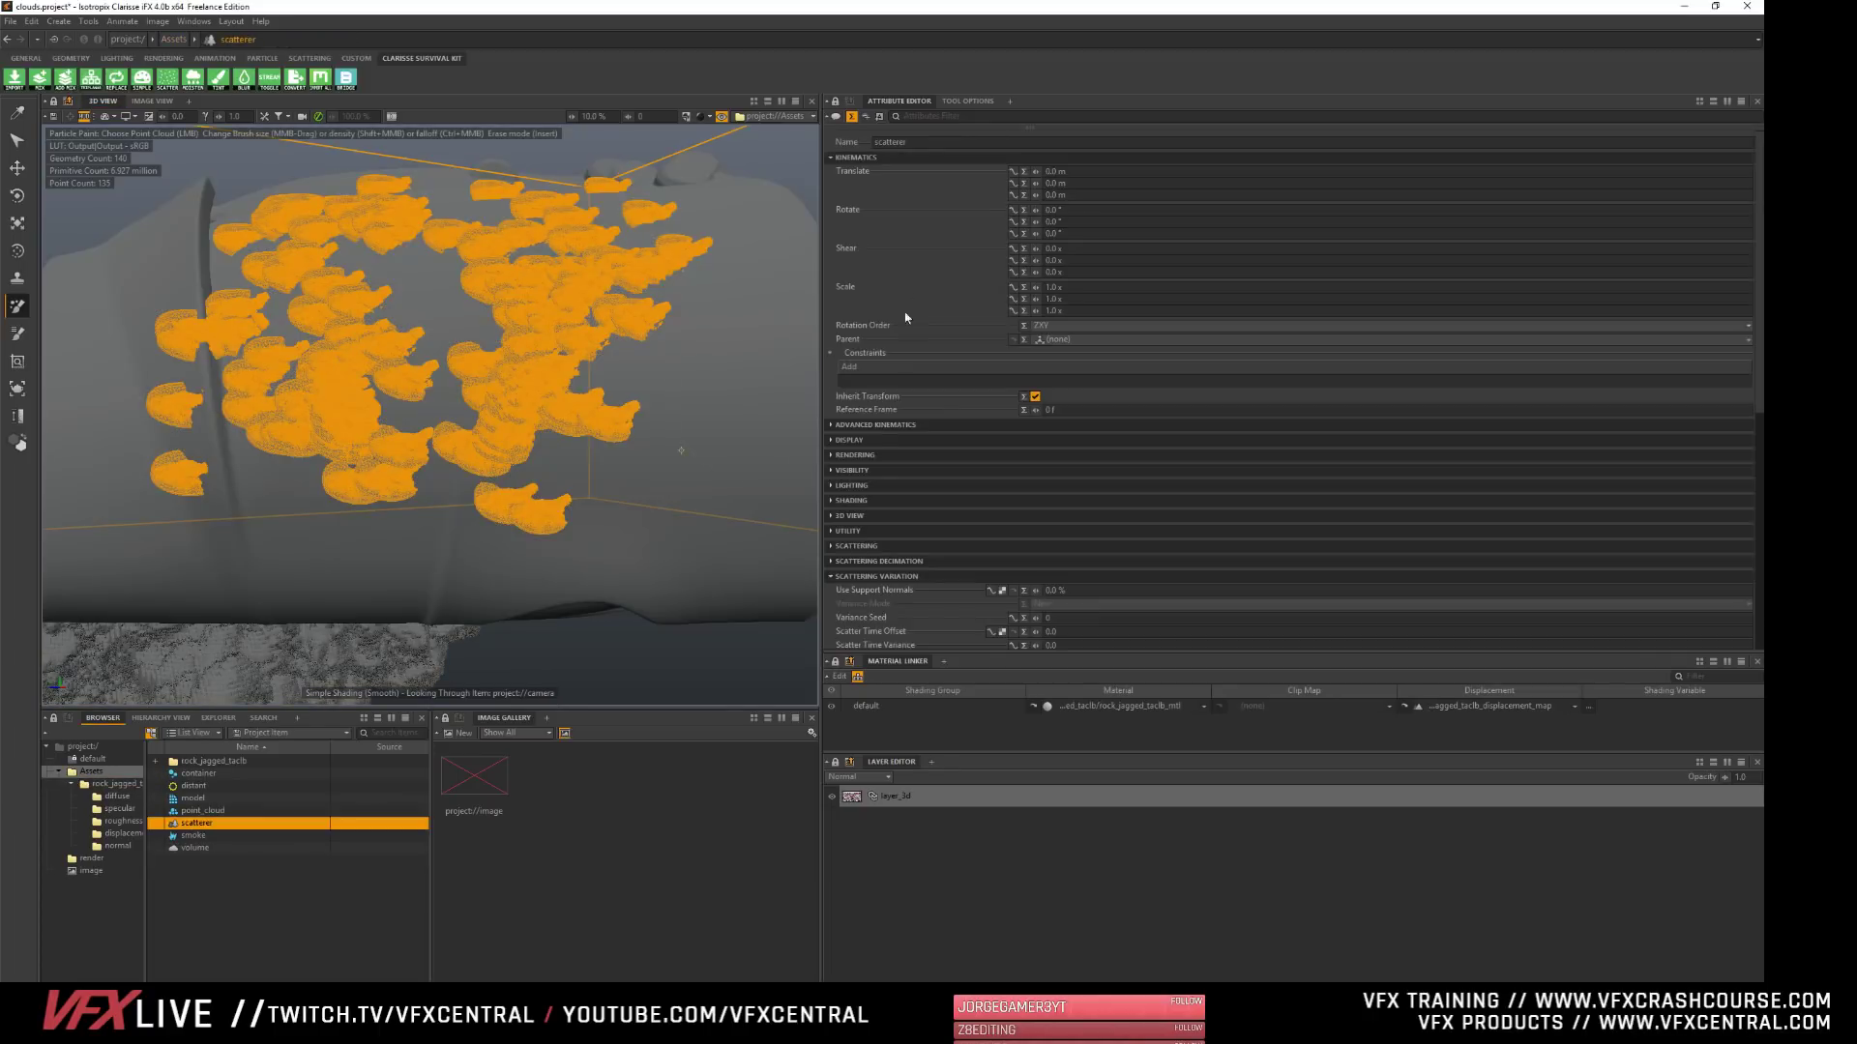
{"action": "left_click", "coordinate": [856, 157]}
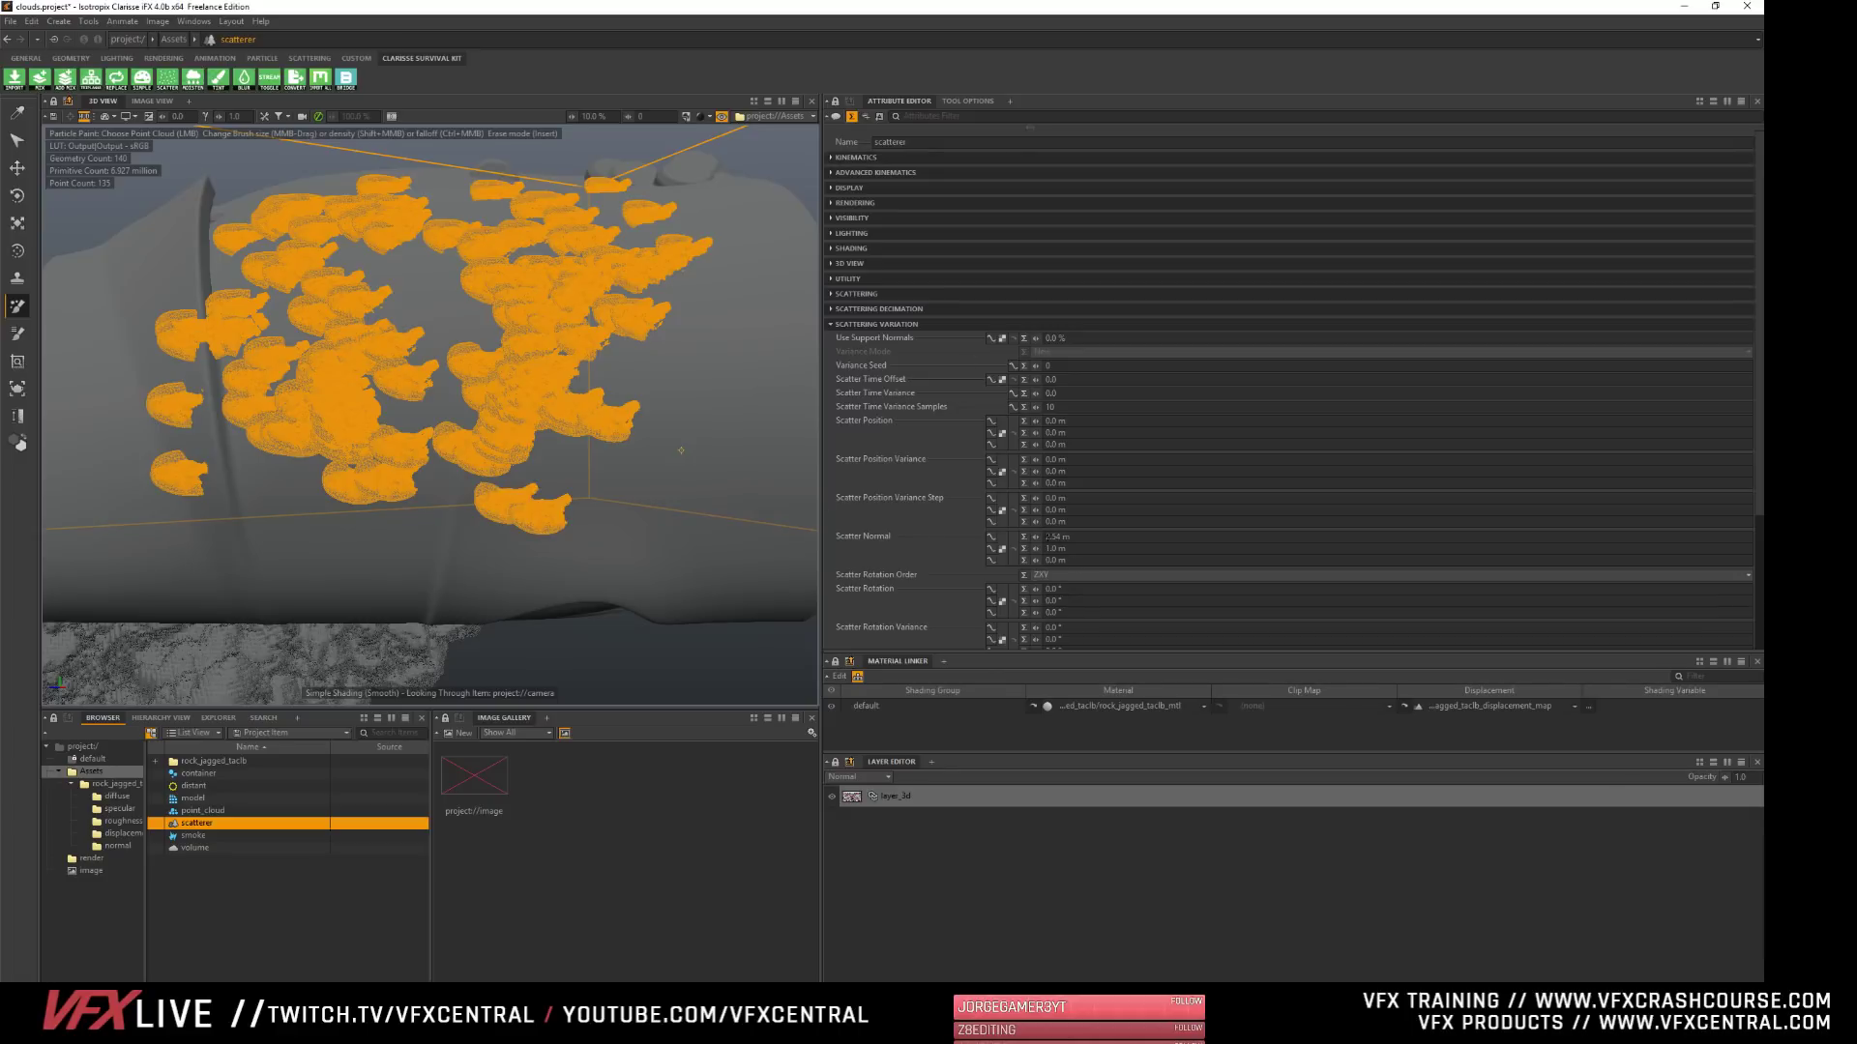
{"action": "left_click_drag", "start_coordinate": [1036, 537], "coordinate": [969, 537]}
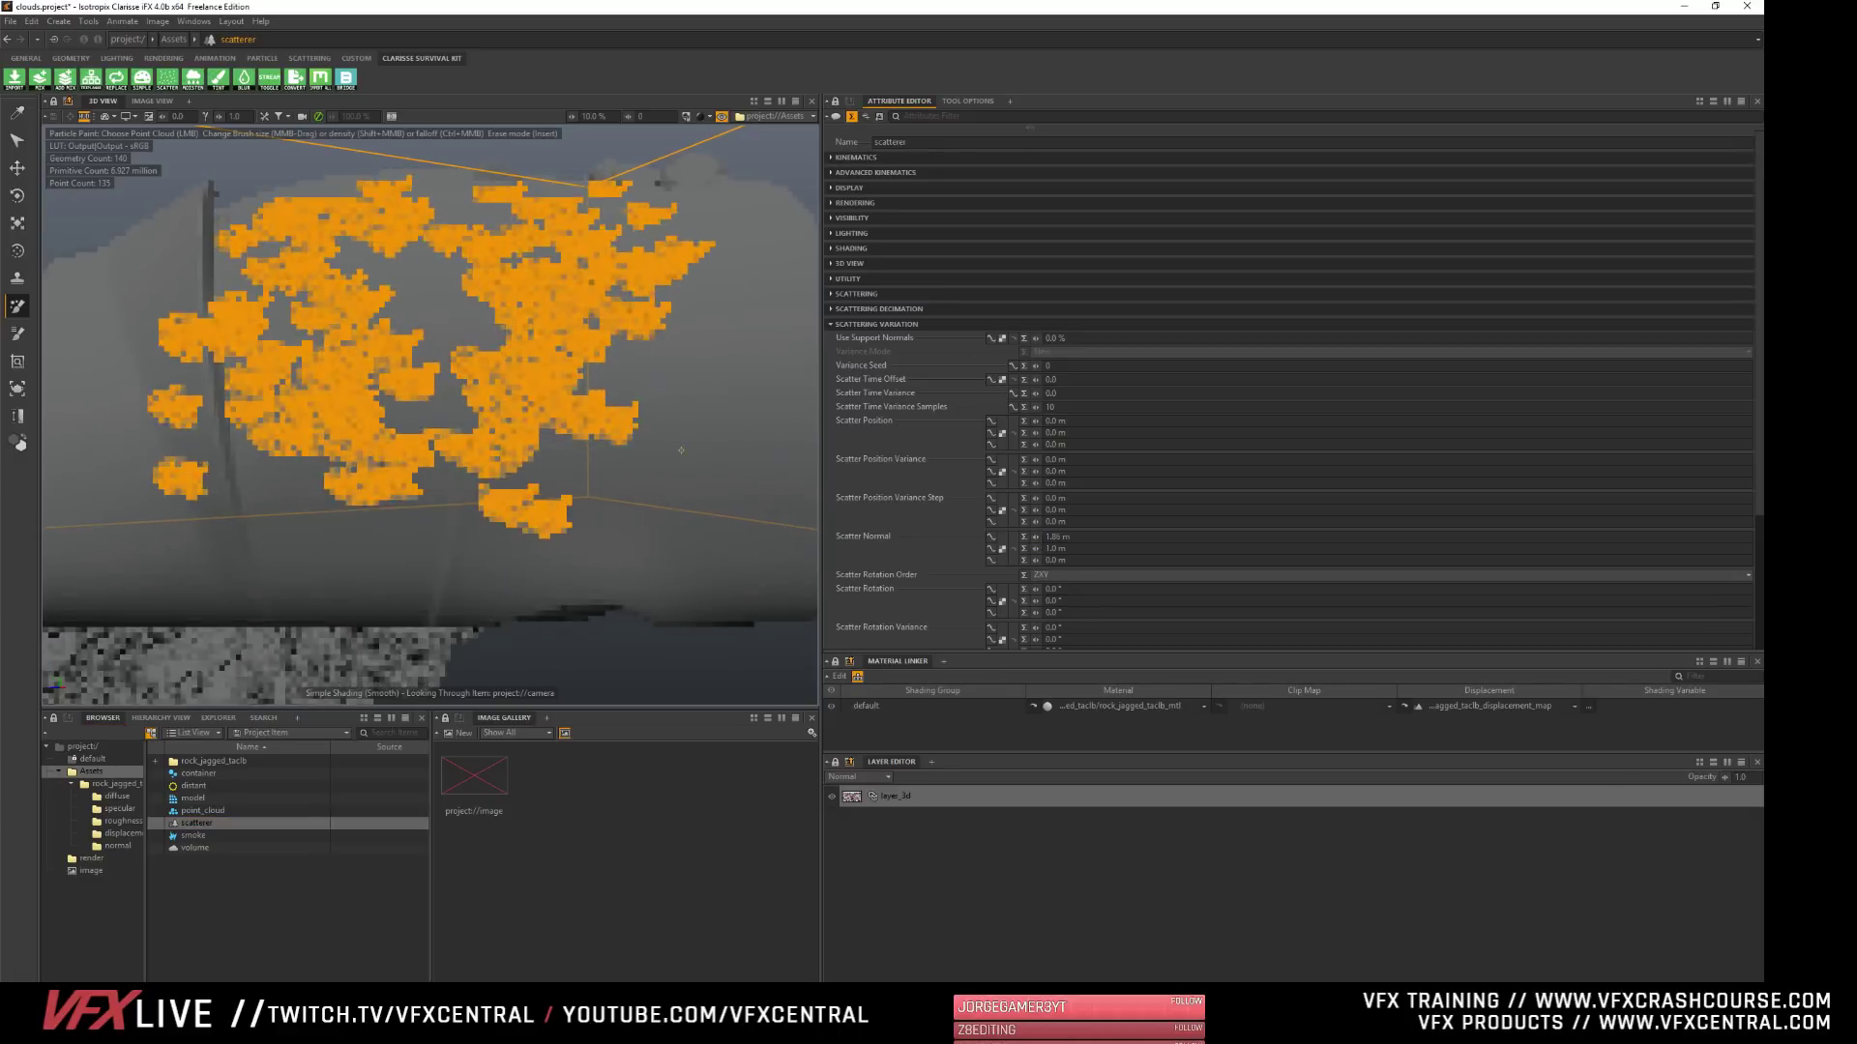
{"action": "left_click_drag", "start_coordinate": [589, 245], "coordinate": [715, 273], "text": "alt"}
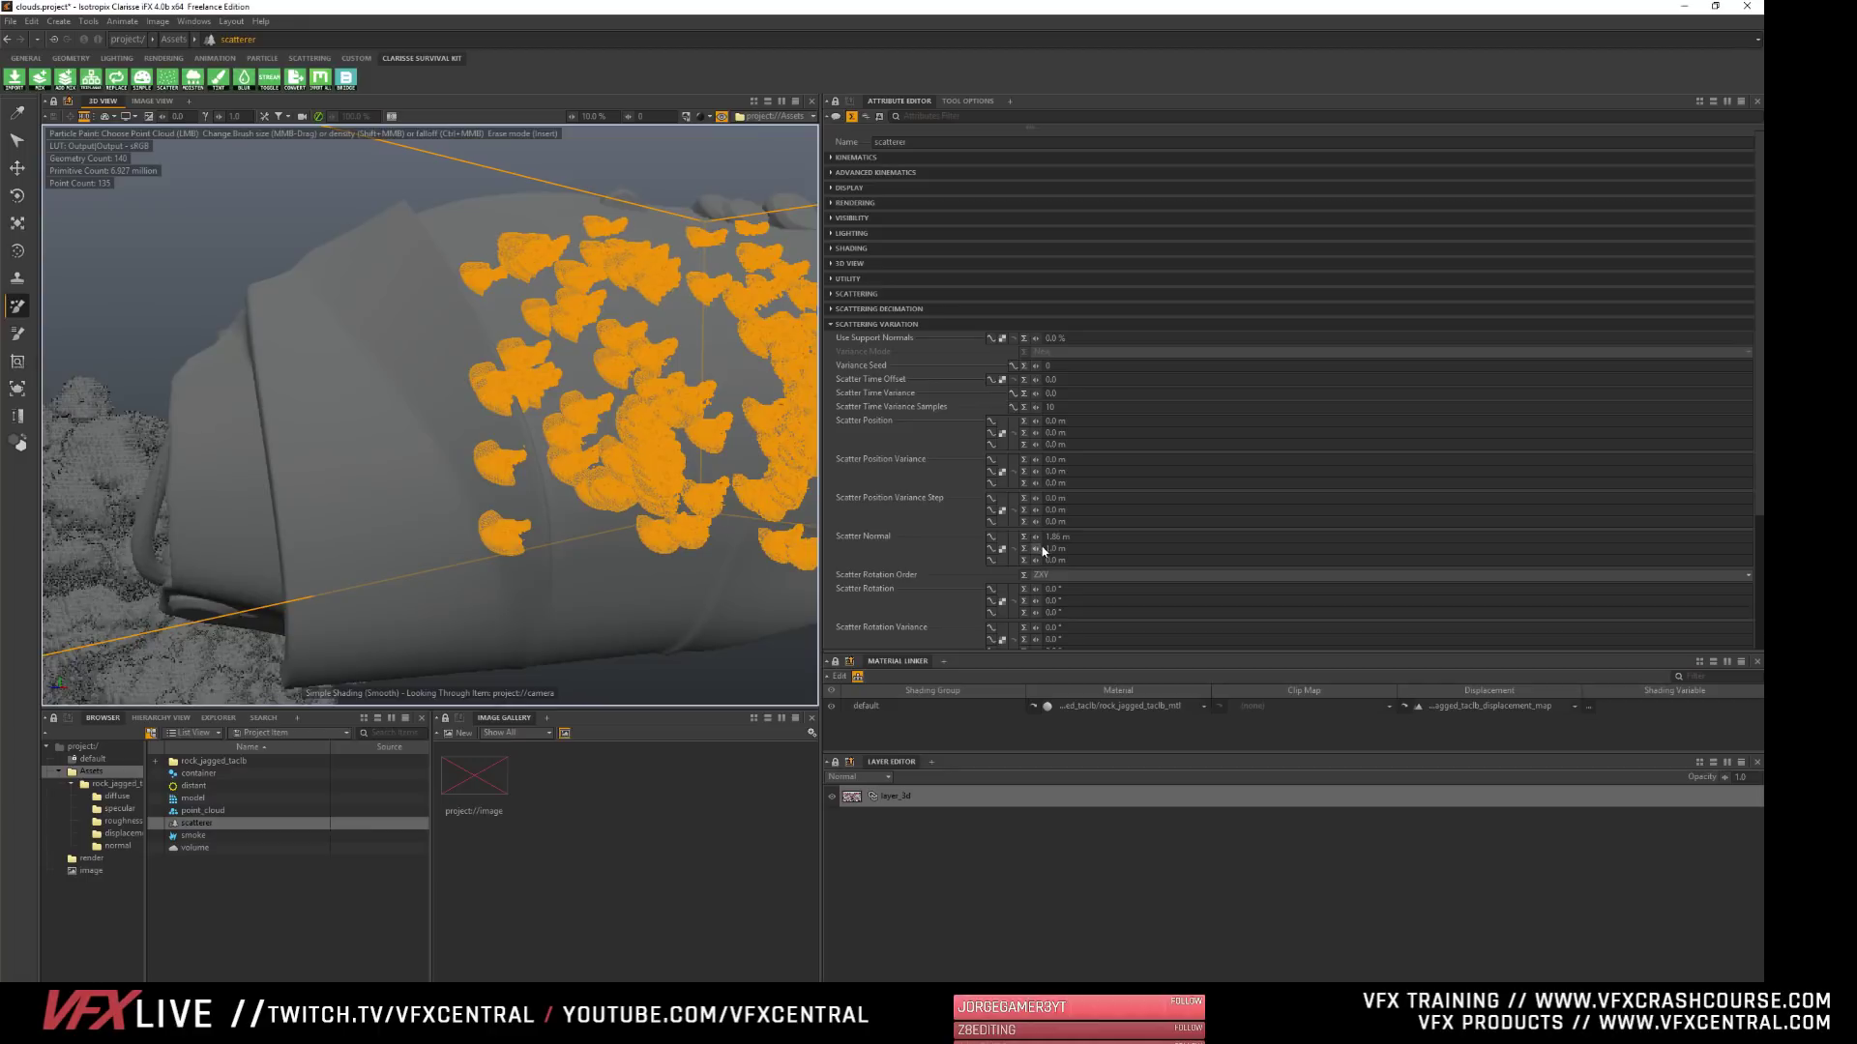
{"action": "left_click_drag", "start_coordinate": [629, 368], "coordinate": [469, 372], "text": "alt"}
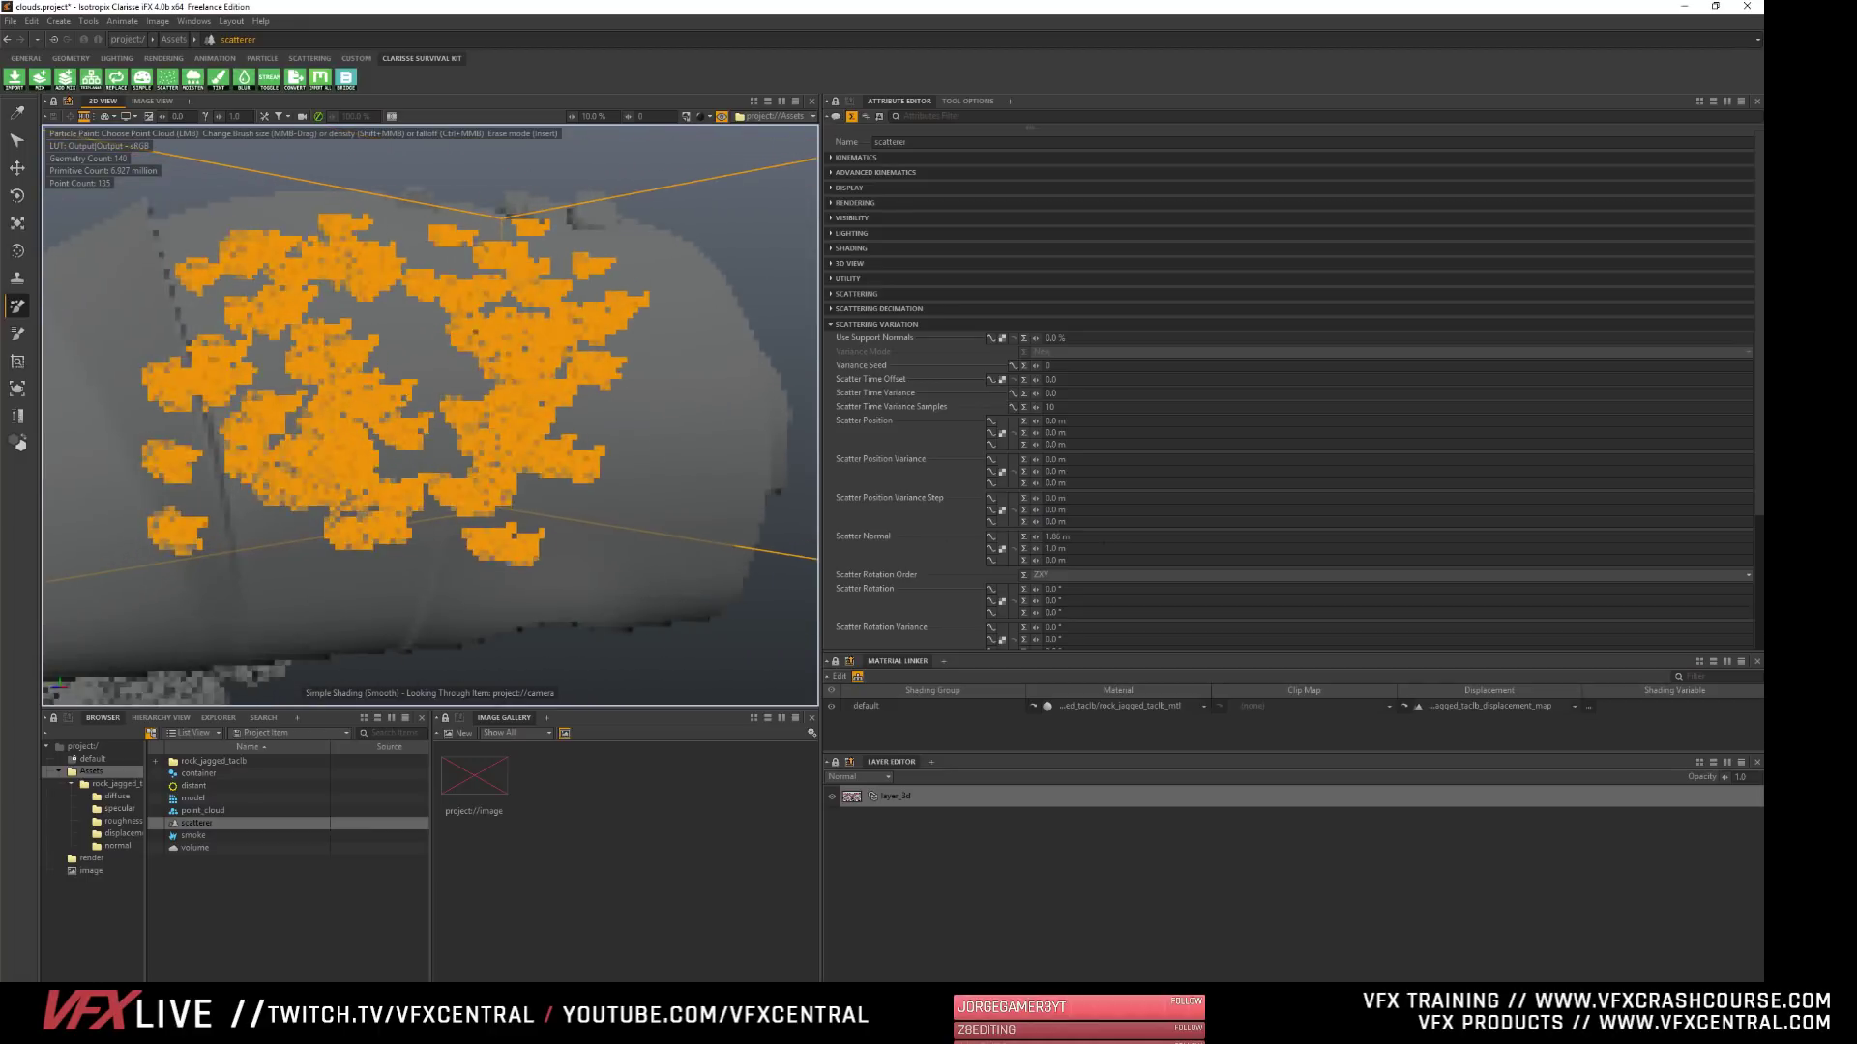
- Lower the Y component of the scatterer's Scatter Normal to about -2.9 dm and inspect the rock orientation up close
{"action": "left_click_drag", "start_coordinate": [1035, 548], "coordinate": [910, 548]}
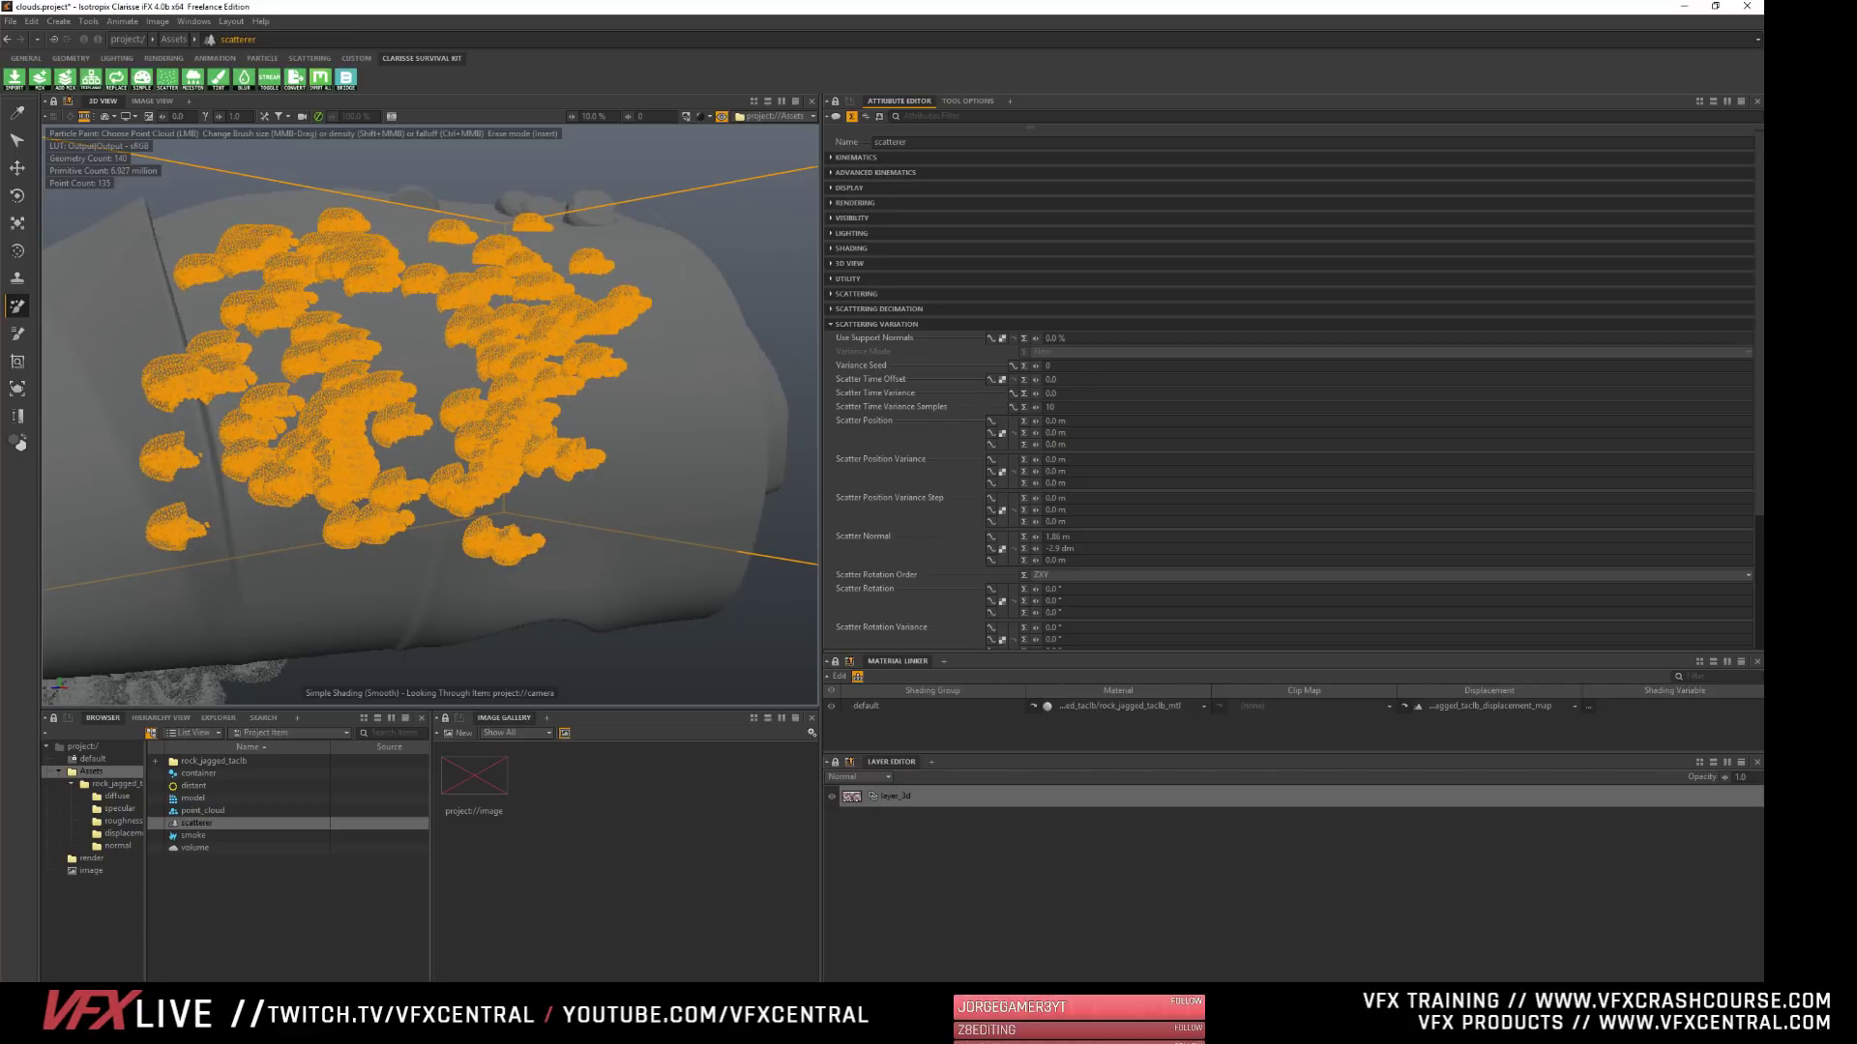
{"action": "left_click", "coordinate": [14, 141]}
{"action": "left_click", "coordinate": [667, 269]}
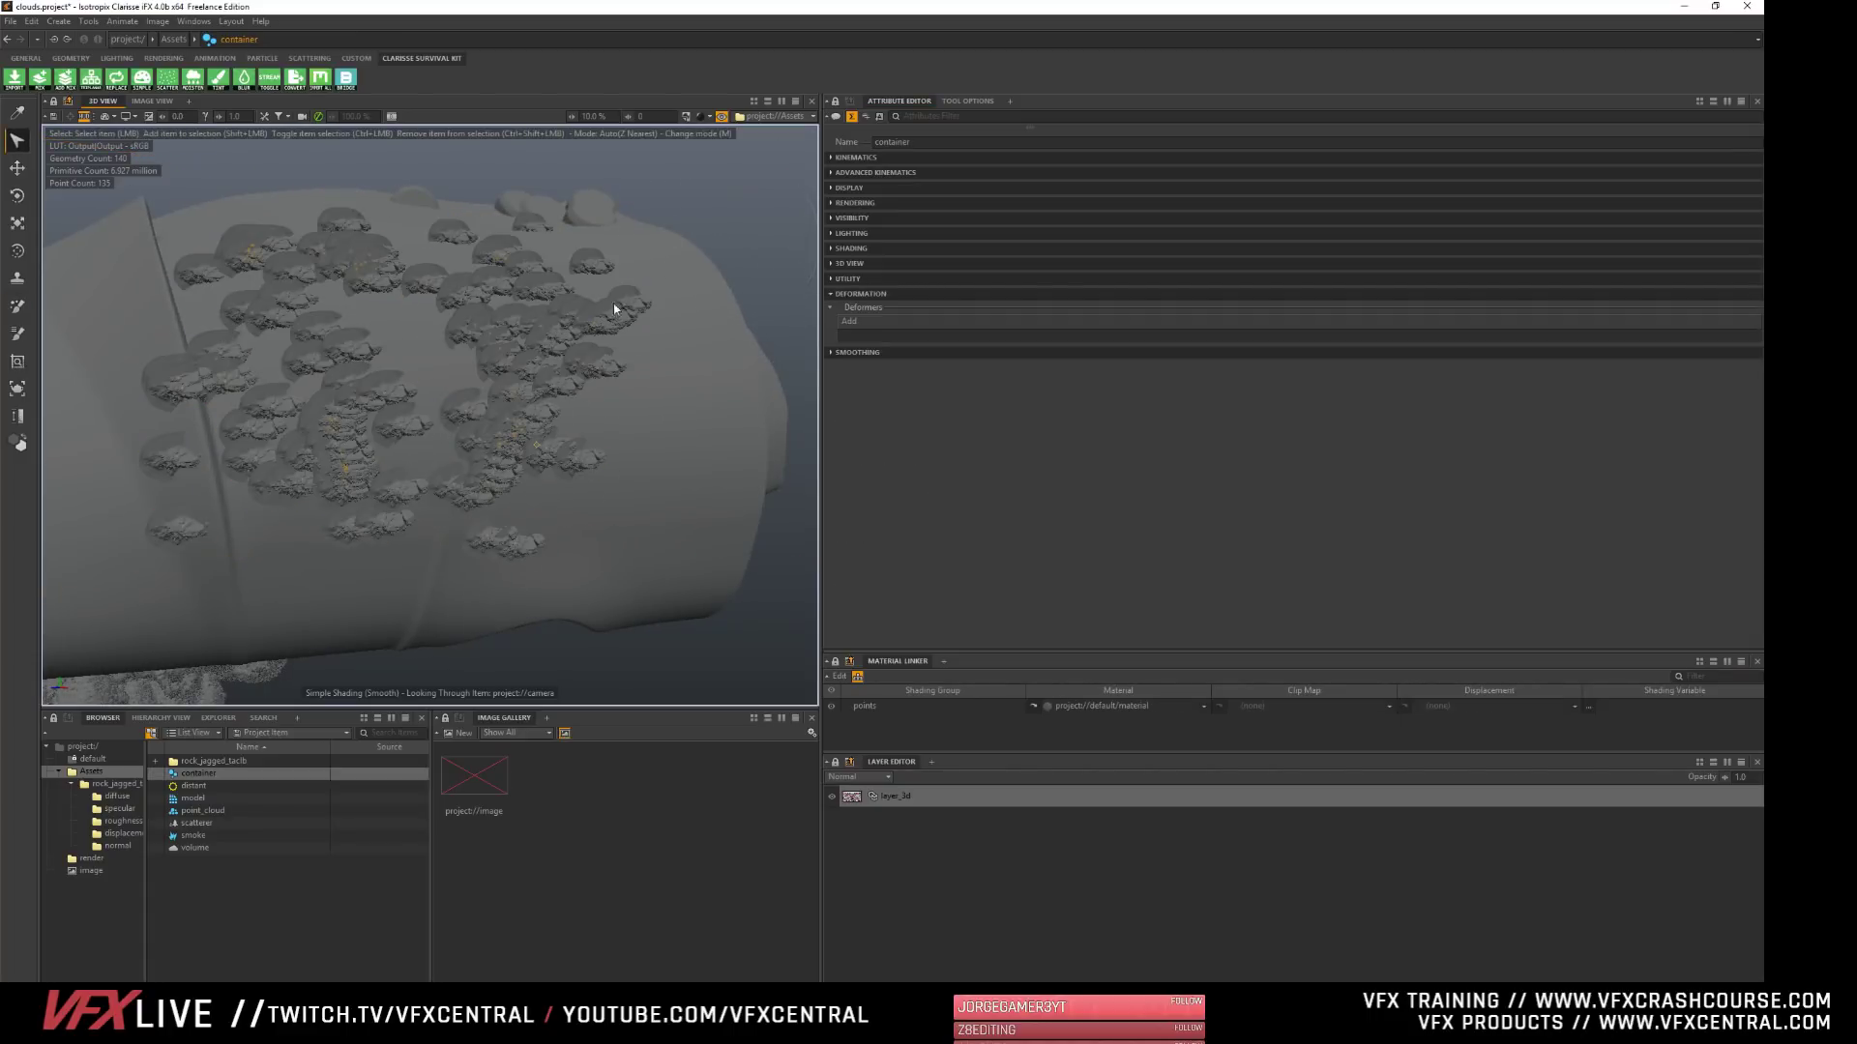
{"action": "scroll", "coordinate": [466, 426], "scroll_direction": "down", "scroll_amount": 5}
{"action": "scroll", "coordinate": [459, 426], "scroll_direction": "up", "scroll_amount": 10}
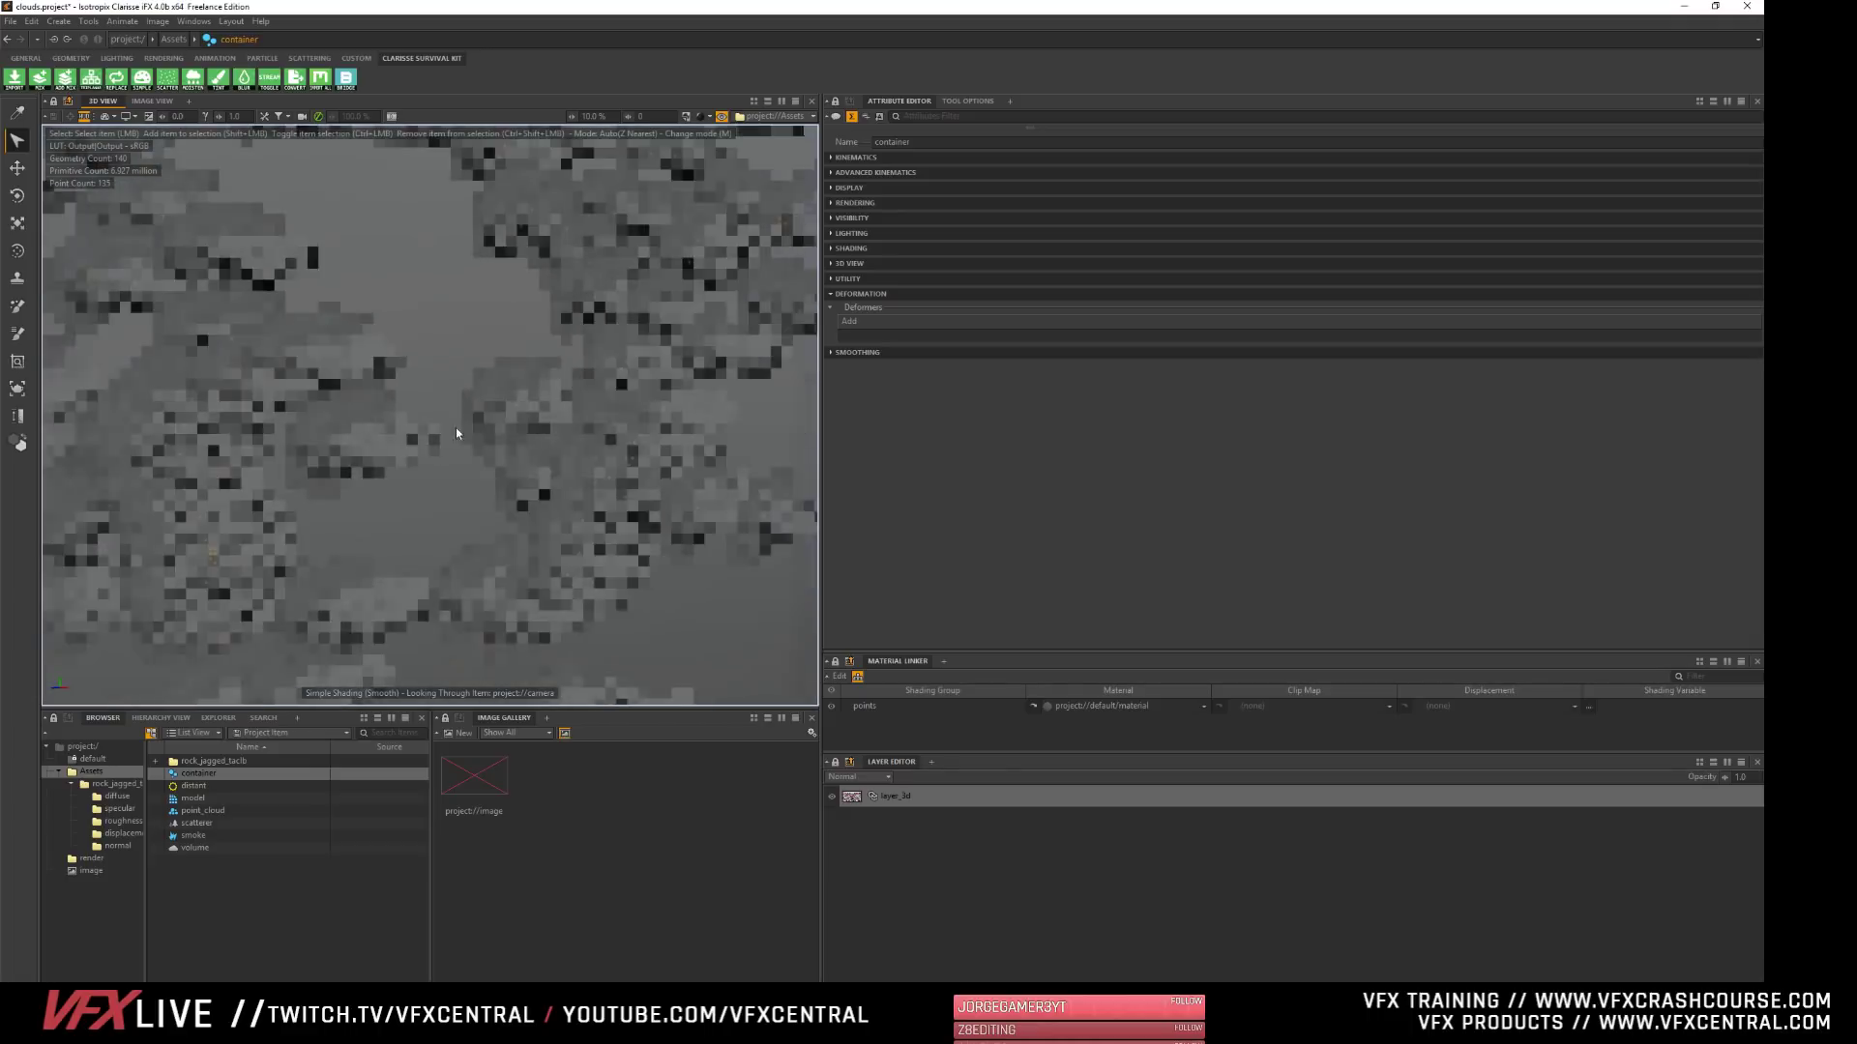
{"action": "left_click_drag", "start_coordinate": [527, 458], "coordinate": [439, 379], "text": "alt"}
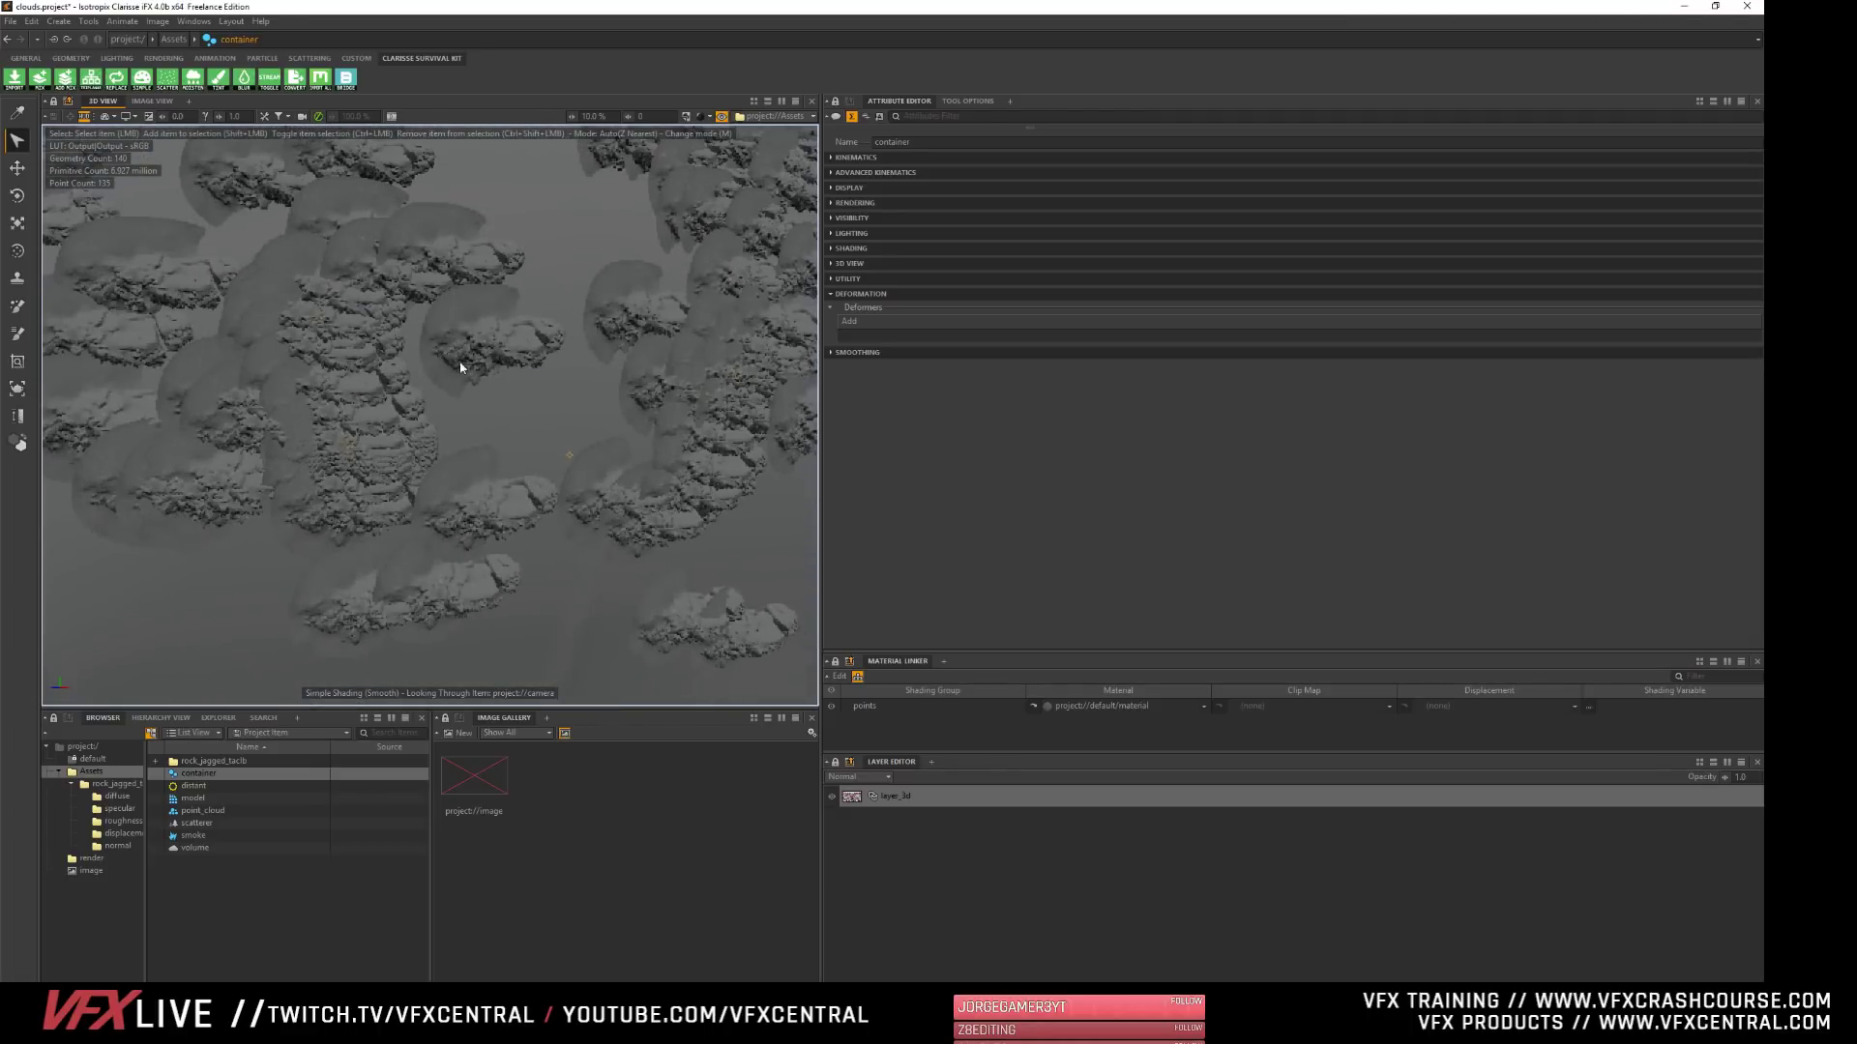
{"action": "scroll", "coordinate": [460, 365], "scroll_direction": "down", "scroll_amount": 3}
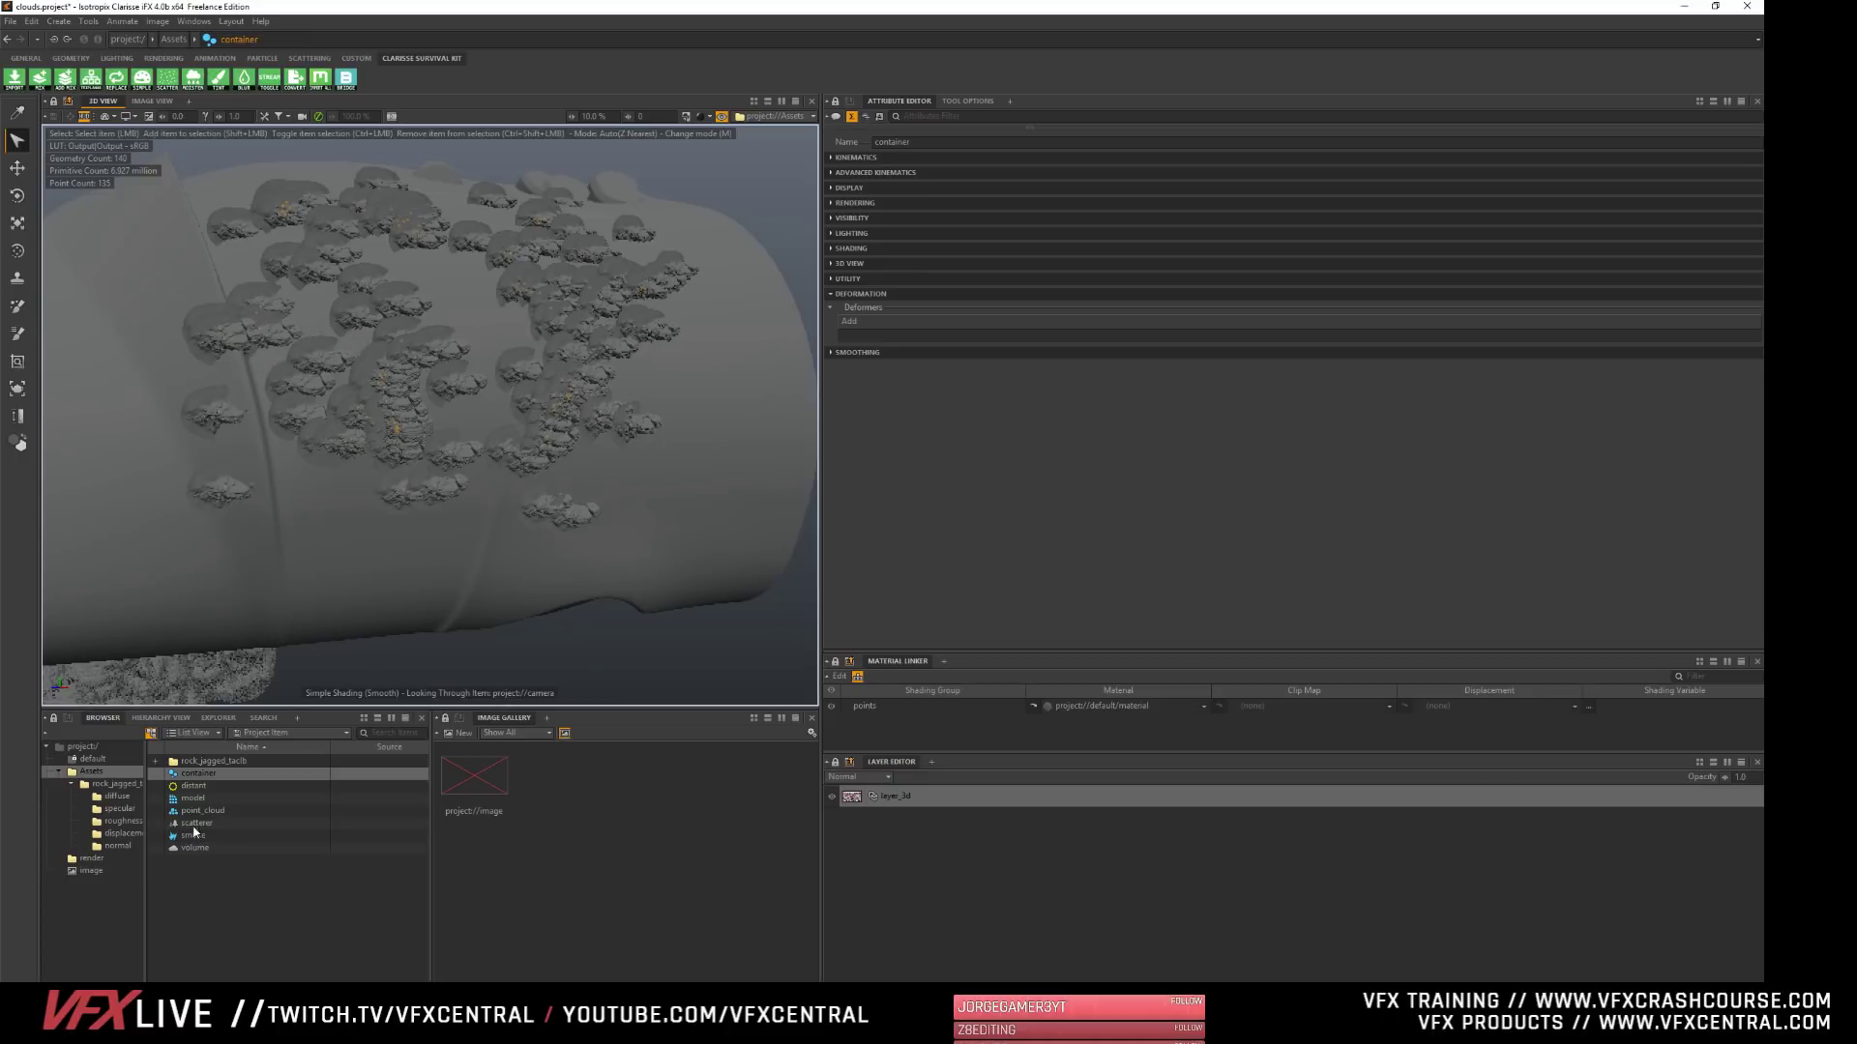
- Set the Y component of the scatterer's Scatter Normal to 1 m and view the rocks from the shell's side
{"action": "left_click", "coordinate": [194, 824]}
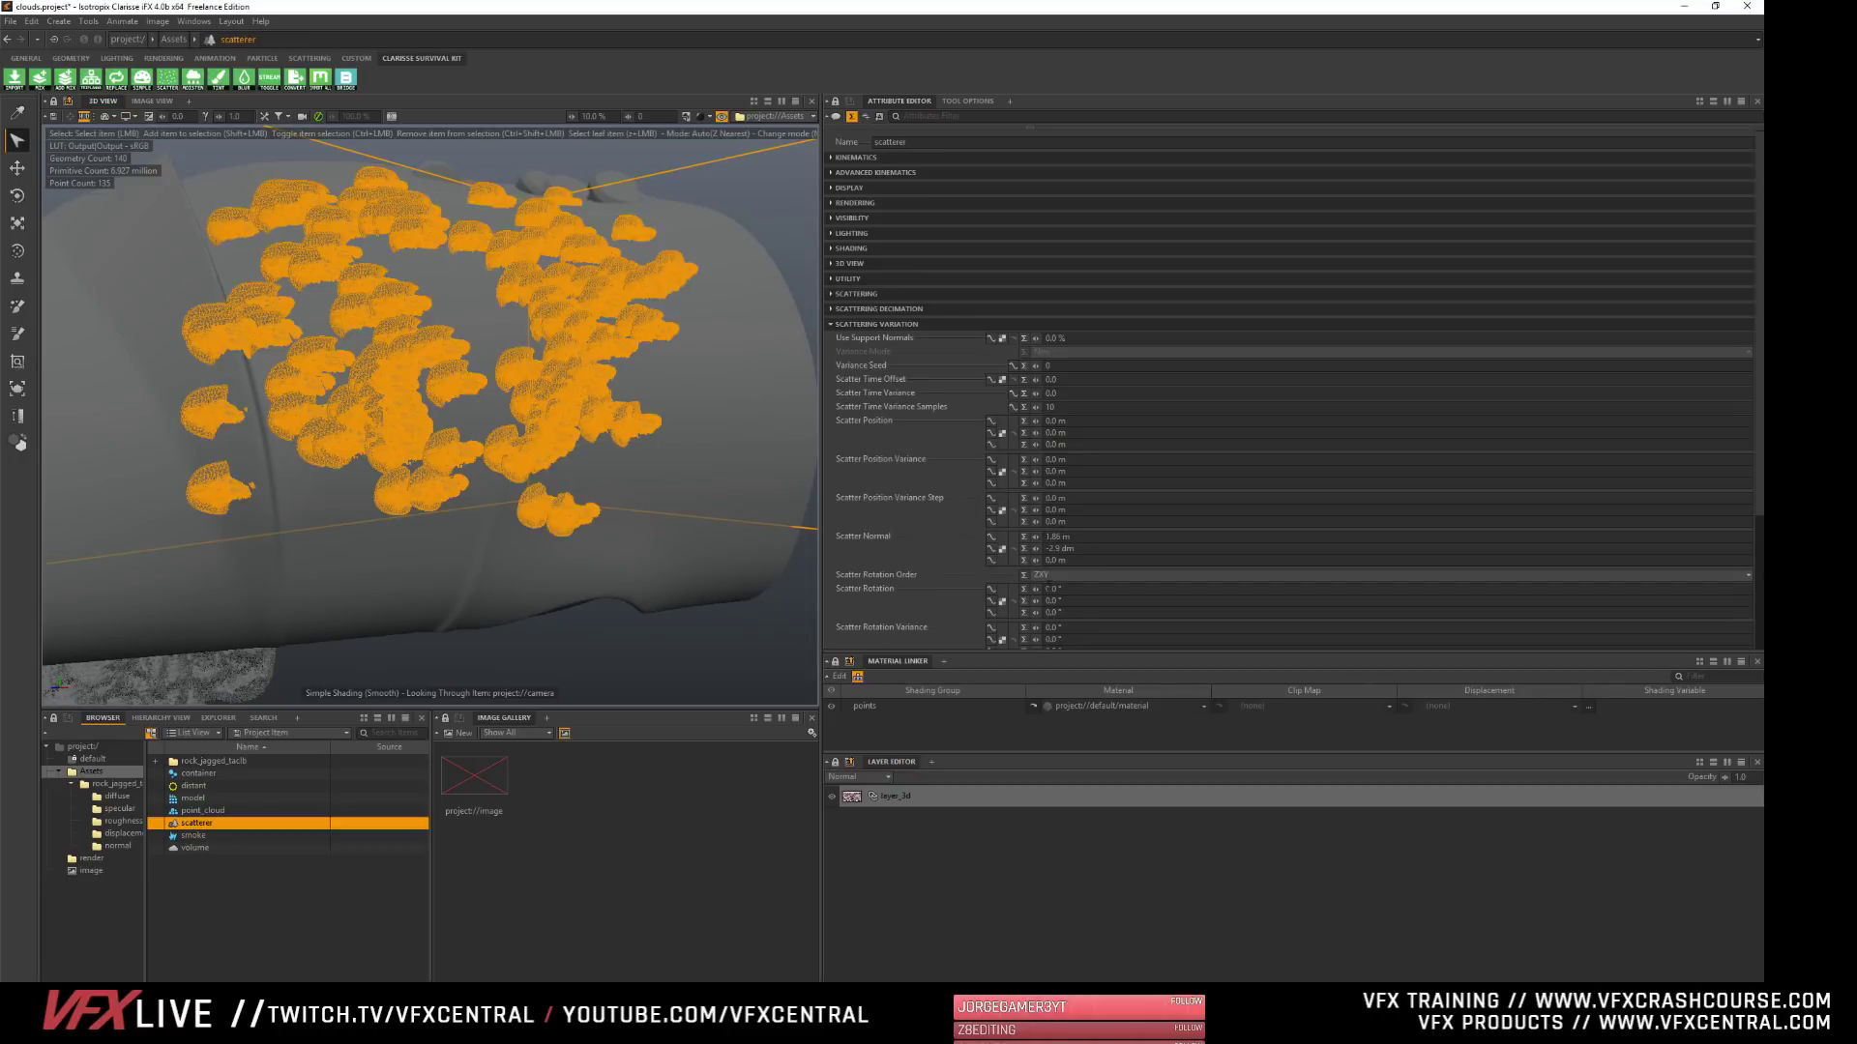
{"action": "left_click_drag", "start_coordinate": [1077, 550], "coordinate": [746, 469]}
{"action": "type", "text": "1"}
{"action": "key", "text": "Tab"}
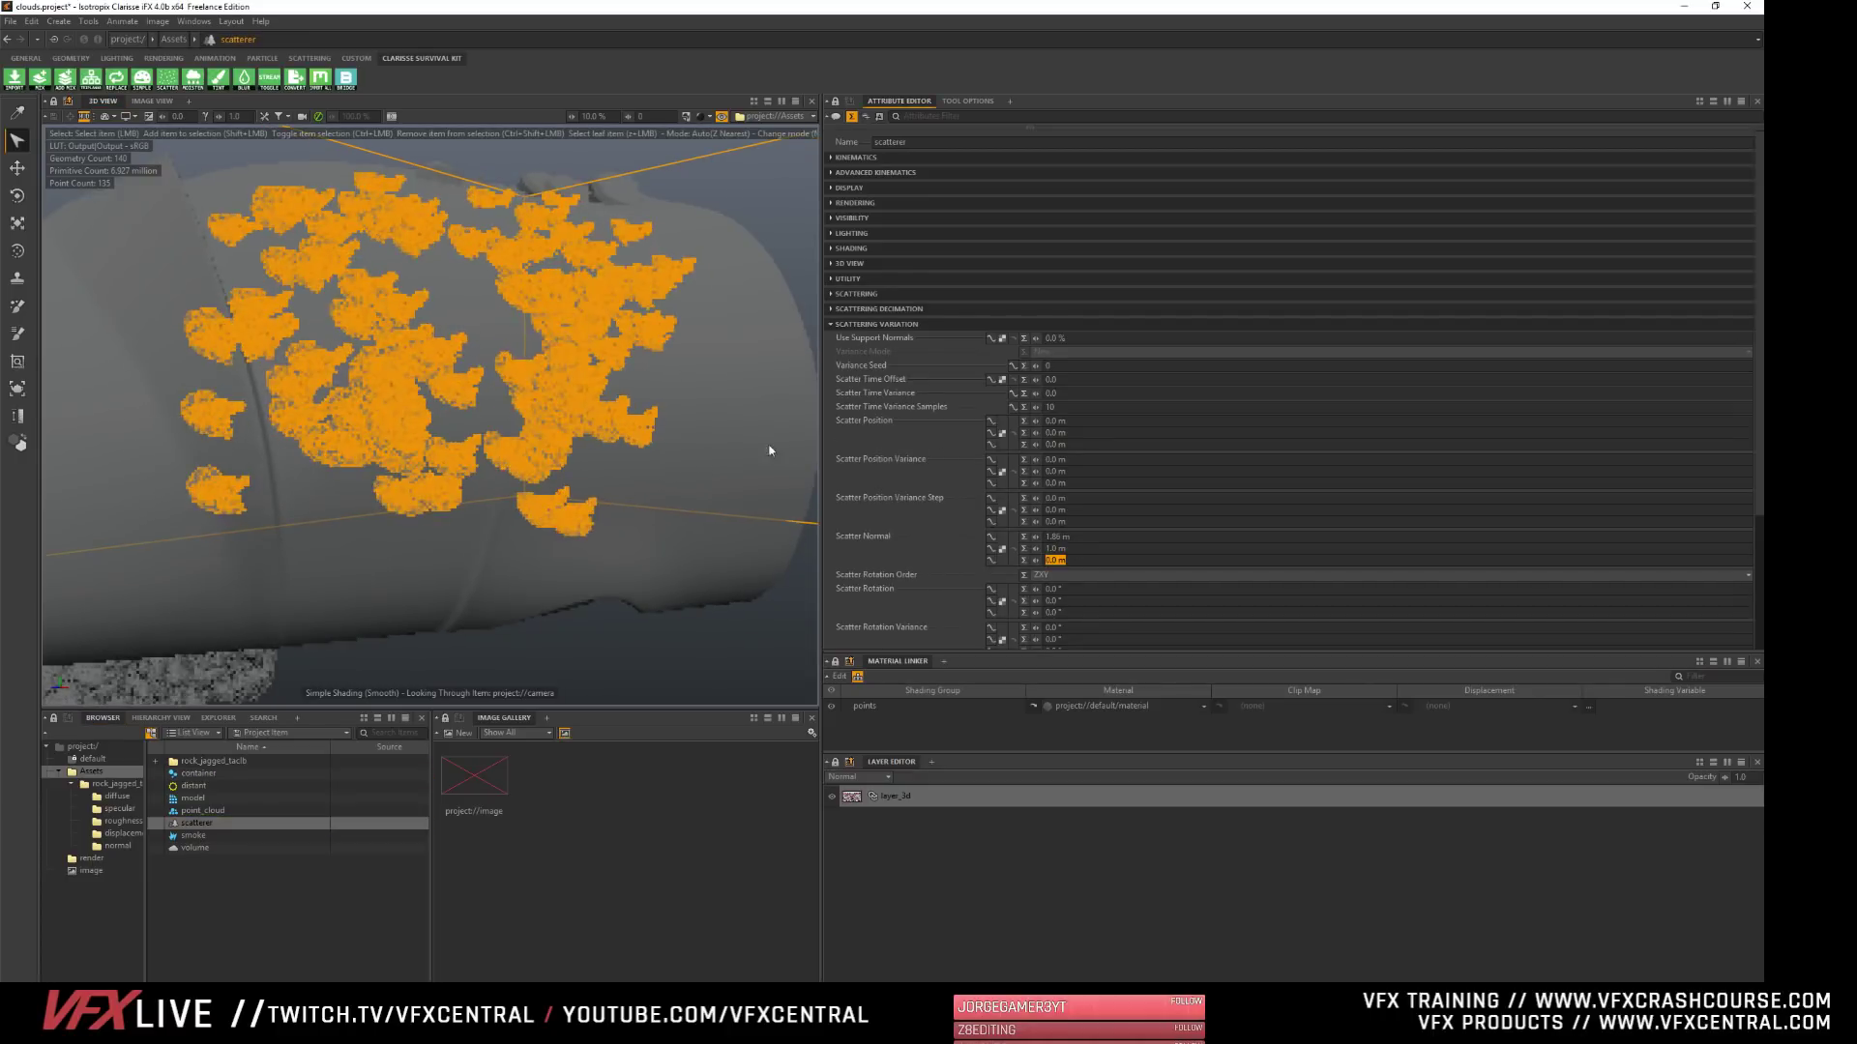
{"action": "left_click_drag", "start_coordinate": [661, 405], "coordinate": [308, 433], "text": "alt"}
{"action": "mouse_move", "coordinate": [679, 317]}
{"action": "left_mouse_down", "text": "alt"}
{"action": "mouse_move", "coordinate": [713, 317]}
{"action": "mouse_move", "coordinate": [662, 314]}
{"action": "left_mouse_up", "text": "alt"}
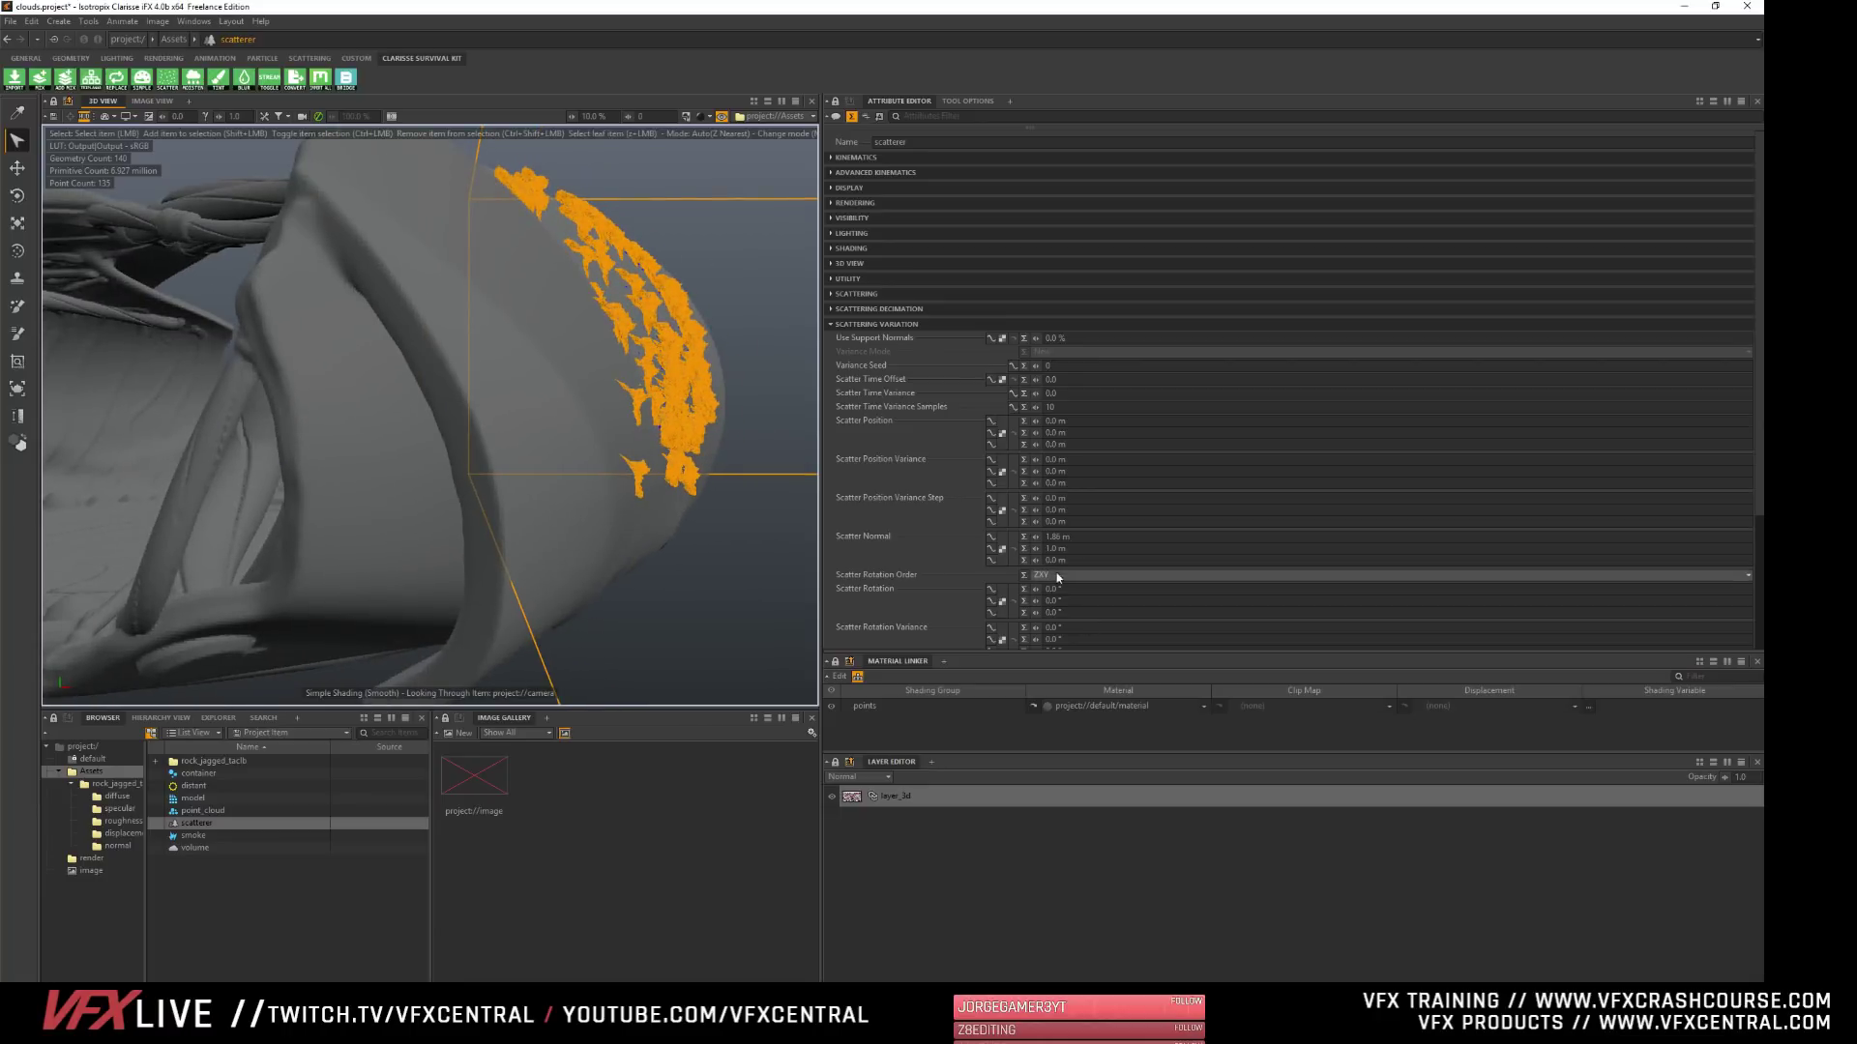
- Set the X component of the Scatter Normal to 2 m and adjust its Z component to tilt the rocks
{"action": "left_click", "coordinate": [1053, 536]}
{"action": "type", "text": "2"}
{"action": "key", "text": "Tab"}
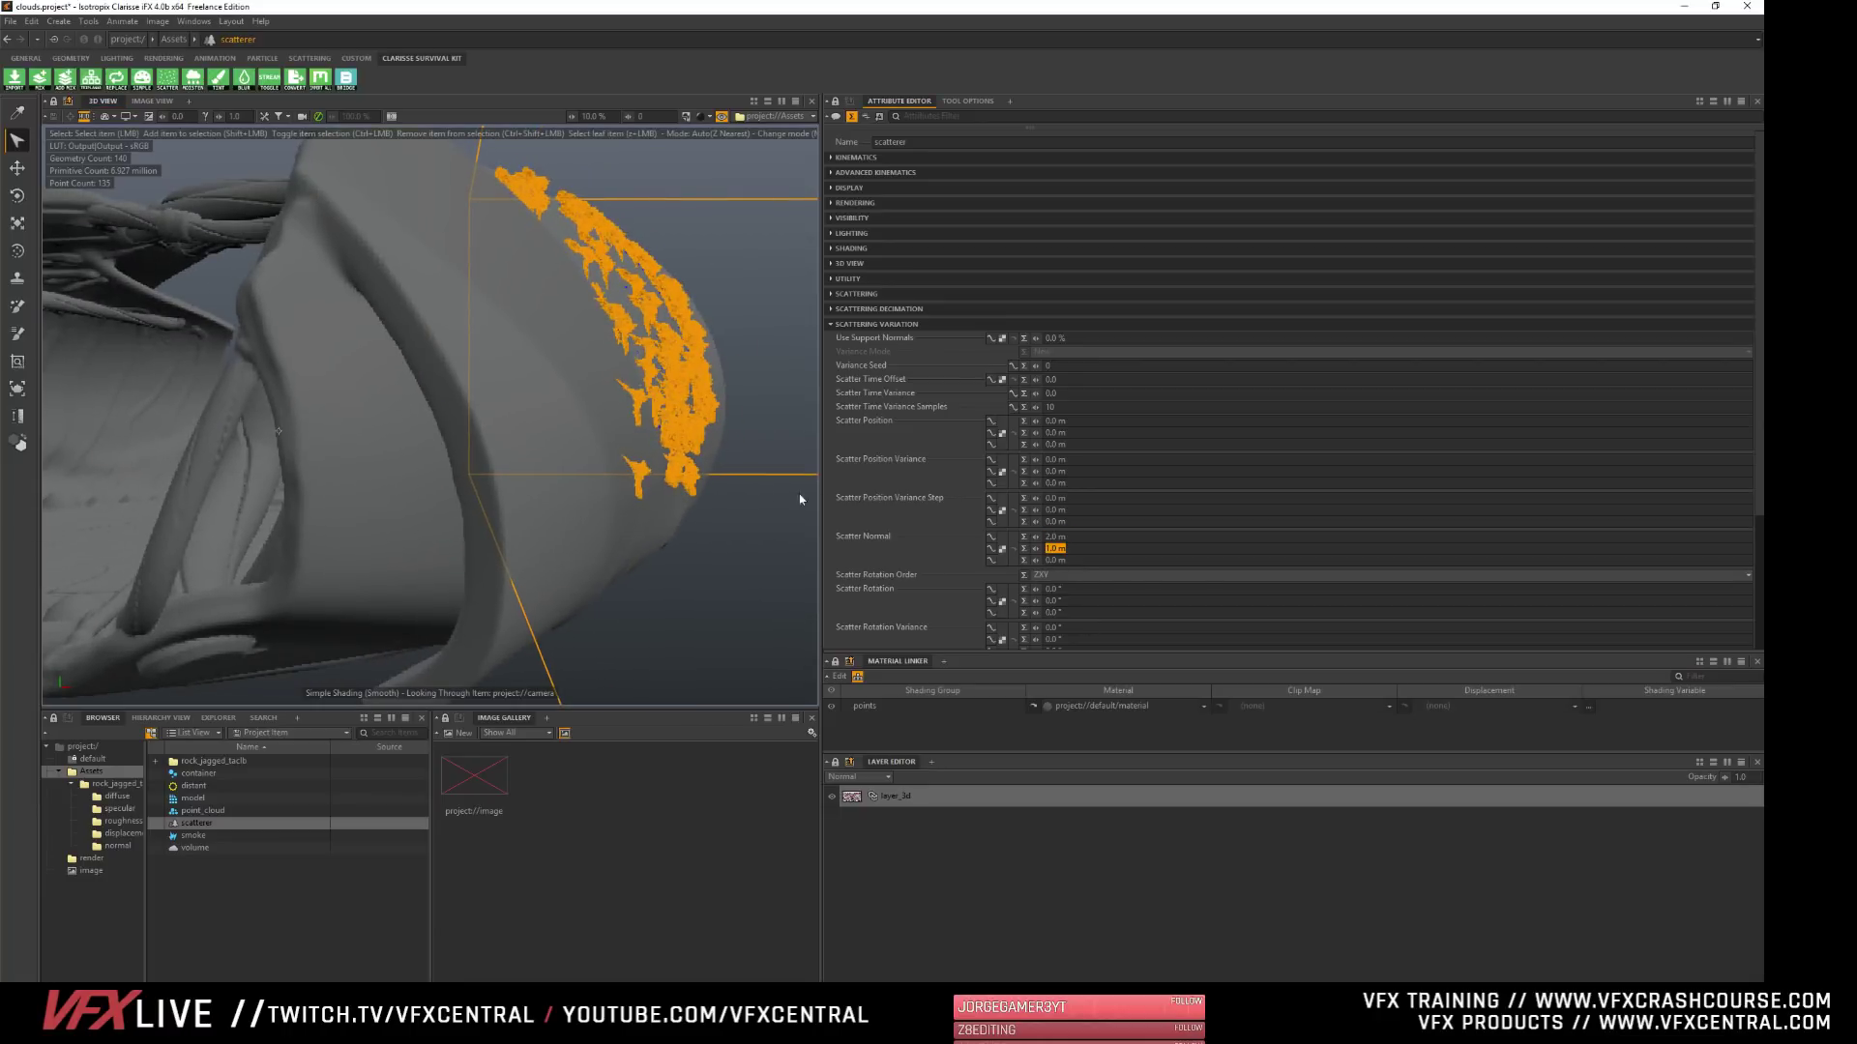
{"action": "key", "text": "Tab"}
{"action": "type", "text": "2"}
{"action": "key", "text": "Tab"}
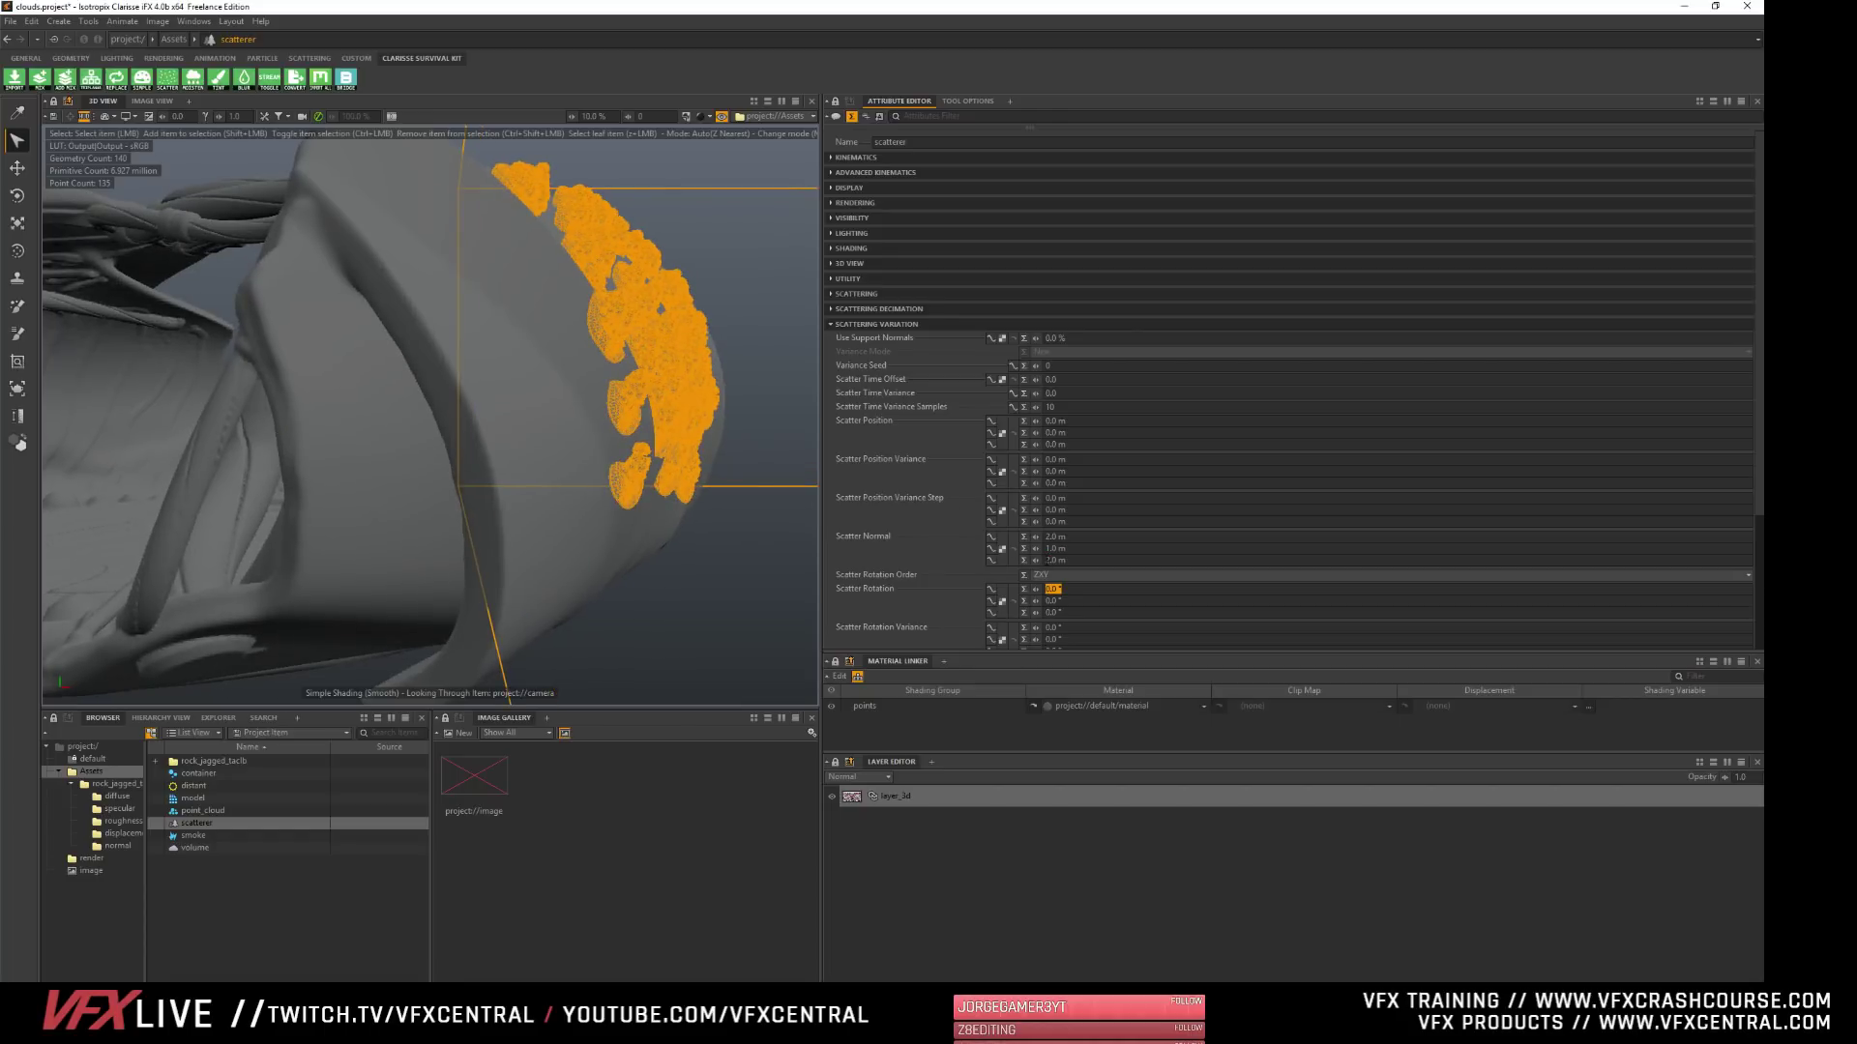
{"action": "left_click_drag", "start_coordinate": [1036, 561], "coordinate": [982, 561]}
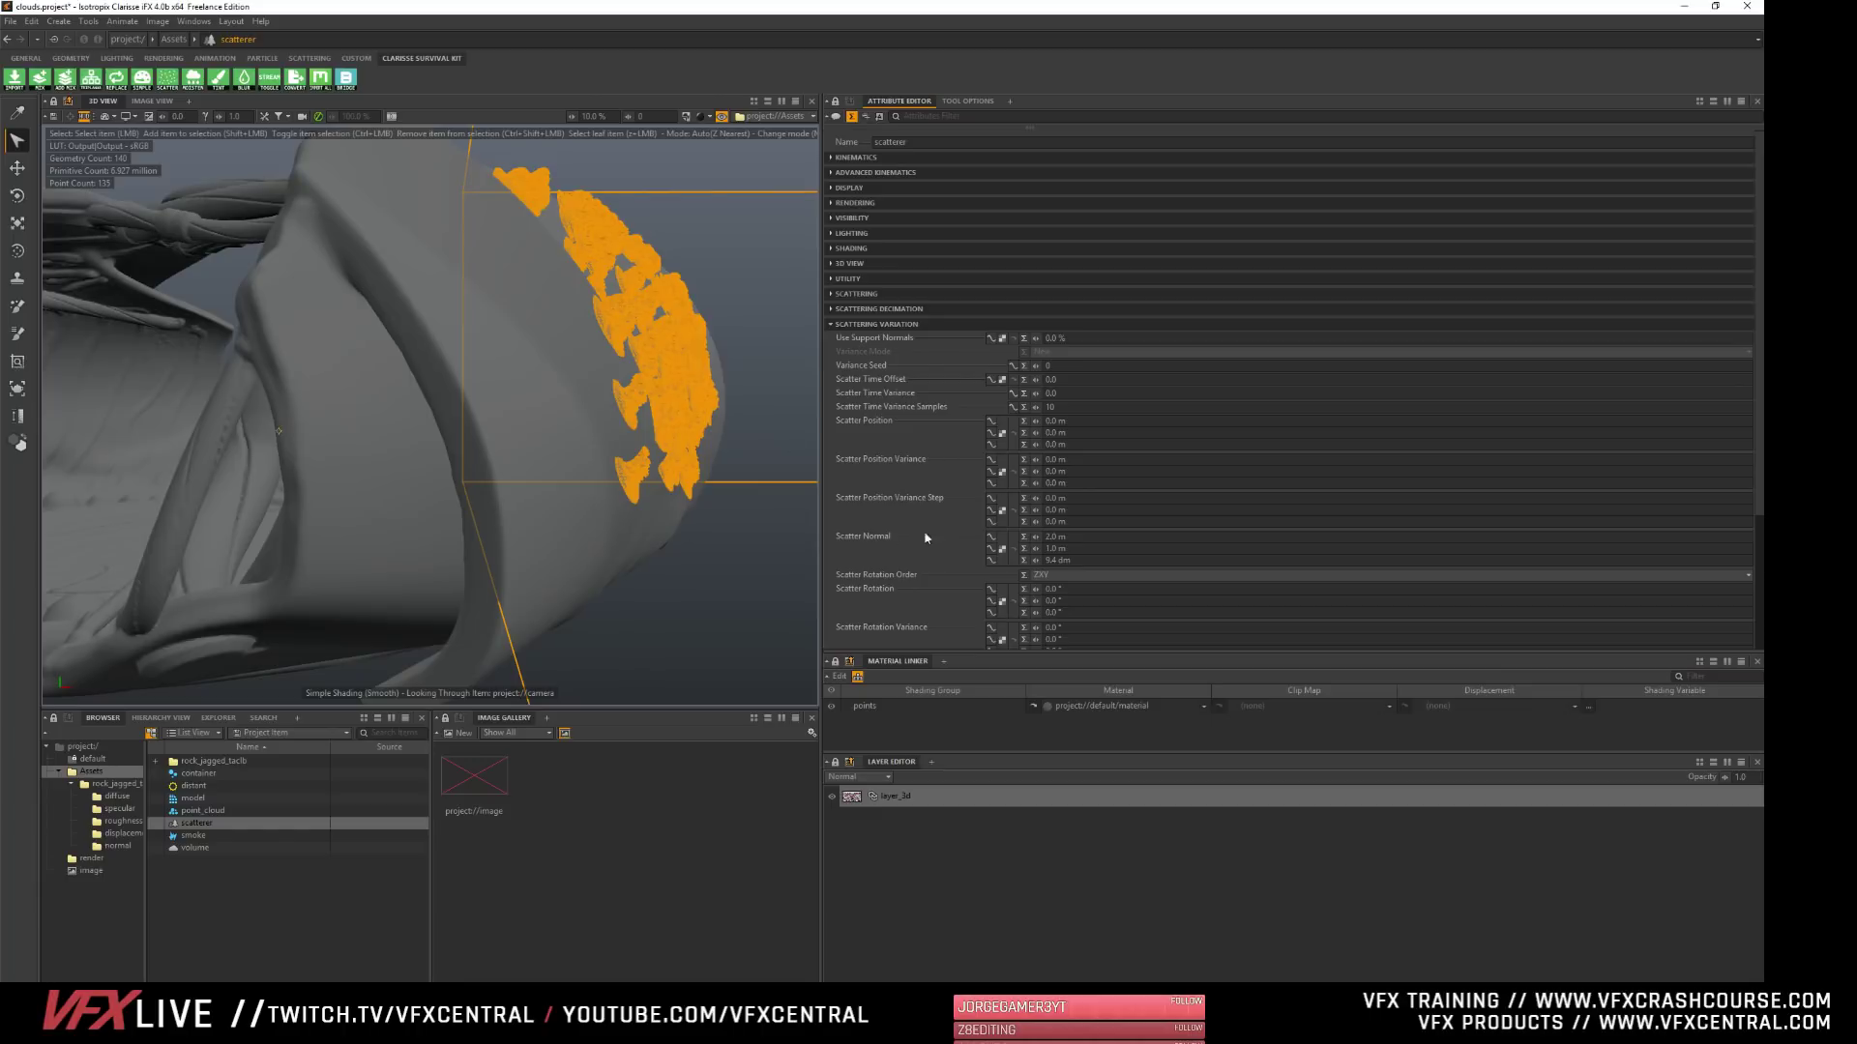
- Randomize the rocks with a Scatter Rotation Variance of 360° in Y and a uniform Scatter Scale Variance of about 0.45
{"action": "scroll", "coordinate": [938, 560], "scroll_direction": "down", "scroll_amount": 3}
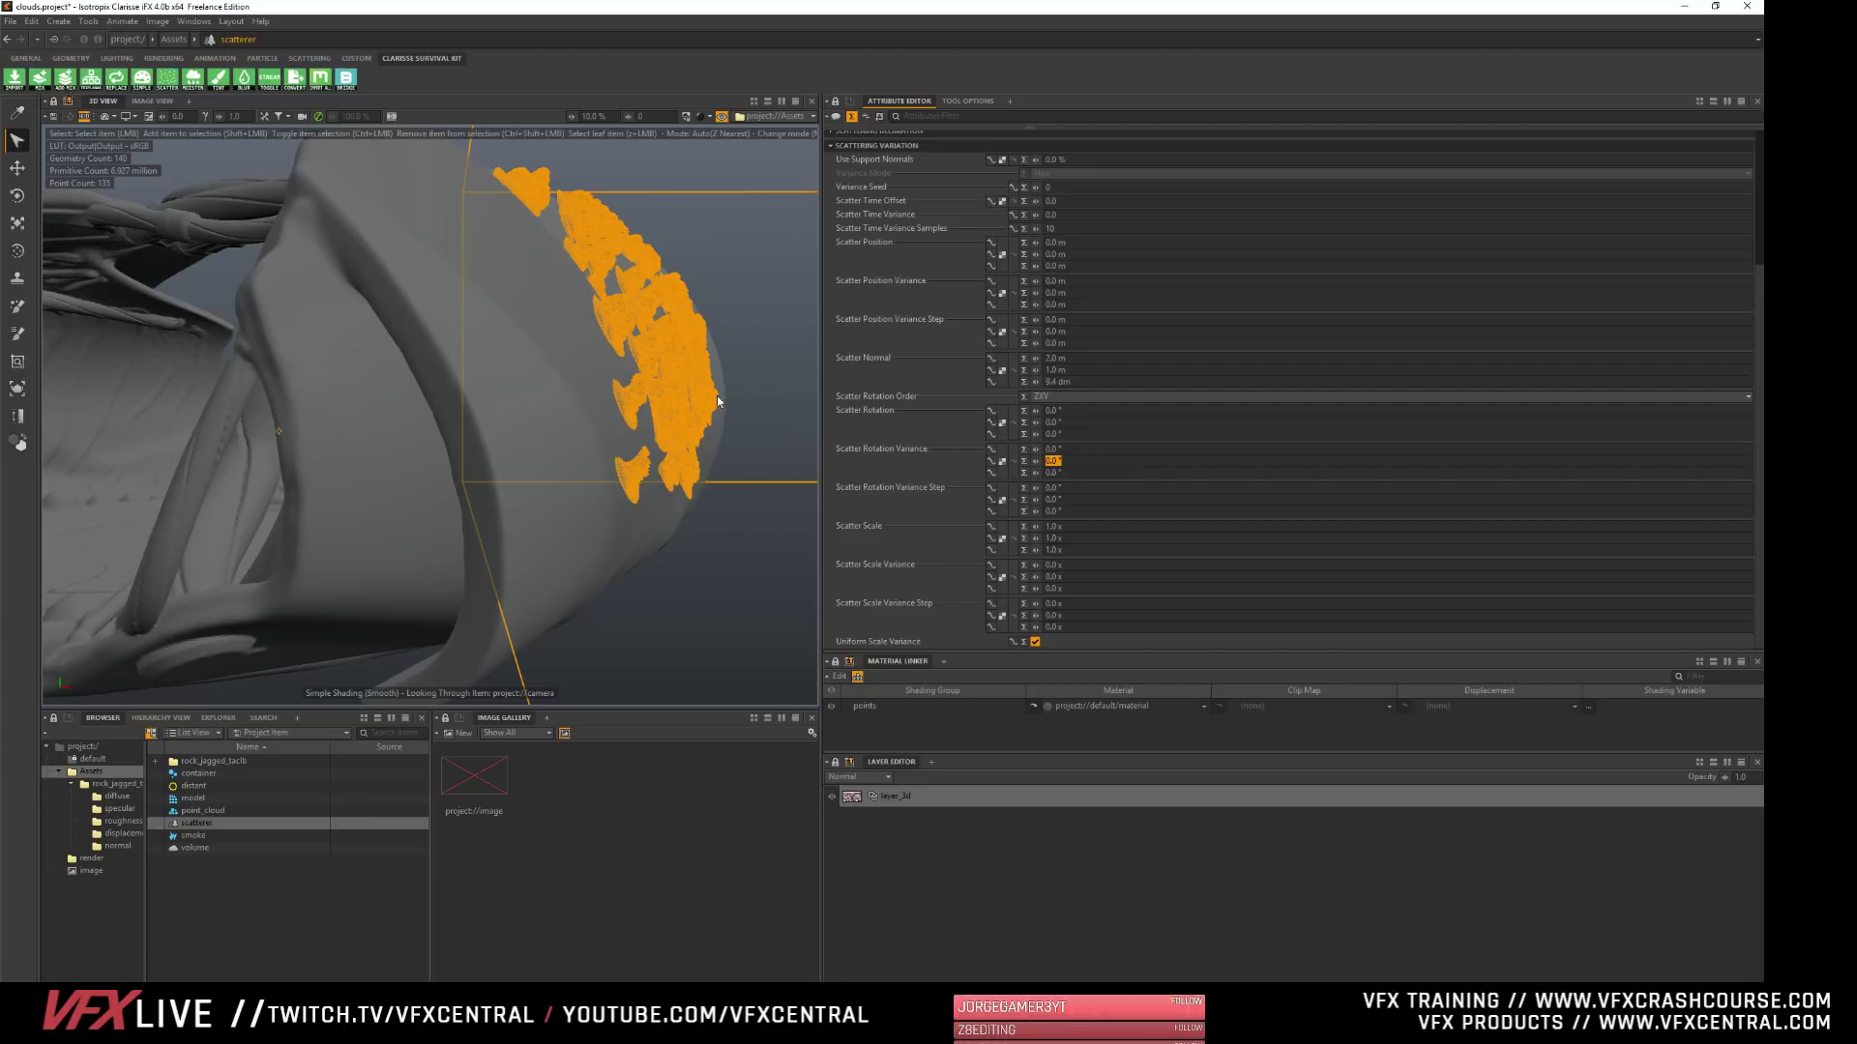
{"action": "type", "text": "360"}
{"action": "key", "text": "Tab"}
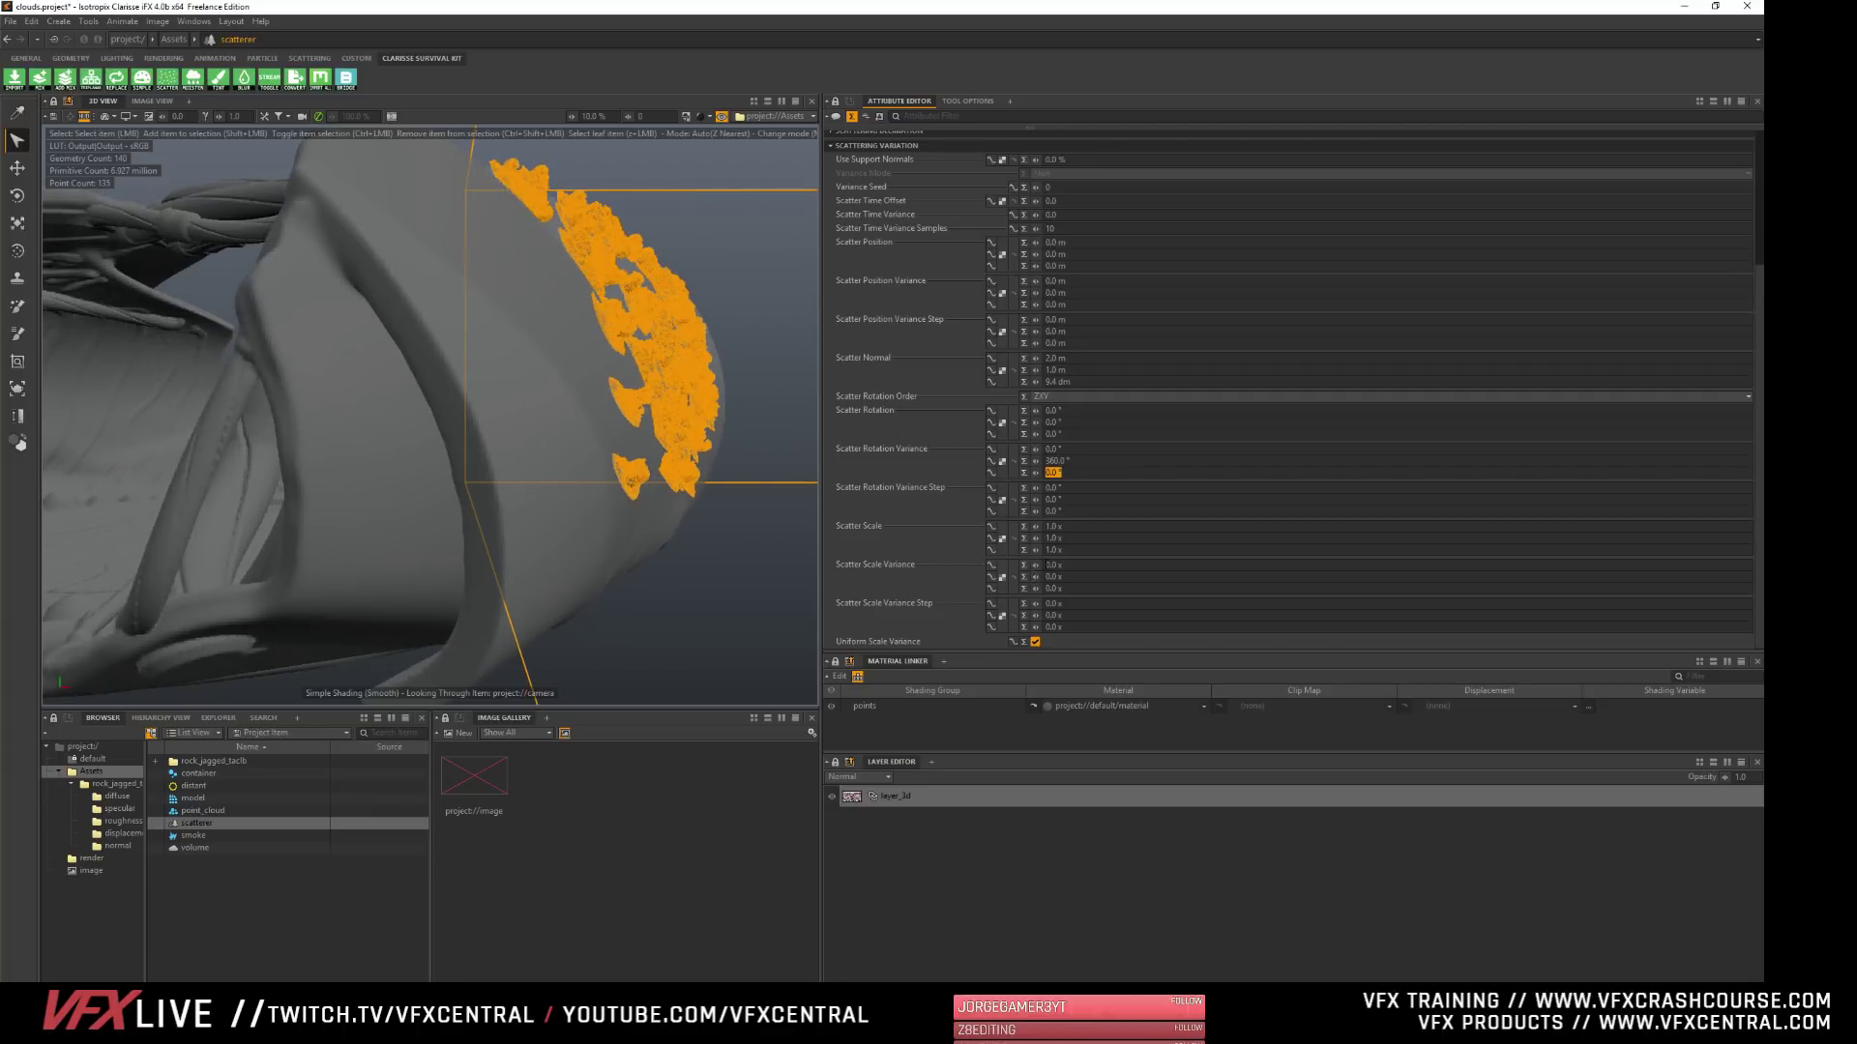
{"action": "left_click_drag", "start_coordinate": [1036, 565], "coordinate": [1083, 565]}
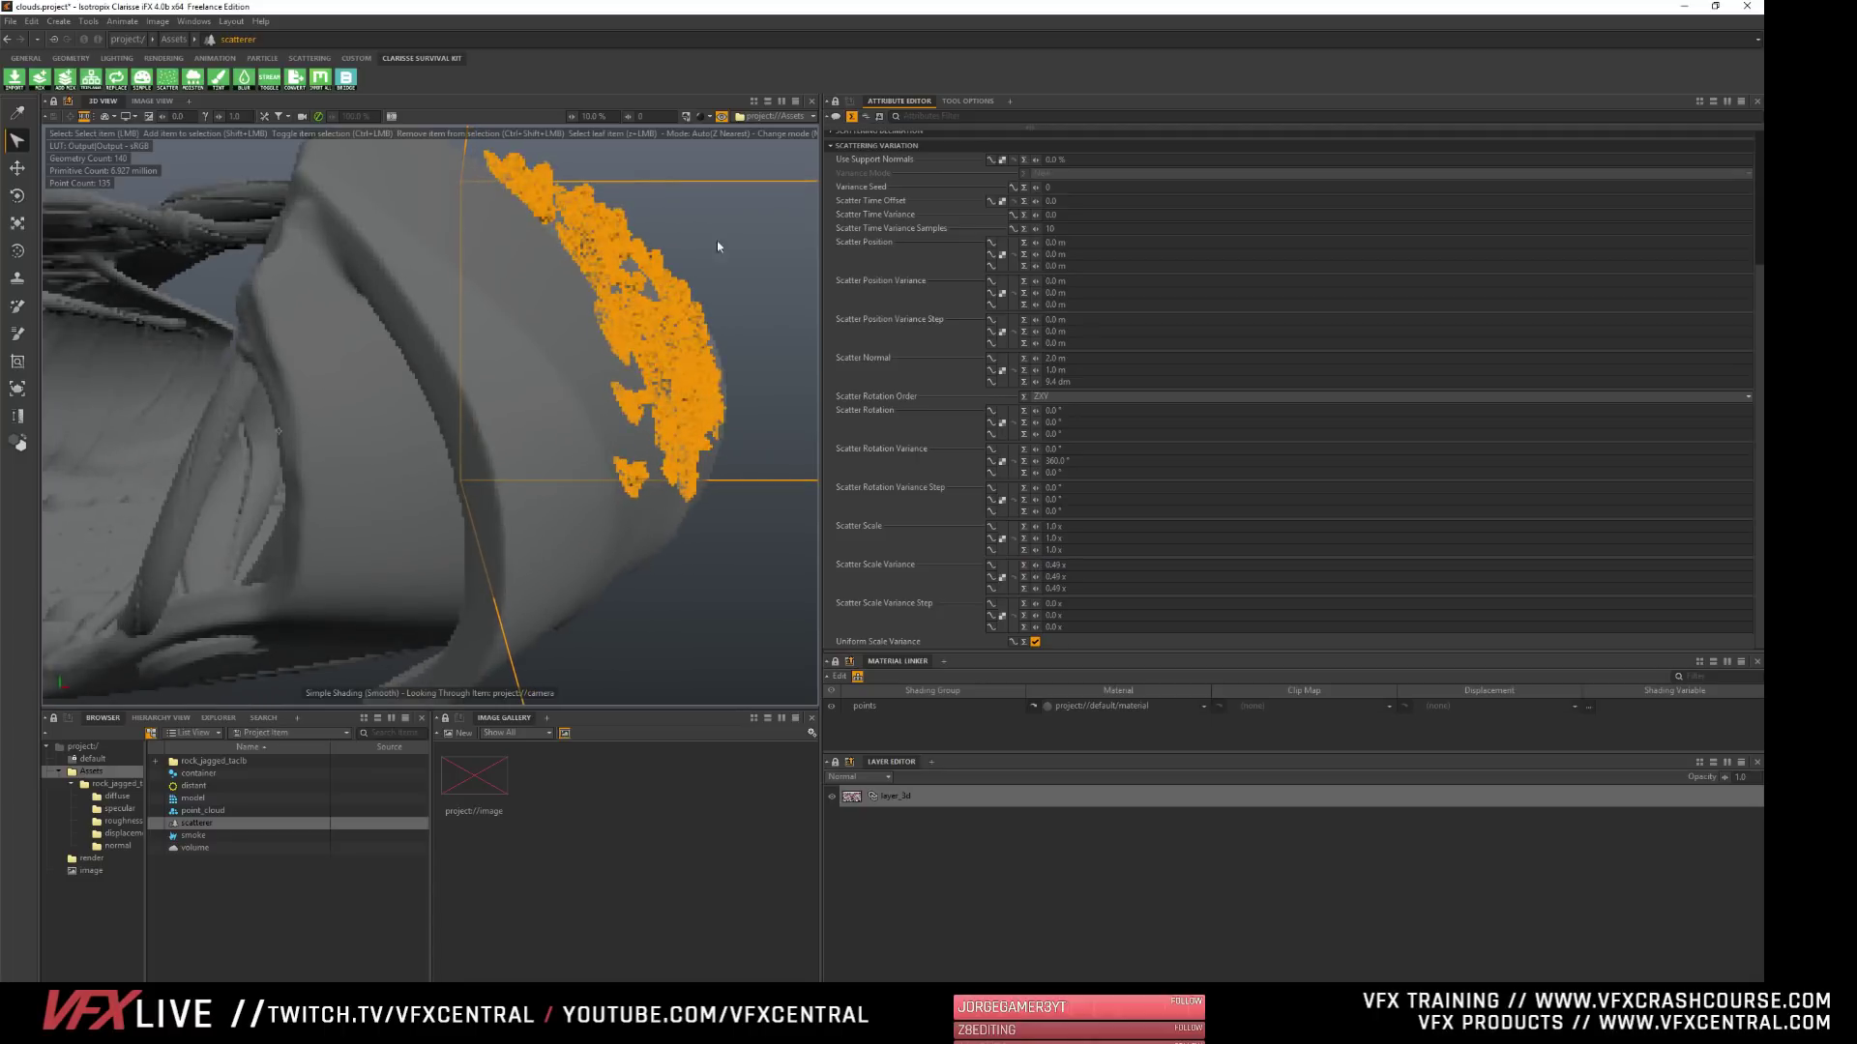
{"action": "left_click", "coordinate": [792, 310]}
{"action": "left_click_drag", "start_coordinate": [793, 310], "coordinate": [609, 324], "text": "alt"}
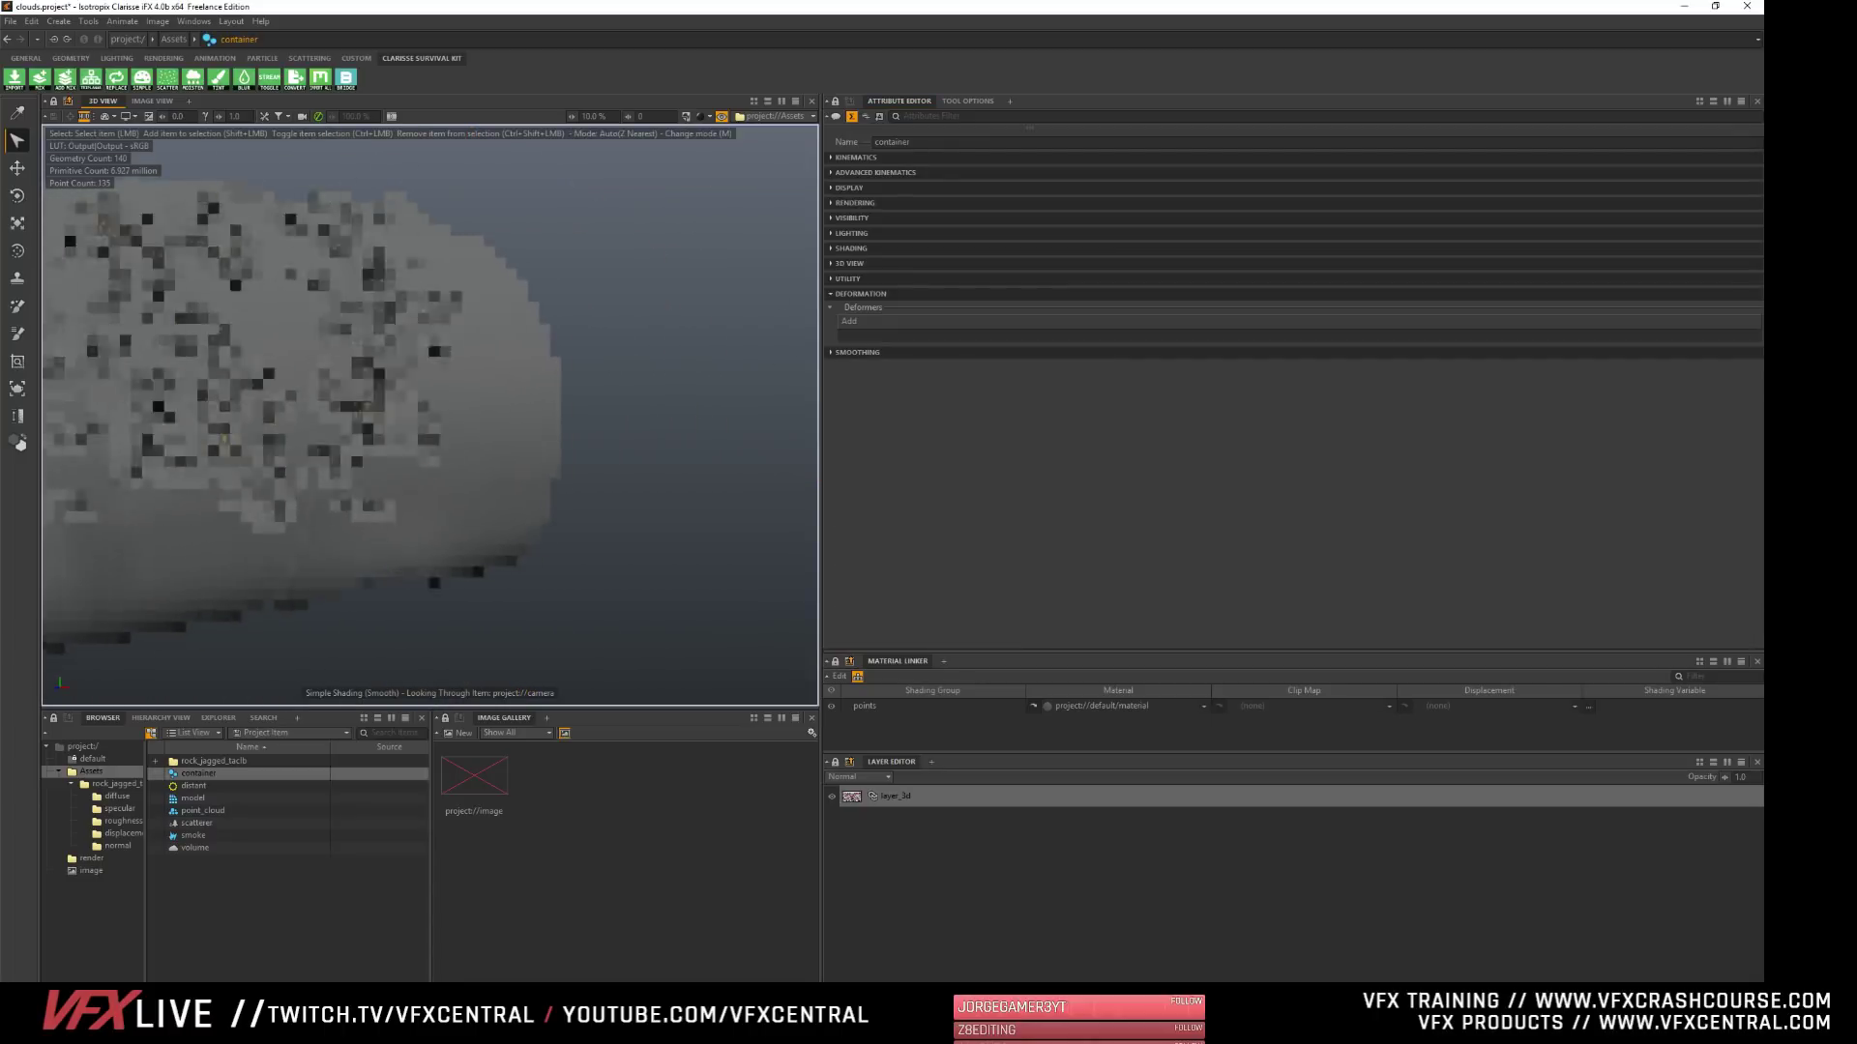
{"action": "left_click_drag", "start_coordinate": [346, 429], "coordinate": [277, 484], "text": "alt"}
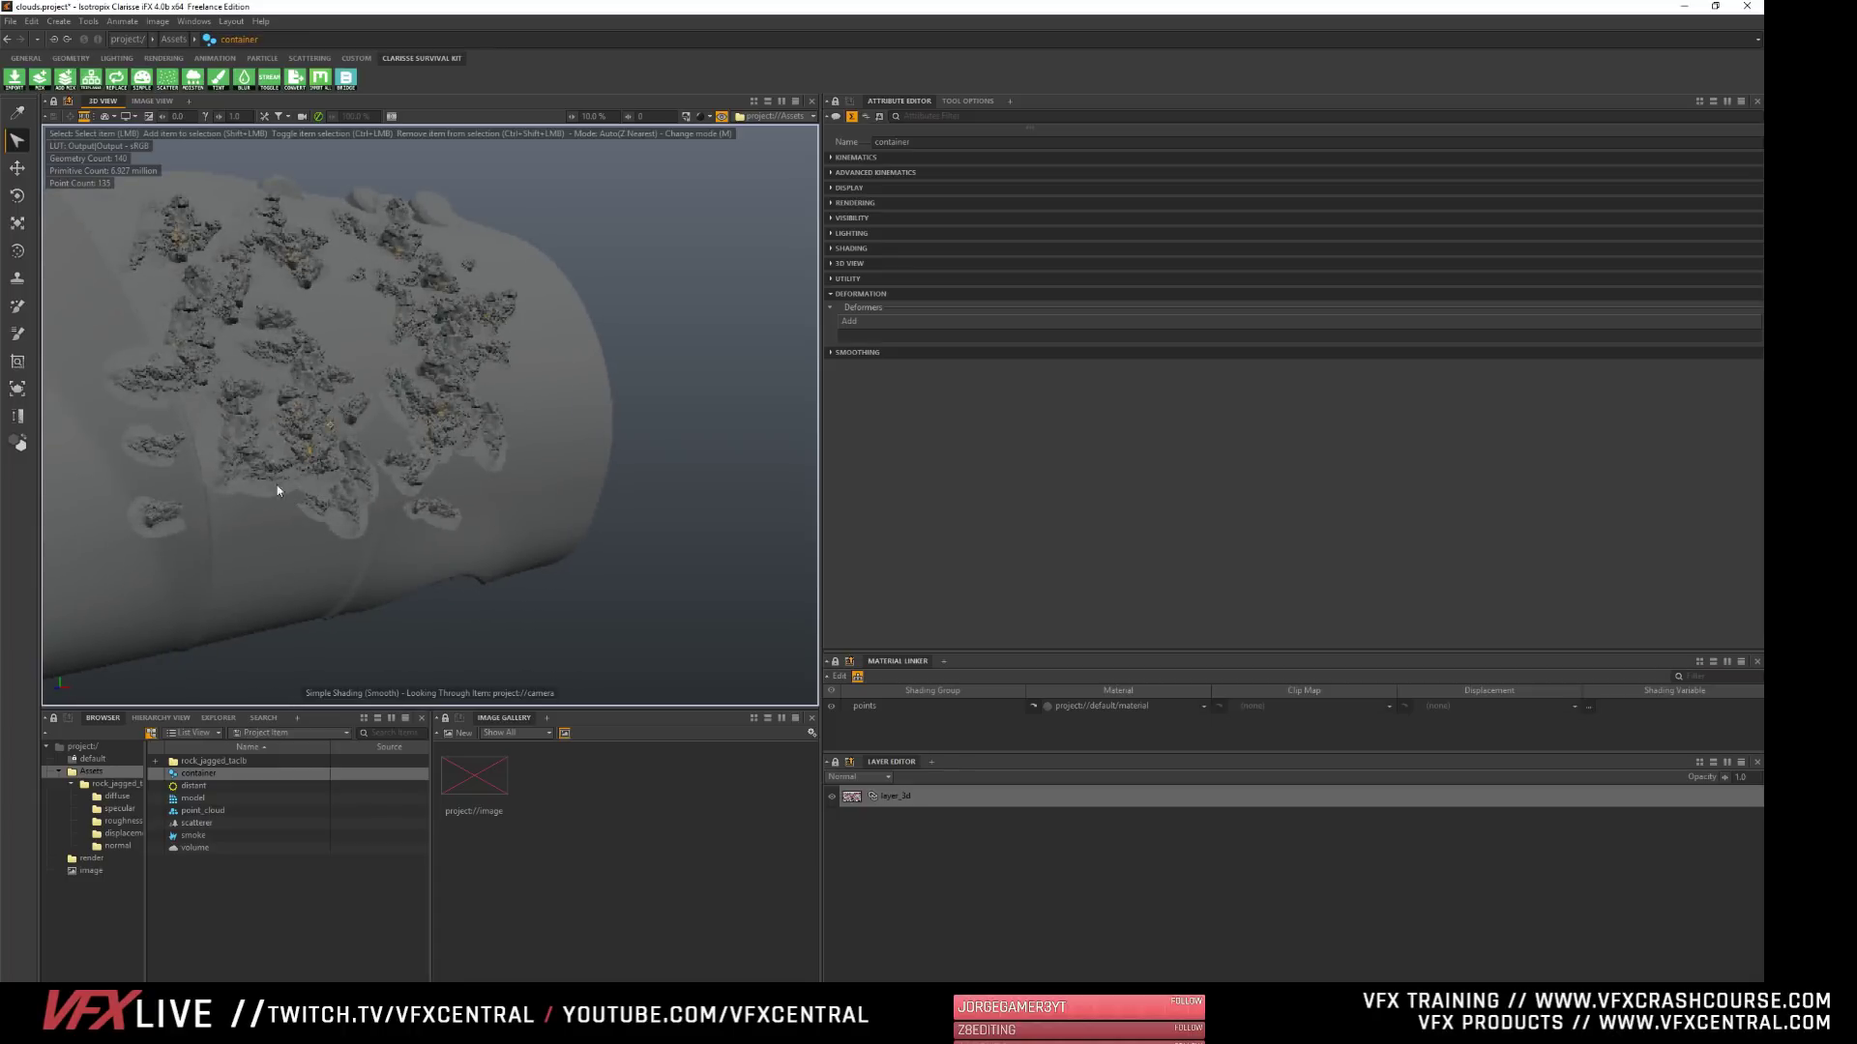
{"action": "left_click_drag", "start_coordinate": [551, 360], "coordinate": [356, 507], "text": "alt"}
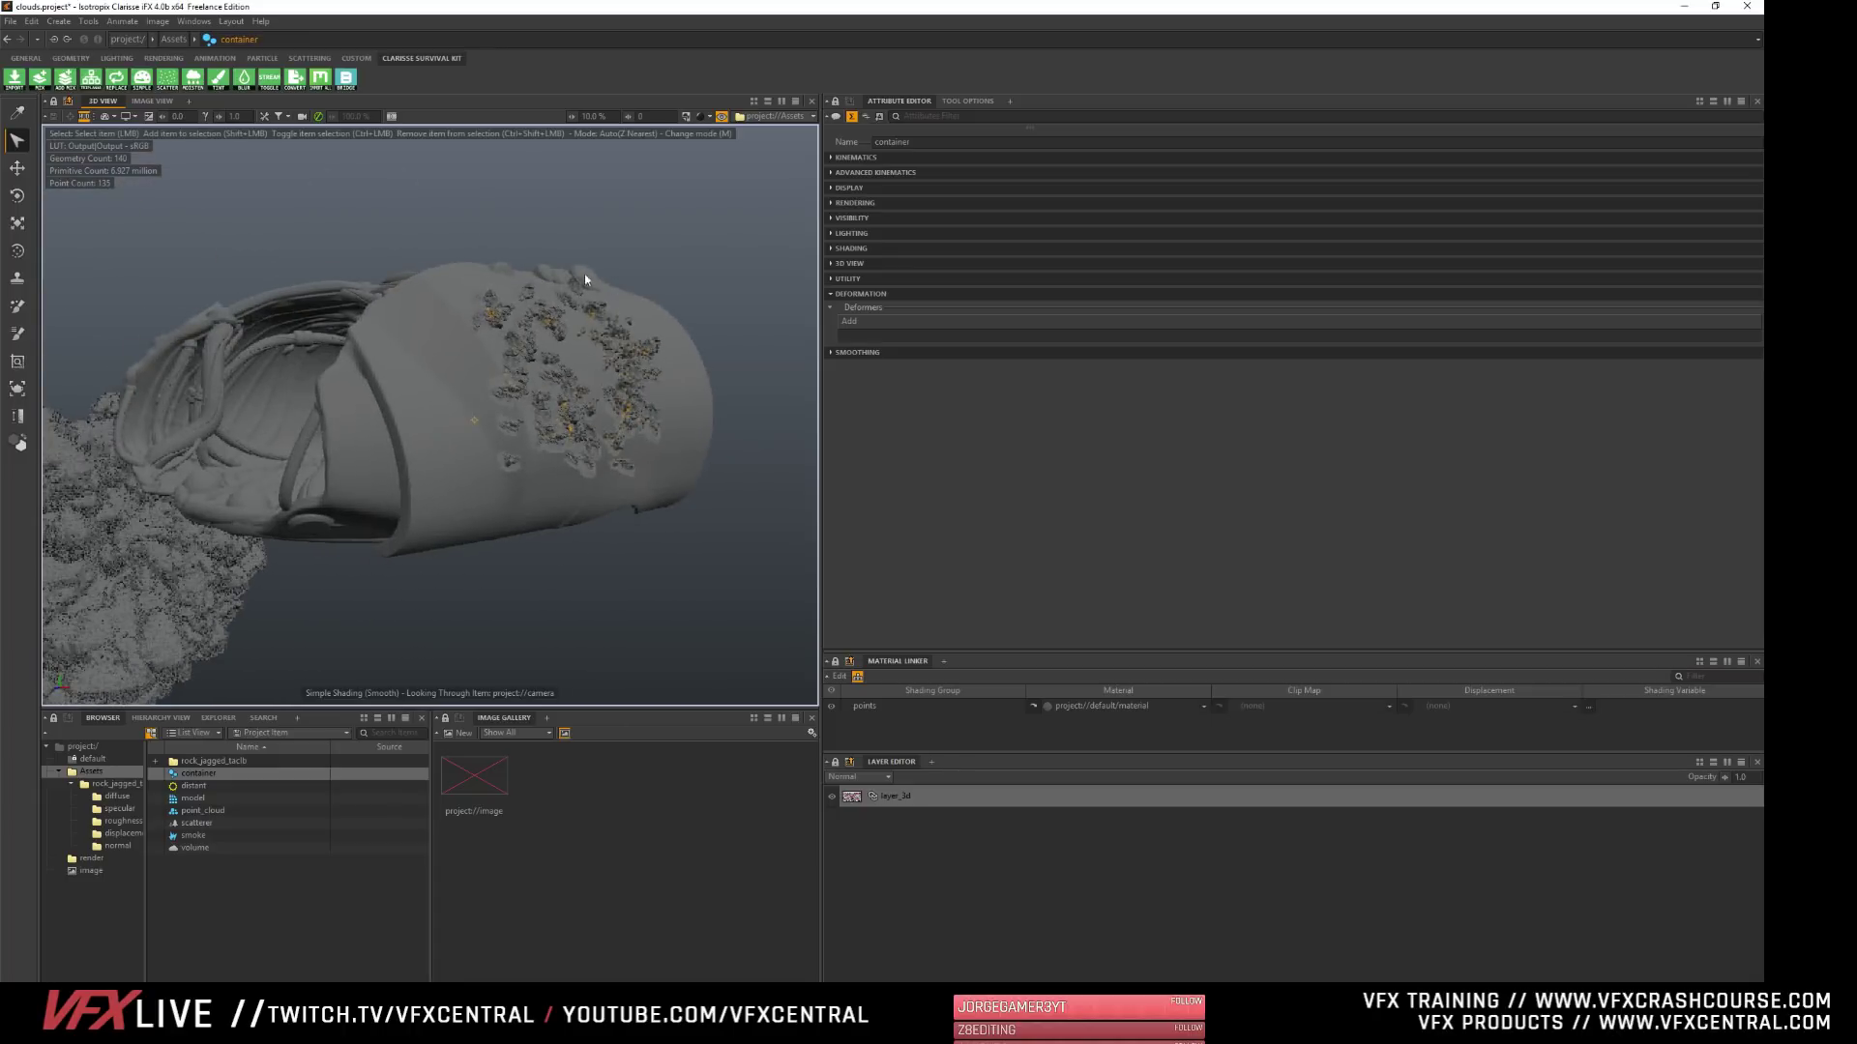
- Display the 3D view in Progressive Rendering mode and inspect the textured rocks on the shell up close
{"action": "left_click", "coordinate": [703, 115]}
{"action": "left_click", "coordinate": [747, 288]}
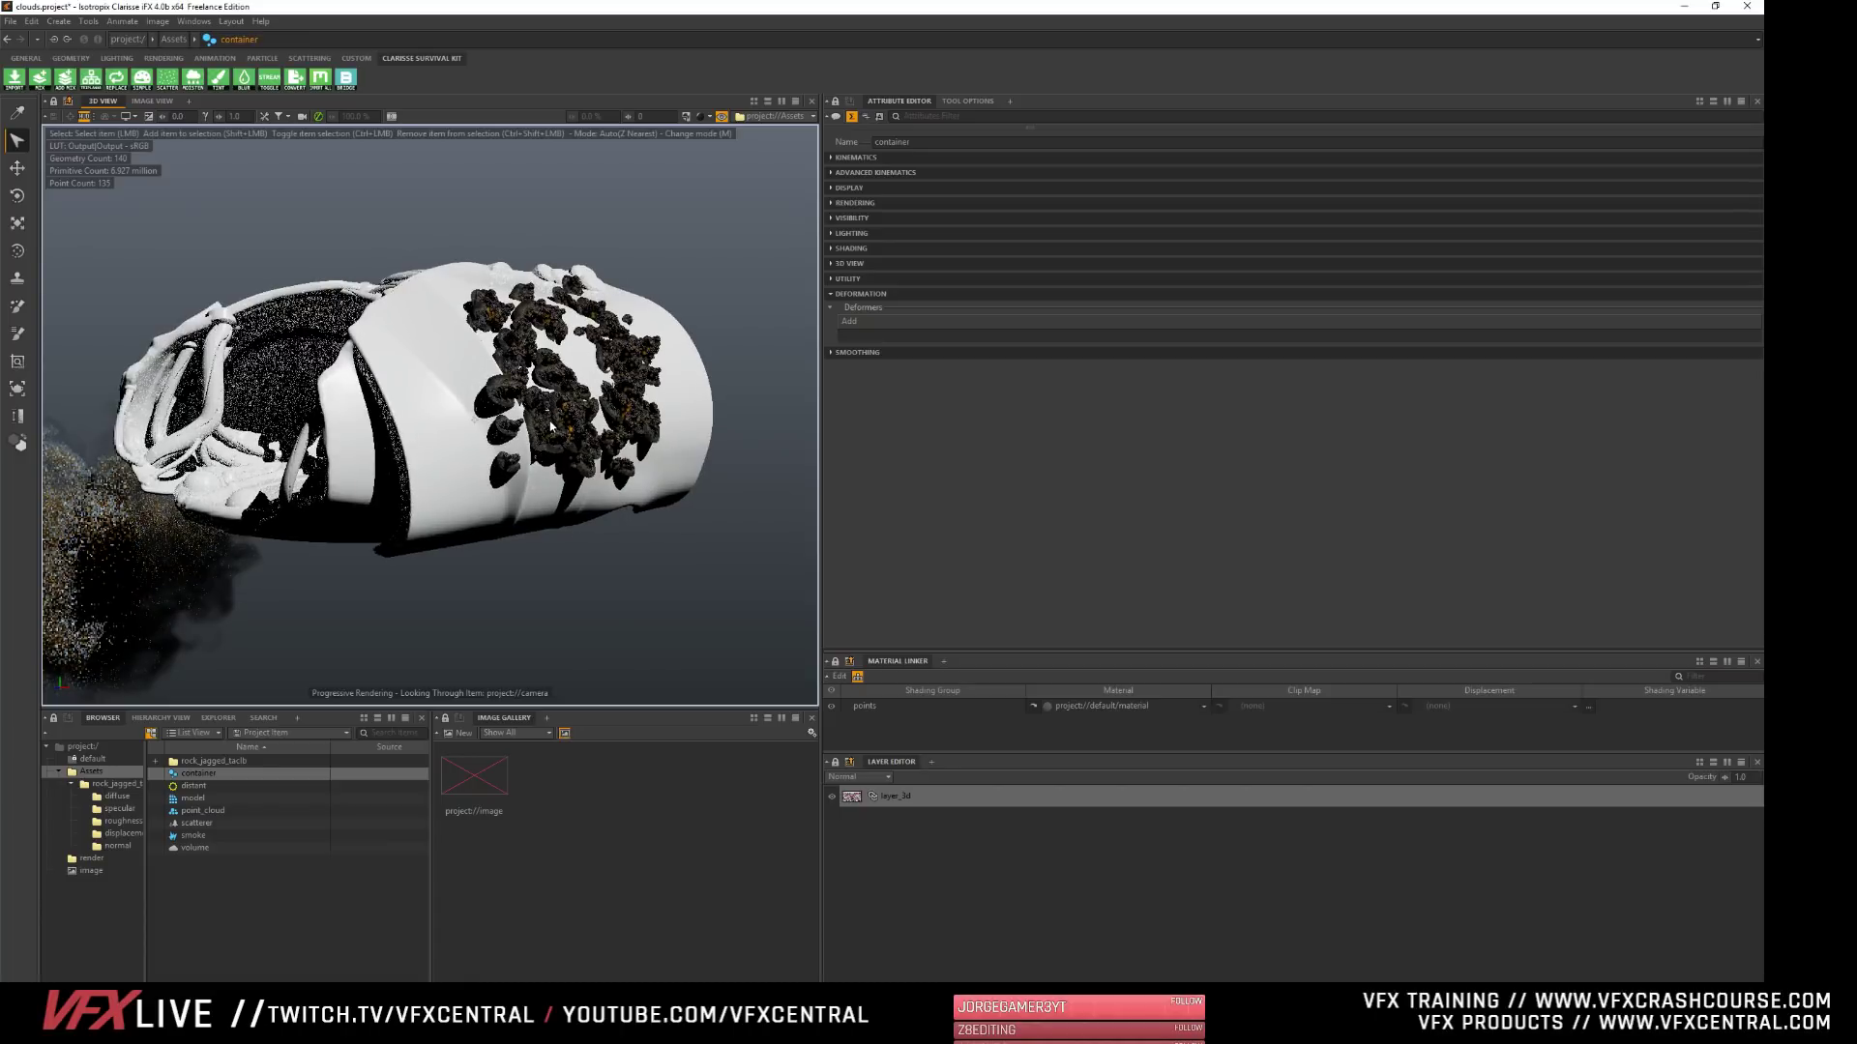
{"action": "right_click_drag", "start_coordinate": [460, 387], "coordinate": [677, 395], "text": "alt"}
{"action": "middle_click_drag", "start_coordinate": [677, 394], "coordinate": [446, 430], "text": "alt"}
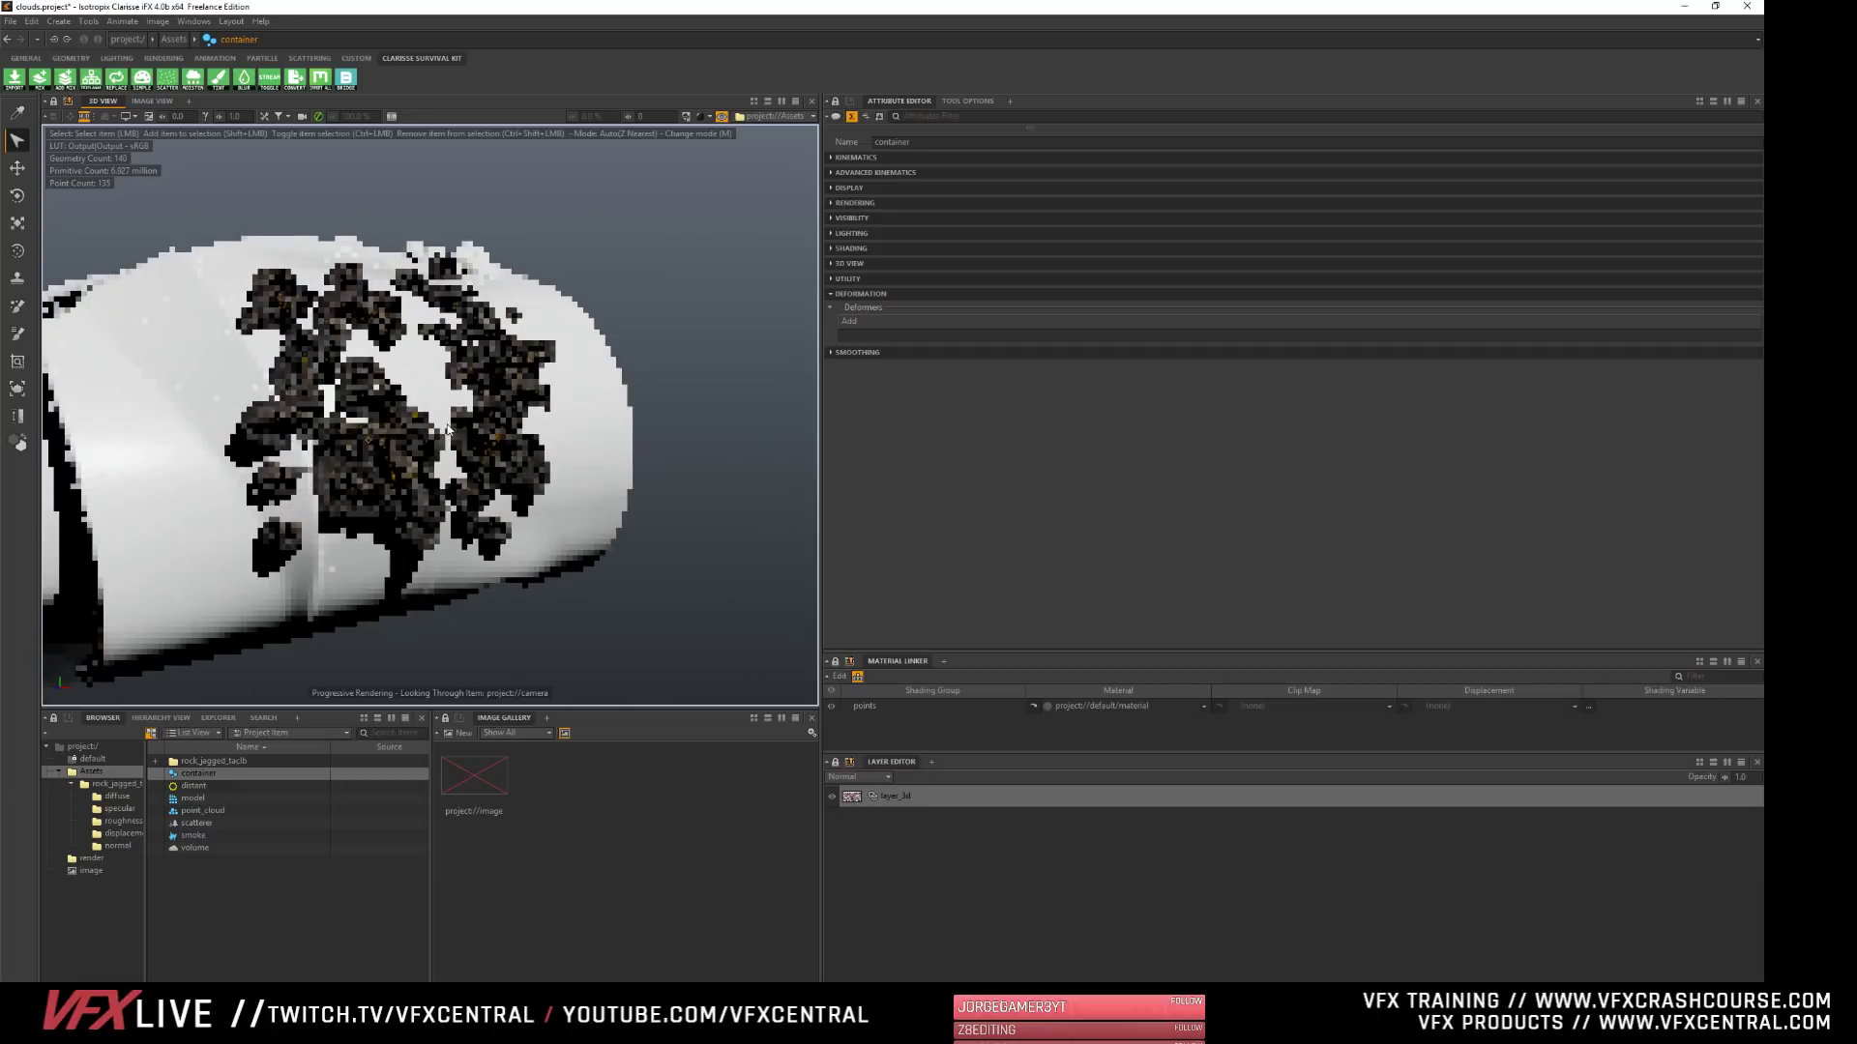
{"action": "right_click_drag", "start_coordinate": [447, 430], "coordinate": [687, 366], "text": "alt"}
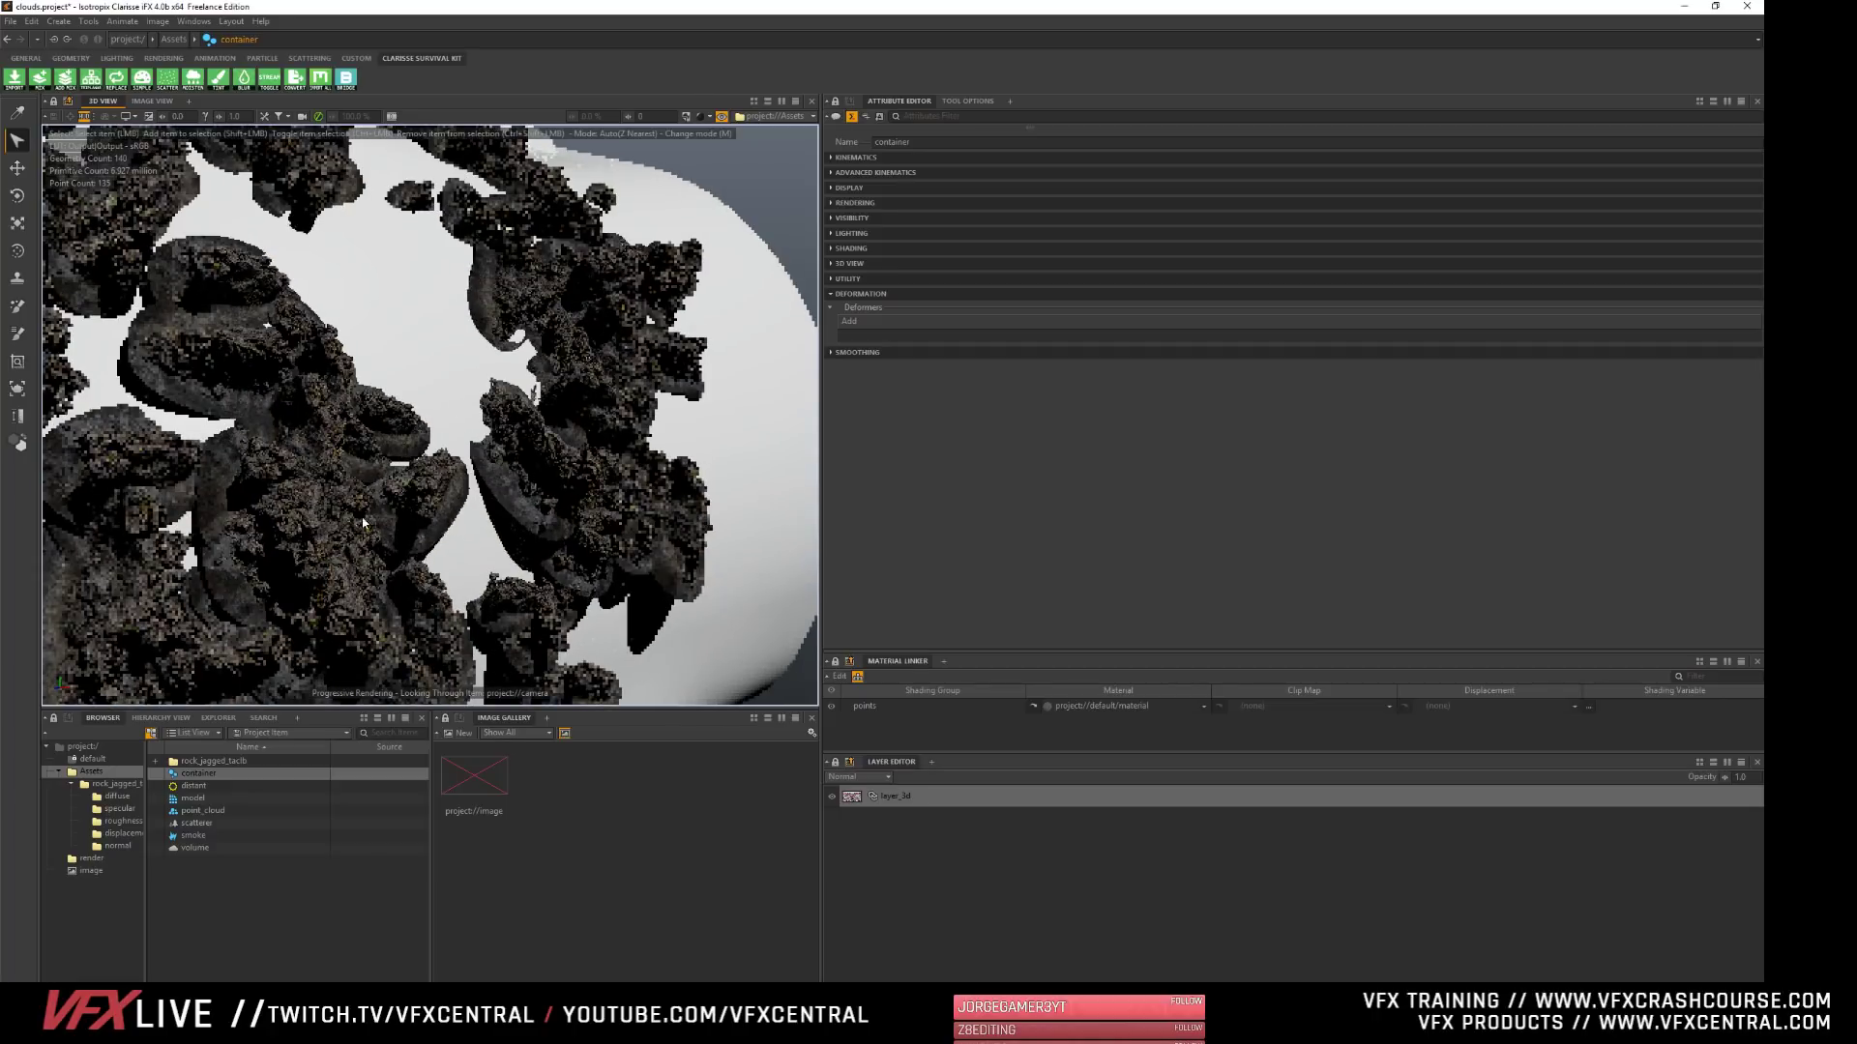
{"action": "left_click_drag", "start_coordinate": [331, 523], "coordinate": [375, 361], "text": "alt"}
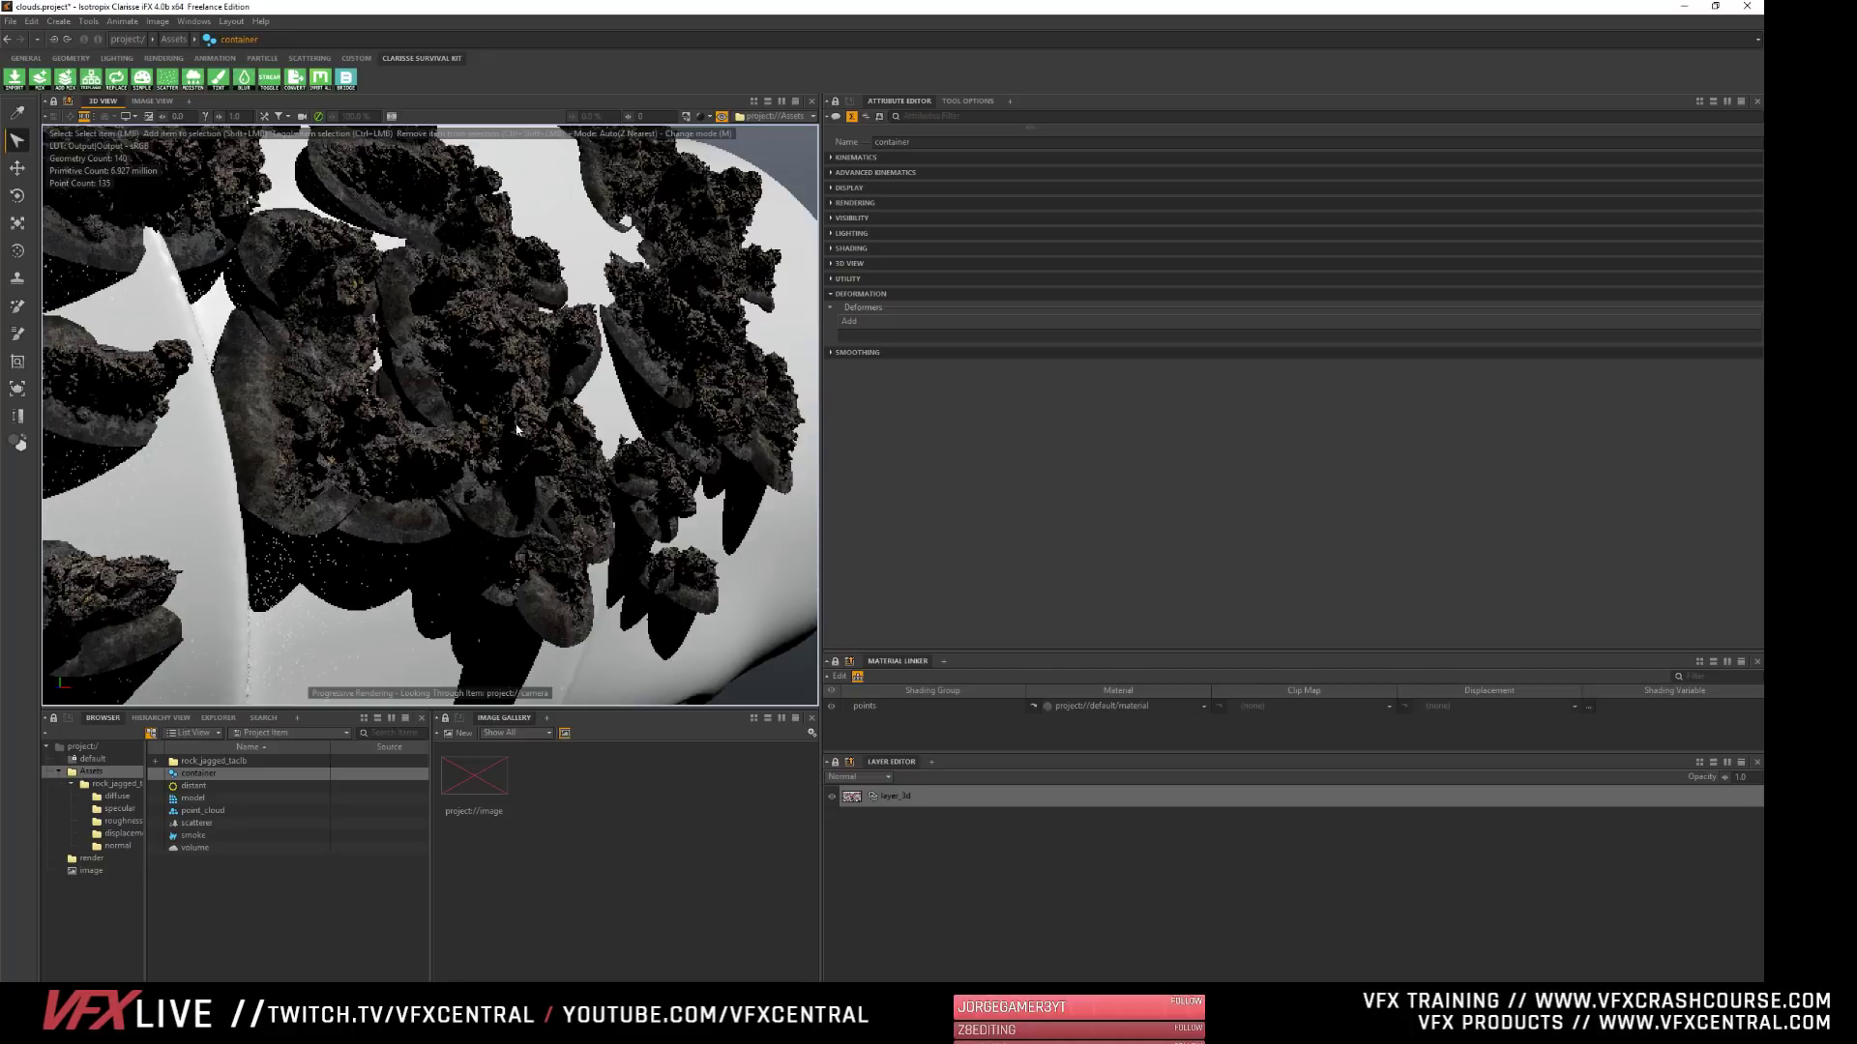
{"action": "right_click_drag", "start_coordinate": [464, 425], "coordinate": [329, 509], "text": "alt"}
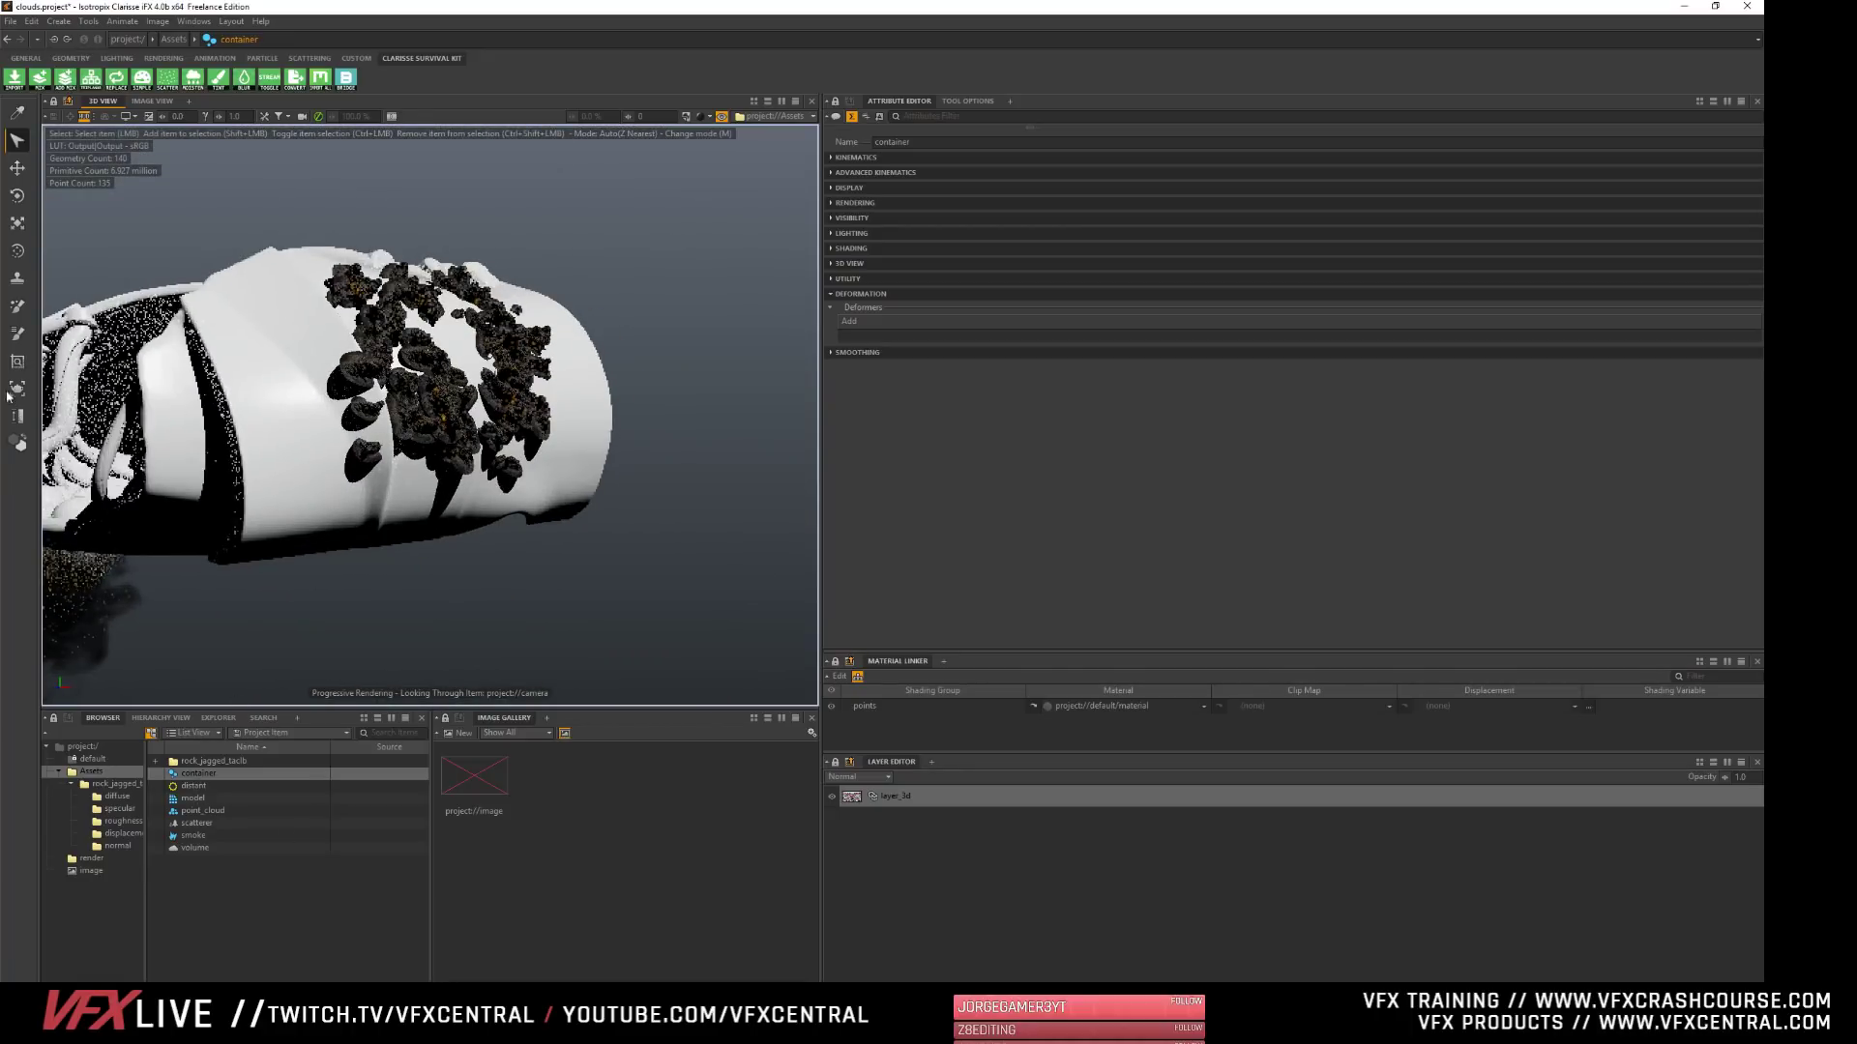
- Set the 3D view's display mode back to Simple Shading (Smooth)
{"action": "left_click", "coordinate": [703, 116]}
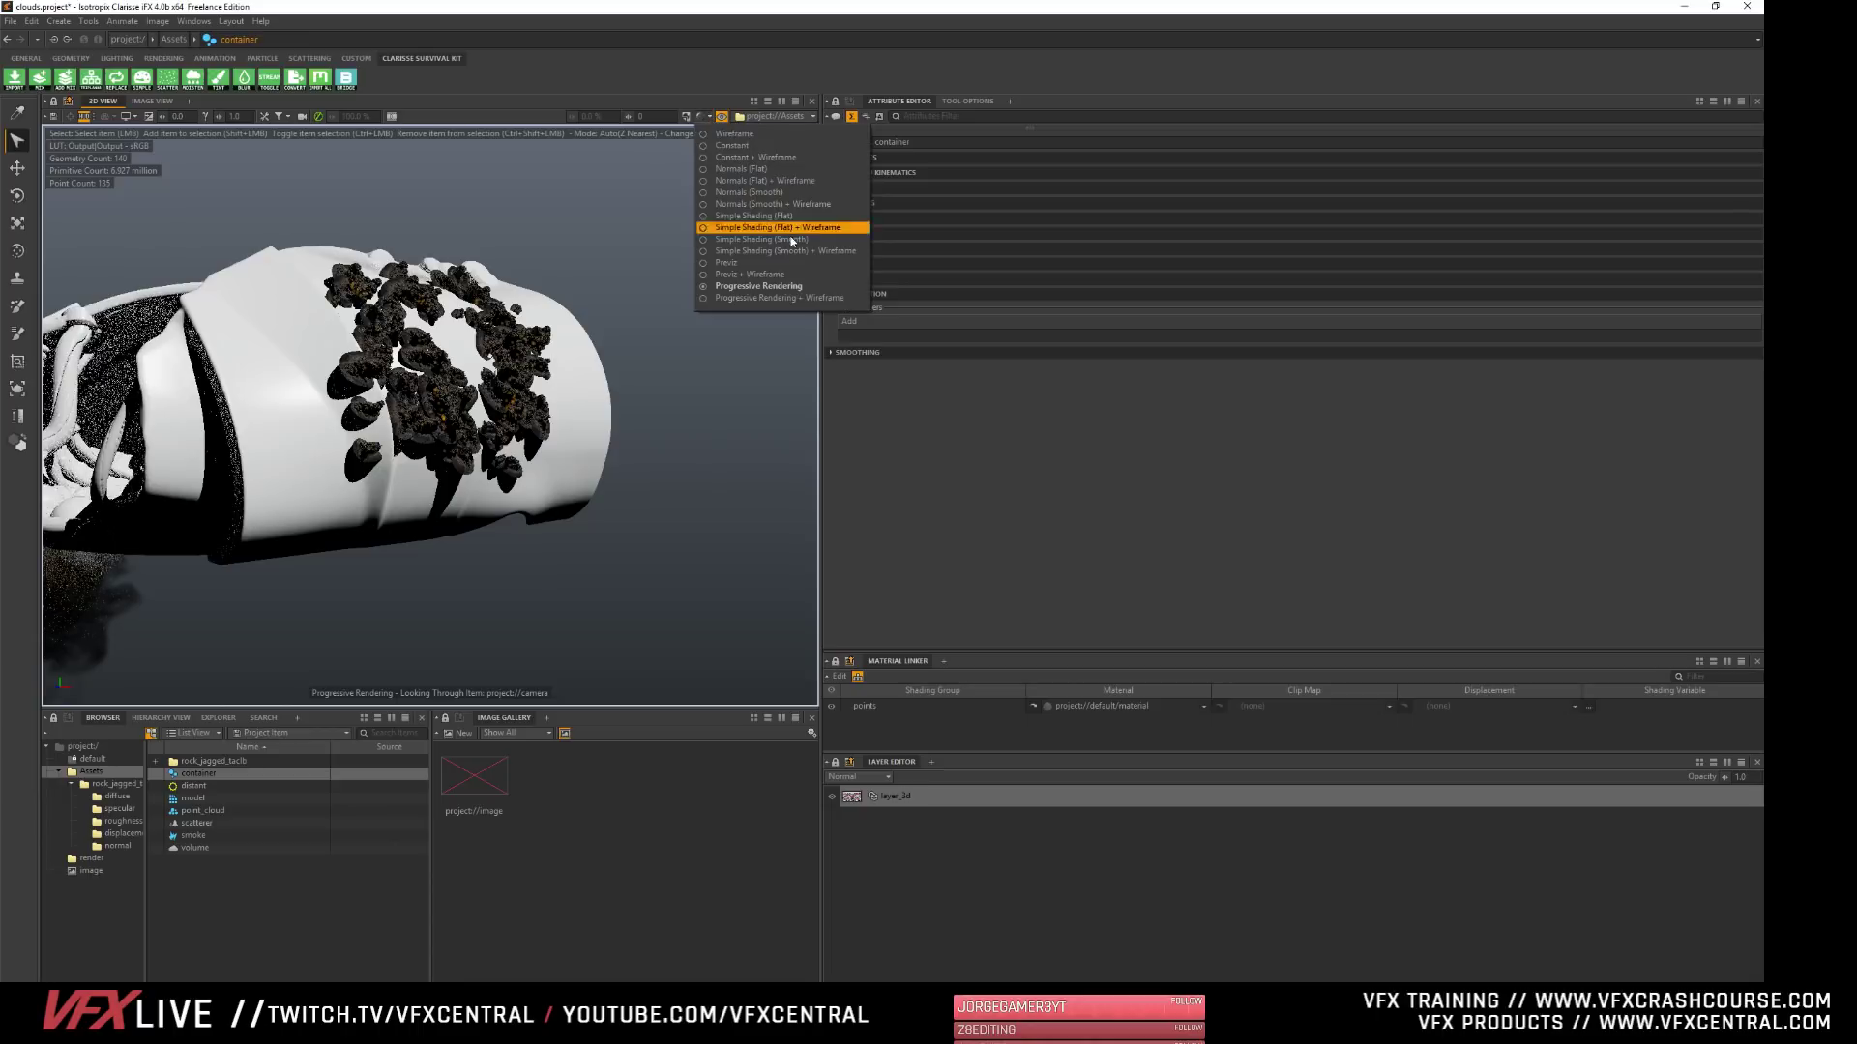
{"action": "left_click", "coordinate": [776, 227]}
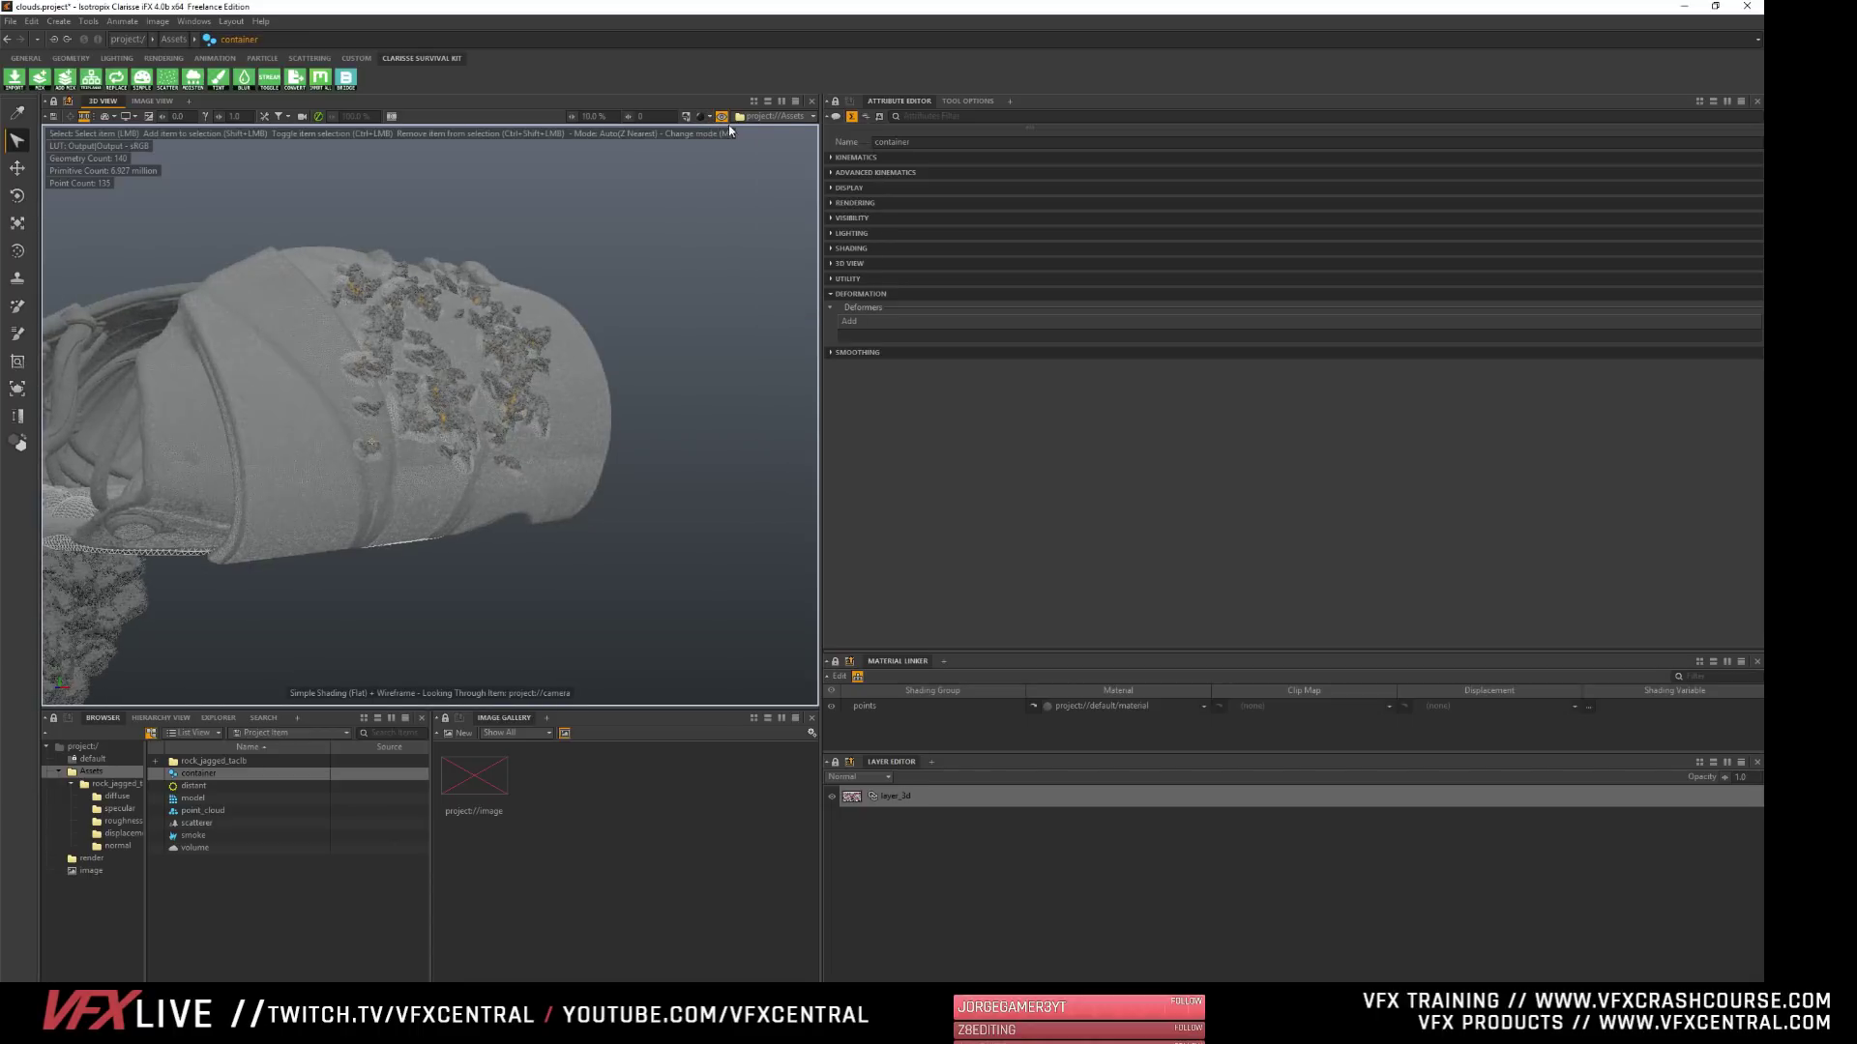
{"action": "left_click", "coordinate": [703, 116]}
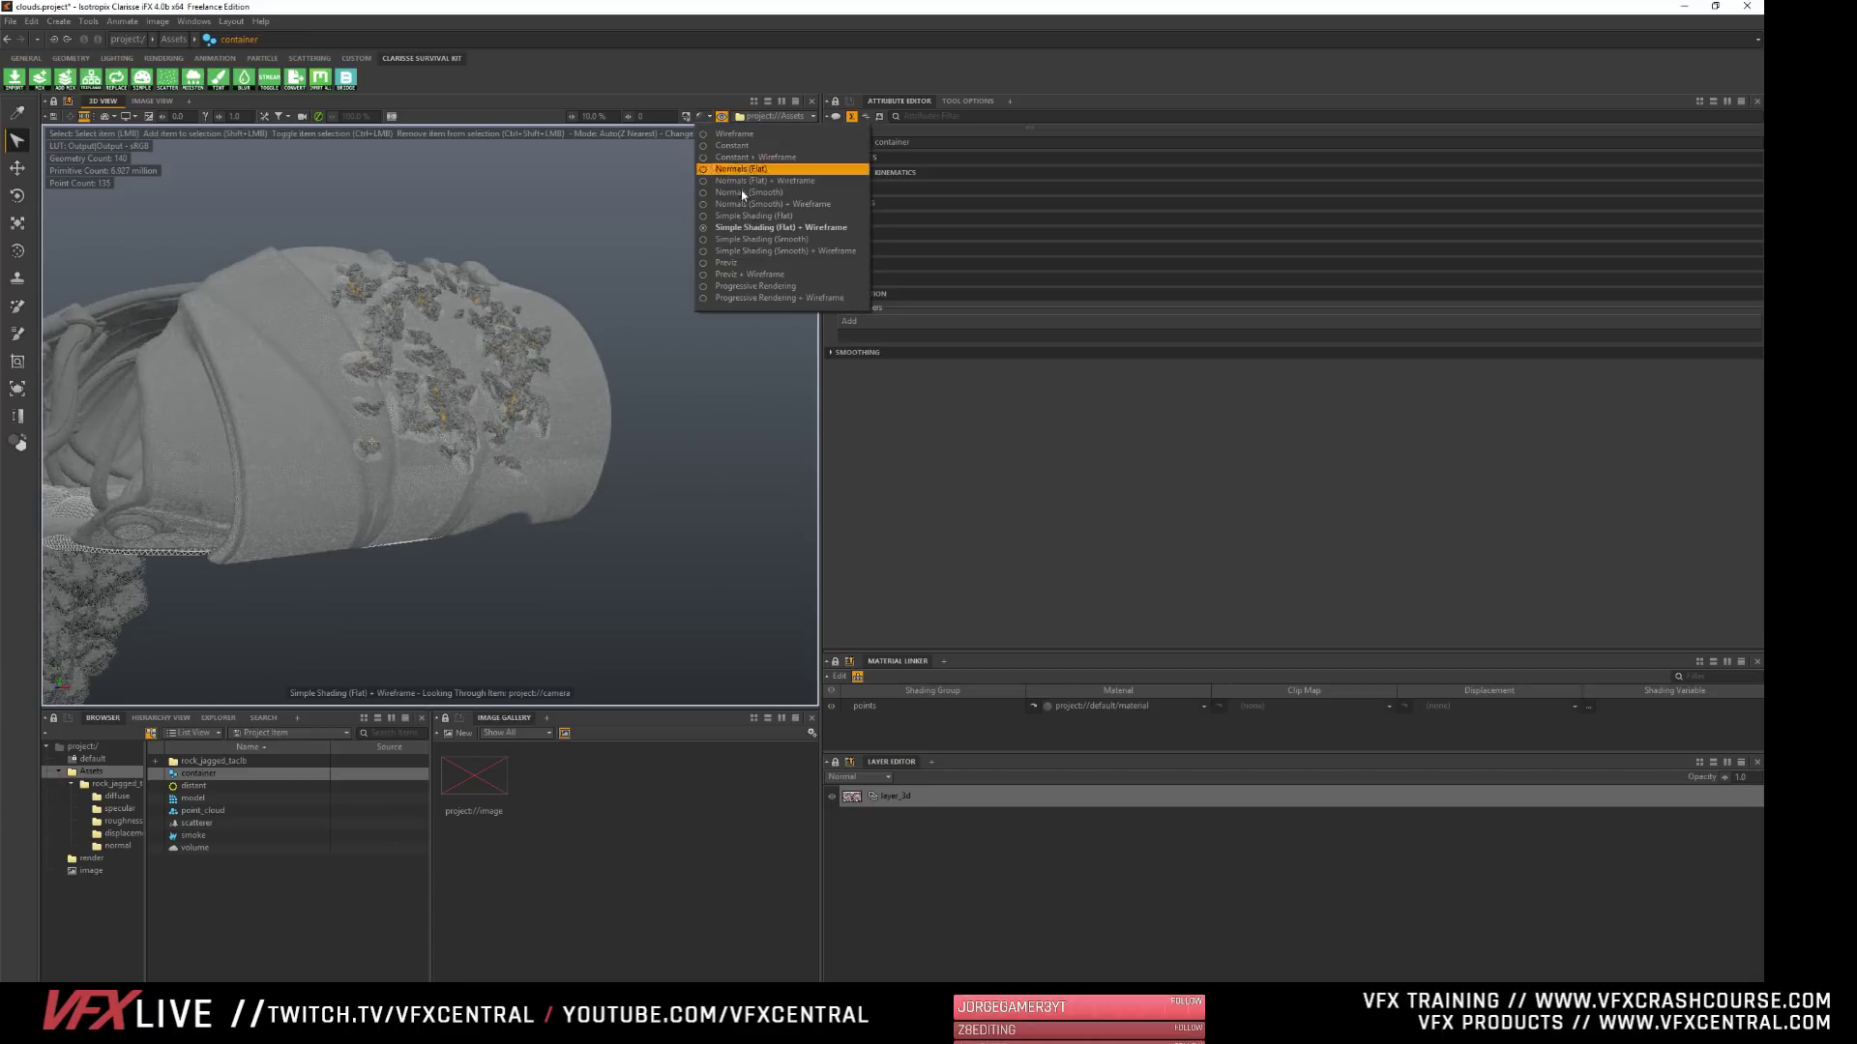
{"action": "left_click", "coordinate": [753, 239]}
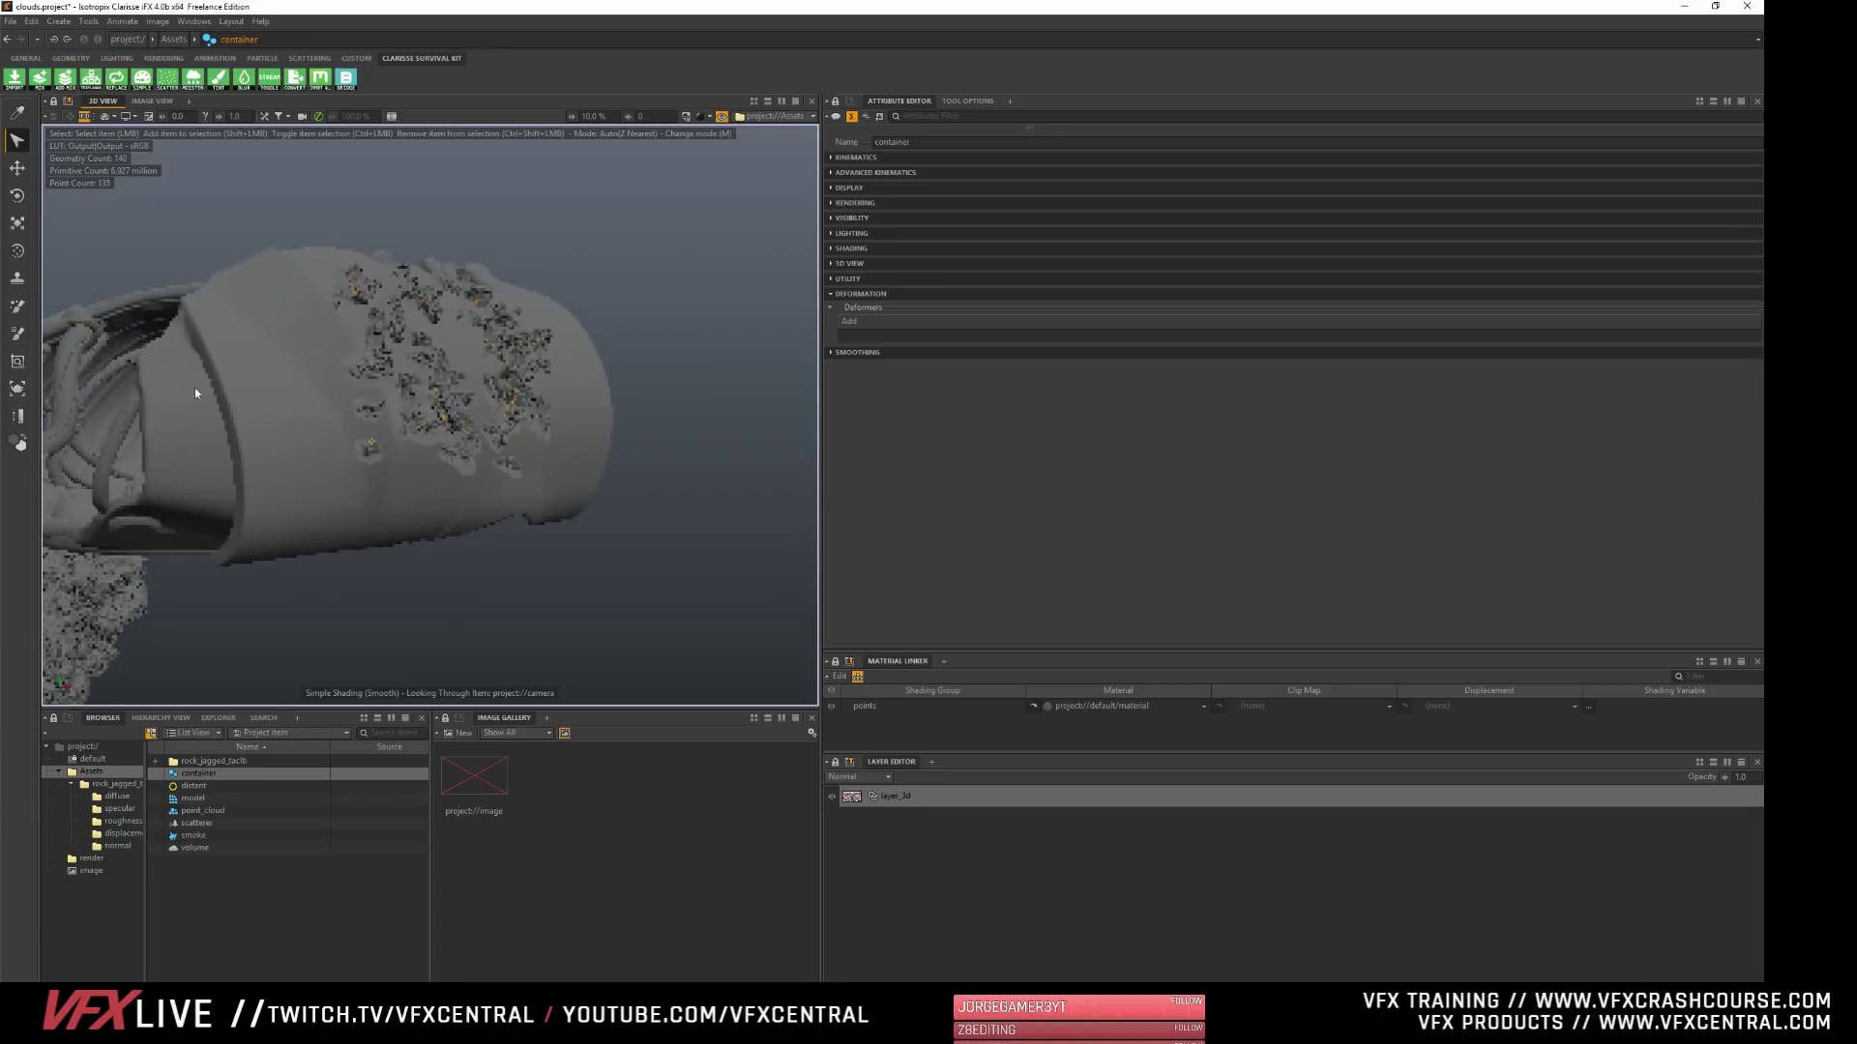
- Paint additional rock particles across the bare upper side of the shell with the Particle Paint tool
{"action": "left_click", "coordinate": [18, 306]}
{"action": "left_click_drag", "start_coordinate": [269, 324], "coordinate": [268, 360]}
{"action": "left_click", "coordinate": [335, 483]}
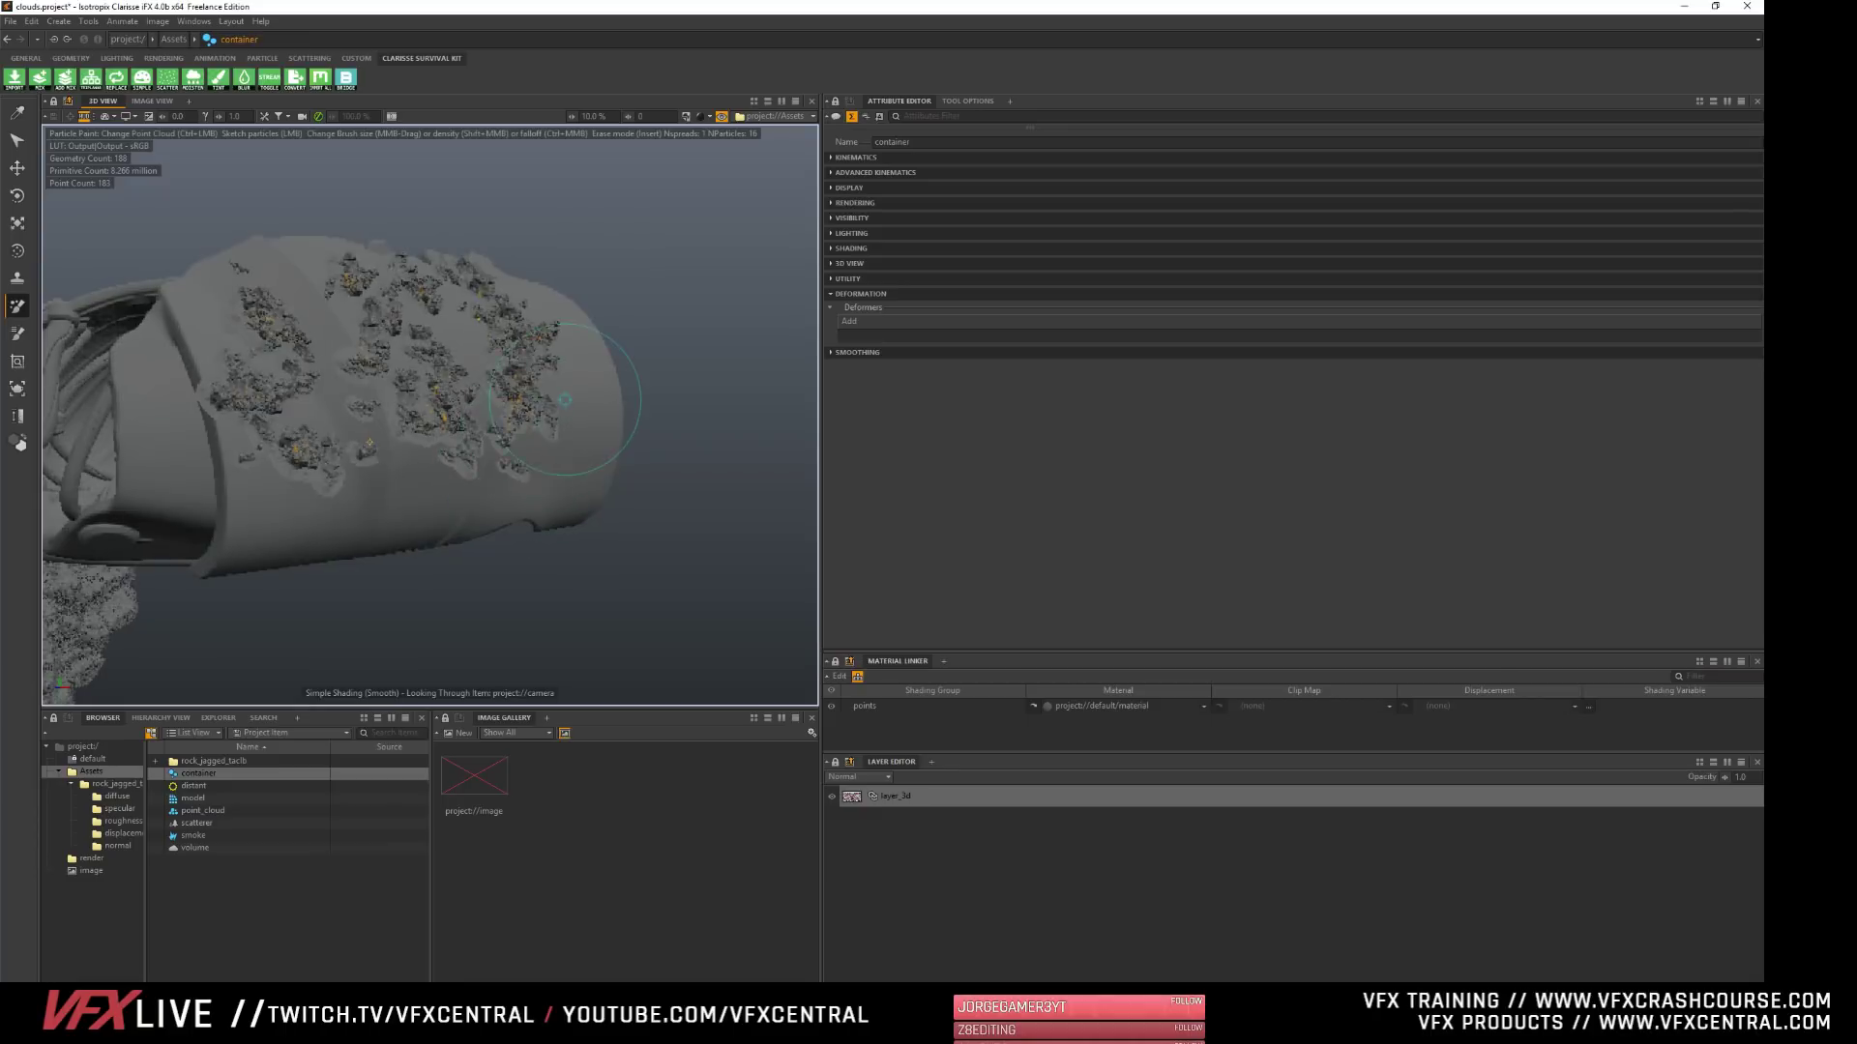
{"action": "mouse_move", "coordinate": [566, 402]}
{"action": "left_mouse_down", "text": "alt"}
{"action": "mouse_move", "coordinate": [416, 415]}
{"action": "mouse_move", "coordinate": [349, 486]}
{"action": "left_mouse_up", "text": "alt"}
{"action": "middle_click_drag", "start_coordinate": [349, 487], "coordinate": [580, 442], "text": "alt"}
{"action": "left_click_drag", "start_coordinate": [491, 347], "coordinate": [510, 375]}
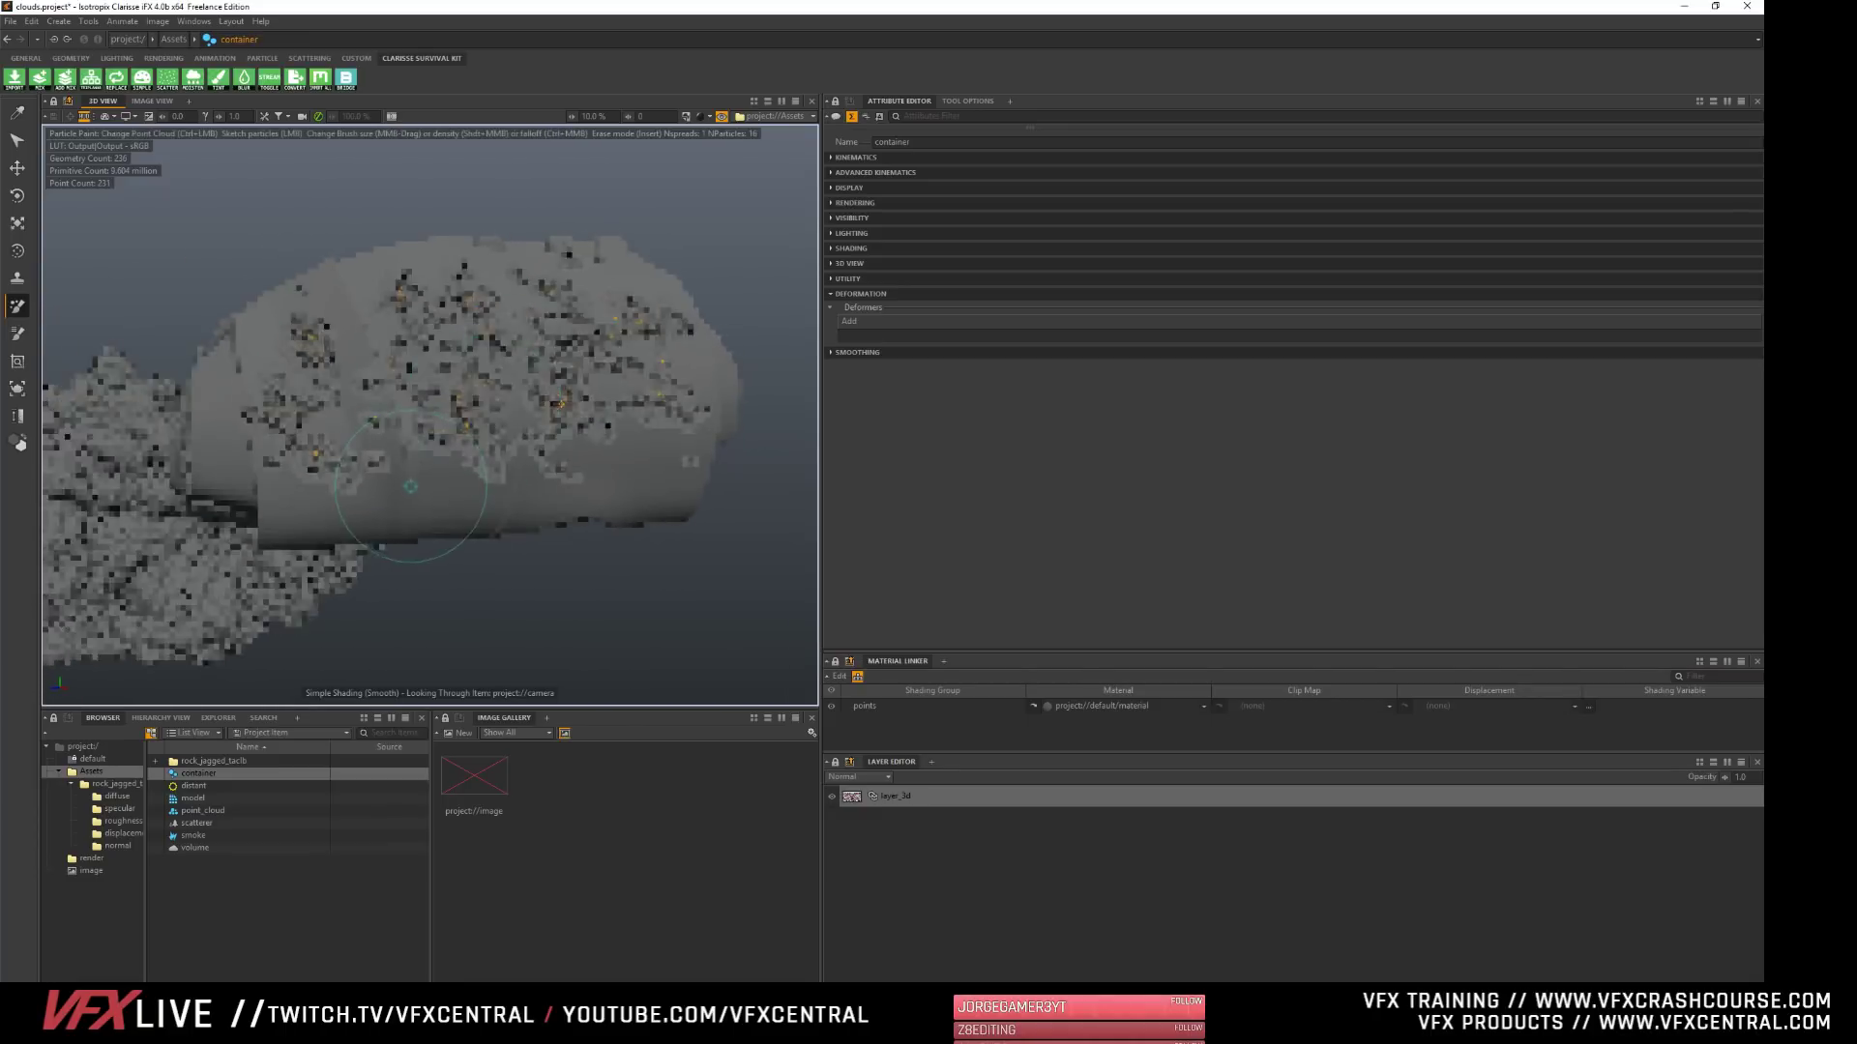
- Extend the painted rock particles along the lower side of the shell
{"action": "left_click_drag", "start_coordinate": [501, 518], "coordinate": [497, 432], "text": "alt"}
{"action": "left_click", "coordinate": [303, 375]}
{"action": "left_click_drag", "start_coordinate": [303, 375], "coordinate": [537, 364]}
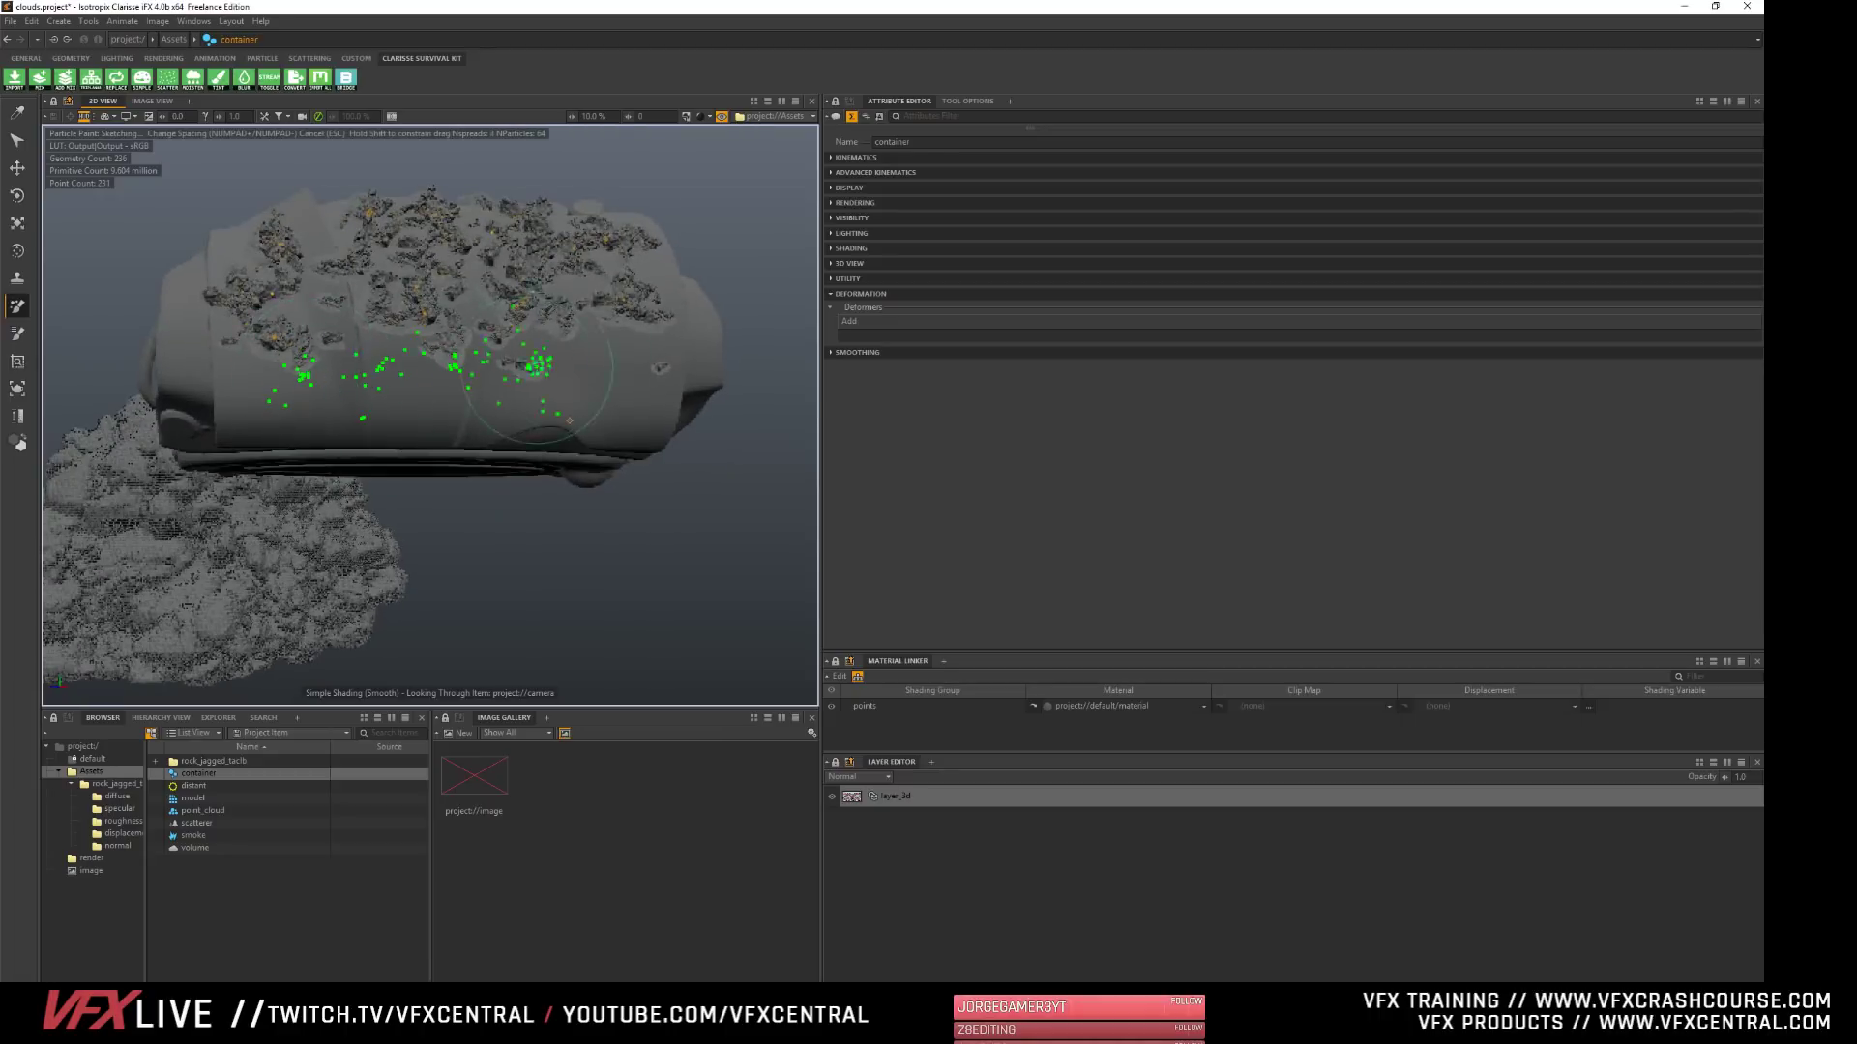
{"action": "right_click_drag", "start_coordinate": [372, 334], "coordinate": [465, 325], "text": "alt"}
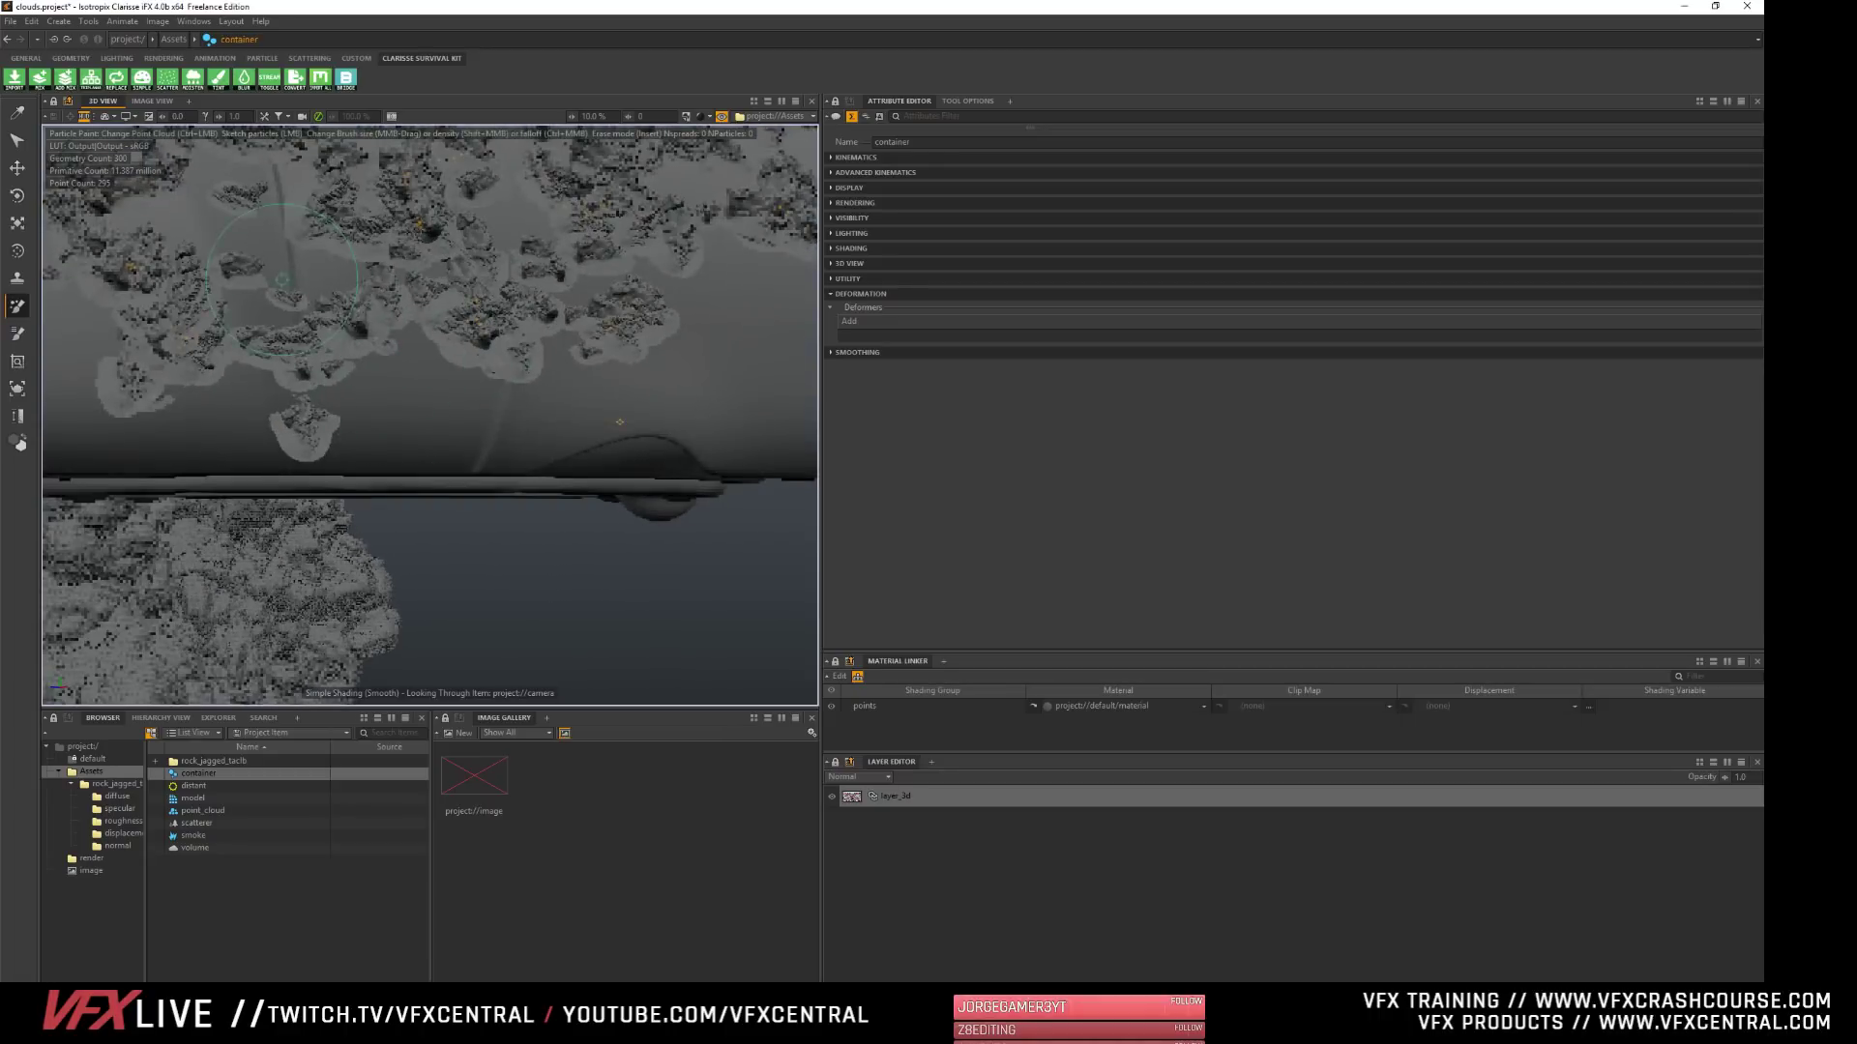
- Fill the remaining gaps near the shell's edge by its open end with rock particles and clear the selection
{"action": "left_click", "coordinate": [618, 197]}
{"action": "middle_click_drag", "start_coordinate": [619, 213], "coordinate": [689, 440], "text": "alt"}
{"action": "mouse_move", "coordinate": [383, 174]}
{"action": "left_mouse_down", "text": "alt"}
{"action": "mouse_move", "coordinate": [396, 251]}
{"action": "mouse_move", "coordinate": [493, 276]}
{"action": "left_mouse_up", "text": "alt"}
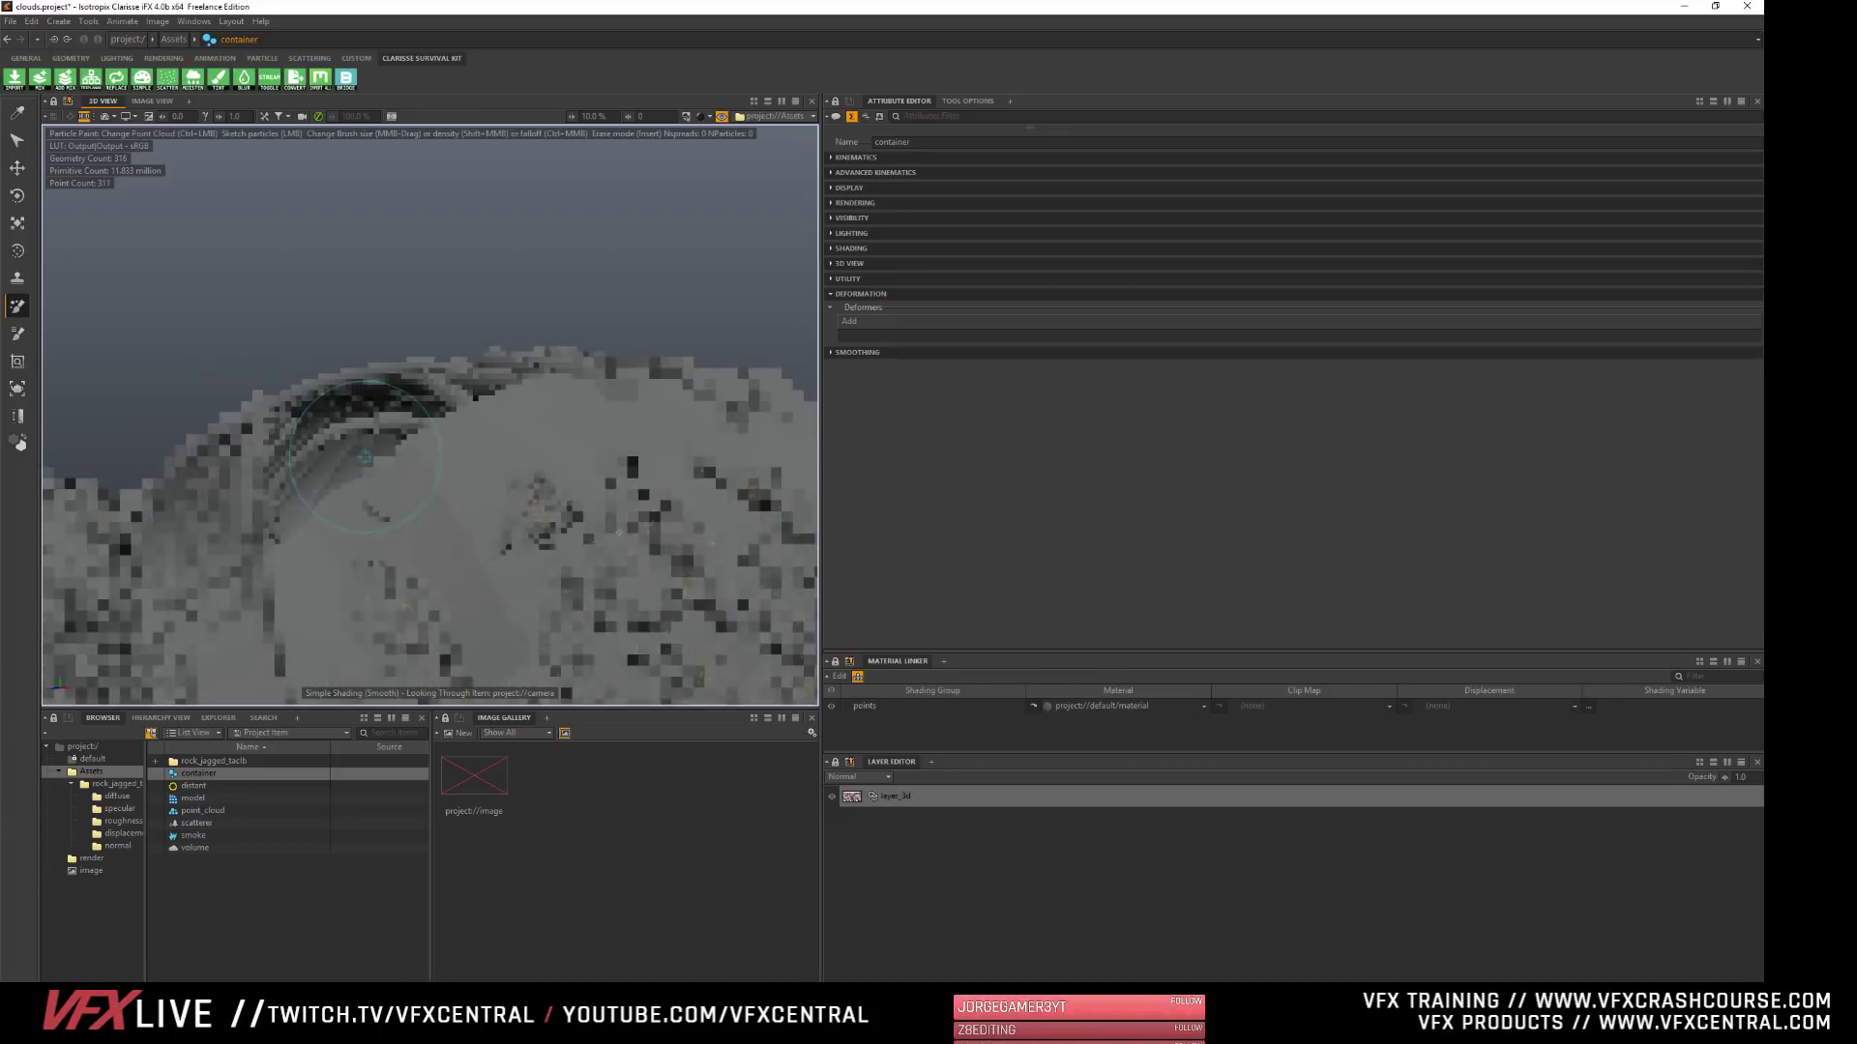
{"action": "left_click_drag", "start_coordinate": [551, 426], "coordinate": [534, 481]}
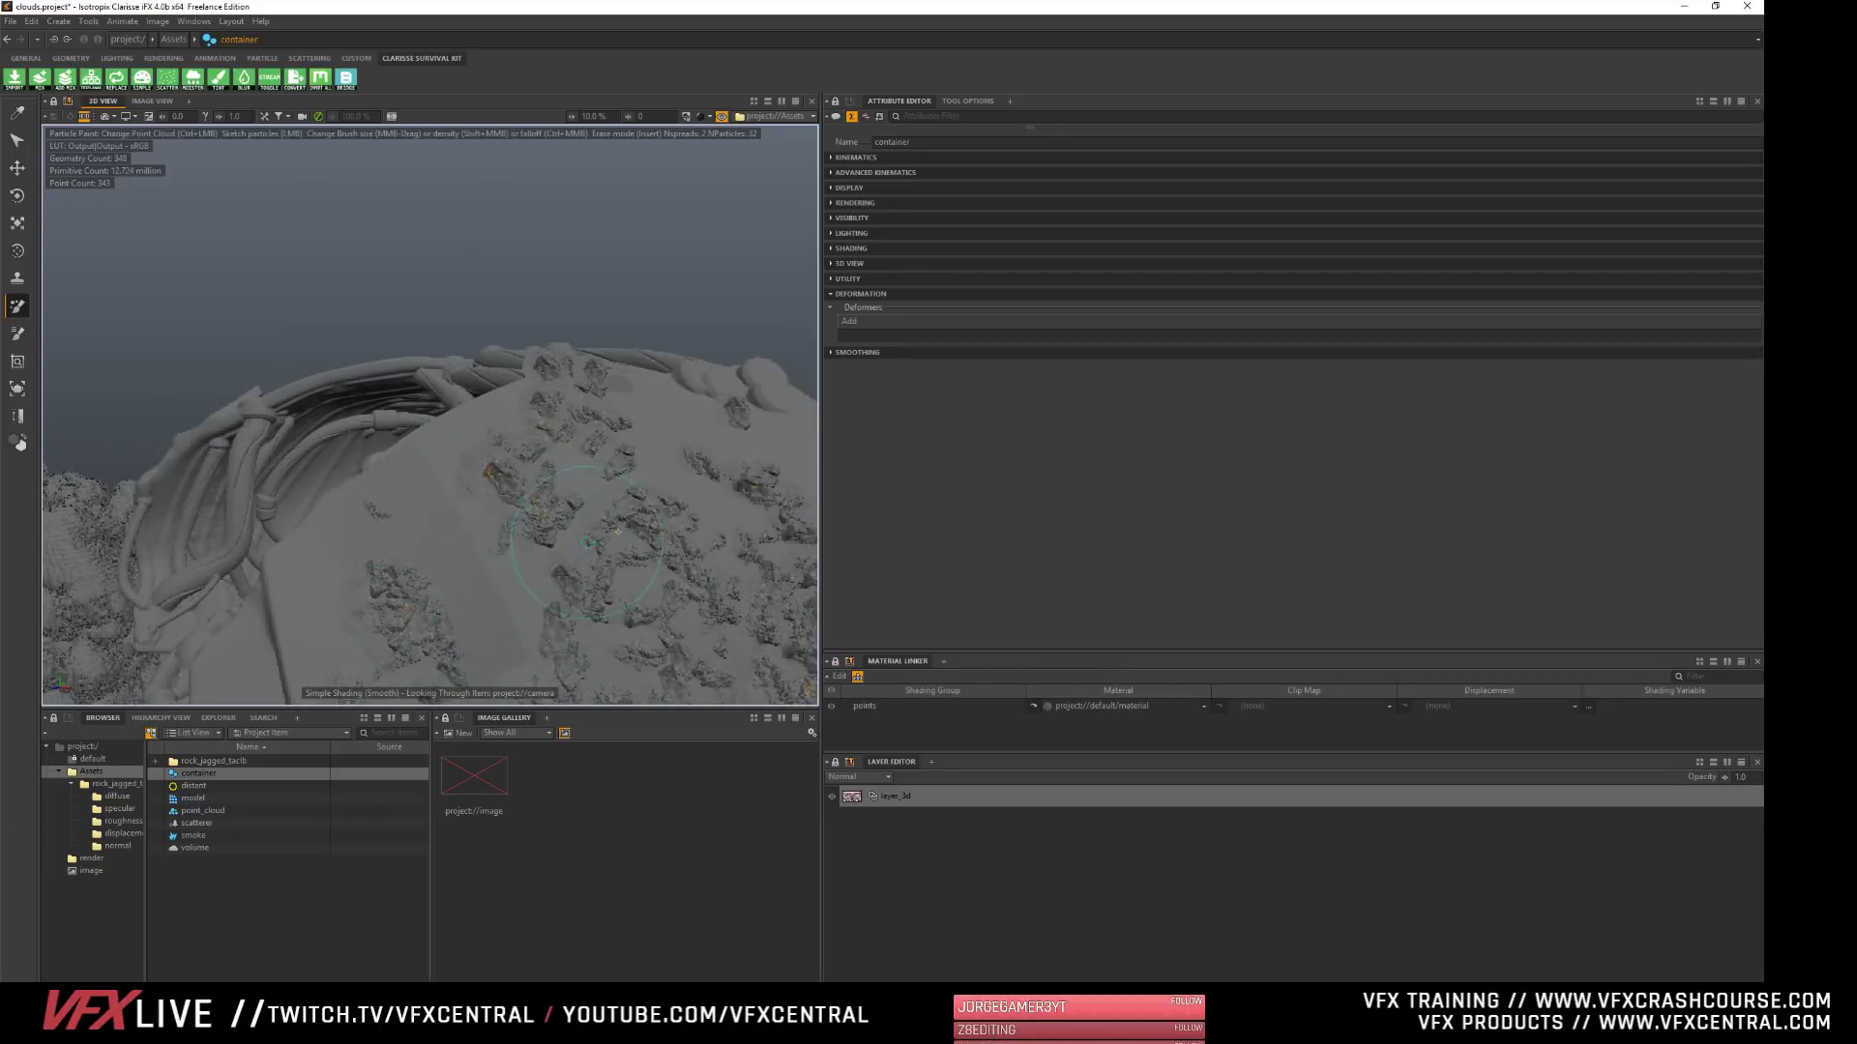
{"action": "scroll", "coordinate": [588, 543], "scroll_direction": "down", "scroll_amount": 6}
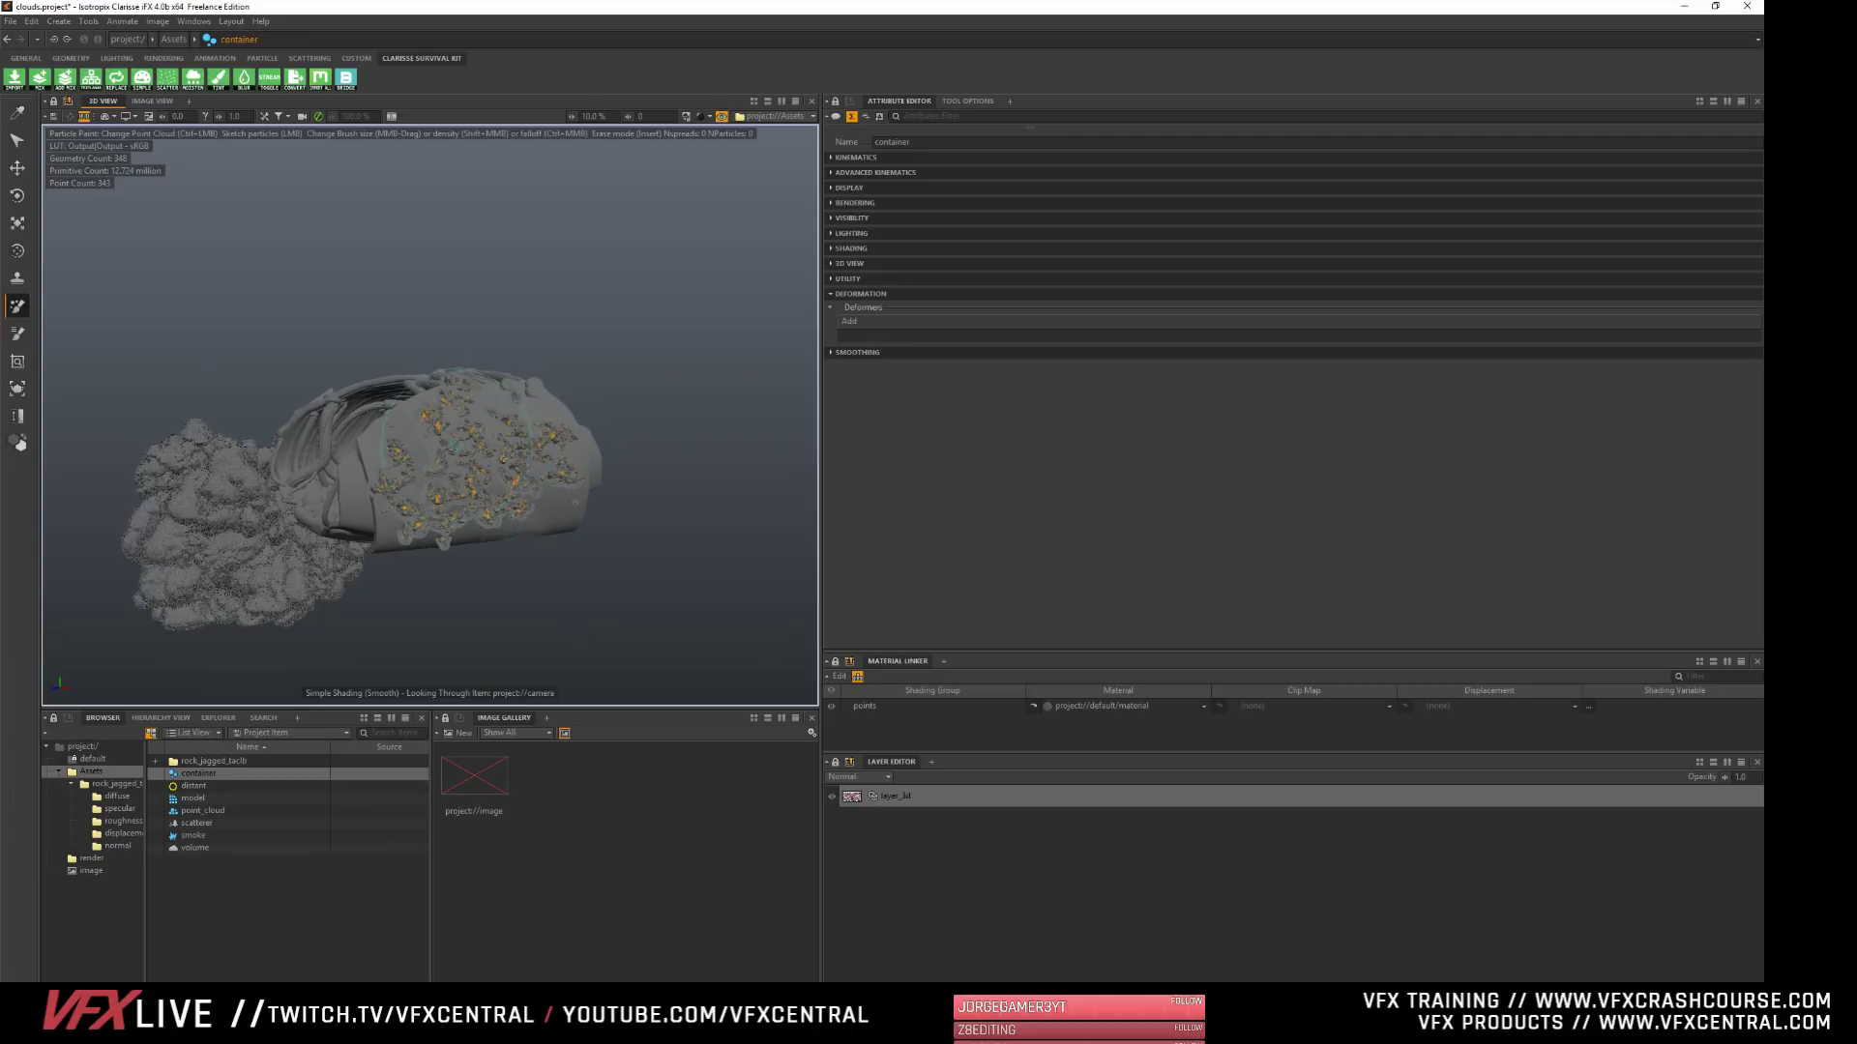
{"action": "left_click_drag", "start_coordinate": [455, 444], "coordinate": [483, 580], "text": "alt"}
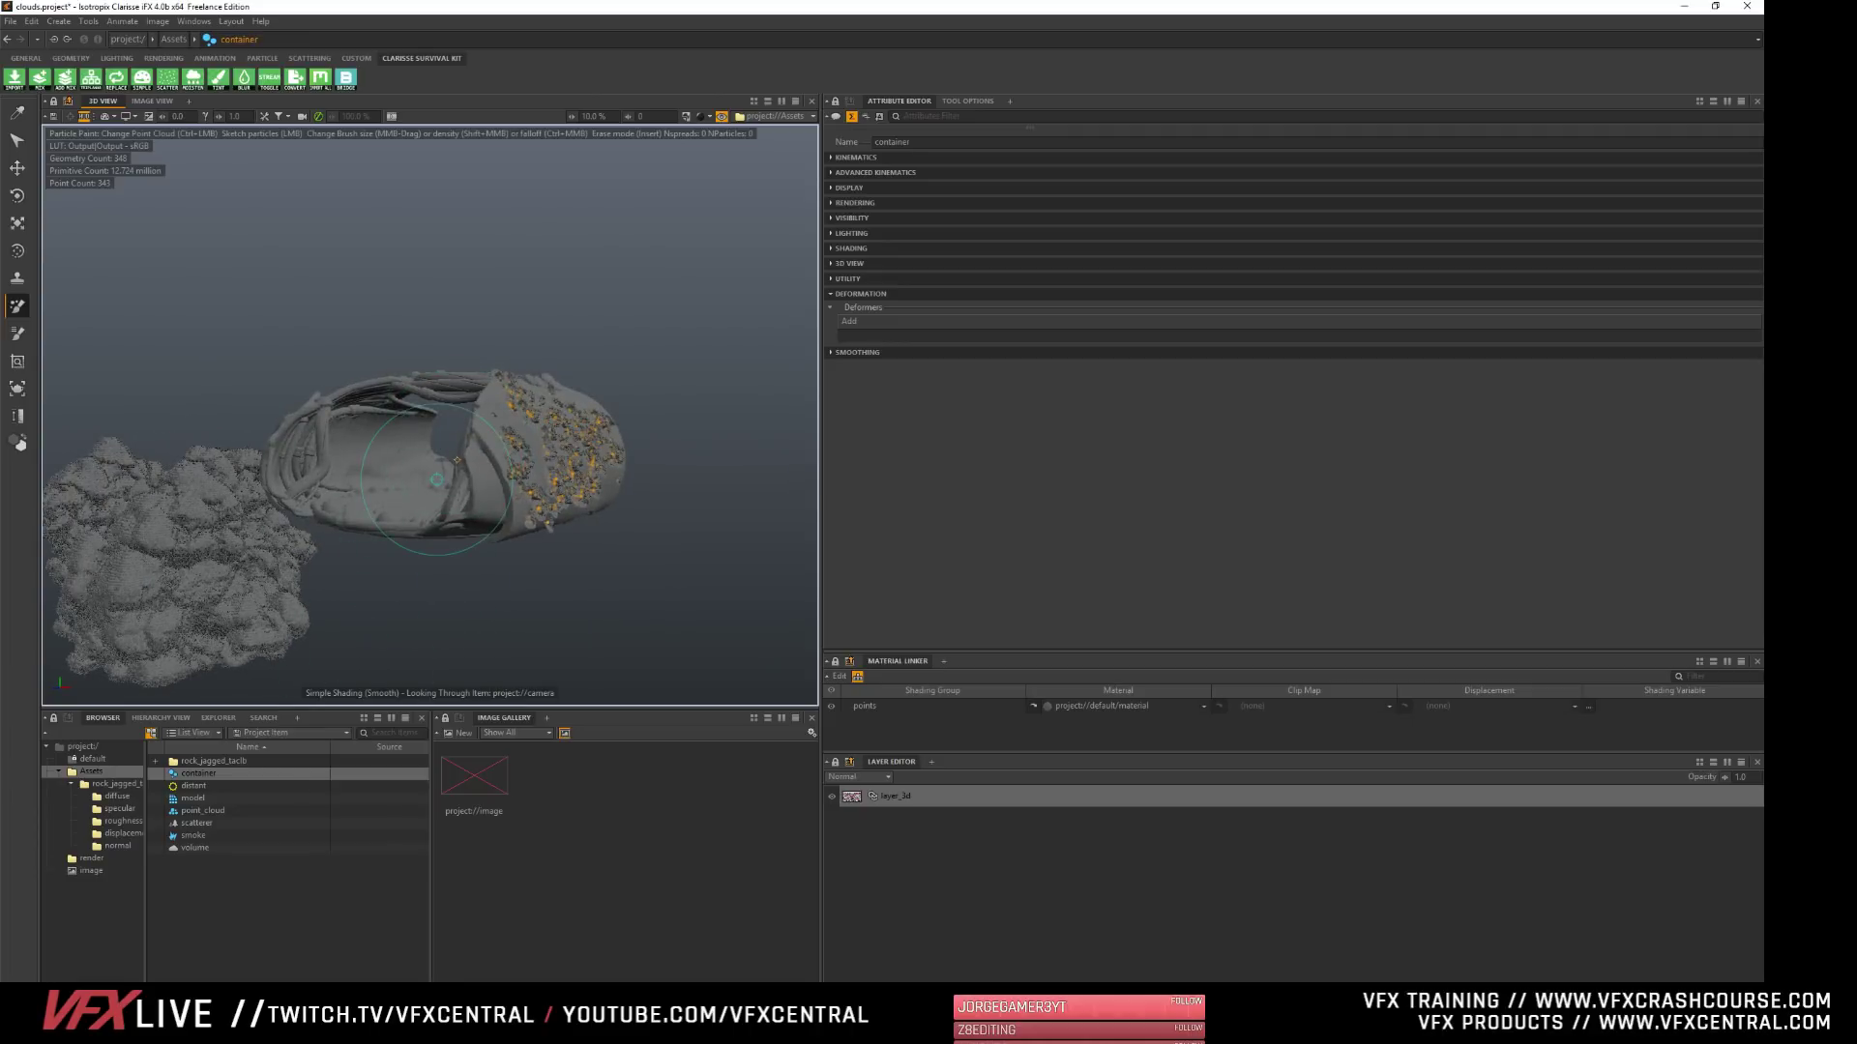
{"action": "left_click", "coordinate": [261, 899]}
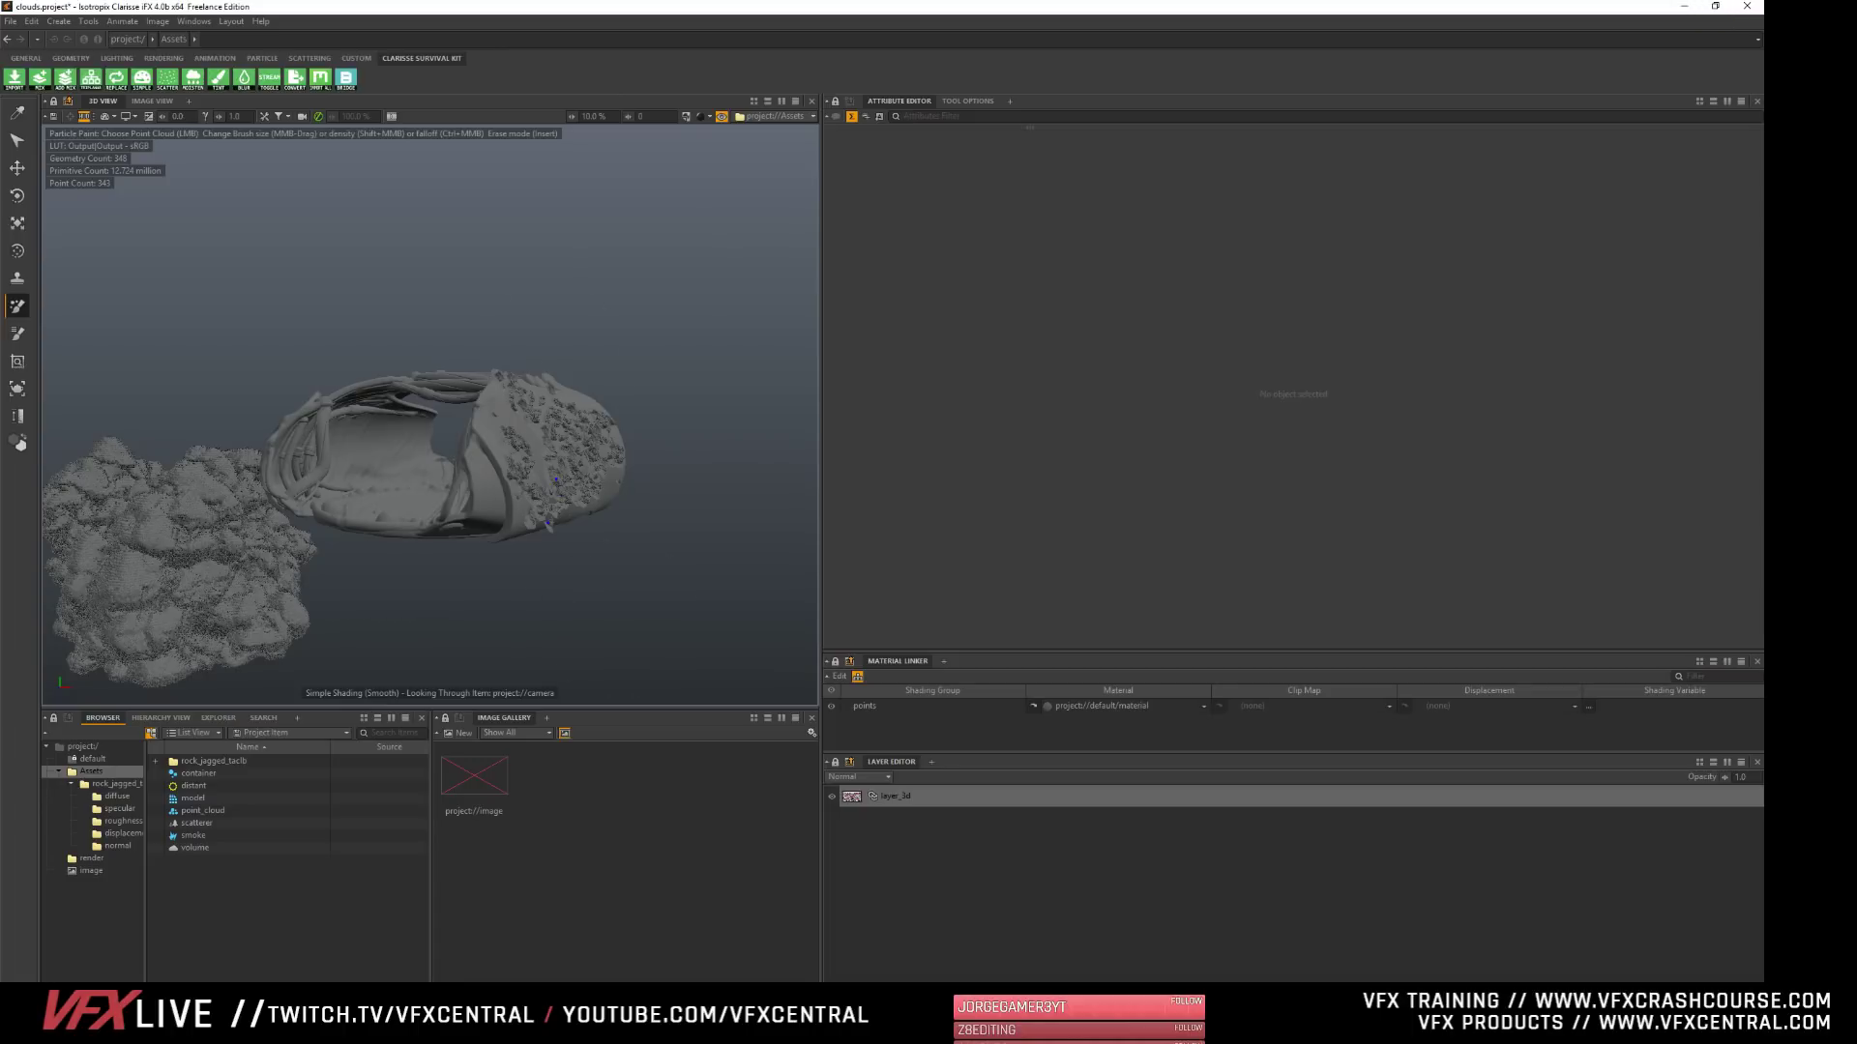
- Switch to NukeX and open the recent comp clarisselandscape.nknc
{"action": "left_click", "coordinate": [1219, 996]}
{"action": "left_click", "coordinate": [1753, 7]}
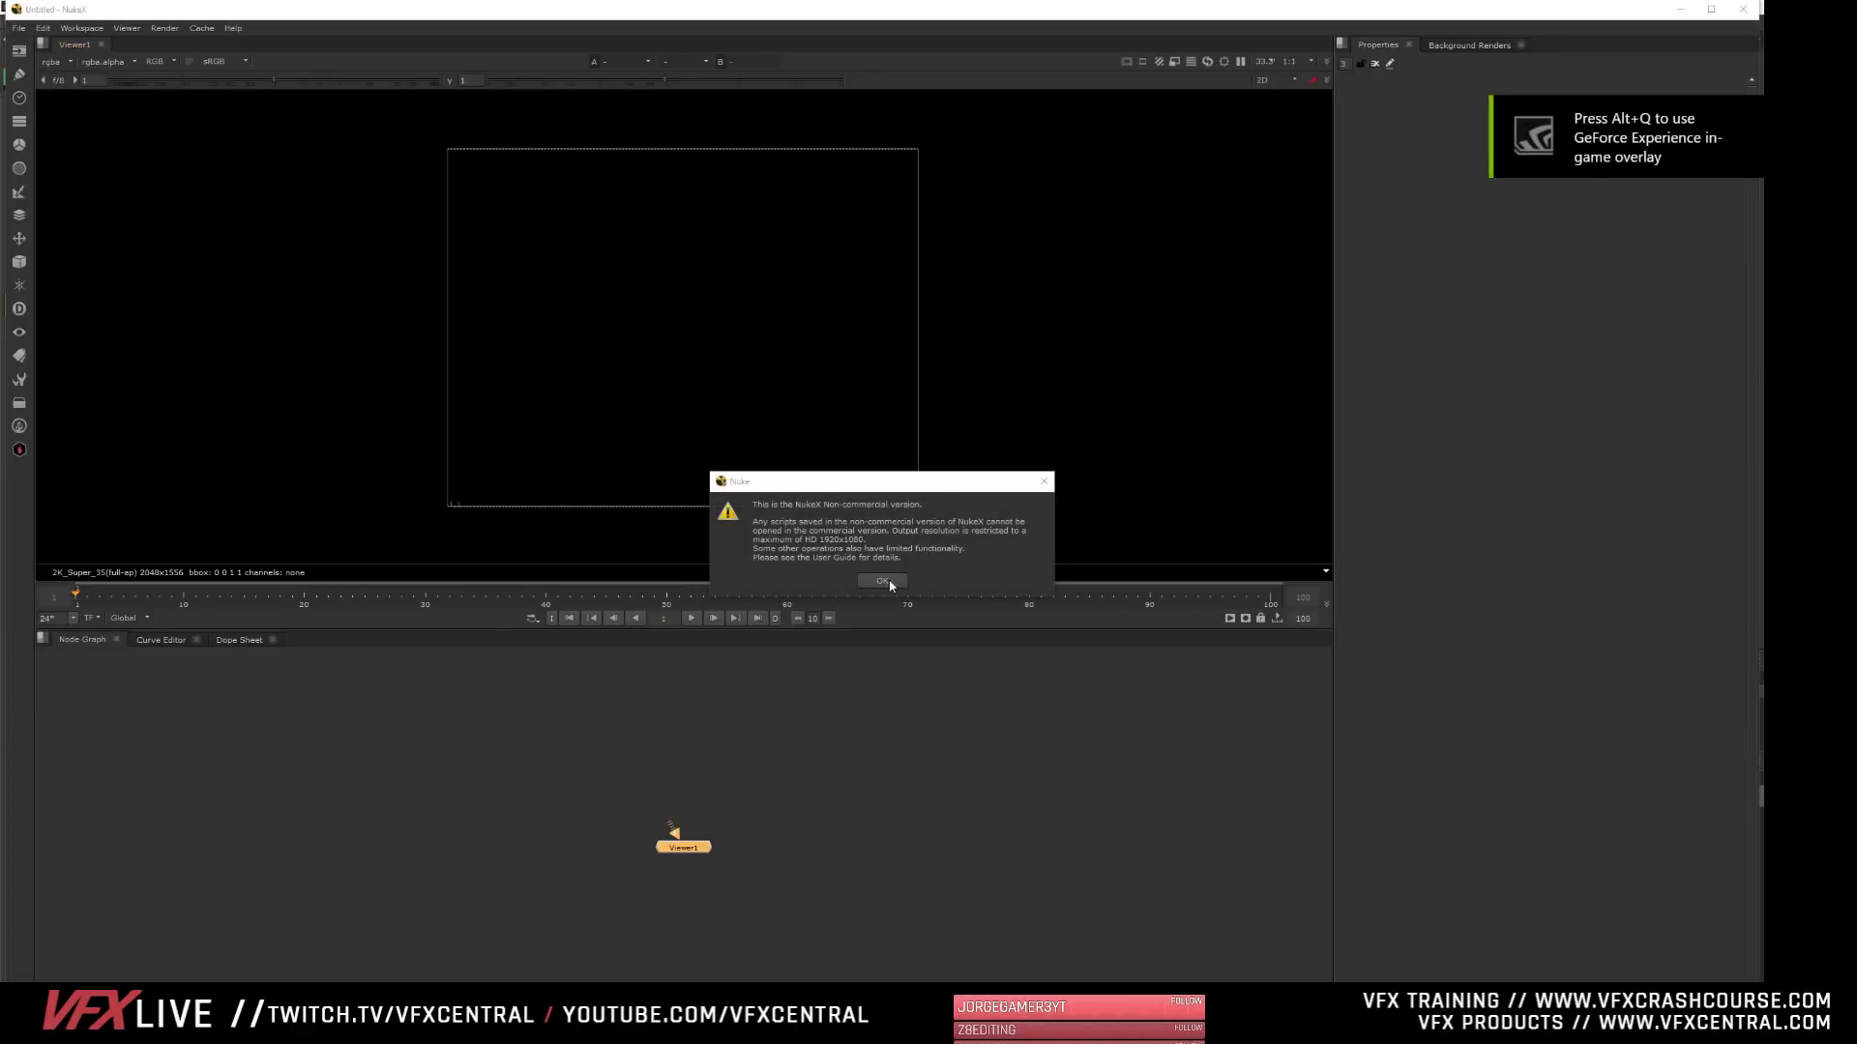
{"action": "left_click", "coordinate": [884, 583]}
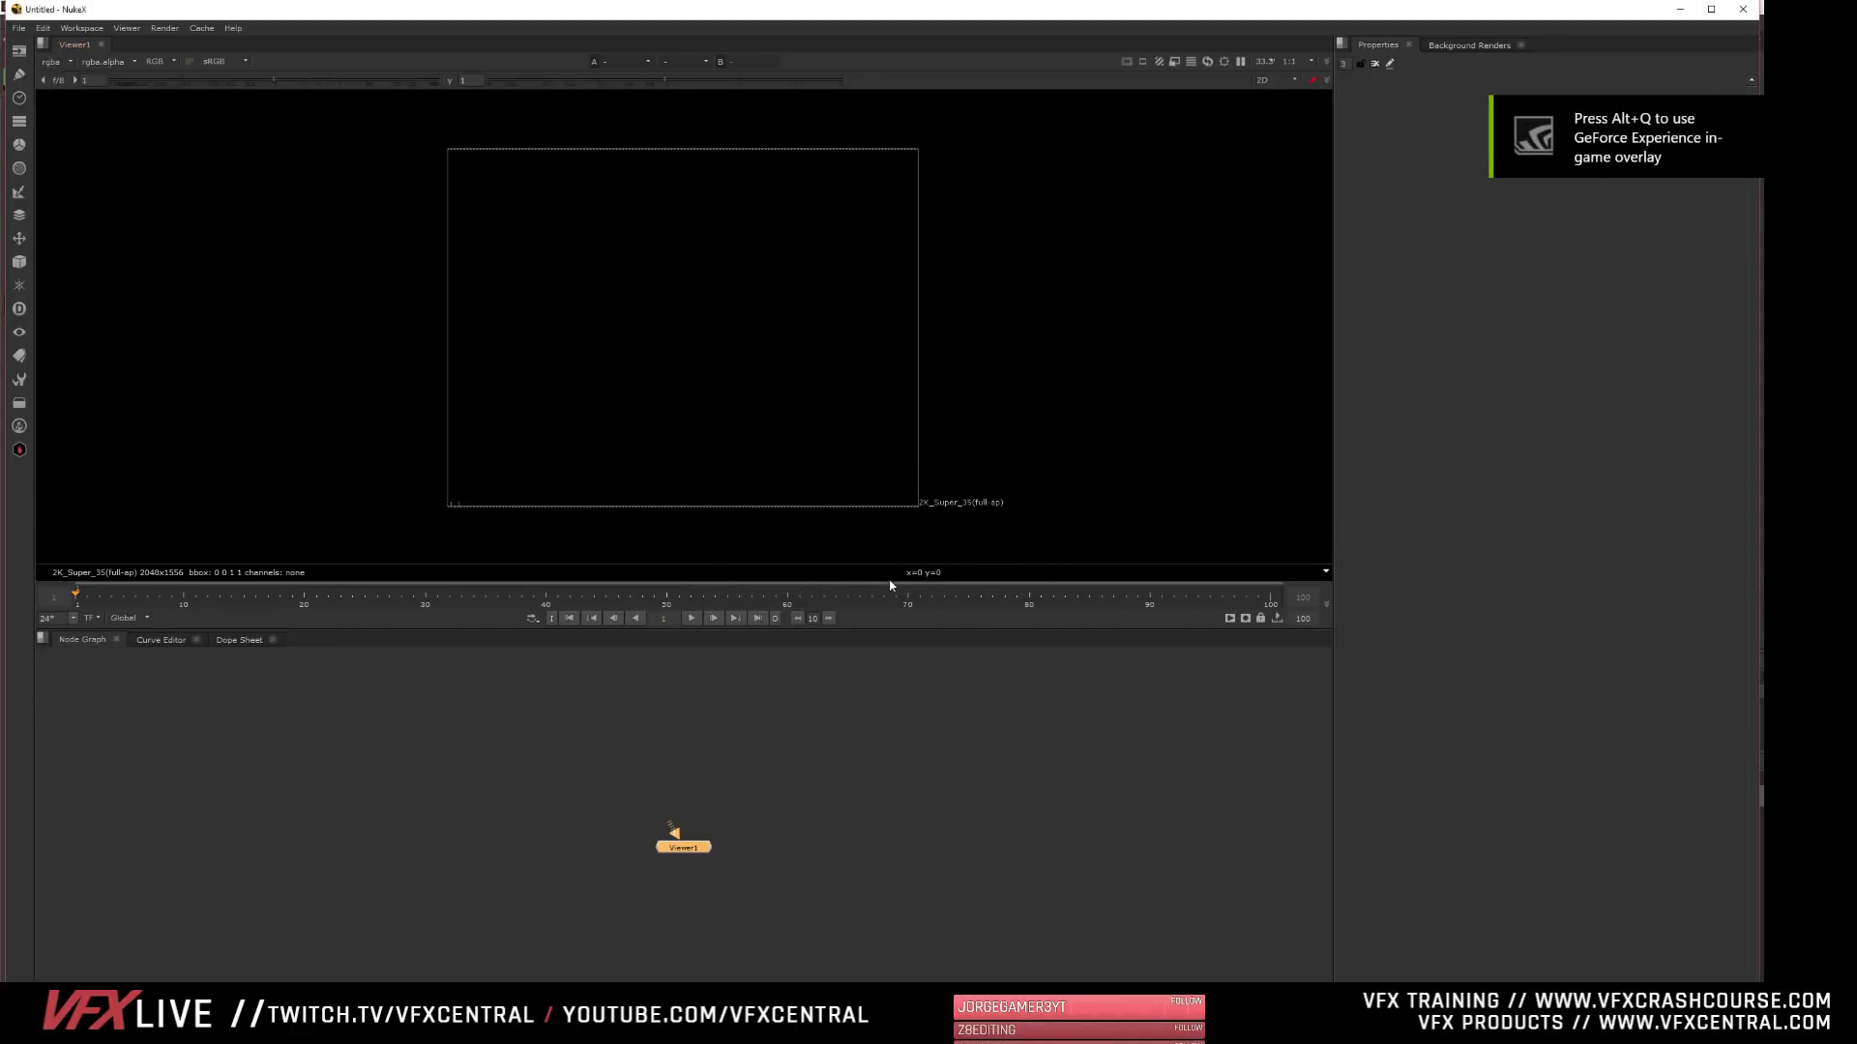
{"action": "left_click", "coordinate": [19, 28]}
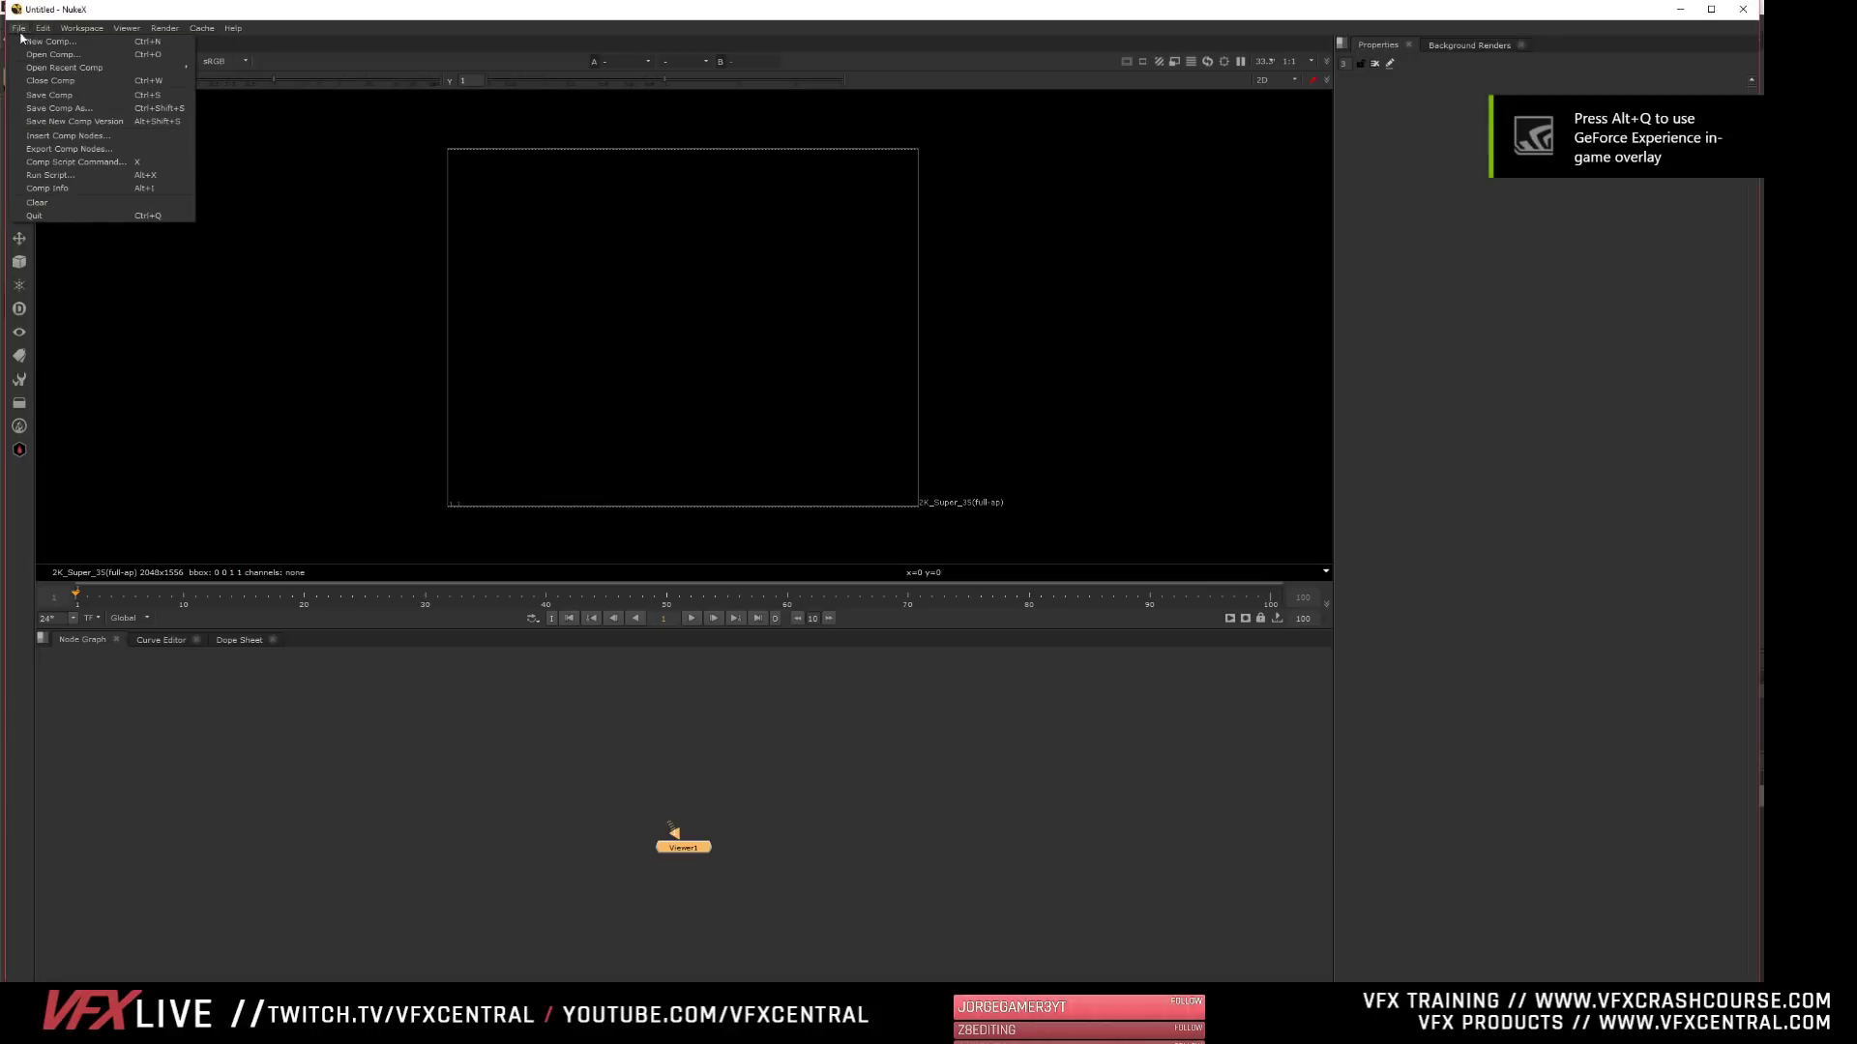
{"action": "mouse_move", "coordinate": [45, 71]}
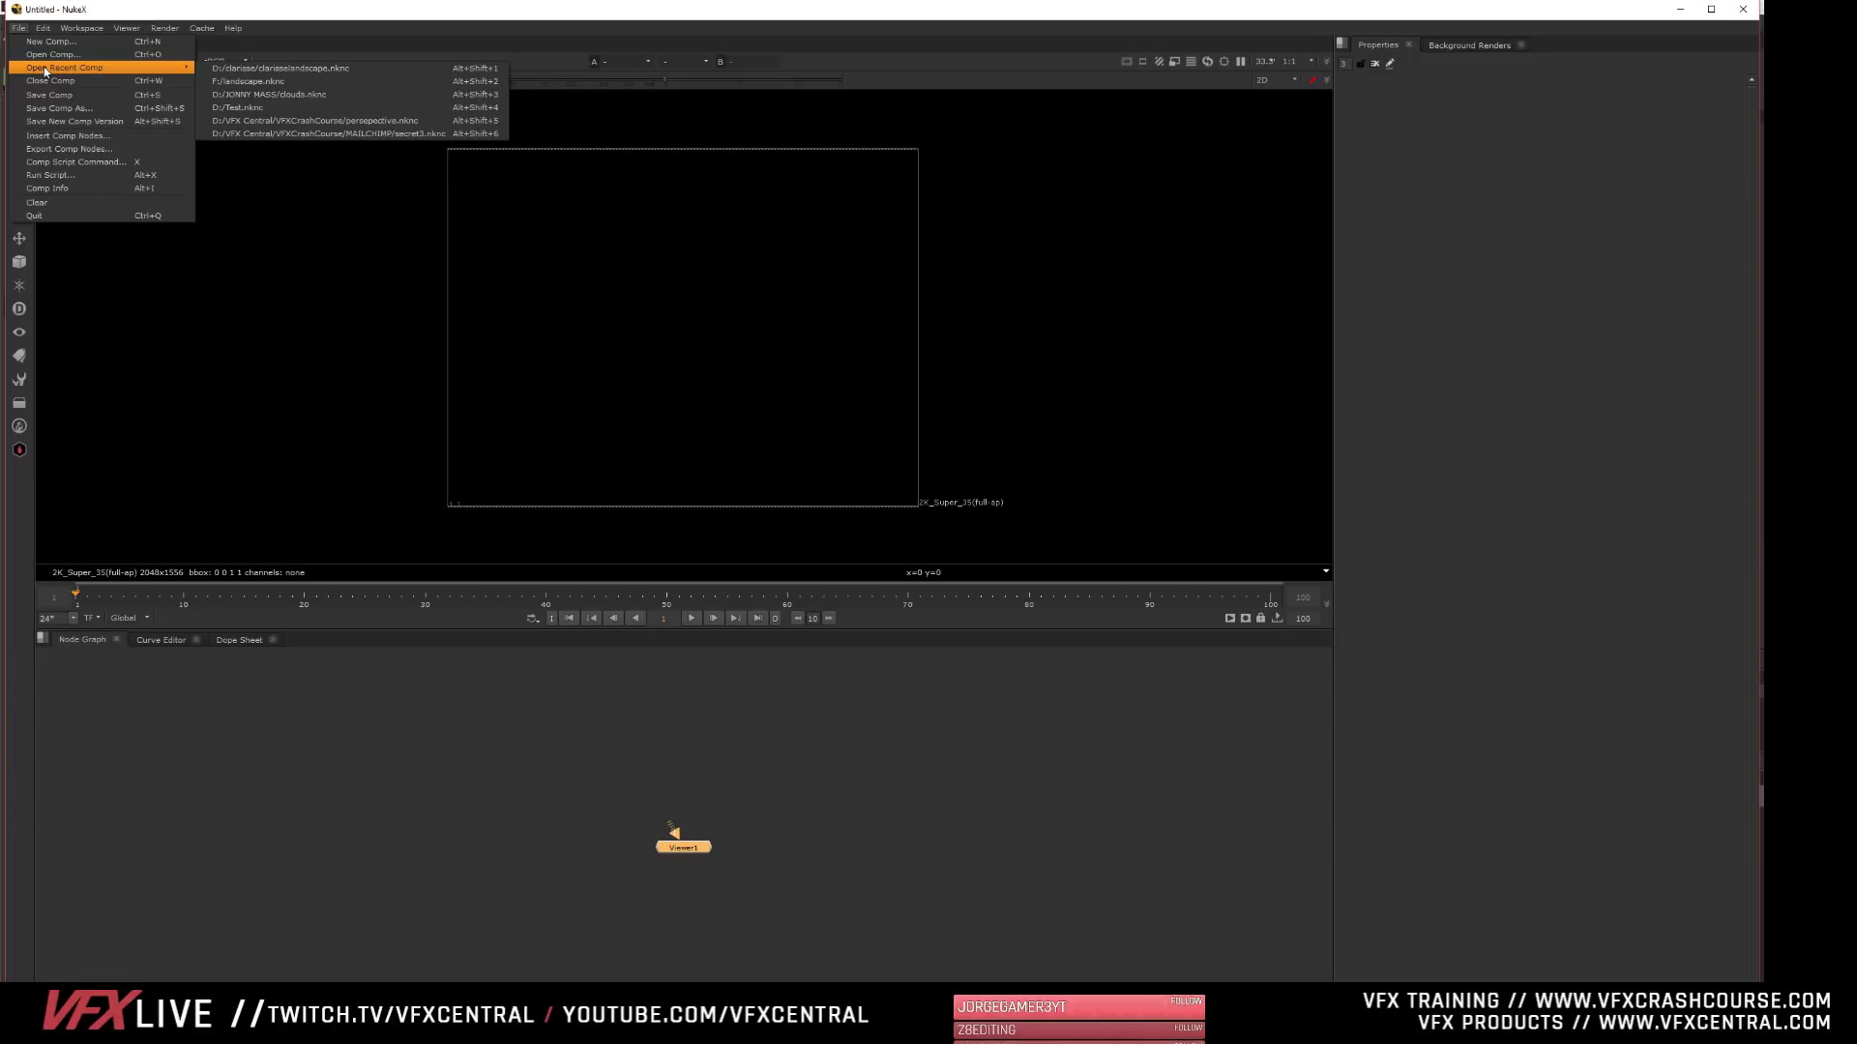
{"action": "left_click", "coordinate": [348, 70]}
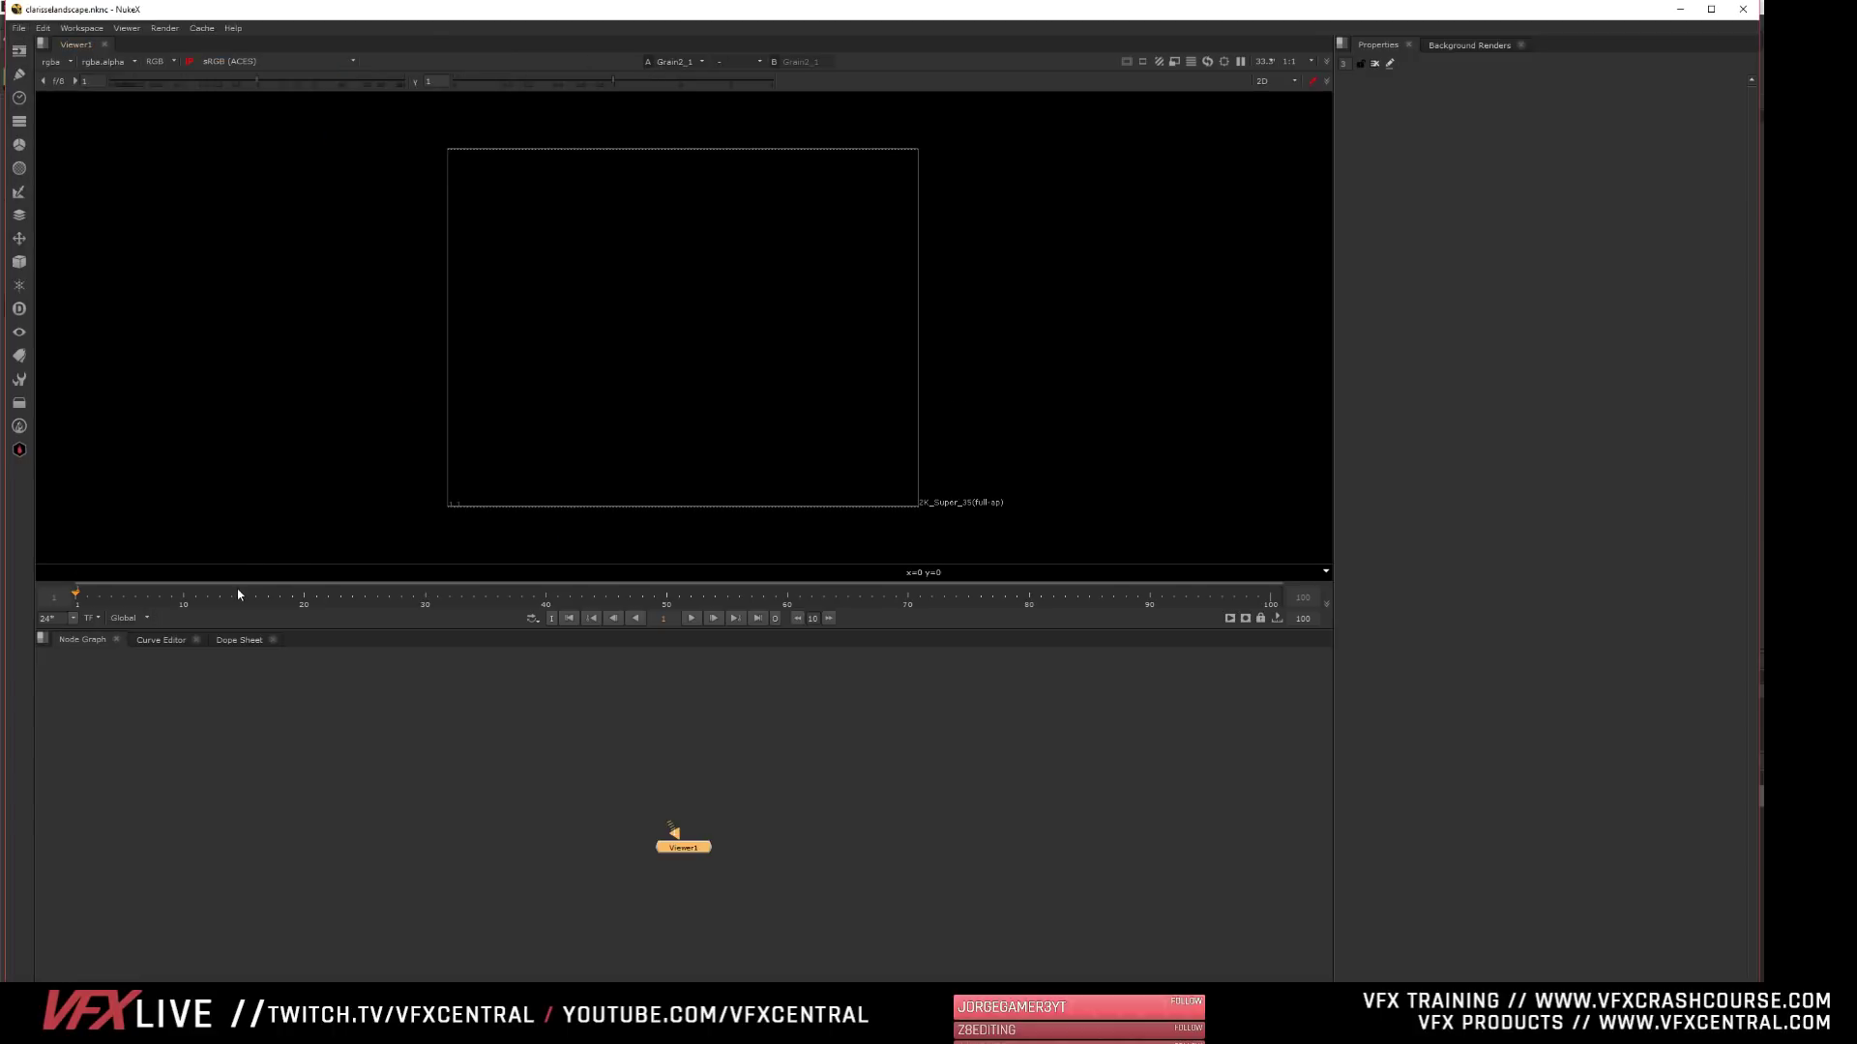
- Enlarge the viewer area in both directions to show the landscape composite at a bigger size
{"action": "scroll", "coordinate": [687, 402], "scroll_direction": "up", "scroll_amount": 2}
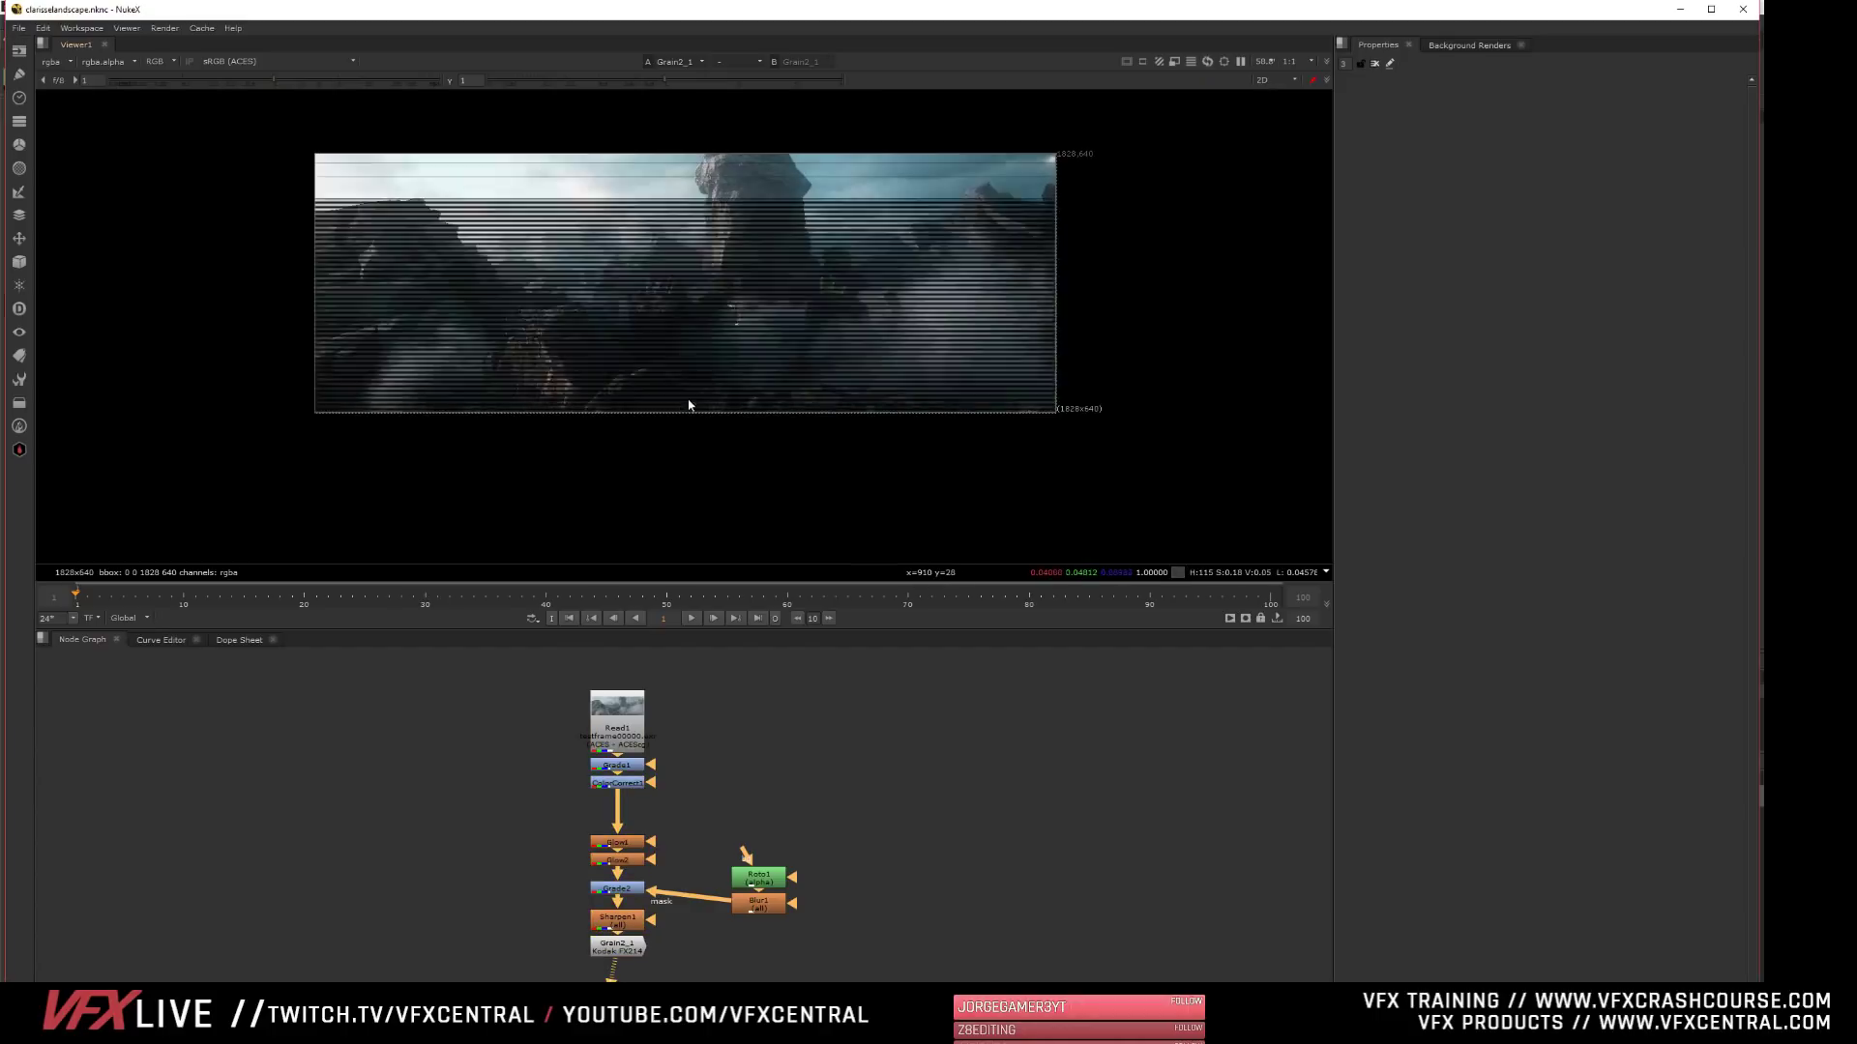
{"action": "scroll", "coordinate": [665, 341], "scroll_direction": "up", "scroll_amount": 1}
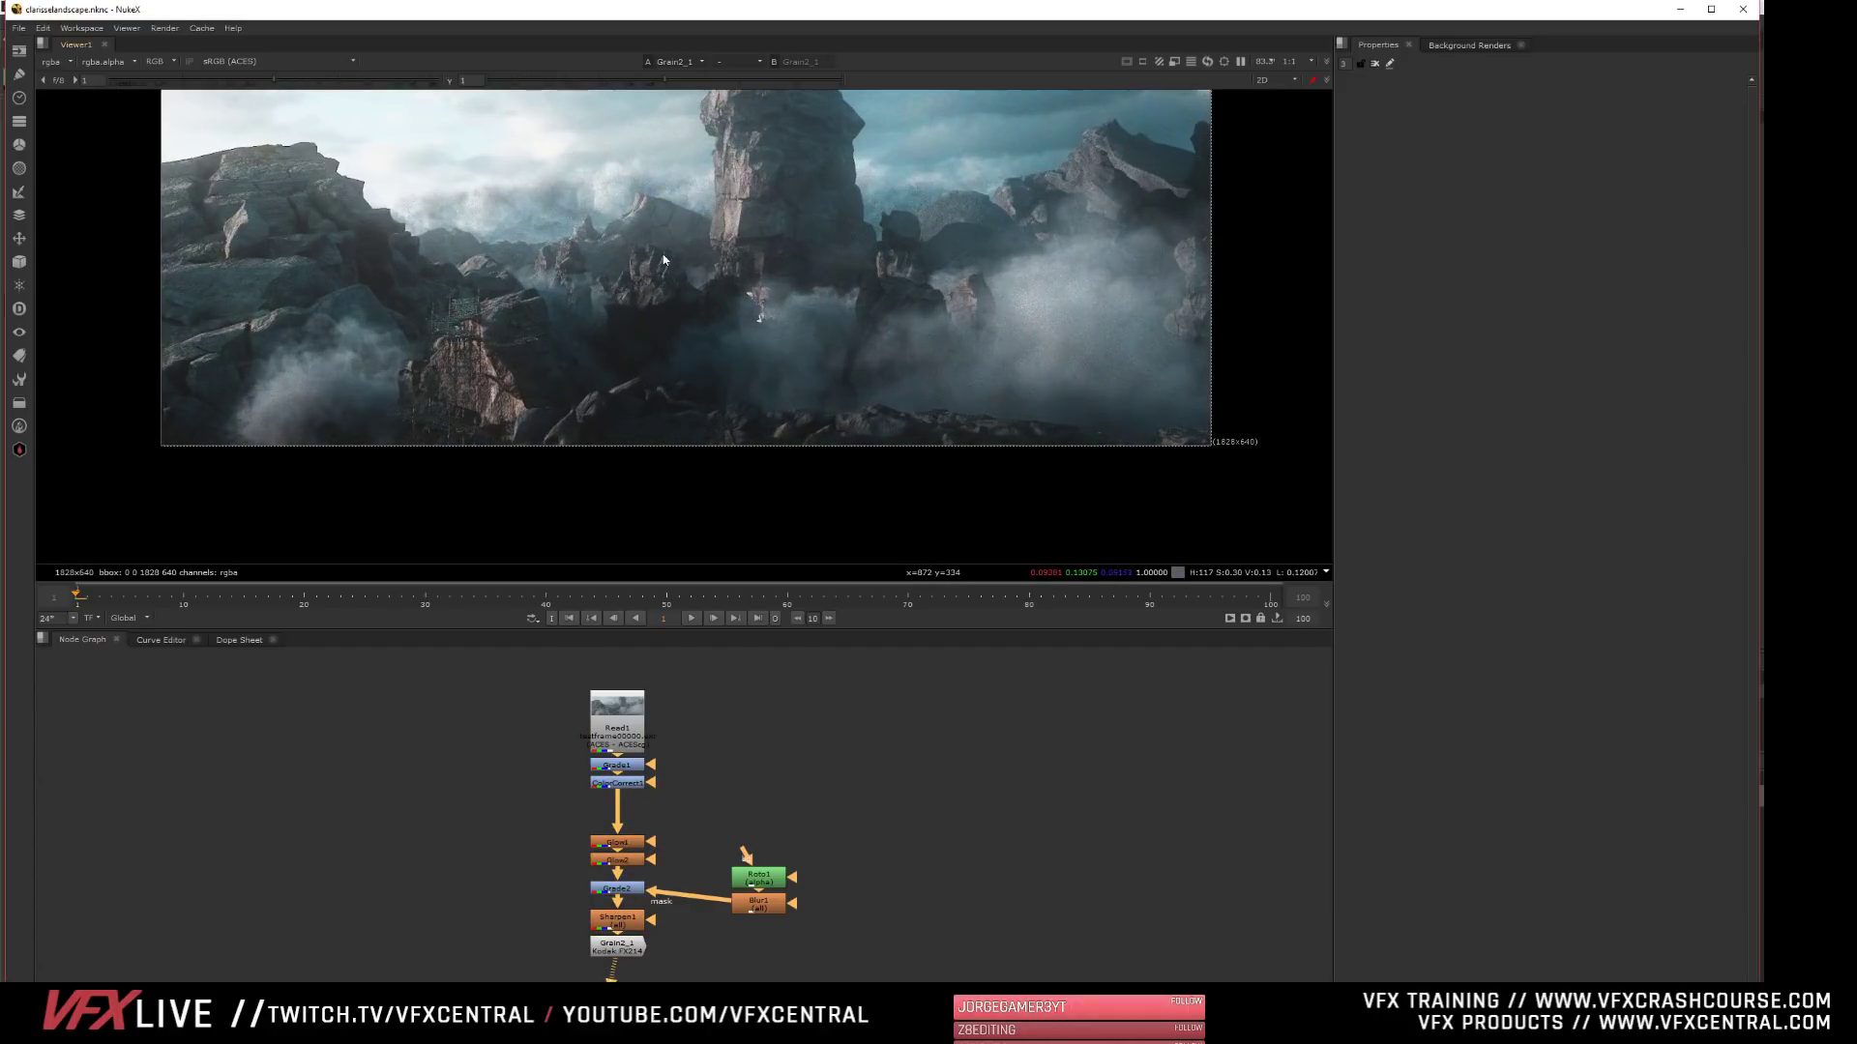
{"action": "middle_click_drag", "start_coordinate": [605, 323], "coordinate": [597, 364]}
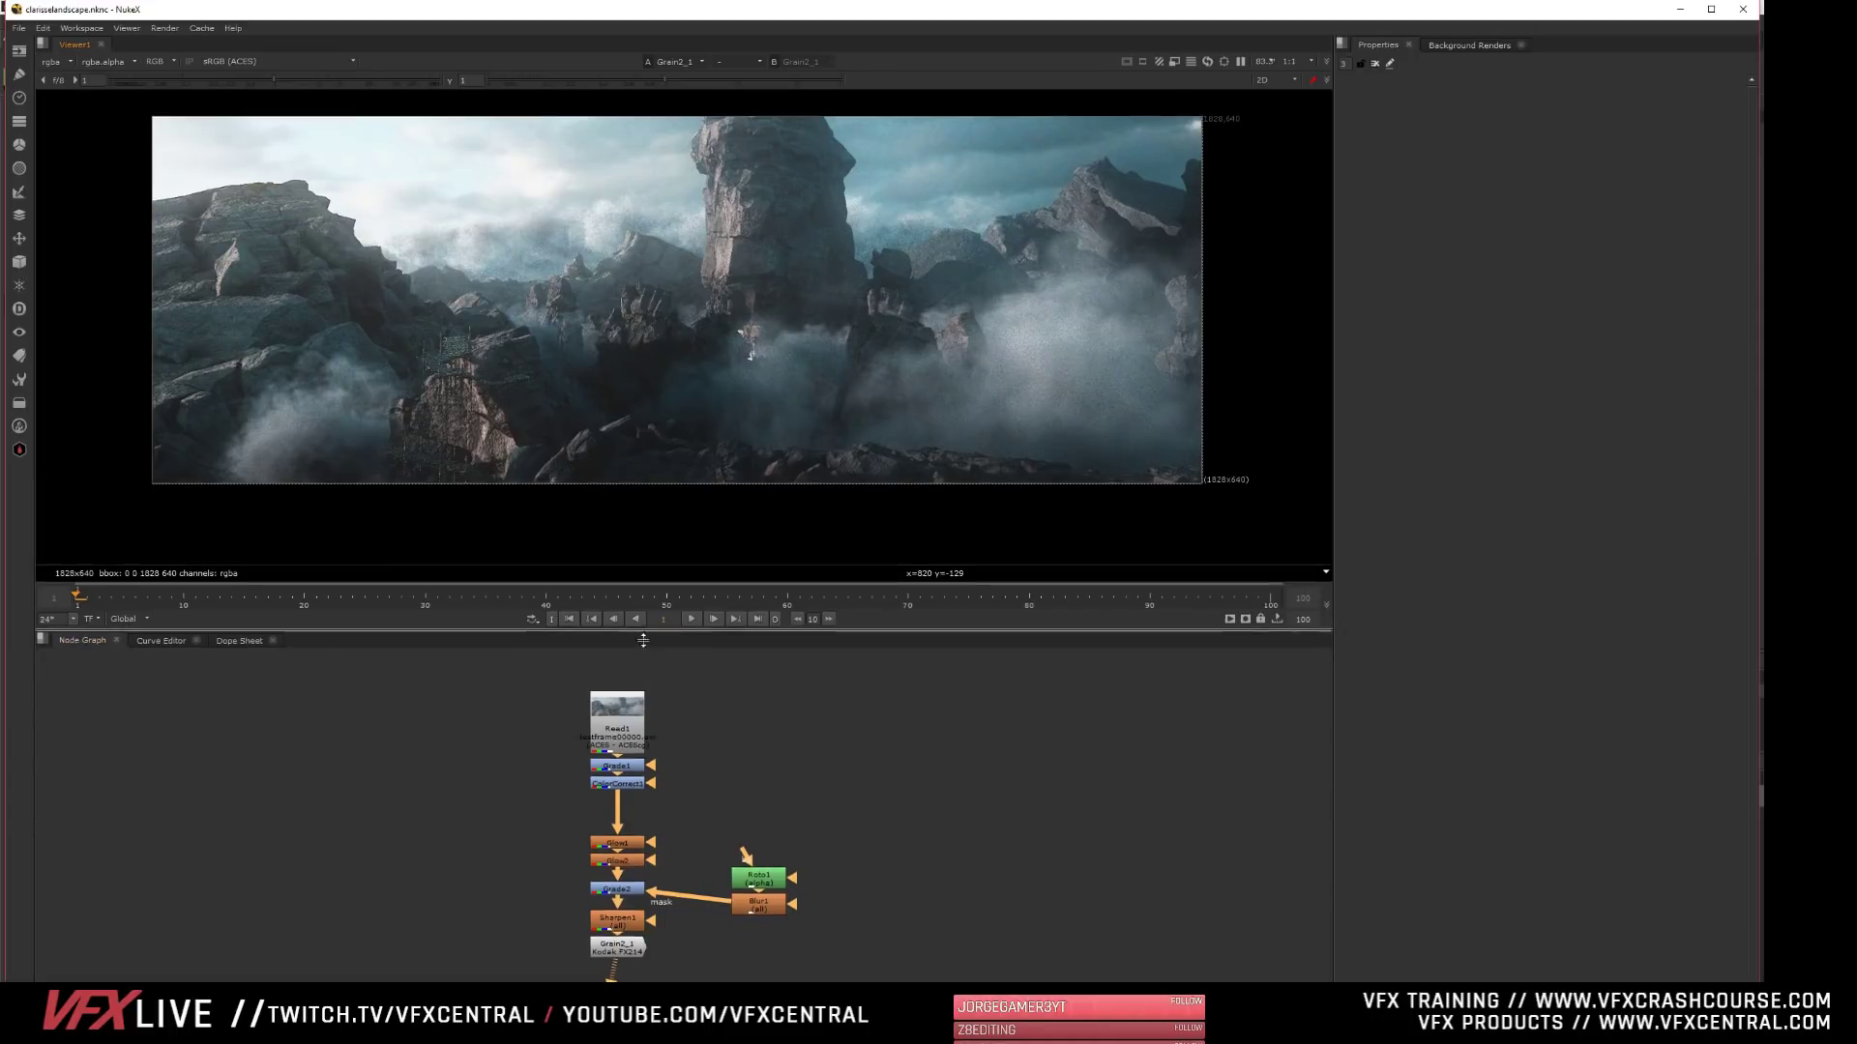
{"action": "left_click_drag", "start_coordinate": [642, 632], "coordinate": [642, 756]}
{"action": "scroll", "coordinate": [513, 513], "scroll_direction": "up", "scroll_amount": 1}
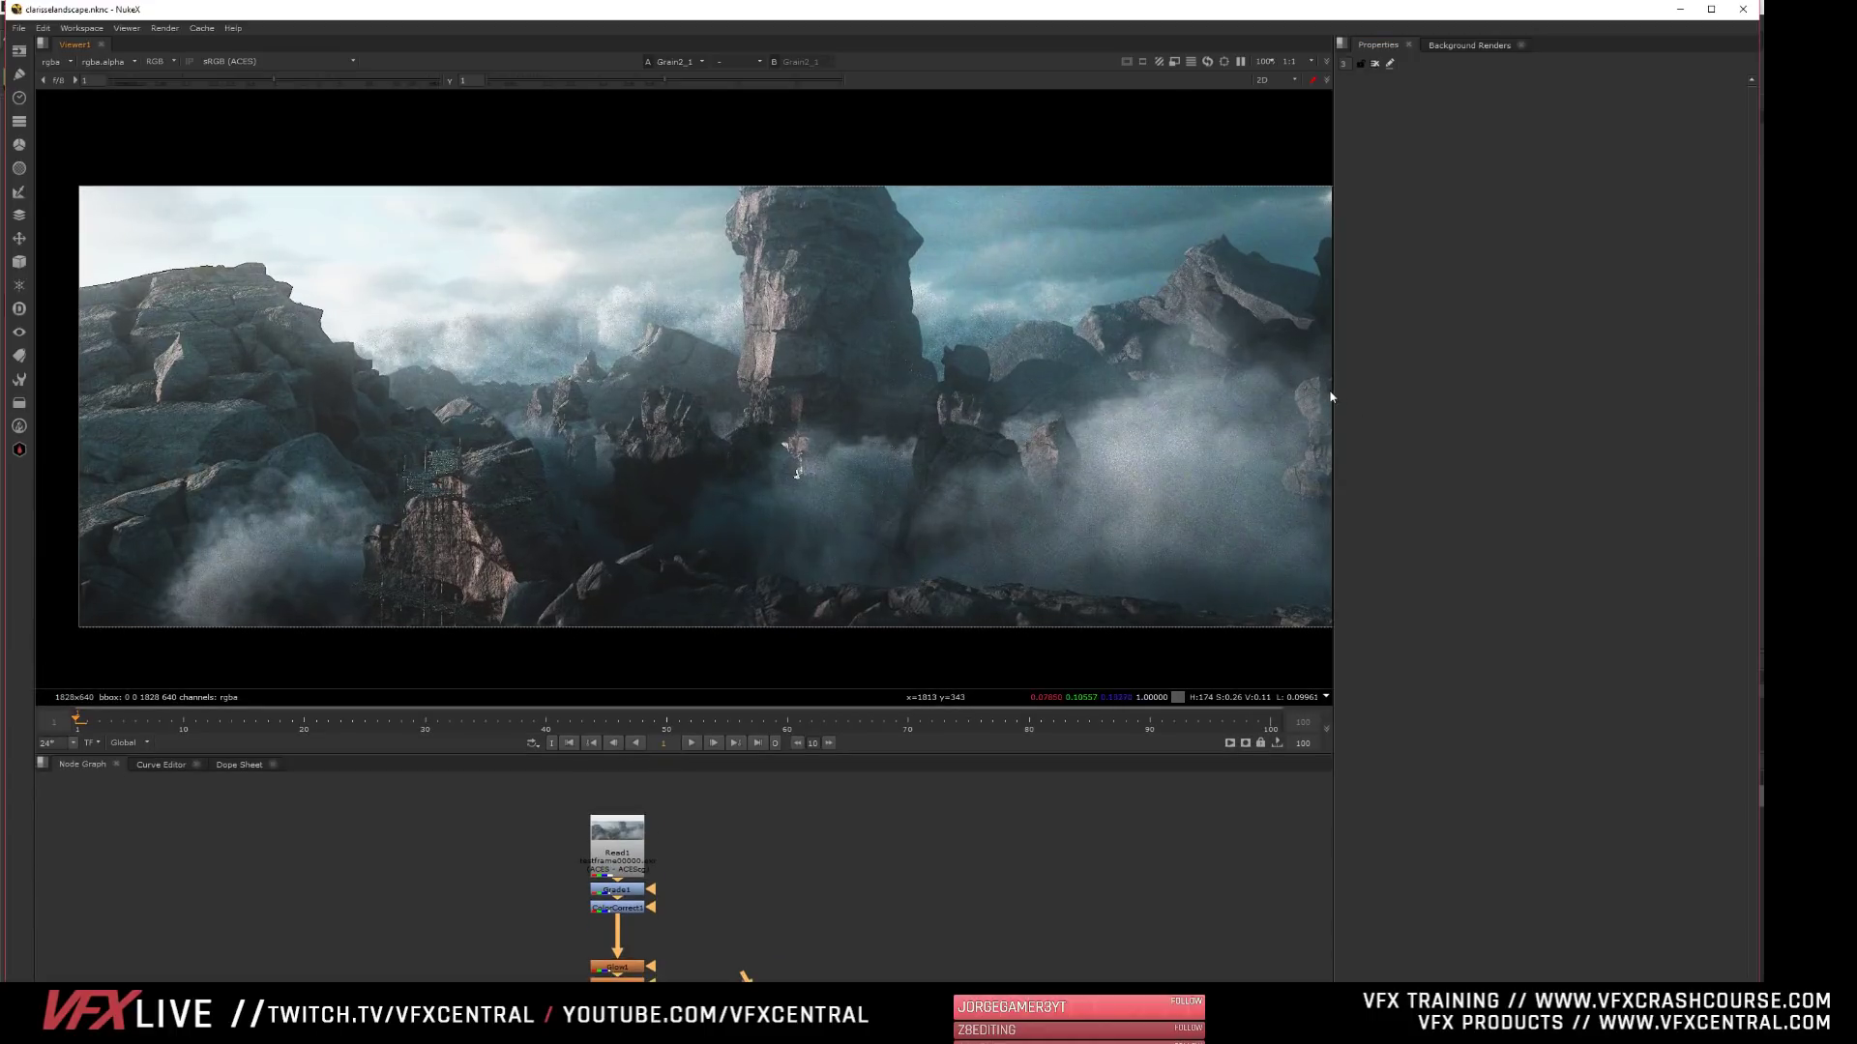
{"action": "left_click_drag", "start_coordinate": [1336, 412], "coordinate": [1489, 413]}
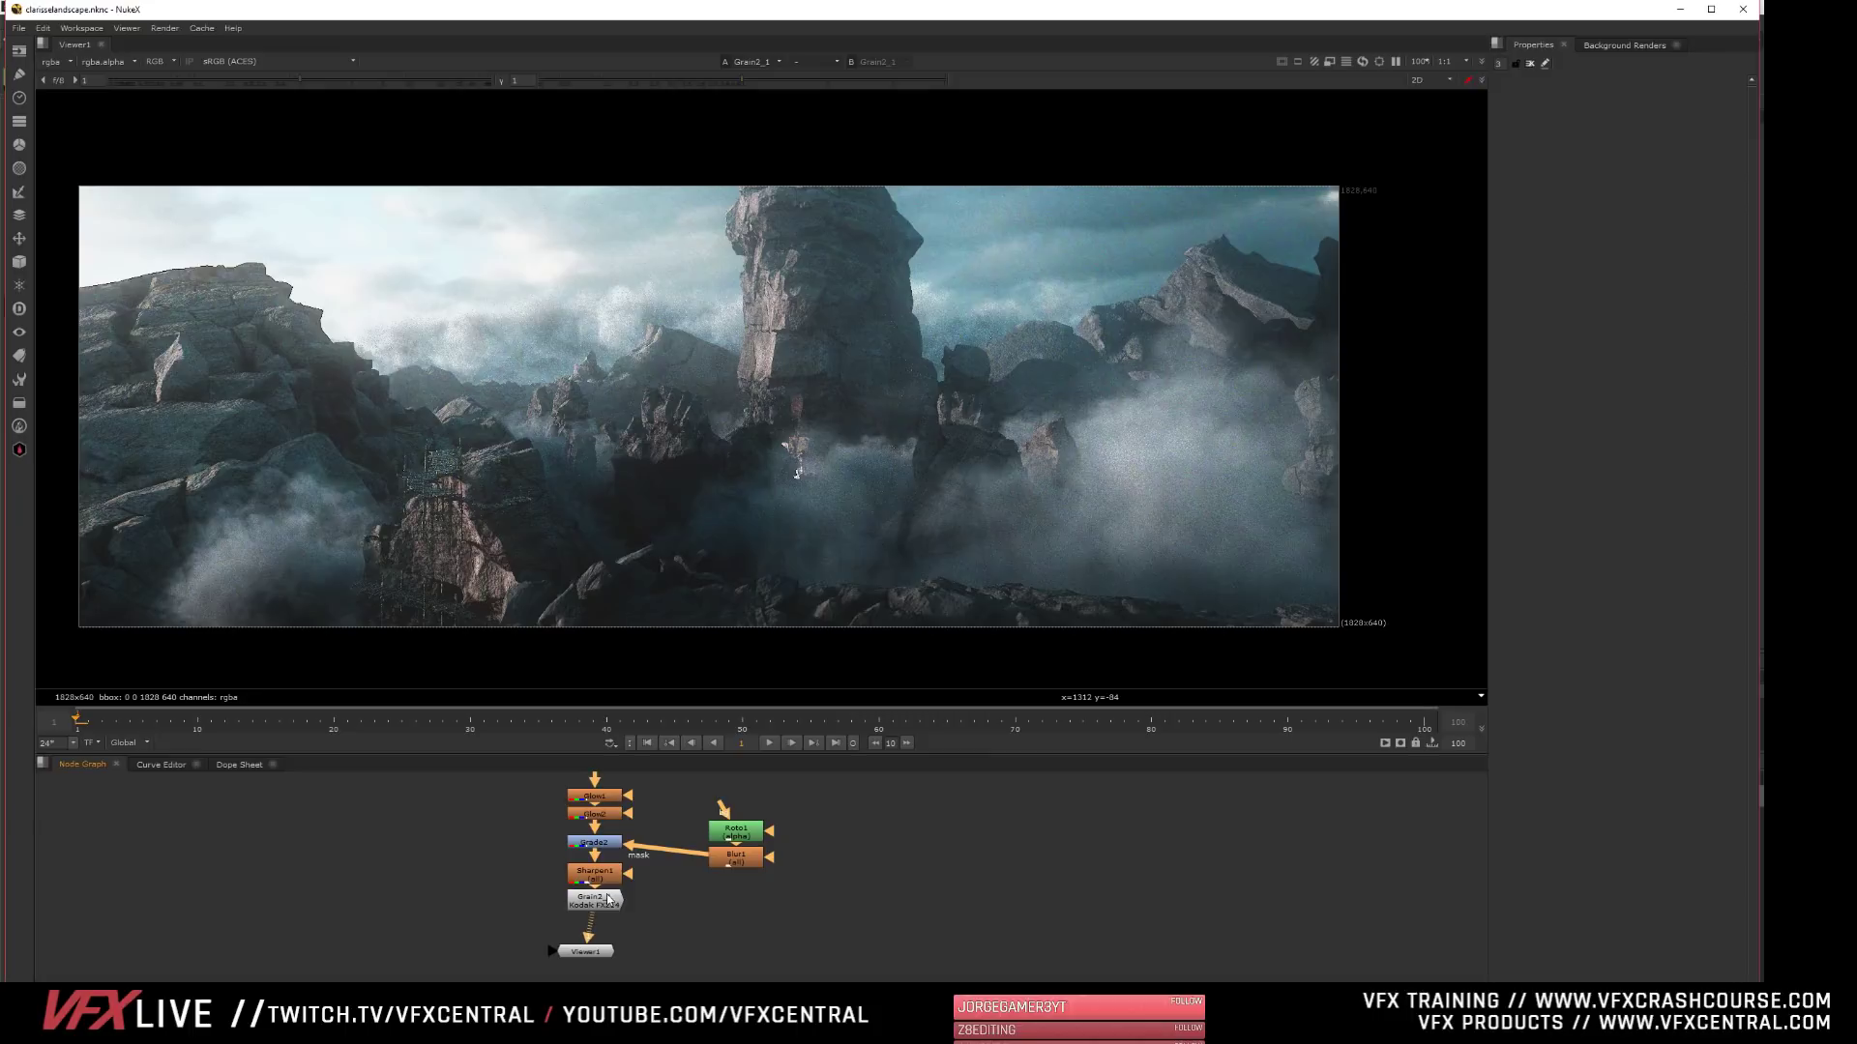
- Disable the grain node and both Glow nodes in the comp's main branch
{"action": "left_click", "coordinate": [594, 899]}
{"action": "key", "text": "d"}
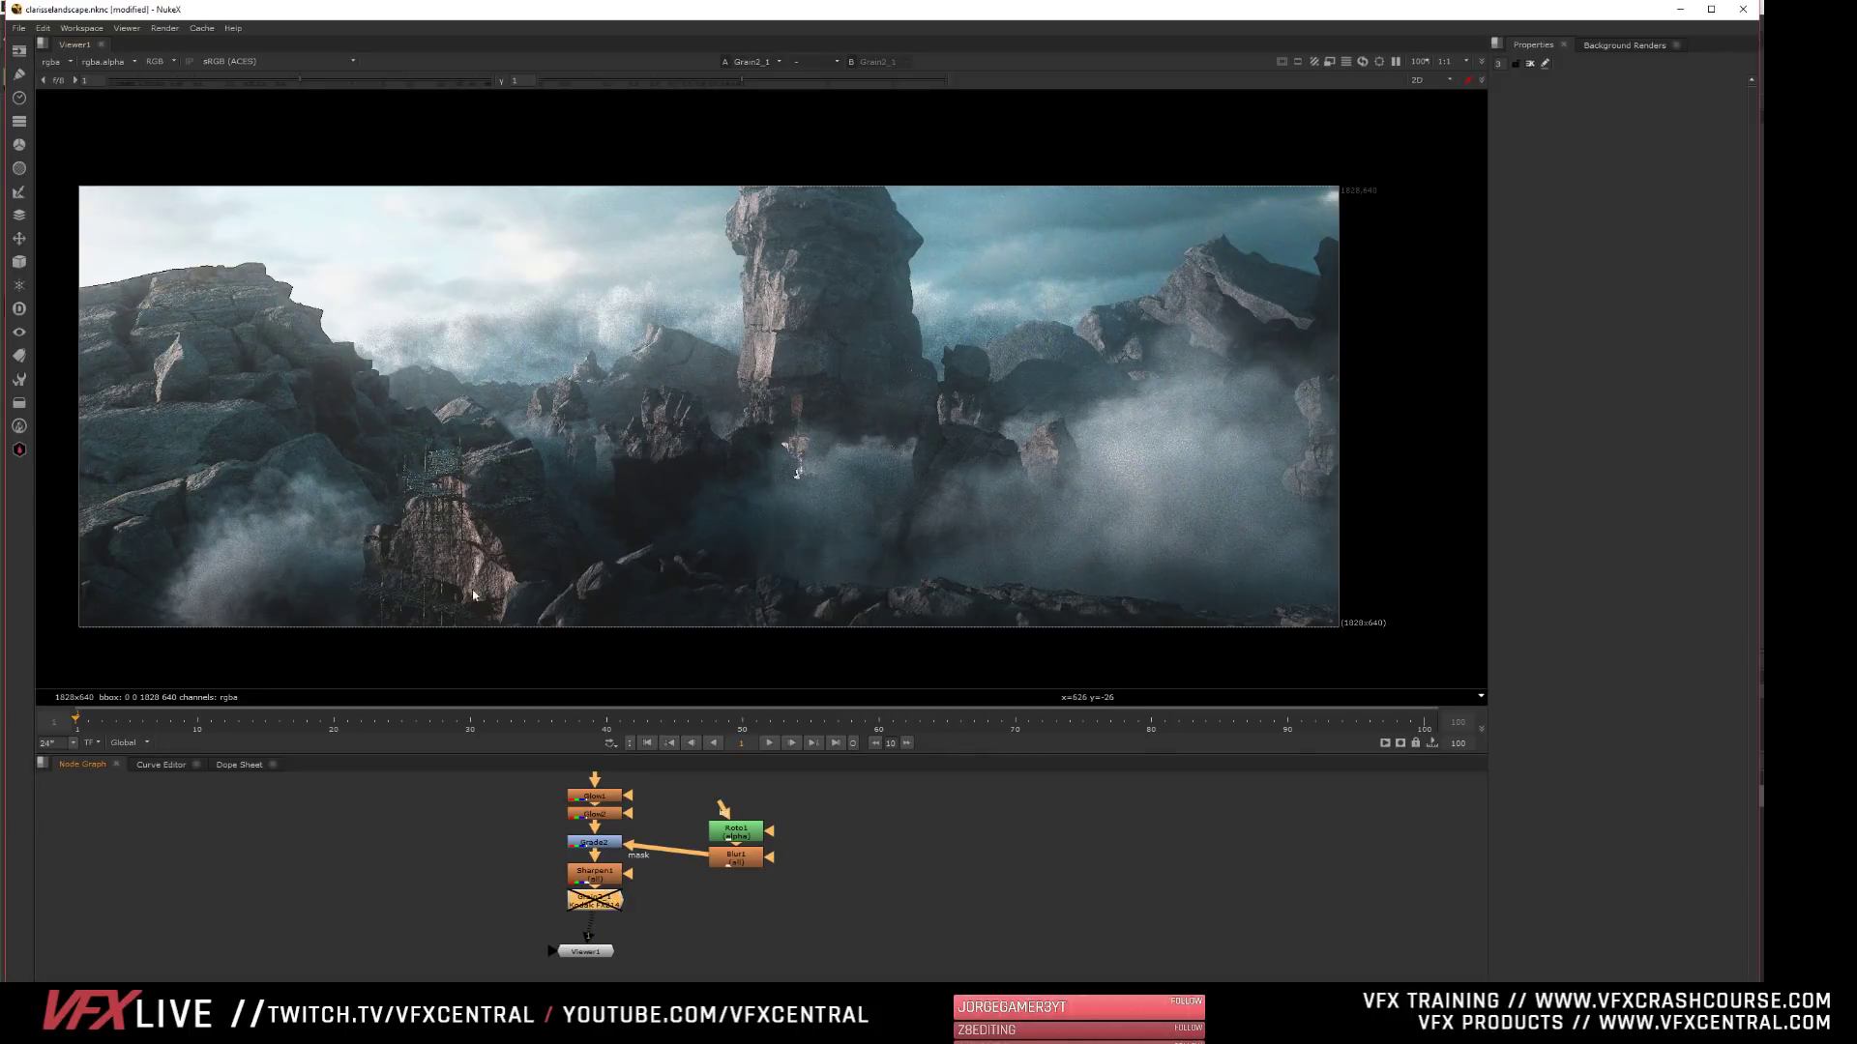
{"action": "middle_click_drag", "start_coordinate": [433, 876], "coordinate": [459, 961]}
{"action": "left_click", "coordinate": [626, 883]}
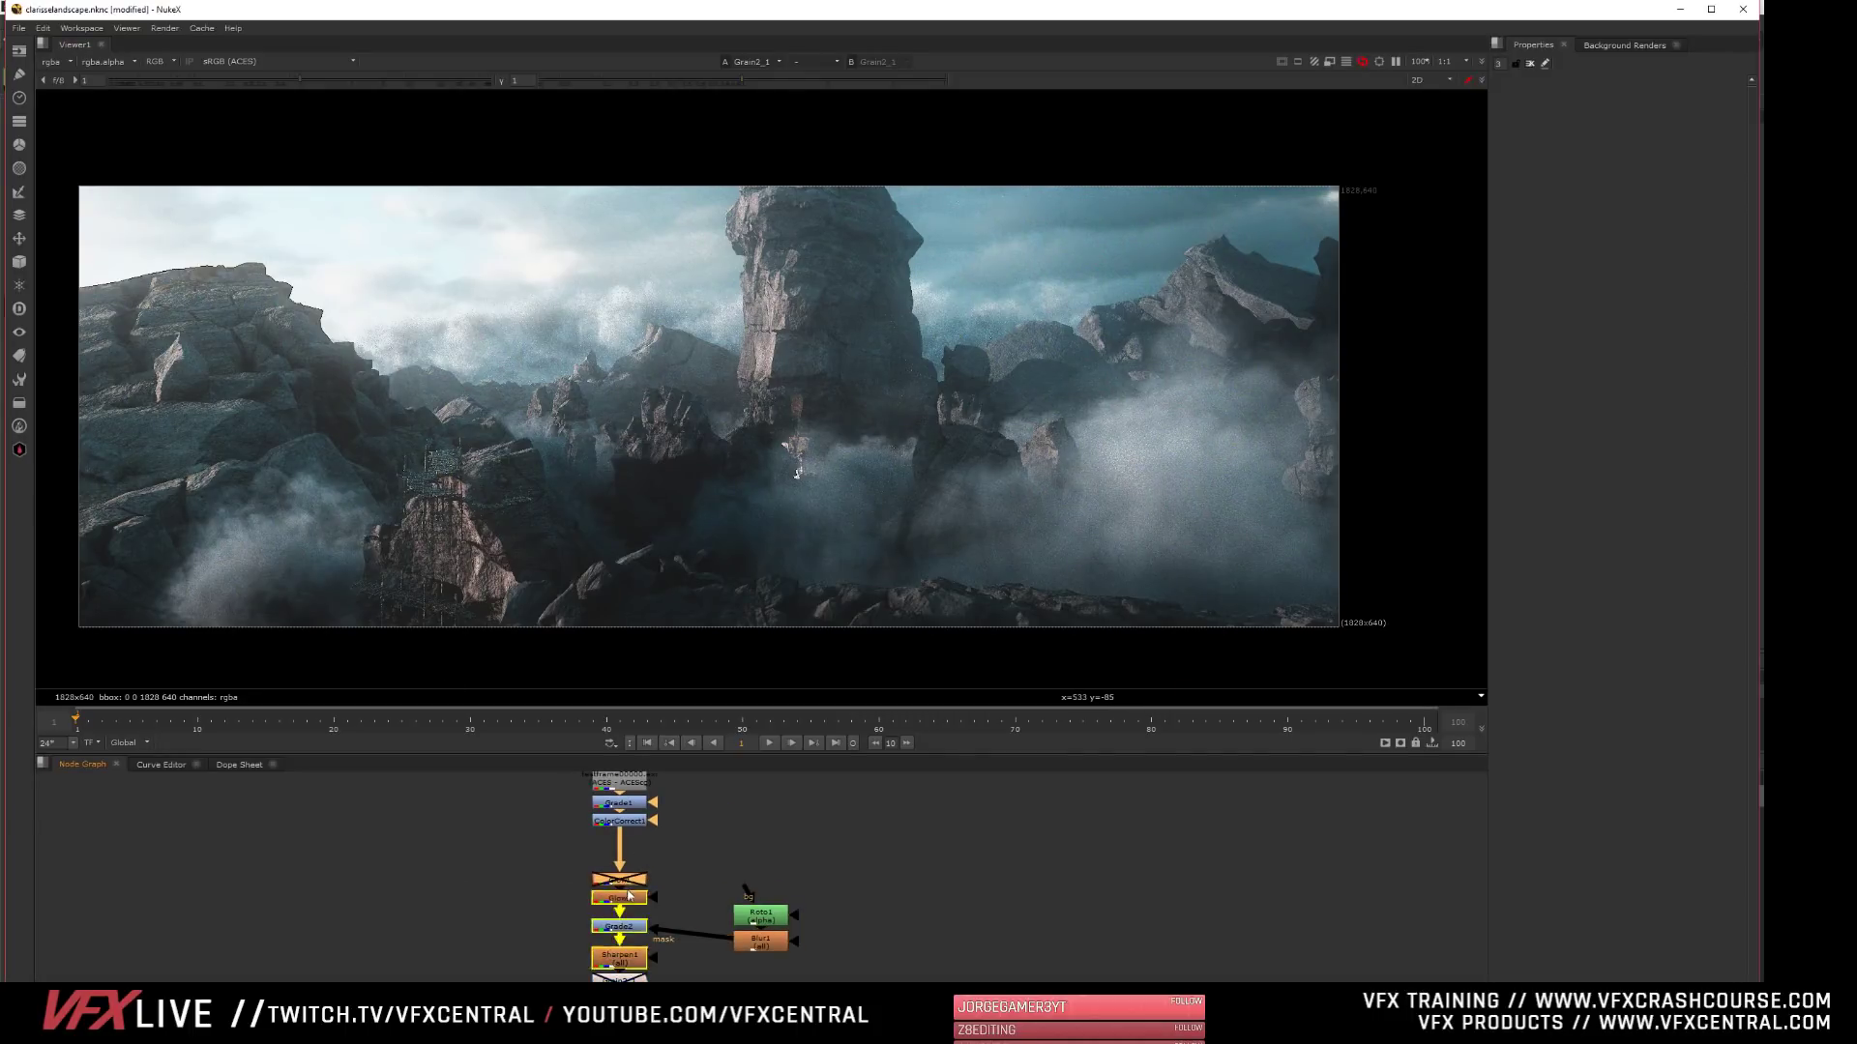
{"action": "key", "text": "d"}
{"action": "left_click", "coordinate": [634, 899]}
{"action": "key", "text": "d"}
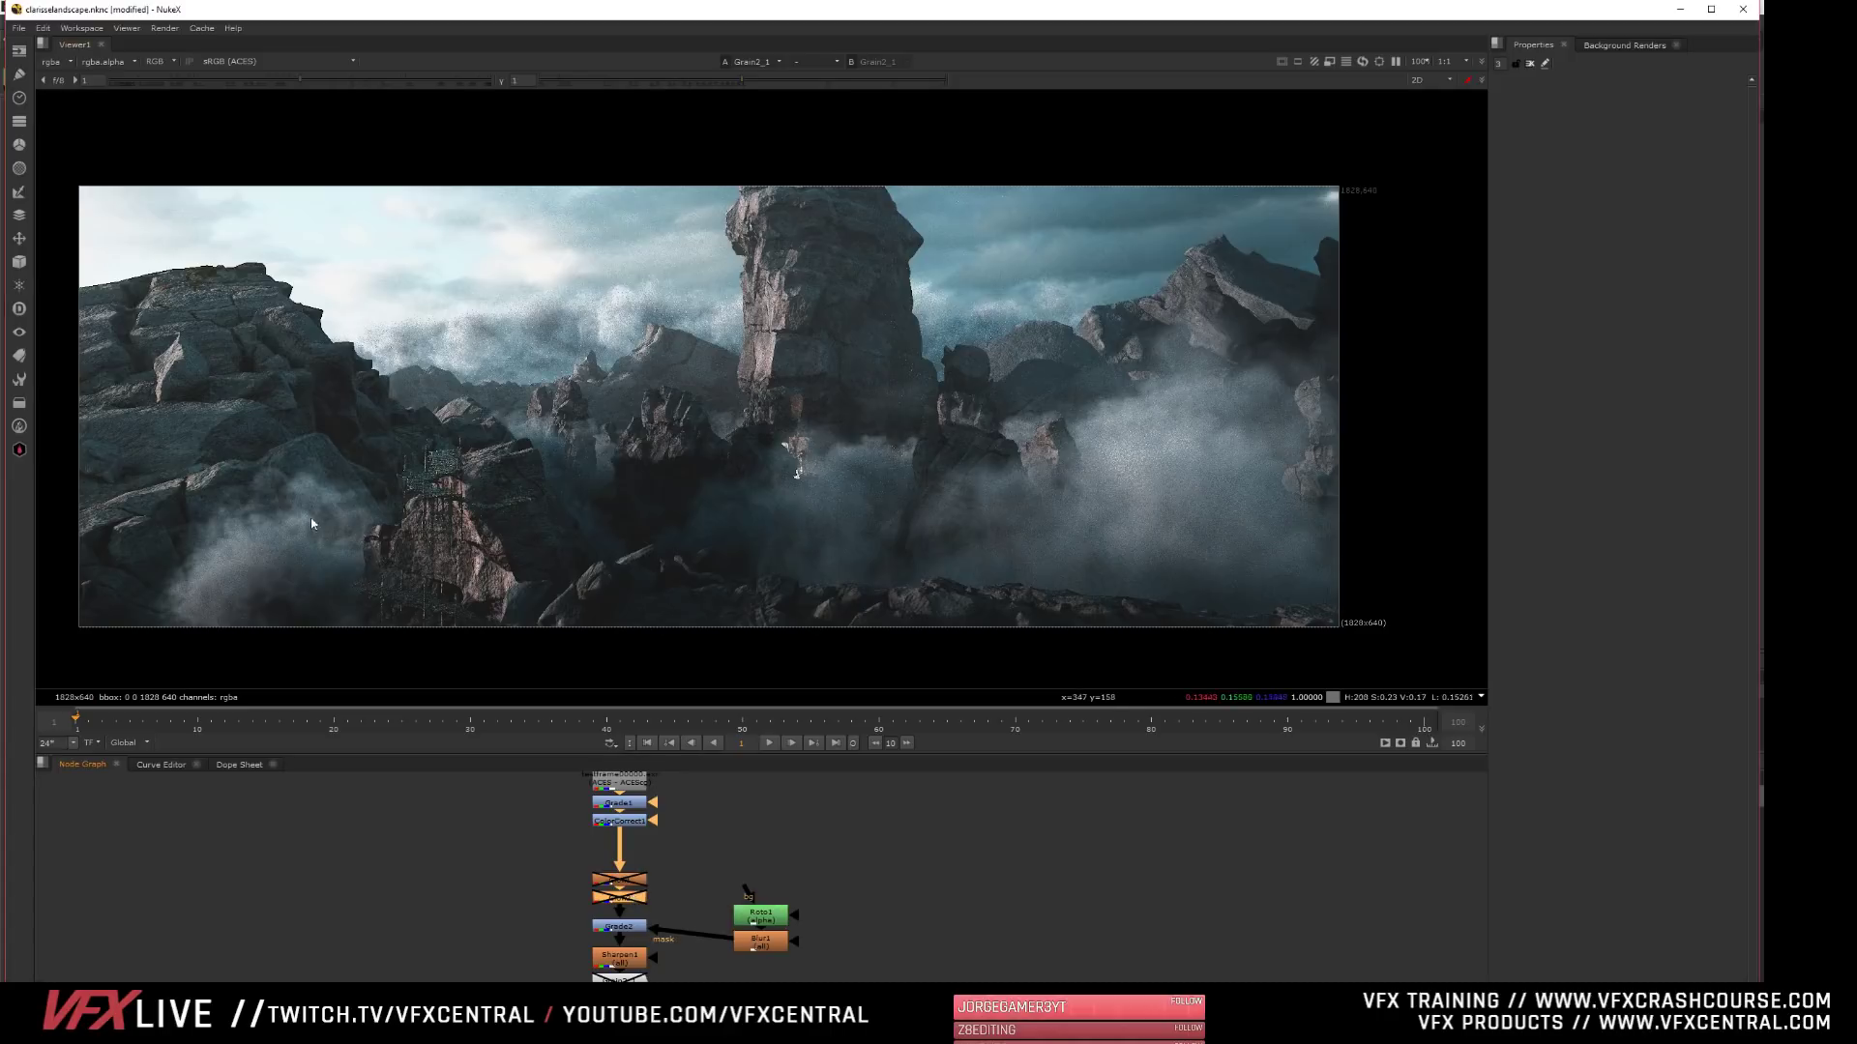
- Re-enable the second Glow node and check its effect on the landscape
{"action": "scroll", "coordinate": [375, 495], "scroll_direction": "down", "scroll_amount": 3}
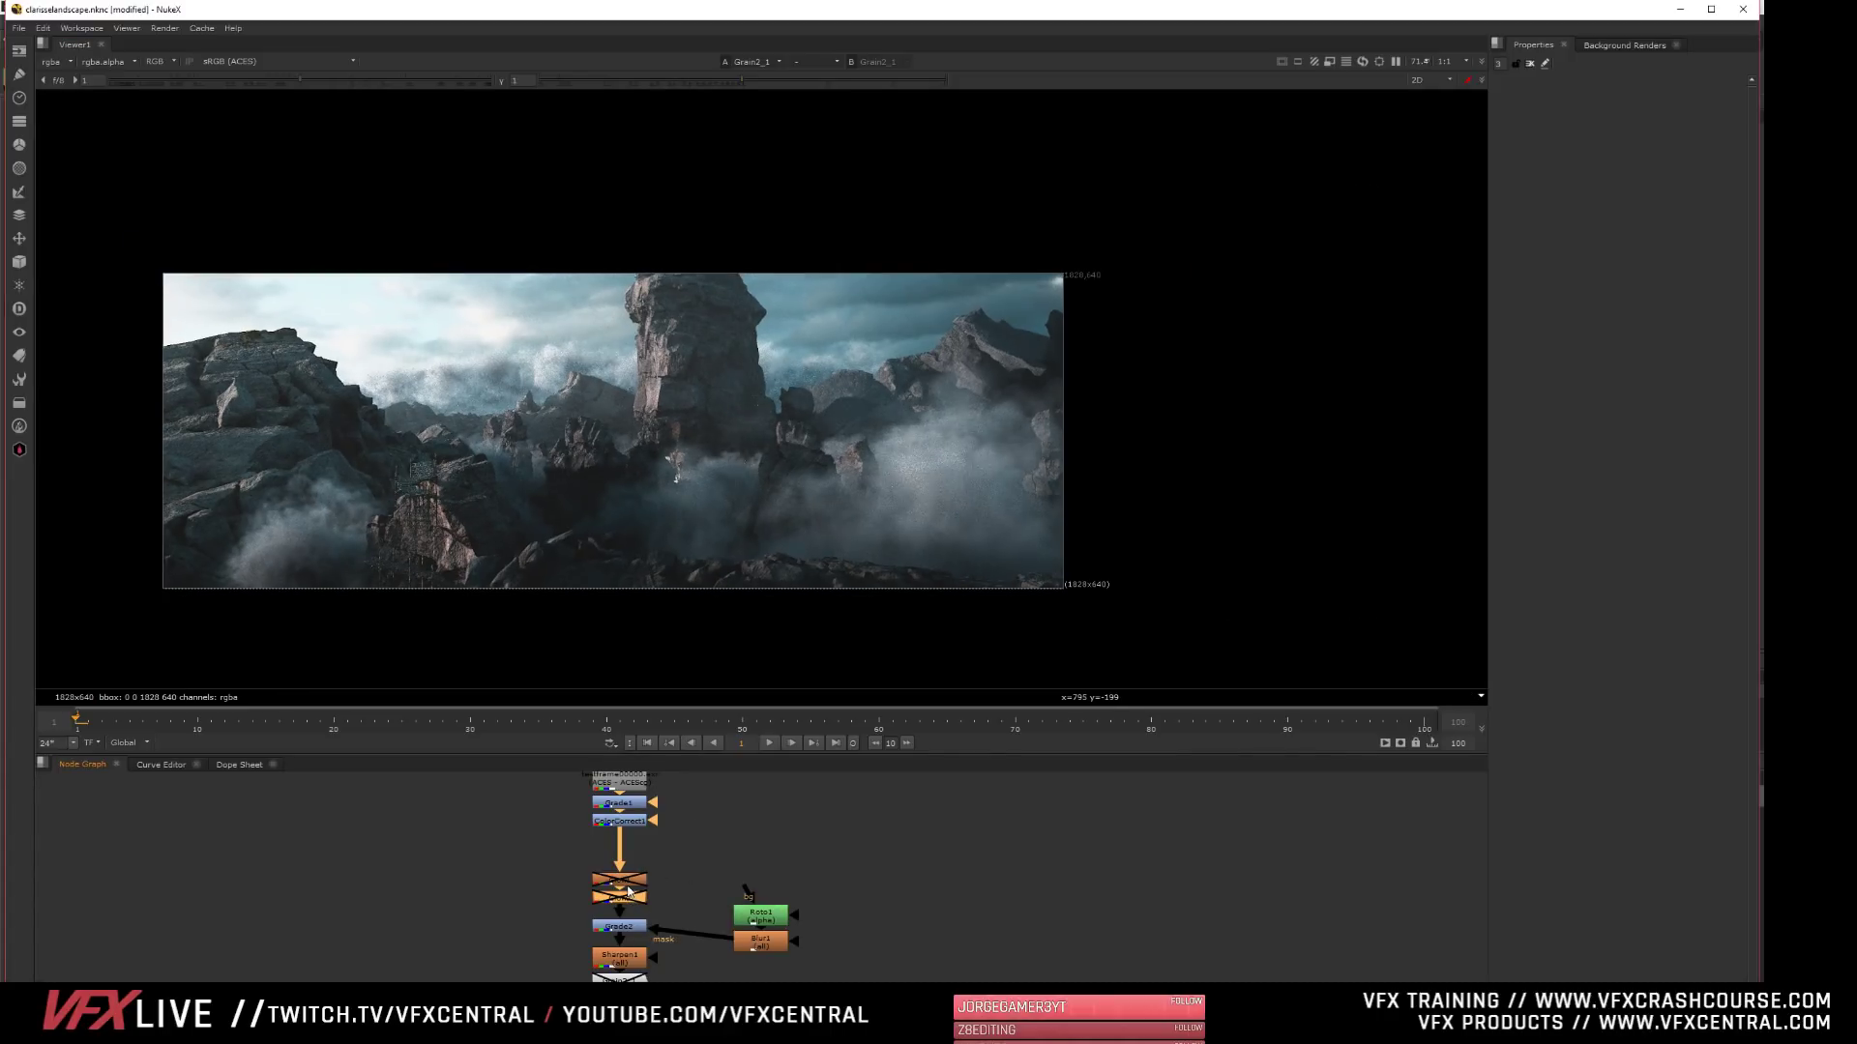
{"action": "key", "text": "d"}
{"action": "scroll", "coordinate": [377, 503], "scroll_direction": "up", "scroll_amount": 3}
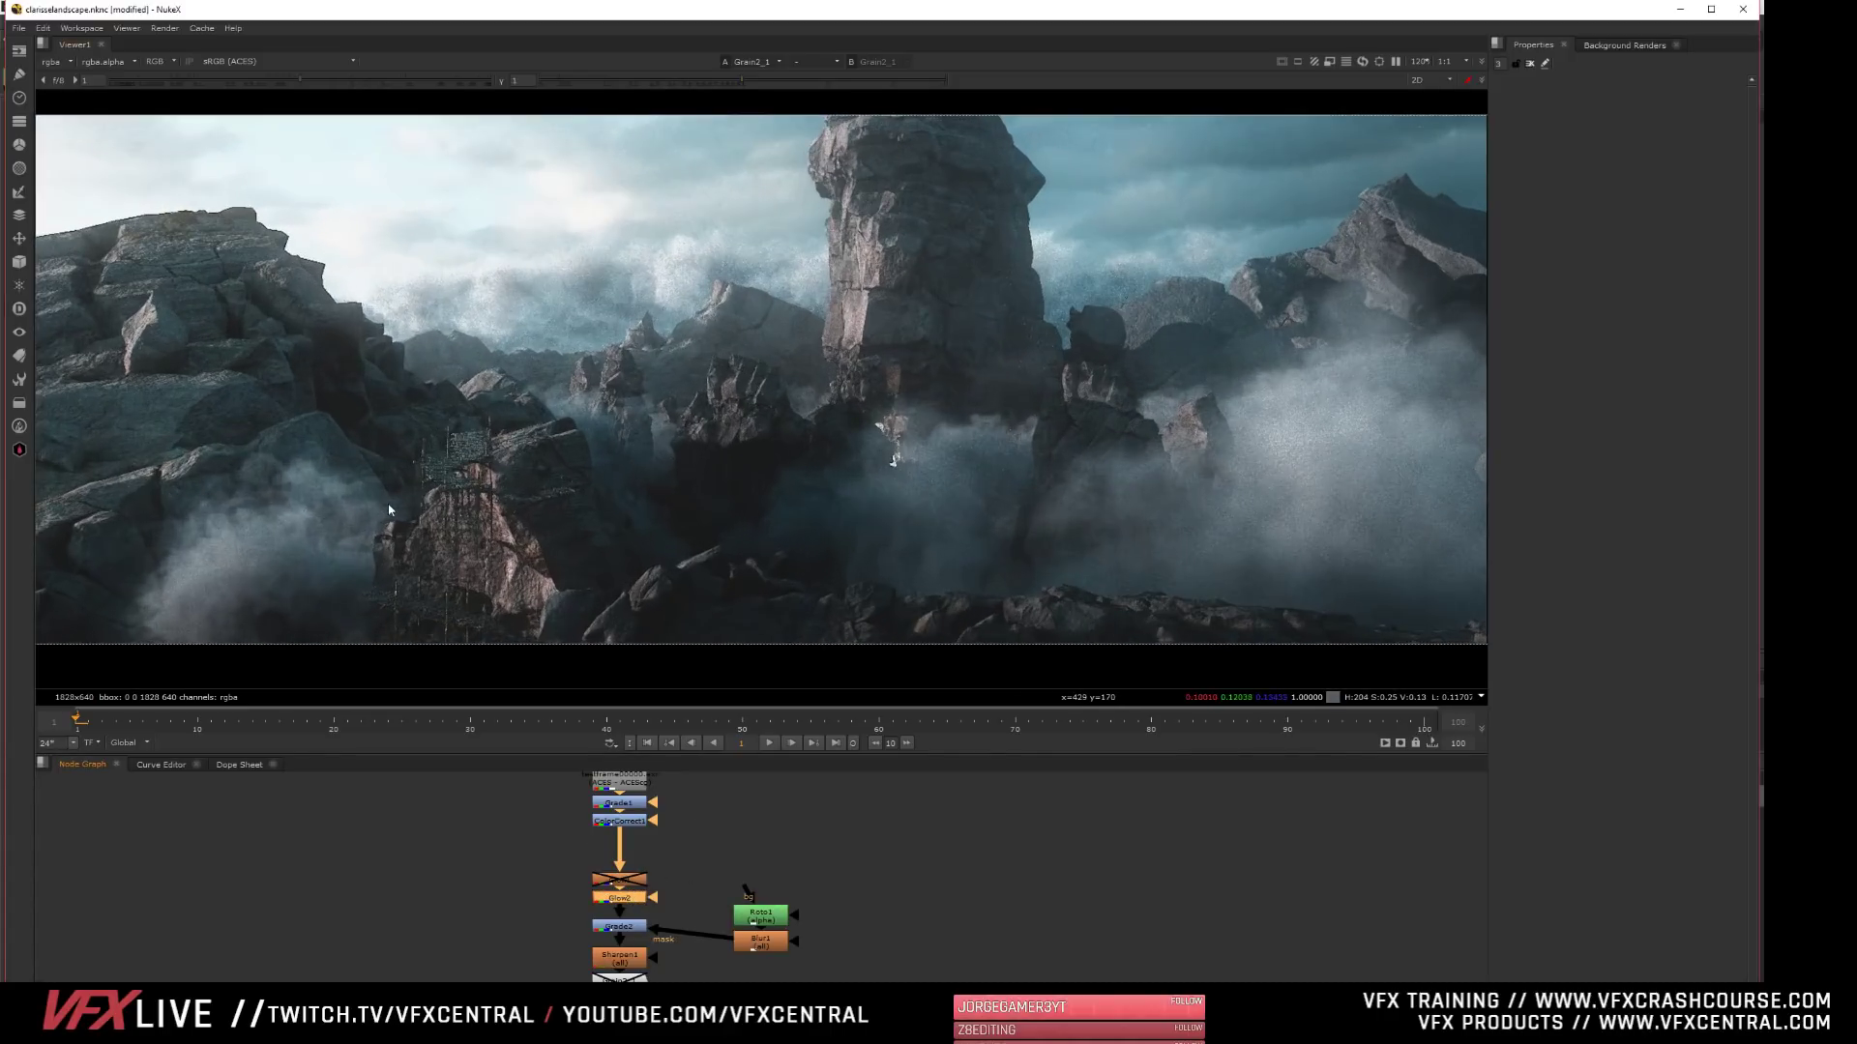
{"action": "scroll", "coordinate": [546, 474], "scroll_direction": "down", "scroll_amount": 2}
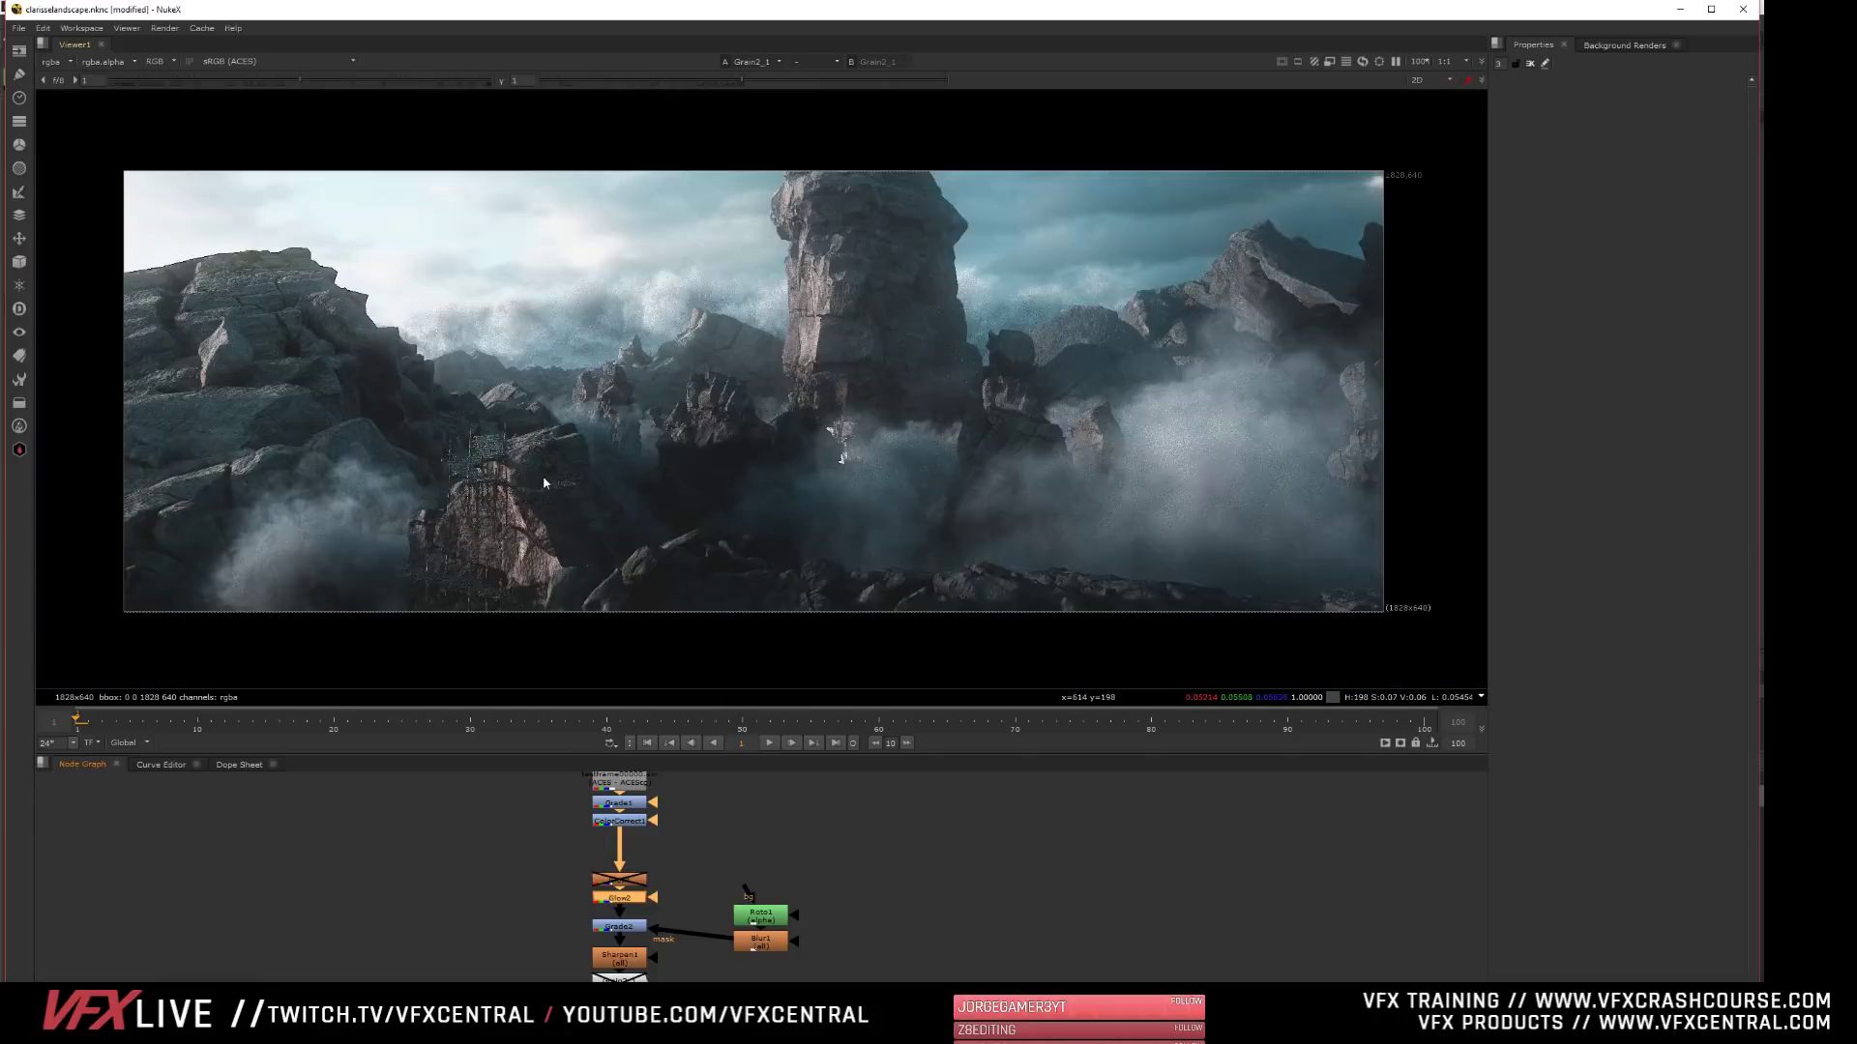
- Examine the rocks, smoke and background detail of the landscape composite up close and as a whole
{"action": "scroll", "coordinate": [537, 483], "scroll_direction": "up", "scroll_amount": 1}
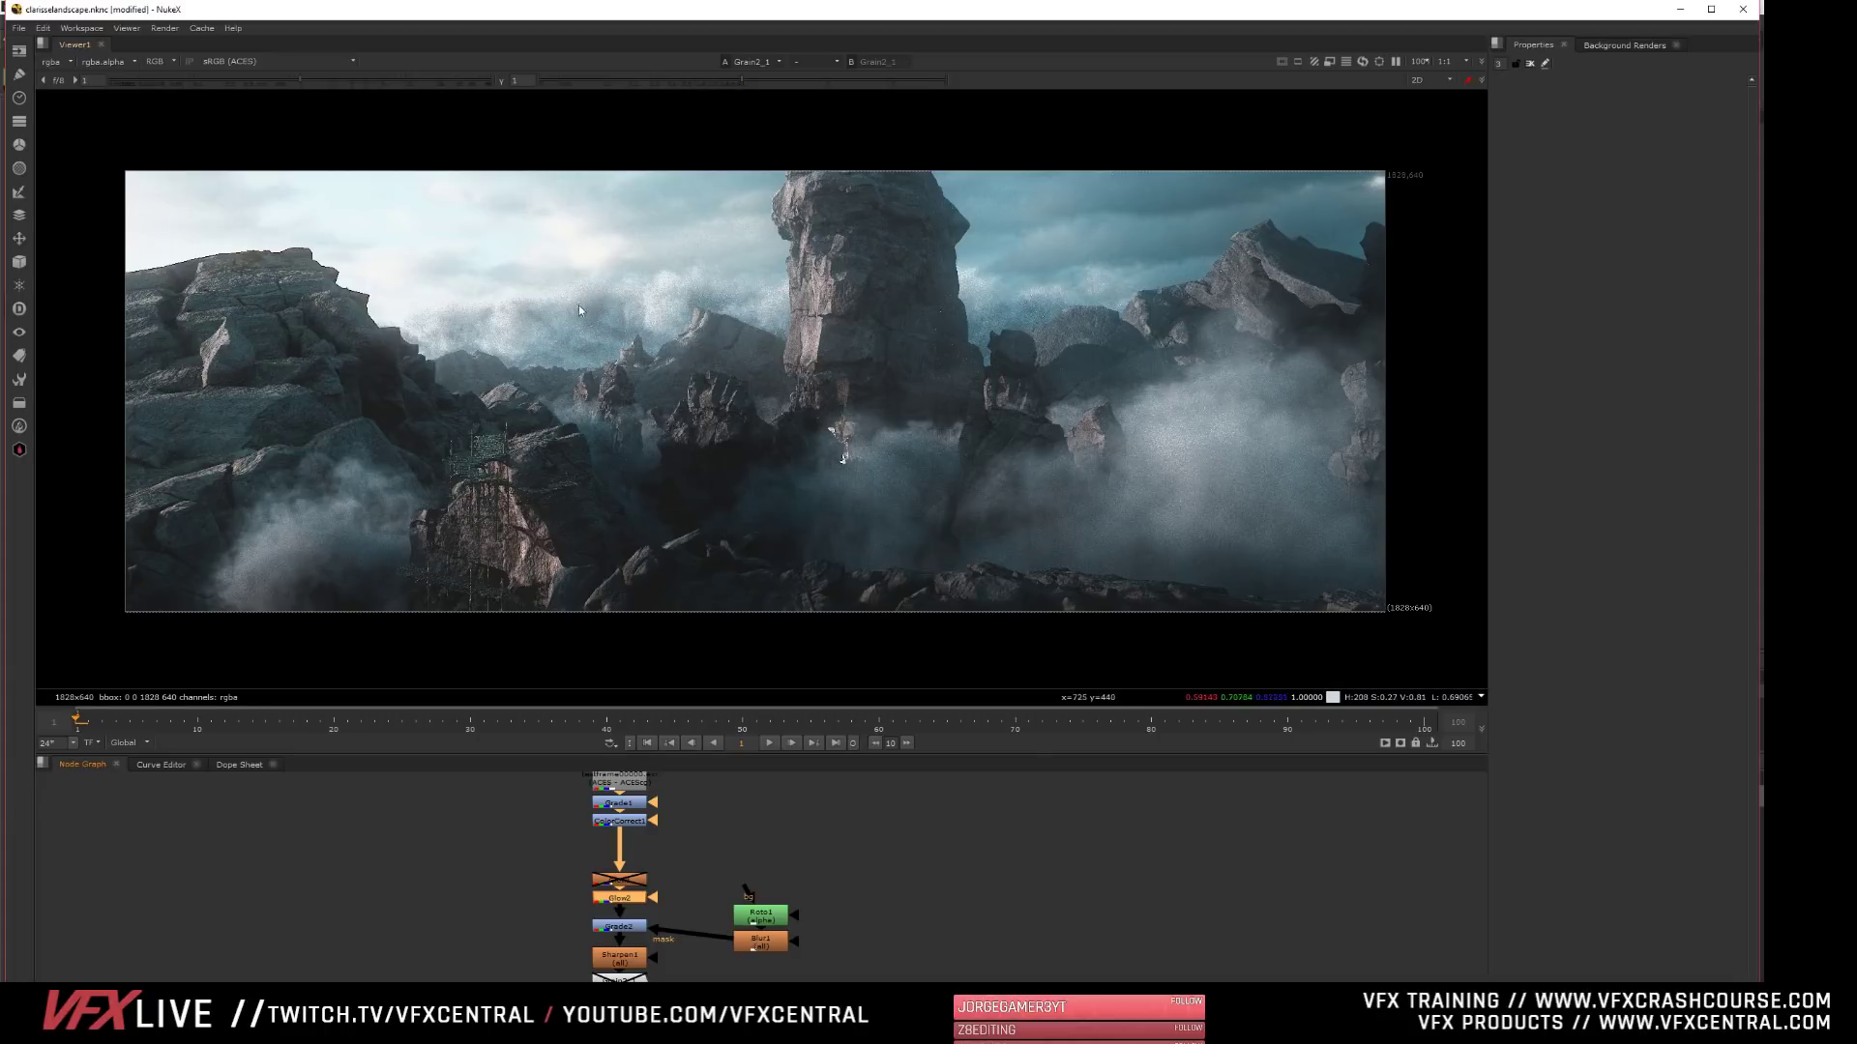
{"action": "scroll", "coordinate": [433, 458], "scroll_direction": "up", "scroll_amount": 3}
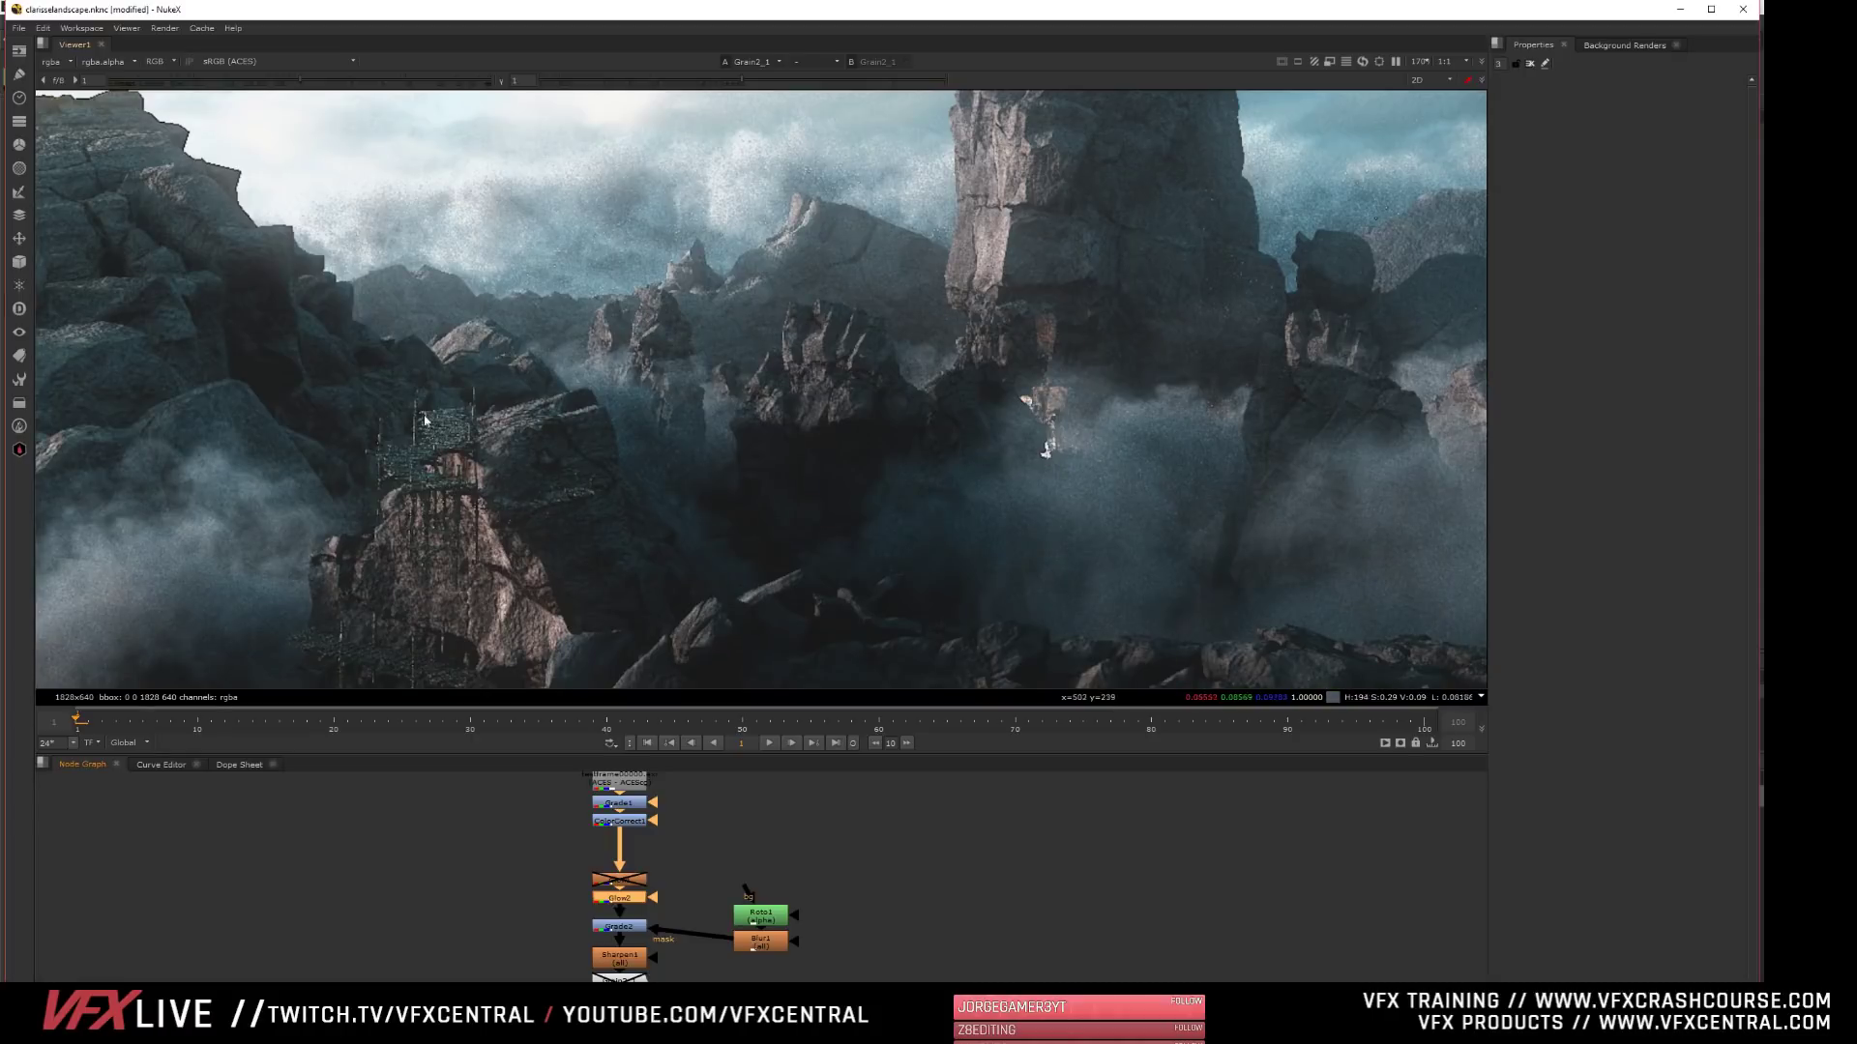
{"action": "scroll", "coordinate": [483, 488], "scroll_direction": "down", "scroll_amount": 4}
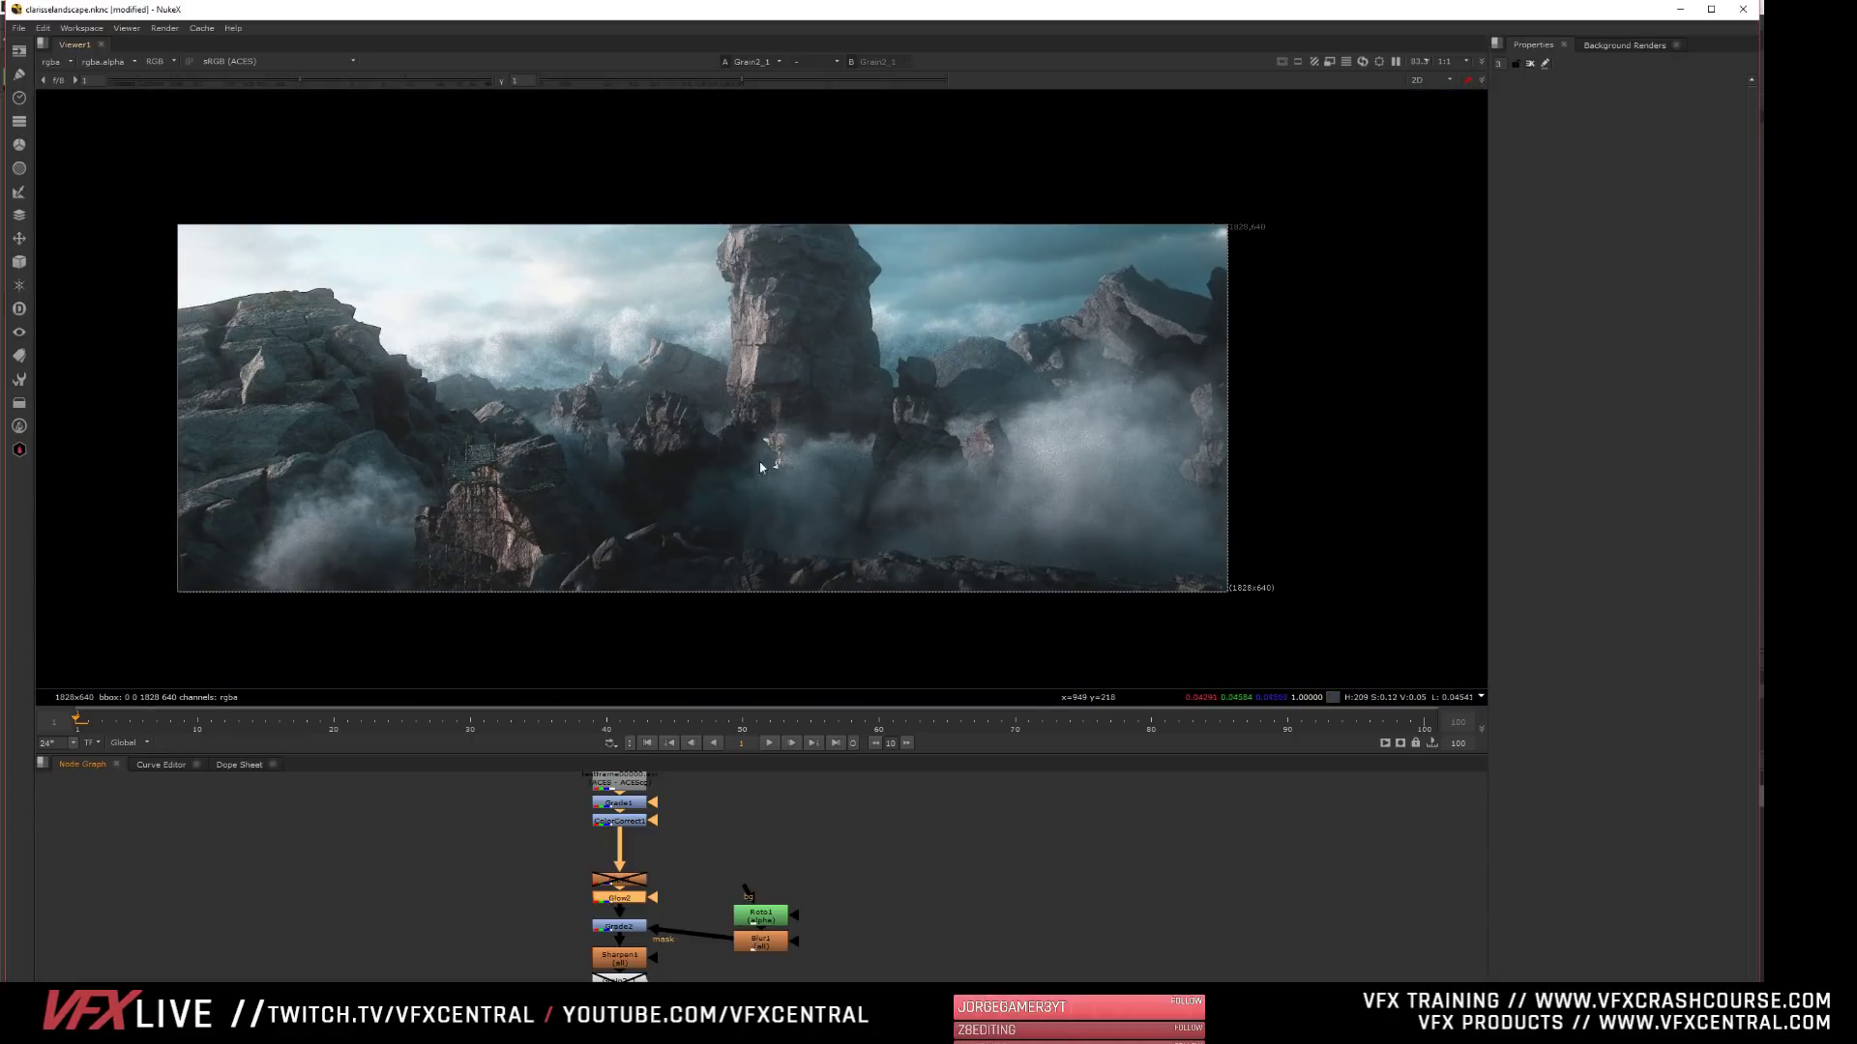
{"action": "scroll", "coordinate": [694, 428], "scroll_direction": "up", "scroll_amount": 1}
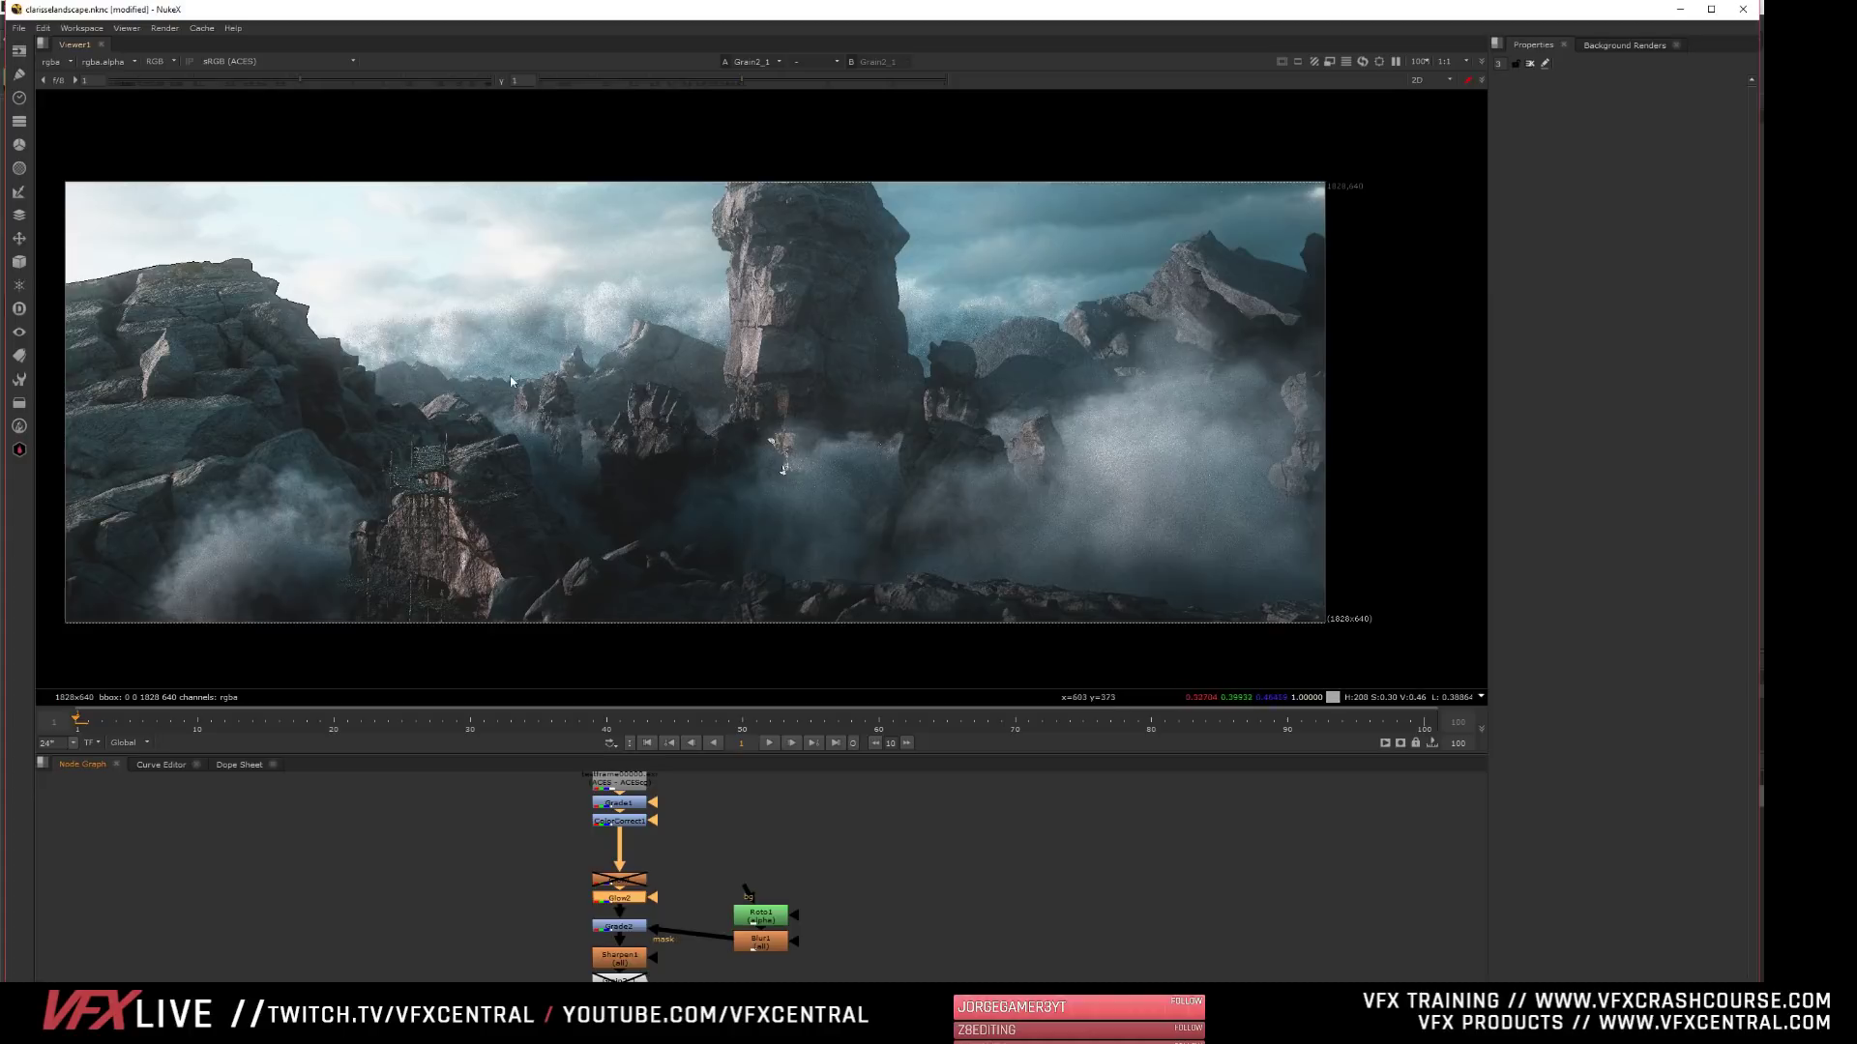
{"action": "scroll", "coordinate": [473, 594], "scroll_direction": "down", "scroll_amount": 2}
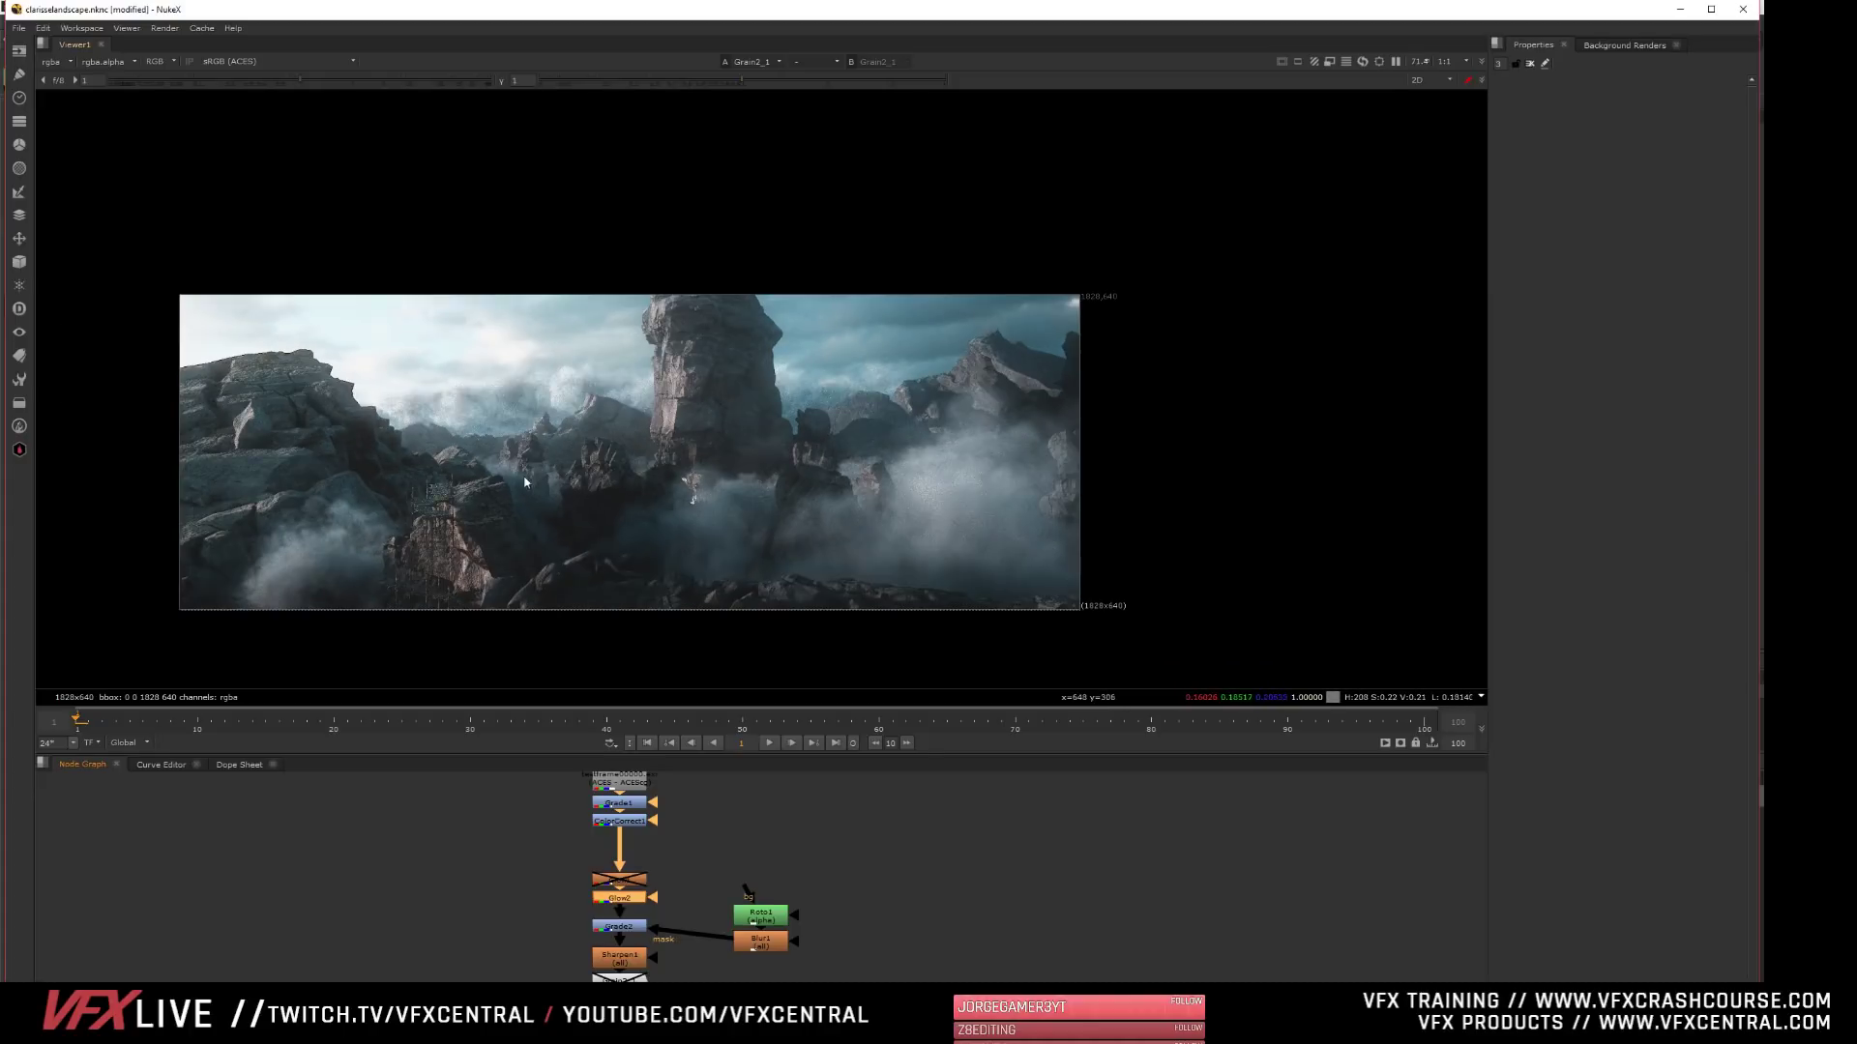
{"action": "scroll", "coordinate": [425, 476], "scroll_direction": "up", "scroll_amount": 2}
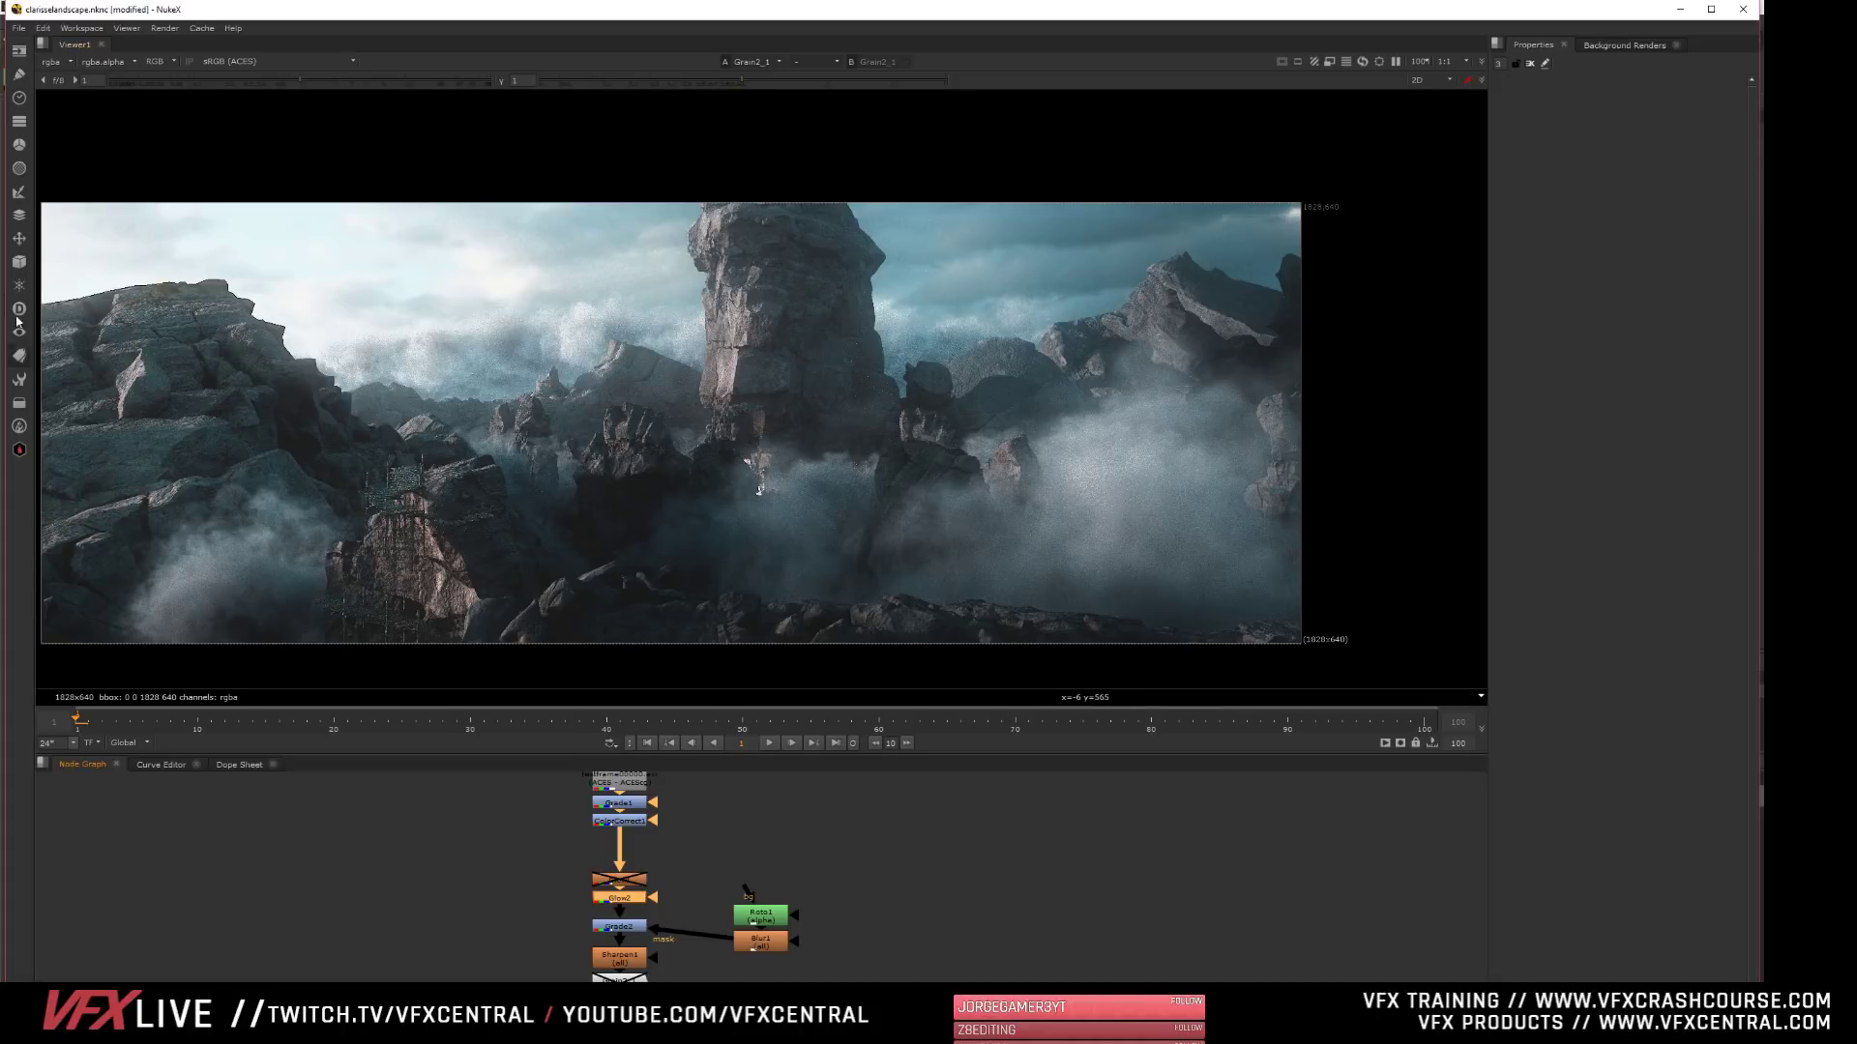
{"action": "scroll", "coordinate": [526, 338], "scroll_direction": "down", "scroll_amount": 1}
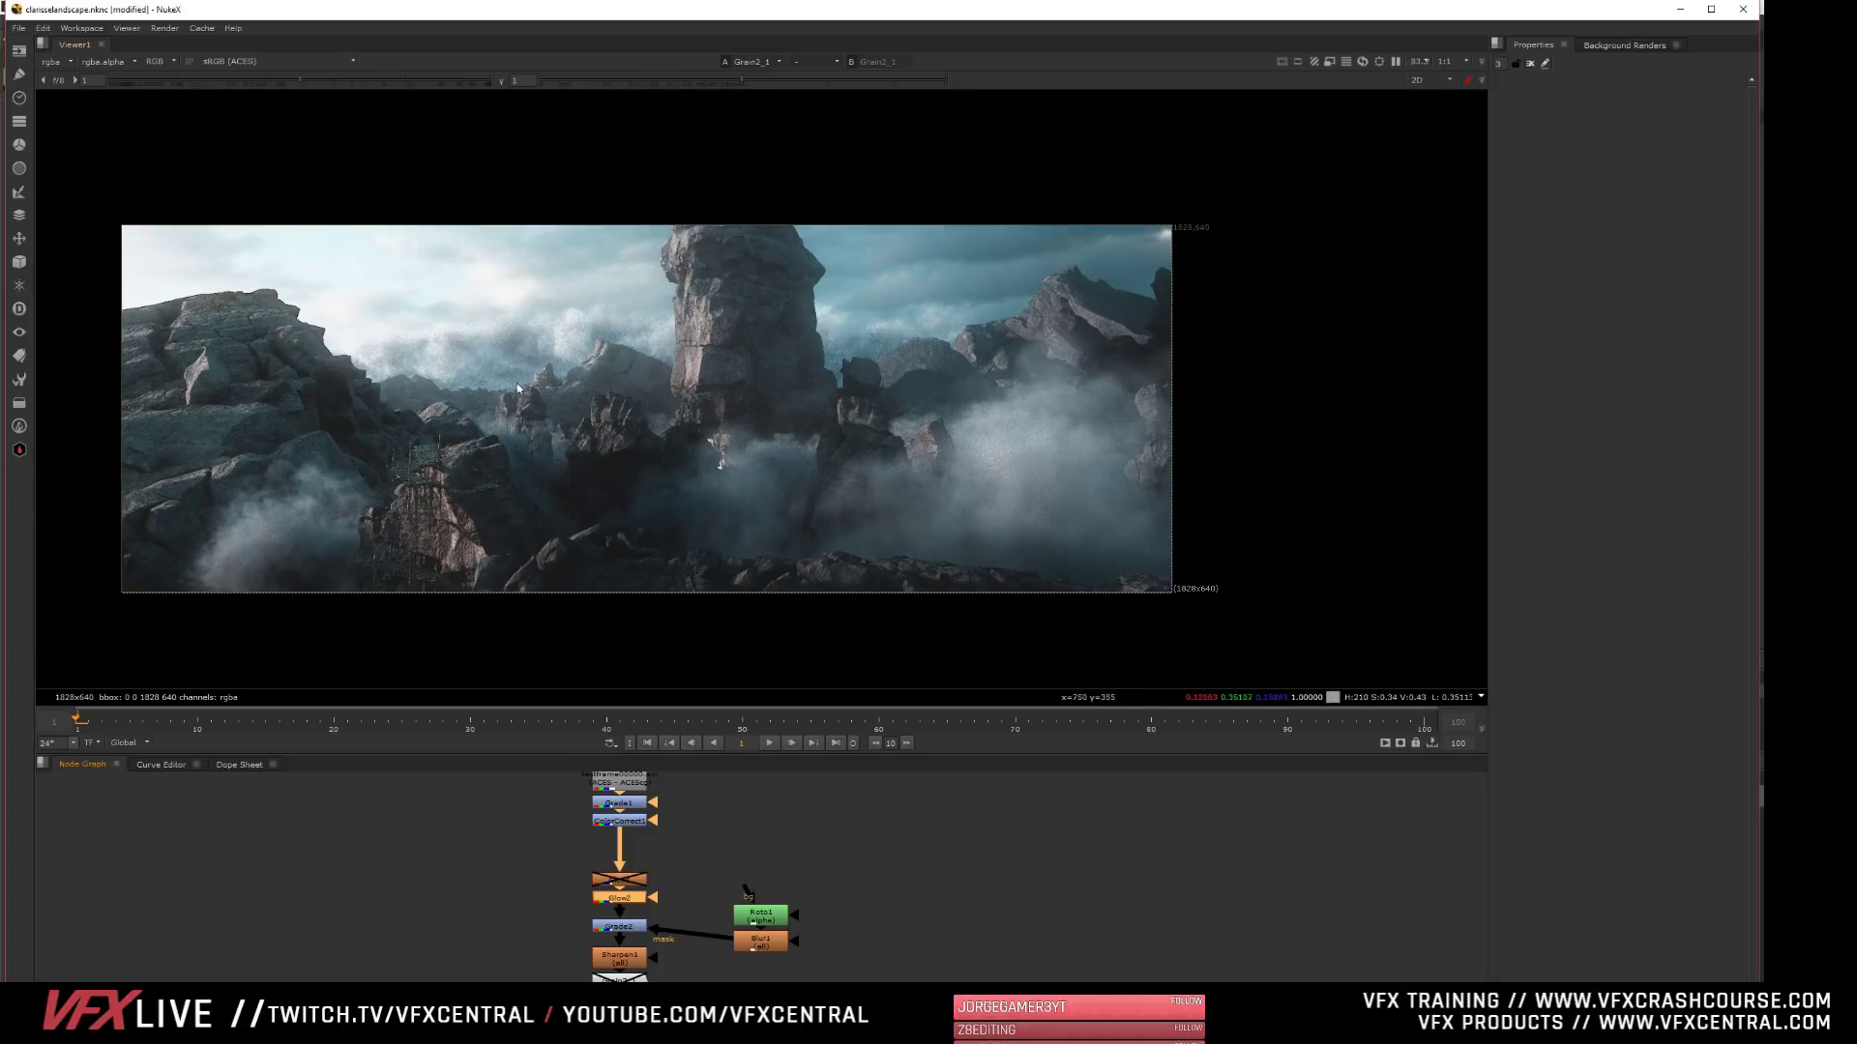
{"action": "scroll", "coordinate": [582, 494], "scroll_direction": "up", "scroll_amount": 1}
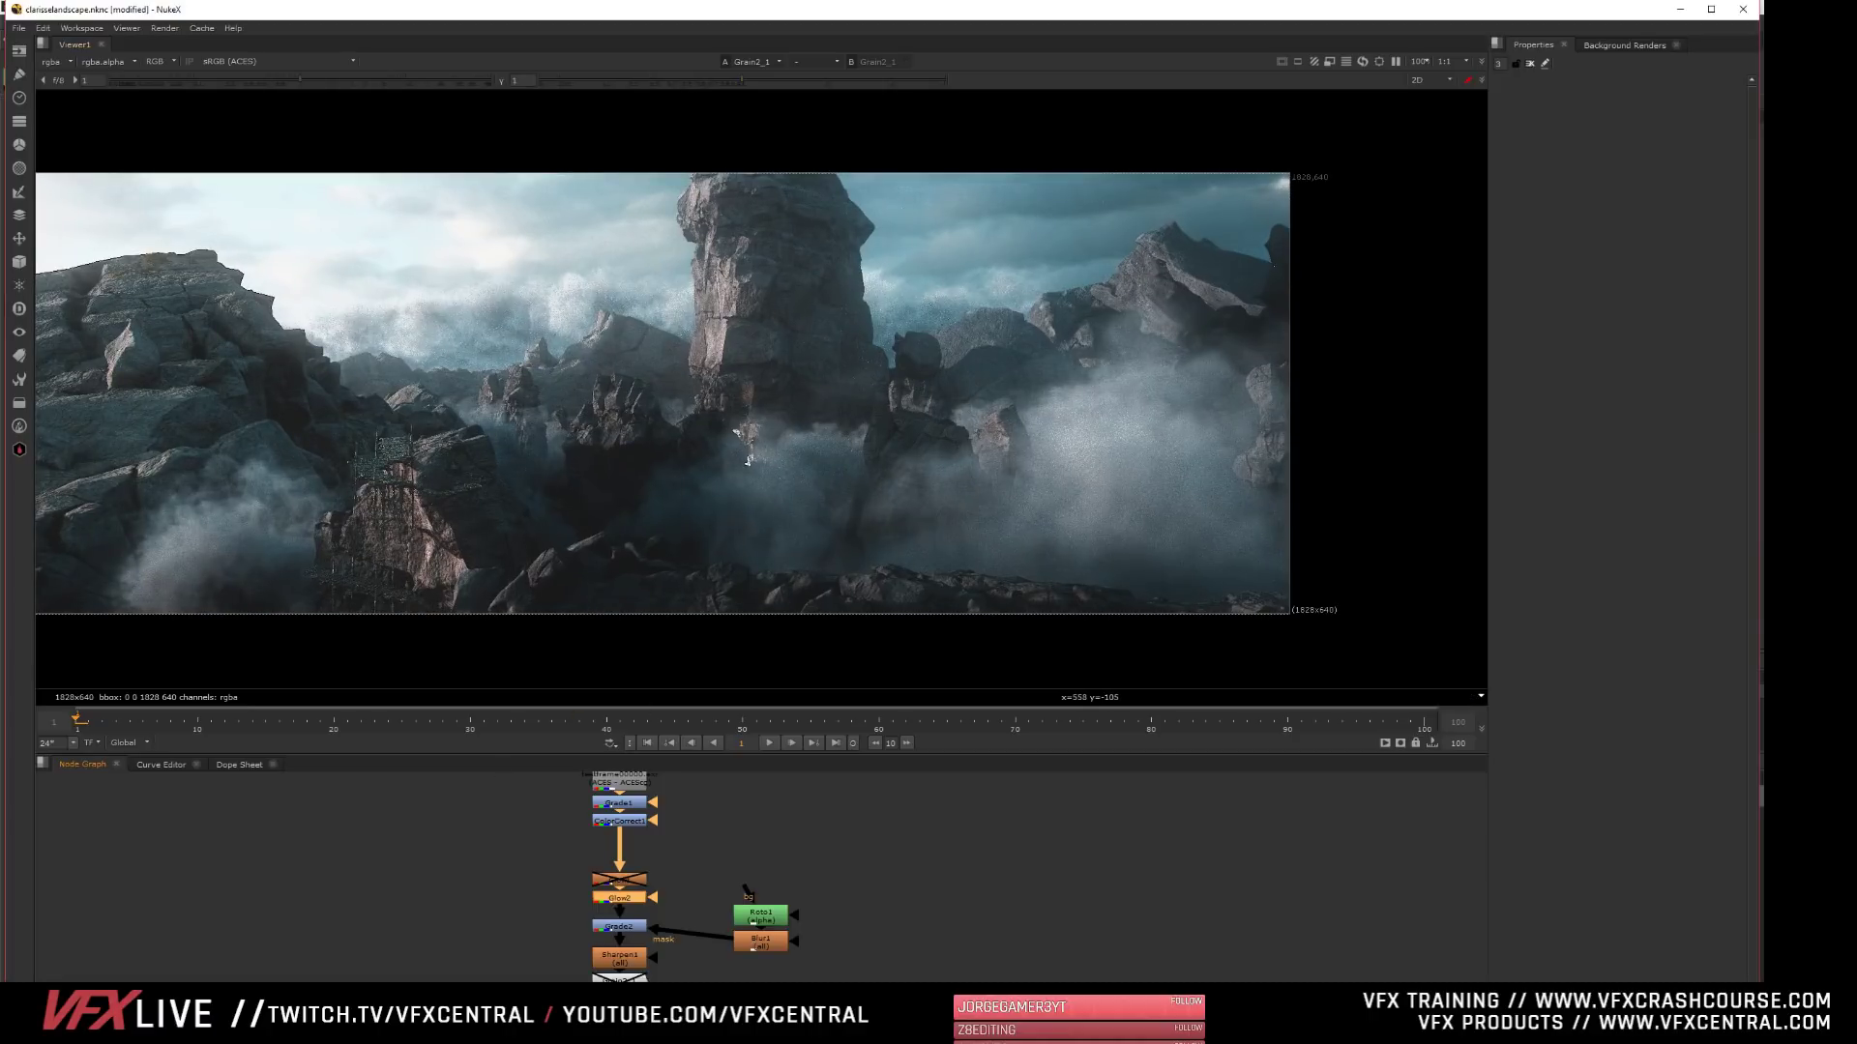
- Quit NukeX without saving the comp changes and return to Clarisse
{"action": "left_click", "coordinate": [1742, 8]}
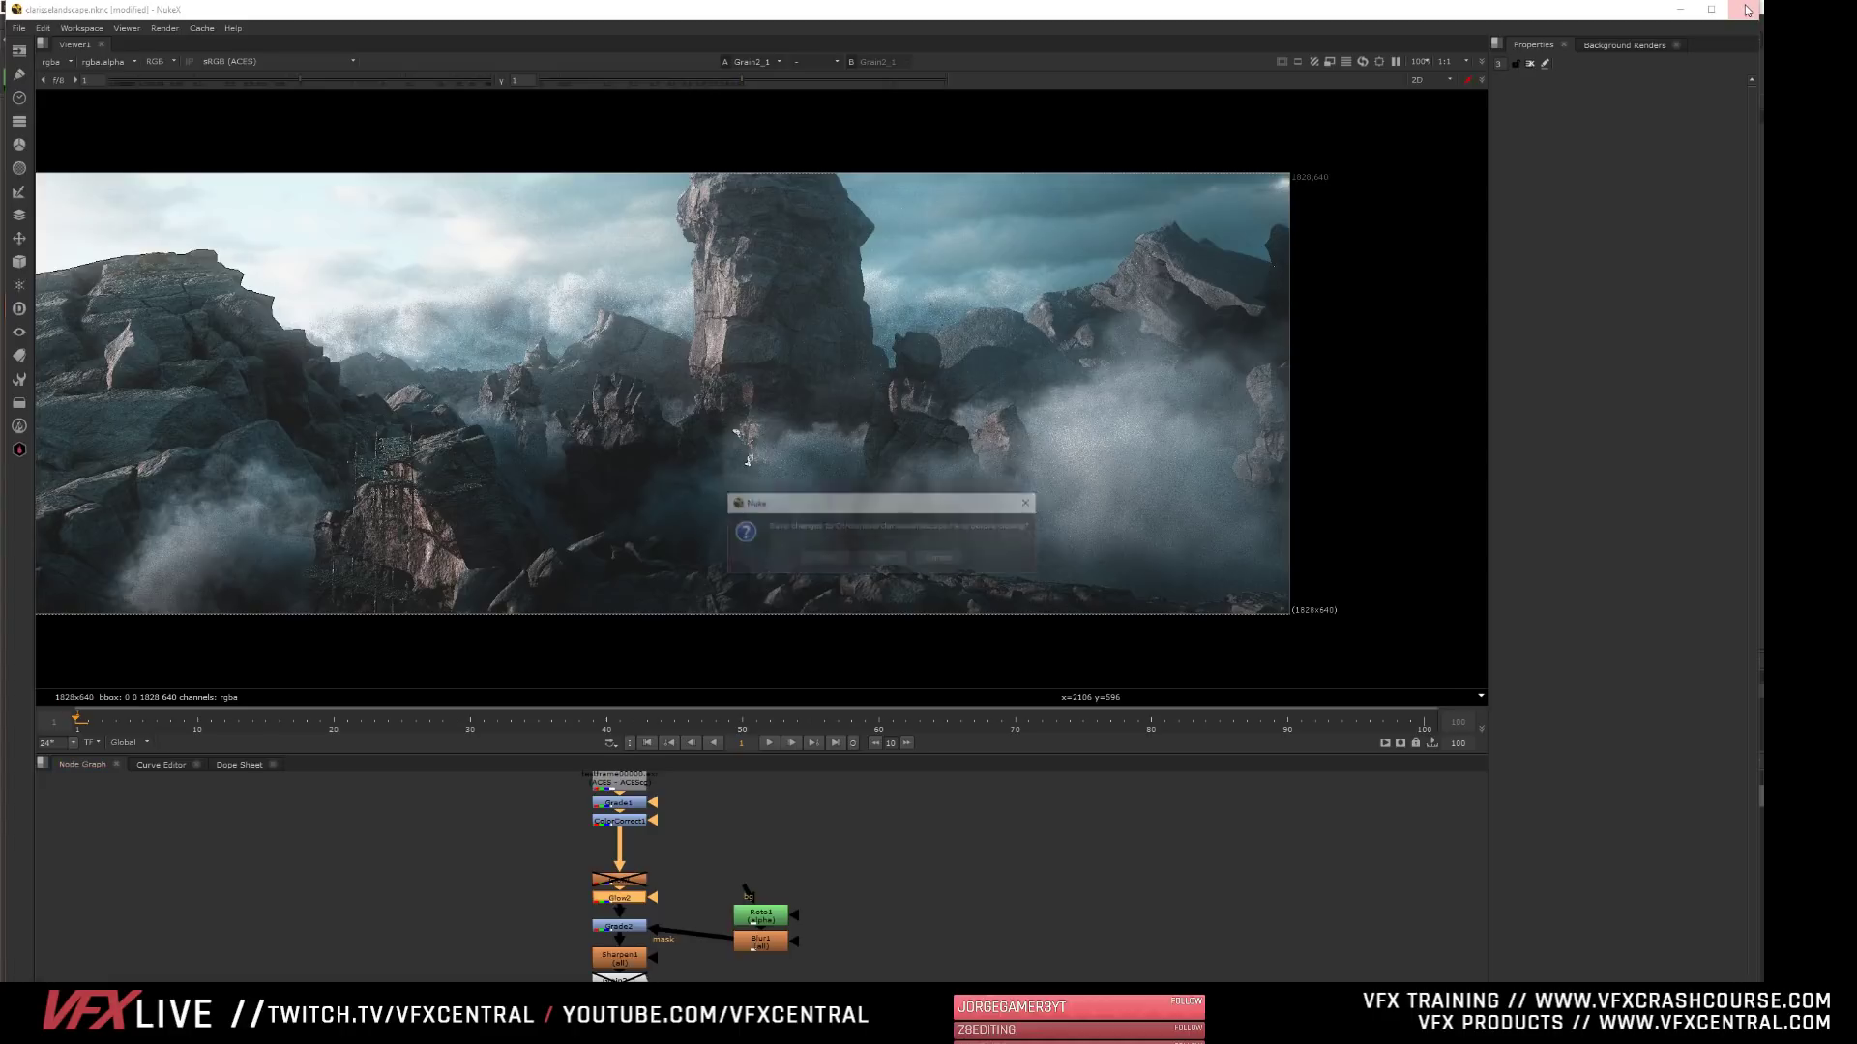
{"action": "left_click", "coordinate": [880, 559]}
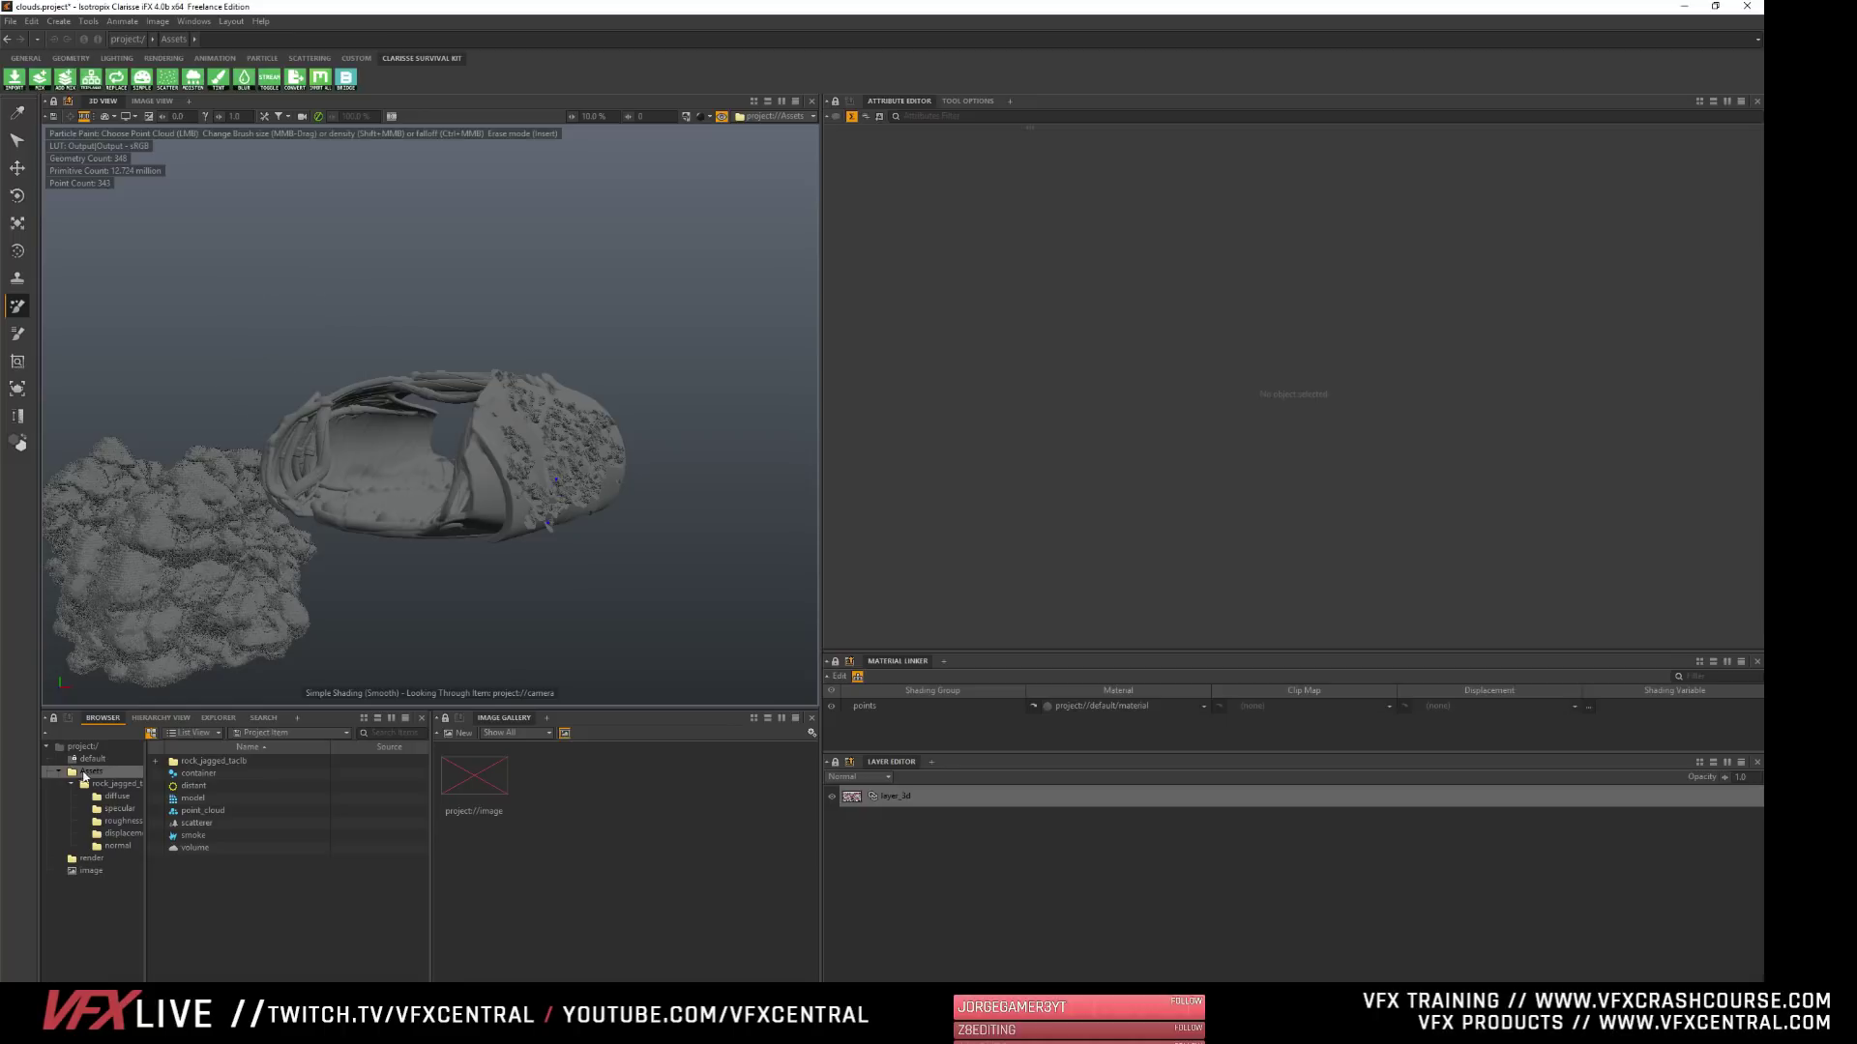
- Show the project root's context in the 3D view and reframe the camera to look across the scattered field towards the horizon
{"action": "left_click", "coordinate": [793, 116]}
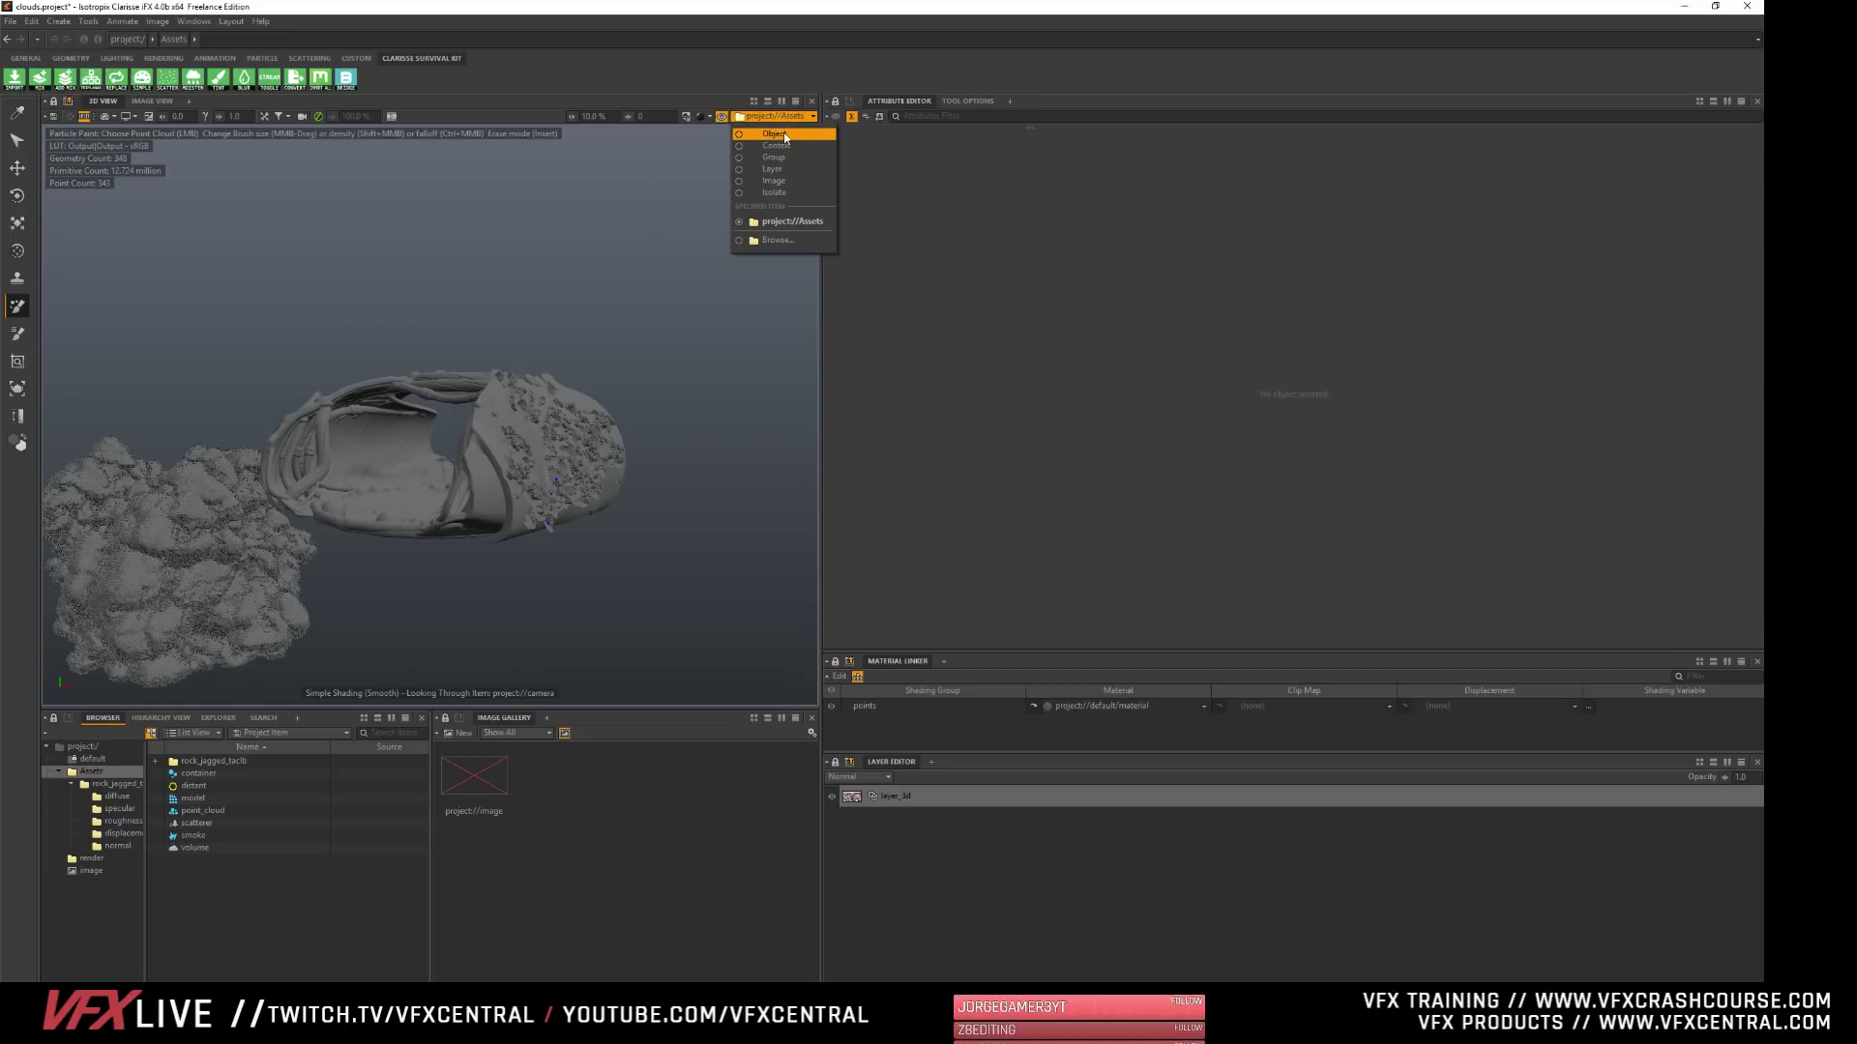
{"action": "left_click", "coordinate": [764, 132]}
{"action": "left_click", "coordinate": [67, 746]}
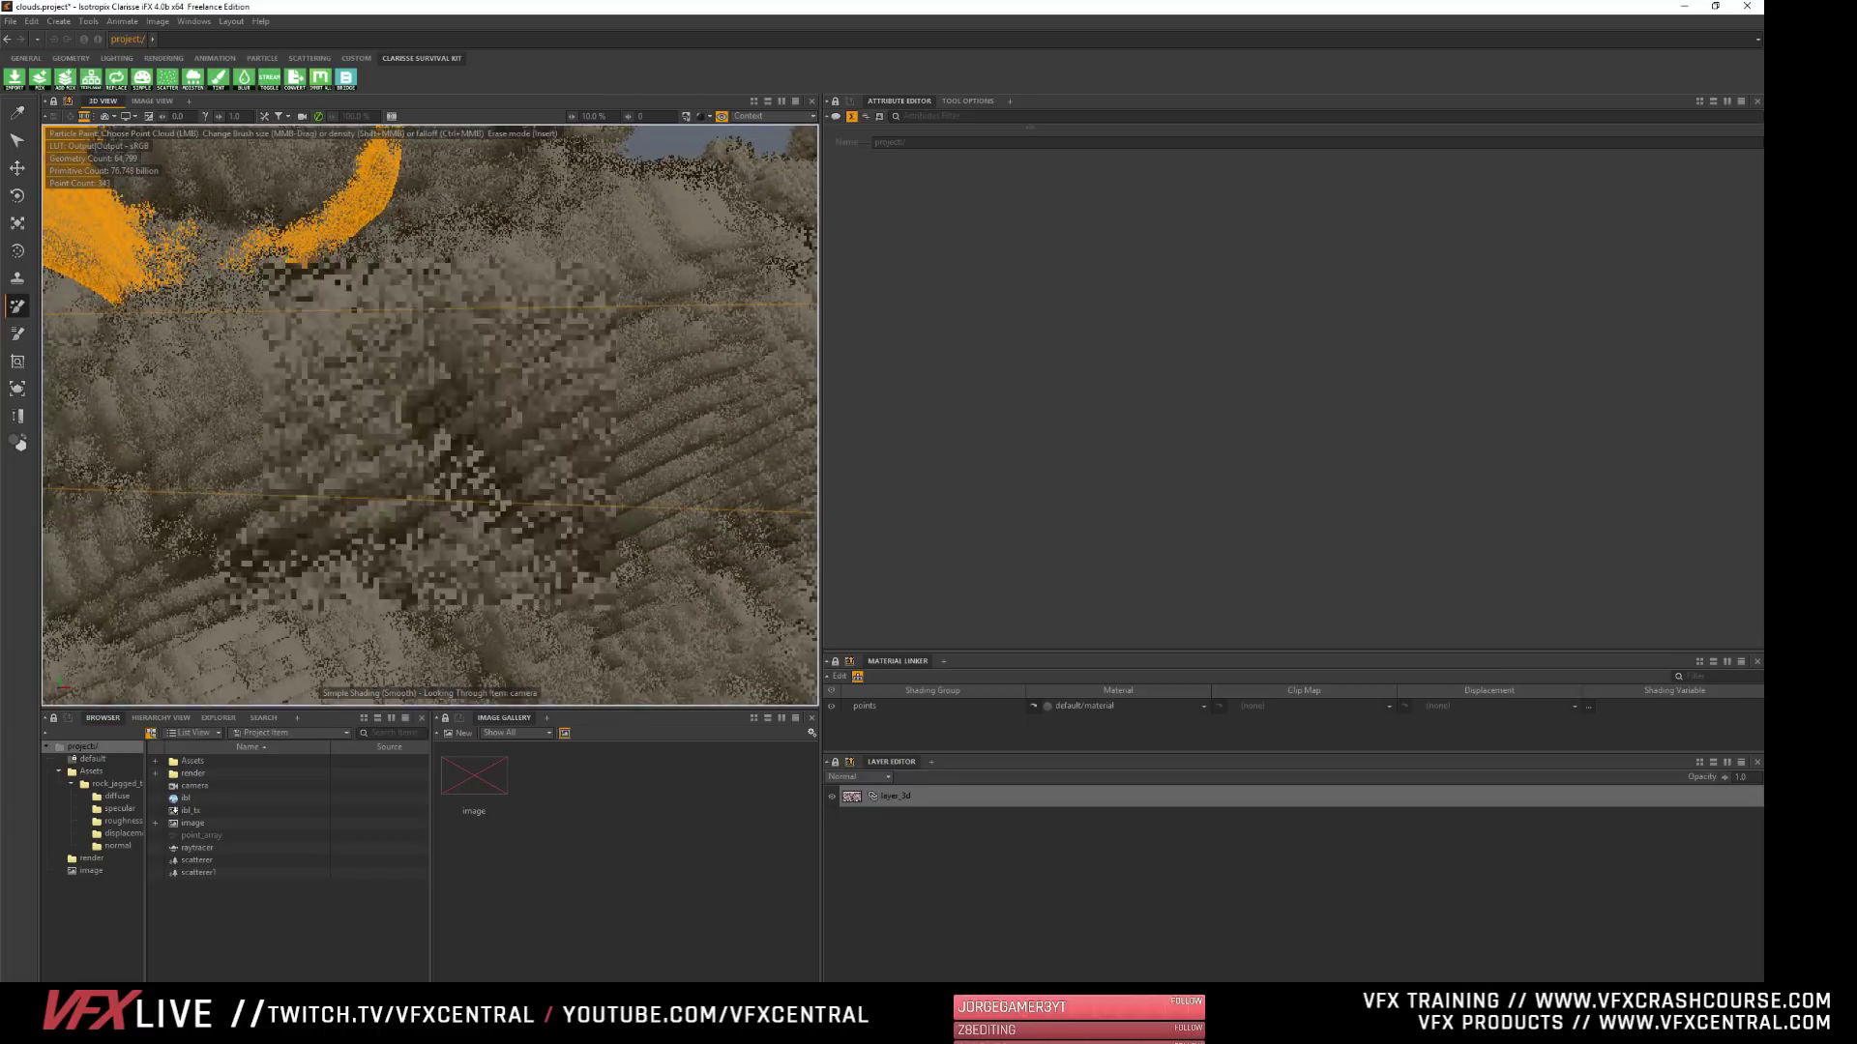
{"action": "right_click_drag", "start_coordinate": [387, 387], "coordinate": [394, 250], "text": "alt"}
{"action": "mouse_move", "coordinate": [395, 251]}
{"action": "left_mouse_down", "text": "alt"}
{"action": "mouse_move", "coordinate": [426, 319]}
{"action": "mouse_move", "coordinate": [394, 251]}
{"action": "left_mouse_up", "text": "alt"}
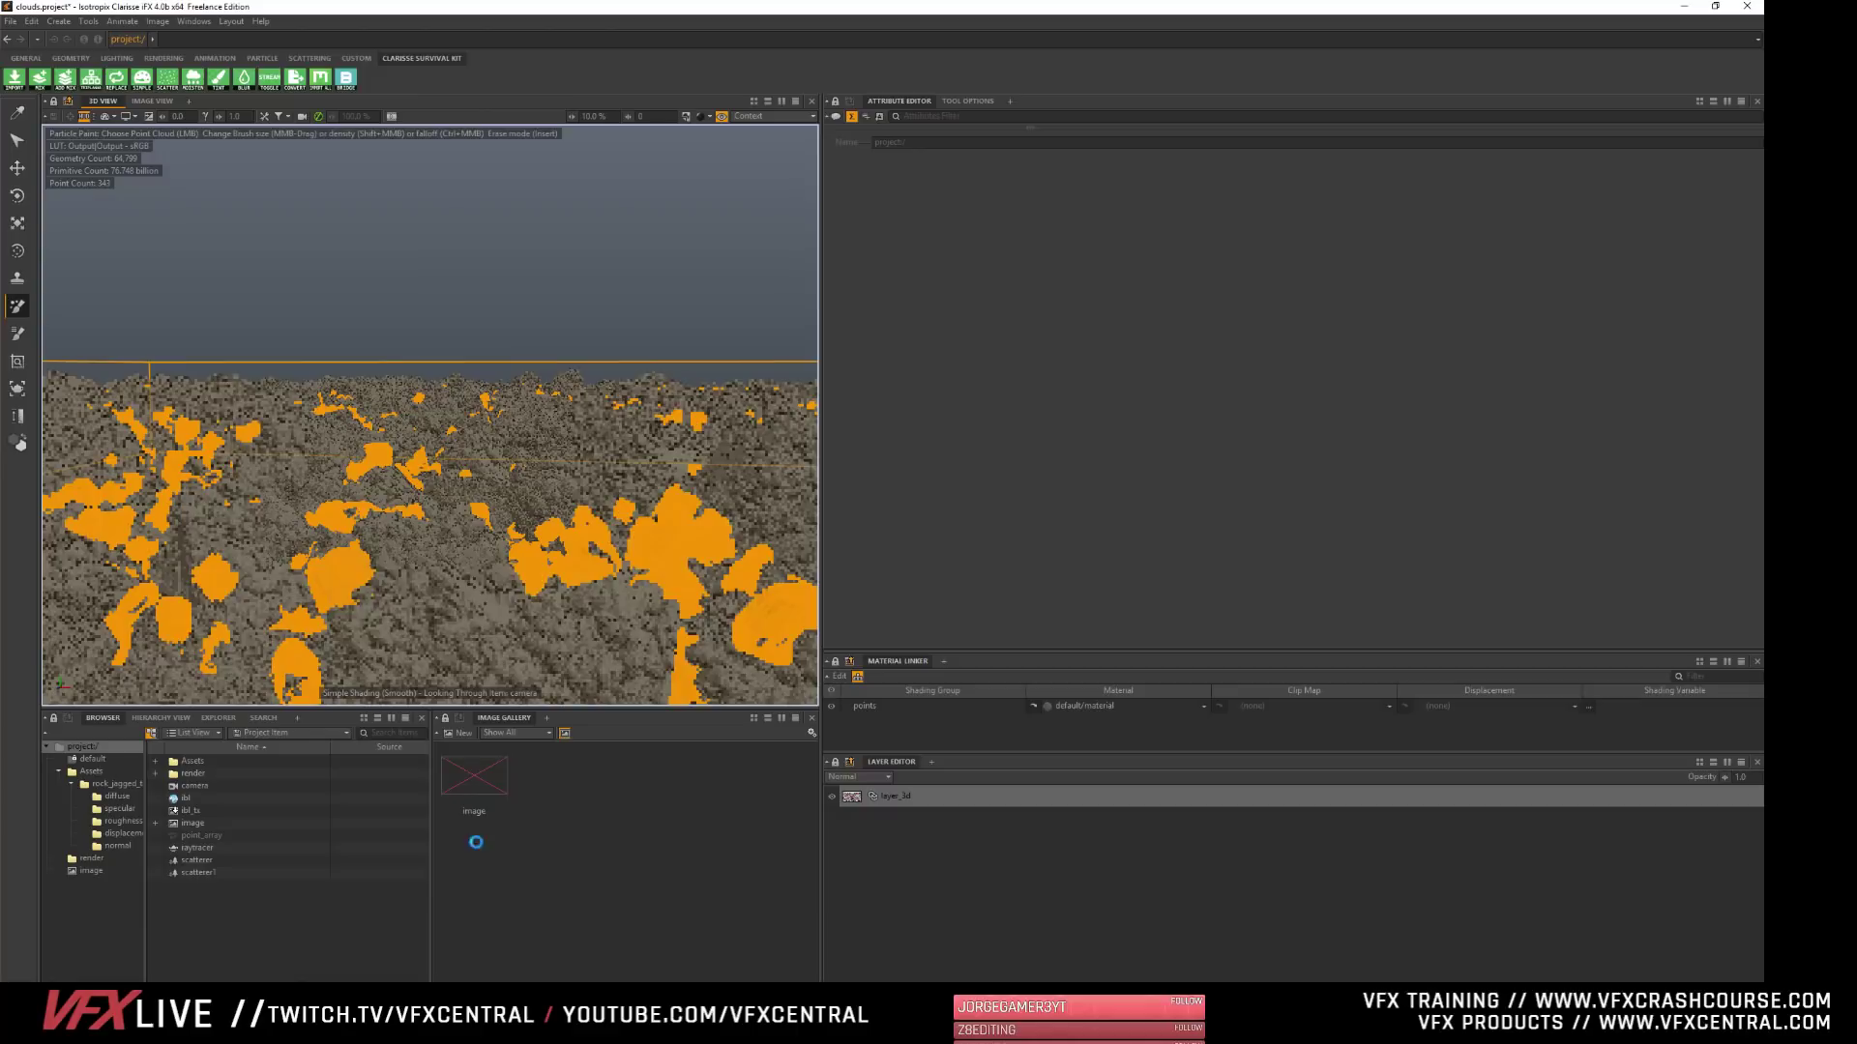
- Widen the viewport, switch to the Select tool and render the project's image from the new camera angle in the image view
{"action": "left_click_drag", "start_coordinate": [821, 278], "coordinate": [1172, 280]}
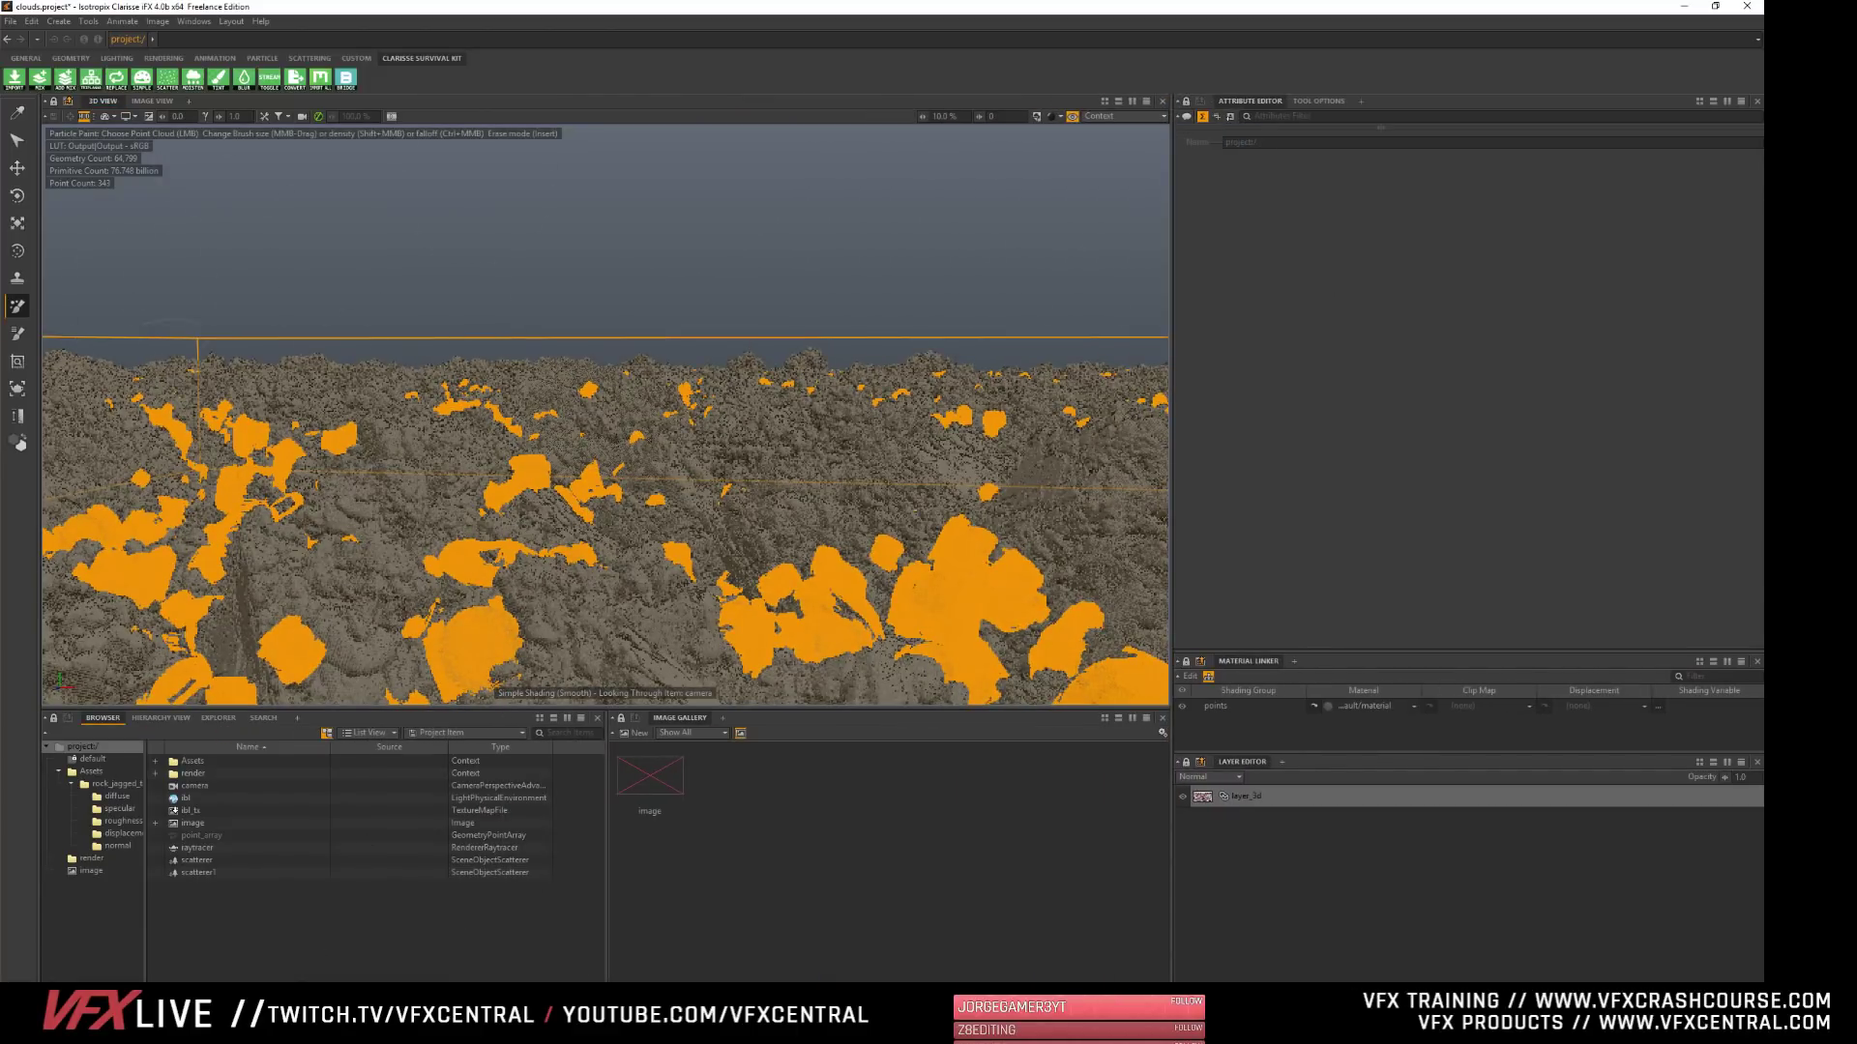
{"action": "left_click", "coordinate": [18, 144]}
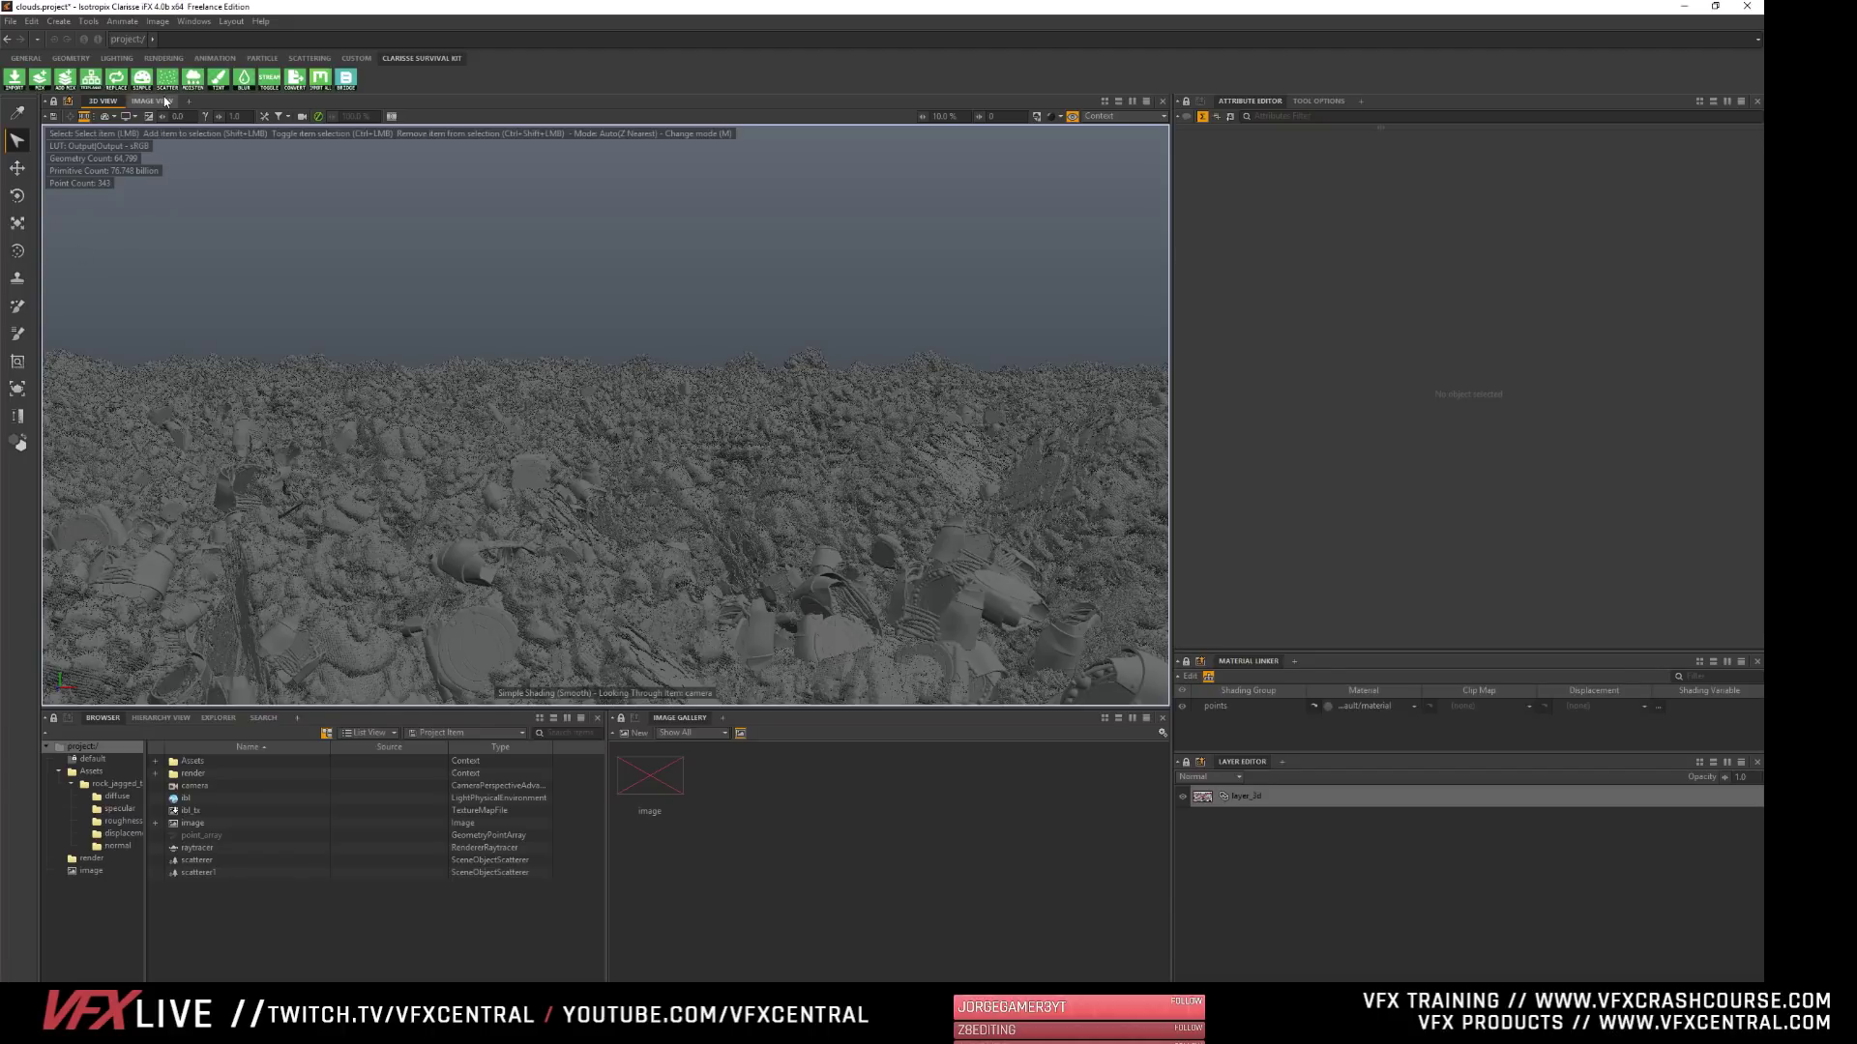
{"action": "left_click", "coordinate": [152, 101]}
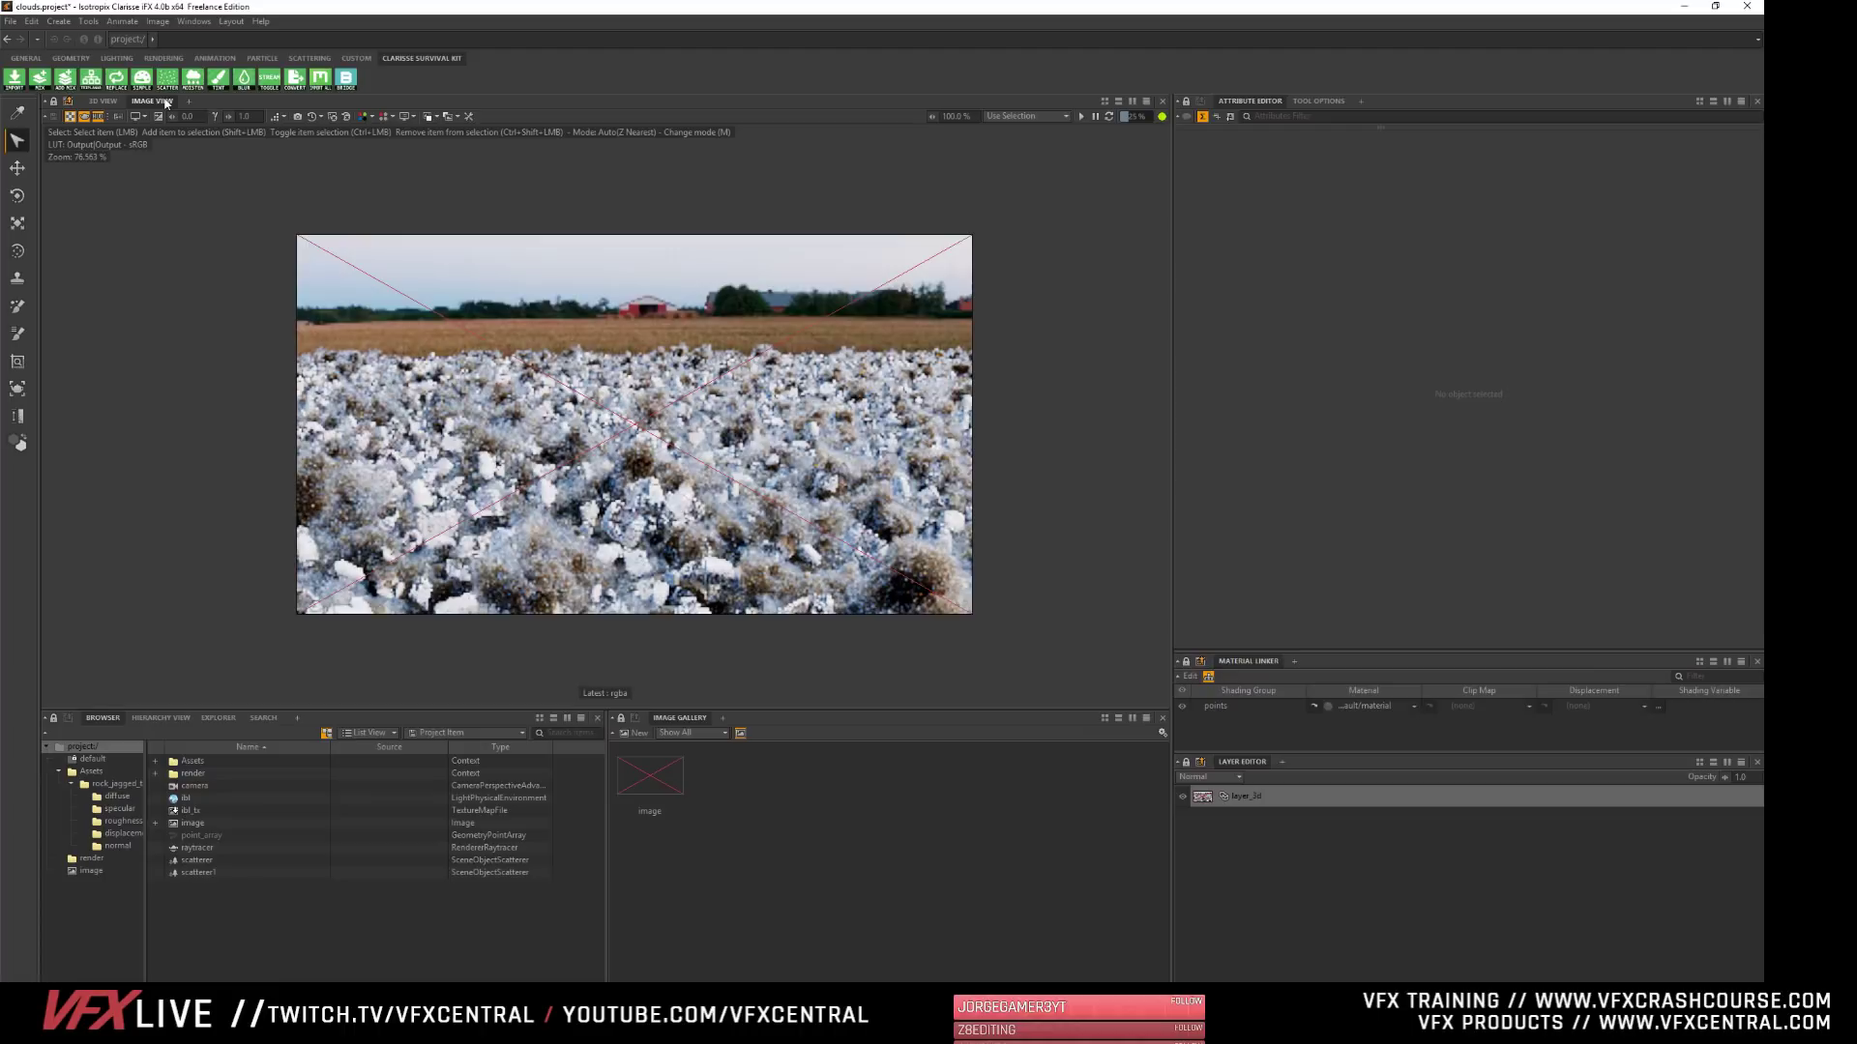
{"action": "left_click", "coordinate": [650, 775]}
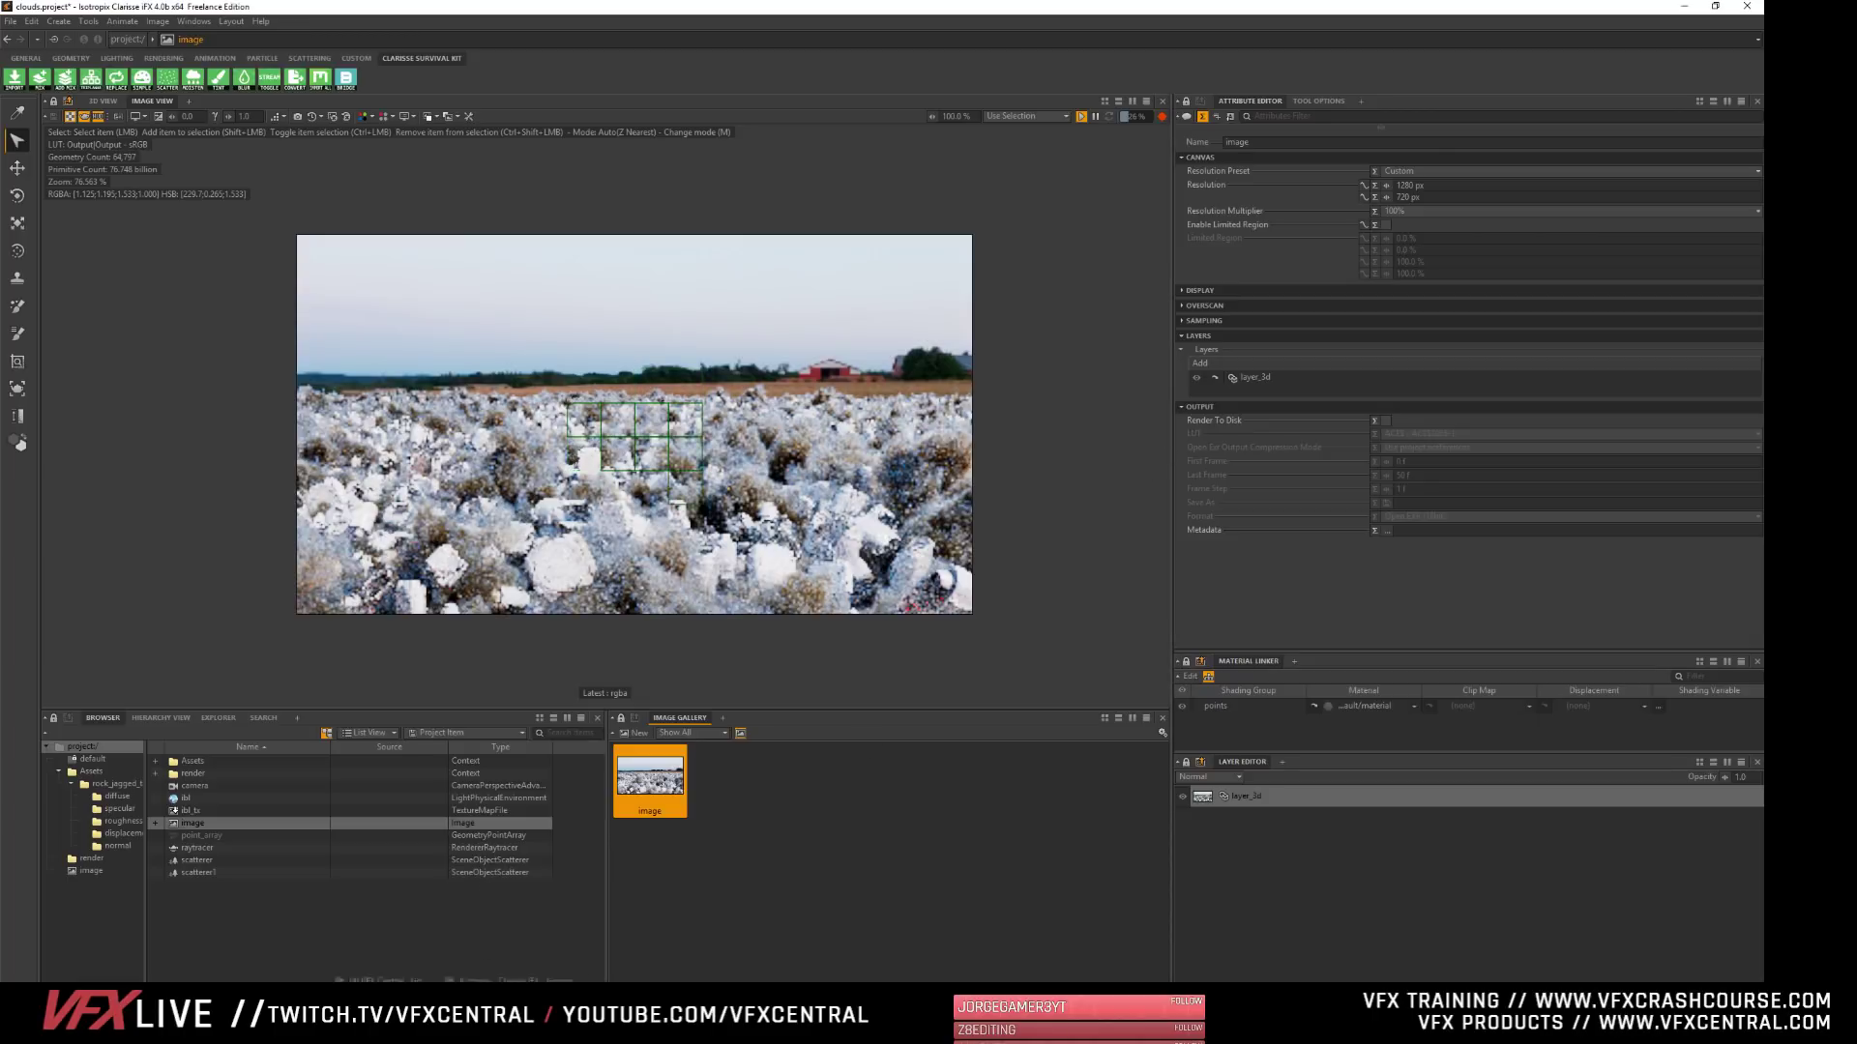
- Switch to the browser, review the pipeline and collaboration sections of the Clarisse iFX product page, and return to Clarisse
{"action": "left_click", "coordinate": [457, 1042]}
{"action": "left_click", "coordinate": [498, 973]}
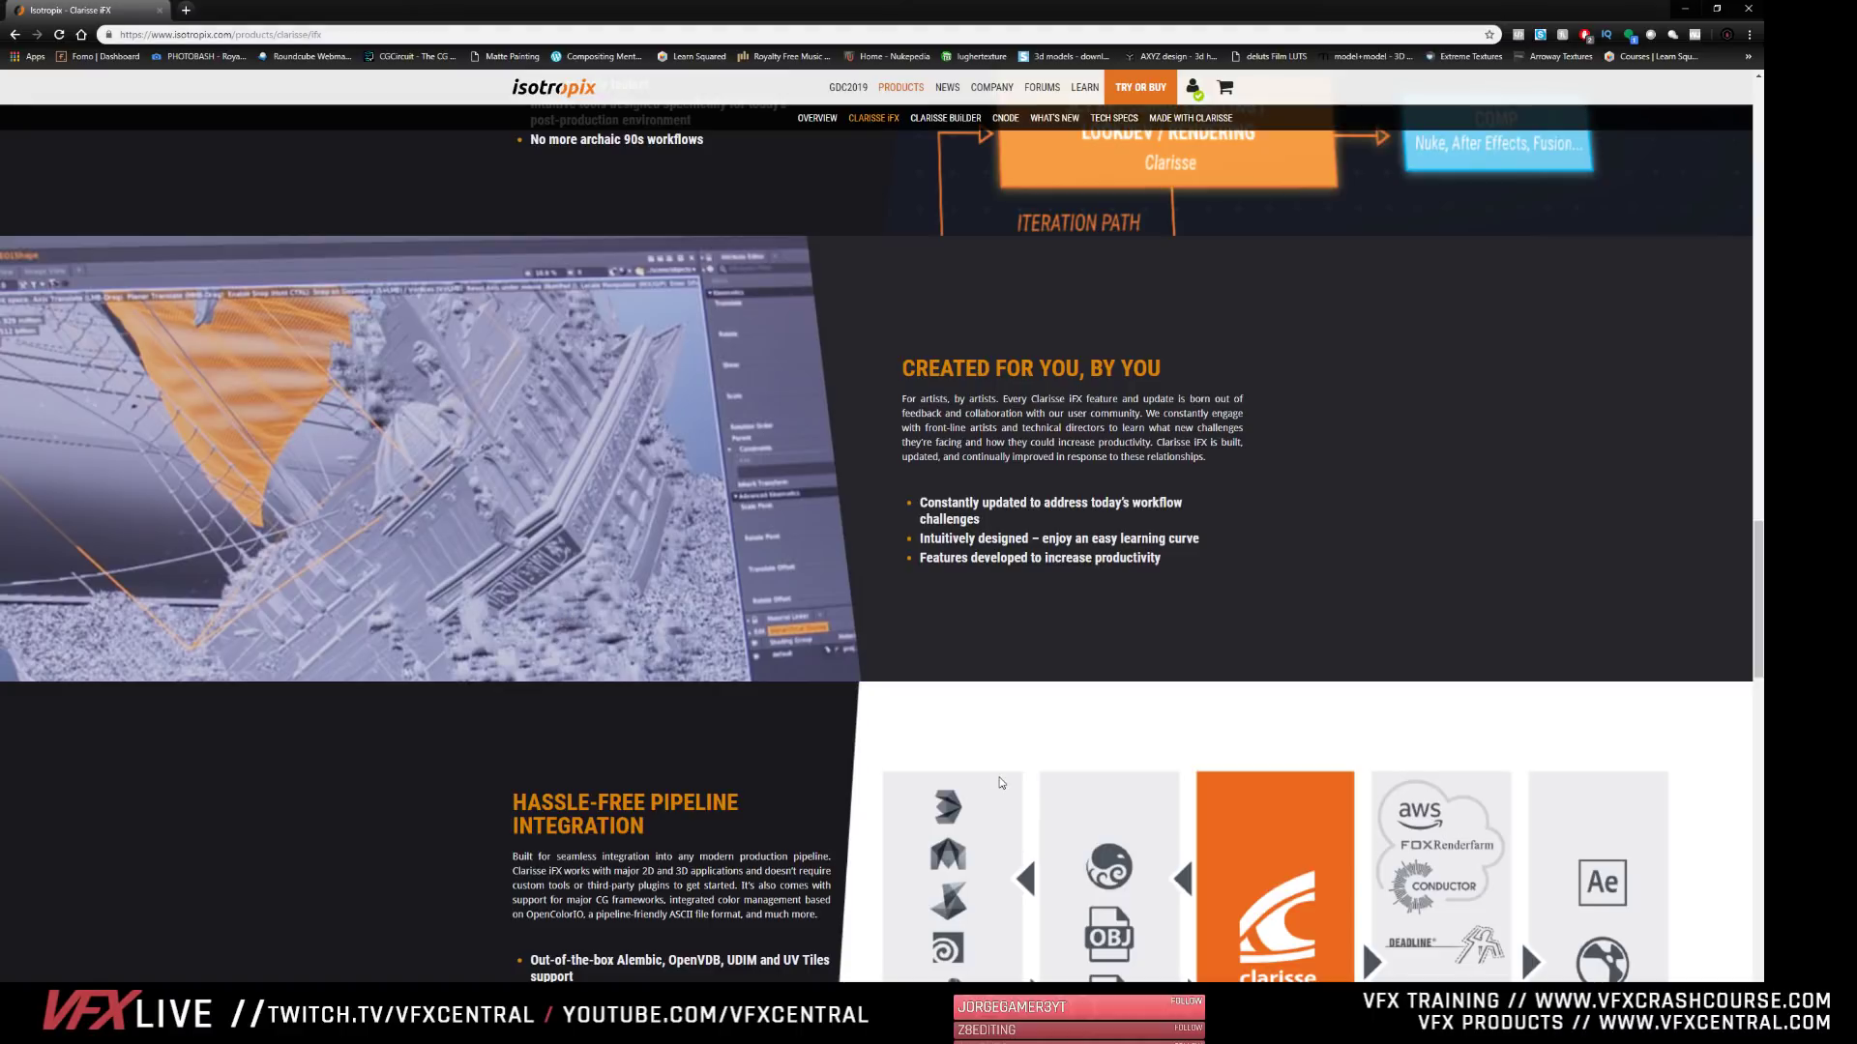
{"action": "scroll", "coordinate": [1292, 409], "scroll_direction": "down", "scroll_amount": 4}
{"action": "scroll", "coordinate": [957, 883], "scroll_direction": "up", "scroll_amount": 12}
{"action": "scroll", "coordinate": [957, 883], "scroll_direction": "up", "scroll_amount": 5}
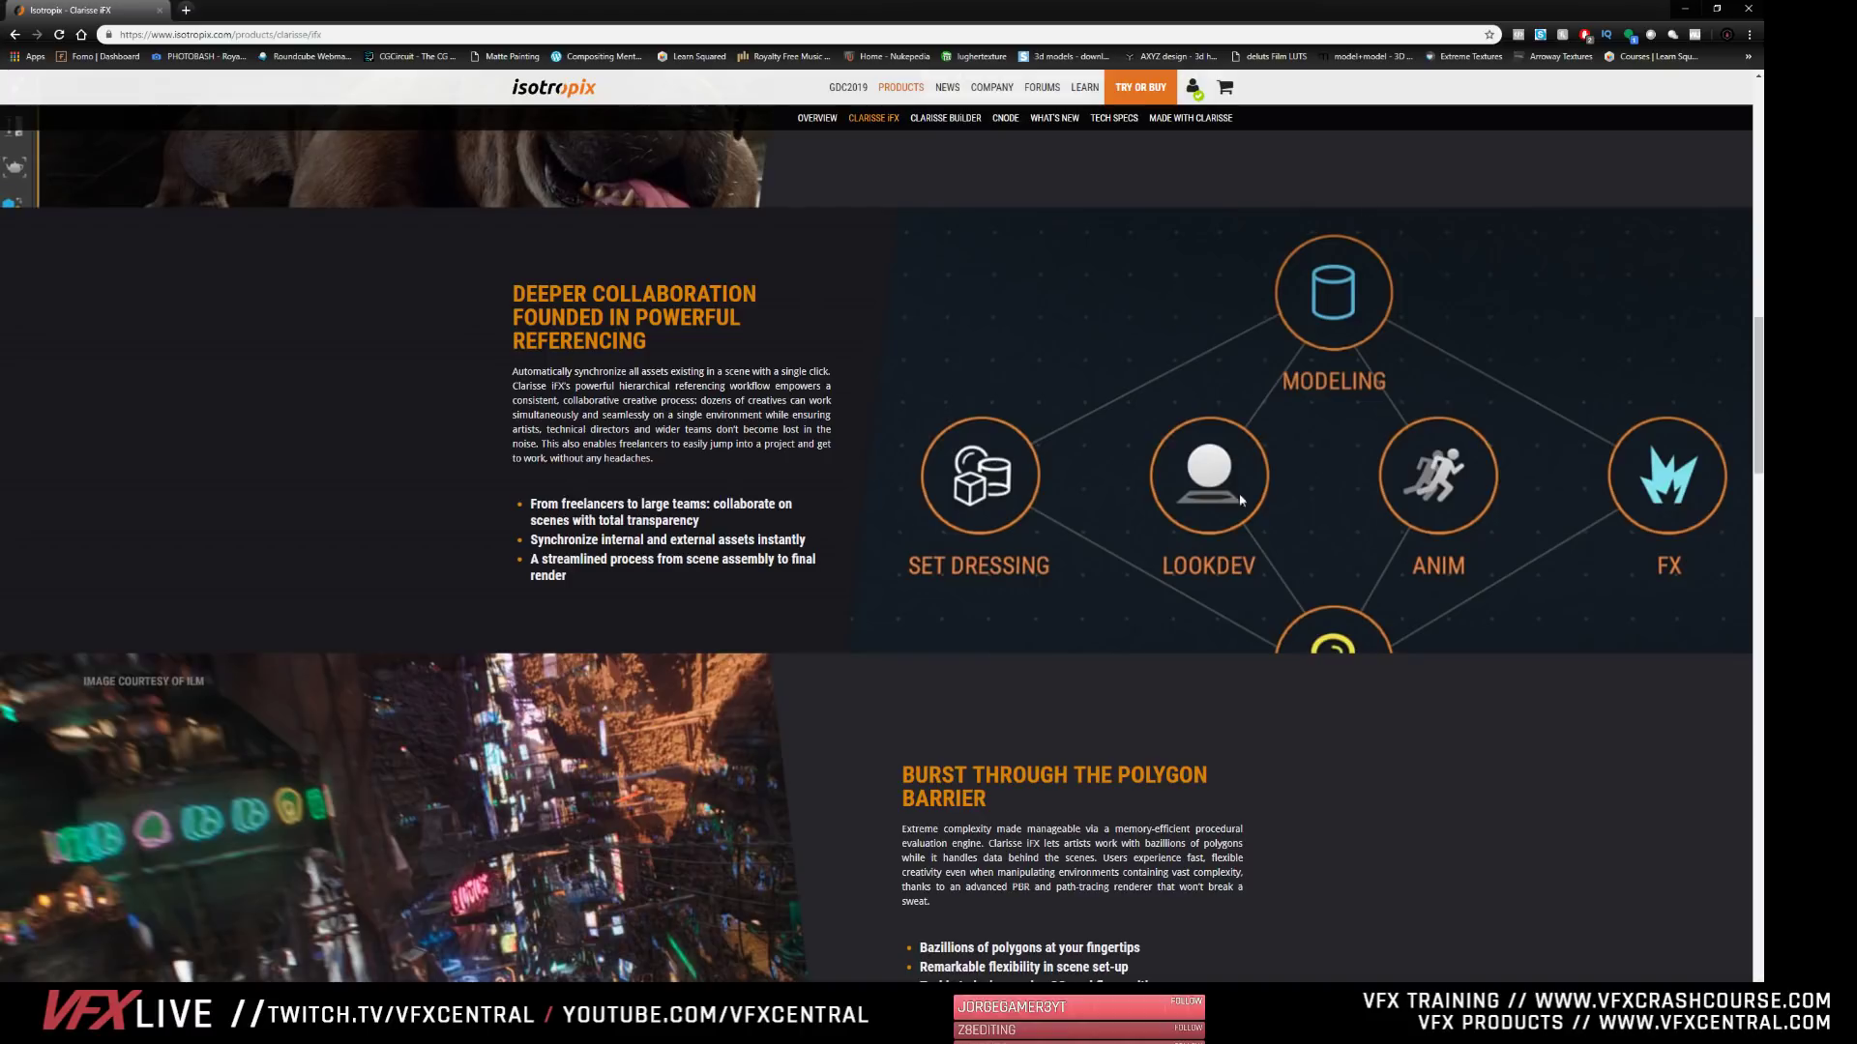
{"action": "left_click", "coordinate": [1685, 9]}
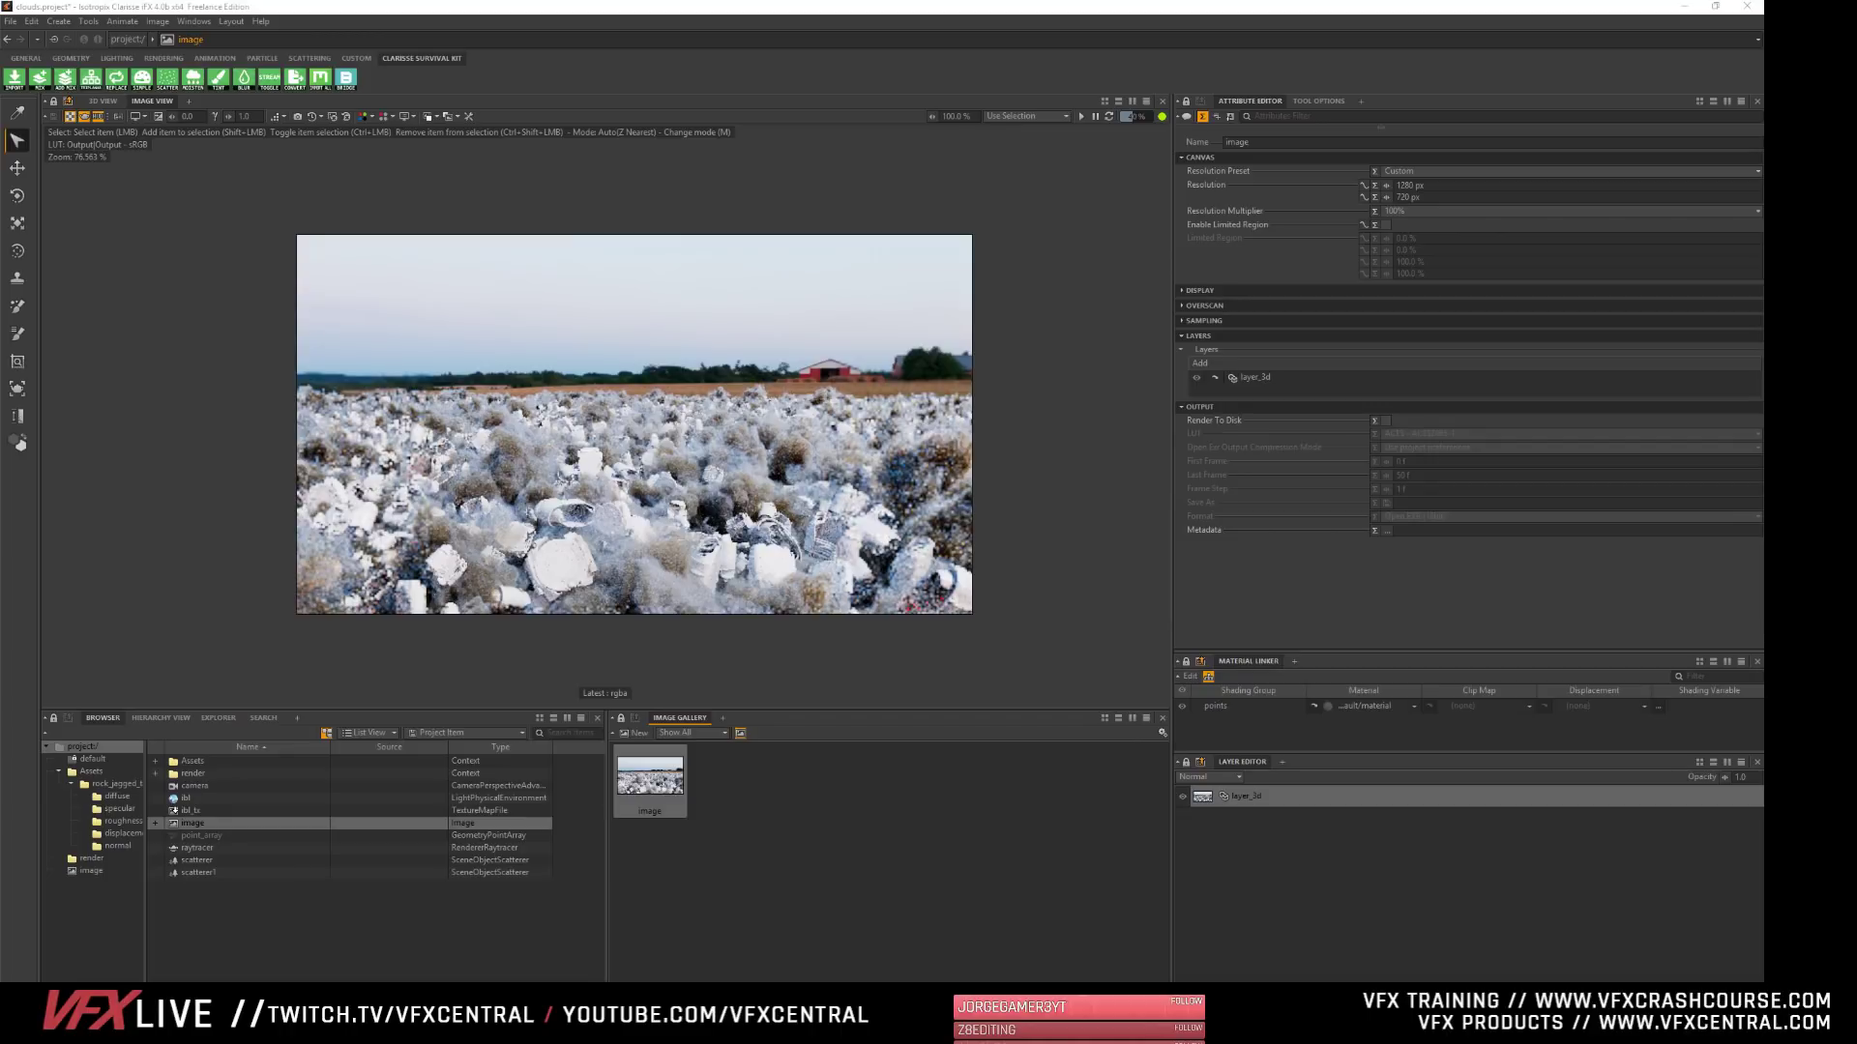
- Switch to Discord and browse the posts in the wip-feedback channel of the Isotropix Clarisse iFX server
{"action": "left_click_drag", "start_coordinate": [2, 861], "coordinate": [569, 2]}
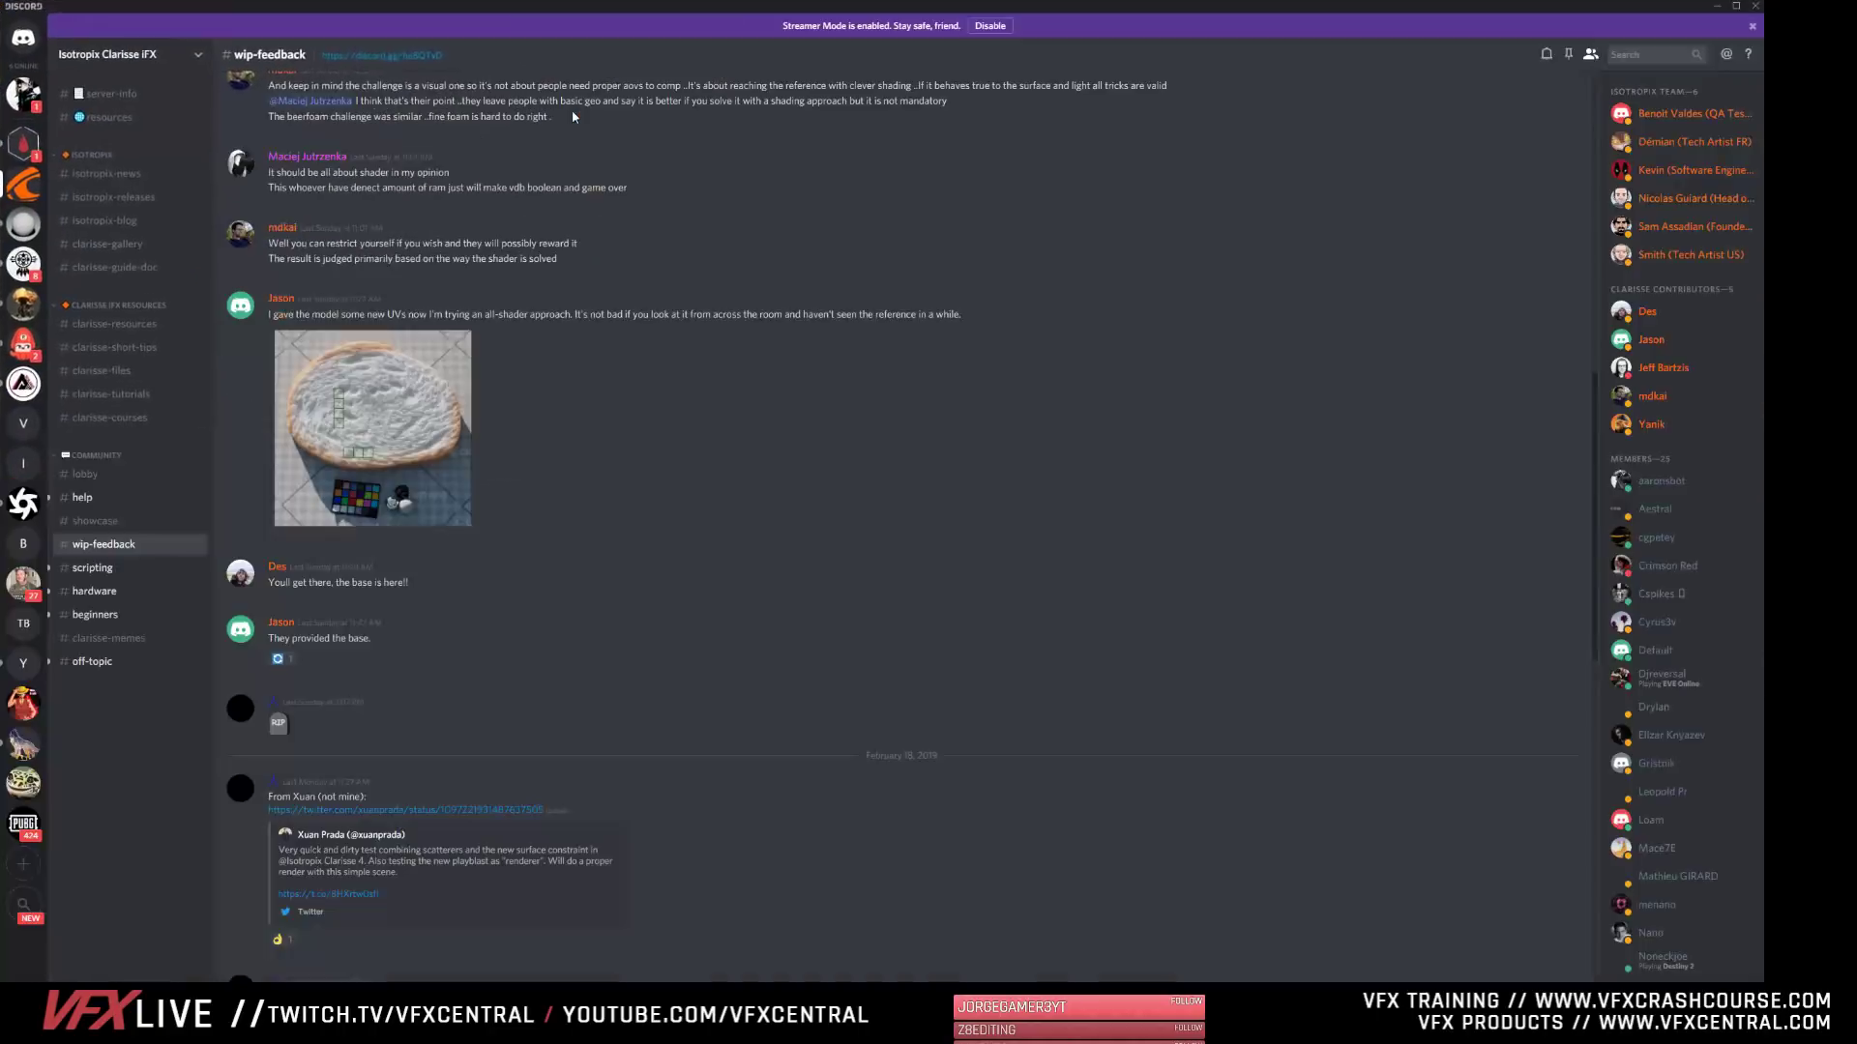
{"action": "scroll", "coordinate": [512, 650], "scroll_direction": "up", "scroll_amount": 15}
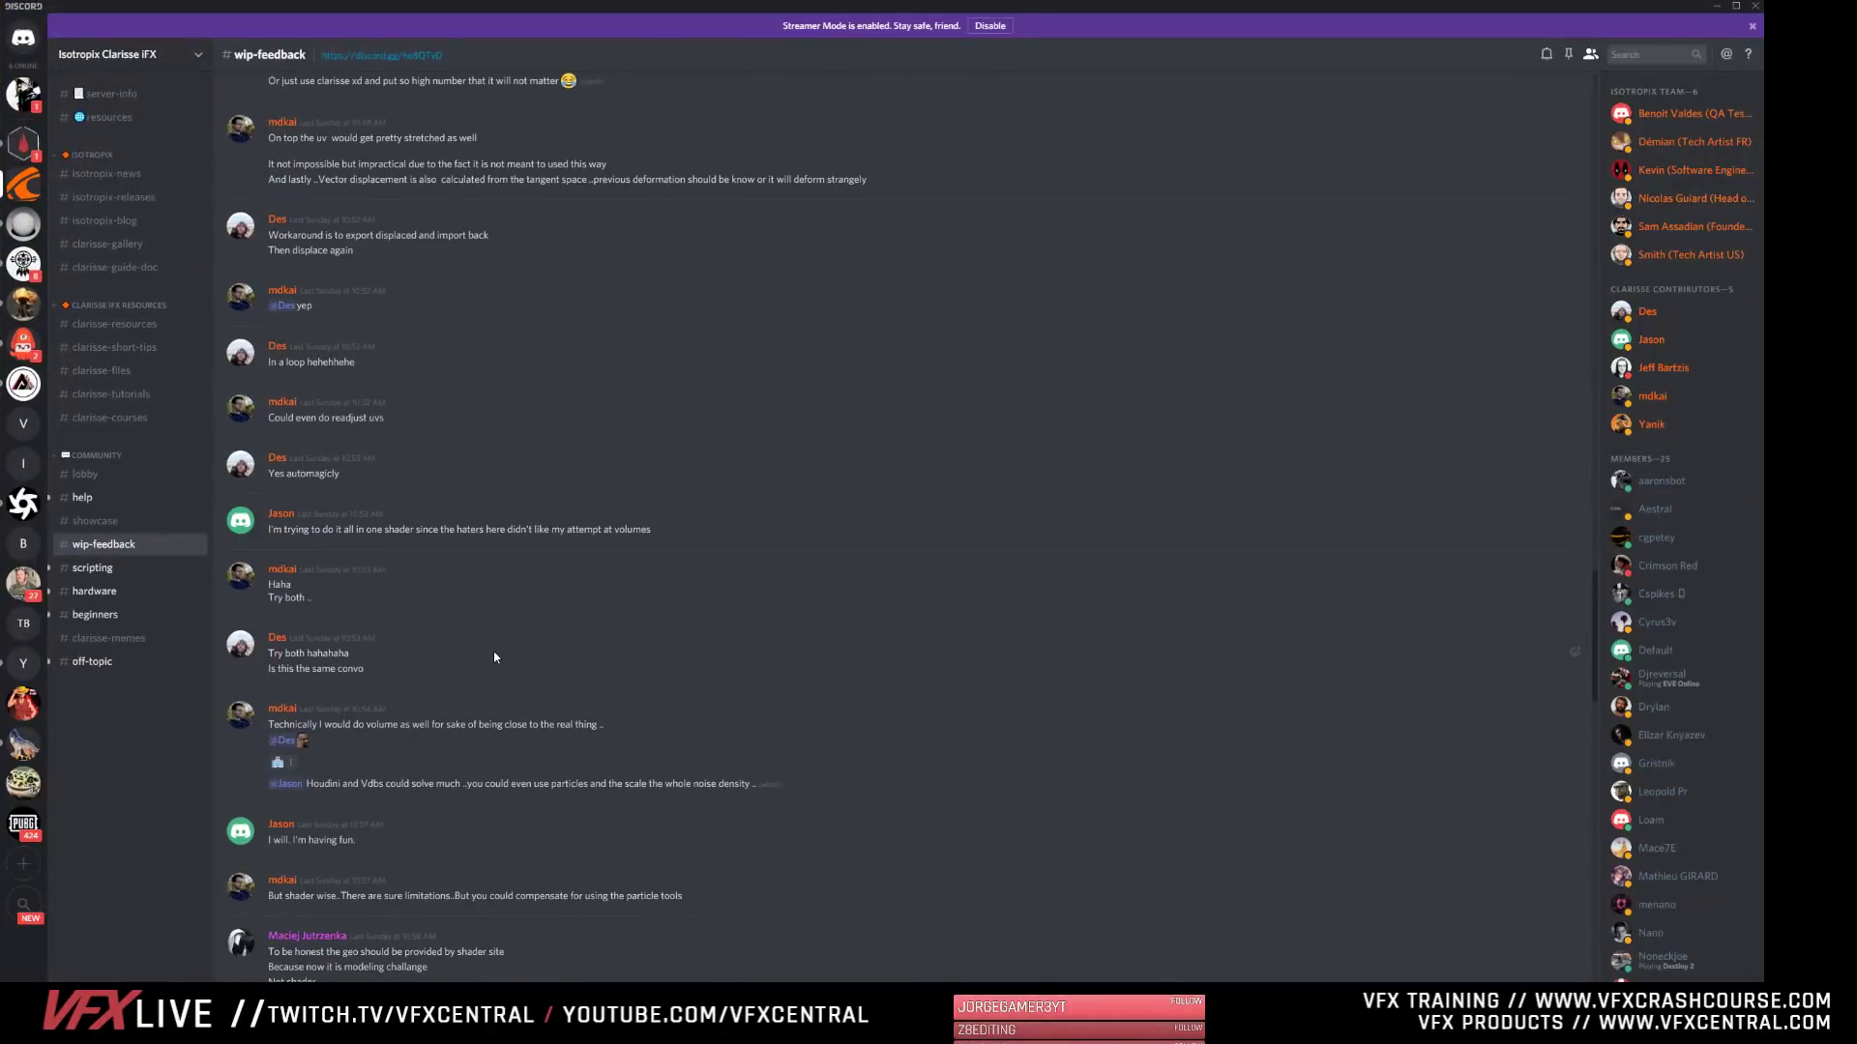
{"action": "scroll", "coordinate": [474, 661], "scroll_direction": "up", "scroll_amount": 20}
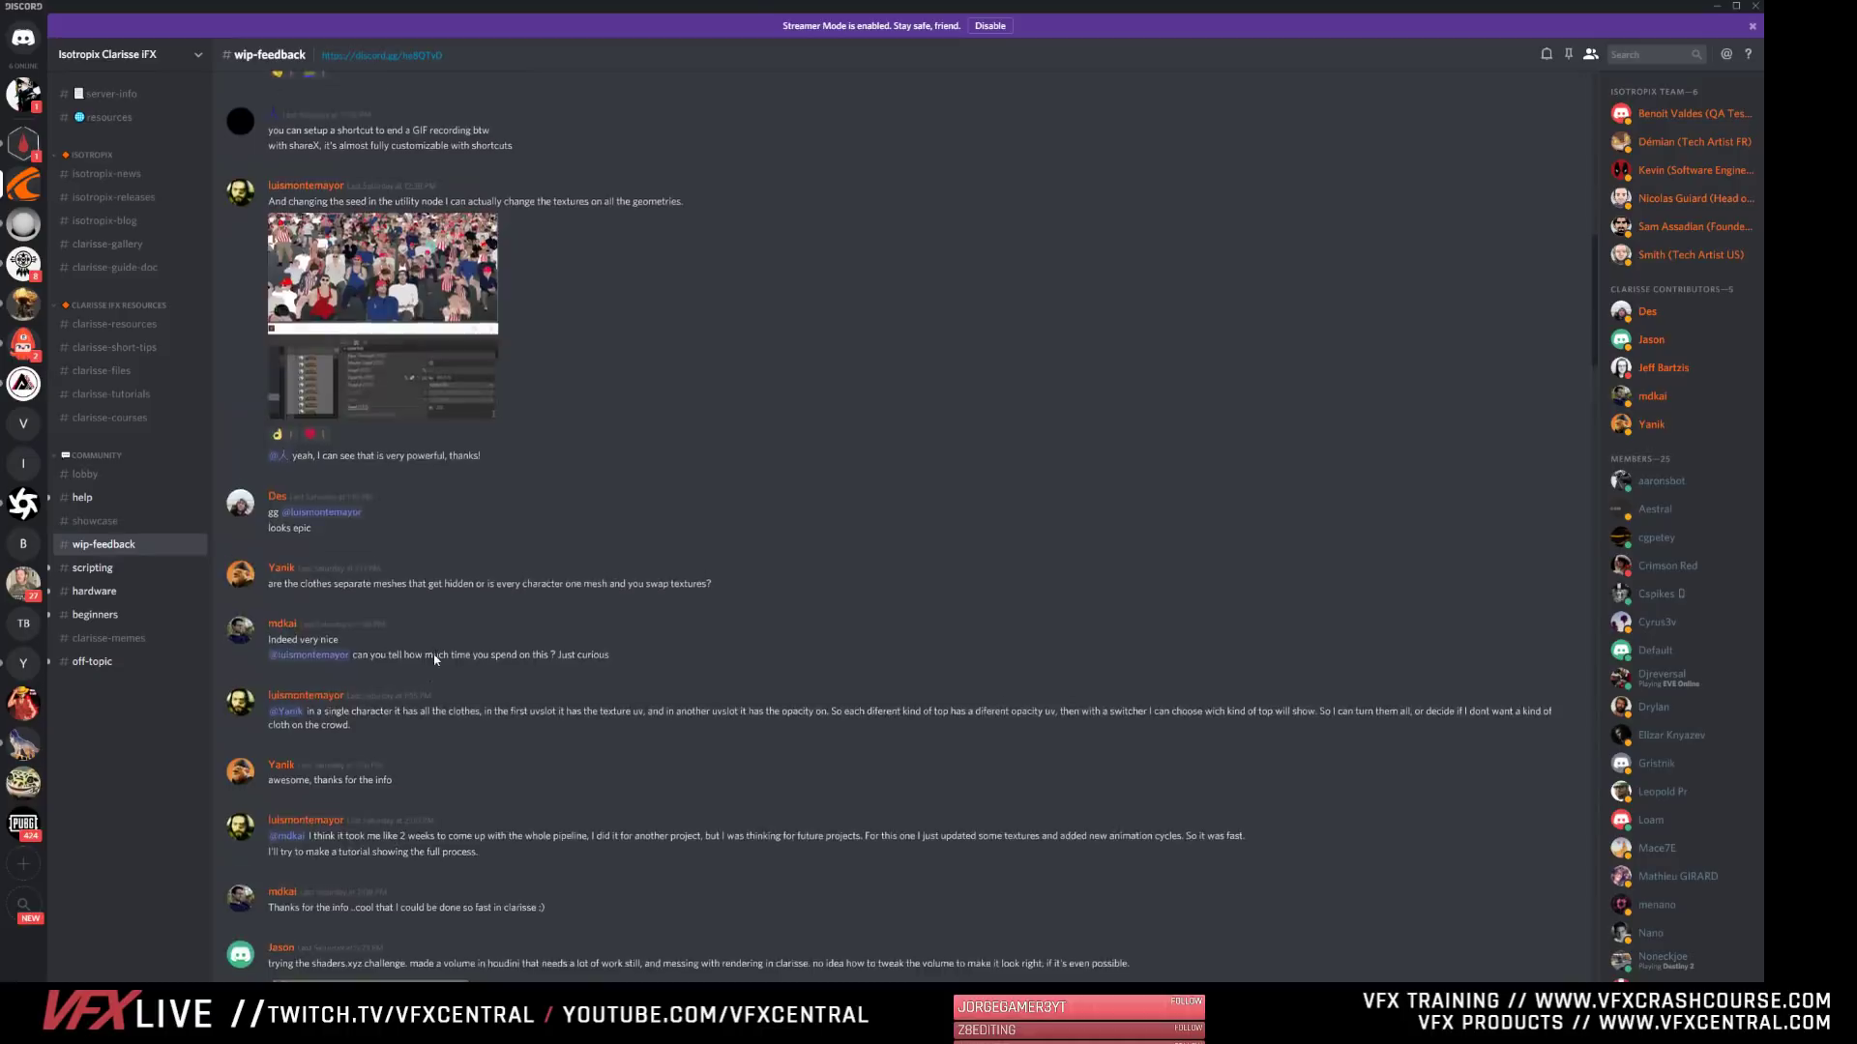
{"action": "scroll", "coordinate": [435, 667], "scroll_direction": "down", "scroll_amount": 20}
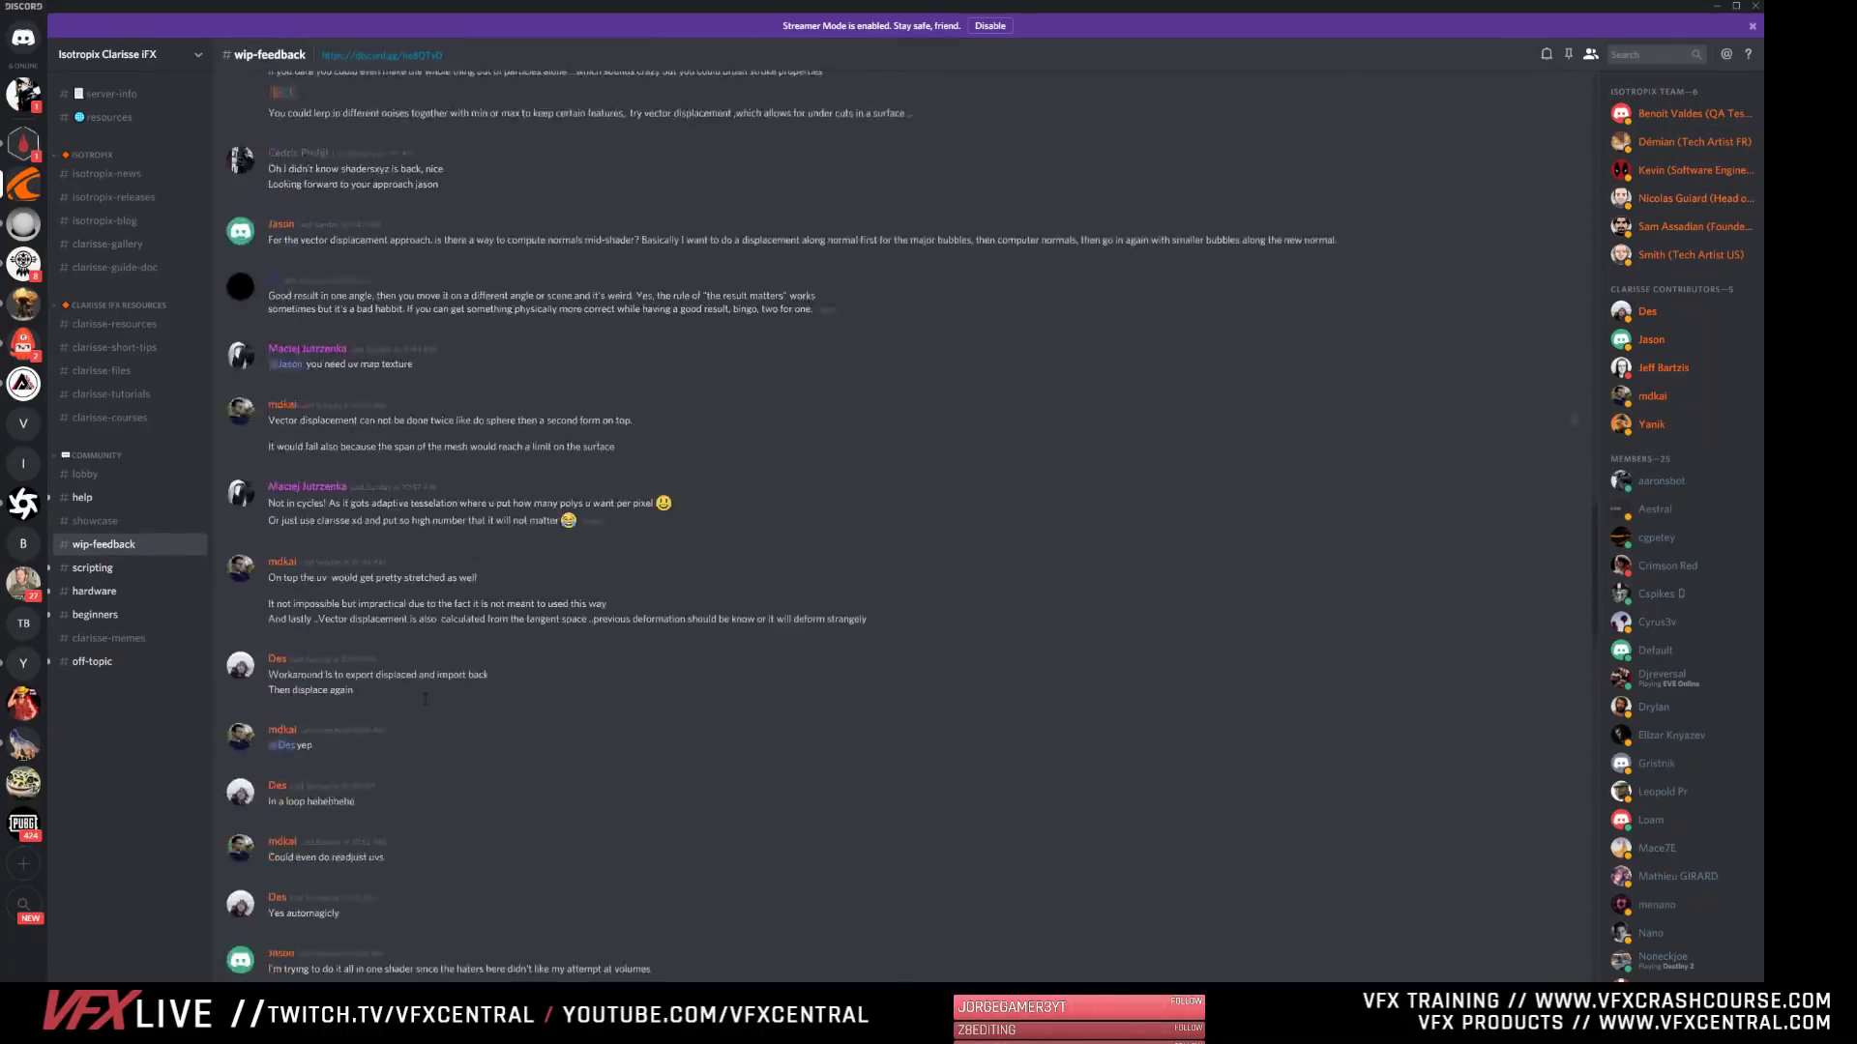
{"action": "scroll", "coordinate": [399, 763], "scroll_direction": "down", "scroll_amount": 20}
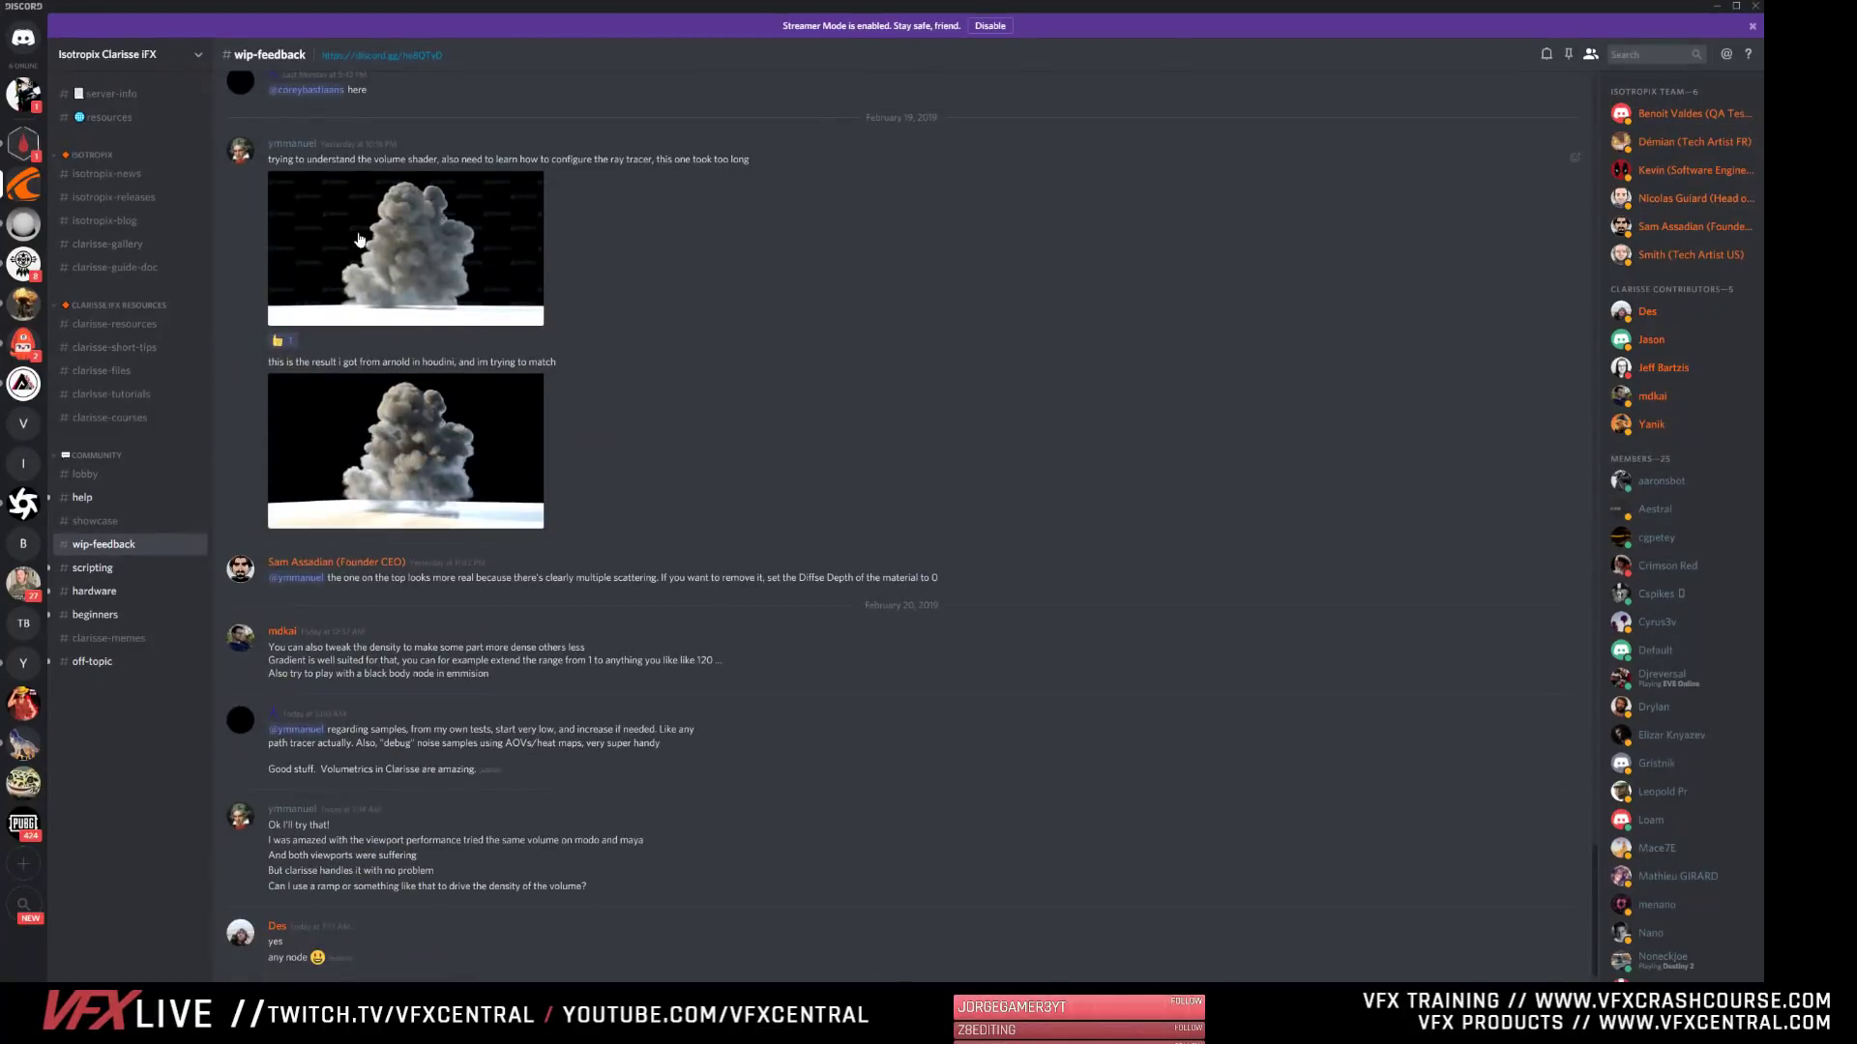
{"action": "scroll", "coordinate": [403, 529], "scroll_direction": "down", "scroll_amount": 3}
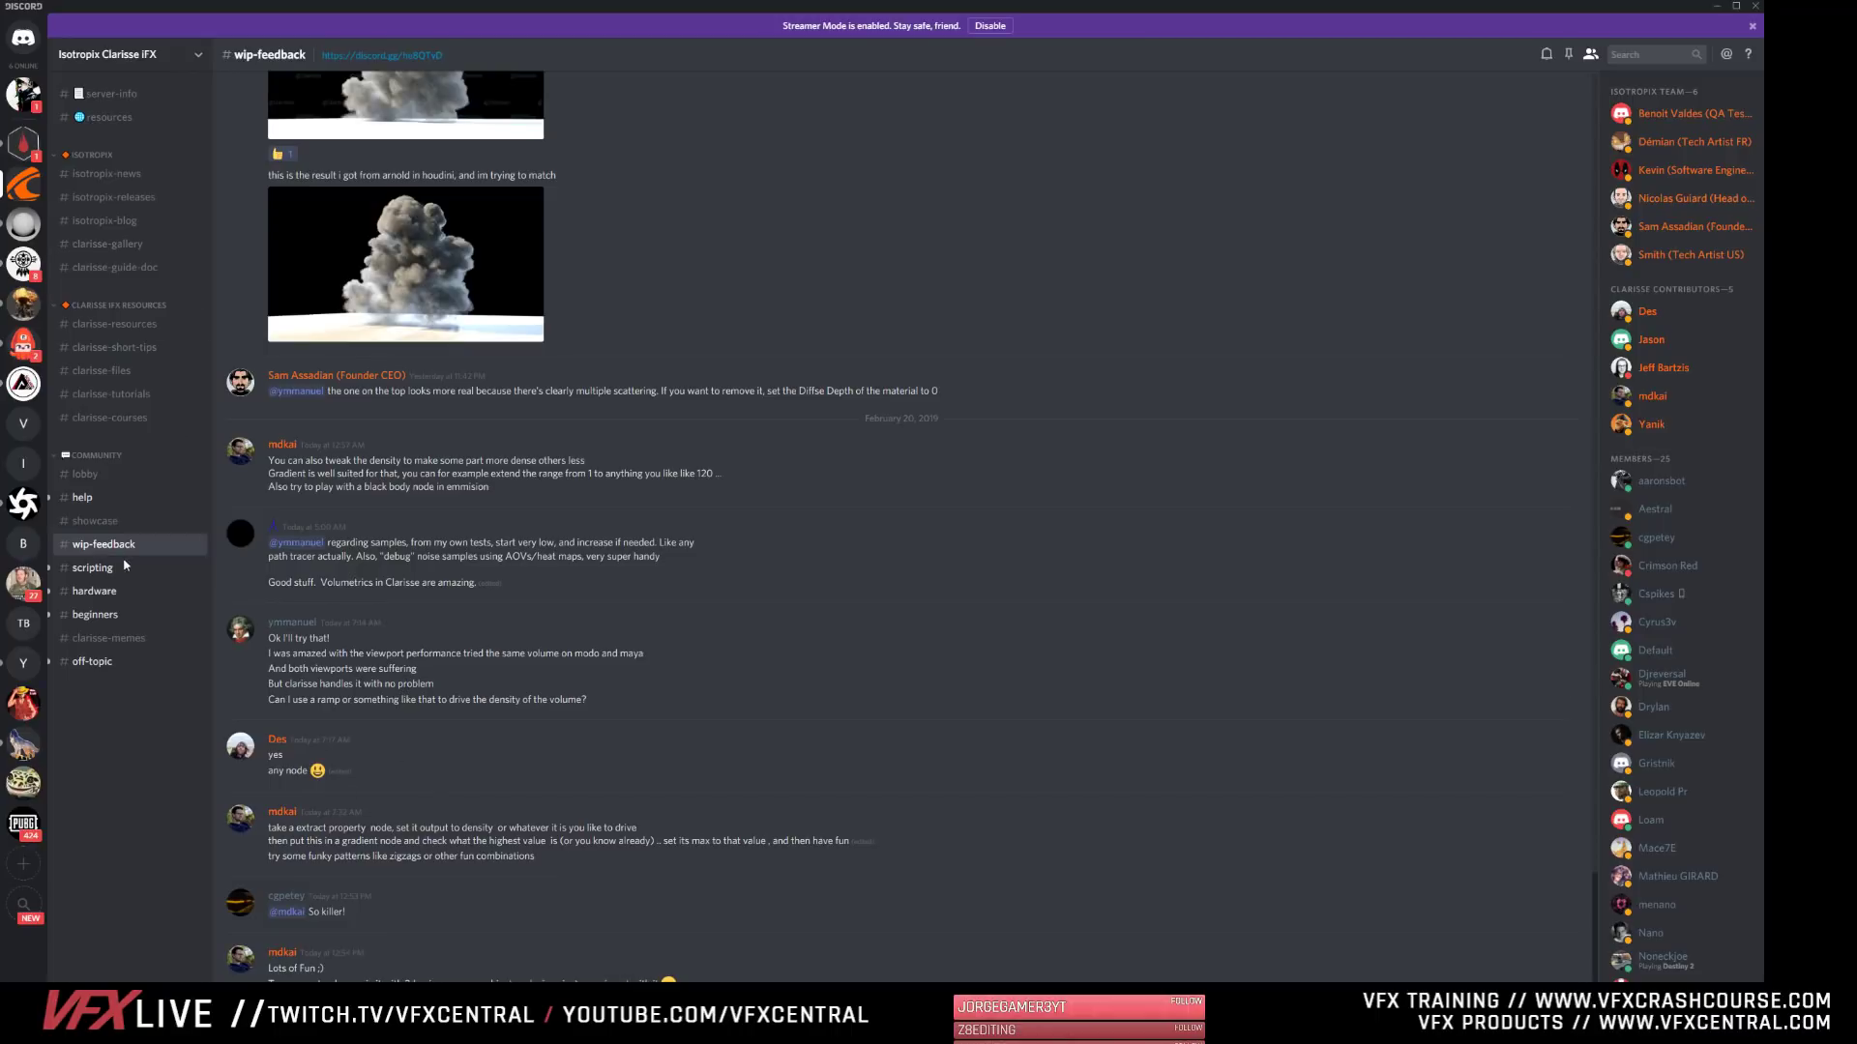
- Browse the finished projects in the Discord server's showcase channel and return to Clarisse
{"action": "left_click", "coordinate": [95, 520]}
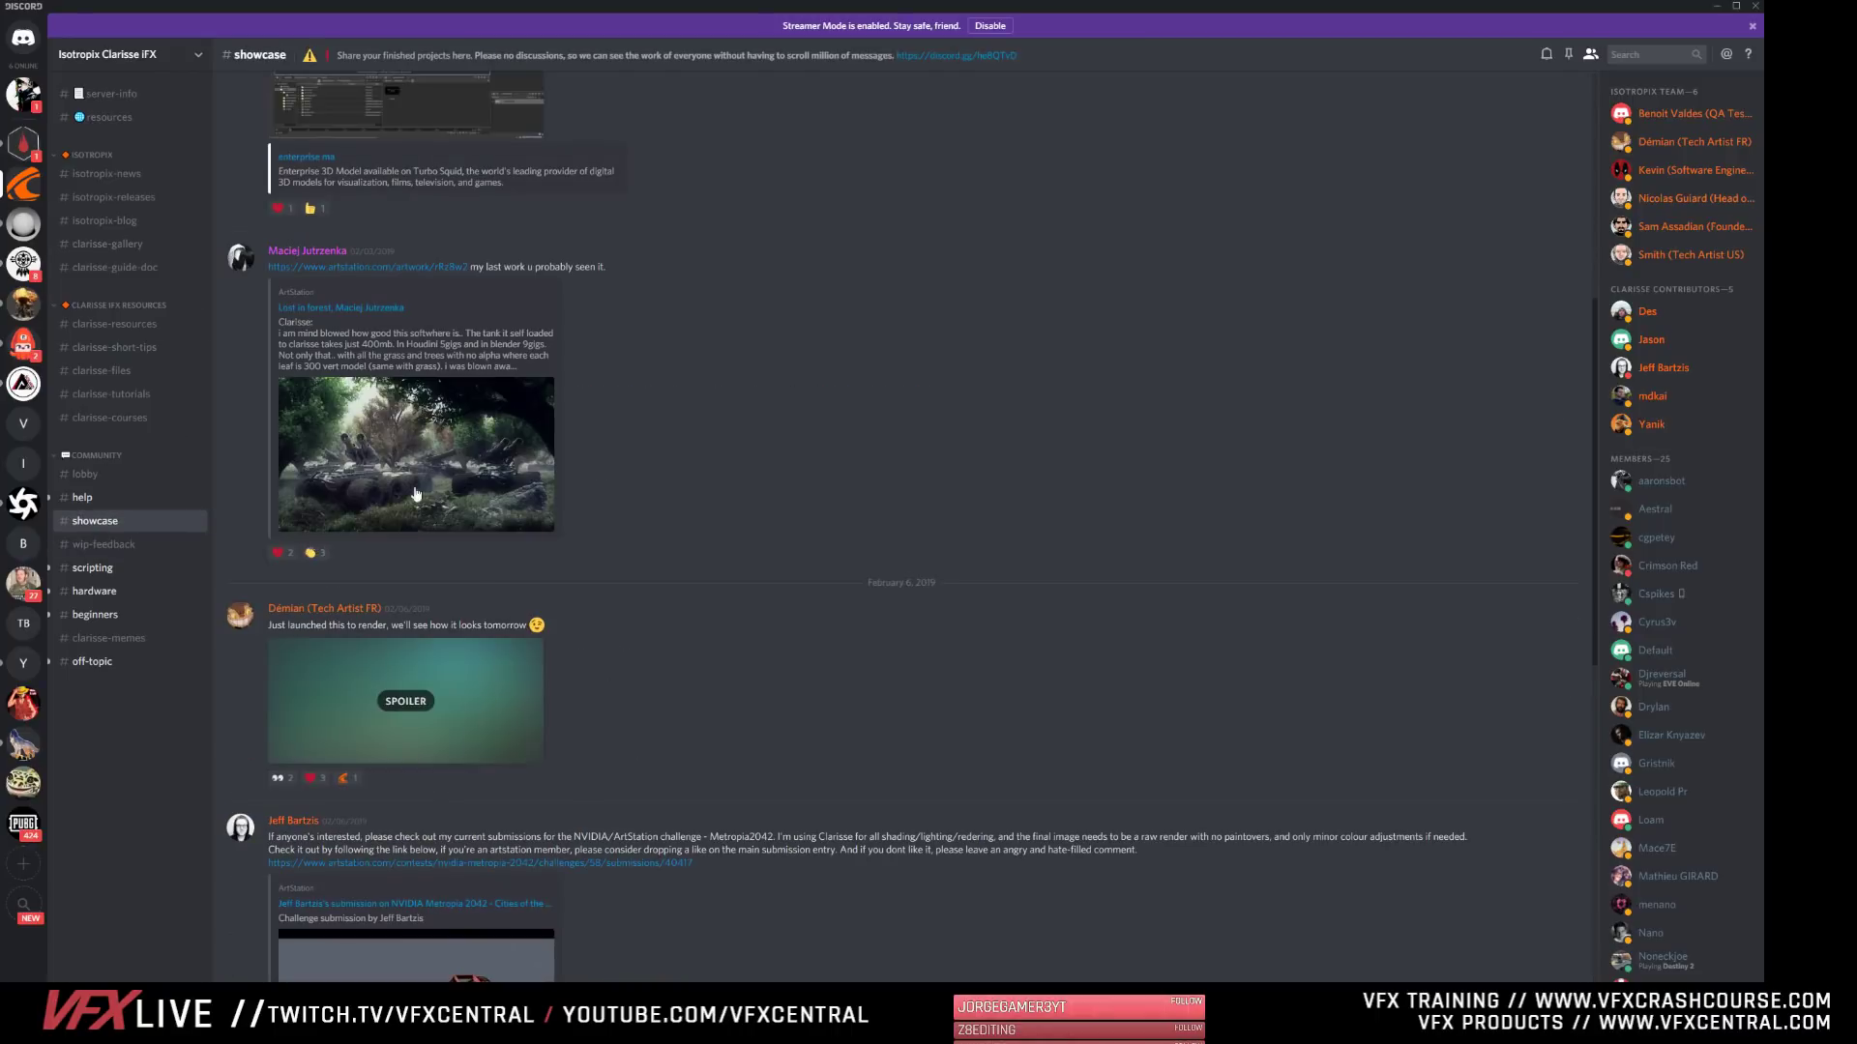
{"action": "scroll", "coordinate": [447, 689], "scroll_direction": "up", "scroll_amount": 4}
{"action": "scroll", "coordinate": [474, 763], "scroll_direction": "up", "scroll_amount": 3}
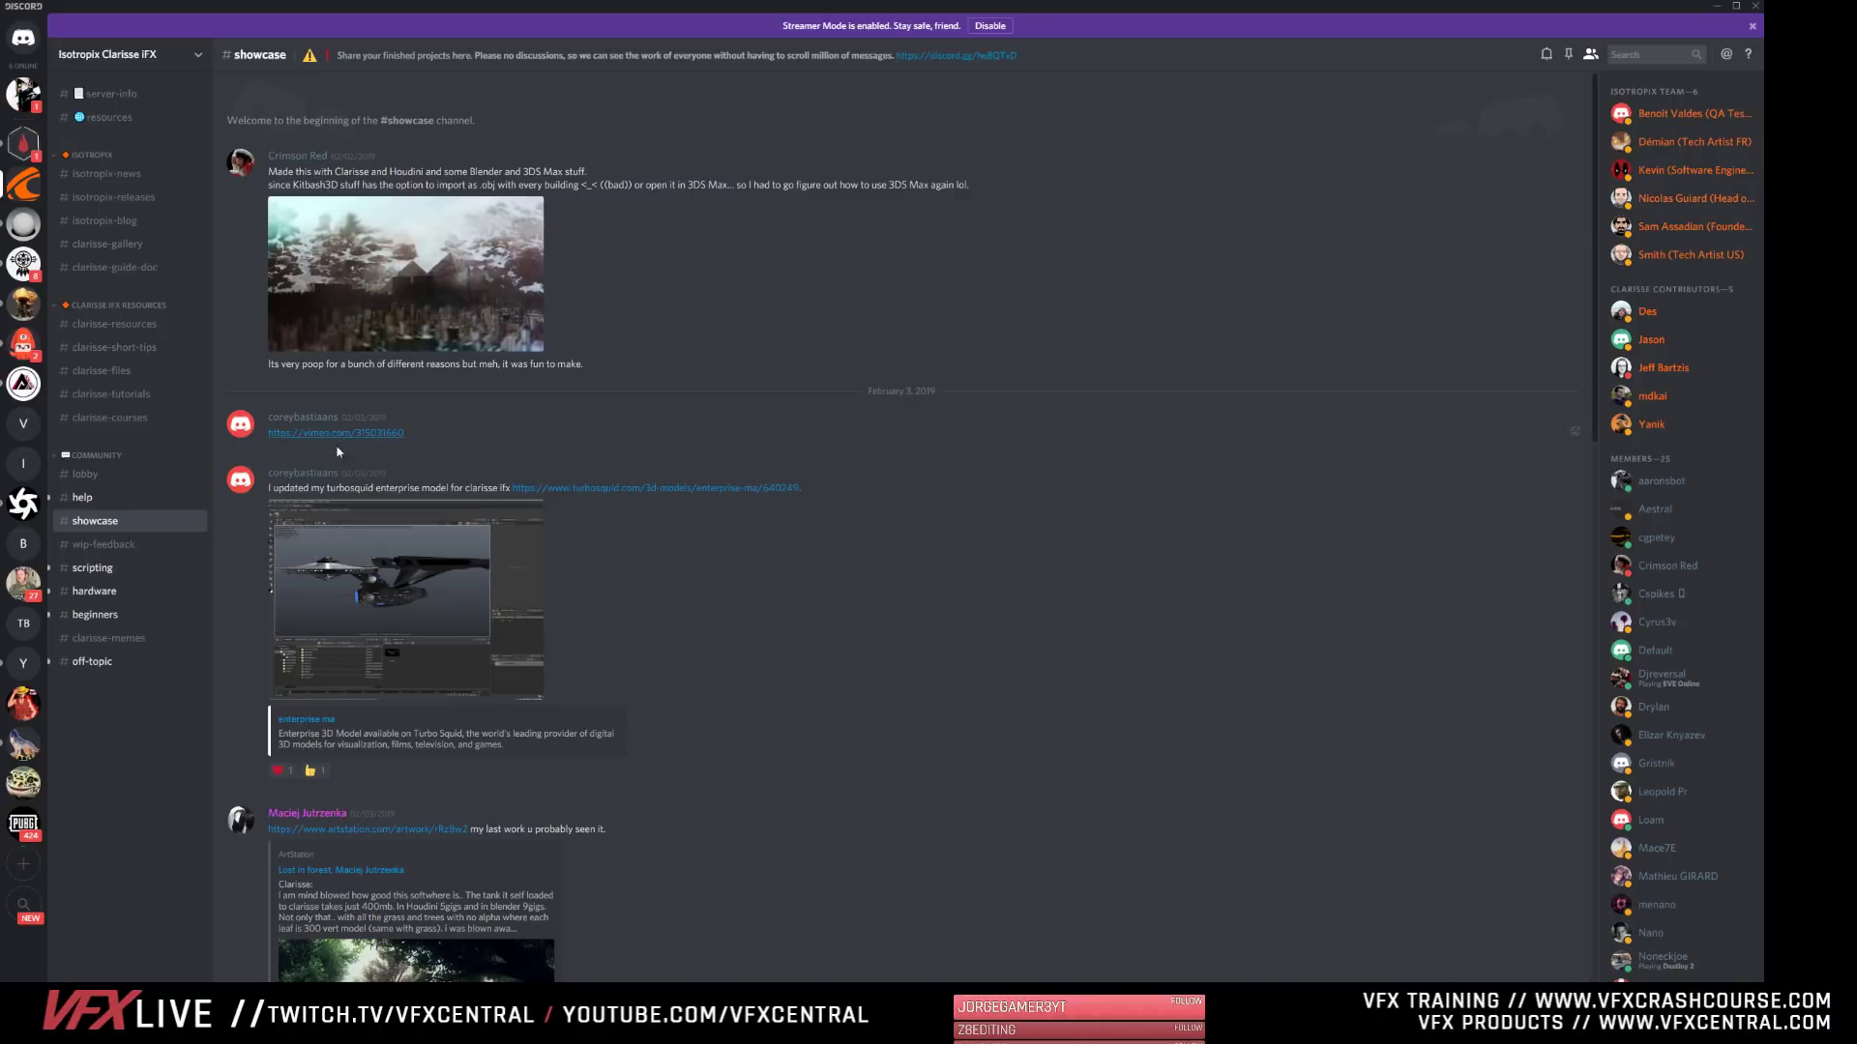
{"action": "scroll", "coordinate": [448, 824], "scroll_direction": "down", "scroll_amount": 20}
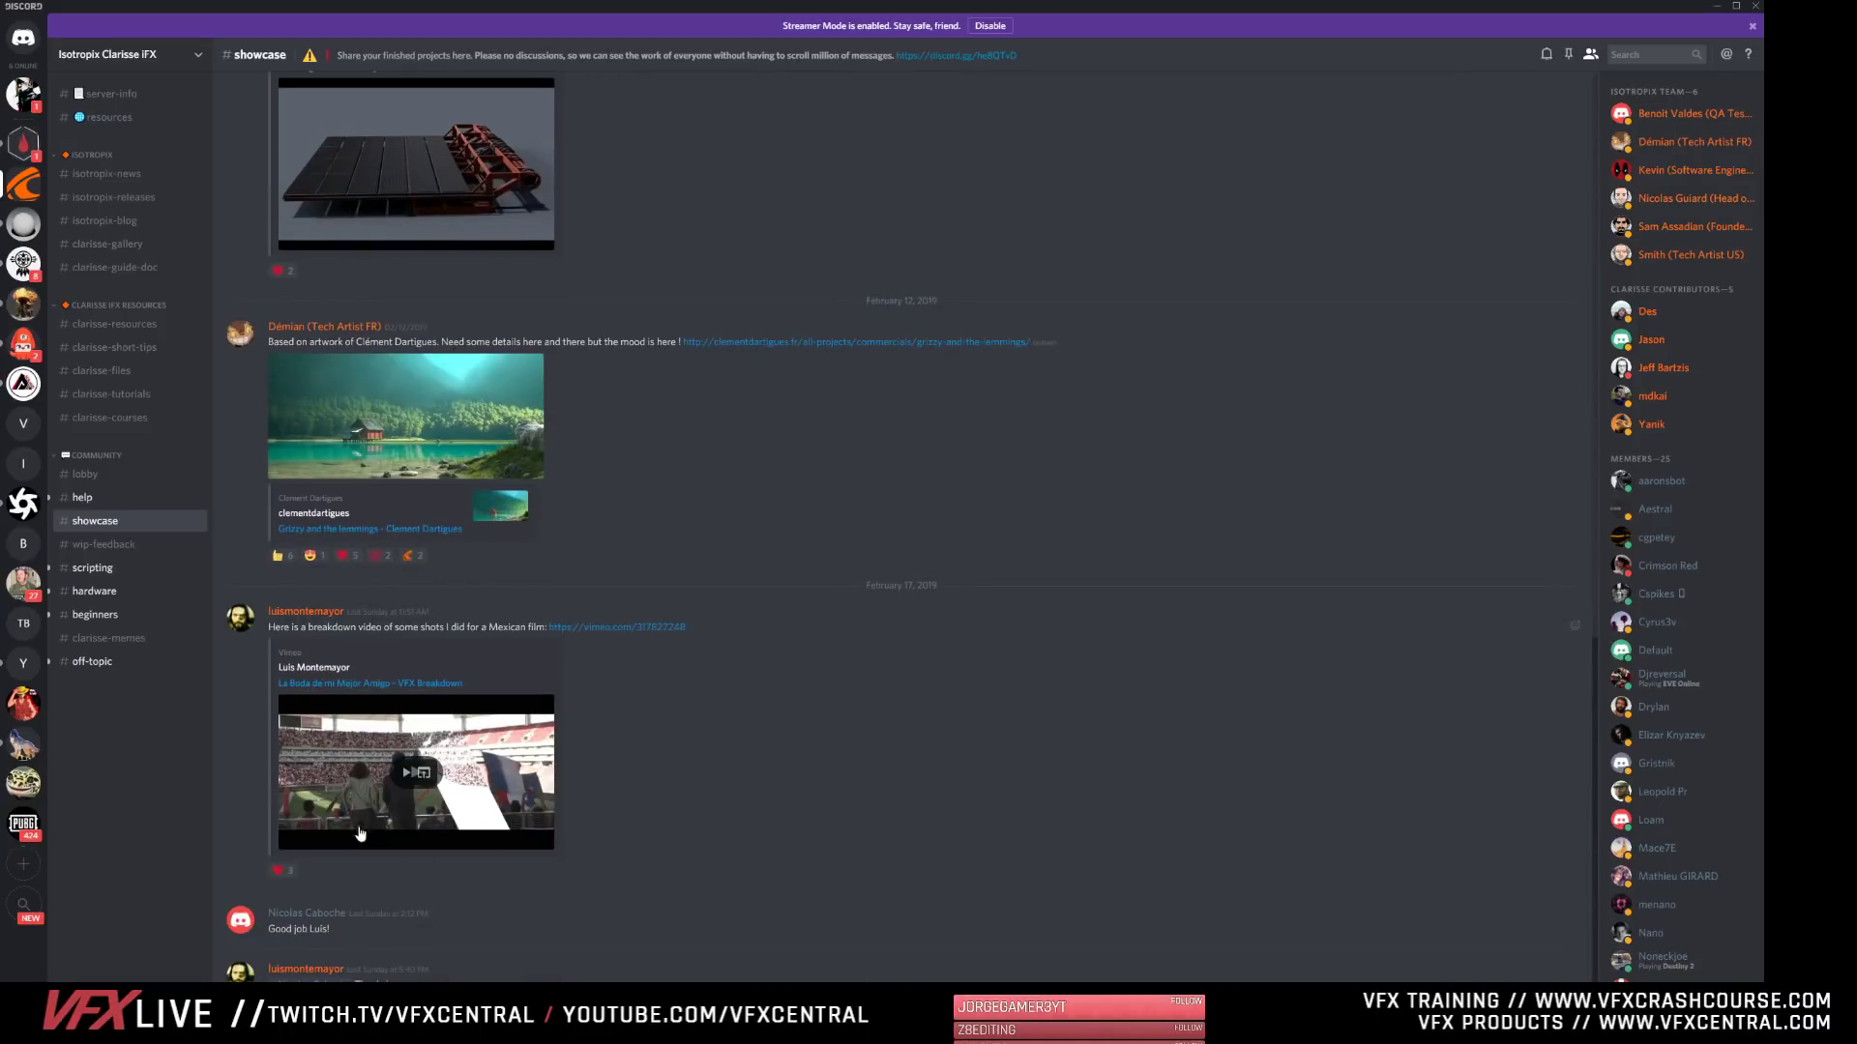
{"action": "left_click", "coordinate": [1718, 6]}
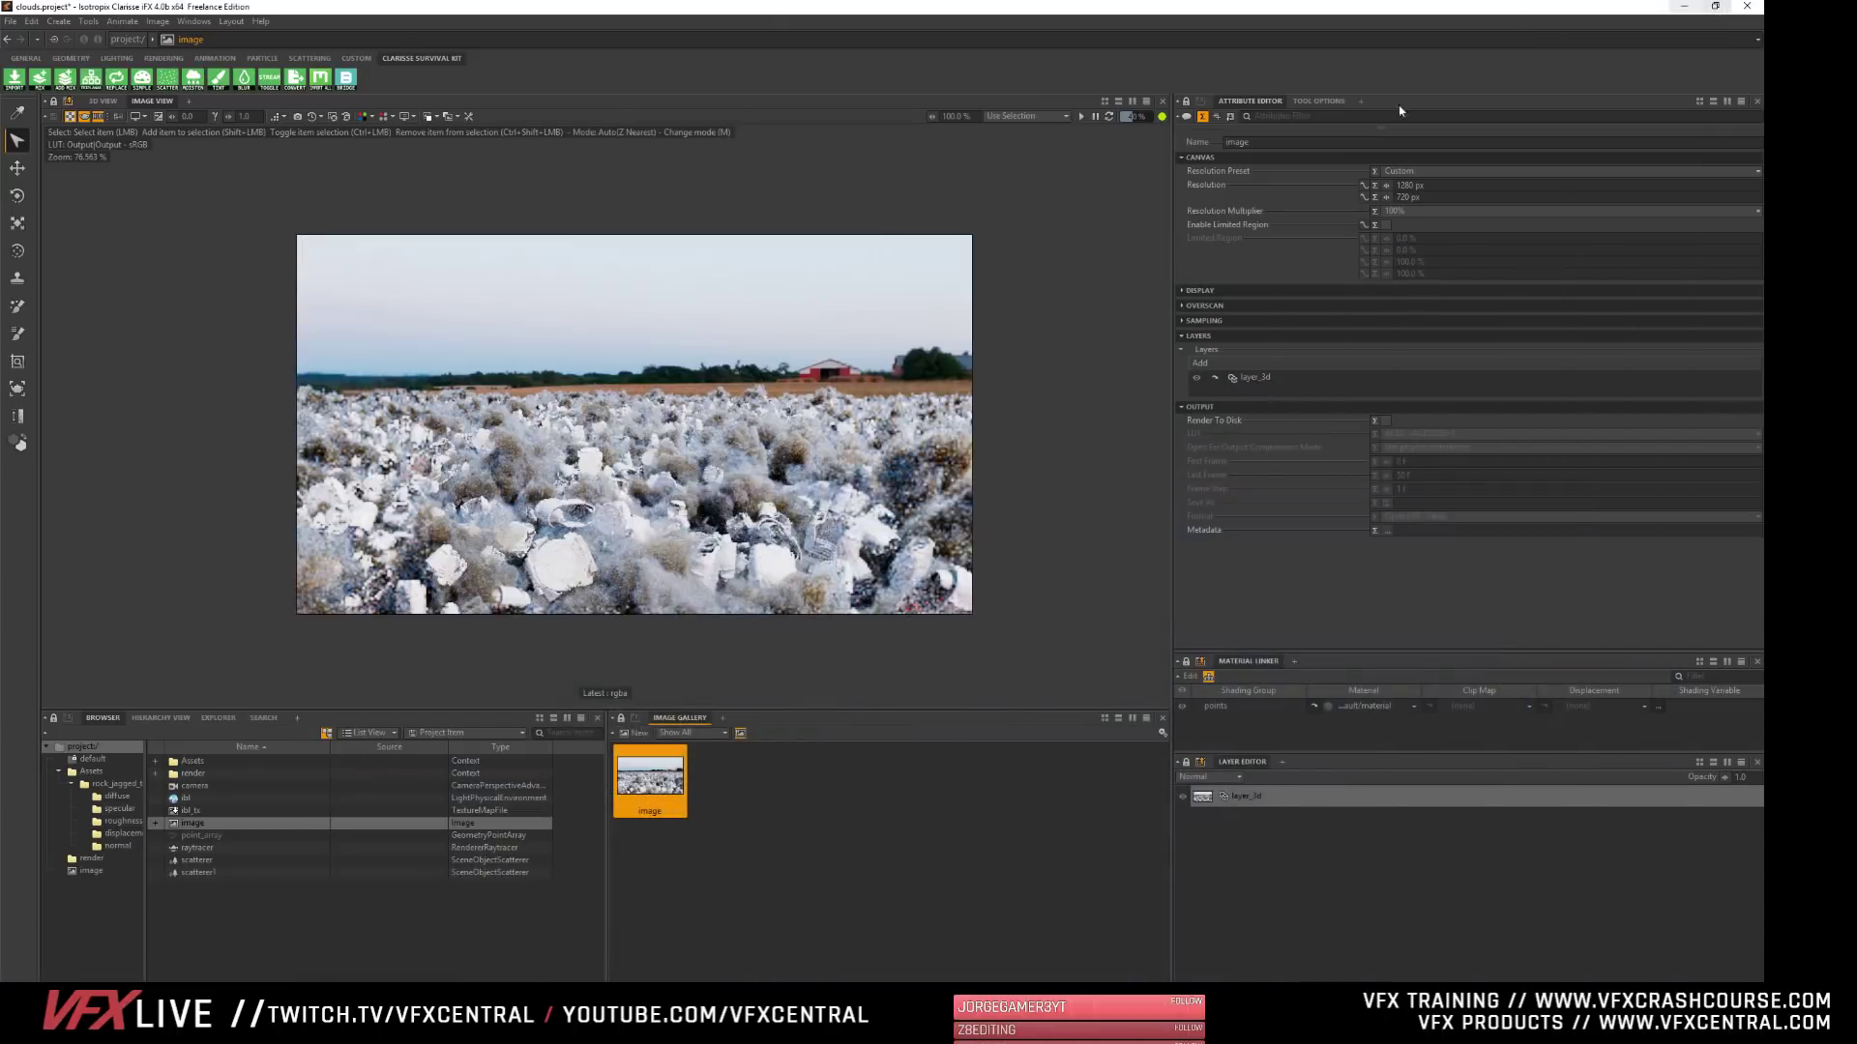
- Switch to the browser and look through the 2018 and 2017 productions on Isotropix's Made with Clarisse page
{"action": "left_click", "coordinate": [438, 1043]}
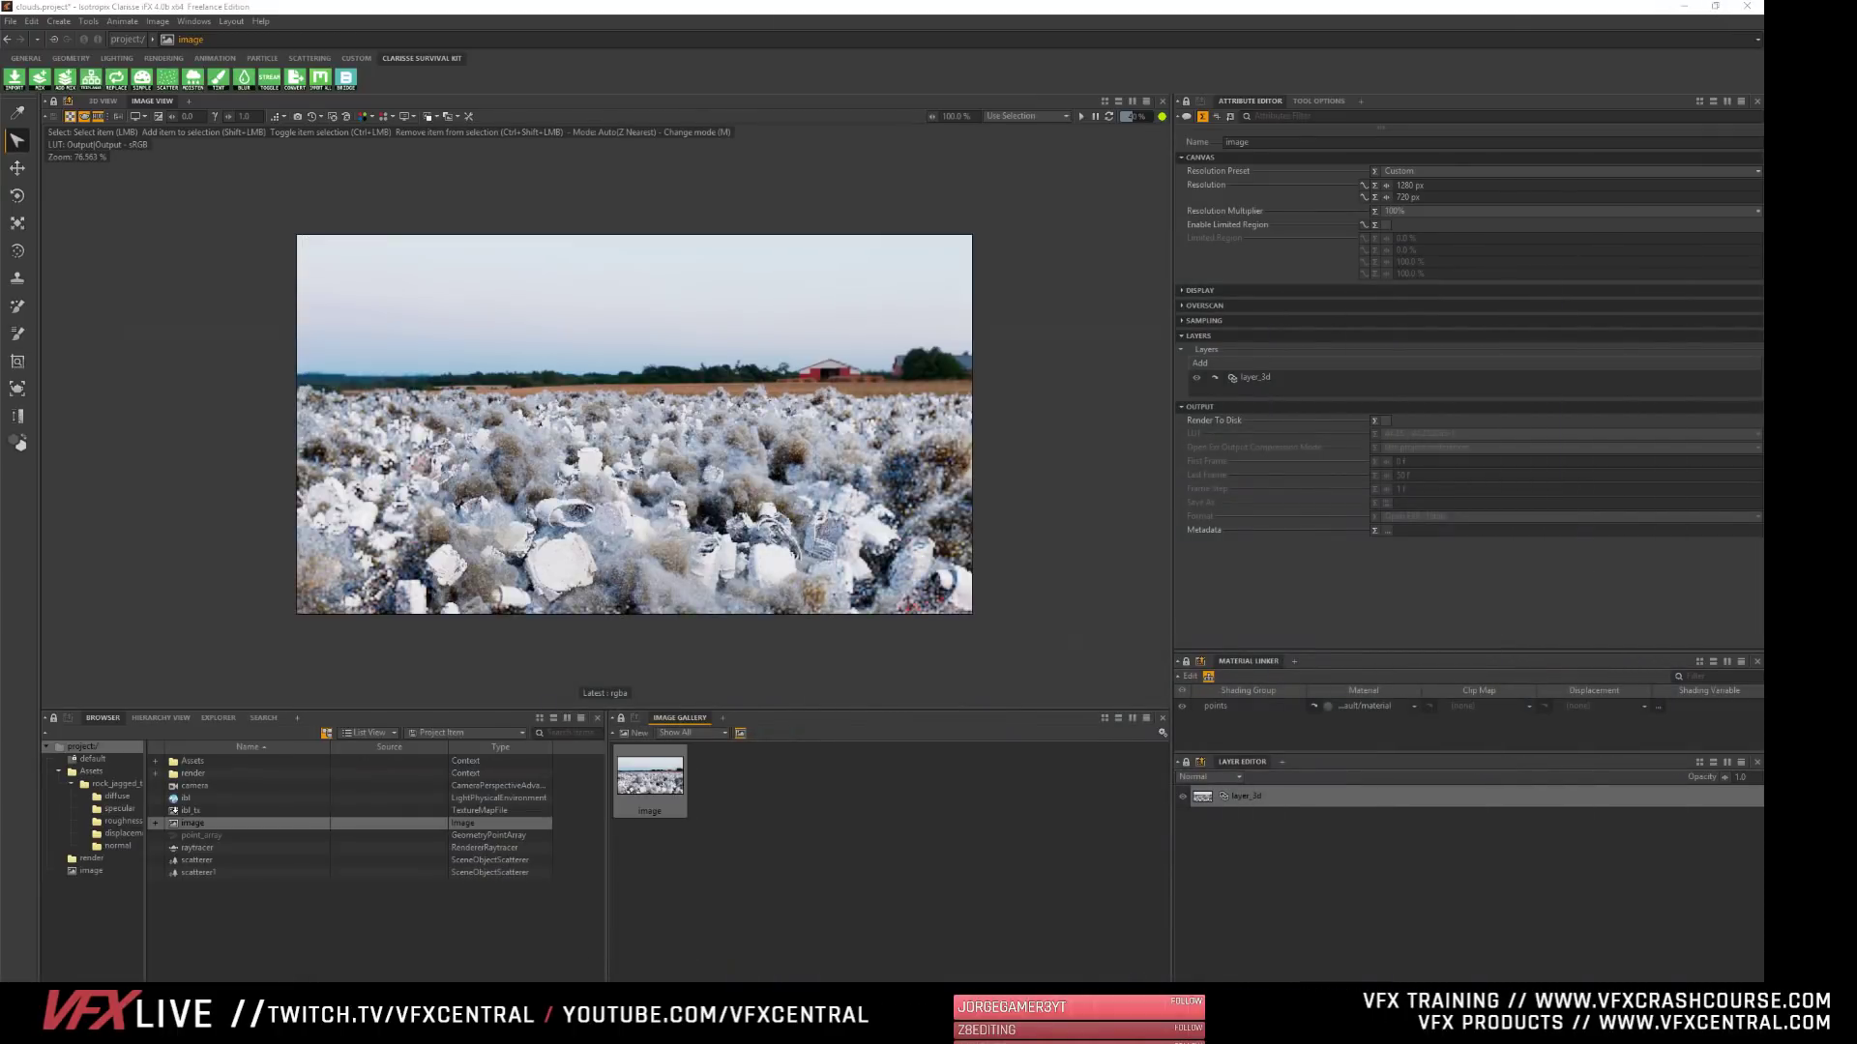
{"action": "left_click", "coordinate": [512, 1011]}
{"action": "scroll", "coordinate": [718, 683], "scroll_direction": "up", "scroll_amount": 5}
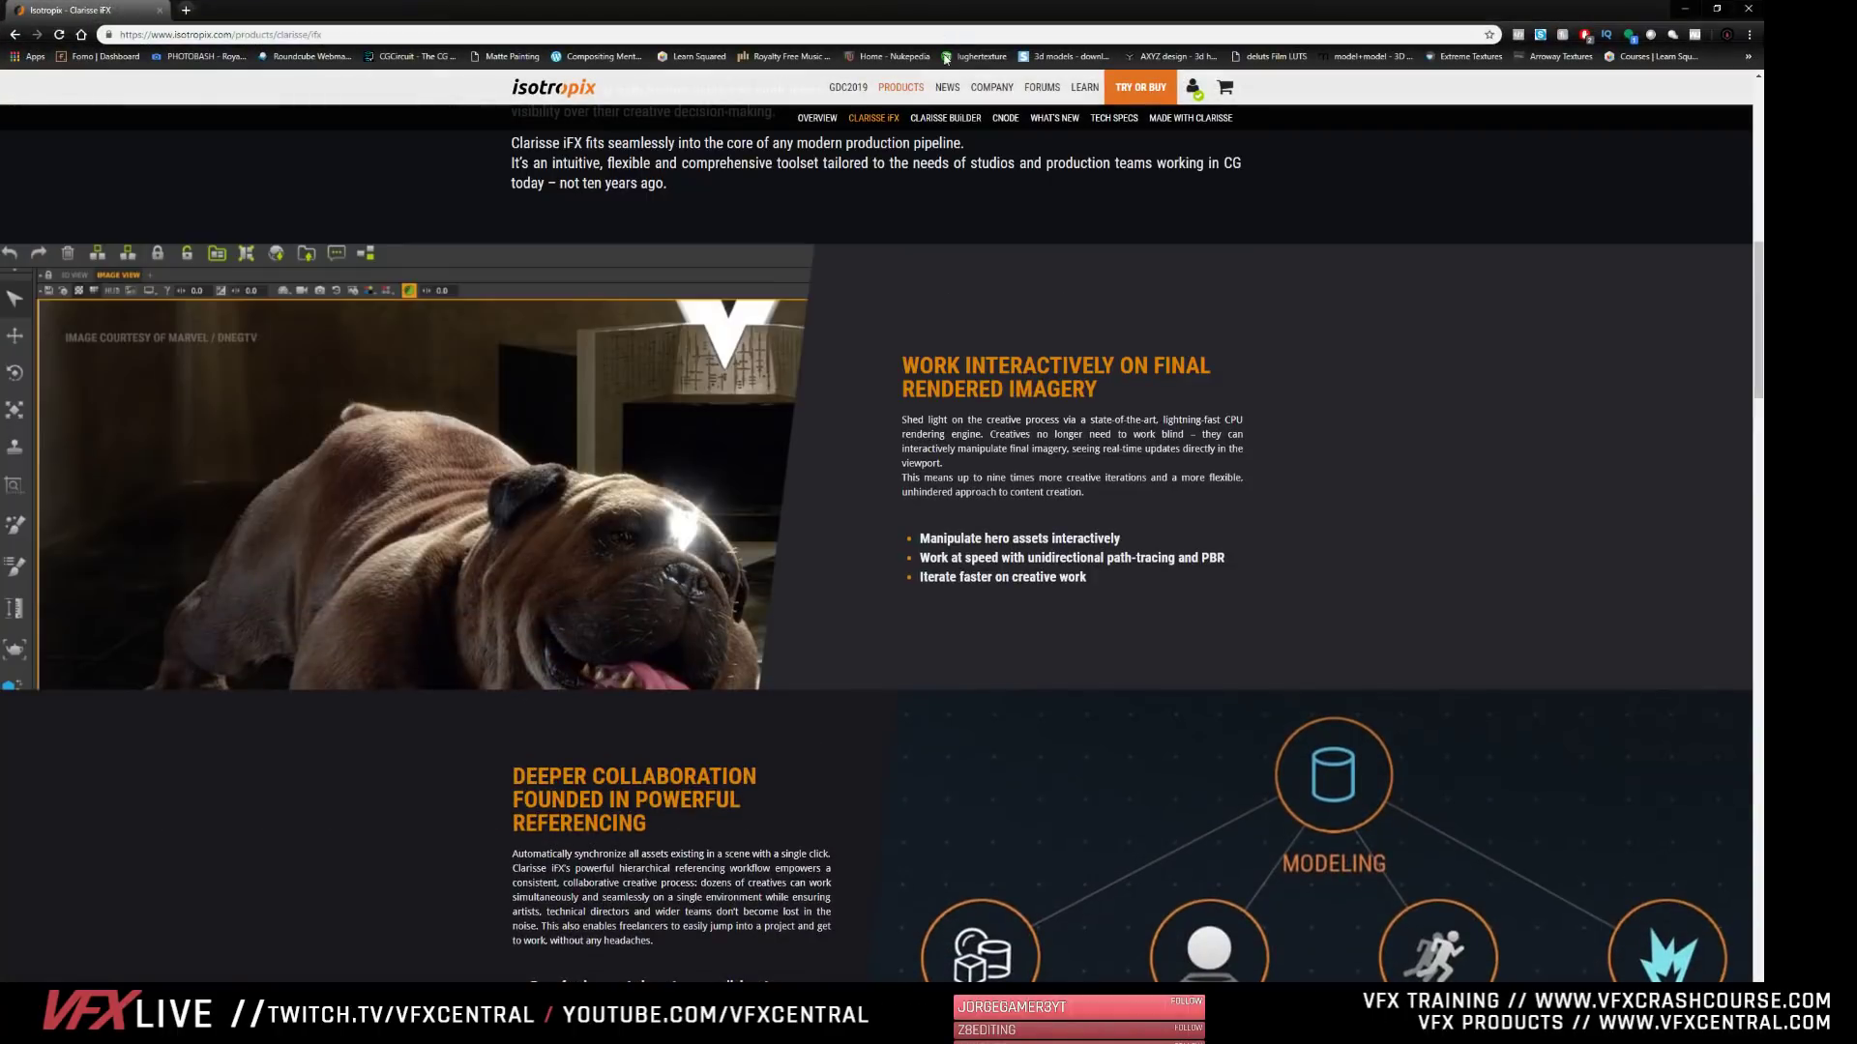
{"action": "left_click", "coordinate": [1172, 124]}
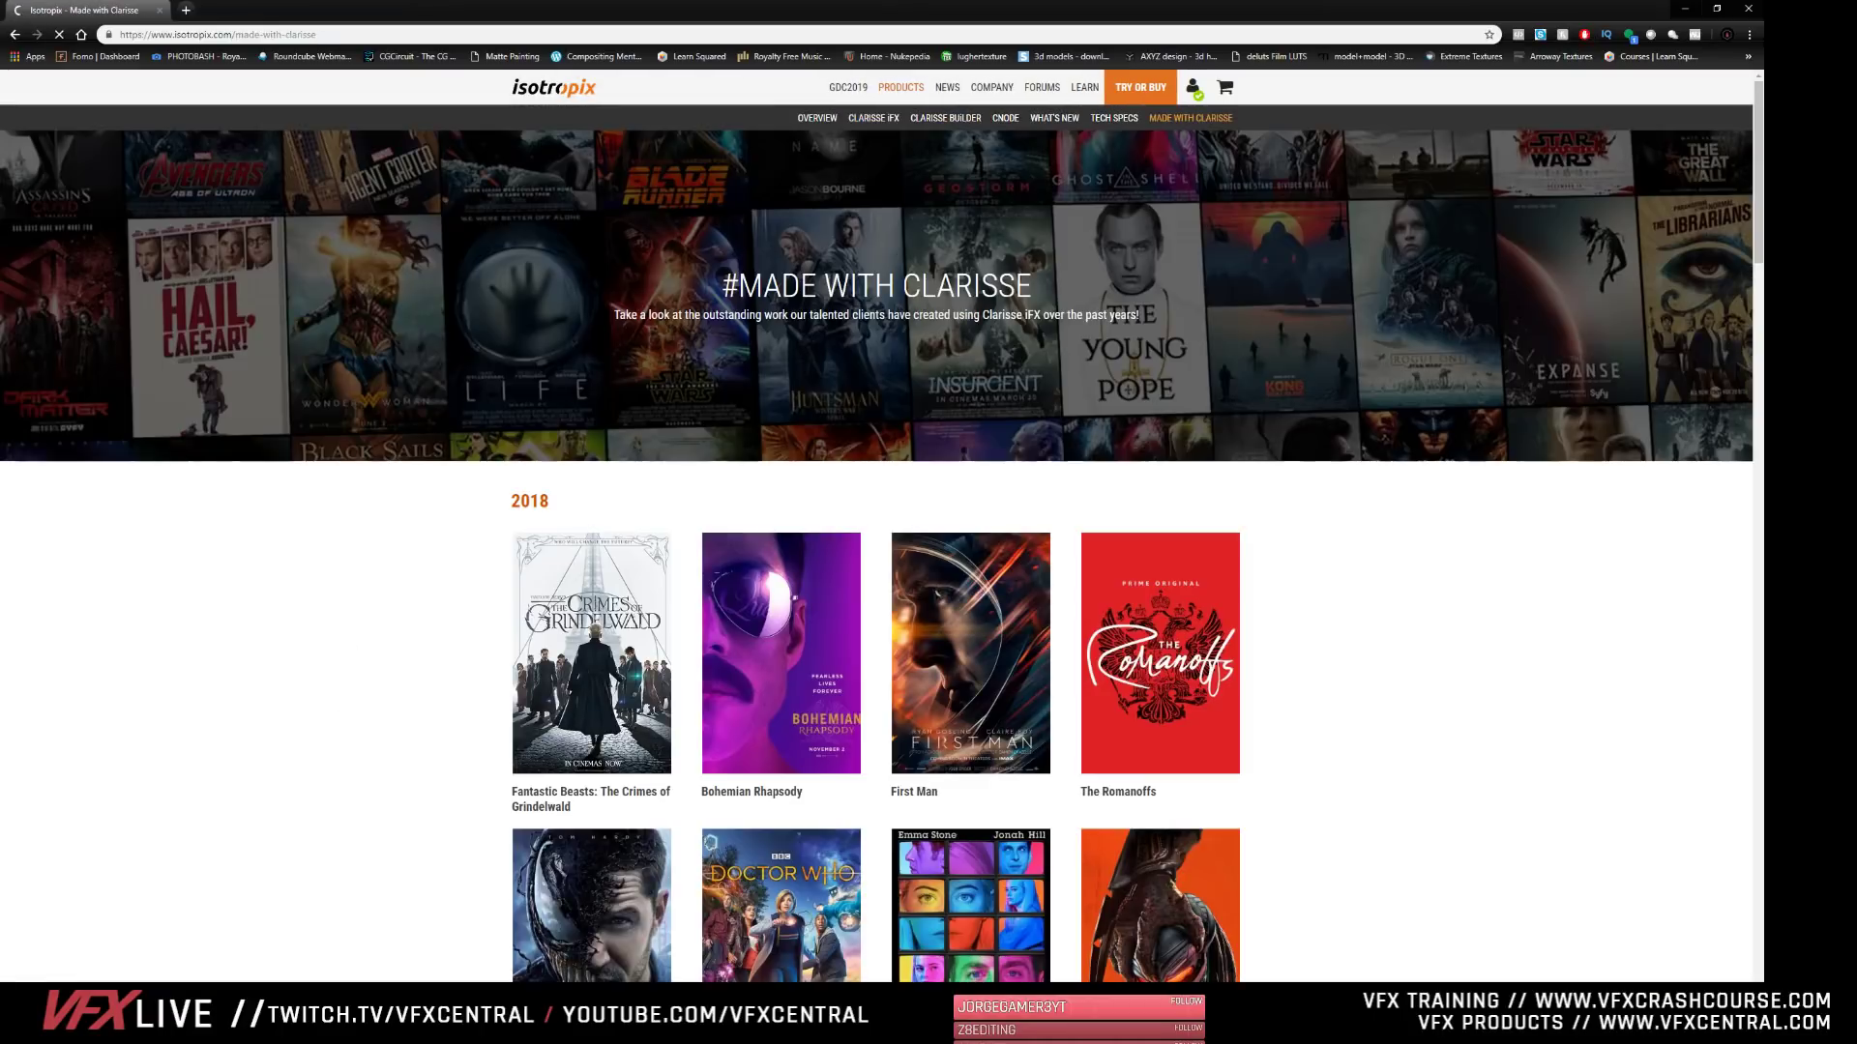
{"action": "scroll", "coordinate": [475, 791], "scroll_direction": "down", "scroll_amount": 13}
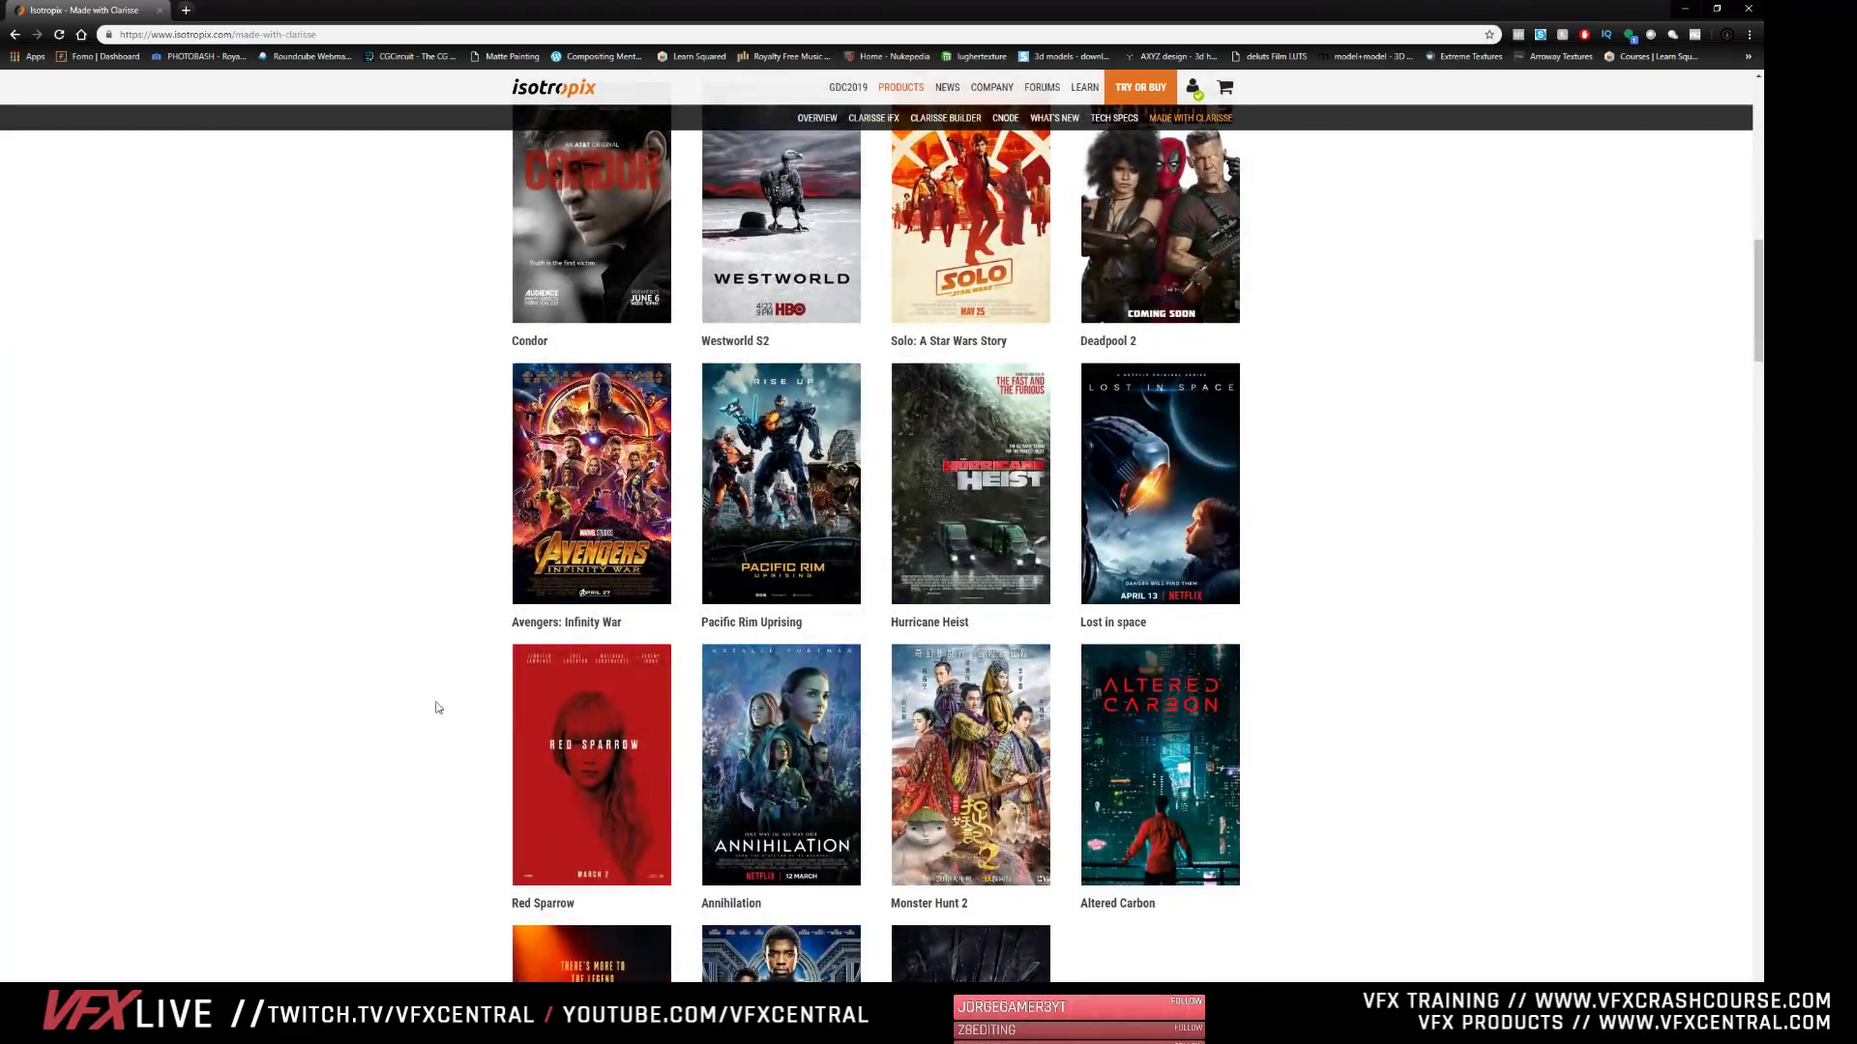
{"action": "scroll", "coordinate": [687, 835], "scroll_direction": "down", "scroll_amount": 5}
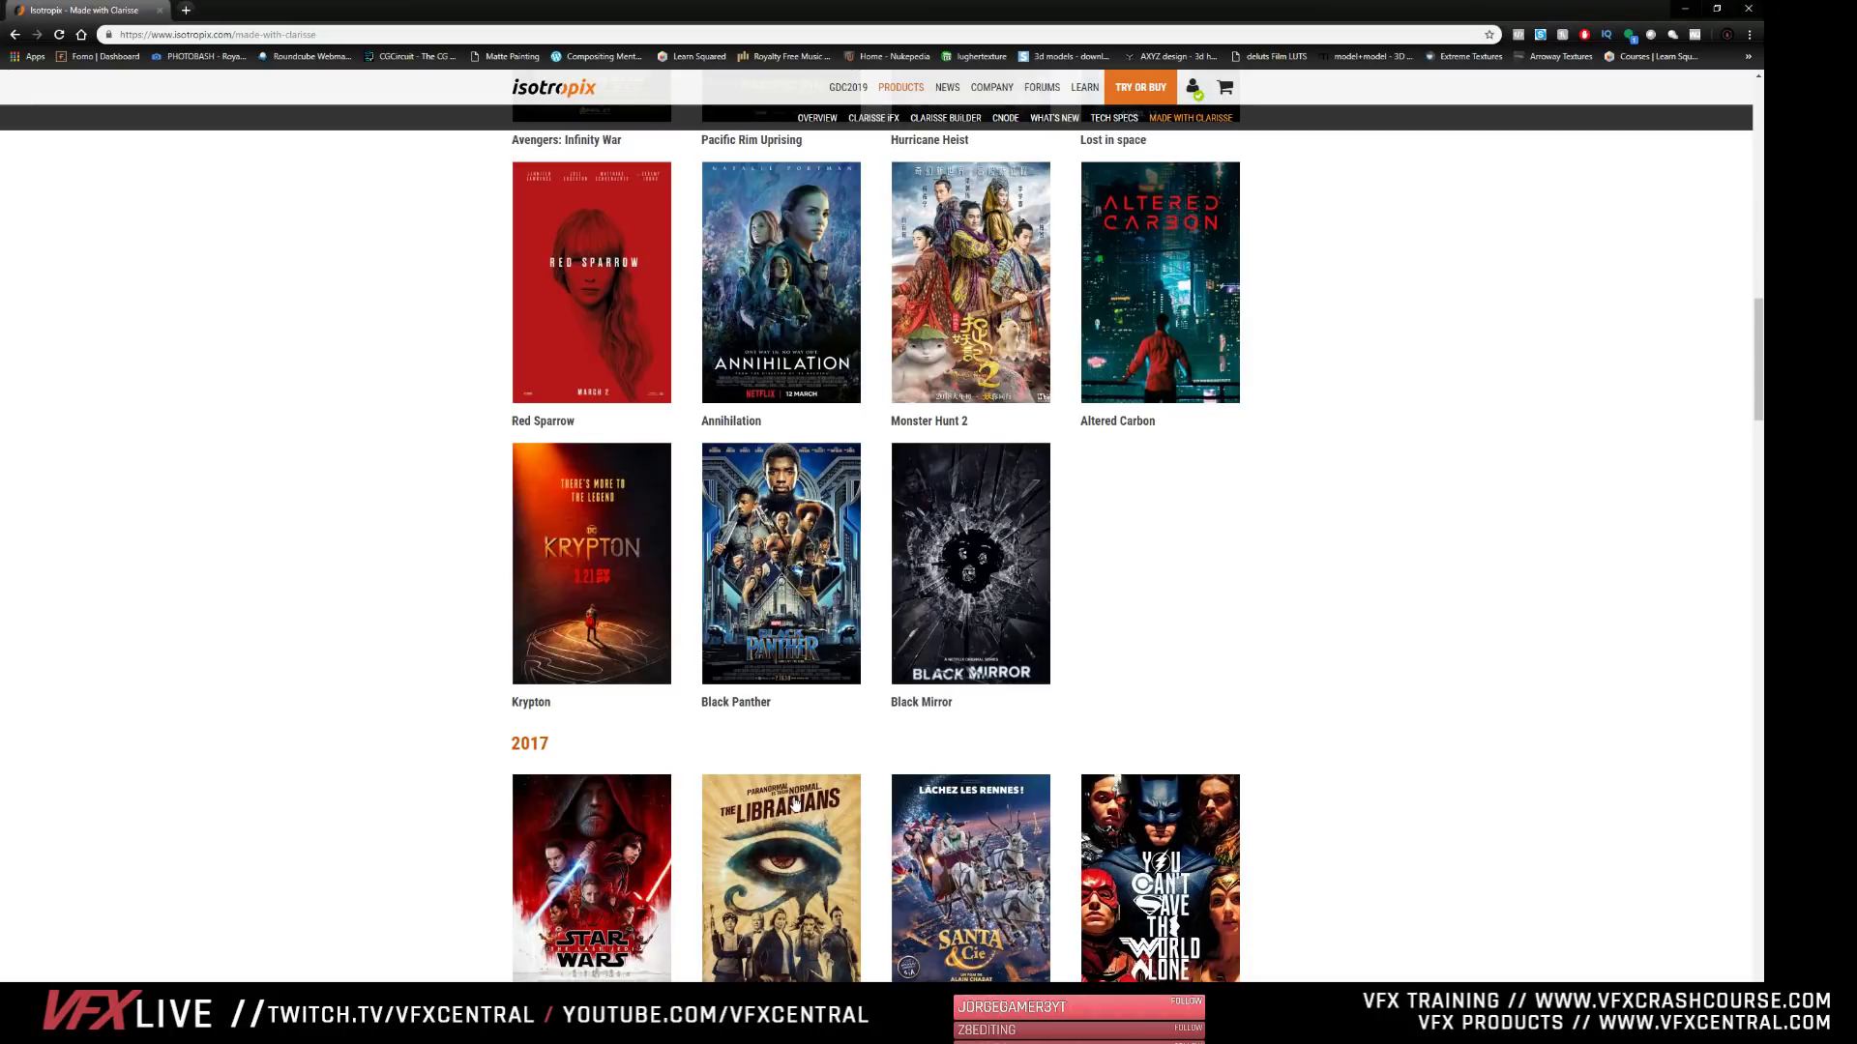
{"action": "scroll", "coordinate": [1086, 222], "scroll_direction": "up", "scroll_amount": 18}
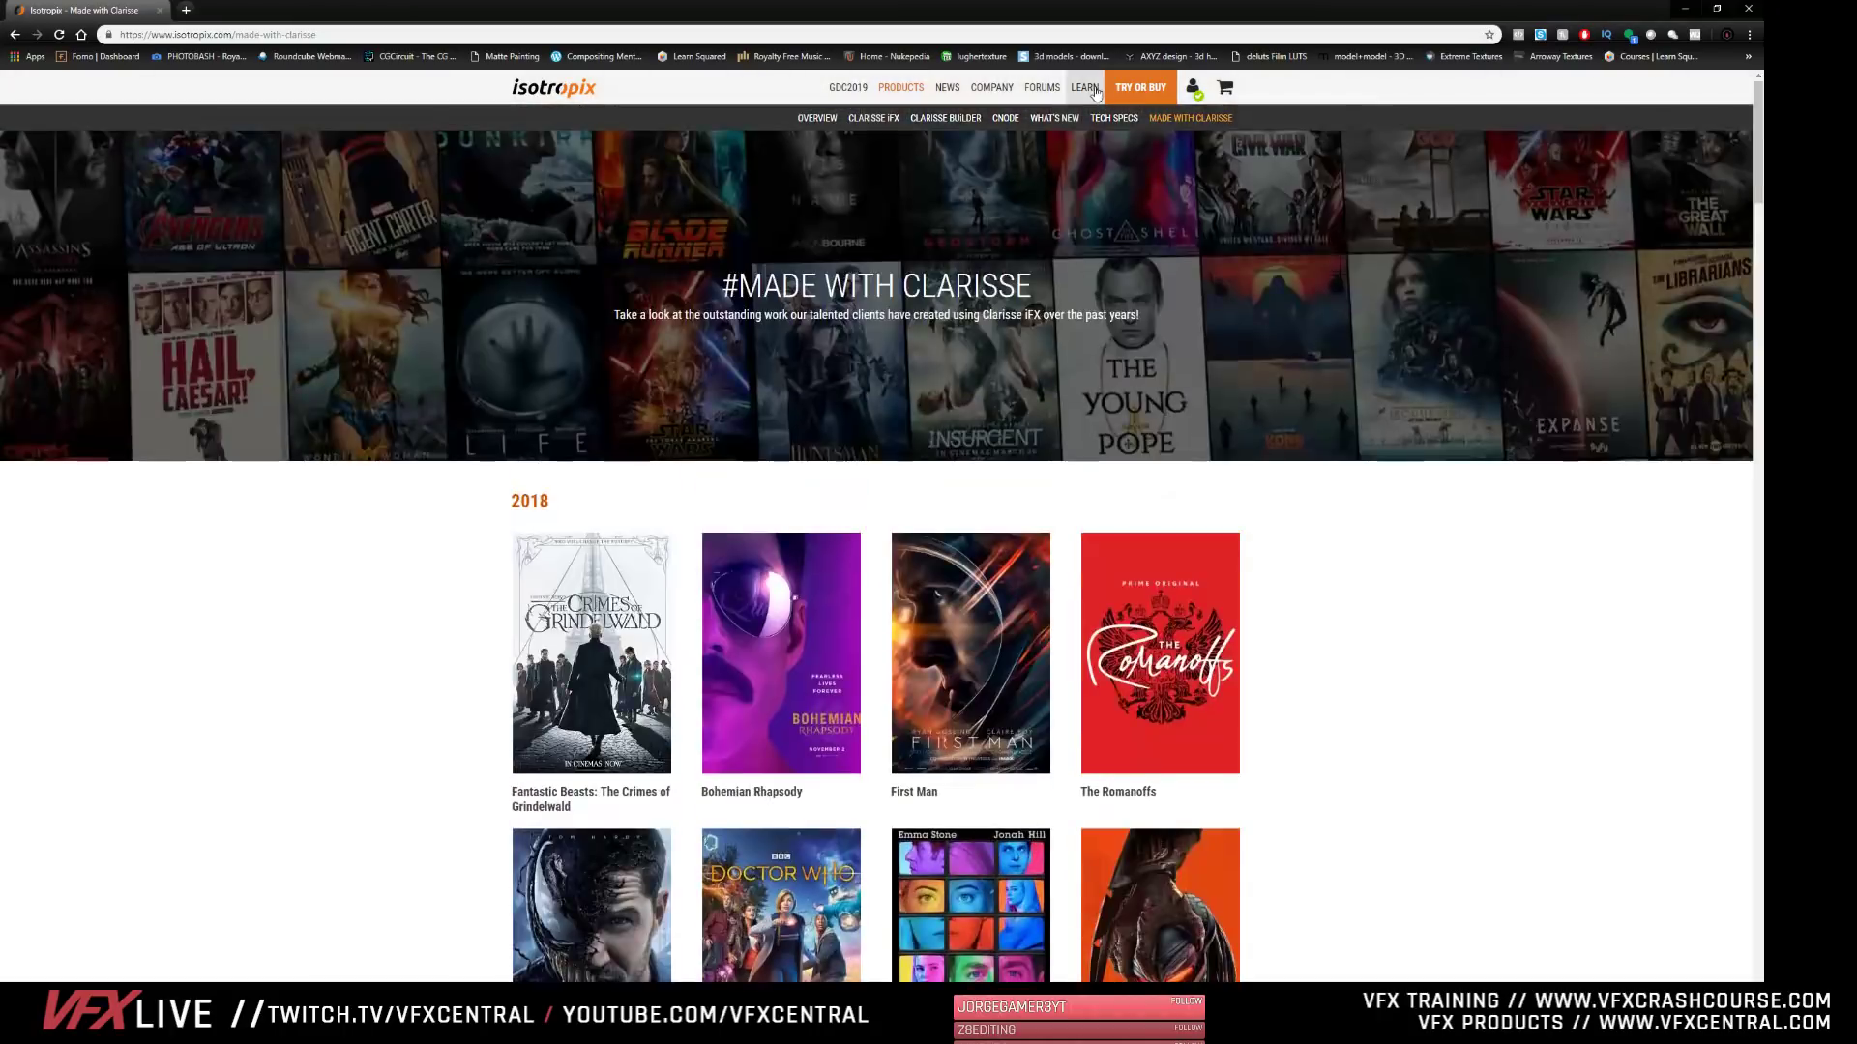
- Open the Clarisse iFX product page and review its features, customer stories, pricing and trial sections
{"action": "left_click", "coordinate": [859, 120]}
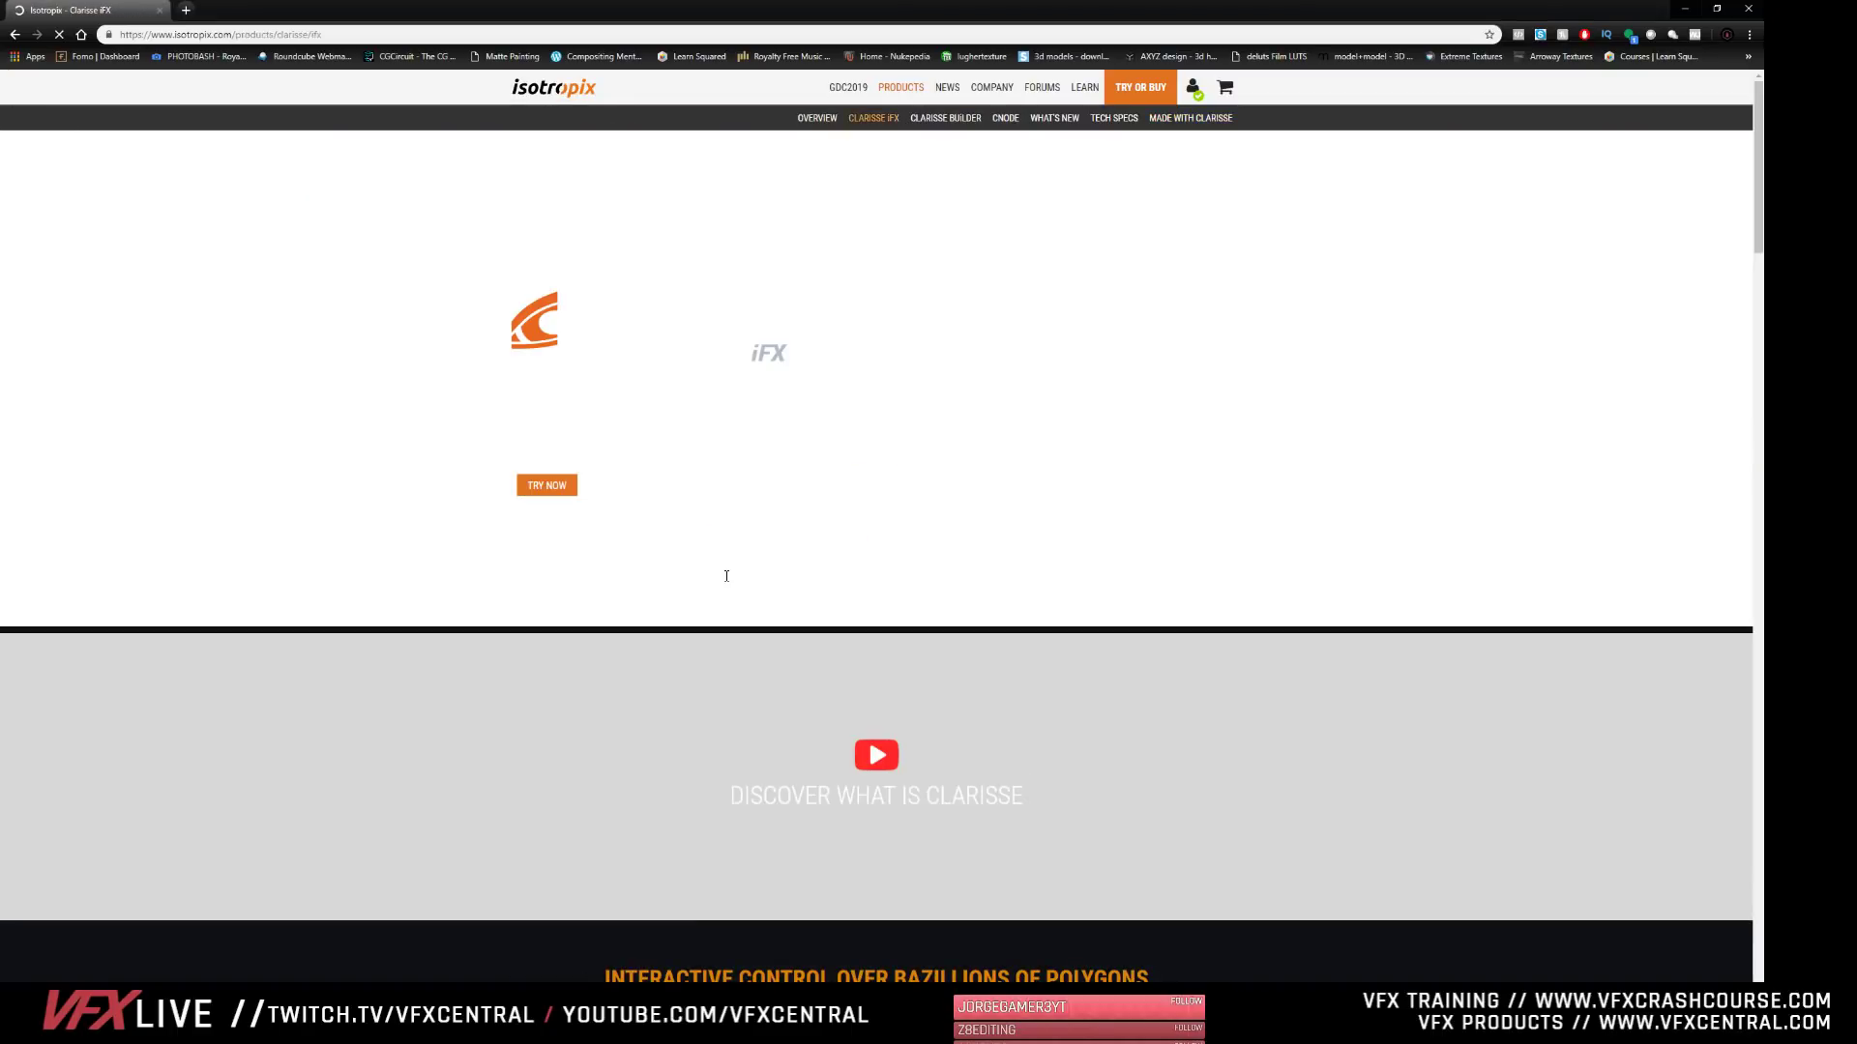
{"action": "scroll", "coordinate": [688, 634], "scroll_direction": "down", "scroll_amount": 8}
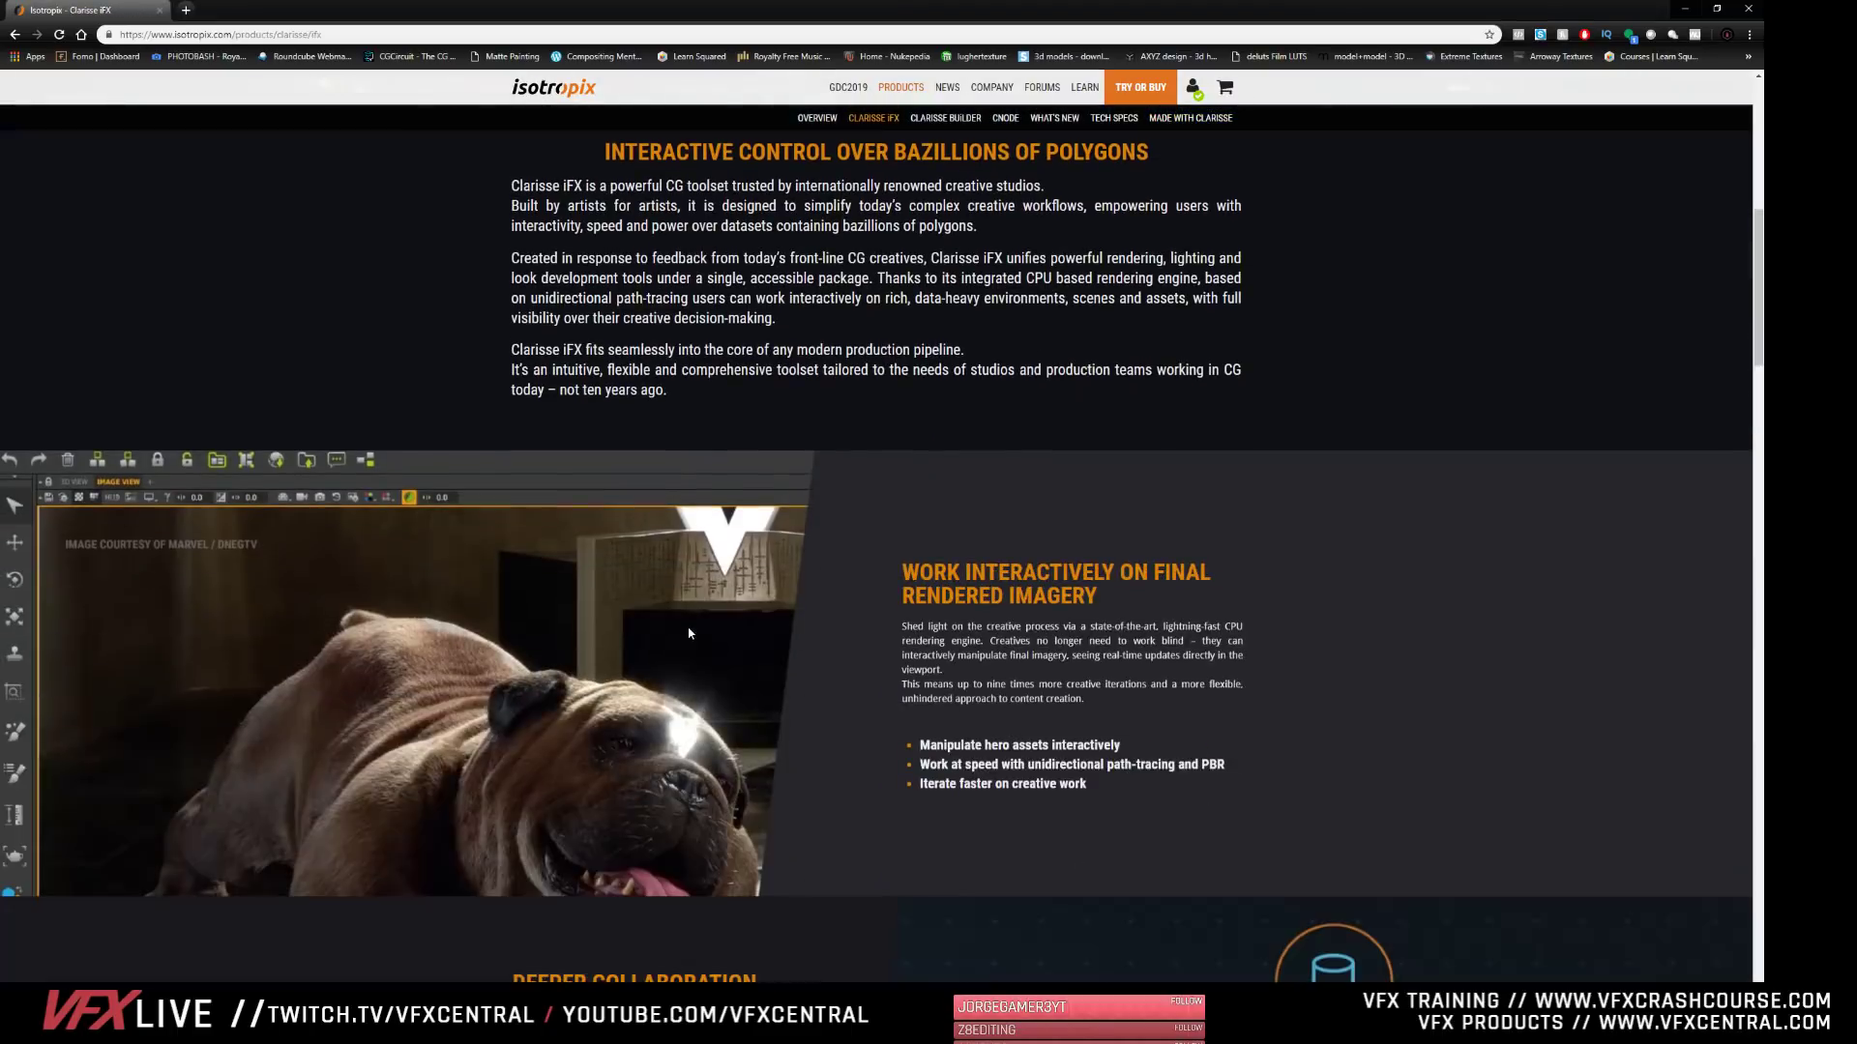
{"action": "scroll", "coordinate": [688, 633], "scroll_direction": "down", "scroll_amount": 20}
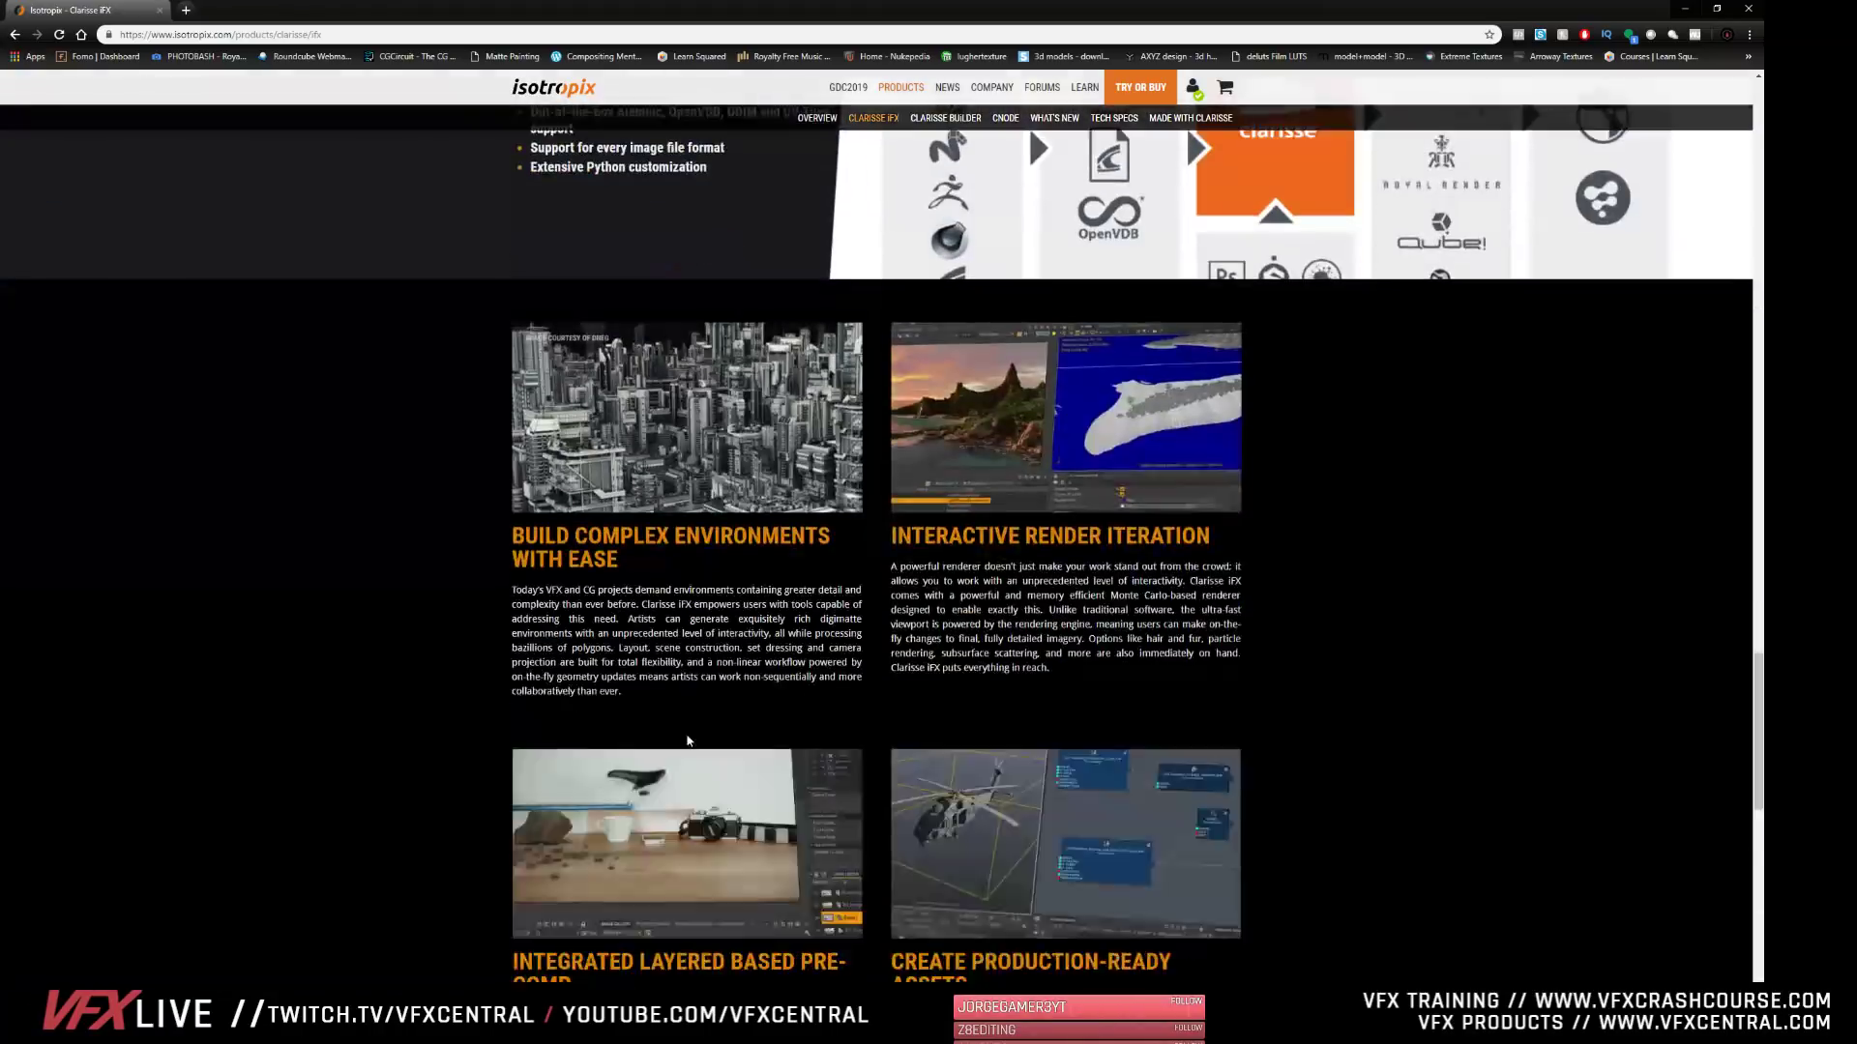
{"action": "scroll", "coordinate": [687, 741], "scroll_direction": "down", "scroll_amount": 8}
{"action": "scroll", "coordinate": [686, 740], "scroll_direction": "up", "scroll_amount": 6}
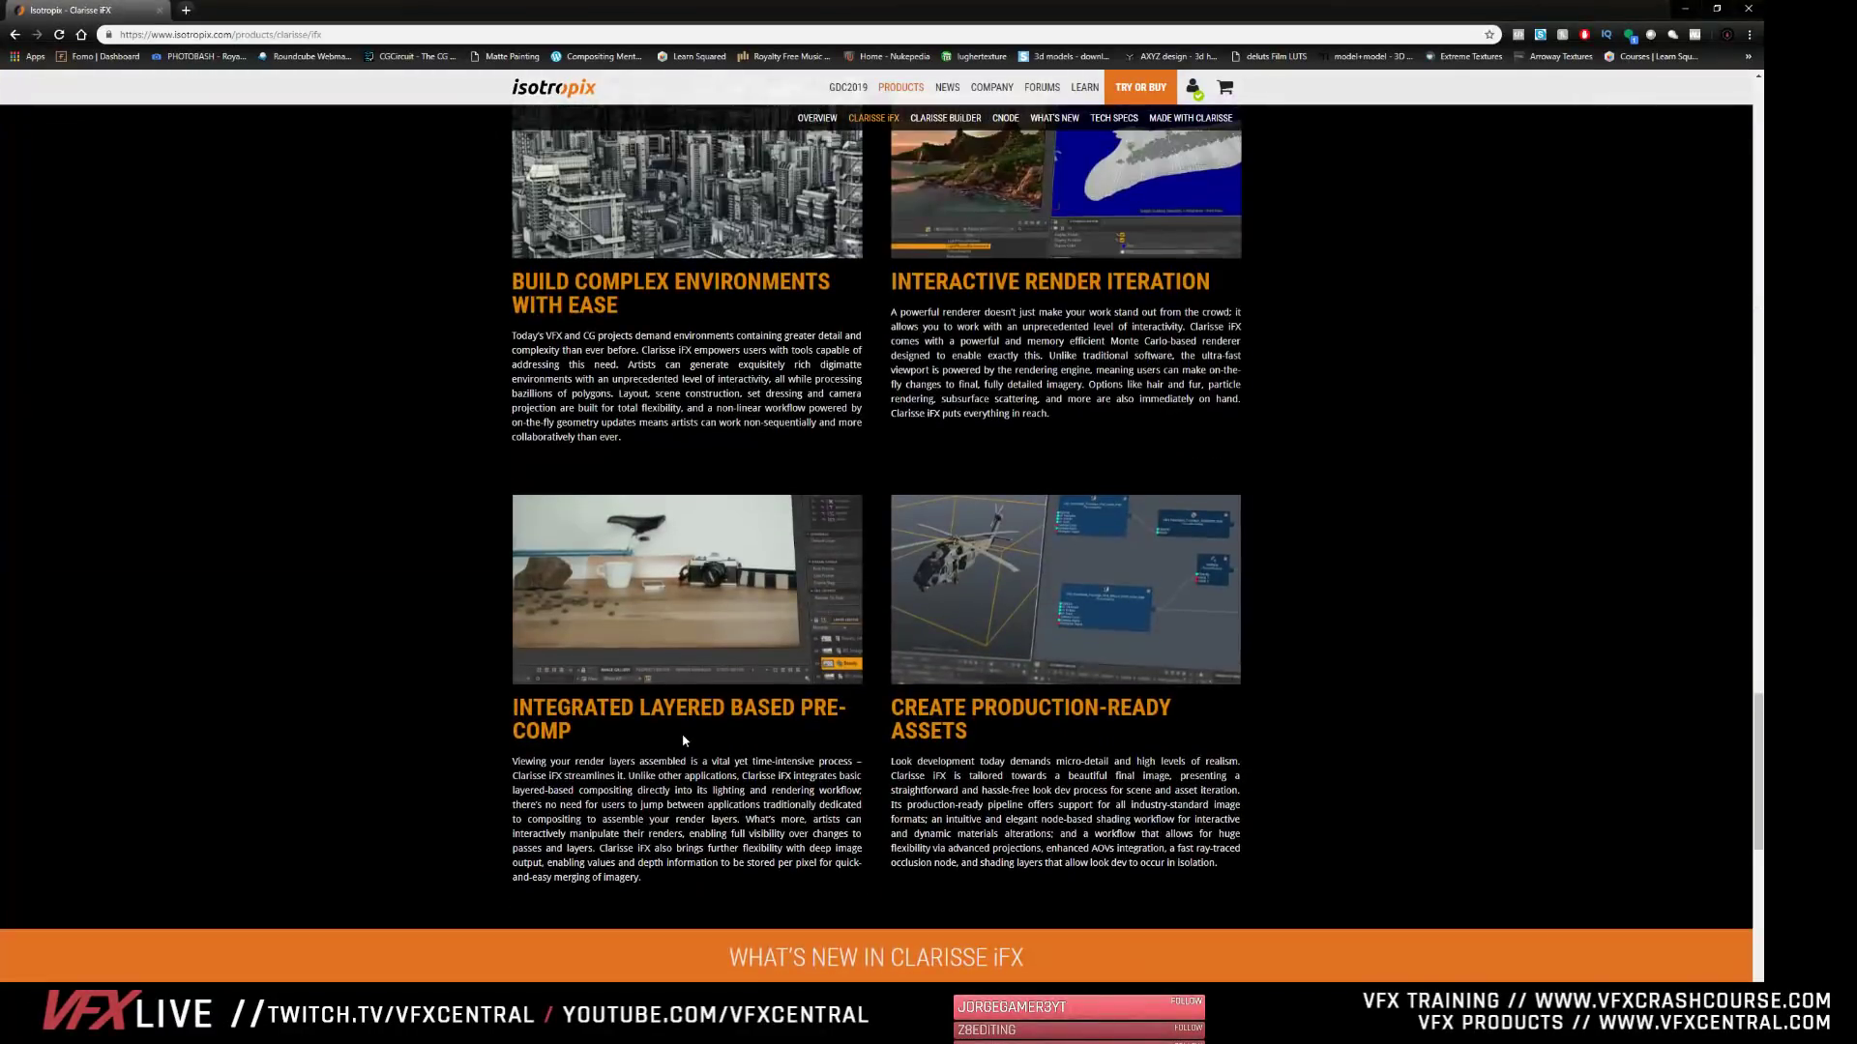
{"action": "scroll", "coordinate": [681, 745], "scroll_direction": "down", "scroll_amount": 10}
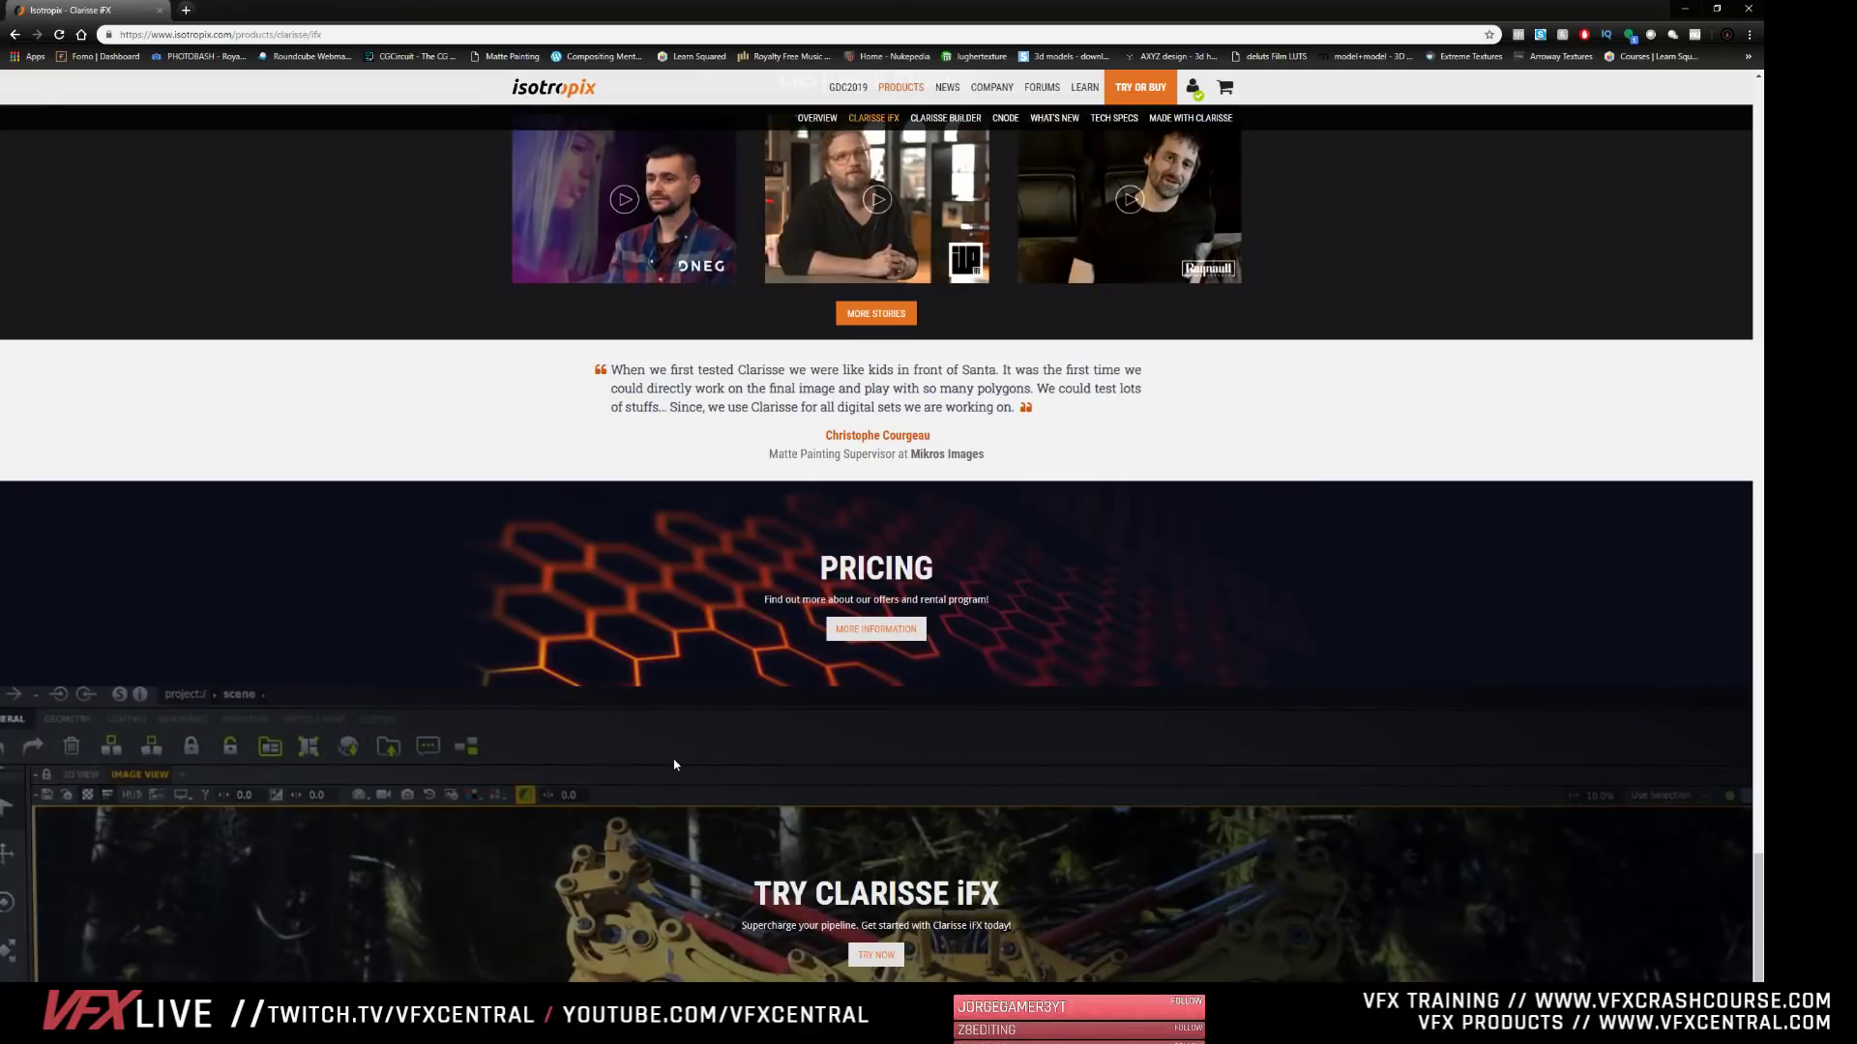
{"action": "scroll", "coordinate": [675, 765], "scroll_direction": "down", "scroll_amount": 3}
{"action": "scroll", "coordinate": [674, 765], "scroll_direction": "up", "scroll_amount": 5}
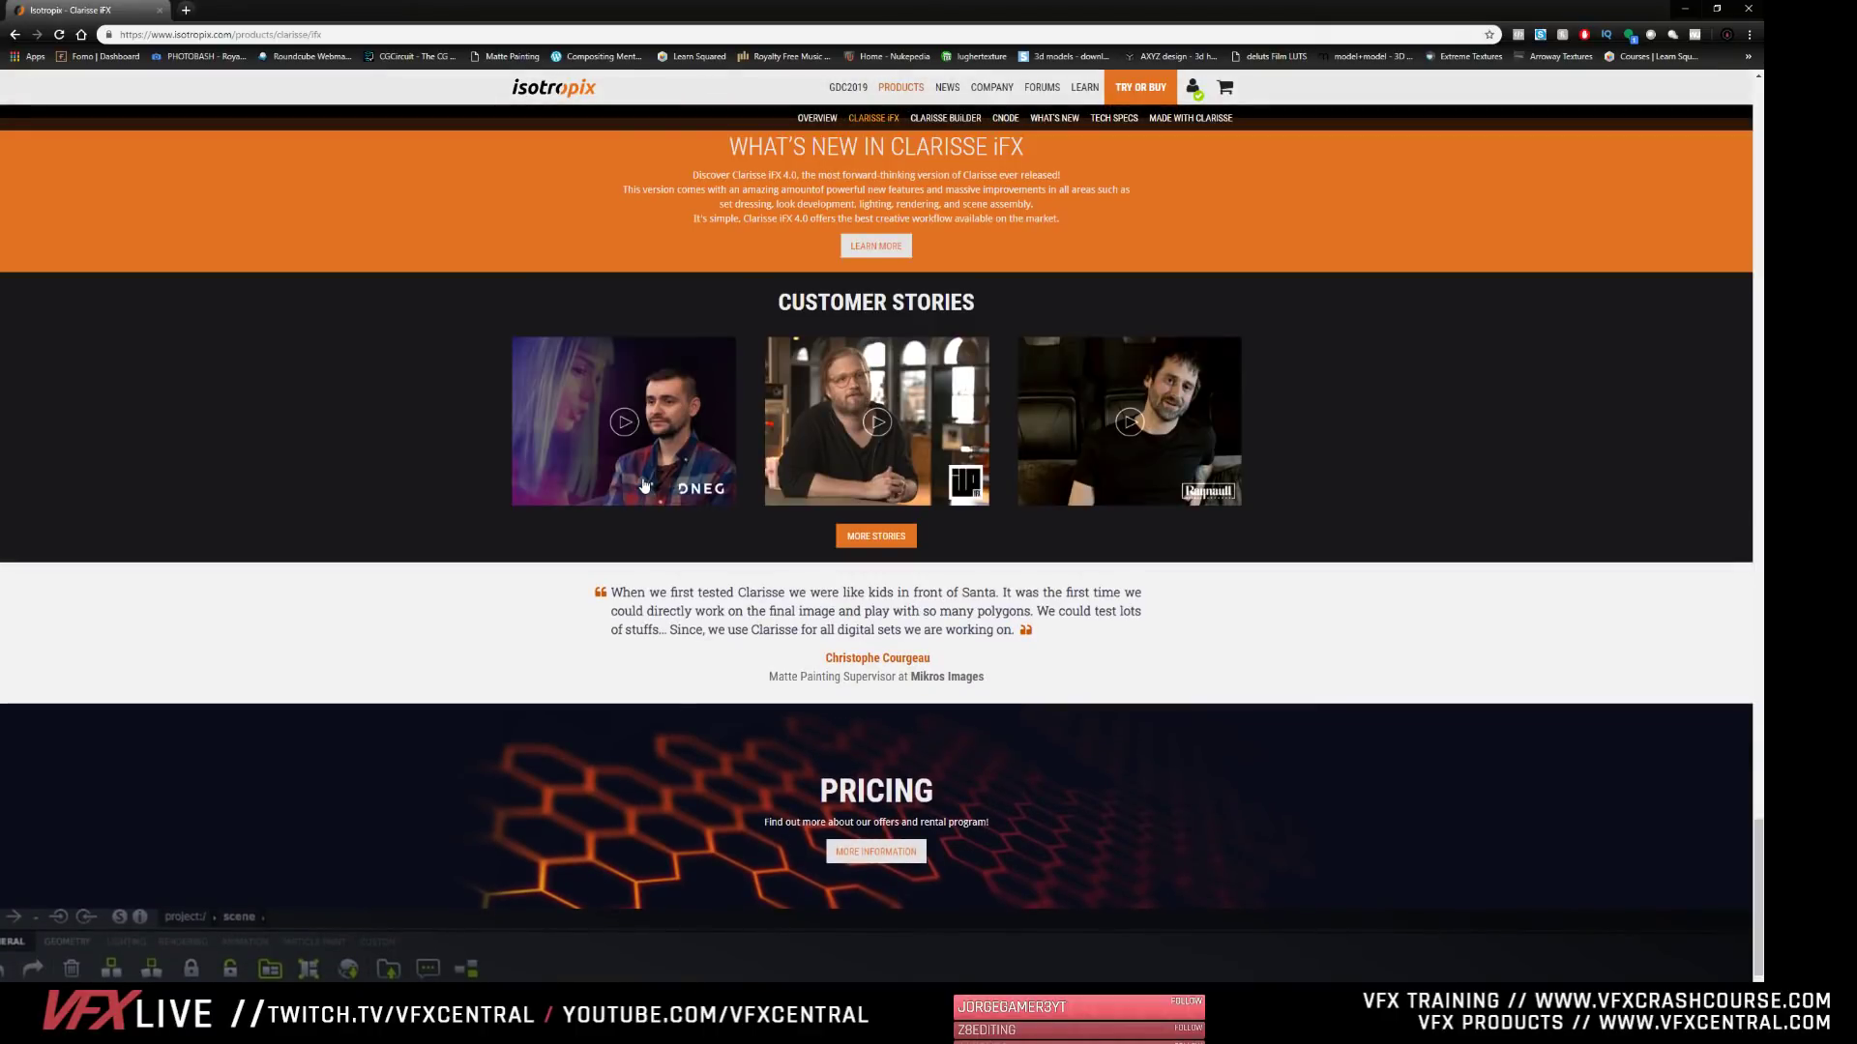
{"action": "scroll", "coordinate": [687, 667], "scroll_direction": "down", "scroll_amount": 5}
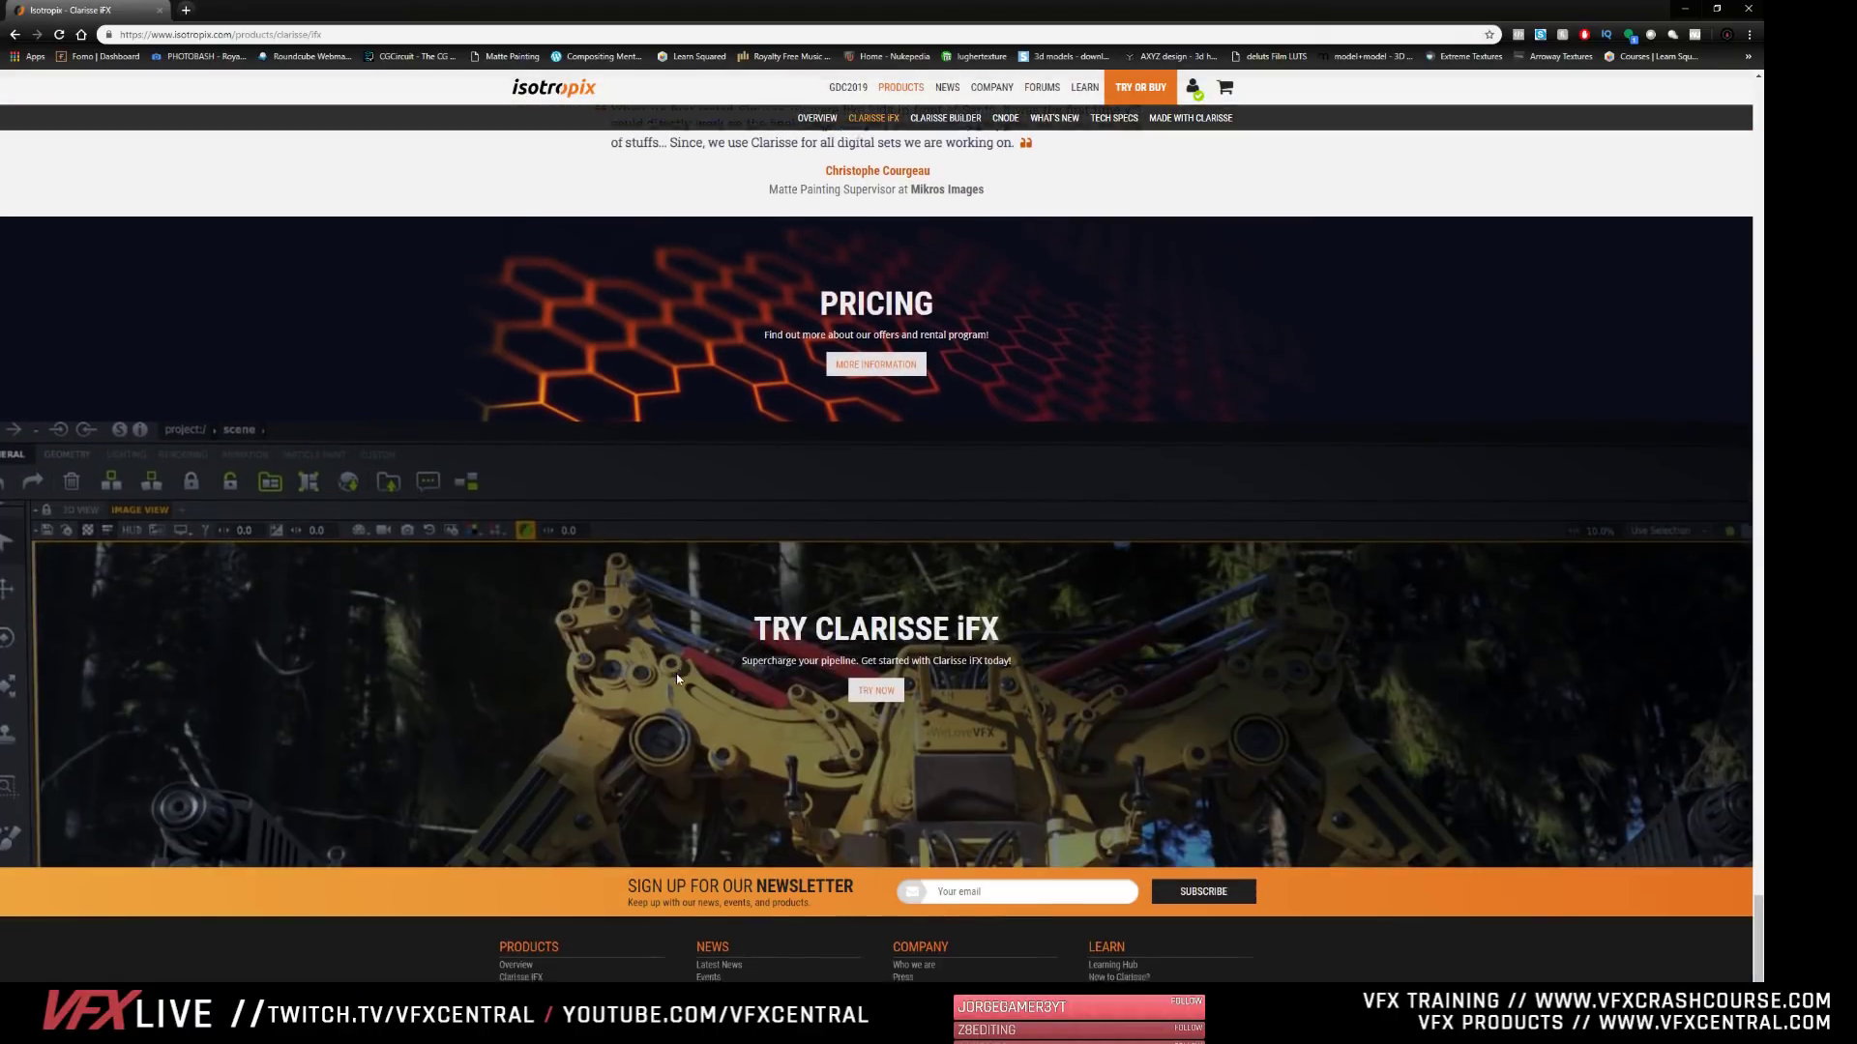
{"action": "scroll", "coordinate": [677, 675], "scroll_direction": "down", "scroll_amount": 1}
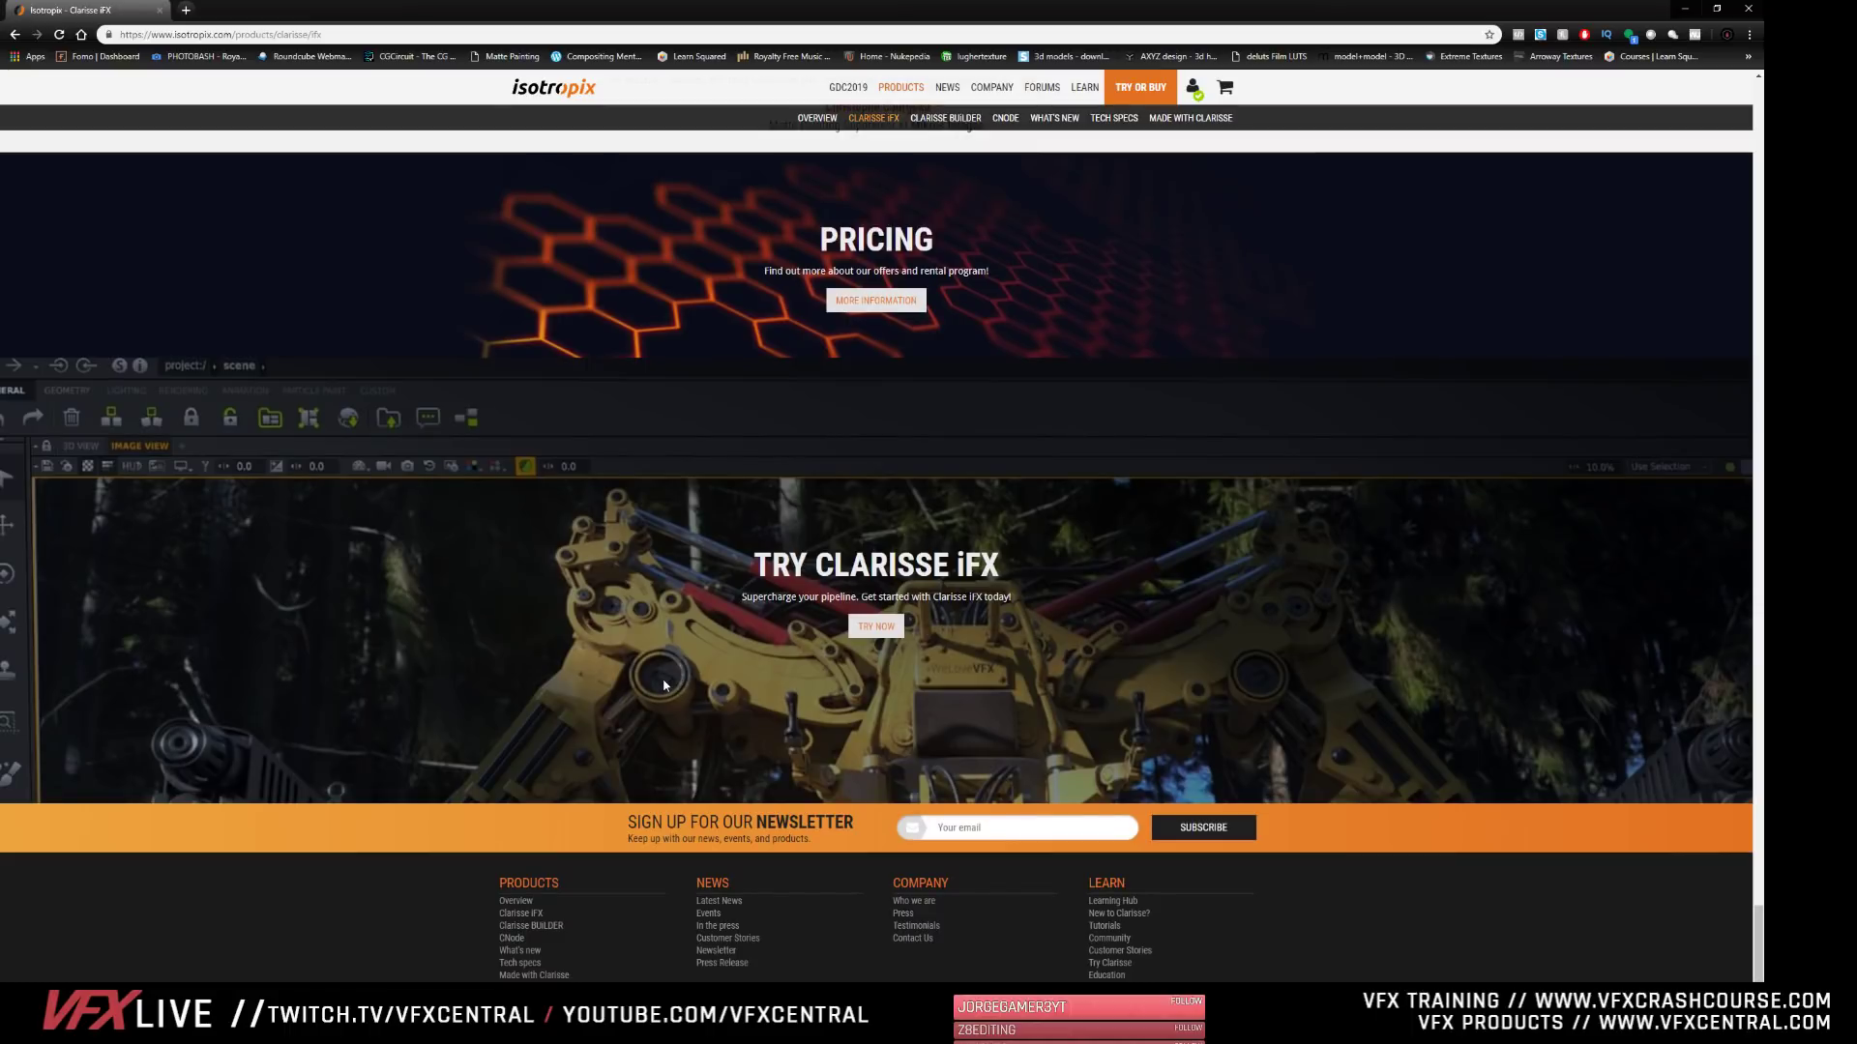
{"action": "scroll", "coordinate": [663, 769], "scroll_direction": "up", "scroll_amount": 15}
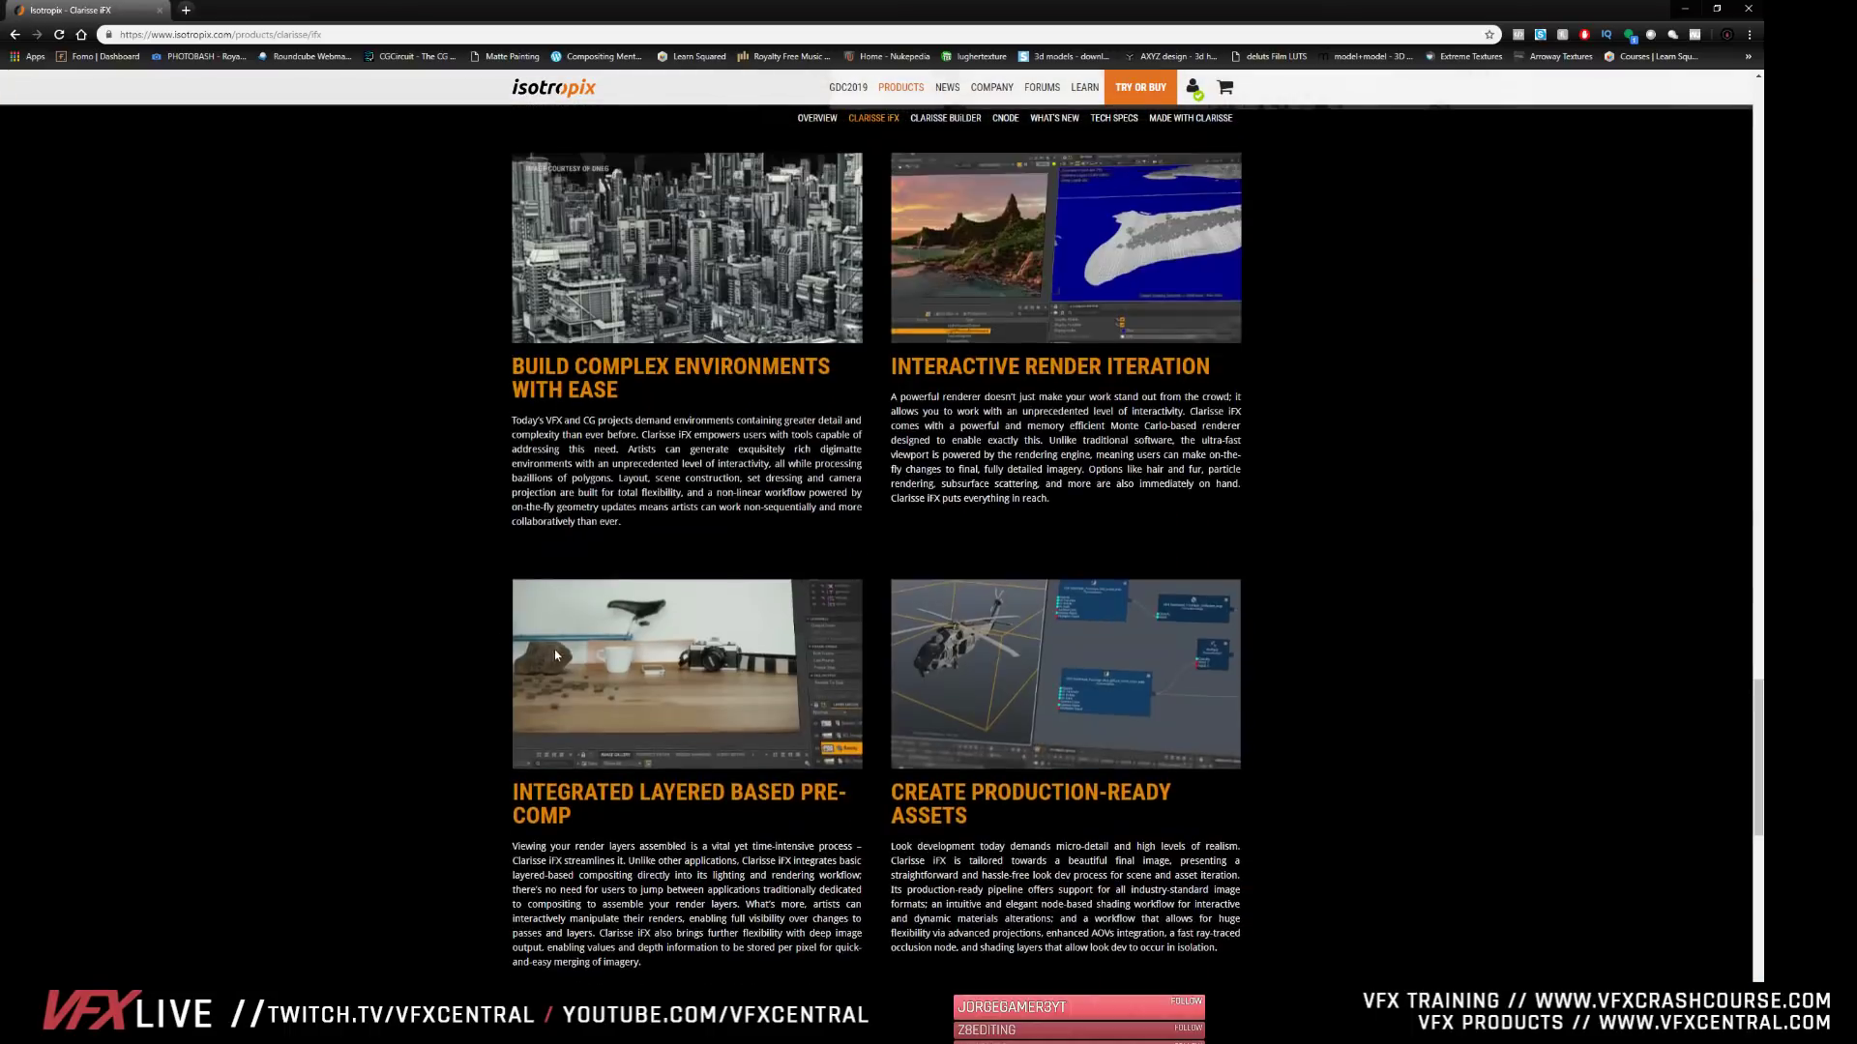
{"action": "scroll", "coordinate": [555, 655], "scroll_direction": "up", "scroll_amount": 20}
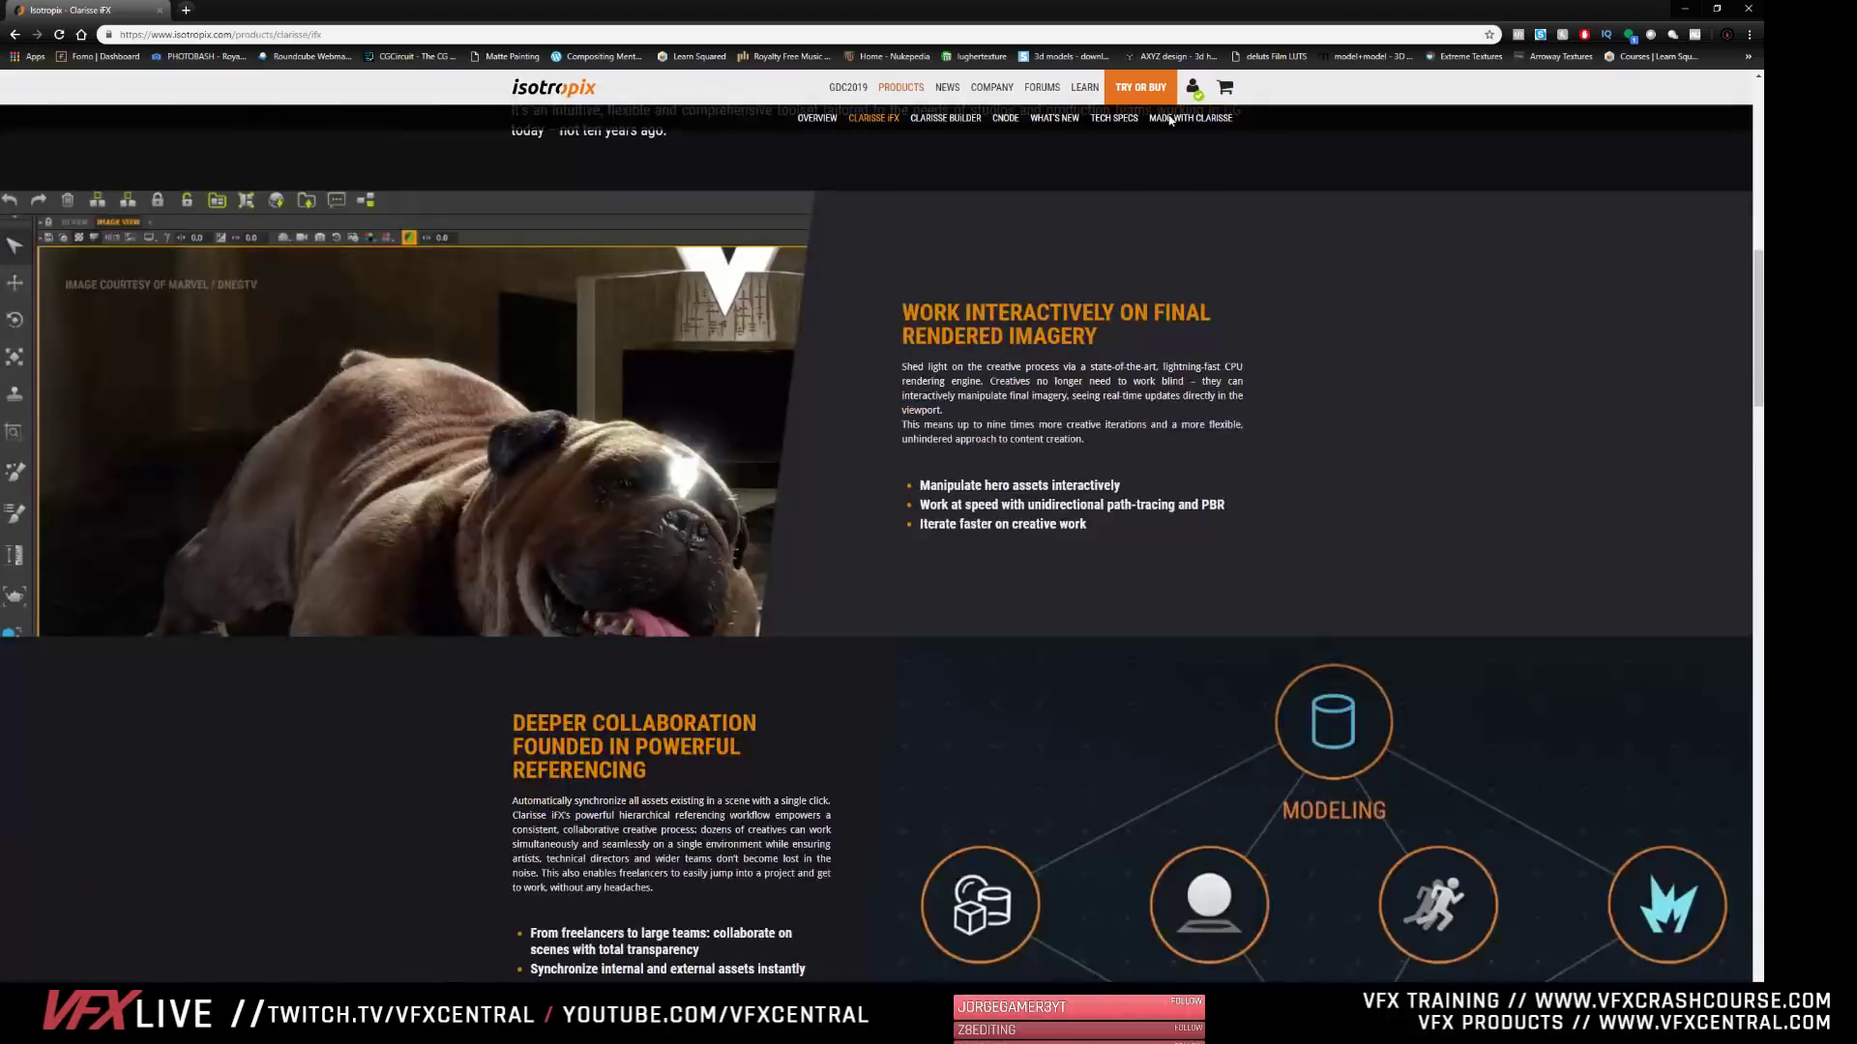
{"action": "scroll", "coordinate": [700, 528], "scroll_direction": "up", "scroll_amount": 10}
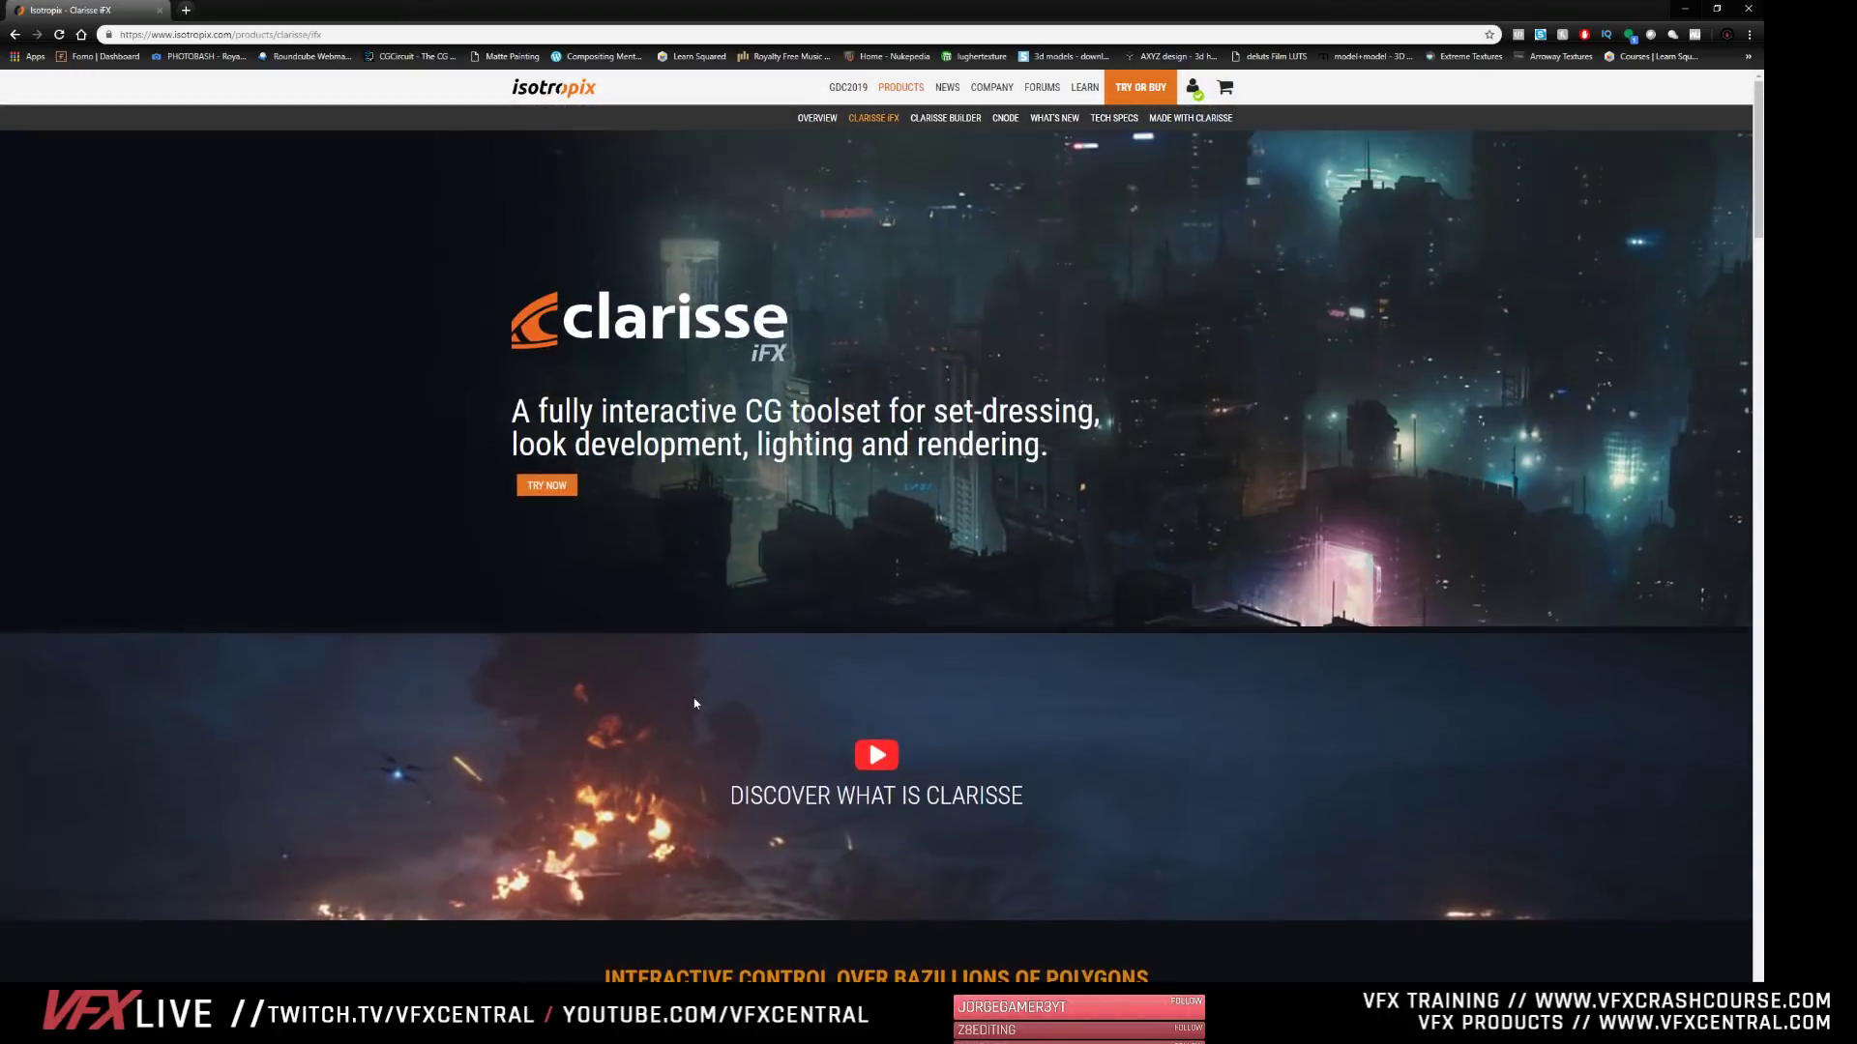